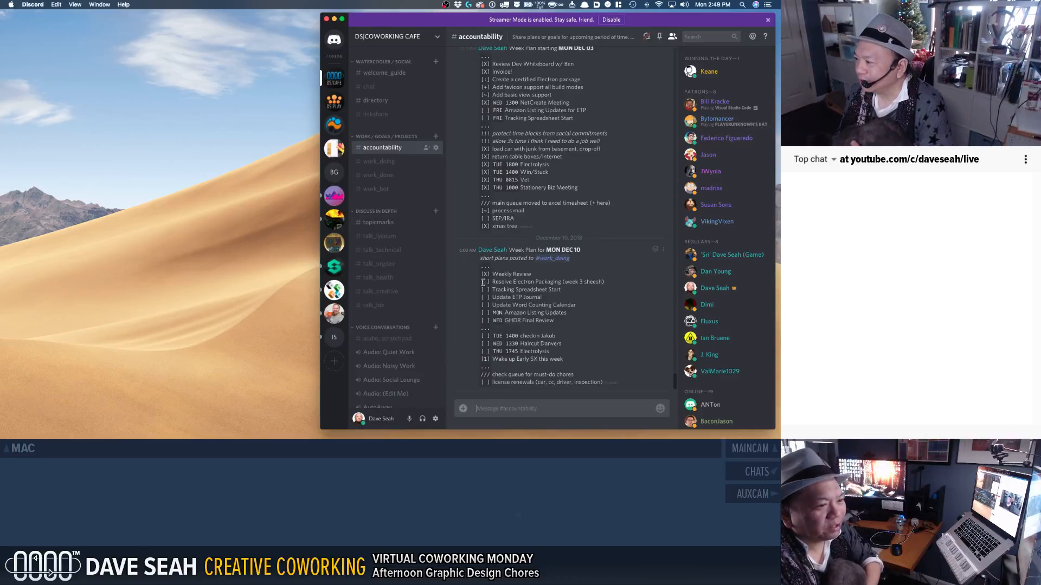
Step: Review the project tasks in the Week Plan for MON DEC 10, highlighting the lines from Electron packaging through GHDR Final Review
left_click_drag(481, 281, 583, 290)
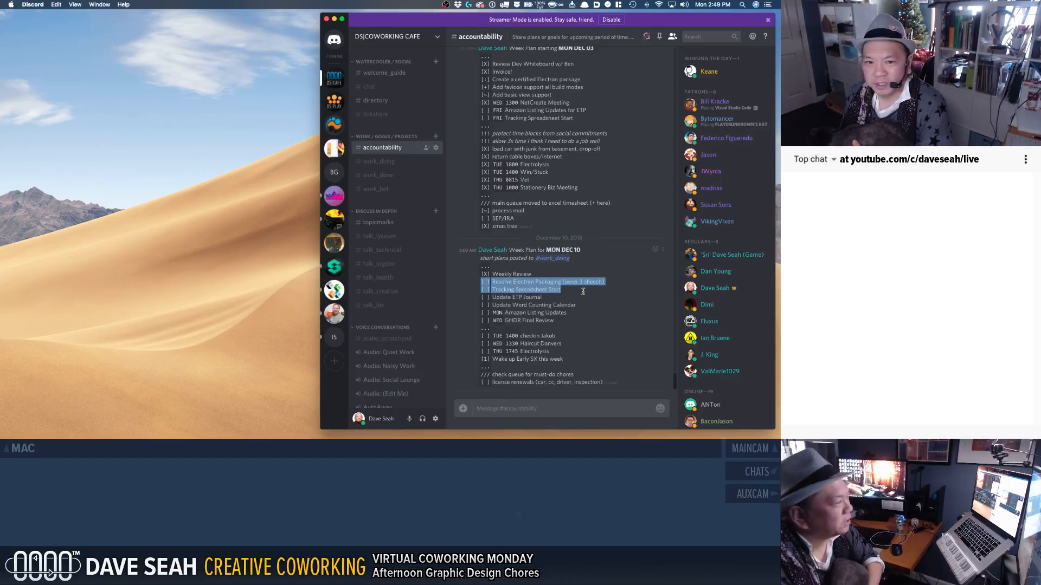
left_click_drag(583, 291, 579, 302)
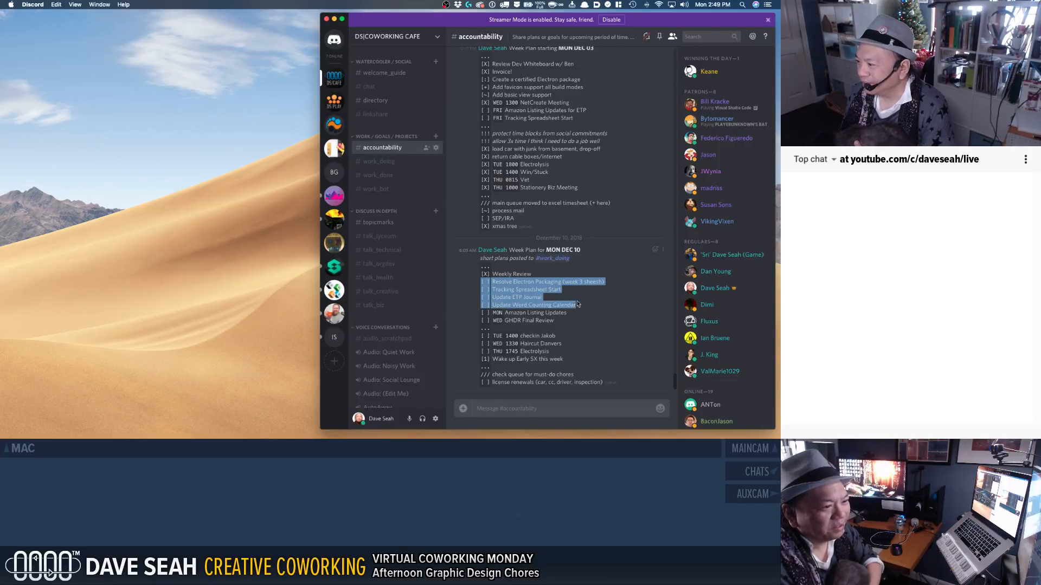
left_click(495, 300)
left_click_drag(483, 298, 564, 319)
left_click(513, 308)
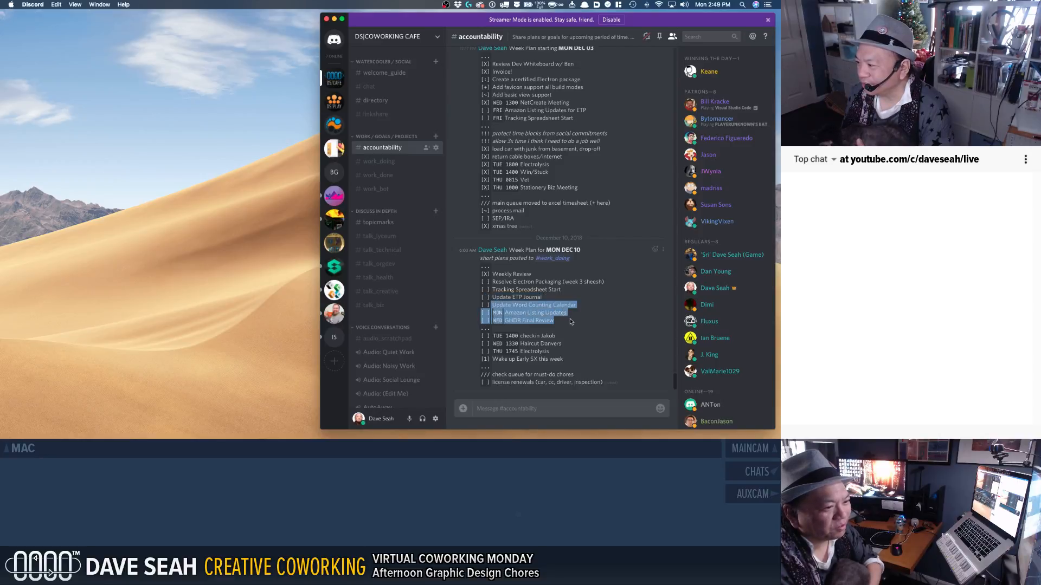
left_click(569, 329)
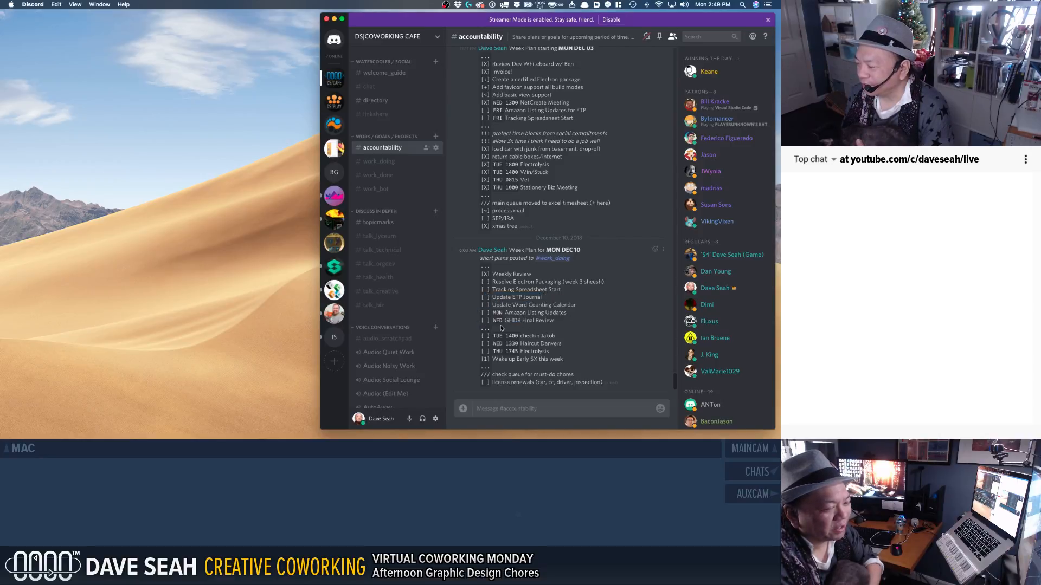
left_click_drag(493, 321, 548, 321)
left_click(544, 321)
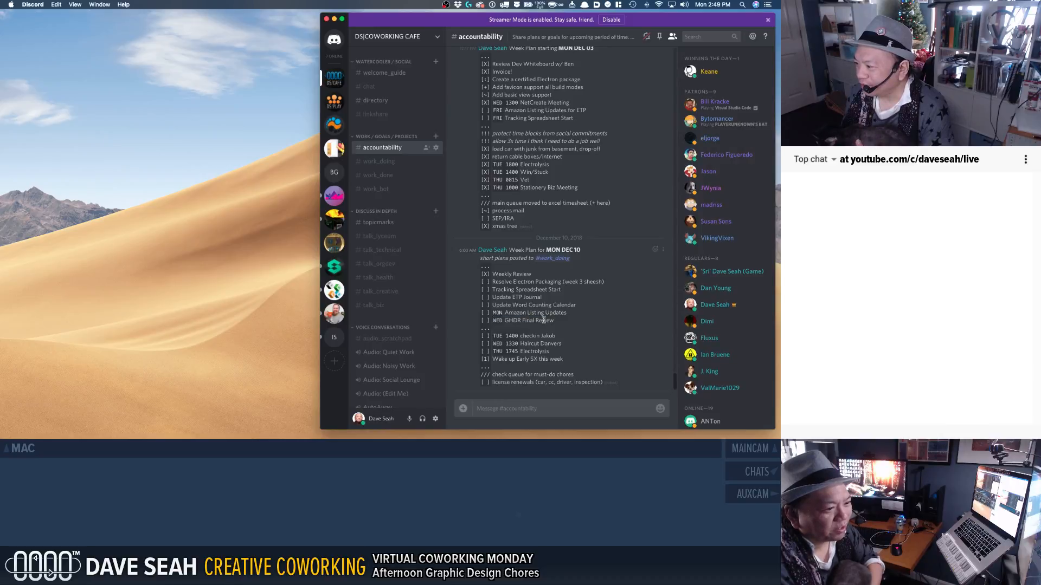
Step: Review the week plan's scheduled appointments and must-do chores, highlighting the Haircut Danvers and license renewals entries
left_click_drag(498, 335, 543, 345)
left_click(513, 341)
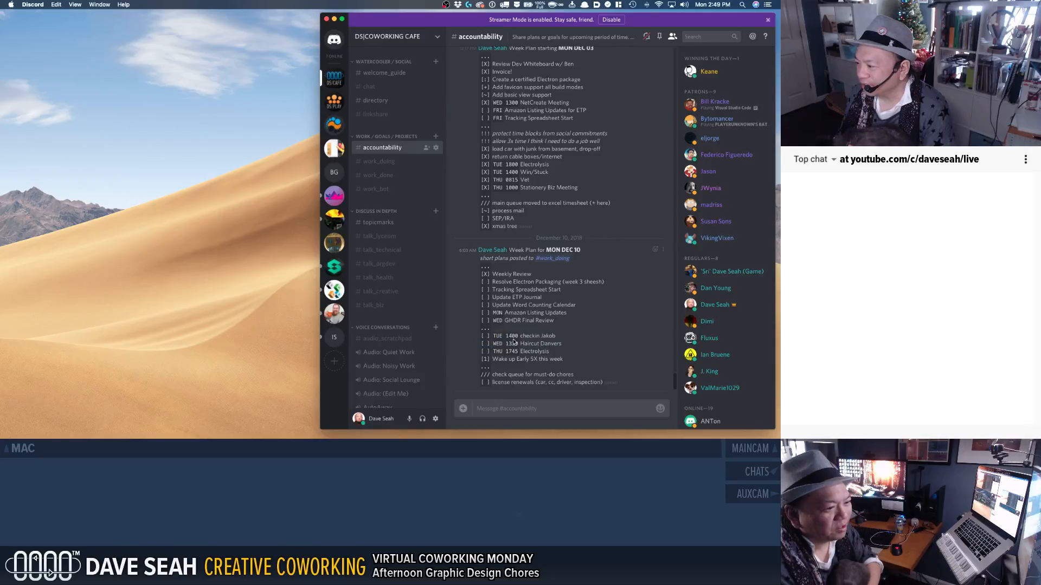
left_click_drag(493, 345, 570, 343)
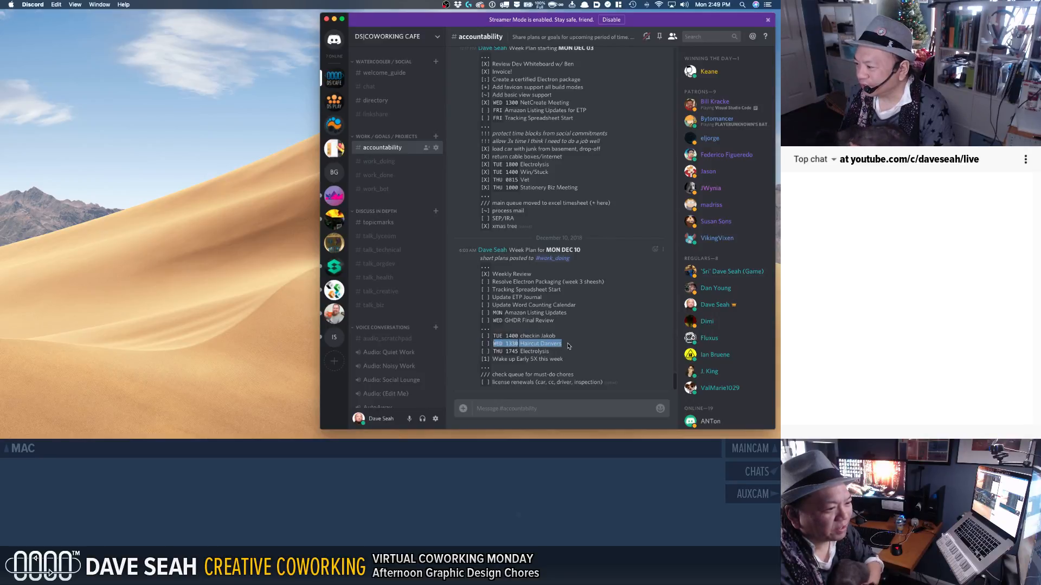
left_click(540, 359)
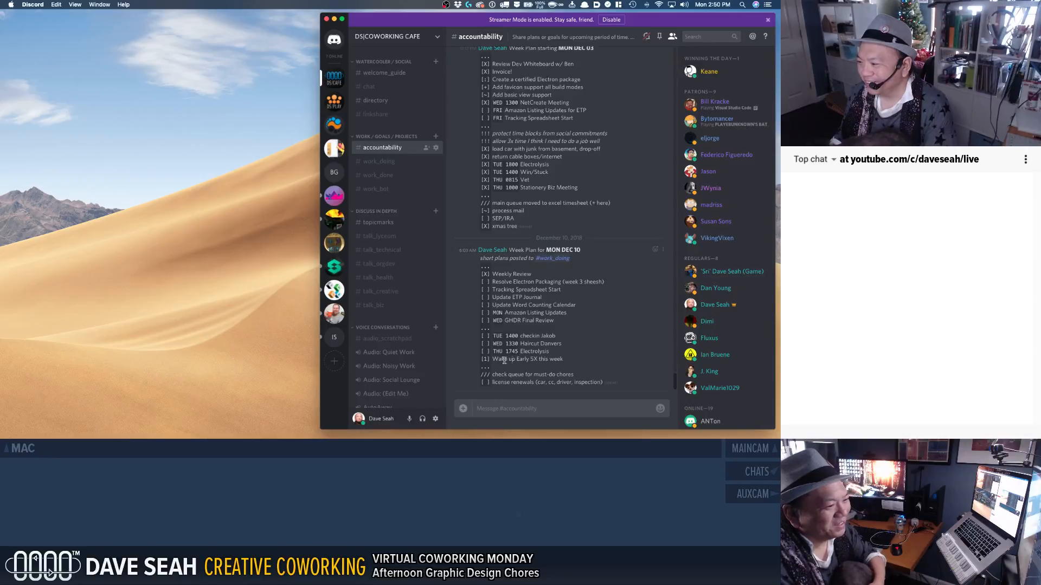
left_click_drag(503, 359, 601, 381)
left_click(537, 357)
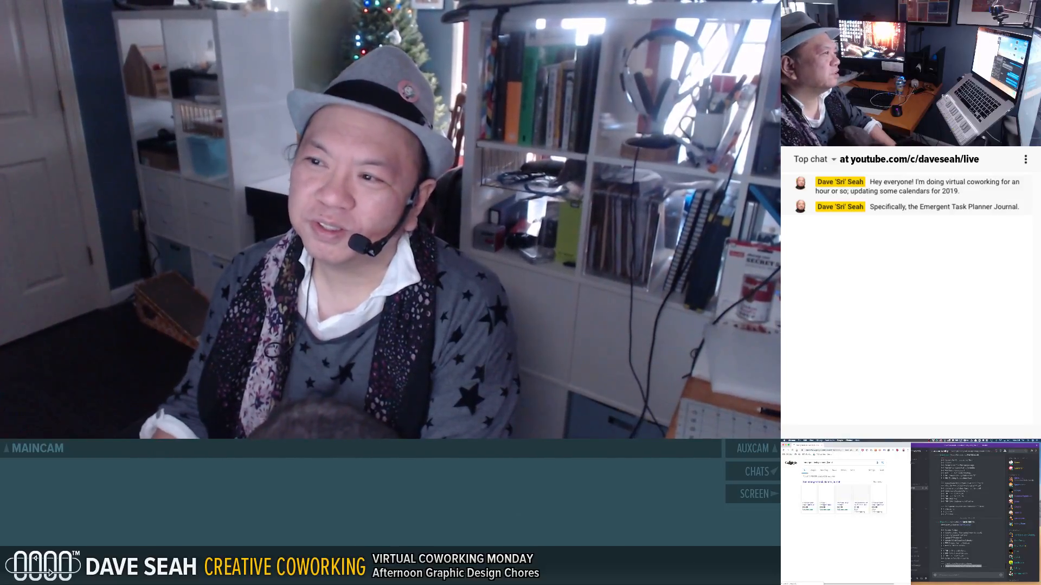
Step: Switch to the web browser, run a Google search with the term amazon, and open one of the results
double_click(829, 463)
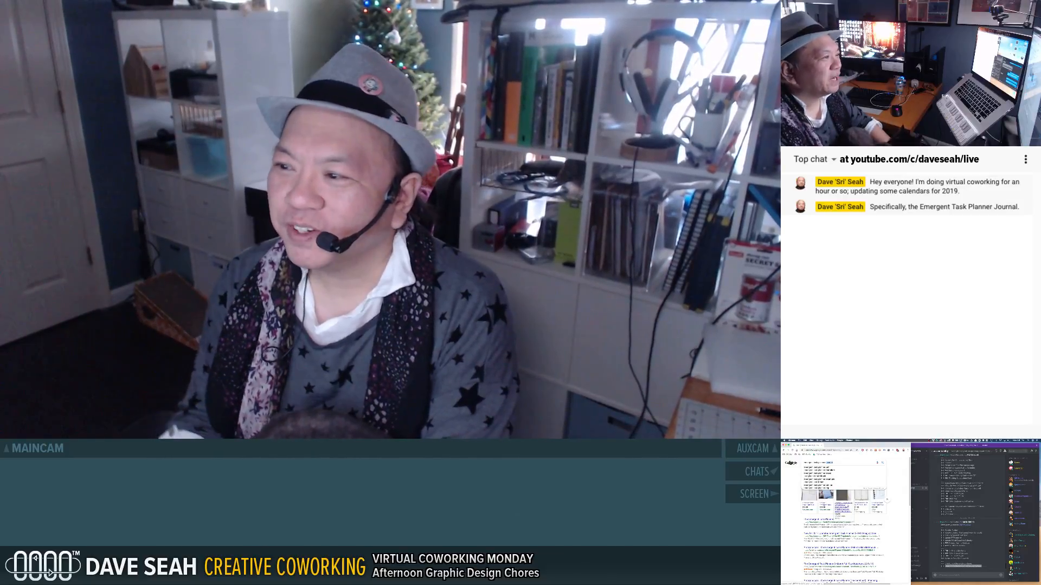
type("amazon")
key("Return")
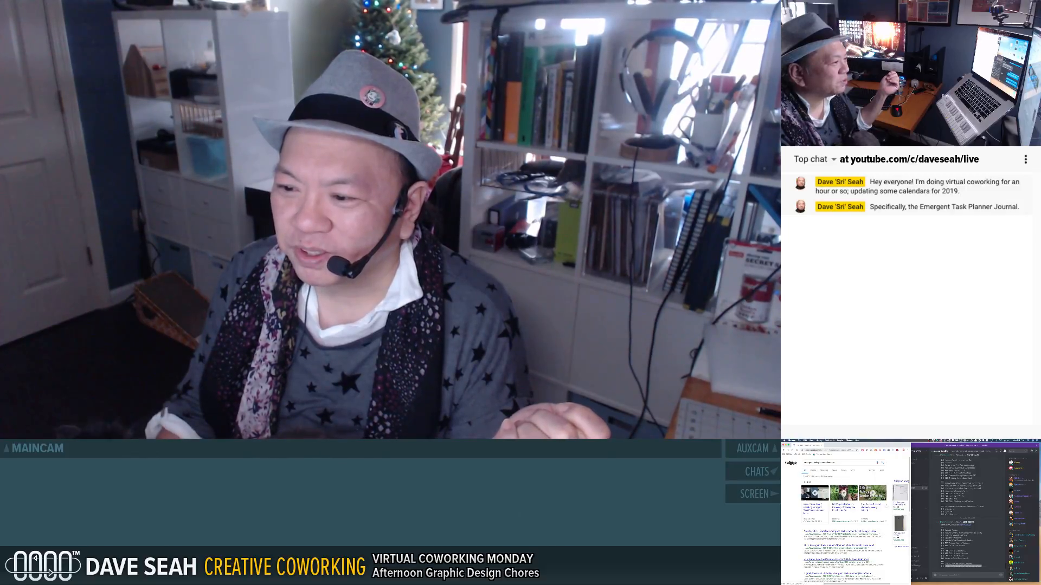
left_click(839, 559)
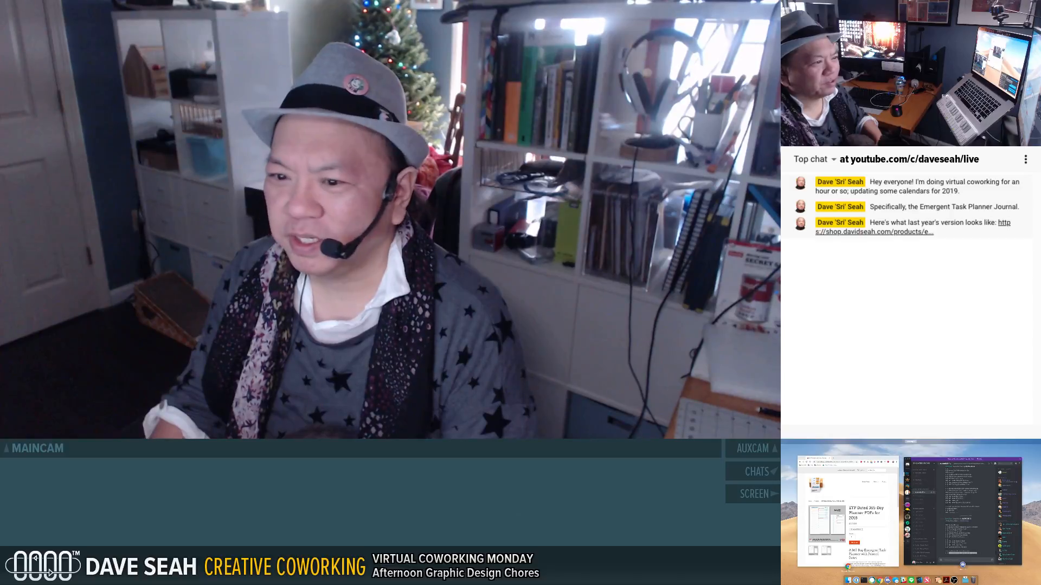
Step: Bring up the ETP Dated 365-Day Planner PDFs for 2018 page, select its address, and close the browser window
left_click(821, 488)
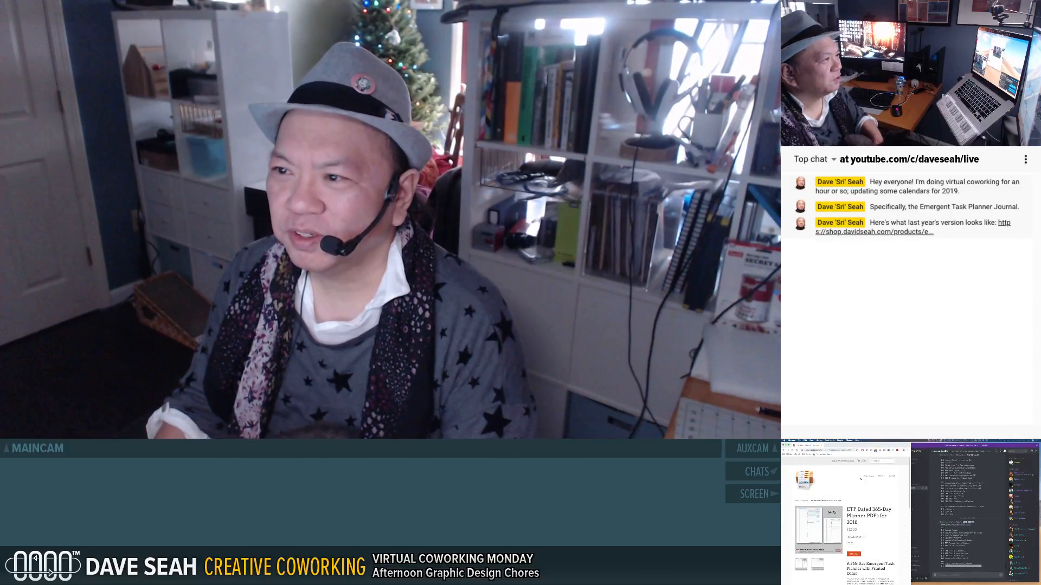
left_click(825, 450)
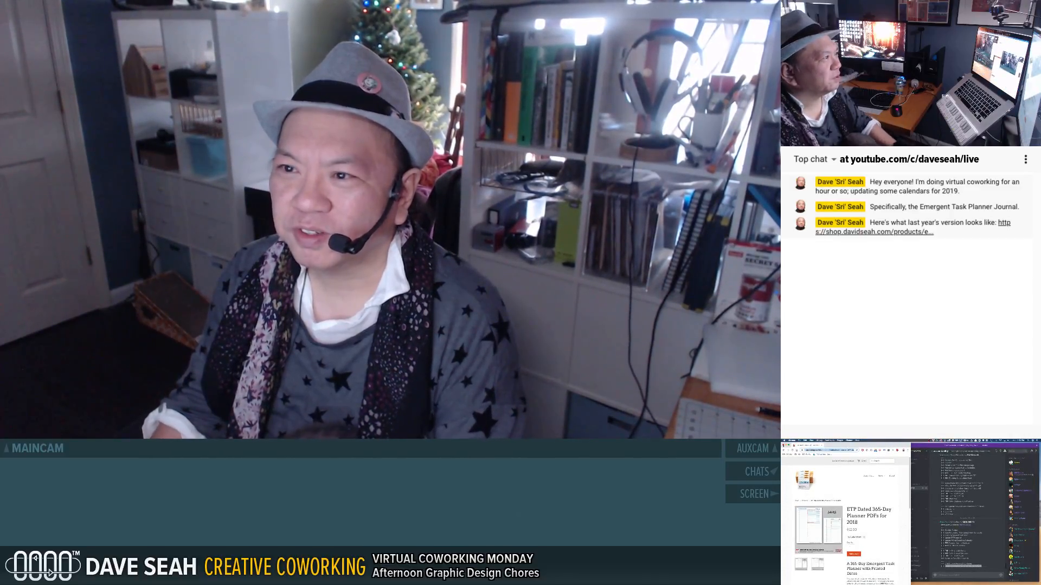
key("super+w")
left_click(809, 502)
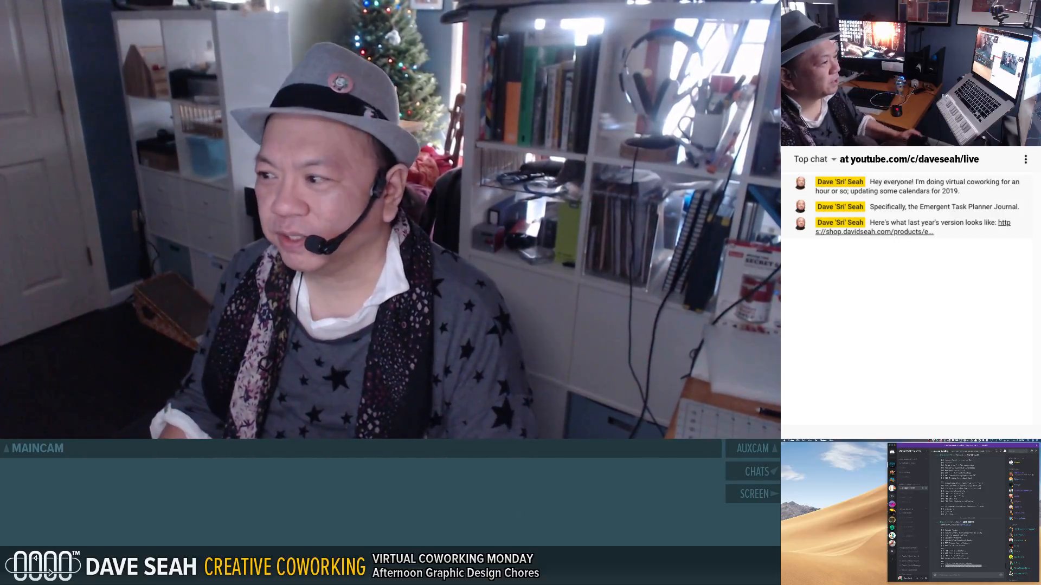
Step: Switch from Discord to Finder and open a new Finder window
key("ctrl+Up")
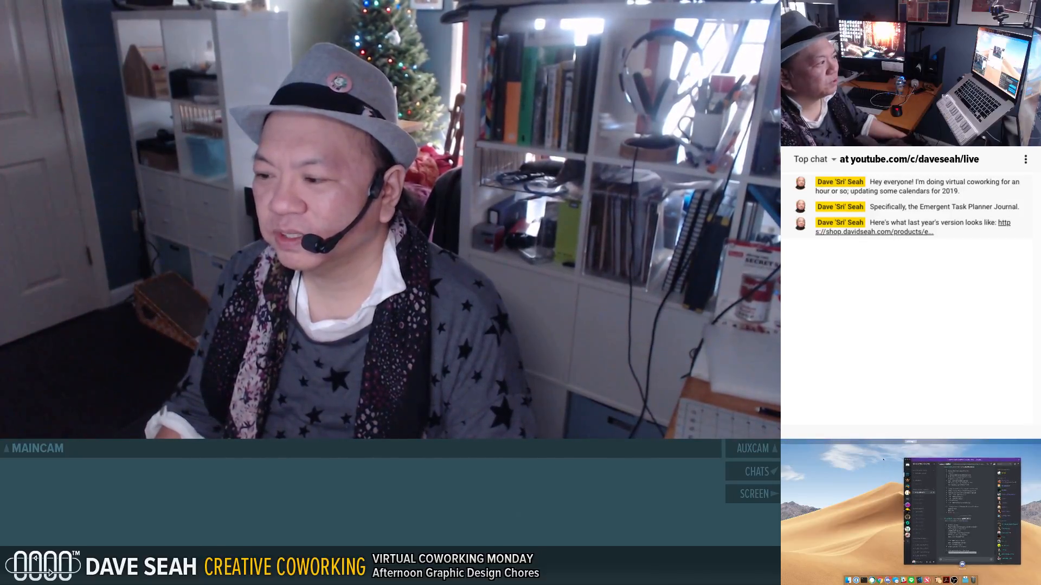
key("ctrl+Up")
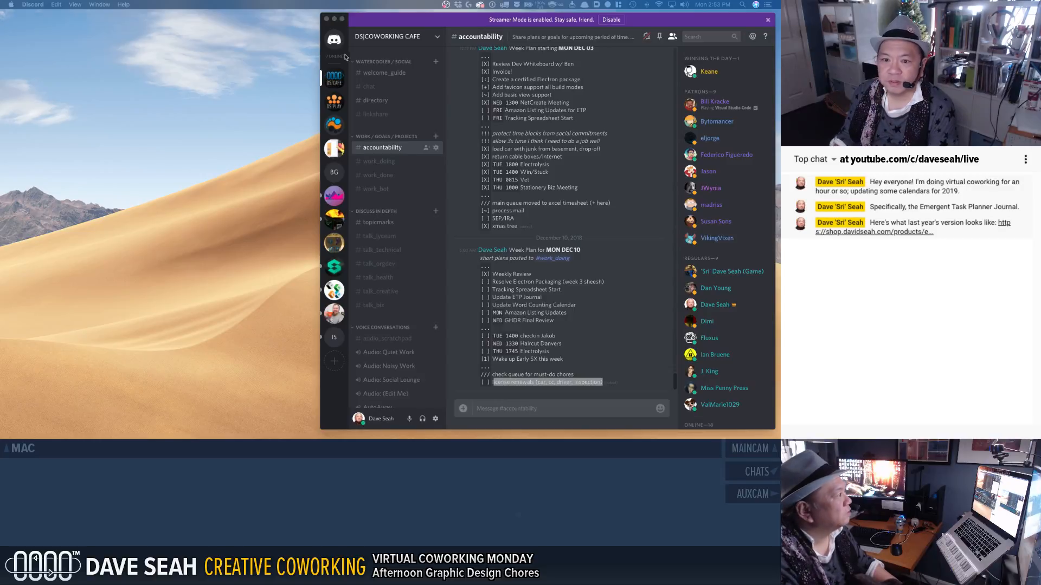
left_click(208, 64)
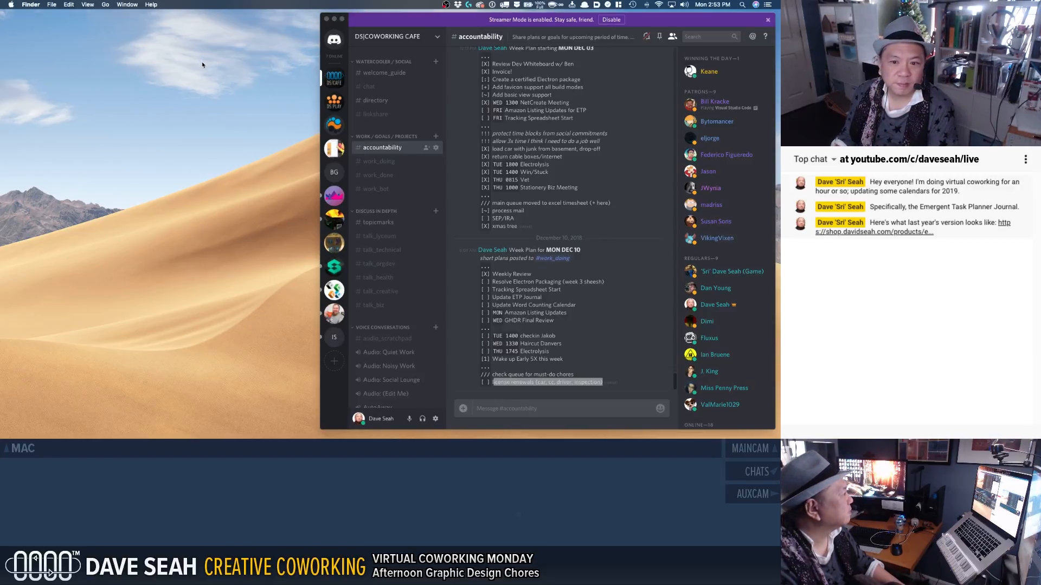
key("super+n")
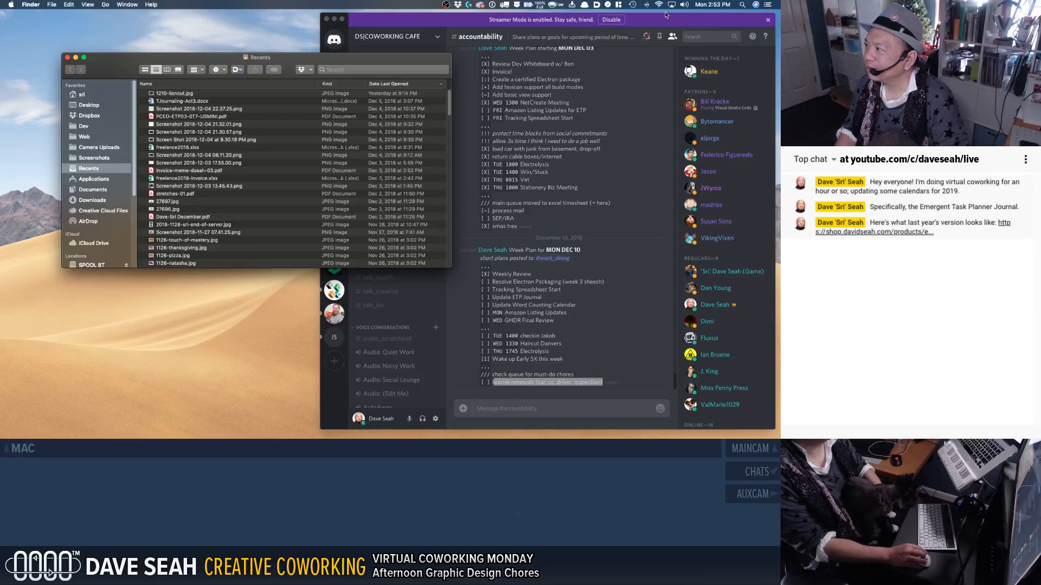
Step: Create a blank note in the pull-down Notes area, detach it onto the desktop, and shrink its window
left_click(611, 4)
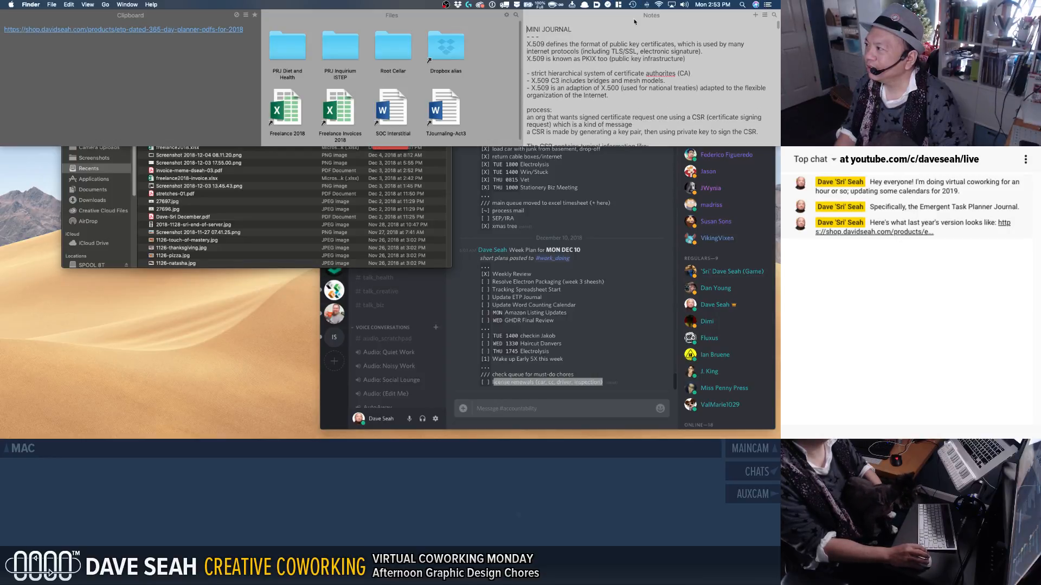
left_click(755, 15)
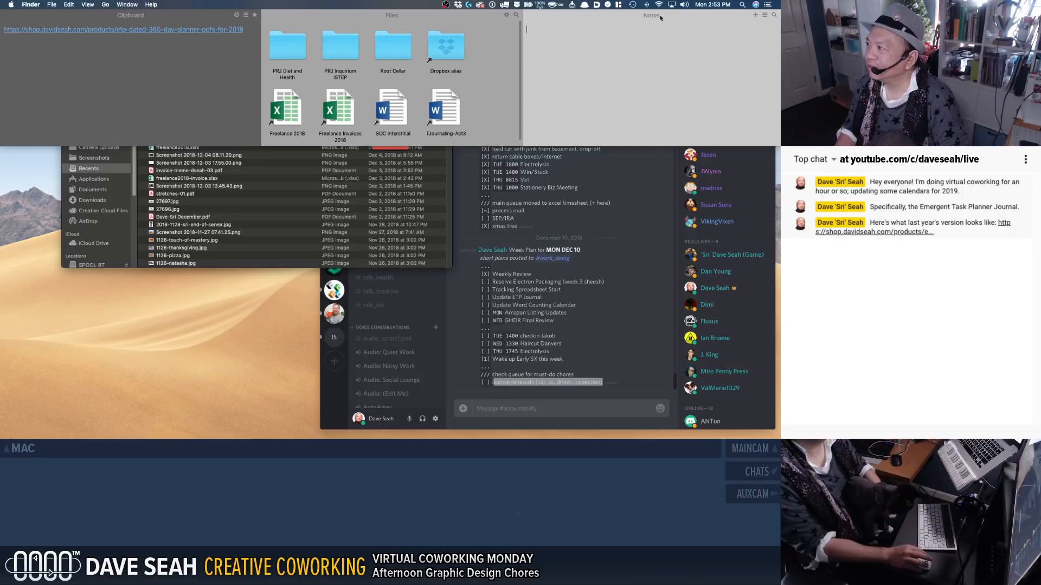
left_click_drag(660, 18, 158, 16)
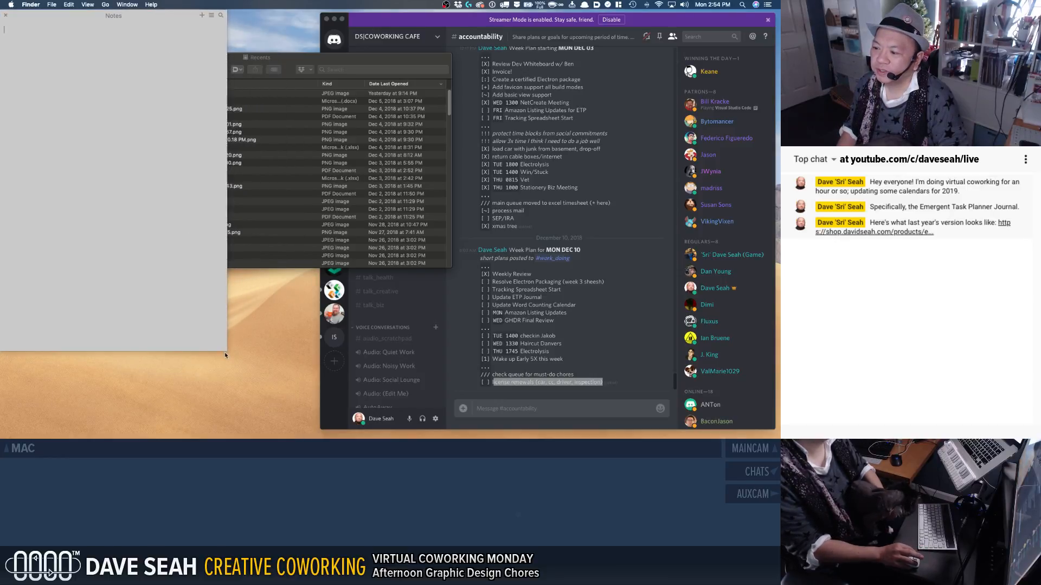
left_click_drag(225, 349, 53, 46)
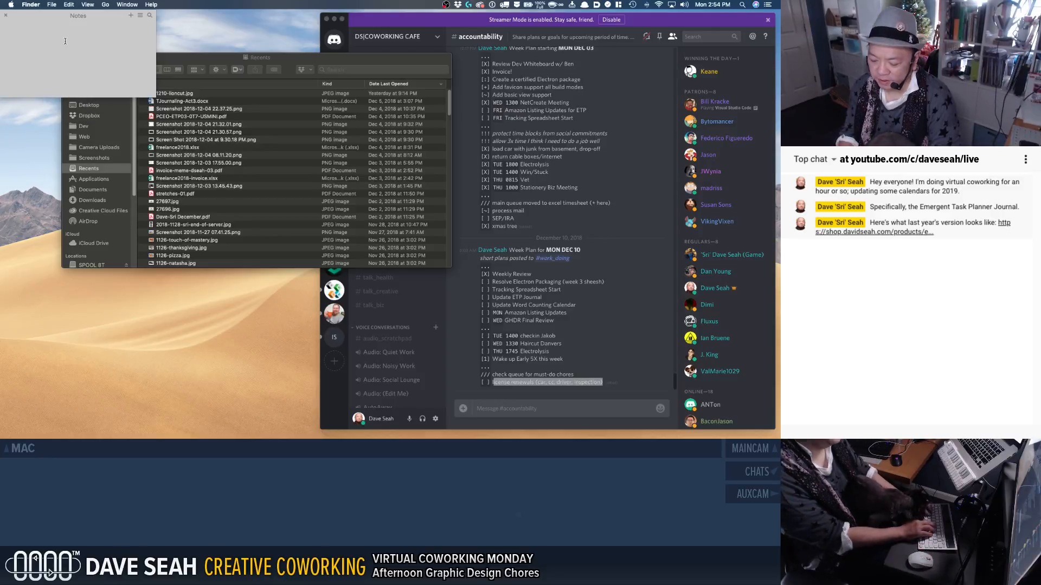
Step: Write a two-item list in the note: "1. find and duplicate old files" and "2. read the notes I left last year!"
type("open")
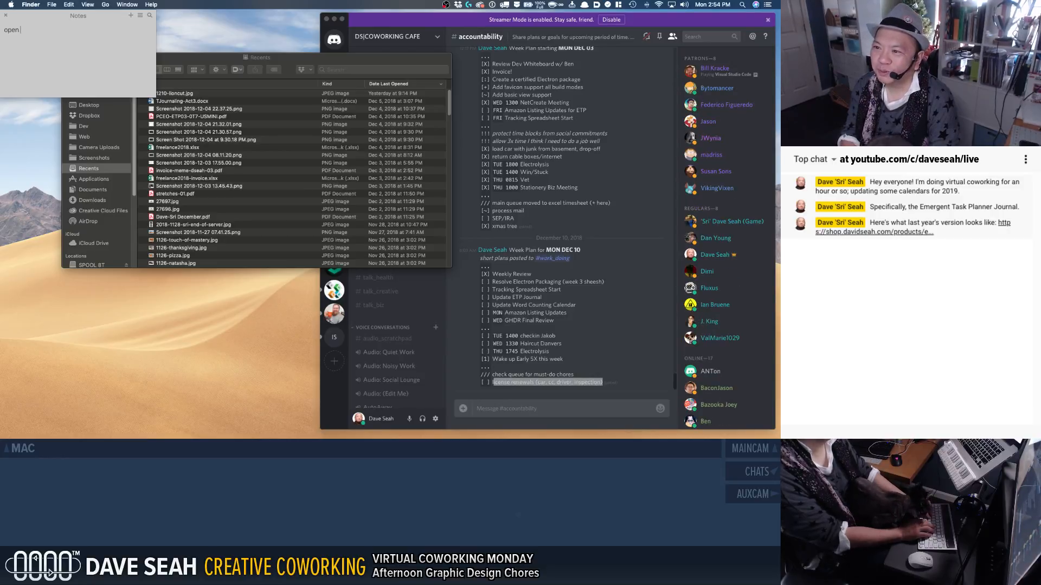
key("BackSpace")
key("BackSpace")
key("BackSpace")
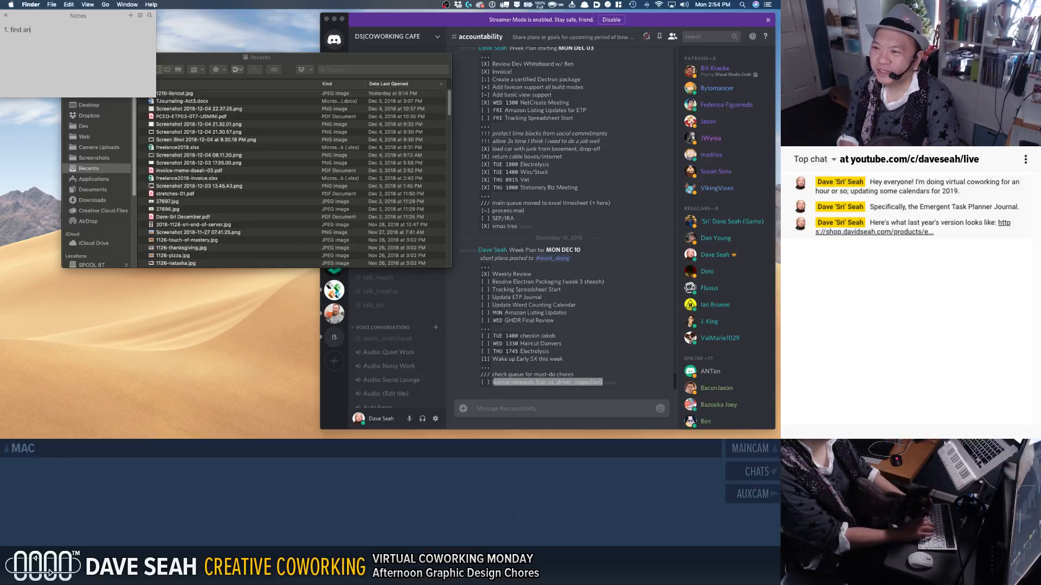
key("BackSpace")
key("BackSpace")
key("BackSpace")
key("BackSpace")
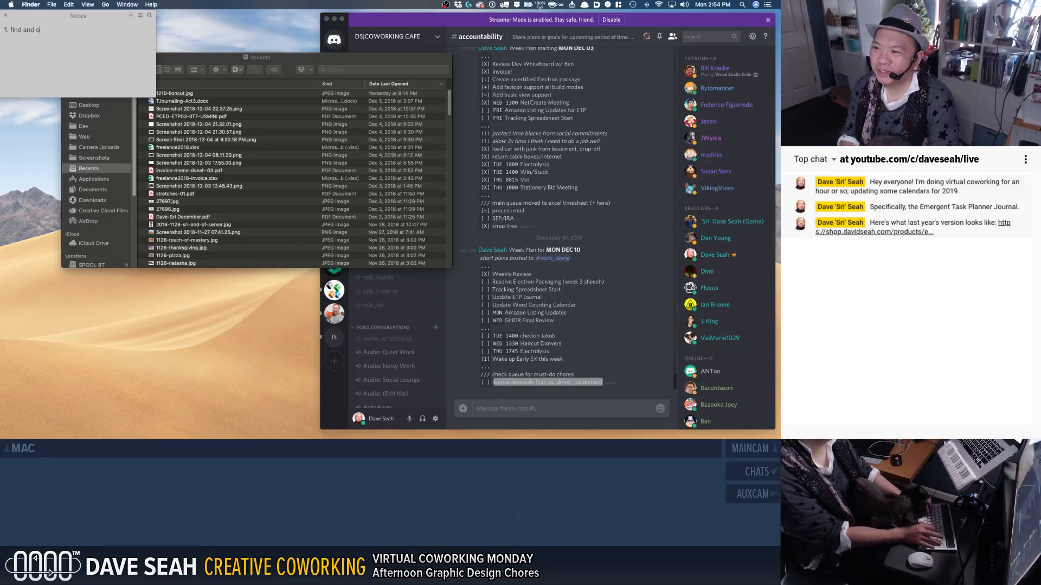
type("ate old files")
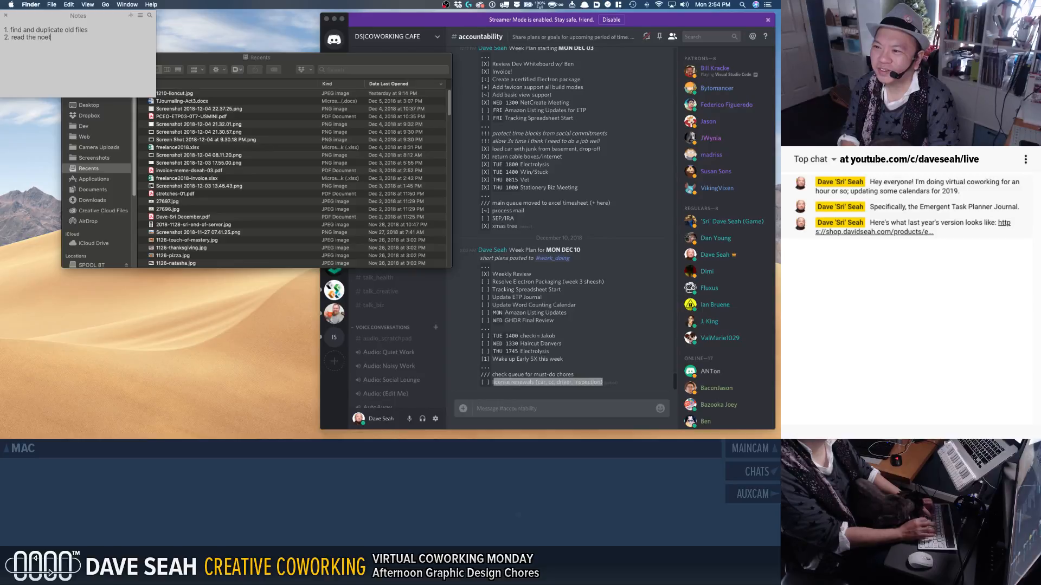
type("left last")
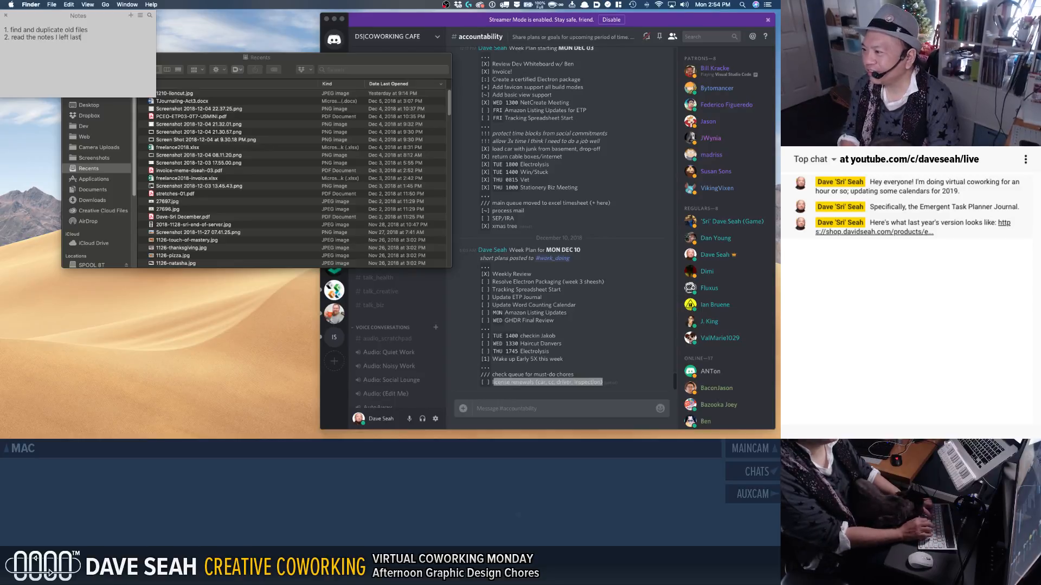
type(" year!")
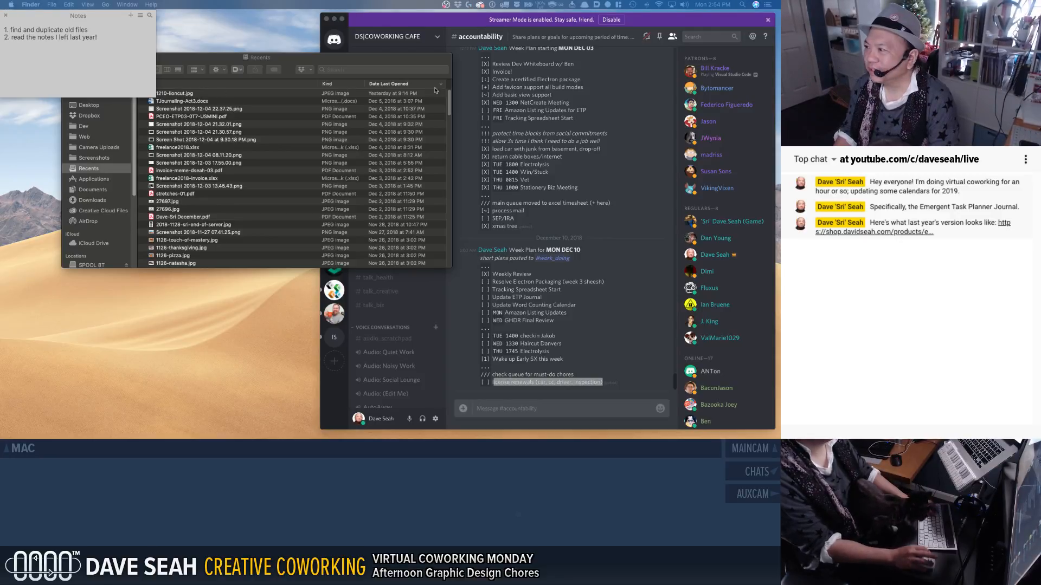
Step: Check the chat channel of the DS|COWORKING CAFE server in Discord, and return to the Finder window
left_click(402, 28)
left_click(374, 87)
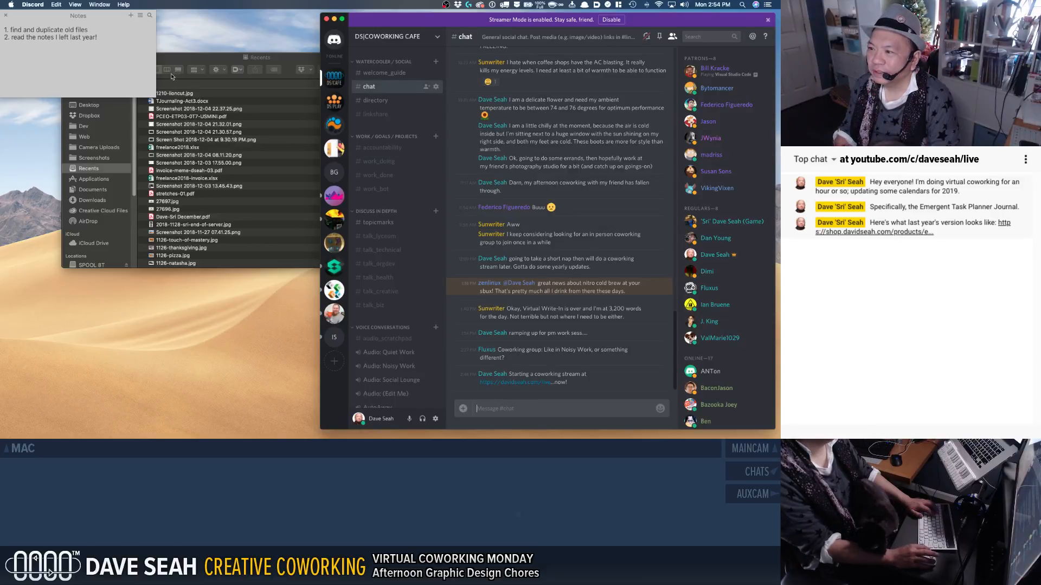
left_click(190, 57)
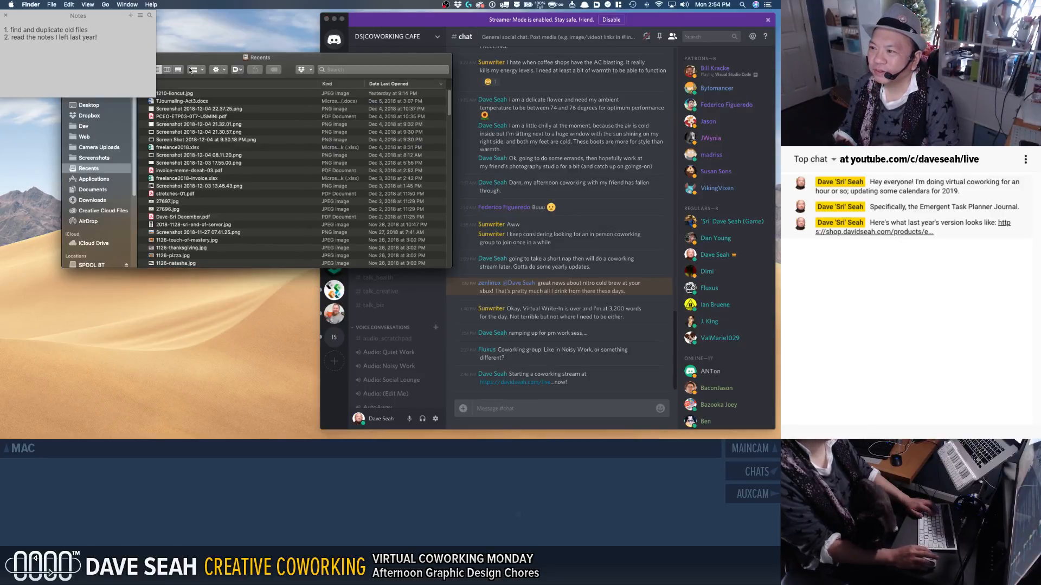
Step: Move the note to the desktop's lower right corner and move the Discord window to its own new desktop space
left_click_drag(101, 20, 727, 360)
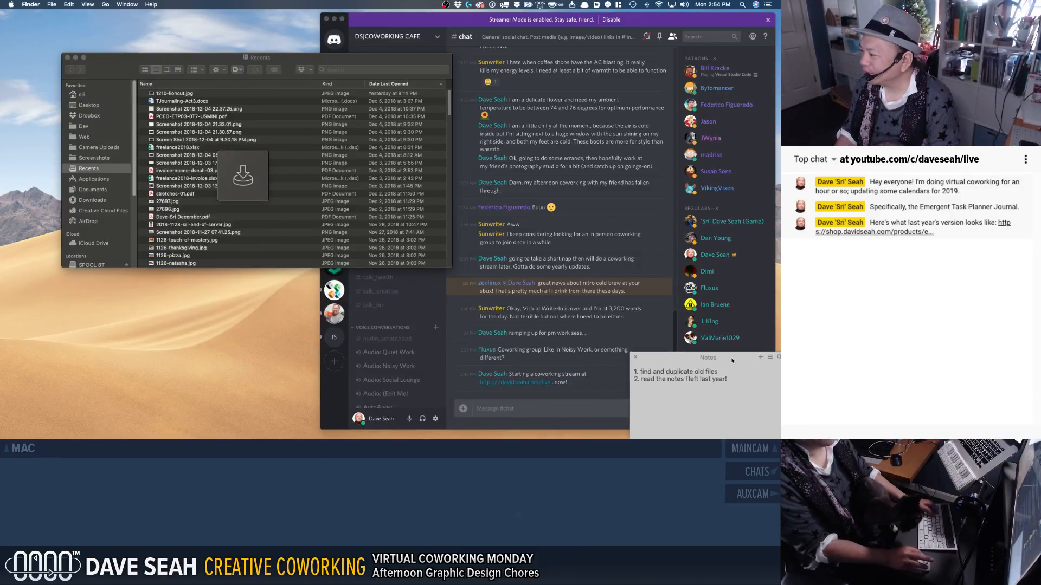
key("ctrl+Up")
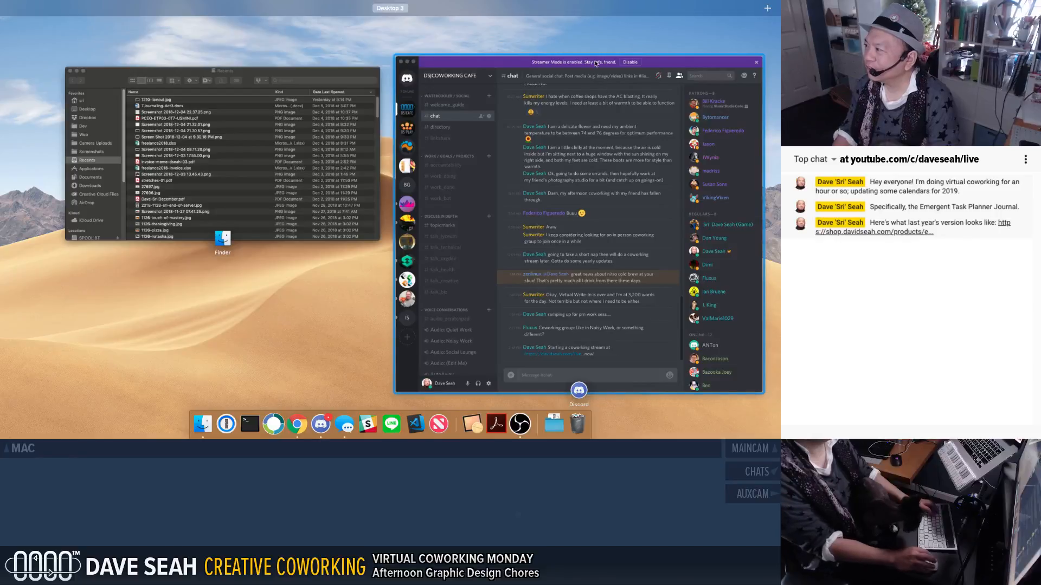
left_click_drag(683, 294, 520, 18)
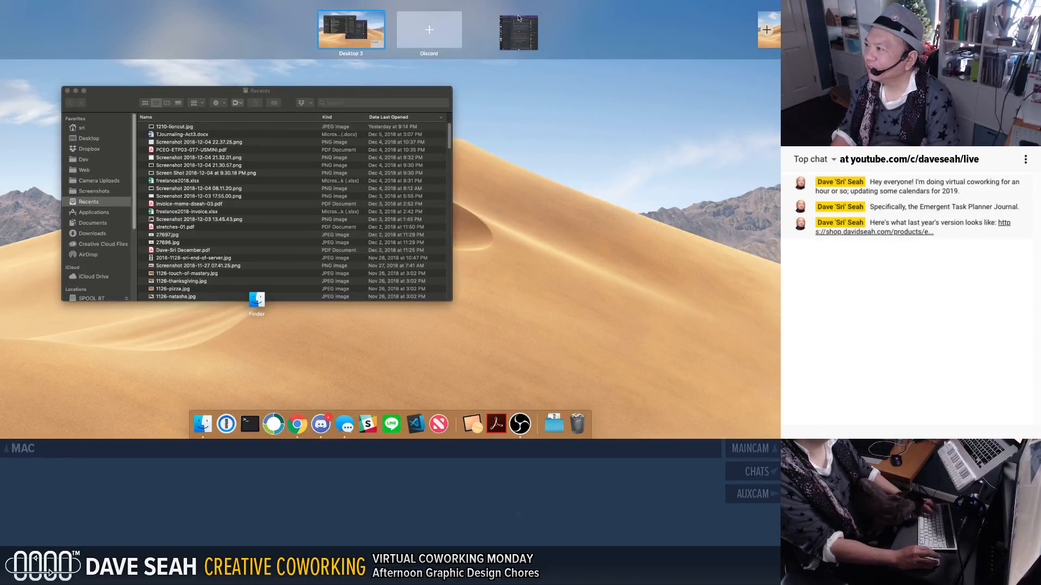
left_click(381, 96)
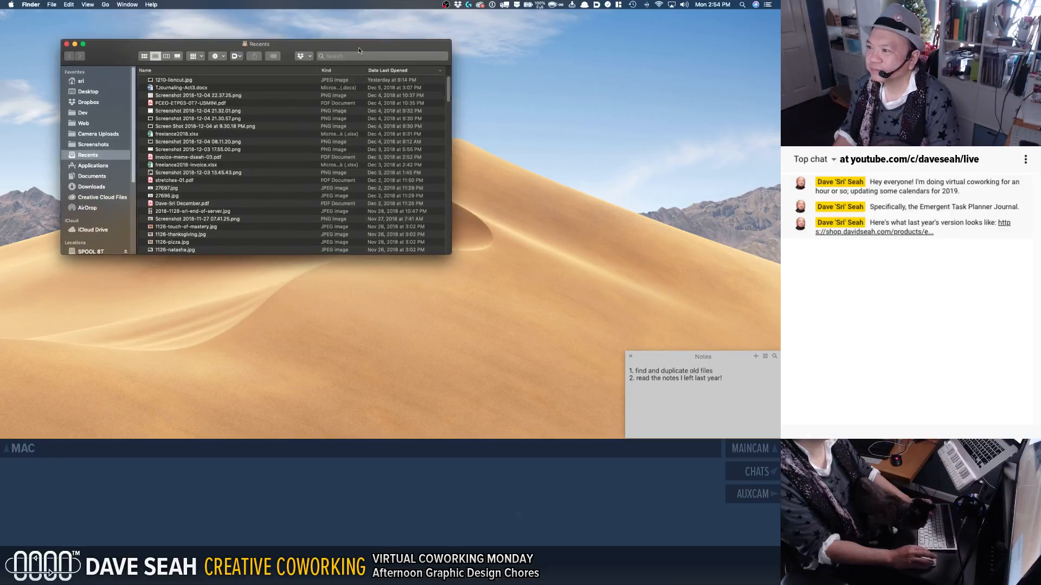
Step: Reorder the desktop spaces so the Discord space comes before the Finder desktop, and return to the Finder window
key("ctrl+Up")
left_click_drag(403, 26, 337, 27)
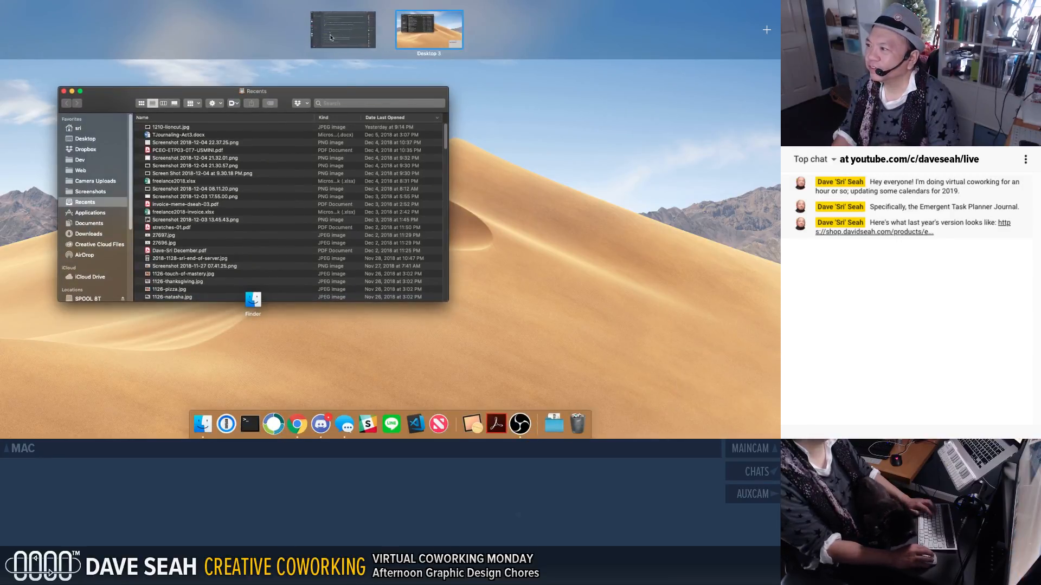
left_click(325, 182)
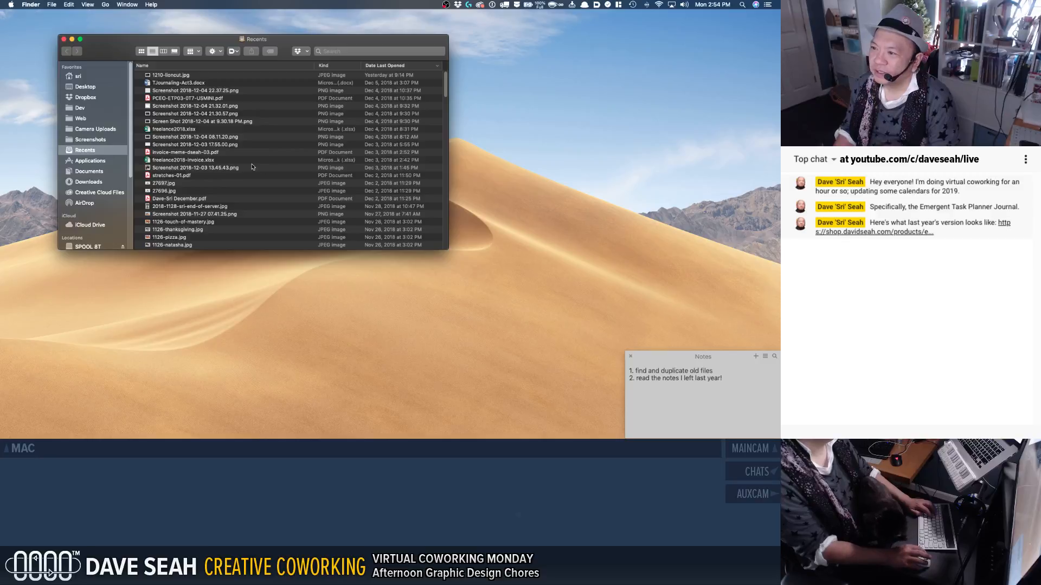
left_click(81, 97)
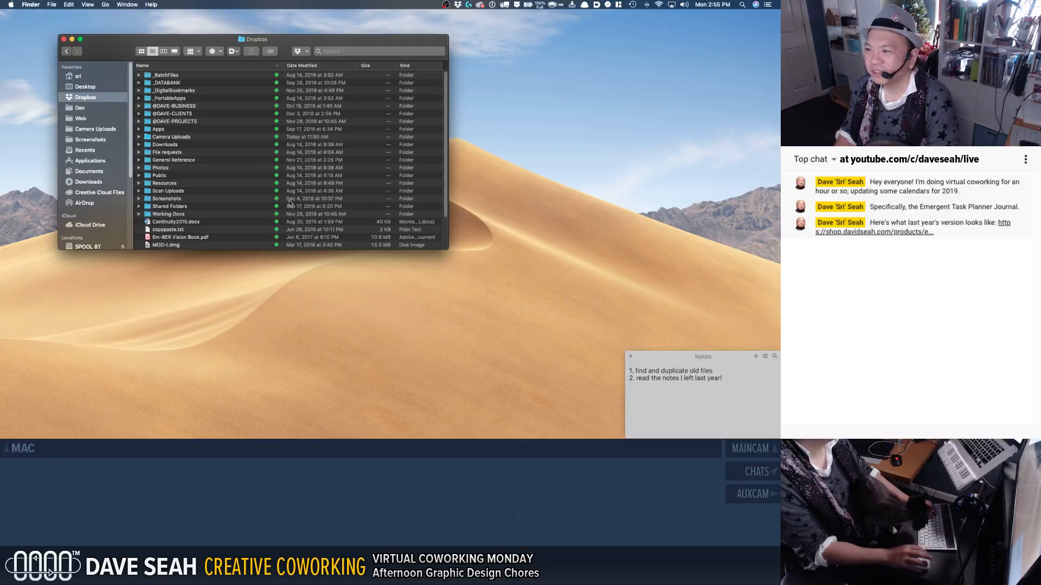
left_click(174, 122)
key("super+Down")
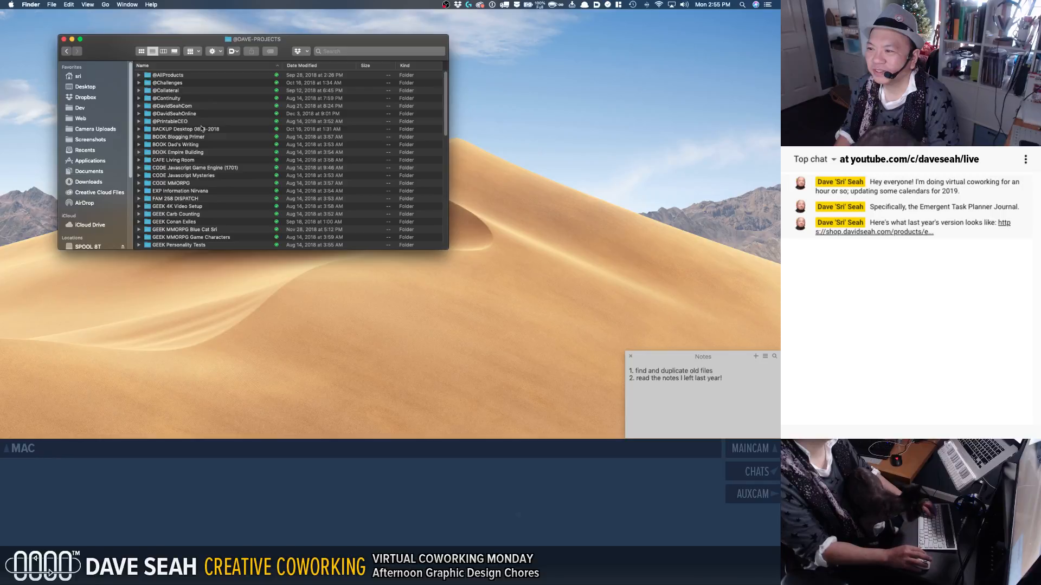
left_click(169, 76)
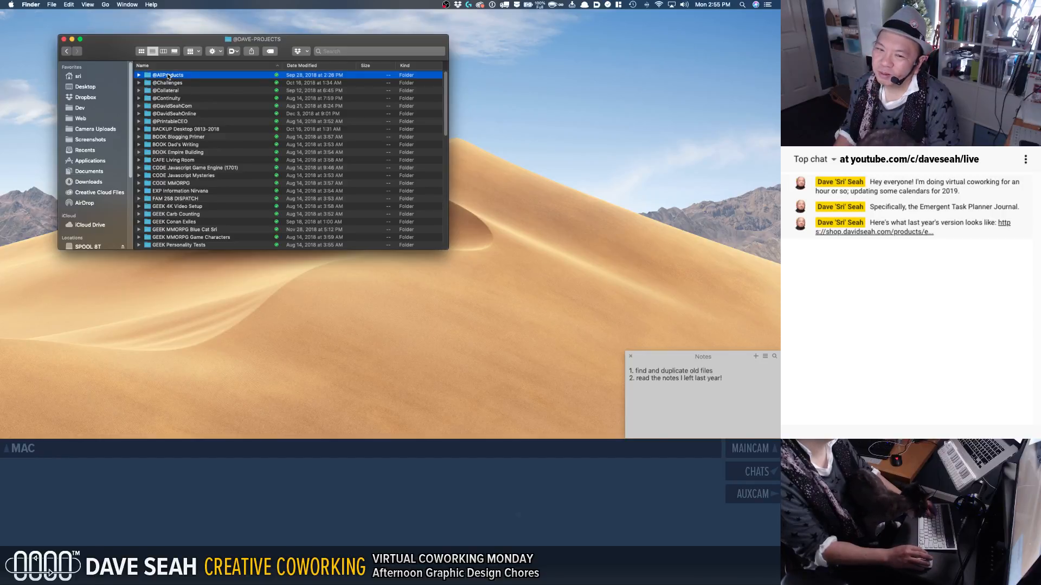
key("super+Down")
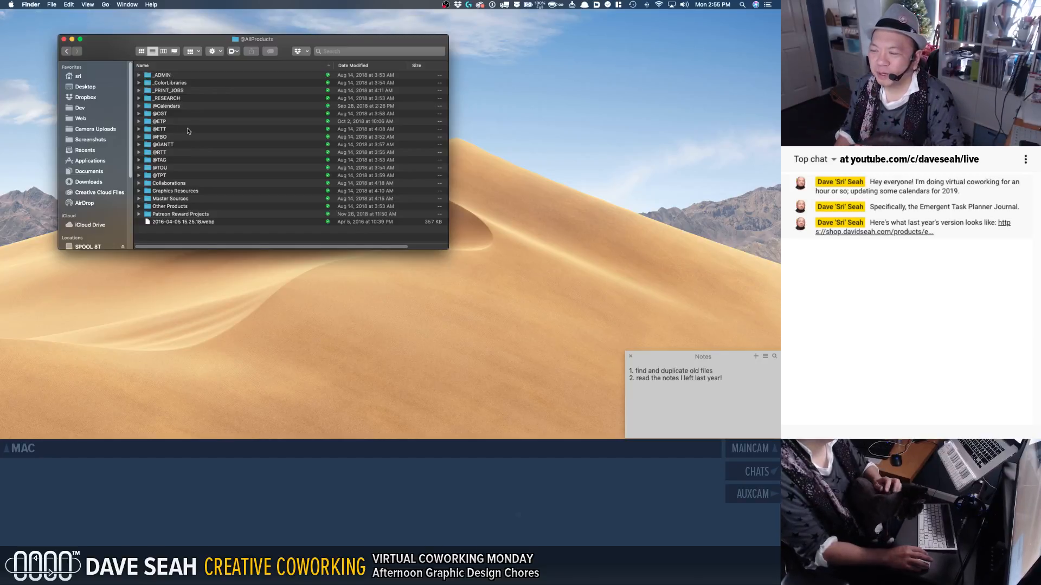
double_click(157, 121)
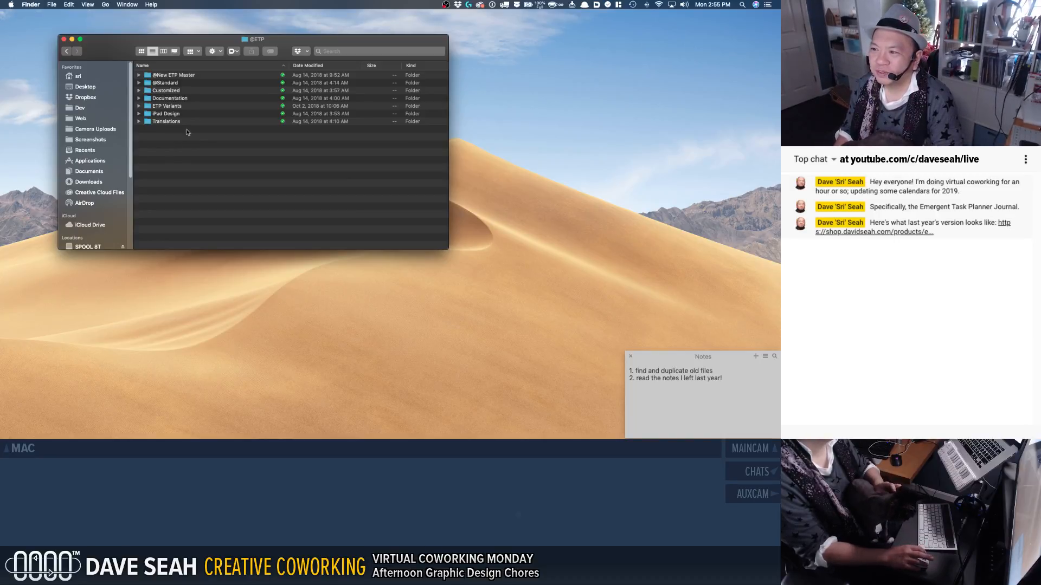
left_click(177, 106)
double_click(177, 106)
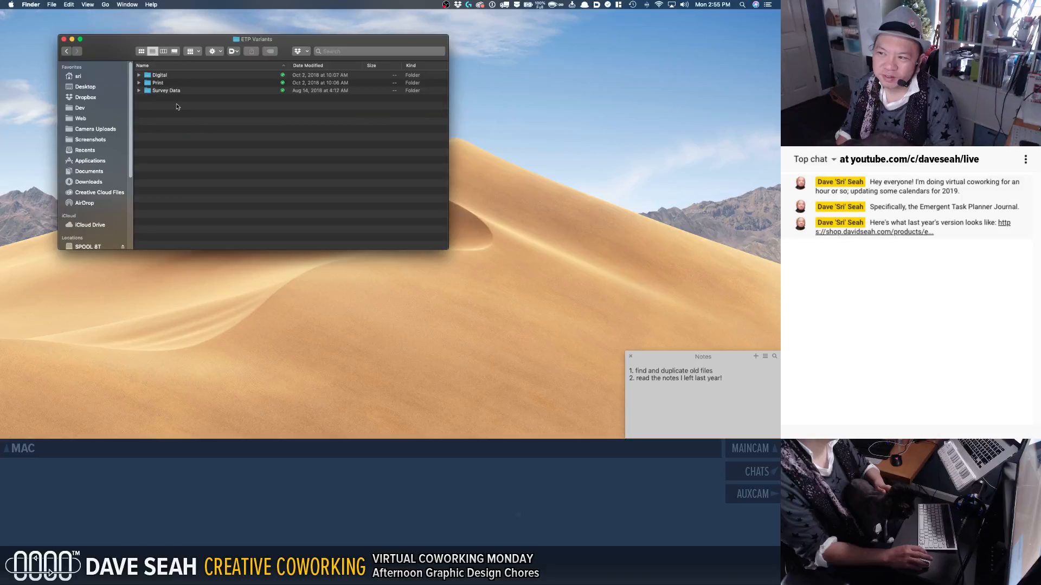
left_click(156, 83)
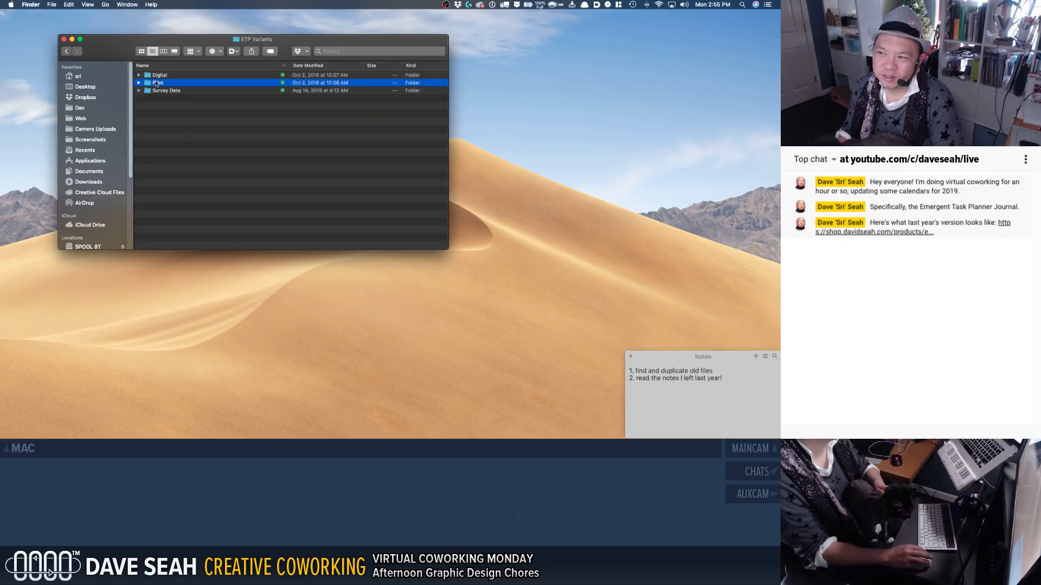
left_click(157, 75)
double_click(157, 75)
Step: Examine the 2018 folder of ETP 365 Day Almanac, including its _collateral subfolder, Almanac InDesign files and Update Instructions.docx
scroll(165, 109, "down", 3)
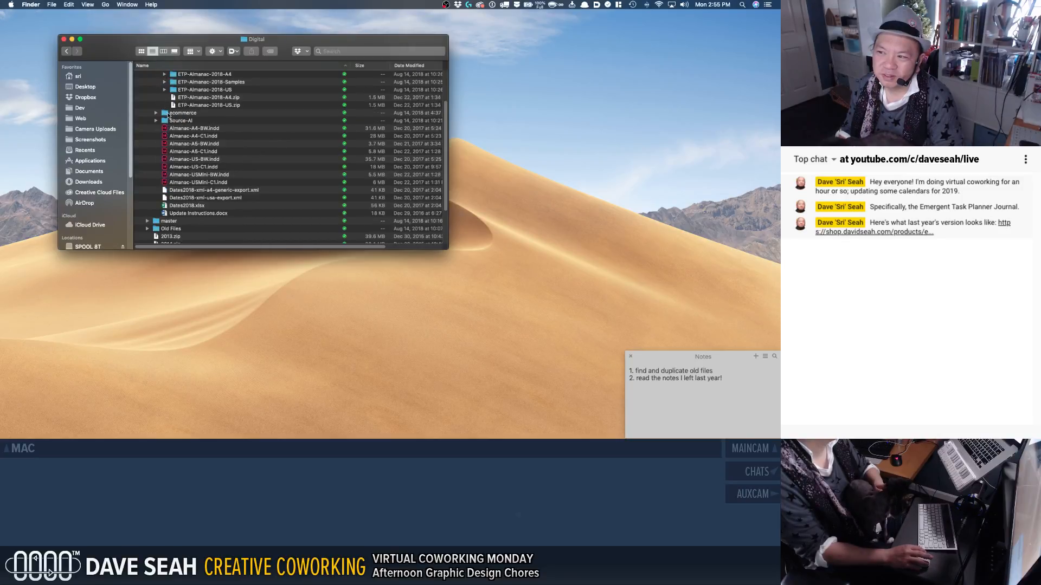
scroll(169, 116, "up", 3)
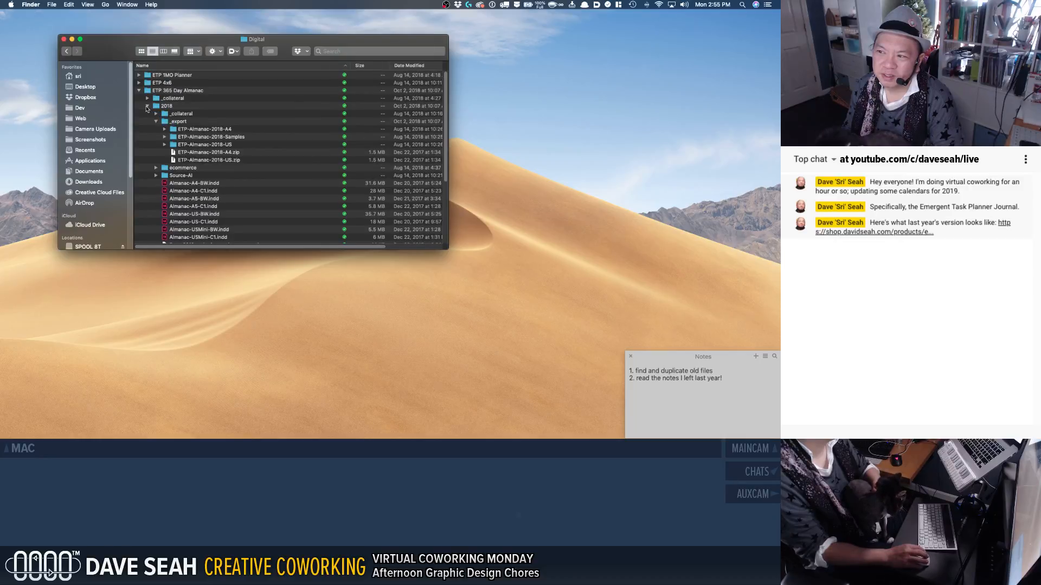
left_click(147, 107)
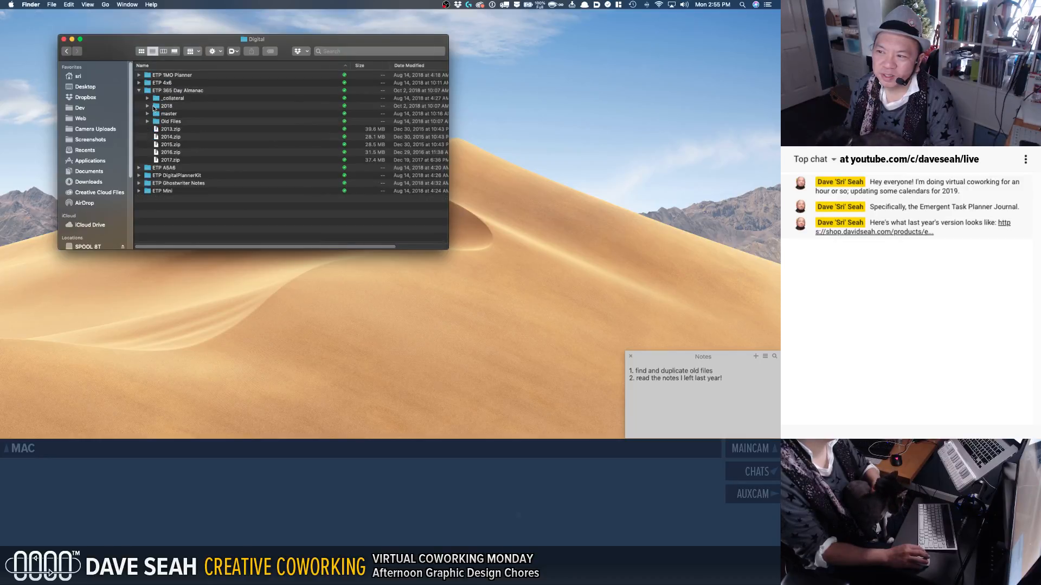
left_click(147, 107)
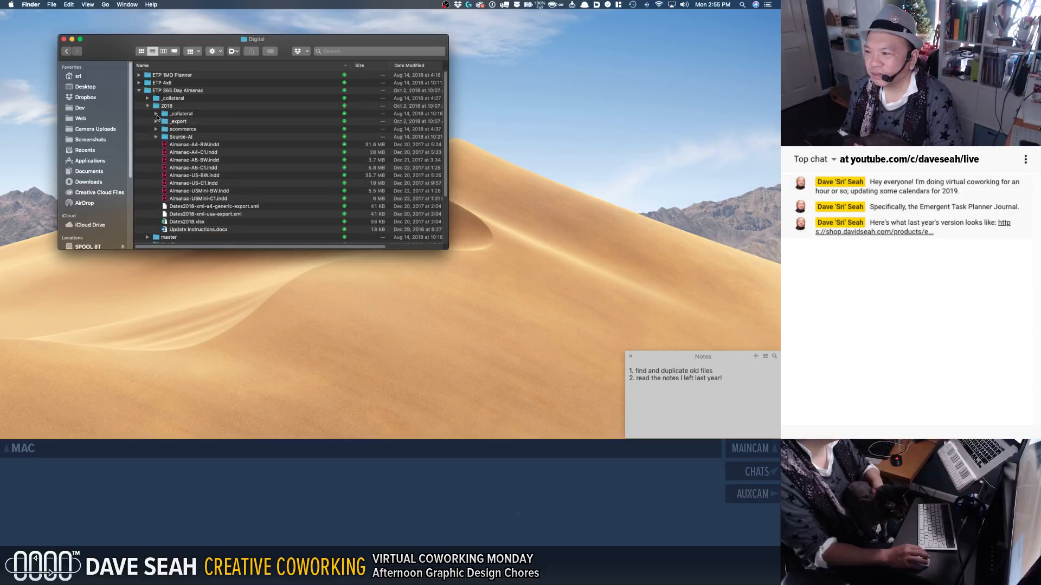
left_click(156, 115)
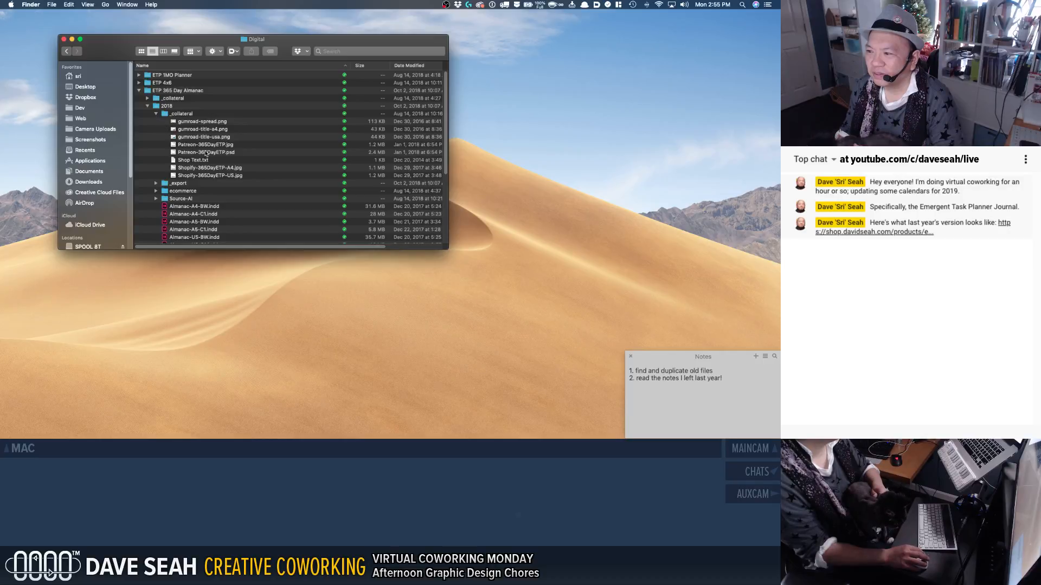
left_click(155, 113)
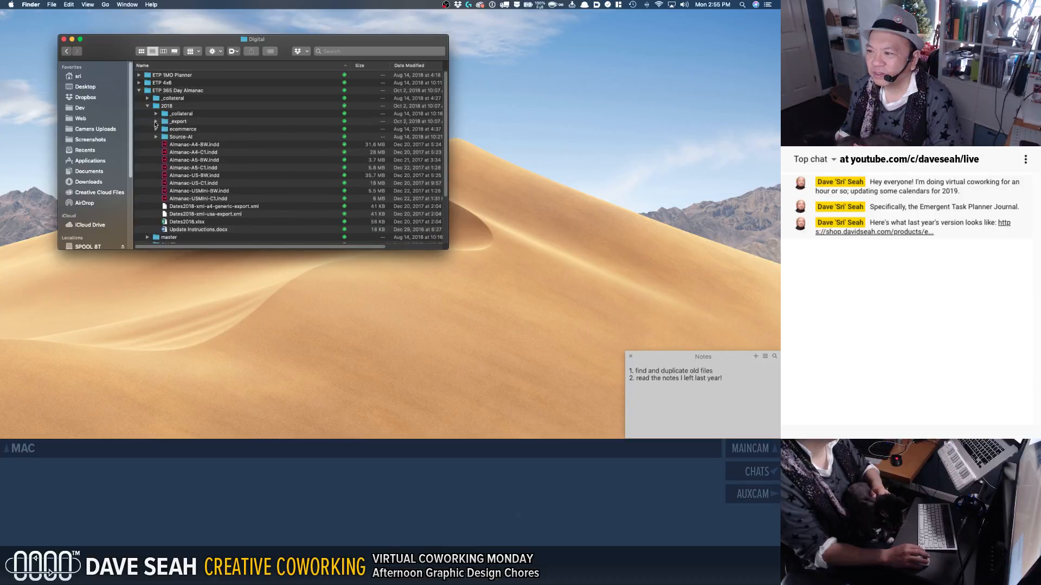
left_click(185, 145)
left_click(206, 199)
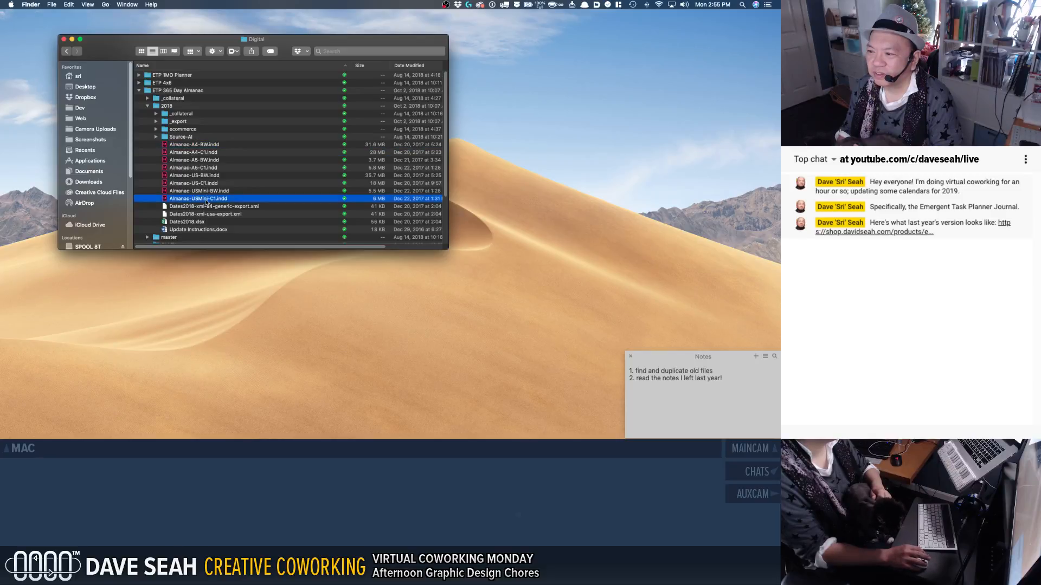
left_click(212, 229)
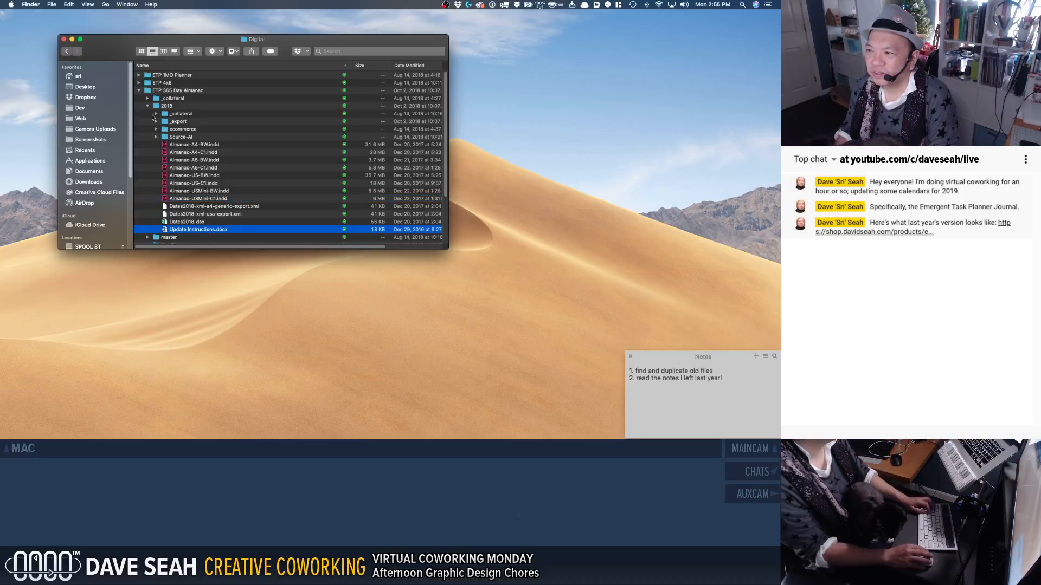
Step: Compress the 2018 almanac folder into a zip archive and bring the ETP 365 Day Almanac window onto this desktop
left_click(148, 107)
left_click(156, 108)
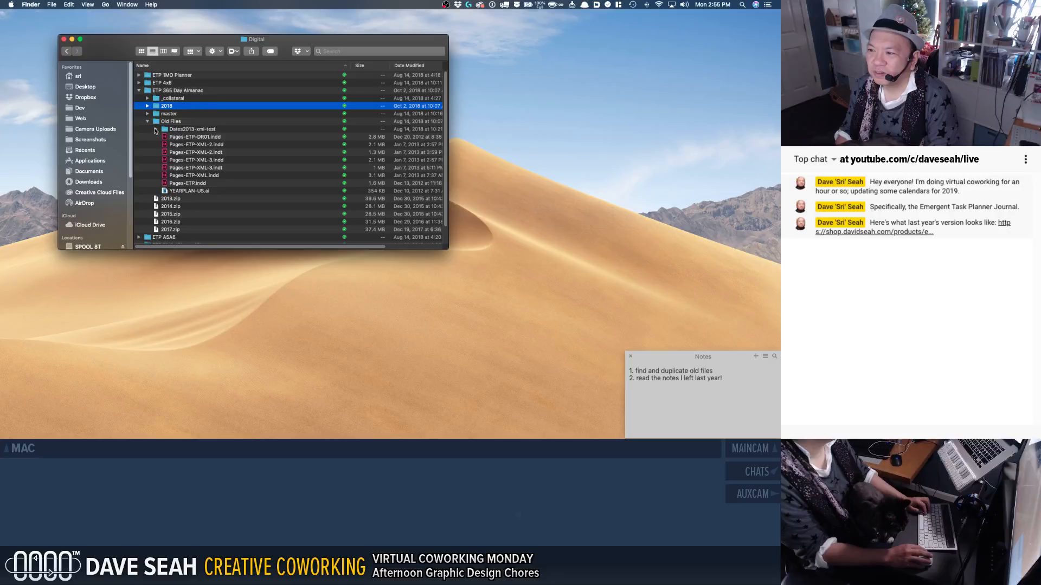
left_click(148, 122)
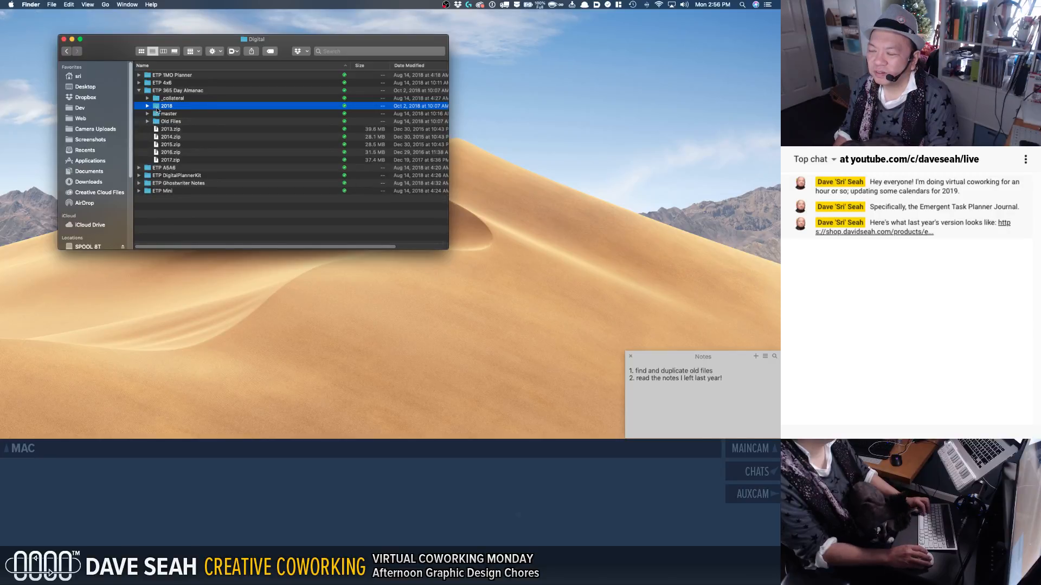
right_click(157, 110)
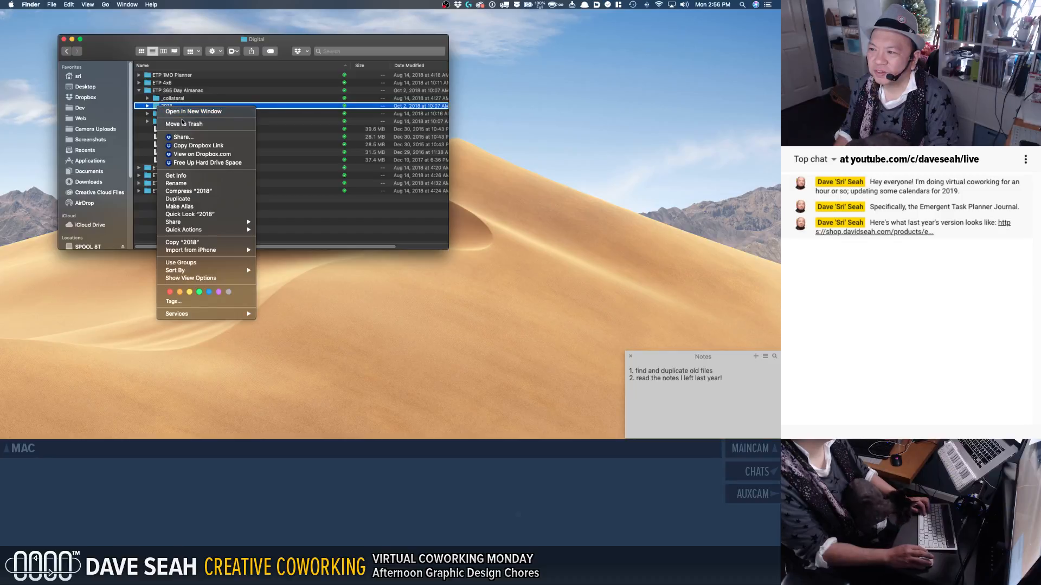
left_click(214, 192)
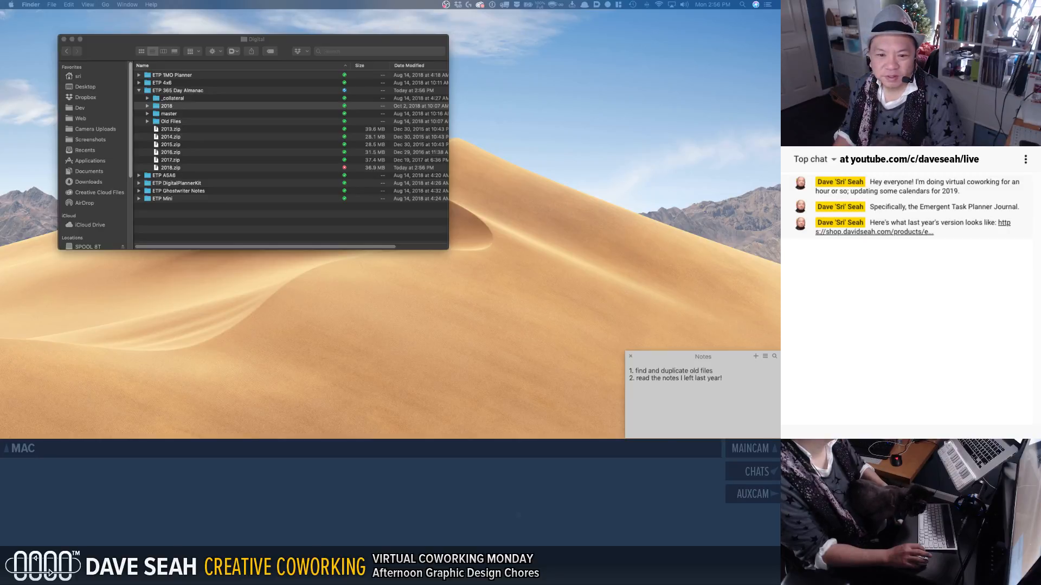
left_click_drag(0, 157, 177, 211)
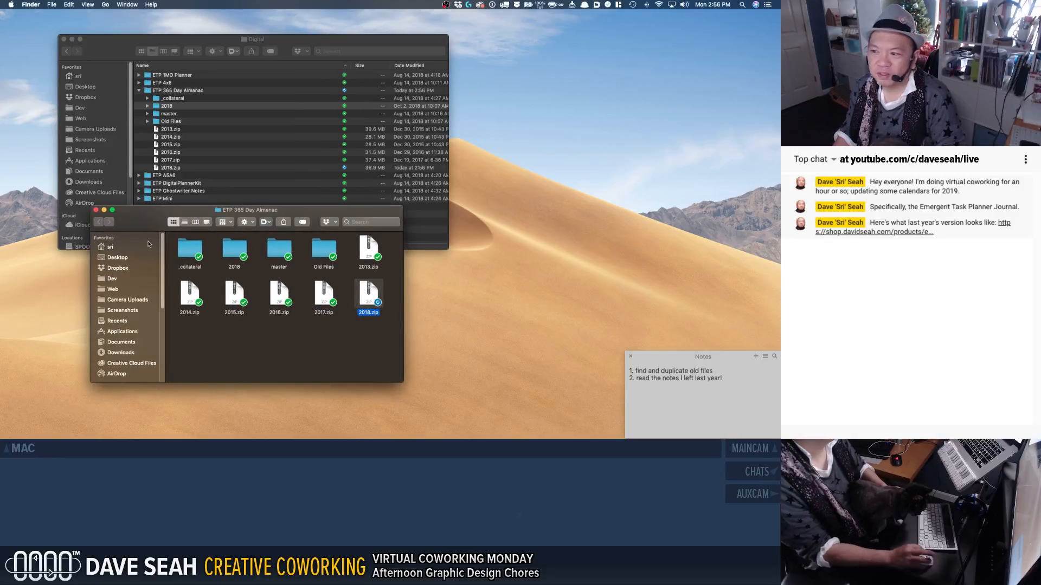
Step: Limit Dropbox's upload rate to 250 KB/s in its bandwidth settings and close the preferences
left_click(457, 4)
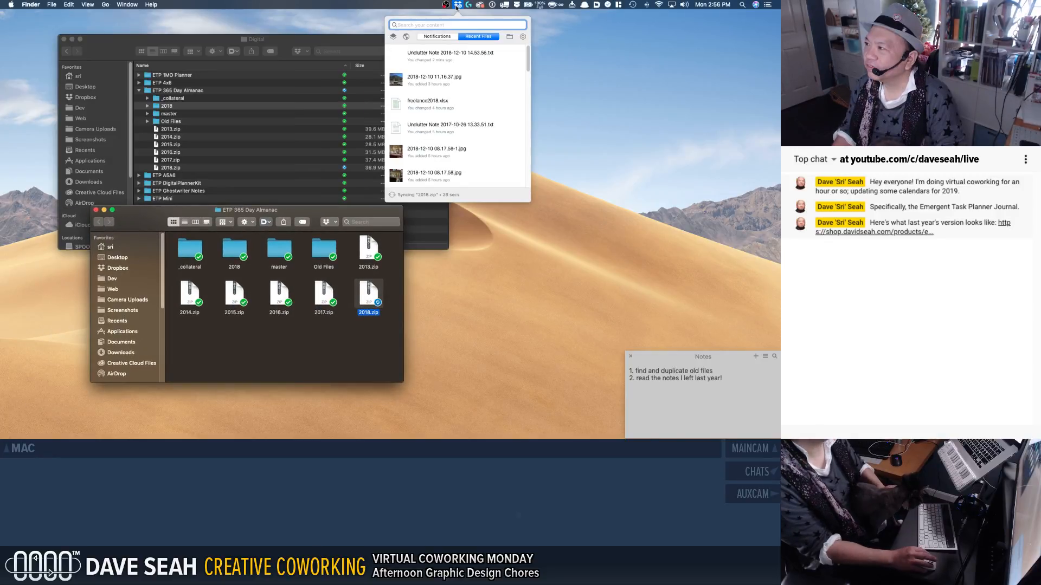
left_click(523, 36)
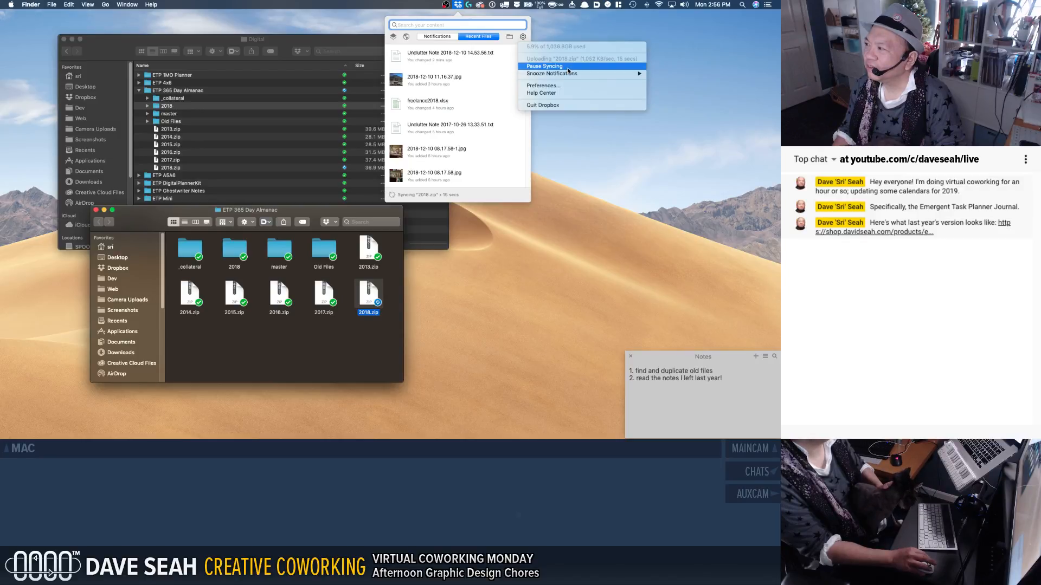
left_click(563, 86)
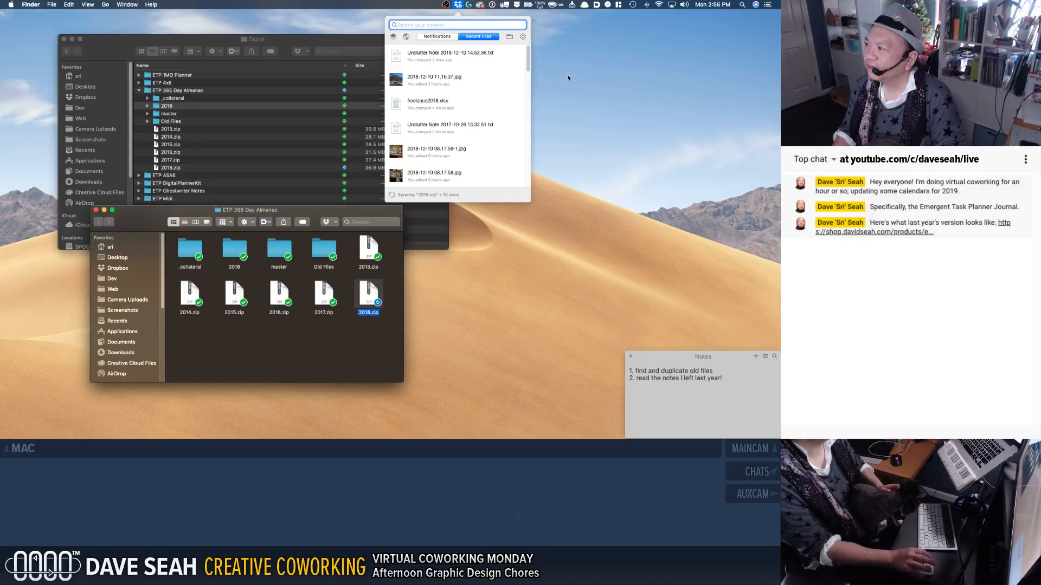
left_click(372, 128)
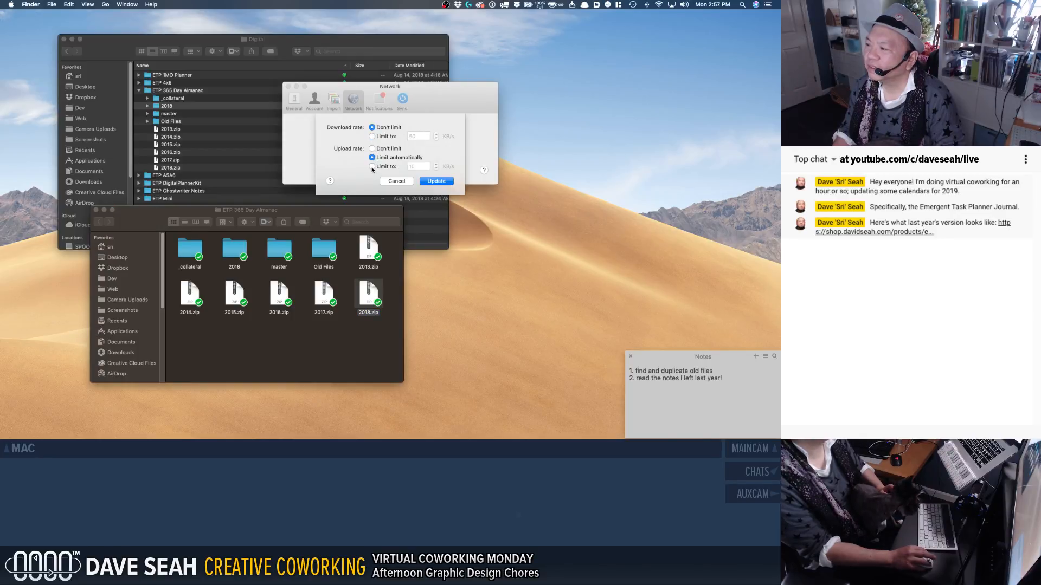
left_click(373, 168)
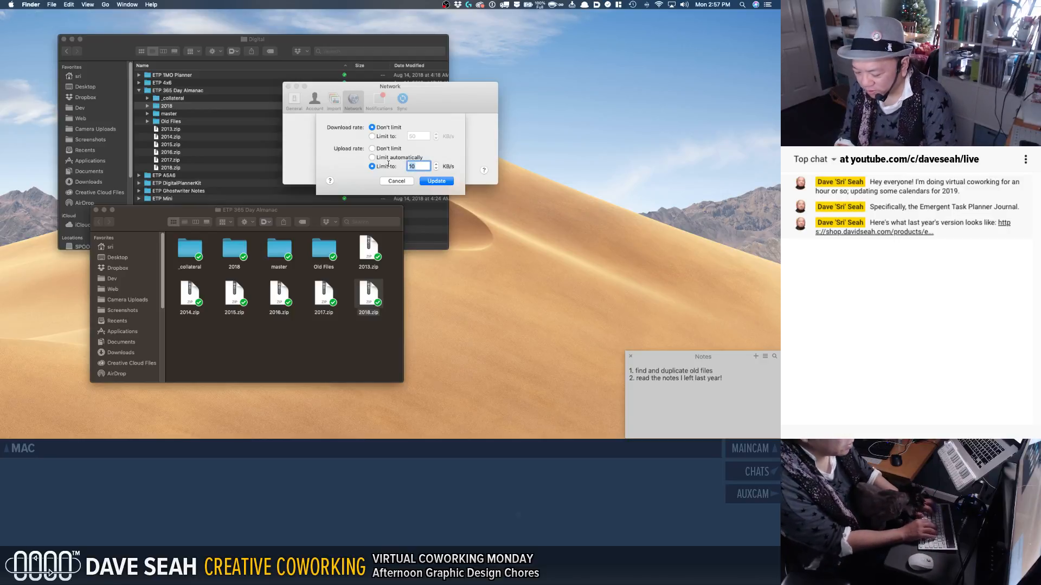
type("250")
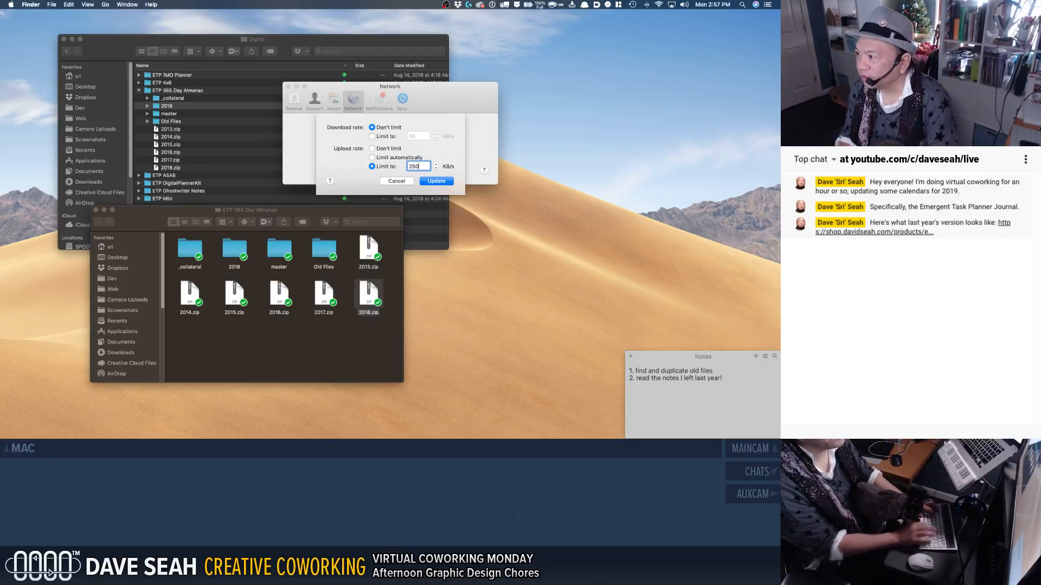
left_click(427, 185)
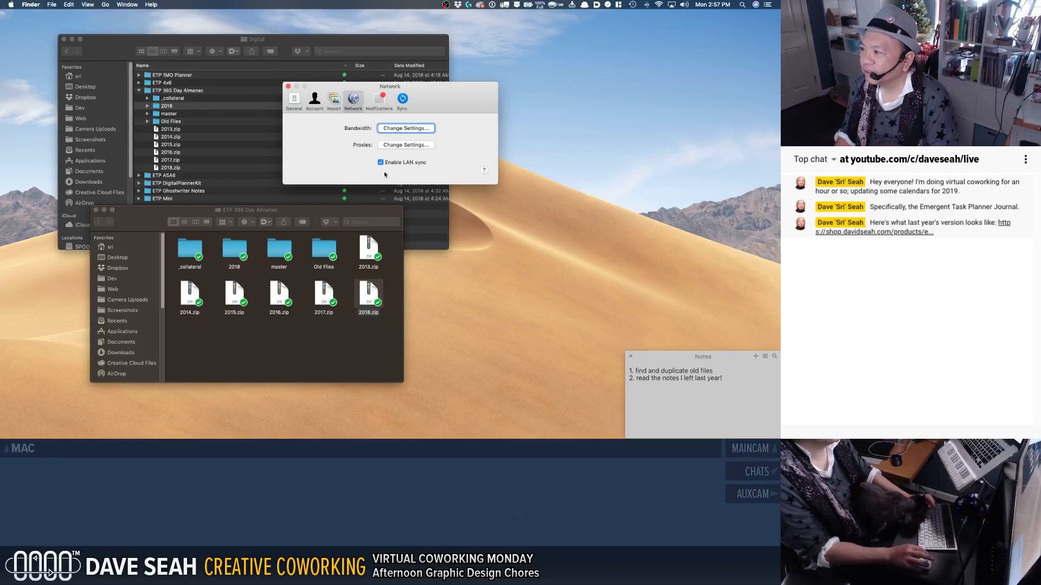
left_click(288, 86)
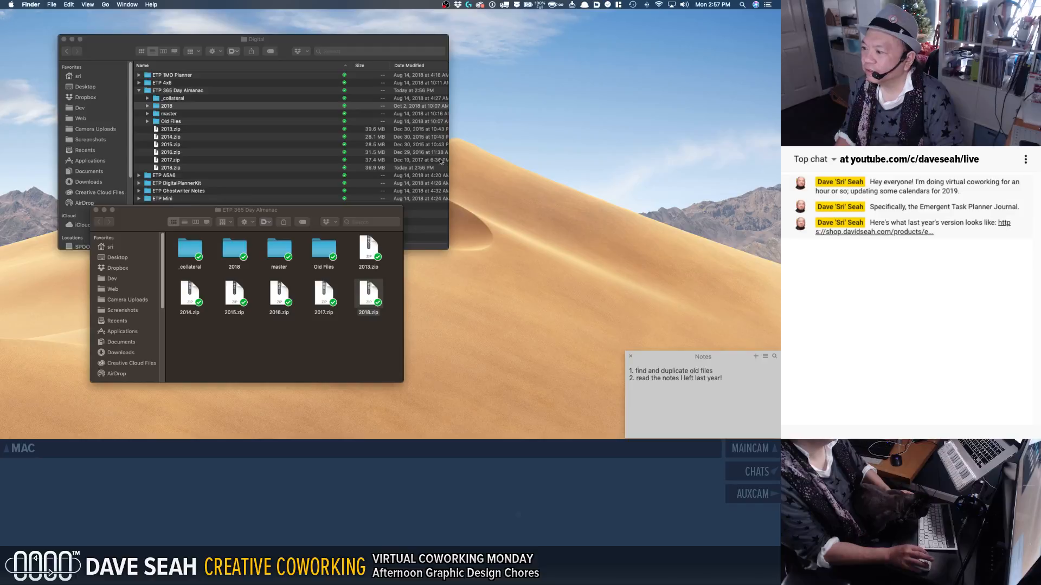
Step: Set Dropbox's upload rate limit to 500 KB/s in its bandwidth settings and close the preferences
left_click(247, 213)
left_click_drag(247, 213, 305, 223)
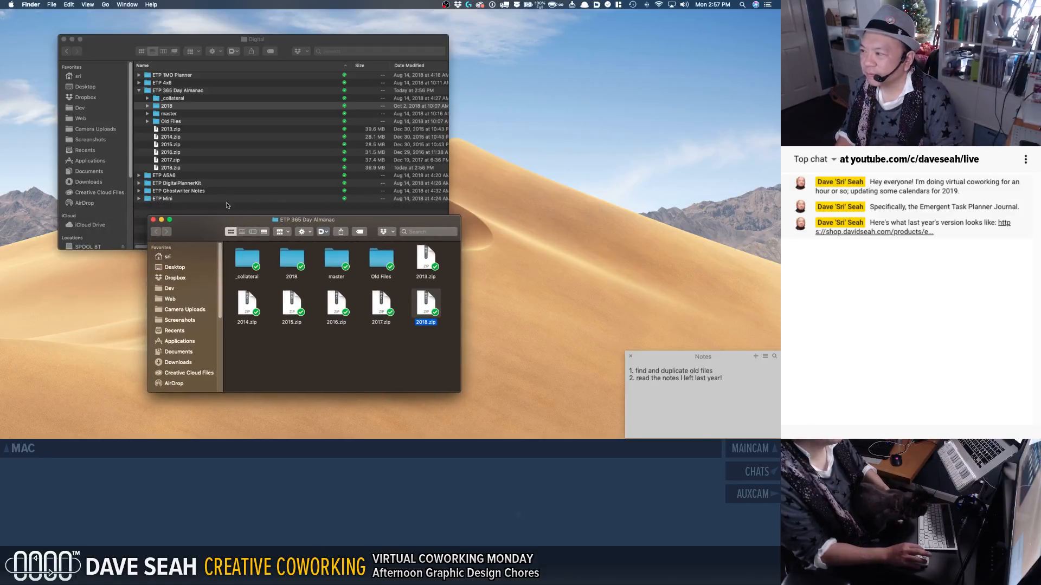
left_click(462, 7)
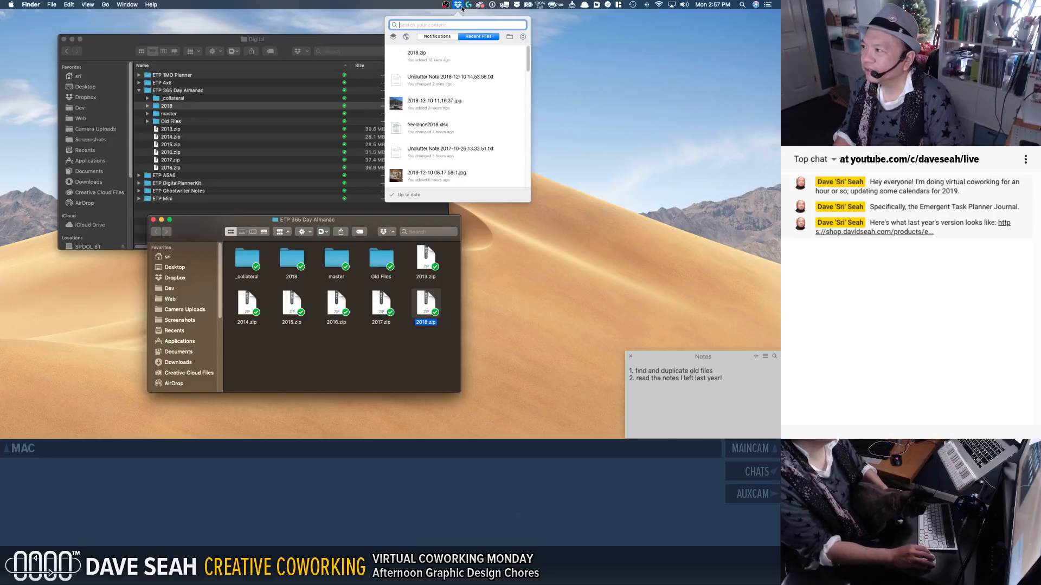
left_click(523, 37)
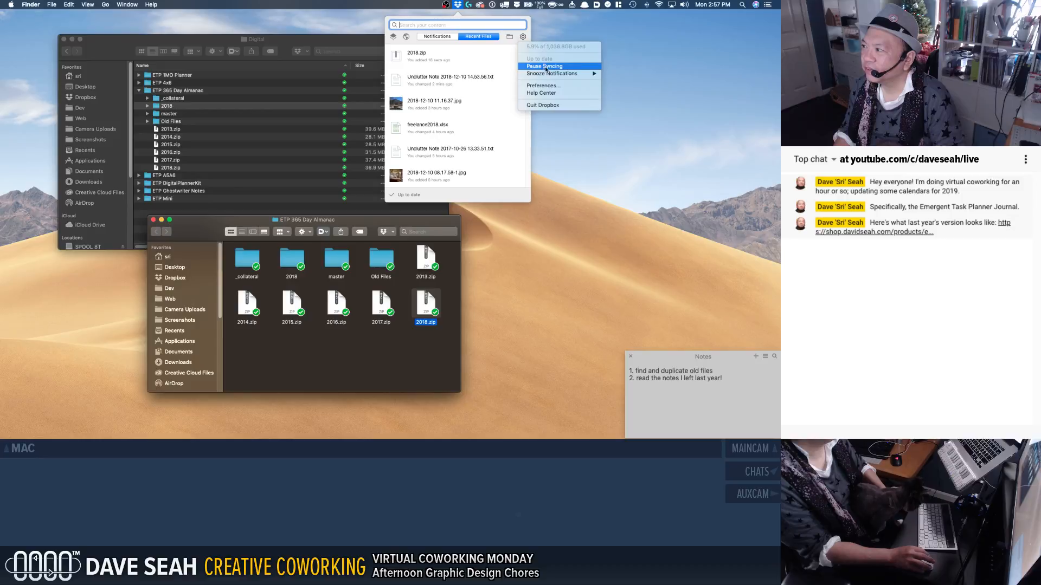
left_click(543, 86)
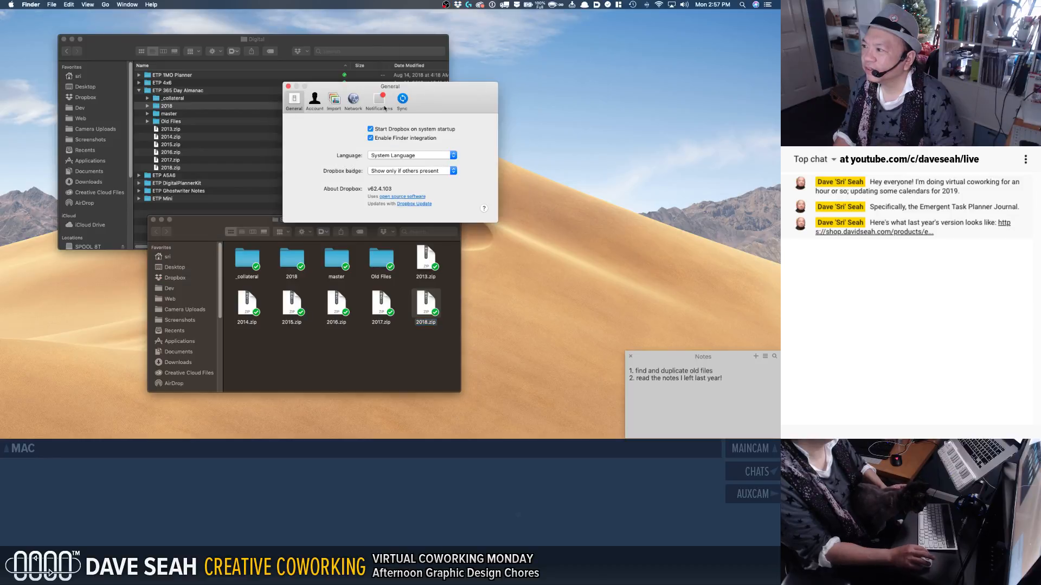
left_click(353, 101)
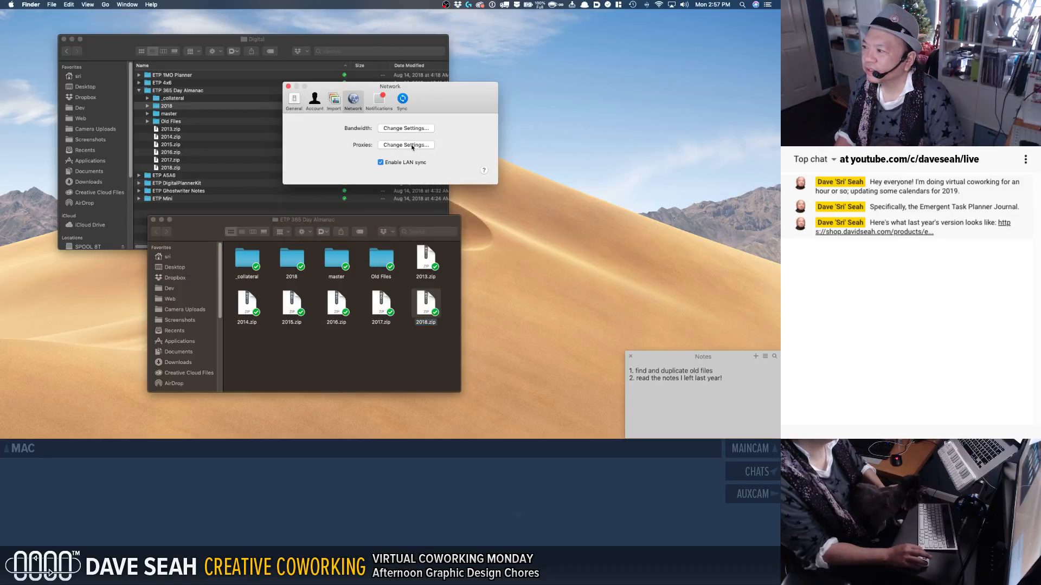
left_click(401, 131)
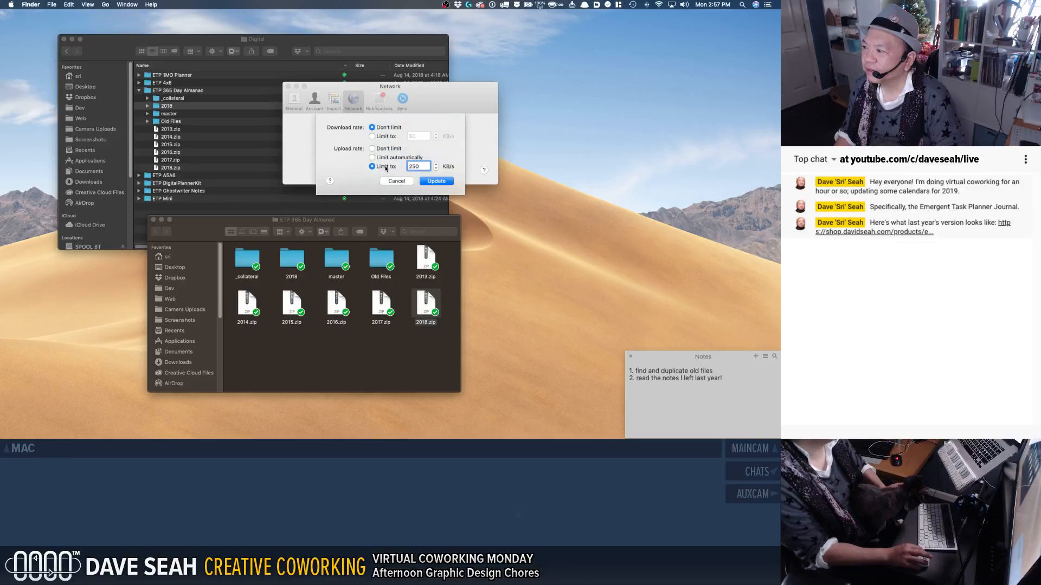
double_click(417, 166)
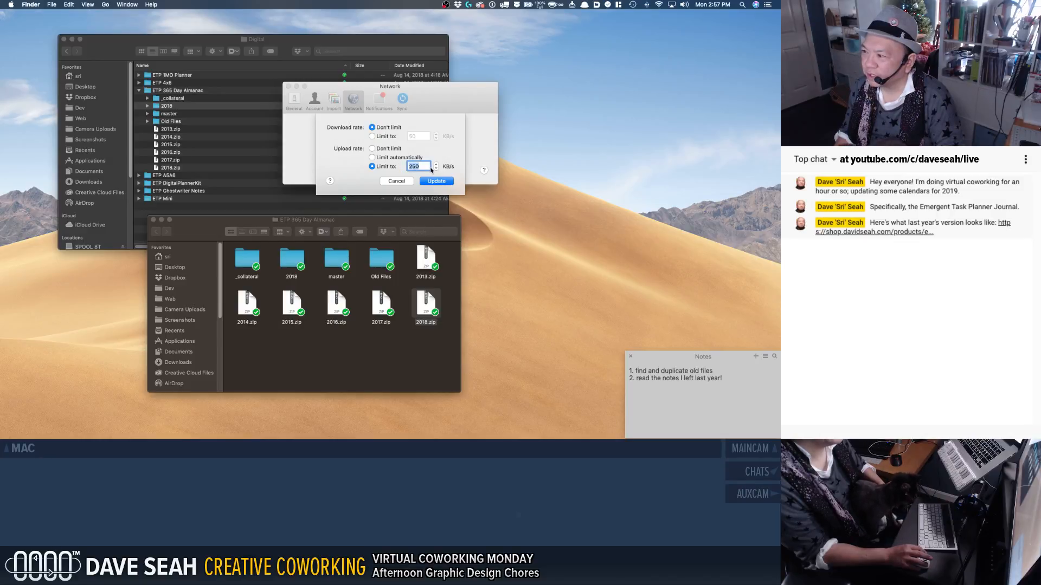
left_click(416, 166)
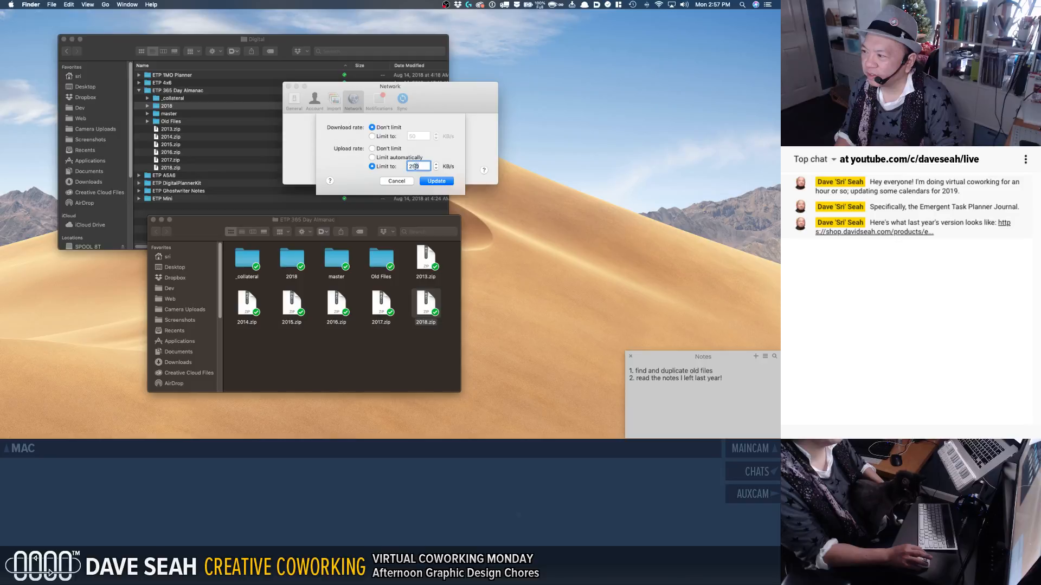
type("50")
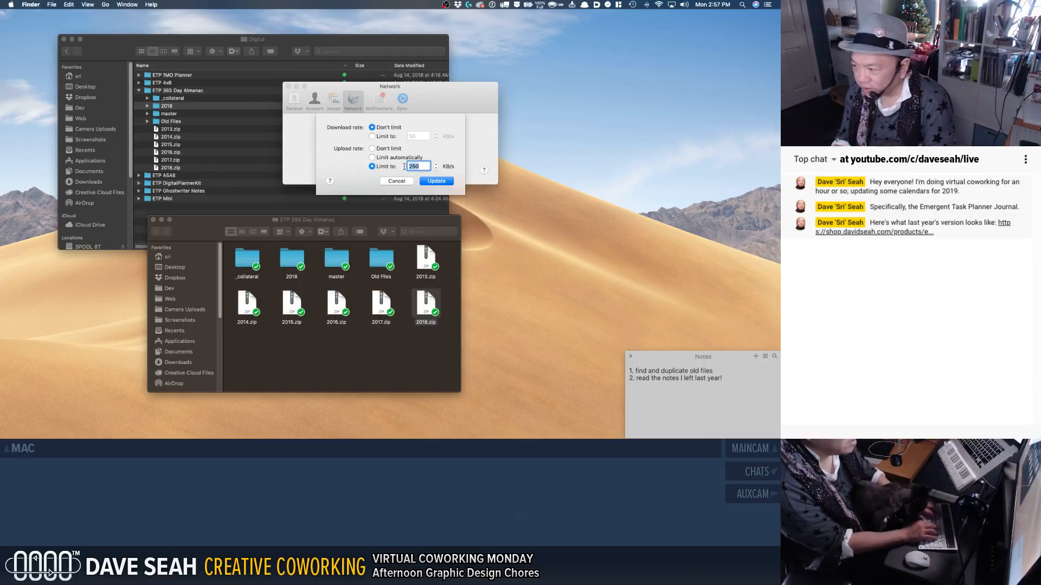
type("0")
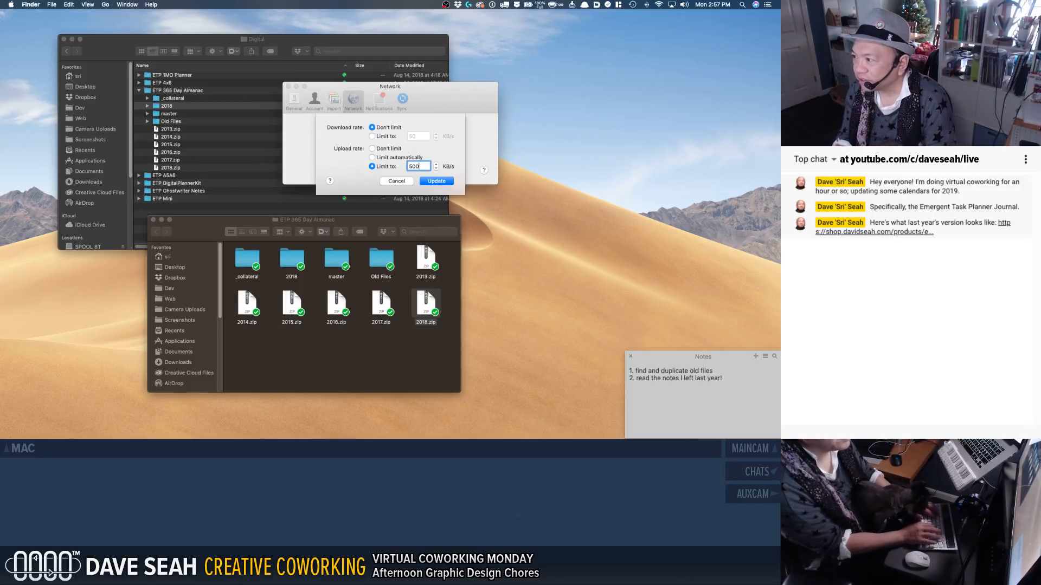
left_click(432, 182)
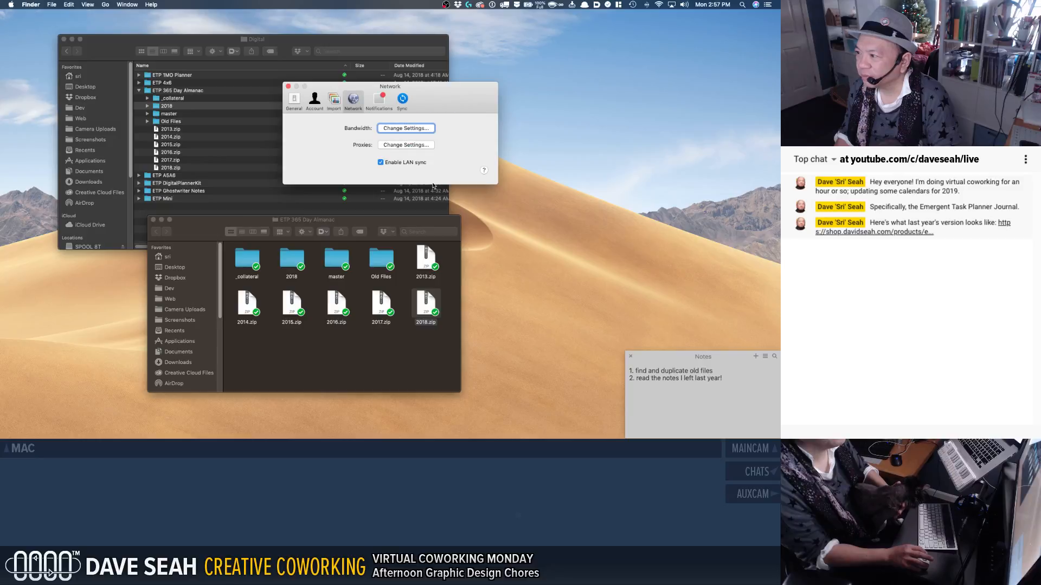
left_click(288, 88)
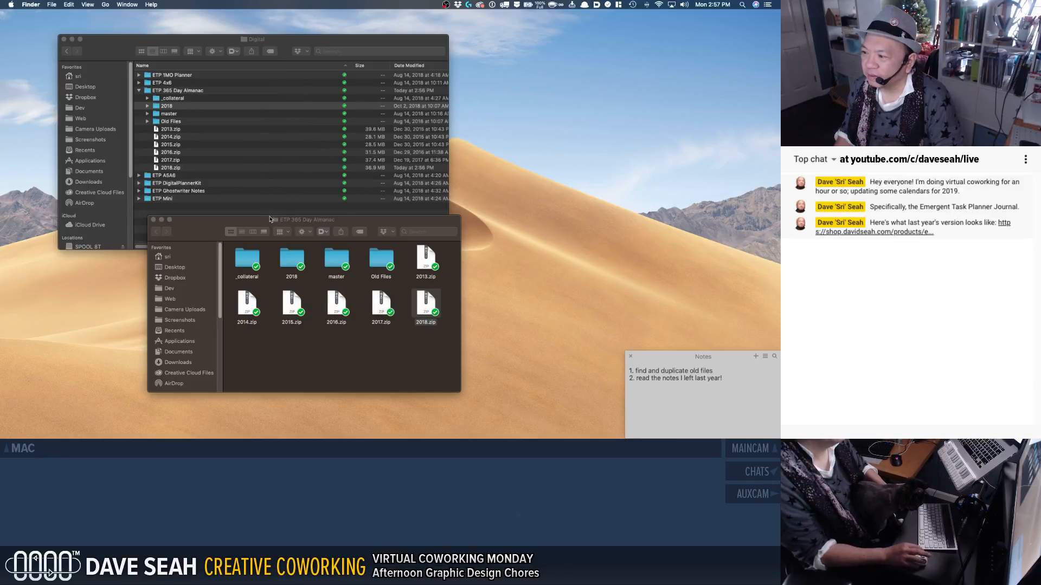
Step: Move the ETP 365 Day Almanac window clear of the Digital window and rename the almanac's 2018 folder to 2019
left_click_drag(263, 222, 403, 243)
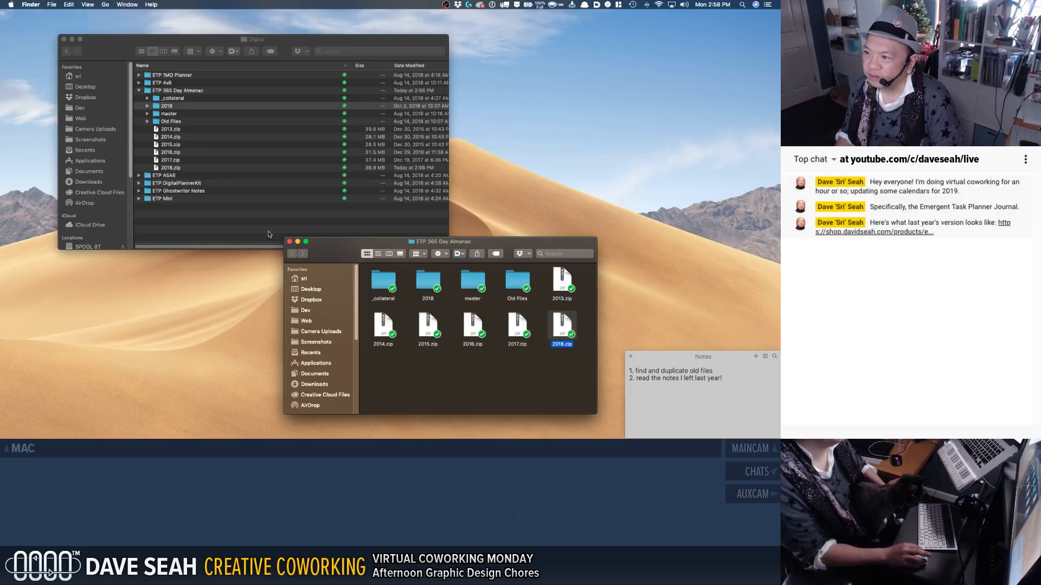
left_click(166, 169)
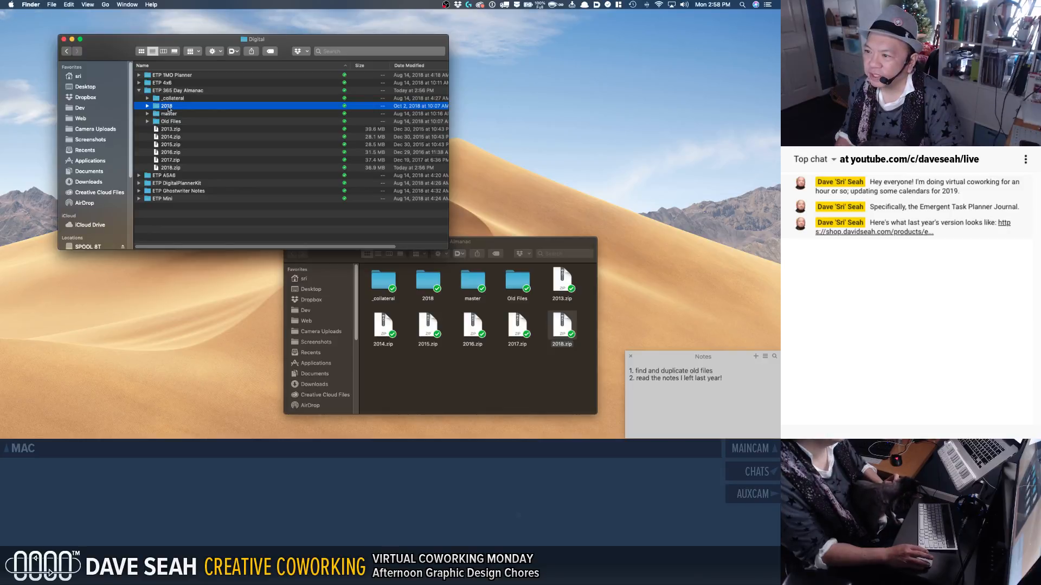
left_click(167, 107)
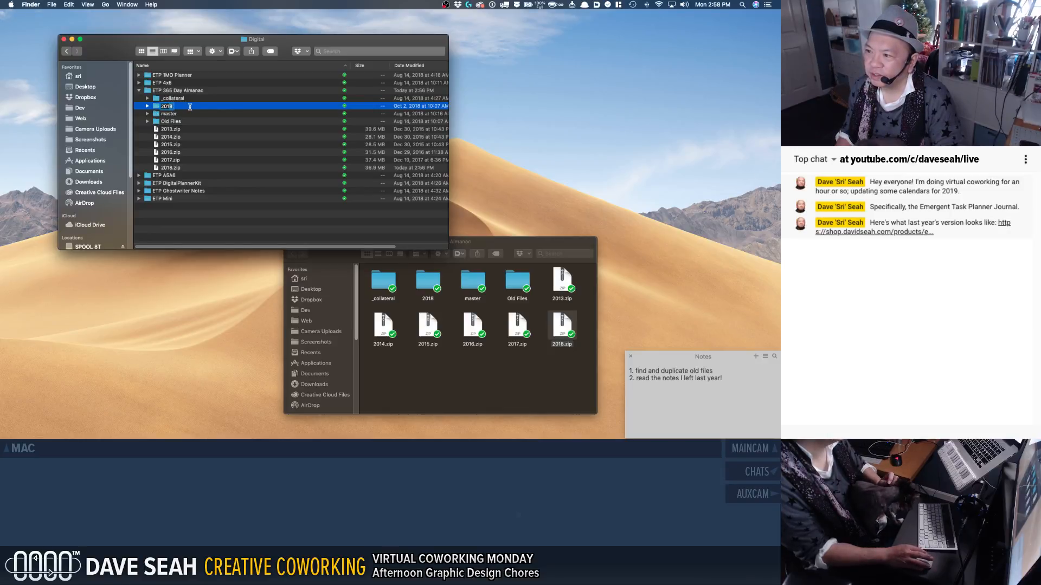
type("2019")
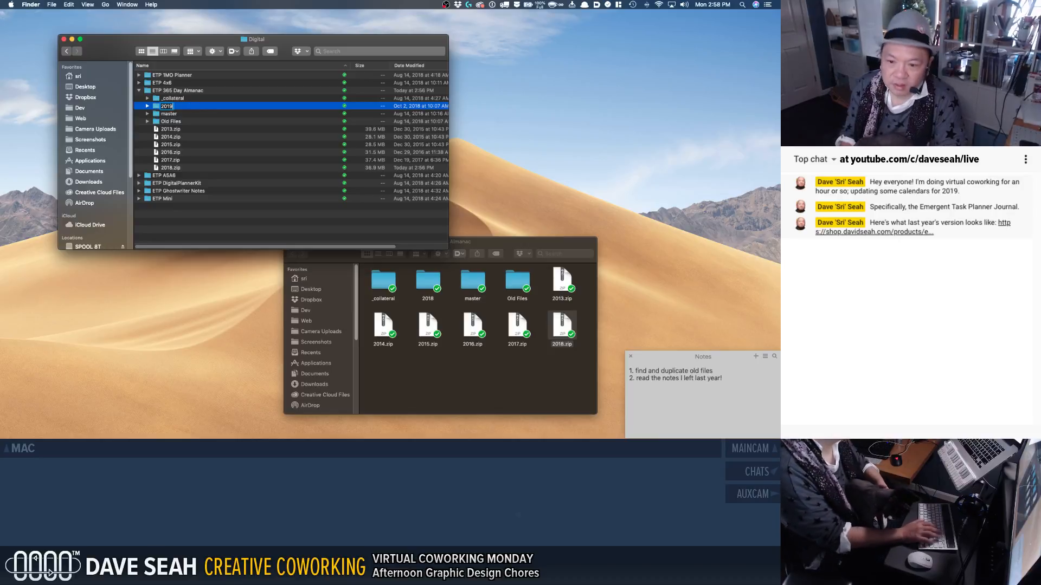
key("Return")
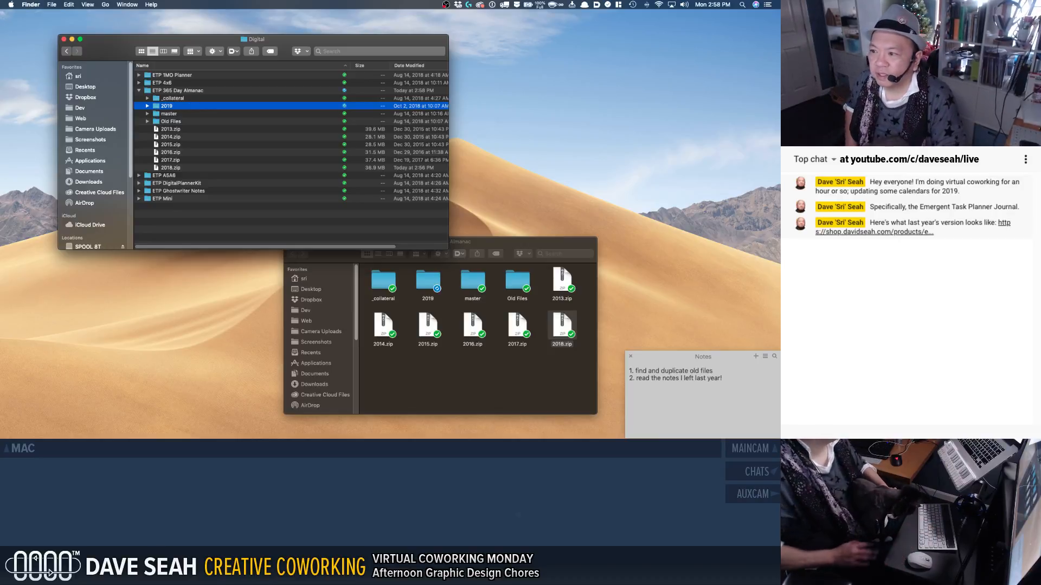
Step: Expand the 2019 folder, open Update Instructions.docx in Word and move its window over the Digital window
left_click(147, 106)
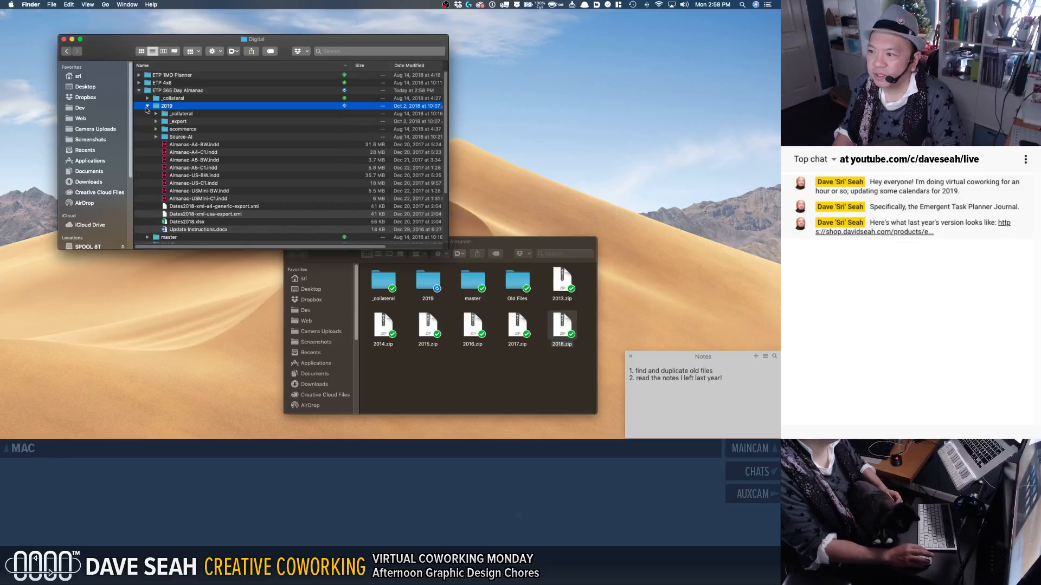
left_click(211, 231)
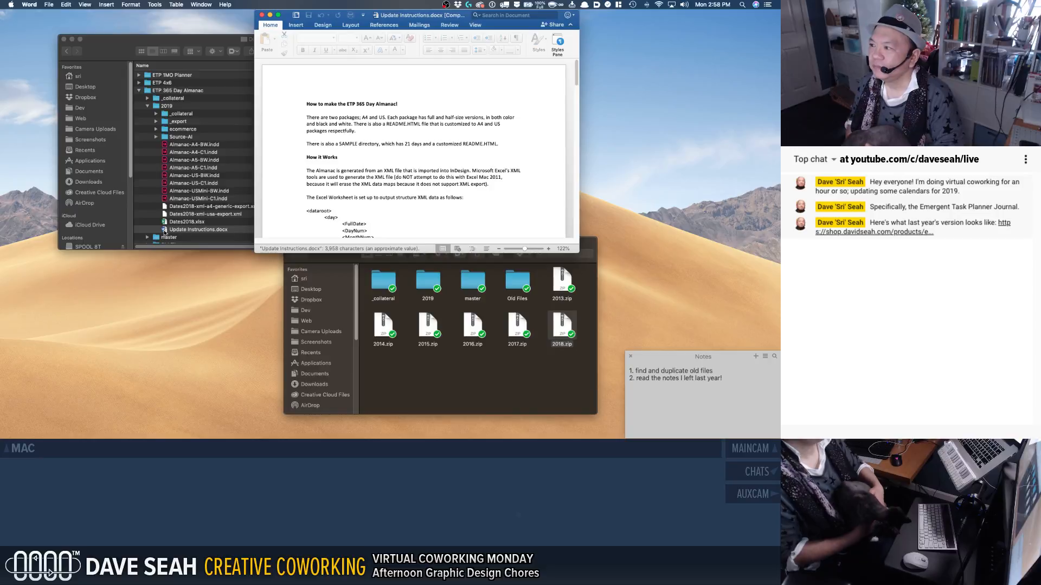
left_click_drag(431, 17, 197, 59)
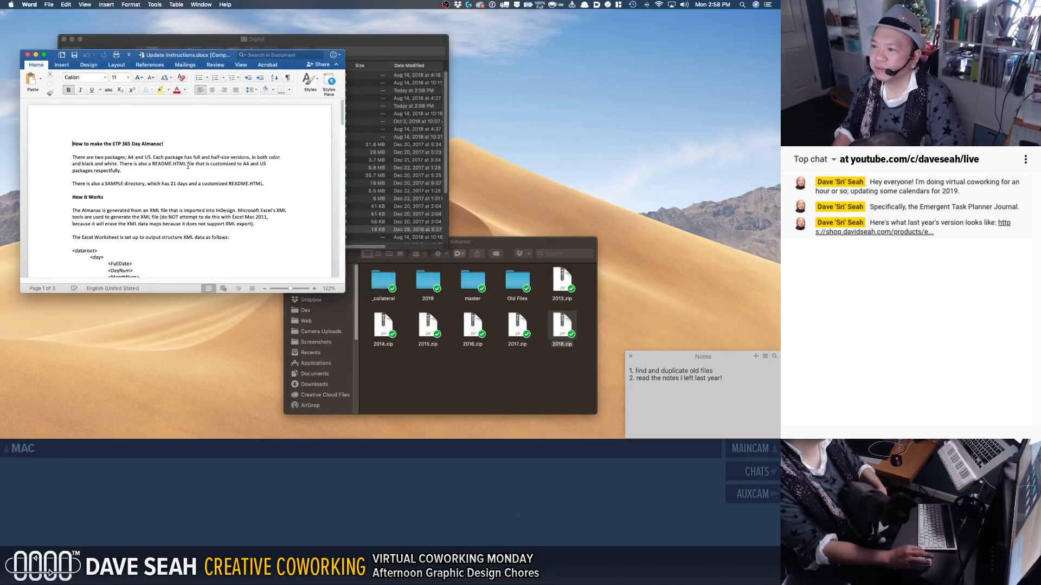
Step: Skim the update instructions from the XML workflow through re-importing, package preparation and the closing notes, and return to the beginning
scroll(179, 172, "down", 3)
scroll(181, 171, "down", 5)
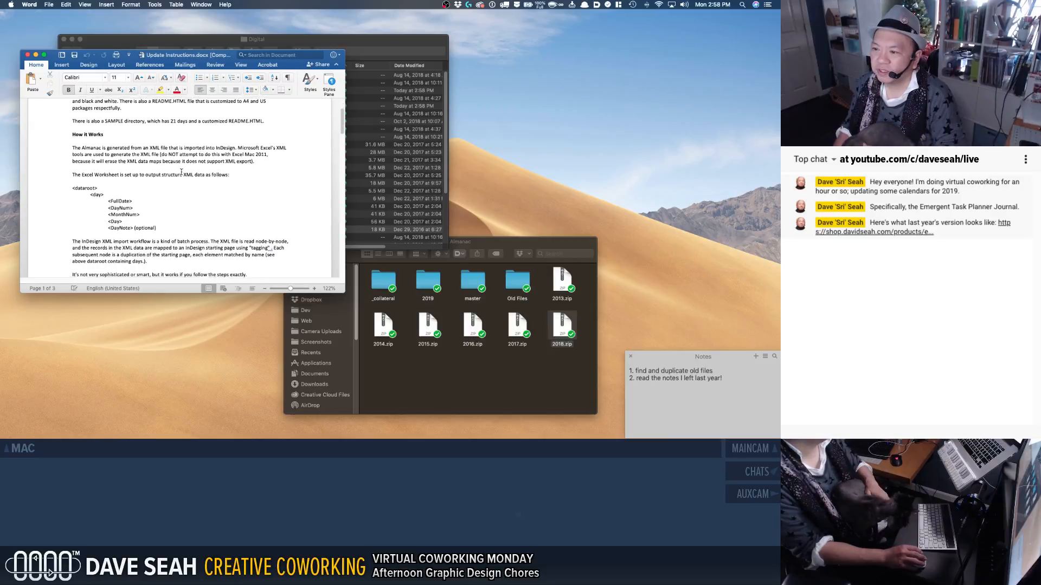
scroll(181, 172, "down", 7)
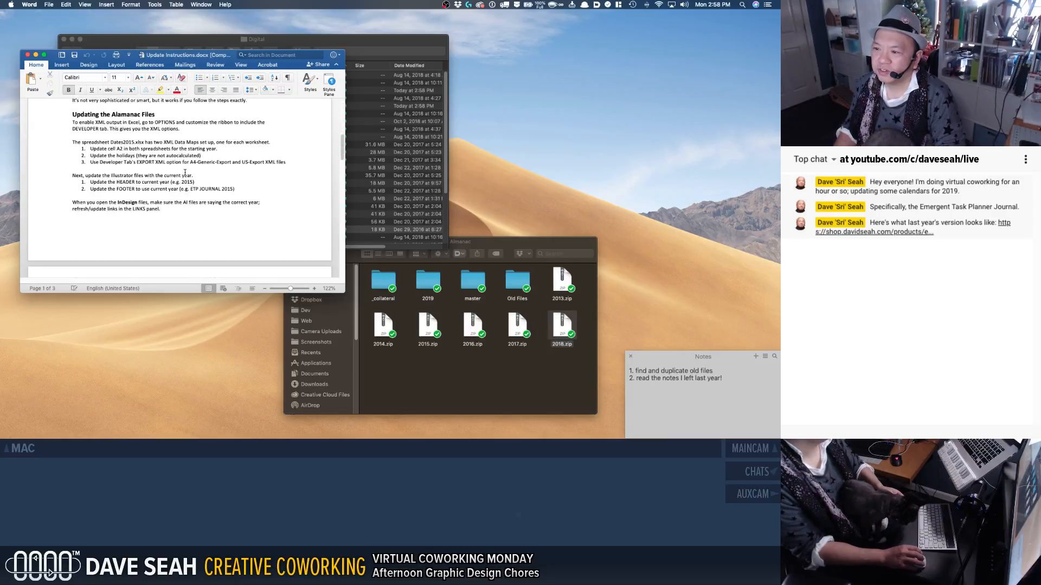
scroll(186, 172, "down", 15)
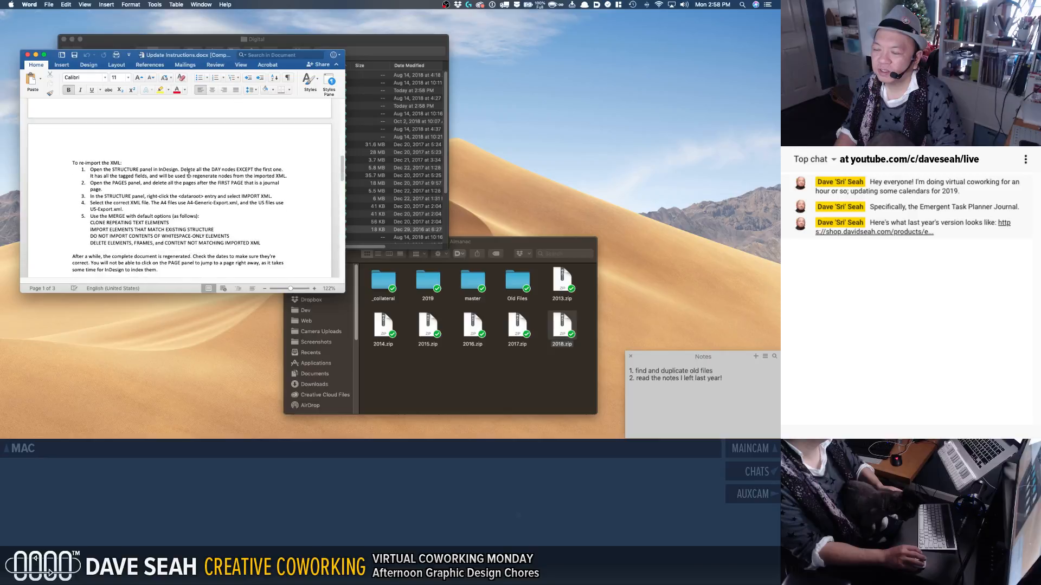
scroll(188, 175, "down", 12)
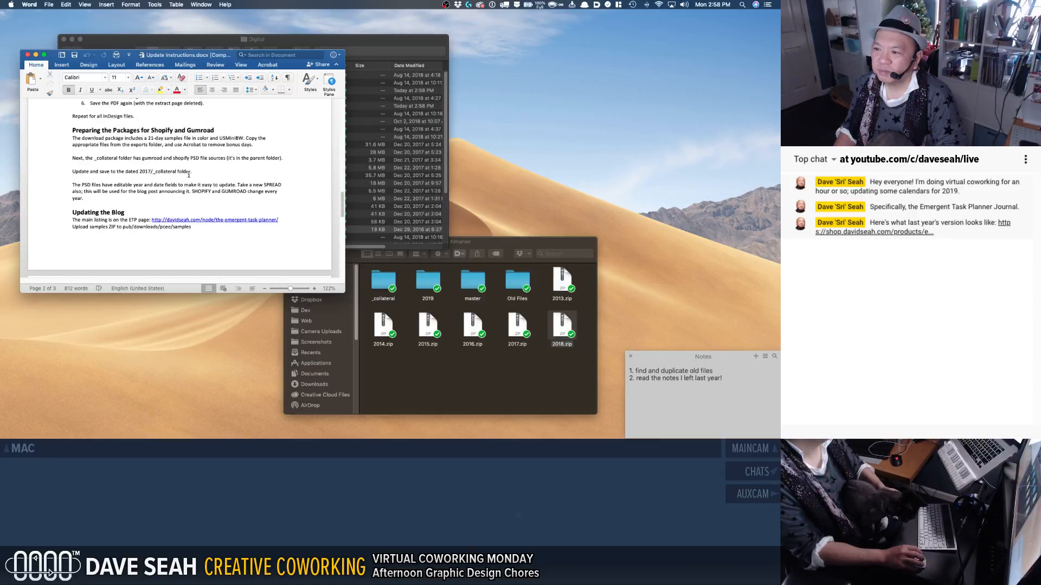
scroll(189, 174, "down", 12)
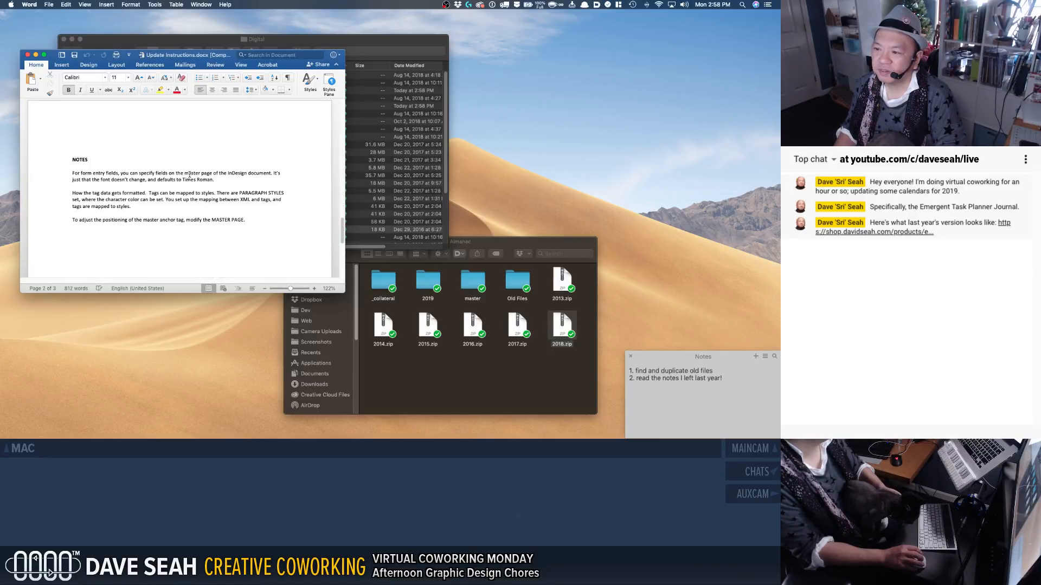
scroll(190, 174, "up", 20)
scroll(191, 174, "up", 20)
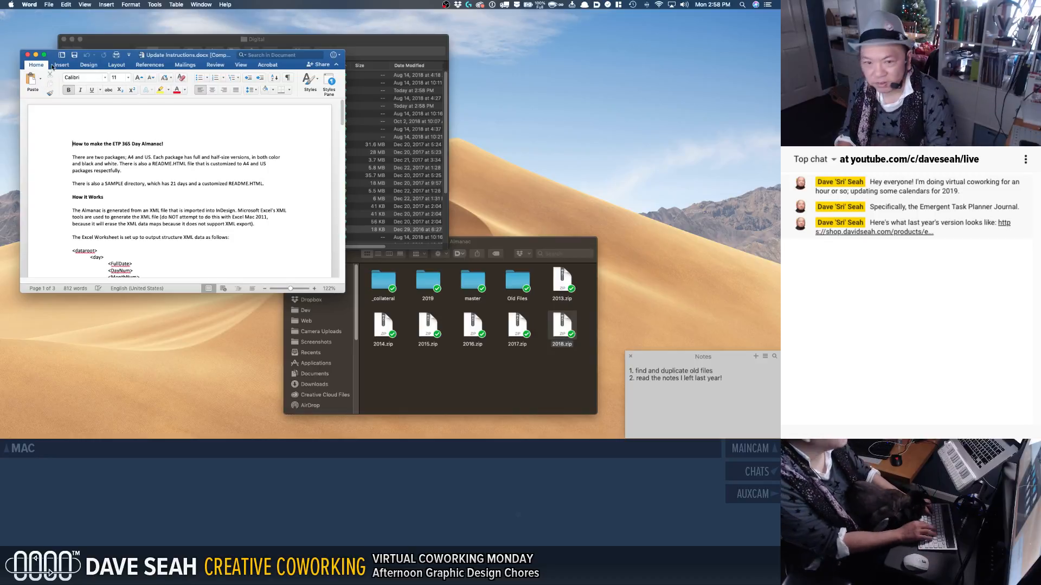
Step: Preview all pages of the update instructions and print them two-sided with long-edge binding on the LaserJetM252 (basement) printer
key("super+p")
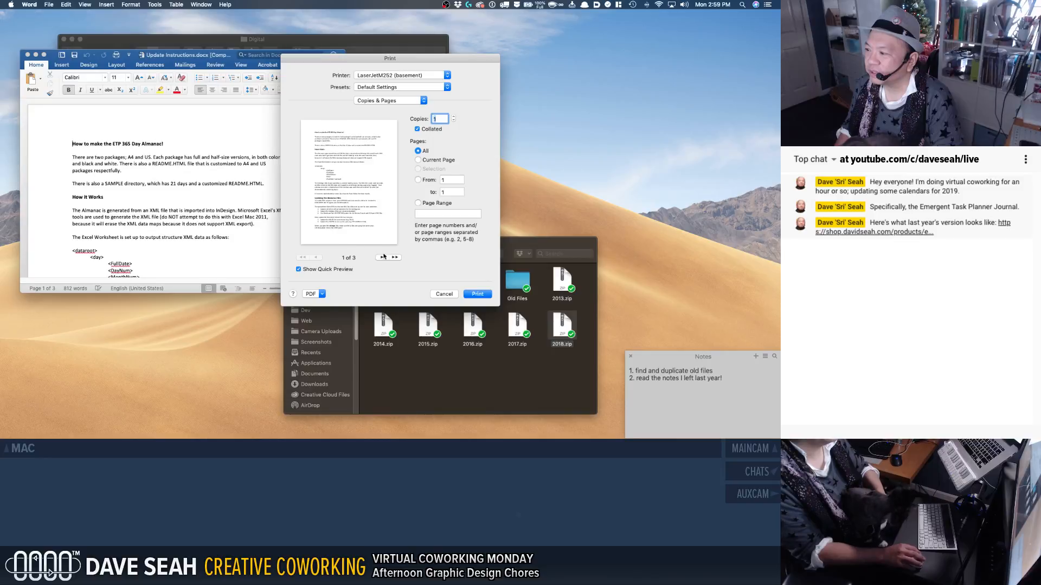
left_click(382, 257)
left_click(383, 257)
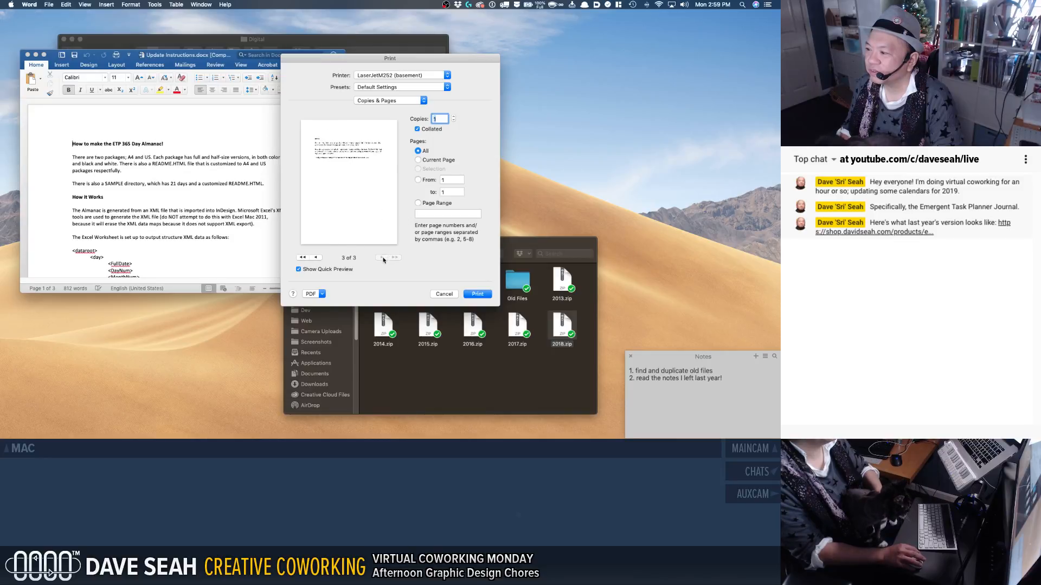
left_click(316, 259)
left_click(317, 258)
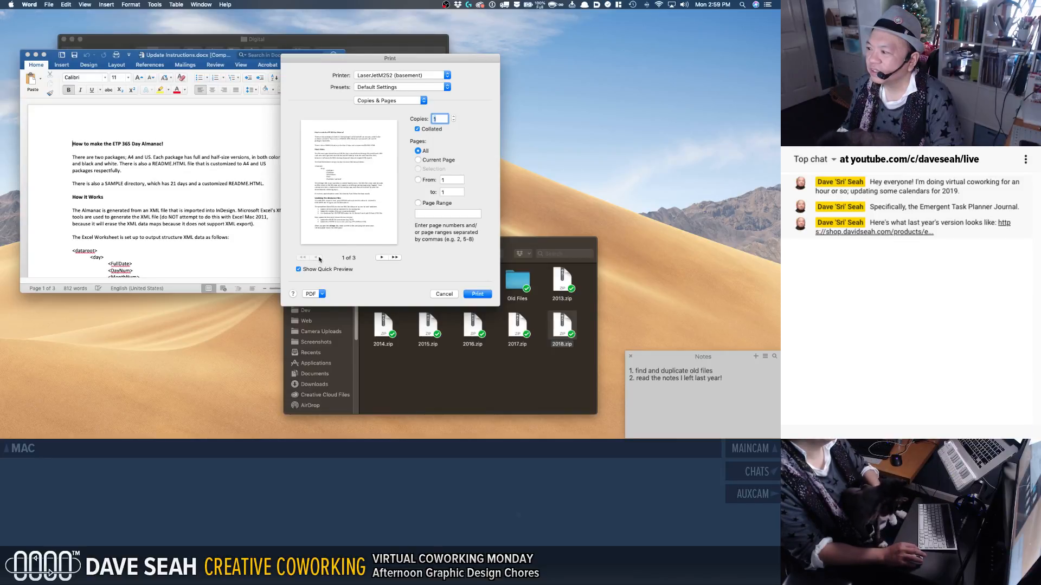
left_click(379, 101)
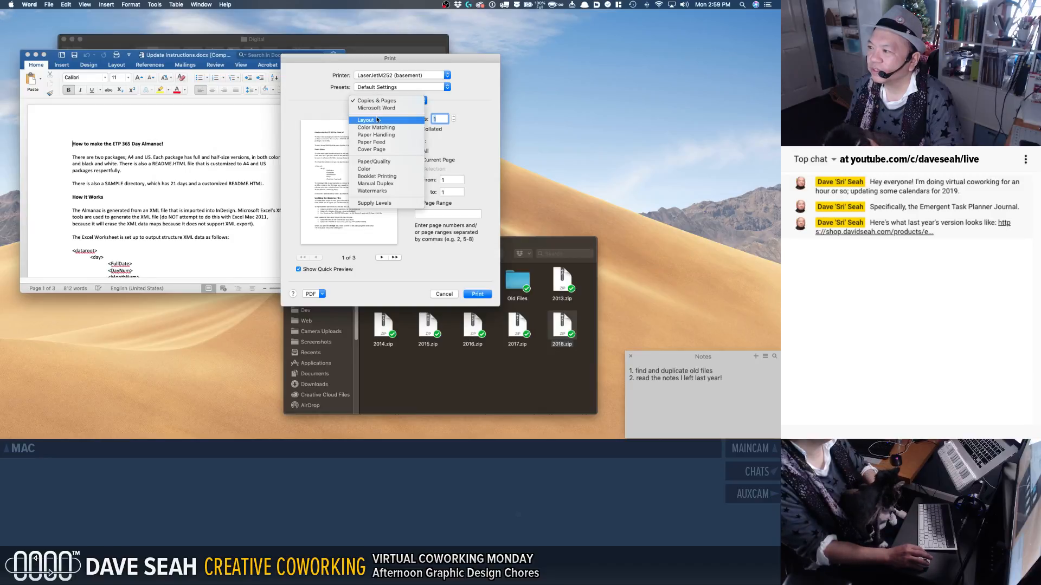
left_click(378, 120)
left_click(428, 157)
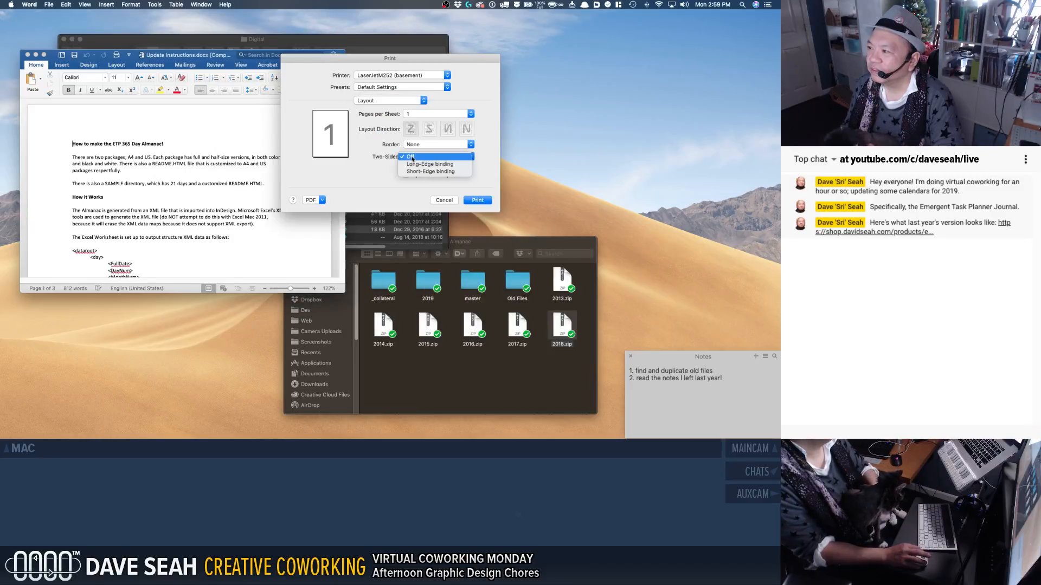
left_click(426, 164)
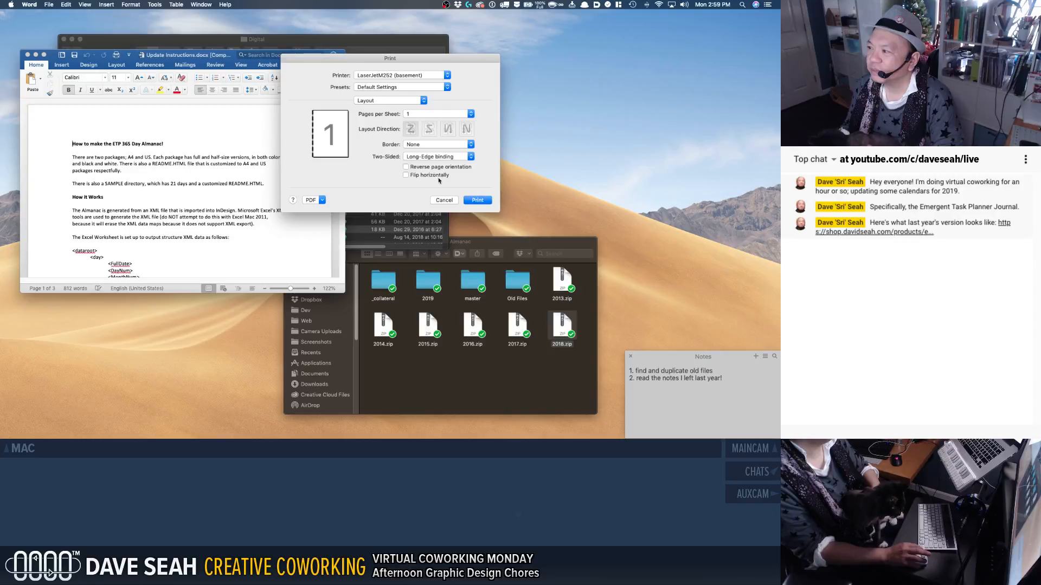
left_click(481, 202)
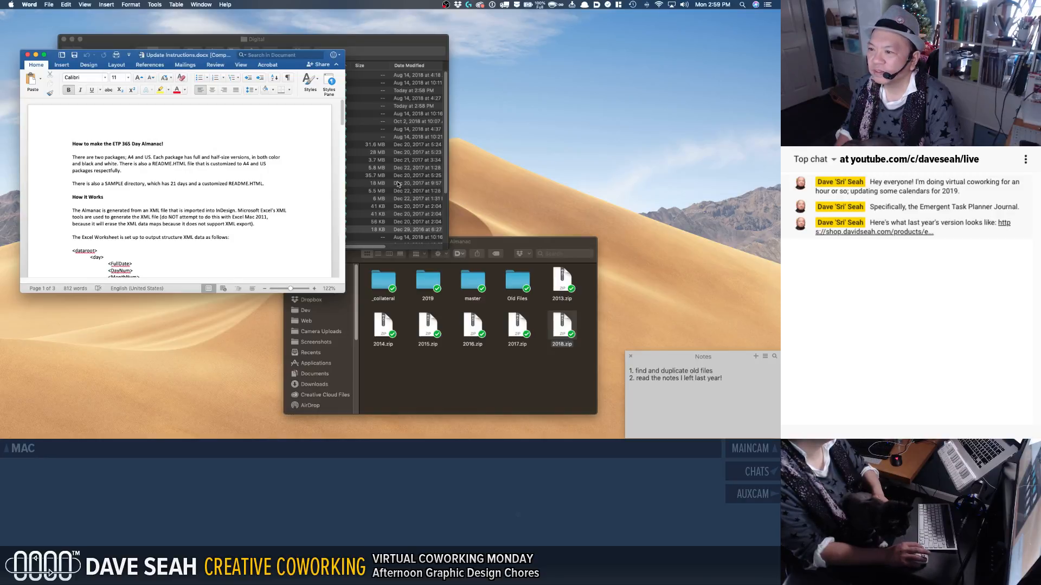
Step: Highlight the opening paragraph about the A4 and US packages to read it
left_click(227, 163)
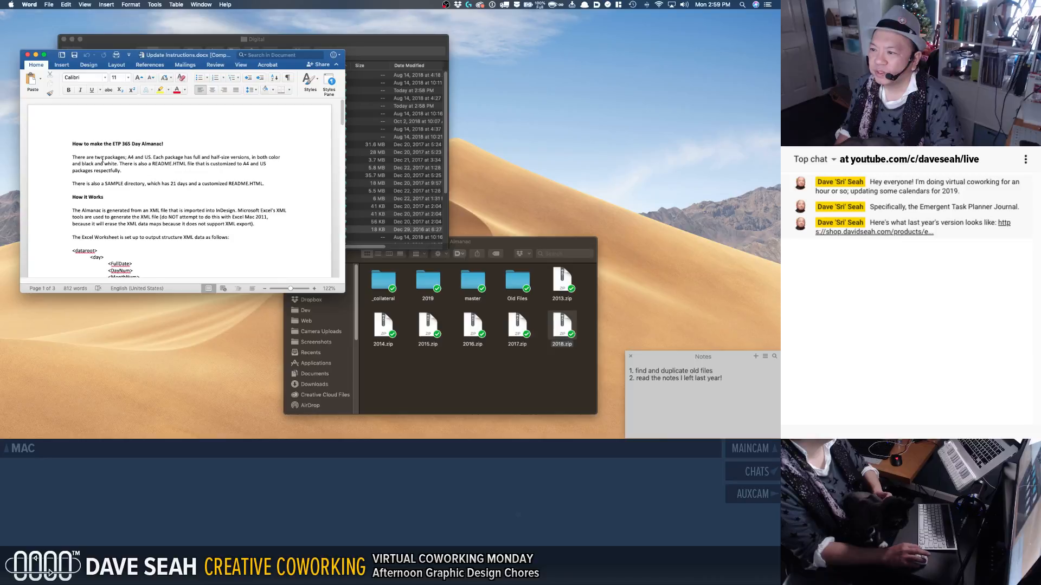
left_click_drag(88, 158, 134, 170)
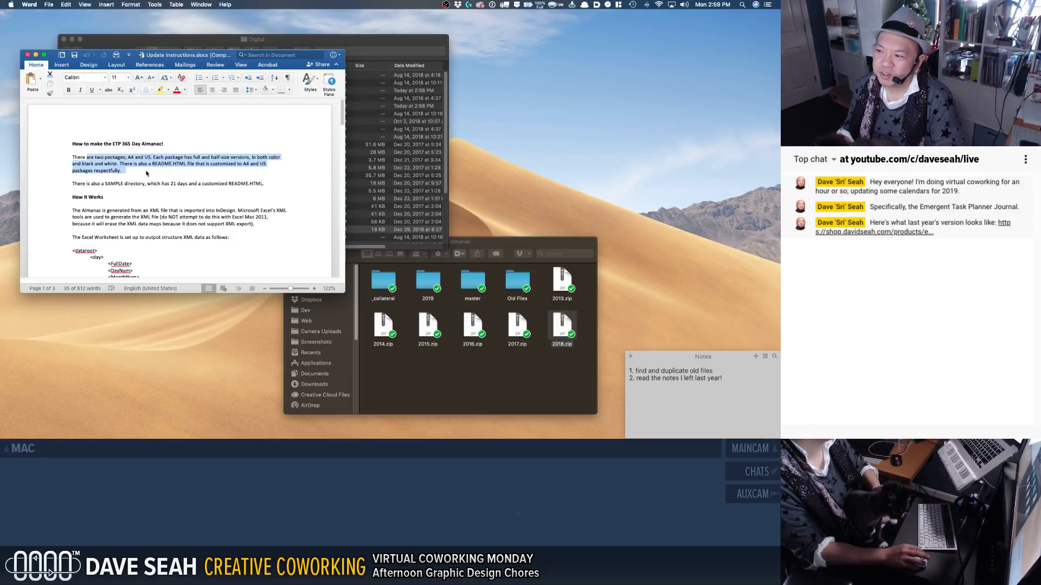
Step: Read the SAMPLE directory note and the How it Works section, highlighting the dataroot XML structure from the Excel worksheet
left_click(142, 182)
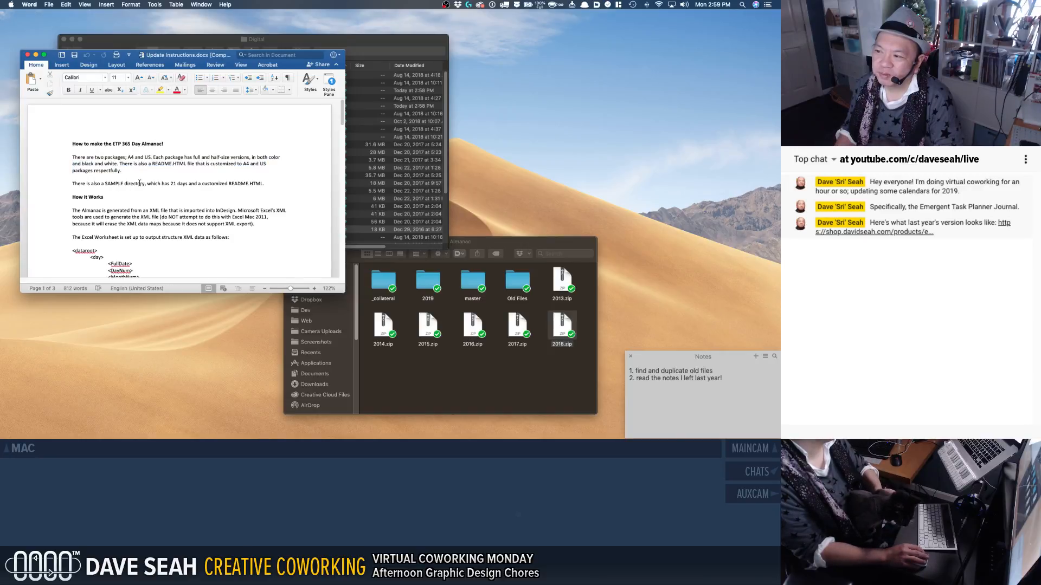
scroll(140, 183, "down", 3)
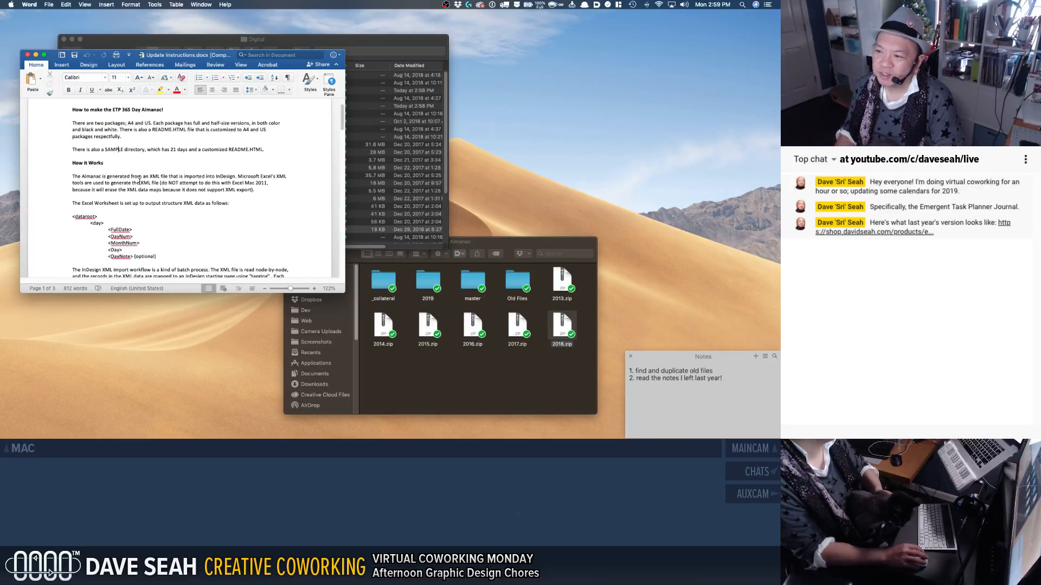
scroll(139, 182, "down", 1)
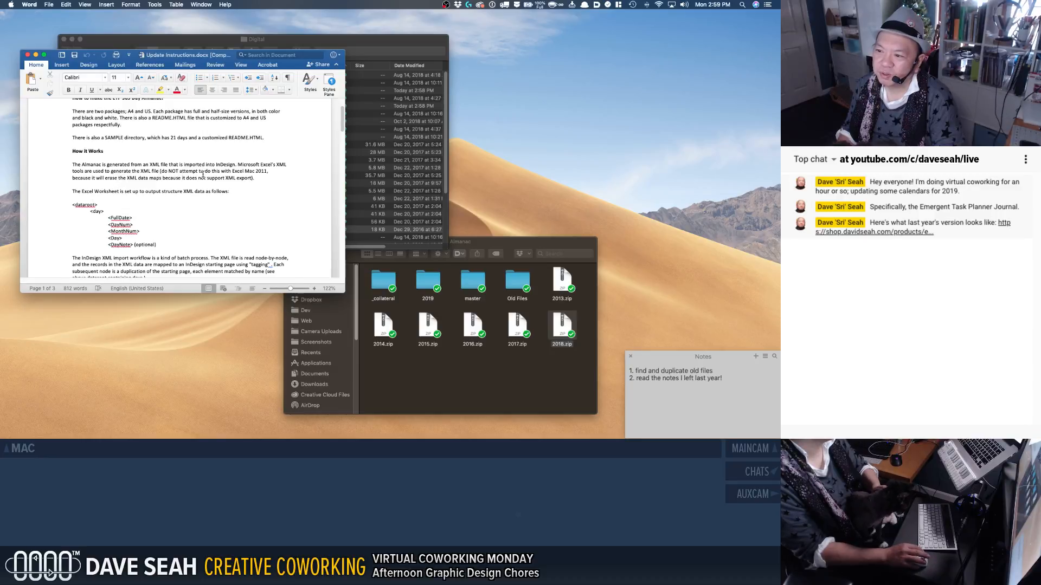
scroll(203, 174, "down", 1)
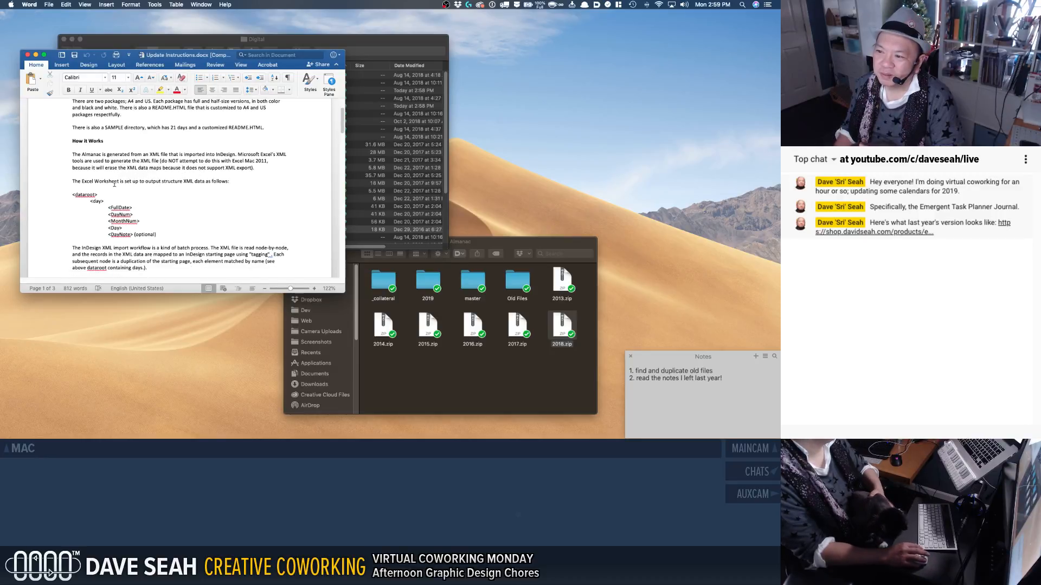
scroll(112, 185, "down", 1)
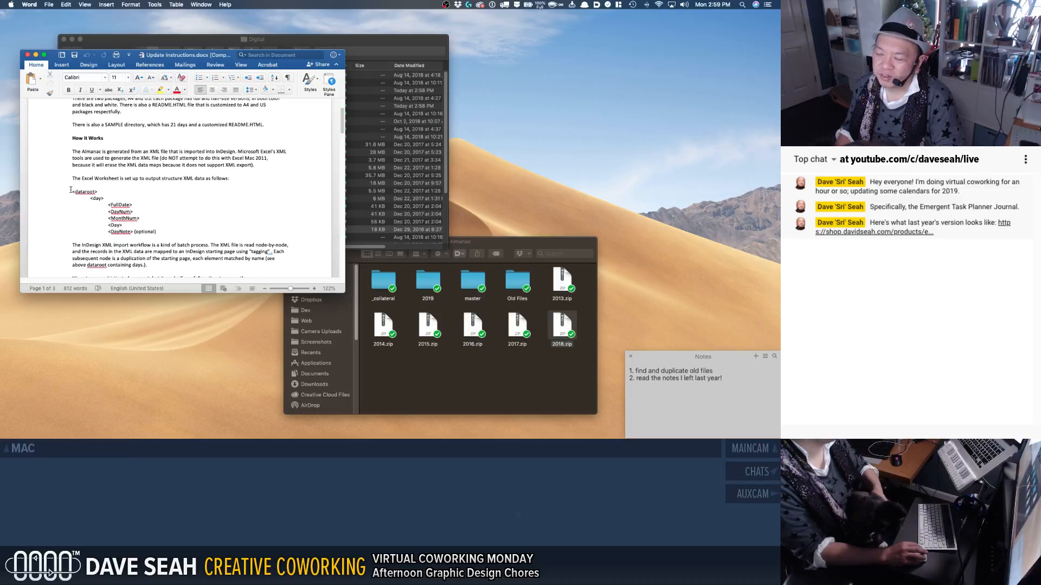
left_click_drag(70, 190, 149, 233)
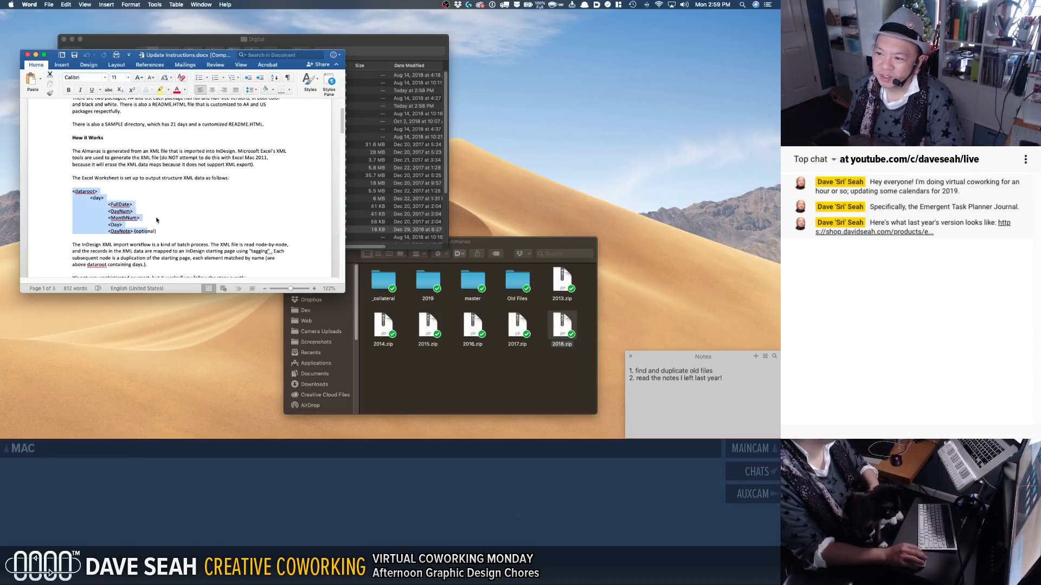
scroll(156, 220, "down", 1)
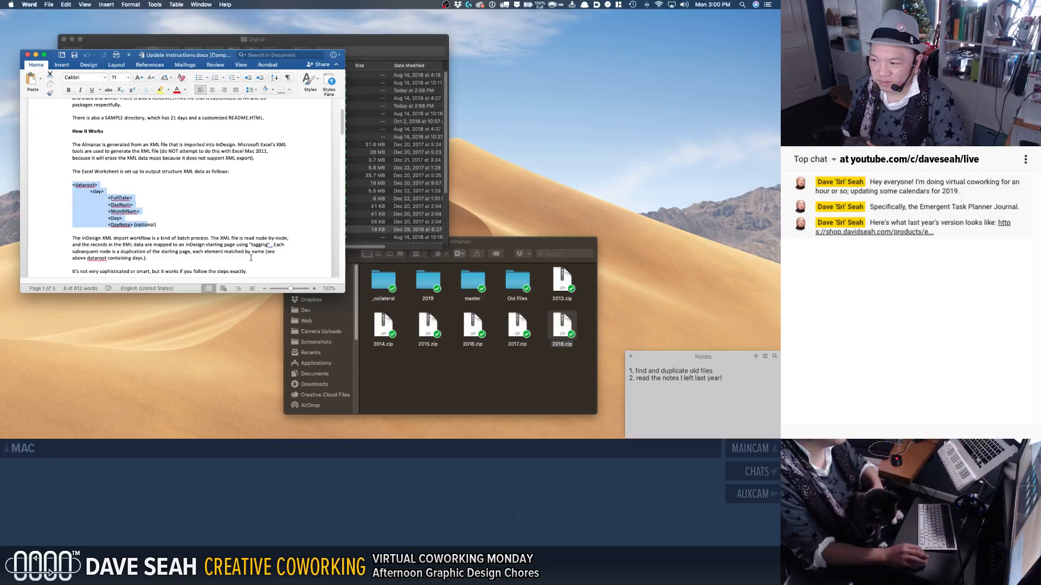
Step: Delete the stray character after "tagging" in the InDesign XML import paragraph and read on into the file-updating section
left_click(272, 246)
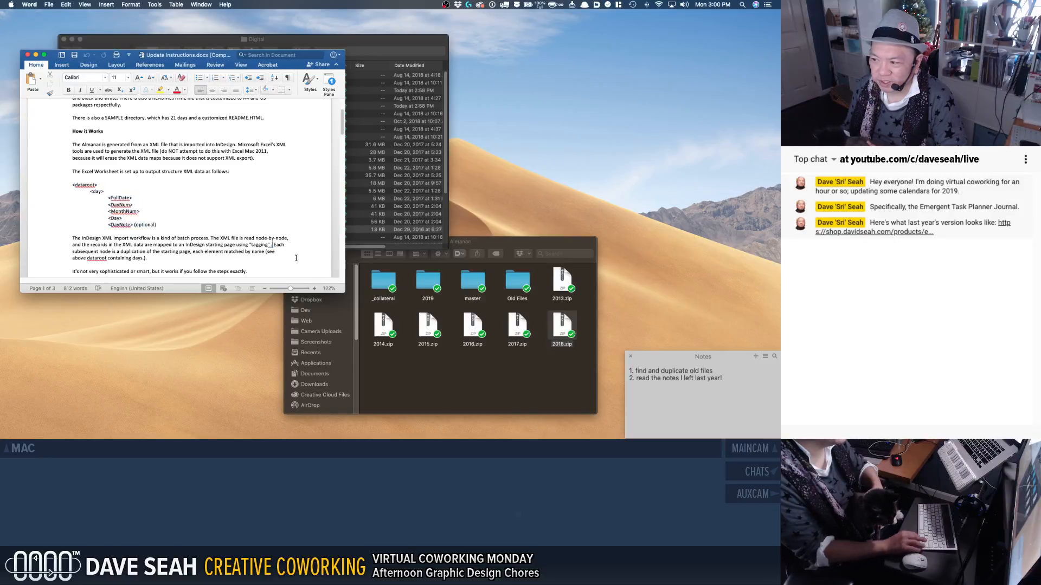
key("BackSpace")
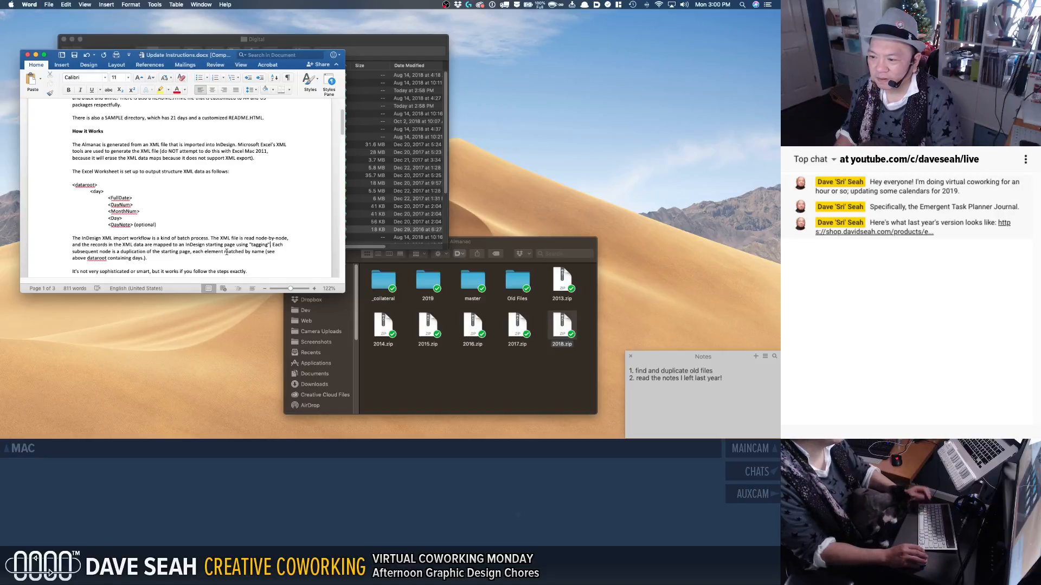
scroll(207, 251, "down", 1)
scroll(189, 247, "down", 5)
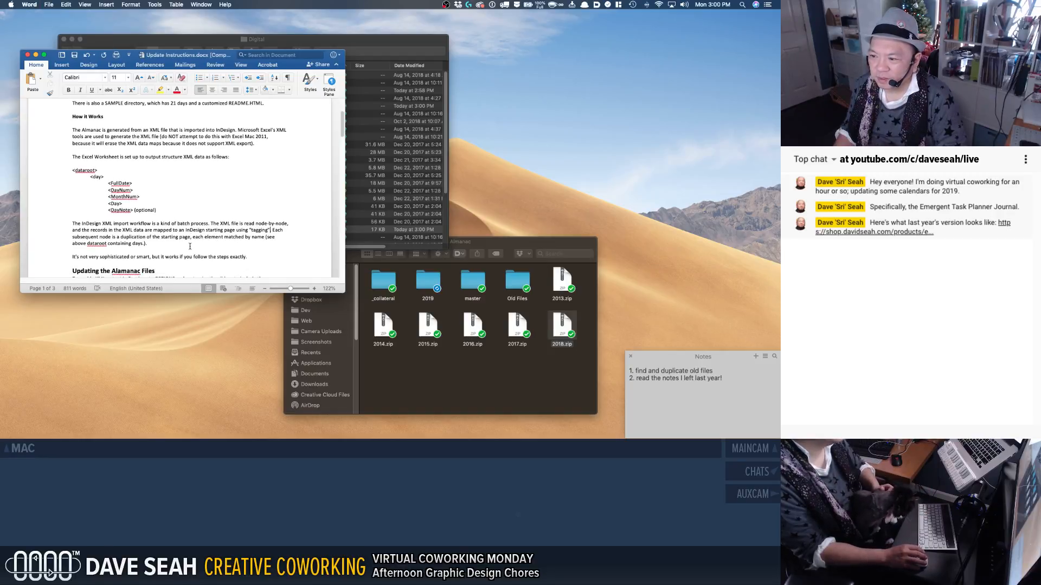
scroll(192, 248, "down", 8)
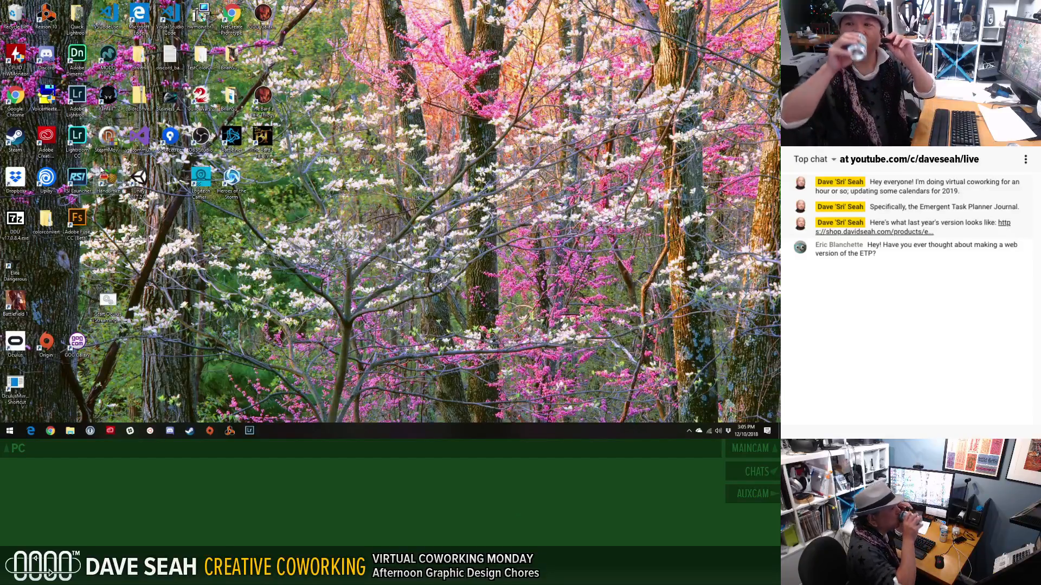
left_click(50, 431)
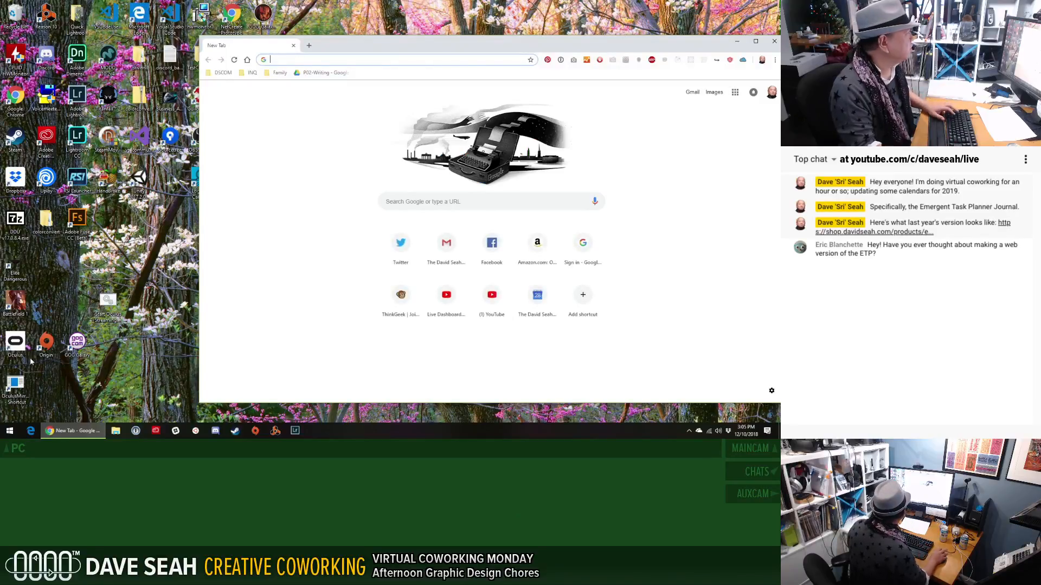
left_click(772, 41)
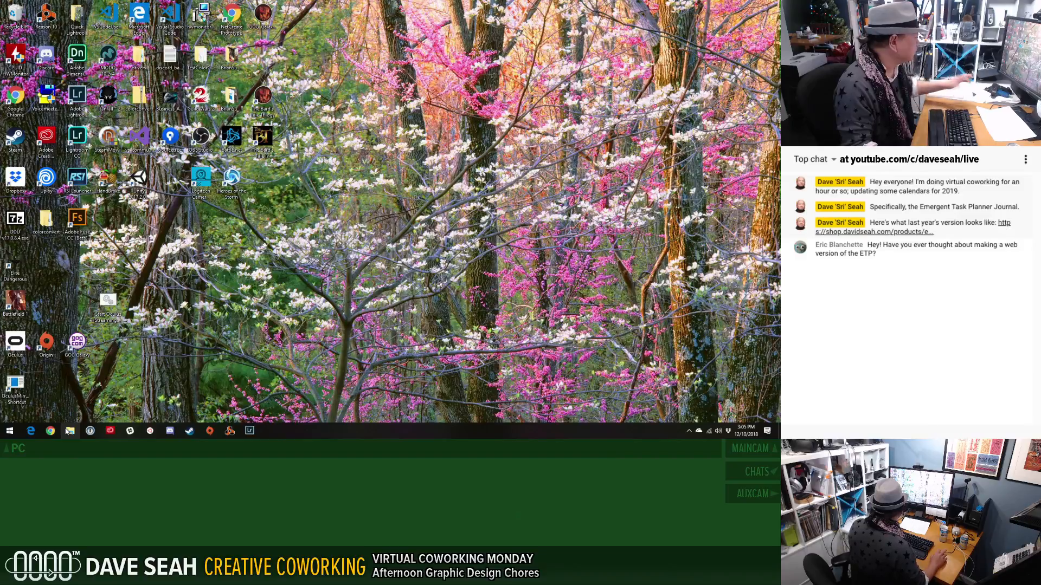
left_click(70, 431)
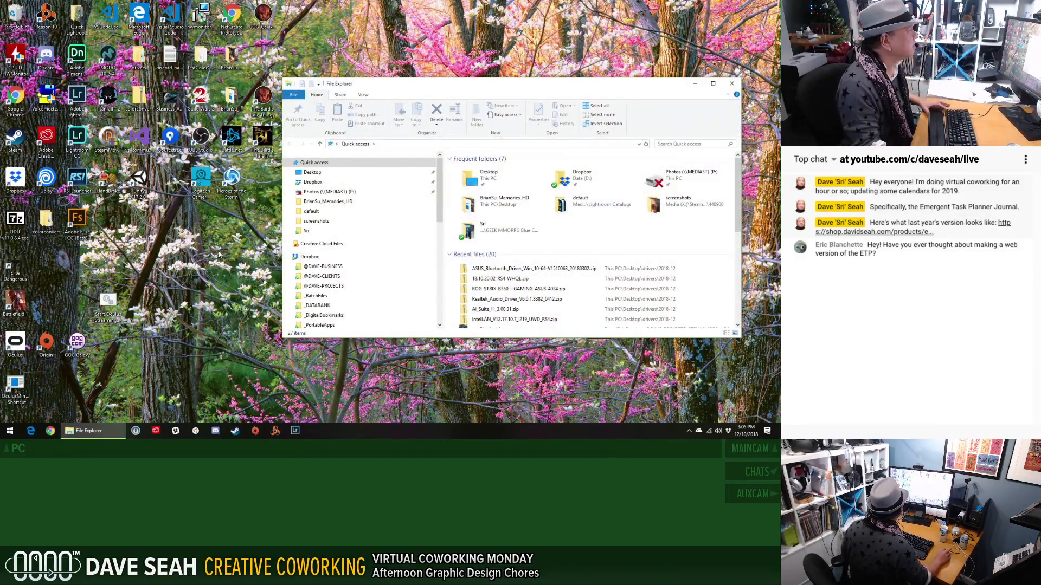
left_click_drag(450, 86, 445, 85)
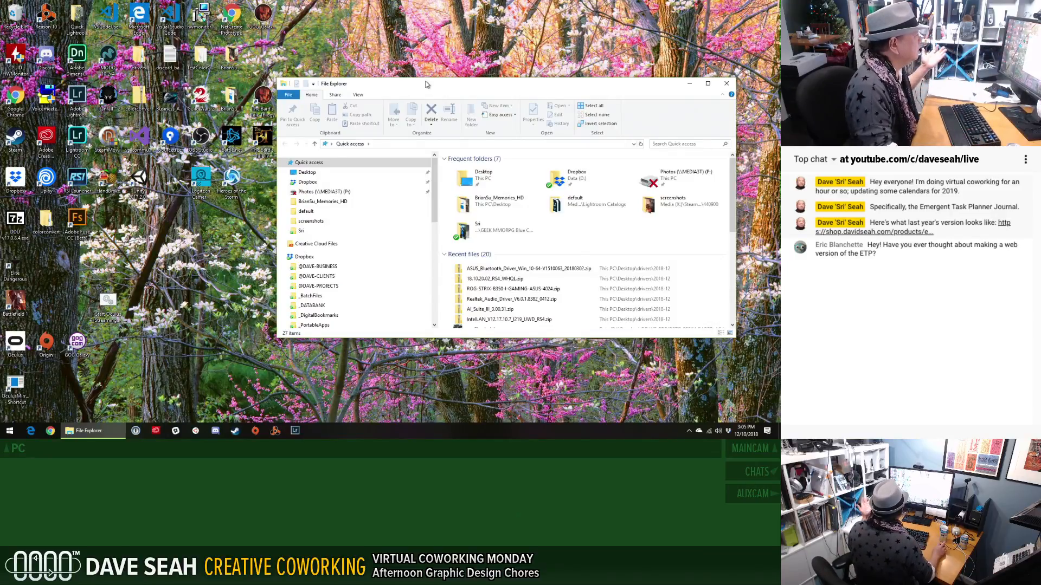
scroll(358, 222, "down", 2)
scroll(357, 228, "up", 1)
double_click(336, 252)
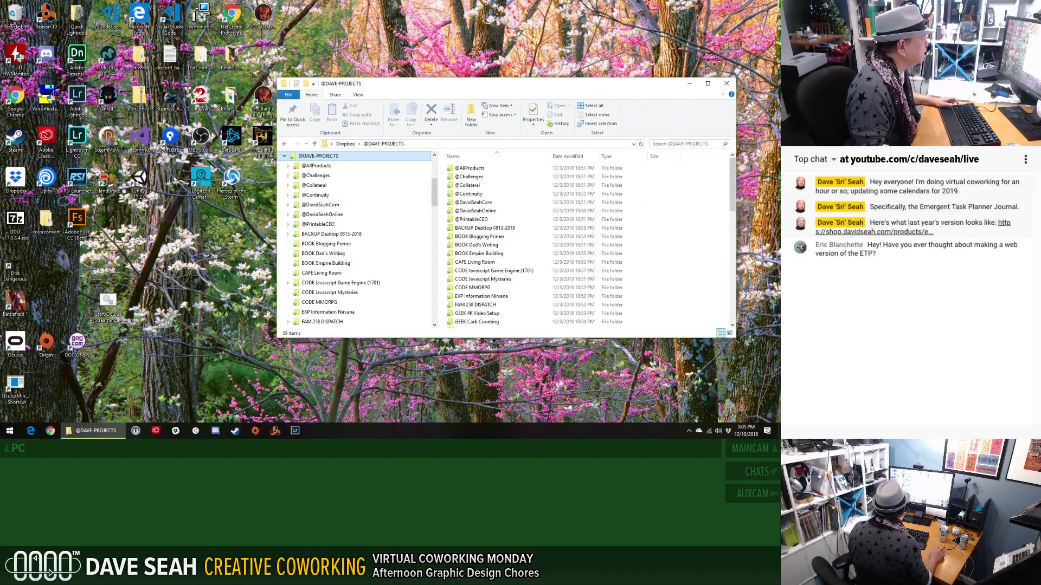
scroll(380, 236, "down", 1)
scroll(380, 234, "up", 1)
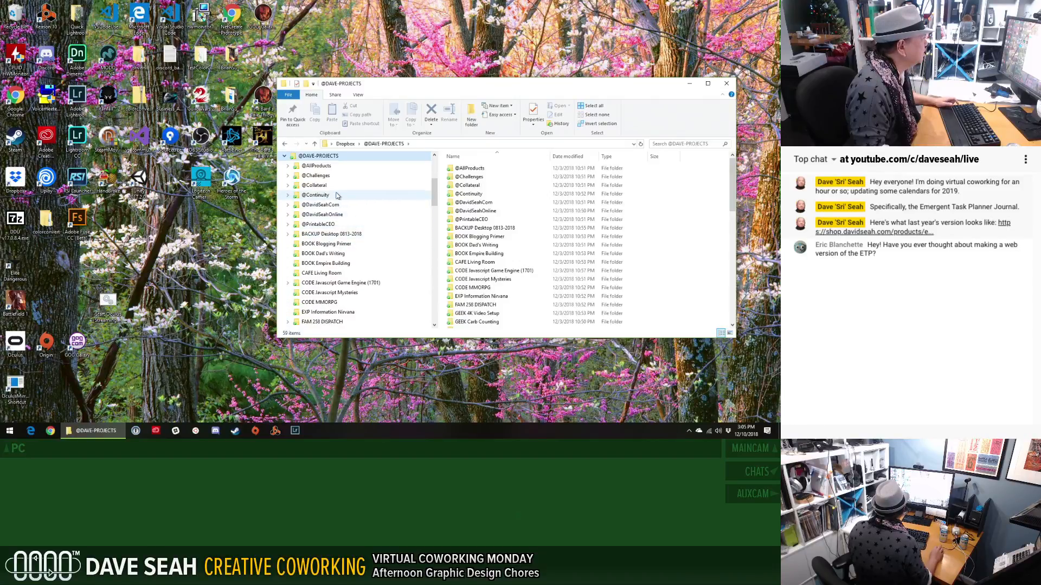
double_click(321, 165)
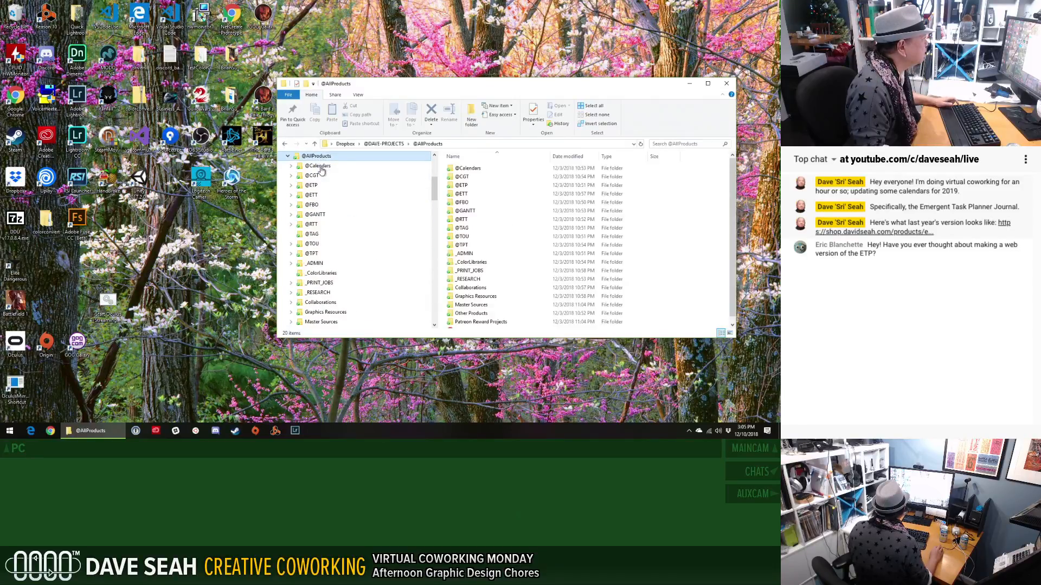
left_click(317, 195)
double_click(311, 185)
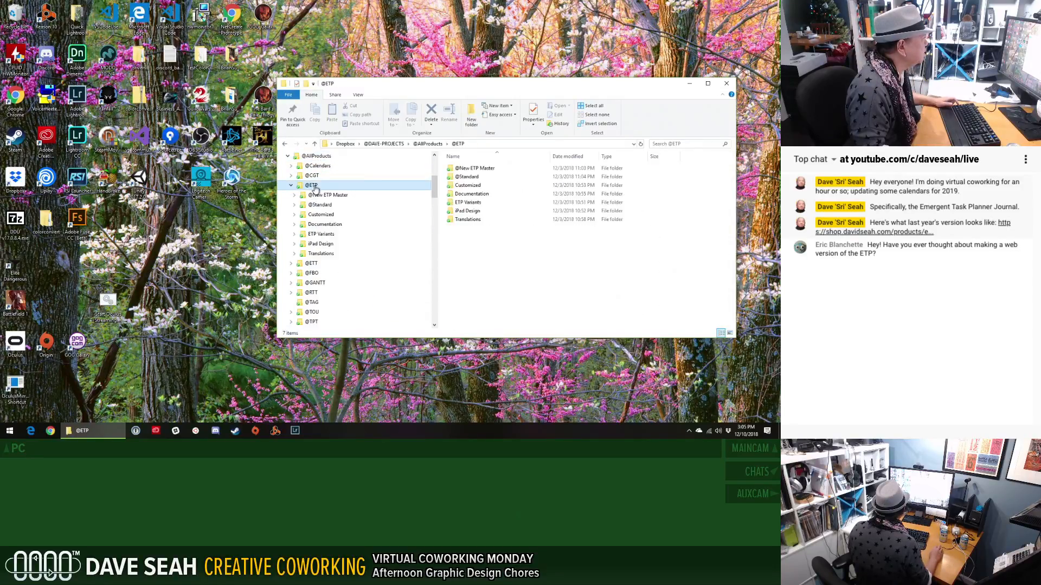
double_click(327, 234)
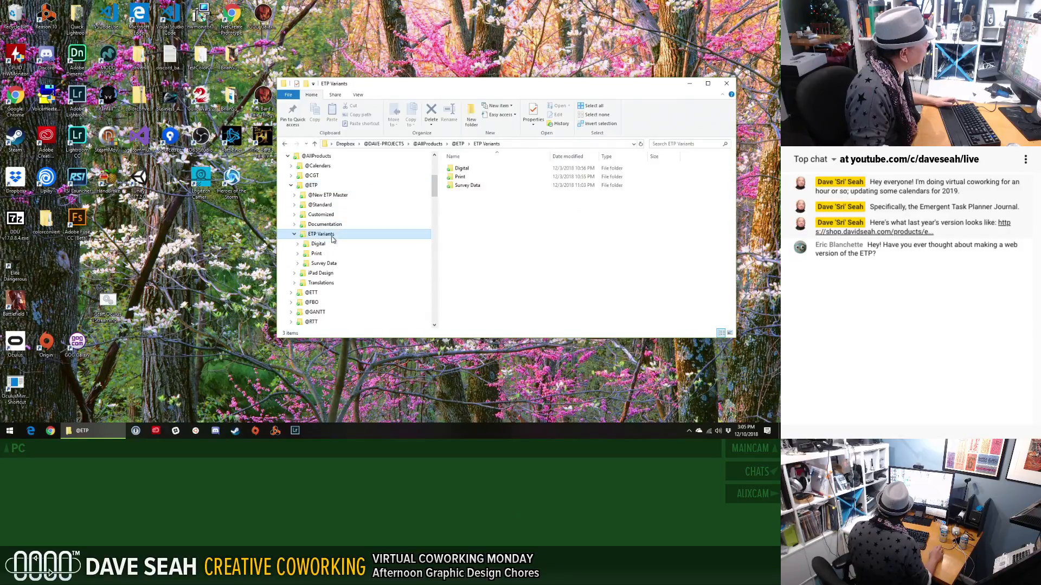
left_click(332, 244)
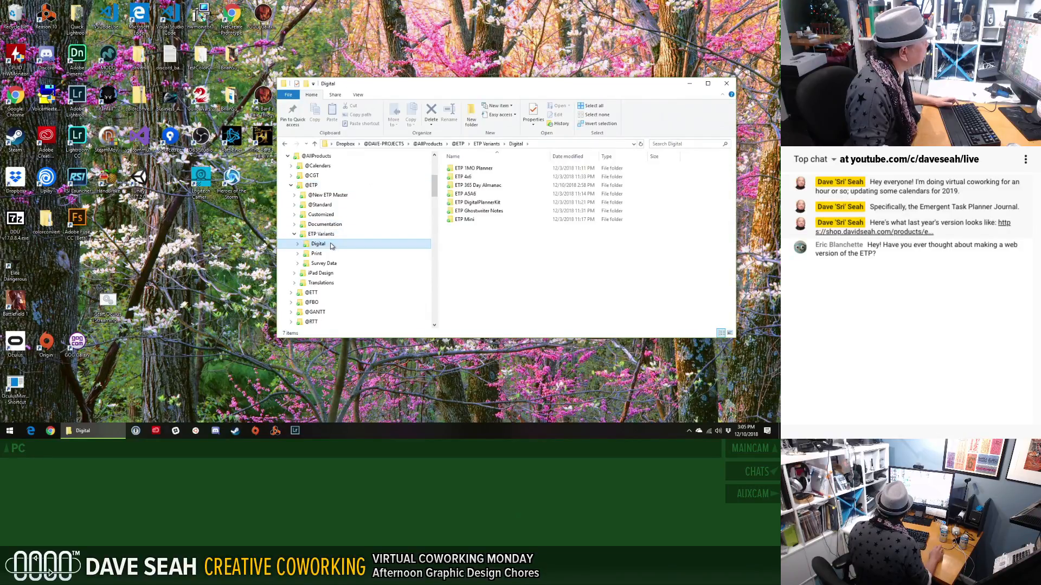
double_click(488, 185)
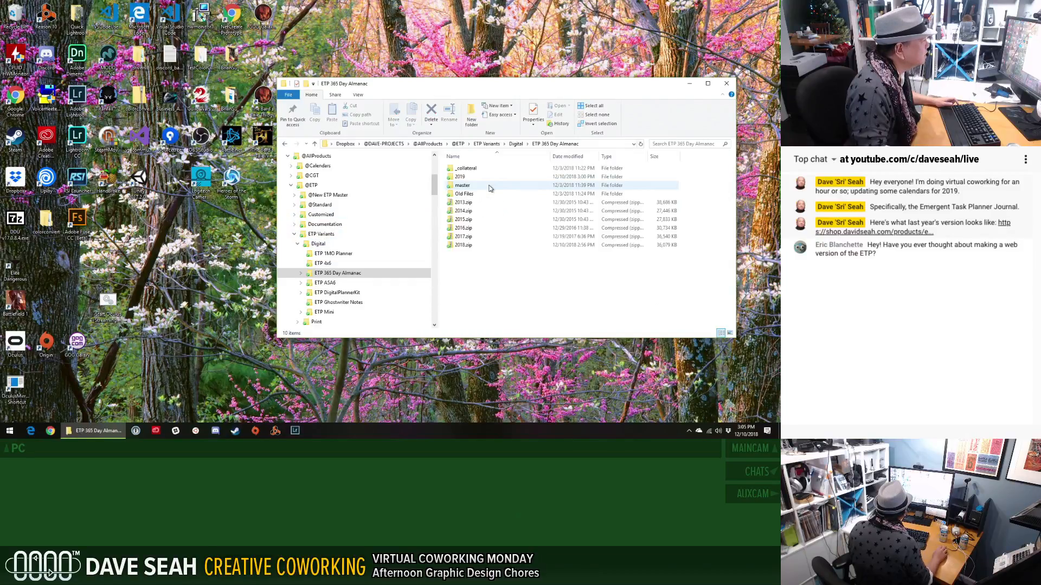
double_click(454, 179)
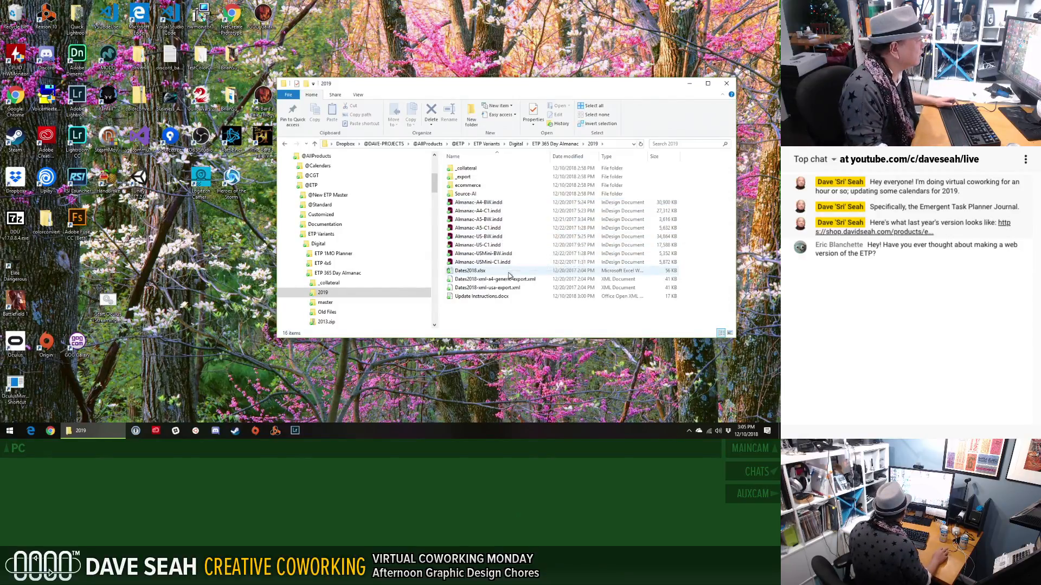
Step: Rename the Dates2018.xlsx workbook as Dates2019.xlsx
left_click(496, 272)
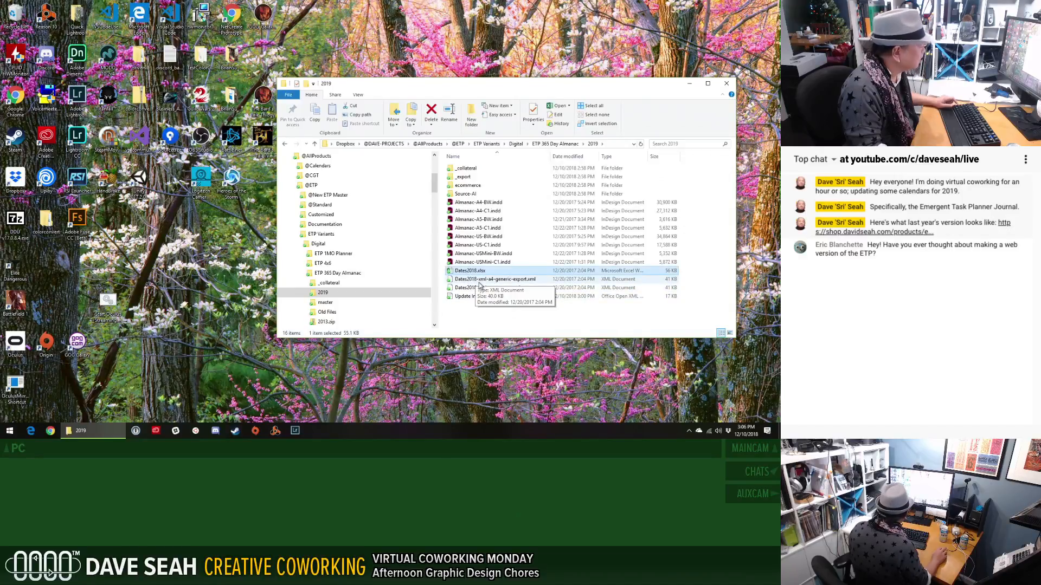
key("F2")
key("Right")
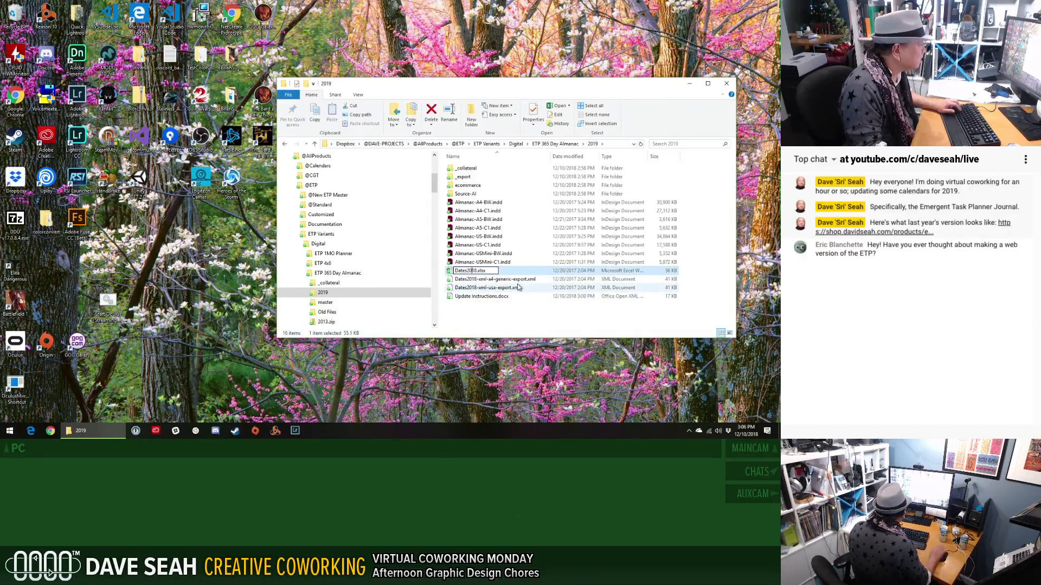
key("BackSpace")
type("9")
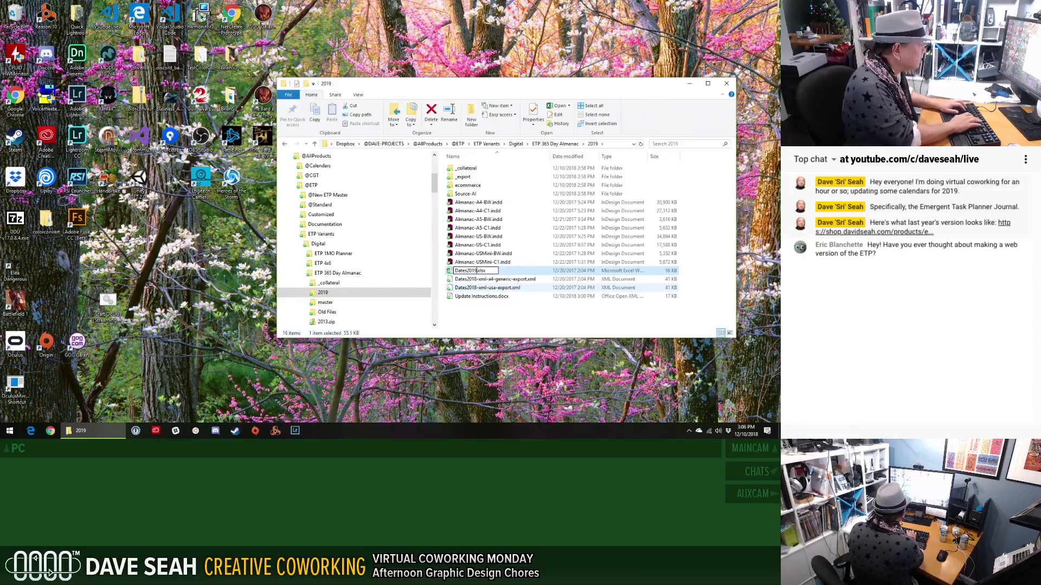
Step: Rename the A4 generic XML export as Dates2019-xml-a4-generic-export.xml
left_click(476, 283)
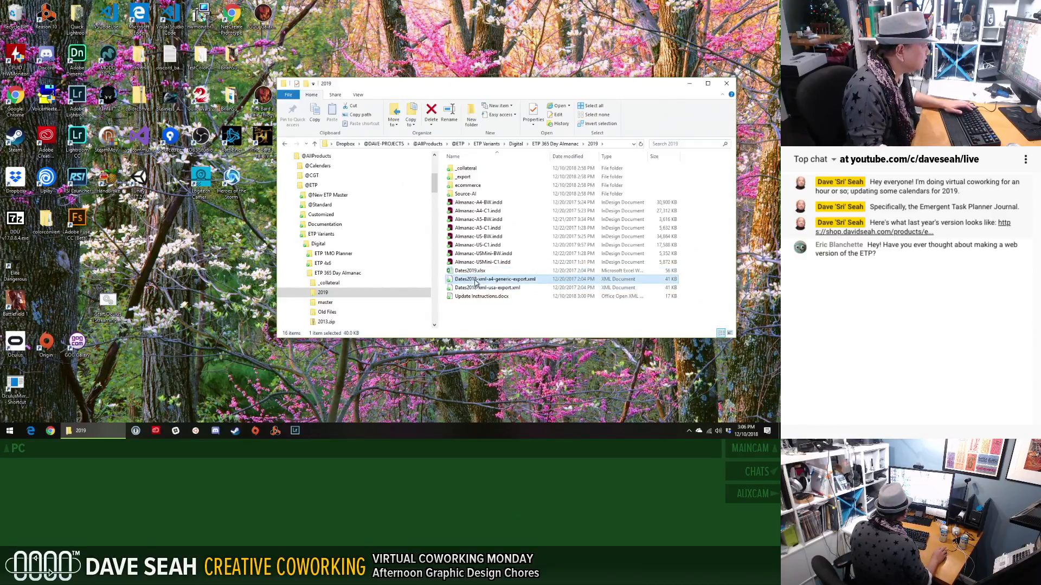
key("F2")
left_click(474, 270)
key("F2")
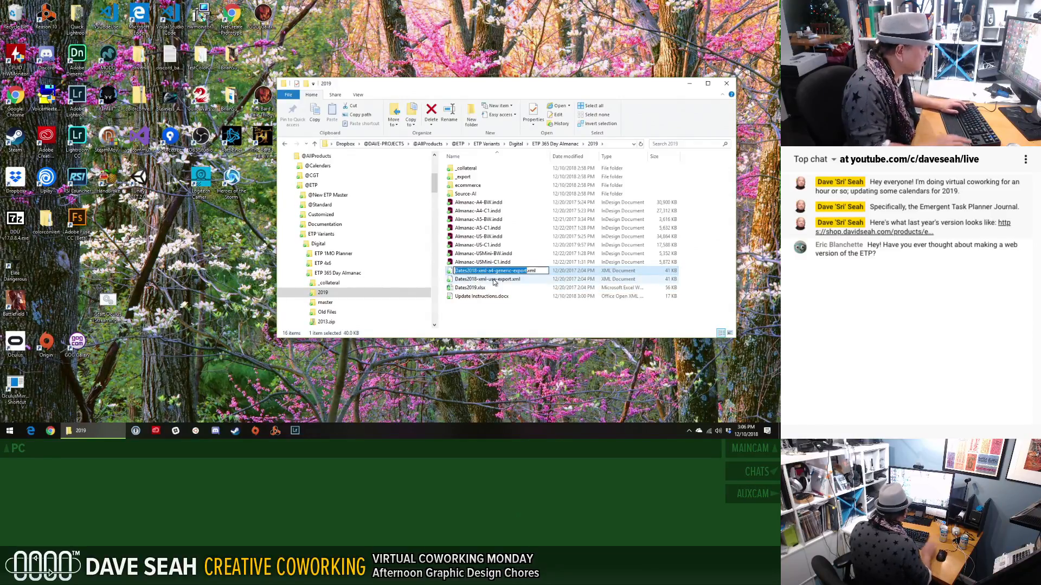
left_click(474, 271)
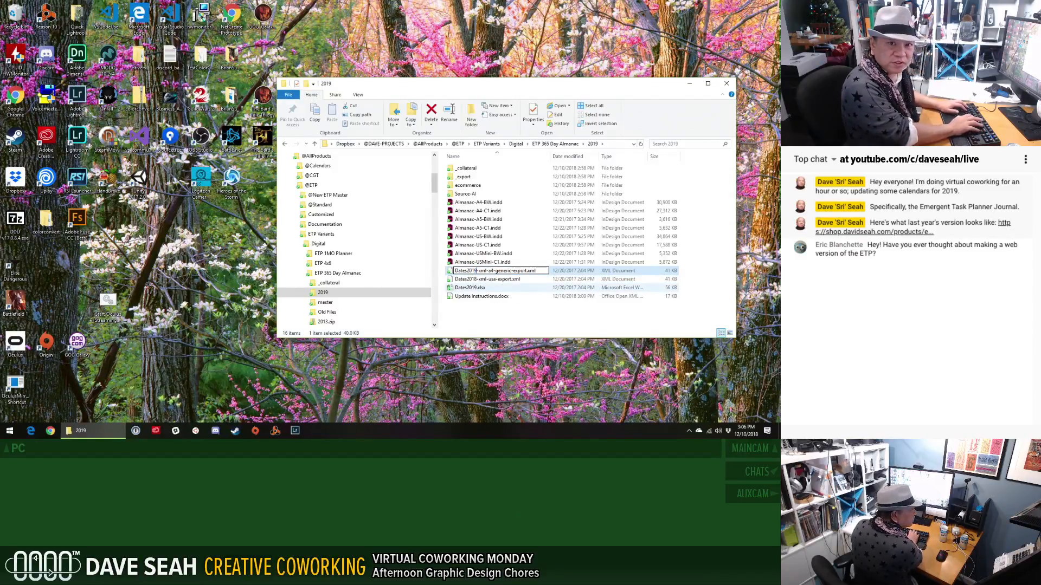
key("Return")
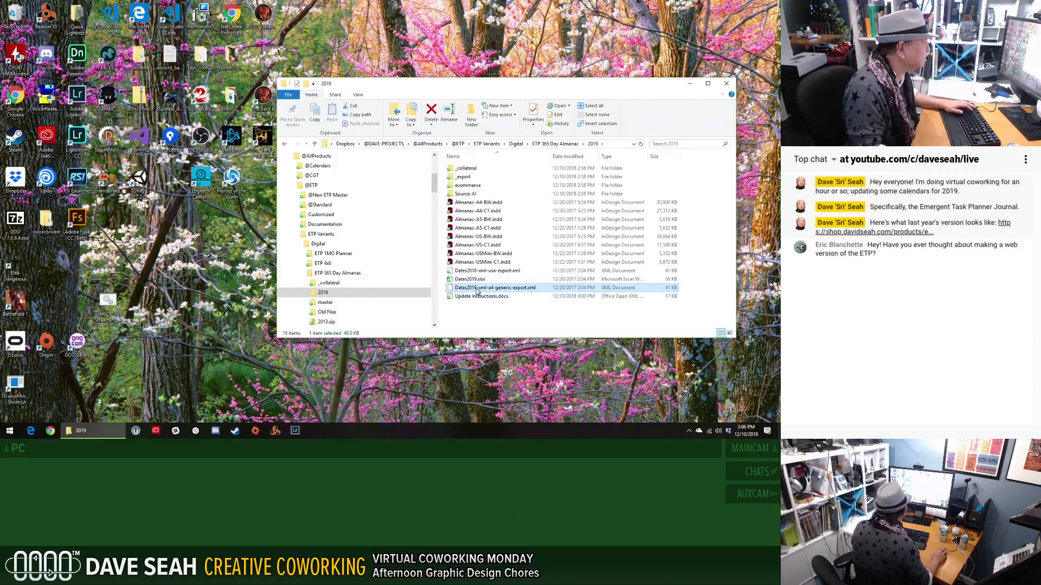
Step: Rename the USA XML export as Dates2019-xml-usa-export.xml
left_click(475, 273)
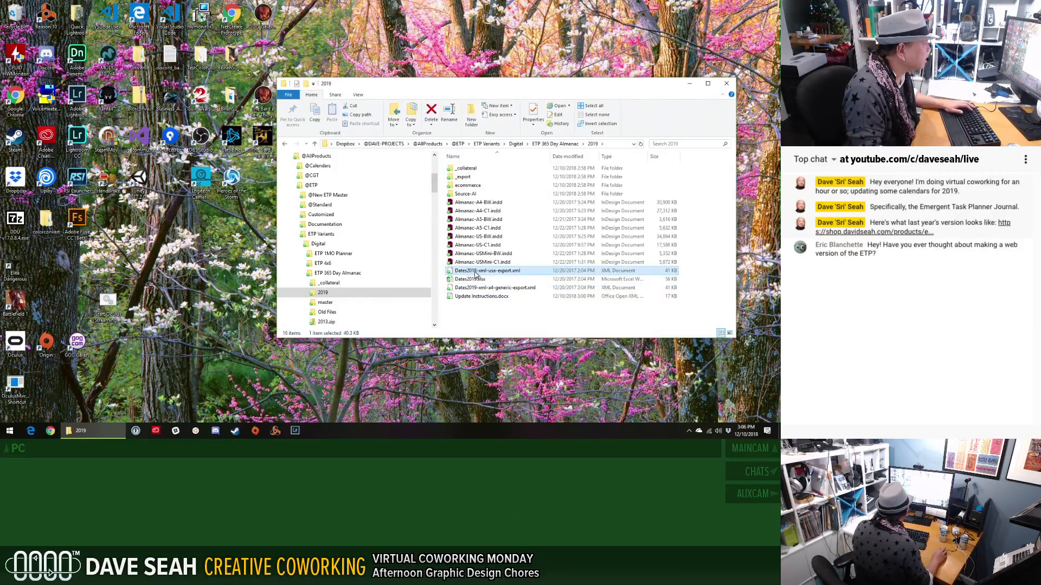
left_click(475, 272)
left_click(474, 271)
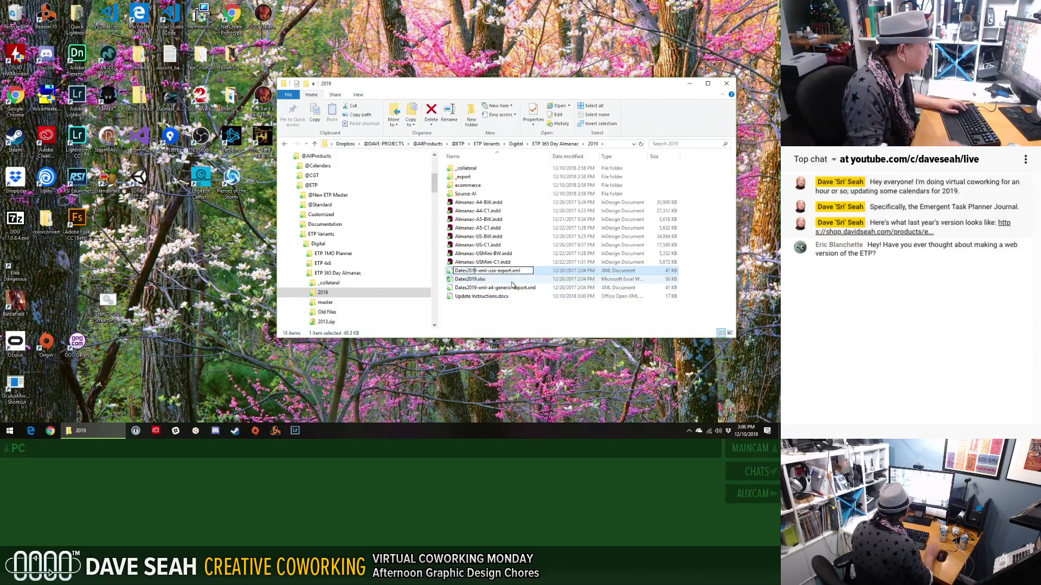
type("9")
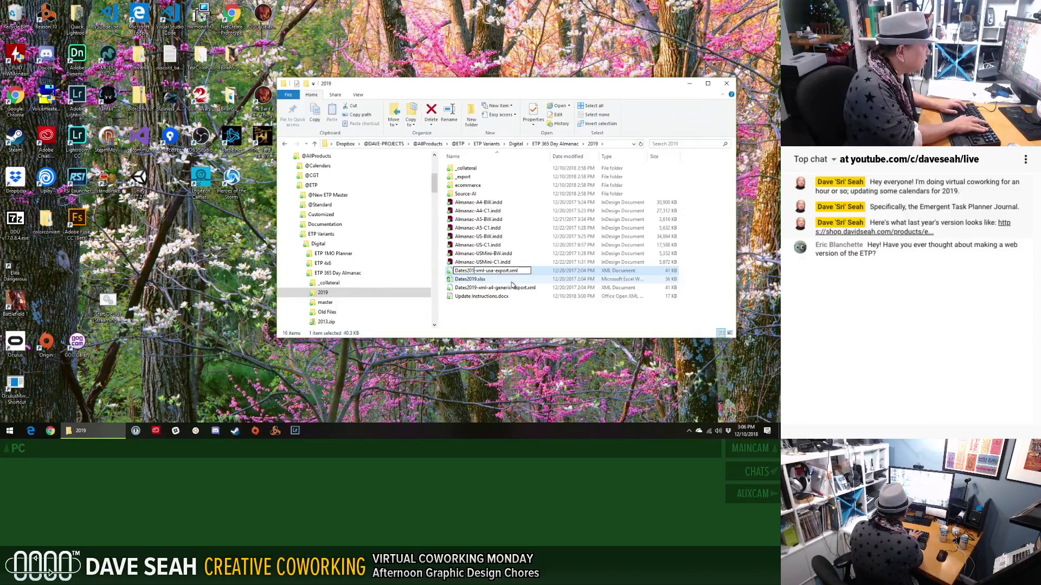
key("Return")
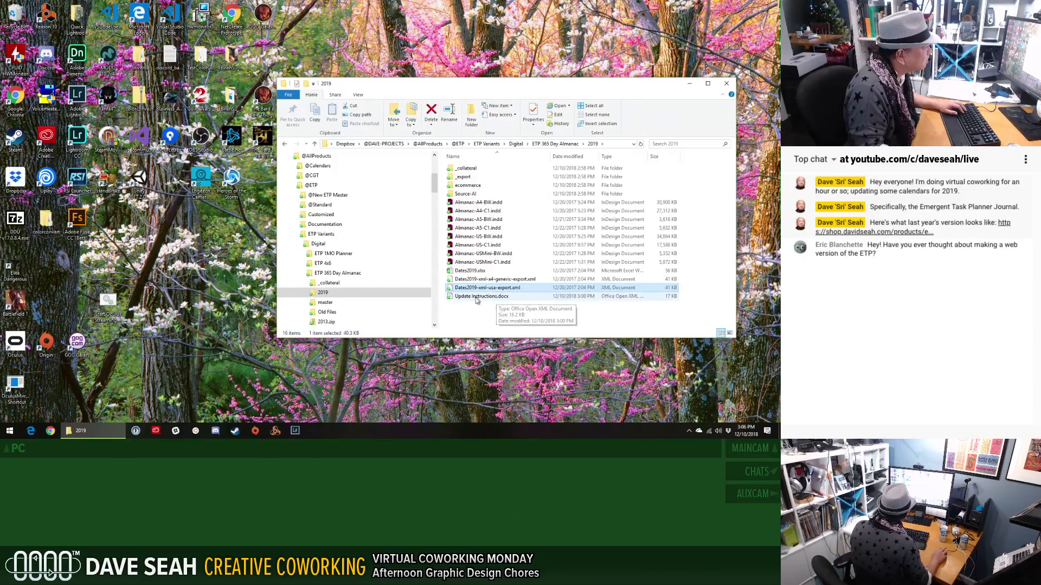
Step: Open the Dates2019.xlsx workbook in Excel
left_click(473, 271)
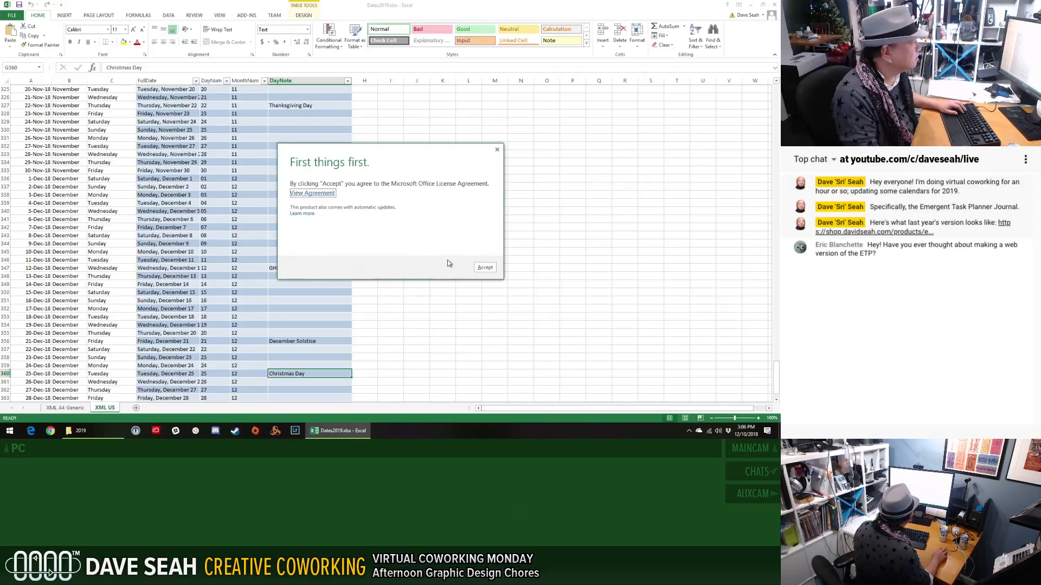
Step: Accept the Microsoft Office License Agreement and hide the Dropbox badge to get back to the worksheet
left_click(486, 268)
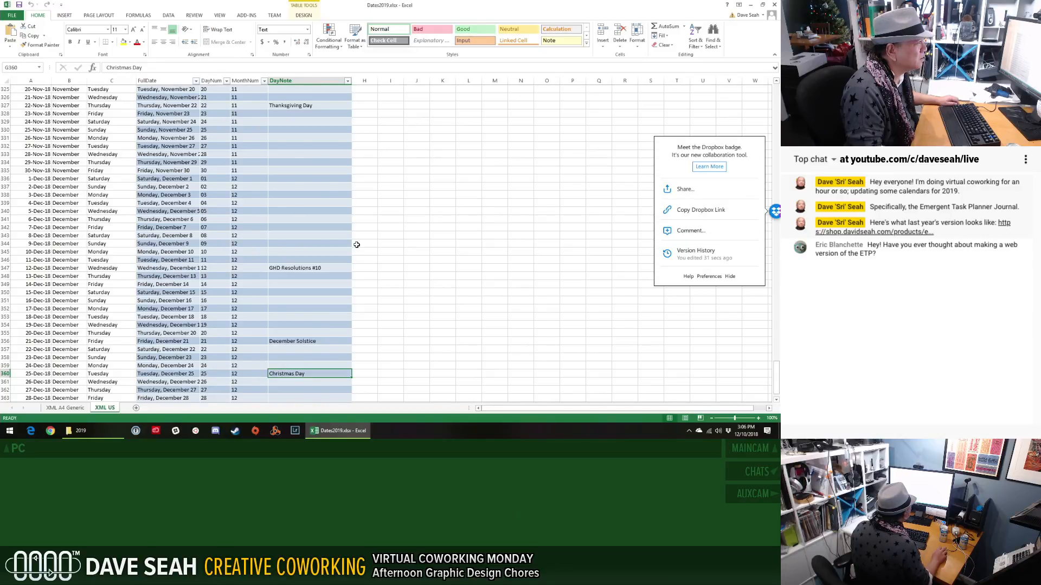
left_click(731, 276)
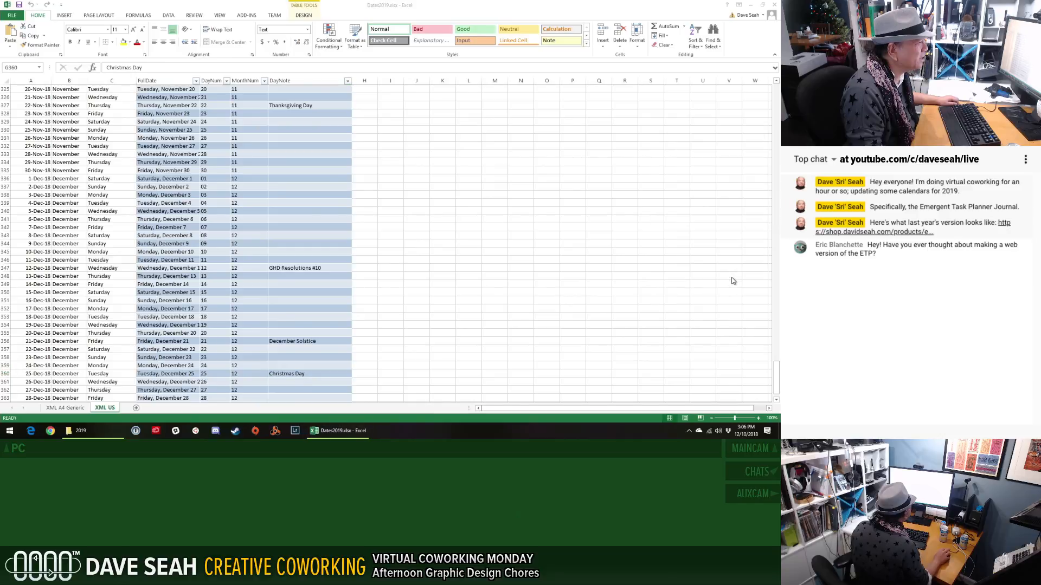
left_click(392, 236)
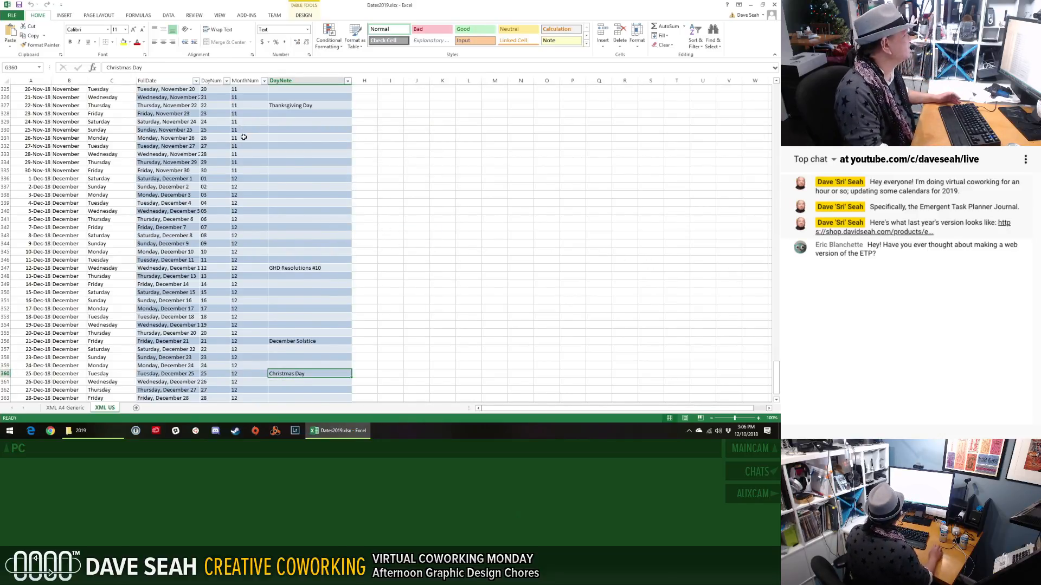
Step: Highlight the January 1 start date in cell A2 of the XML US sheet with the Neutral cell style
scroll(370, 101, "up", 20)
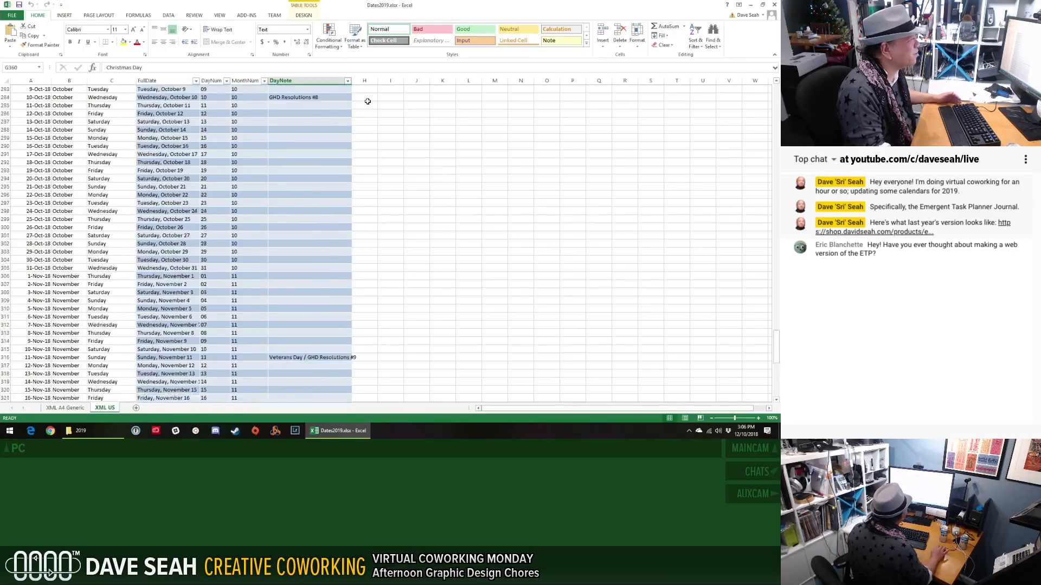
scroll(367, 102, "up", 20)
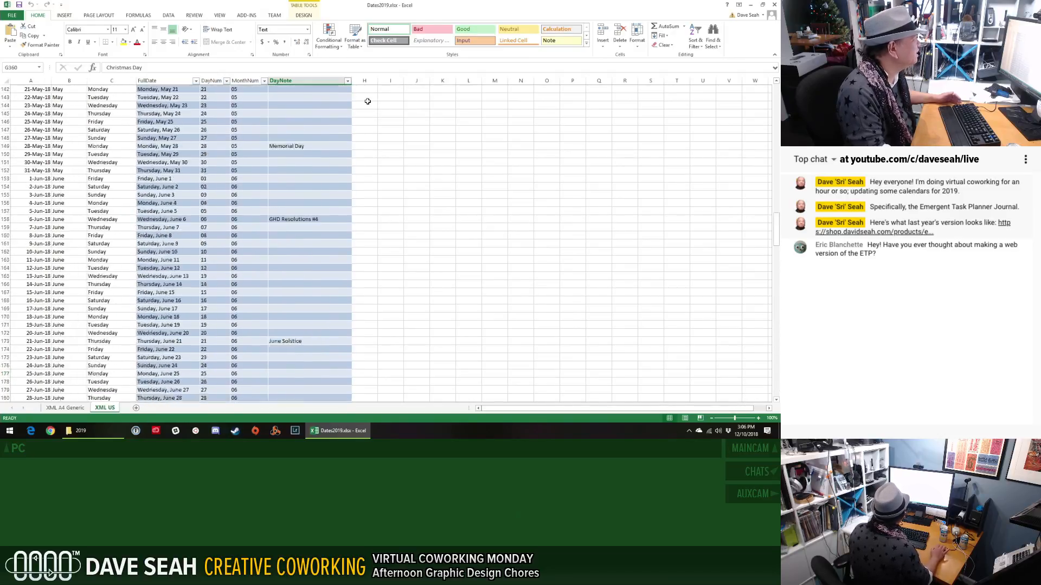
scroll(367, 102, "up", 9)
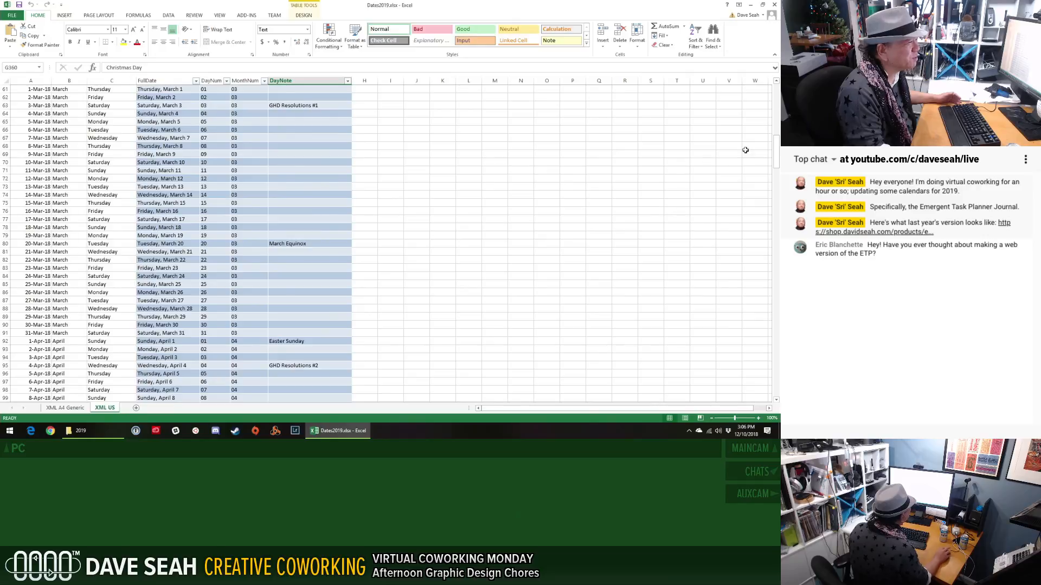
left_click_drag(774, 155, 769, 89)
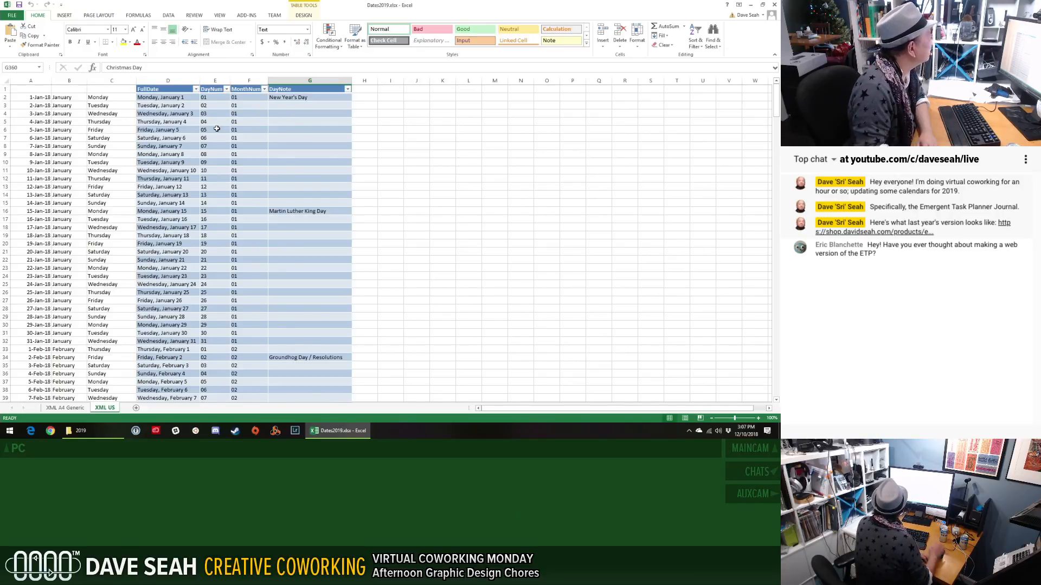
left_click(152, 99)
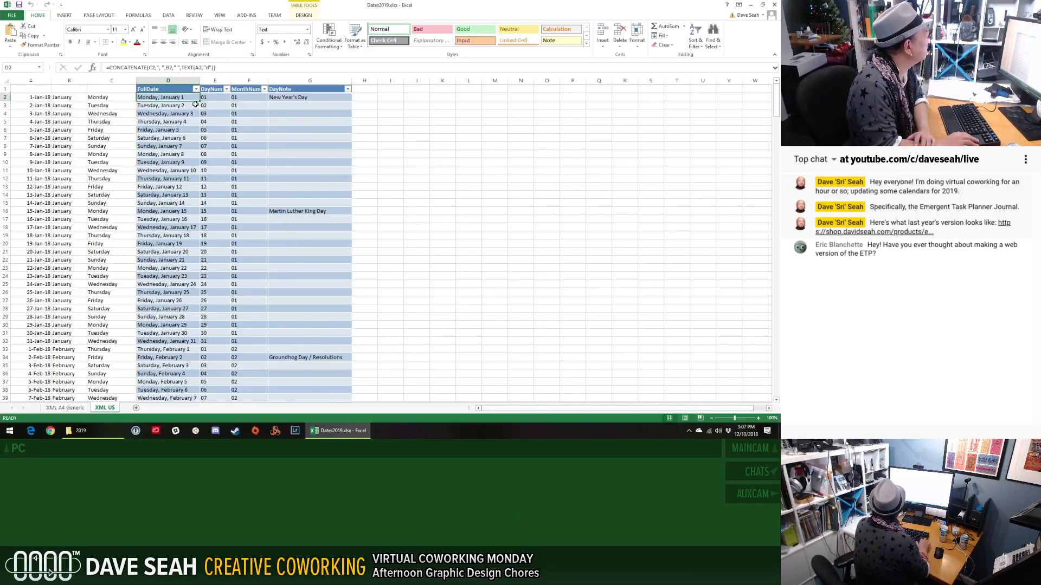
key("Left")
key("Left")
key("Left")
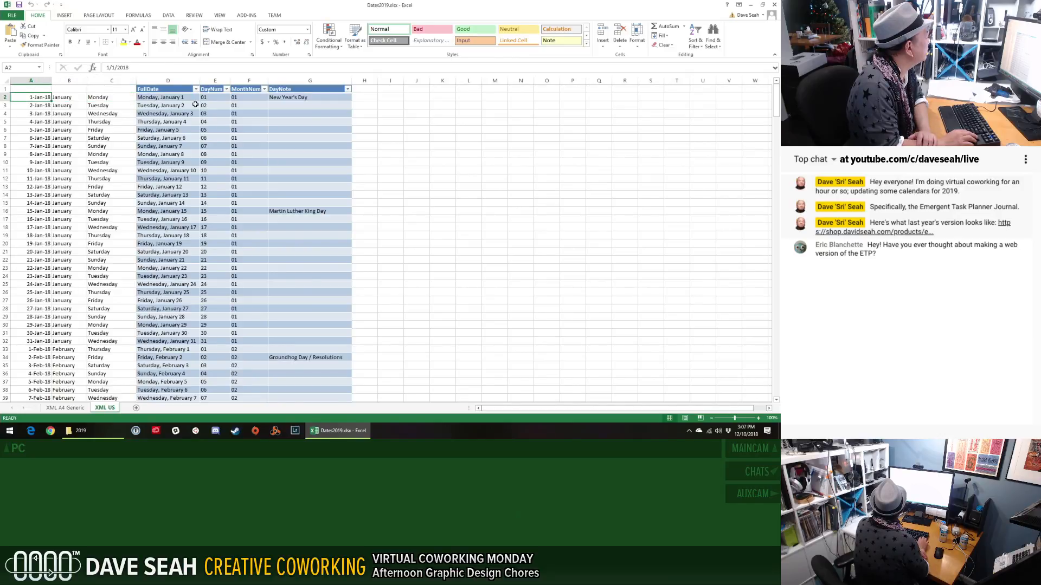
key("Right")
key("Left")
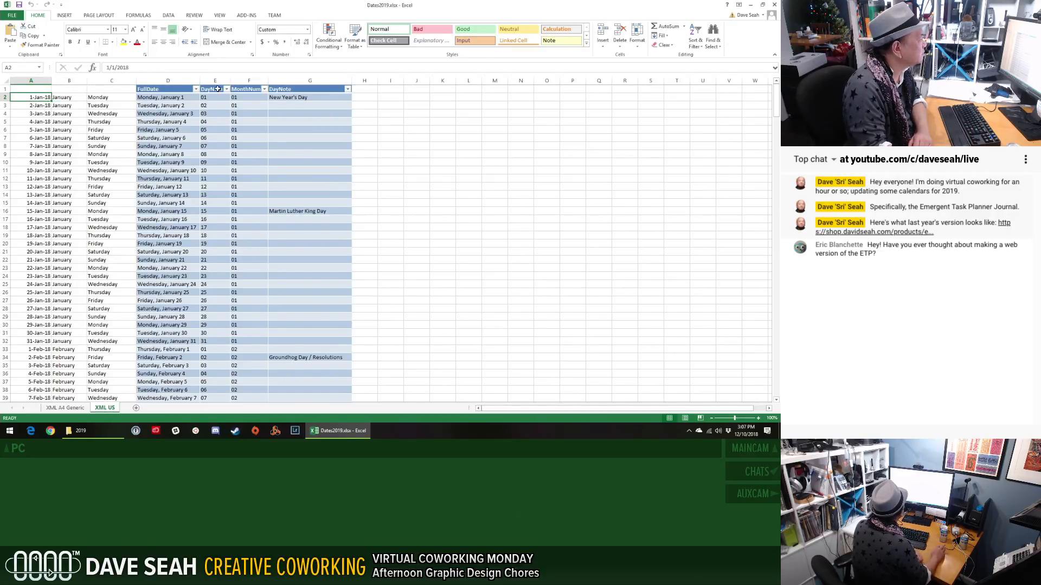
left_click(503, 31)
left_click(495, 113)
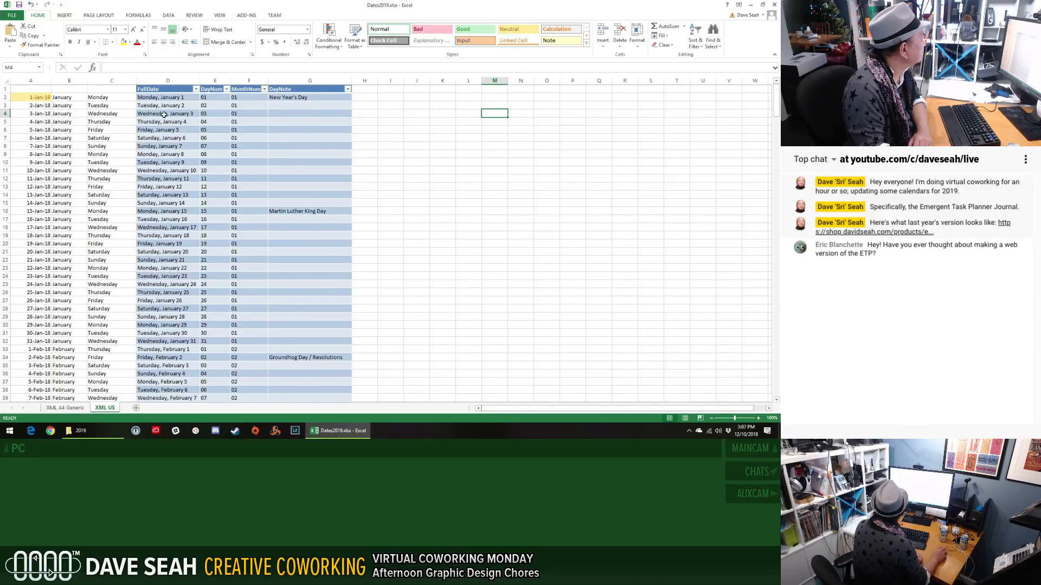
Step: Change the start date in cell A2 to 1/1/2019
left_click(39, 98)
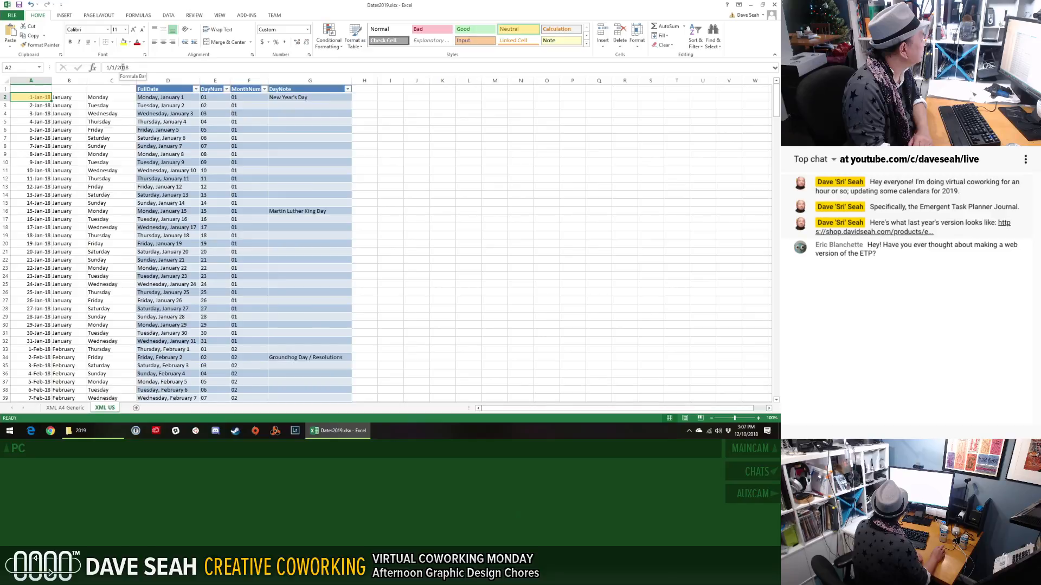
left_click_drag(125, 68, 139, 68)
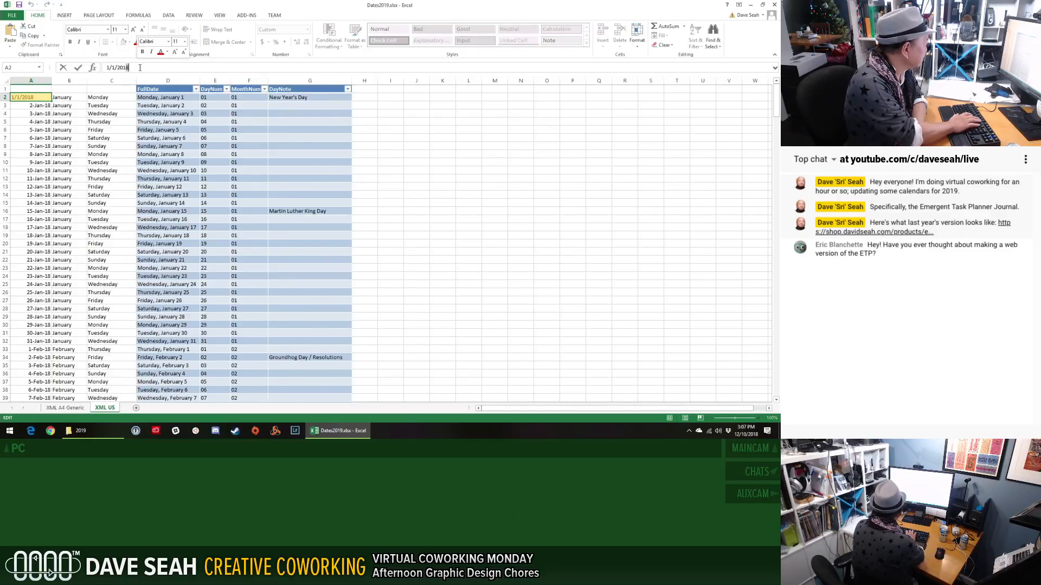
type("9")
key("Return")
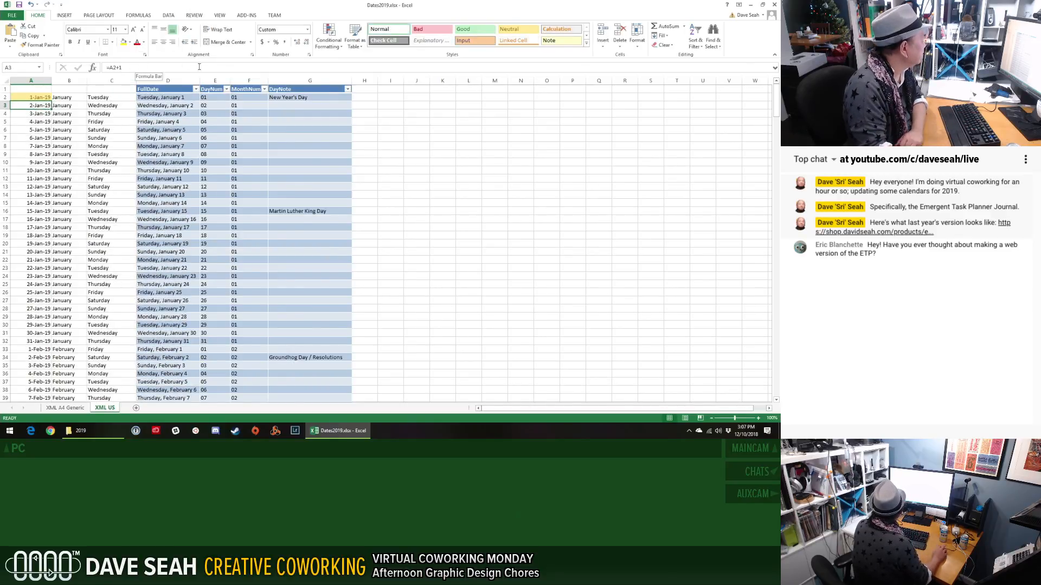
Step: Switch to Chrome and search Google for CALENDAR 2019
left_click(290, 98)
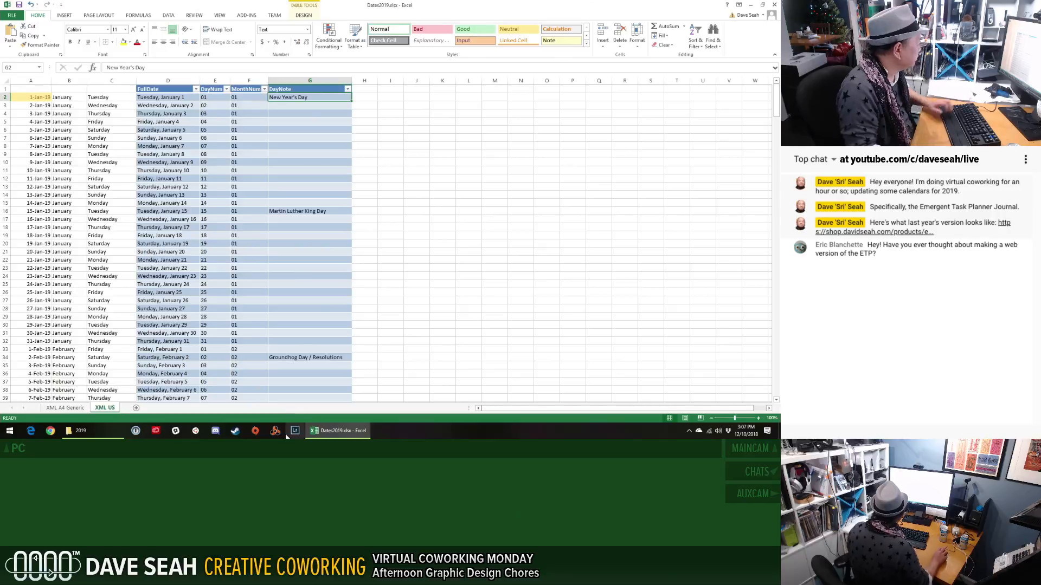
left_click(50, 431)
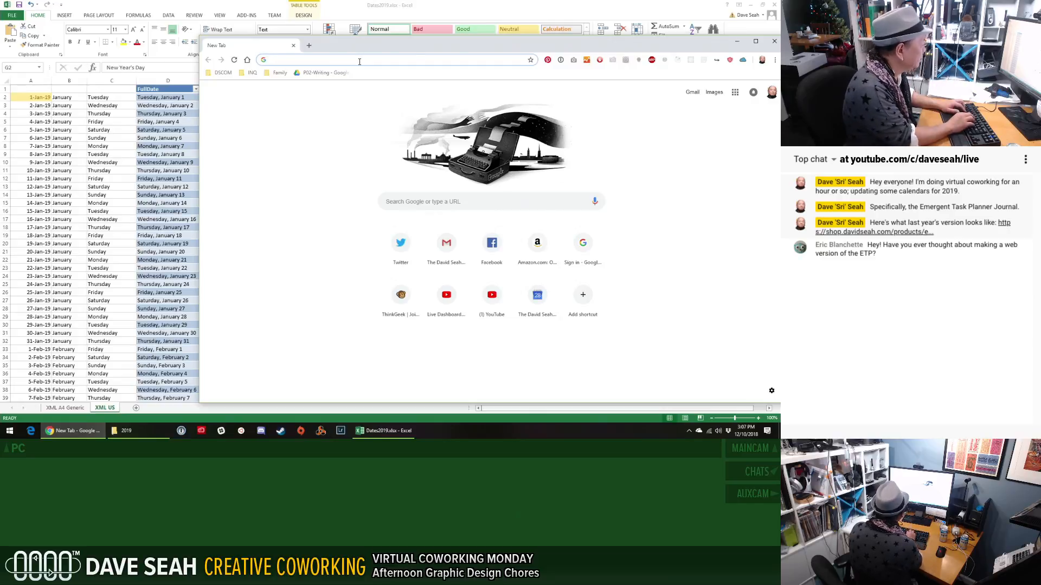
type("CALENDARY")
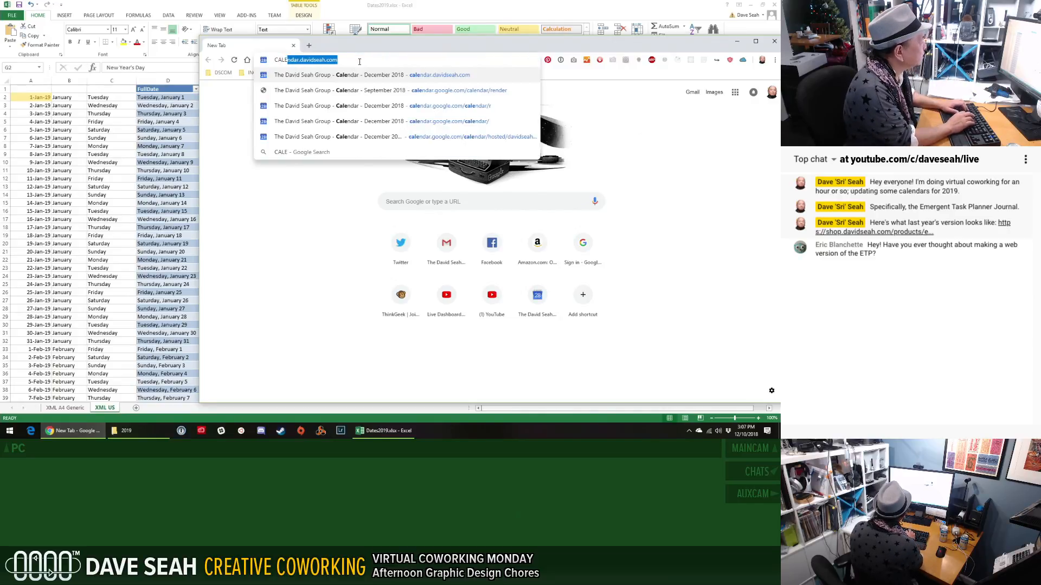
key("BackSpace")
key("BackSpace")
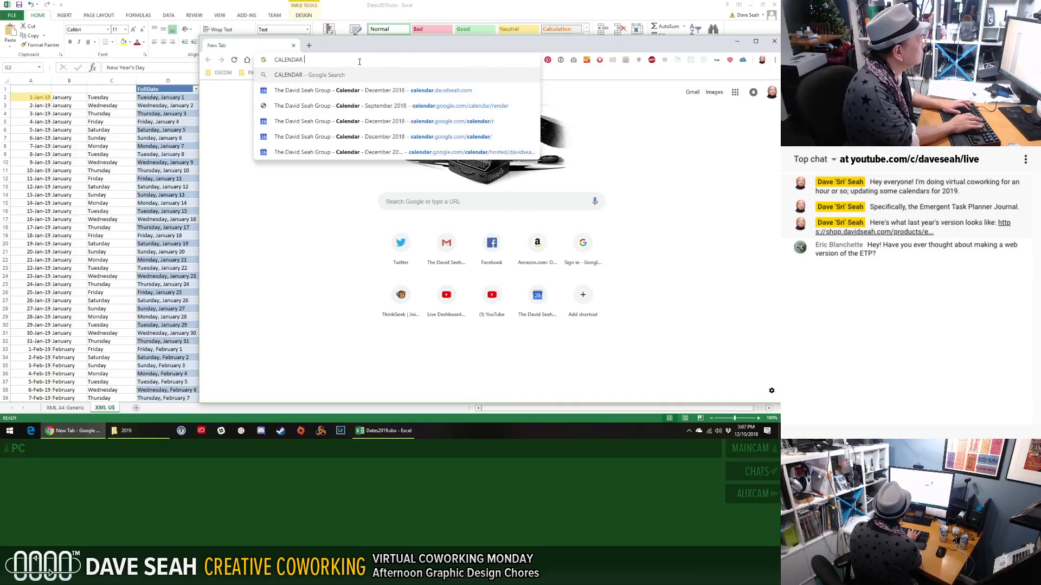
type("2019")
key("Return")
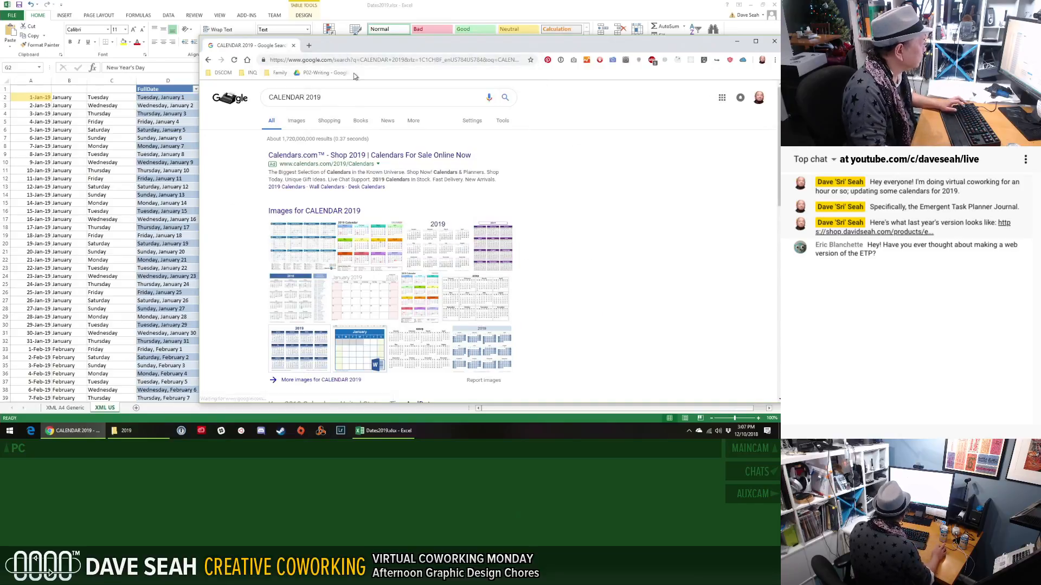
Step: Open the TimeAndDate.com Year 2019 Calendar for the United States from the search results
scroll(348, 180, "down", 2)
scroll(347, 180, "down", 2)
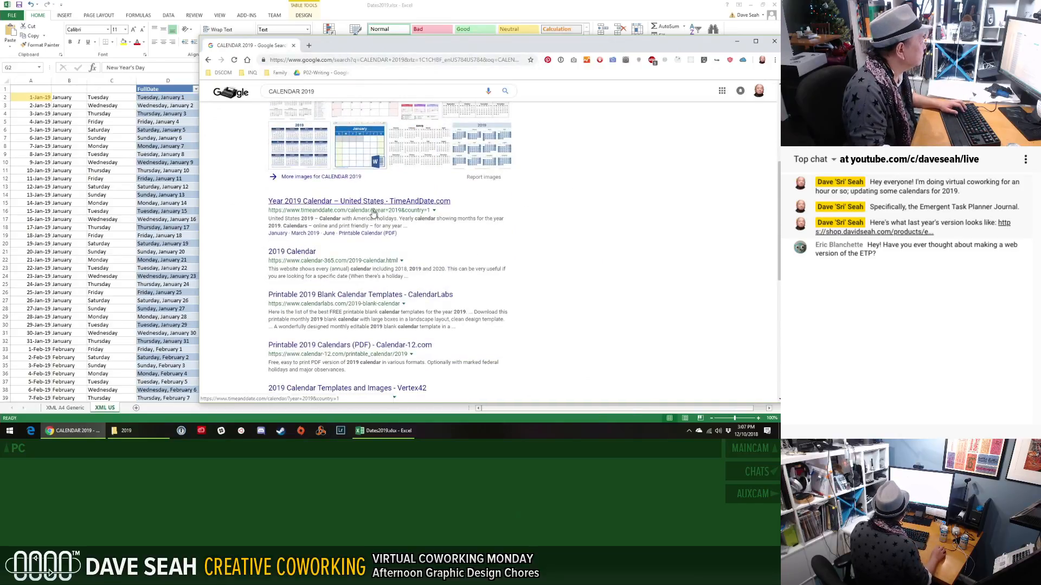
left_click(391, 202)
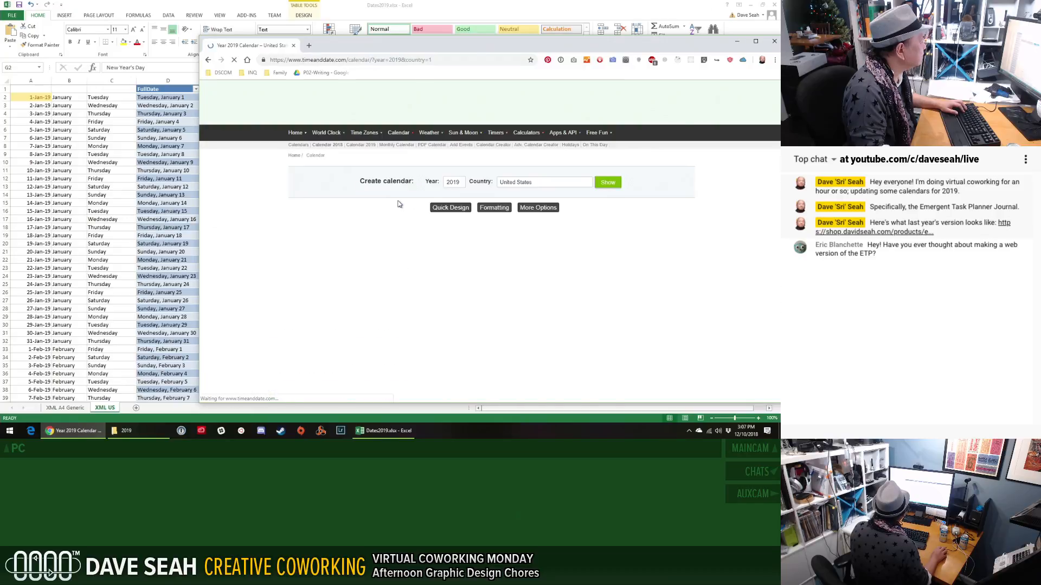
scroll(283, 211, "down", 3)
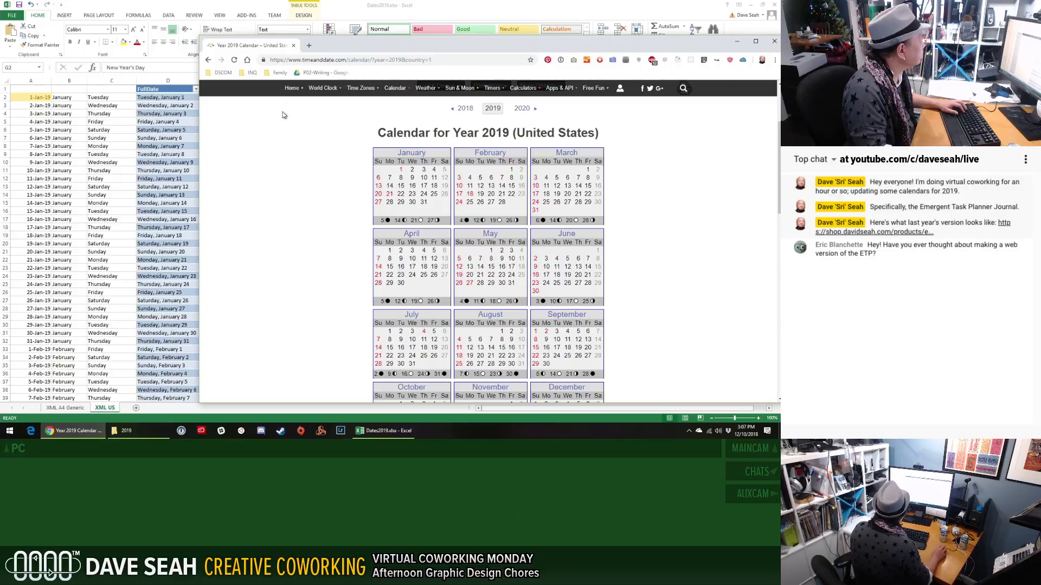
Step: Arrange the Excel workbook and the browser side by side, with the calendar's Holidays and Observances list in view
left_click_drag(199, 98, 382, 99)
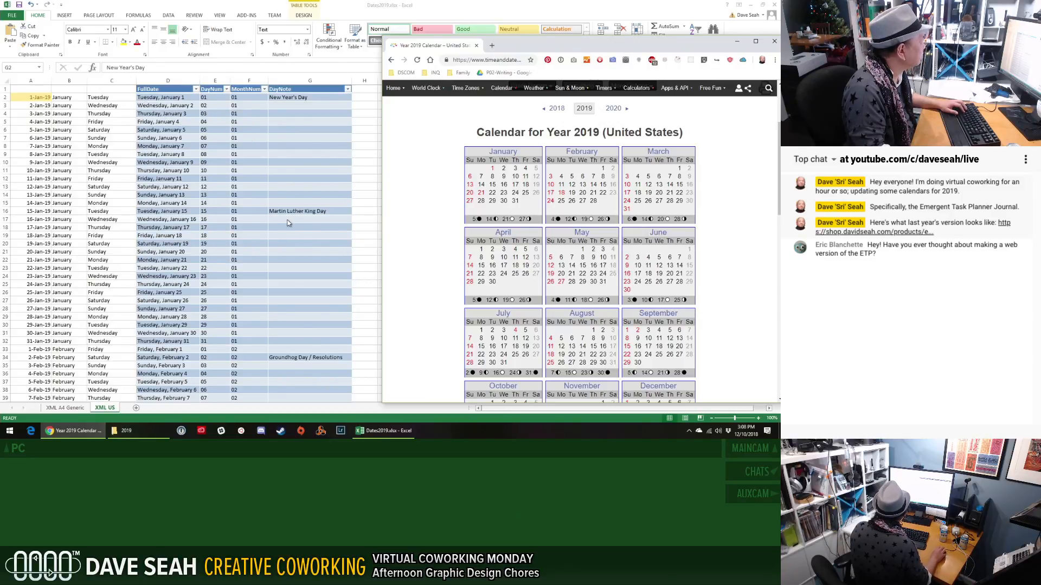
scroll(487, 246, "down", 5)
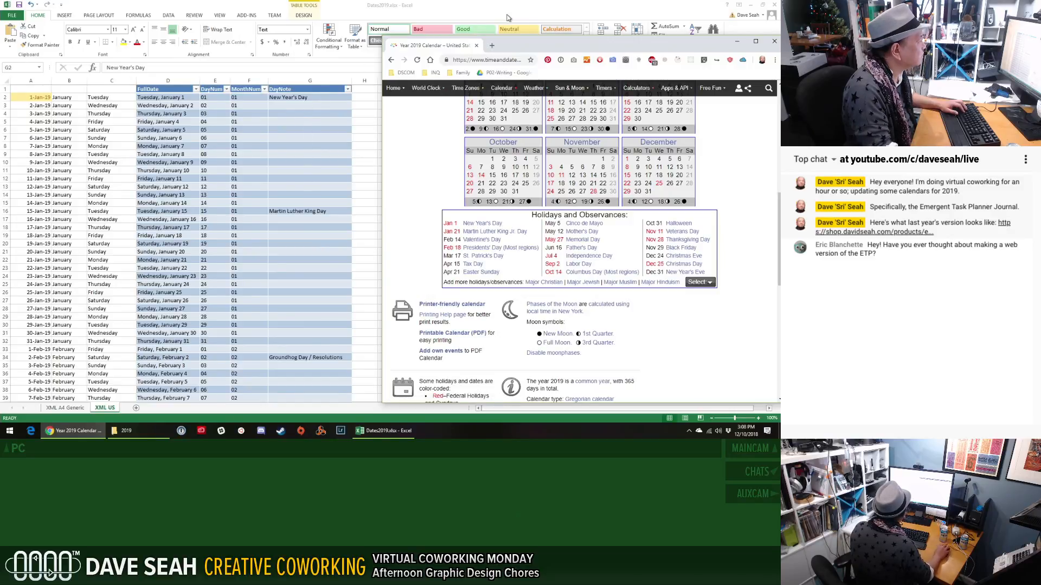
left_click(569, 6)
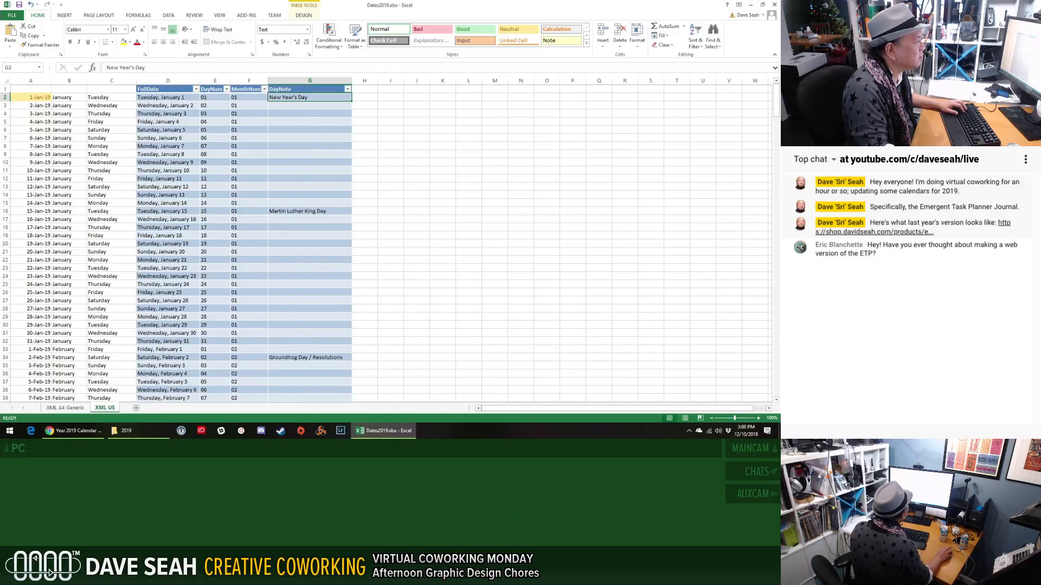
double_click(677, 10)
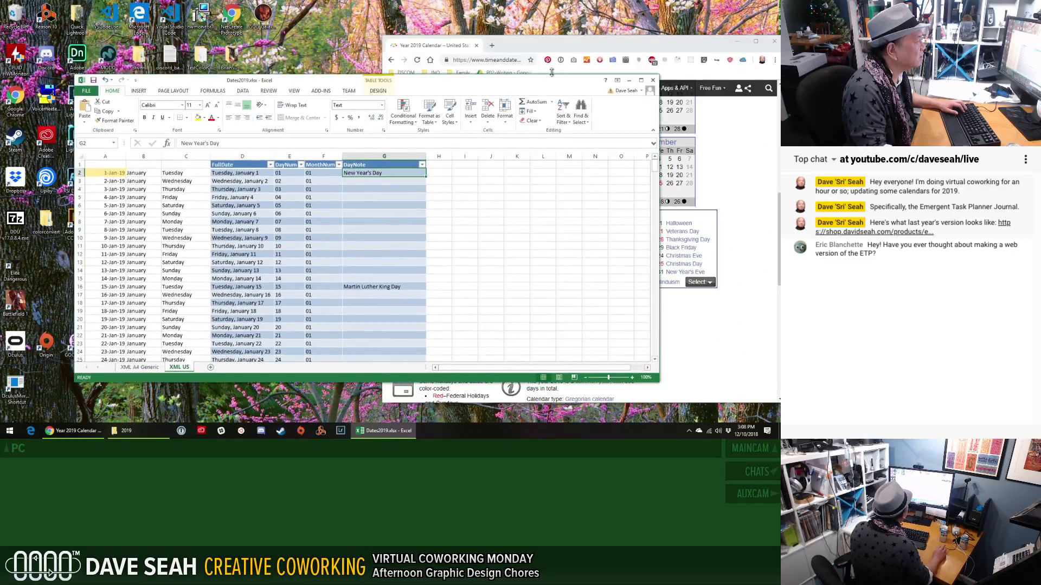
left_click_drag(537, 81, 465, 9)
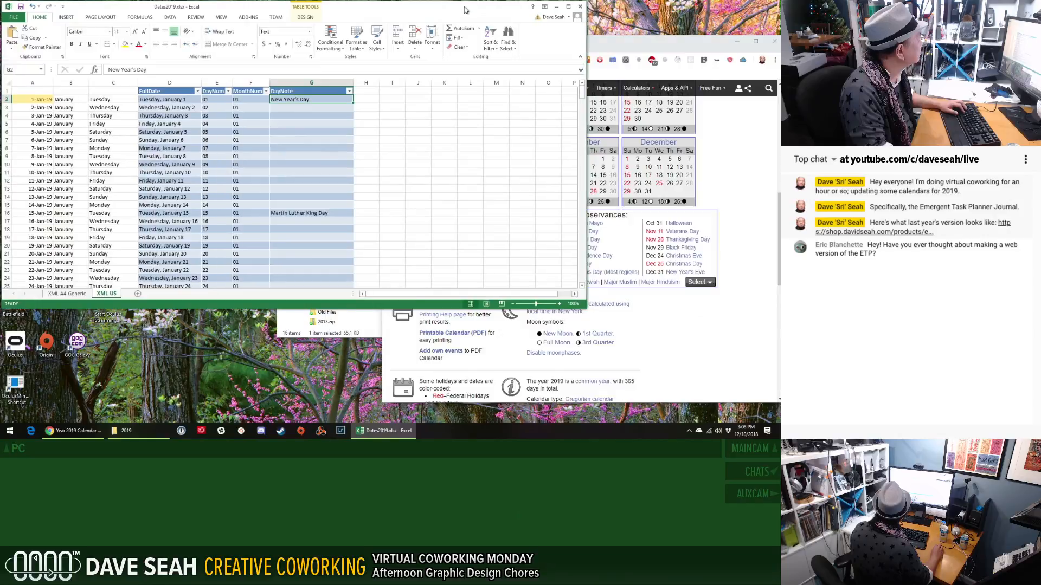
left_click_drag(586, 306, 394, 423)
left_click_drag(531, 53, 777, 21)
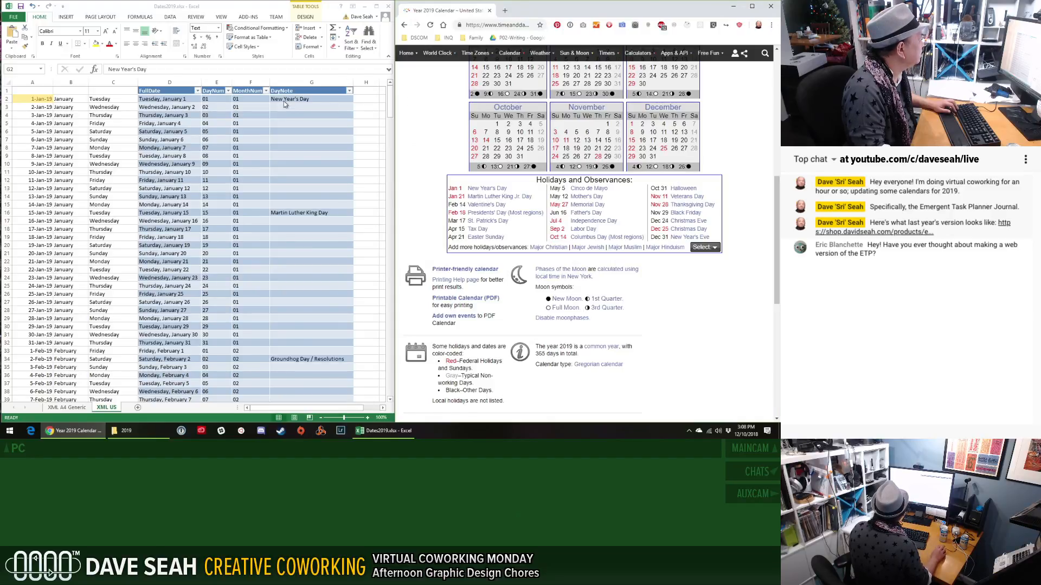
Step: Move the Martin Luther King Day note from January 15 to January 21 in the DayNote column
left_click(312, 99)
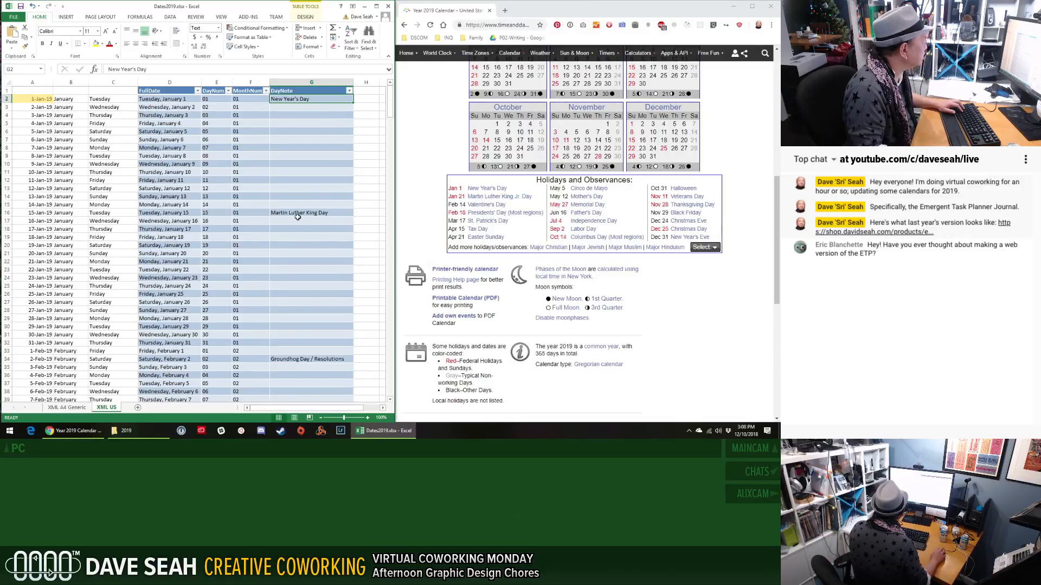
left_click(328, 216)
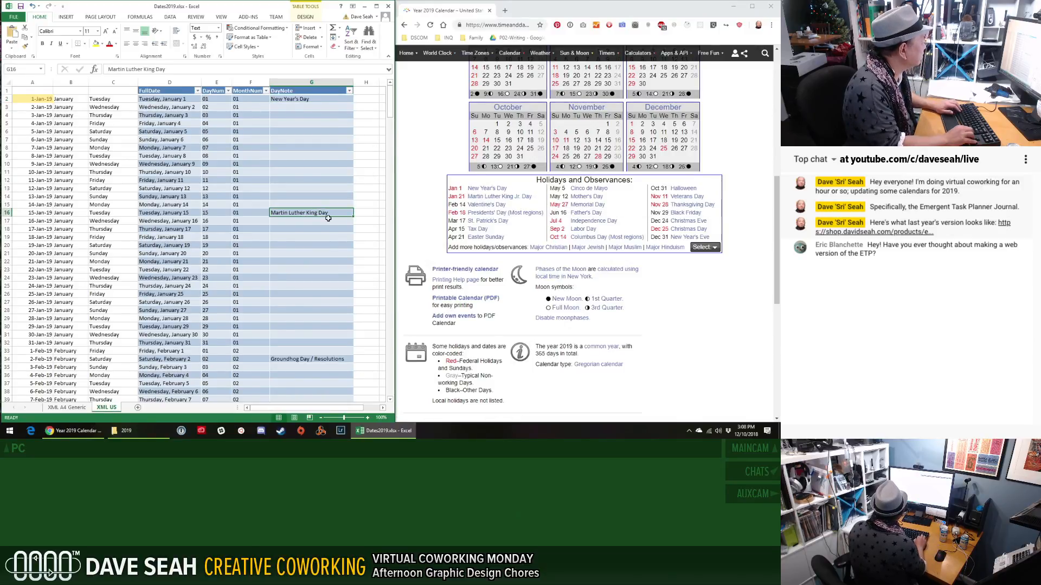
key("ctrl+c")
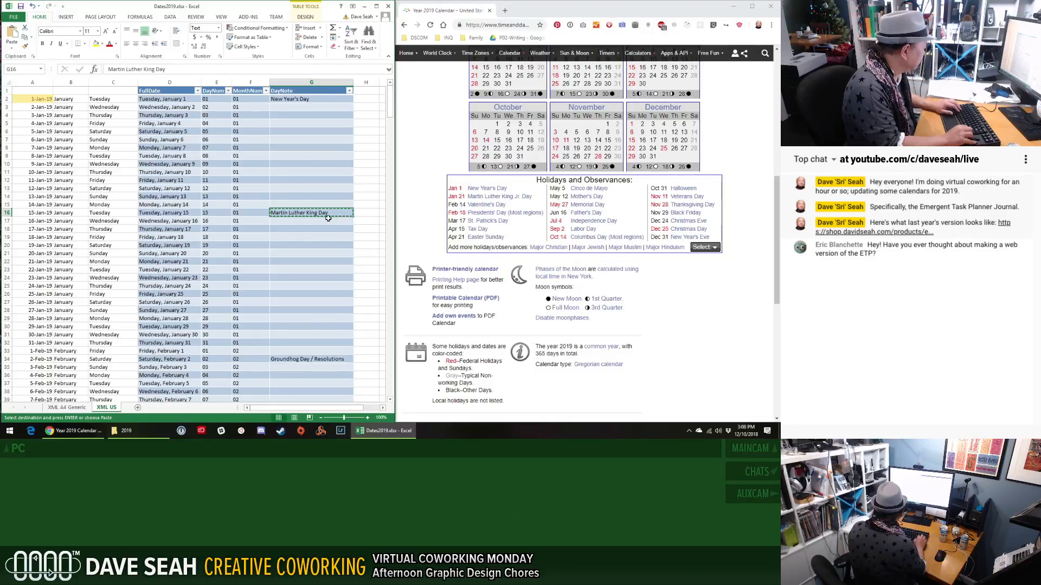
key("Down")
key("Down")
key("Down")
key("Down")
key("Down")
key("Down")
key("Return")
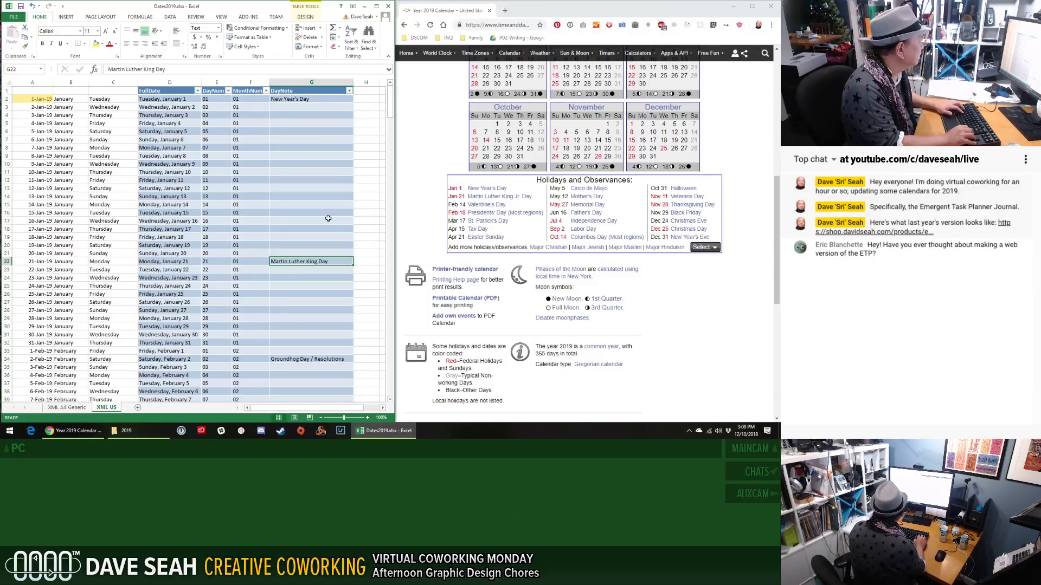
Step: Check the Groundhog Day / Resolutions note on February 2 in the DayNote column
key("Down")
key("Down")
key("Down")
key("Down")
key("Down")
key("Down")
key("Down")
key("Down")
key("Down")
key("Down")
key("Down")
key("Down")
key("Down")
key("Down")
key("Down")
key("Down")
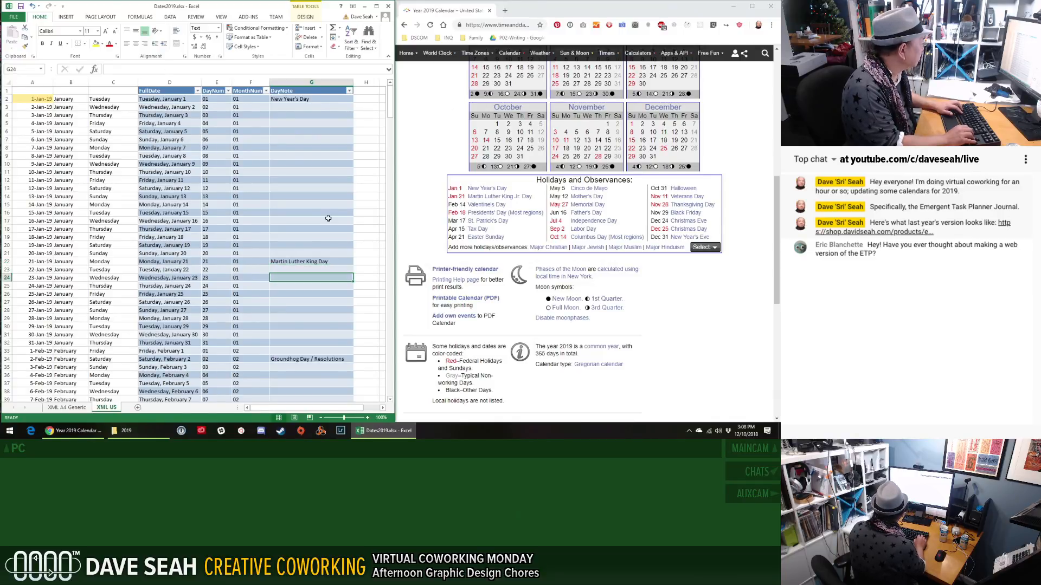
key("Up")
key("Up")
key("Up")
key("Up")
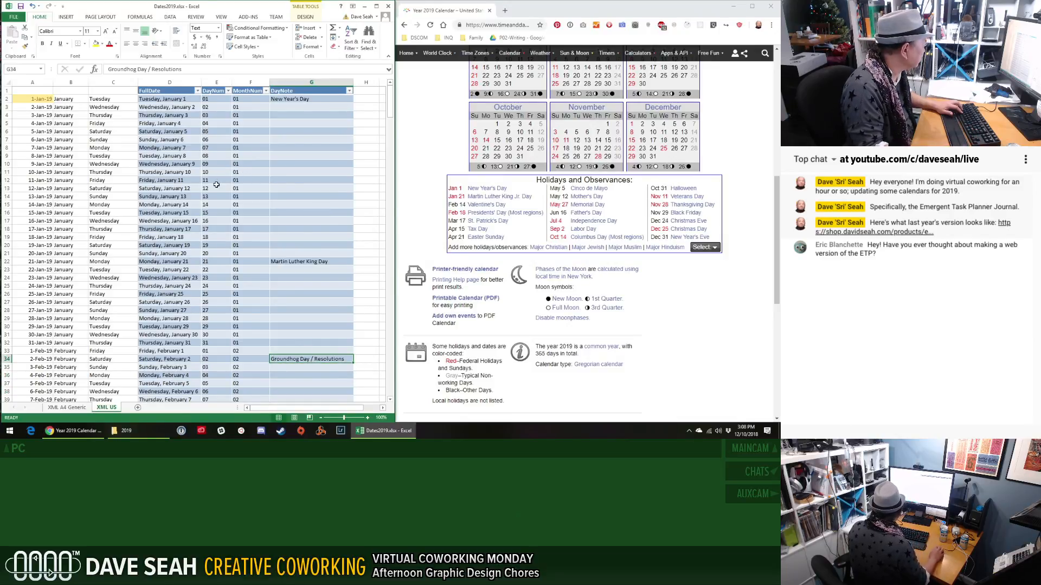
Step: Move the Presidents' Day note from February 19 to February 18 in the DayNote column
scroll(338, 254, "down", 3)
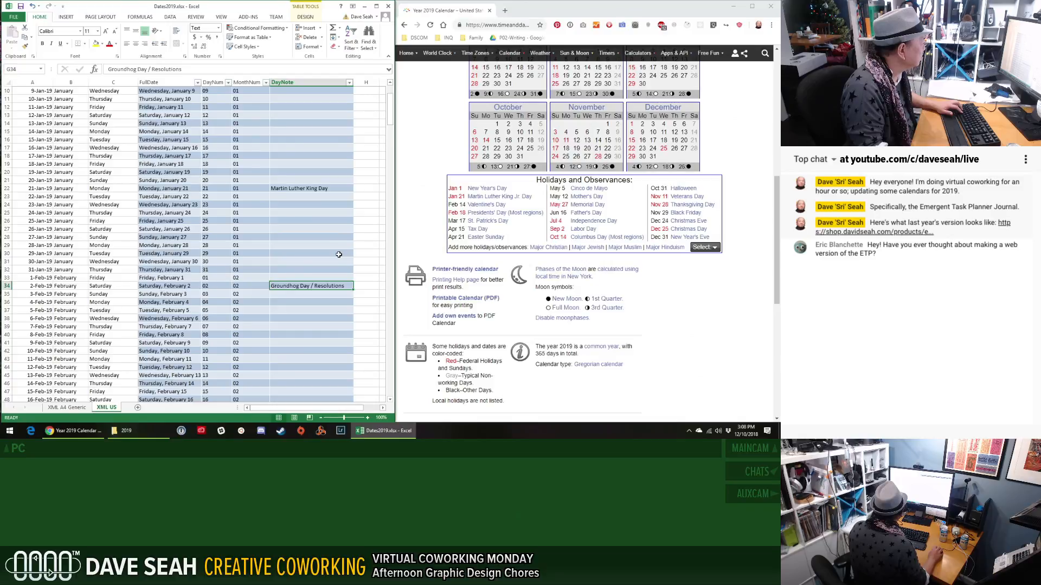
scroll(338, 254, "down", 5)
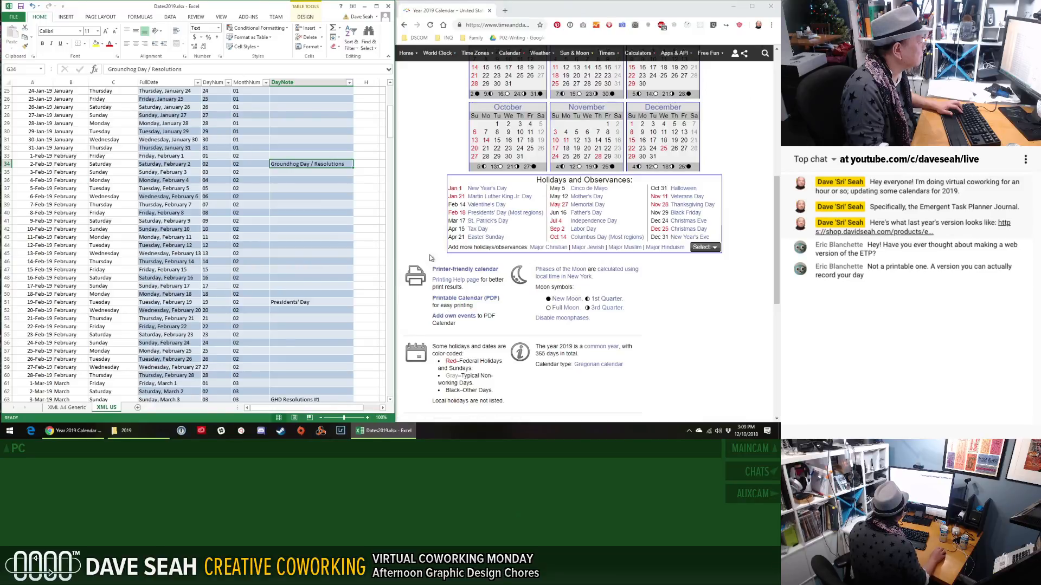
left_click(297, 304)
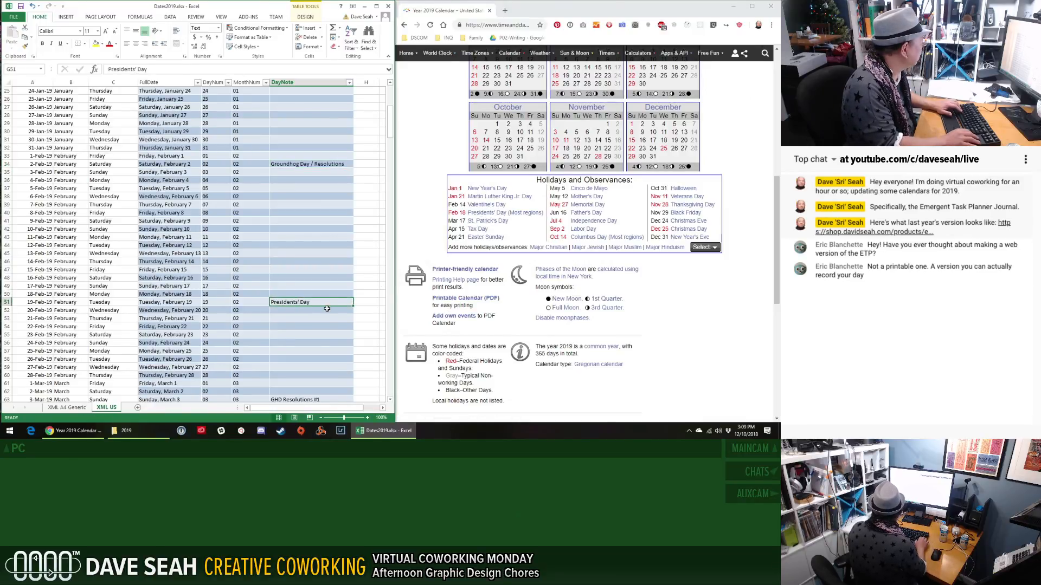
key("ctrl+c")
left_click_drag(327, 309, 326, 301)
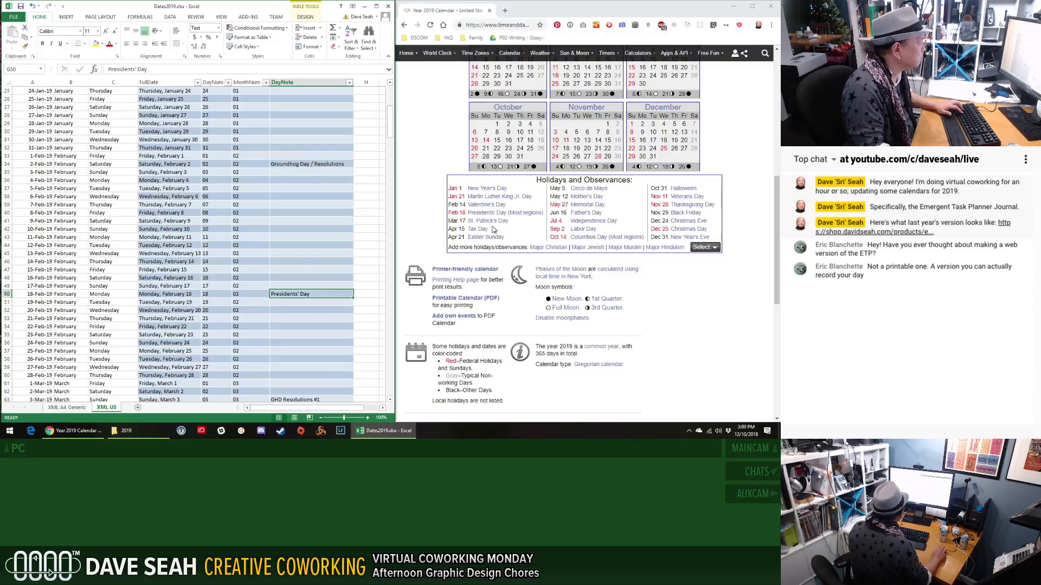
Step: Check the GHD Resolutions #1 and March Equinox notes in the March rows of the DayNote column
scroll(312, 339, "down", 3)
left_click(299, 326)
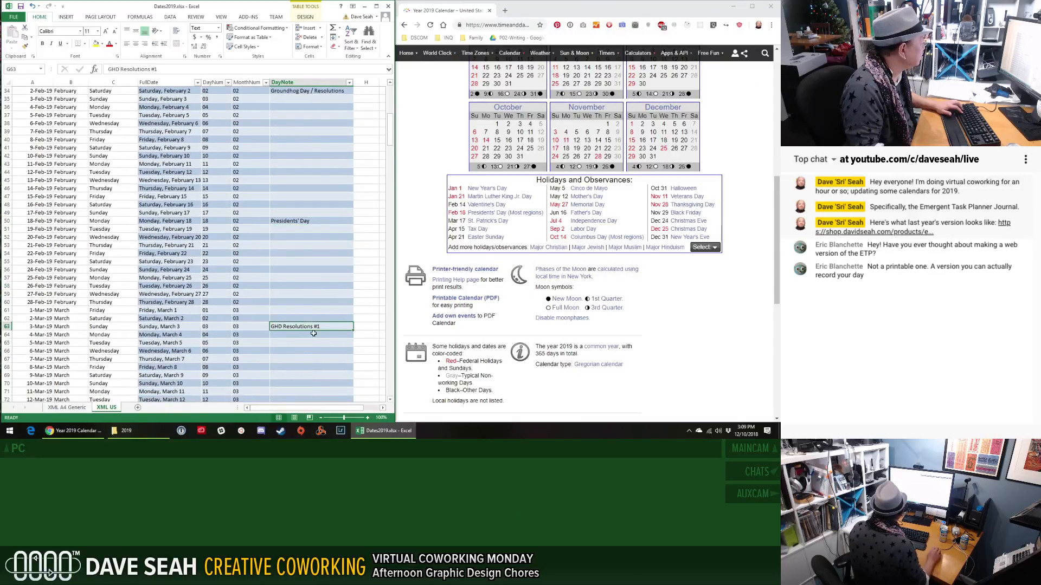
scroll(326, 336, "down", 3)
scroll(327, 337, "down", 3)
left_click(293, 319)
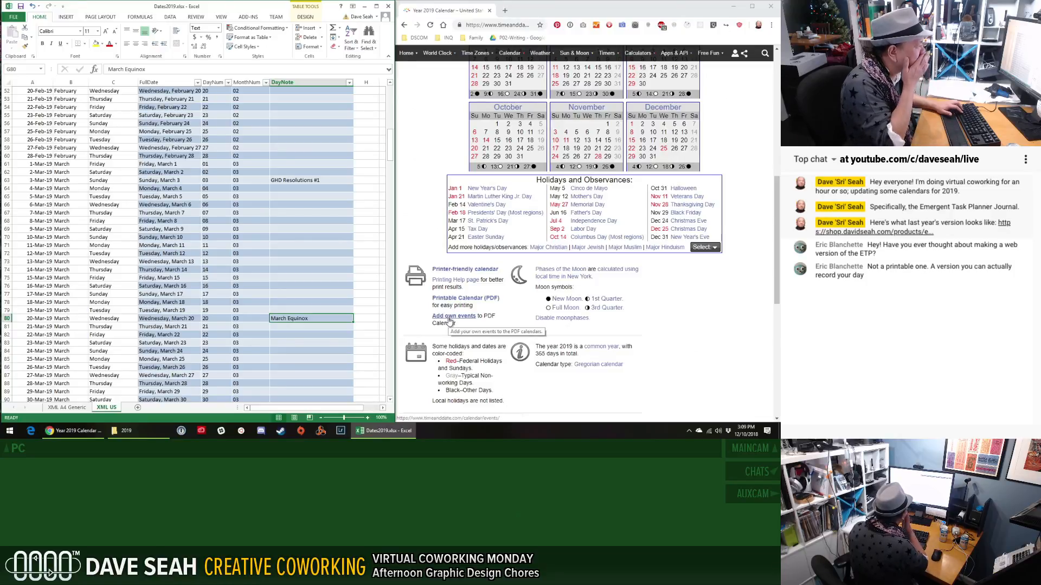
Step: Search Google in a new Chrome tab for "when are equinox and solstice"
left_click(505, 10)
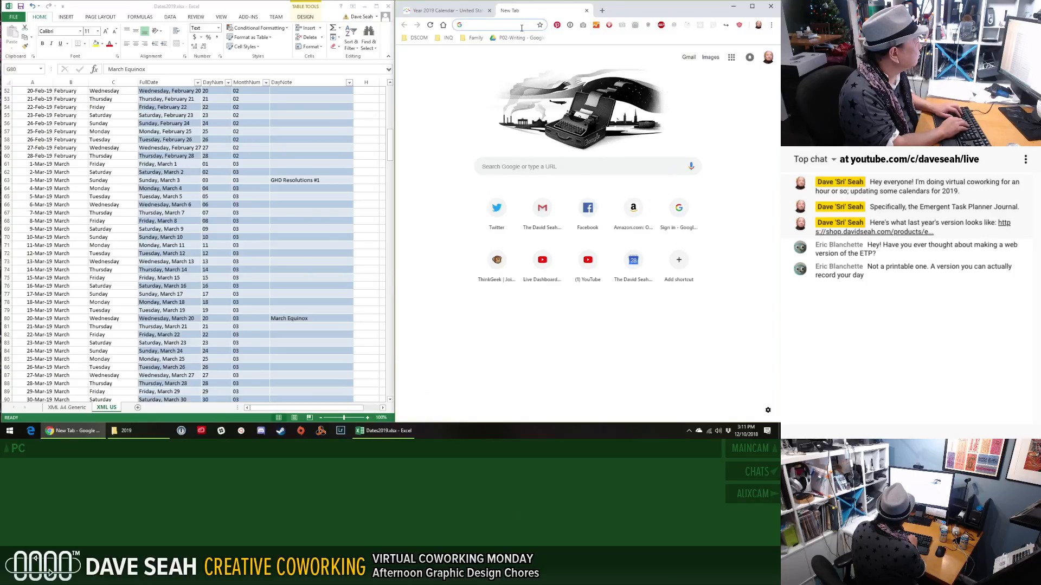
type("whe")
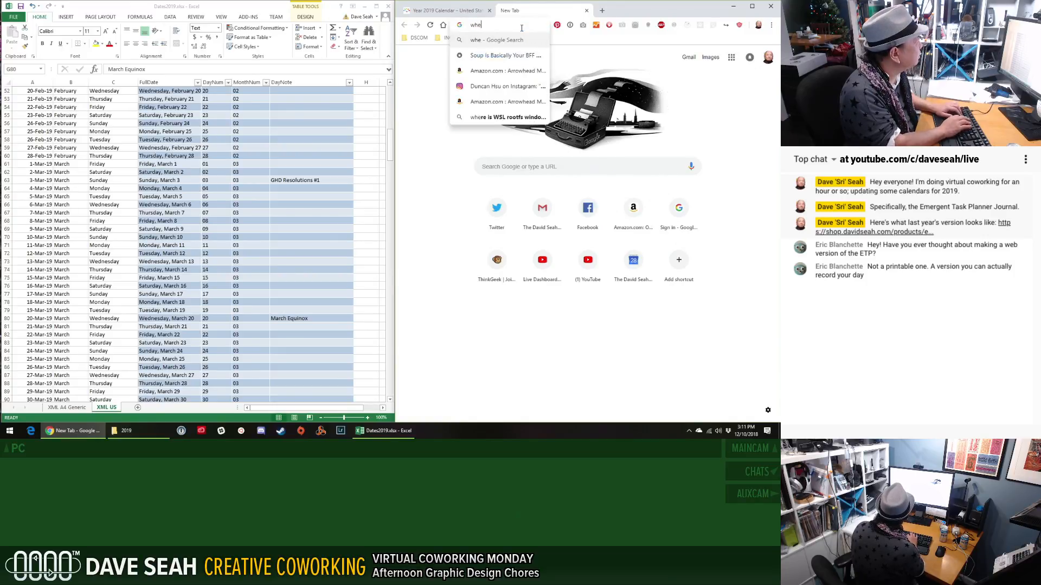
type("n are equinox and solst")
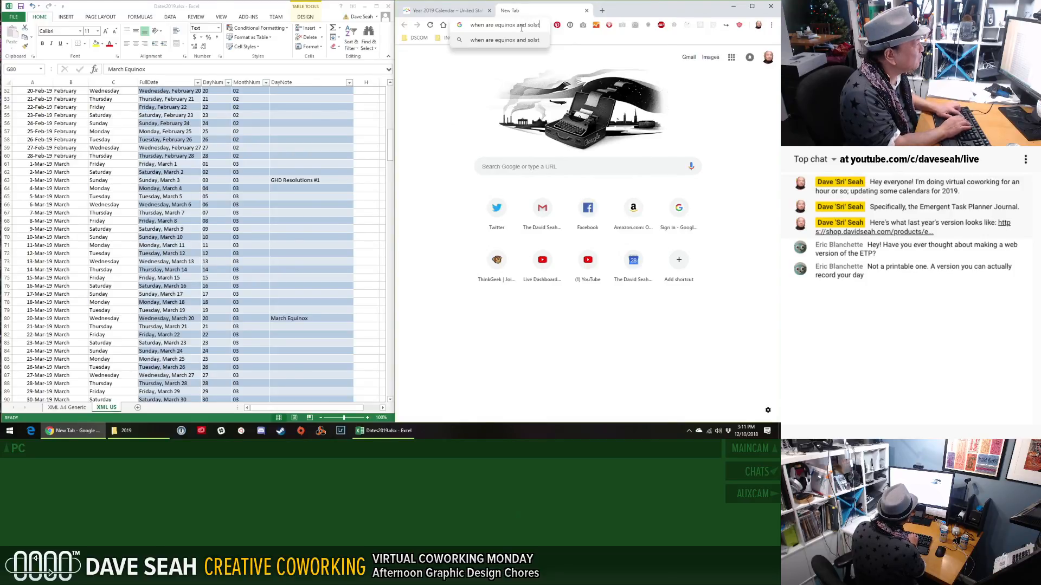
type("ice")
key("Return")
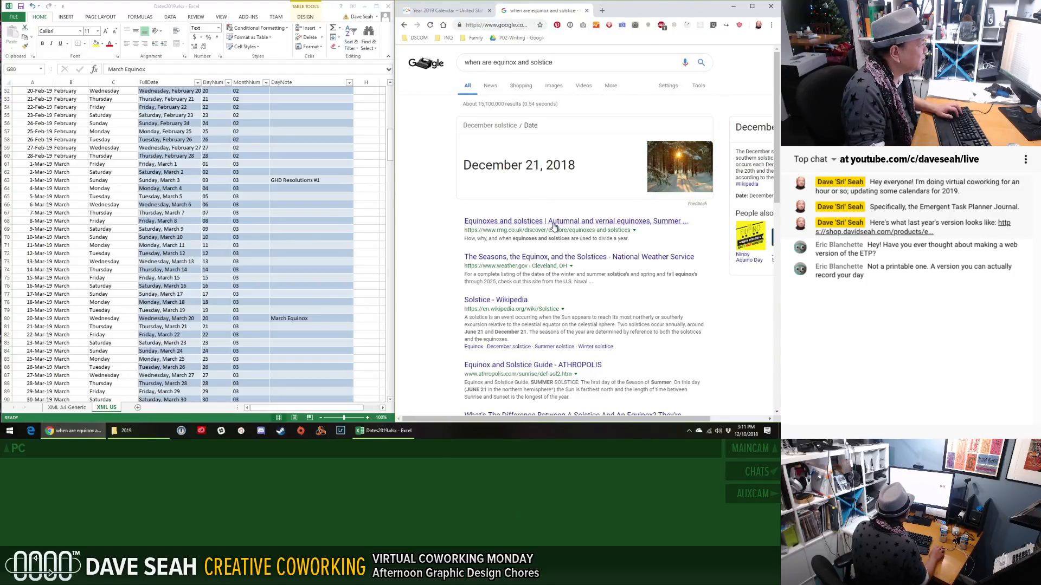
Step: Open the National Weather Service seasons result and try to follow its U.S. Naval Observatory link for the complete date listing
left_click(581, 257)
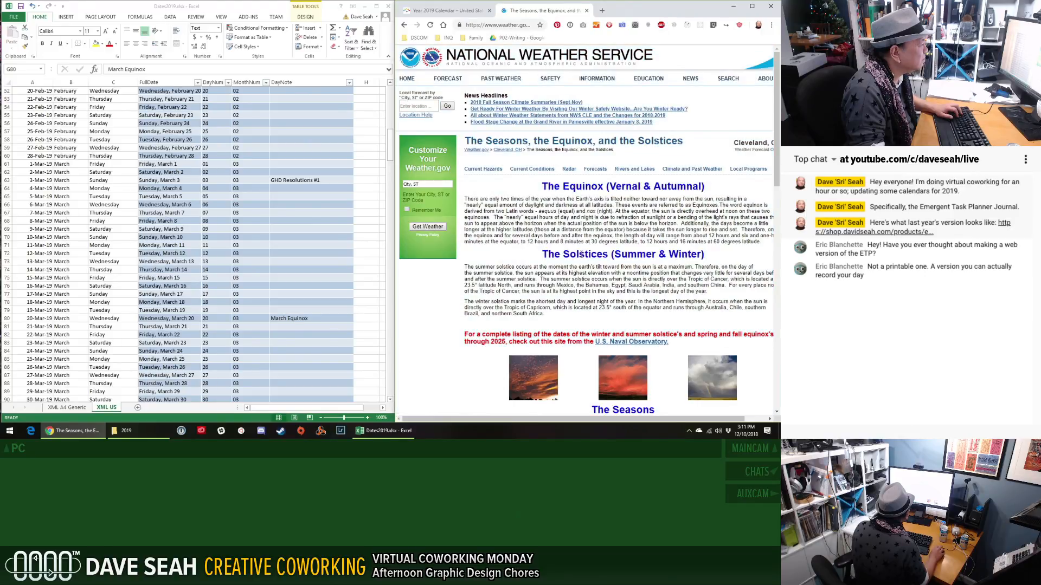
scroll(538, 245, "down", 2)
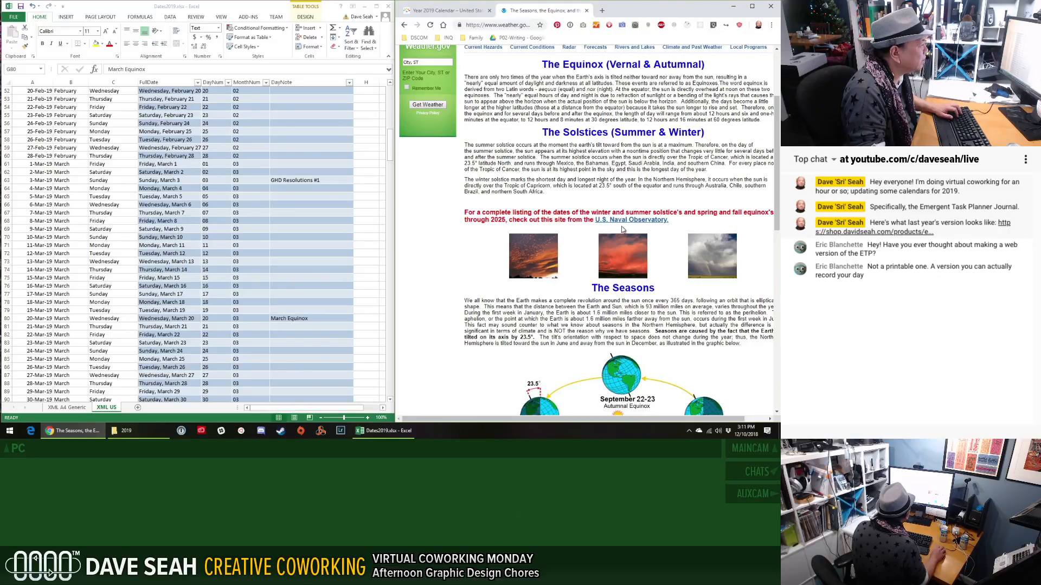
mouse_move(561, 420)
left_mouse_down()
mouse_move(602, 420)
mouse_move(564, 423)
left_mouse_up()
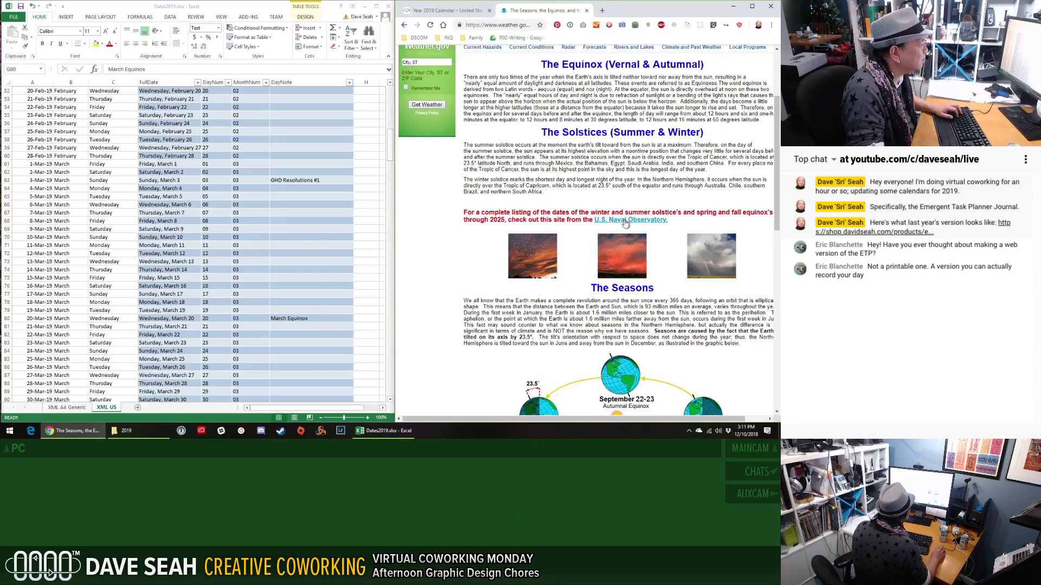
left_click(624, 219)
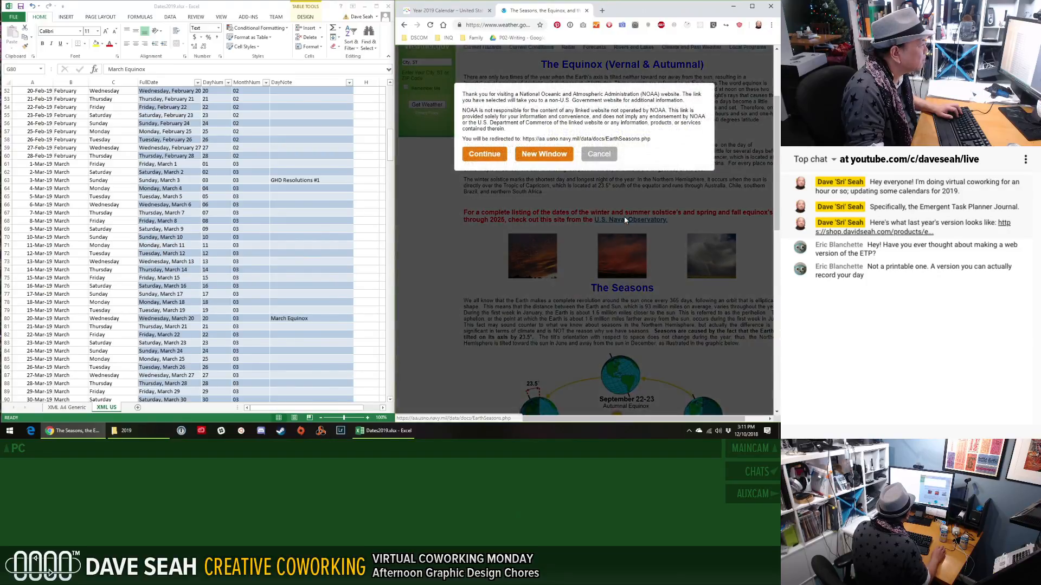
left_click(485, 154)
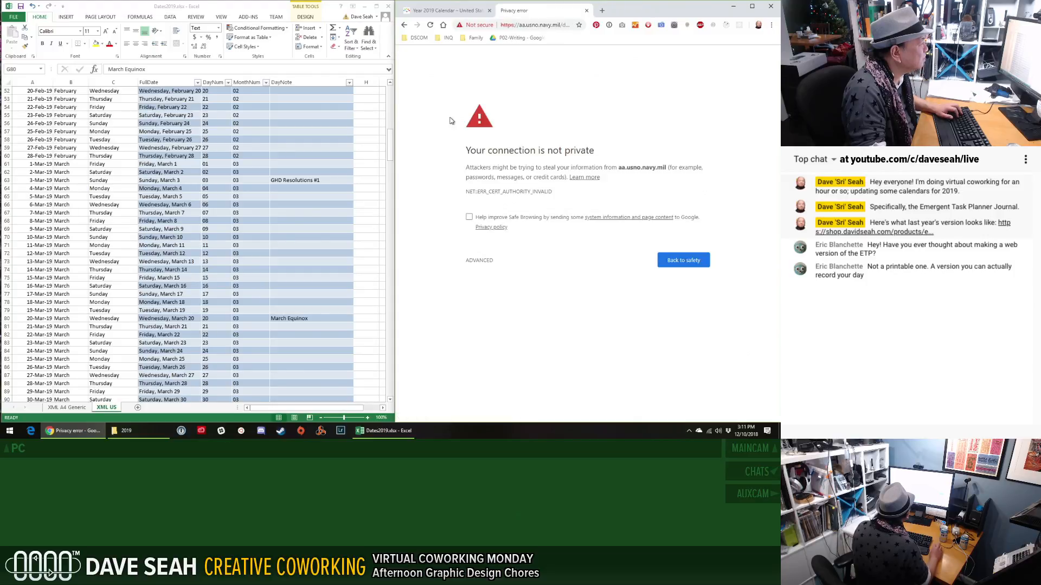
left_click(404, 25)
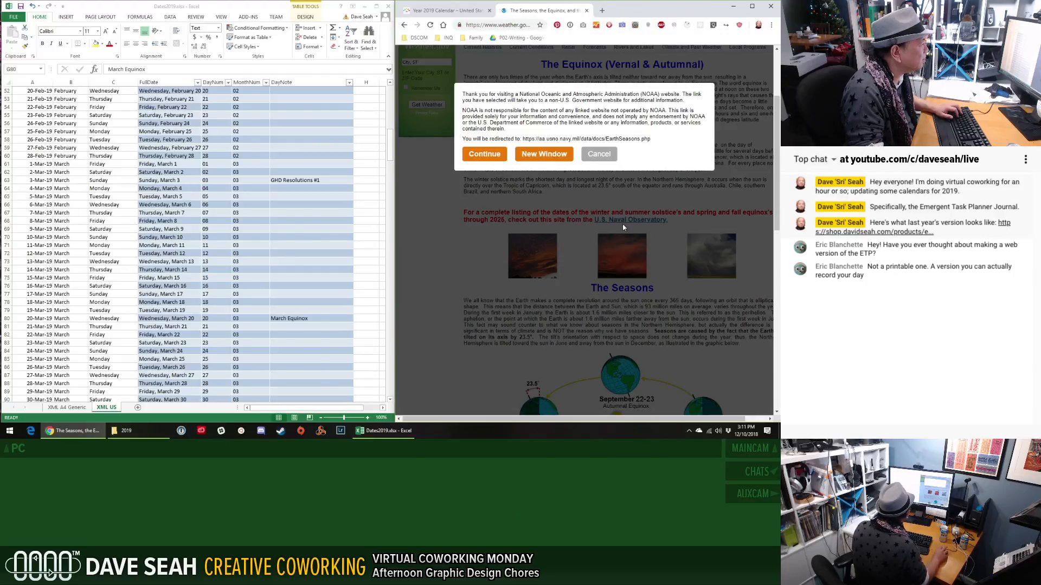
Step: Dismiss the external-link notice and look through the National Weather Service page for equinox and solstice dates
left_click(598, 153)
scroll(618, 256, "down", 3)
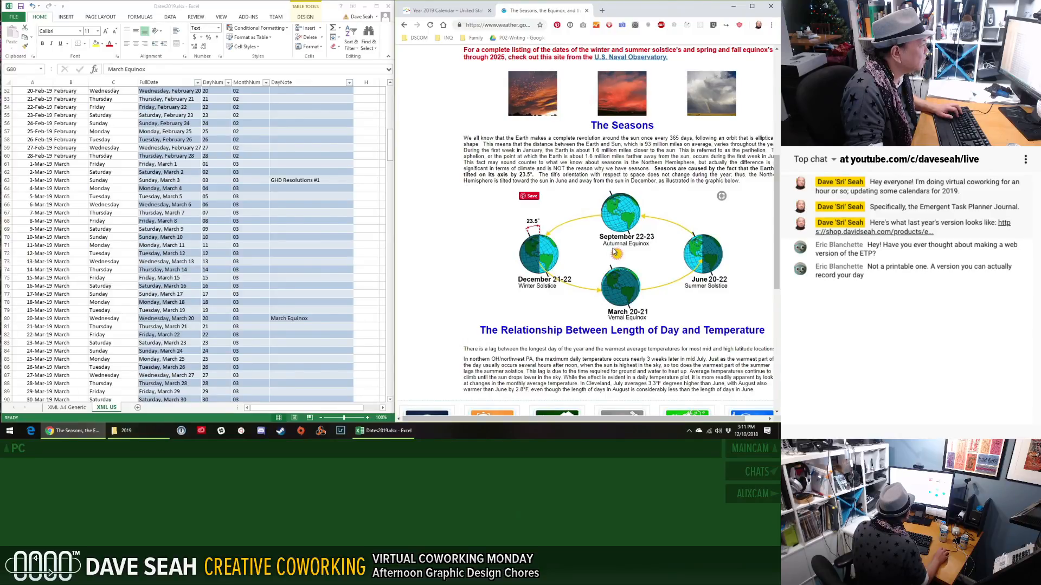
scroll(614, 252, "down", 5)
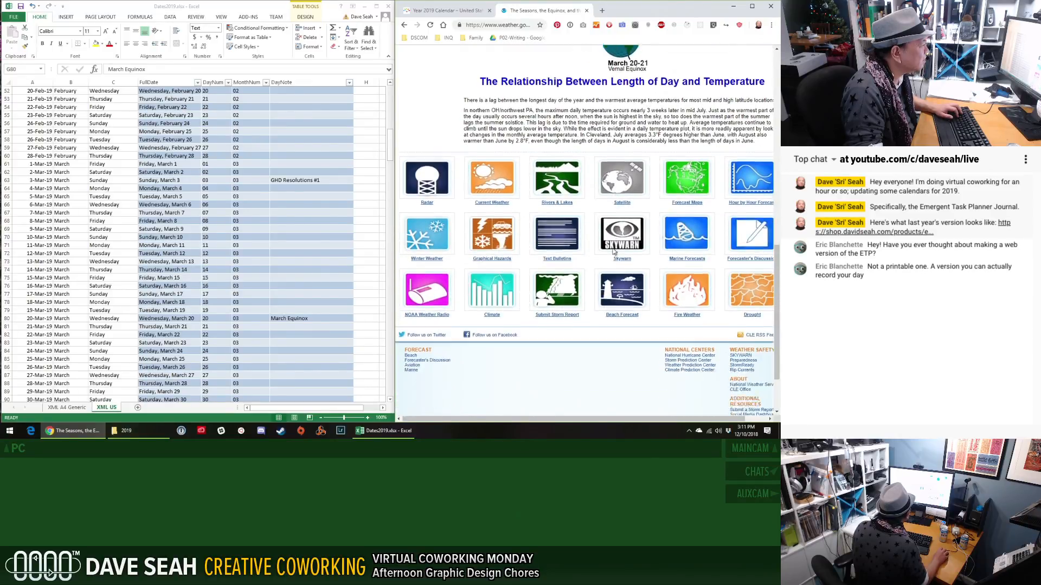
scroll(613, 252, "up", 8)
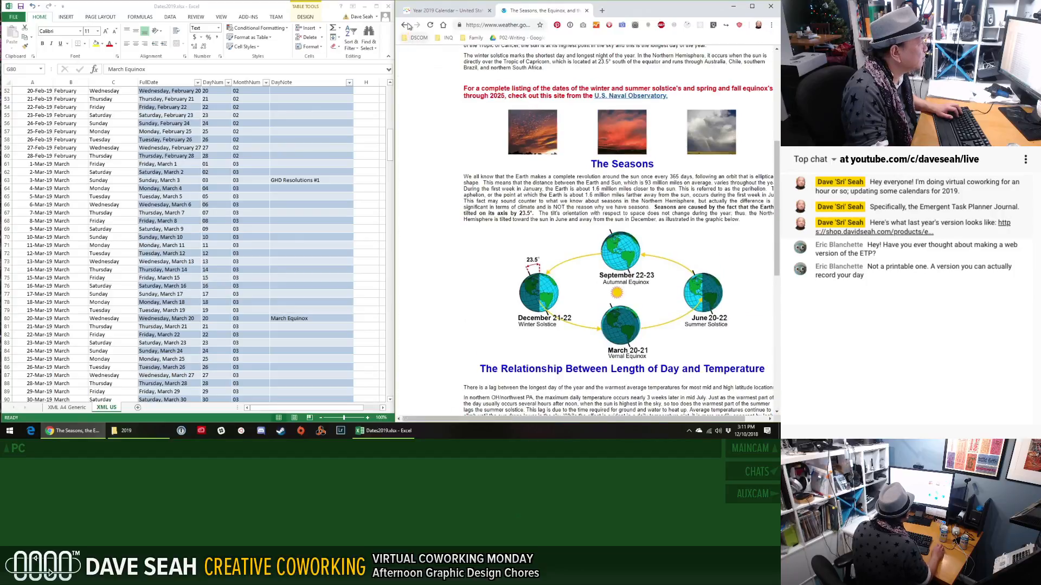
Step: Refine the Google search with 2019 and open the timeanddate.com Seasons Calculator to examine its solstice and equinox table
left_click(404, 25)
left_click(578, 62)
type("2019")
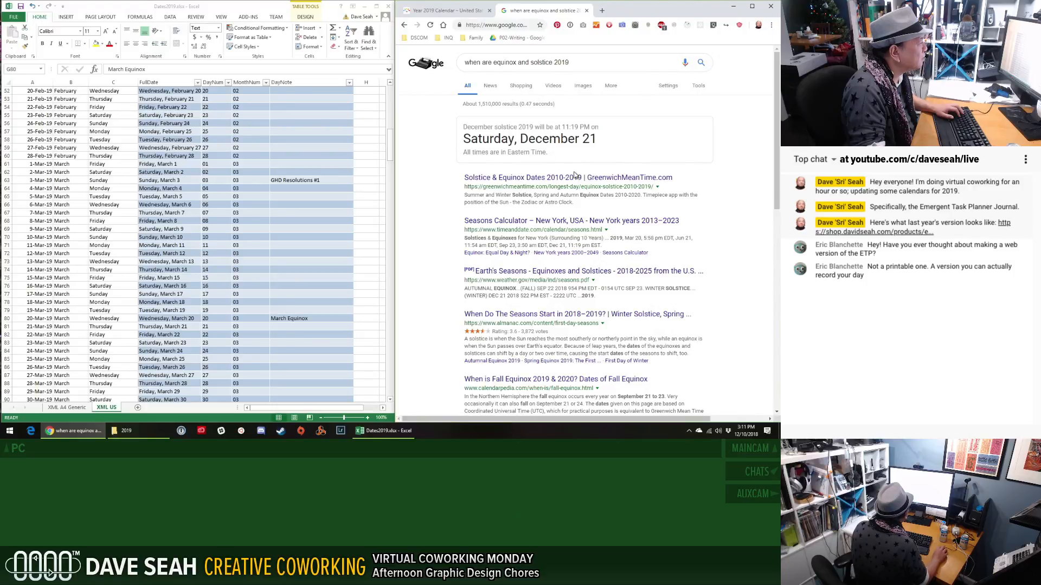
left_click(594, 222)
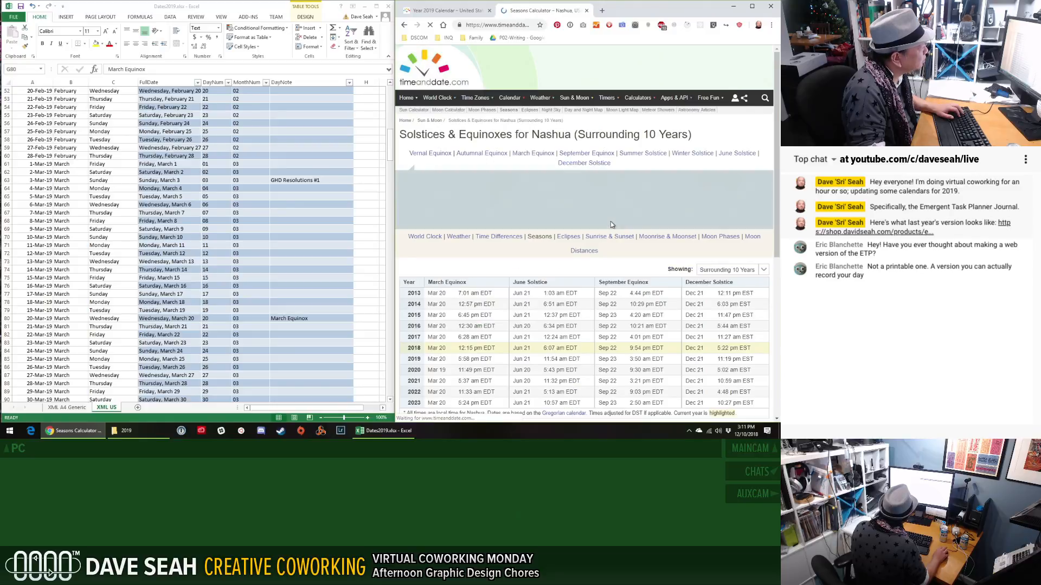
scroll(561, 201, "down", 2)
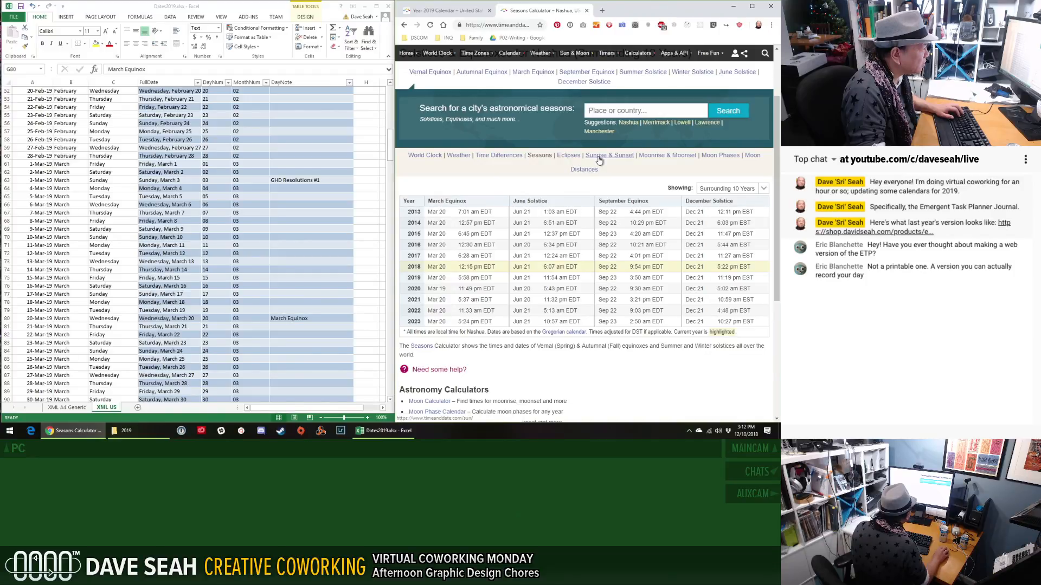
scroll(548, 178, "down", 2)
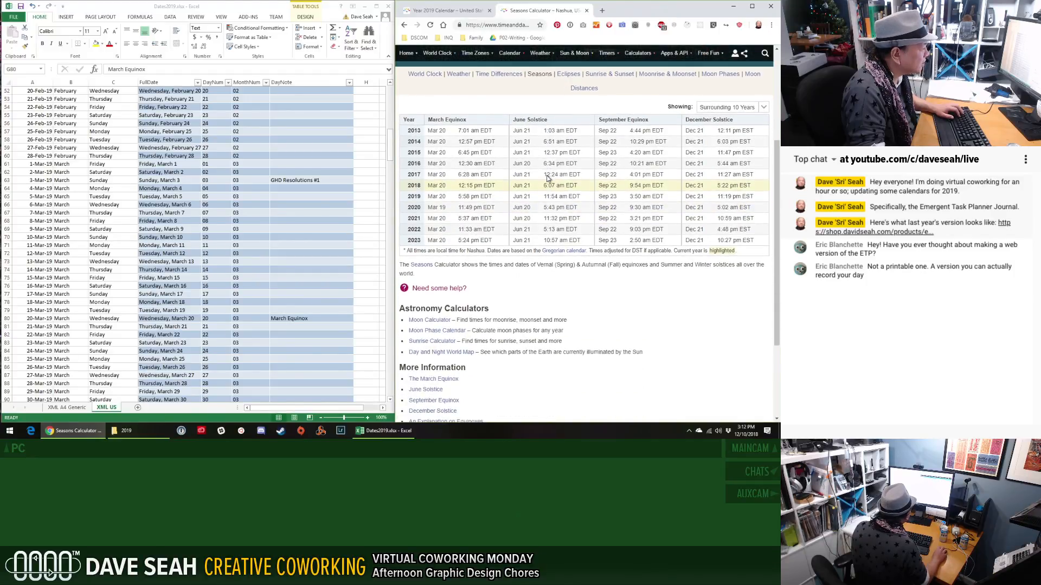
scroll(547, 178, "down", 2)
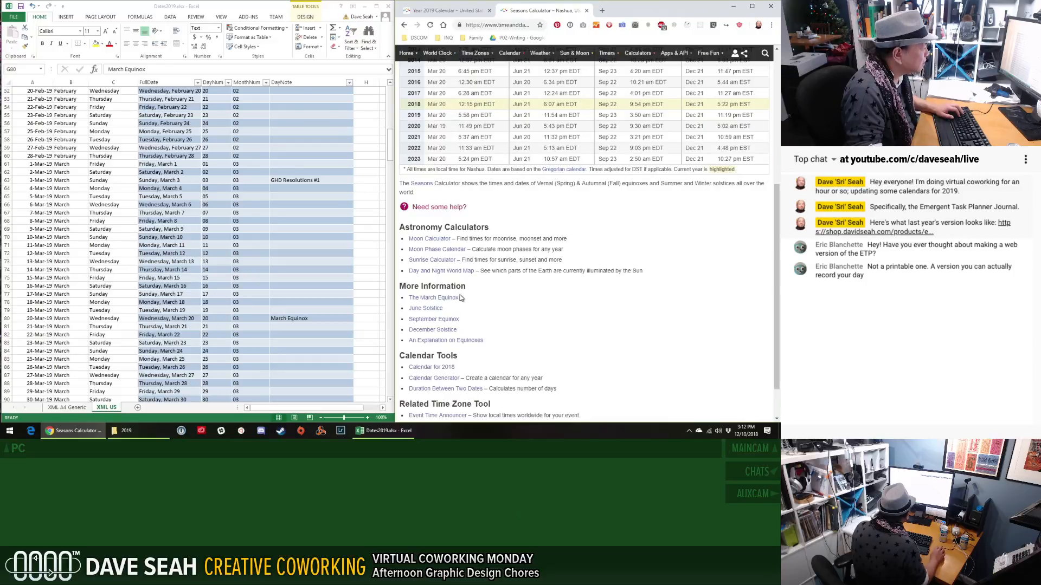
Step: View the Sunrise Calculator briefly, then open the March Equinox article from the Seasons Calculator page
left_click(431, 260)
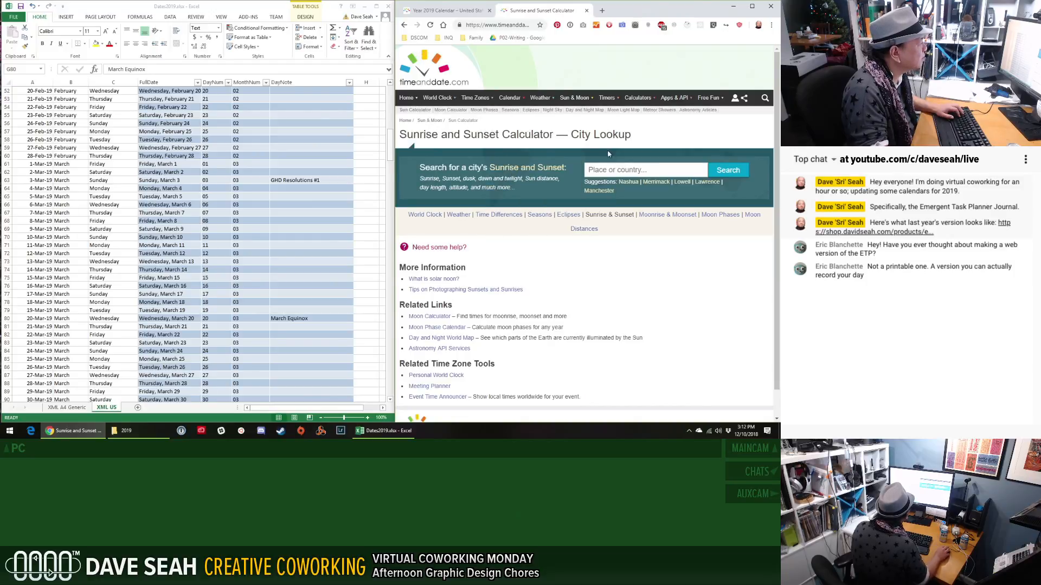
left_click(404, 25)
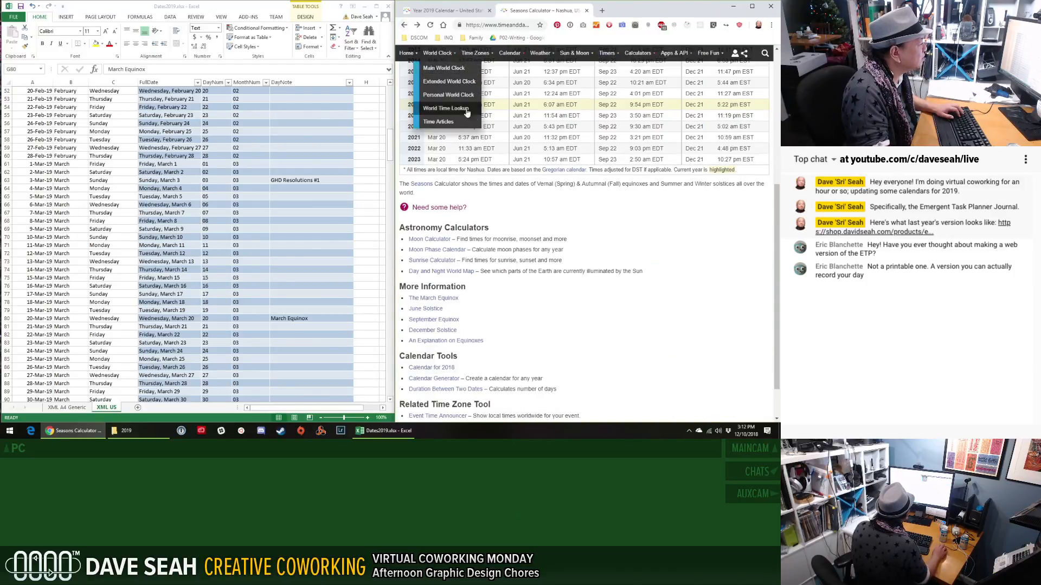
scroll(504, 165, "down", 2)
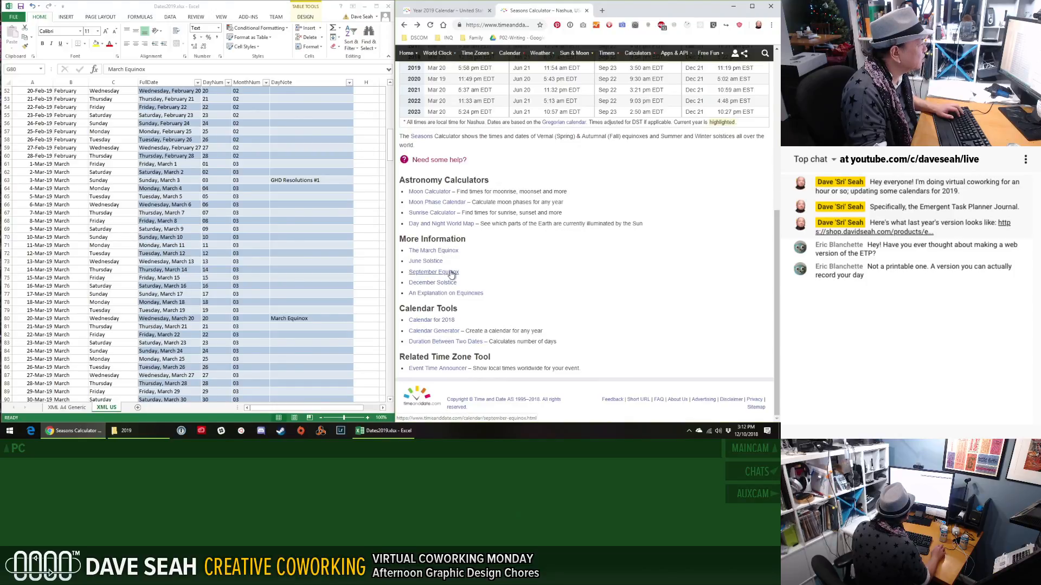
left_click(444, 250)
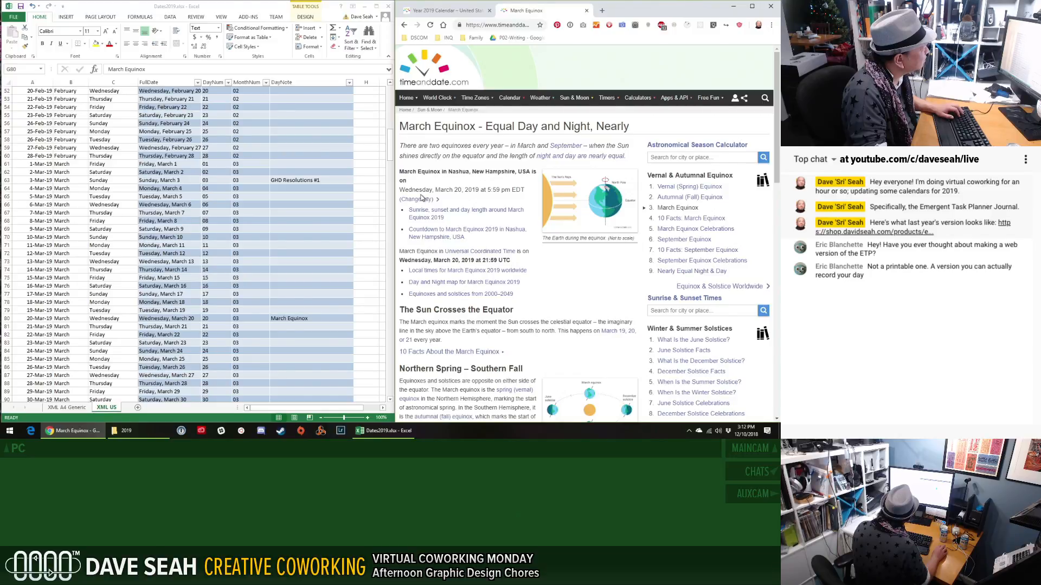
Step: Check the workbook's March Equinox note against the article's date and review the notes in the neighbouring March and April rows
left_click(306, 318)
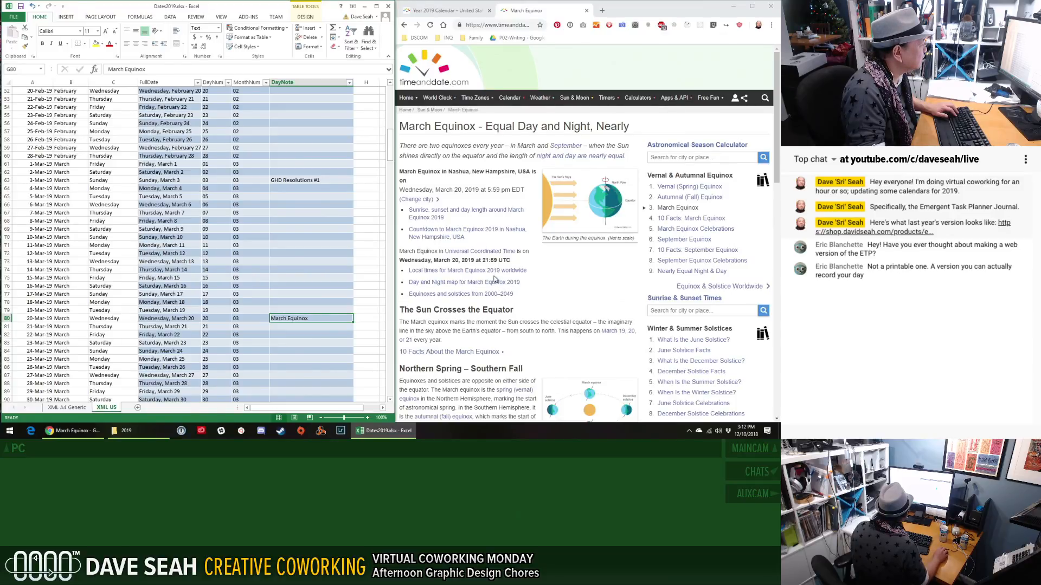
scroll(494, 279, "down", 3)
scroll(558, 291, "down", 5)
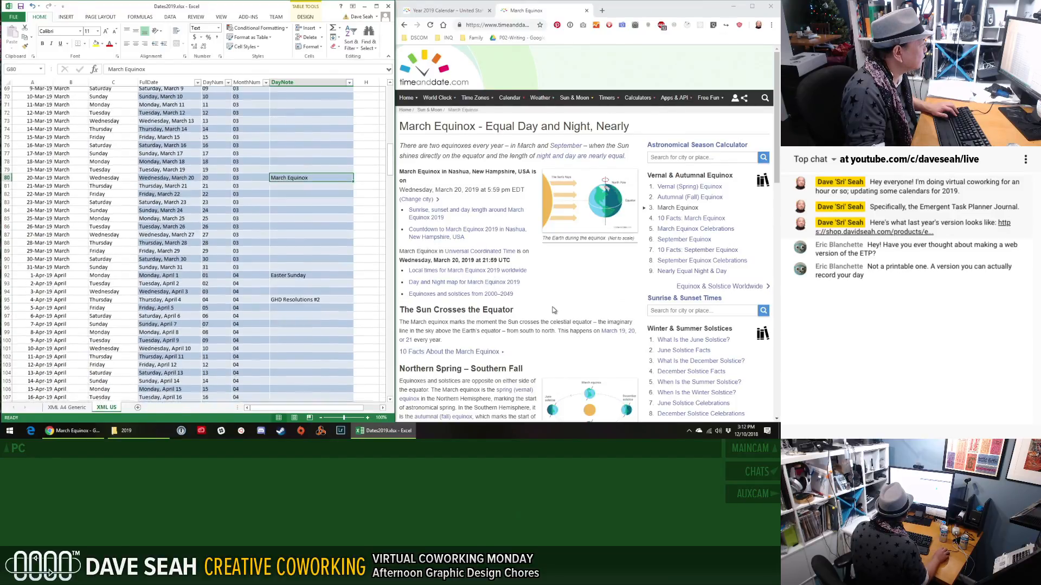
scroll(508, 333, "up", 7)
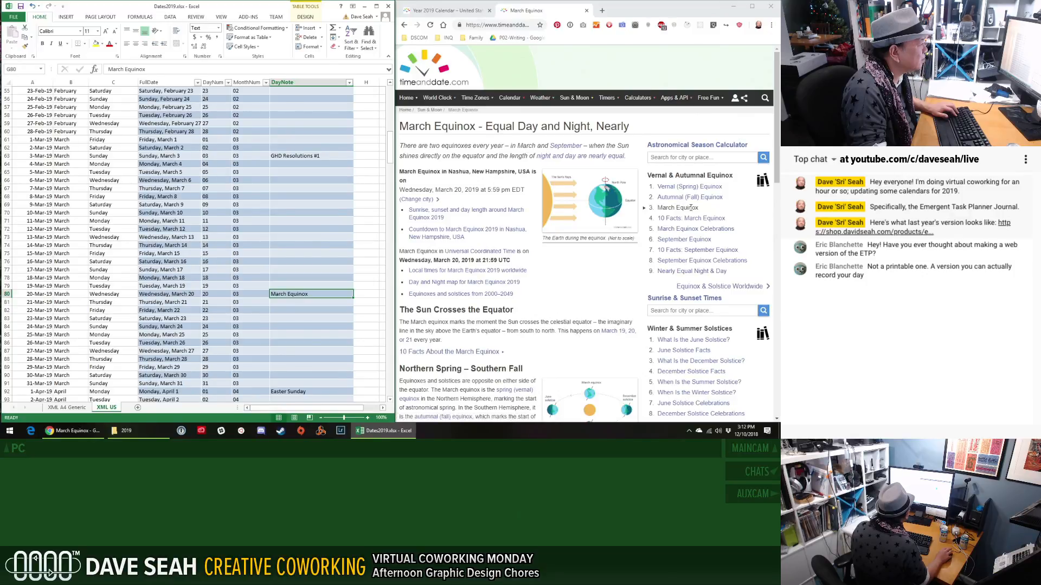
Step: Return to the Seasons Calculator page and revisit the March Equinox article in the browser
left_click(404, 25)
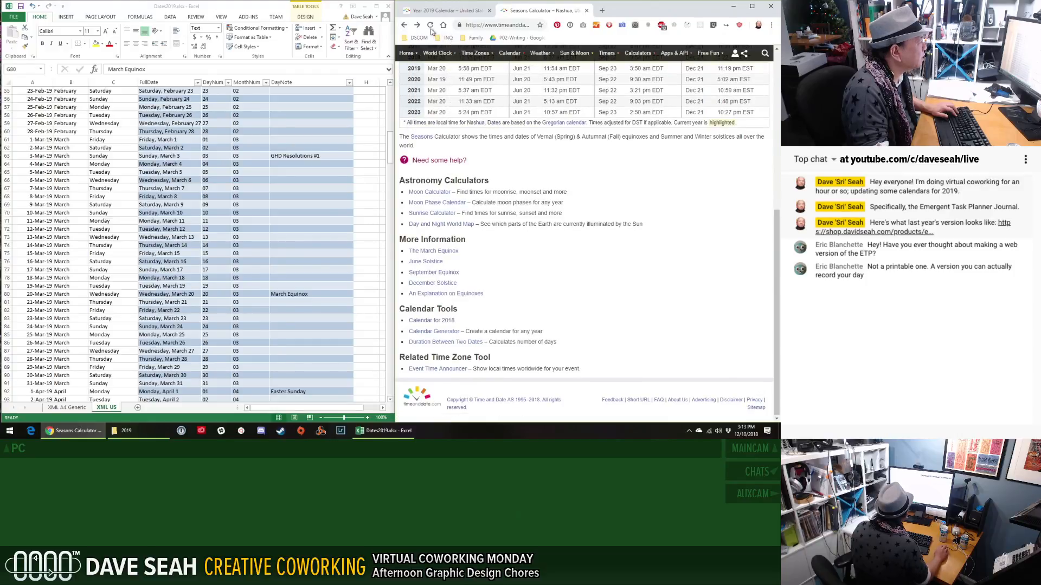
left_click(417, 25)
left_click(506, 25)
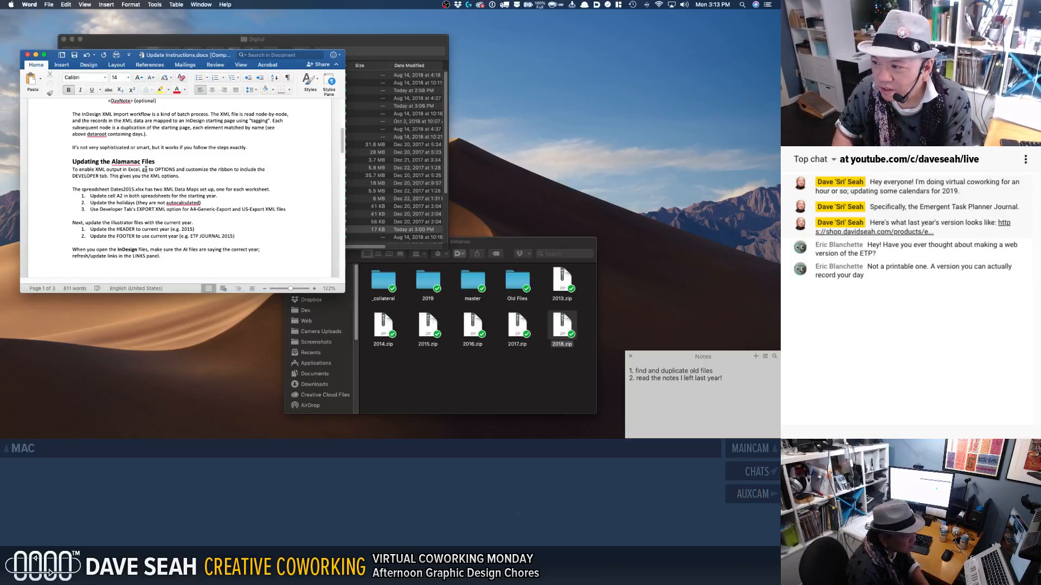
Step: Correct the misspelled heading to "Updating the Almanac Files" and hyphenate "auto-calculated" in the holidays instruction
key("BackSpace")
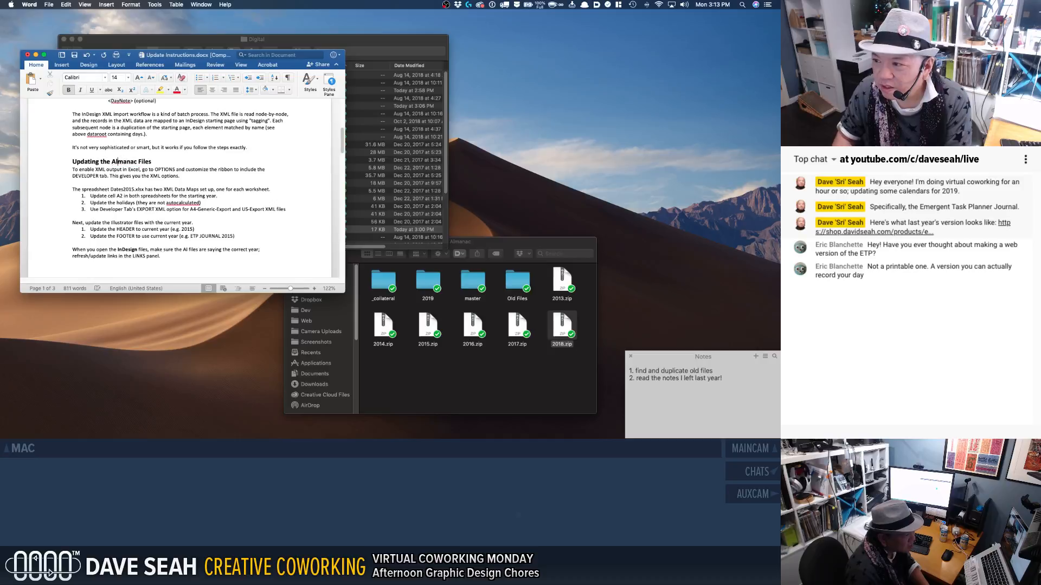
left_click(175, 203)
type("-")
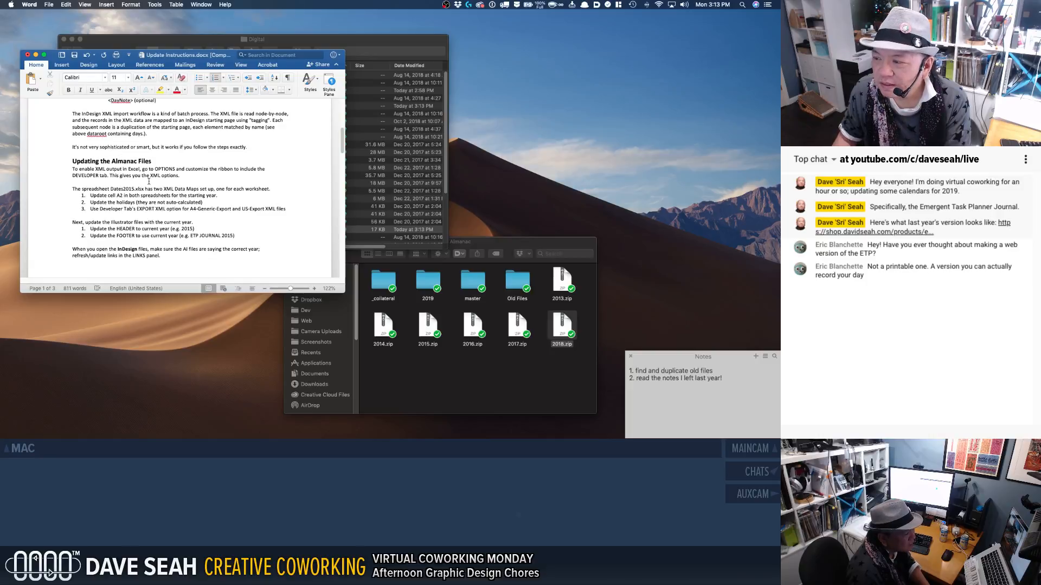
Step: Read the update instructions covering the XML structure, the spreadsheet and Illustrator changes, and the InDesign XML re-import
scroll(148, 182, "down", 2)
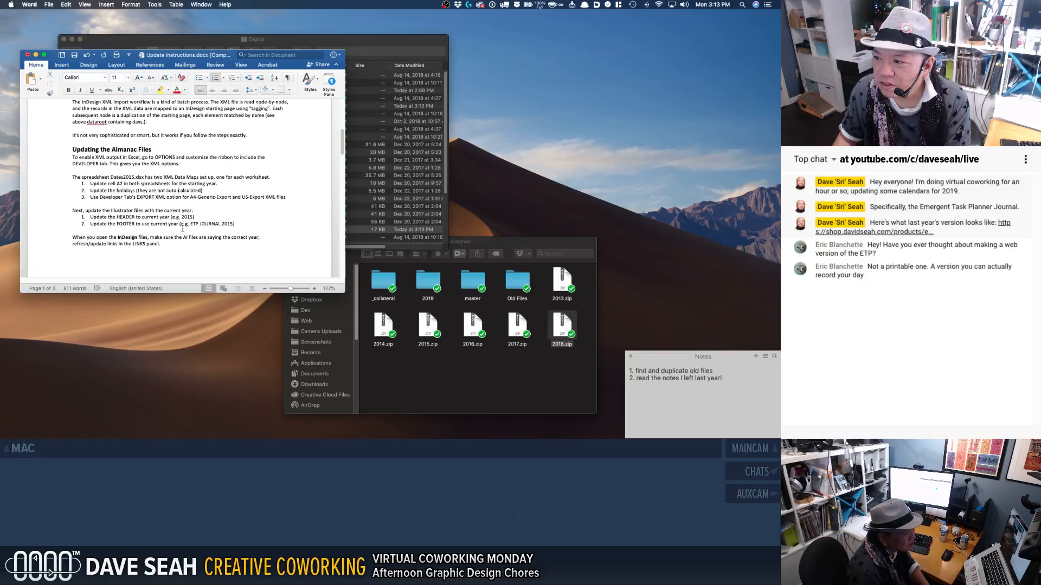
scroll(183, 228, "down", 10)
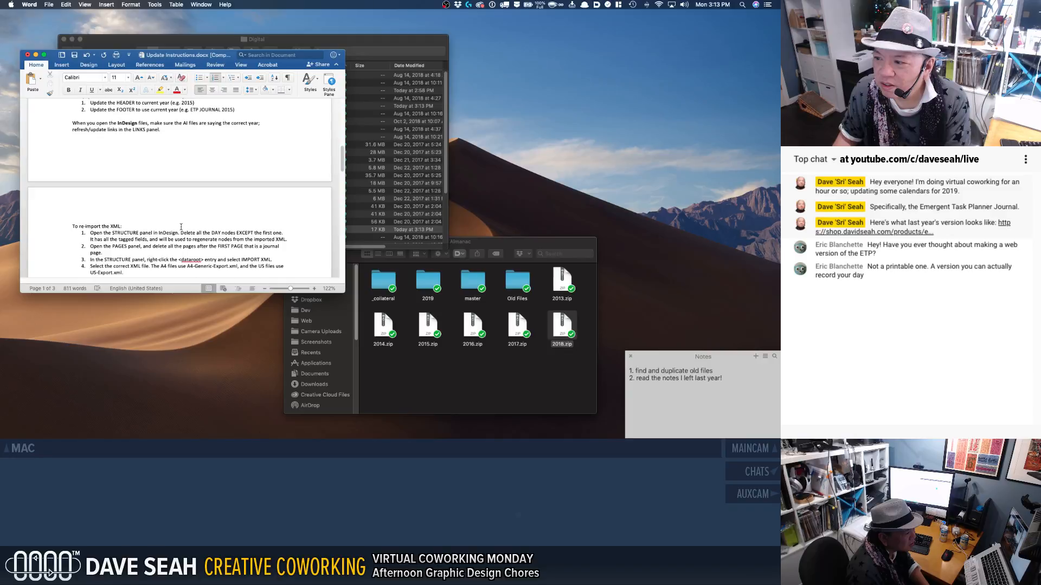
scroll(181, 226, "up", 10)
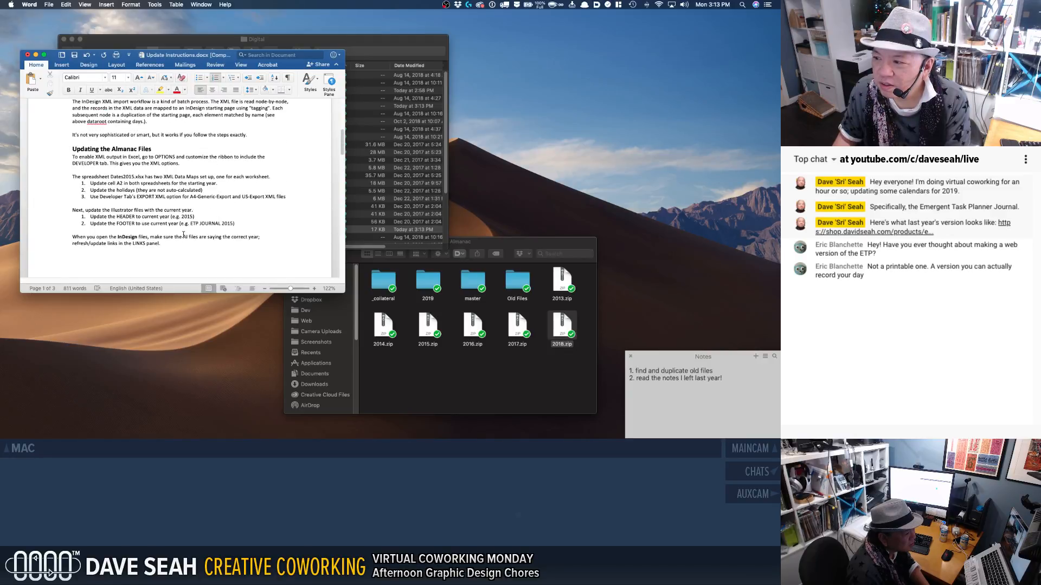
scroll(183, 235, "up", 9)
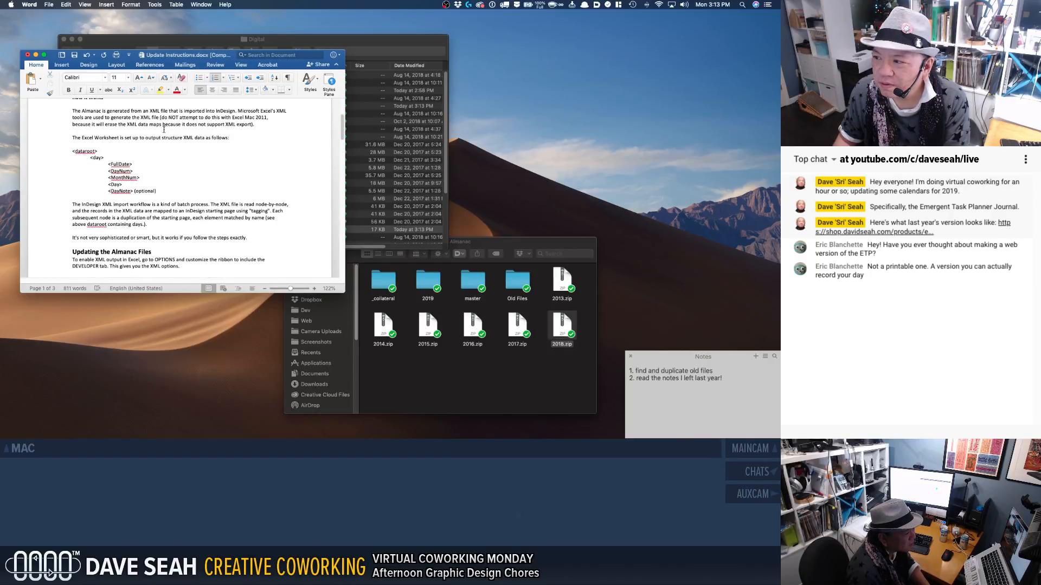
scroll(174, 163, "down", 8)
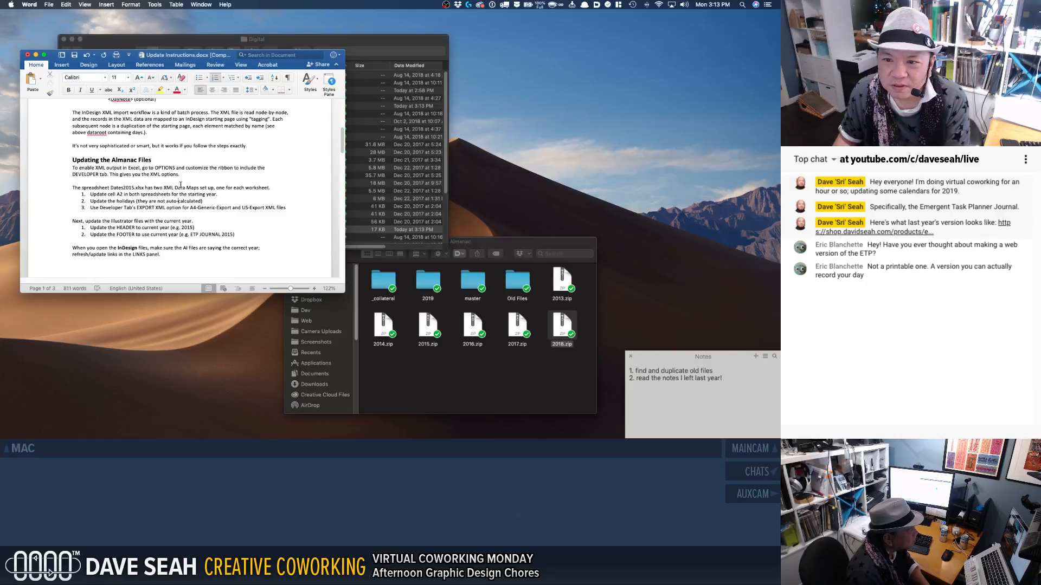
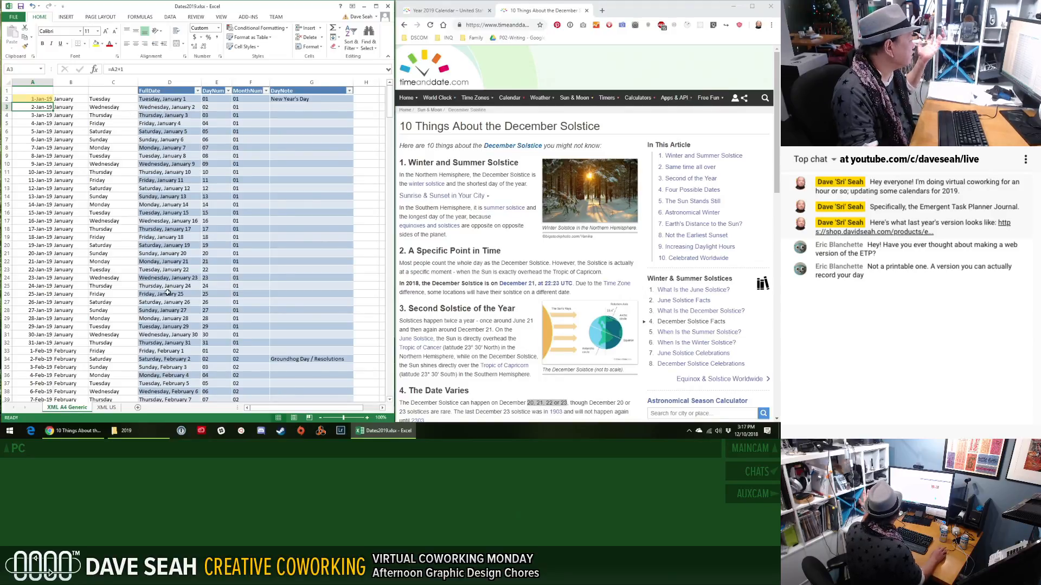
Step: Review the XML A4 Generic sheet's day notes from New Year's Day through the March Equinox
left_click(96, 408)
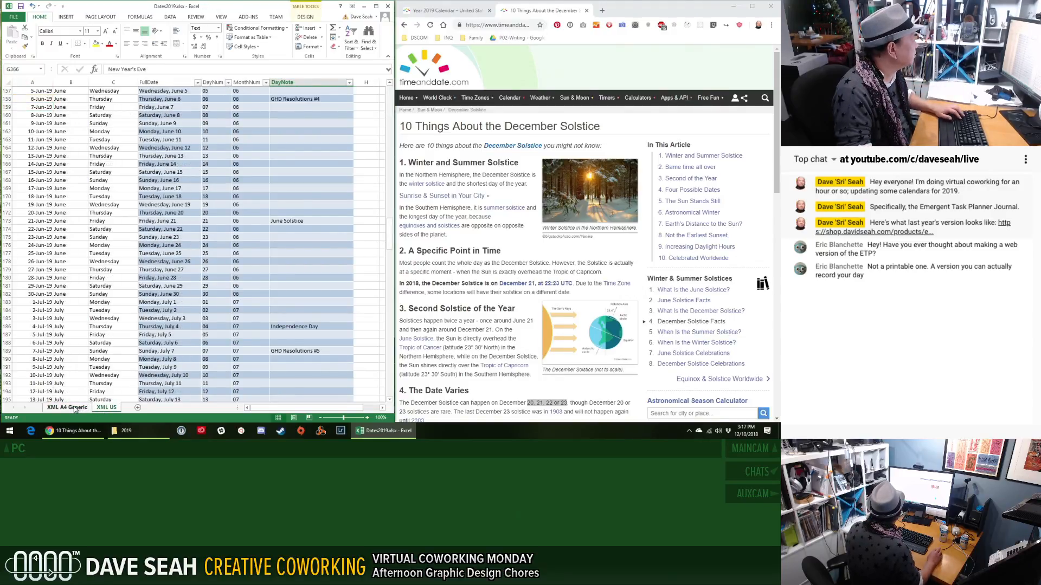
left_click(74, 408)
left_click(39, 97)
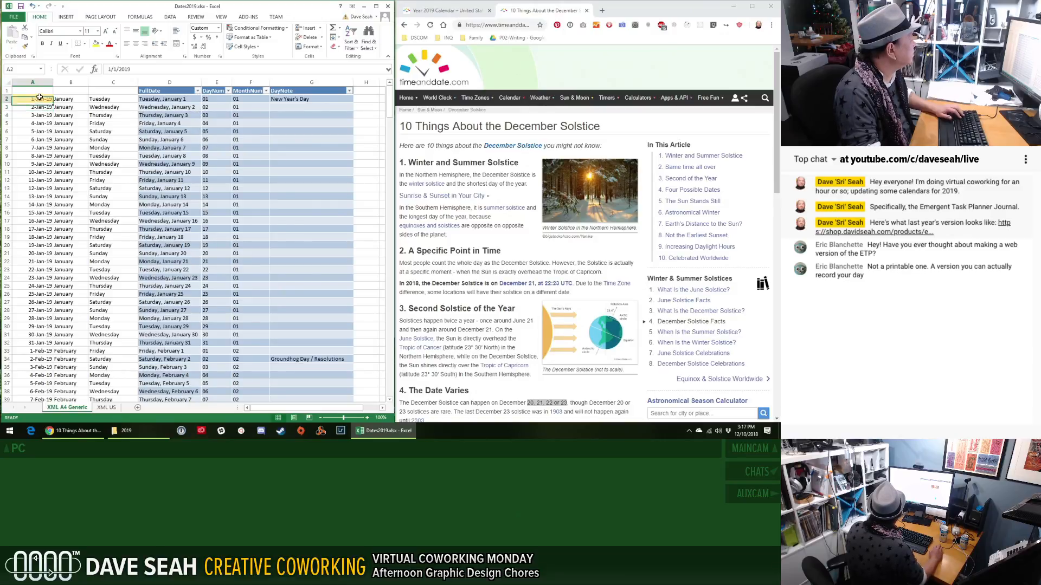
left_click(278, 99)
left_click(288, 359)
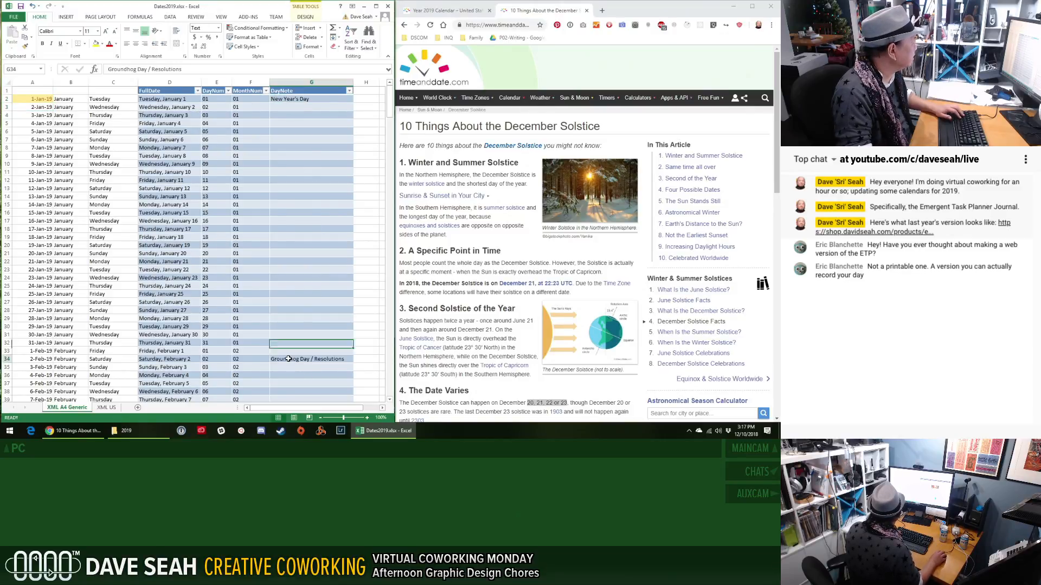
scroll(288, 359, "down", 12)
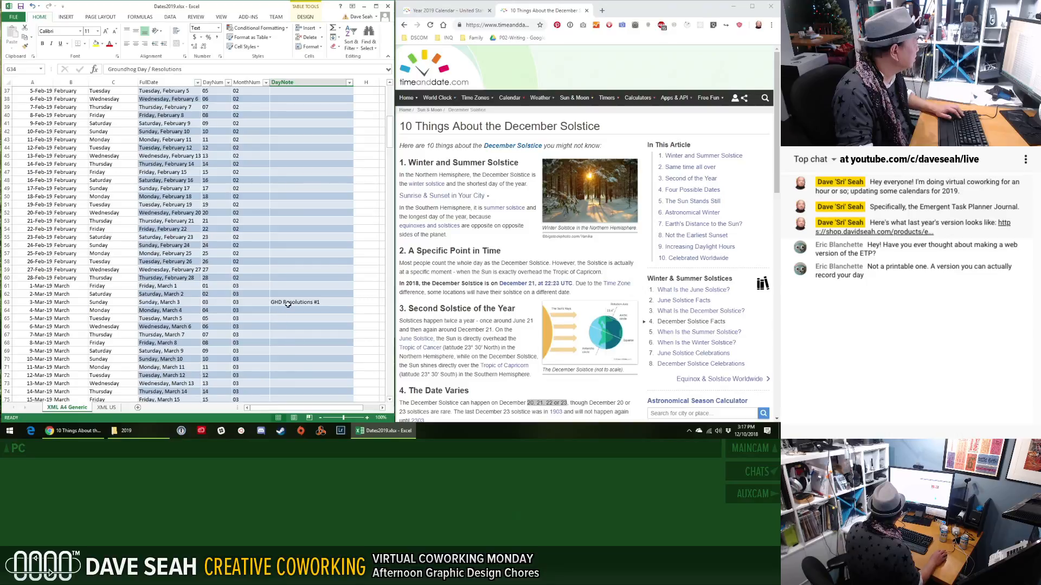
left_click(288, 305)
scroll(282, 339, "down", 5)
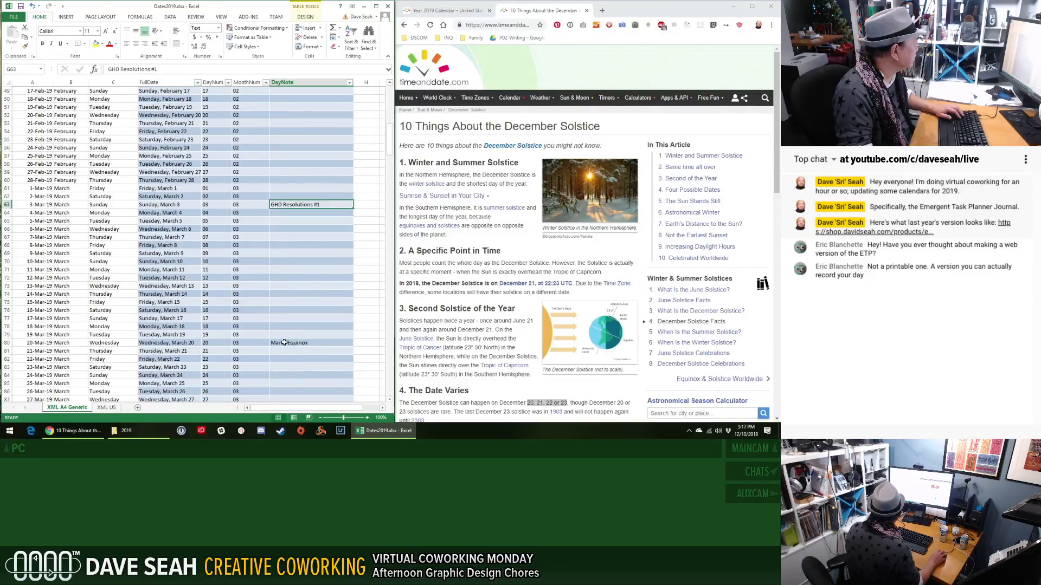
left_click(296, 319)
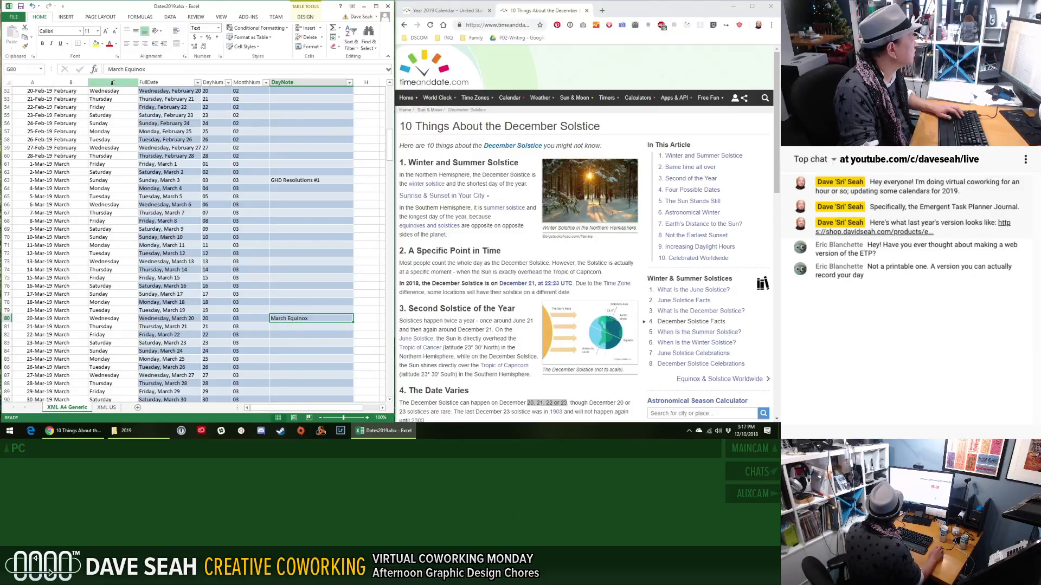
Step: Compare the March Equinox row on the XML US sheet with the one on XML A4 Generic
left_click(107, 408)
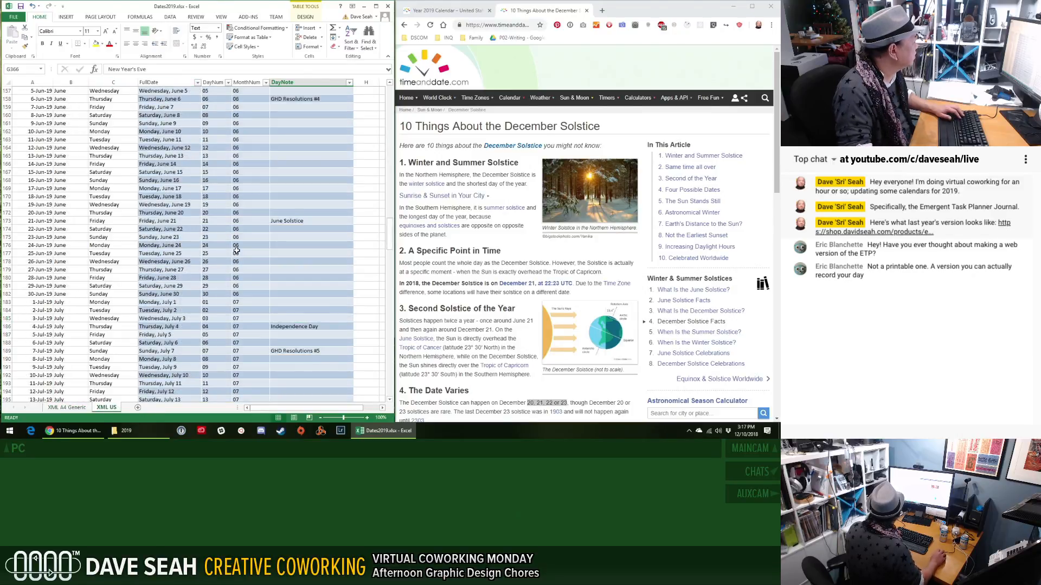
scroll(243, 238, "up", 17)
scroll(246, 243, "up", 14)
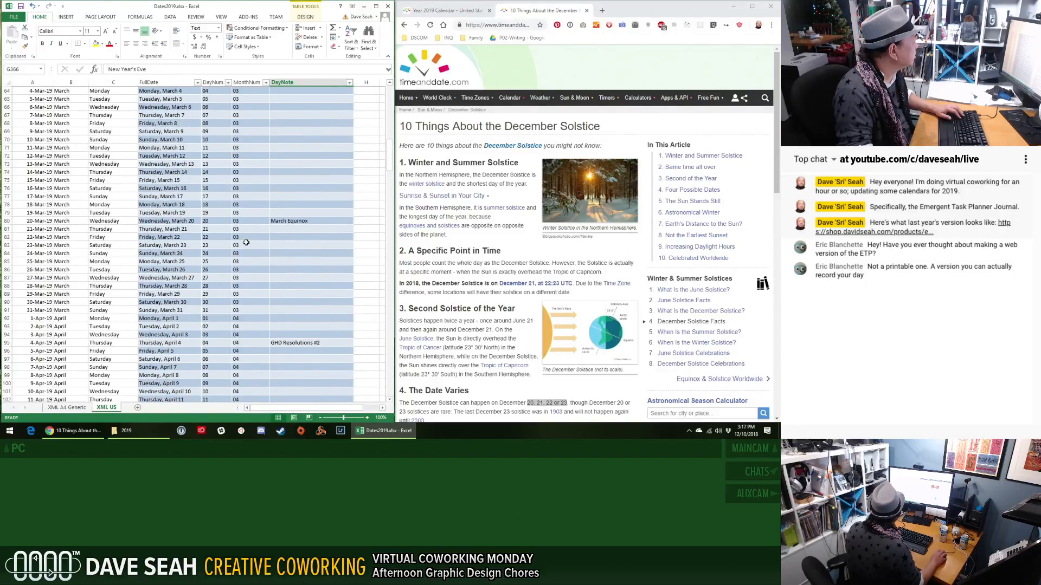
key("ctrl+Page_Up")
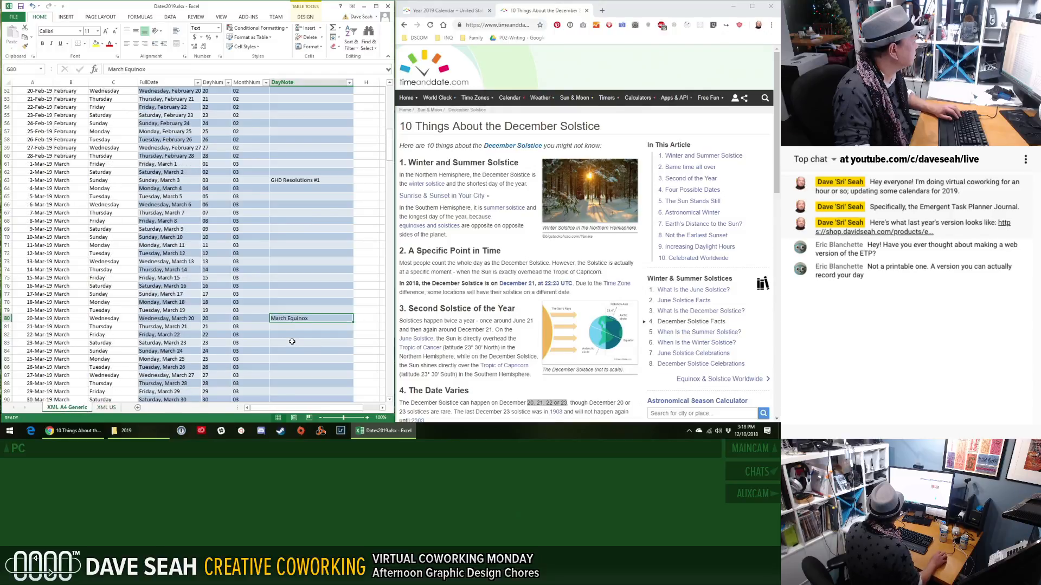
Step: Compare the April to June day notes, including the June Solstice, between the XML A4 Generic and XML US sheets
scroll(291, 342, "down", 17)
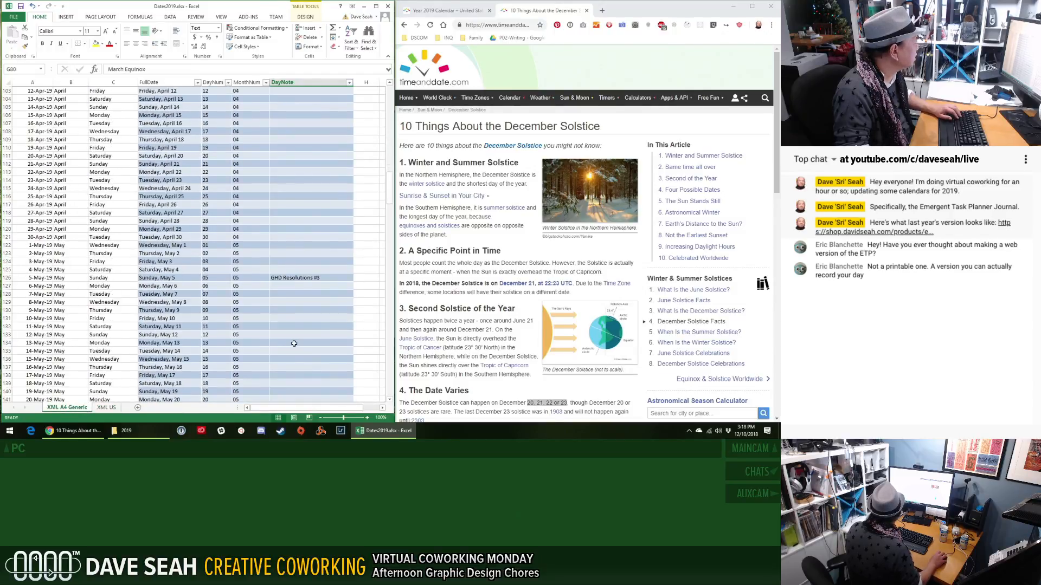
scroll(294, 344, "down", 17)
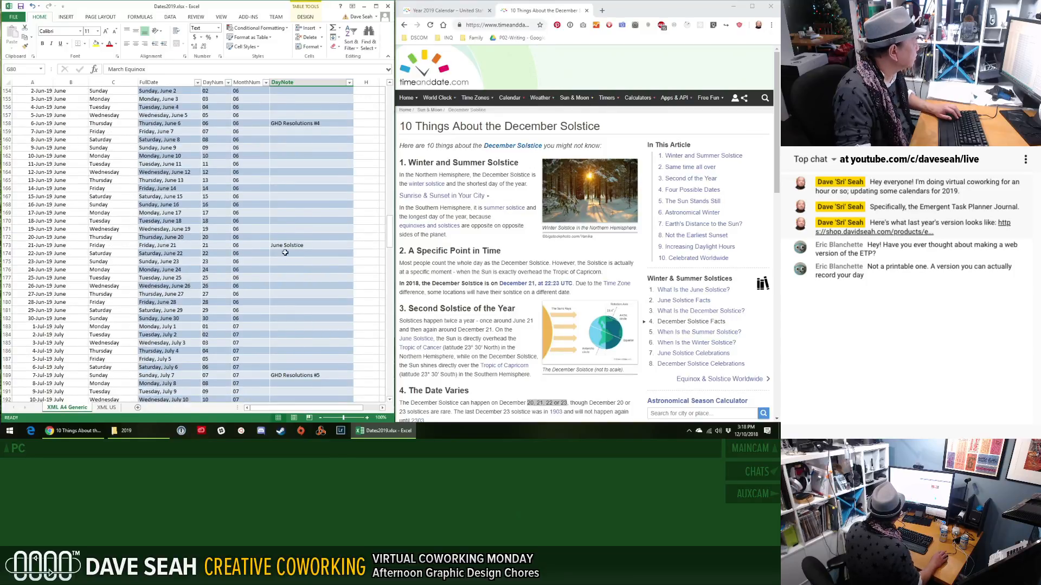
left_click(107, 407)
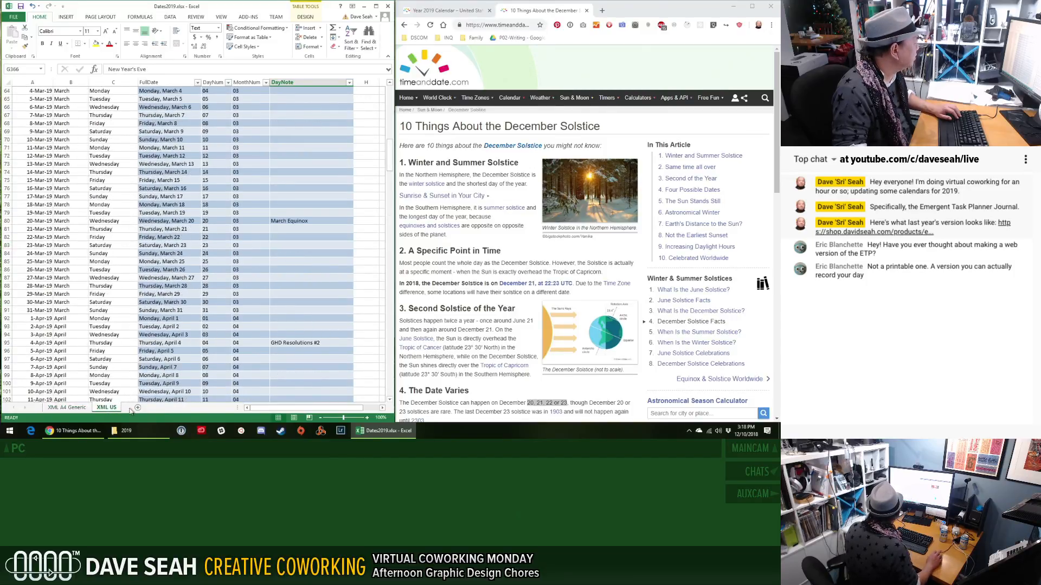
scroll(242, 336, "down", 13)
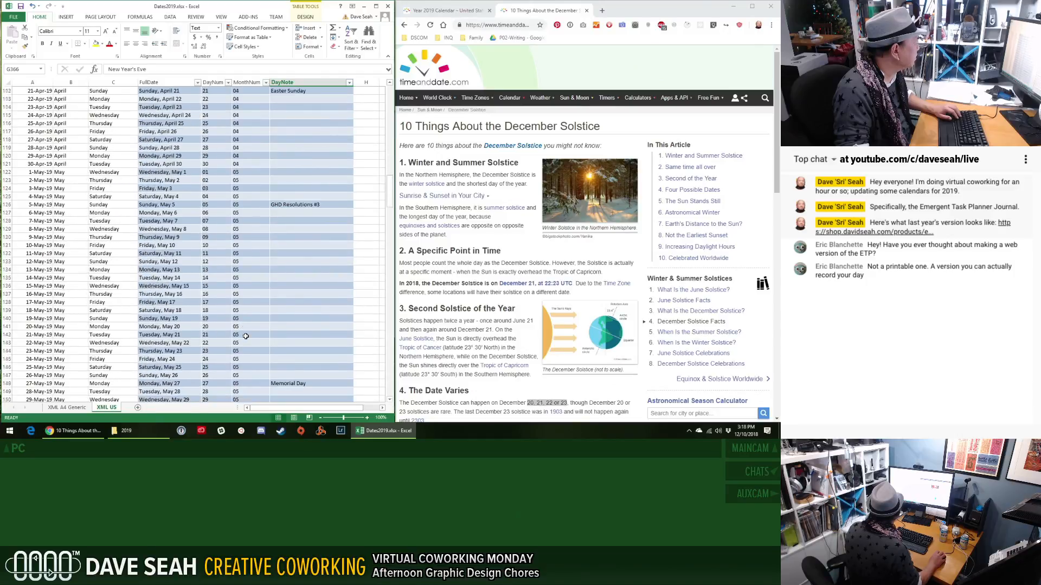
scroll(246, 337, "down", 4)
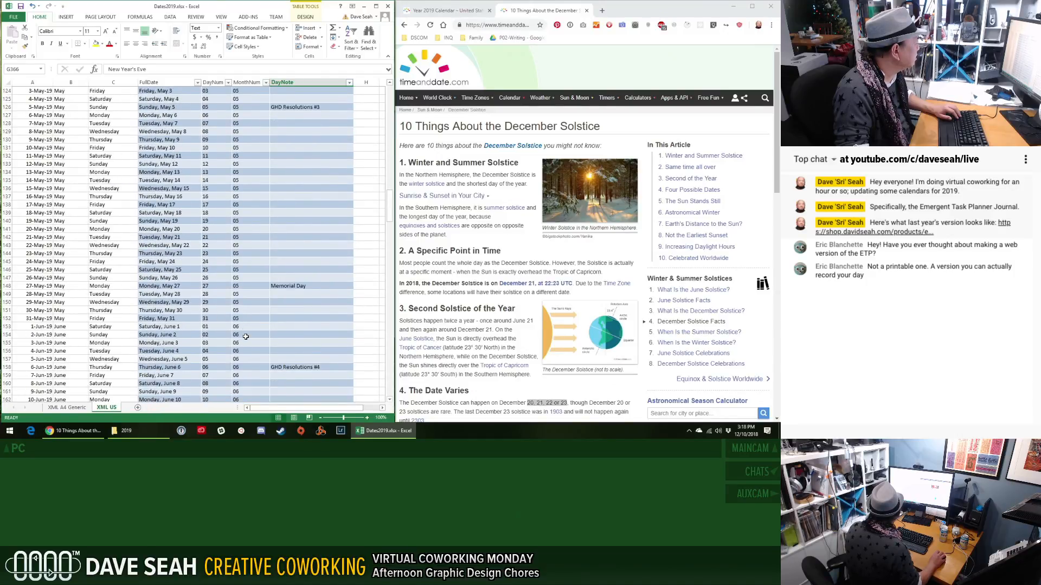
scroll(246, 336, "down", 10)
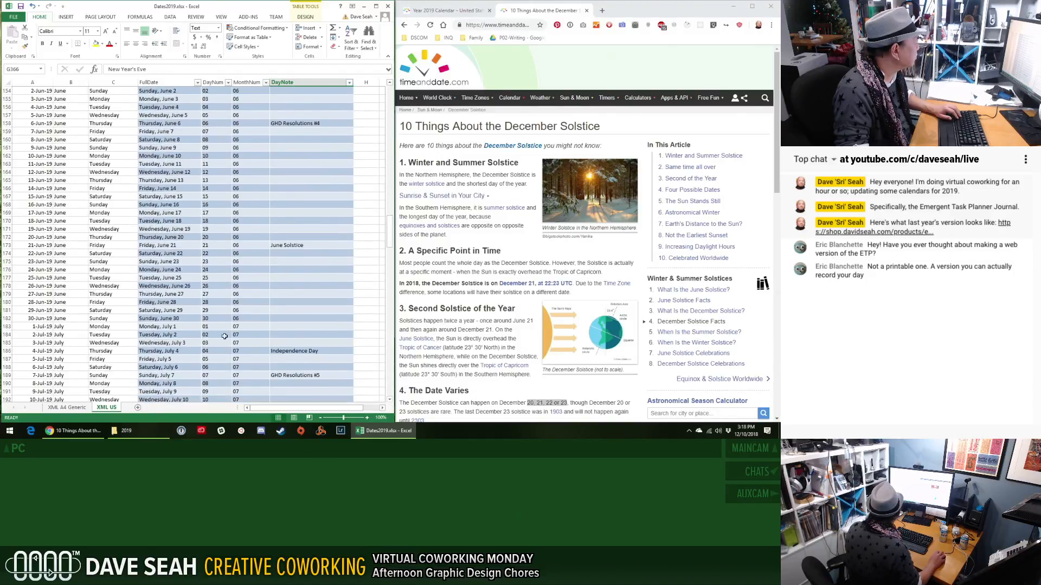
left_click(66, 407)
Step: Compare the date of the September Equinox note between the XML A4 Generic and XML US sheets
scroll(264, 340, "down", 5)
scroll(264, 340, "down", 20)
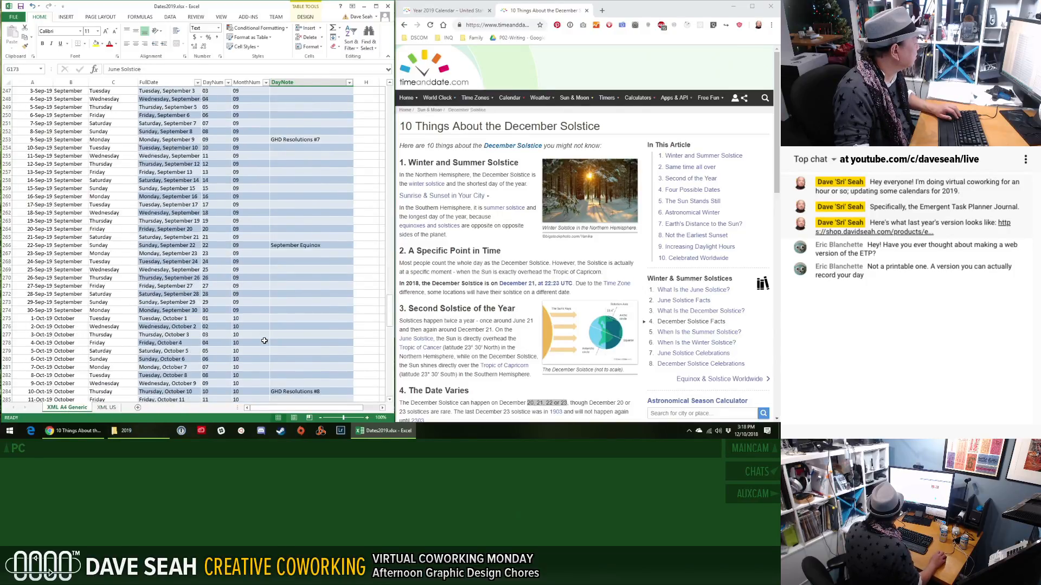
left_click(107, 408)
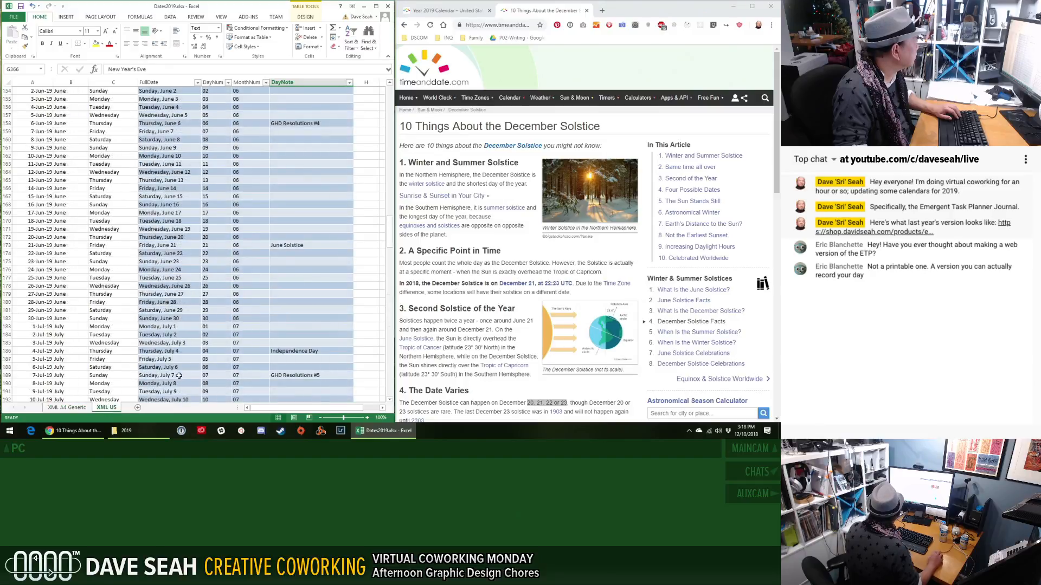
scroll(246, 346, "down", 16)
scroll(246, 347, "down", 13)
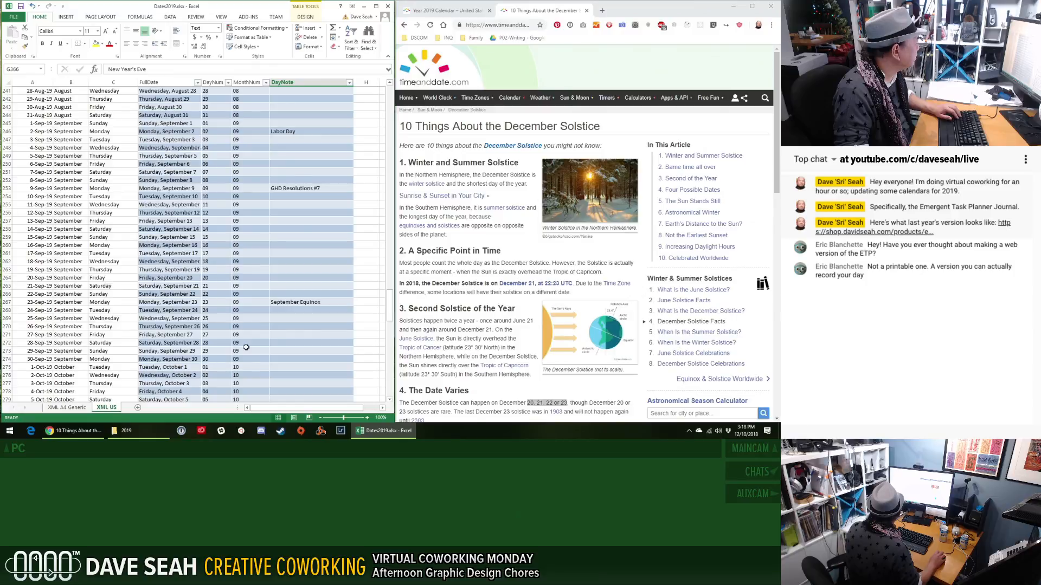
left_click(290, 302)
key("ctrl+c")
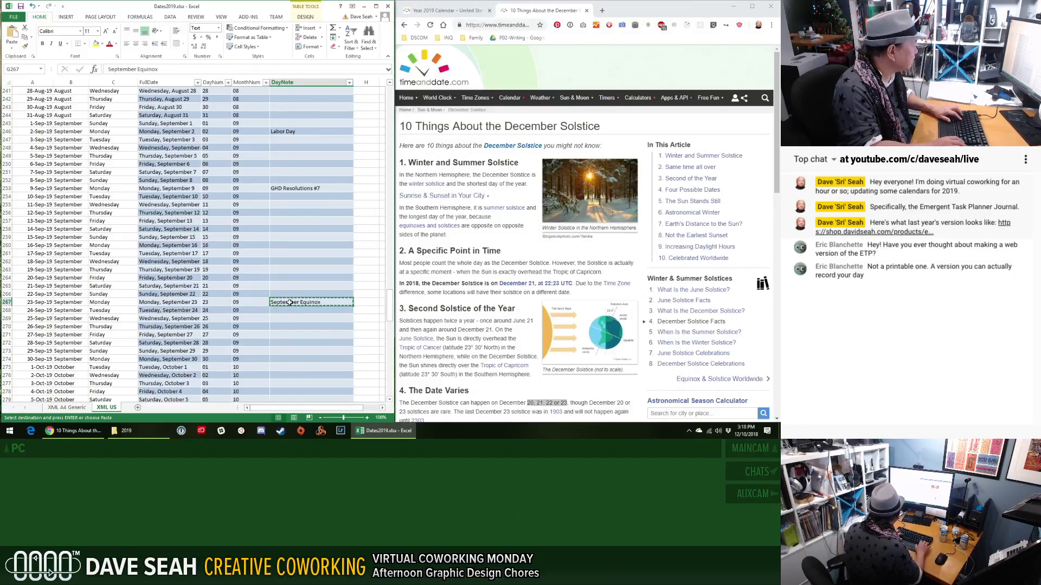
left_click(66, 407)
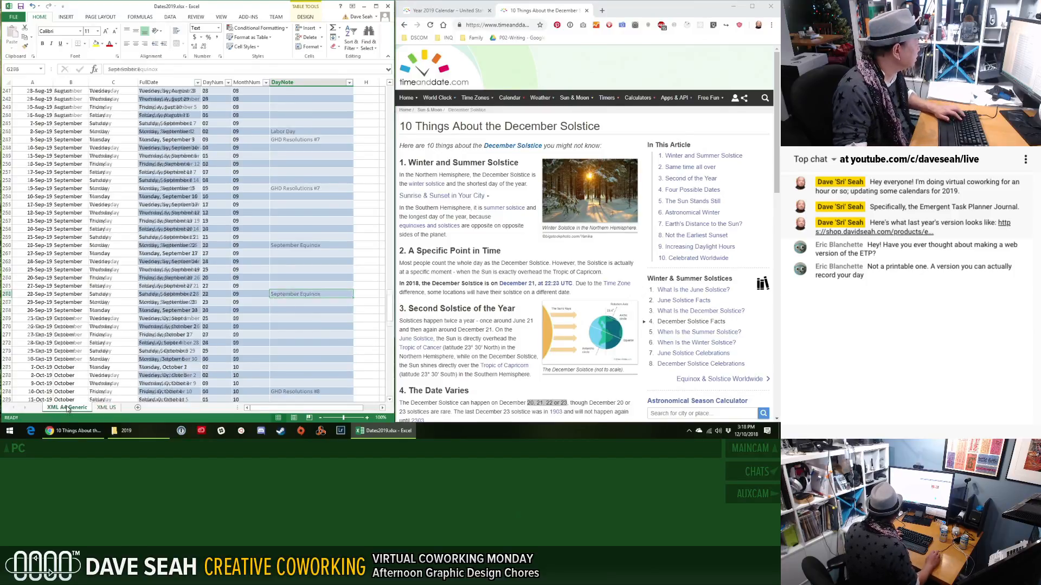
left_click(111, 407)
key("Up")
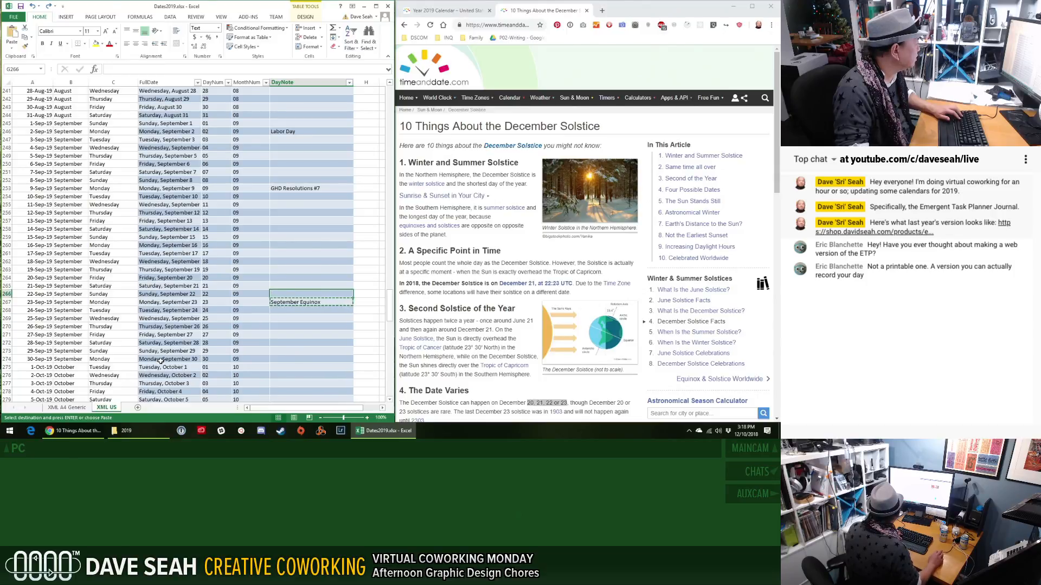
key("Down")
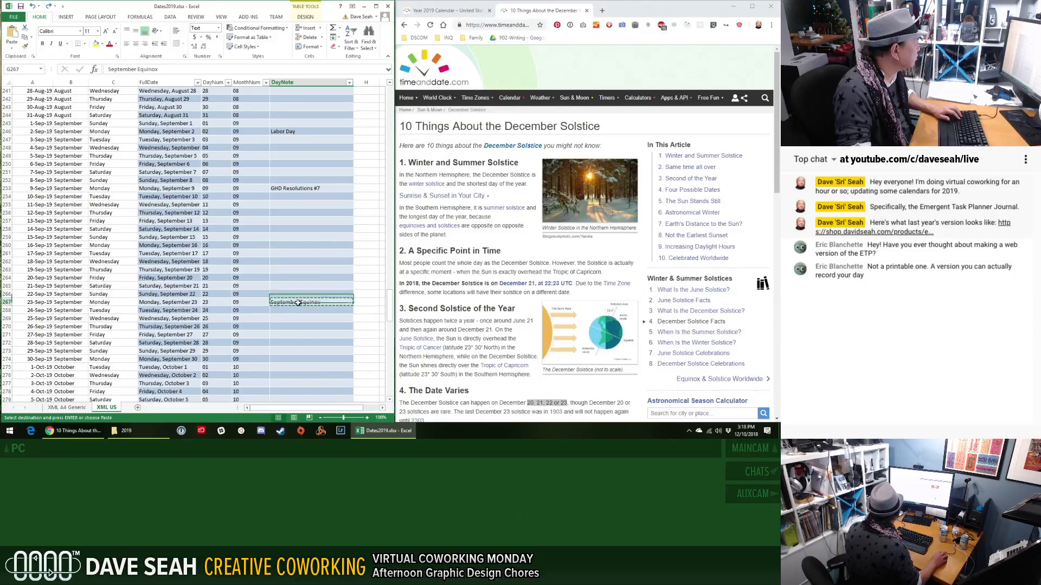
Step: Move the September Equinox note on the XML A4 Generic sheet to the Monday, September 23 row
left_click(67, 407)
left_click(281, 247)
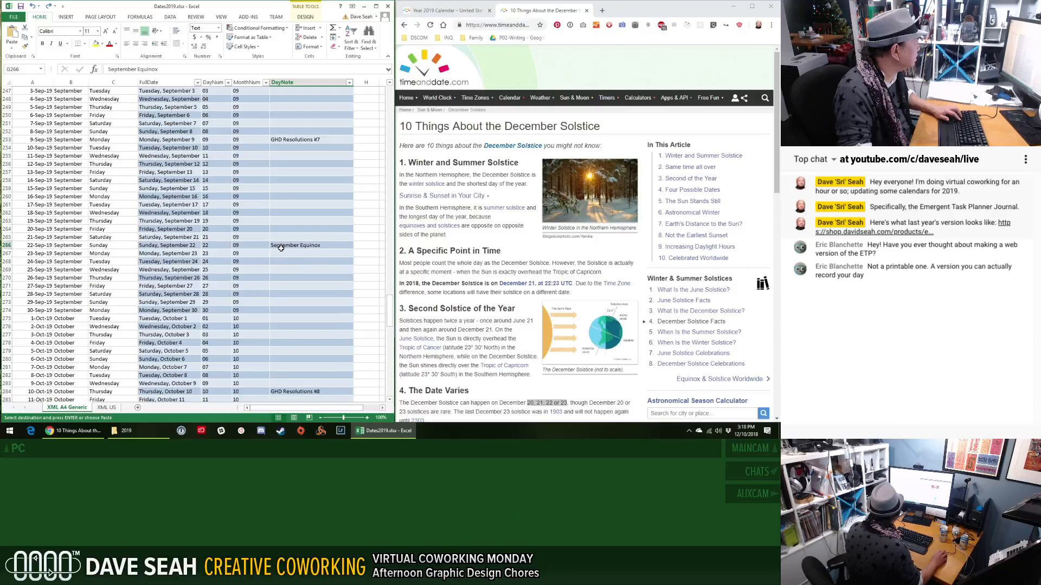
key("ctrl+x")
left_click(291, 253)
key("ctrl+v")
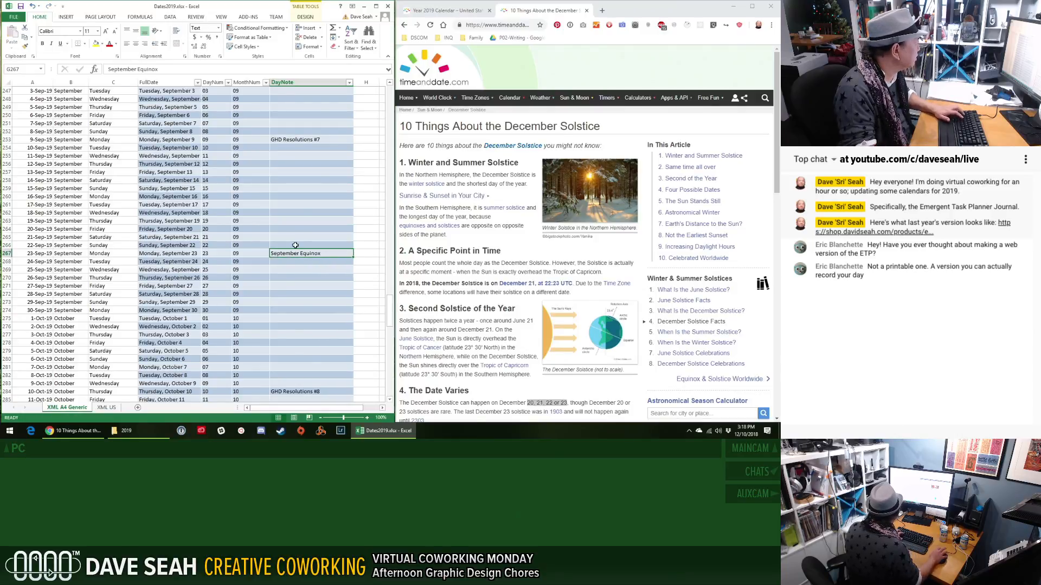
Step: Compare the October to December day notes, including the December Solstice, between the XML US and XML A4 Generic sheets
left_click(105, 408)
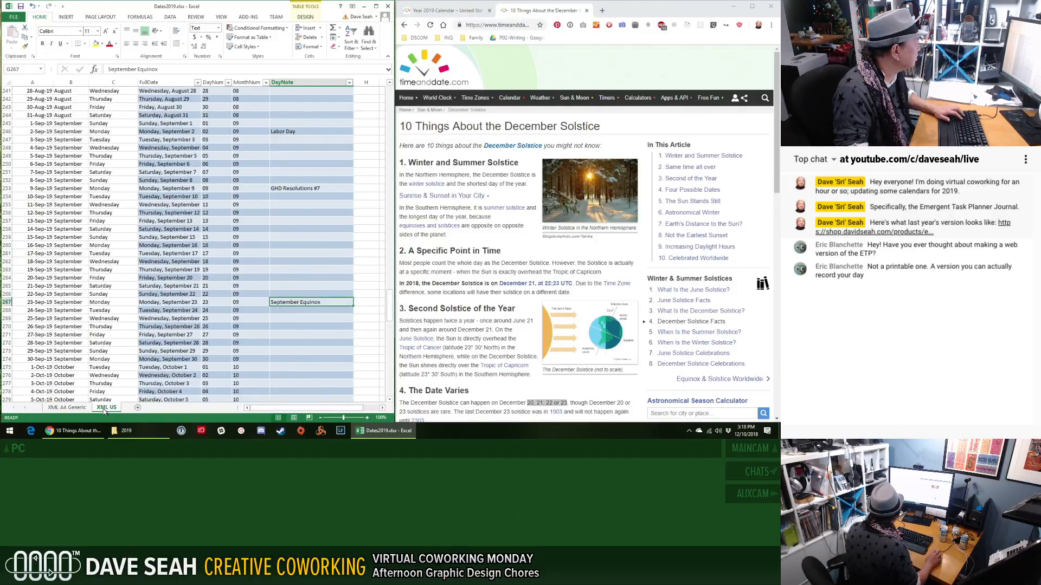
scroll(290, 306, "down", 13)
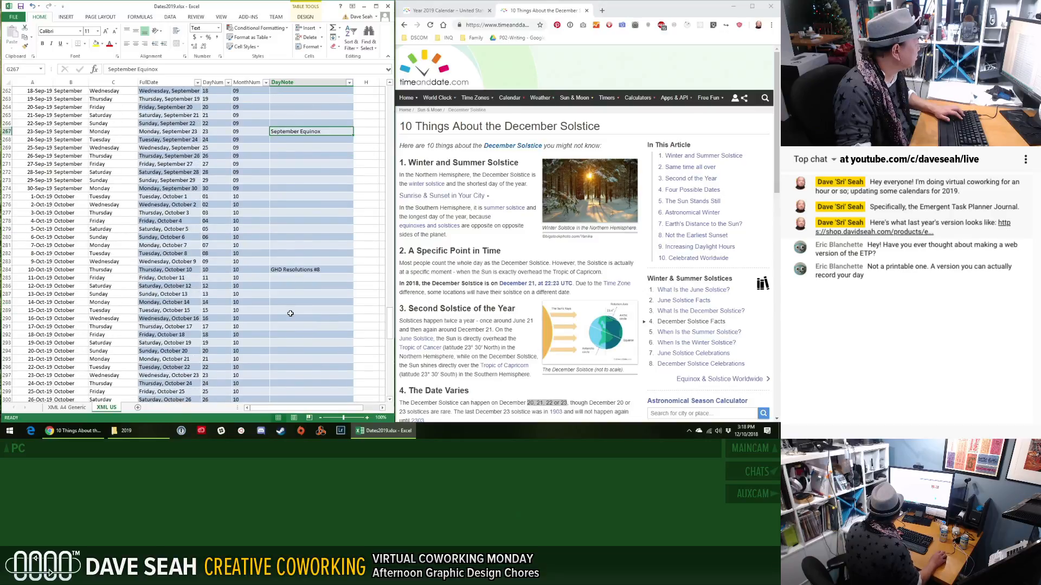
scroll(292, 301, "down", 13)
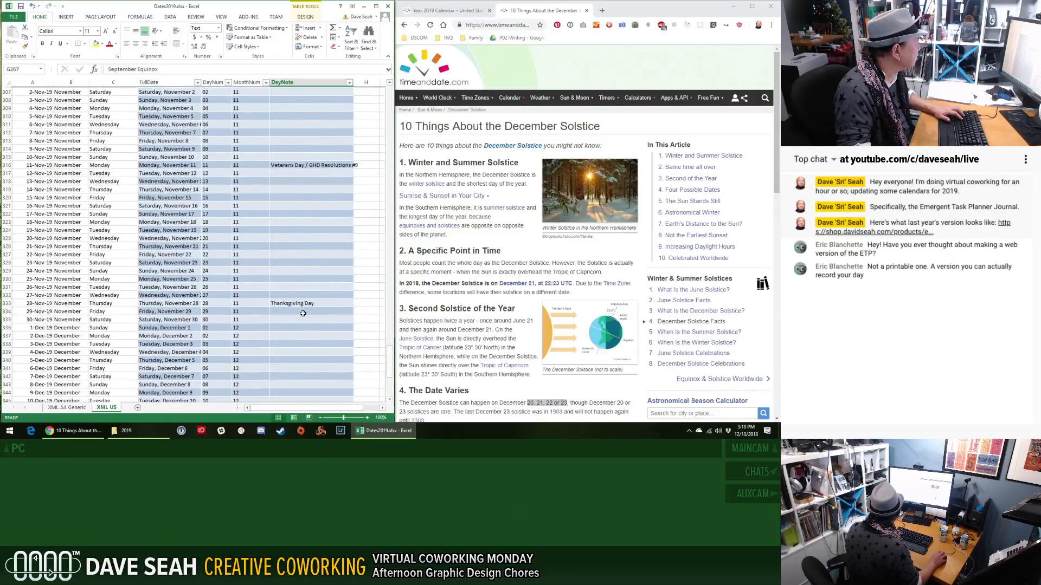
scroll(303, 314, "down", 5)
left_click(277, 269)
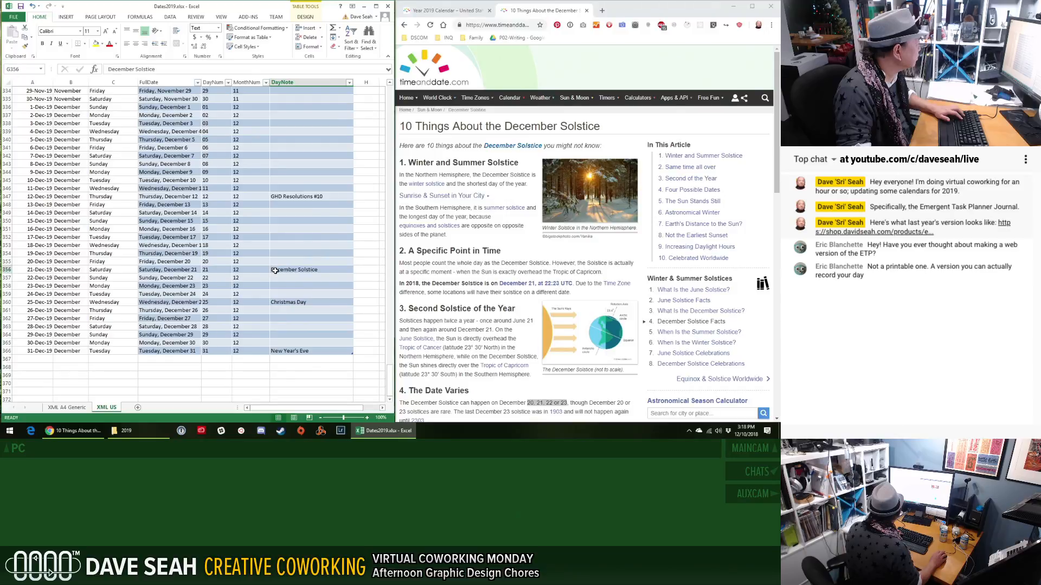
left_click(67, 407)
scroll(284, 323, "down", 3)
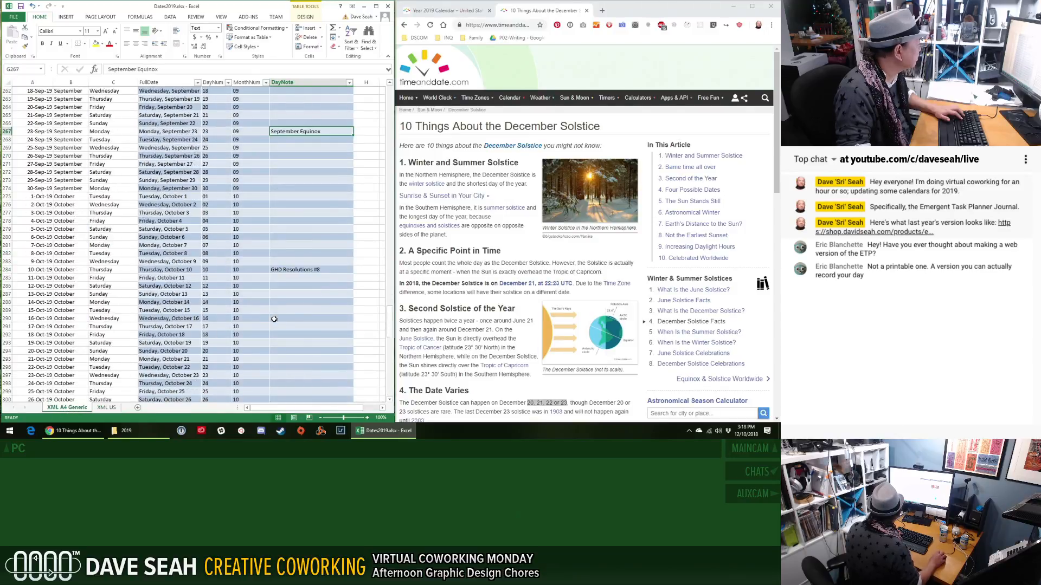
scroll(293, 321, "down", 20)
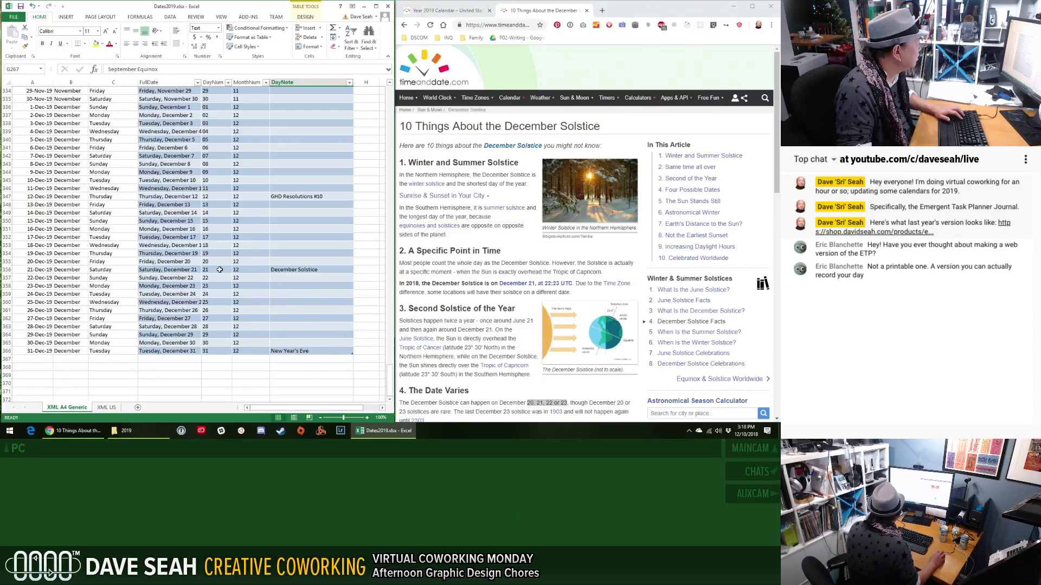
left_click(303, 269)
key("ctrl+c")
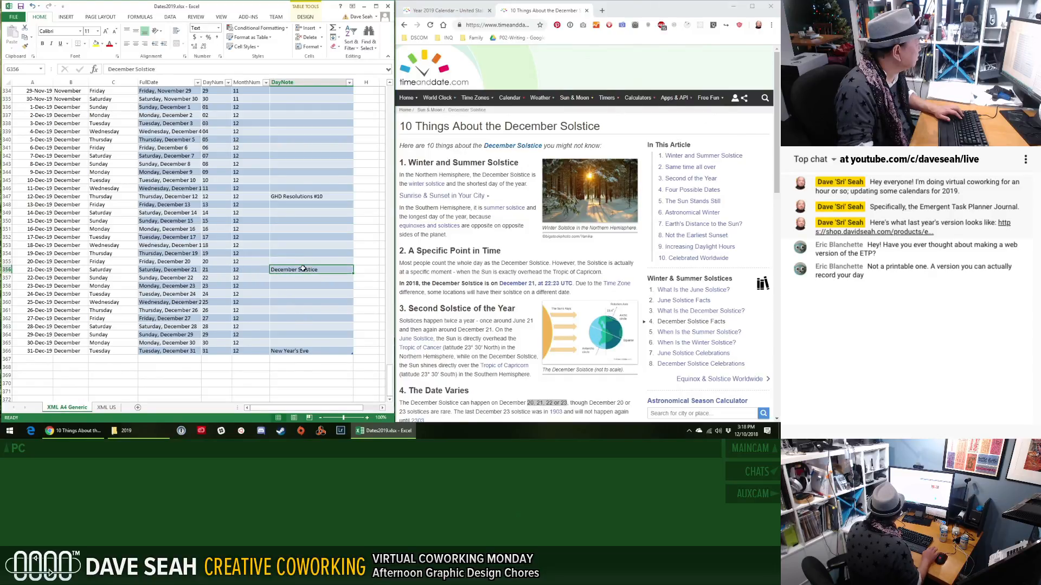
left_click(106, 407)
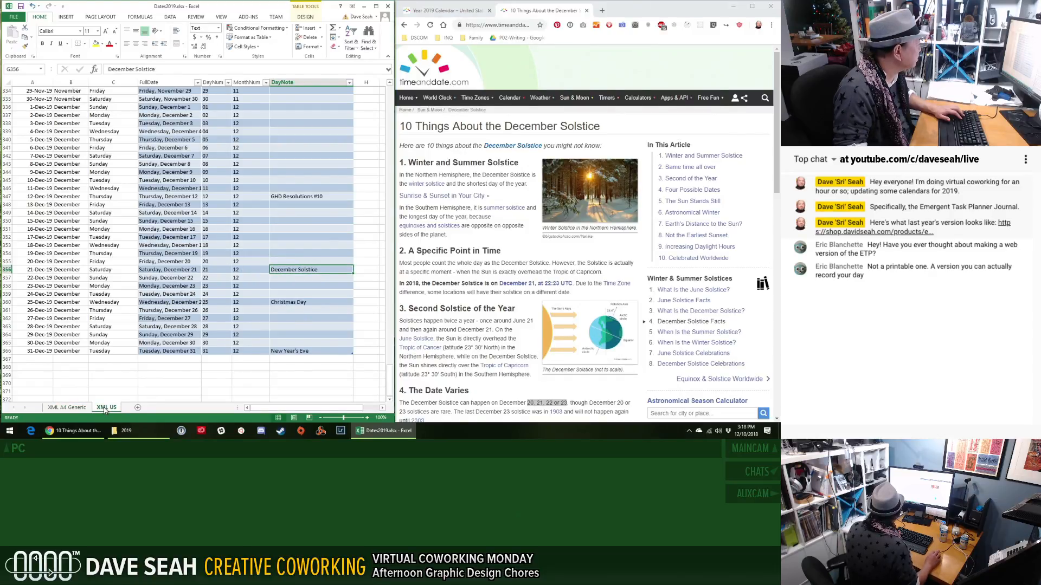
left_click(66, 407)
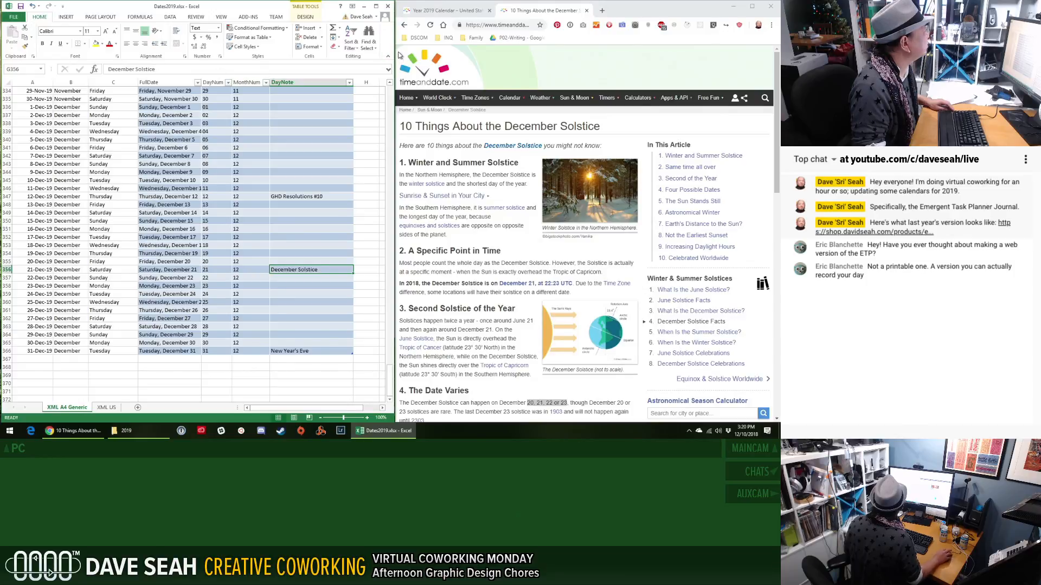
Step: Widen the Excel window and search the web for "developer tab excel" in a new Chrome tab
left_click_drag(395, 53, 475, 59)
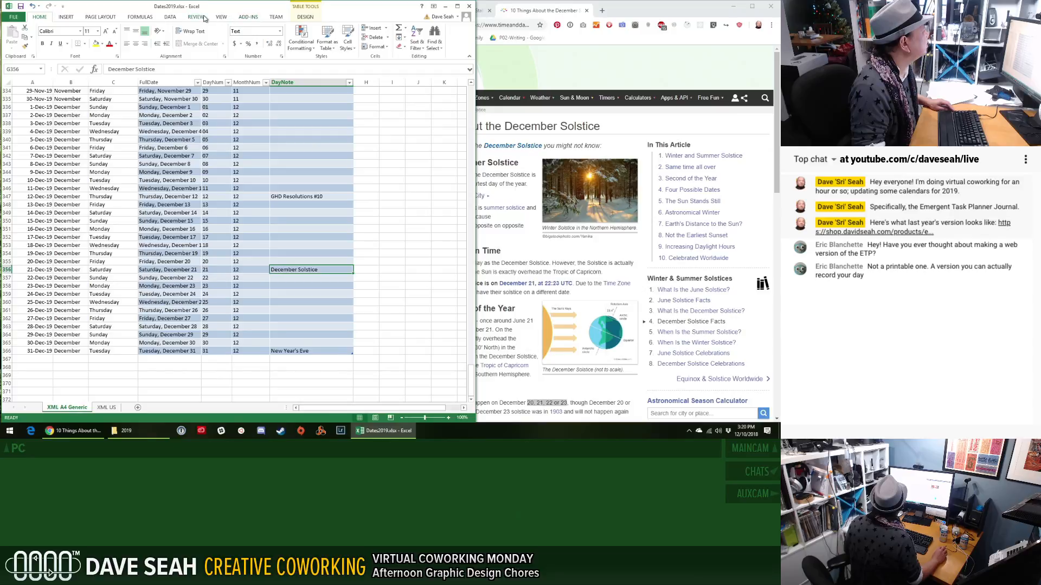
left_click(252, 18)
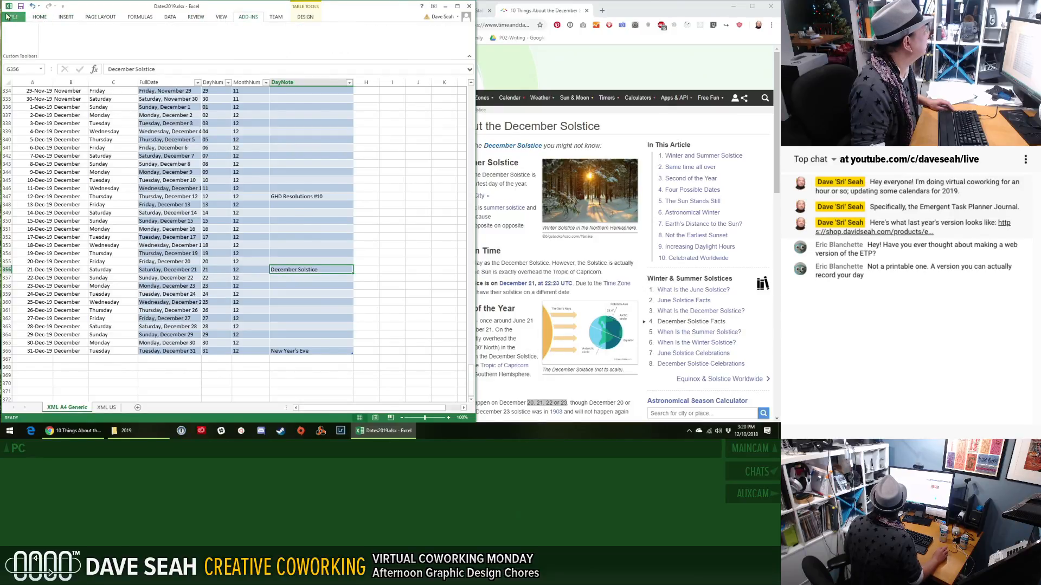
left_click(602, 11)
type("dweve")
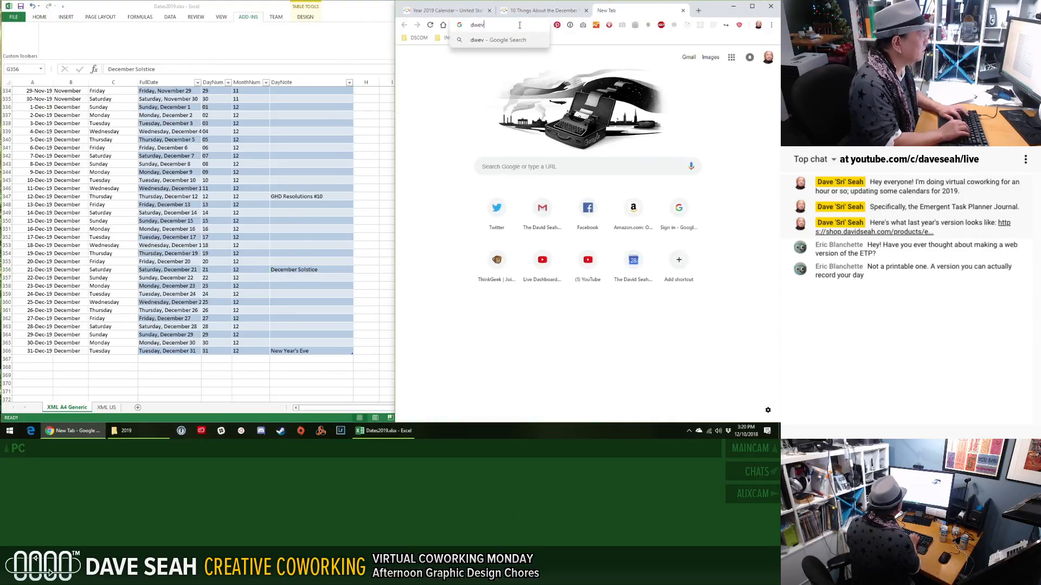
key("BackSpace")
key("BackSpace")
key("BackSpace")
key("BackSpace")
type("eveloper ")
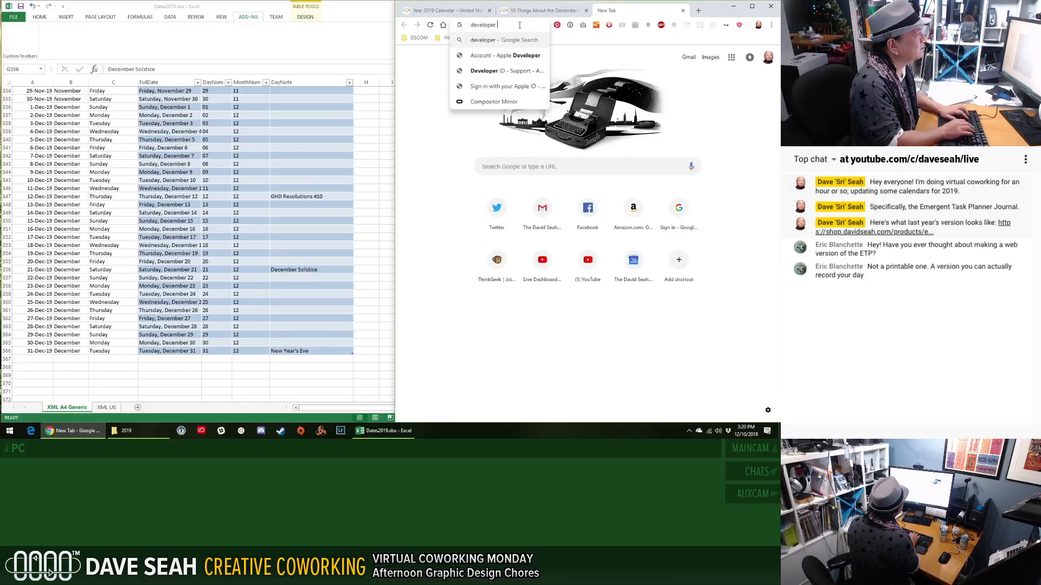
type("tab excel")
key("Return")
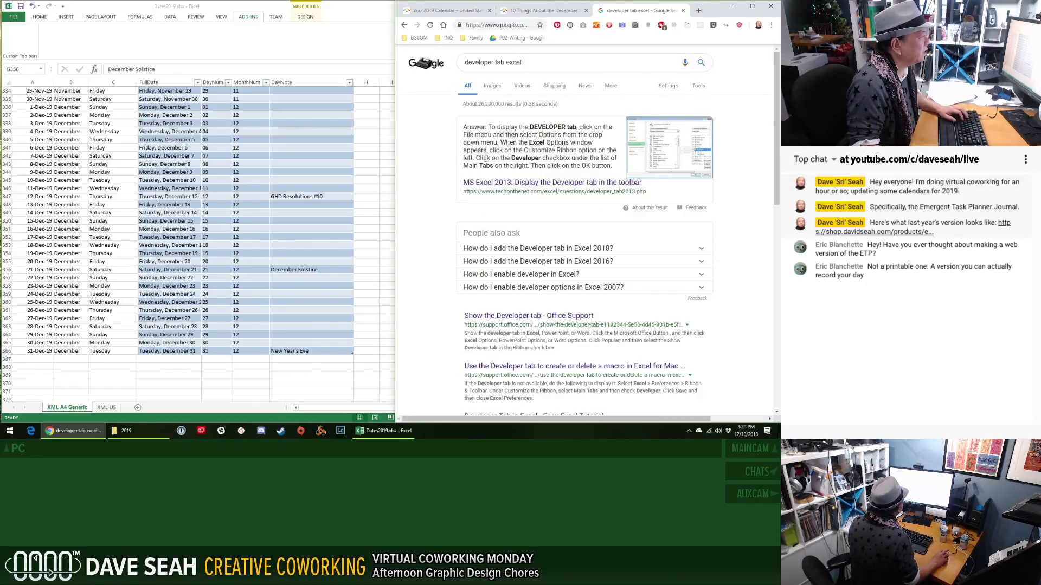
Step: Enable the Developer tab in Excel's ribbon customization options and apply the change
left_click(20, 19)
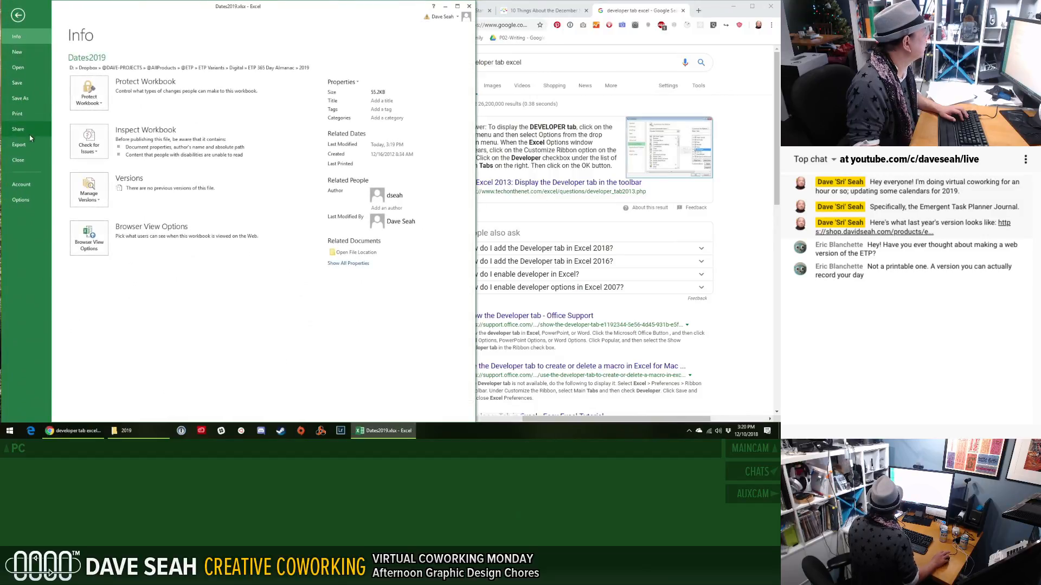
left_click(21, 200)
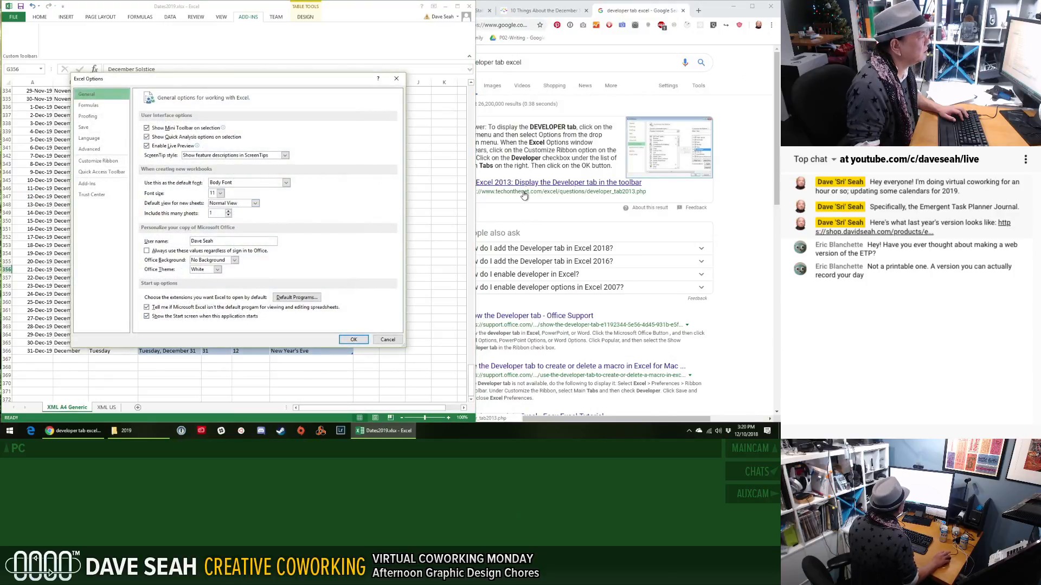
left_click(618, 10)
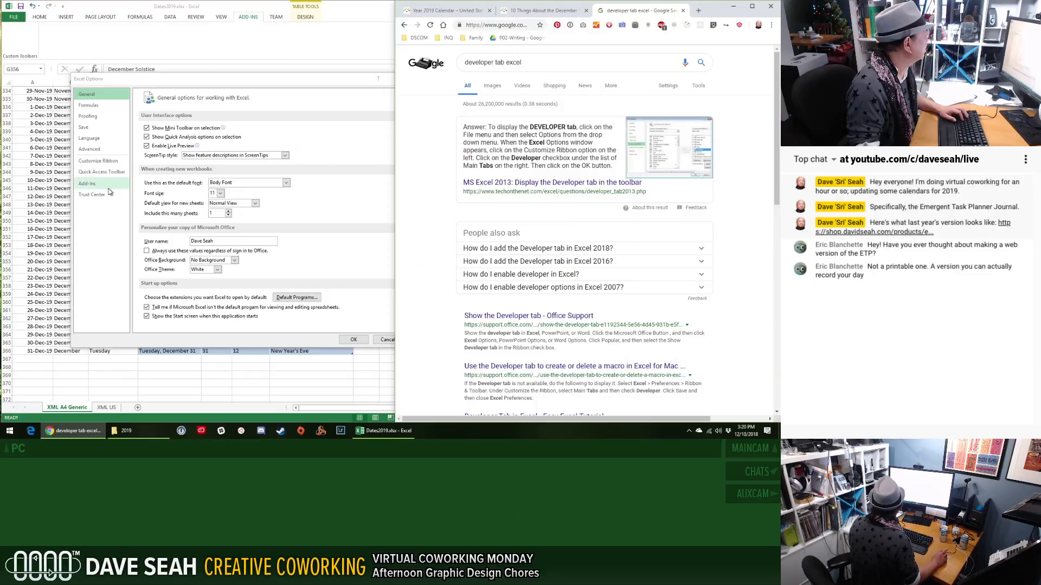
left_click(108, 162)
left_click(107, 161)
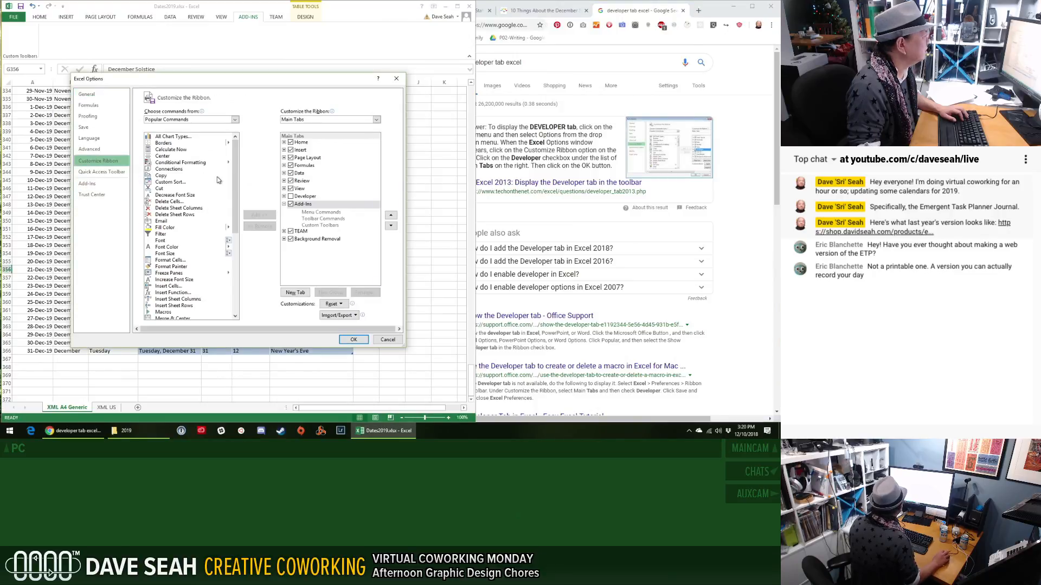
left_click(542, 212)
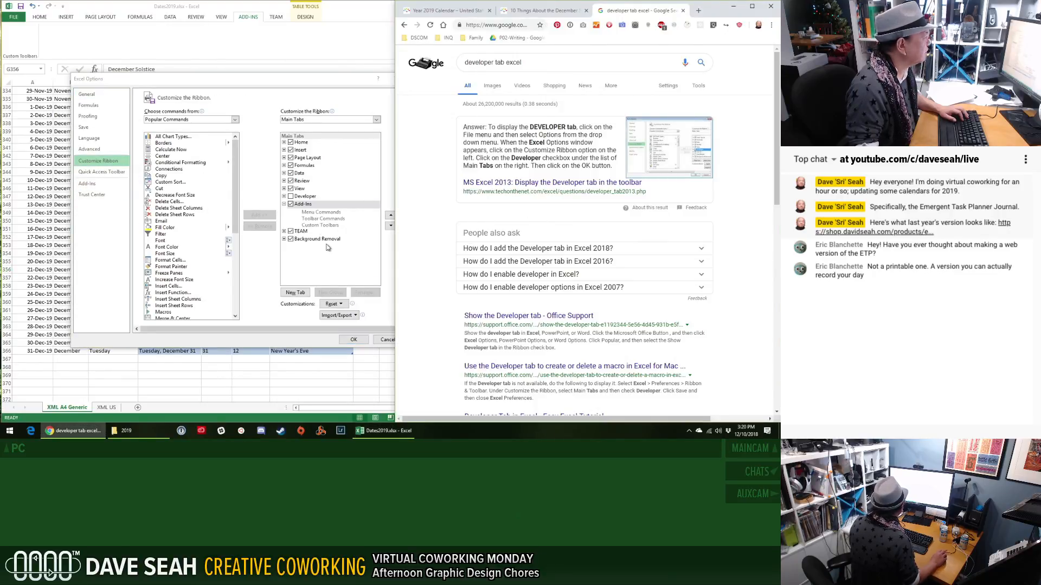
left_click(291, 197)
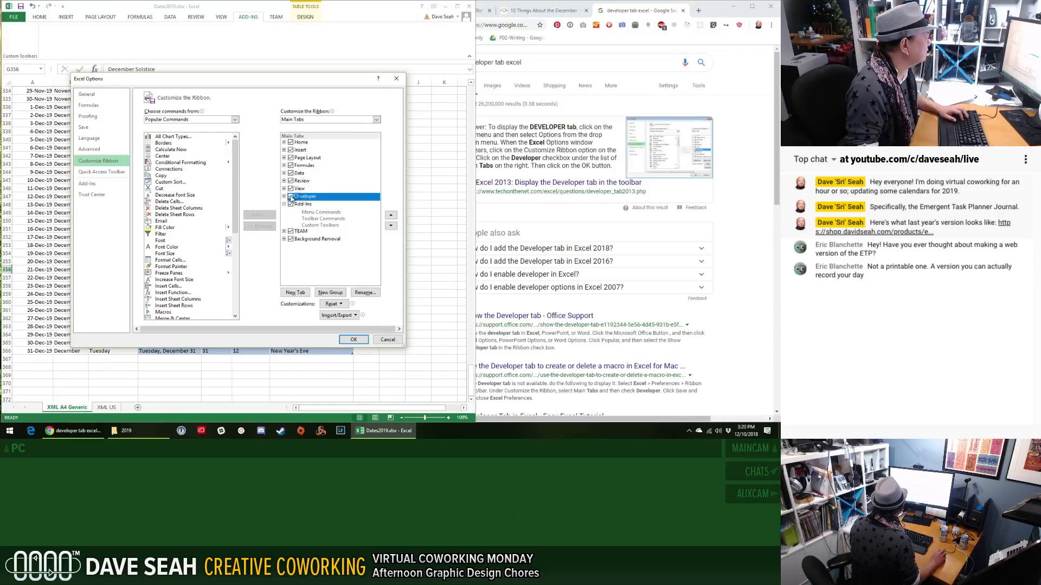
left_click(284, 197)
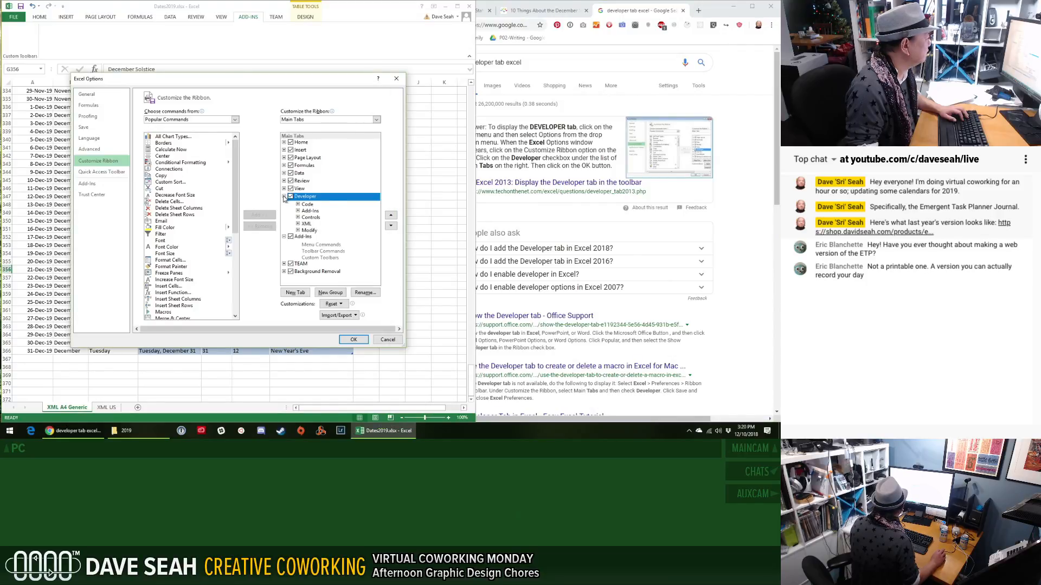
left_click(283, 196)
left_click(353, 340)
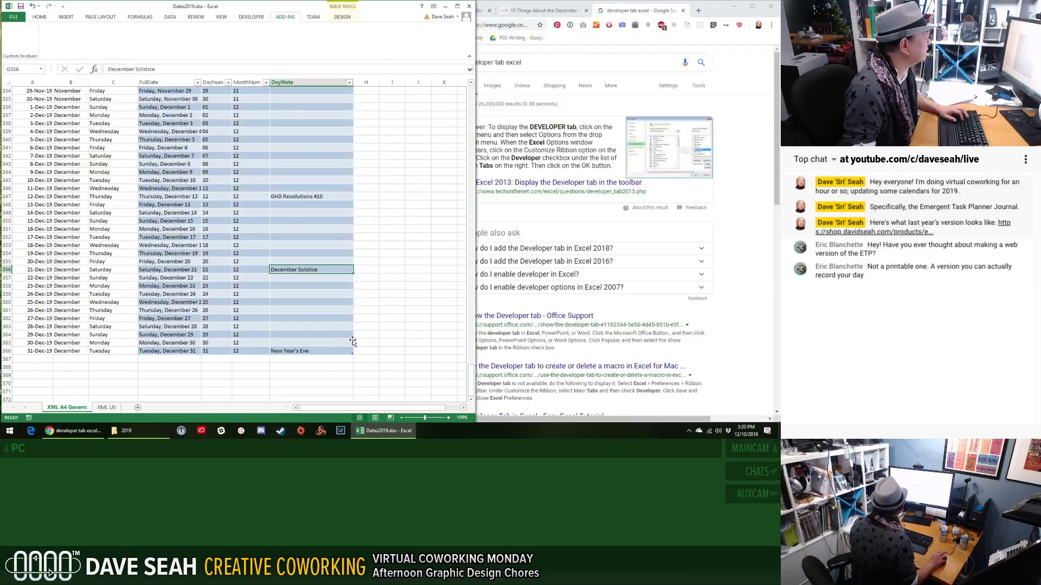
Step: Start an XML export from the XML A4 Generic sheet and choose the Dropbox folder as the starting location
left_click(251, 17)
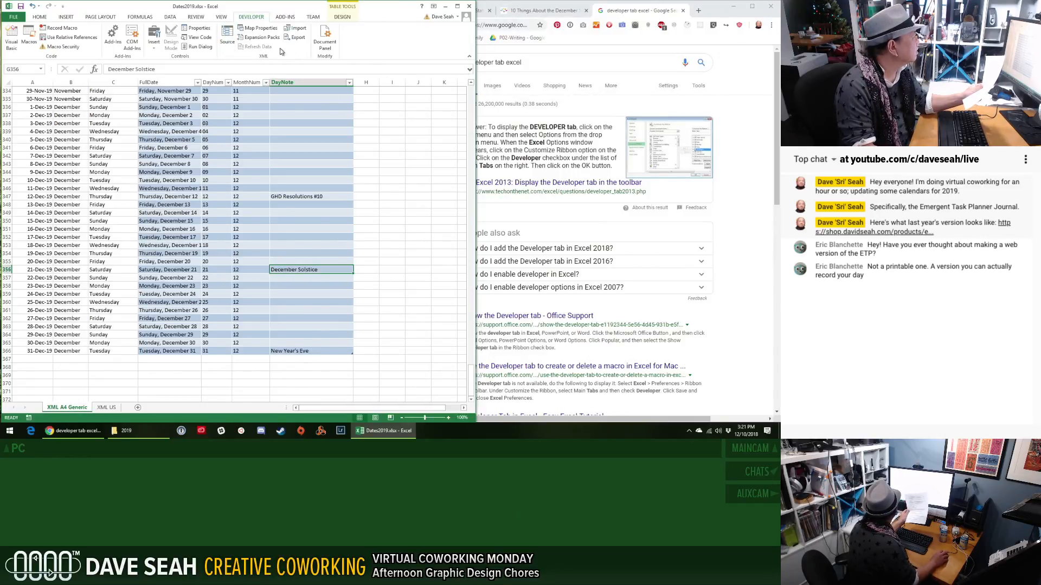
left_click(298, 37)
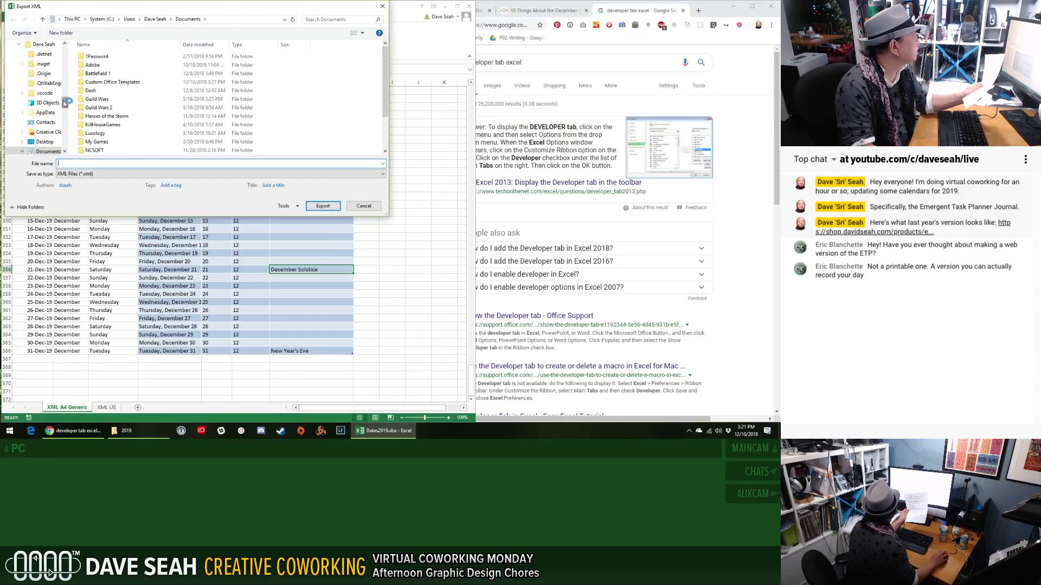
left_click_drag(64, 103, 103, 51)
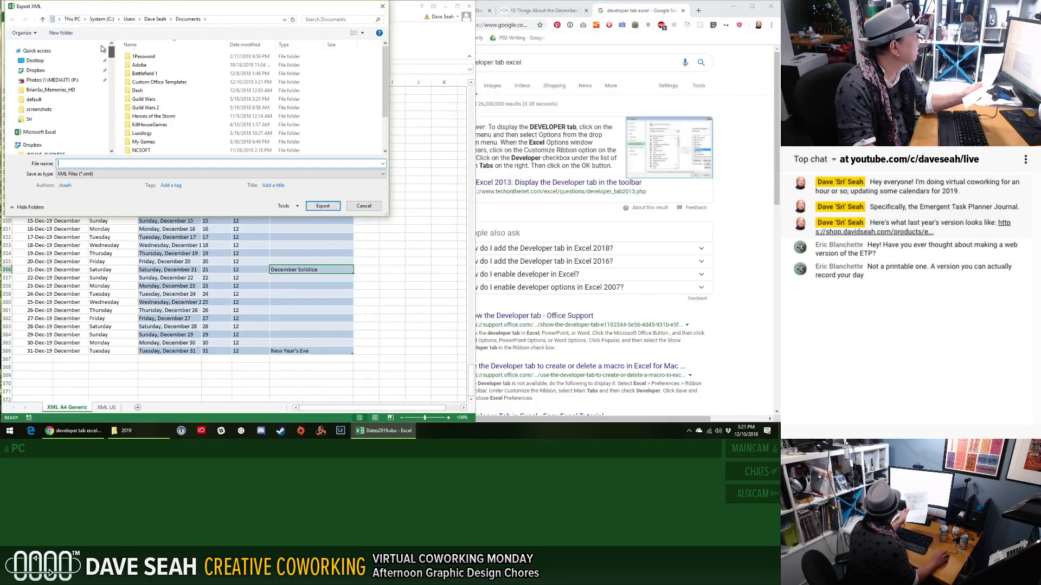
left_click(41, 71)
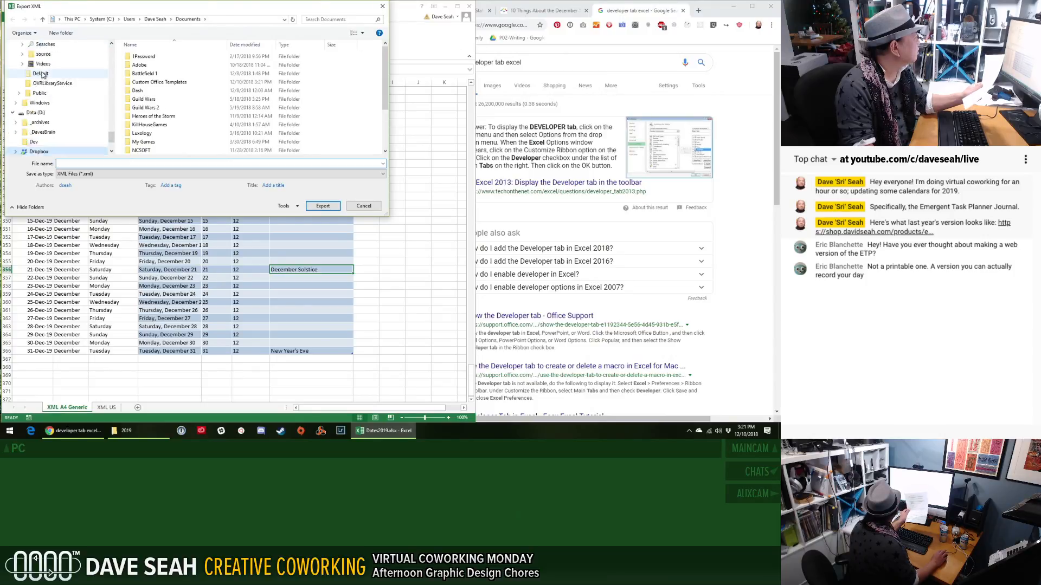
scroll(69, 115, "down", 1)
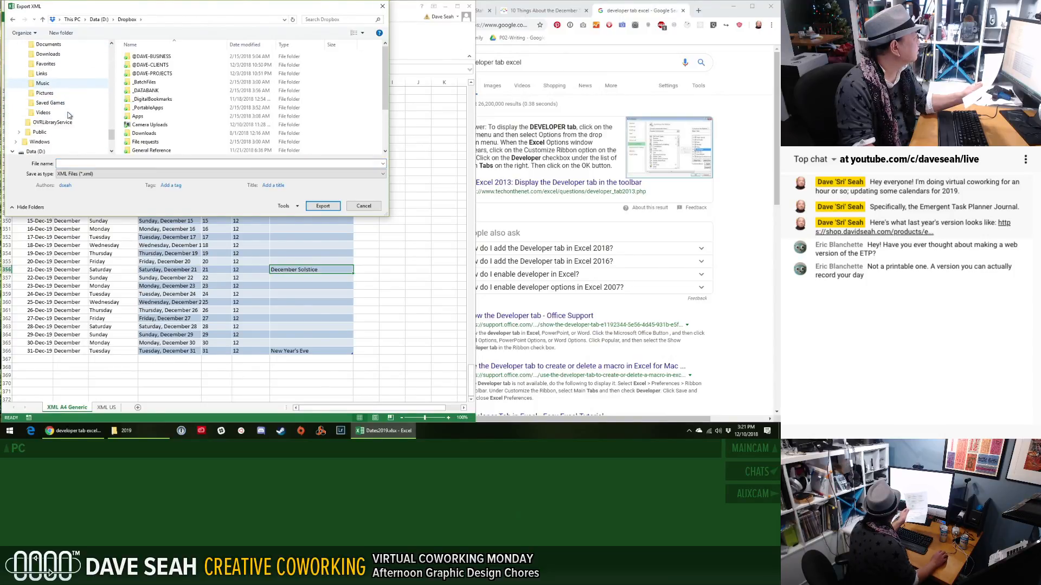
scroll(69, 115, "up", 1)
scroll(67, 115, "up", 5)
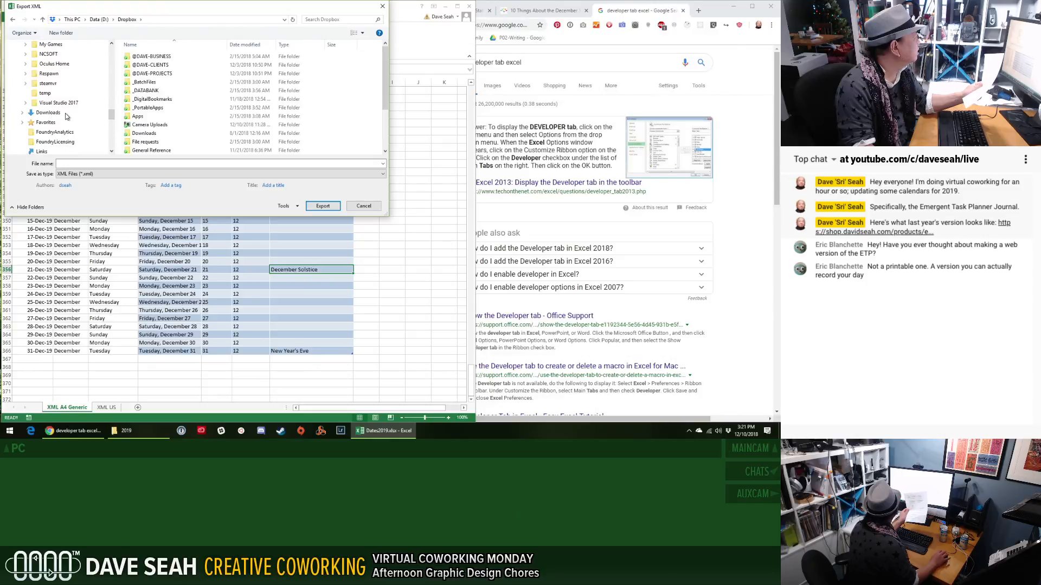
left_click_drag(109, 111, 109, 35)
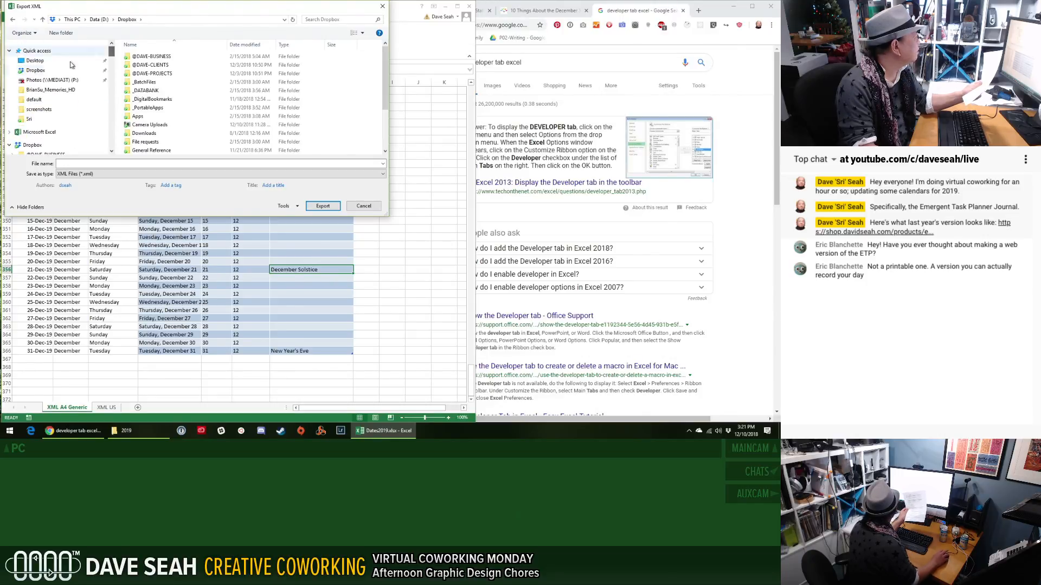
left_click(35, 71)
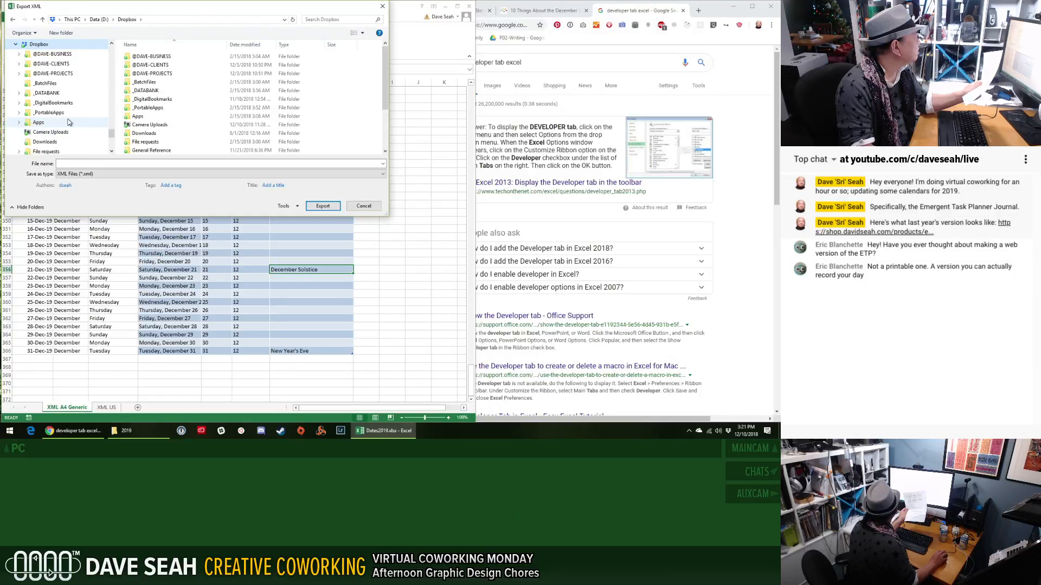
left_click(49, 74)
left_click(51, 83)
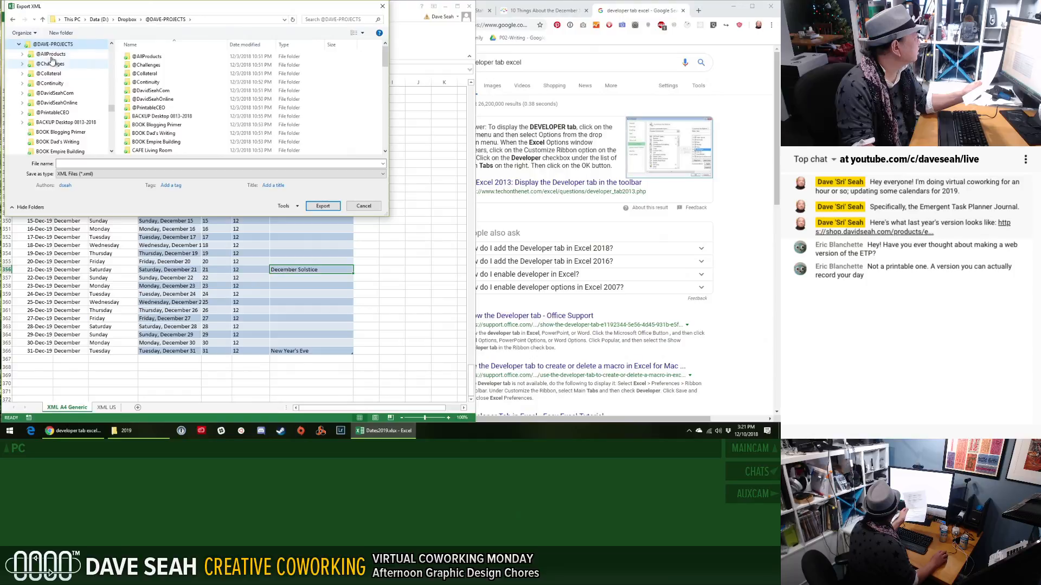
left_click(45, 73)
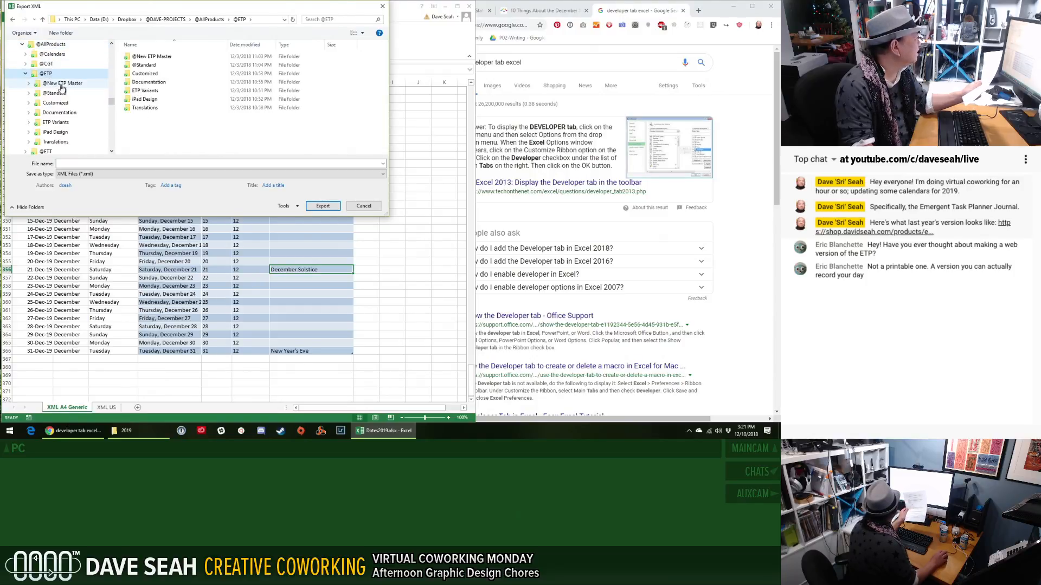
left_click(59, 122)
left_click(59, 123)
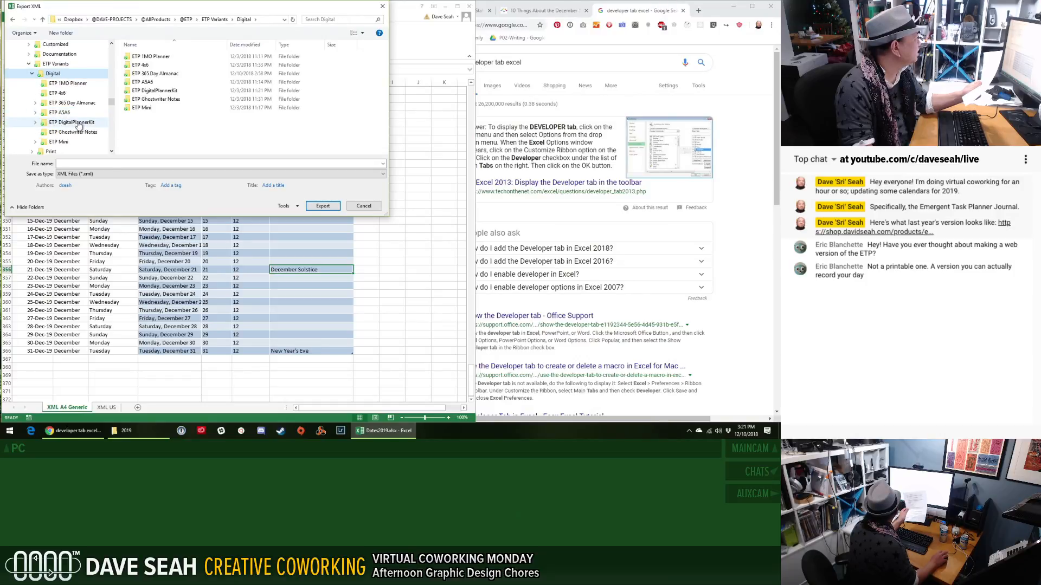
left_click(72, 102)
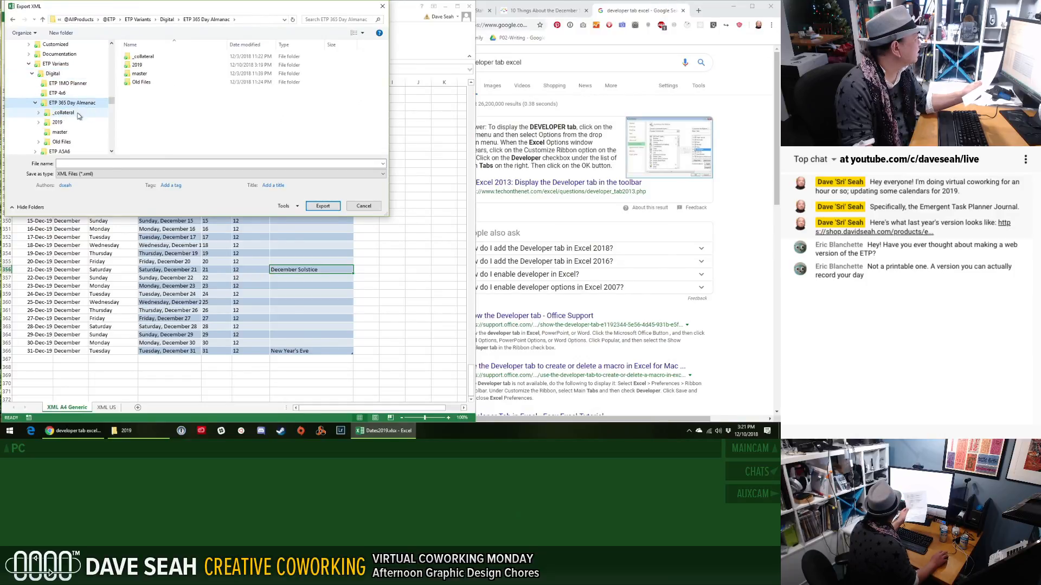
double_click(135, 65)
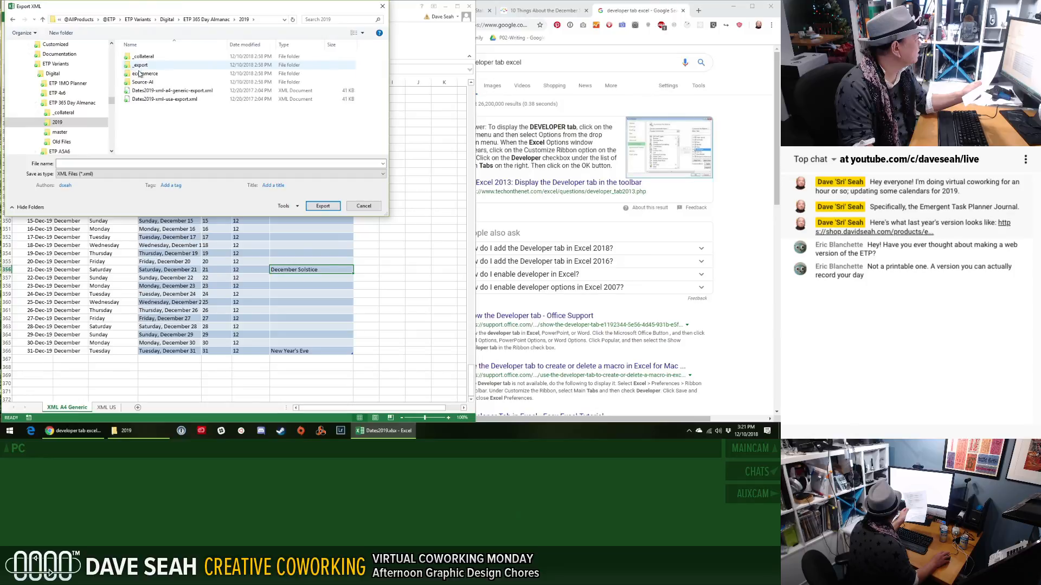
Step: Export the XML A4 Generic sheet's data over the existing Dates2019-xml-a4-generic-export.xml in the 2019 folder
left_click(179, 93)
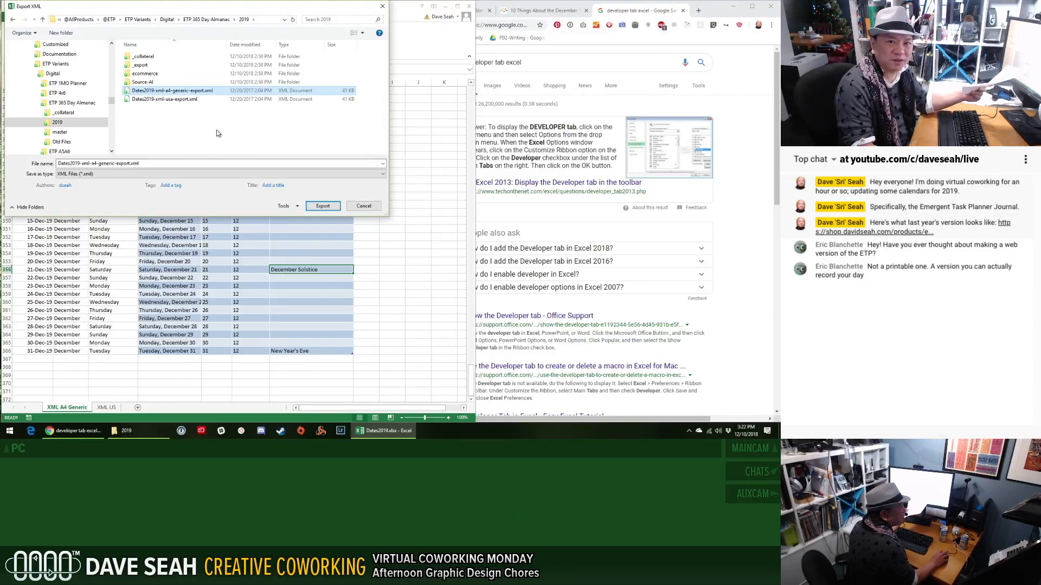
left_click(323, 206)
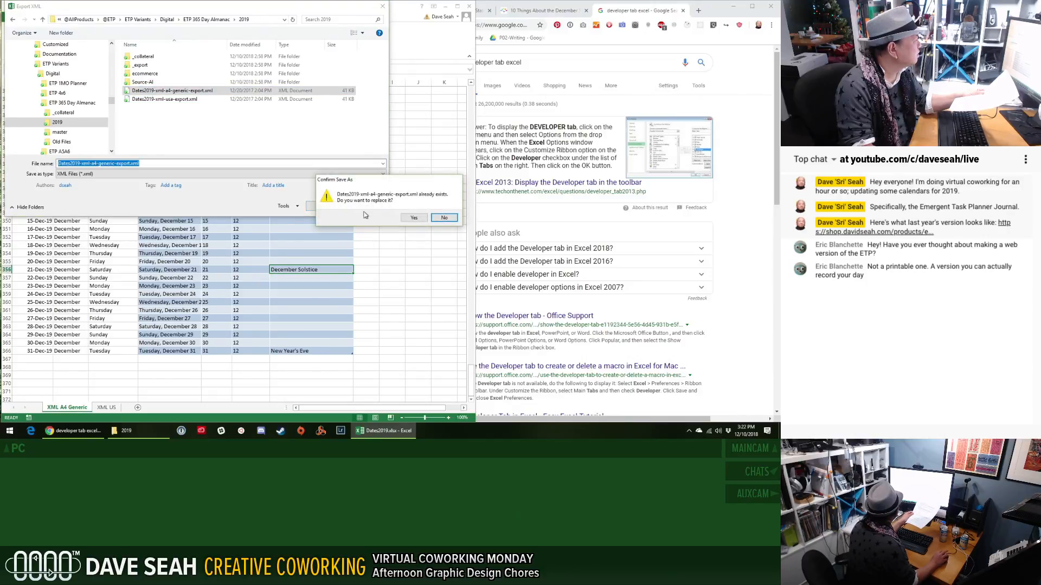
left_click(414, 218)
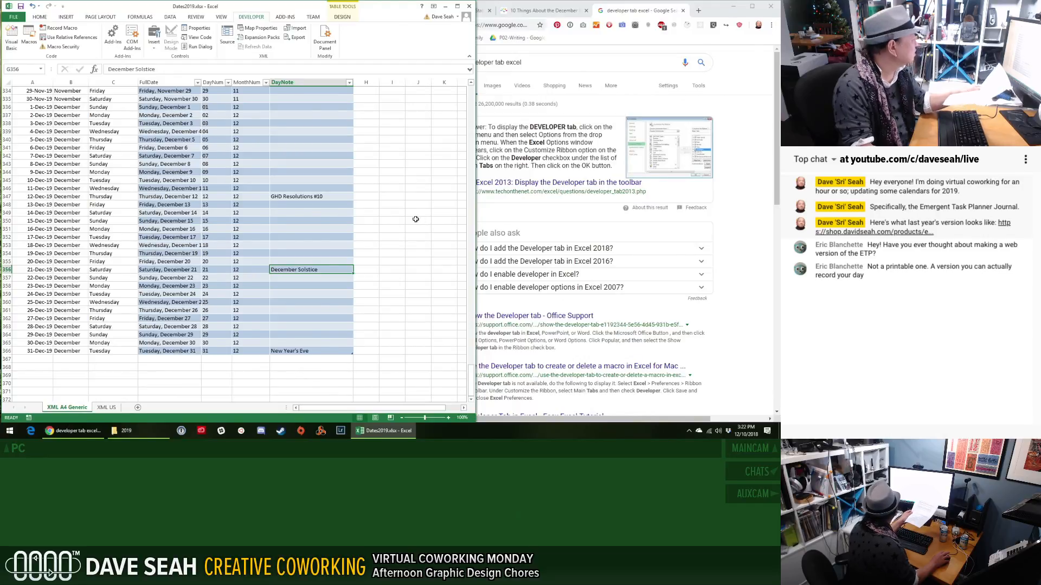
Step: Switch to the 2019 folder in File Explorer and view Dates2019-xml-usa-export.xml in Microsoft Edge
left_click(127, 431)
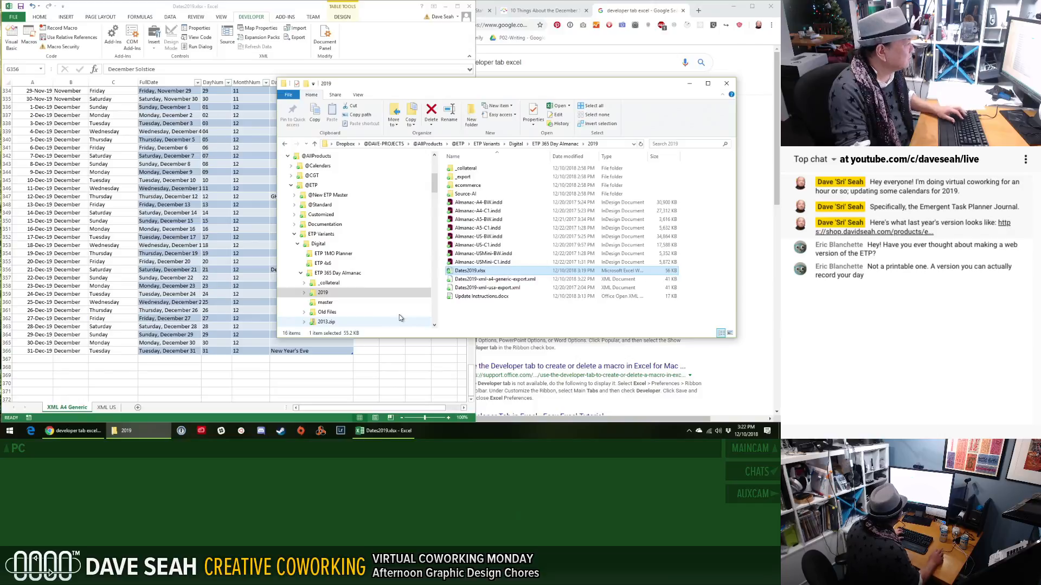
left_click(577, 280)
left_click(503, 288)
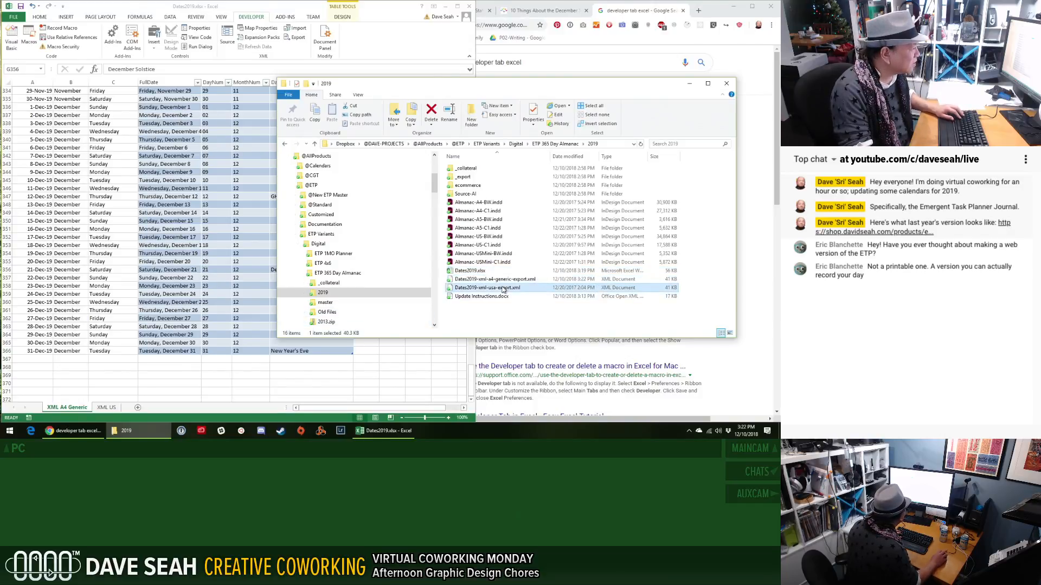
double_click(503, 288)
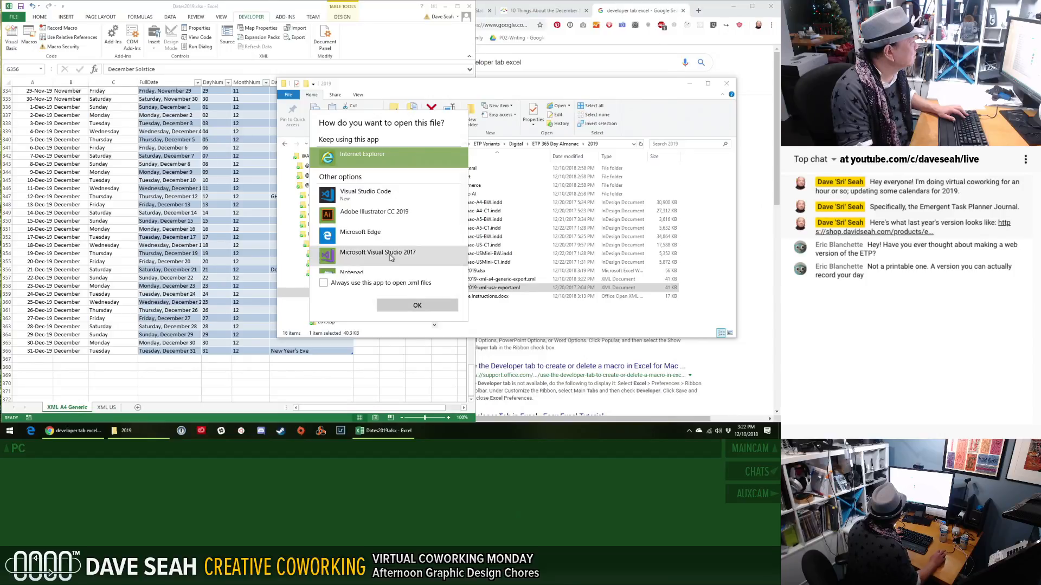
left_click(378, 237)
left_click(417, 305)
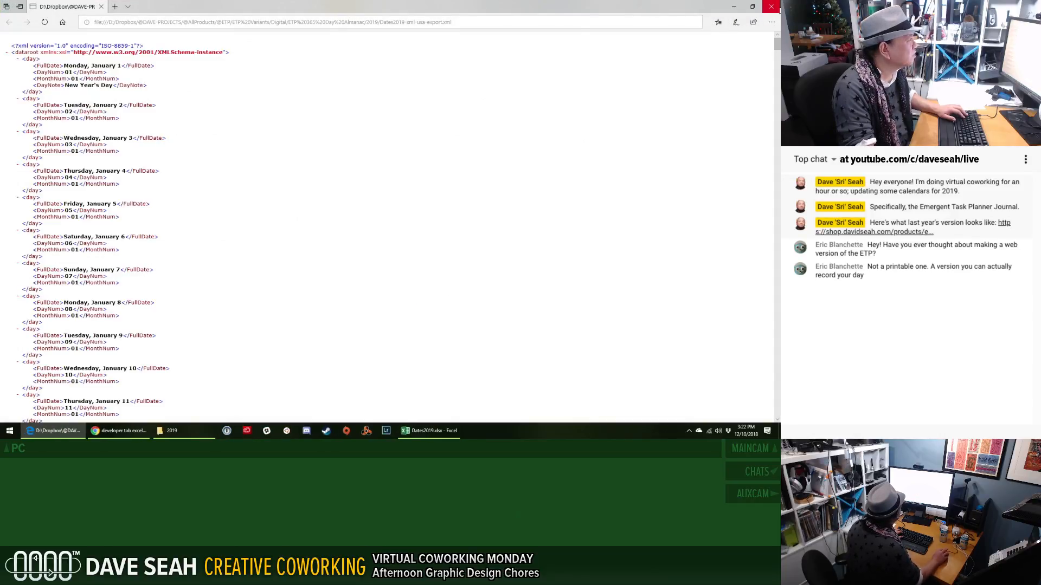
left_click(774, 9)
Step: View Dates2019-xml-a4-generic-export.xml and compare its dates with those in the USA export file
double_click(518, 279)
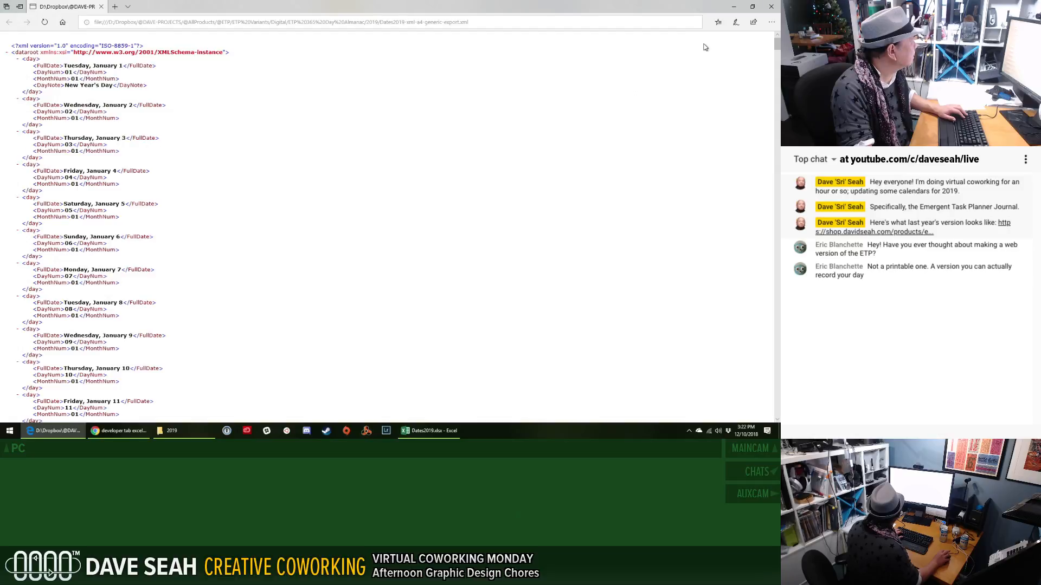
left_click(771, 7)
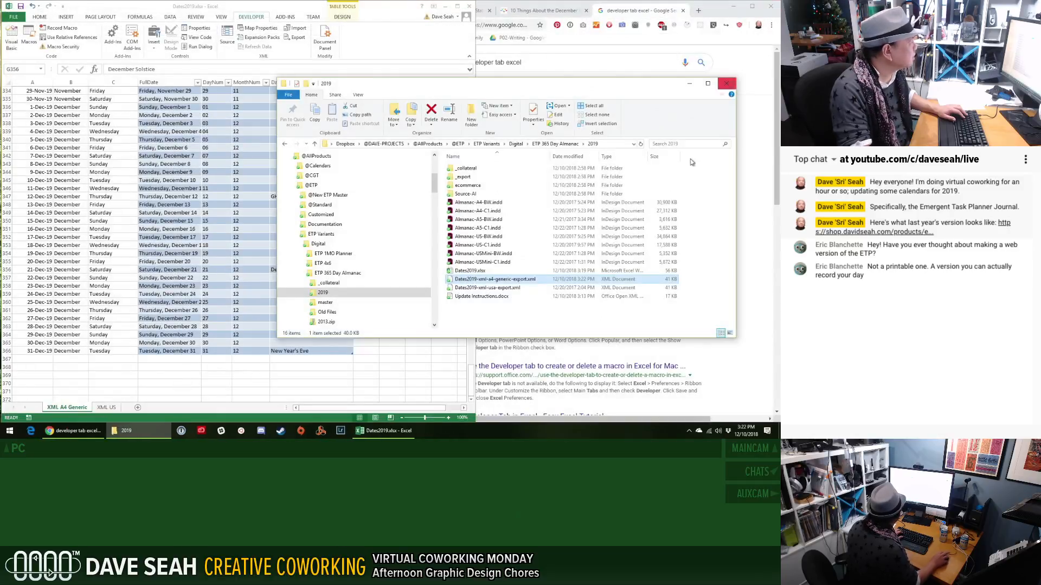
double_click(500, 289)
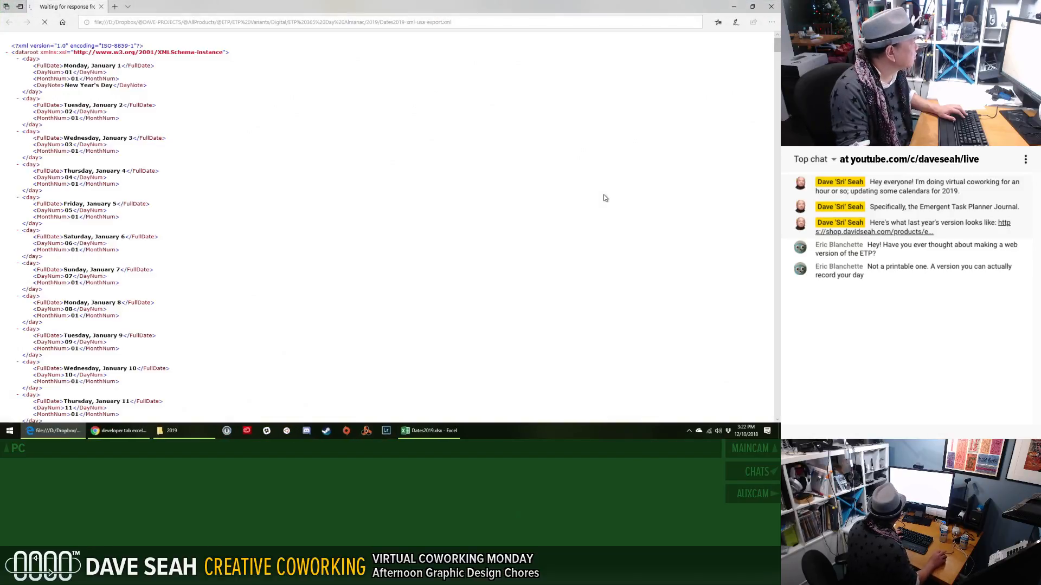
left_click(771, 6)
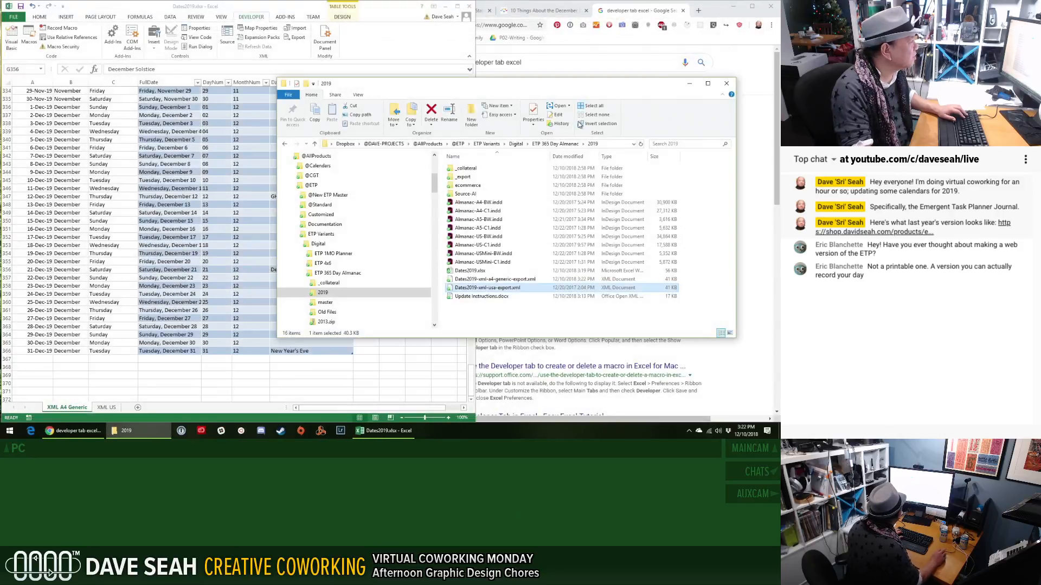
Step: Return to Excel and export the XML US sheet's data over the existing Dates2019-xml-usa-export.xml in the 2019 folder
left_click(214, 69)
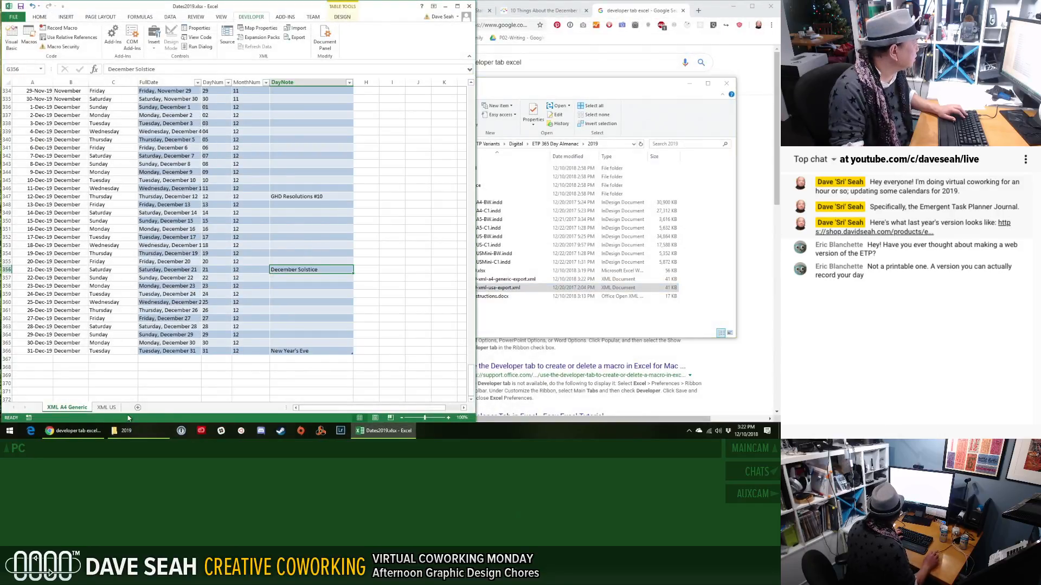
left_click(105, 408)
left_click(77, 408)
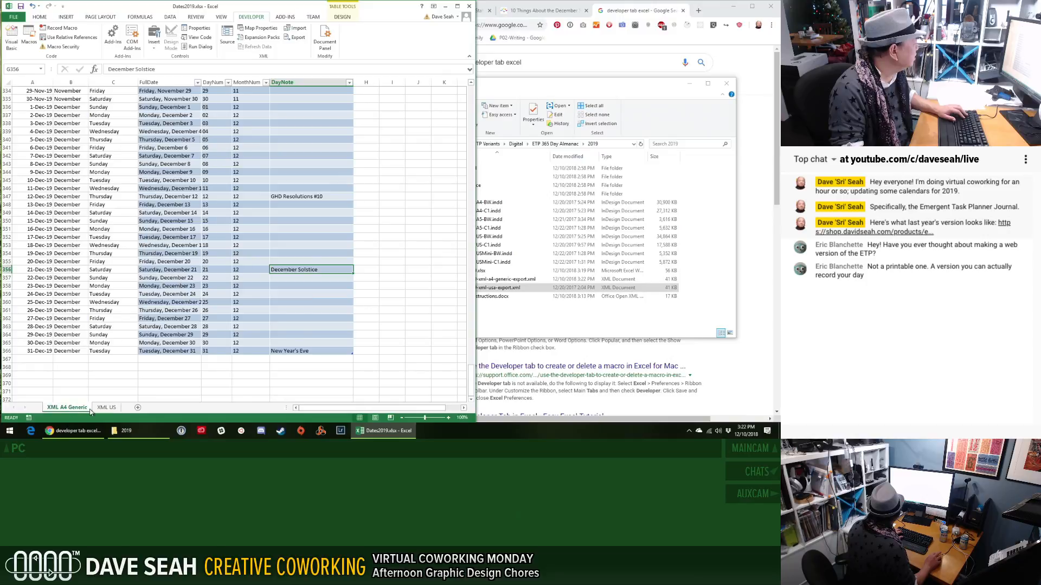
left_click(111, 410)
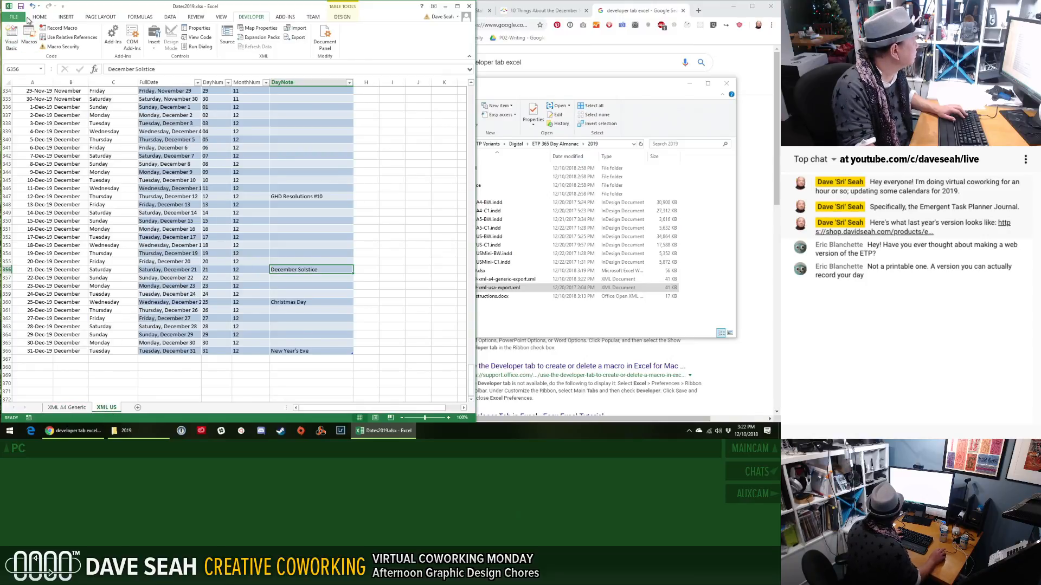
left_click(295, 42)
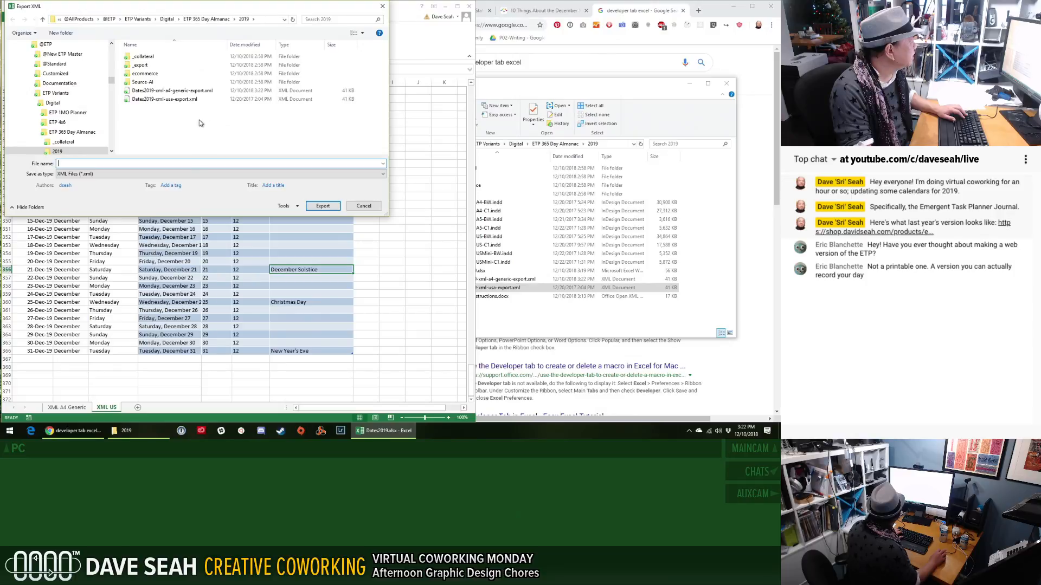
left_click(179, 100)
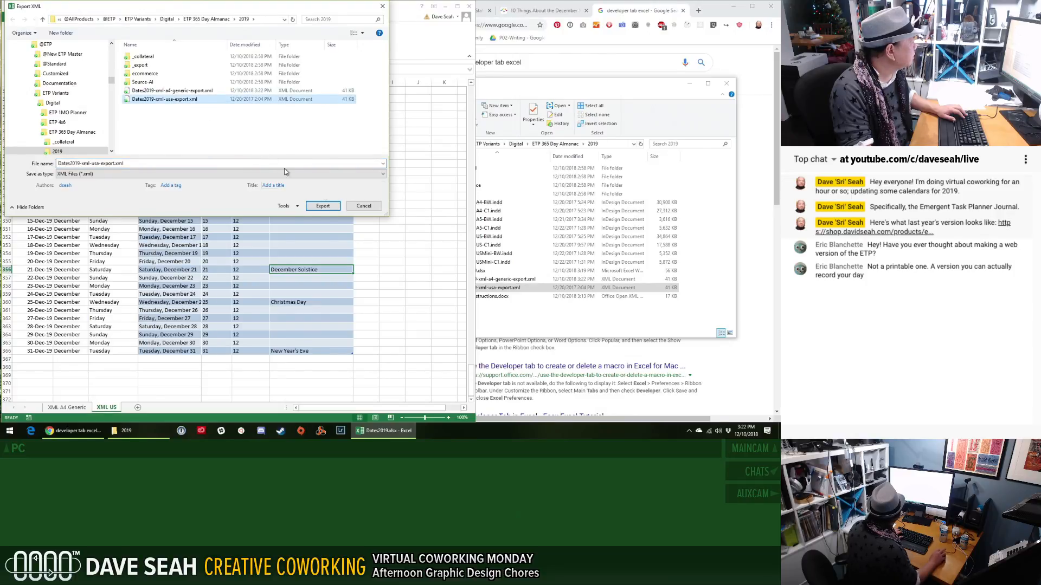
left_click(322, 206)
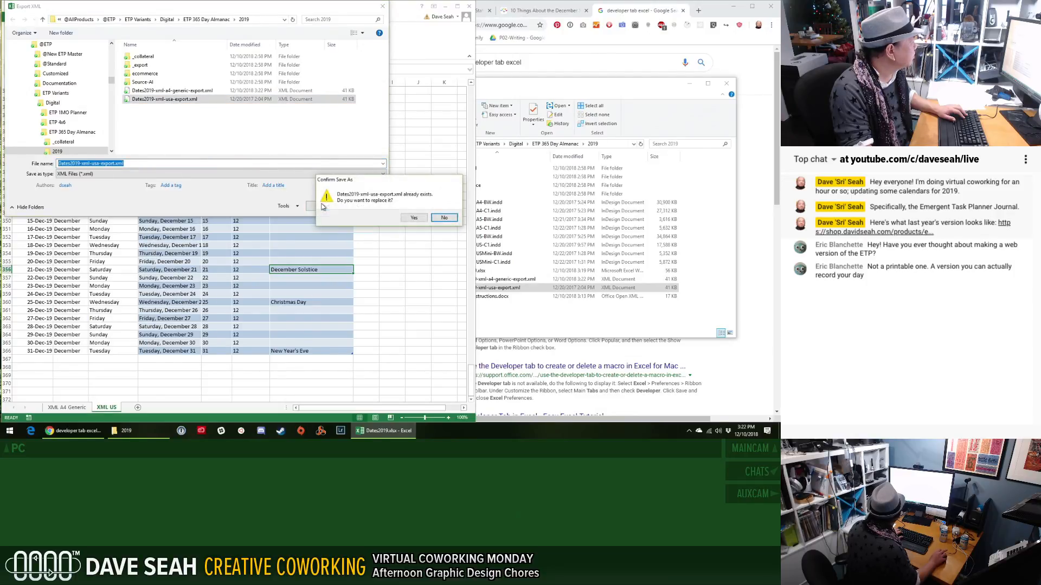
left_click(413, 218)
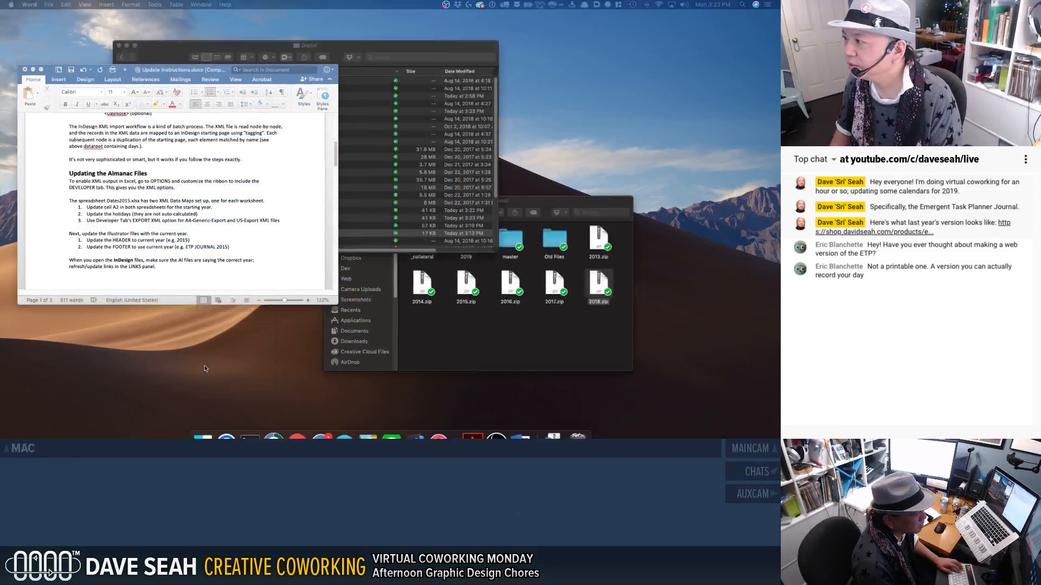
Step: Switch to the Mac's drop-down notes pane and complete item 3 as "make the XML files"
key("ctrl+Up")
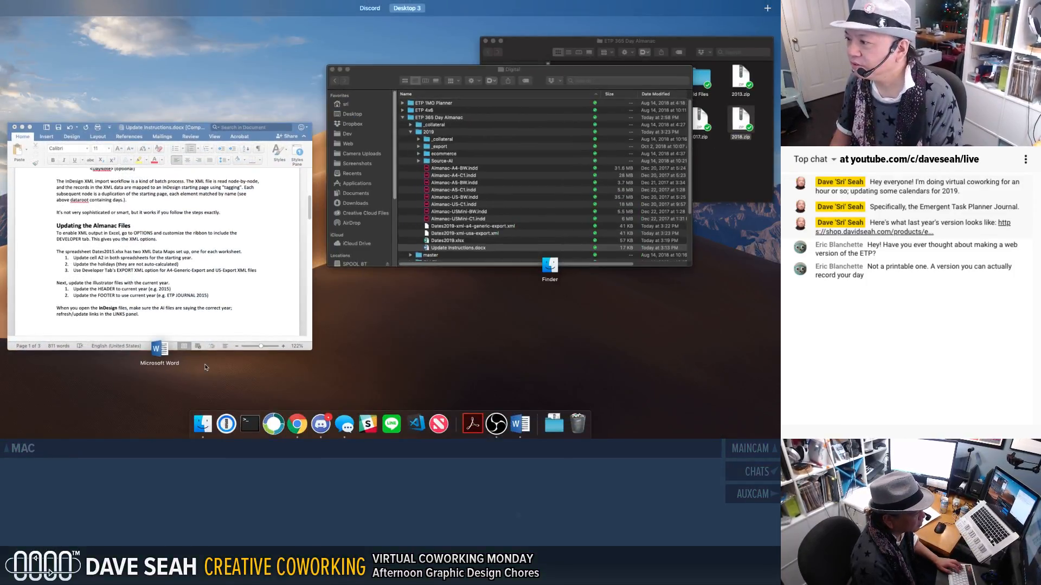
key("ctrl+Up")
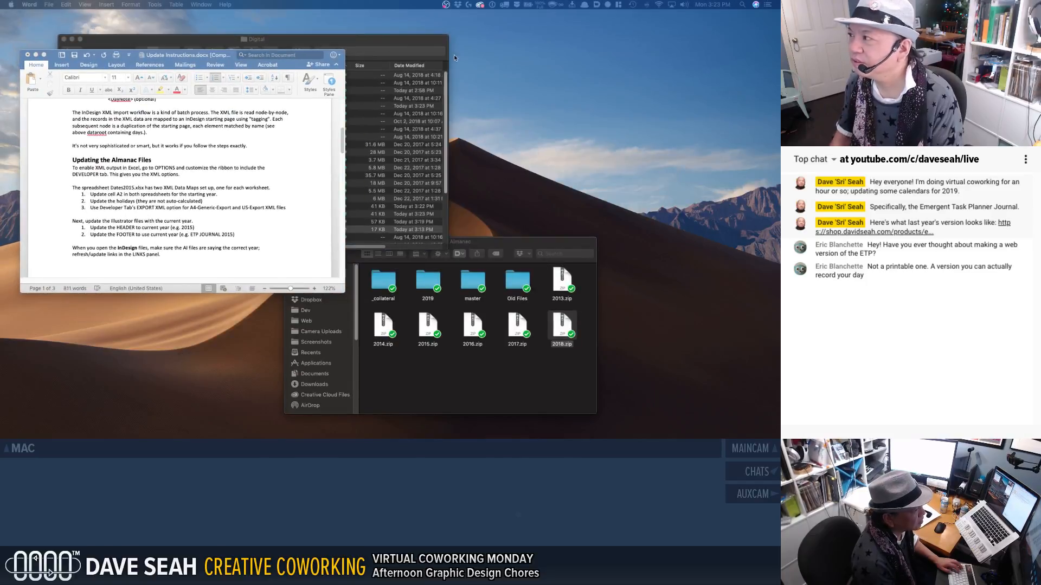
scroll(519, 4, "down", 3)
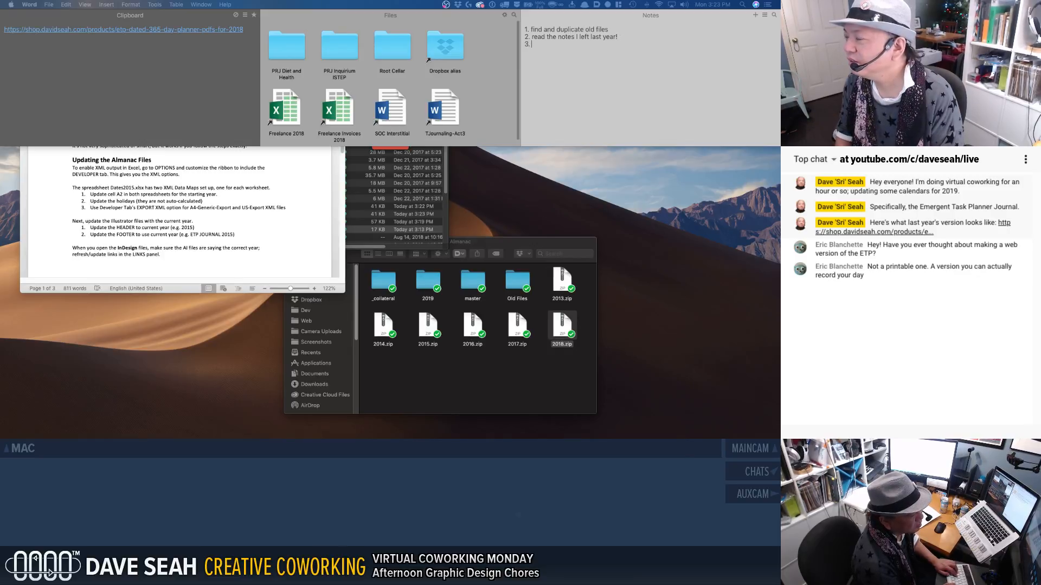
type("e the XM")
key("BackSpace")
type("XML file")
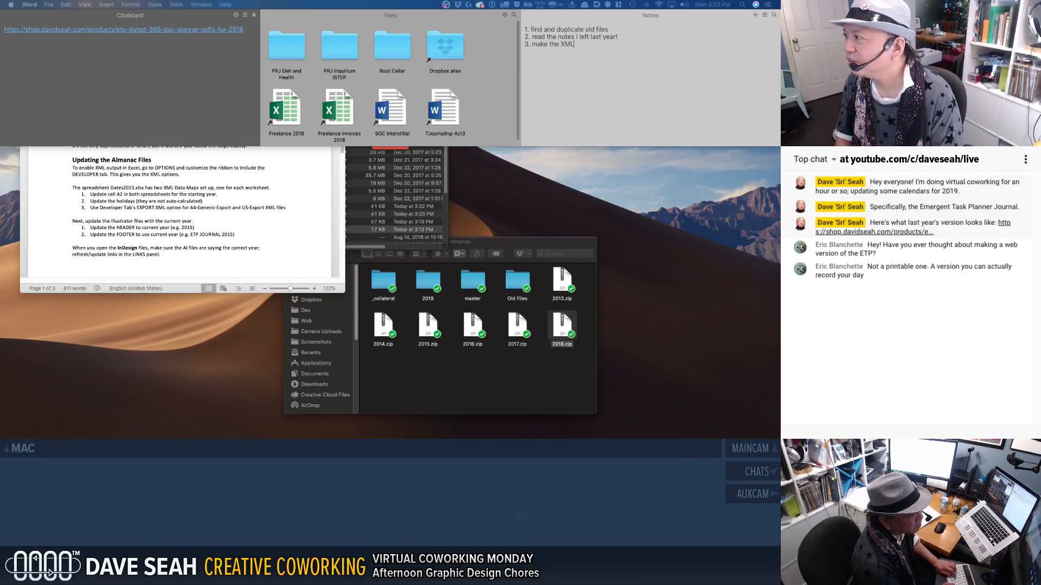
Step: Insert the time heading 1500 above the numbered list in the notes, separated by a blank line
key("Up")
key("Up")
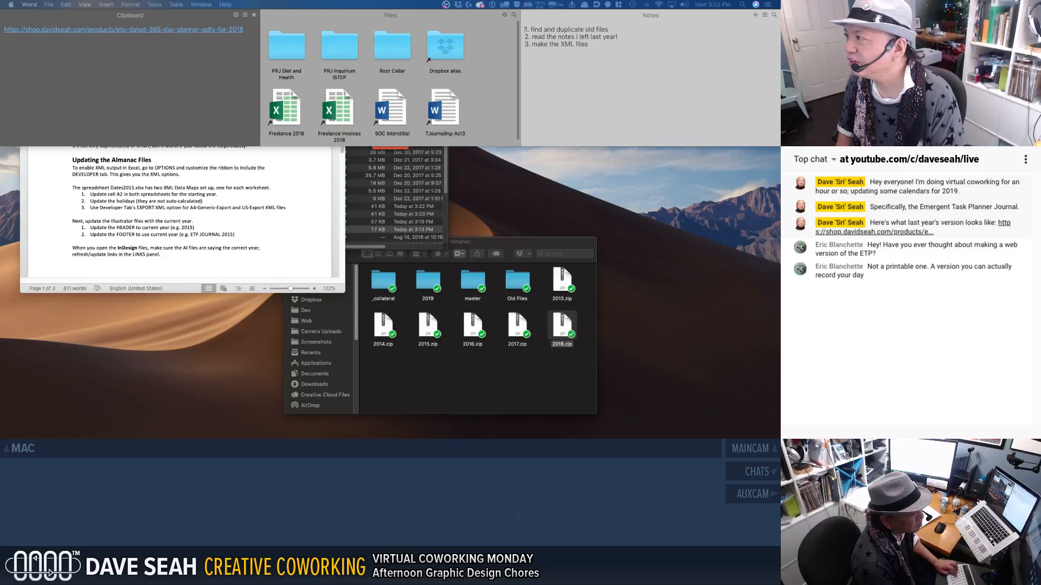
key("Return")
key("Up")
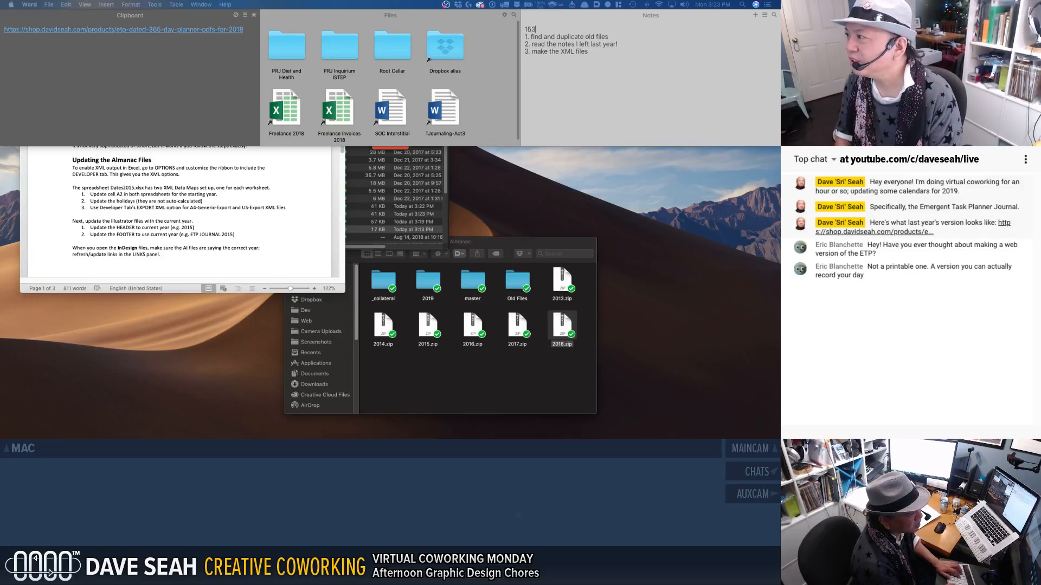
type("1500")
key("Return")
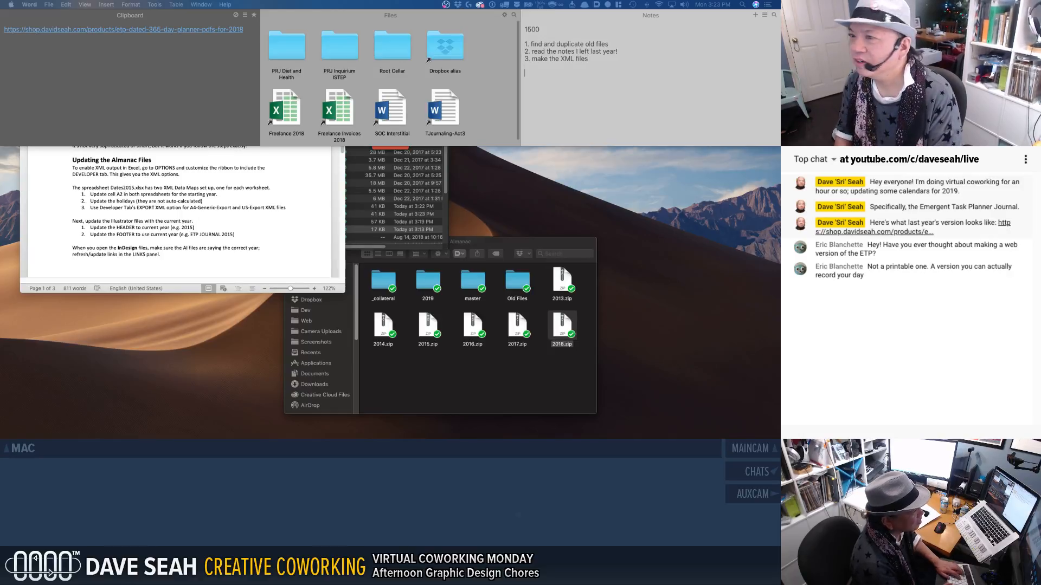
Step: Add the time heading 1520 with an empty item 4 below the list, and reword item 3 as "make the 2019 XML files"
type("6")
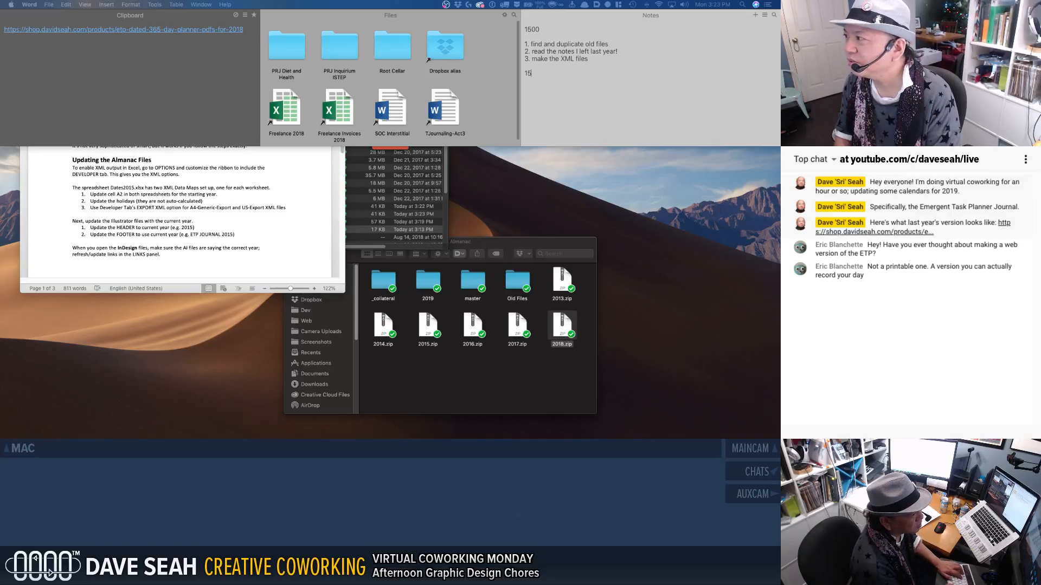
key("Return")
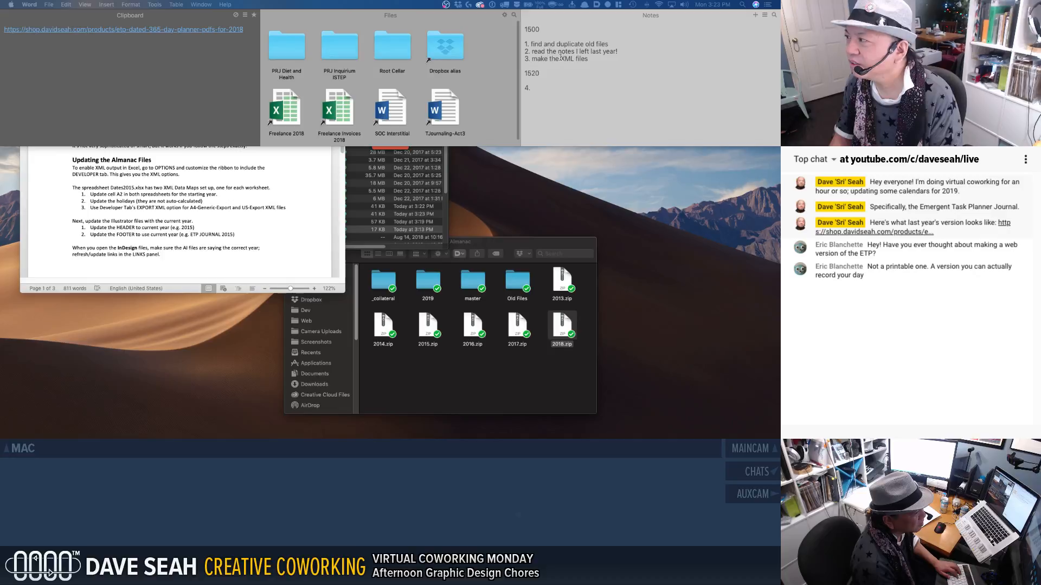
type("2019")
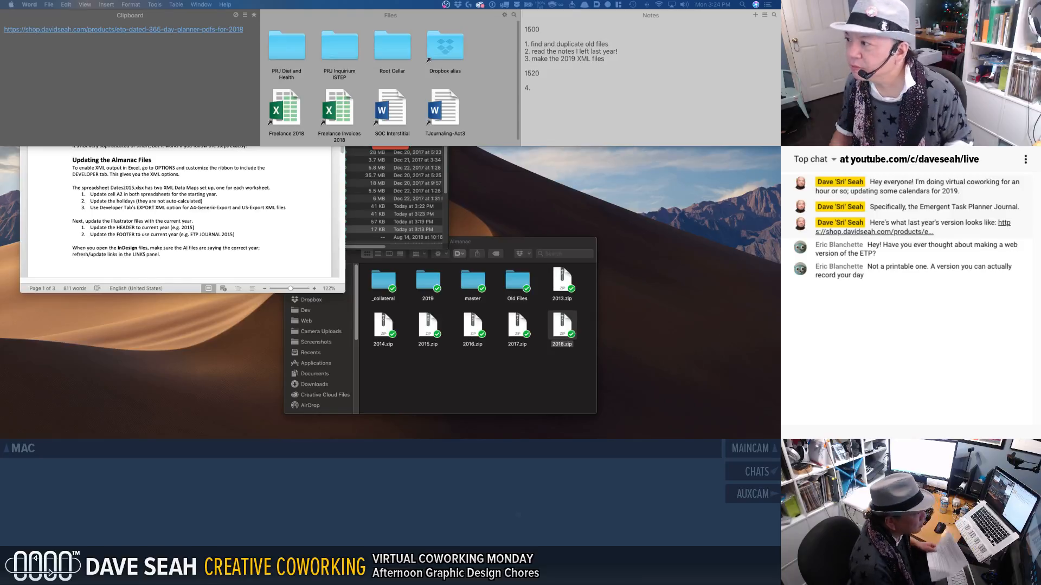
Step: Expand the 2019 Source-AI folder in Finder and examine its masters subfolder and the ETPJ Illustrator files
left_click(408, 231)
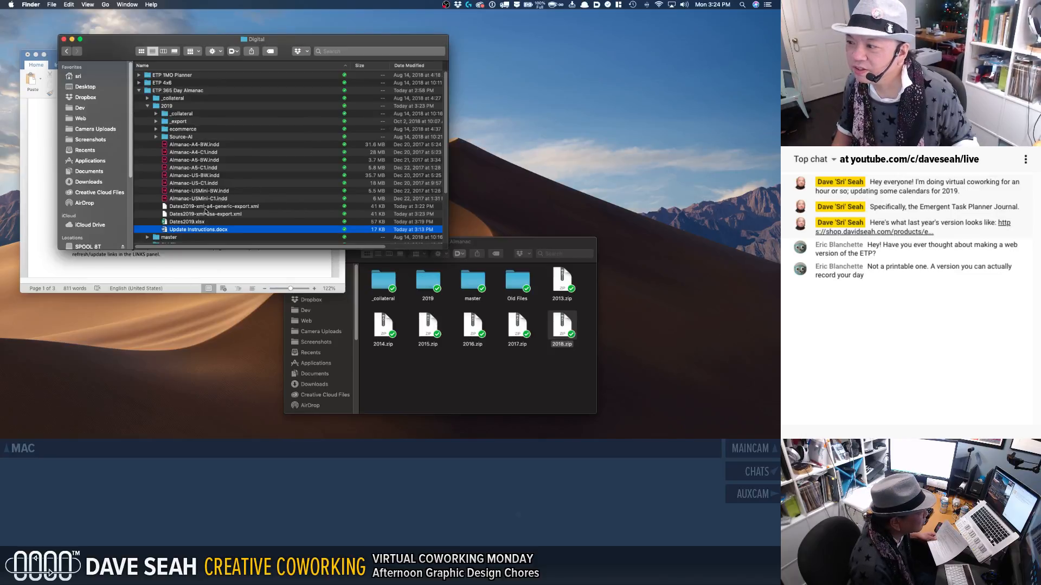
left_click(156, 137)
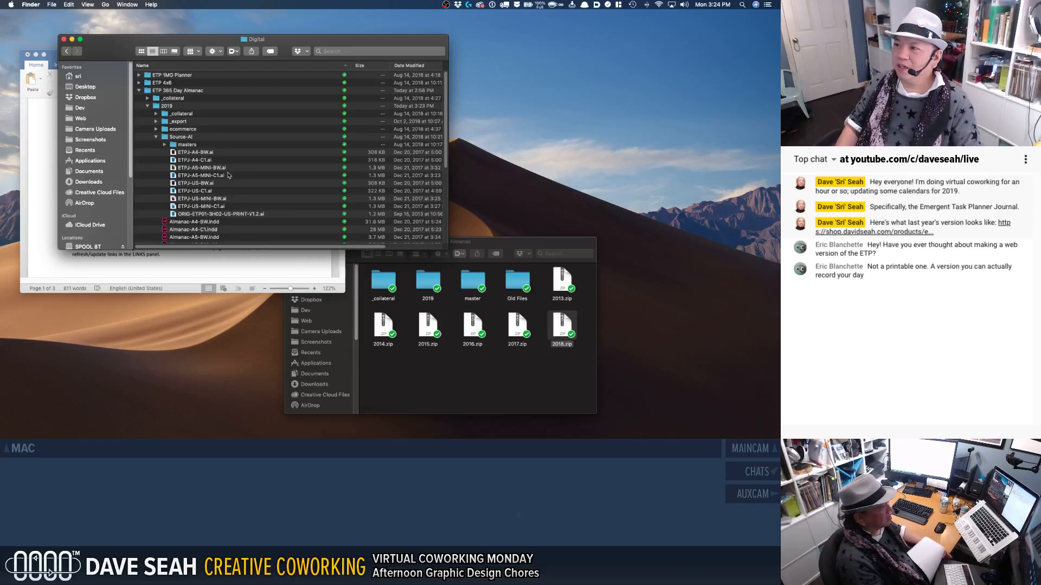
left_click(193, 154)
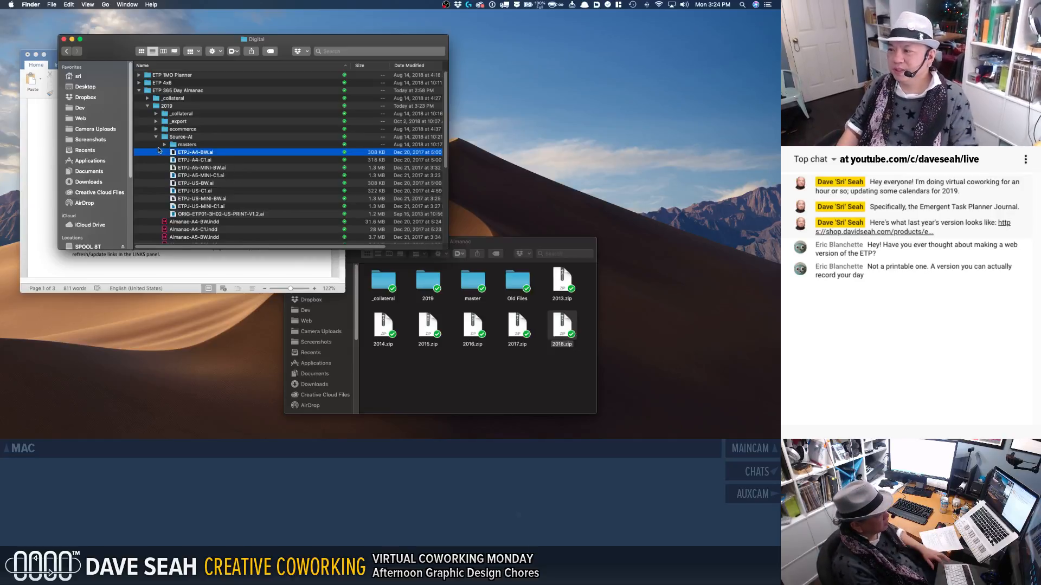
left_click(163, 146)
left_click(164, 145)
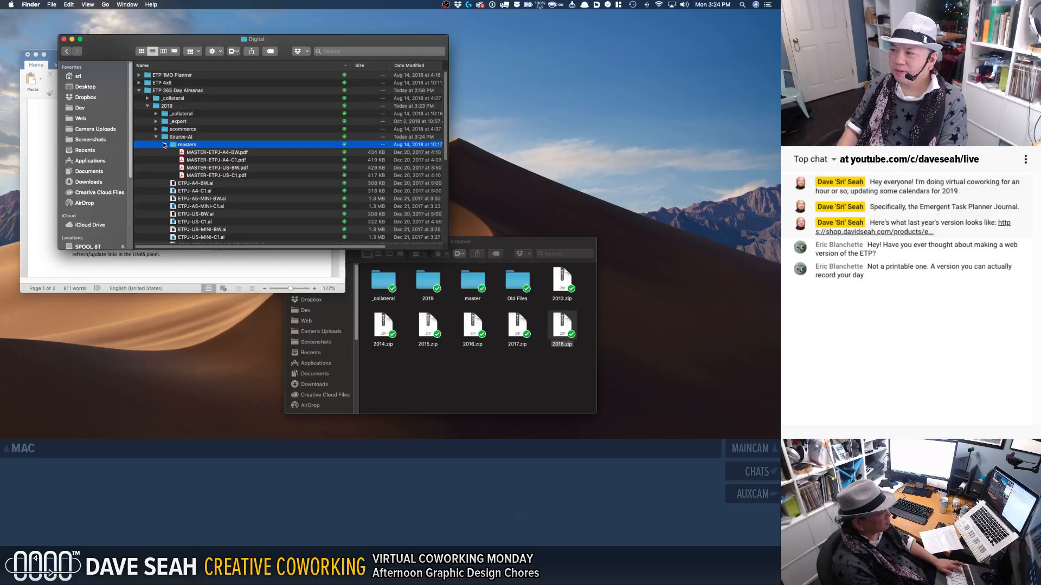
left_click(164, 145)
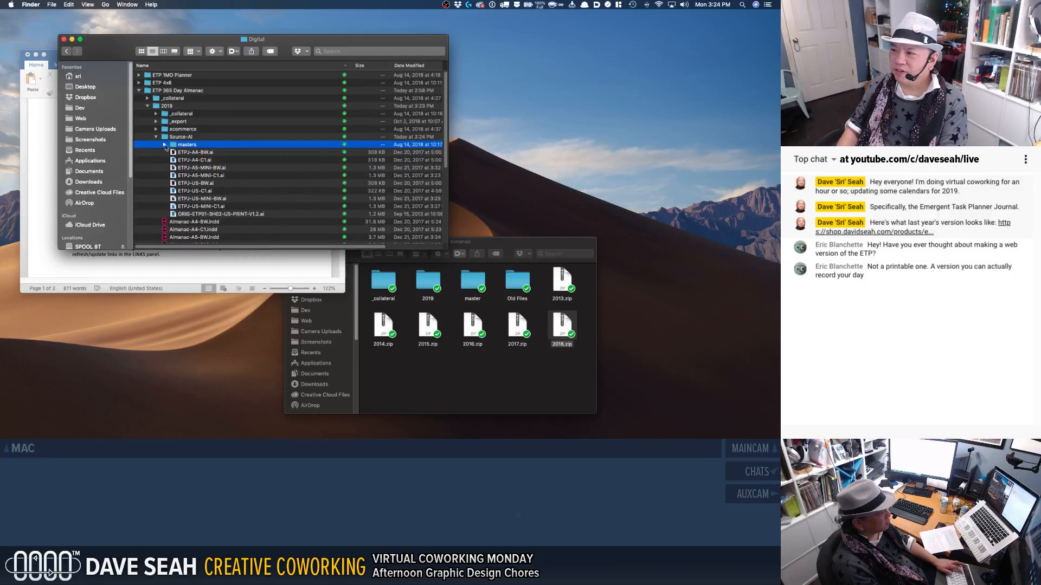
left_click(193, 154)
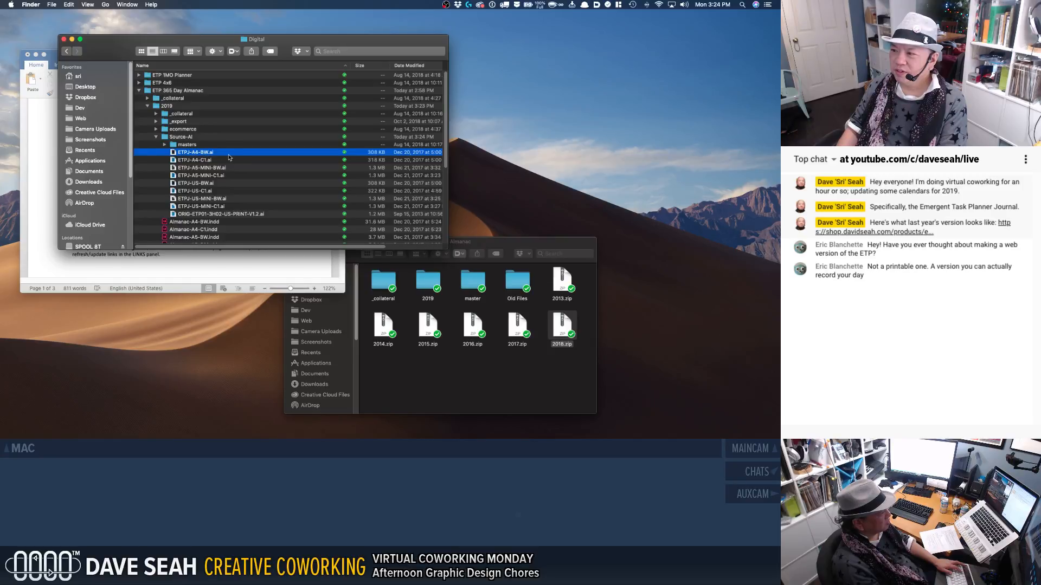
left_click(181, 176)
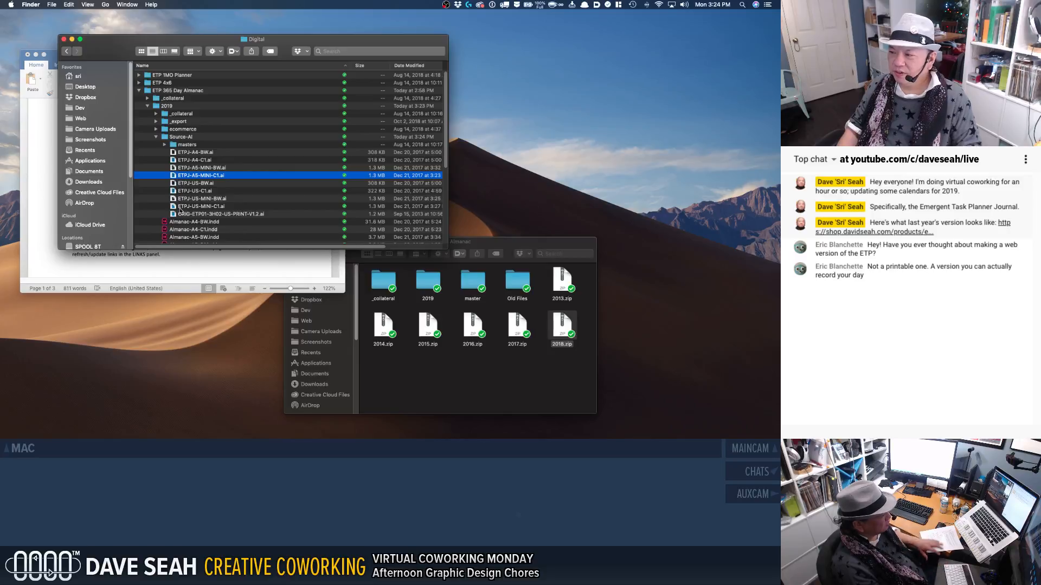
Step: Select ETPJ-A4-BW.ai in the Source-AI folder and move the Digital Finder window to the adjacent display
left_click(214, 216)
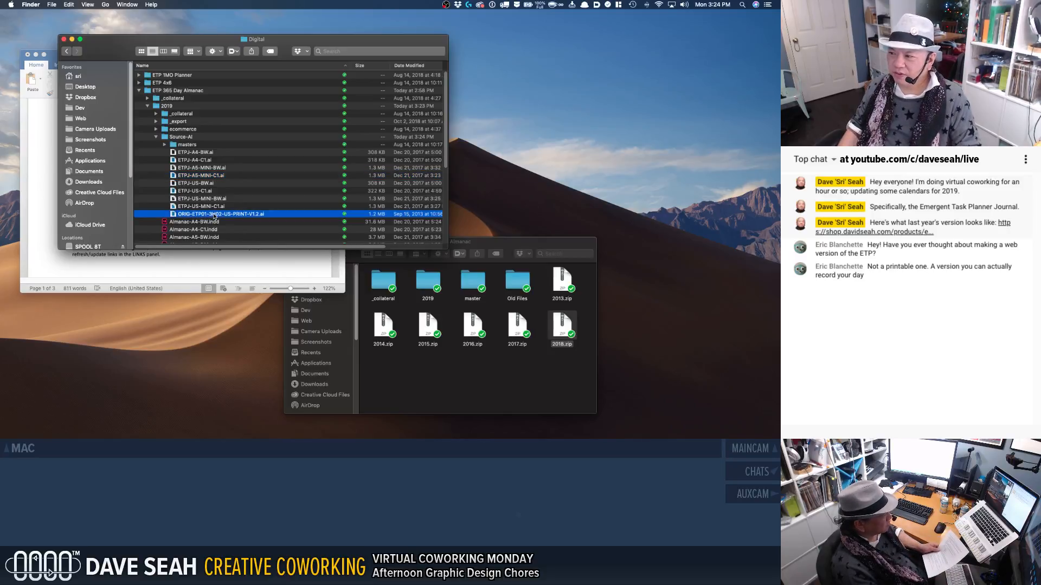
left_click(211, 207)
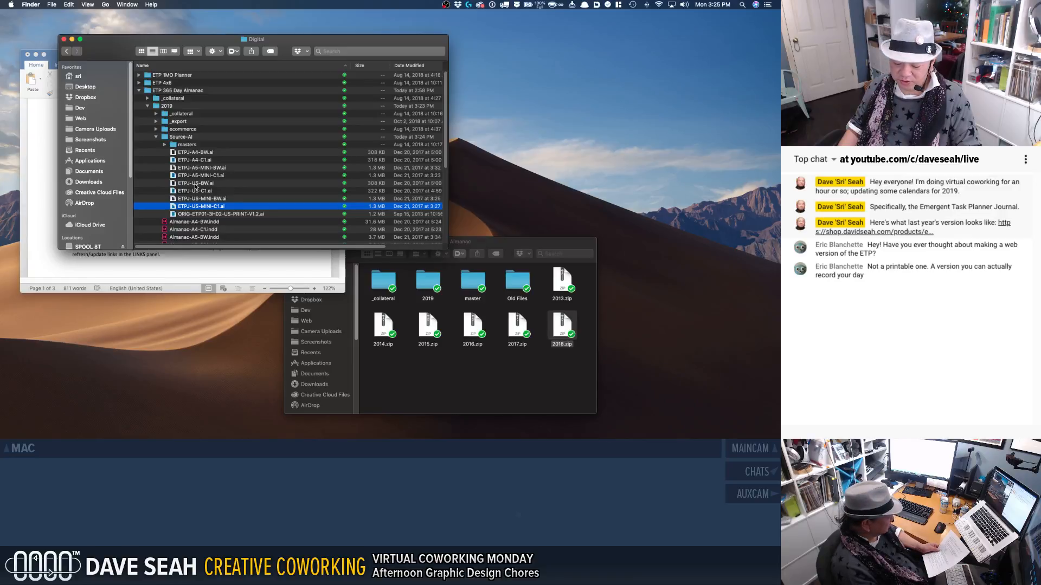
left_click(193, 153)
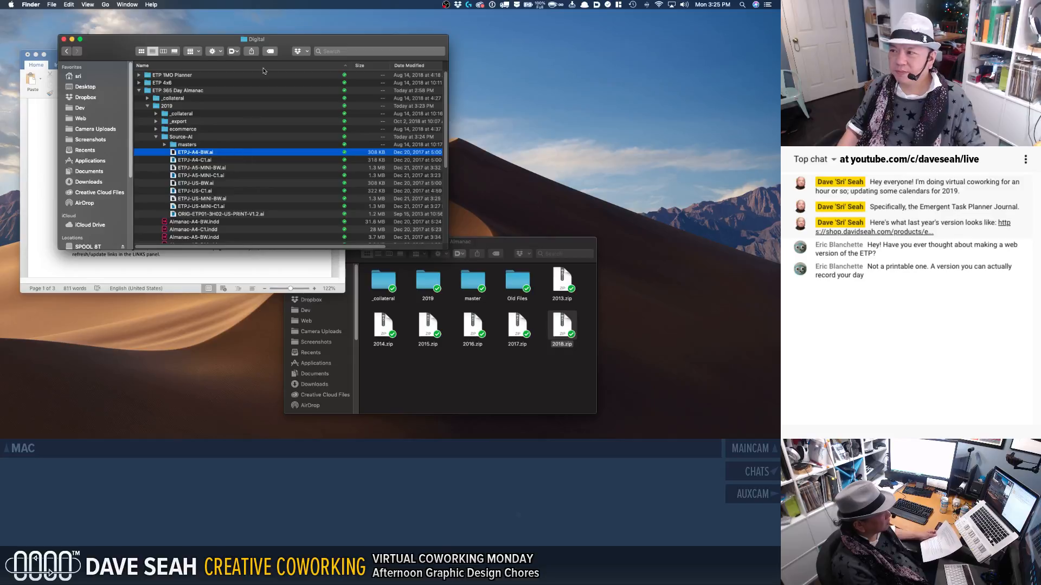
left_click_drag(290, 40, 0, 185)
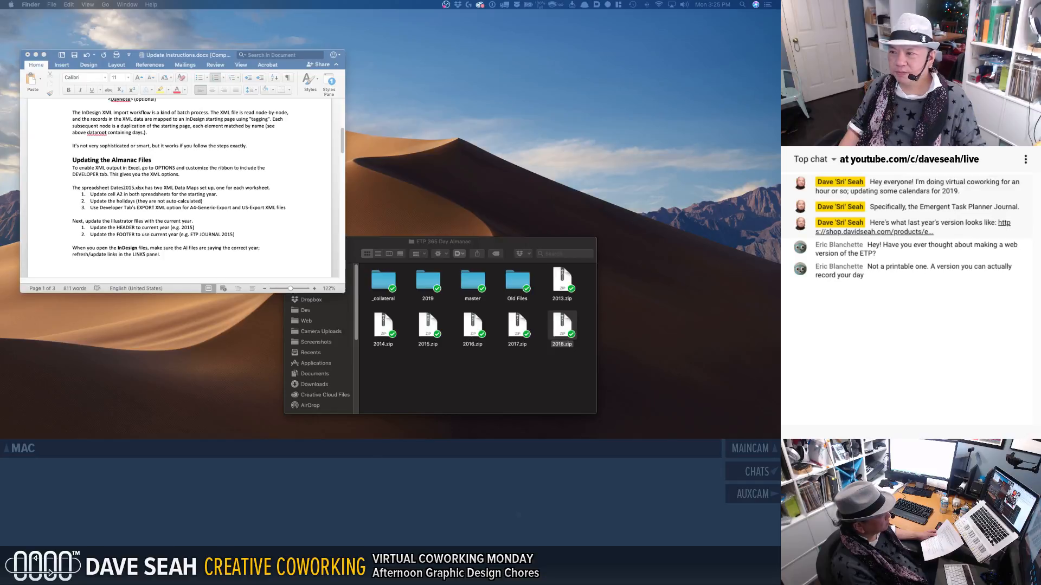
Step: Switch to Word and quit it, saving the changes to Update Instructions.docx
left_click(100, 55)
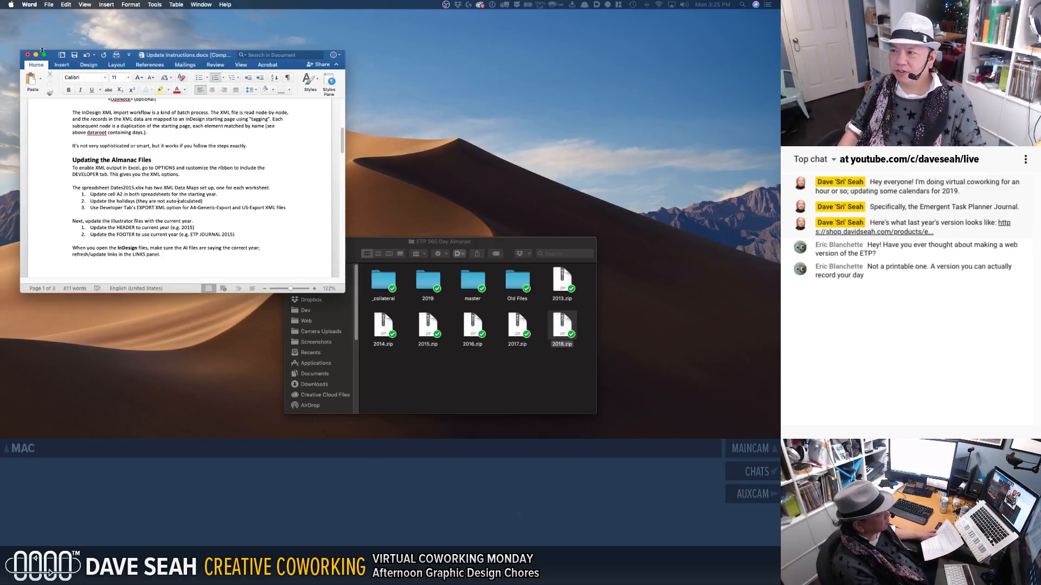
left_click(29, 4)
left_click(47, 93)
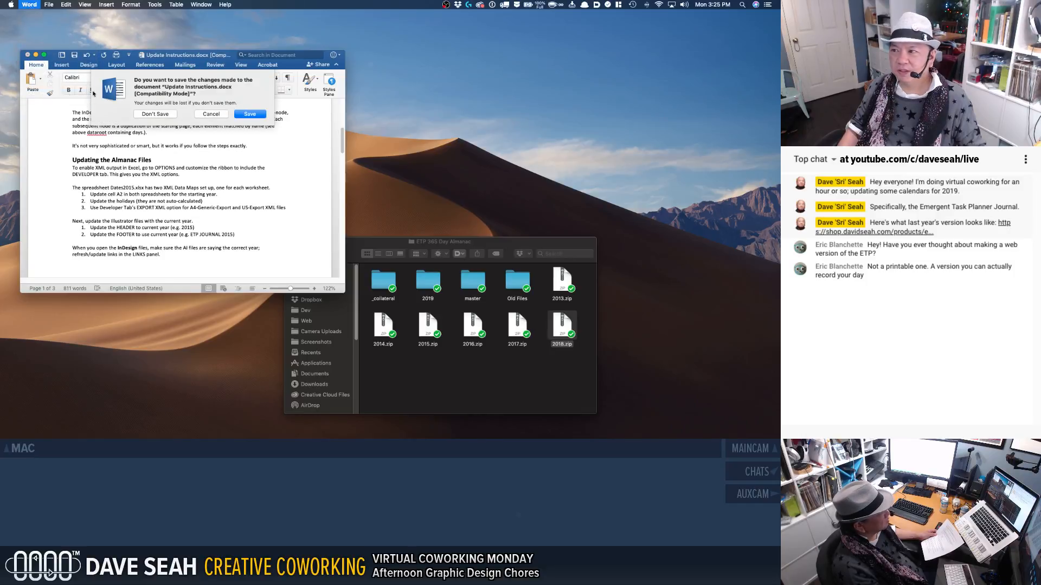
left_click(242, 114)
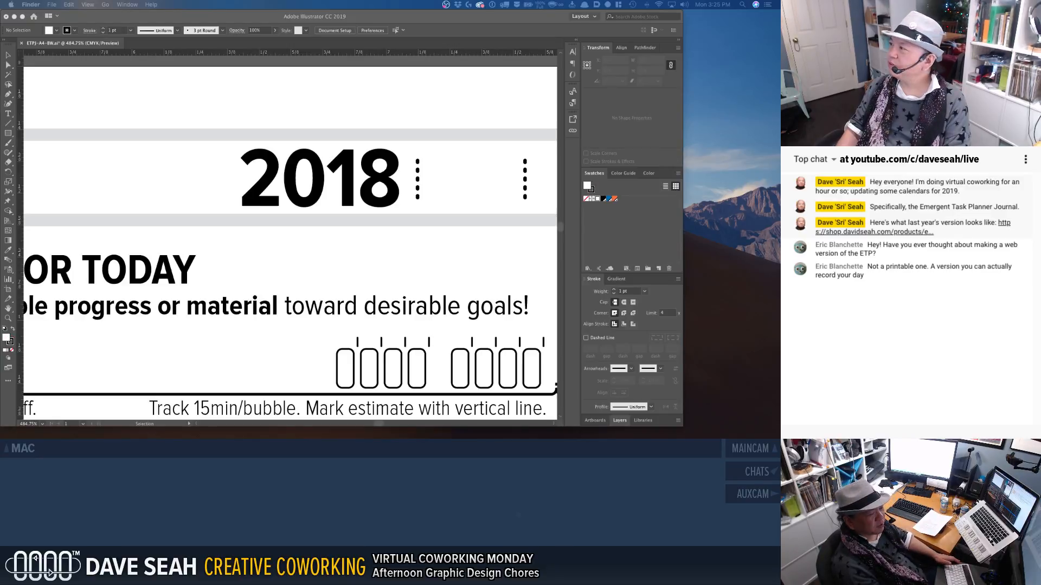
Step: Switch to Illustrator, maximize its window and show the whole page of ETPJ-A4-BW.ai
left_click(23, 18)
left_click(24, 18)
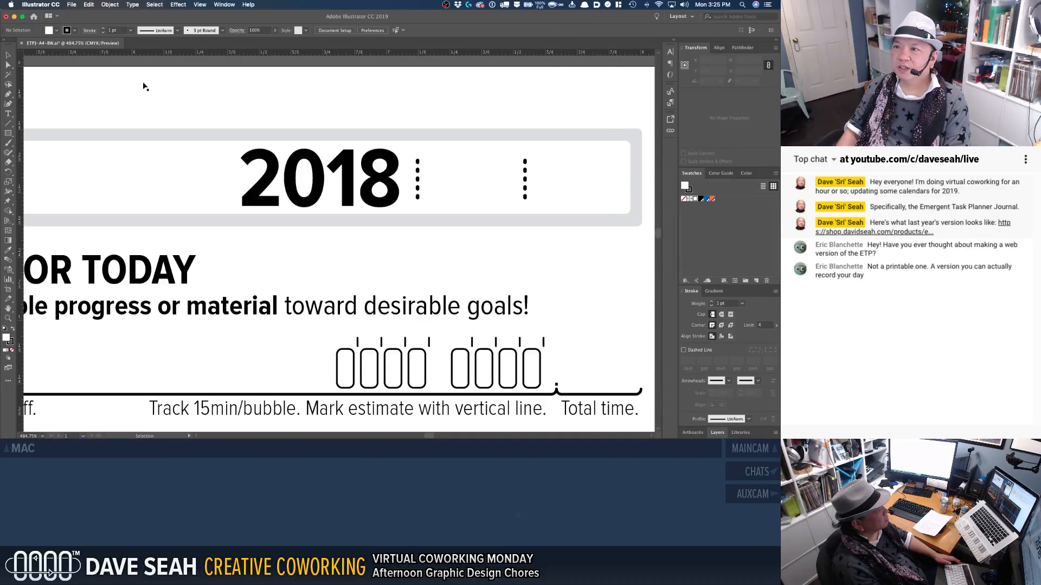
key("super+1")
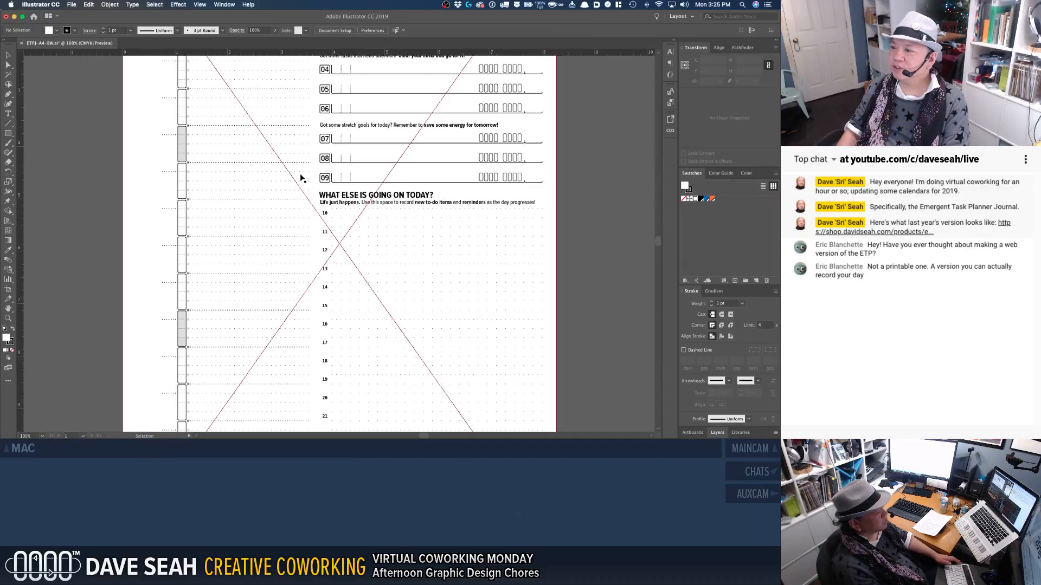
key("super+minus")
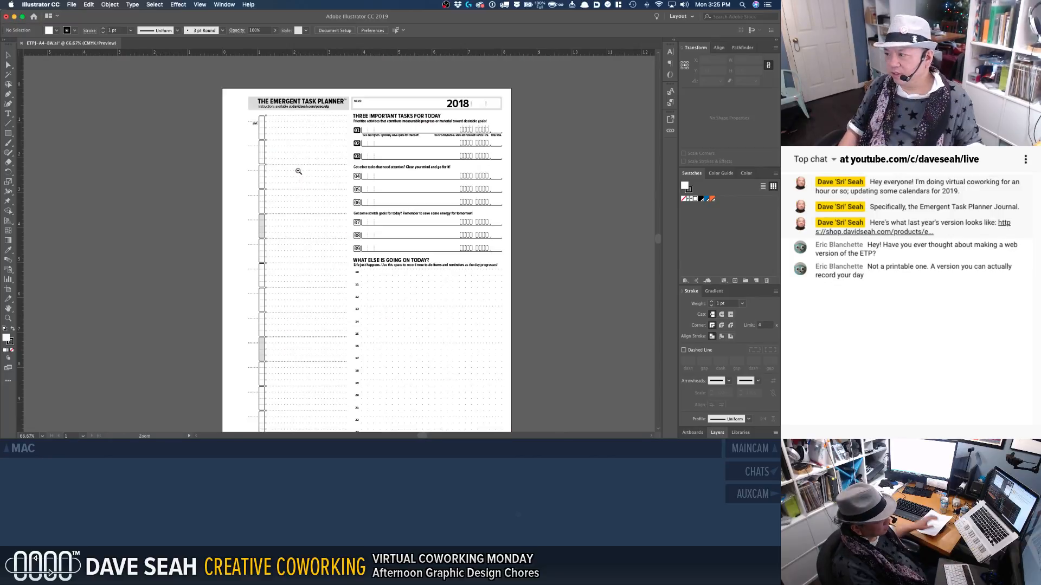
left_click_drag(298, 171, 253, 114)
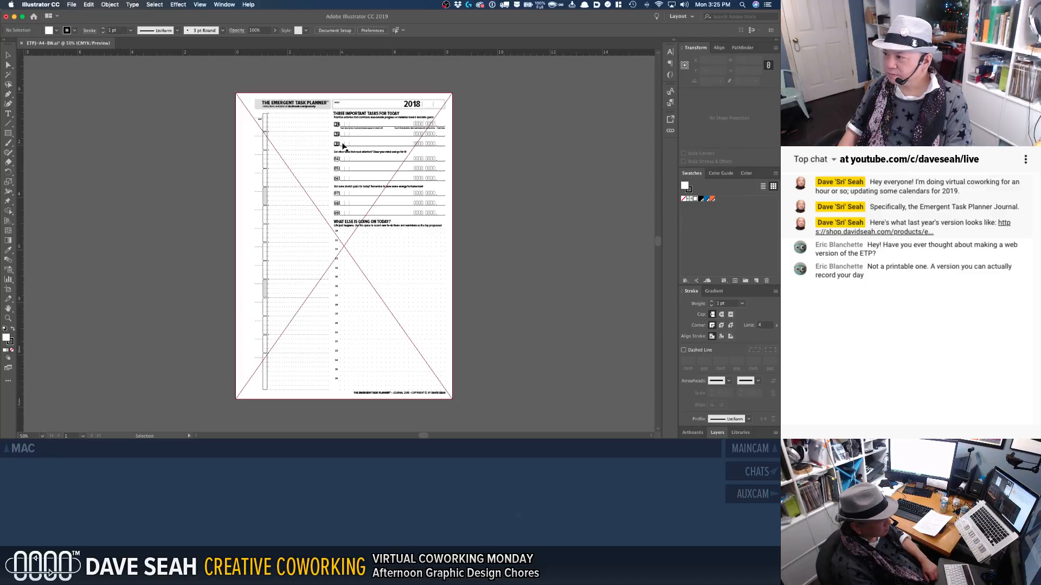
Step: Select the 2018 header group and toggle the Placed Artwork layer's visibility to check what it contains
left_click(415, 108)
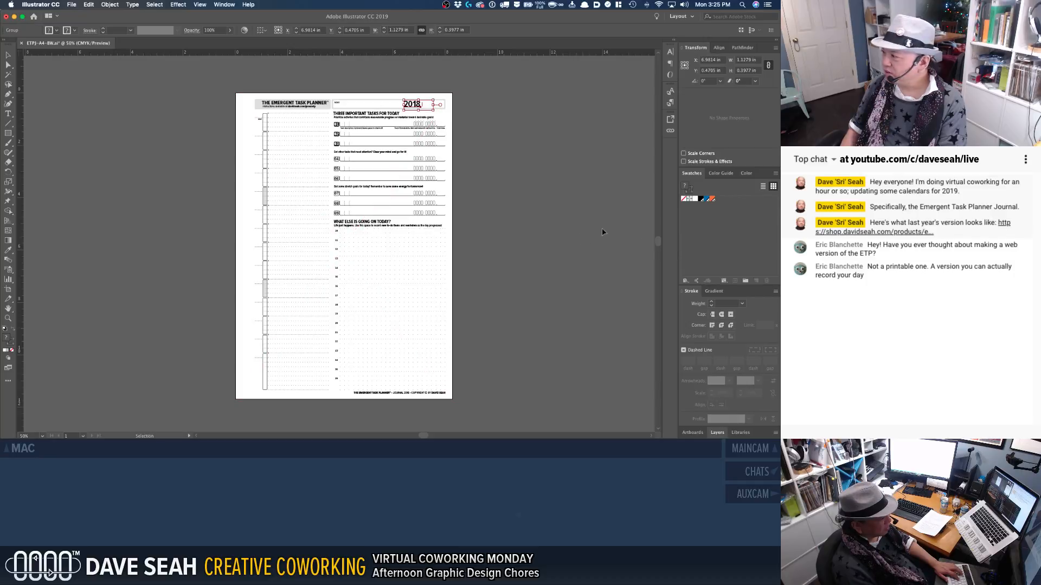
left_click(715, 434)
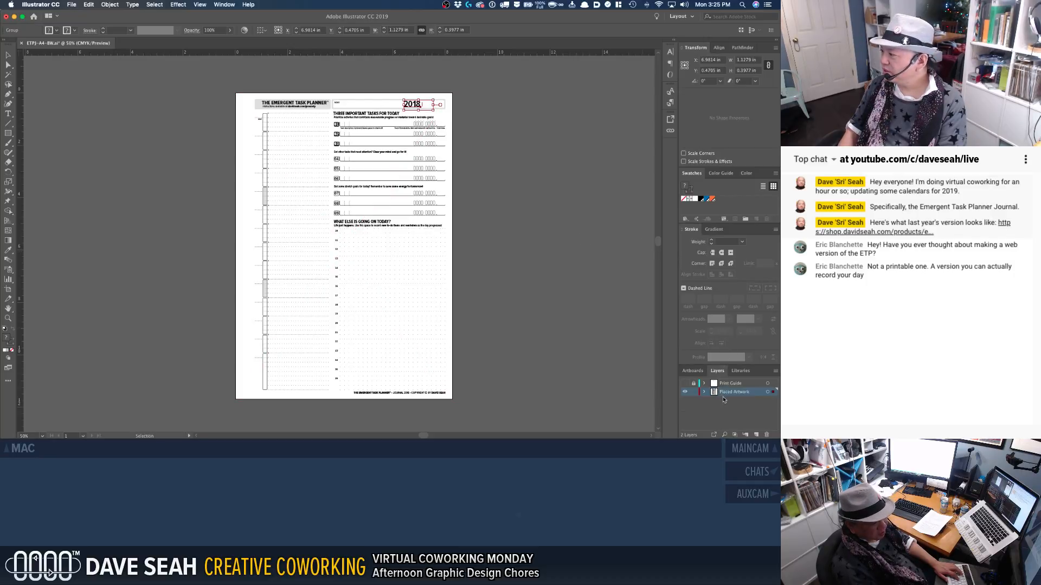
left_click(685, 392)
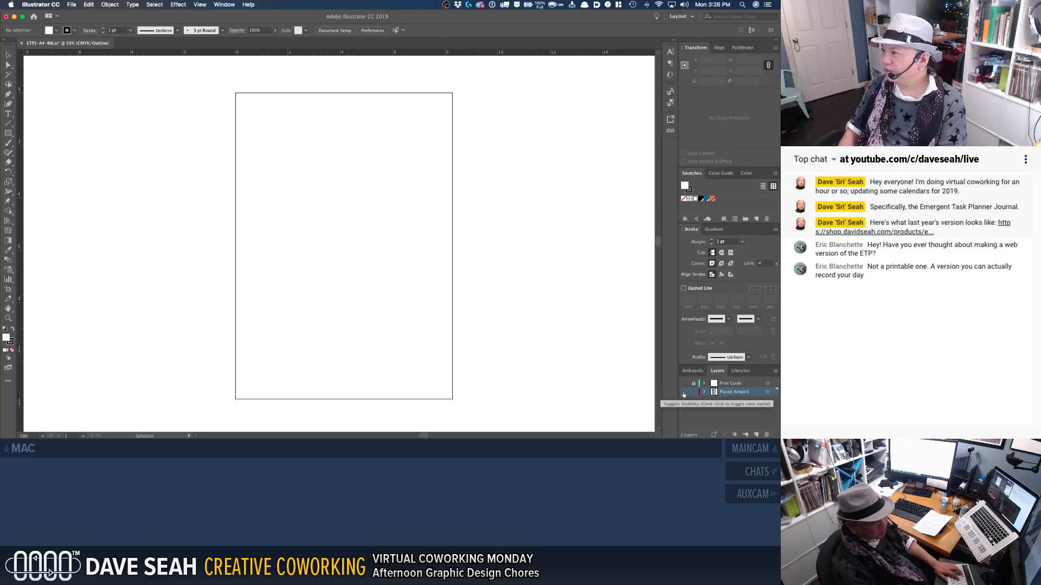
left_click(685, 393)
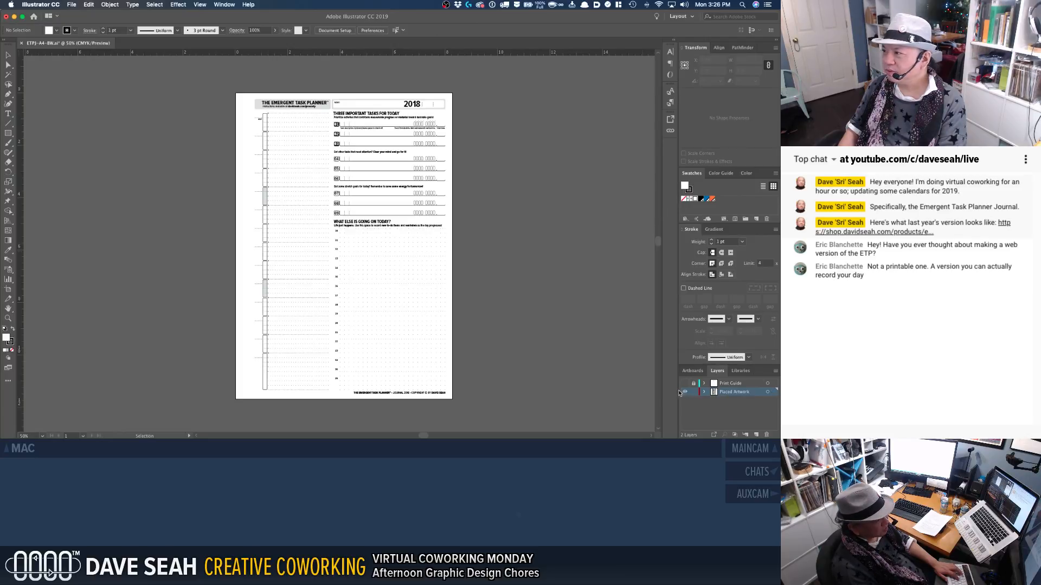
Step: Check whether the header area and the footer line can be selected separately from the linked master artwork
left_click(409, 107)
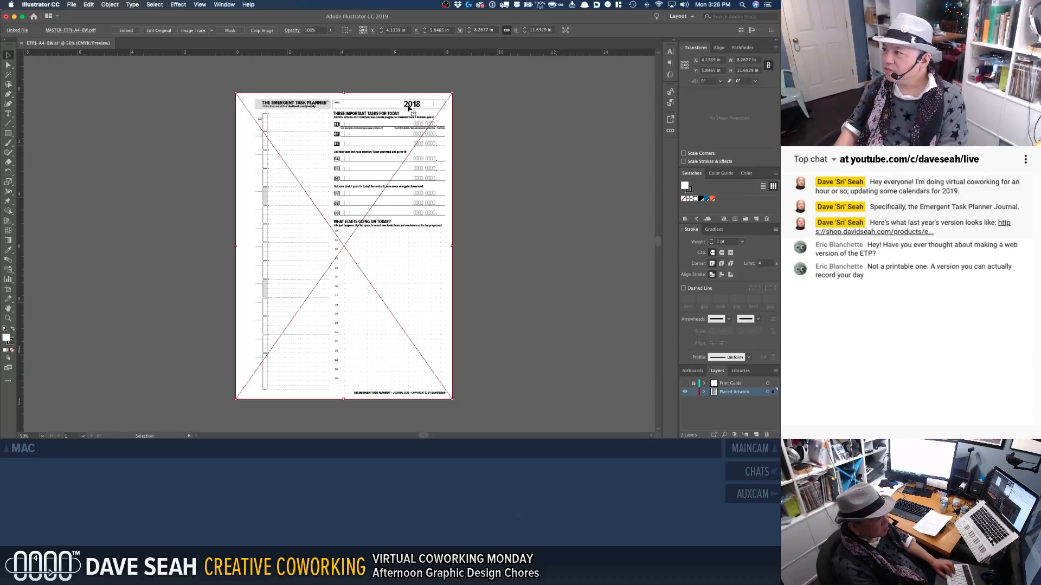
left_click(402, 394, "shift")
left_click(404, 396)
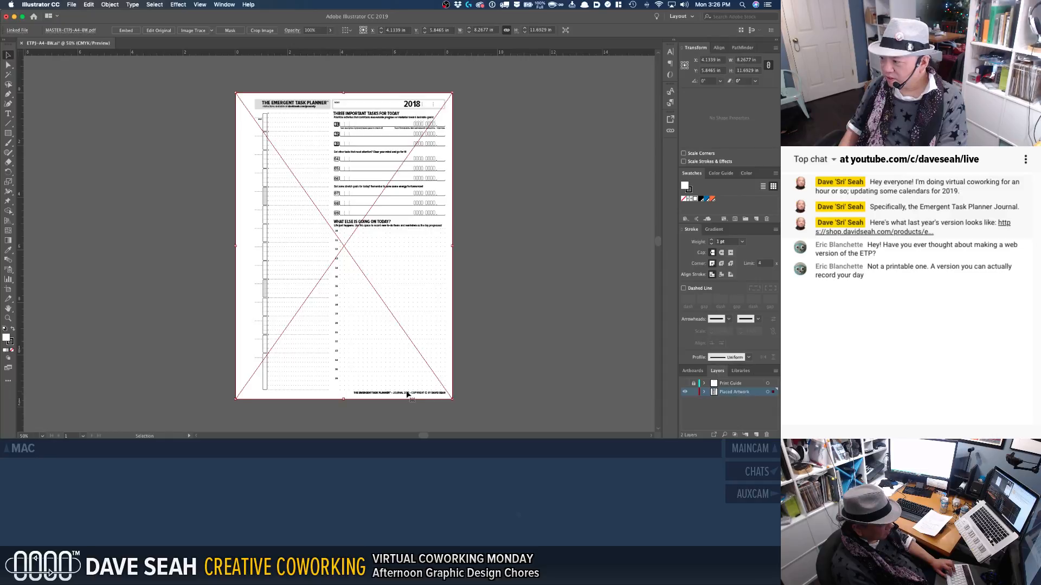
left_click(402, 407)
left_click(401, 394)
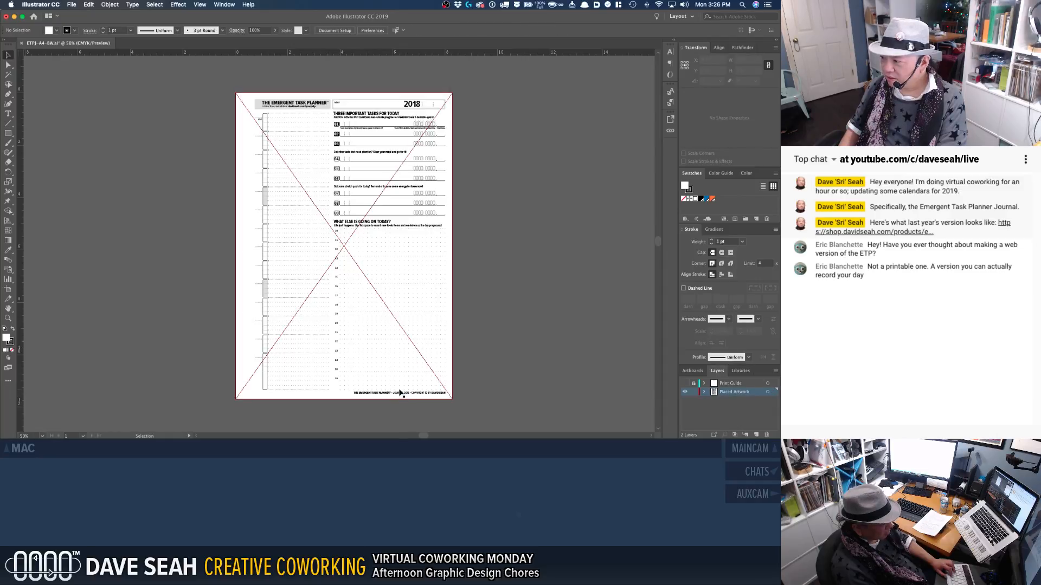
left_click(511, 372)
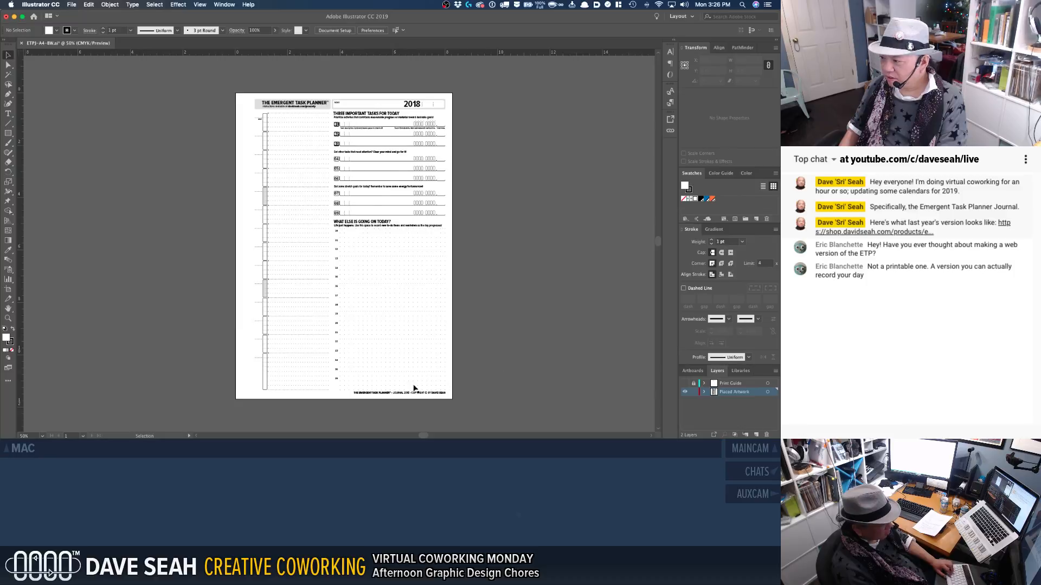
Step: Try to move the footer line at the foot of the page, and undo the move
left_click_drag(353, 385, 448, 406)
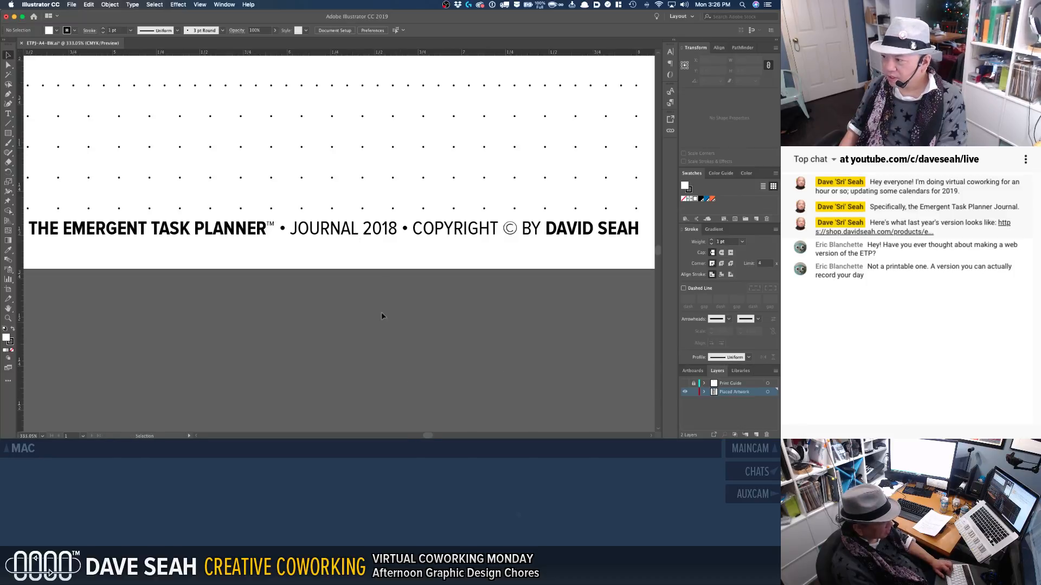
left_click(364, 235)
left_click_drag(364, 235, 377, 271)
key("super+z")
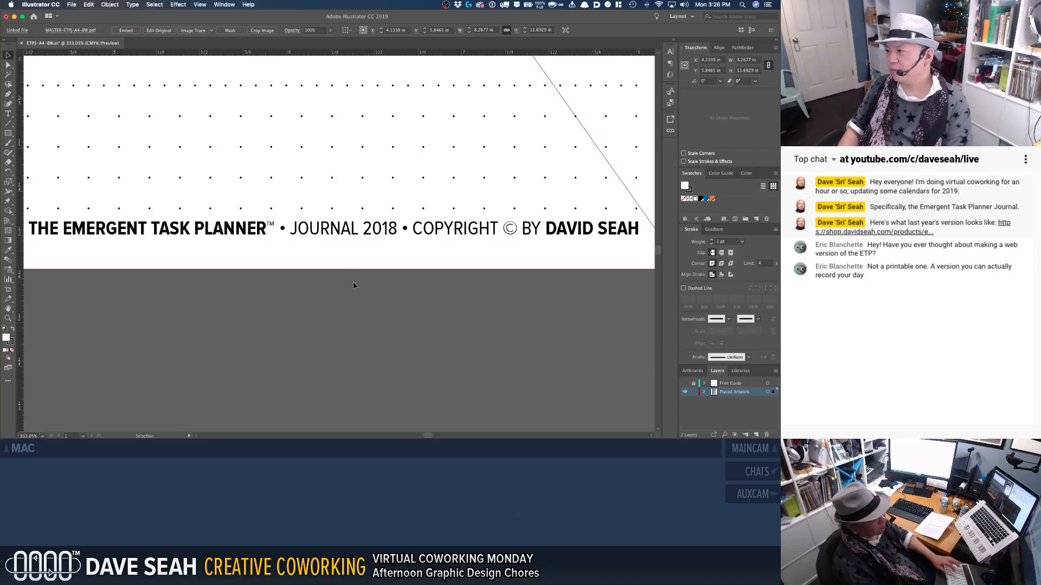
Step: Examine the whole planner page from the 2018 header down to the JOURNAL 2018 footer
key("a")
key("super+1")
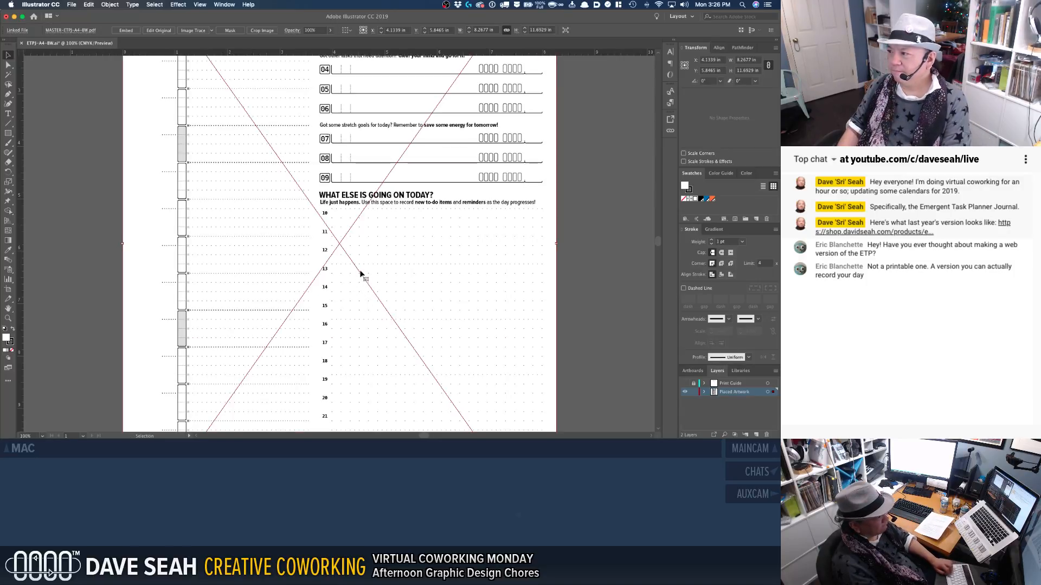
left_click(351, 266, "alt+super")
left_click(351, 267, "alt+super")
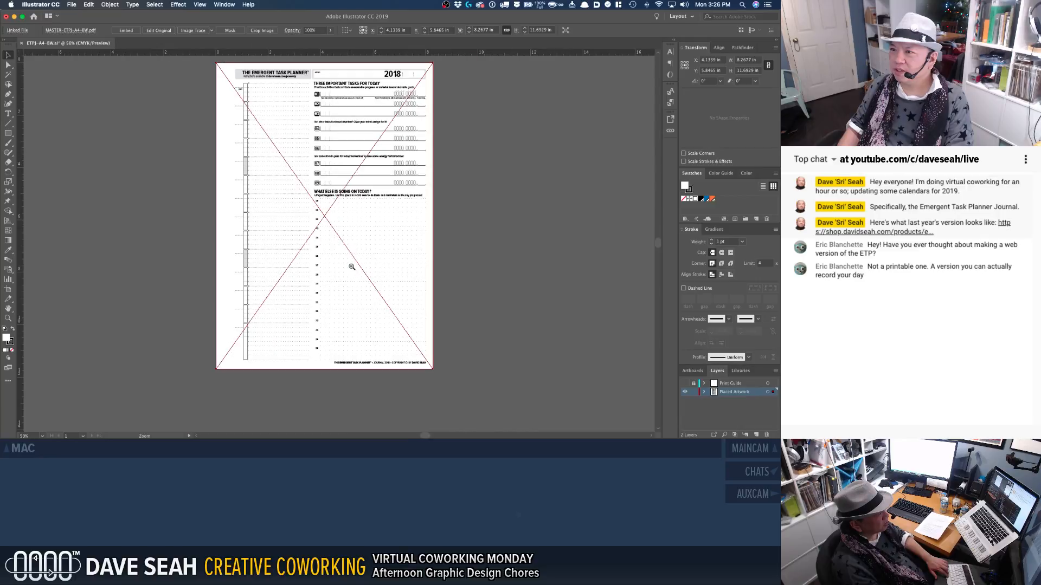
left_click_drag(351, 266, 328, 275)
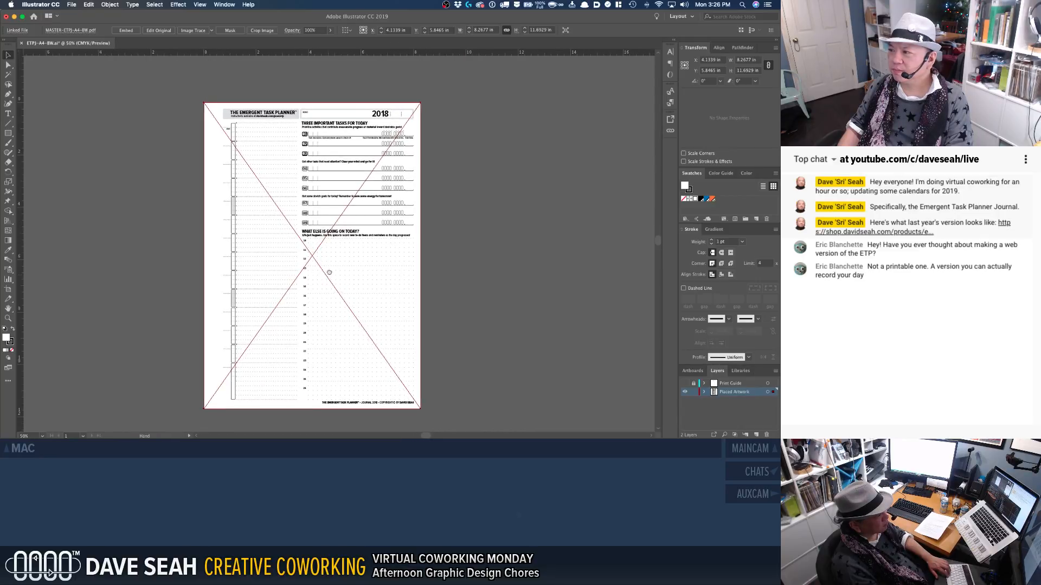
scroll(334, 283, "down", 1)
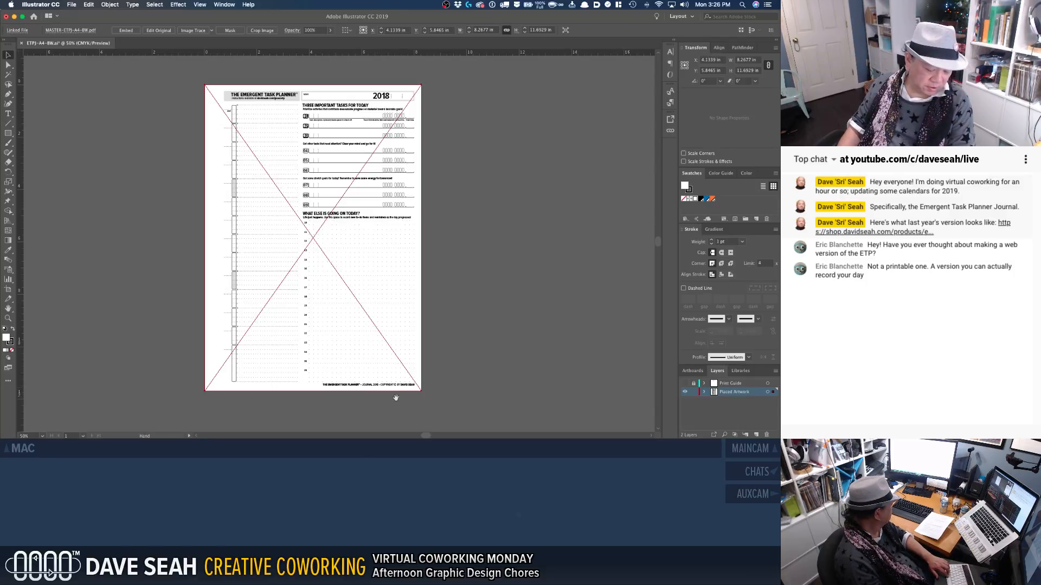
key("super+space")
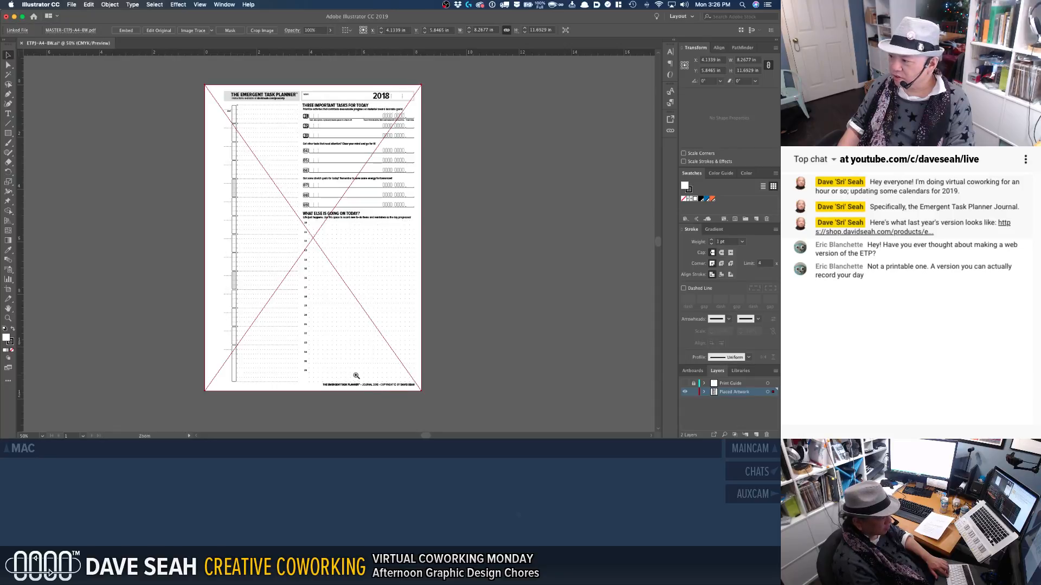
left_click_drag(355, 374, 395, 392)
key("super+1")
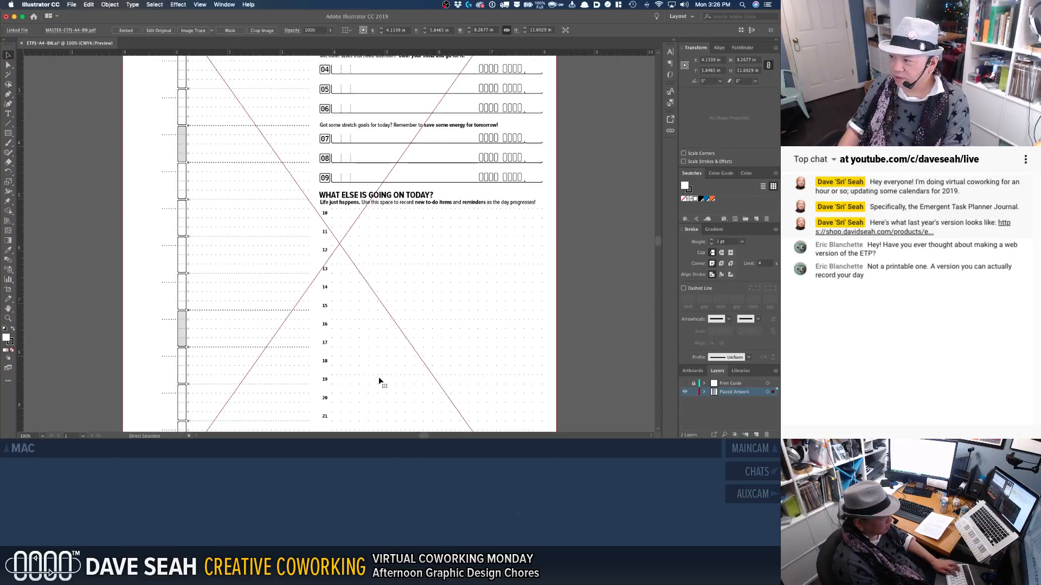
Step: Switch to Finder, close the ETP 365 Day Almanac window and bring the Digital window back onto this display
key("super+Tab")
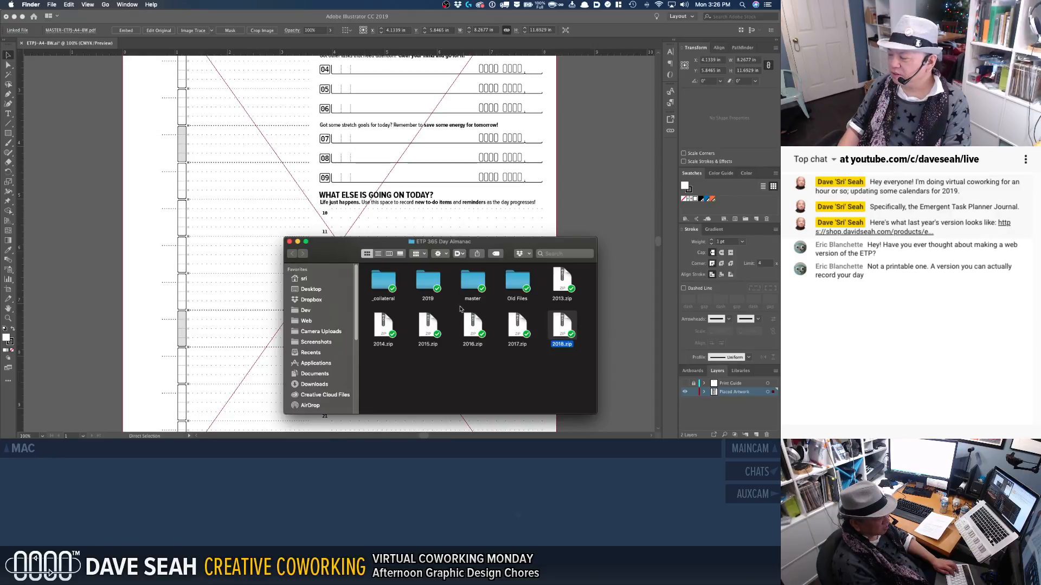
key("super+w")
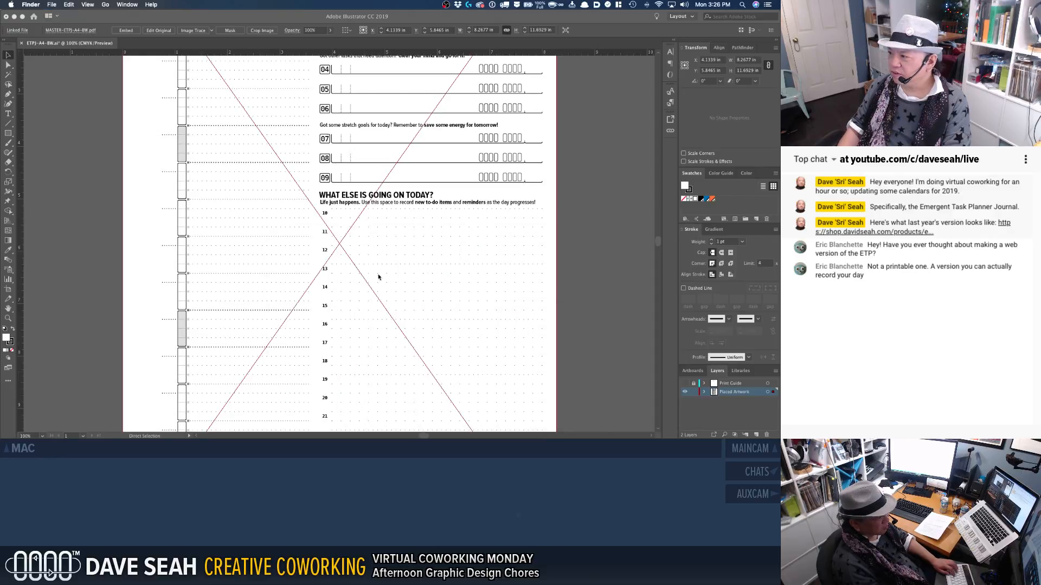
key("super+Tab")
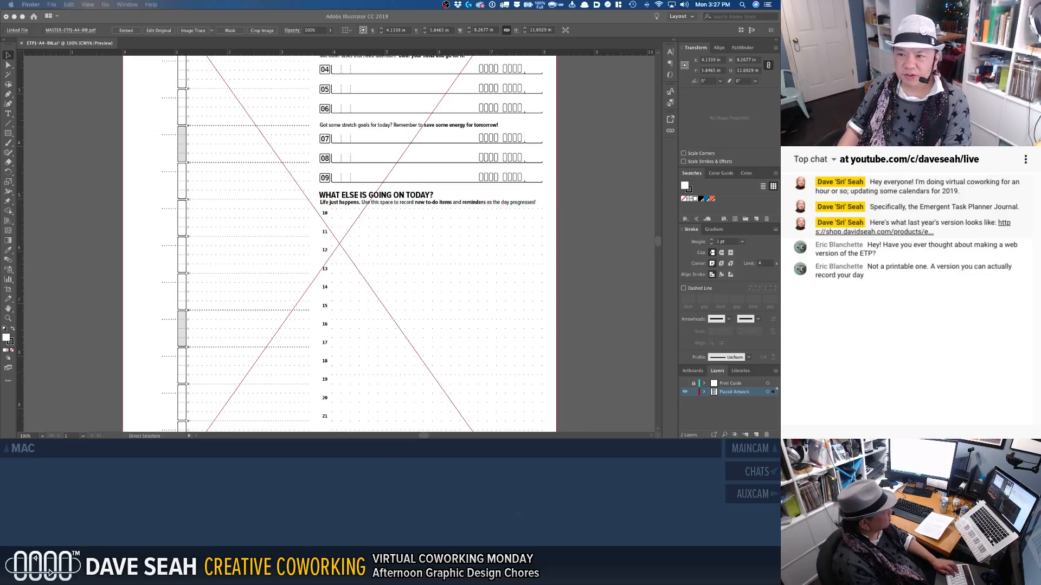
left_click_drag(0, 221, 355, 196)
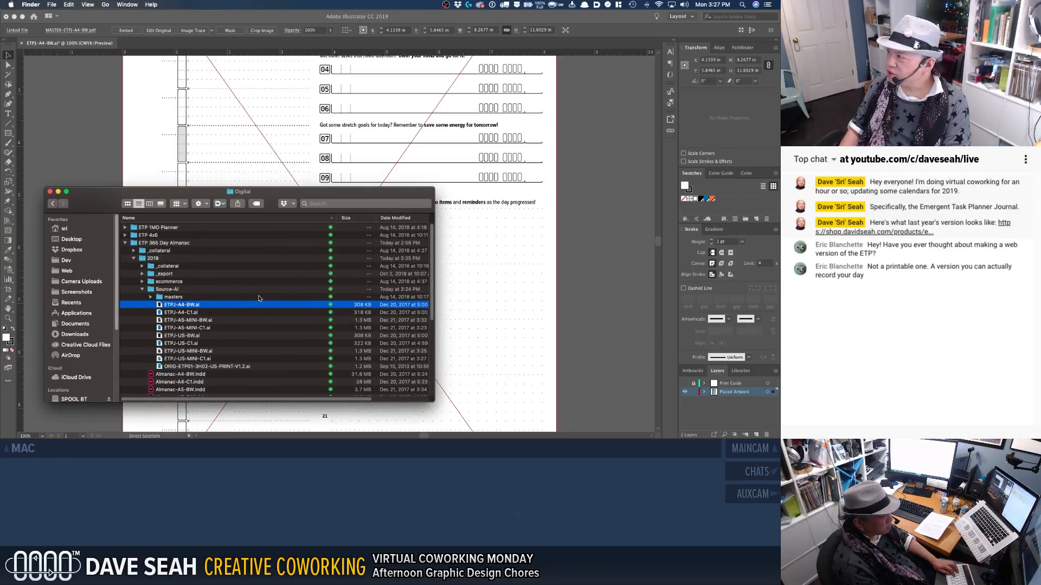
left_click(612, 189)
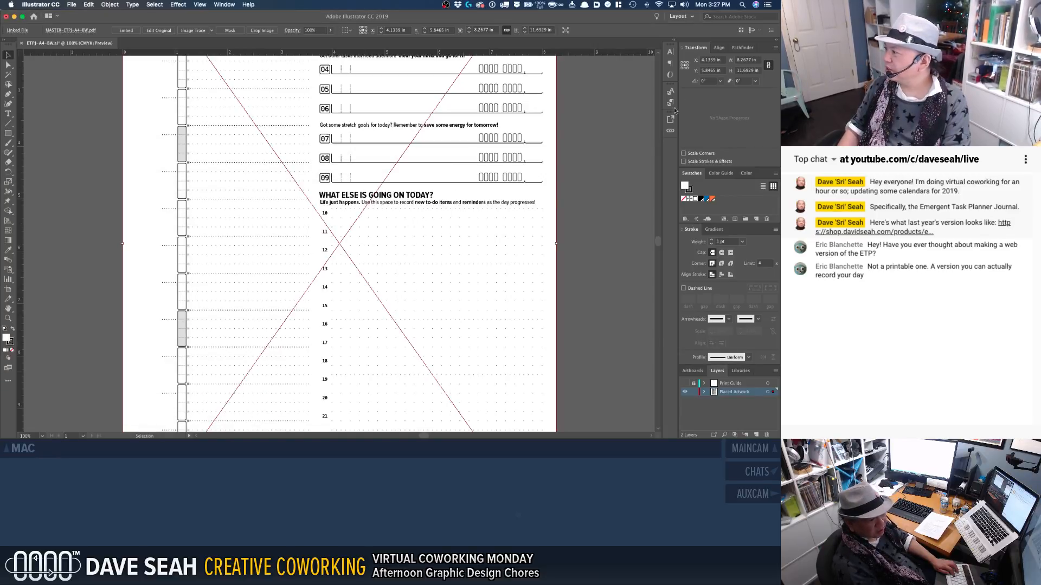
Step: Try to nudge the linked master artwork sideways on the artboard, and deselect it
scroll(715, 61, "up", 1)
scroll(715, 61, "up", 16)
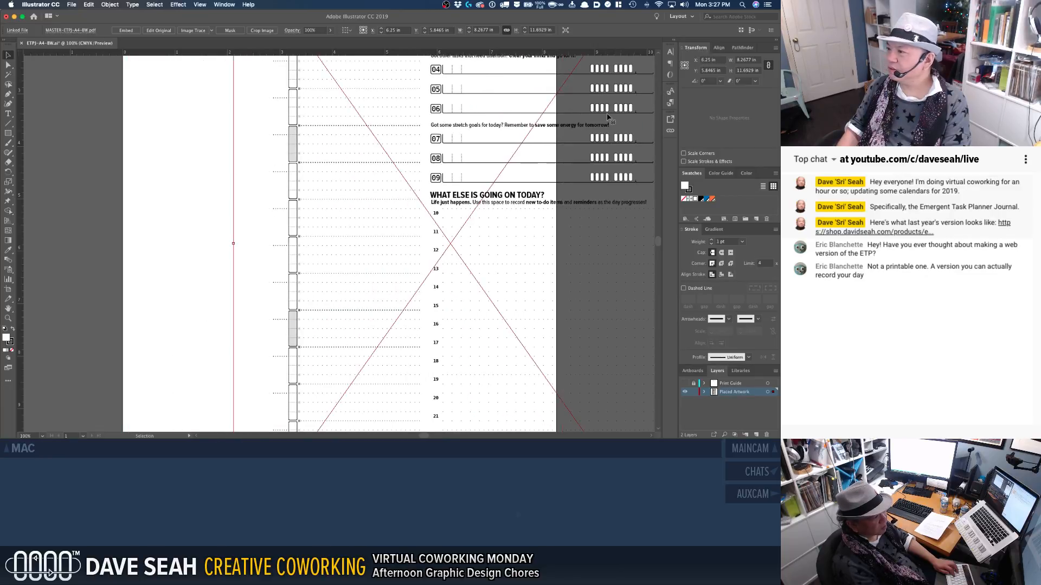
key("Left")
key("Left")
key("Left")
key("Left")
key("Left")
key("Left")
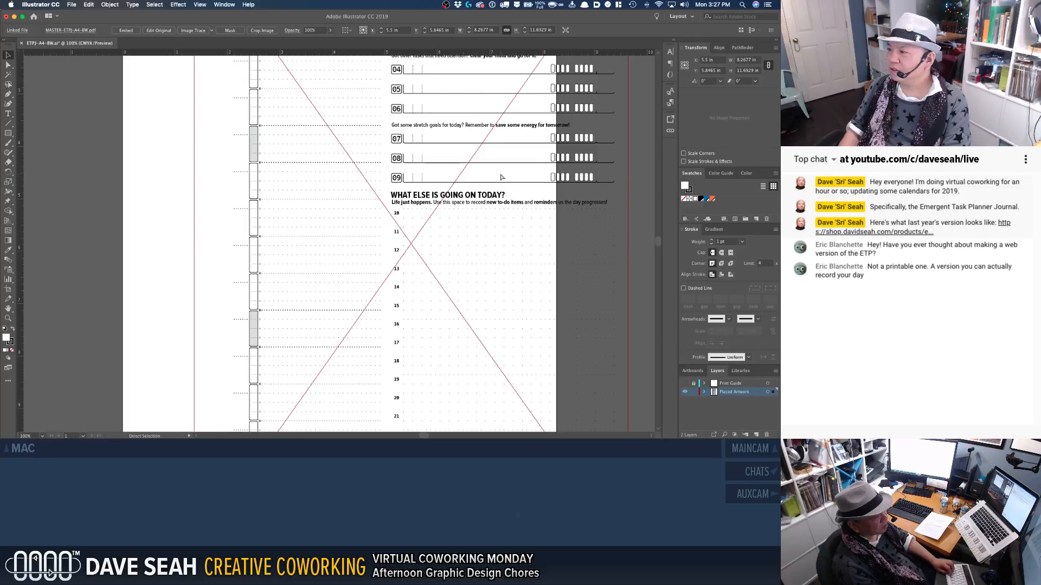
key("Left")
key("Left")
key("Left")
key("Left")
key("Left")
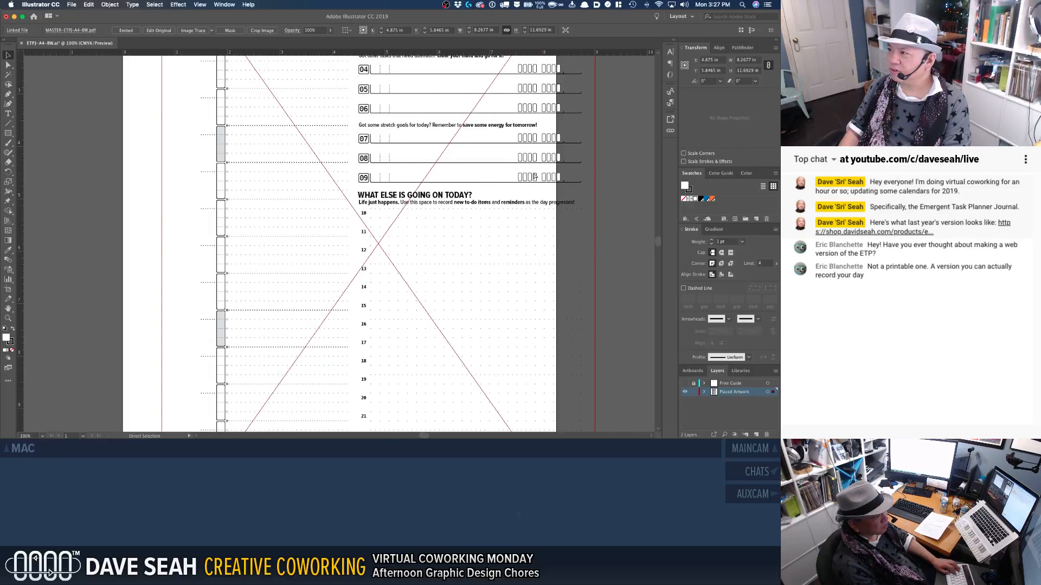
key("v")
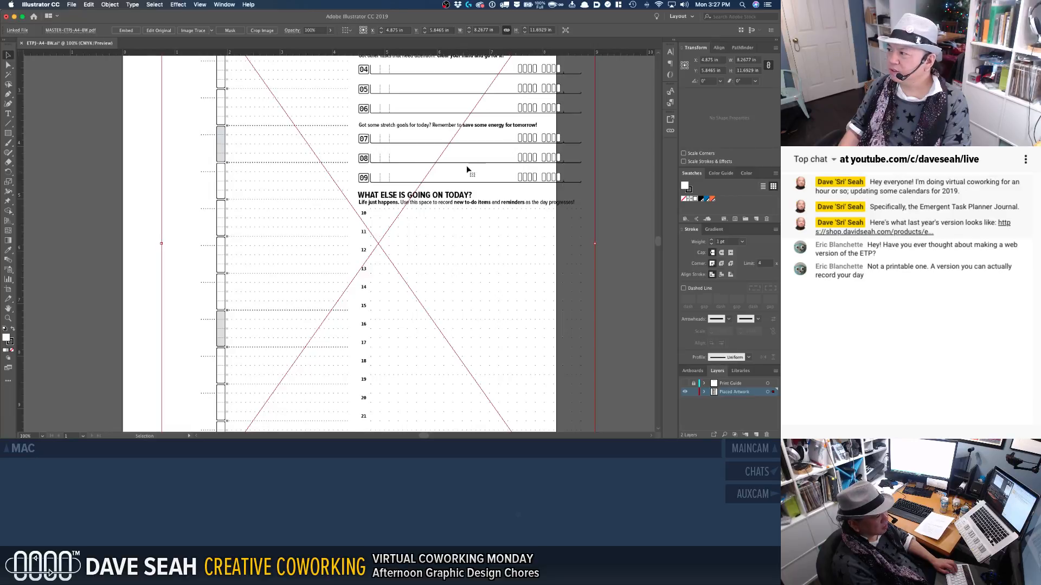
key("a")
left_click(609, 171)
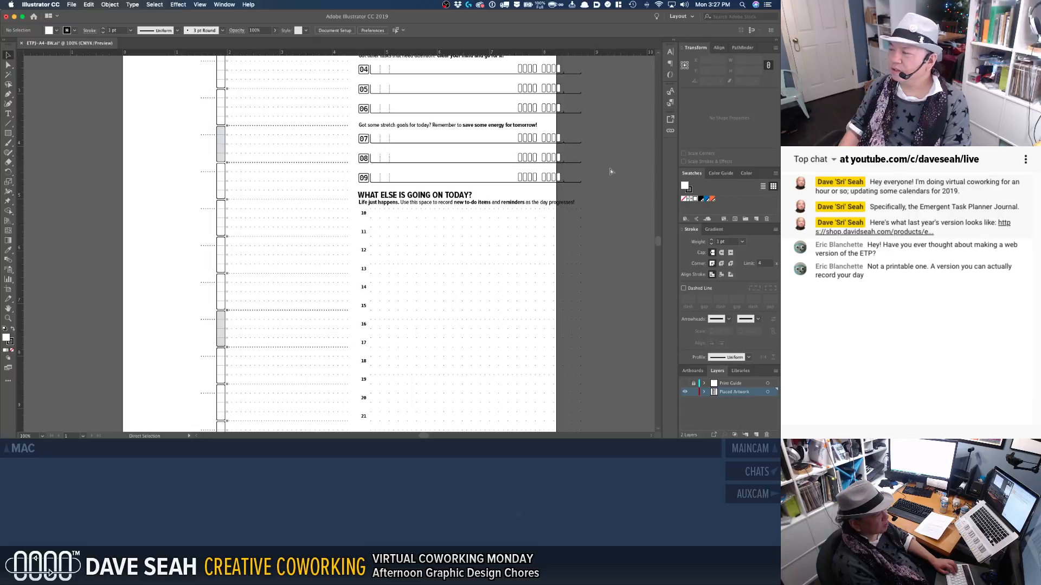
Step: Reopen ETPJ-A4-BW.ai without saving its changes and select the linked master PDF on the Placed Artwork layer
key("super+w")
left_click(400, 245)
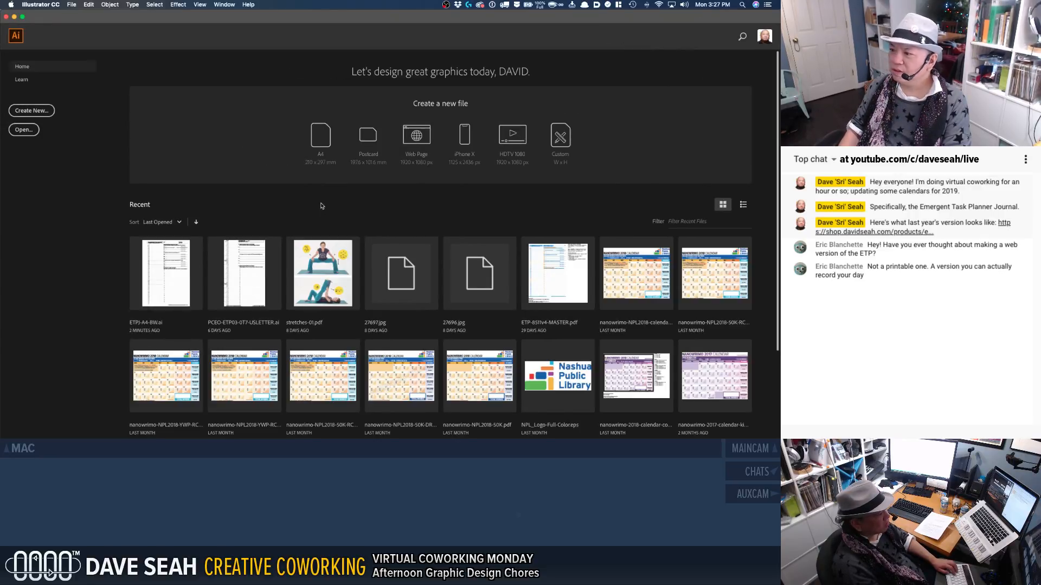
left_click(165, 283)
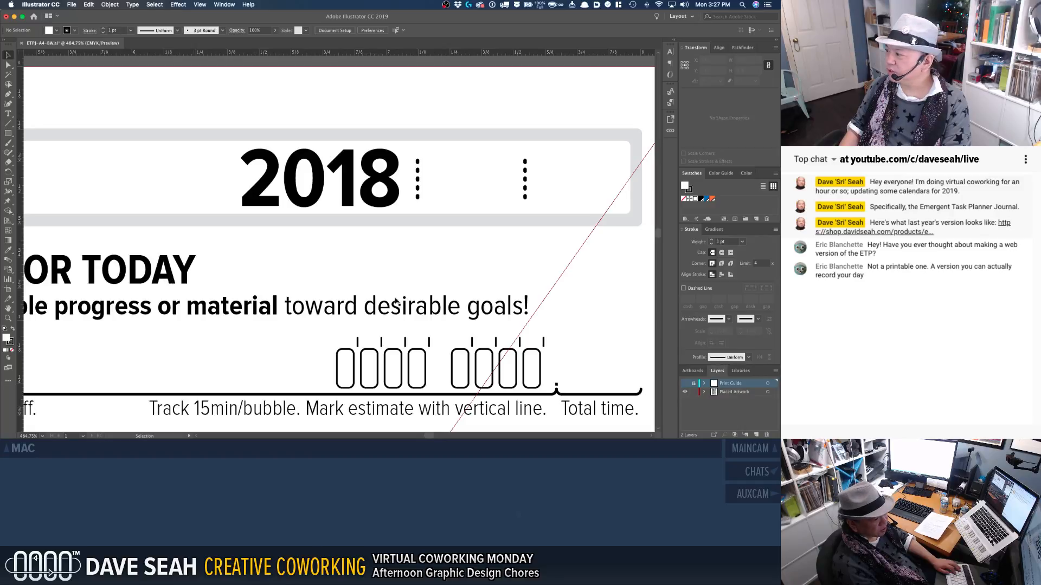
left_click(711, 393)
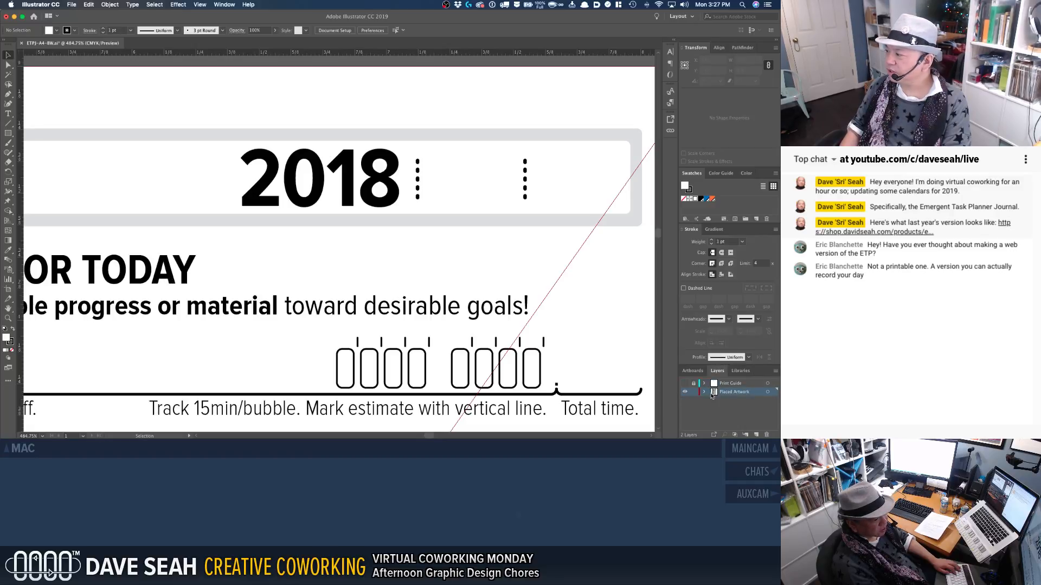
left_click(517, 351)
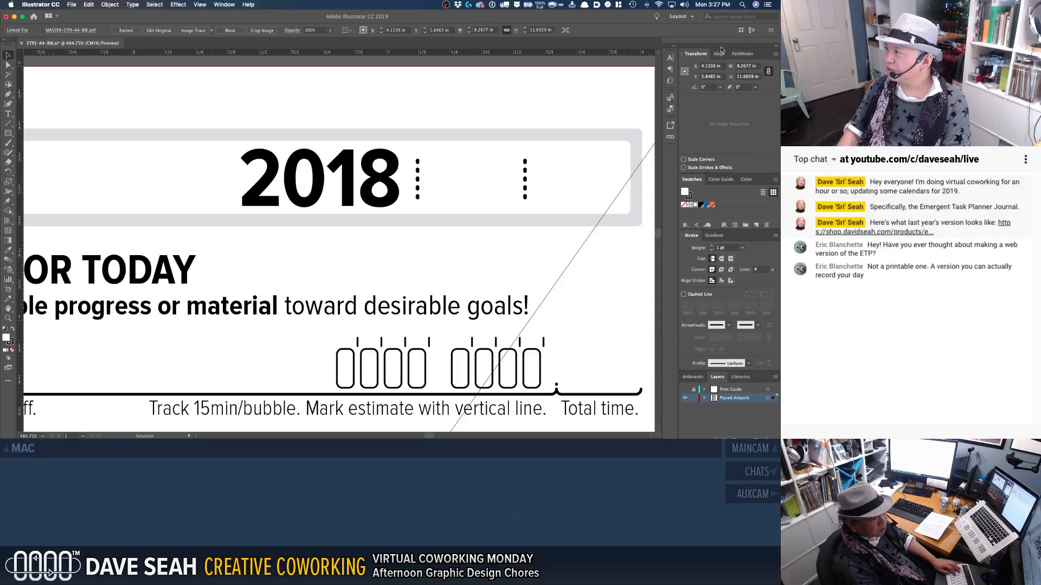
Step: Detach the Transform, Align and Pathfinder group so it floats over the artwork, and collapse the Stroke settings
left_click_drag(721, 42, 775, 51)
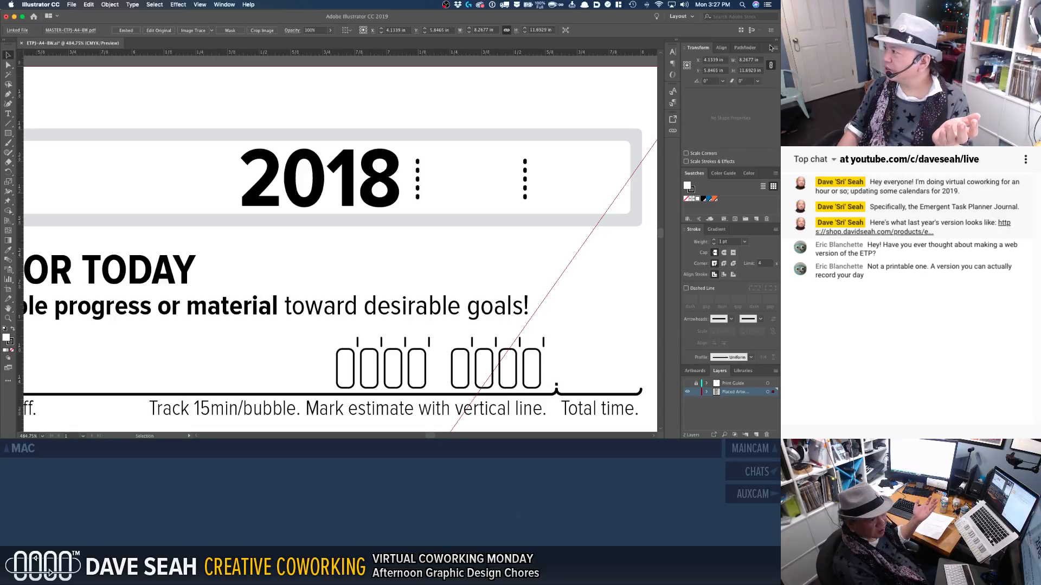
left_click_drag(767, 50, 637, 87)
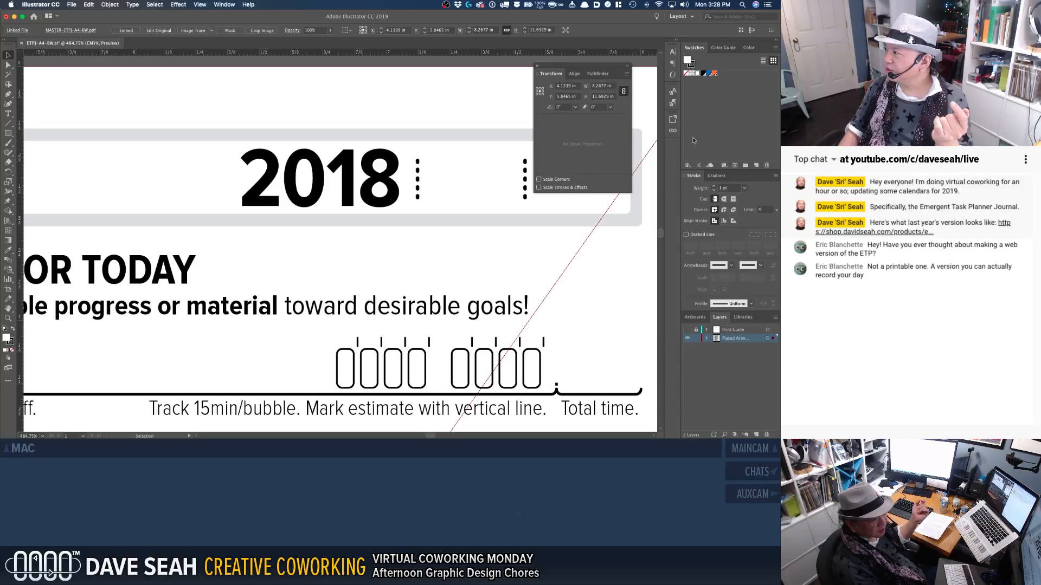
left_click(691, 176)
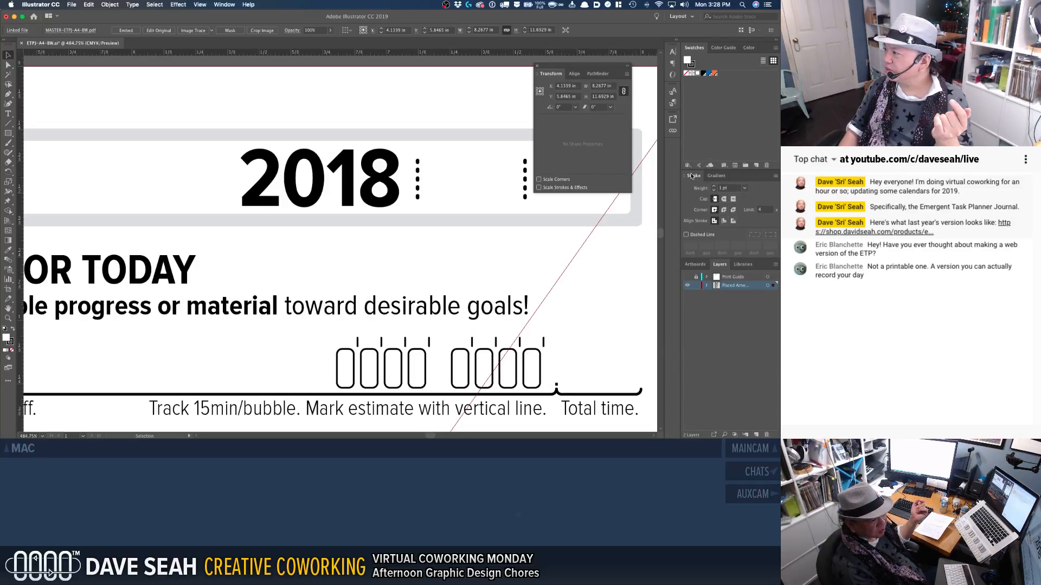
double_click(740, 177)
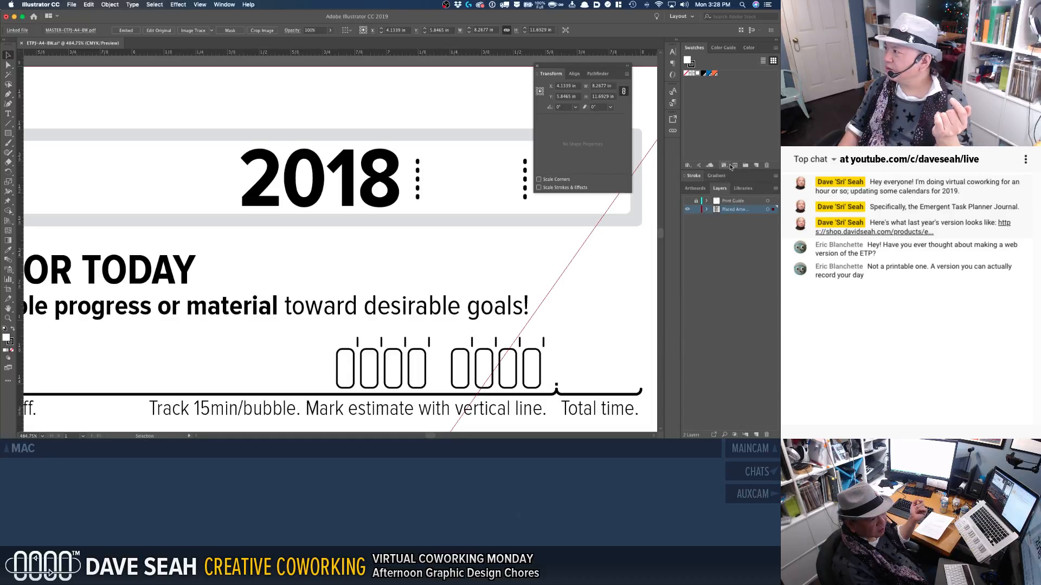
left_click(224, 5)
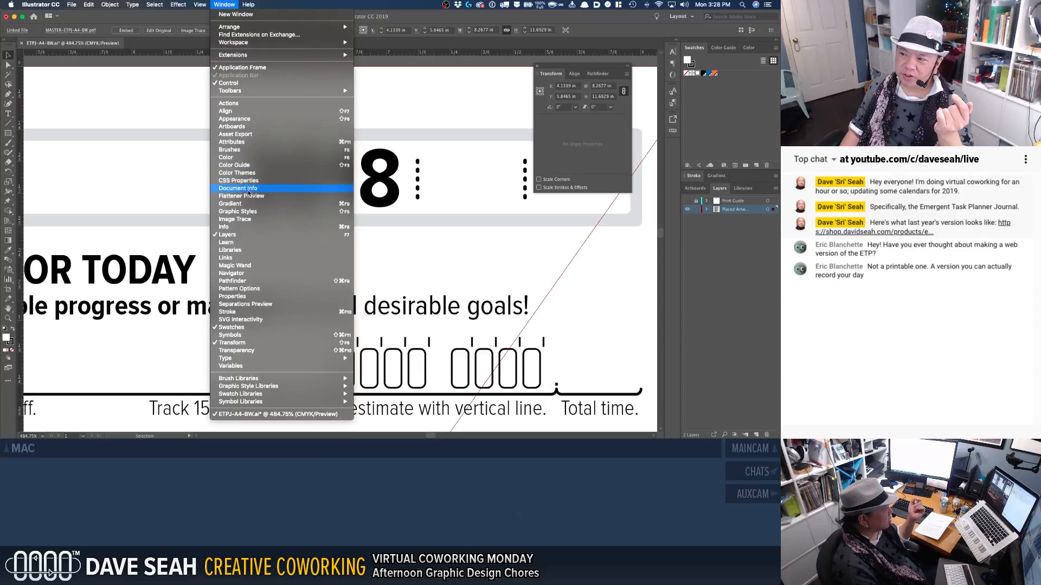
left_click(241, 226)
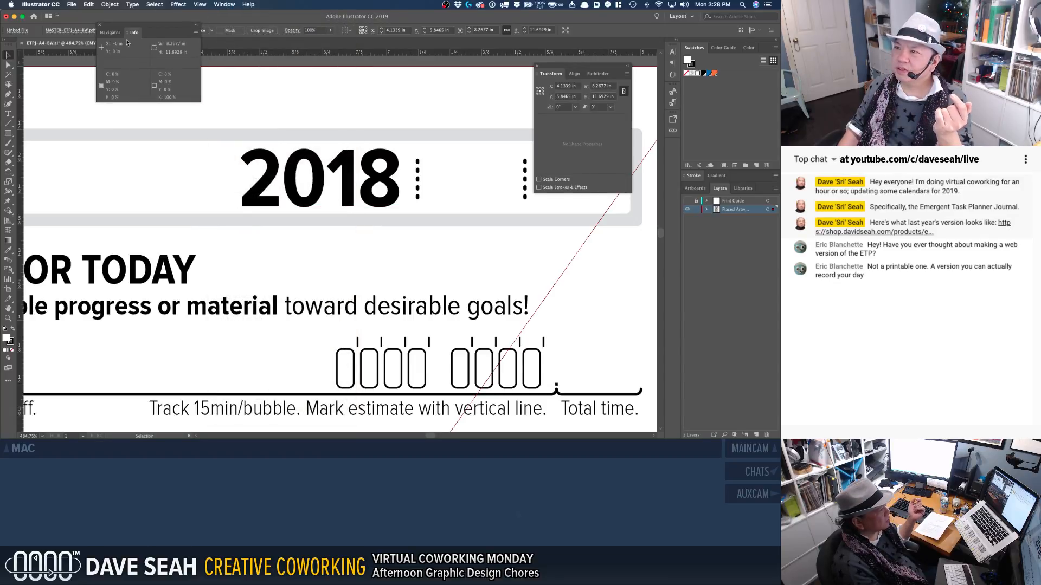
left_click(99, 26)
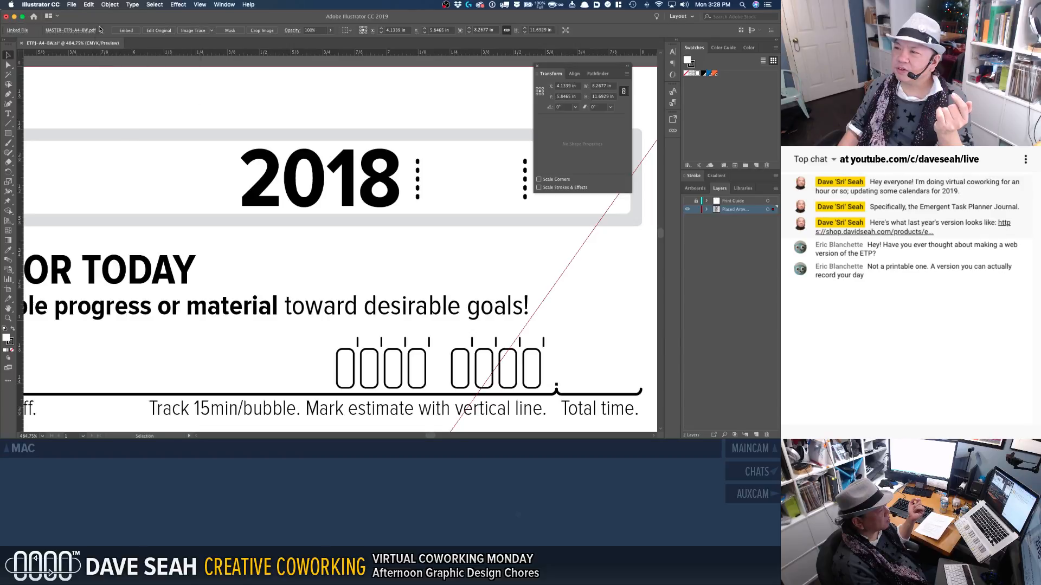
Step: Show the linked files of the A4 planner, and expand the masters folder under Source-AI in Finder
left_click(222, 6)
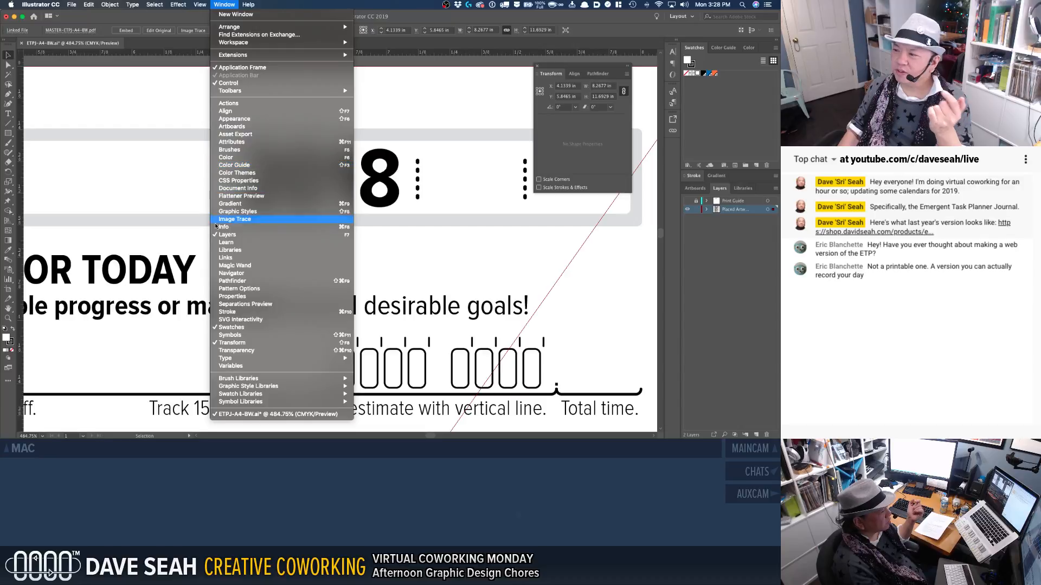
left_click(233, 259)
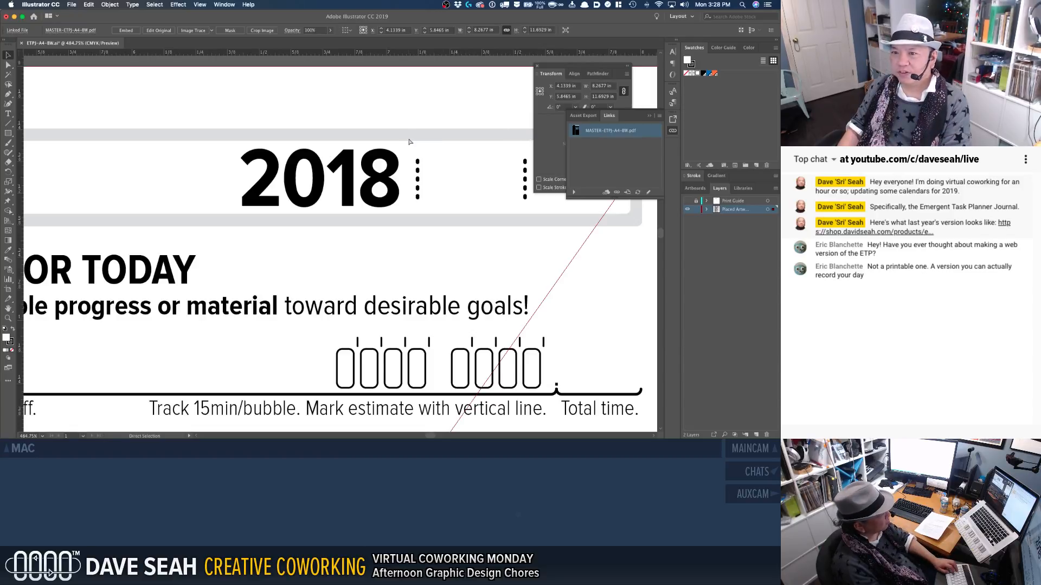
key("super+Tab")
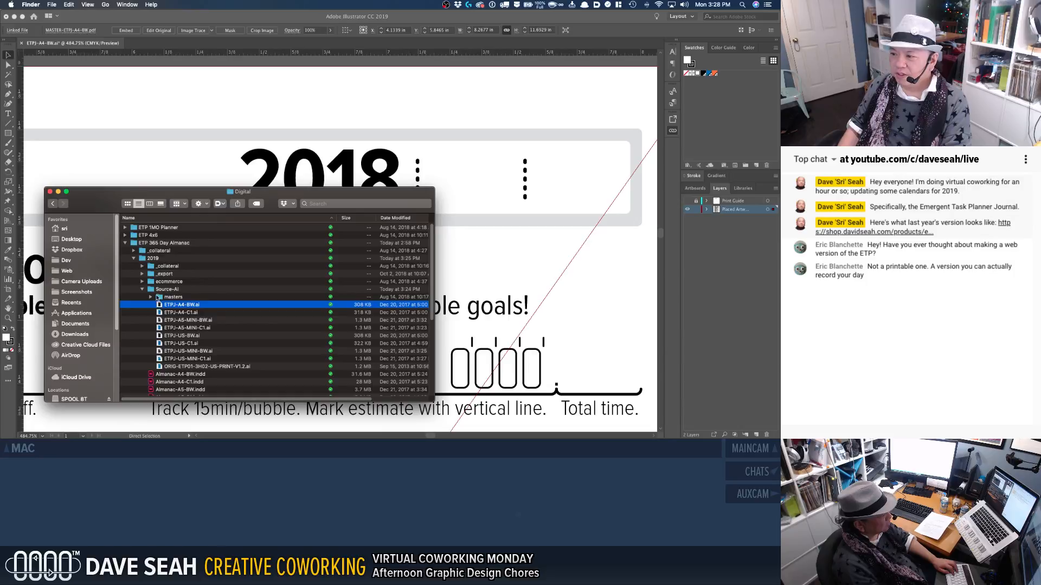
left_click(152, 298)
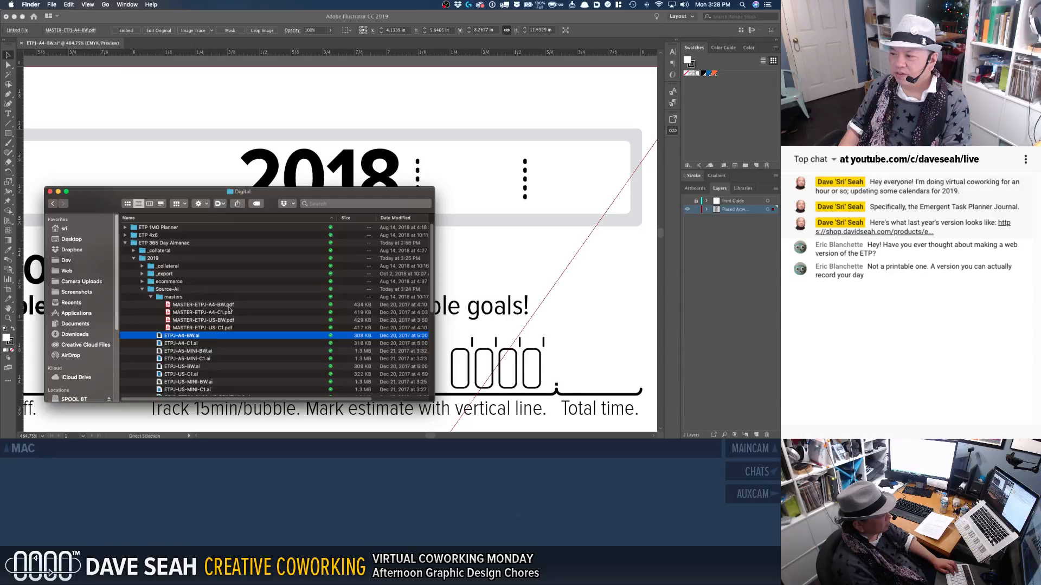
Step: Compare the master PDFs in the masters folder with the A4, A5-MINI and US Illustrator files in Source-AI
left_click(199, 352)
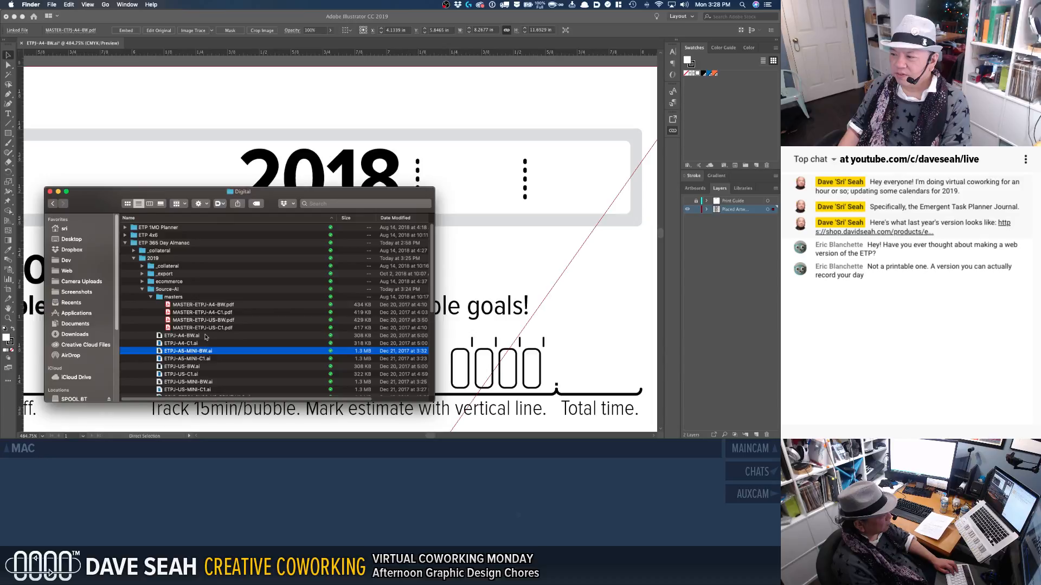
left_click(188, 359)
scroll(197, 360, "down", 1)
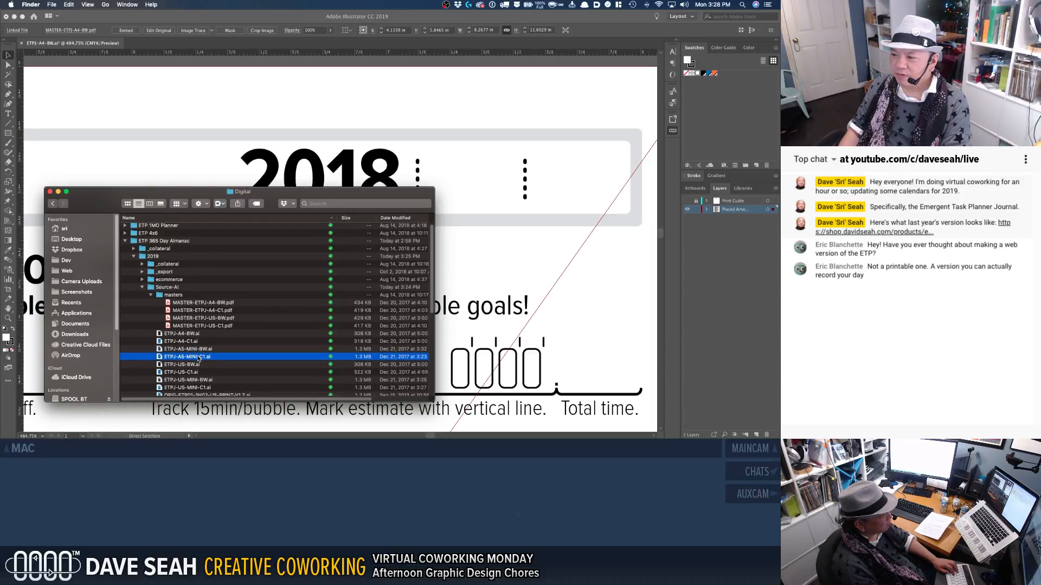
left_click(219, 303)
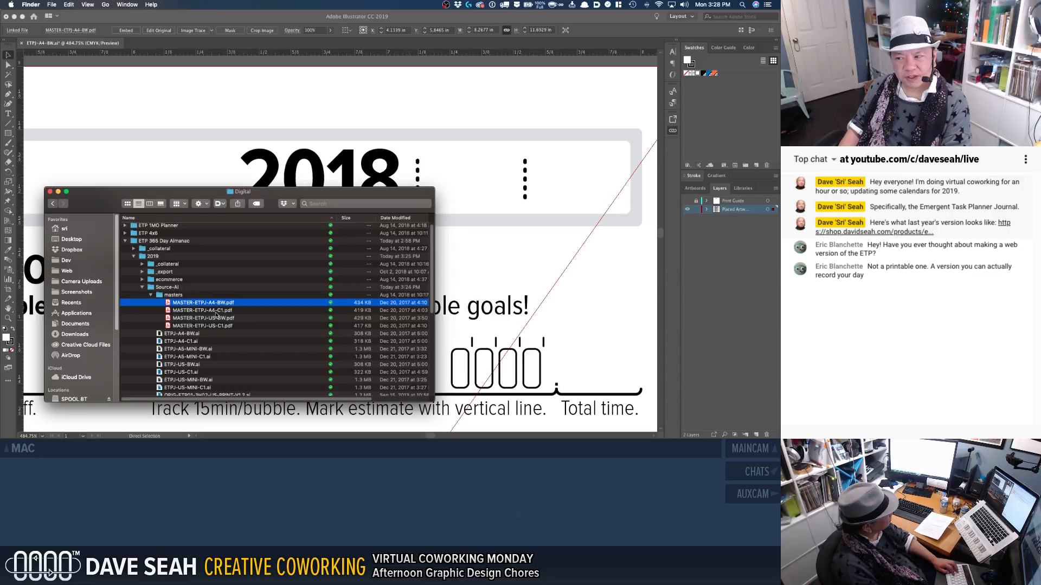
left_click(216, 312)
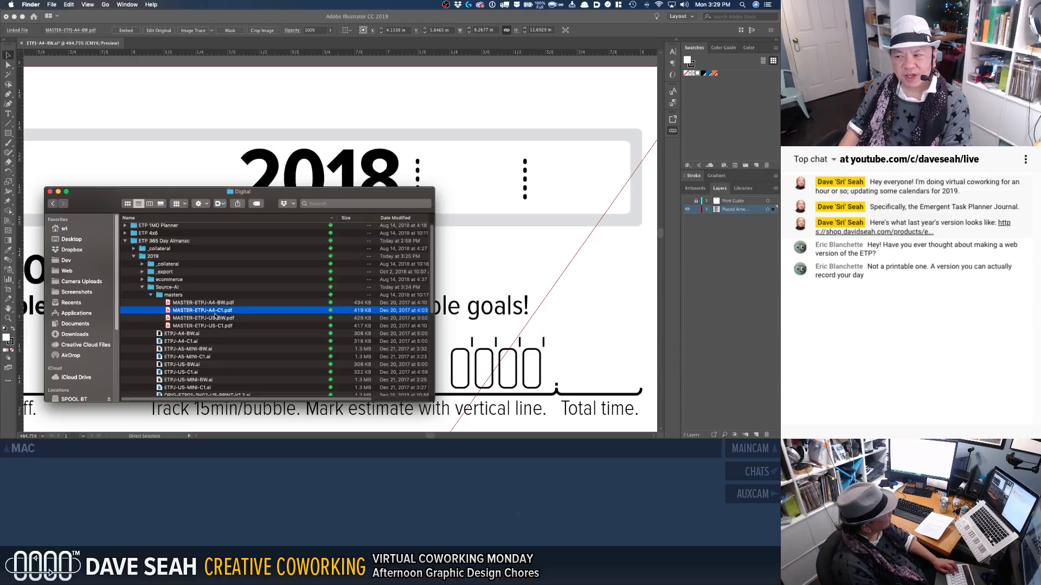
scroll(228, 320, "down", 1)
scroll(233, 322, "down", 1)
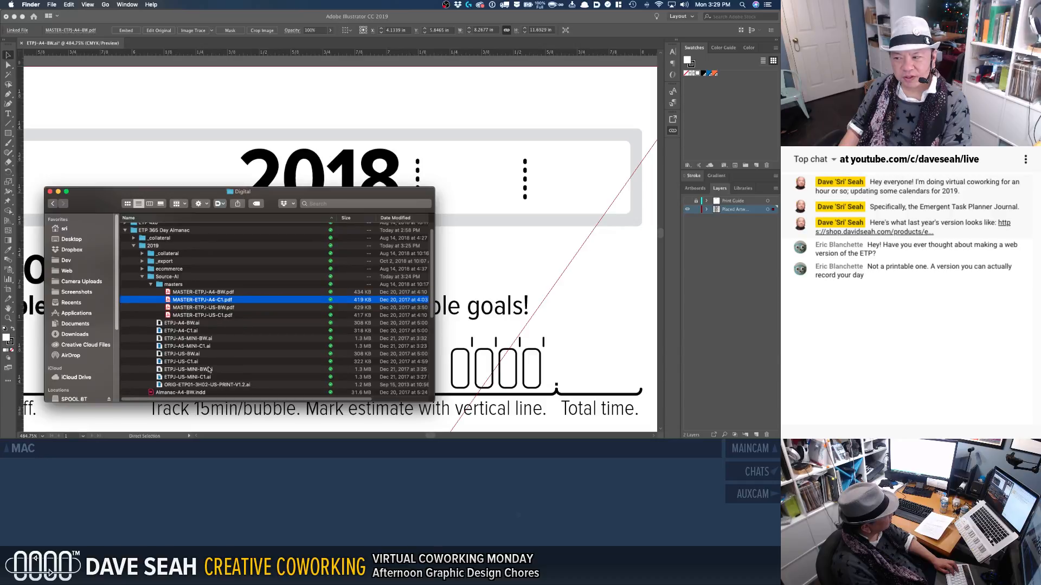
left_click(229, 316)
left_click(233, 309)
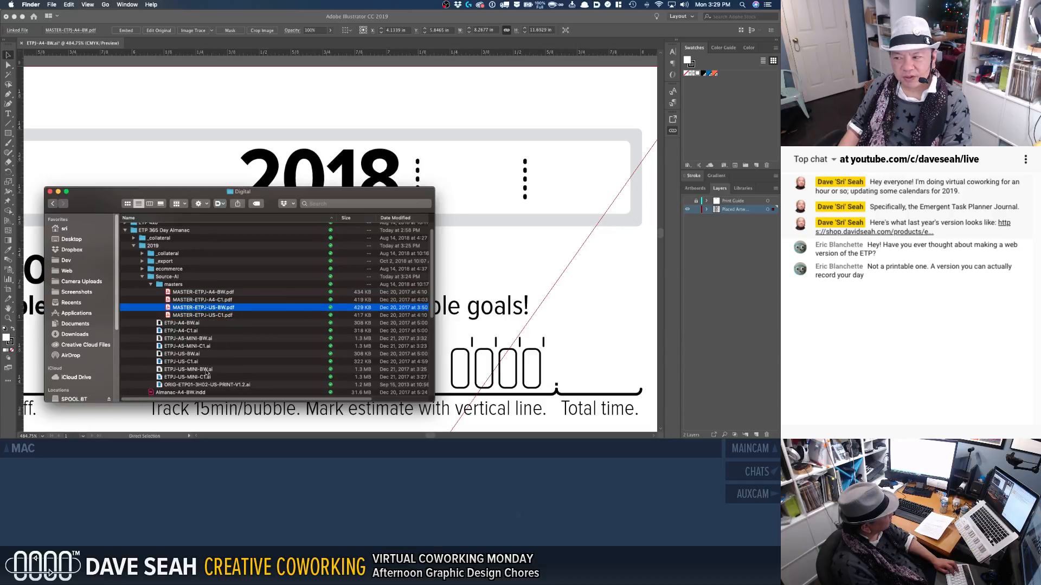
left_click(200, 354)
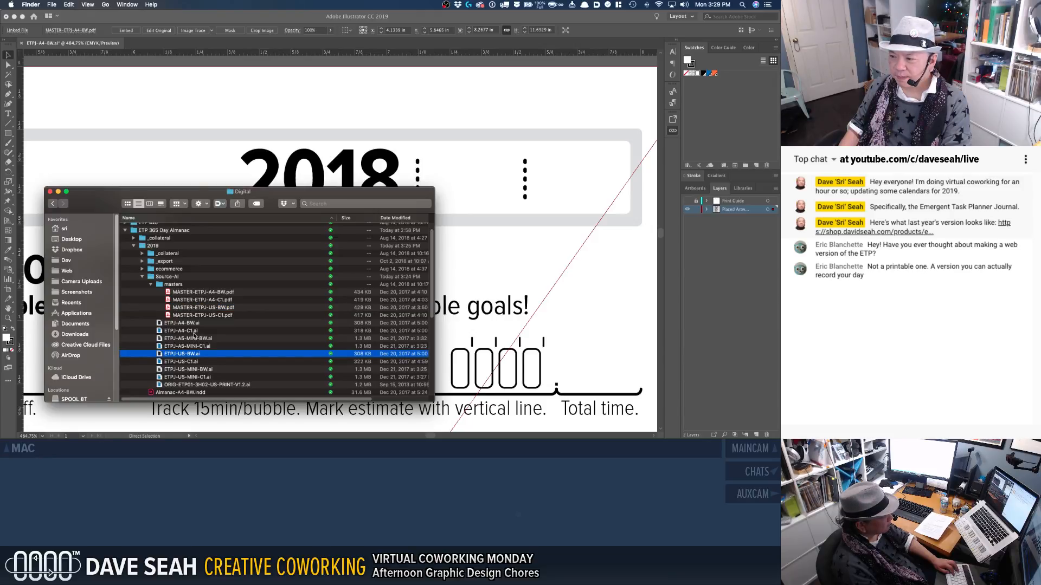
Step: Open ETPJ-A5-MINI-BW.ai in Illustrator at actual size and check it for linked files
double_click(199, 339)
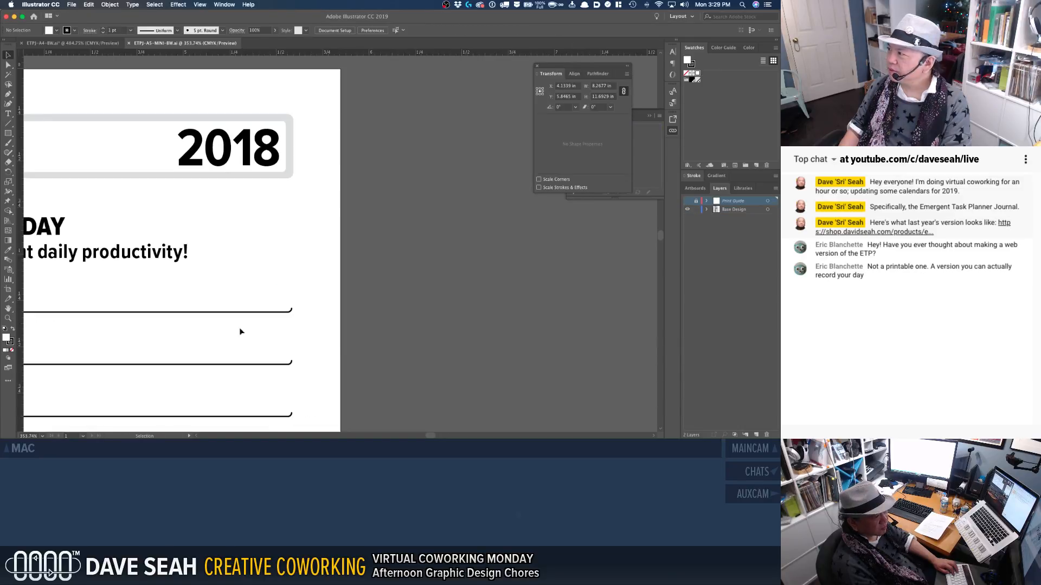
key("super+1")
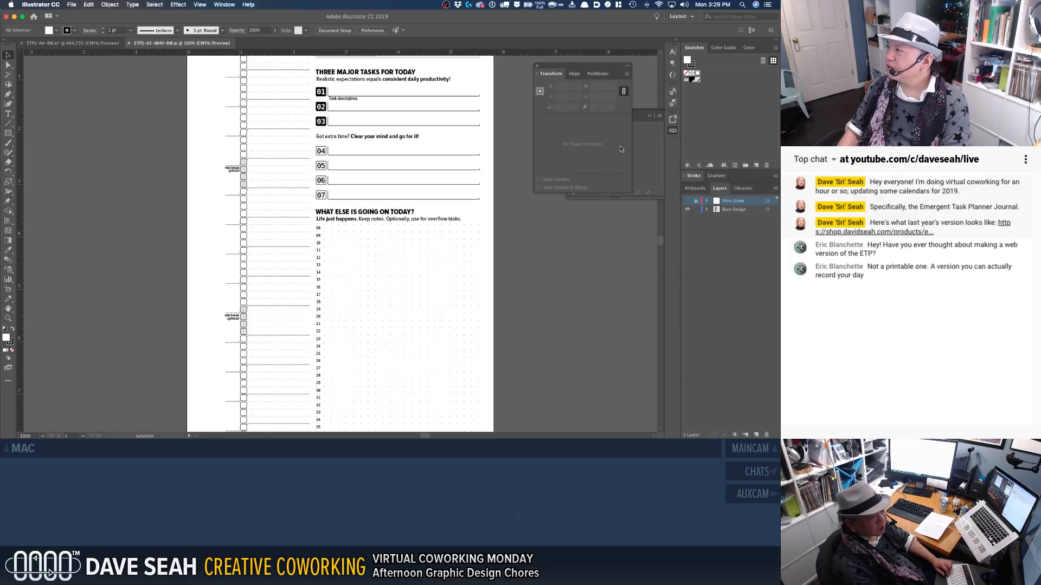
left_click(672, 132)
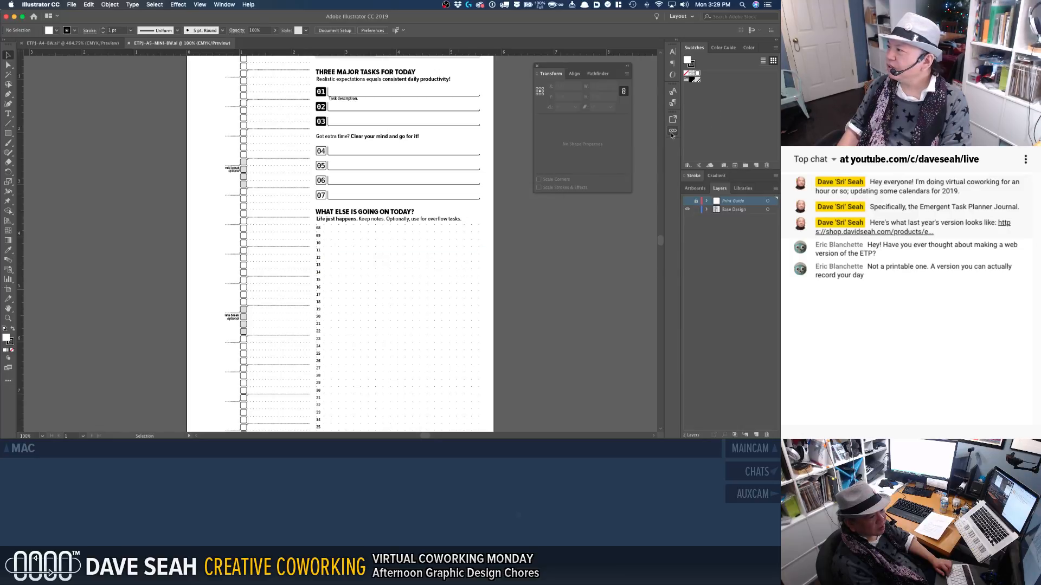
left_click(672, 132)
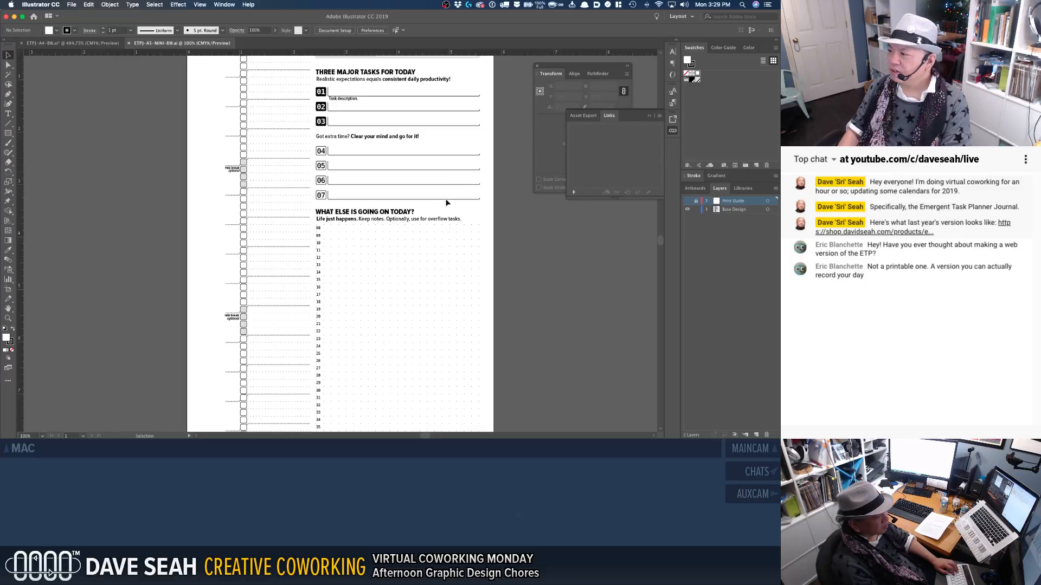
scroll(445, 201, "down", 3)
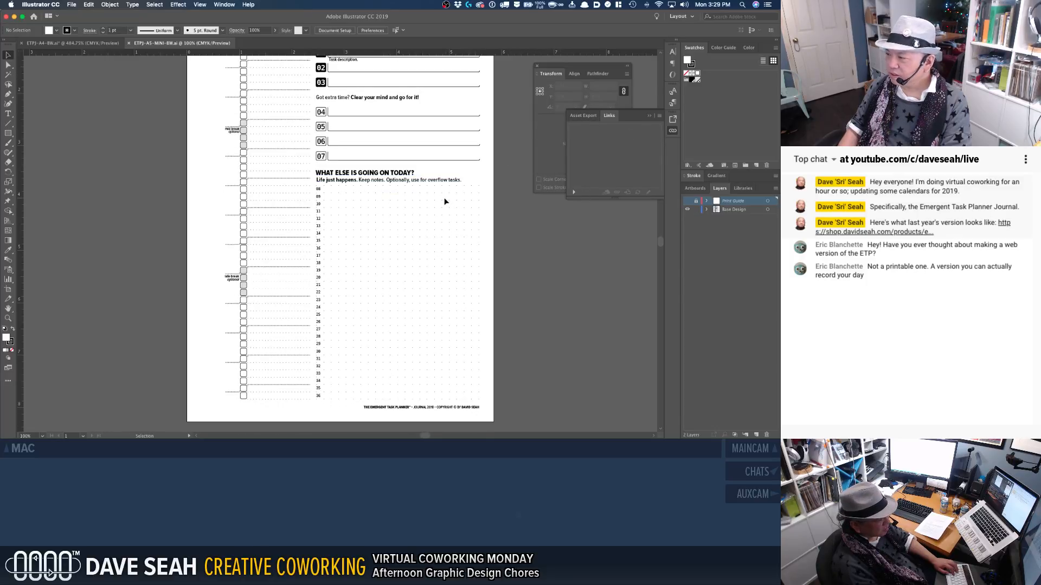
Step: Skip the Freeform Gradient tour, close ETPJ-A5-MINI-BW.ai and return to the A4 planner at 100%
key("g")
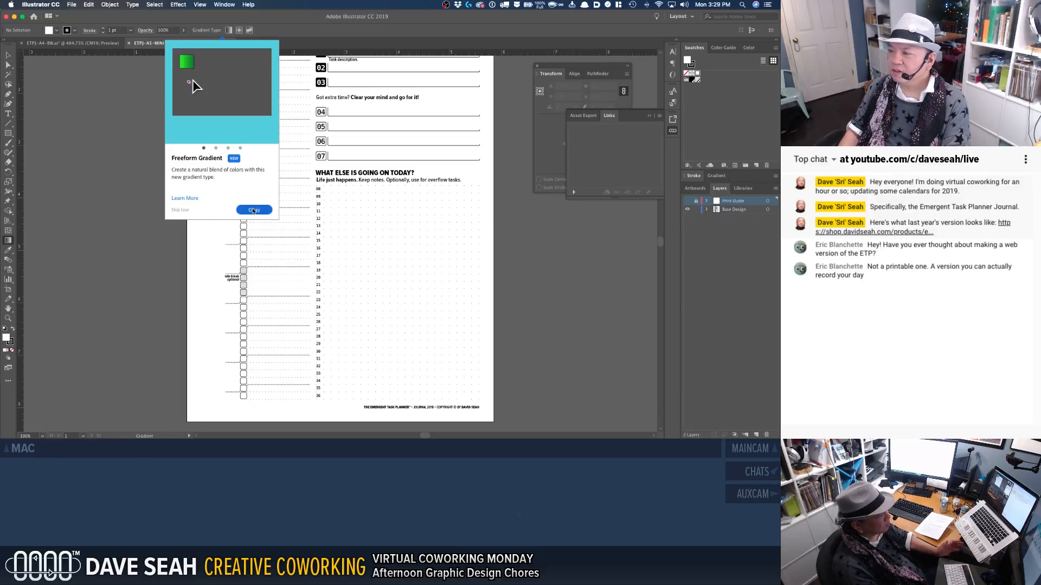
left_click(180, 210)
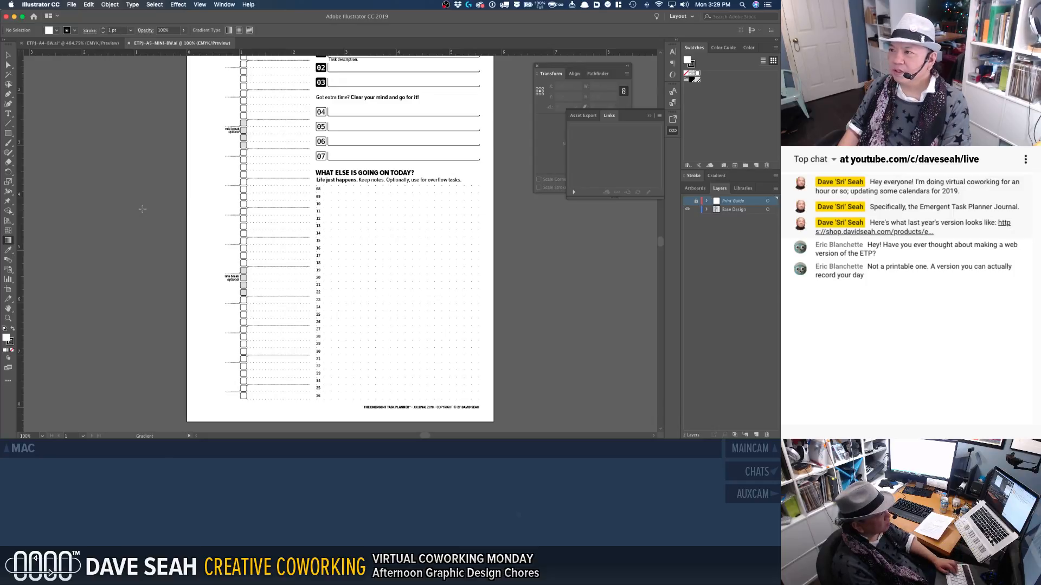
key("super+w")
key("super+1")
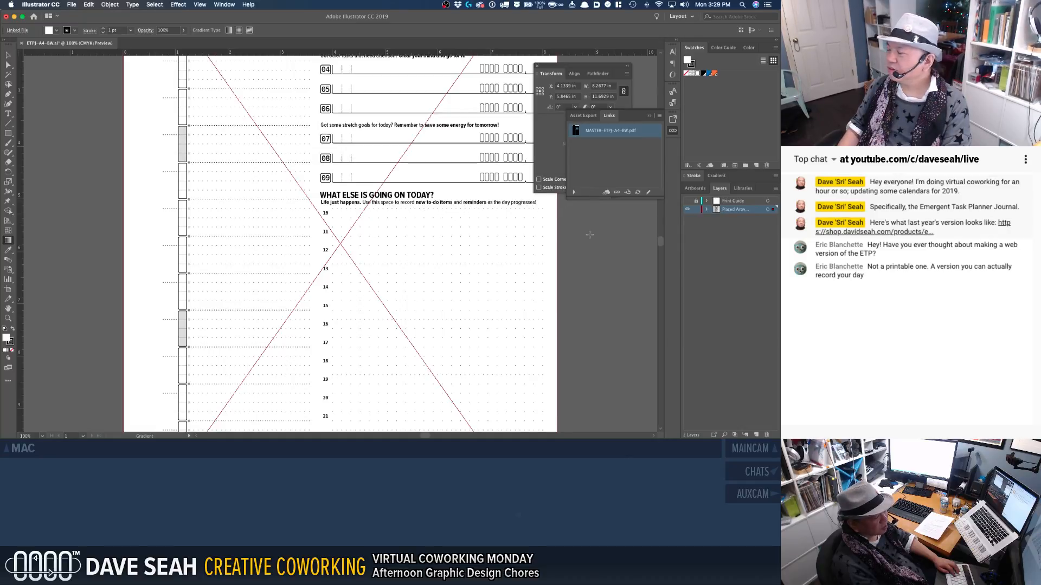
Step: Examine the commands and link details available for the placed MASTER-ETPJ-A4-BW.pdf artwork
left_click(312, 195)
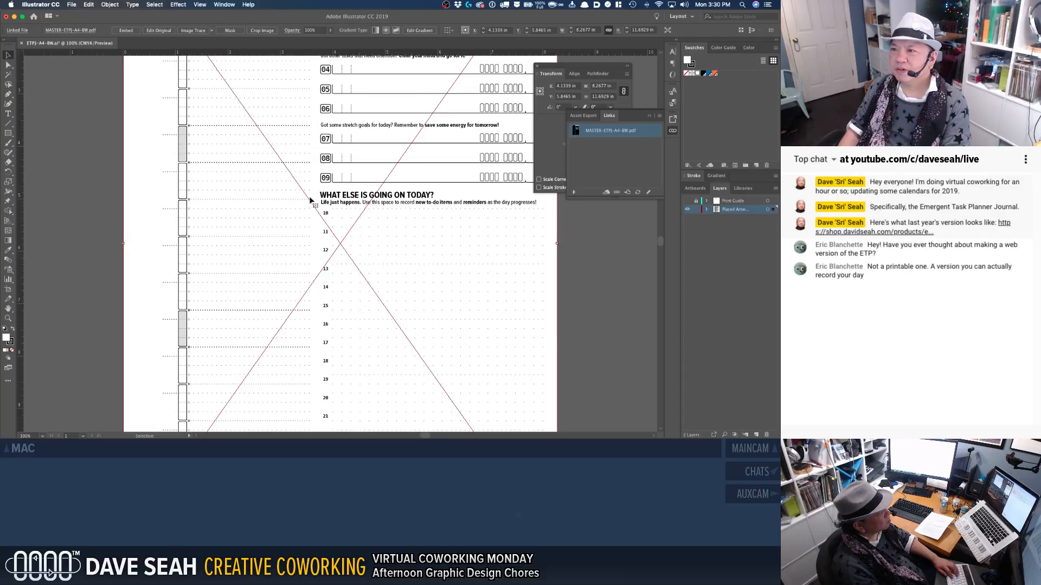
right_click(311, 196)
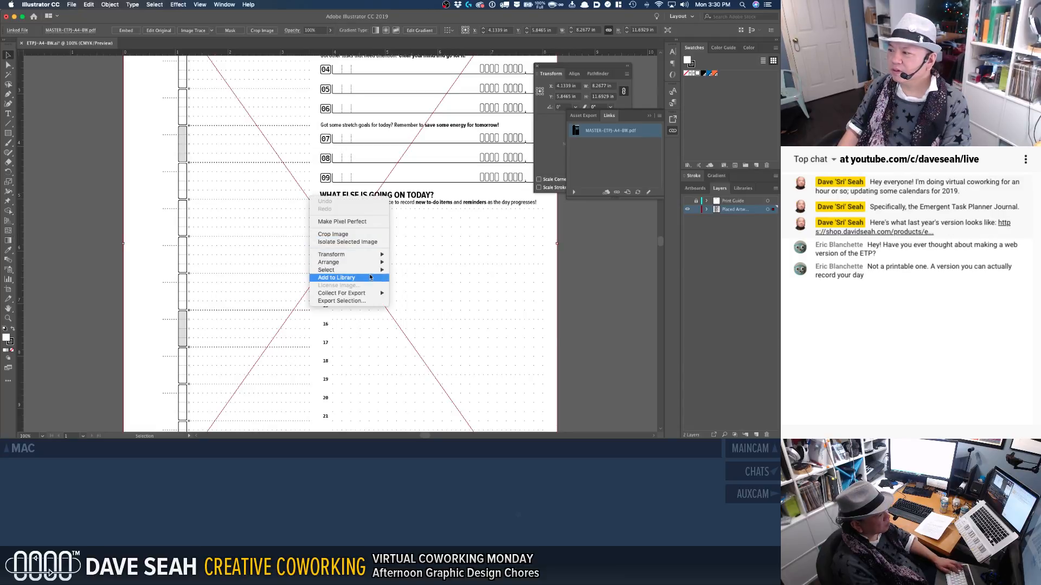
mouse_move(367, 294)
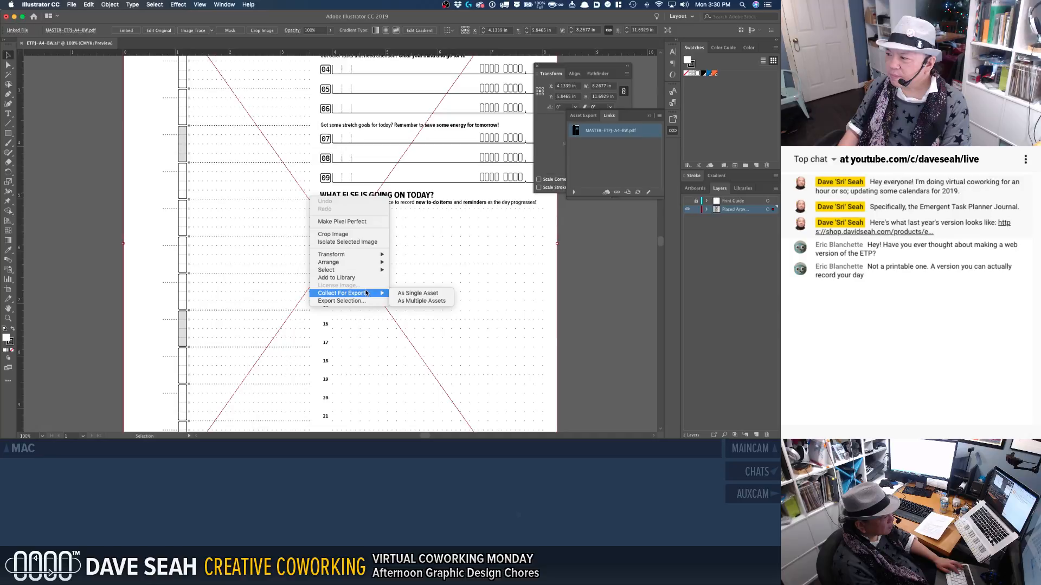
left_click(159, 239)
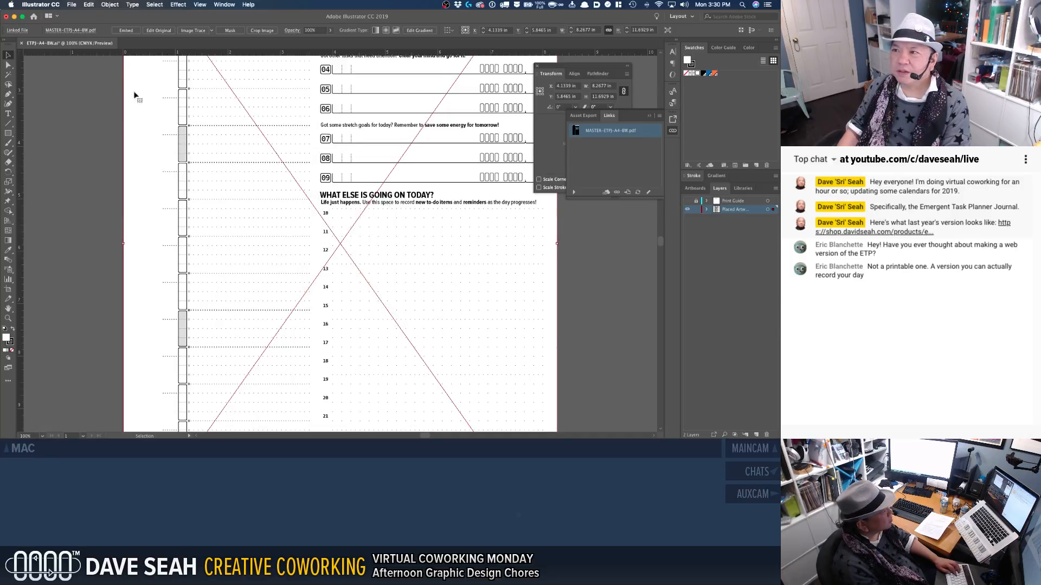
left_click(54, 5)
mouse_move(85, 6)
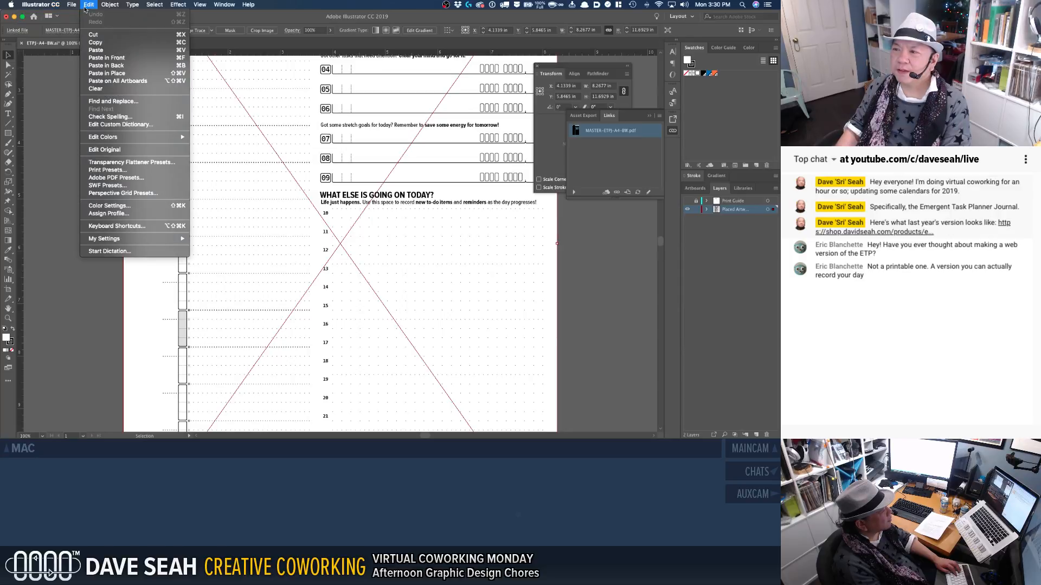
mouse_move(117, 9)
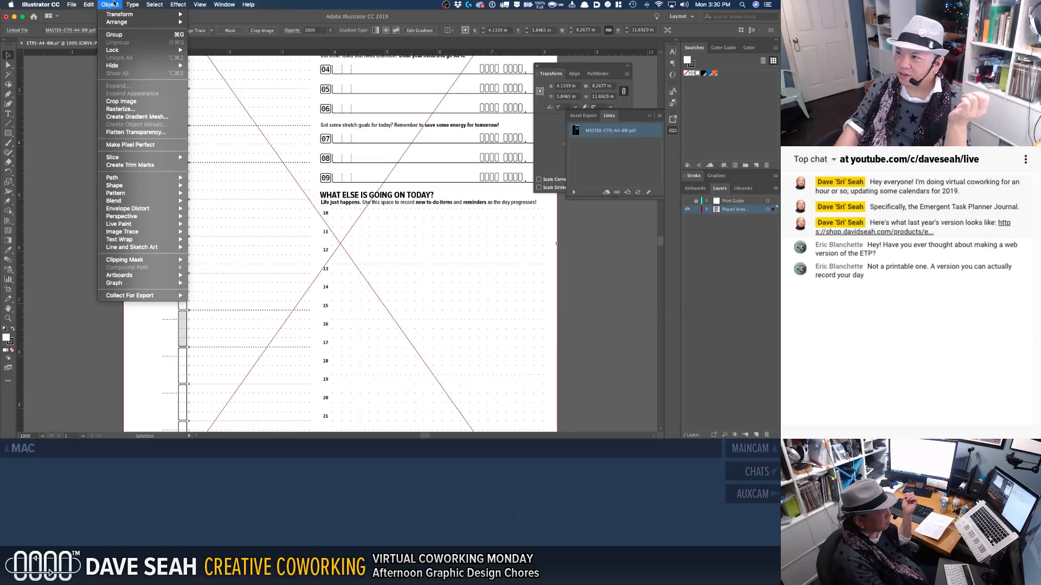
mouse_move(153, 4)
left_click(228, 162)
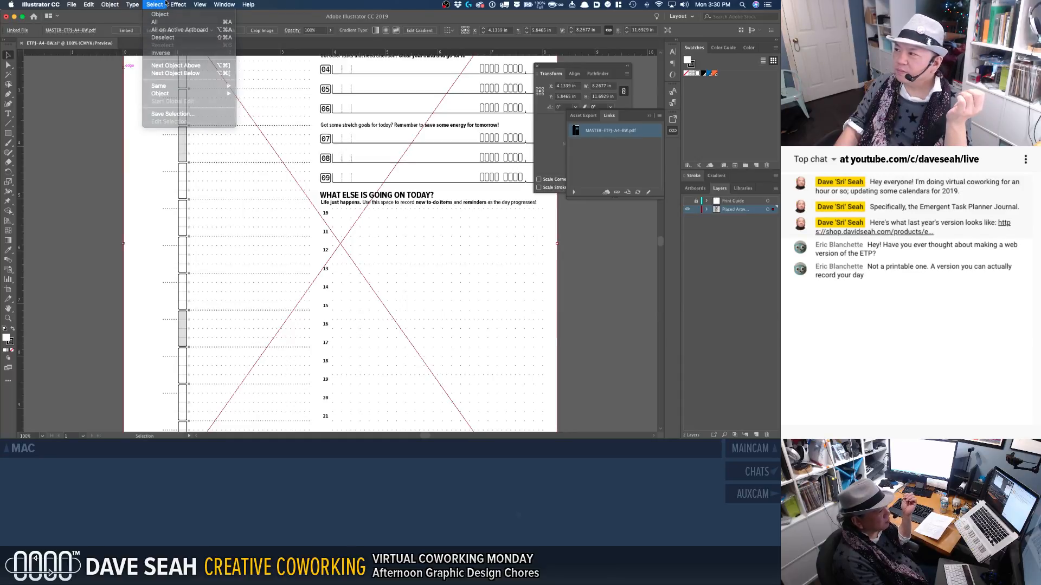
right_click(305, 204)
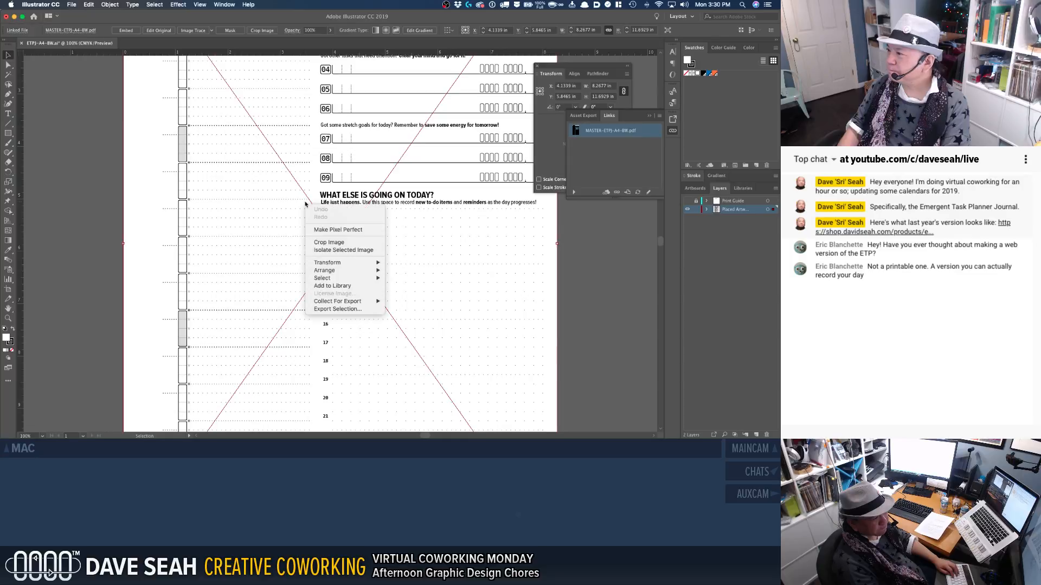
left_click(620, 213)
left_click(574, 193)
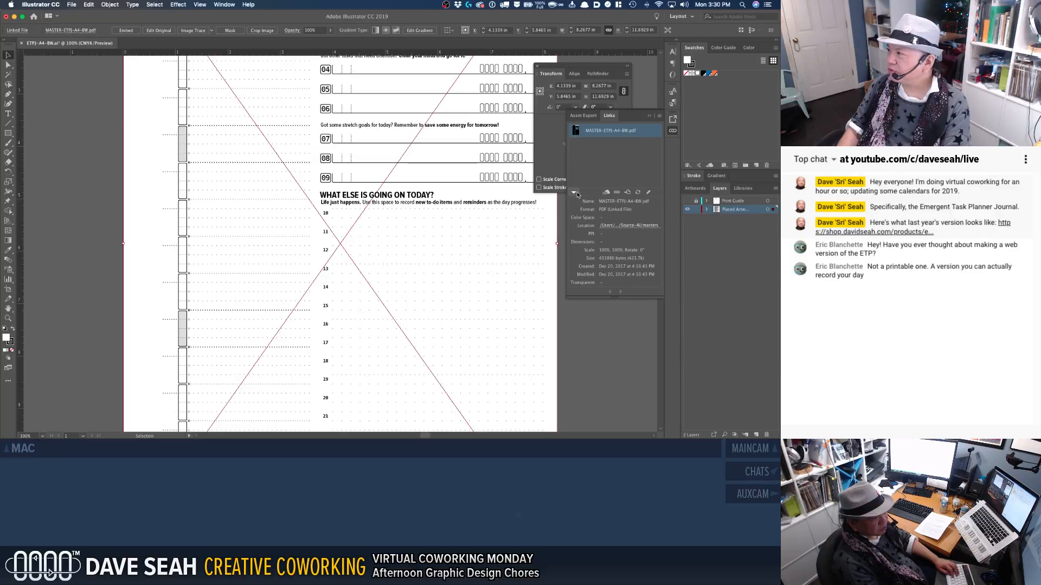
left_click(575, 193)
Step: Enter isolation mode on the placed master PDF artwork of the A4 planner
left_click(416, 195, "alt+super")
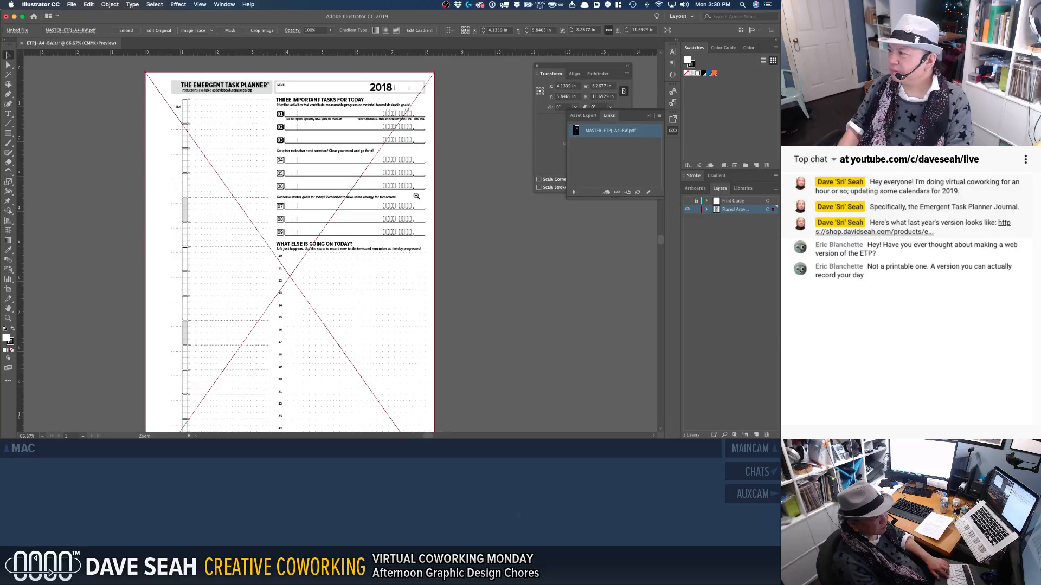
left_click(416, 195, "alt+super")
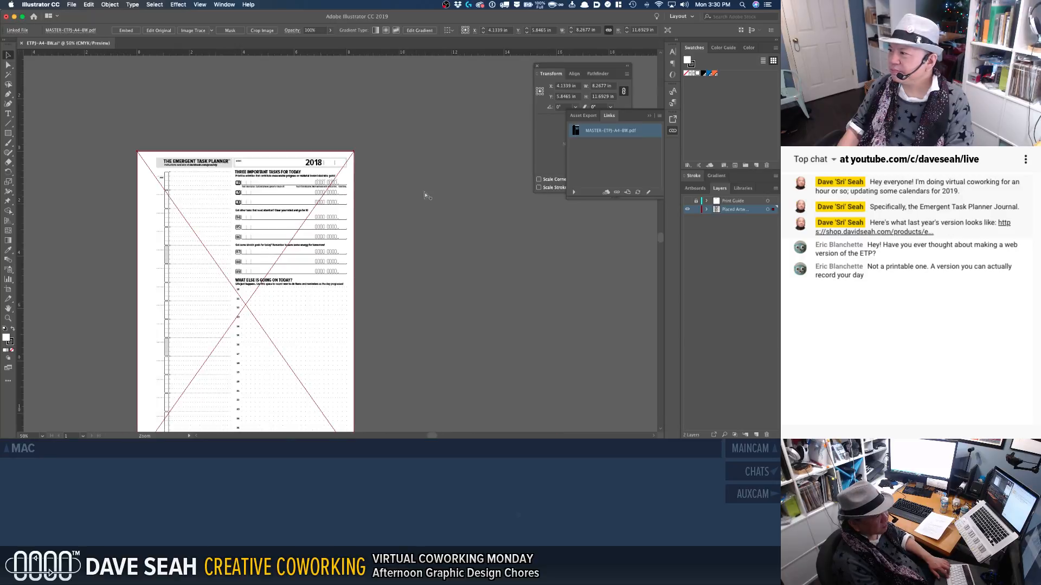
double_click(302, 224)
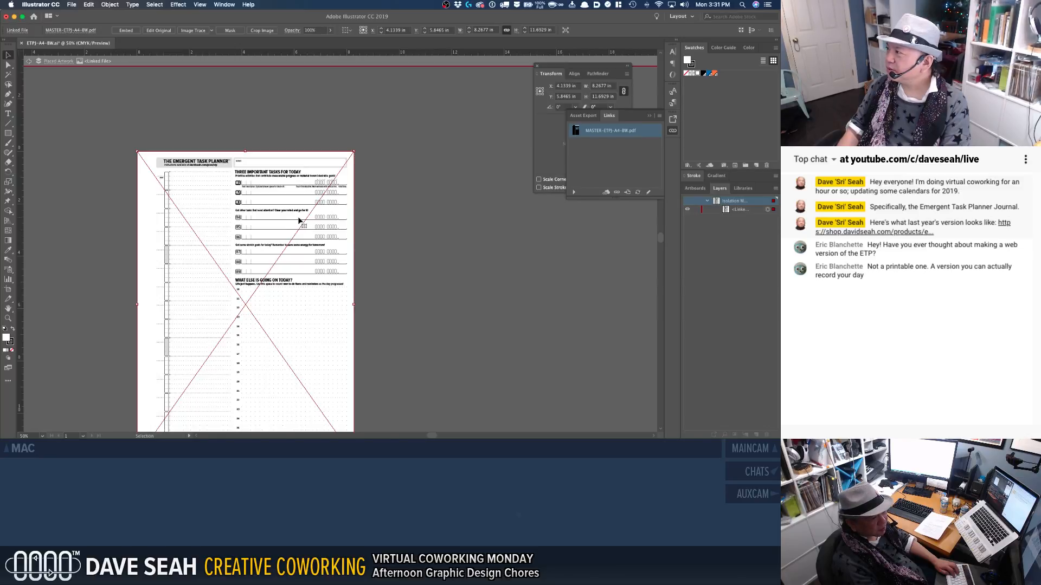
Step: Open the linked MASTER-ETPJ-A4-BW.pdf for editing in its original application
left_click(71, 5)
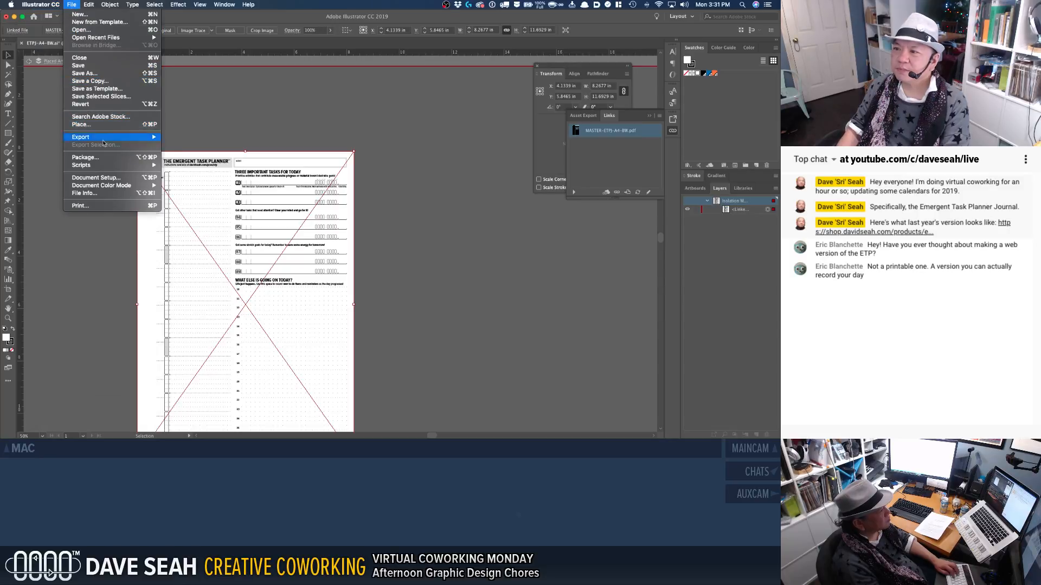
mouse_move(105, 141)
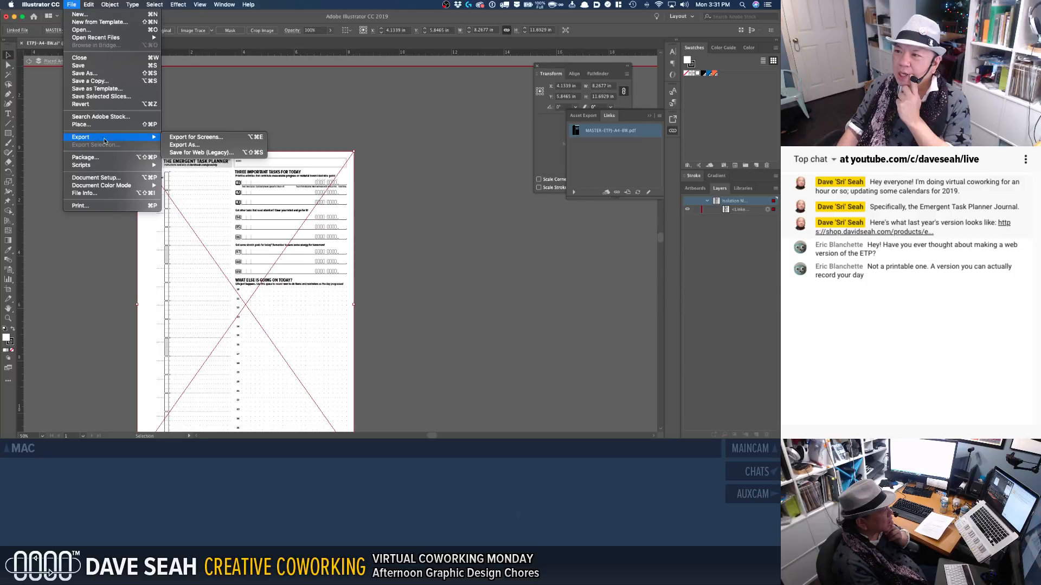
left_click(80, 4)
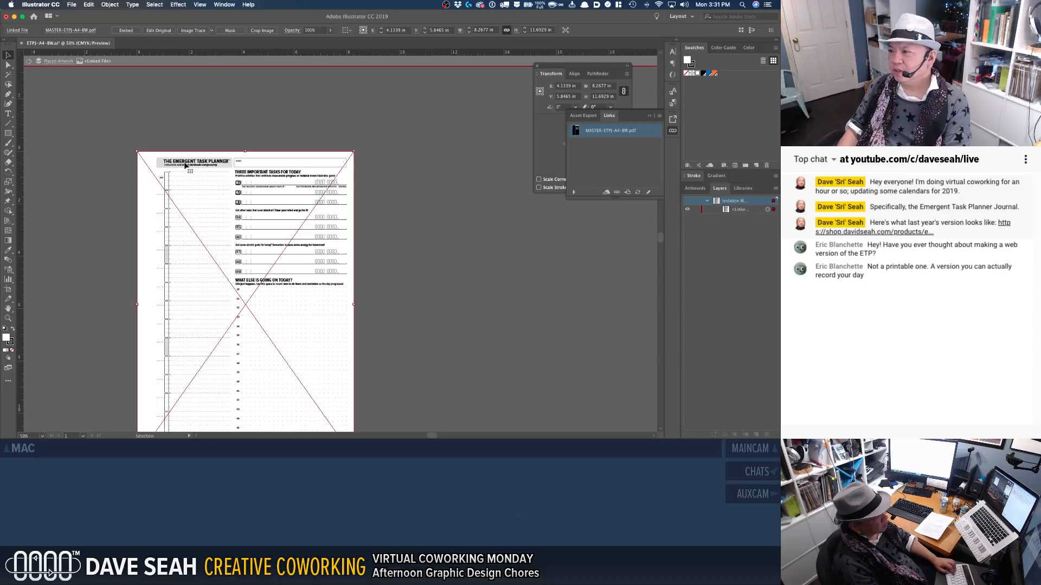
left_click(648, 192)
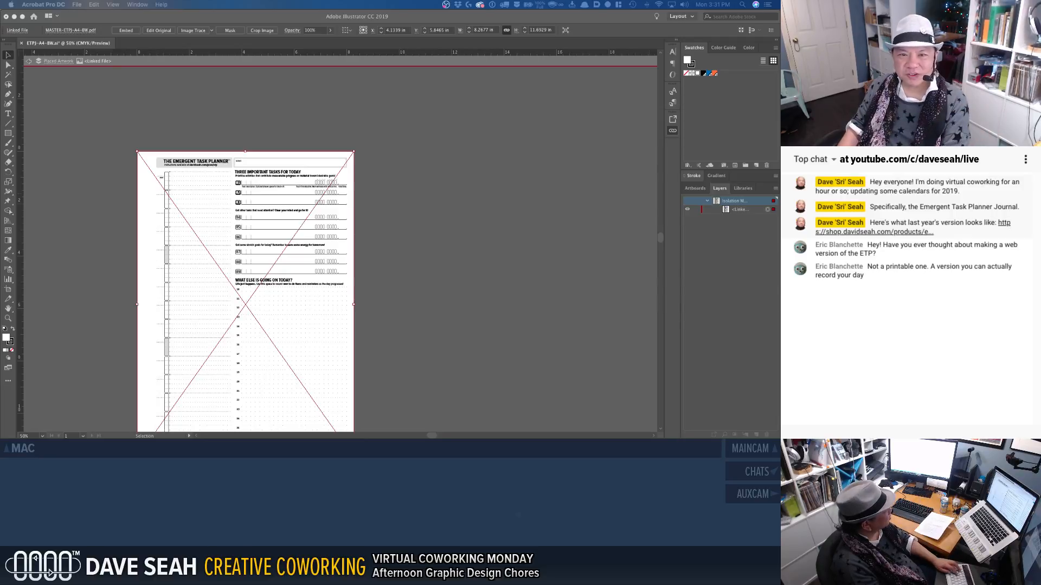
Step: Quit Acrobat, exit isolation mode on the A4 planner's placed artwork and activate the Direct Selection tool
key("super+q")
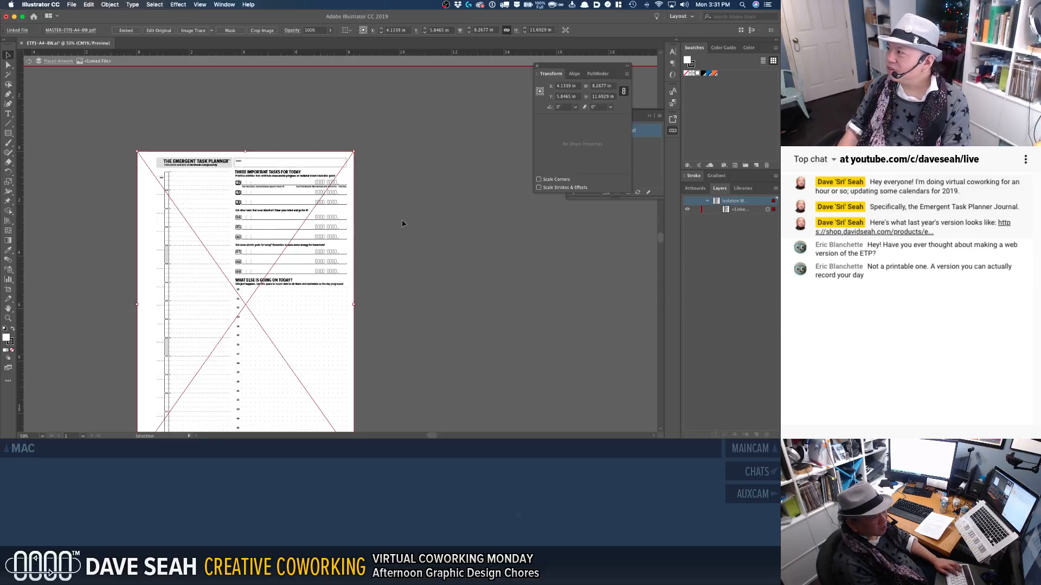
double_click(431, 232)
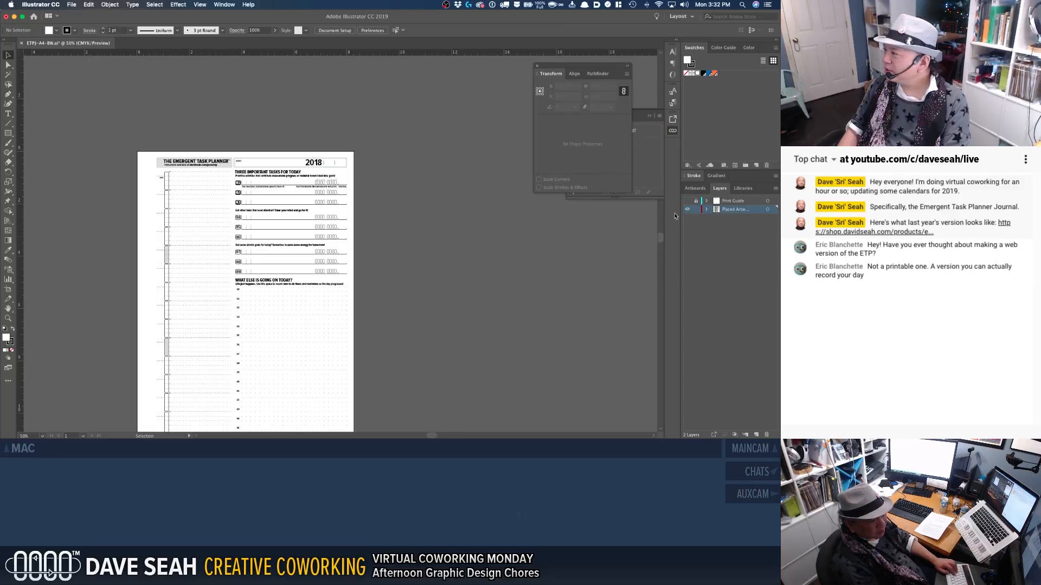
key("a")
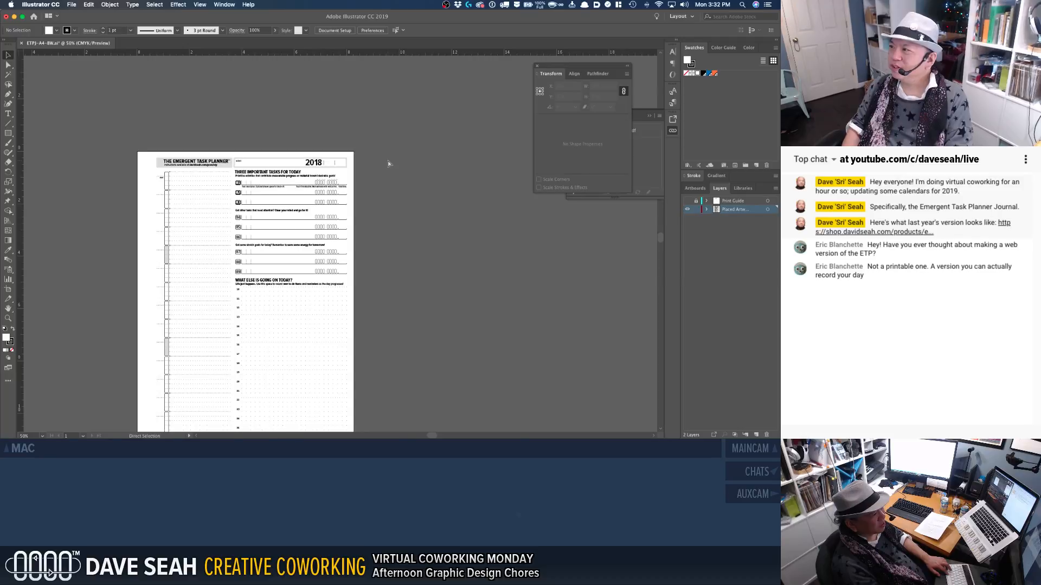
Step: Add a new empty desktop space and bring a Chrome browser window with a new tab onto it
key("super+Tab")
key("super+Tab")
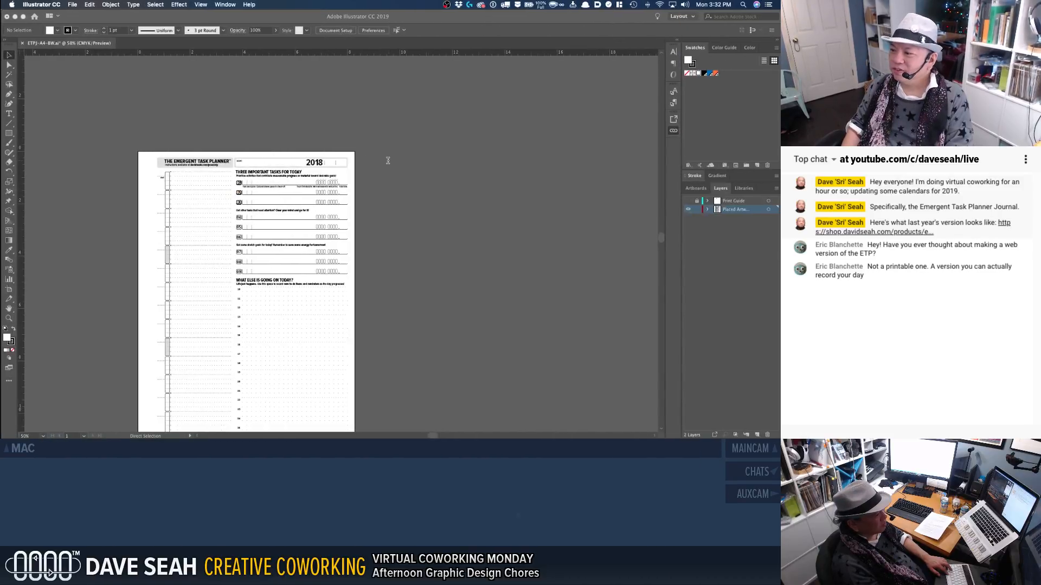
key("super+Tab")
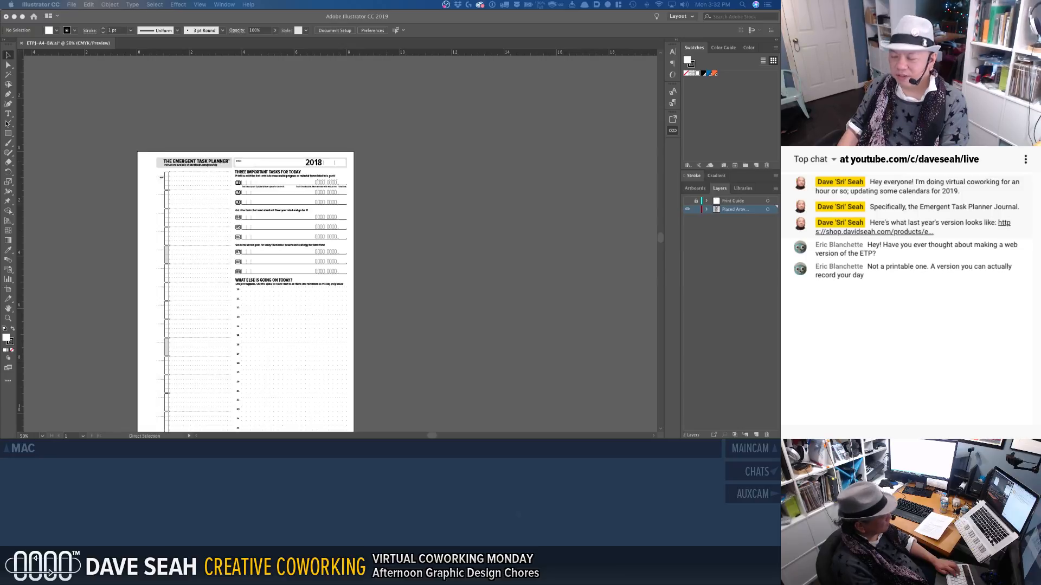
key("super+Tab")
key("ctrl+Up")
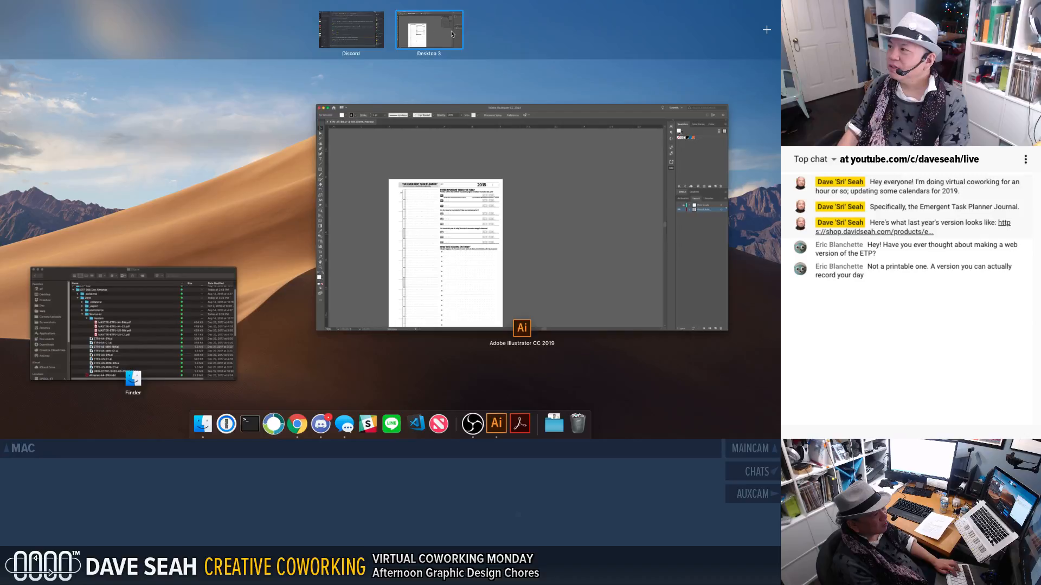
left_click(766, 30)
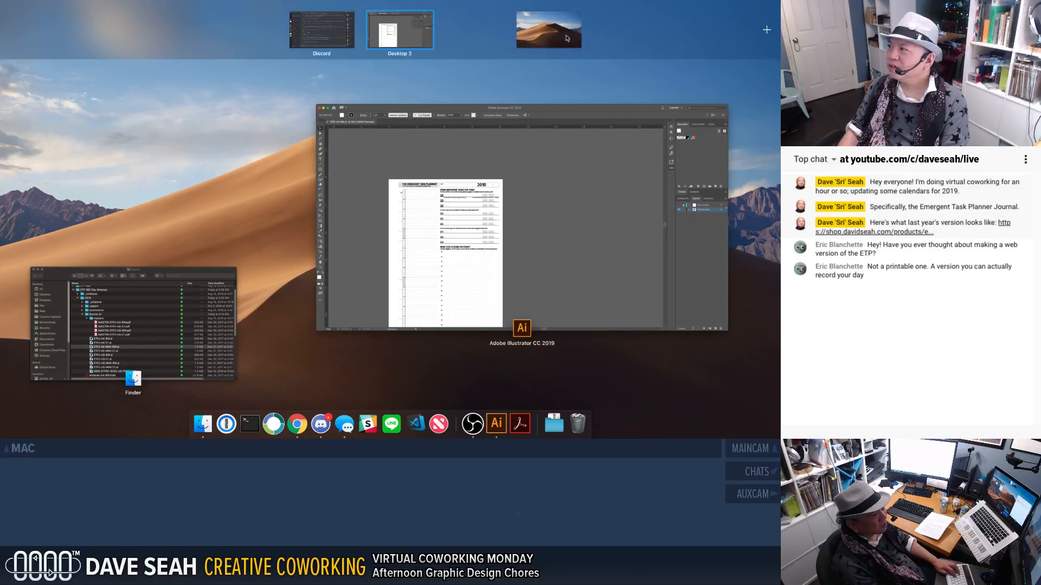
left_click(458, 36)
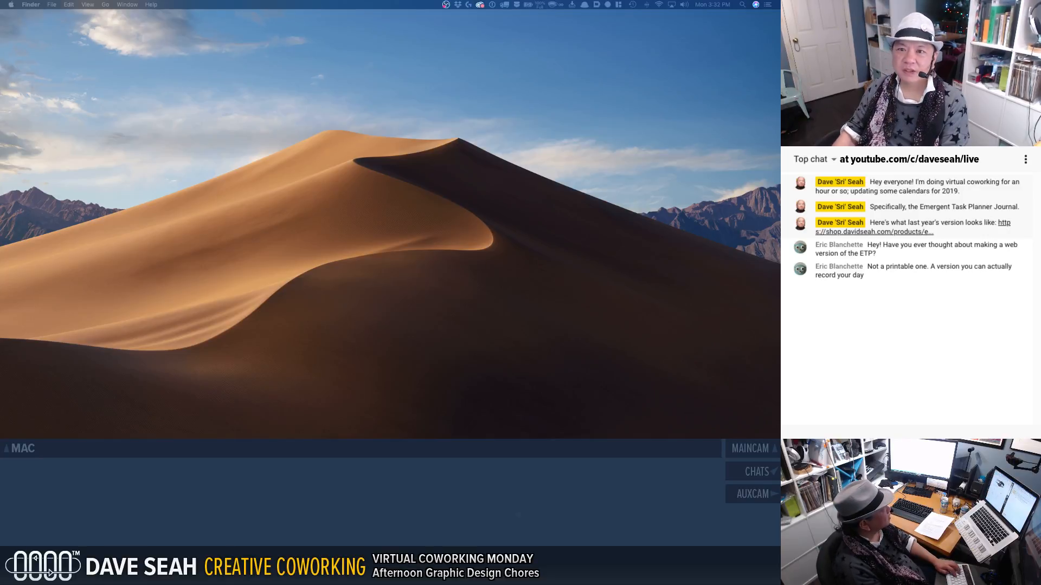
left_click_drag(0, 32, 332, 15)
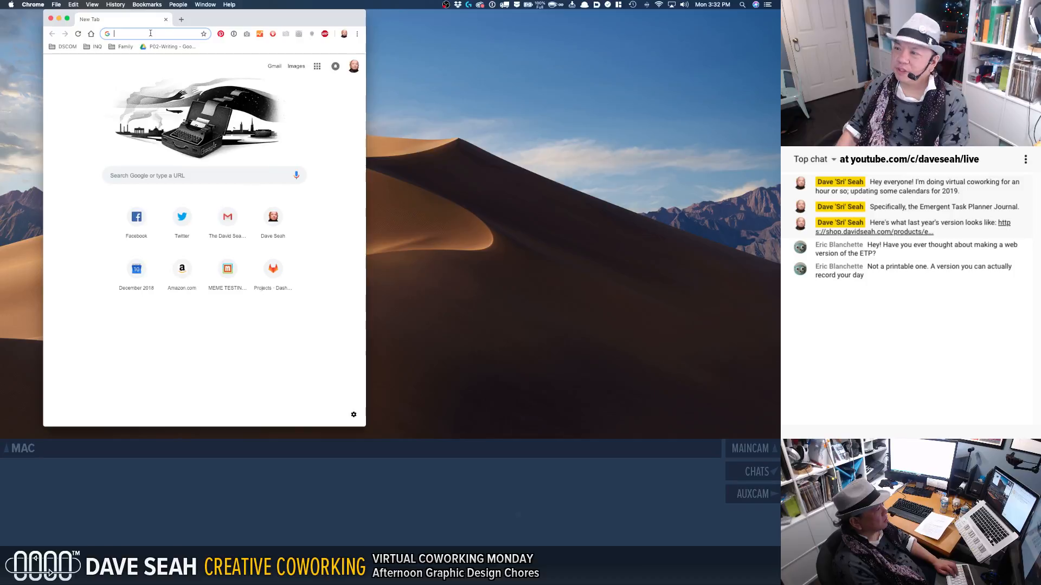
Step: Search Google for "break link placed artwork illustrator"
type("break link")
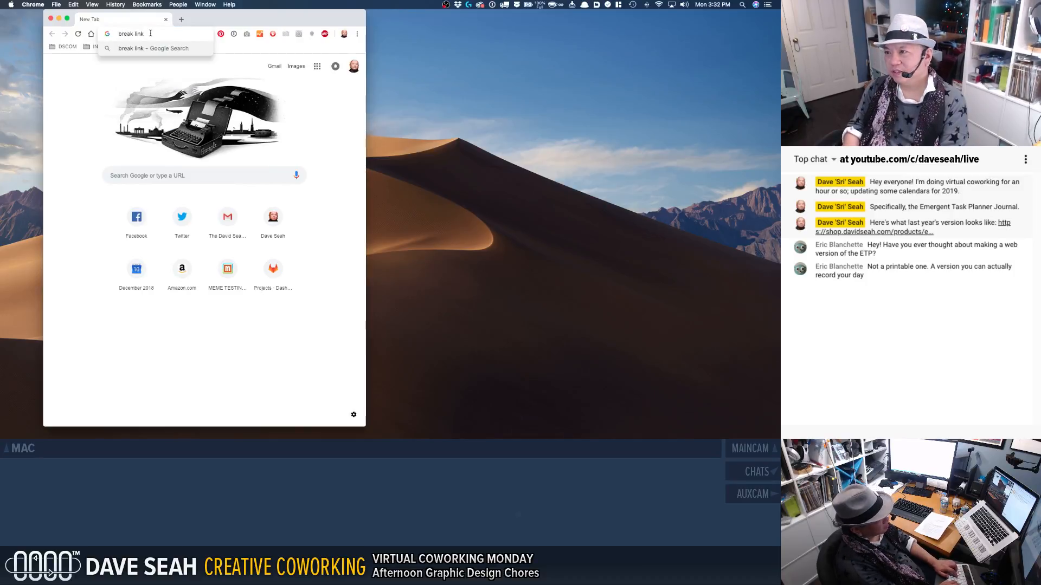
type(" placed artw")
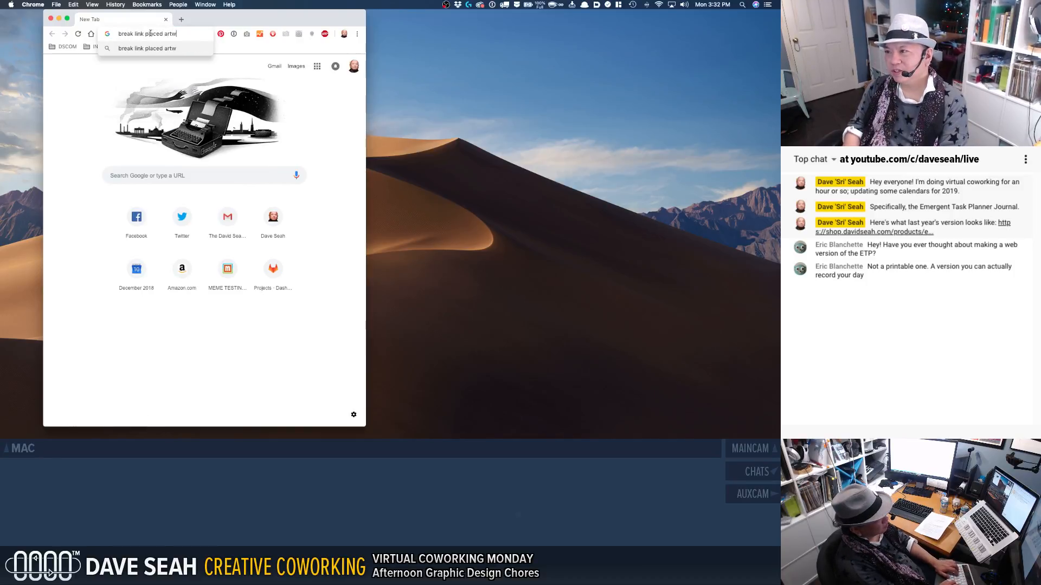
type("ork illustrator")
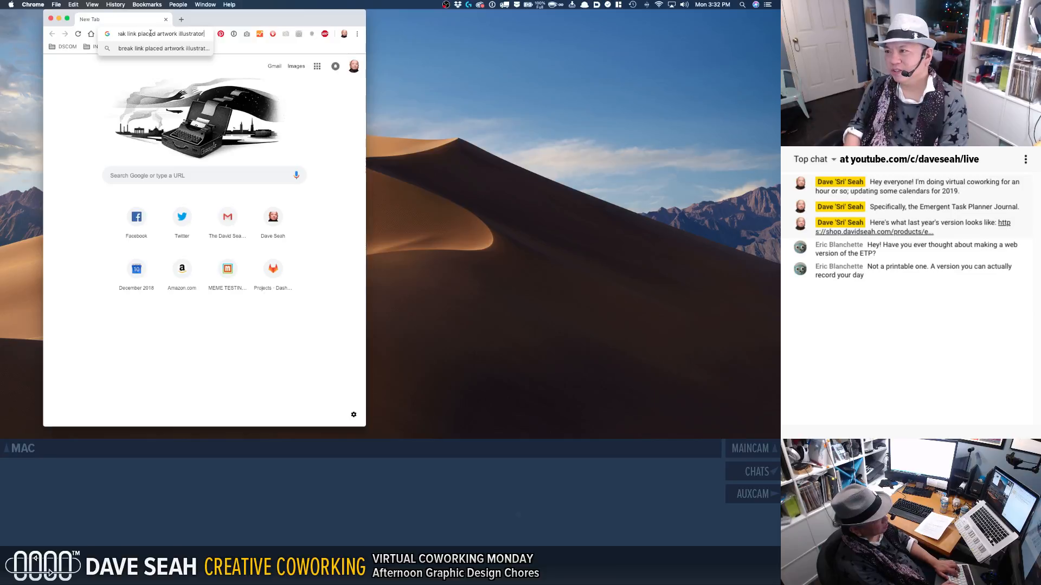
key("Return")
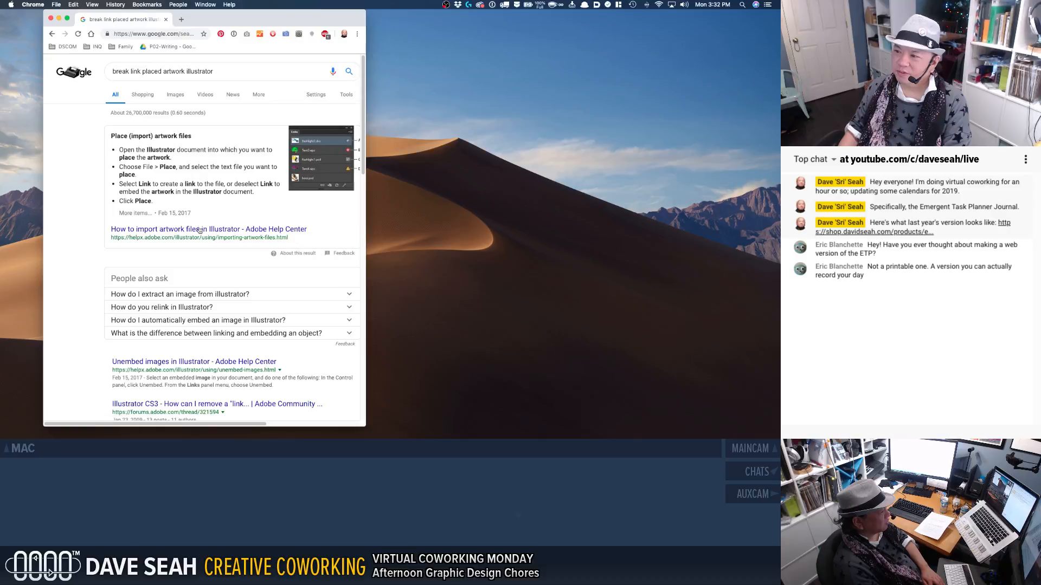
Step: Open the Adobe Help Center result on unembedding images in Illustrator and read its instructions
scroll(196, 262, "down", 2)
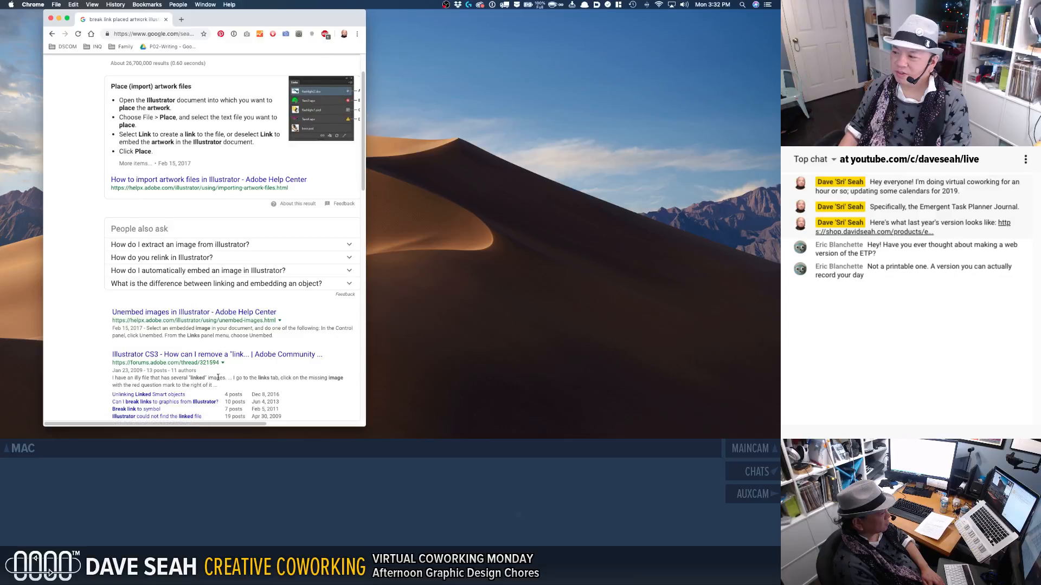
left_click(201, 312)
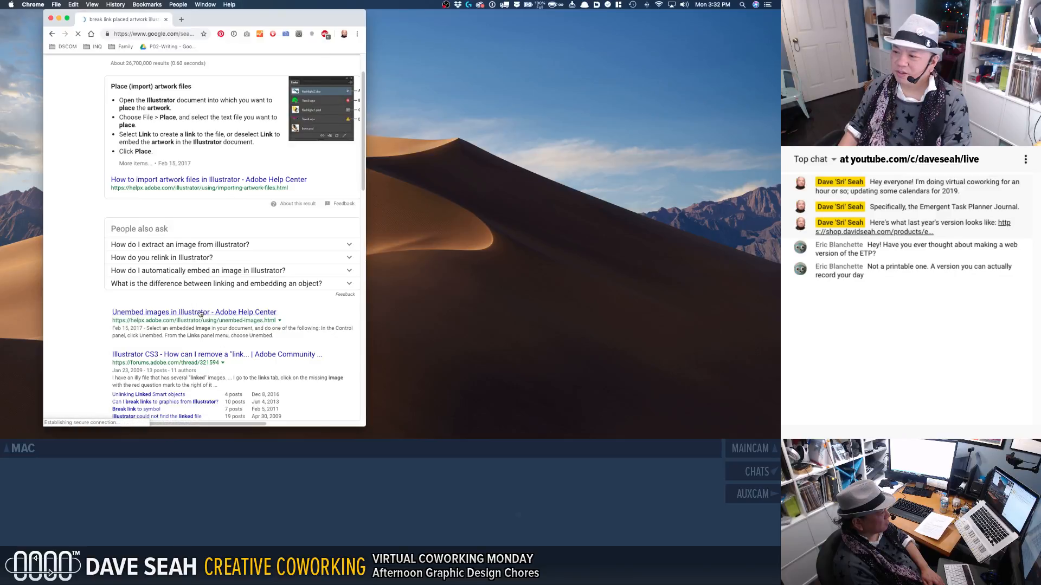
left_click(369, 211)
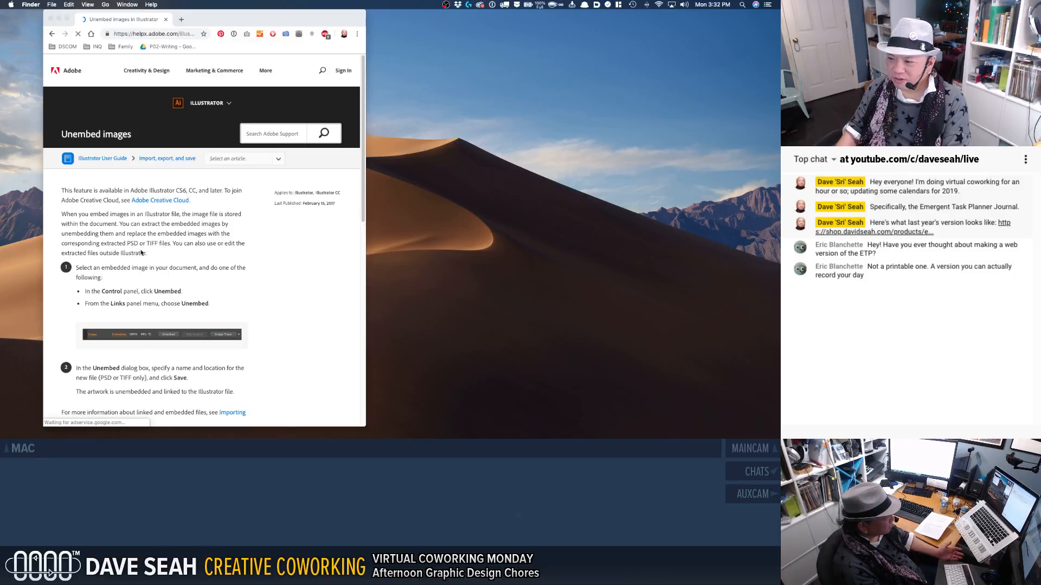
left_click(130, 267)
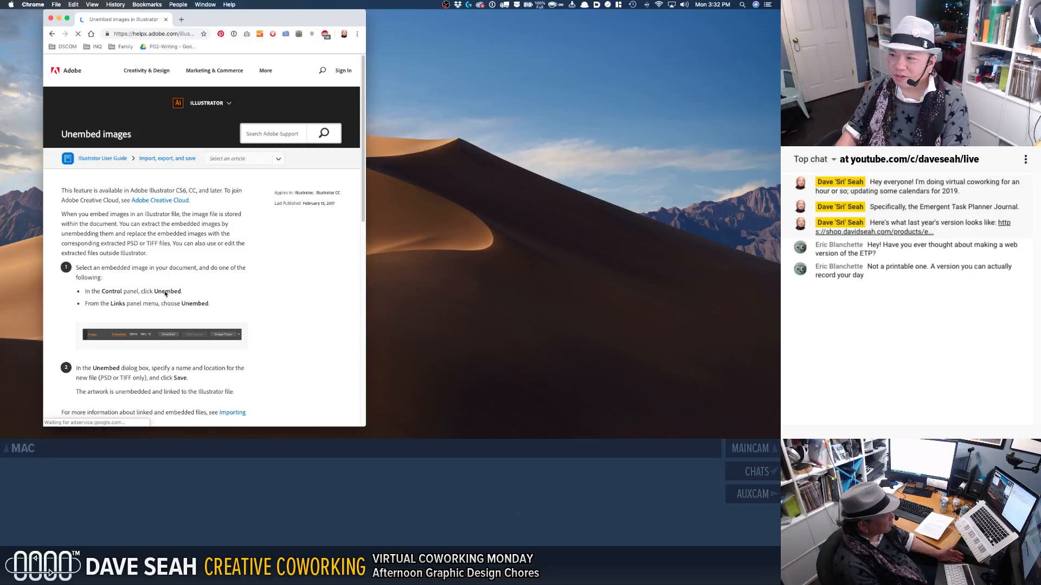
left_click_drag(70, 191, 231, 205)
left_click(207, 215)
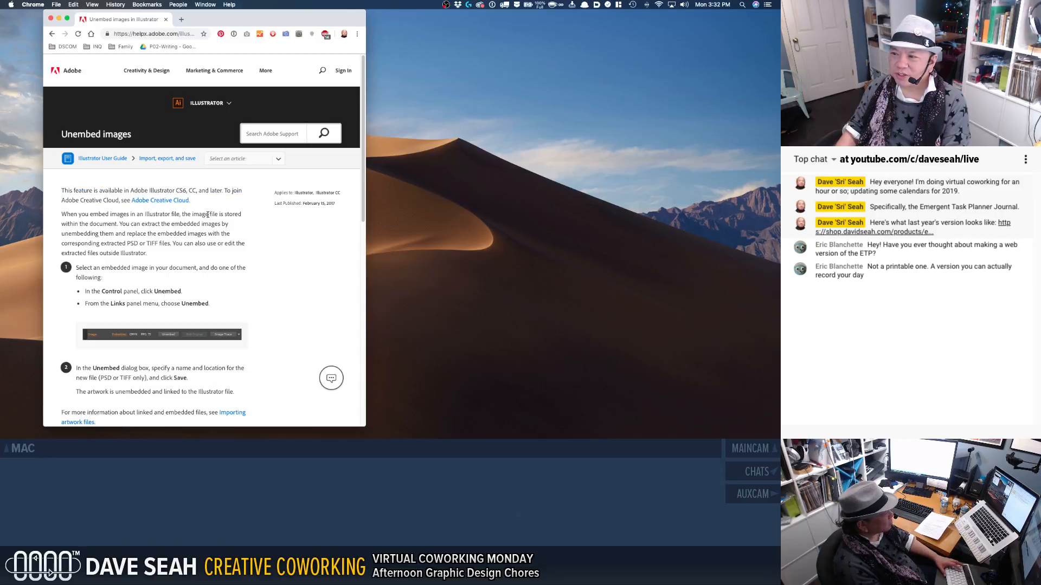
scroll(136, 229, "down", 2)
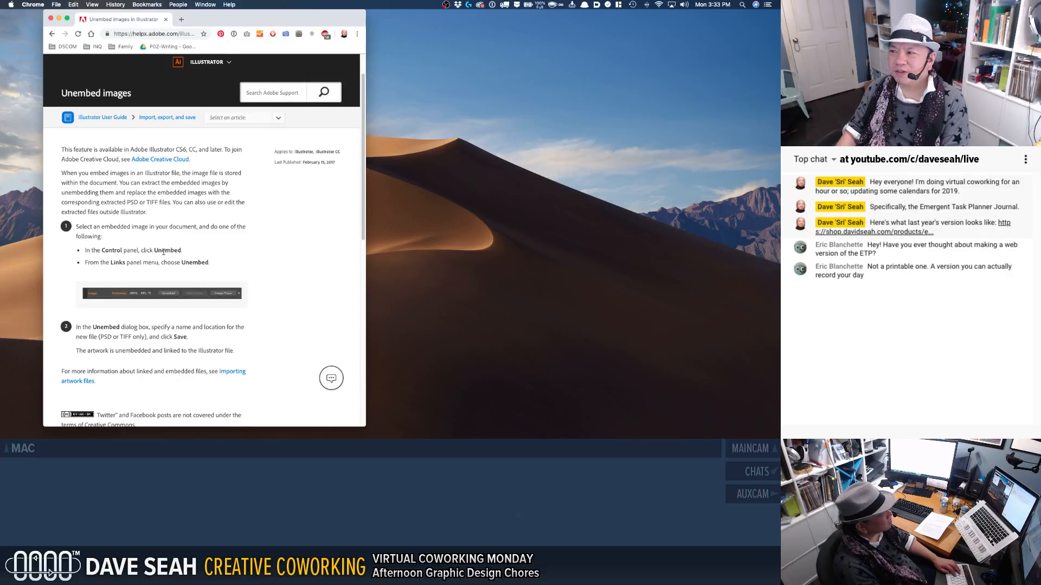
Step: Switch to Illustrator, move the Transform panel clear of the Links panel and select the MASTER-ETPJ-A4-BW.pdf link
key("super+Tab")
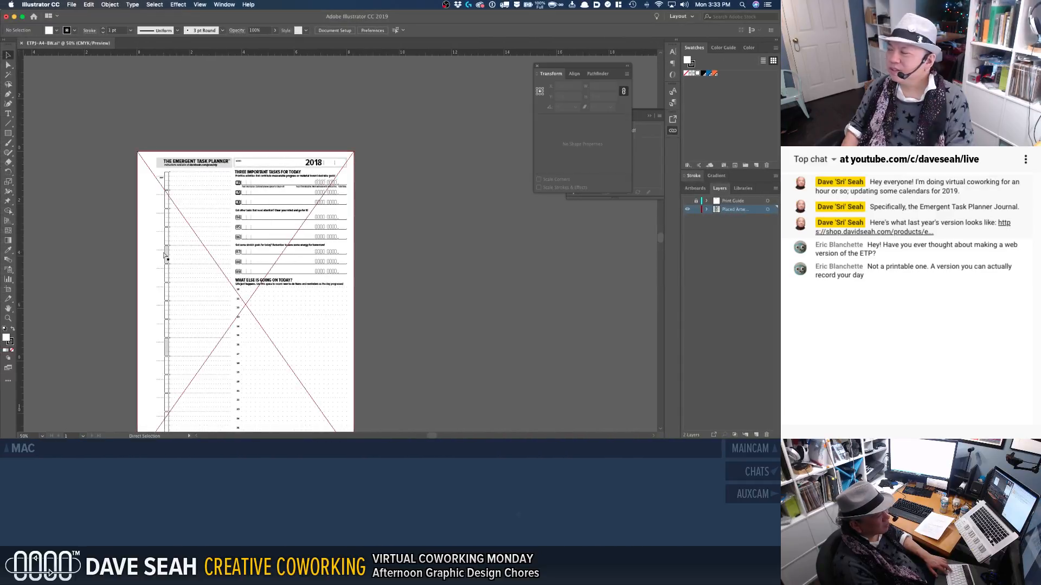
left_click_drag(575, 70, 483, 79)
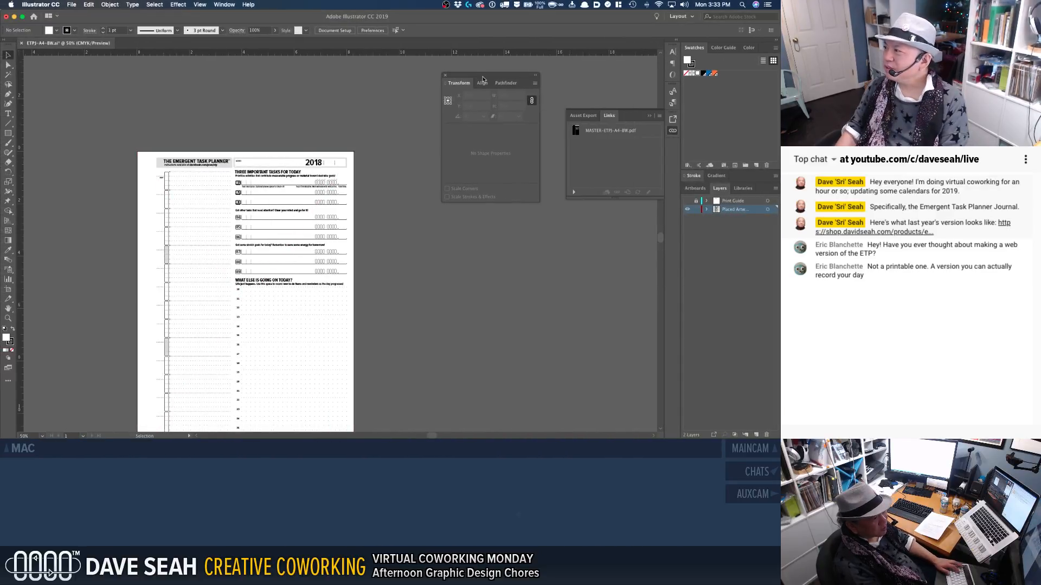
left_click(604, 138)
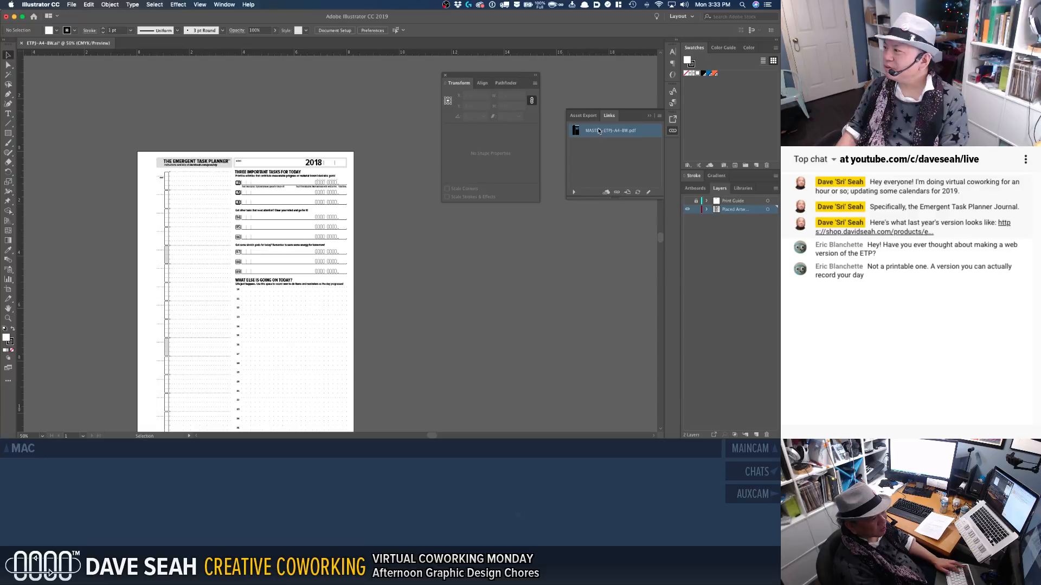
Step: Check the Links panel commands for an unembed option with the placed artwork selected, and review the panel options without changing them
left_click(660, 116)
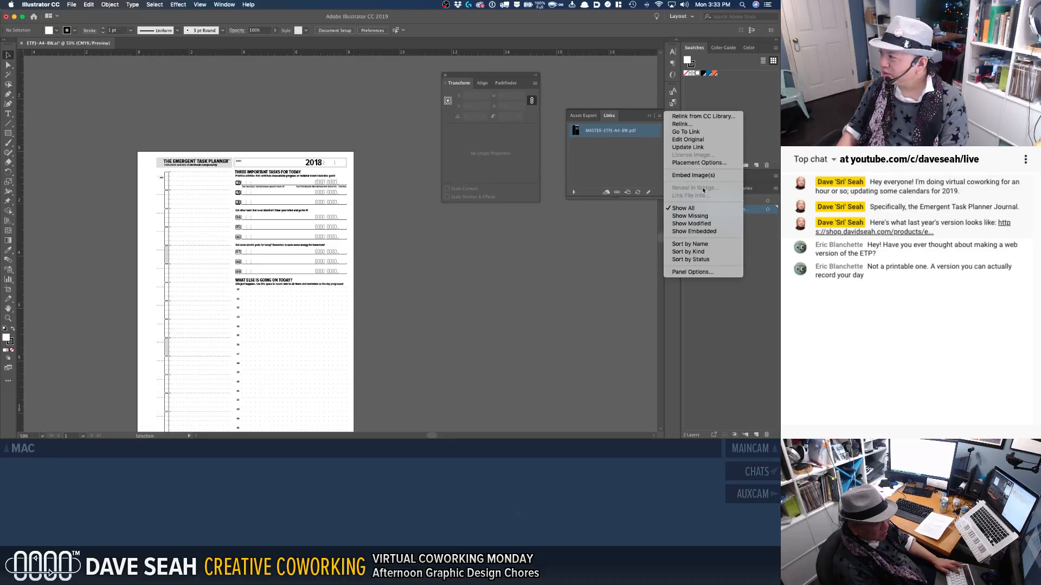
left_click(597, 244)
left_click(326, 206)
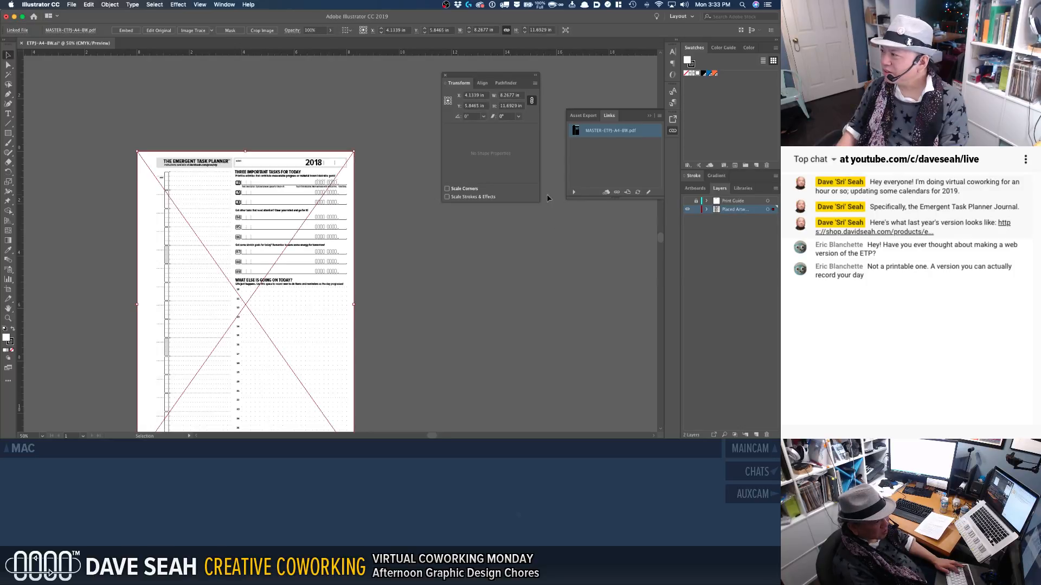
left_click(659, 116)
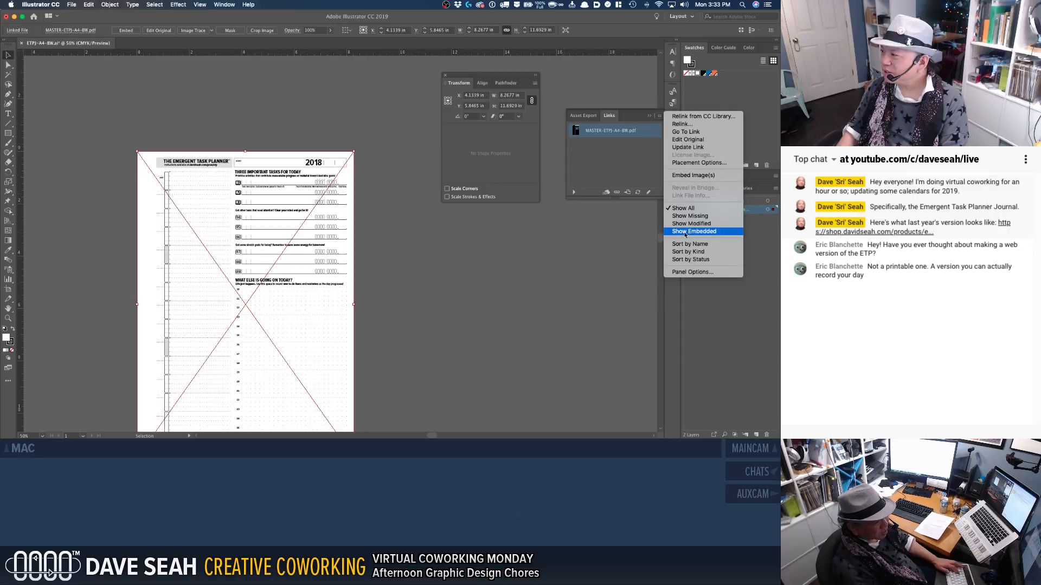
left_click(690, 274)
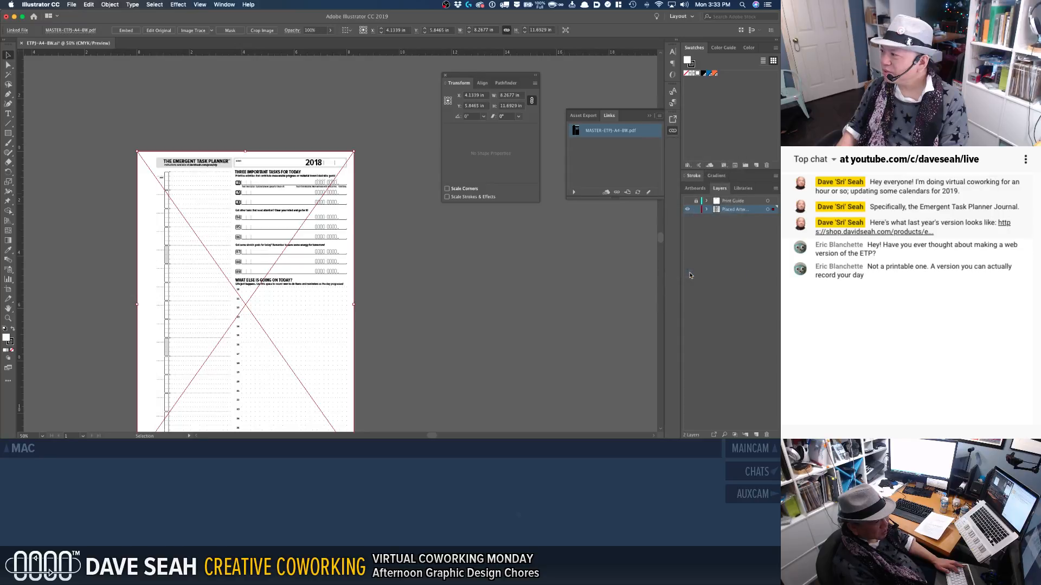
left_click(378, 290)
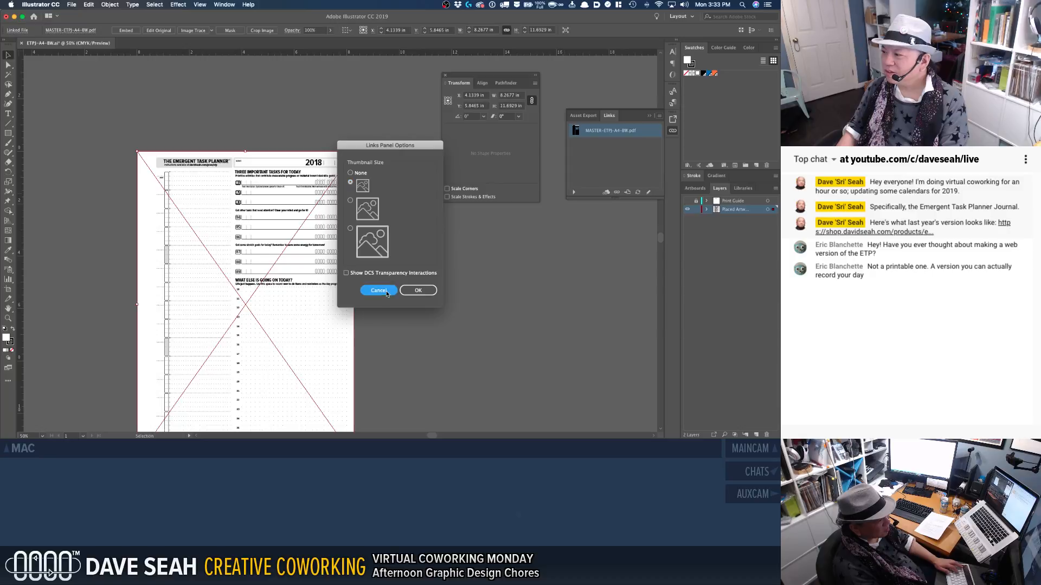
Step: Switch to Chrome, reread the Unembed images instructions and open the linked article on importing artwork files
key("super+Tab")
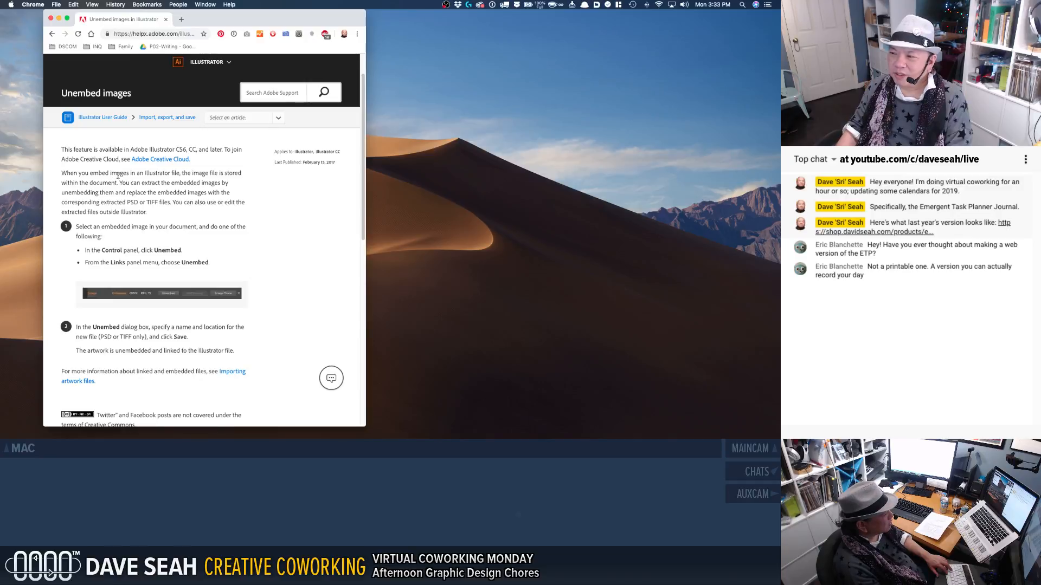
left_click_drag(120, 176, 148, 214)
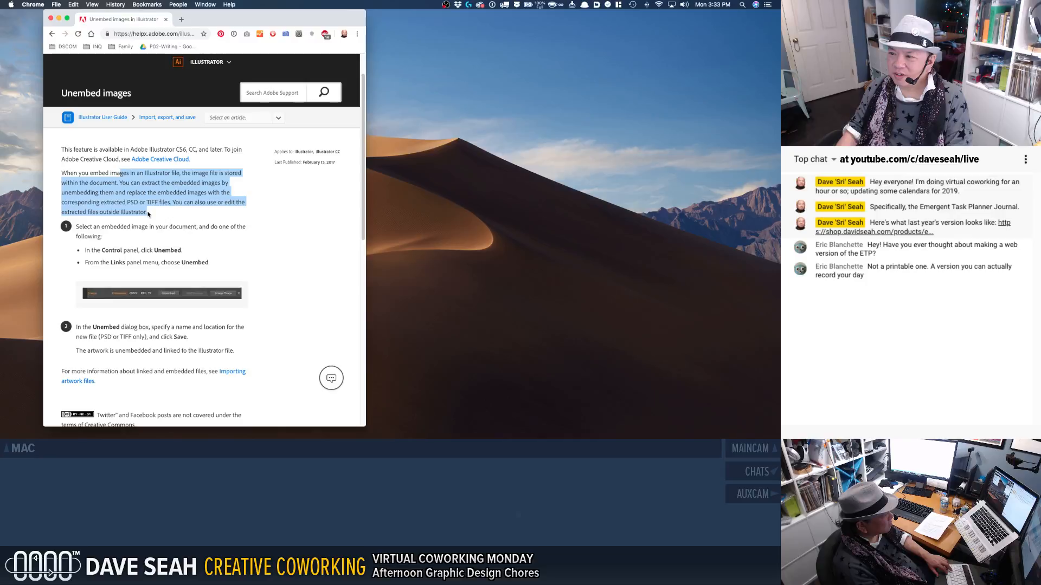
scroll(147, 214, "down", 1)
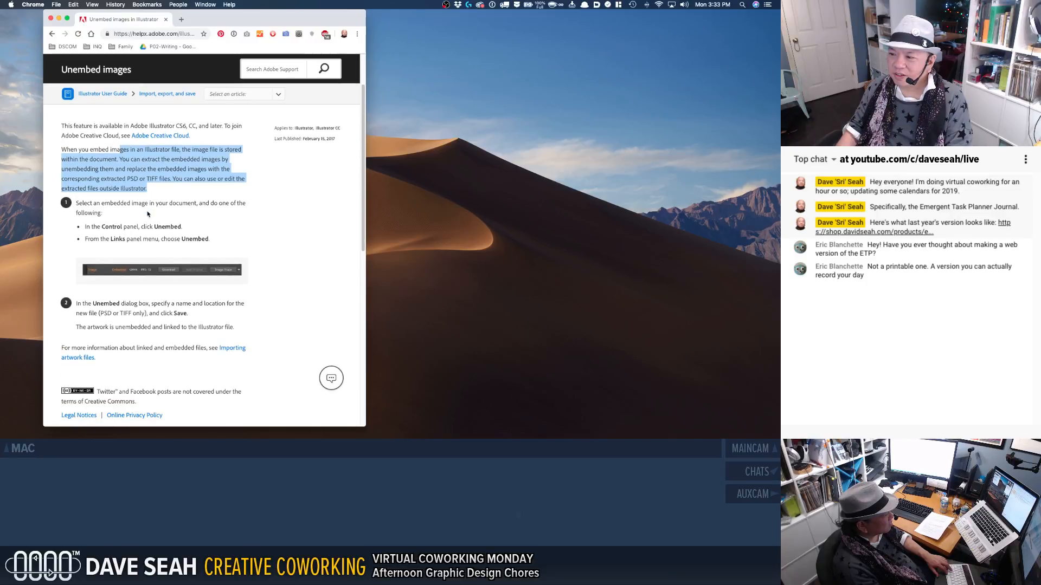
left_click(120, 208)
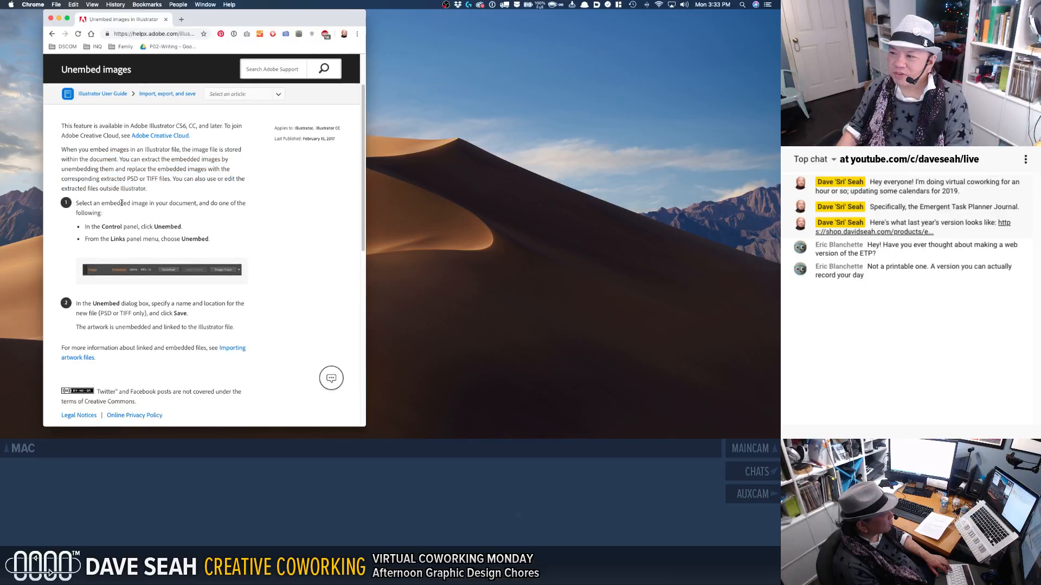
left_click_drag(122, 203, 131, 224)
left_click(143, 227)
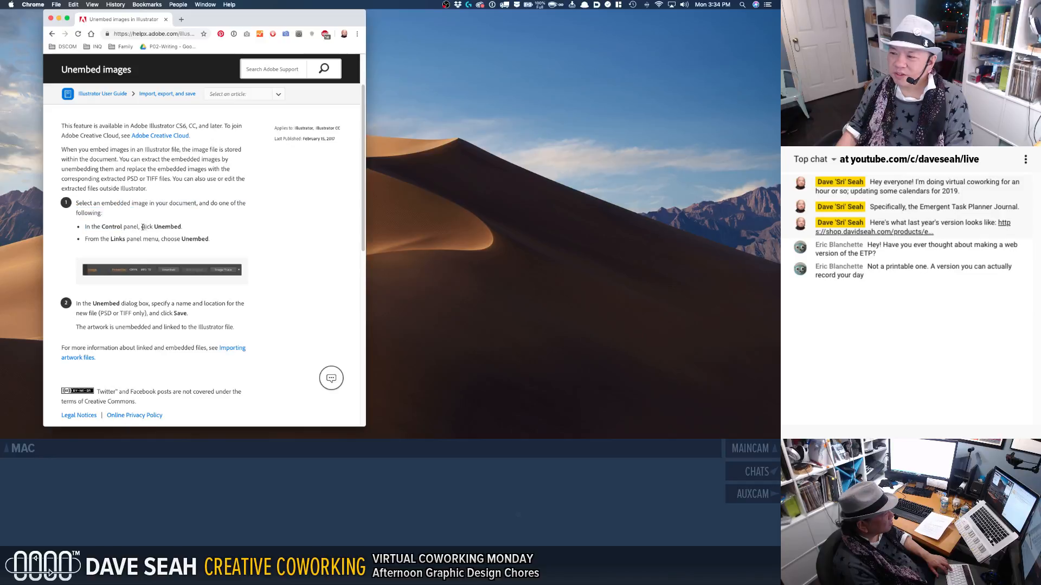
double_click(107, 228)
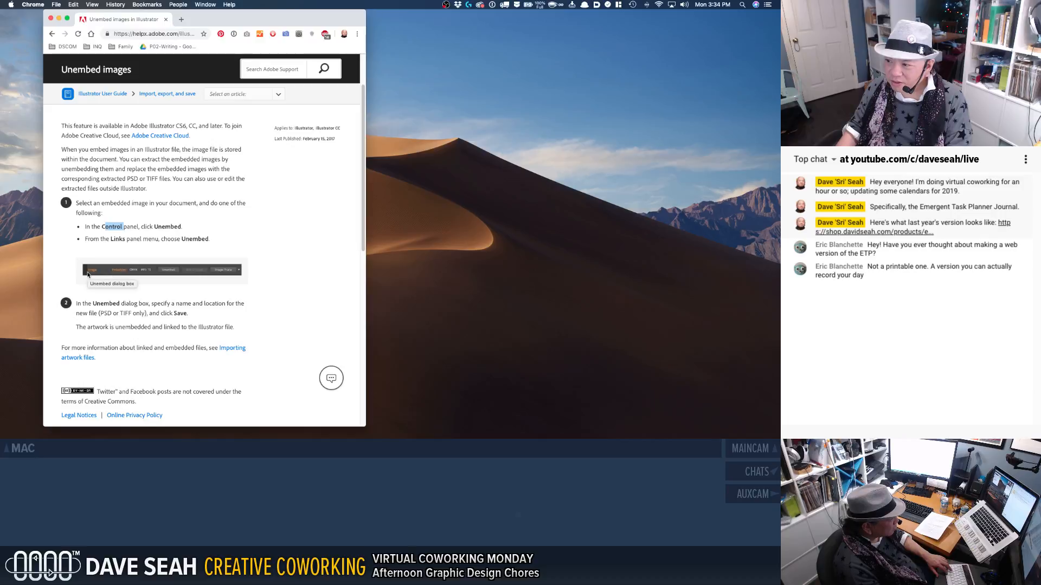
scroll(81, 279, "down", 2)
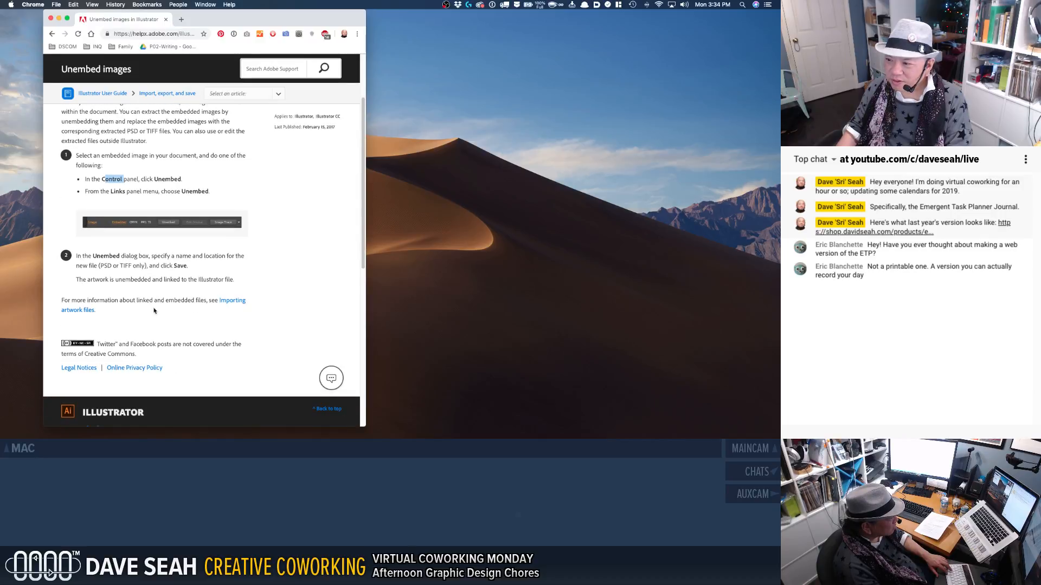
left_click(227, 303)
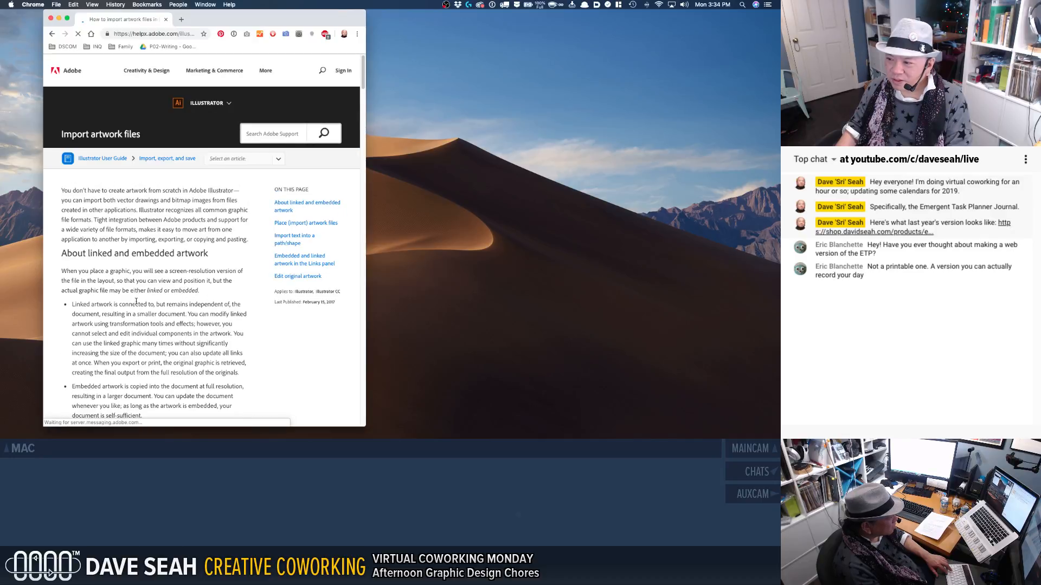
Step: Read the article's section about linked and embedded artwork, including how embedded artwork can be edited
left_click_drag(136, 304, 192, 365)
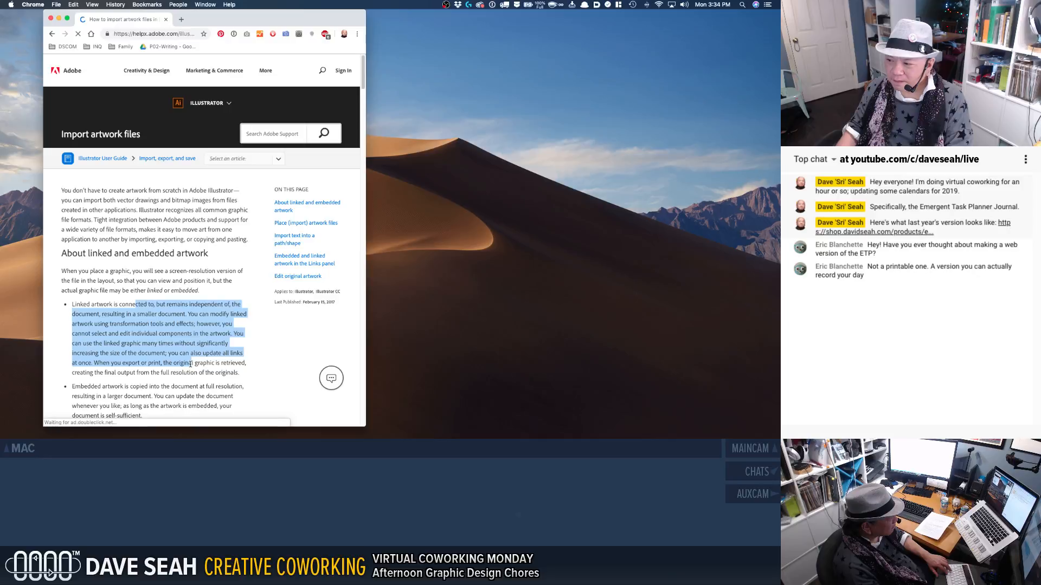
left_click(192, 364)
scroll(184, 363, "down", 2)
scroll(183, 362, "down", 1)
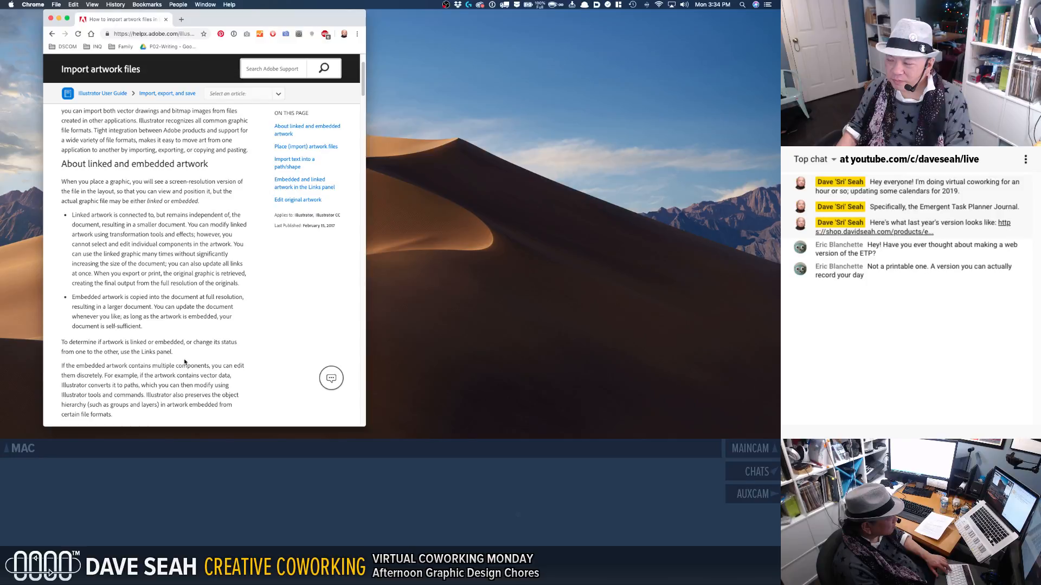
Step: Switch to Finder and open MASTER-ETPJ-A4-BW.pdf from the masters folder in Adobe Illustrator CC 2019
key("super+Tab")
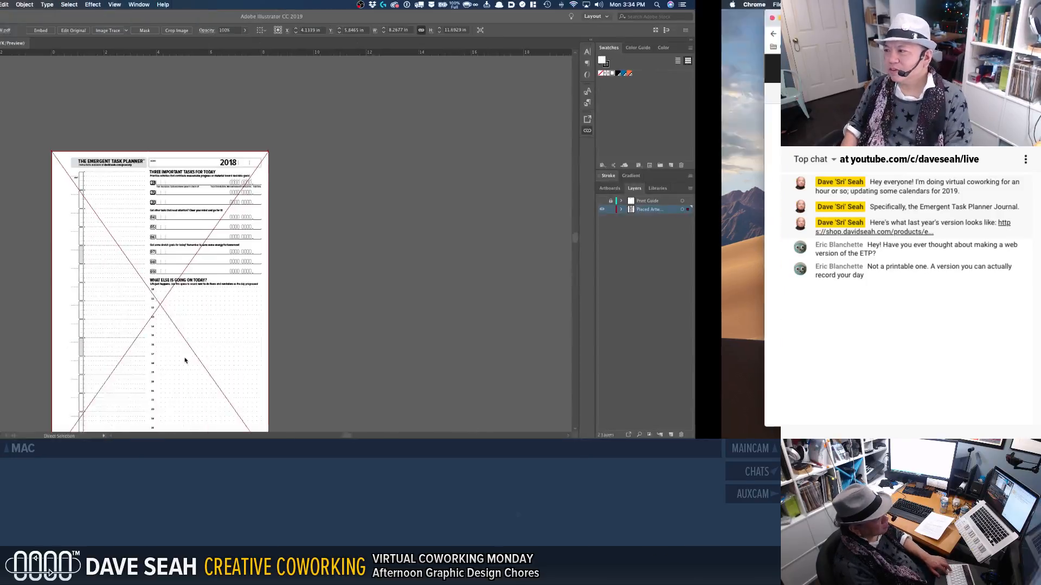
key("super+Tab")
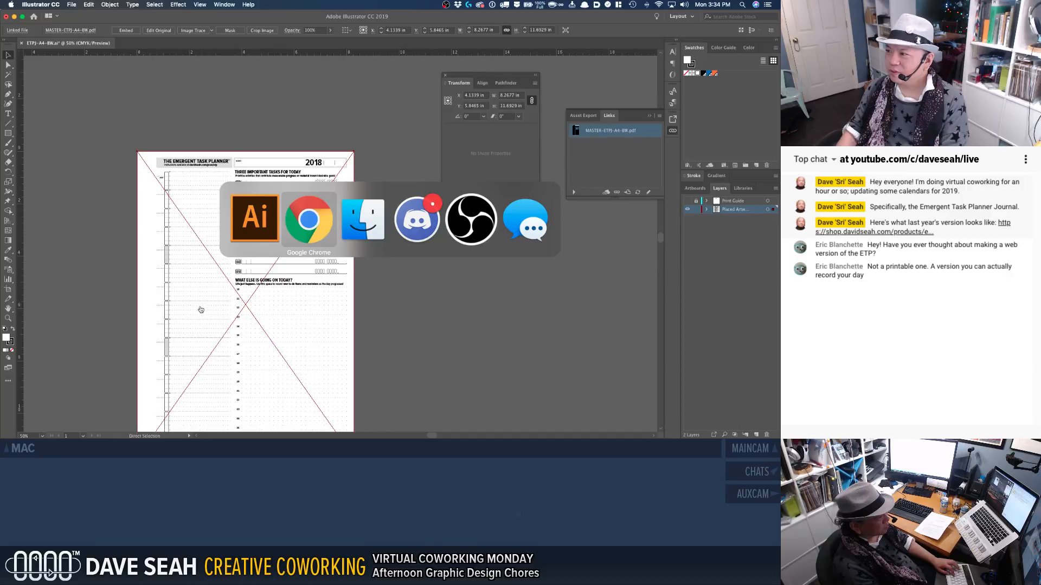
key("super+Tab")
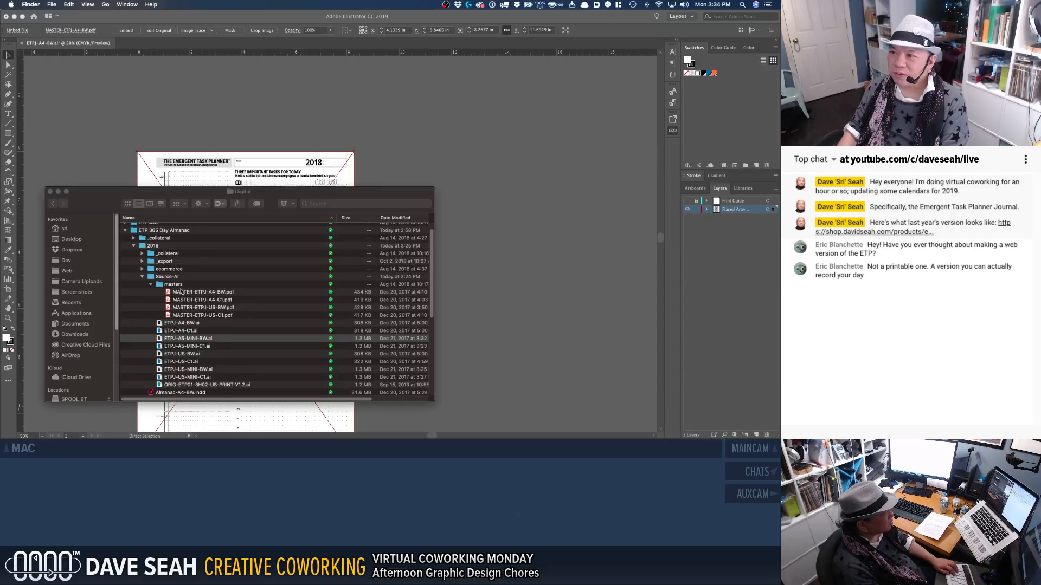
left_click(185, 326)
left_click(192, 324)
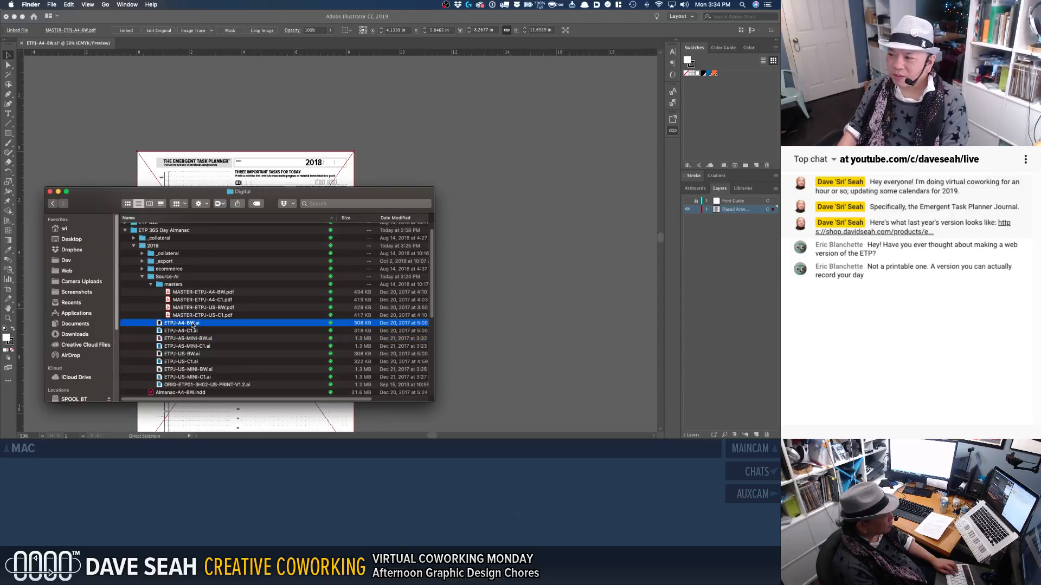
left_click(228, 295)
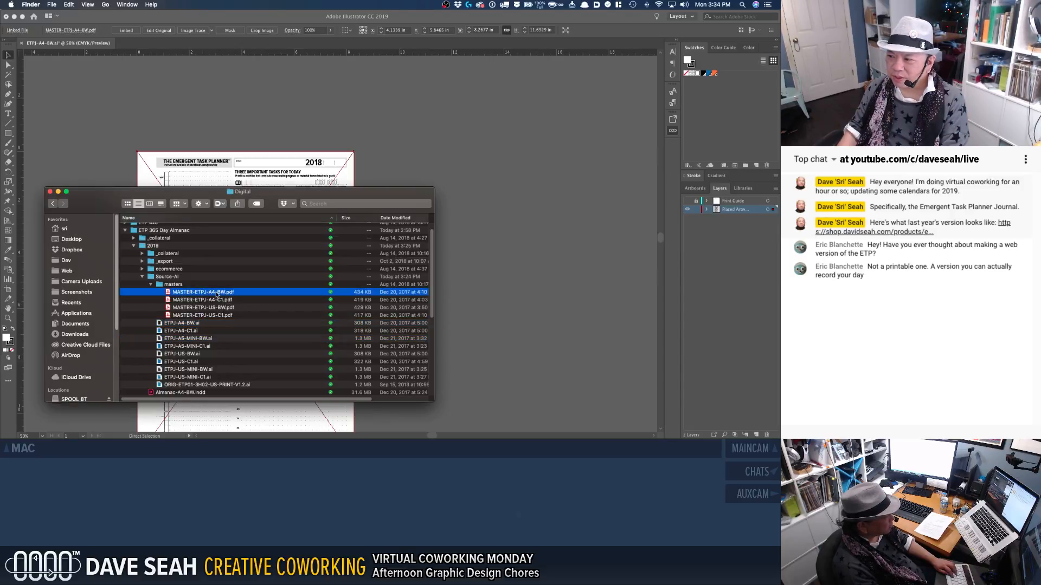
right_click(218, 295)
mouse_move(302, 228)
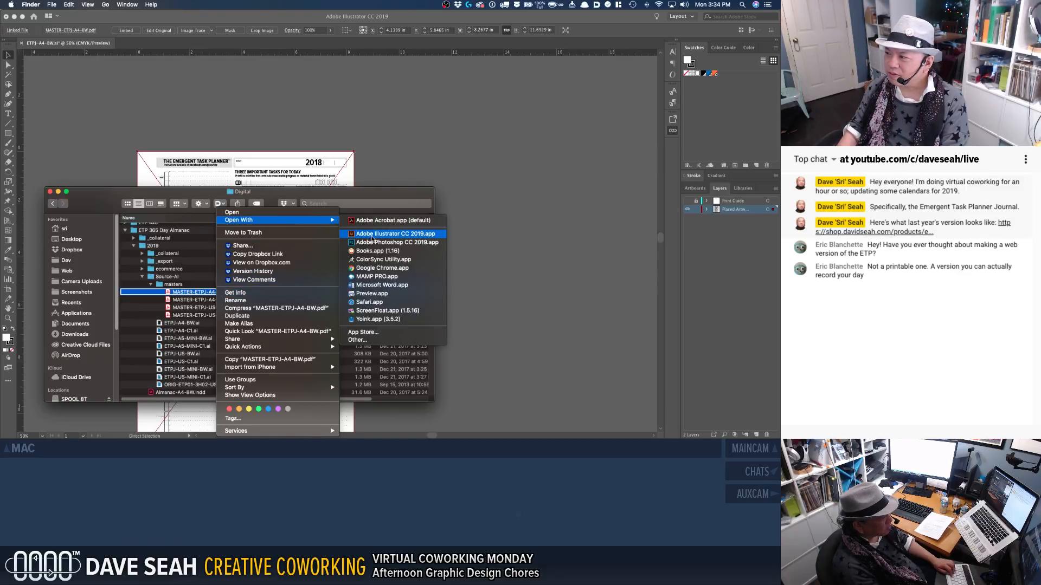
left_click(373, 238)
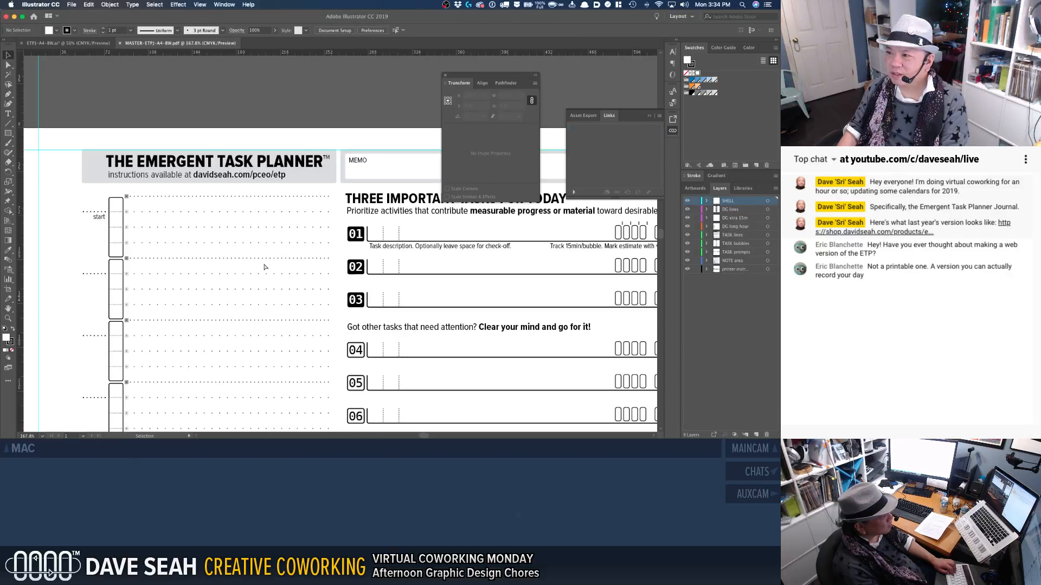
Step: Copy all of the master PDF's artwork, add a new layer in ETPJ-A4-BW.ai and try to paste the artwork there
key("super+a")
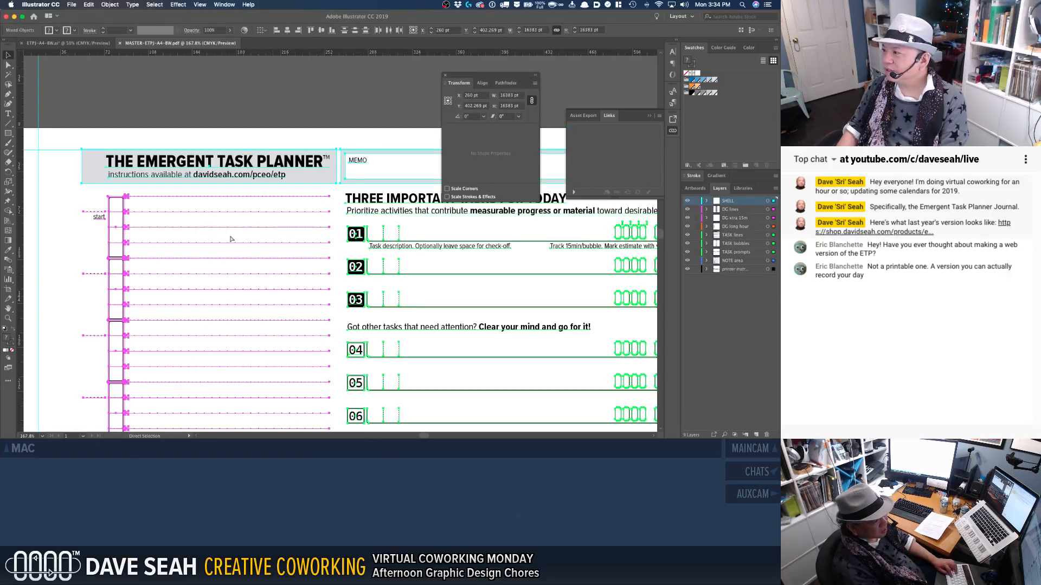
left_click(83, 45)
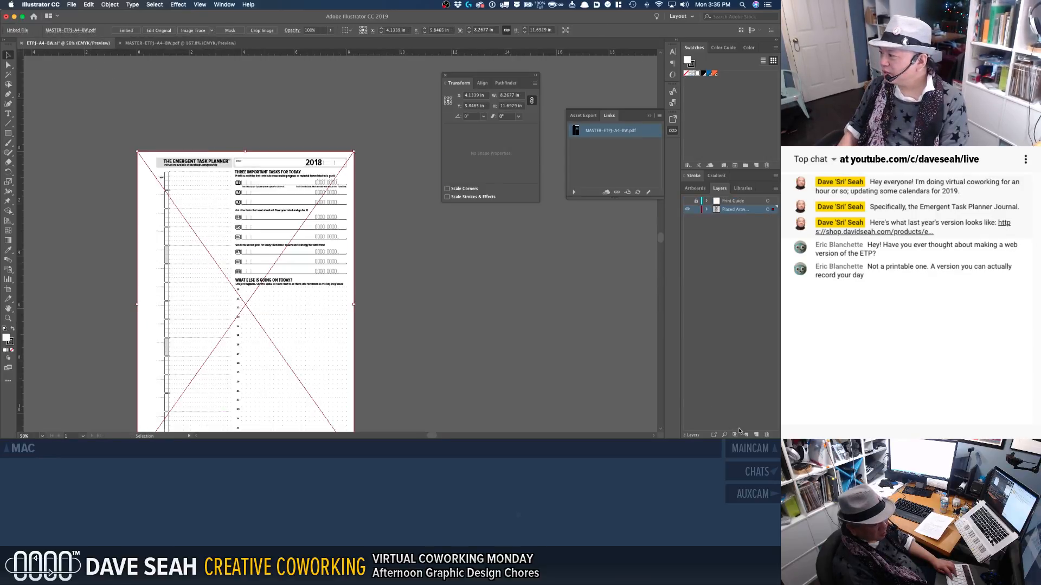
left_click(757, 435)
key("super+v")
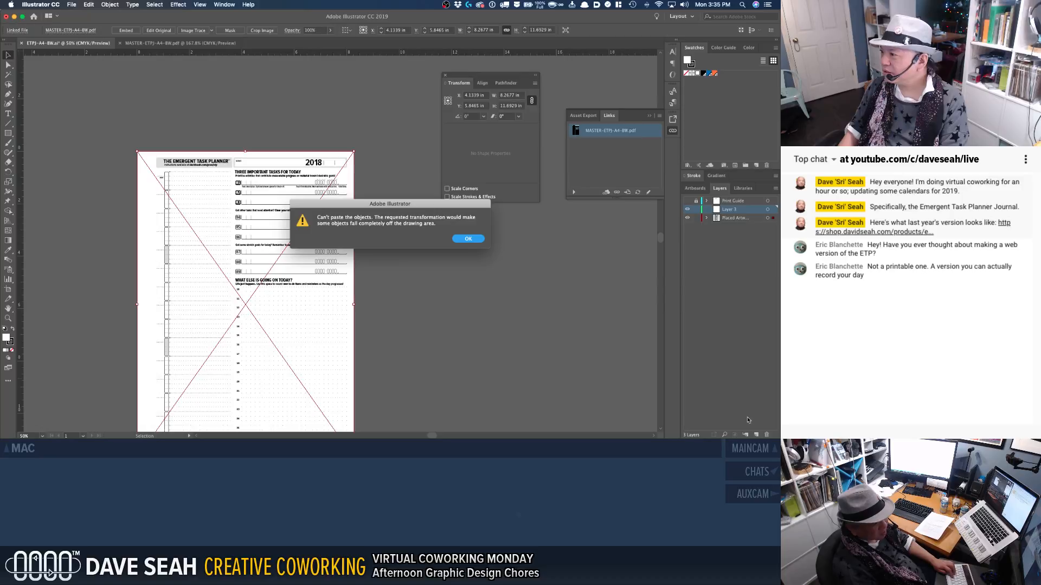
left_click(465, 242)
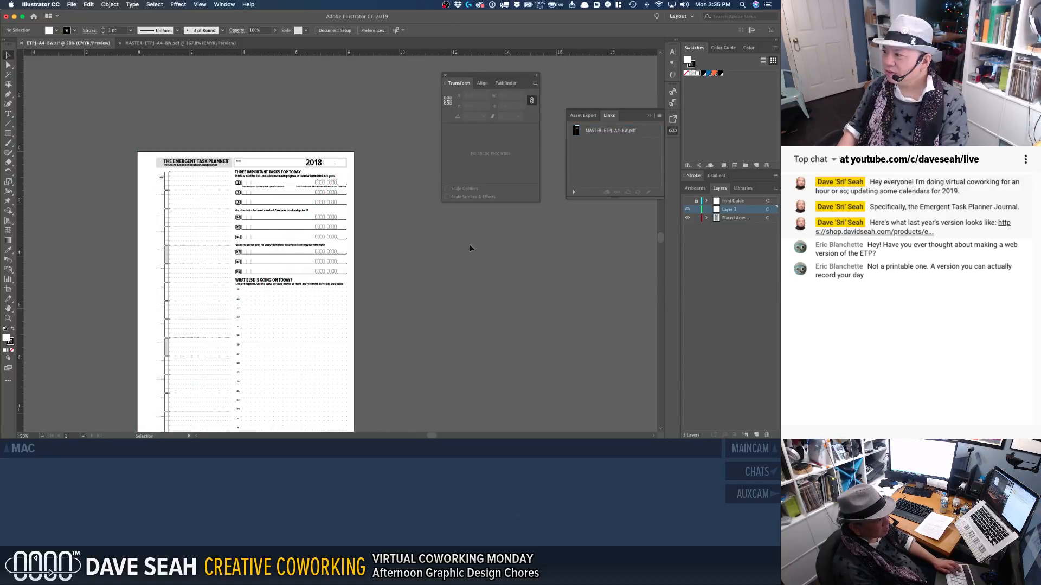
Step: Try again to paste the copied master artwork into ETPJ-A4-BW.ai and clear the selection
key("super+a")
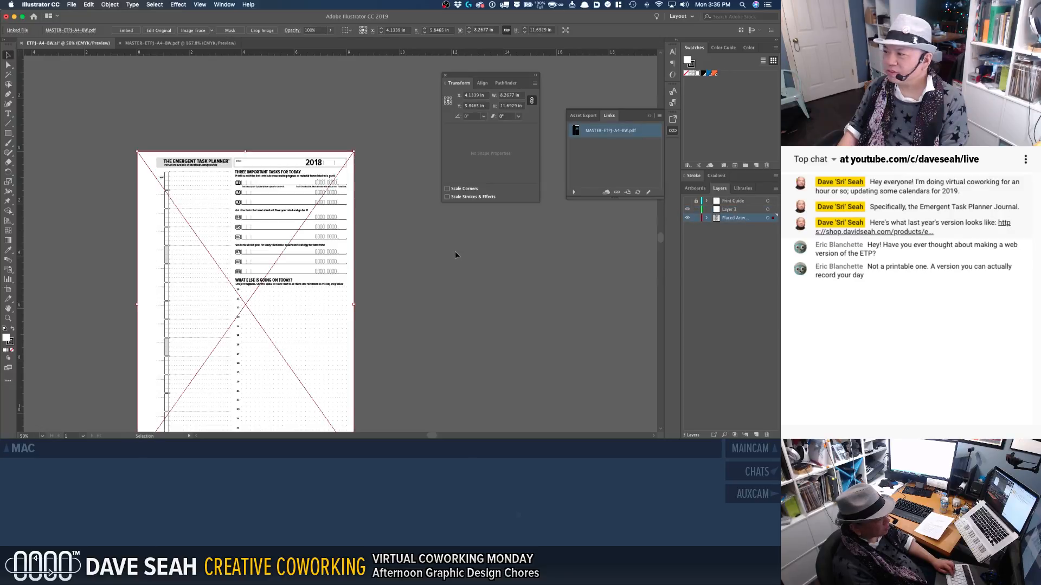
left_click(433, 252)
key("super+a")
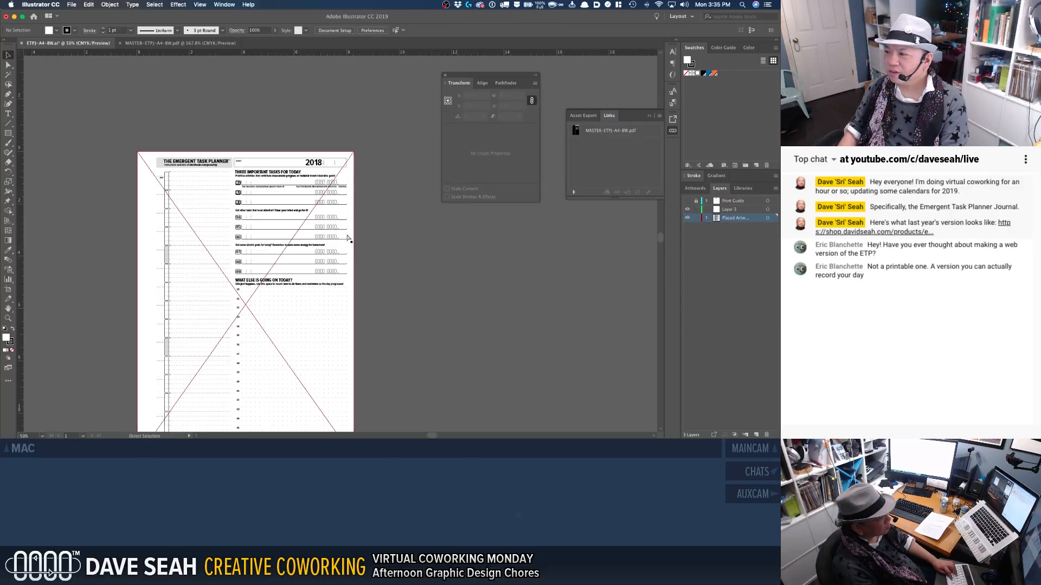
key("super+v")
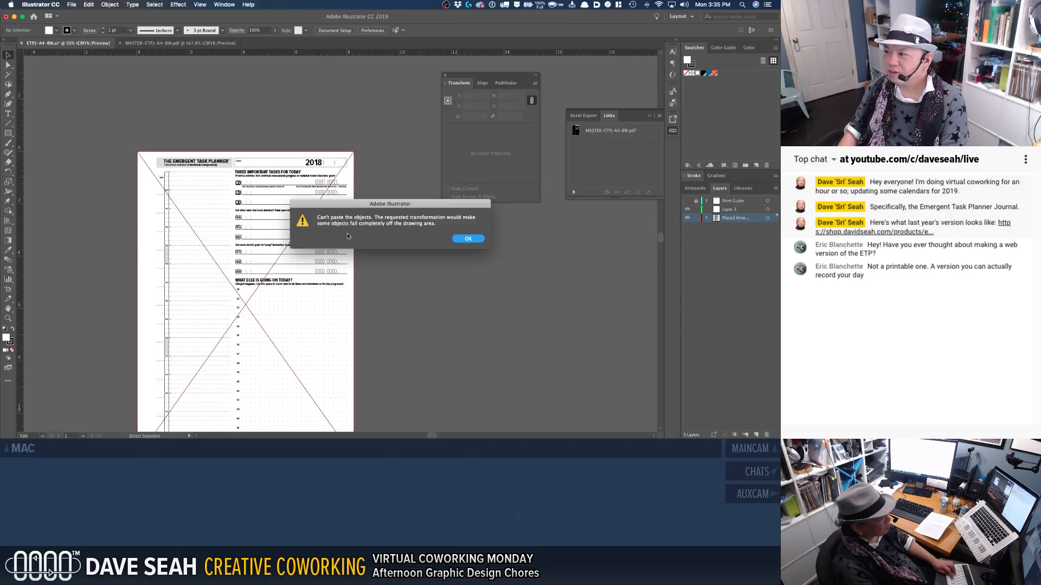
left_click(466, 239)
left_click(464, 239)
left_click_drag(401, 283, 434, 218)
left_click(380, 262)
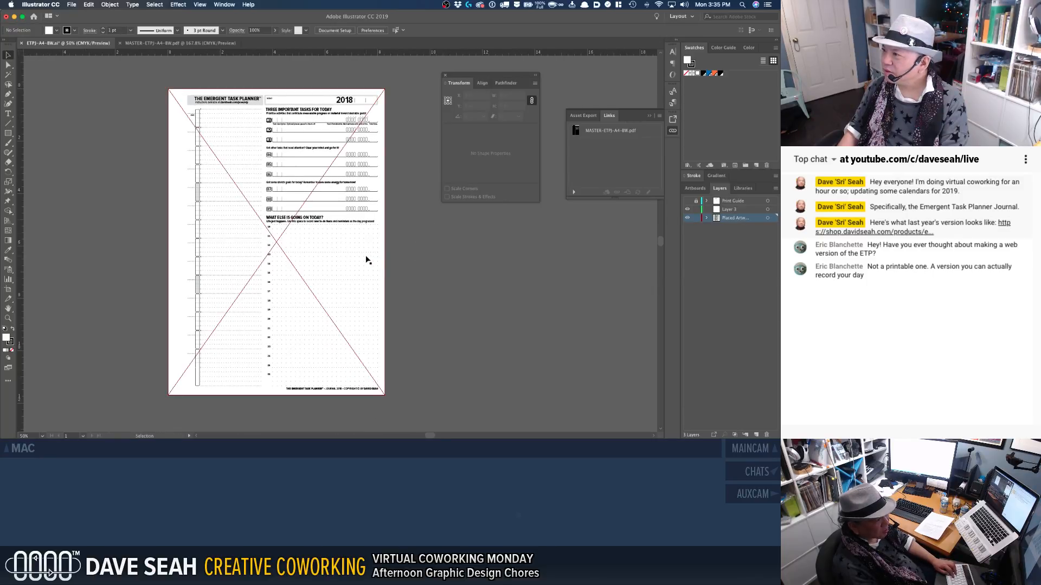
left_click(413, 263)
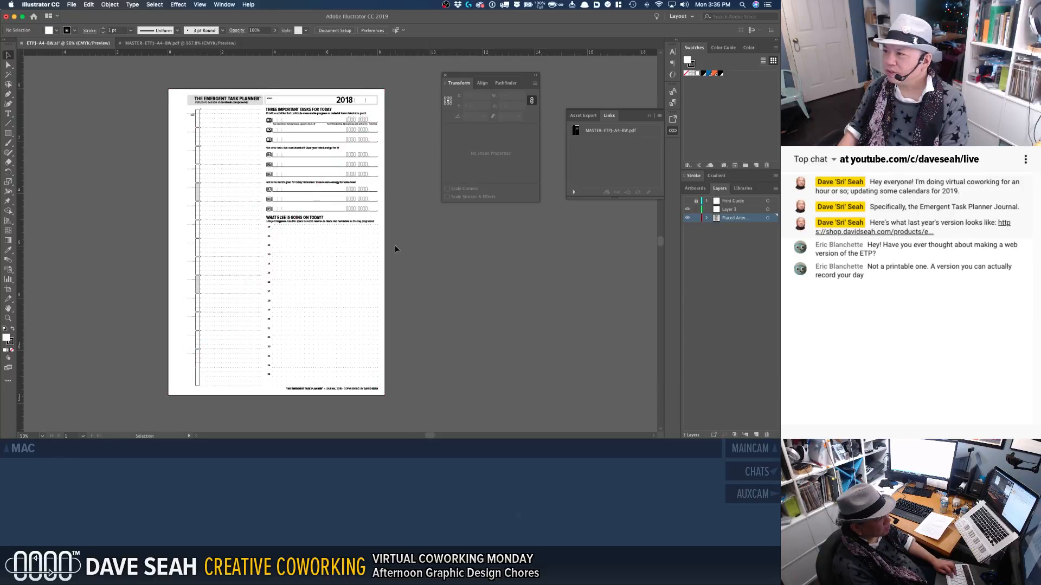
Step: Go back to MASTER-ETPJ-A4-BW.pdf, hide its guides and deselect all the artwork
left_click(142, 44)
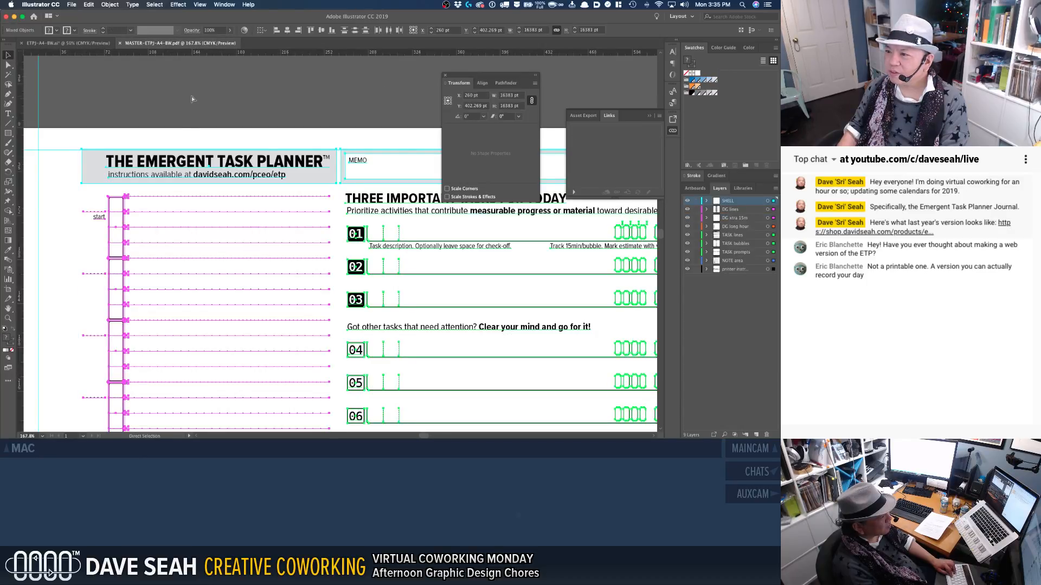
key("super+1")
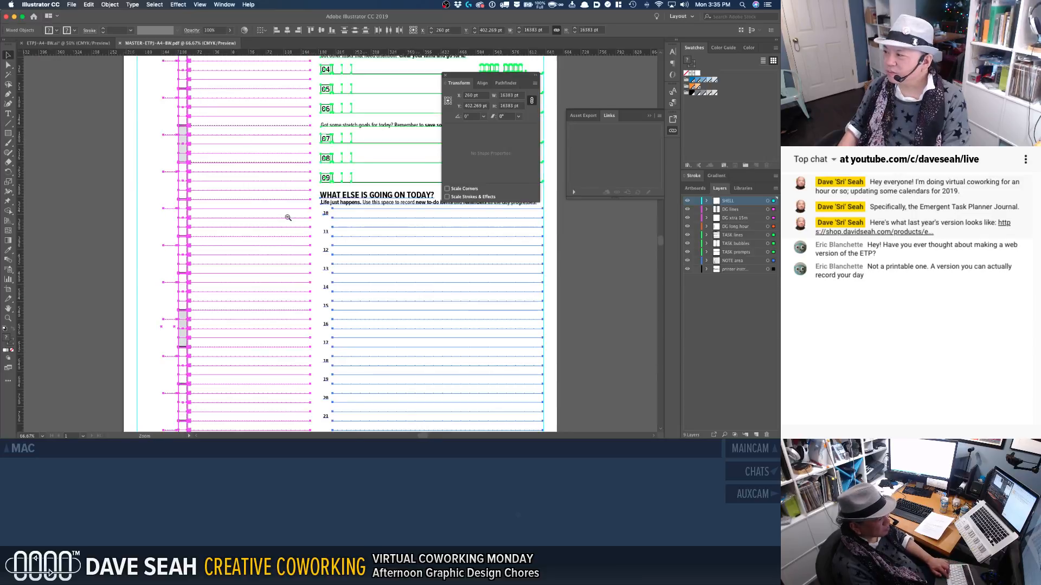
left_click(288, 217, "alt+super")
left_click(287, 218, "alt+super")
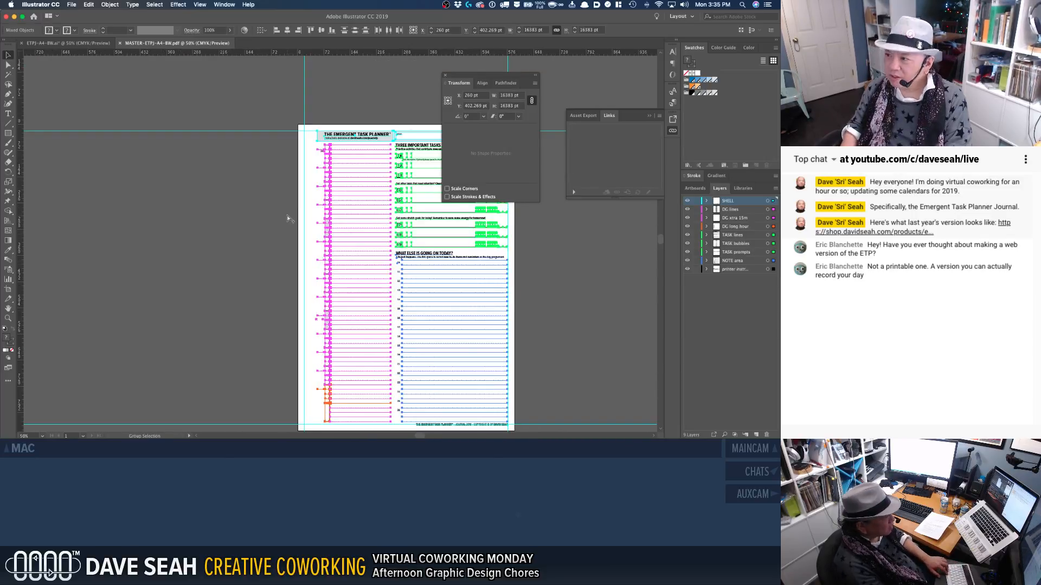
key("v")
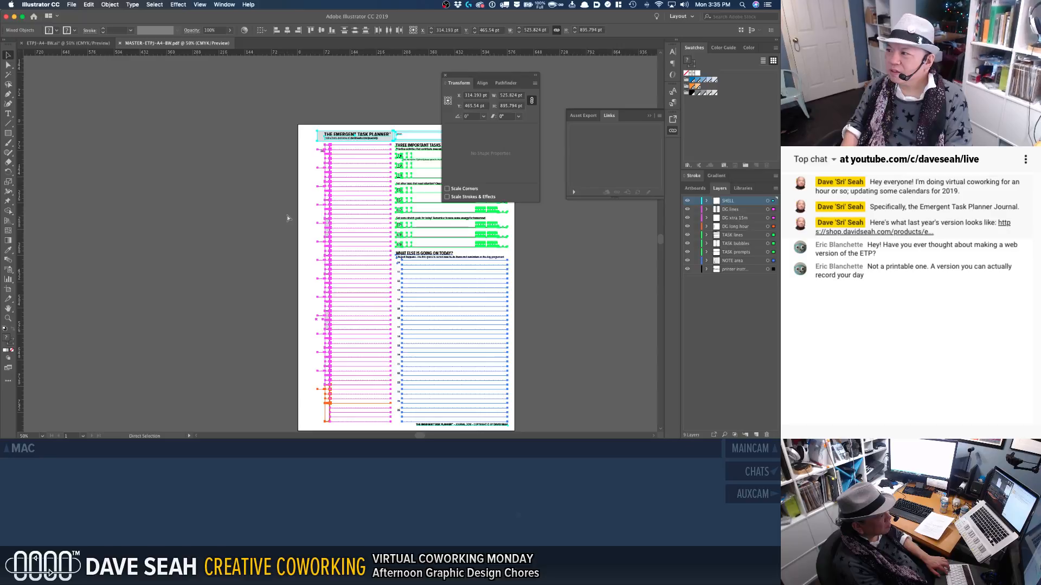
scroll(245, 219, "down", 1)
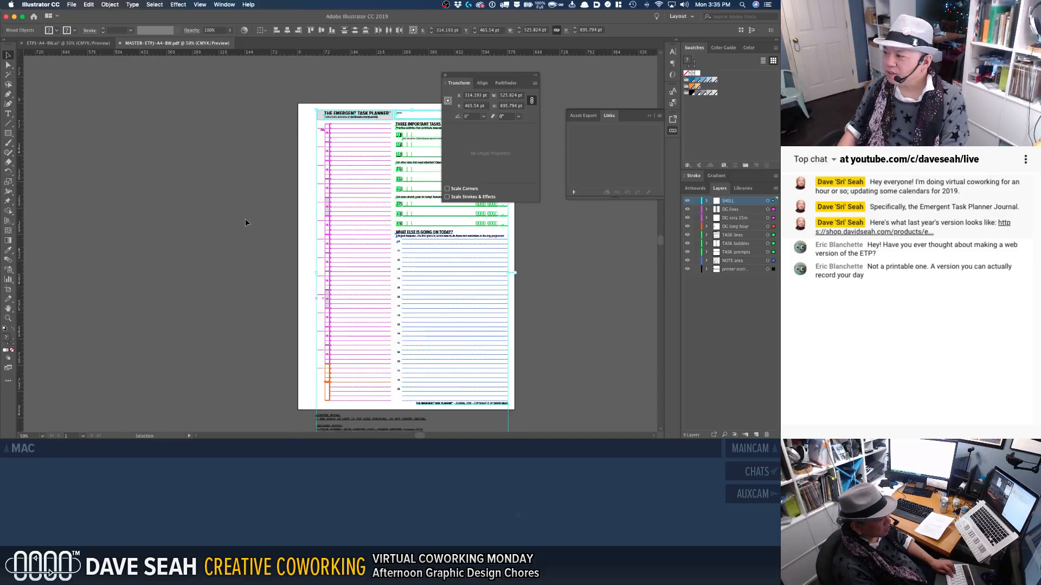
left_click(209, 233)
Step: Select and copy only the artwork on the master page, leaving out the printer notes below the artboard
scroll(210, 233, "down", 2)
scroll(211, 238, "down", 2)
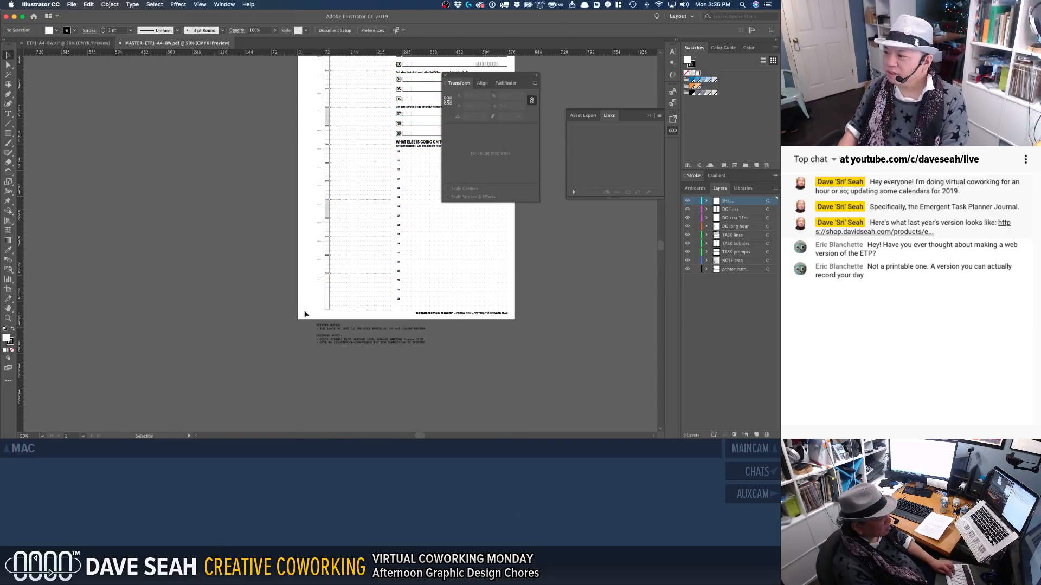
key("space")
left_click_drag(274, 285, 188, 357)
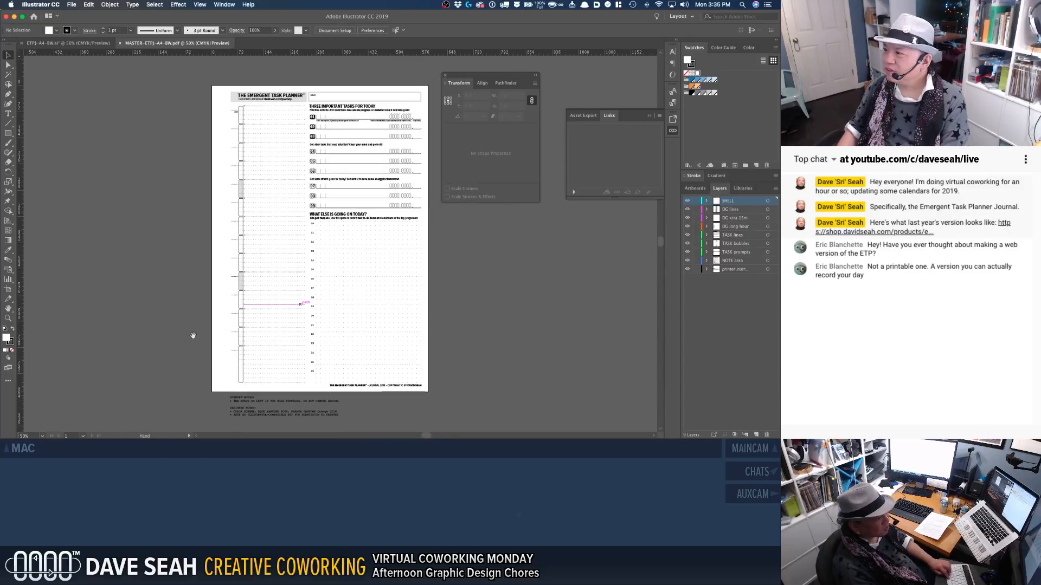
left_click_drag(197, 80, 444, 390)
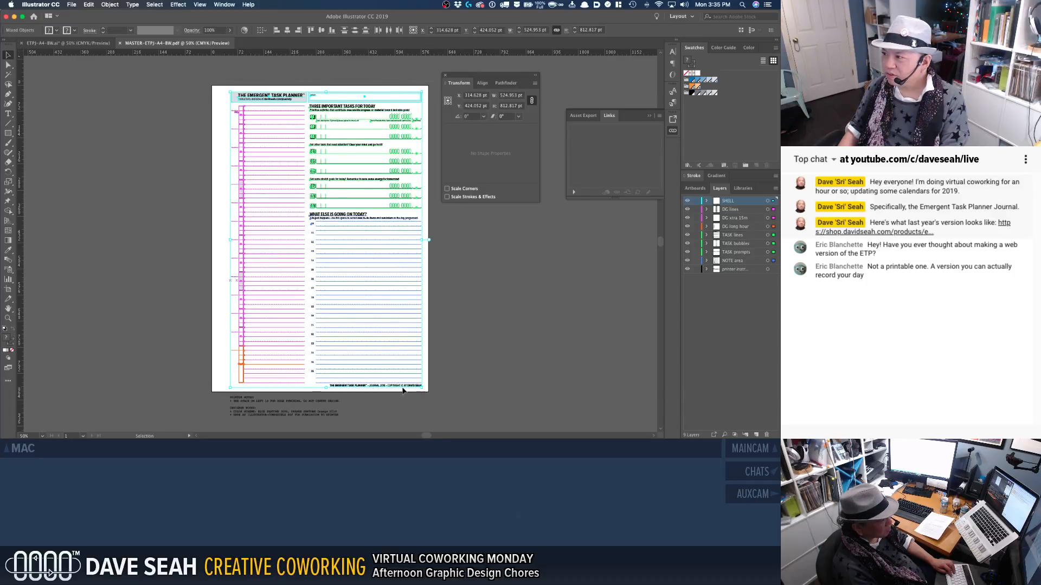
key("a")
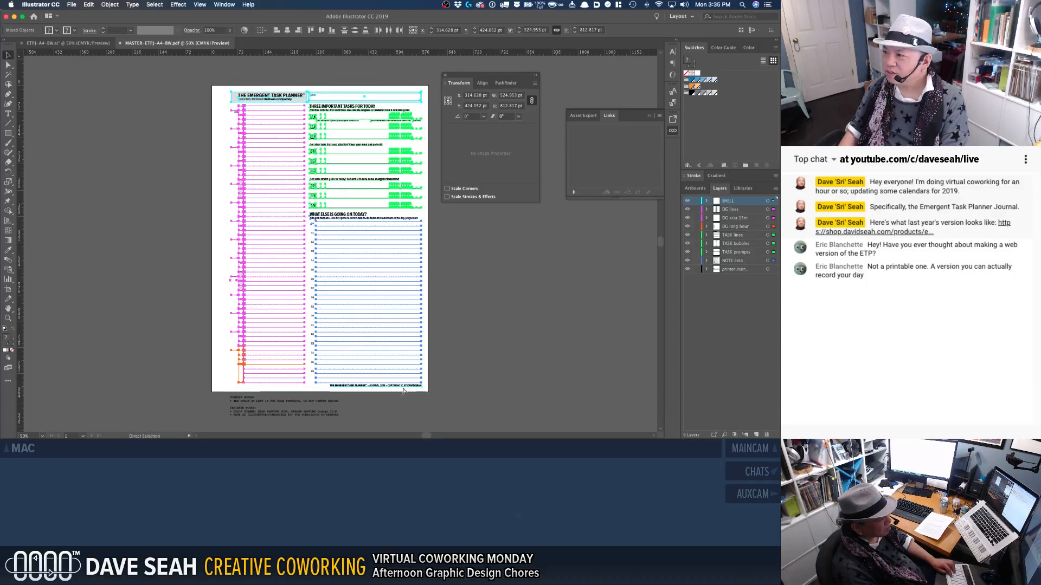
key("v")
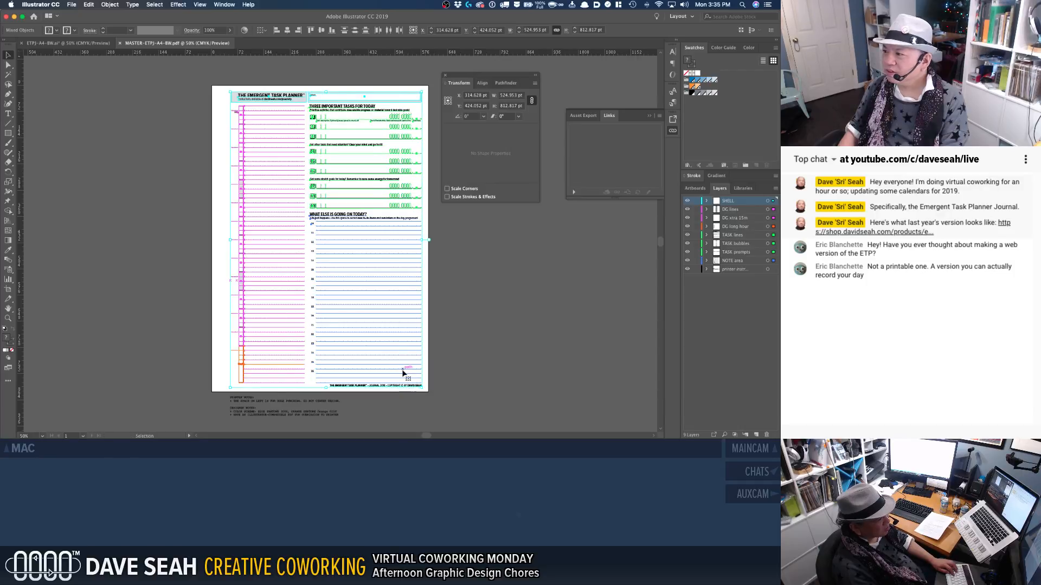
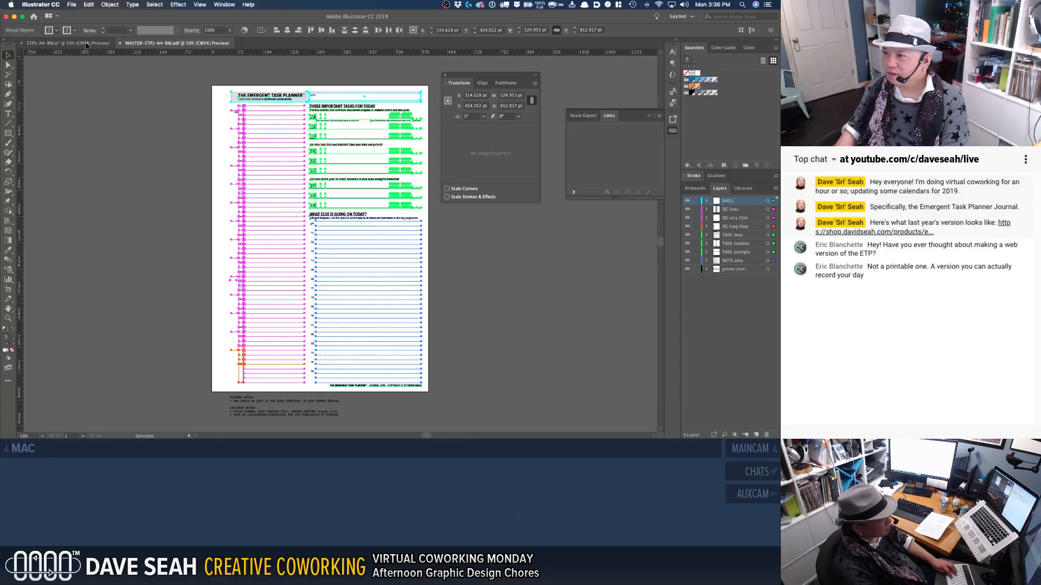
Step: In ETPJ-A4-BW.ai, lock the placed artwork layer and paste the copied master artwork onto Layer 3
left_click(88, 43)
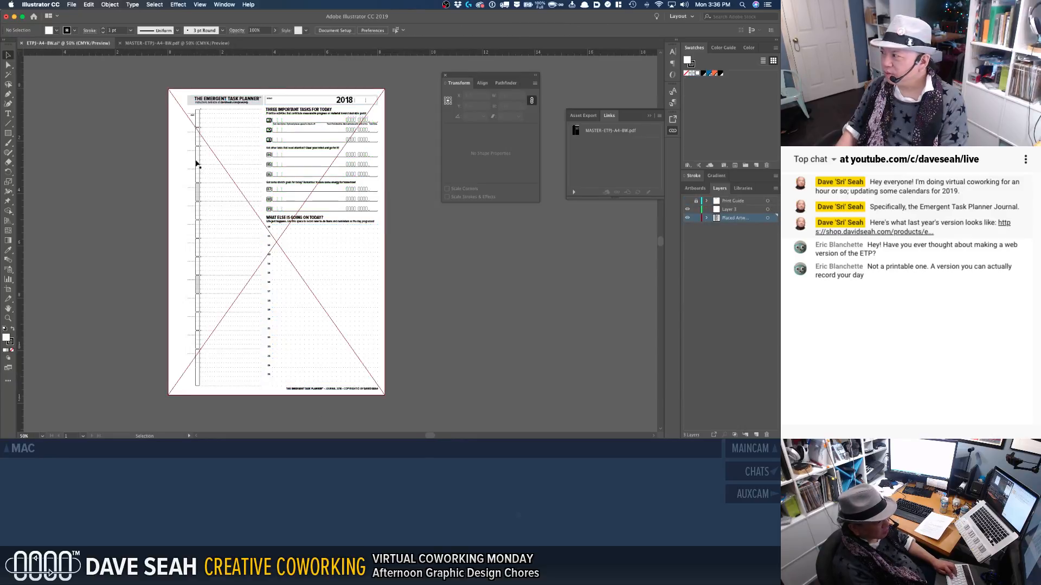
left_click(697, 219)
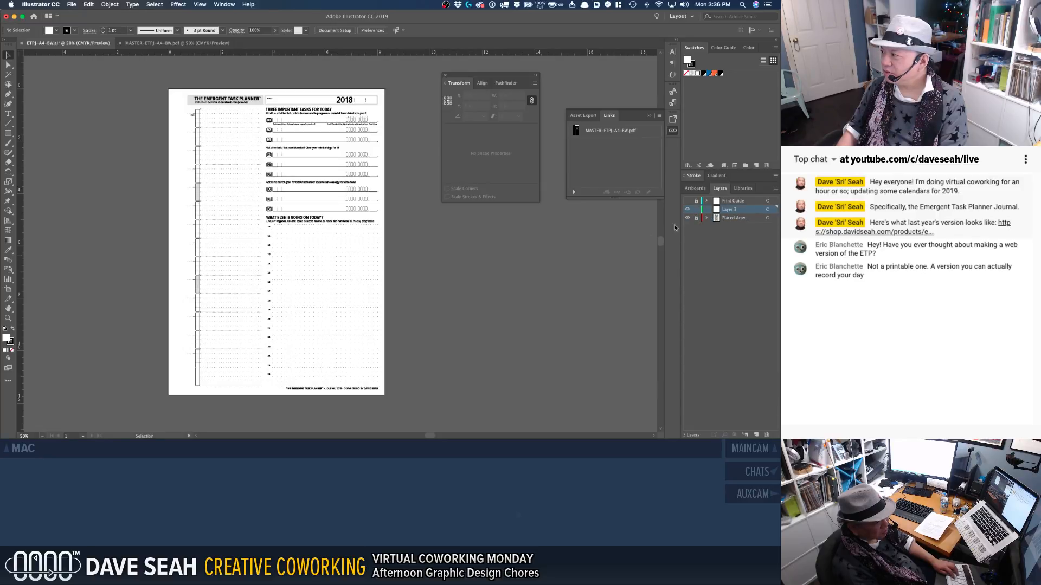
key("a")
key("ctrl+v")
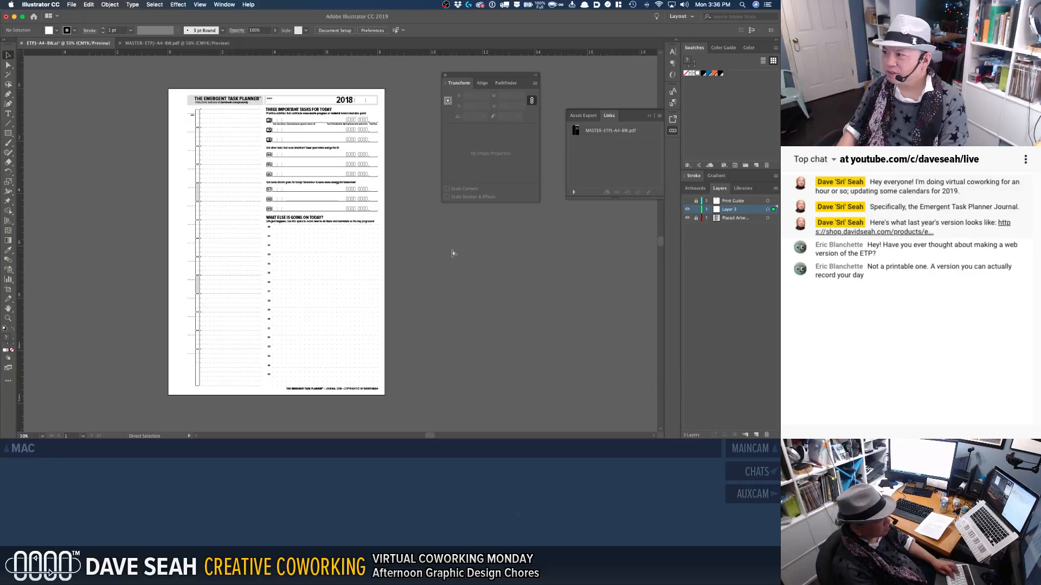
key("v")
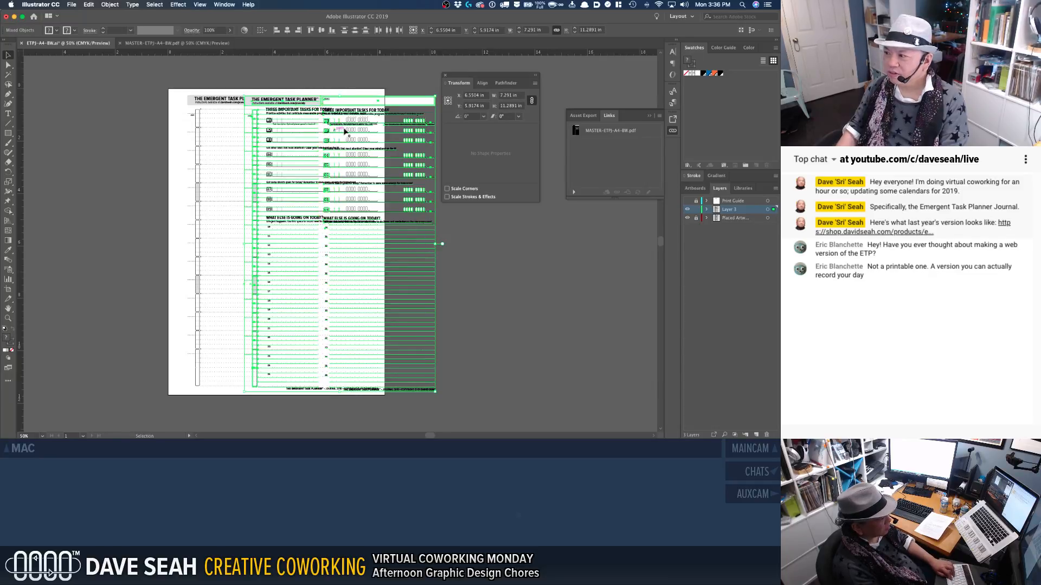
Step: Move the pasted artwork so its memo box and task lines coincide with the placed artwork underneath
left_click_drag(347, 106, 395, 134)
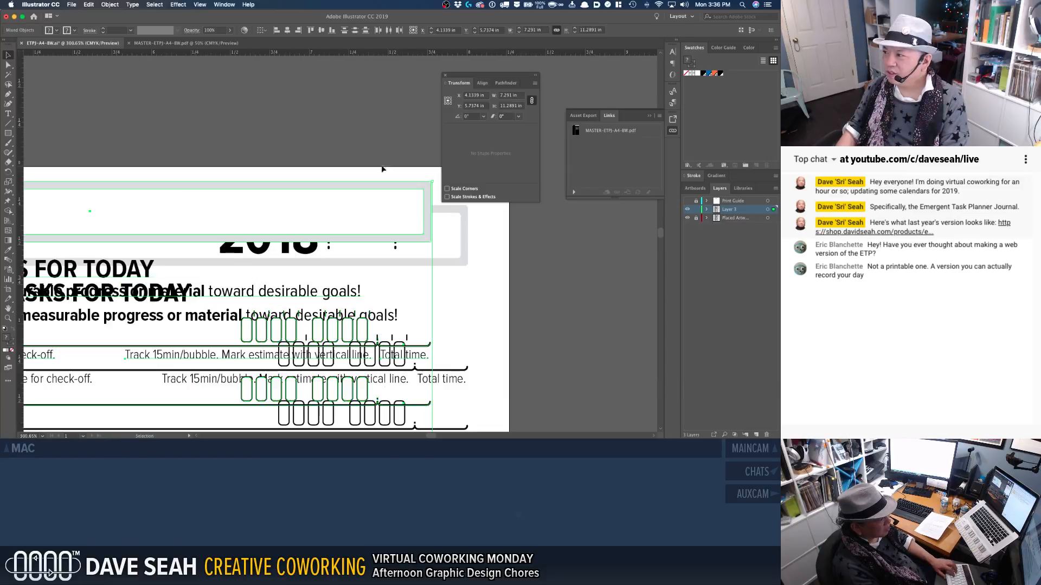
left_click_drag(421, 194, 448, 210)
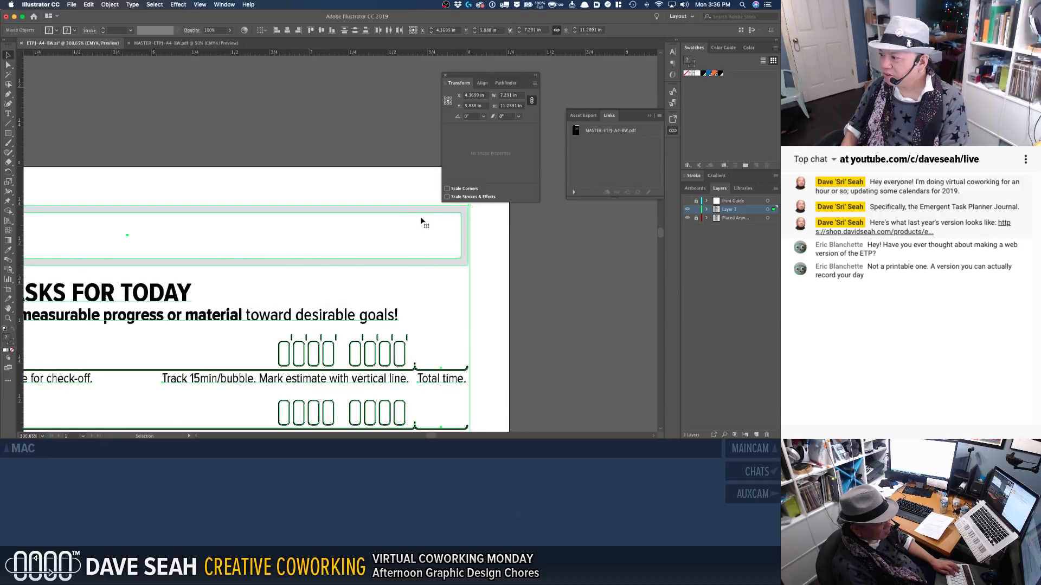
Step: Nudge the pasted artwork horizontally until it lines up exactly with the placed artwork underneath
key("Left")
key("Right")
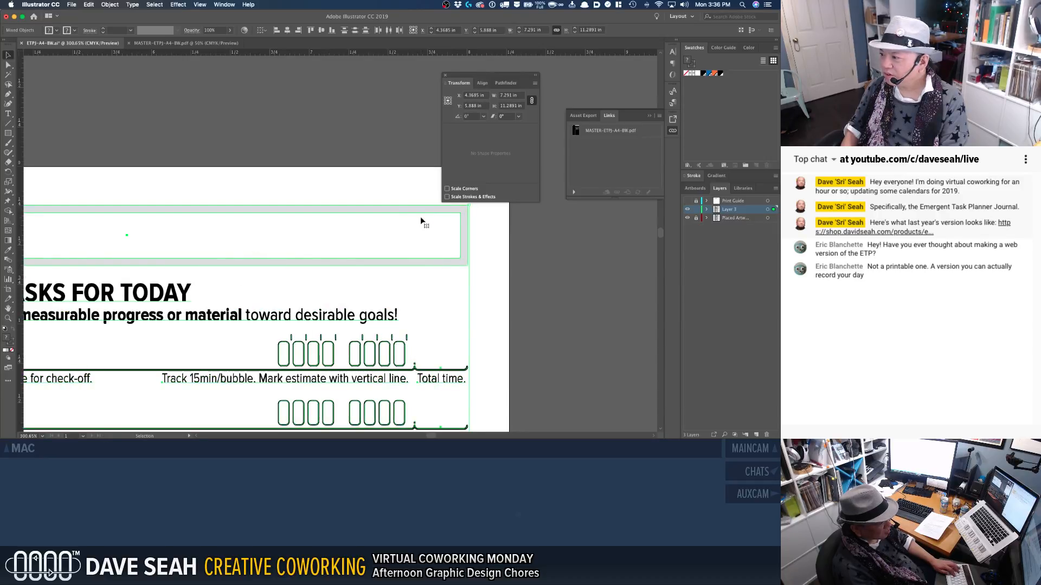
key("Left")
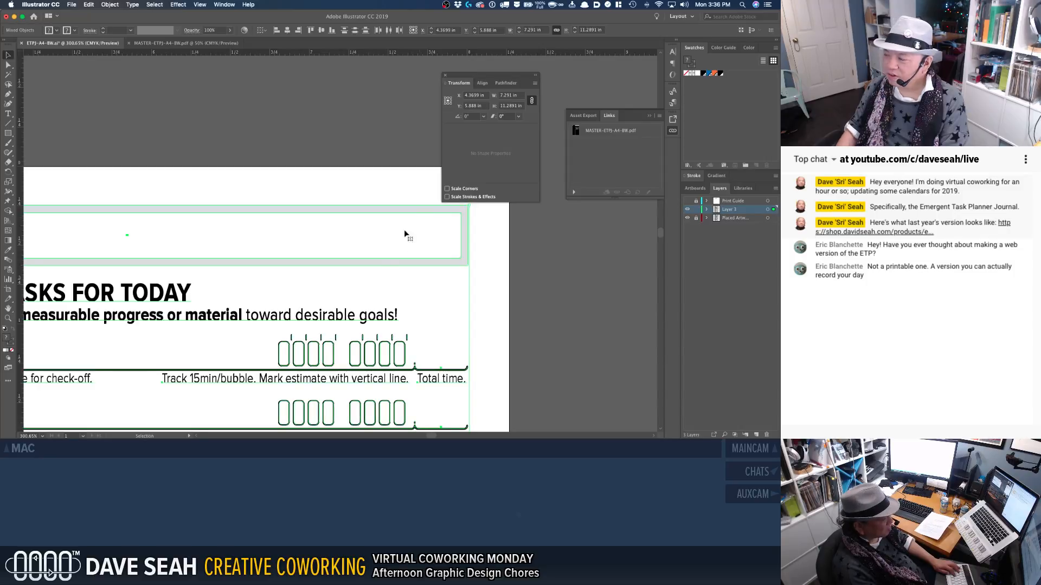
key("a")
key("super+1")
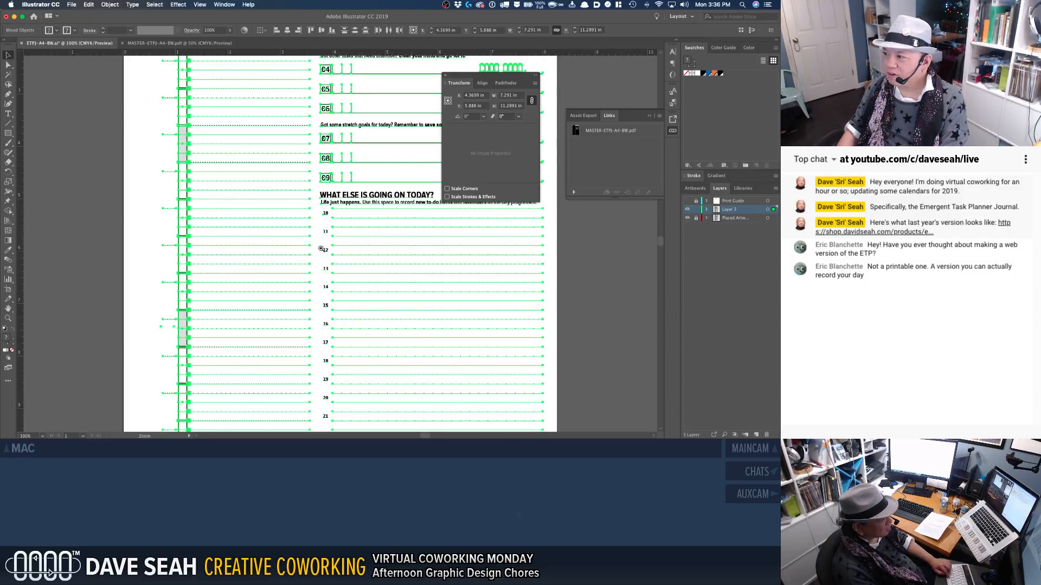
key("super+minus")
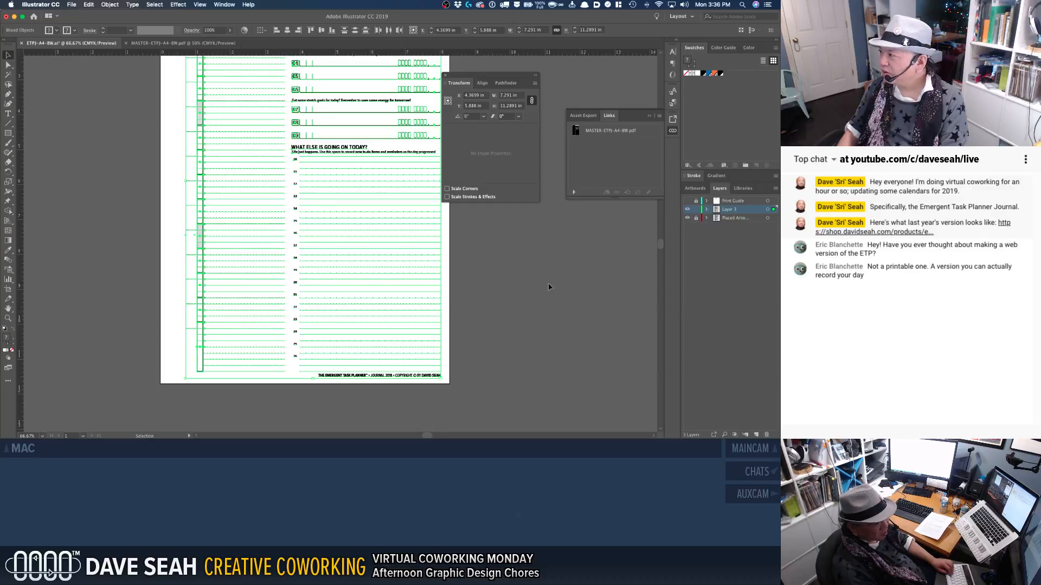
Step: Hide the placed artwork layer and rename Layer 3 as ETPJ-A4-BW
left_click(695, 218)
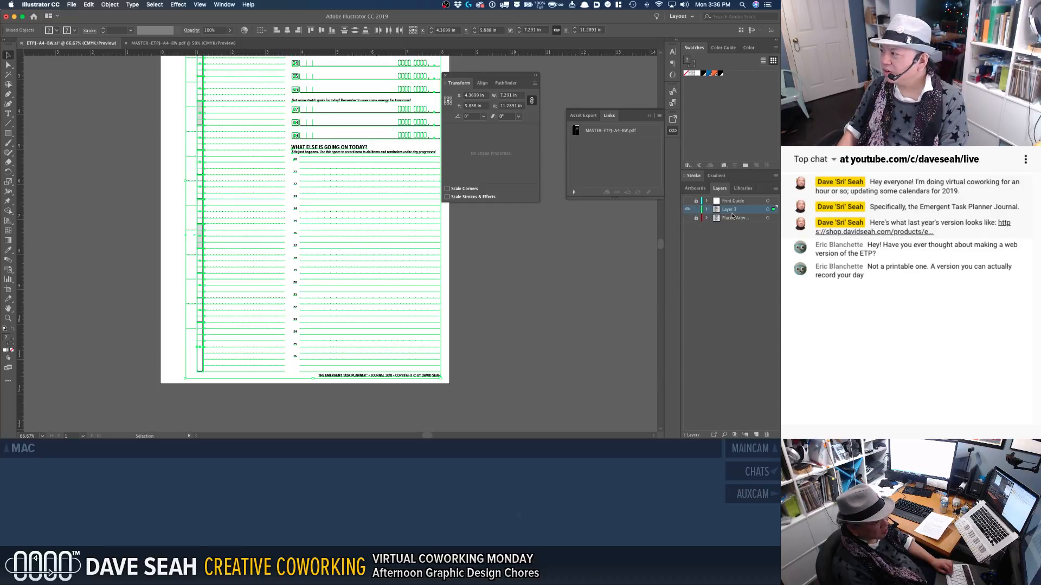
double_click(731, 210)
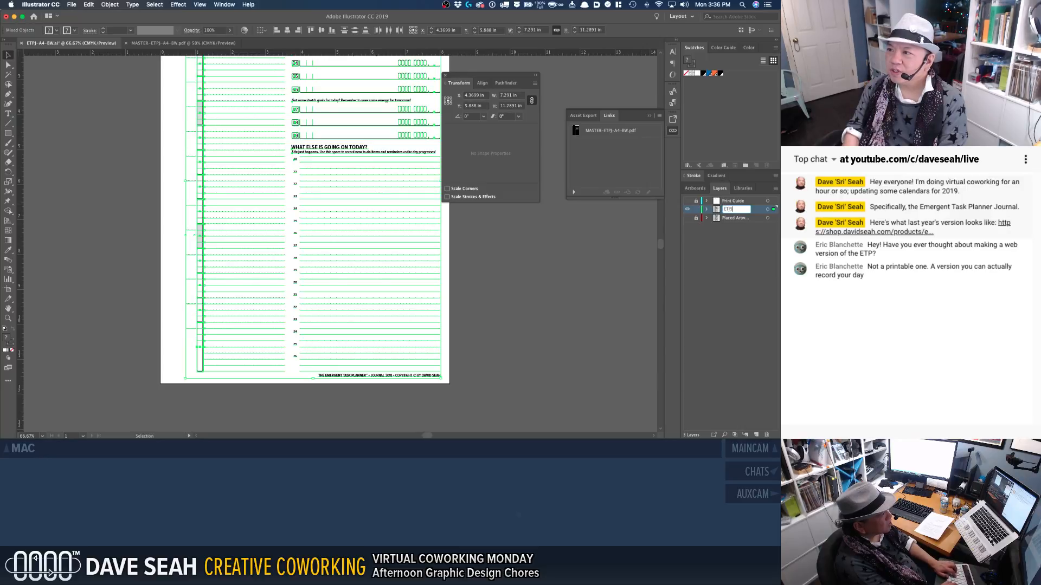
type("ETPJ-A")
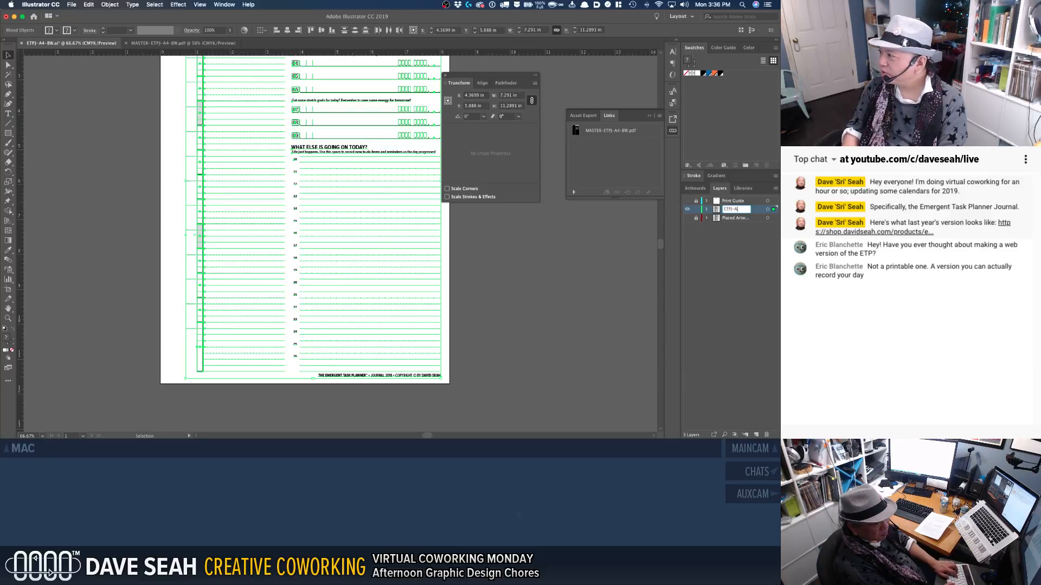
type("R-4-BW")
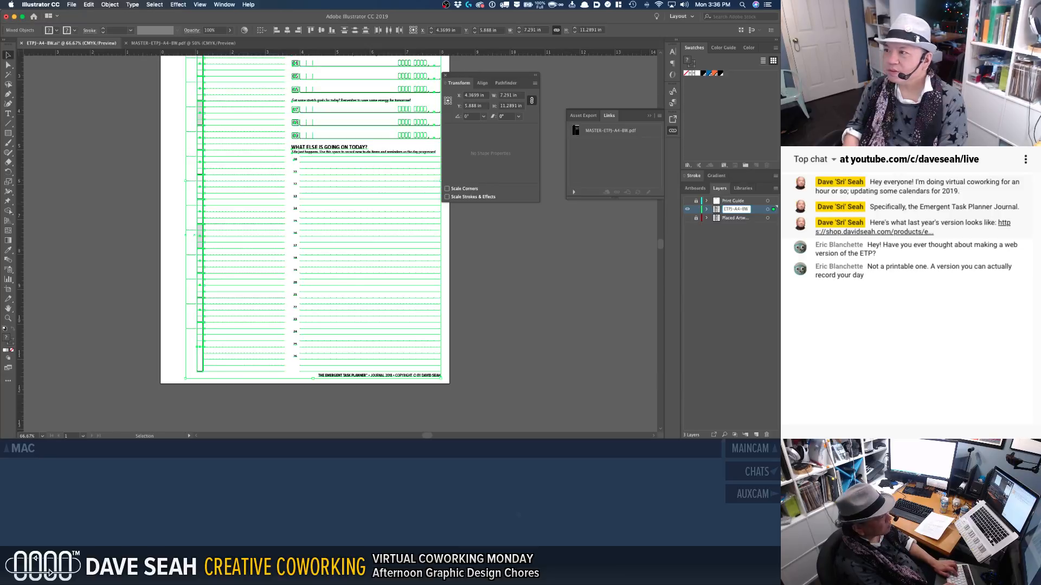
key("Return")
Step: Delete the Placed Artwork layer together with its contents
left_click(745, 219)
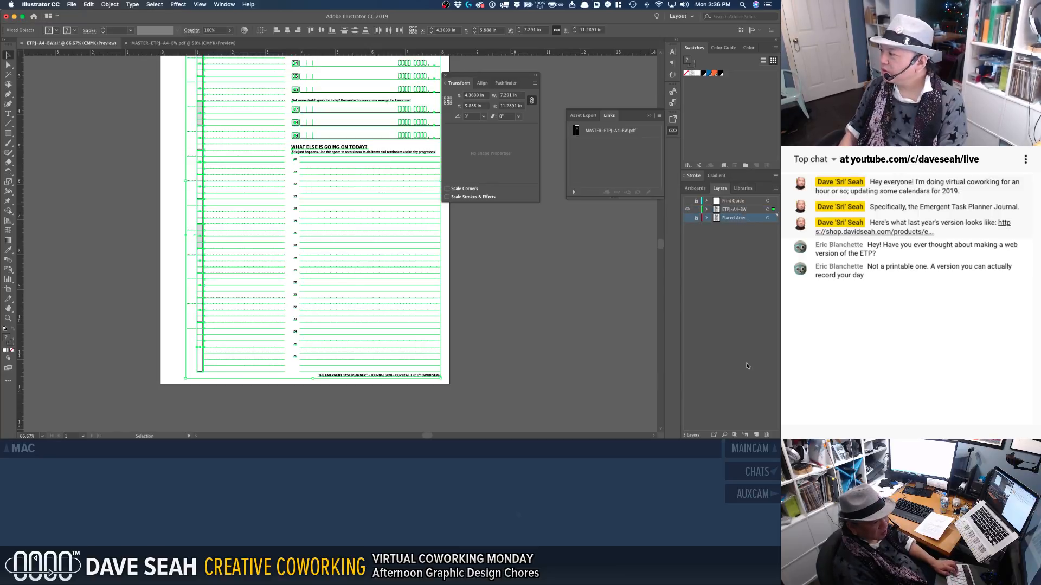
left_click(767, 434)
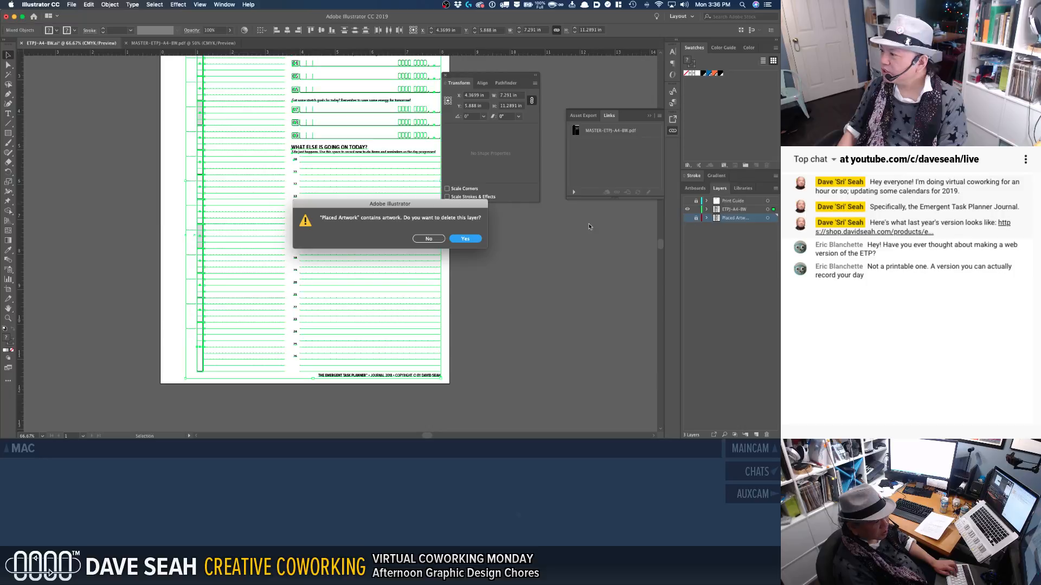
left_click(465, 239)
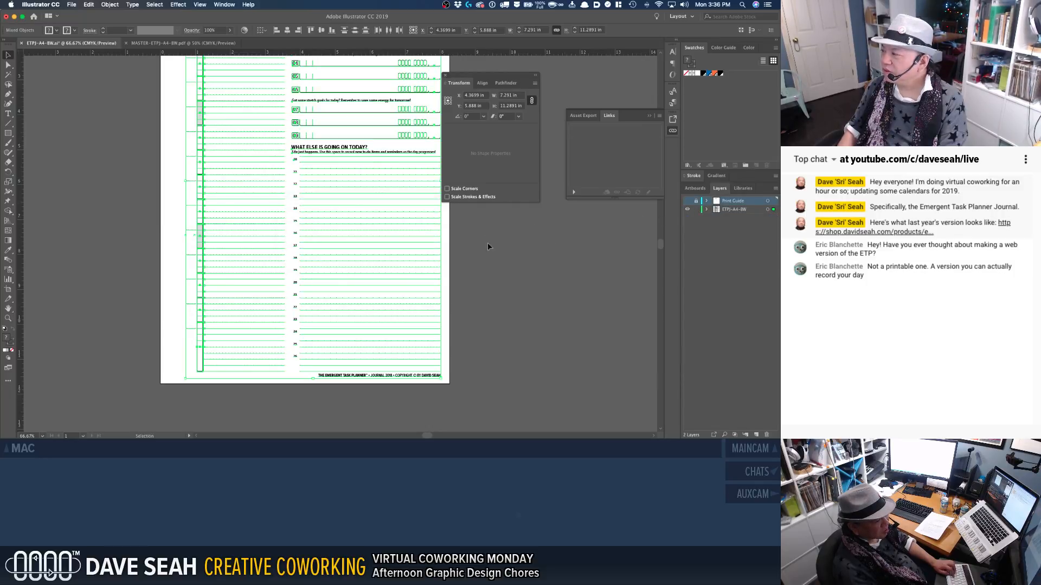
Step: Undo the layer deletion, the layer rename, and the moving and pasting of the artwork until Layer 3 is empty again
scroll(482, 224, "up", 5)
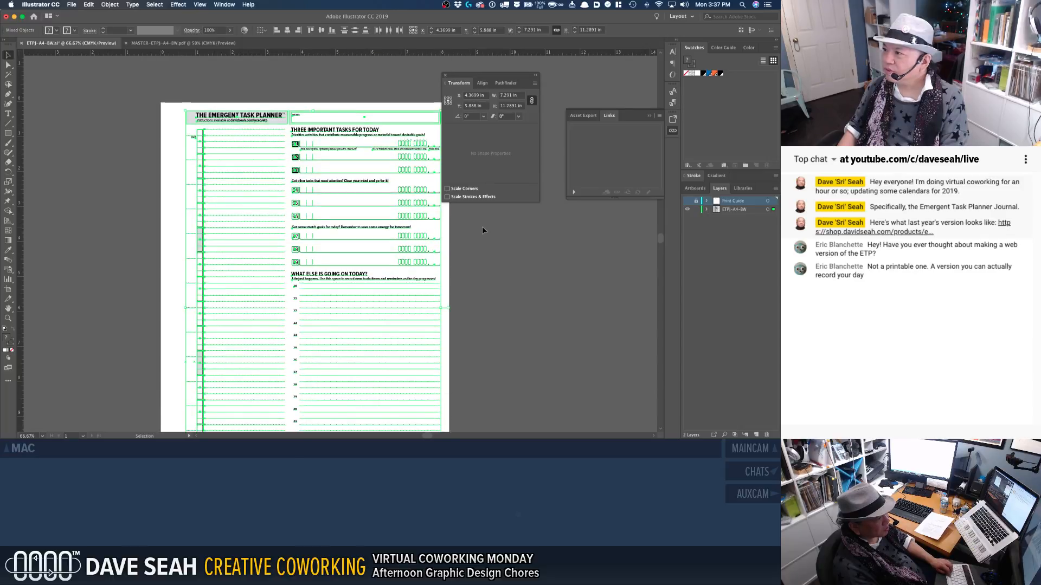
key("a")
key("super+z")
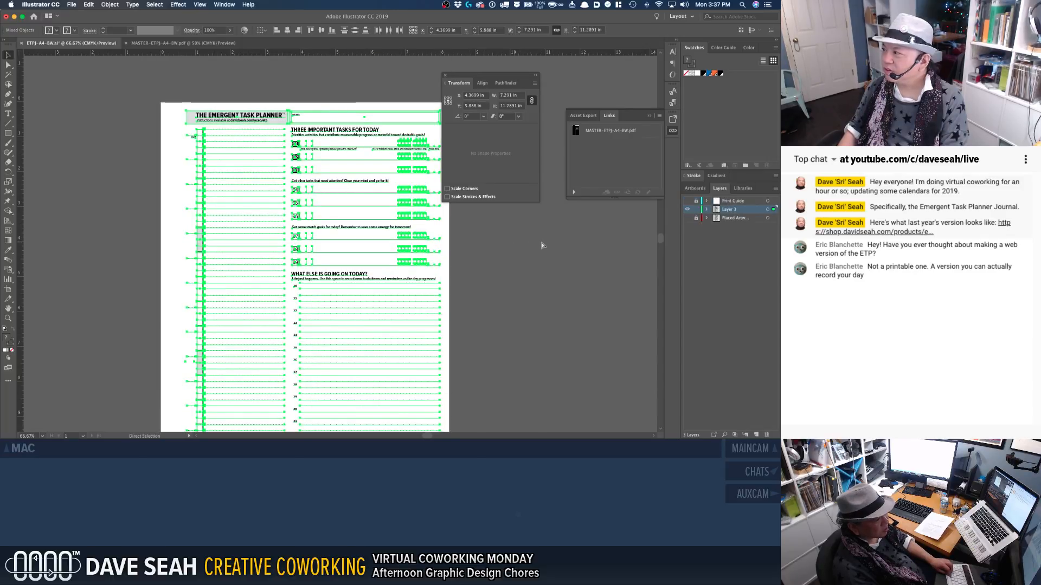
key("super+z")
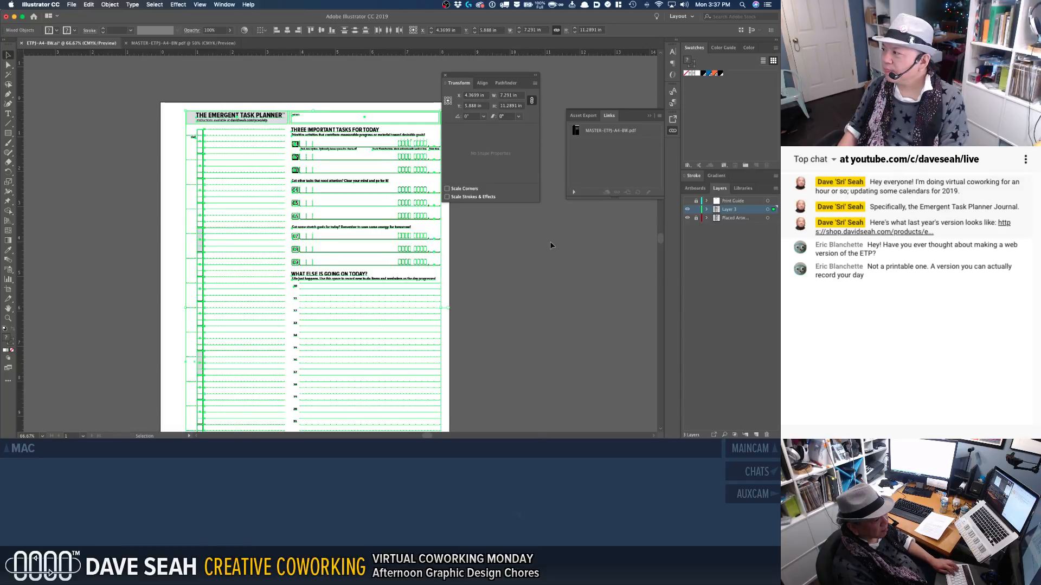
left_click(687, 201)
left_click(687, 201)
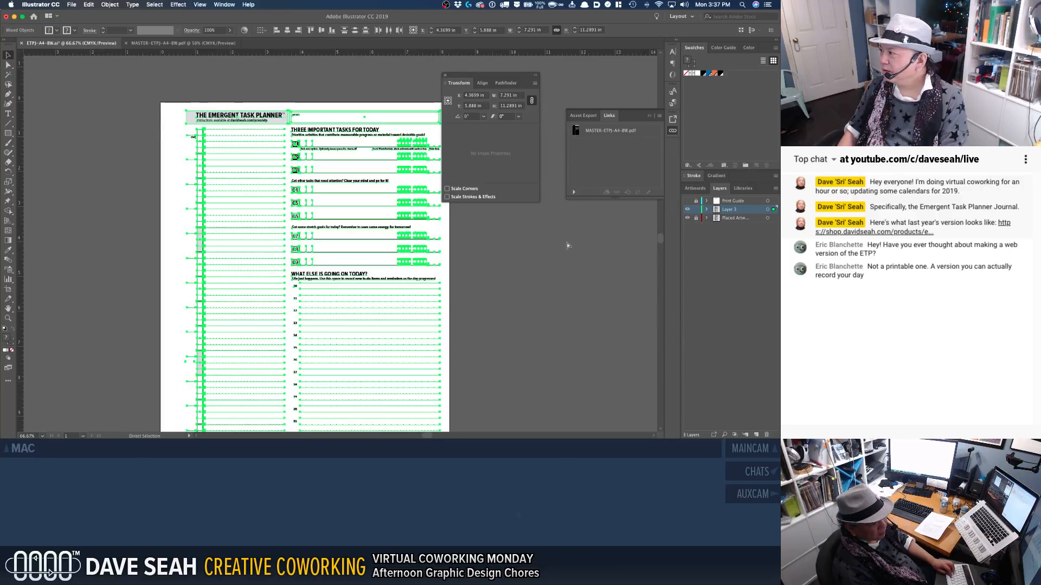
key("Right")
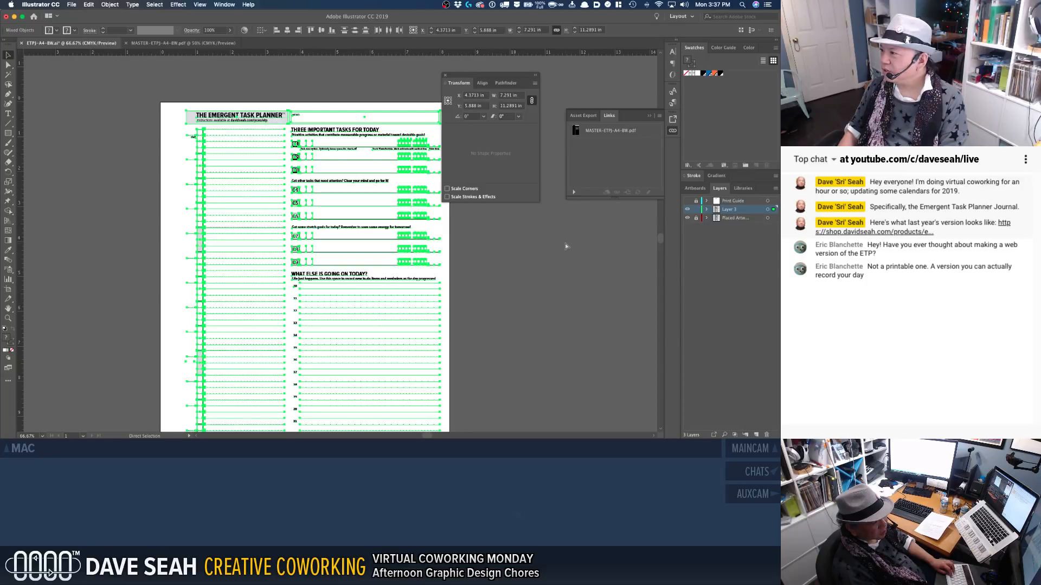
key("super+z")
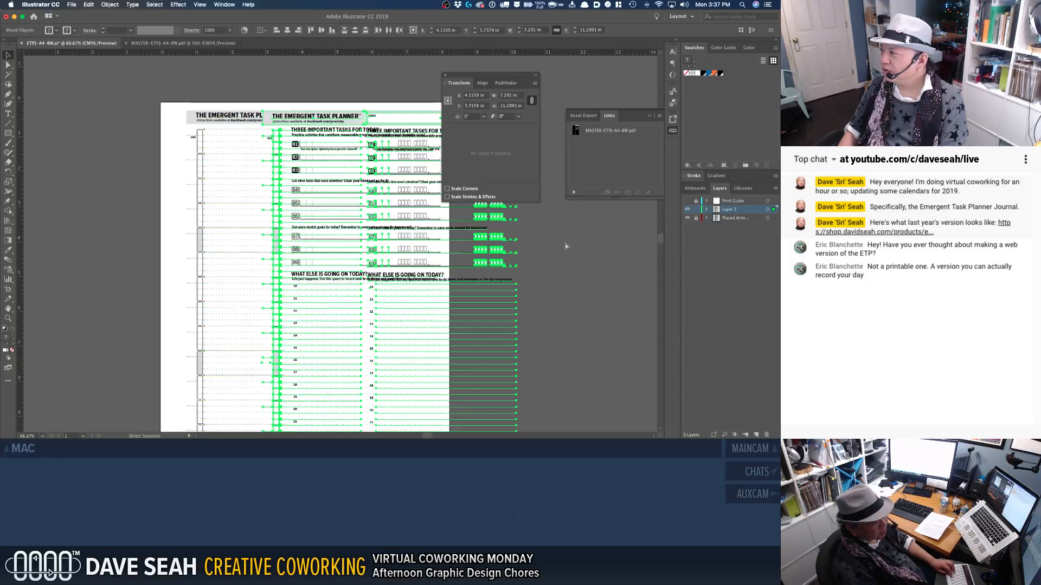
key("super+z")
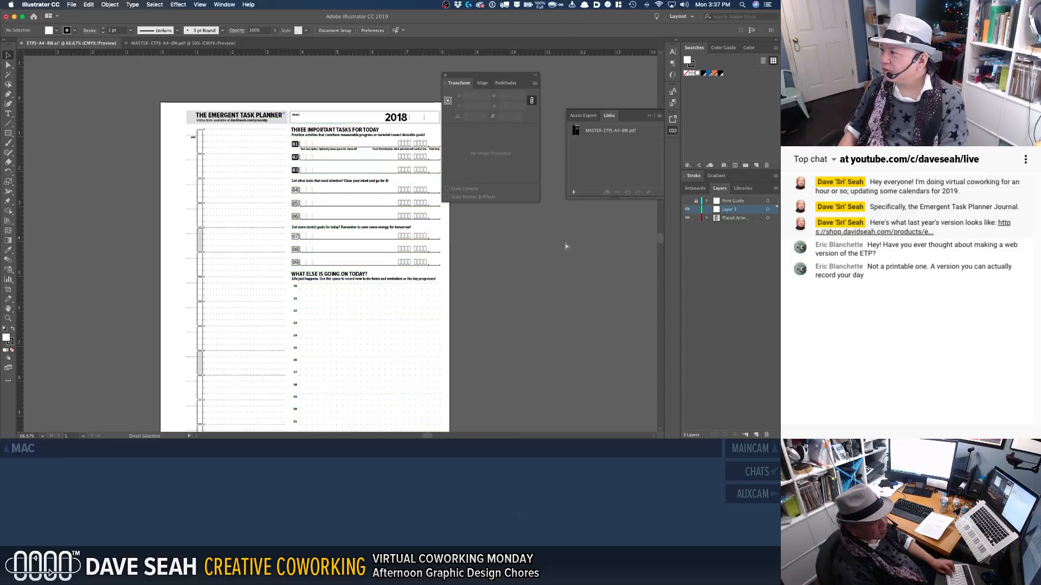
Step: Cut the 2018 year group from the placed artwork layer and paste it in the same position on Layer 3
left_click(402, 119)
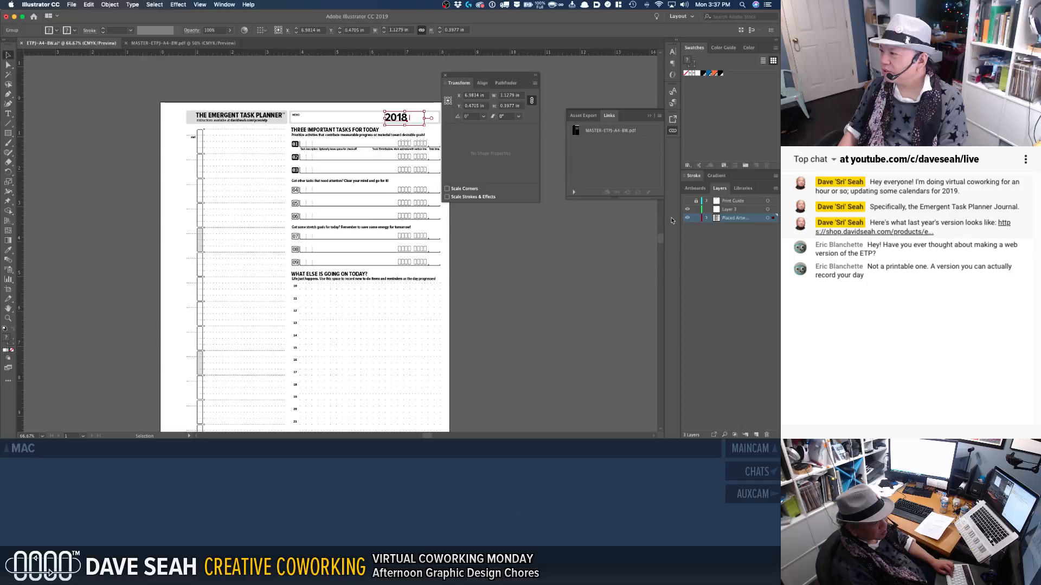
key("Delete")
left_click(737, 210)
key("super+f")
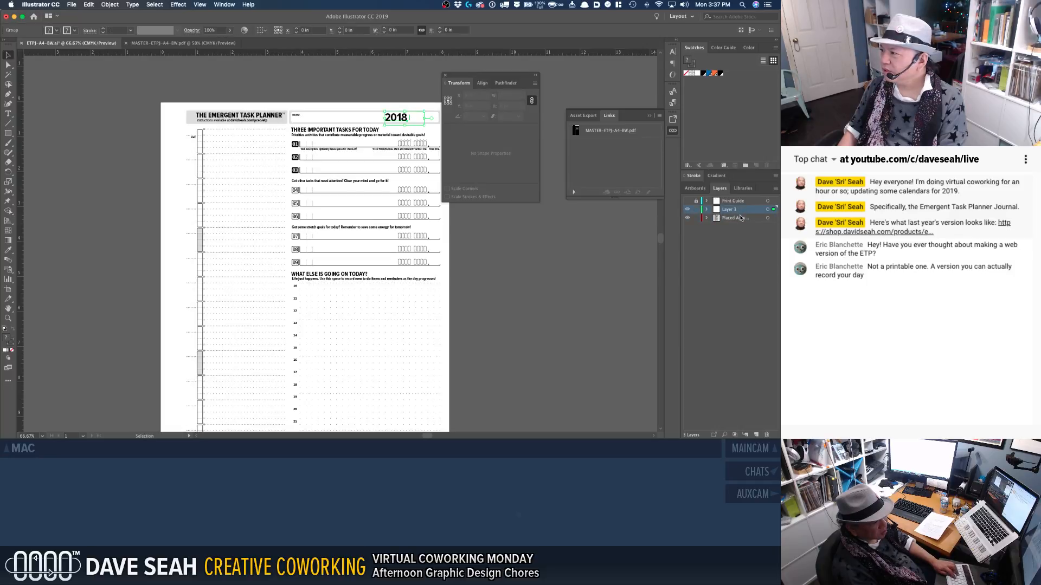
left_click(734, 219)
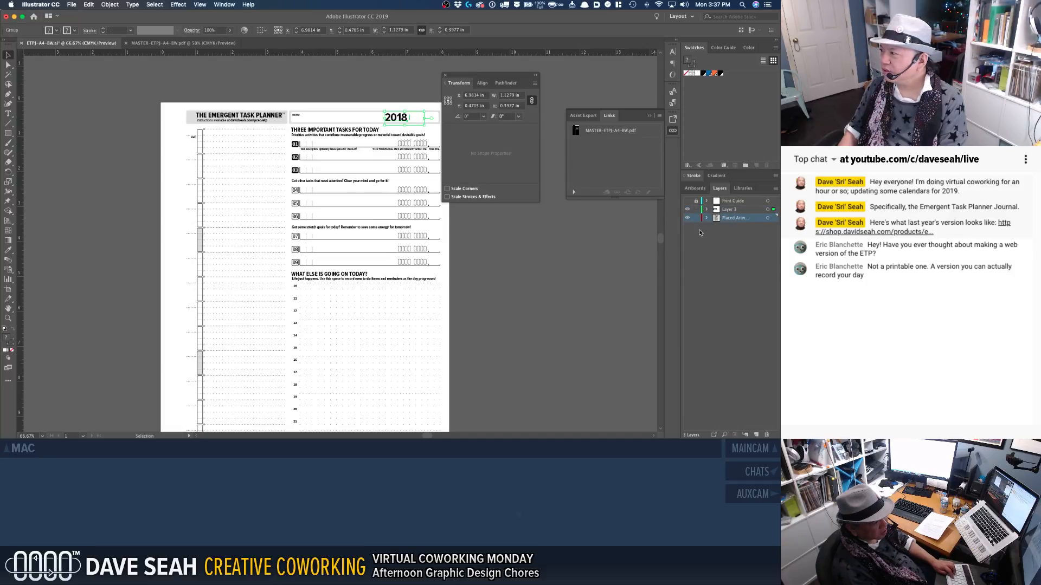
key("super+v")
key("super+z")
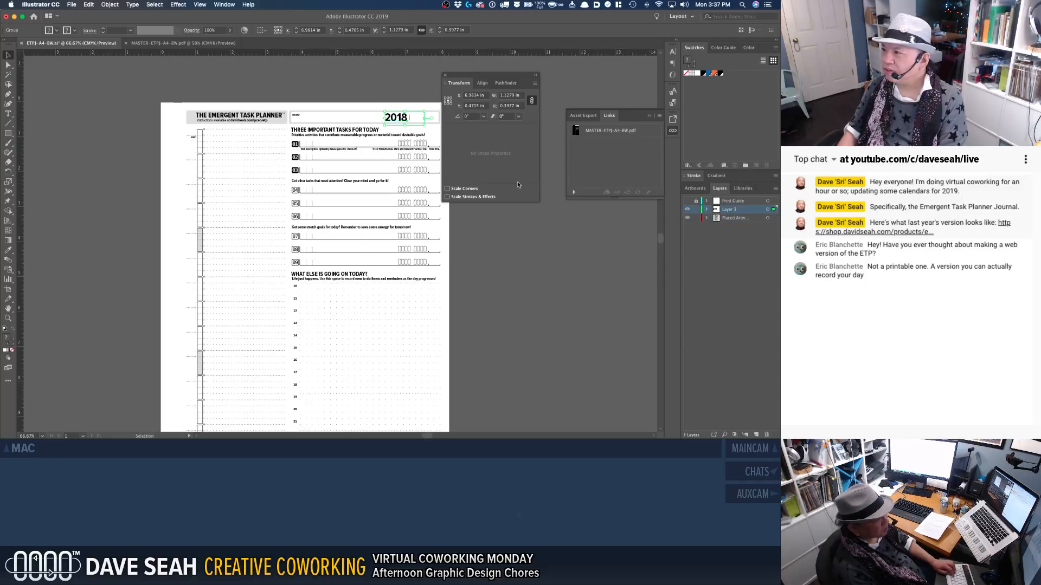
Step: Recopy the artwork from MASTER-ETPJ-A4-BW.pdf and, in ETPJ-A4-BW.ai, add a layer between Layer 3 and the placed artwork, locking those two
left_click(208, 43)
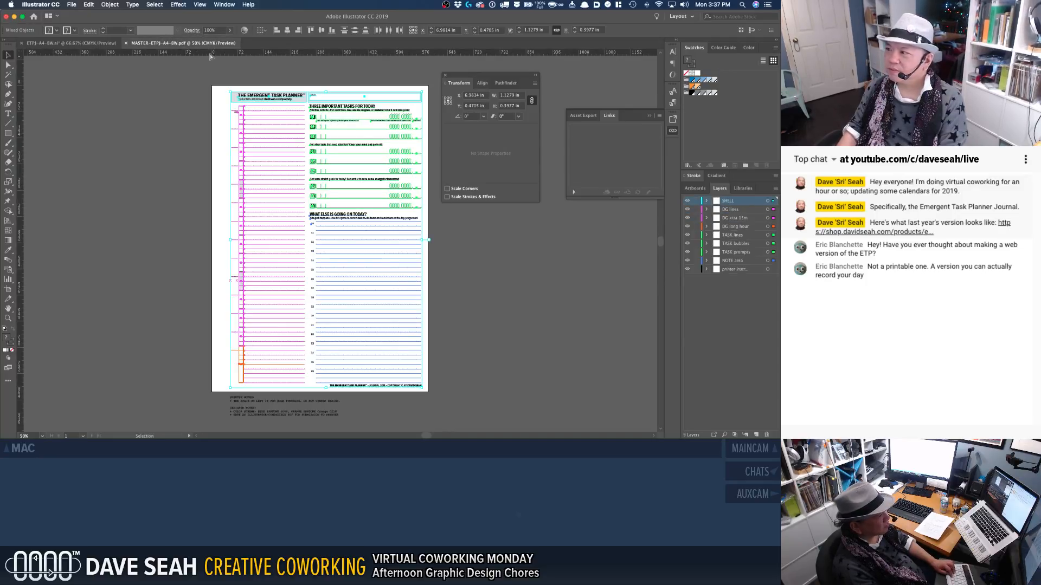
left_click(82, 44)
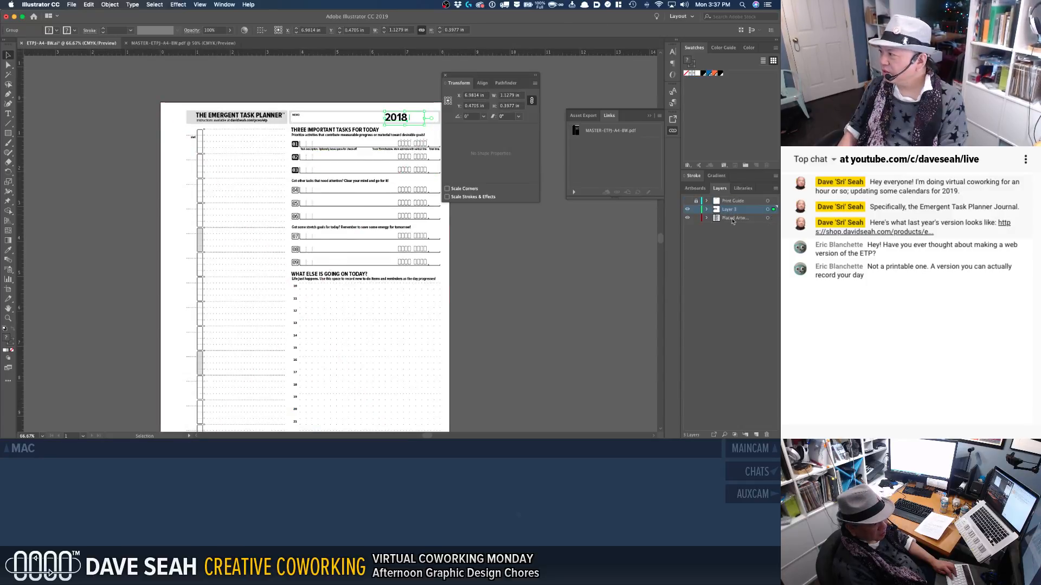
left_click(757, 435)
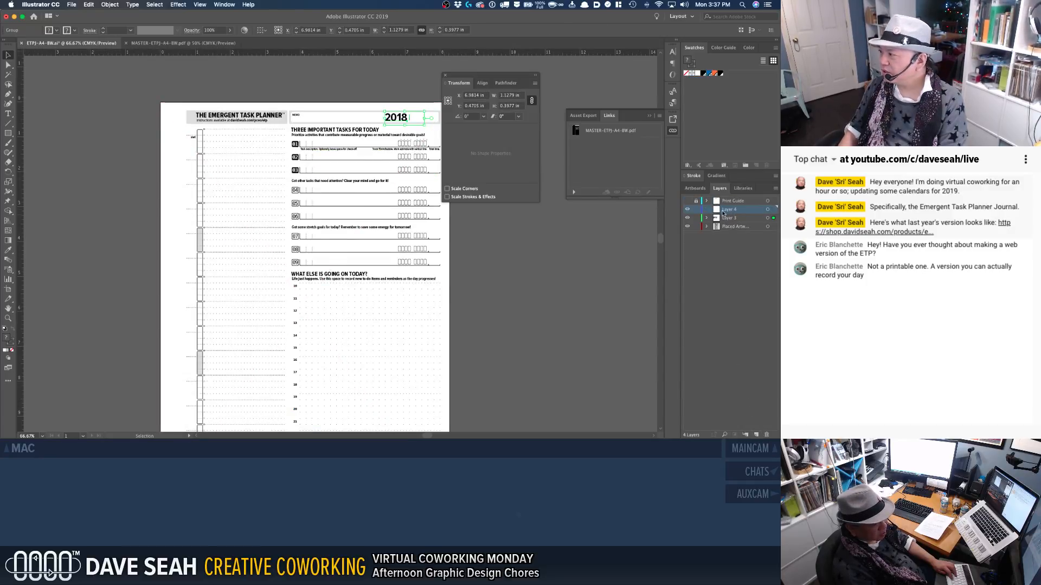
left_click_drag(728, 209, 727, 221)
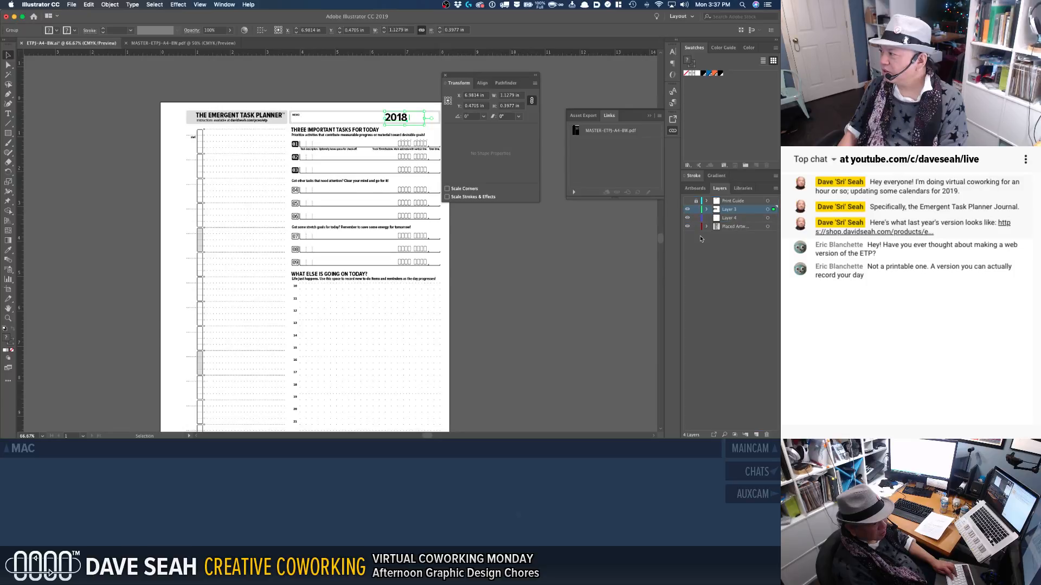
left_click(717, 218)
left_click(696, 209)
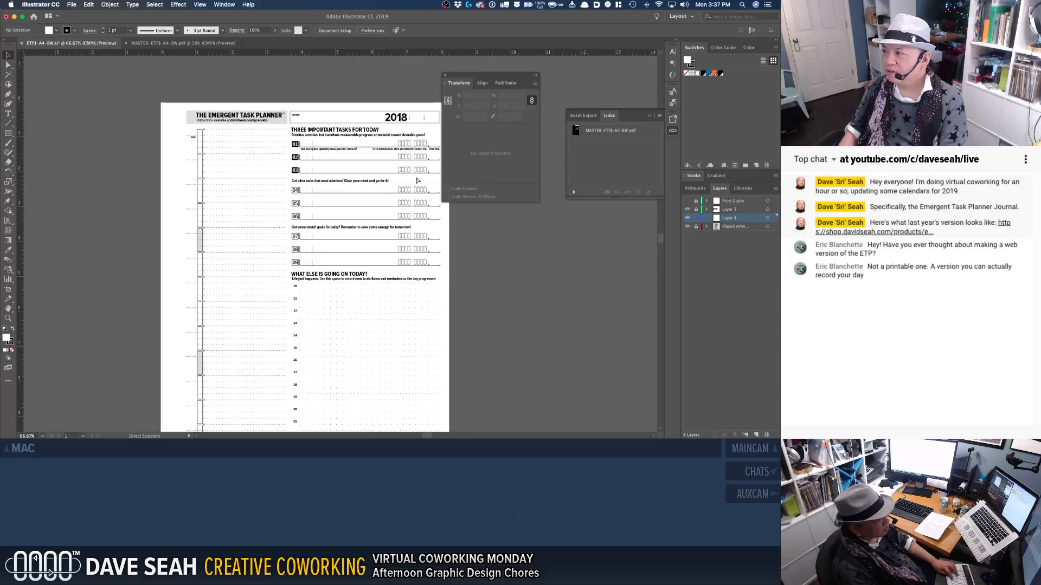
Step: Paste the copied master artwork onto Layer 4, try to align its header block with the placed header, and undo the attempt
key("super+v")
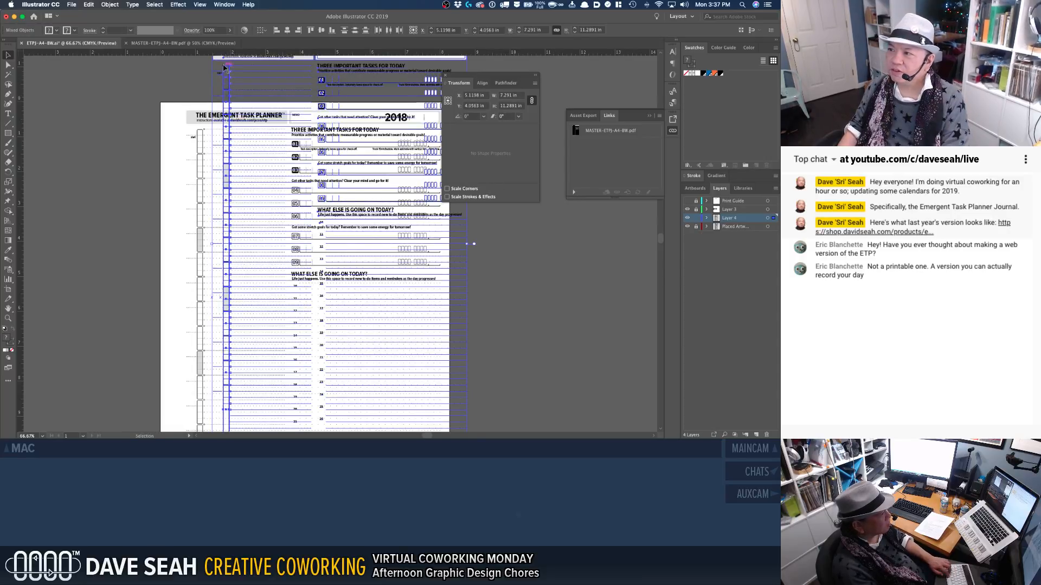
left_click_drag(226, 67, 204, 135)
left_click_drag(170, 96, 197, 132)
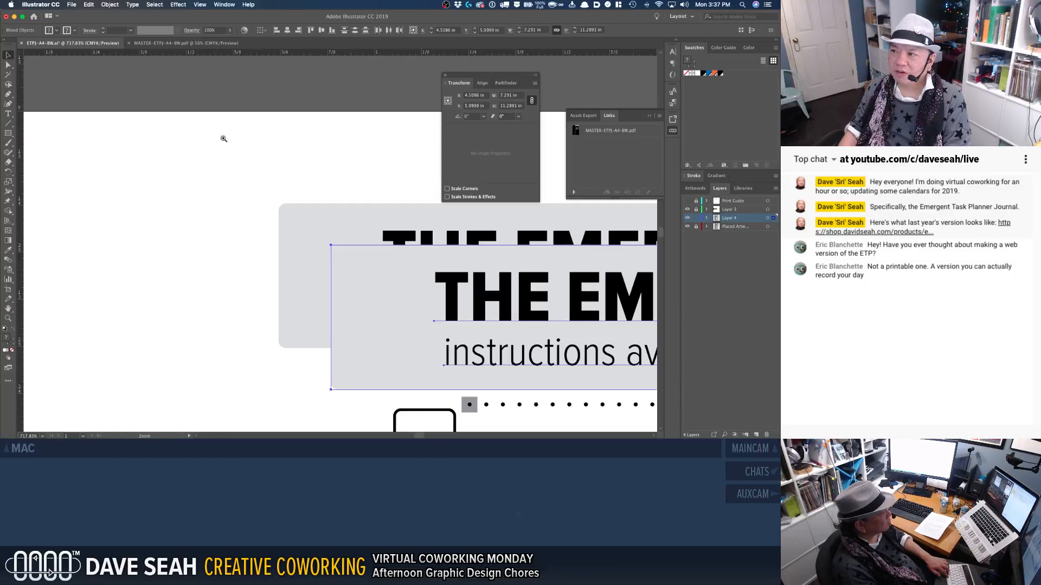
left_click(256, 256)
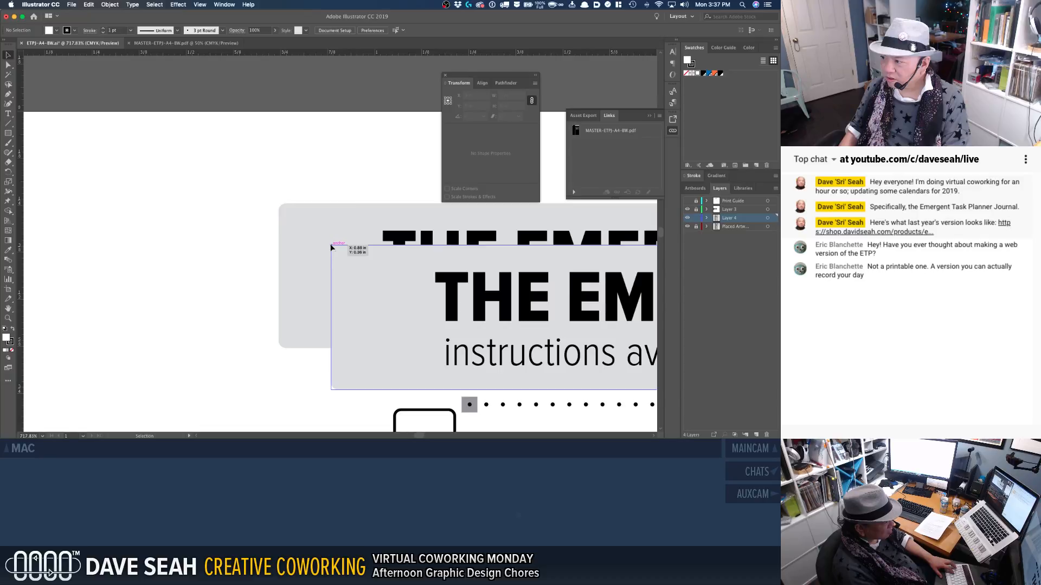
left_click_drag(332, 248, 308, 230)
key("super+z")
key("super+z")
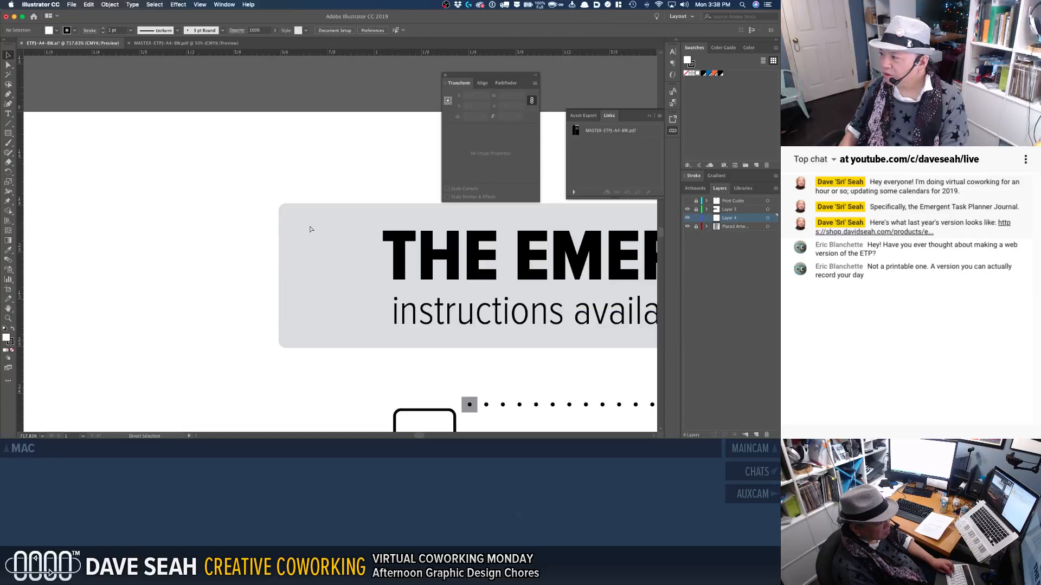
Step: Paste the copied master artwork onto Layer 4 again, as a single group
key("super+a")
key("super+1")
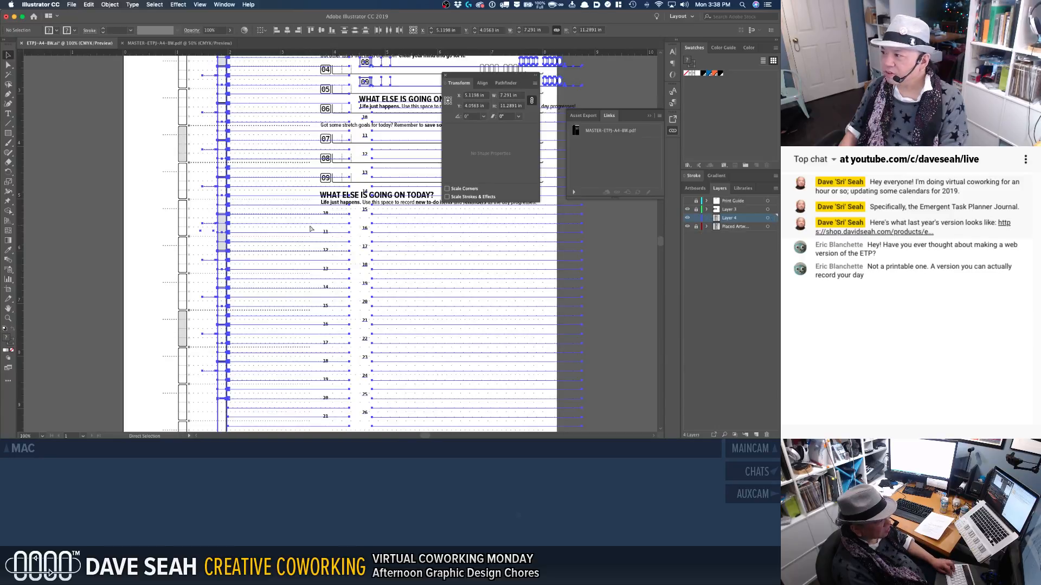
key("super+shift+a")
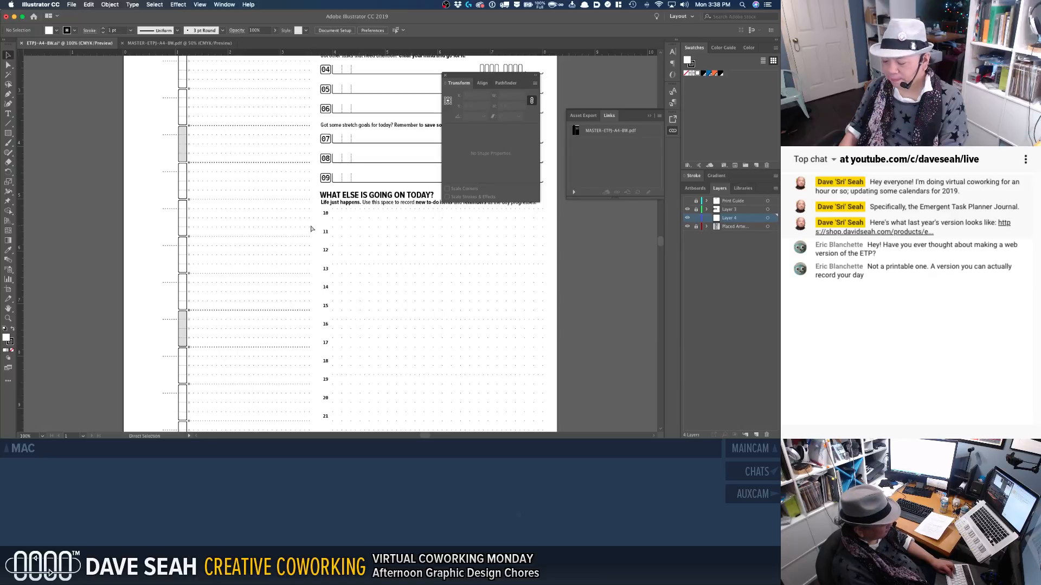
key("super+v")
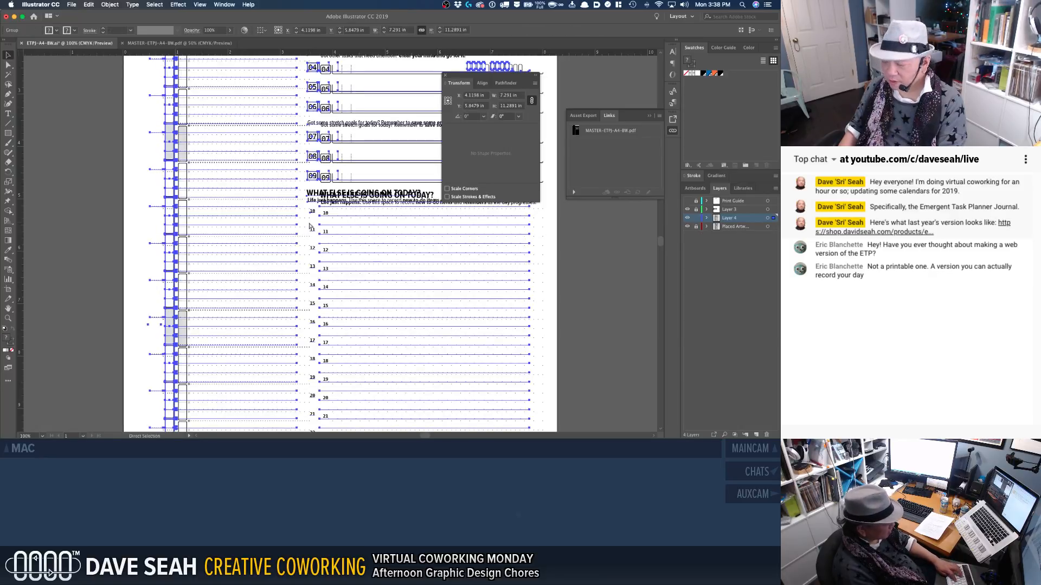
key("v")
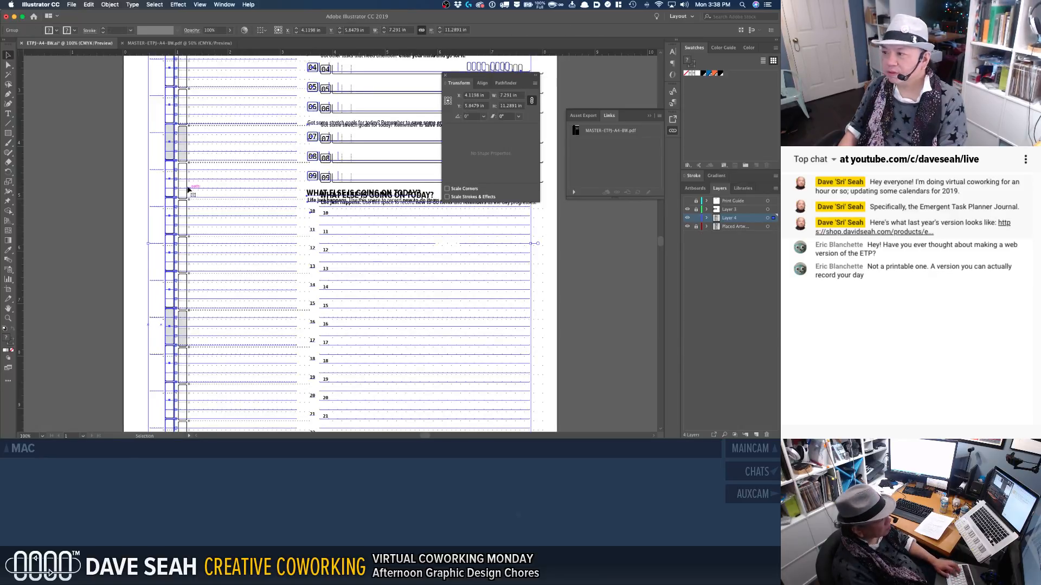
Step: Move the pasted artwork group on Layer 4 so its header block lines up with the placed artwork's header block
scroll(198, 189, "up", 5)
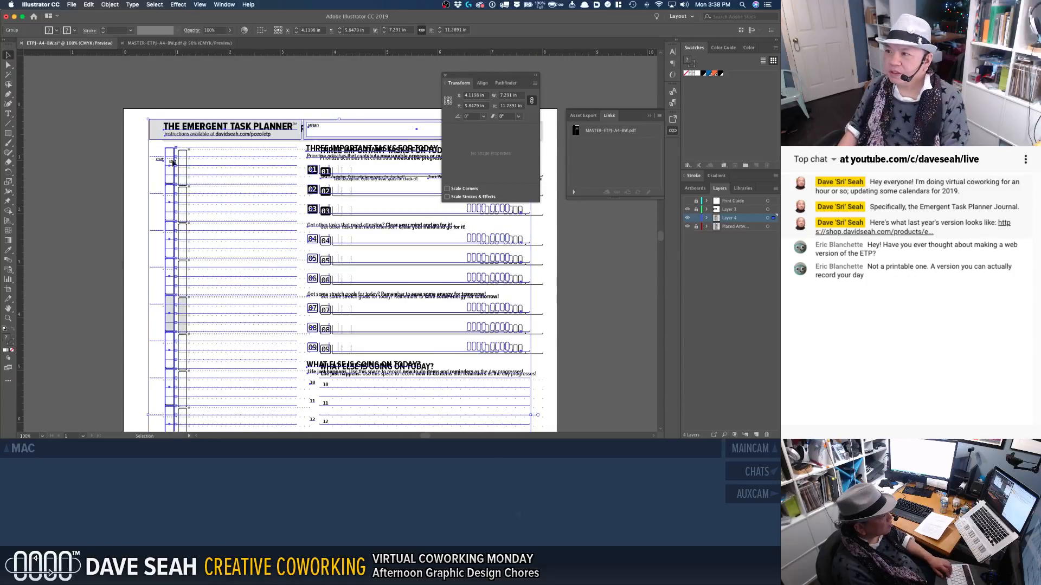
left_click_drag(172, 130, 194, 159)
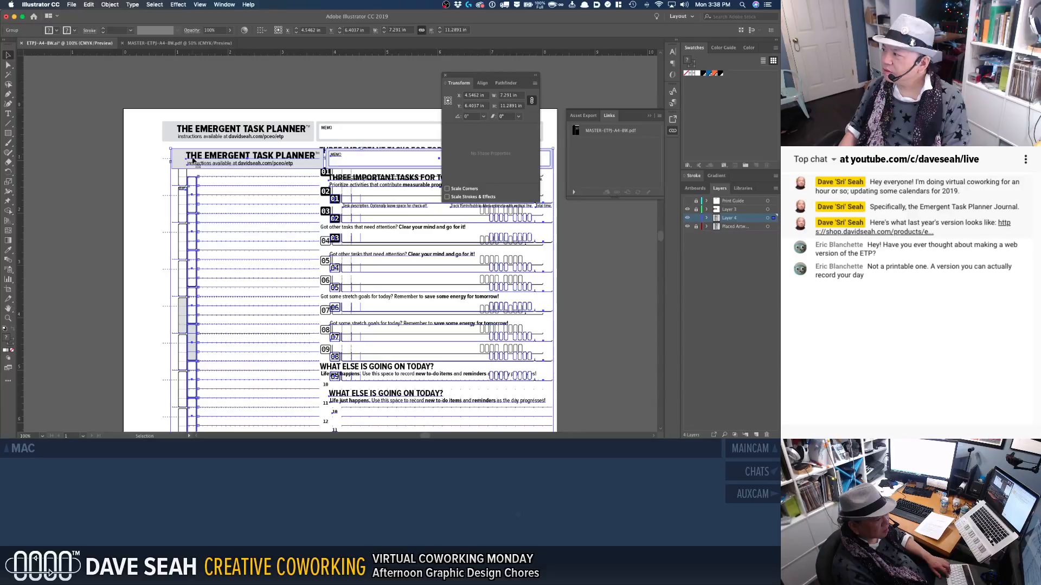
key("space")
key("super+space")
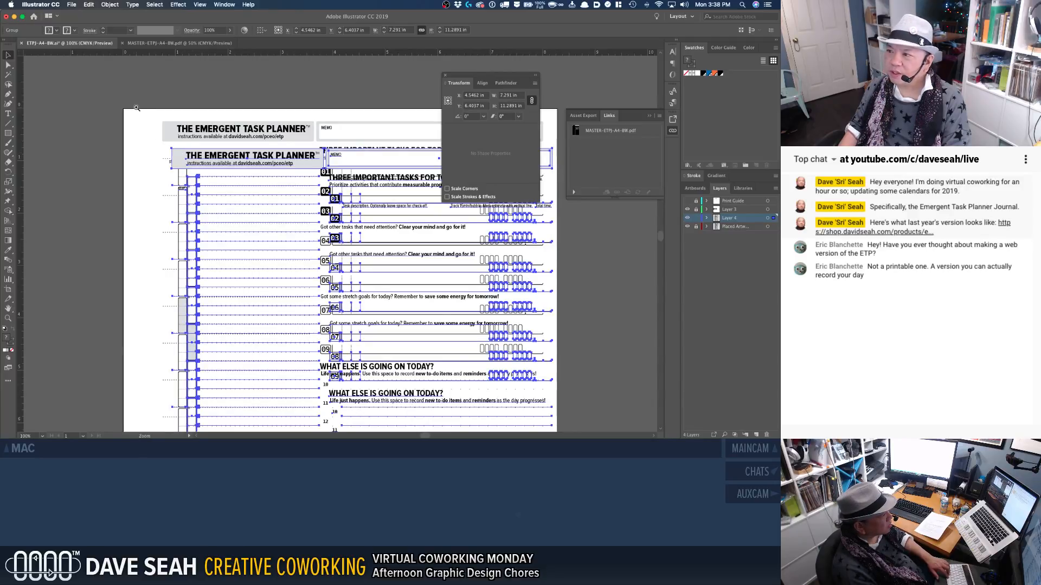
left_click_drag(137, 107, 206, 181)
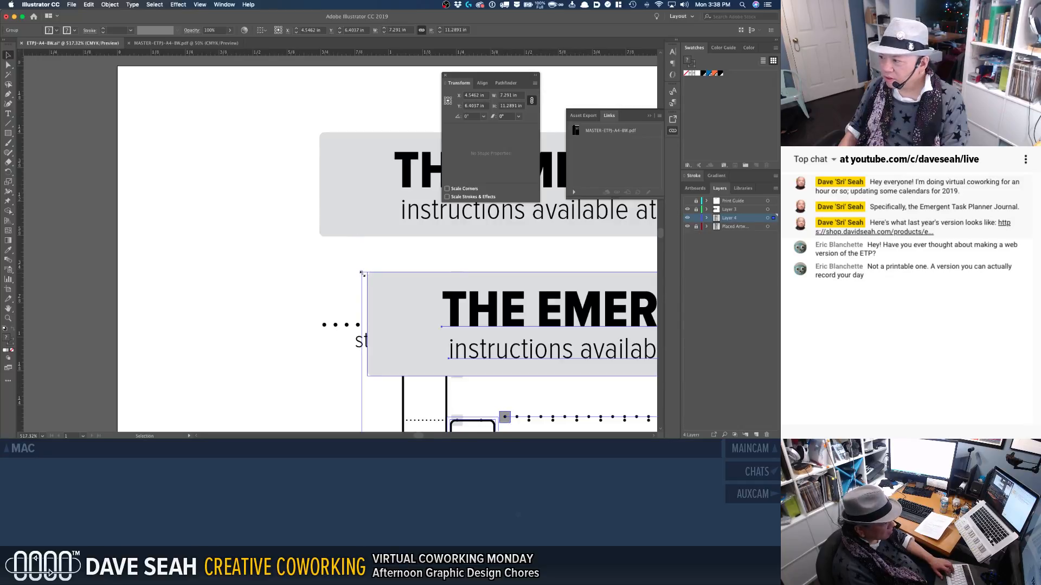
left_click_drag(372, 274, 325, 135)
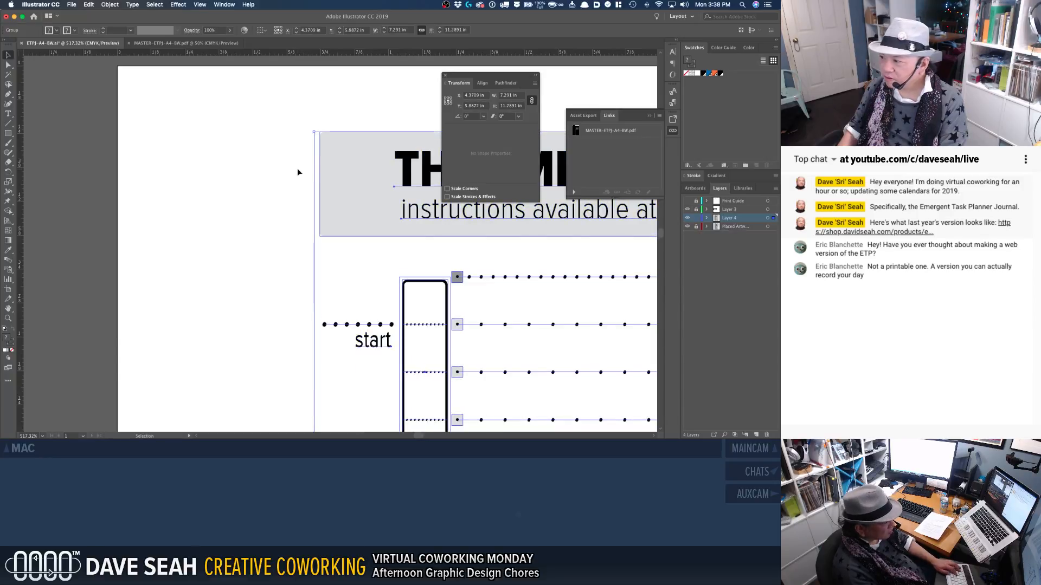
key("Right")
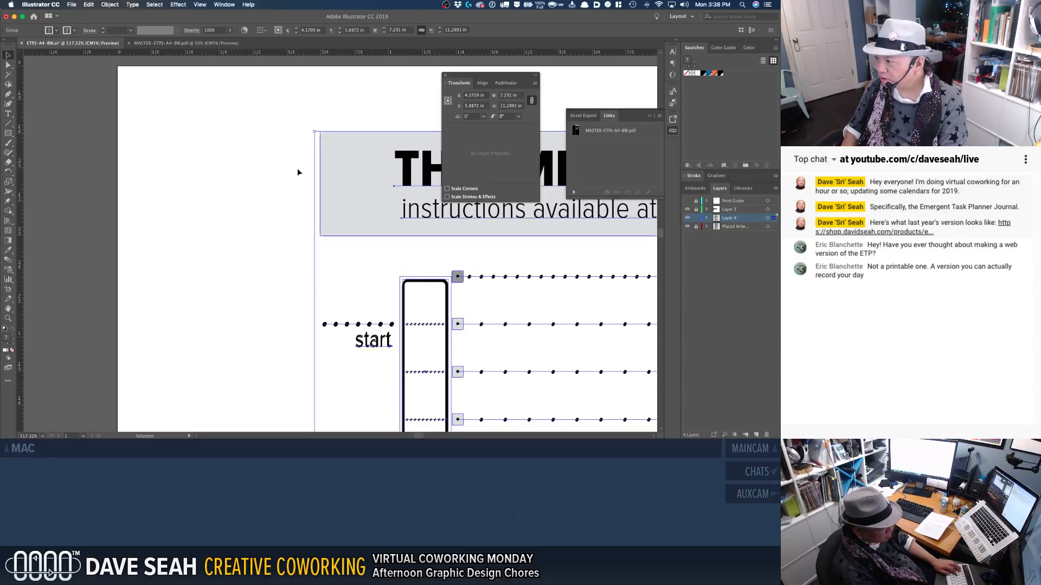
key("Up")
key("Left")
key("Down")
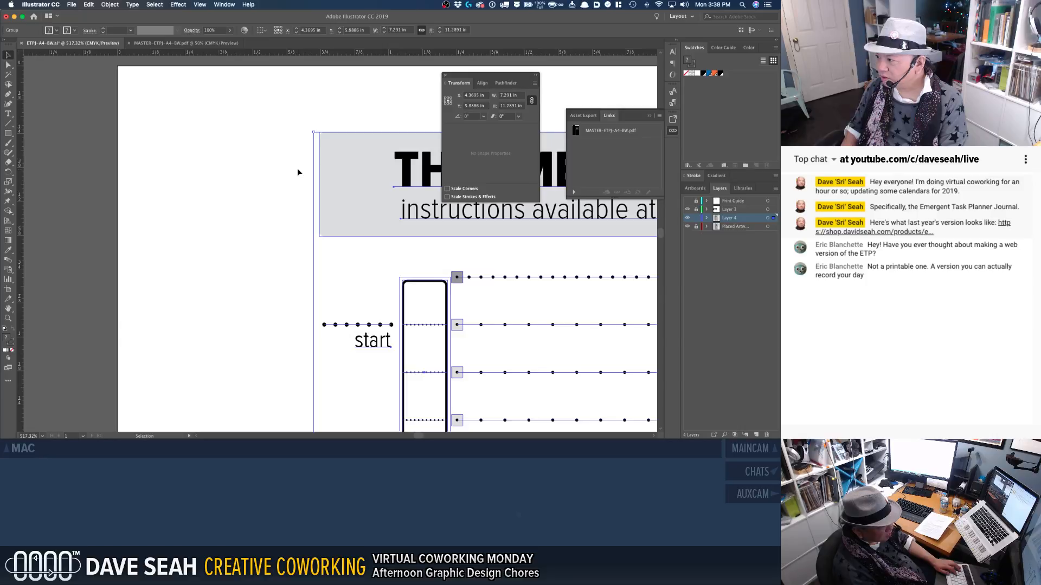
Step: Refine the pasted group's position at high magnification so its dotted row sits closer to the placed artwork's dots
key("super+space")
left_click_drag(471, 266, 488, 295)
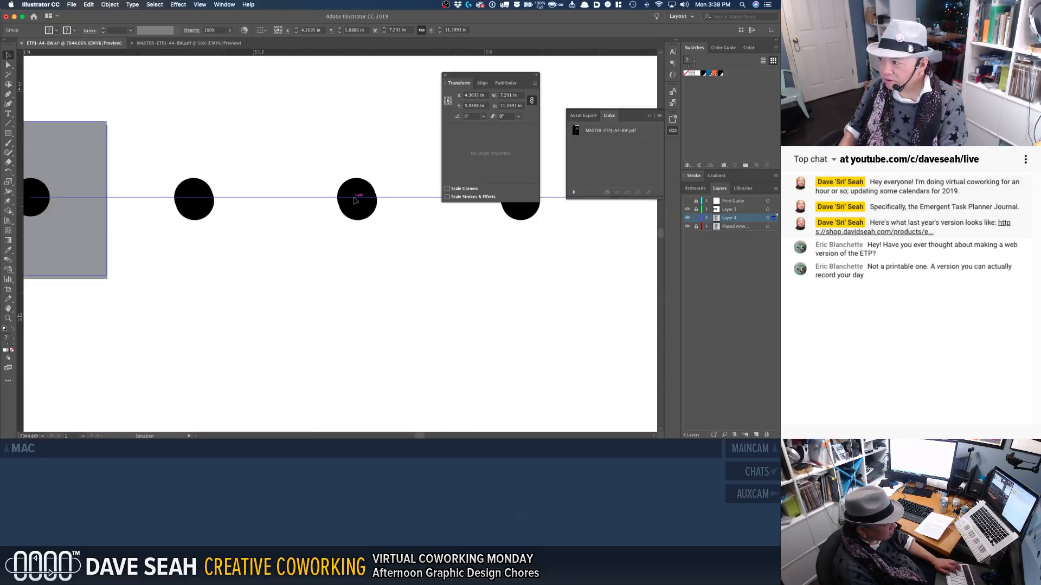
left_click_drag(355, 201, 362, 228)
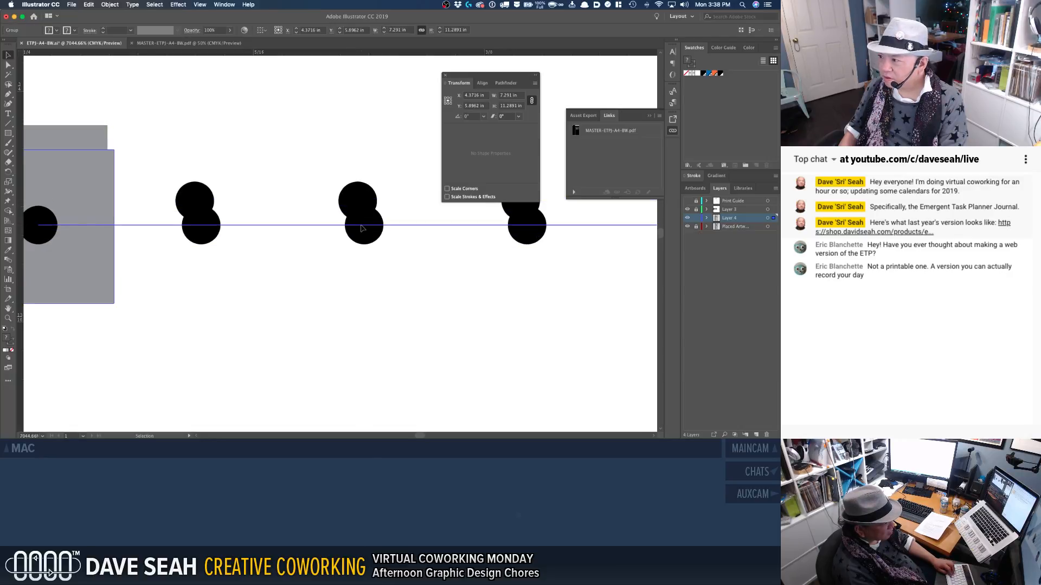
key("super+z")
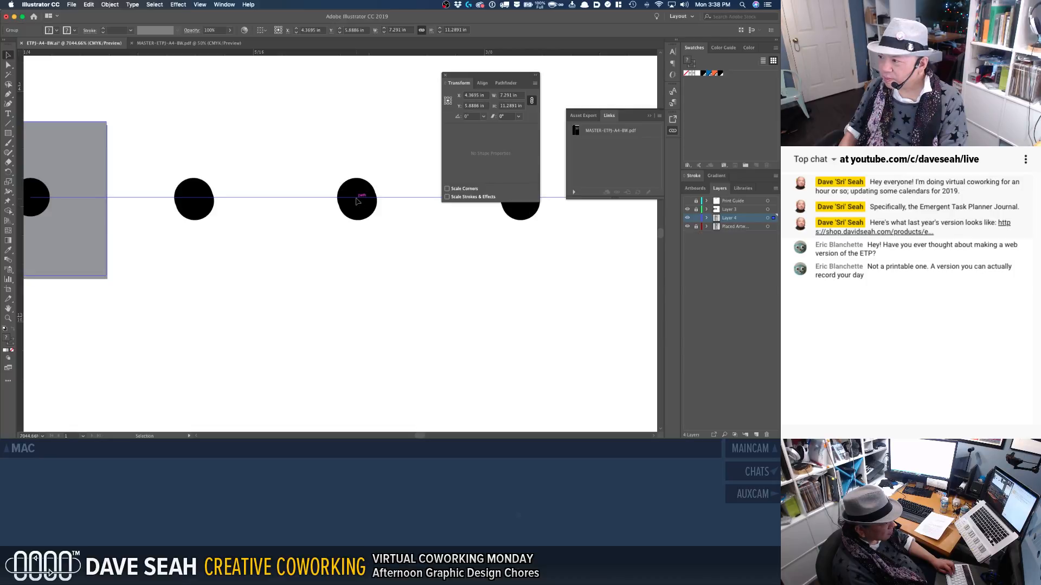
left_click_drag(357, 203, 364, 204)
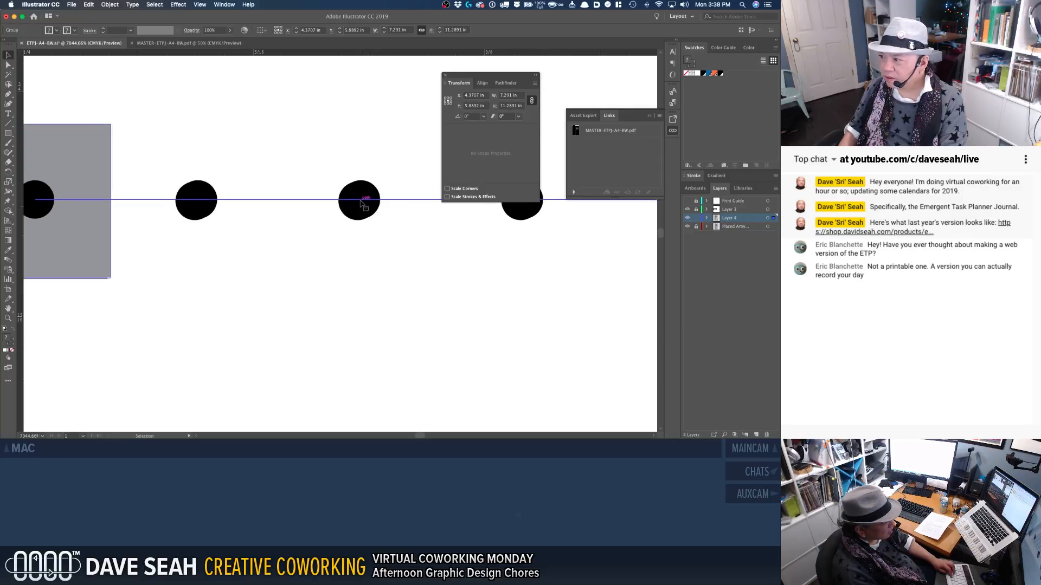
left_click_drag(360, 203, 377, 208)
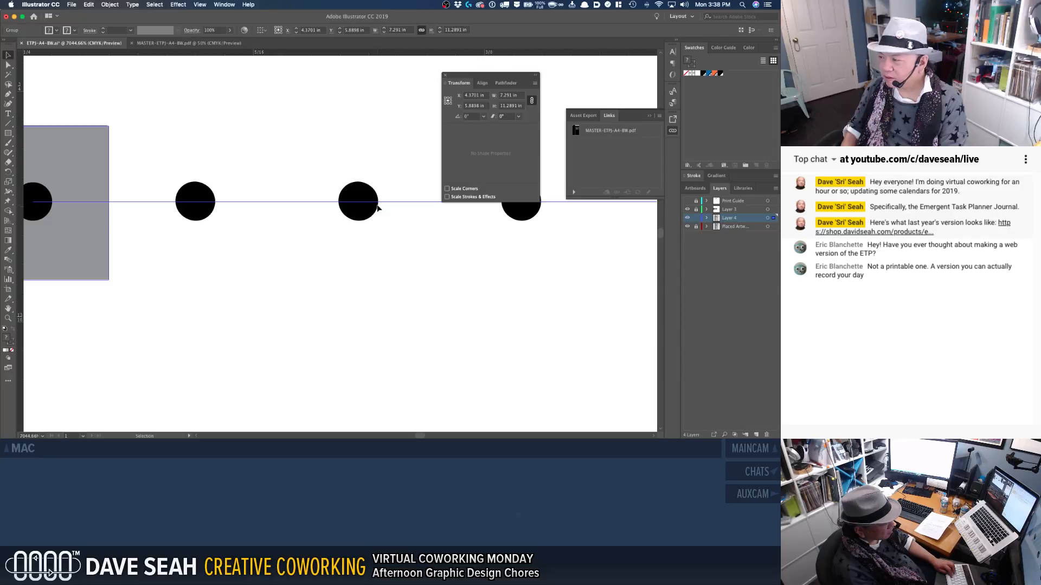
Step: Finish aligning the pasted group by matching its grey square's upper-right corner and dots to the placed artwork
key("Up")
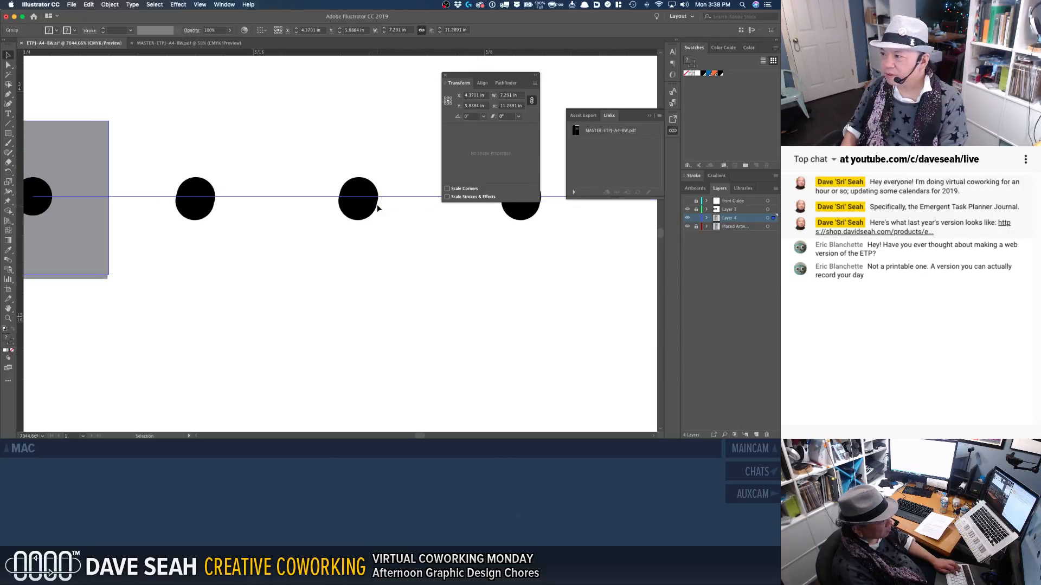
key("Left")
key("a")
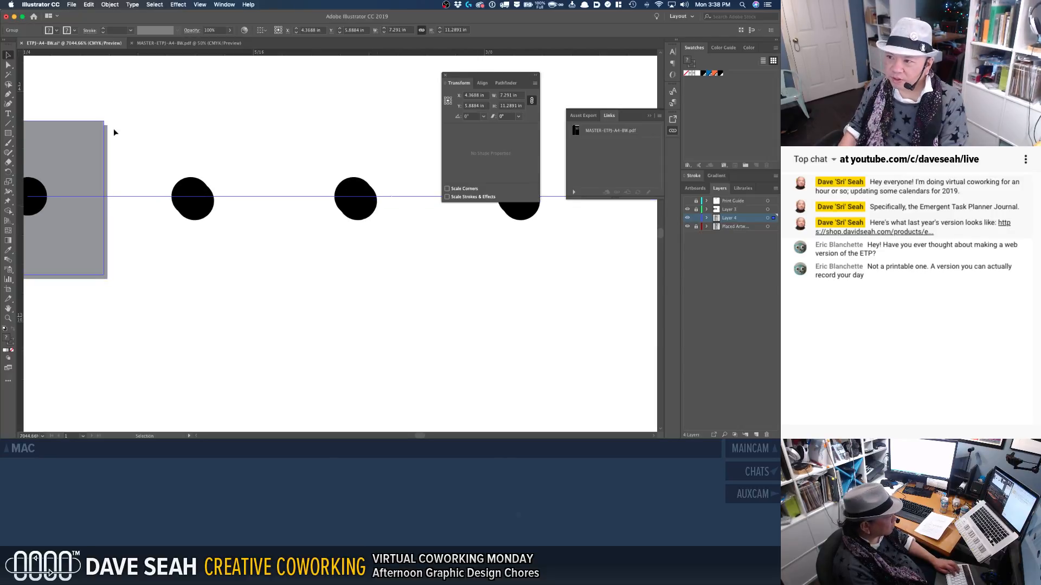
key("super+y")
key("v")
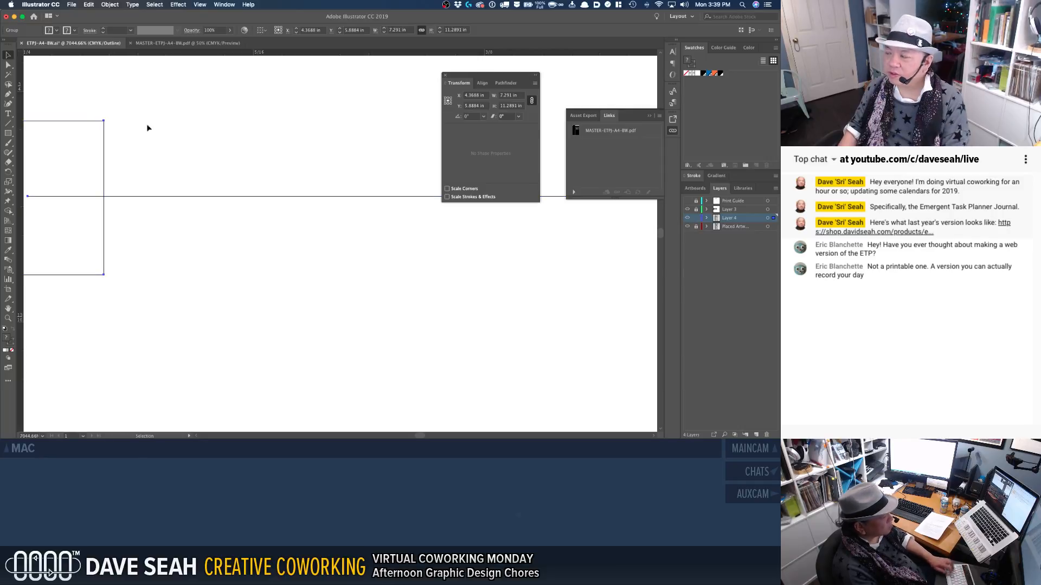
key("super+y")
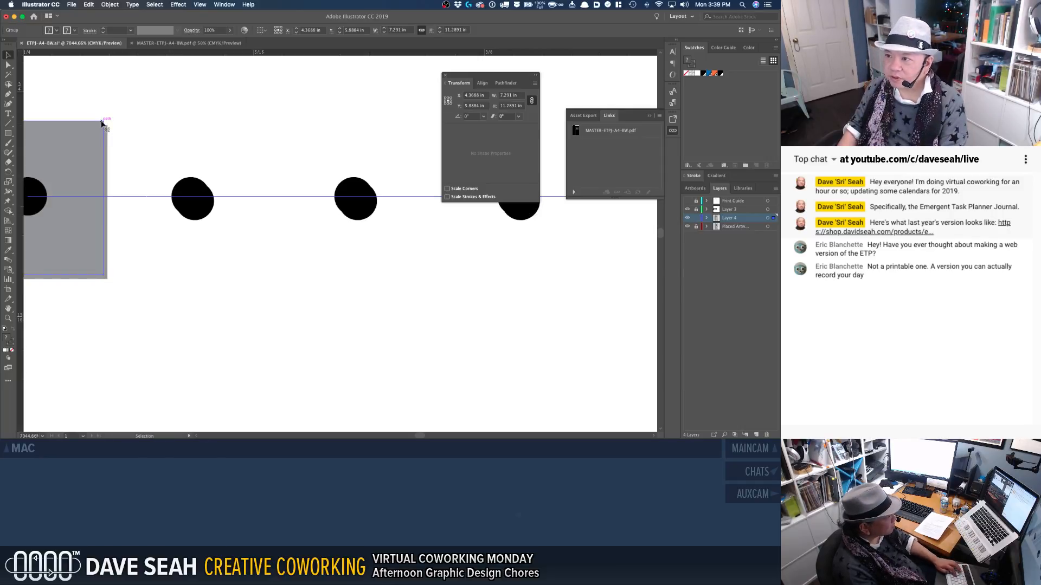
left_click_drag(105, 124, 115, 126)
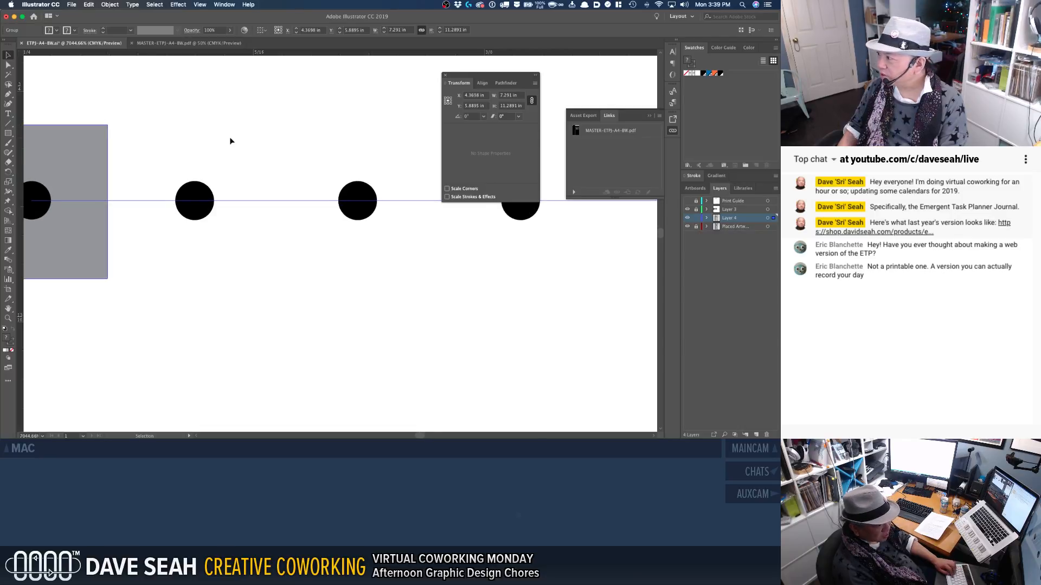
Step: Lock Layer 4 and hide the placed artwork layer
left_click(696, 218)
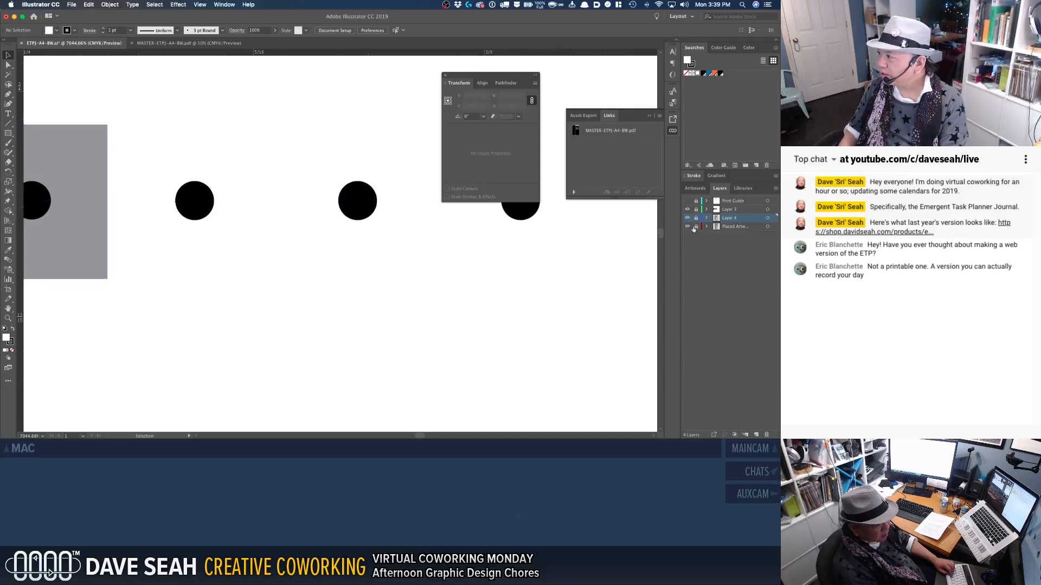
key("super+1")
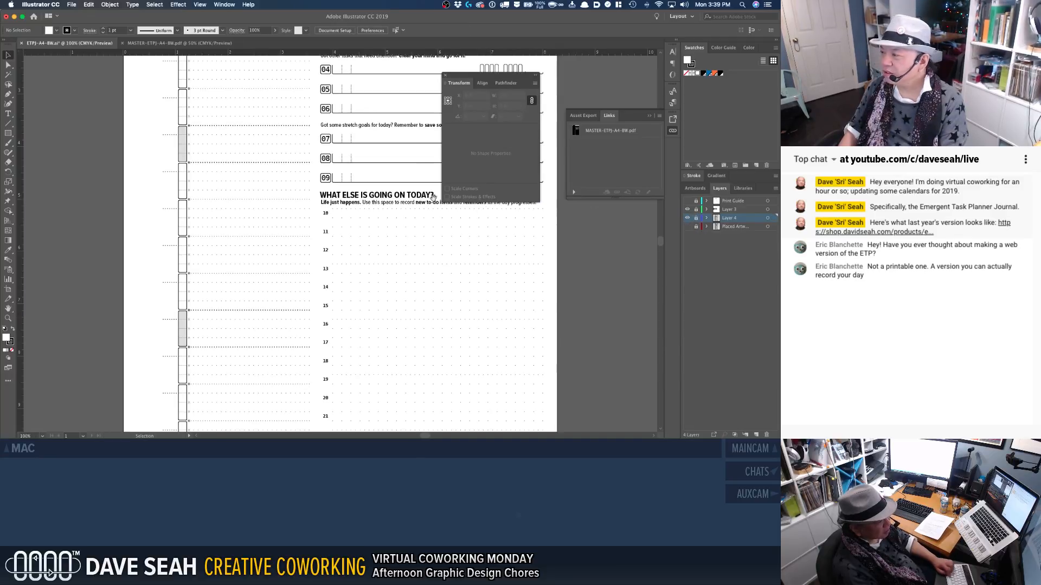
scroll(339, 239, "up", 5)
scroll(339, 238, "right", 2)
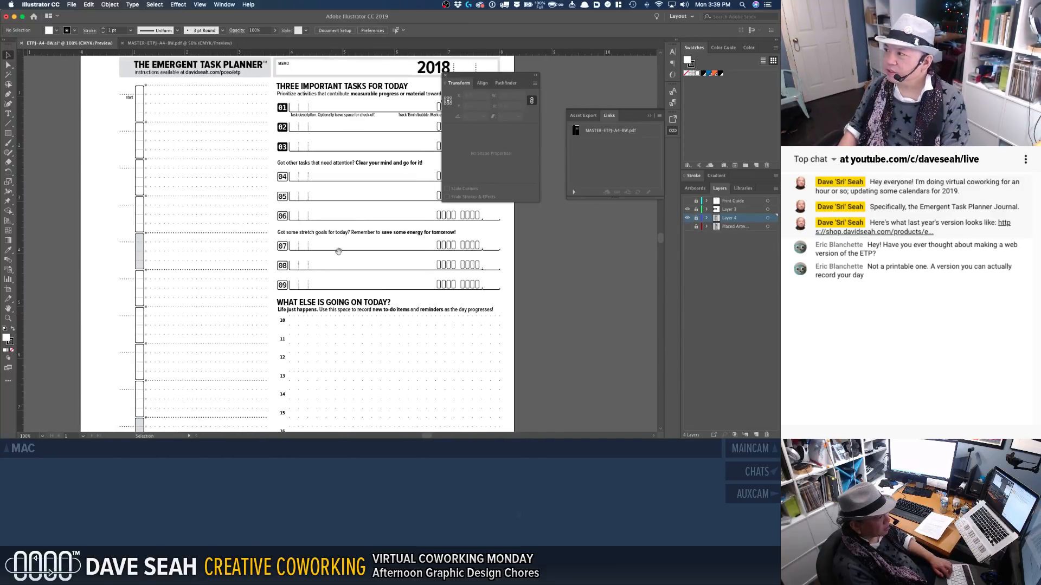
Step: Close the Transform panel and check the artwork on the page from the header down to the footer
left_click(445, 76)
scroll(445, 68, "up", 5)
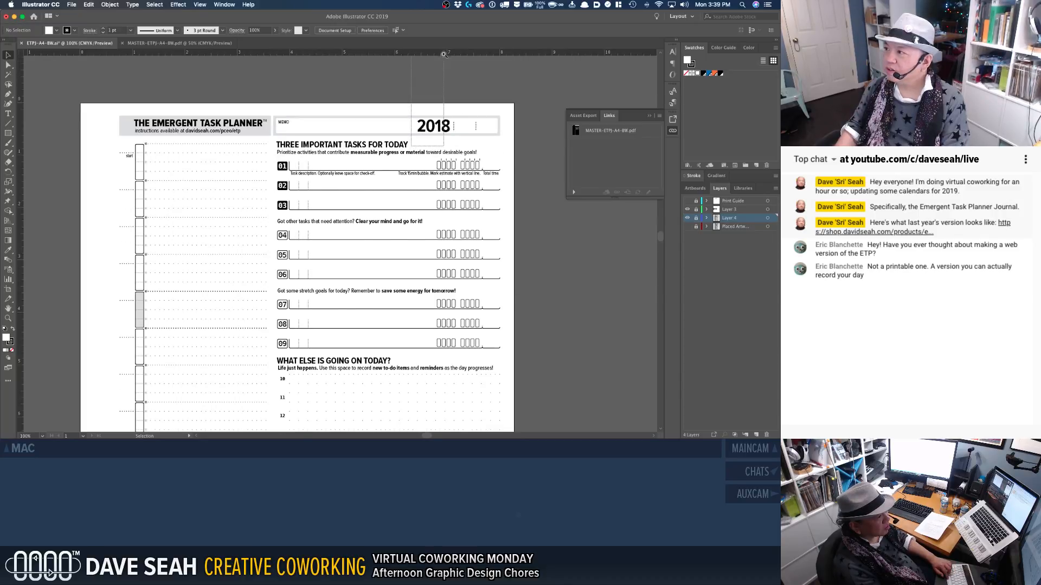
scroll(461, 236, "up", 5)
key("super+1")
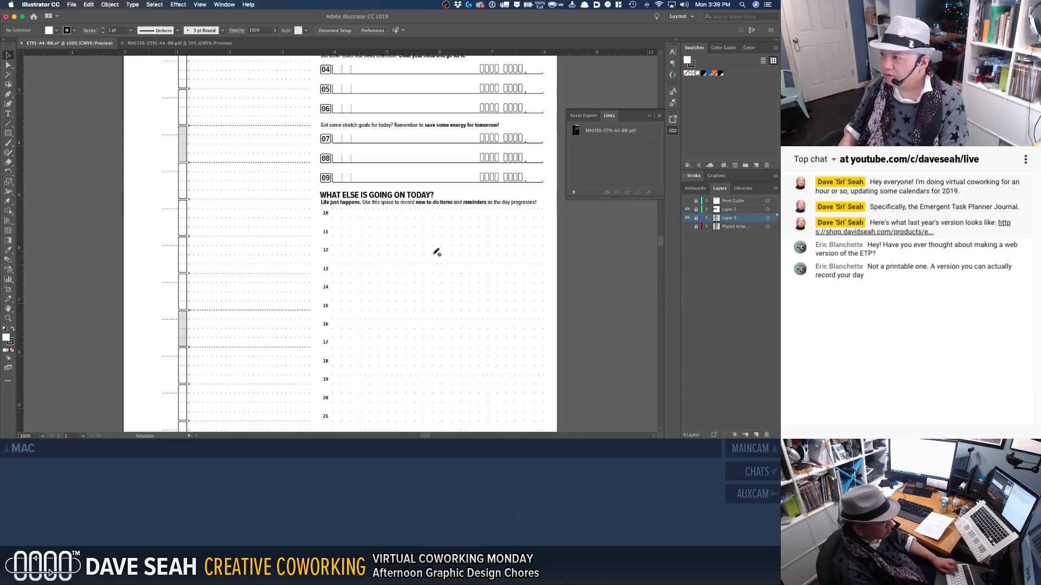
scroll(408, 228, "down", 3)
scroll(400, 203, "down", 1)
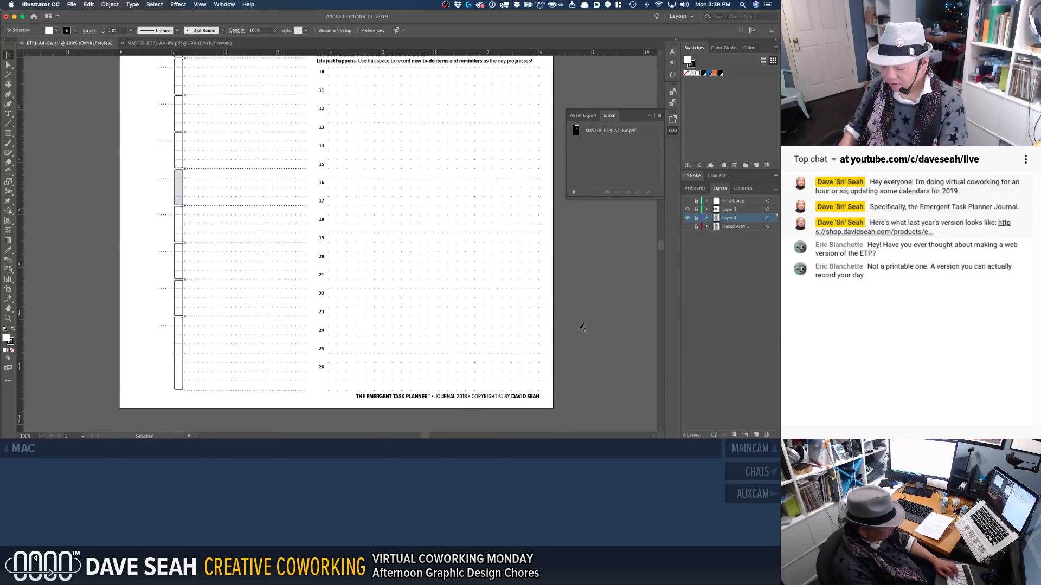
Step: Delete the placed artwork layer that holds the linked master PDF
left_click(687, 210)
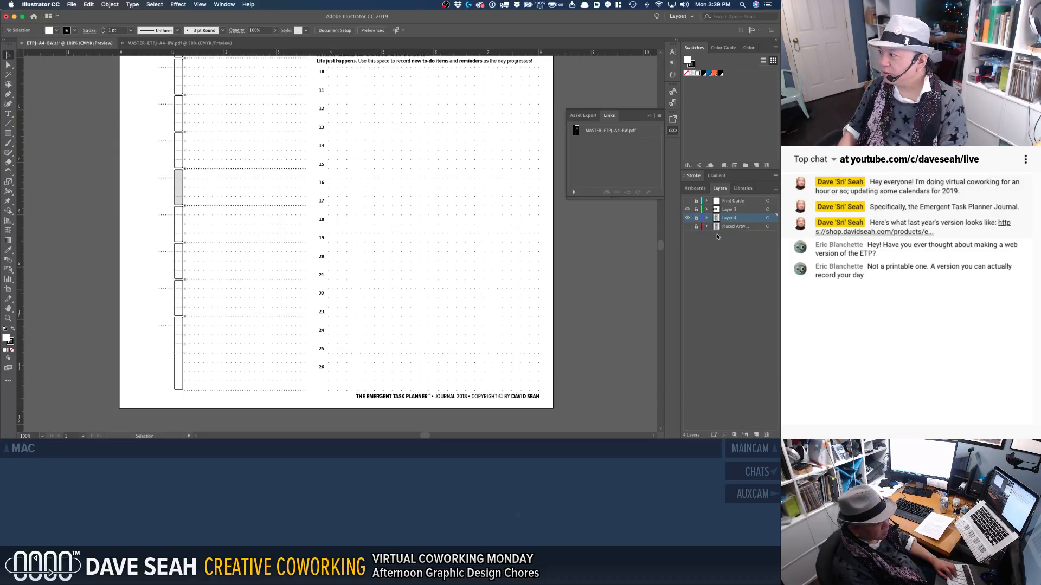
left_click(735, 229)
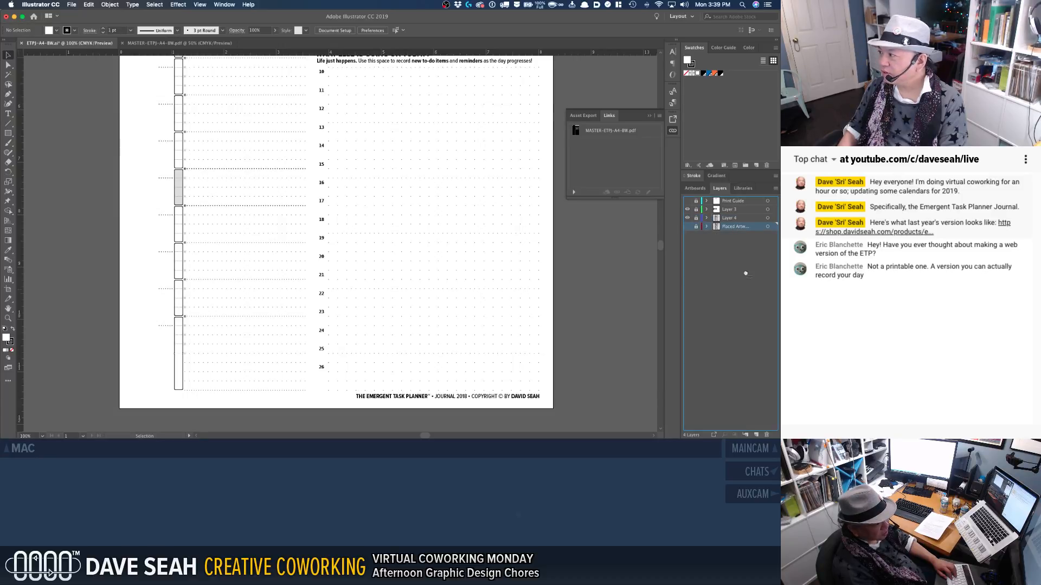
left_click(767, 435)
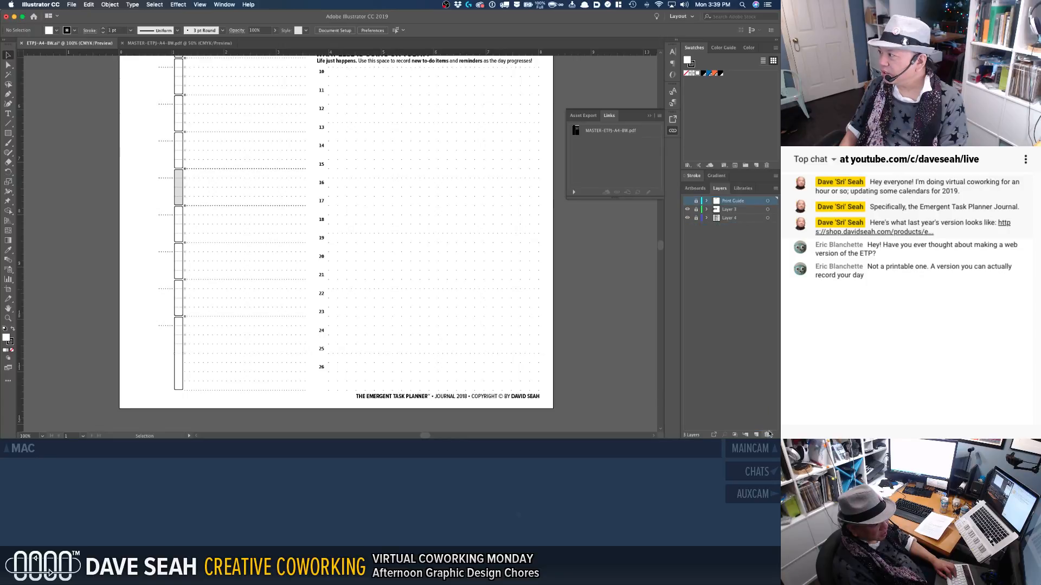
Step: Unlock Layer 3 and rename Layer 4 as ETPJ-A4-BW
scroll(522, 217, "up", 8)
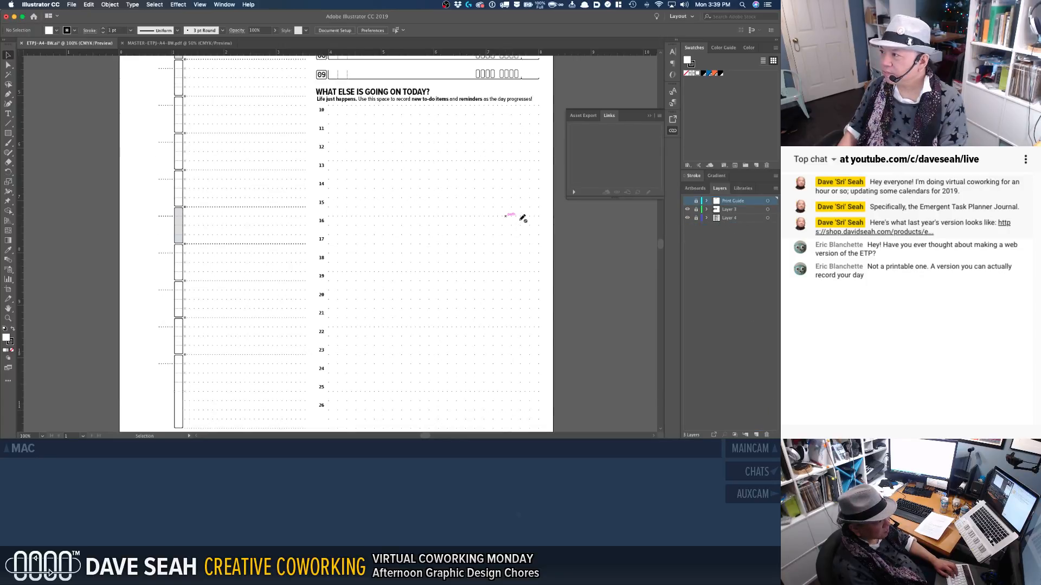
left_click(728, 210)
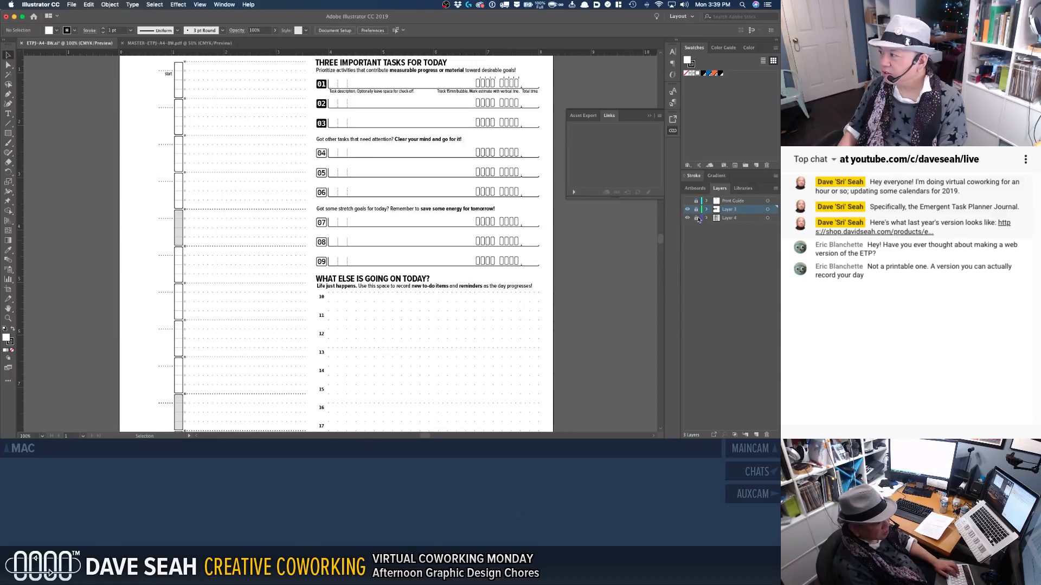
key("t")
left_click(727, 217)
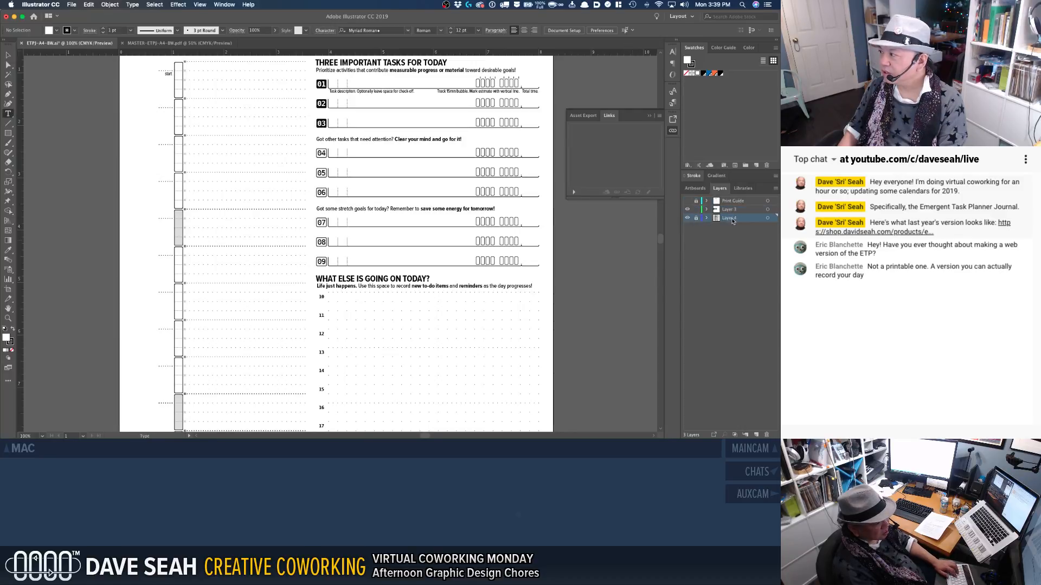
double_click(728, 218)
type("ETM")
key("BackSpace")
type("P")
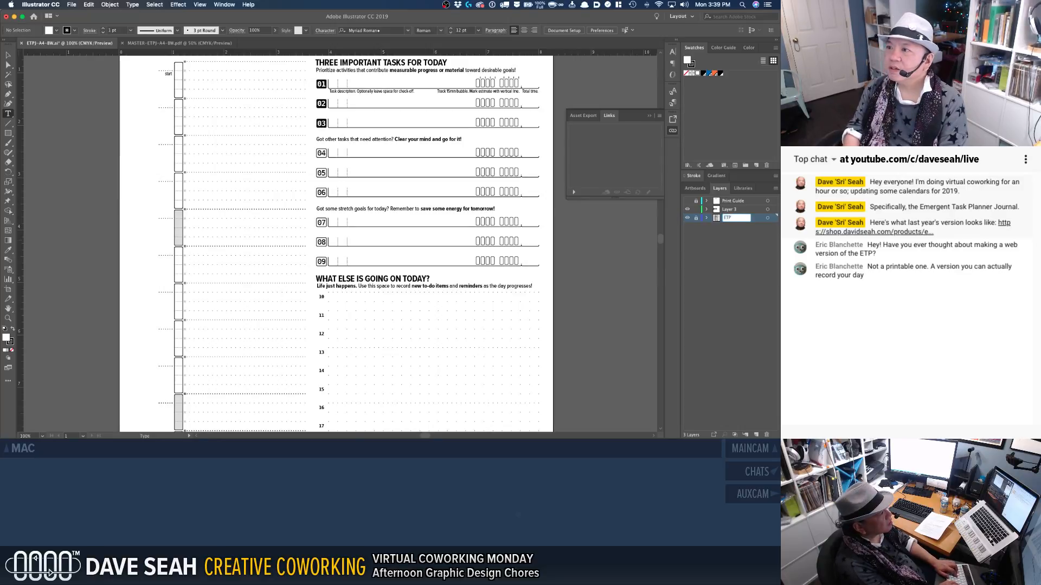
type("J-A4-BW")
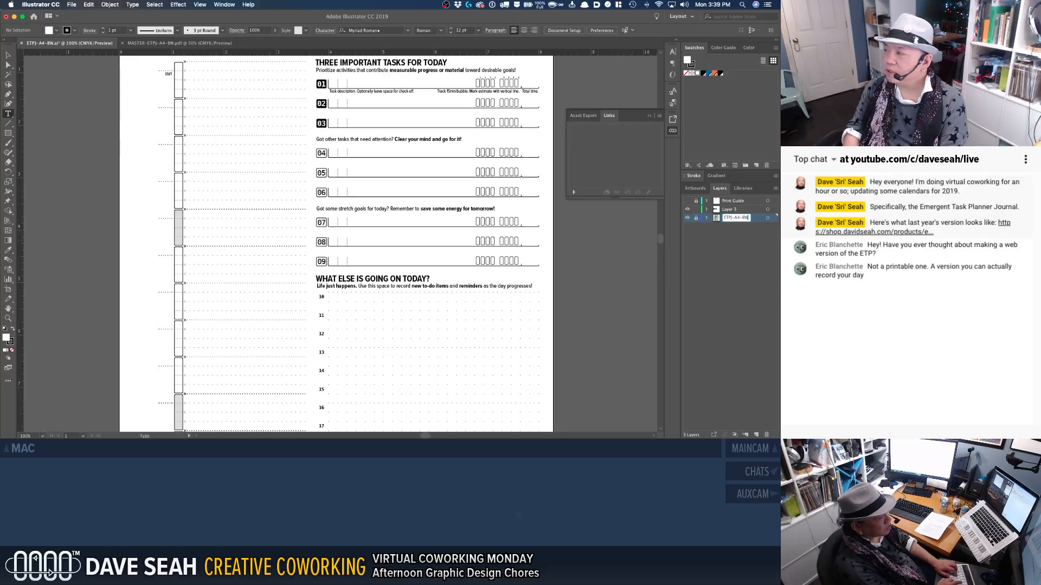
key("Return")
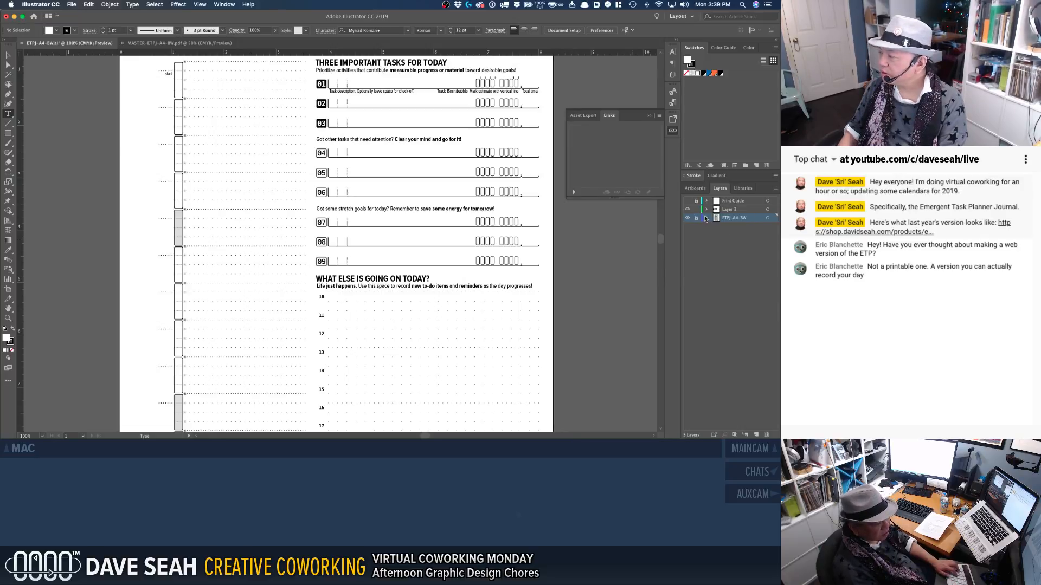
Step: Rename Layer 3 as Editable
left_click(729, 211)
double_click(729, 210)
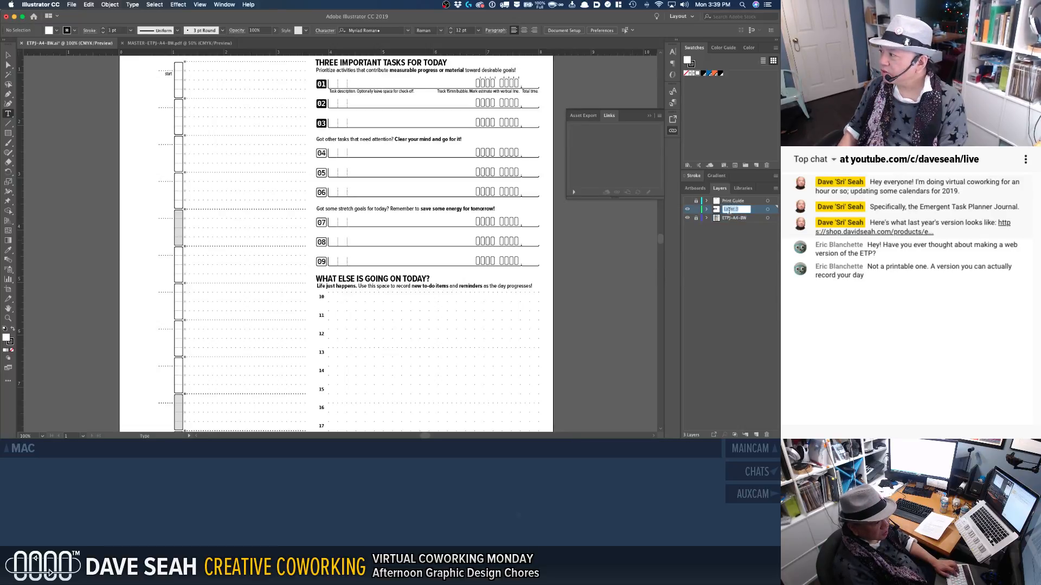
type("Edit")
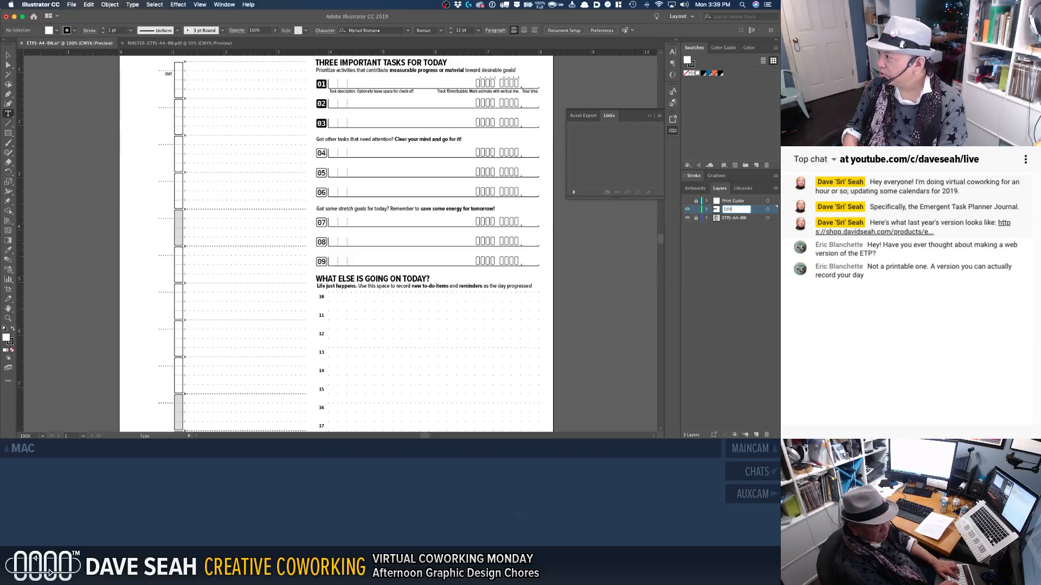
type("able")
key("Return")
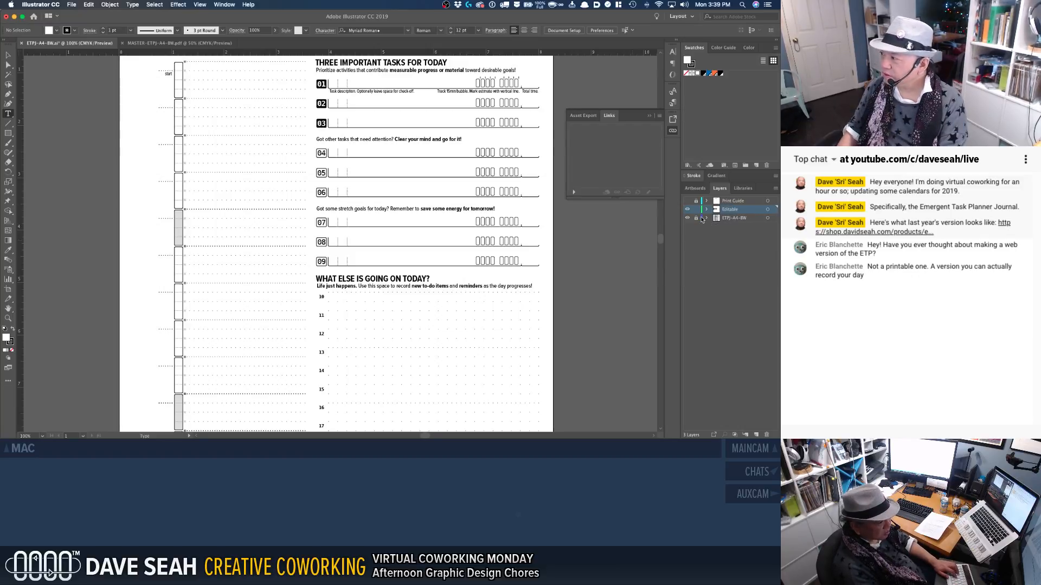
Step: Change the year in the planner's header memo box to 2019
scroll(477, 238, "up", 5)
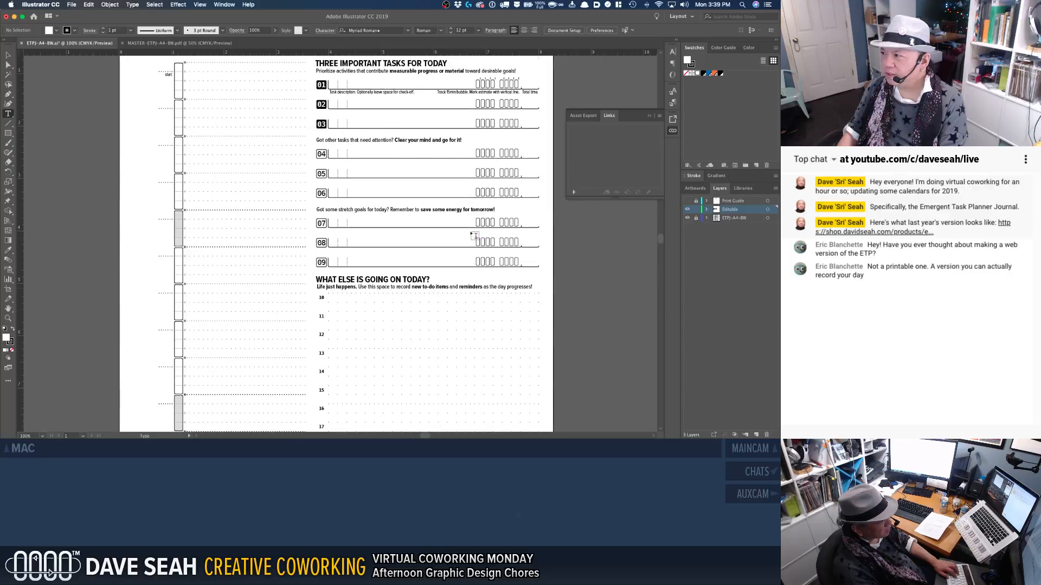
scroll(484, 103, "up", 4)
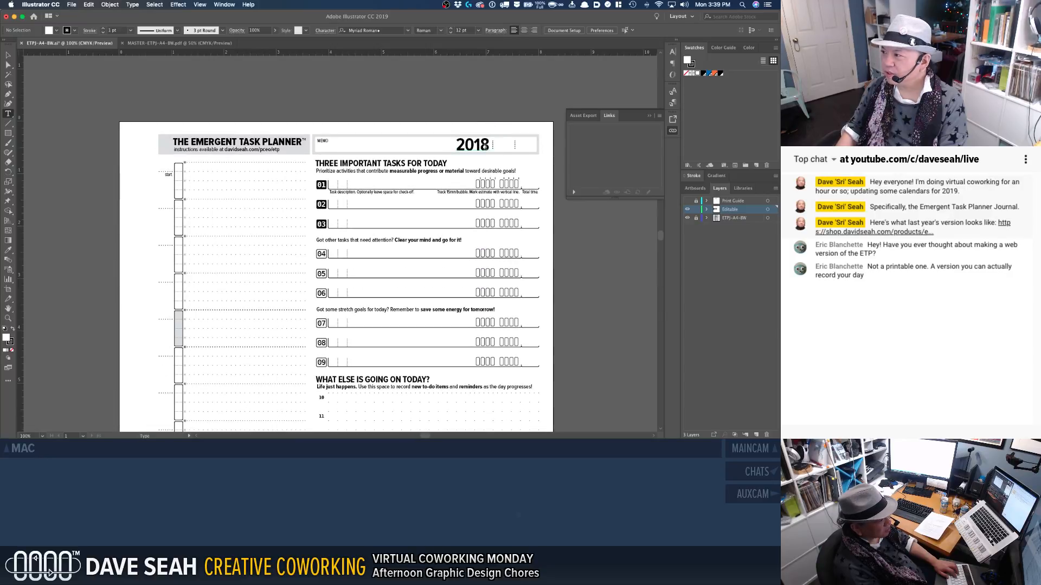
left_click_drag(489, 144, 480, 144)
type("9")
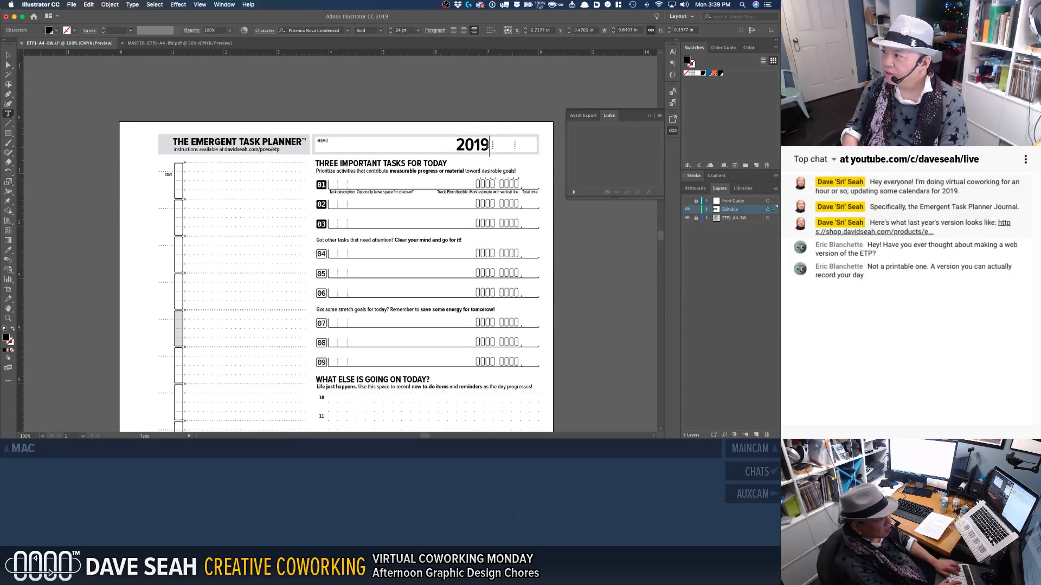
key("Escape")
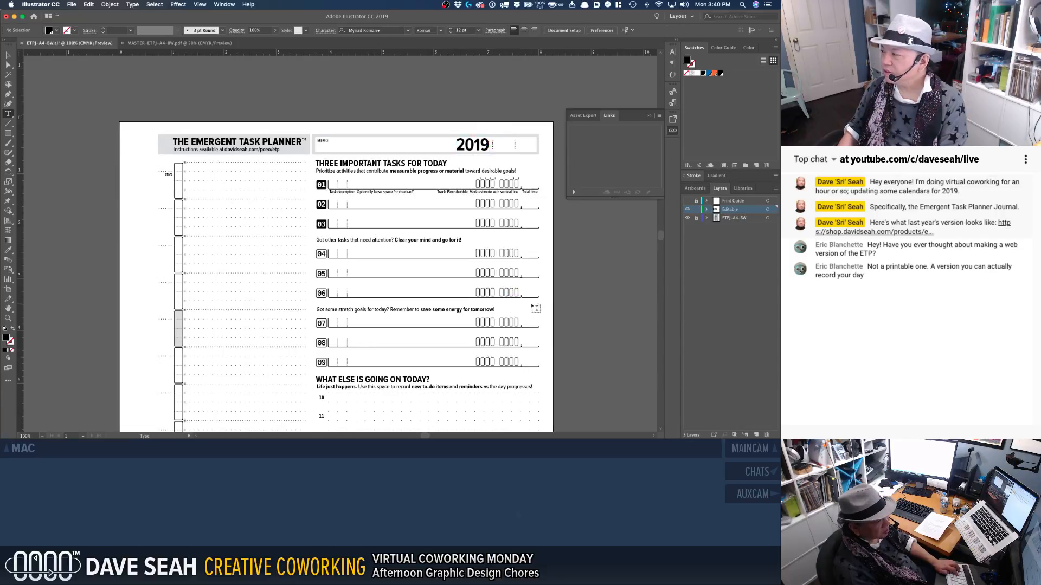
Step: Move the copyright footer text out of the ETPJ-A4-BW artwork group onto the Editable layer, in the same place on the page
scroll(499, 268, "down", 5)
scroll(521, 315, "down", 7)
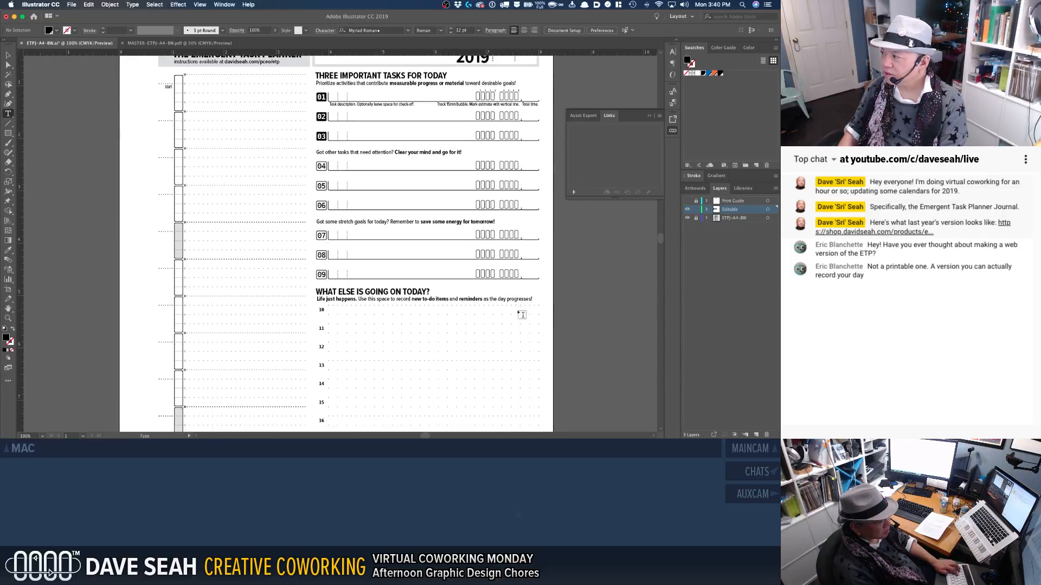
scroll(521, 315, "down", 8)
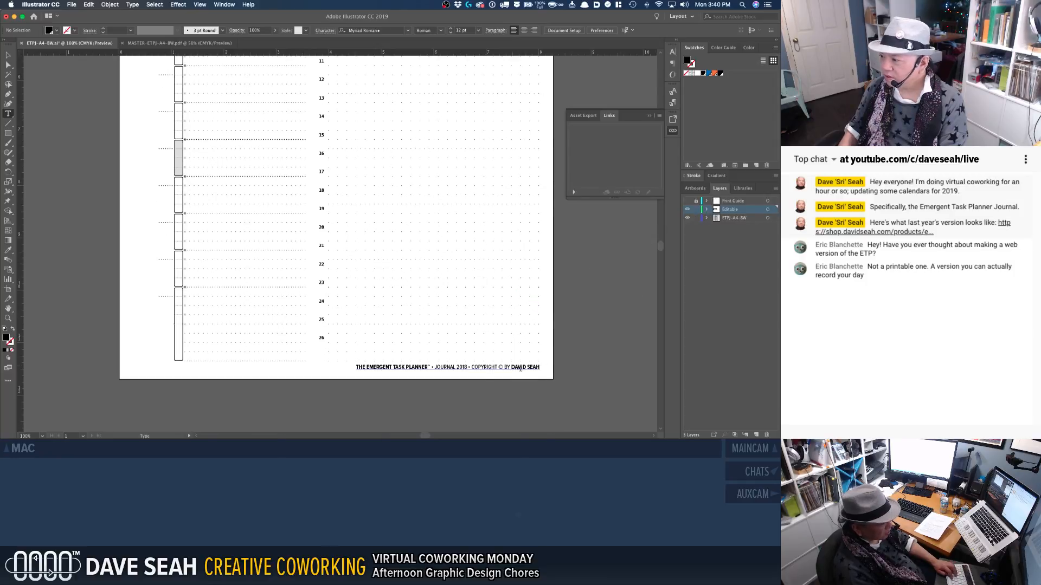
key("v")
left_click(538, 366)
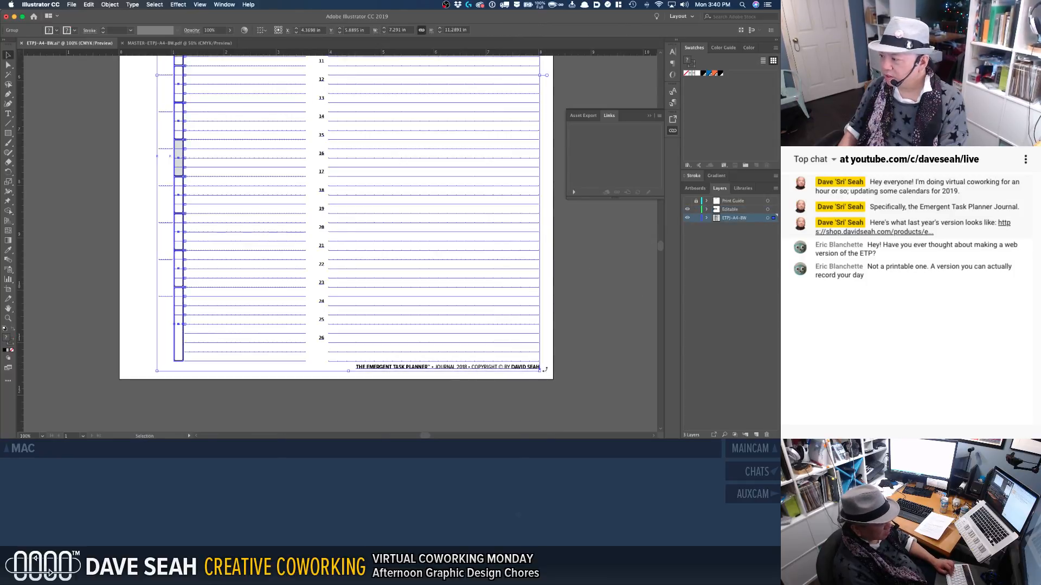
double_click(519, 371)
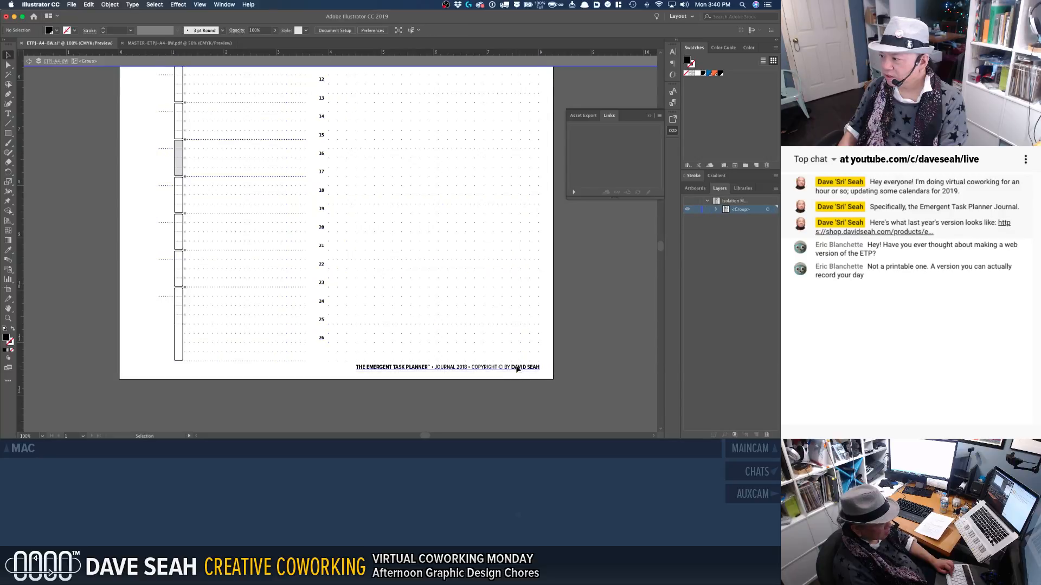
key("a")
left_click(517, 370)
key("Delete")
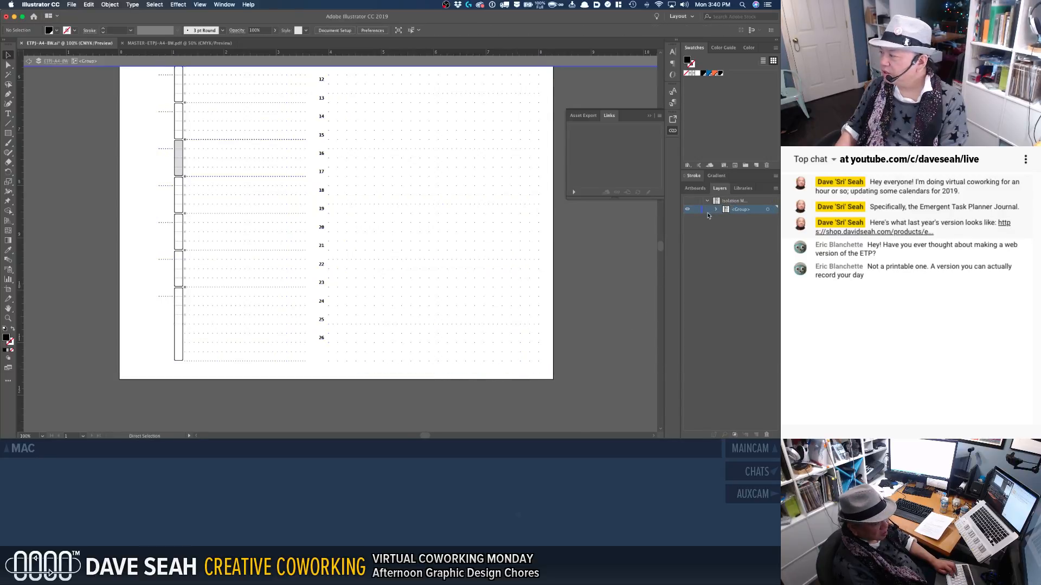
key("Escape")
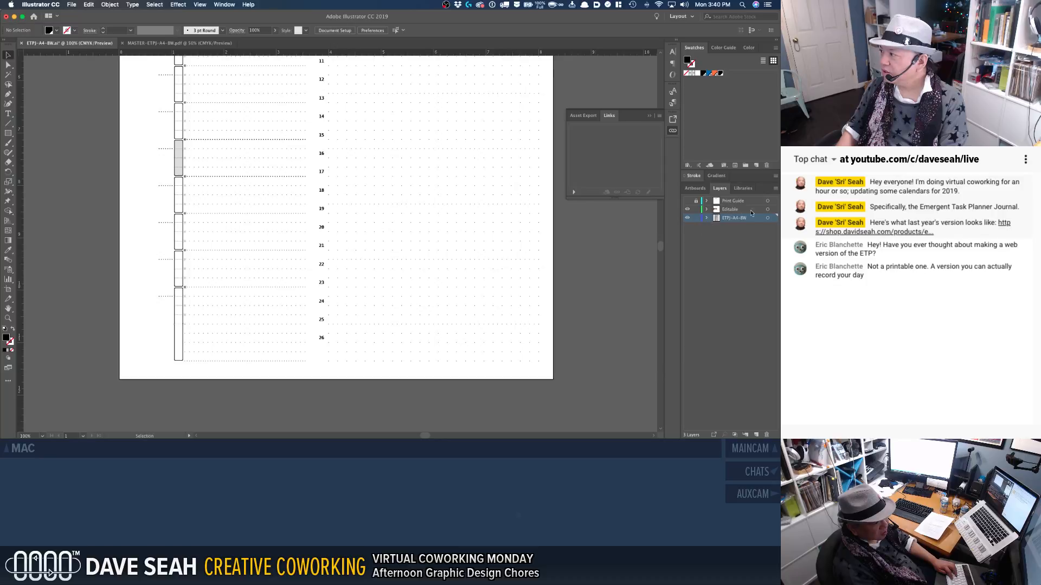
left_click(744, 212)
key("super+z")
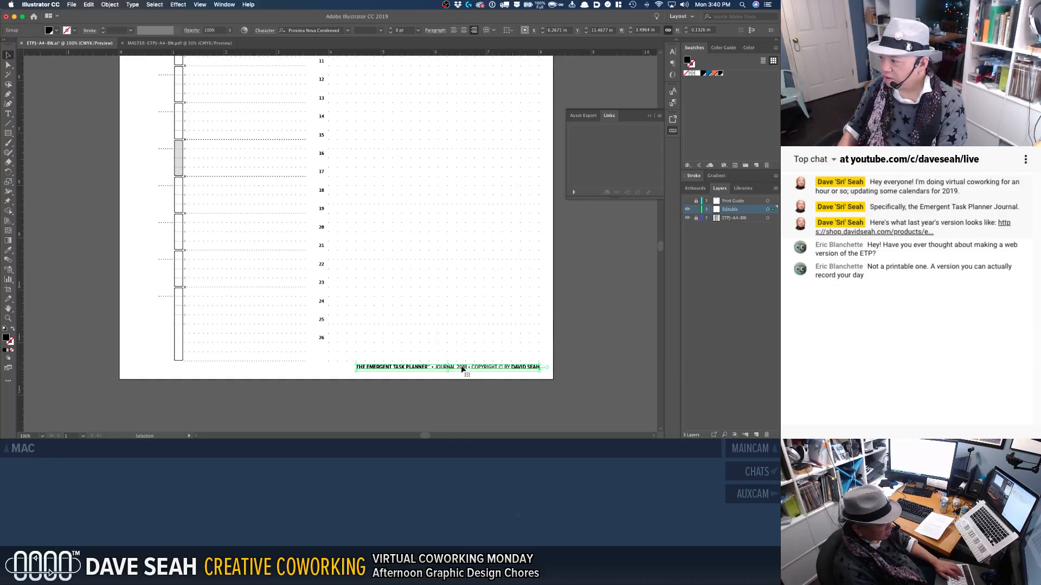
Step: Change the journal year in the footer text to 2019 and deselect it
key("t")
left_click_drag(466, 367, 464, 367)
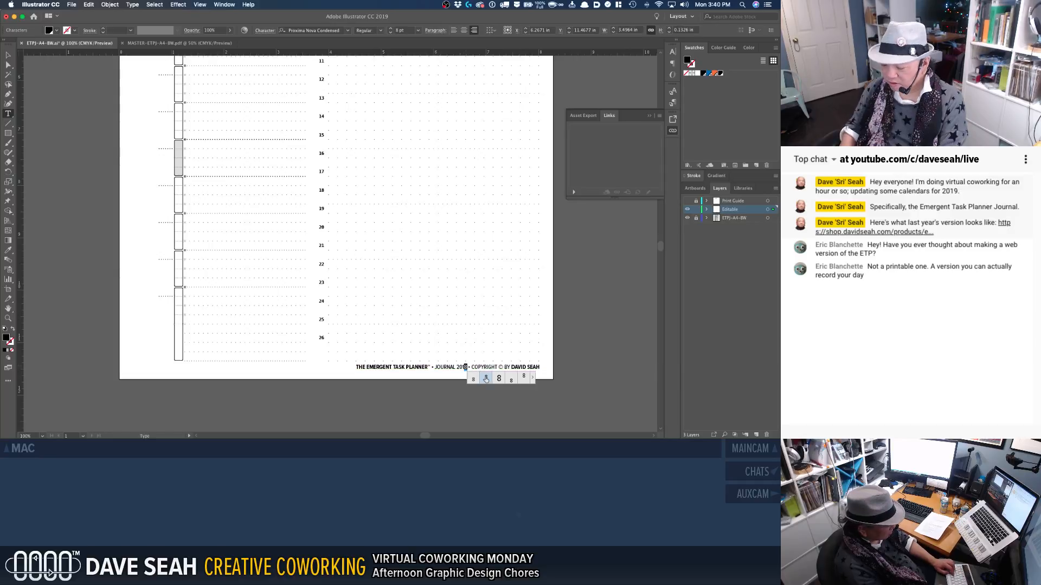
type("9")
key("Escape")
left_click(494, 395)
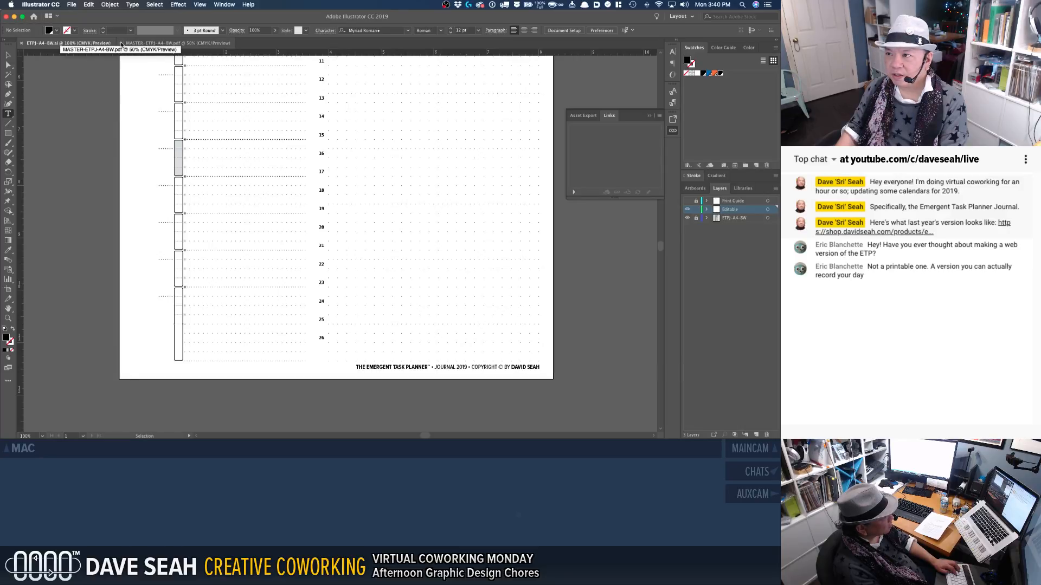
Step: Switch to Finder and open ETPJ-A4-C1.ai from the Source-AI folder
left_click(136, 44)
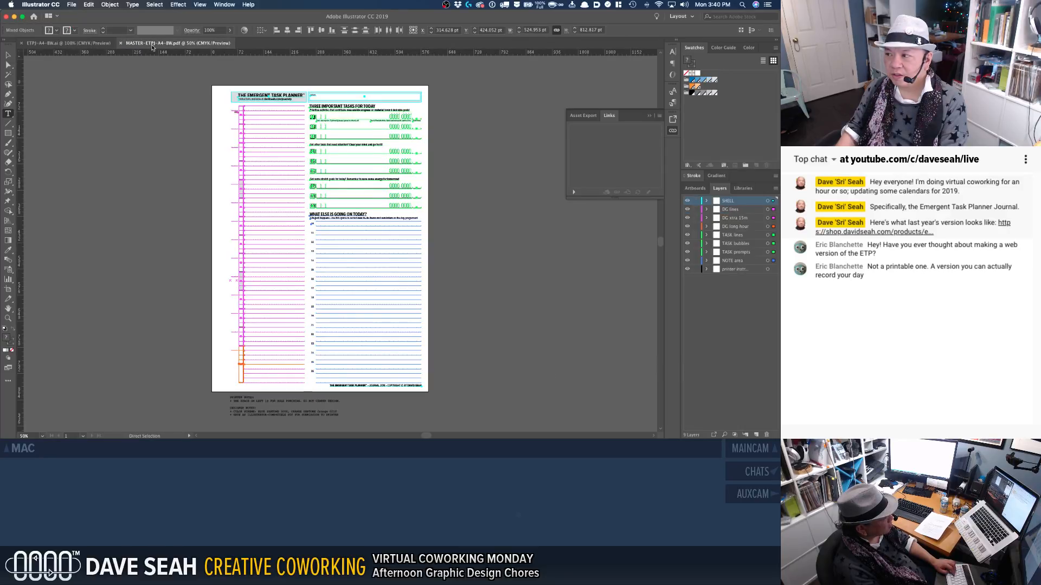
left_click(76, 43)
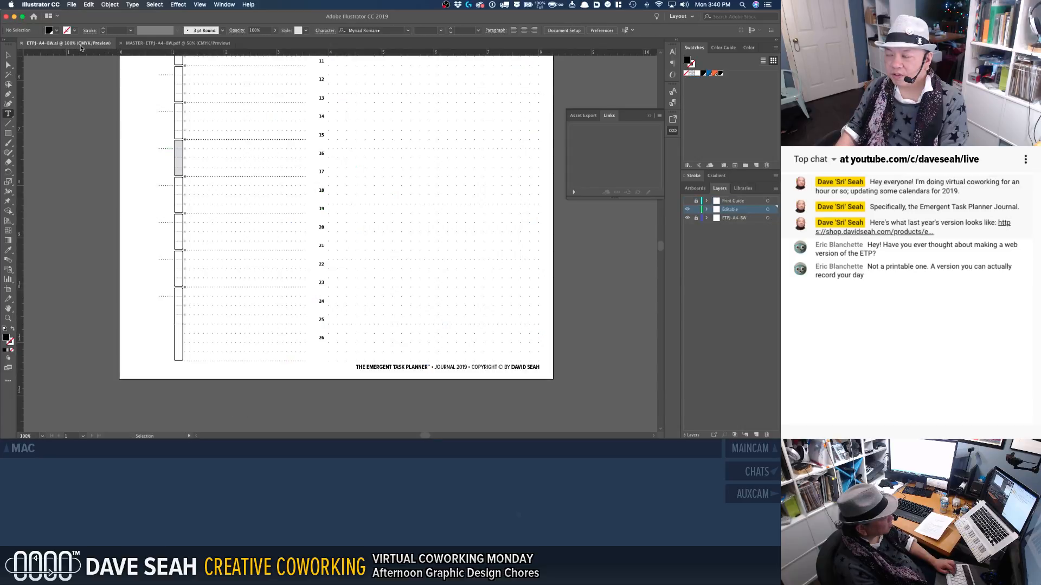
key("ctrl+Up")
left_click(201, 305)
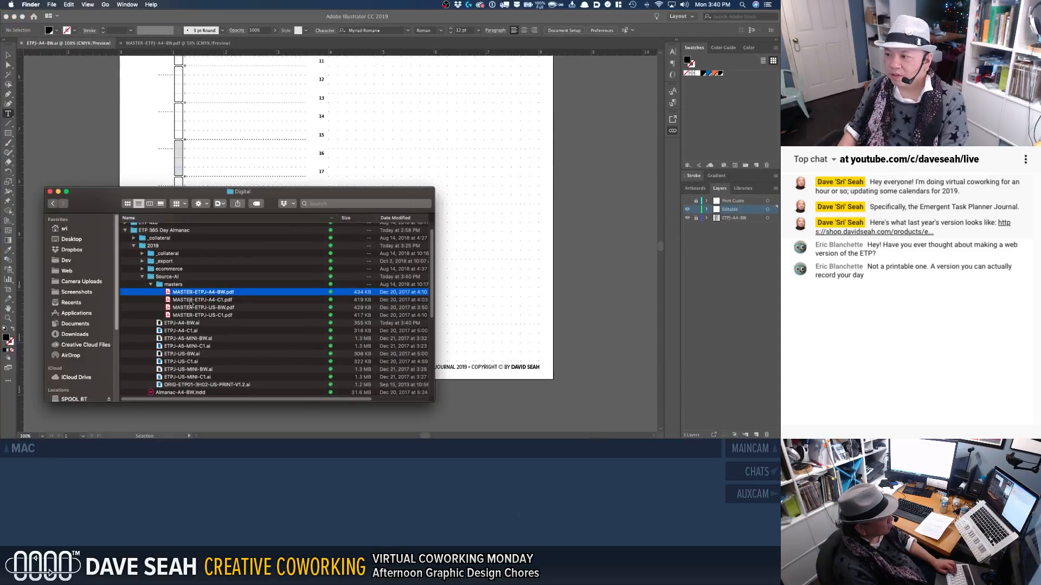
left_click(192, 325)
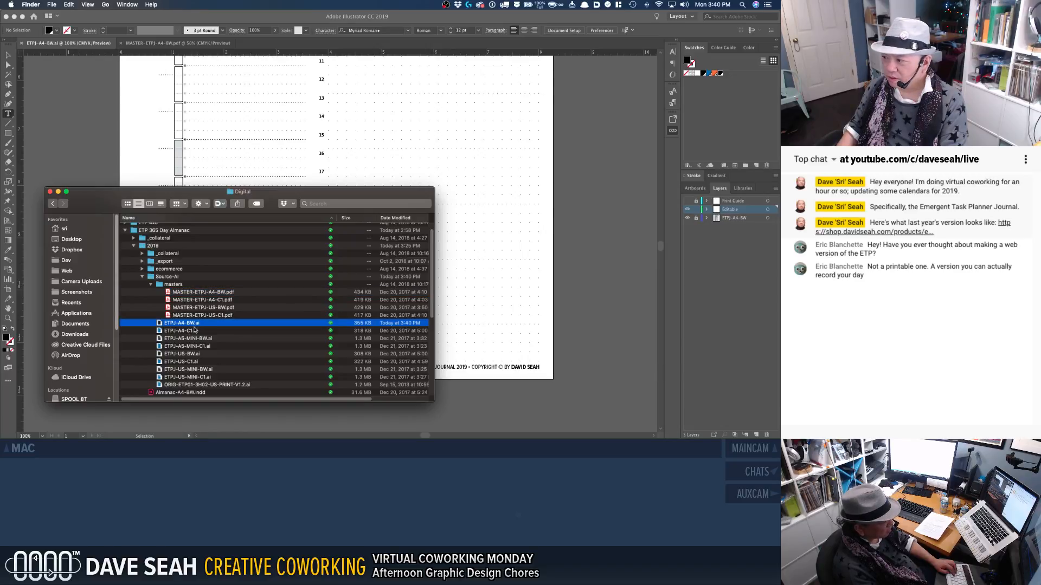
left_click(193, 331)
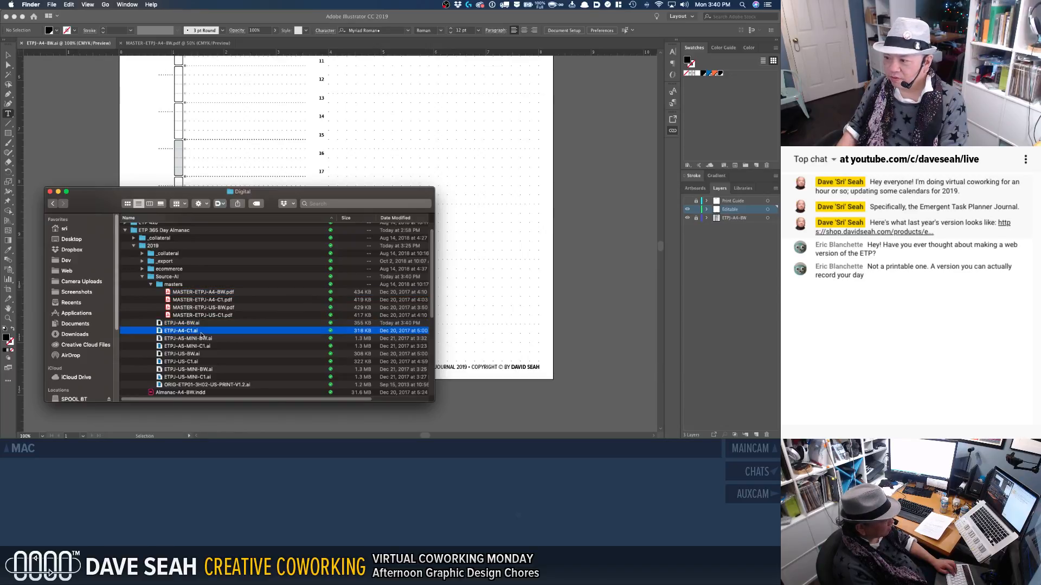
double_click(201, 333)
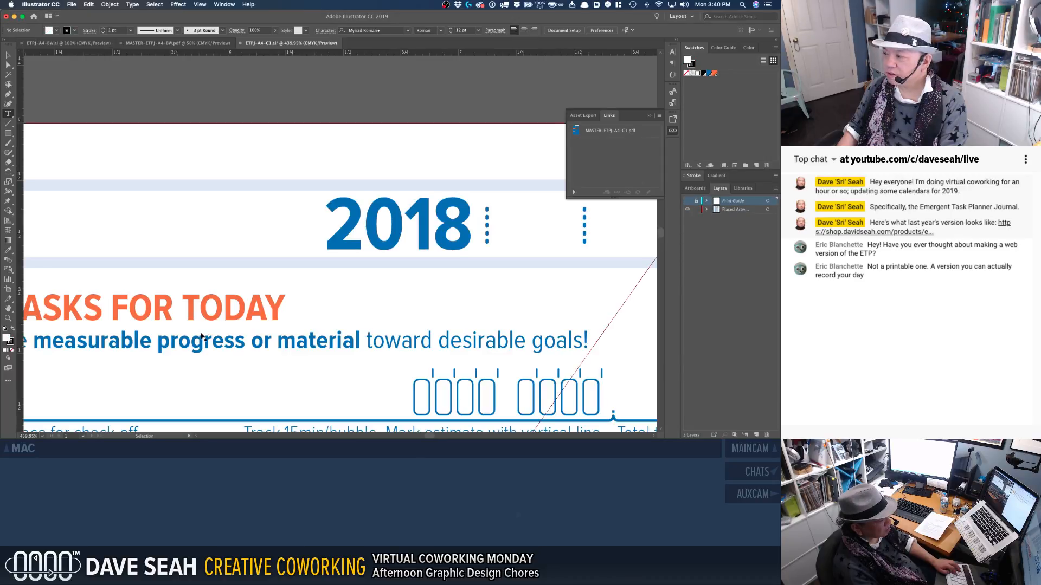
Step: Add two new layers above the placed artwork layer and name the upper one Editable
key("super+1")
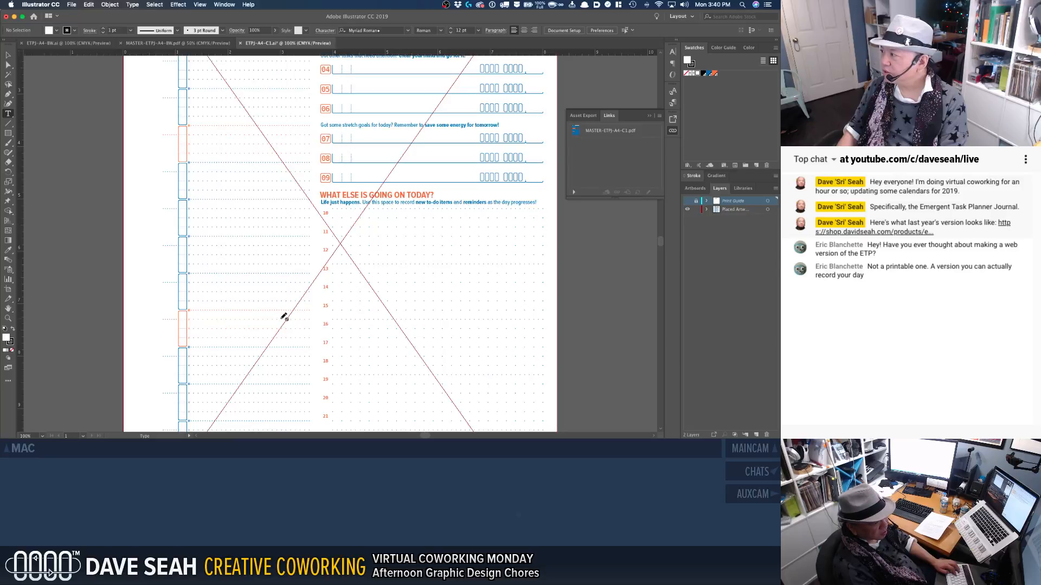
scroll(284, 315, "down", 2)
scroll(284, 314, "up", 5)
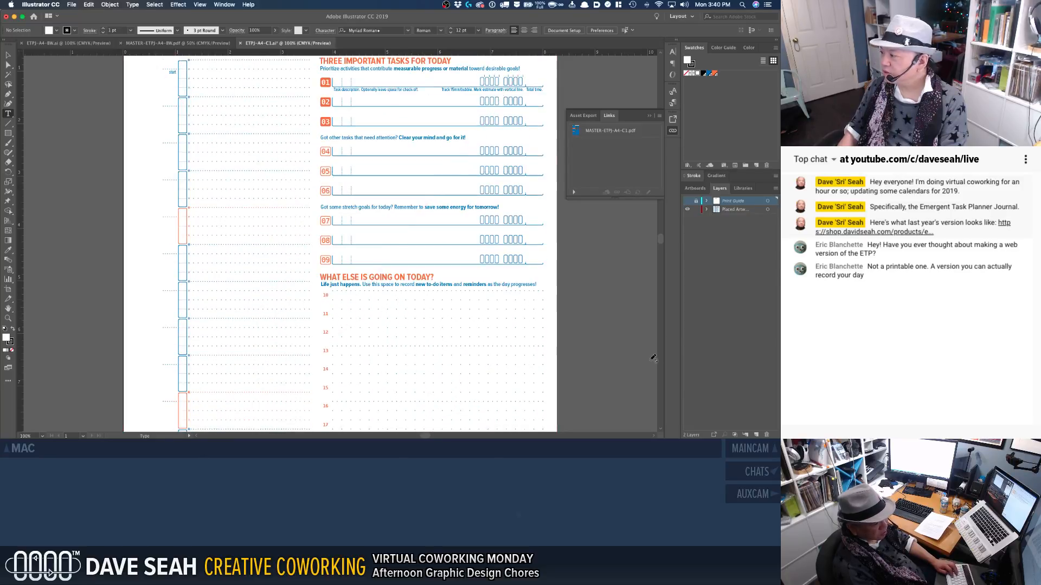
left_click(726, 211)
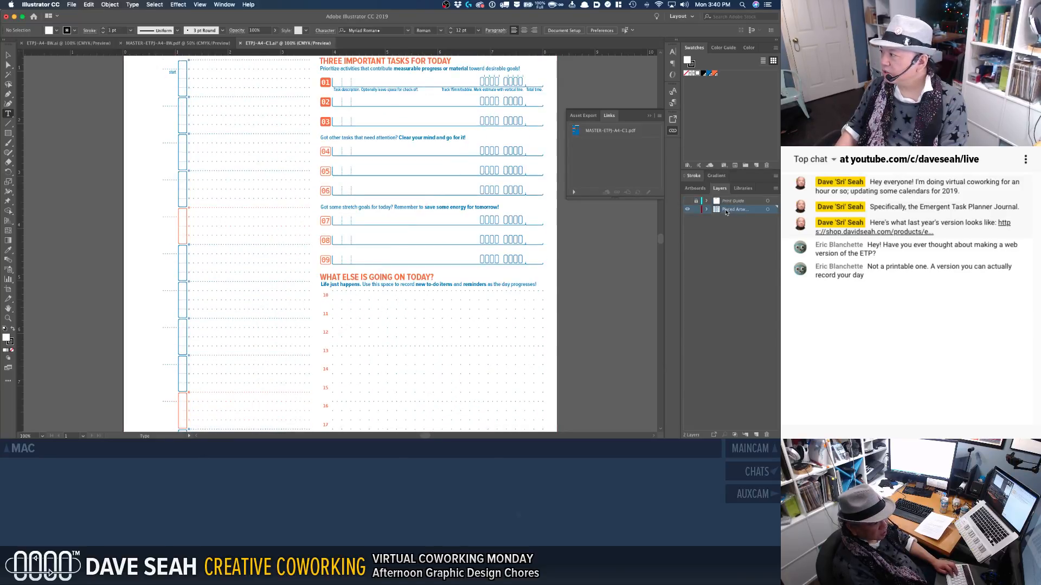
left_click(757, 436)
left_click(757, 436)
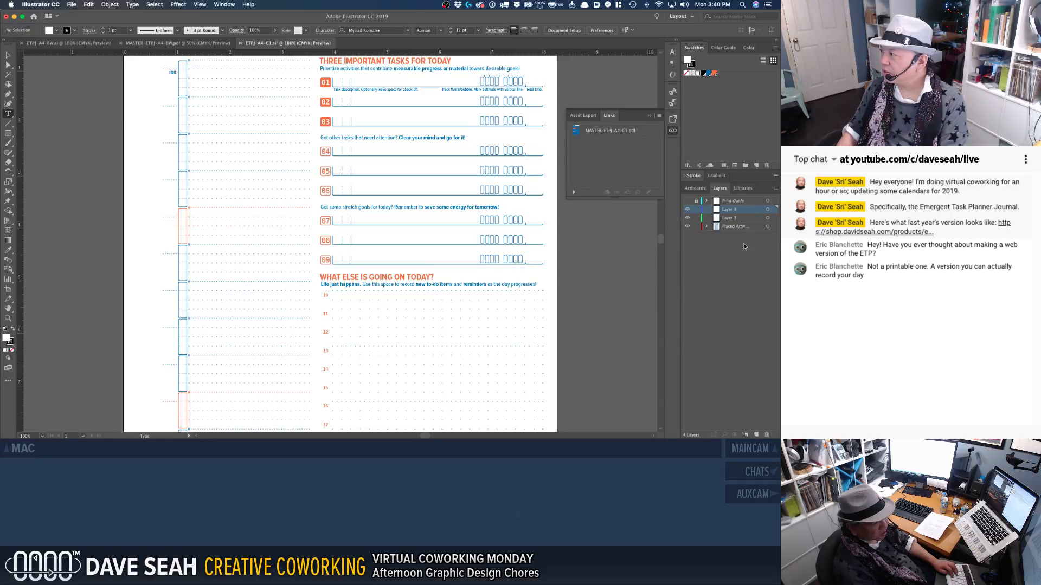
double_click(727, 210)
type("Editable")
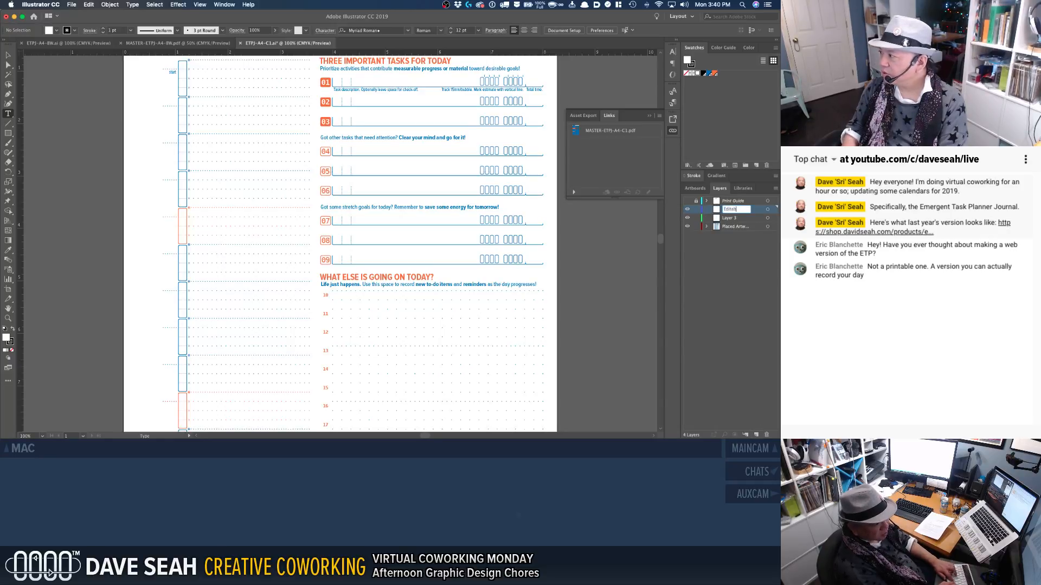
key("Return")
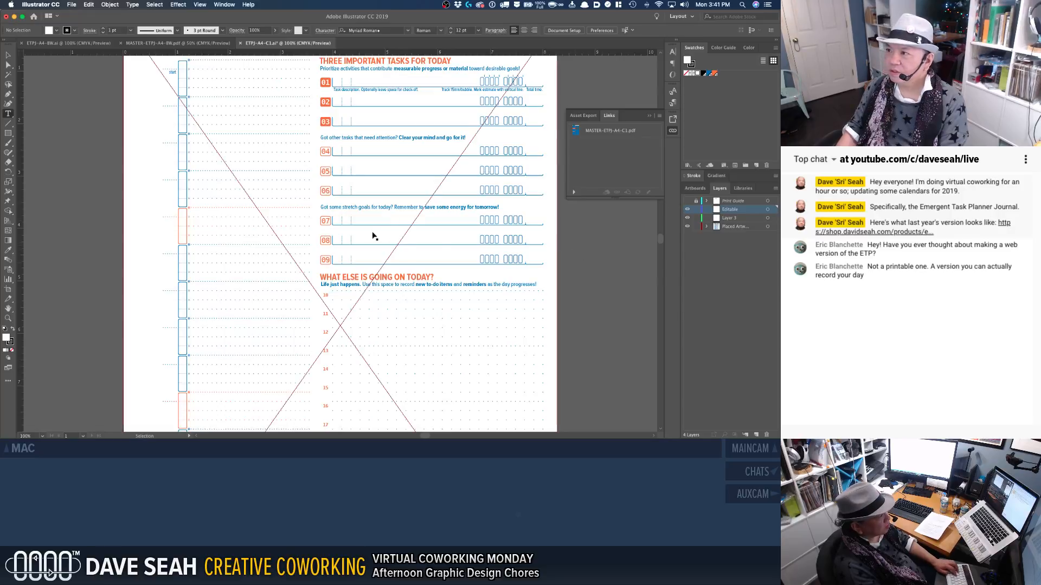
Step: Switch to Finder and open MASTER-ETPJ-A4-C1.pdf from the masters folder in Adobe Illustrator CC 2019
key("super+Tab")
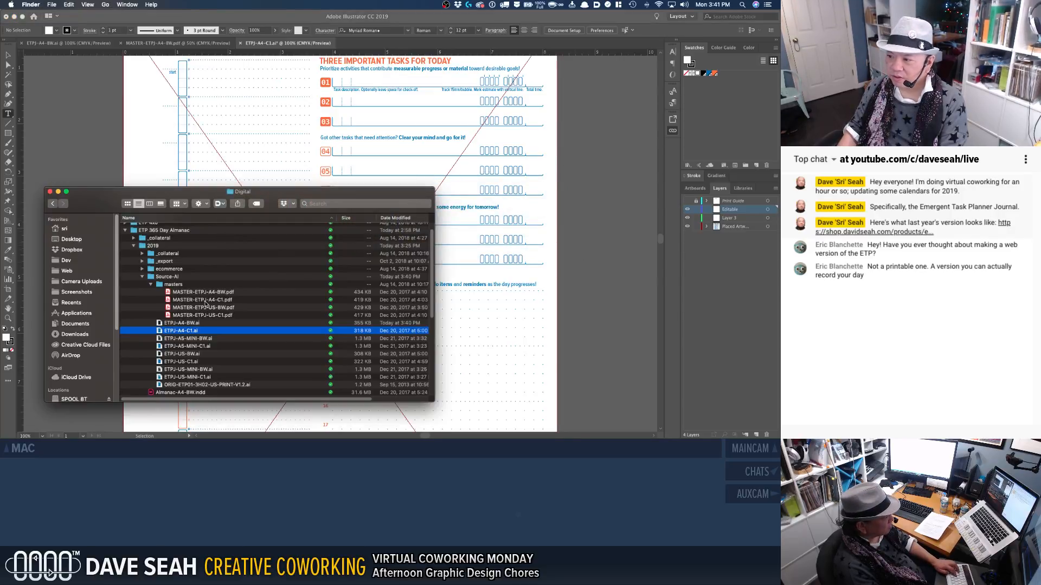
double_click(212, 301)
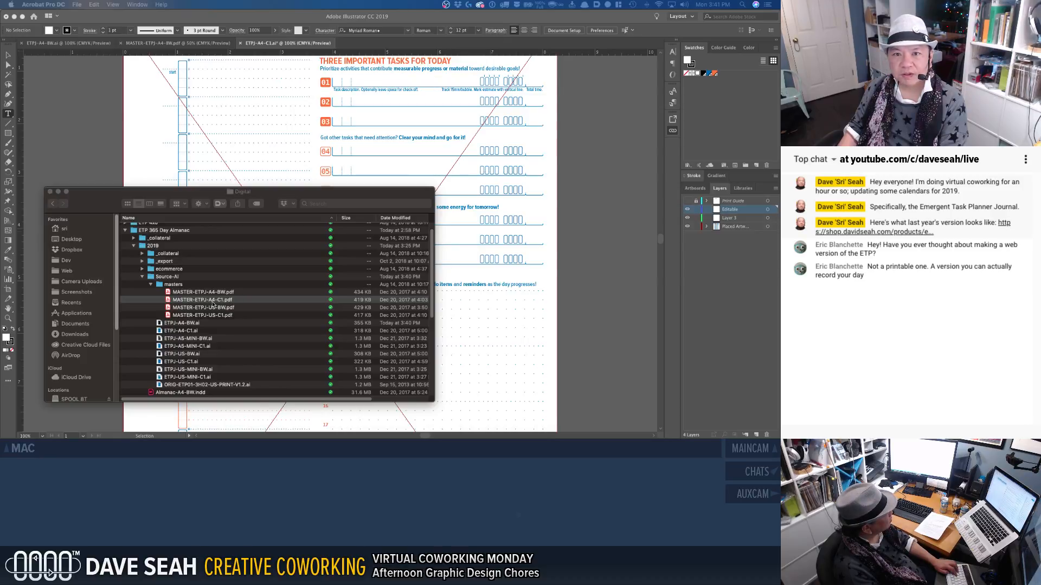
right_click(212, 301)
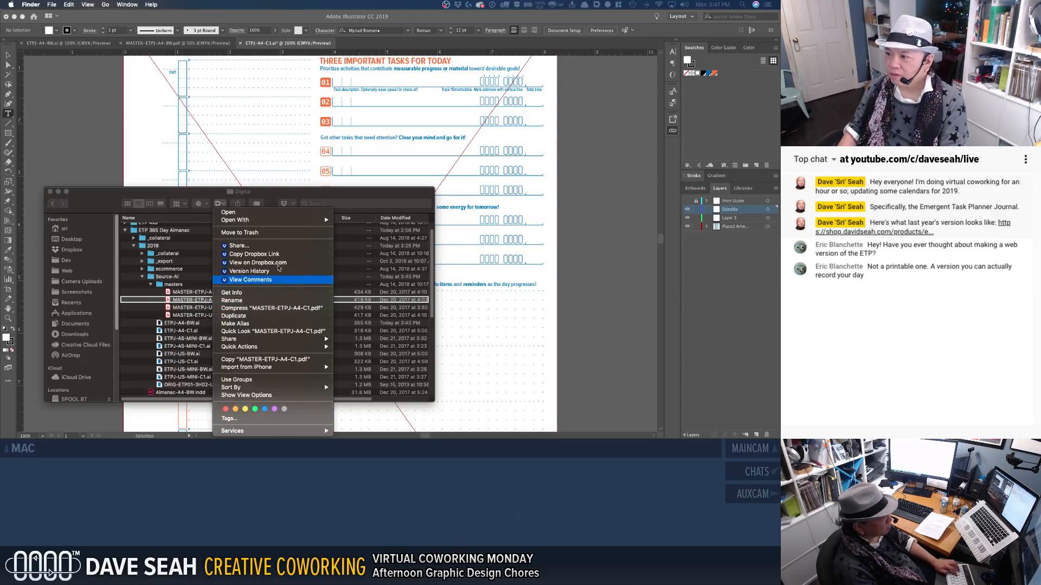
right_click(253, 304)
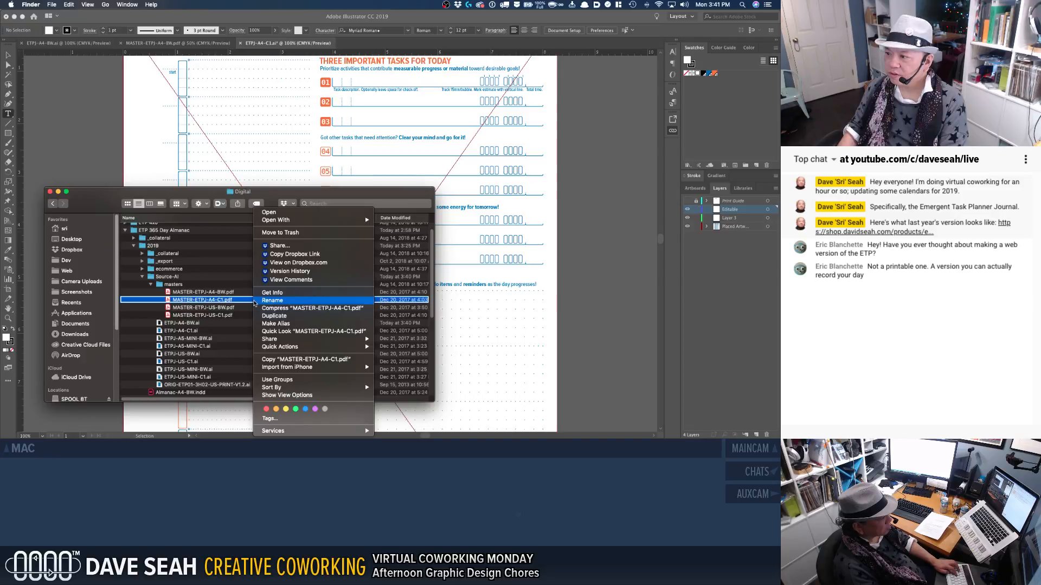
mouse_move(357, 220)
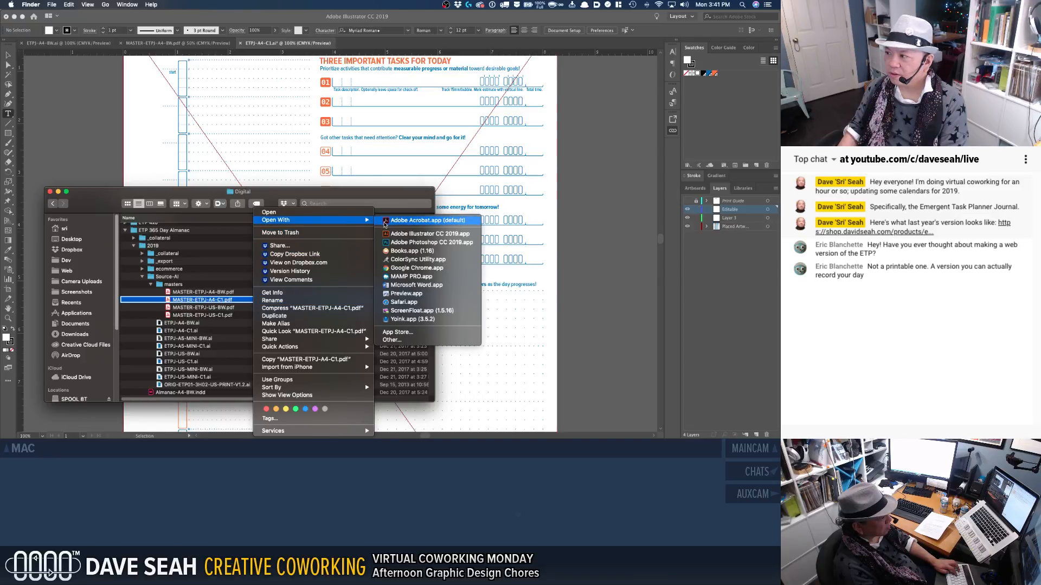
left_click(412, 234)
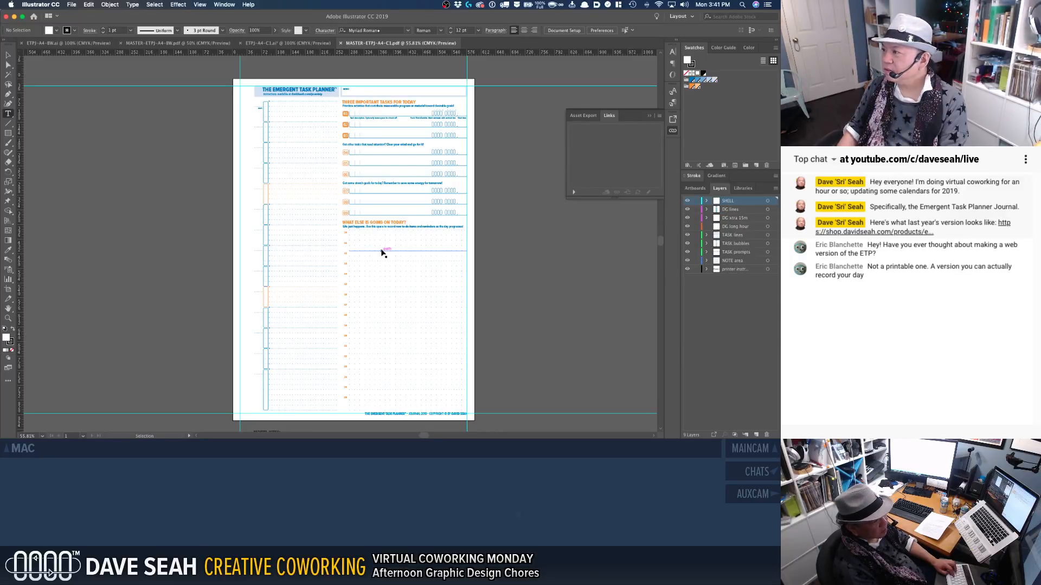
Step: Select all the planner artwork on the master page, leaving out the printer notes below the artboard
key("super+a")
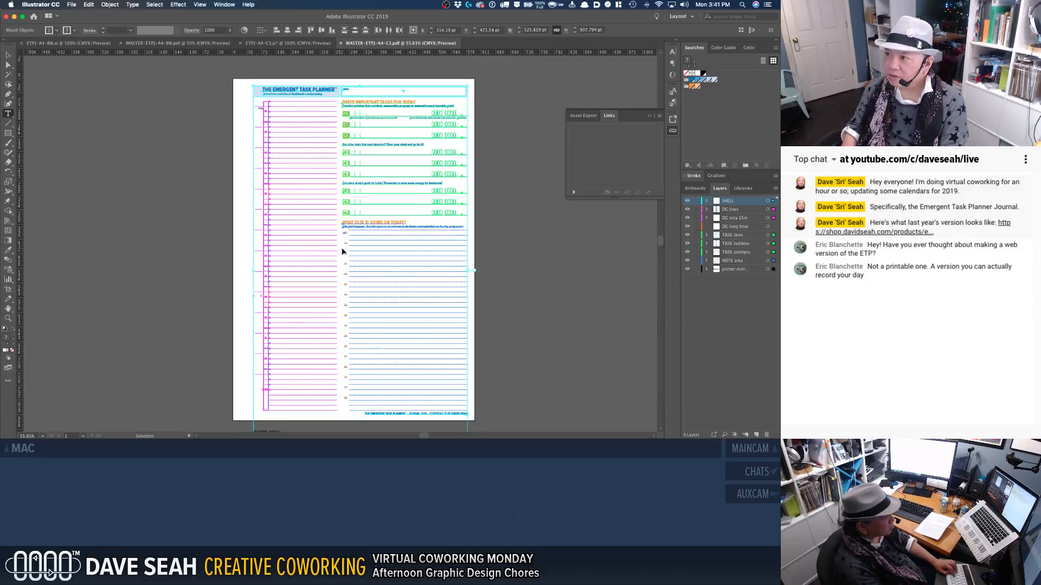
scroll(341, 260, "down", 4)
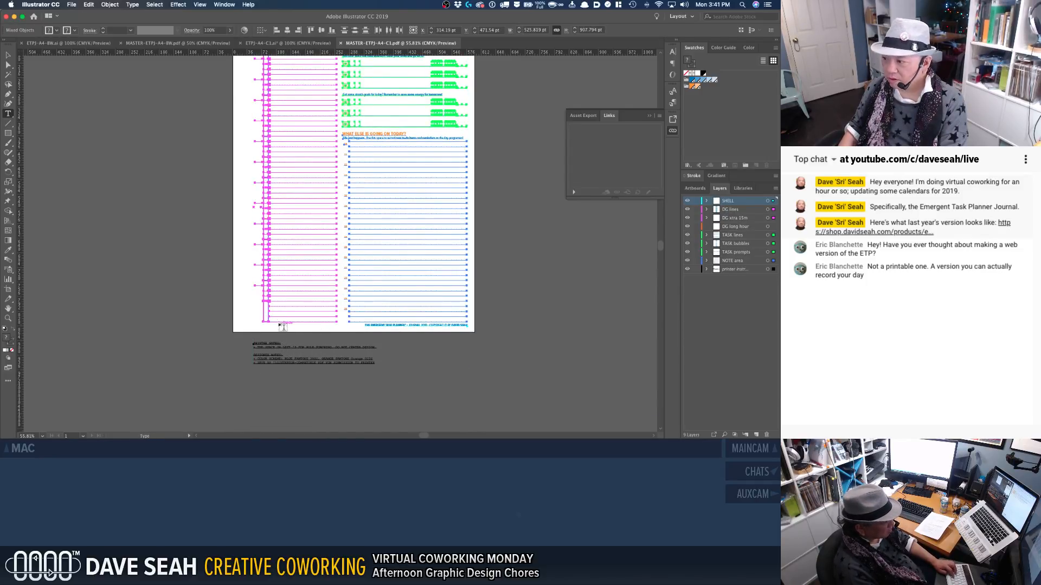
left_click(301, 313, "alt+super")
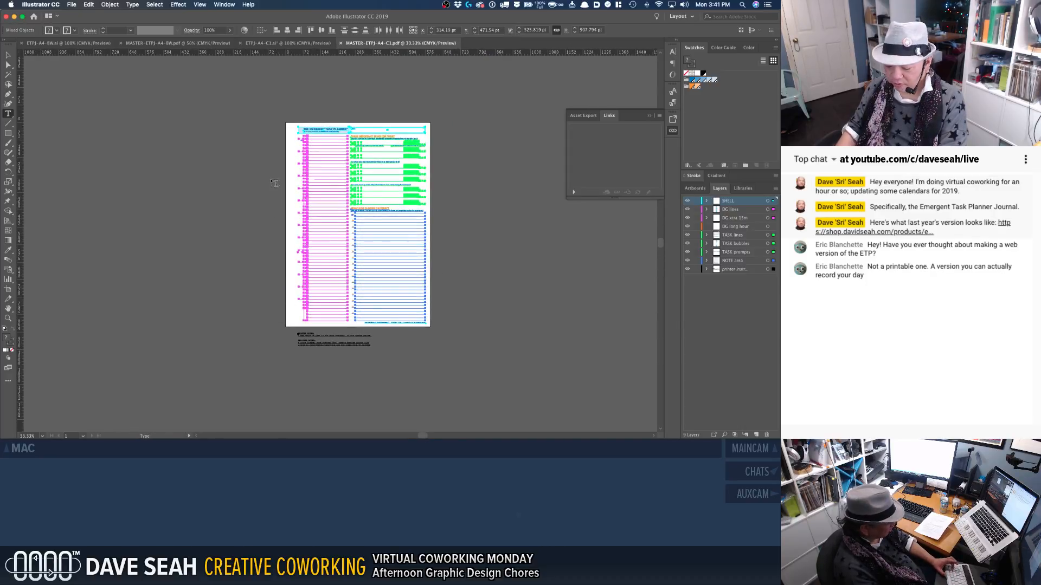
key("a")
left_click_drag(252, 102, 478, 332)
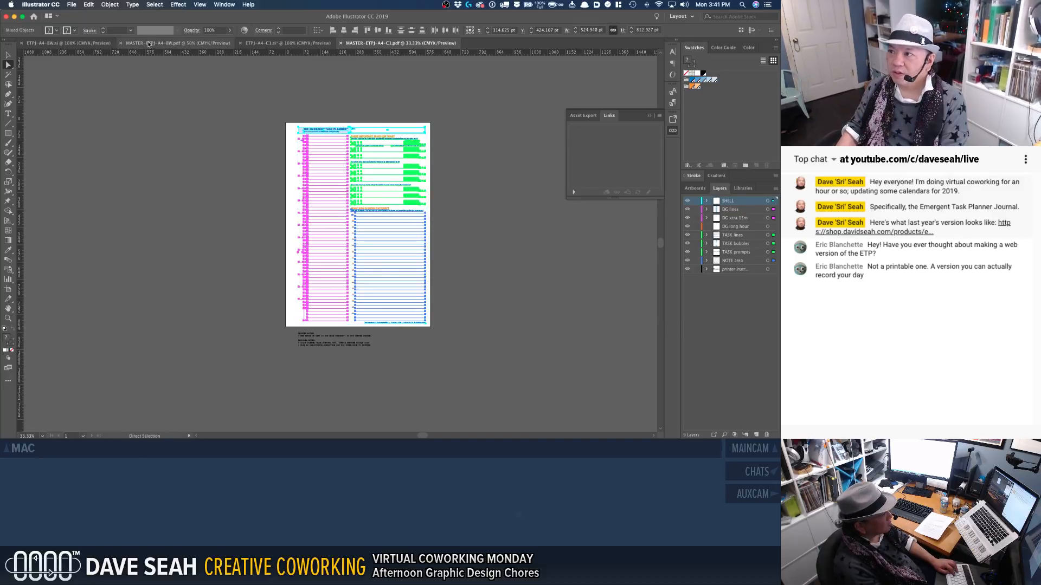
Step: Paste the copied master artwork in place on the empty layer below Editable in ETPJ-A4-C1.ai and group it
left_click(65, 45)
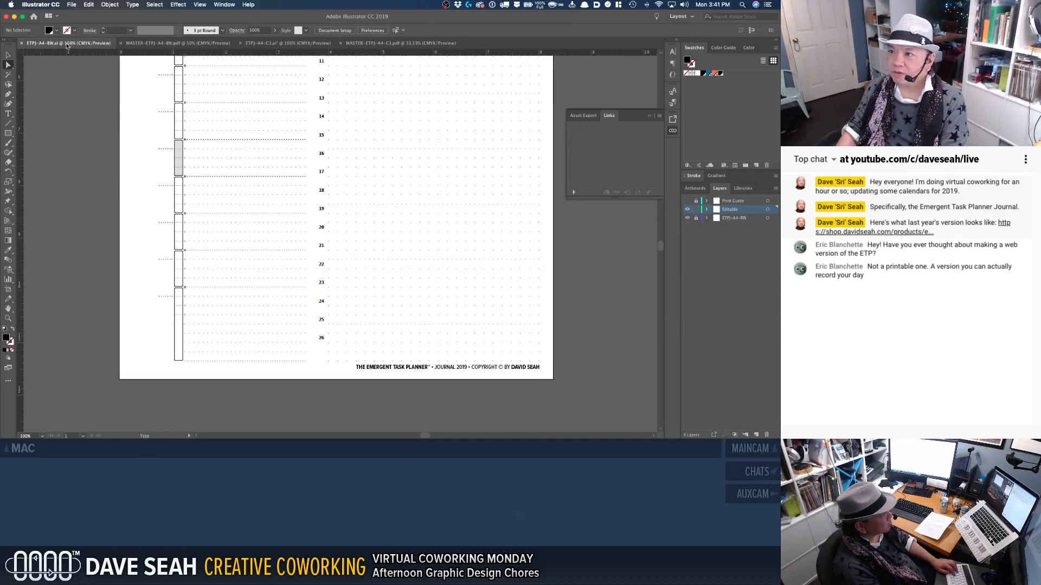
left_click(273, 44)
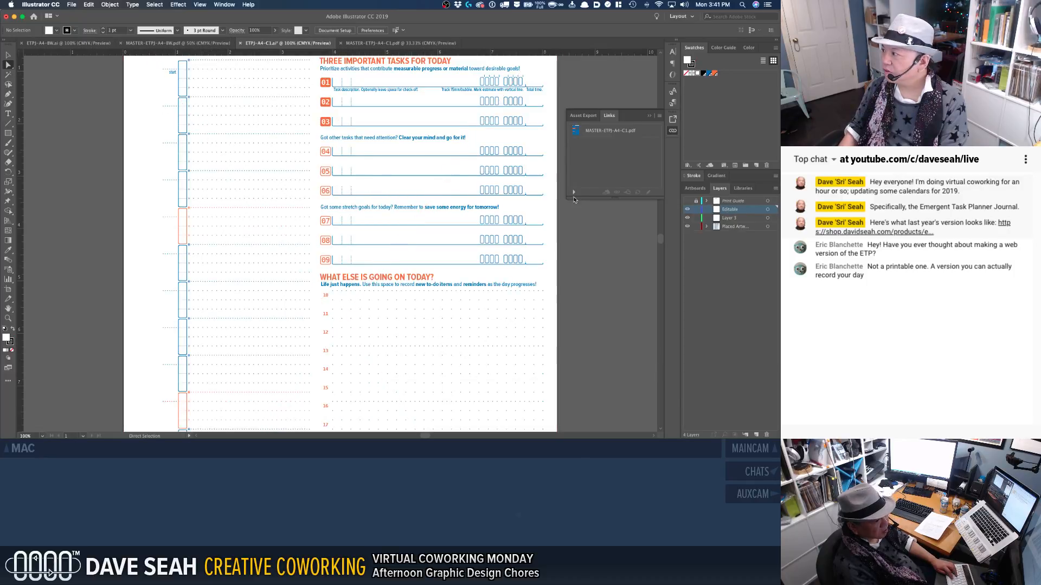
left_click(730, 219)
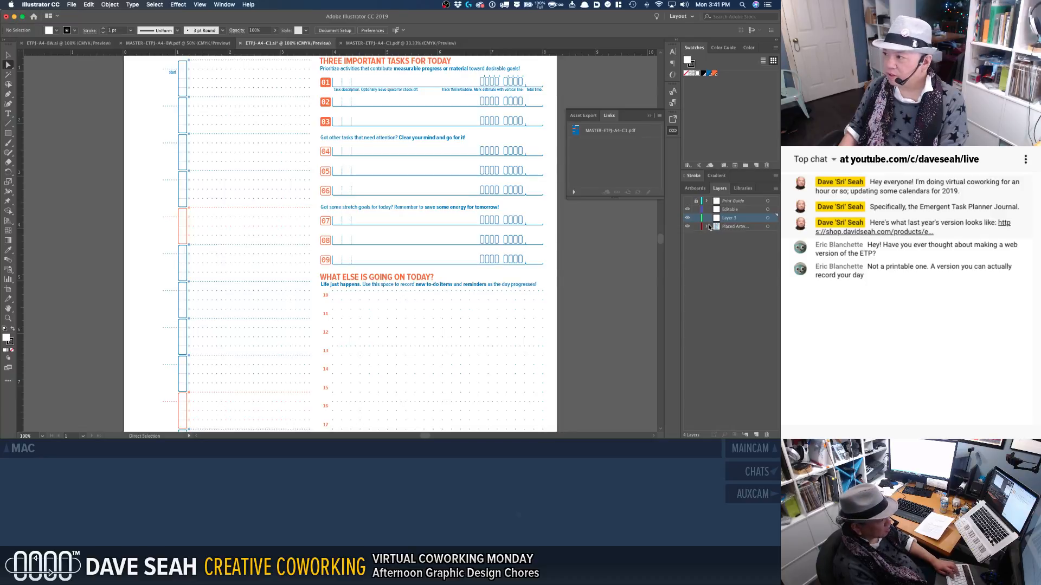
key("super+v")
key("super+z")
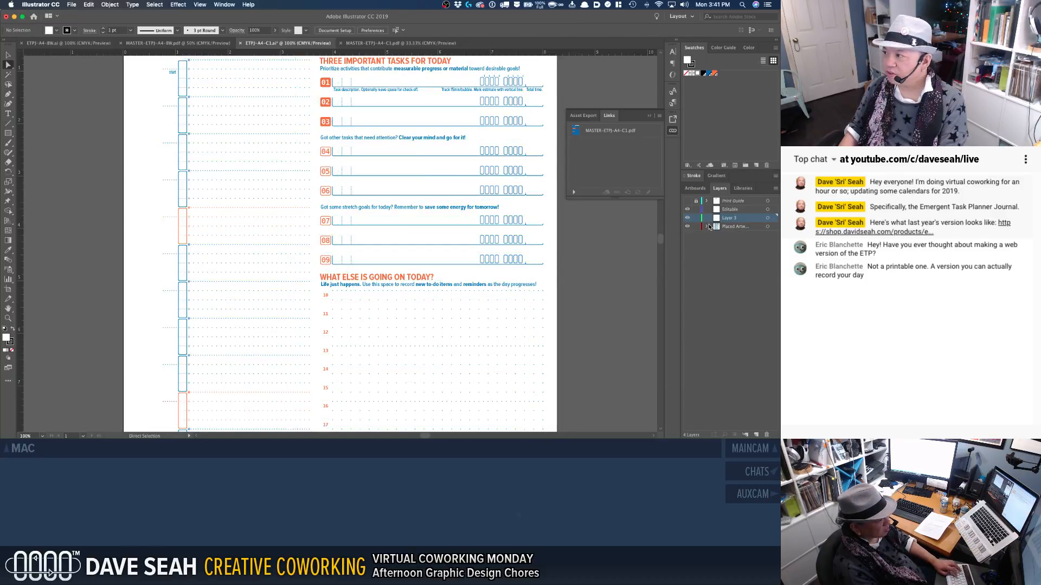
key("super+shift+v")
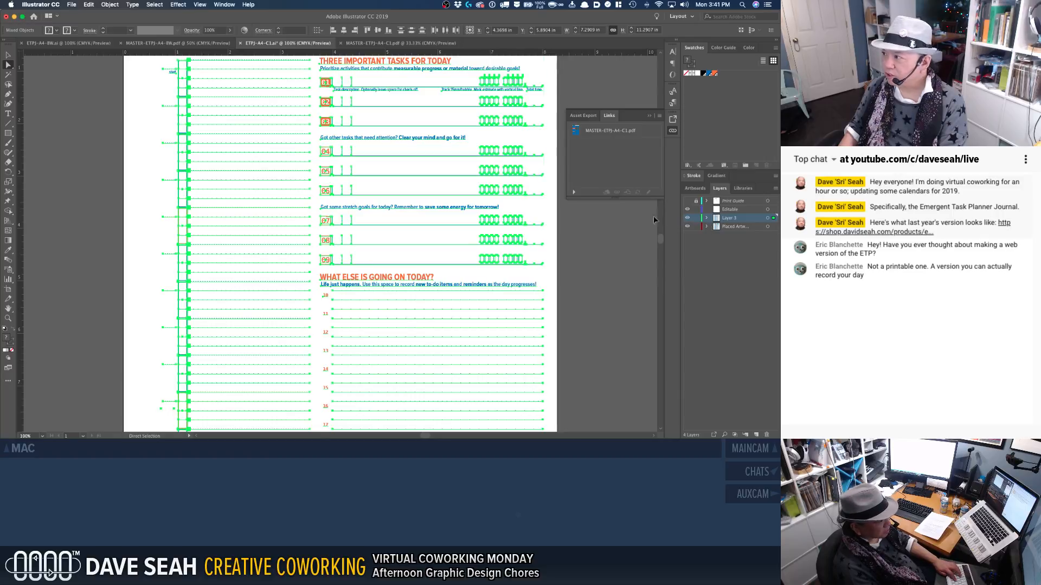
key("super+g")
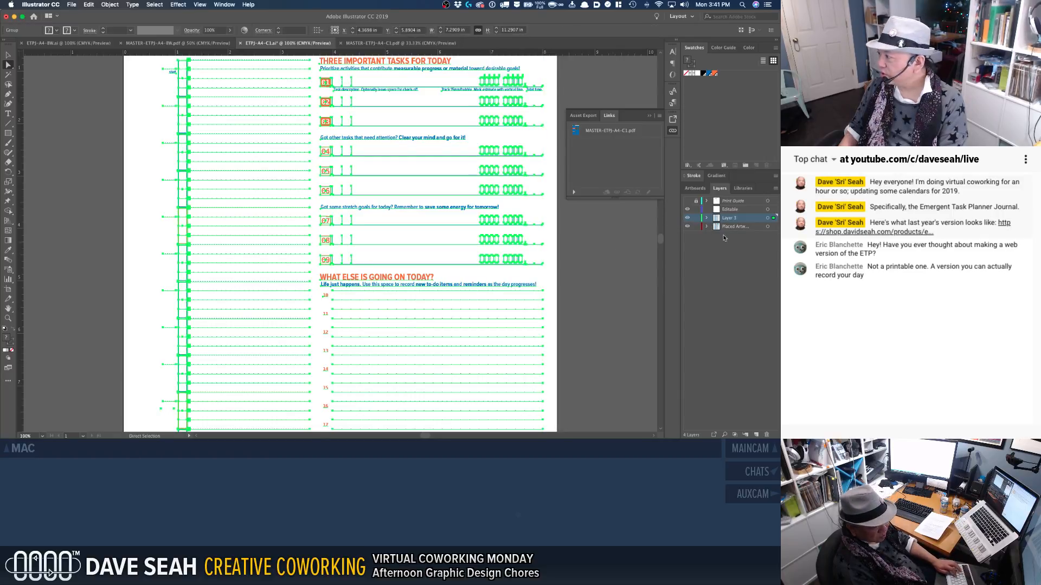
Step: Rename the layer holding the pasted master artwork to ETPJ-A4-C1
double_click(728, 218)
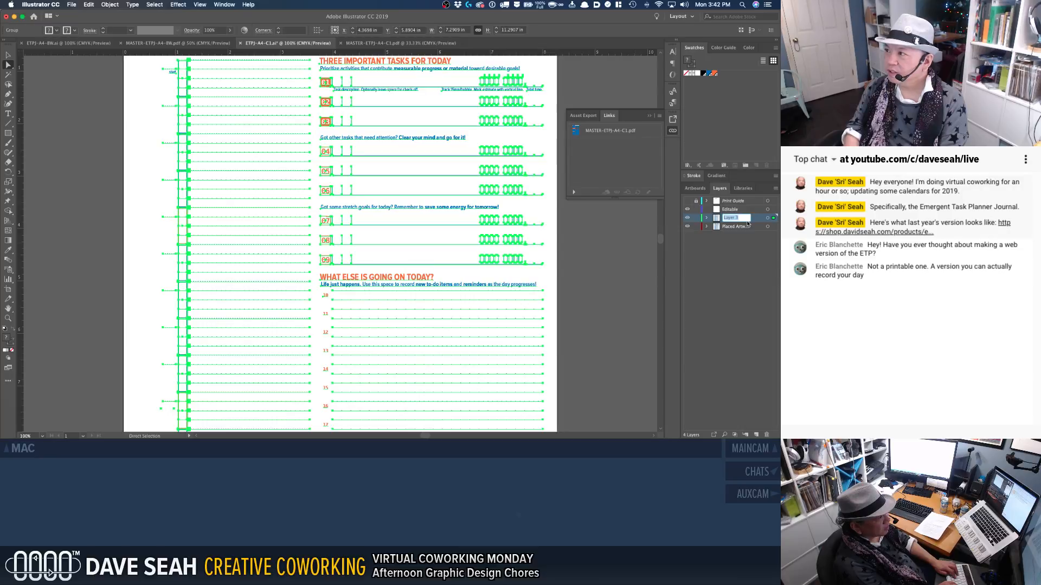
type("ET")
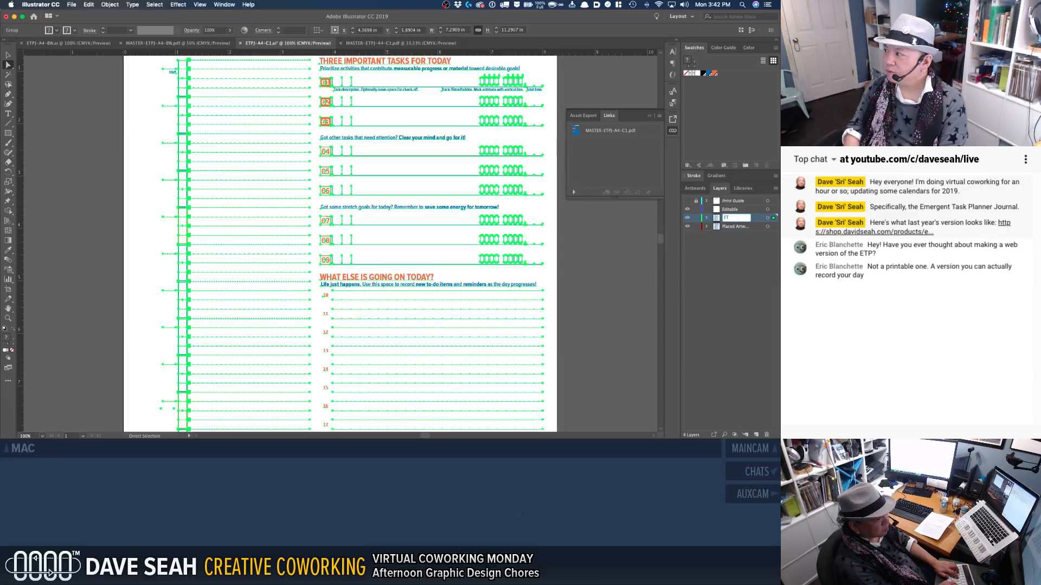
type("P")
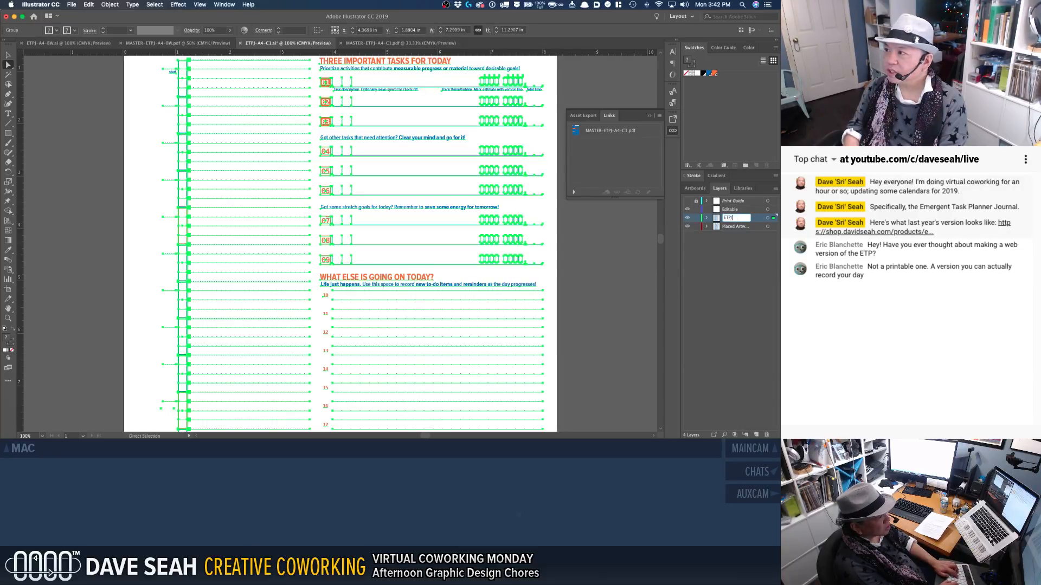
type("J-A4-C1")
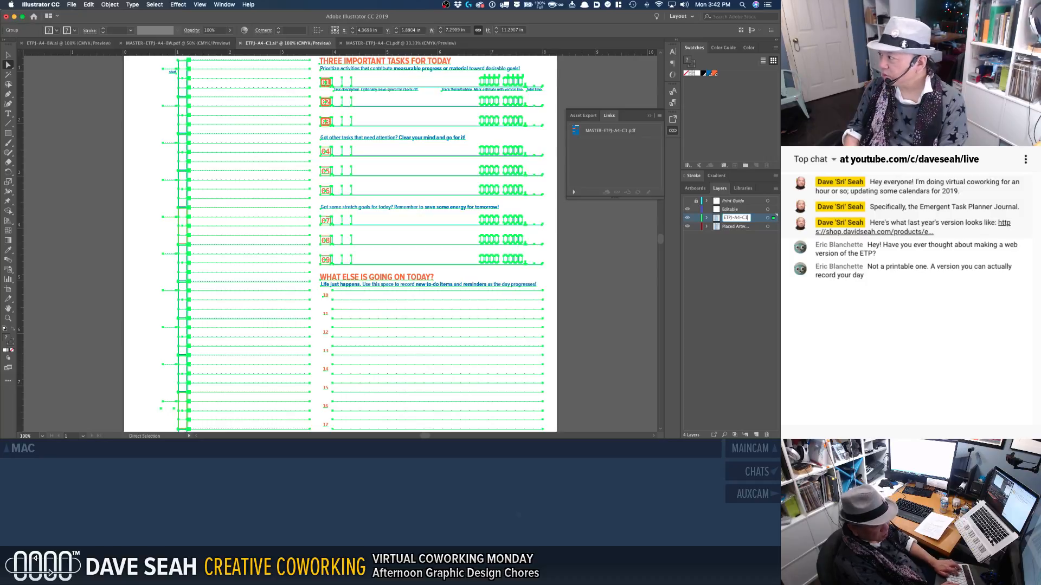
key("Return")
Step: Hide the ETPJ-A4-C1 layer and select the 2018 year text in the placed artwork's header
left_click(737, 227)
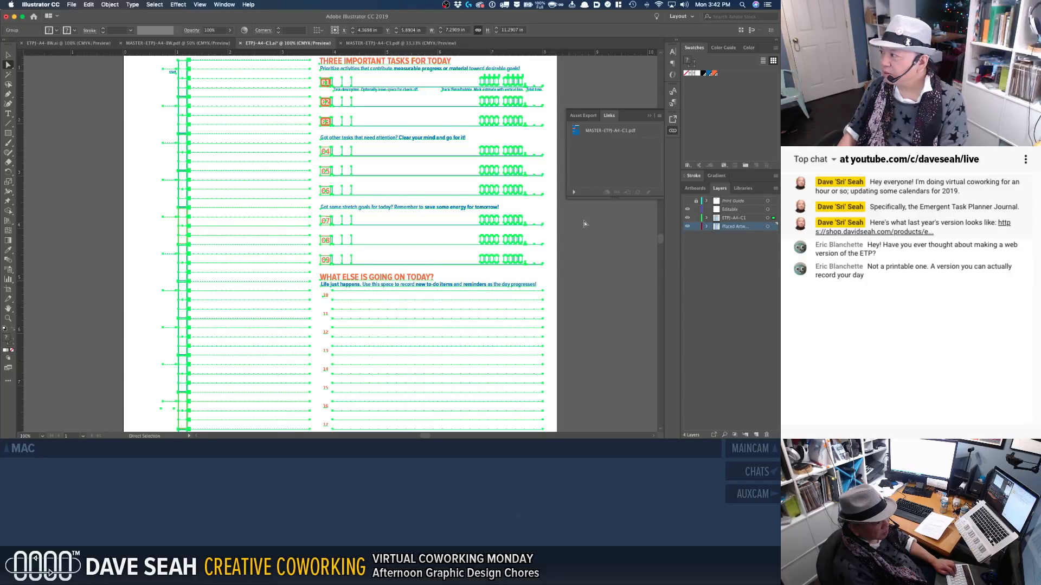
scroll(584, 224, "up", 4)
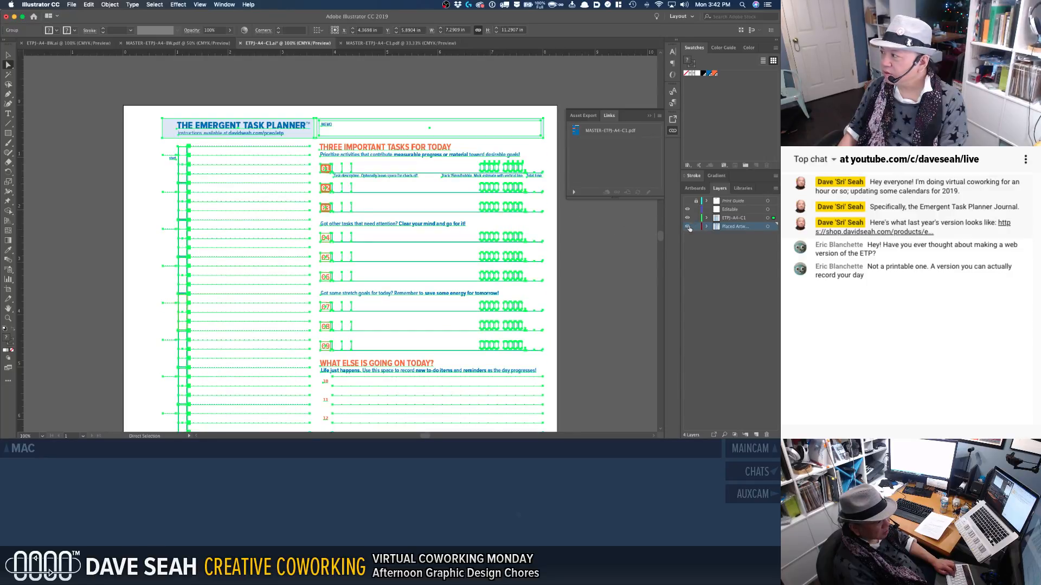
left_click(688, 227)
left_click(688, 218)
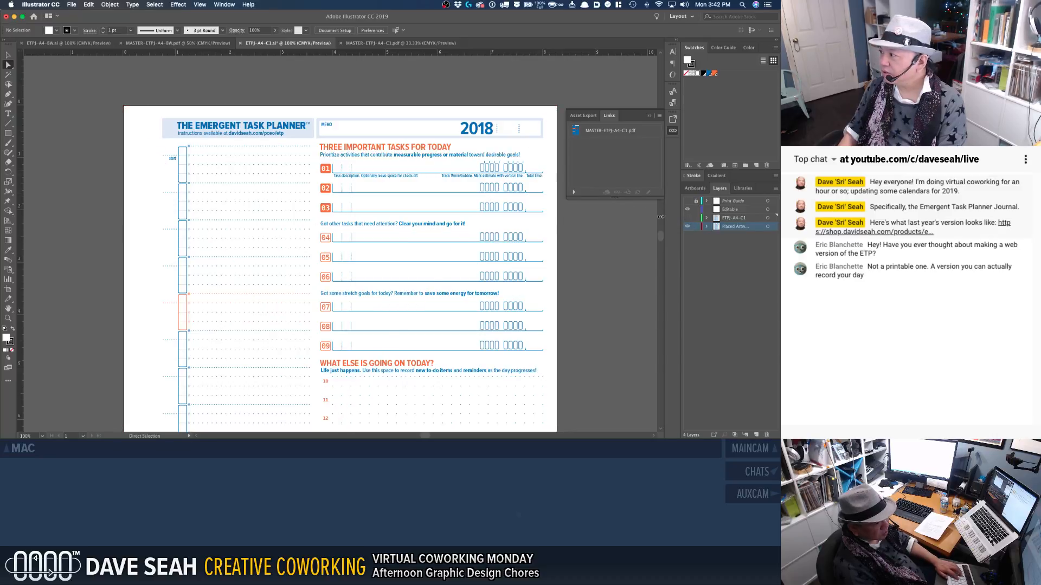
left_click(491, 141)
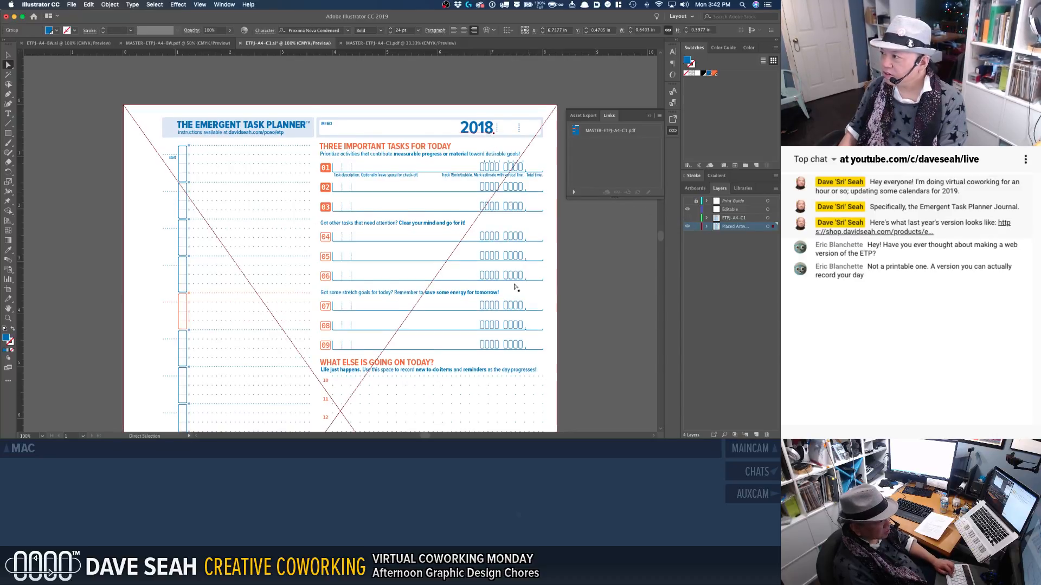
scroll(503, 291, "down", 2)
scroll(503, 291, "down", 15)
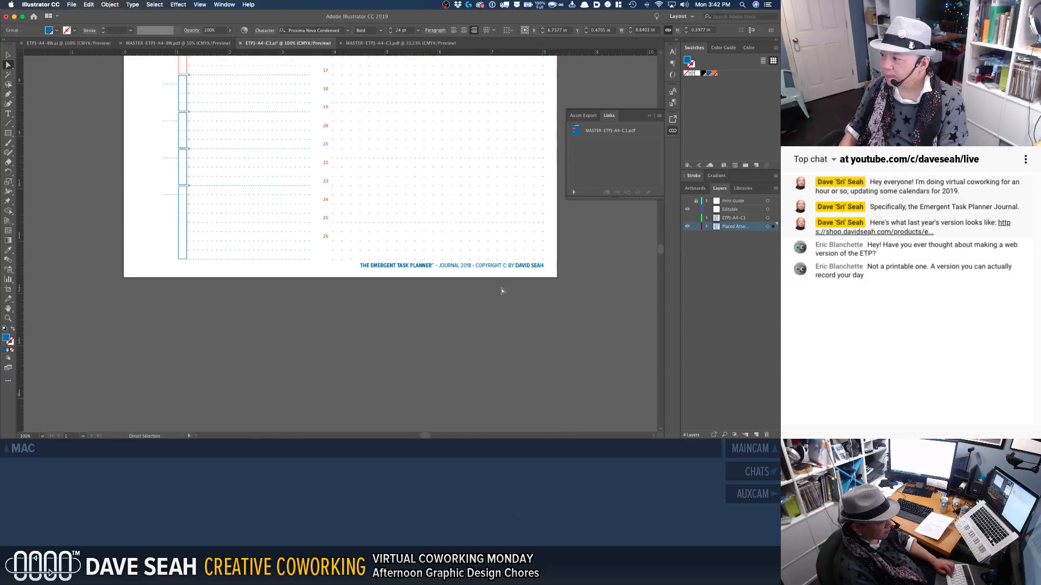
scroll(496, 286, "up", 1)
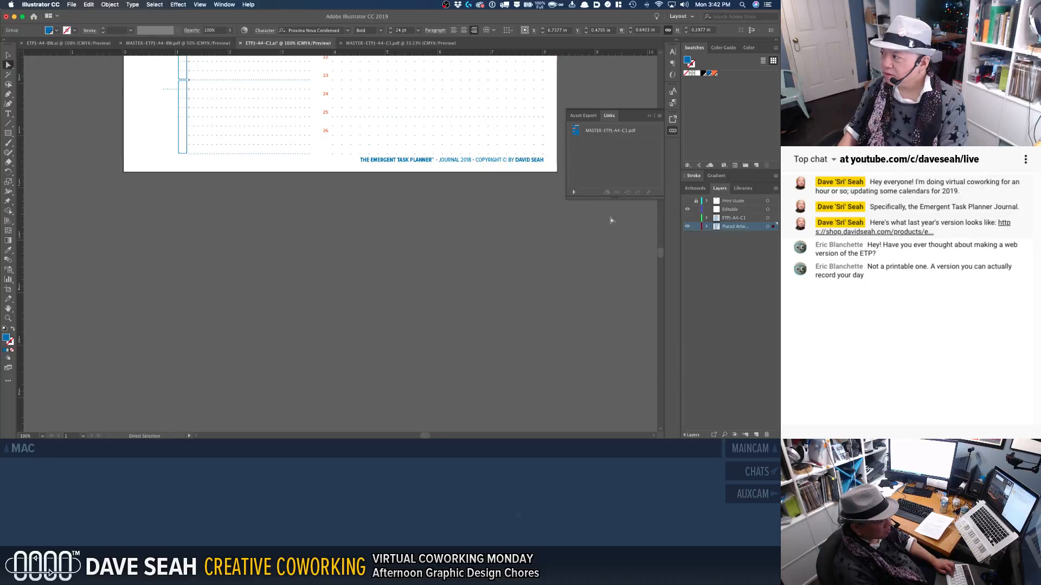
Step: Delete the placed artwork layer and show the ETPJ-A4-C1 layer again
left_click(738, 232)
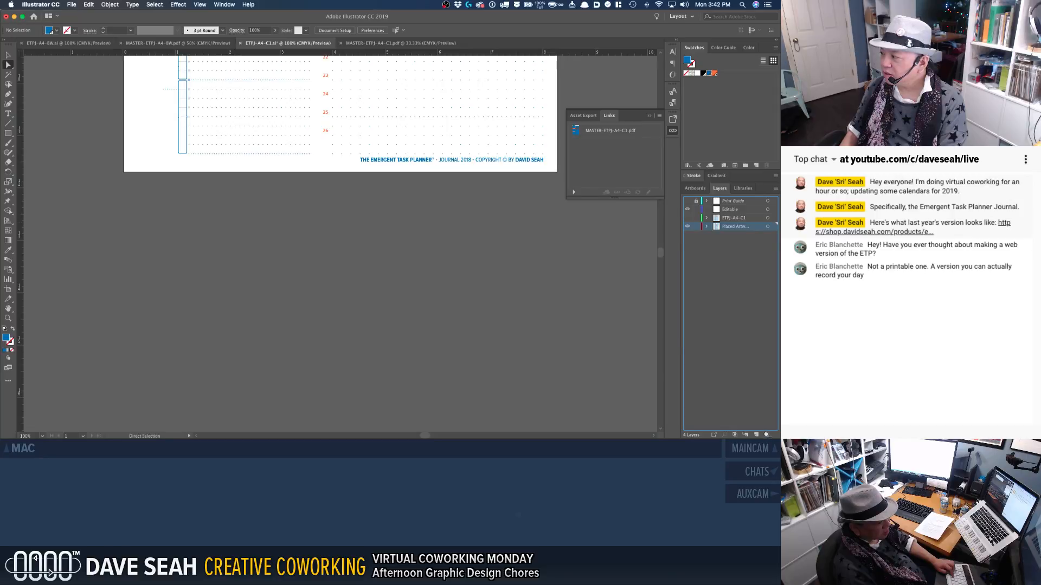
left_click_drag(767, 435, 766, 435)
scroll(586, 201, "up", 3)
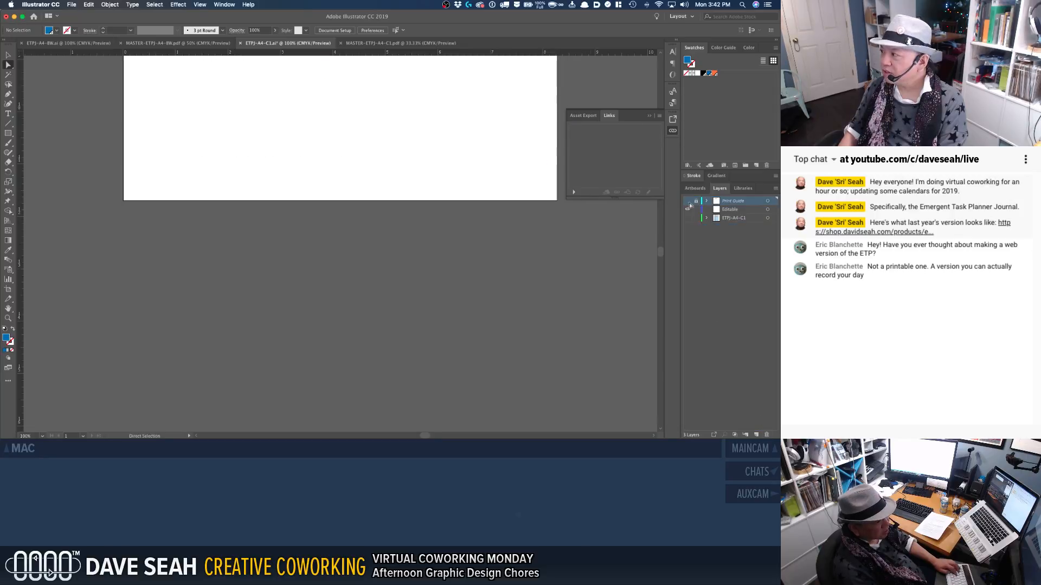
left_click(687, 218)
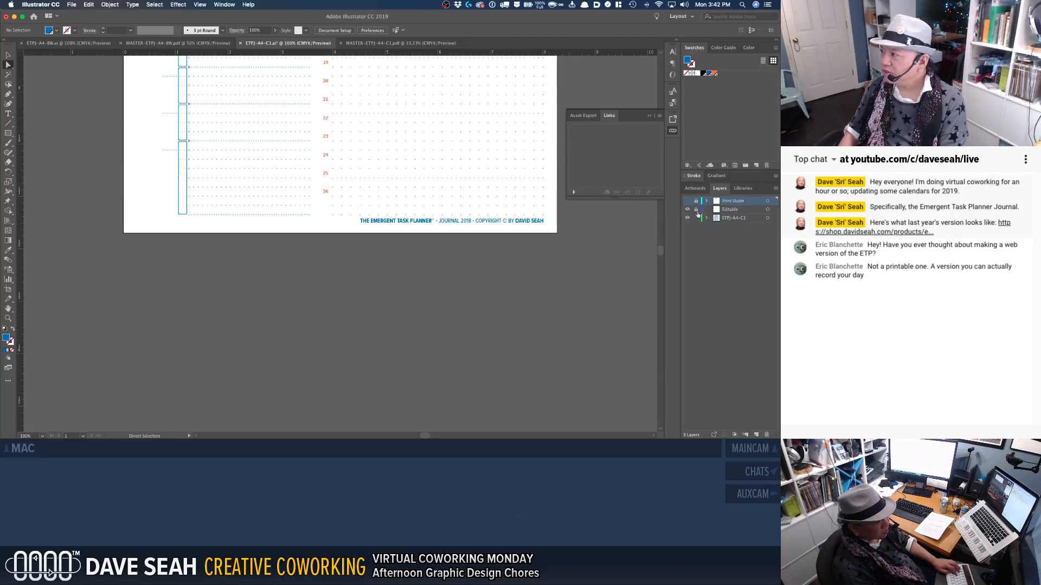
scroll(531, 192, "up", 8)
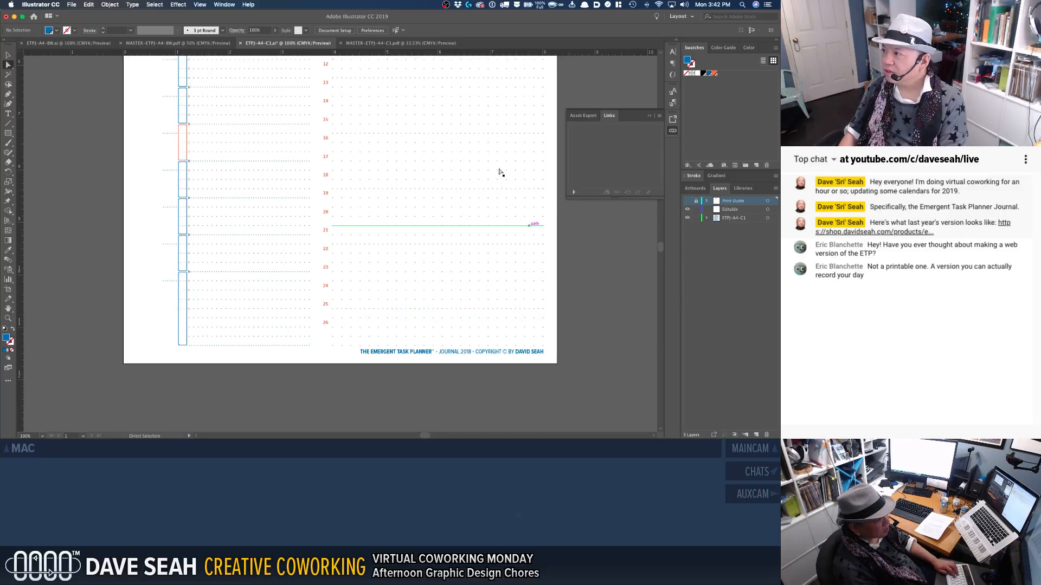
scroll(499, 180, "up", 20)
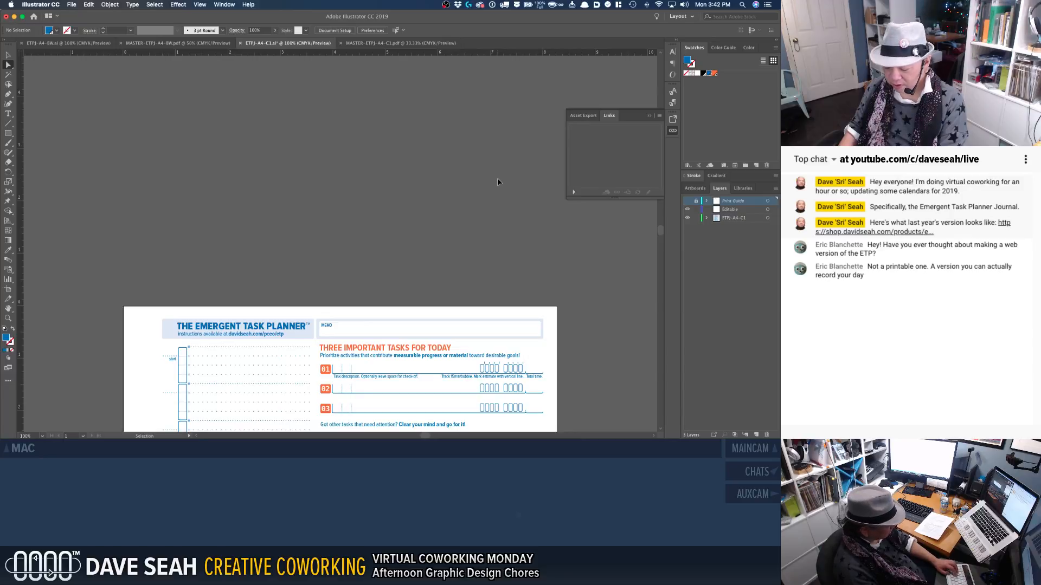
Step: Paste the copied 2018 year text in its original header position on the Editable layer
key("super+v")
key("Return")
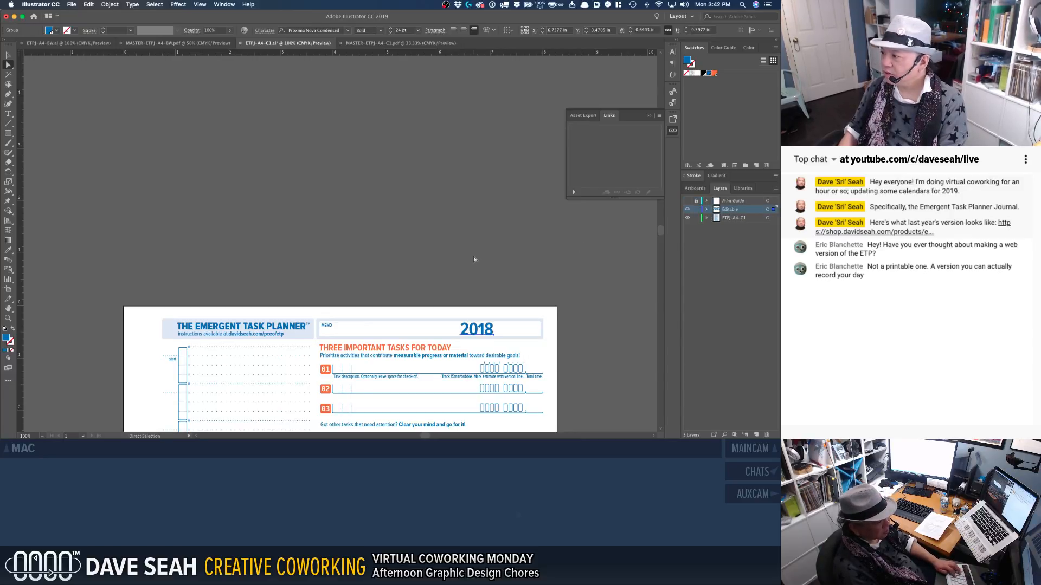
scroll(474, 259, "down", 4)
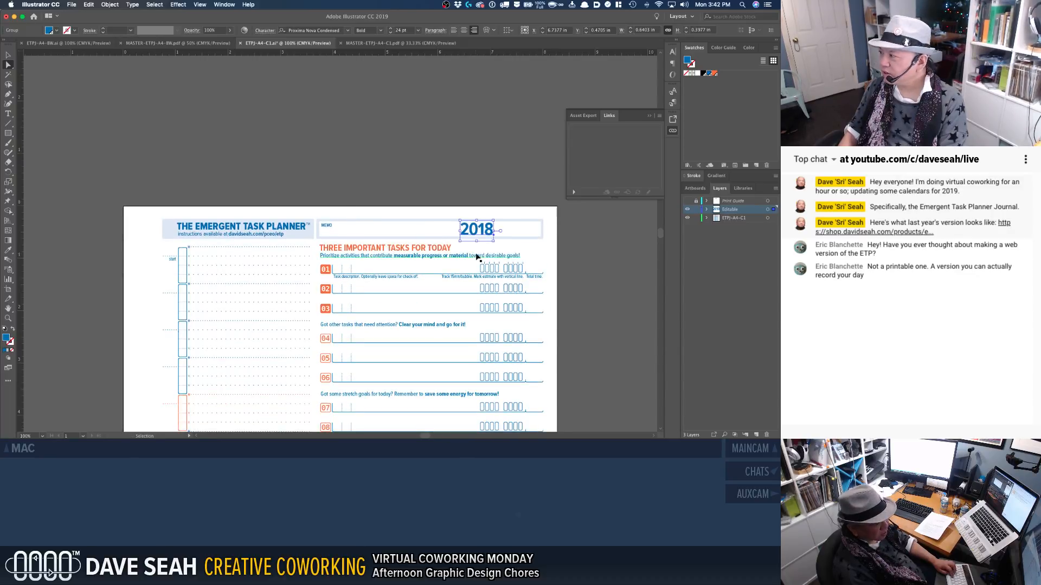
Step: Undo the pasted year text, the layer visibility change and the deletion of the placed artwork layer
key("ctrl+z")
key("super+z")
key("super+z")
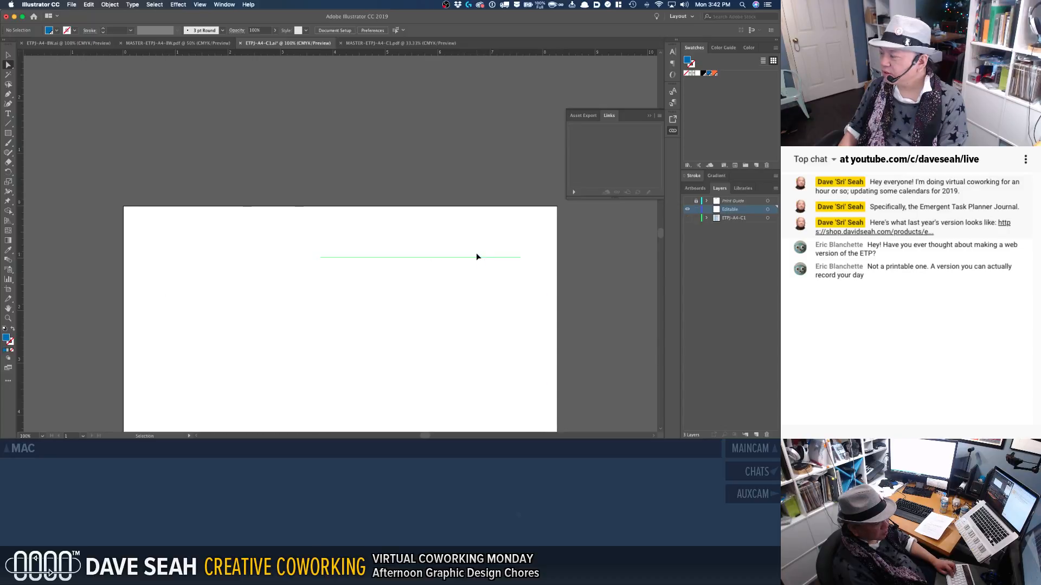
key("super+z")
key("super+z")
left_click(500, 249)
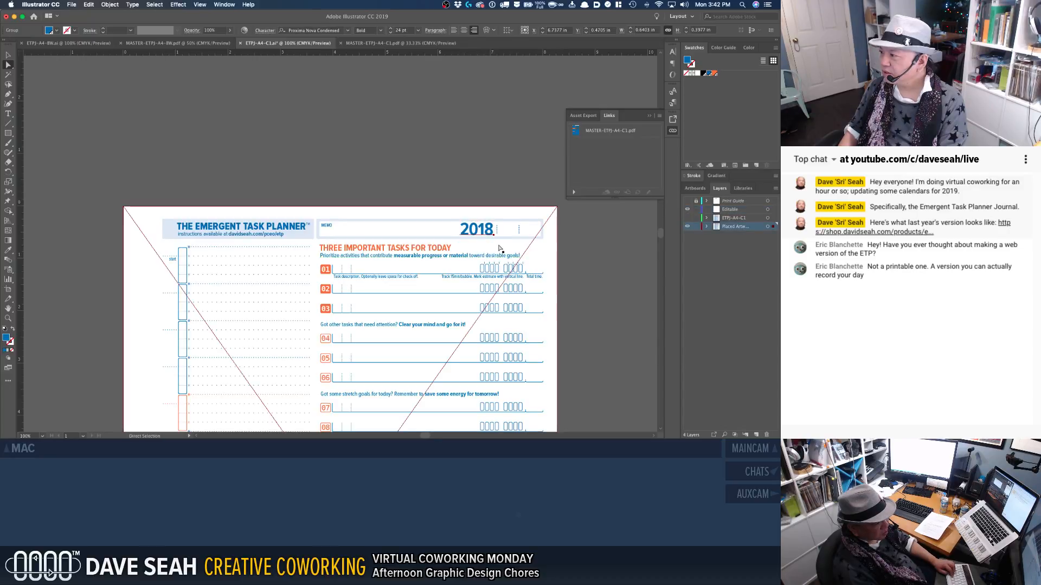
Step: Toggle the ETPJ-A4-C1 layer's visibility to compare its header with the placed artwork's date area
scroll(498, 249, "down", 3)
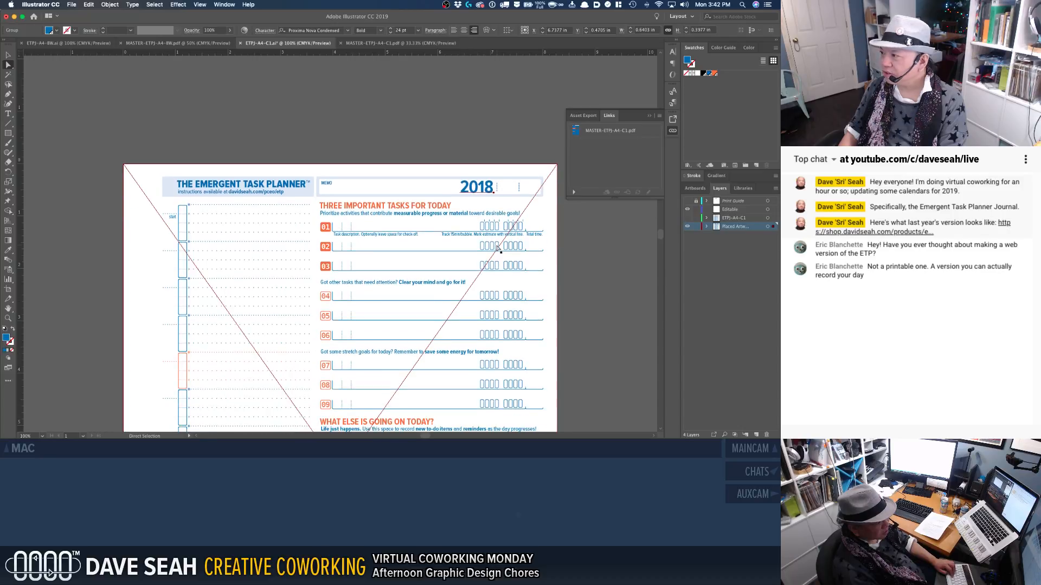
left_click(616, 250)
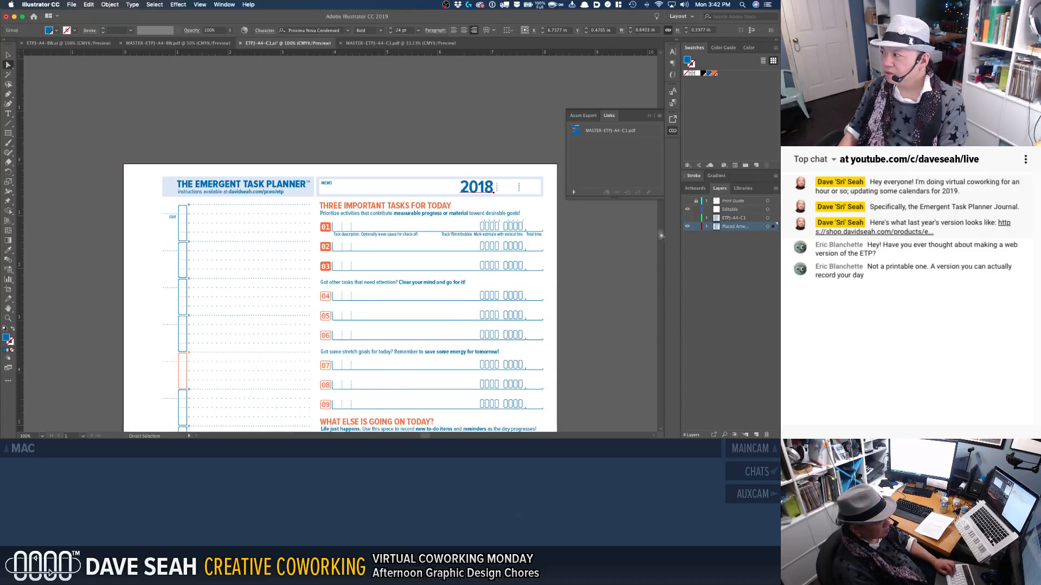
left_click(688, 218)
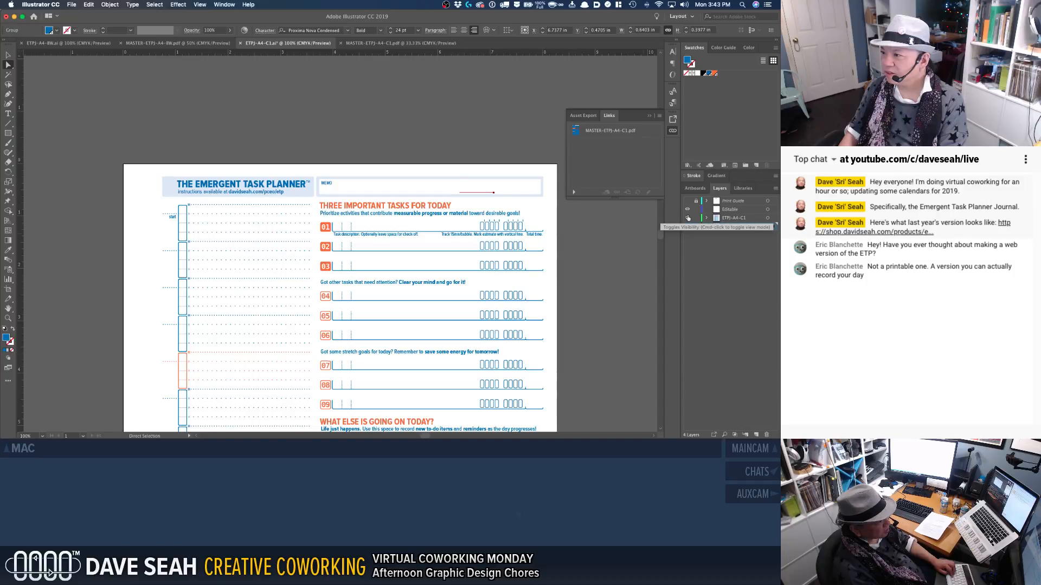
left_click(688, 218)
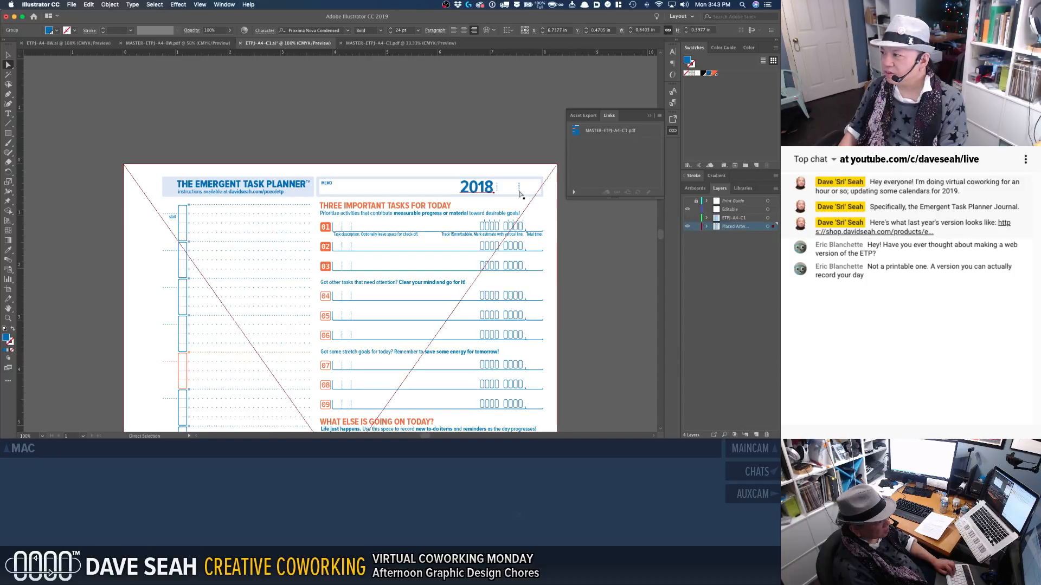
Step: Select the 2018 year group together with its two date divider lines in the placed artwork's header
left_click(496, 189, "shift")
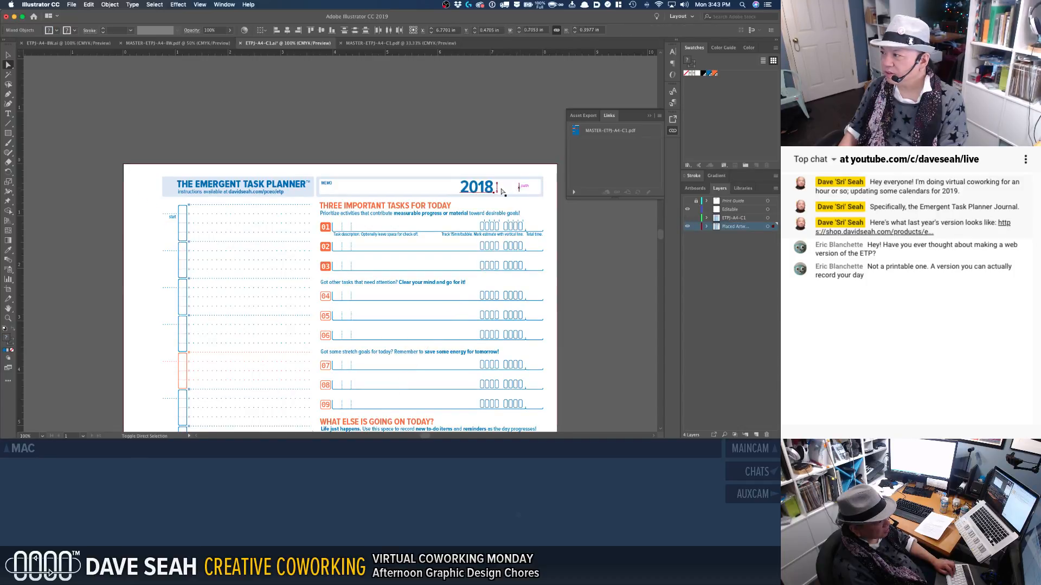
key("v")
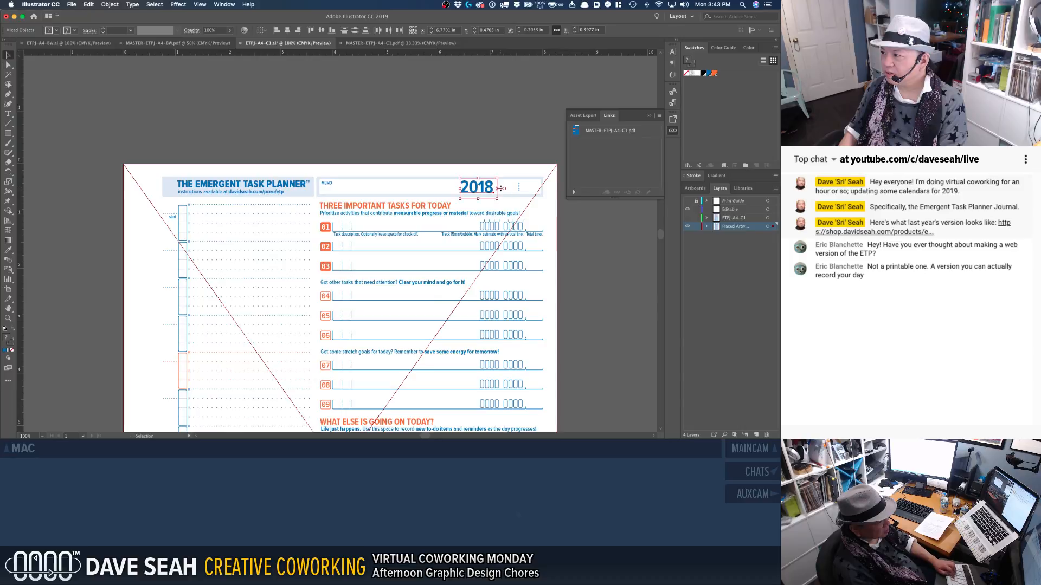
left_click(515, 142)
left_click(499, 186)
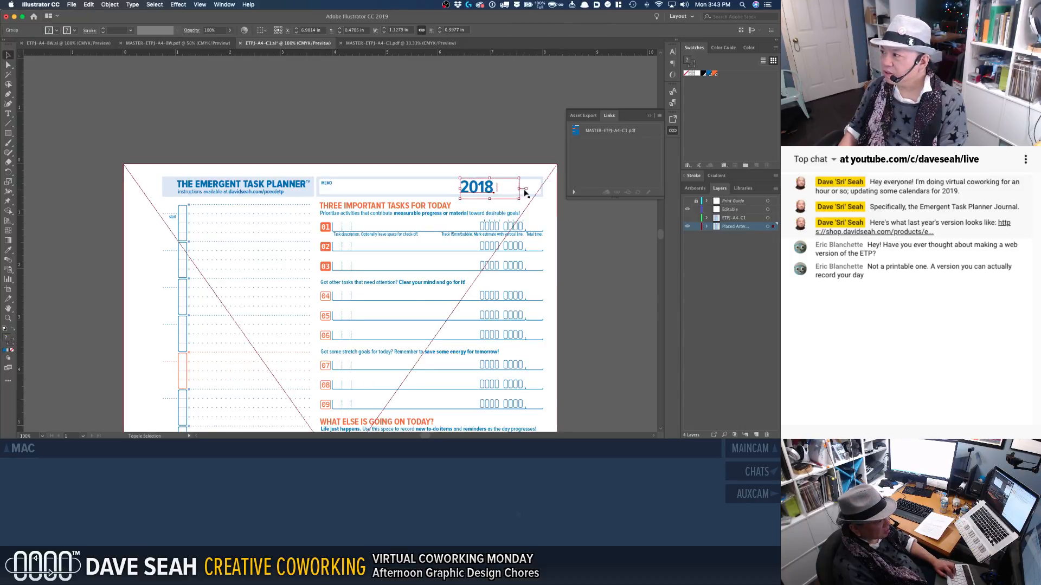
left_click(513, 147)
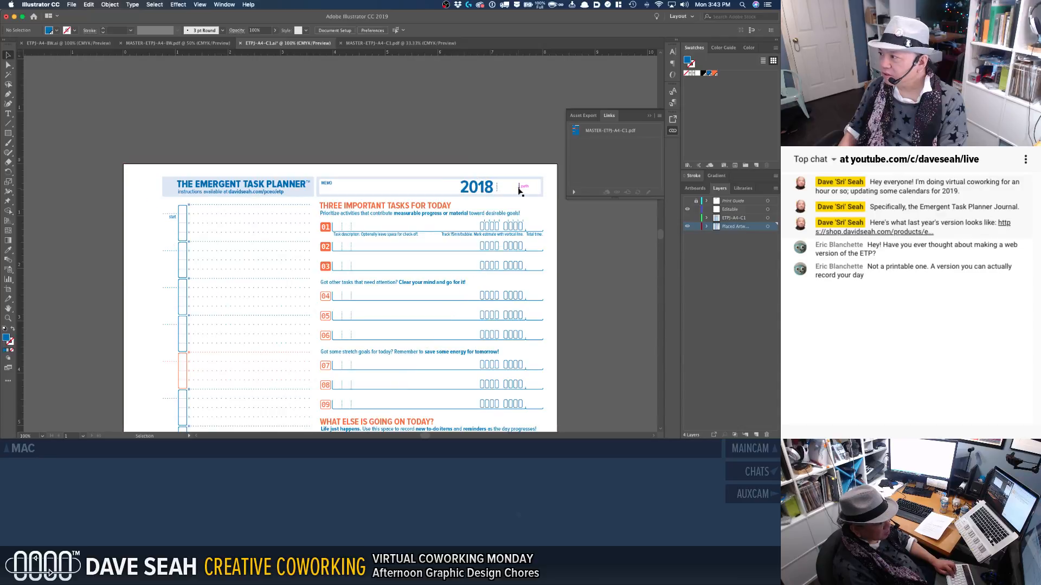
left_click(494, 190)
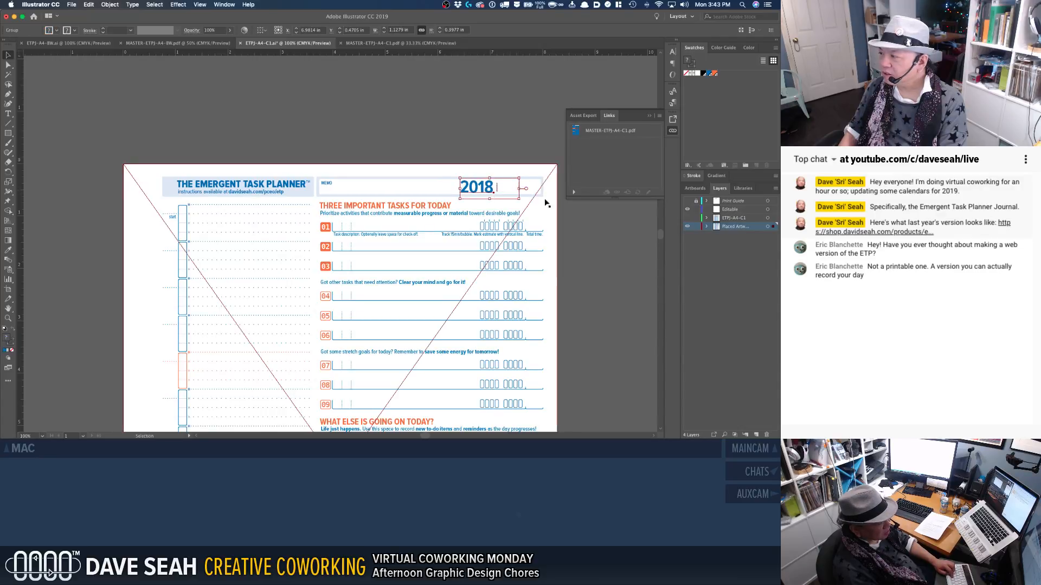
key("a")
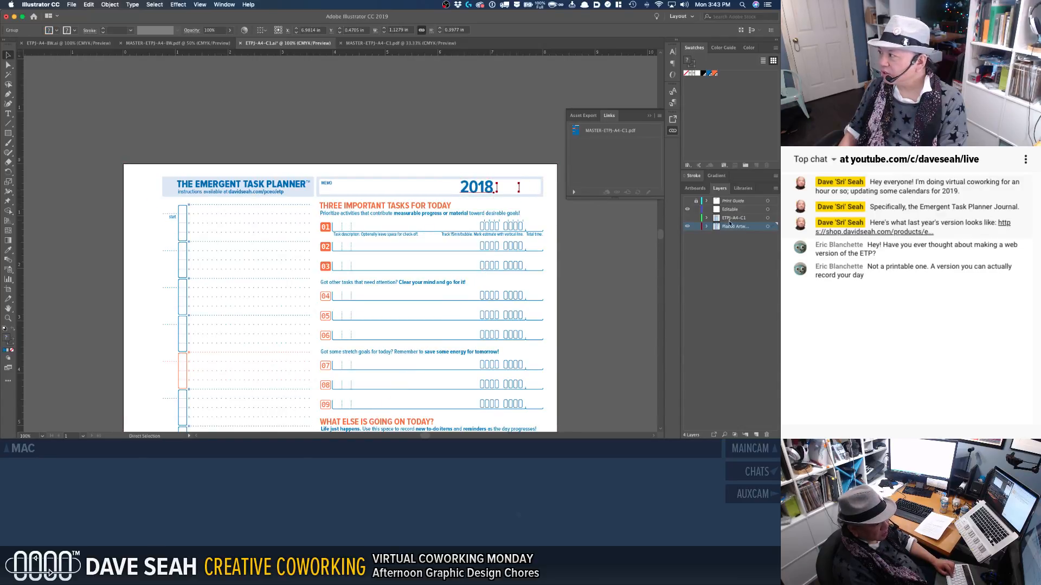
Step: Move the selected 2018 year group and its divider lines from the placed artwork to the Editable layer, keeping their position
key("Delete")
left_click(735, 211)
key("super+z")
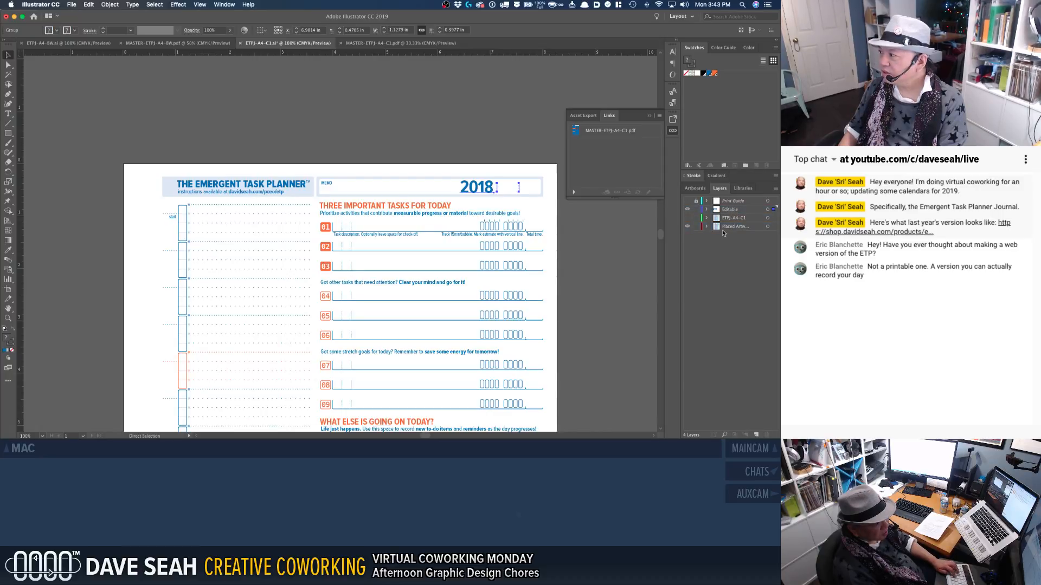
Step: Delete the Placed Artwork layer with its contents and show the ETPJ-A4-C1 layer
left_click(729, 228)
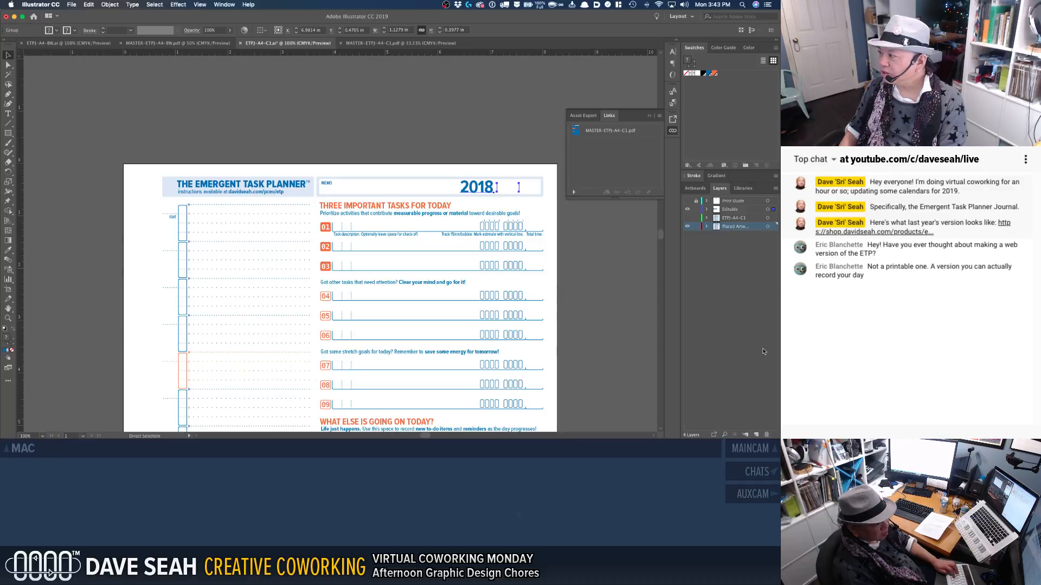
left_click(766, 435)
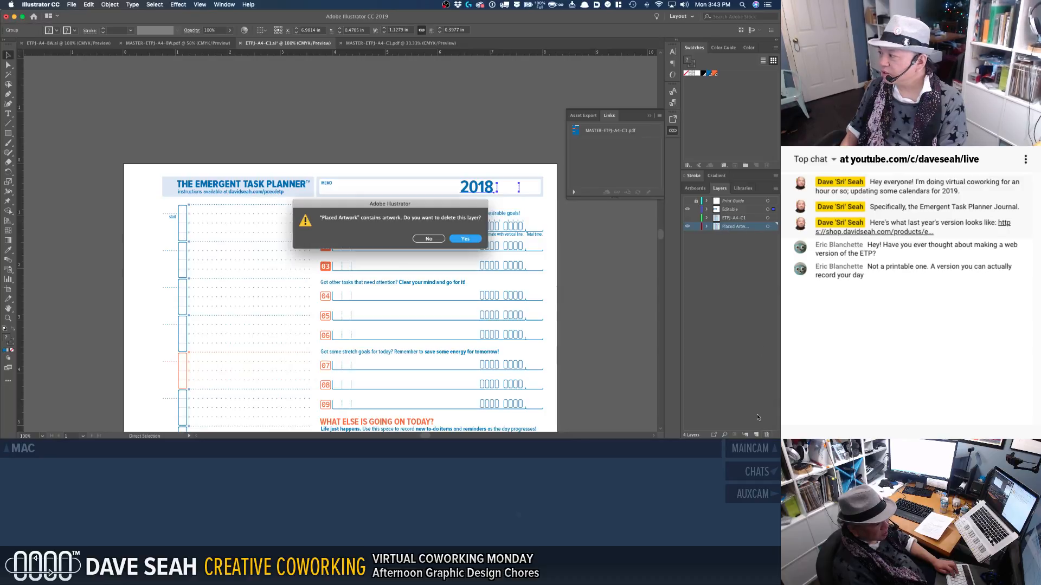
left_click(464, 239)
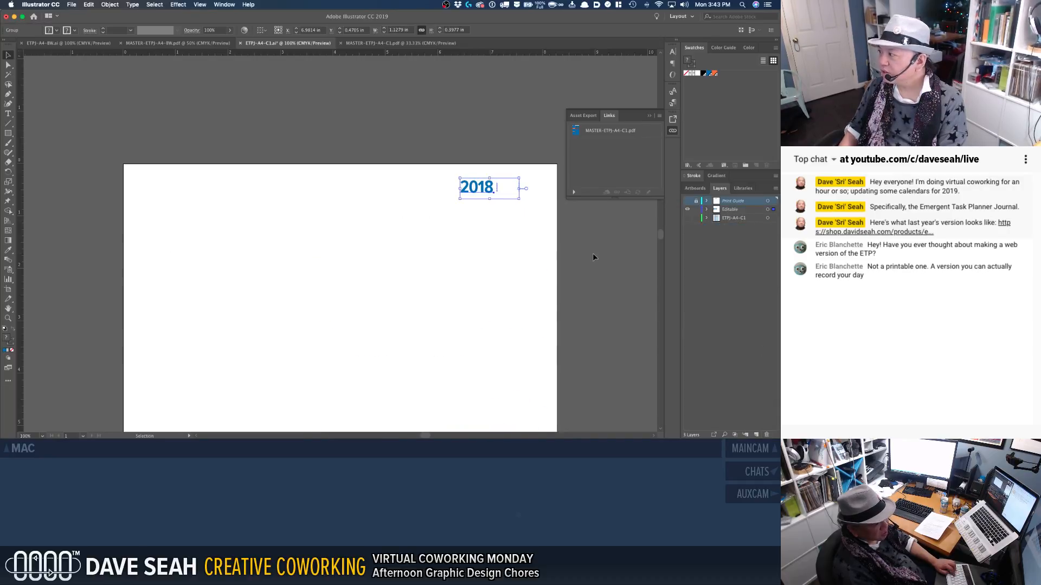
left_click(688, 218)
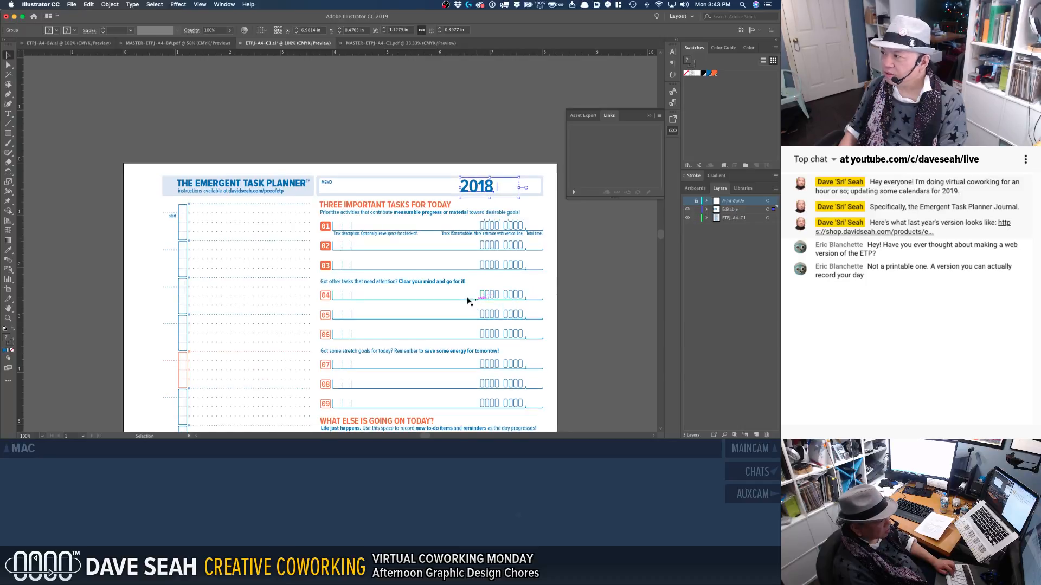
Step: Move the footer copyright line from the ETPJ-A4-C1 layer to the same position on the Editable layer, and save the document
scroll(473, 297, "down", 5)
scroll(474, 297, "down", 10)
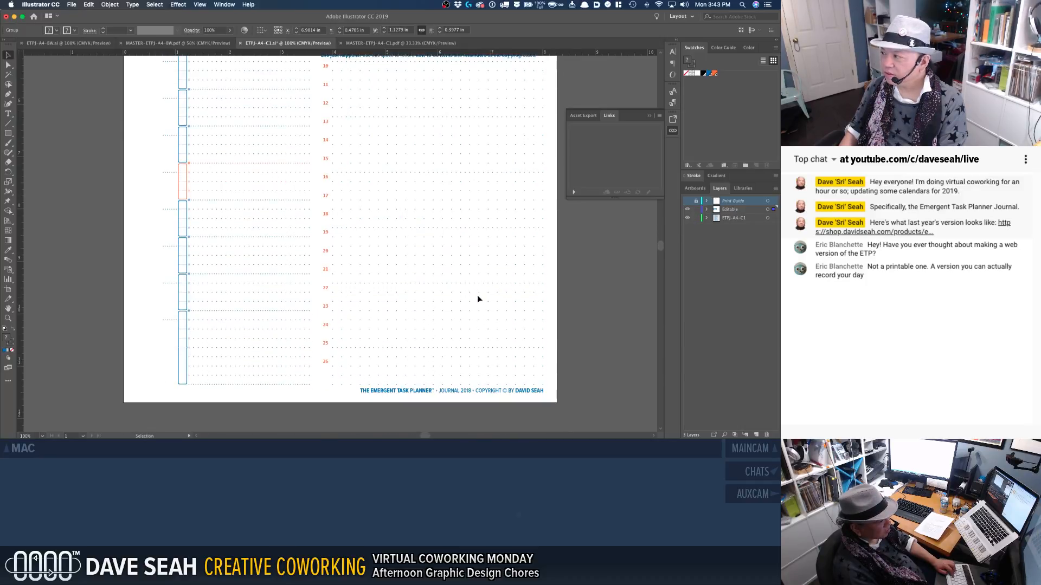
left_click(478, 298)
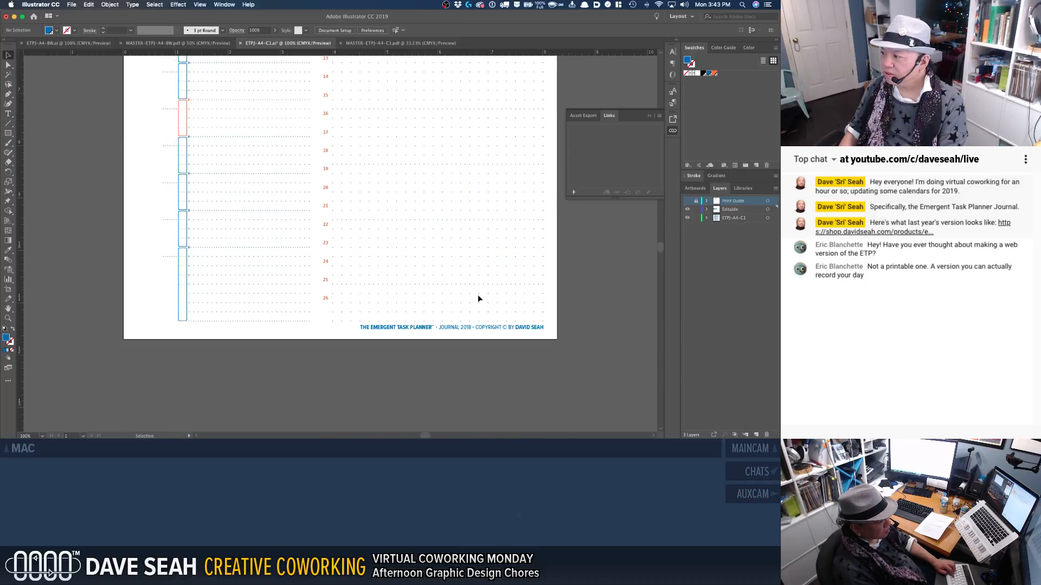
left_click(477, 326)
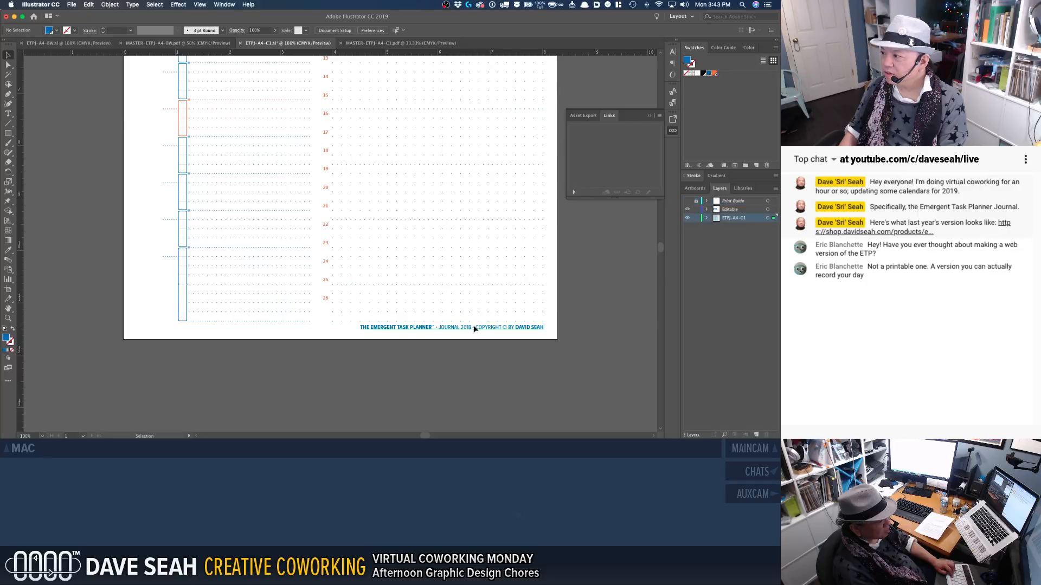
double_click(531, 330)
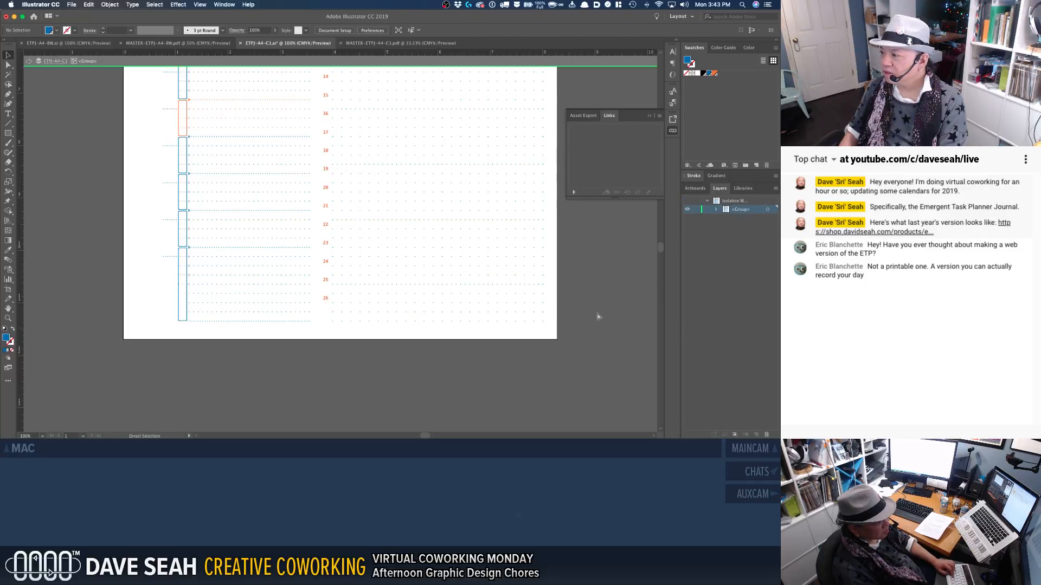
double_click(615, 270)
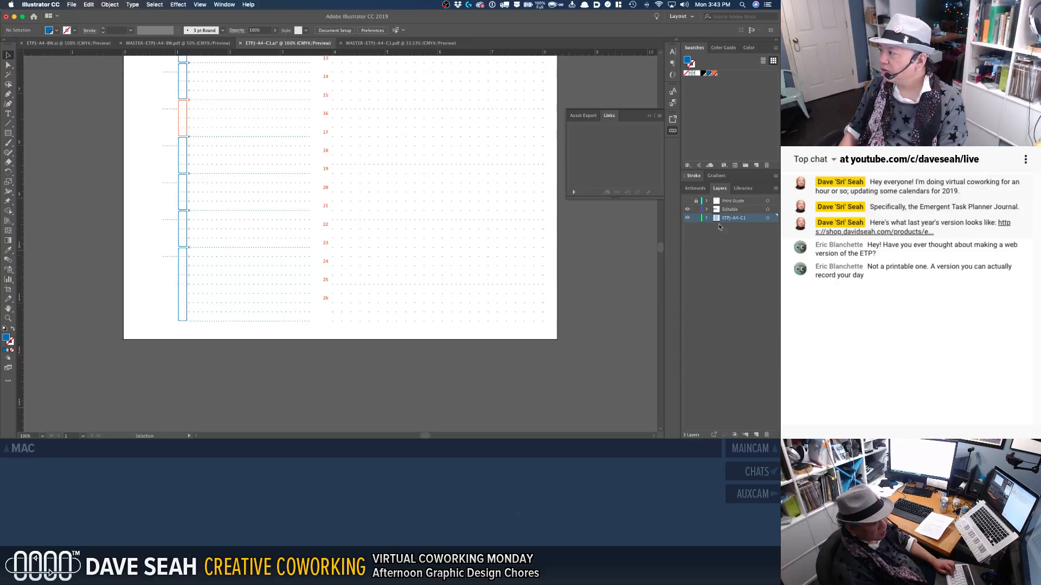
left_click(735, 211)
left_click(767, 209)
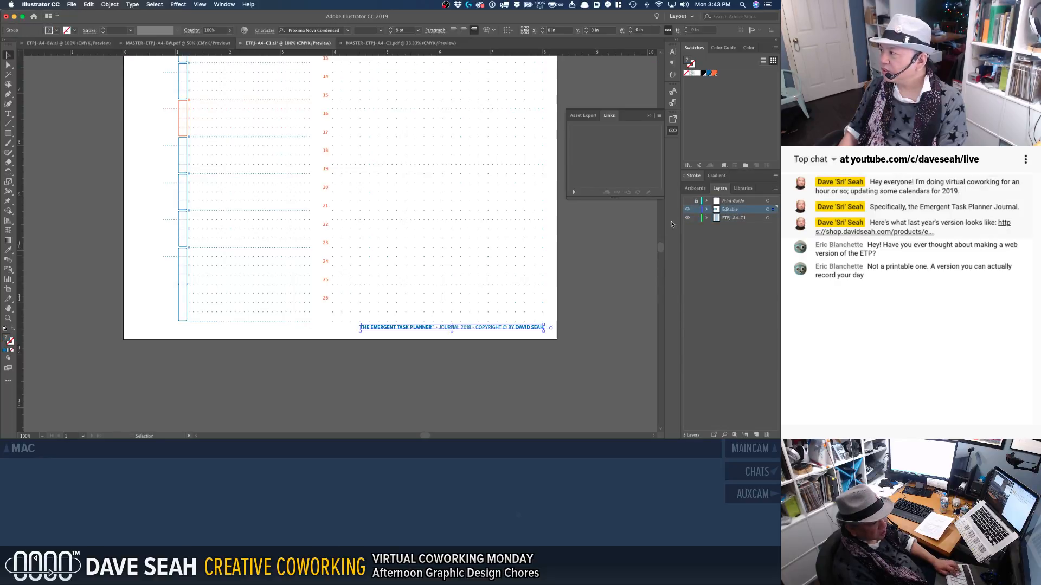
scroll(603, 232, "up", 5)
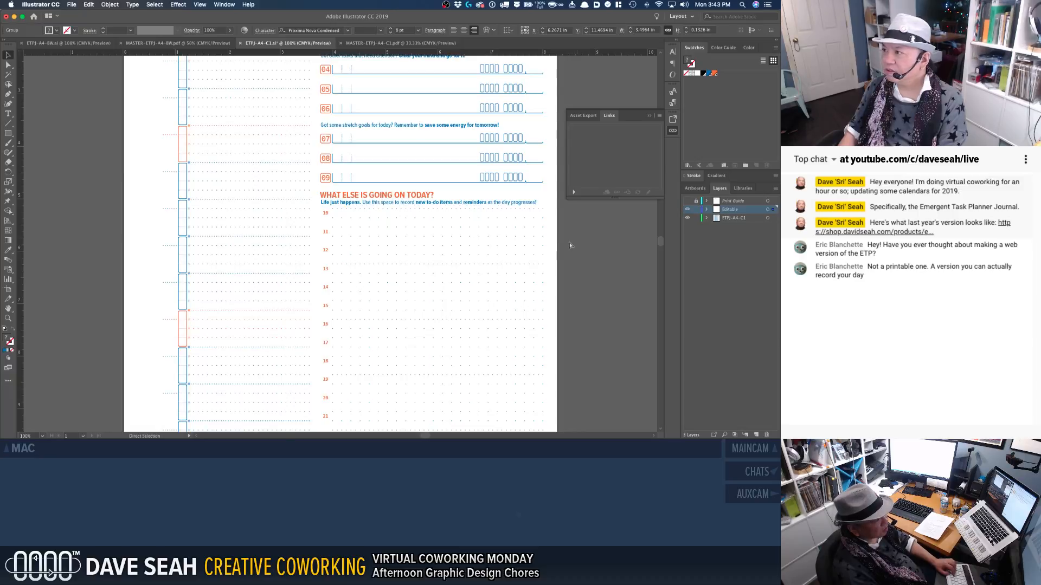
key("super+s")
Step: Change the year in the page header to 2019 and lock the ETPJ-A4-C1 layer
scroll(543, 238, "up", 4)
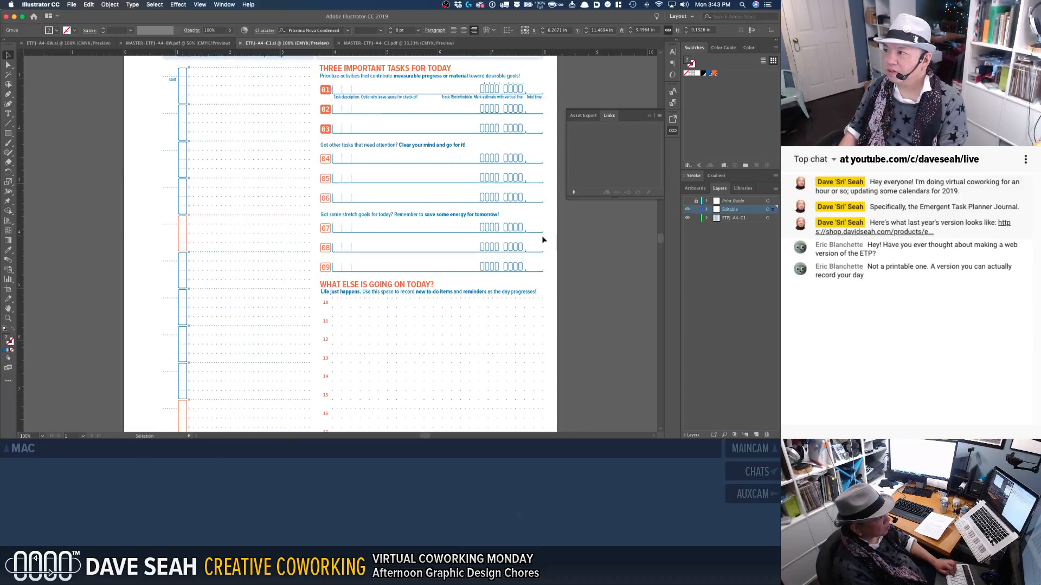
scroll(543, 239, "up", 1)
key("t")
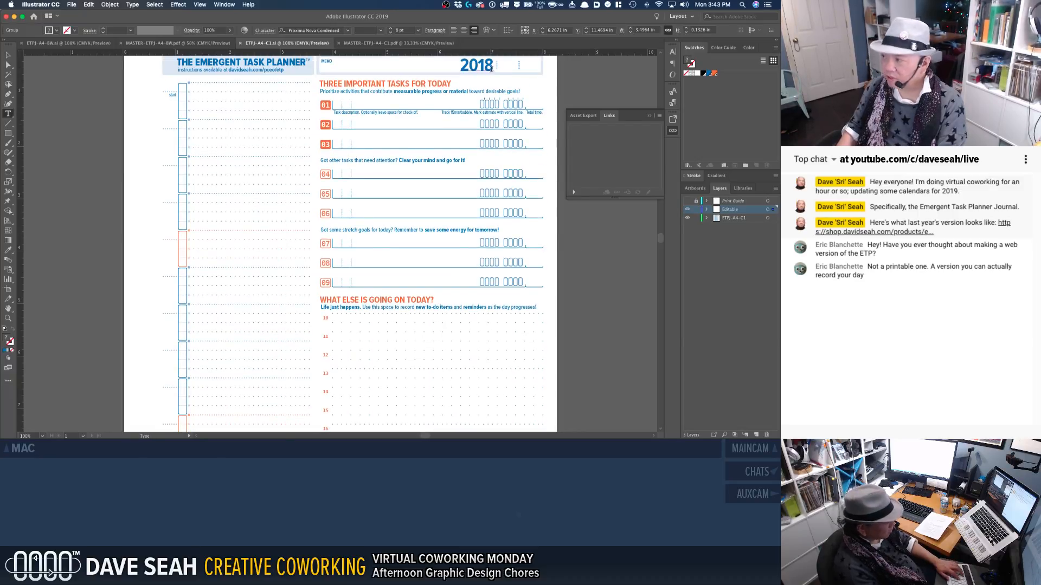
left_click_drag(493, 65, 485, 65)
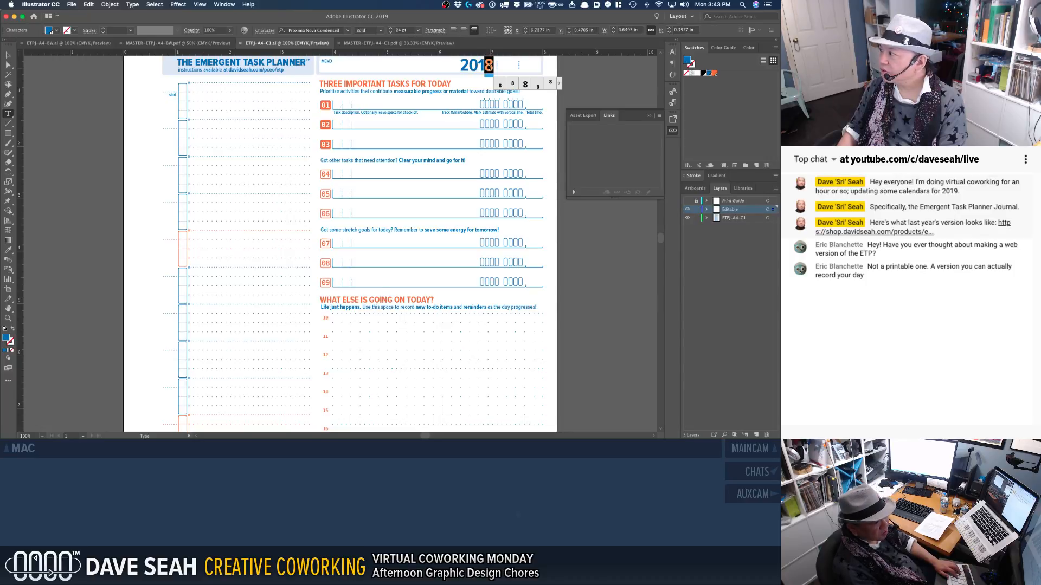
type("9")
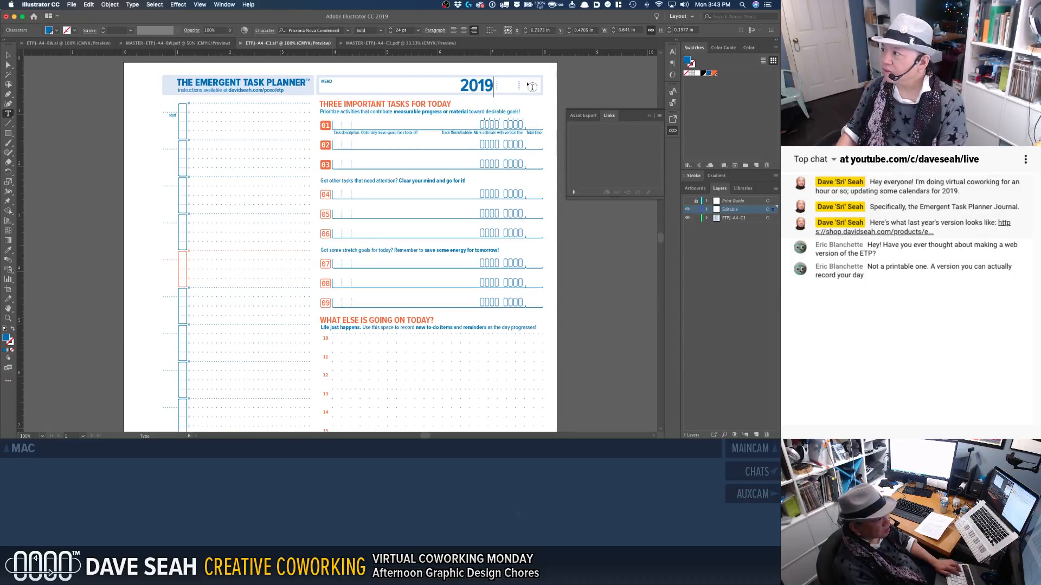
key("Escape")
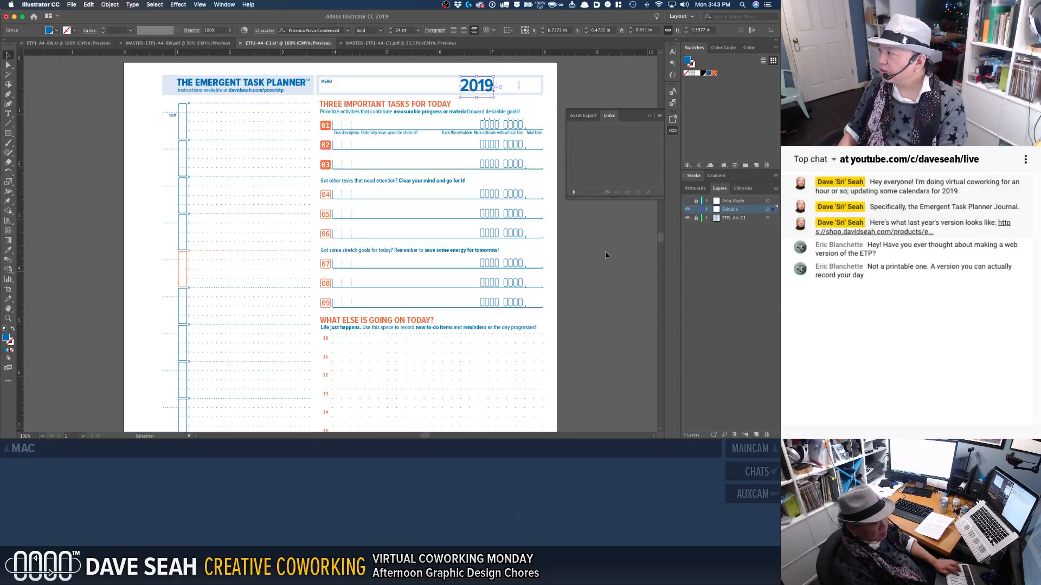
Step: Change the journal year in the footer copyright line to 2019 and save the document
scroll(578, 261, "down", 10)
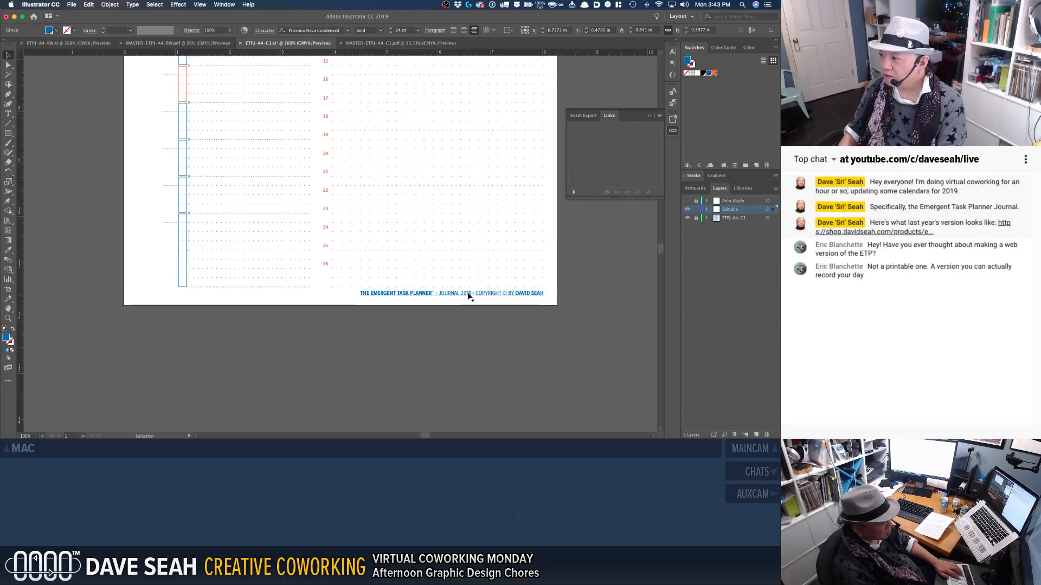
left_click(467, 296)
double_click(469, 294)
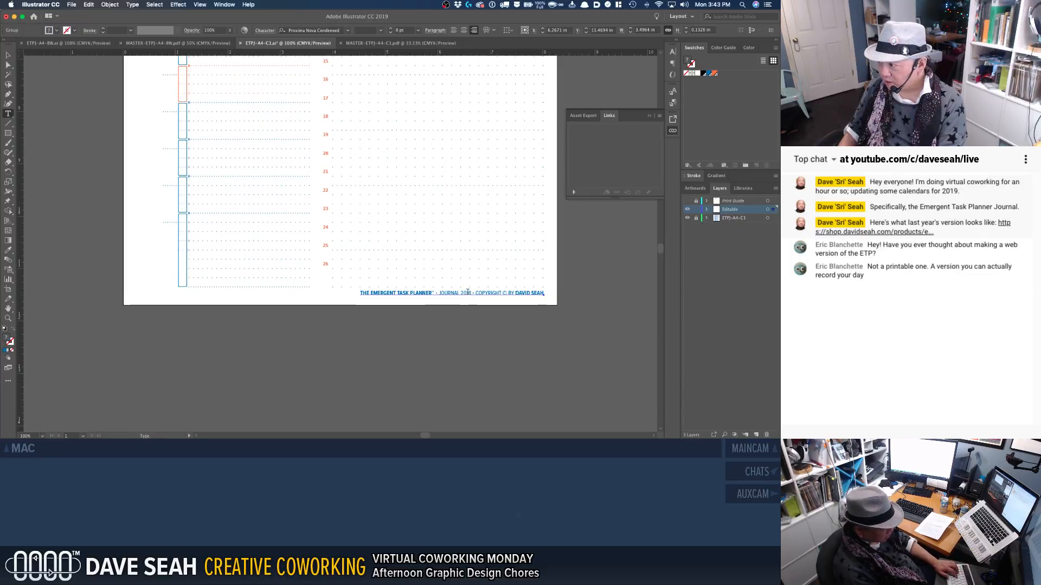
left_click_drag(468, 293, 474, 293)
type("9")
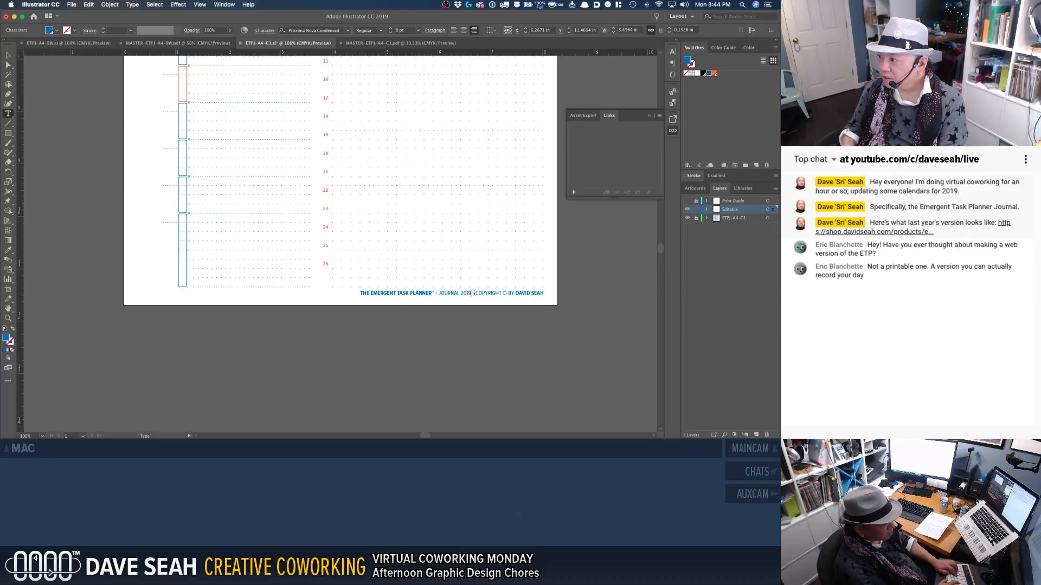
key("Escape")
left_click(473, 329)
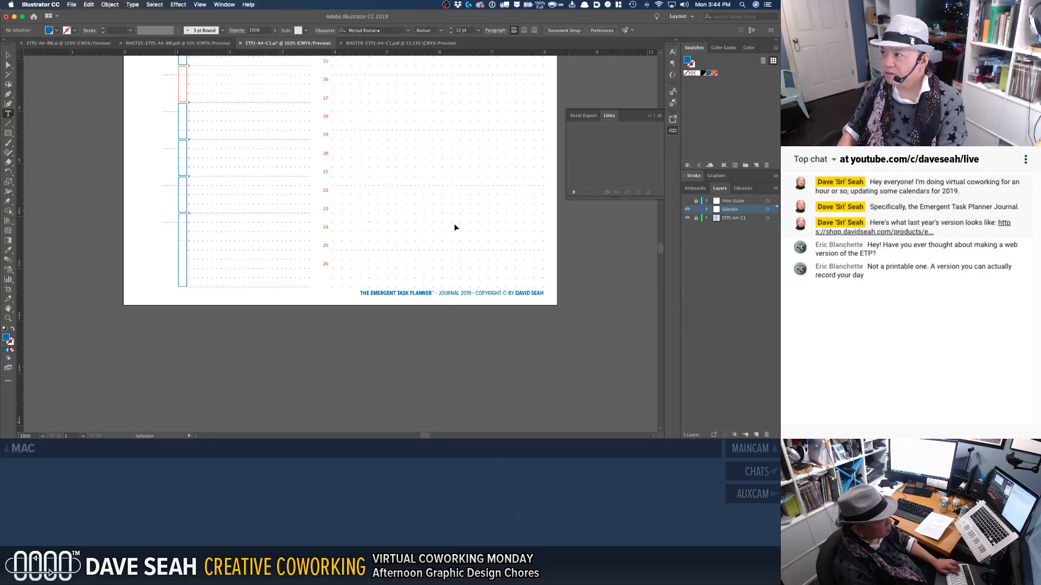
key("super+s")
Step: Close the MASTER-ETPJ-A4-BW.pdf and MASTER-ETPJ-A4-C1.pdf documents, leaving the two A4 journal files open
scroll(455, 228, "up", 10)
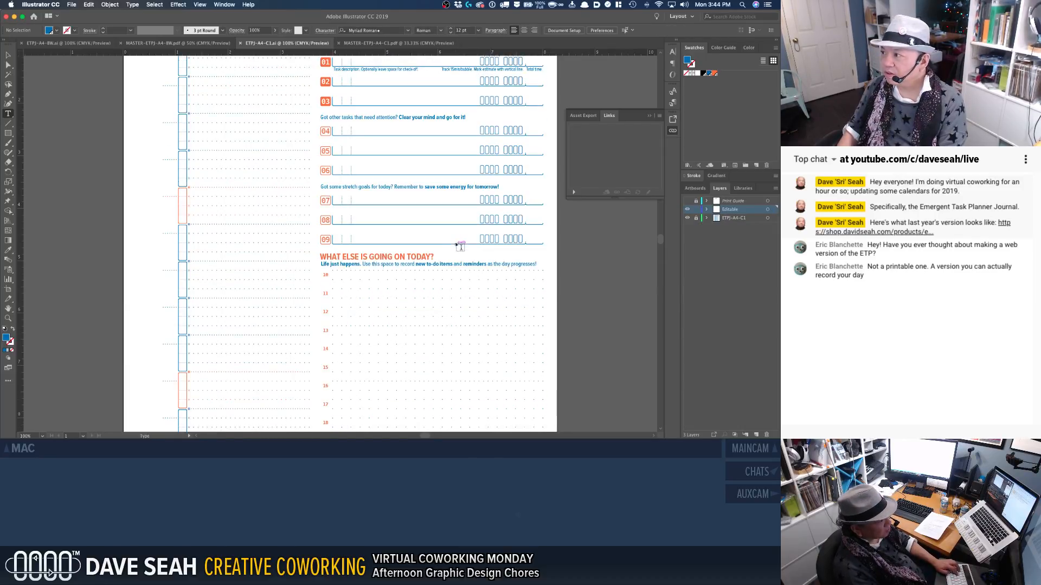
scroll(460, 247, "up", 8)
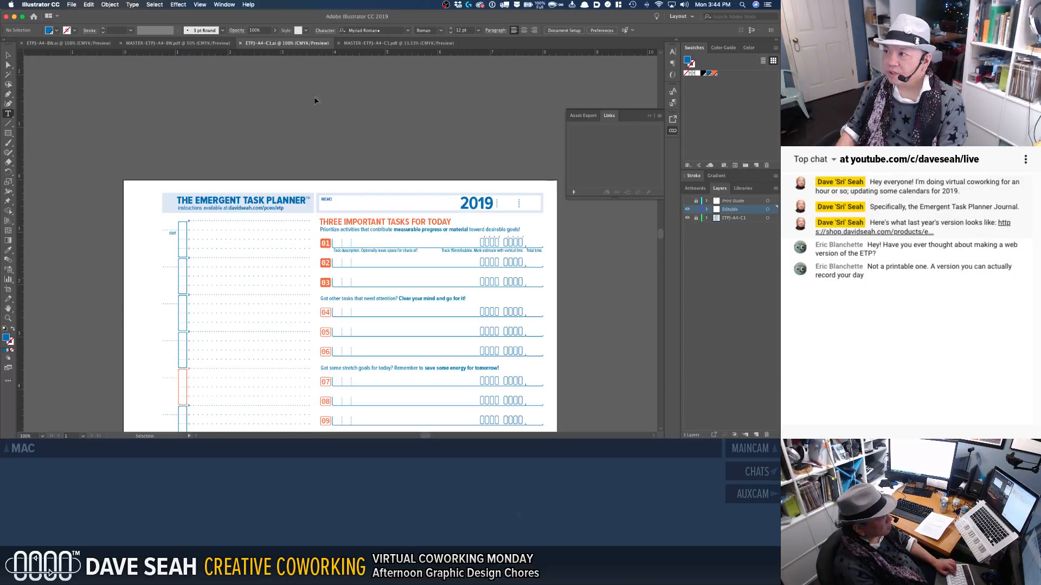
key("t")
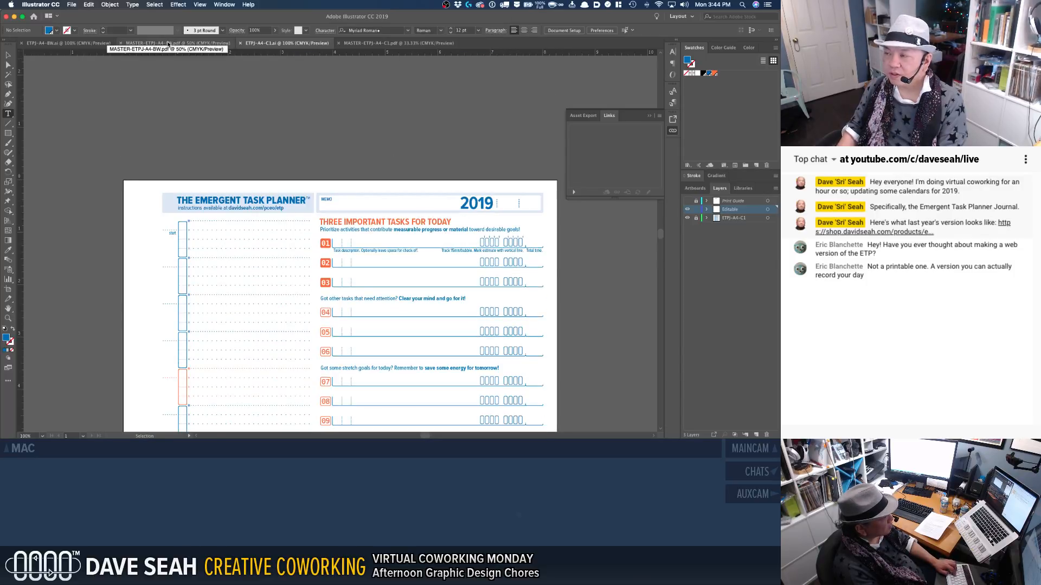
left_click(128, 46)
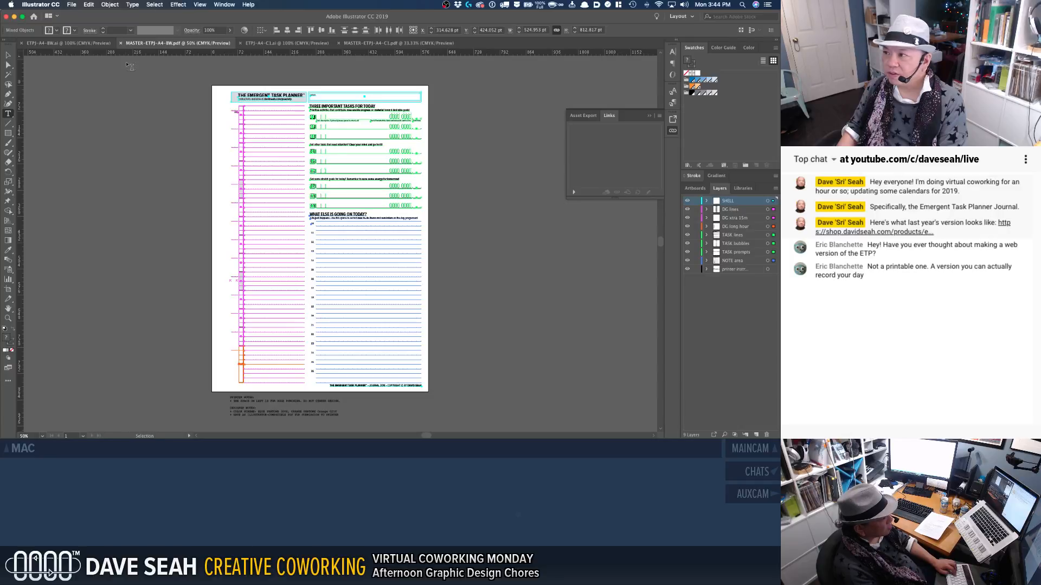
key("super+a")
key("v")
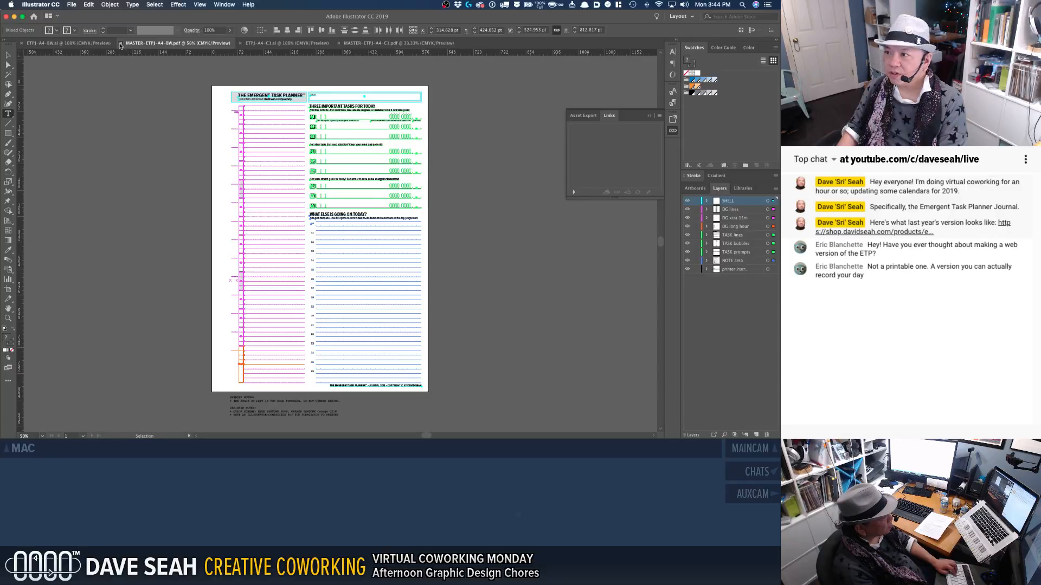
left_click(120, 44)
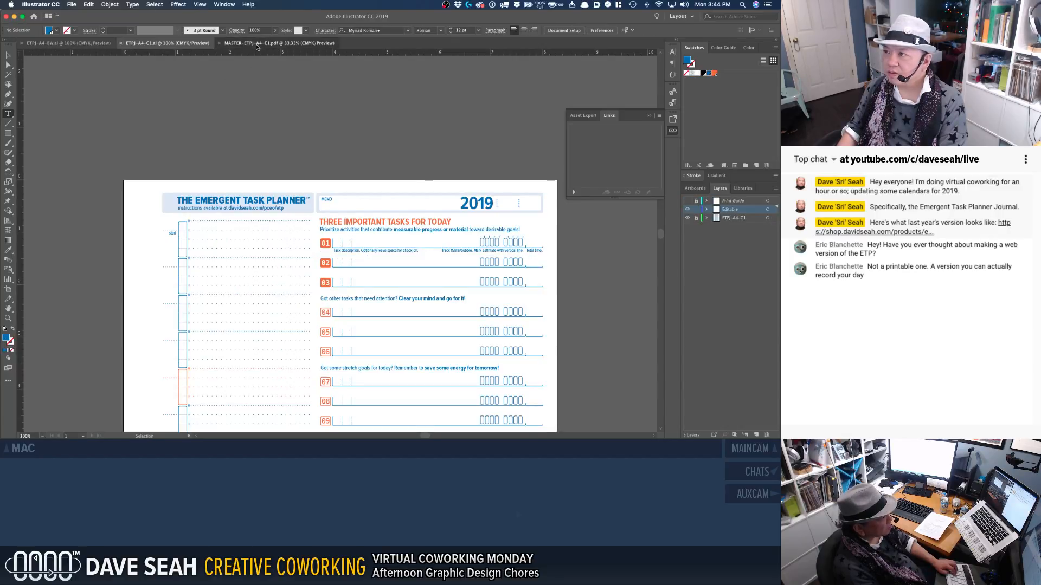
left_click(257, 46)
left_click(220, 44)
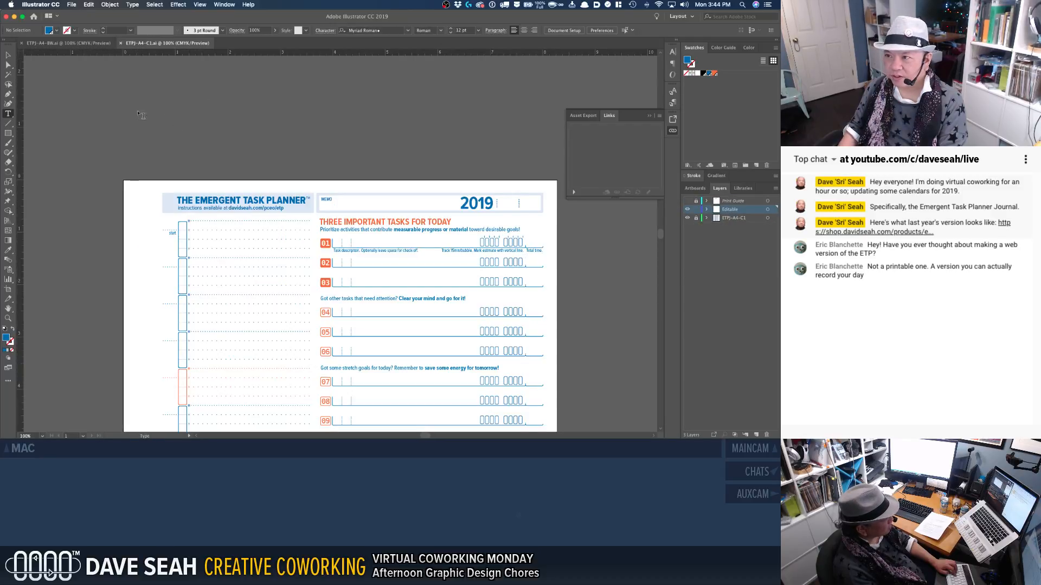
Step: Switch to Finder and open ETPJ-US-BW.ai from the 2019 Source-AI folder in Illustrator
key("super+Tab")
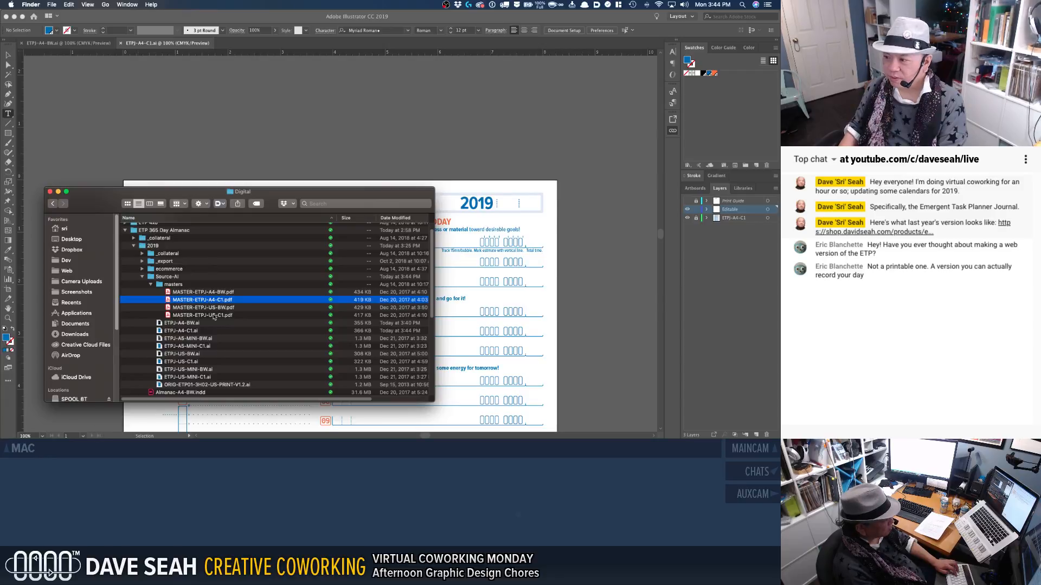
left_click(213, 310)
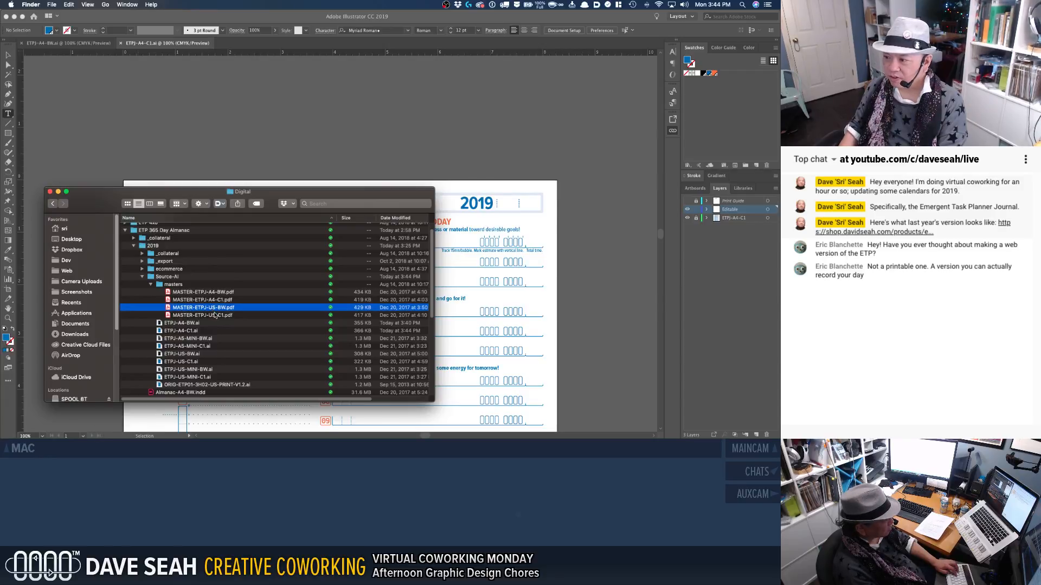
left_click(191, 339)
left_click(191, 353)
right_click(191, 354)
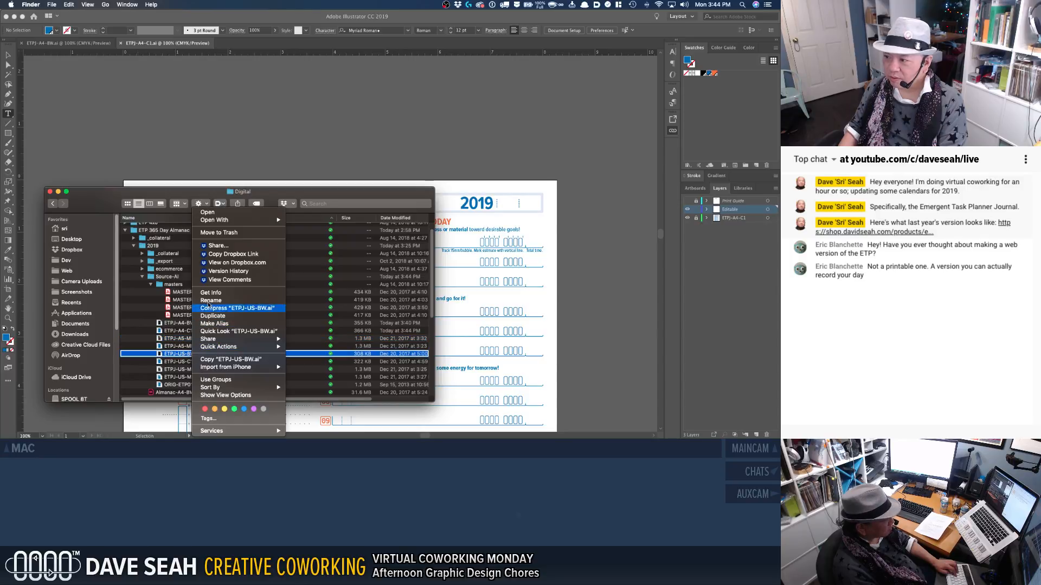
left_click(176, 356)
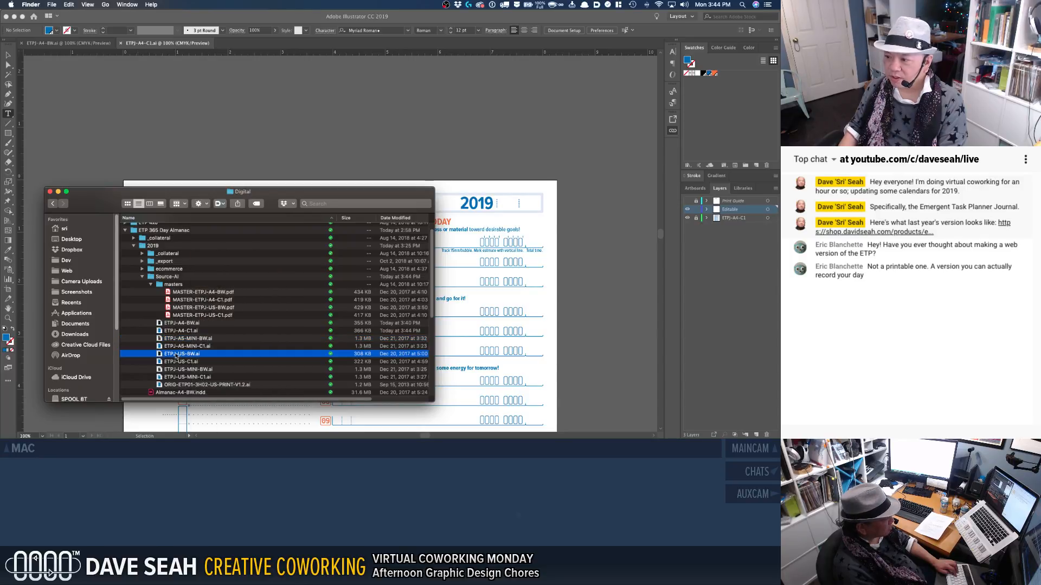
key("super+Tab")
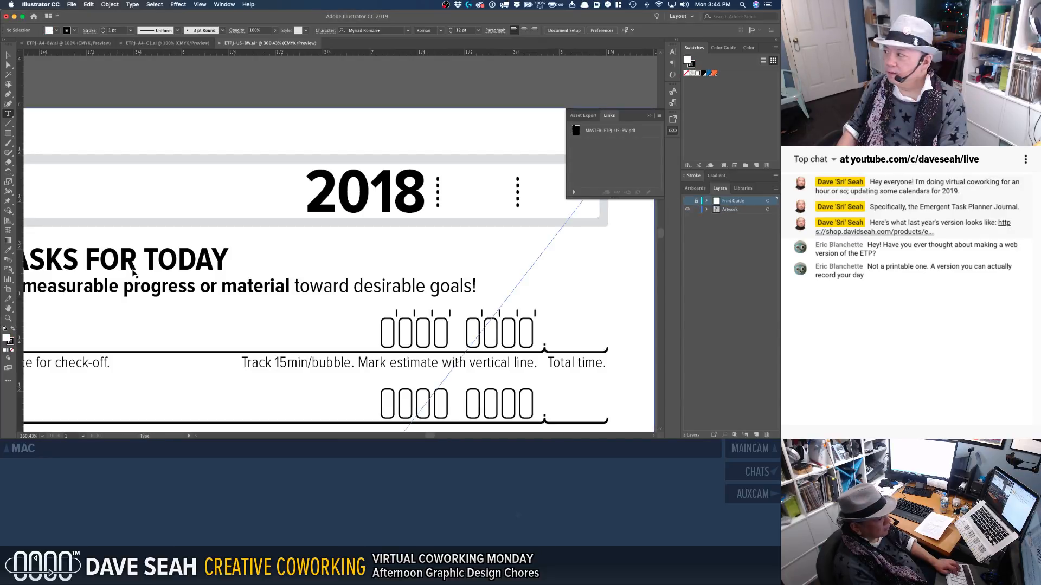
Step: Add a layer named Editable below Print Guide, and another new layer between Editable and Artwork
key("super+1")
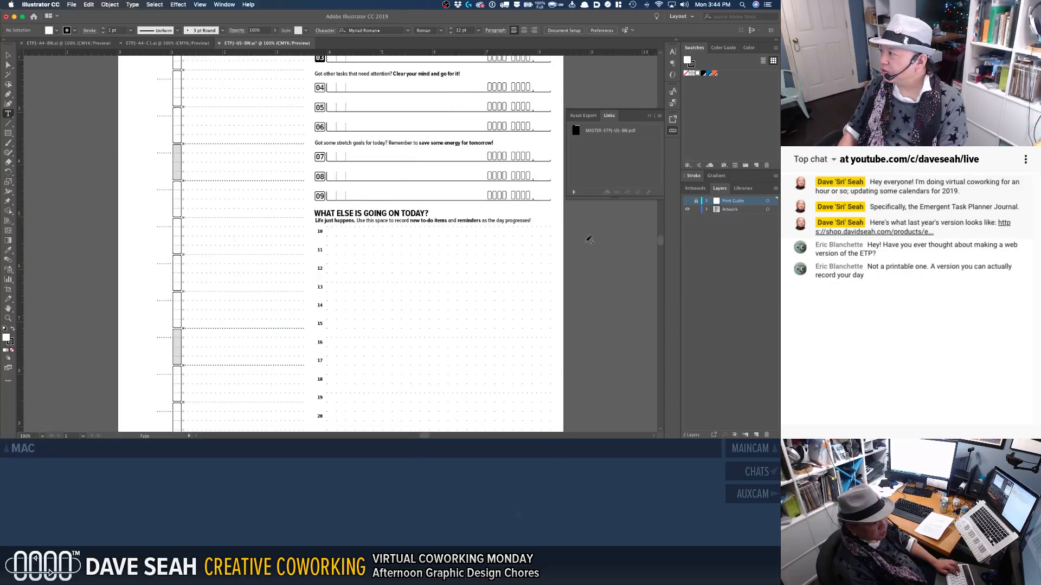
left_click(757, 435)
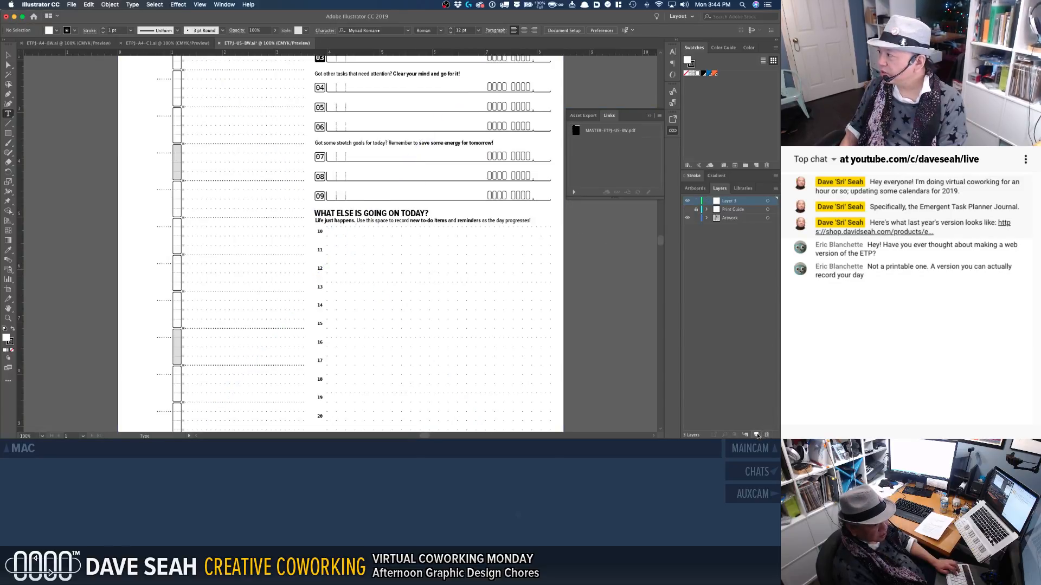
left_click_drag(739, 203, 742, 216)
double_click(729, 210)
type("Editable")
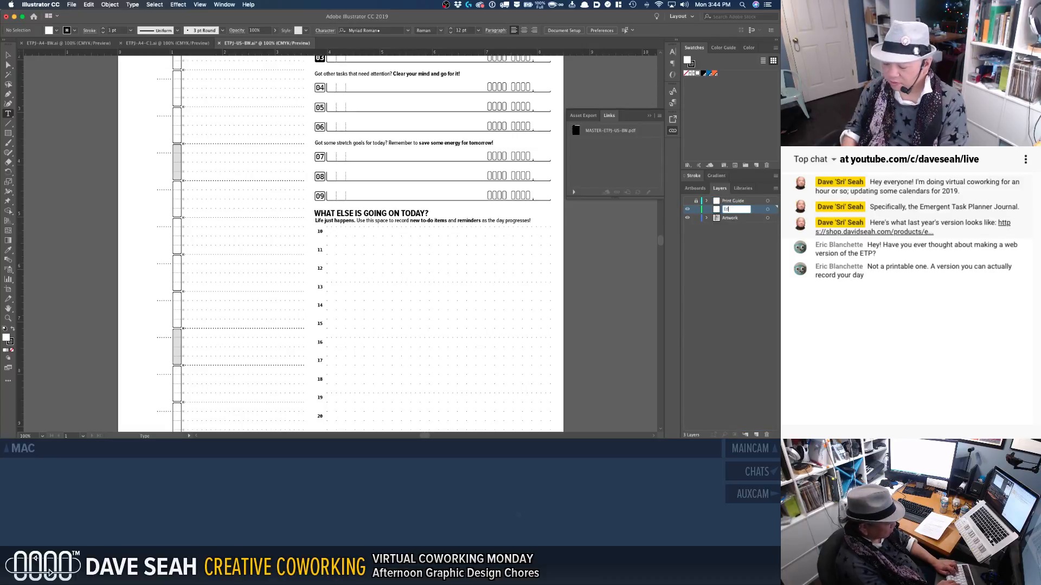
key("Return")
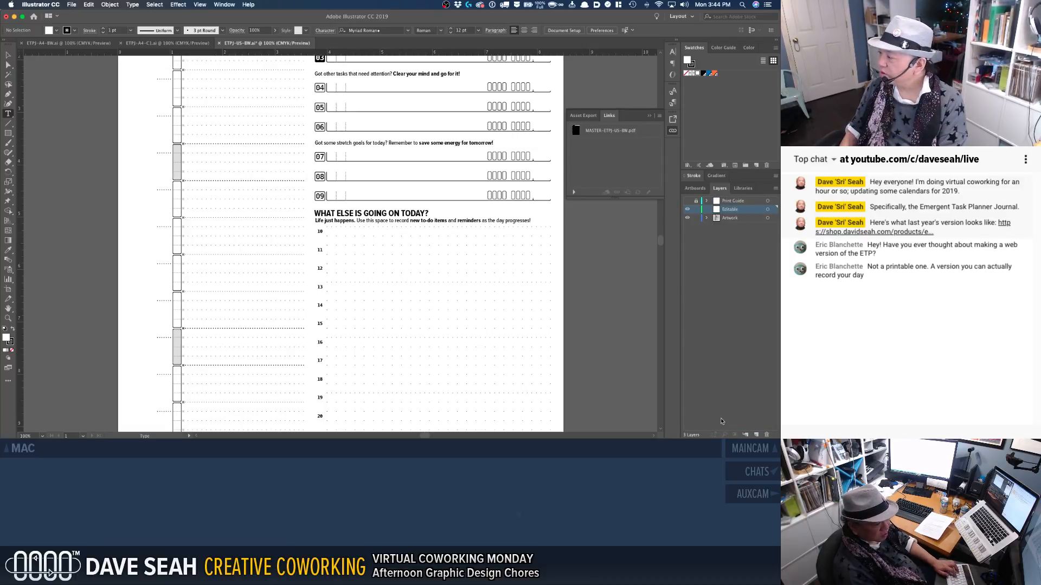
left_click(757, 435)
left_click_drag(739, 209, 745, 226)
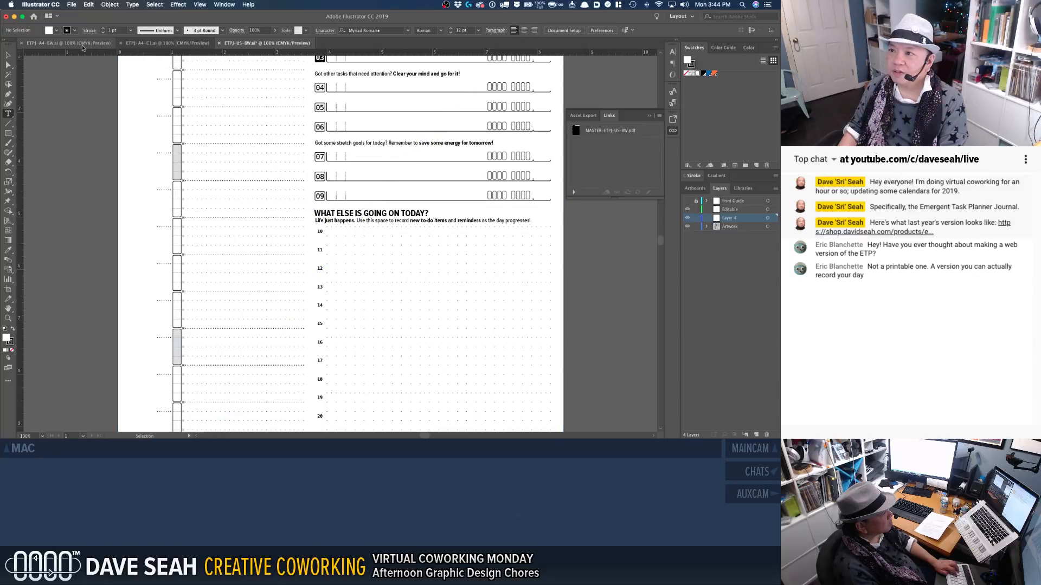
Step: Switch to Finder and open MASTER-ETPJ-US-BW.pdf from the masters folder in Illustrator
key("super+Tab")
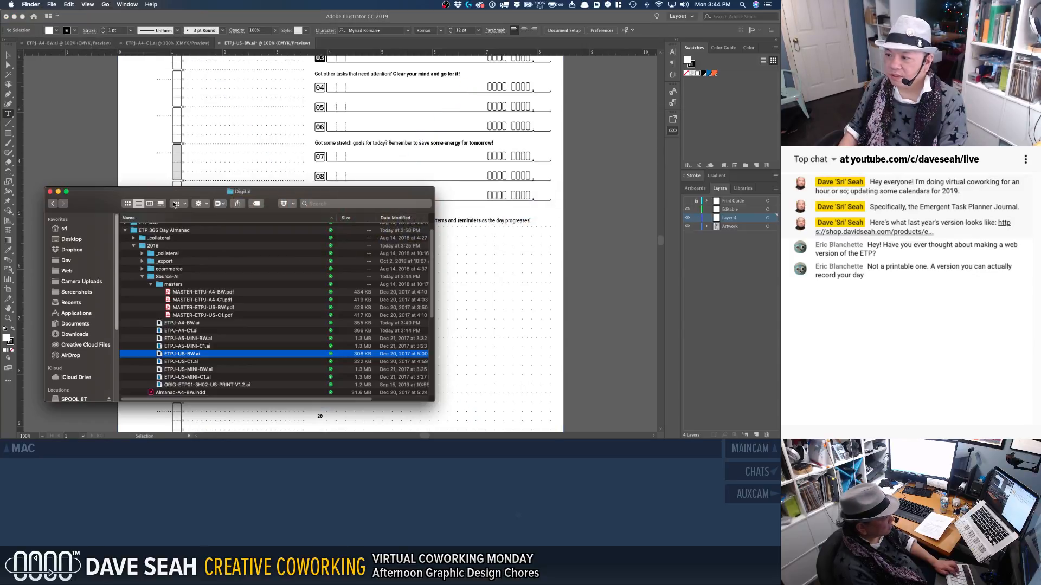
left_click(203, 309)
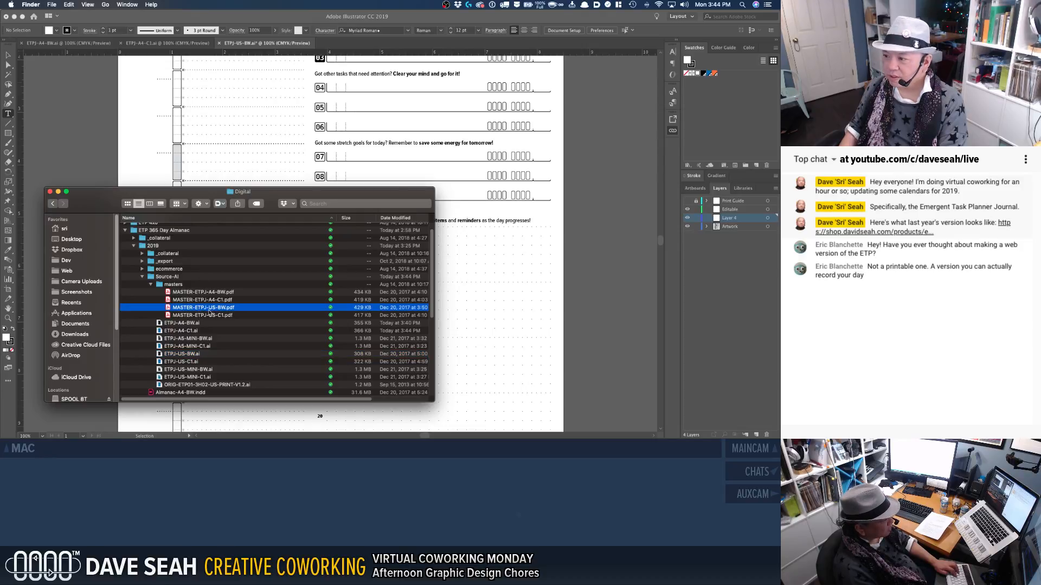
right_click(209, 311)
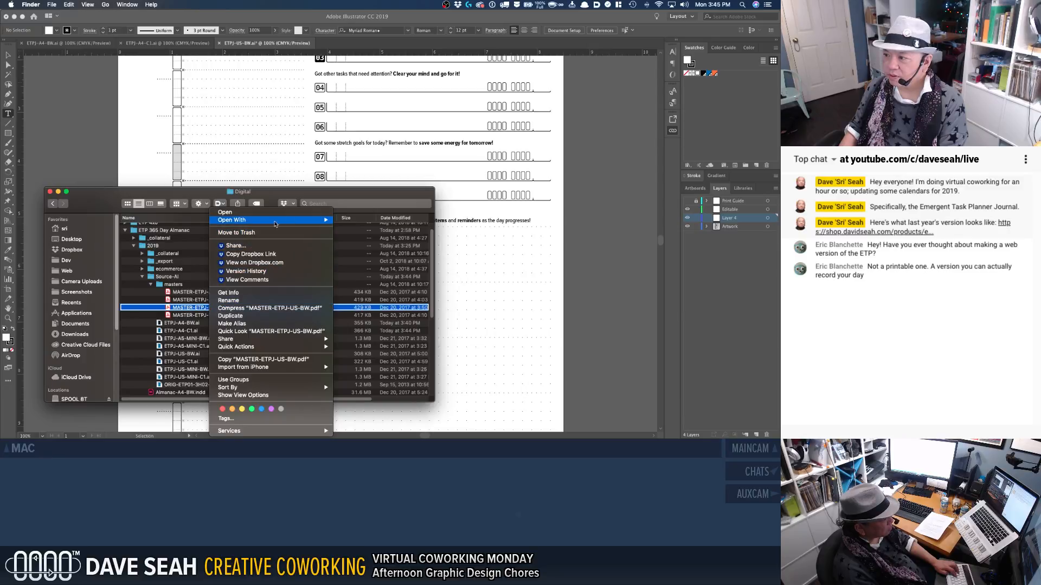
mouse_move(277, 221)
left_click(379, 235)
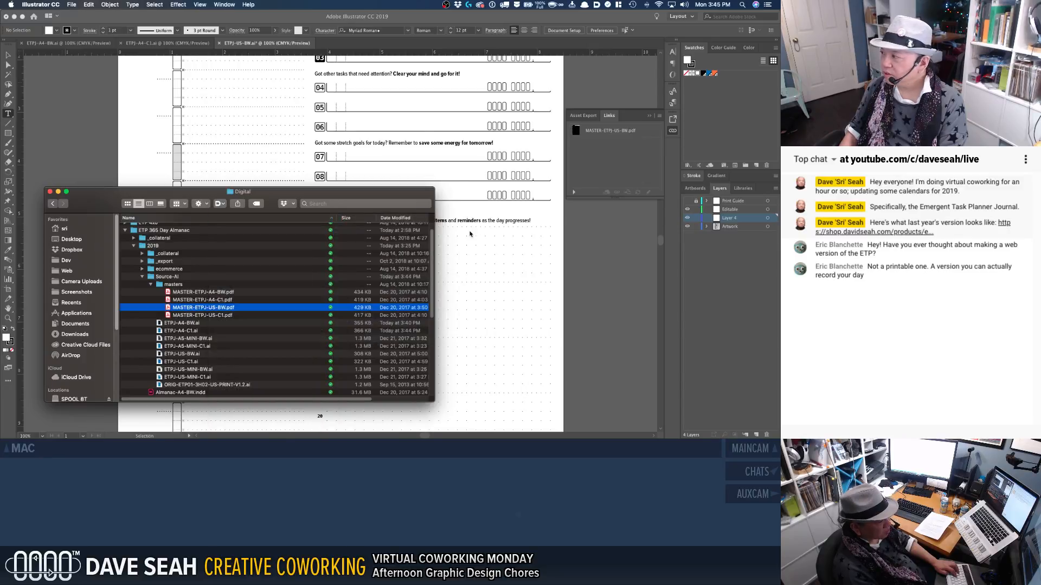
left_click(729, 220)
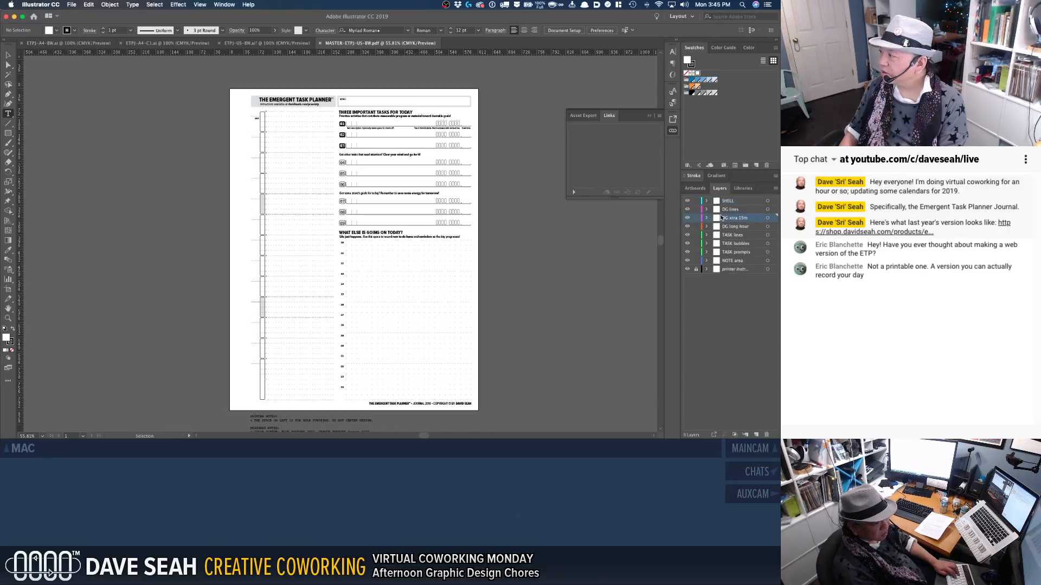
Step: Return to ETPJ-US-BW.ai and rename the new layer above Artwork as ETP-US-BW
left_click(267, 42)
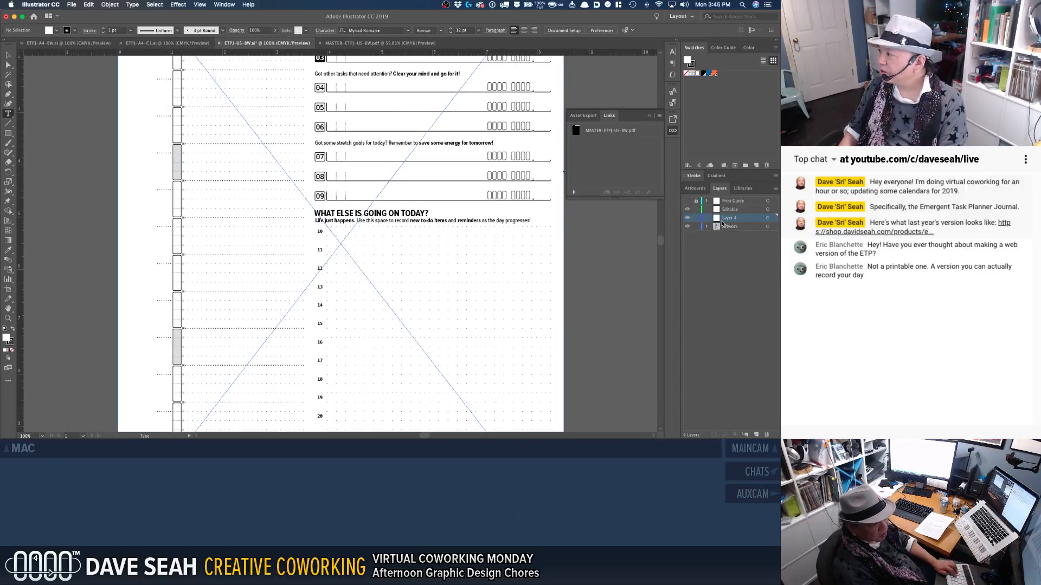
double_click(723, 222)
key("Escape")
double_click(726, 218)
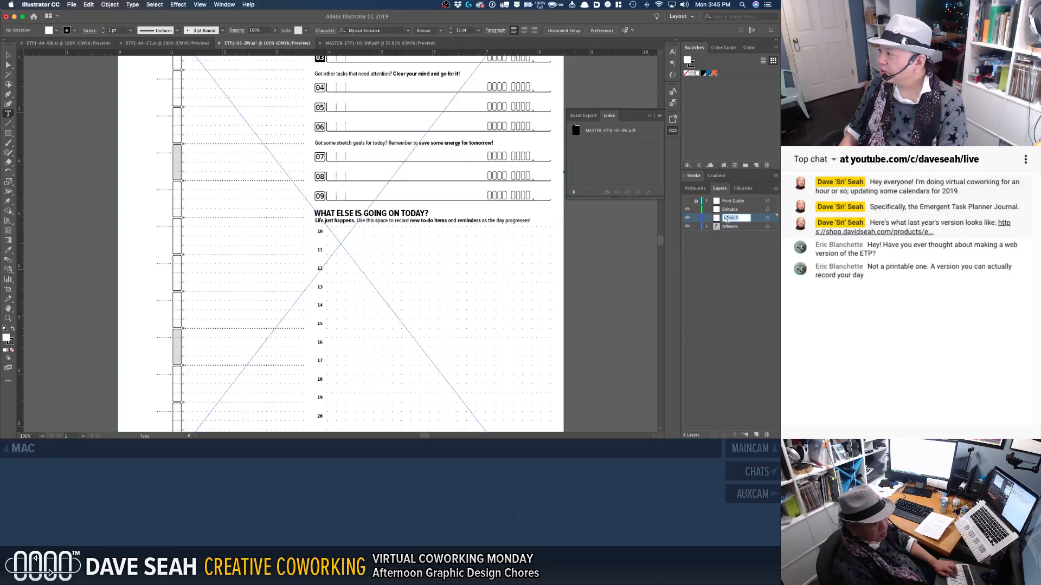
type("ETP")
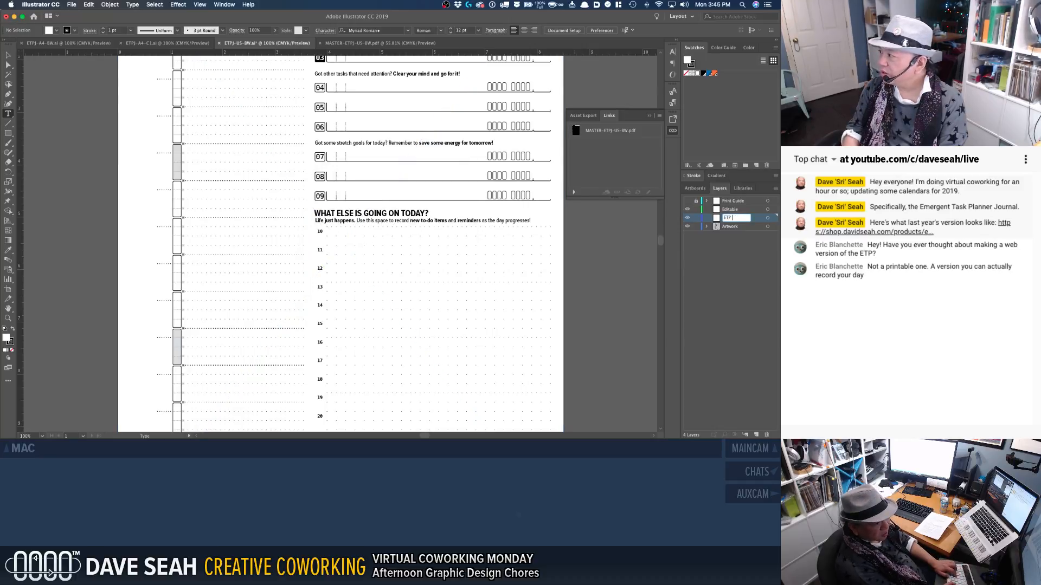
type("-US")
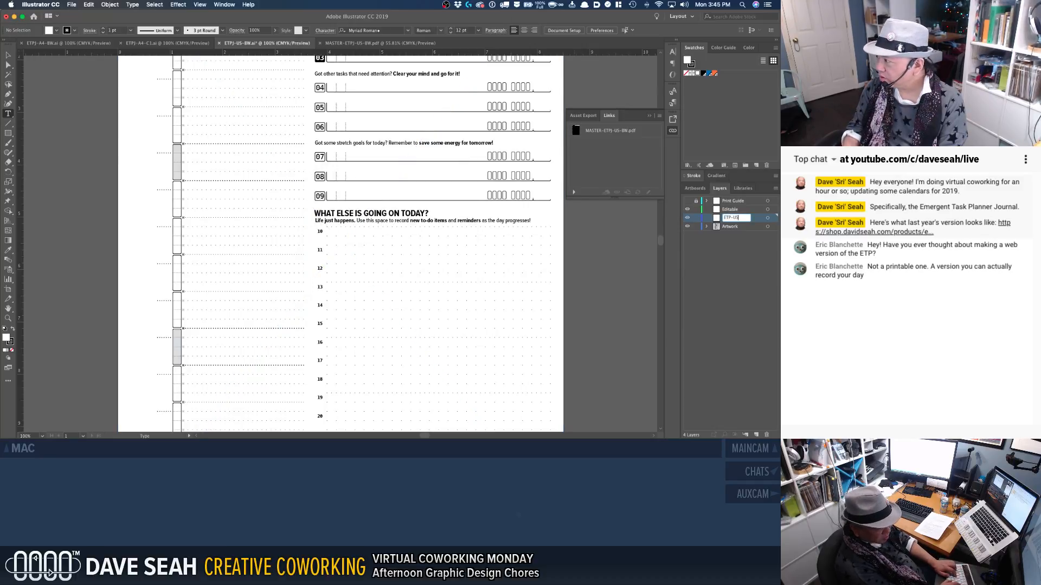
type("-BW")
key("Return")
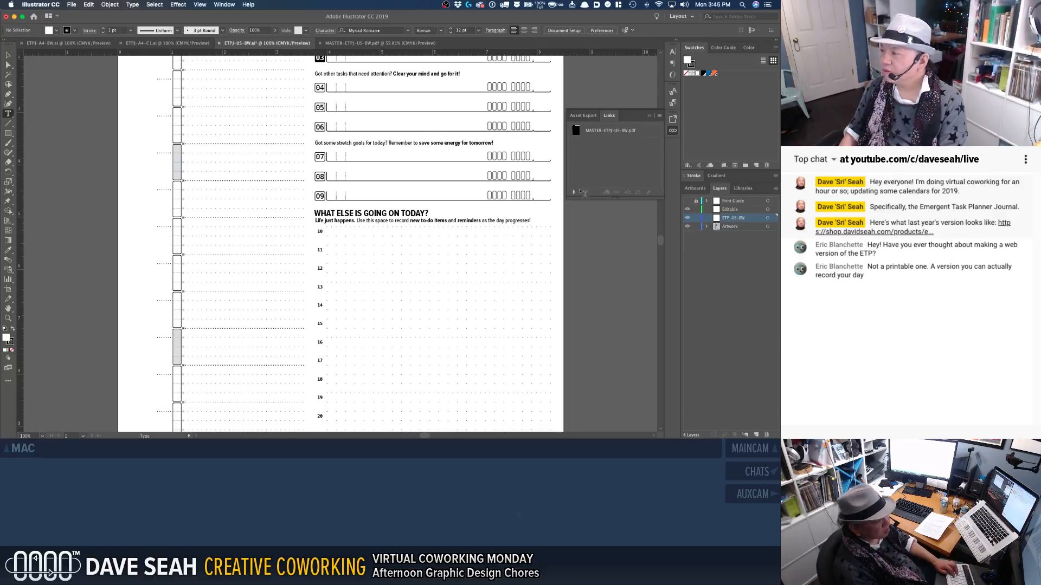
Step: Copy all the artwork from MASTER-ETPJ-US-BW.pdf into the ETP-US-BW layer with the Artwork layer hidden, merging the conflicting swatches
left_click(379, 43)
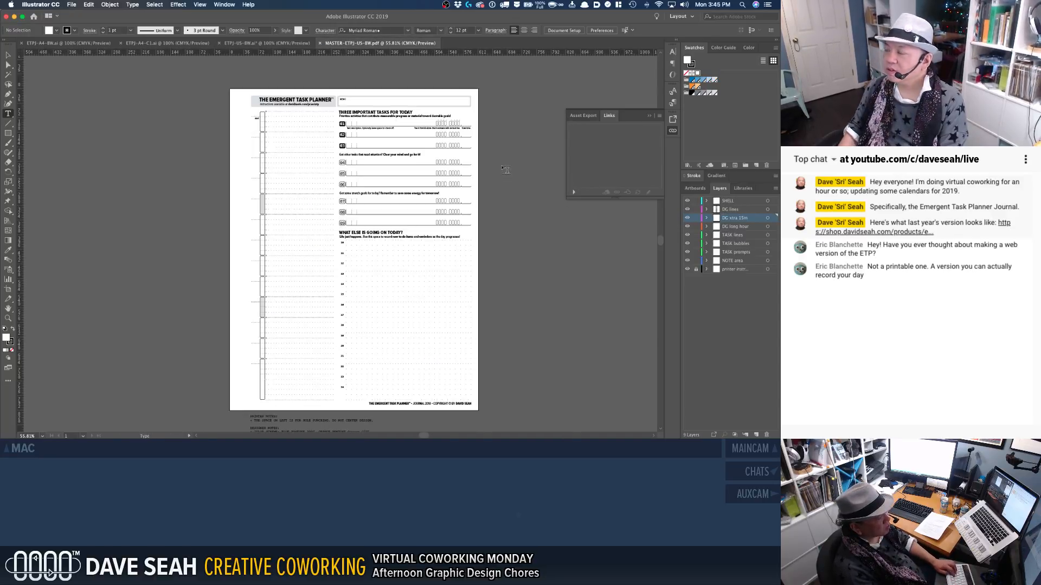
key("super+a")
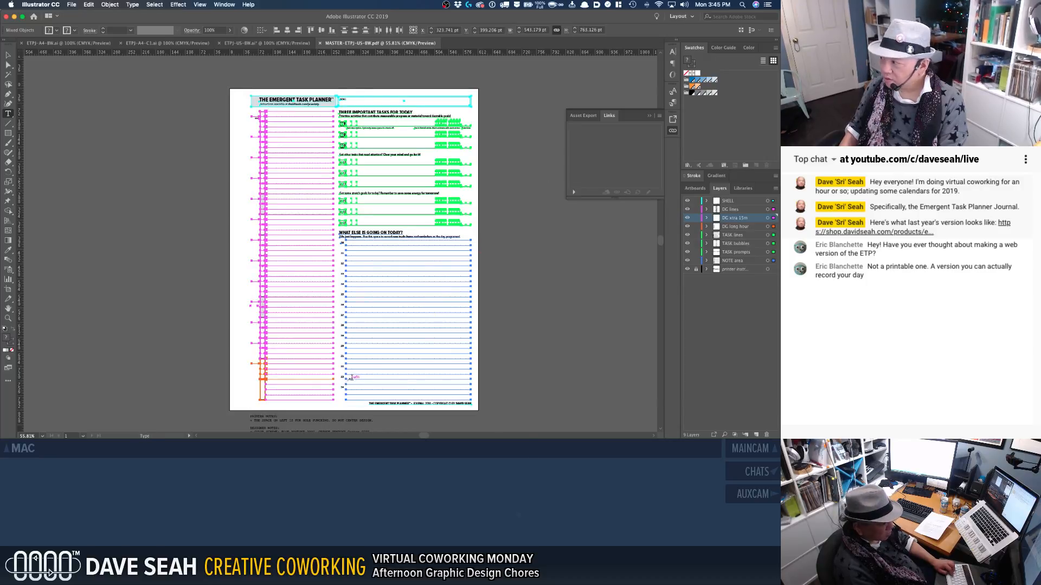
key("v")
key("super+c")
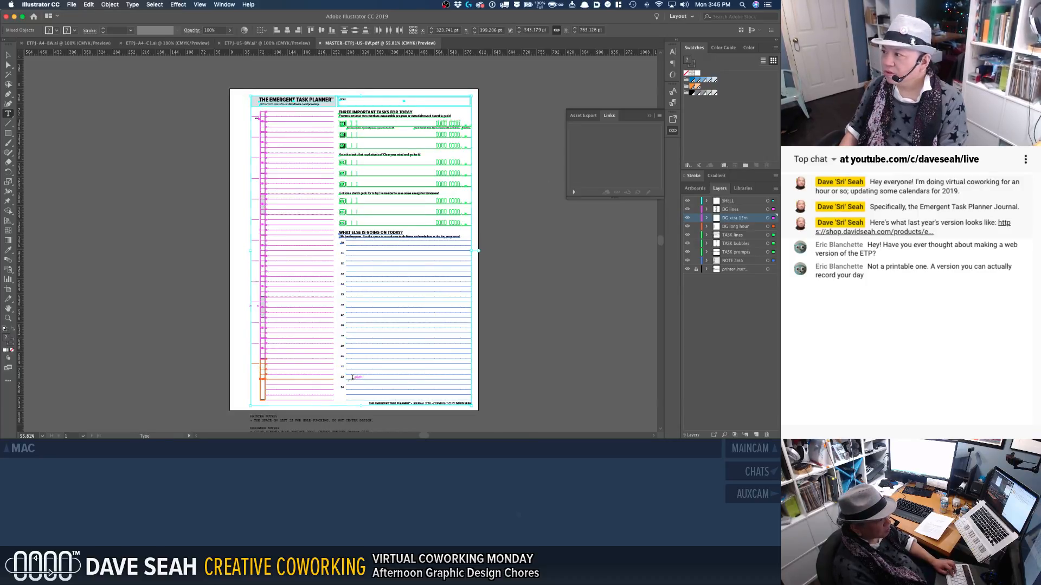
left_click(267, 43)
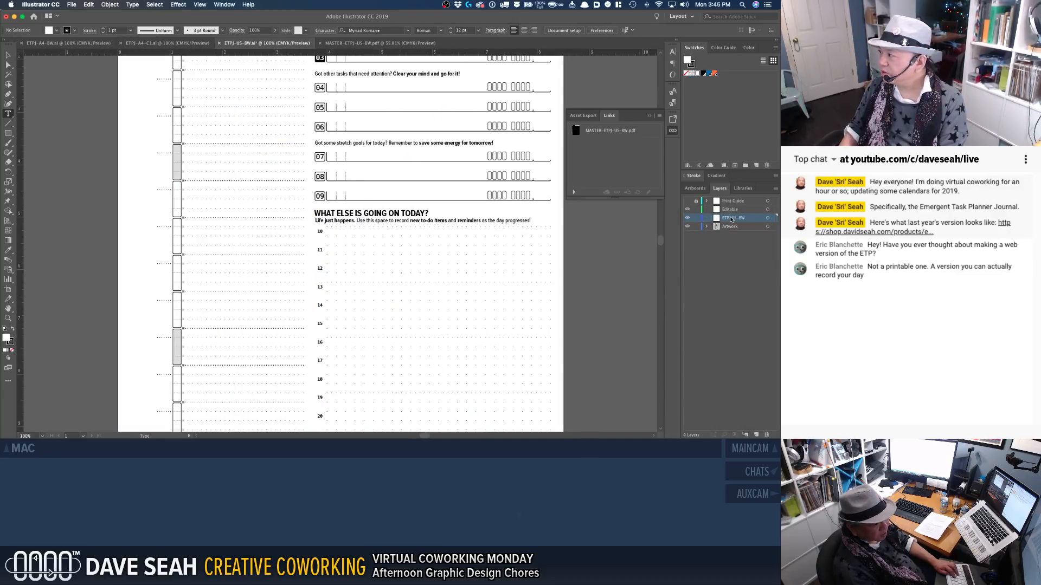
left_click(688, 227)
key("super+v")
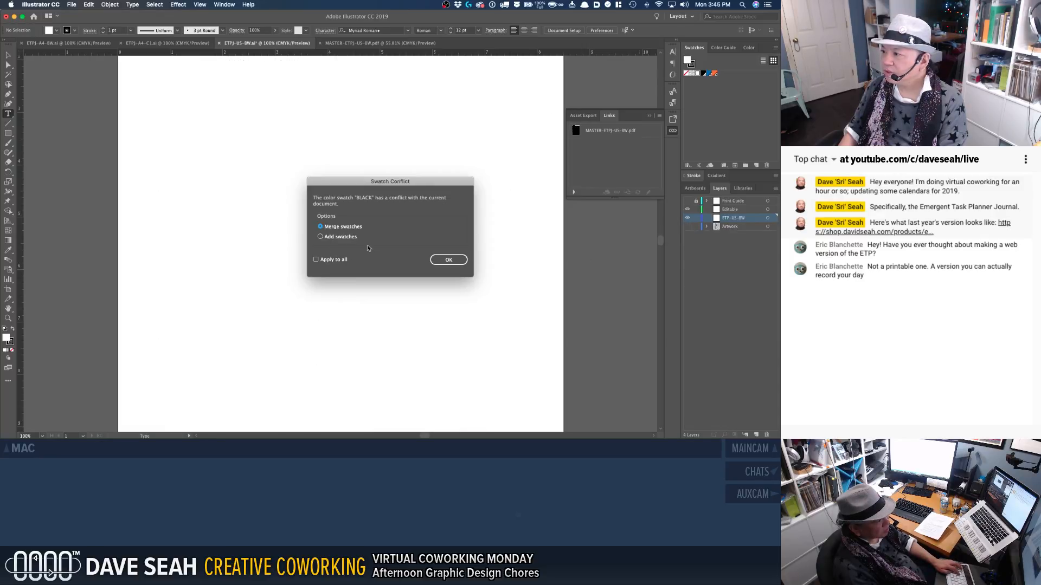
left_click(448, 259)
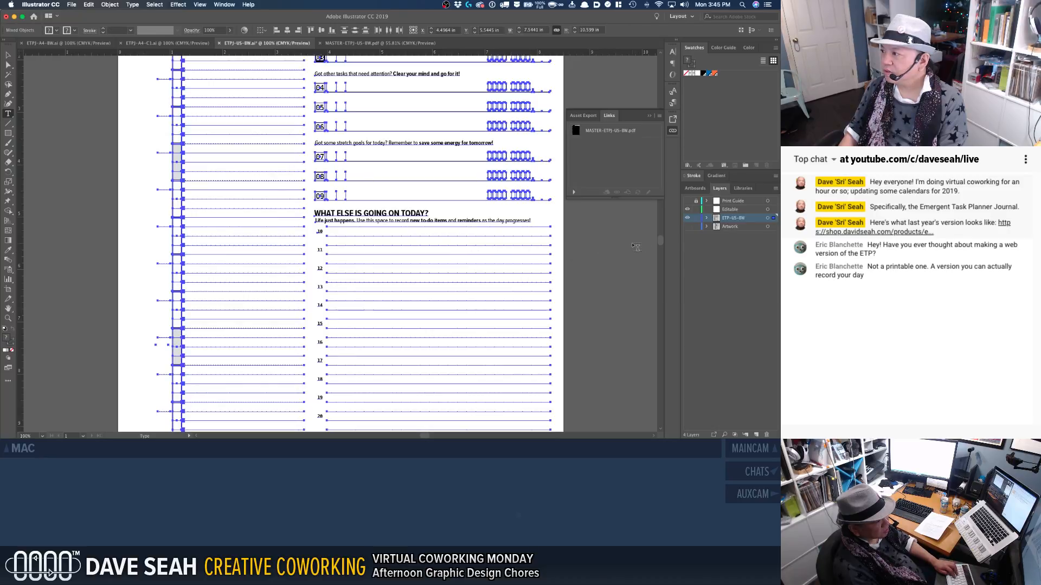
Step: Show the Artwork layer instead of ETP-US-BW and move the 2018 header group in place onto the Editable layer
left_click(687, 219)
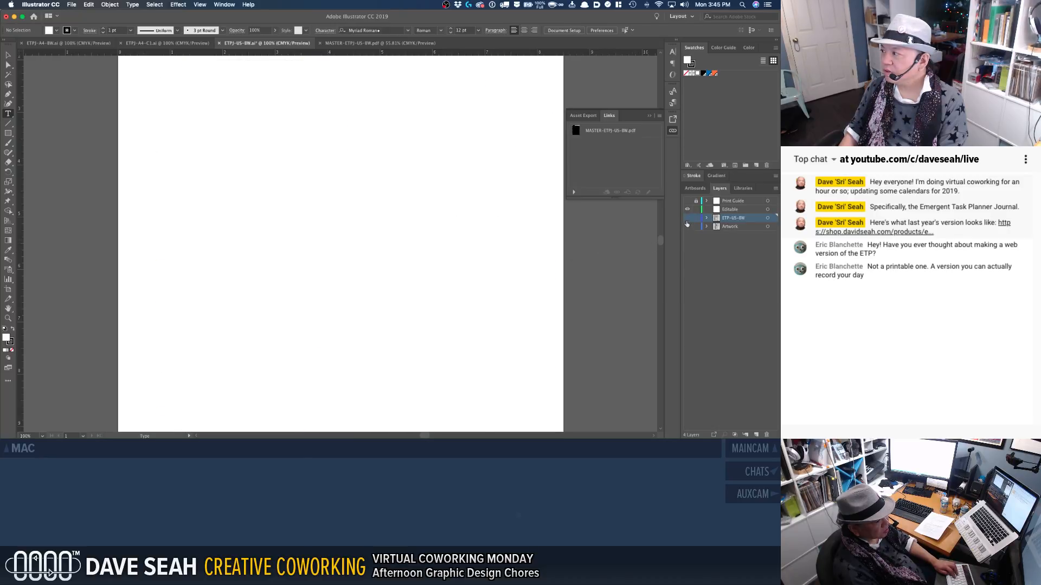
left_click(687, 220)
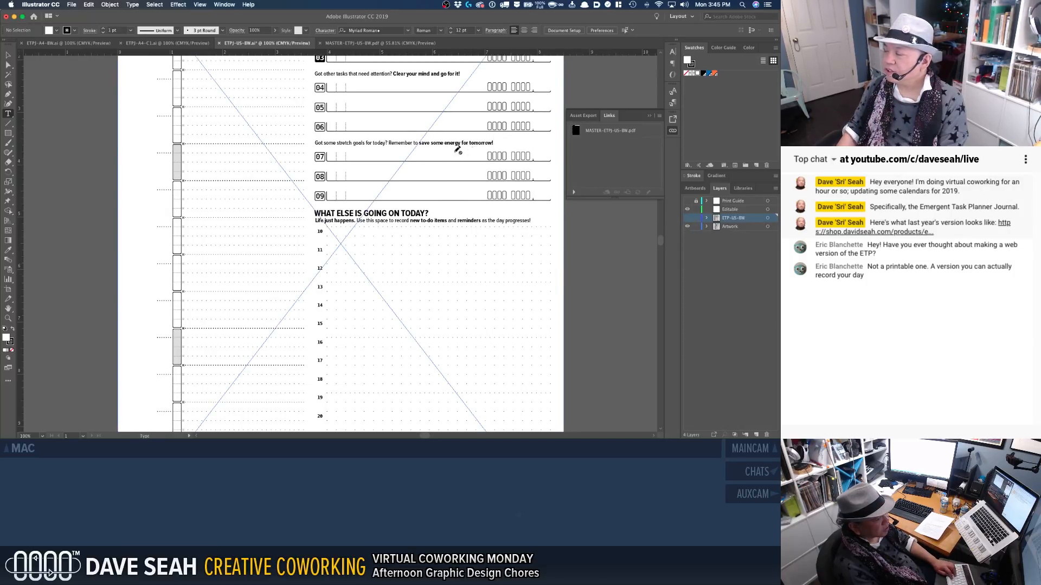
left_click(426, 152, "alt+super")
key("v")
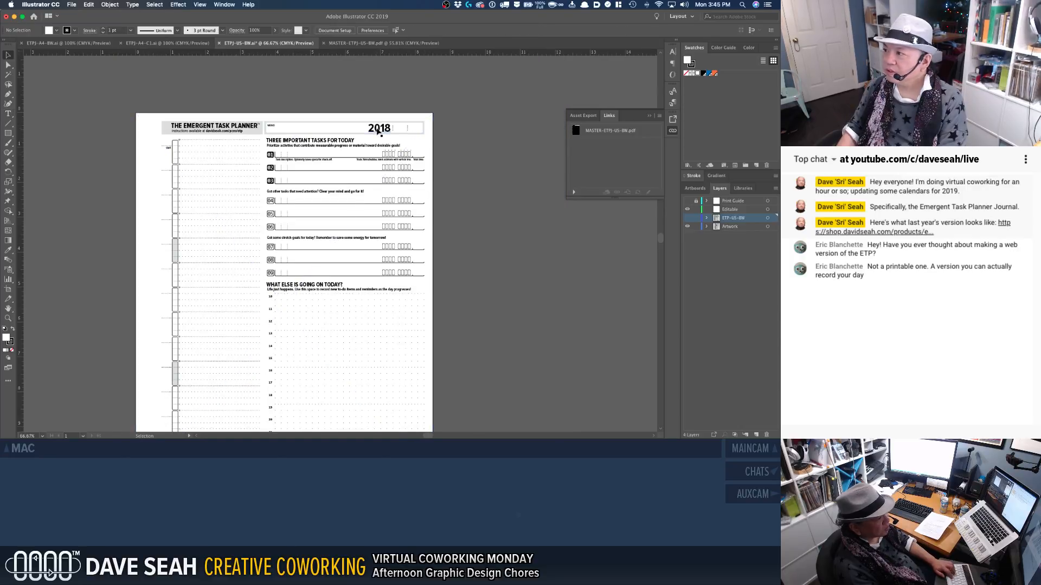
left_click(378, 132)
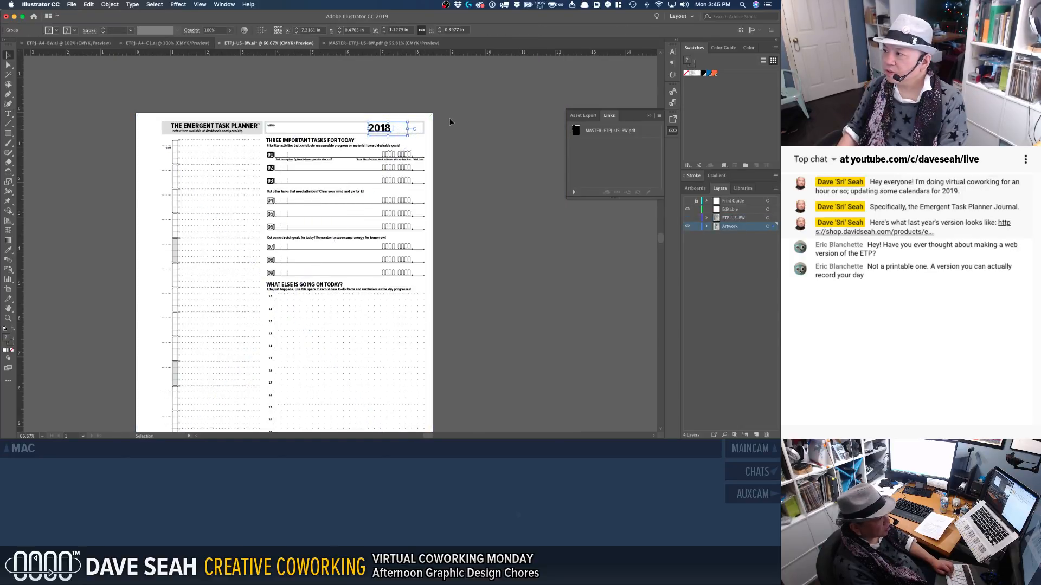
key("Delete")
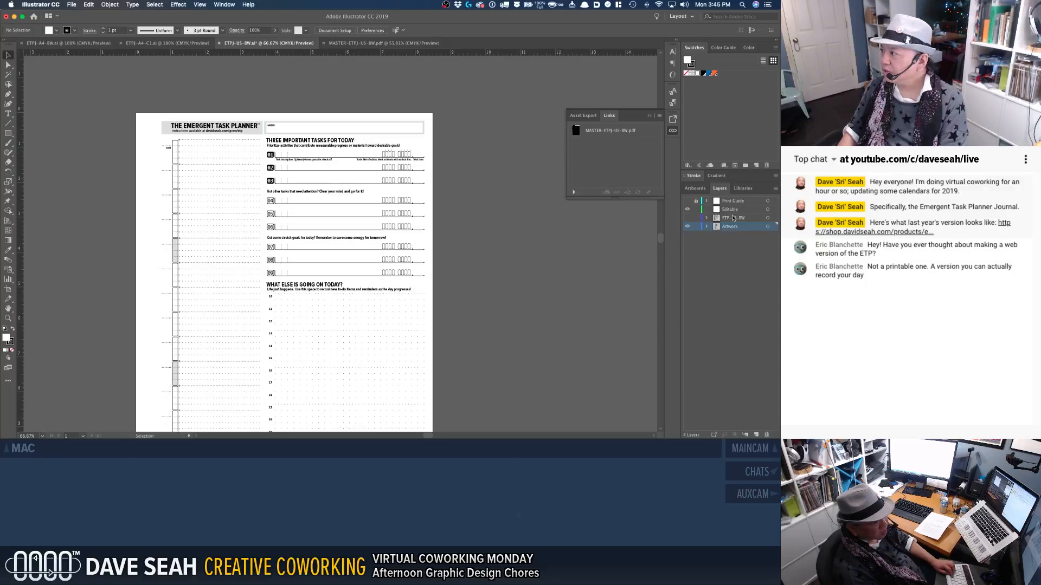
left_click(733, 218)
left_click(730, 211)
key("super+shift+v")
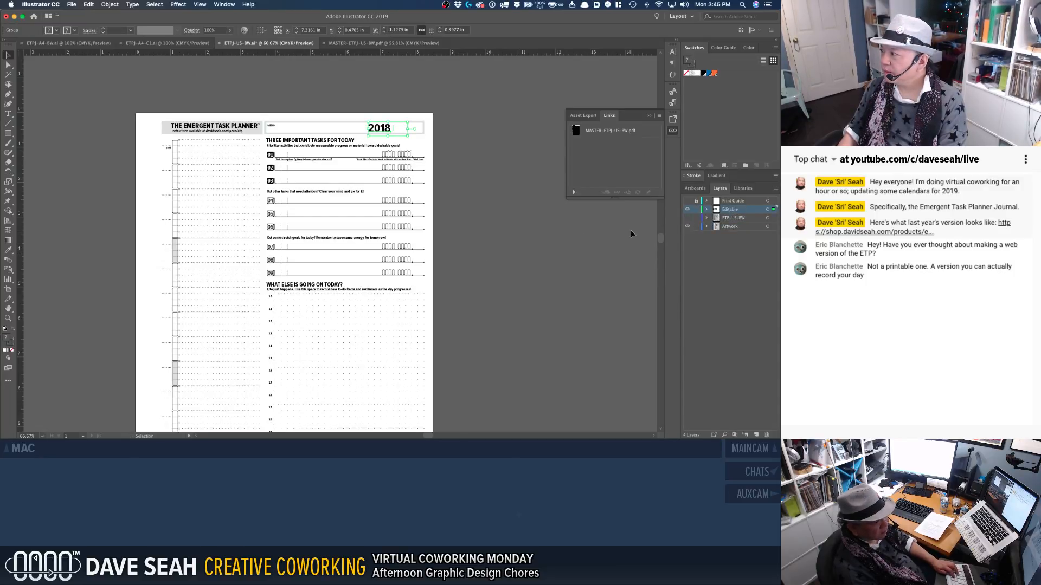
Step: Delete the Artwork layer with its linked PDF and make the ETP-US-BW layer visible
left_click(688, 227)
left_click(727, 228)
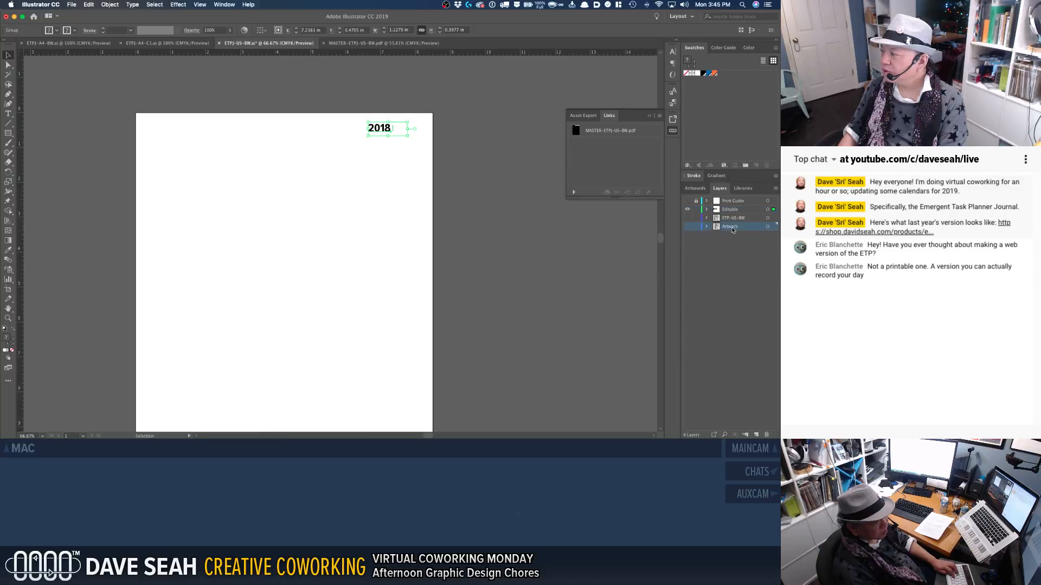
left_click_drag(732, 231, 766, 435)
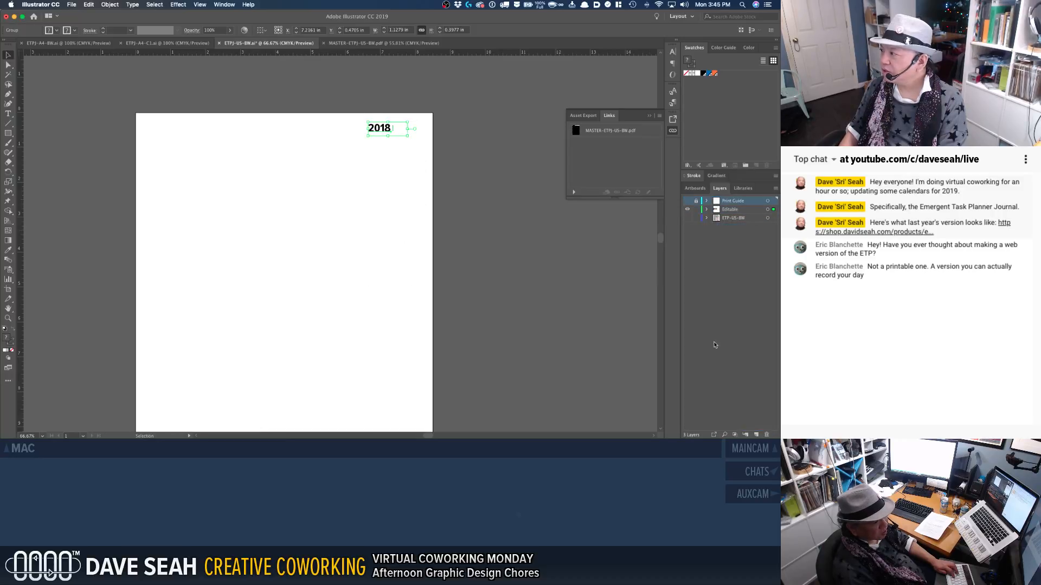
left_click(687, 218)
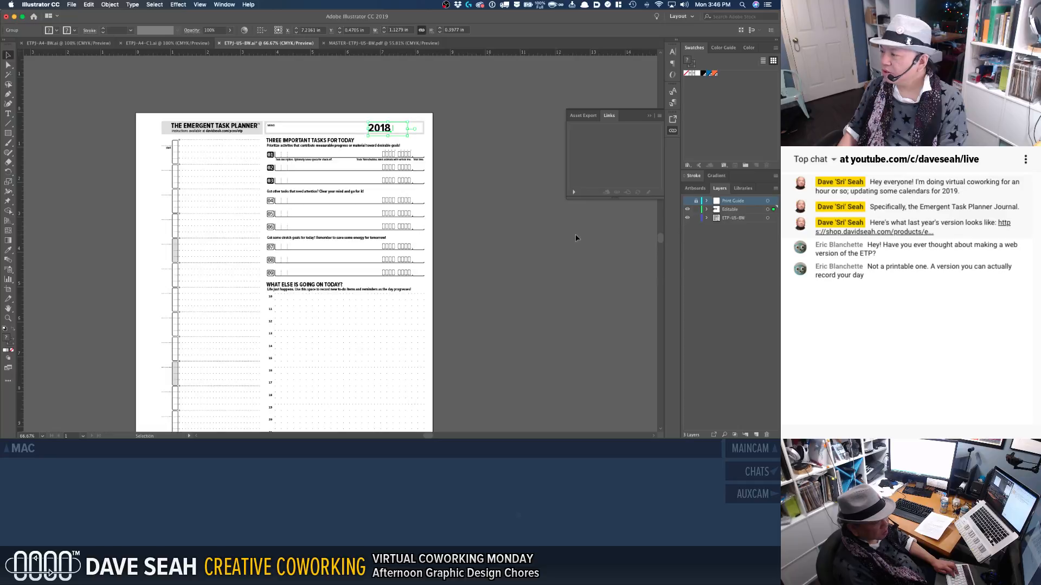
Step: Move the footer copyright line in place from the ETP-US-BW layer to the Editable layer, and lock ETP-US-BW
scroll(406, 287, "down", 10)
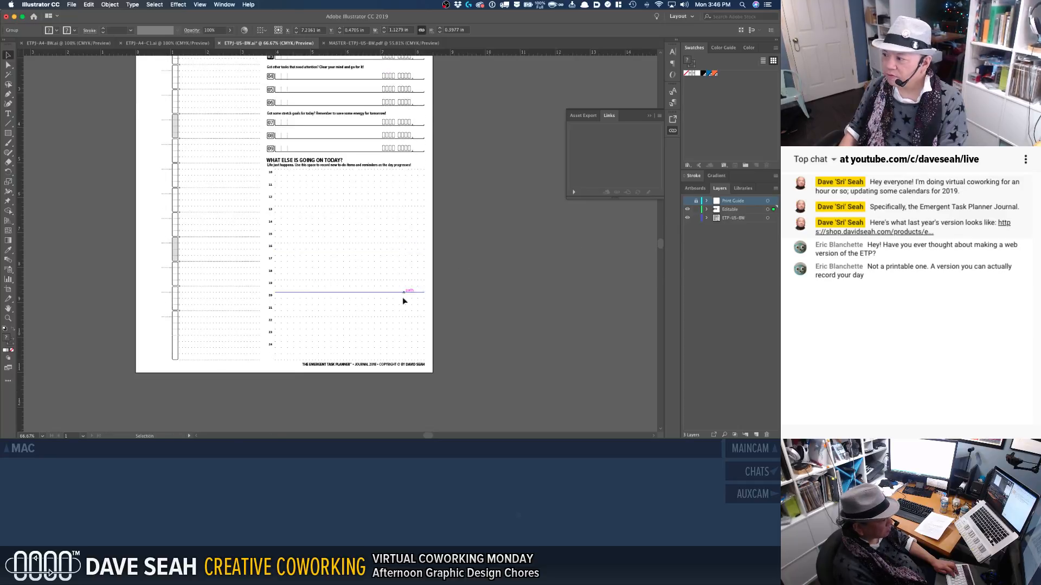
left_click(362, 365)
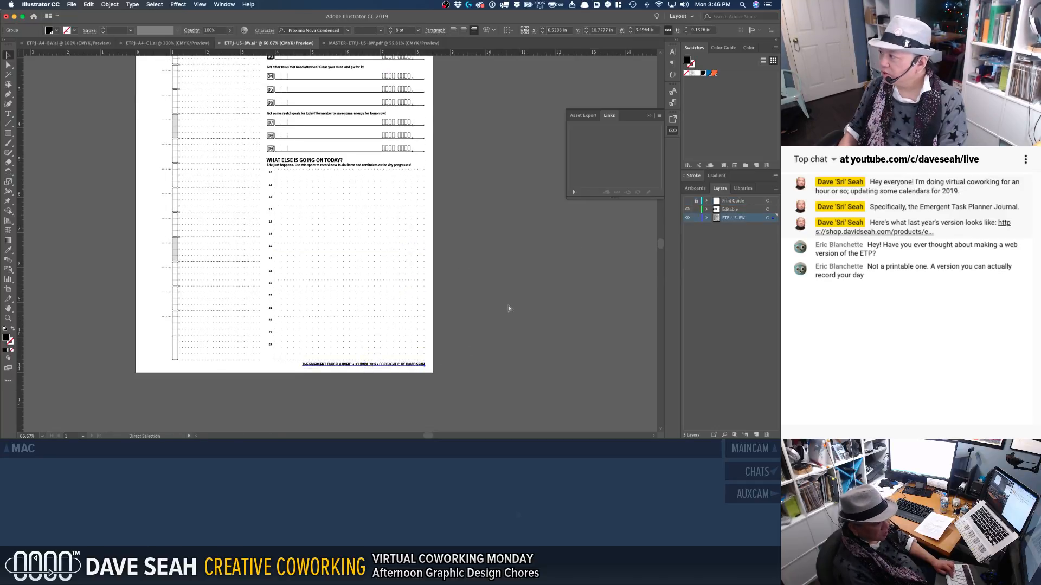
key("super+x")
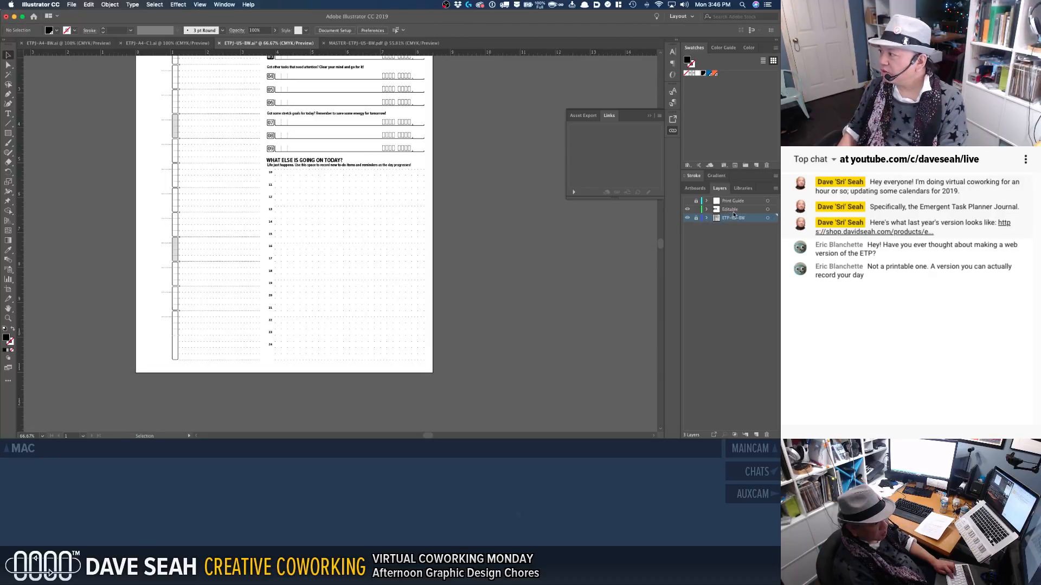
left_click(731, 209)
key("super+shift+v")
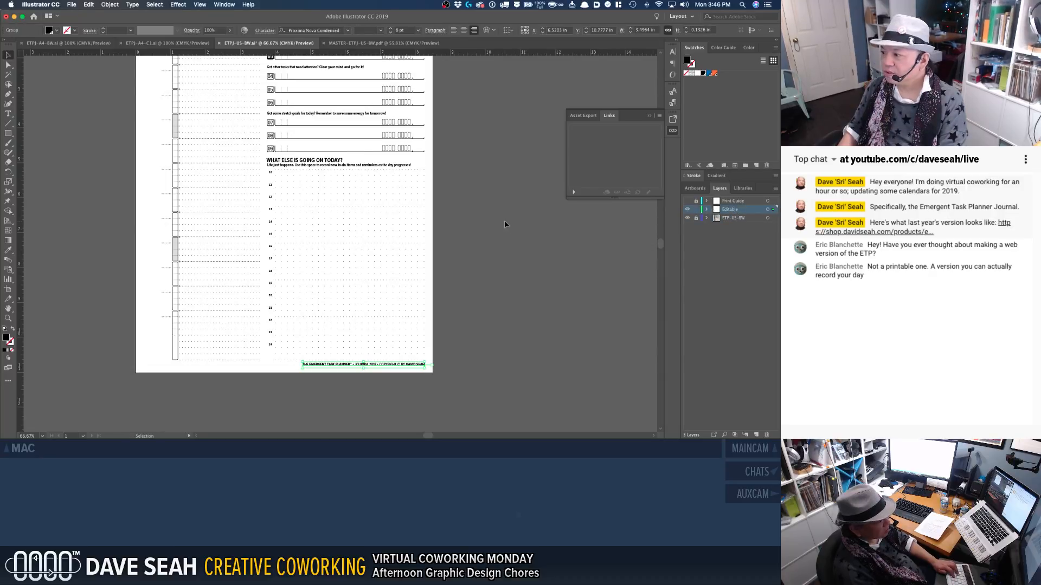
scroll(504, 224, "up", 5)
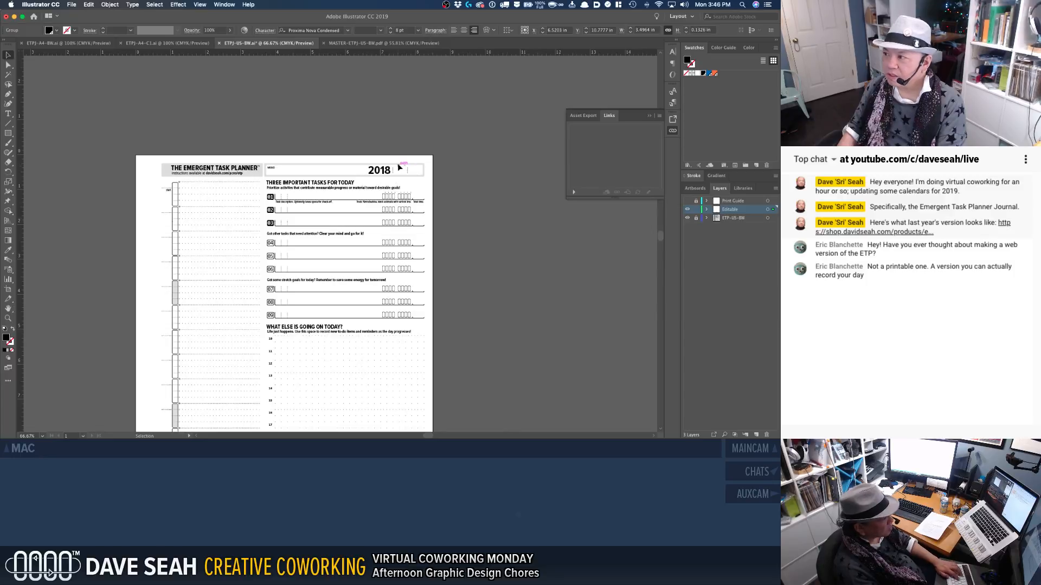
Step: Change the year to 2019 in both the page header and the footer copyright line
type("t")
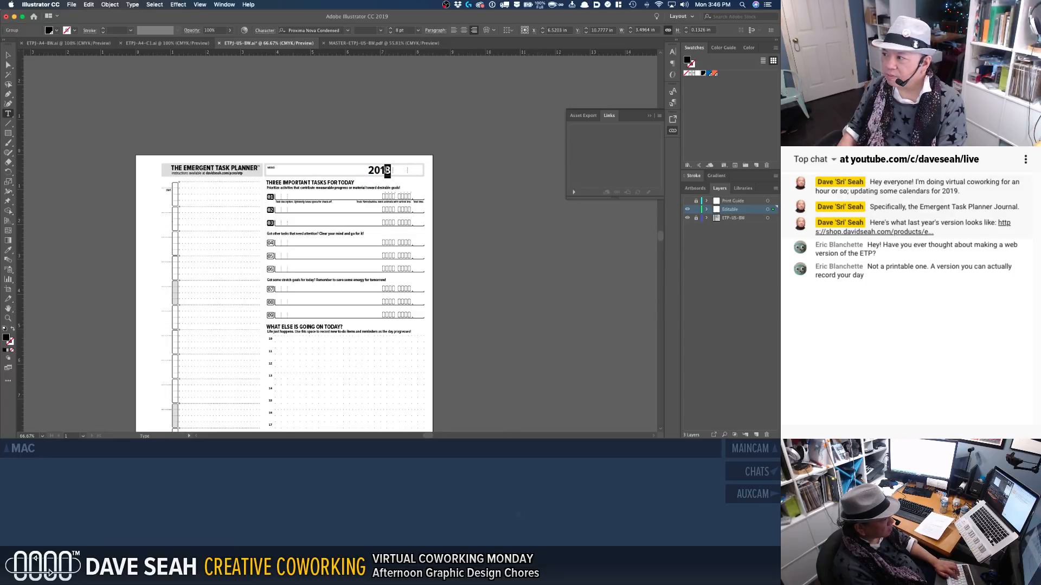
type("9")
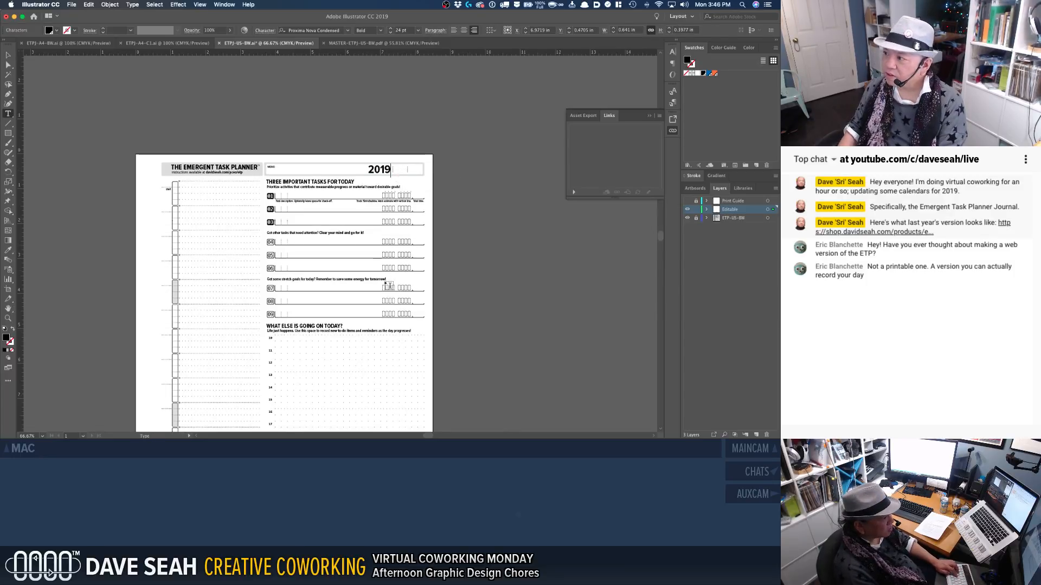
scroll(388, 285, "down", 4)
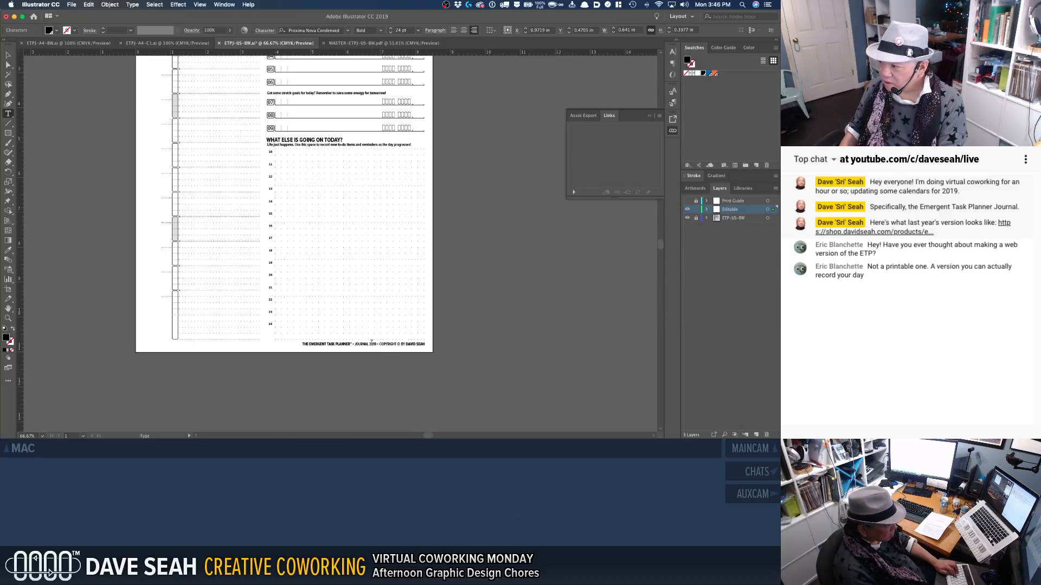
left_click_drag(373, 344, 376, 343)
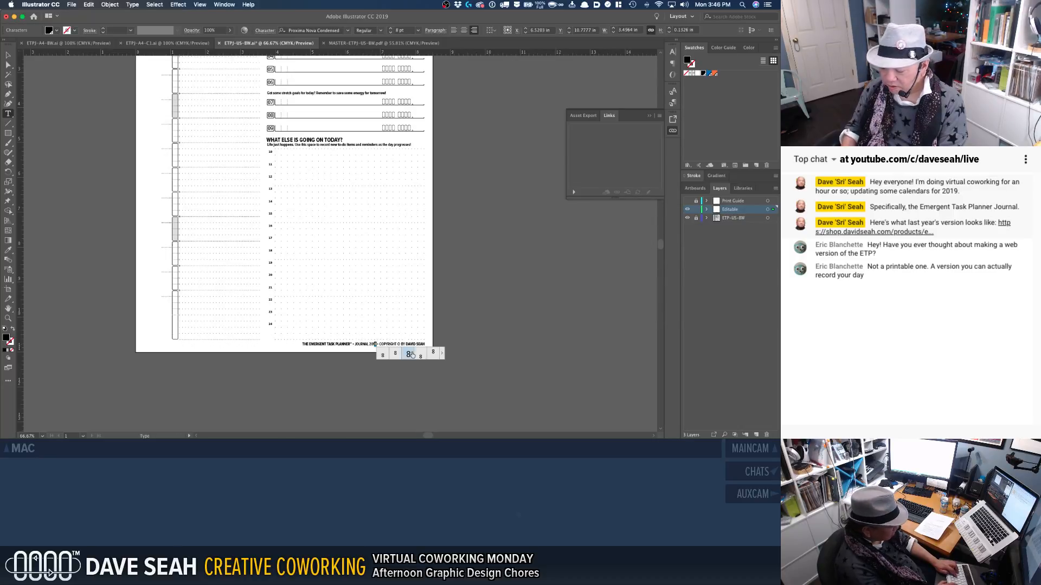
type("9")
key("Escape")
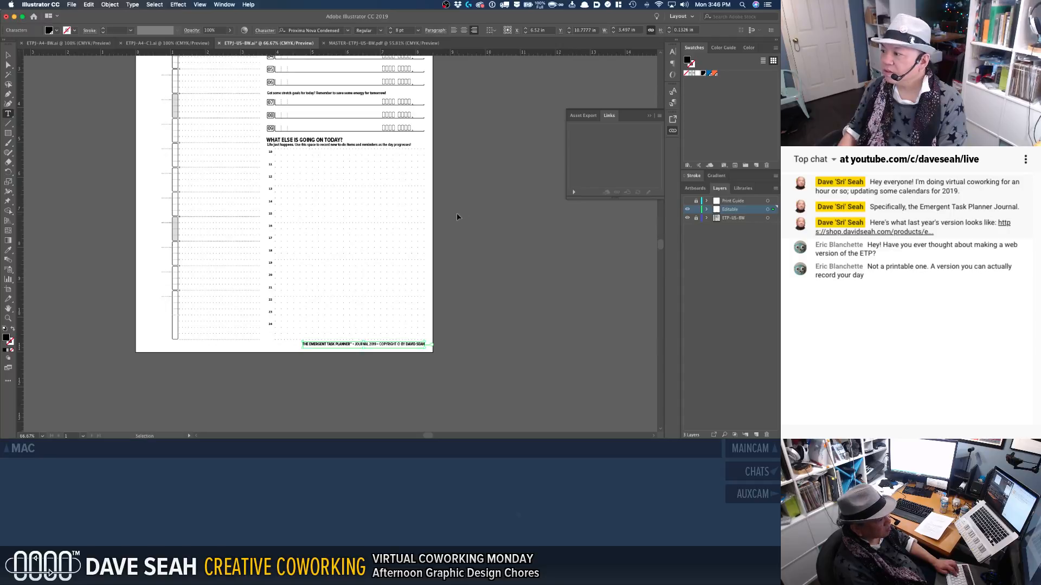
left_click(456, 214)
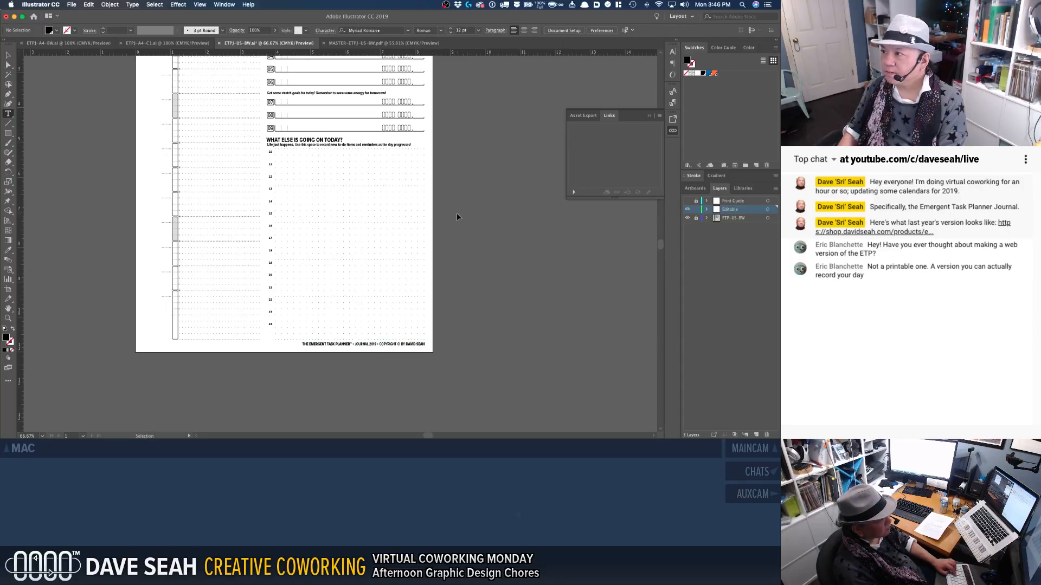
Step: Close MASTER-ETPJ-US-BW.pdf with the ETPJ-US-BW.ai changes saved, and open ETPJ-US-C1.ai from the Source-AI folder
left_click(322, 44)
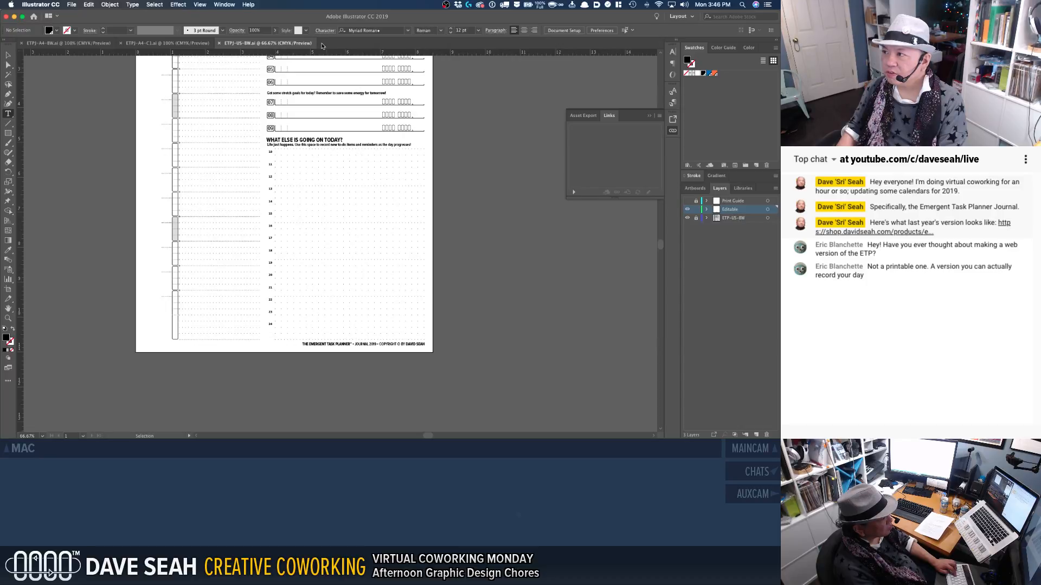
key("super+Tab")
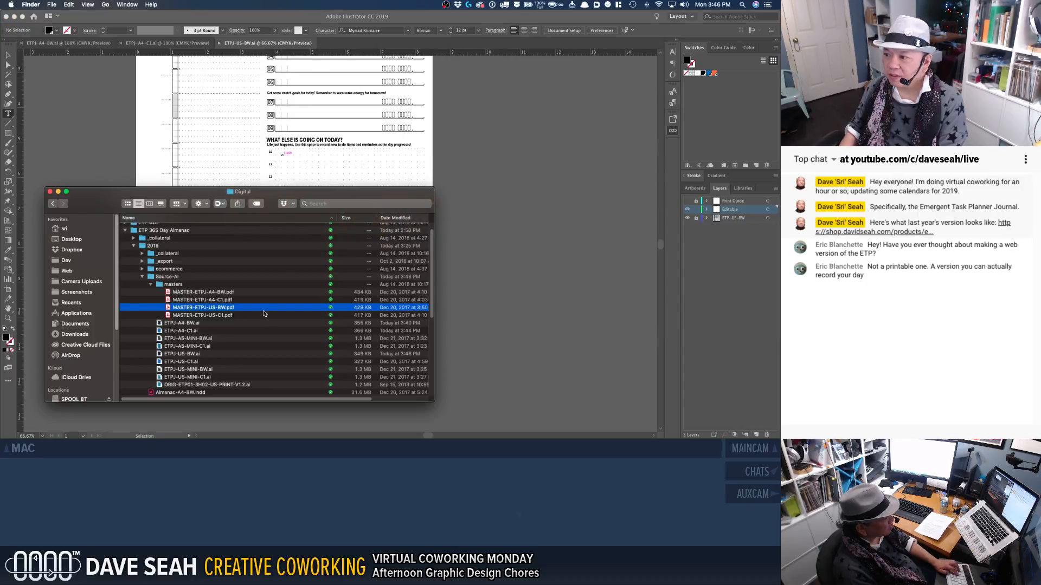
left_click(193, 362)
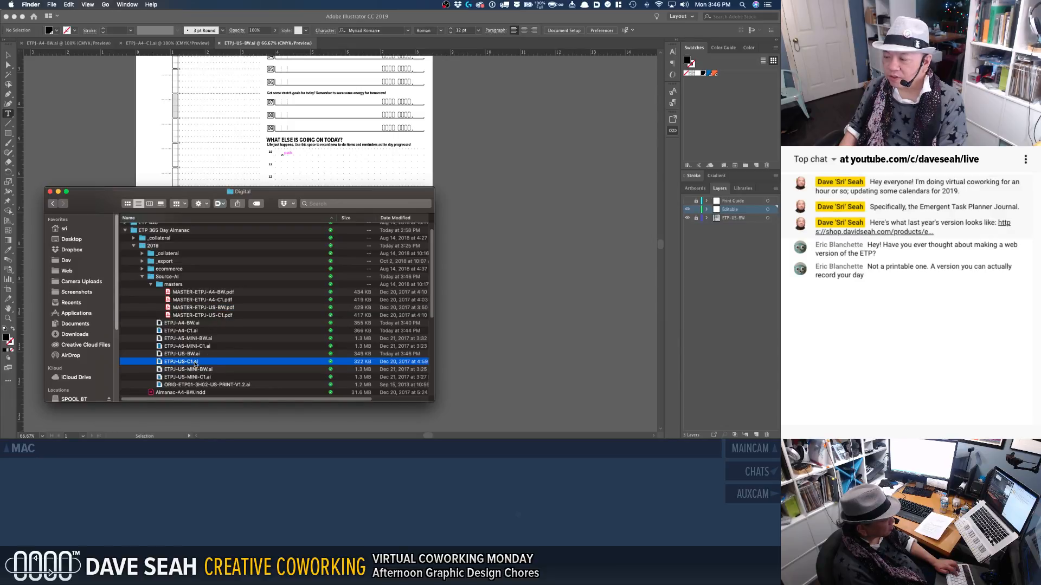
right_click(194, 363)
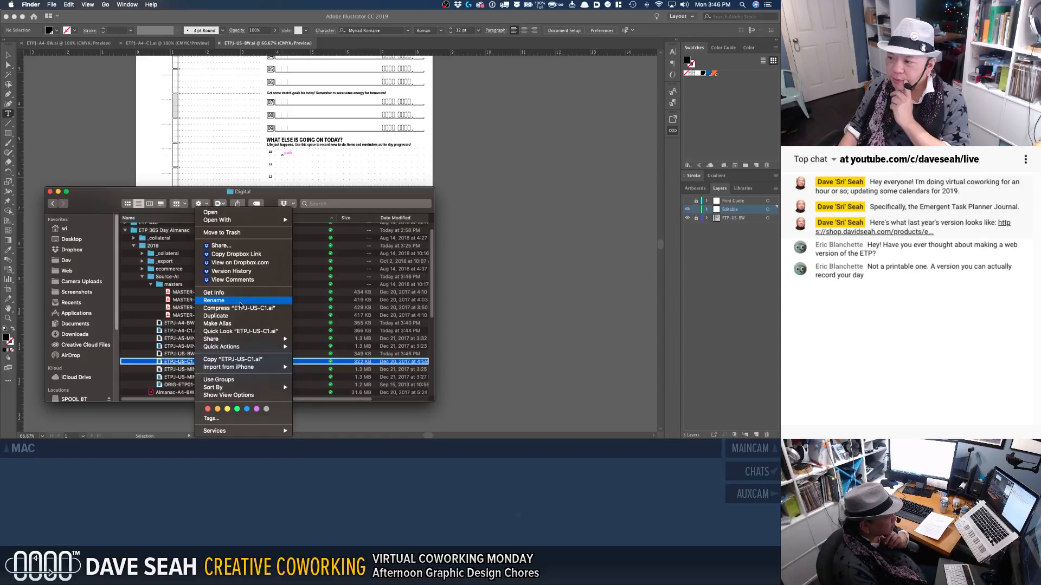
left_click(229, 213)
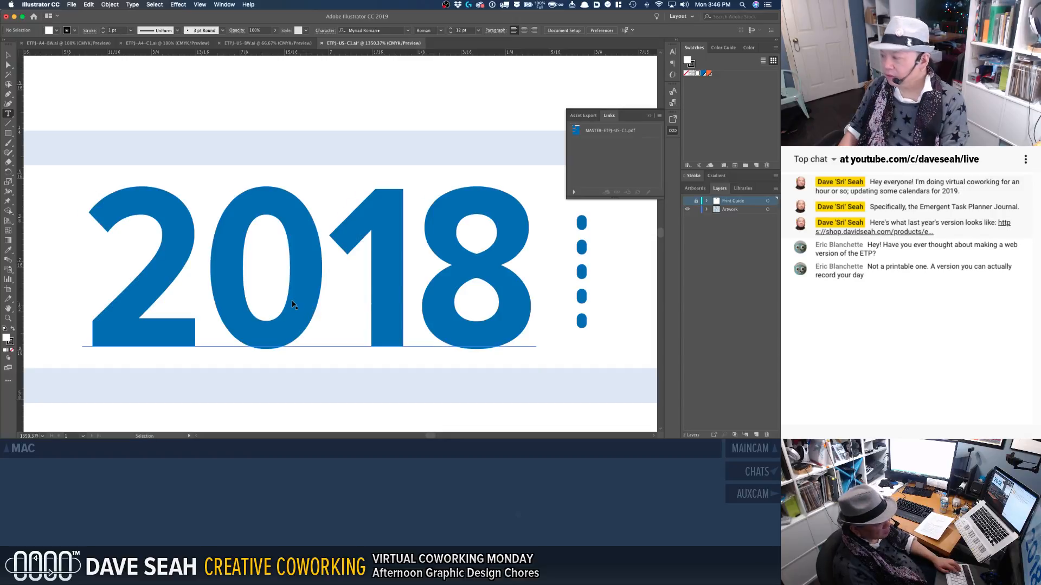
Step: Move the 2018 header group in place from the Artwork layer onto a new layer named Editable
key("super+1")
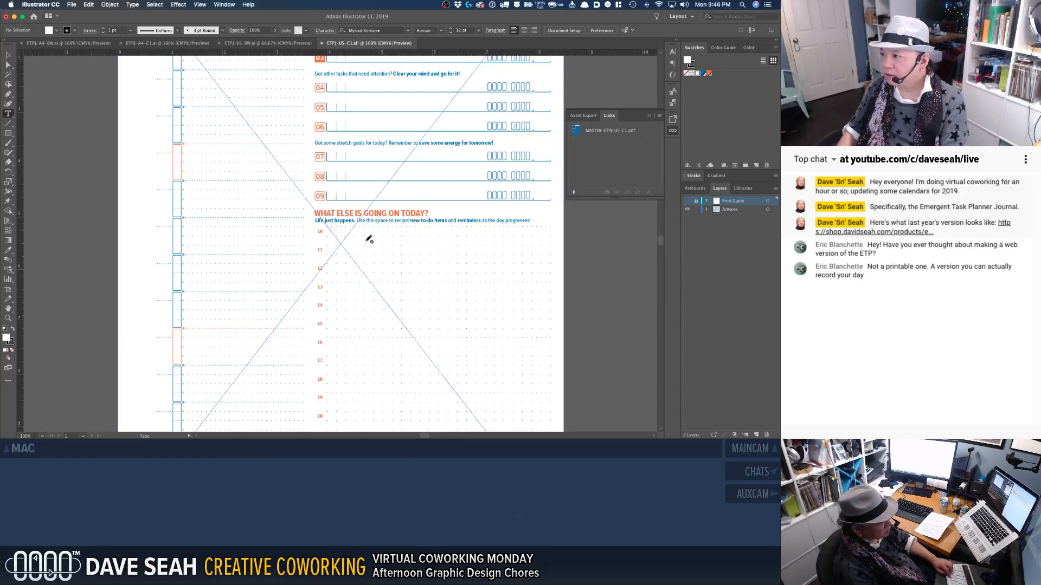
key("super+minus")
key("super+minus")
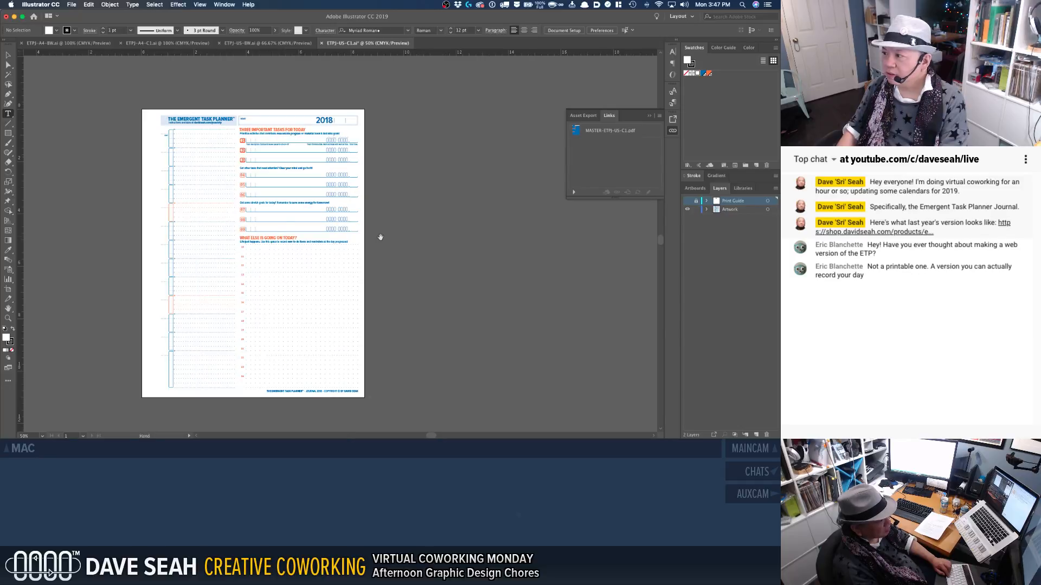
key("v")
left_click(323, 122)
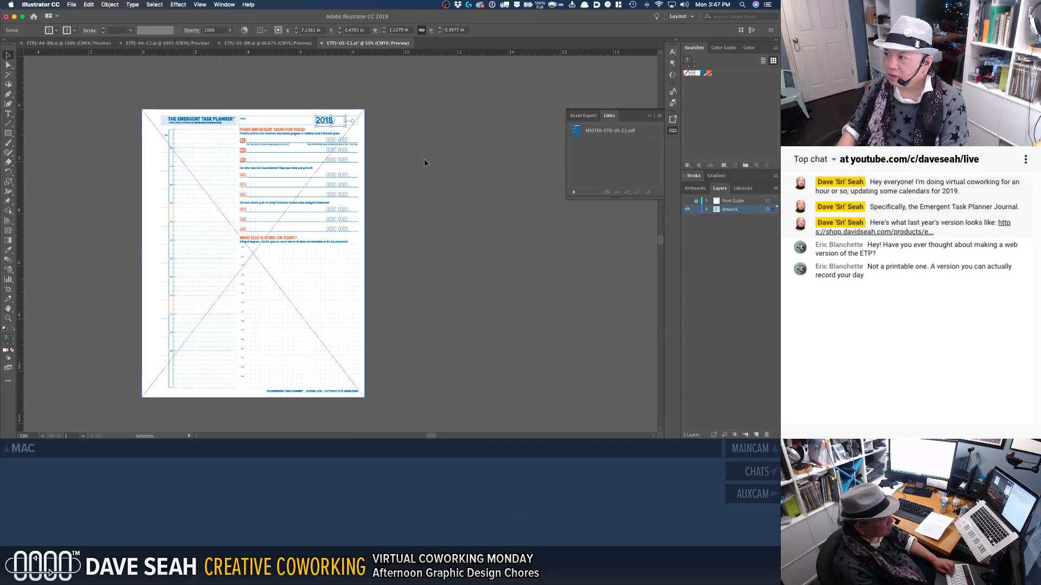
key("super+x")
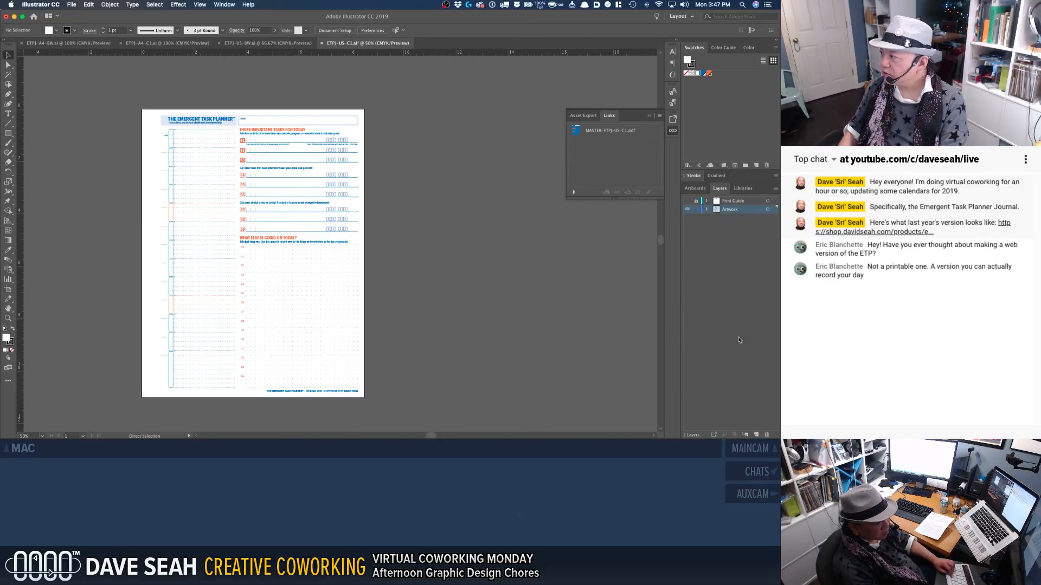
left_click(756, 434)
key("super+f")
double_click(729, 210)
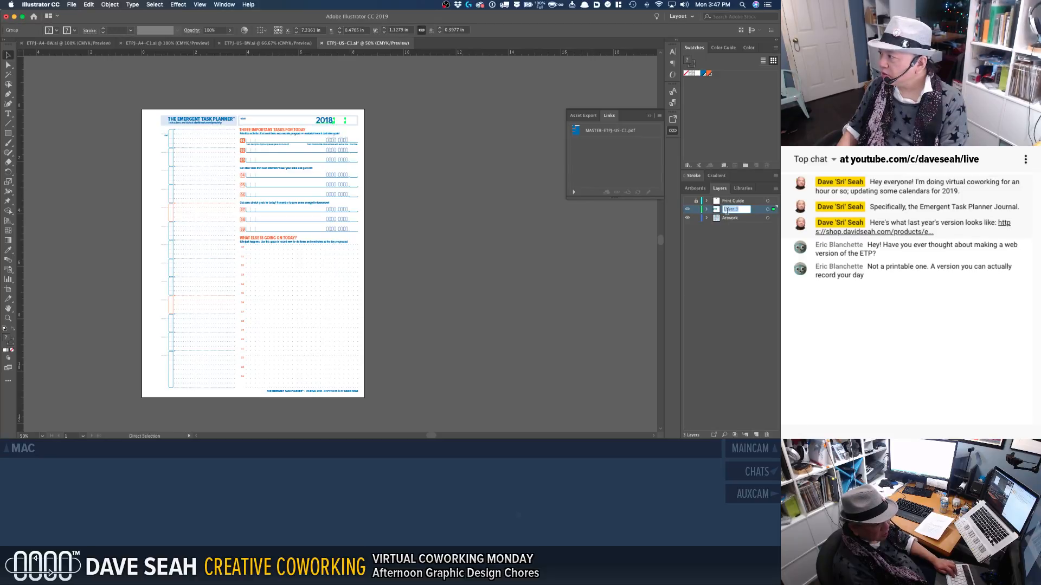
type("Edit")
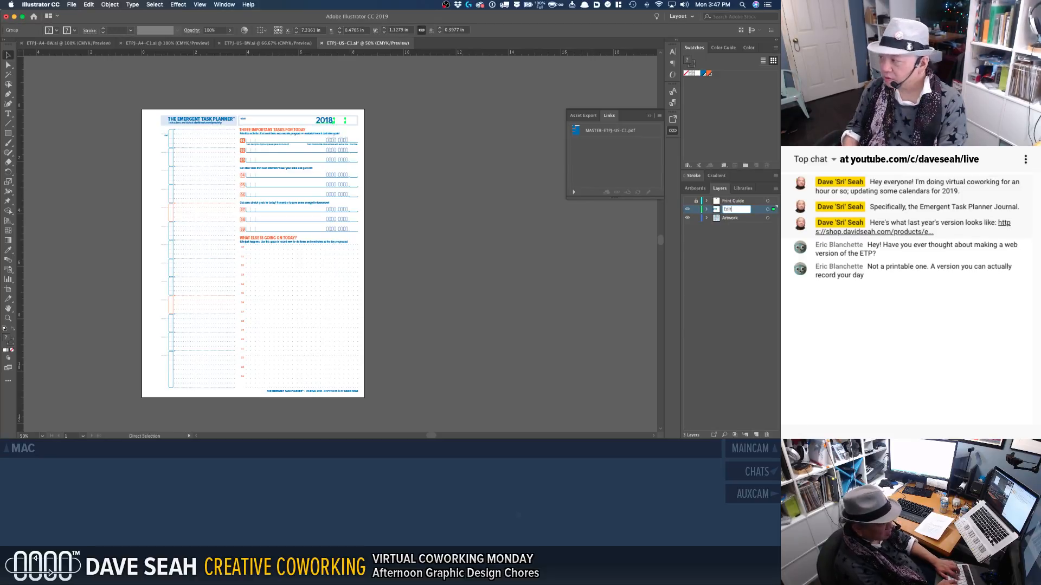
type("able")
key("Return")
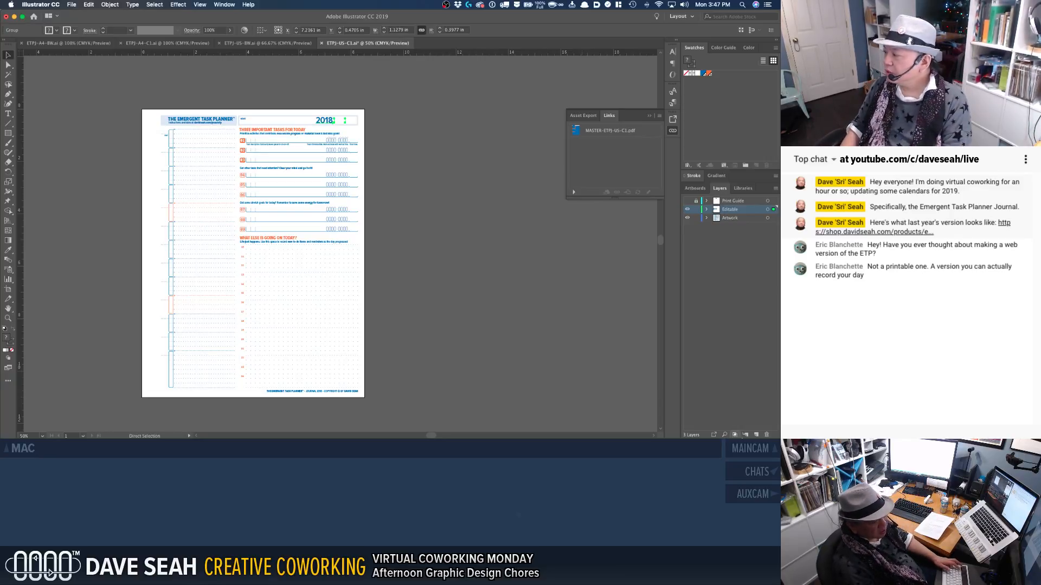
Step: Add a layer named ETP-US-C1 between the Editable and Artwork layers
left_click(756, 434)
left_click_drag(724, 213, 732, 221)
double_click(729, 217)
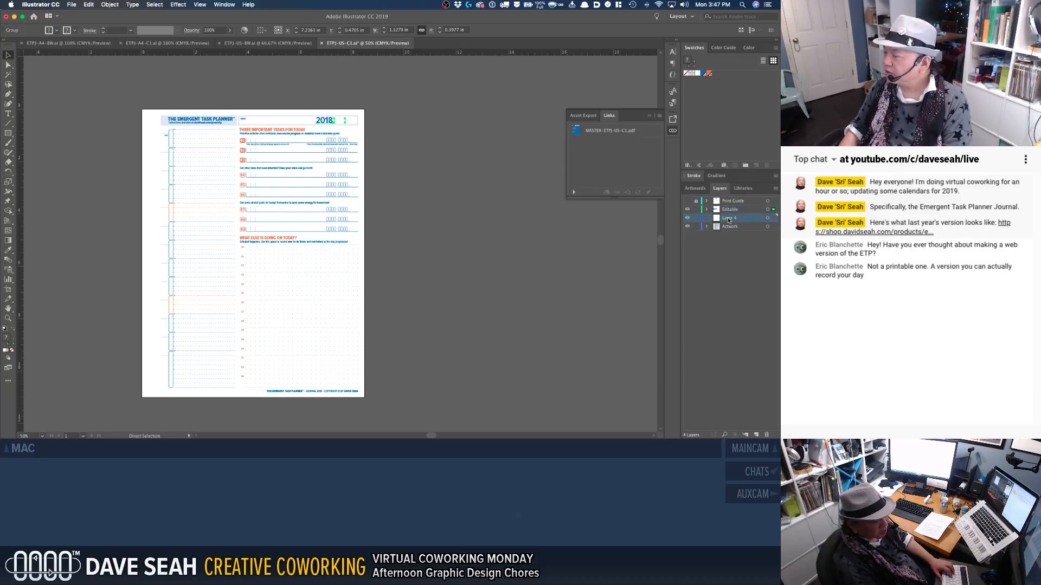
type("ETP-US-C1")
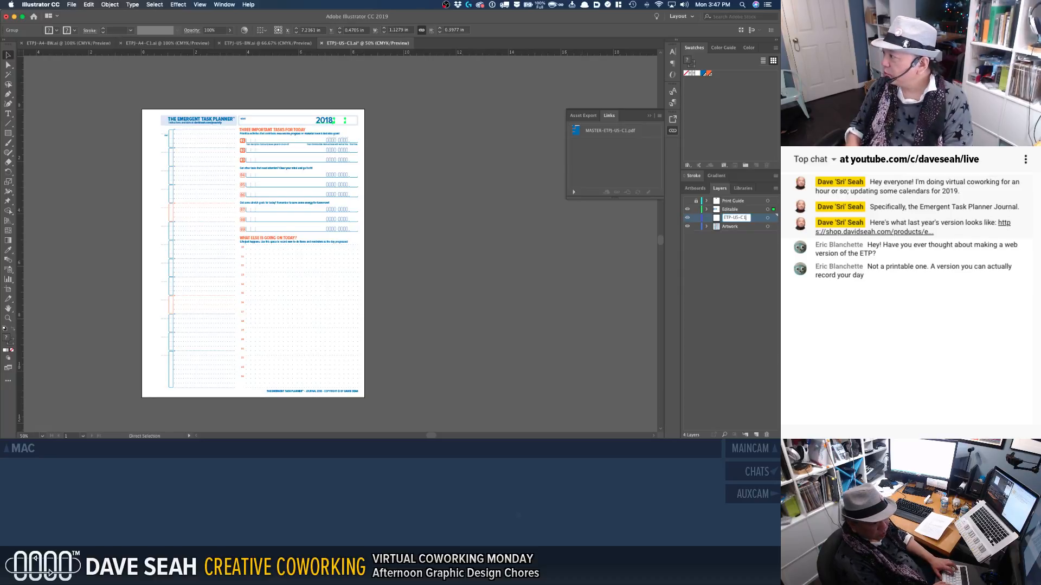
key("Return")
key("v")
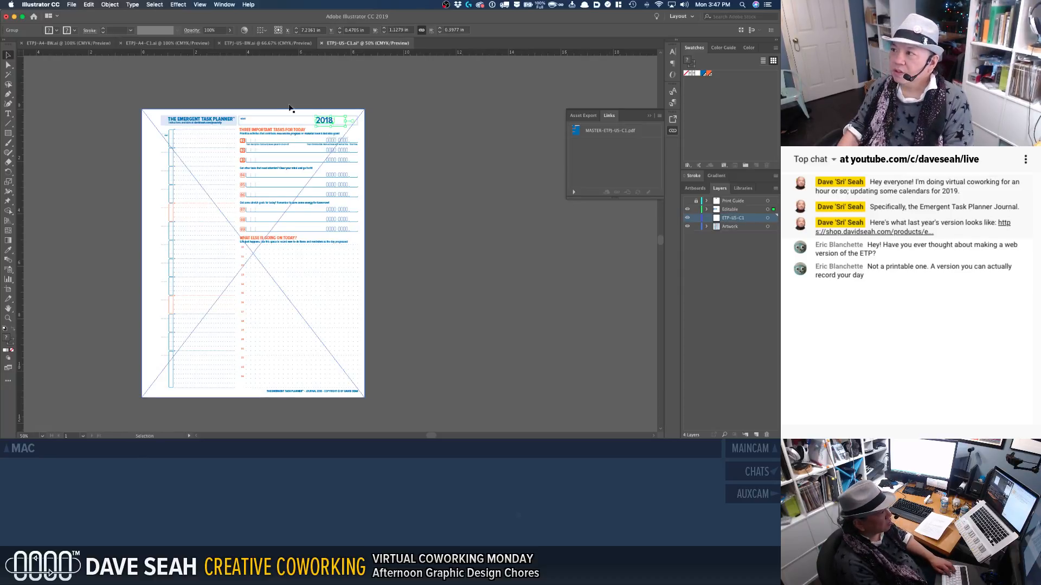
Step: Open MASTER-ETPJ-US-C1.pdf from the masters folder in Adobe Illustrator CC 2019
key("super+Tab")
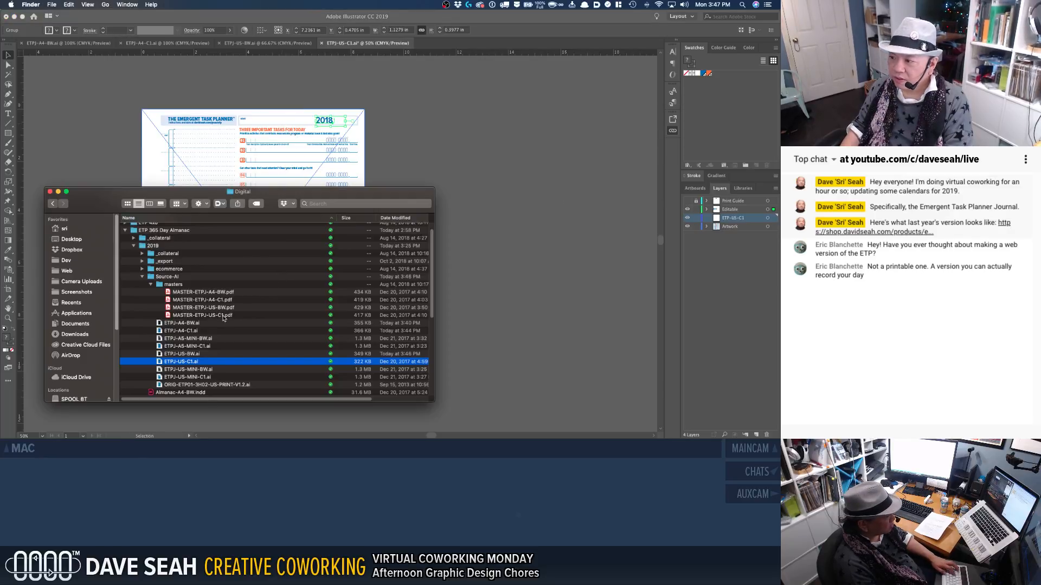
left_click(223, 316)
right_click(223, 316)
mouse_move(332, 222)
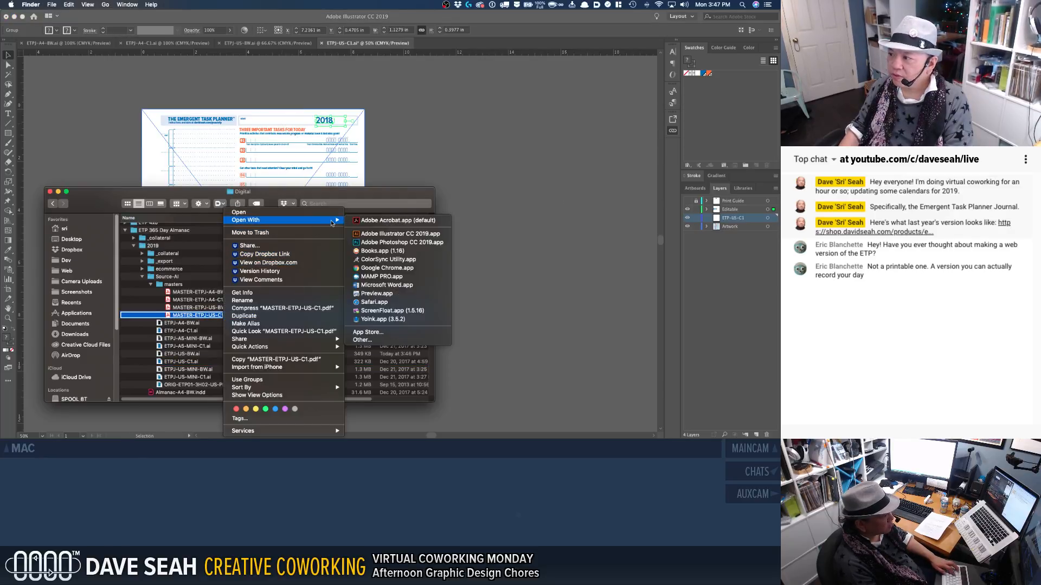
left_click(379, 234)
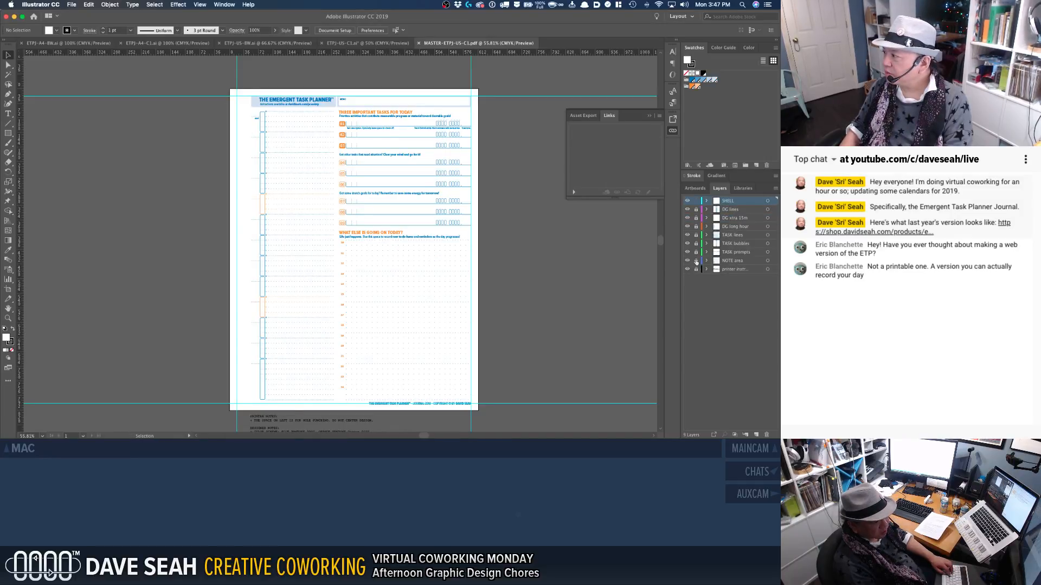
Step: Unlock the artwork layers of MASTER-ETPJ-US-C1.pdf, copy all their artwork, and return to ETPJ-US-C1.ai
key("a")
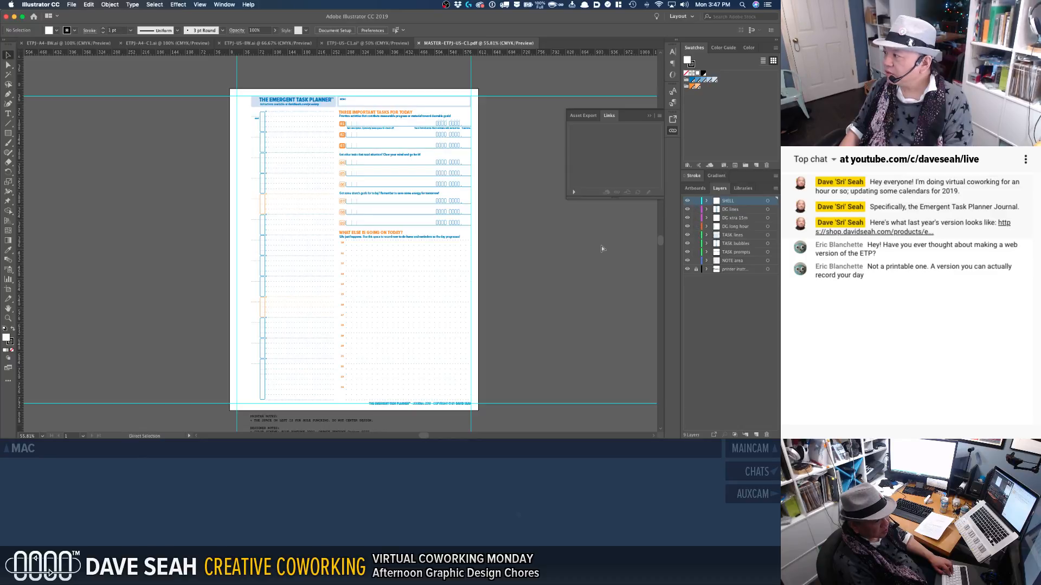
key("super+a")
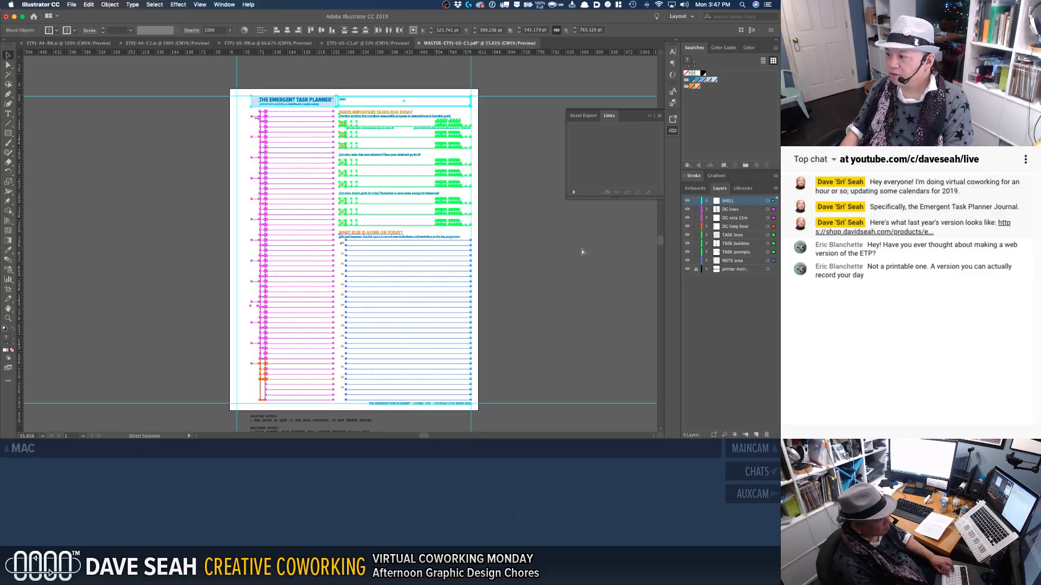
key("v")
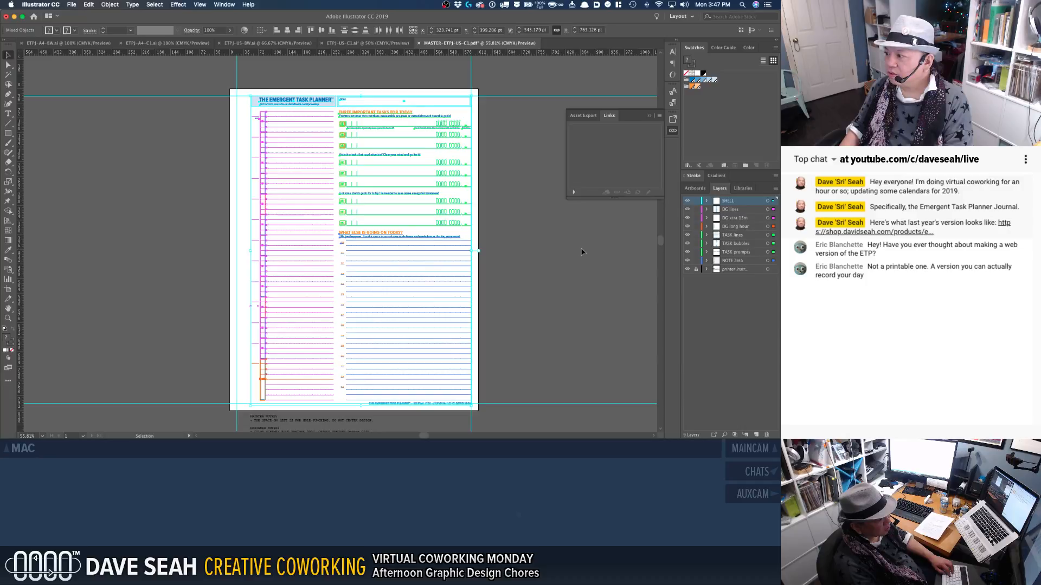
left_click(383, 43)
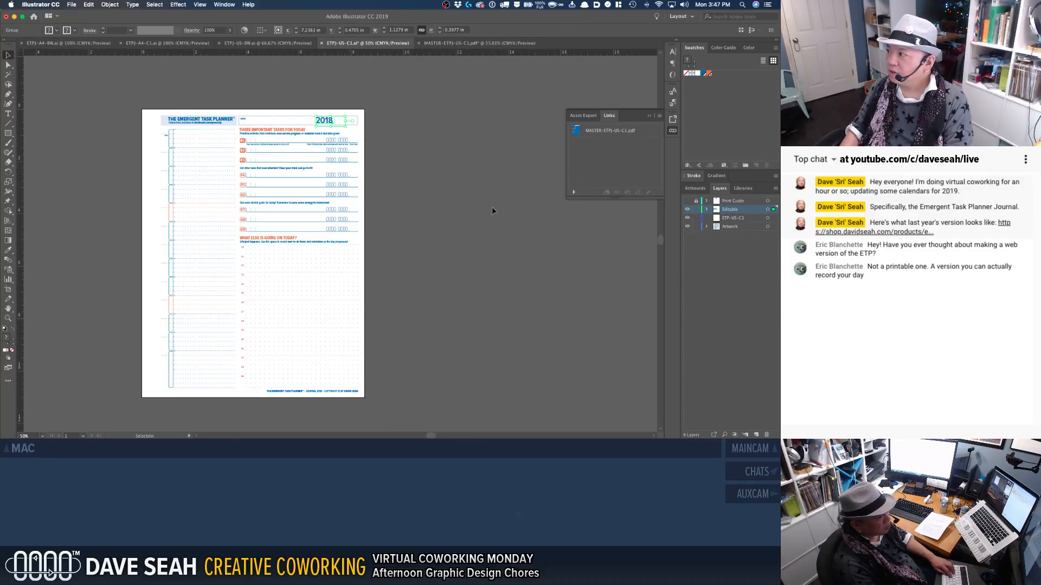
Step: Try to paste the copied master artwork in place on the ETP-US-C1 layer with the Artwork layer hidden
left_click(731, 218)
left_click(686, 227)
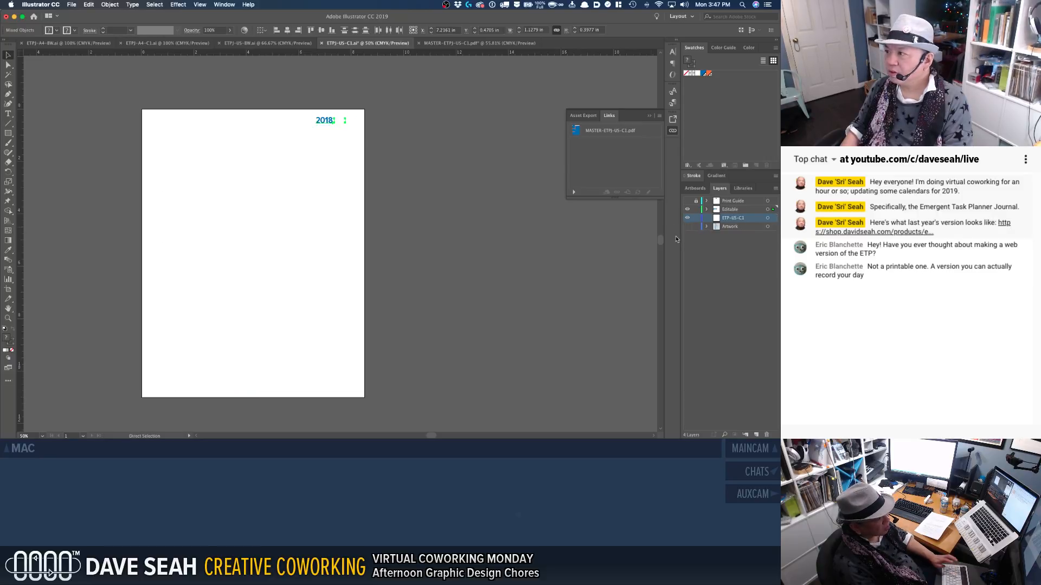
key("super+a")
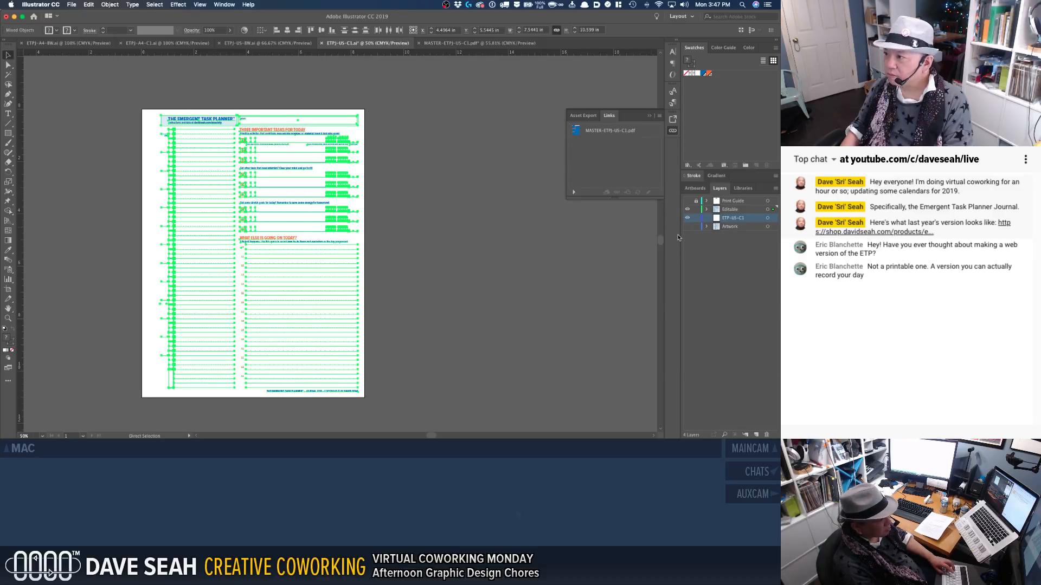
key("Delete")
key("v")
left_click(467, 212)
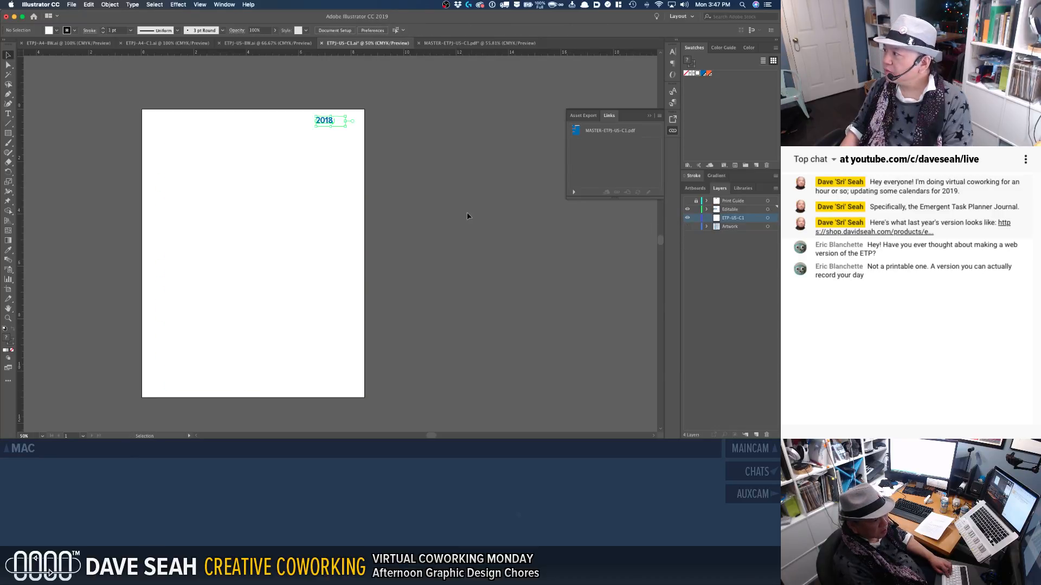
left_click(350, 124)
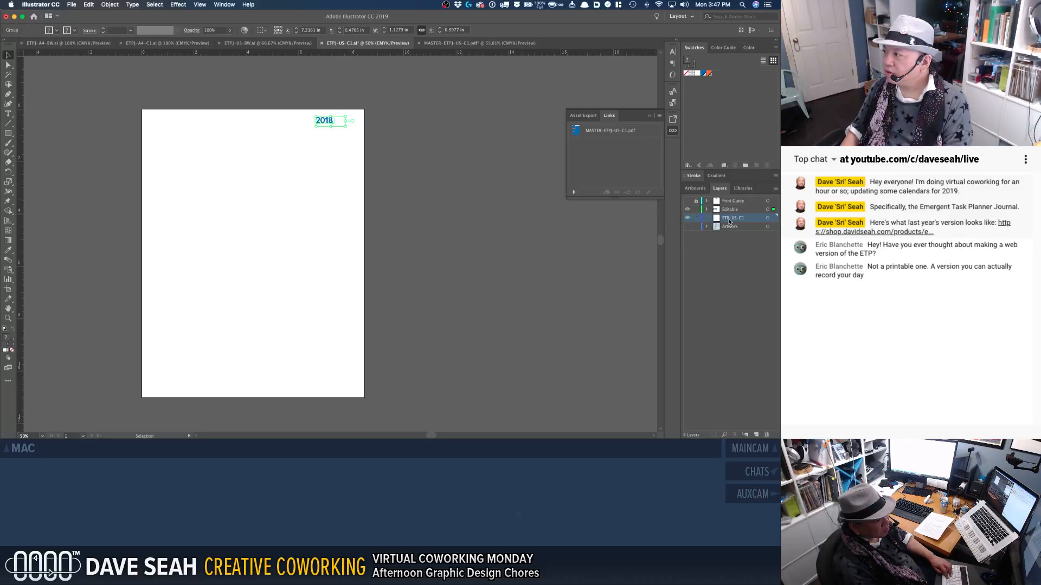
Step: Retry pasting the master artwork in place, toggling the Editable layer's visibility to check which layer holds it
key("super+a")
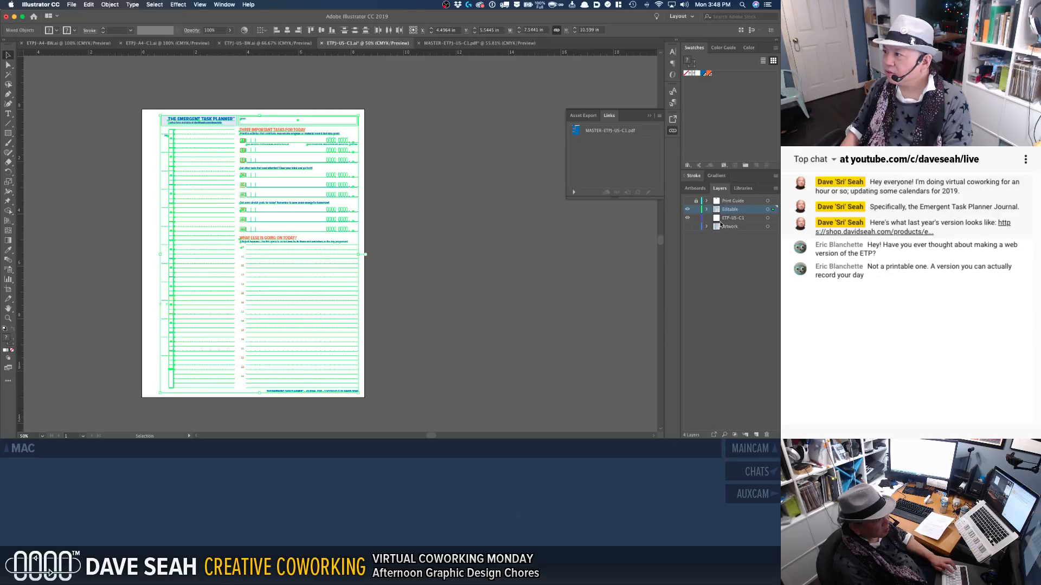
left_click(687, 211)
left_click(688, 210)
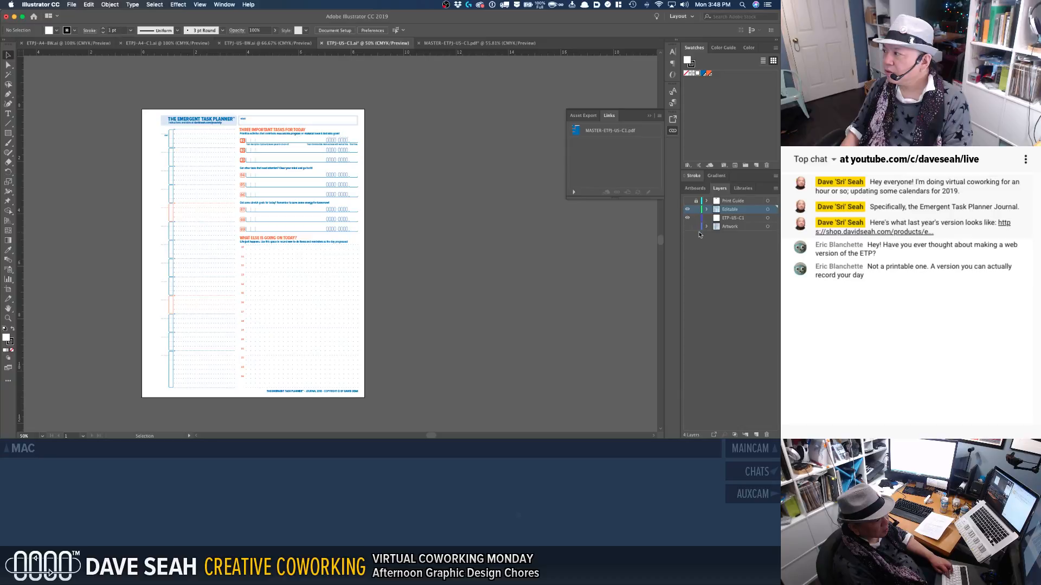
left_click(688, 210)
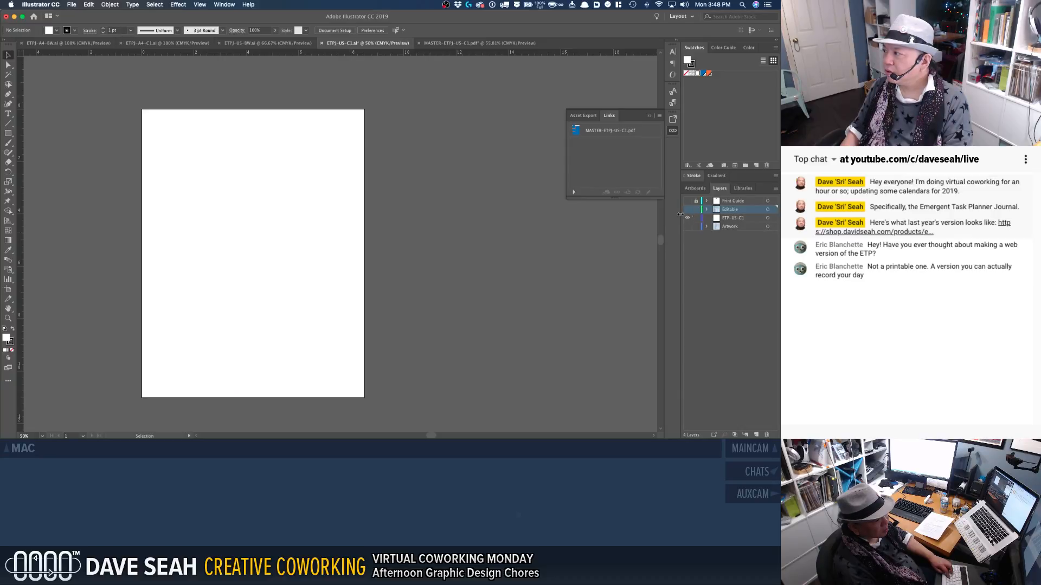
left_click(688, 217)
left_click(734, 219)
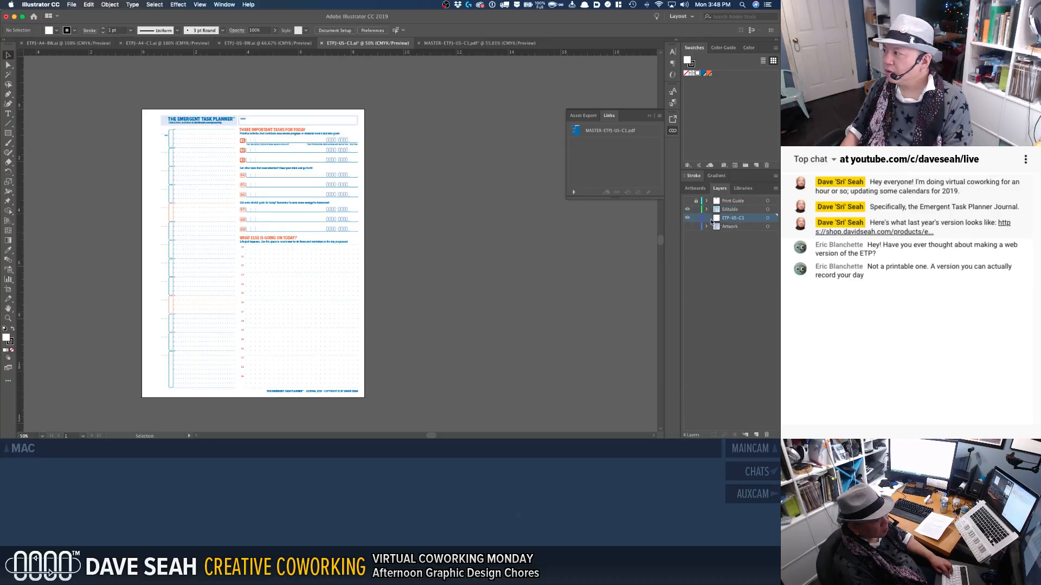
Step: Undo the artwork paste and the hiding of the Artwork layer
key("super+z")
key("super+z")
key("super+z")
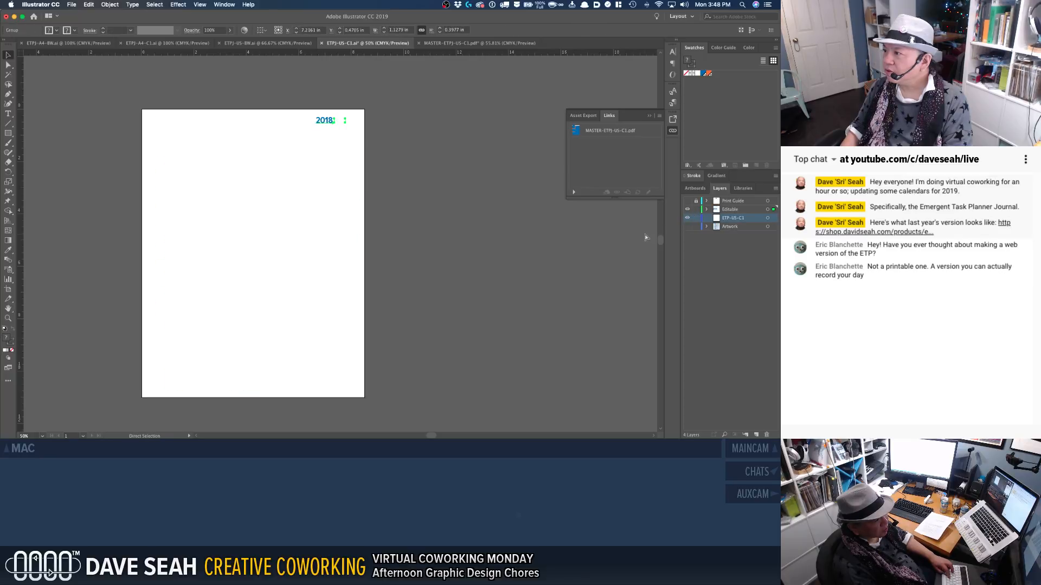
key("super+z")
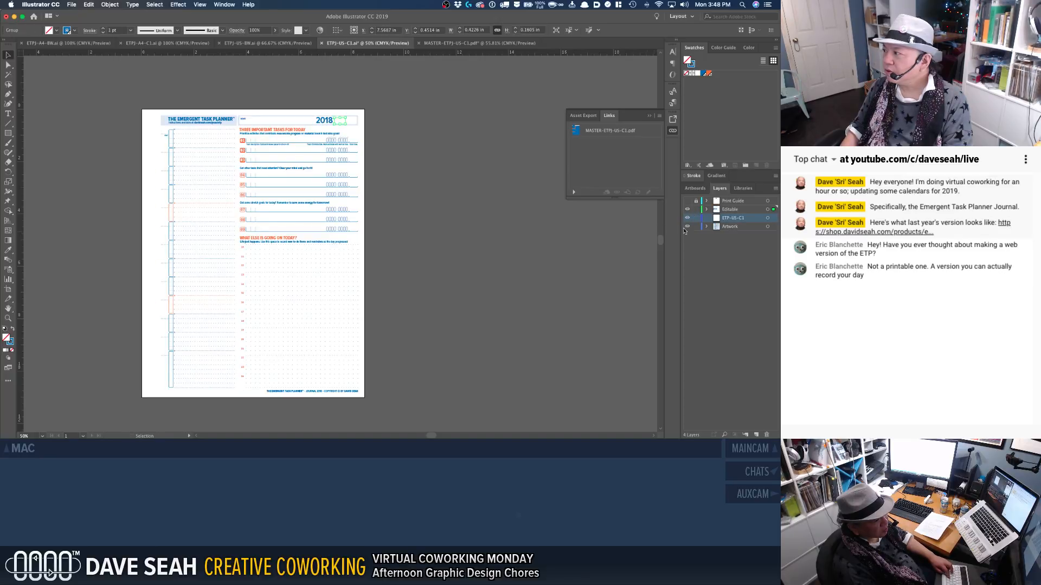
Step: Hide the Artwork layer and try again to paste the copied master artwork in place on the ETP-US-C1 layer
left_click(724, 227)
left_click(688, 227)
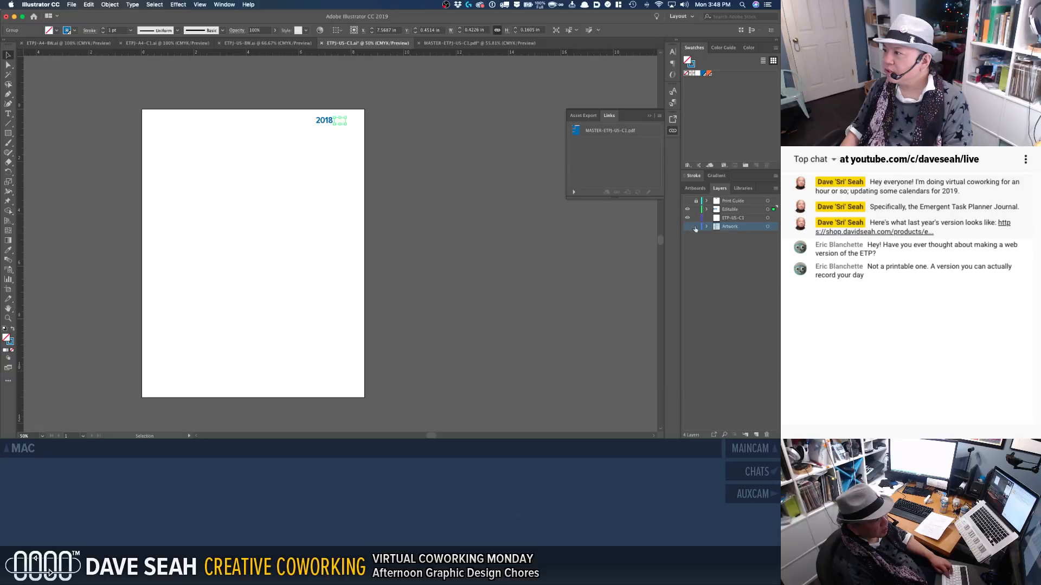
left_click(735, 218)
key("super+a")
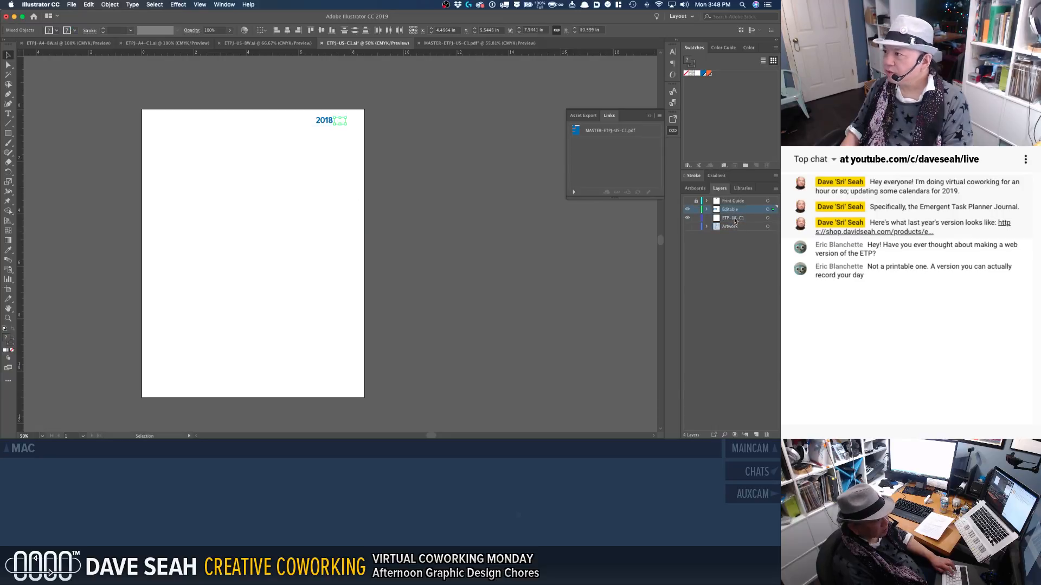
Step: Lock the Editable layer and paste the copied planner artwork in place on the ETP-US-C1 layer
key("super+f")
key("super+z")
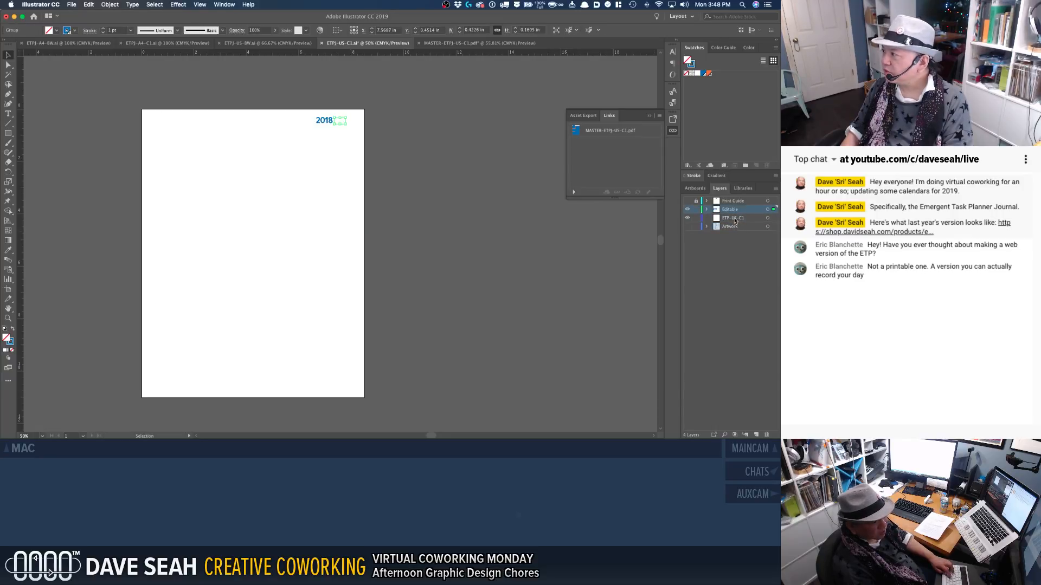
left_click(735, 220)
left_click(696, 209)
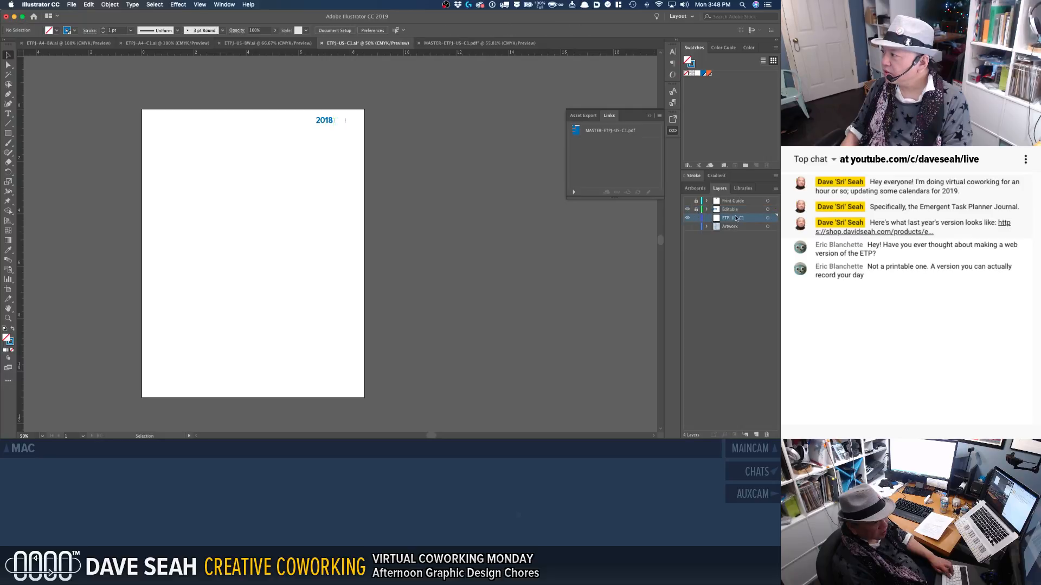
key("super+shift+v")
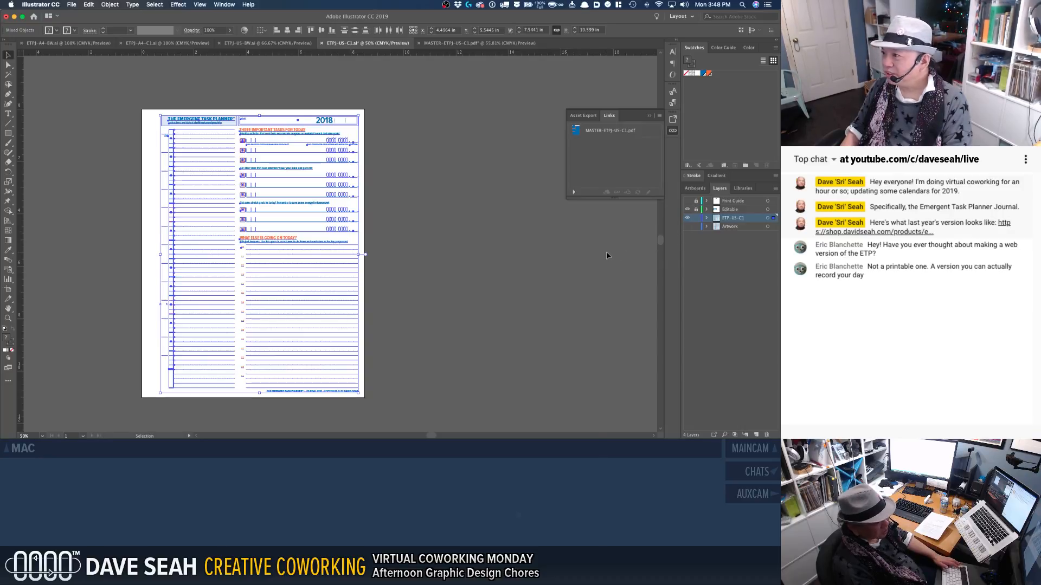
left_click(561, 242)
Step: Move the footer copyright line from the ETP-US-C1 layer to the same position on the Editable layer, and lock ETP-US-C1
left_click(350, 394)
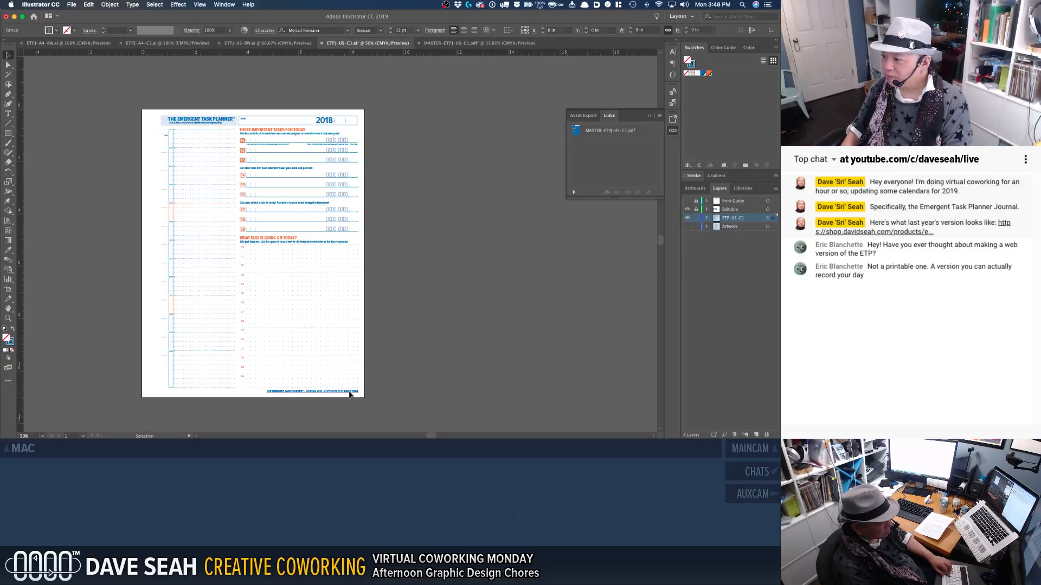
key("super+x")
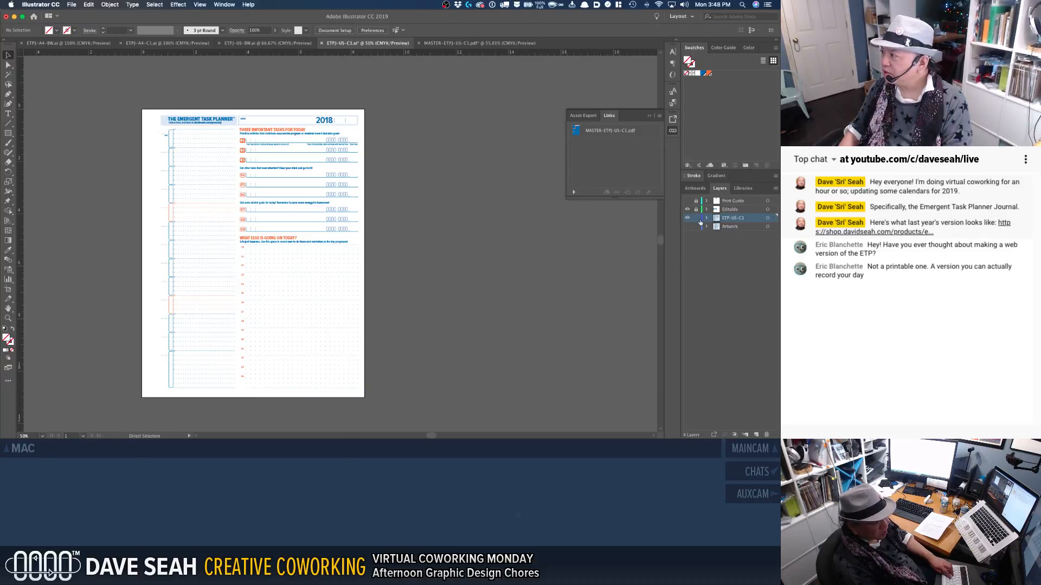
left_click(726, 209)
key("super+f")
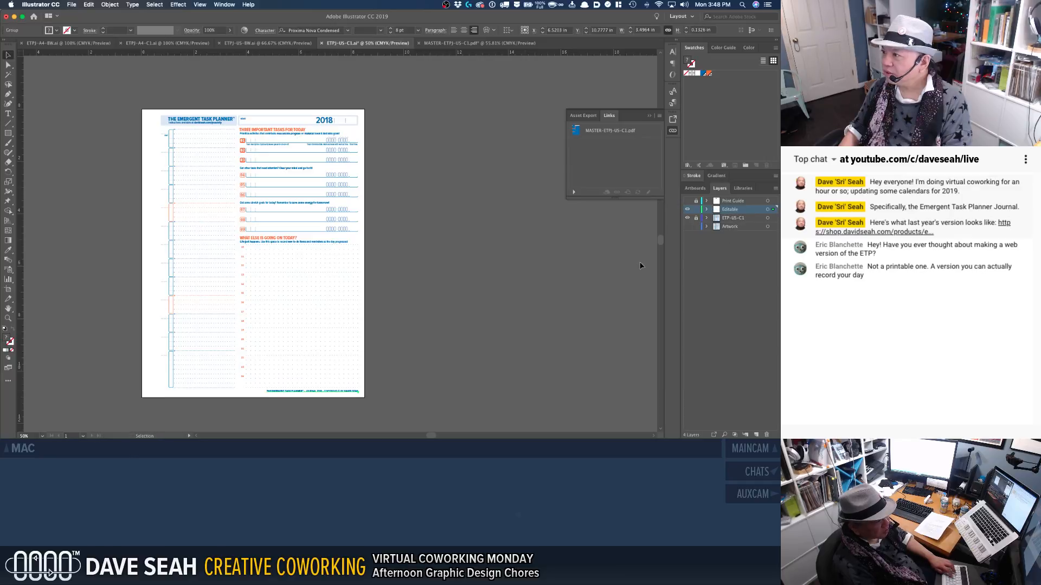
left_click(610, 263)
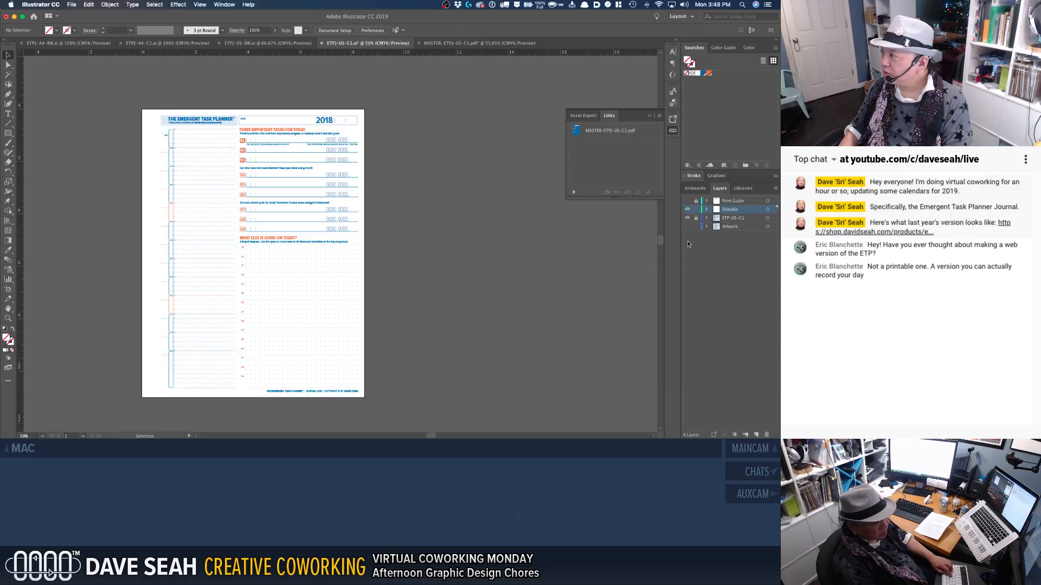
Step: Delete the hidden Artwork layer
left_click_drag(720, 231, 738, 314)
left_click_drag(768, 427, 767, 433)
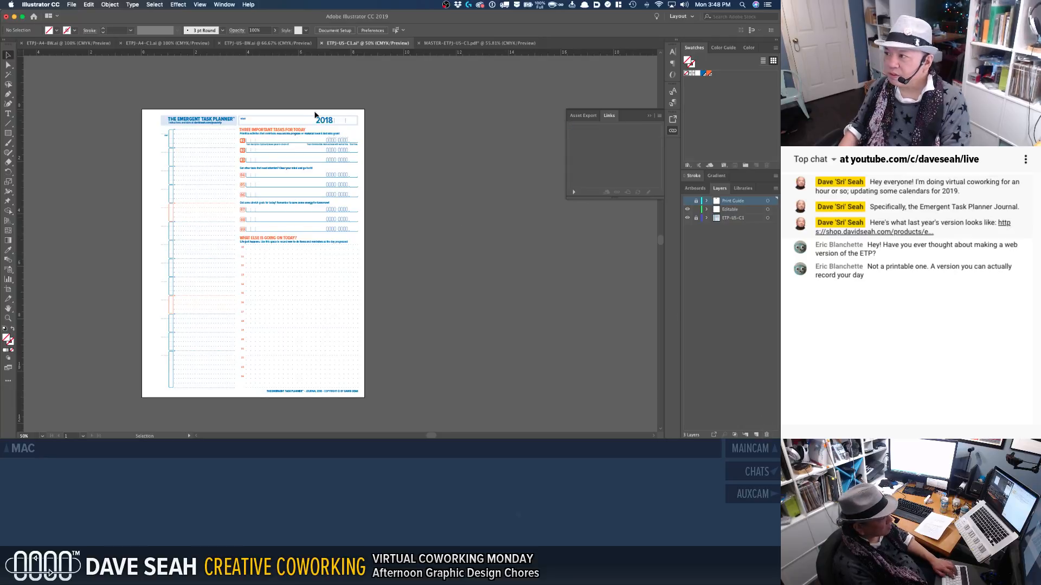
Step: Change the year in the page header on the Editable layer to 2019
key("t")
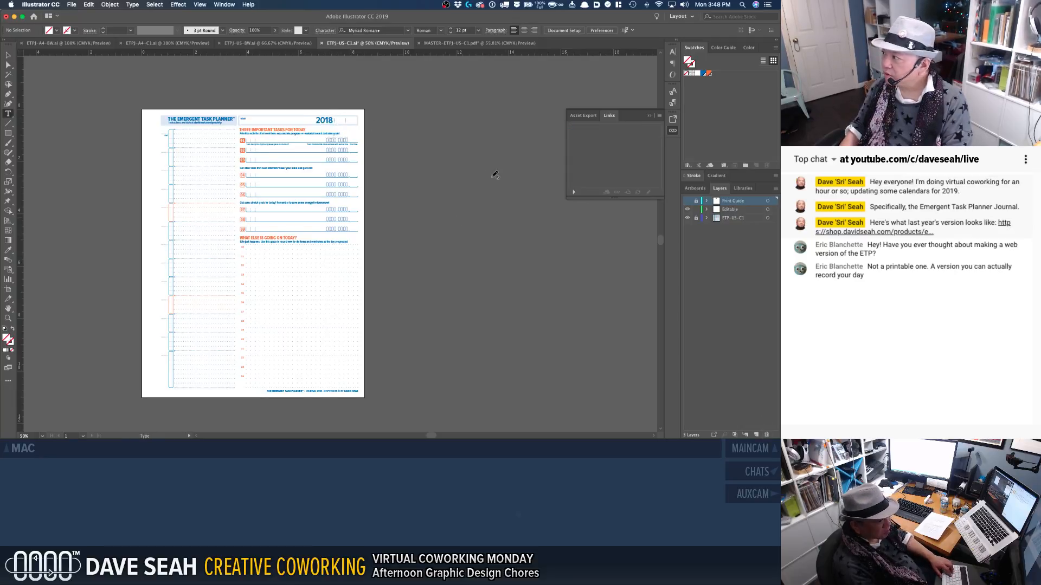
left_click(730, 210)
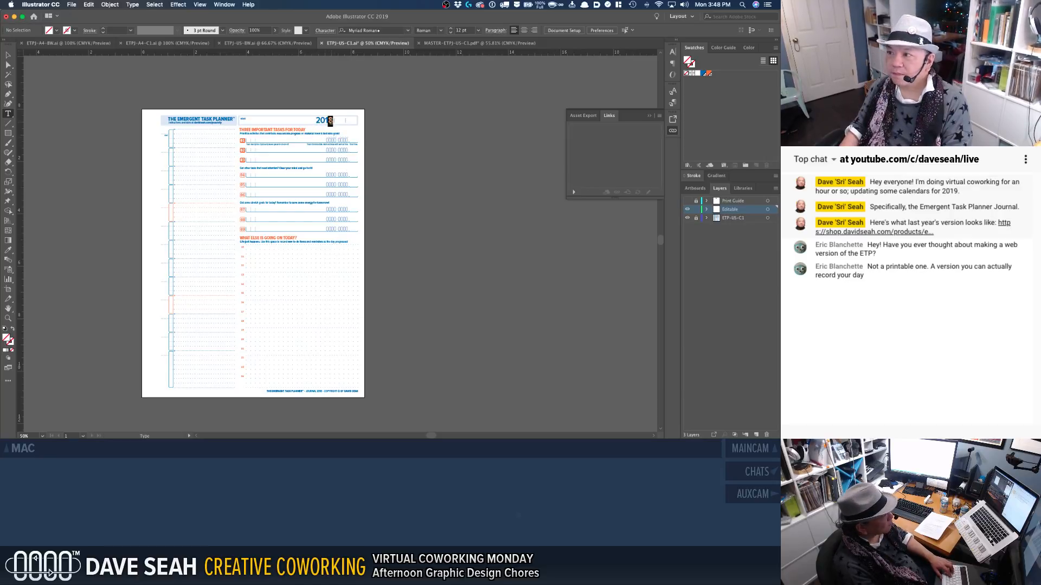
left_click_drag(328, 120, 332, 120)
type("9")
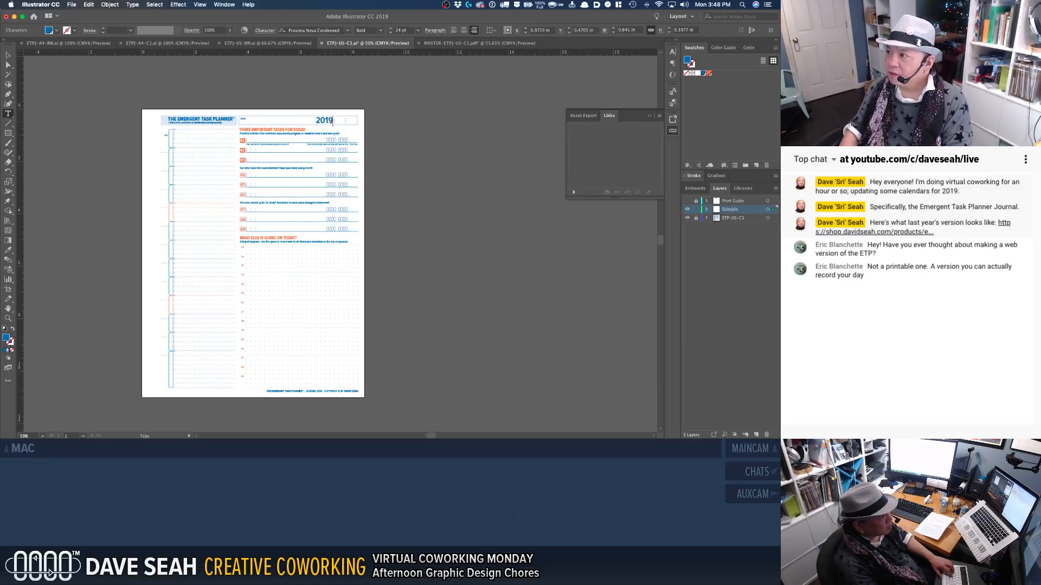
Step: Change the year in the footer line to read JOURNAL 2019
left_click(411, 327, "super")
left_click_drag(309, 377, 349, 408)
left_click_drag(321, 230, 301, 231)
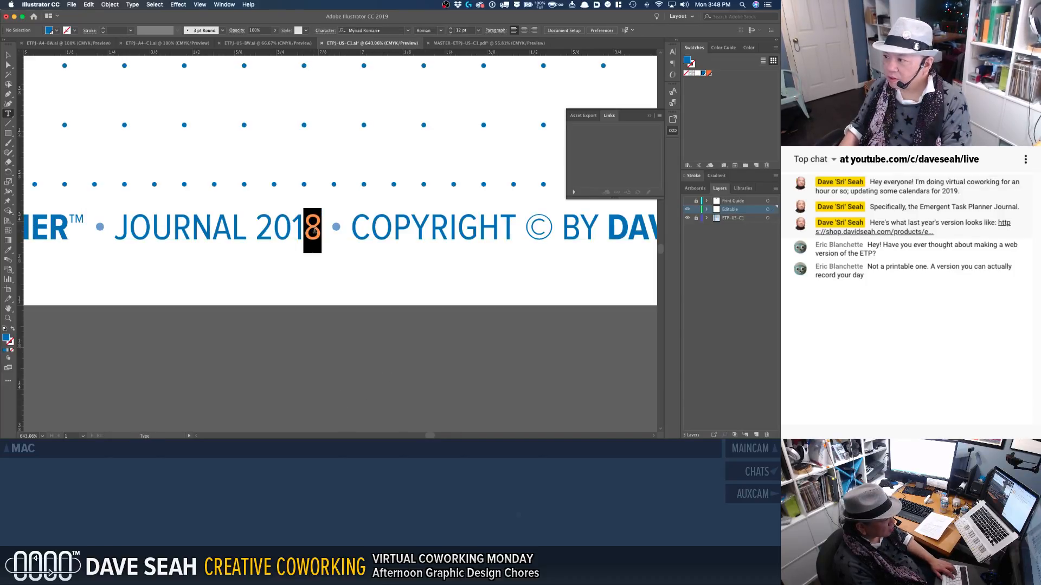
type("9")
key("Escape")
left_click(288, 346)
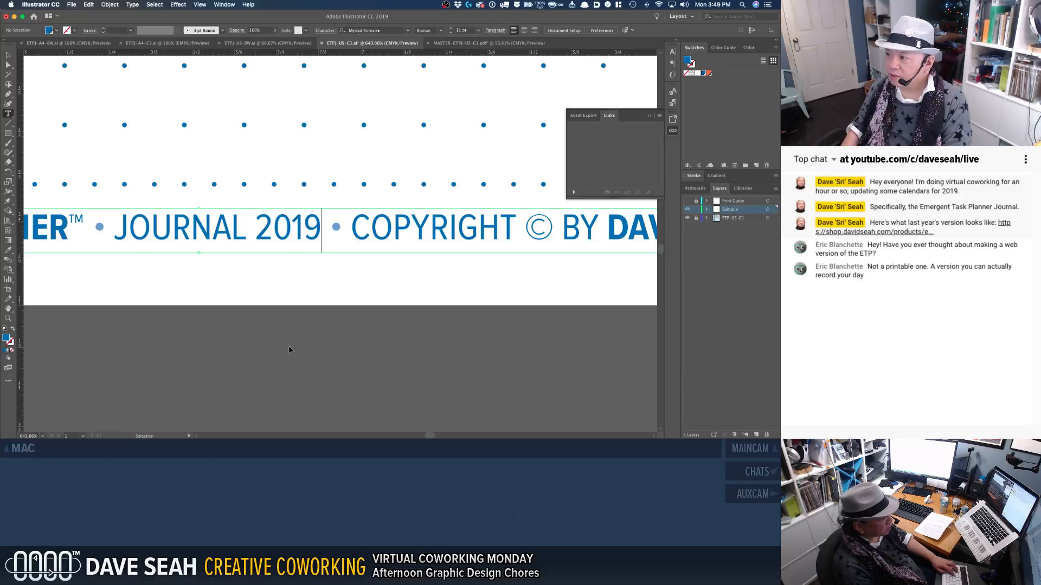
Step: Save the US colour planner document and close MASTER-ETPJ-US-C1.pdf without saving its changes
key("super+1")
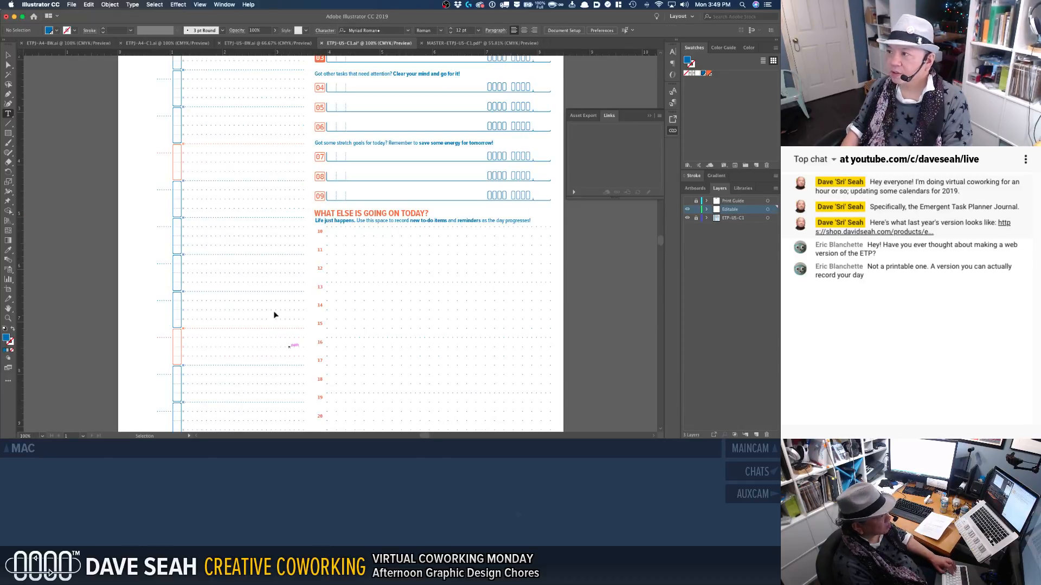
key("super+s")
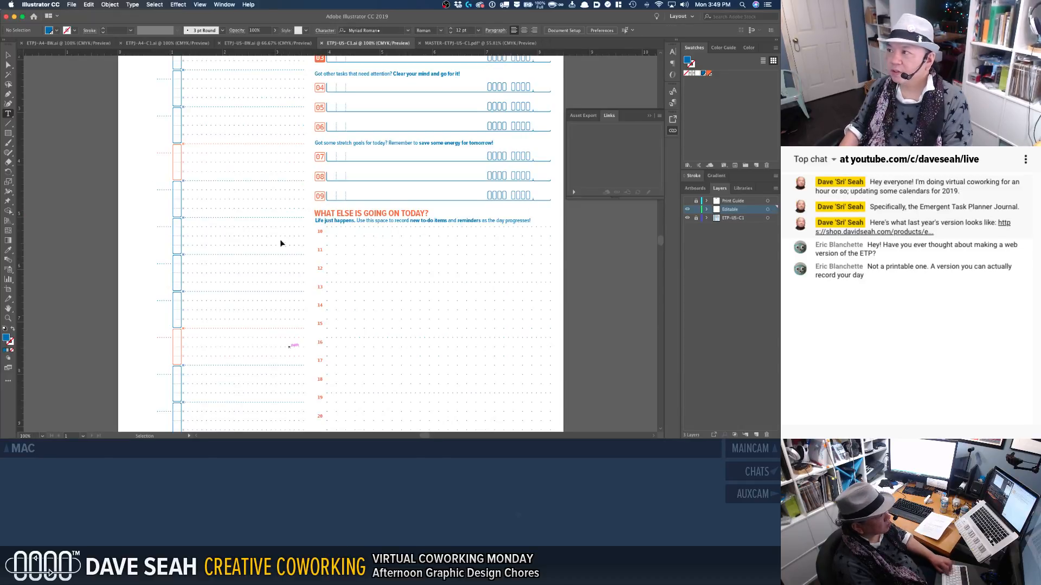
left_click(420, 43)
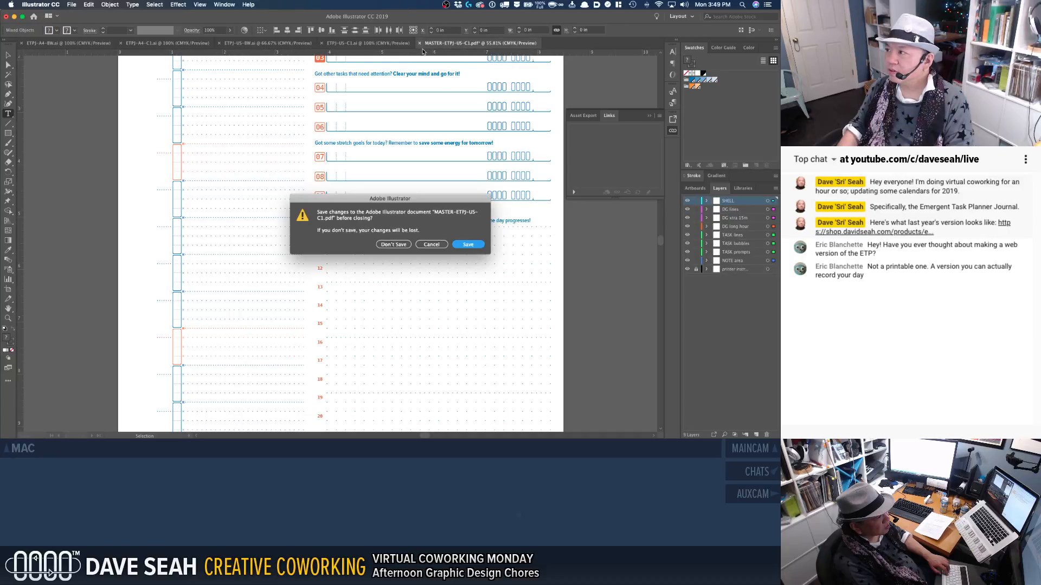
left_click(401, 247)
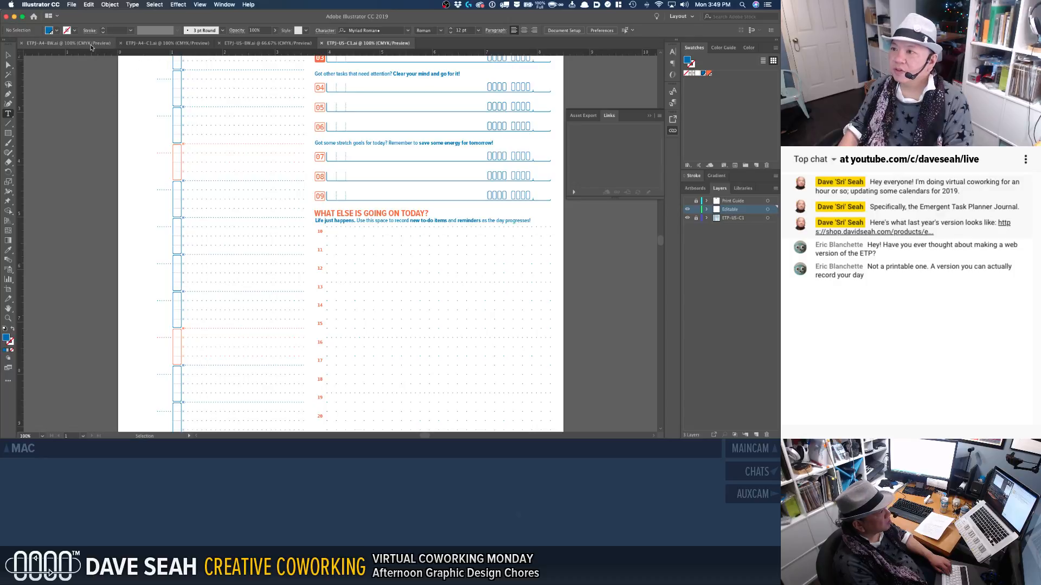
Step: Compare the A4 and US planner documents in black-and-white and colour at full-page view, checking their layout and year text
key("t")
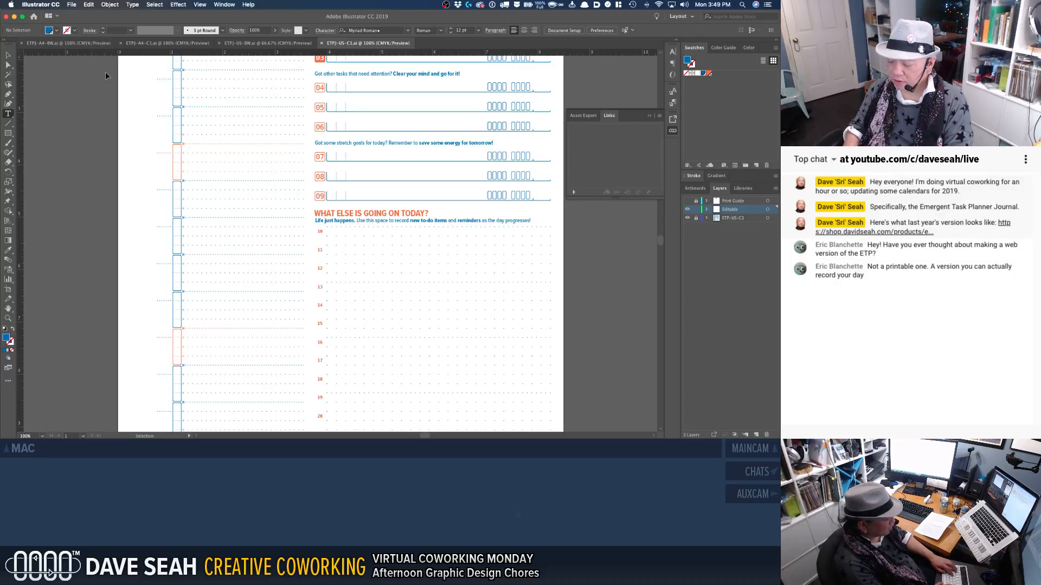
key("super+0")
left_click(83, 47)
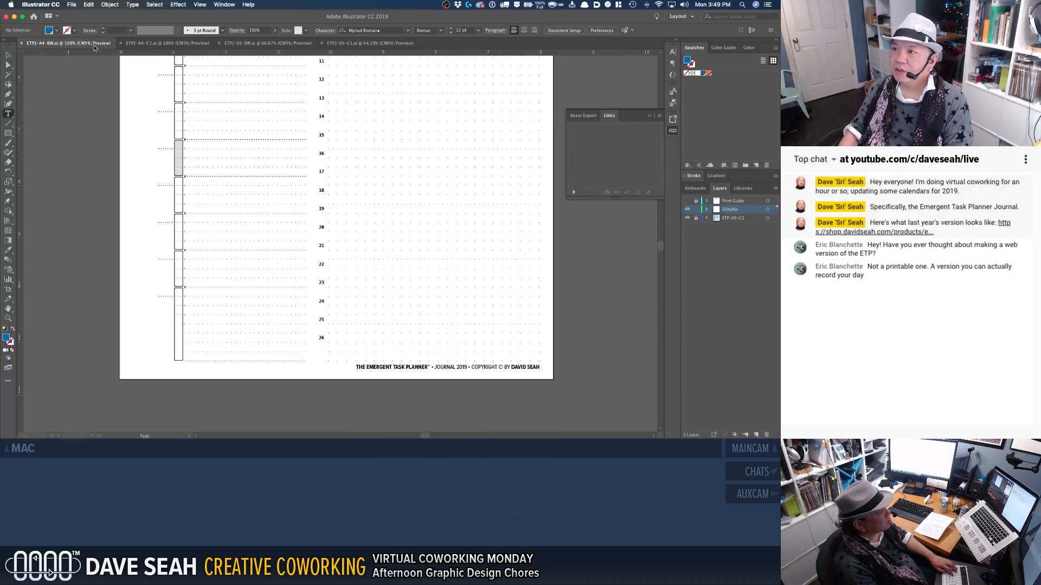
left_click(138, 46)
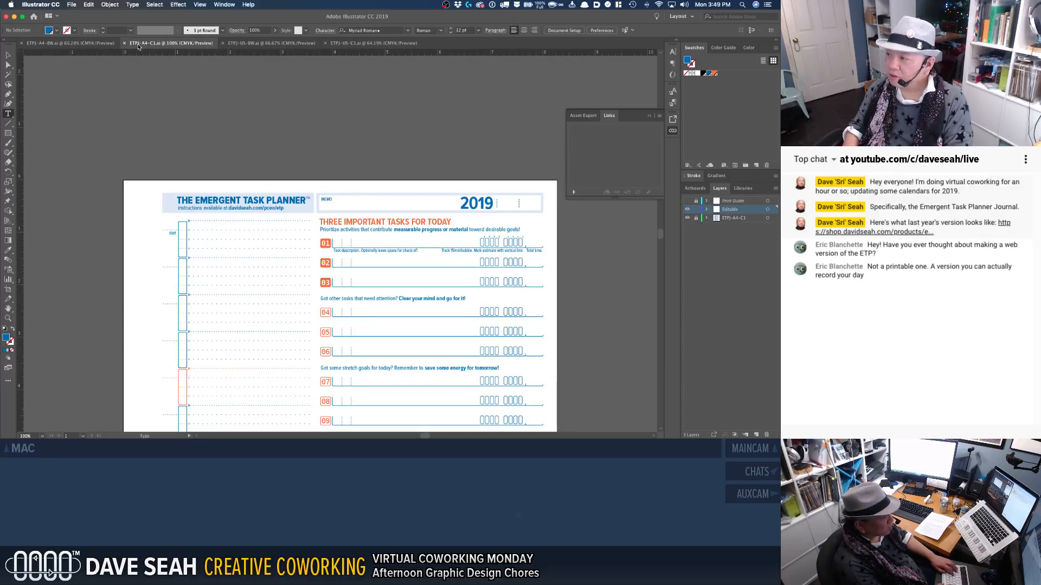
key("super+0")
left_click(245, 44)
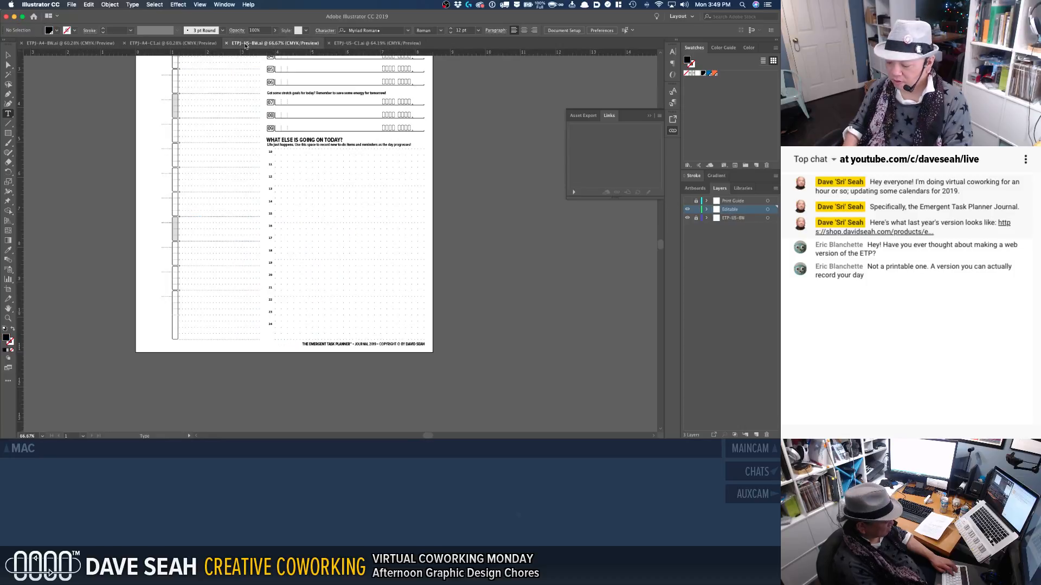
key("super+0")
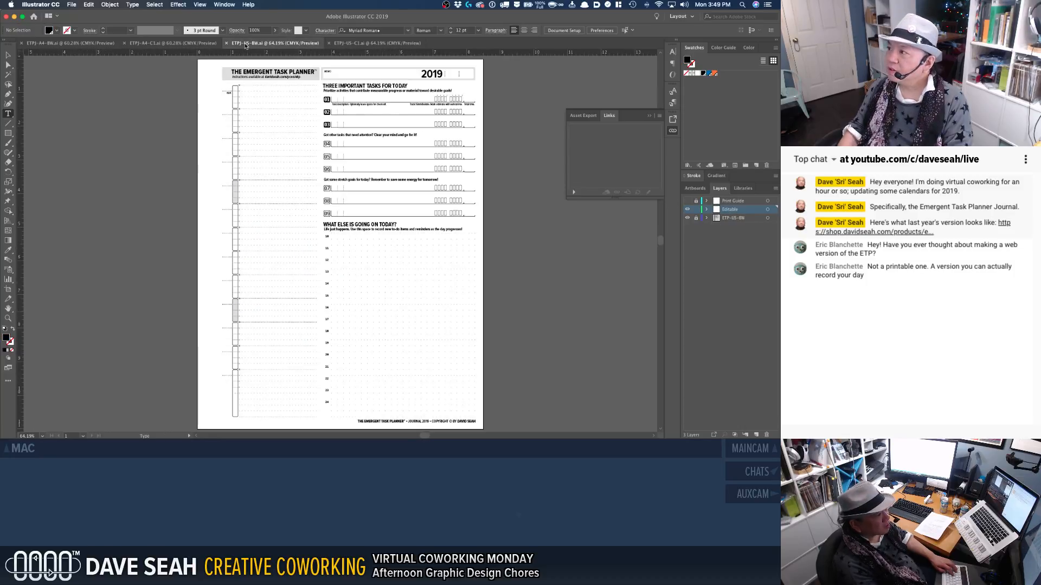
left_click(163, 44)
left_click(87, 43)
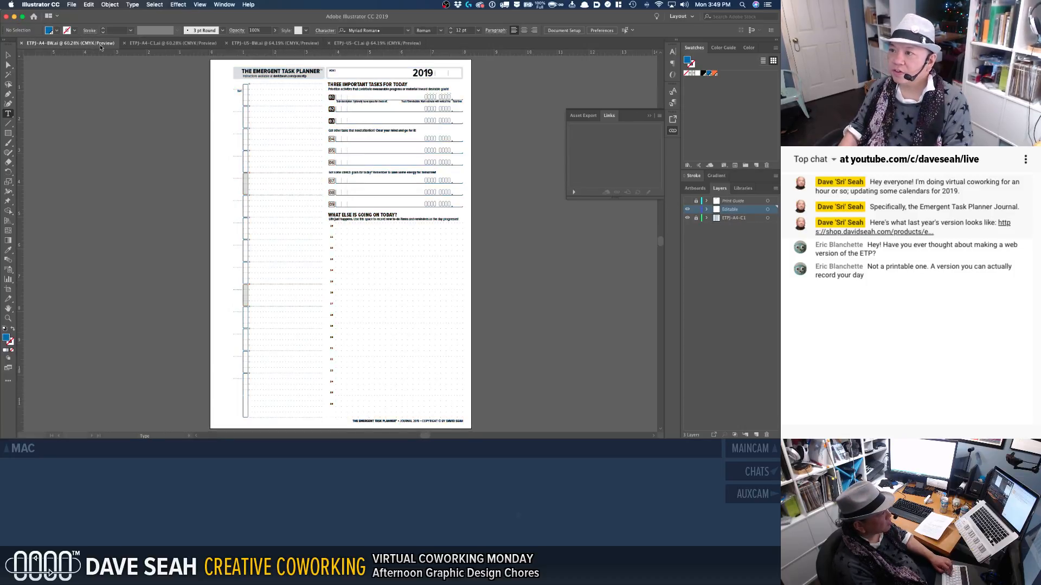
left_click(362, 44)
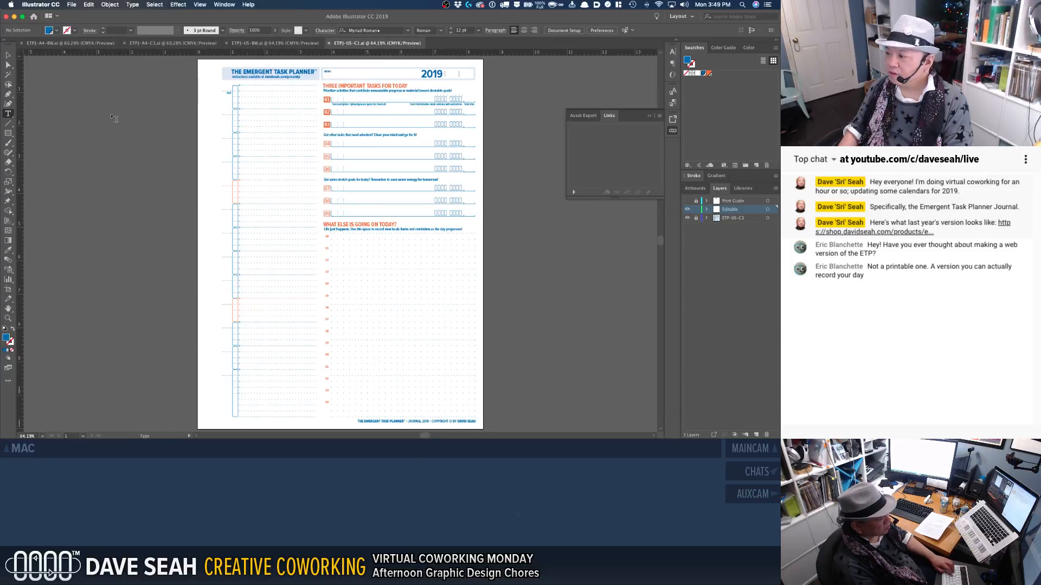
left_click(274, 44)
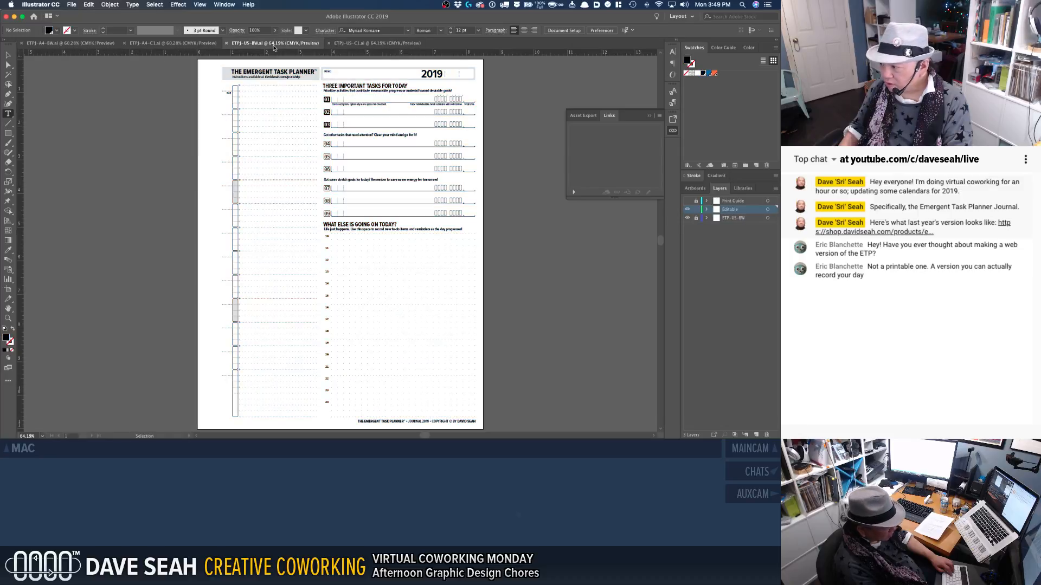
left_click(180, 43)
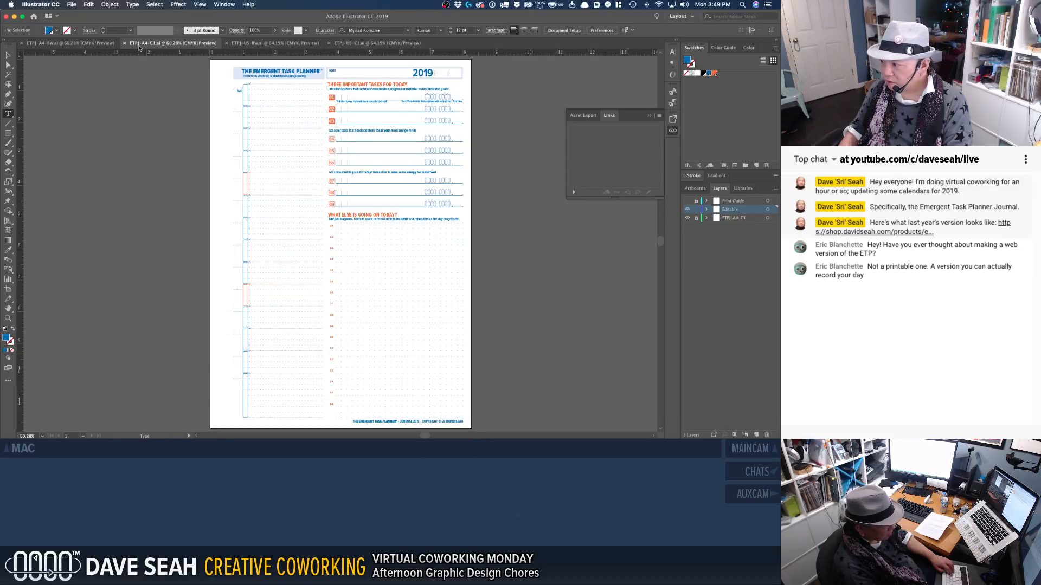
left_click(86, 43)
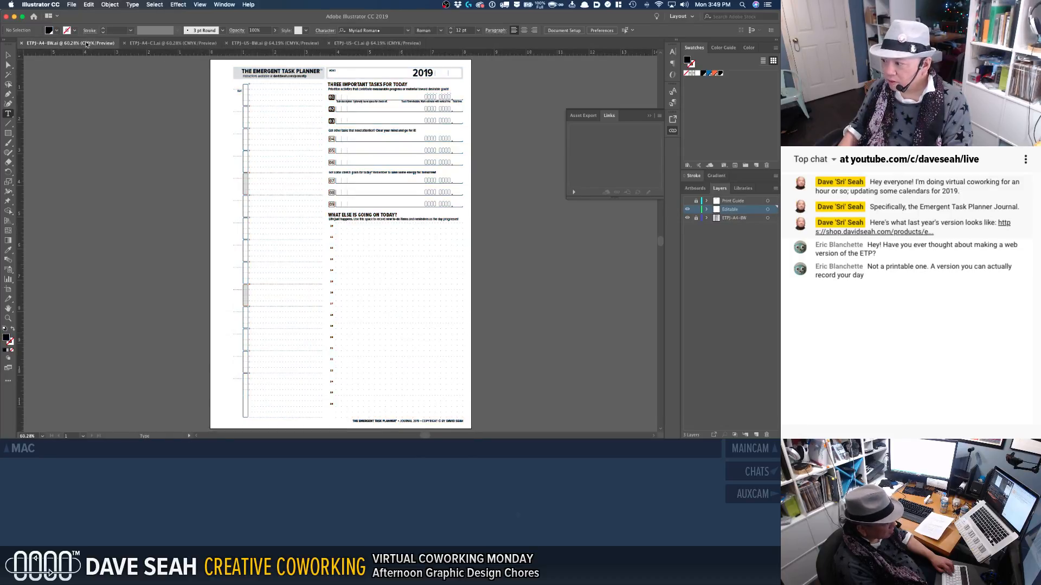
key("ctrl+Left")
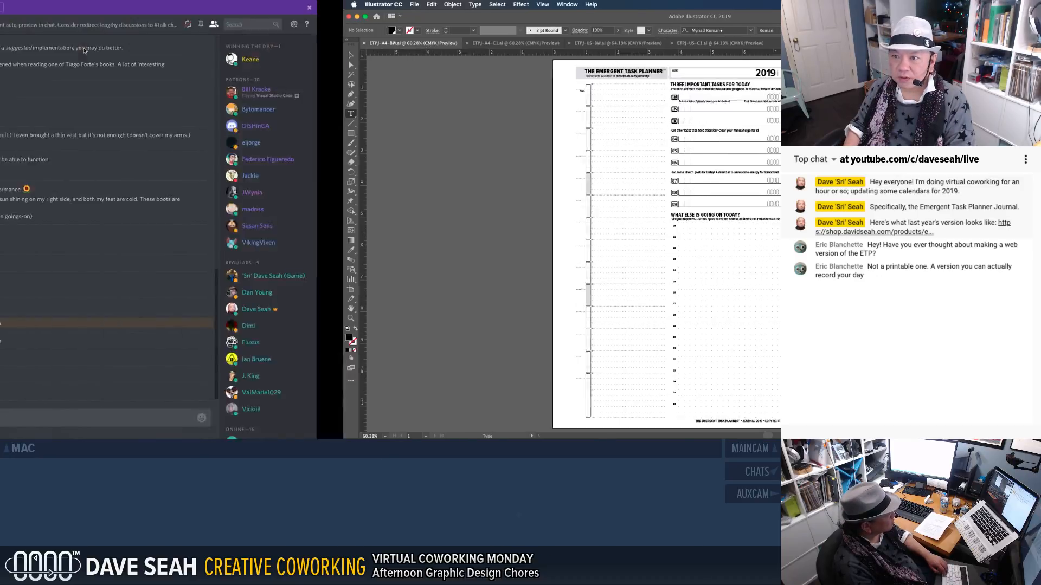
key("ctrl+Right")
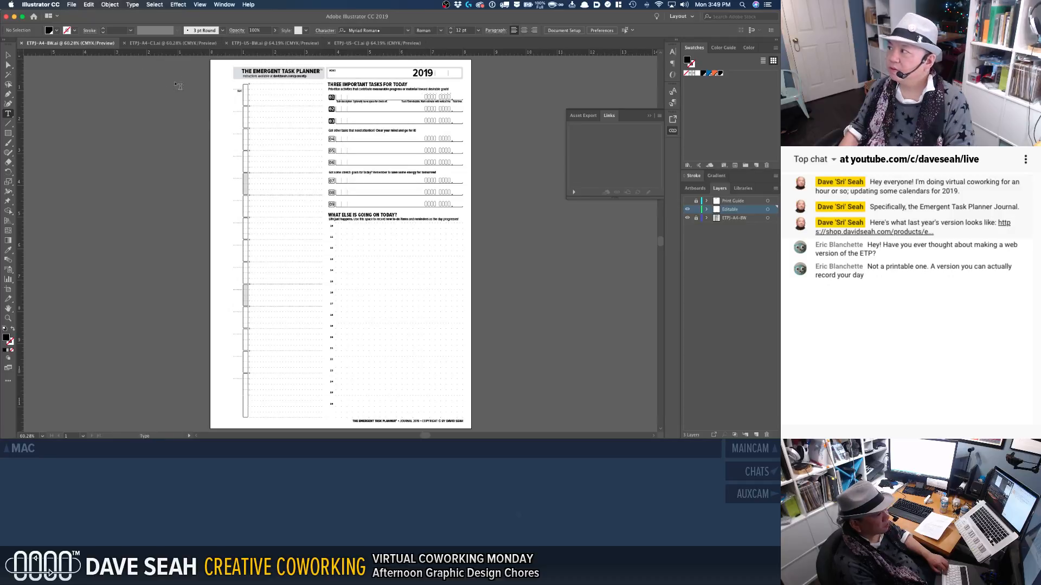
Step: Log item 4 in the notes: "update full-size AI files" and "had to rebuild the full-size files to be less finicky, break from placed masters for easier editing"
scroll(245, 3, "down", 2)
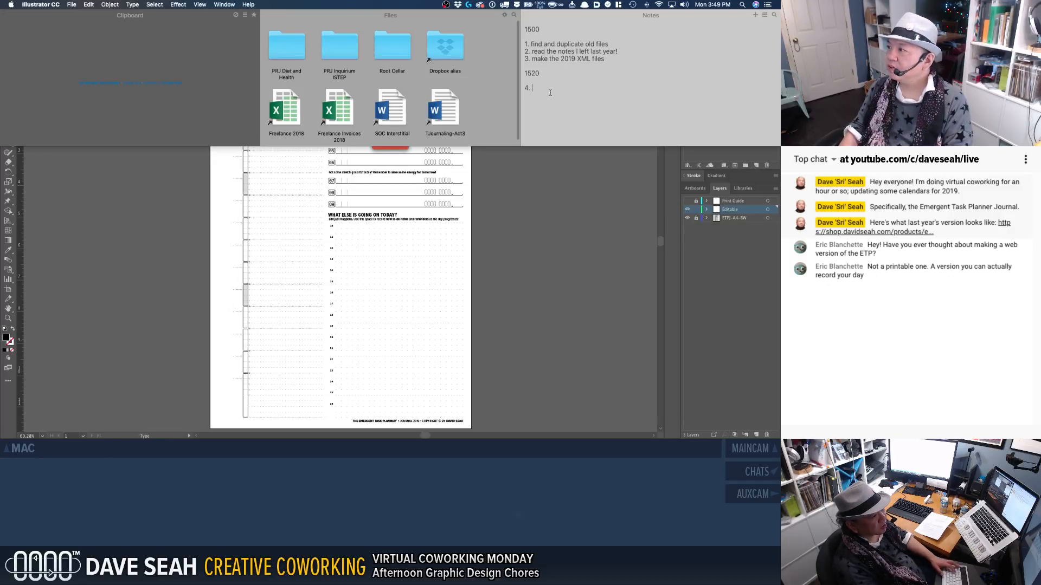
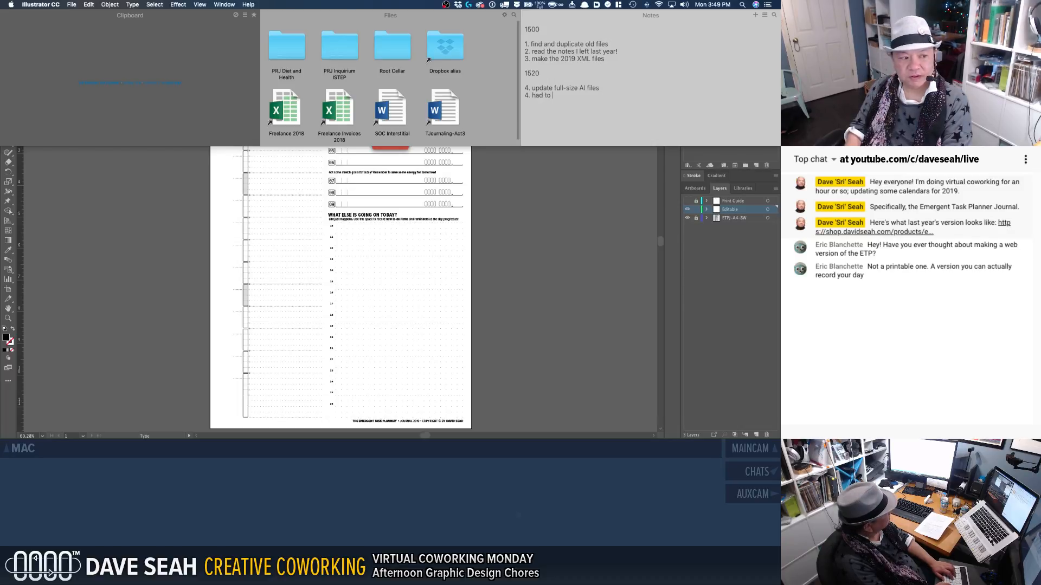
type("build the full")
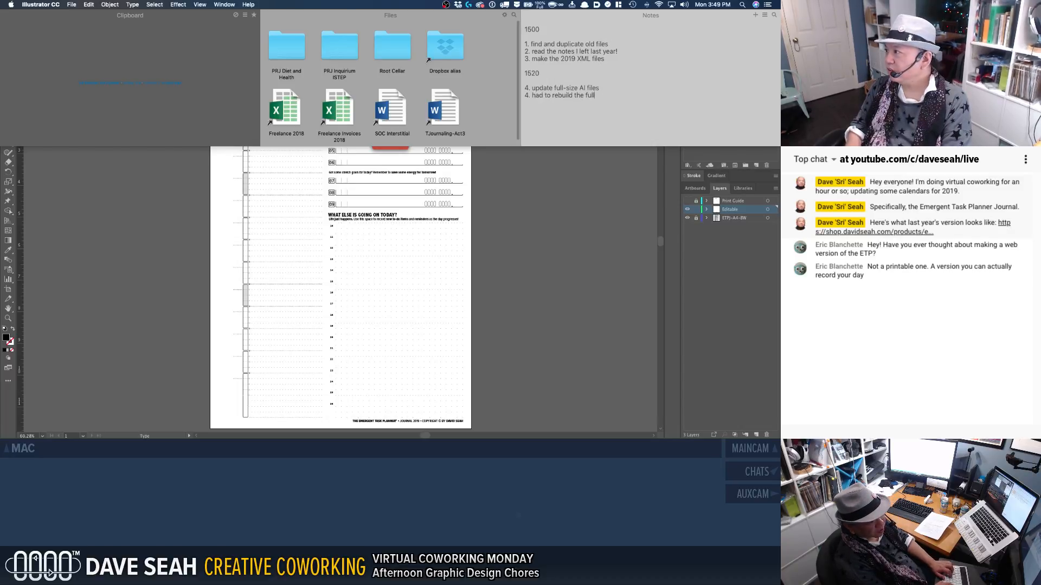
type("-size files to be less fink")
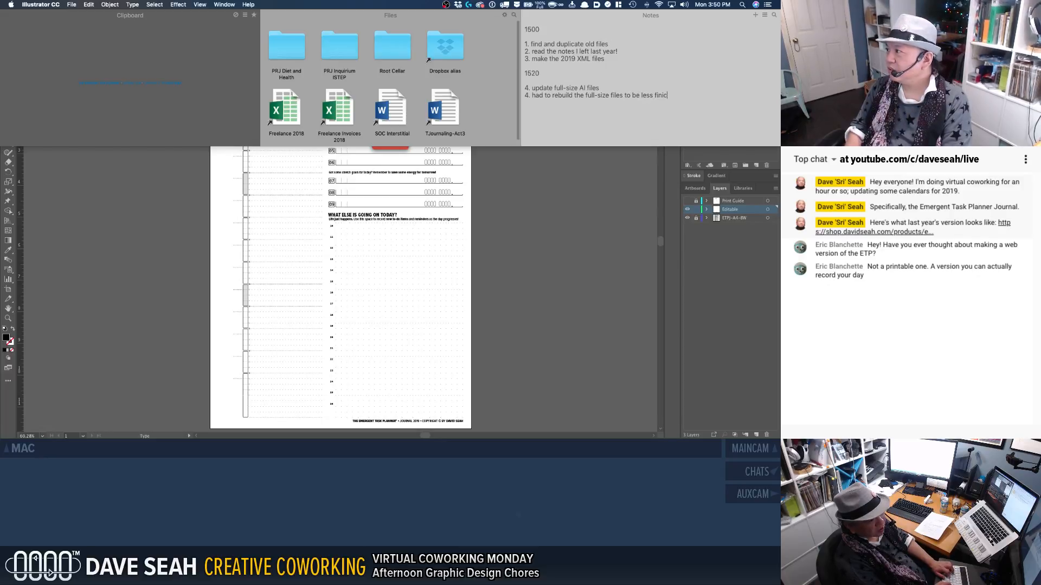
type("ky")
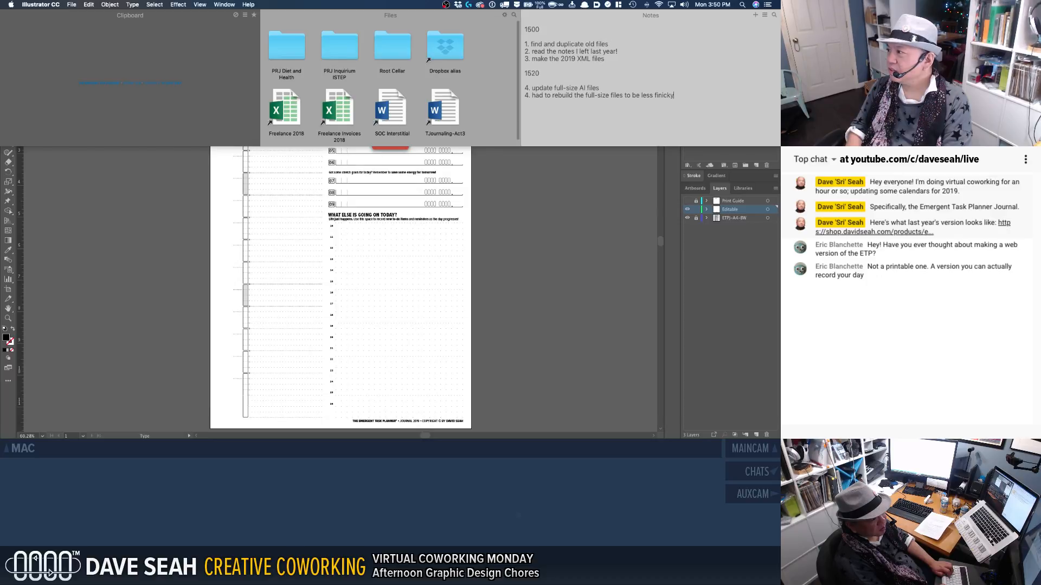
type(", break from placed Ma")
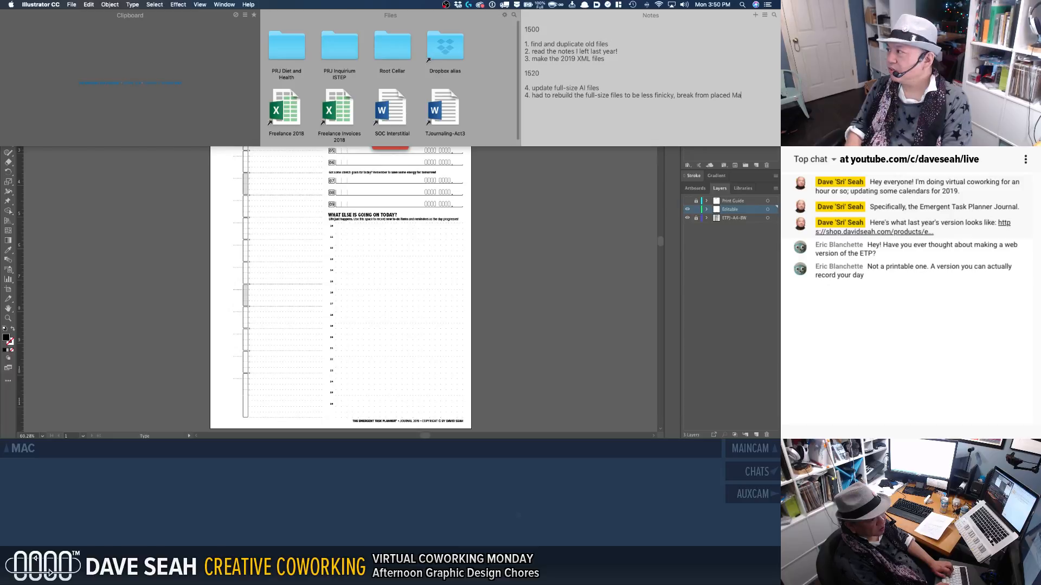
type(" Mm")
key("BackSpace")
key("BackSpace")
type("masters")
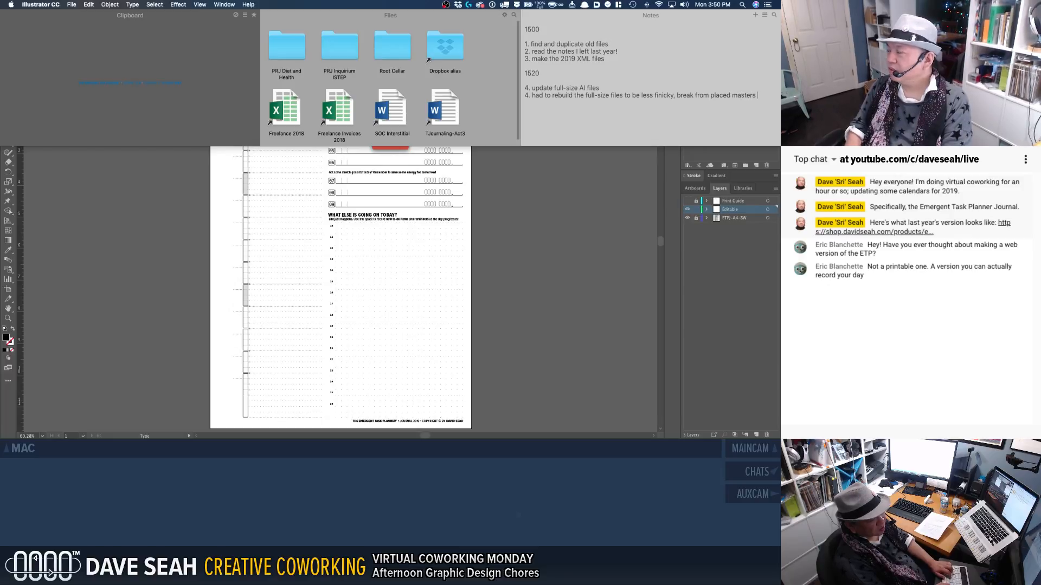
type(" for easier editing")
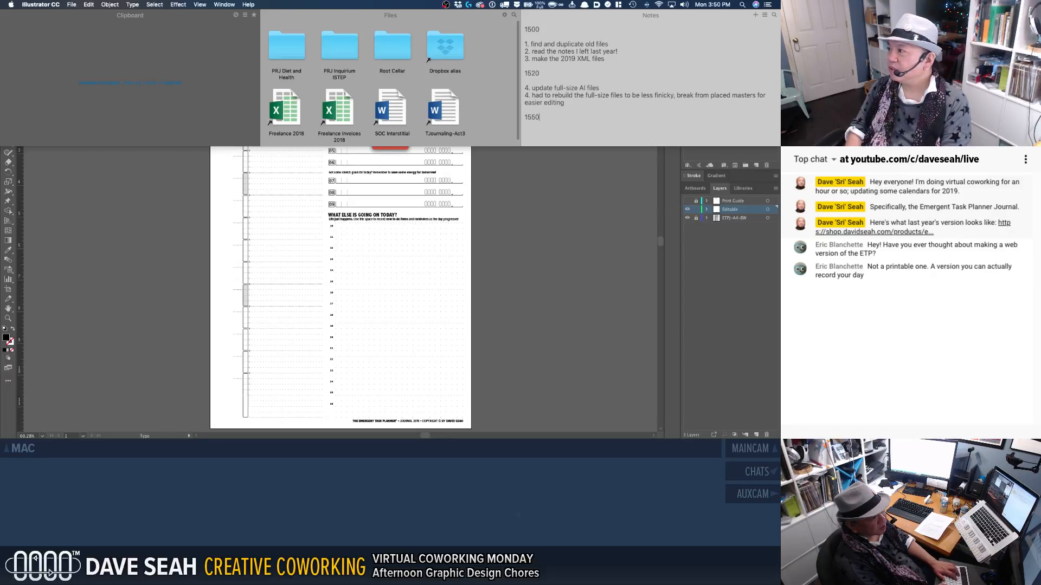
Step: Add the time heading 1550 and an item number 5 to the notes, and relabel the rebuild note as 4a
type("5.")
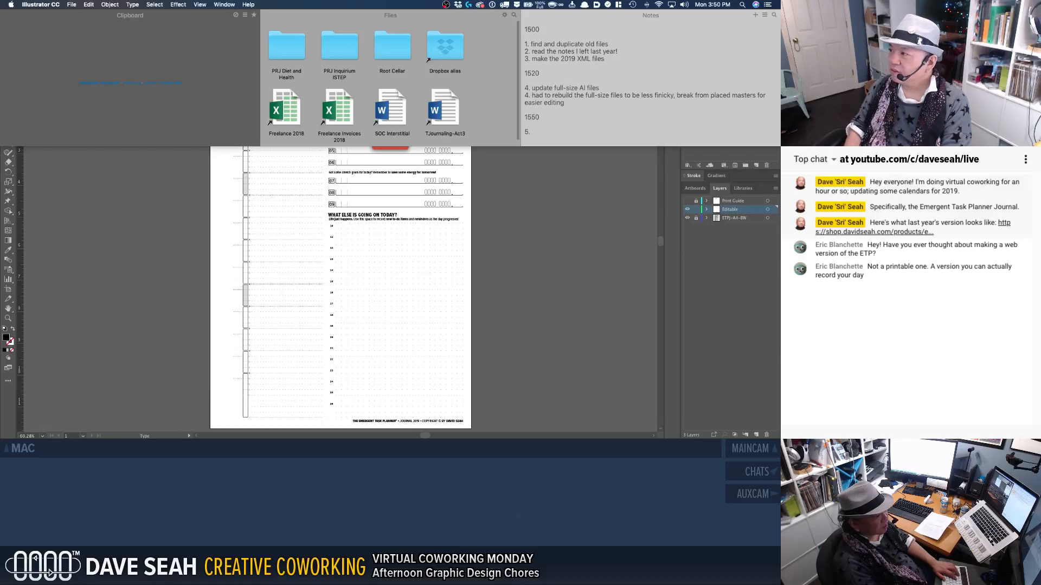
left_click(525, 110)
key("Left")
type("a")
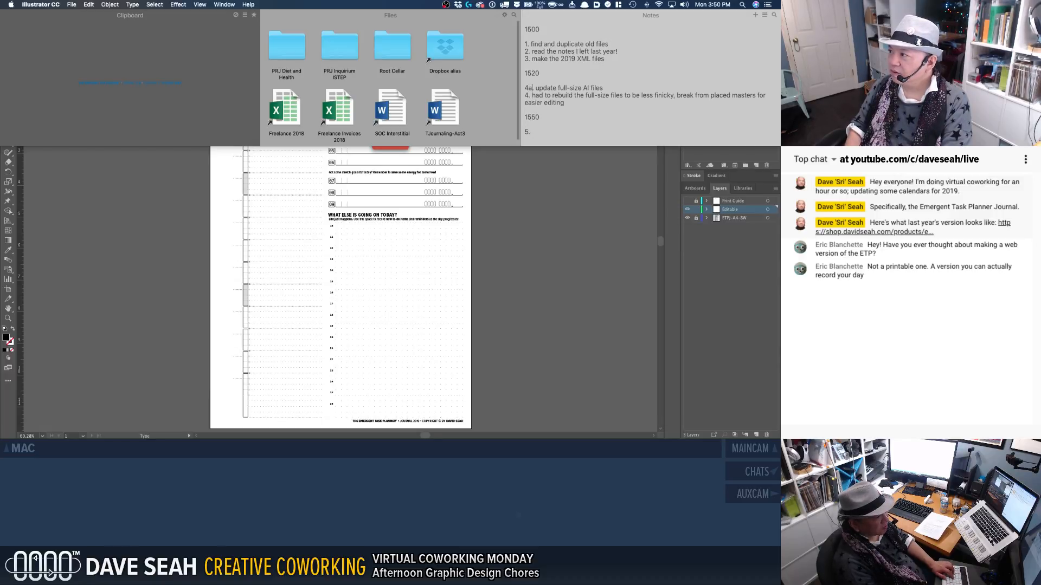
key("BackSpace")
key("Down")
type("a")
key("Down")
key("Down")
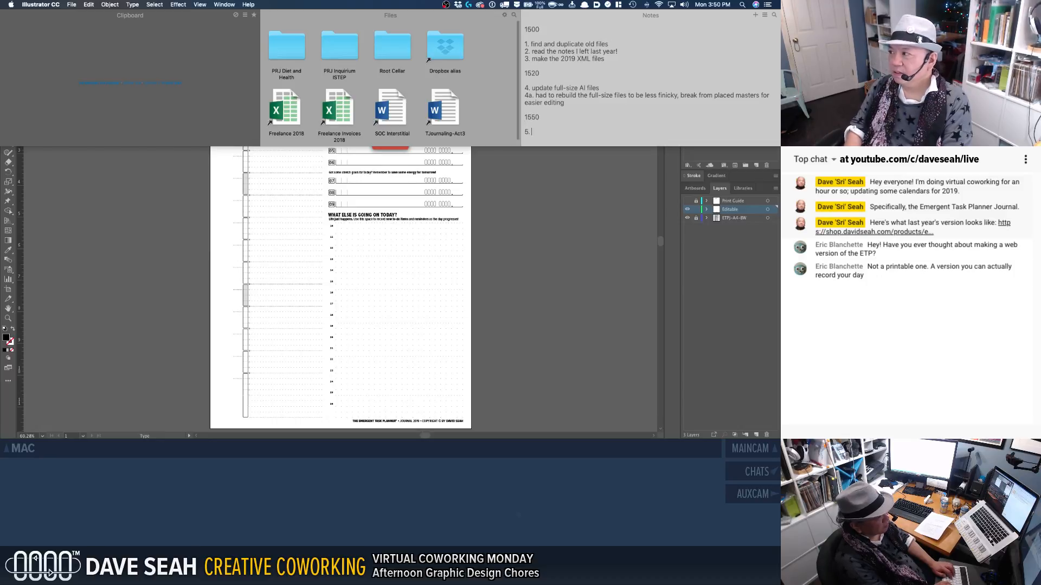
Step: Write "update half-size AI files" as item 5 in the notes and return to the planner document
type("update half-")
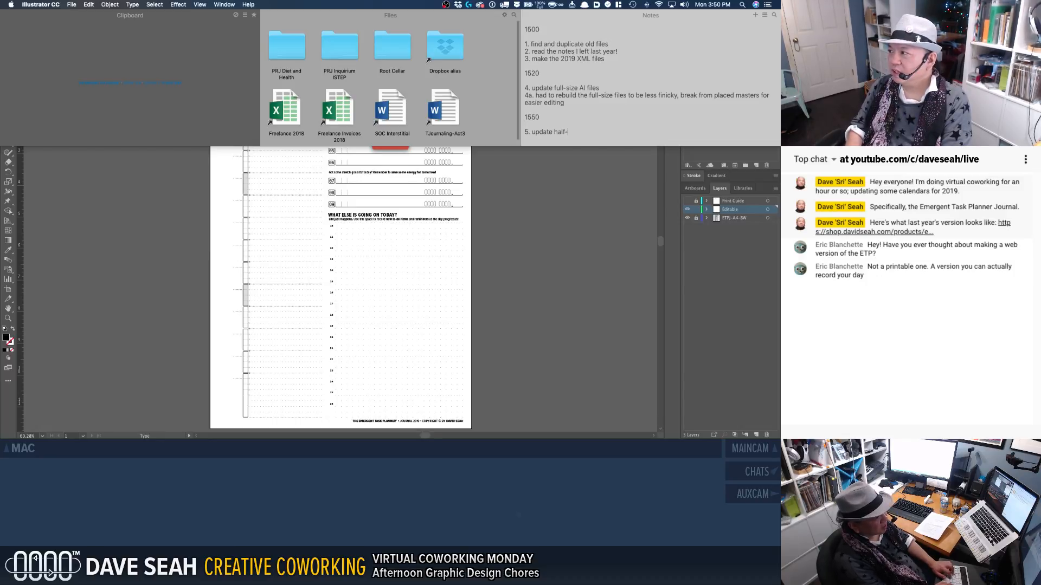
type("size AI files")
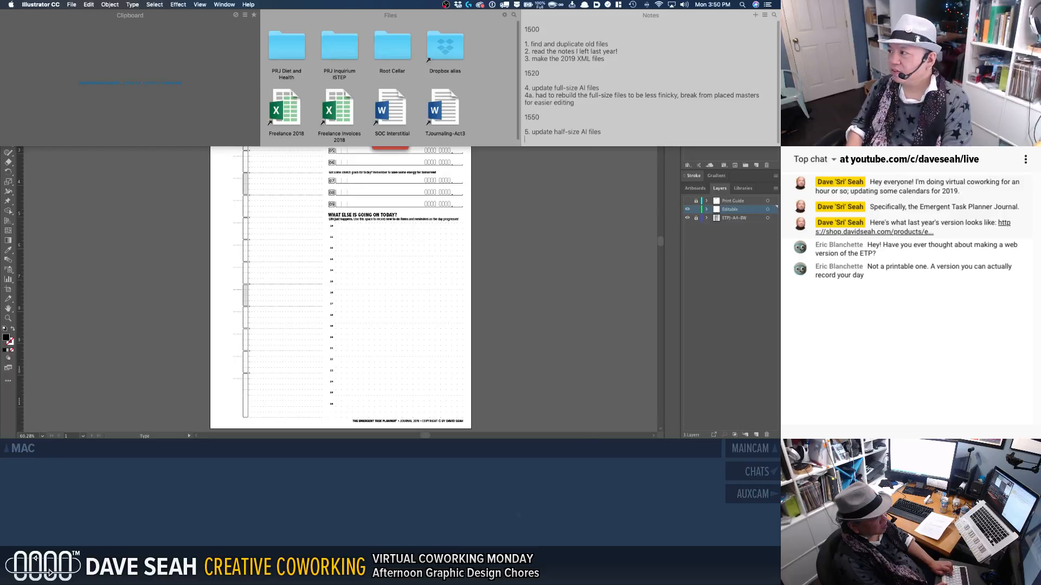
left_click(515, 248)
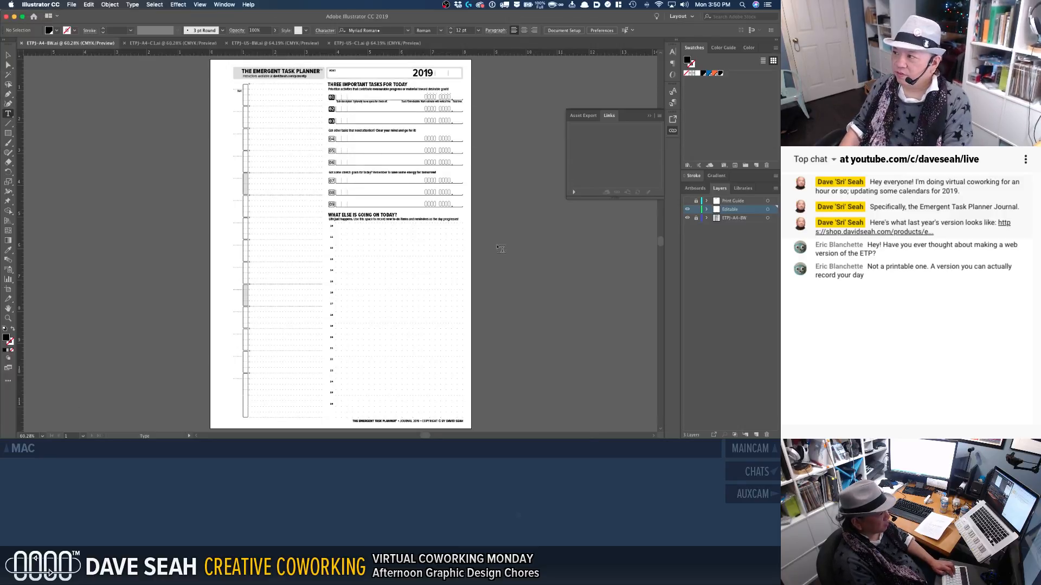
Step: Switch to Finder and open ETPJ-A5-MINI-BW.ai from the Source-AI folder
key("super+Tab")
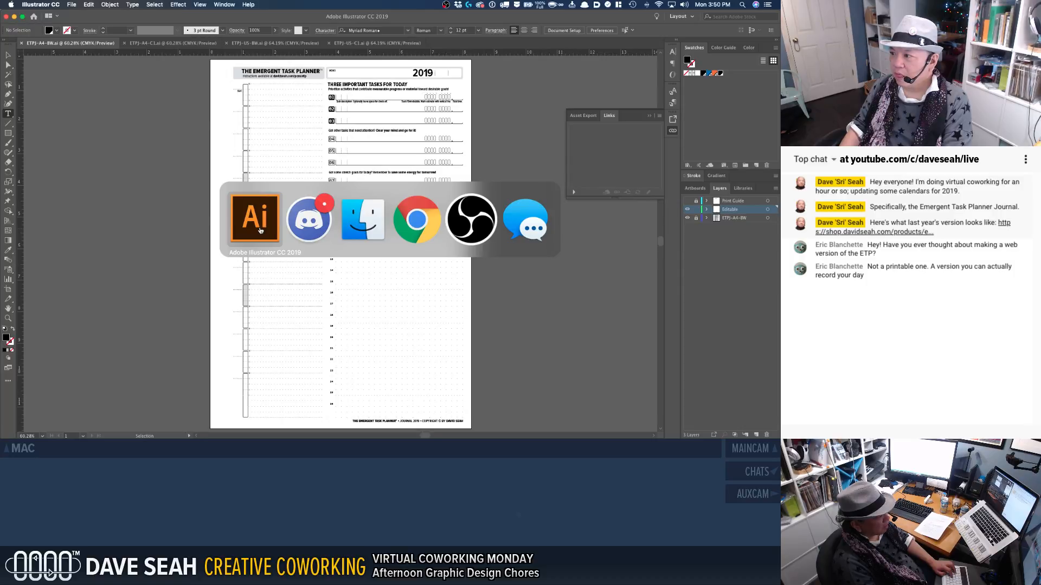
key("super+Tab")
key("super+Tab")
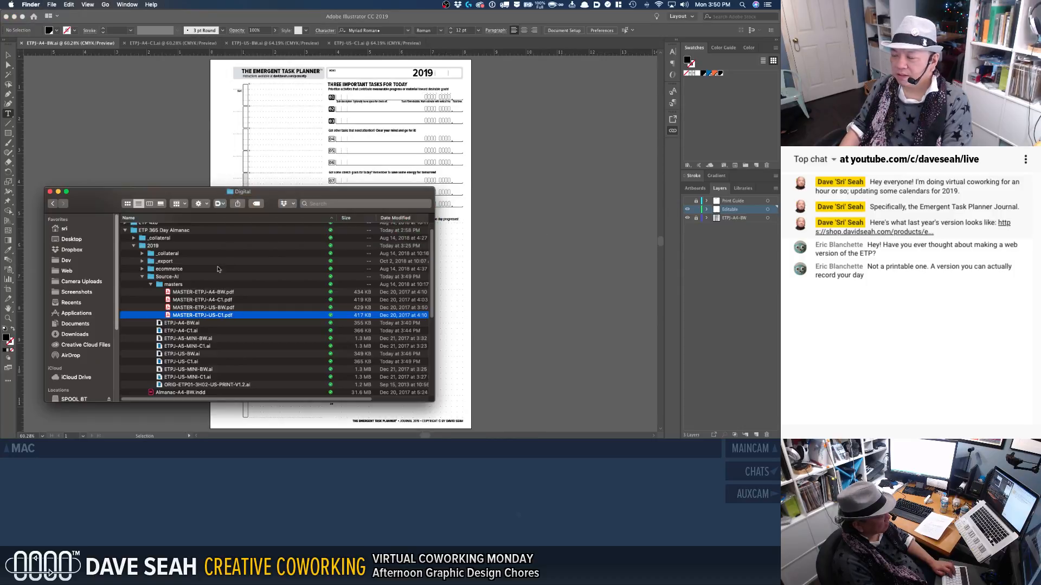
left_click(194, 339)
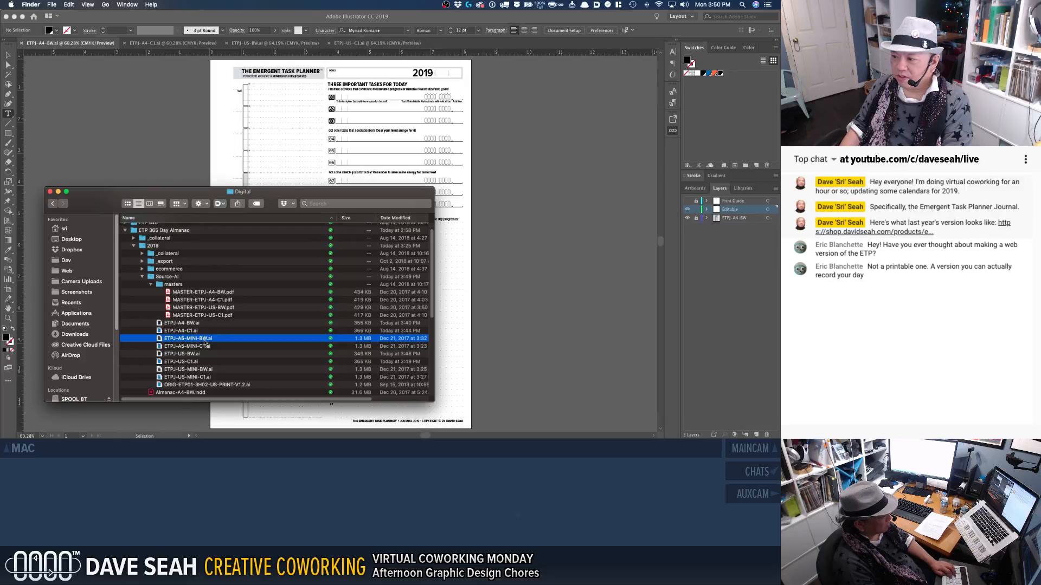
double_click(205, 339)
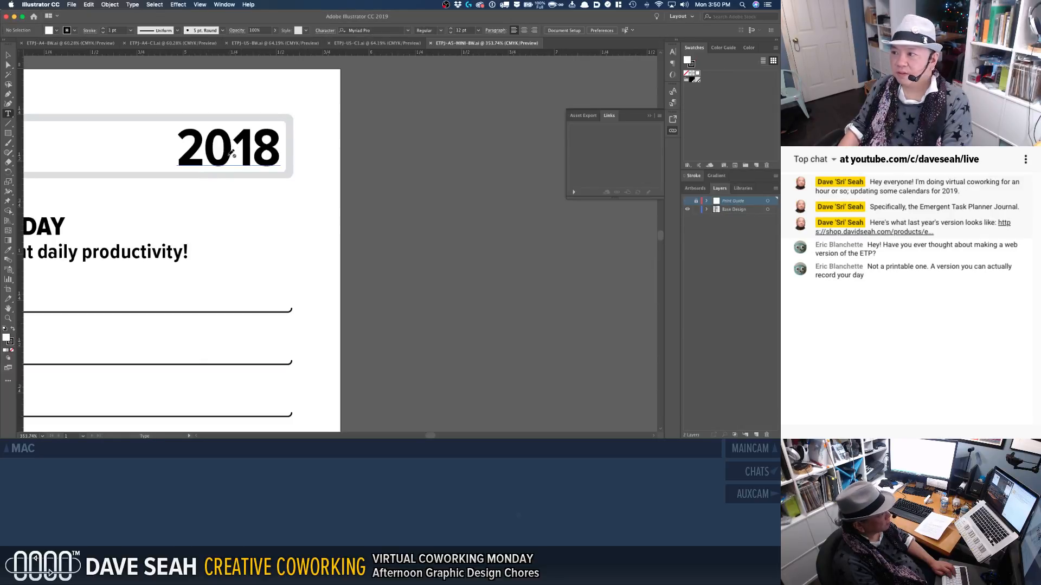
Step: Cut the footer copyright line and the header year from the Base Design layer of the A5 mini page
key("super+1")
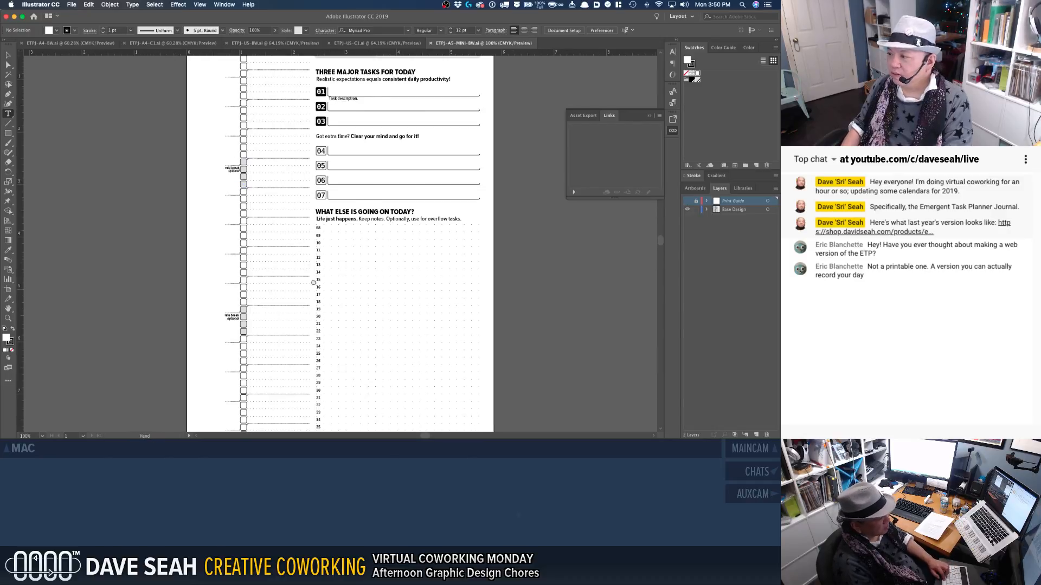
scroll(372, 327, "down", 5)
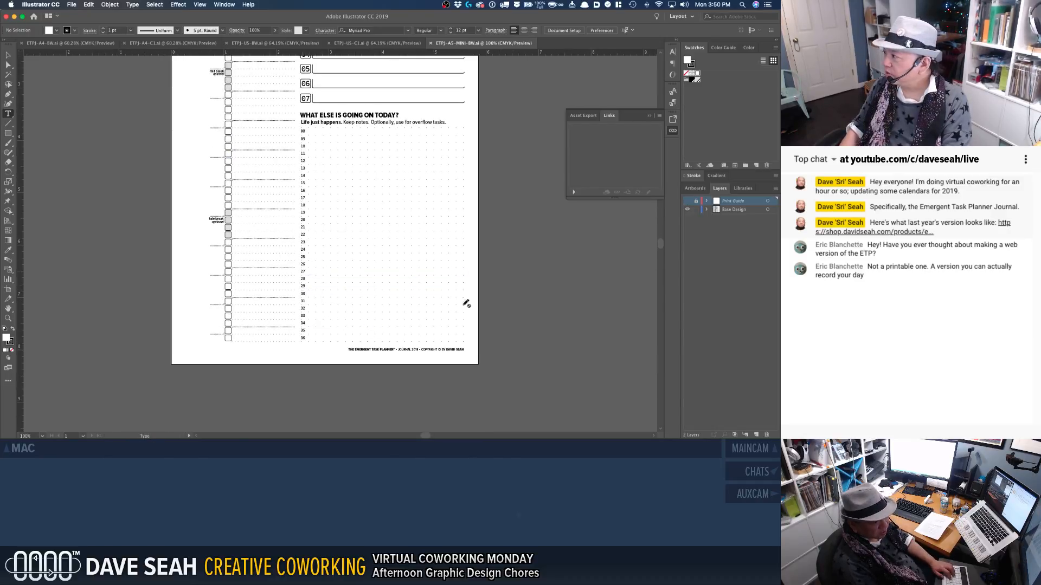
key("v")
left_click(443, 350)
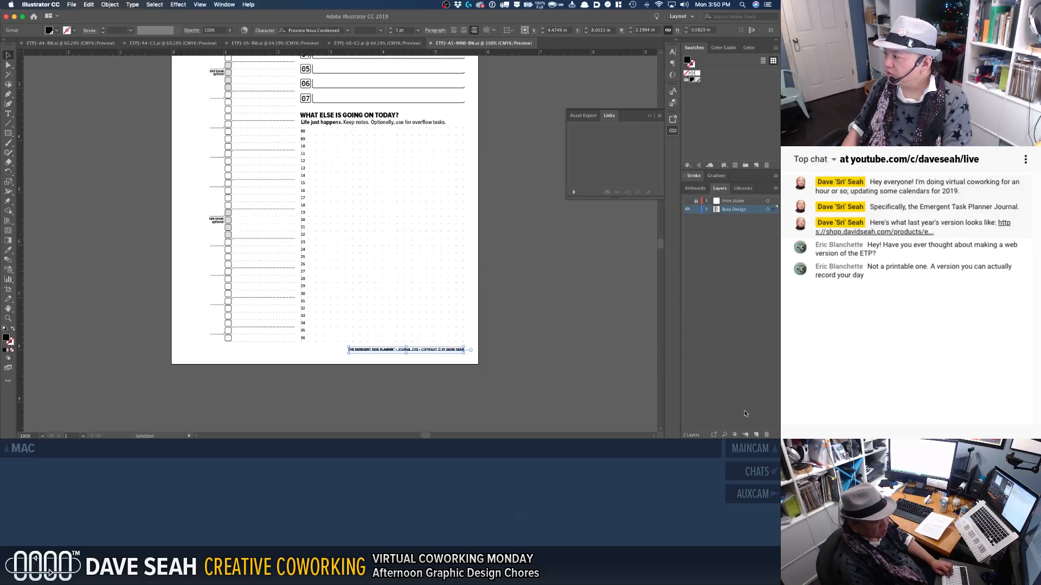
scroll(502, 248, "up", 6)
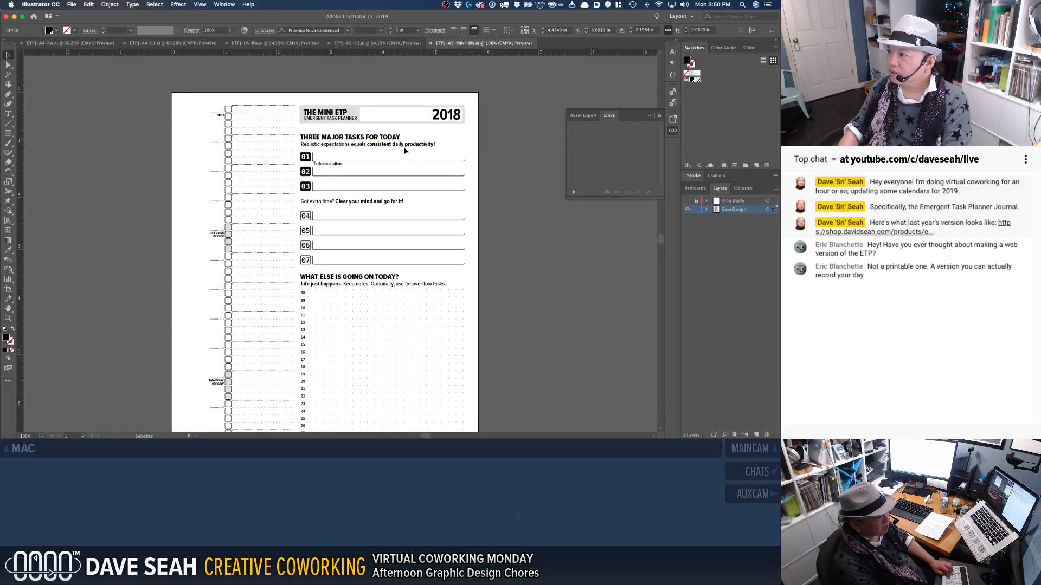
left_click(436, 121)
key("ctrl+x")
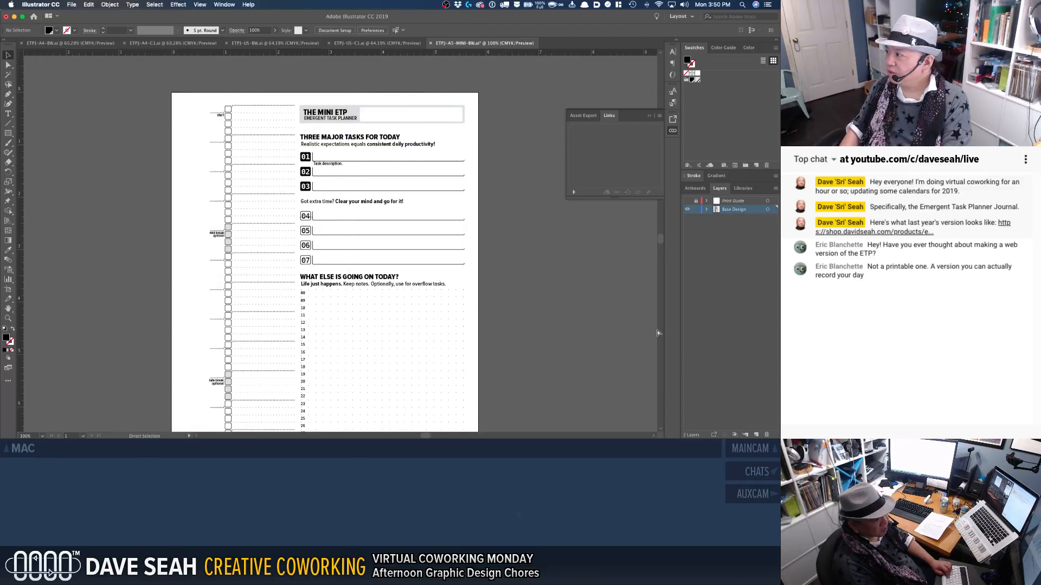
Step: Add a layer named Editable above the locked Base Design layer and paste the cut year and footer text in place on it
left_click(756, 435)
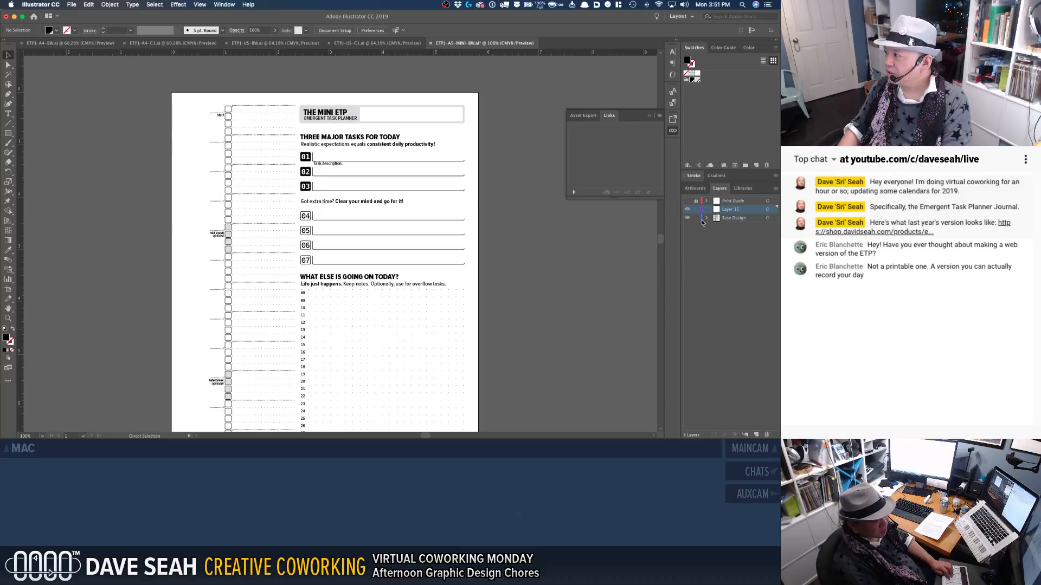
double_click(728, 209)
type("Editable")
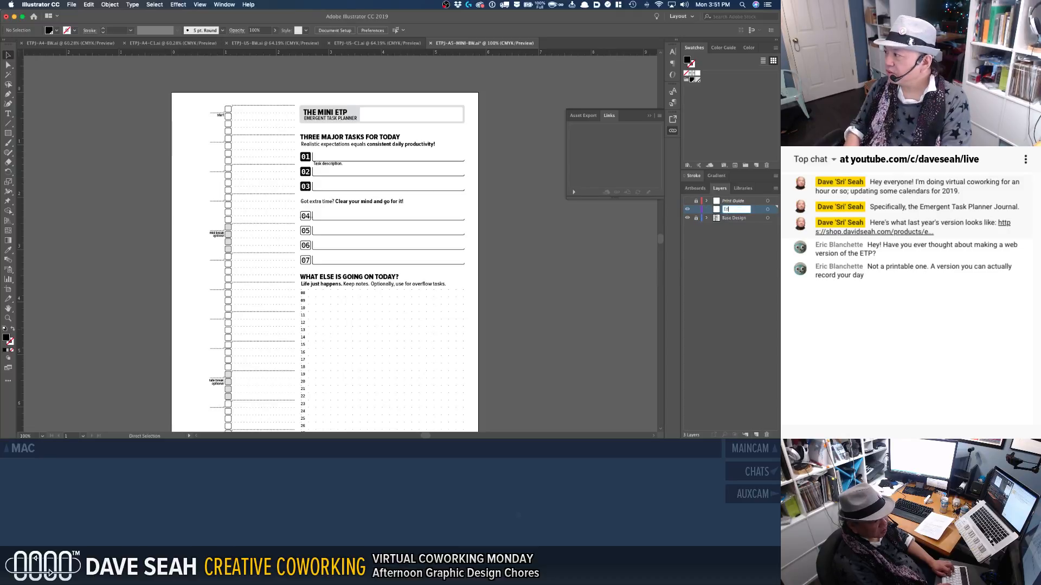
key("Return")
key("ctrl+f")
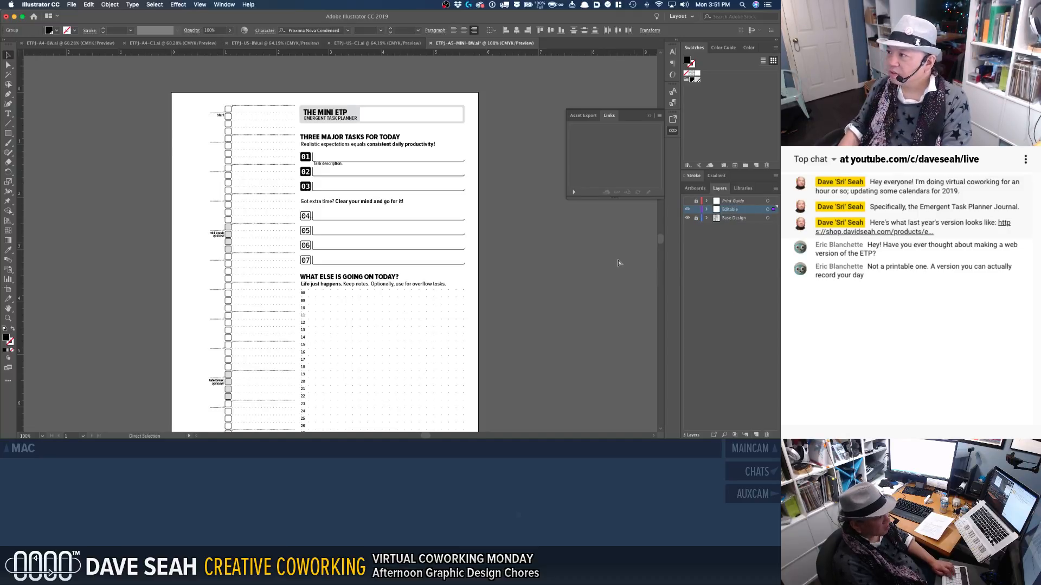
left_click(545, 248)
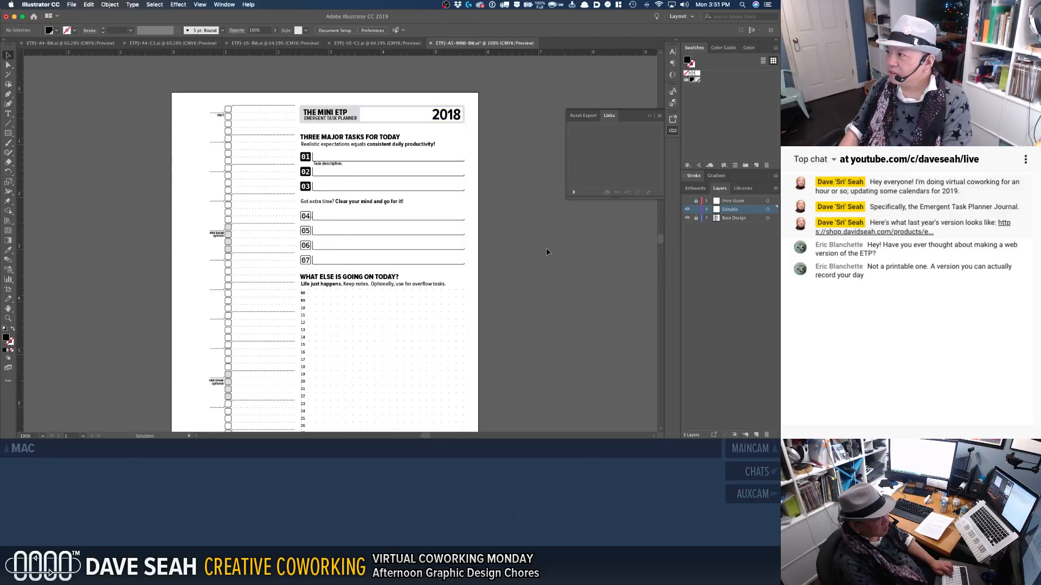
Step: Change the year in the A5 mini page header to 2019
key("t")
left_click_drag(464, 115, 452, 114)
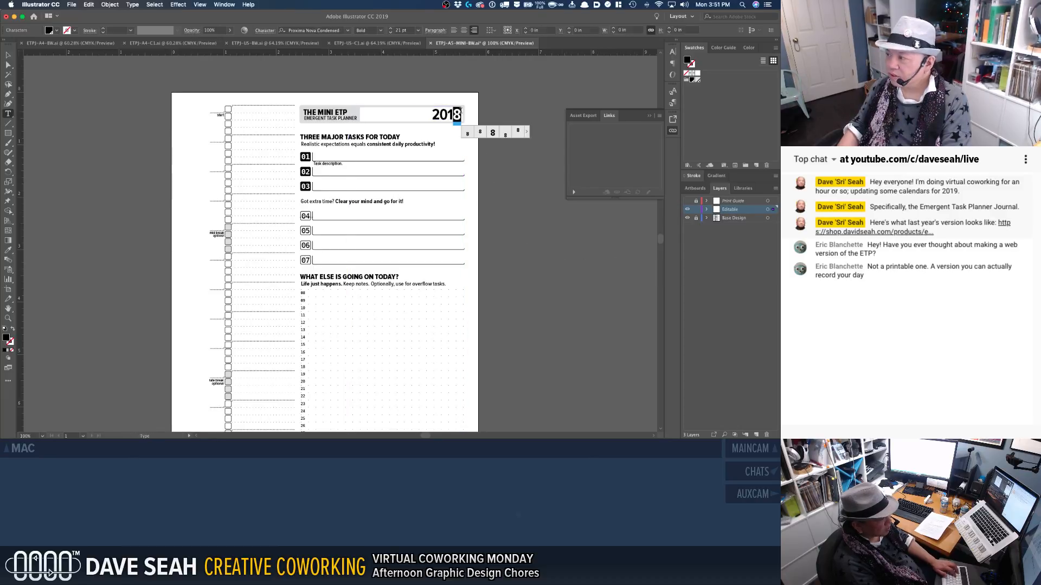
type("9")
key("Escape")
left_click(513, 202, "super")
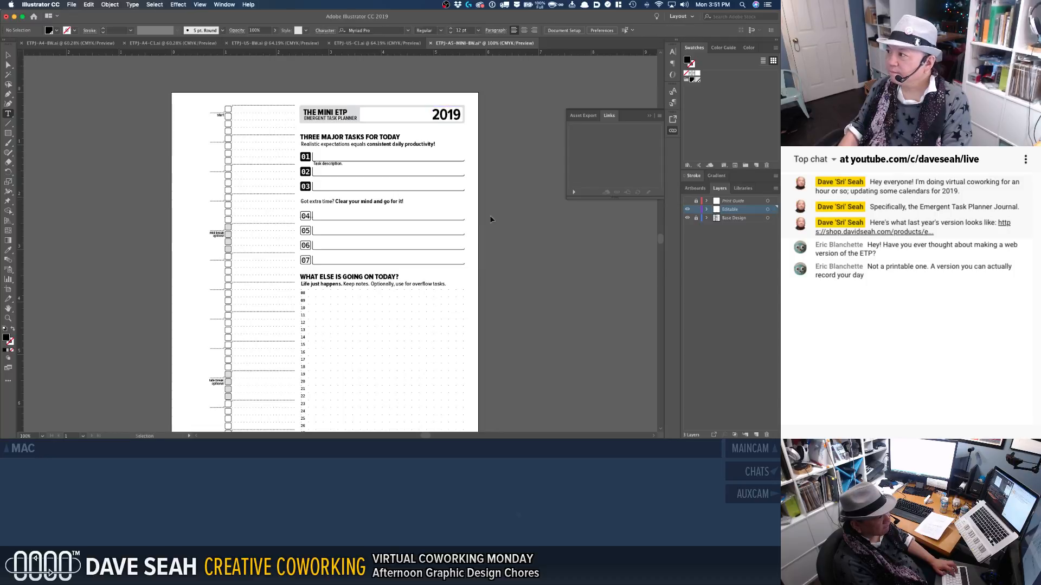
Step: Change the year in the A5 mini footer line to read JOURNAL 2019
scroll(457, 326, "down", 3)
scroll(453, 337, "down", 6)
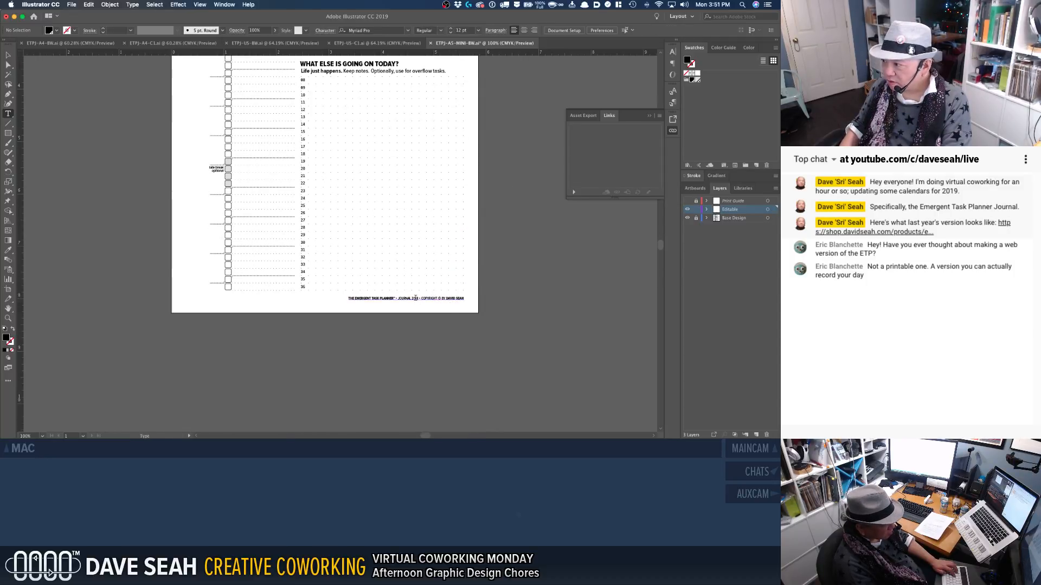
left_click(415, 298)
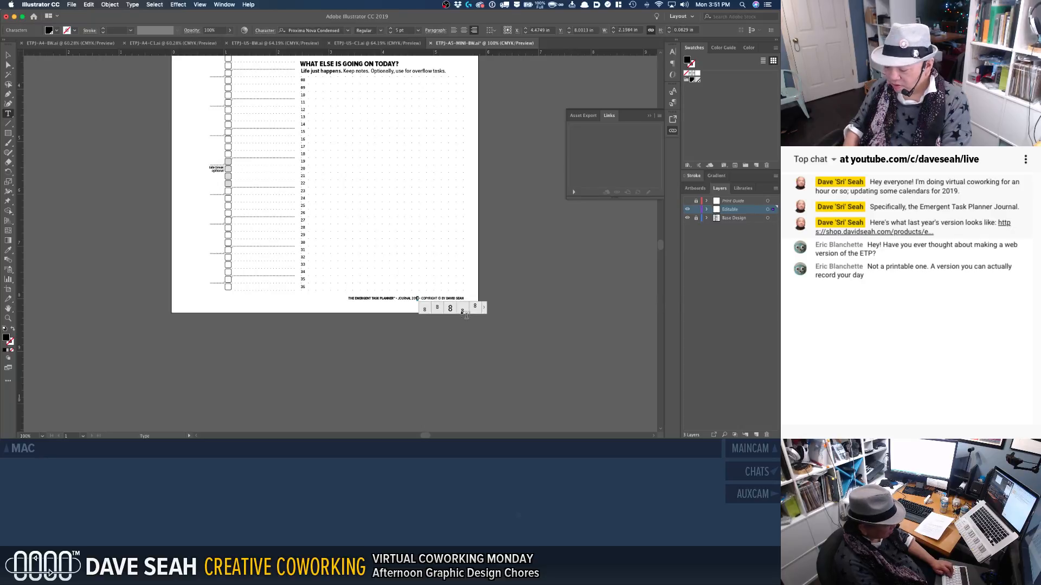
left_click(459, 343, "super")
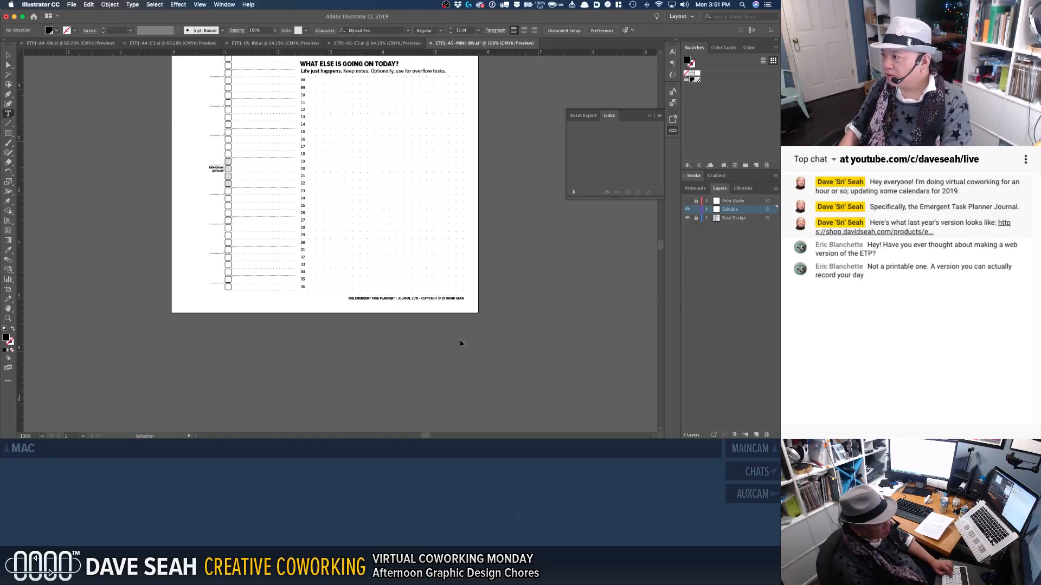
Step: Save the A5 mini black-and-white document and open ETPJ-A5-MINI-C1.ai from Finder
key("super+s")
key("super+Tab")
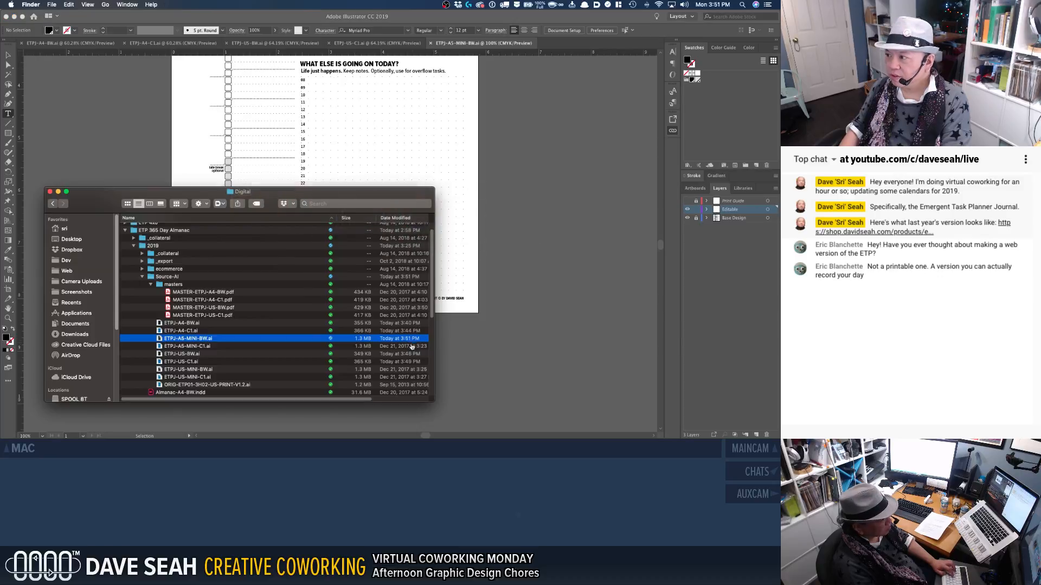
key("super+Tab")
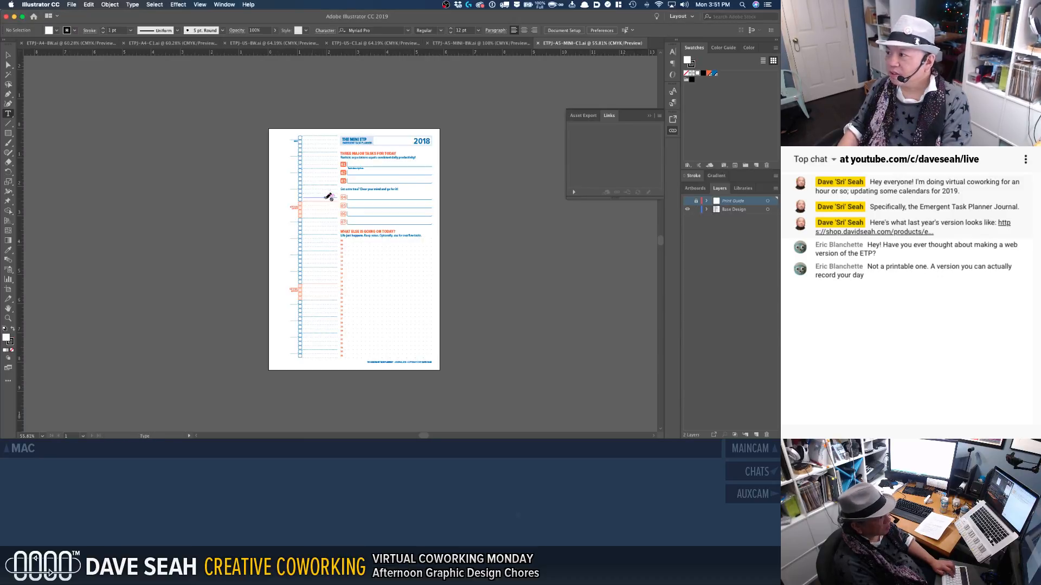
Step: Add a layer named Editable directly above the Base Design layer in the A5 mini colour document
left_click(737, 213)
left_click(756, 435)
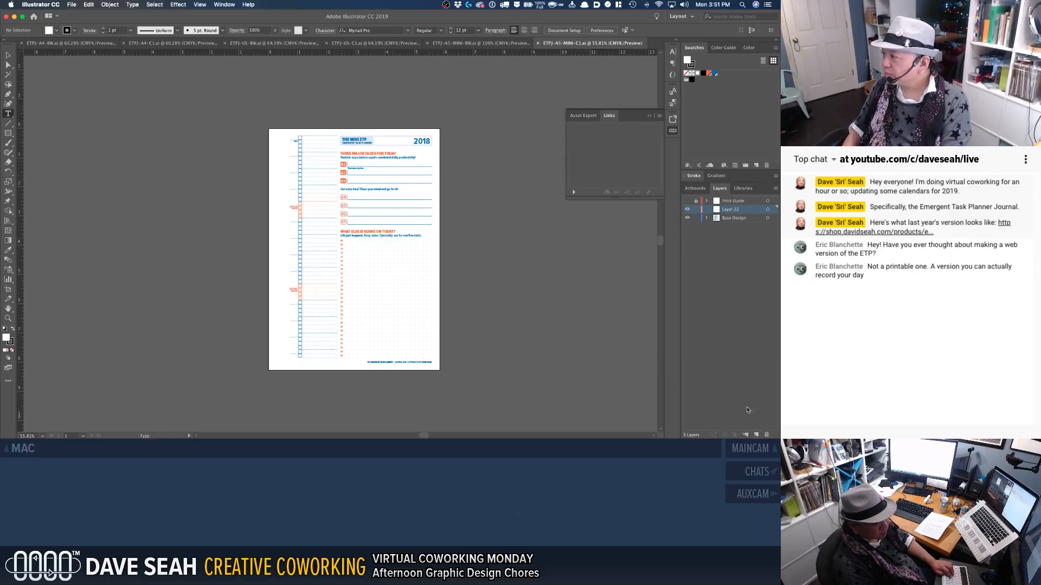
double_click(729, 210)
type("Editable")
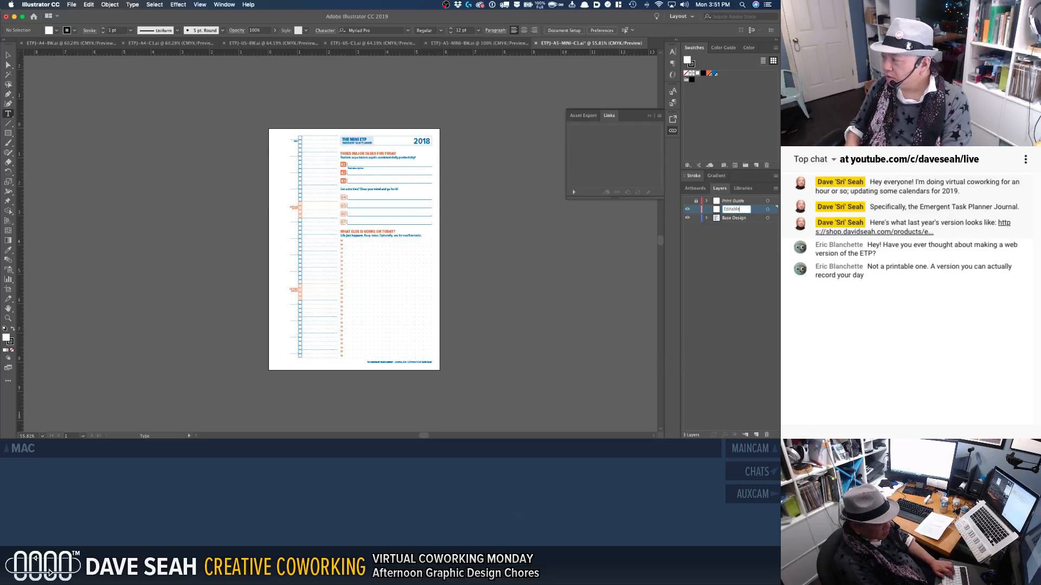
key("Return")
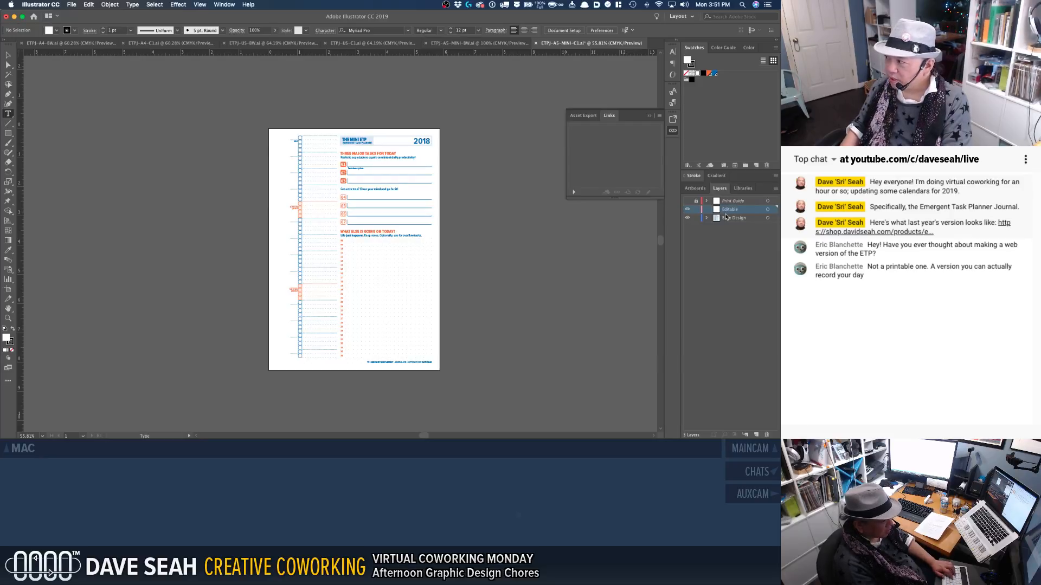
Step: Move the header year and footer line from Base Design to the Editable layer, pasting them in place with Base Design locked
key("v")
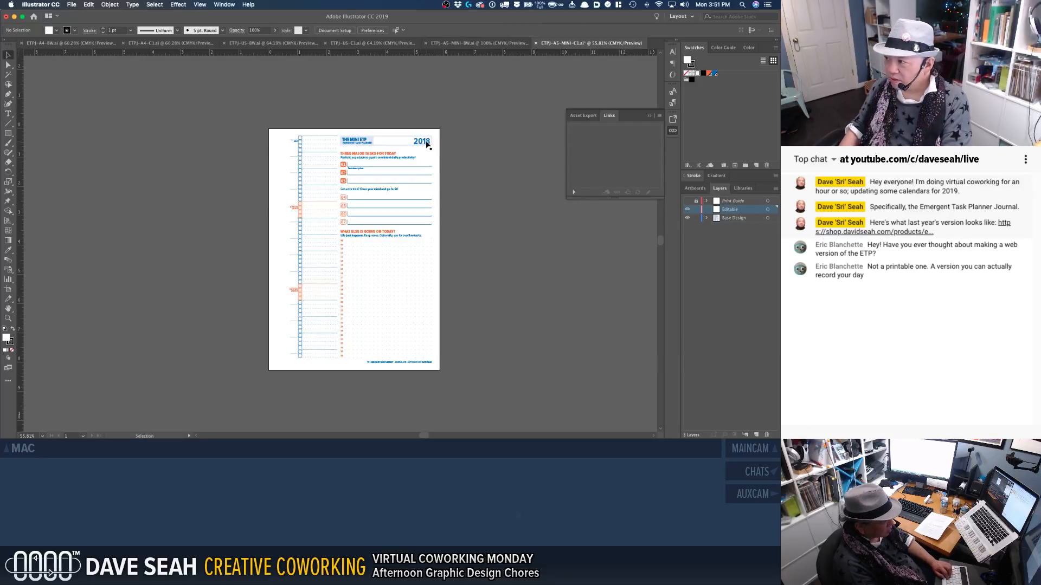
left_click(427, 143)
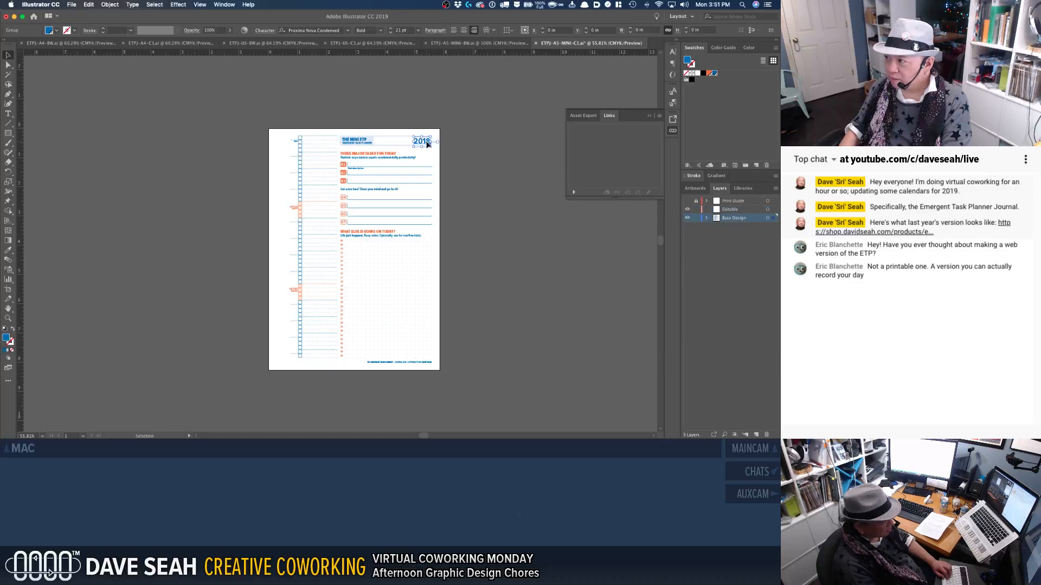
left_click(416, 364, "shift")
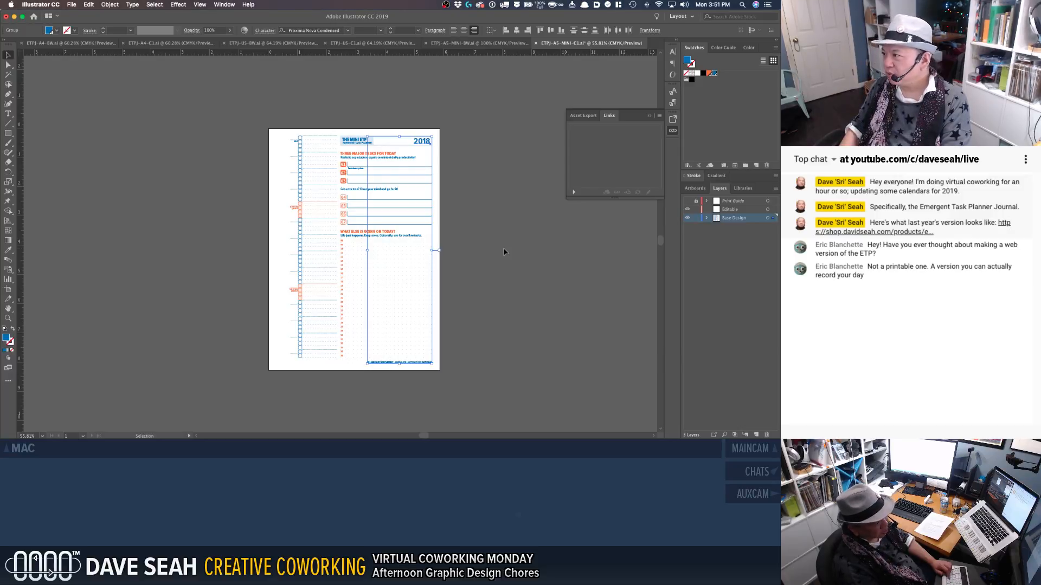
key("super+x")
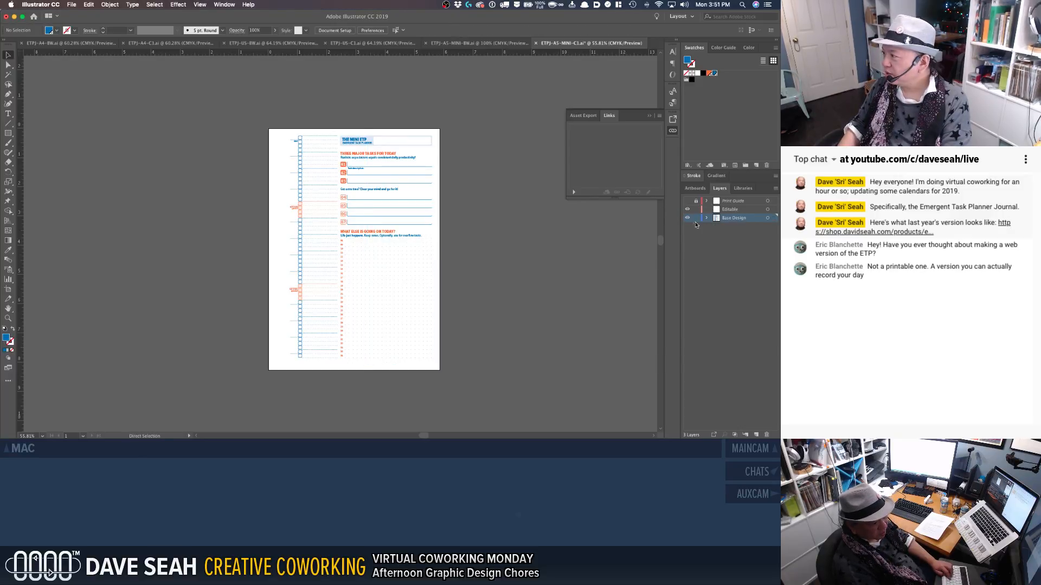
left_click(696, 217)
left_click(732, 210)
key("super+f")
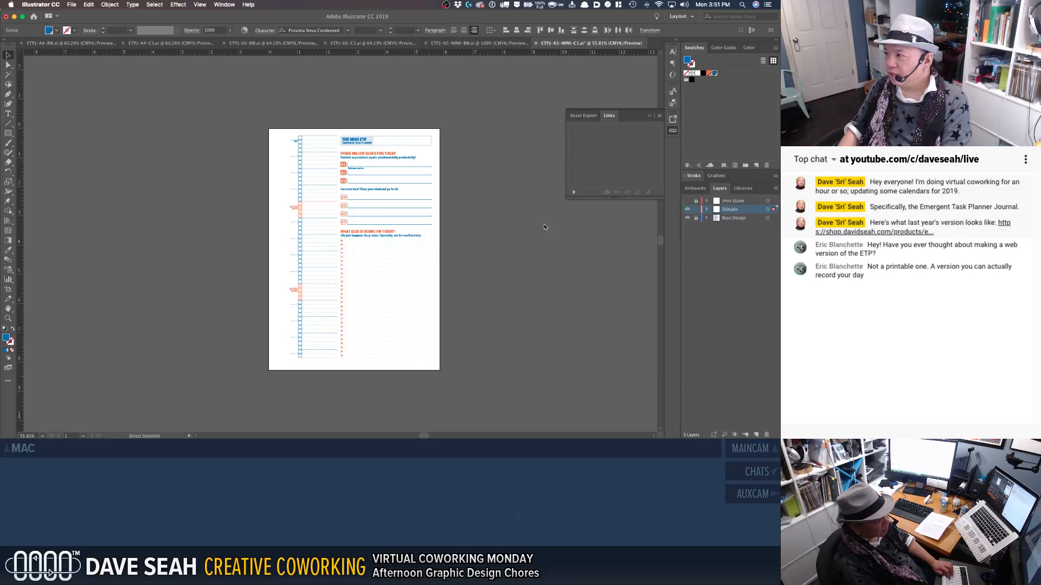
left_click(534, 219)
Step: Change the year in the A5 mini colour page header to 2019
key("z")
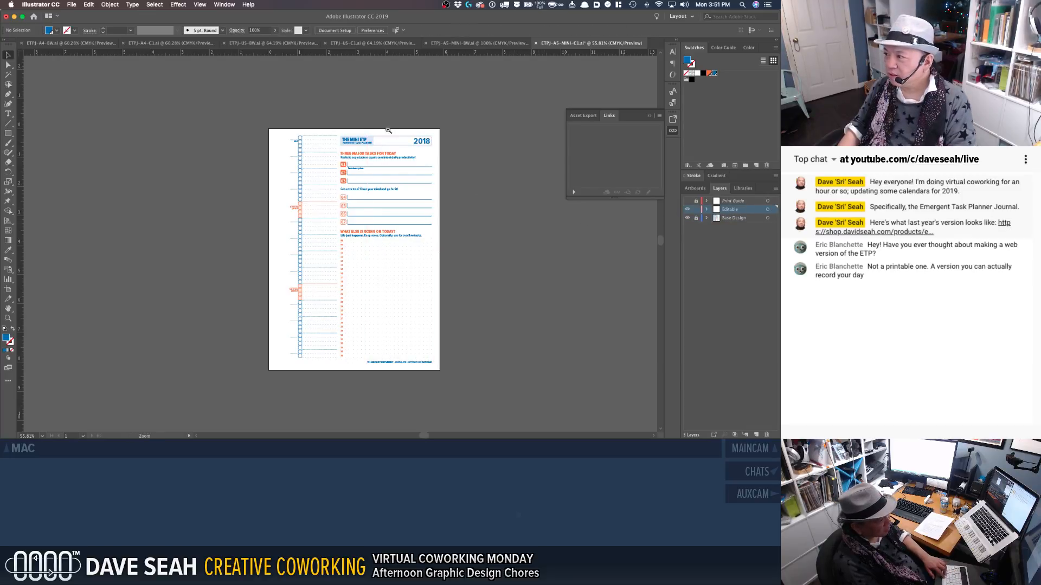
left_click_drag(417, 149, 469, 182)
key("t")
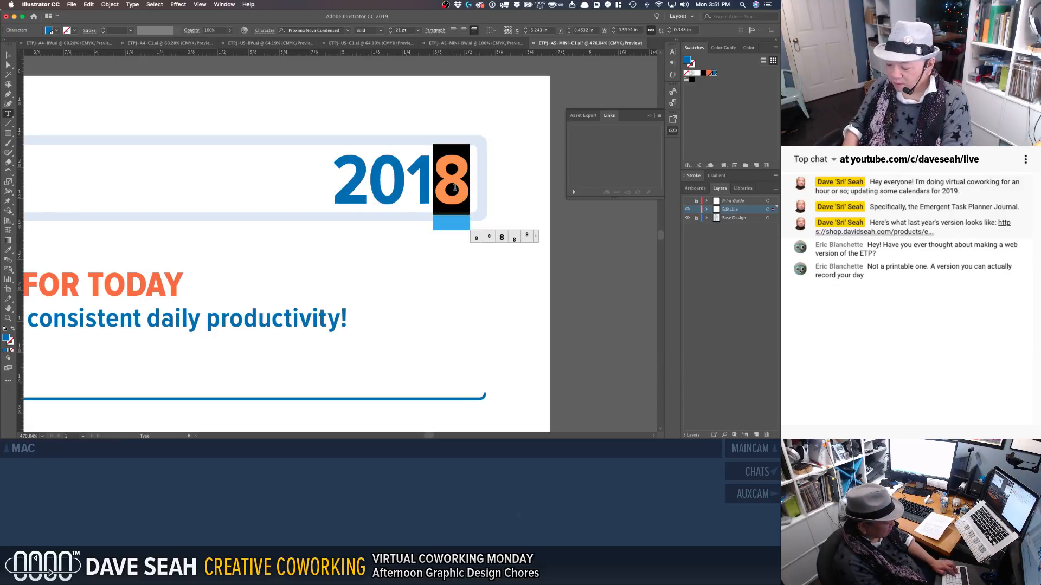
type("9")
key("Escape")
key("super+1")
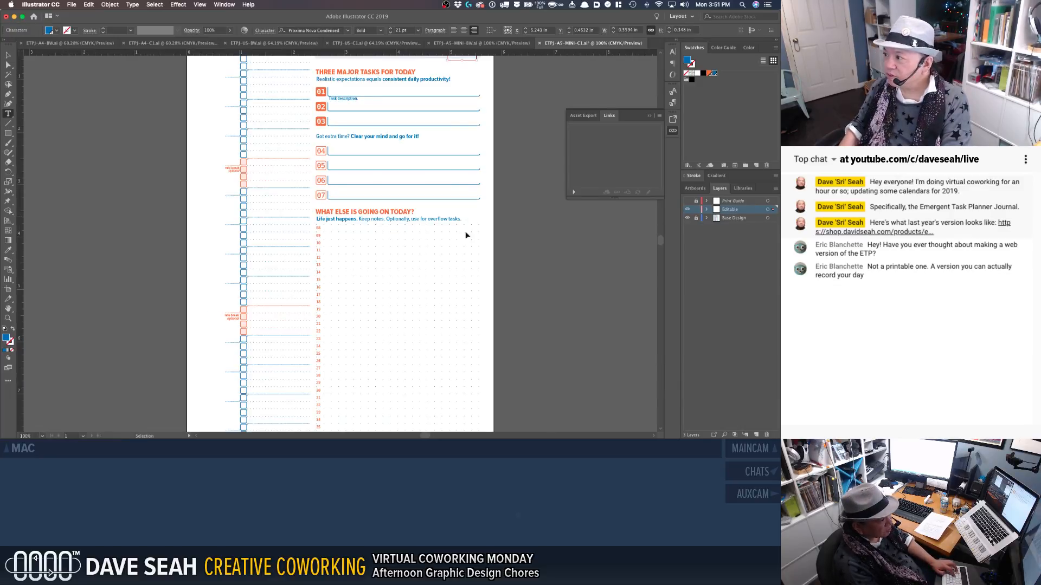
left_click(515, 312, "super")
Step: Change the year in the A5 mini colour footer line to read JOURNAL 2019
scroll(506, 311, "down", 5)
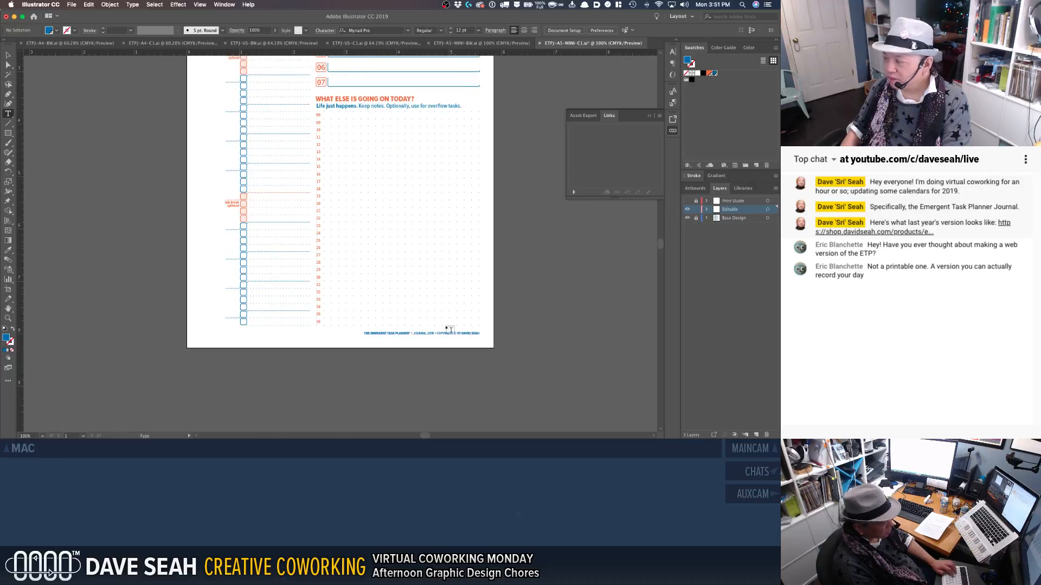
left_click_drag(401, 326, 459, 348)
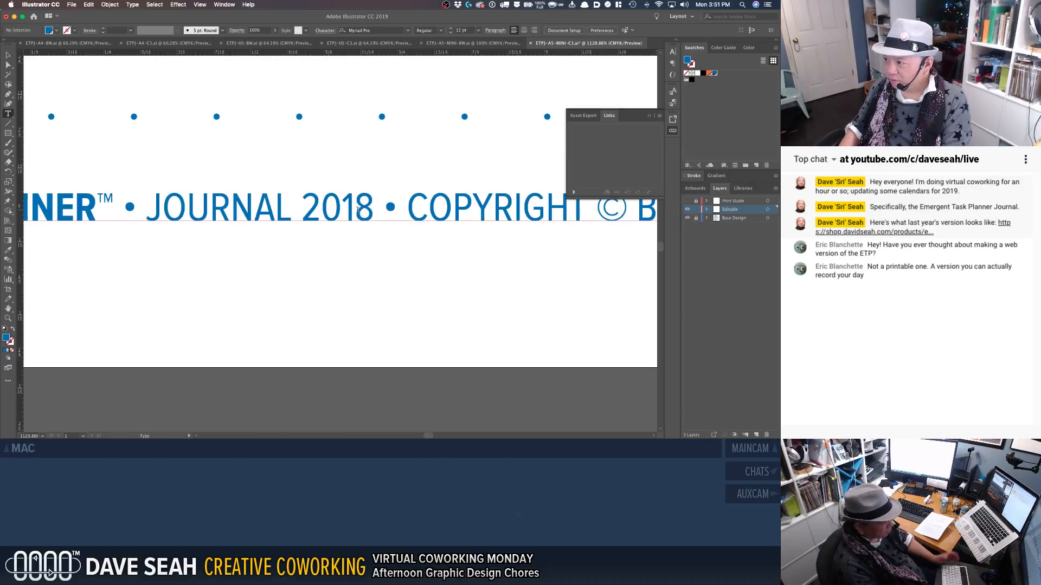
left_click_drag(357, 211, 374, 210)
type("9")
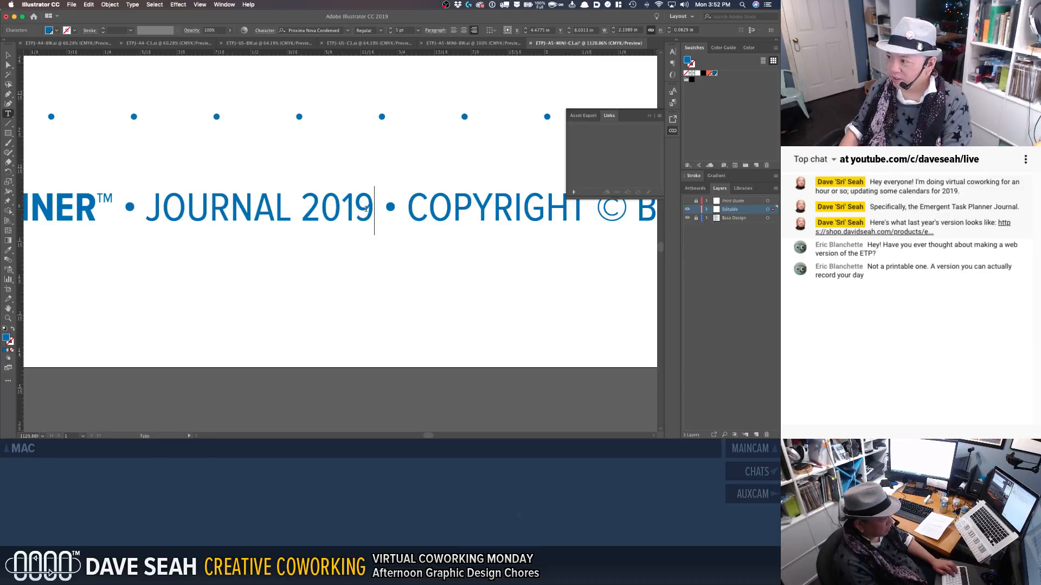
left_click(333, 389, "super")
key("super+1")
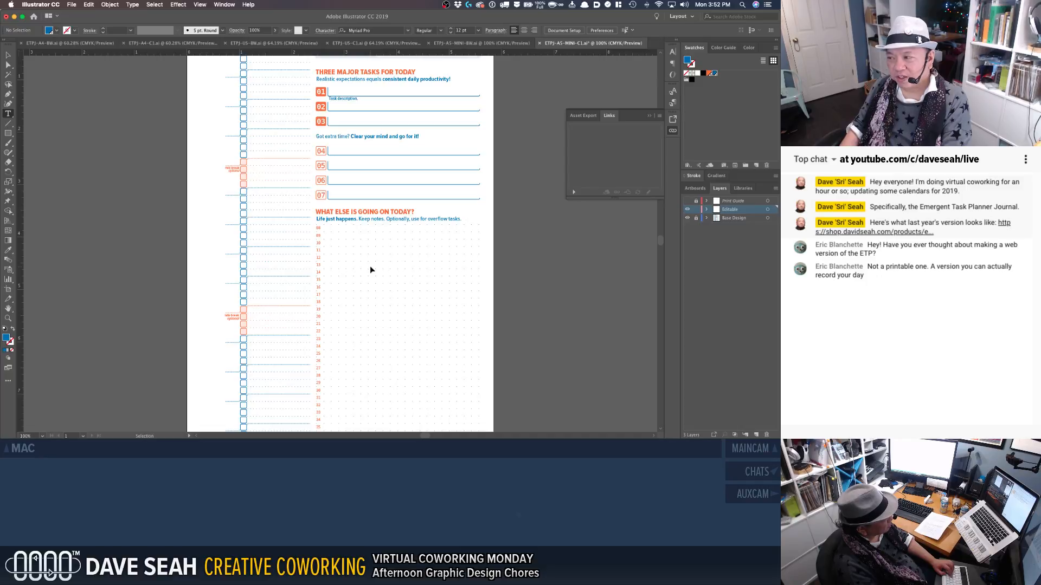
Step: Save the A5 mini colour document and open ETPJ-US-MINI-BW.ai from Finder
key("super+s")
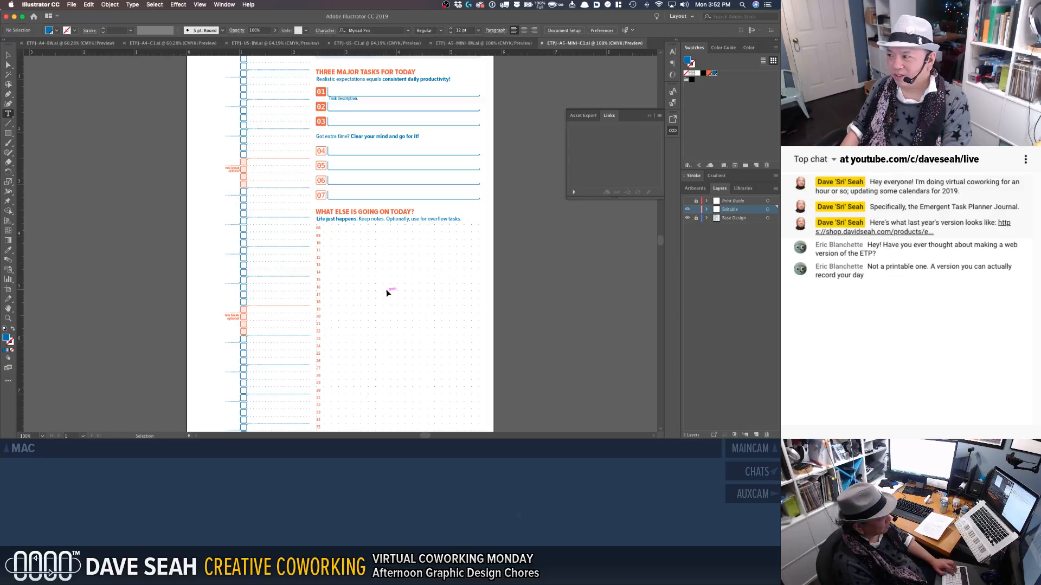
left_click(448, 290, "alt+super")
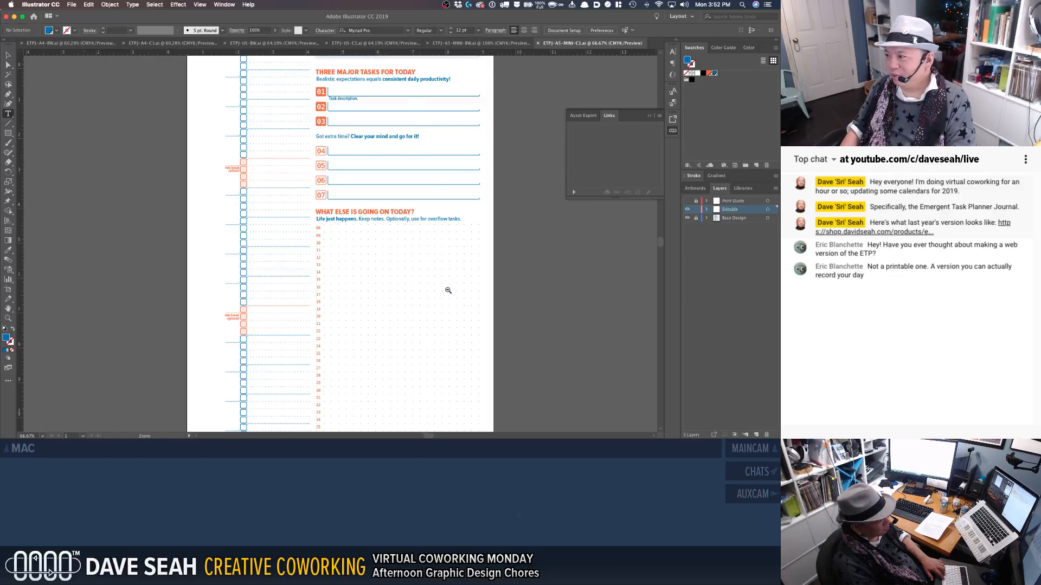
left_click_drag(419, 255, 433, 296)
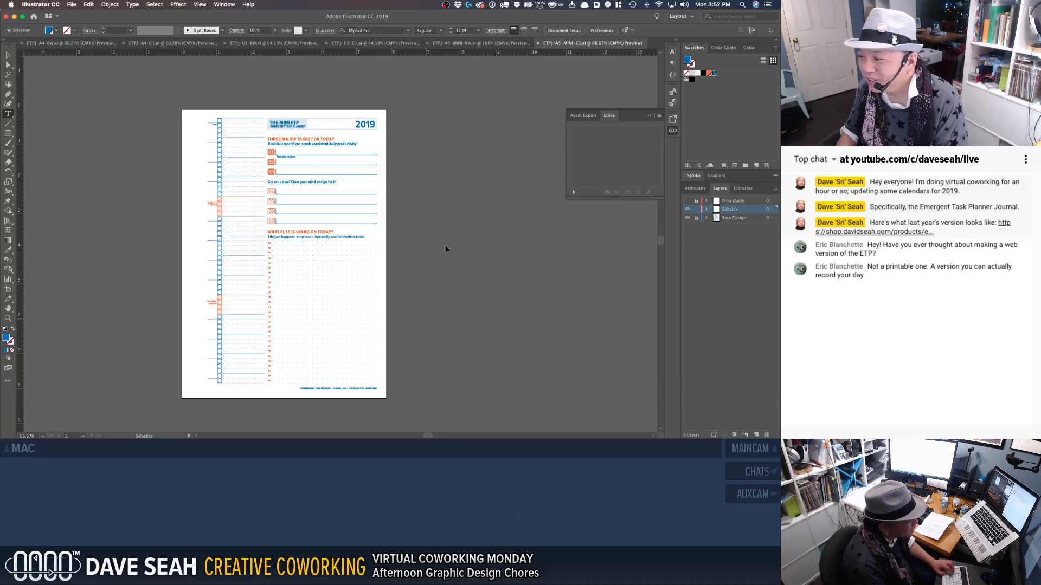
key("super+Tab")
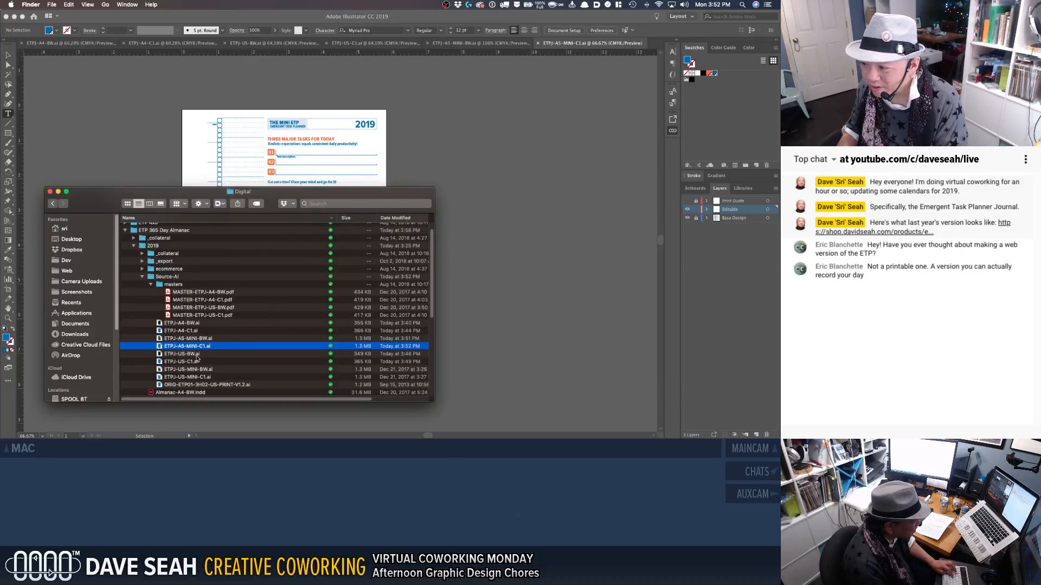
left_click(203, 377)
left_click(205, 371)
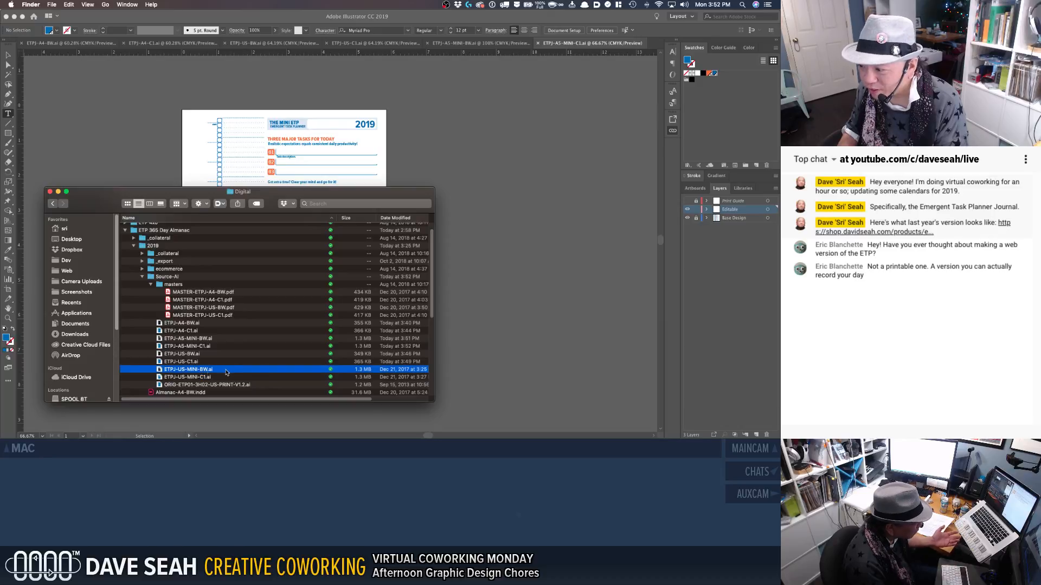
double_click(228, 370)
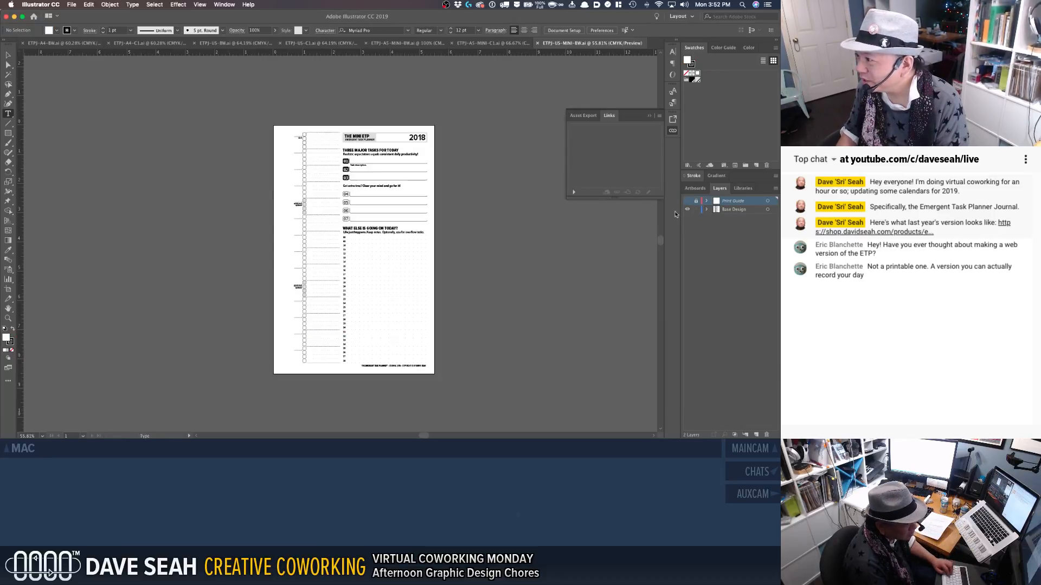
Step: Cut the header year and the footer line together from the Base Design layer of the US mini black-and-white document
left_click(729, 210)
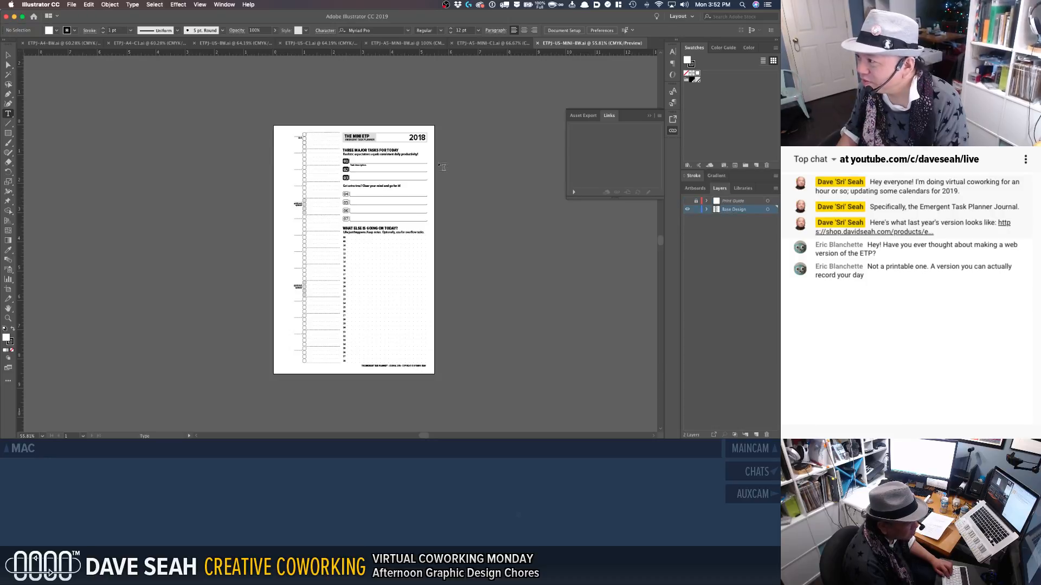
key("v")
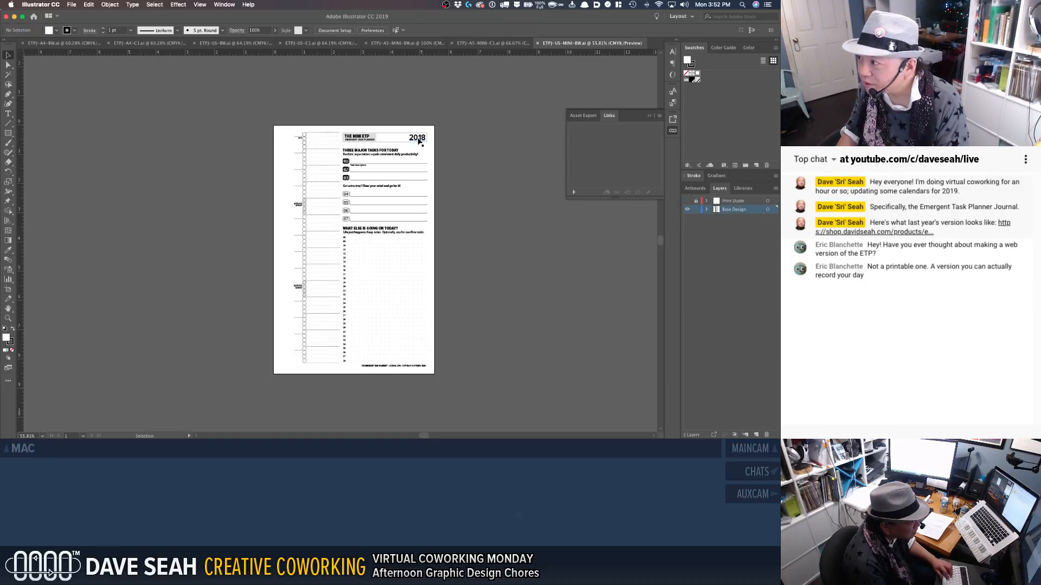
left_click(418, 138)
left_click(400, 366, "shift")
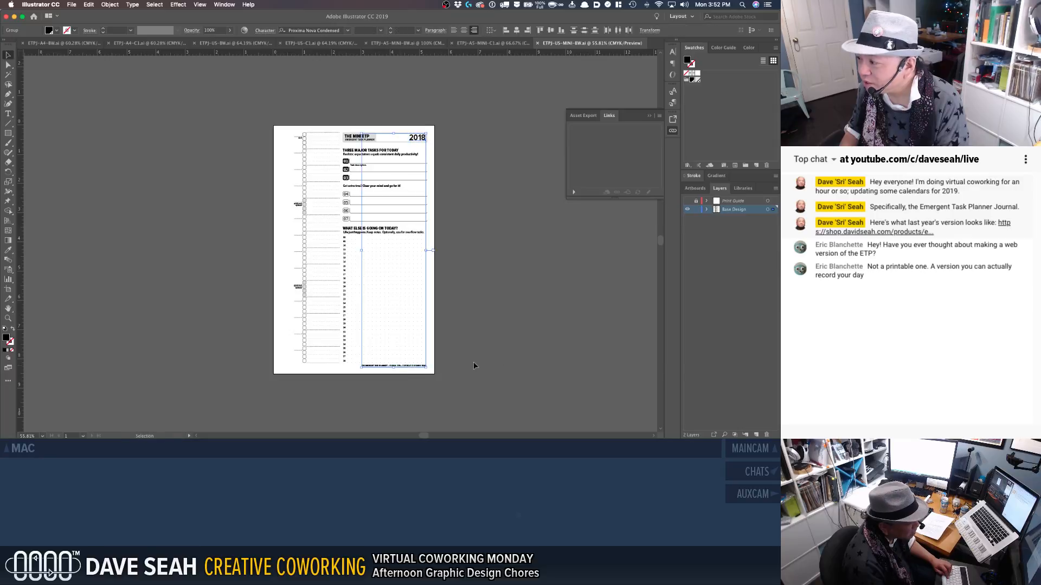
key("super+x")
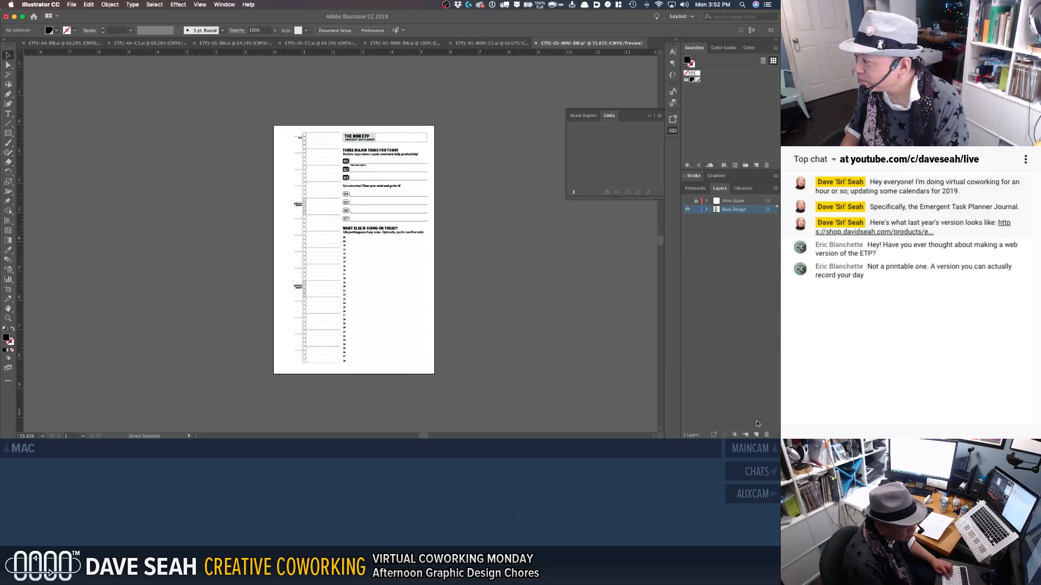
Step: Add a layer named Editable above Base Design and, with Base Design locked, paste the cut year and footer in place on it
left_click(756, 434)
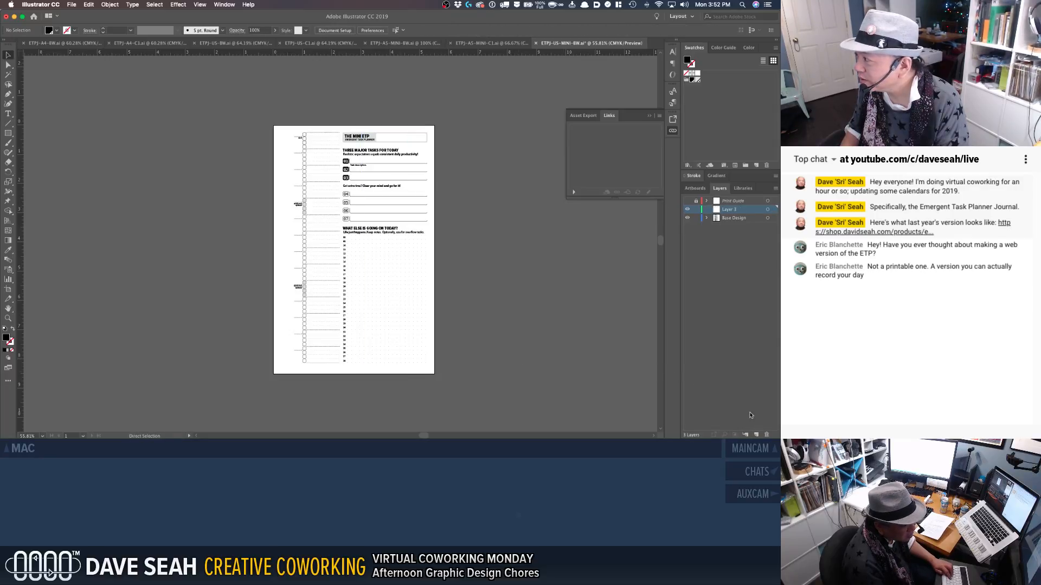
double_click(729, 211)
type("Editable")
key("Return")
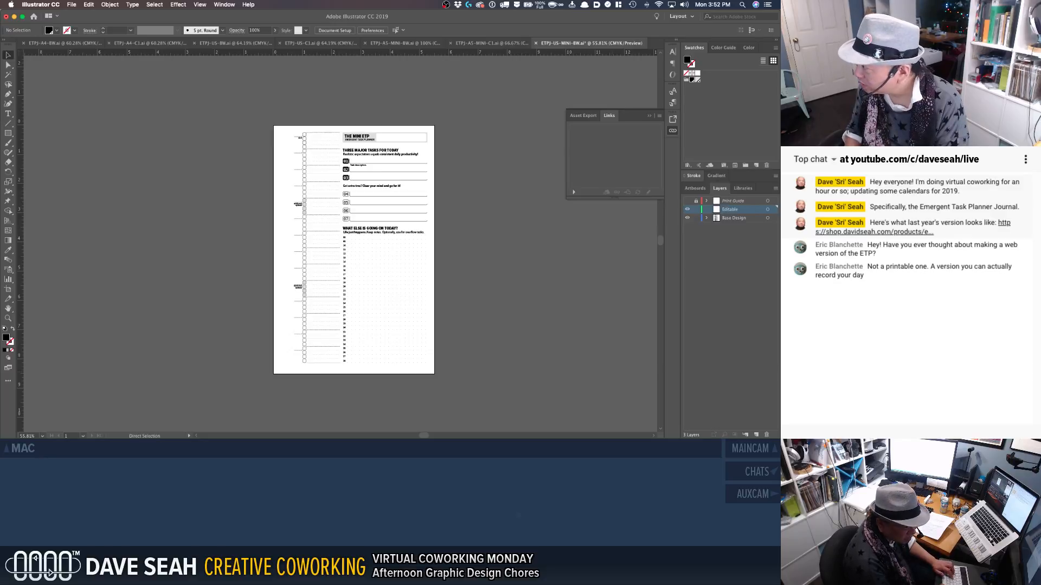
left_click(697, 218)
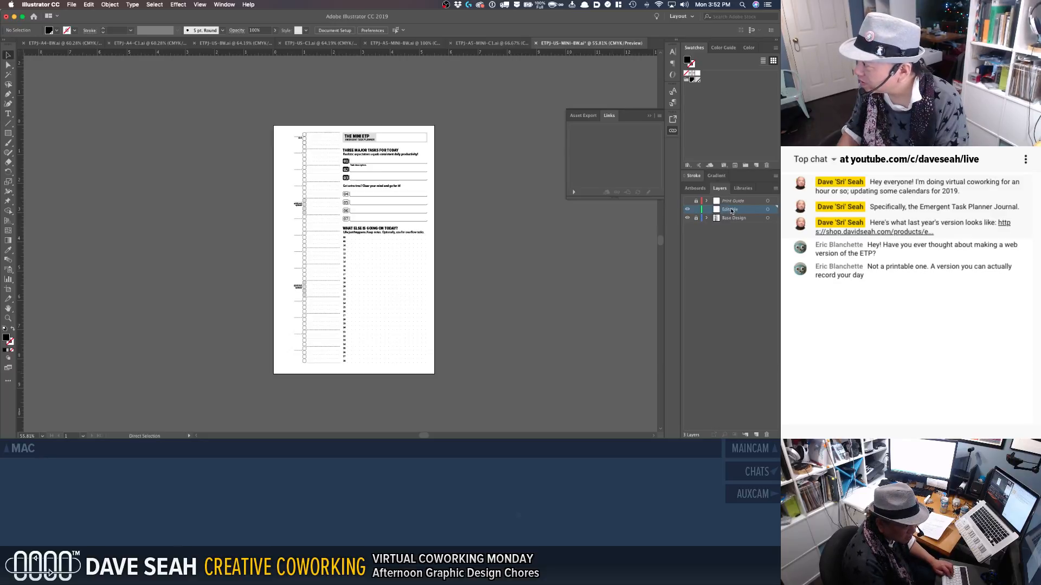
key("super+f")
key("v")
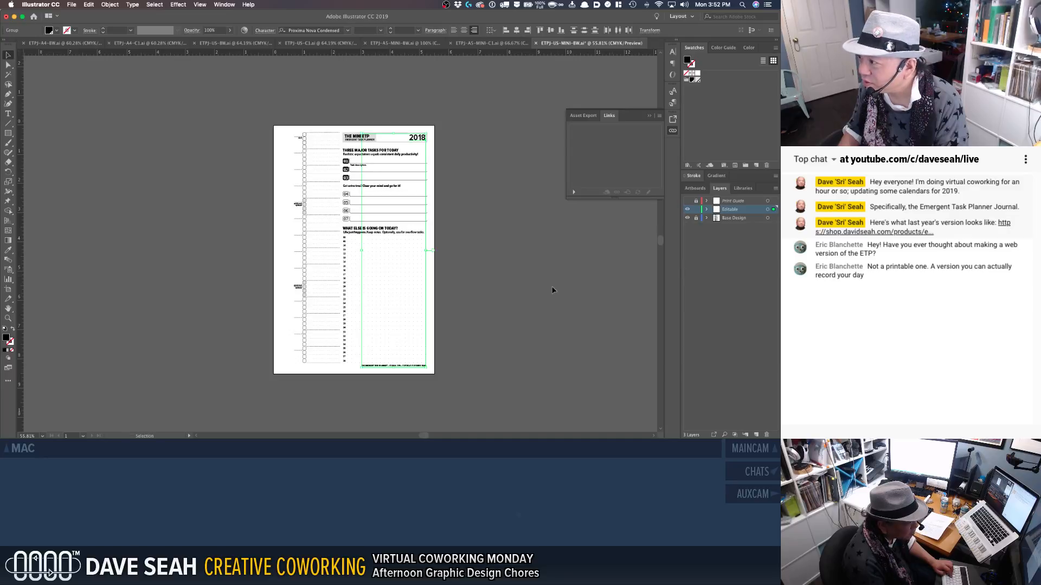
Step: Change the year in the US mini black-and-white page header to 2019
key("t")
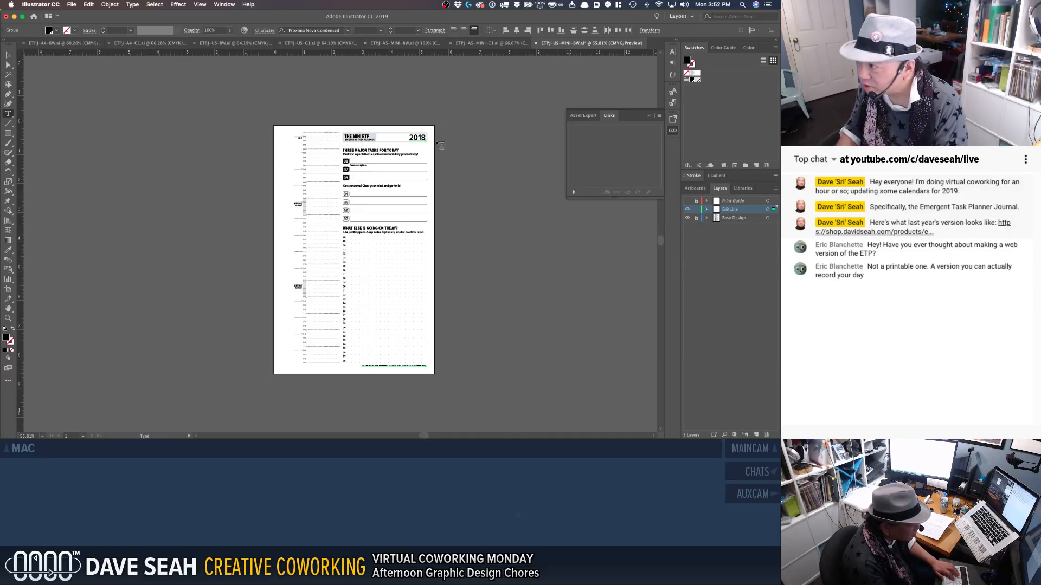
left_click_drag(423, 137, 426, 138)
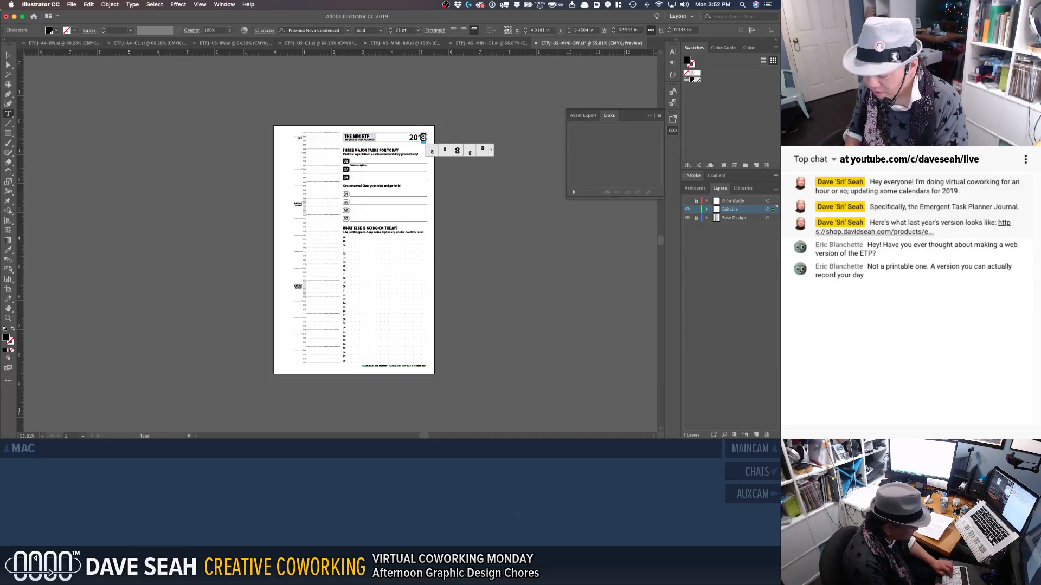
type("9")
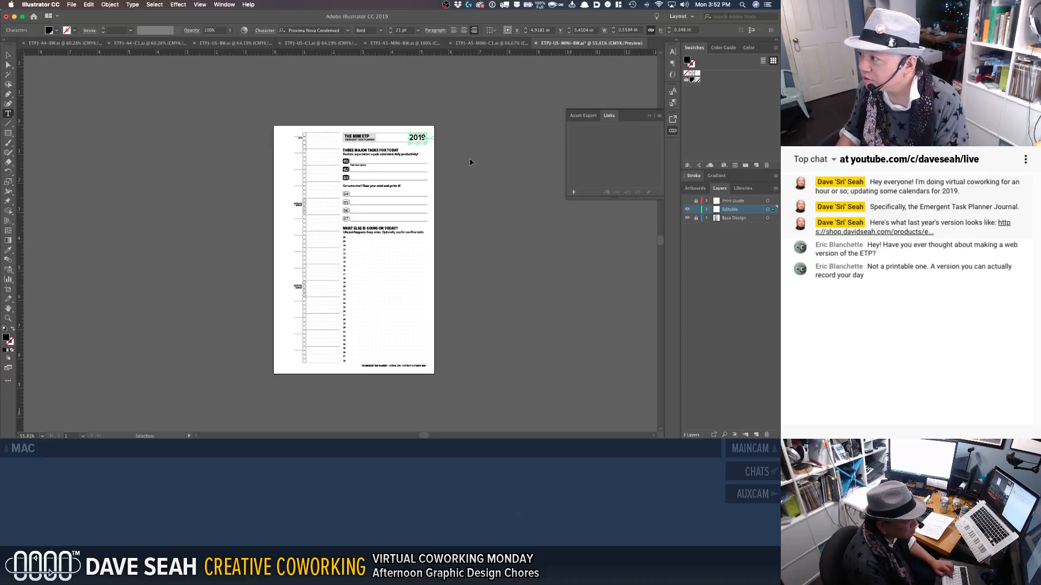
left_click(470, 158, "super")
Step: Change the year in the US mini black-and-white footer line to read JOURNAL 2019
left_click_drag(369, 353, 426, 382)
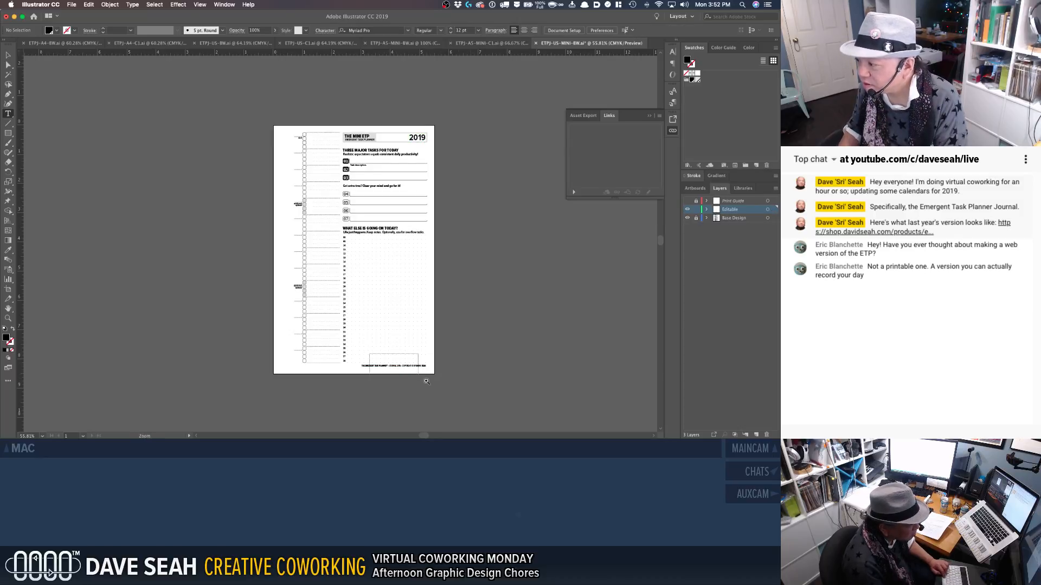
left_click_drag(361, 230, 372, 230)
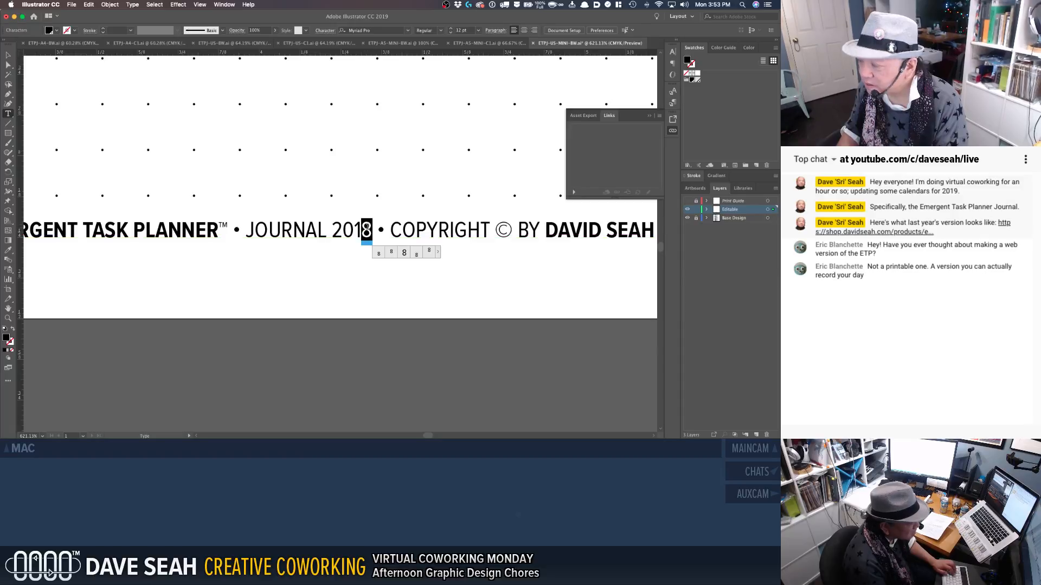
type("9")
left_click(383, 353, "super")
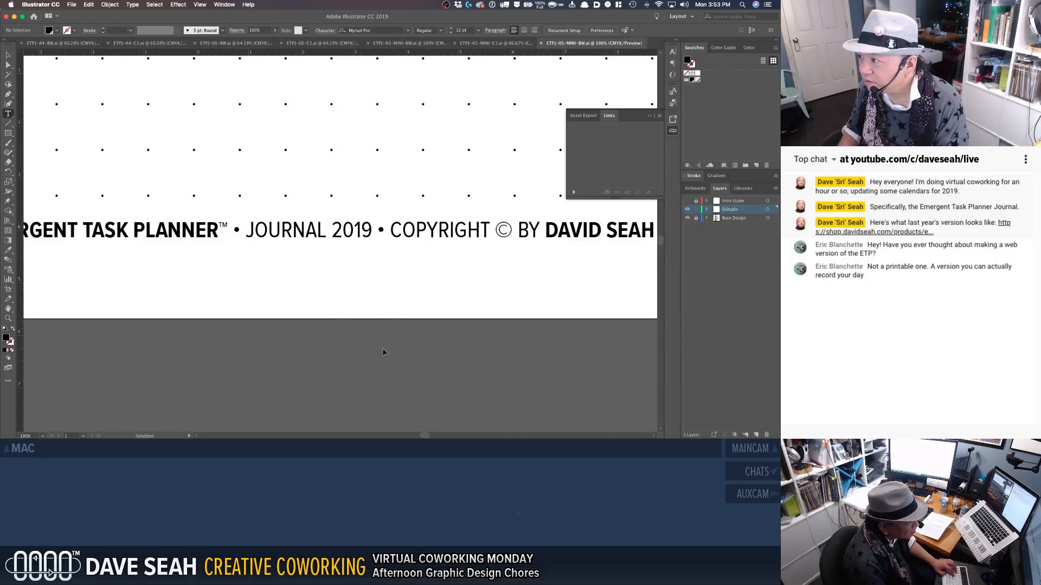
key("super+1")
left_click(514, 3)
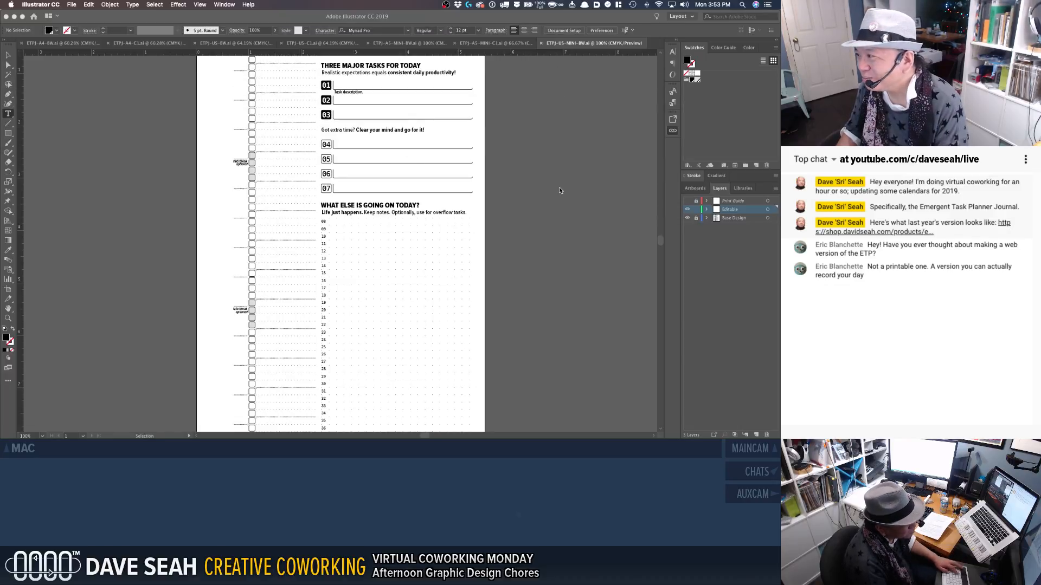
key("t")
left_click(520, 191)
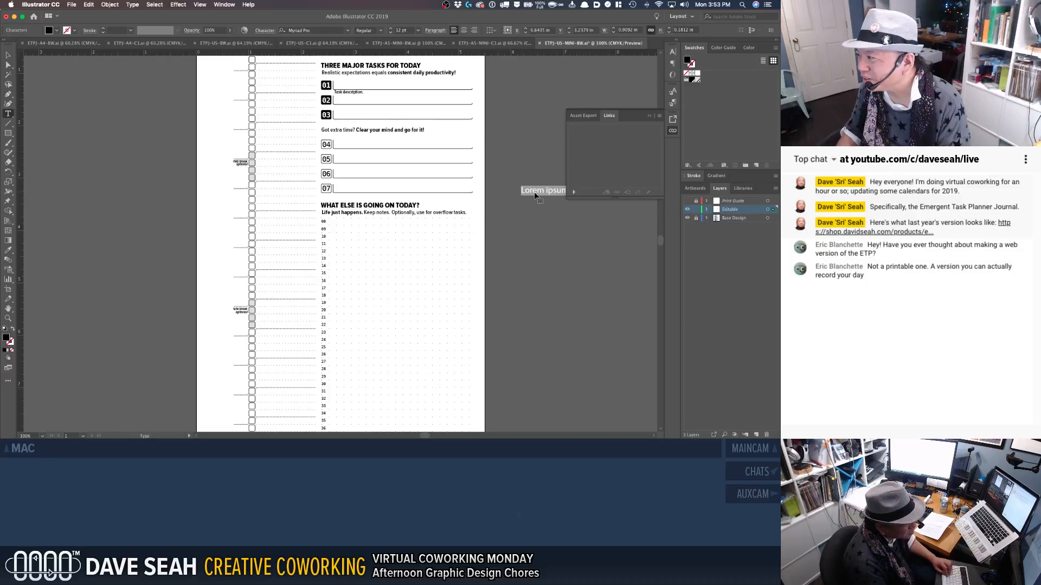
key("super+z")
scroll(530, 201, "down", 2)
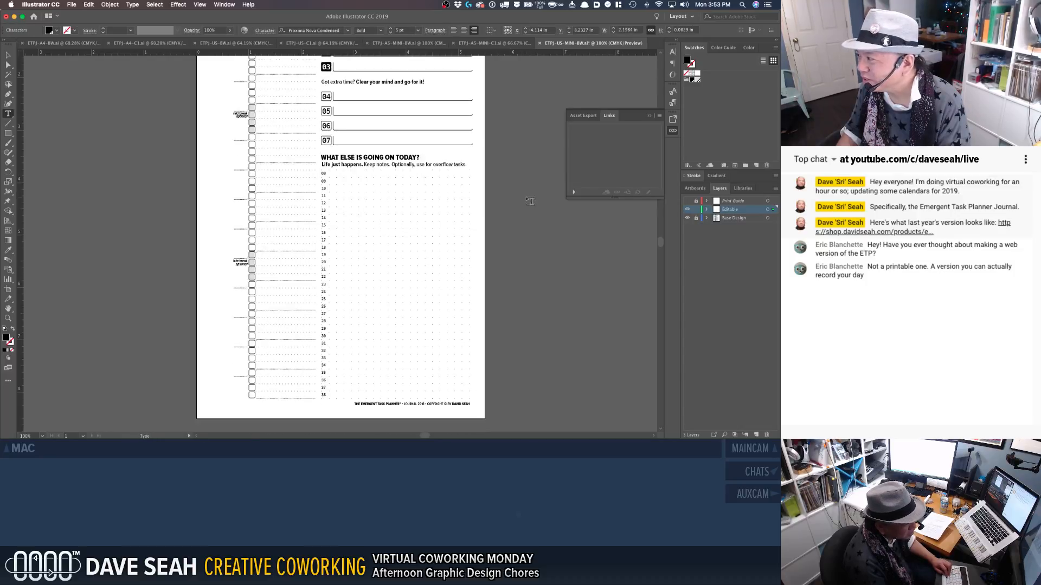
key("super+shift+a")
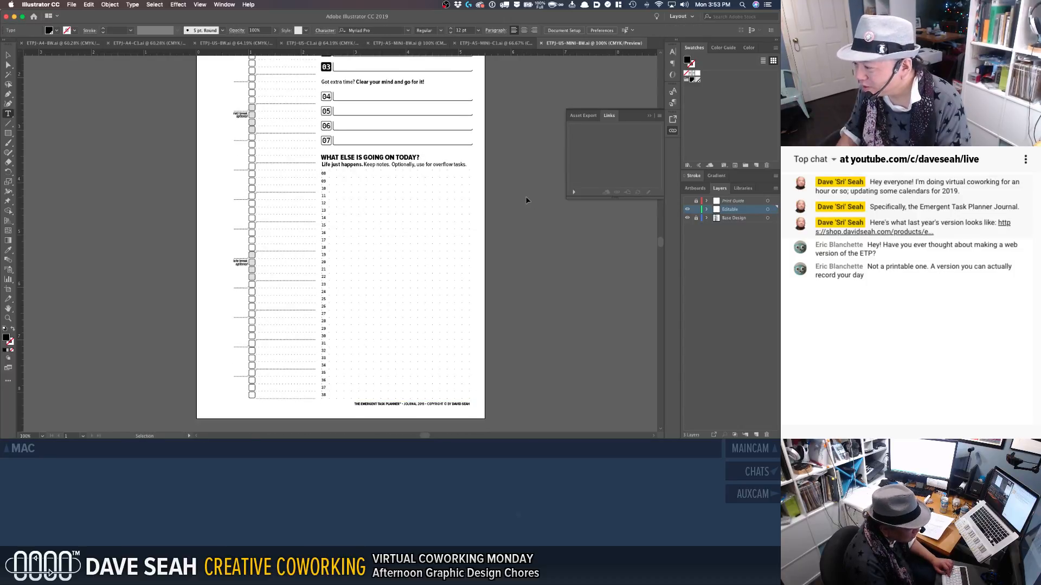
scroll(509, 186, "up", 4)
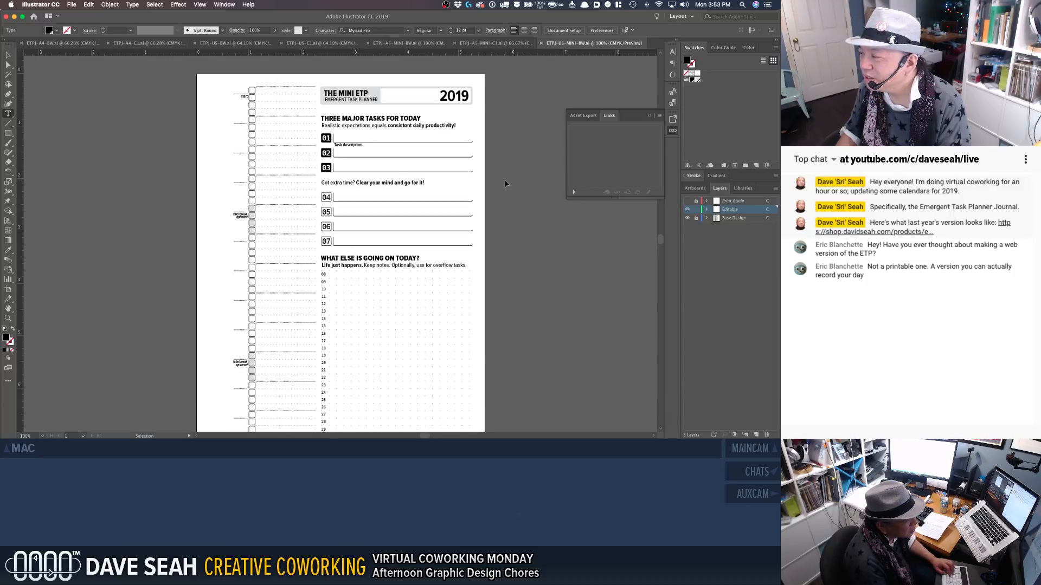
Step: Switch to Finder and open ETPJ-US-MINI-C1.ai from the Source-AI folder
key("super+Tab")
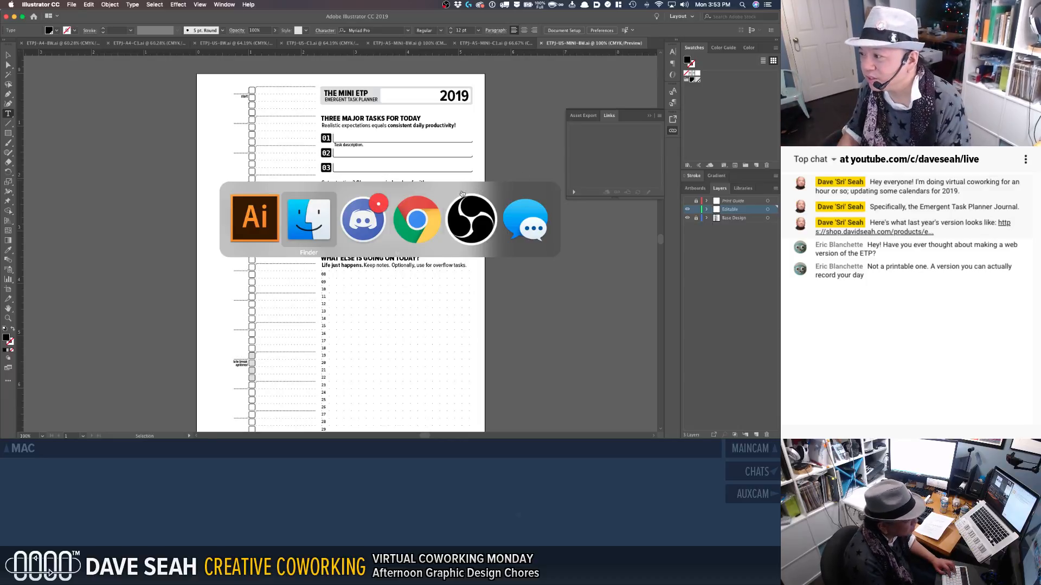
key("super+Tab")
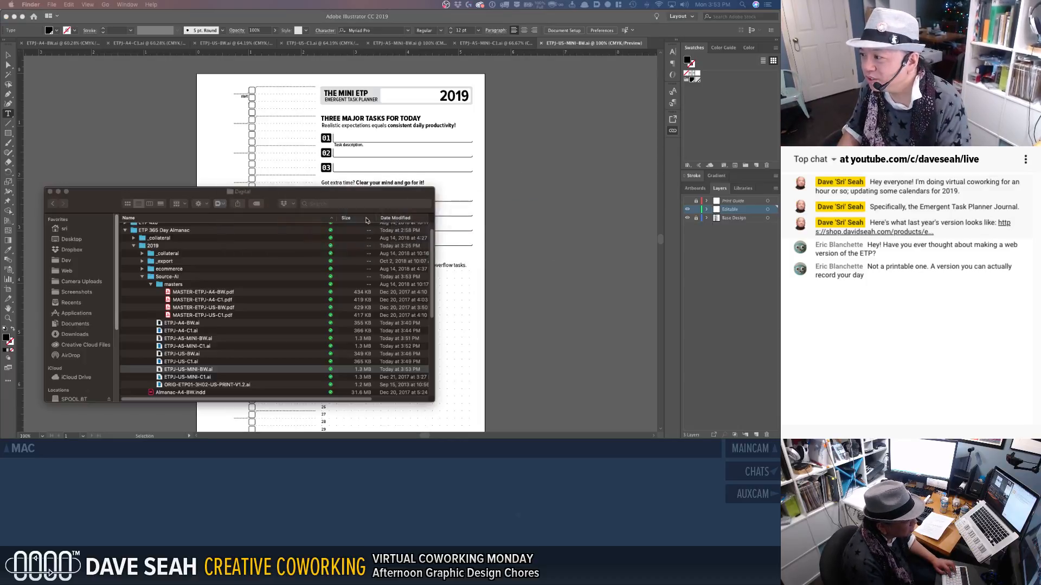
left_click(207, 378)
double_click(208, 377)
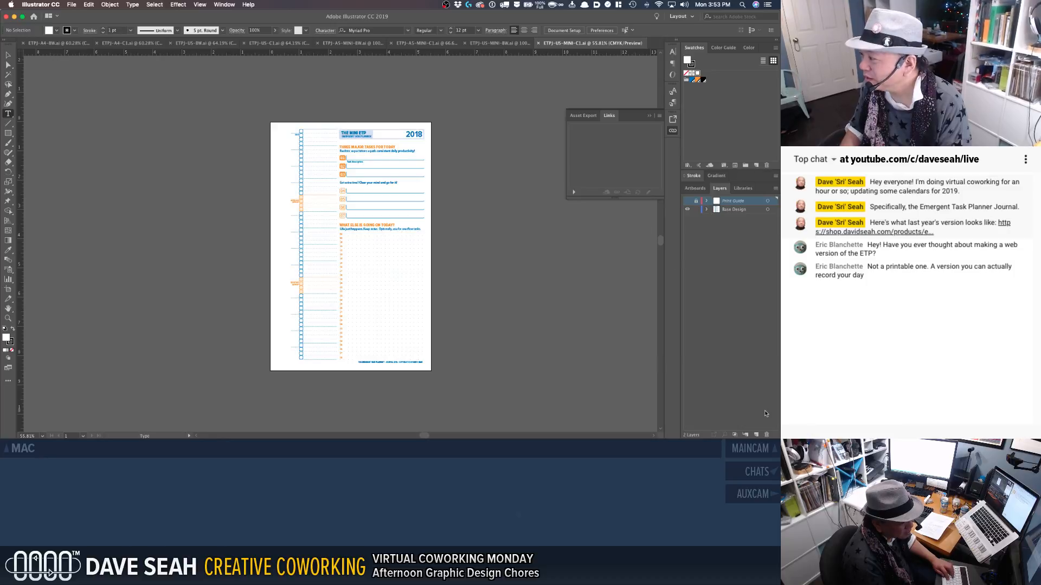
Step: Add a layer named Editable between the Print Guide and Base Design layers of the US mini colour document
left_click(756, 435)
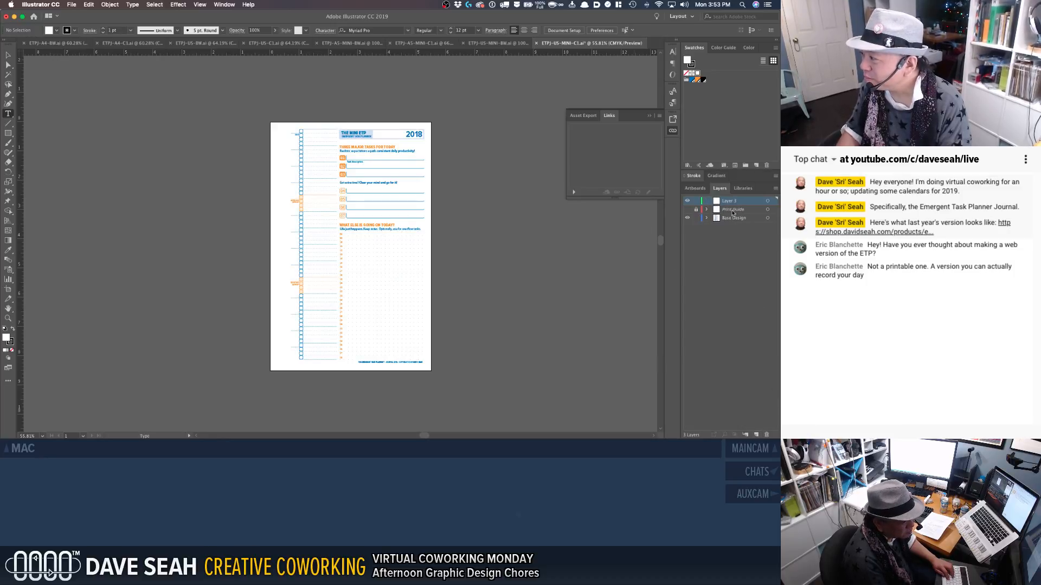
left_click_drag(732, 201, 731, 214)
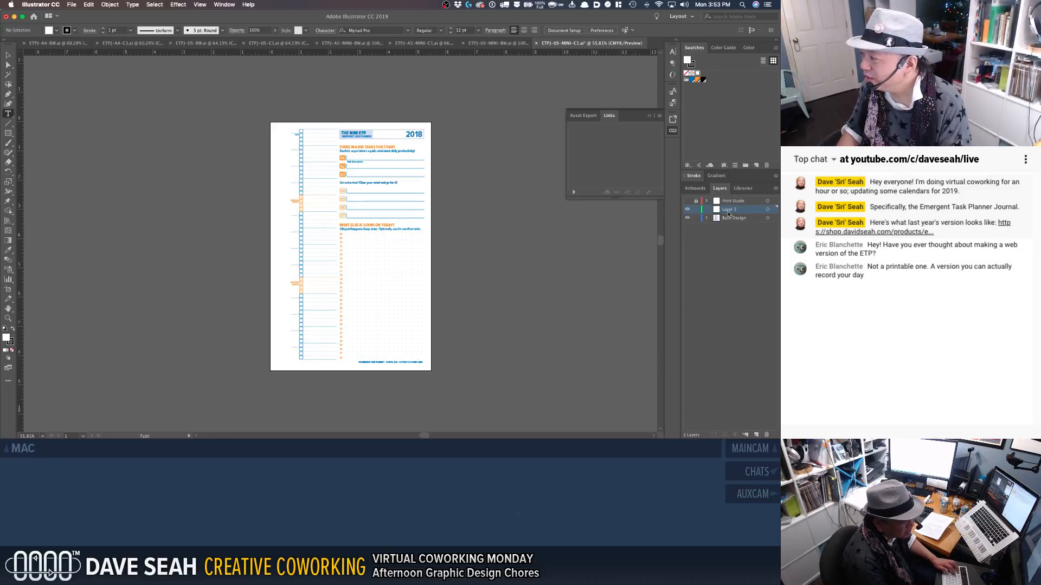
double_click(732, 210)
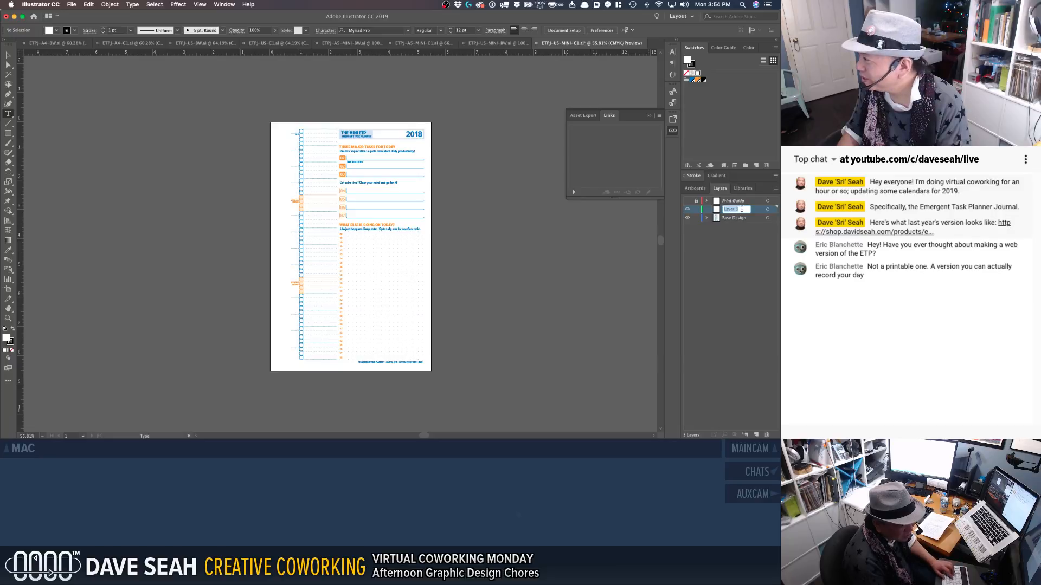
type("Editable")
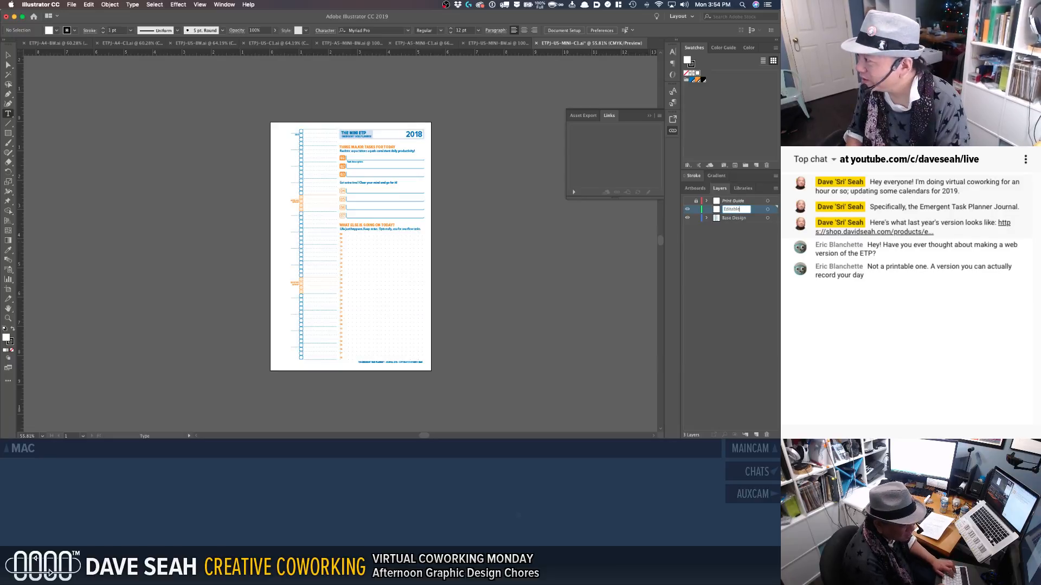
key("Return")
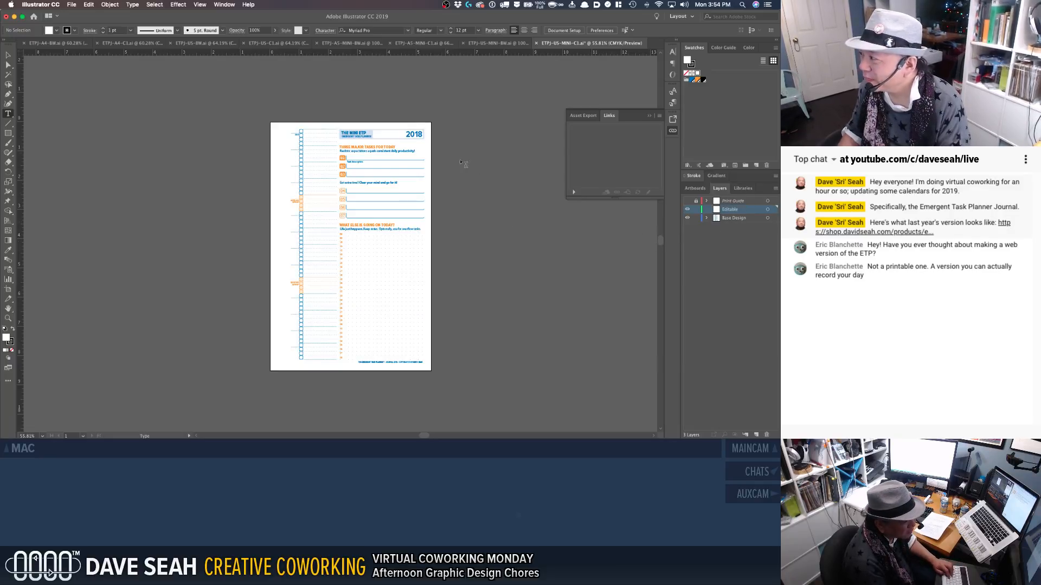
Step: Move the header year and footer line from Base Design to the Editable layer in place, and lock Base Design
key("v")
left_click(414, 135)
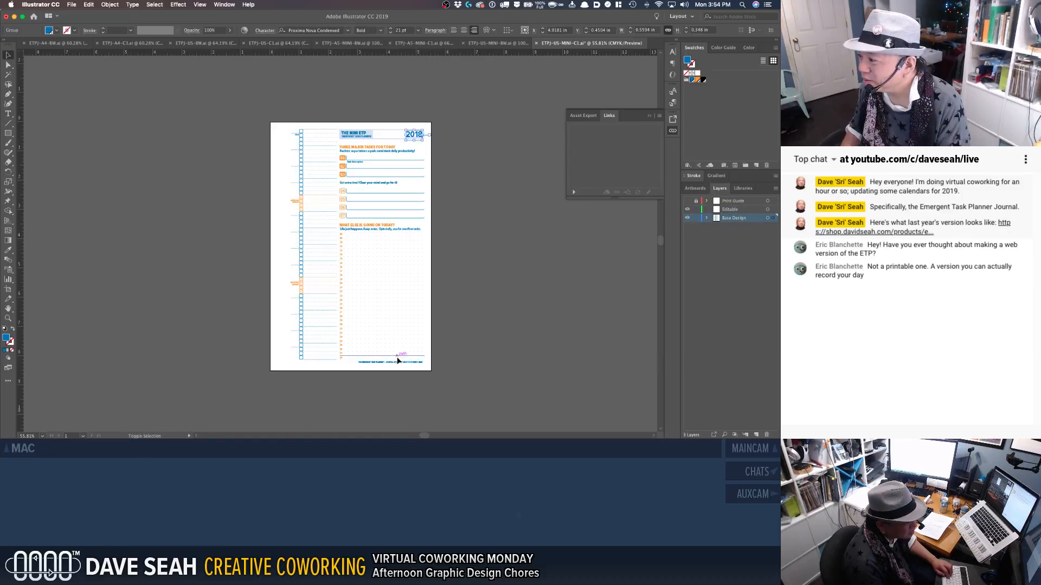
left_click(399, 363, "shift")
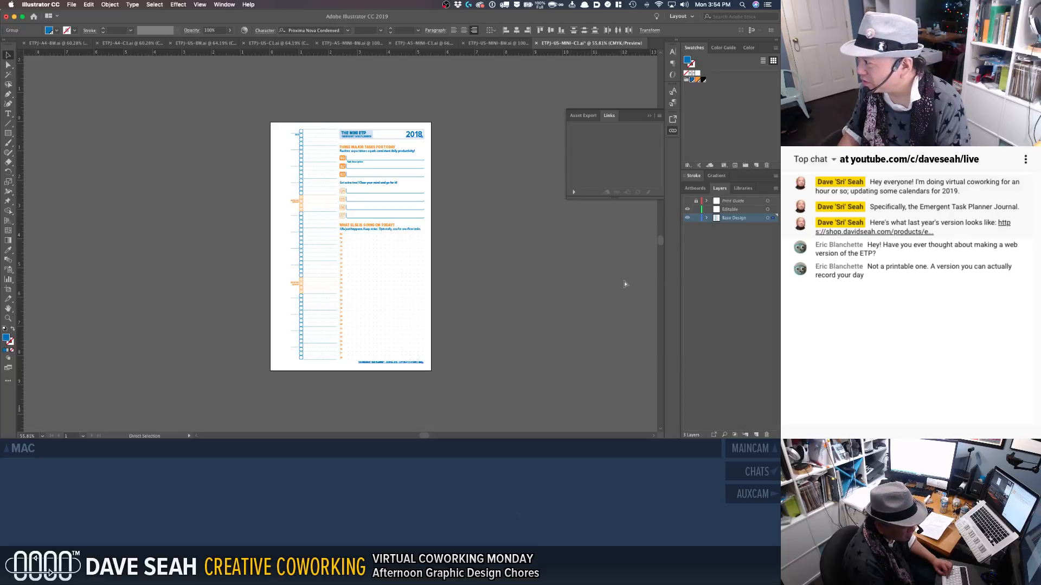
key("super+x")
left_click(729, 209)
key("super+f")
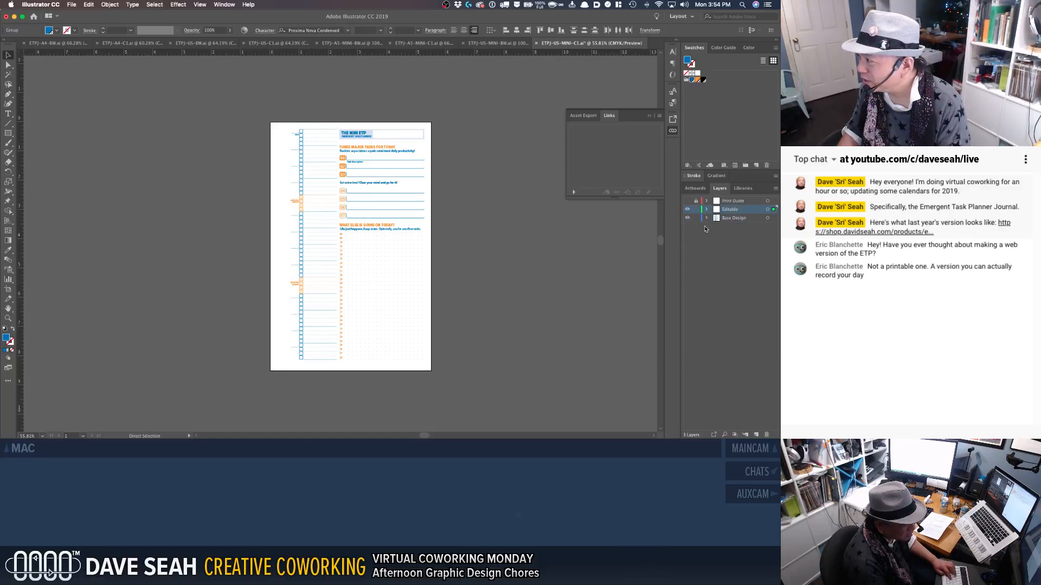
left_click(696, 217)
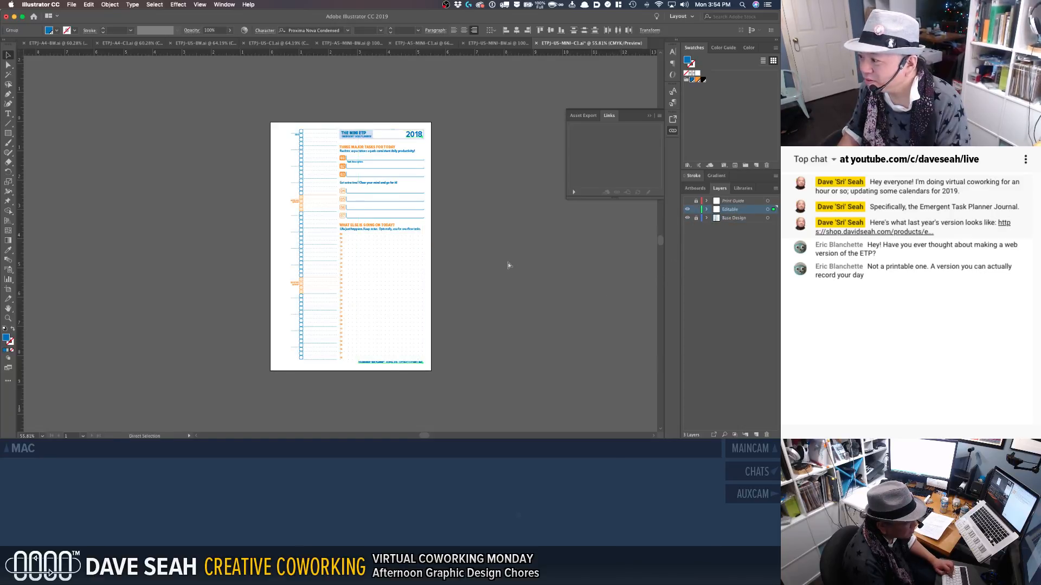
Step: Change the year in the US mini colour page header to 2019
key("super+shift+a")
left_click_drag(375, 124, 442, 163)
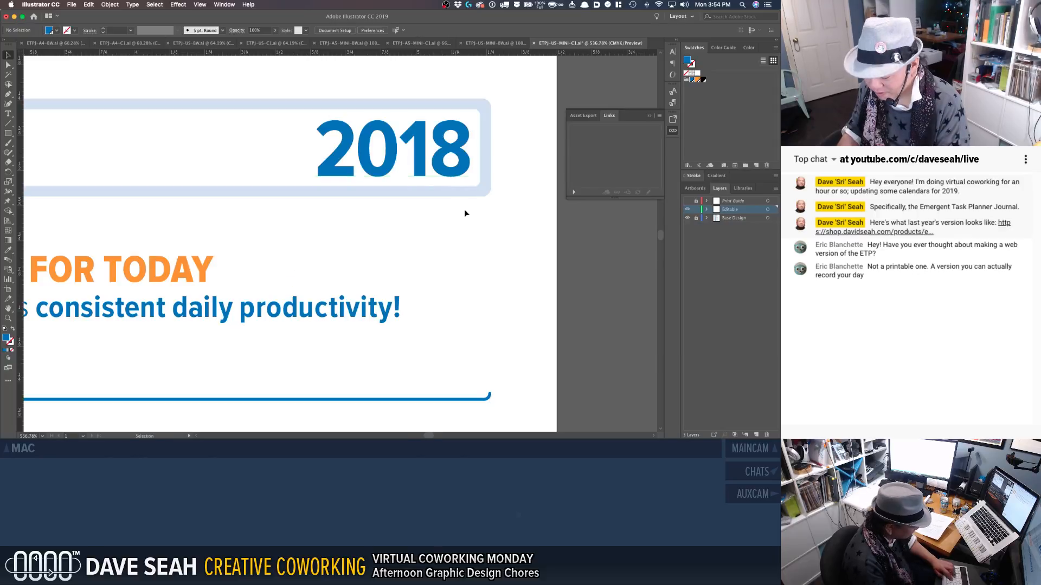
key("t")
left_click(465, 158)
key("shift+Left")
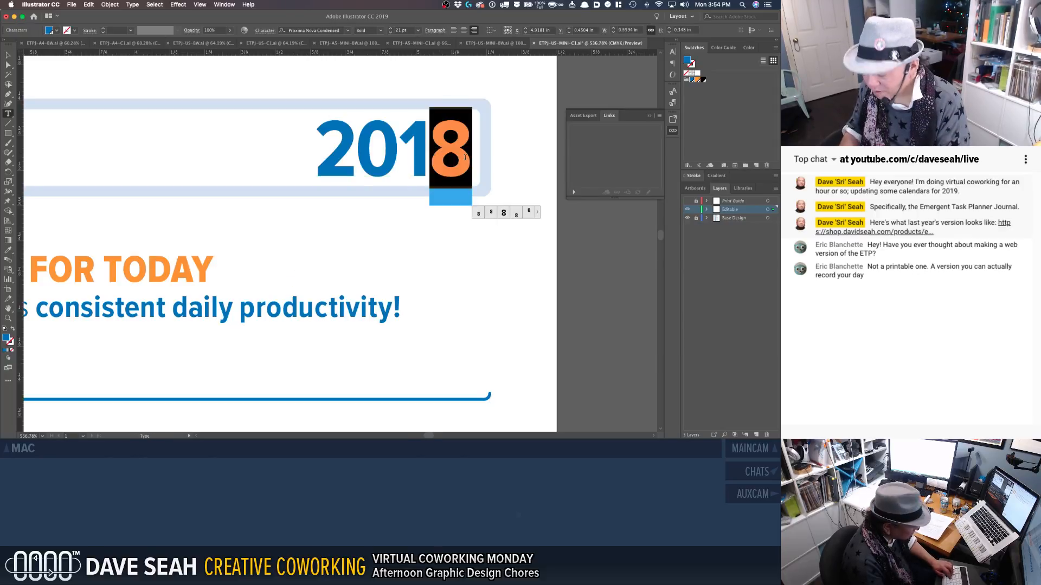
type("9")
key("Escape")
key("super+shift+a")
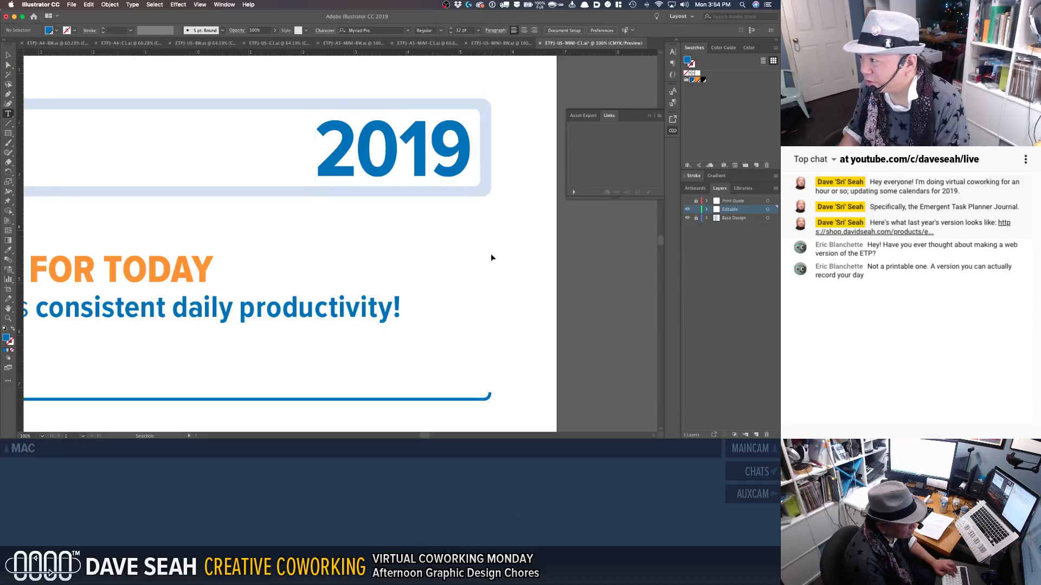
Step: Change the year in the US mini colour footer line to read JOURNAL 2019 and save the document
key("super+1")
left_click_drag(430, 361, 428, 284)
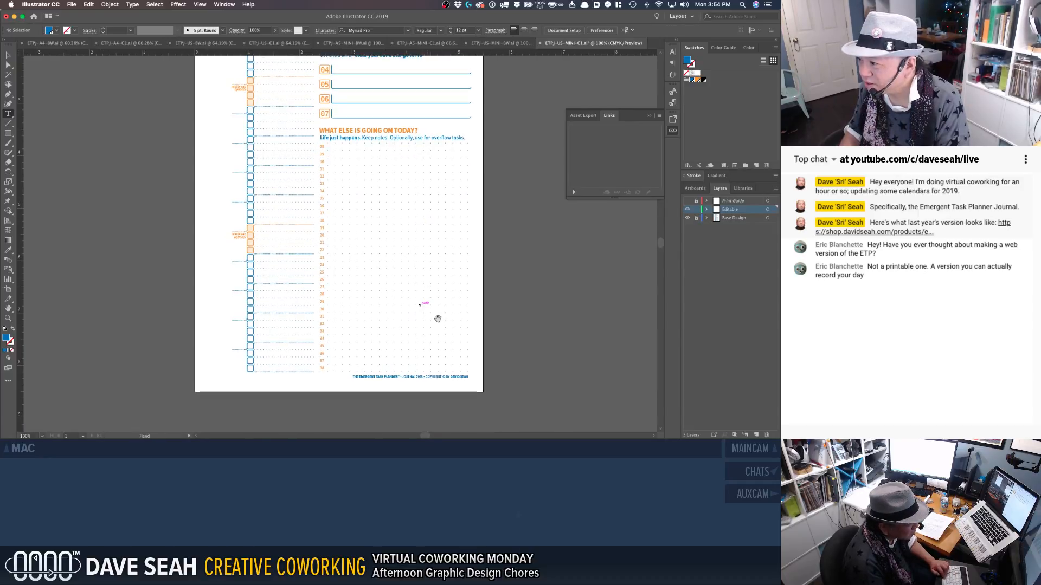
left_click_drag(395, 356, 464, 391)
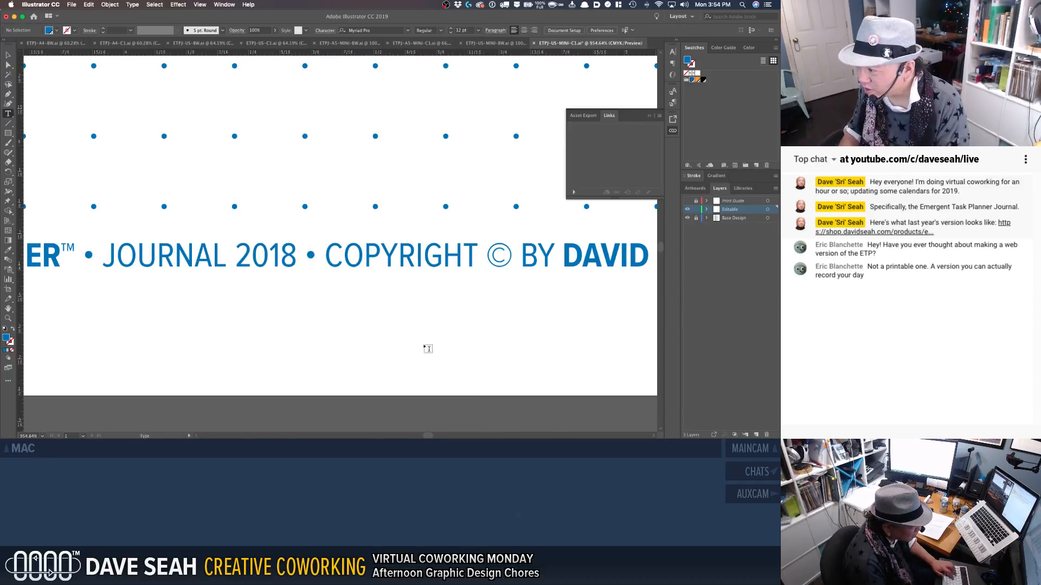
left_click_drag(284, 257, 290, 259)
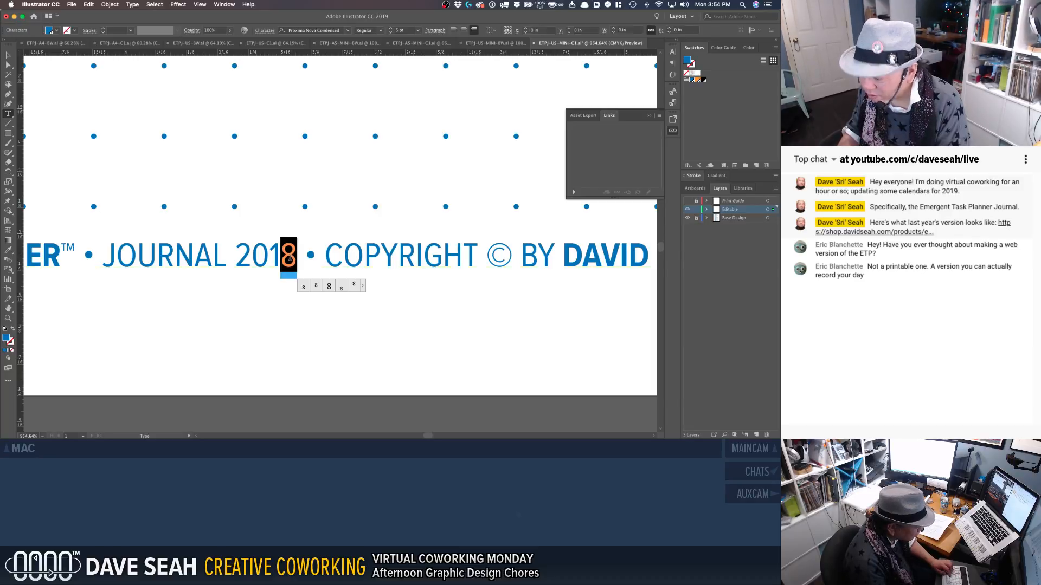
type("9")
key("Escape")
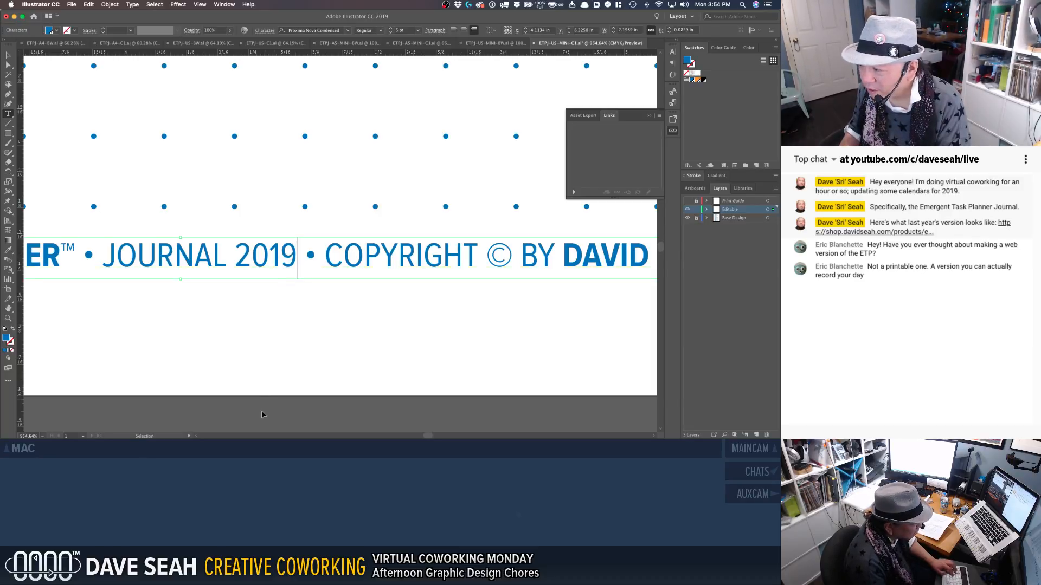
left_click(265, 408)
key("super+1")
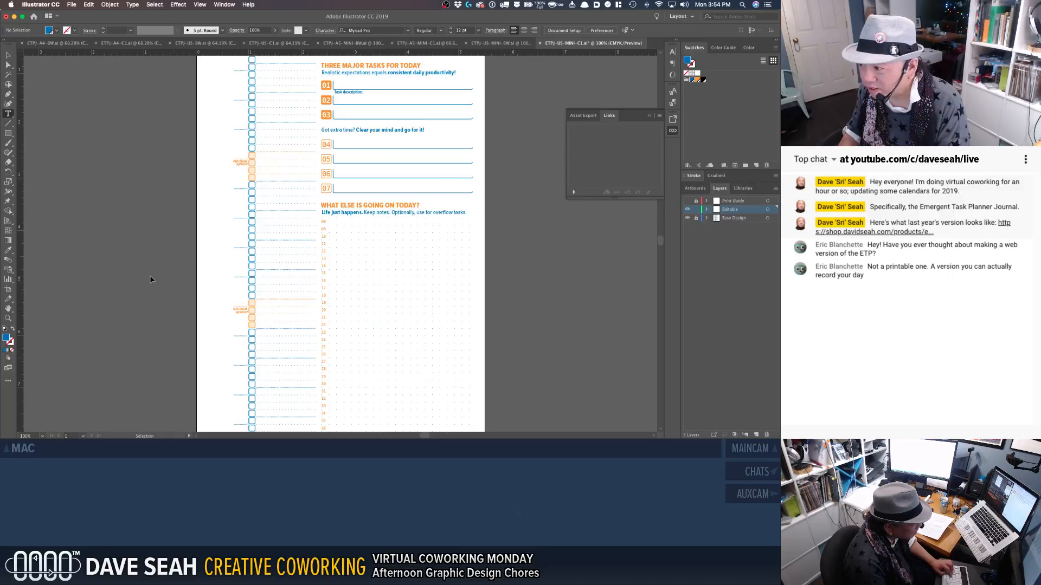
key("super+s")
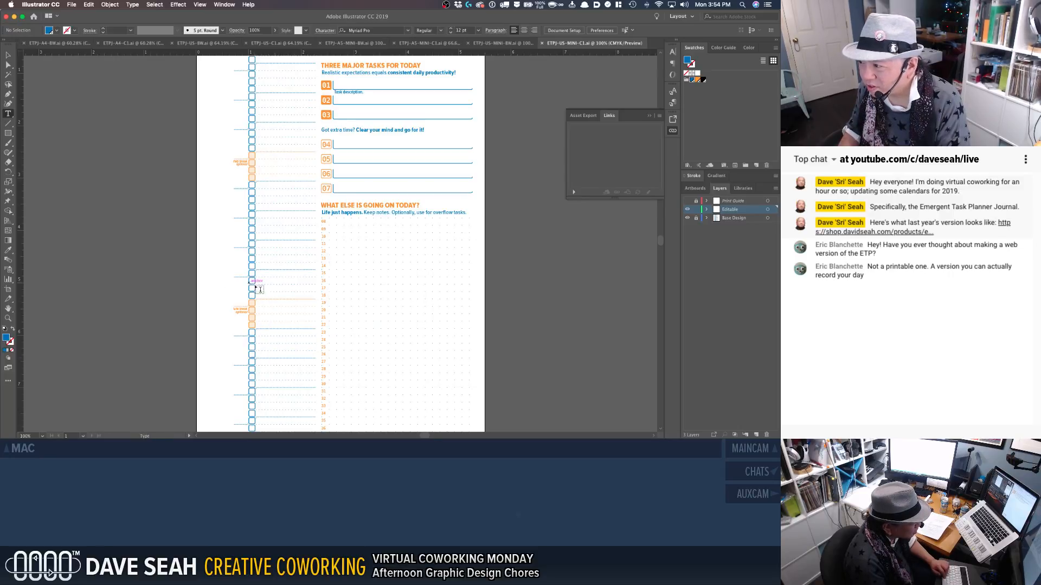
left_click(256, 282, "alt+super")
left_click_drag(274, 237, 199, 237)
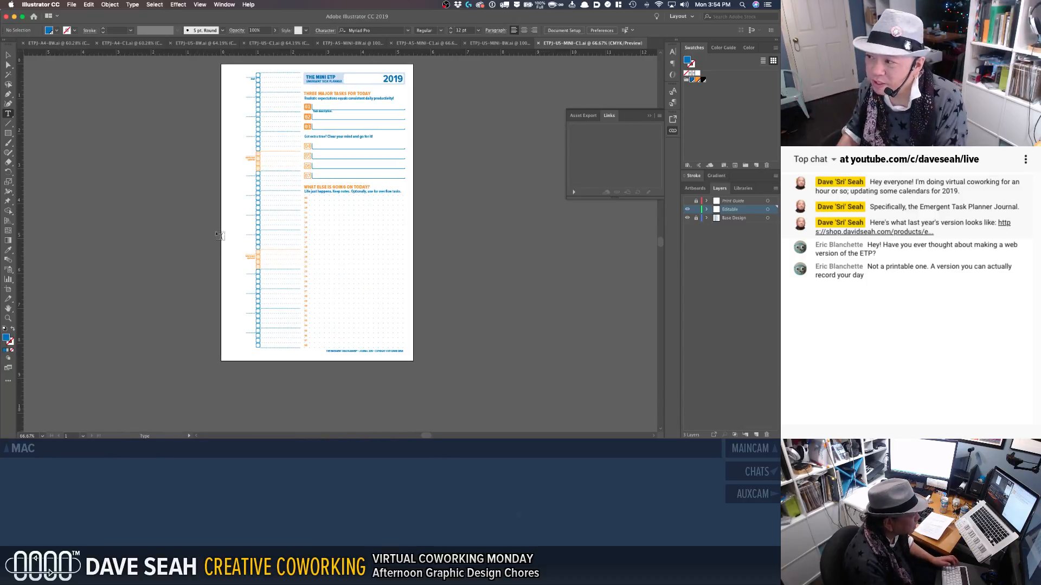
key("space")
left_click_drag(168, 217, 172, 244)
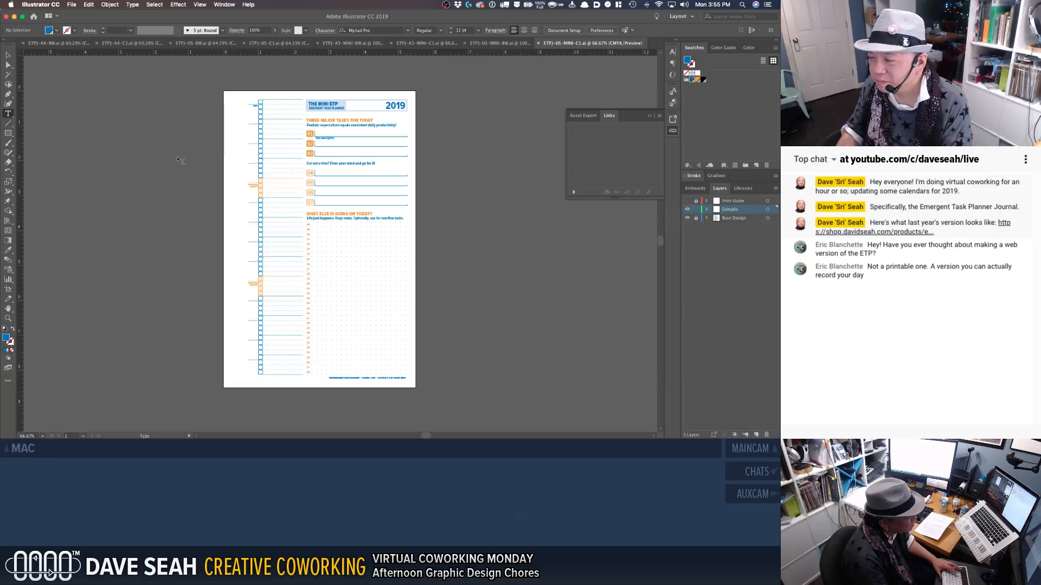
left_click(7, 55)
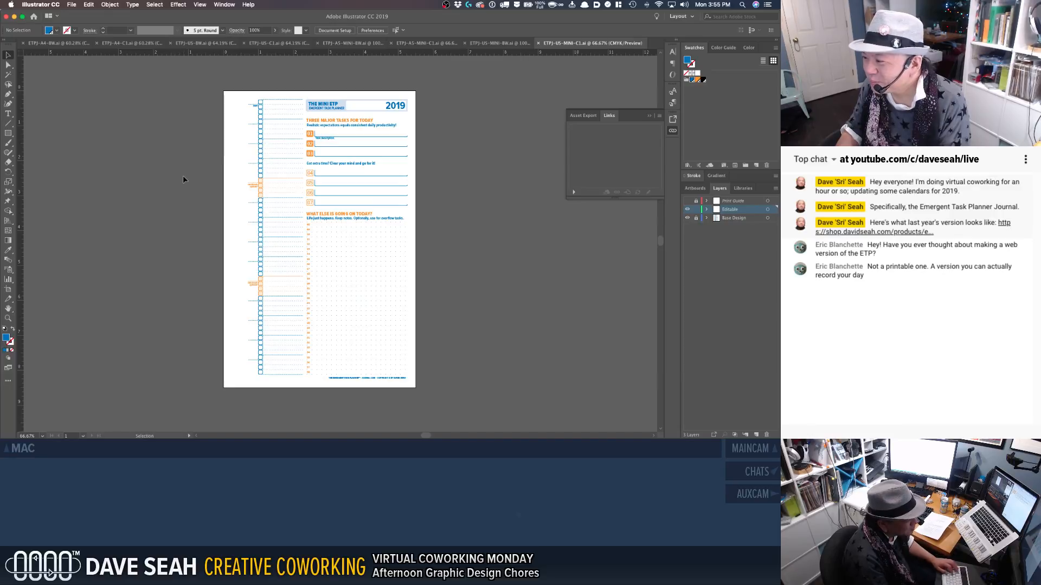
Step: Switch to the desktop notes and add the time entry 1555 below the item on updating the half-size AI files
key("super+Tab")
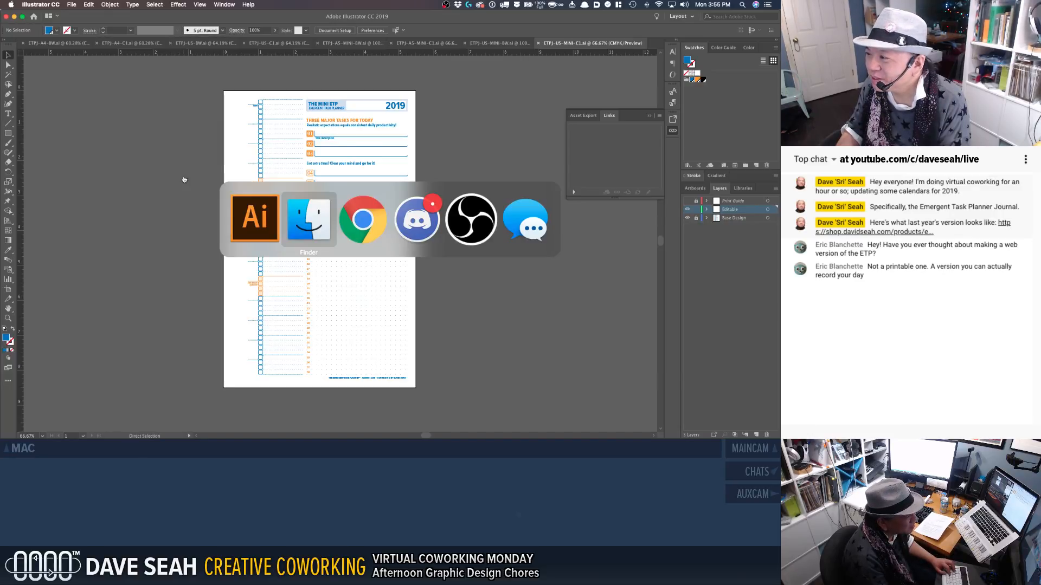
scroll(246, 4, "down", 3)
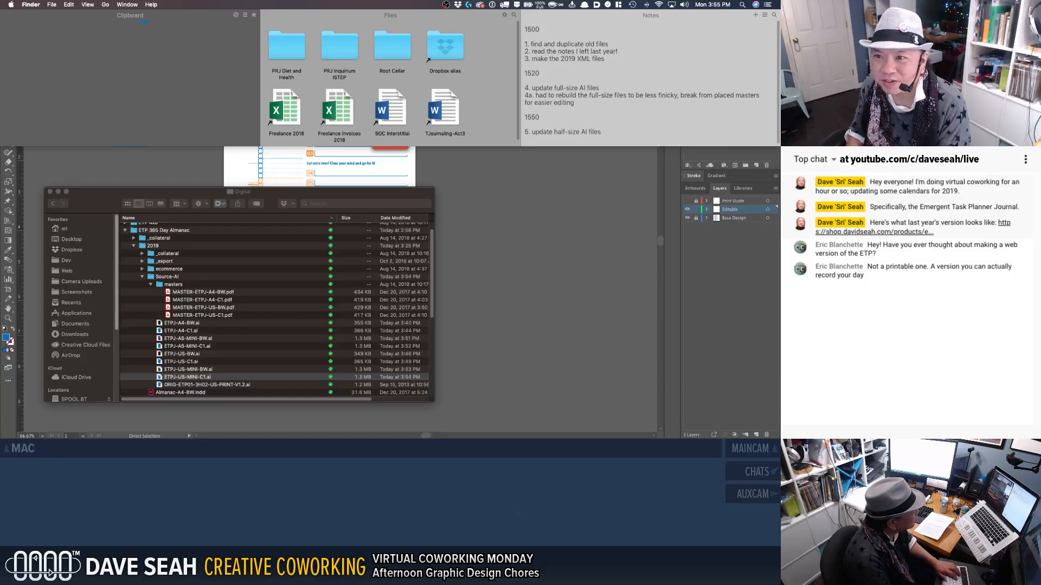
key("Return")
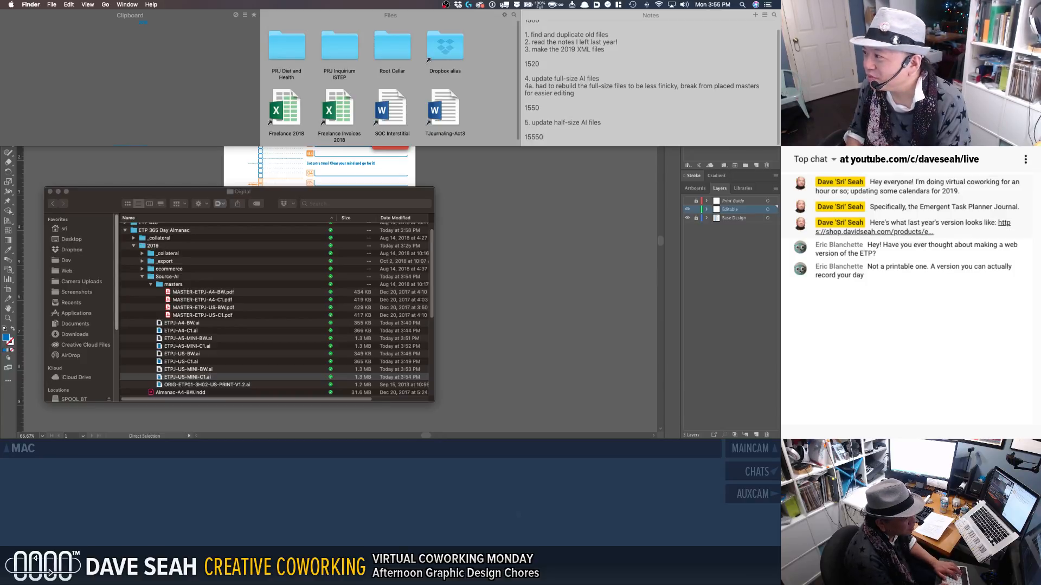
type("1555")
key("Return")
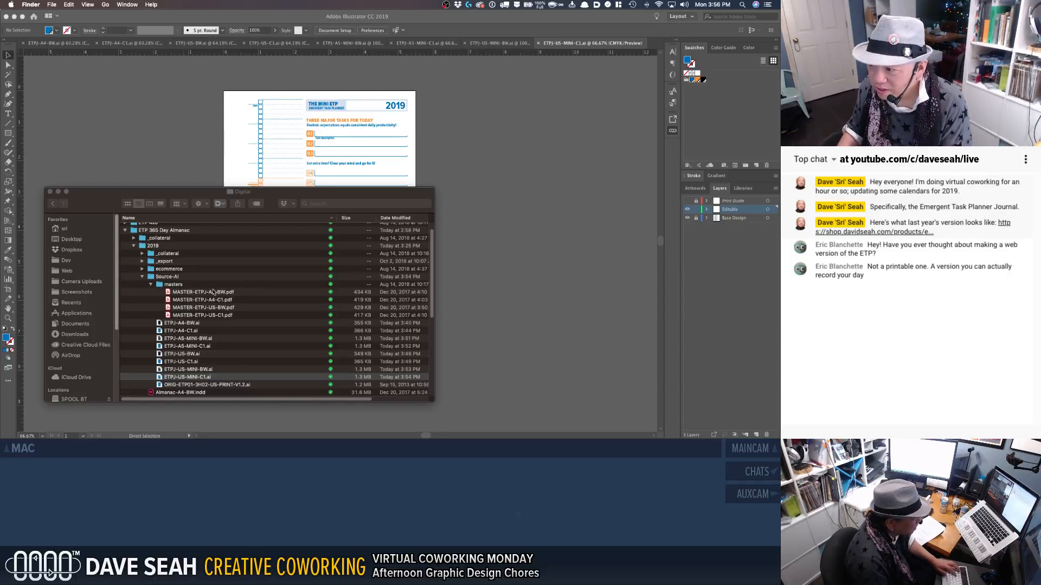
Step: Collapse the masters folder and open Almanac-A4-BW.indd from the 2019 almanac folder in InDesign
left_click(192, 293)
left_click(151, 285)
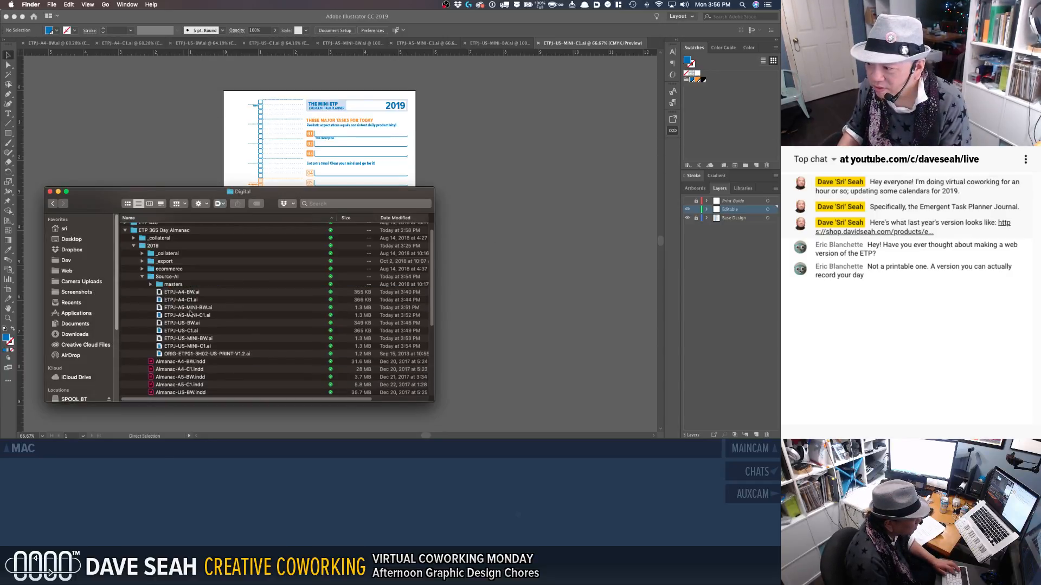
scroll(204, 350, "down", 1)
left_click(205, 351)
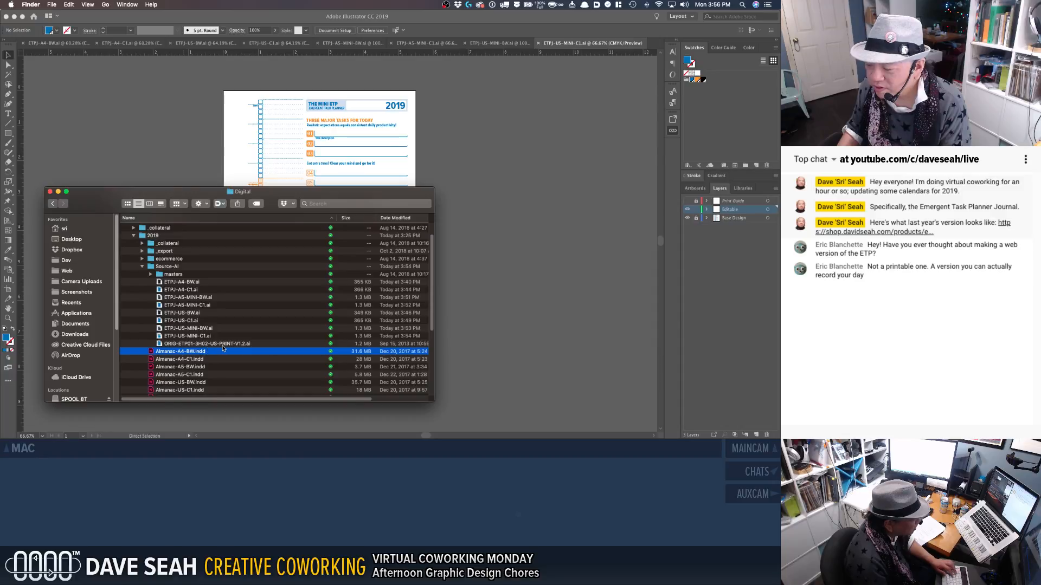
scroll(225, 349, "down", 3)
left_click(198, 331)
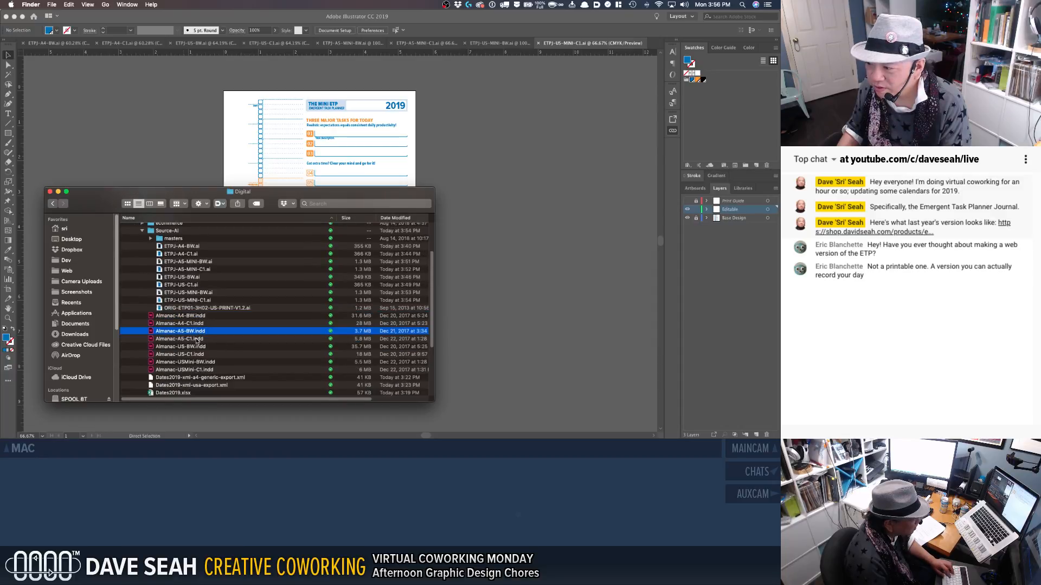
left_click(197, 339)
left_click(199, 346)
left_click(200, 354)
key("Down")
key("Down")
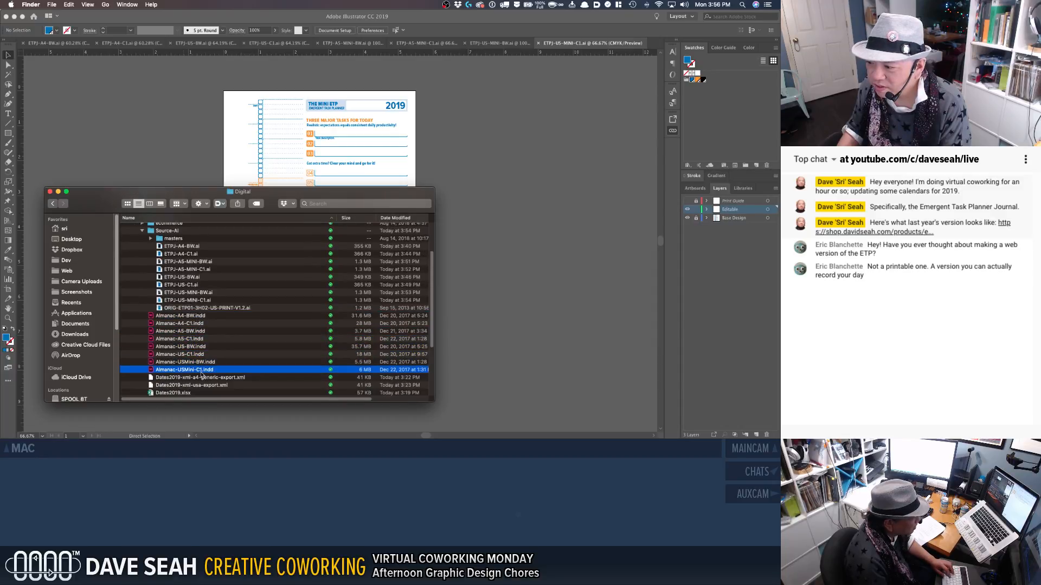
left_click(193, 300)
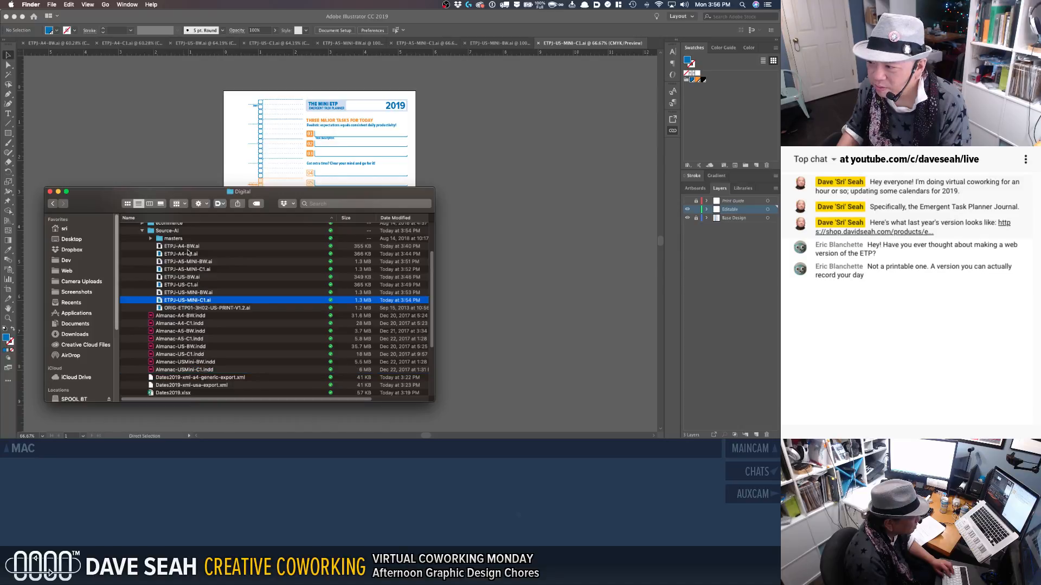
left_click(194, 316)
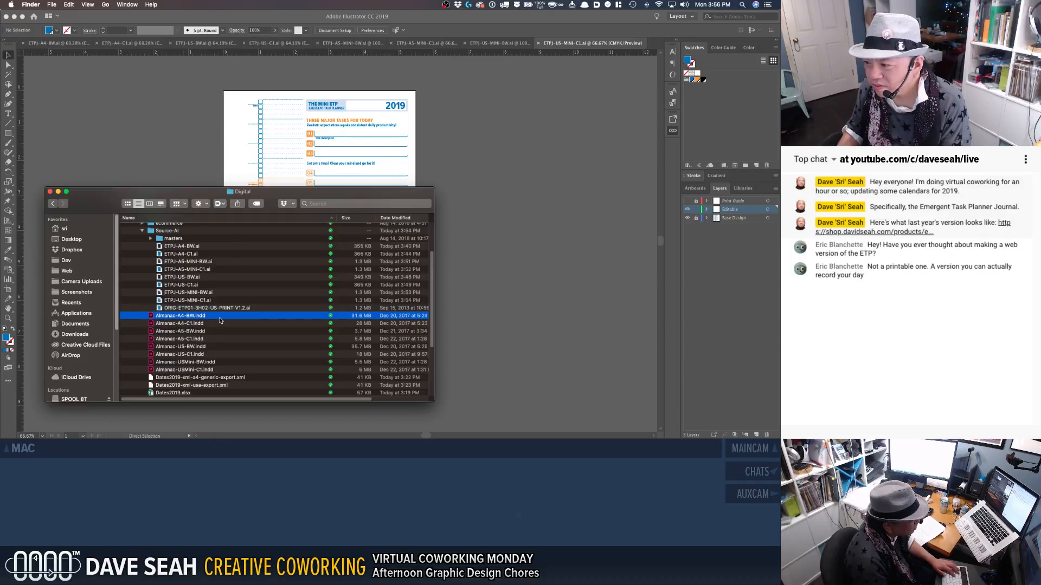
double_click(220, 319)
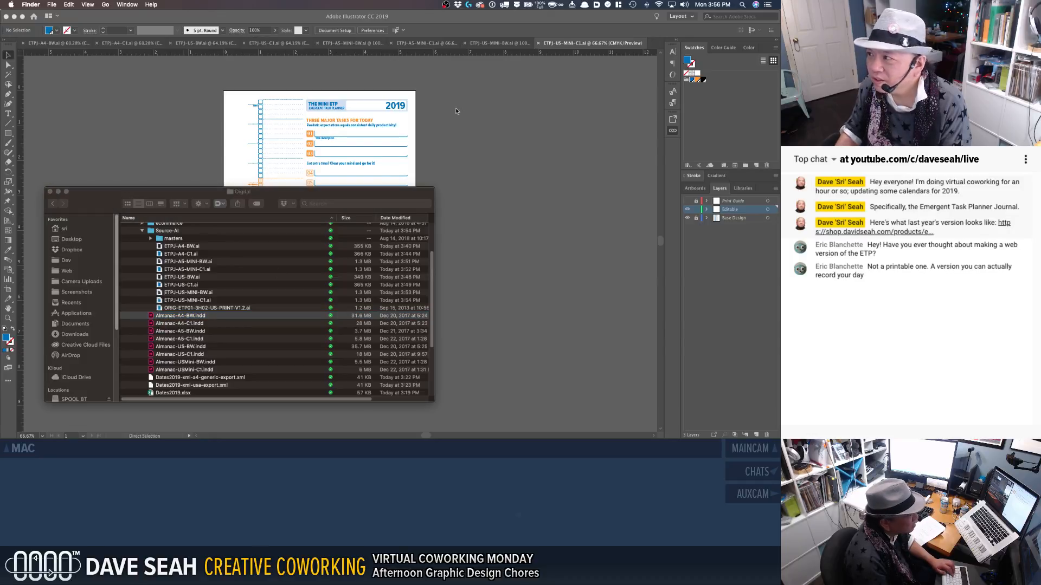
Step: Switch to Illustrator, close all the open ETPJ documents and quit the program, clearing the clipboard data
left_click(397, 23)
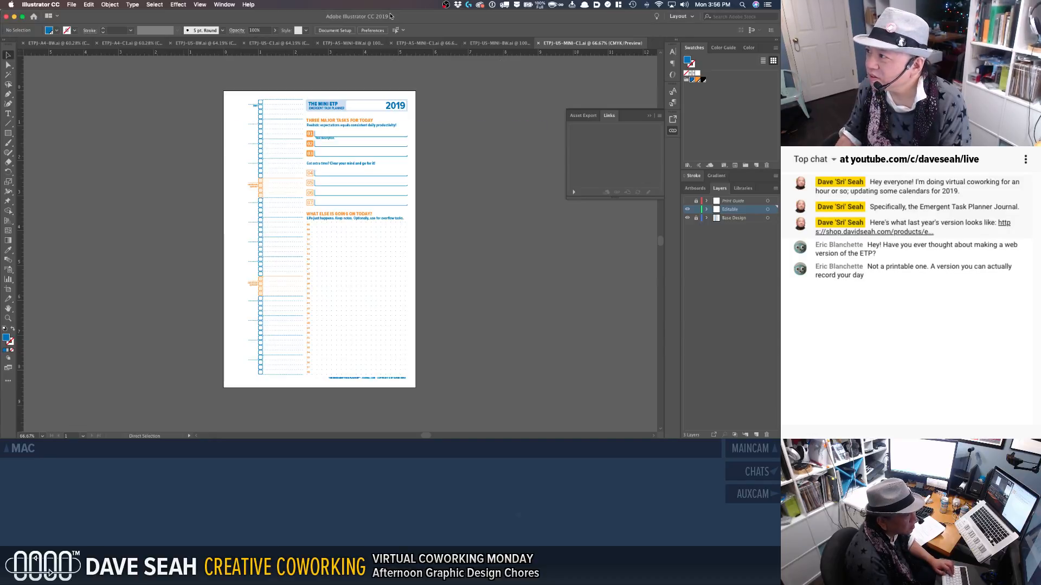
key("super+w")
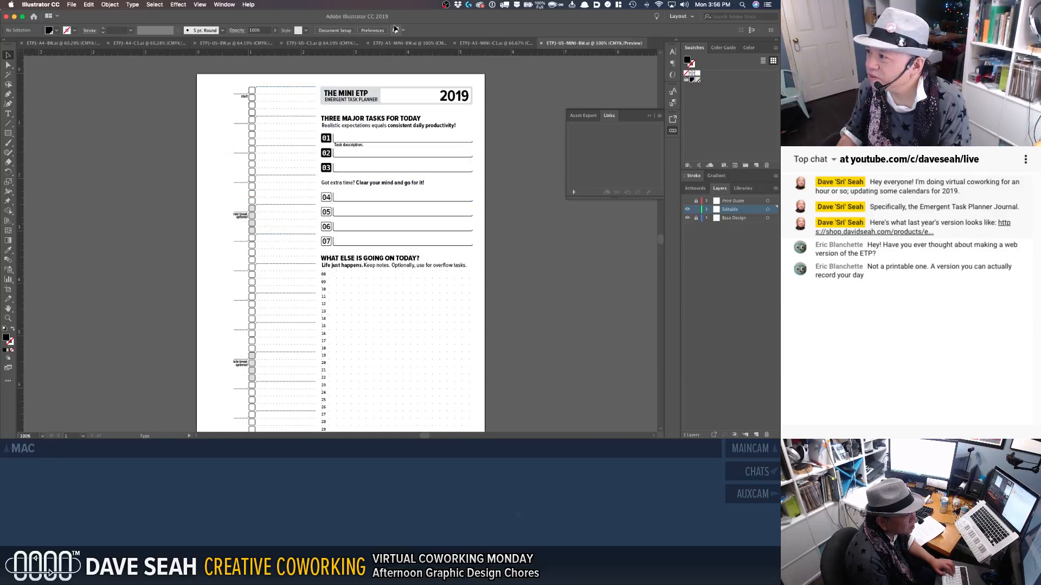
key("super+w")
key("super+w")
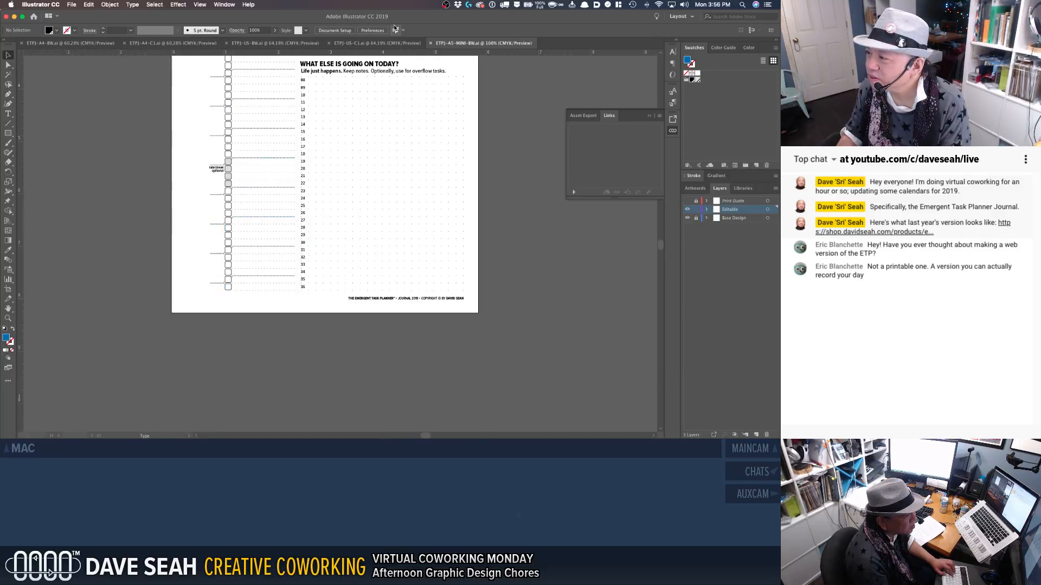
key("super+w")
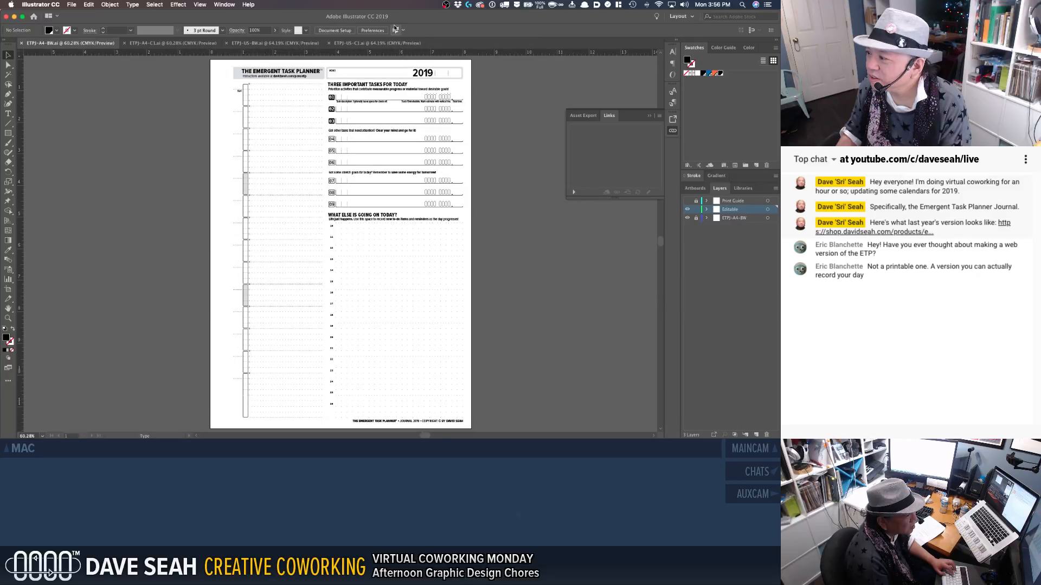
key("super+w")
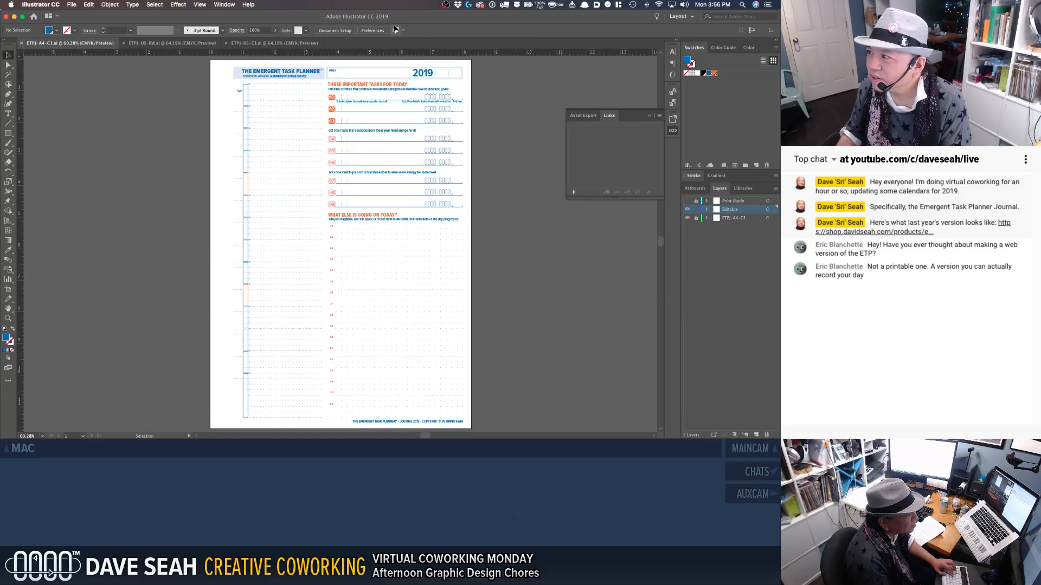
key("super+w")
key("super+w")
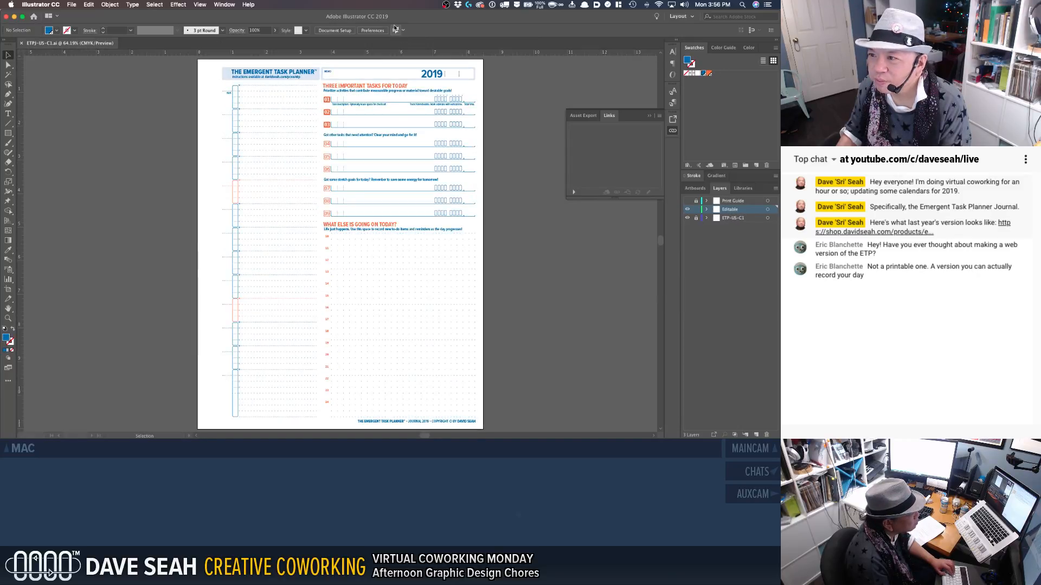
key("super+w")
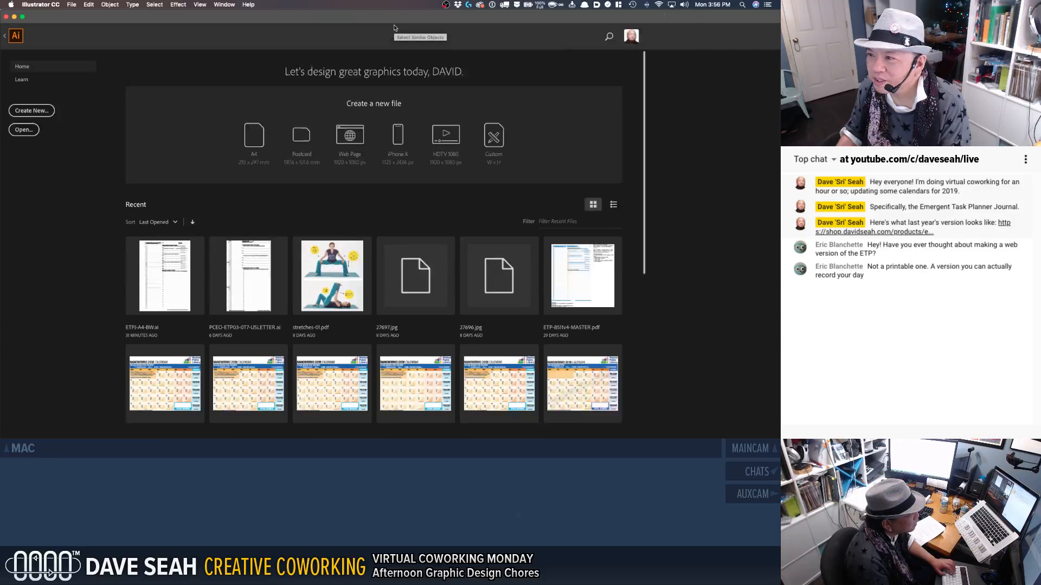
key("super+q")
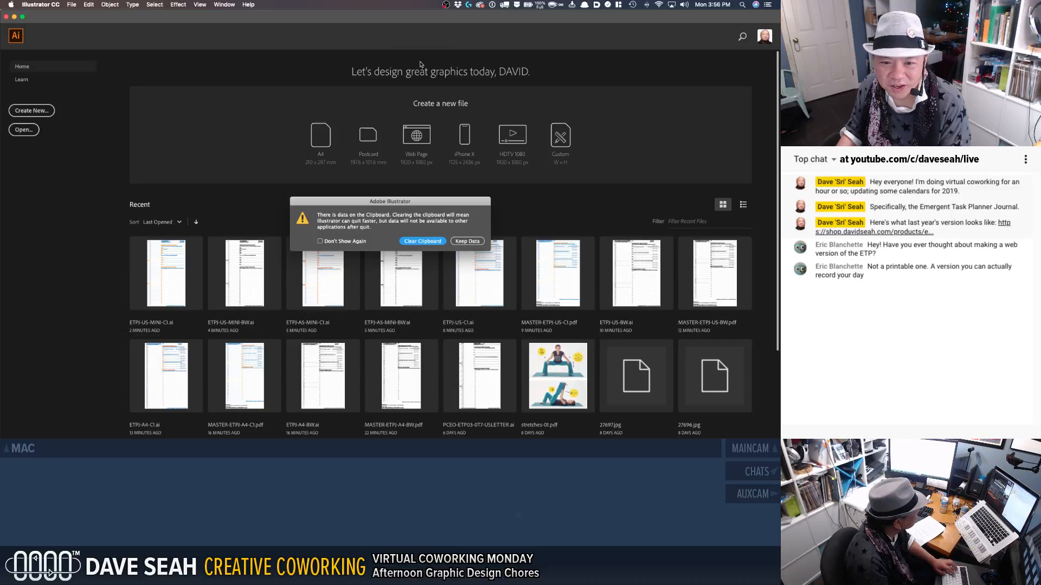
left_click(426, 242)
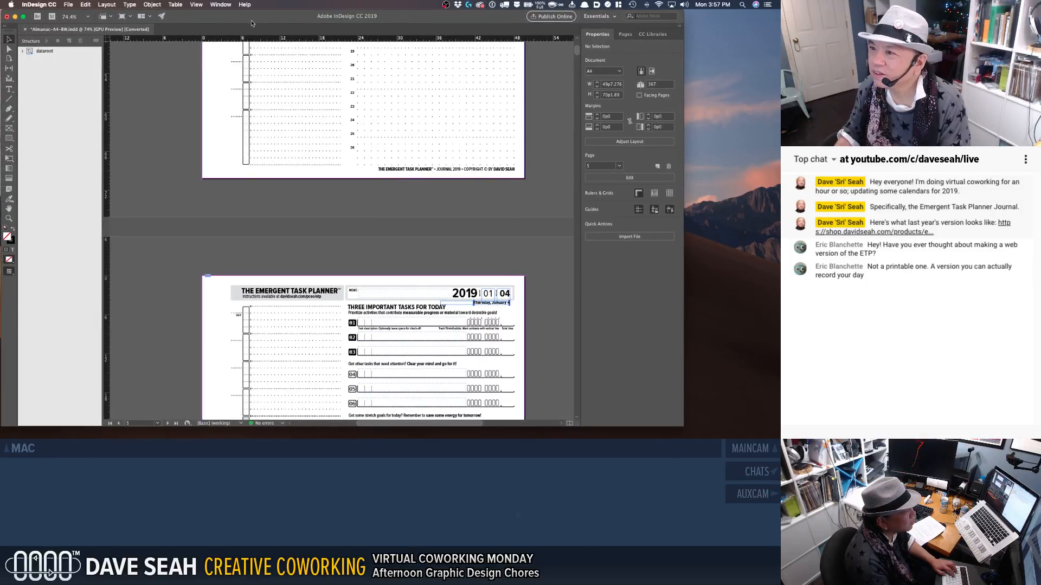
Step: Maximize the InDesign window and check the almanac's instruction page and the date headers and footers of the first daily pages
left_click(23, 17)
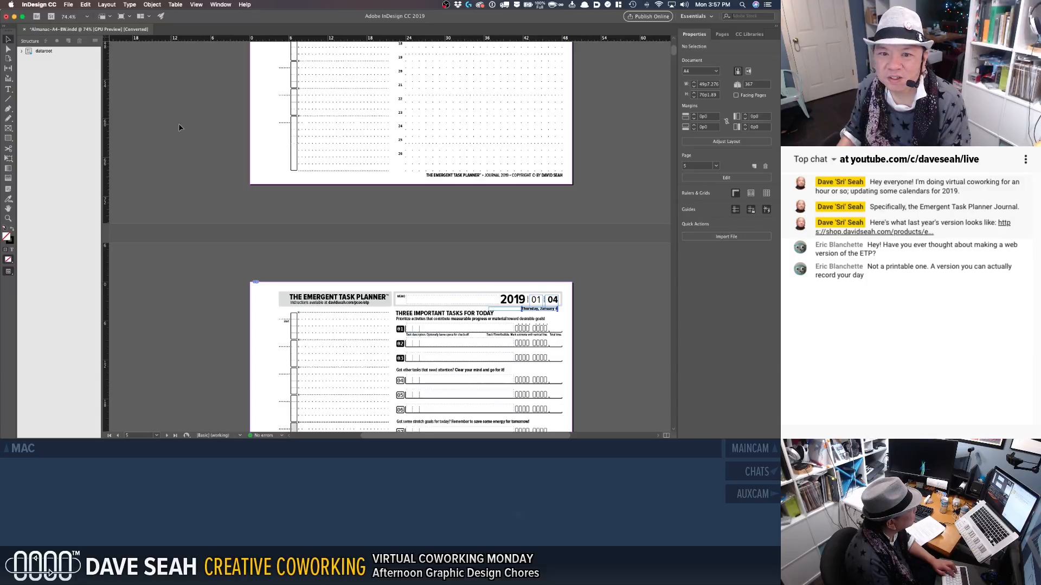
scroll(199, 129, "up", 1)
scroll(198, 128, "up", 20)
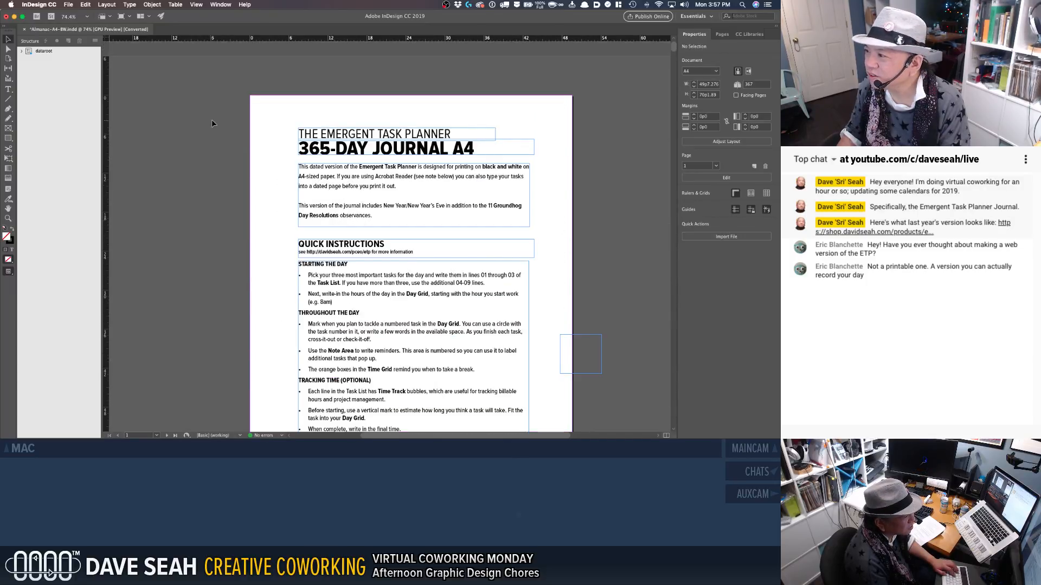
scroll(215, 122, "down", 5)
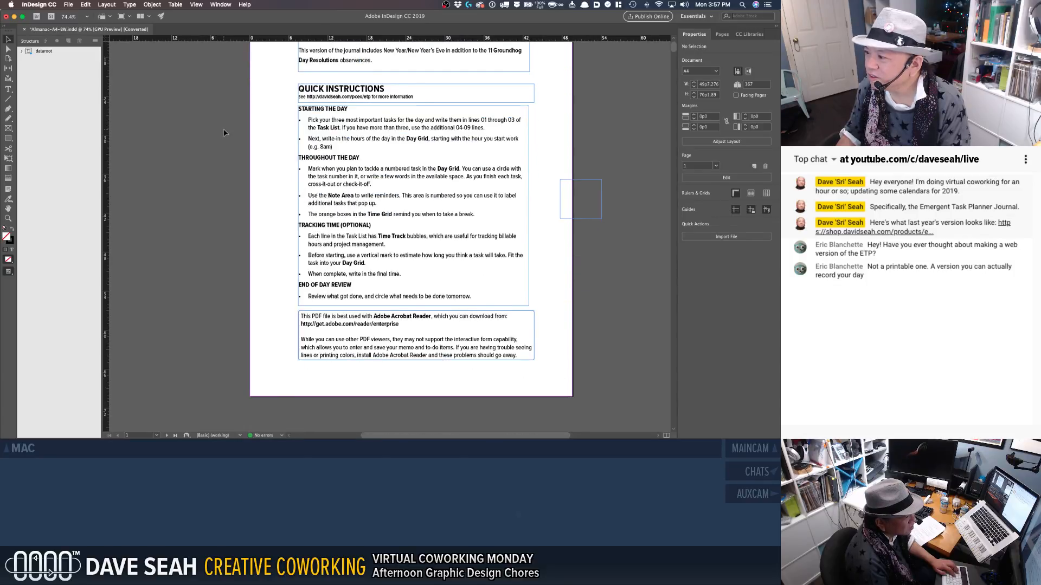
scroll(223, 133, "down", 9)
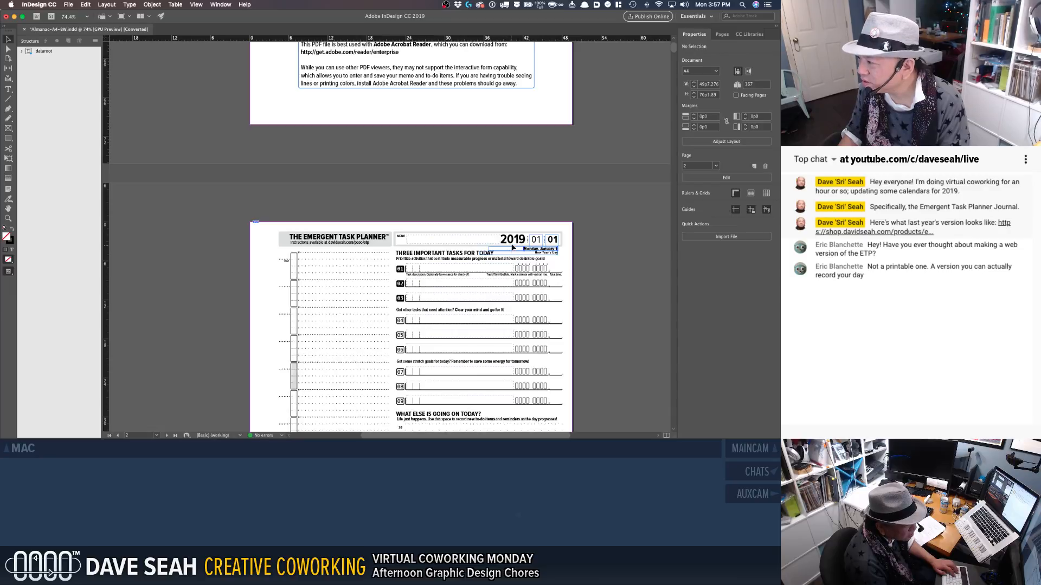
left_click_drag(473, 221, 582, 279)
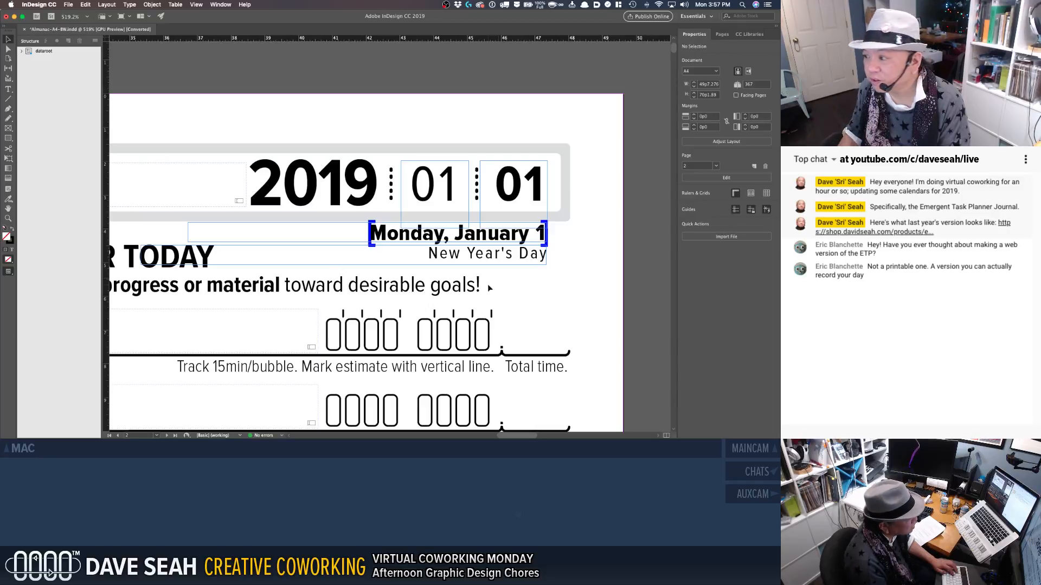
key("super+1")
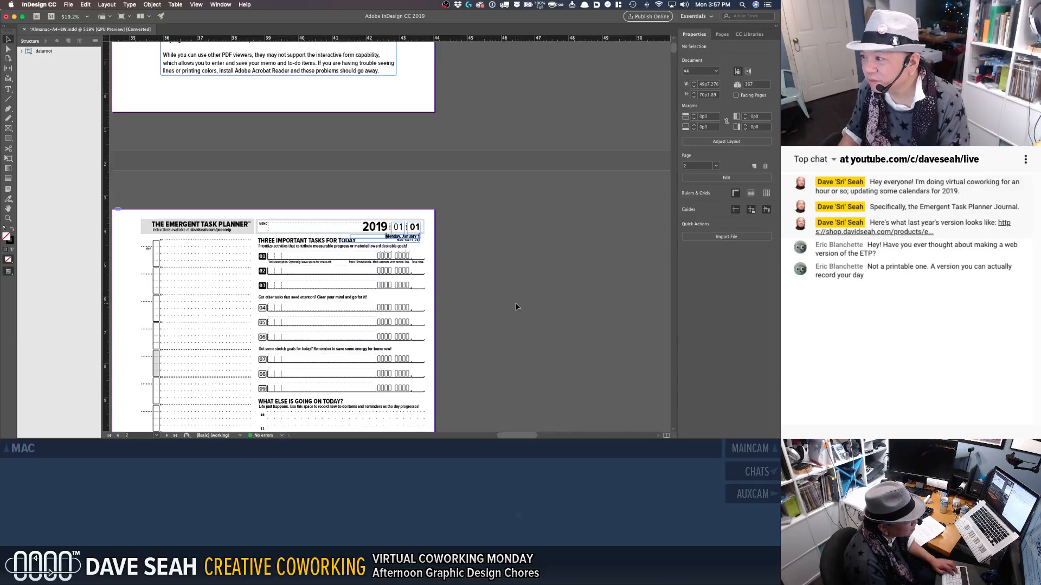
scroll(440, 299, "up", 10)
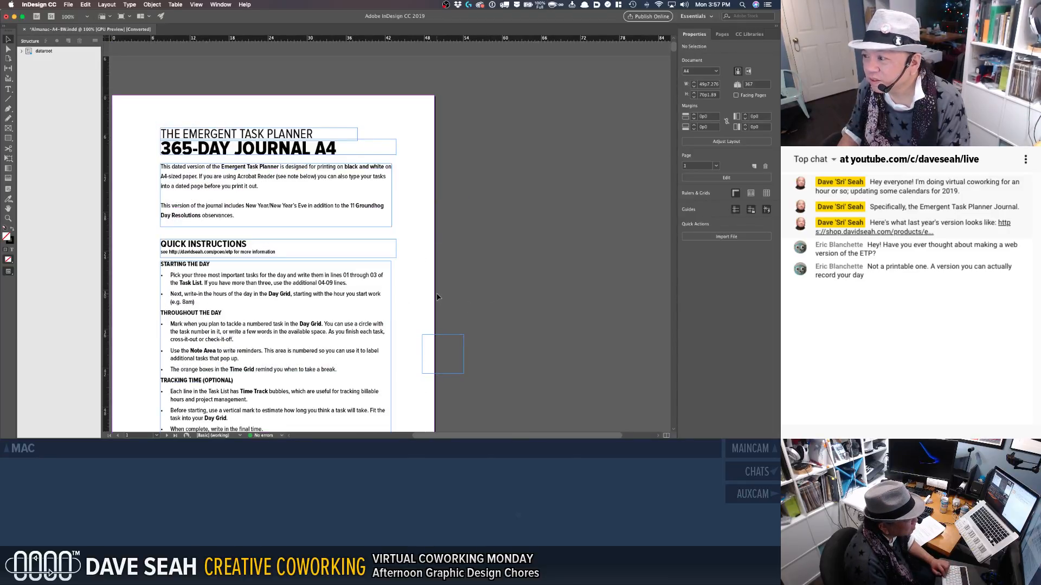
scroll(440, 298, "down", 10)
scroll(439, 298, "down", 10)
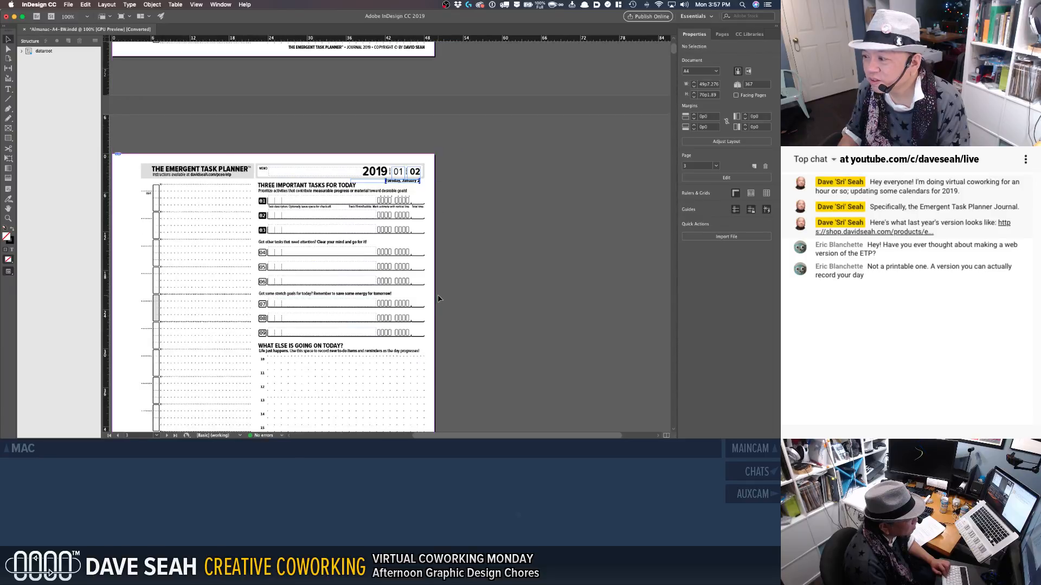
scroll(439, 298, "down", 4)
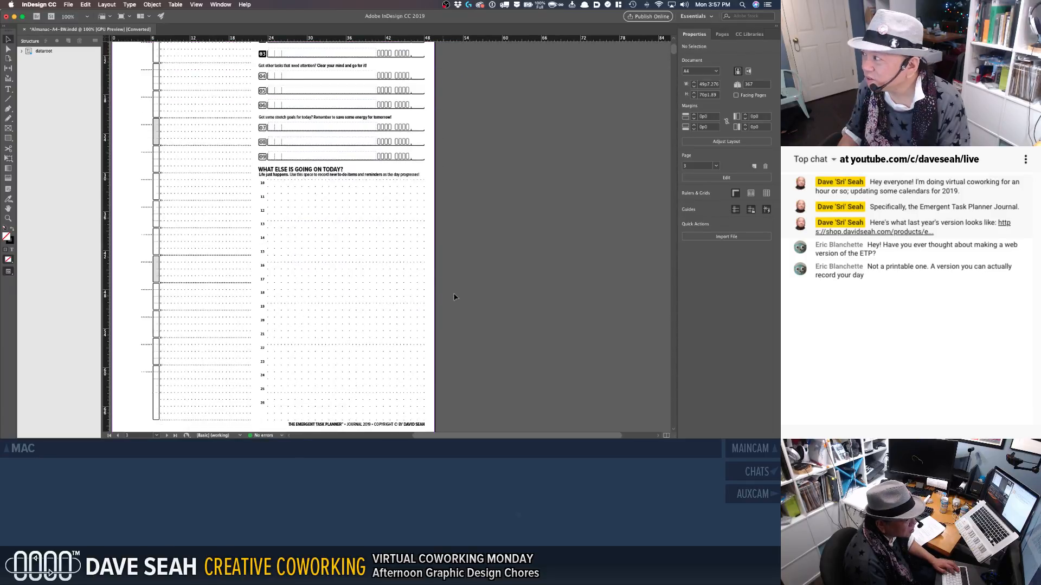
mouse_move(675, 45)
left_mouse_down()
mouse_move(673, 421)
mouse_move(676, 26)
left_mouse_up()
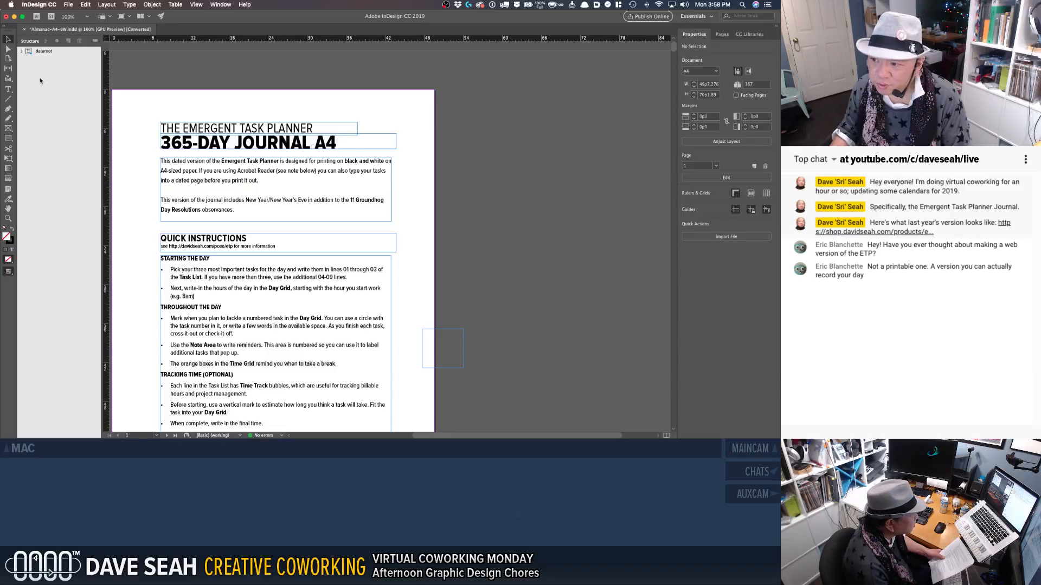
Step: Delete every day element except the first from the XML structure's dataroot, together with its layout content
left_click(22, 52)
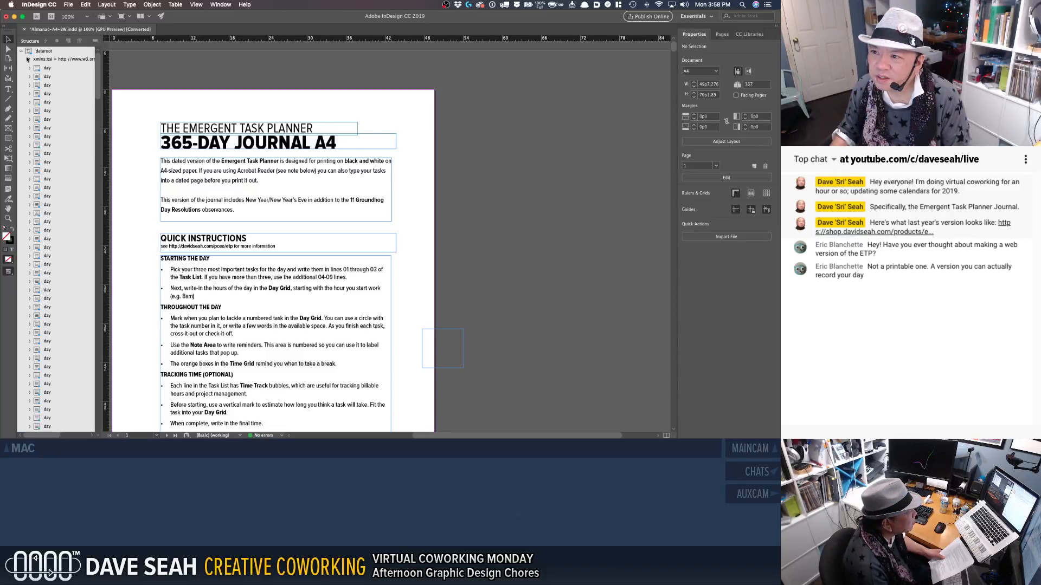
left_click(34, 77)
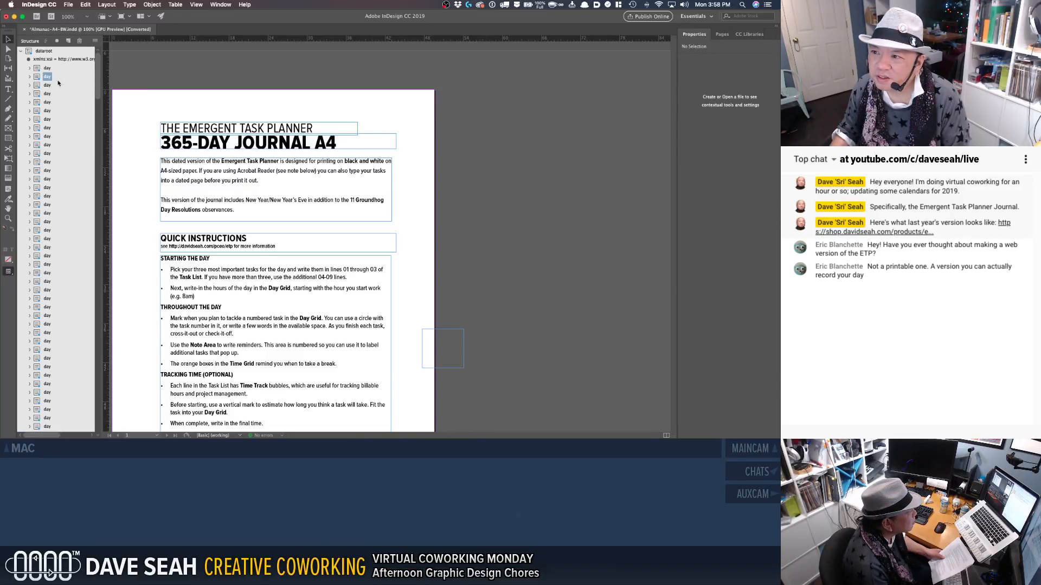
left_click_drag(98, 87, 98, 427)
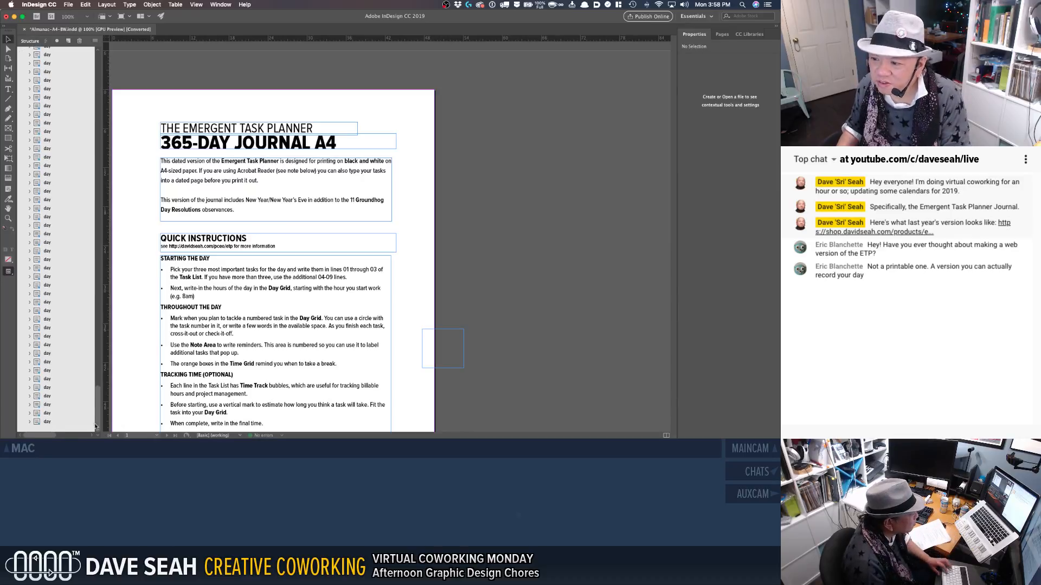
left_click(36, 422, "shift")
right_click(36, 423)
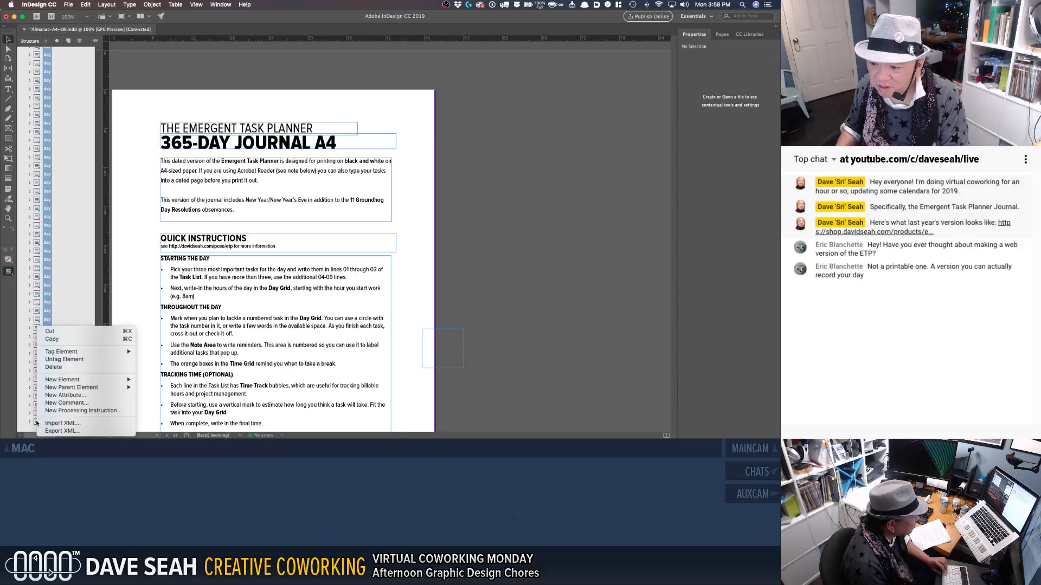
left_click(69, 368)
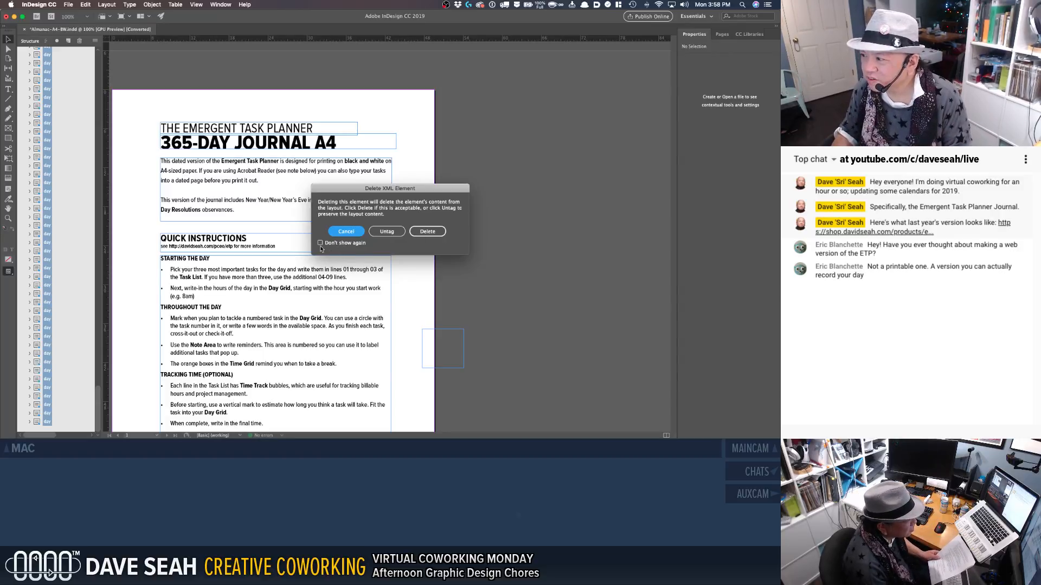
left_click(422, 233)
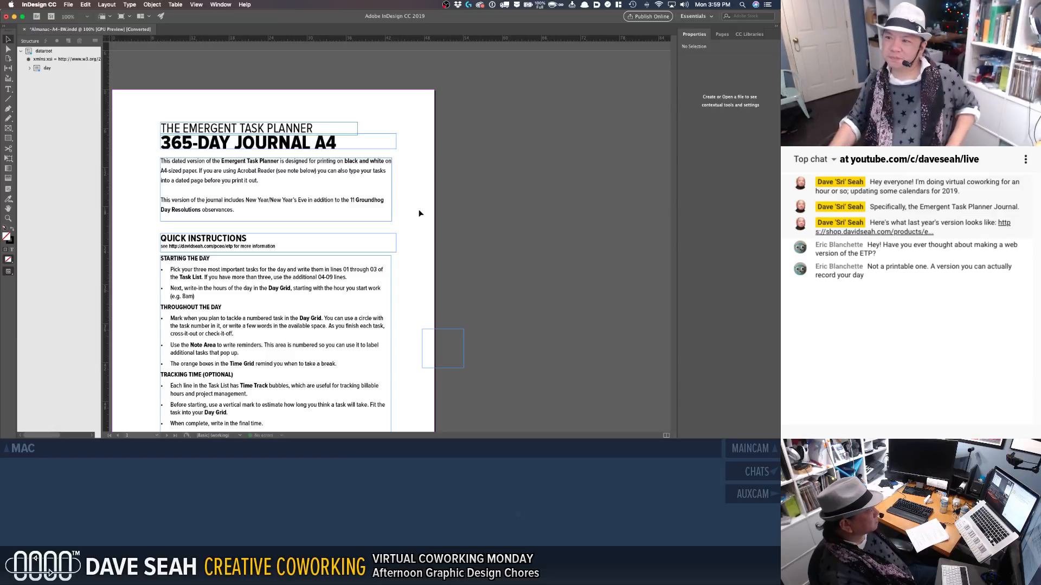
Step: Expand the remaining day element and delete spreads 3 through 367 along with the objects on them
left_click(30, 68)
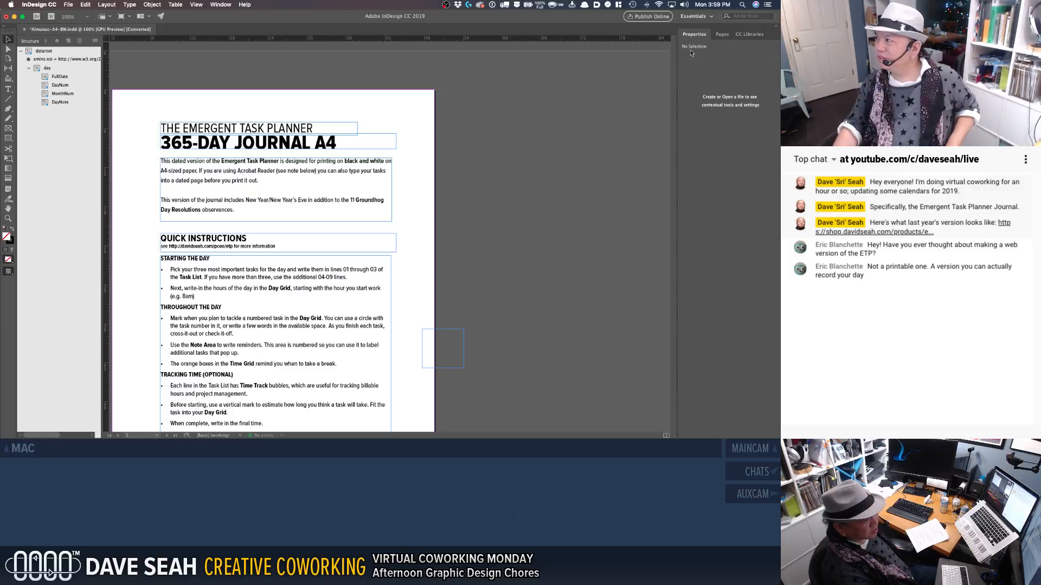
left_click(721, 34)
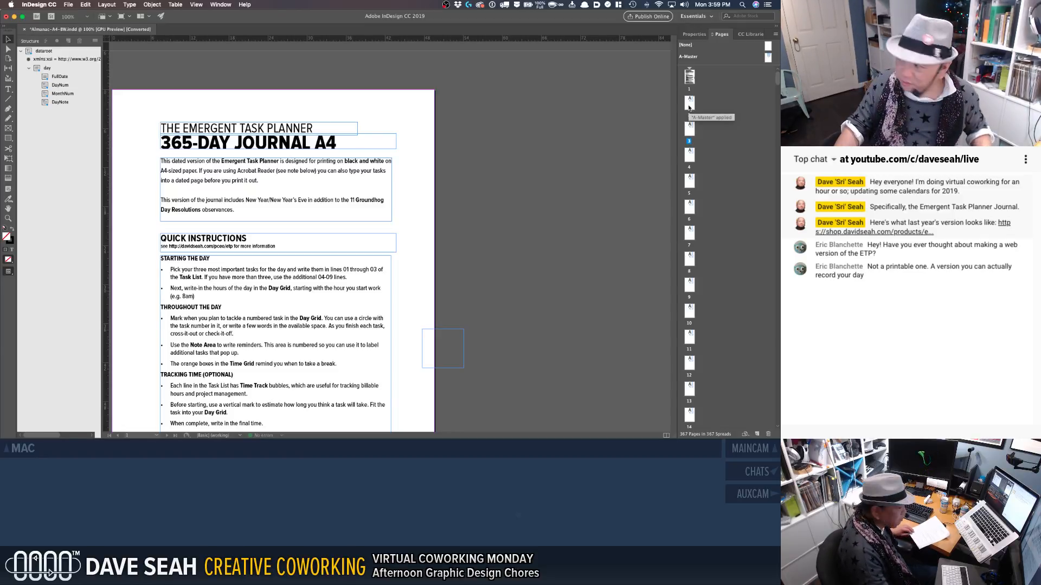
left_click(690, 77)
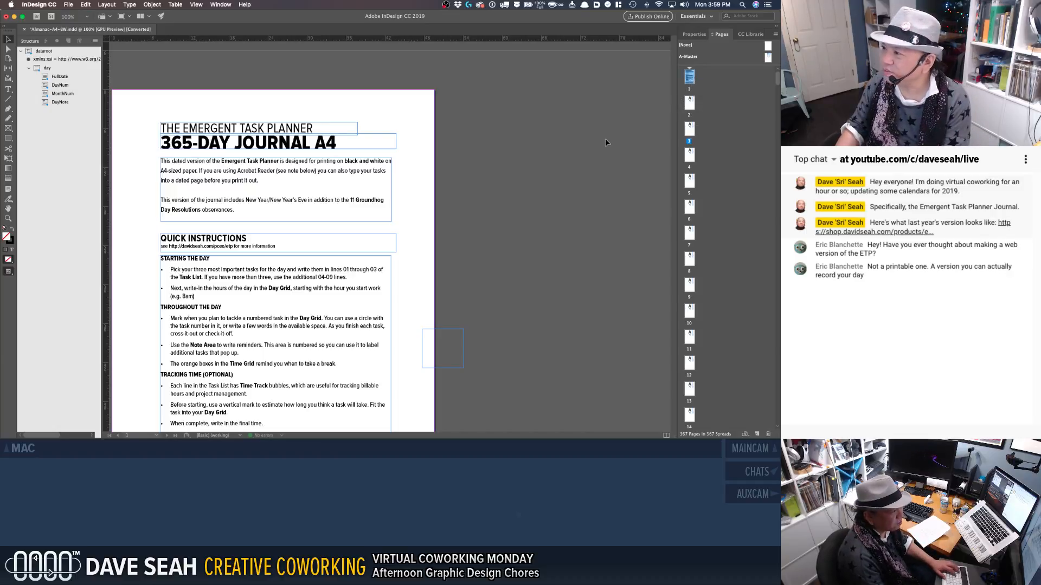
scroll(704, 131, "down", 5)
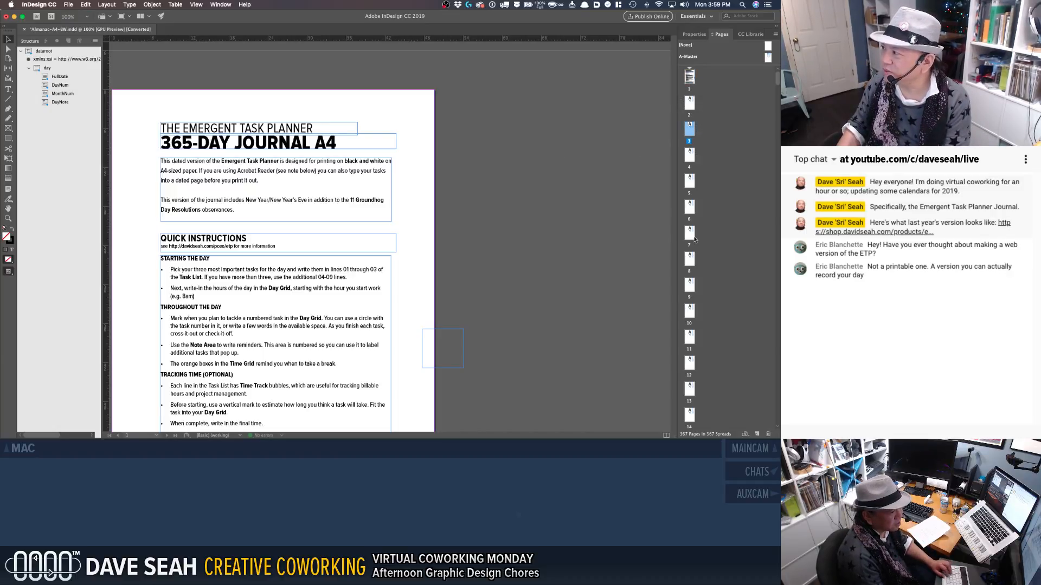
scroll(737, 129, "up", 5)
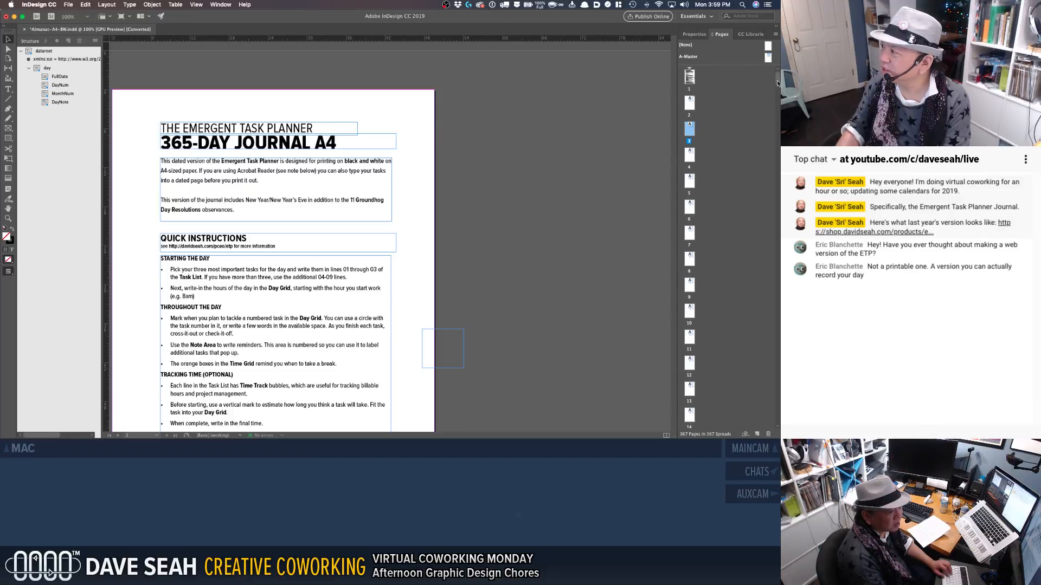
left_click_drag(777, 82, 776, 428)
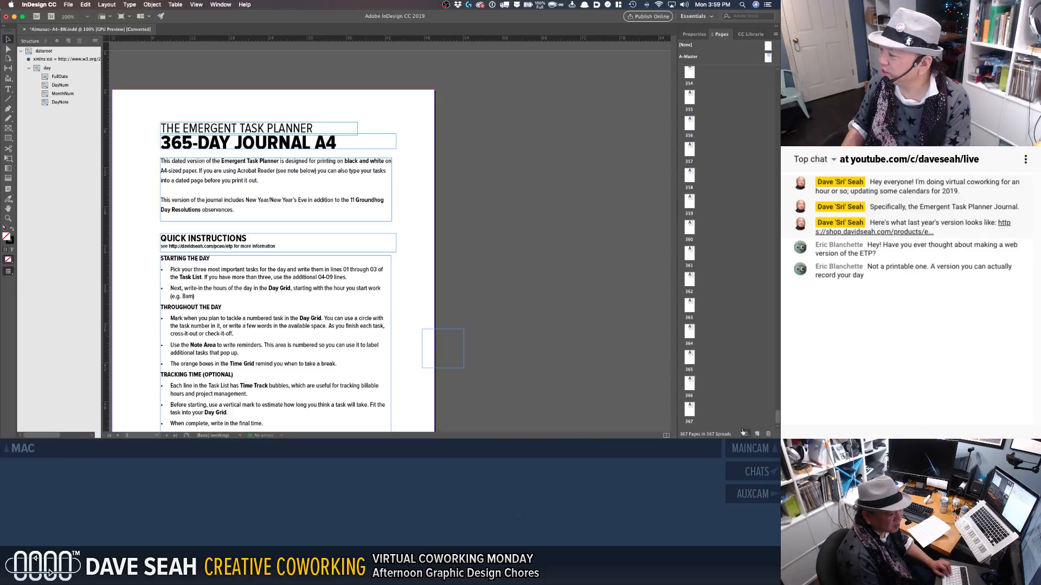
left_click(689, 411, "shift")
right_click(690, 414)
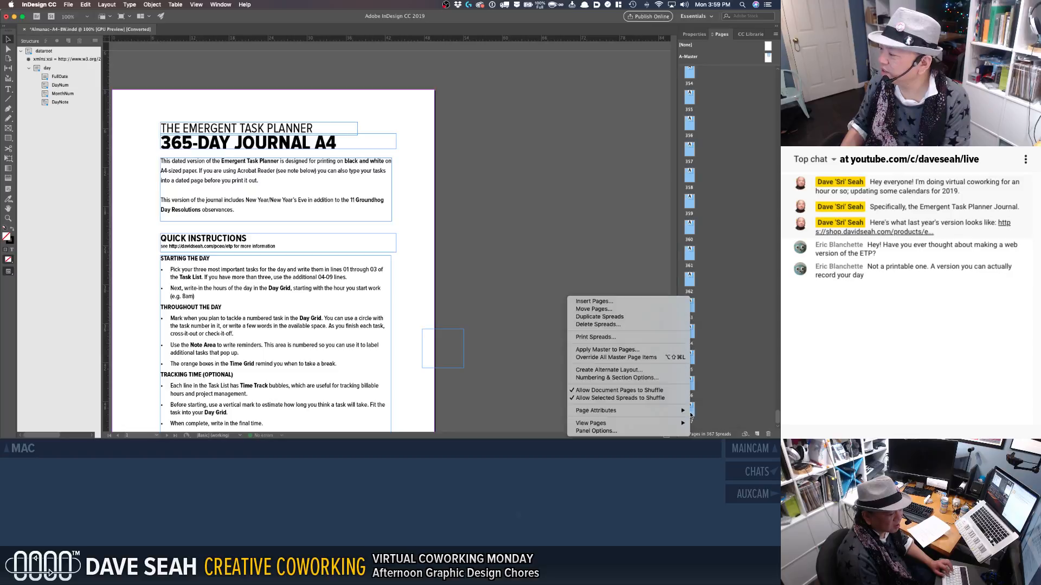
left_click(614, 325)
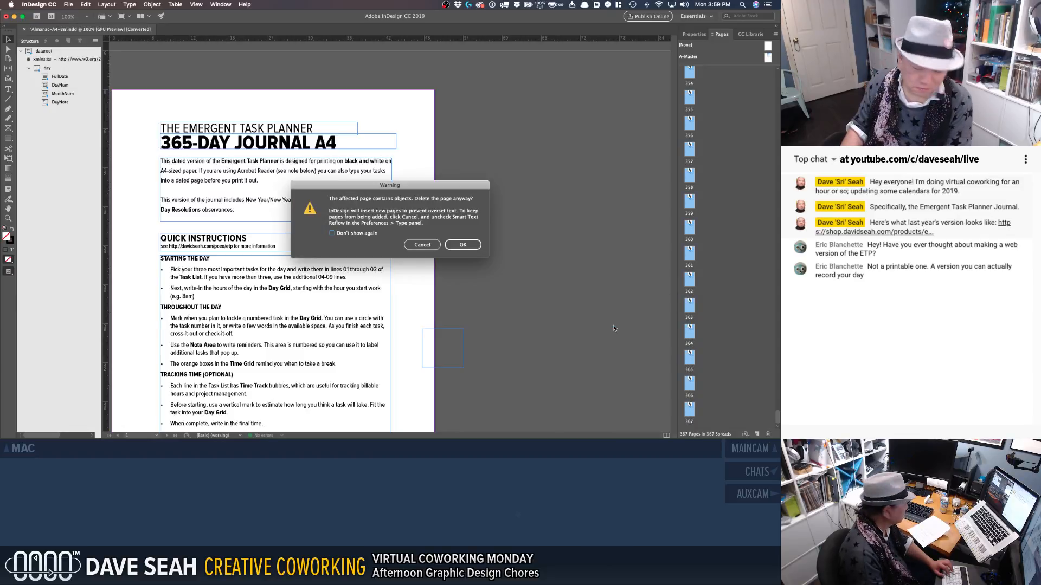
left_click(422, 247)
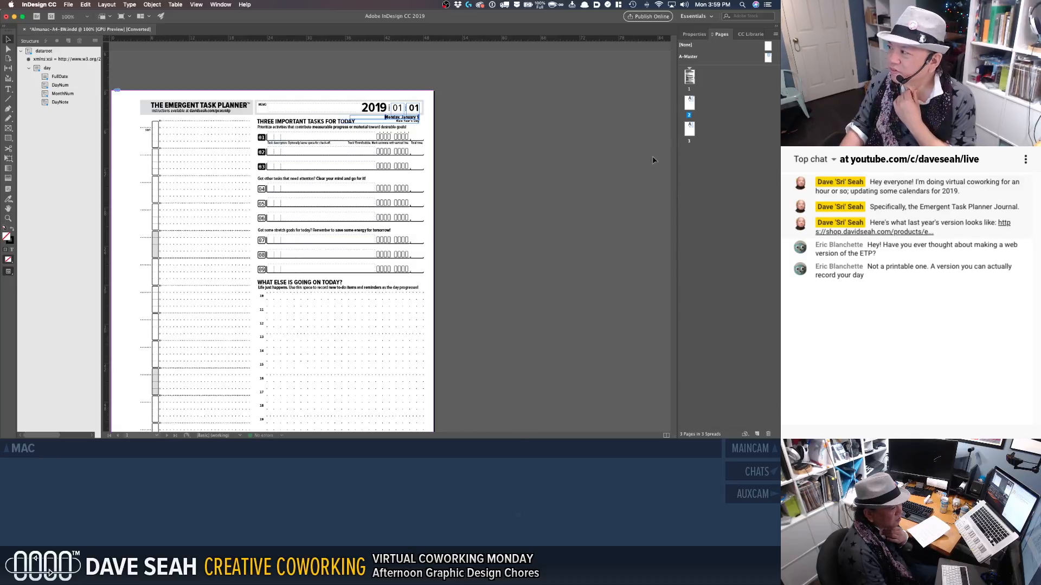
Step: Try to delete the leftover page 3 at the end of the document
left_click(689, 129)
right_click(689, 129)
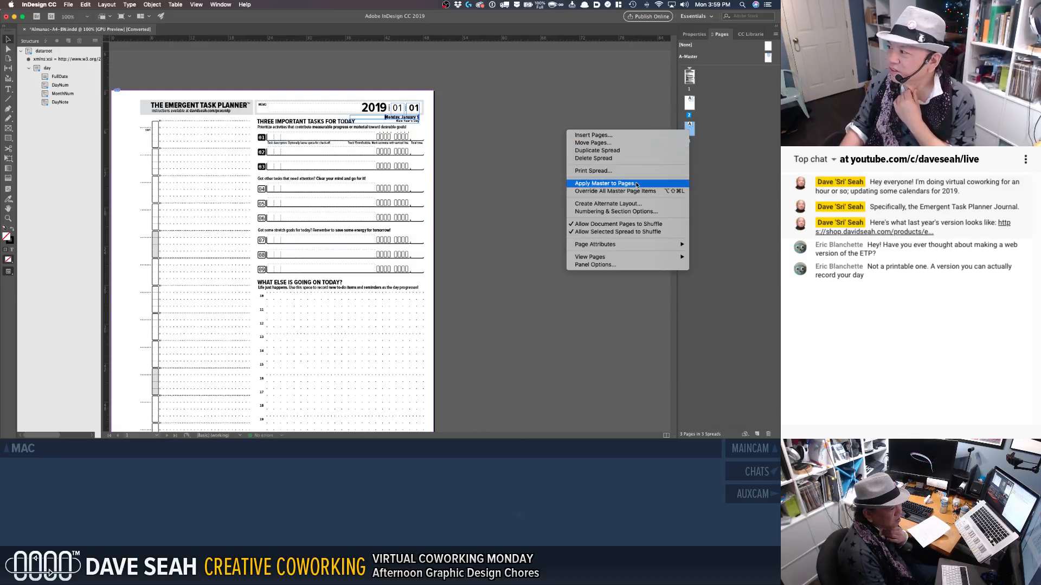
left_click(606, 159)
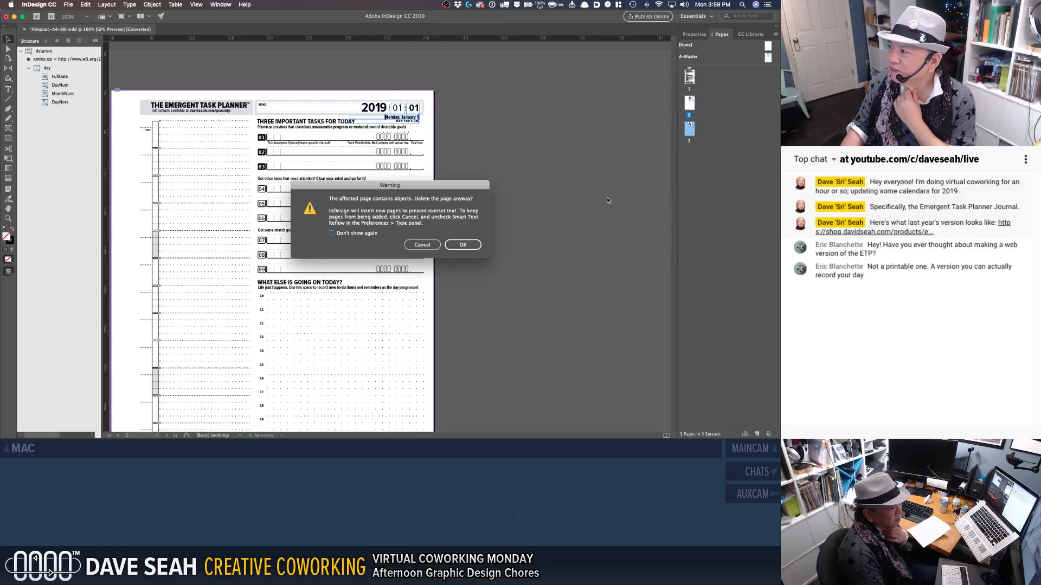
left_click(463, 245)
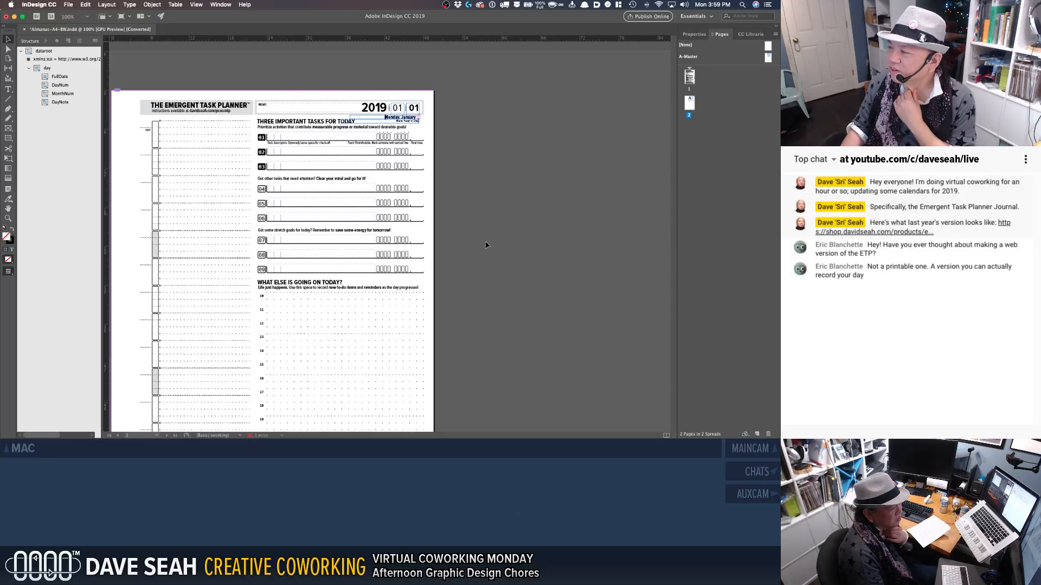
key("super+z")
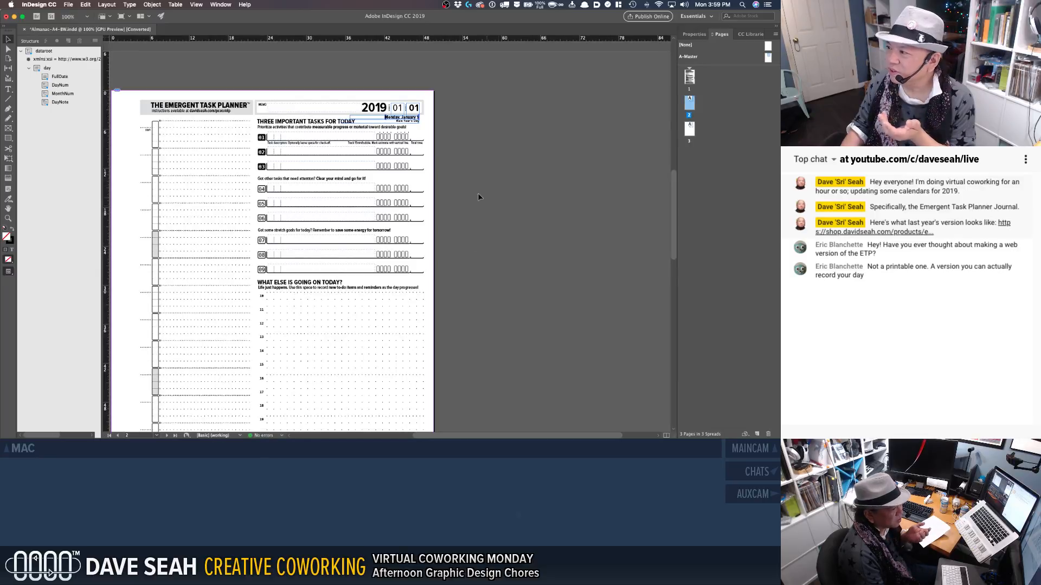
Step: Delete the small empty text frame overhanging the right edge of the instruction page
scroll(319, 171, "down", 10)
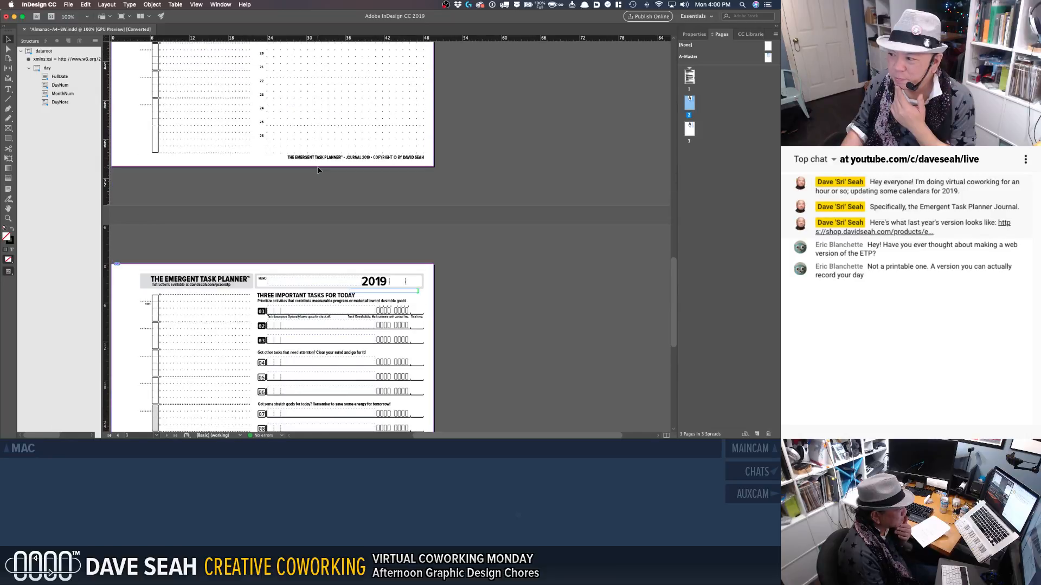
scroll(319, 171, "up", 13)
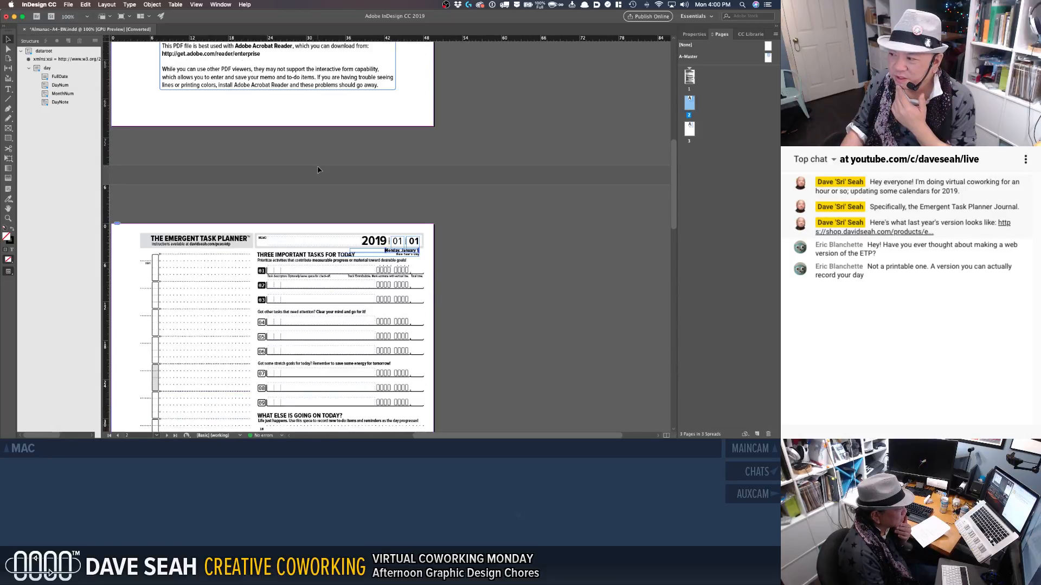
scroll(329, 161, "up", 12)
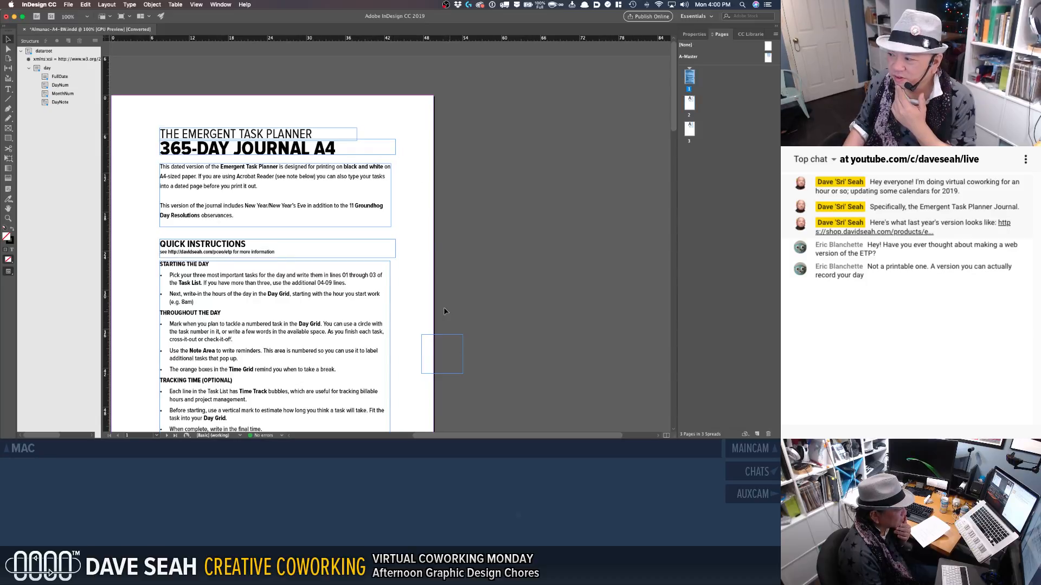
left_click(463, 349)
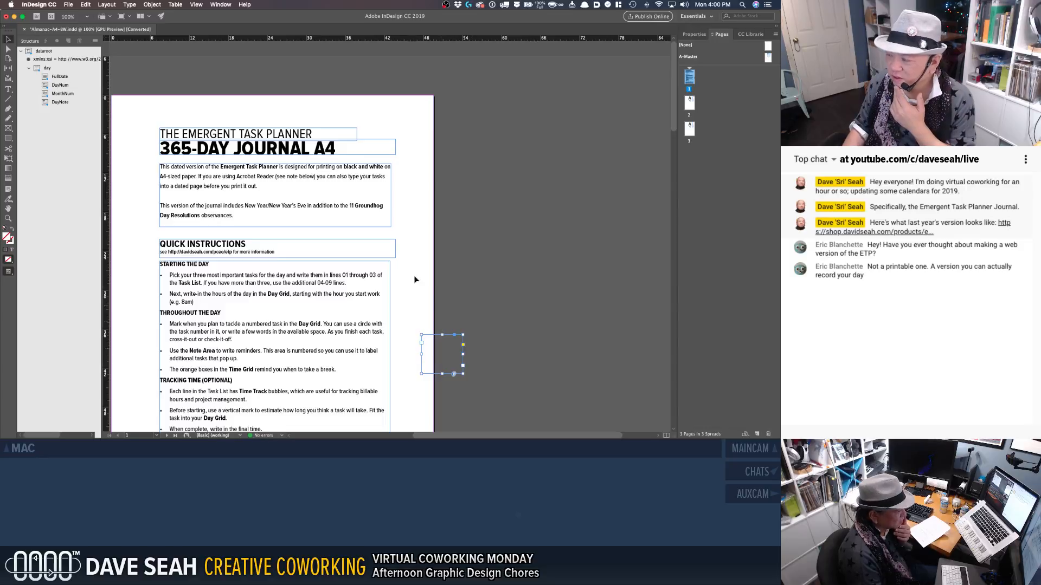
left_click(696, 35)
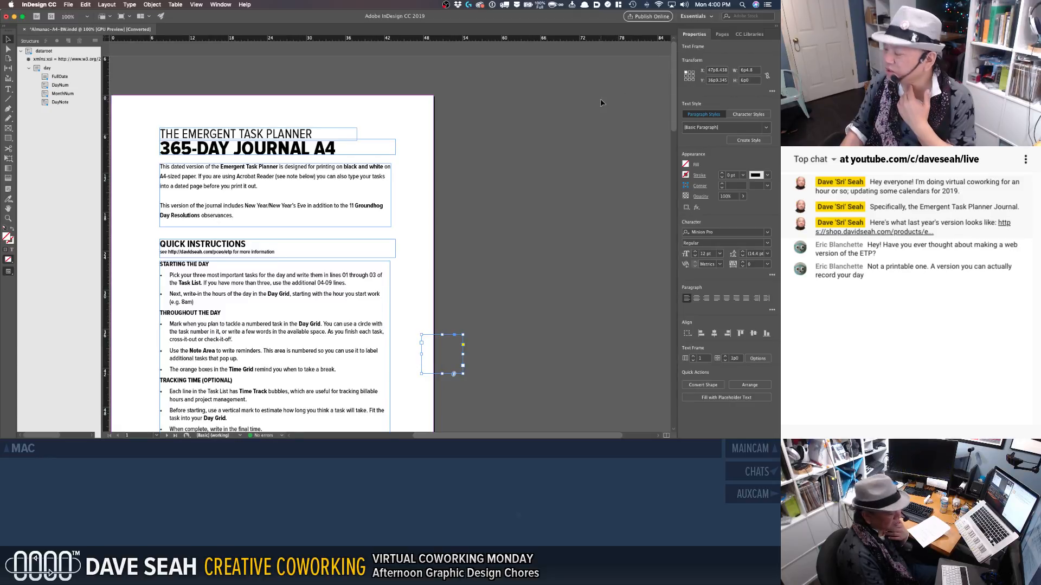
key("Delete")
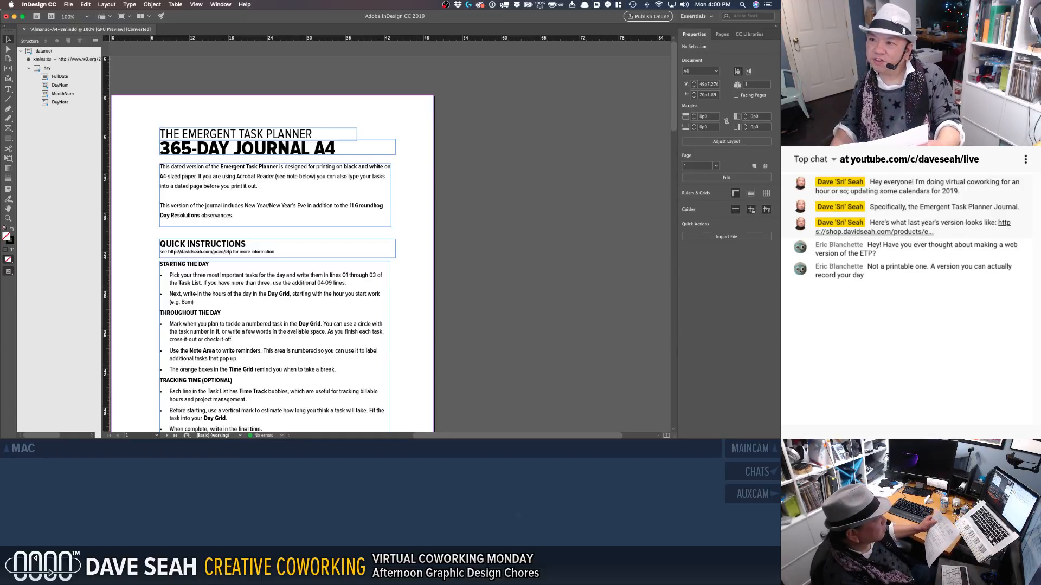
Step: Import Dates2019-xml-a4-generic-export.xml from the 2019 folder into the dataroot element, merging content and keeping the preset XML import options
right_click(48, 52)
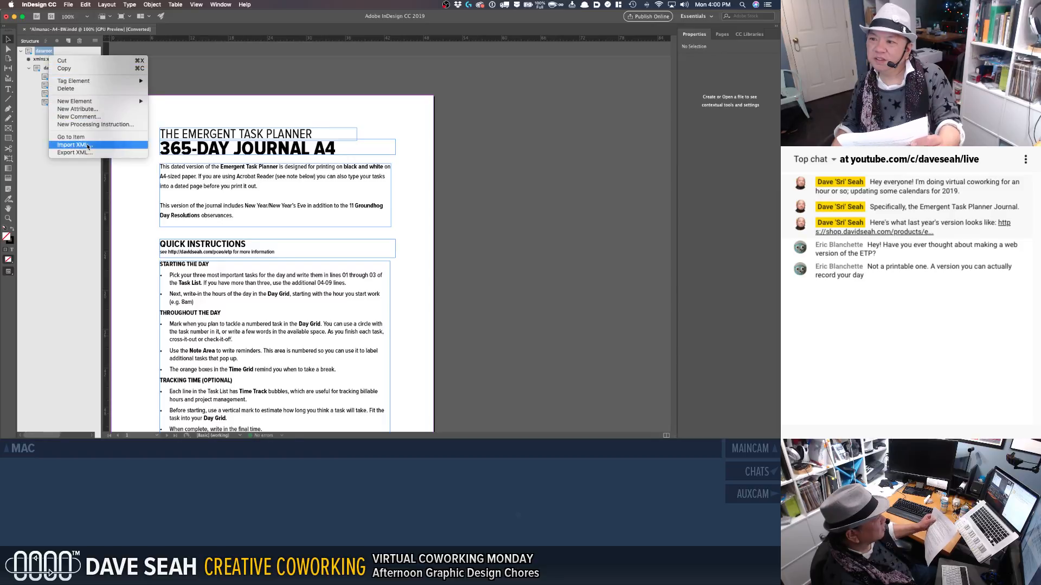
left_click(87, 146)
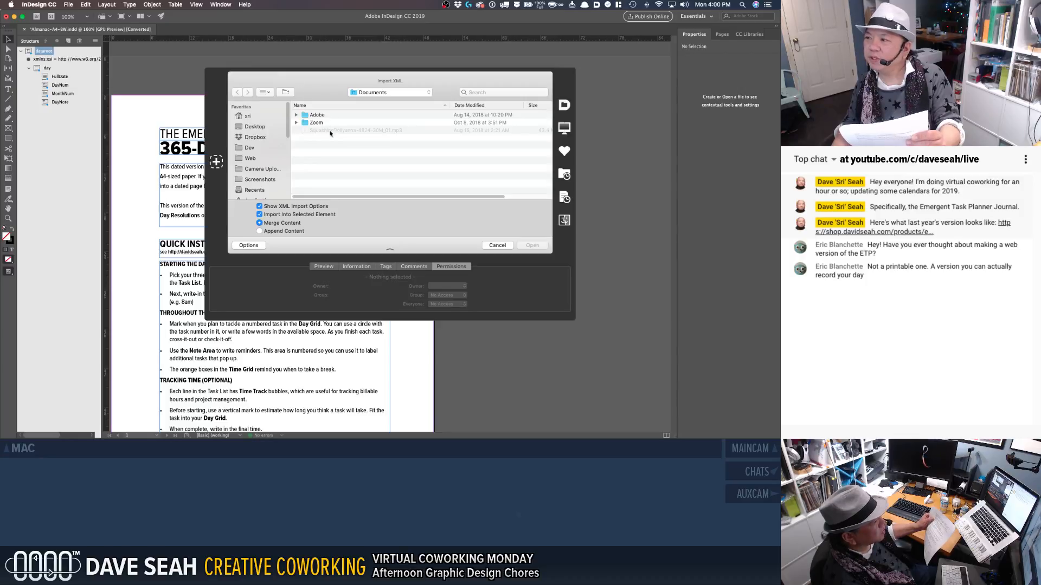
left_click(566, 175)
left_click(587, 187)
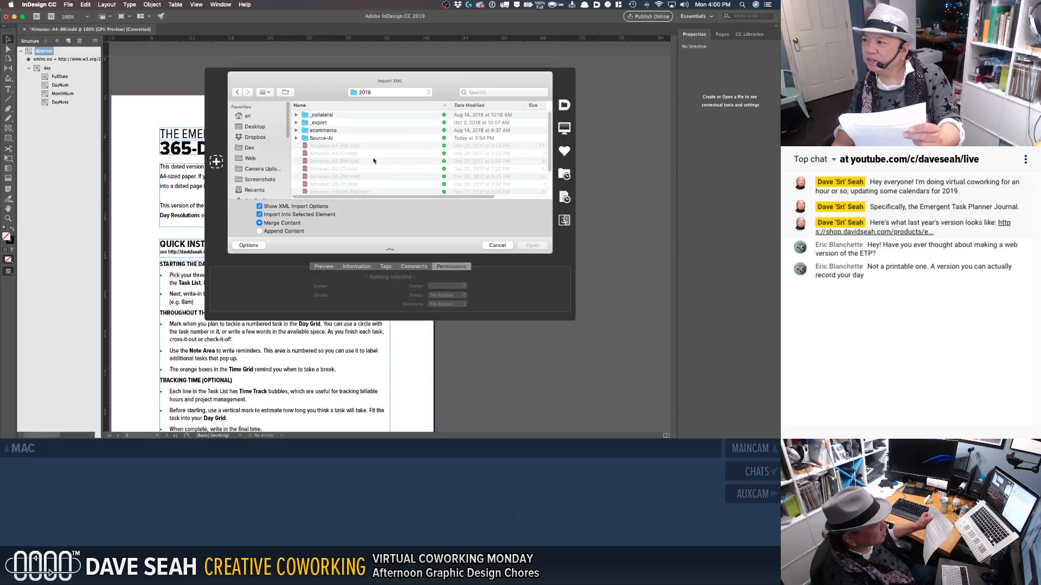
scroll(373, 161, "down", 3)
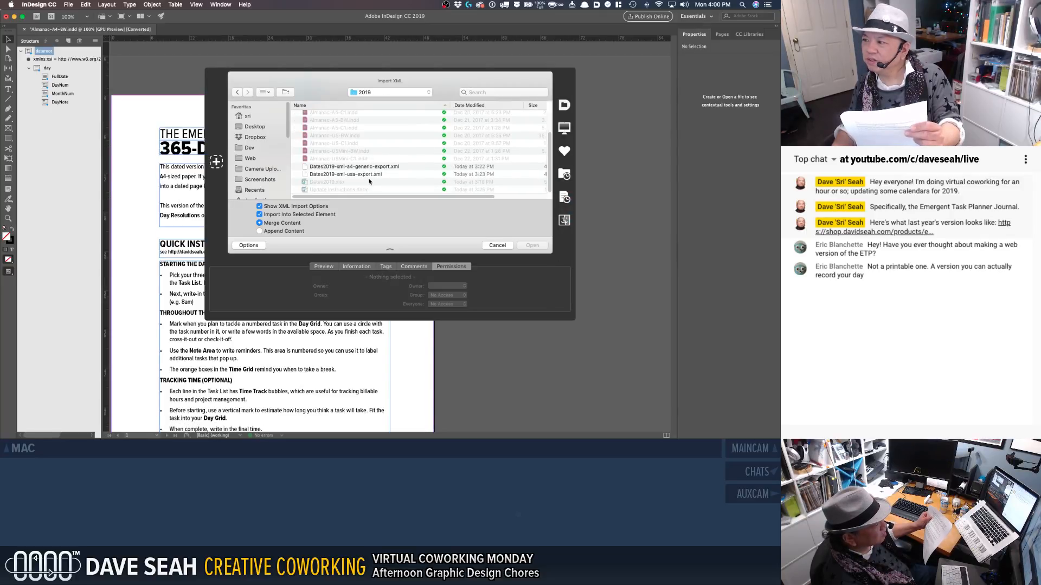
left_click(368, 166)
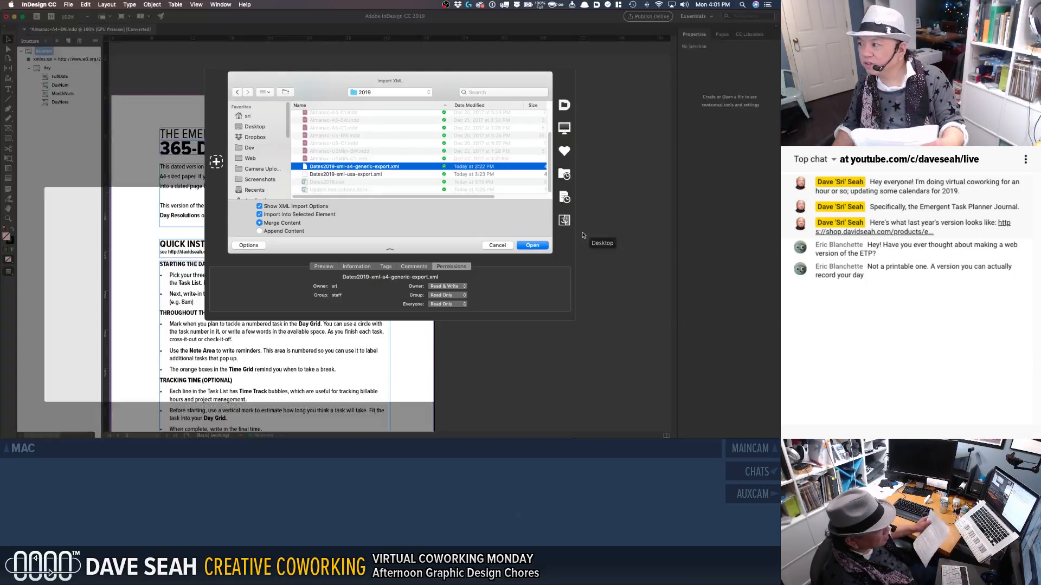
left_click(533, 247)
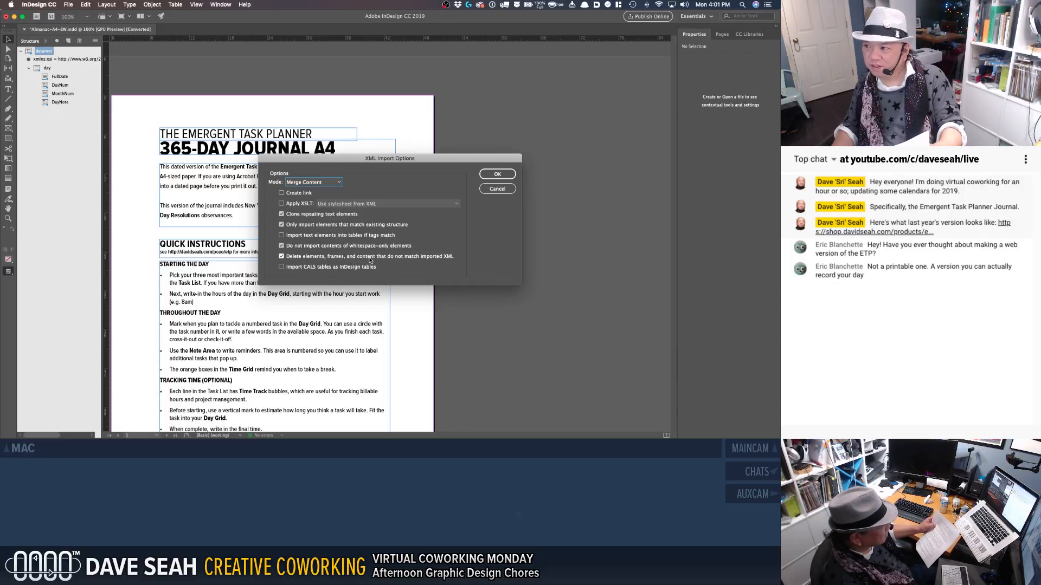
left_click(497, 175)
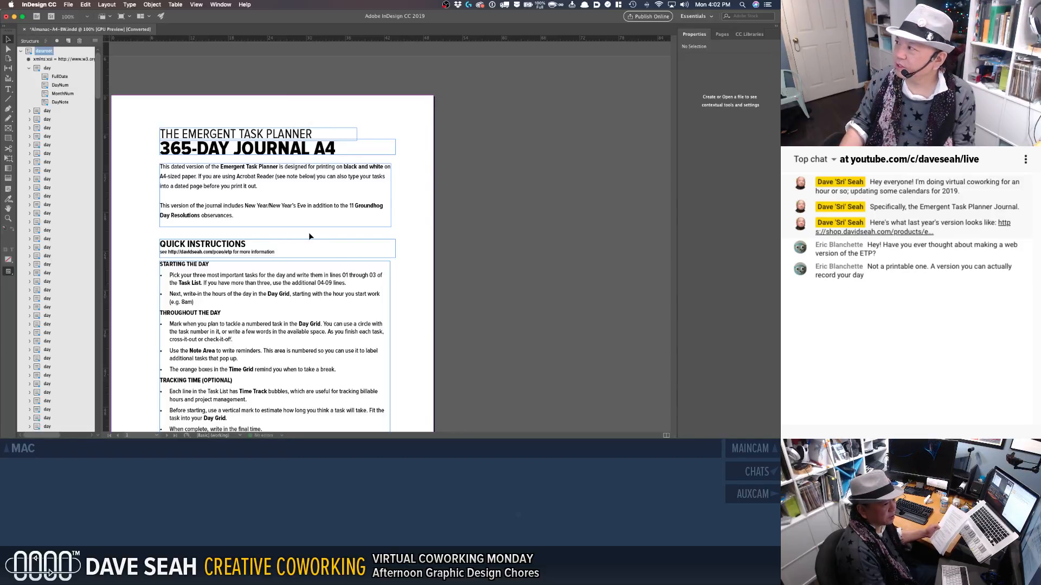
Step: Check the date headers and weekday names on the first daily pages generated for January 2019
left_click(721, 34)
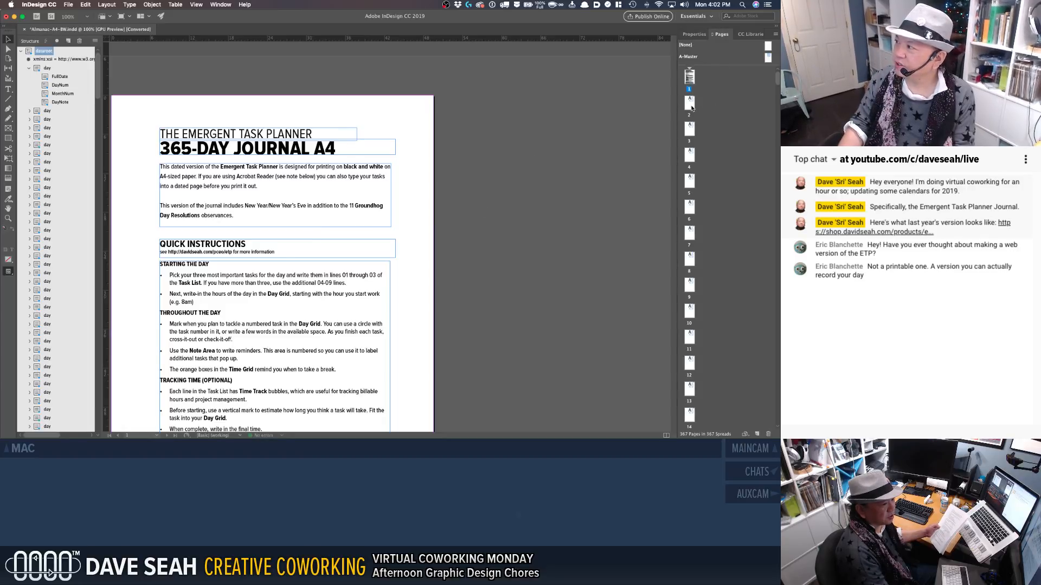
left_click(691, 108)
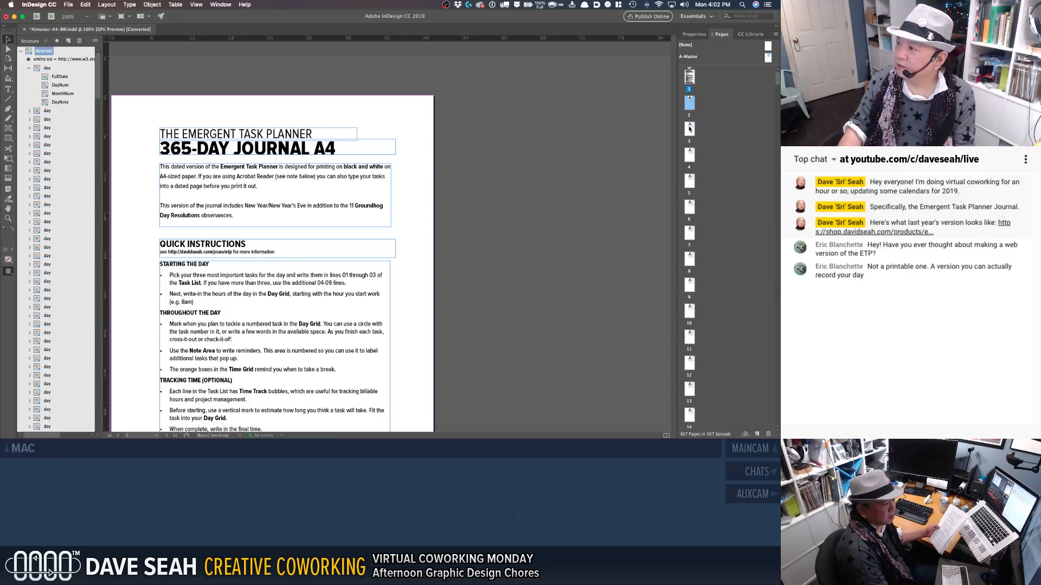
left_click(690, 129)
scroll(608, 117, "down", 10)
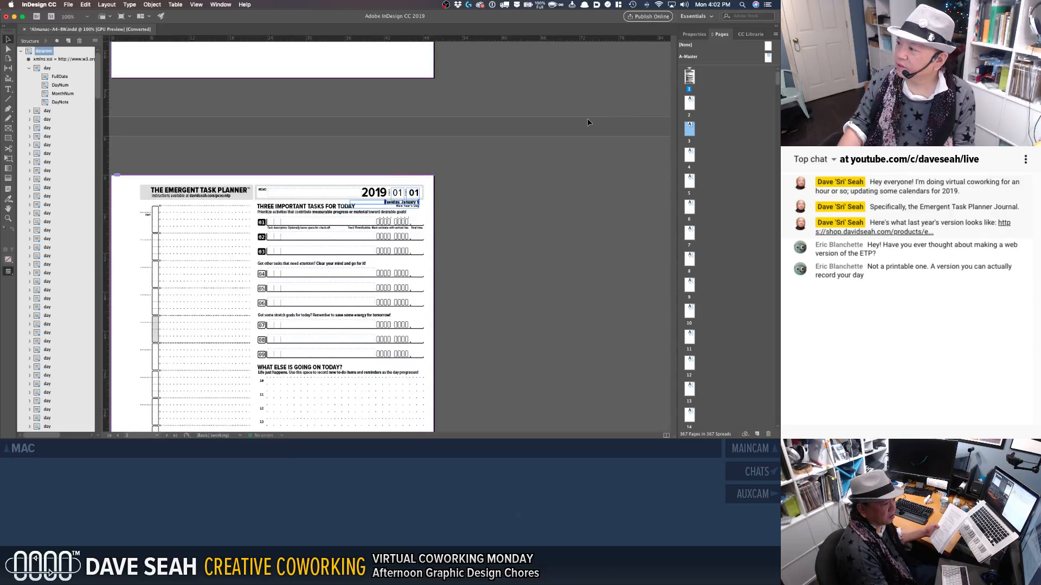
scroll(410, 202, "down", 10)
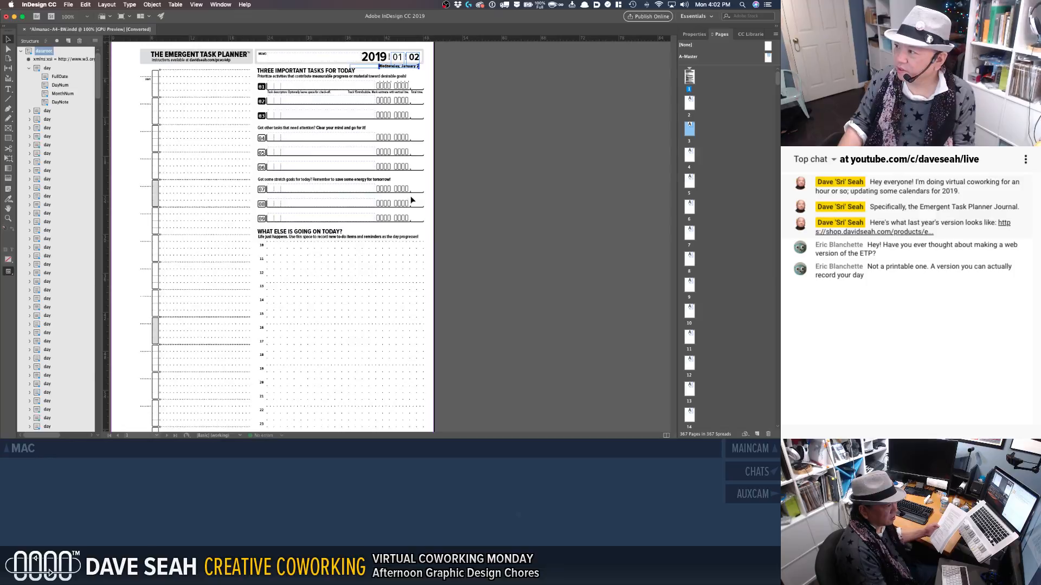
scroll(411, 201, "down", 8)
scroll(411, 199, "down", 15)
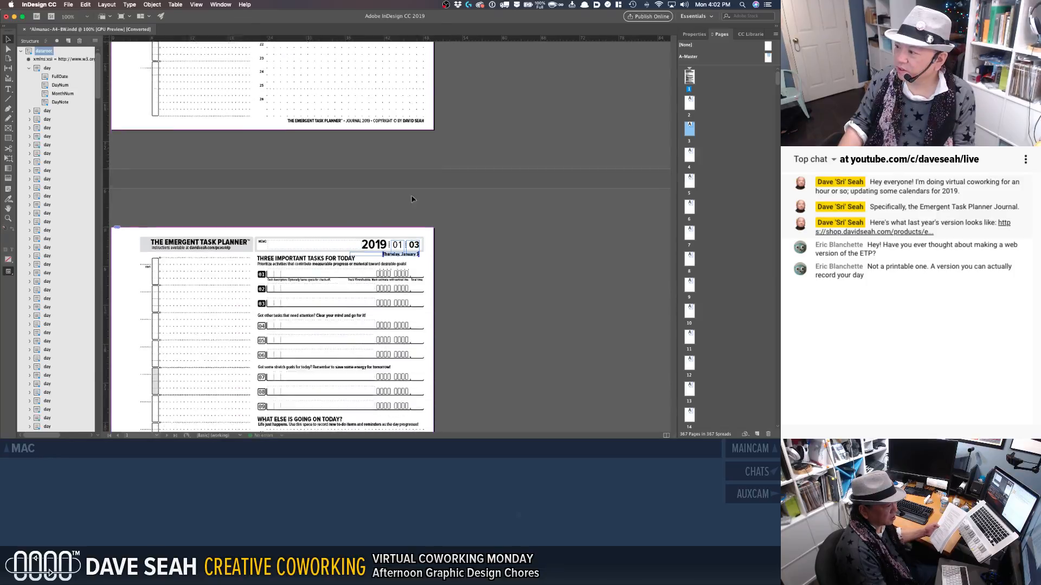
scroll(411, 199, "down", 12)
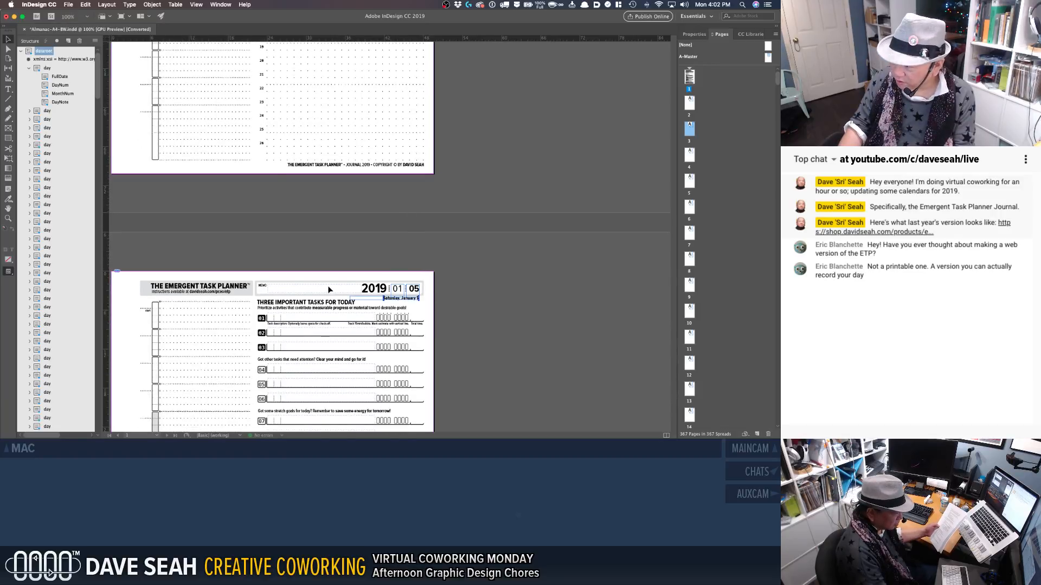
scroll(316, 318, "down", 6)
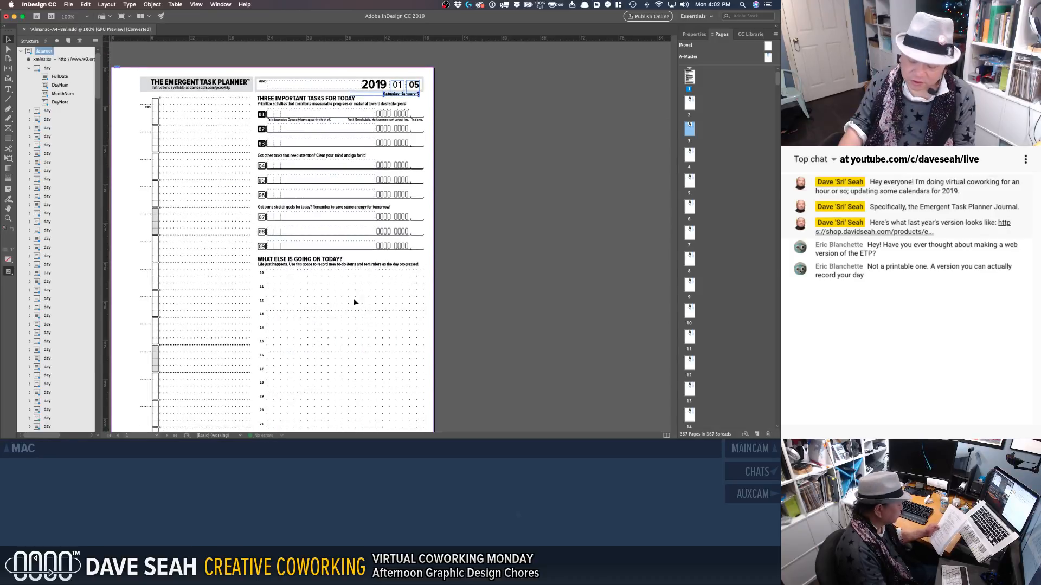
left_click(688, 261)
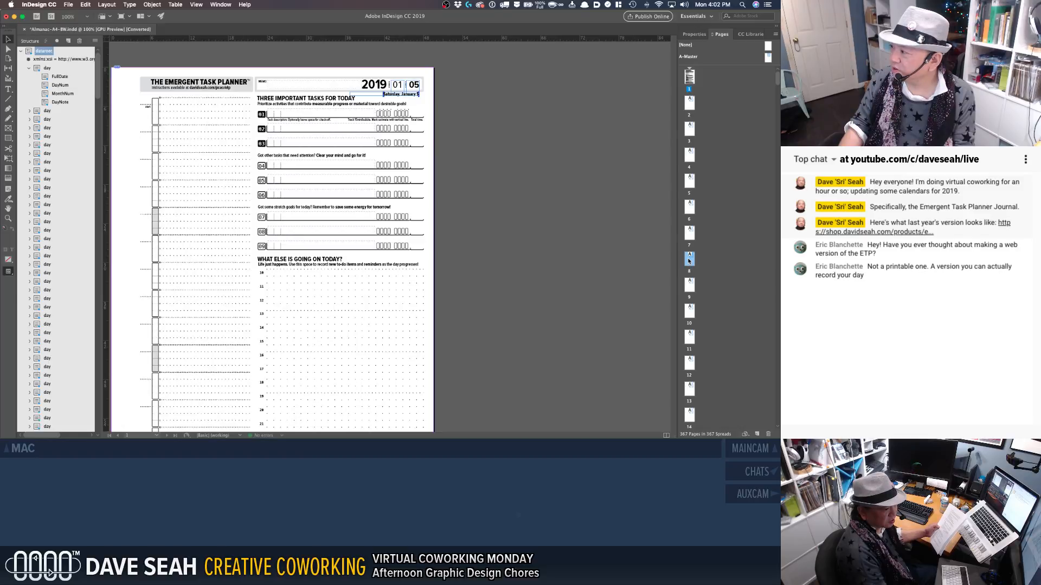
left_click(690, 235)
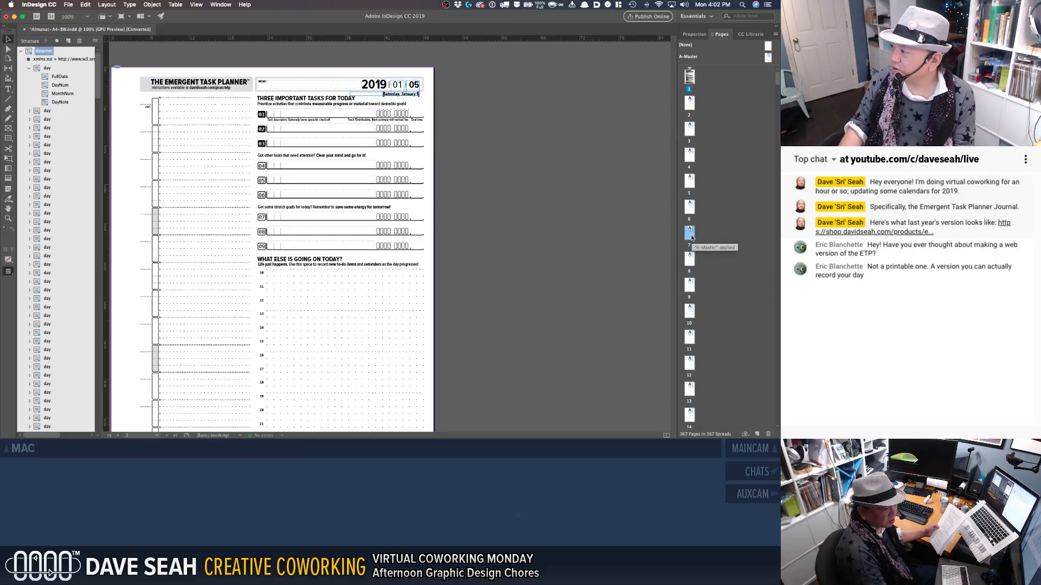
Step: Check the date headers on the following January 2019 daily pages, up to page 13 fitted in the window
scroll(748, 163, "down", 5)
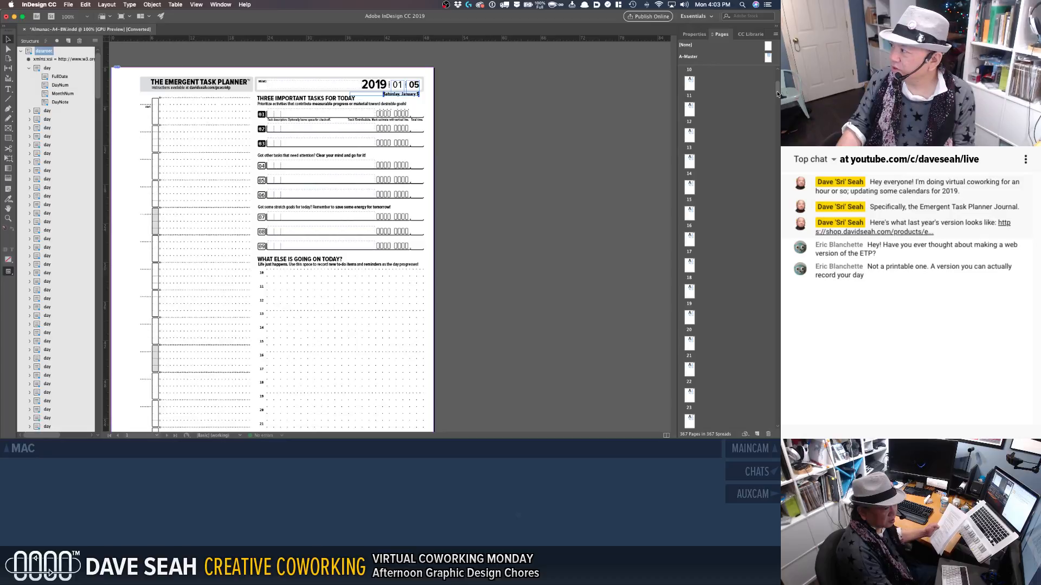
left_click_drag(779, 128, 779, 428)
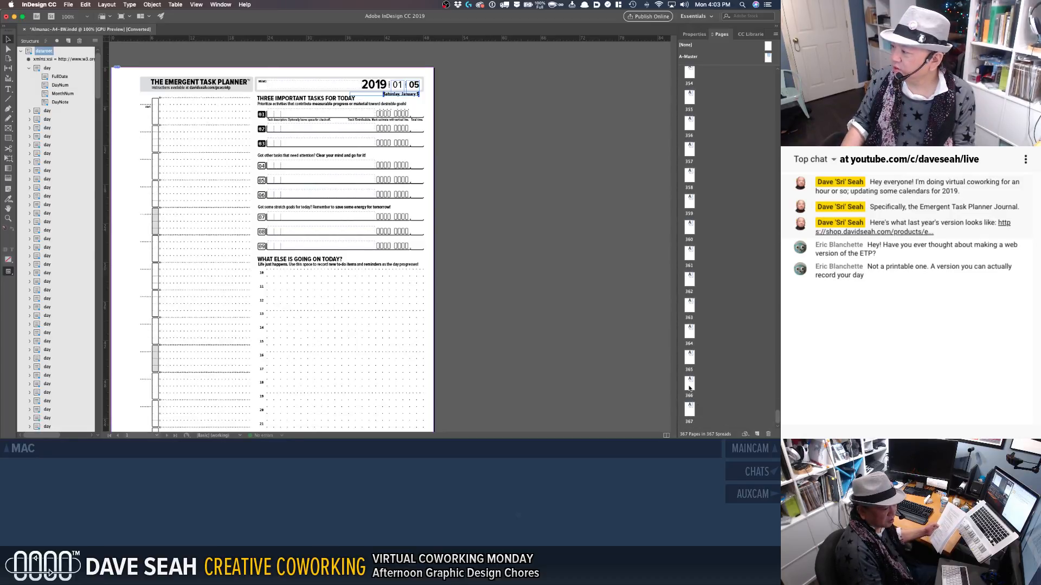
left_click(689, 386)
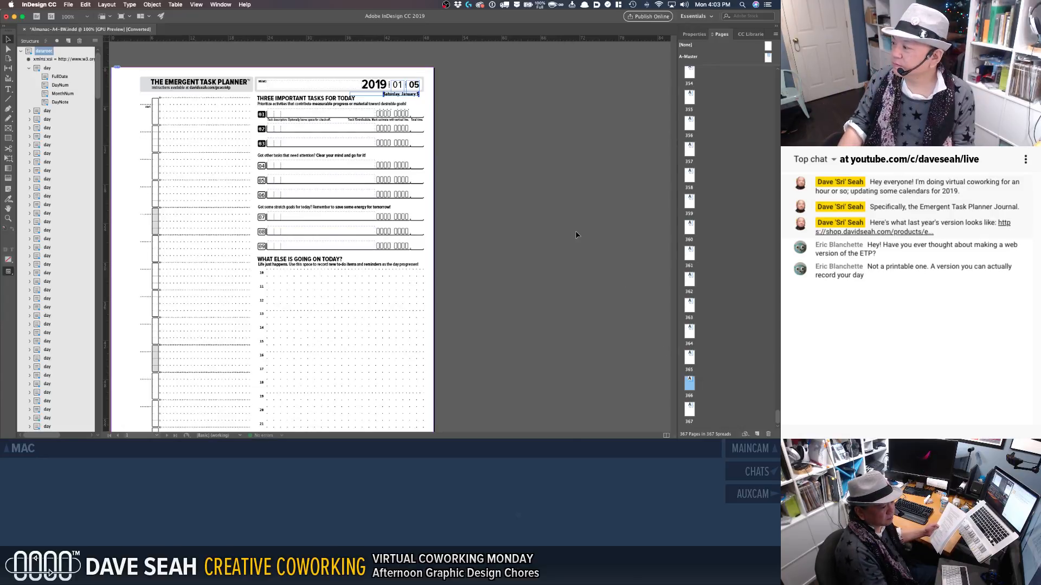
scroll(460, 210, "down", 10)
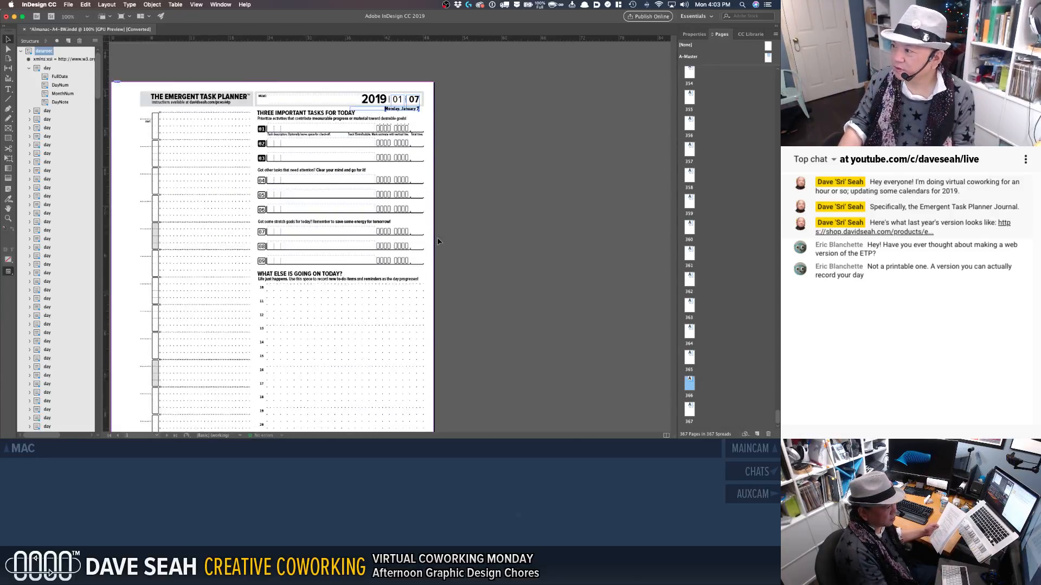
scroll(439, 239, "down", 15)
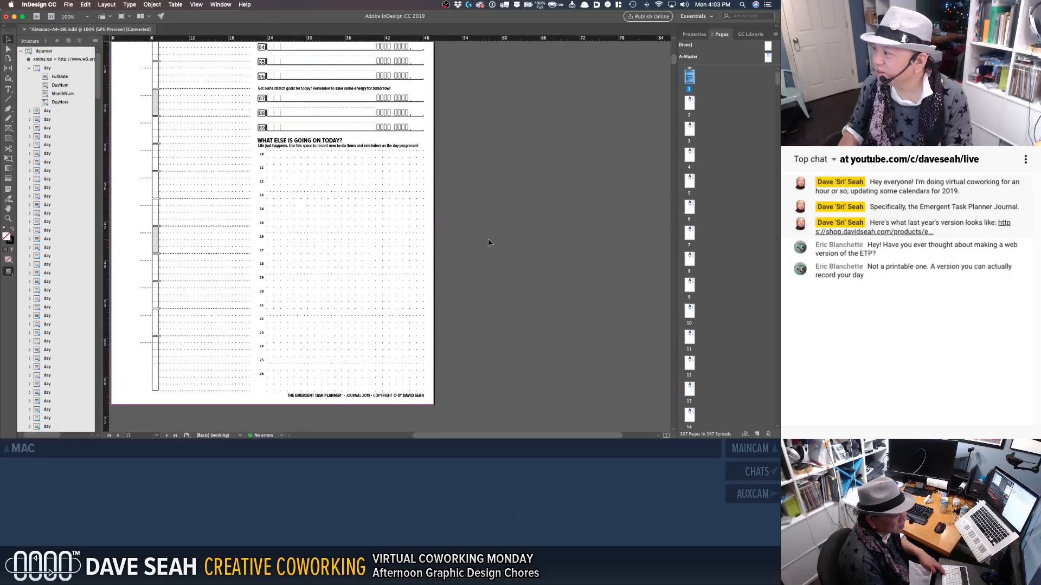
left_click(691, 388)
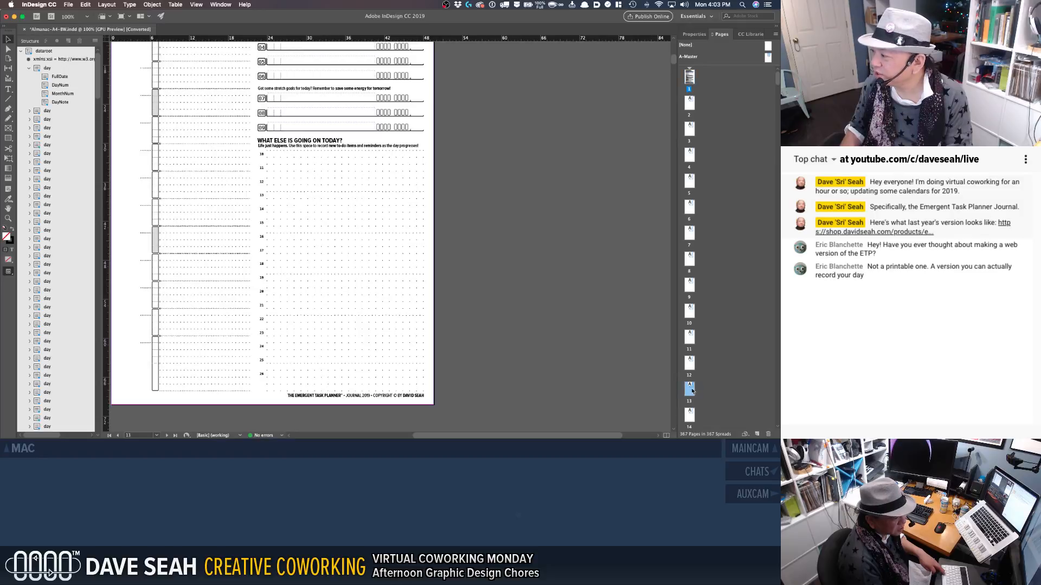
double_click(690, 389)
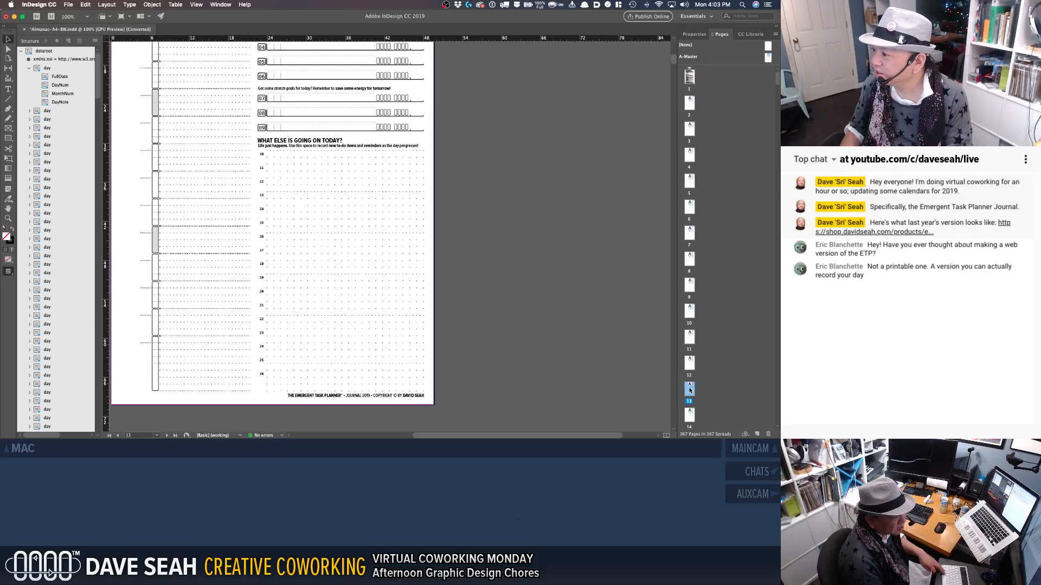
key("super+0")
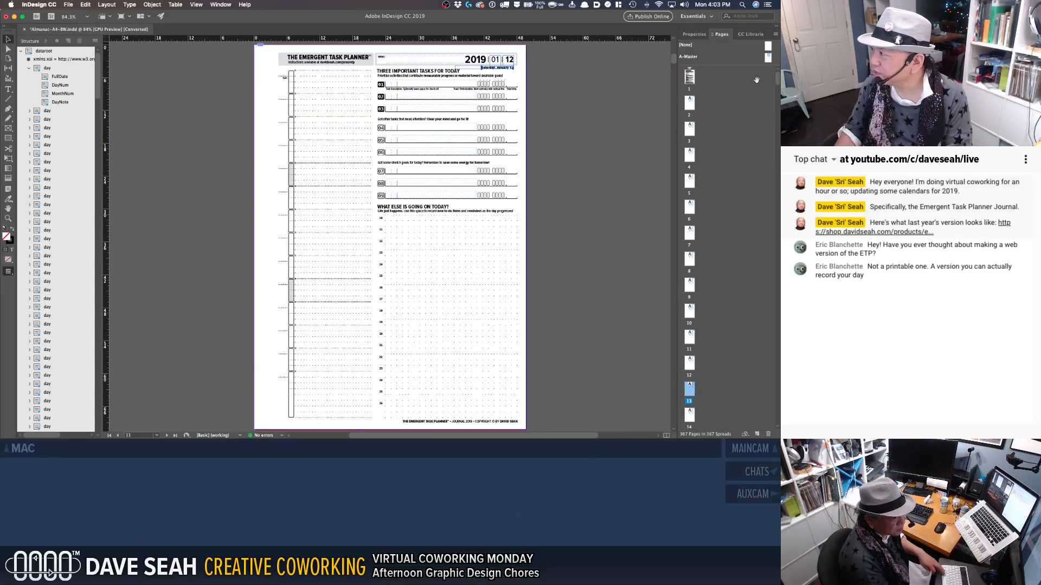
Step: Go to page 367 and check the date headers on the final December 2019 daily pages
scroll(764, 331, "down", 10)
left_click_drag(778, 349, 776, 437)
double_click(693, 411)
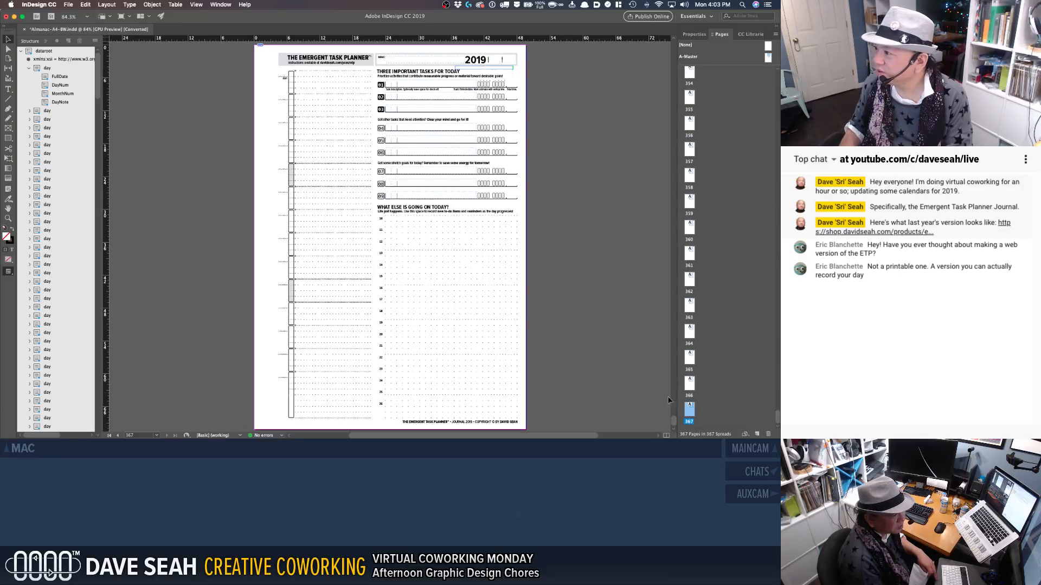
scroll(605, 294, "up", 15)
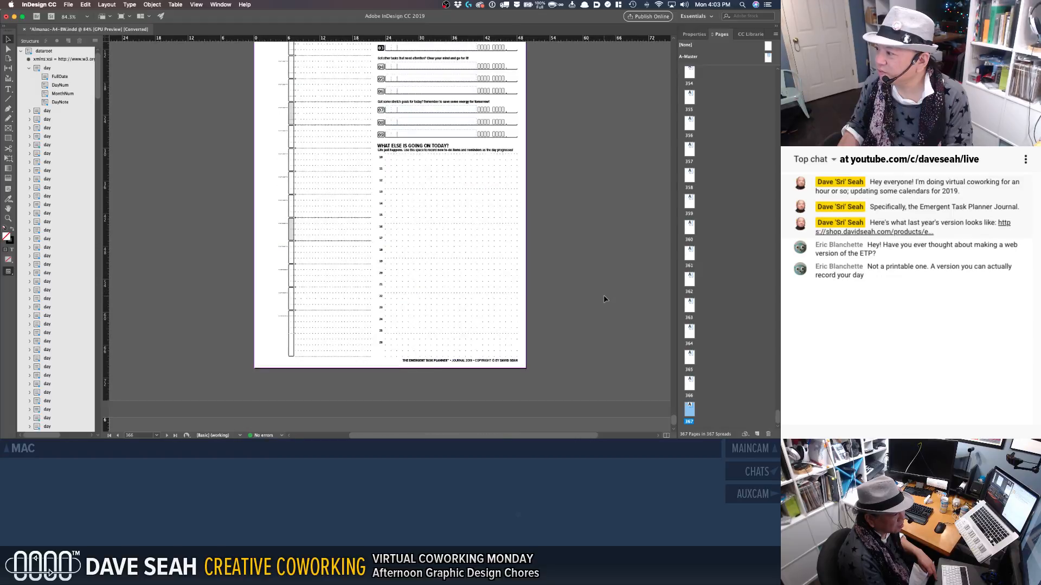
scroll(606, 300, "down", 8)
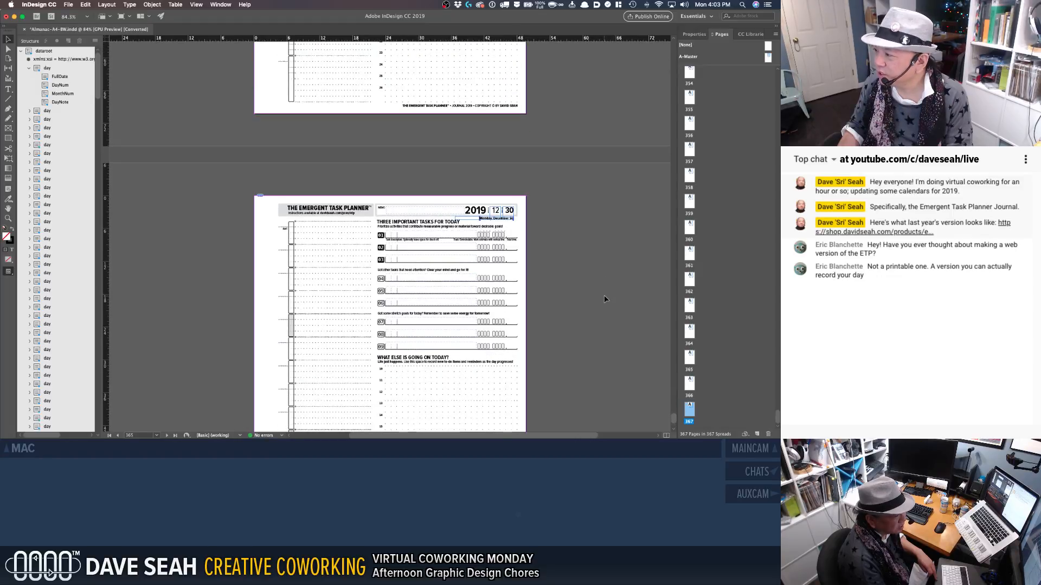
scroll(606, 299, "down", 2)
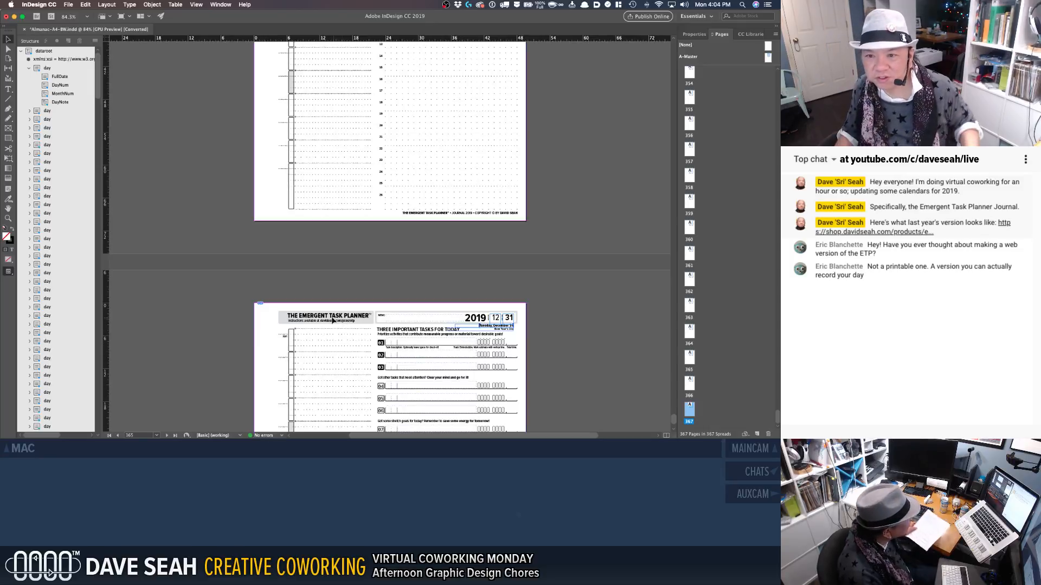
Step: Switch to Chrome, search Google for "2019 calendar" and open the first calendar image from the image results
key("ctrl+Right")
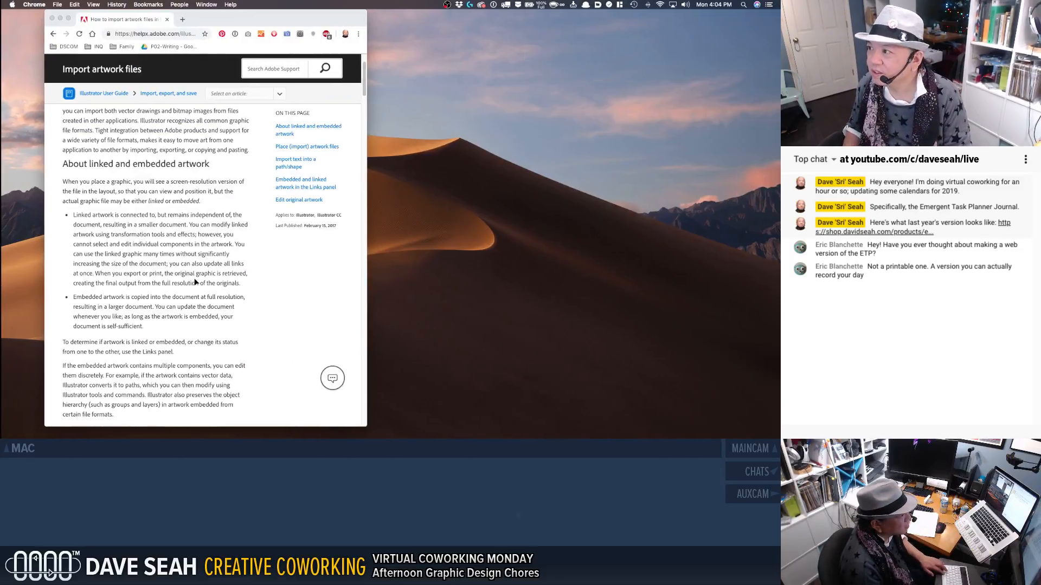
left_click(136, 35)
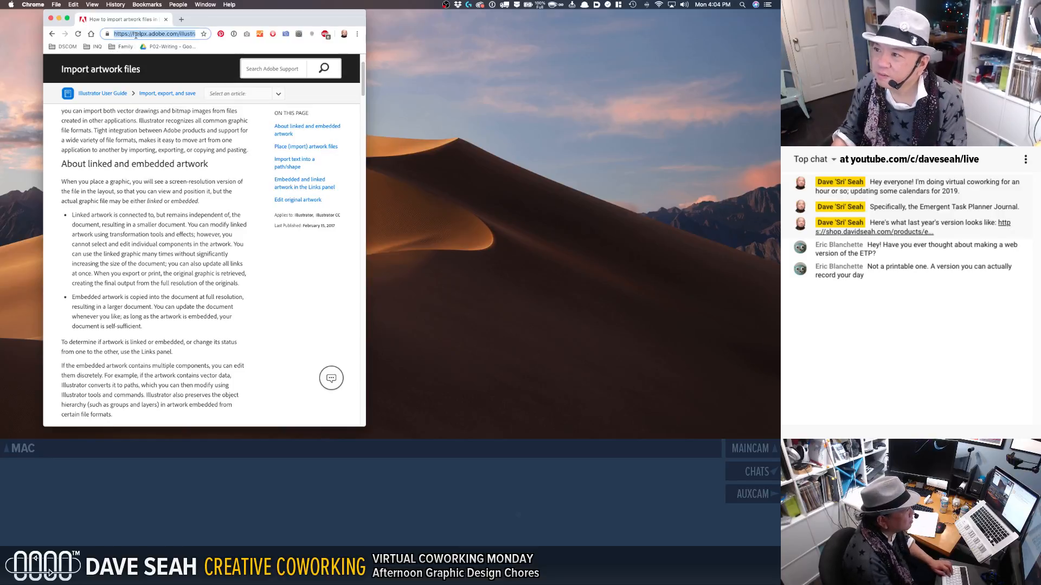
type("2019")
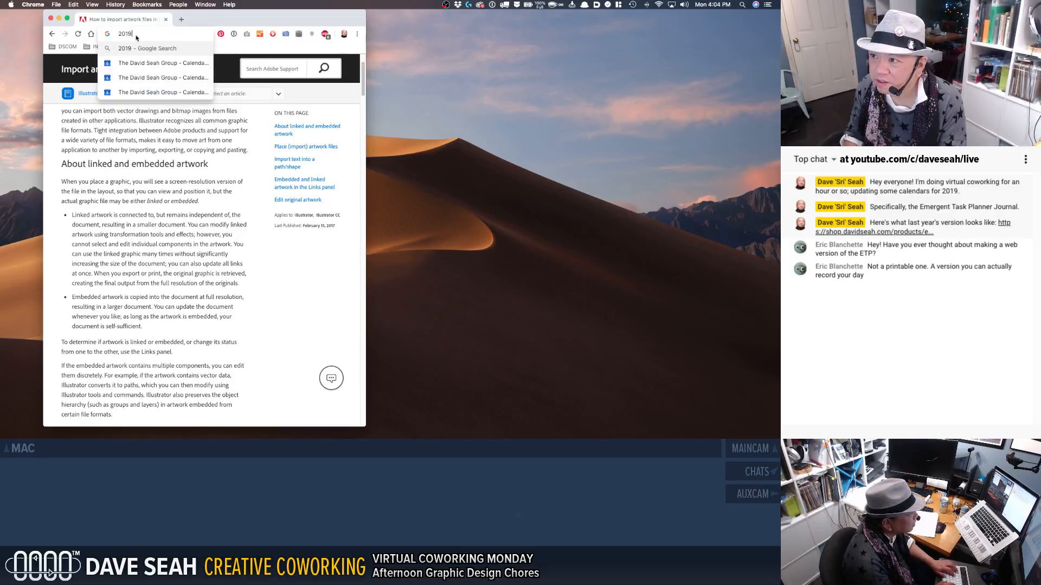
type(" calendar")
key("Return")
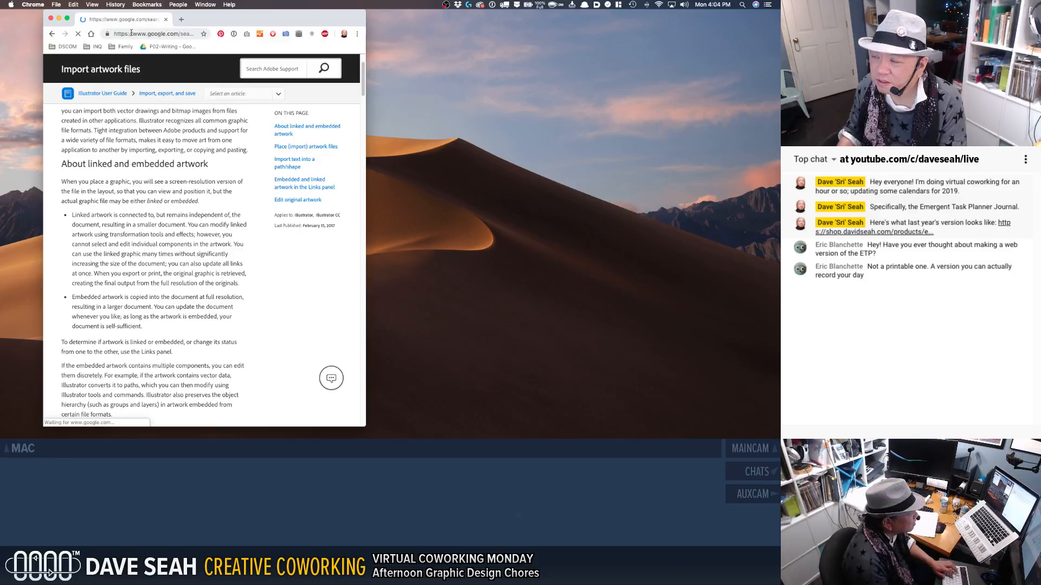
left_click_drag(366, 142, 518, 148)
left_click(223, 168)
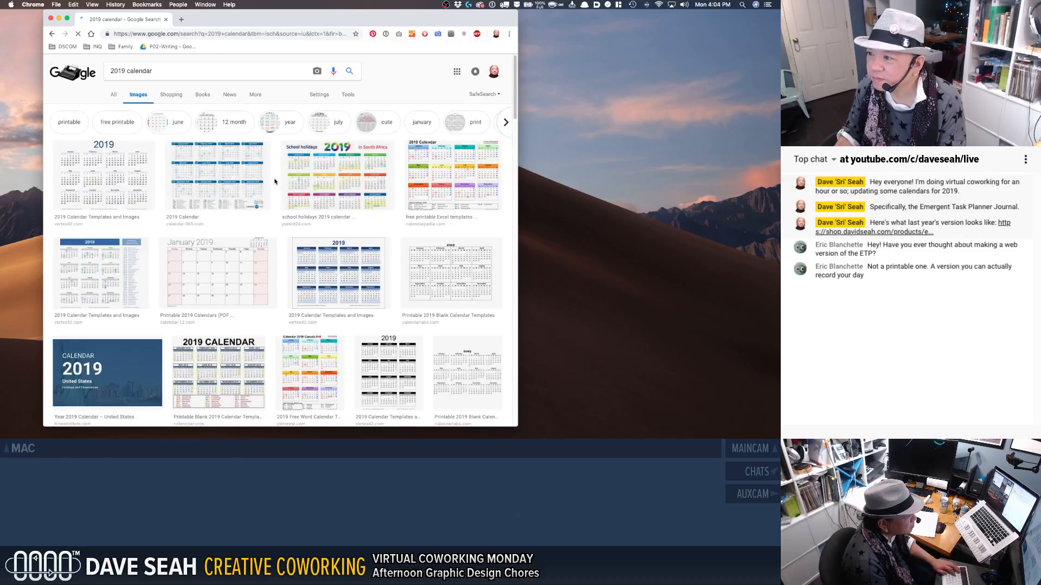
left_click(117, 188)
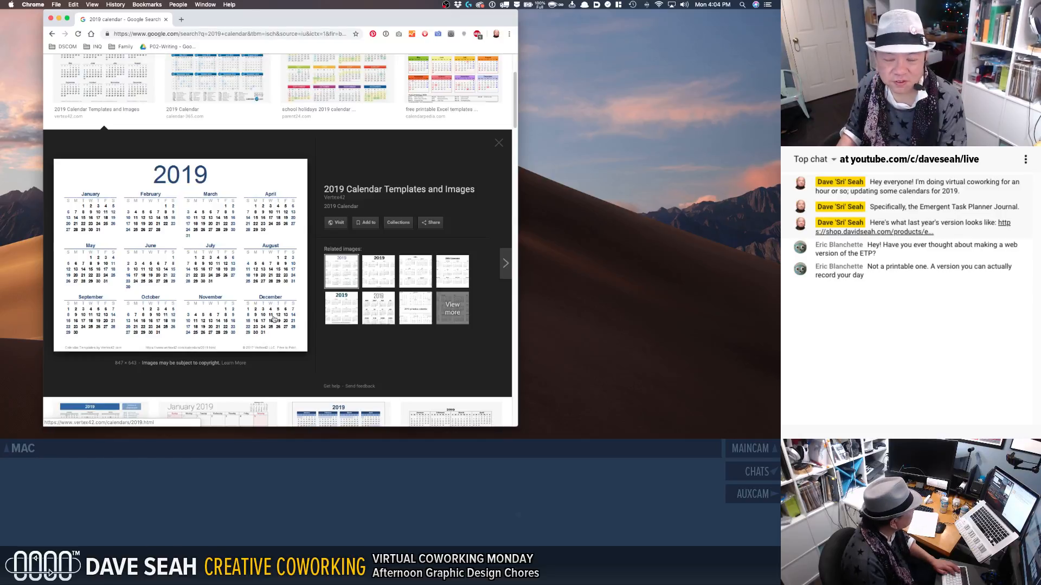
Step: Switch back to InDesign and compare the weekday names on the late December pages with the reference calendar
key("super+Tab")
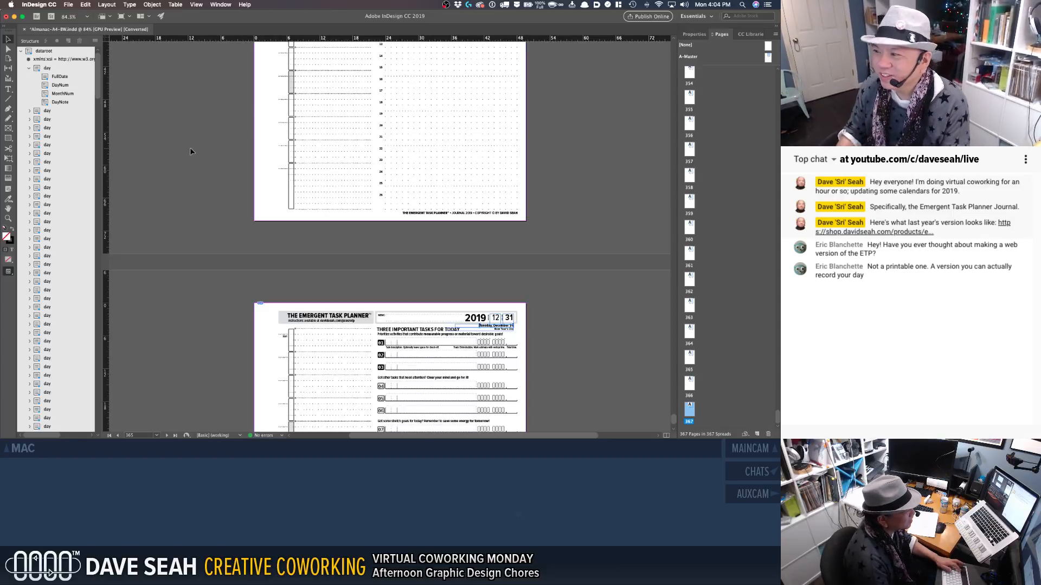
scroll(189, 147, "up", 15)
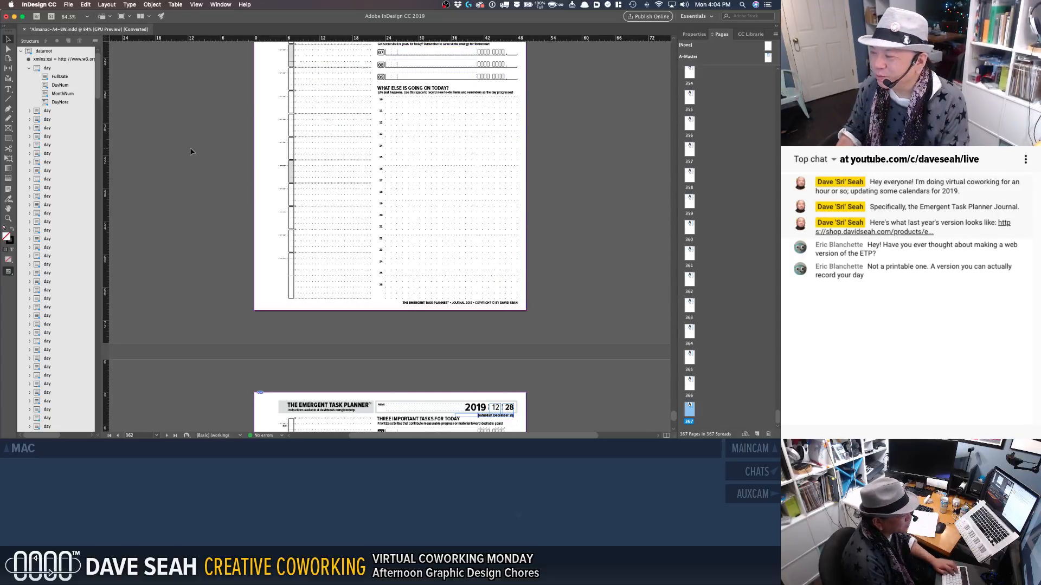
scroll(190, 147, "up", 5)
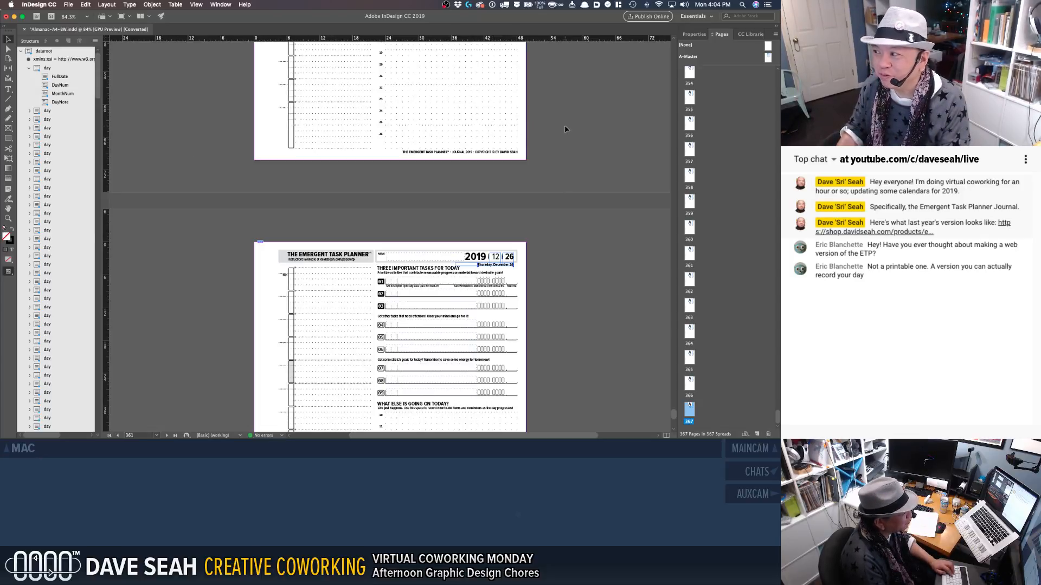
scroll(613, 123, "down", 4)
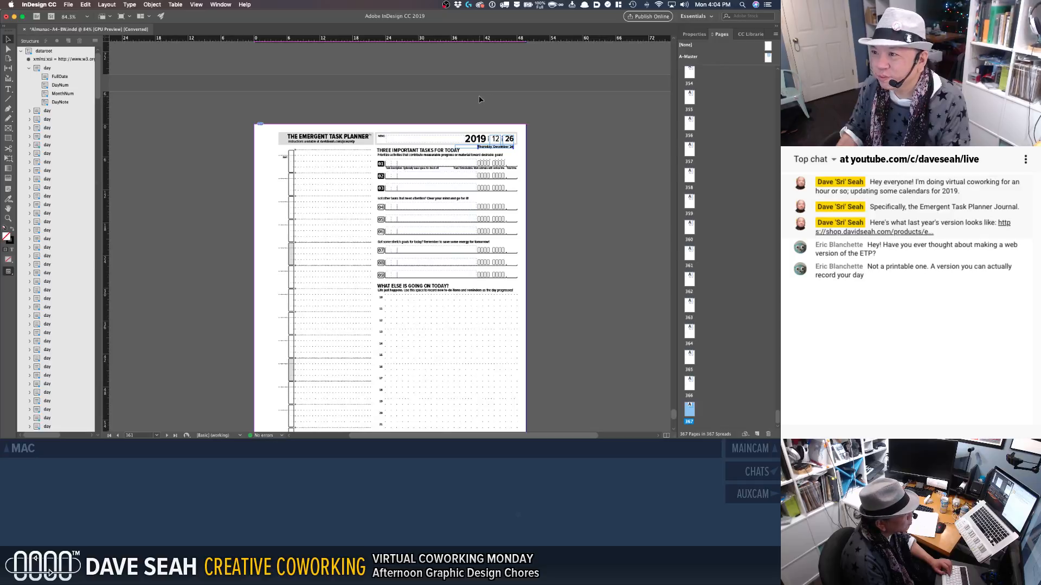
Step: Save the converted document as Almanac-A4-BW.indd in the 2019 folder in InDesign CC 2019 format, replacing the existing file
key("super+s")
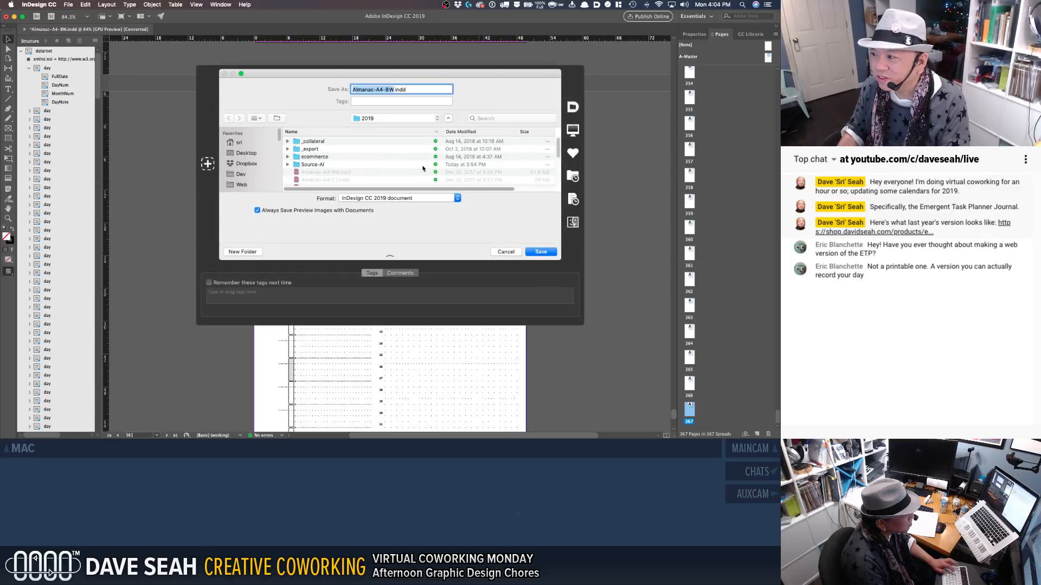
scroll(422, 169, "down", 1)
scroll(422, 170, "down", 3)
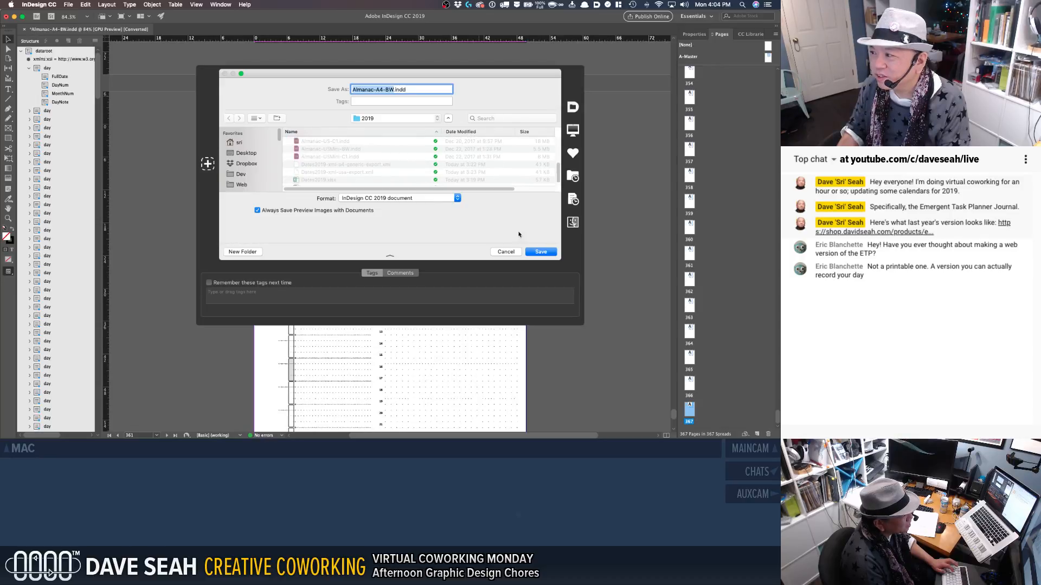
left_click(537, 252)
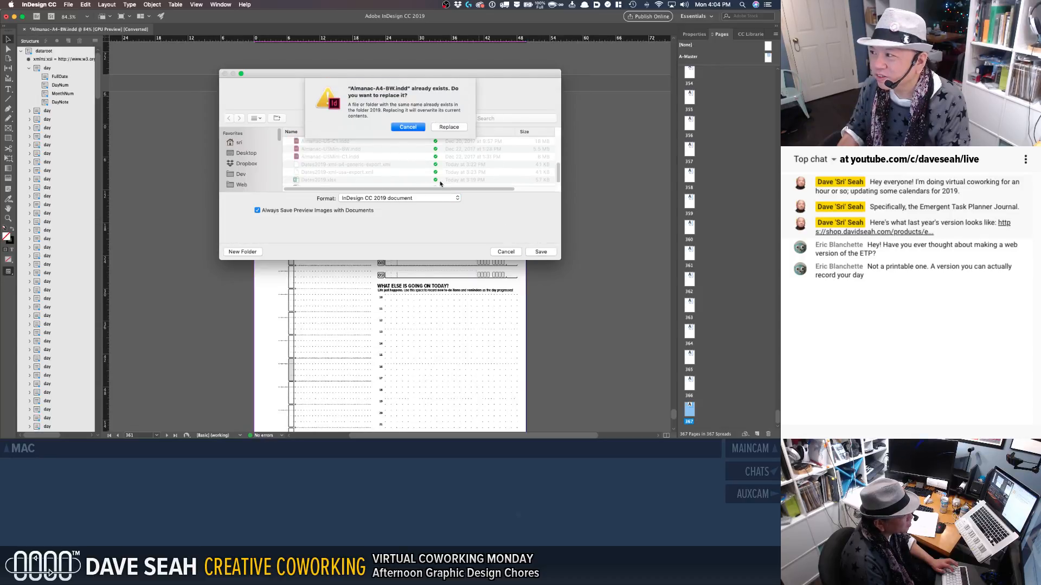
left_click(445, 128)
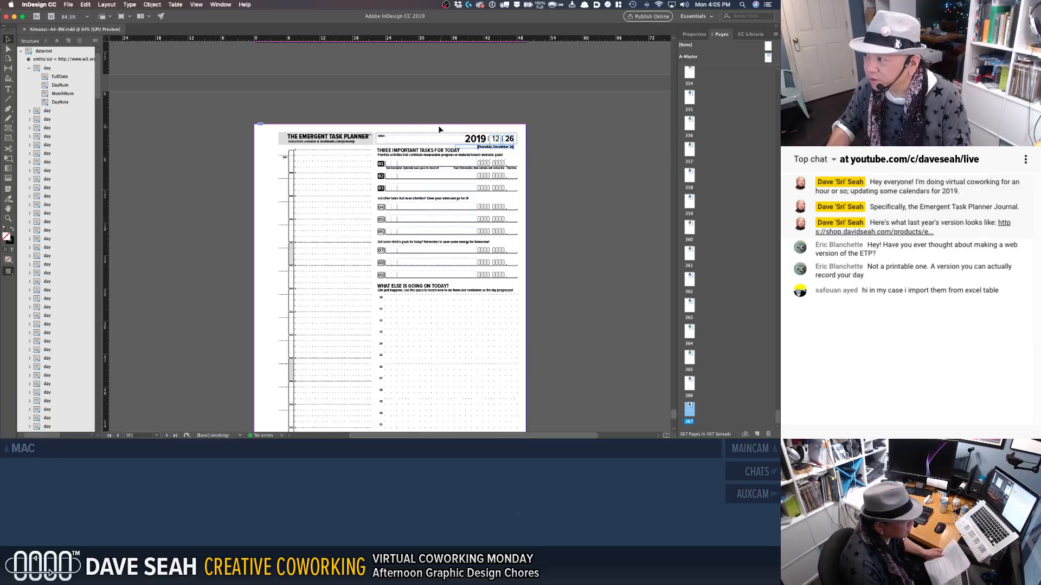
Step: Start exporting the document with Adobe PDF (Interactive) as the format
left_click(68, 5)
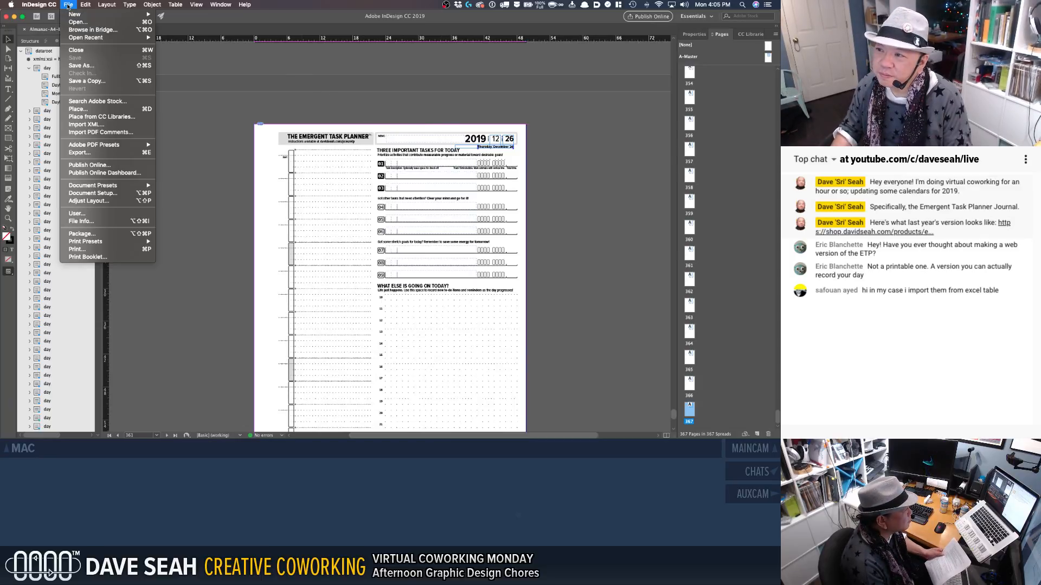
left_click(92, 155)
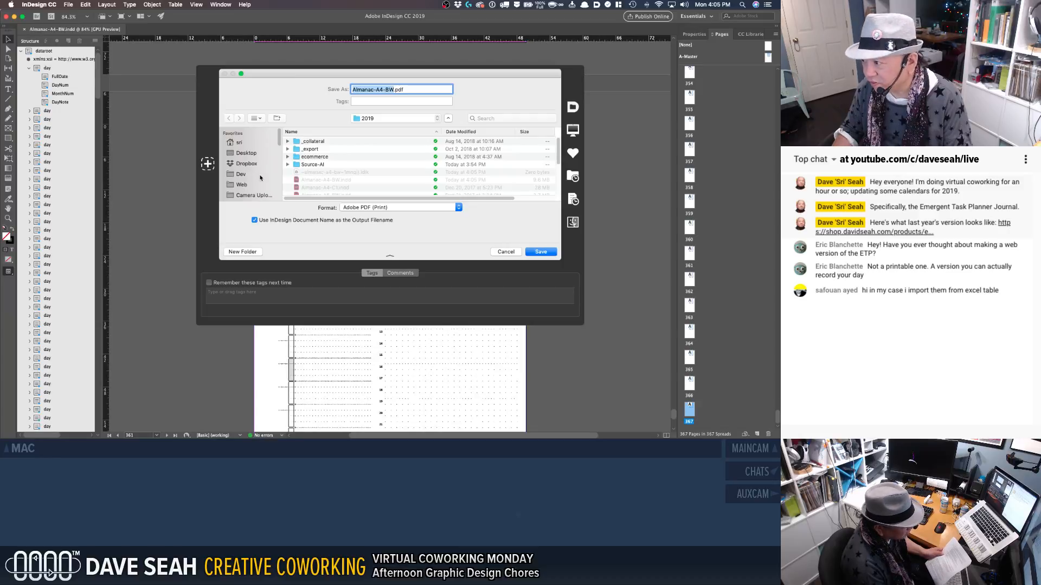
left_click(369, 209)
left_click(370, 205)
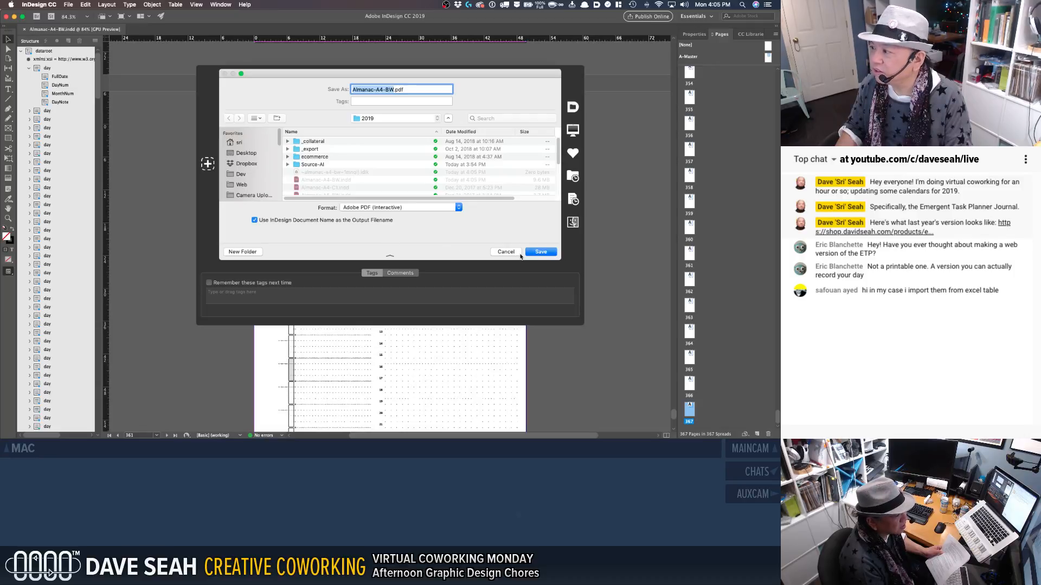
Step: Save the export in the _export folder, reusing the existing file name ETP-Almanac-2018-A4-BW.pdf from the A4 folder
left_click(307, 150)
double_click(307, 151)
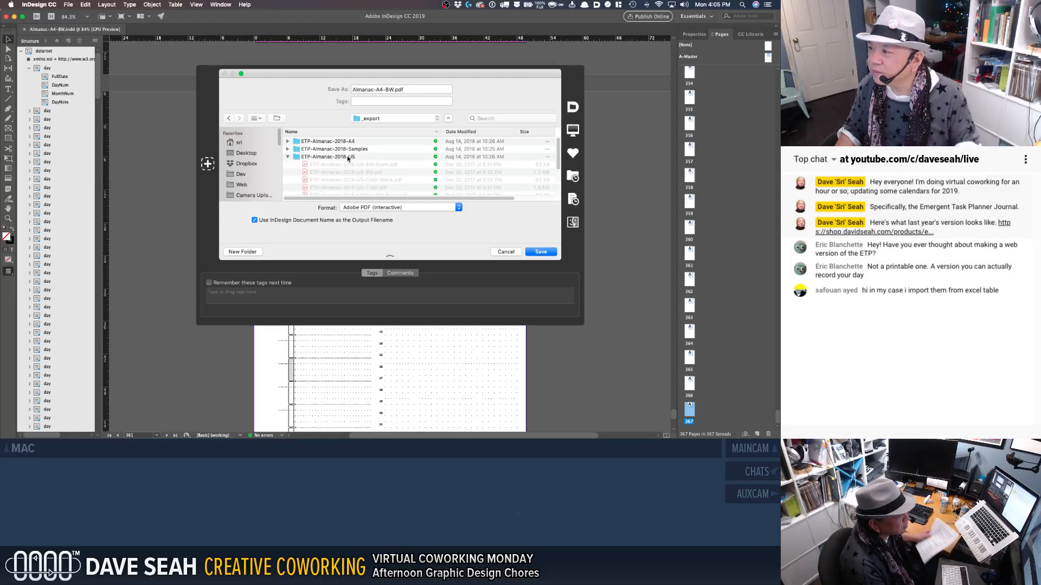
left_click(340, 173)
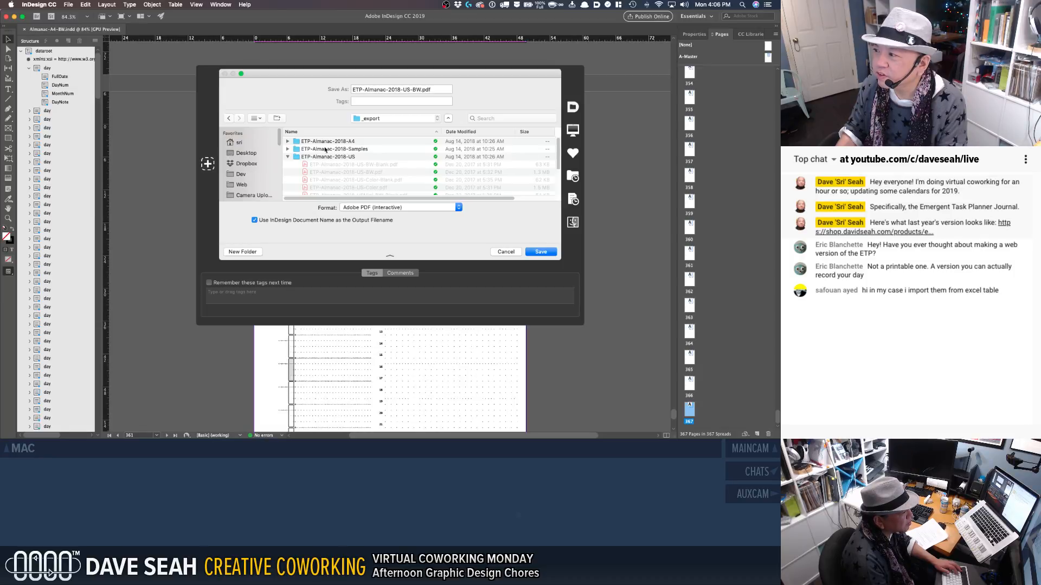
left_click(288, 141)
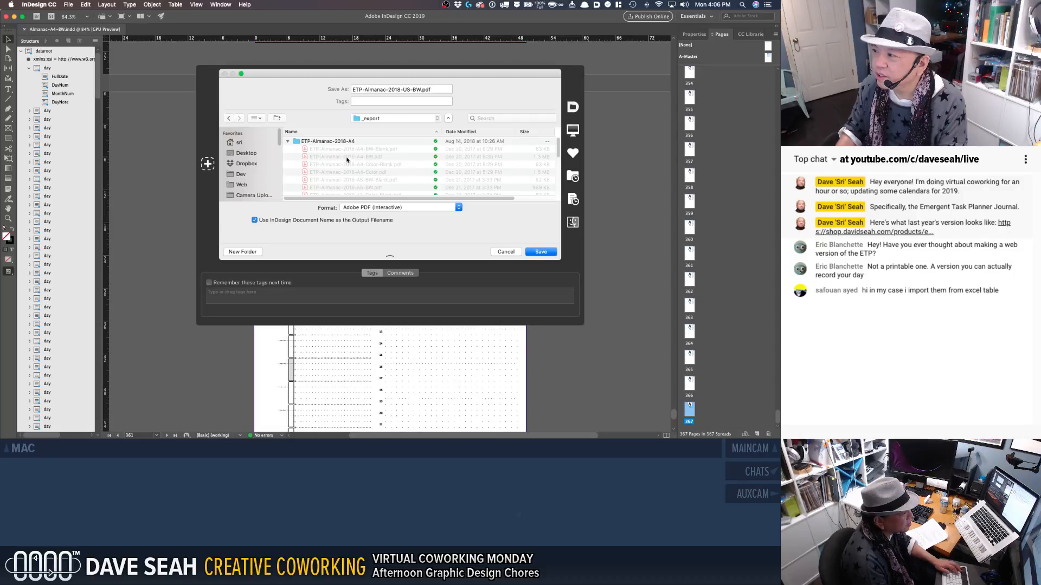
left_click(347, 158)
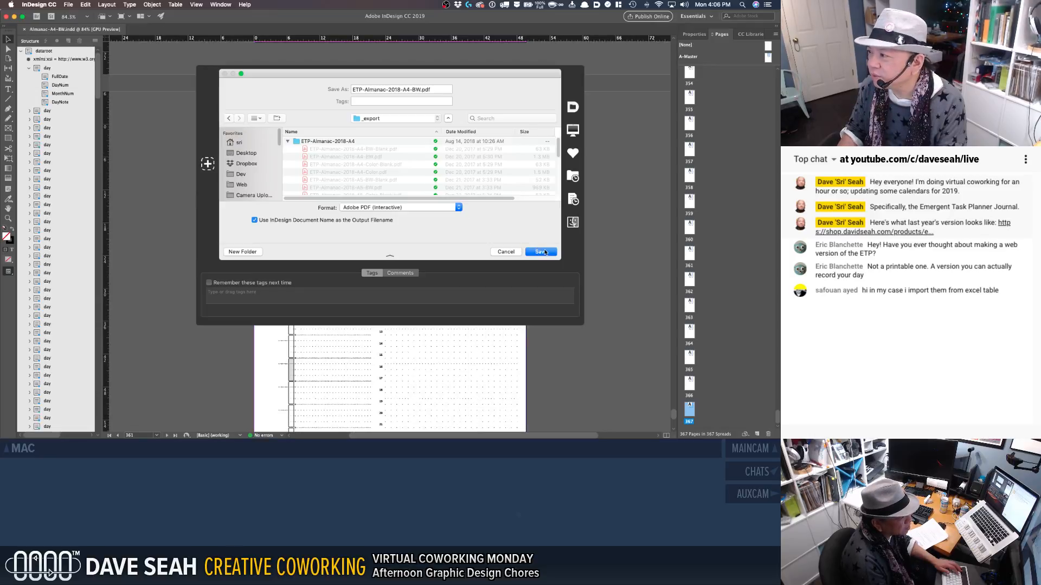
left_click(541, 254)
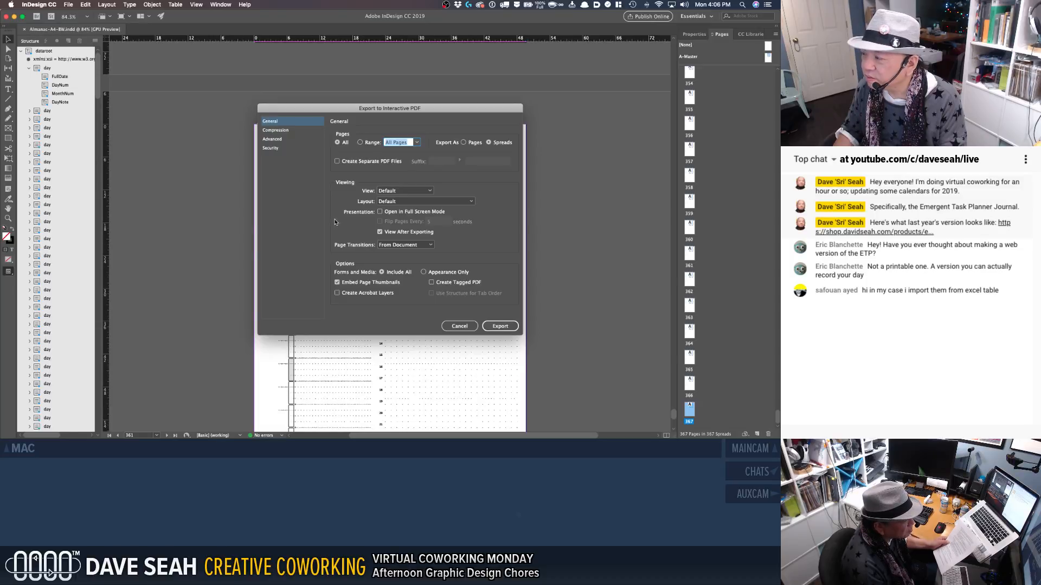
Step: Review the compression, security and advanced settings, and export all pages as spreads to the interactive PDF
left_click(280, 131)
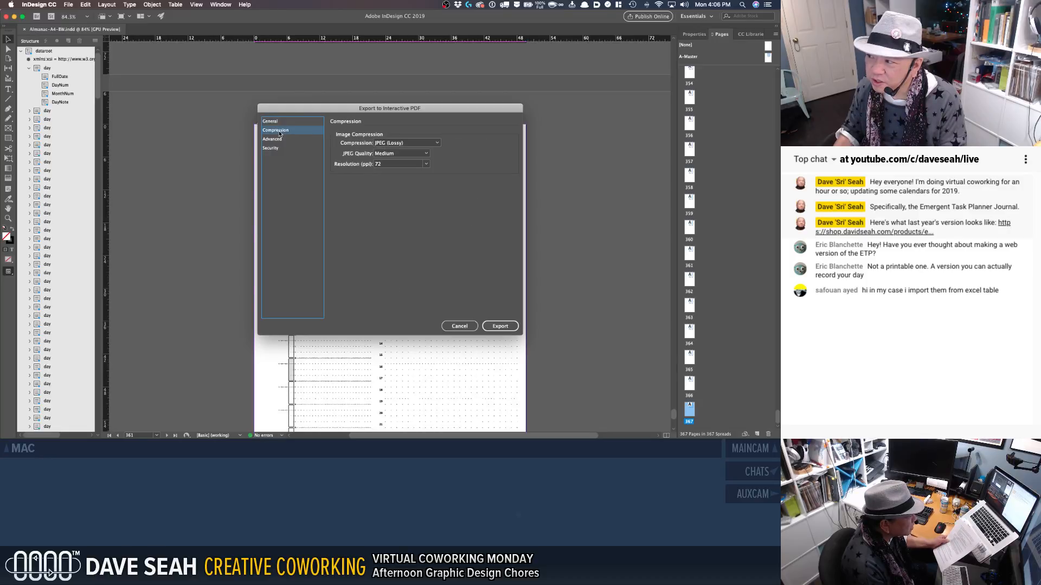
left_click(276, 147)
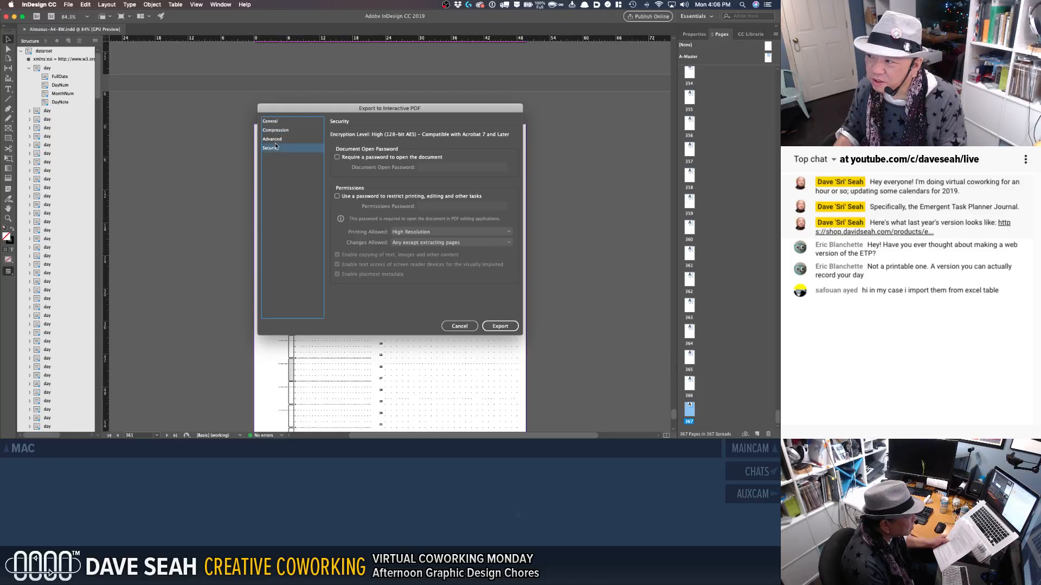
left_click(277, 140)
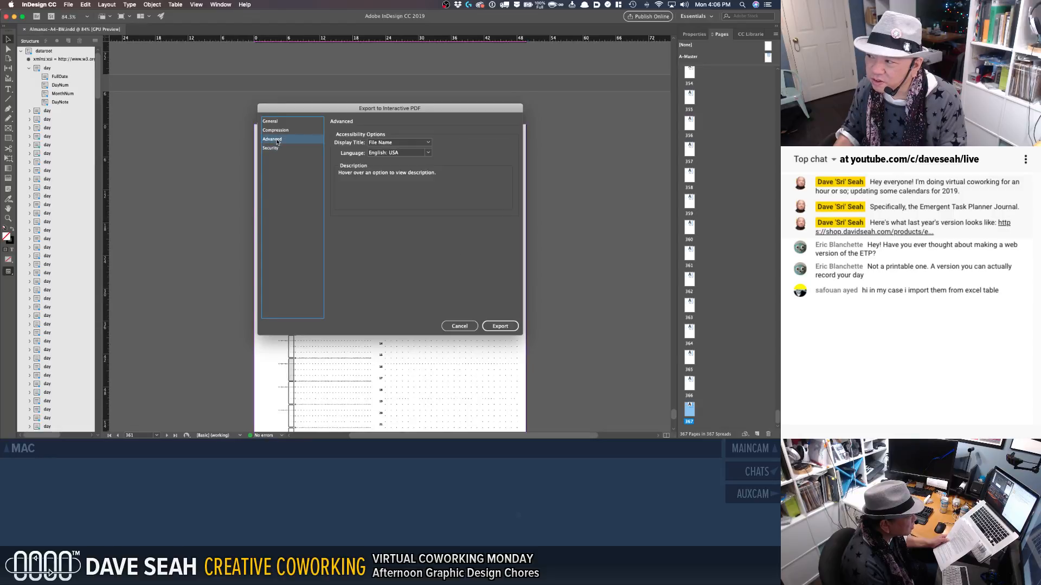
left_click(274, 122)
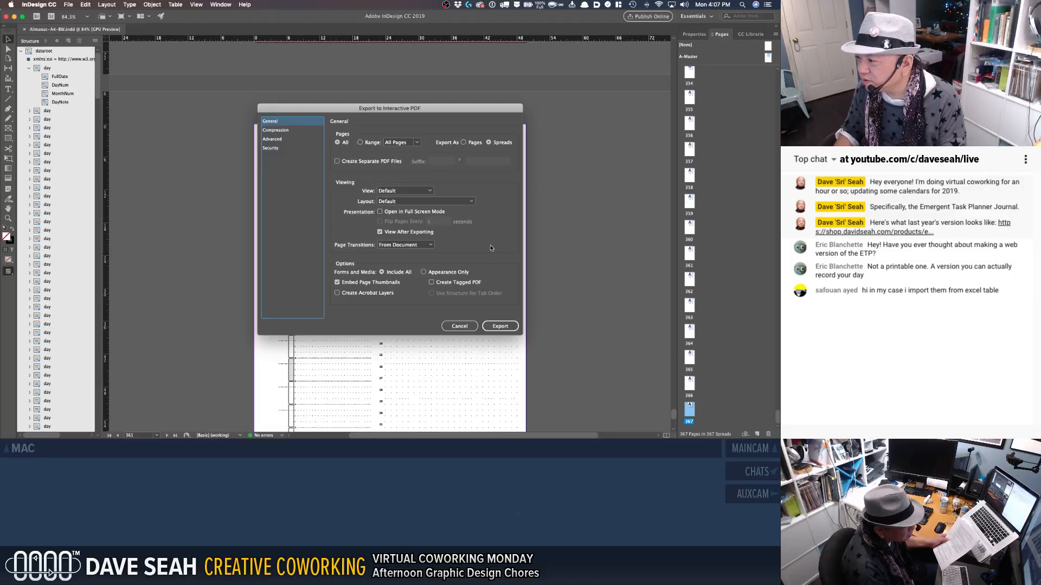
left_click(500, 326)
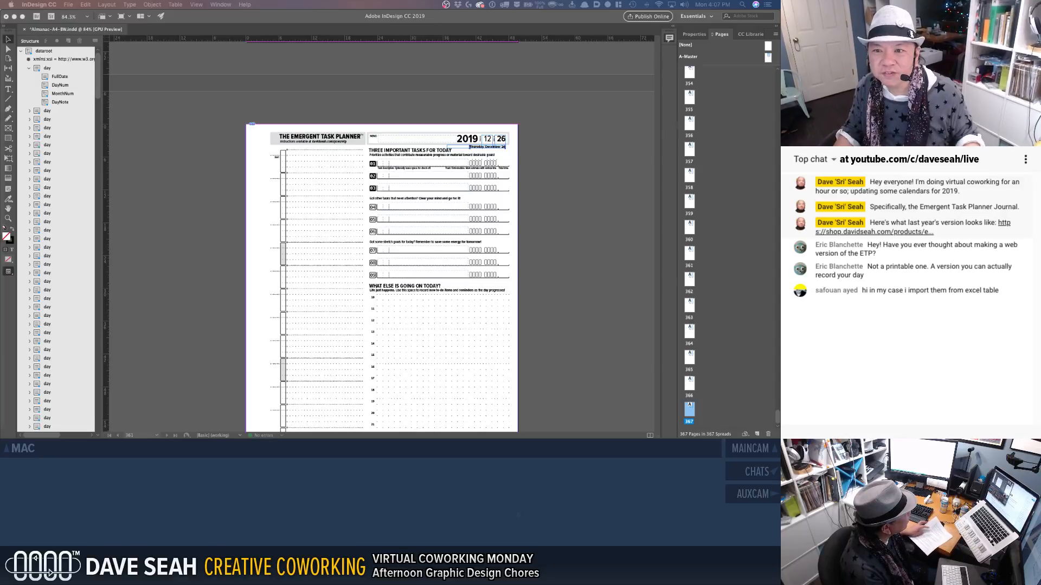
Step: Inspect the January 1 page of the exported PDF in Acrobat, including its memo field and task list fields
left_click_drag(0, 57, 471, 19)
scroll(455, 201, "down", 15)
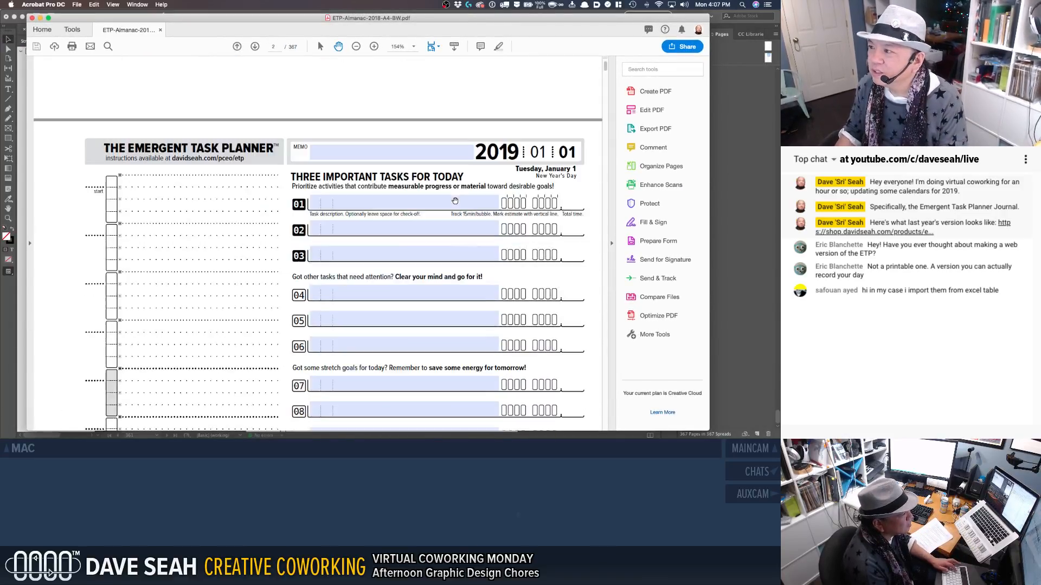
left_click(432, 155)
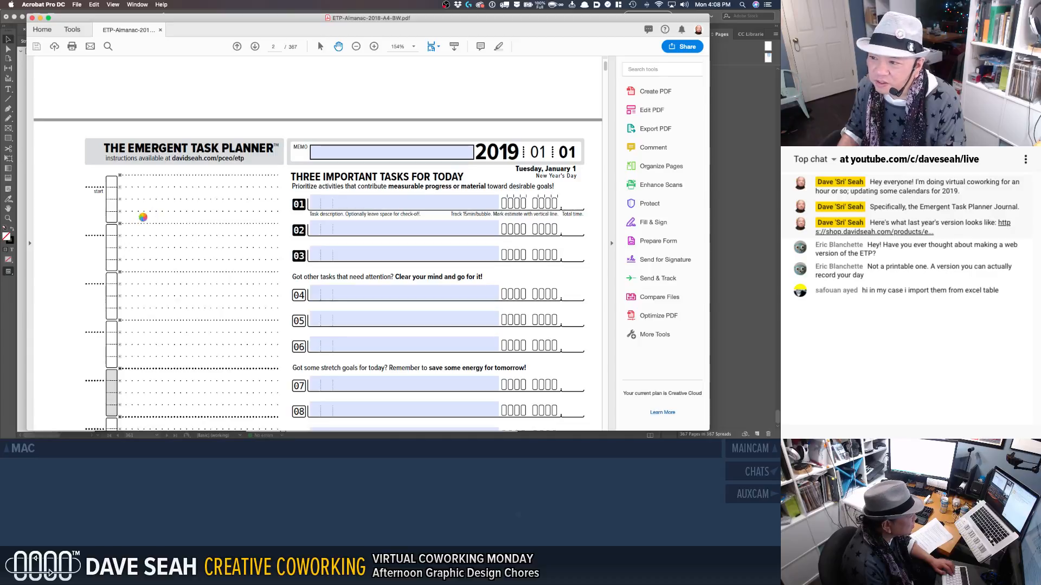
scroll(143, 218, "down", 5)
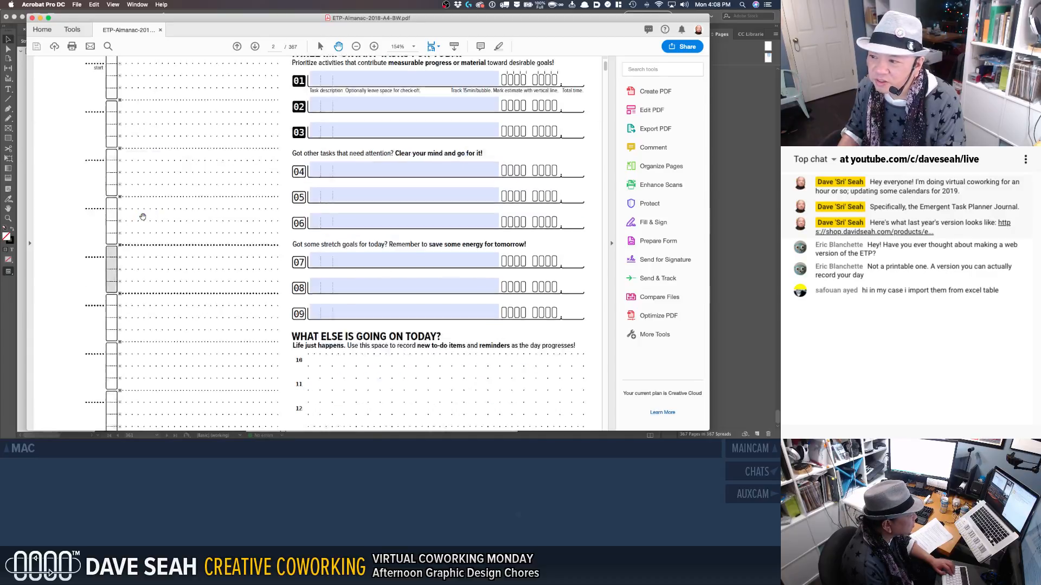
Step: Close the exported PDF, quit Acrobat and return to InDesign
key("super+w")
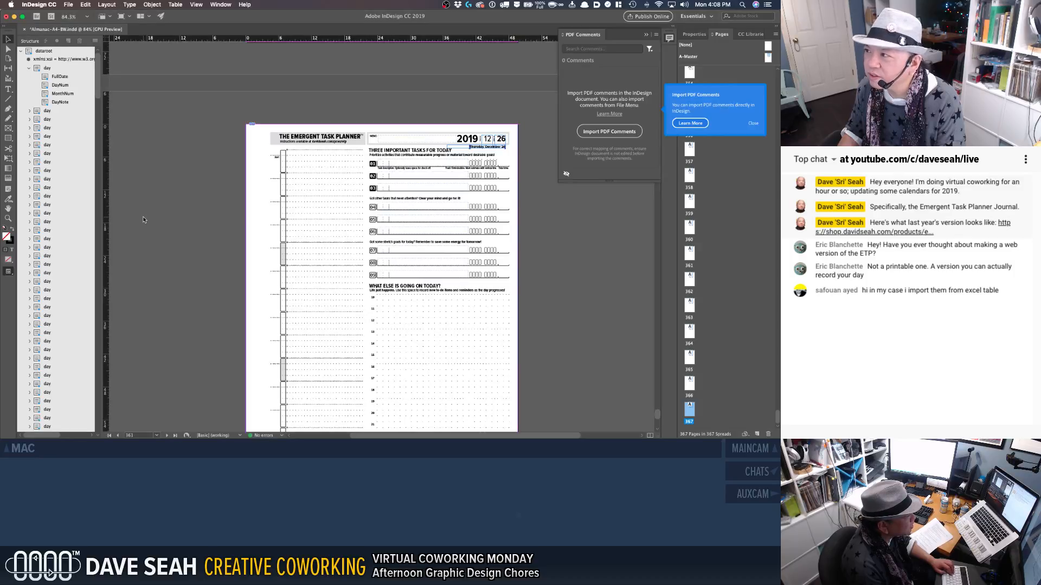
key("super+Tab")
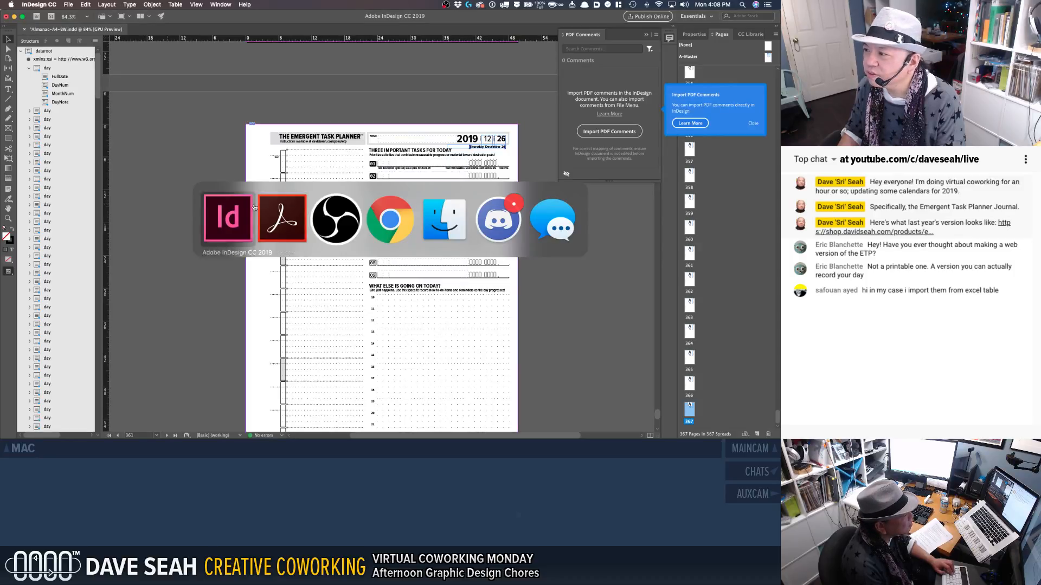
left_click(282, 224)
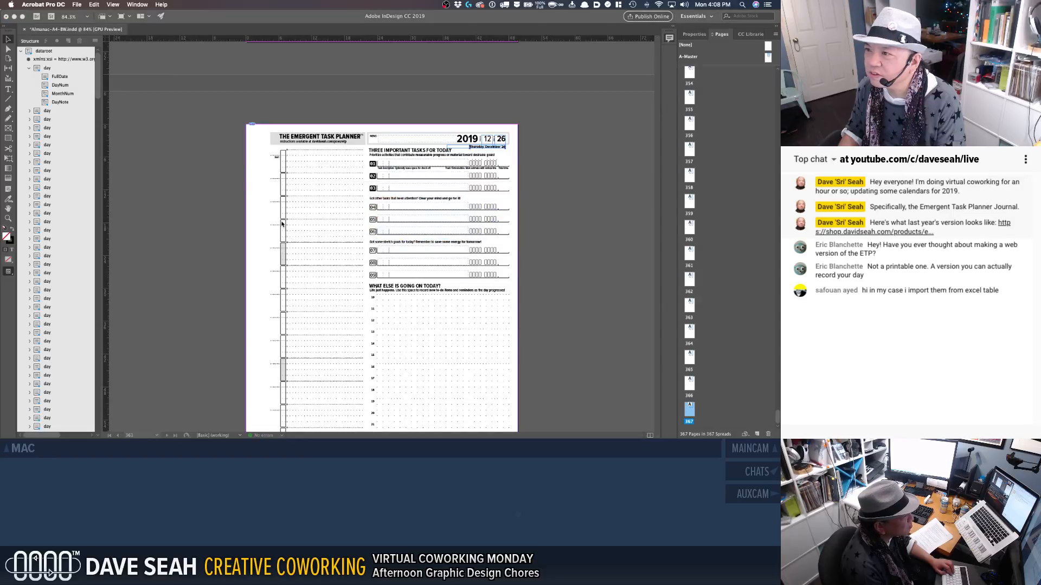
left_click(279, 222)
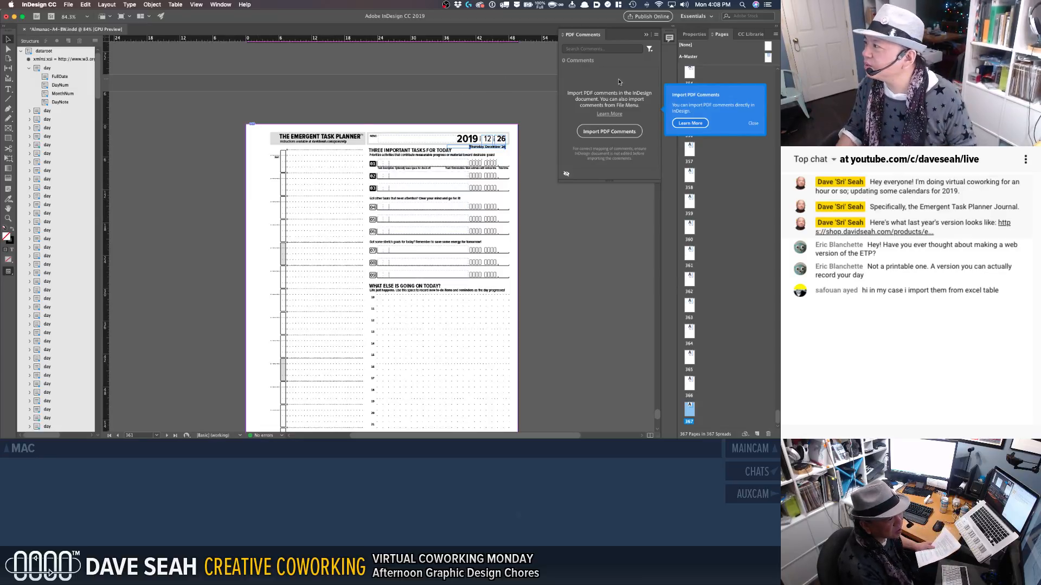
Step: Dismiss the Import PDF Comments tip, collapse the PDF comments area and save Almanac-A4-BW.indd
left_click(751, 124)
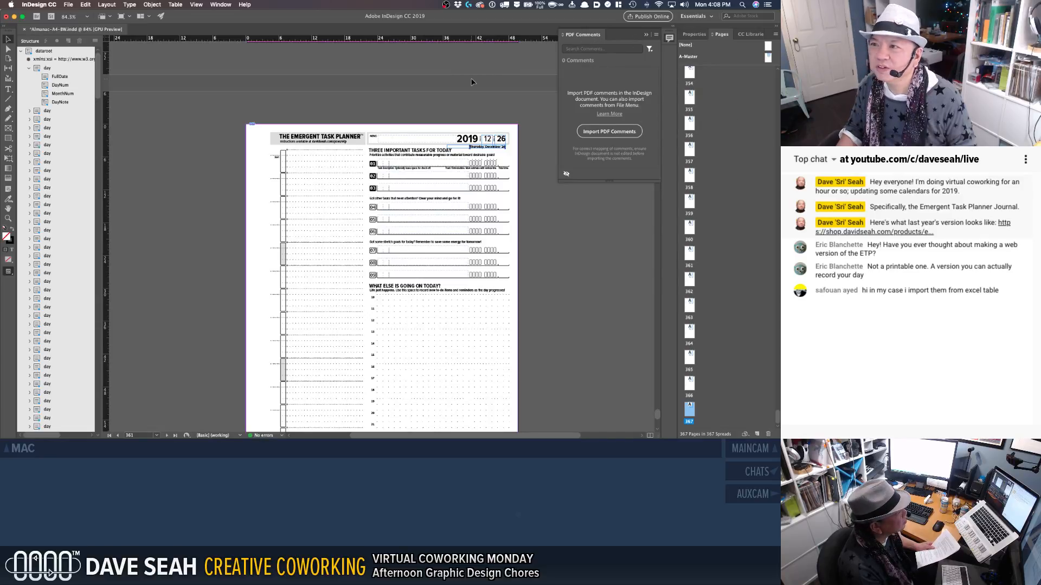
left_click(646, 35)
left_click(601, 64)
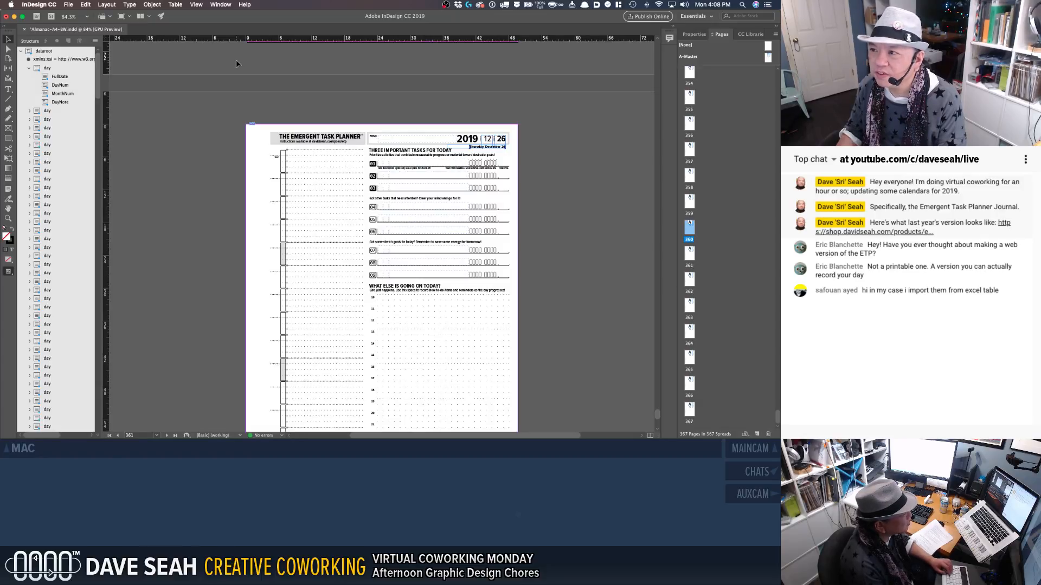
key("super+s")
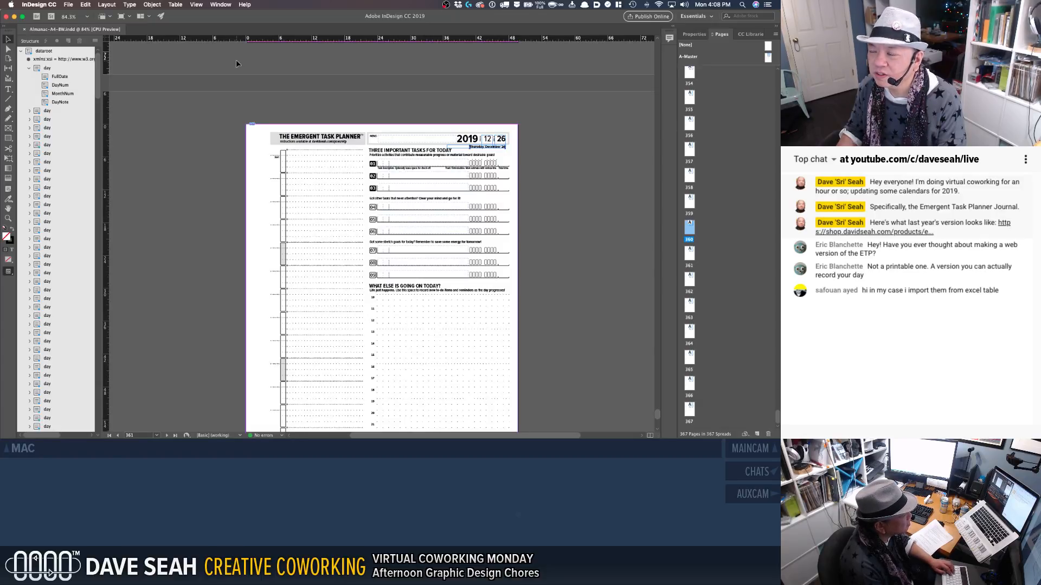
Step: Switch to Finder, open Almanac-A4-C1.indd in InDesign and update its modified link to ETPJ-A4-C1.ai
key("super+Tab")
key("super+Tab")
key("super+Tab")
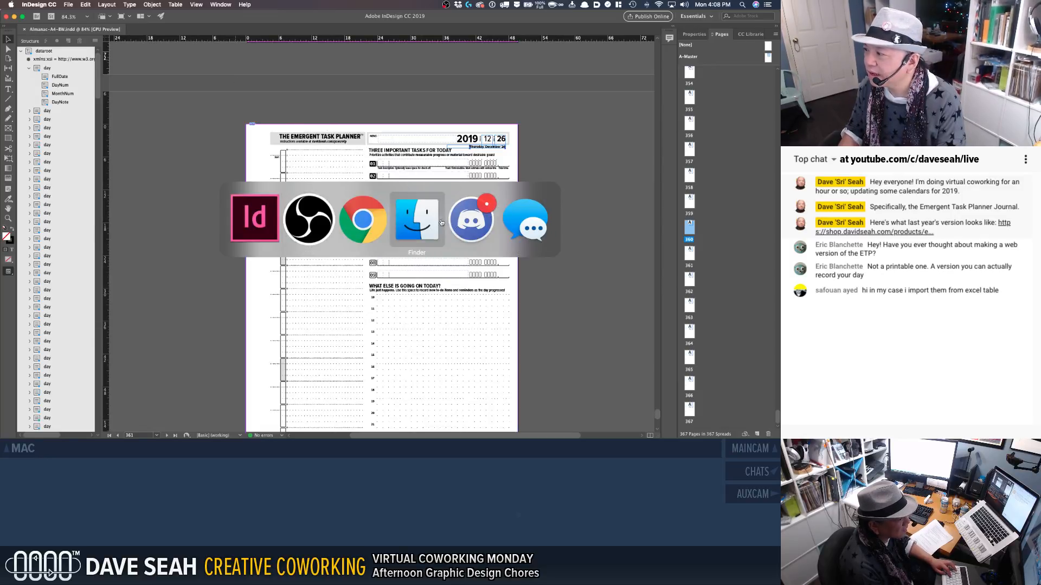
left_click(416, 224)
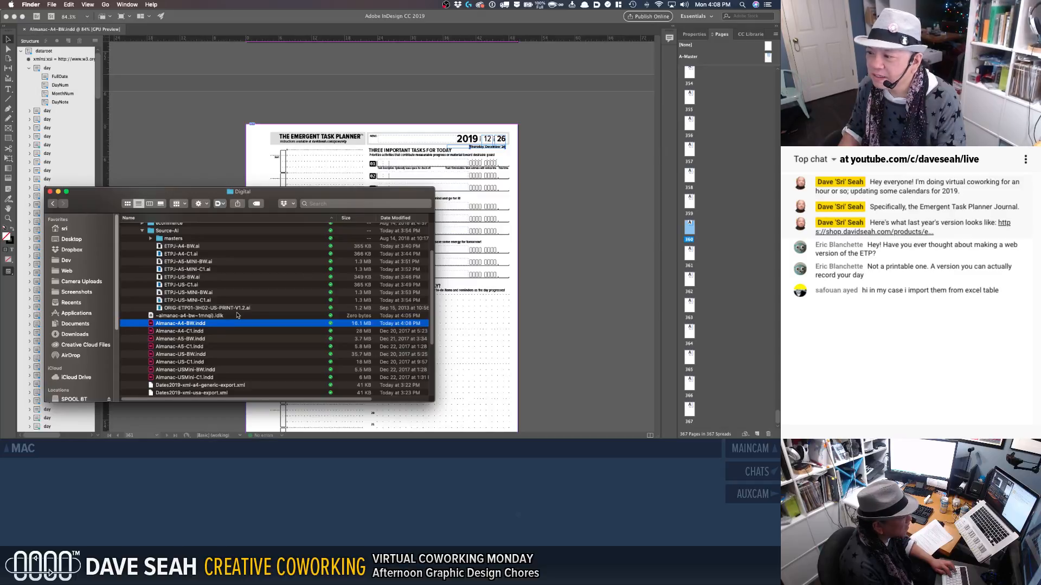
double_click(197, 323)
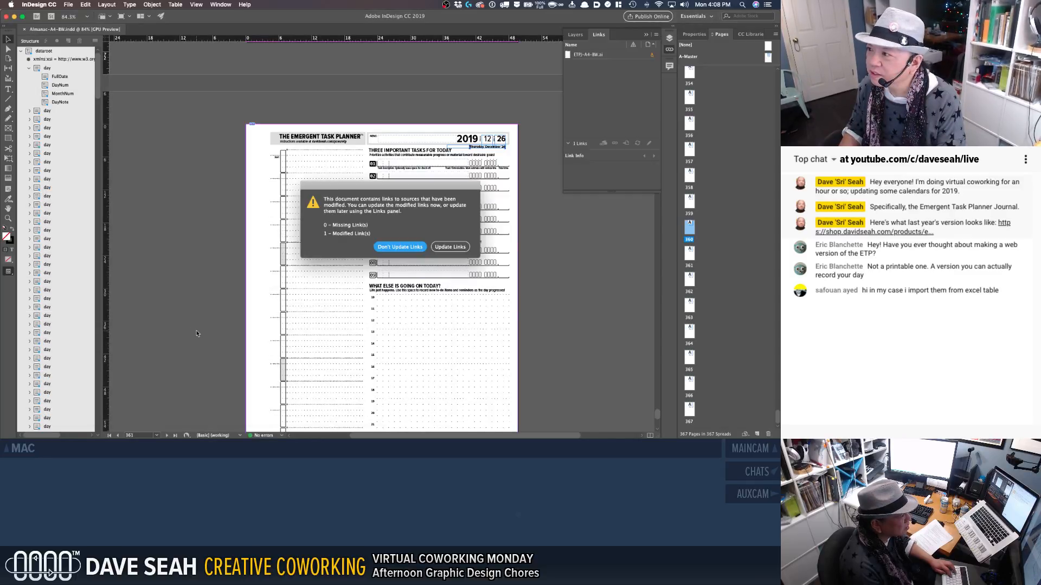
left_click(435, 248)
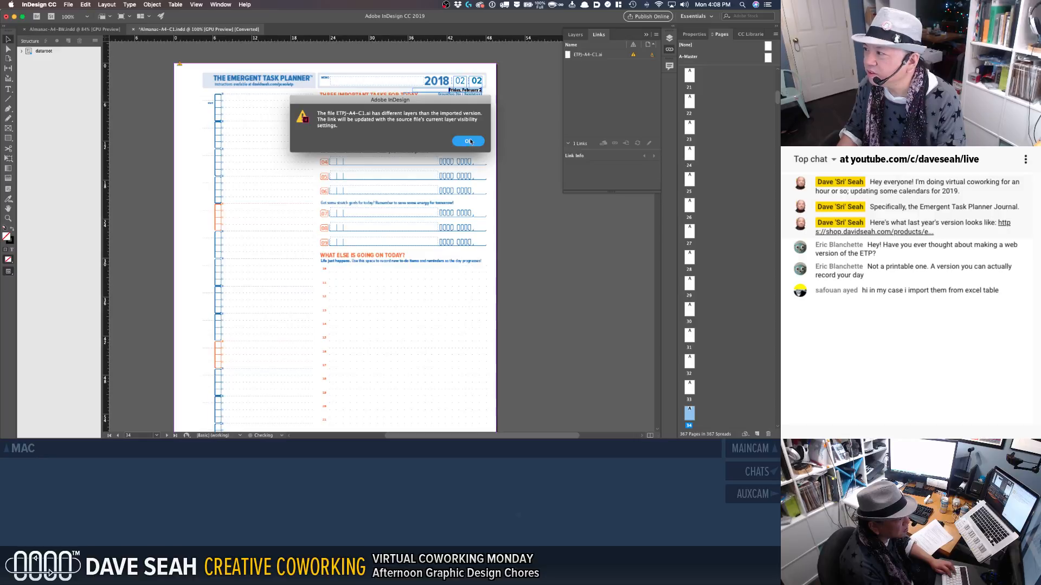
left_click(468, 141)
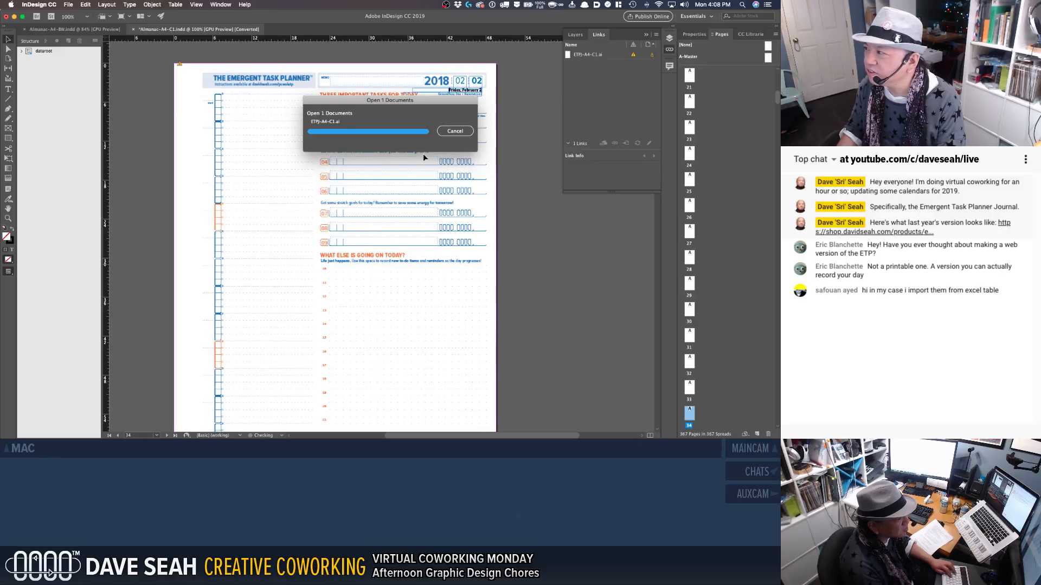
Step: Delete every day element except the first from the dataroot structure, including its layout content
left_click(22, 51)
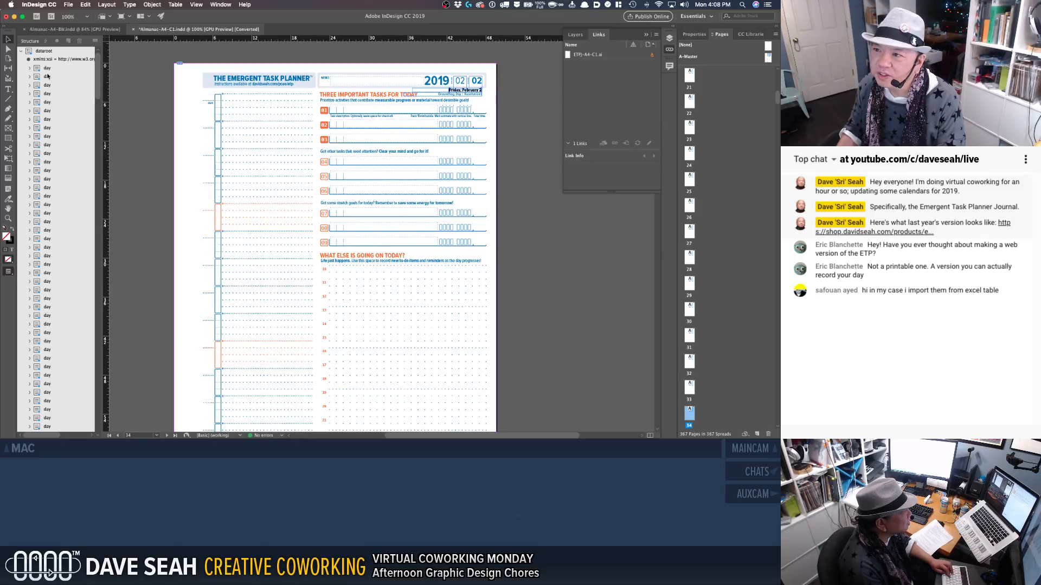
scroll(72, 413, "down", 15)
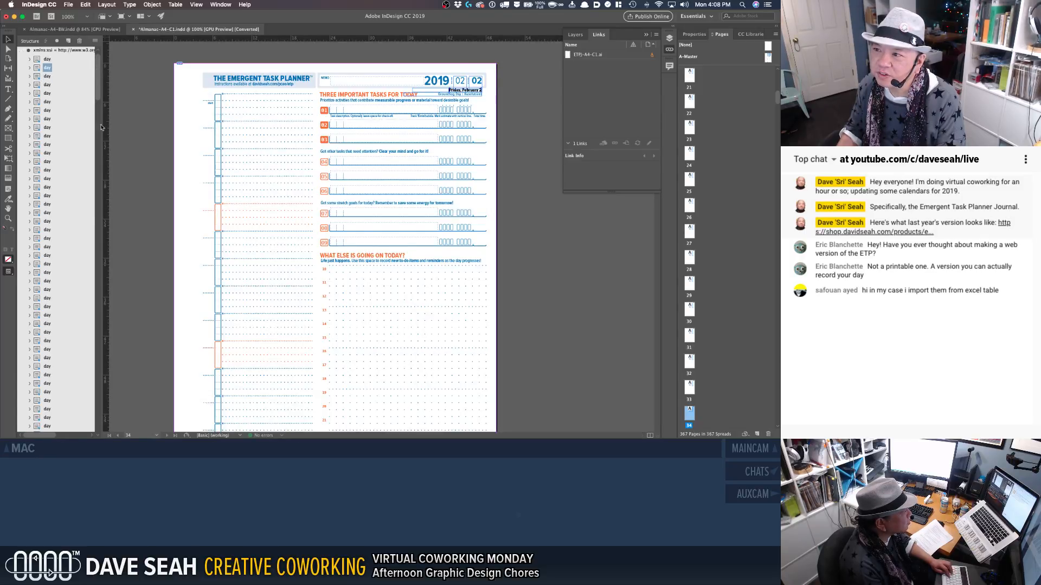
scroll(72, 413, "down", 10)
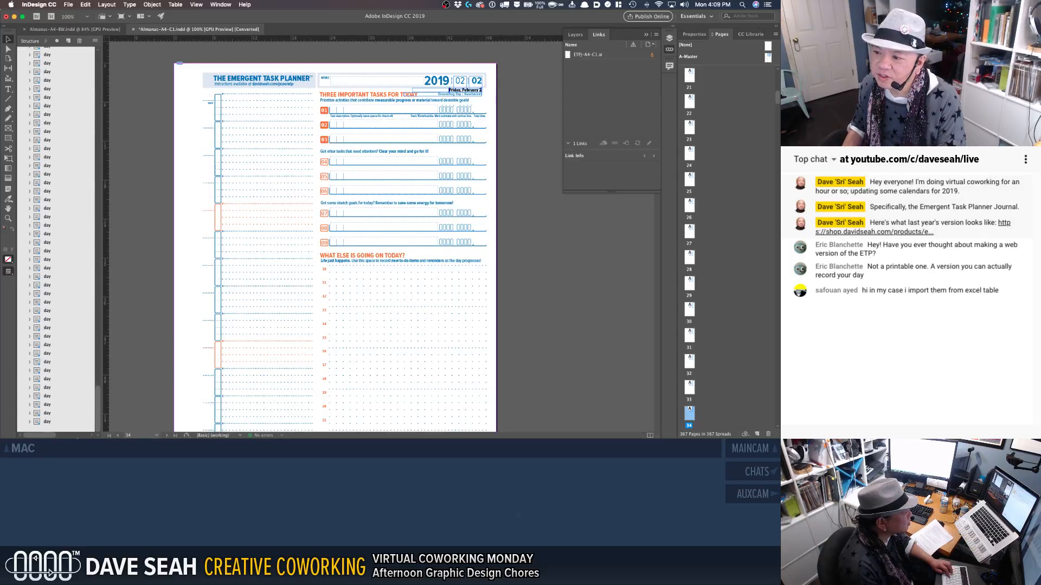
left_click(40, 423, "shift")
right_click(39, 423)
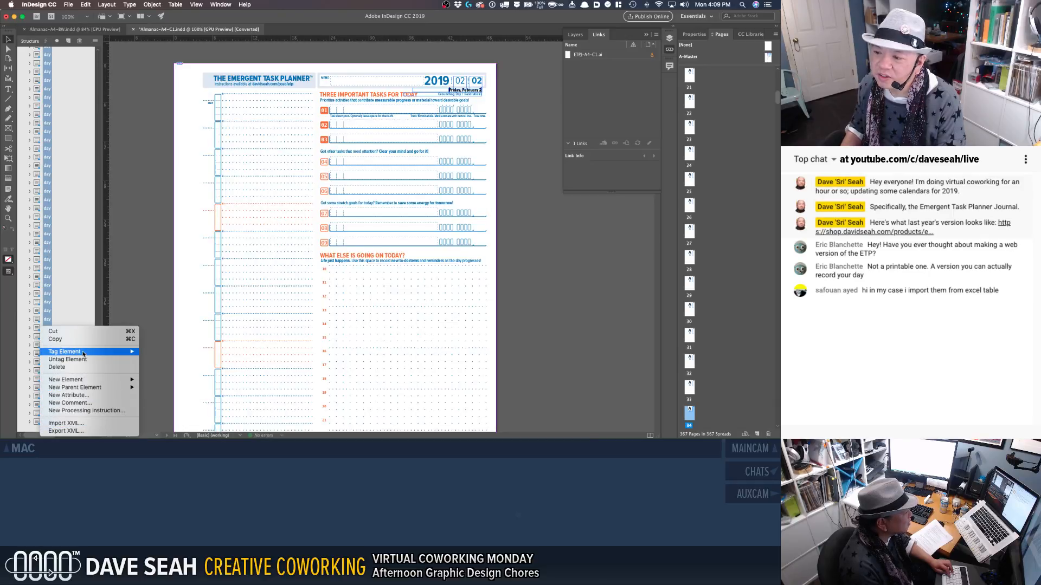
left_click(84, 368)
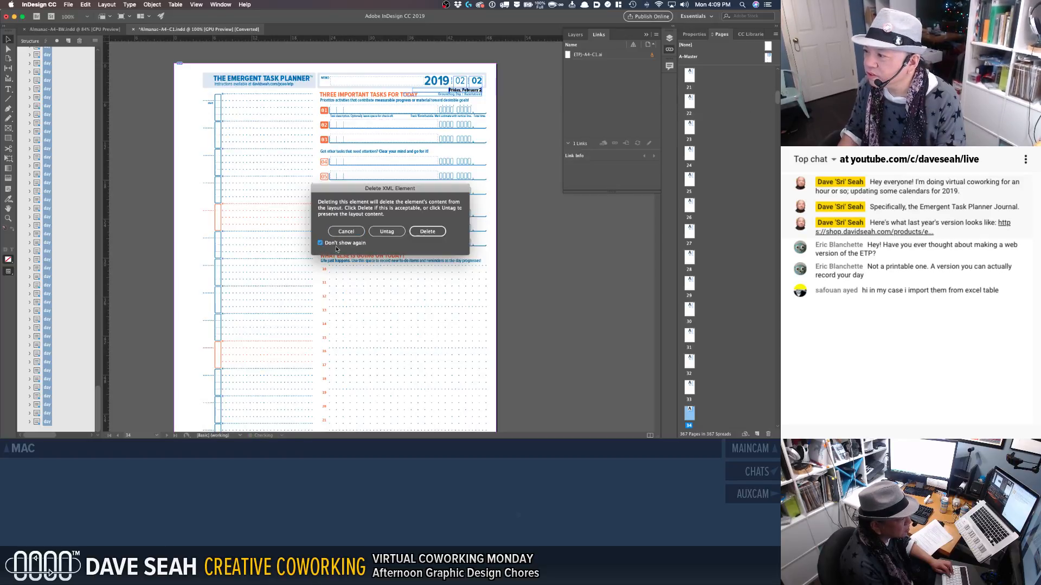
left_click(426, 233)
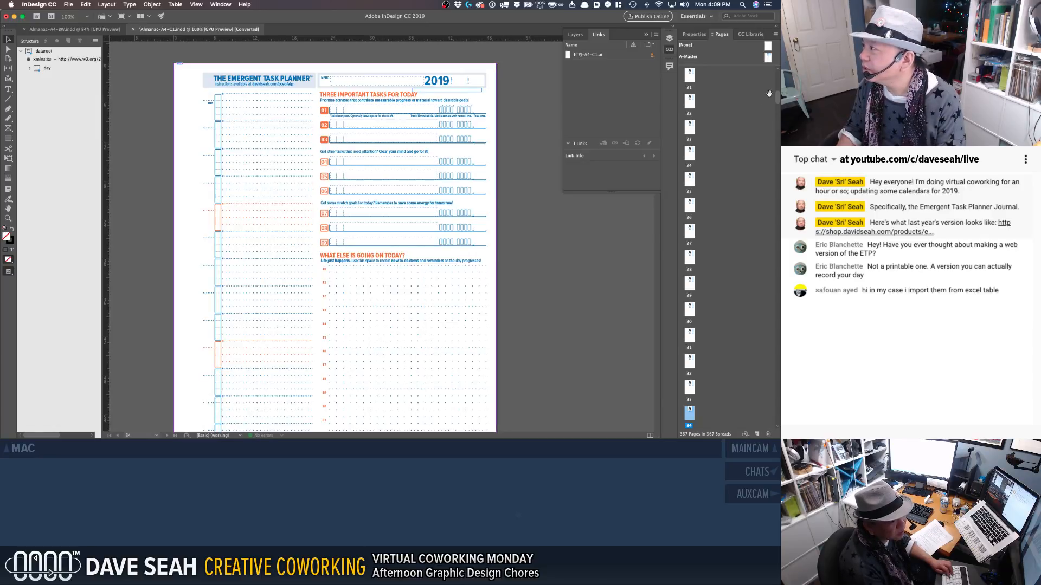
Step: Delete pages 3 through 367 of the color A4 document, including the objects on them
left_click_drag(777, 97, 778, 77)
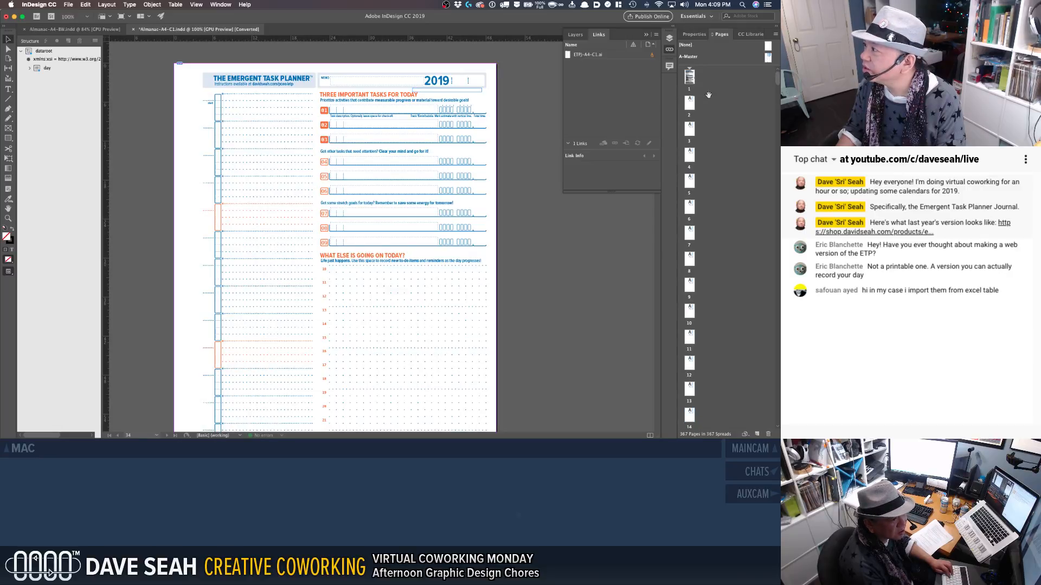
left_click(690, 127)
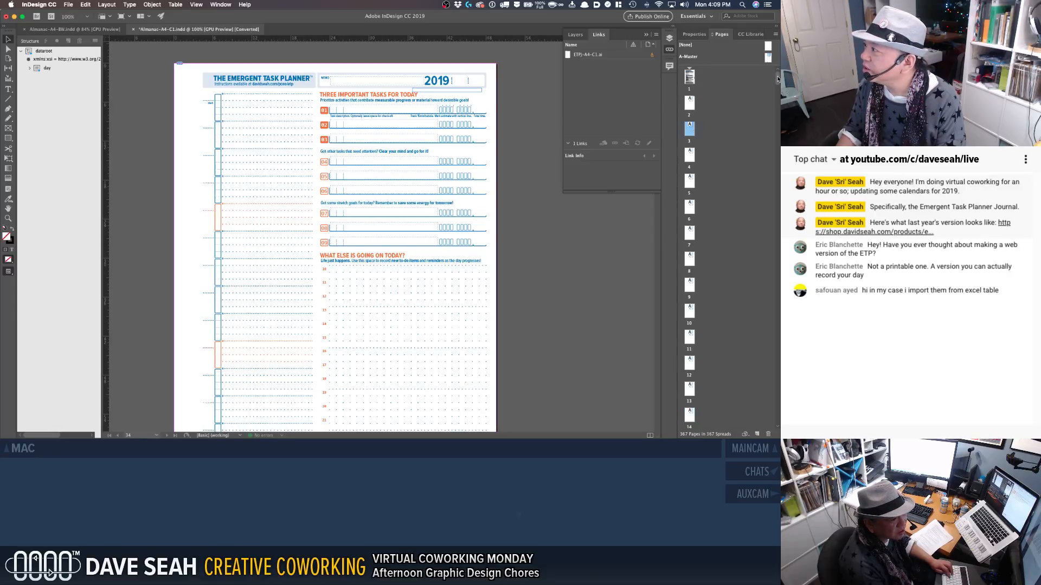
left_click_drag(777, 79, 778, 418)
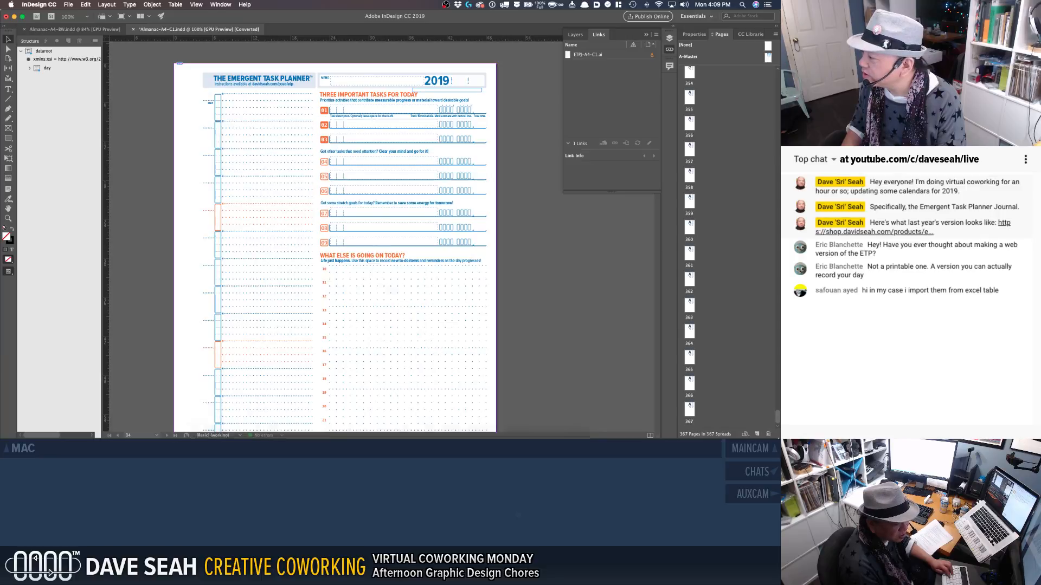
left_click(691, 411, "shift")
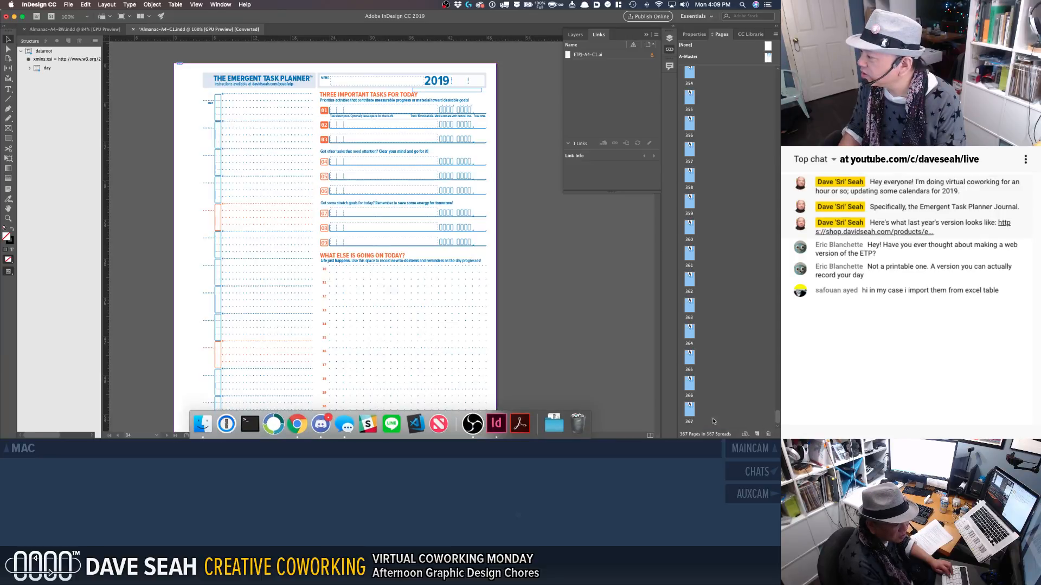
left_click(769, 434)
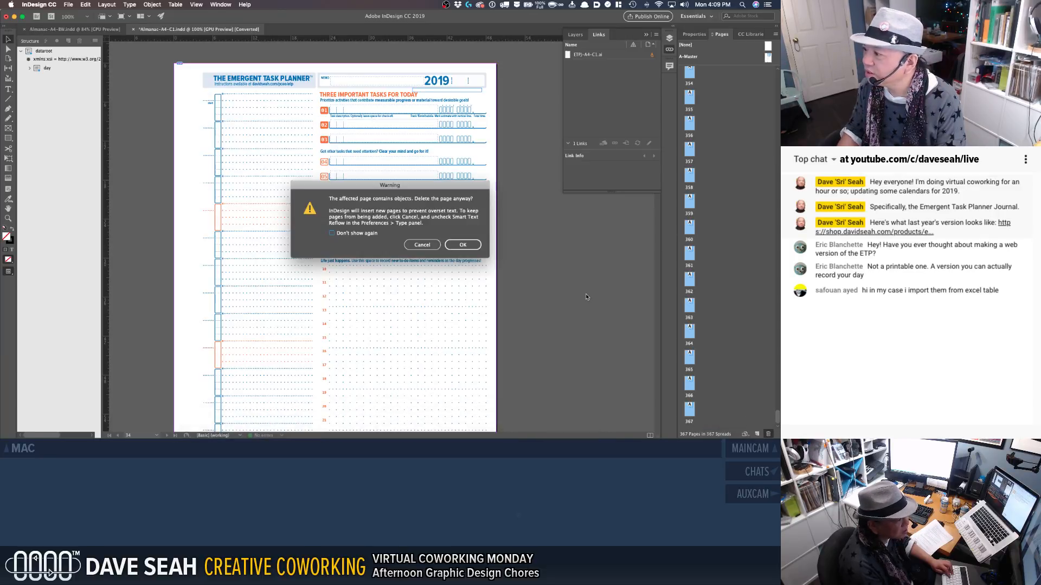
left_click(462, 245)
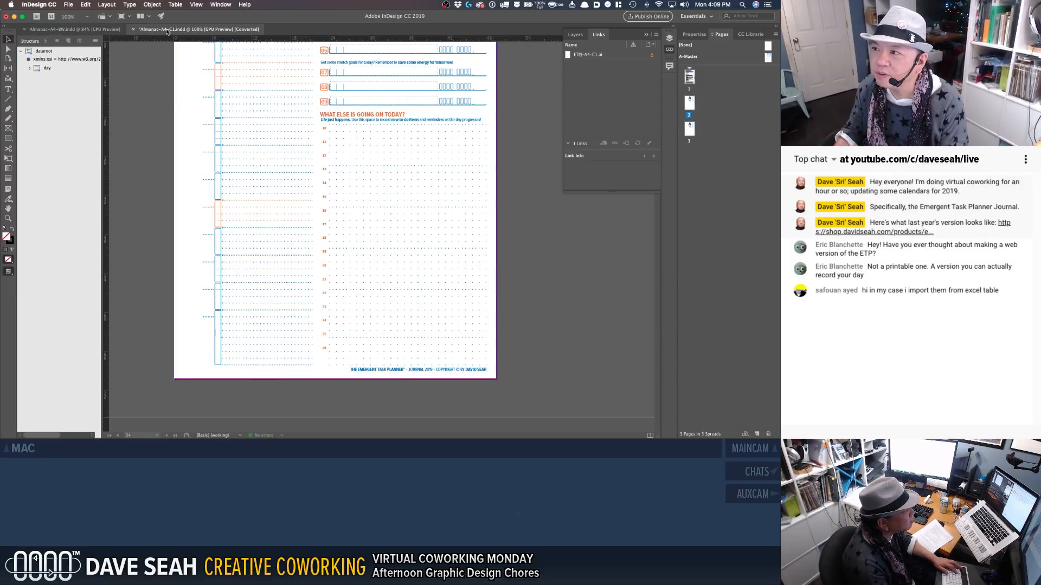
Step: Import Dates2019-xml-a4-generic-export.xml into the dataroot element in Merge Content mode, keeping the existing XML import options
right_click(44, 53)
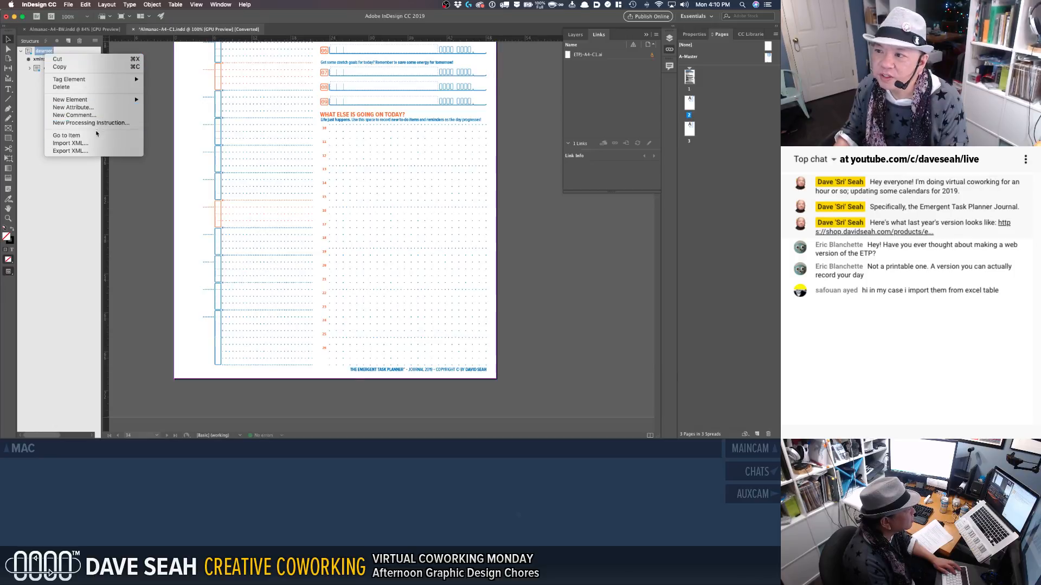
left_click(105, 146)
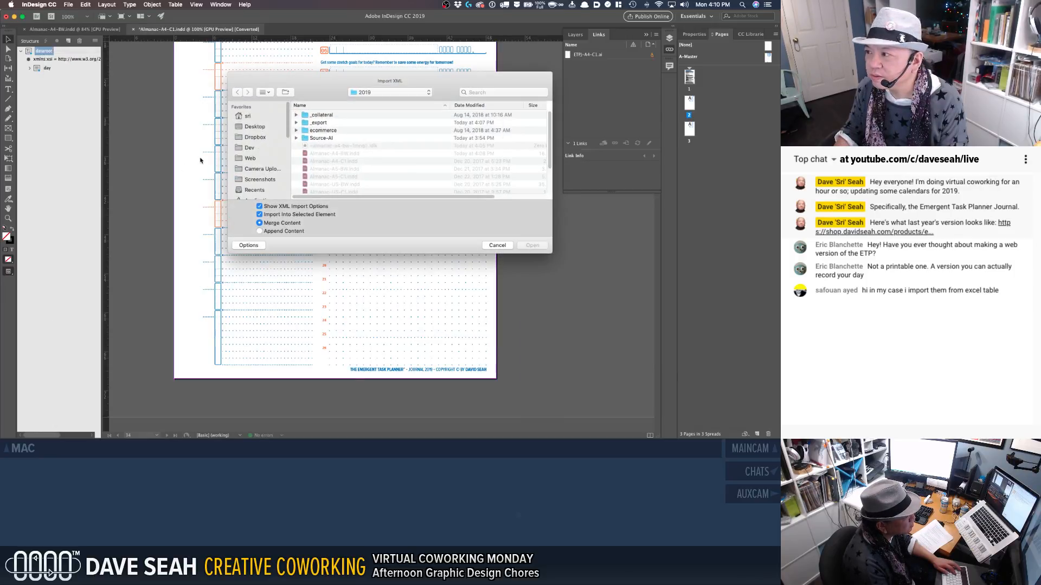
scroll(357, 164, "down", 3)
left_click(354, 167)
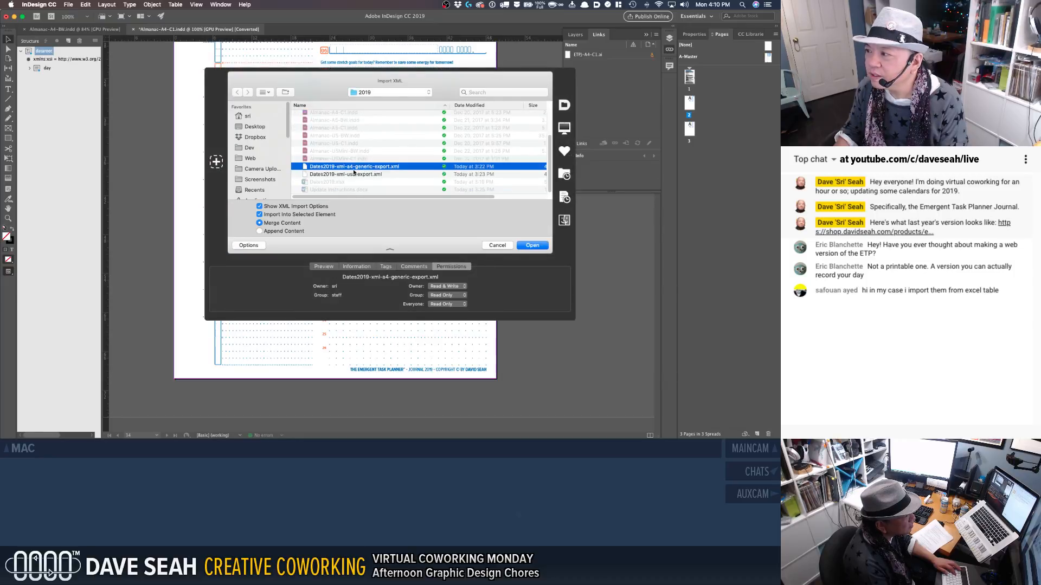
left_click(532, 246)
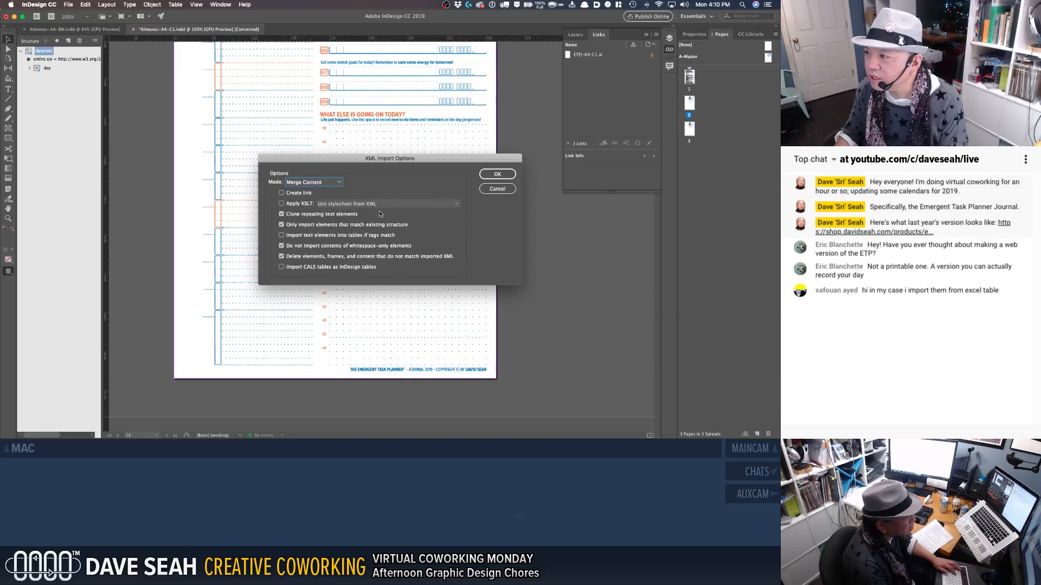
key("Return")
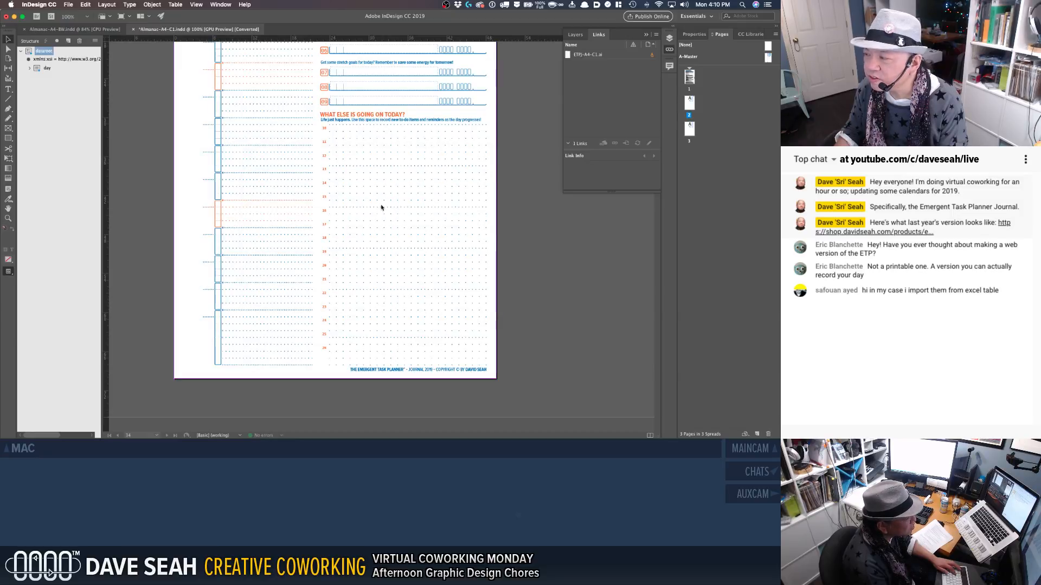
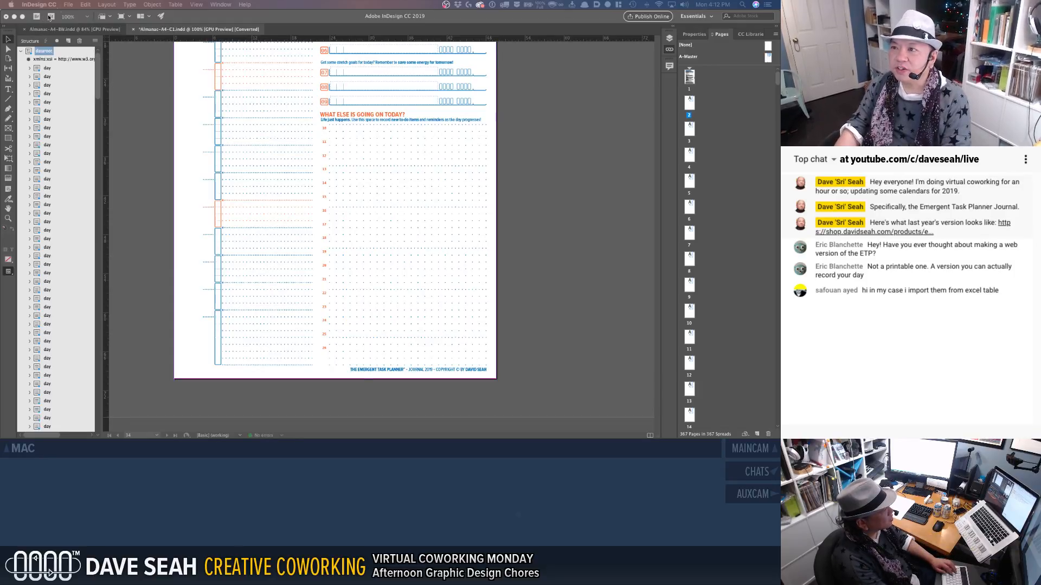
left_click(125, 67)
left_click(68, 4)
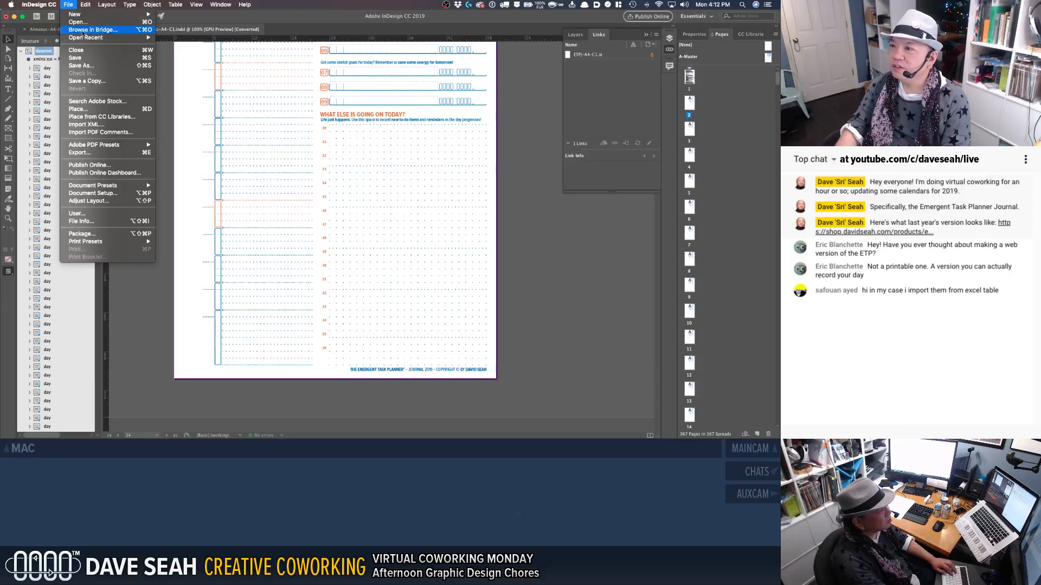
left_click(102, 154)
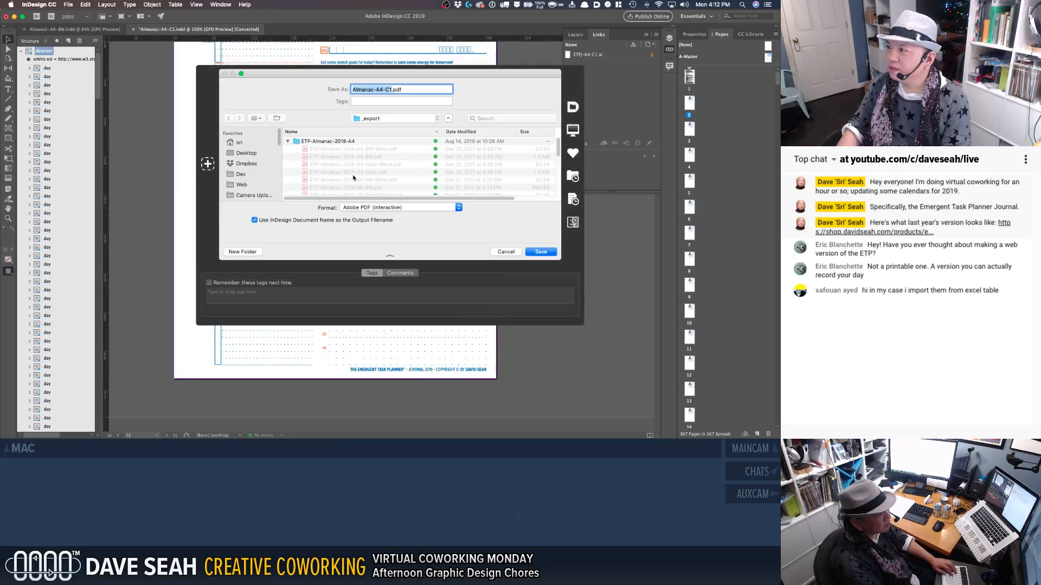
left_click(346, 157)
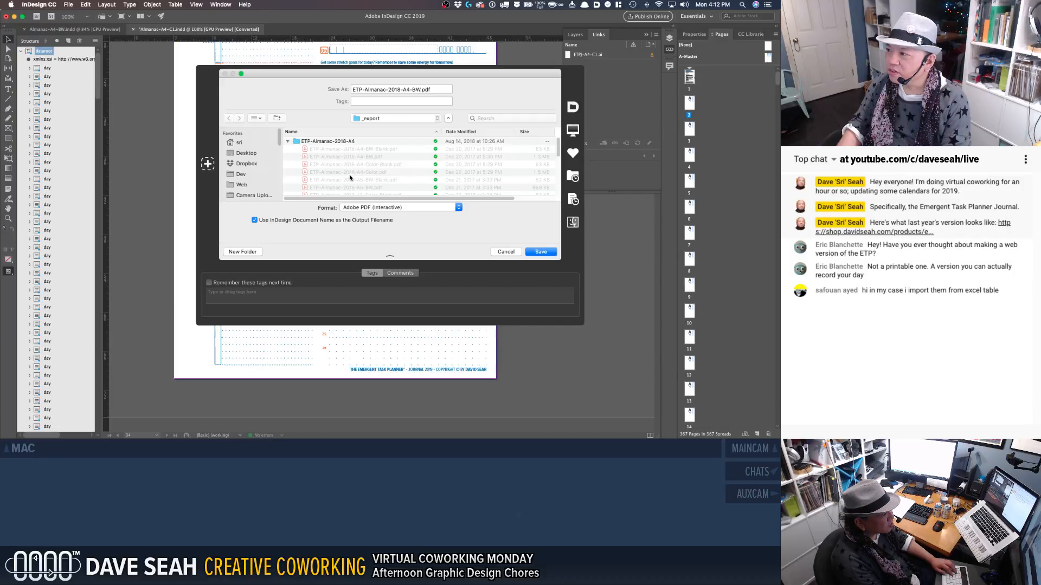
left_click(351, 173)
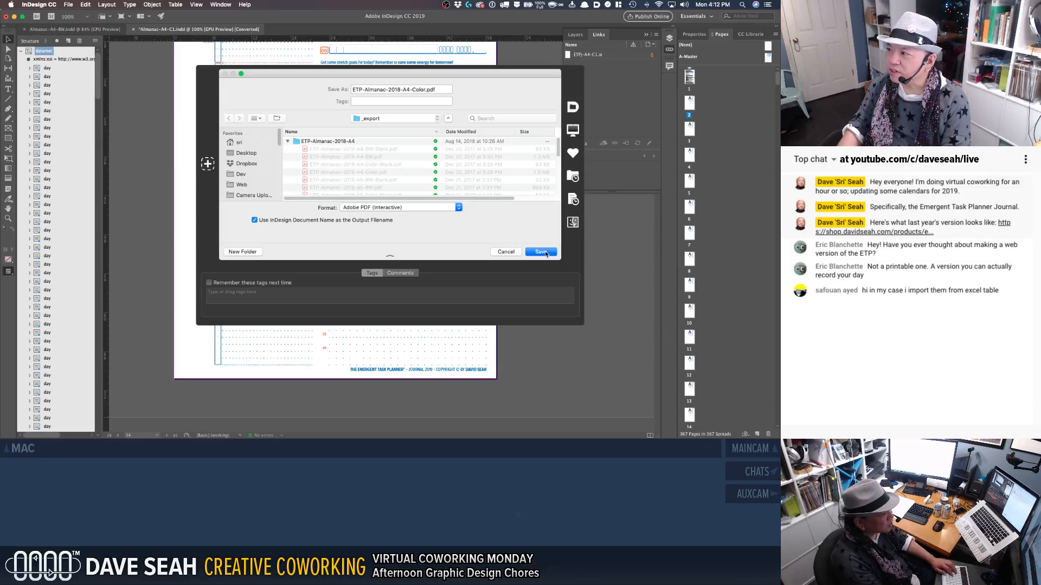
left_click(542, 252)
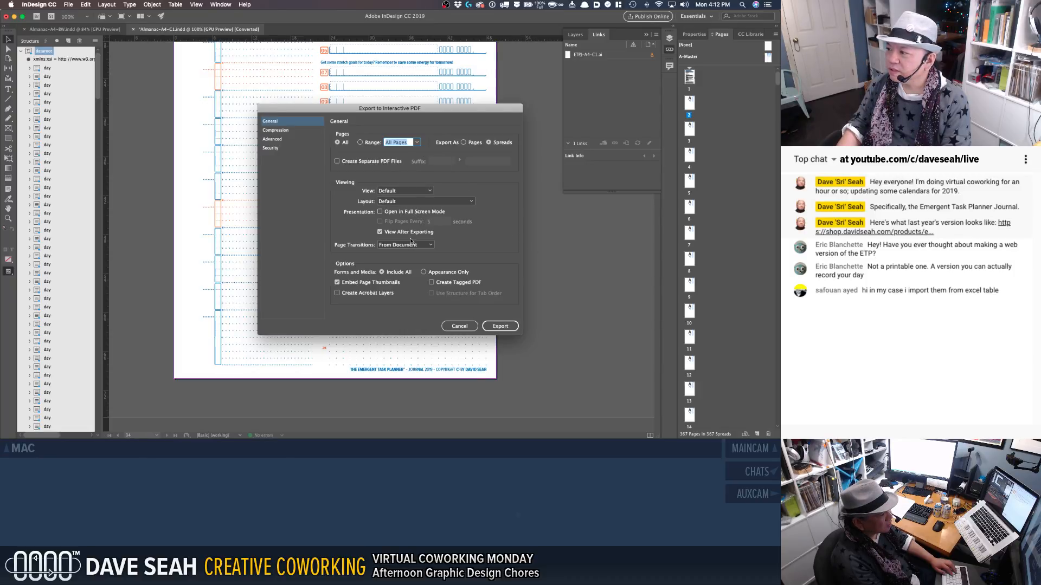
left_click(458, 326)
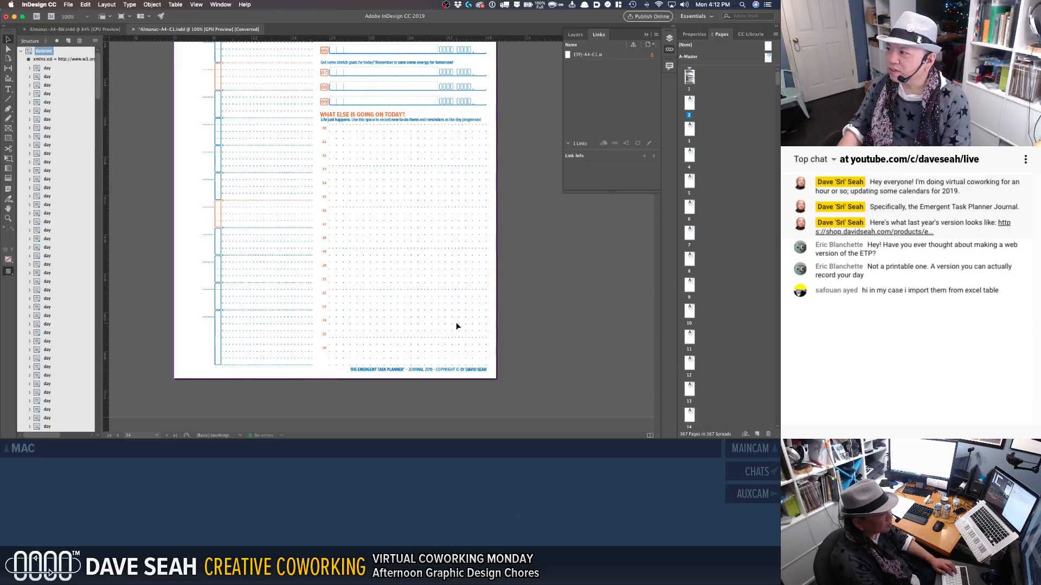
Step: Examine the names and dates of the existing PDFs and subfolders in _export from the export dialog, then cancel the export
key("super+e")
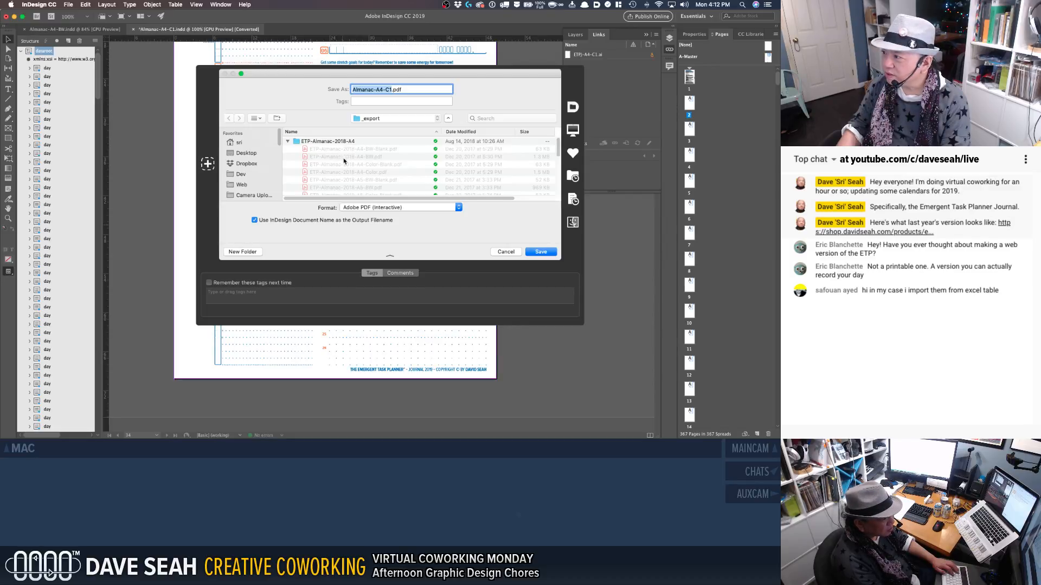
left_click(287, 142)
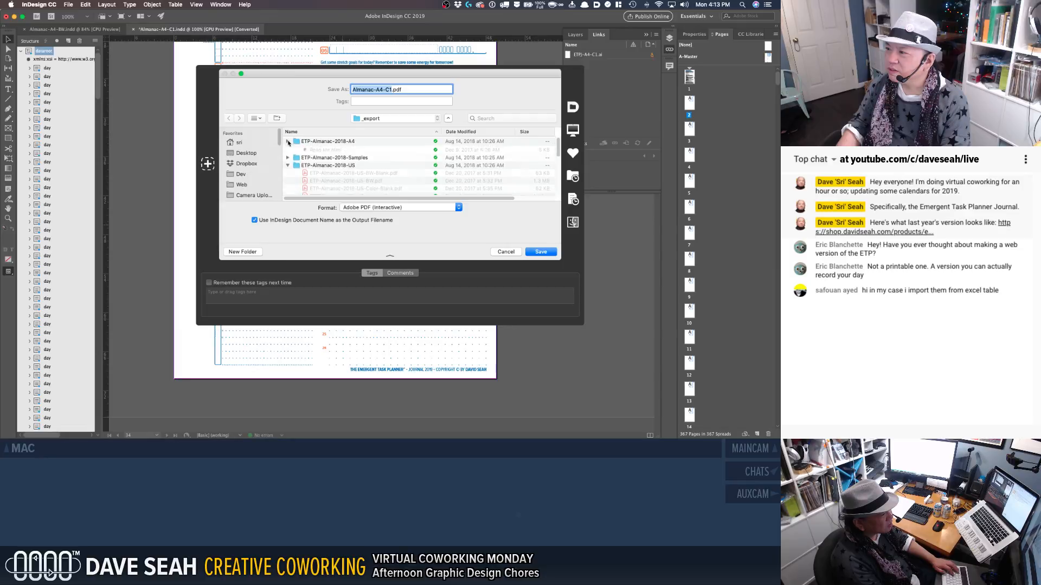
left_click(288, 141)
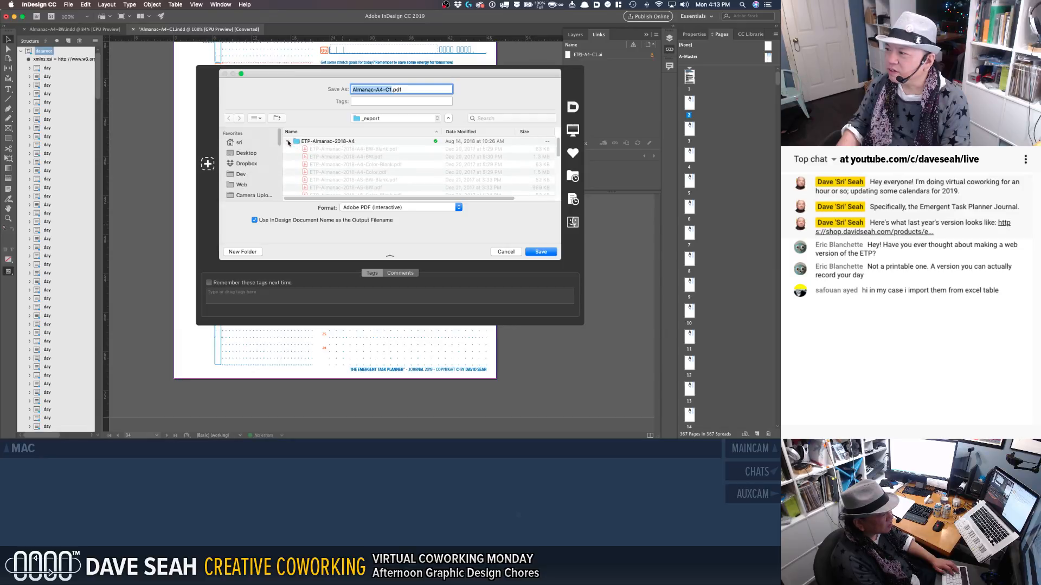
left_click(355, 158)
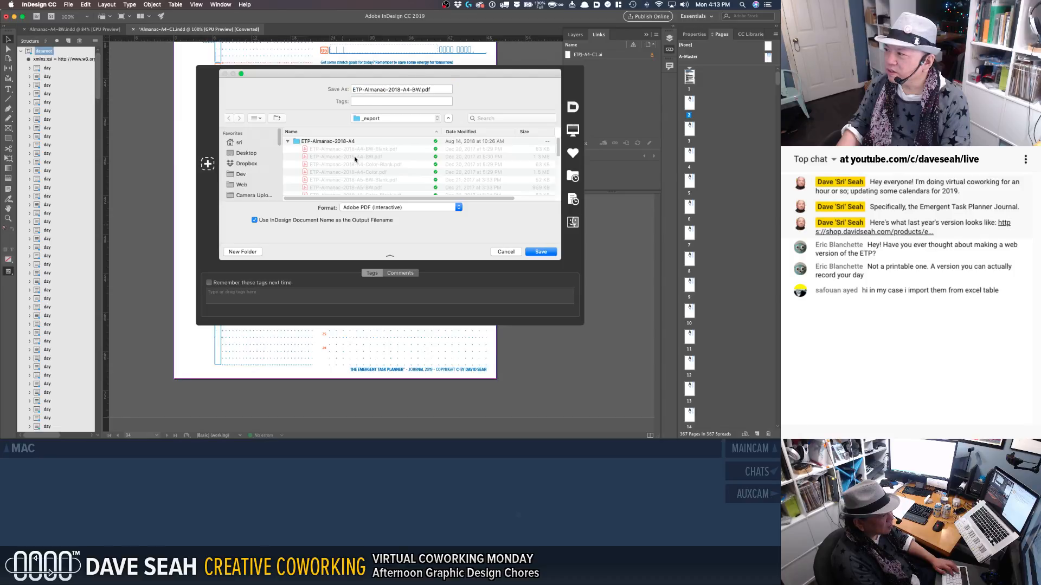
scroll(355, 160, "down", 2)
scroll(354, 162, "down", 2)
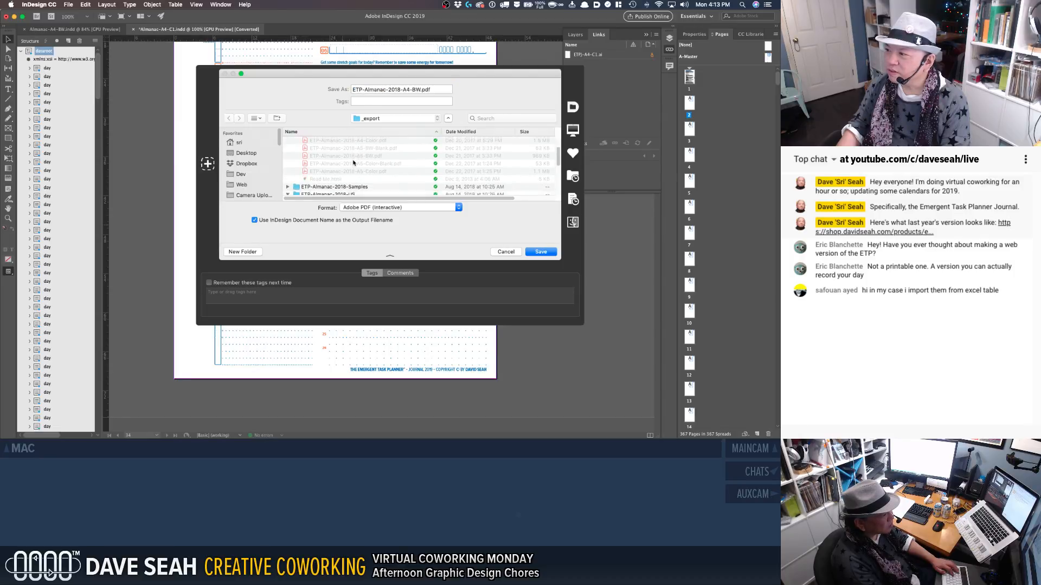
scroll(354, 162, "down", 3)
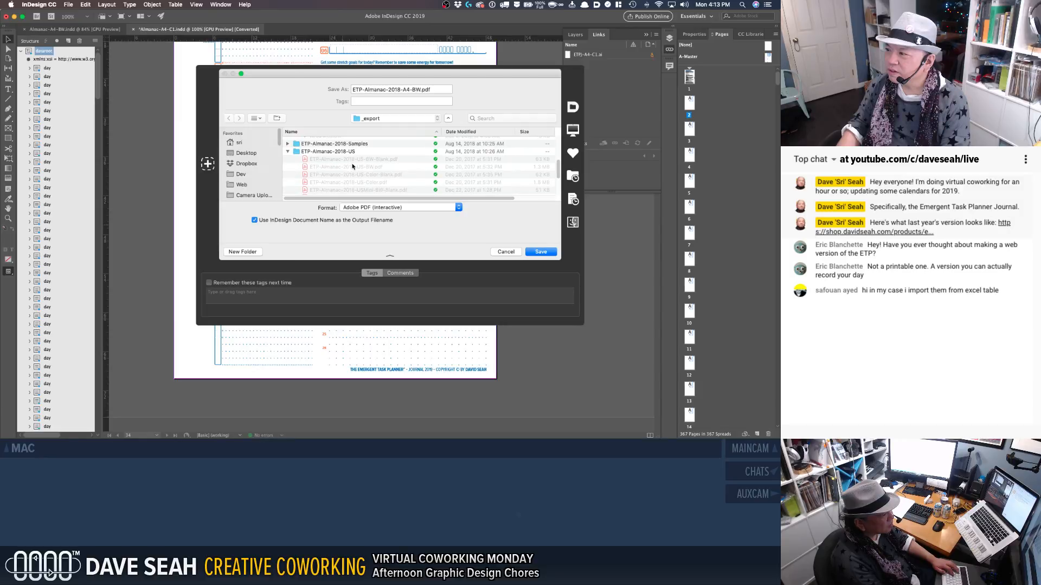
scroll(368, 178, "up", 4)
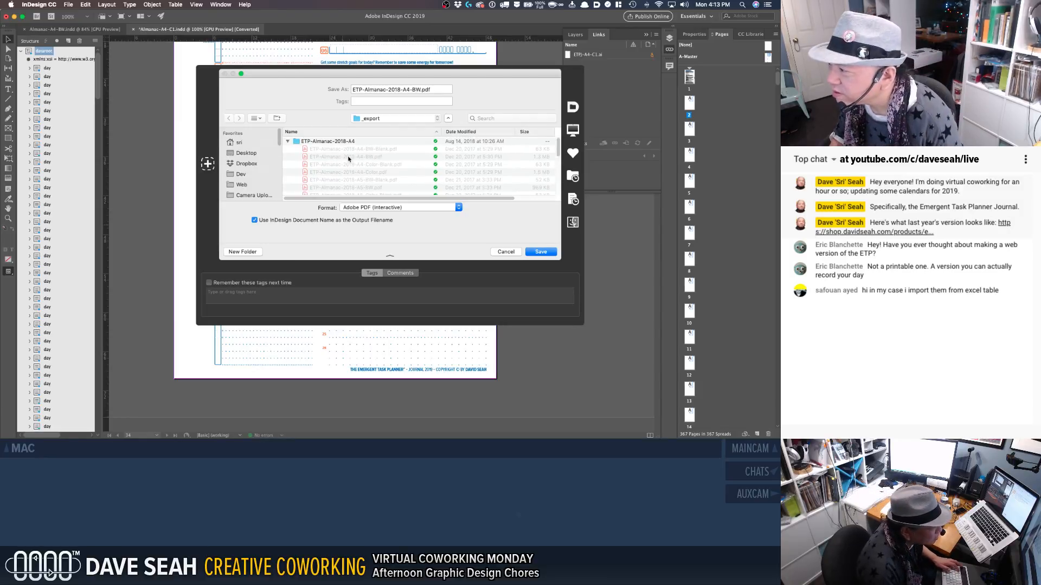
scroll(476, 165, "down", 1)
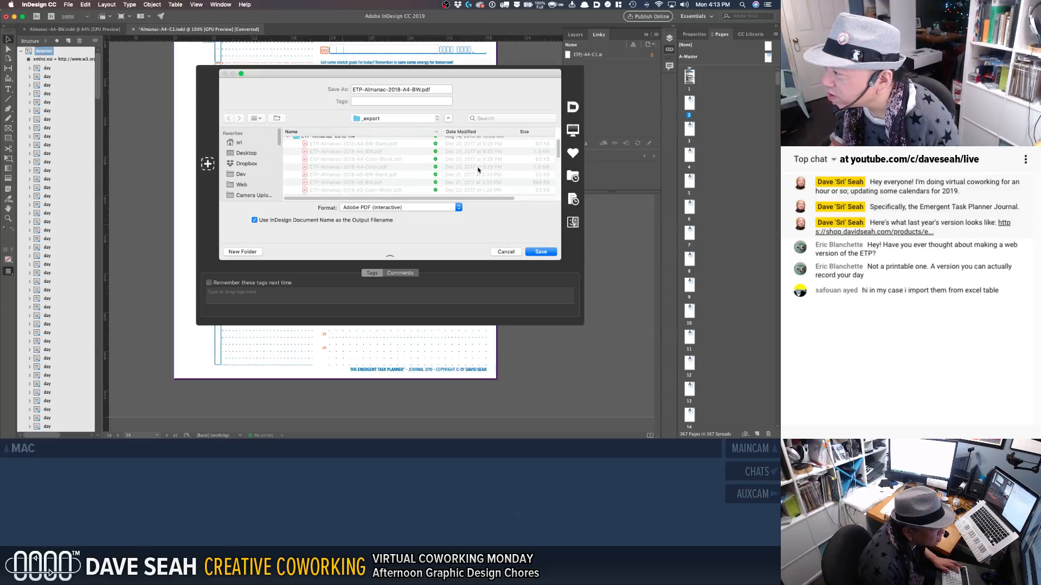
scroll(476, 166, "up", 1)
scroll(475, 167, "down", 2)
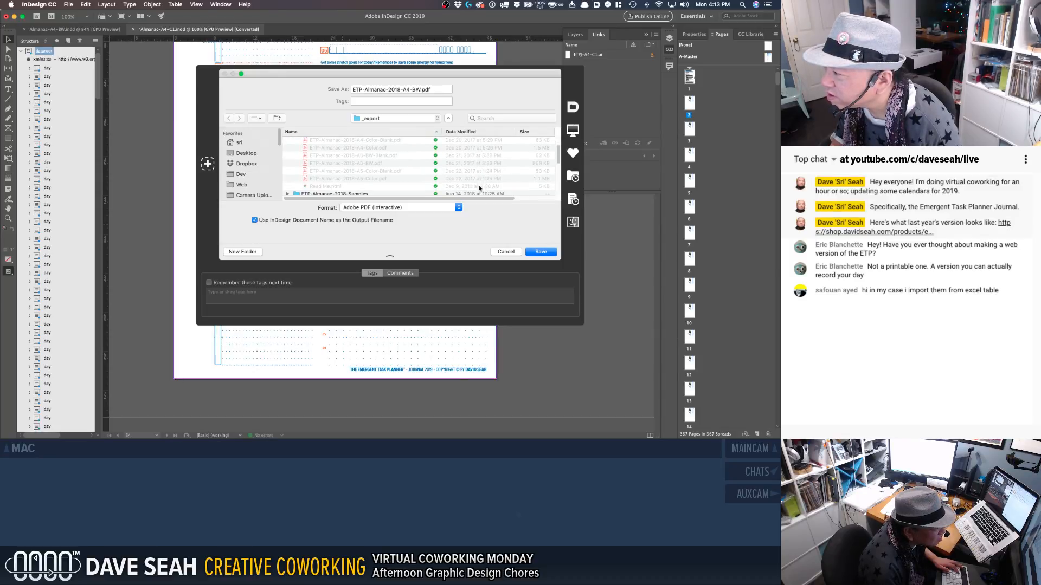
scroll(484, 188, "up", 2)
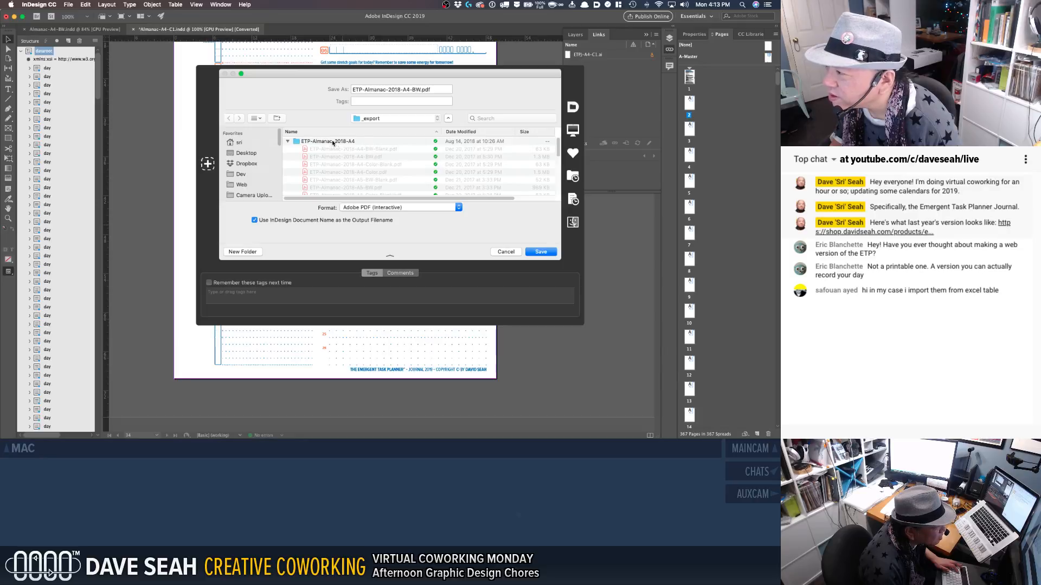
left_click(371, 120)
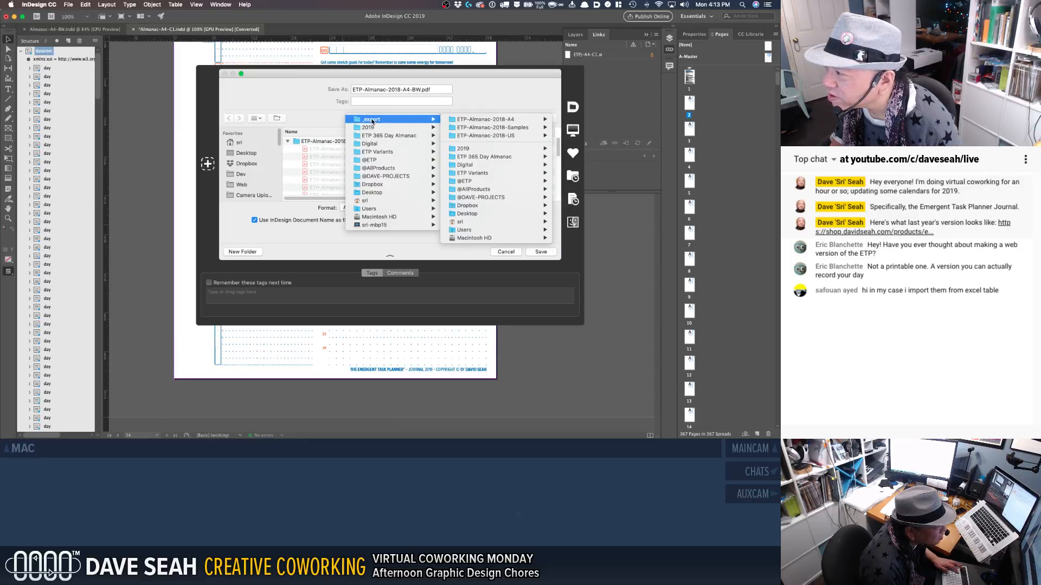
left_click(372, 120)
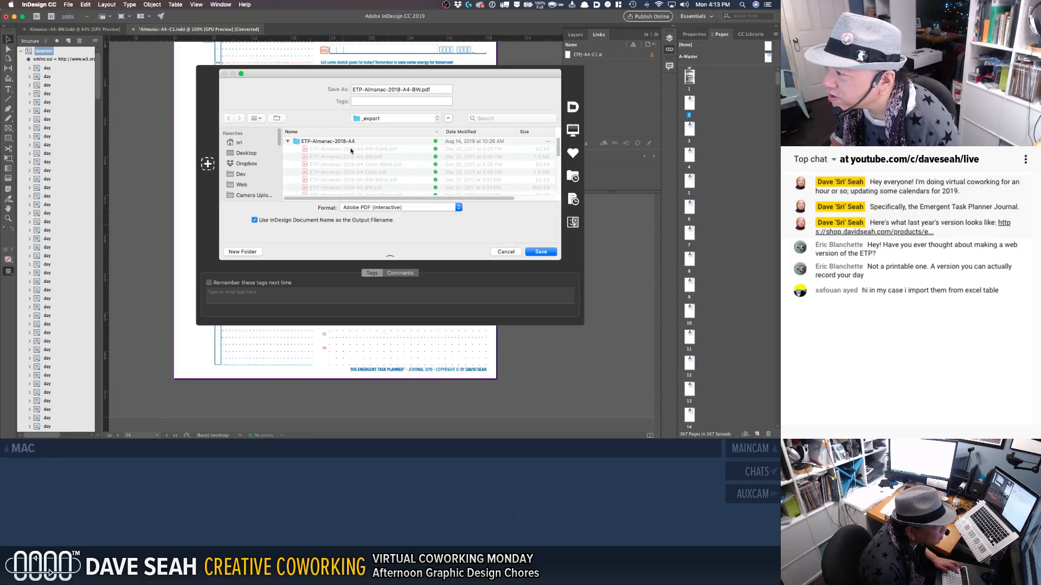
left_click(505, 251)
Step: Switch to Finder and rename the black-and-white A4 PDF in the _export folder as ETP-Almanac-2019-A4-BW.pdf
key("super+Tab")
key("super+Tab")
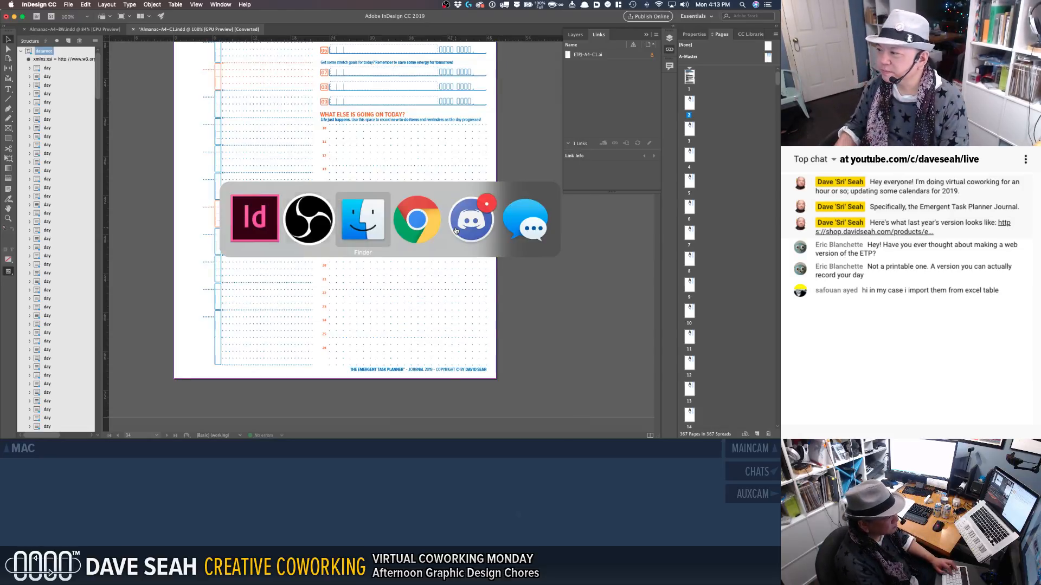
scroll(217, 298, "up", 3)
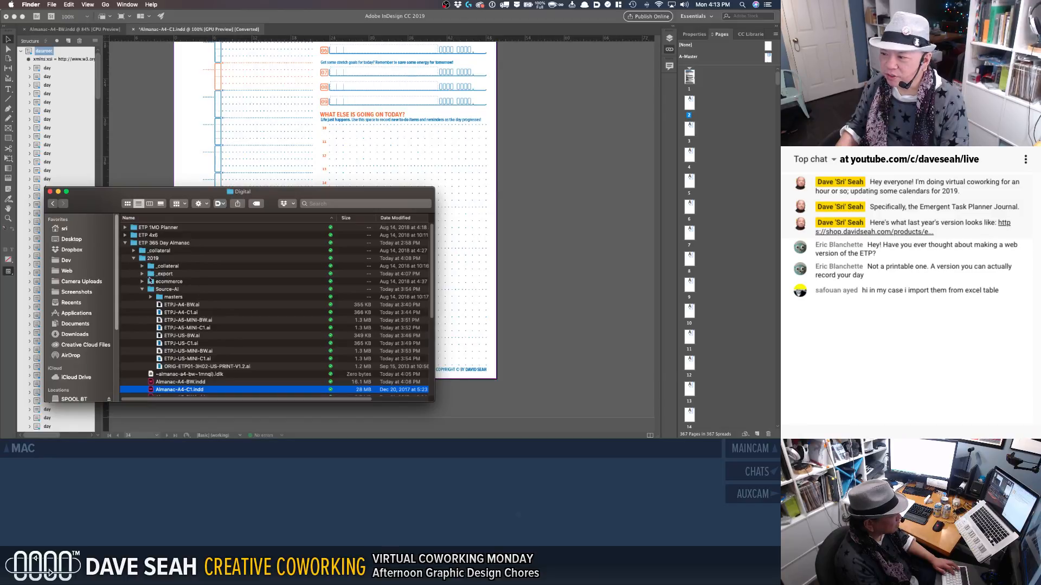
left_click(142, 274)
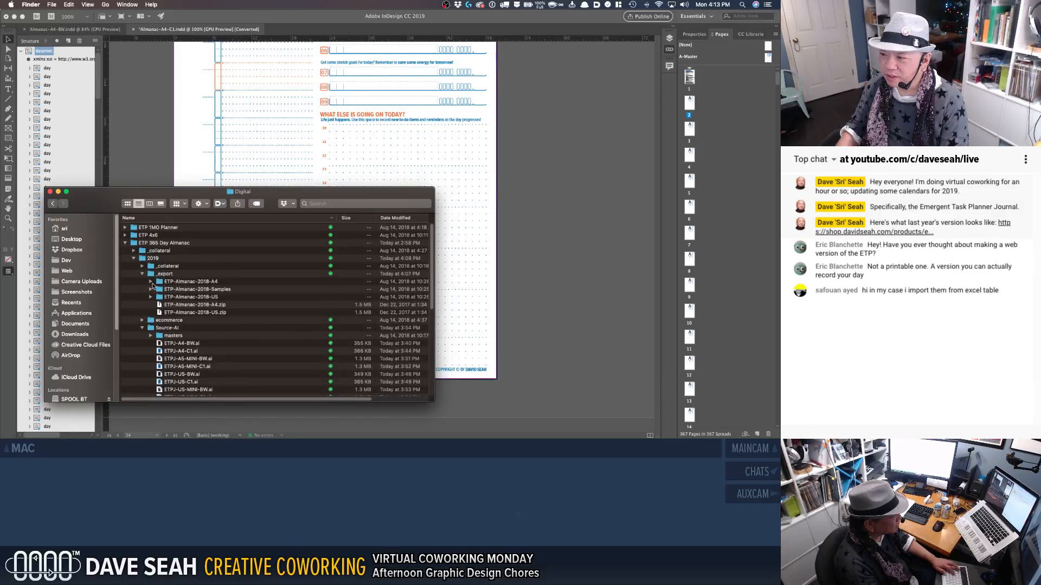
left_click(183, 306)
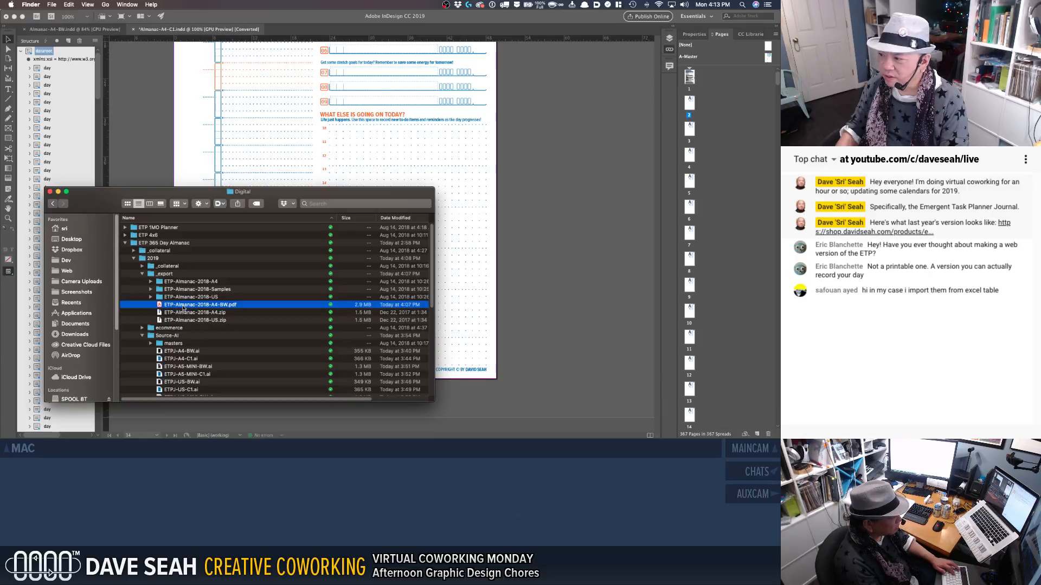
left_click(202, 307)
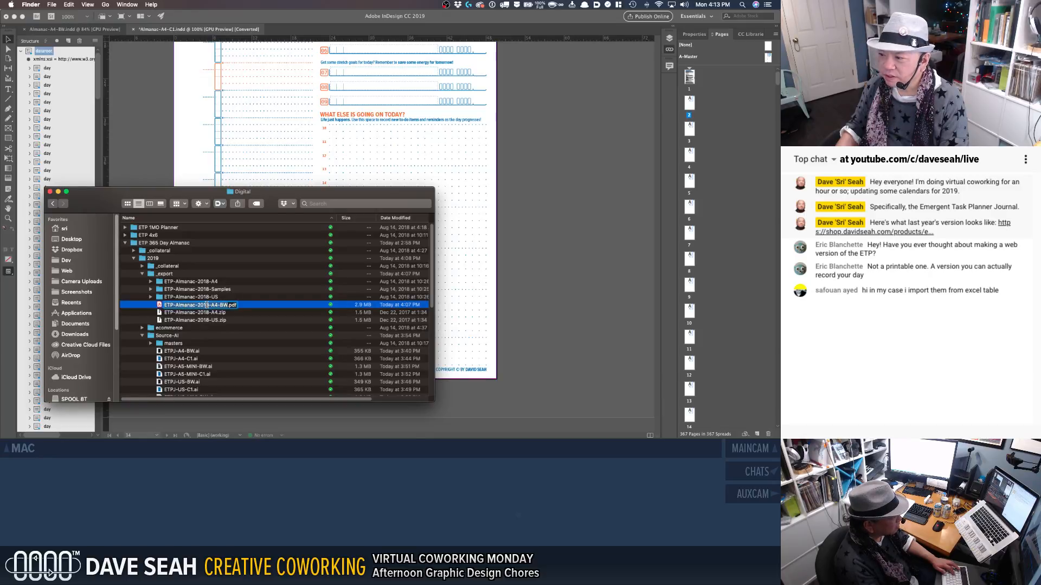
key("Delete")
type("9")
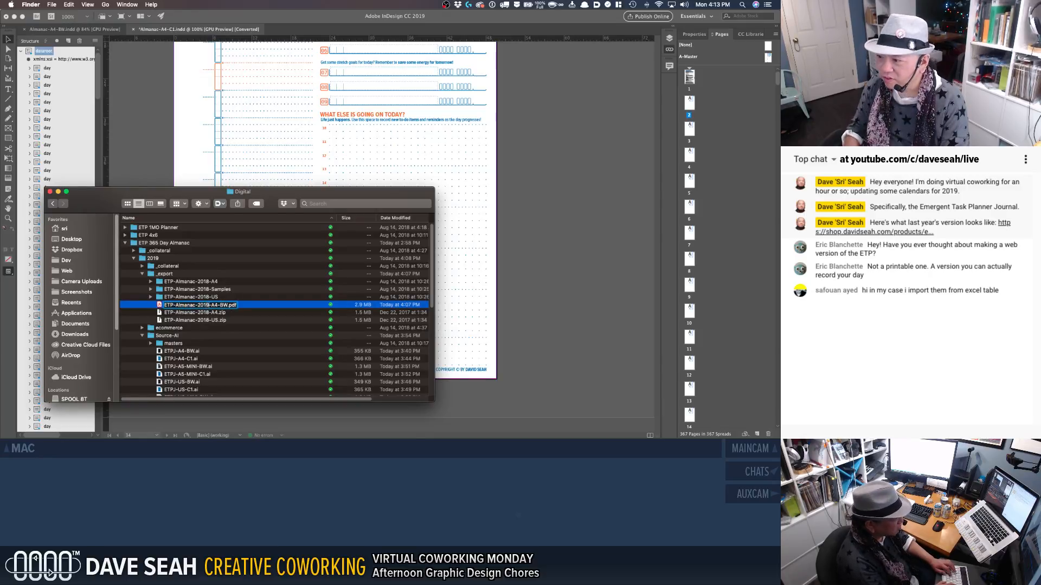
key("Return")
Step: Rename the A4 subfolder of _export as ETP-Almanac-2019-A4
left_click(204, 281)
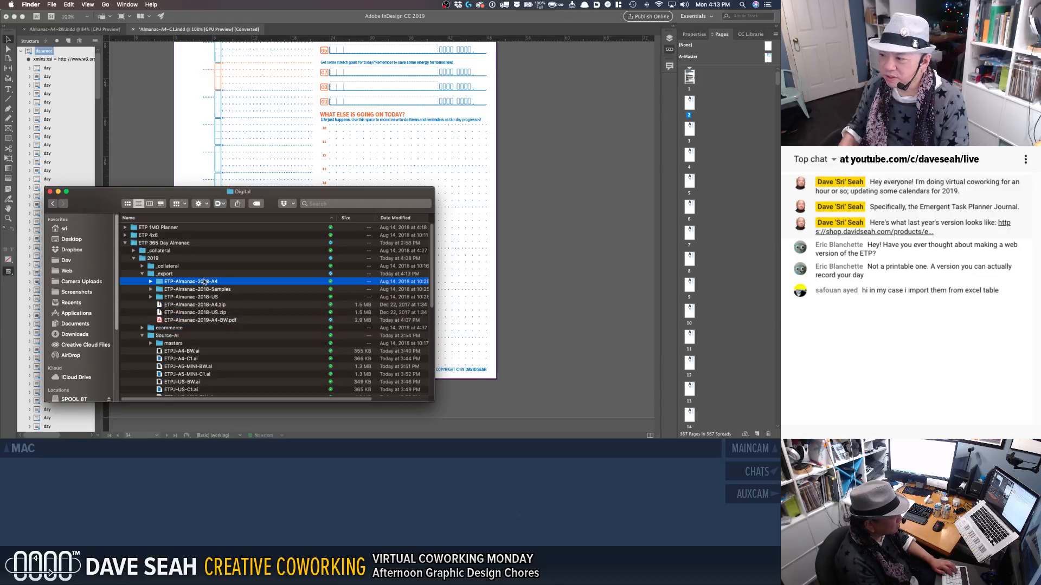
left_click(207, 282)
left_click(208, 281)
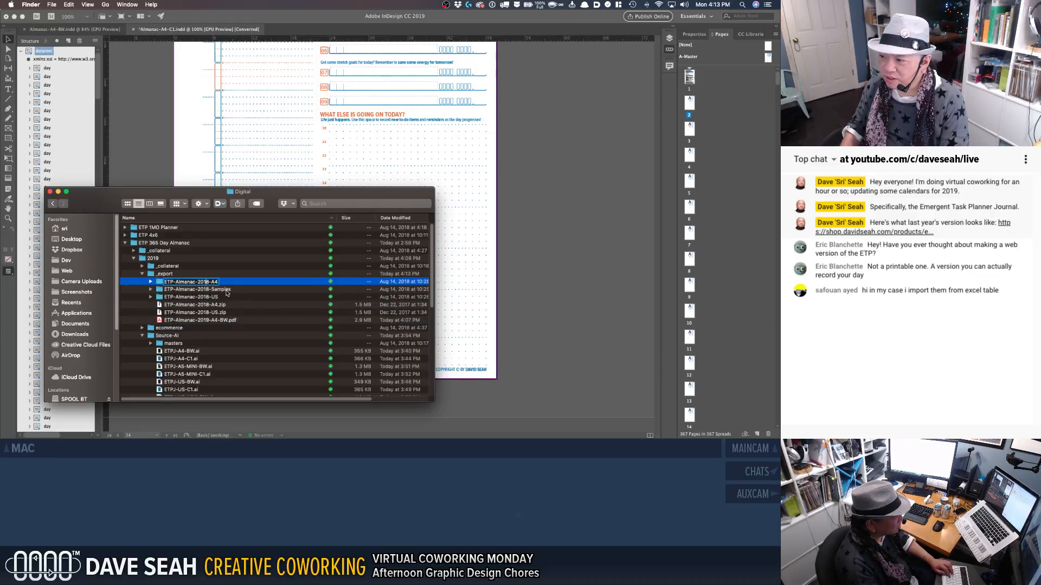
key("Delete")
type("9")
key("Return")
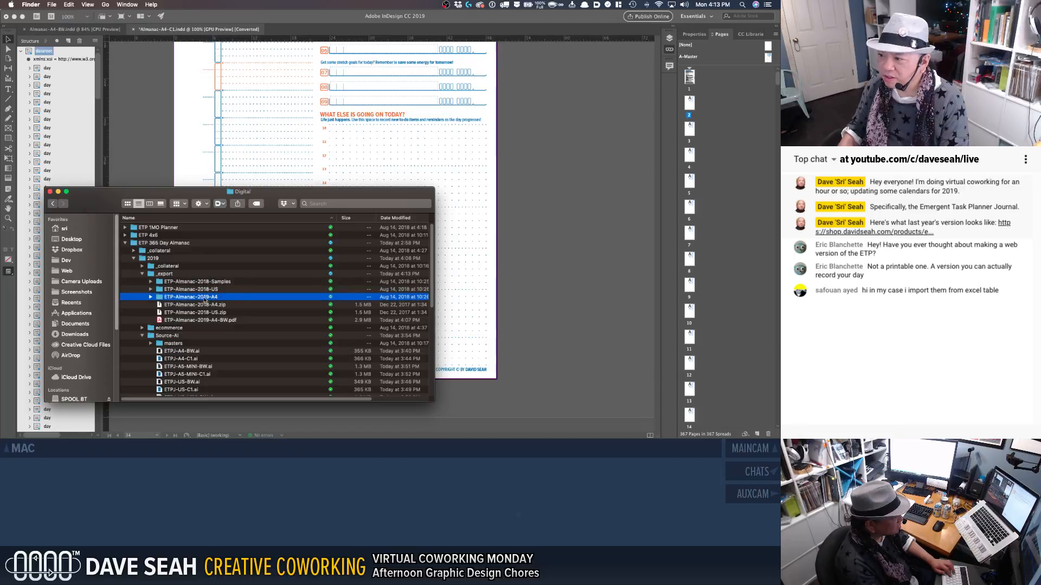
Step: Rename the US subfolder of _export as ETP-Almanac-2019-US
left_click(207, 290)
left_click(208, 290)
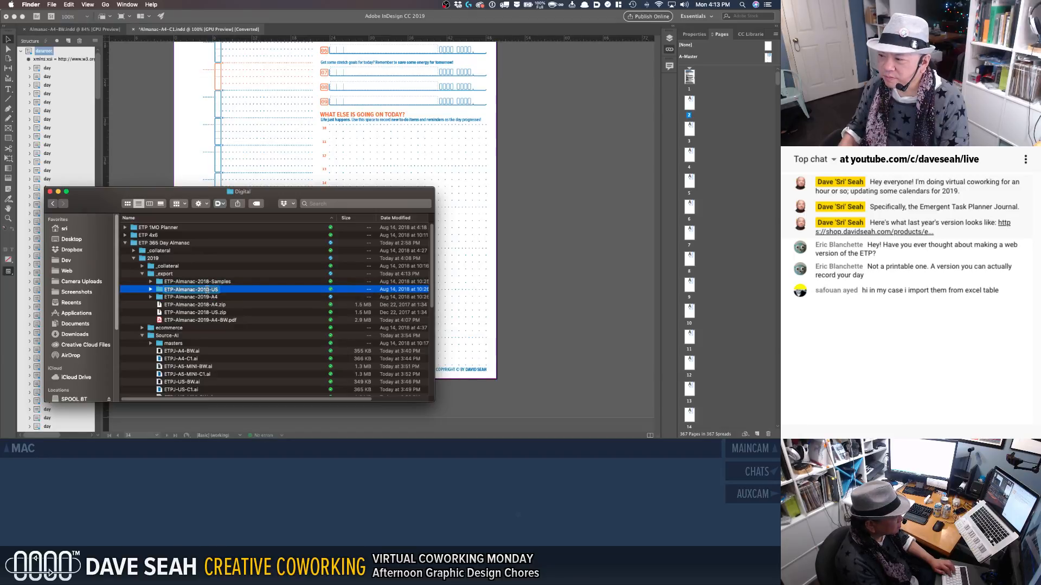
left_click(209, 291)
key("Delete")
type("9")
key("Return")
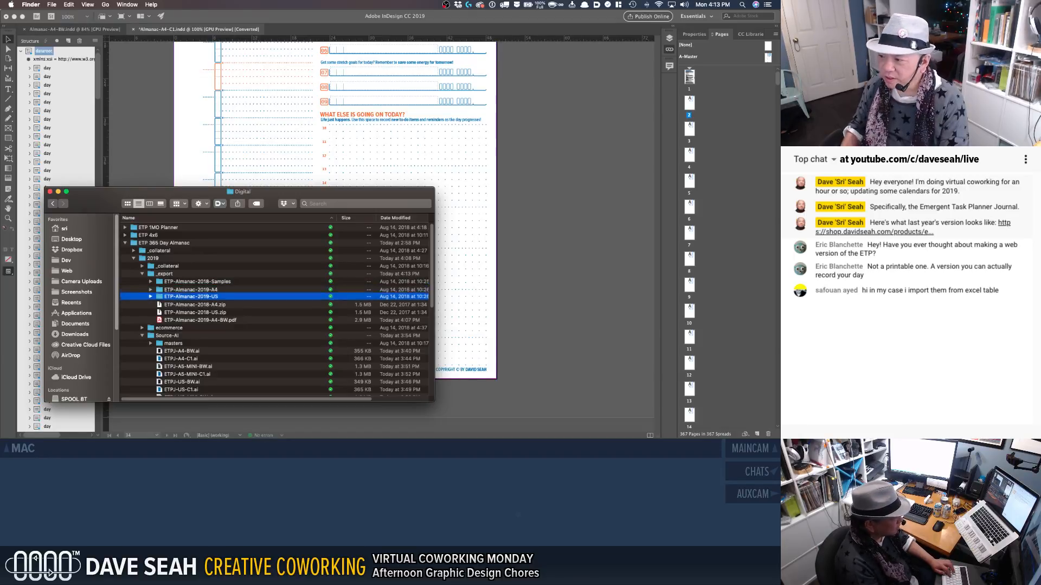
Step: Rename the Samples subfolder of _export as ETP-Almanac-2019-Samples
left_click(208, 283)
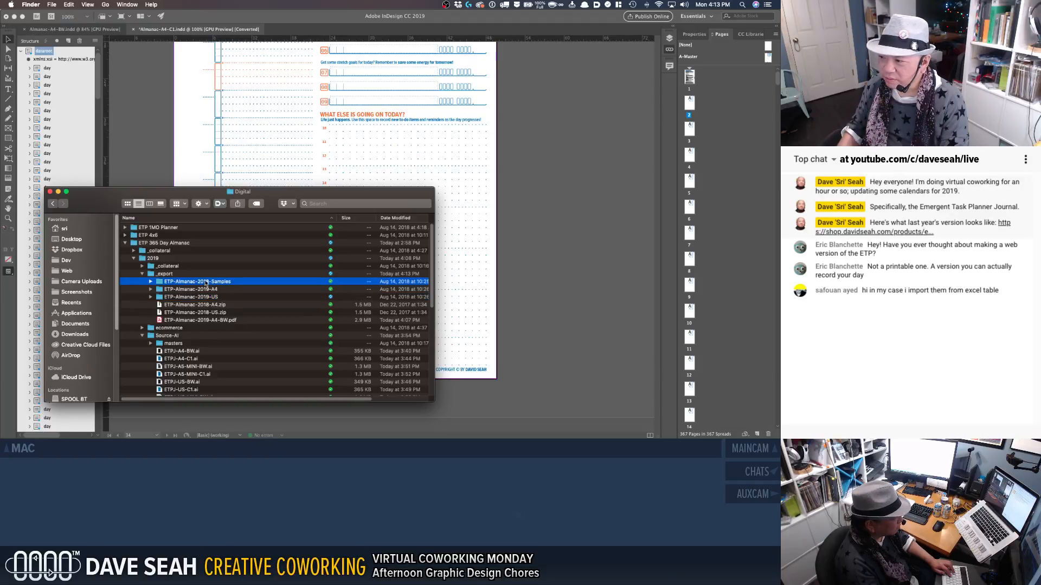
left_click(208, 283)
left_click(209, 282)
key("Delete")
type("9")
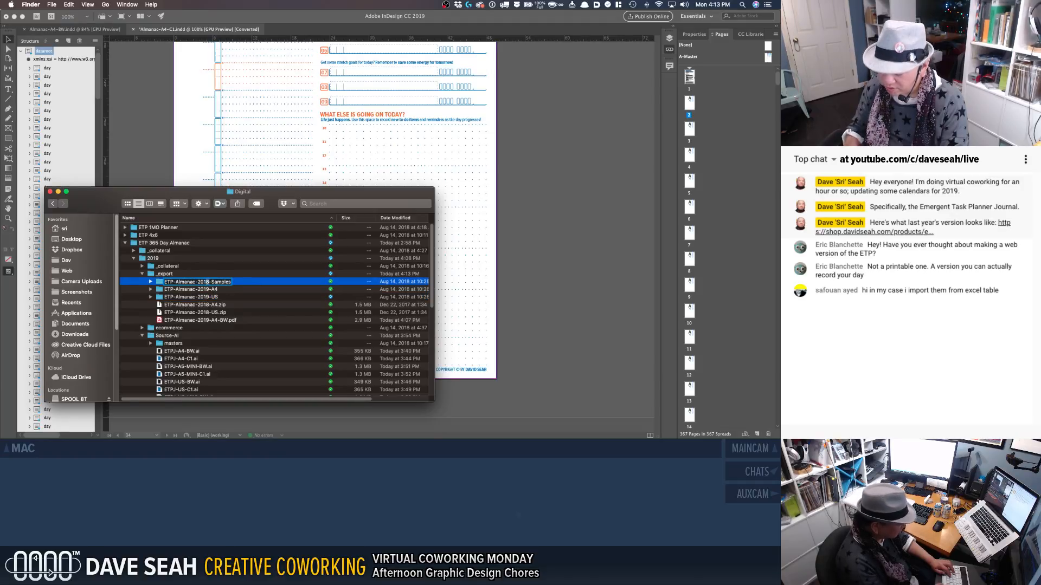
key("Return")
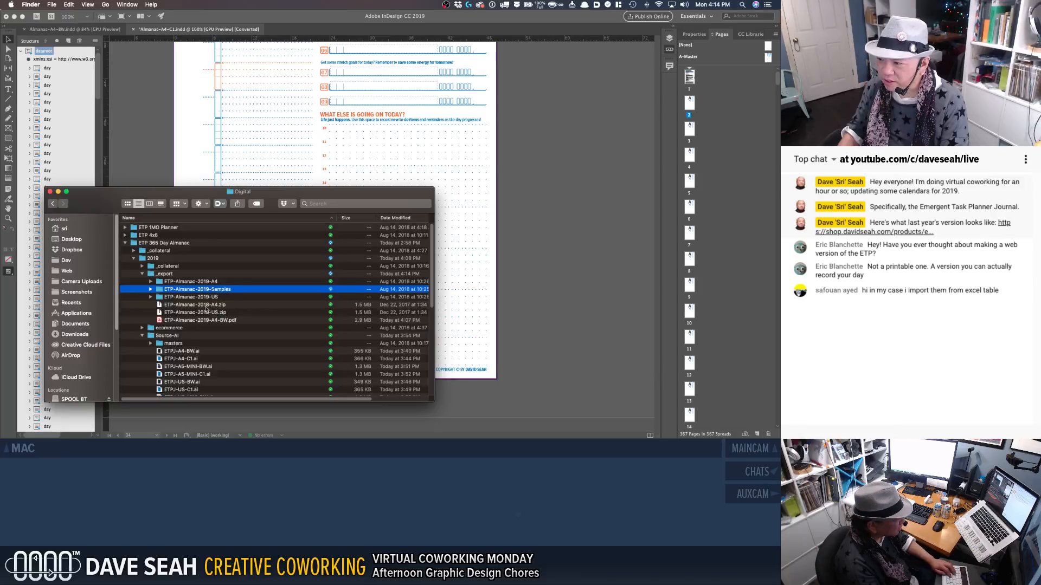
Step: Move the old ETP-Almanac-2018-A4.zip and ETP-Almanac-2018-US.zip archives from _export to the Trash
left_click(208, 305)
left_click(222, 313, "shift")
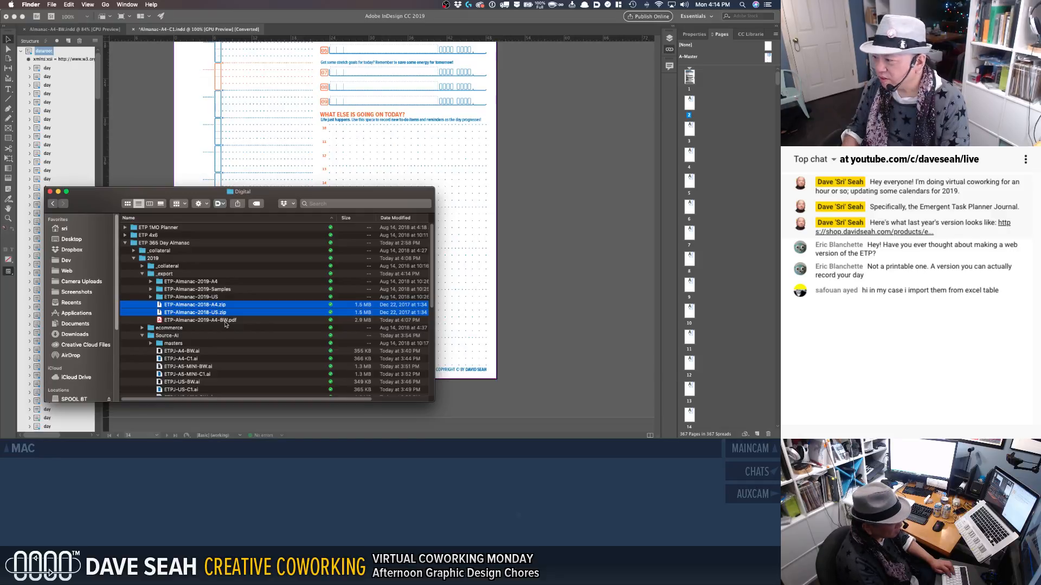
right_click(206, 311)
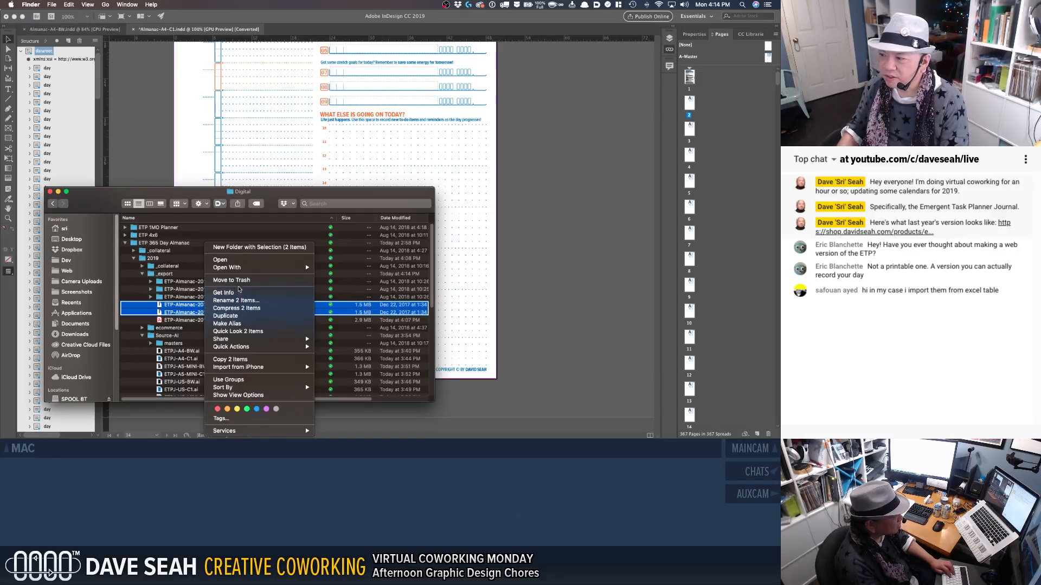
left_click(232, 280)
Step: Move ETP-Almanac-2019-A4-BW.pdf into the ETP-Almanac-2019-A4 folder and open that folder
left_click(214, 306)
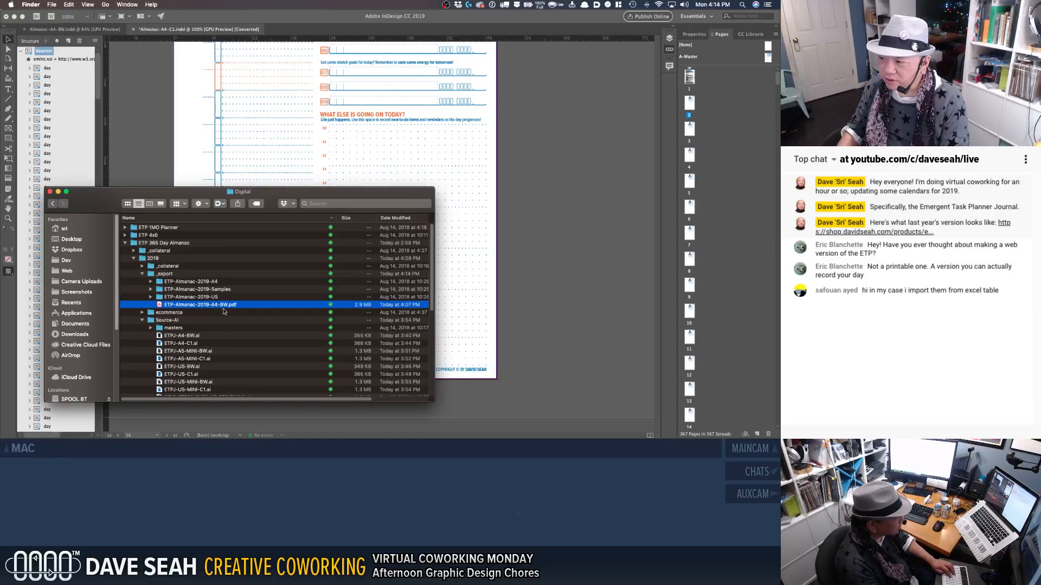
left_click(226, 319)
left_click(217, 306)
mouse_move(221, 308)
left_mouse_down()
mouse_move(209, 283)
mouse_move(221, 302)
left_mouse_up()
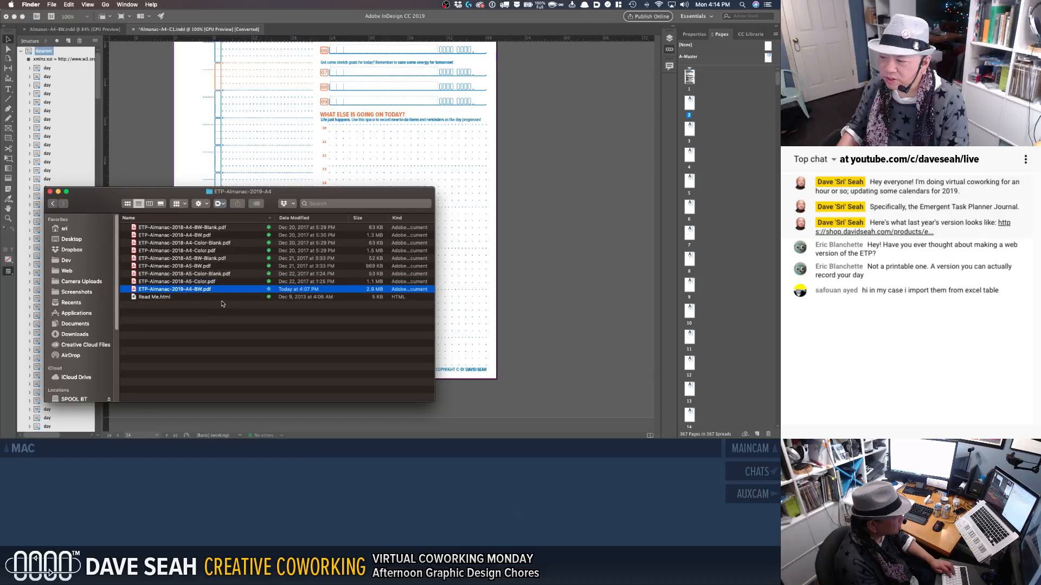
left_click(188, 283)
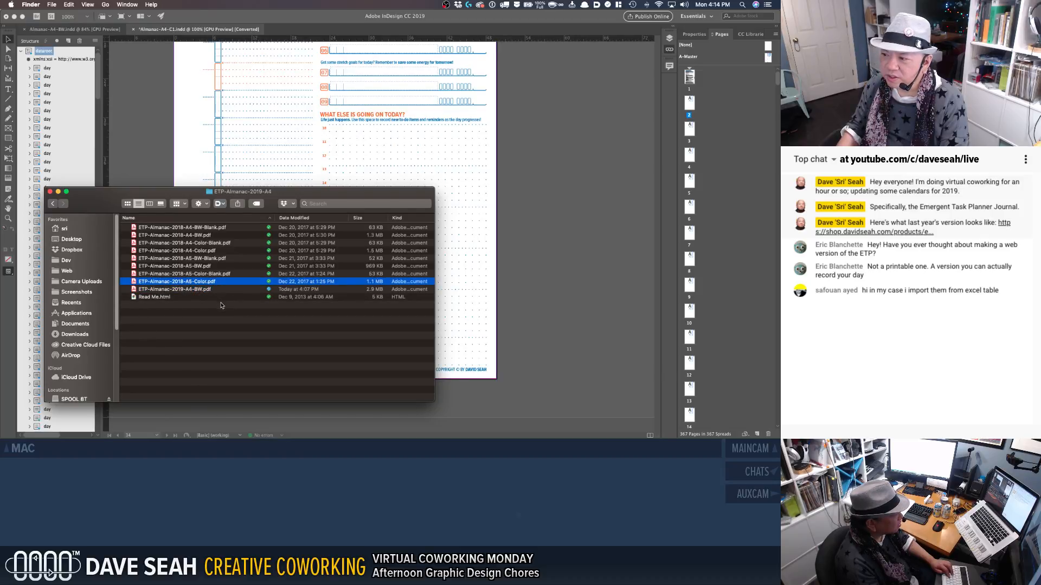
Step: Rename ETP-Almanac-2018-A4-BW-Blank.pdf as ETP-Almanac-2019-A4-BW-Blank.pdf
left_click(184, 229)
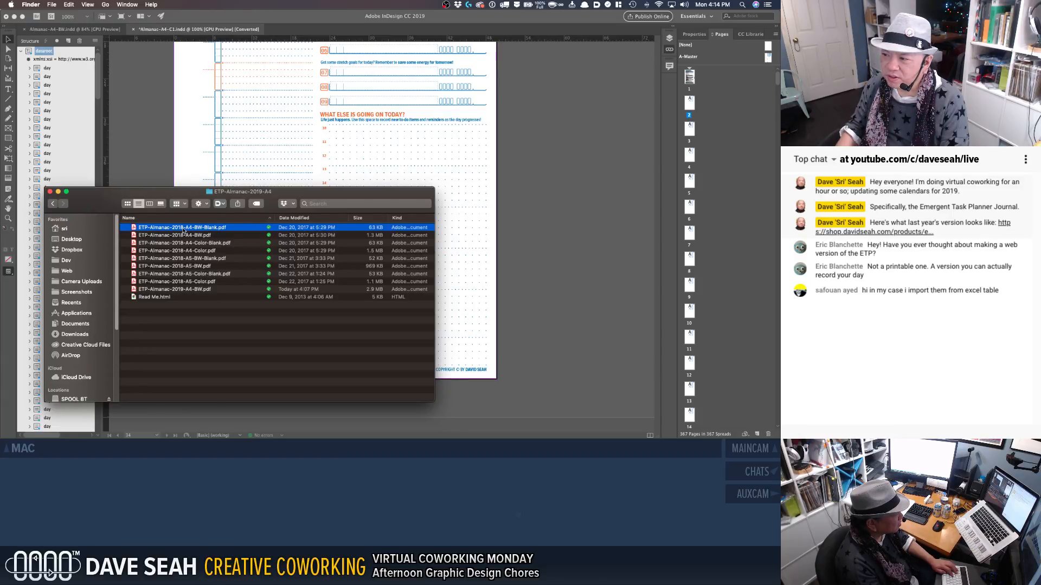
key("Return")
left_click(183, 228)
key("BackSpace")
type("9")
key("Return")
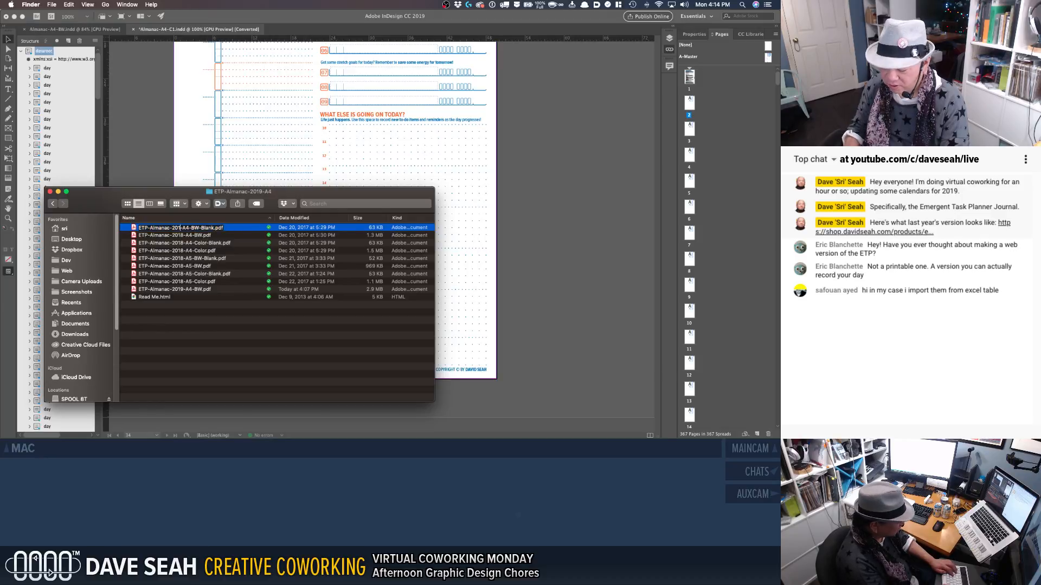
Step: Try to rename ETP-Almanac-2018-A4-BW.pdf as ETP-Almanac-2019-A4-BW.pdf
left_click(177, 228)
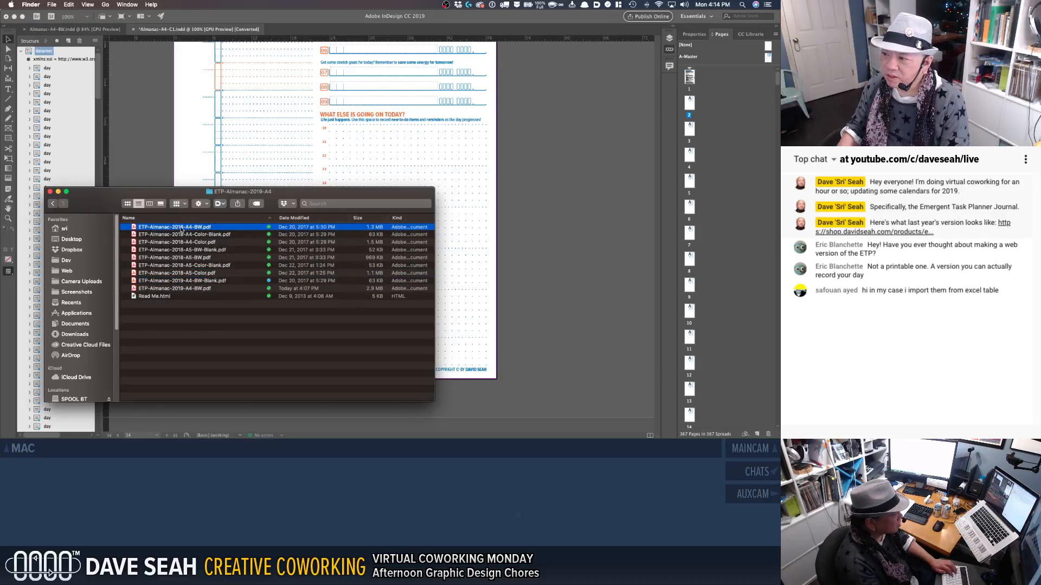
key("Return")
left_click(184, 229)
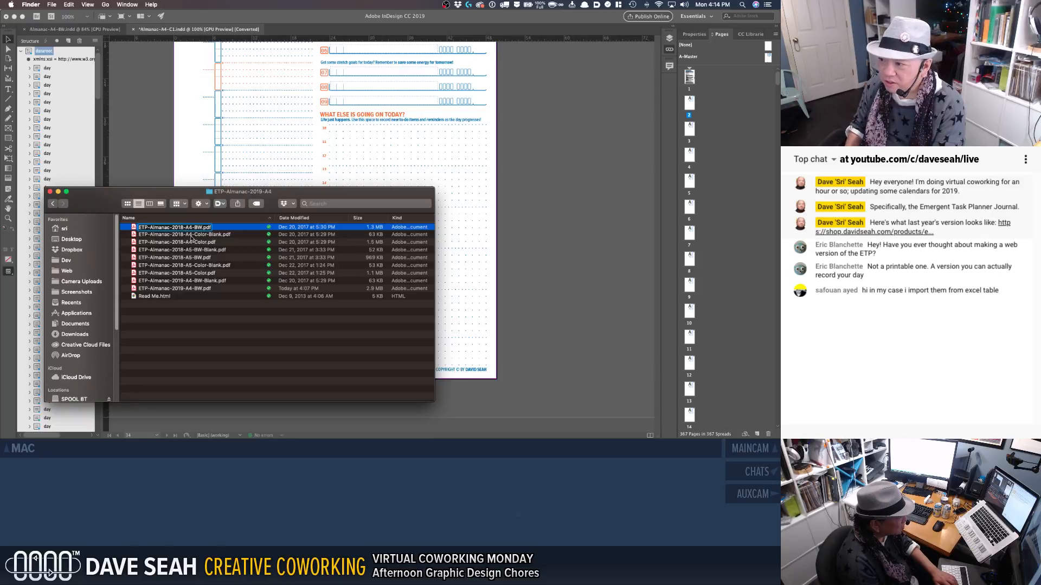
key("BackSpace")
type("9")
key("Return")
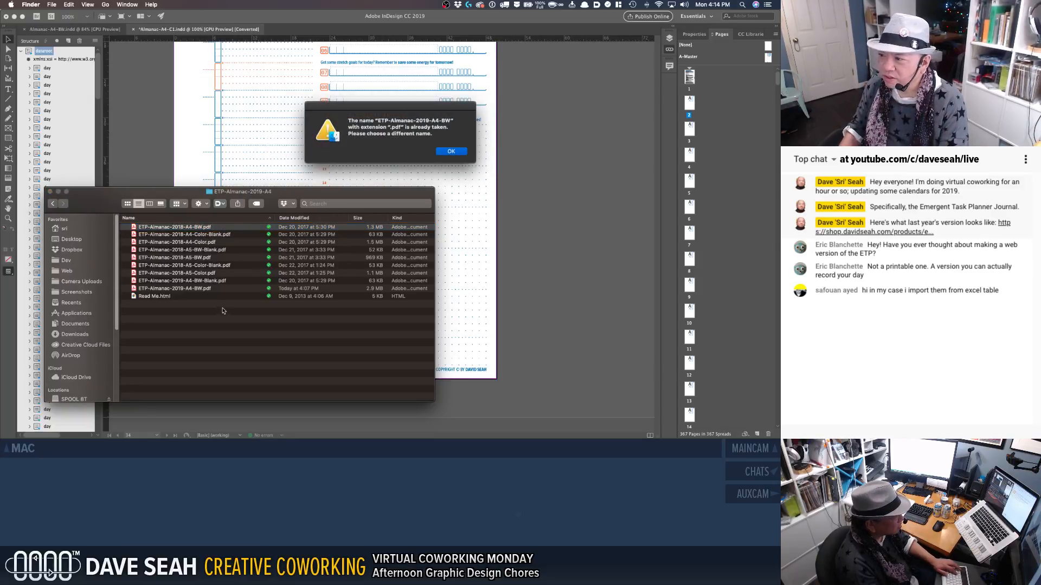
left_click(450, 151)
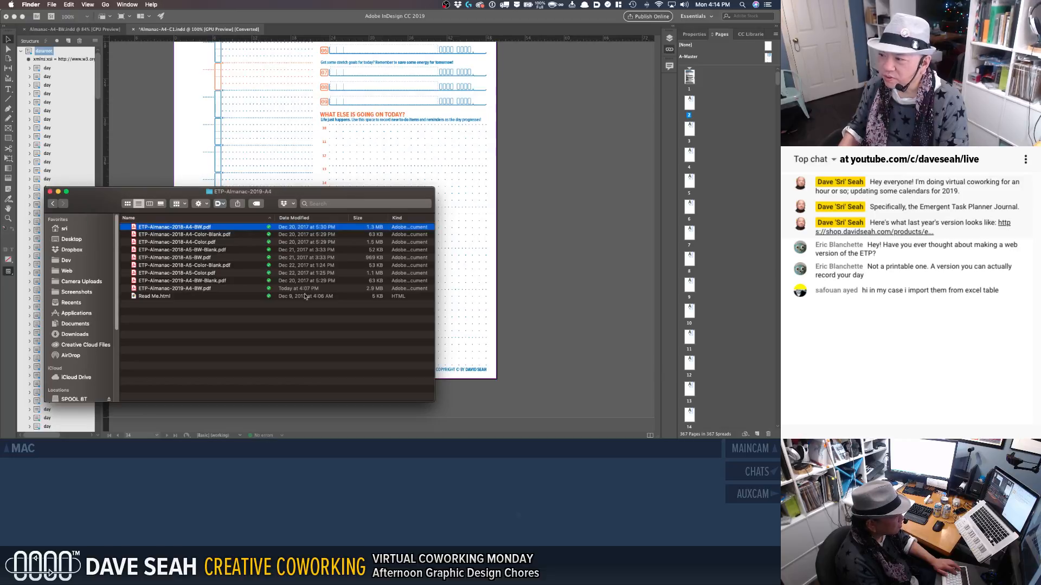
Step: Move the old ETP-Almanac-2018-A4-BW.pdf to the Trash
right_click(190, 228)
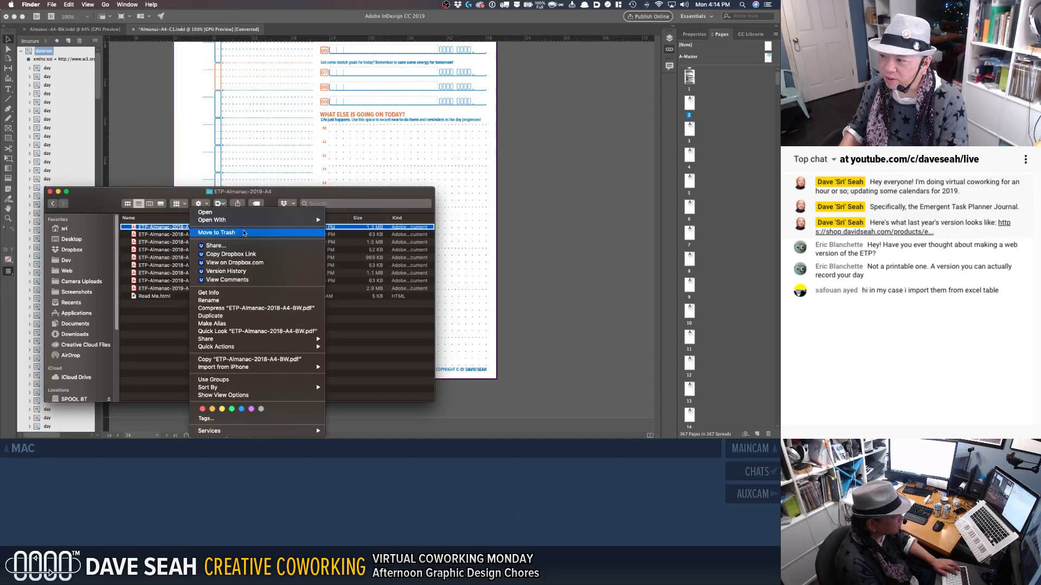
left_click(255, 308)
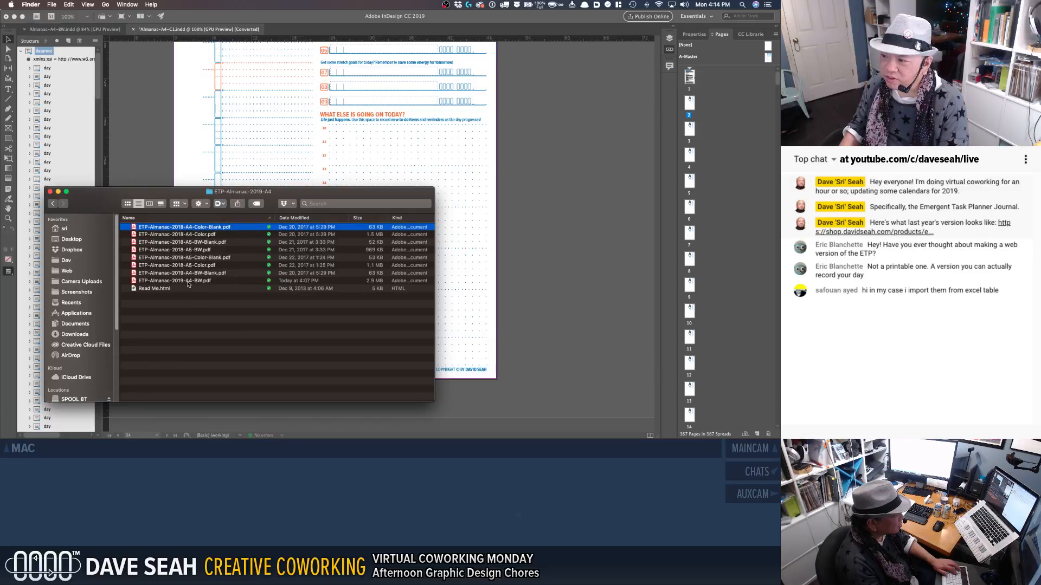
Step: Rename the A4 black-and-white blank PDF back to ETP-Almanac-2018-A4-BW-Blank.pdf
left_click(188, 281)
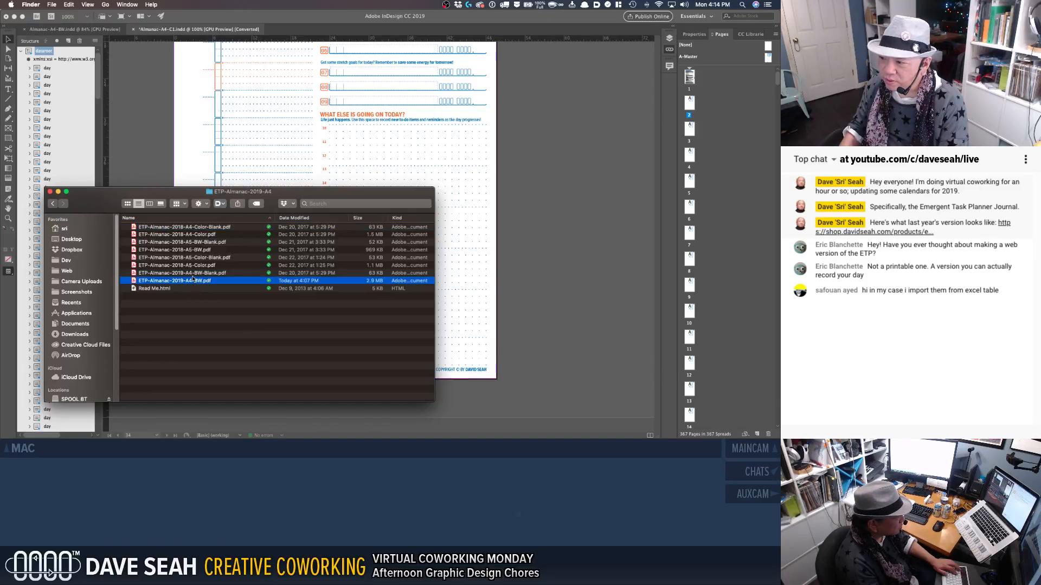
left_click(191, 273)
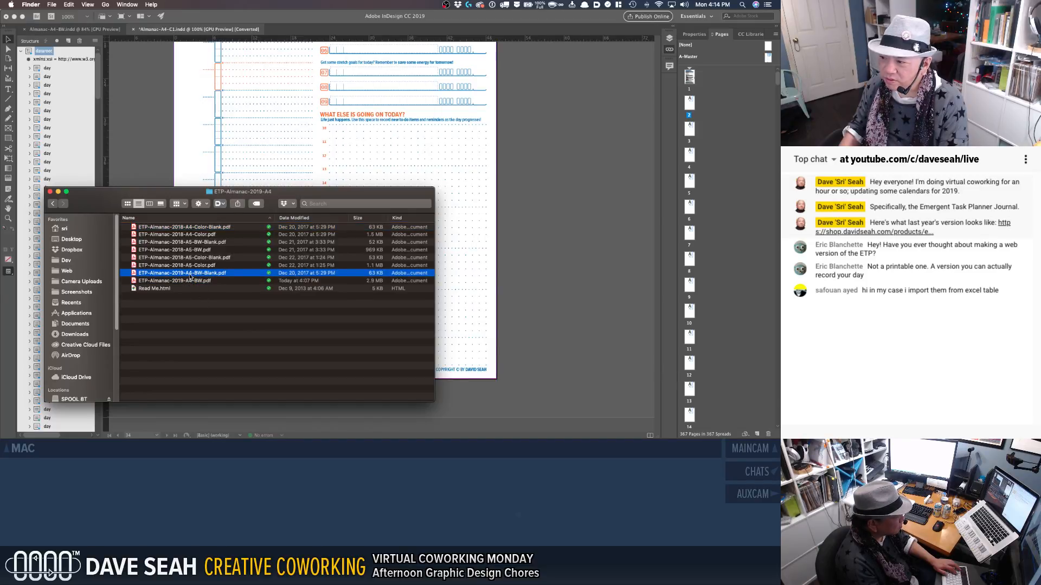
right_click(190, 277)
left_click(177, 278)
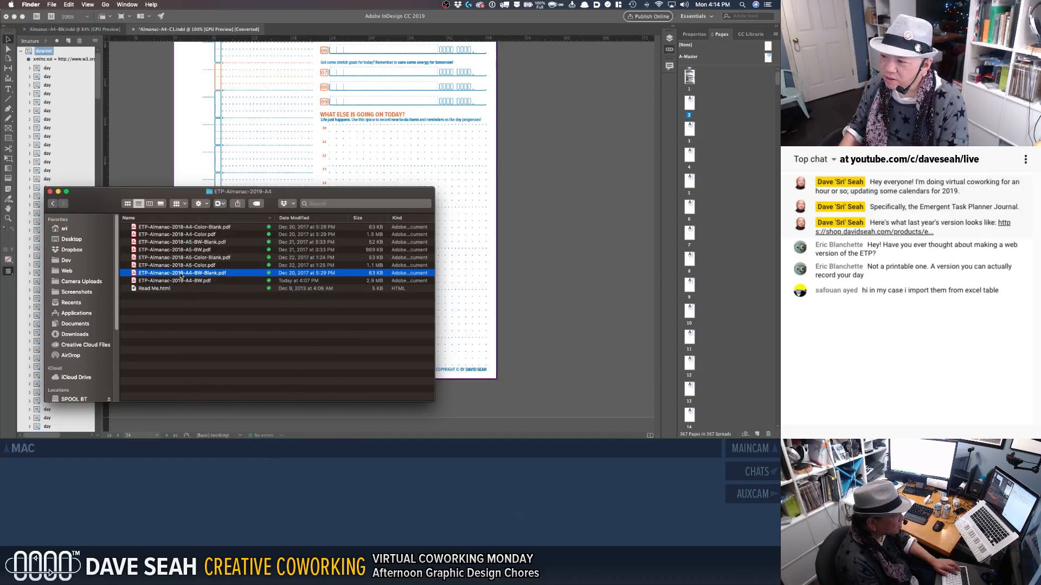
left_click(181, 274)
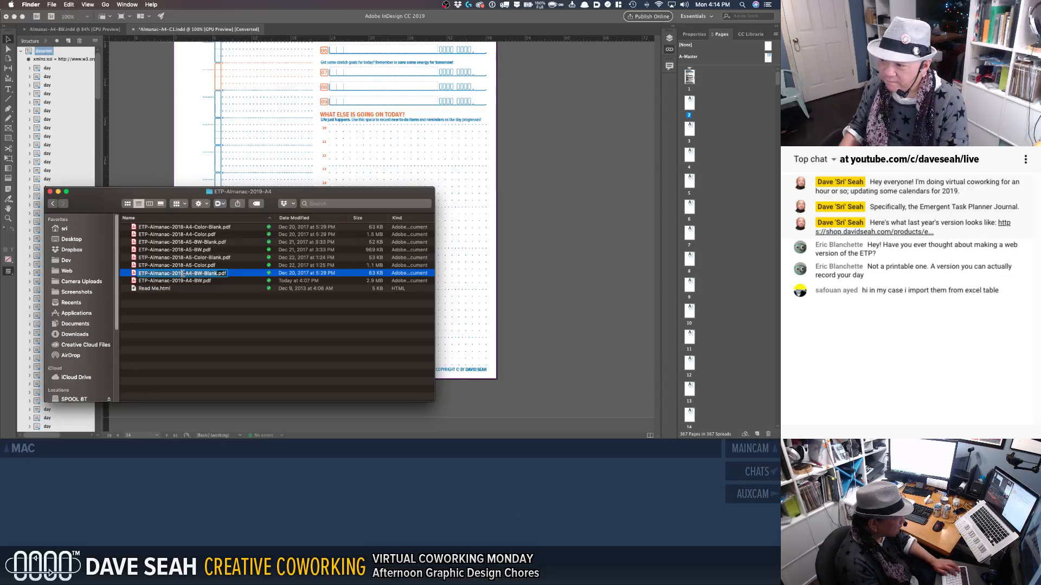
left_click(184, 274)
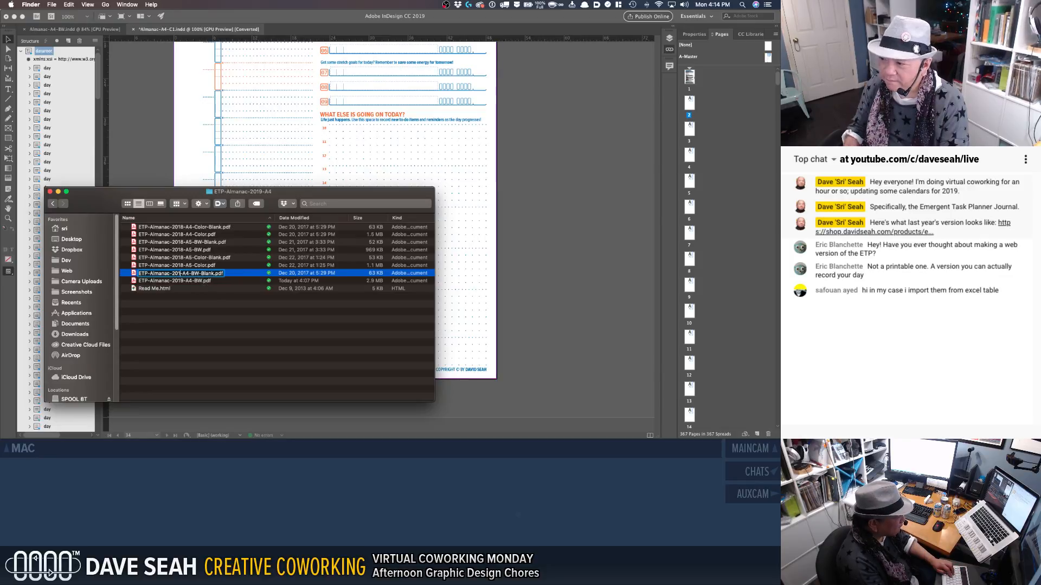
key("BackSpace")
type("8")
key("Return")
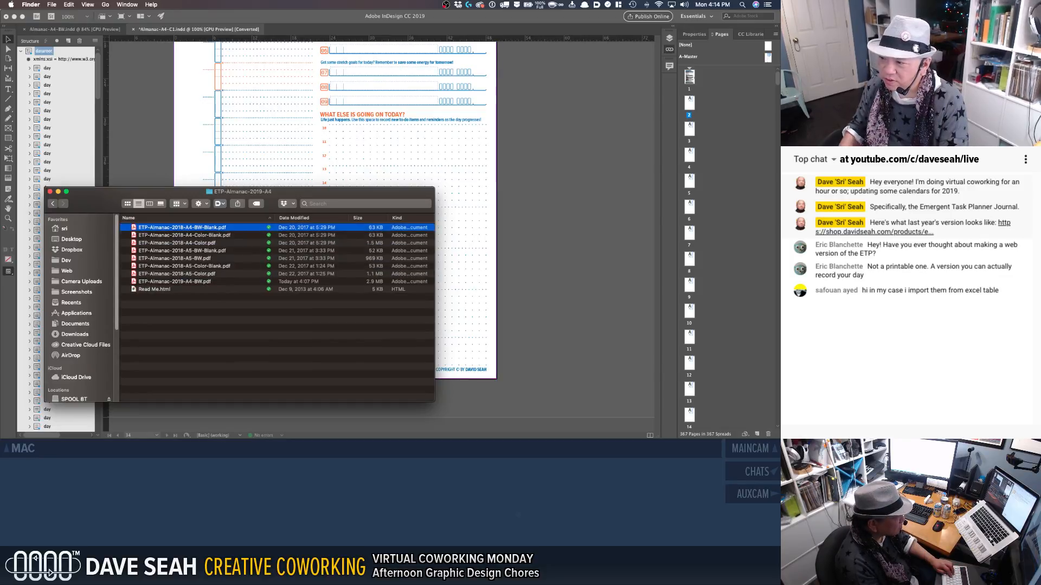
Step: Move the four 2018 A4 and A5 blank PDFs, black-and-white and color, to the Trash
left_click(202, 236, "super")
left_click(213, 251, "super")
left_click(216, 266, "super")
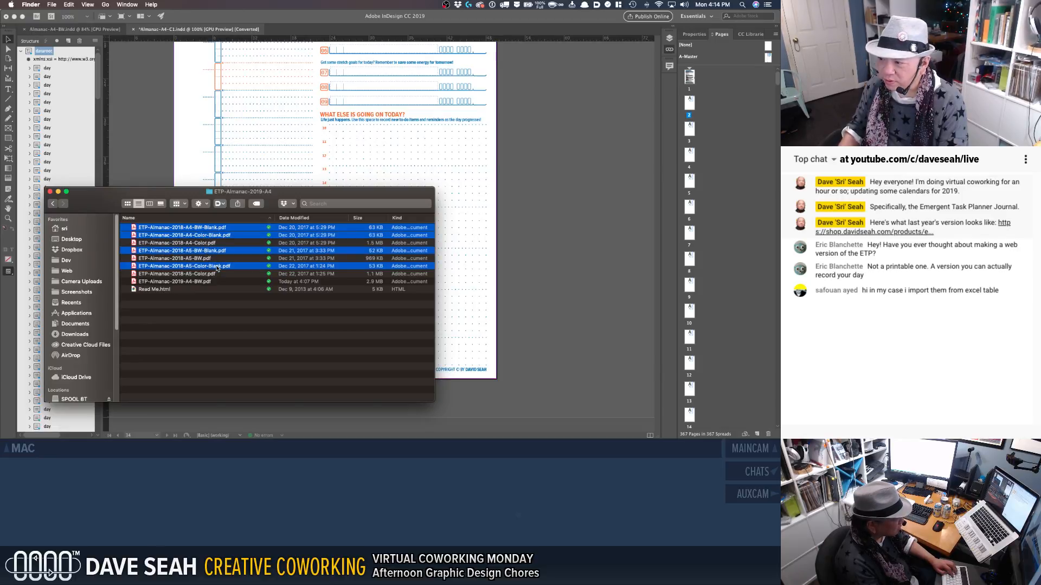
right_click(217, 268)
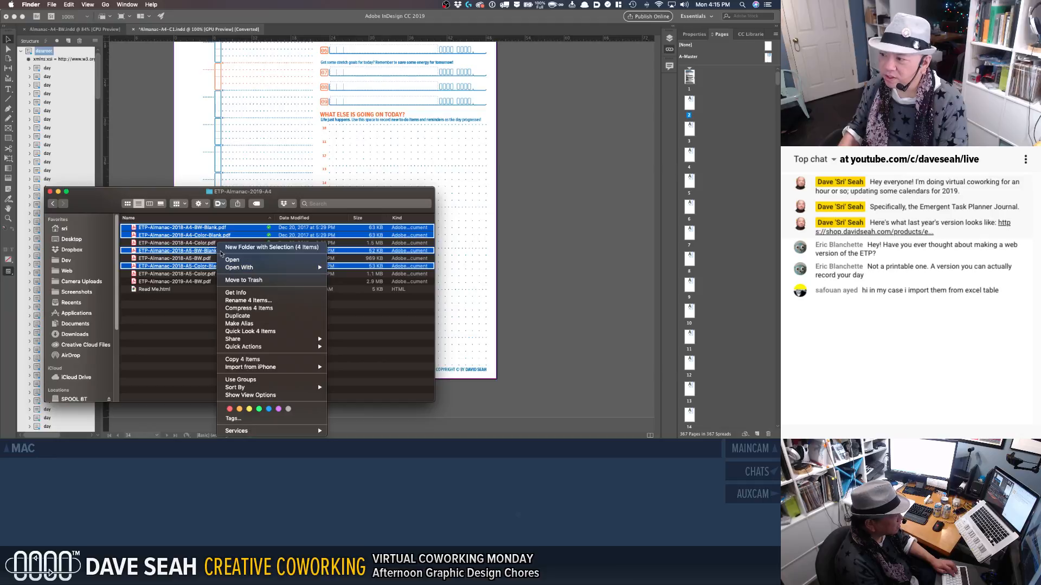
left_click(251, 281)
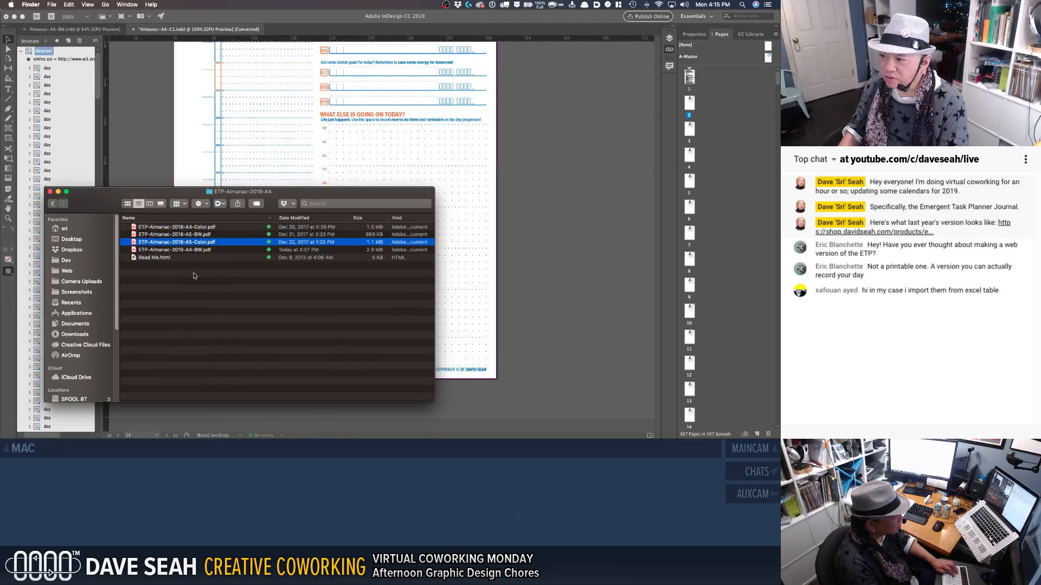
Step: Open the ETP-Almanac-2019-US folder and move its four 2018 US and USMini blank PDFs to the Trash
left_click(189, 250)
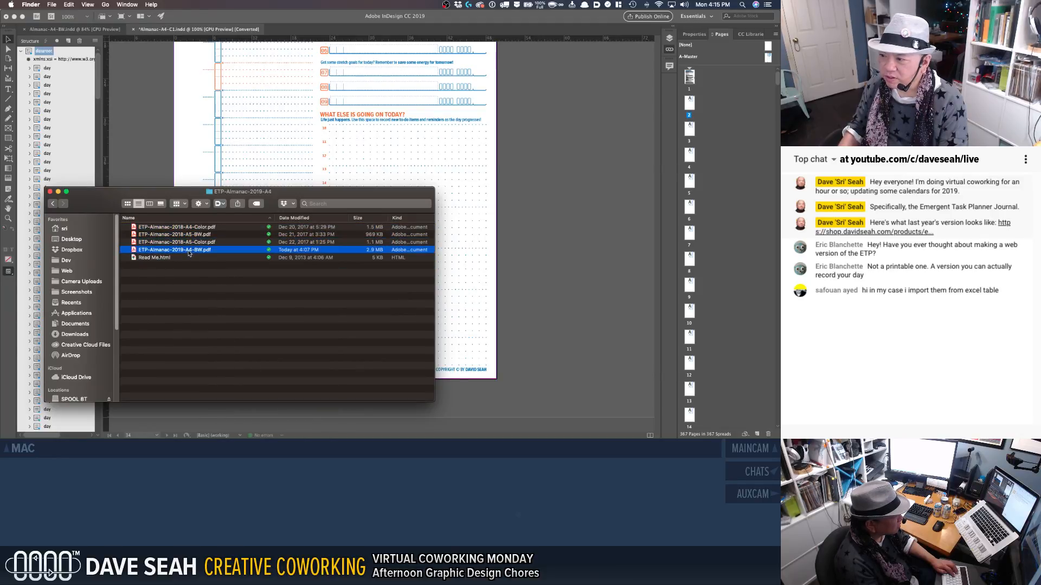
left_click(219, 191, "super")
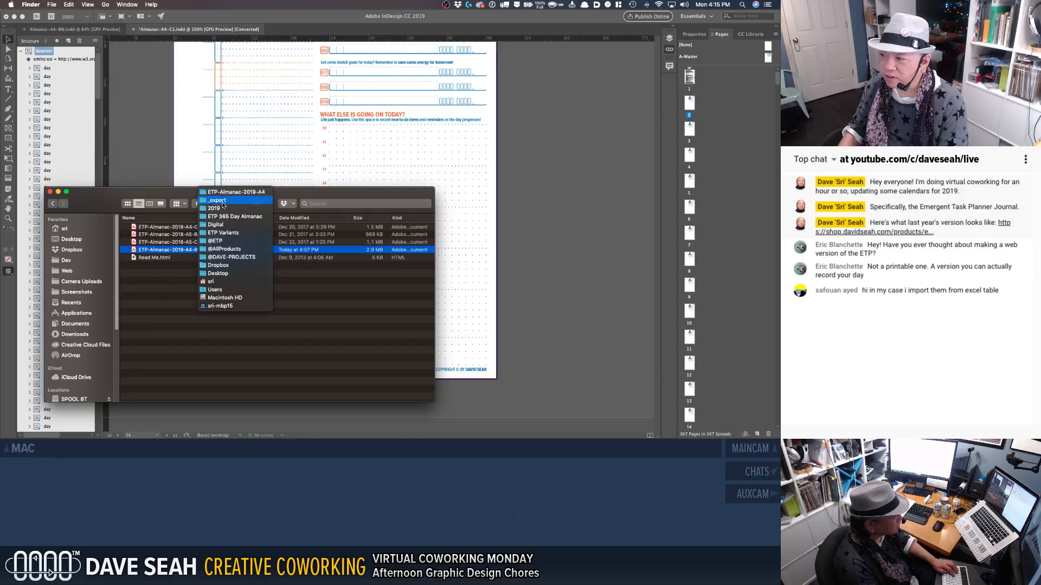
left_click(233, 204)
double_click(182, 242)
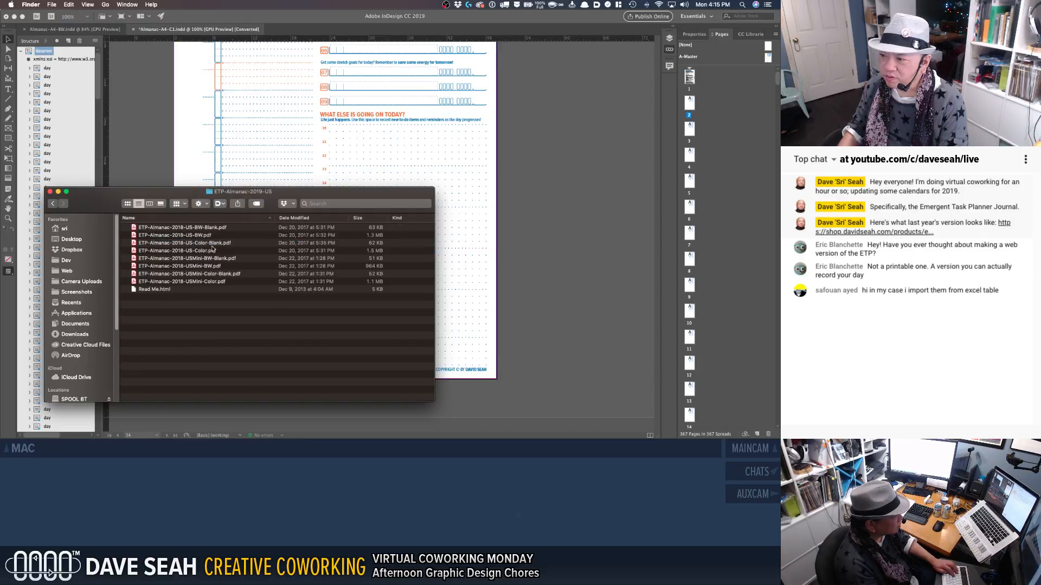
left_click(183, 228)
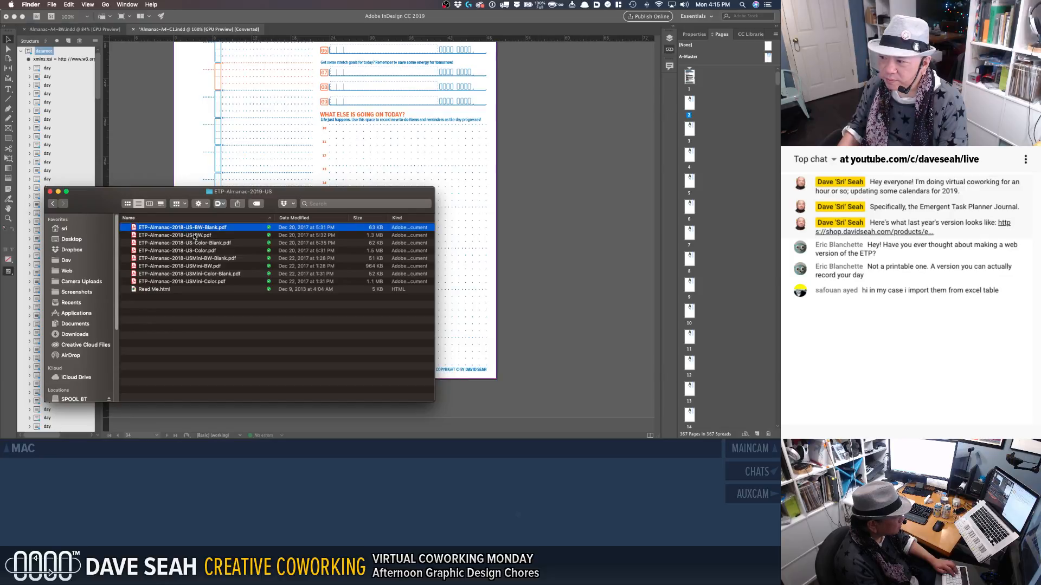
left_click(200, 243, "super")
left_click(205, 259, "super")
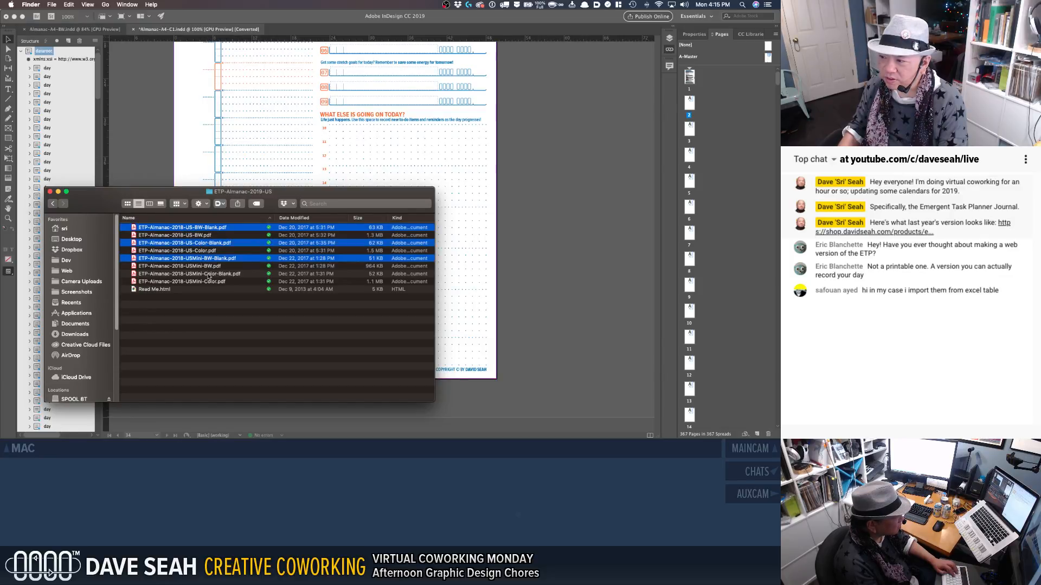
left_click(209, 274, "super")
right_click(215, 278)
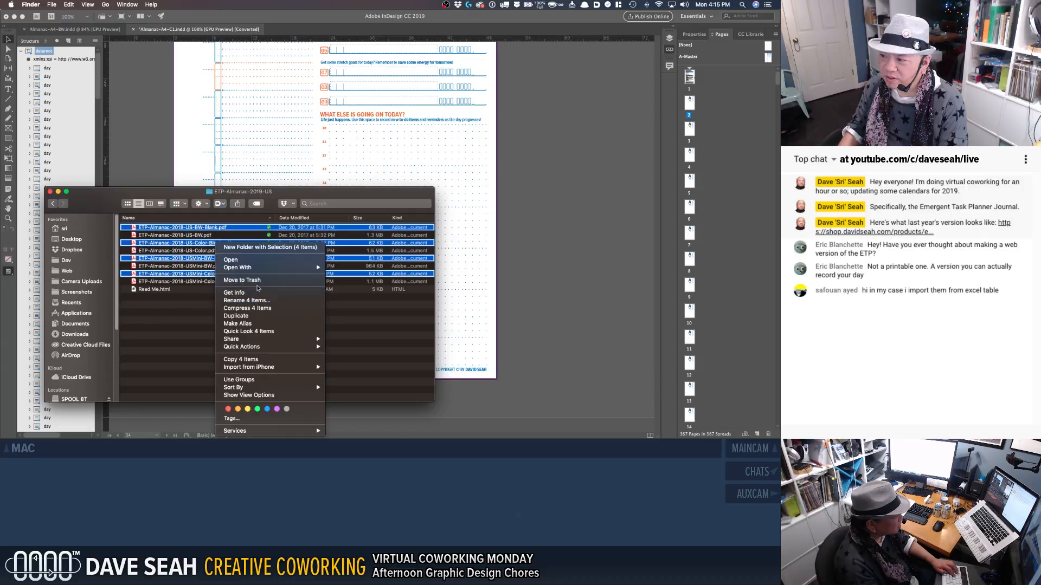
left_click(241, 280)
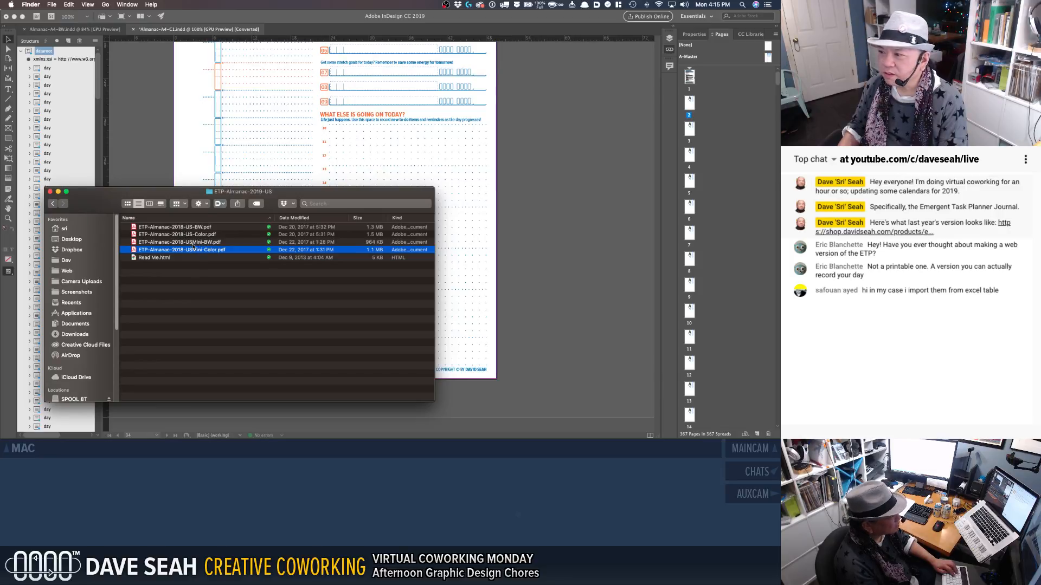
Step: Go back through _export to the ETP-Almanac-2019-A4 folder and return to the A4 color Almanac document in InDesign
left_click(219, 196, "super")
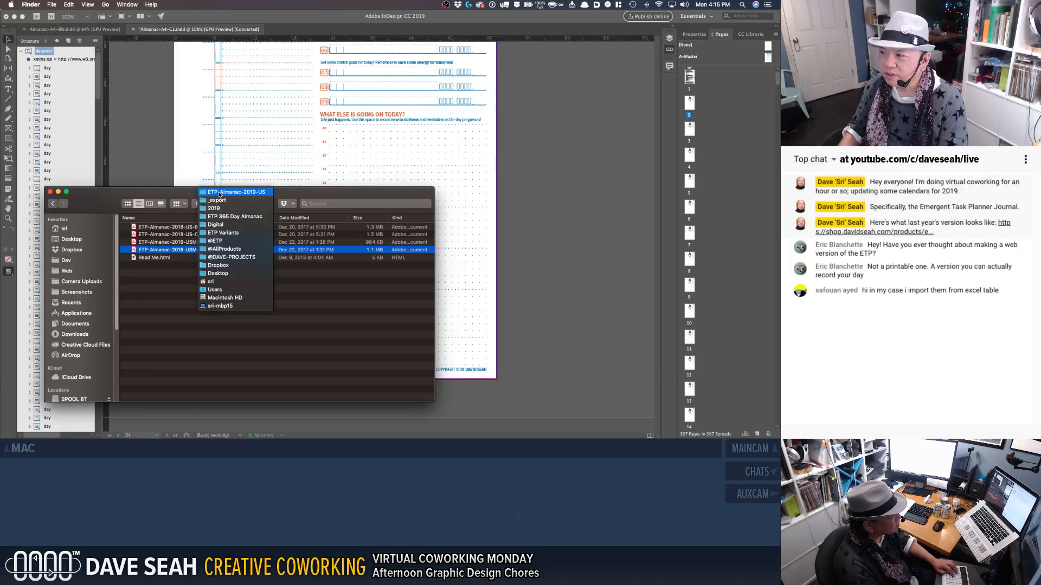
left_click(223, 201)
double_click(171, 231)
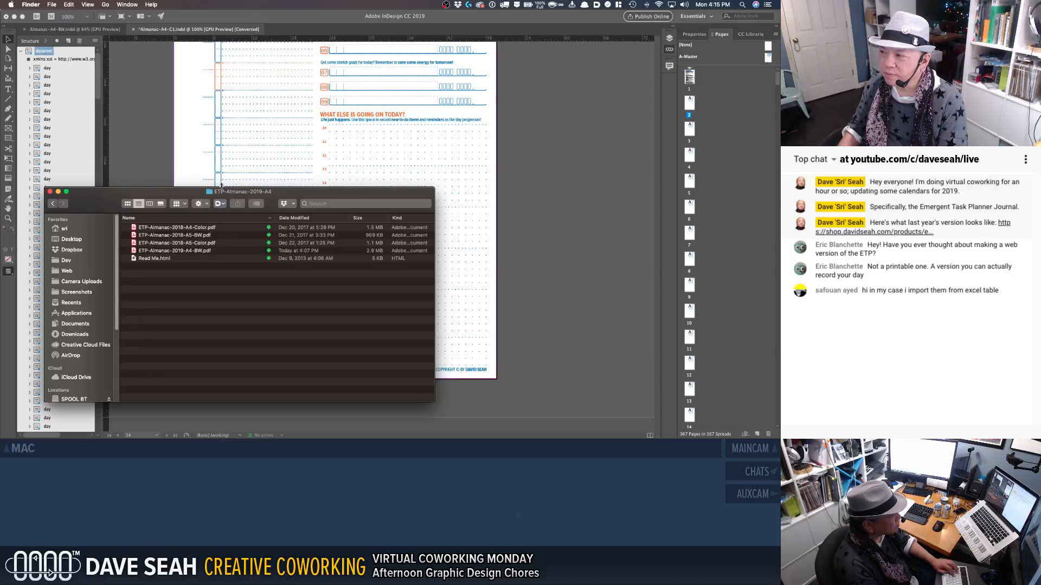
left_click(146, 140)
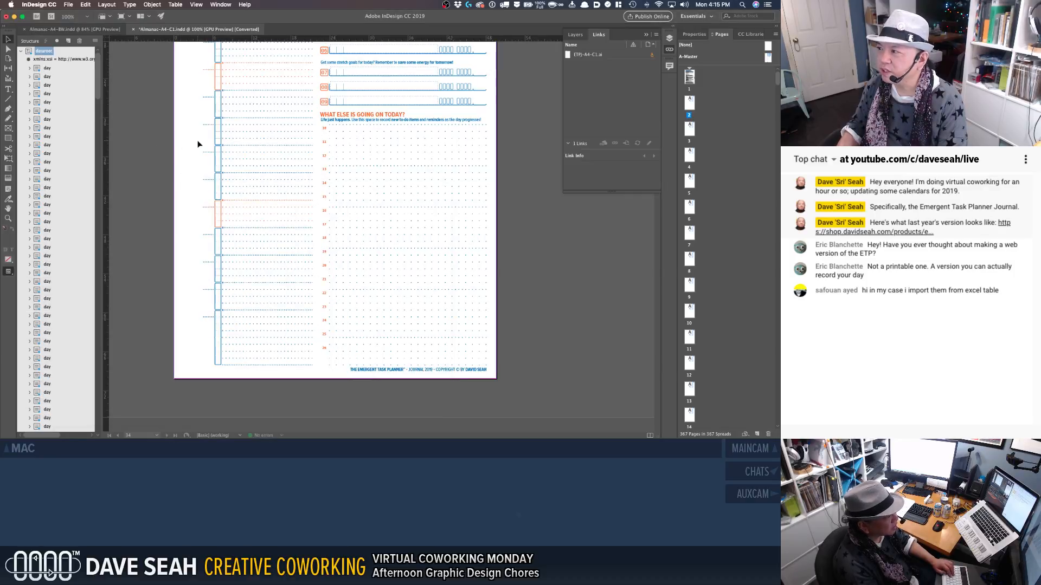
Step: Start exporting the A4 color Almanac as an interactive PDF and choose ETP-Almanac-2019-A4 as the destination folder
left_click(168, 140)
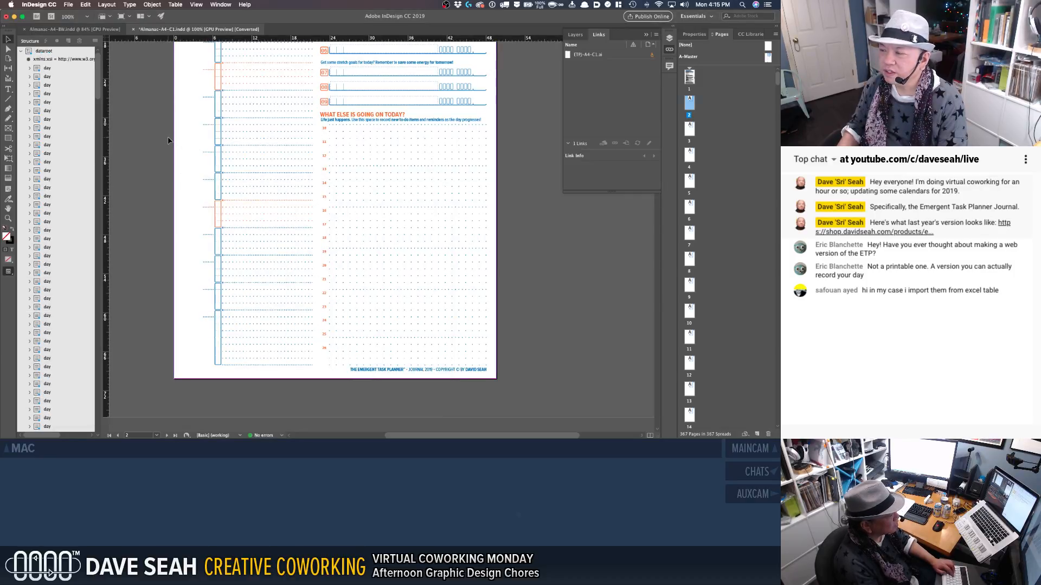
key("super+e")
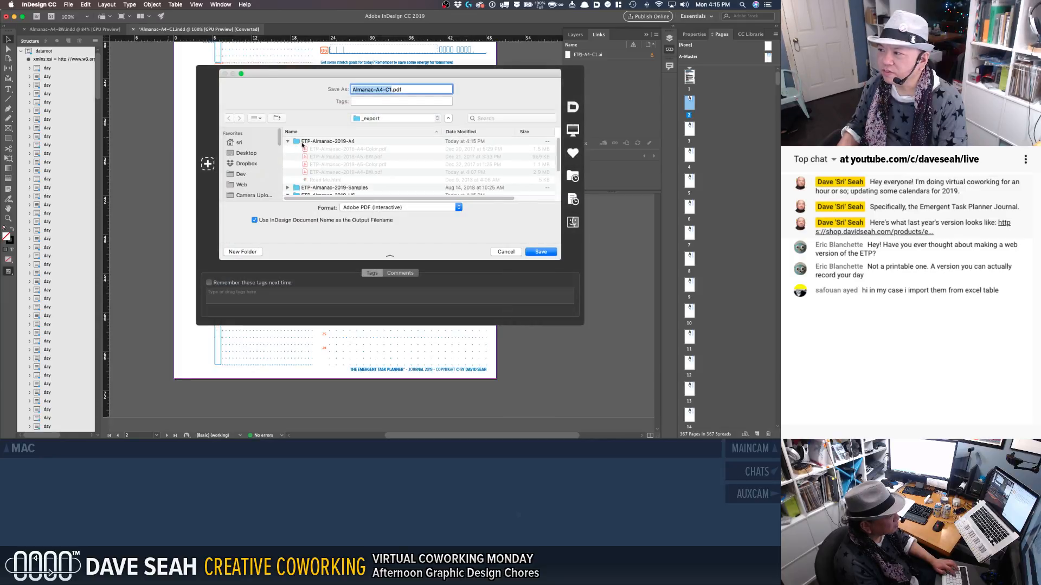
left_click(304, 143)
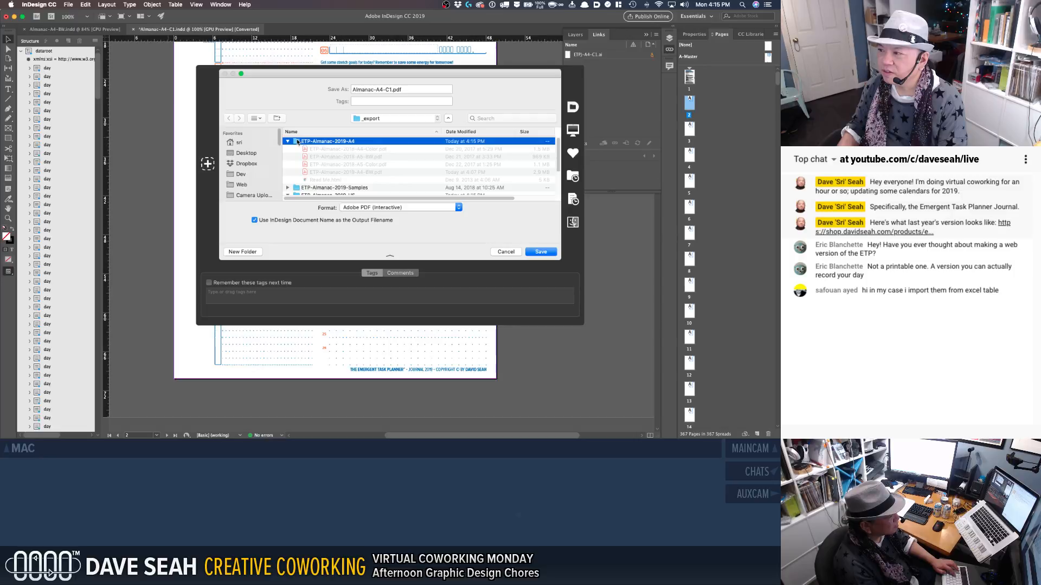
double_click(297, 142)
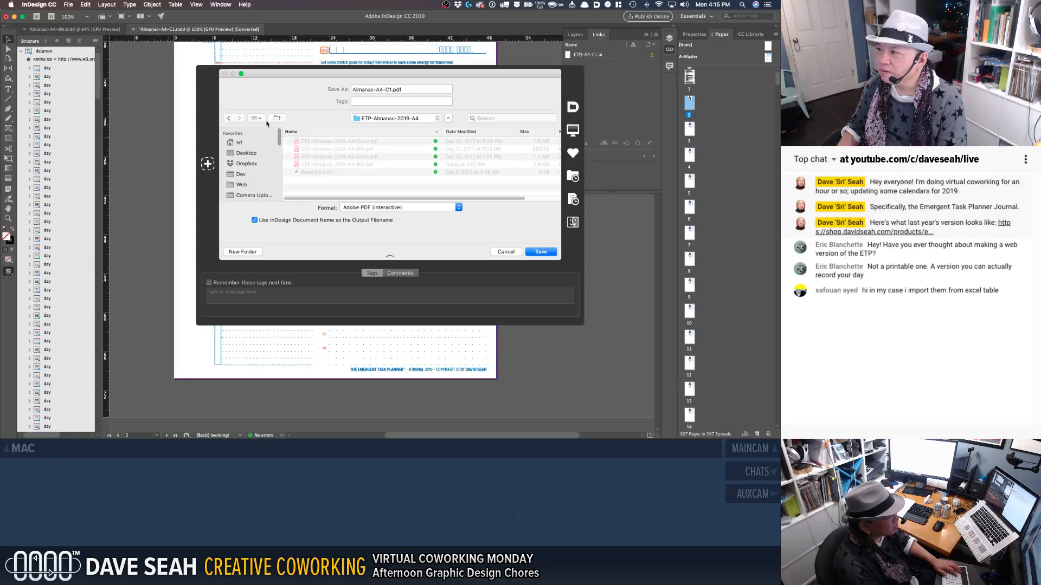
left_click(257, 118)
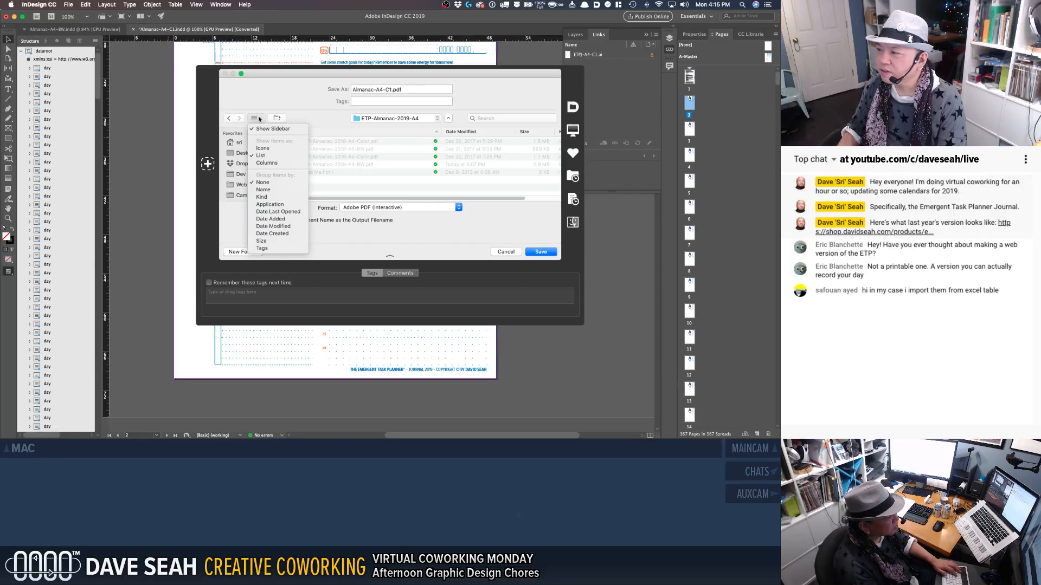
left_click(265, 90)
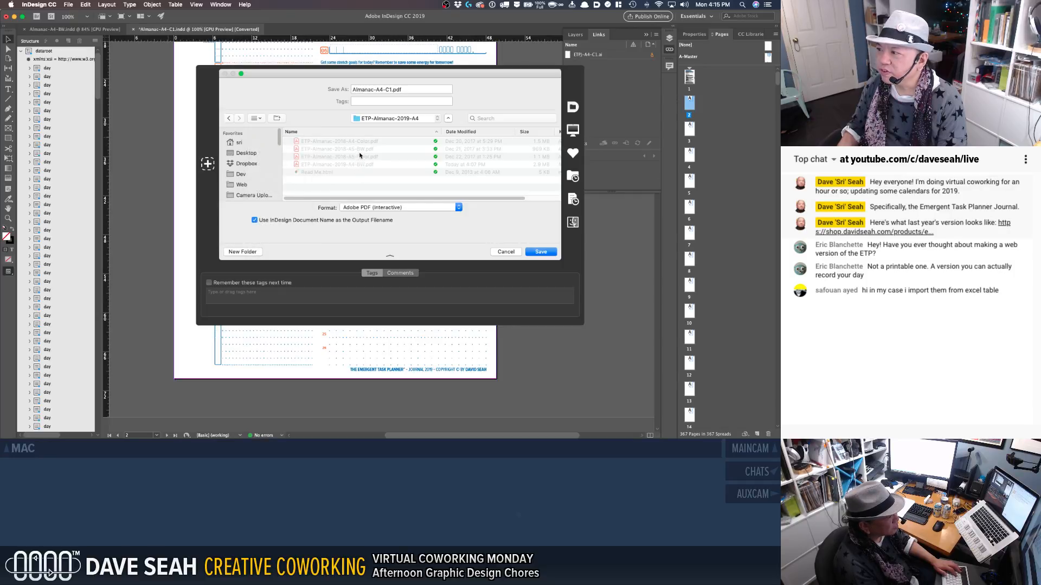
Step: Name the export ETP-Almanac-2019-A4-Color.pdf, based on the existing 2018 color file name, and export all pages to interactive PDF
left_click(362, 142)
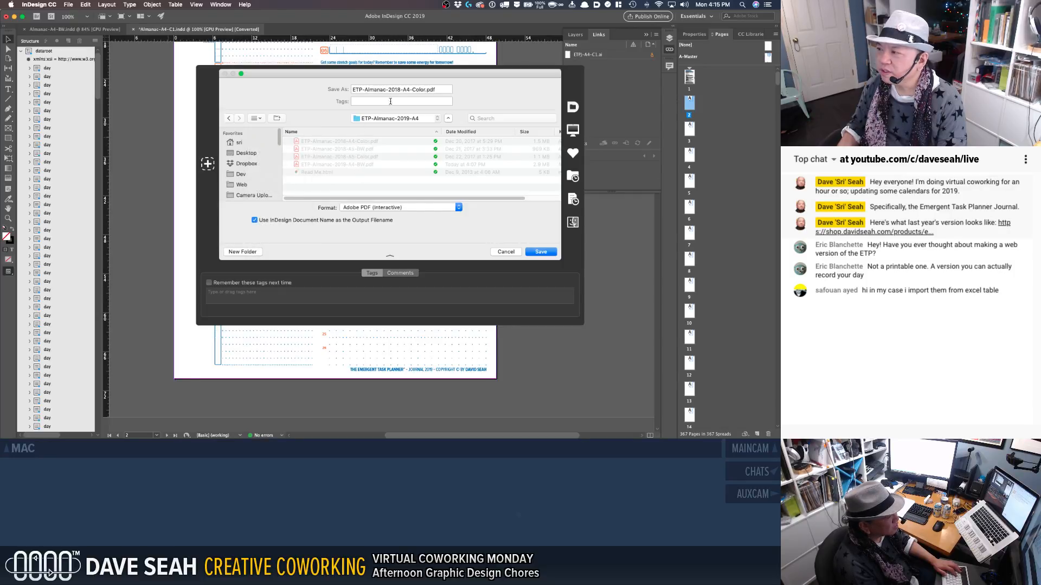
left_click(401, 90)
key("BackSpace")
type("9")
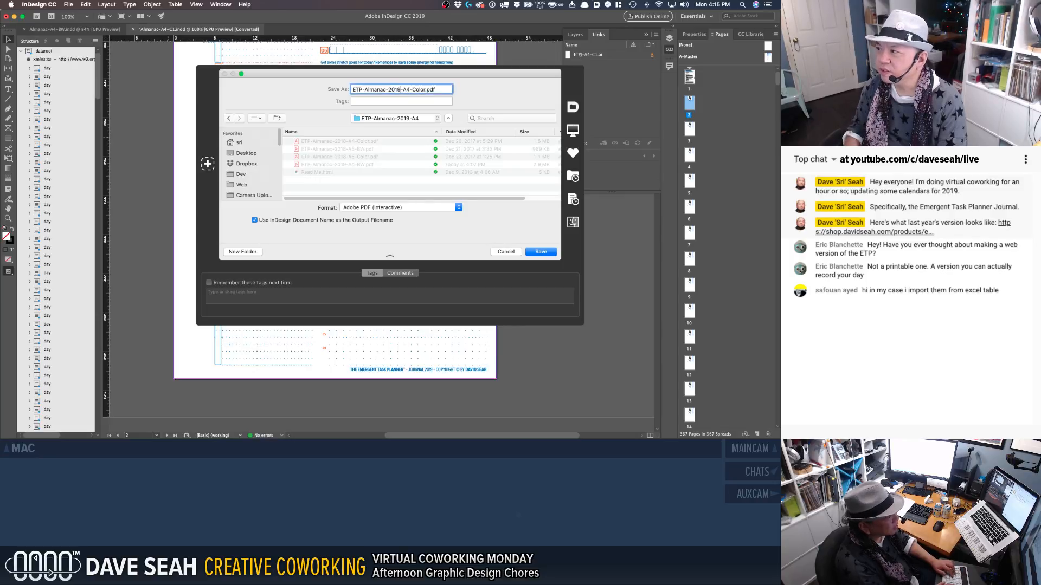
key("Return")
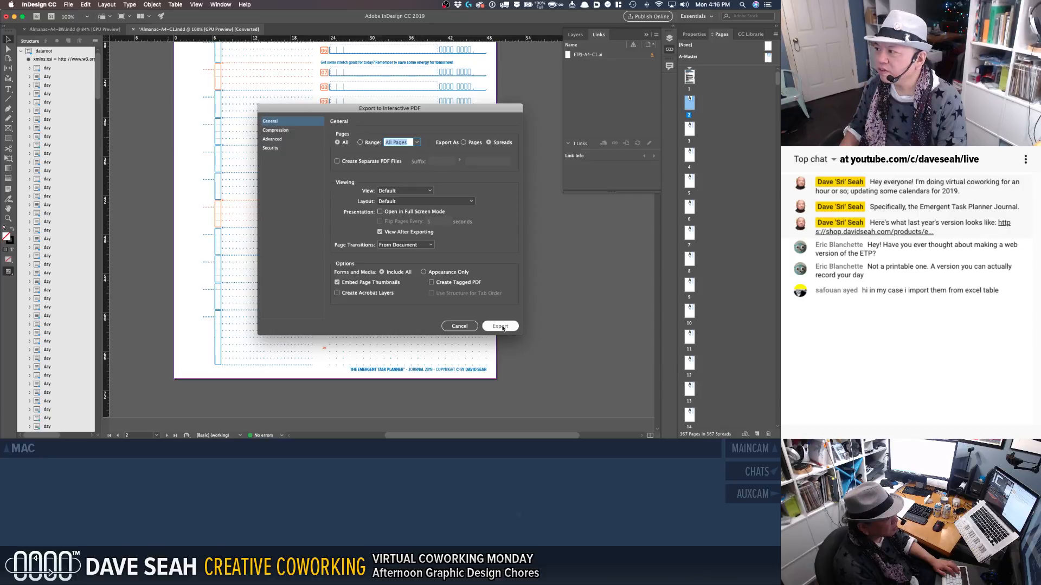
left_click(501, 326)
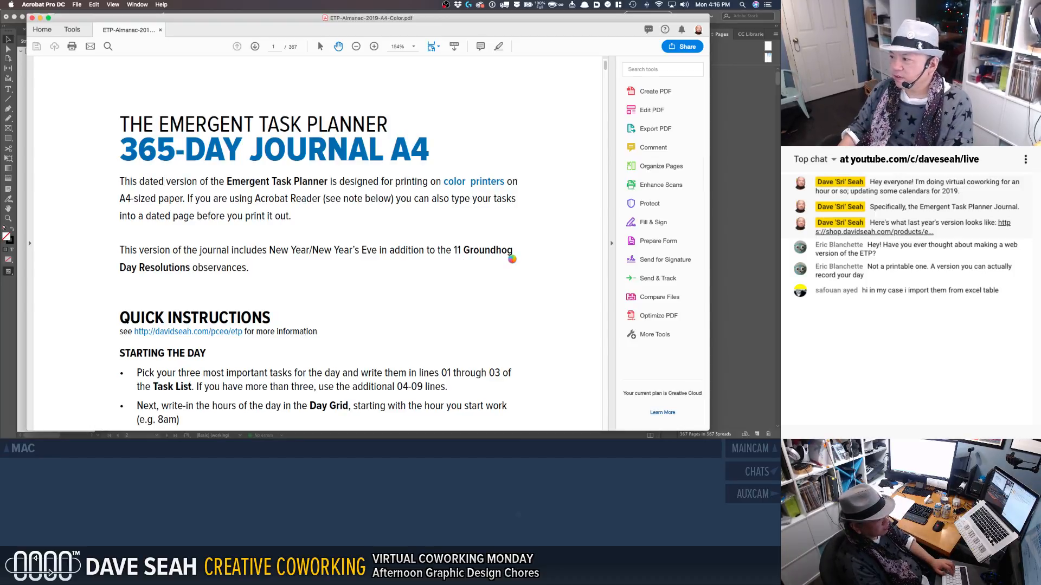
Step: Review the exported PDF's instruction page and the January 1 planner page in Acrobat for correct text and date
scroll(485, 260, "down", 10)
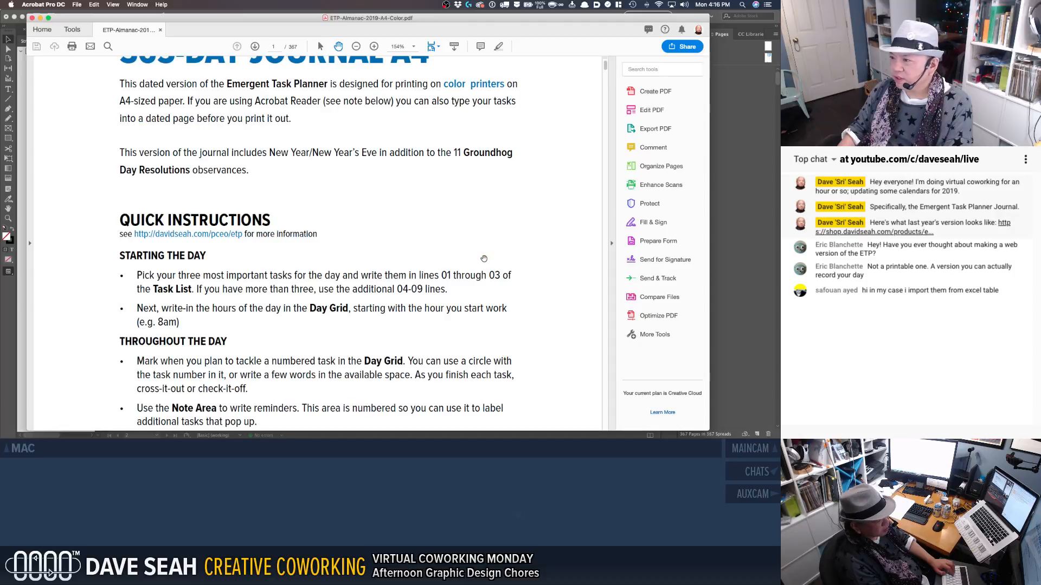
scroll(473, 257, "down", 5)
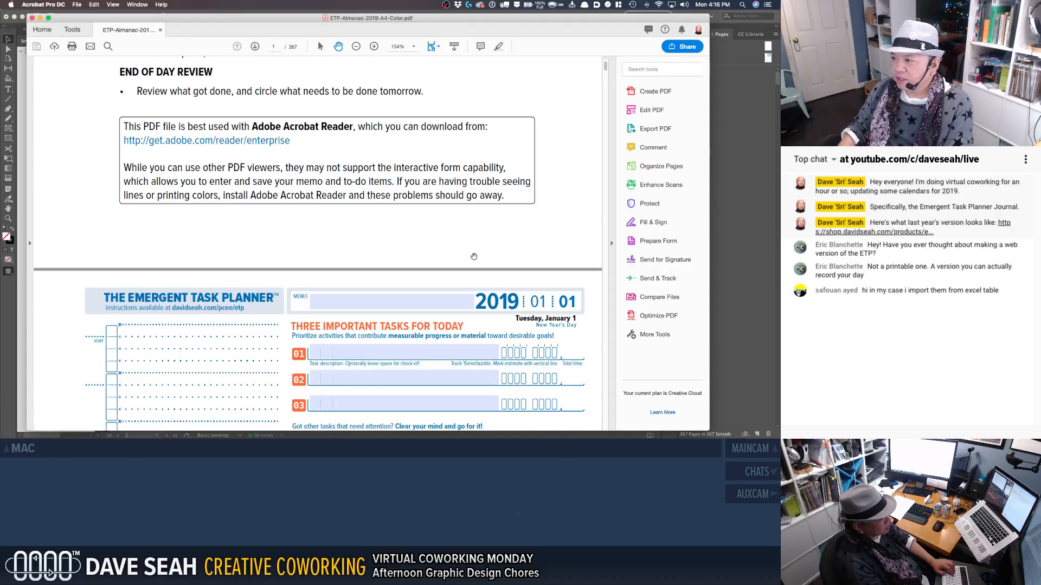
scroll(474, 256, "up", 9)
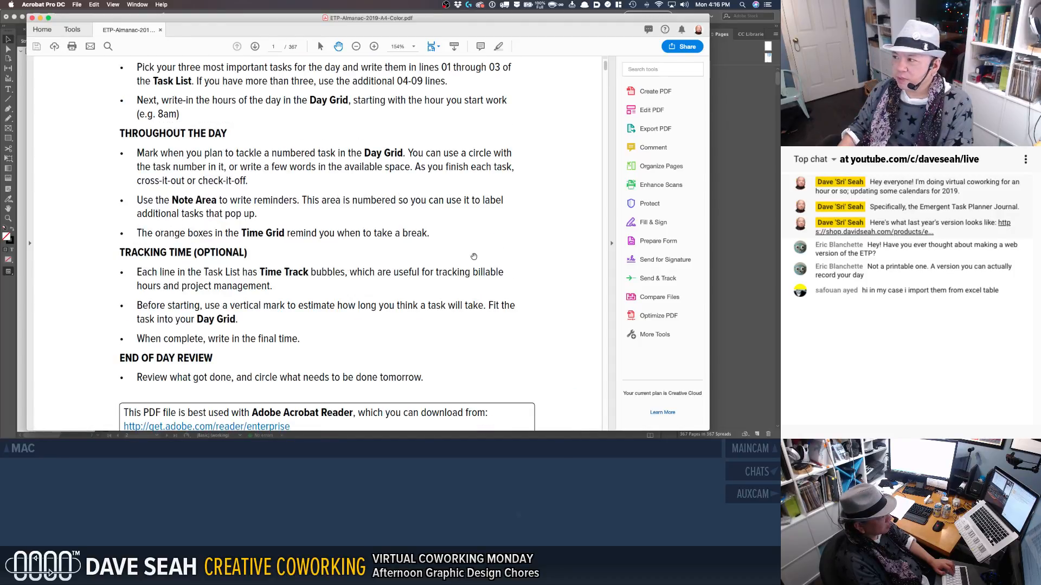
scroll(474, 257, "down", 5)
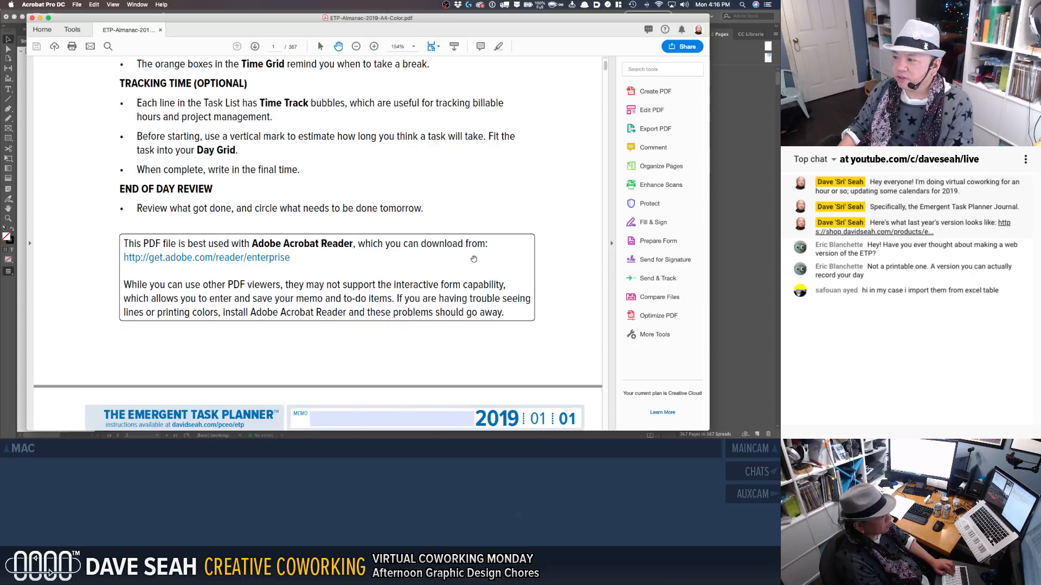
scroll(473, 260, "down", 10)
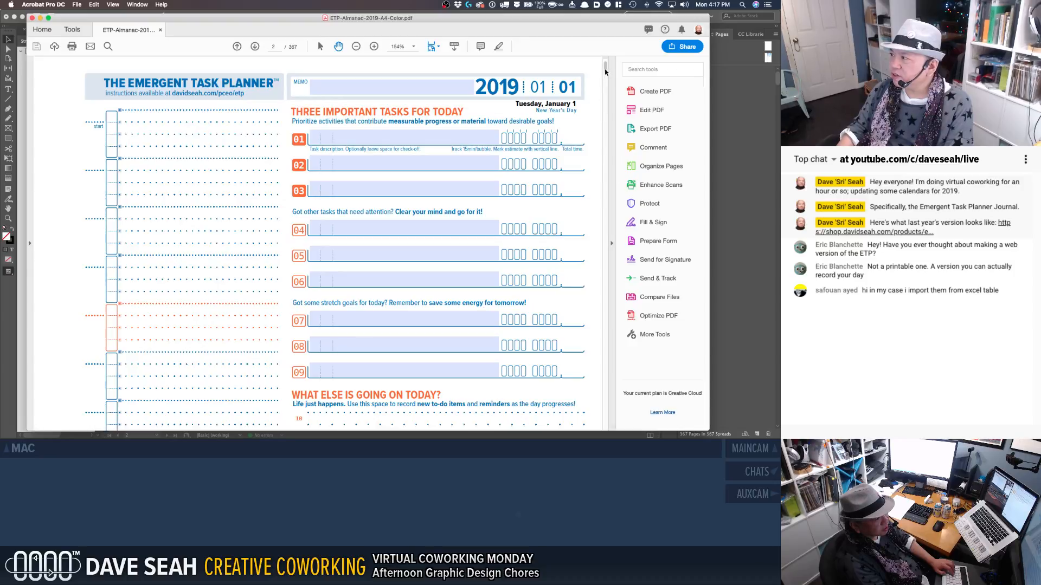
Step: Check the dates and layout of the late-December planner pages near the end of the exported PDF
left_click_drag(606, 67, 610, 418)
scroll(560, 388, "down", 15)
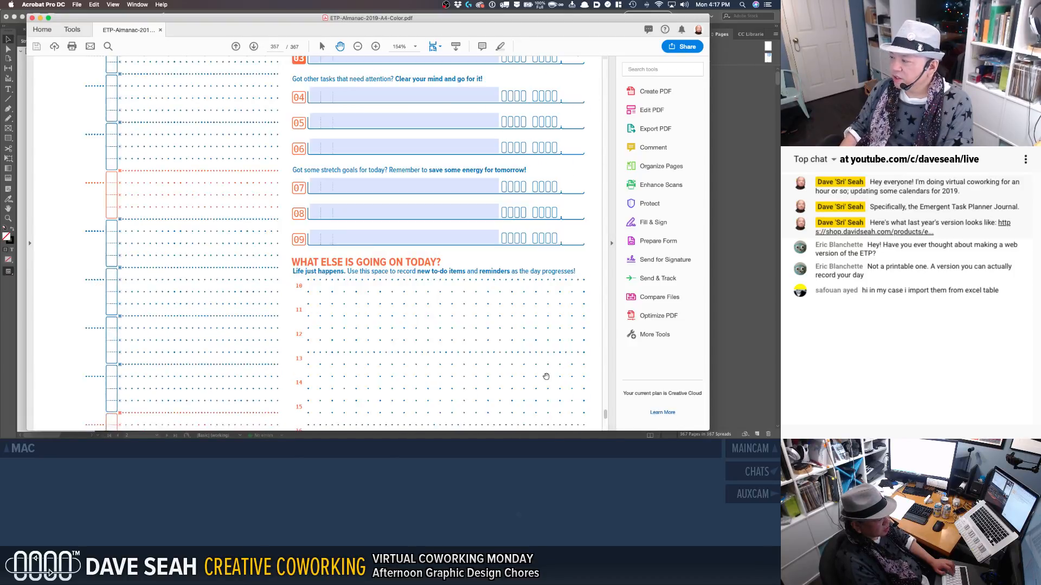
scroll(561, 388, "down", 5)
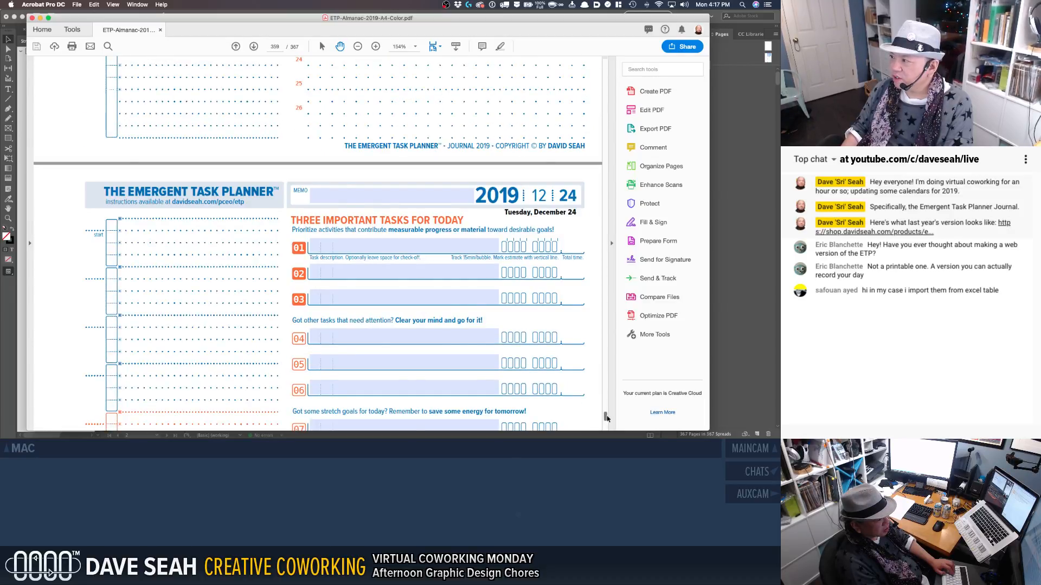
left_click_drag(607, 418, 607, 420)
scroll(607, 420, "down", 10)
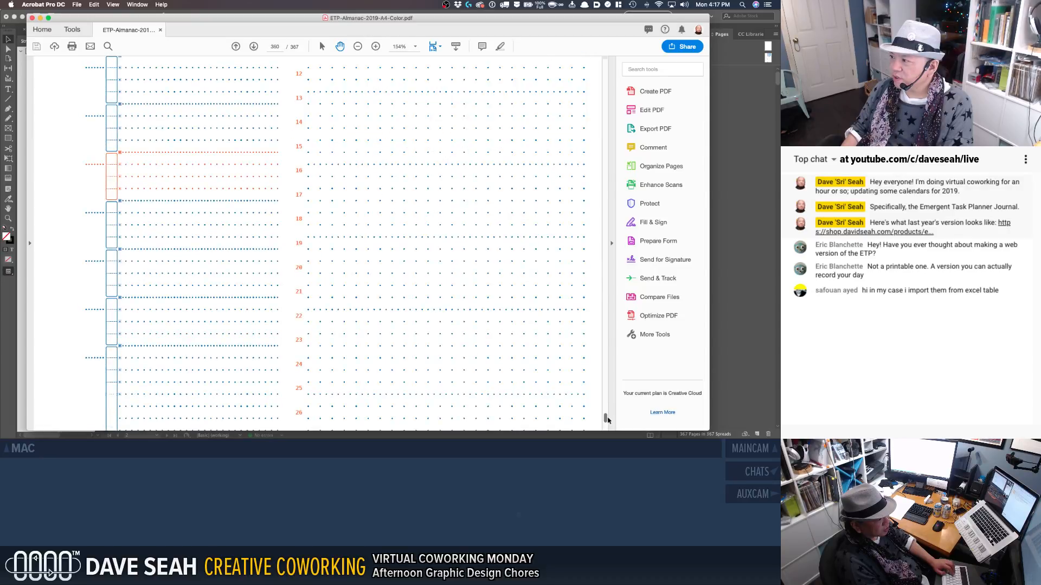
scroll(607, 419, "down", 5)
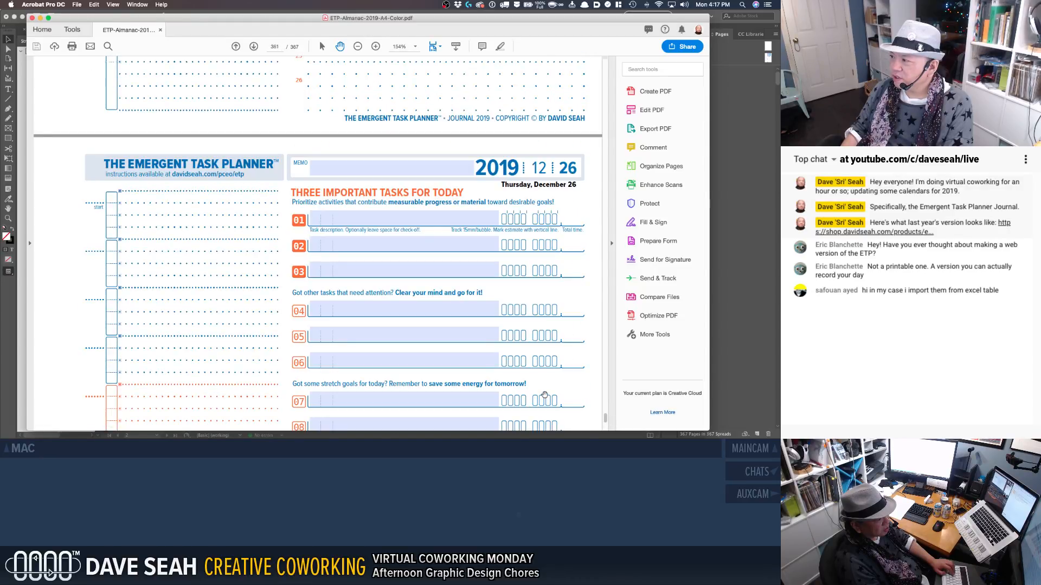
Step: Check the daily planner pages from December 26 to December 31 in the exported A4 color PDF, and close the PDF
scroll(545, 395, "down", 15)
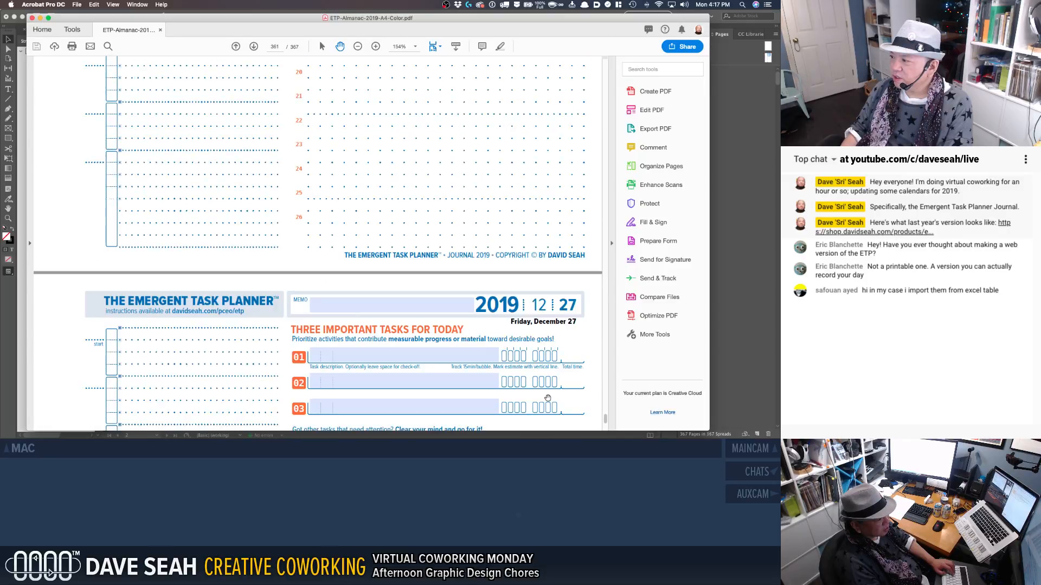
scroll(547, 399, "down", 8)
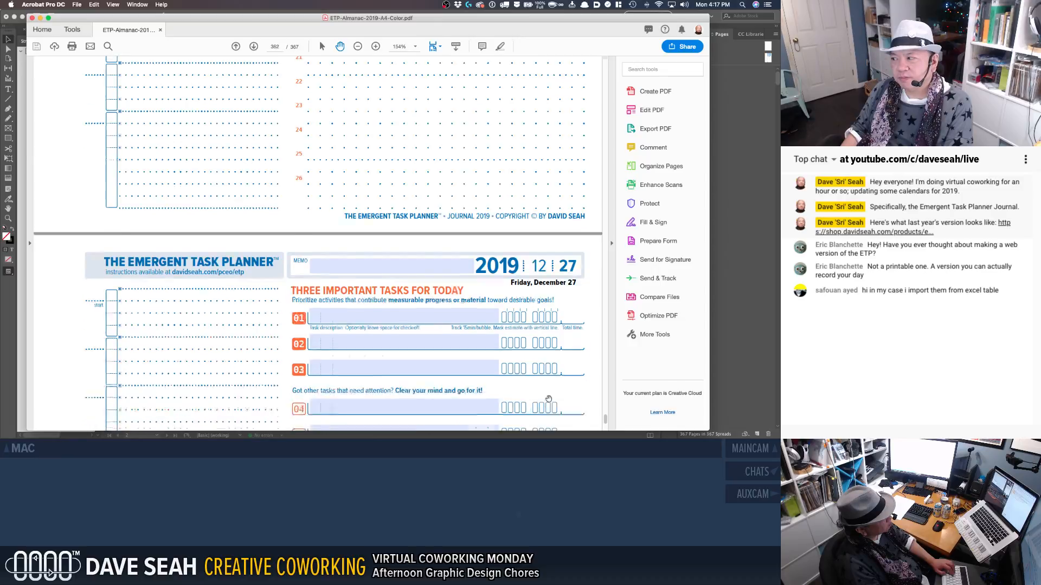
scroll(548, 399, "down", 20)
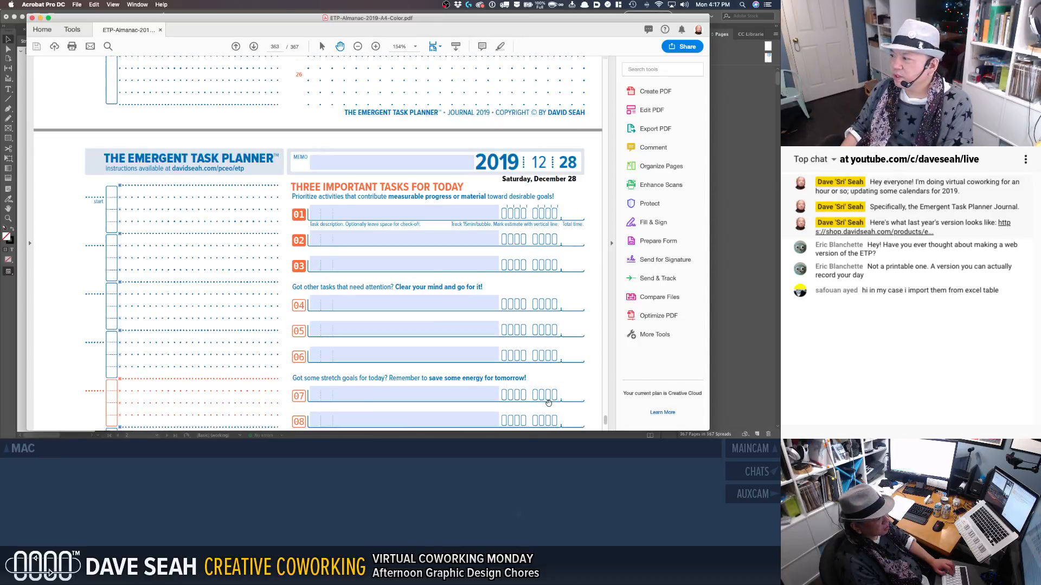
scroll(549, 404, "down", 20)
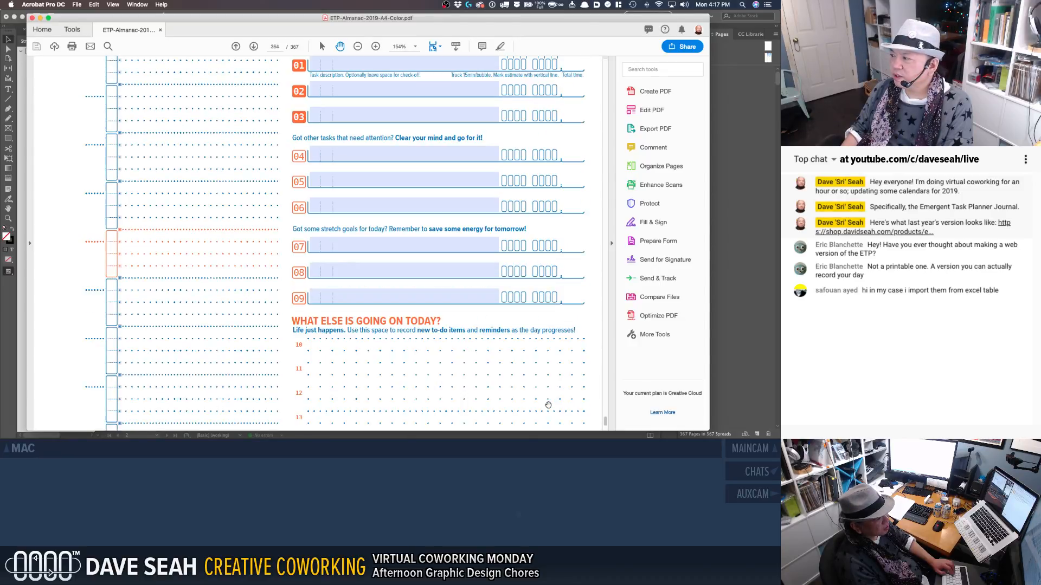
scroll(549, 404, "down", 10)
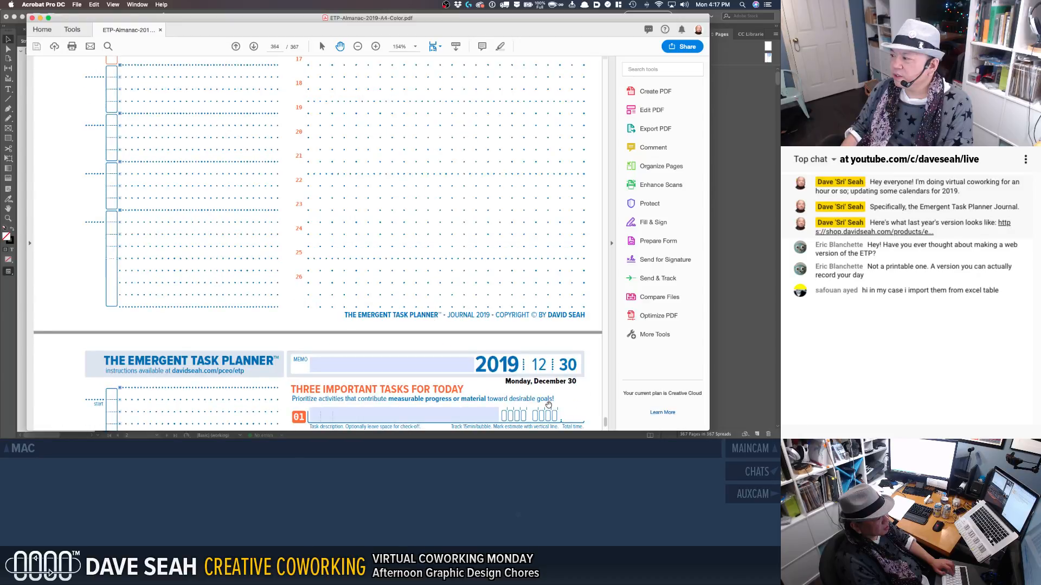
scroll(549, 404, "down", 20)
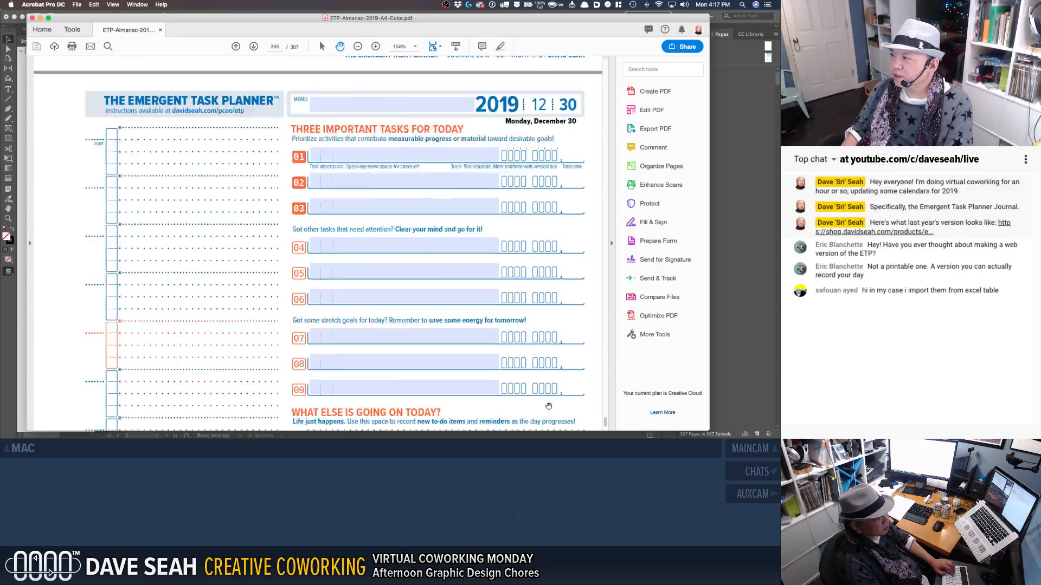
scroll(549, 405, "down", 20)
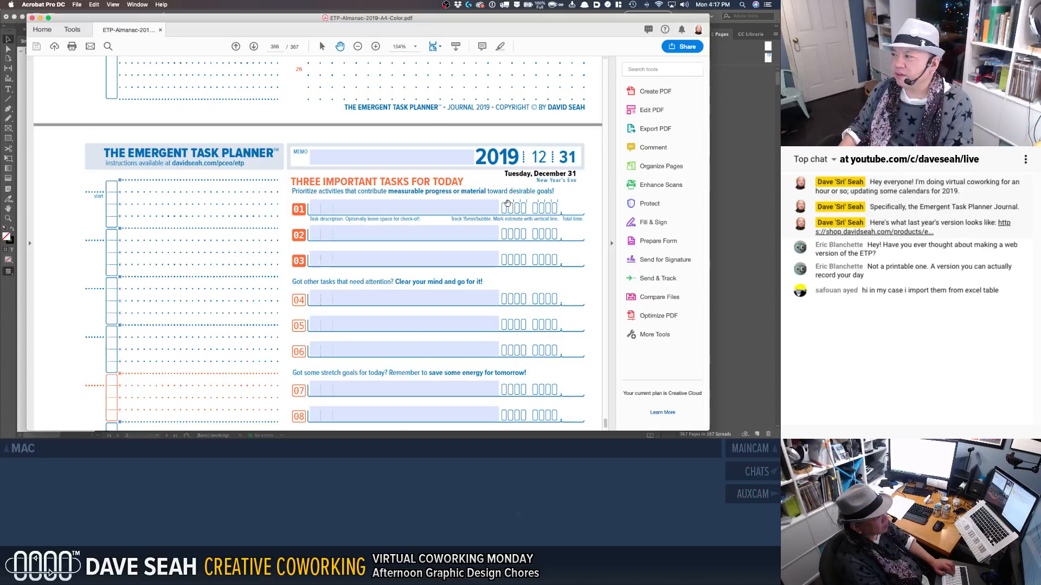
scroll(506, 209, "down", 3)
scroll(507, 212, "up", 2)
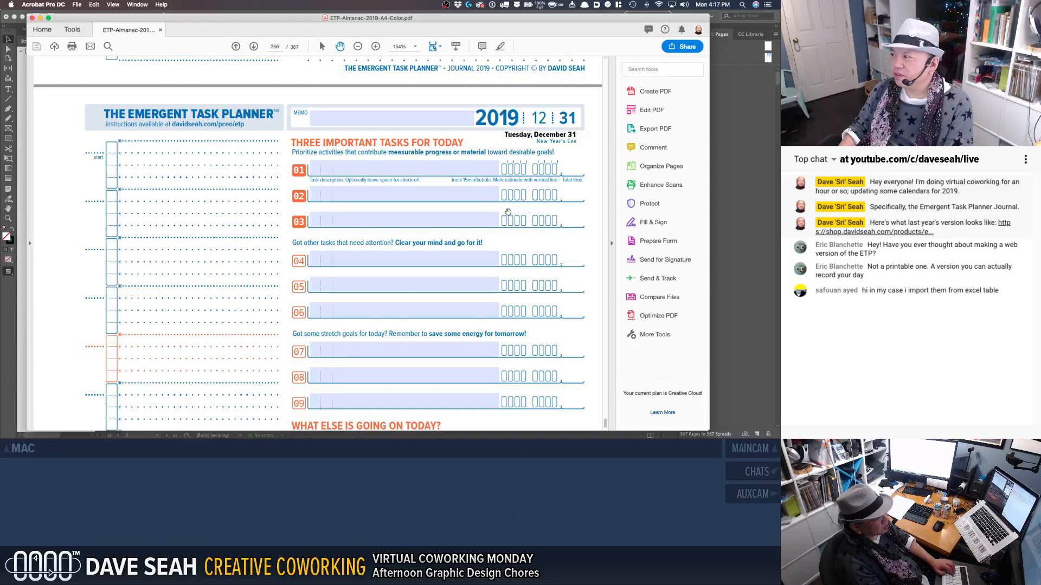
key("super+w")
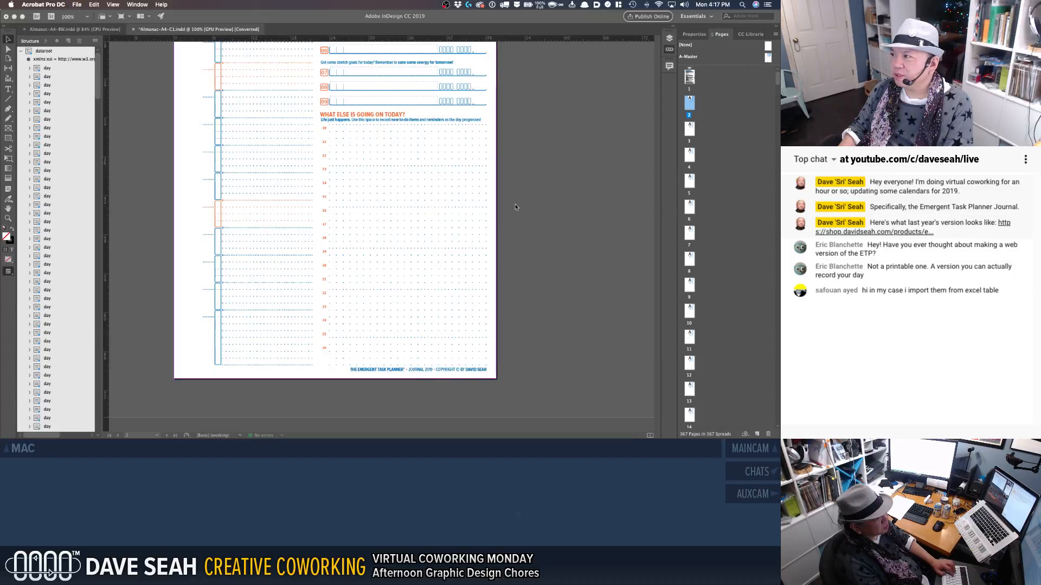
Step: Save the converted A4 color almanac as Almanac-A4-C1.indd in the 2019 folder in InDesign CC 2019 format, replacing the existing file
left_click(521, 200)
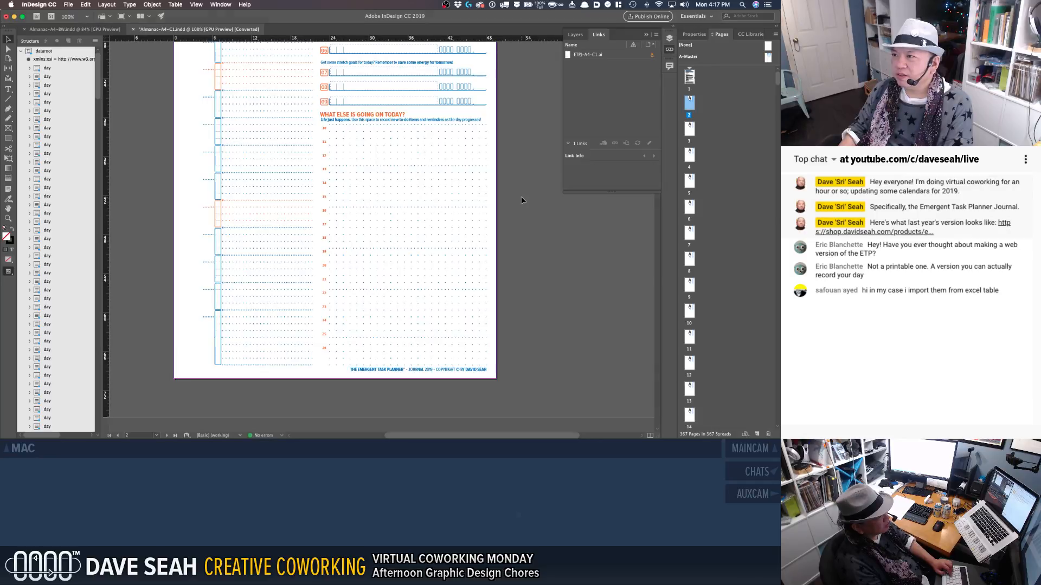
key("super+s")
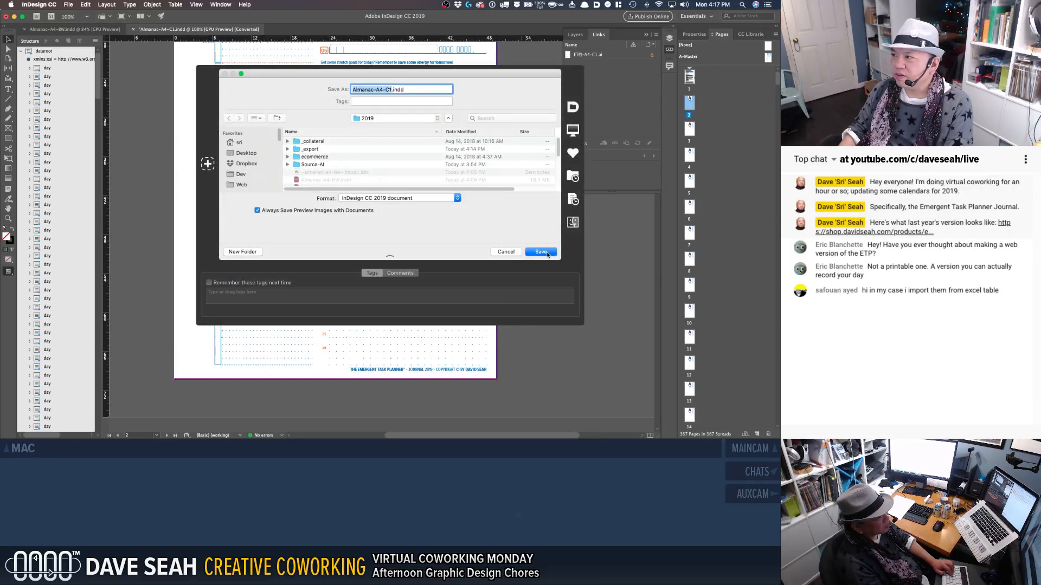
scroll(480, 165, "down", 5)
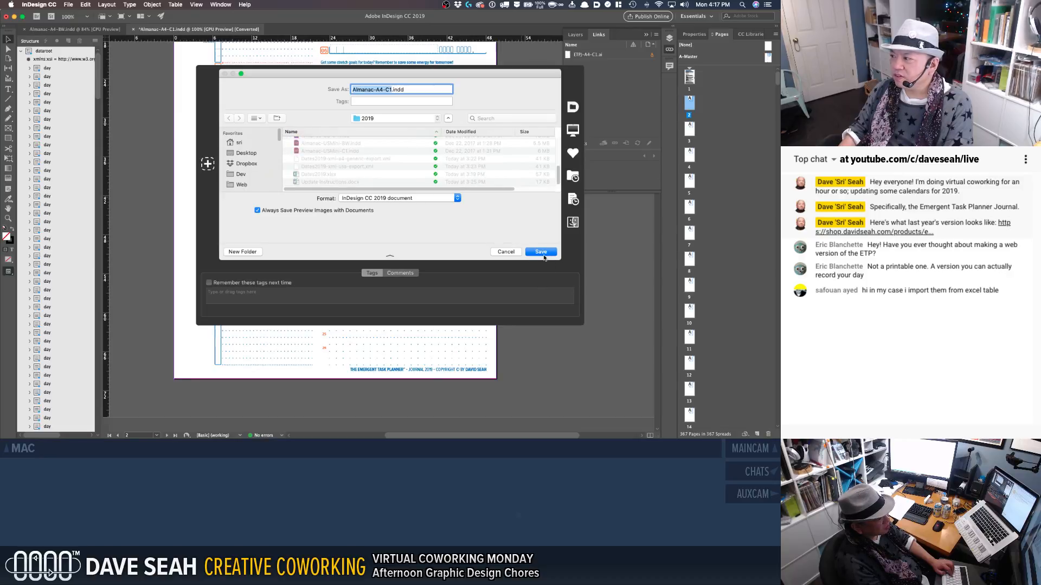
left_click(543, 254)
left_click(442, 128)
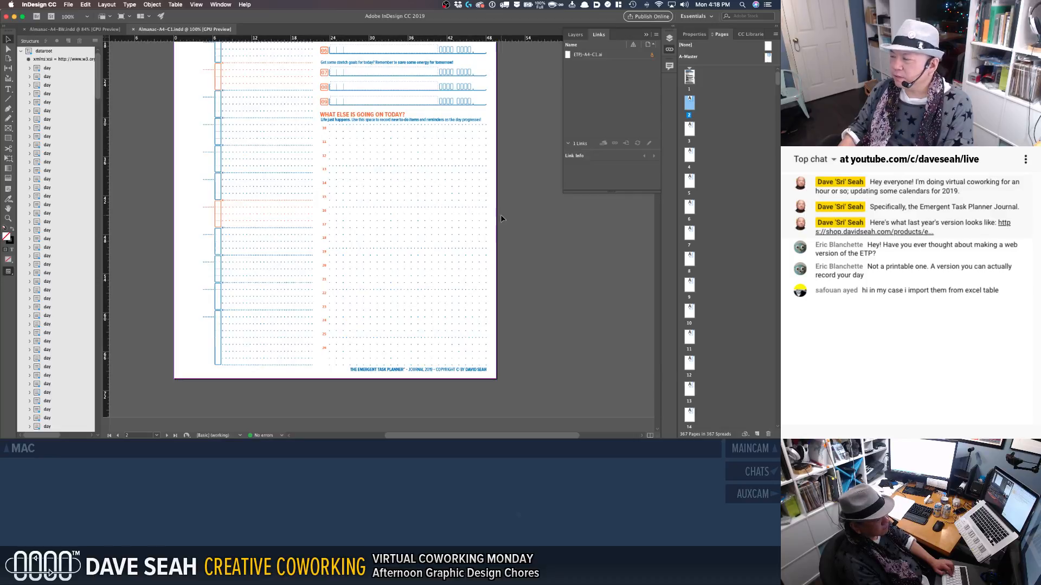
Step: Switch to Finder, go up to the 2019 folder, and collapse the masters and Source-AI folders
key("super+Tab")
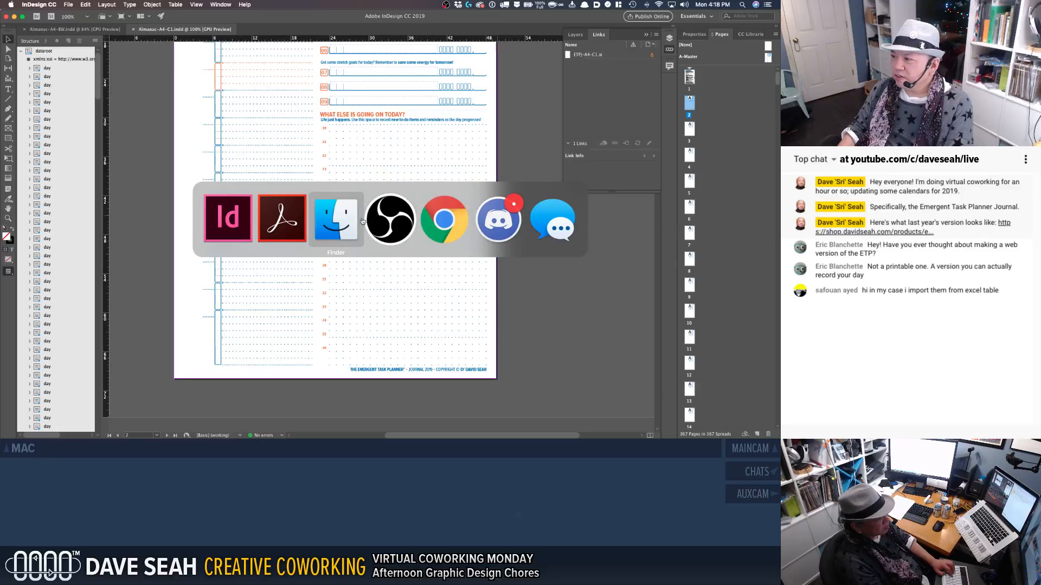
left_click(336, 223)
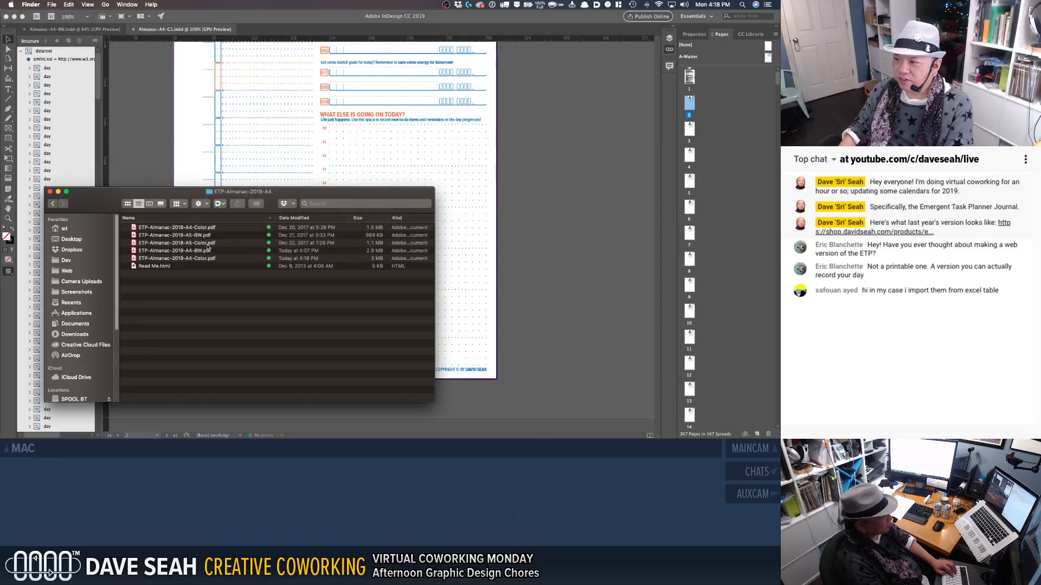
left_click(228, 193, "super")
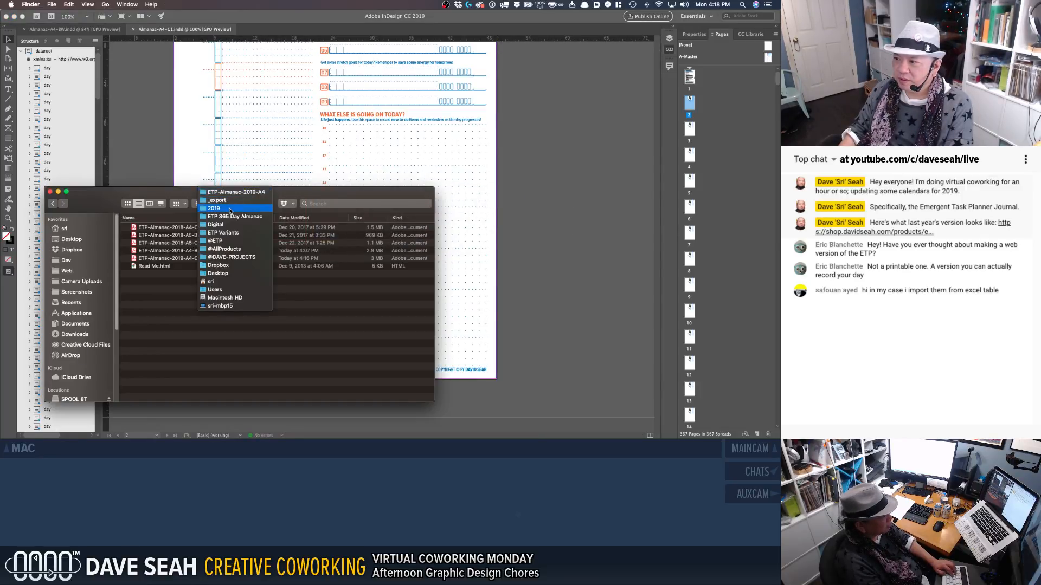
left_click(230, 210)
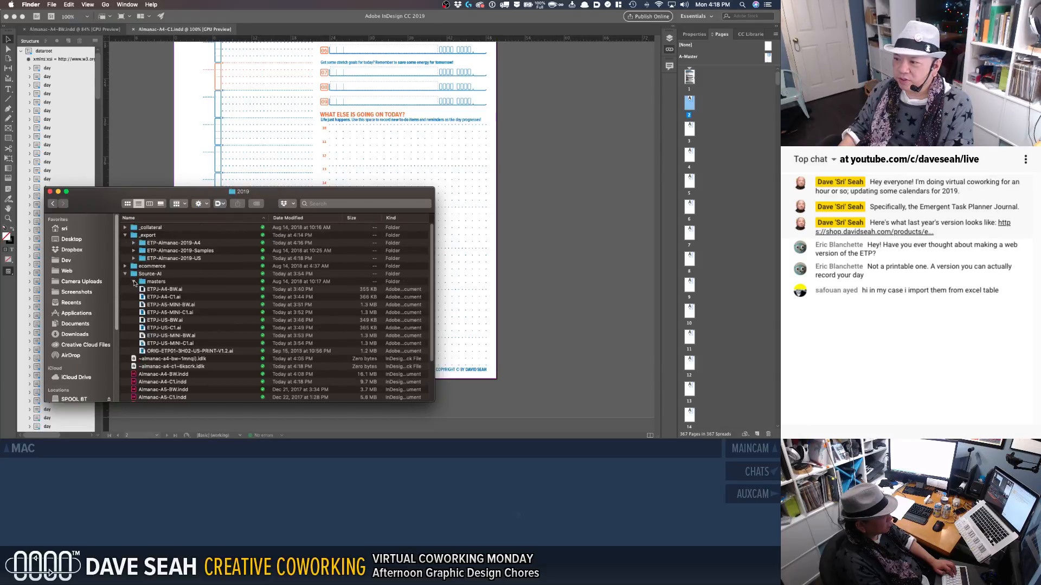
left_click(135, 282)
left_click(128, 276)
left_click(125, 275)
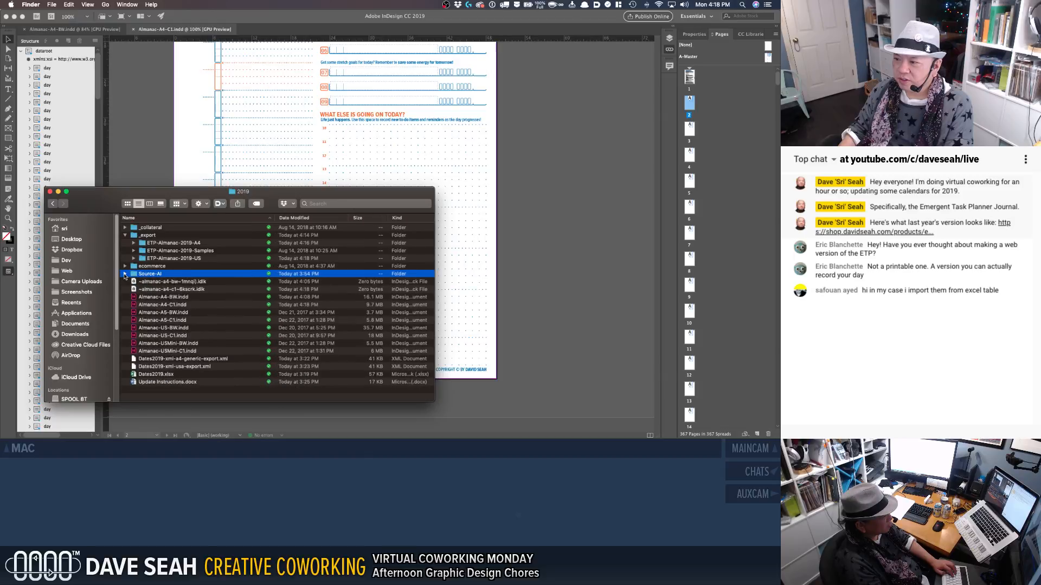
Step: Open Almanac-A5-BW.indd in InDesign, updating its modified links and accepting the layer warning for ETPJ-A5-MINI-BW.ai
left_click(165, 291)
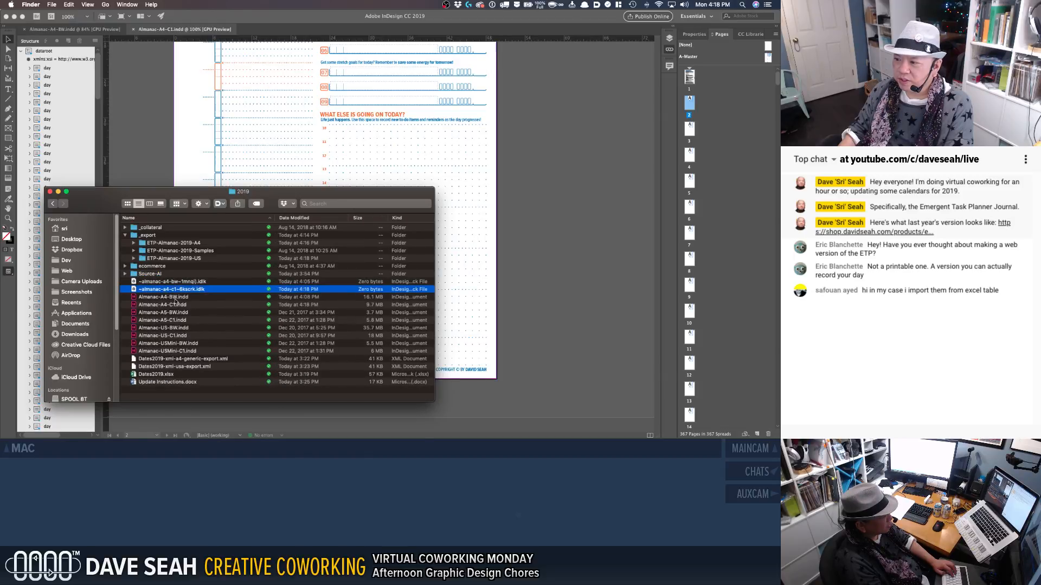
left_click(174, 297)
left_click(181, 306)
left_click(181, 313)
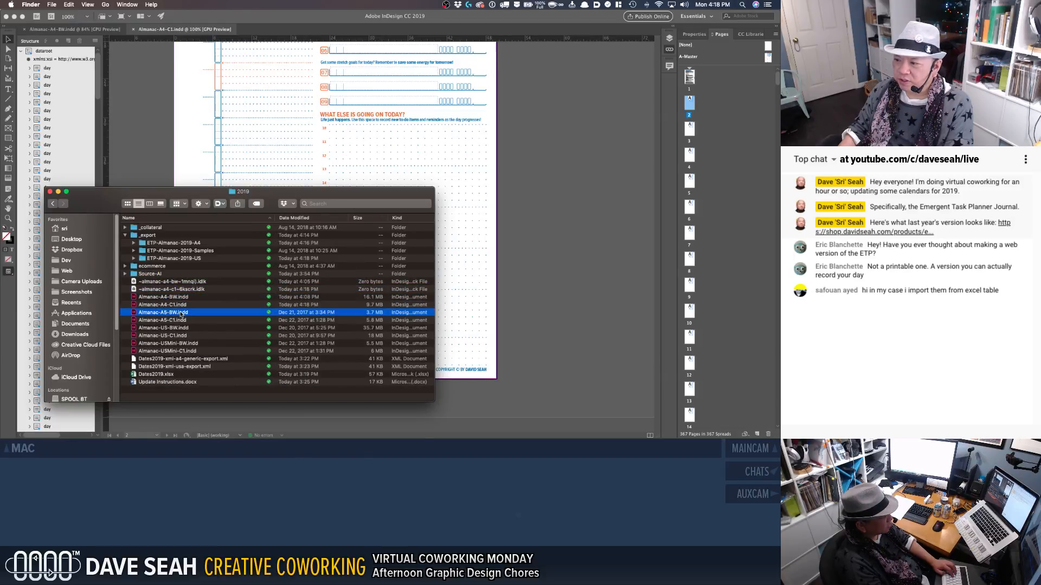
double_click(210, 314)
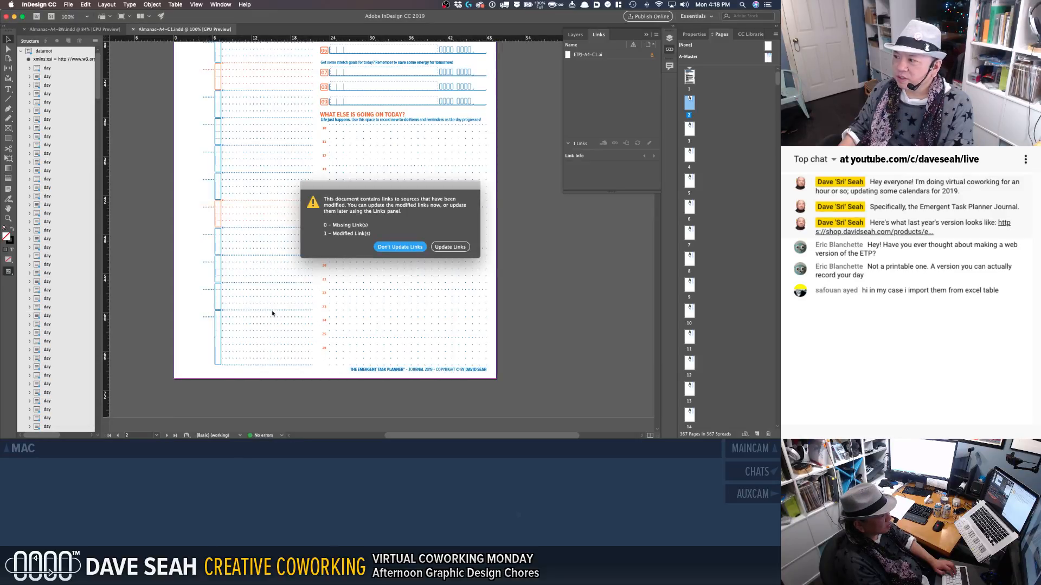
left_click(449, 248)
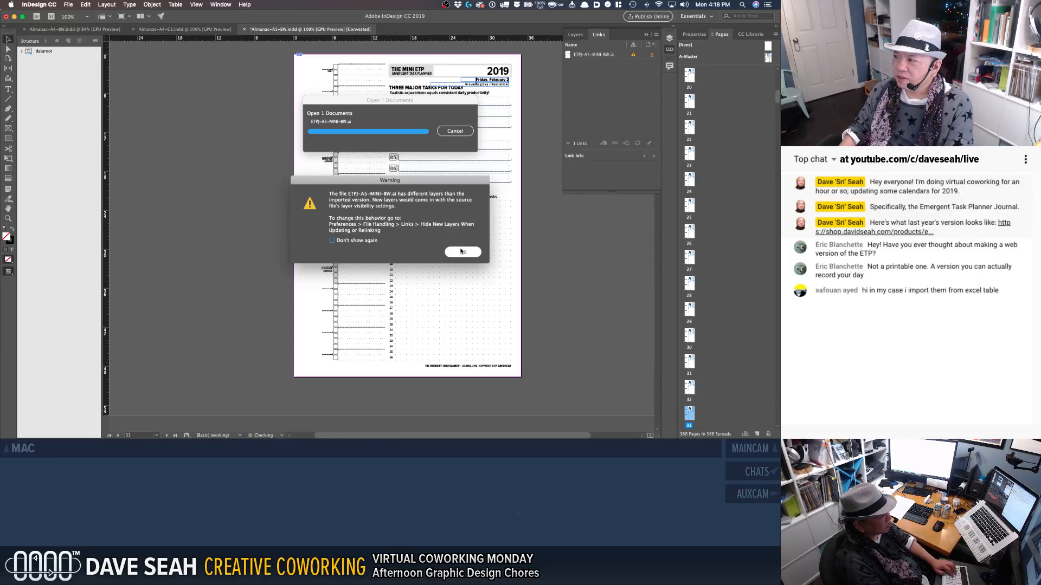
left_click(462, 251)
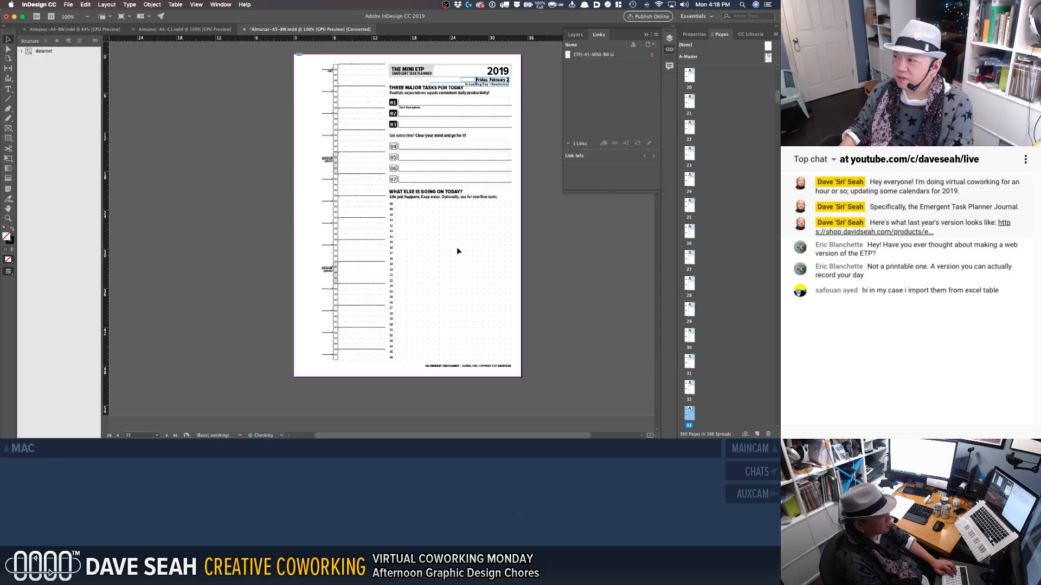
Step: Expand the dataroot element in the XML structure and delete every day element except the first
left_click(21, 51)
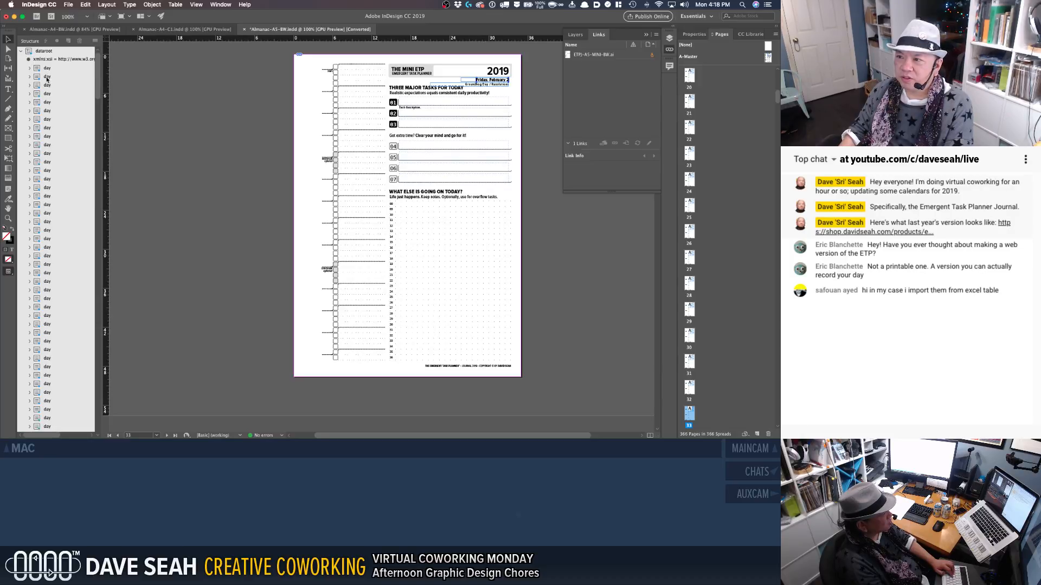
left_click(47, 77)
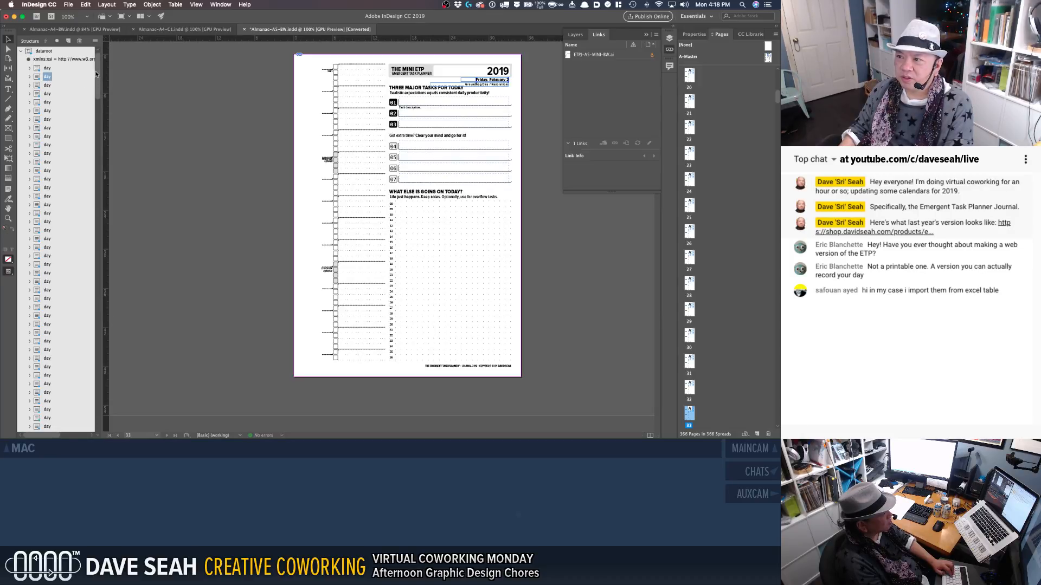
left_click_drag(98, 75, 86, 424)
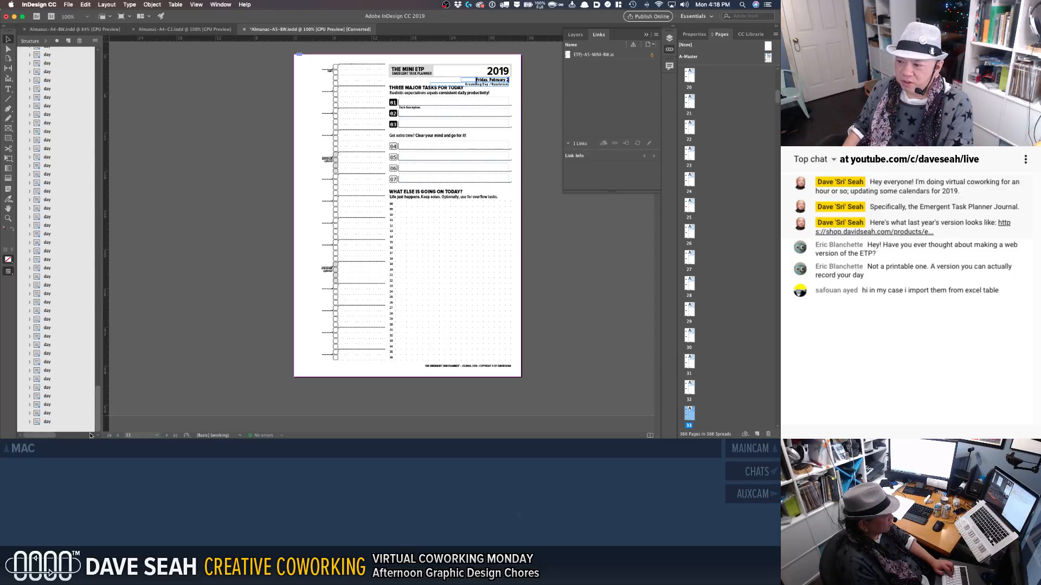
left_click(39, 423, "shift")
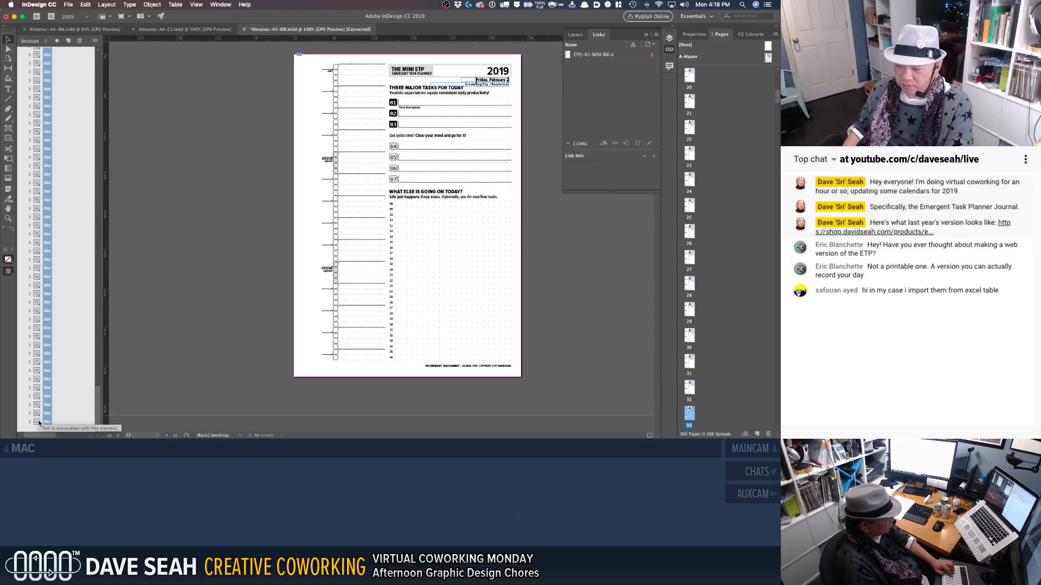
right_click(39, 423)
left_click(68, 370)
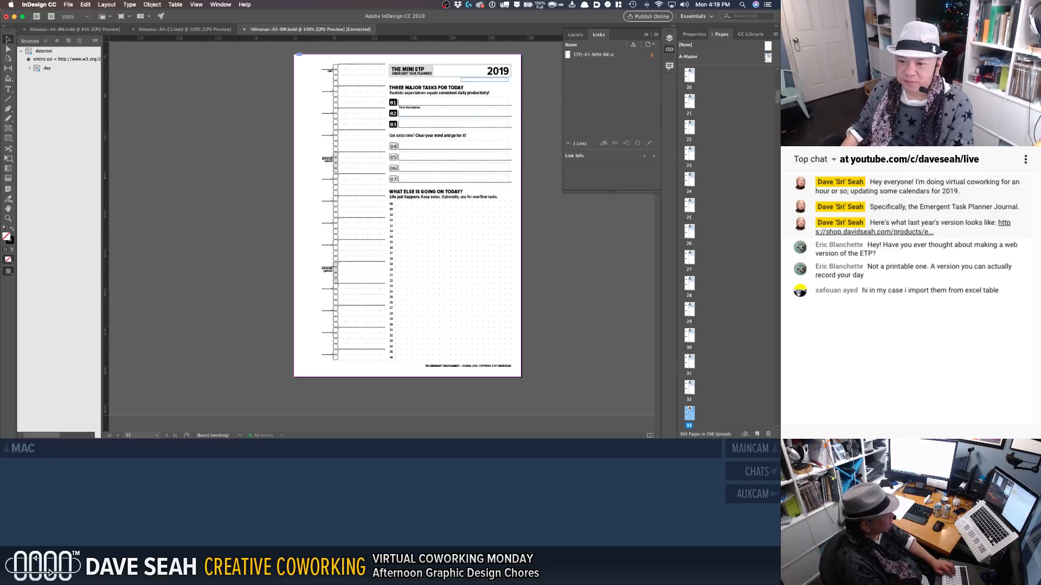
Step: Delete the spreads from page 2 through page 366 of the A5 black-and-white almanac, including the objects on them
key("super+Tab")
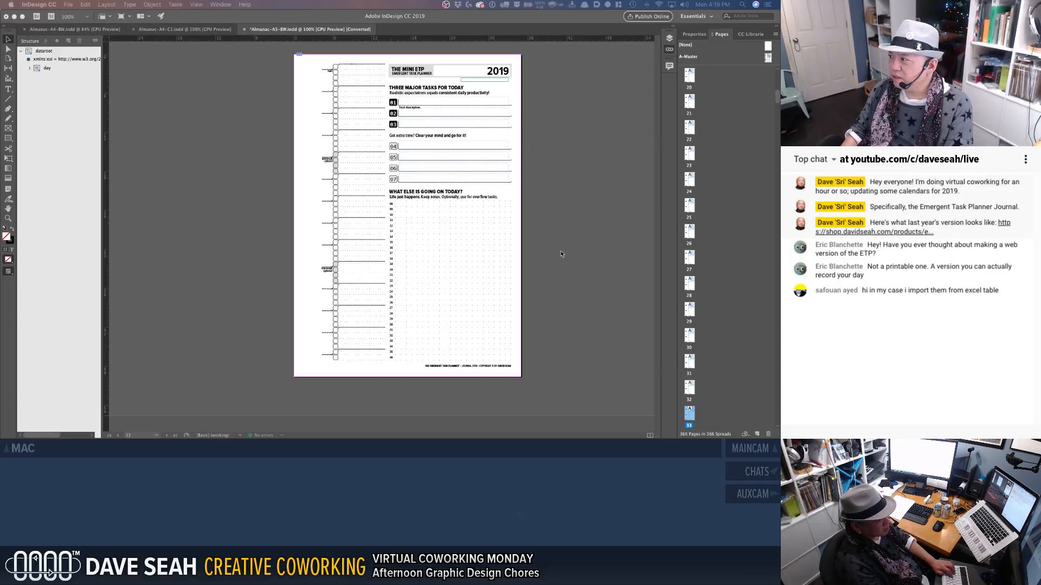
left_click(779, 97)
left_click_drag(777, 98, 777, 65)
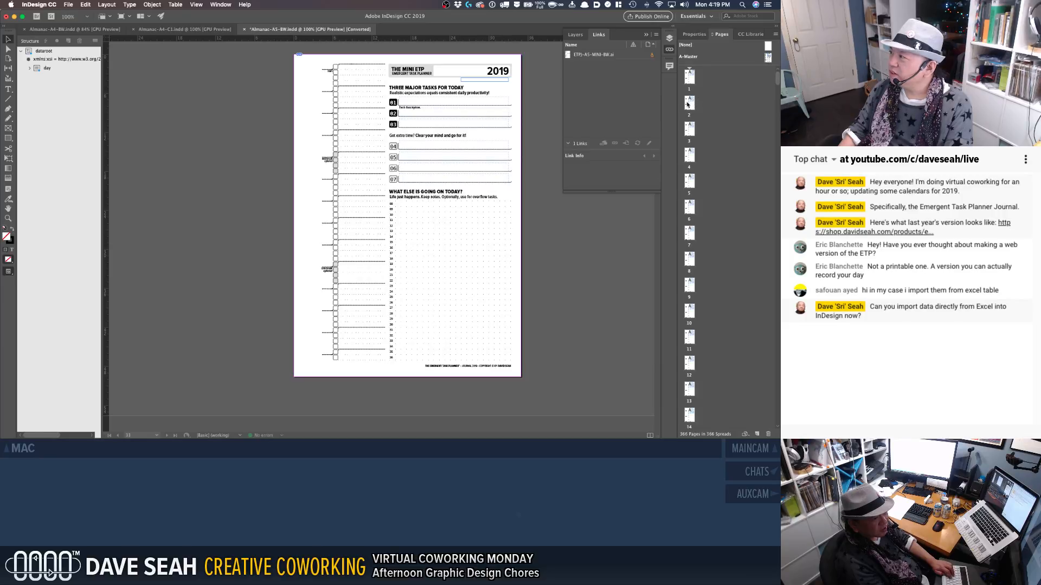
left_click(687, 104)
left_click_drag(779, 80, 779, 429)
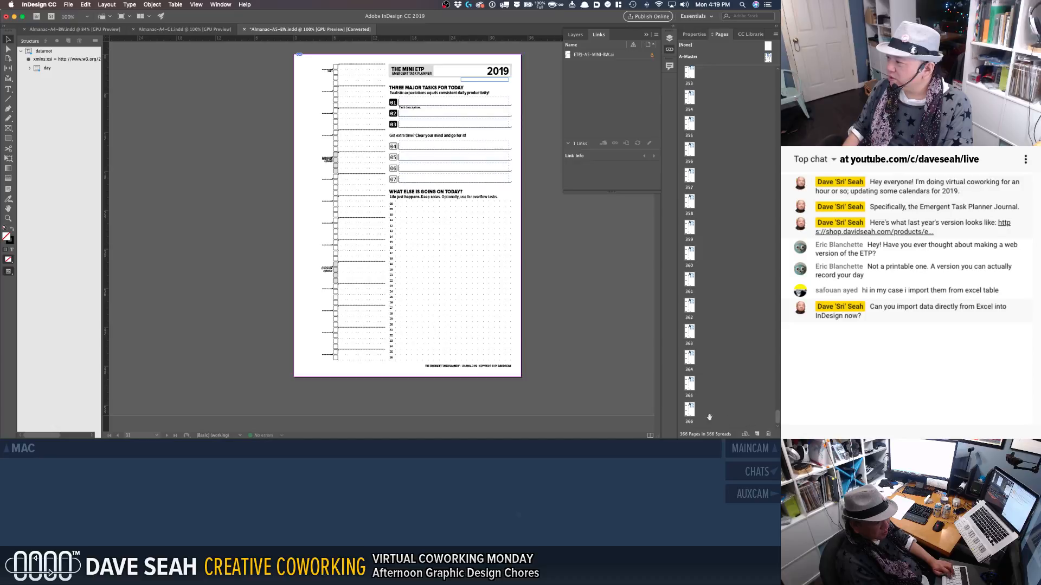
left_click(688, 414, "shift")
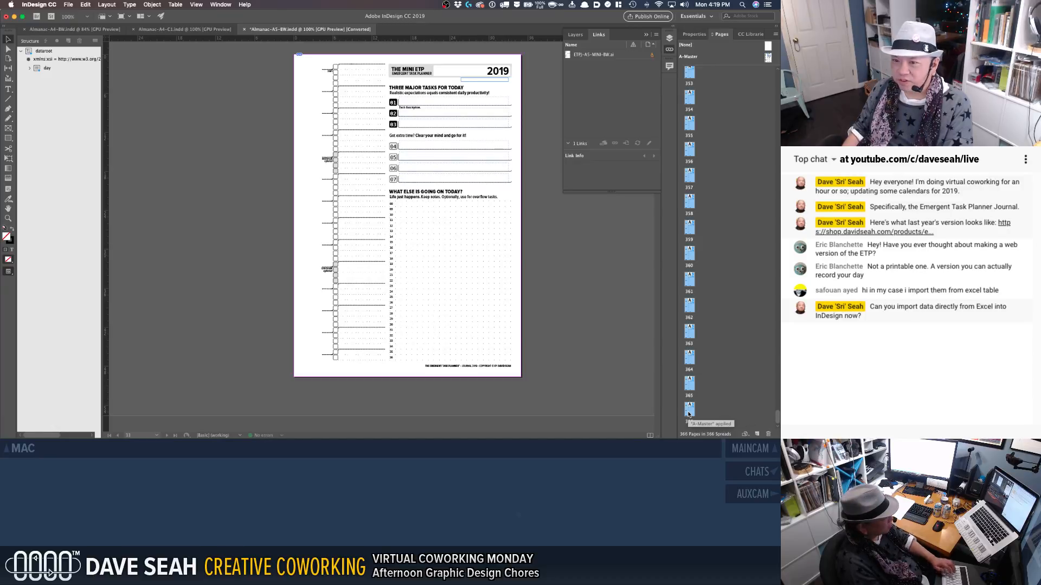
right_click(688, 413)
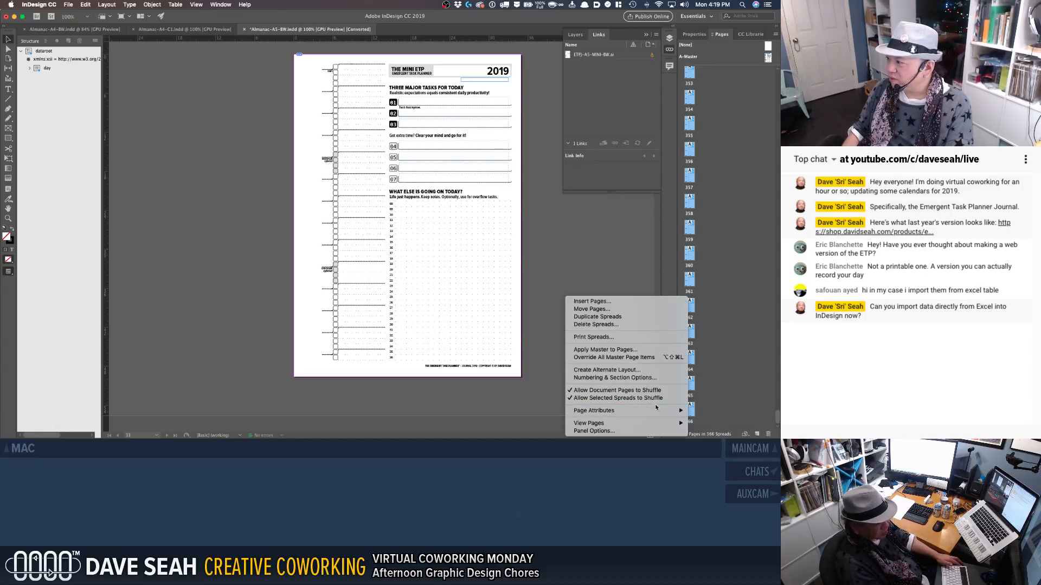
left_click(622, 325)
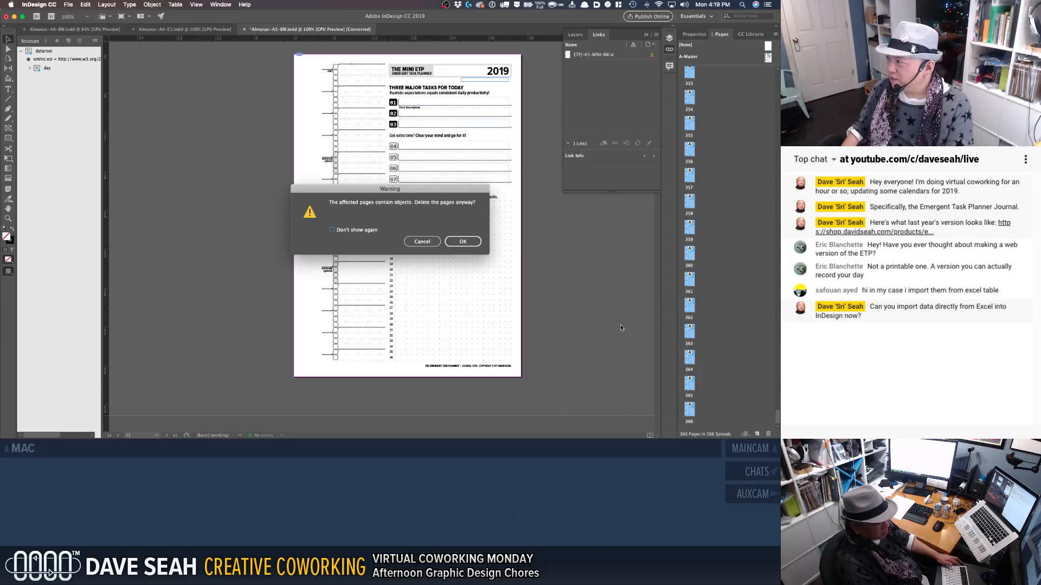
left_click(462, 242)
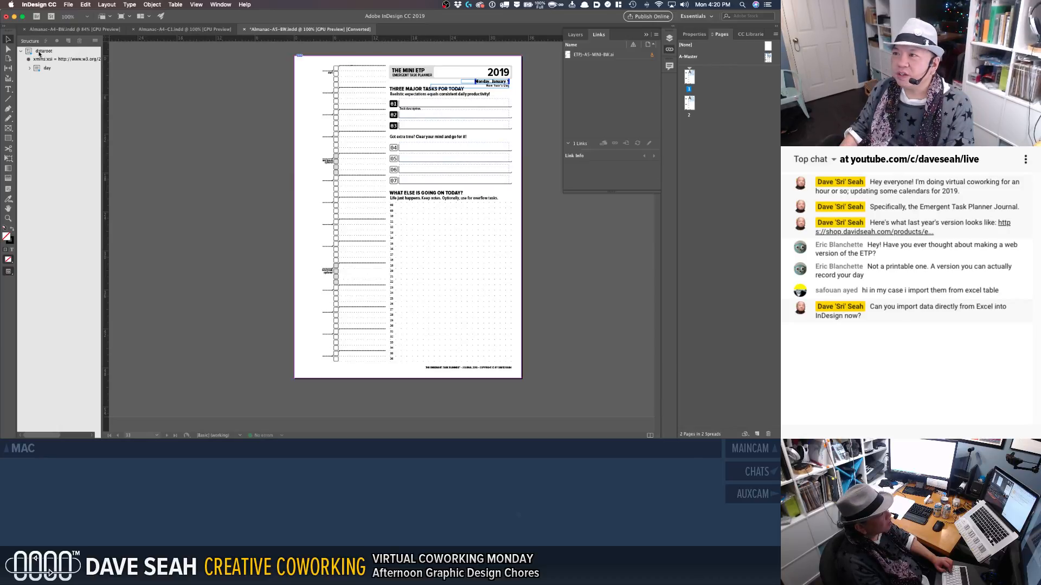
Step: Import Dates2019-xml-a4-generic-export.xml into the dataroot element with Merge Content, accepting the XML import options
right_click(39, 53)
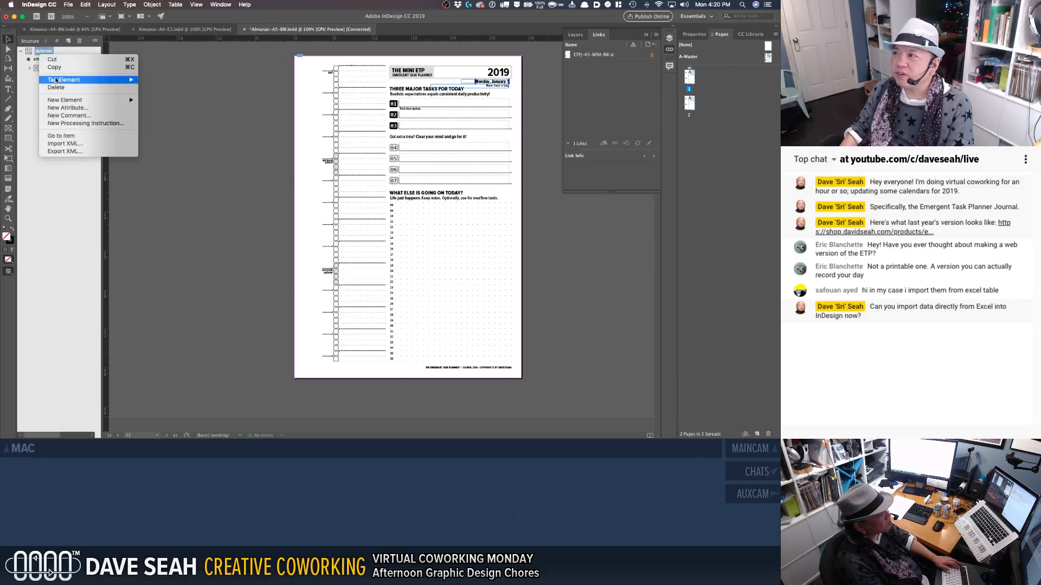
left_click(84, 144)
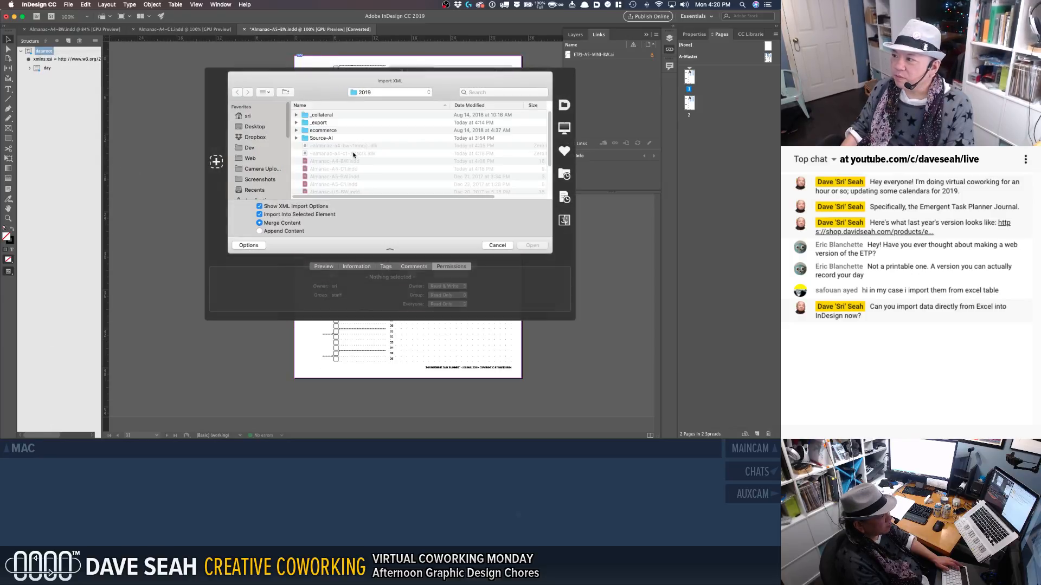
scroll(347, 162, "down", 3)
left_click(377, 190)
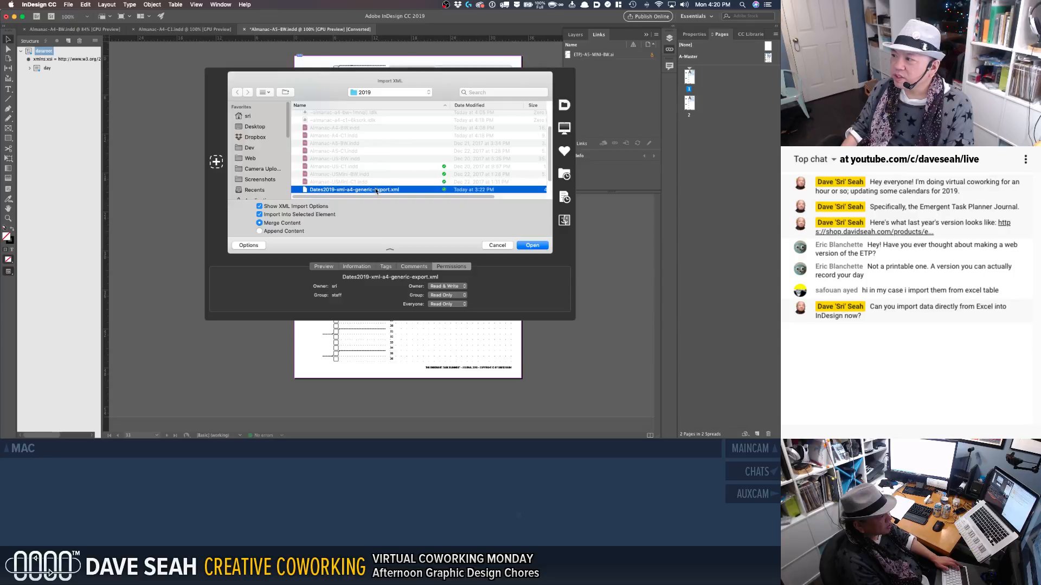
double_click(377, 190)
left_click(496, 175)
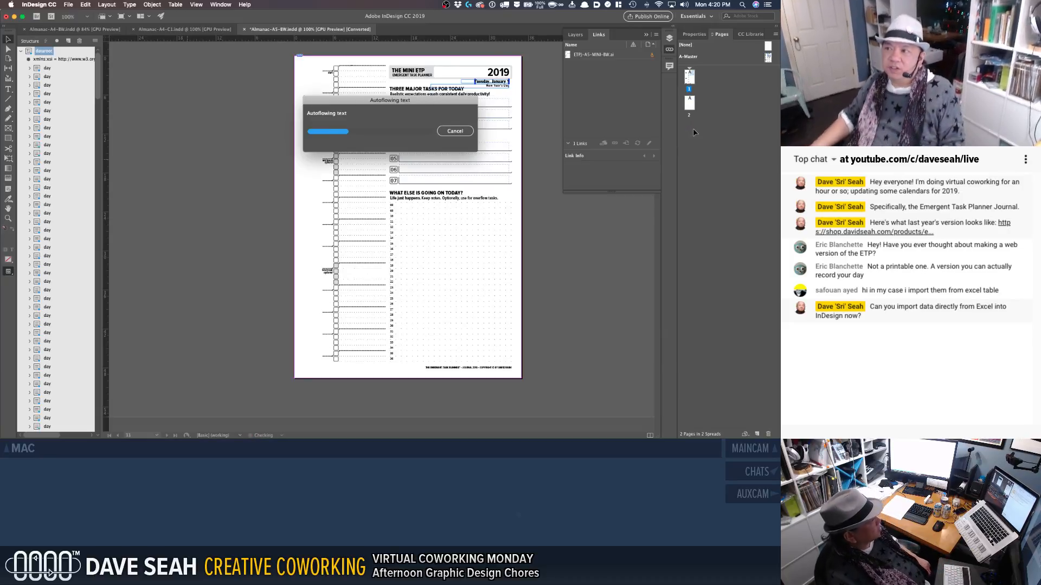
Step: Switch to Chrome and search Google for "export excel data to InDesign"
key("super+Tab")
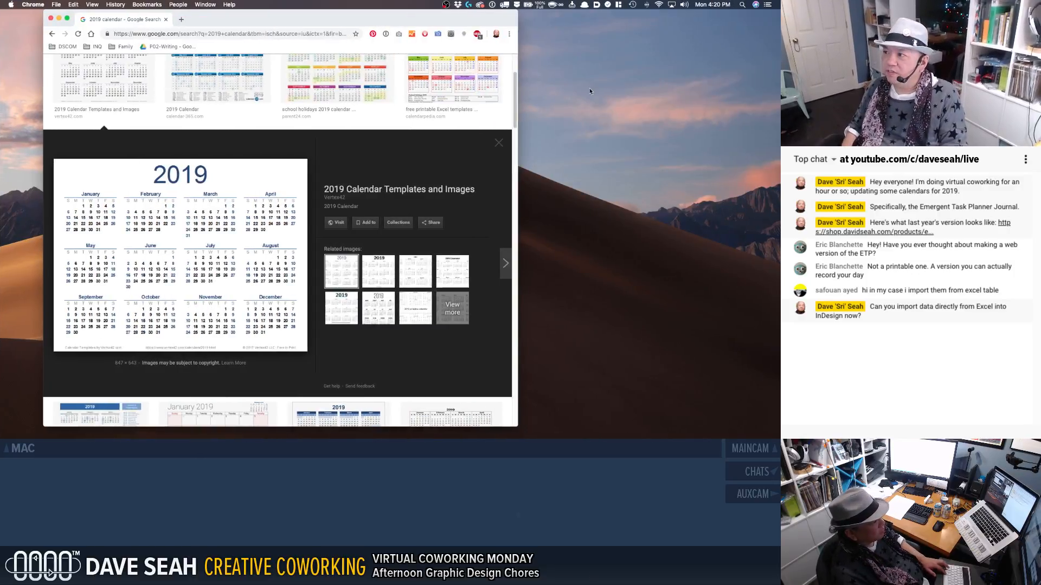
left_click(293, 36)
type("ex")
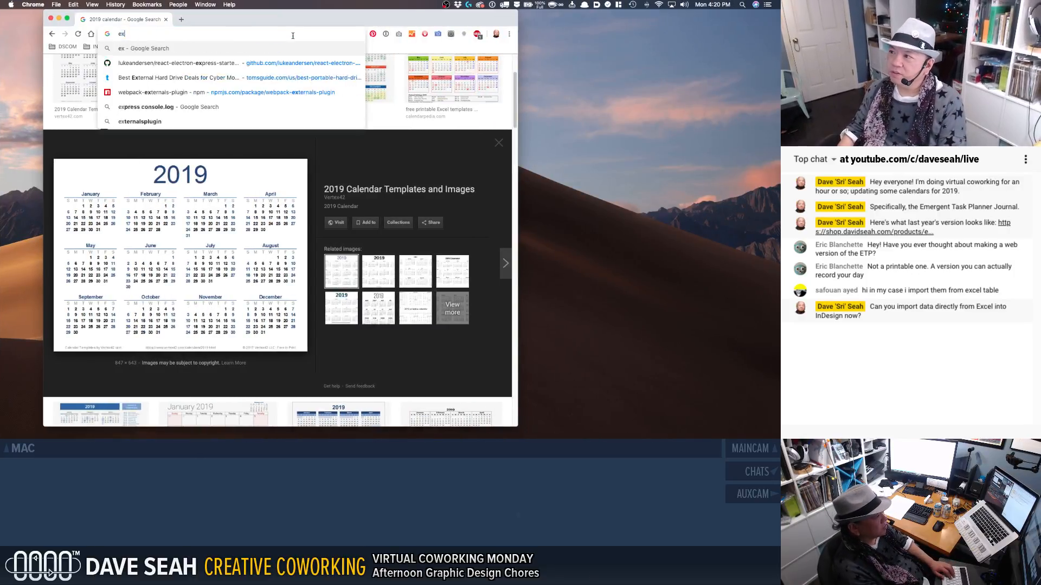
type("port excel data to InDesign")
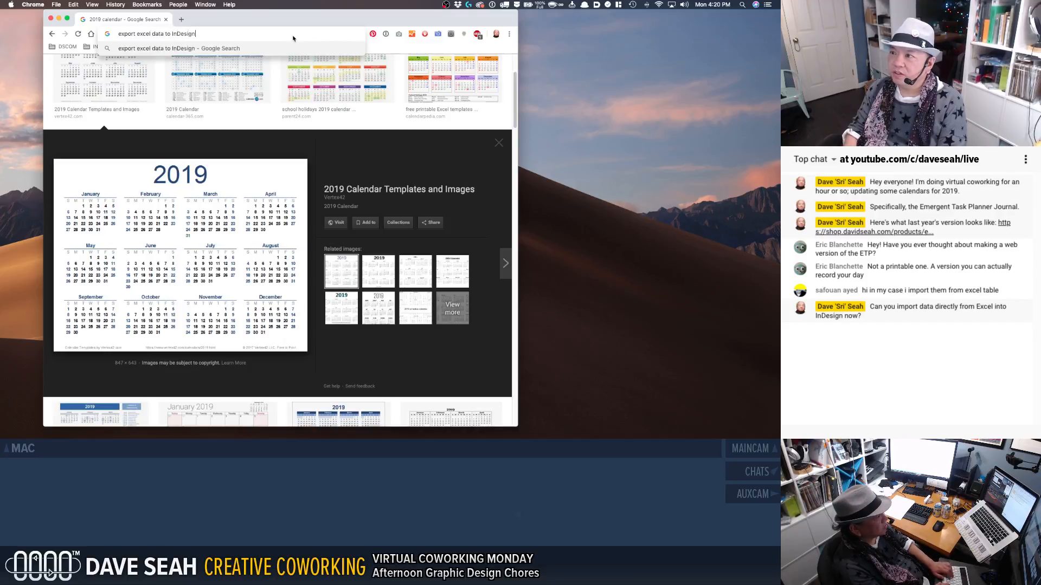
key("Return")
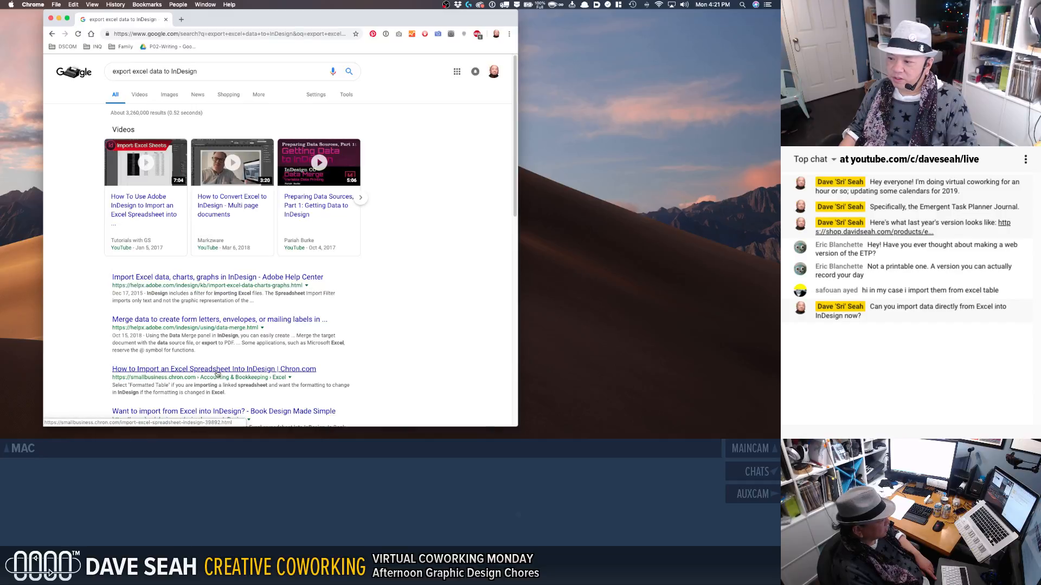
Step: Open Adobe's "Import Excel data, charts, graphs" article from the results and examine its import filter and format tables
scroll(217, 372, "down", 2)
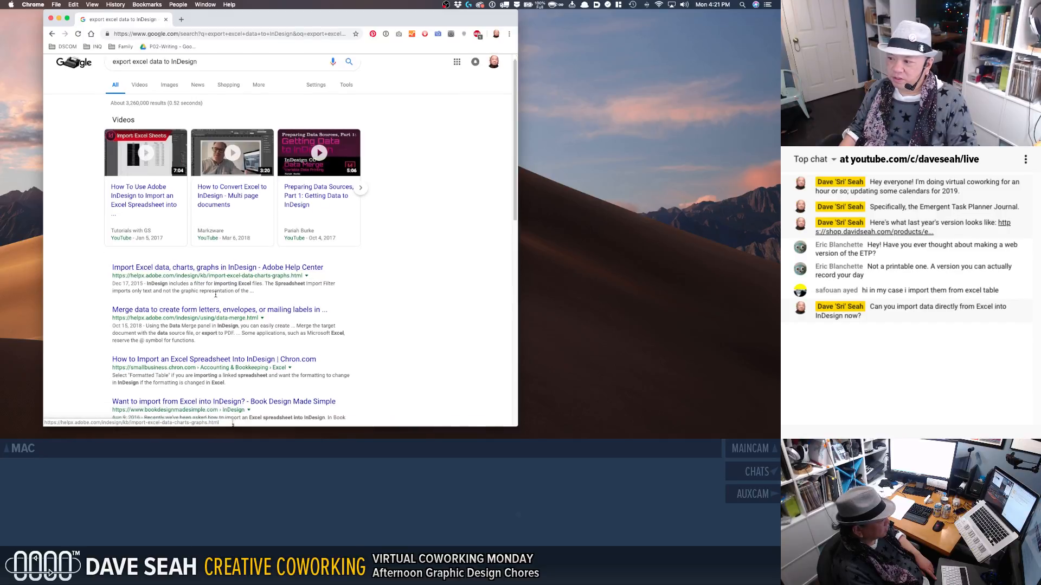
scroll(217, 314, "up", 2)
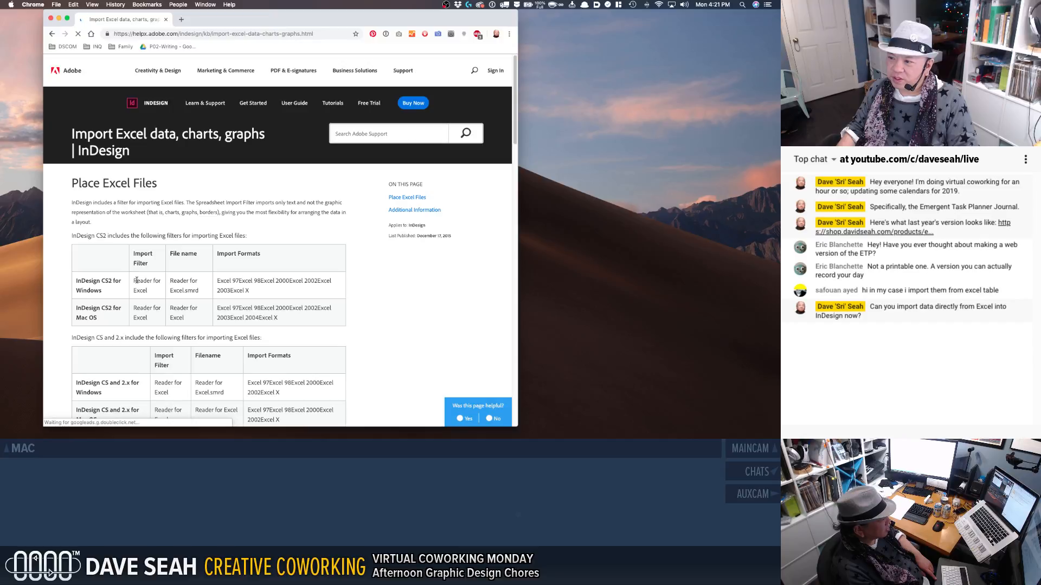
left_click_drag(147, 281, 137, 282)
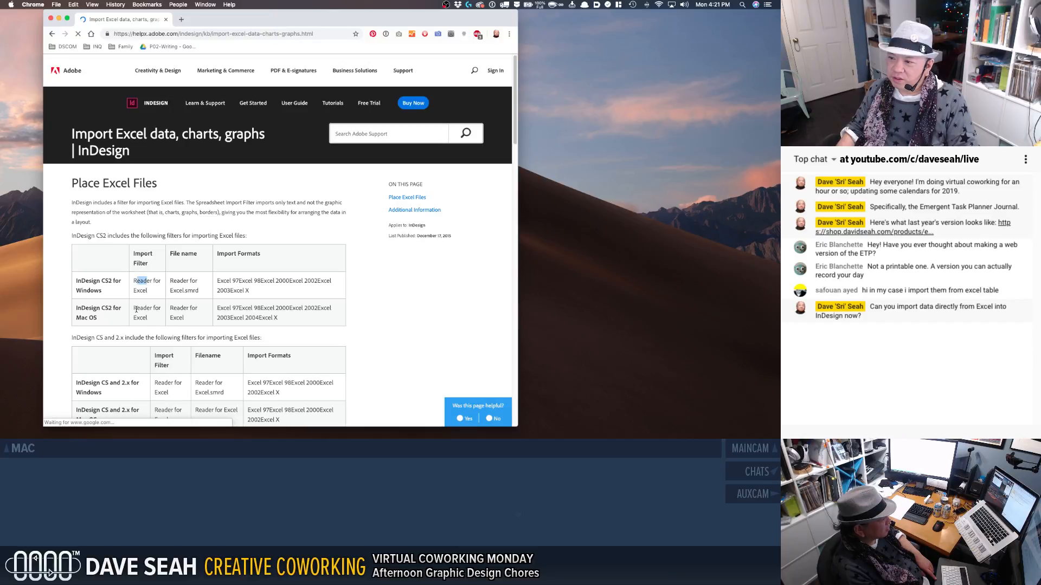
left_click(142, 319)
double_click(179, 309)
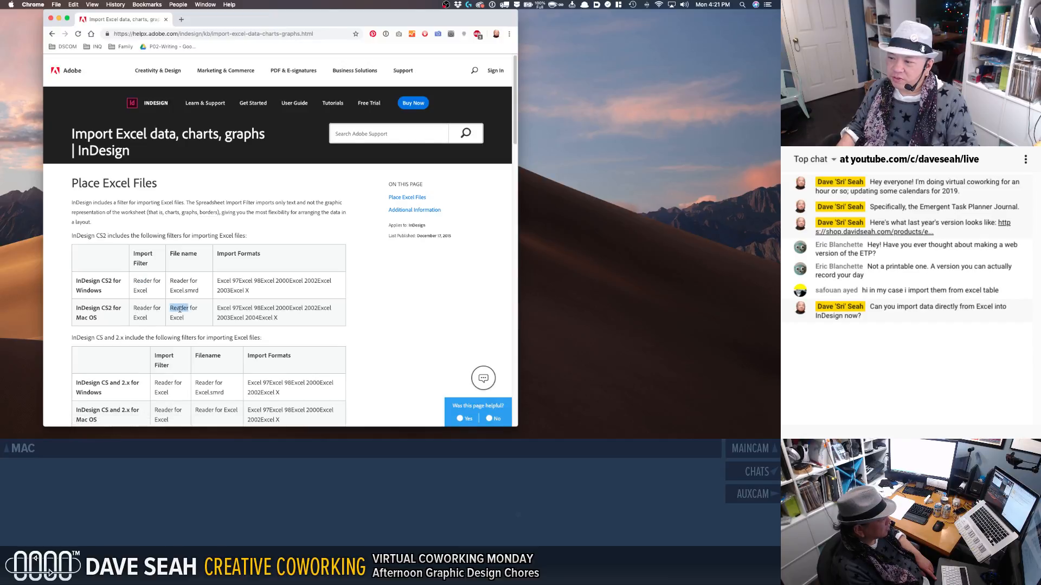
left_click(179, 309)
scroll(180, 309, "down", 4)
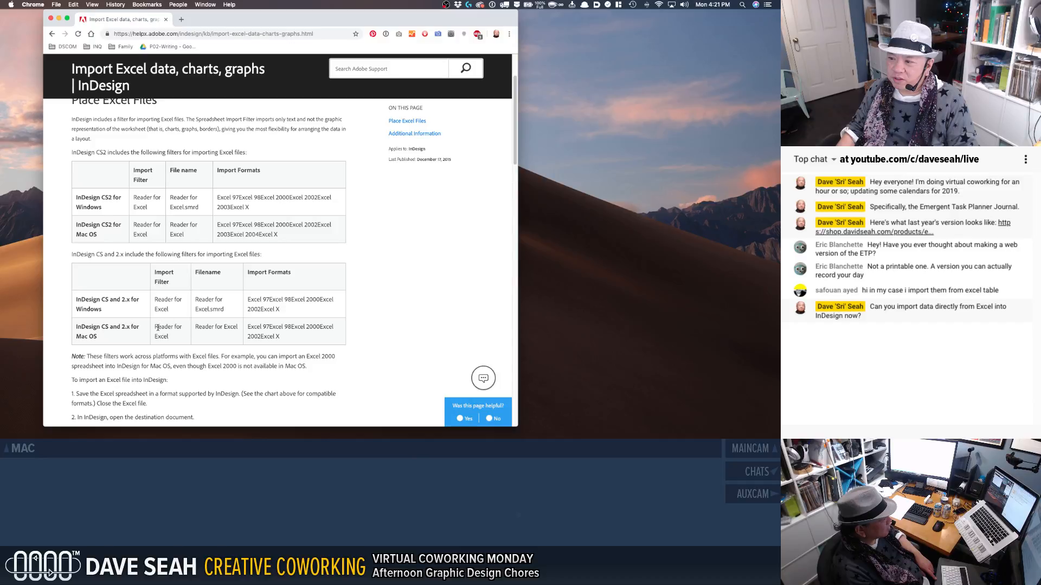
left_click_drag(159, 330, 165, 339)
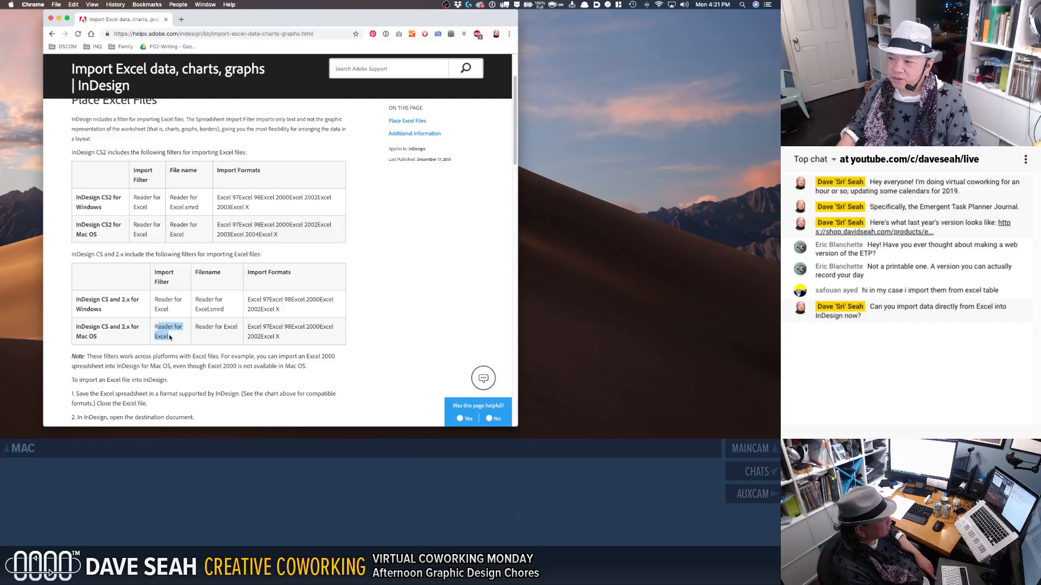
left_click(169, 337)
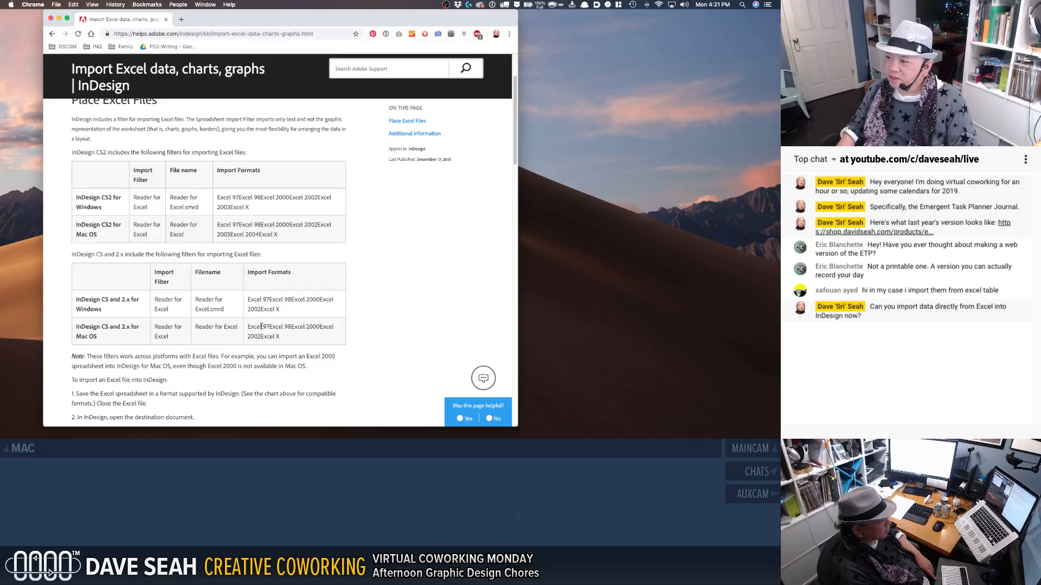
left_click_drag(262, 327, 278, 335)
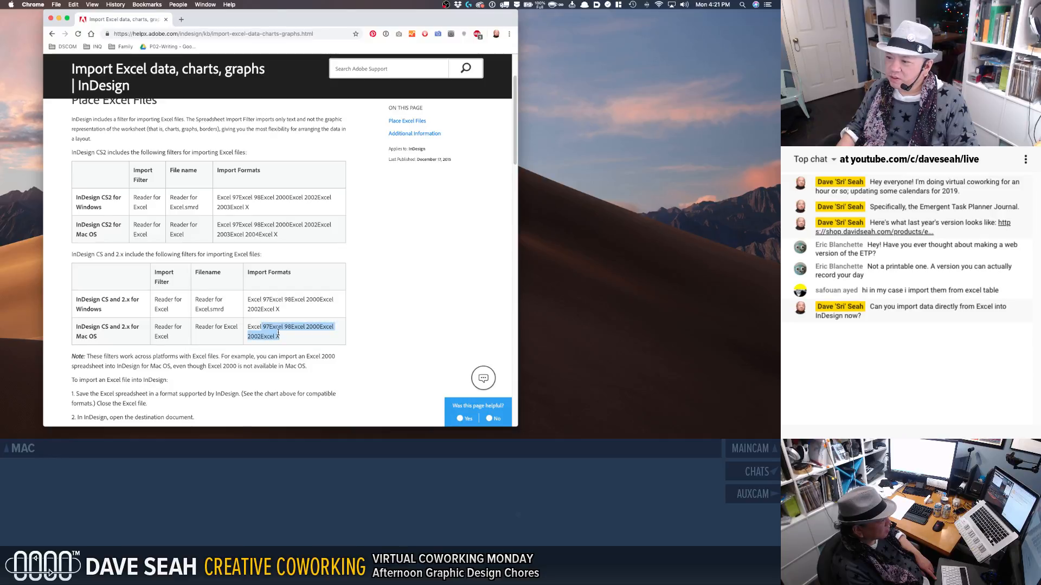
Step: Read the article's instructions for placing Excel files, its unsupported features, and the PDF, copy and EPS import alternatives
scroll(278, 333, "down", 4)
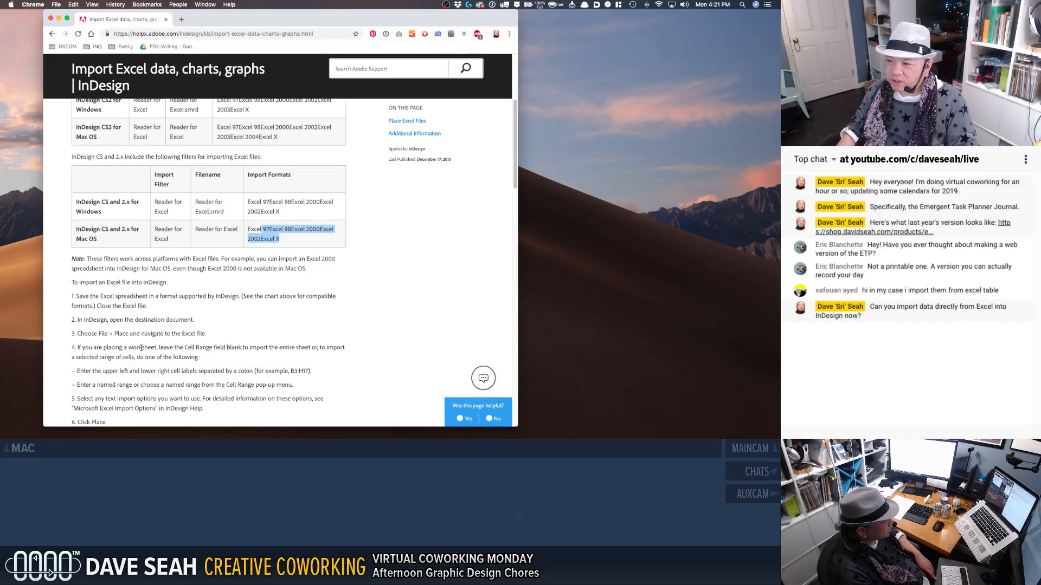
scroll(141, 348, "down", 4)
scroll(141, 348, "down", 1)
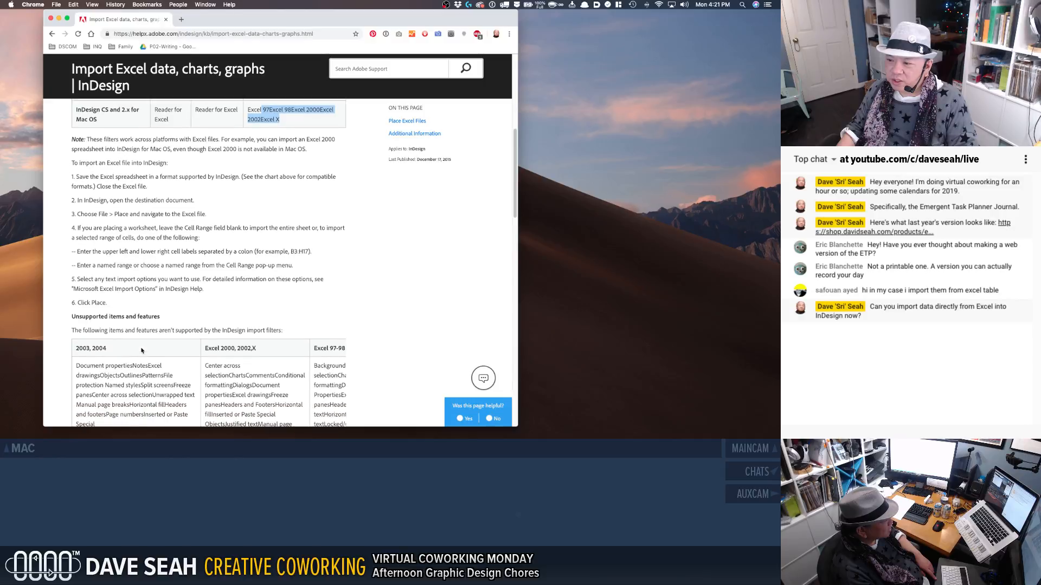
scroll(141, 350, "down", 15)
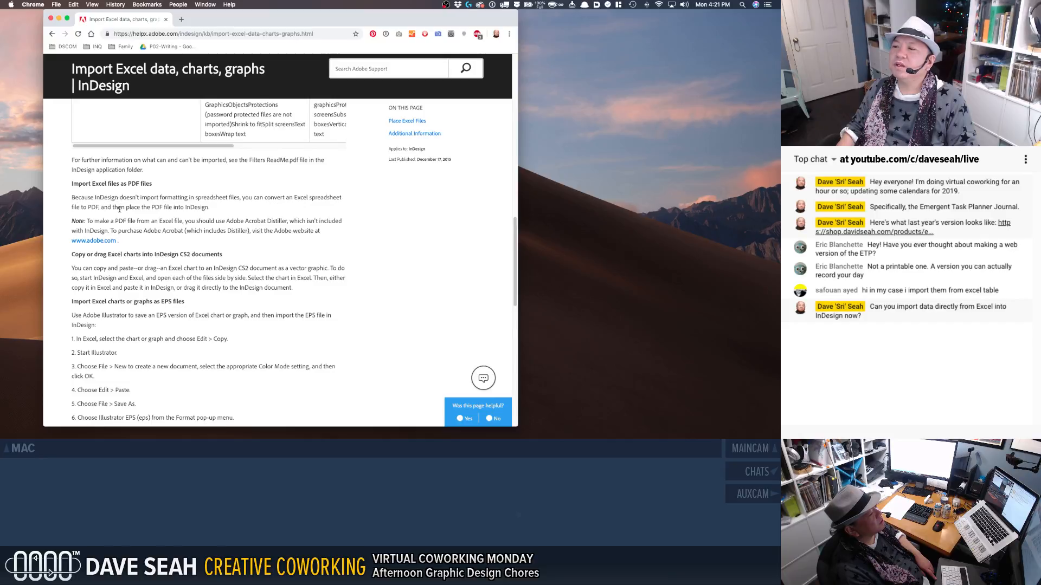
scroll(120, 209, "down", 3)
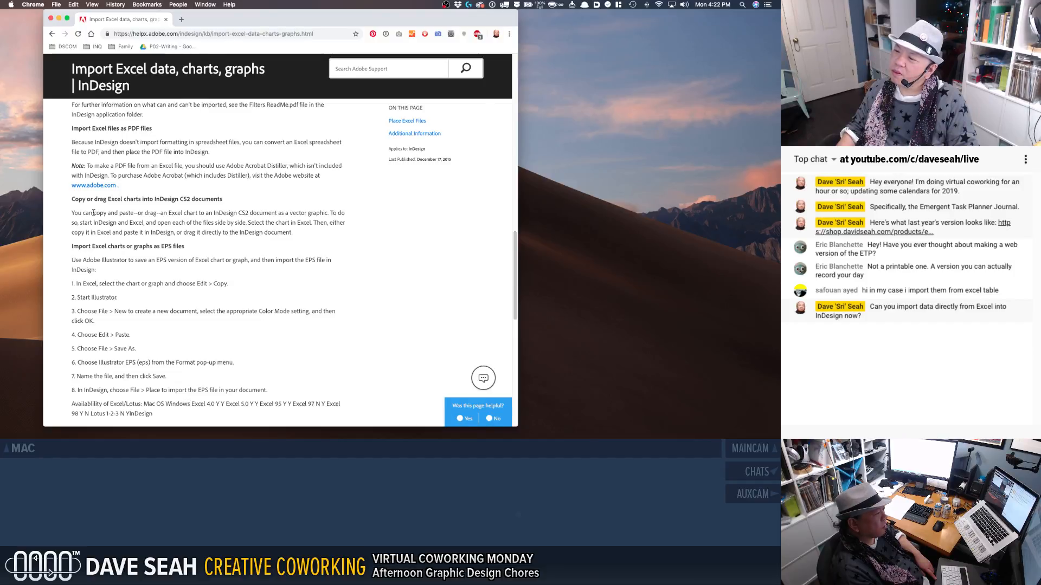
scroll(94, 213, "down", 8)
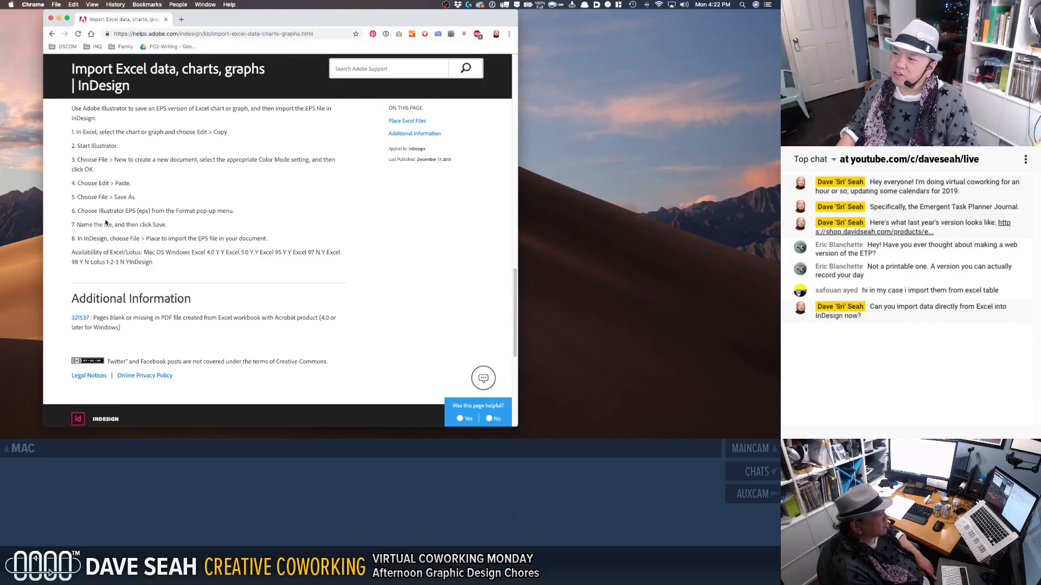
scroll(106, 222, "up", 8)
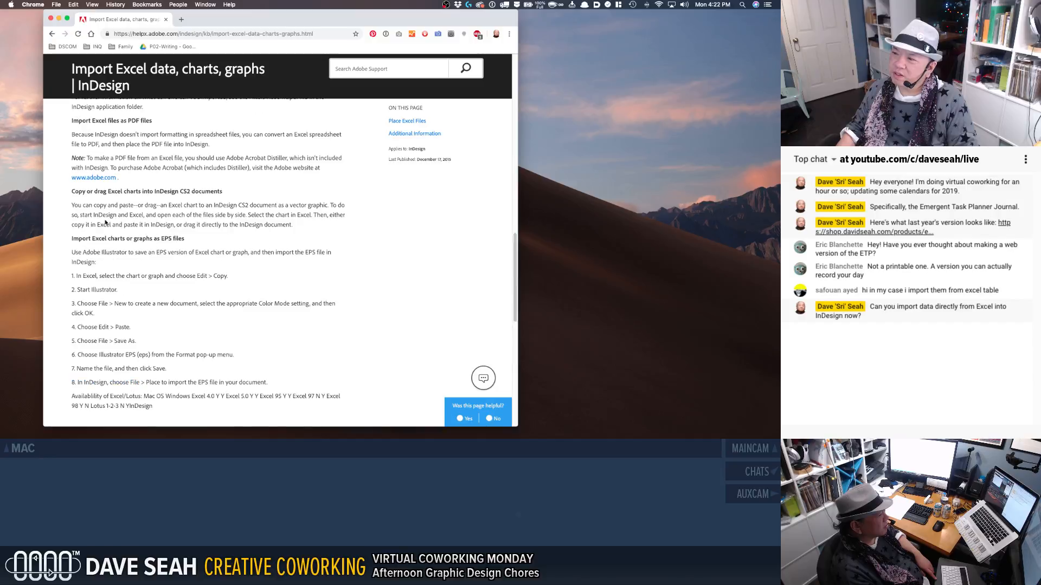
scroll(105, 222, "up", 8)
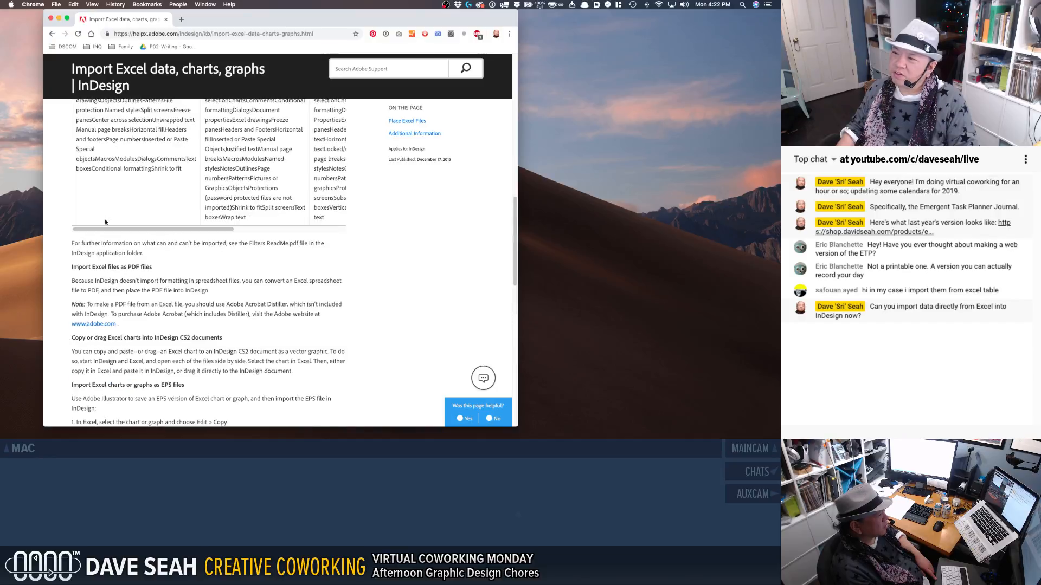
scroll(105, 222, "up", 12)
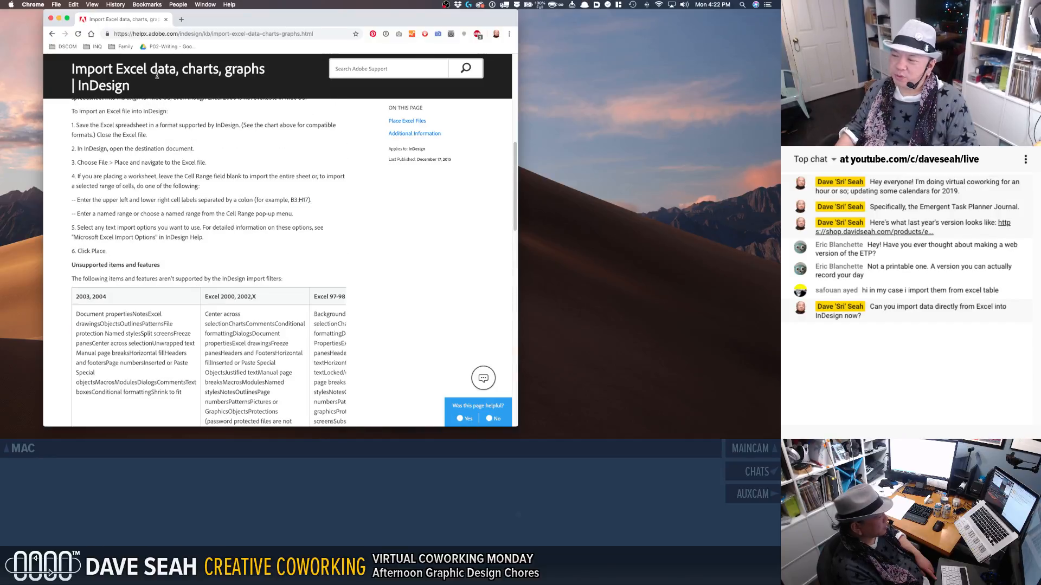
Step: Return to the search results, open Adobe's Data merge article, and read its introduction, prerequisites and merge diagram
left_click(52, 34)
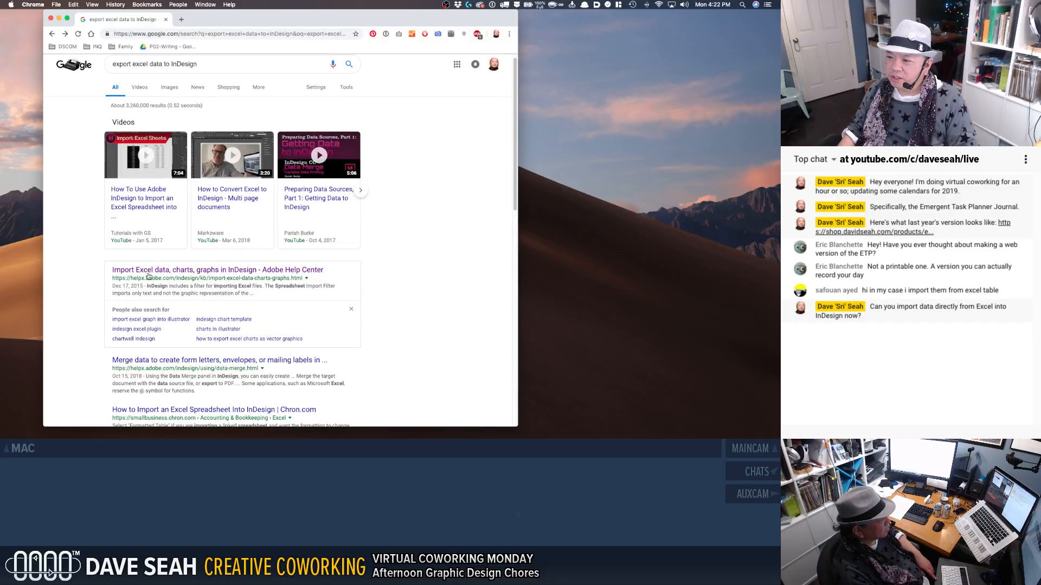
left_click(191, 359)
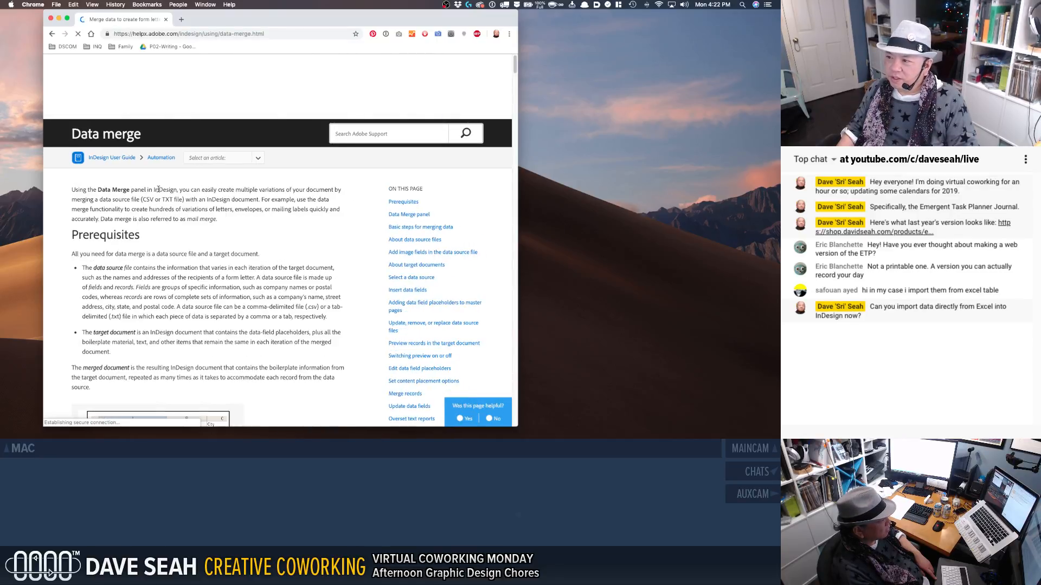
left_click_drag(124, 199, 175, 210)
left_click(194, 217)
left_click(181, 241)
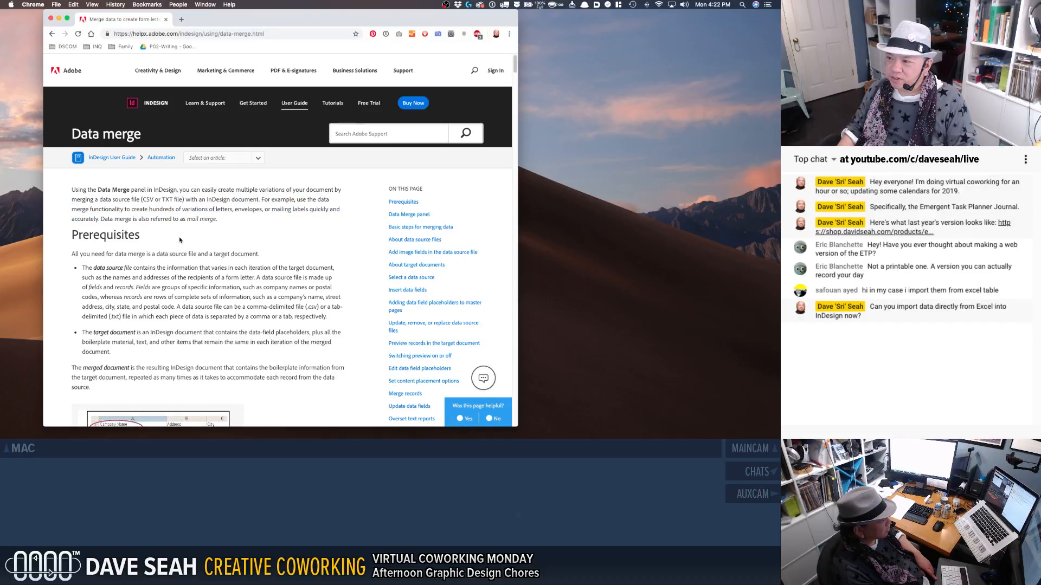
scroll(179, 241, "down", 2)
scroll(181, 241, "down", 3)
scroll(181, 241, "down", 5)
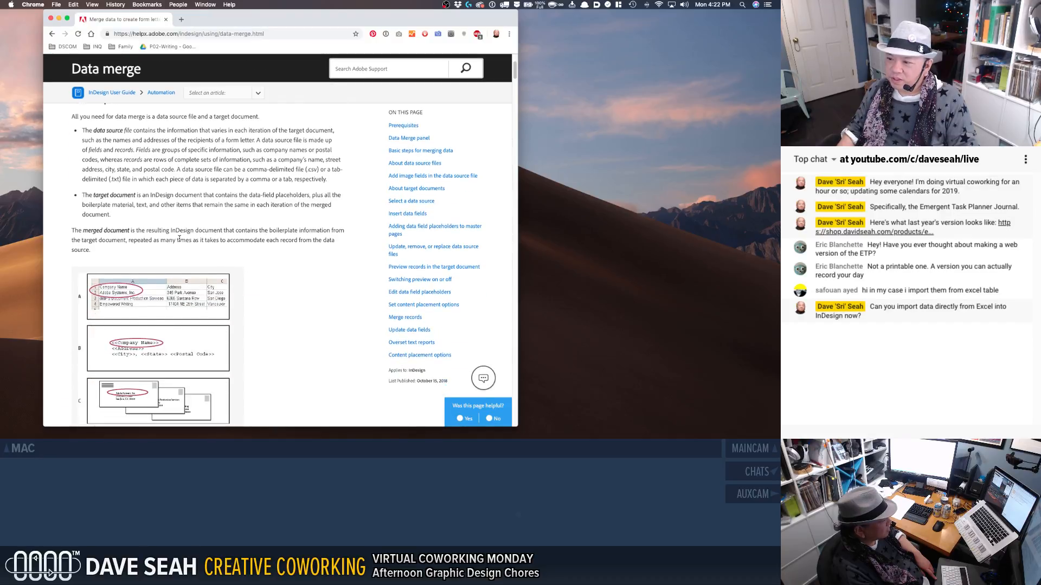
scroll(181, 241, "down", 4)
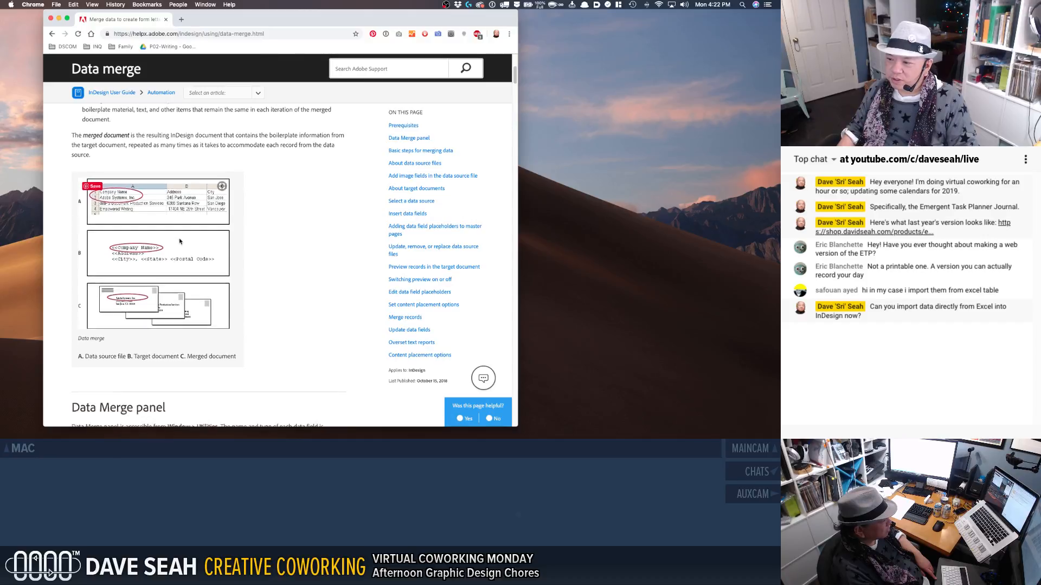
Step: Examine the Data Merge panel description and the basic steps for merging data, including the target document step
scroll(179, 240, "down", 2)
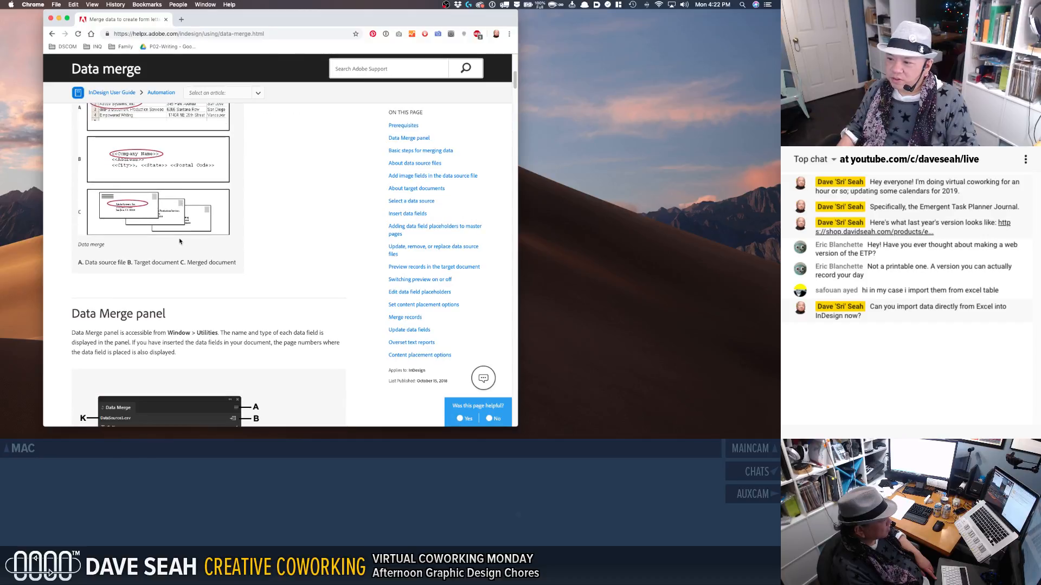
scroll(180, 241, "down", 2)
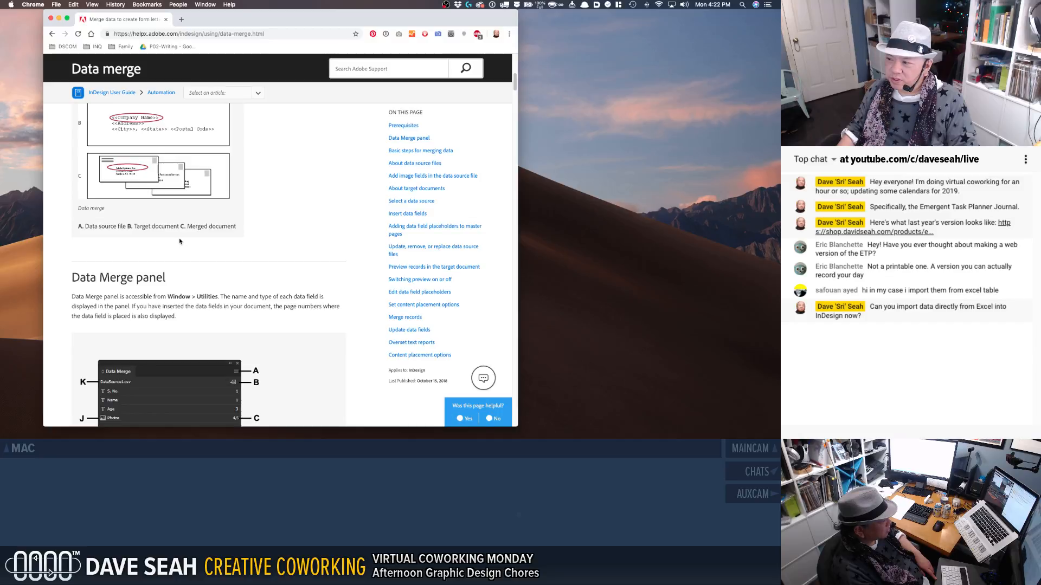
scroll(180, 241, "down", 5)
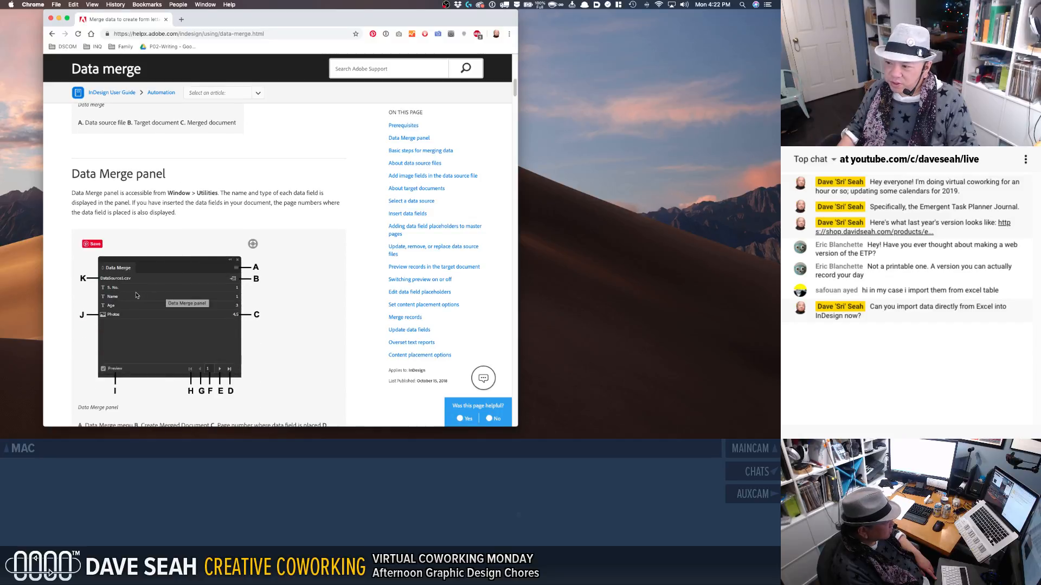
scroll(136, 296, "down", 3)
scroll(136, 296, "down", 13)
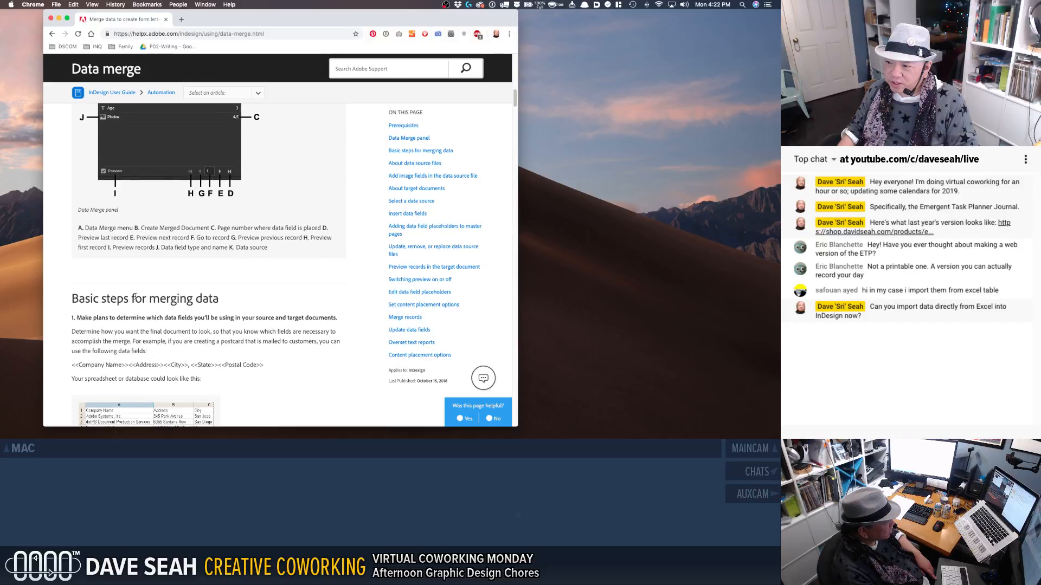
scroll(115, 301, "down", 7)
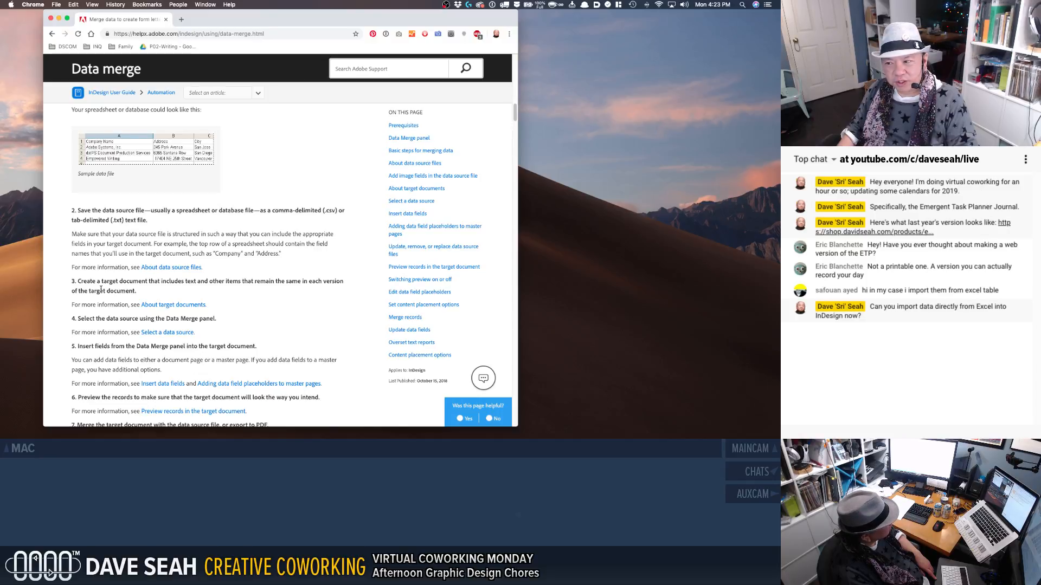
left_click_drag(102, 281, 116, 291)
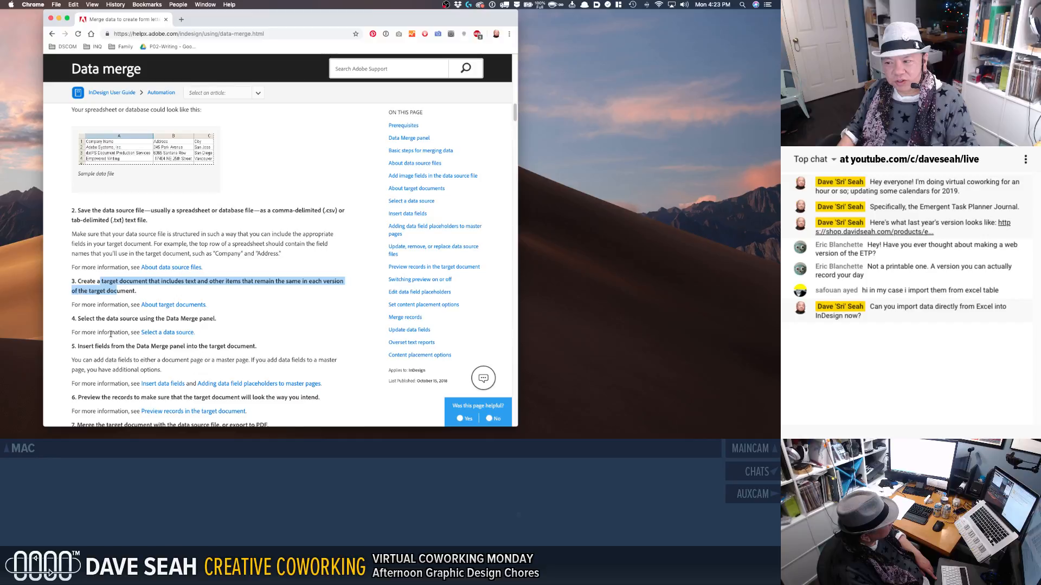
Step: Read the remaining basic data merge steps, from inserting fields through previewing records and merging or exporting to PDF
left_click_drag(93, 360, 112, 370)
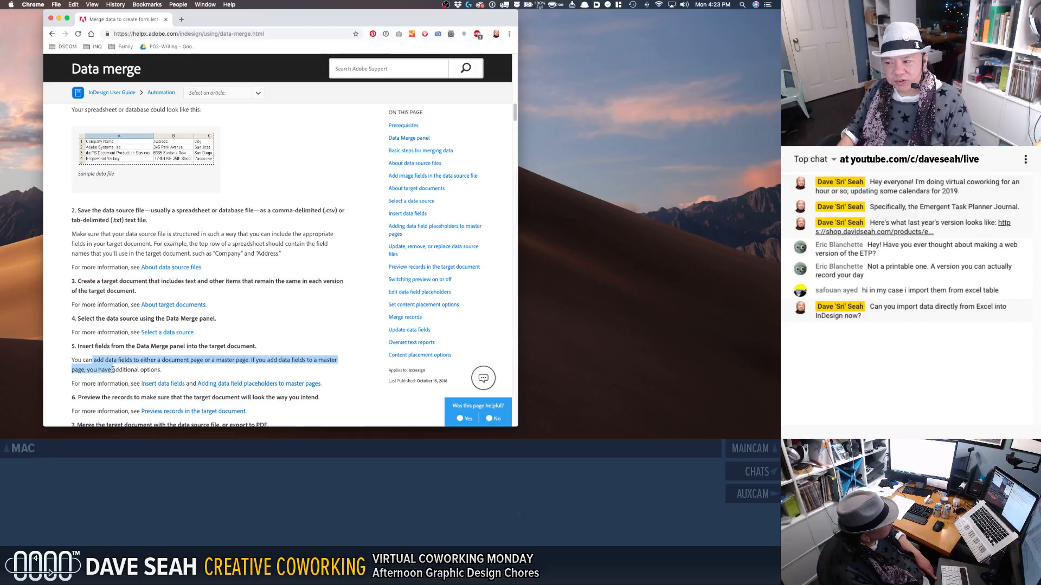
scroll(110, 367, "down", 2)
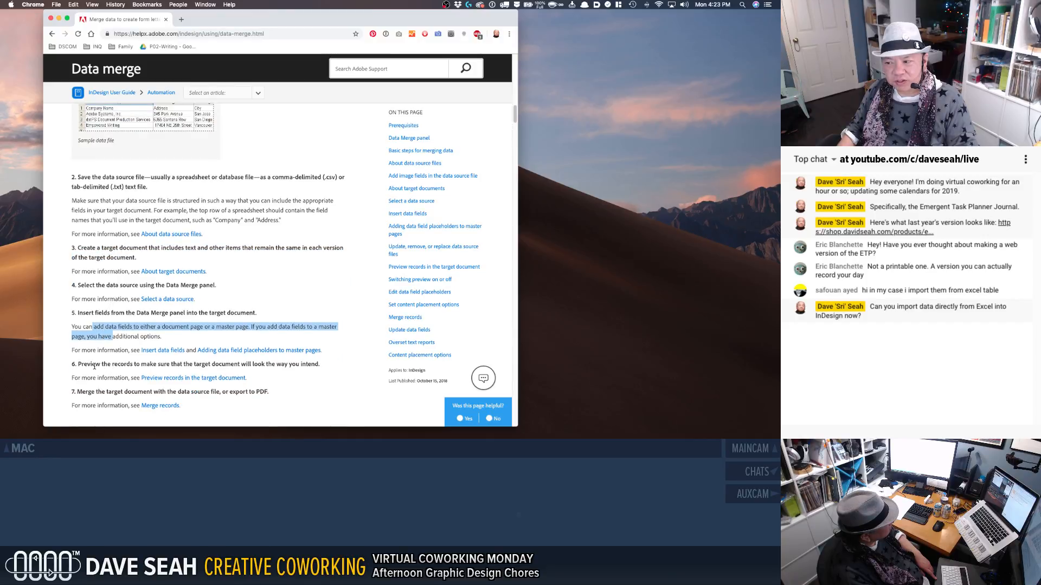
scroll(94, 367, "down", 4)
scroll(95, 367, "down", 2)
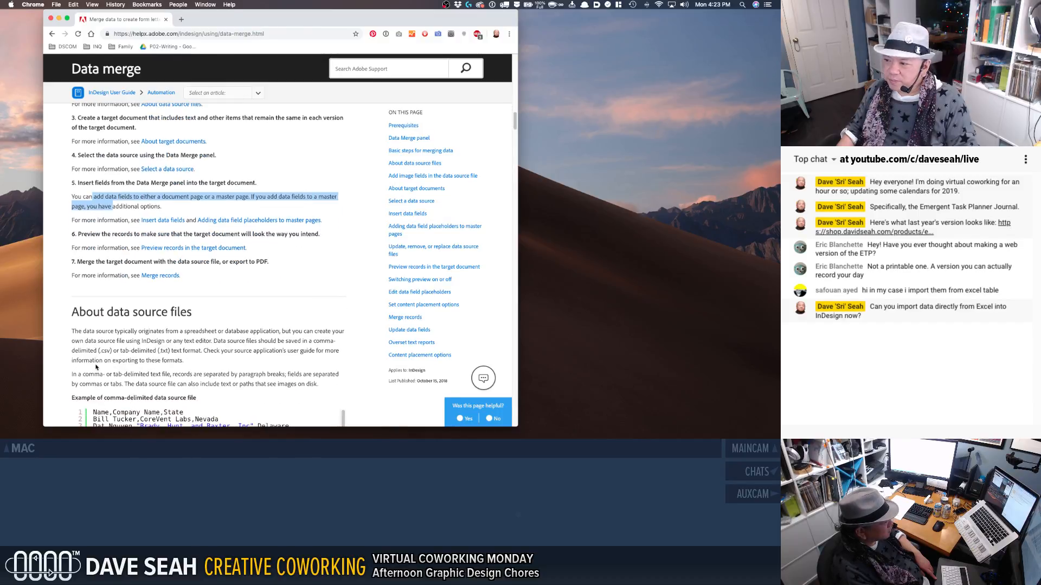
Step: Examine the section about data source files, including its comma-delimited example and the rules for quotation marks, line breaks and blank lines
left_click(110, 329)
left_click_drag(110, 329, 142, 358)
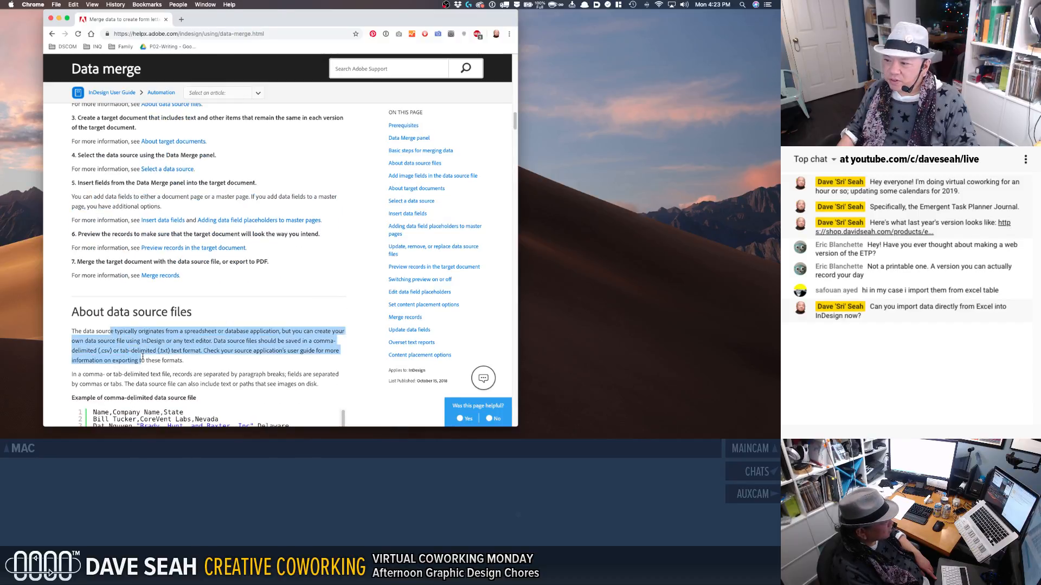
scroll(141, 355, "down", 1)
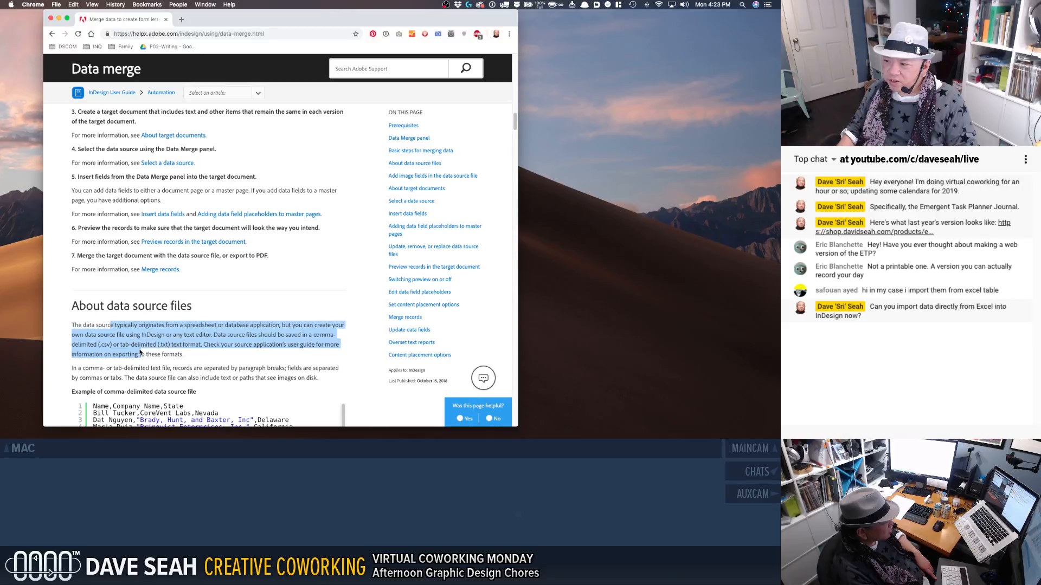
scroll(140, 352, "down", 1)
scroll(139, 353, "down", 1)
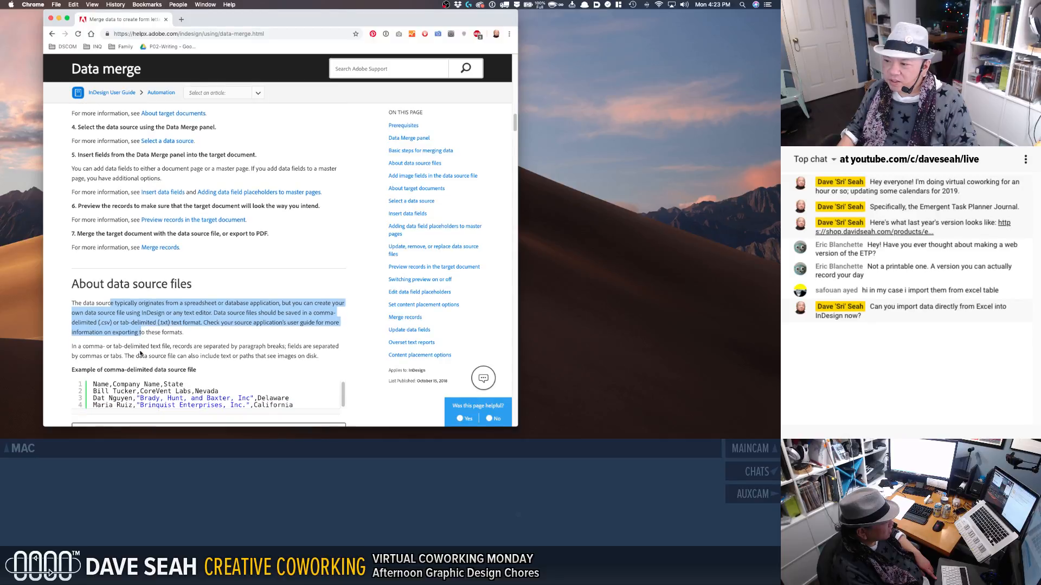
scroll(140, 353, "down", 5)
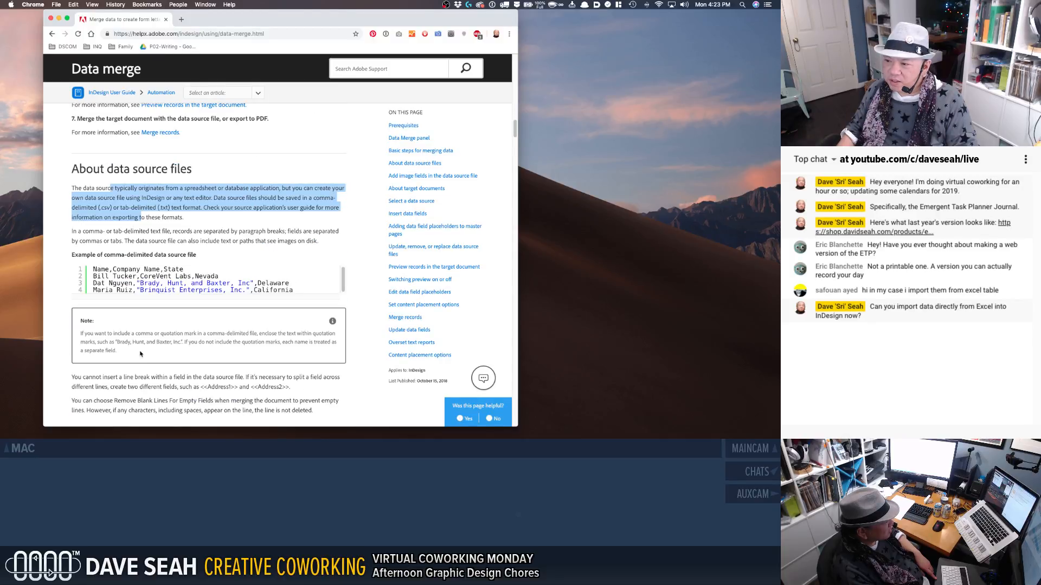
scroll(140, 354, "down", 1)
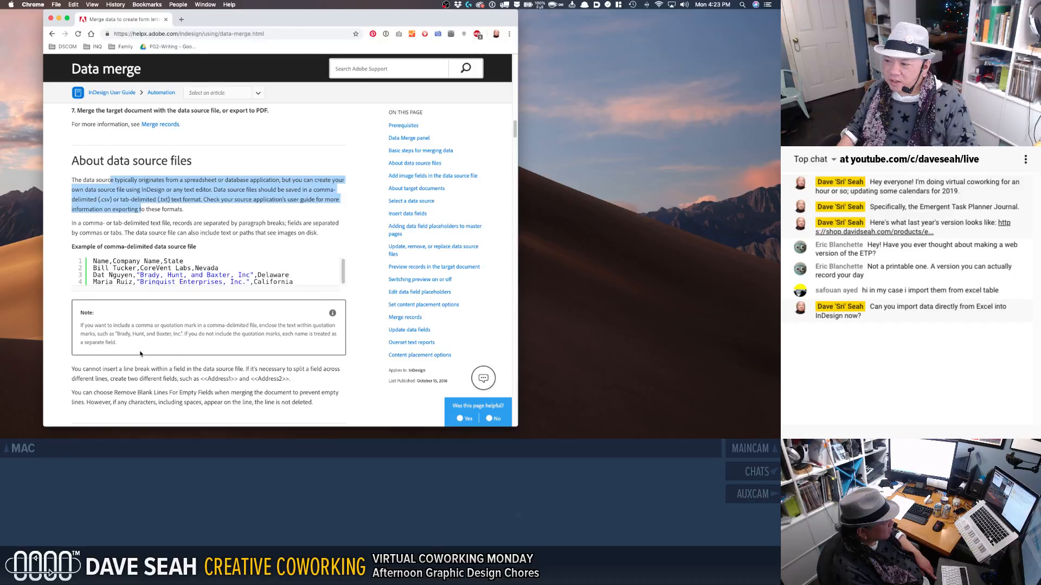
scroll(140, 354, "down", 3)
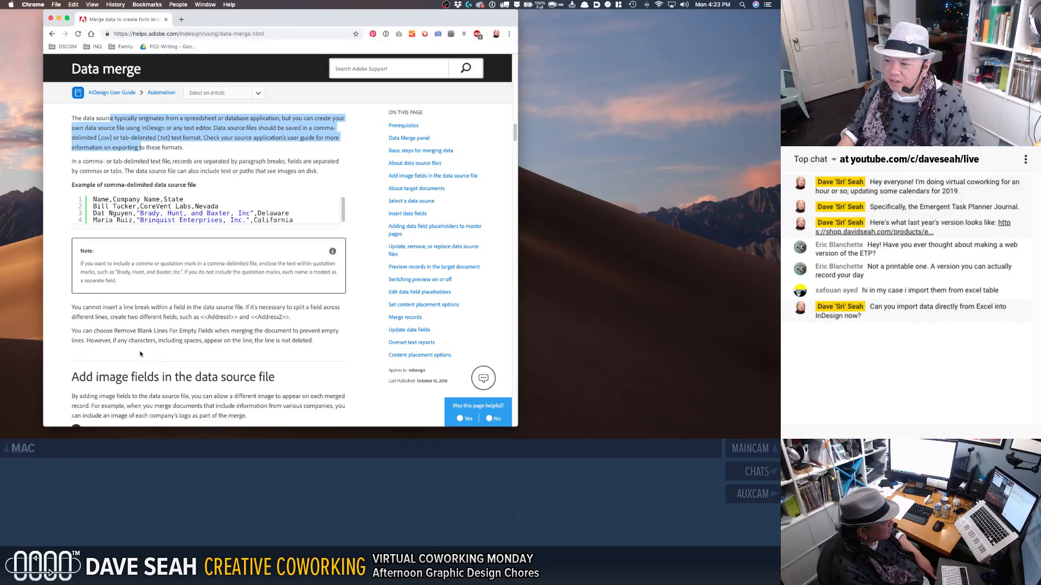
Step: Skim the article's sections on adding image fields, selecting a data source and inserting data fields
scroll(139, 353, "down", 6)
scroll(140, 354, "down", 4)
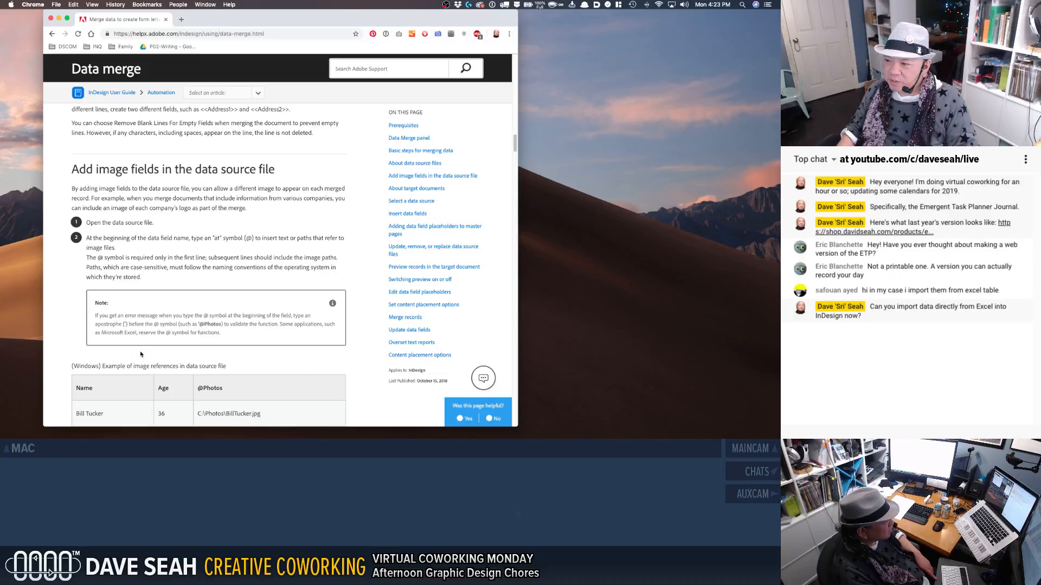
scroll(141, 354, "down", 3)
scroll(140, 354, "down", 18)
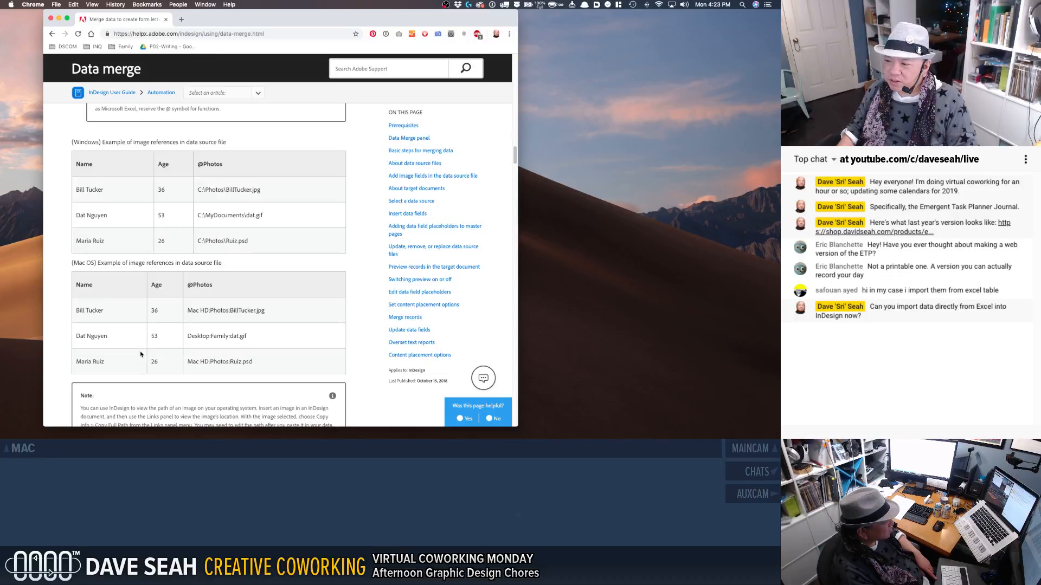
scroll(141, 353, "down", 20)
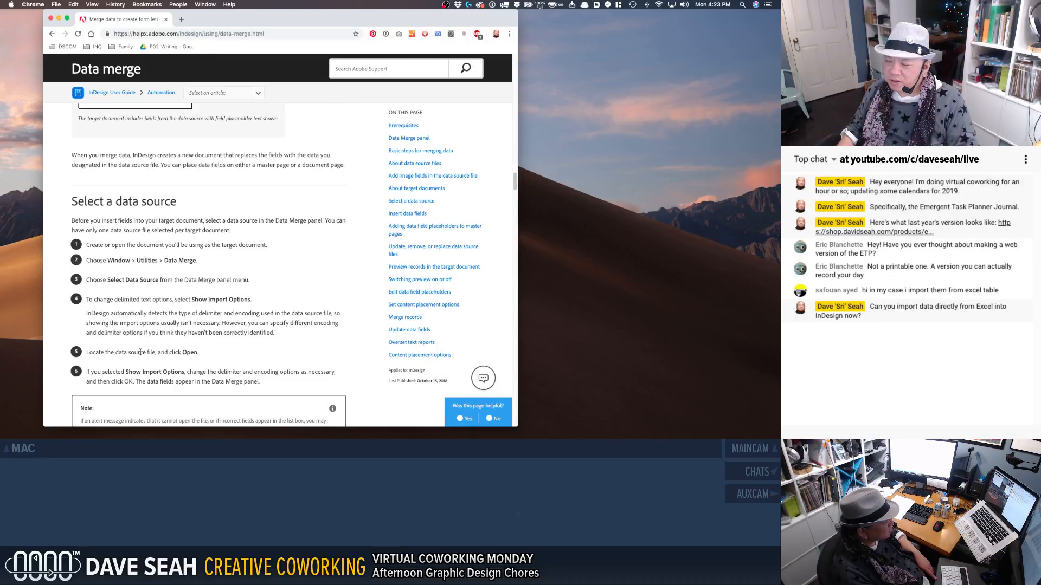
scroll(140, 354, "down", 13)
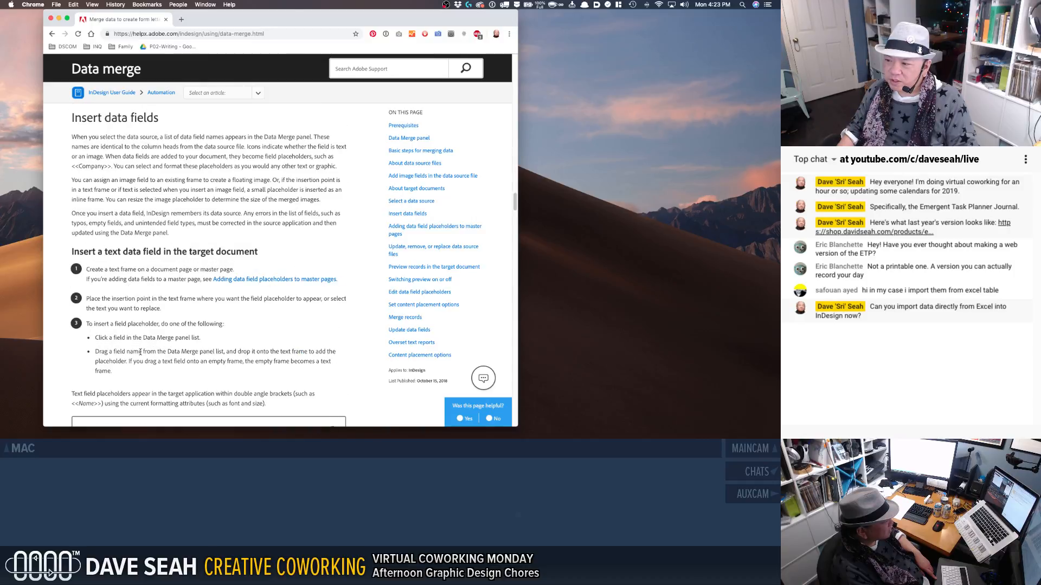
Step: Read the sections on adding data field placeholders to master pages and on updating, removing or replacing data source files
scroll(140, 352, "down", 20)
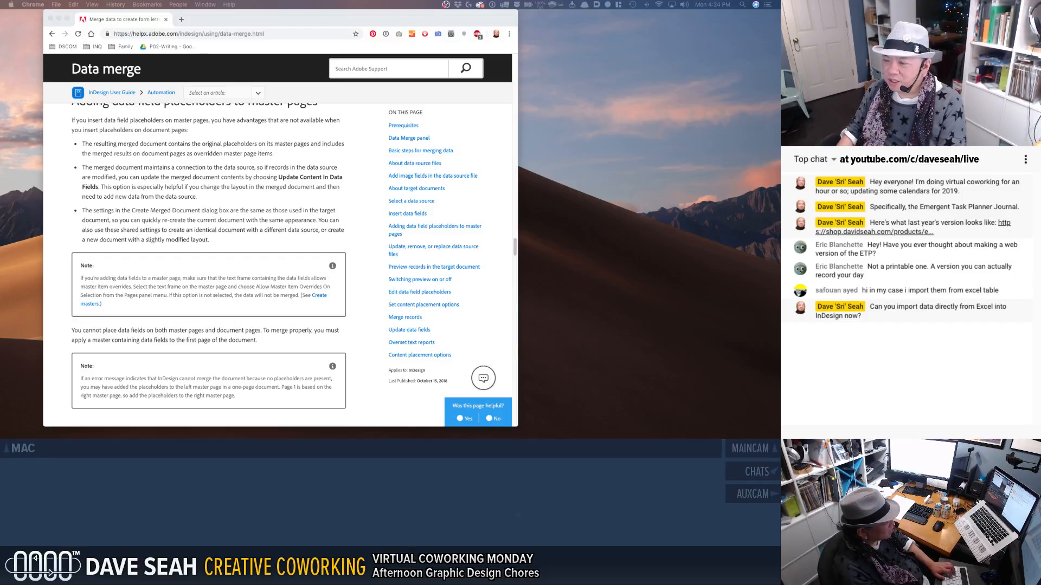
scroll(163, 370, "down", 2)
scroll(152, 381, "down", 2)
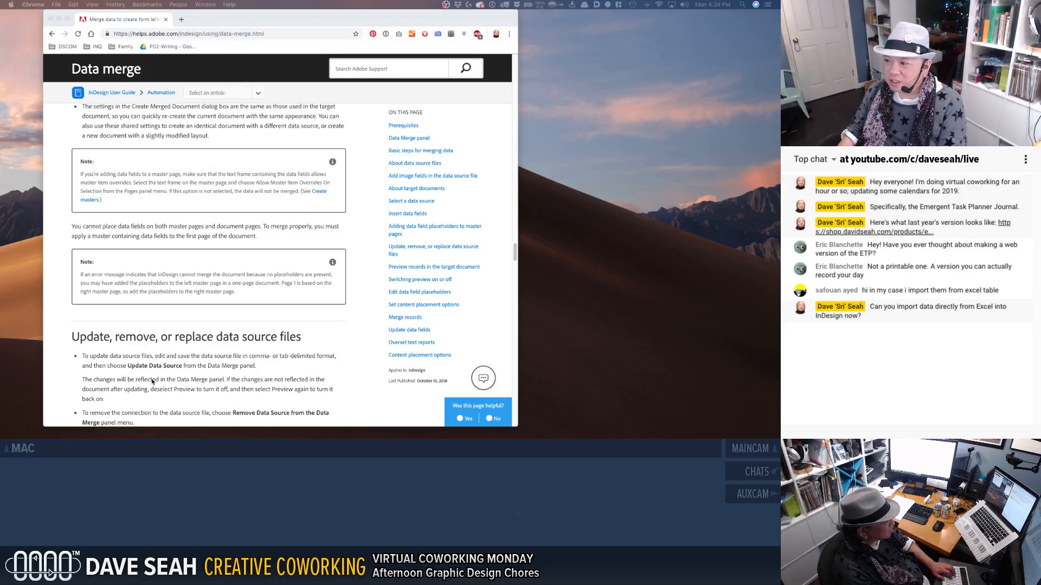
scroll(152, 381, "down", 3)
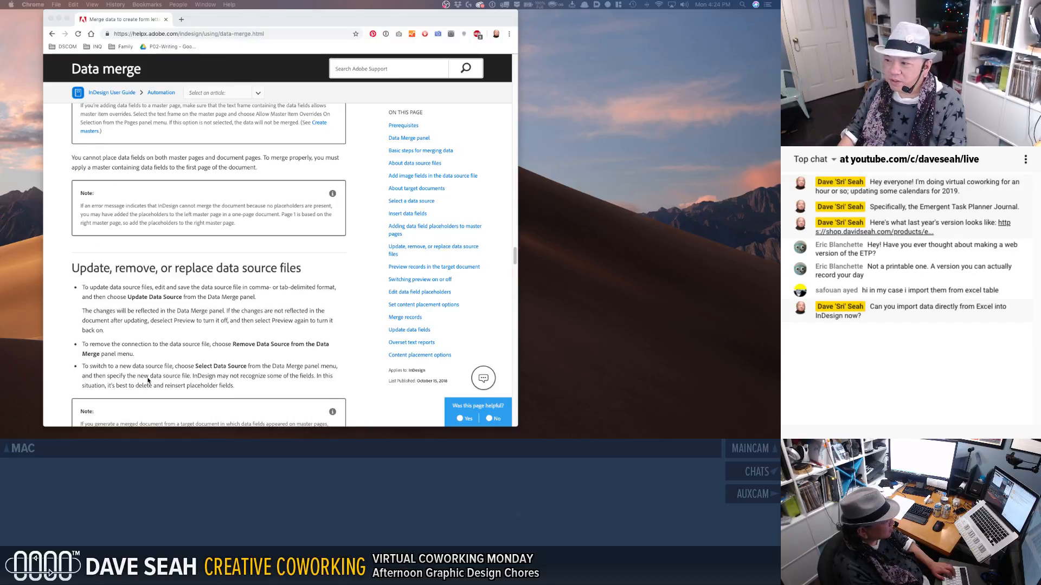
scroll(148, 381, "down", 4)
Step: Check the A5 almanac in InDesign, return to Chrome, and search the web for "inDesign difference between XML import and data merge csv"
key("super+Tab")
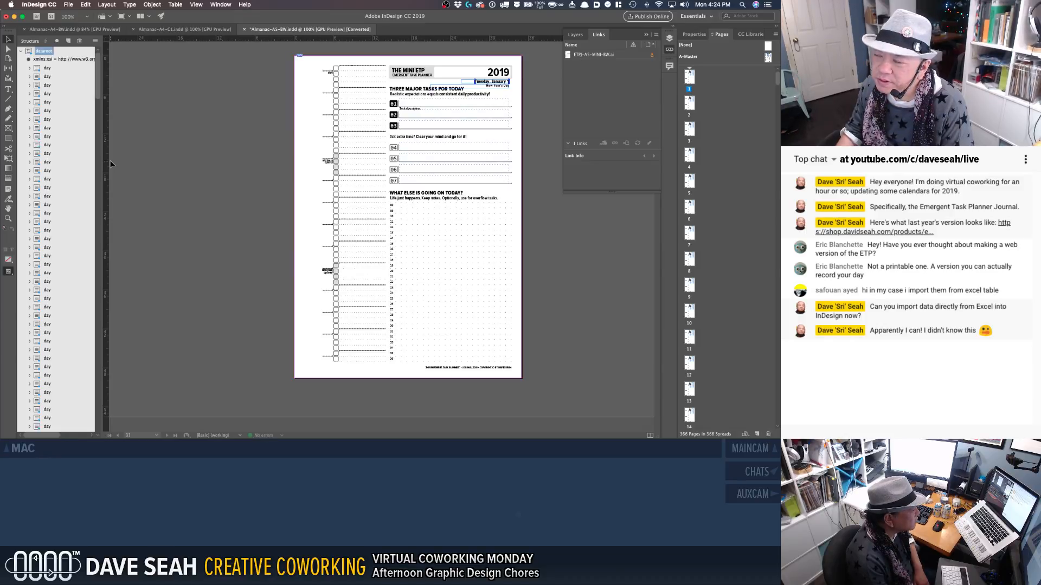
key("super+Tab")
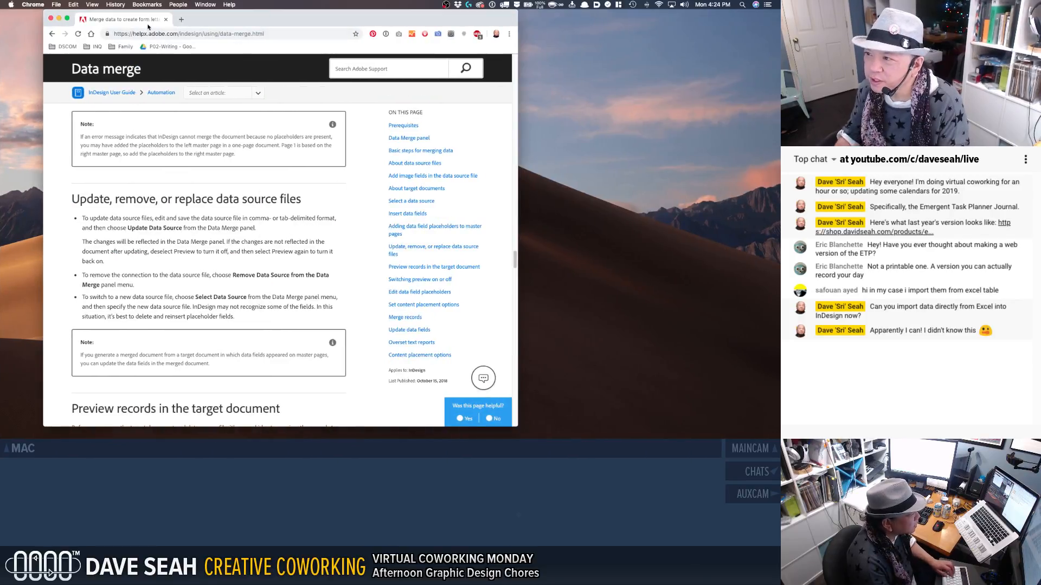
left_click(145, 32)
type("inDesi")
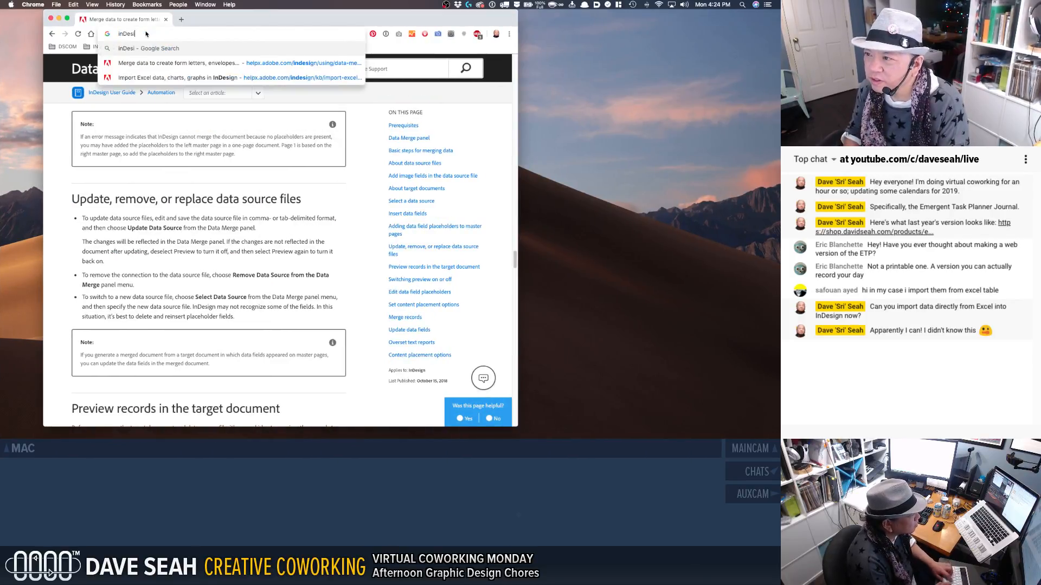
type("gn difference between")
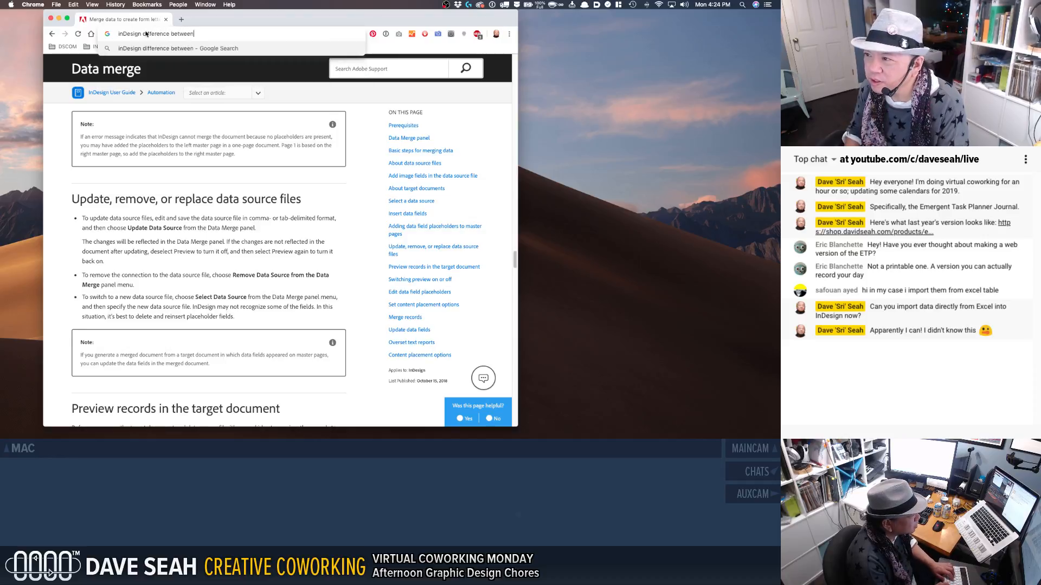
type(" XML import and data merge csv")
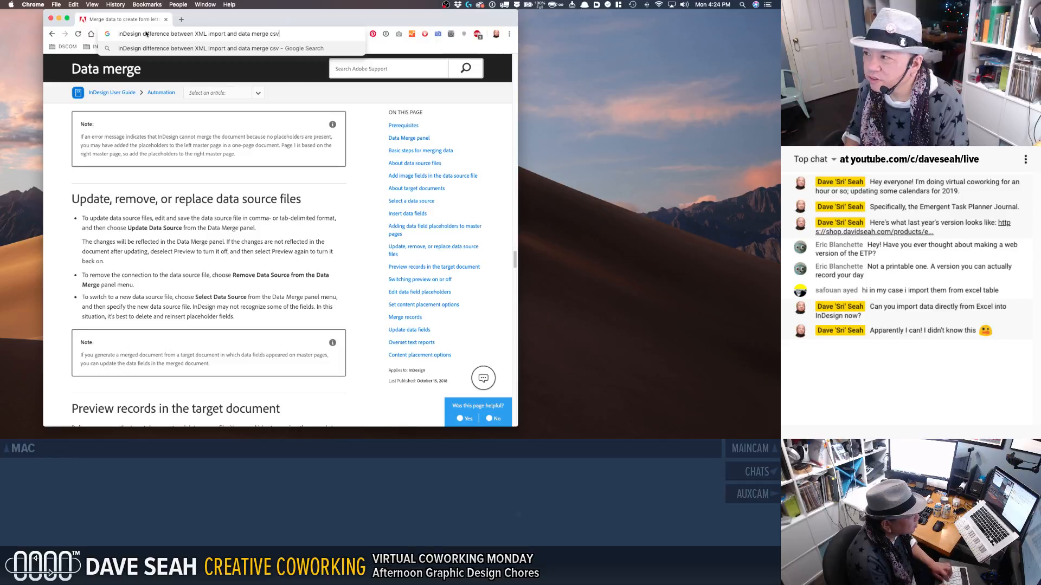
key("Return")
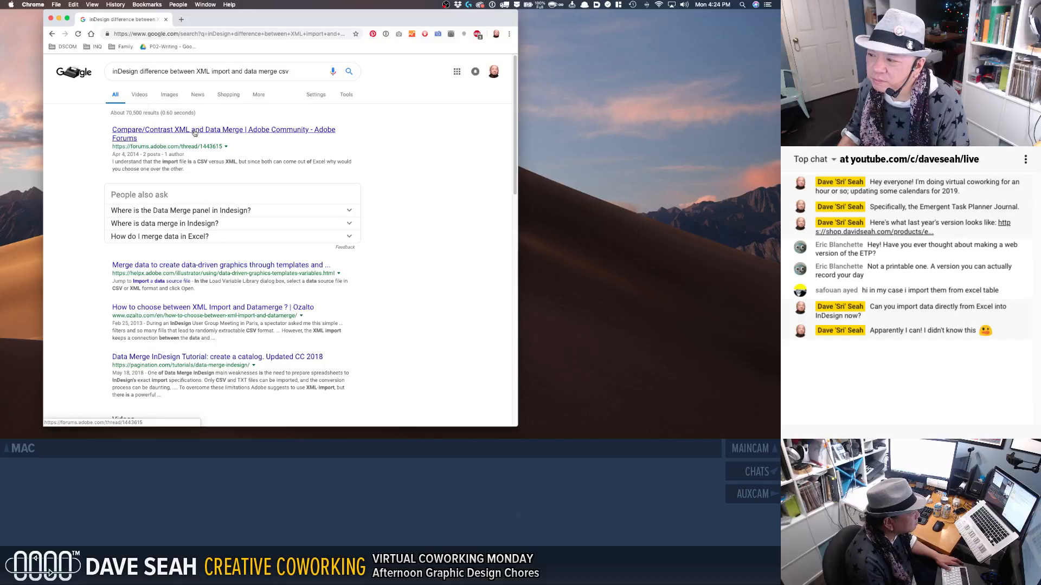
Step: Open the Adobe Forums thread "Compare/Contrast XML and Data Merge" and read the question and its reply
left_click(194, 132)
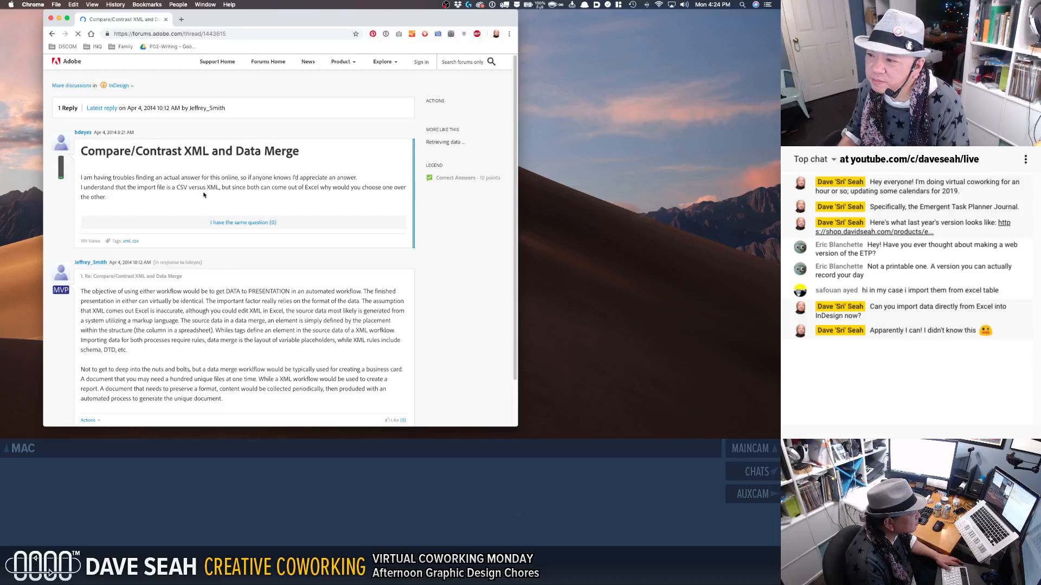
scroll(163, 200, "down", 1)
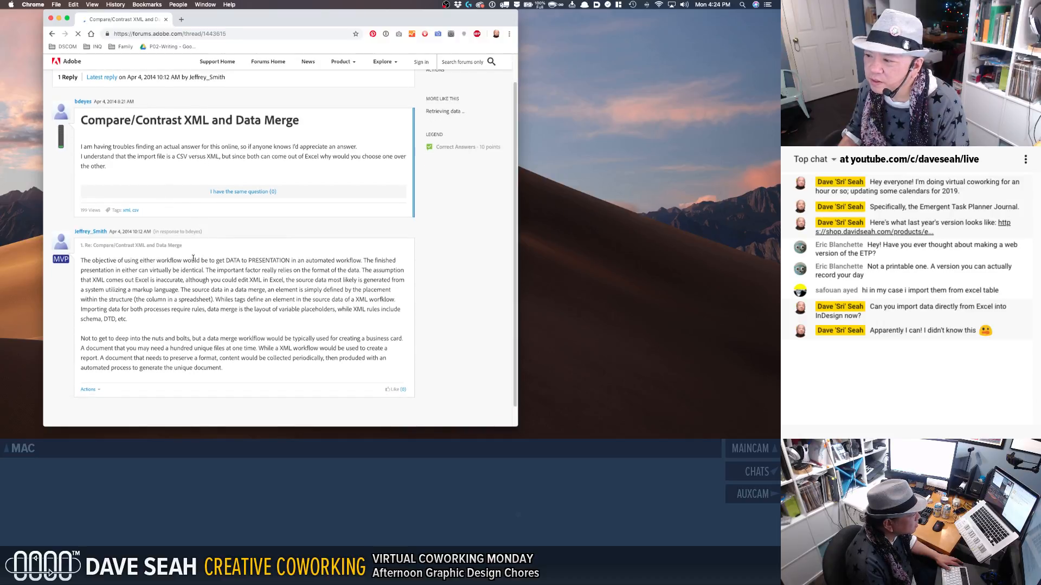
left_click_drag(161, 260, 209, 307)
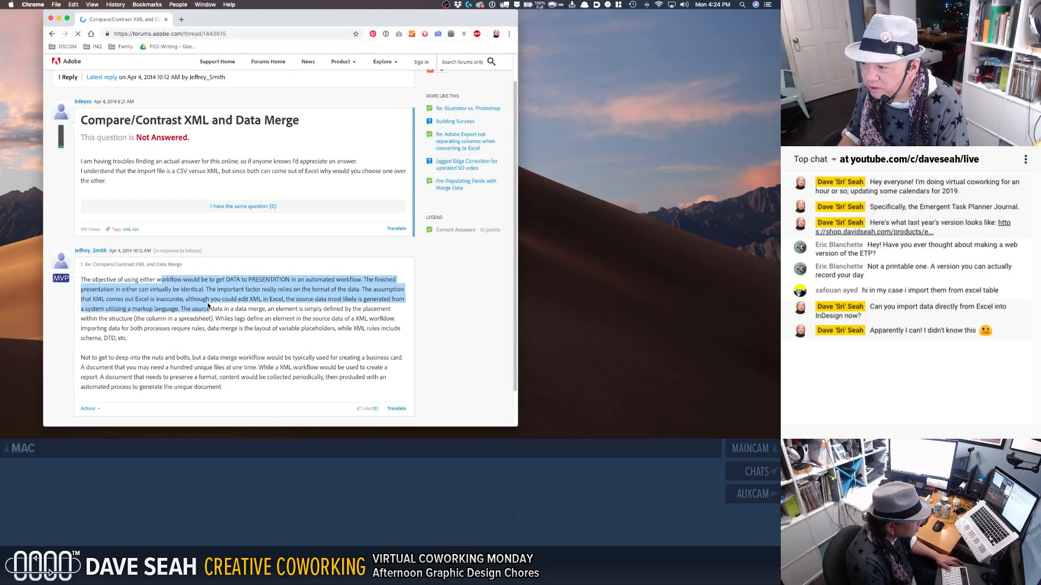
left_click(210, 305)
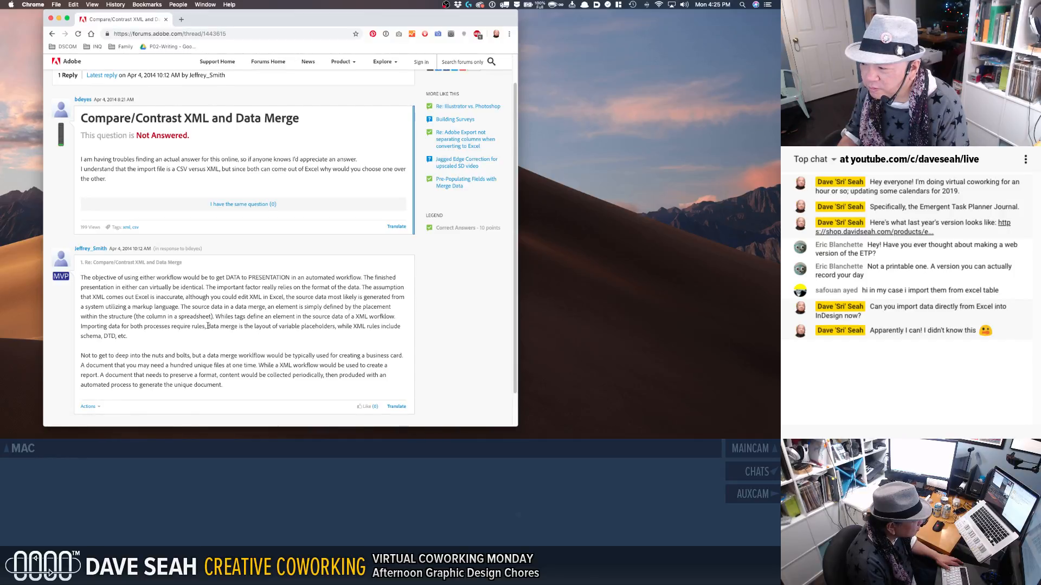
scroll(207, 326, "down", 1)
scroll(209, 326, "down", 1)
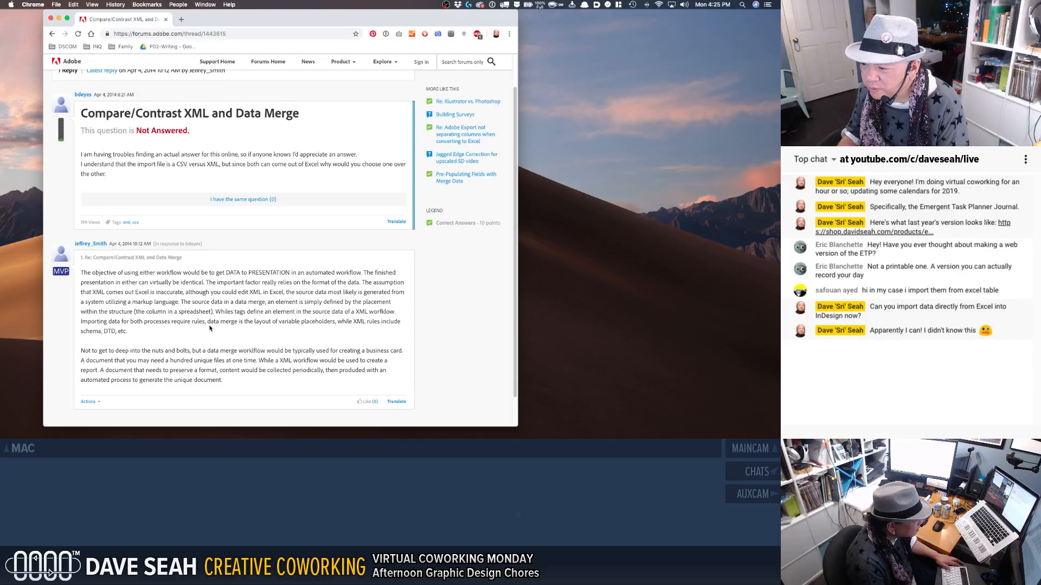
scroll(210, 327, "down", 5)
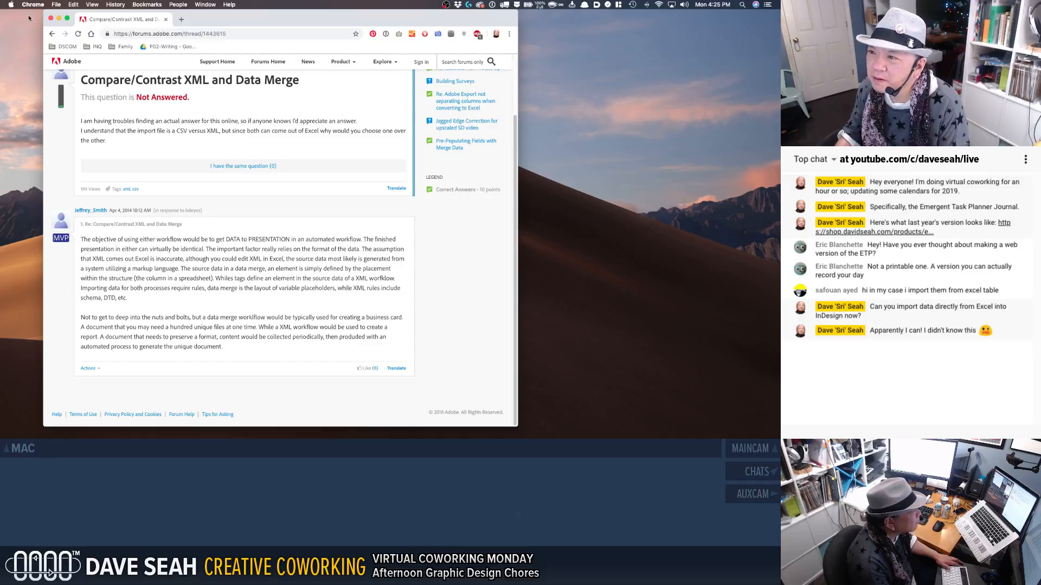
Step: Return to the search results, open Pagination.com's Data Merge InDesign Tutorial, and read its introduction and limitations up to the table of contents
left_click(51, 34)
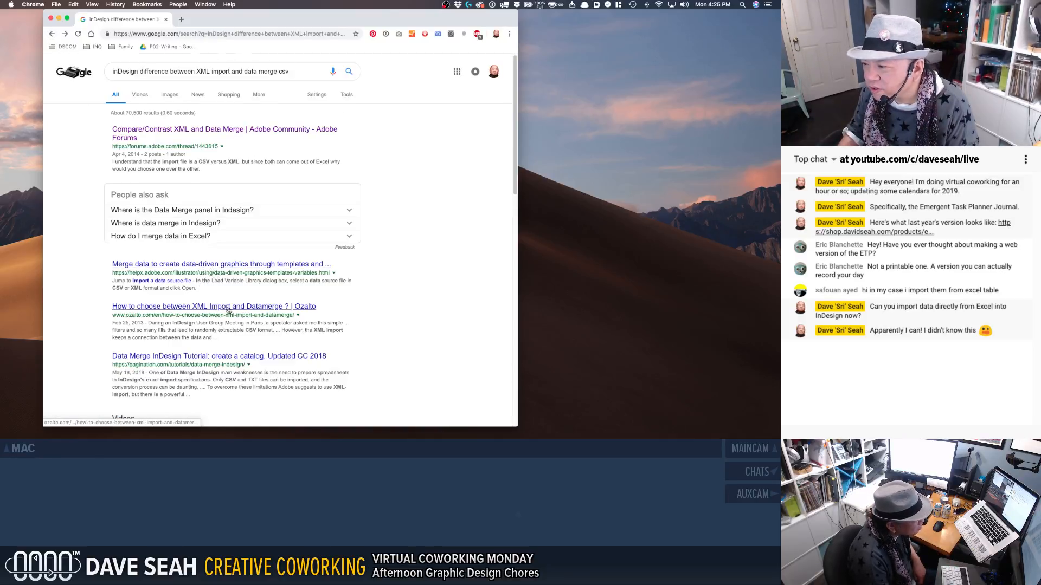
scroll(231, 314, "down", 2)
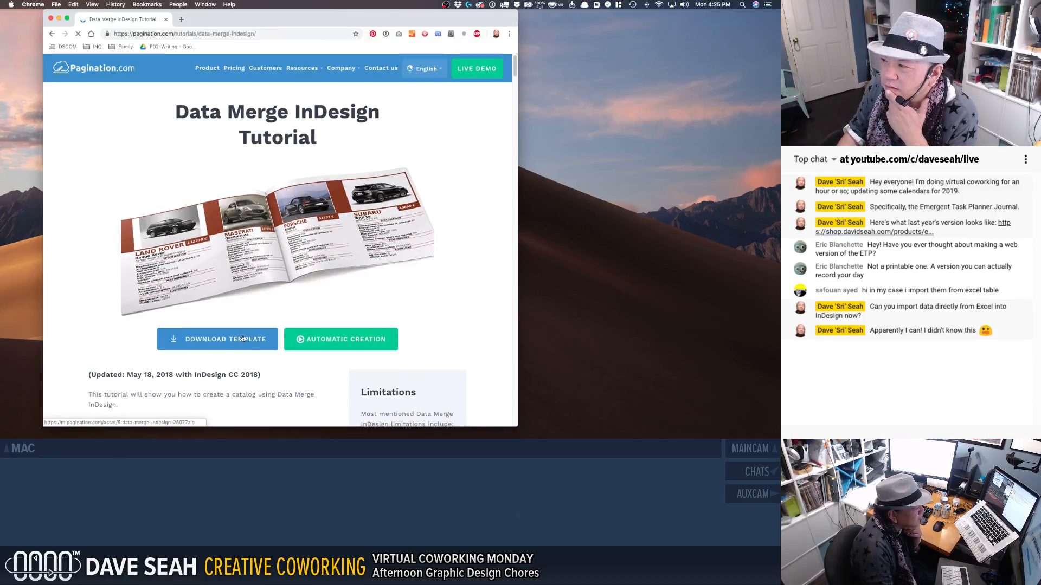
scroll(242, 338, "down", 3)
scroll(242, 338, "down", 3)
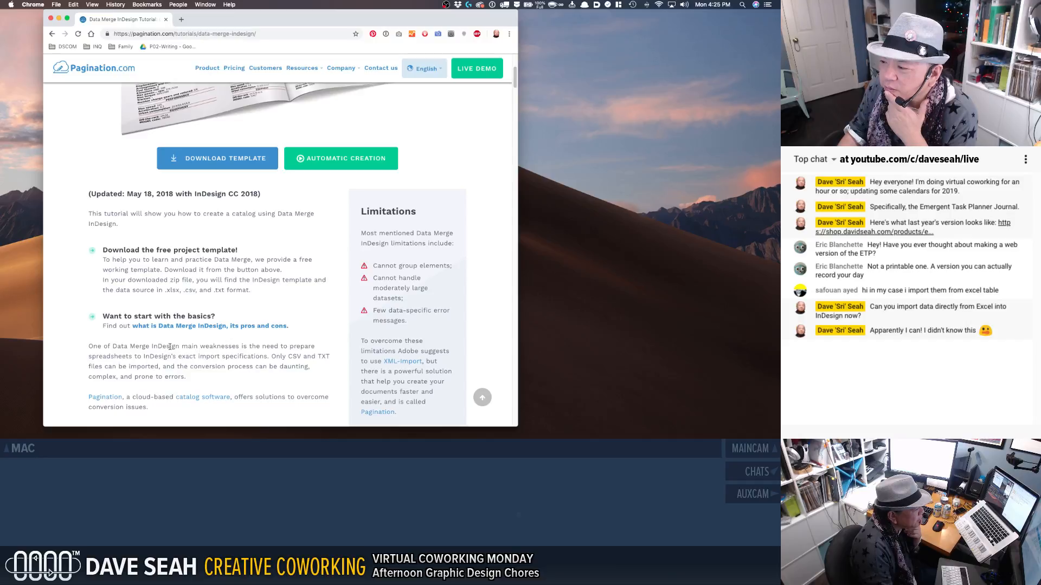
left_click_drag(170, 347, 192, 378)
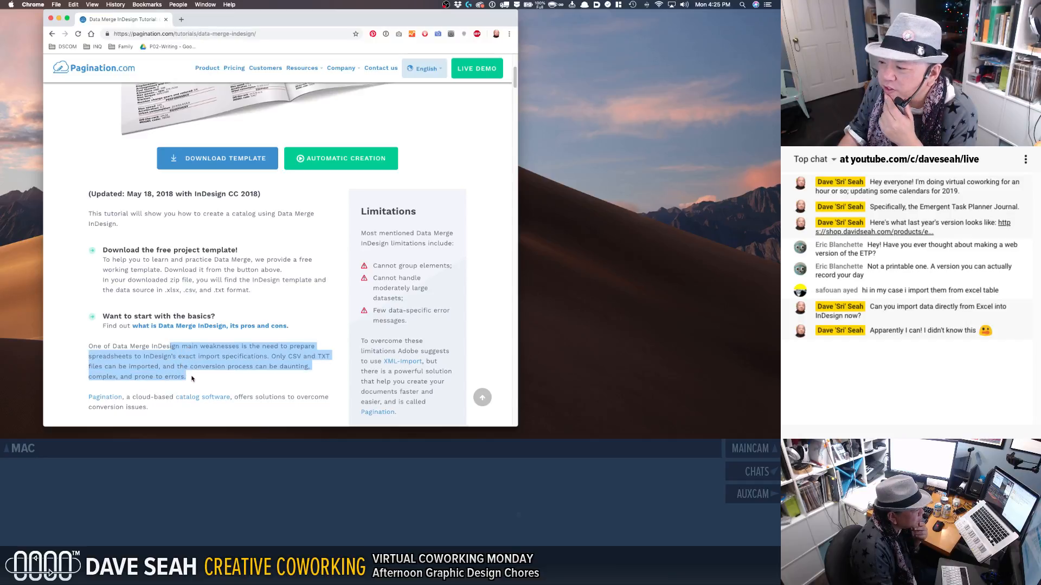
left_click(192, 378)
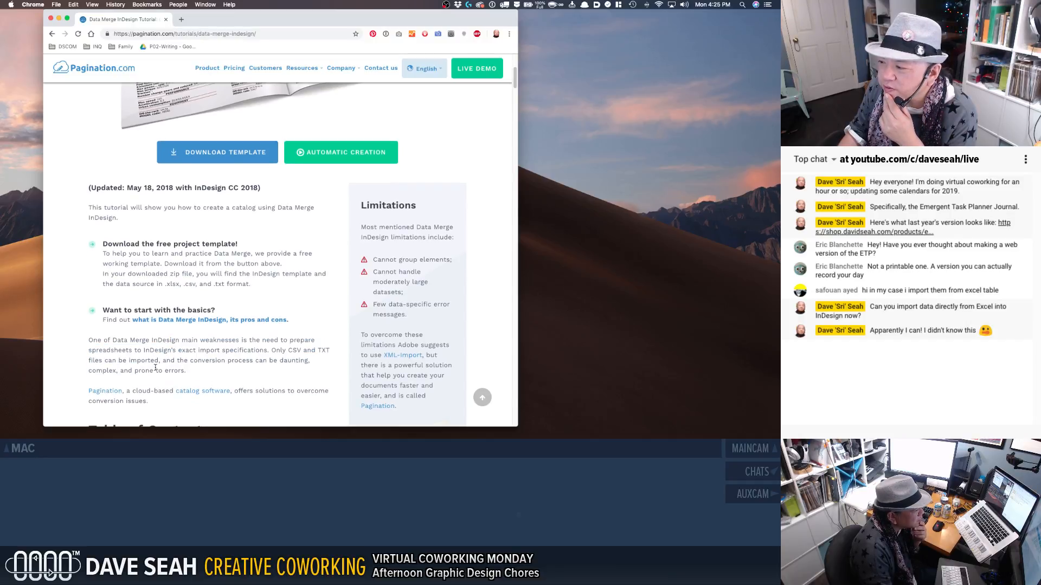
scroll(156, 367, "down", 1)
scroll(156, 370, "down", 2)
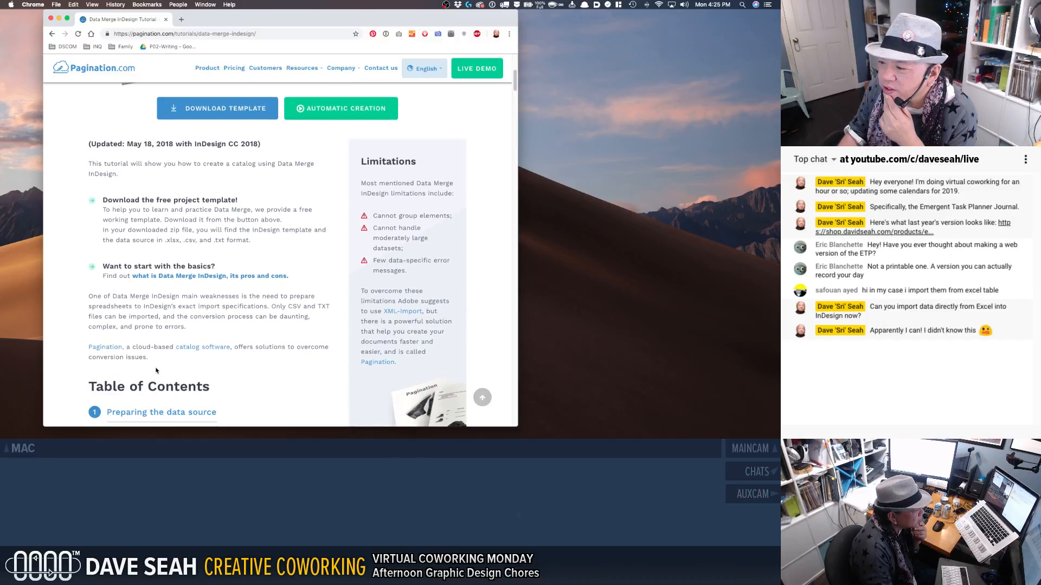
scroll(156, 370, "down", 2)
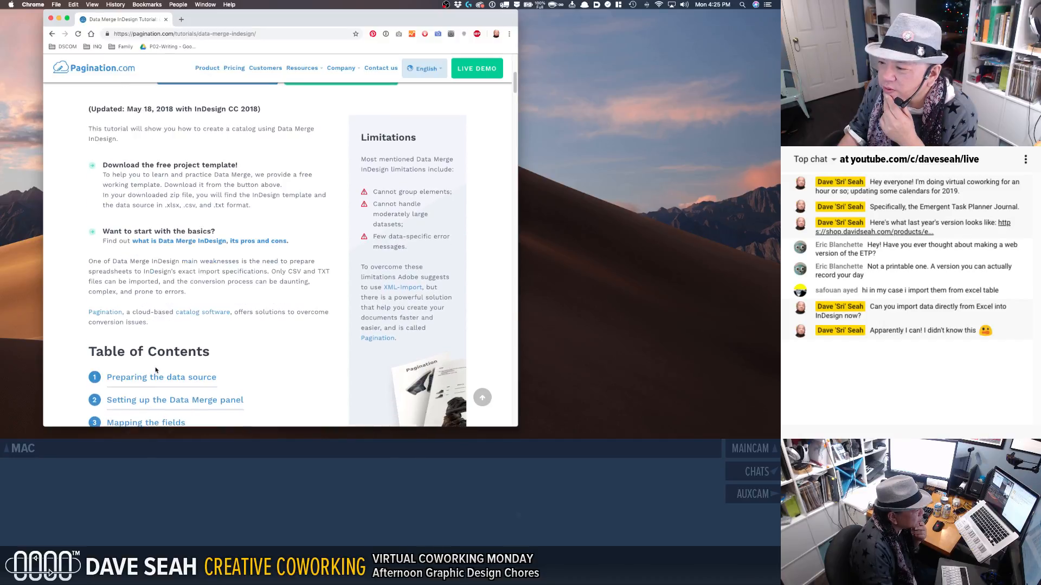
Step: Read the tutorial's section on preparing the data source, including field naming, CSV or TXT export and encoding, up to the Data Merge panel setup
scroll(108, 319, "down", 8)
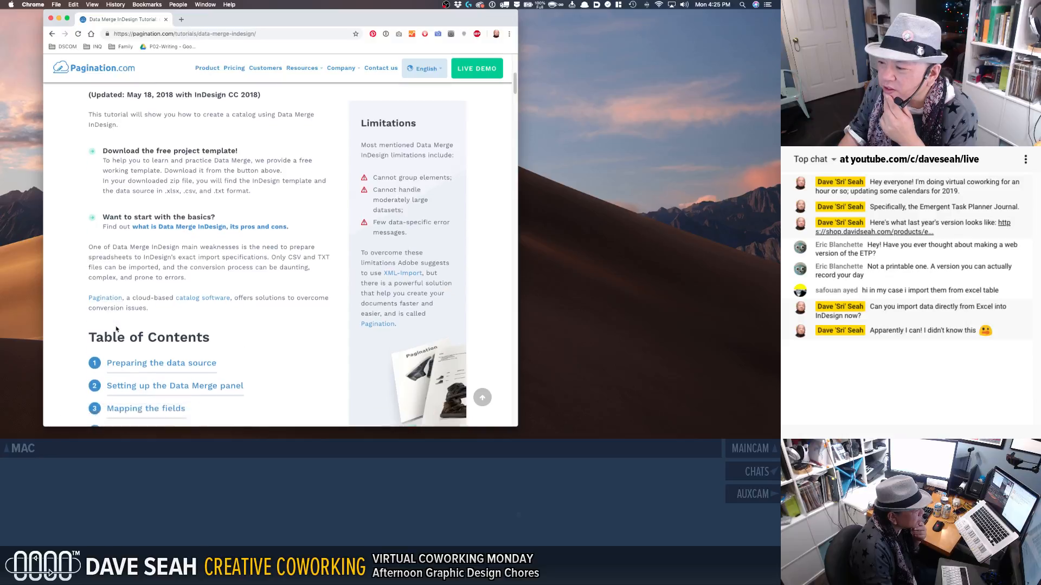
scroll(118, 331, "down", 6)
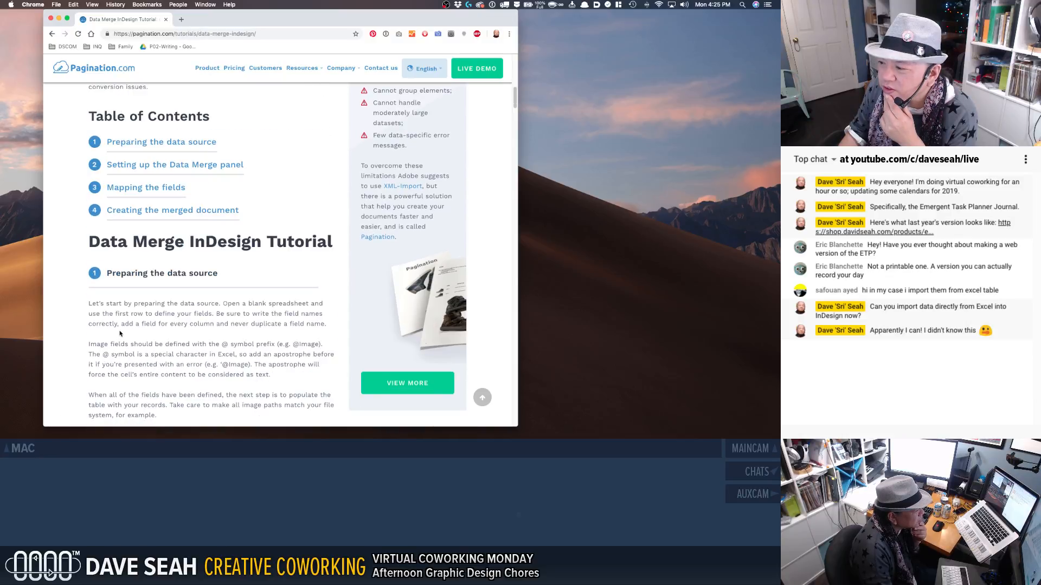
scroll(120, 333, "down", 17)
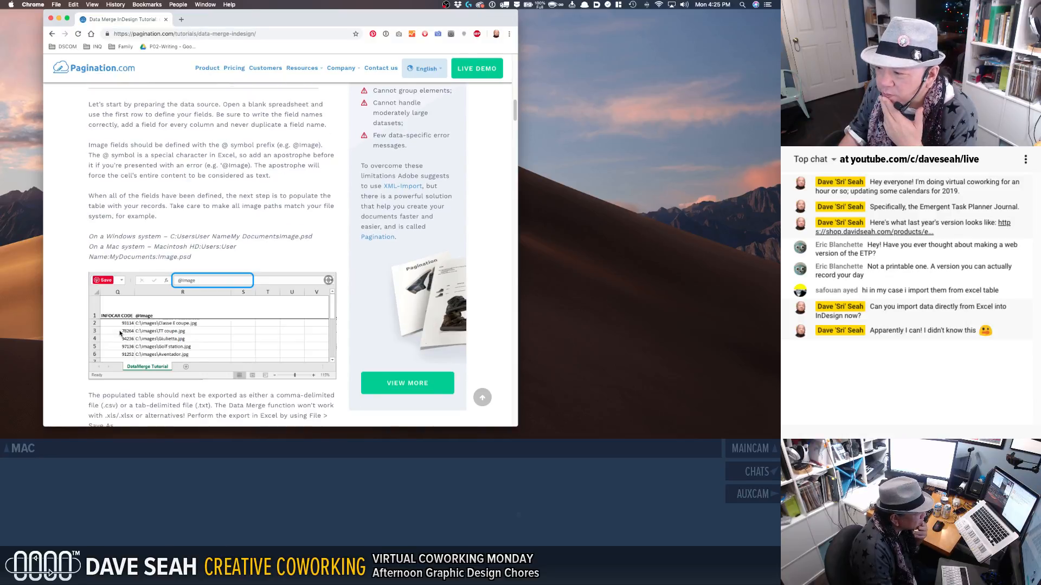
scroll(119, 334, "down", 8)
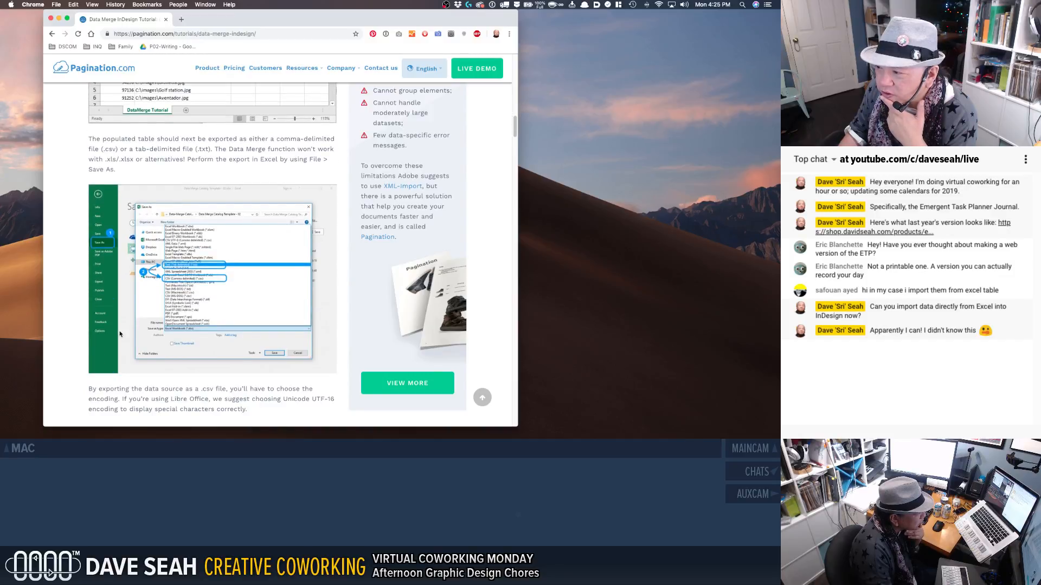
scroll(145, 374, "down", 1)
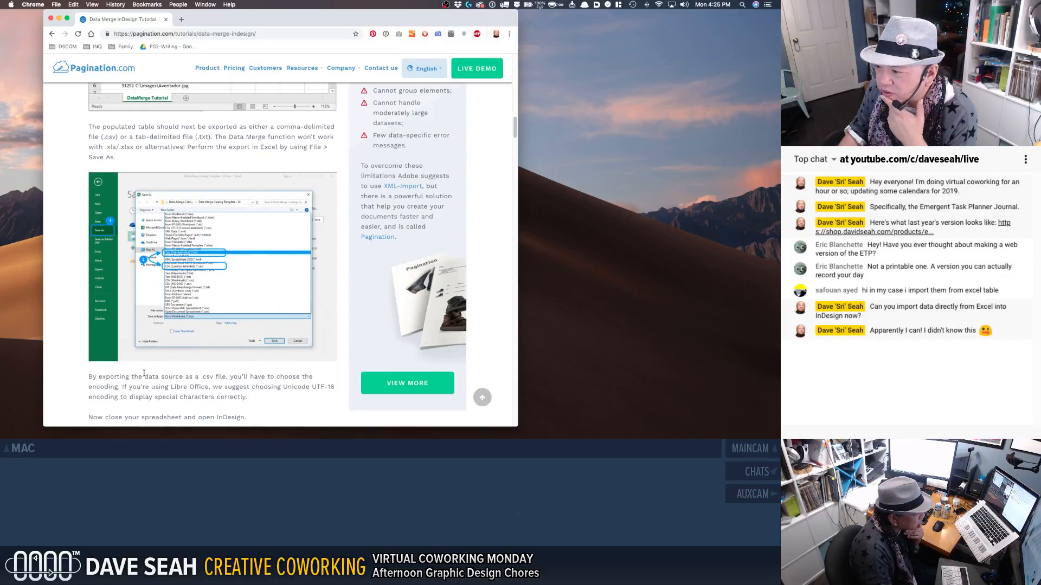
left_click_drag(133, 379, 247, 397)
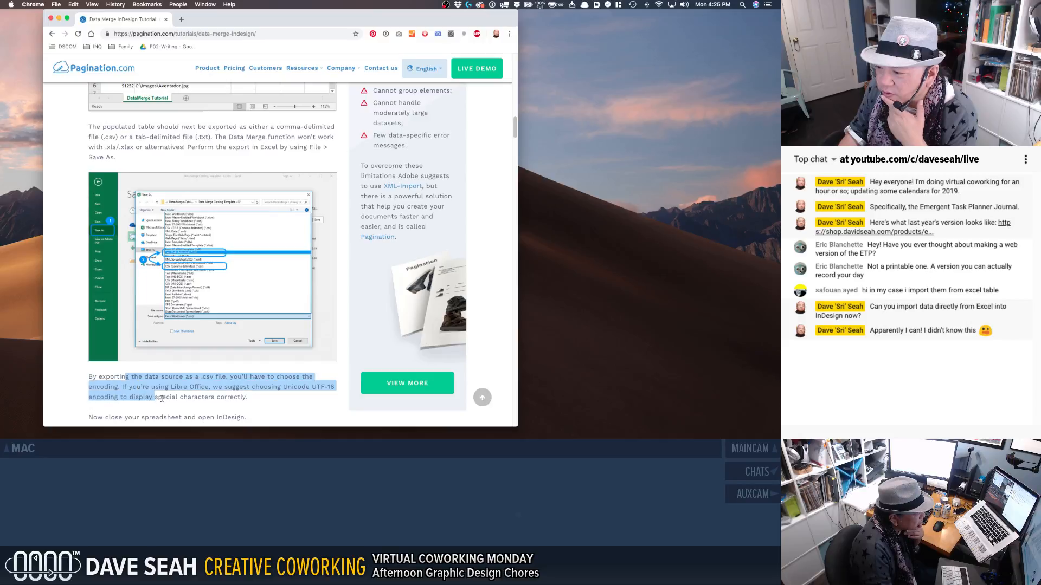
left_click(186, 374)
scroll(185, 374, "down", 3)
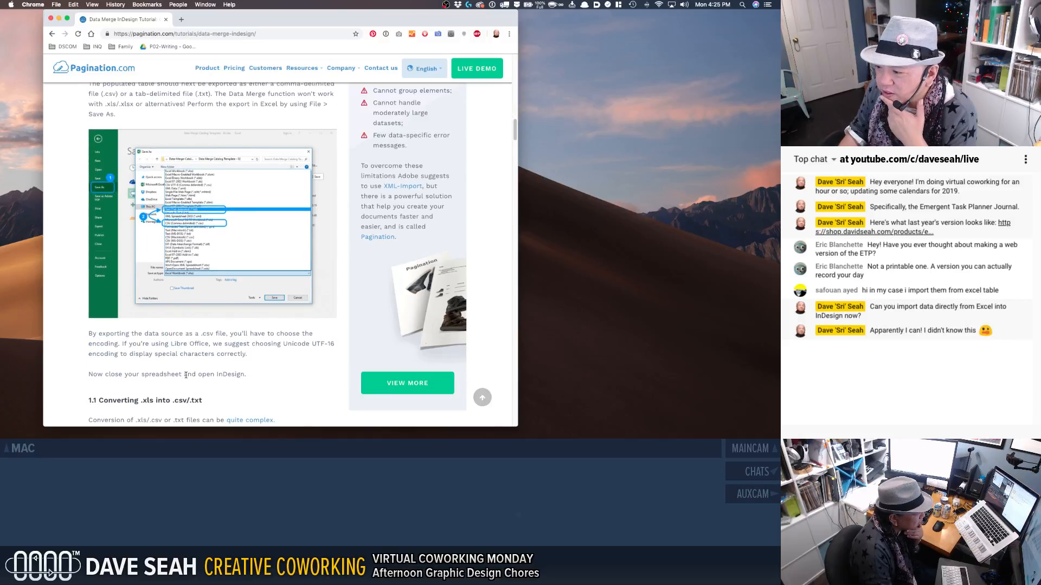
scroll(186, 375, "down", 4)
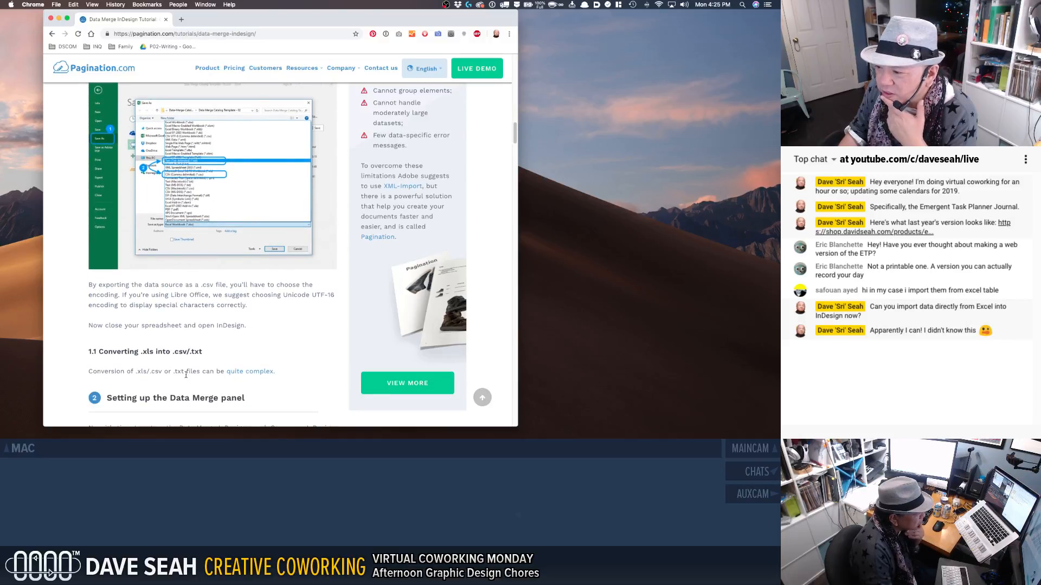
scroll(186, 375, "down", 1)
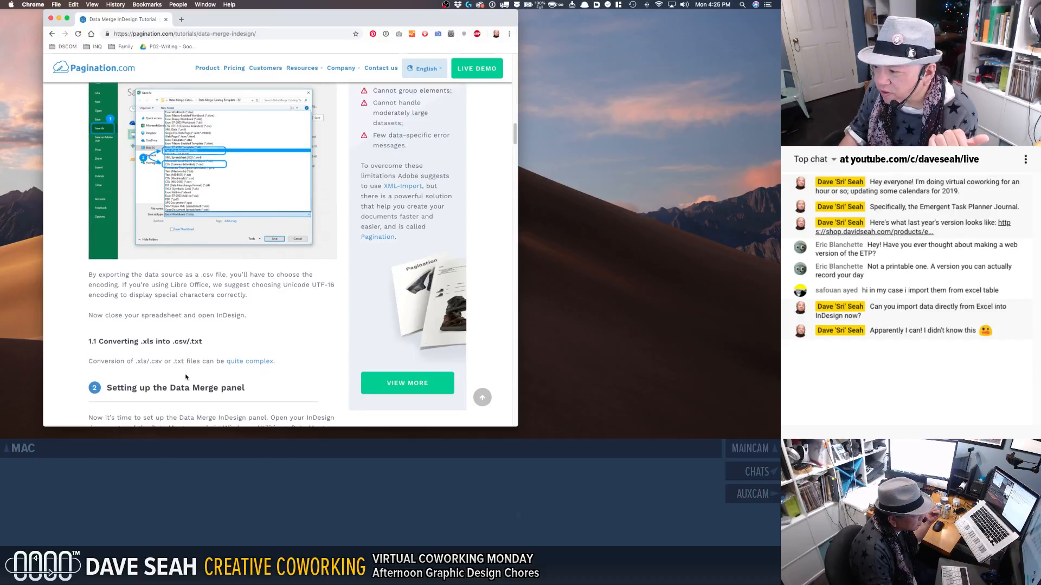
scroll(185, 377, "down", 4)
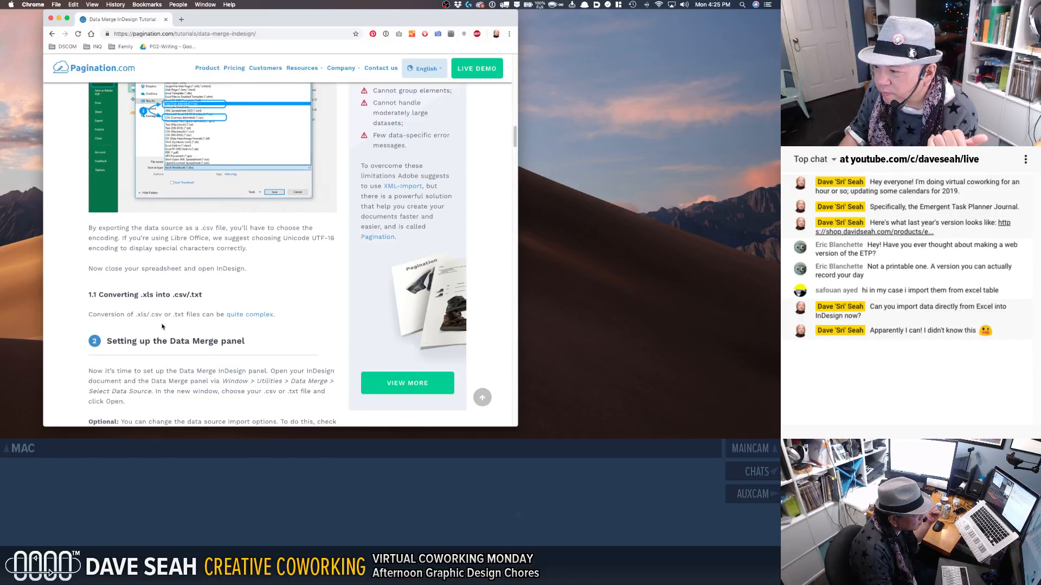
Step: Open the linked page on converting .xls files and read about the Export as Unicode Excel add-in, common export problems and installation
left_click(246, 315)
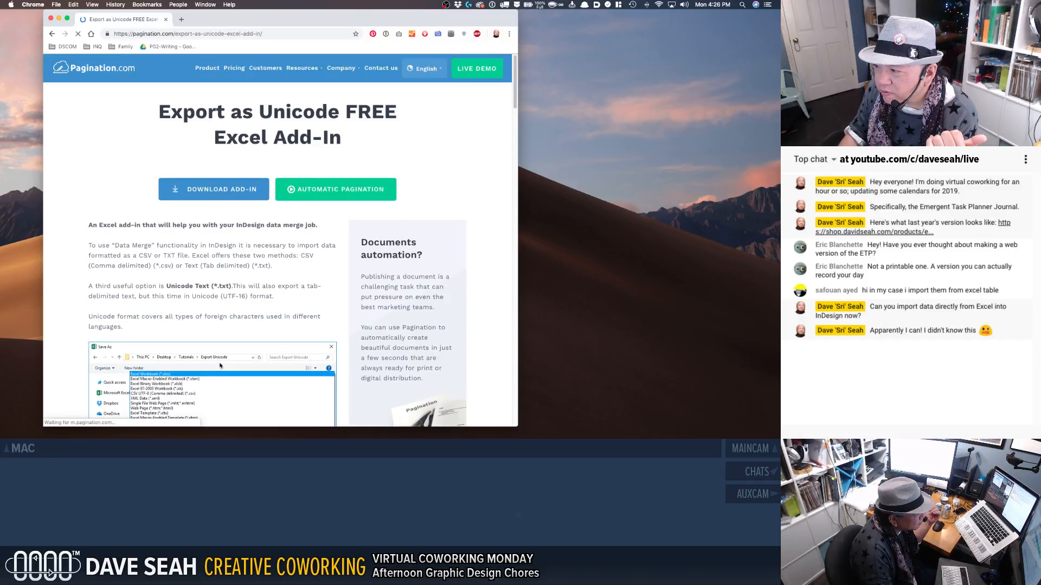
scroll(220, 365, "down", 3)
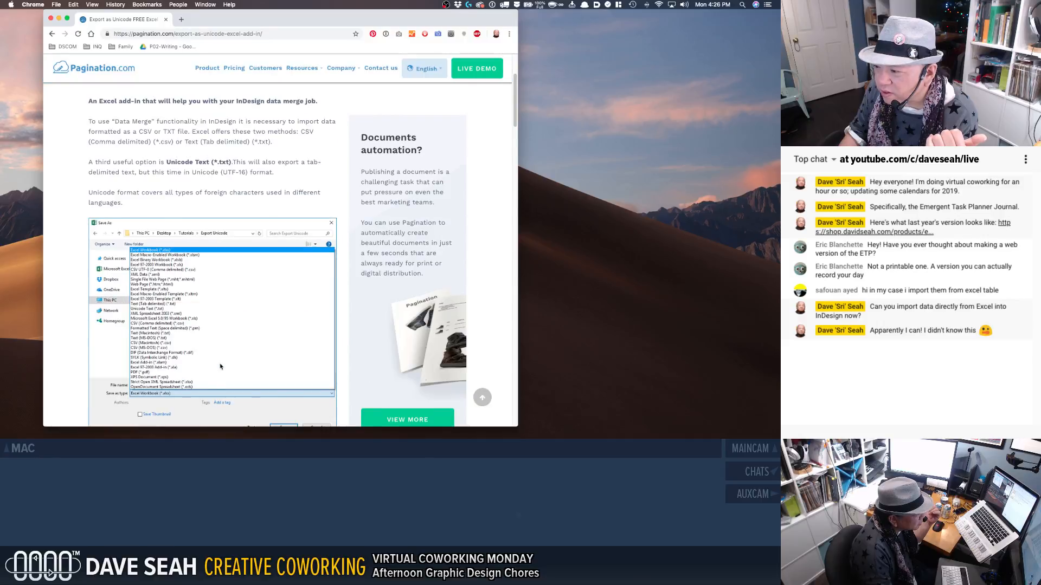
scroll(219, 366, "down", 5)
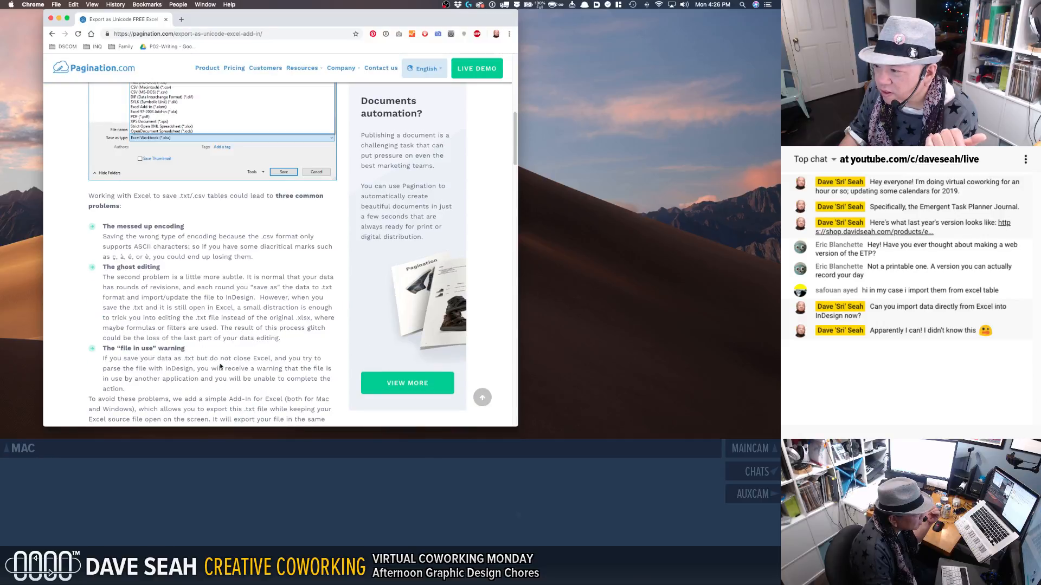
scroll(220, 366, "down", 10)
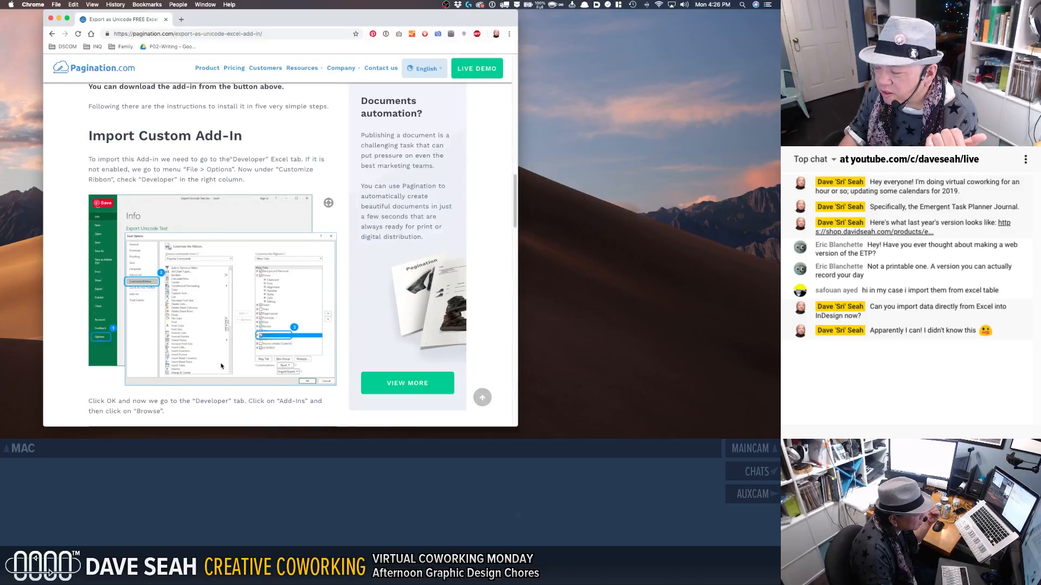
scroll(220, 366, "down", 3)
scroll(221, 367, "down", 15)
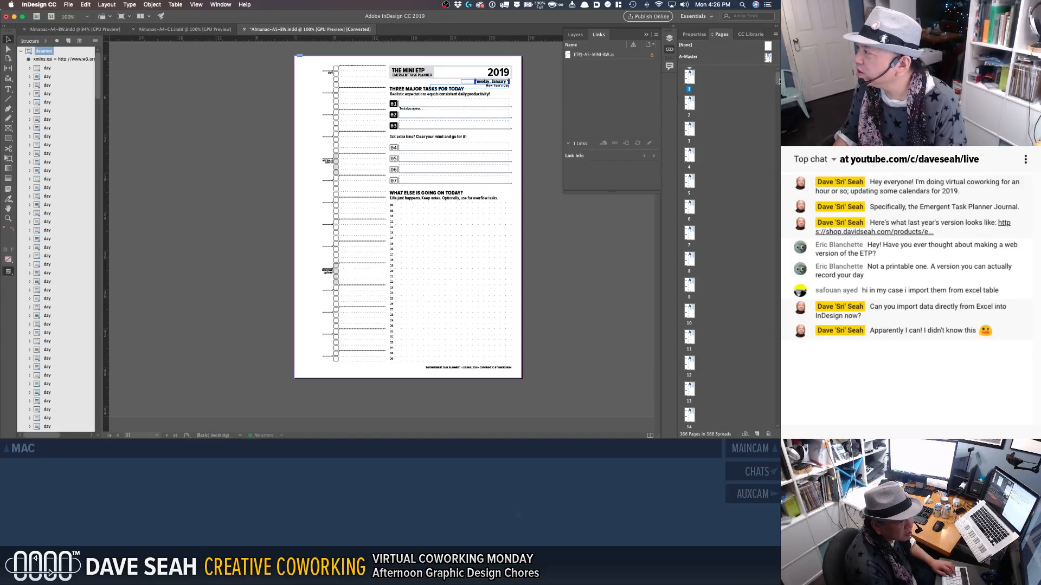
Step: Switch to InDesign and check the last two pages of the A5 almanac, 365 and 366, in the page list
left_click_drag(779, 88, 777, 415)
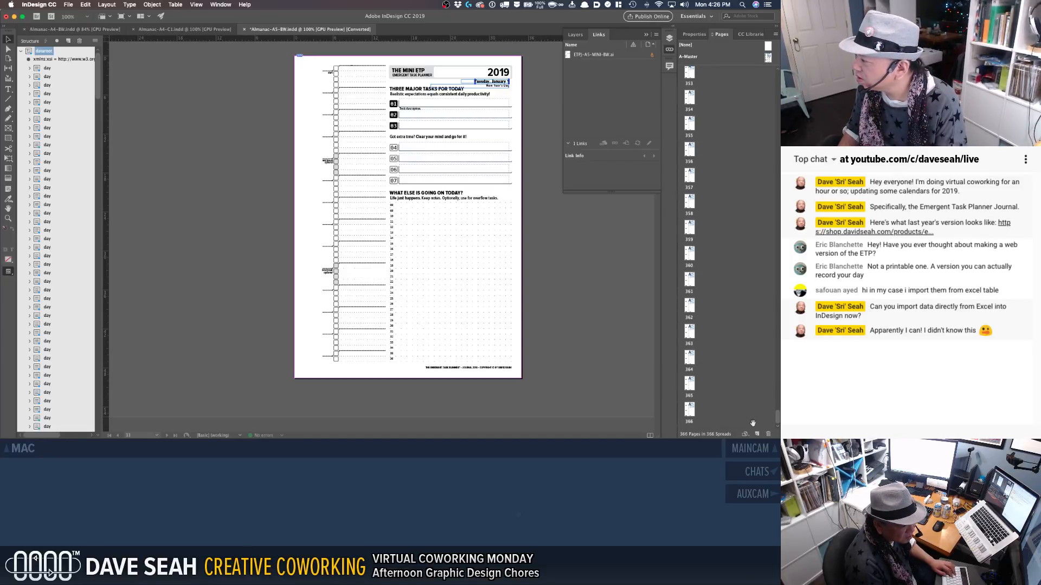
left_click(688, 416)
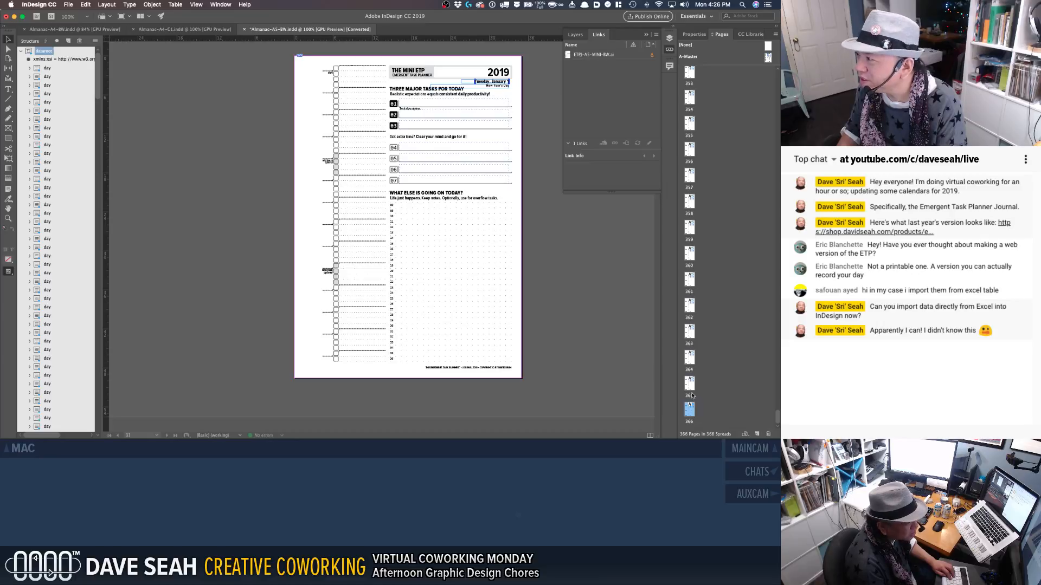
left_click(692, 386)
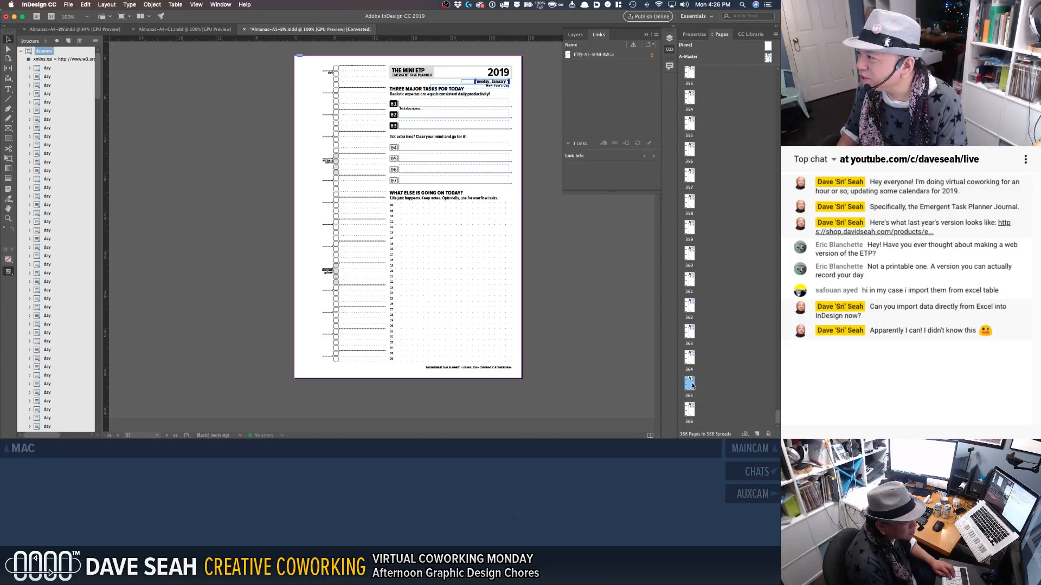
left_click(690, 411)
left_click(689, 385)
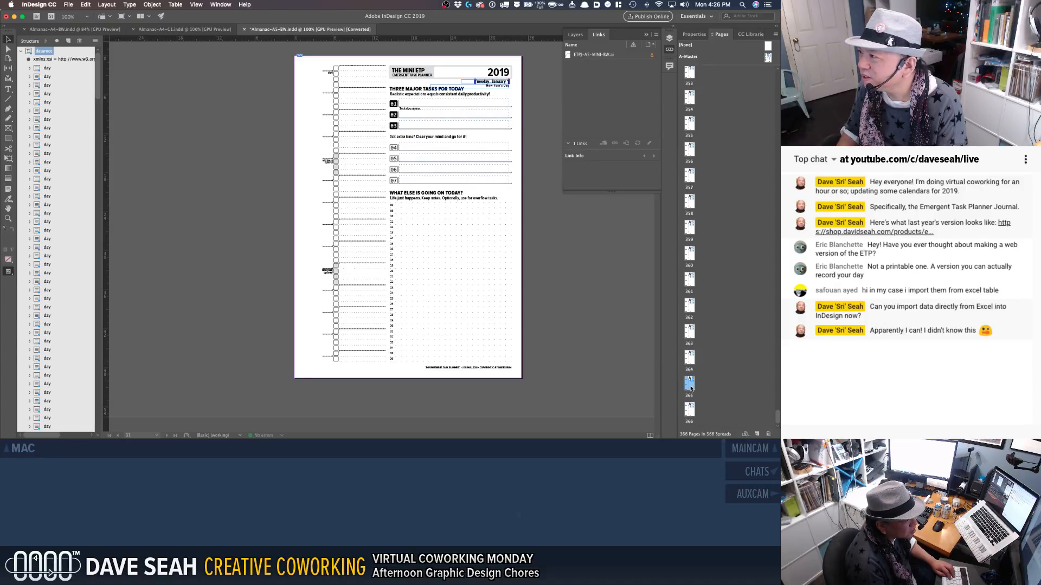
left_click(689, 411)
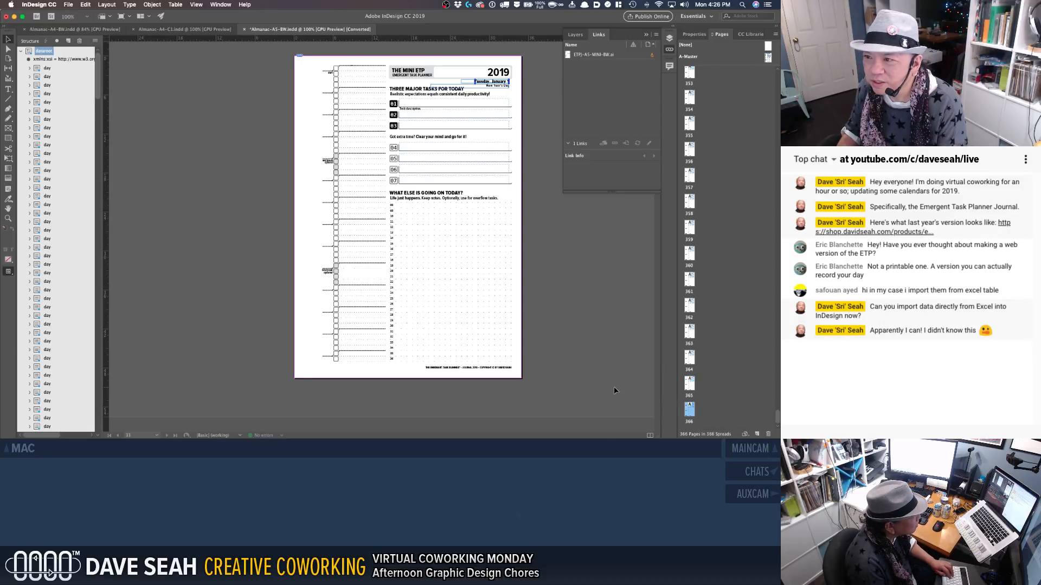
Step: Export all pages of the A5 almanac as an interactive PDF named ETP-Almanac-2019-A5-BW.pdf in the ETP-Almanac-2019-A4 folder
key("super+e")
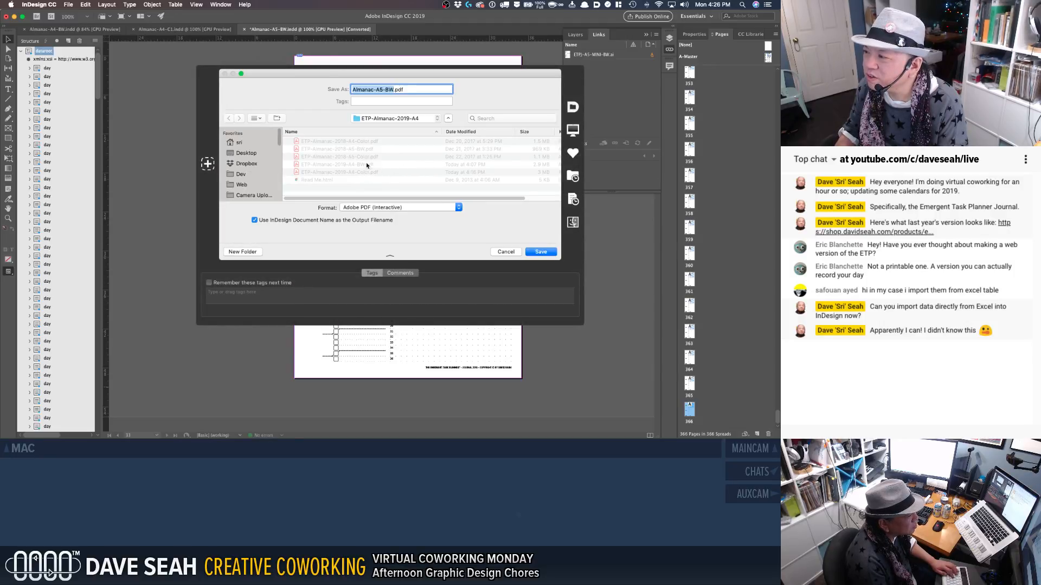
left_click(344, 149)
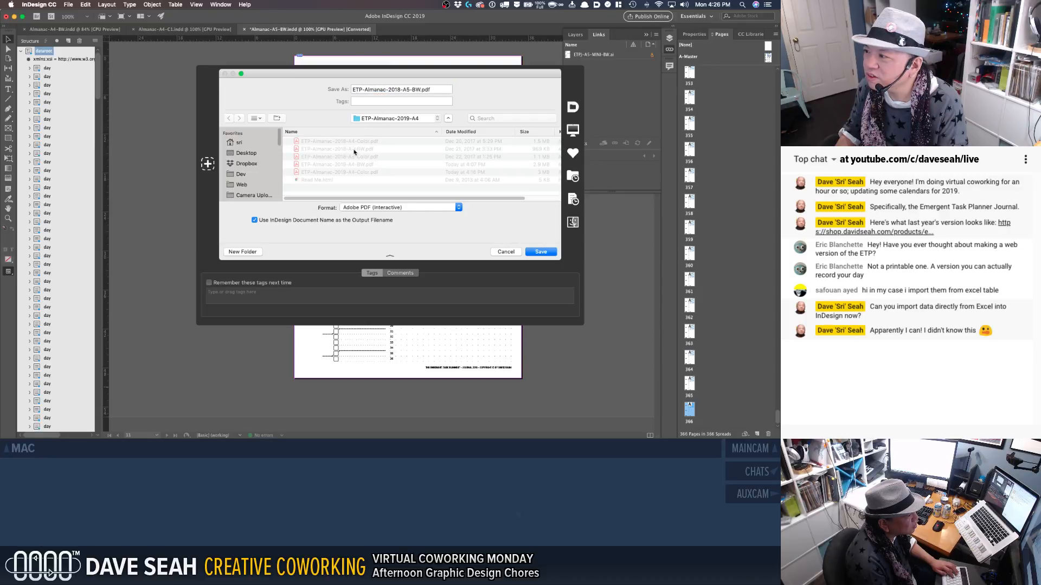
left_click(401, 89)
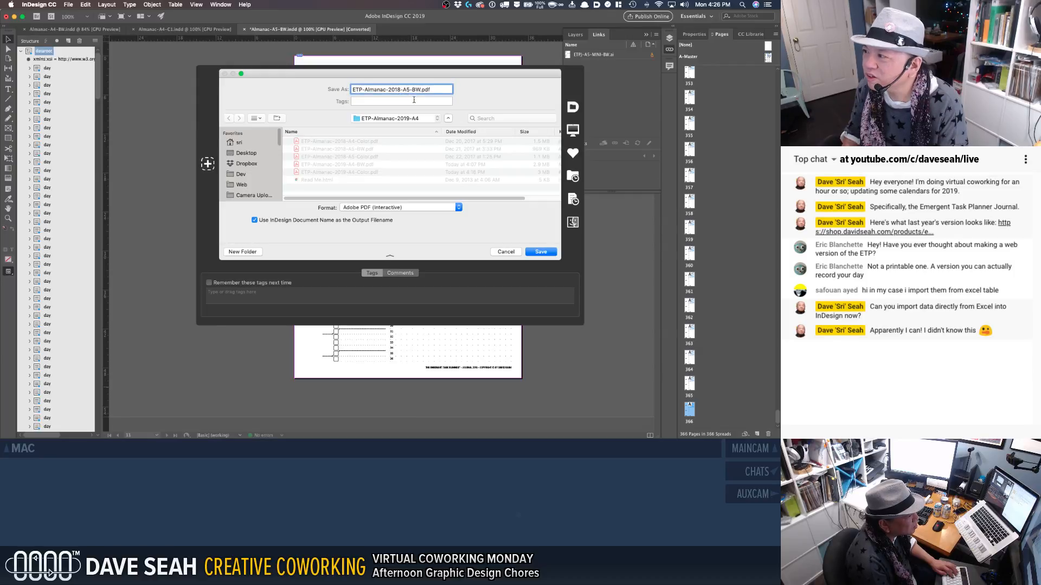
key("BackSpace")
type("9")
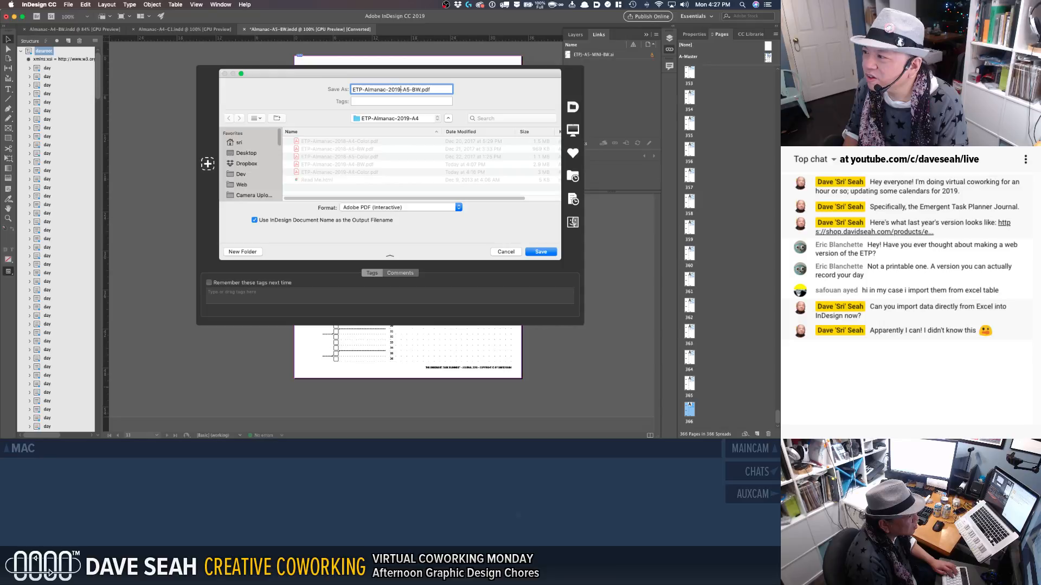
key("Return")
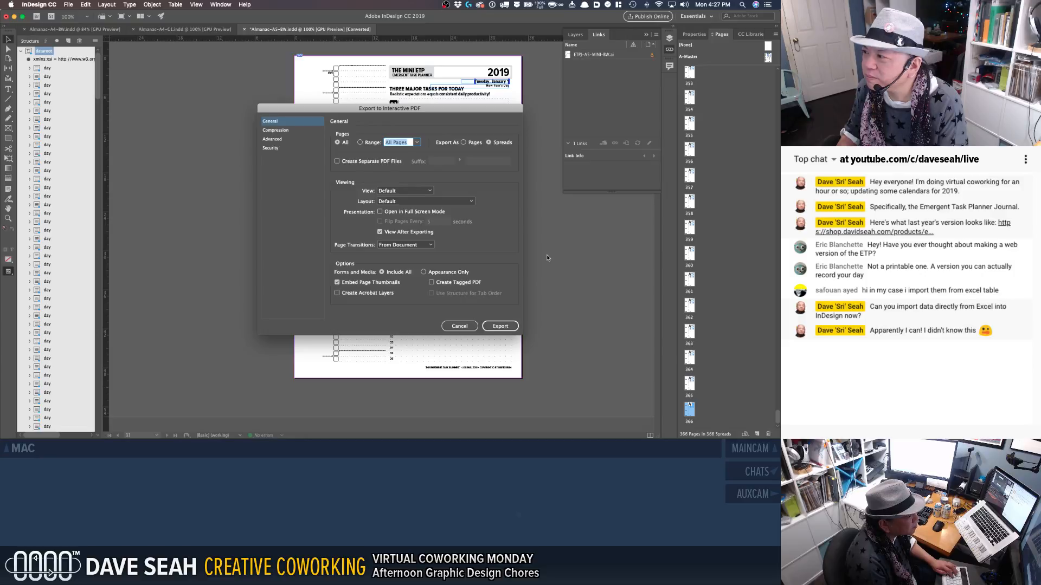
left_click(500, 326)
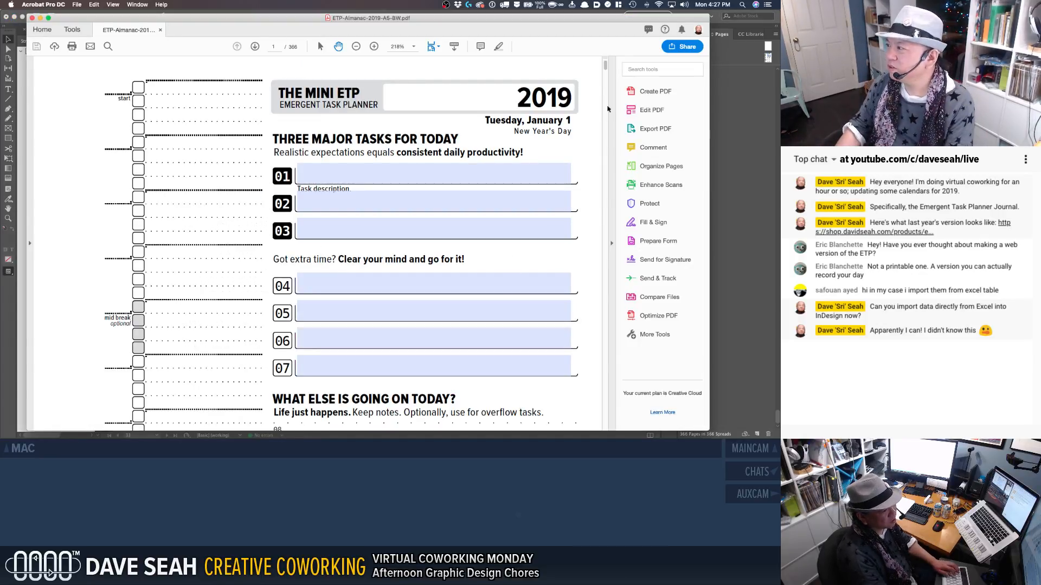
Step: Check the dates on the final pages of the exported A5 PDF in Acrobat, and close the file
left_click_drag(605, 65, 601, 429)
scroll(551, 326, "up", 5)
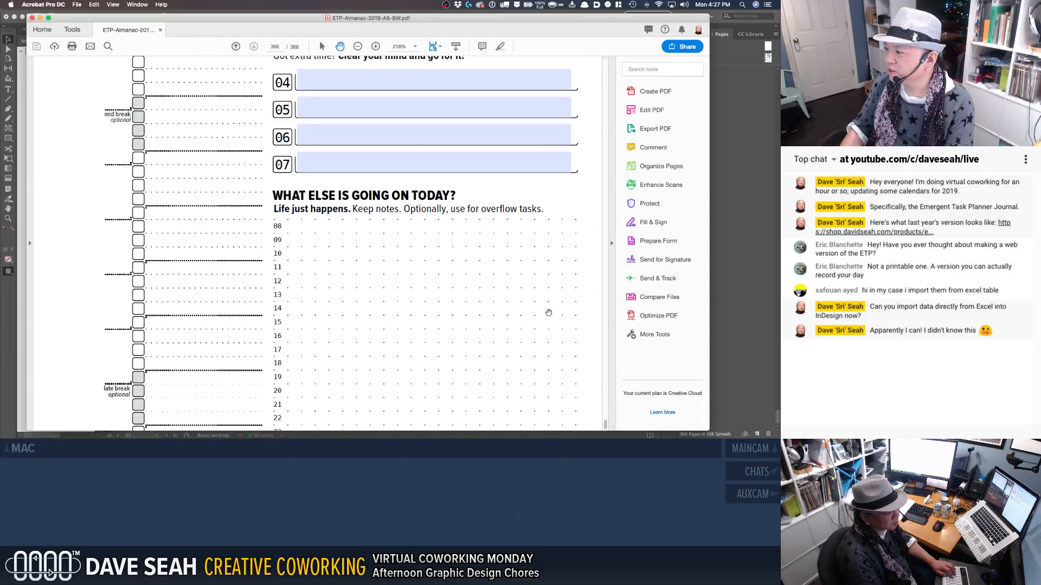
scroll(548, 313, "up", 5)
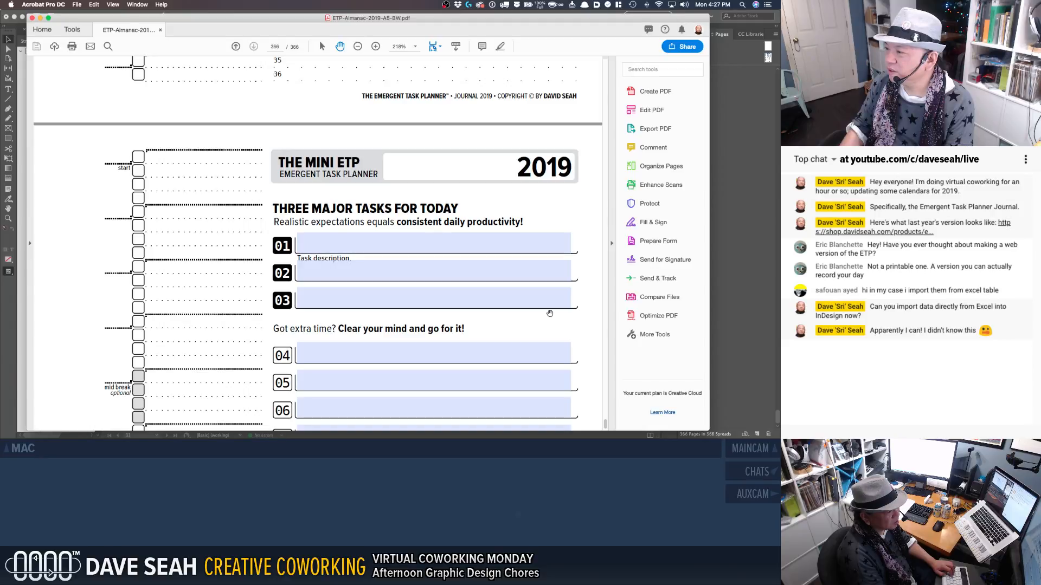
scroll(550, 314, "up", 15)
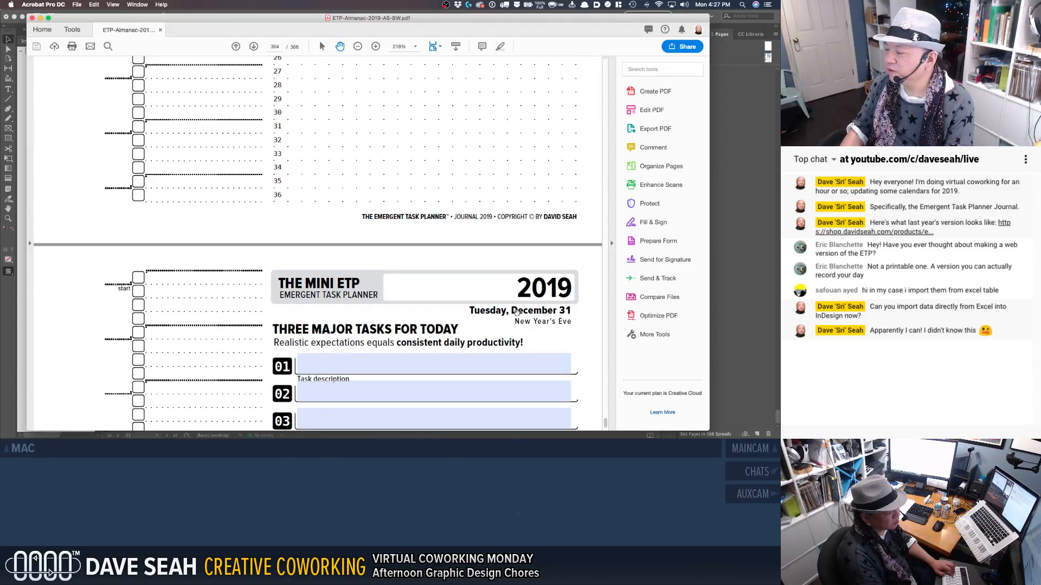
key("super+w")
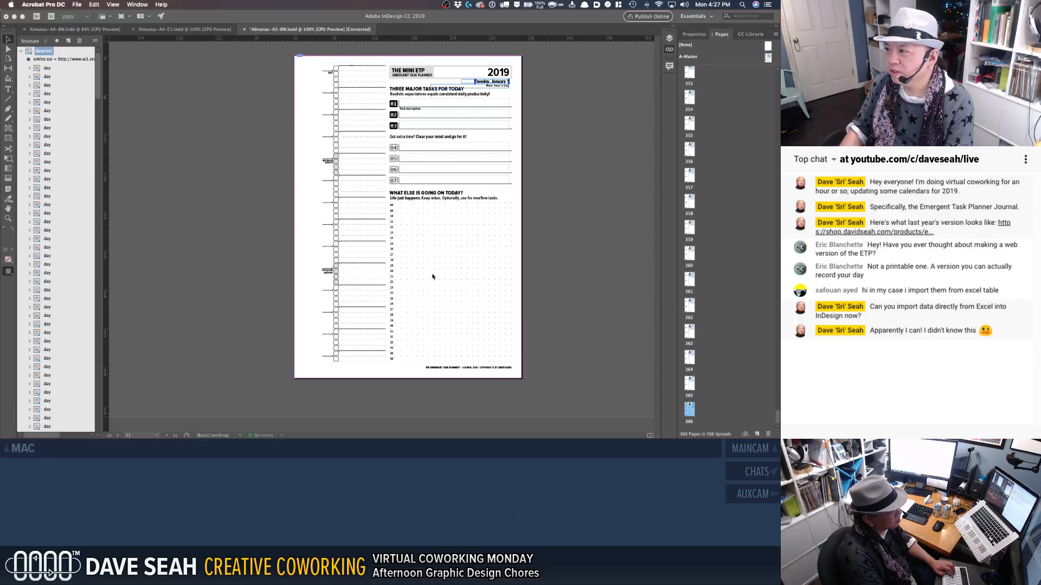
Step: Save the converted A5 document as Almanac-A5-BW.indd in the 2019 folder, replacing the existing file
left_click(212, 195)
key("super+s")
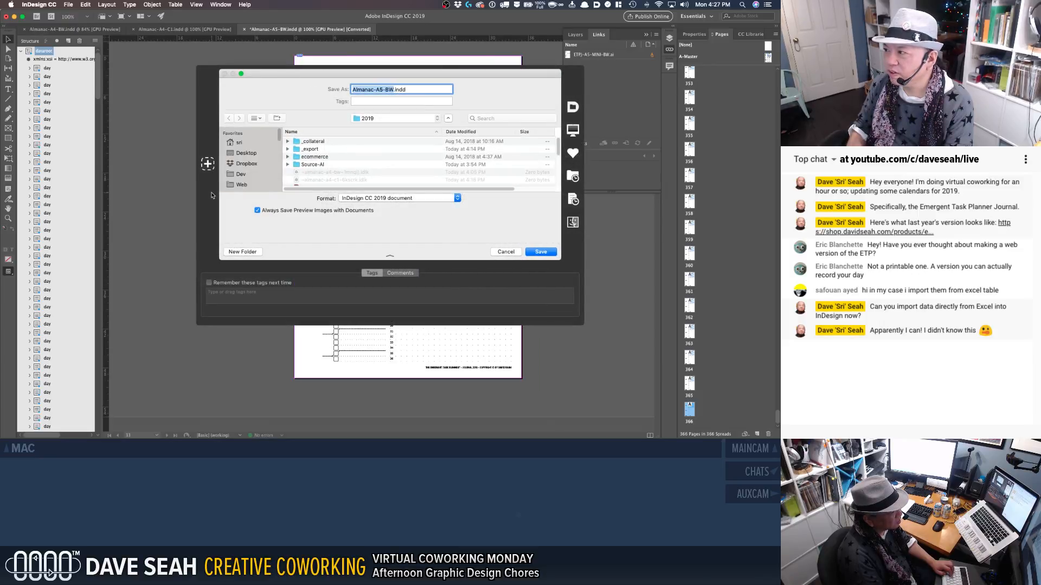
key("Return")
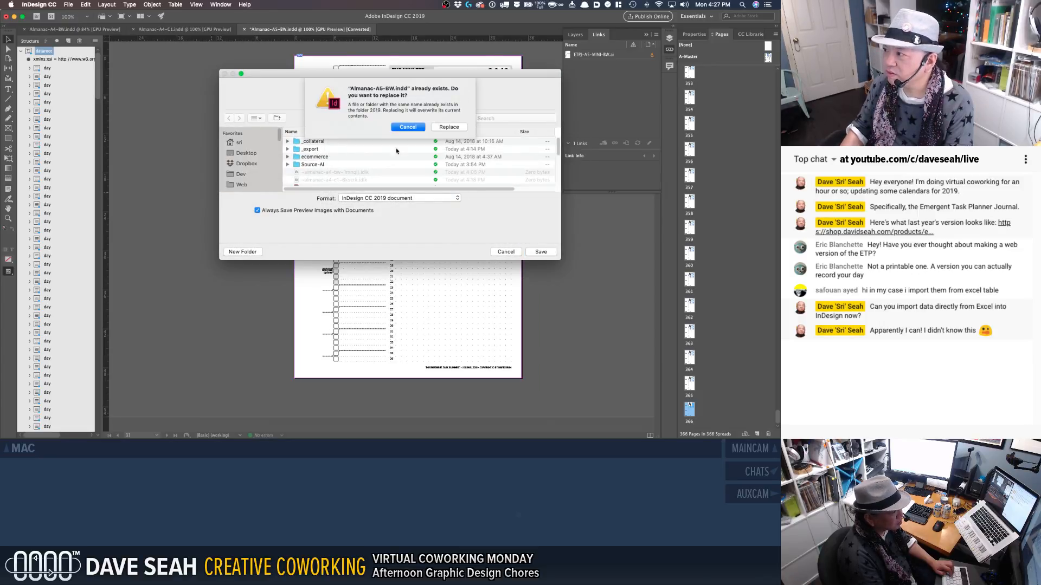
key("Escape")
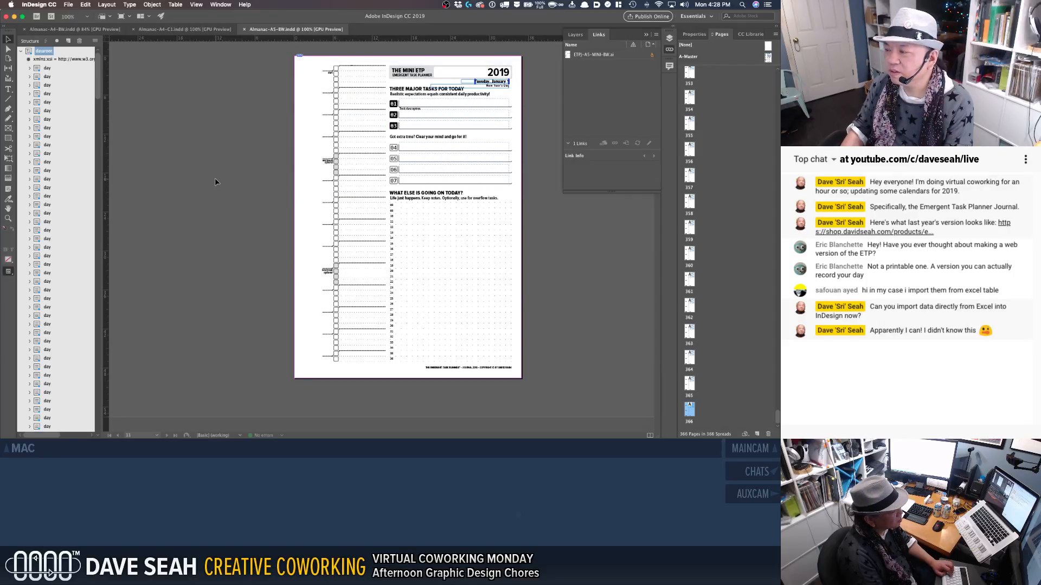
Step: Switch to Finder to view the almanac files in the 2019 folder
key("super+Tab")
key("super+Tab")
key("super+Tab")
key("super+Tab")
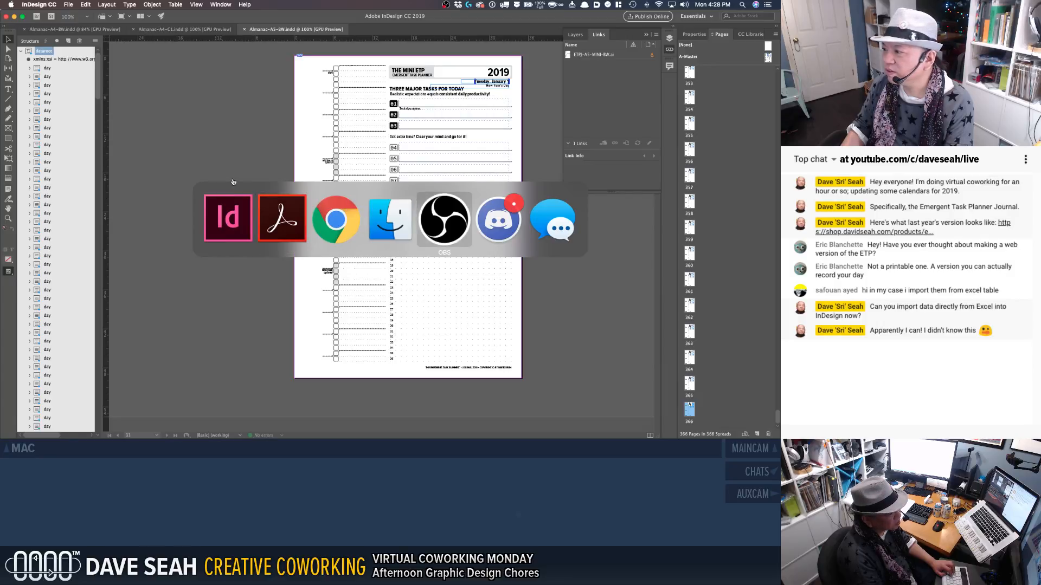
key("super+shift+Tab")
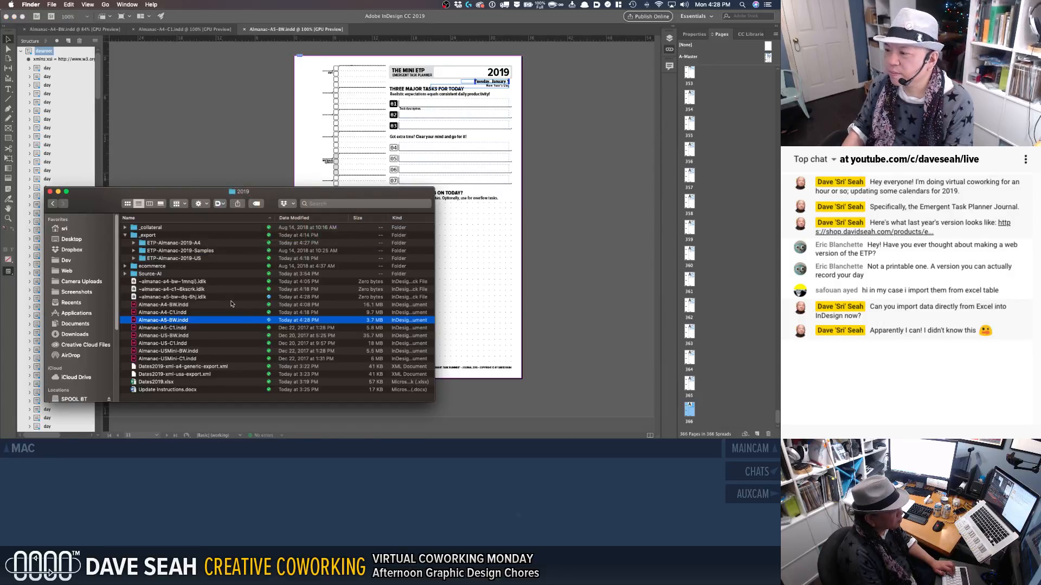
Step: Open Almanac-A5-C1.indd from the 2019 folder in InDesign and update its modified link
double_click(163, 329)
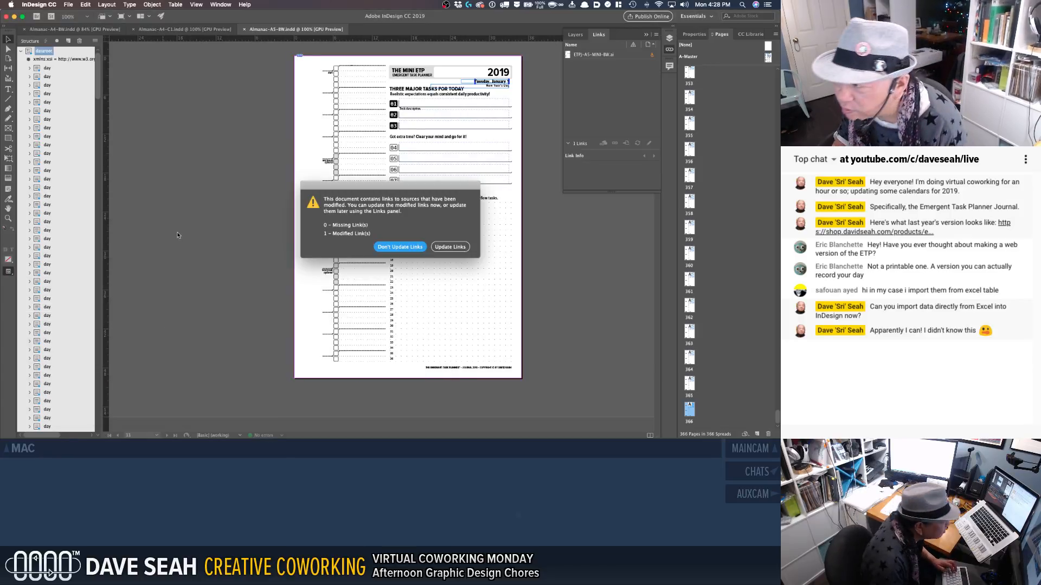
left_click(449, 248)
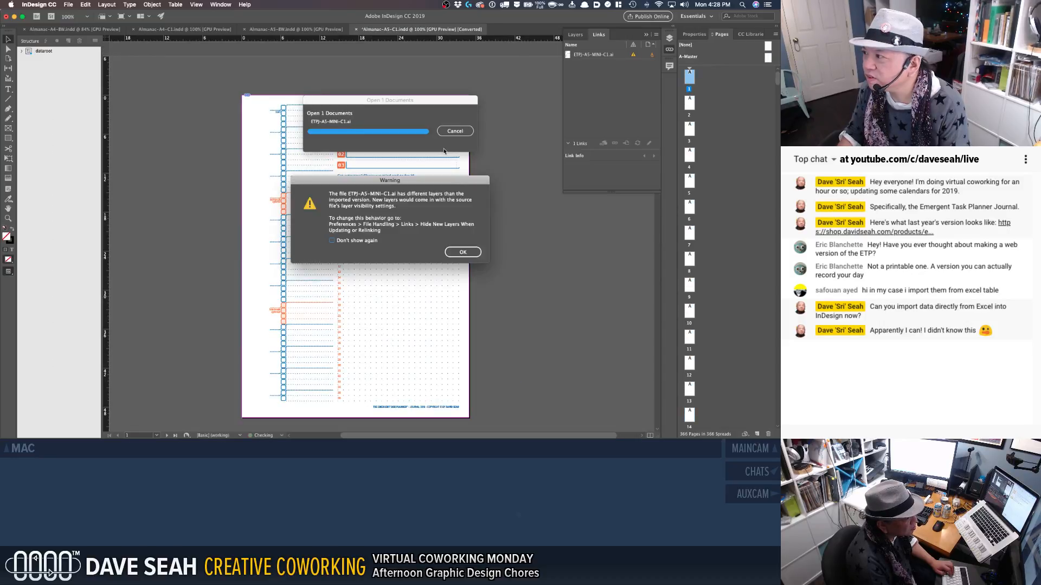
key("Return")
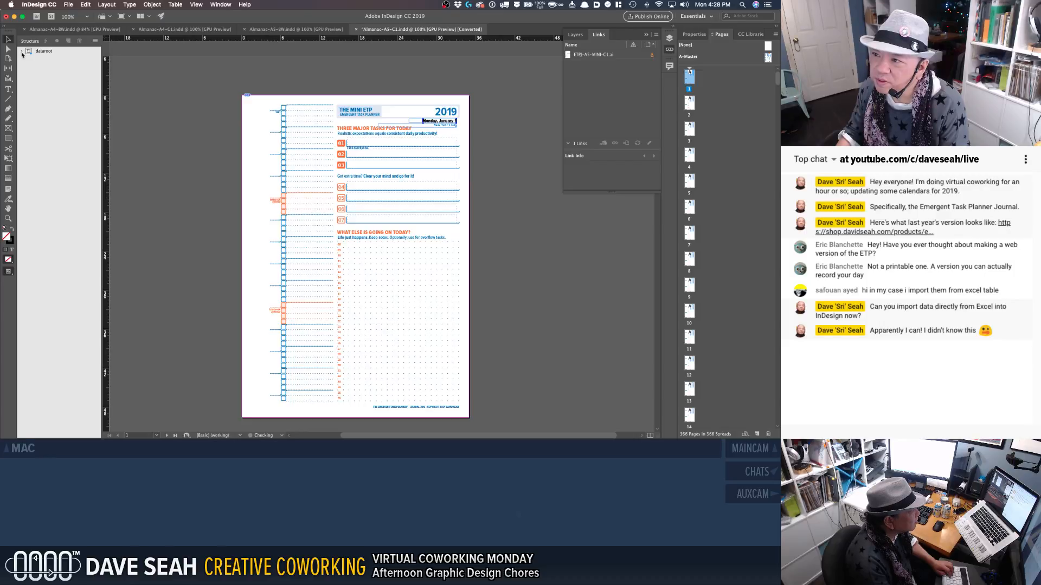
Step: Delete every day element except the first one under dataroot in the XML structure
left_click(21, 52)
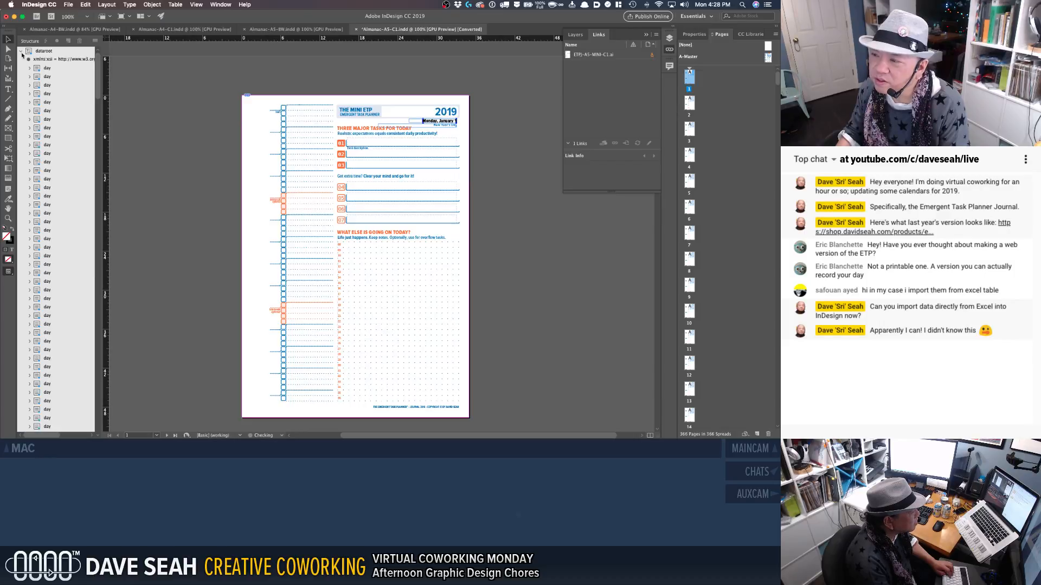
left_click(48, 78)
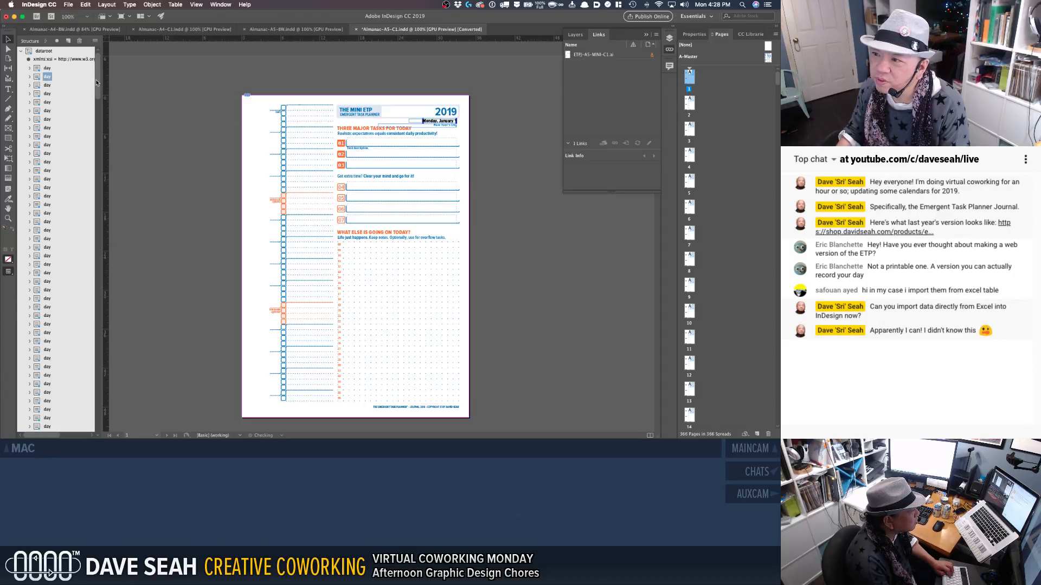
left_click_drag(97, 82, 97, 417)
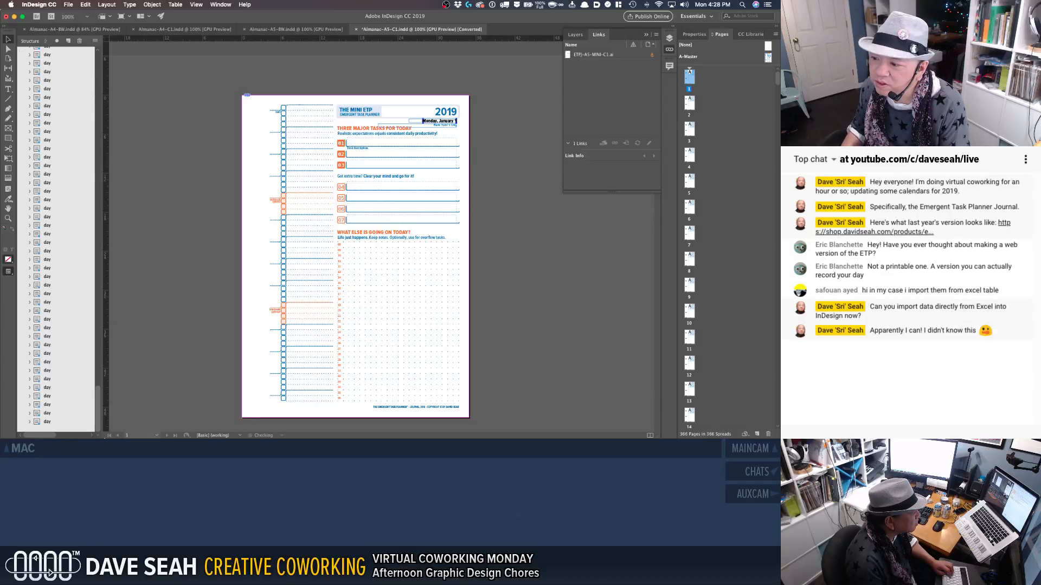
left_click(34, 423, "shift")
right_click(33, 424)
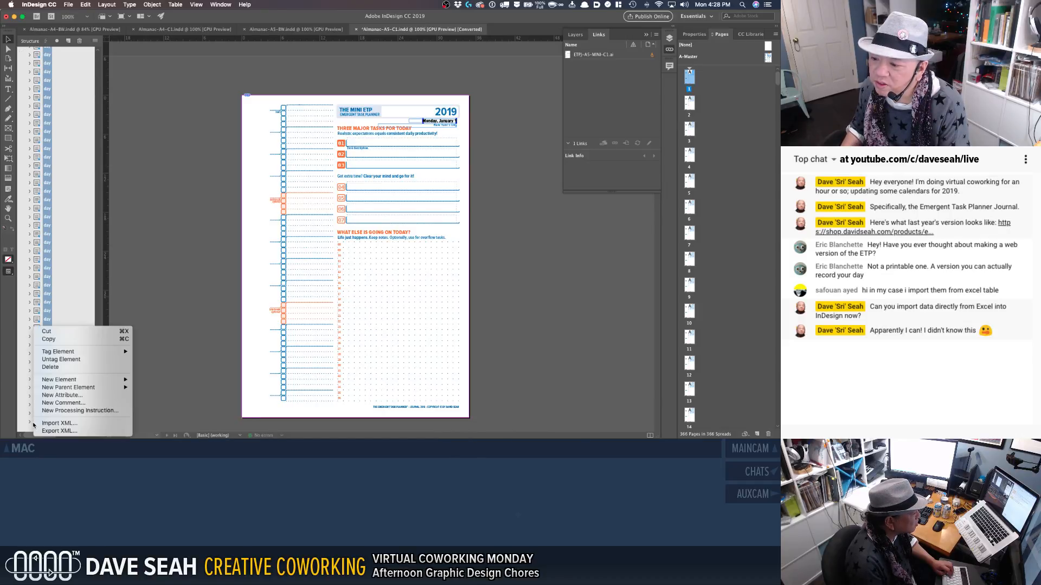
left_click(64, 367)
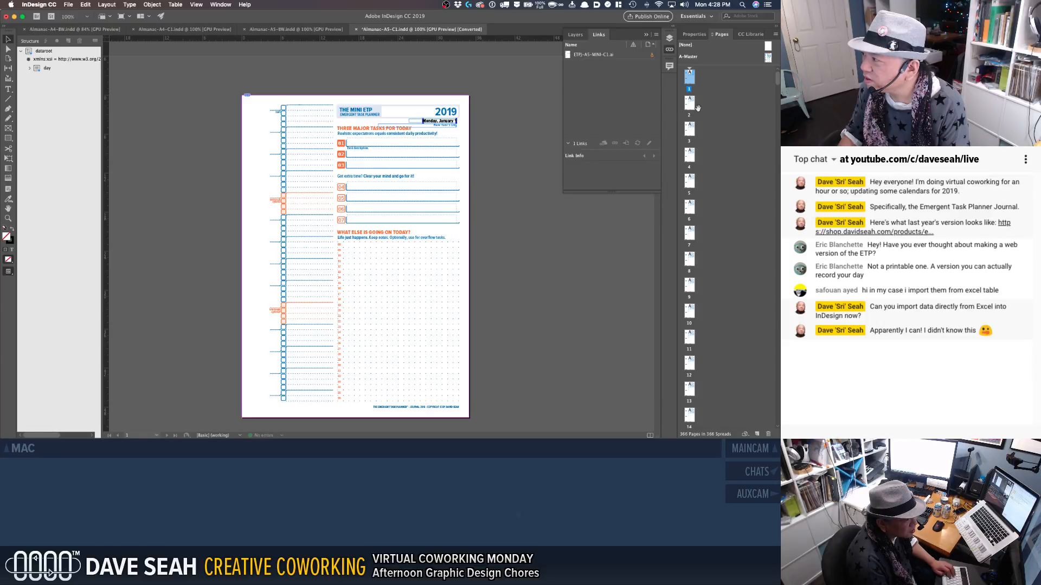
Step: Delete all document pages from page 2 through page 366, keeping only page 1
left_click(692, 108)
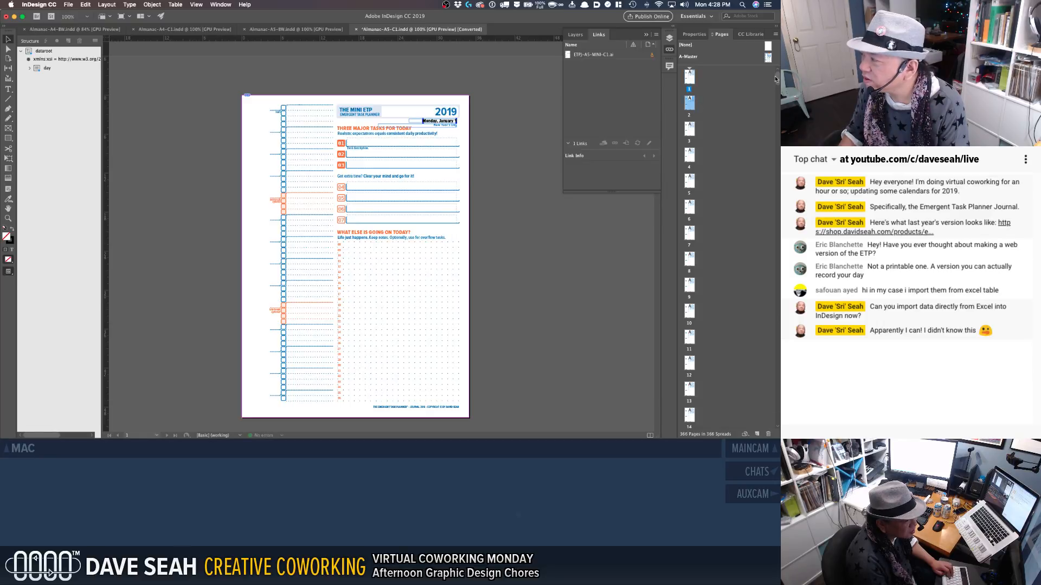
left_click_drag(777, 80, 693, 413)
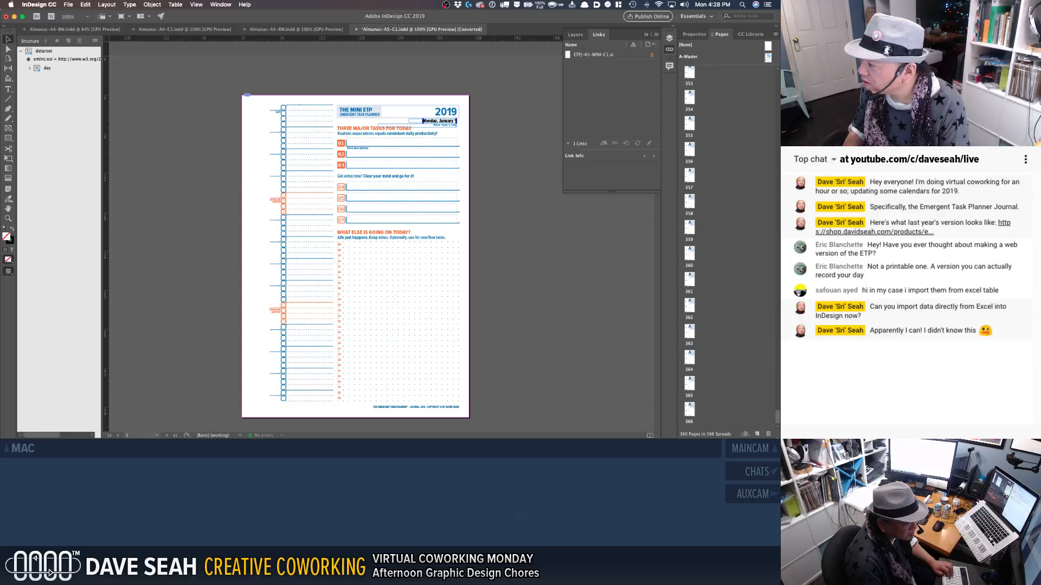
left_click(688, 413, "shift")
right_click(688, 414)
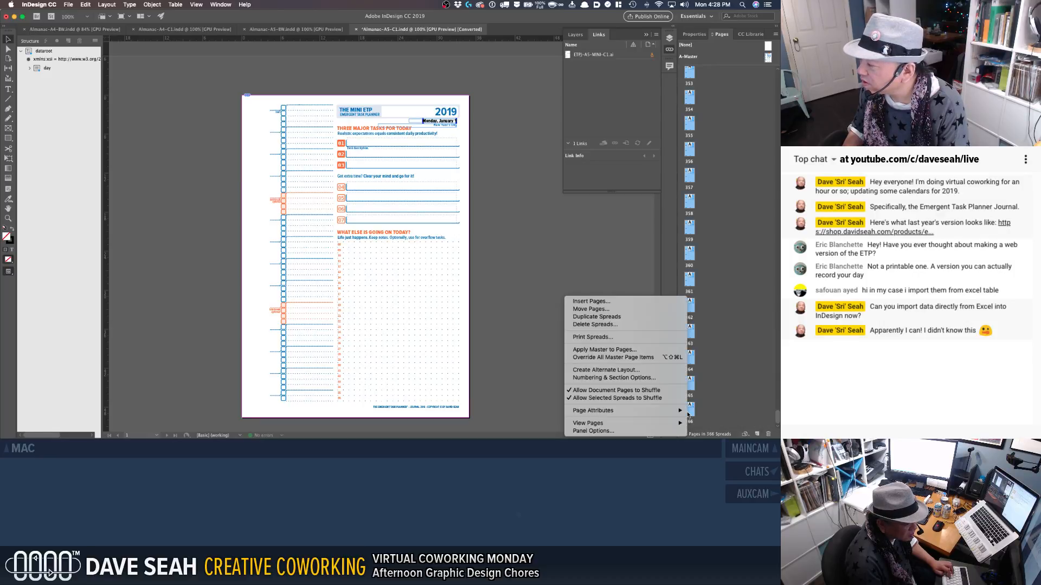
left_click(631, 327)
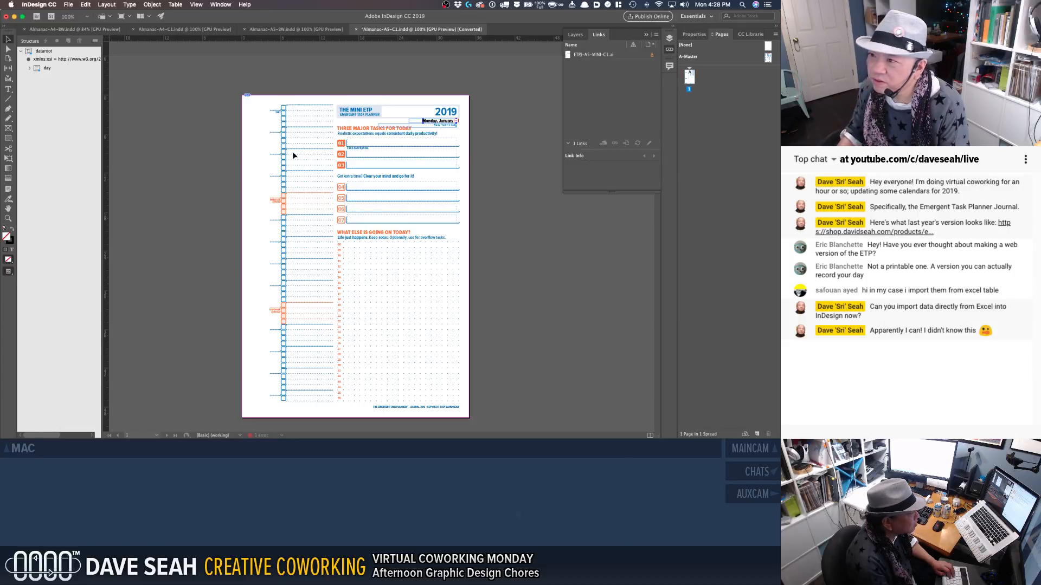
Step: Import Dates2019-xml-a4-generic-export.xml into the dataroot element, merging content with the preset XML import options
right_click(41, 52)
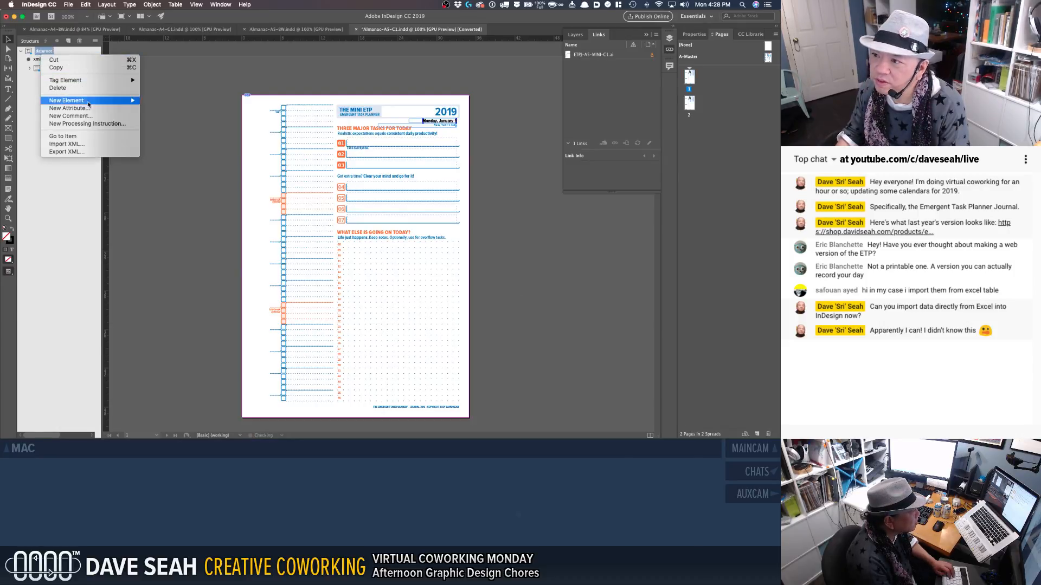
left_click(77, 144)
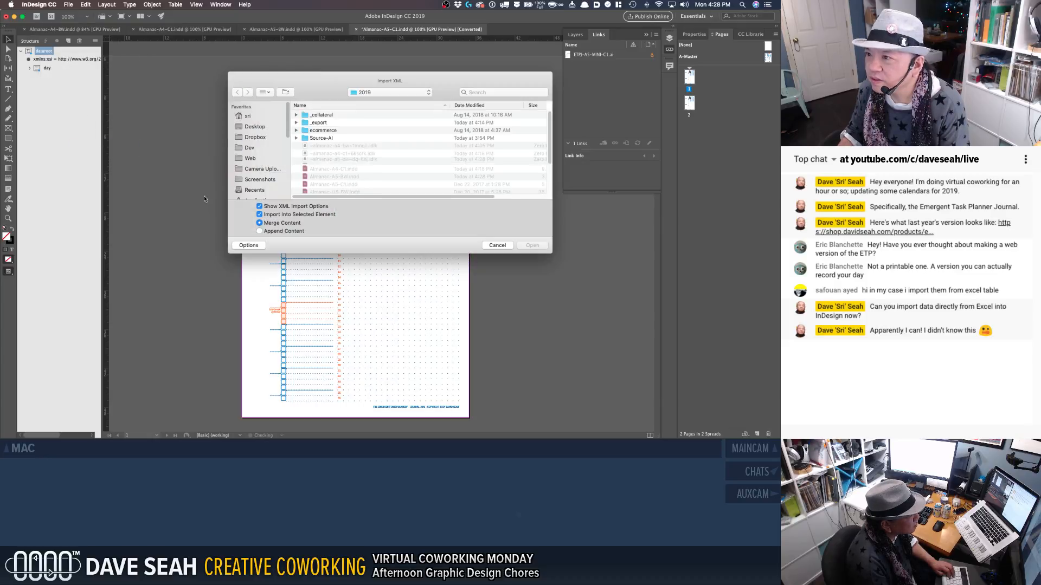
scroll(380, 162, "down", 3)
left_click(344, 167)
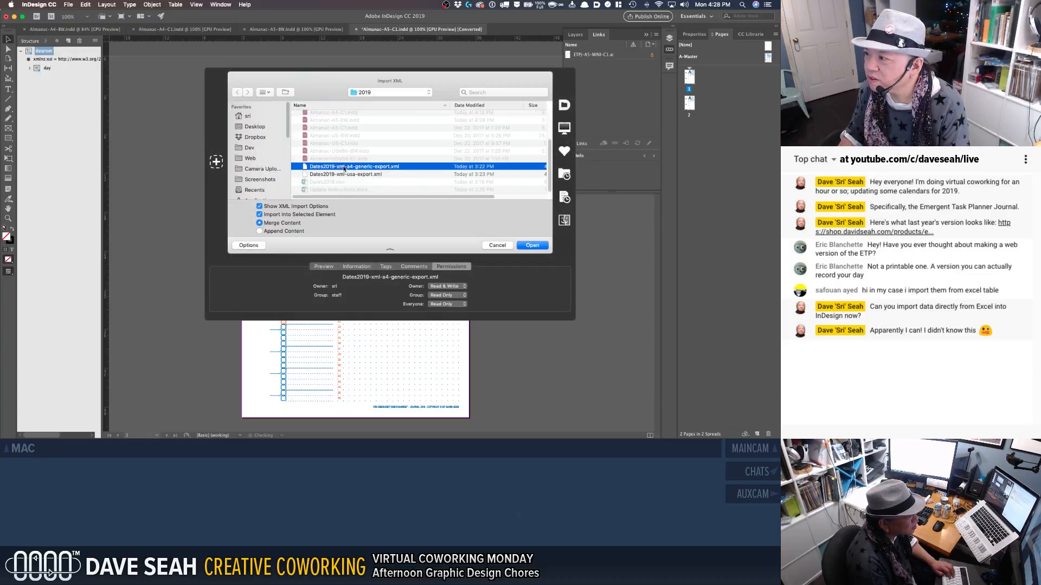
double_click(344, 167)
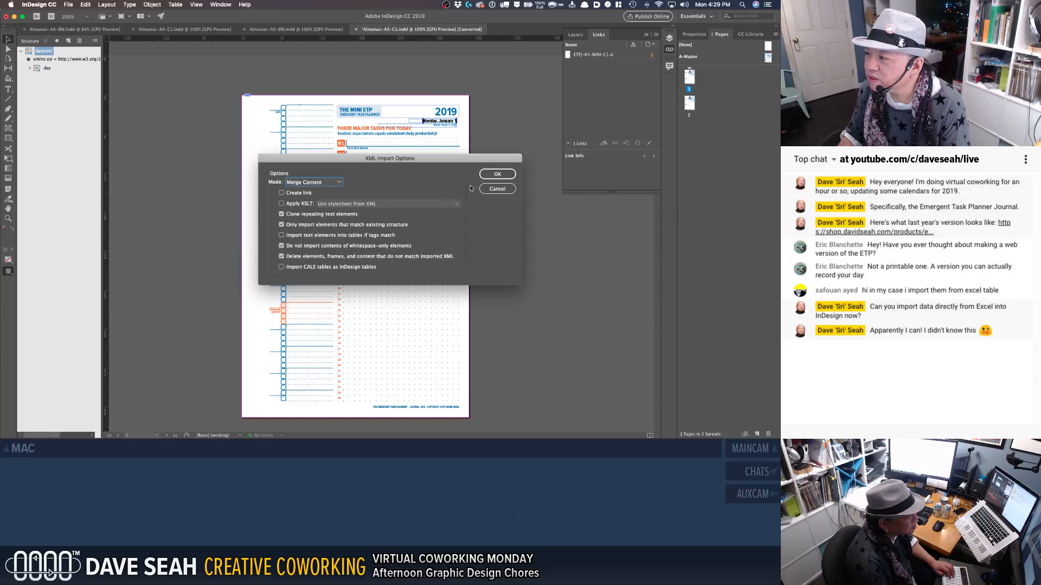
left_click(496, 177)
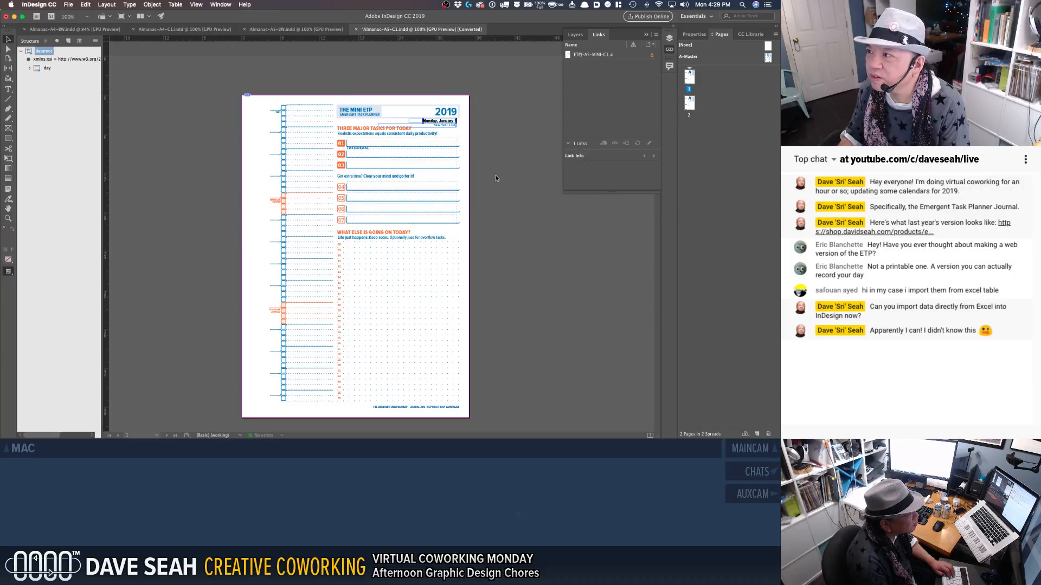
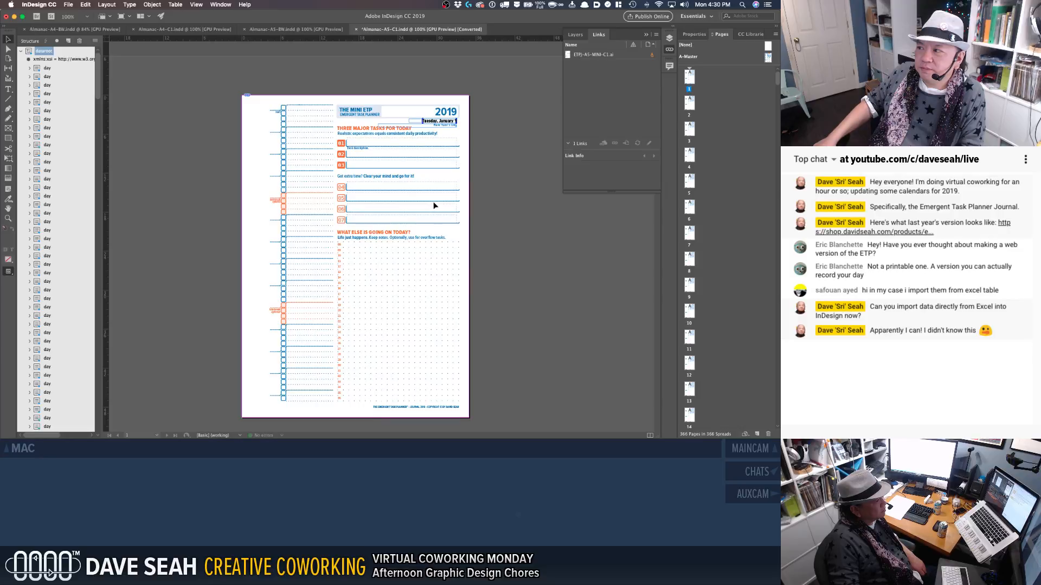
Step: Export all pages as an interactive PDF named Almanac-A5-C1.pdf in the ETP-Almanac-2019-A4 folder, and close the PDF in Acrobat
key("super+e")
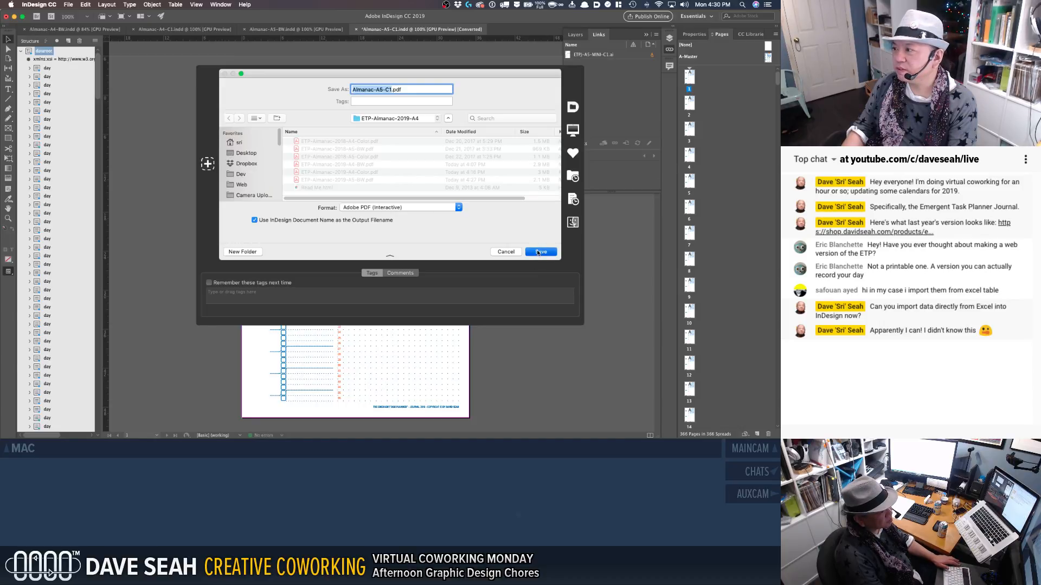
left_click(539, 252)
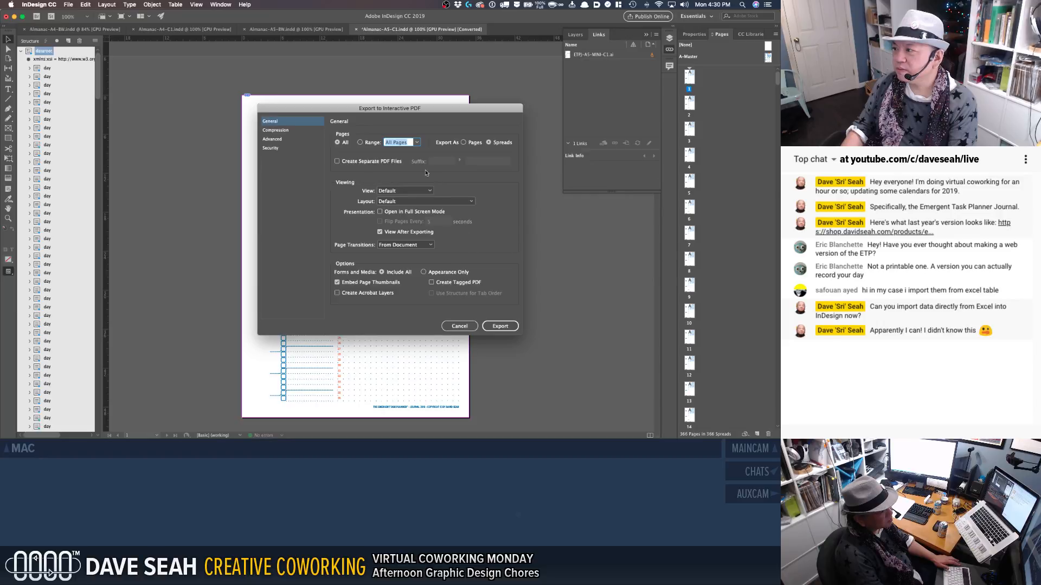
left_click(495, 327)
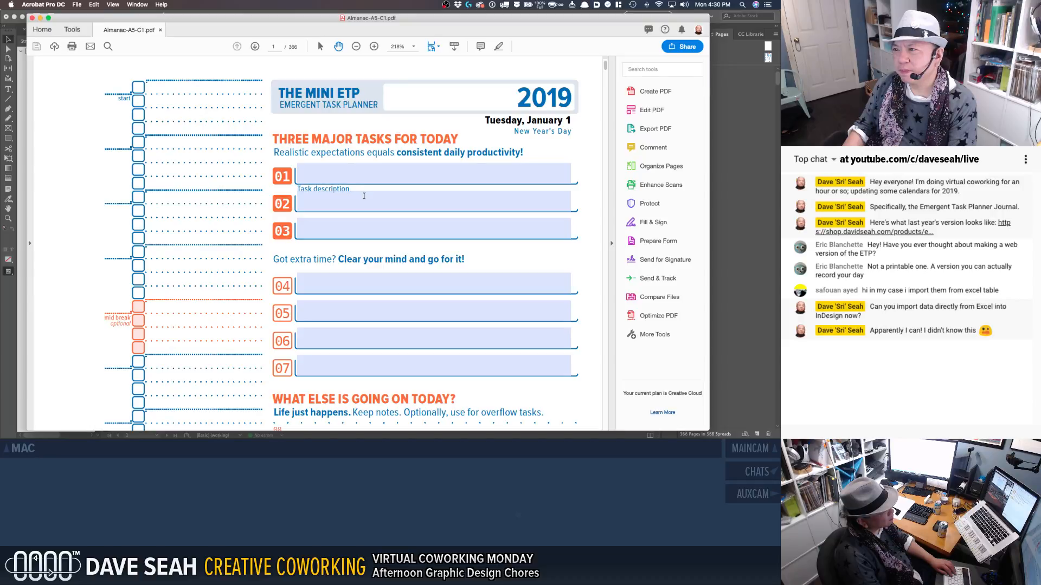
key("super+w")
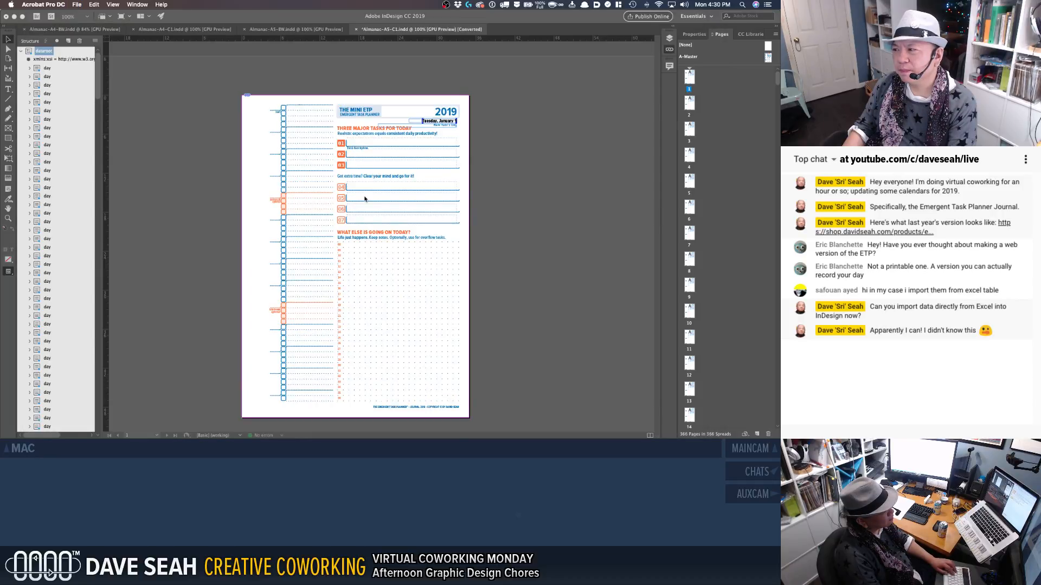
Step: Switch to Finder and rename Almanac-A5-C1.pdf in the ETP-Almanac-2019-A4 export folder as ETP-Almanac-2019-A5-C1.pdf
key("super+Tab")
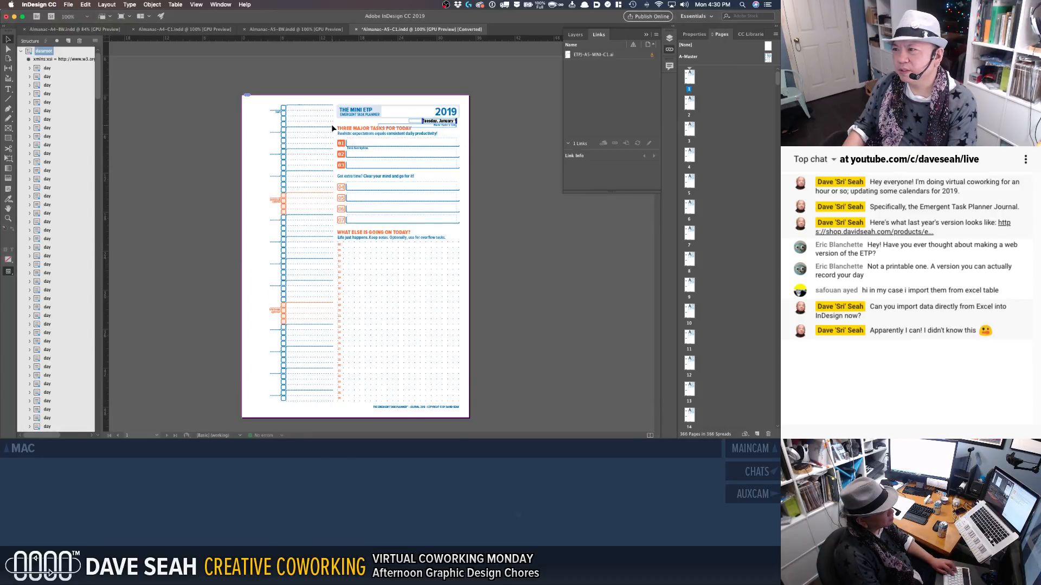
key("ctrl+Up")
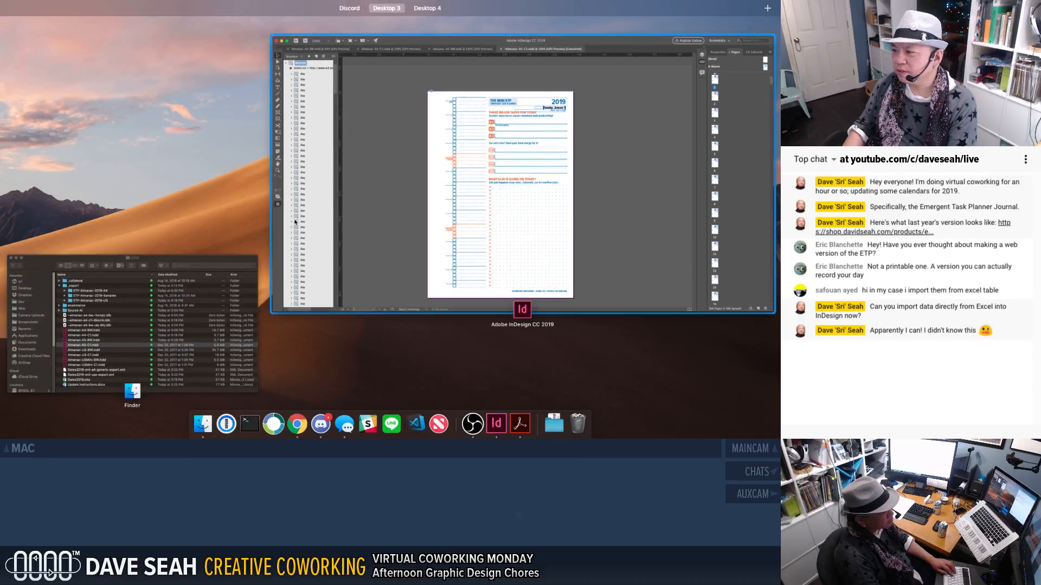
left_click(210, 348)
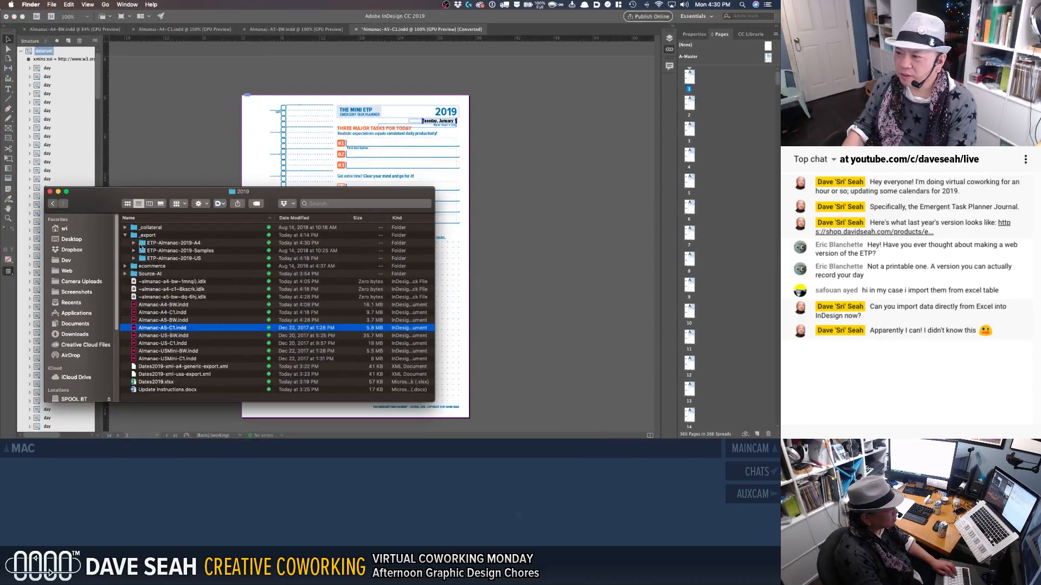
left_click(134, 243)
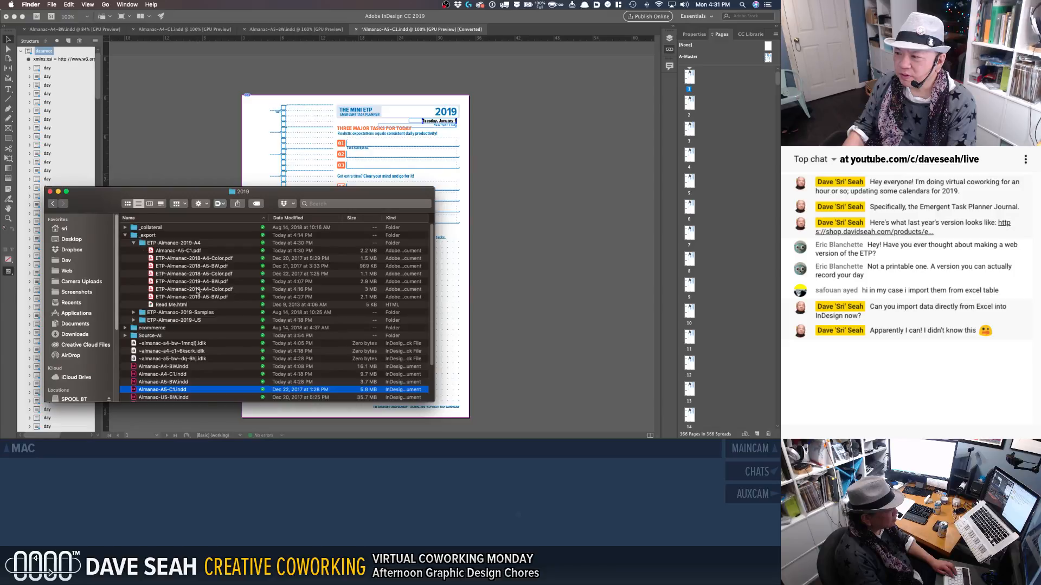
left_click(193, 251)
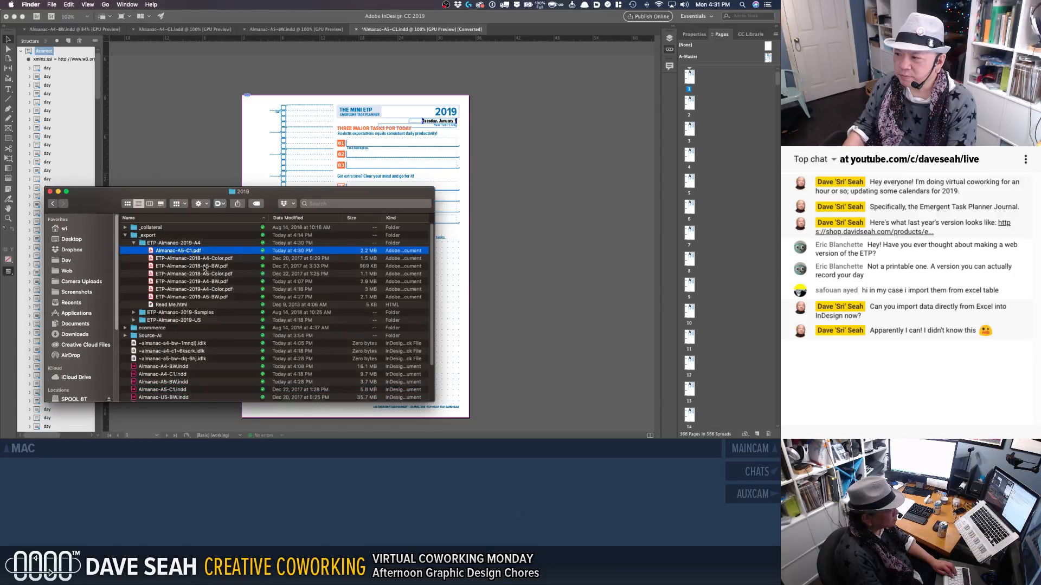
left_click(199, 266)
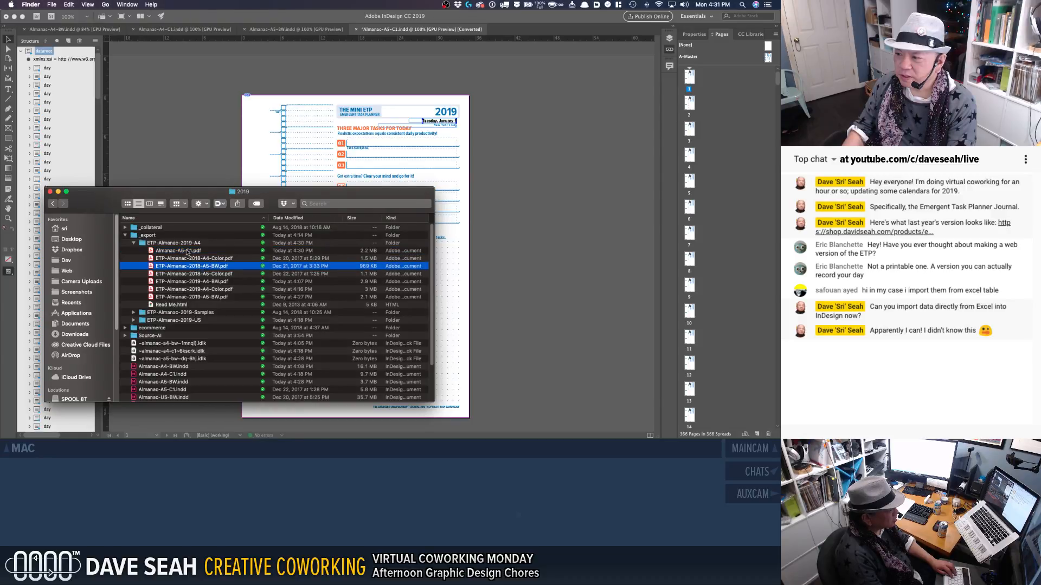
left_click(188, 253)
key("Return")
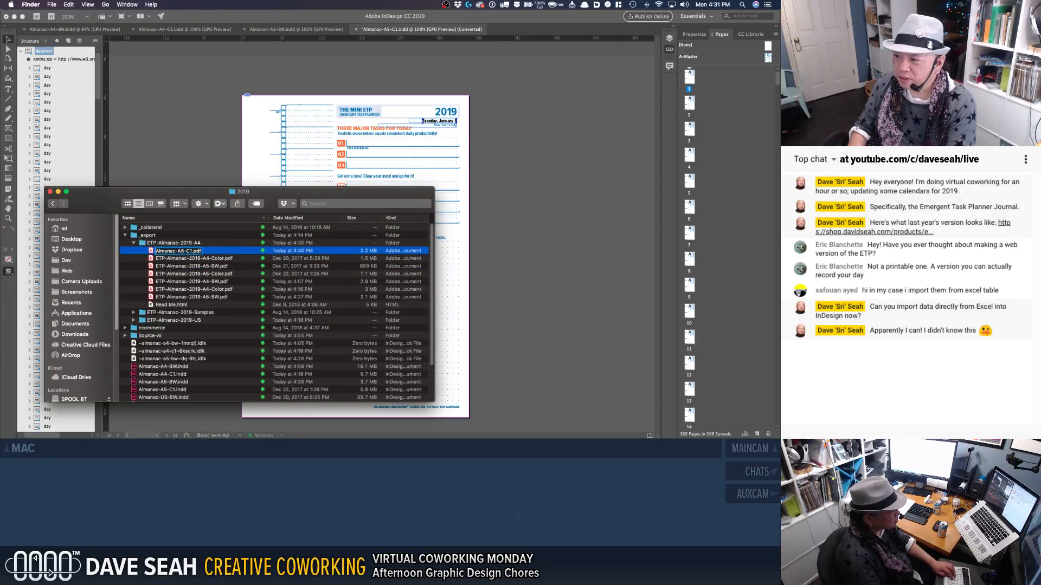
type("ETP-")
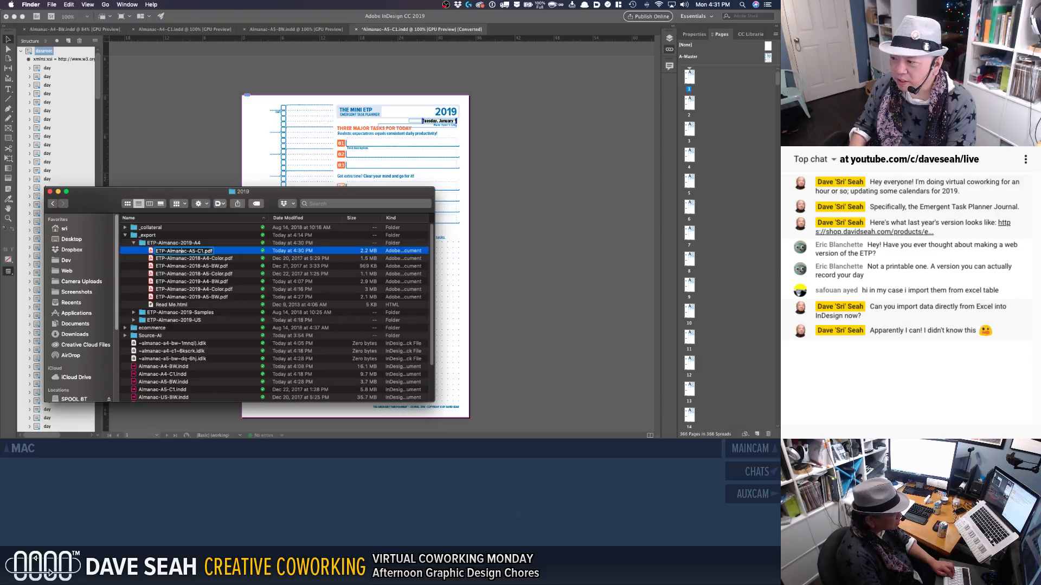
left_click(185, 252)
type("2019-")
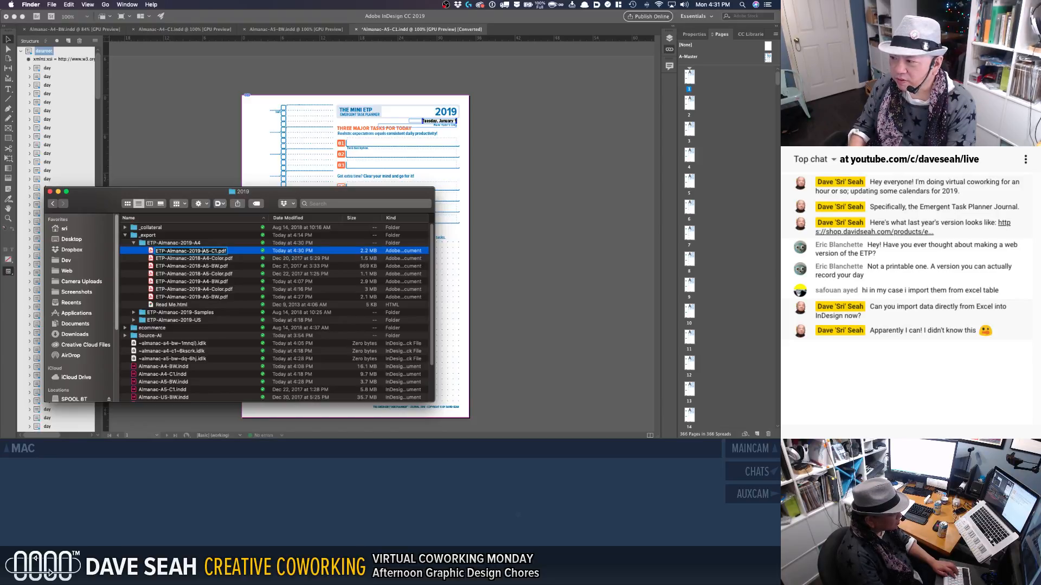
key("Return")
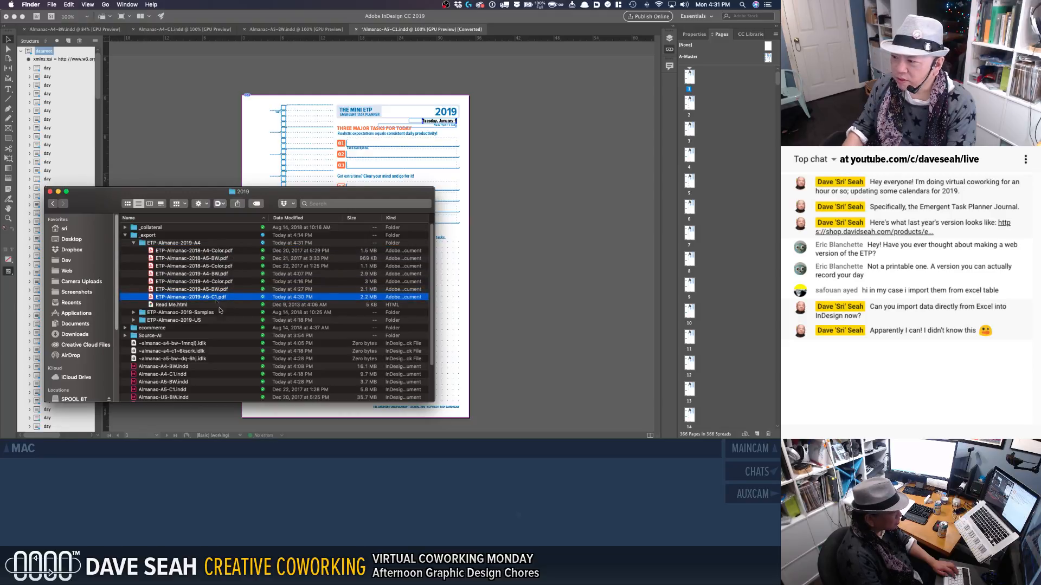
Step: Move the three ETP-Almanac-2018 PDFs in the ETP-Almanac-2019-A4 folder to the Trash and expand the ETP-Almanac-2019-US folder
left_click(200, 280)
left_click(201, 272)
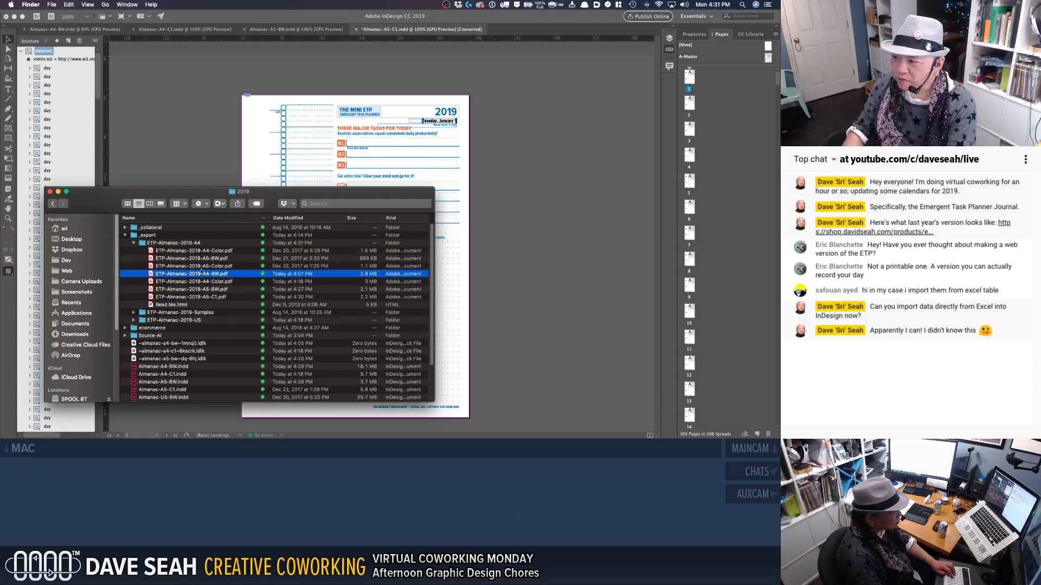
left_click(202, 264)
left_click(204, 252, "shift")
right_click(203, 251)
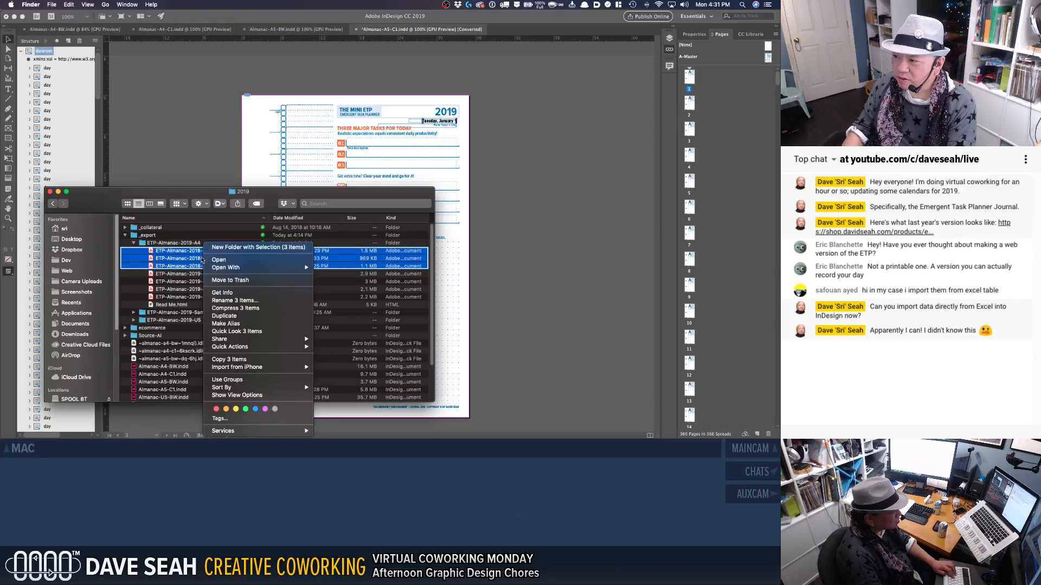
left_click(178, 261)
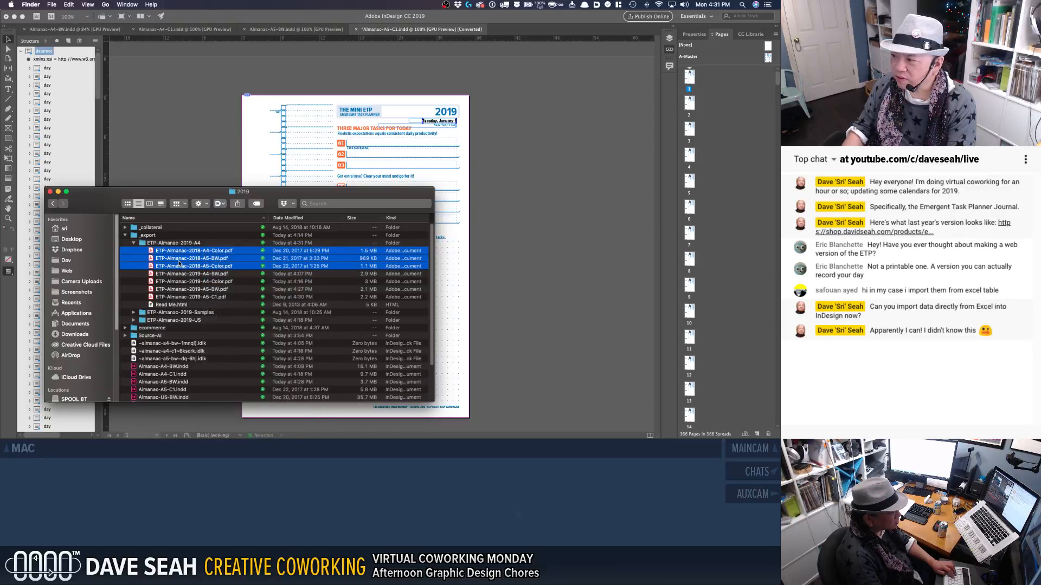
left_click(210, 268)
left_click(223, 275)
left_click(220, 268)
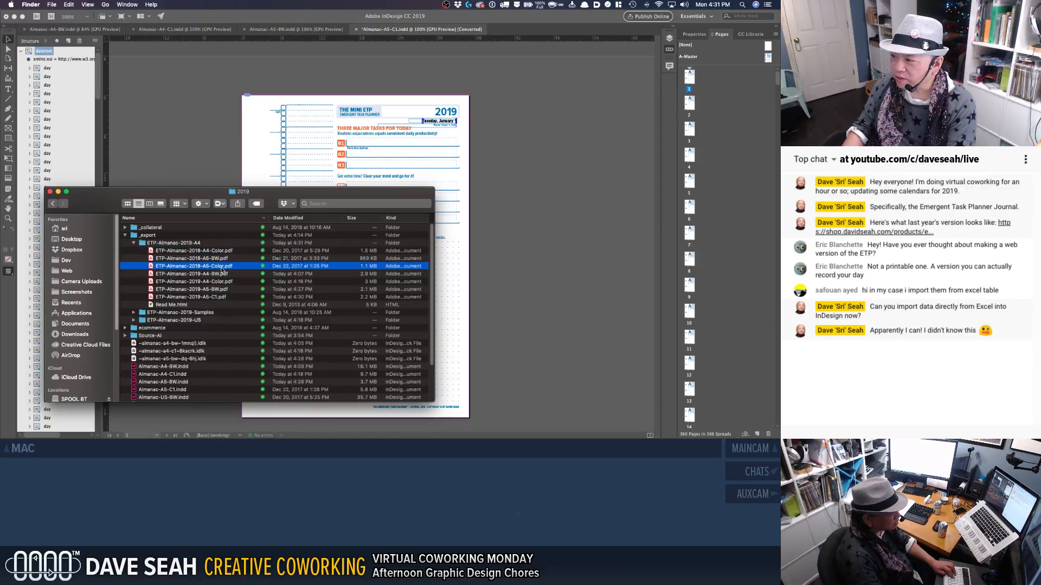
left_click(215, 251, "shift")
right_click(216, 252)
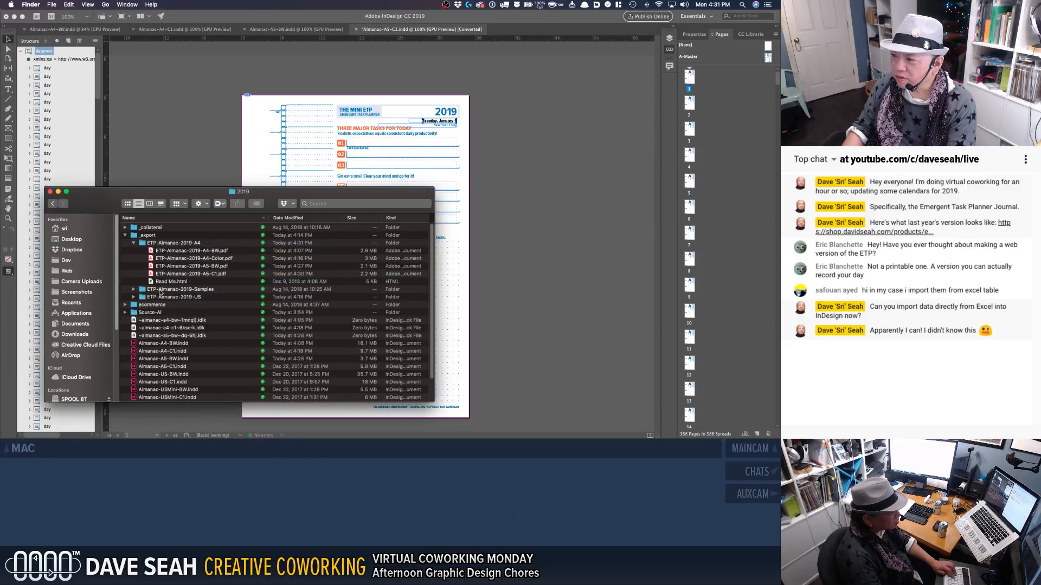
left_click(134, 297)
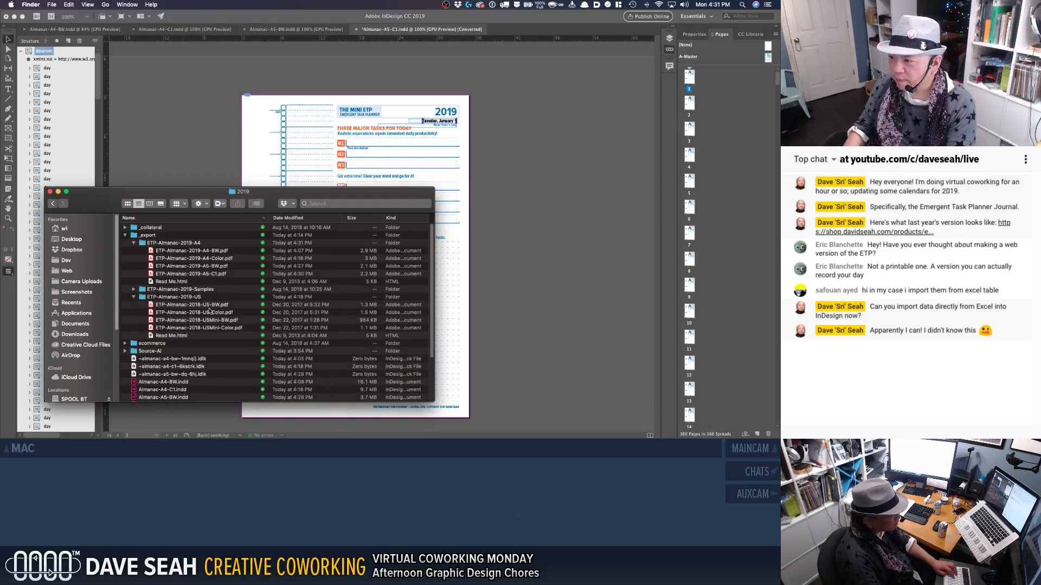
Step: Switch to InDesign and save the converted document as Almanac-A5-C1.indd, replacing the existing file
key("super+Tab")
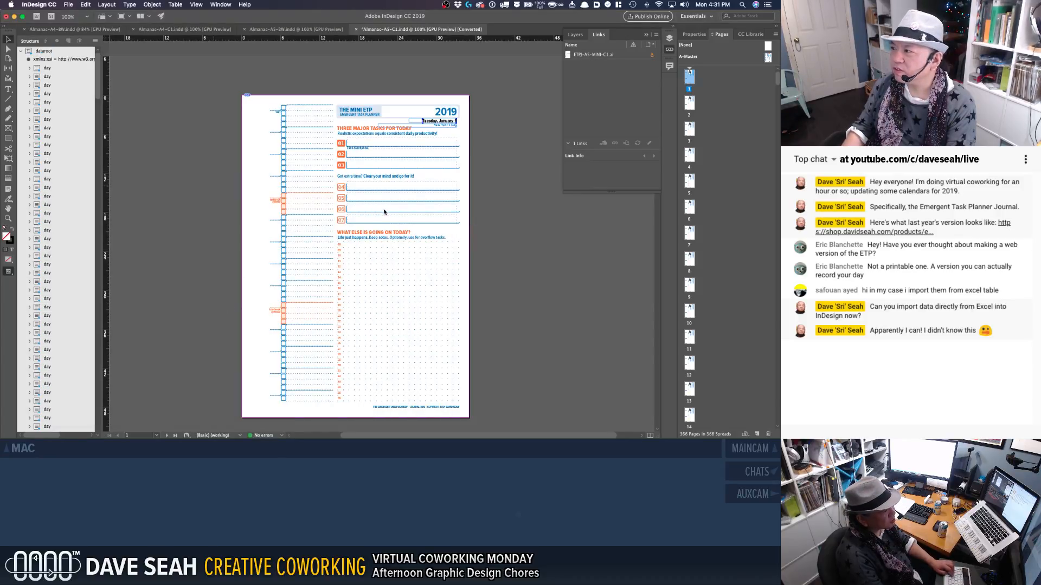
key("super+s")
key("Return")
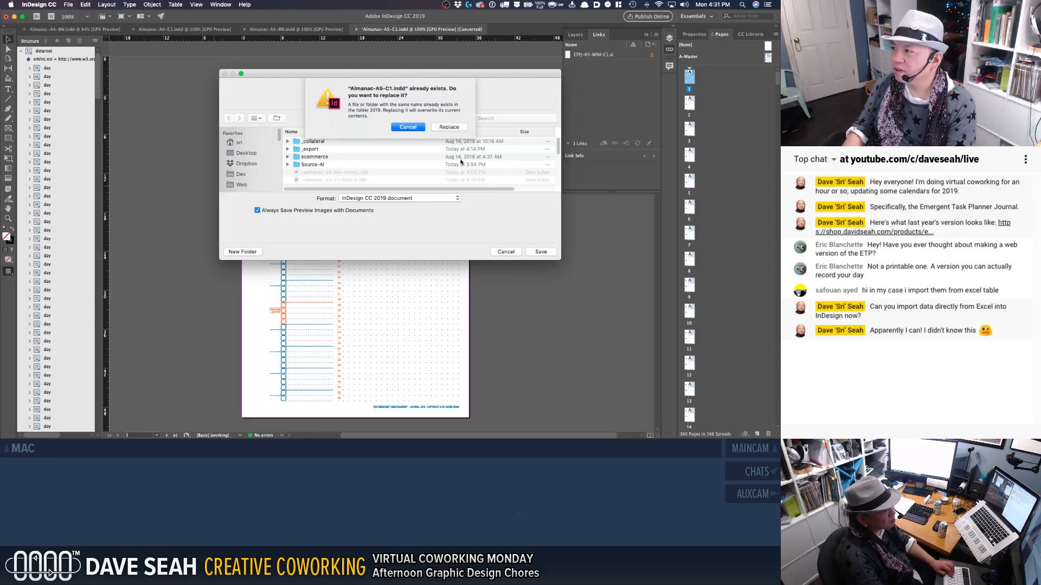
left_click(442, 129)
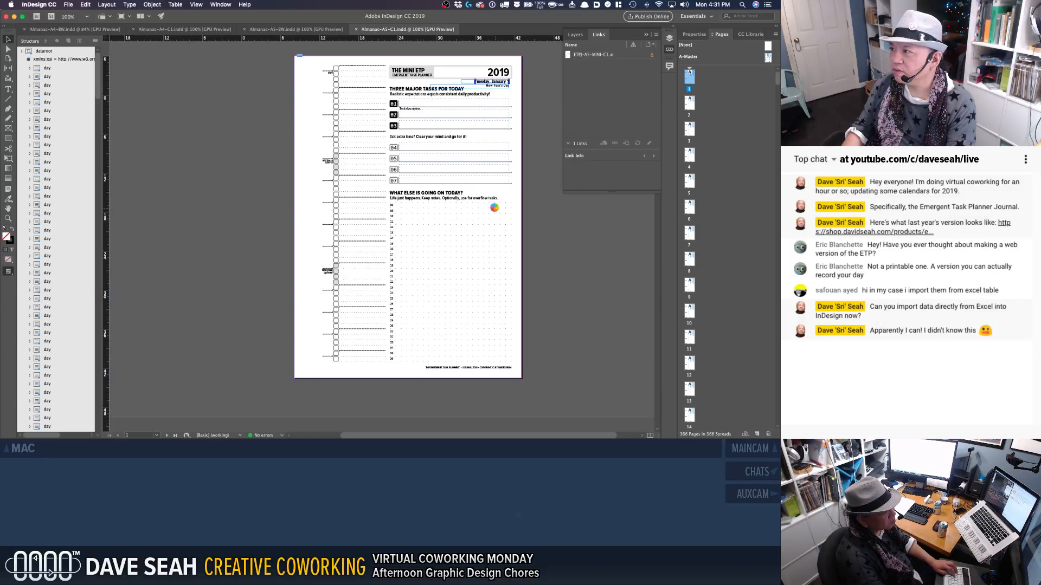
Step: Close all four open almanac documents
key("super+w")
key("super+w")
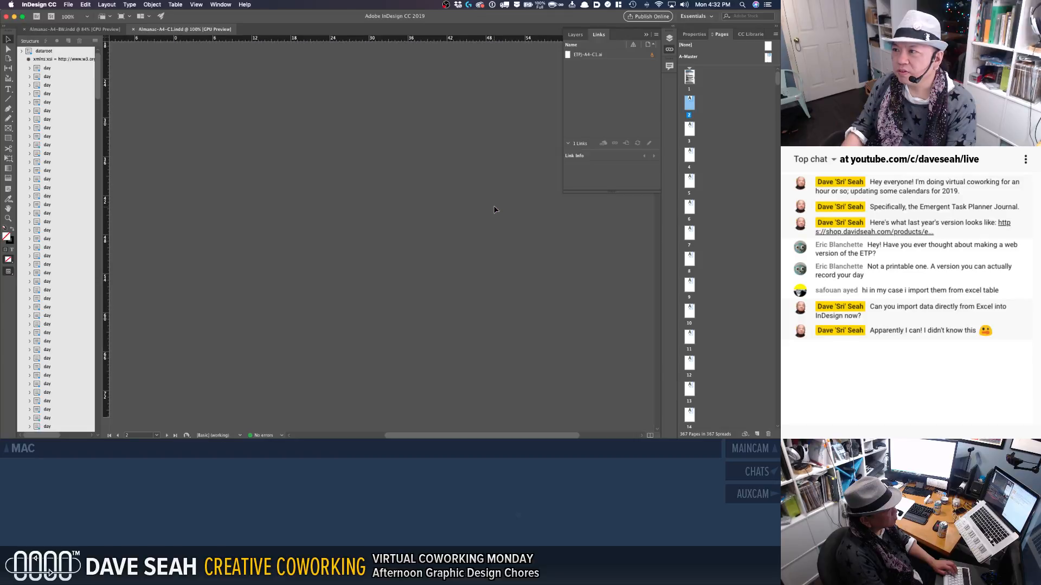
key("super+w")
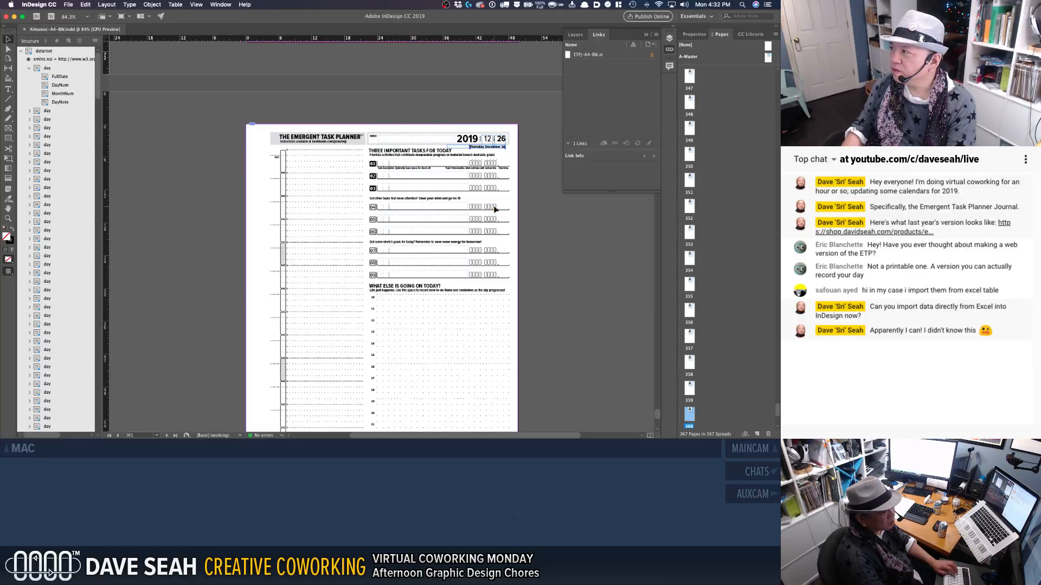
key("super+w")
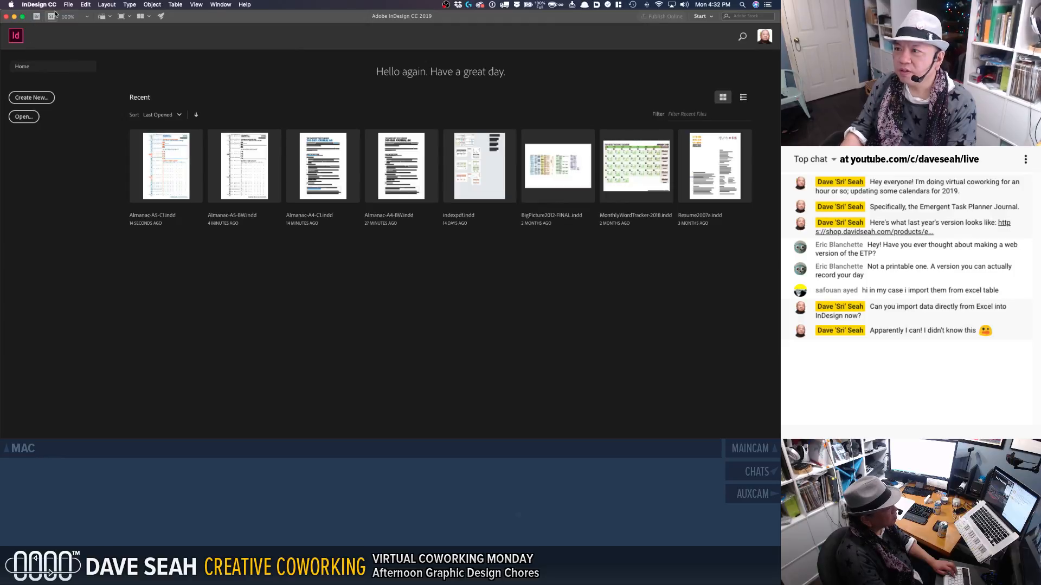
Step: Switch to Finder, open Almanac-US-BW.indd in InDesign with its modified link updated, and expand its dataroot element
key("super+Tab")
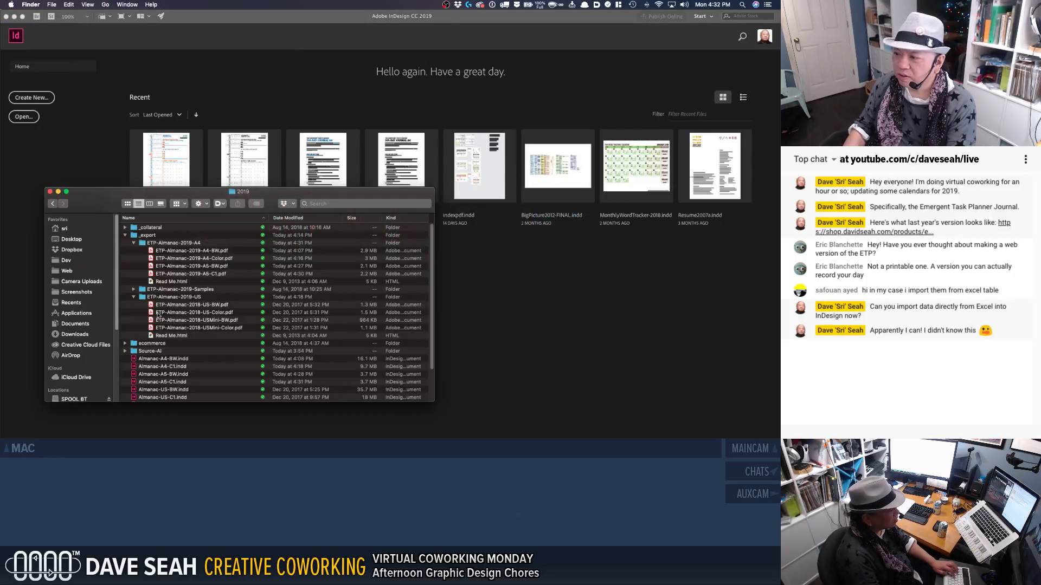
scroll(210, 369, "down", 1)
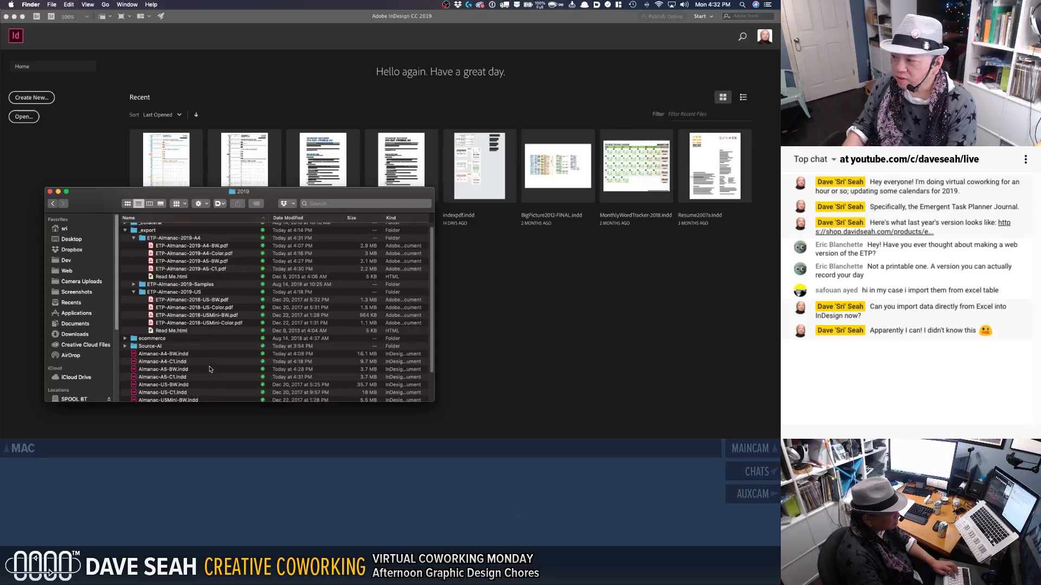
left_click(175, 376)
left_click(180, 354, "shift")
scroll(183, 355, "down", 5)
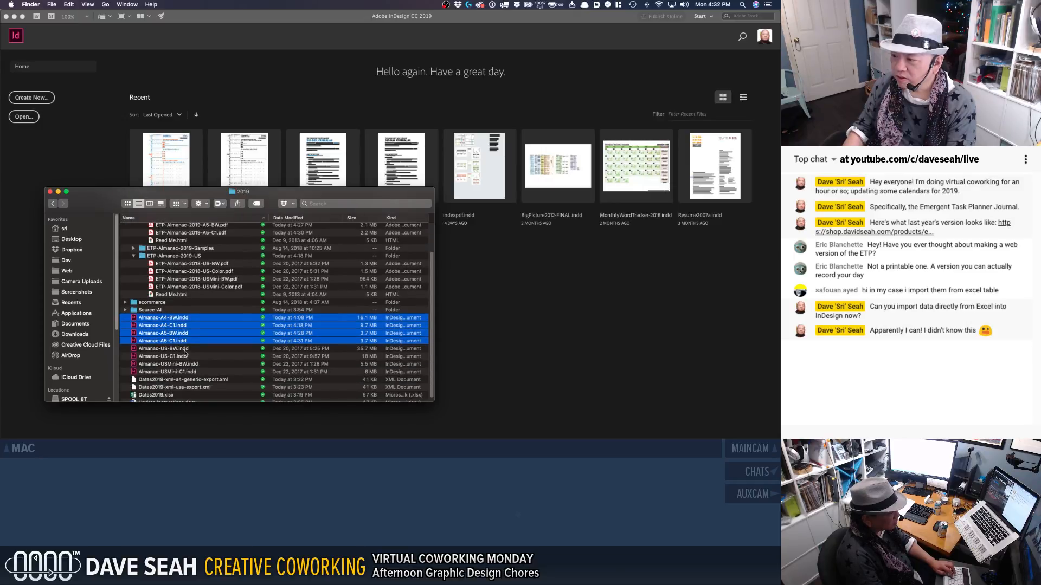
left_click(185, 350)
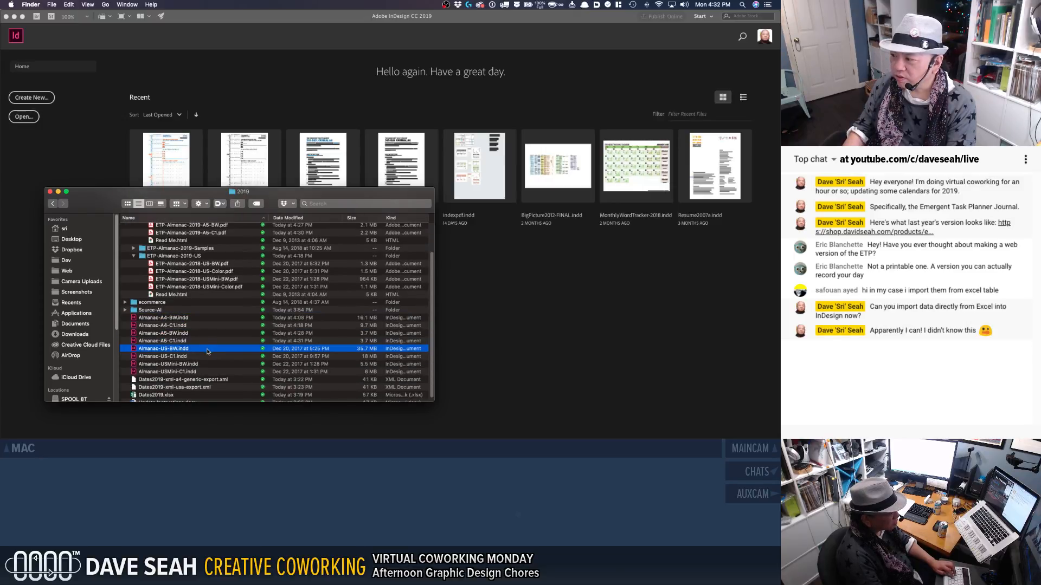
double_click(206, 349)
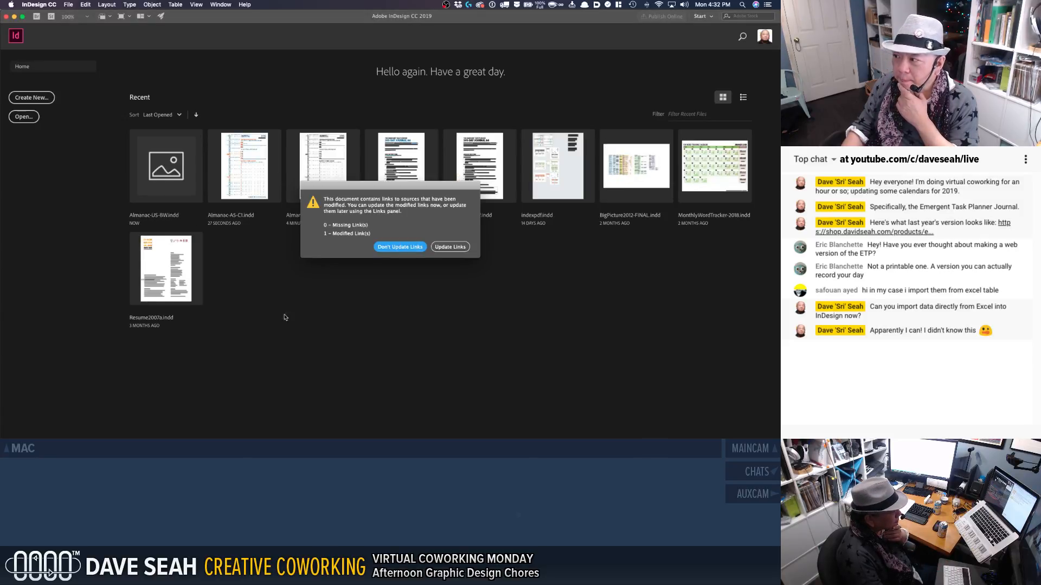
left_click(437, 248)
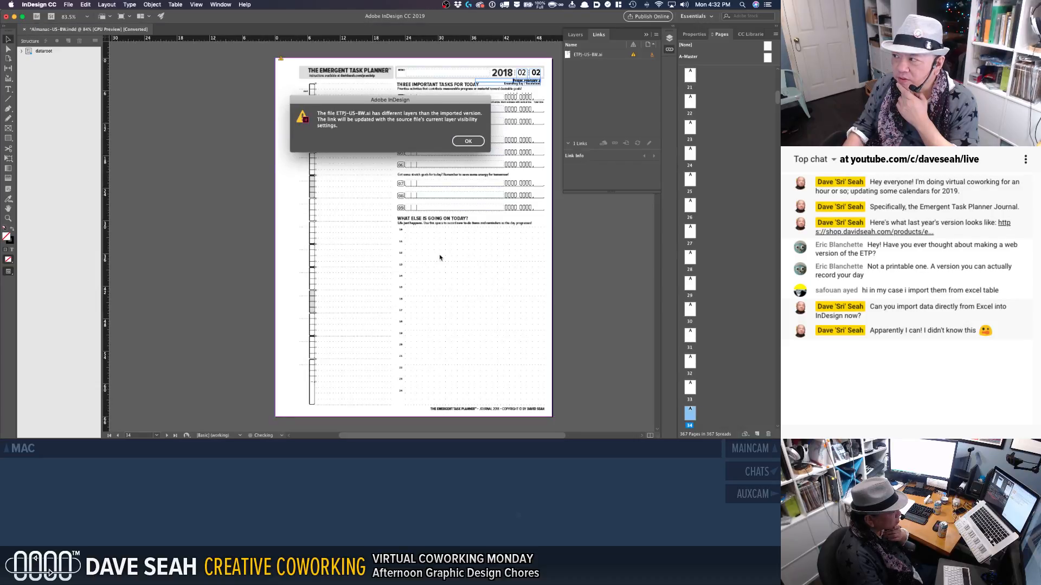
left_click(468, 141)
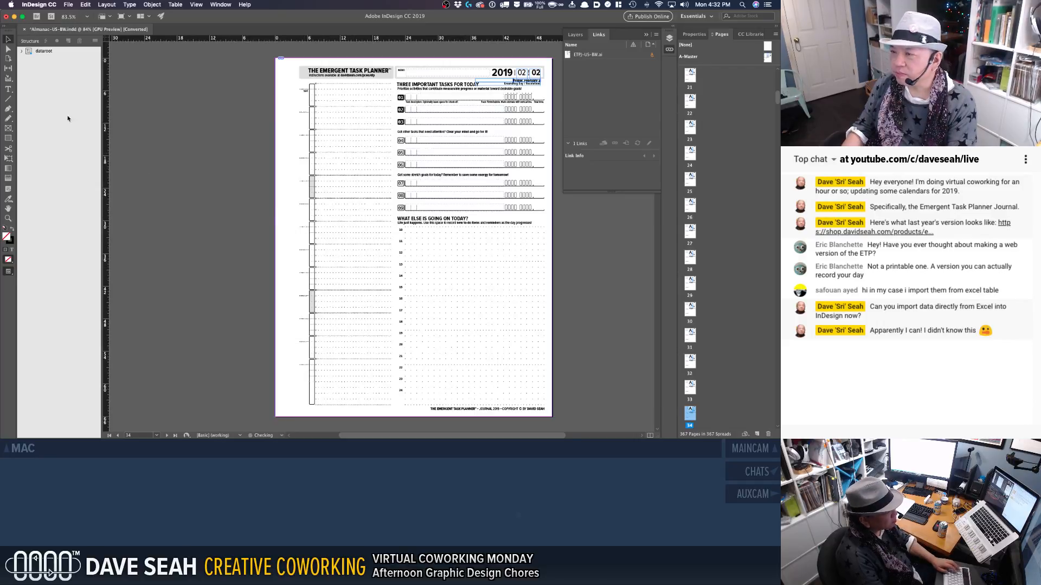
left_click(22, 52)
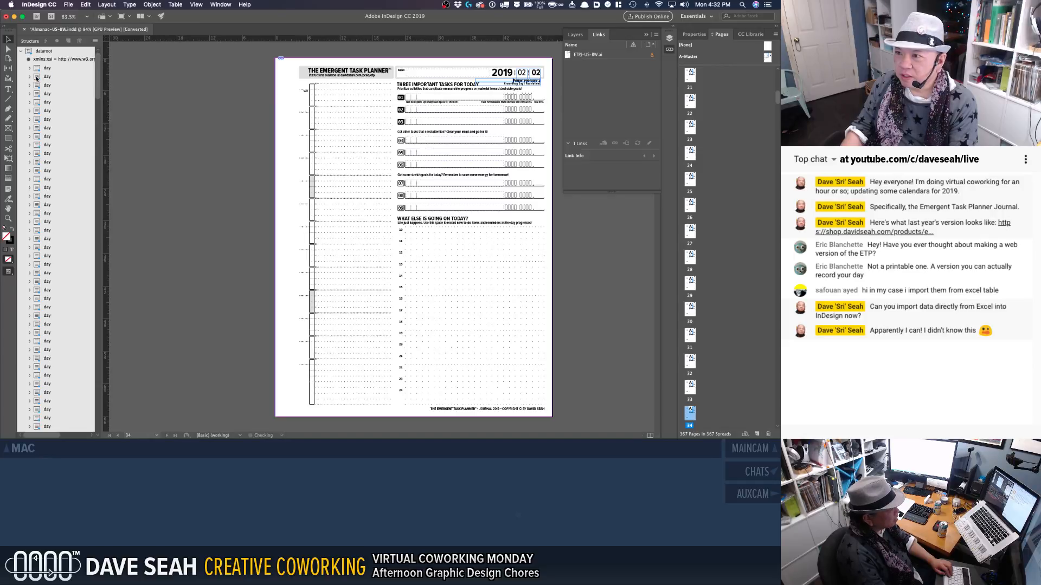
left_click(36, 78)
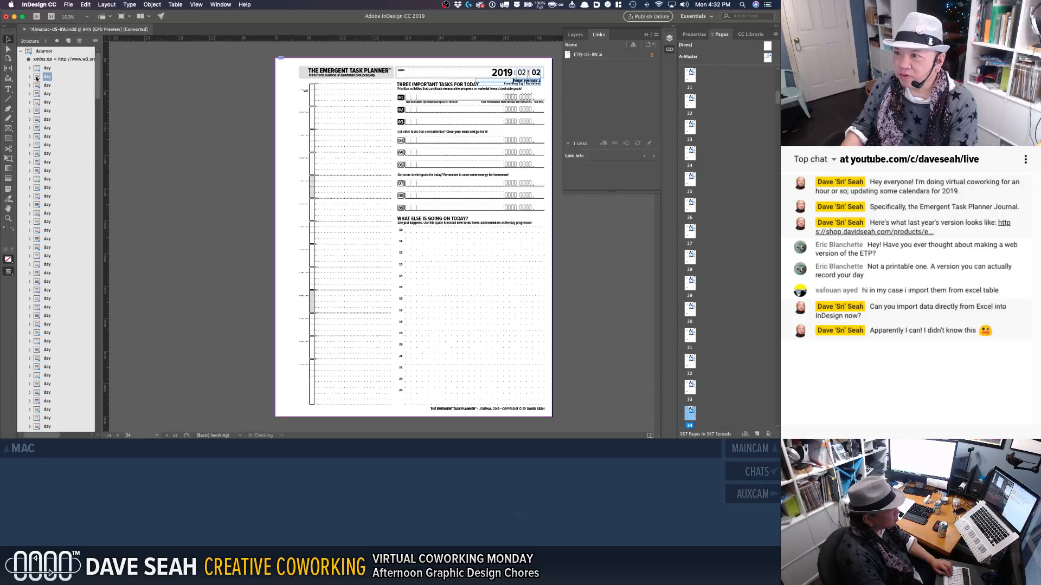
left_click(92, 85)
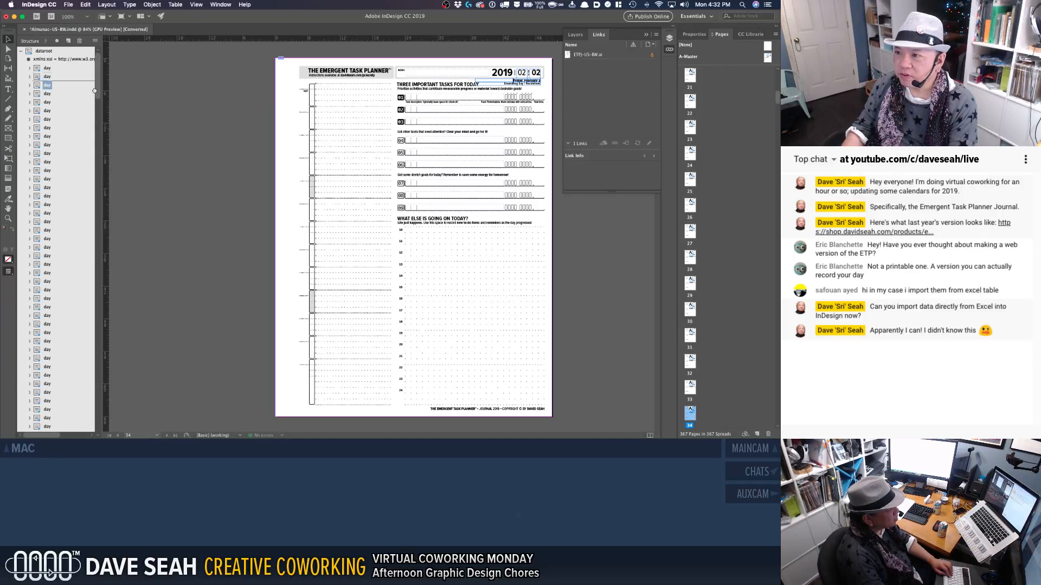
left_click(66, 79)
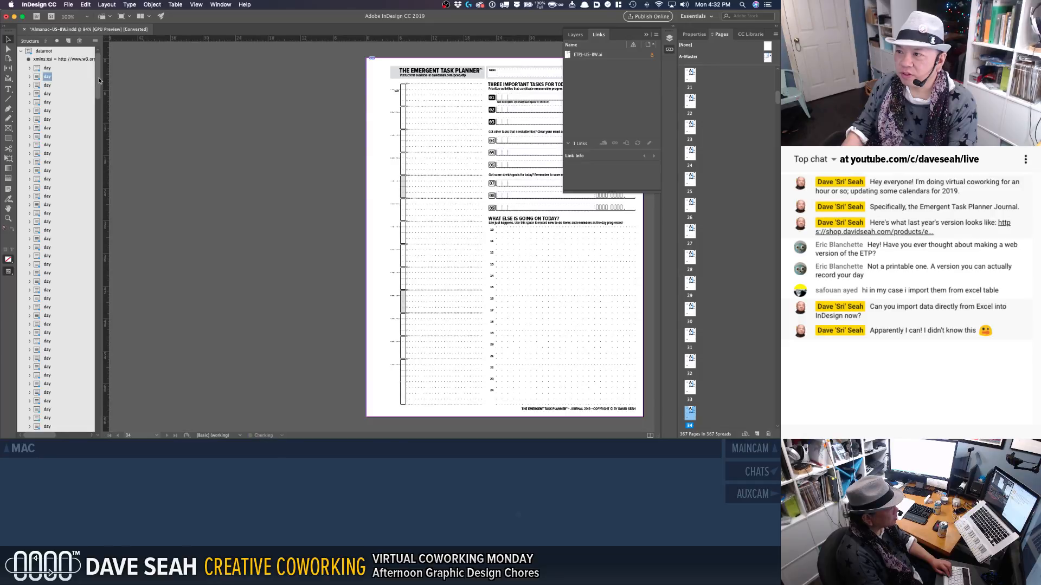
left_click_drag(99, 84, 113, 434)
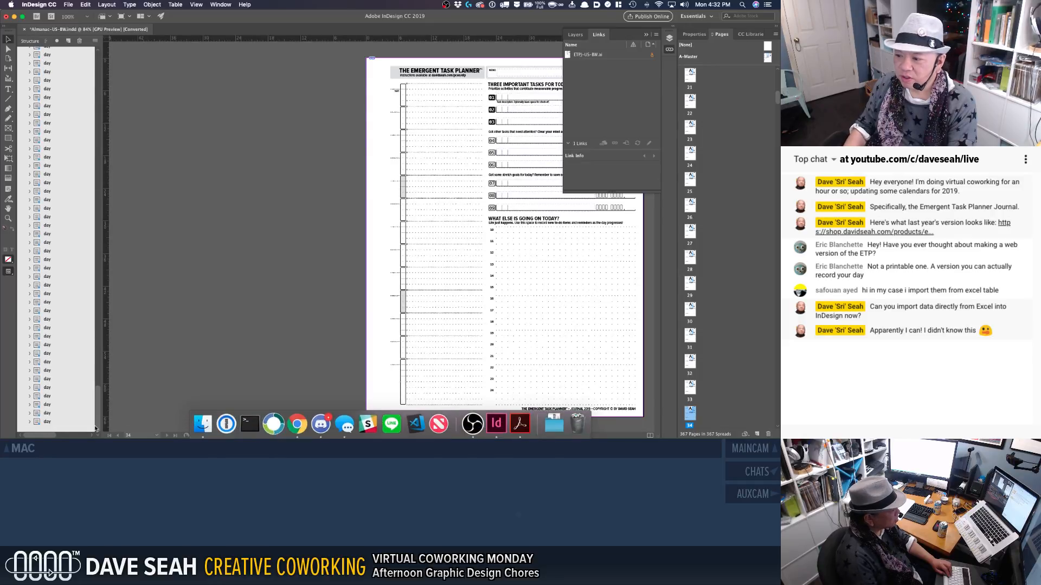
left_click(40, 423)
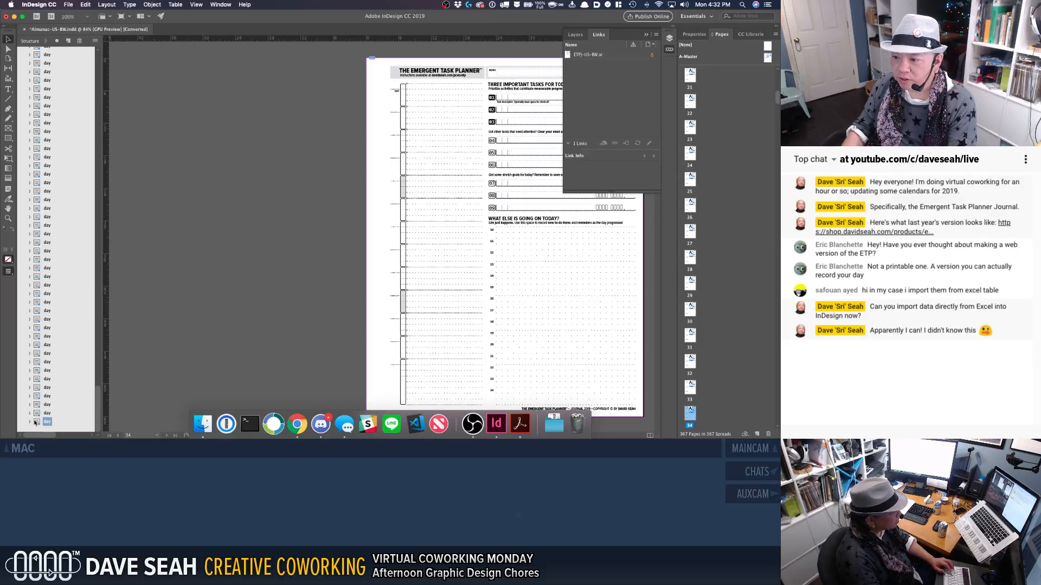
left_click_drag(98, 406, 98, 78)
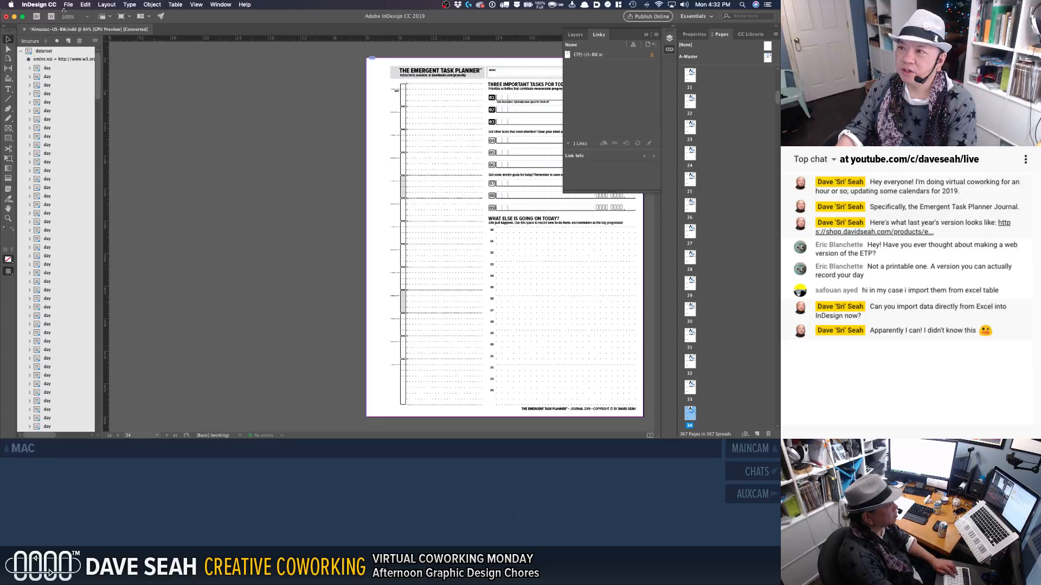
Step: Undo the link update and delete every day element after the first one from the dataroot structure
key("super+z")
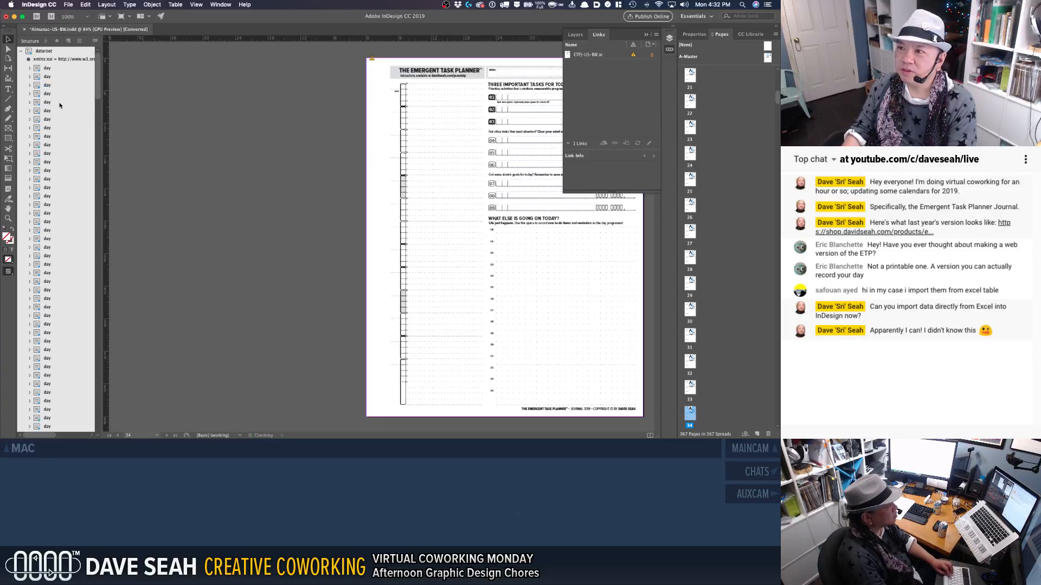
left_click(35, 77)
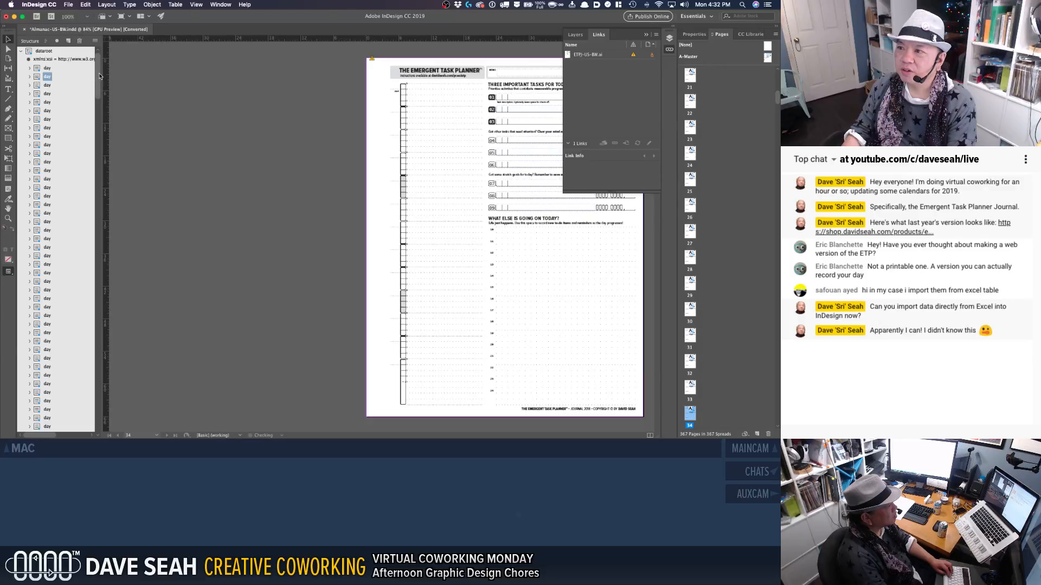
left_click_drag(98, 69, 98, 437)
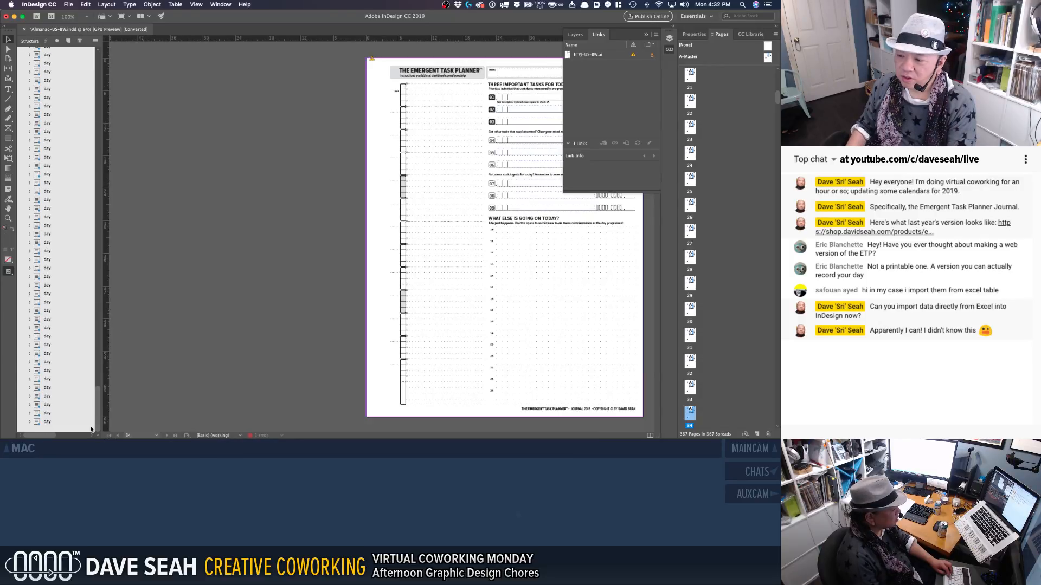
left_click(36, 421, "shift")
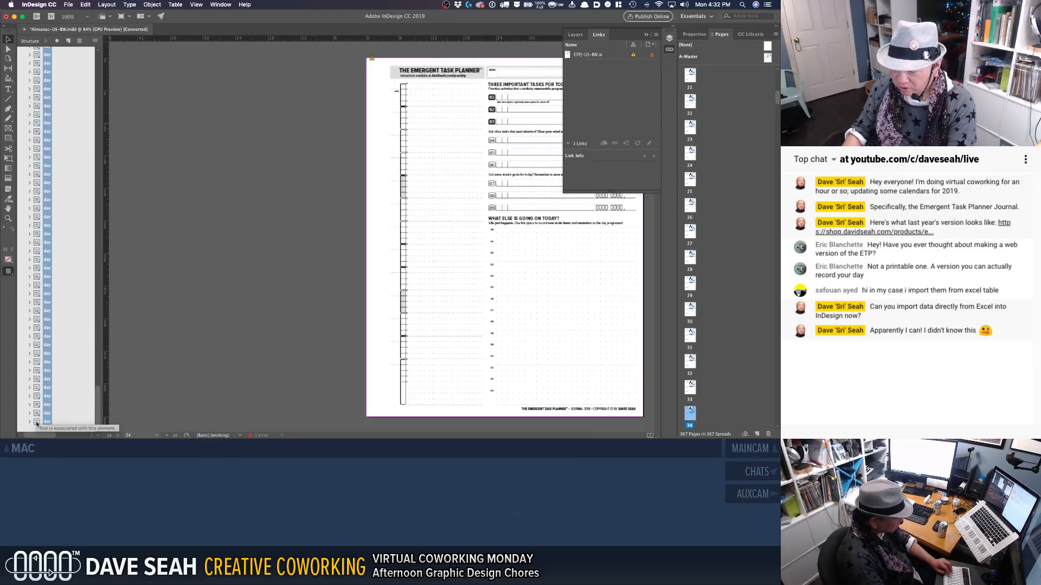
right_click(36, 422)
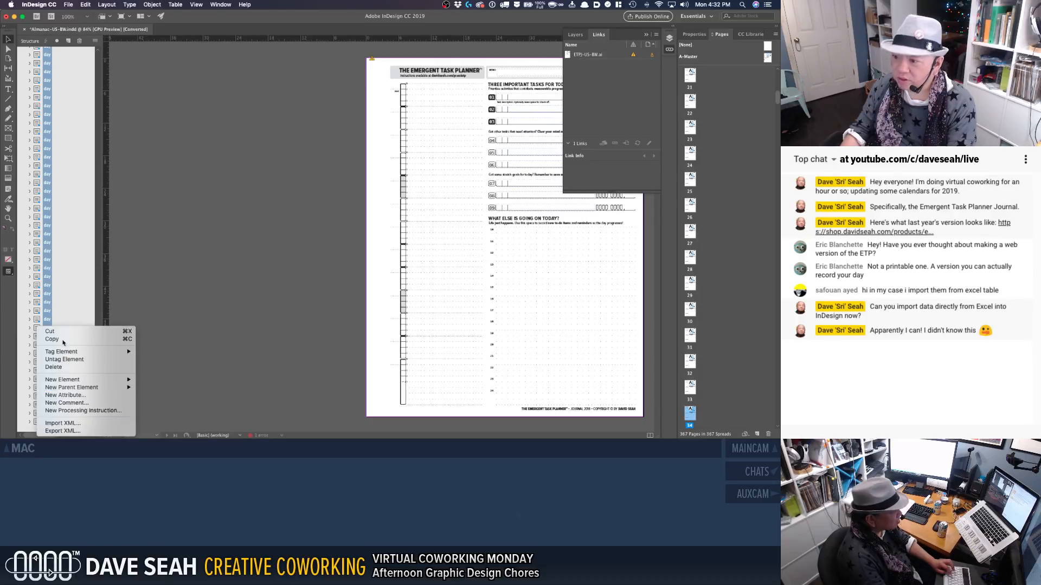
left_click(87, 368)
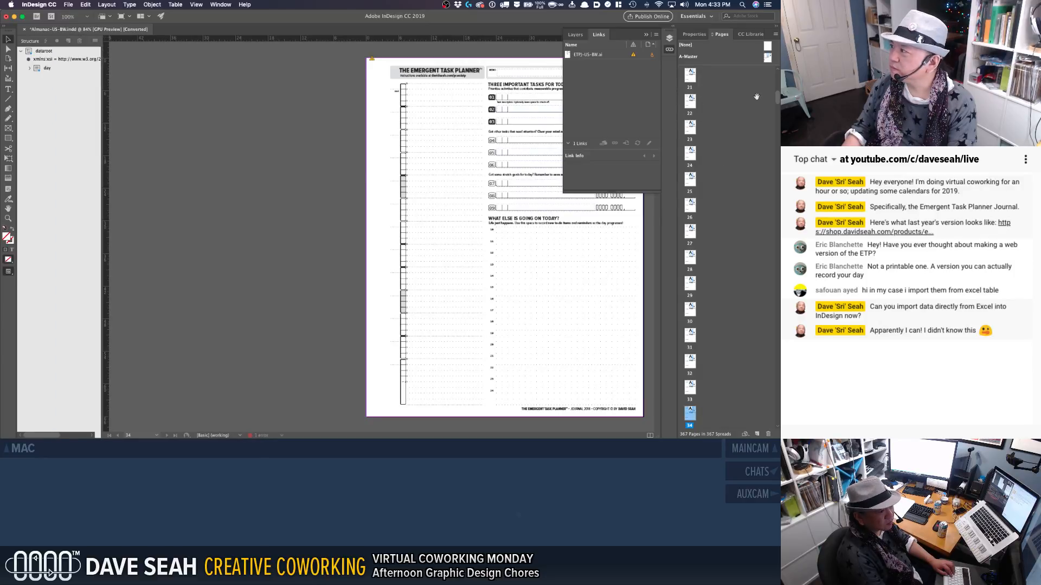
Step: Delete pages 3 through 367 from the document
left_click_drag(779, 98, 779, 77)
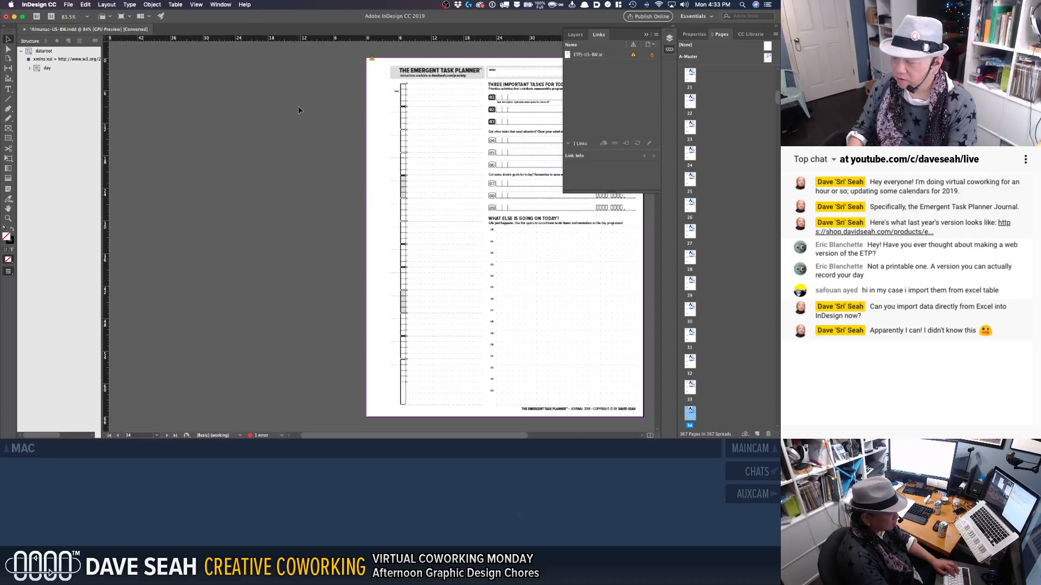
key("super+0")
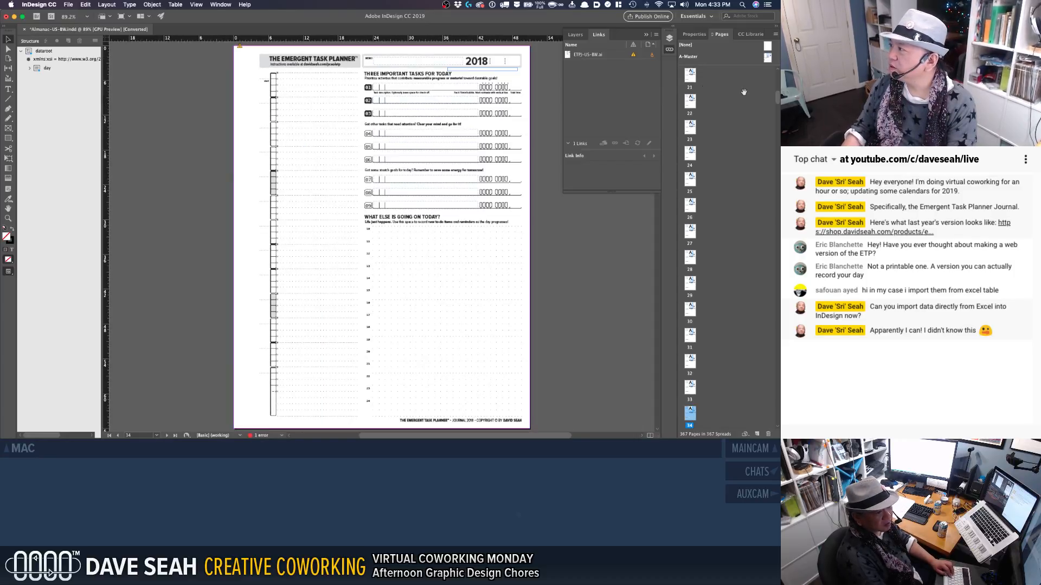
scroll(734, 95, "up", 15)
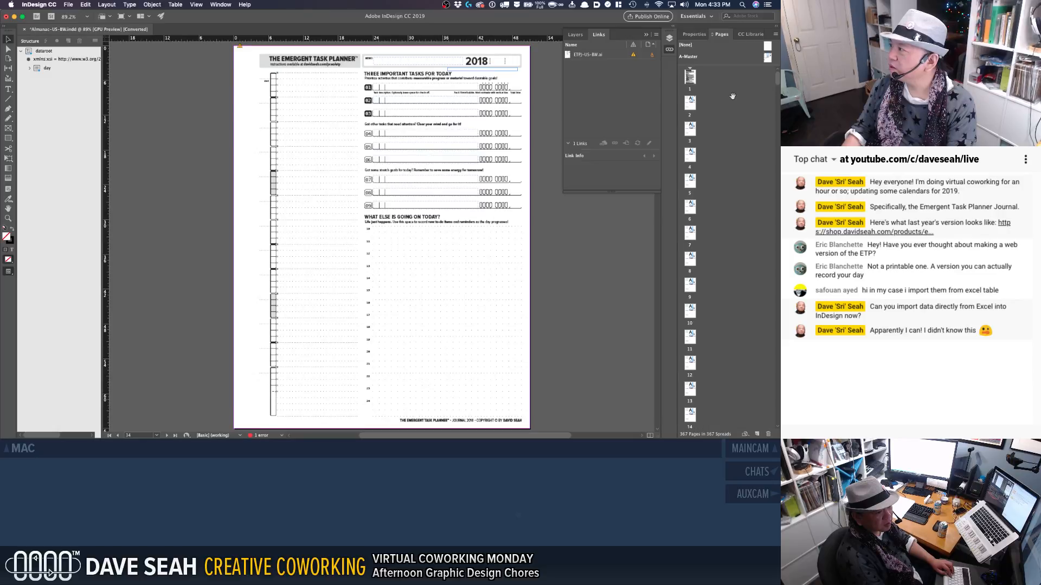
scroll(727, 97, "down", 1)
scroll(727, 97, "up", 1)
scroll(719, 98, "down", 1)
scroll(719, 97, "up", 1)
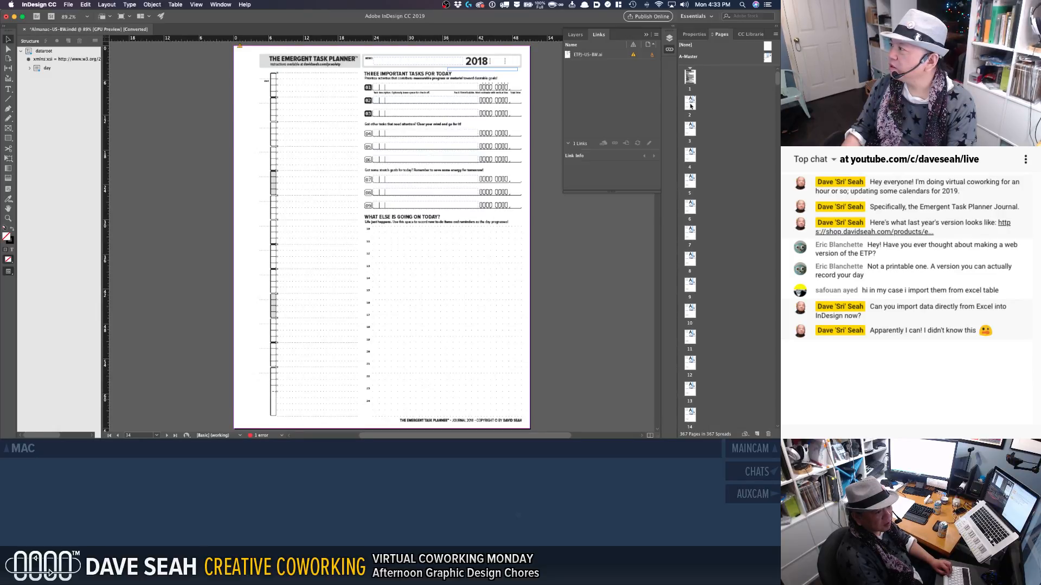
left_click(690, 129)
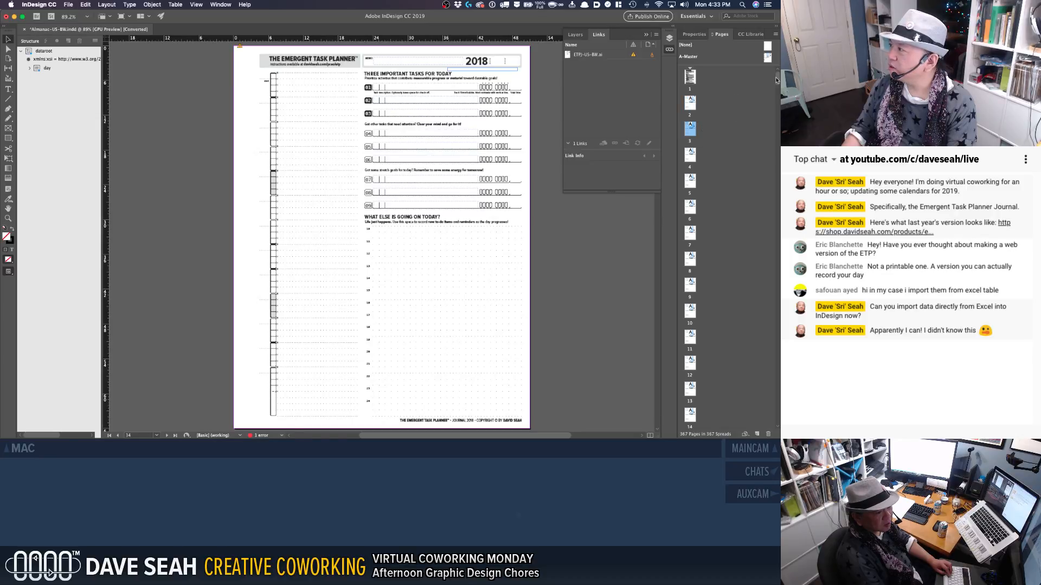
left_click_drag(777, 81, 777, 420)
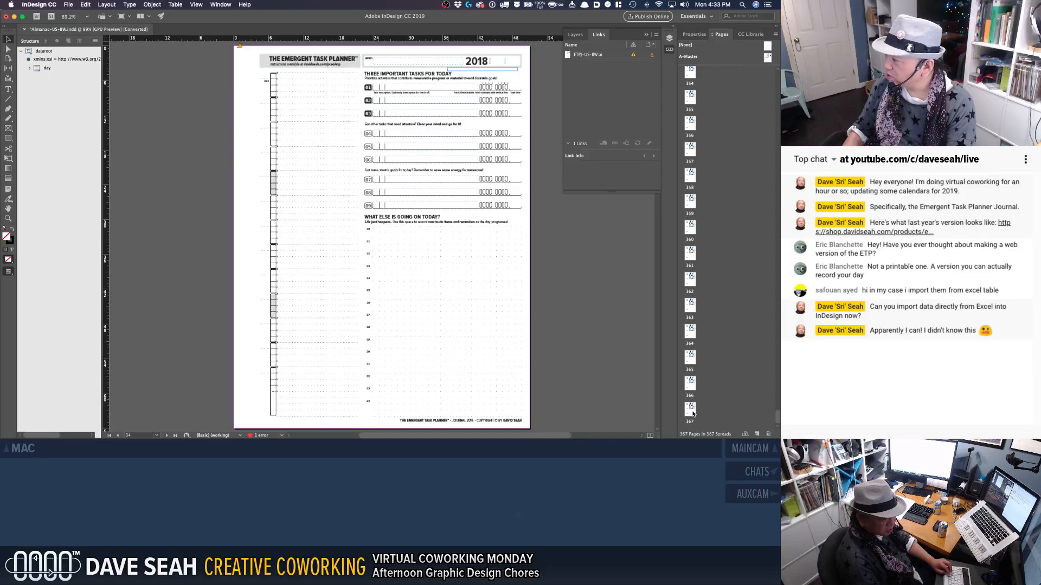
left_click(693, 414, "shift")
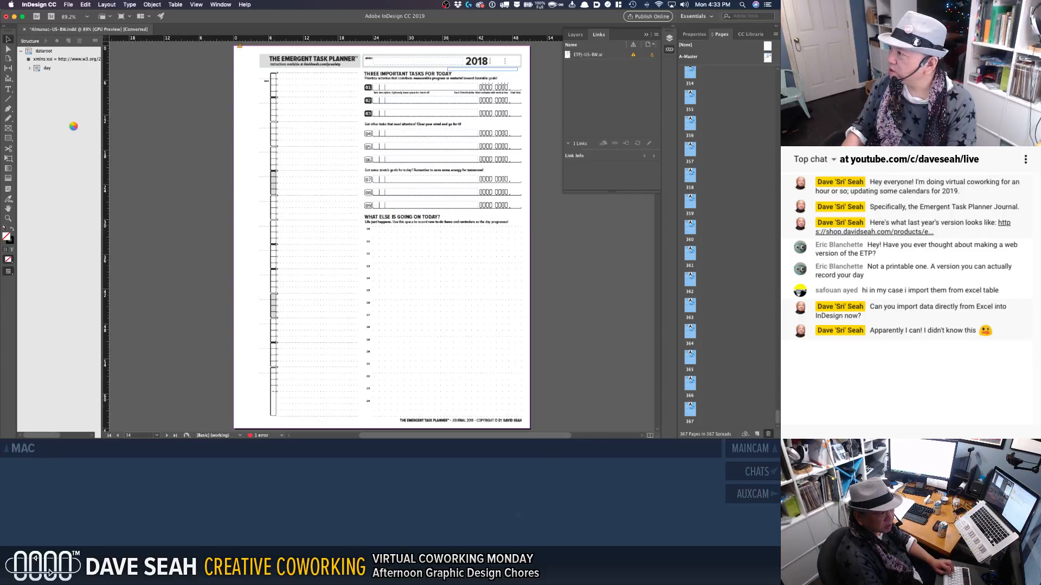
Step: Import Dates2019-xml-usa-export.xml into the dataroot element with Merge Content, then cancel the text autoflow
right_click(45, 53)
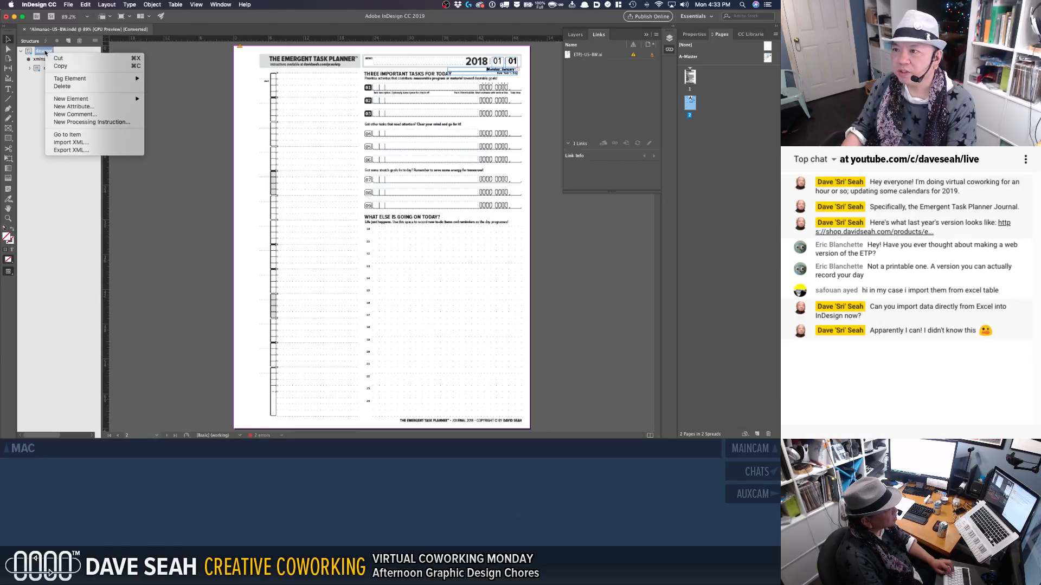
left_click(97, 143)
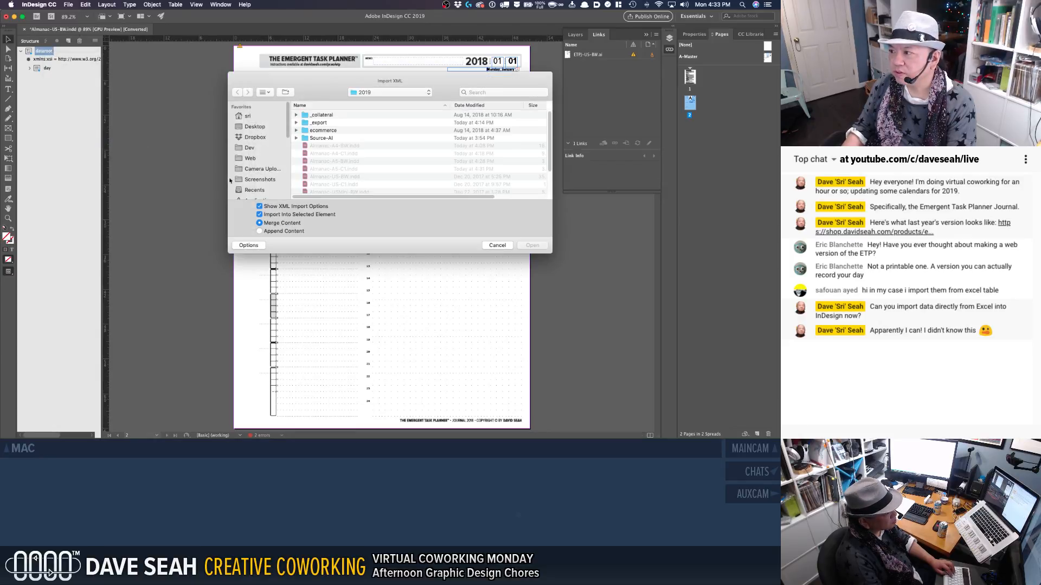
scroll(356, 164, "down", 3)
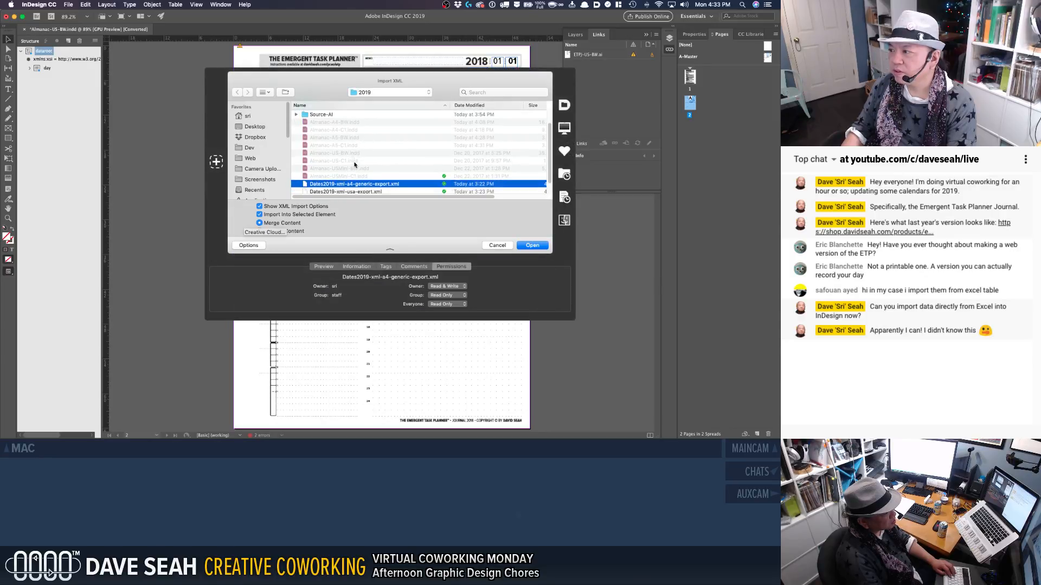
left_click(361, 174)
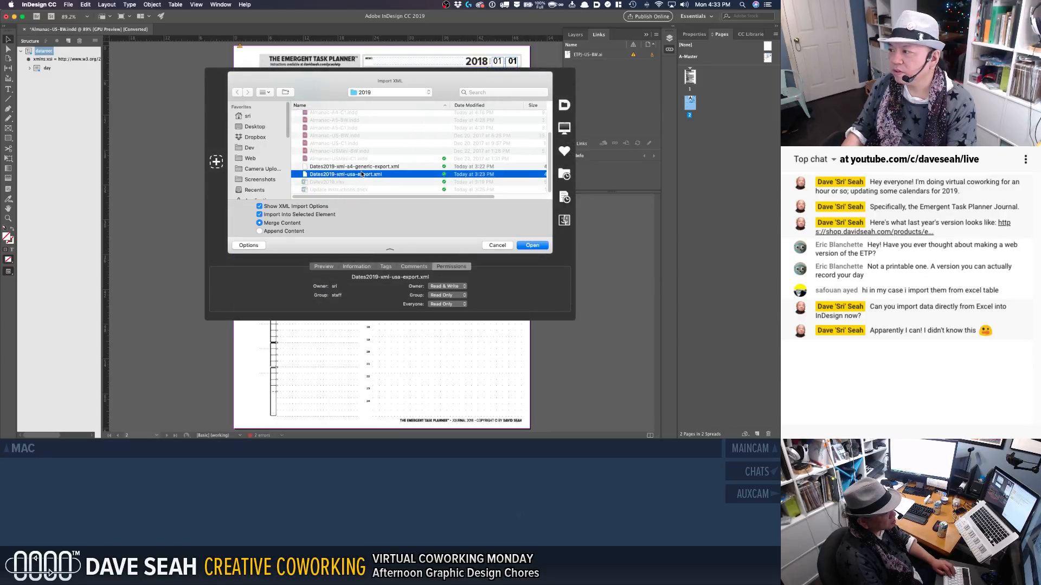
left_click(532, 246)
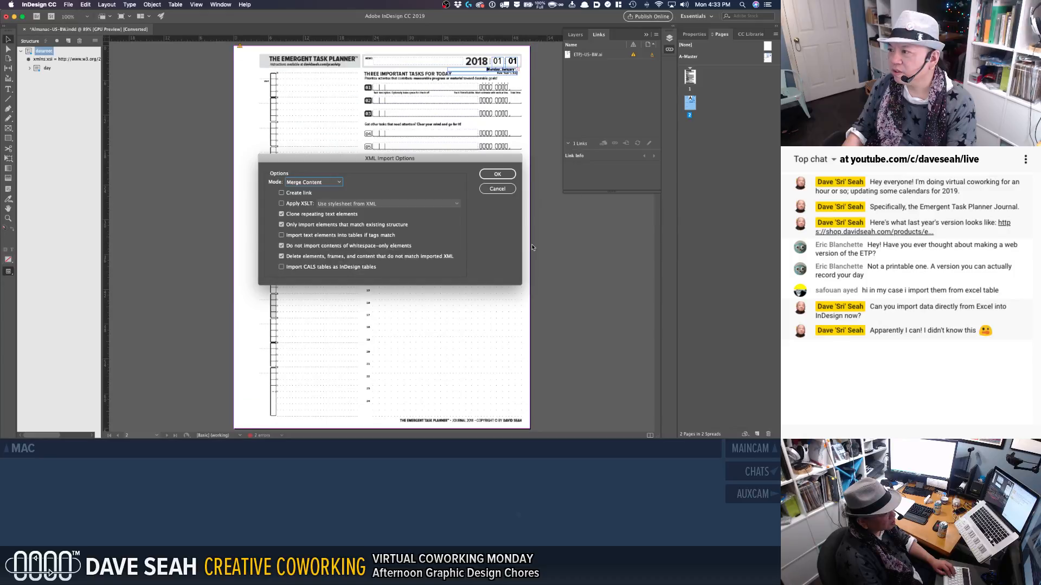
left_click(489, 175)
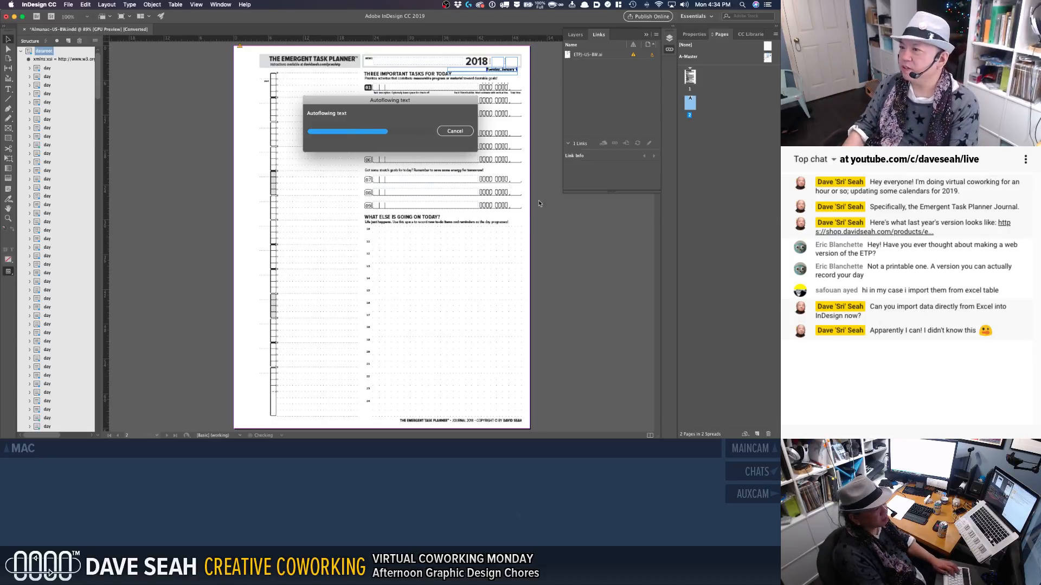
left_click(454, 131)
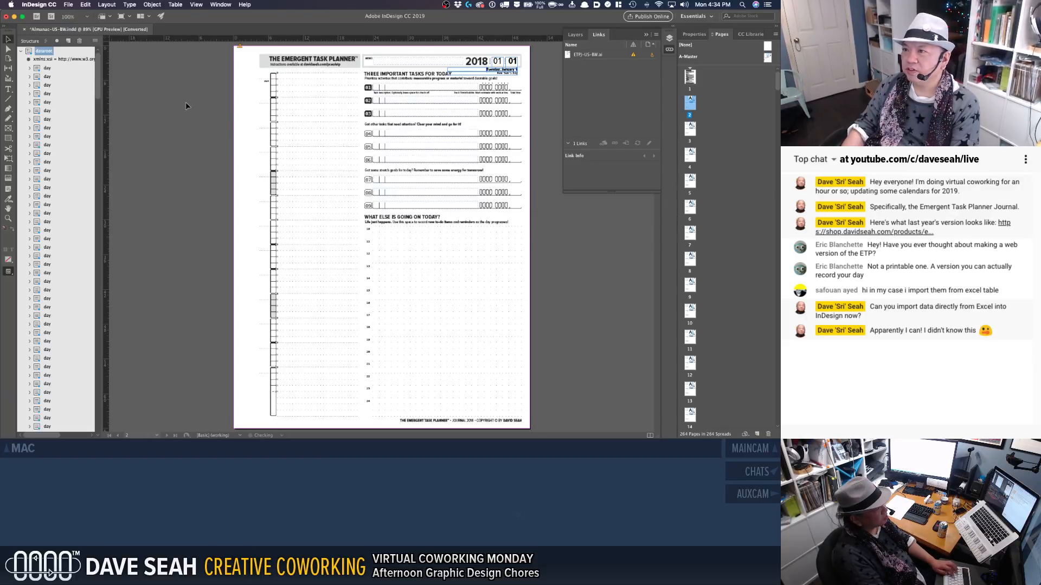
Step: Close the document without saving, then reopen Almanac-US-BW.indd from Finder in InDesign with its modified link updated
key("super+w")
left_click(394, 240)
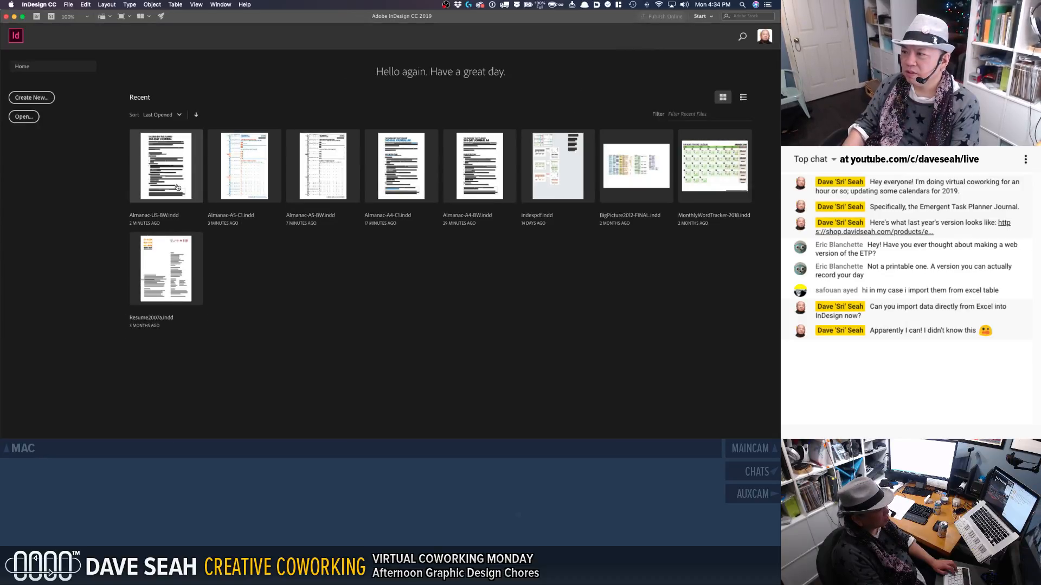
key("super+Tab")
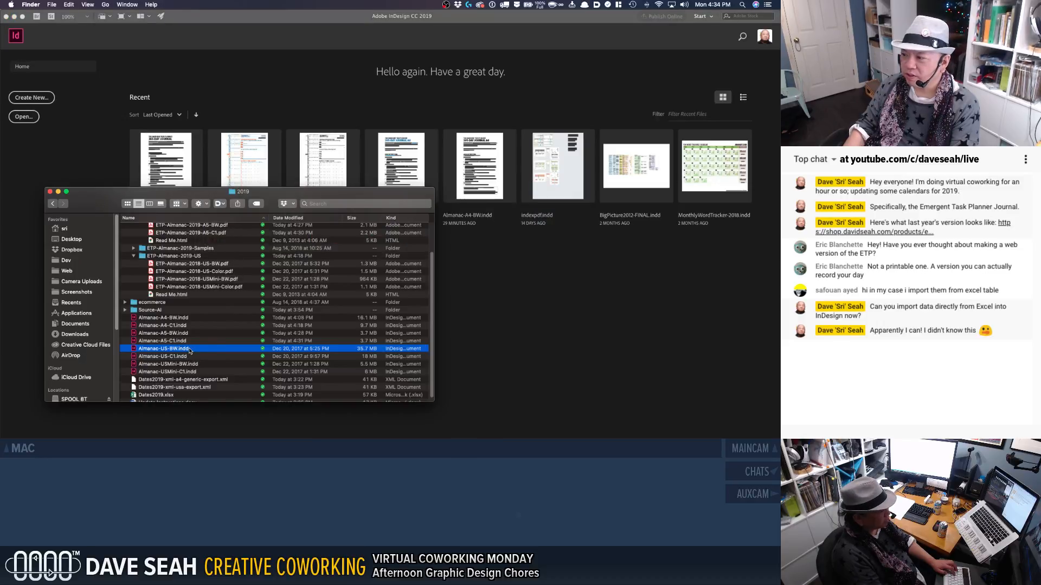
key("super+Tab")
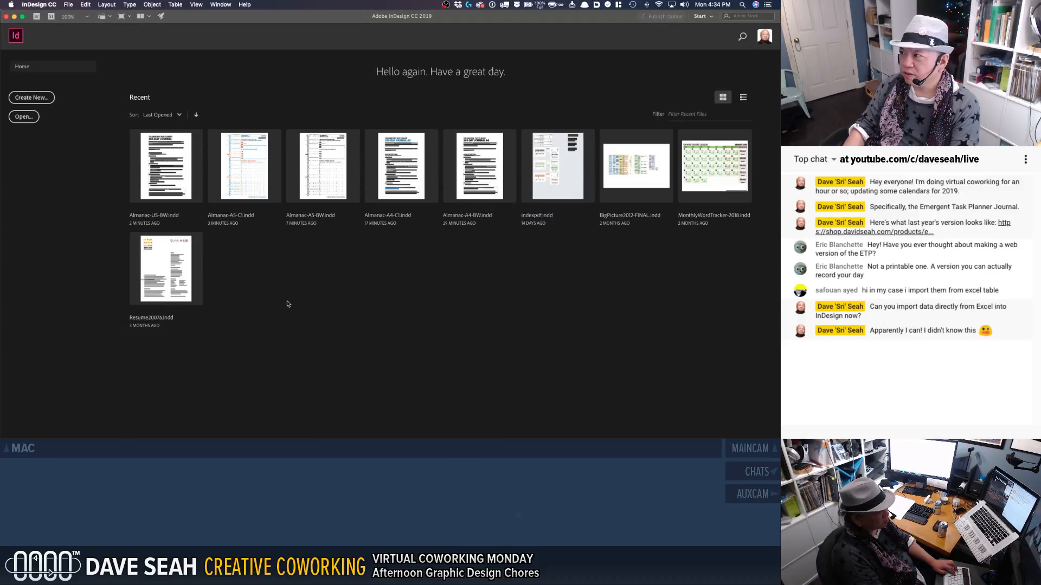
left_click(454, 247)
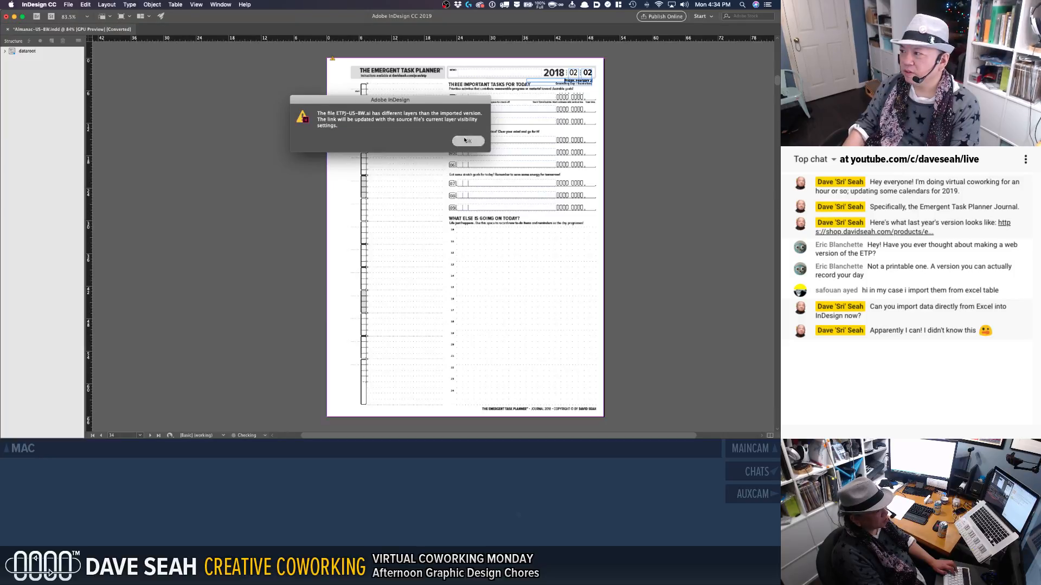
left_click(468, 140)
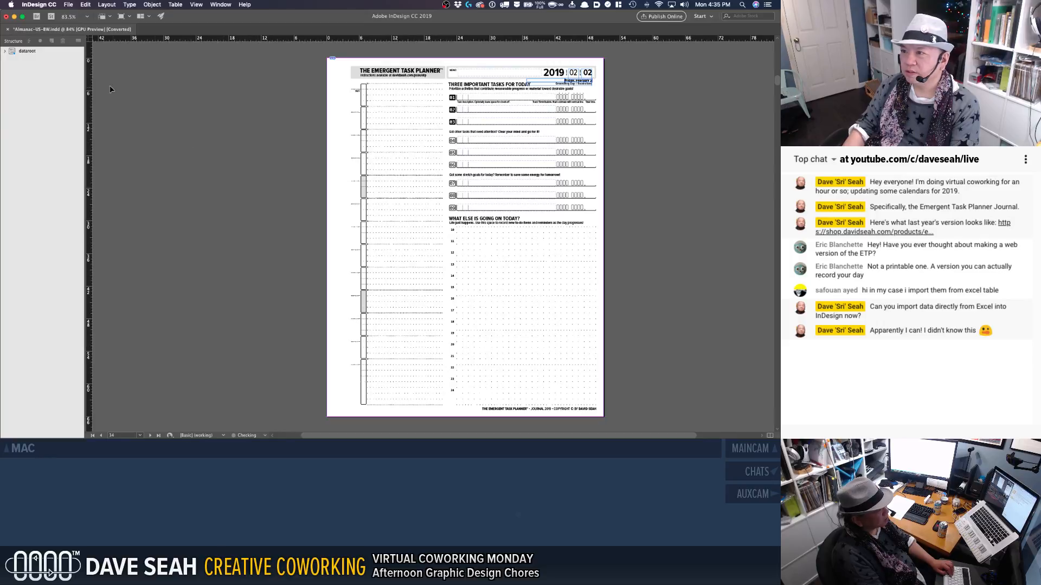
Step: Expand the dataroot structure and delete every day element after the first one
left_click(6, 52)
left_click(30, 77)
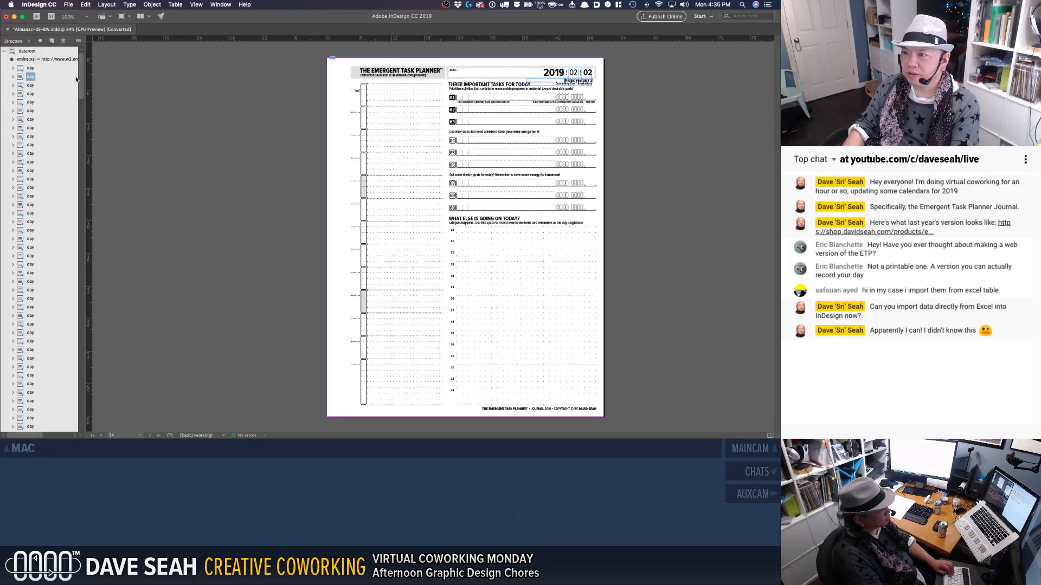
left_click_drag(82, 80, 81, 414)
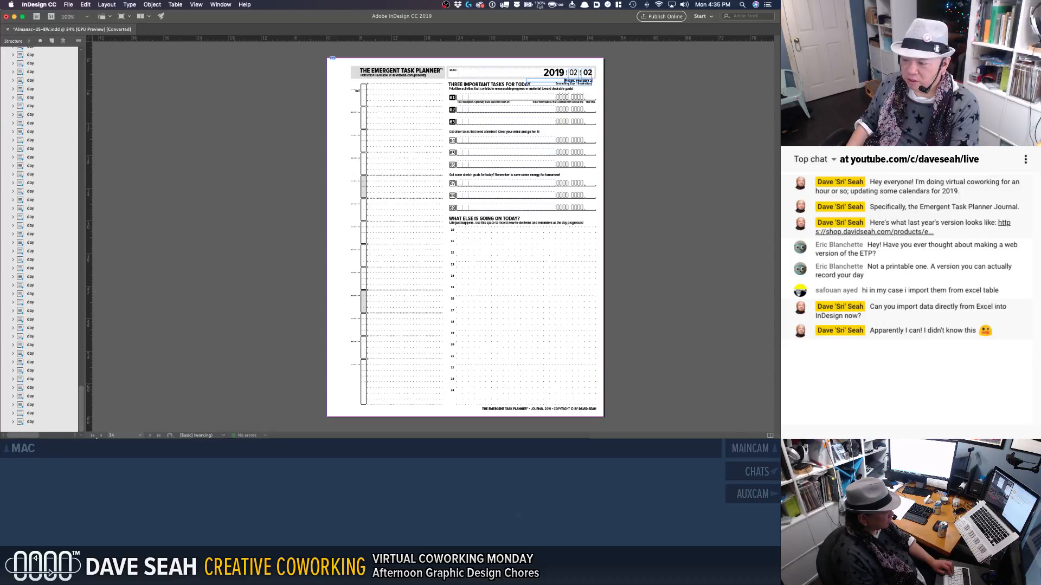
left_click(19, 425)
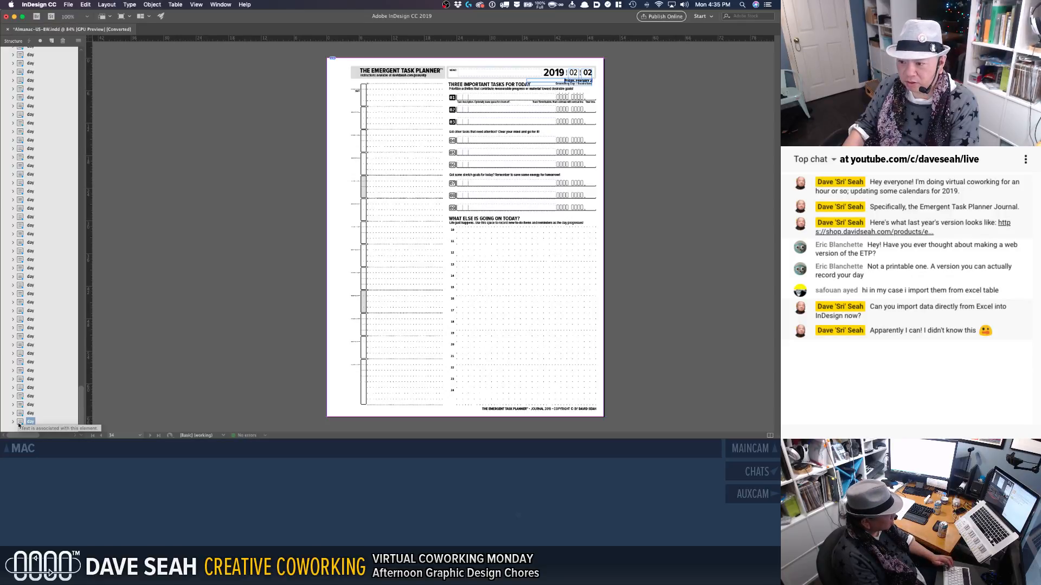
left_click_drag(83, 418, 90, 45)
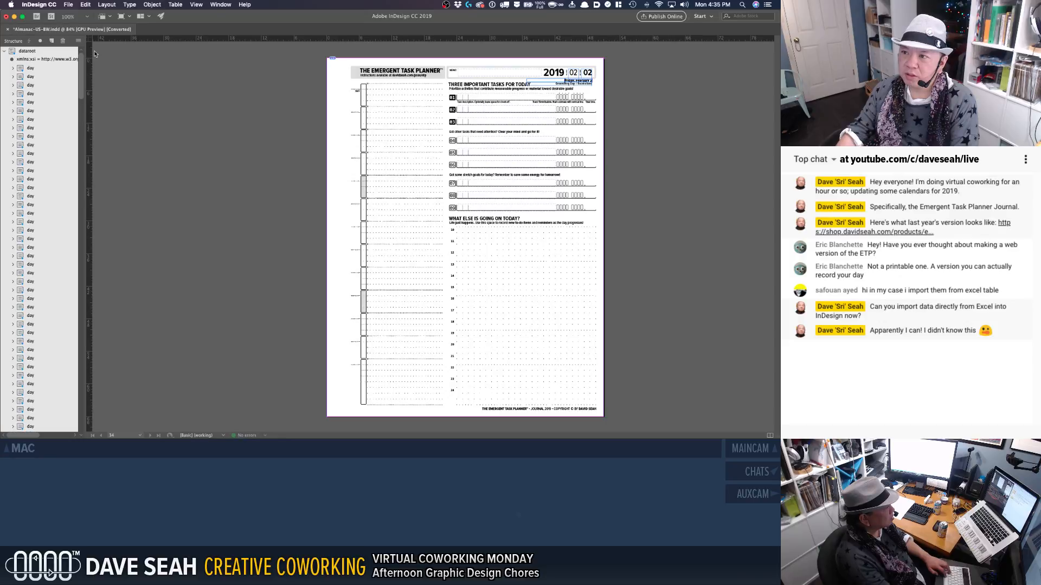
left_click(21, 79, "shift")
right_click(26, 79)
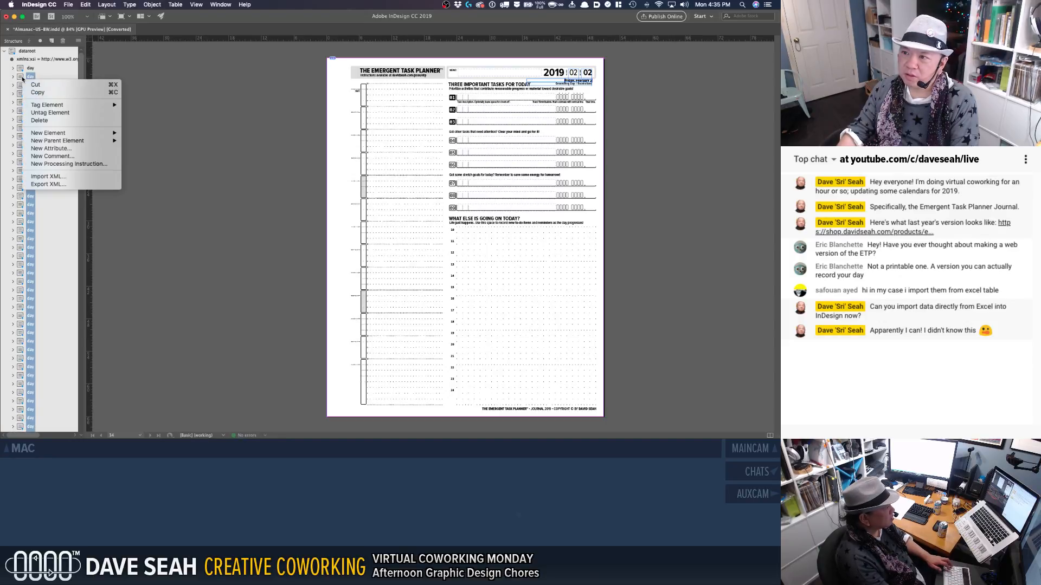
left_click(52, 121)
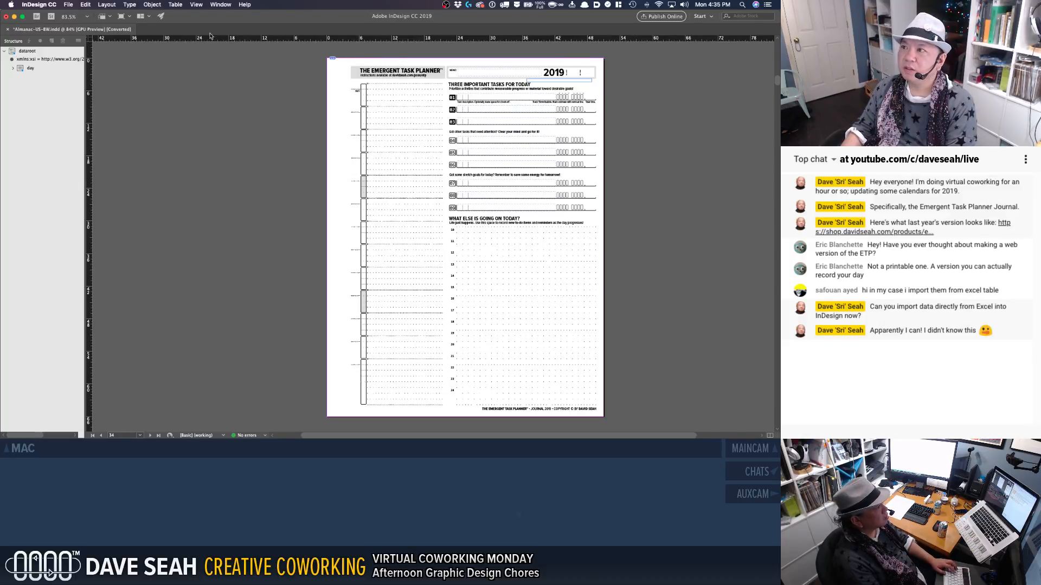
Step: Show the document's page thumbnails and dock them beside the document view
left_click(221, 5)
mouse_move(228, 97)
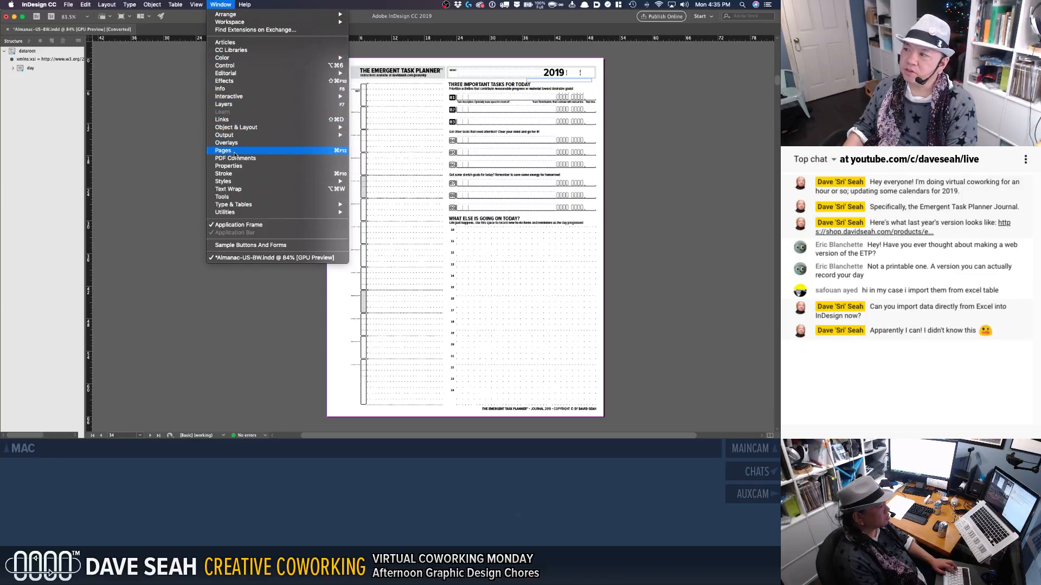
left_click(234, 151)
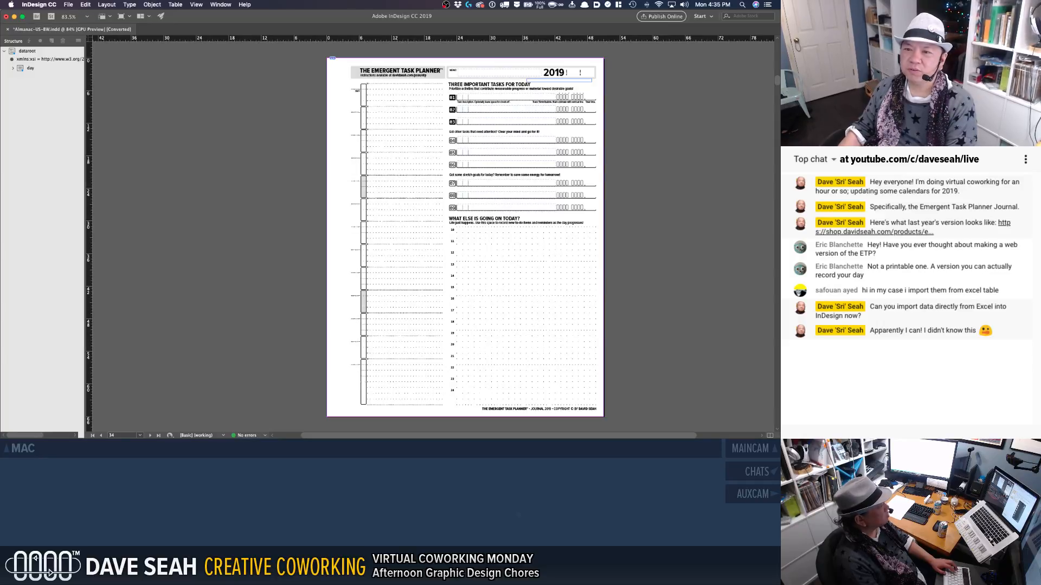
left_click_drag(0, 108, 778, 59)
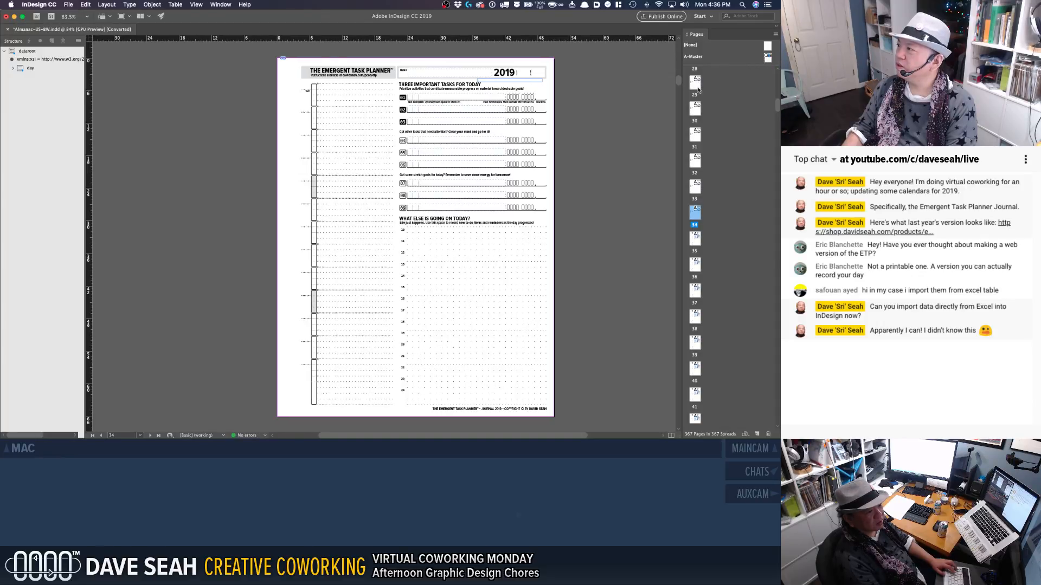
Step: Delete the surplus date pages from page 3 through page 367
left_click_drag(777, 108, 776, 63)
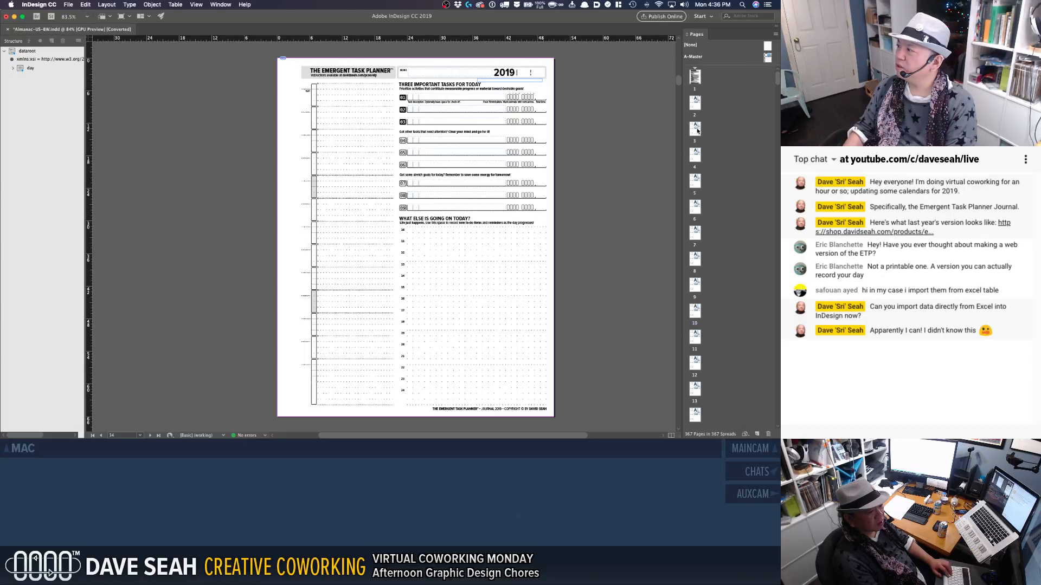
left_click(697, 131)
left_click_drag(777, 81, 778, 418)
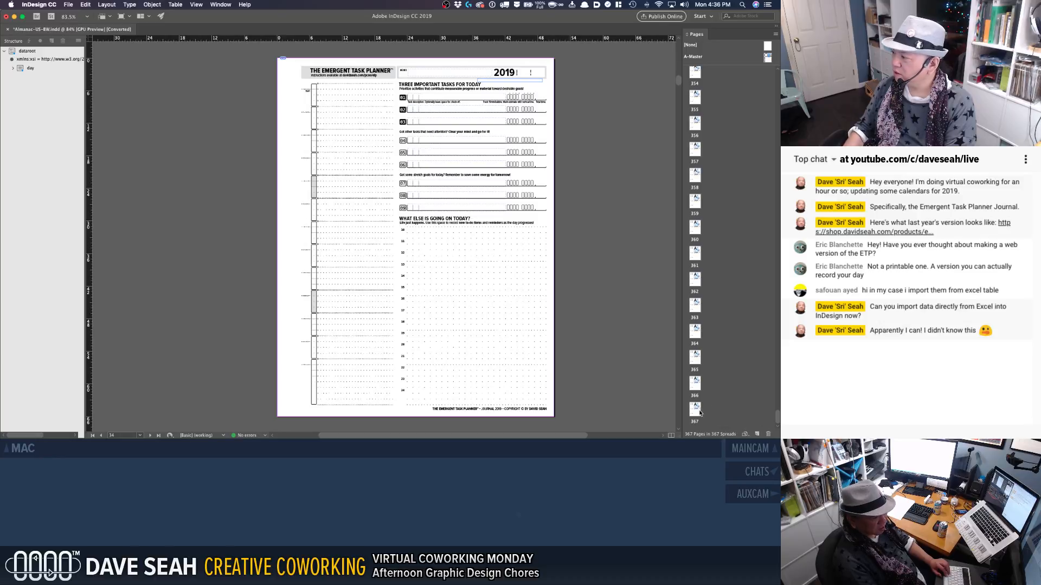
left_click(695, 413, "shift")
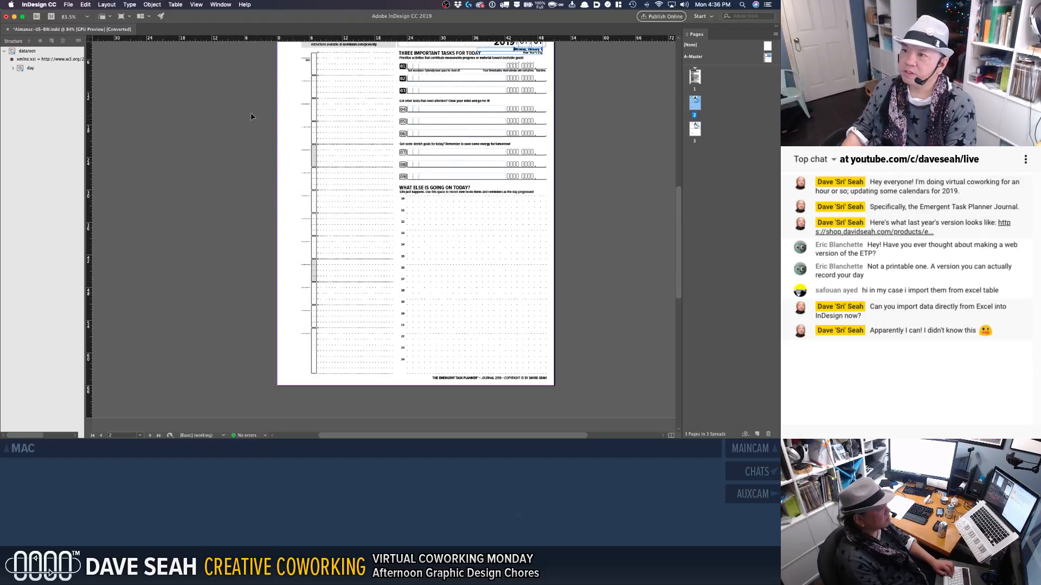
Step: Import Dates2019-xml-usa-export.xml into the dataroot element with Merge Content, accepting the XML import options
right_click(18, 52)
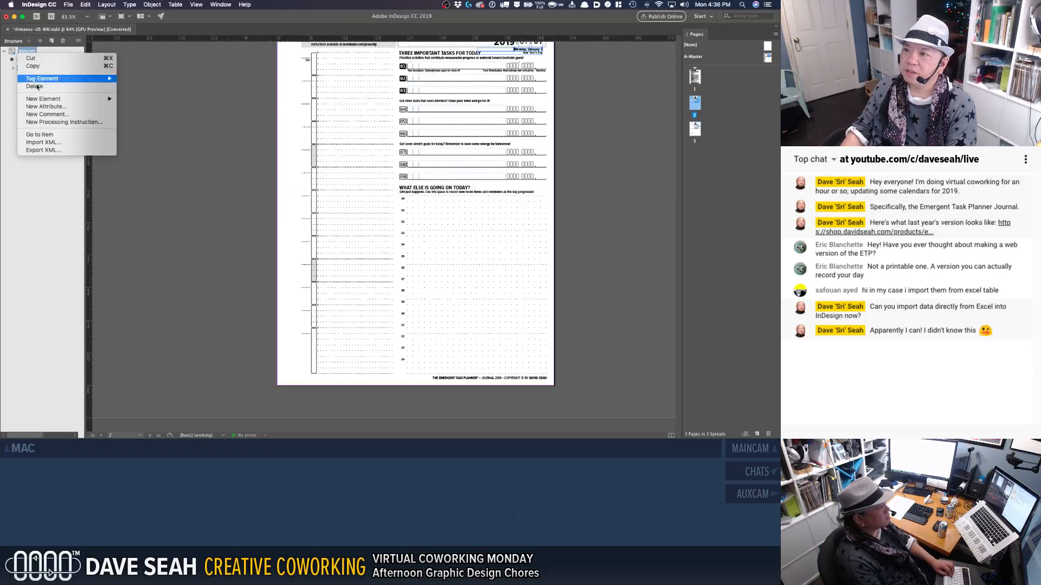
left_click(56, 144)
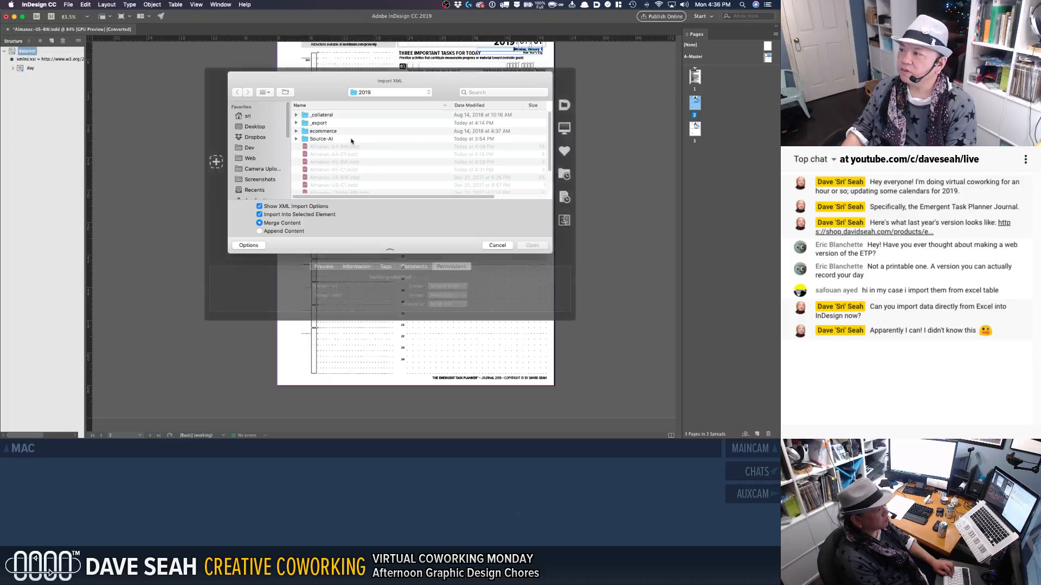
scroll(353, 152, "down", 3)
left_click(374, 173)
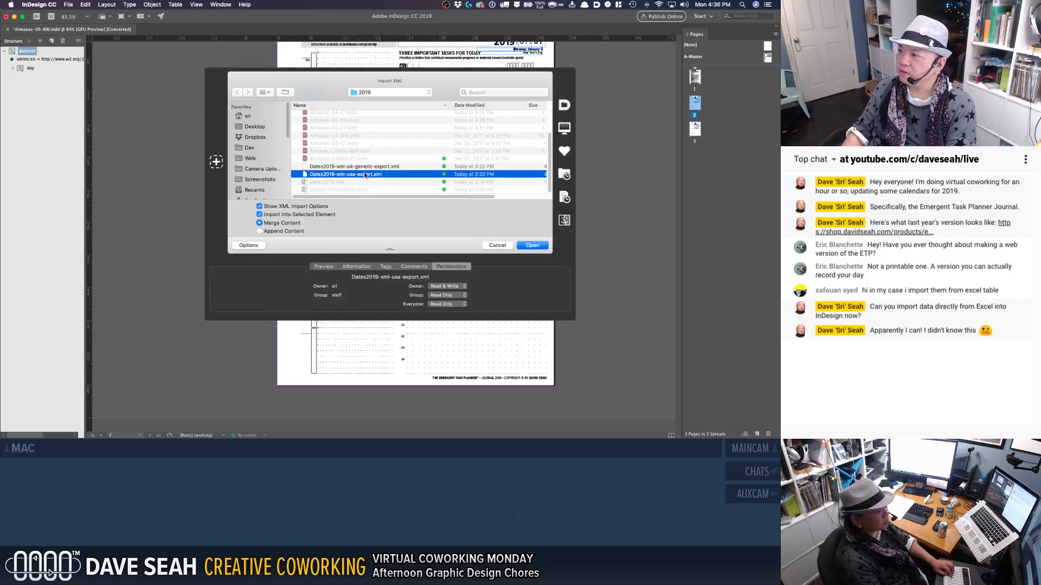
double_click(365, 176)
left_click(491, 176)
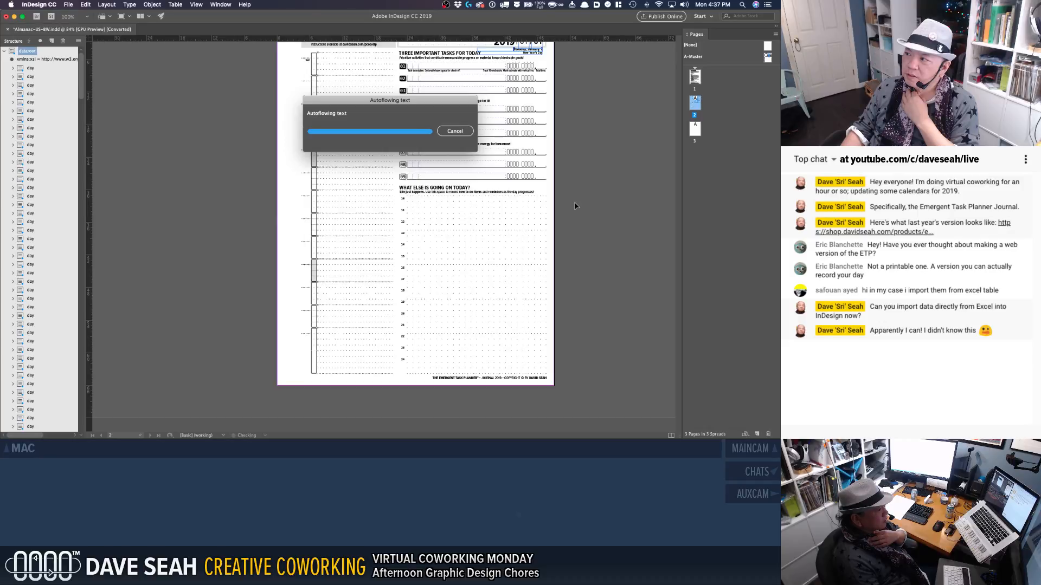
Step: Start a PDF export of the rebuilt document and choose _export/ETP-Almanac-2019-US as the destination folder
scroll(575, 203, "up", 10)
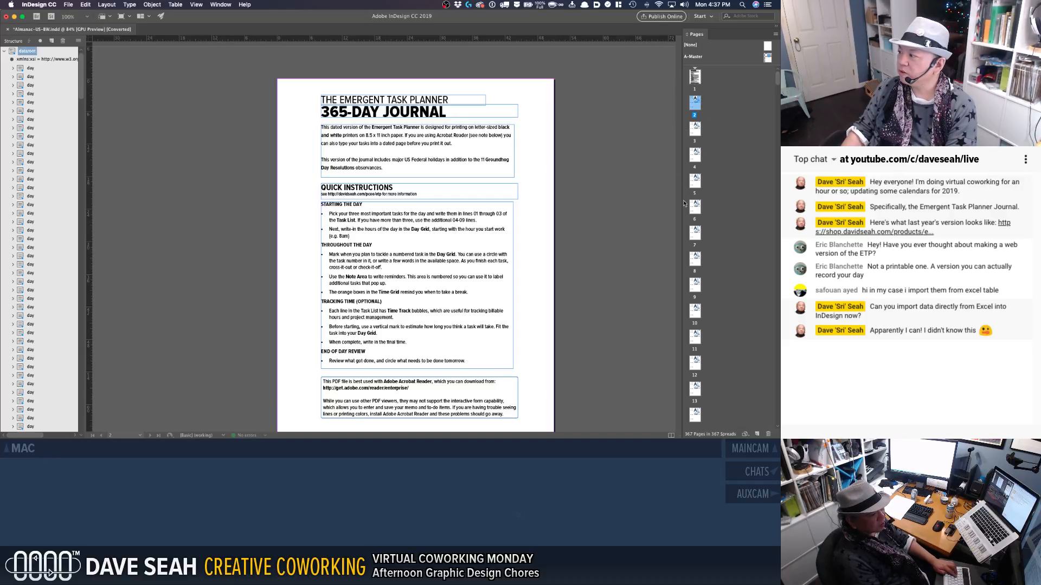
scroll(763, 102, "down", 2)
scroll(763, 102, "down", 2)
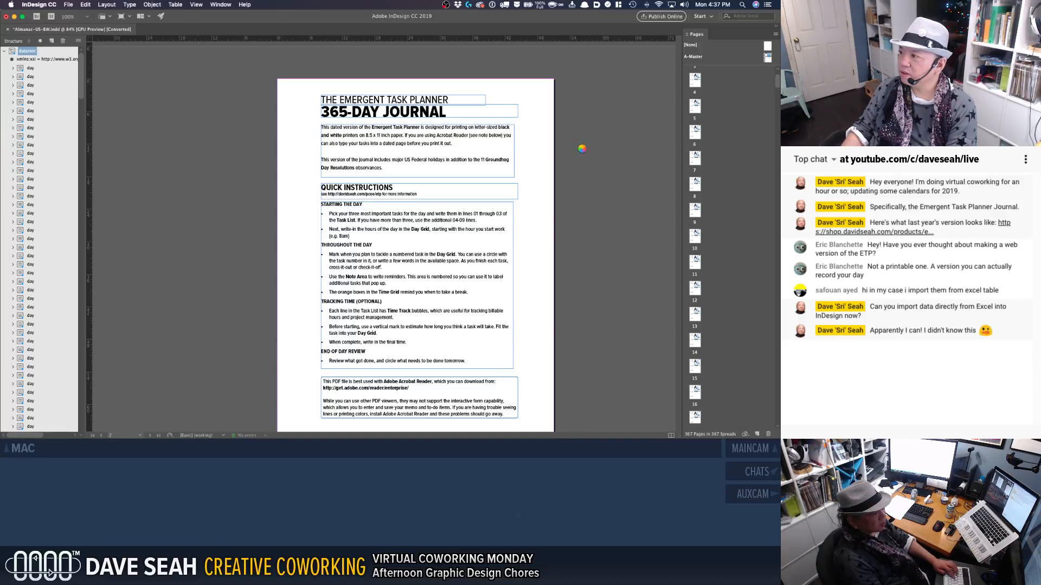
key("super+e")
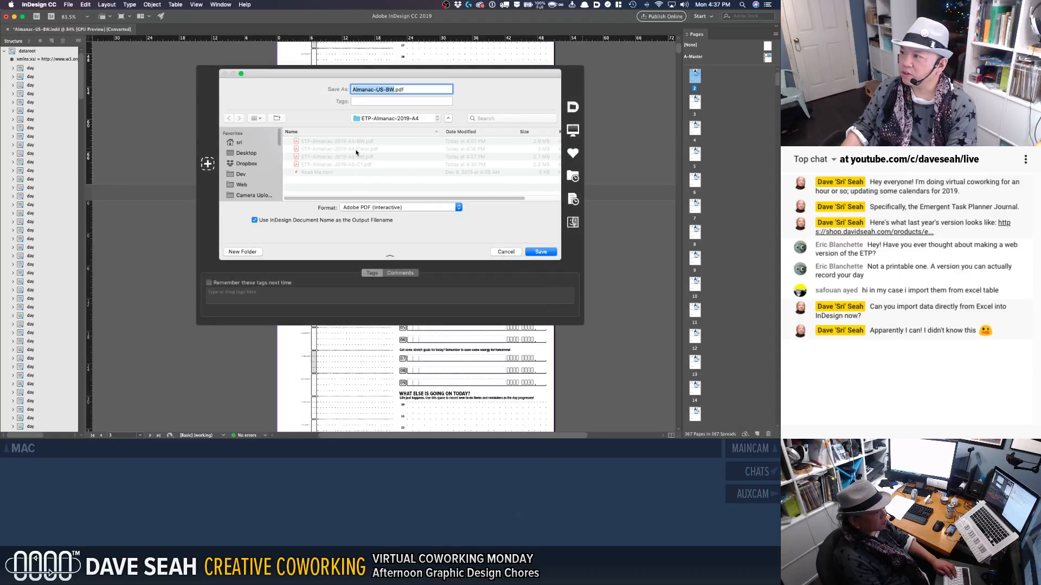
left_click(379, 122)
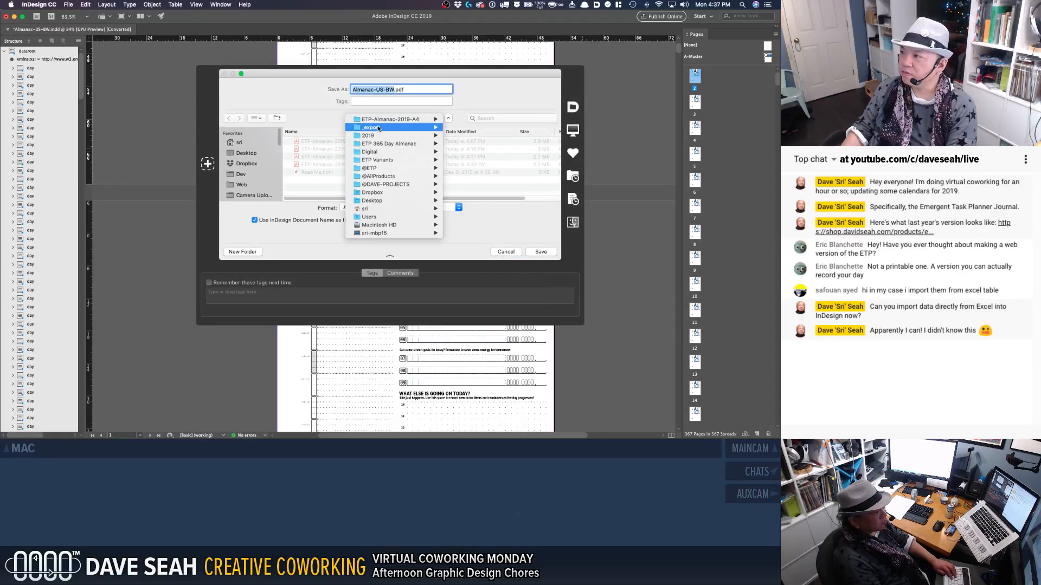
left_click(380, 127)
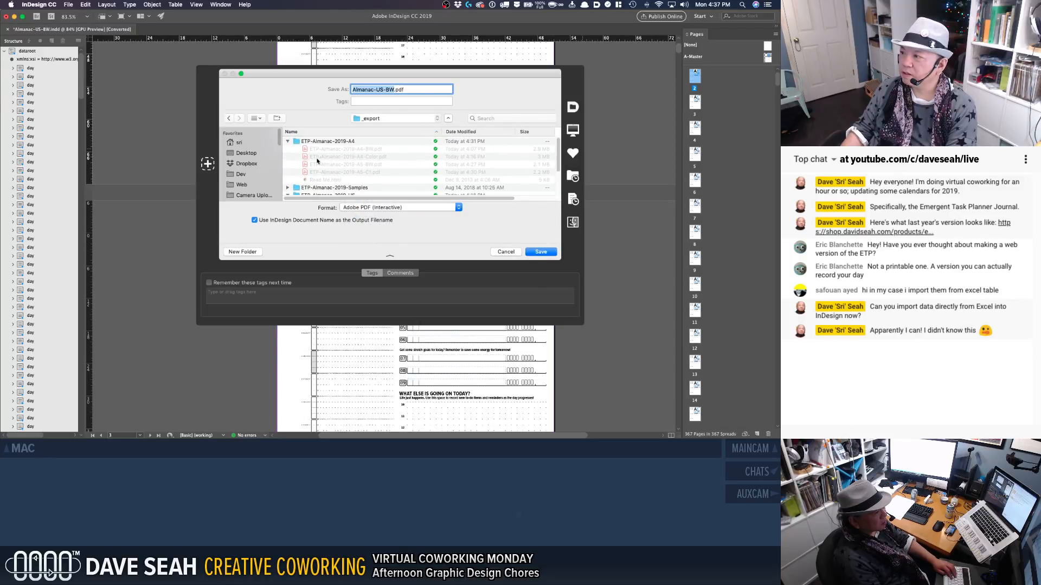
left_click(288, 141)
left_click(288, 156)
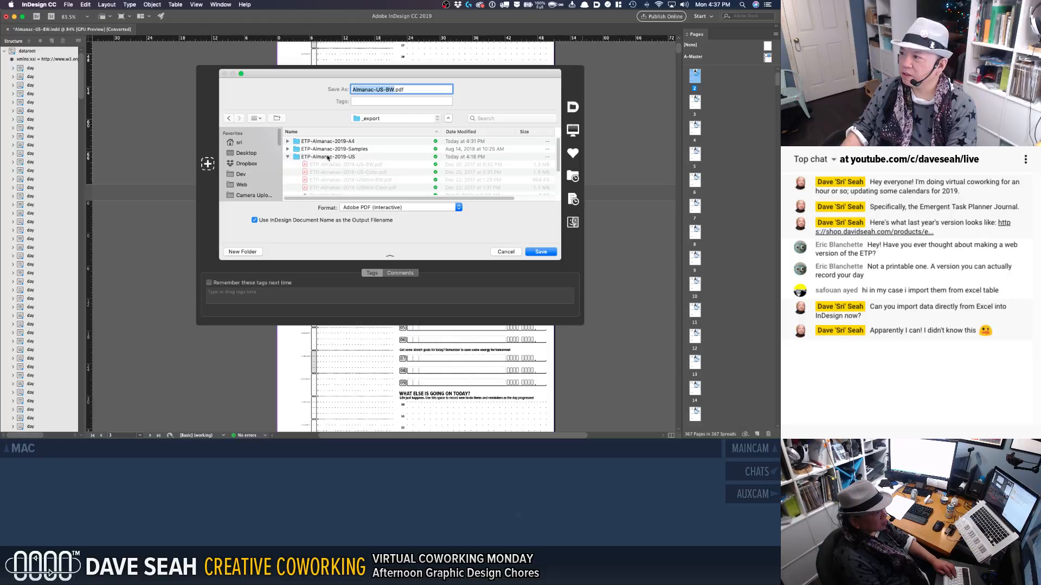
left_click(289, 158)
left_click(308, 158)
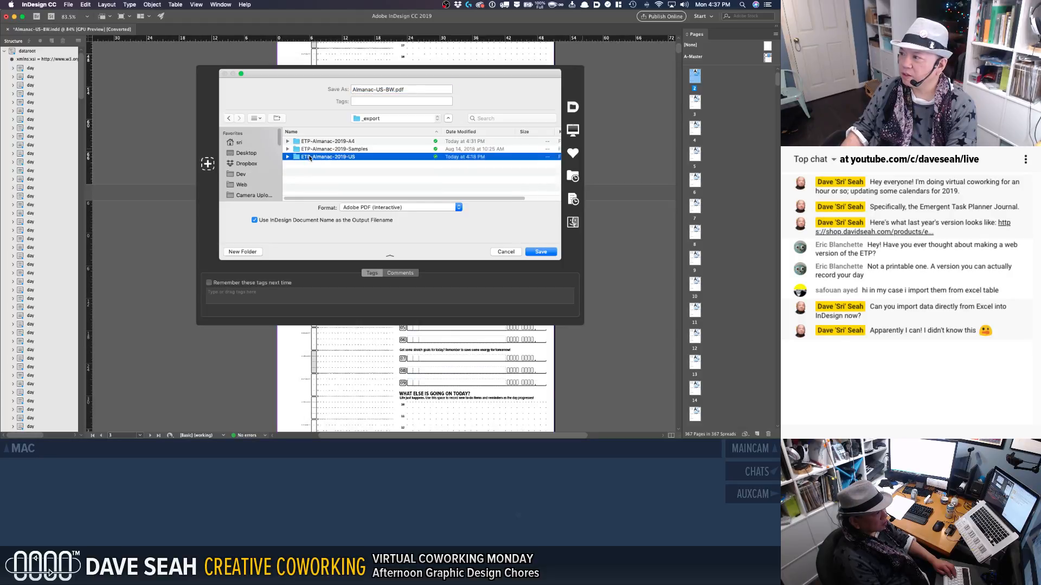
double_click(297, 158)
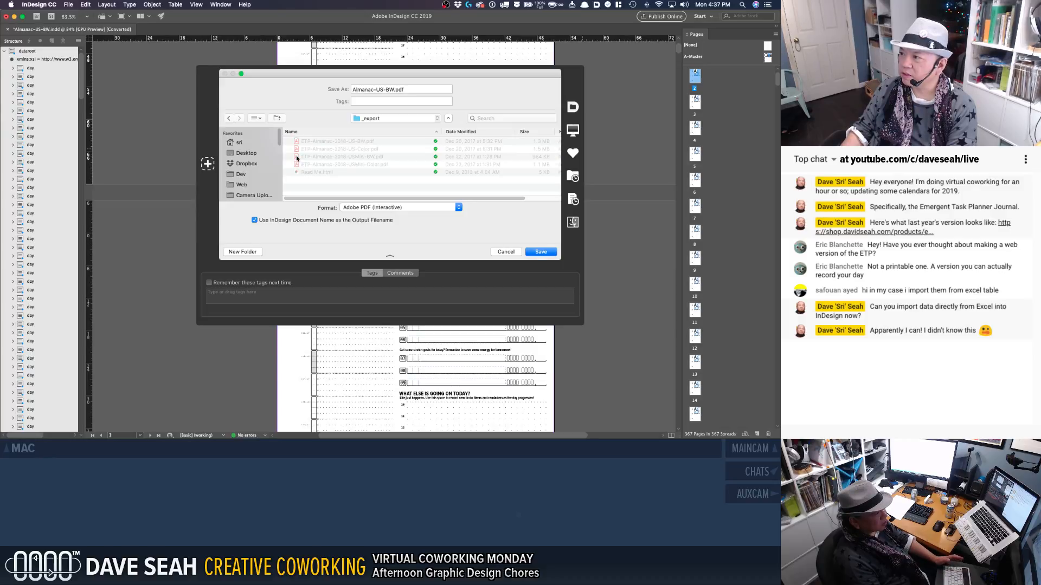
Step: Name the file ETP-Almanac-2019-US-BW.pdf and export all pages as an interactive PDF
left_click(360, 142)
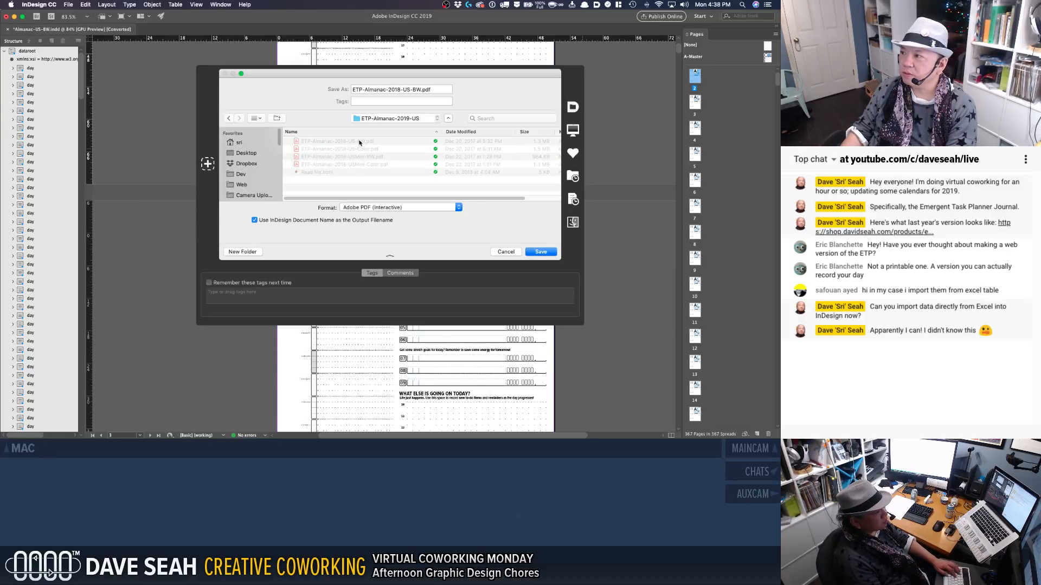
left_click(402, 89)
key("BackSpace")
type("9")
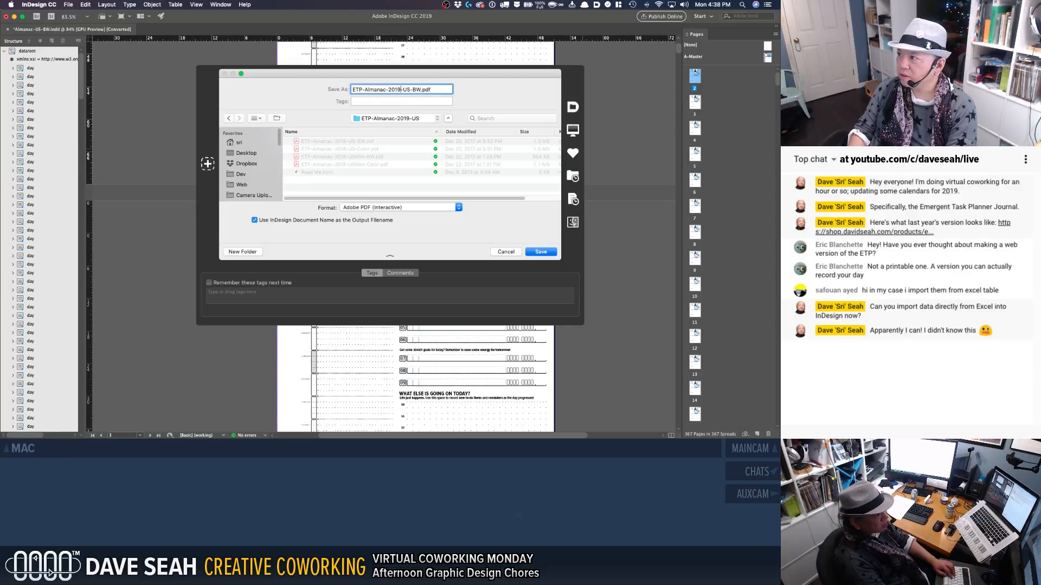
key("Return")
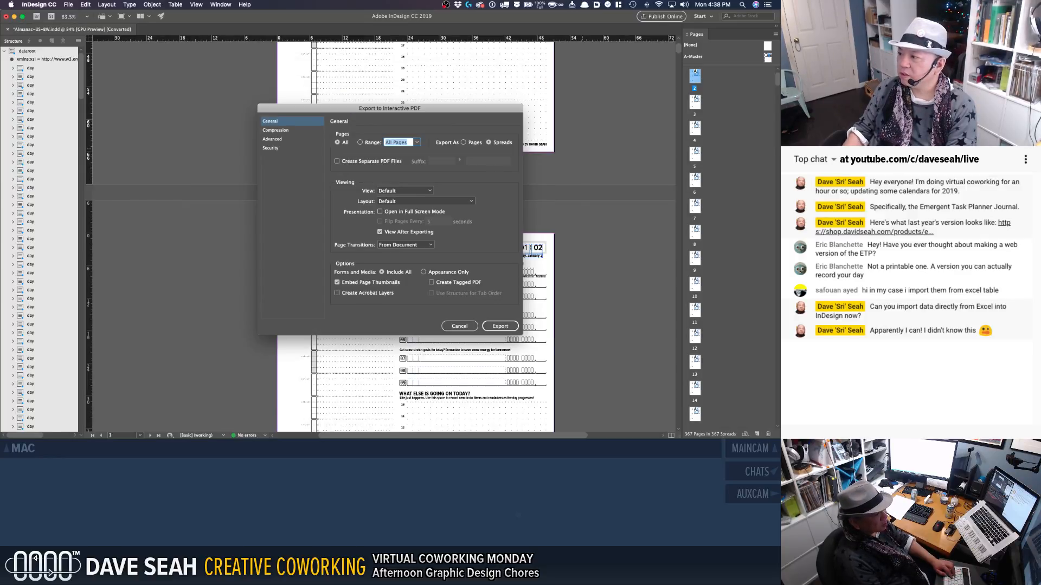
left_click(500, 326)
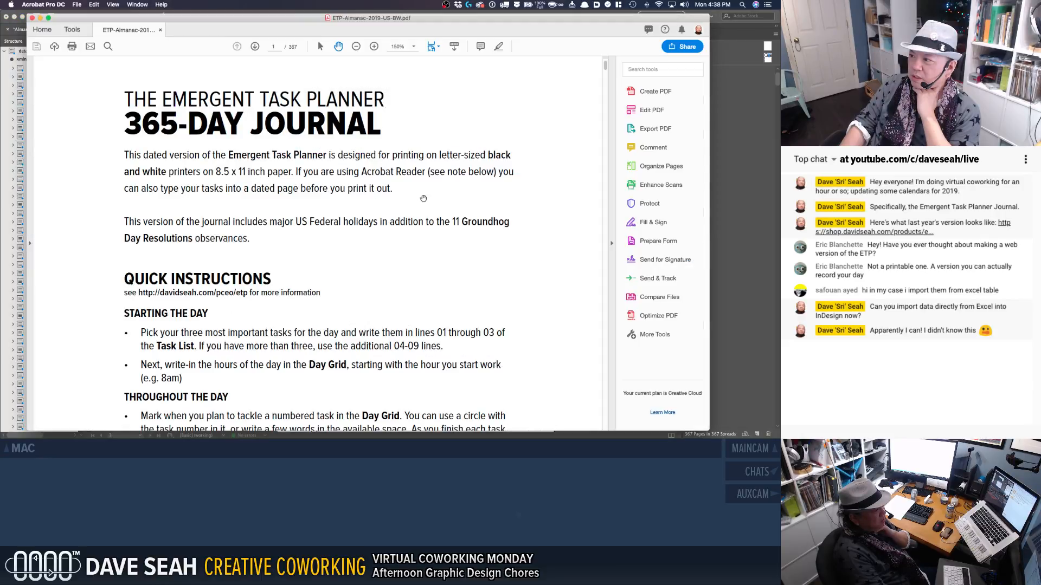
Step: Check the dates on the first day page and a late-year page of the exported PDF, and close it
scroll(413, 206, "down", 15)
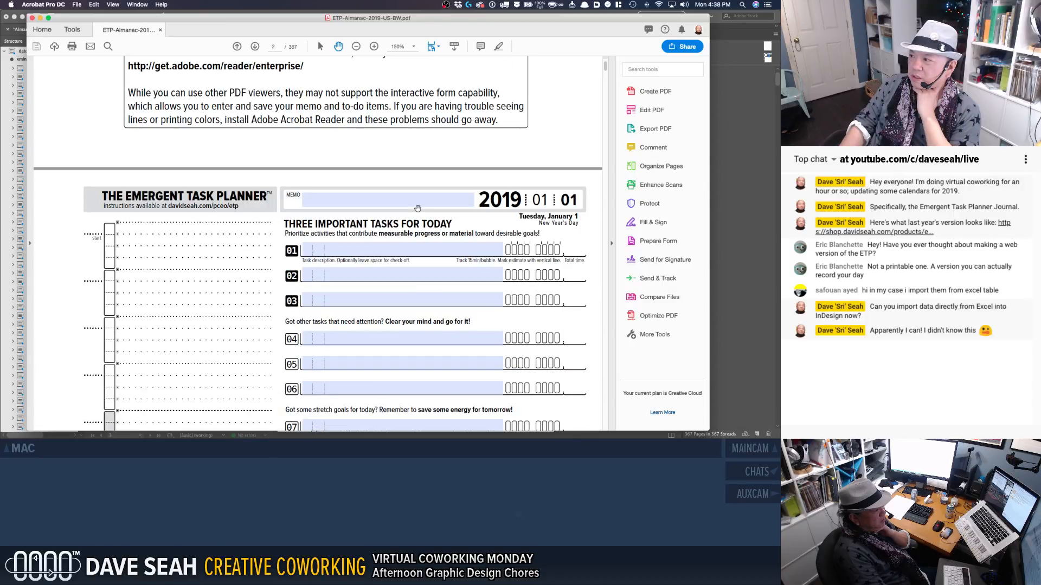
scroll(418, 208, "down", 3)
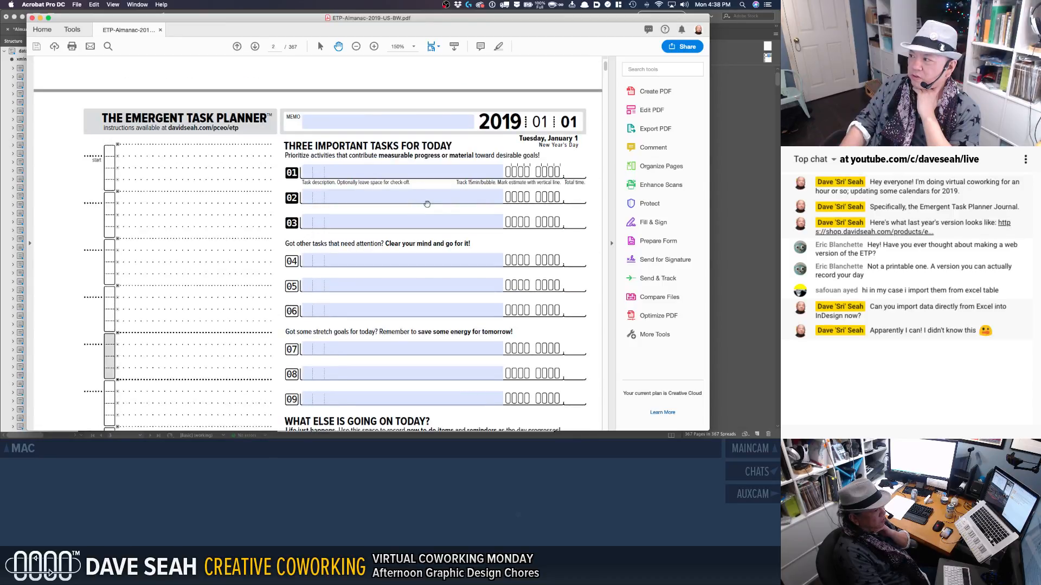
left_click_drag(607, 68, 606, 335)
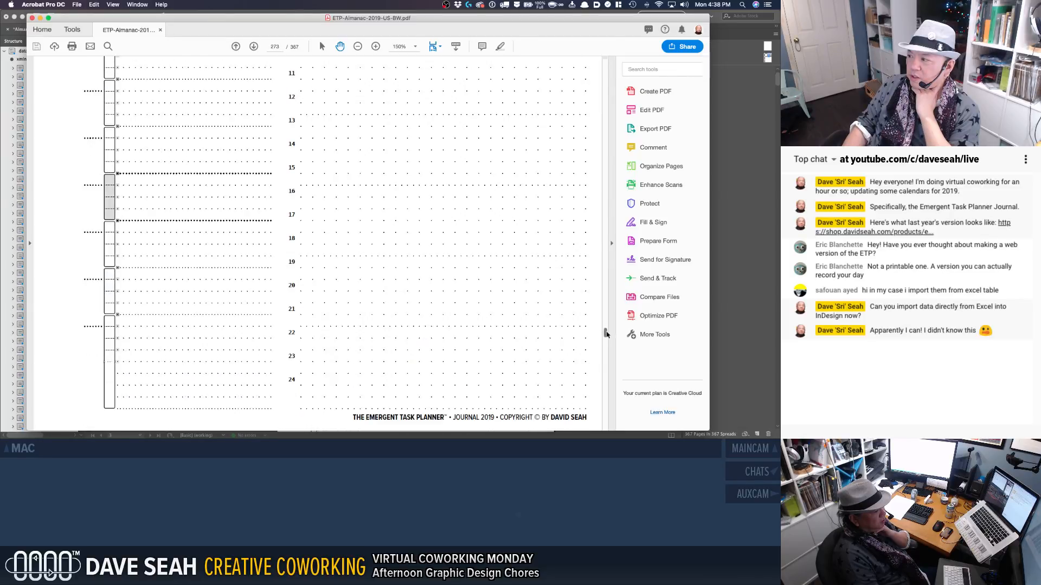
scroll(566, 127, "down", 4)
scroll(558, 186, "down", 4)
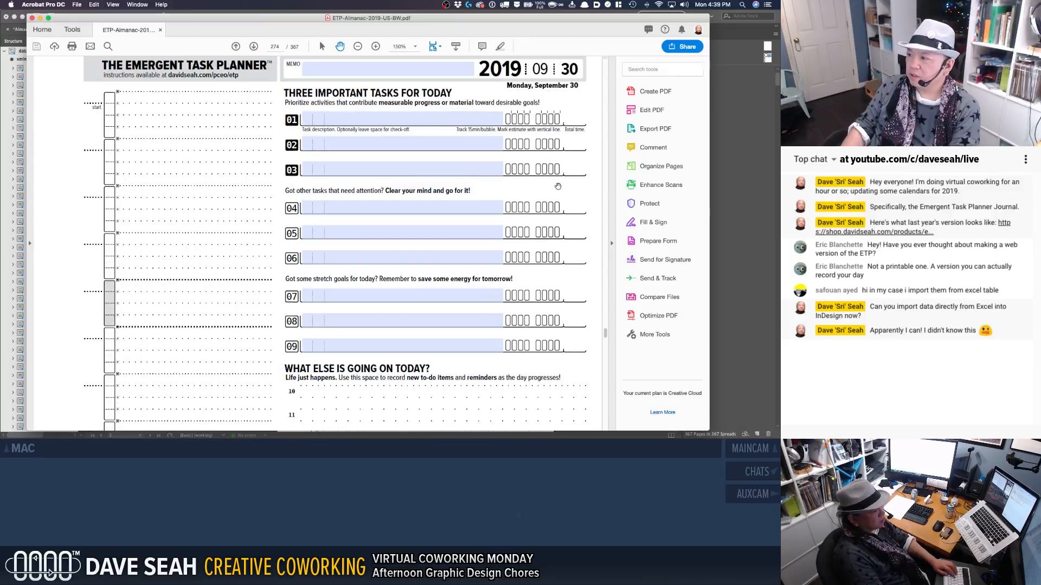
key("super+w")
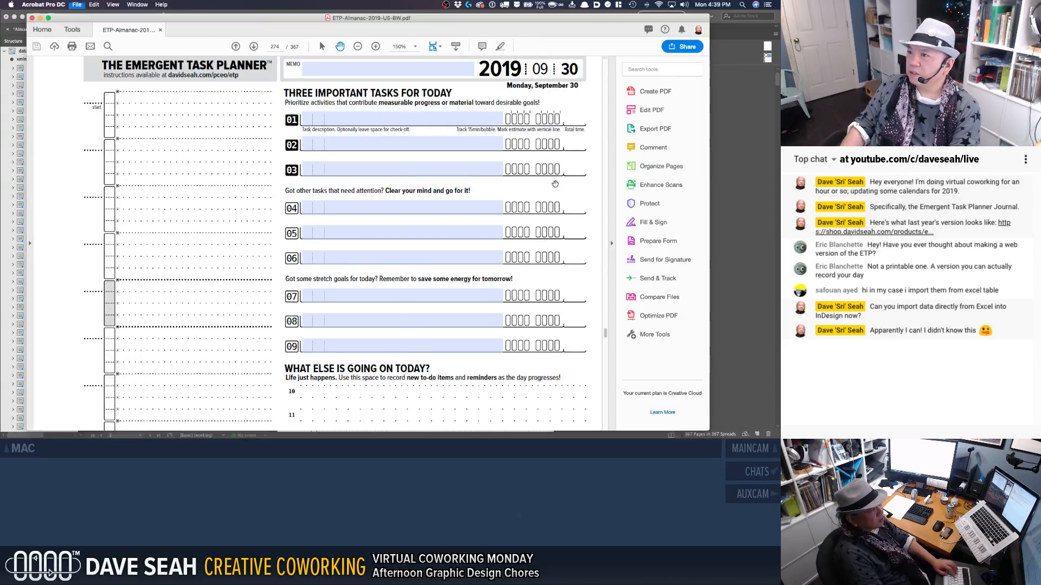
Step: Return to InDesign and save the document as Almanac-US-BW.indd in the 2019 folder, replacing the existing file
left_click(567, 173)
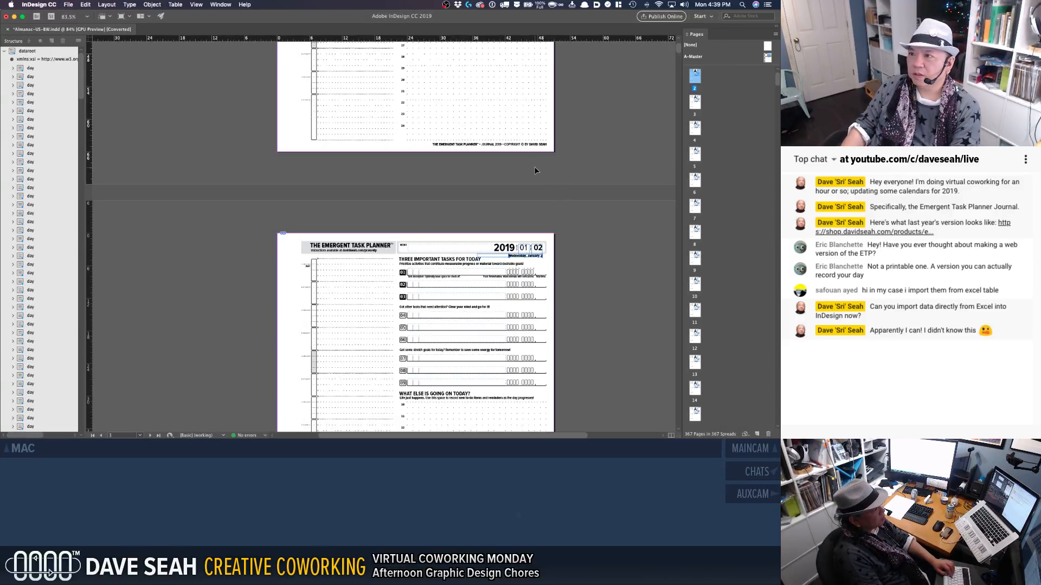
key("super+s")
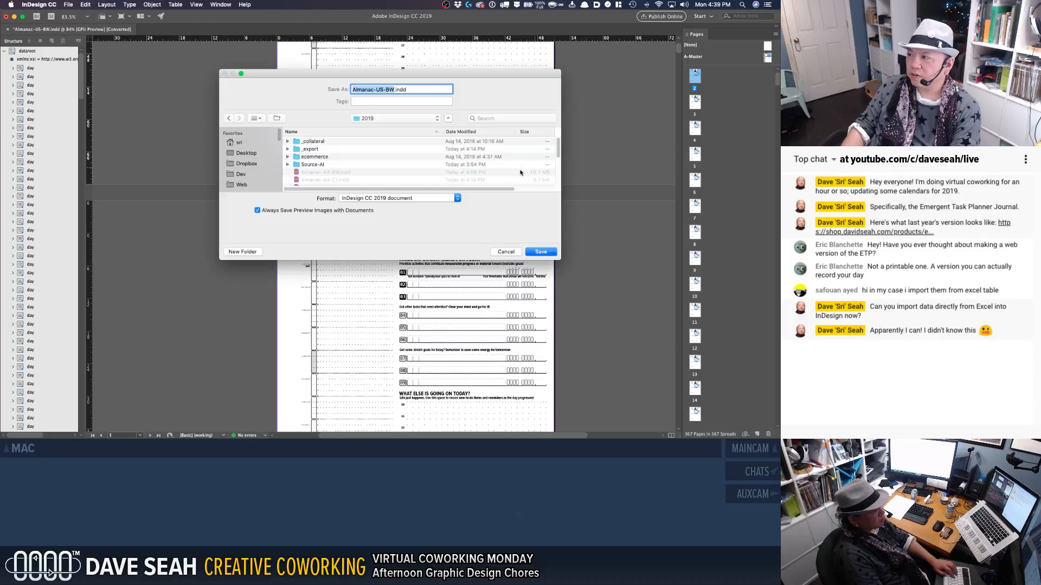
left_click(542, 252)
left_click(449, 127)
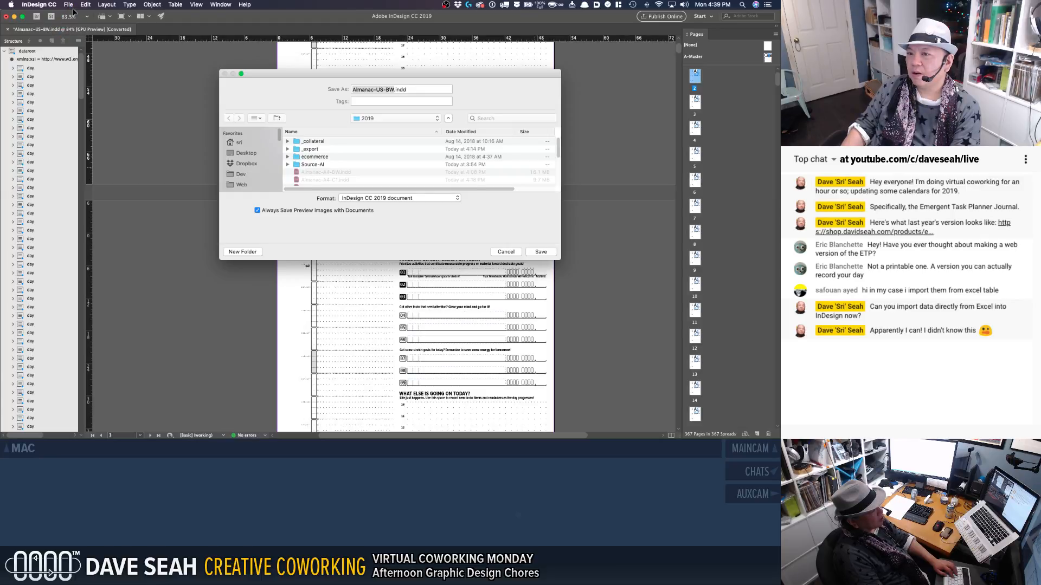
key("Return")
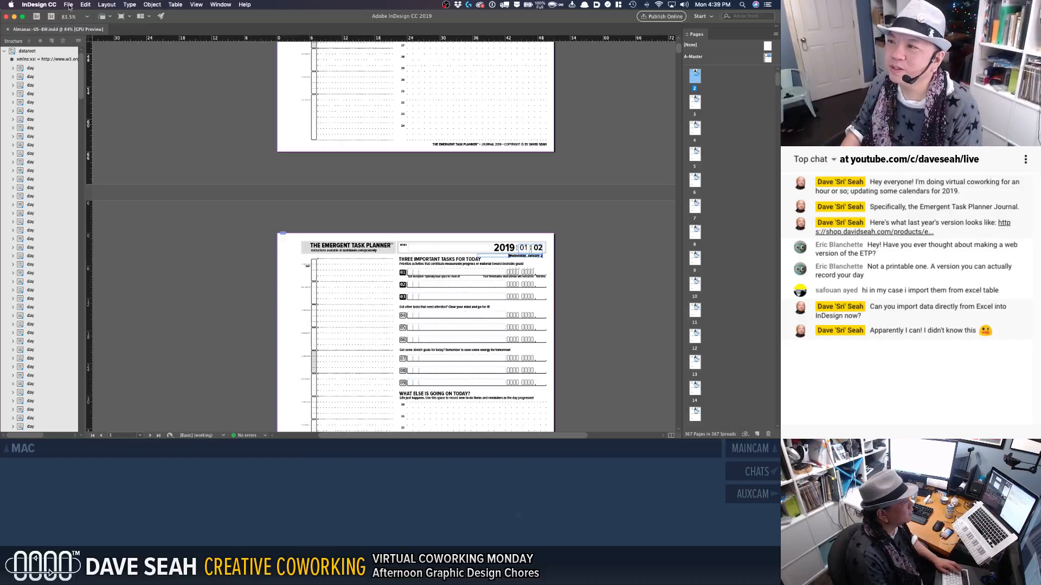
Step: Switch to Finder, open Almanac-US-C1.indd from the 2019 folder, and update its modified link, accepting the source file's layer visibility
key("super+Tab")
key("super+Tab")
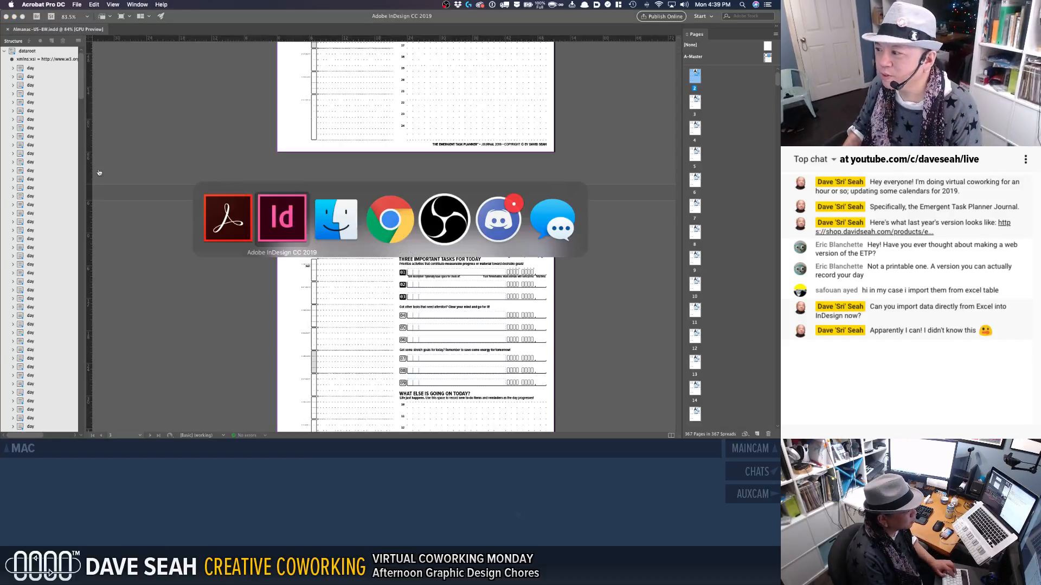
key("super+Tab")
key("super+Tab")
key("super+Tab")
key("super+Tab")
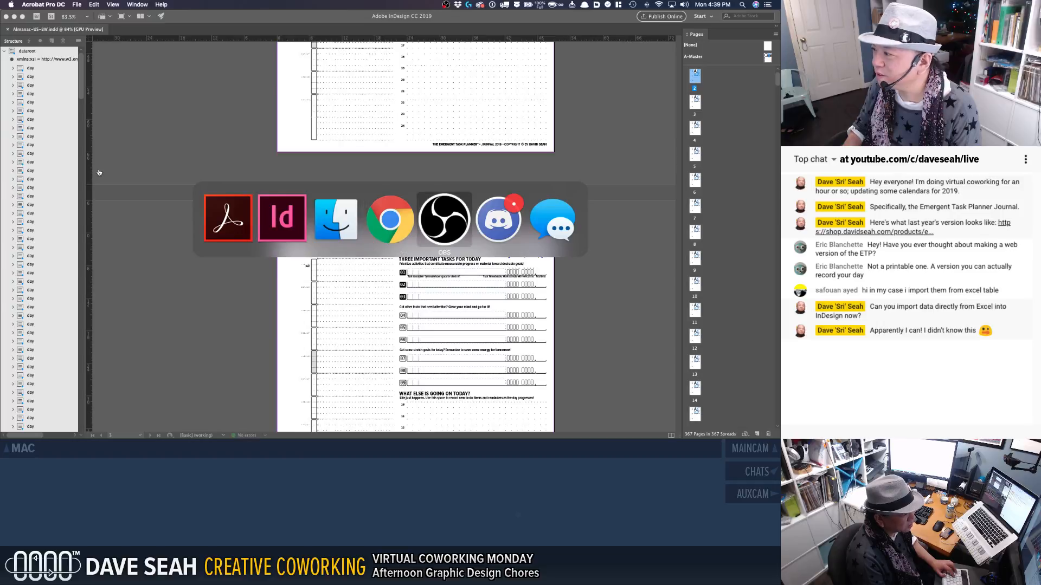
key("super+Tab")
key("super+Tab")
key("super+Tab")
key("super+Tab")
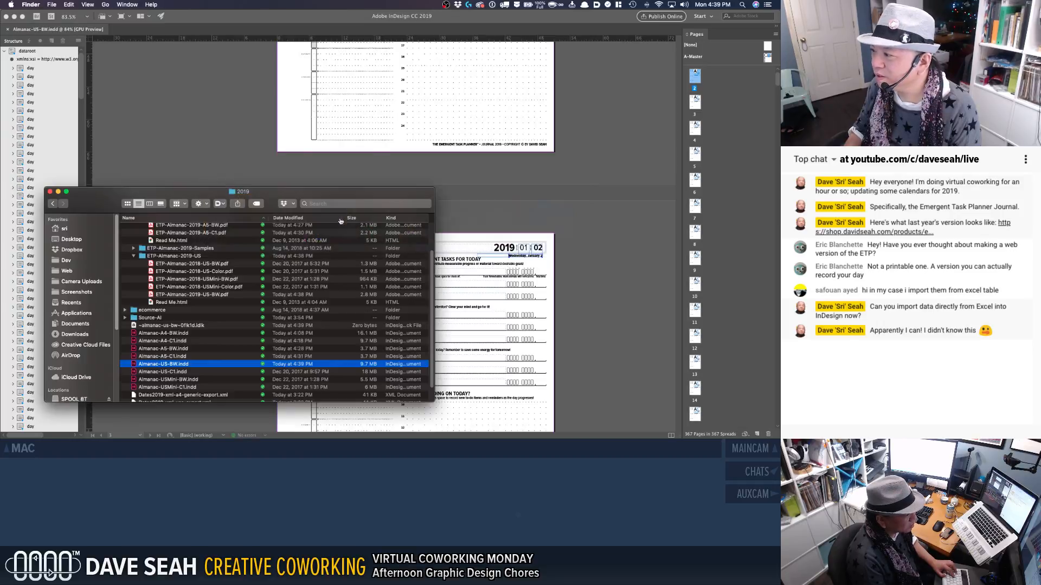
double_click(181, 364)
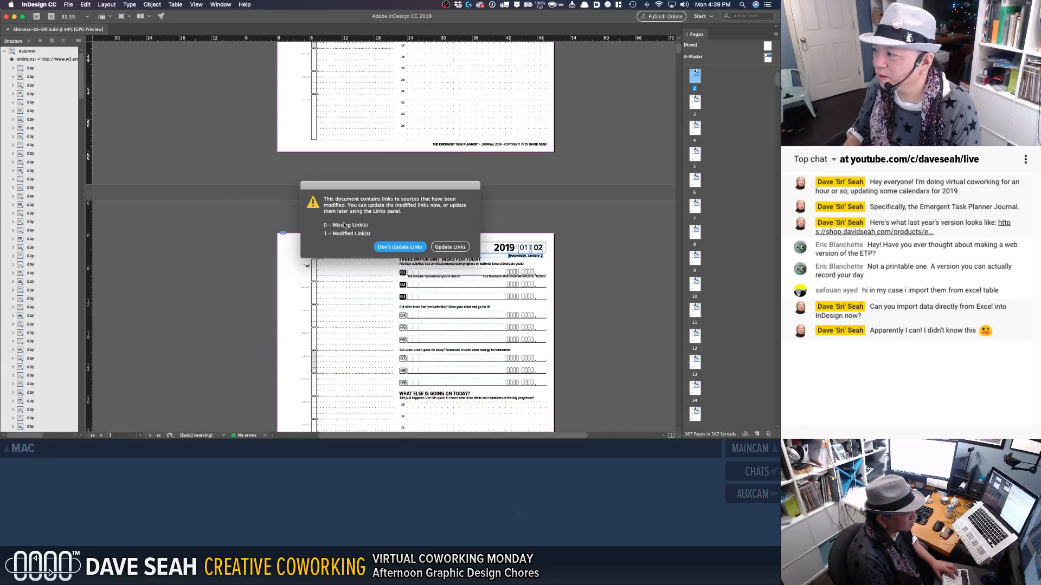
left_click(442, 248)
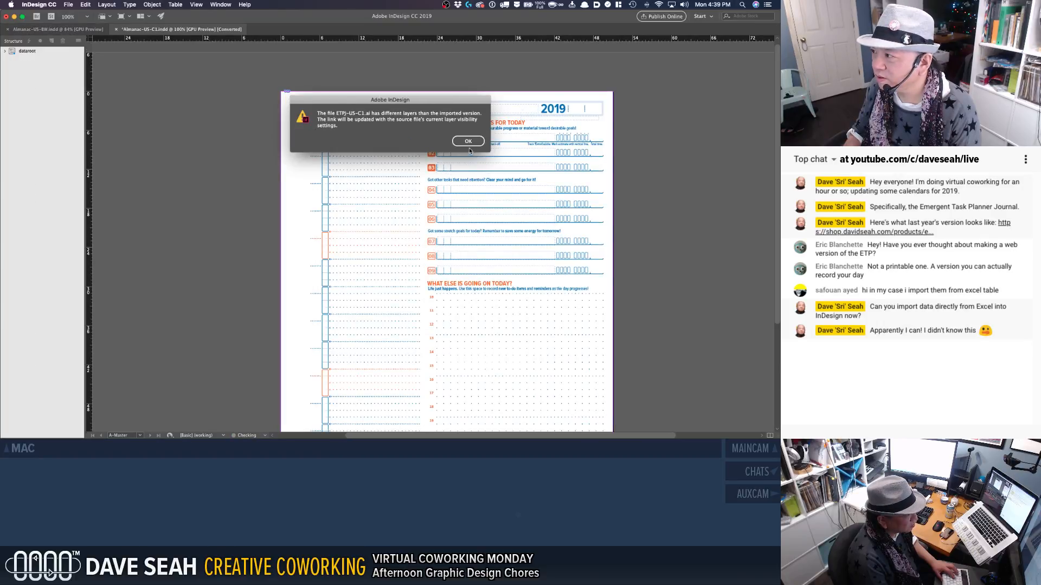
left_click(468, 145)
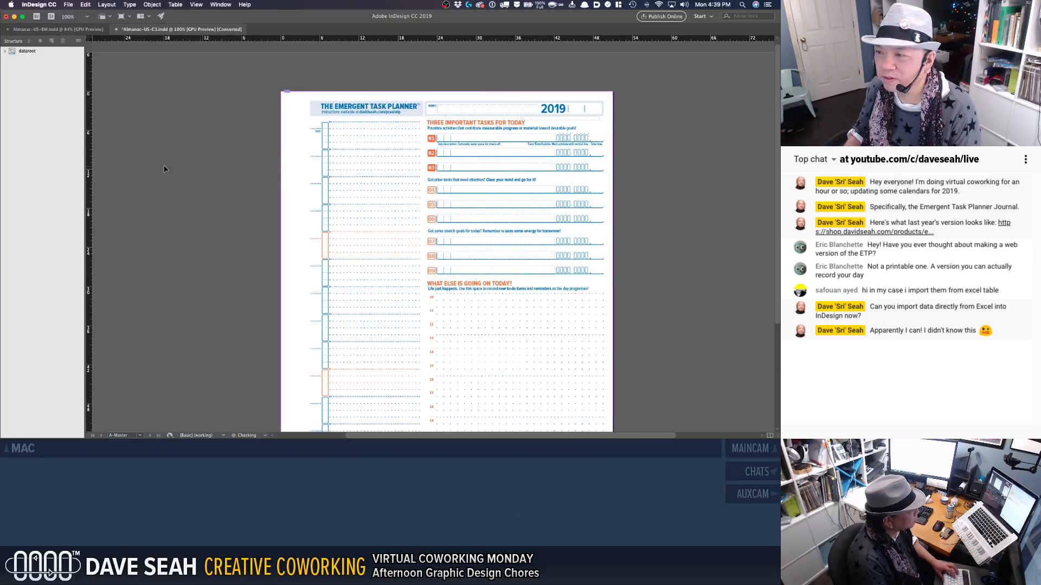
Step: Expand the dataroot structure of Almanac-US-C1 and delete all day elements except the first
left_click(5, 51)
left_click(30, 77)
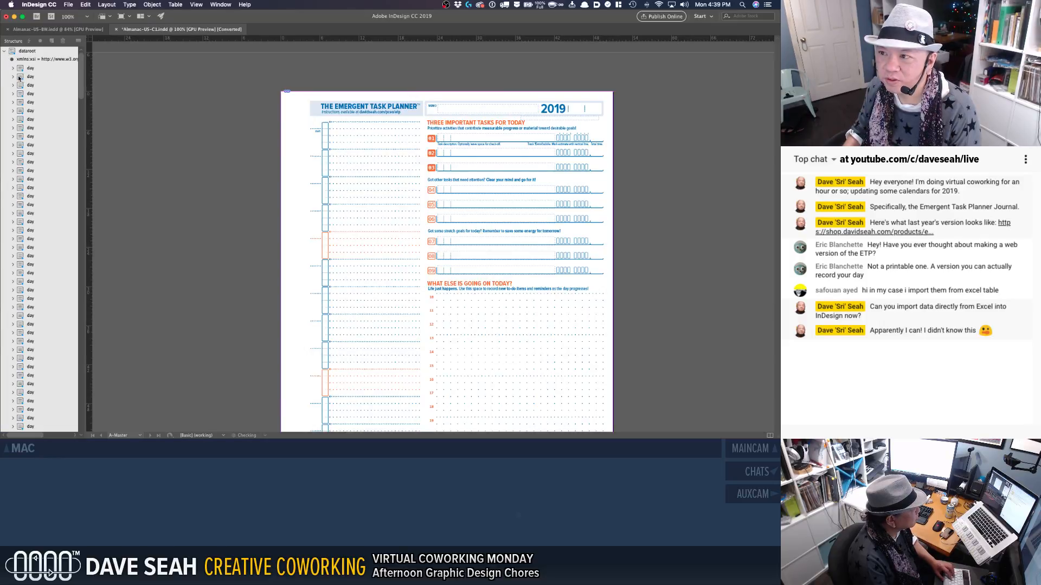
left_click_drag(80, 77, 82, 428)
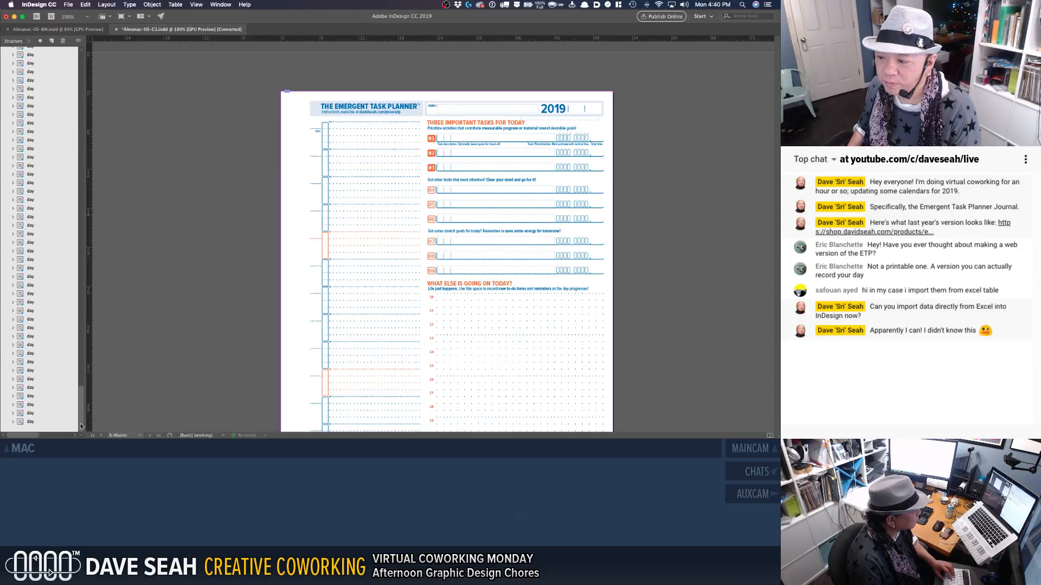
left_click(20, 423, "shift")
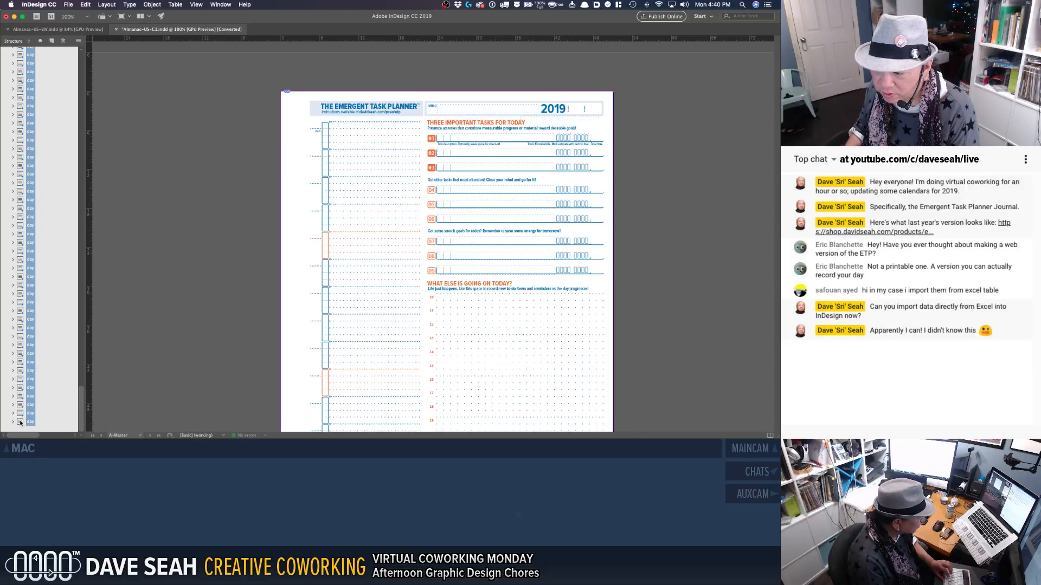
right_click(21, 423)
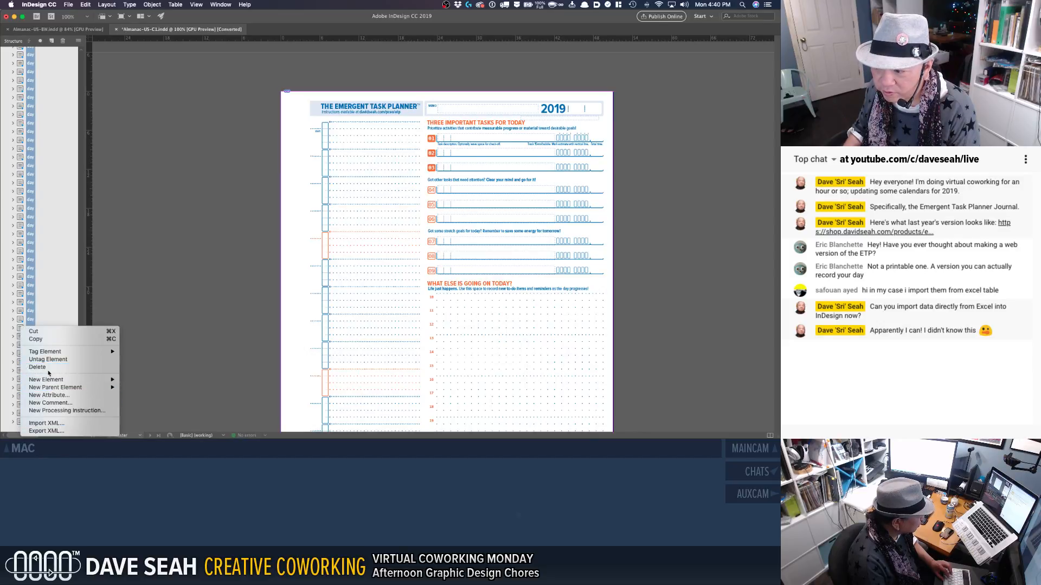
key("Escape")
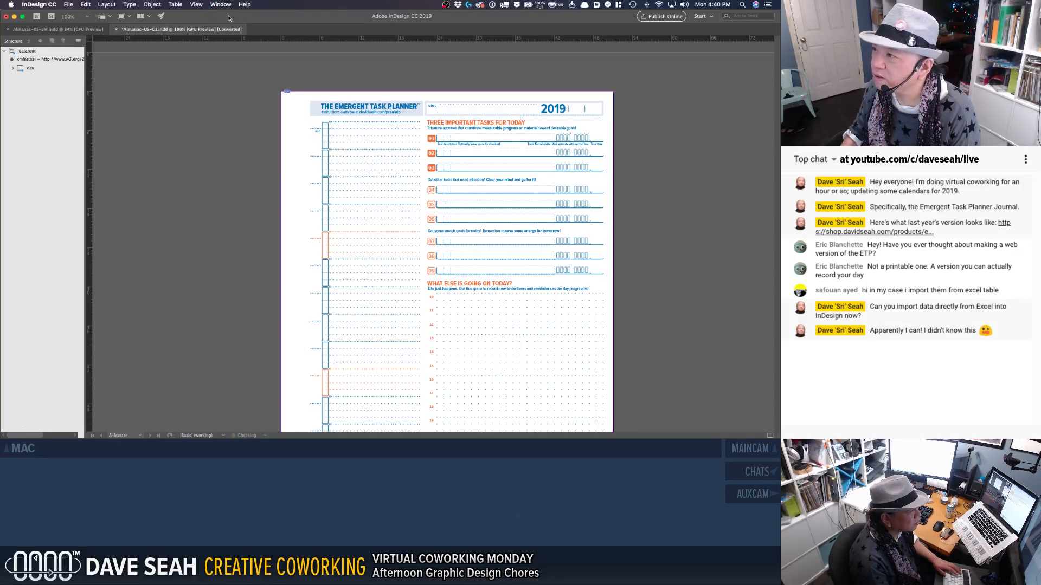
Step: Display the Pages panel and dock it beside the document workspace
left_click(226, 6)
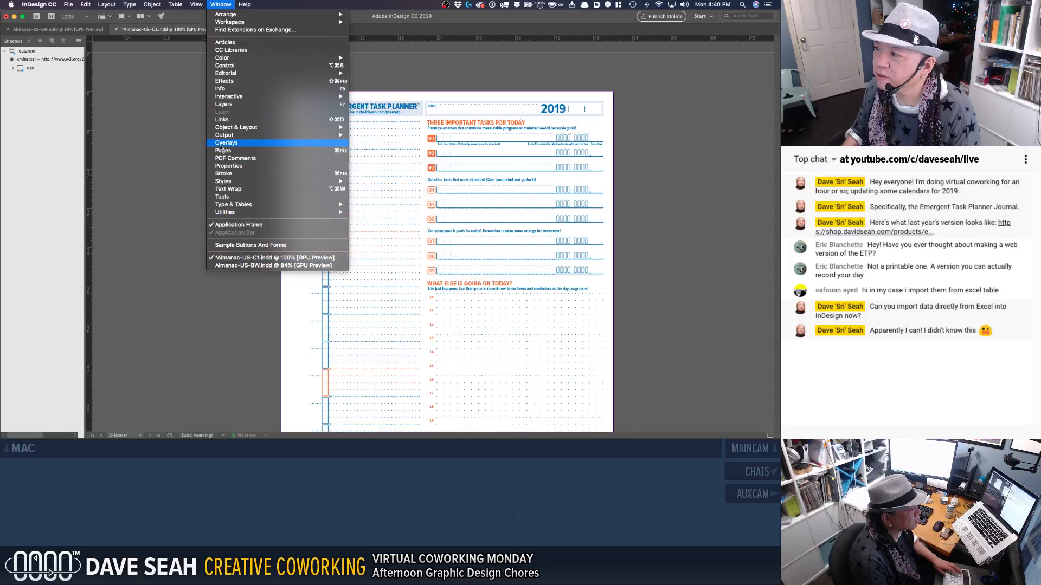
mouse_move(229, 136)
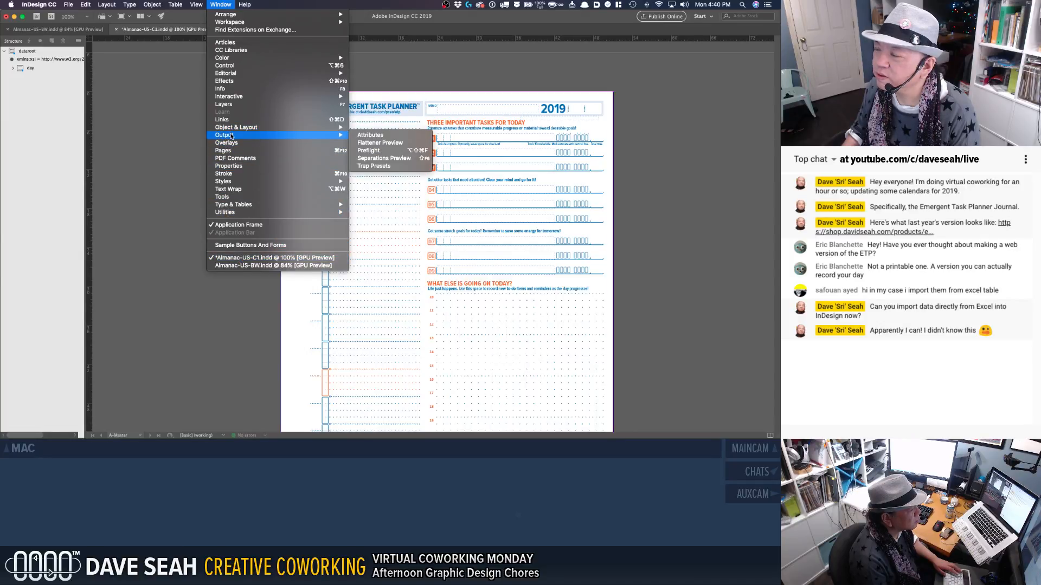
left_click(231, 151)
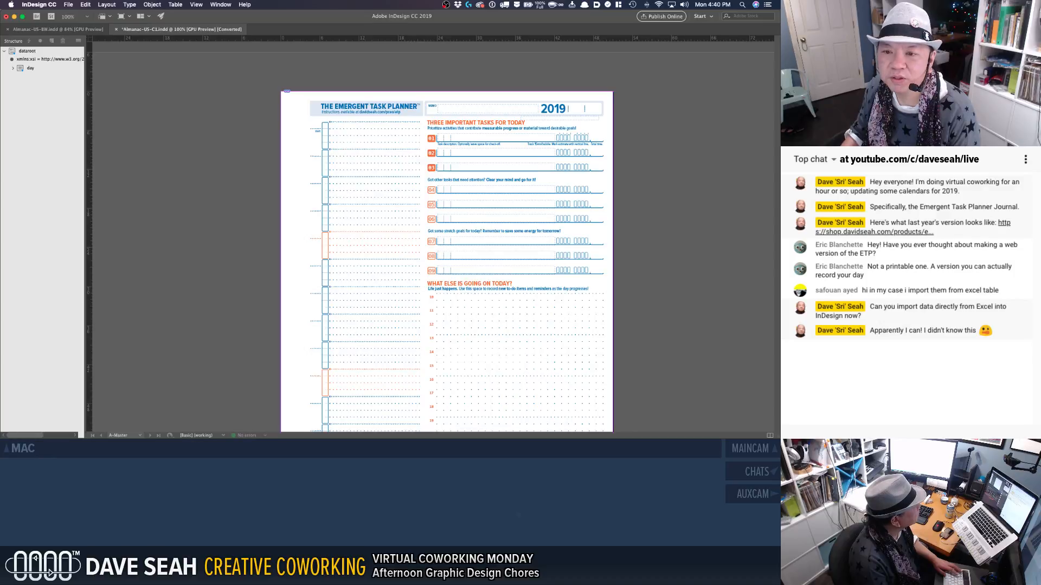
left_click_drag(0, 110, 773, 73)
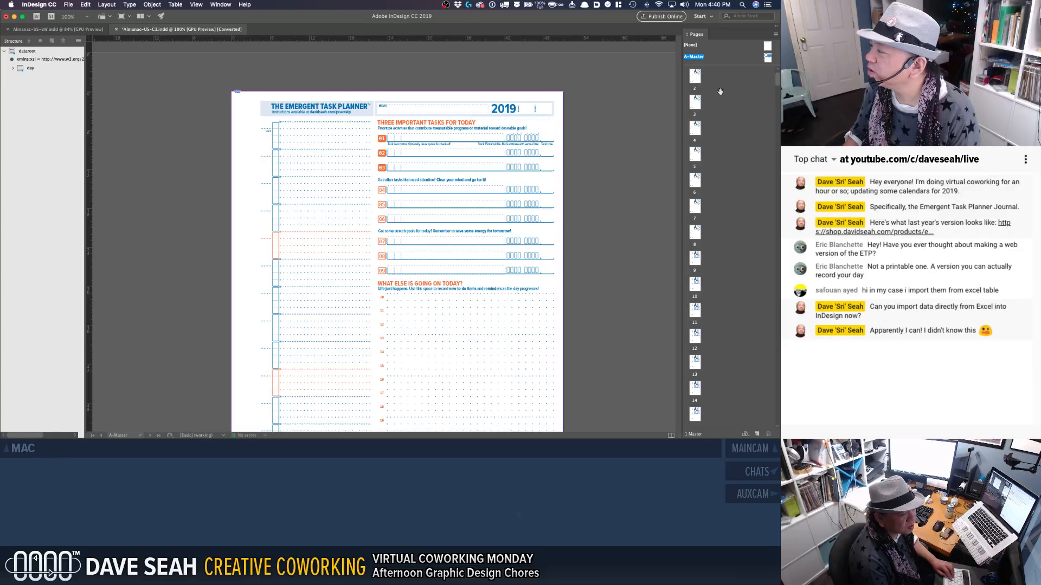
Step: Delete the surplus day pages of Almanac-US-C1 through page 367, keeping only pages 1 to 3
scroll(720, 93, "up", 2)
left_click(696, 132)
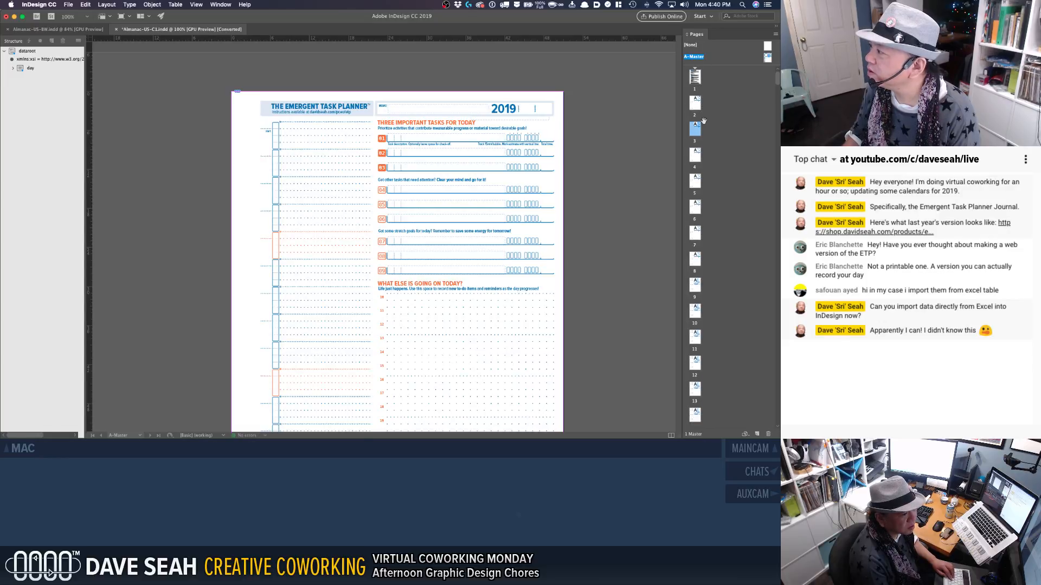
left_click_drag(777, 81, 778, 421)
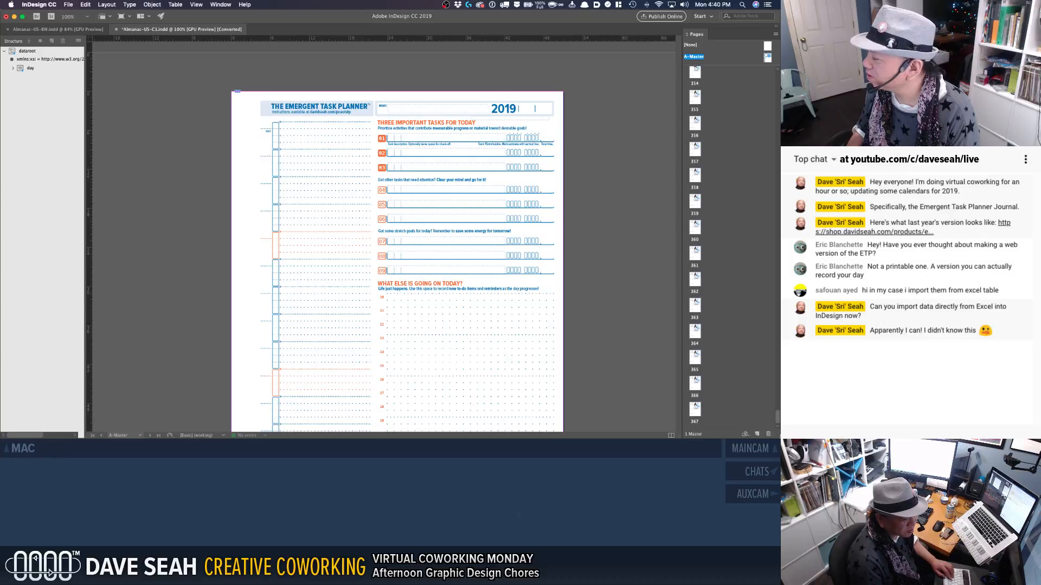
left_click(695, 410, "shift")
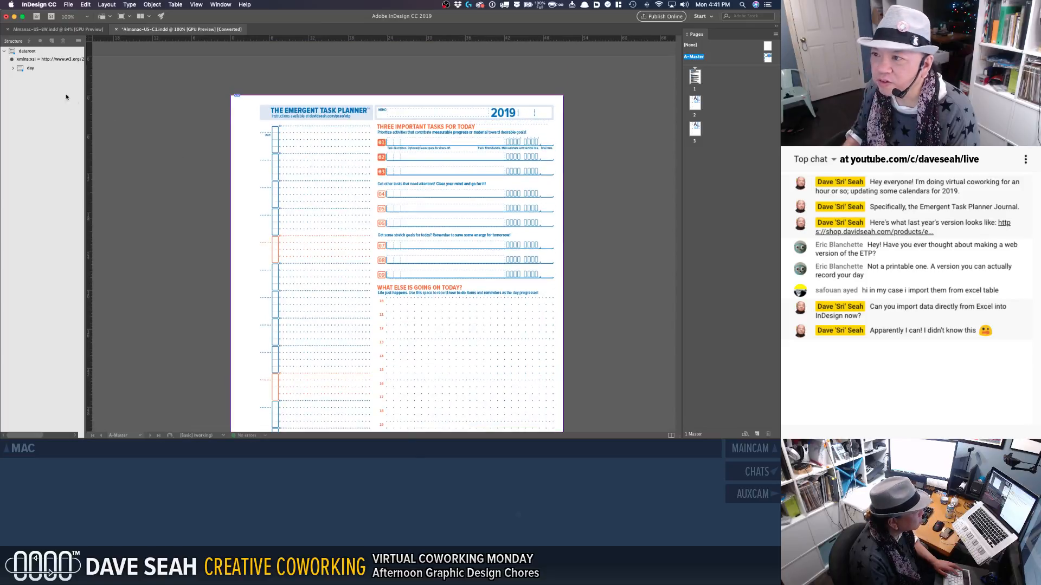
Step: Import Dates2019-xml-usa-export.xml into the dataroot element, merging content, cloning repeating text elements, and importing only elements that match the existing structure
right_click(25, 52)
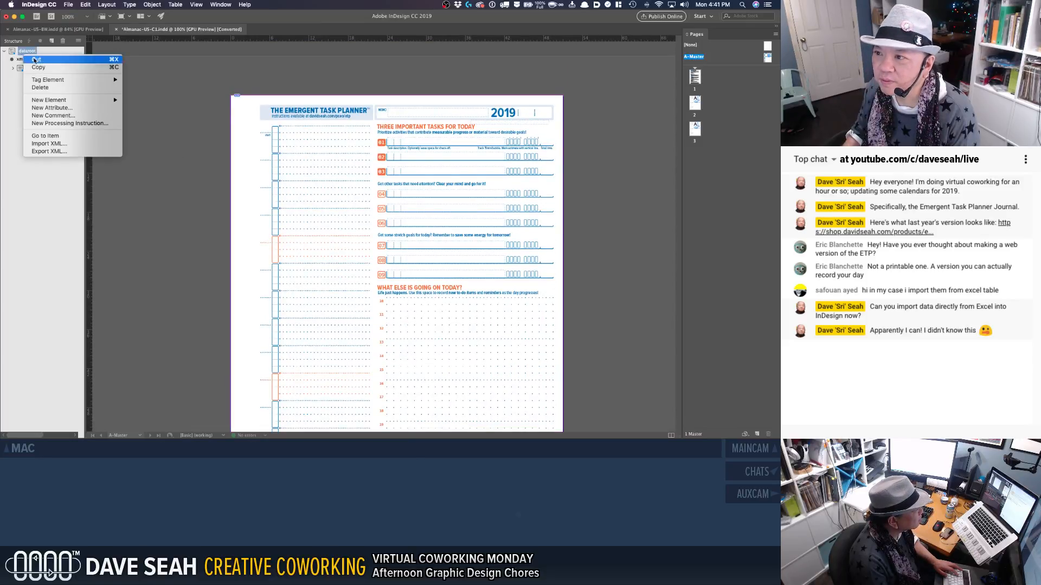
left_click(49, 144)
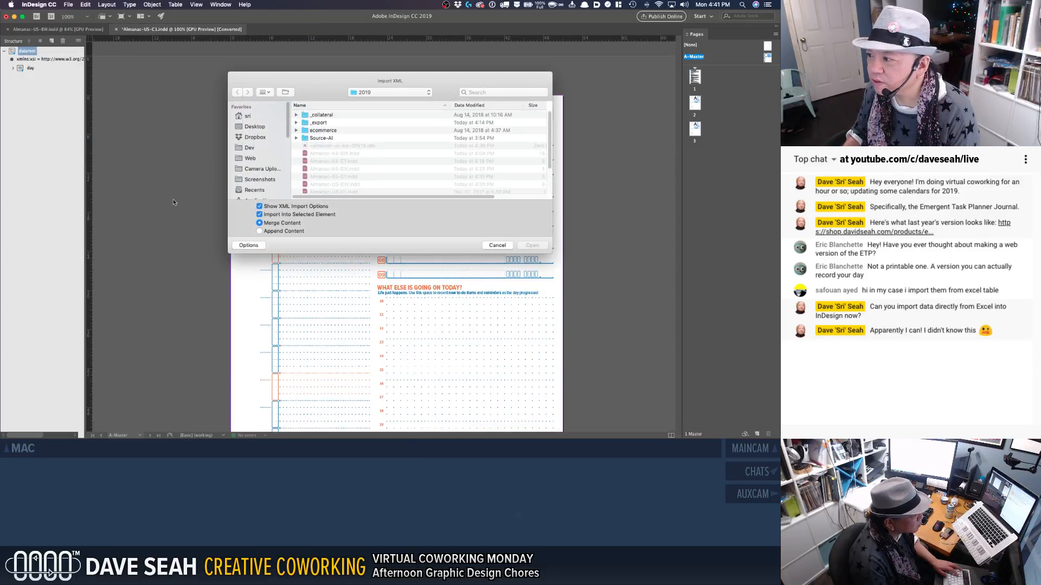
scroll(380, 163, "down", 3)
left_click(353, 189)
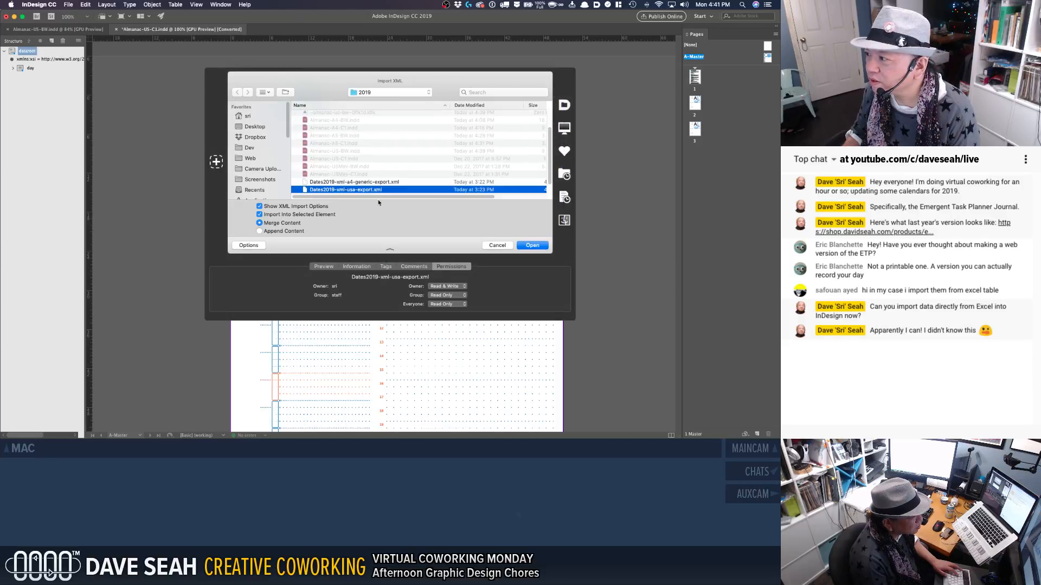
left_click(541, 247)
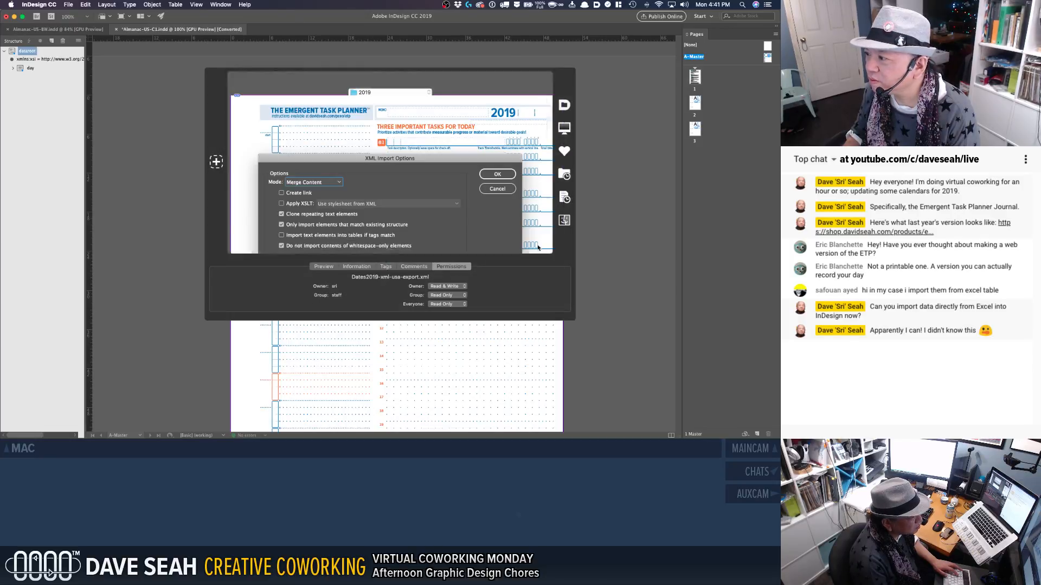
left_click(498, 178)
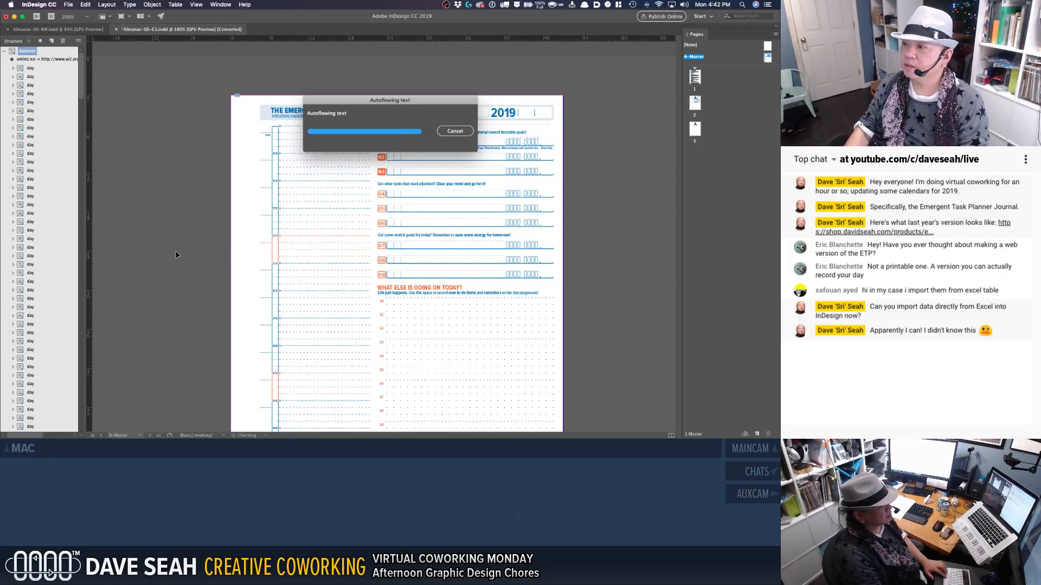
Step: Switch to Discord, view the work_doing channel's short lists, and return to InDesign
key("super+Tab")
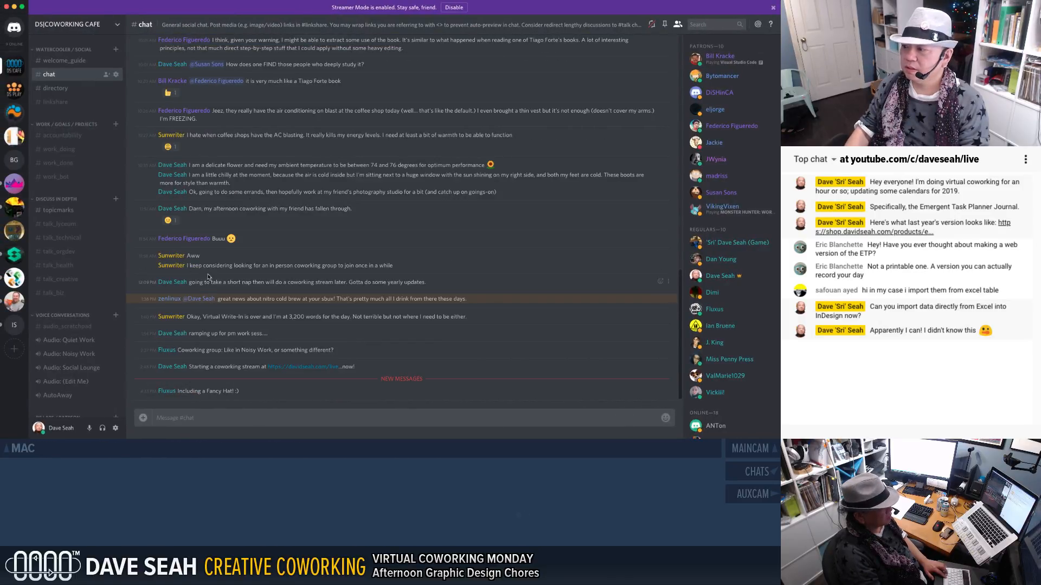
left_click(64, 150)
key("ctrl+alt+super+Left")
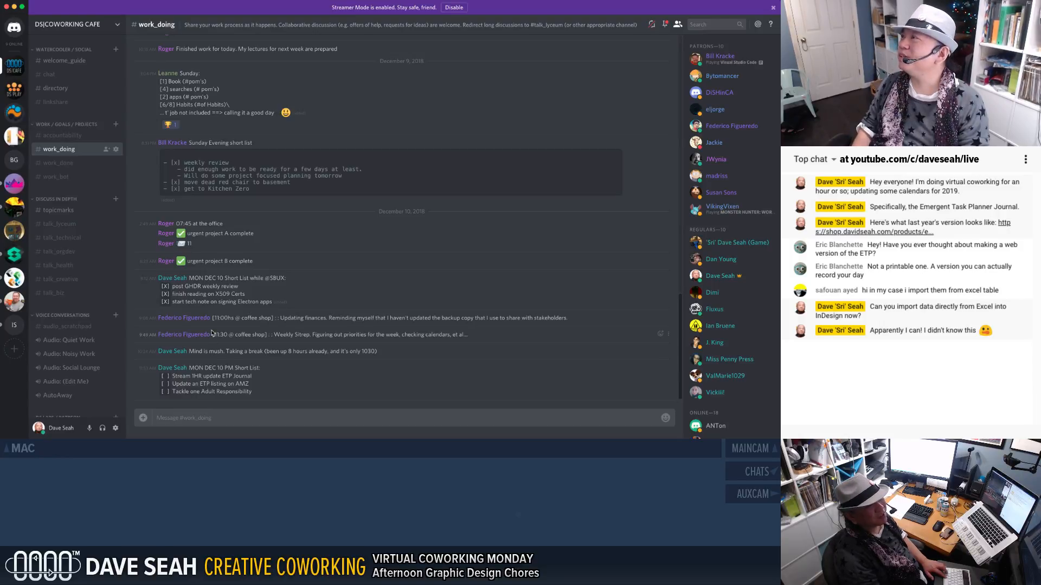
key("ctrl+Right")
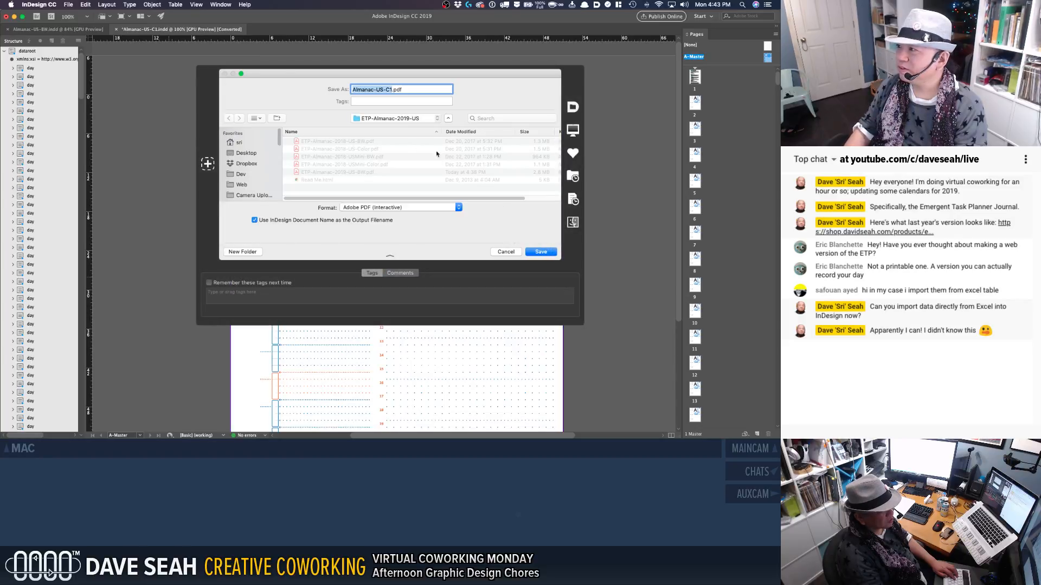
Step: Export all pages as interactive PDF named ETP-Almanac-2019-US-Color.pdf in the ETP-Almanac-2019-US folder
left_click(370, 151)
left_click(399, 89)
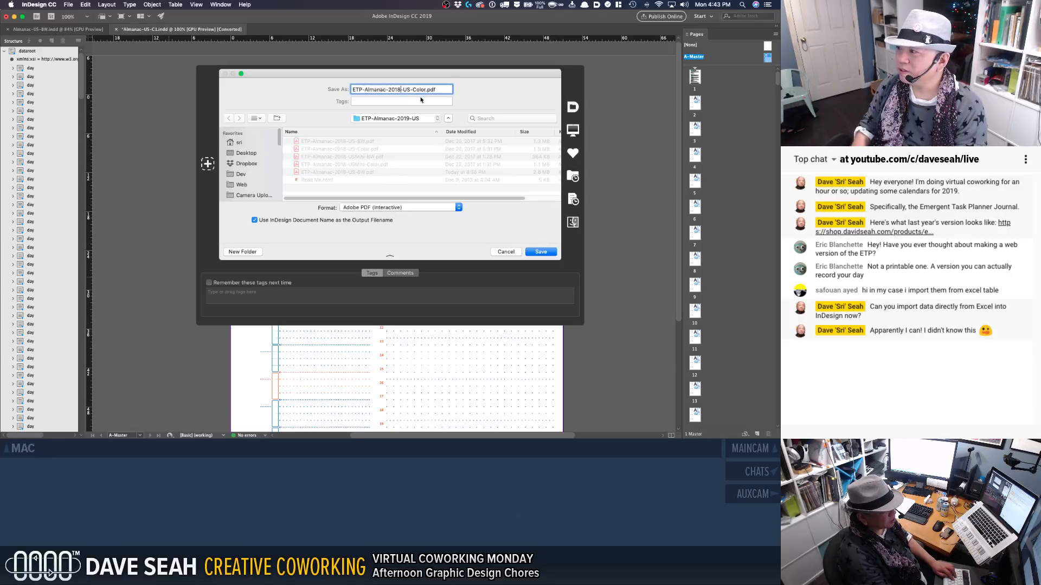
key("Return")
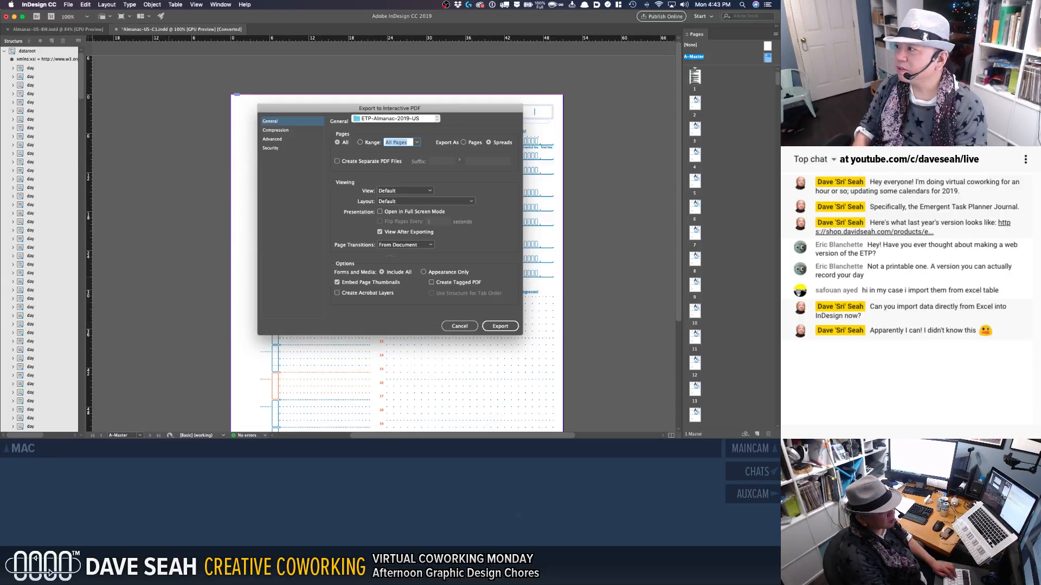
left_click(496, 327)
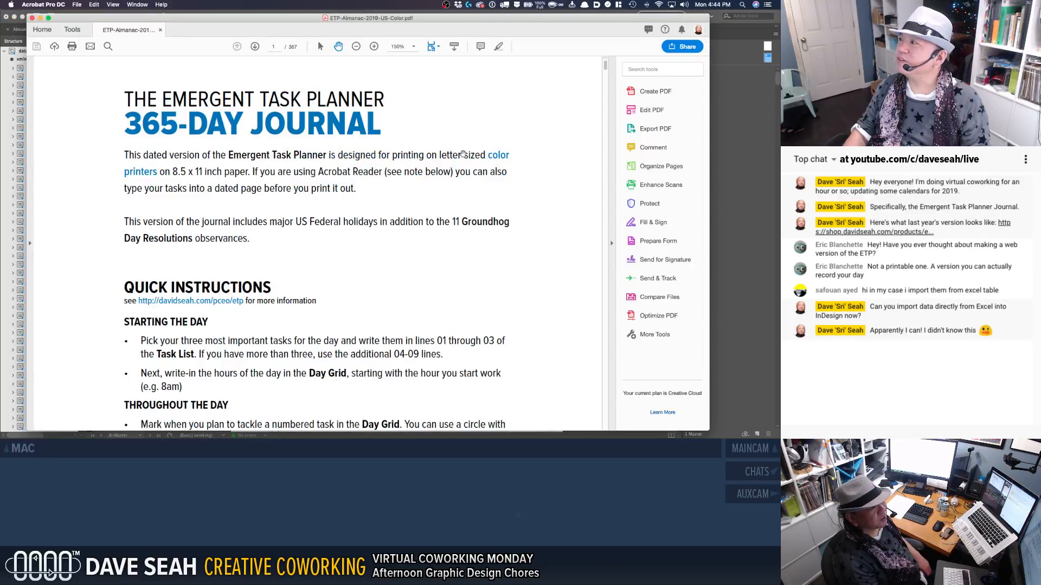
Step: Check the instructions page and the January and late December day pages of the exported color PDF in Acrobat, and close it
scroll(455, 158, "down", 3)
scroll(433, 166, "up", 3)
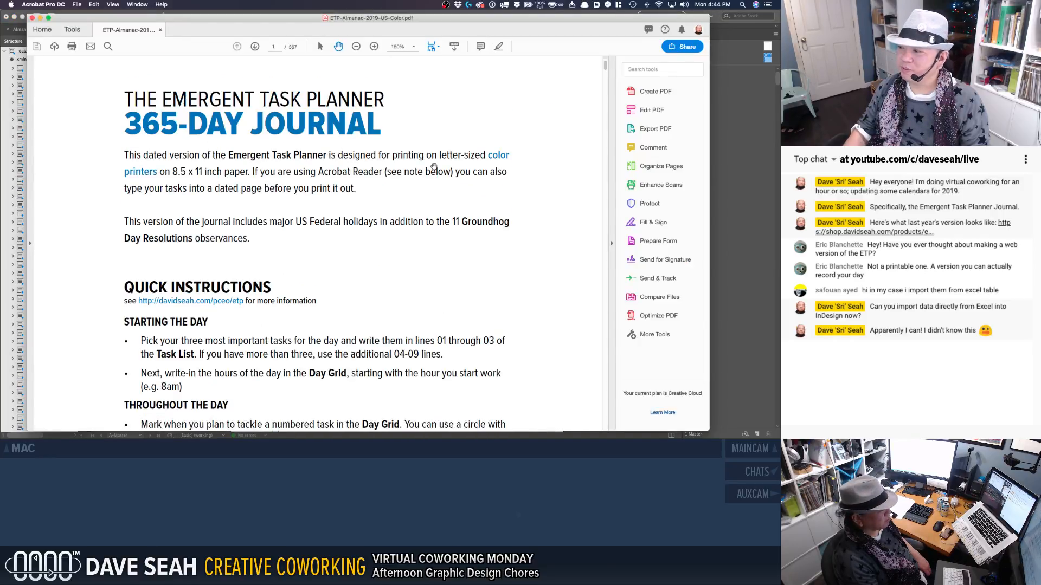
scroll(434, 167, "down", 20)
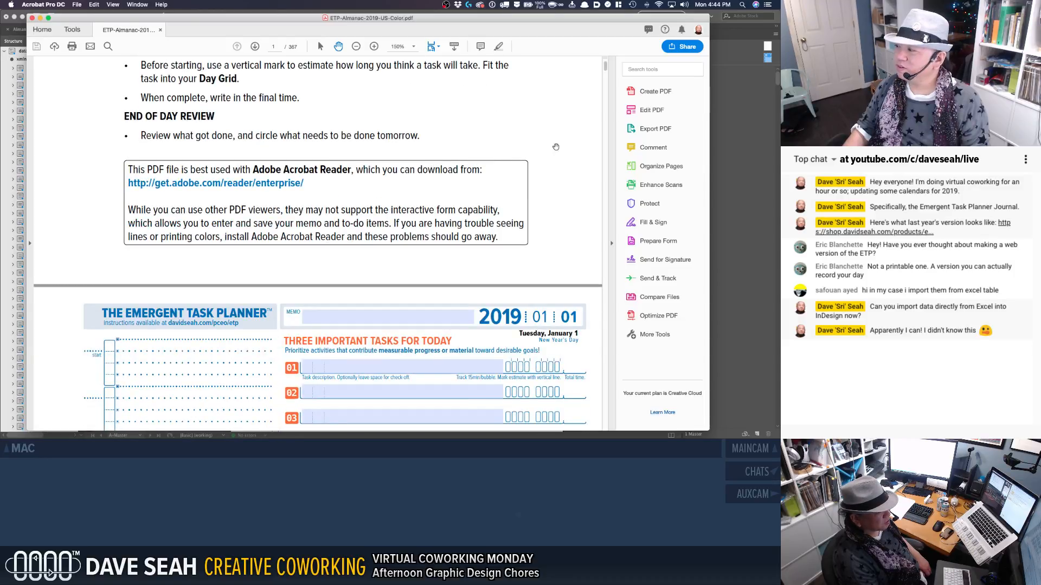
left_click_drag(606, 72, 619, 402)
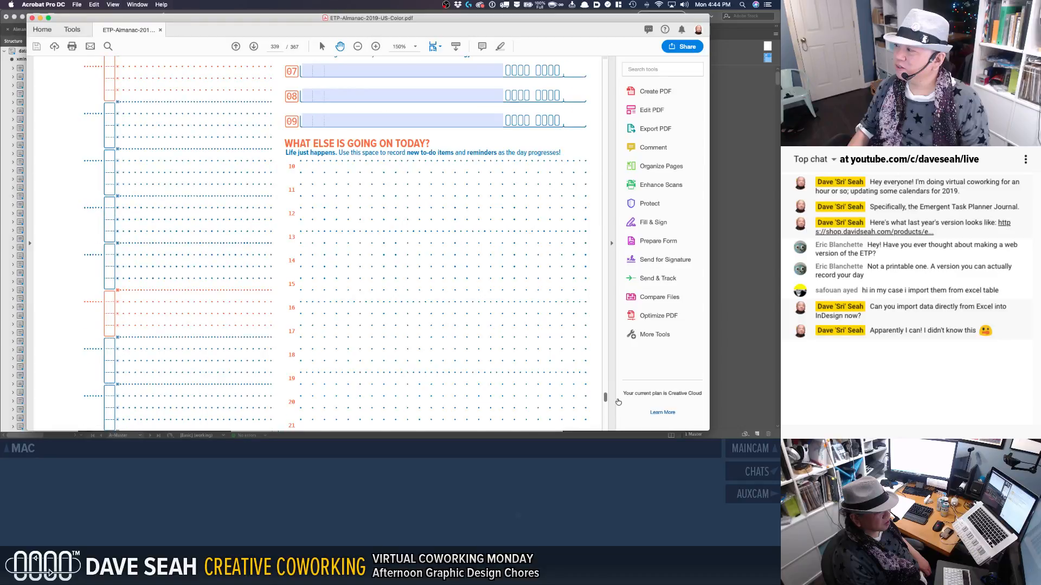
scroll(583, 375, "down", 5)
scroll(583, 374, "down", 10)
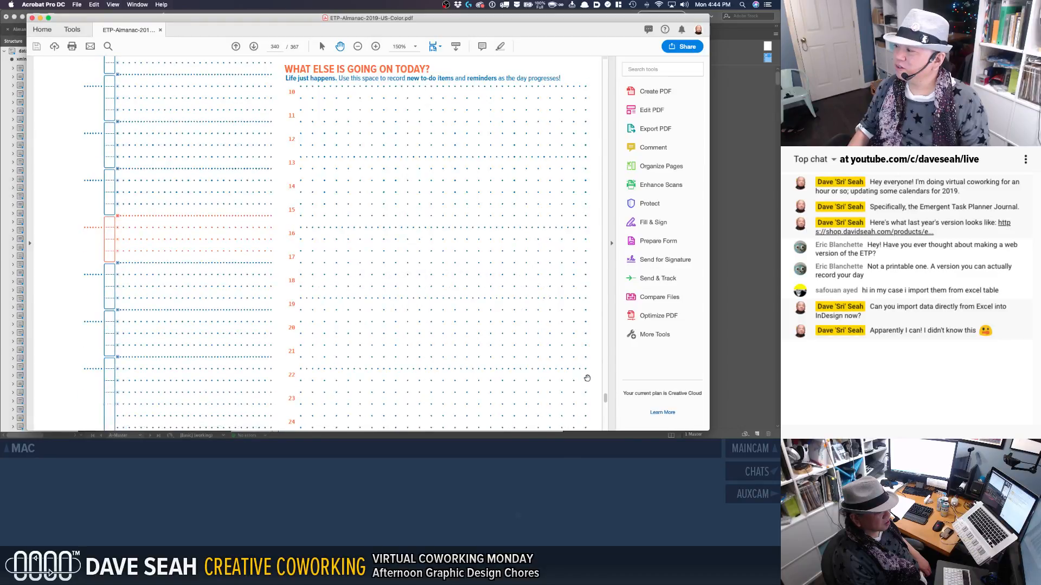
left_click_drag(605, 397, 606, 420)
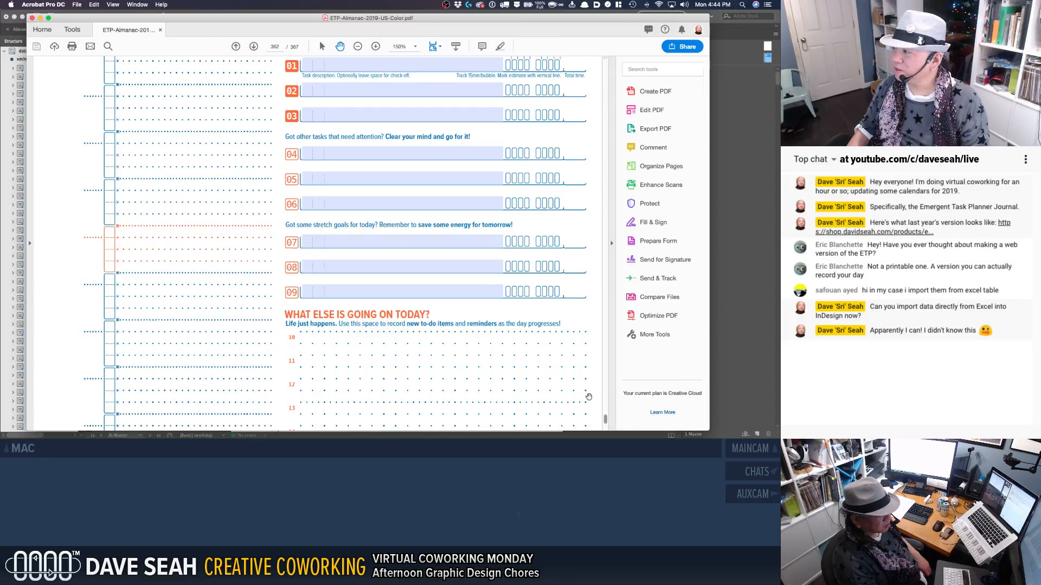
scroll(588, 397, "down", 10)
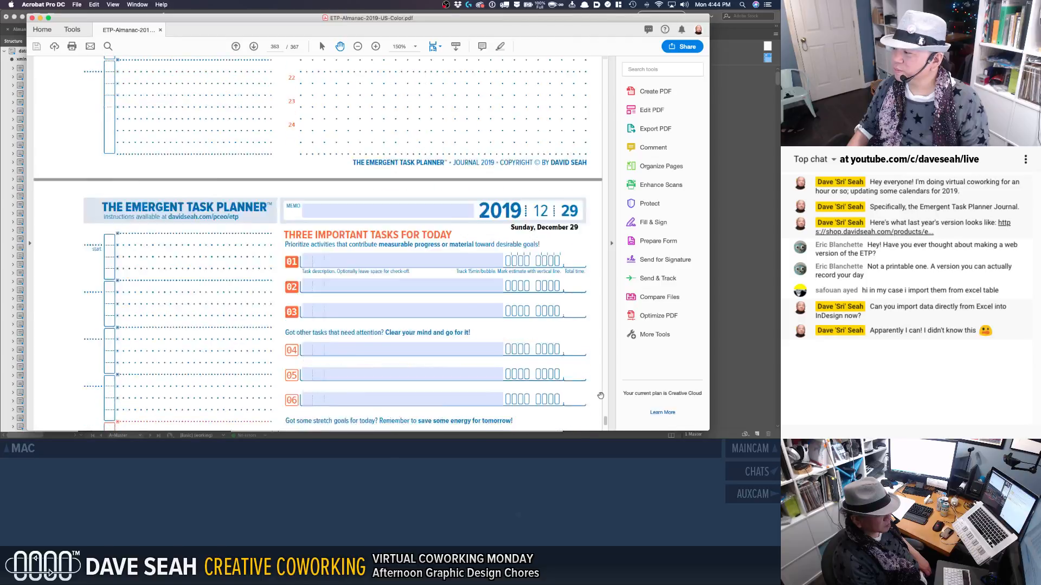
scroll(600, 396, "down", 15)
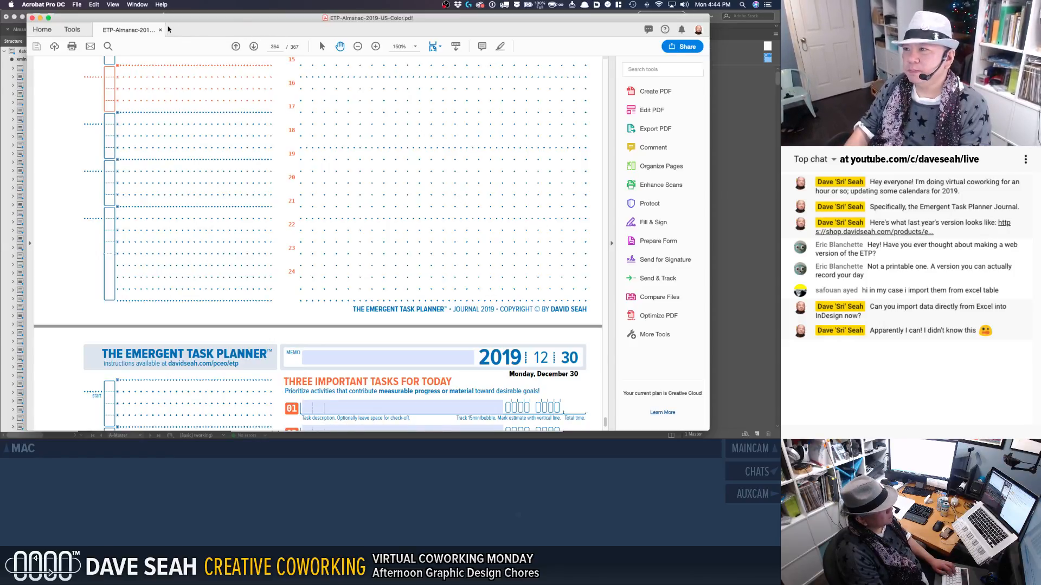
left_click_drag(168, 29, 177, 19)
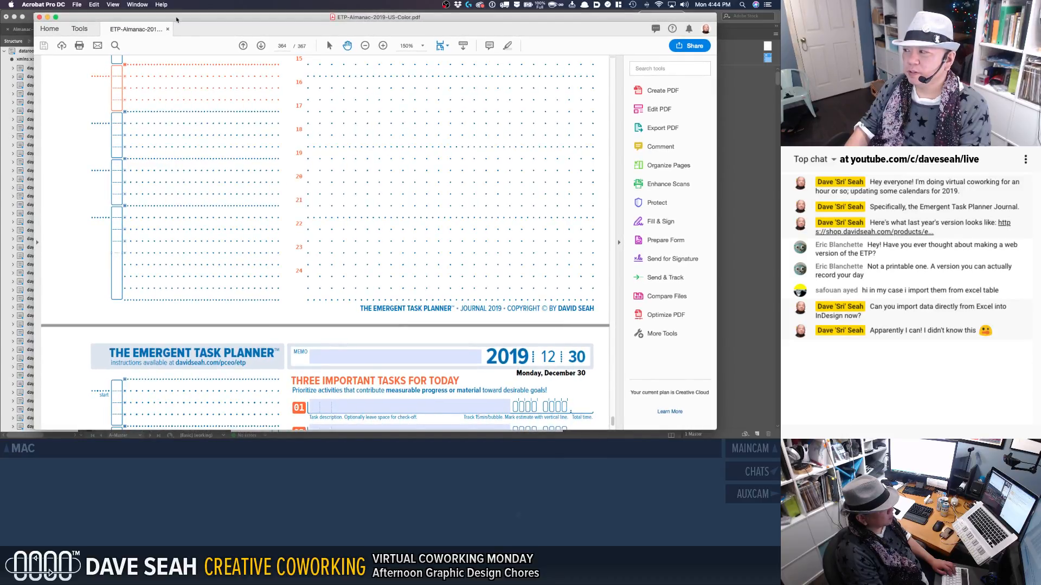
key("super+w")
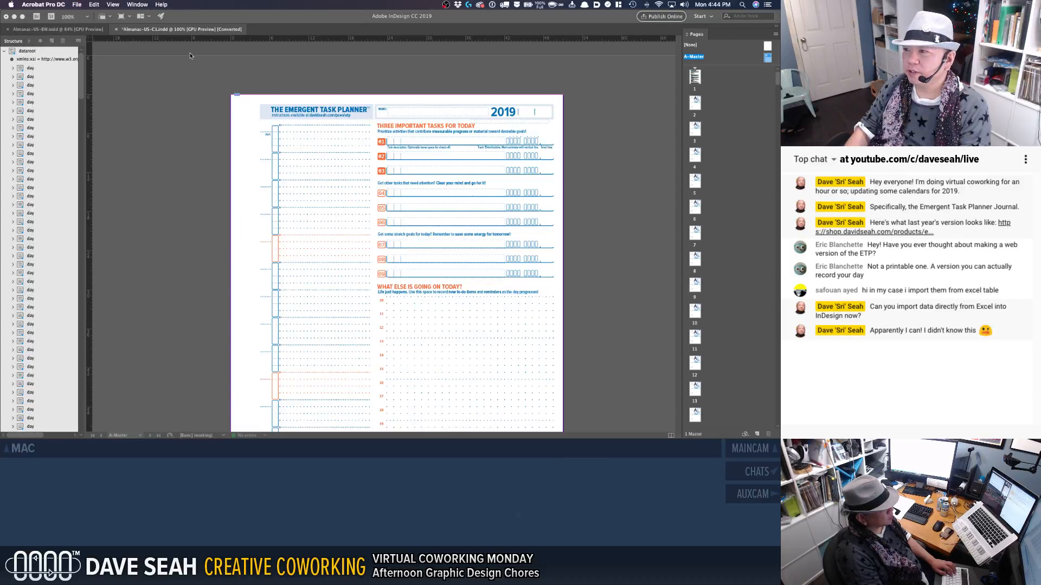
Step: Return to InDesign and save the document as Almanac-US-C1.indd in the 2019 folder, replacing the existing file
left_click(177, 84)
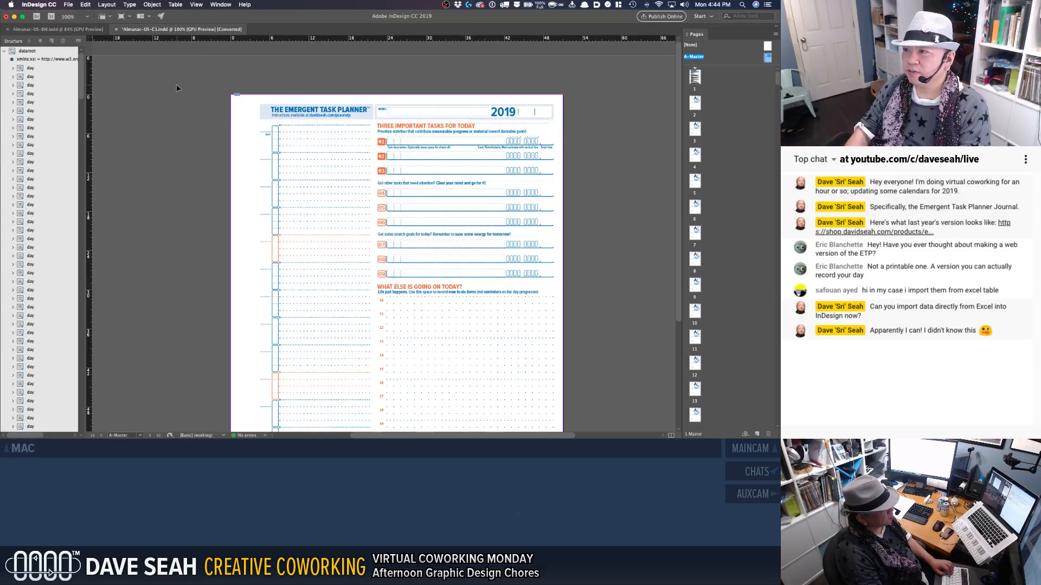
key("super+s")
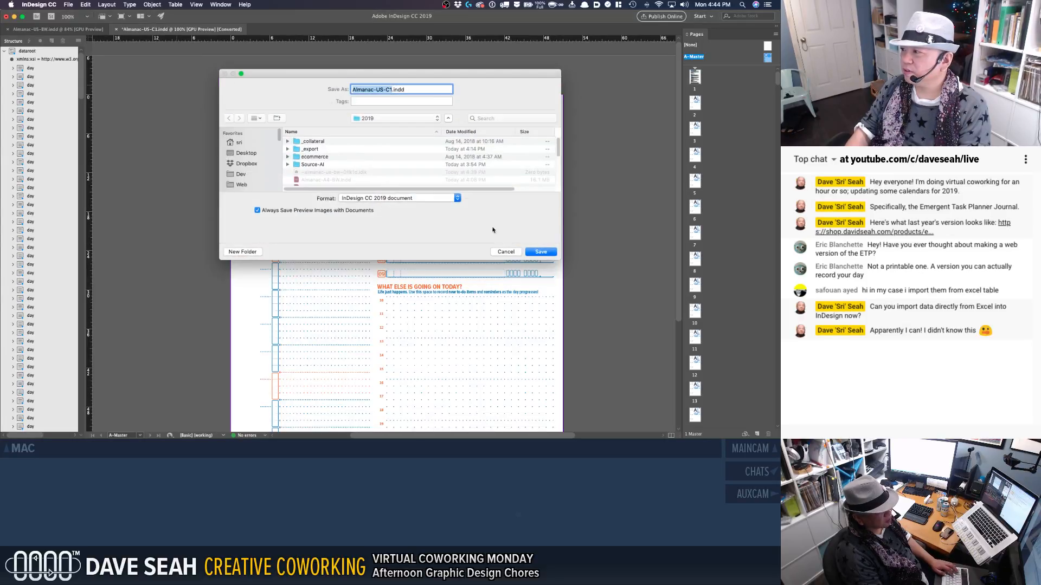
key("Return")
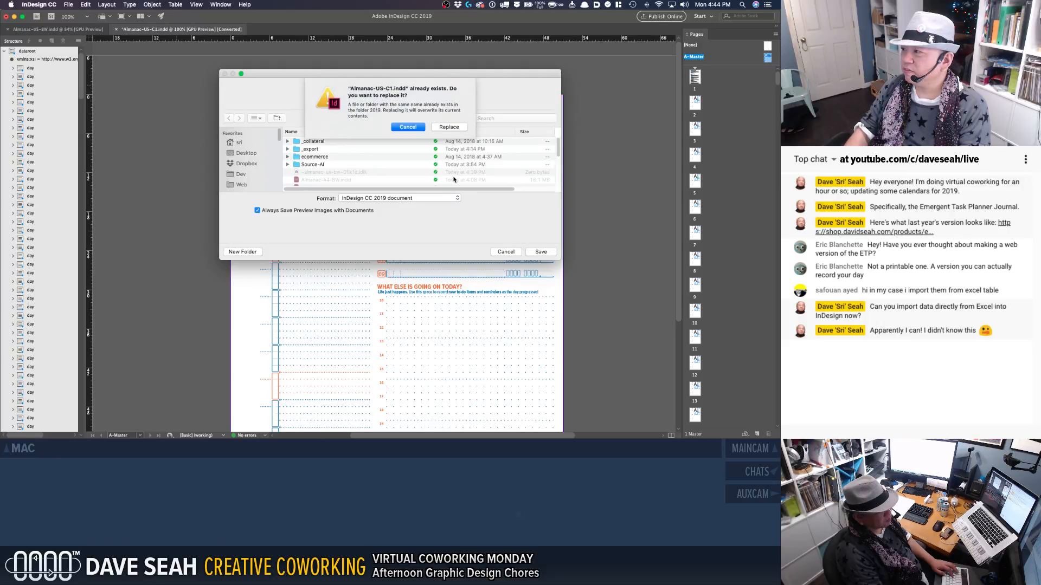
left_click(448, 128)
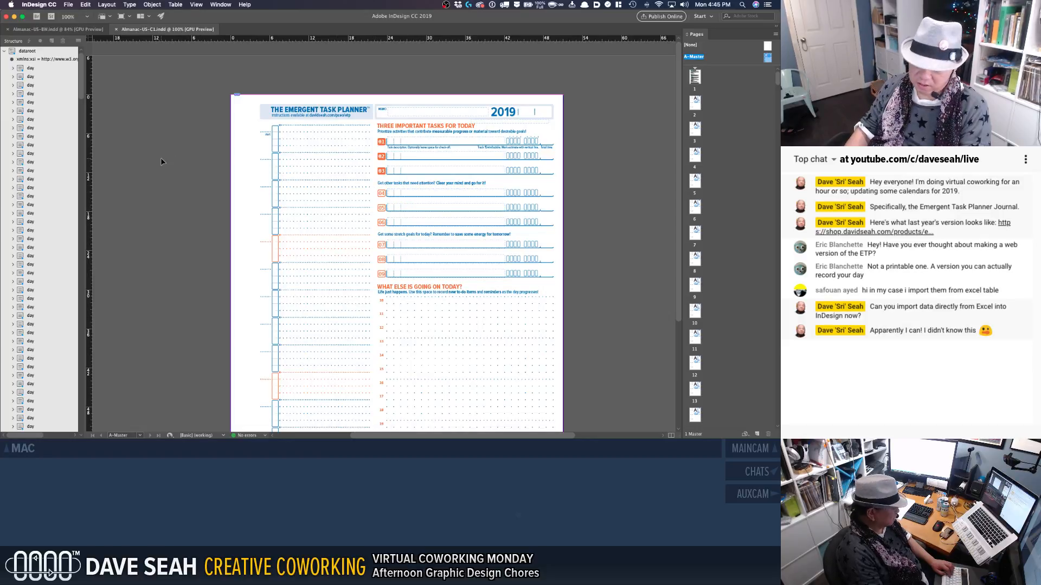
Step: Switch to Finder, open Almanac-USMini-BW.indd from the 2019 folder, and update its modified link
key("super+Tab")
key("super+Tab")
key("super+Tab")
key("super+Tab")
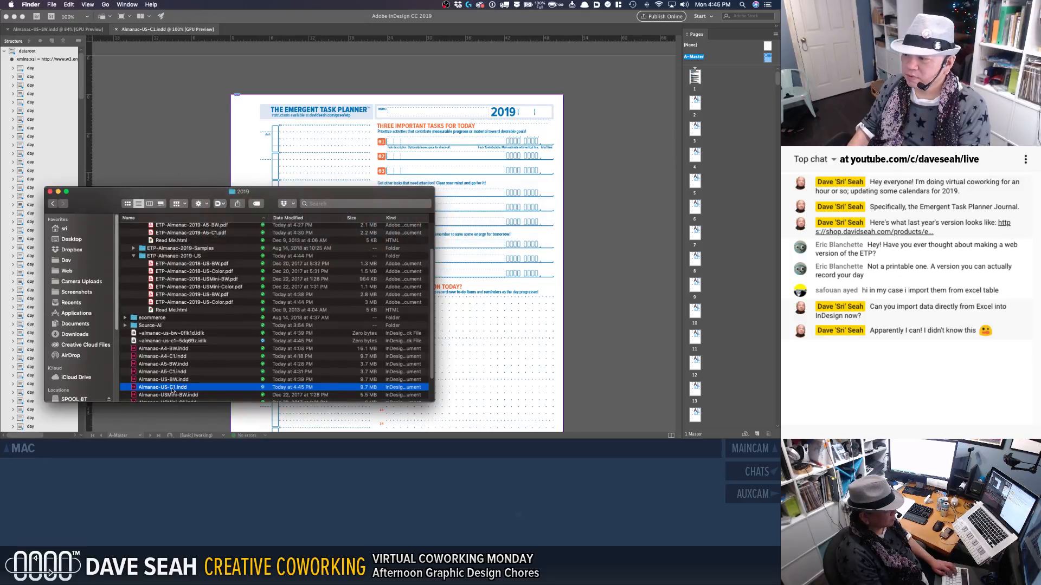
scroll(177, 391, "down", 2)
left_click(177, 386)
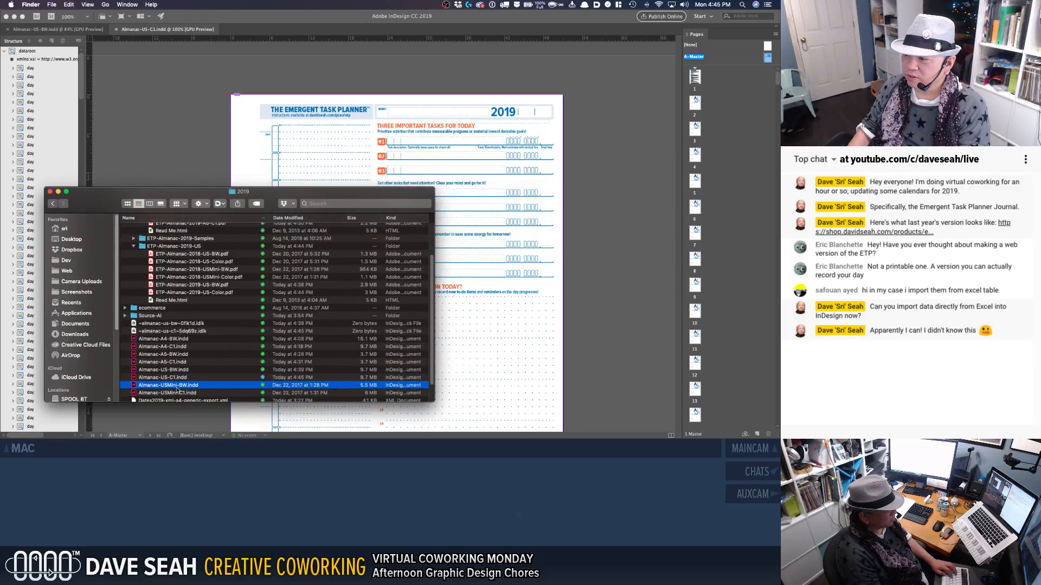
double_click(177, 386)
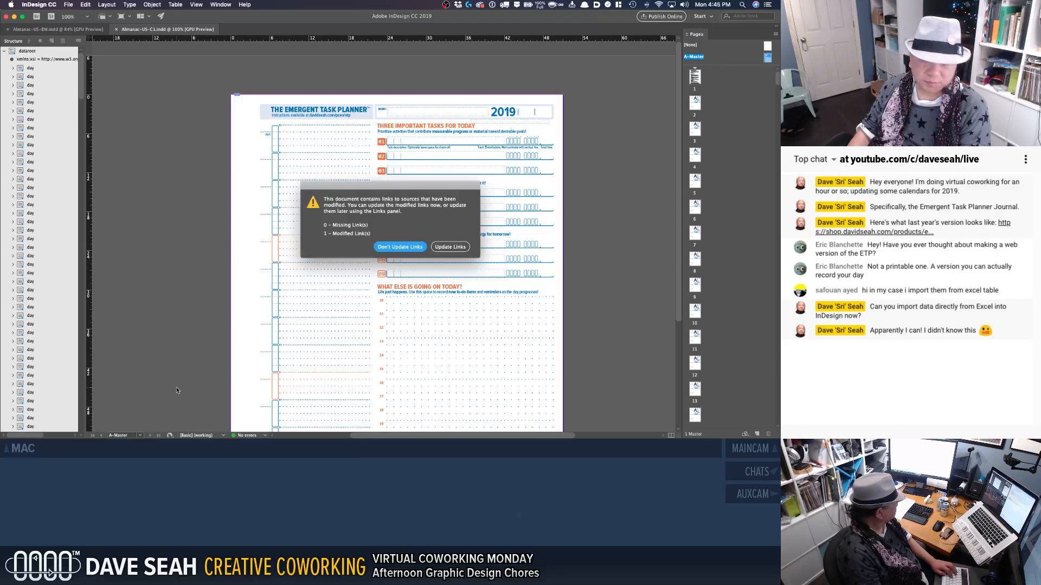
left_click(444, 247)
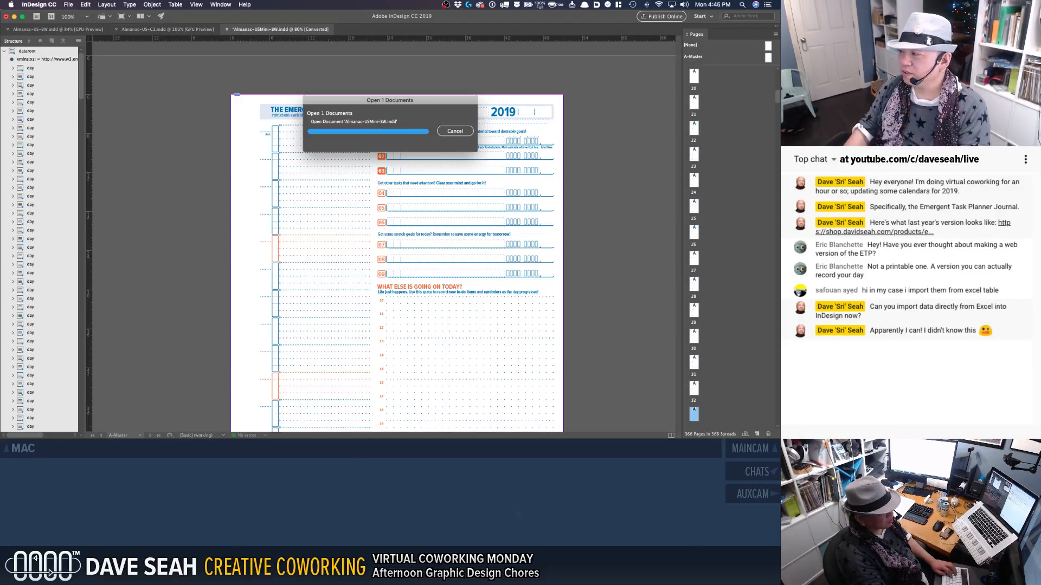
Step: Delete every day element except the first one under dataroot in the XML structure
left_click(462, 253)
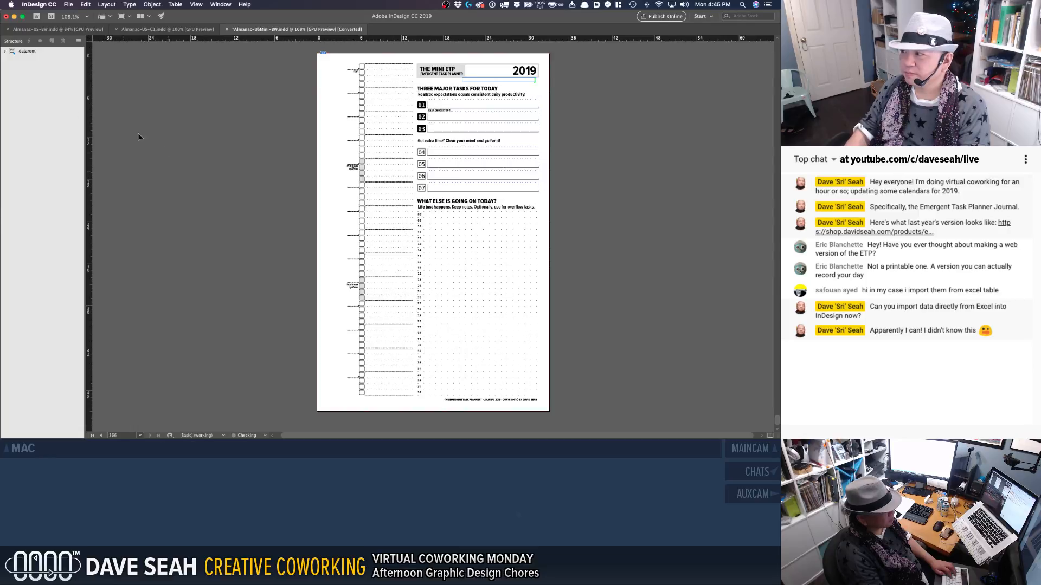
left_click(5, 51)
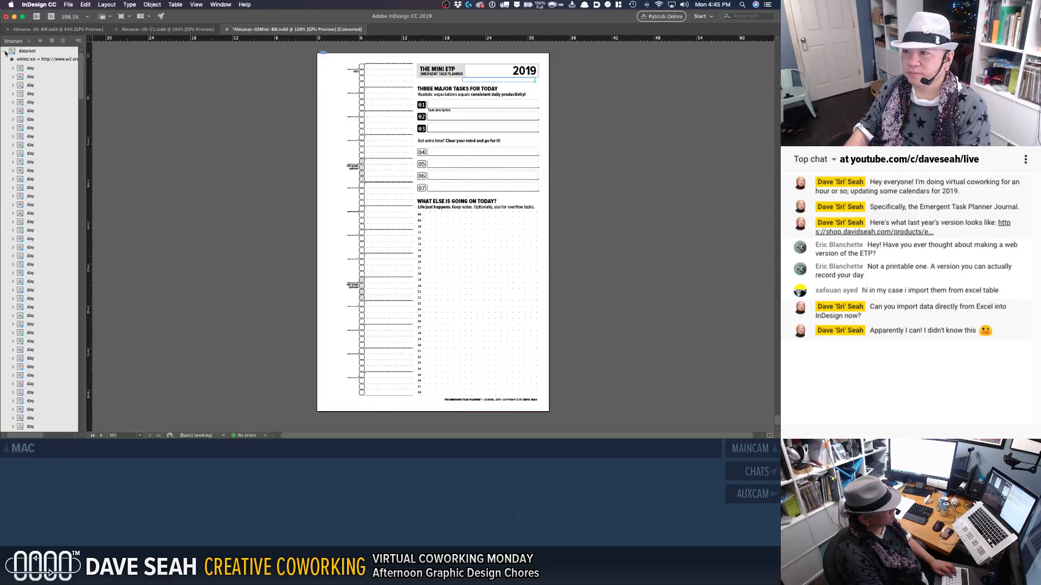
left_click(20, 76)
left_click_drag(81, 79, 72, 423)
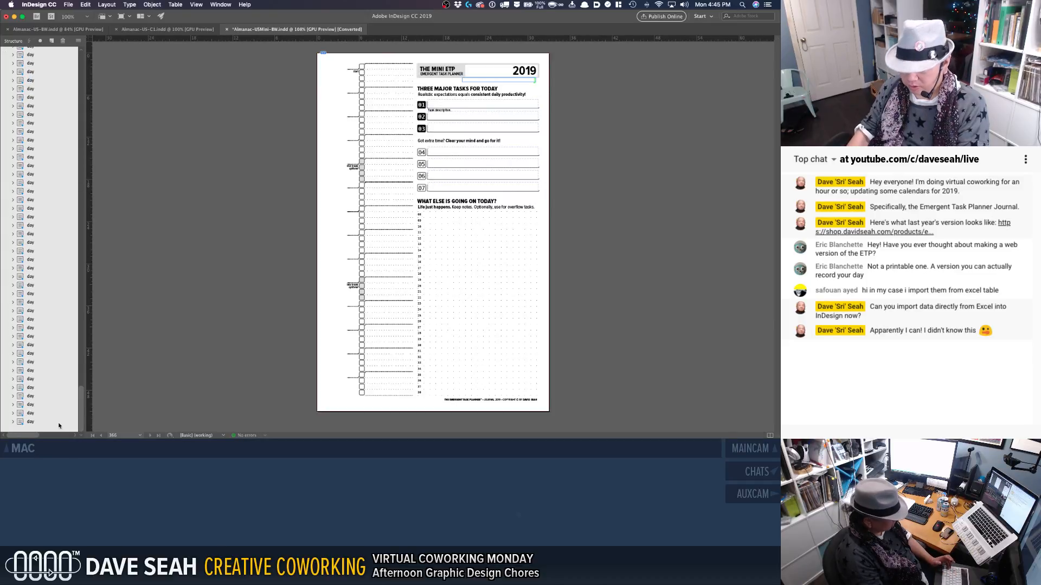
left_click(20, 423, "shift")
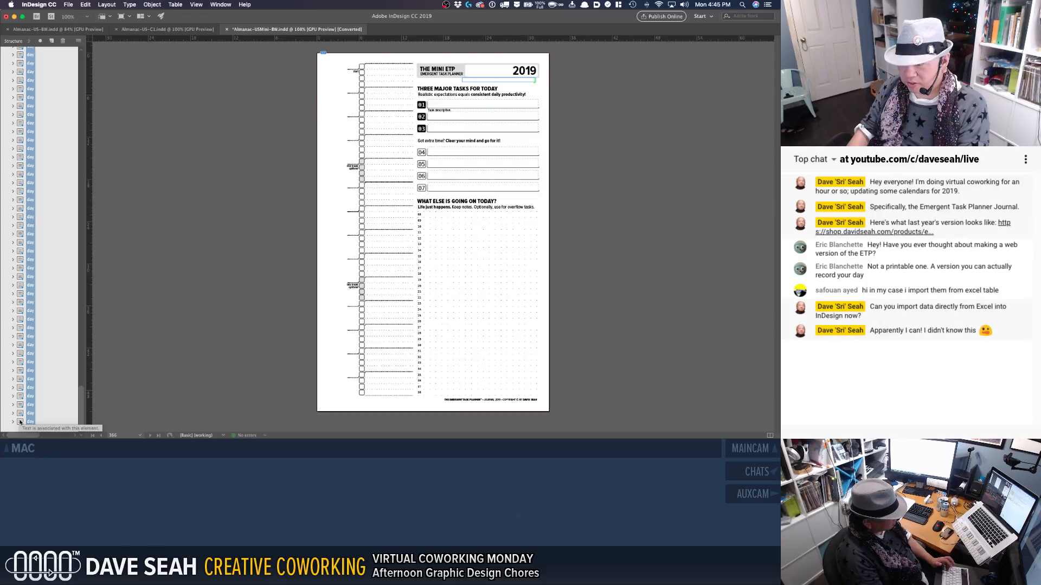
right_click(20, 422)
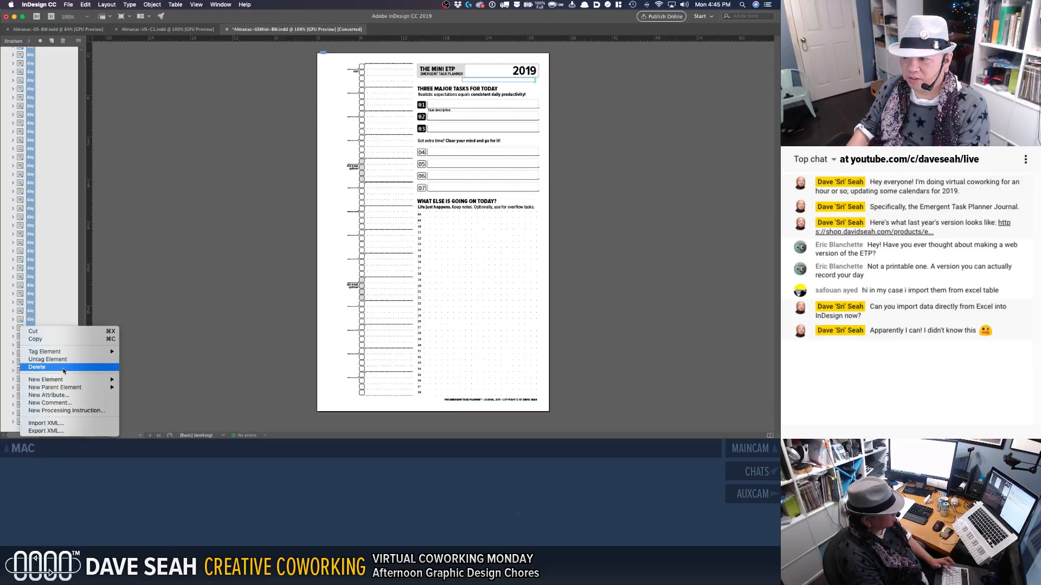
left_click(64, 368)
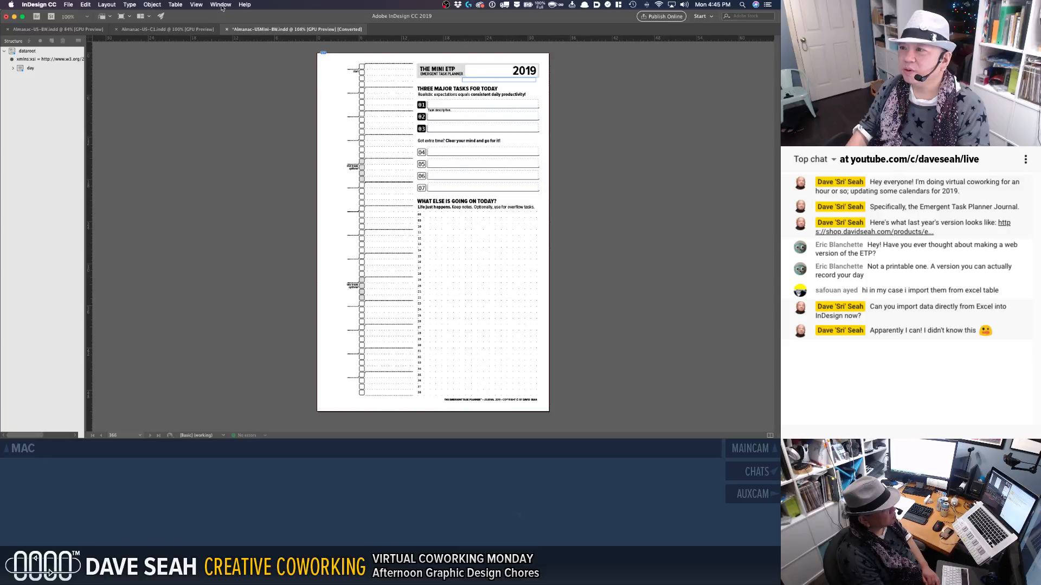
Step: Show the document's page list and delete pages 2 through 366, keeping only the first page
left_click(221, 6)
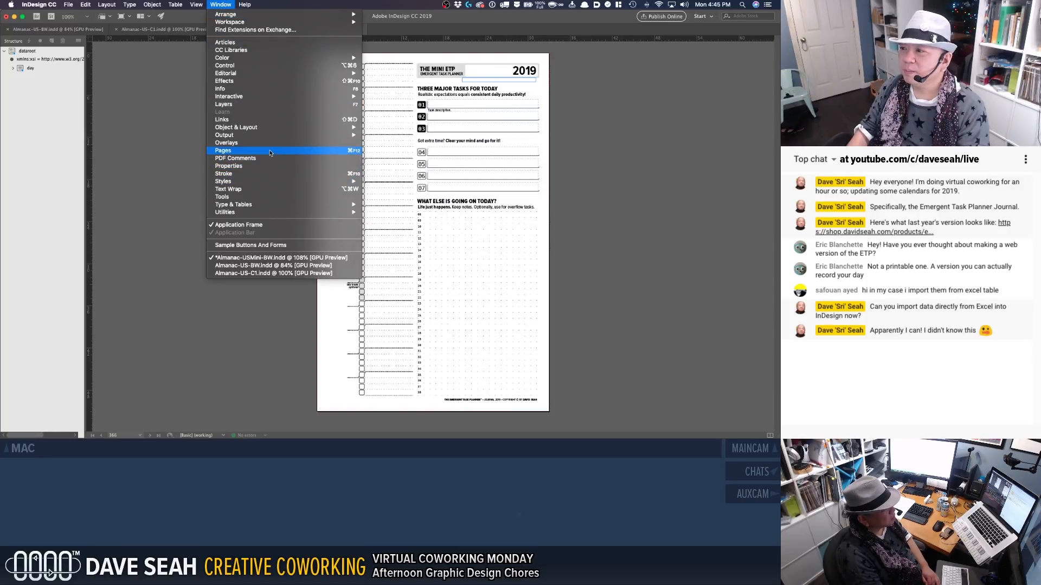
left_click(270, 152)
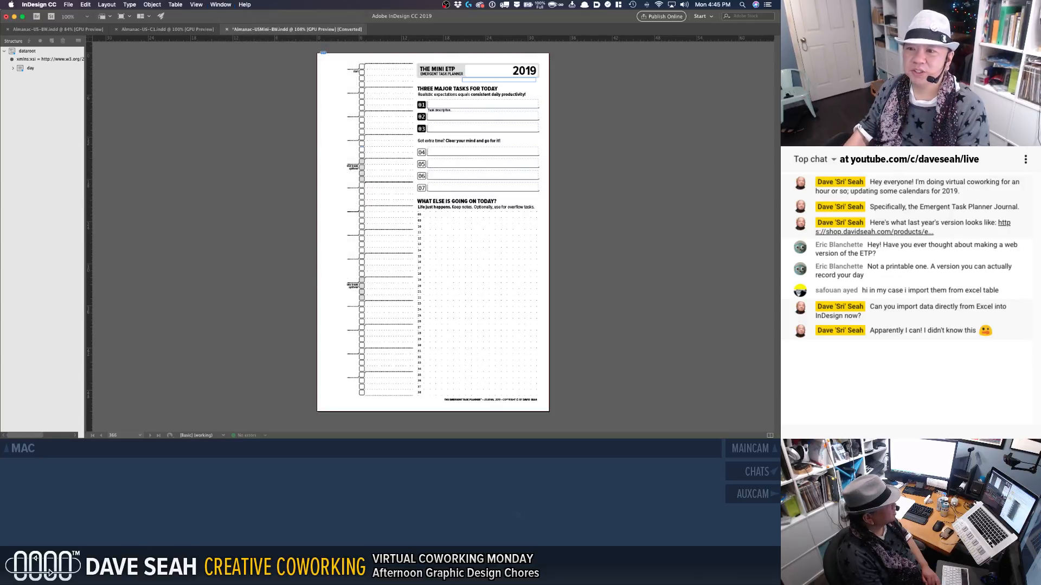
left_click_drag(99, 135, 737, 51)
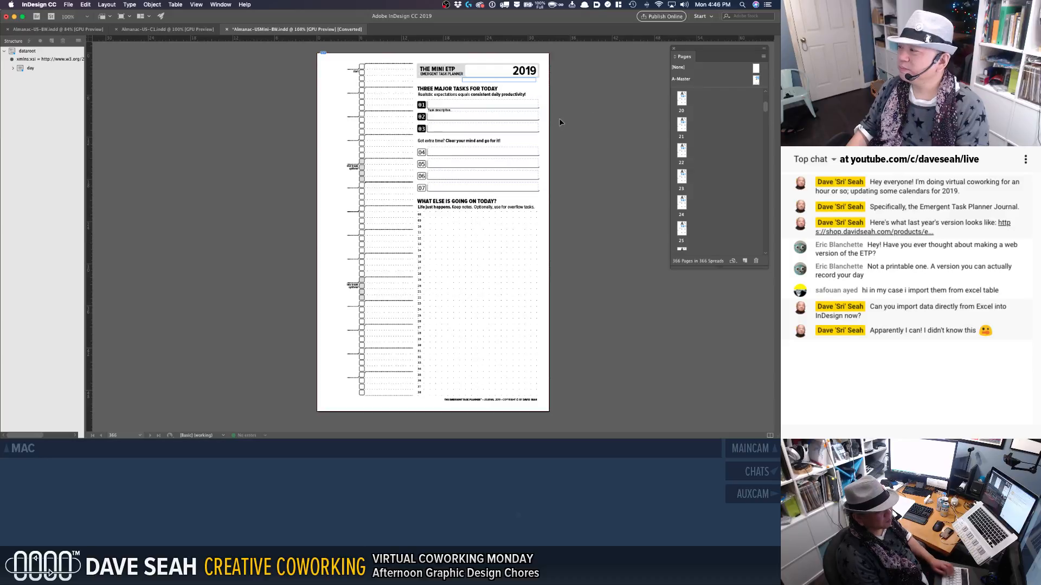
scroll(751, 111, "up", 3)
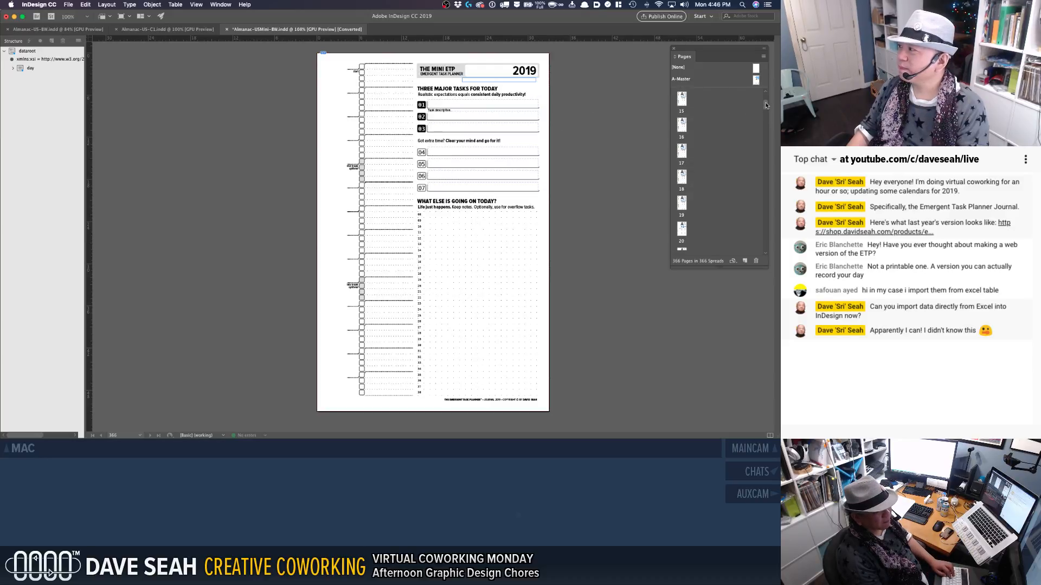
left_click_drag(766, 105, 766, 96)
left_click(683, 125)
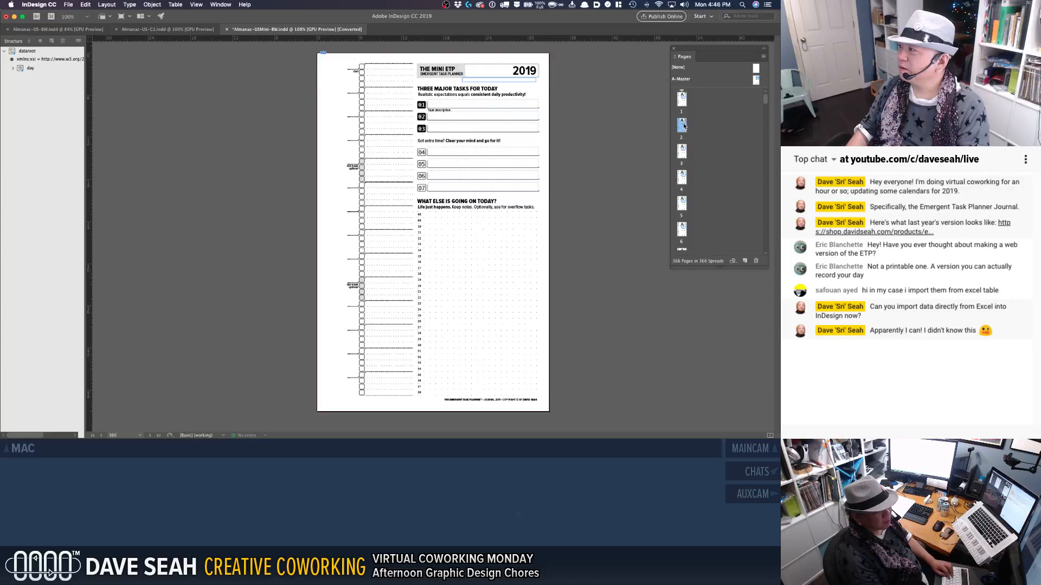
left_click_drag(766, 101, 768, 259)
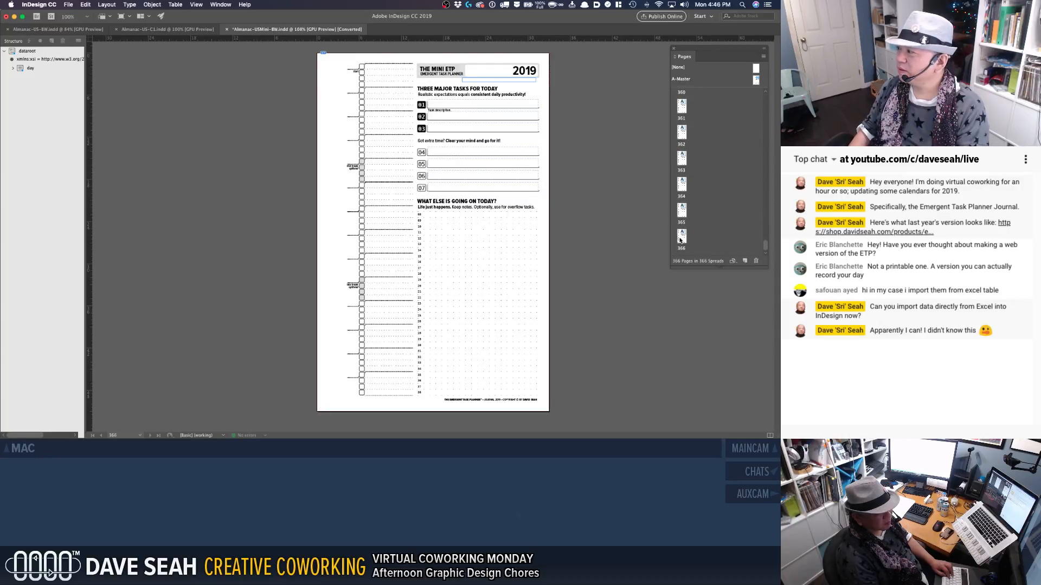
left_click(682, 237, "shift")
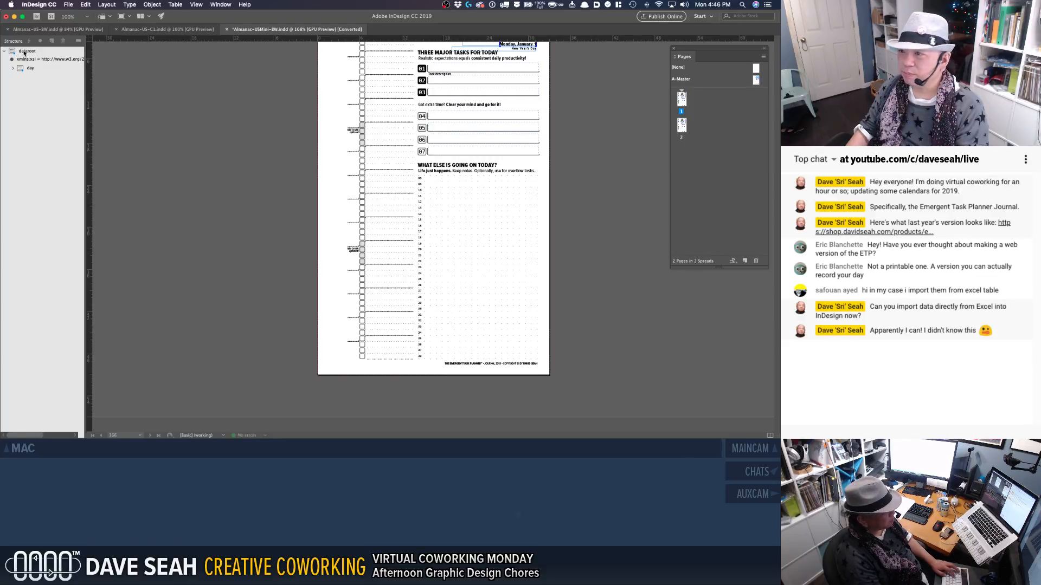
Step: Import Dates2019-xml-usa-export.xml from the 2019 folder into the dataroot element, merging content with the existing import options
right_click(24, 53)
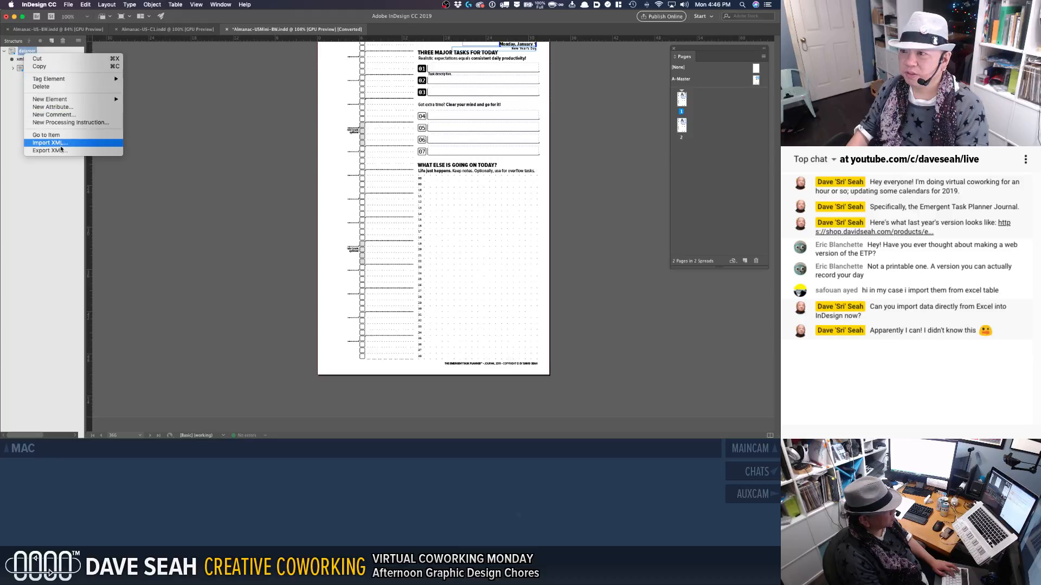
left_click(61, 144)
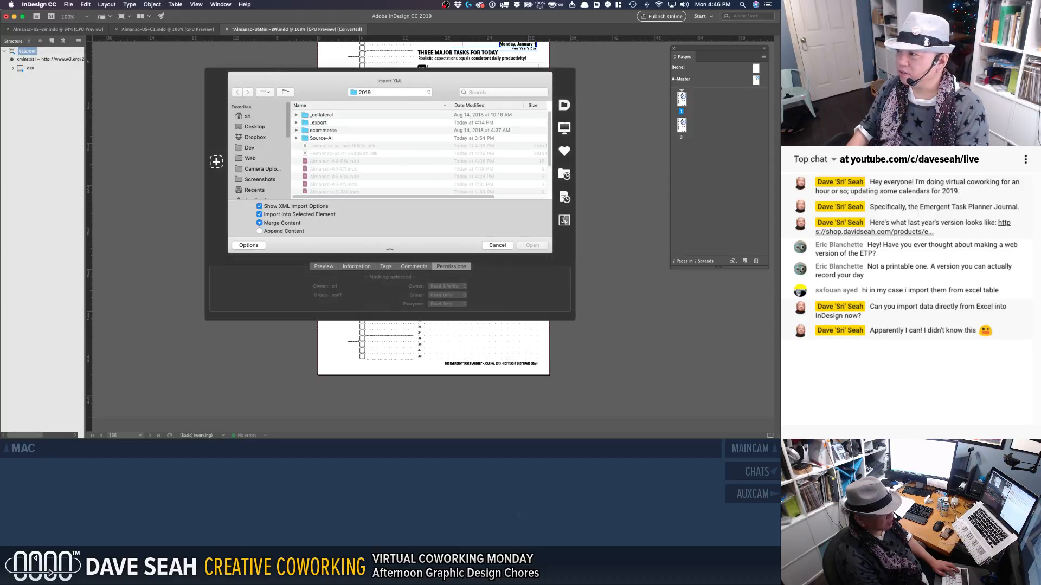
scroll(380, 163, "down", 4)
left_click(430, 173)
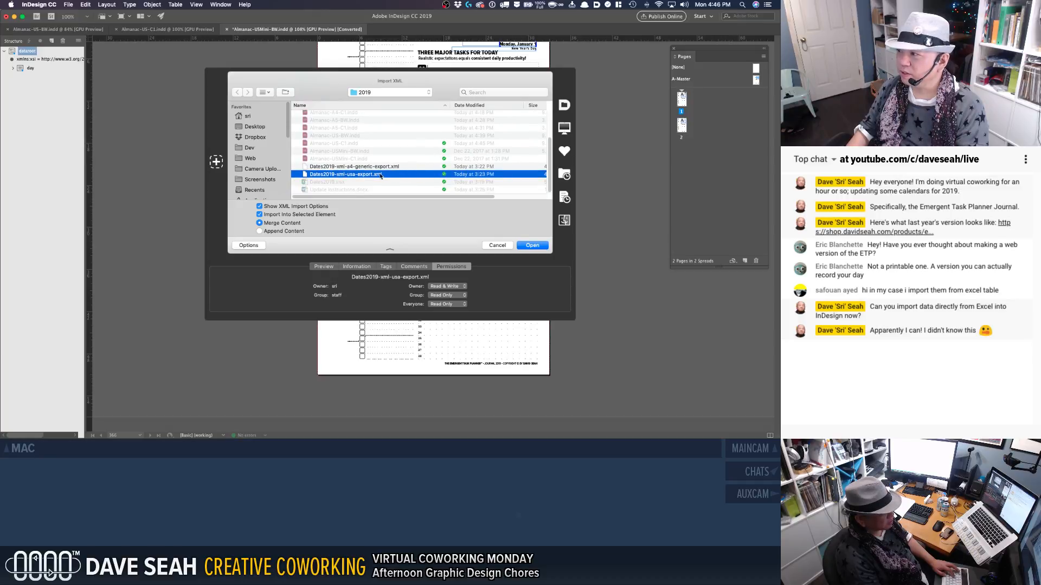
key("Return")
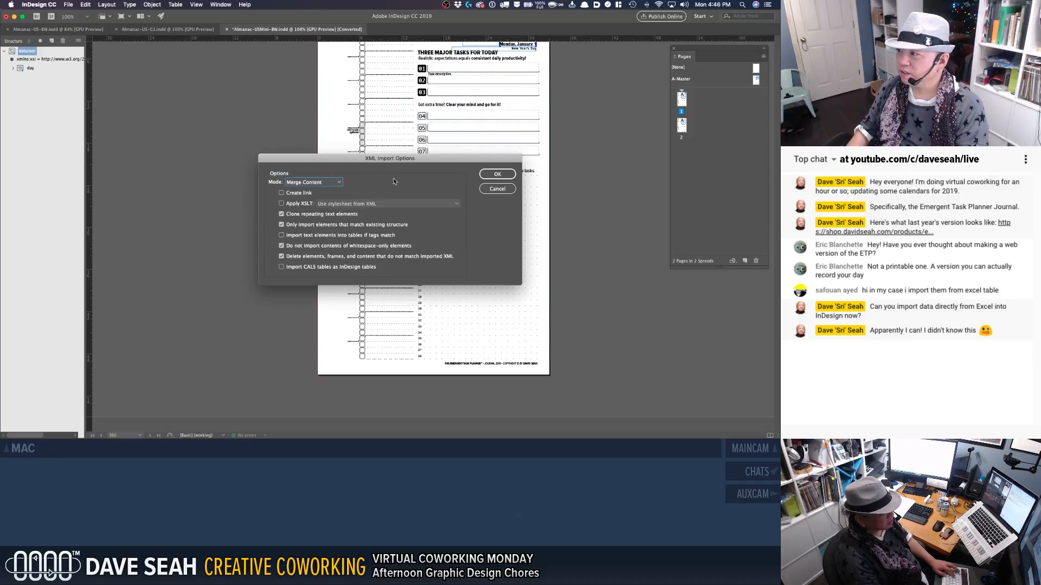
left_click(497, 174)
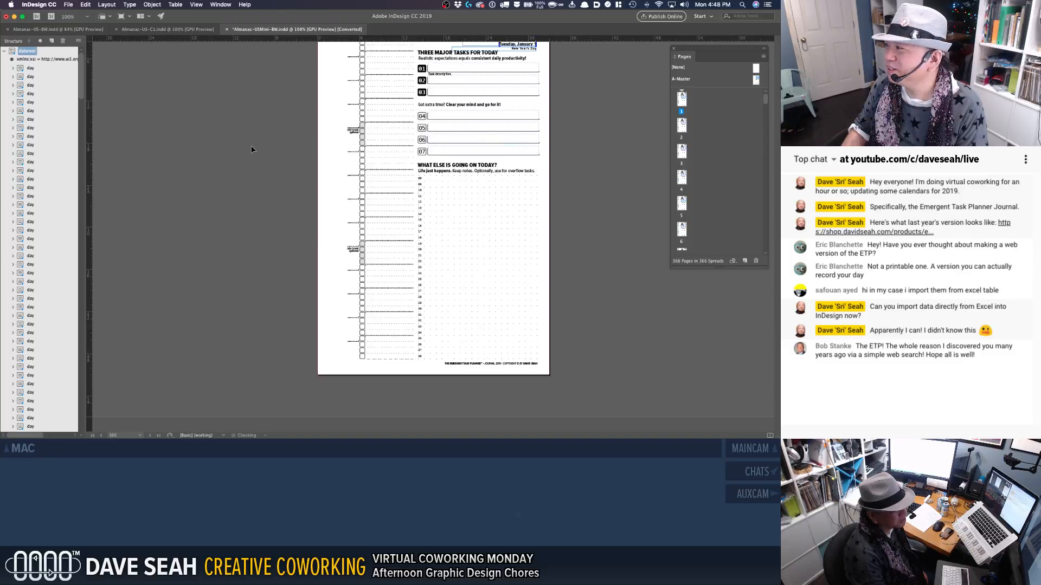
Step: Export all pages as interactive PDF named ETP-Almanac-2019-USMini-BW.pdf in the ETP-Almanac-2019-US folder
scroll(226, 150, "up", 5)
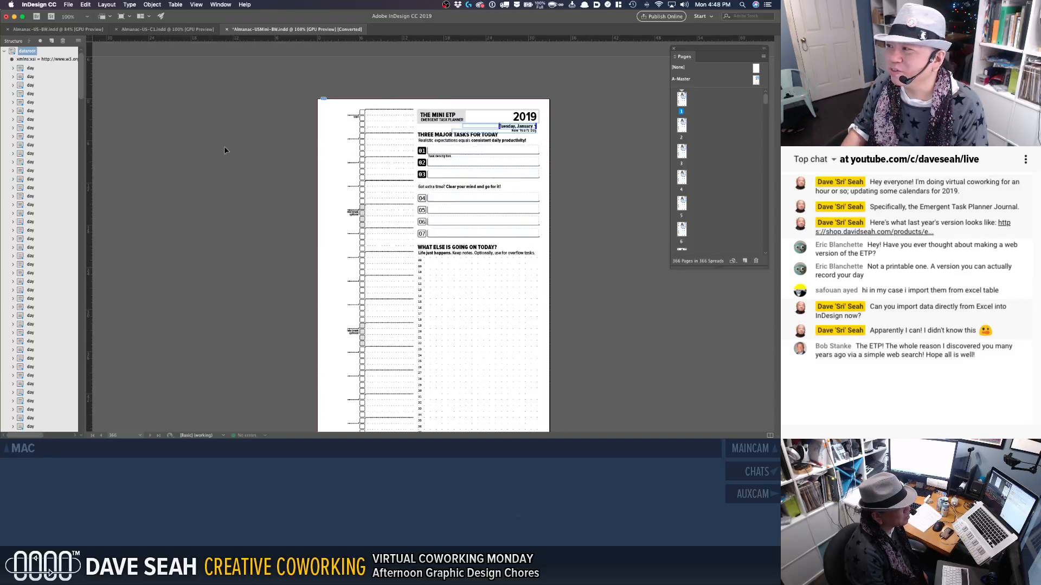
scroll(226, 151, "down", 5)
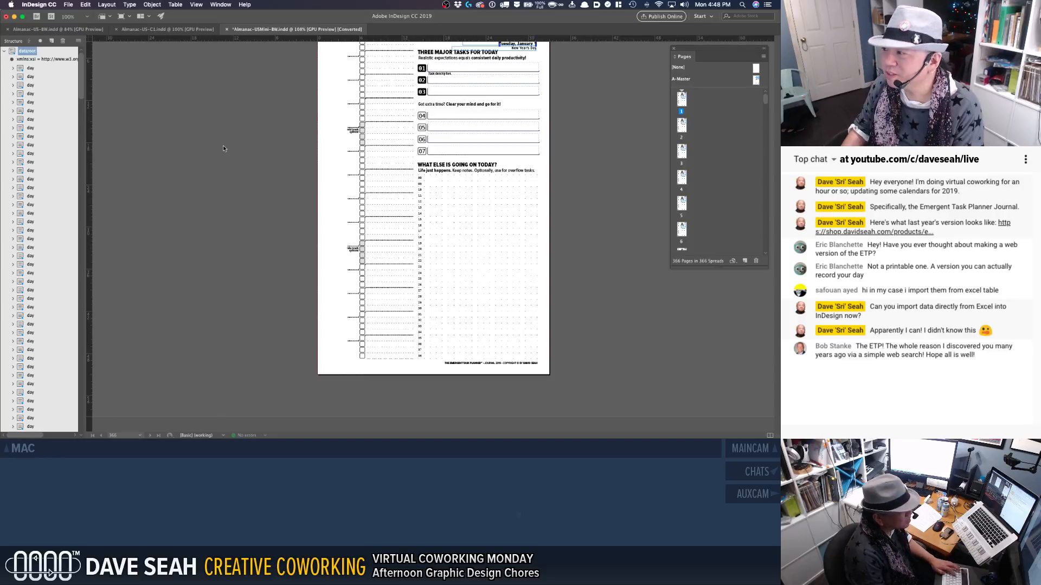
key("super+e")
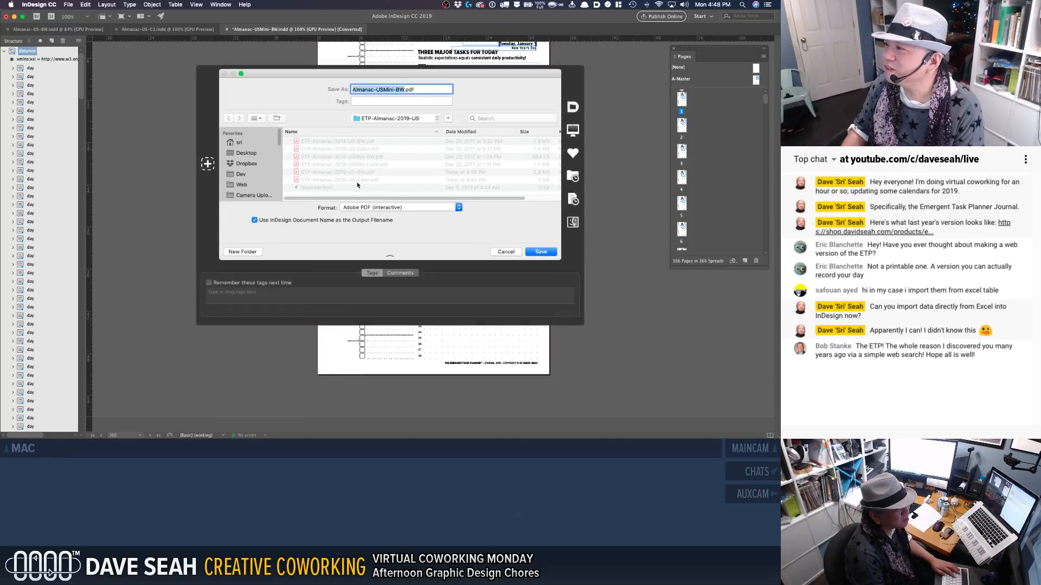
left_click(363, 156)
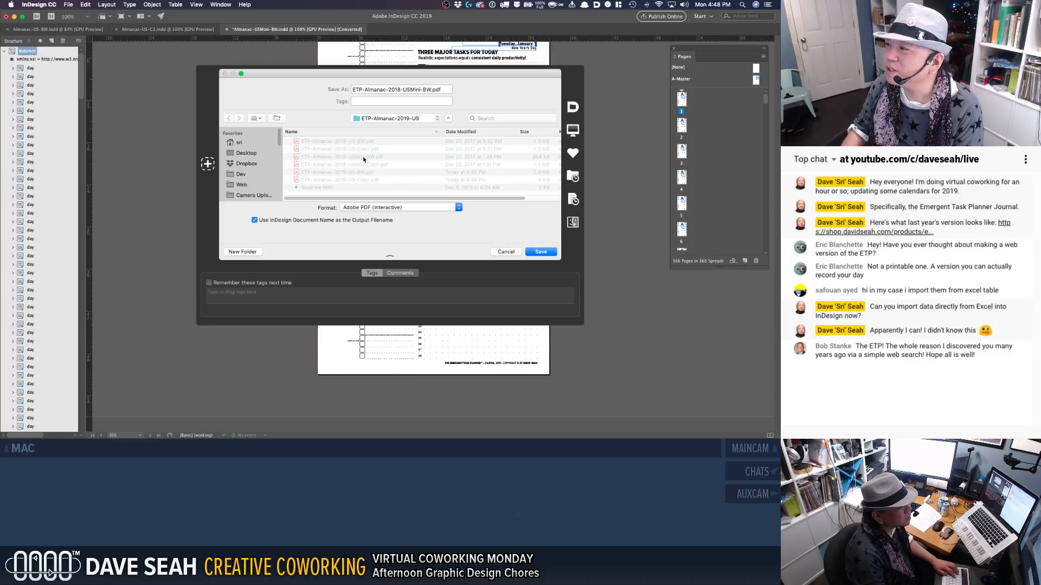
left_click(400, 90)
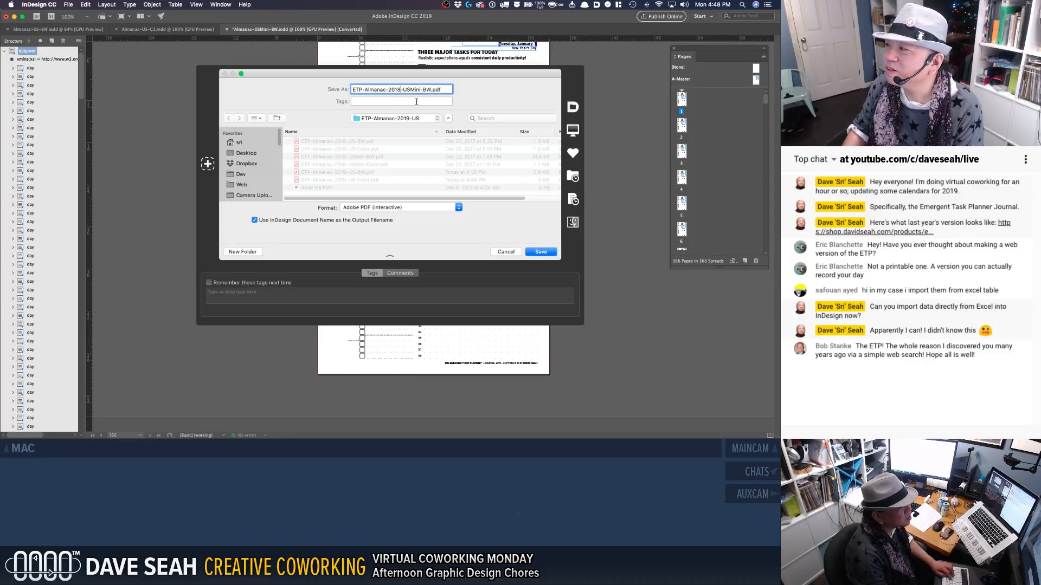
key("BackSpace")
type("9")
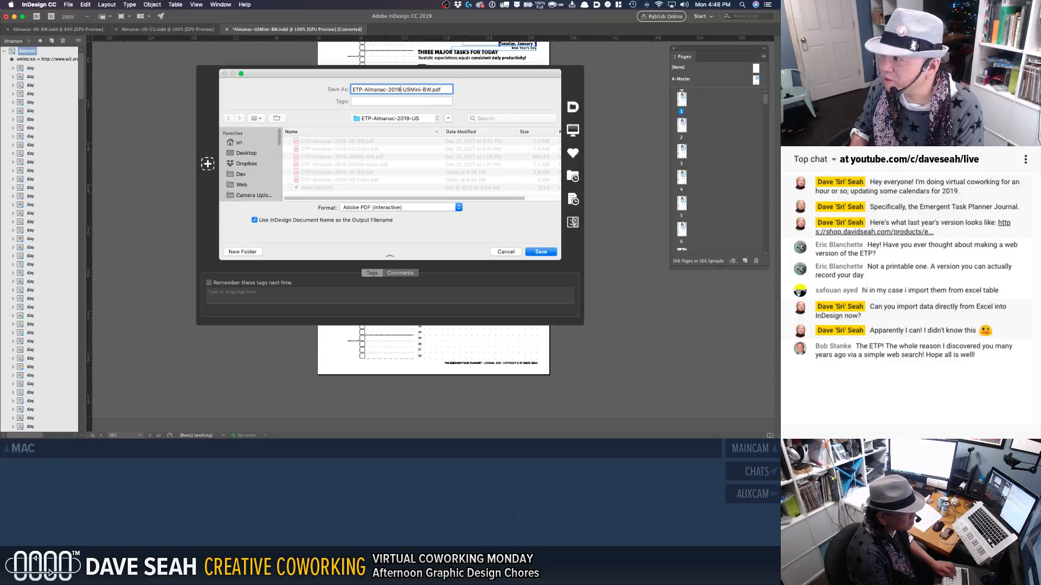
left_click(536, 253)
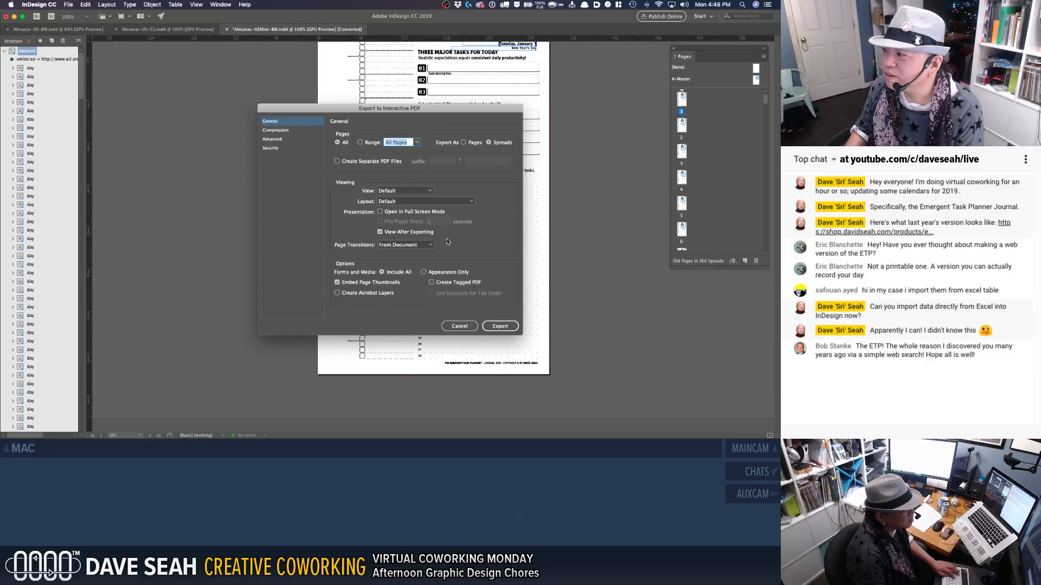
left_click(500, 327)
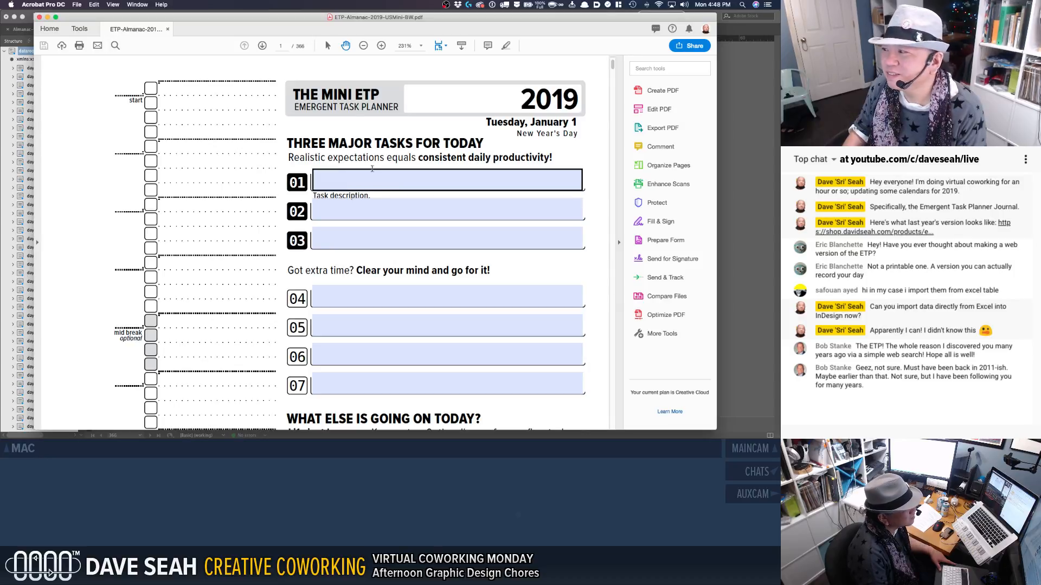
Step: Extract page 366 from the exported PDF into a separate document using Organize Pages, deleting it from the original after extracting
scroll(325, 141, "down", 9)
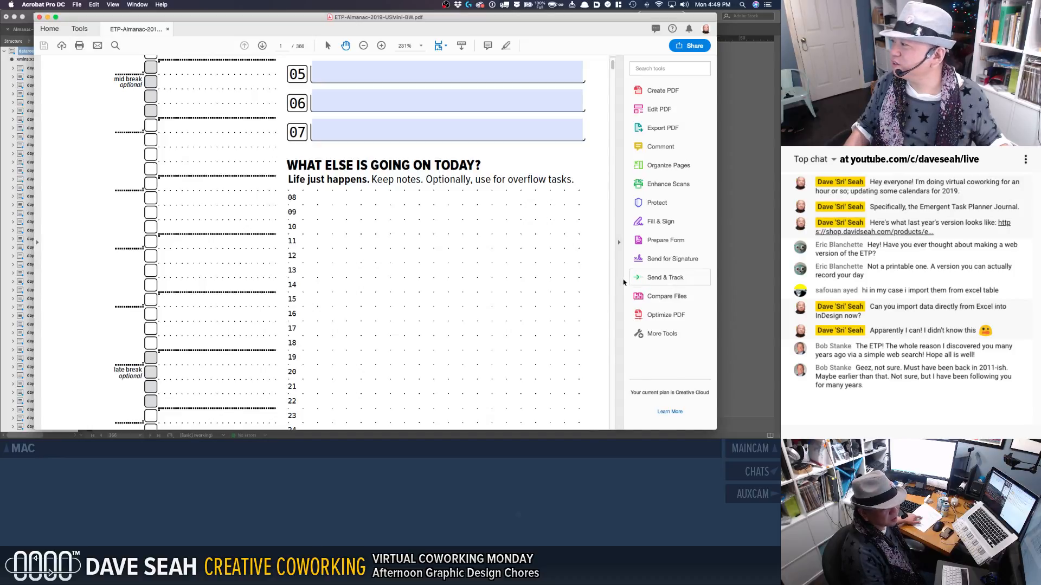
left_click(79, 30)
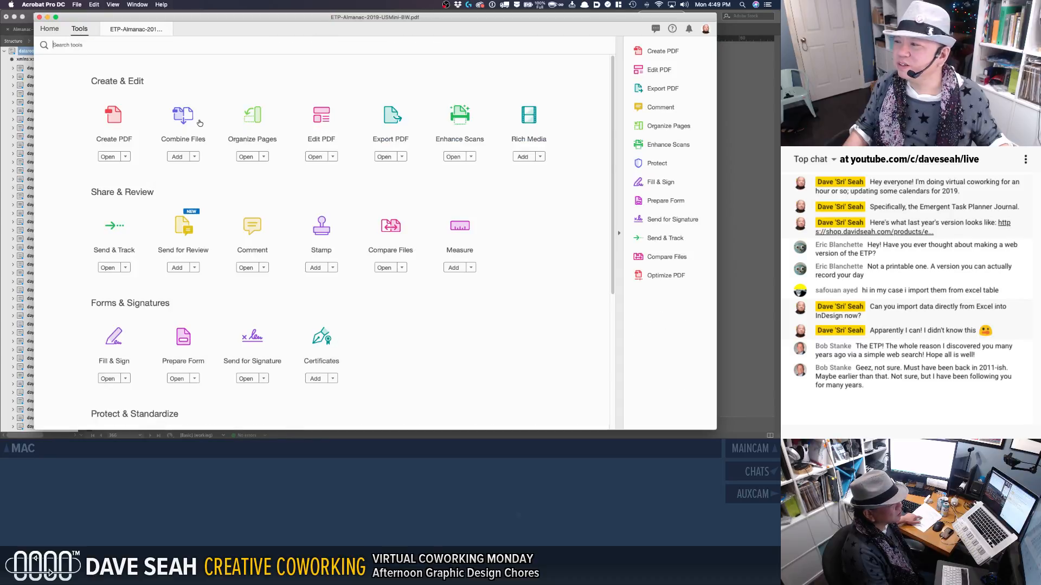
left_click(257, 118)
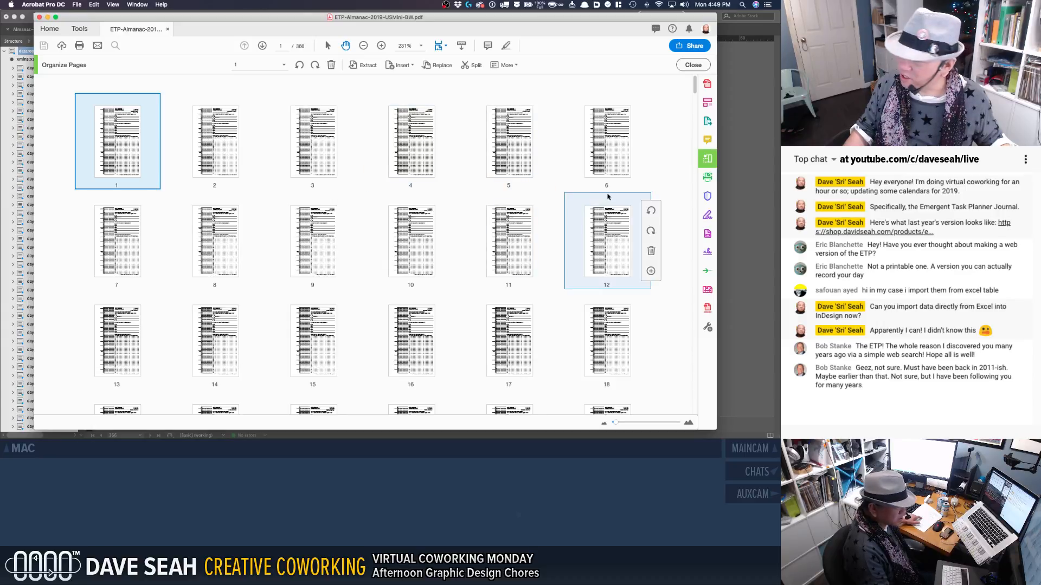
scroll(607, 197, "down", 10)
scroll(643, 259, "down", 5)
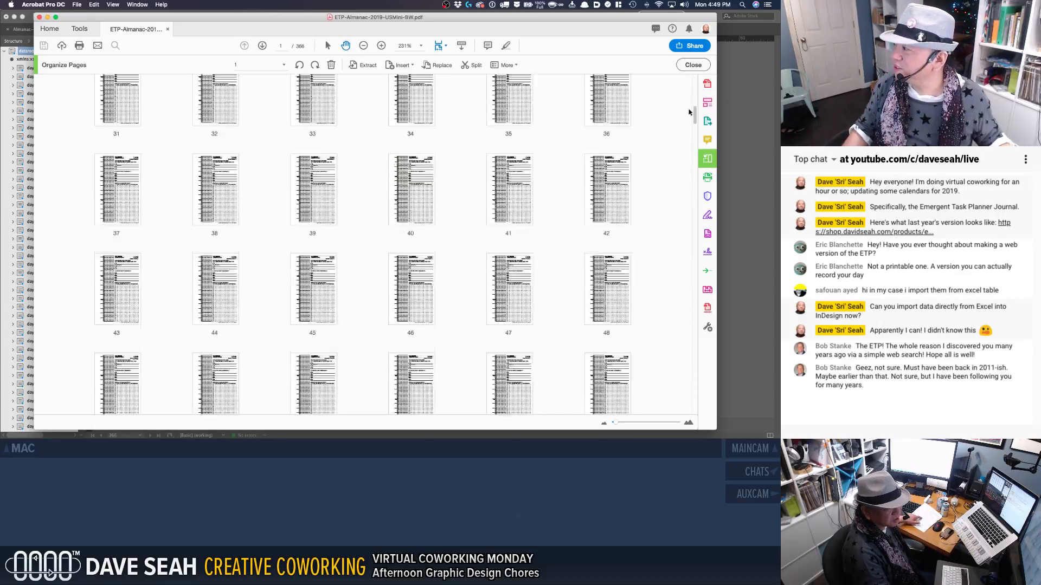
left_click_drag(695, 125, 669, 159)
scroll(667, 162, "down", 10)
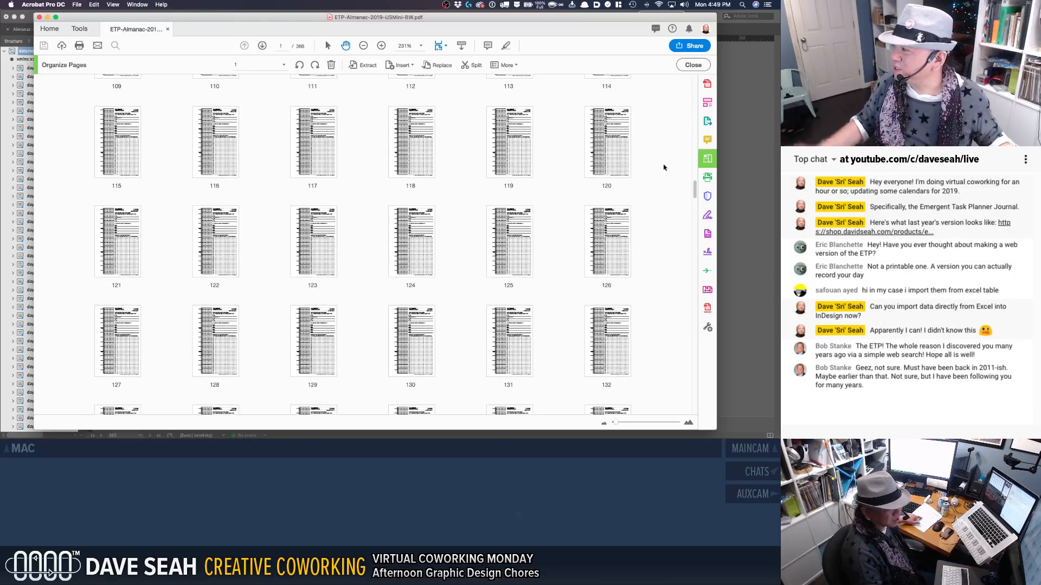
left_click_drag(694, 189, 691, 424)
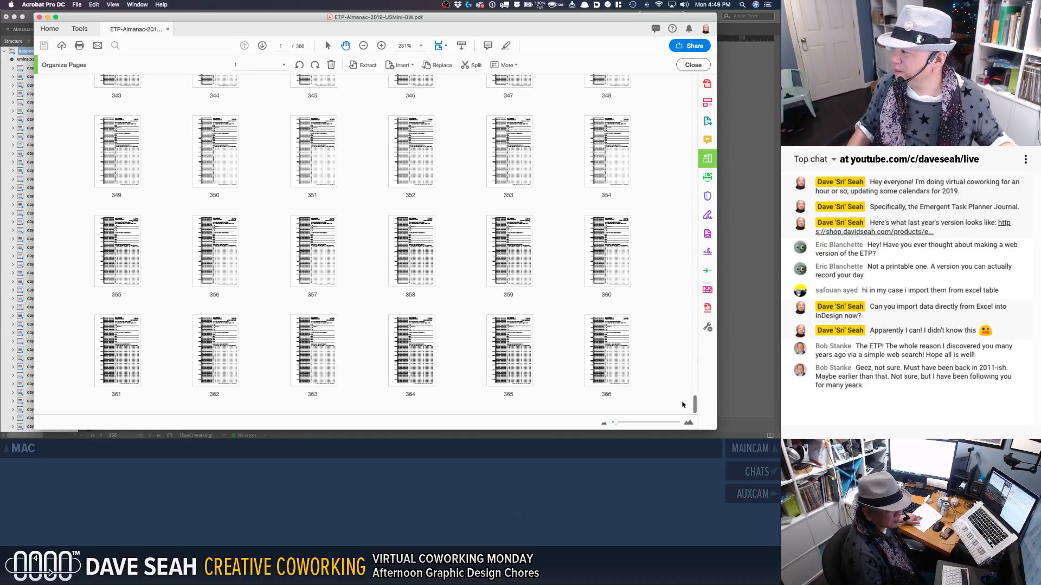
left_click(606, 356)
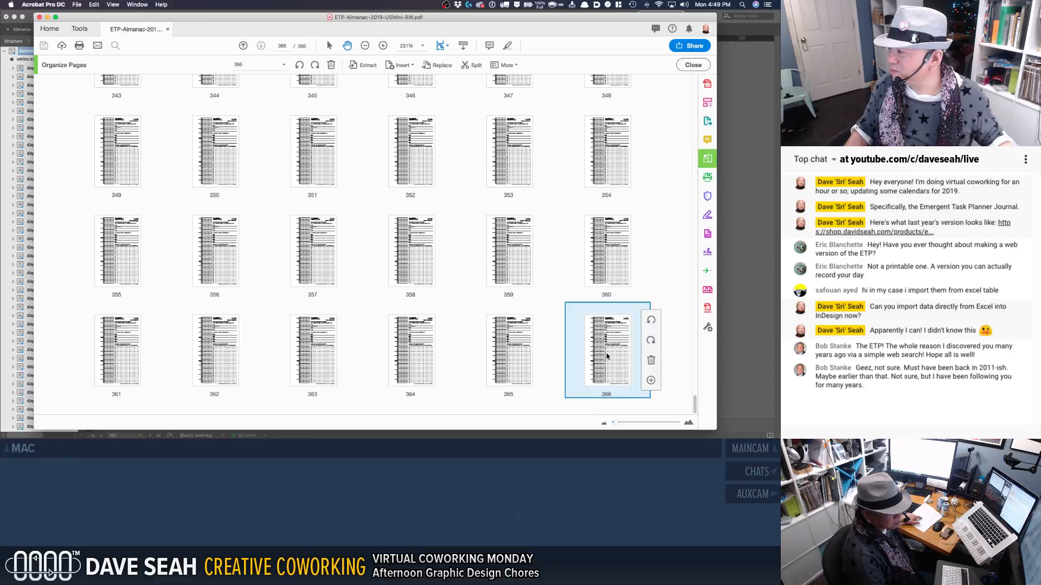
right_click(606, 356)
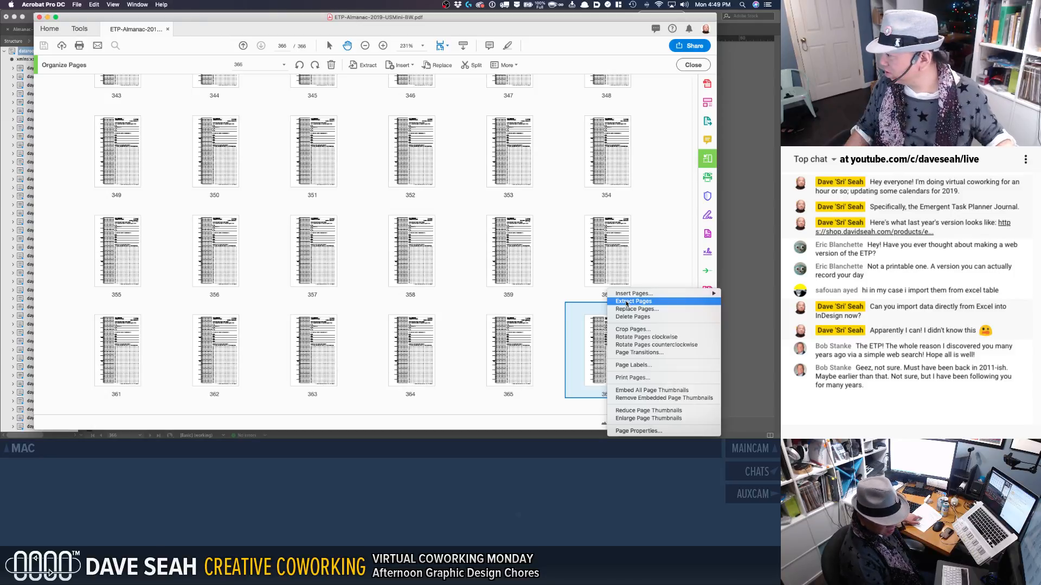
left_click(627, 302)
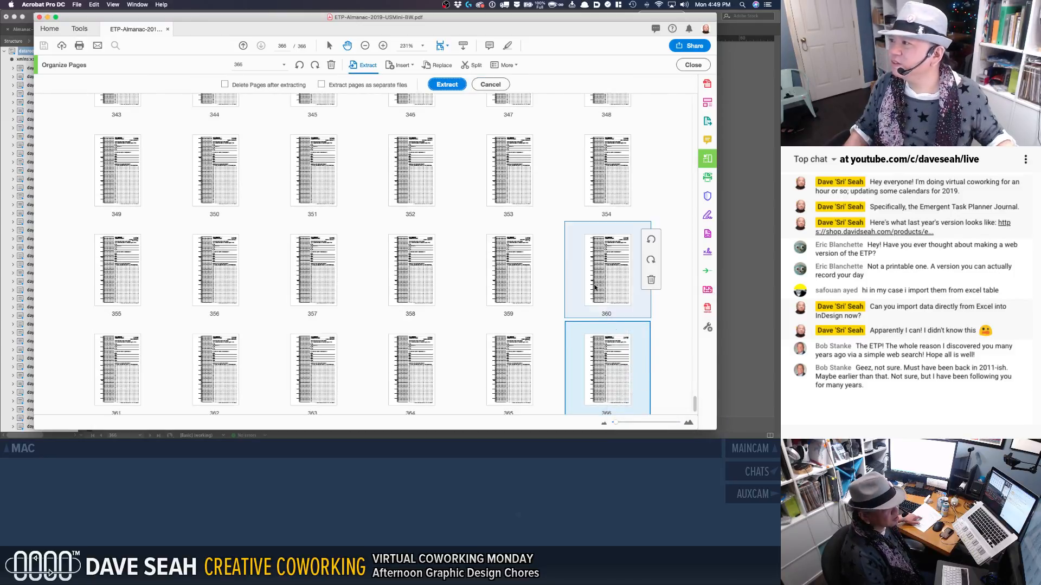
left_click(245, 85)
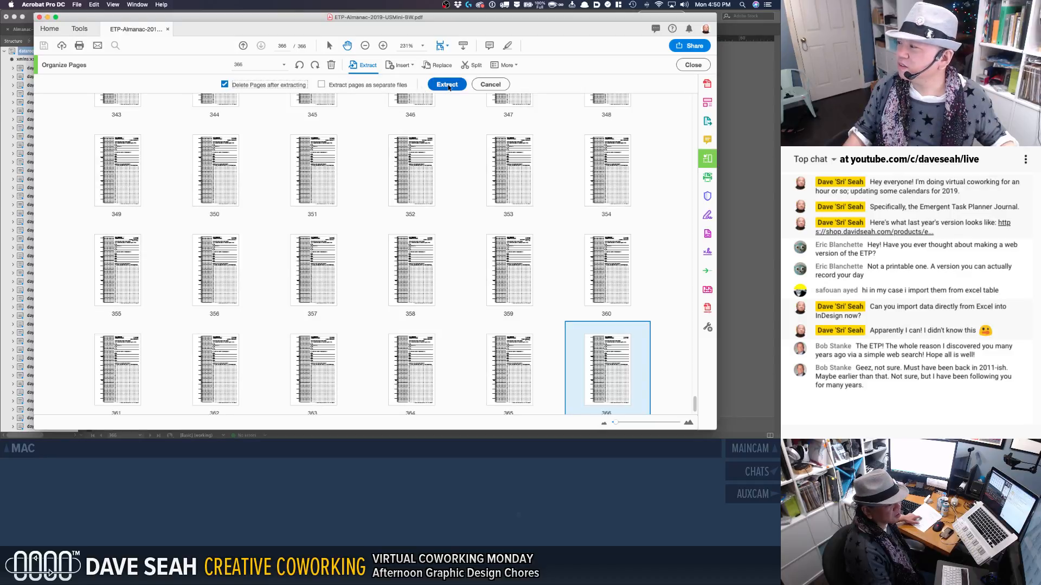
left_click(449, 86)
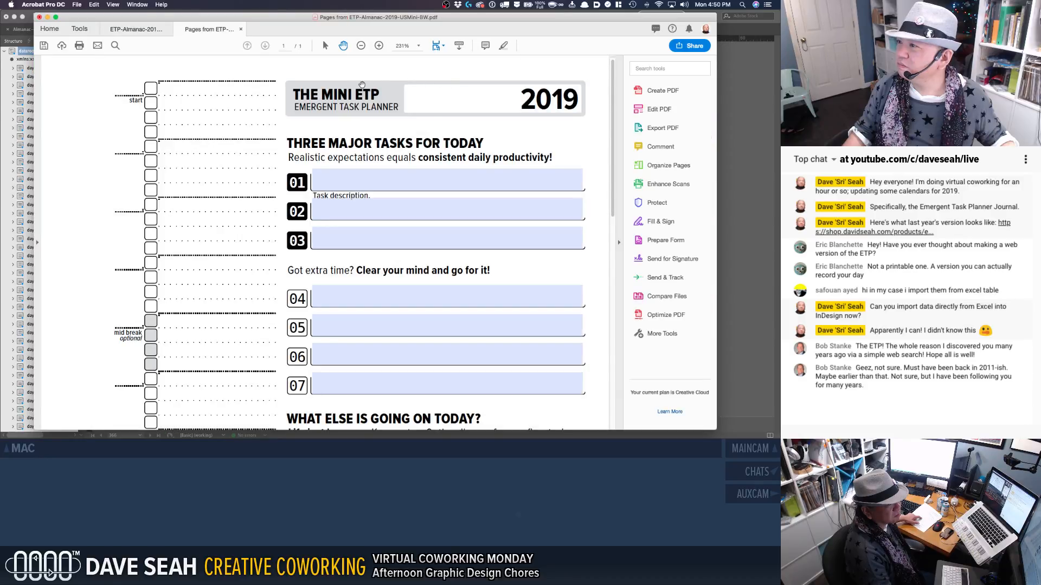
Step: Save the extracted page as ETP-Almanac-2019-USMini-BW-Blank.pdf in the ETP-Almanac-2019-US folder and return to the original PDF
key("super+s")
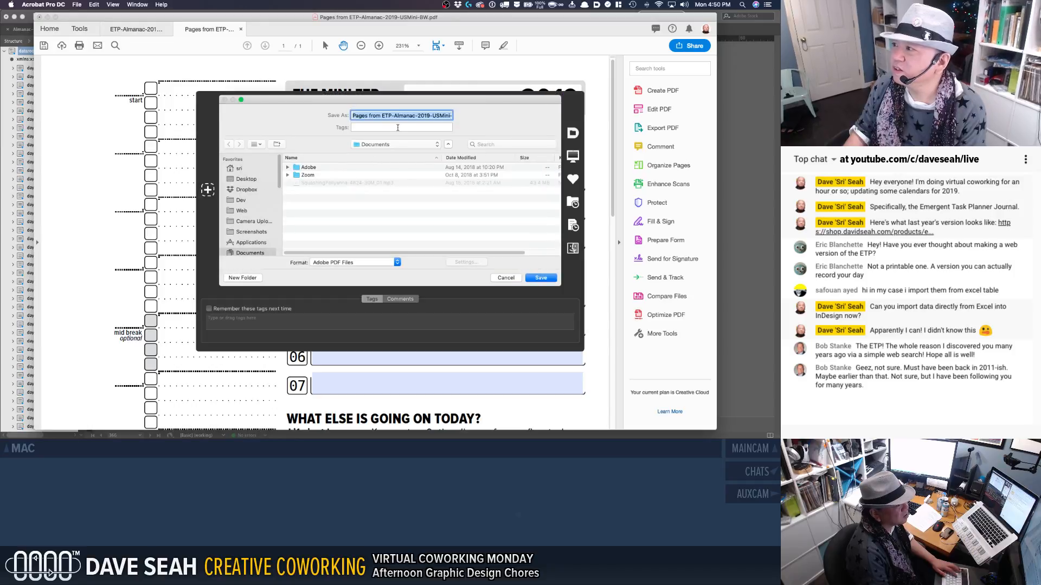
left_click(395, 116)
left_click_drag(383, 114, 313, 113)
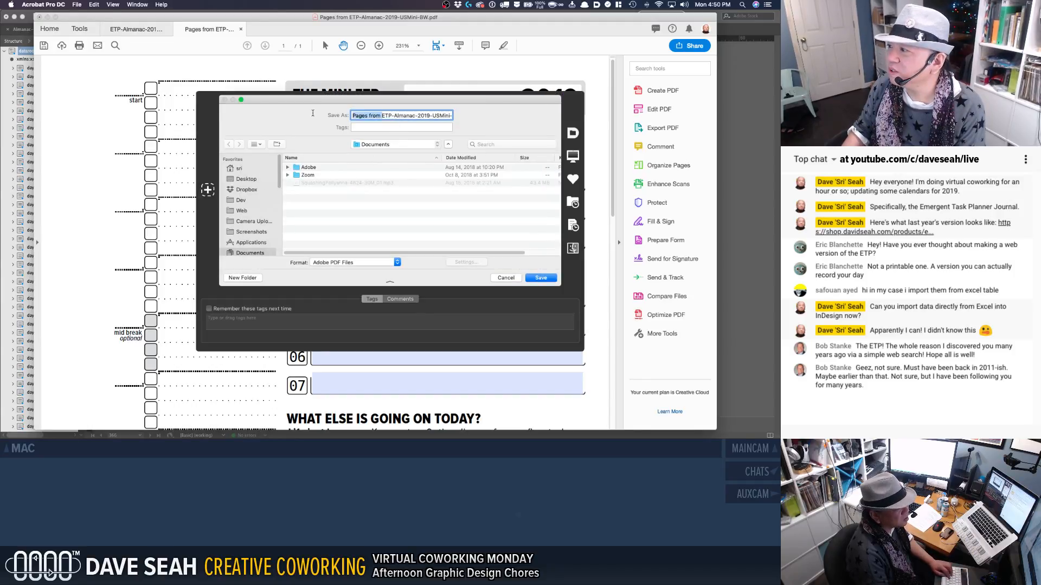
key("BackSpace")
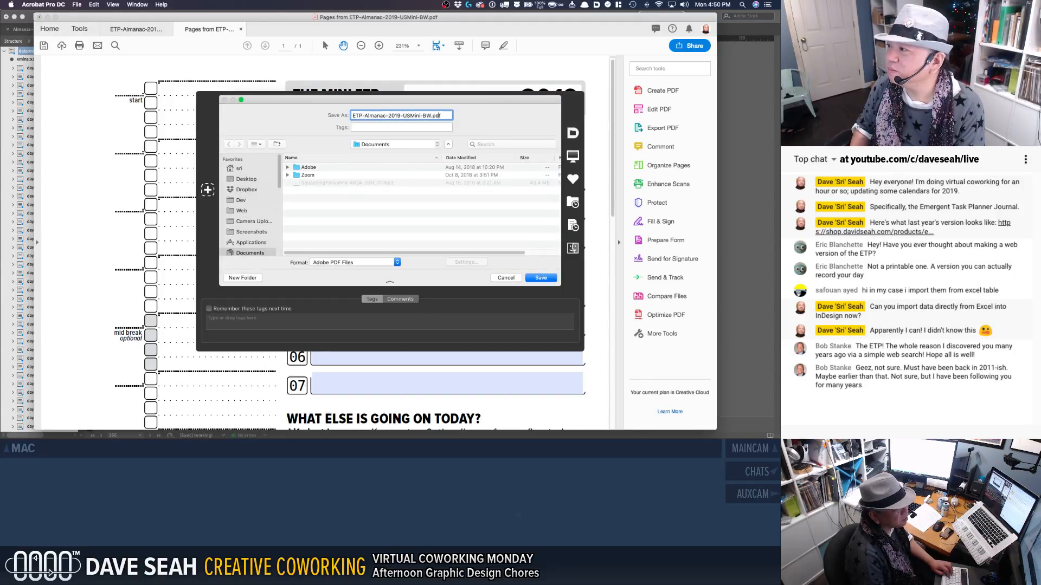
key("Left")
key("Left")
key("Left")
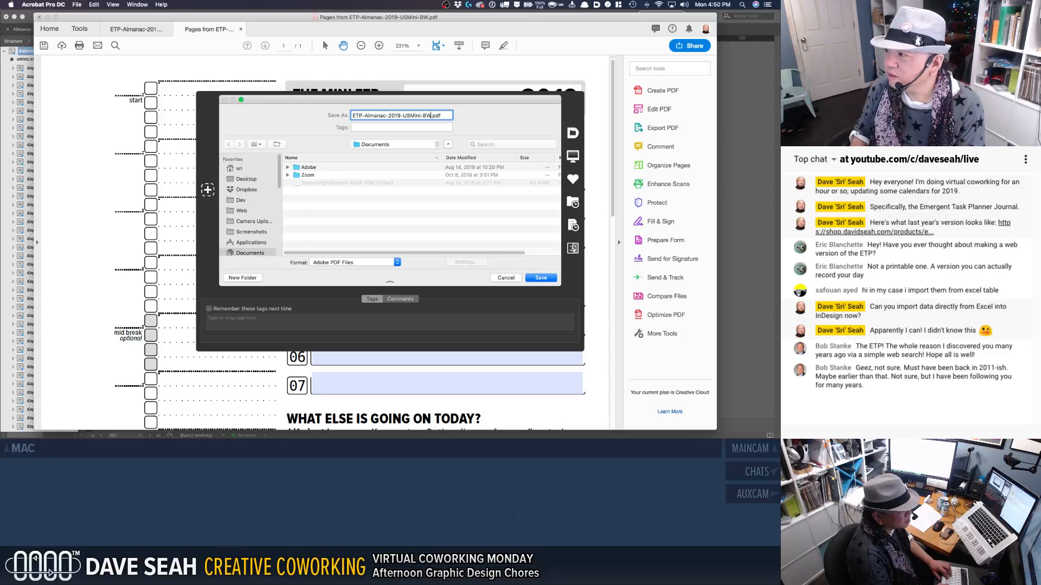
left_click(573, 202)
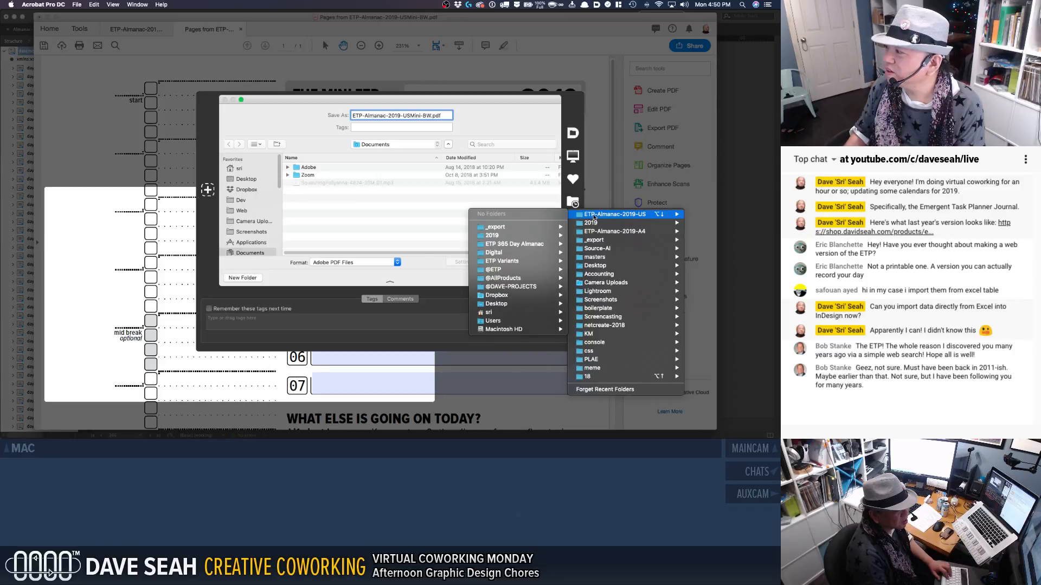
left_click(594, 217)
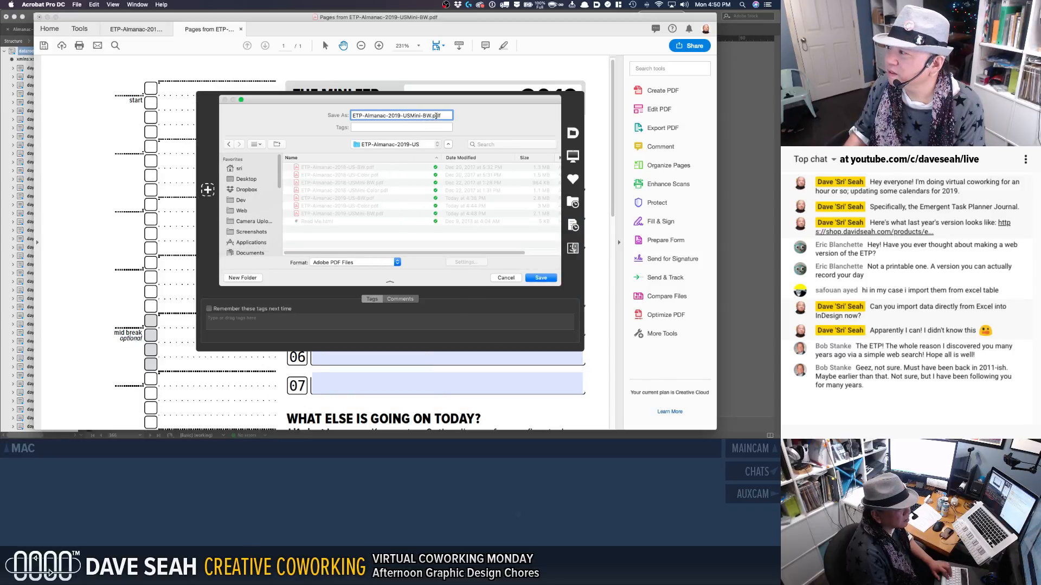
left_click(435, 116)
type("-B")
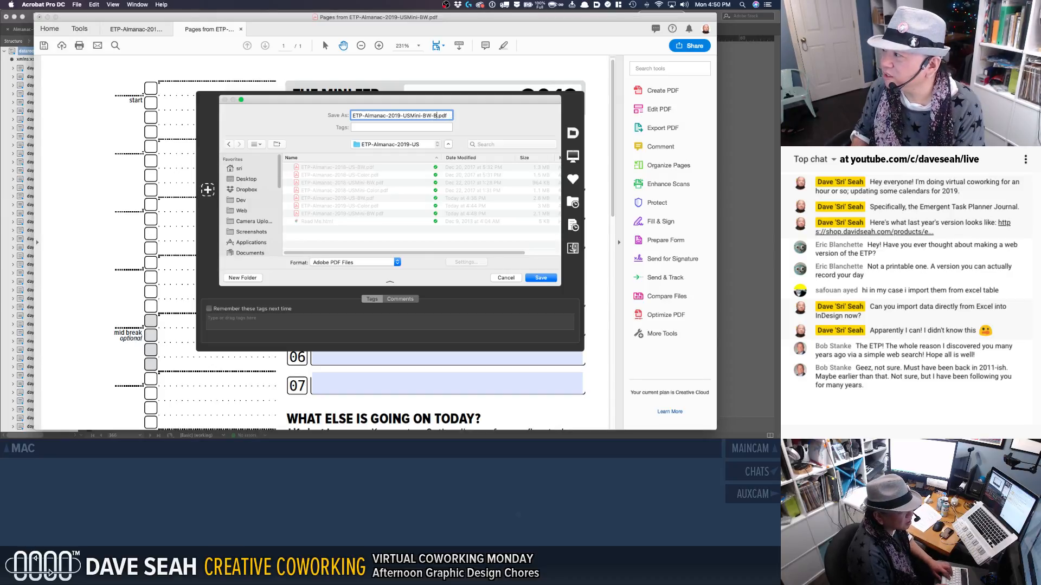
type("lank")
key("Return")
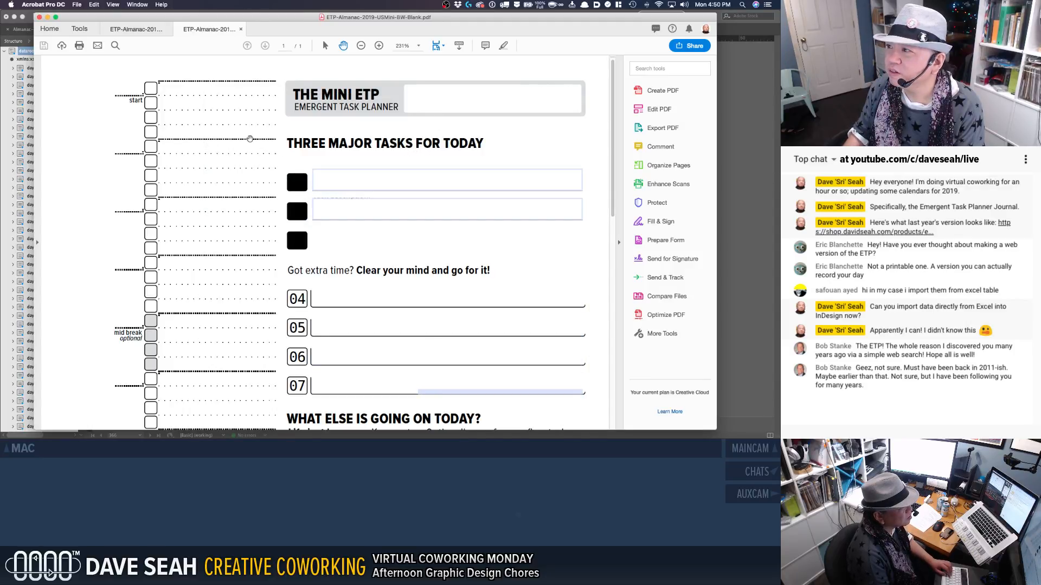
left_click(136, 29)
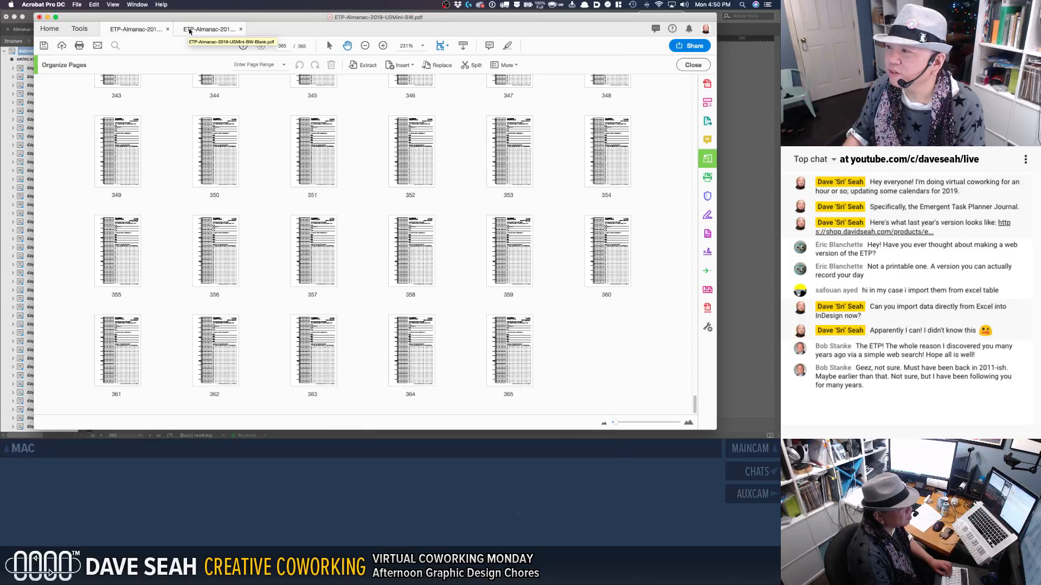
Step: Close ETP-Almanac-2019-USMini-BW-Blank.pdf, then save and close ETP-Almanac-2019-USMini-BW.pdf
left_click(190, 30)
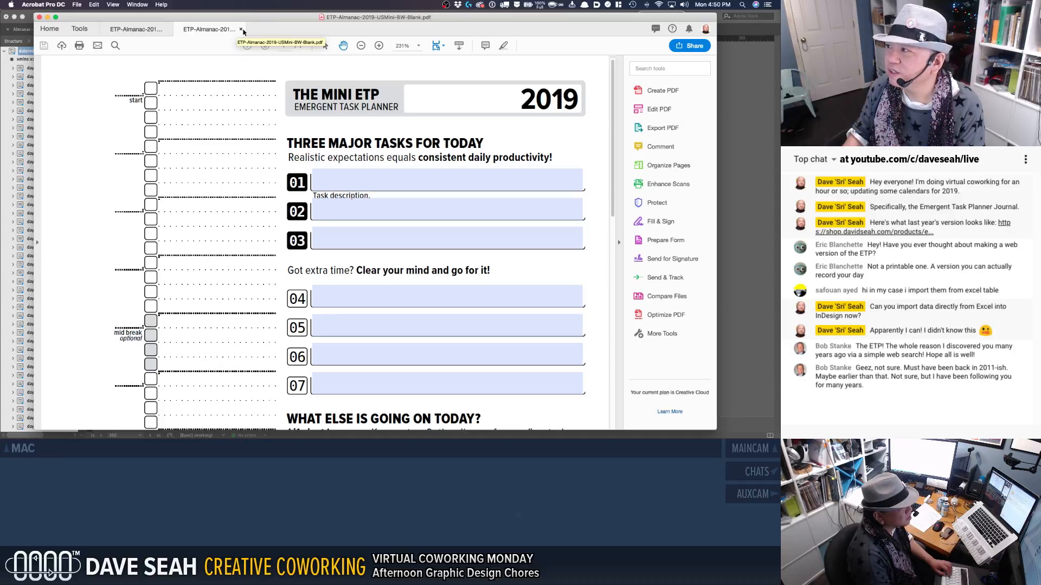
left_click(243, 30)
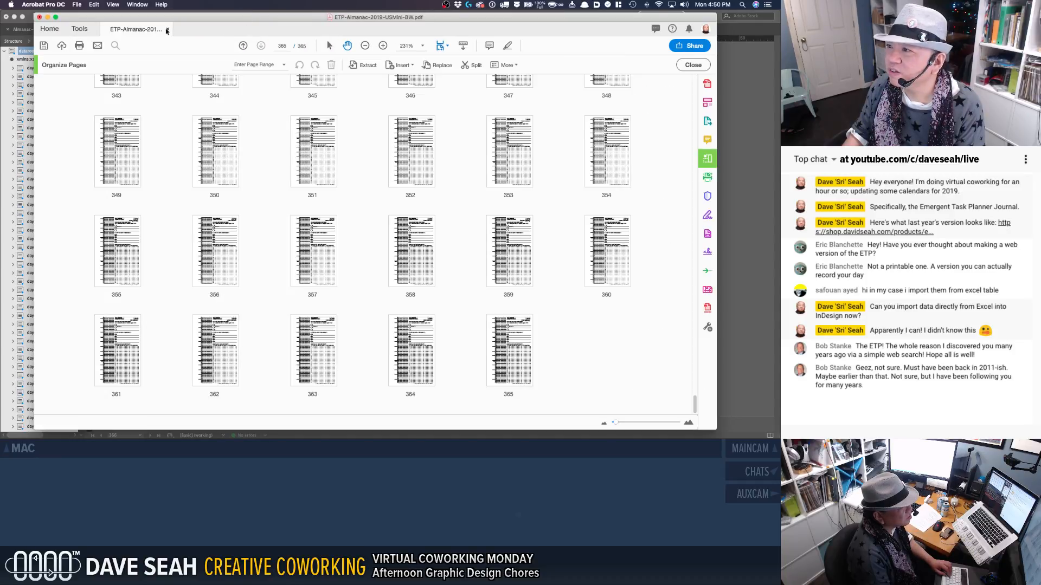
key("super+s")
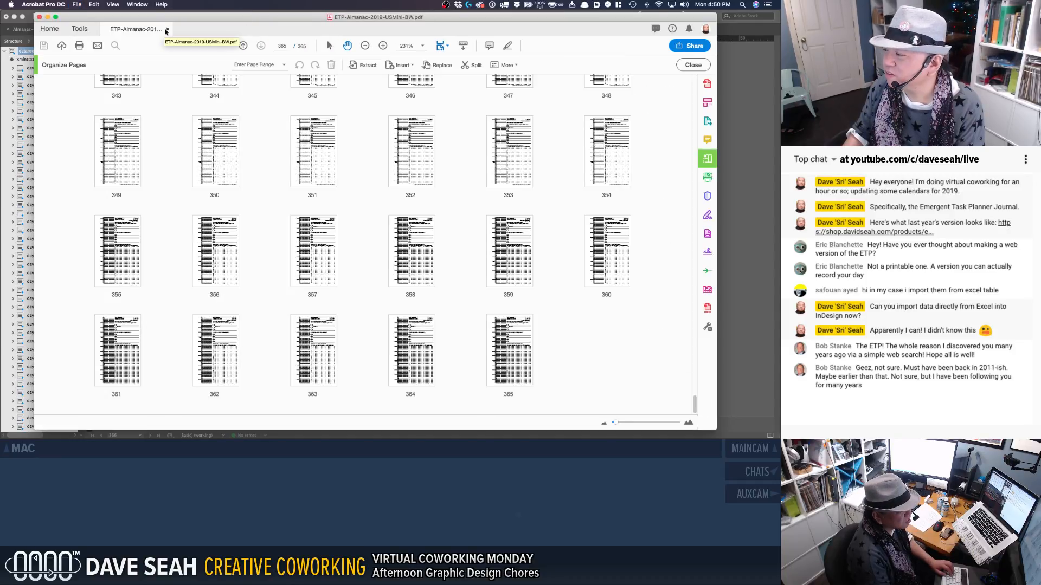
left_click(166, 29)
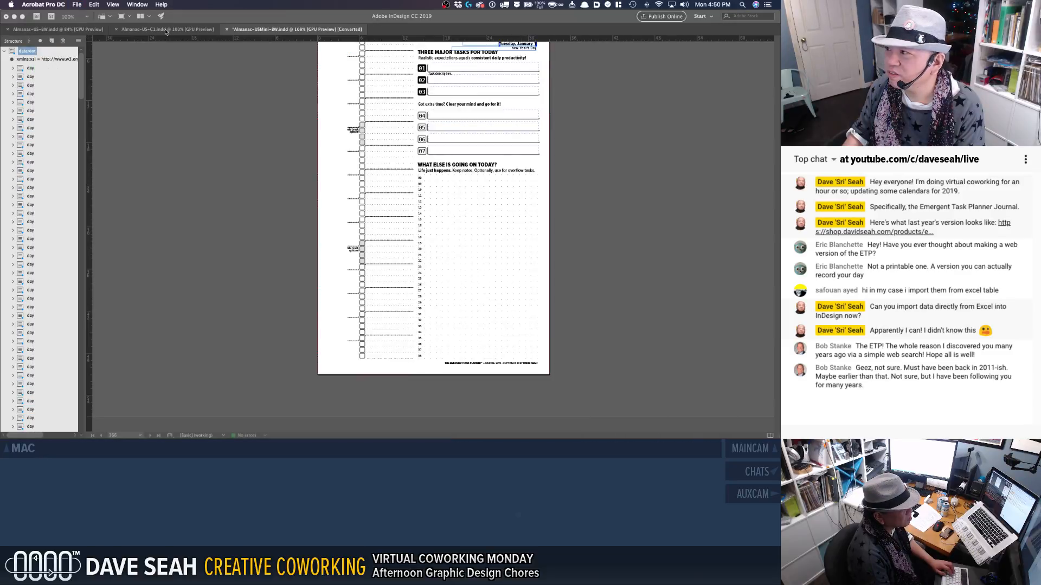
Step: Save the converted InDesign document as Almanac-USMini-BW.indd in the 2019 folder, replacing the existing file
left_click(184, 101)
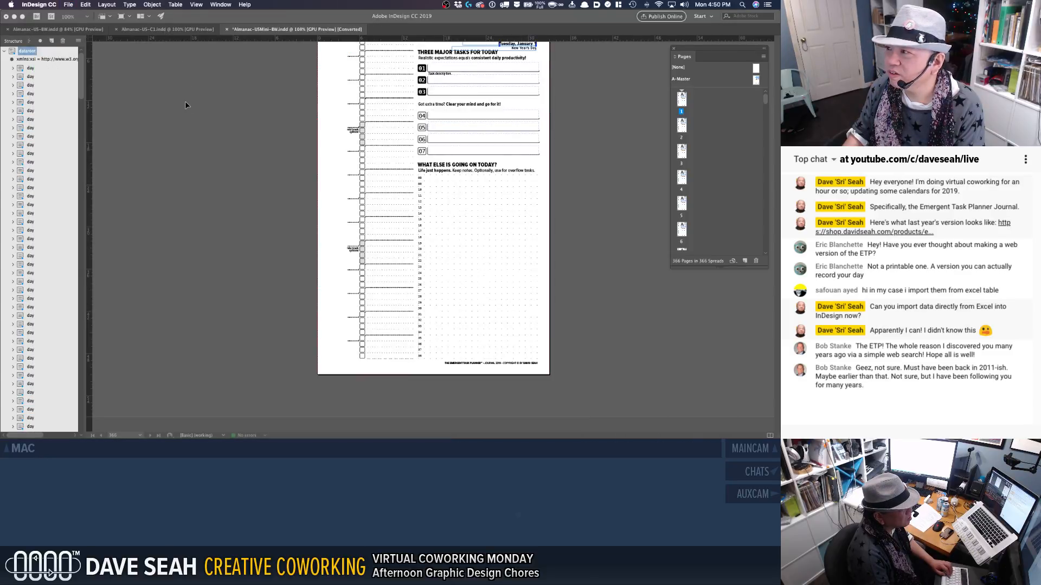
key("super+s")
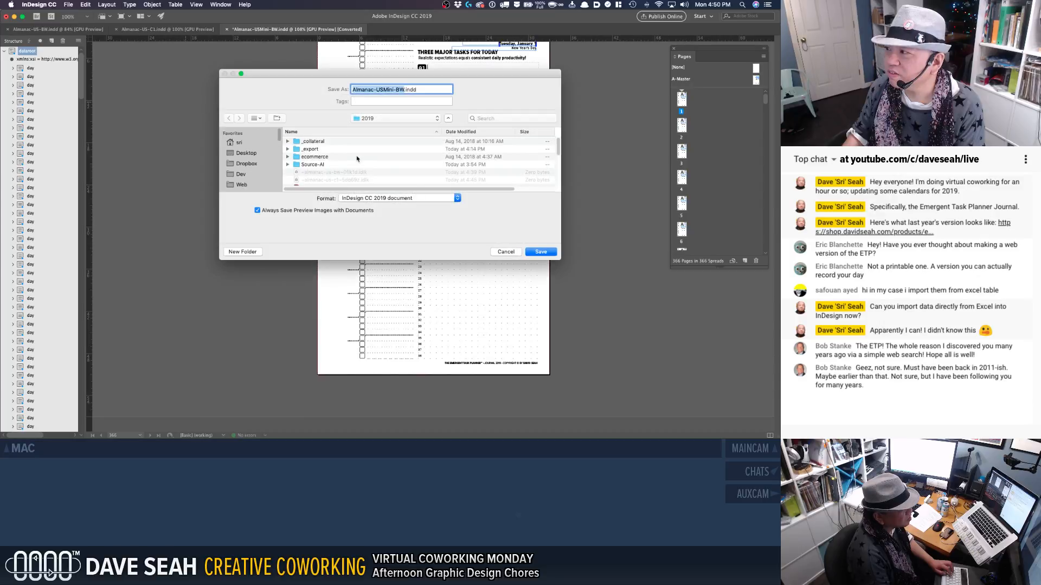
left_click(553, 254)
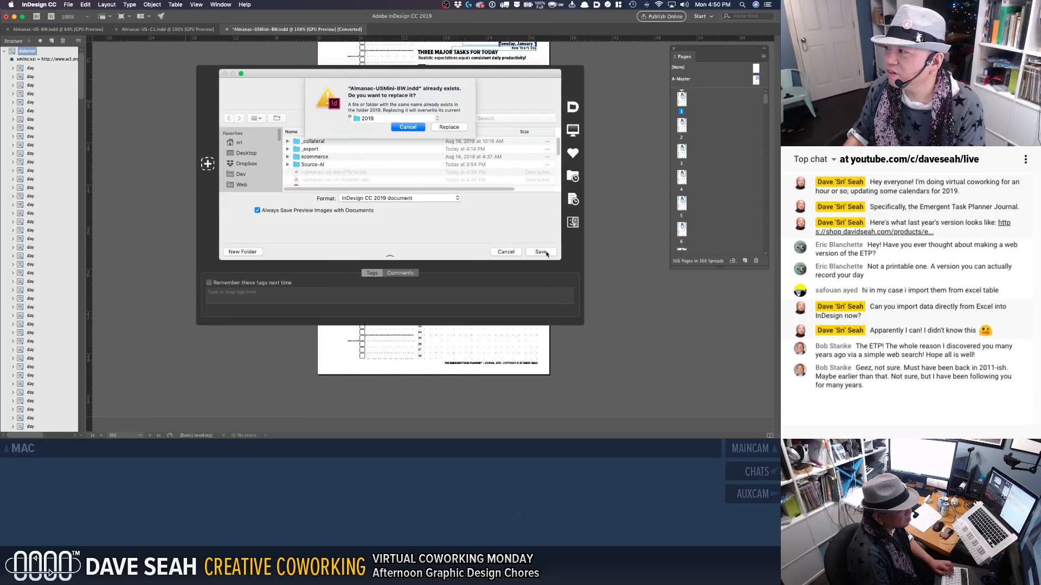
left_click(448, 127)
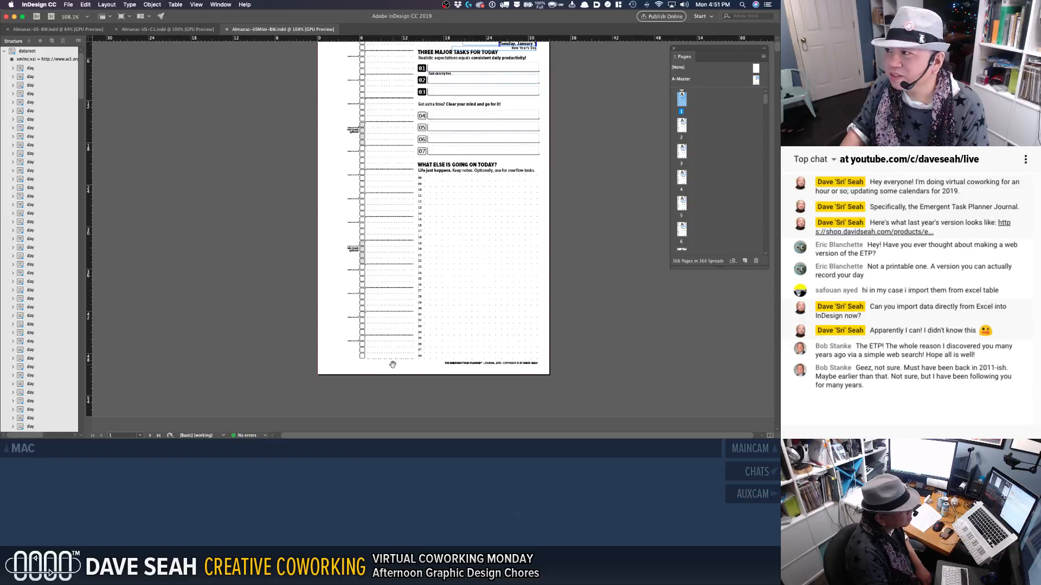
left_click_drag(371, 351, 402, 372)
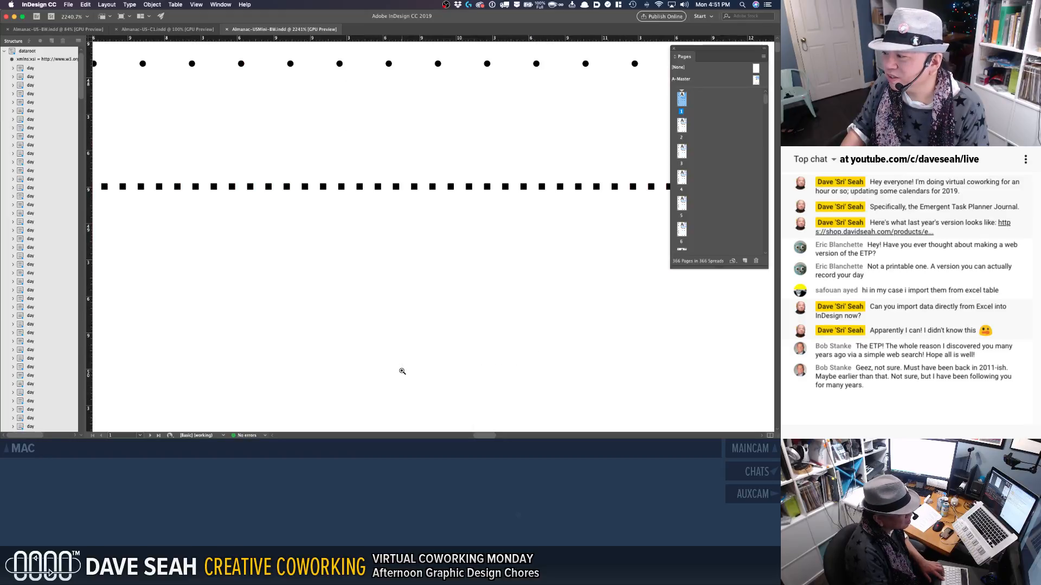
key("super+1")
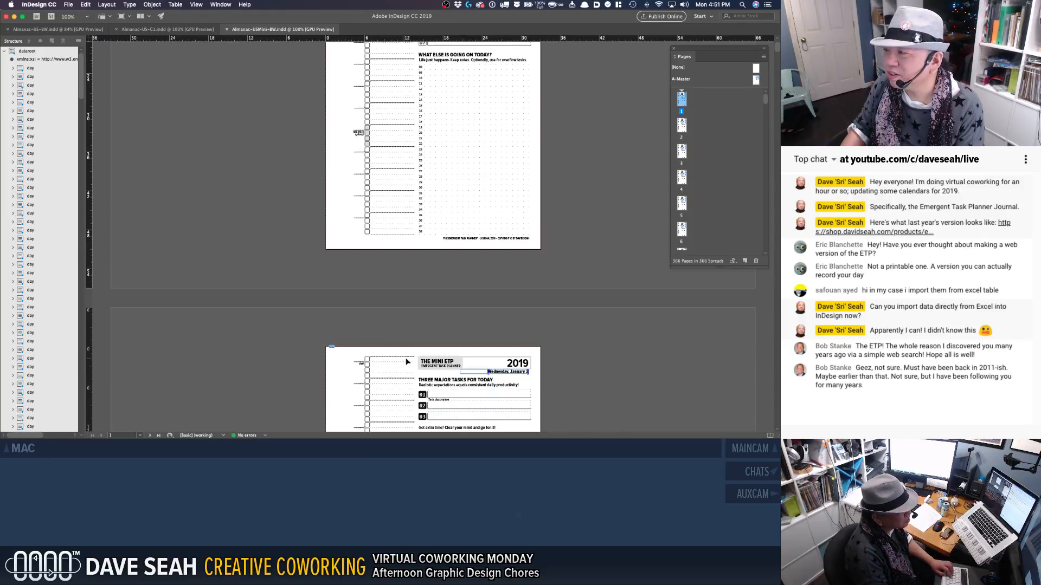
Step: Switch to Finder, open Almanac-USMini-C1.indd from the 2019 folder in InDesign, and update its modified link
key("super+Tab")
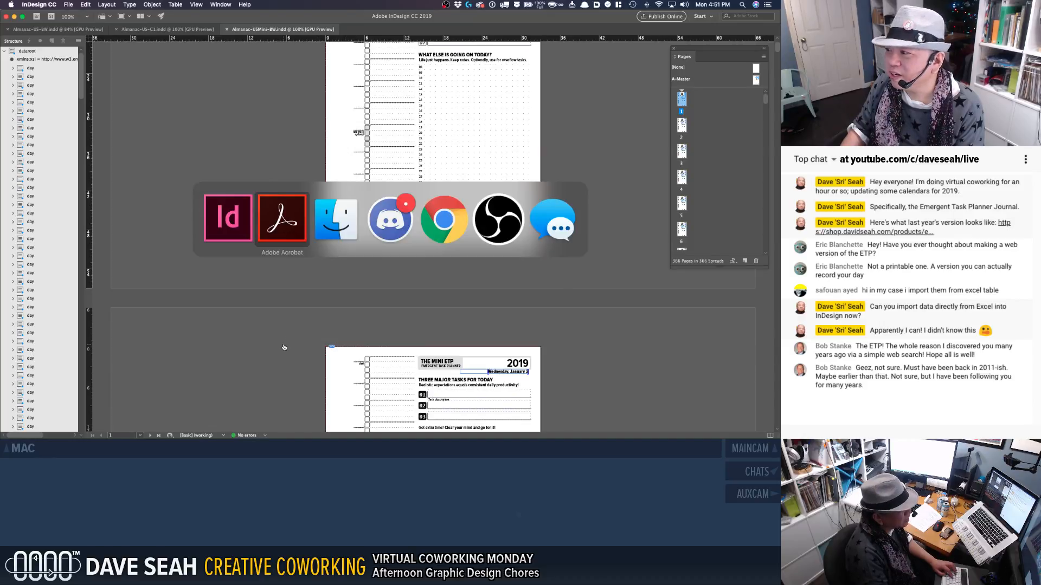
key("super+Tab")
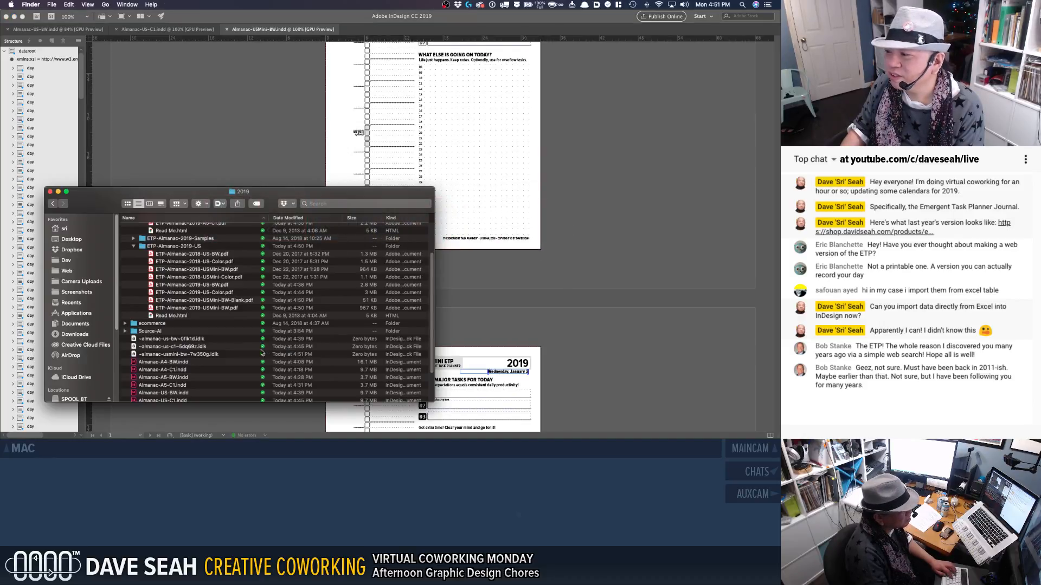
scroll(188, 345, "down", 3)
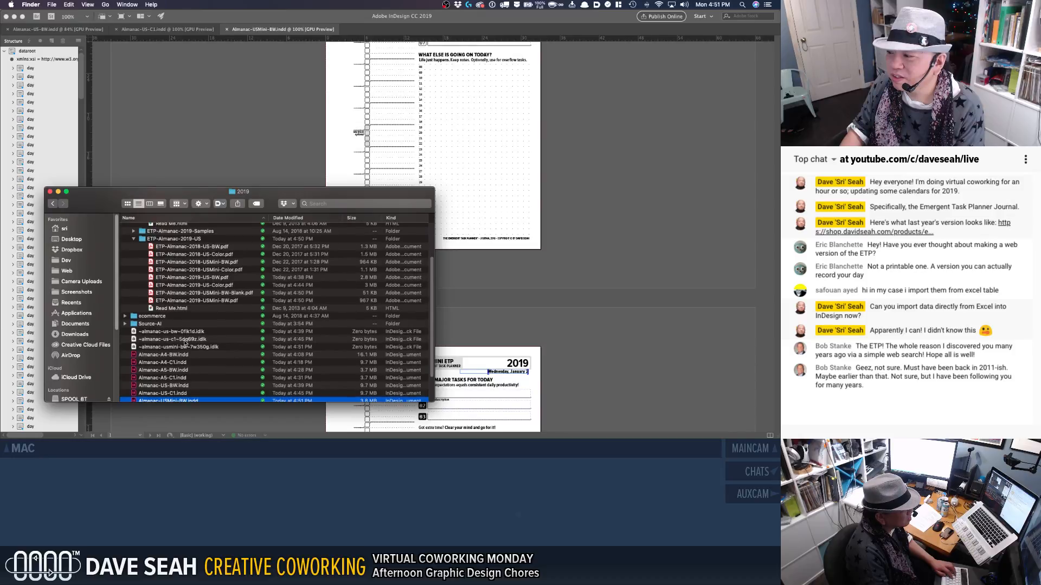
left_click(188, 375)
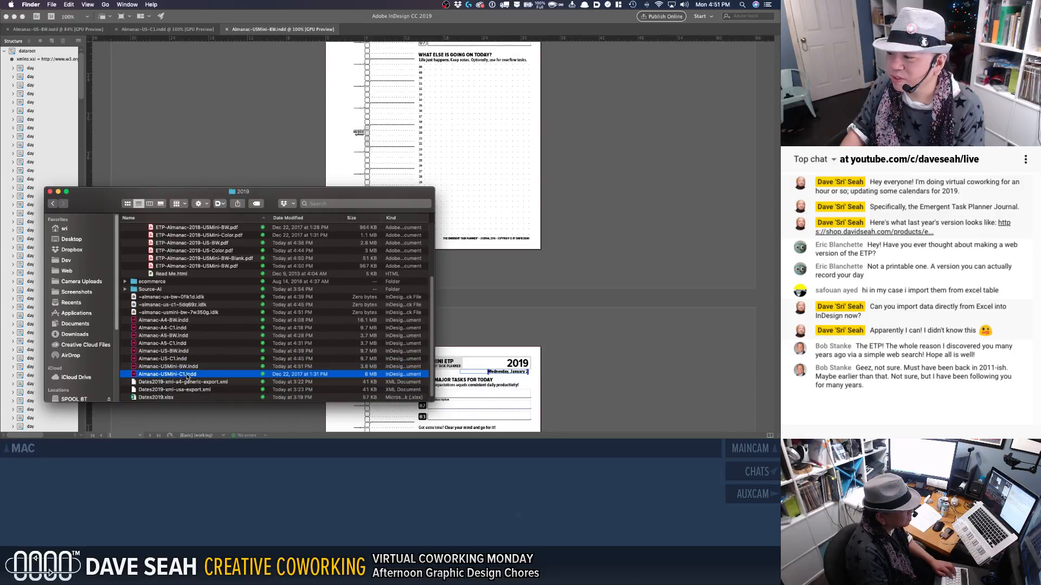
double_click(205, 375)
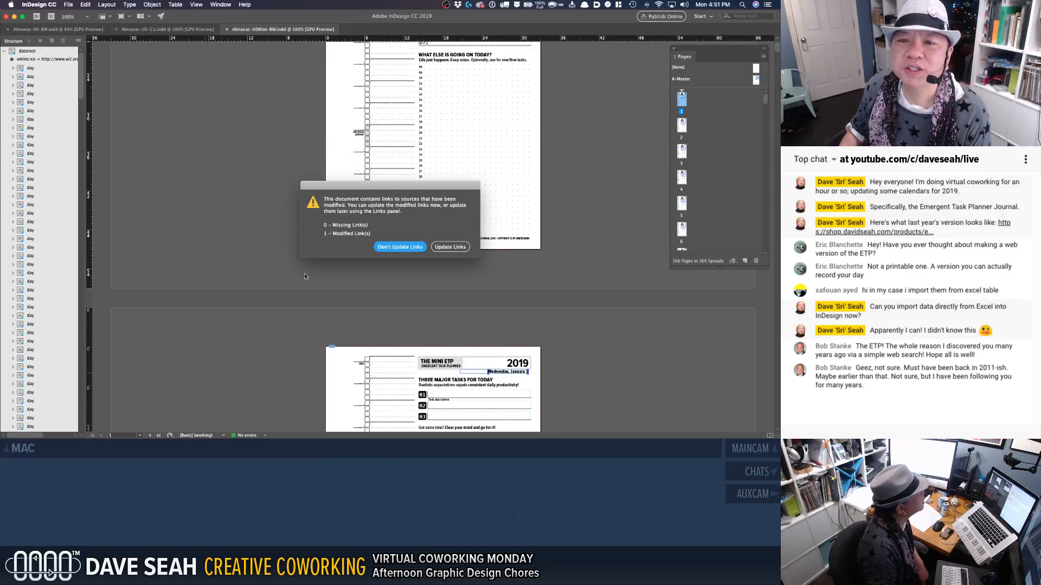
left_click(449, 247)
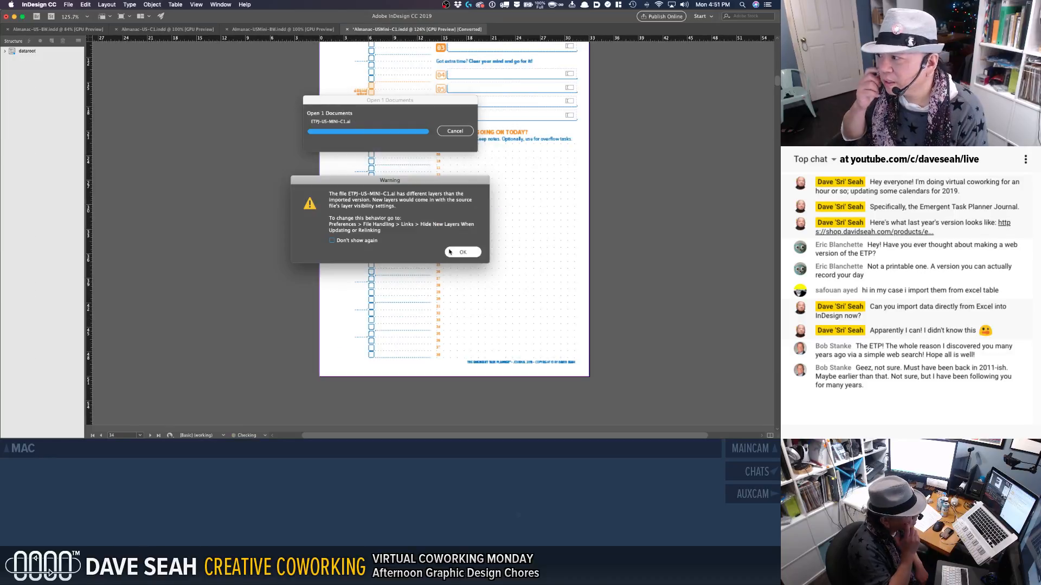
left_click(451, 252)
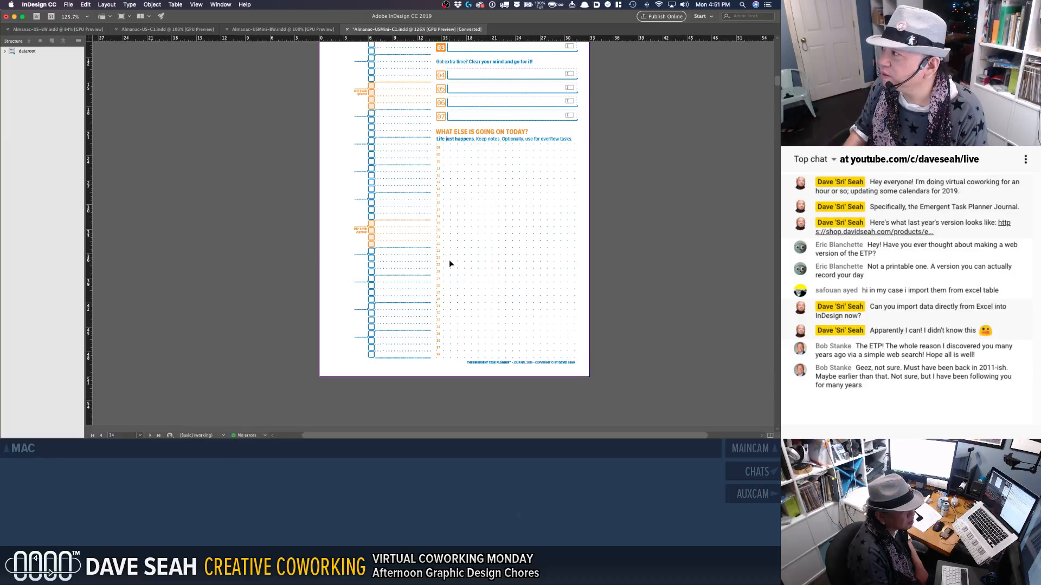
Step: Delete every day element except the first one under the root element of the XML structure
left_click(4, 51)
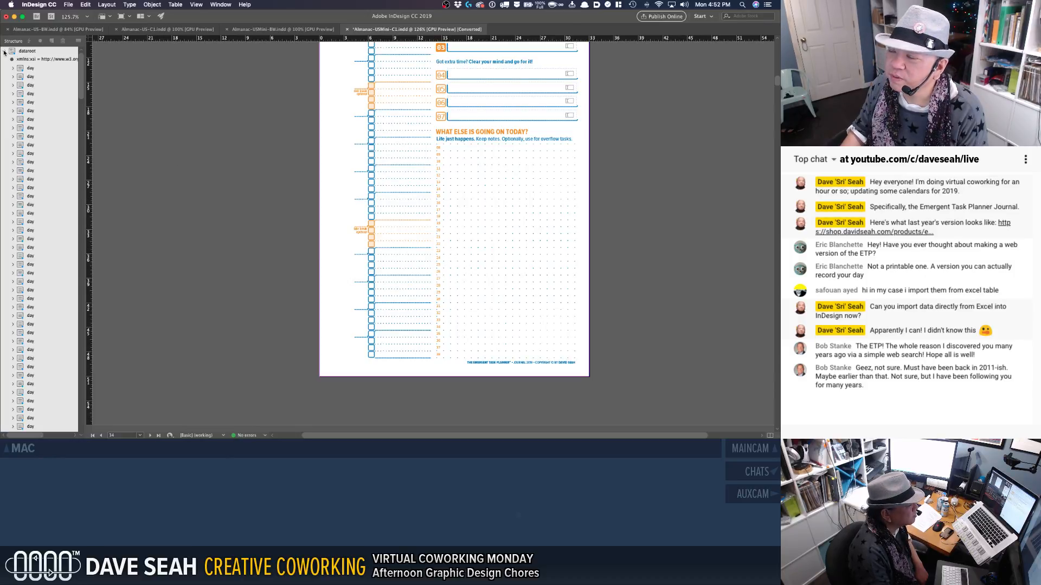
left_click(19, 77)
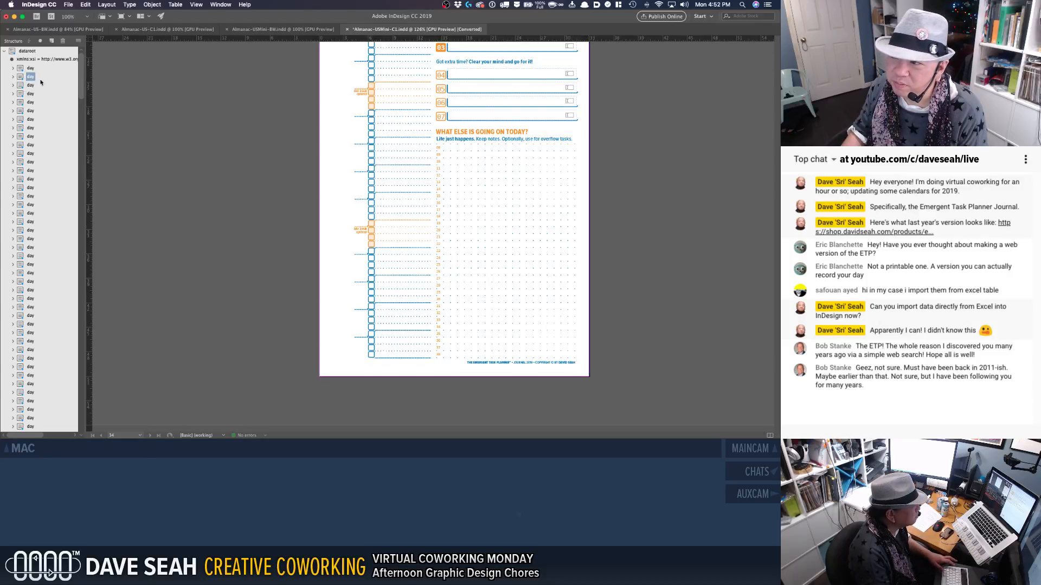
left_click_drag(80, 77, 79, 429)
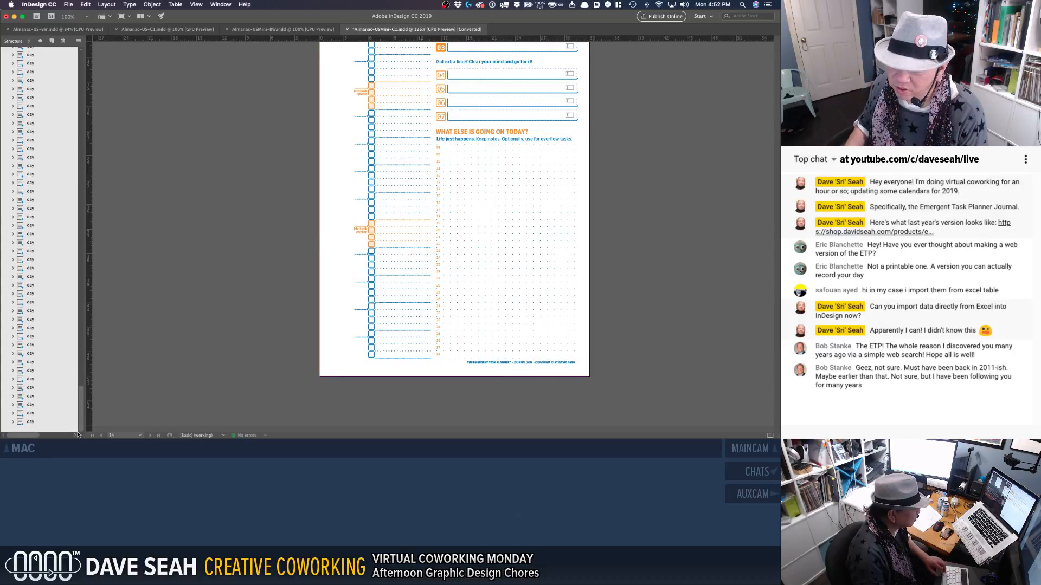
left_click(19, 423, "shift")
right_click(19, 422)
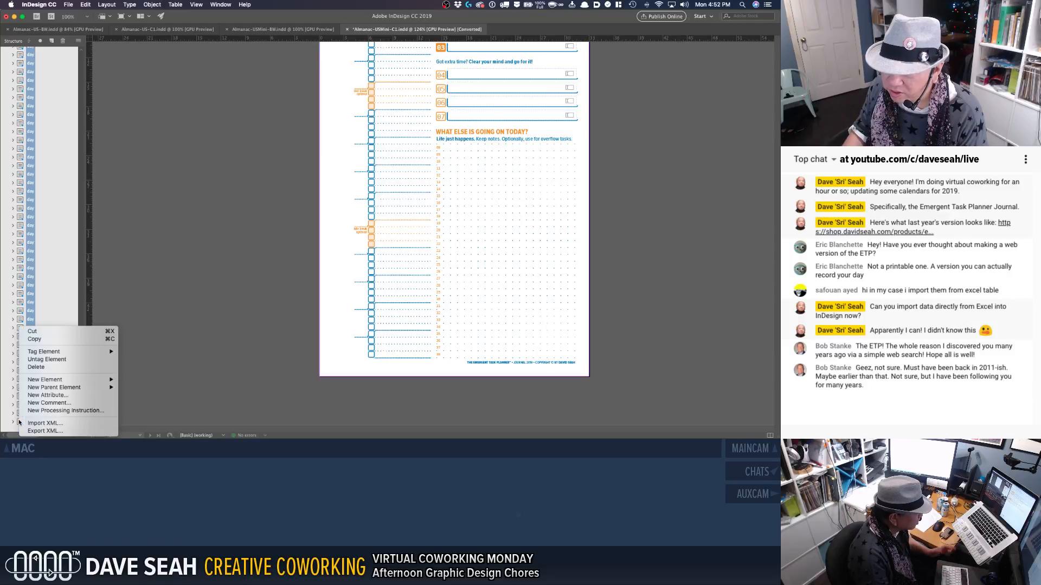
left_click(60, 371)
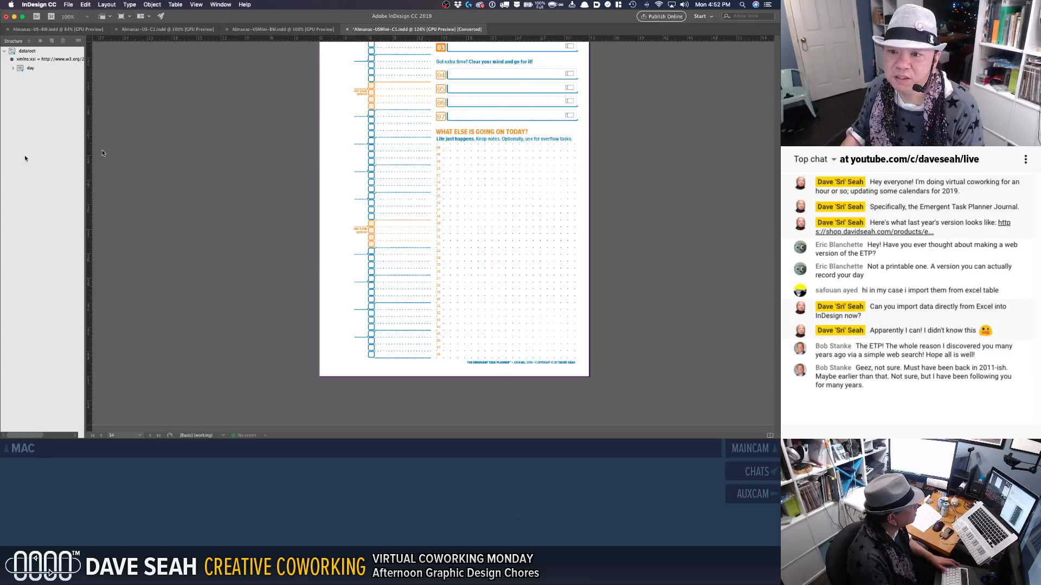
Step: Delete the document spreads from page 2 through page 366
left_click_drag(25, 158, 734, 50)
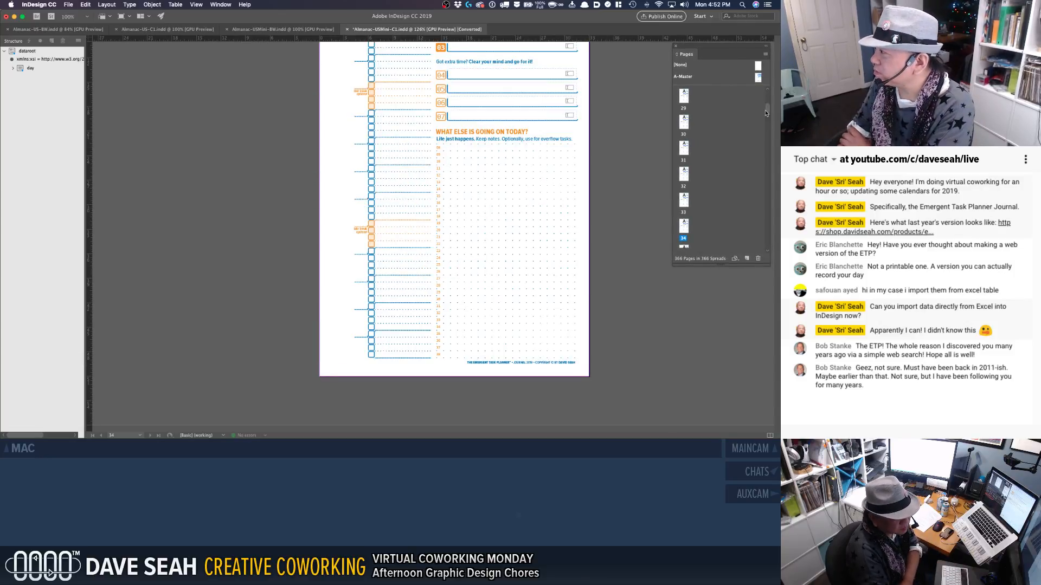
left_click_drag(767, 110, 766, 84)
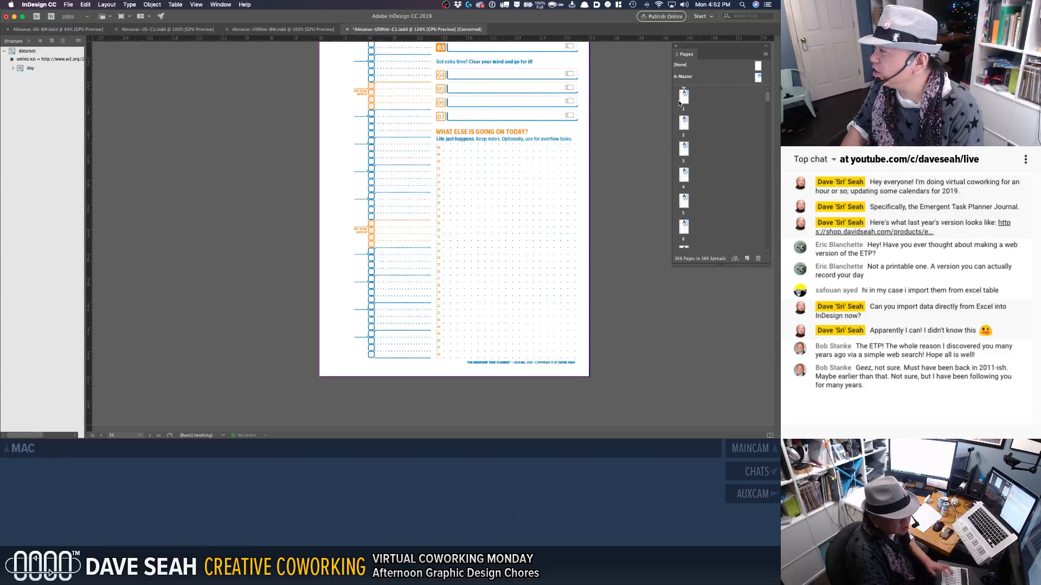
left_click(687, 121)
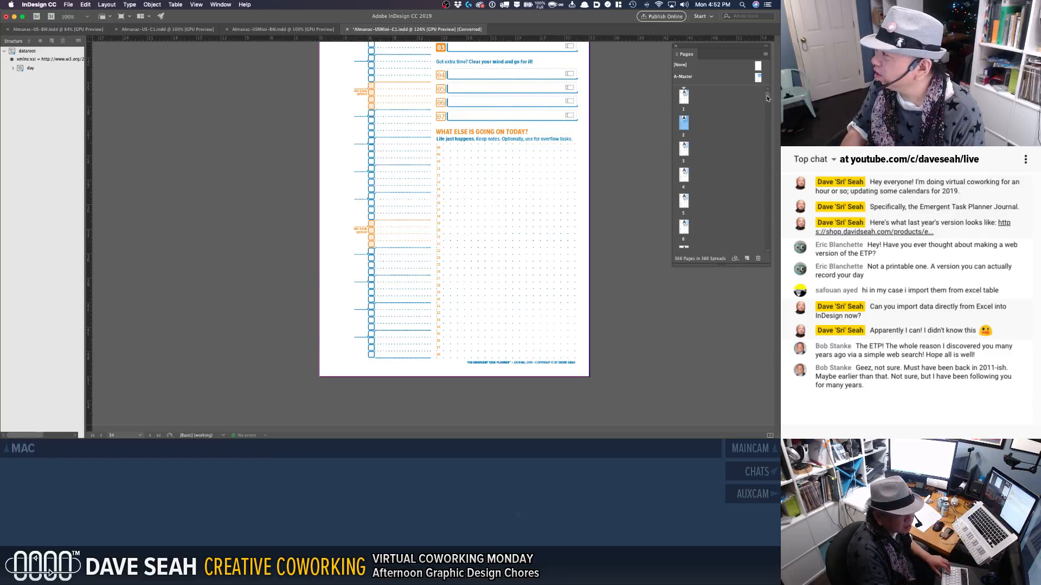
left_click_drag(767, 97, 763, 182)
scroll(763, 183, "down", 20)
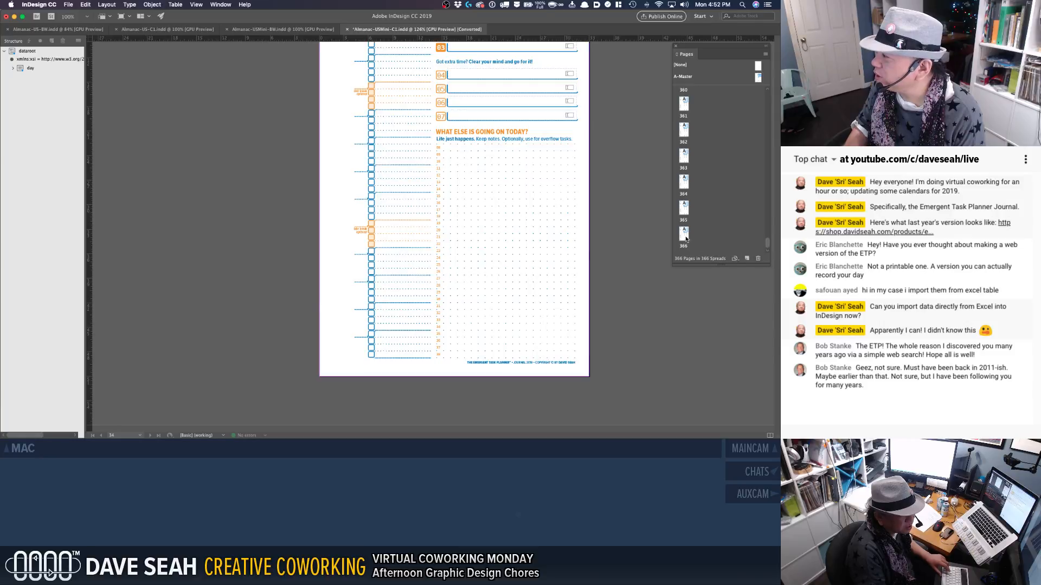
left_click(686, 238, "shift")
right_click(686, 239)
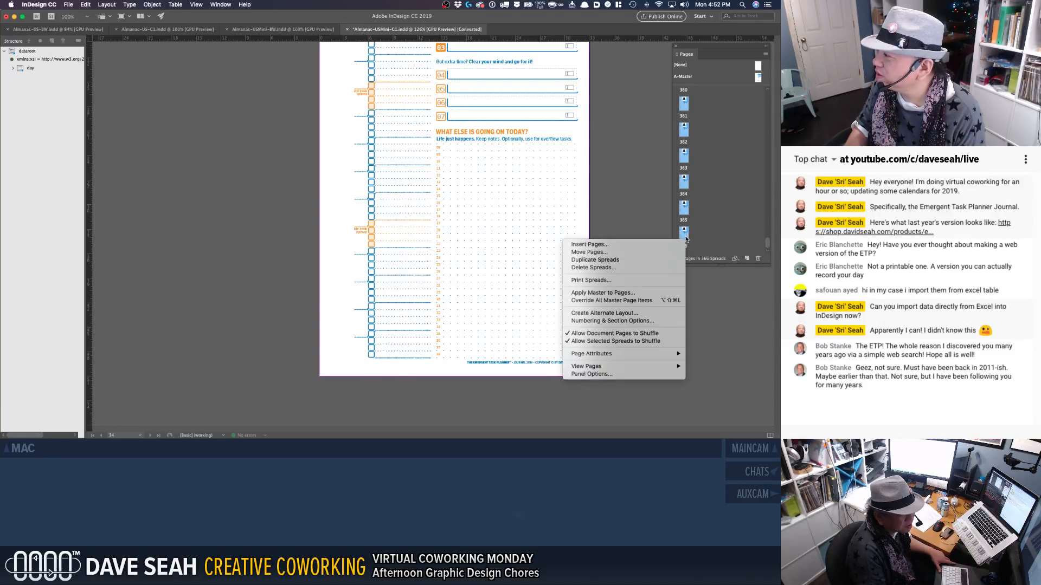
left_click(626, 267)
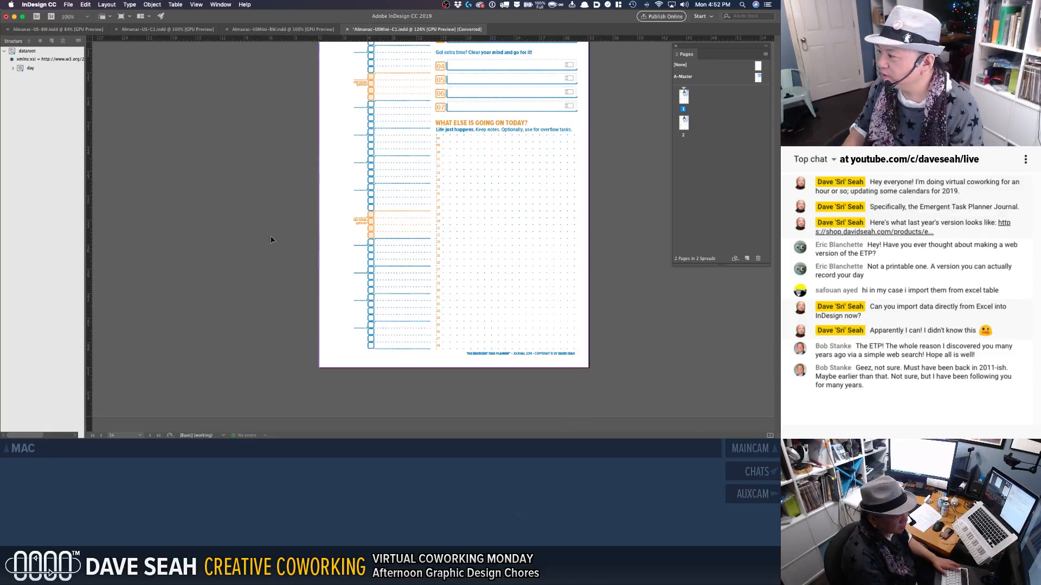
Step: Import Dates2019-xml-usa-export.xml into the root XML element in Merge Content mode with the existing import options, and check the first planner pages
right_click(25, 51)
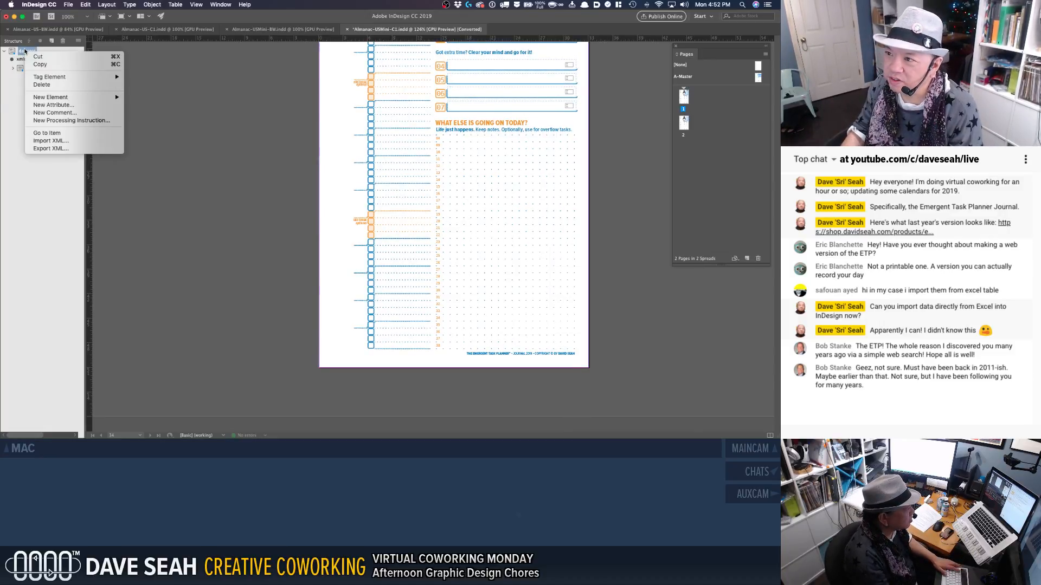
left_click(51, 140)
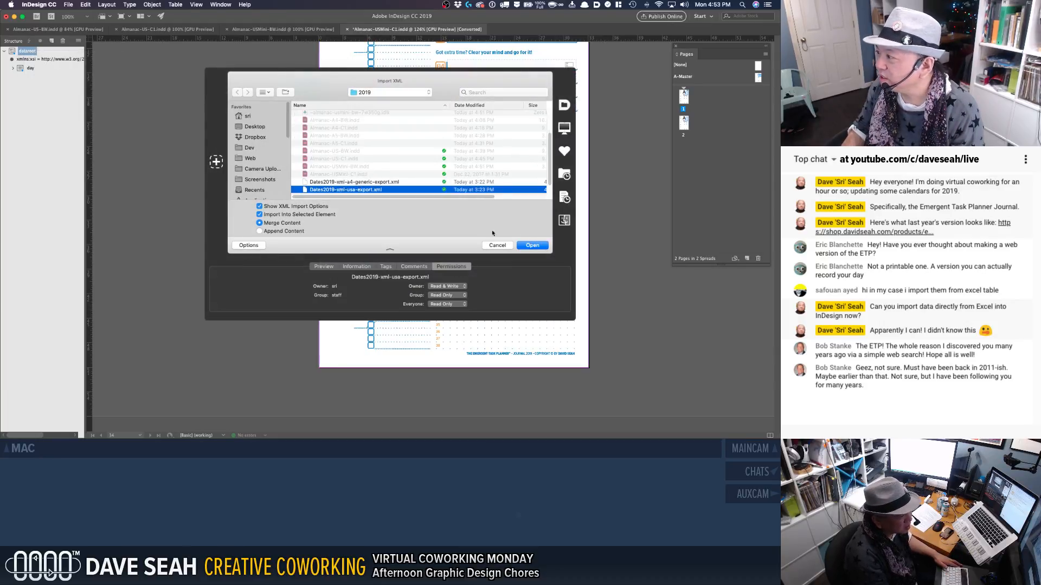
left_click(532, 245)
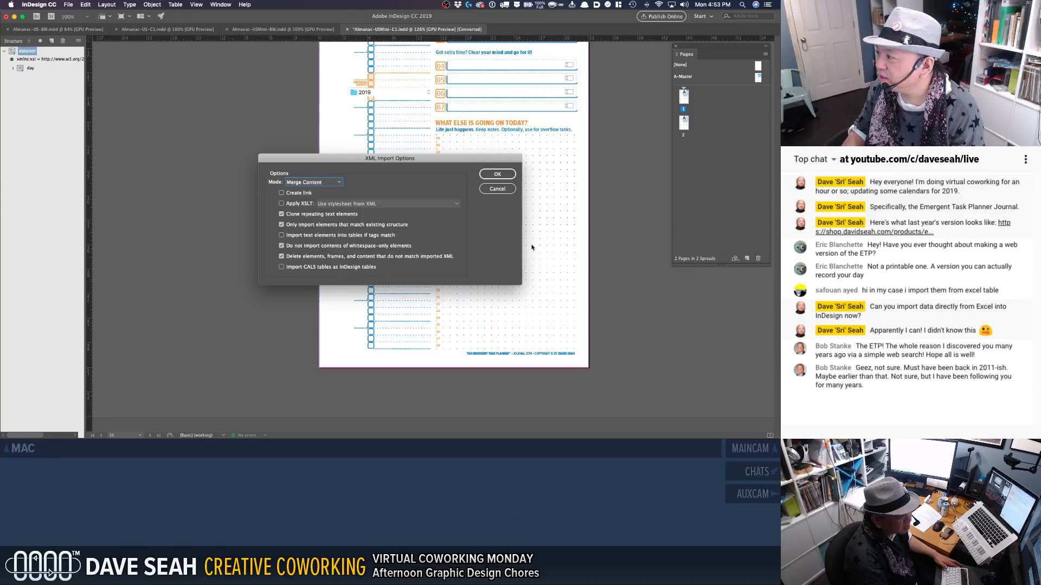
left_click(496, 173)
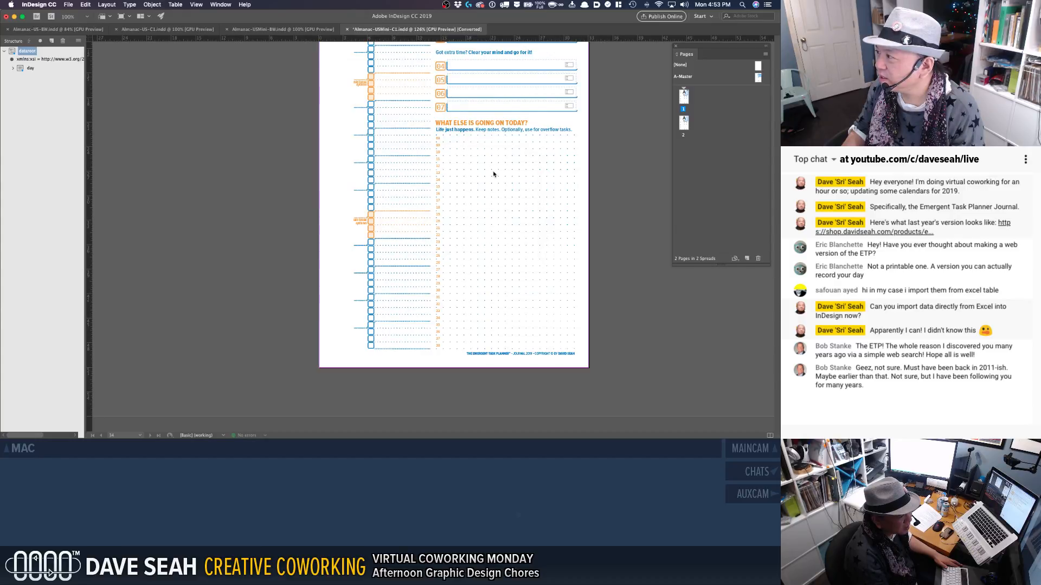
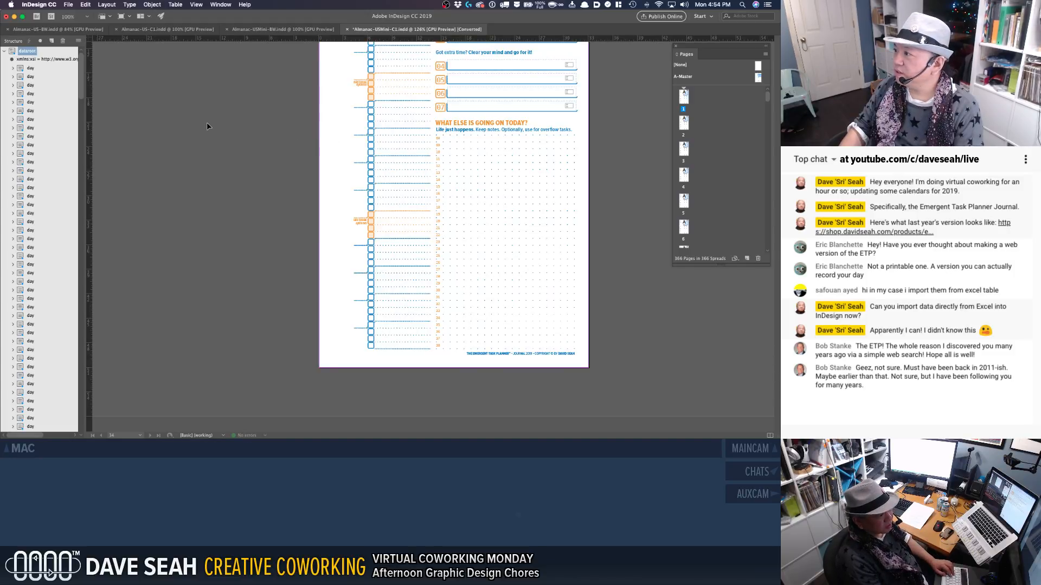
scroll(292, 129, "up", 5)
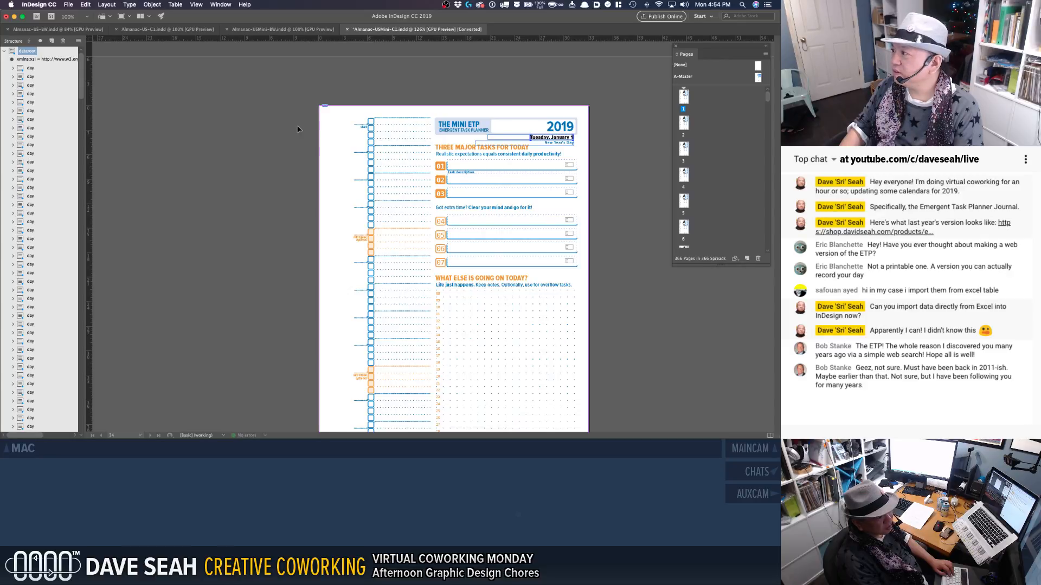
scroll(575, 141, "down", 8)
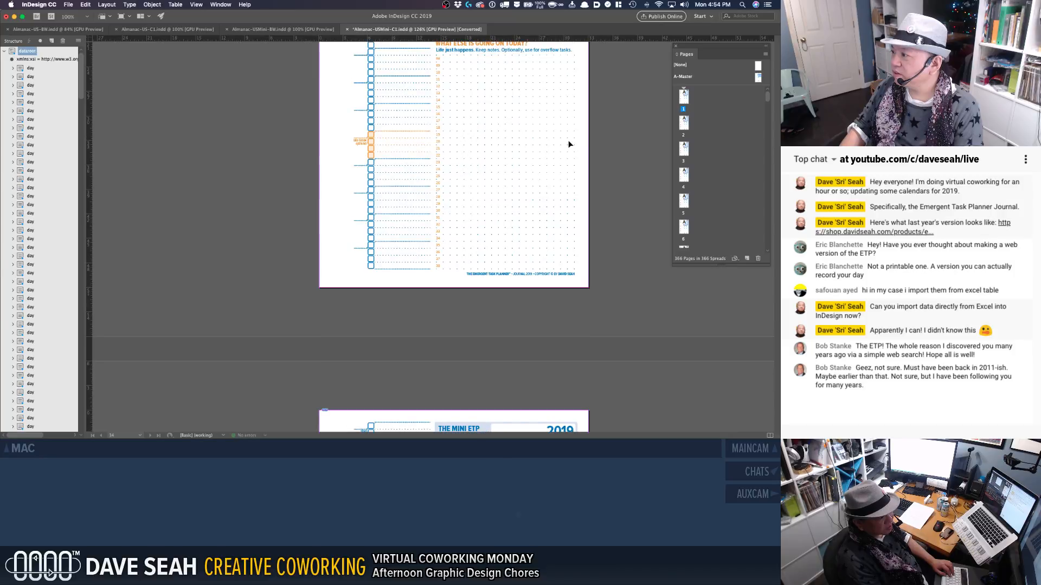
Step: Export all pages as an interactive PDF named ETP-Almanac-2019-USMini-Color.pdf in the ETP-Almanac-2019-US folder, keeping the existing export options
scroll(570, 142, "down", 4)
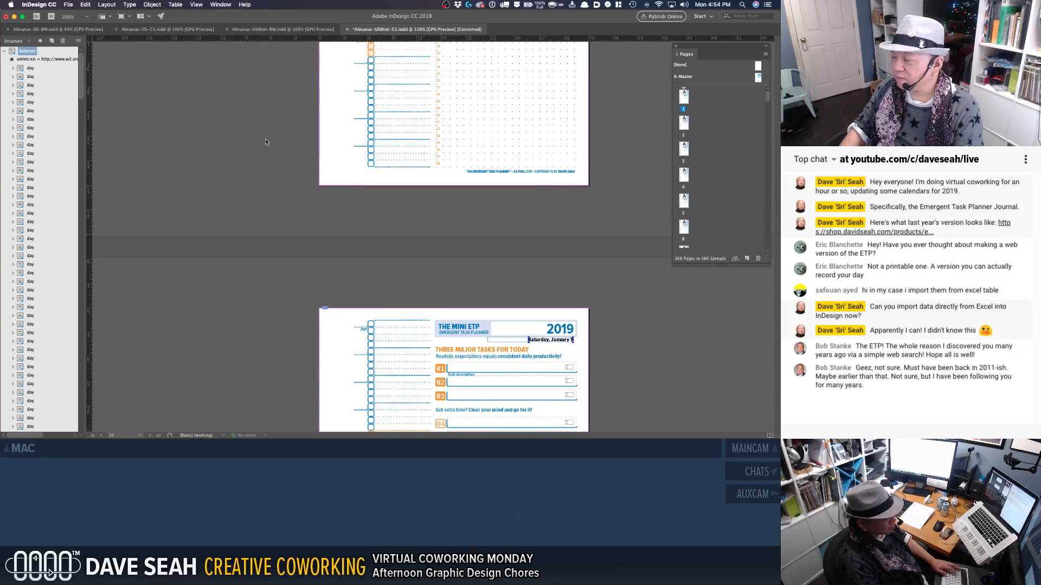
key("super+e")
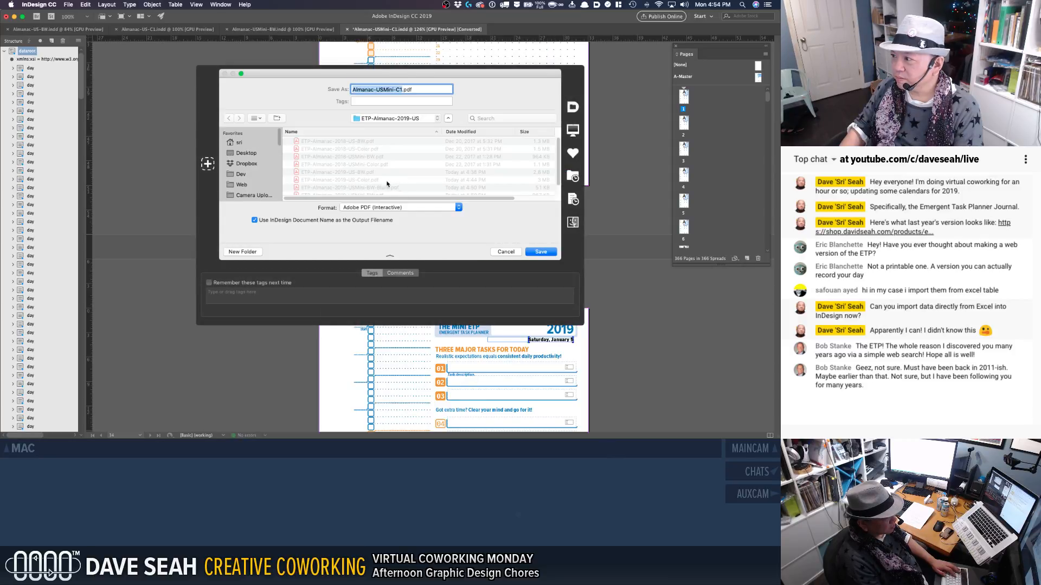
scroll(386, 179, "down", 1)
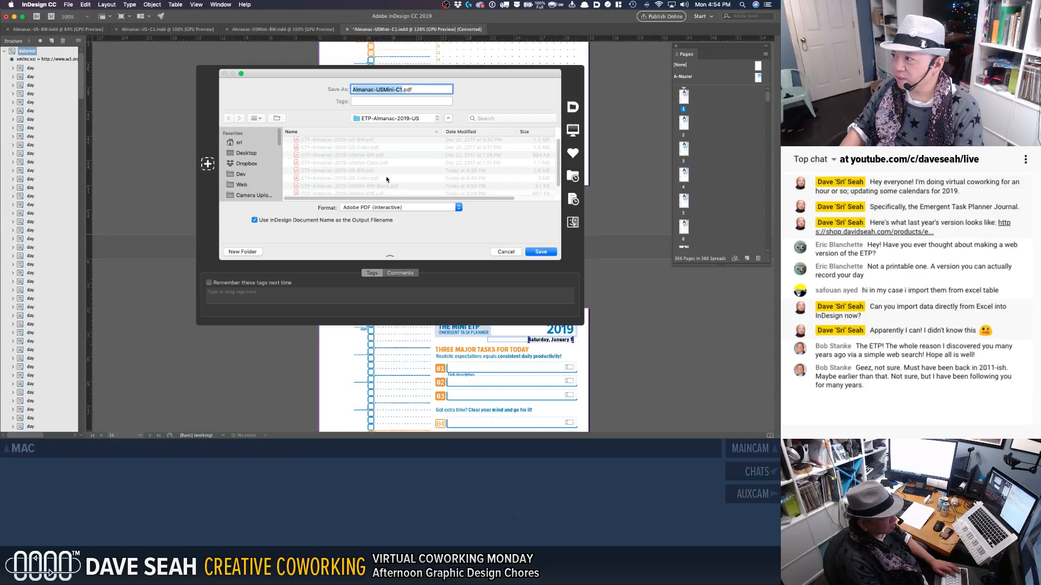
scroll(387, 179, "down", 1)
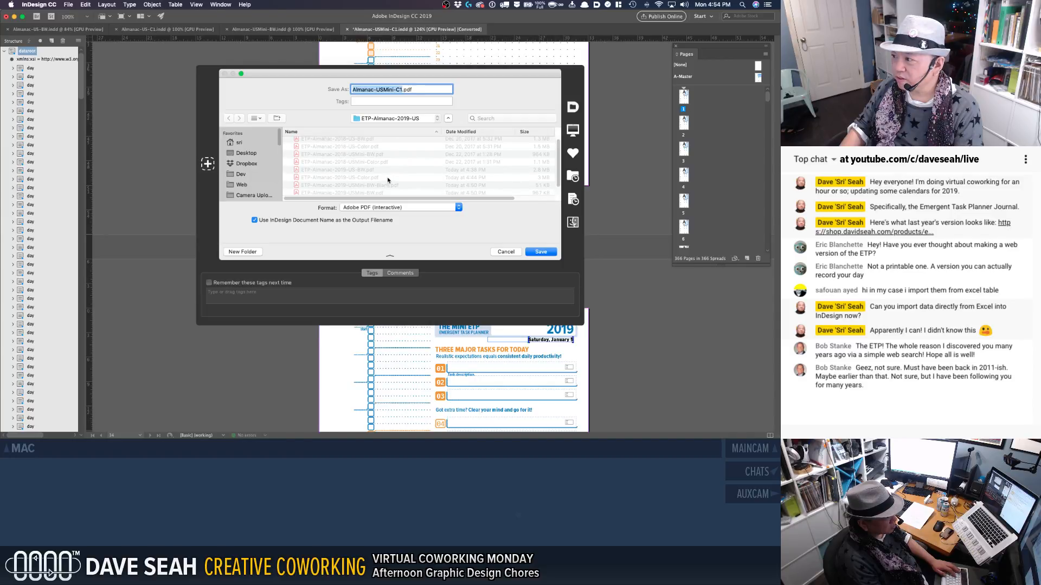
scroll(384, 177, "down", 1)
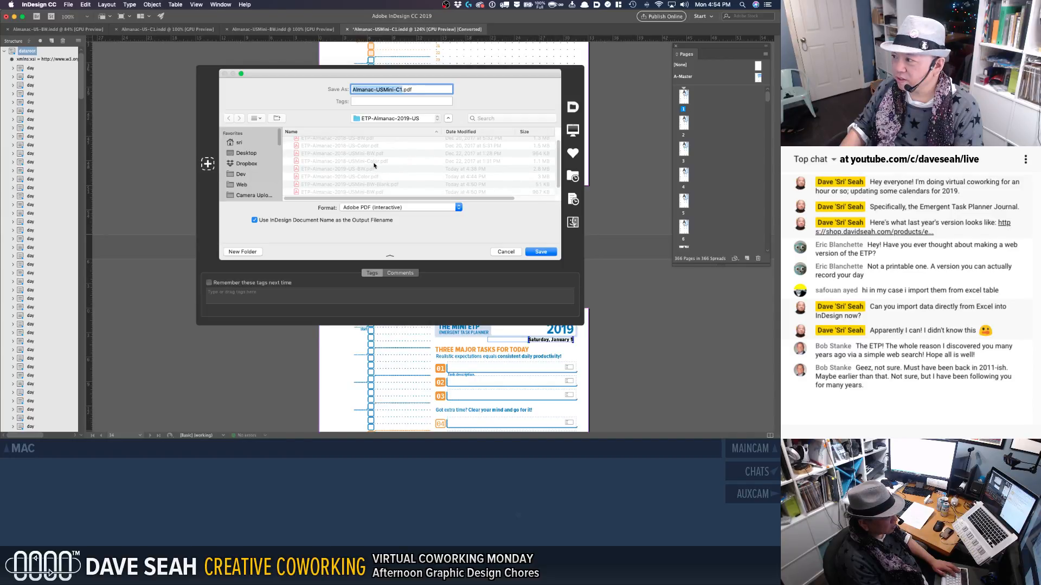
left_click(374, 162)
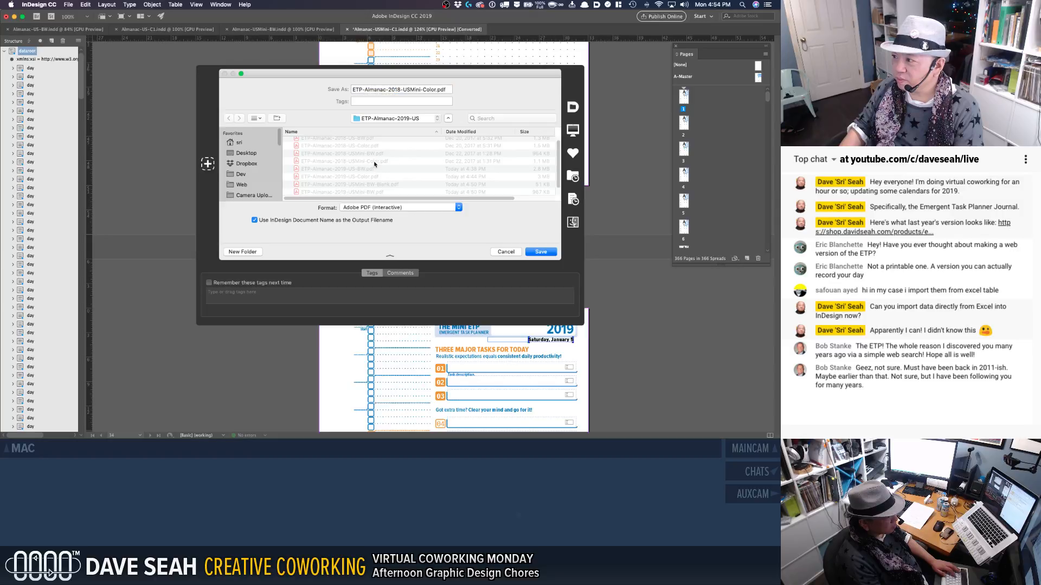
left_click(398, 90)
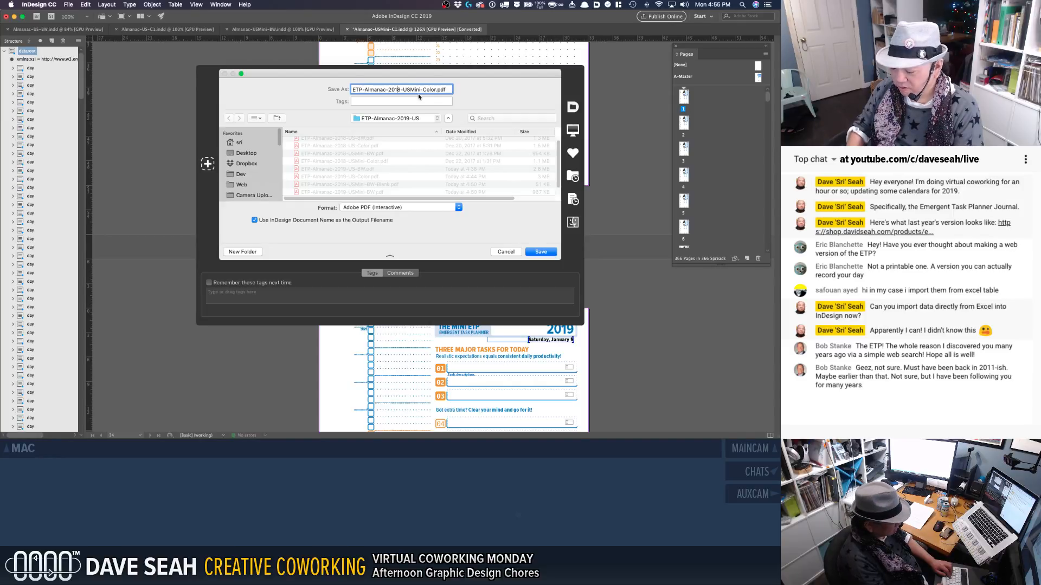
type("9")
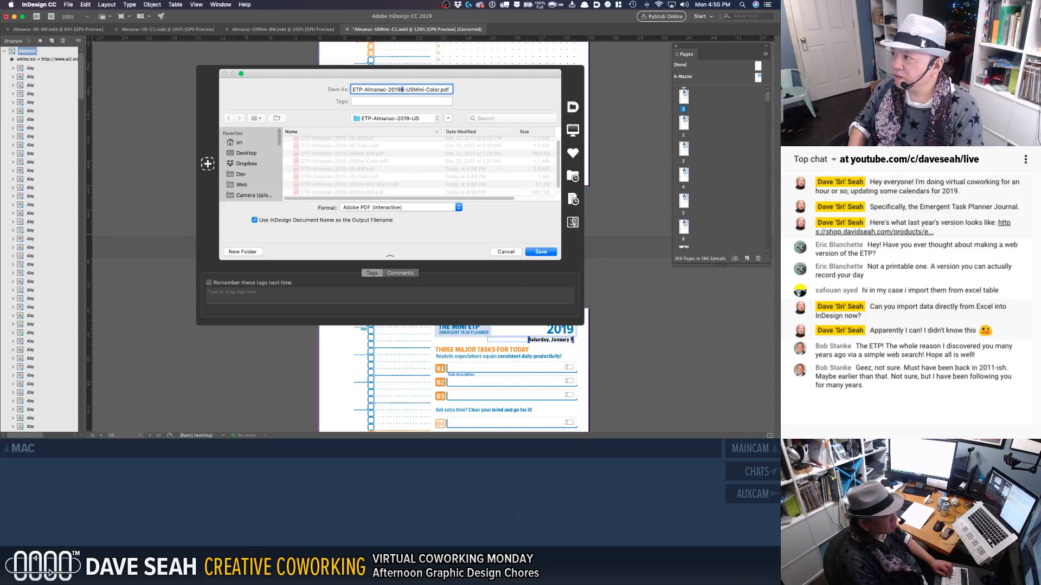
key("Delete")
key("Return")
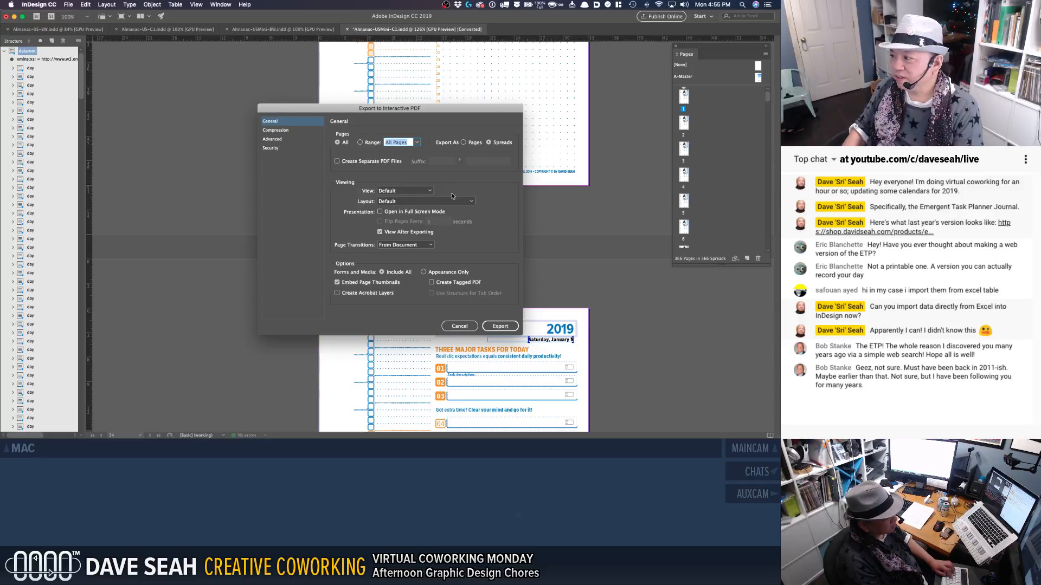
left_click(499, 326)
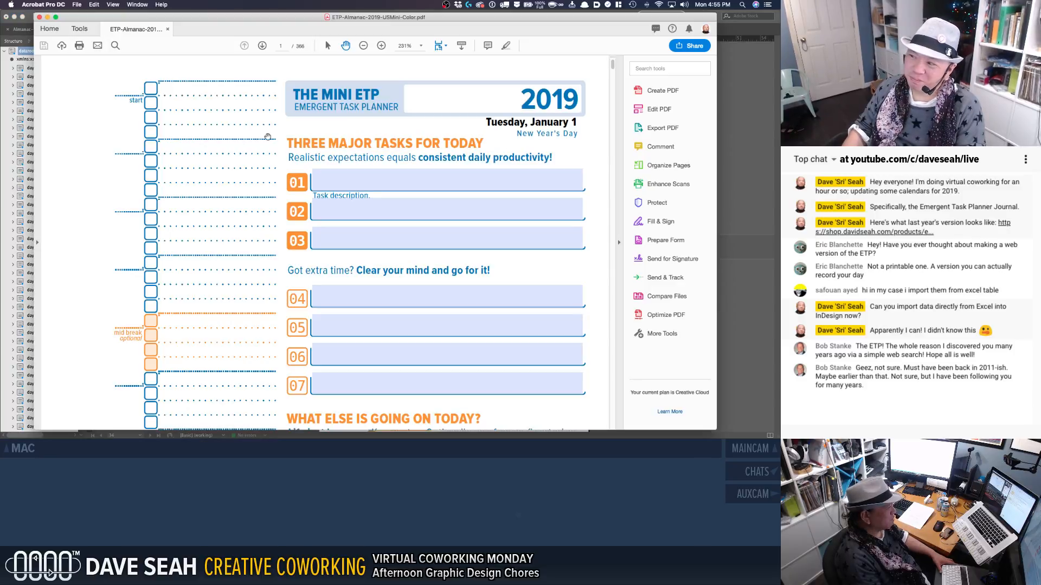
Step: Extract the final undated page, 366, from the exported PDF into its own file, deleting it from the original after extraction
scroll(321, 152, "down", 1)
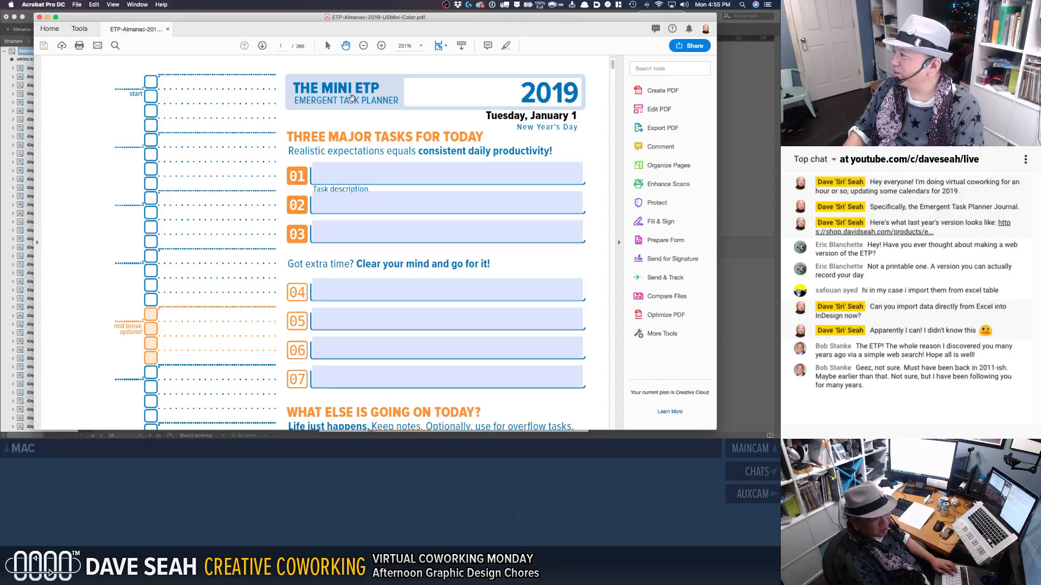
left_click(665, 166)
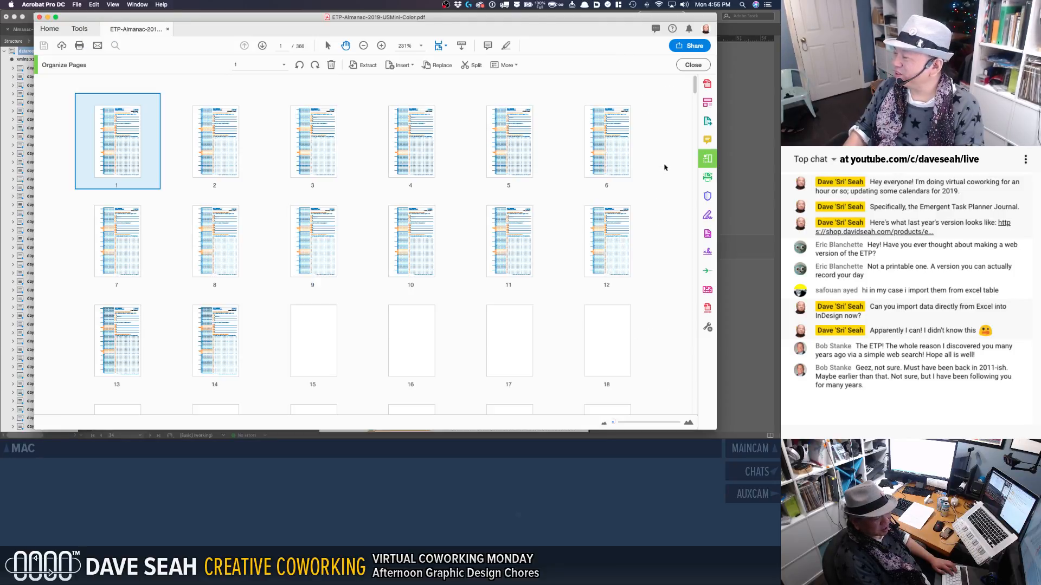
left_click_drag(695, 95, 697, 418)
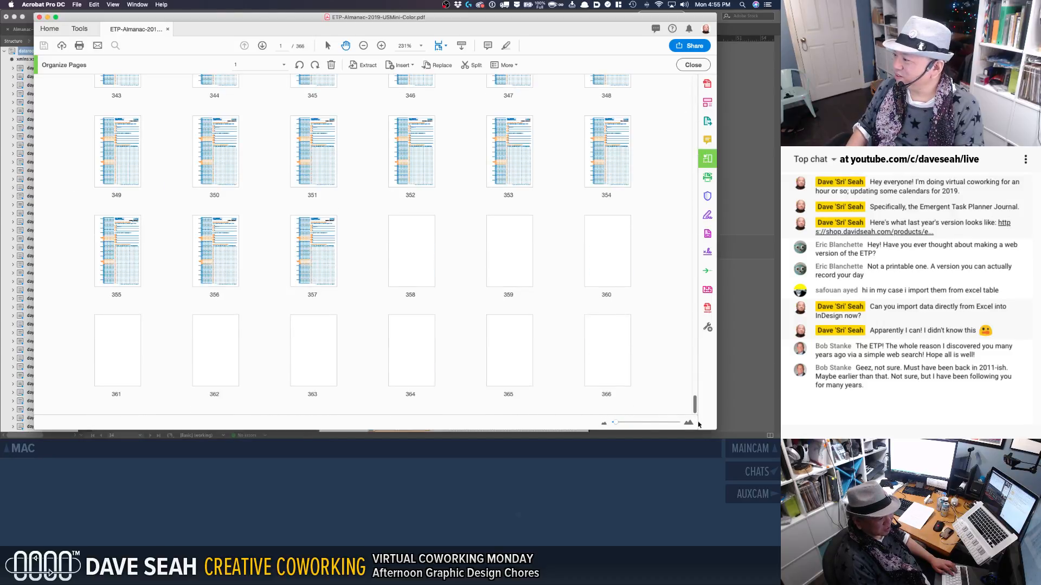
mouse_move(638, 384)
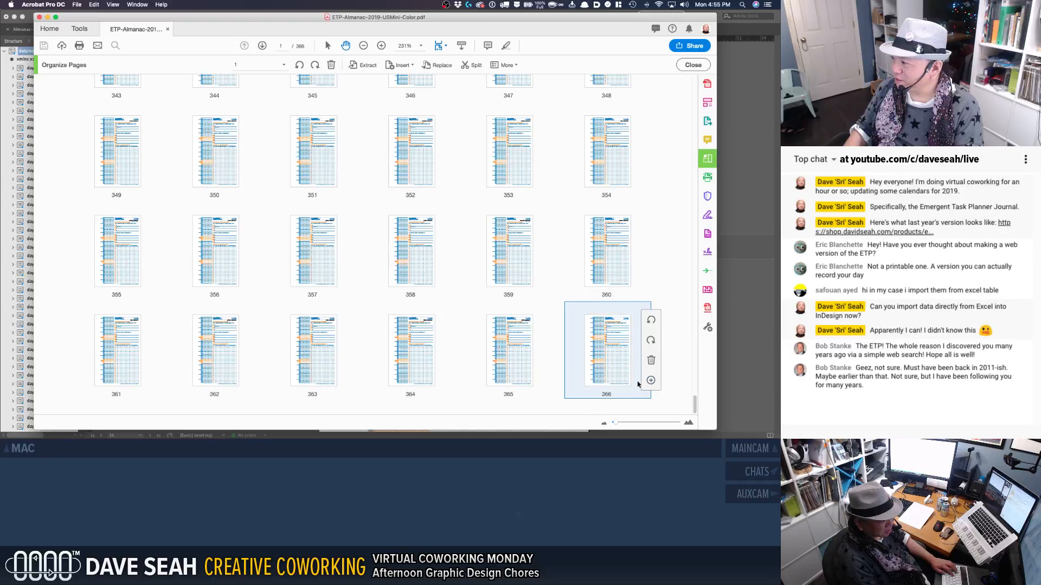
left_click(616, 359)
right_click(615, 360)
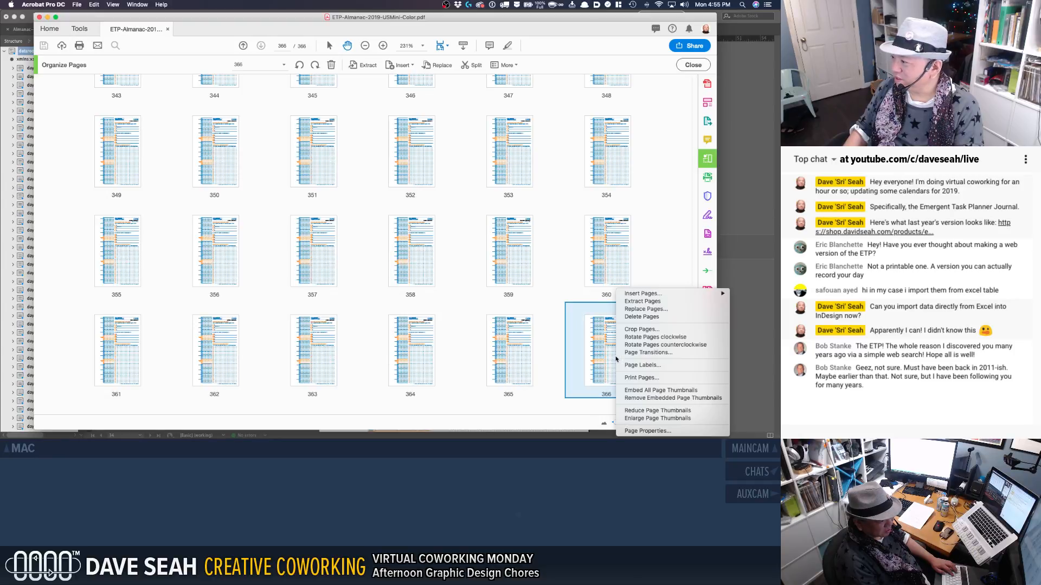
left_click(655, 302)
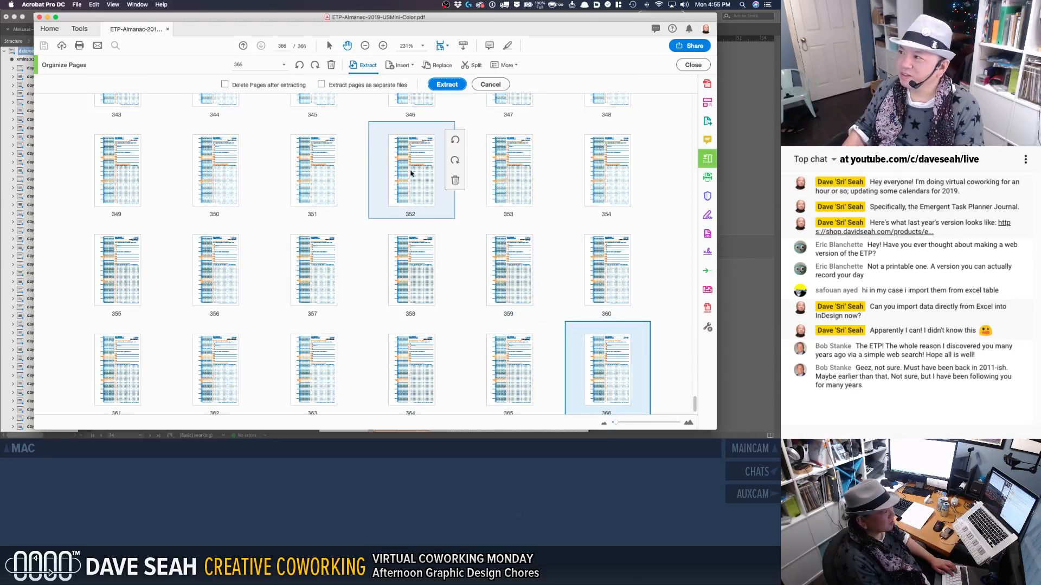
left_click(250, 87)
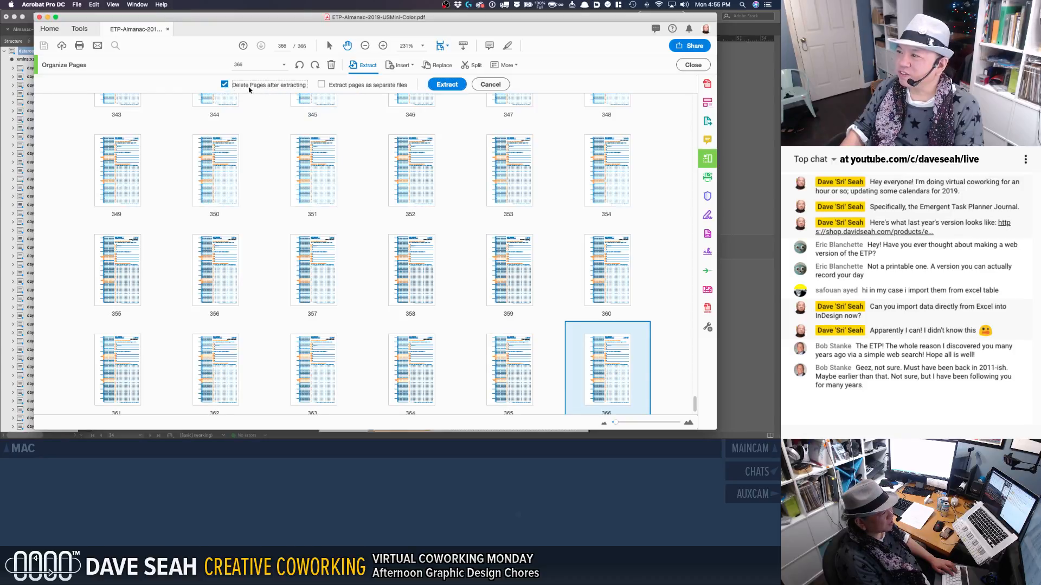
left_click(442, 85)
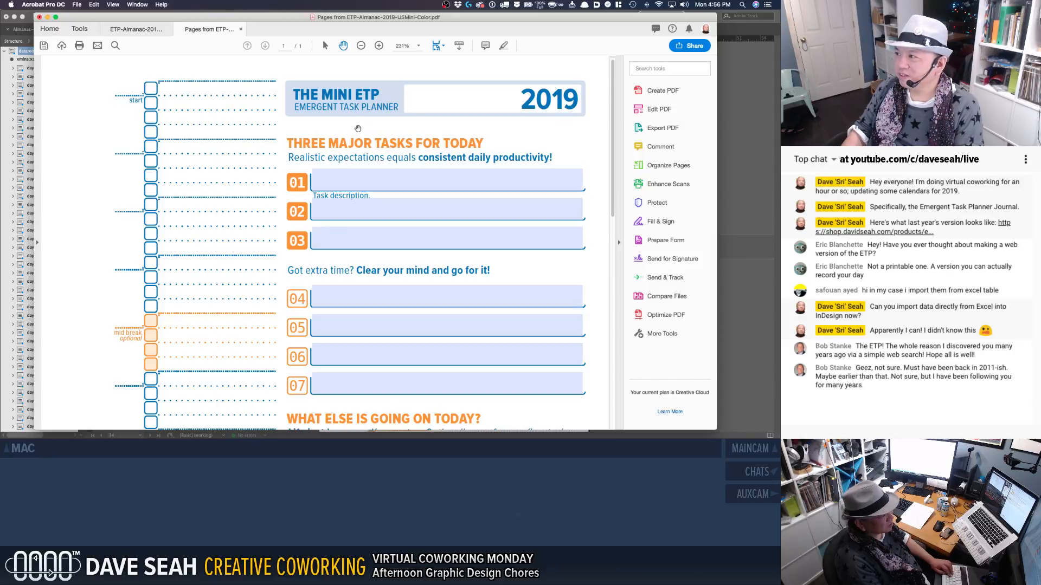
Step: Save the extracted page as ETP-Almanac-2019-USMini-Color-Blank.pdf in the ETP-Almanac-2019-US folder and close it
key("super+s")
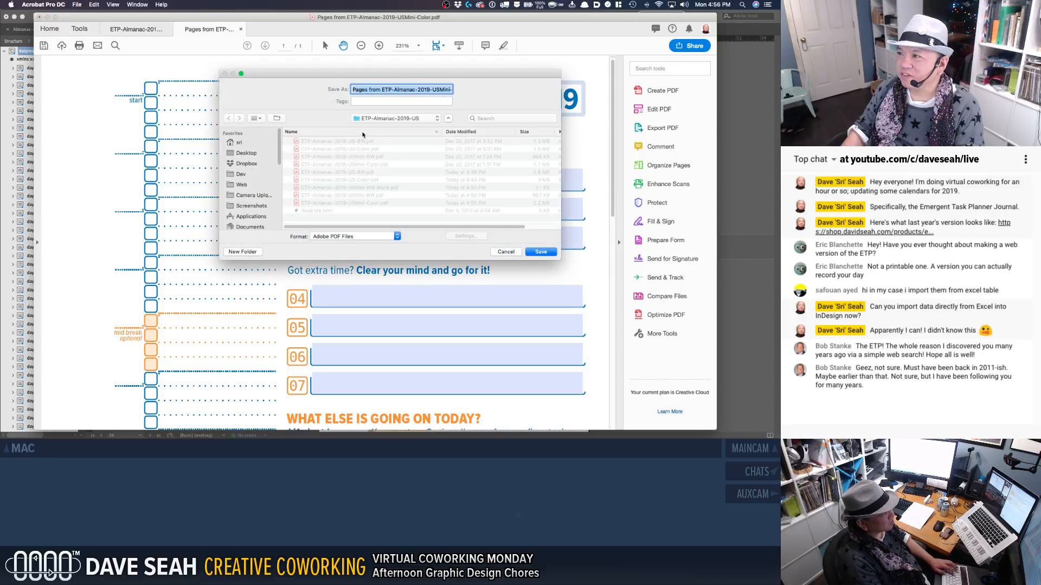
left_click(386, 89)
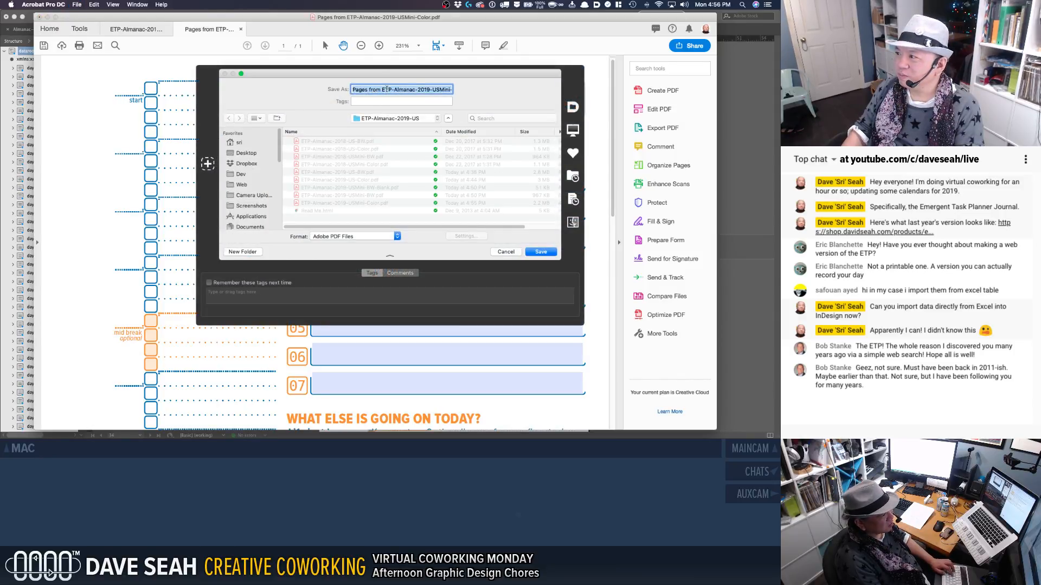
key("super+shift+Left")
key("BackSpace")
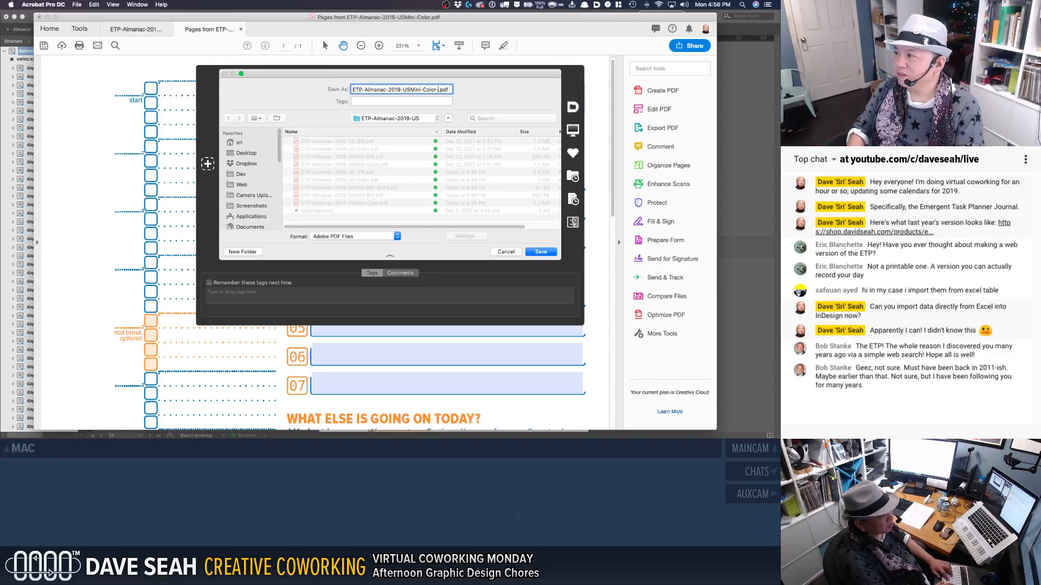
type("-Blank")
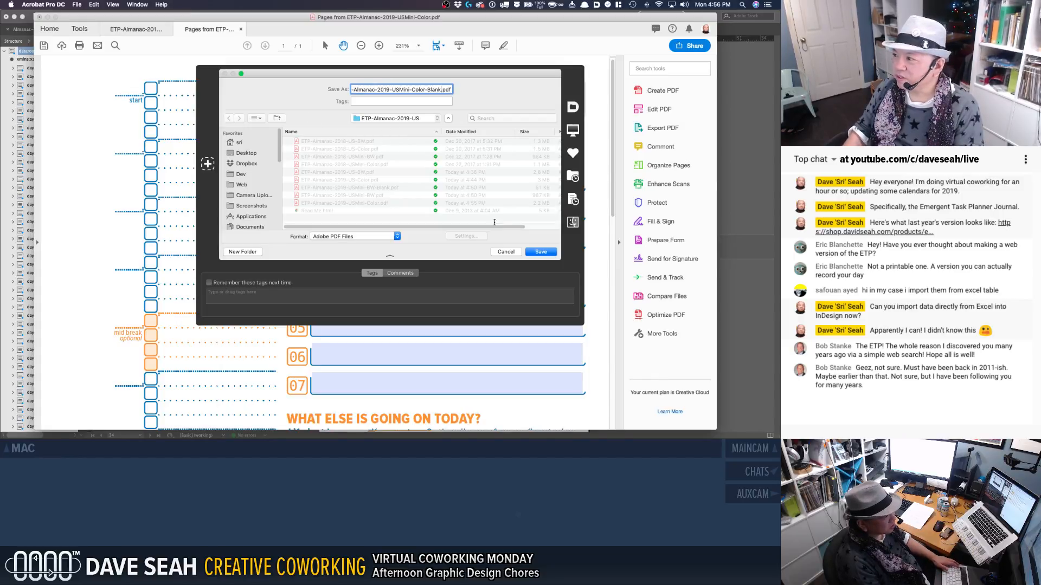
left_click(539, 255)
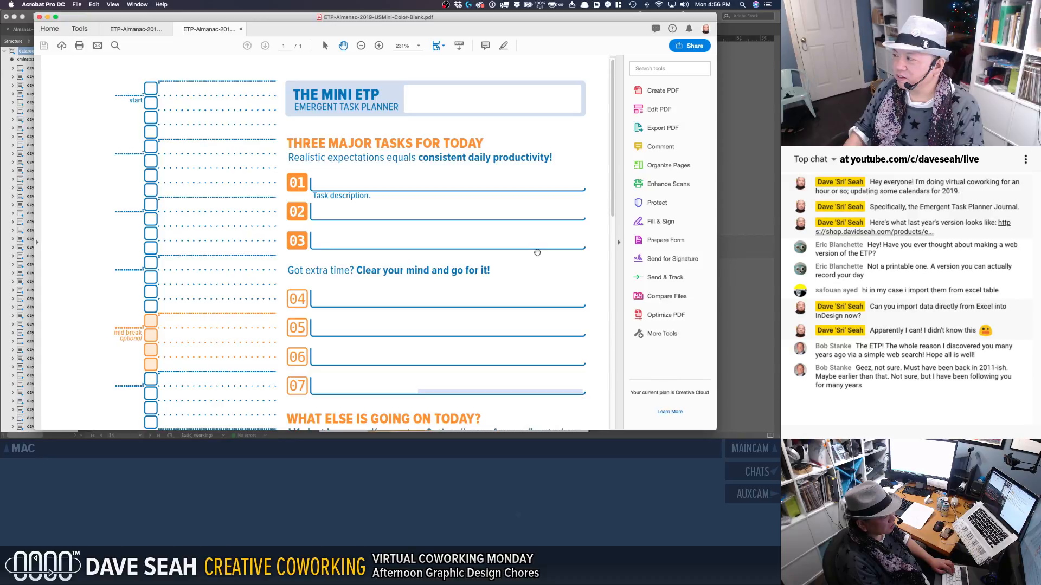
key("super+w")
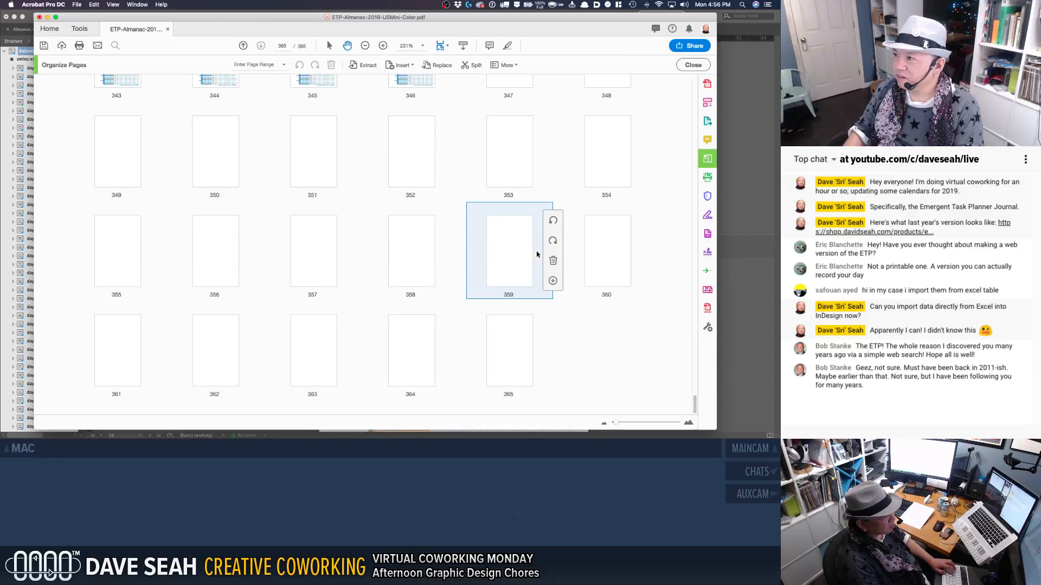
Step: Save and close ETP-Almanac-2019-USMini-Color.pdf, and switch back to InDesign
key("super+s")
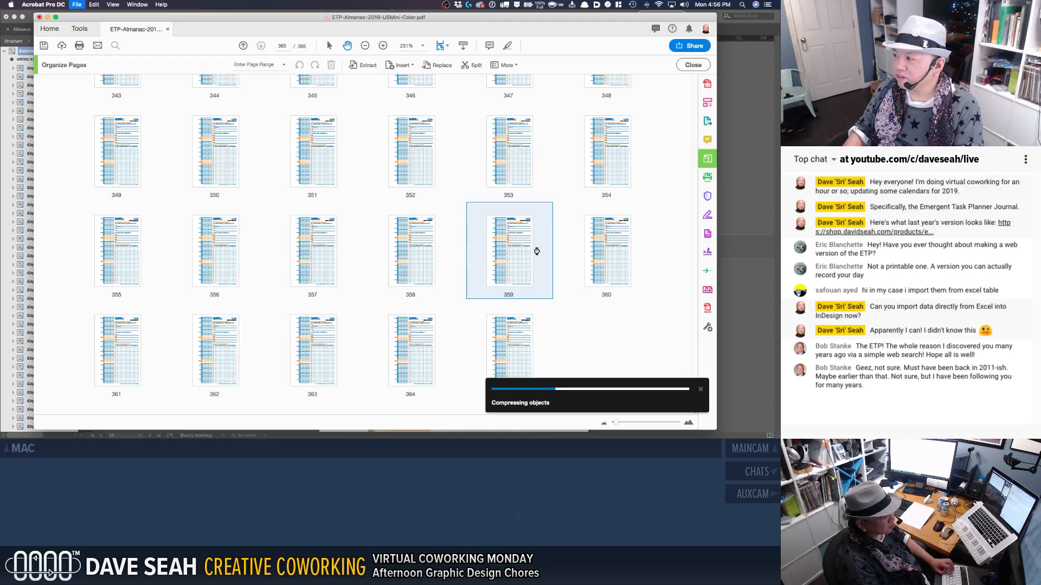
key("super+w")
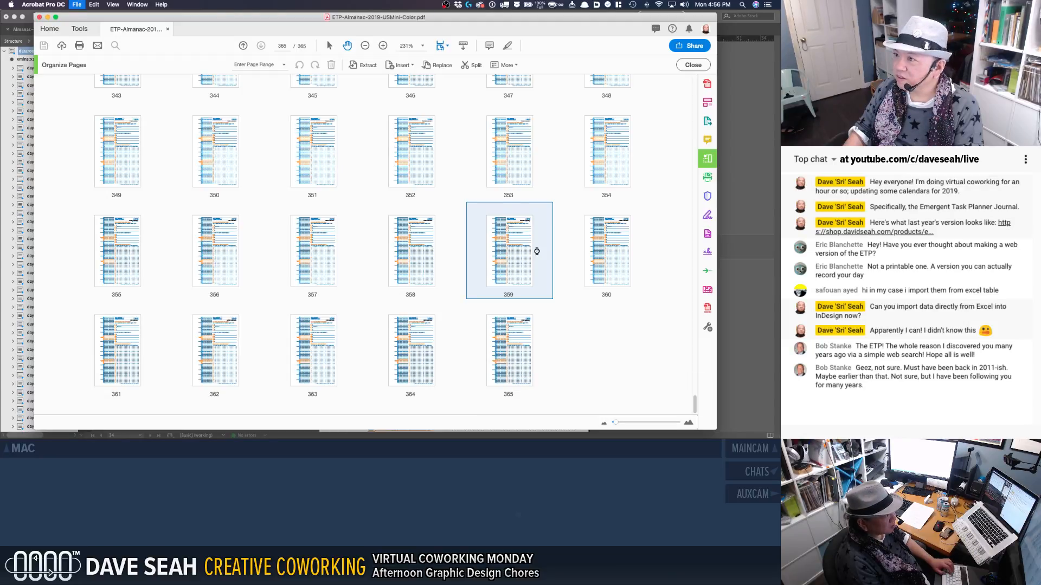
left_click(509, 231)
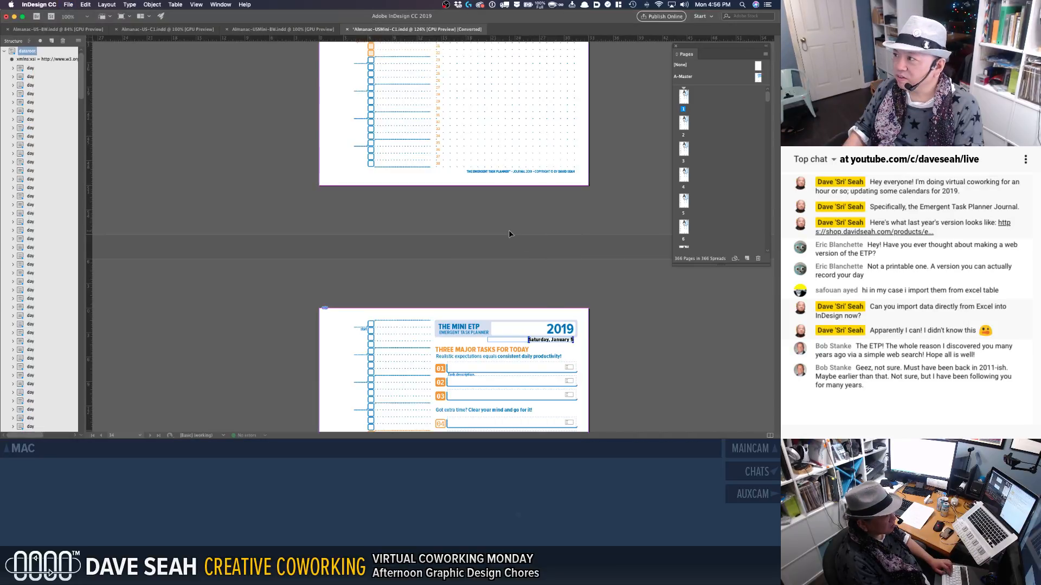
Step: Save the converted document as Almanac-USMini-C1.indd in the 2019 folder in InDesign CC 2019 format
key("super+s")
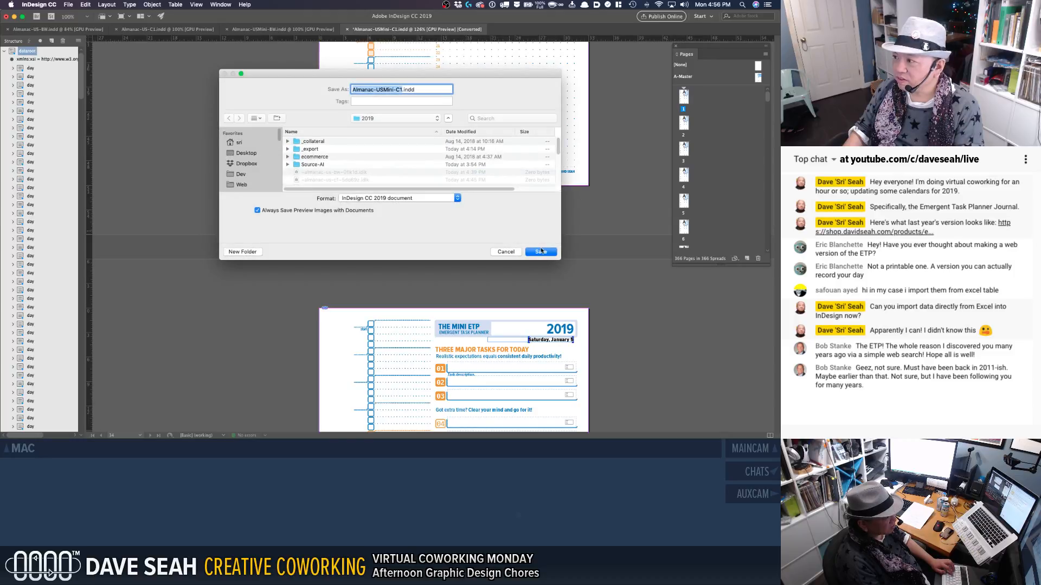
left_click(540, 252)
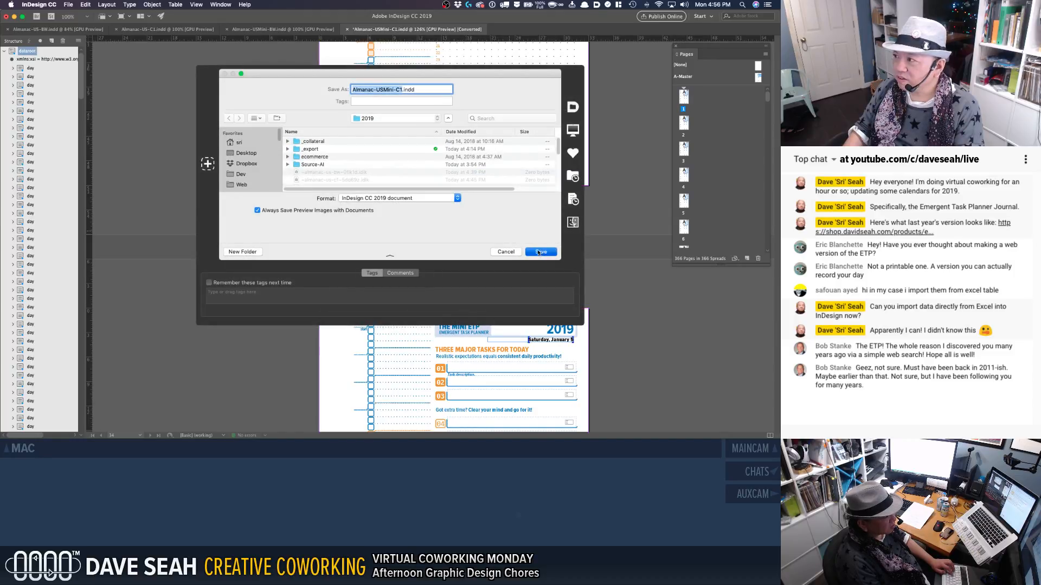
key("Escape")
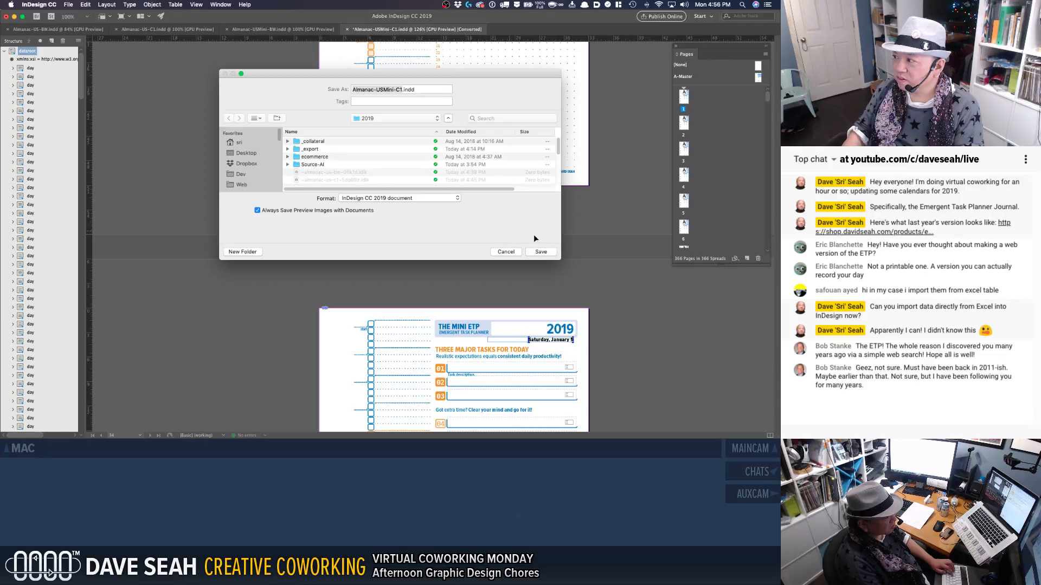
left_click(541, 251)
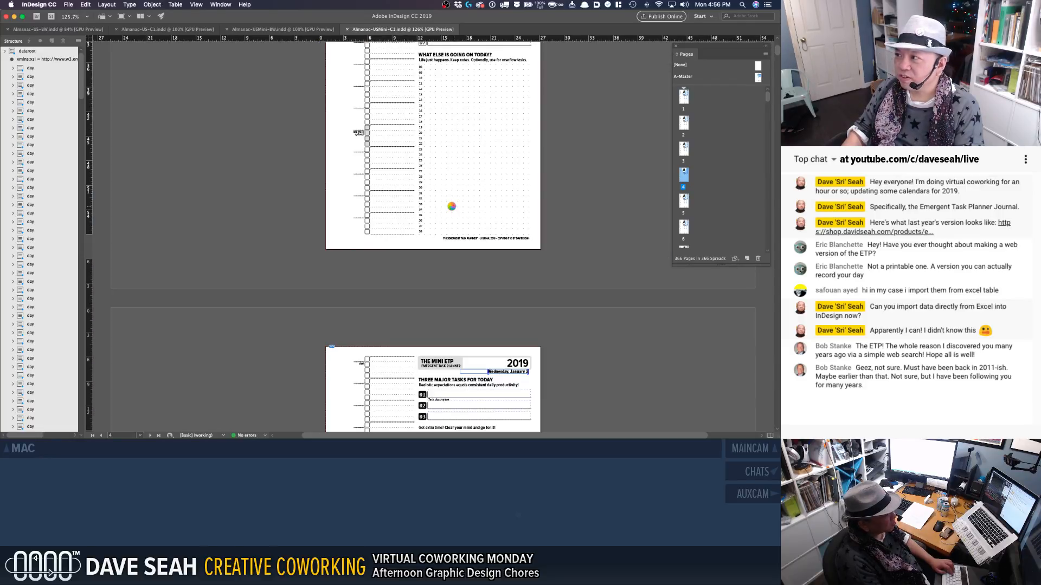
Step: Close all four open almanac documents and quit InDesign
key("super+w")
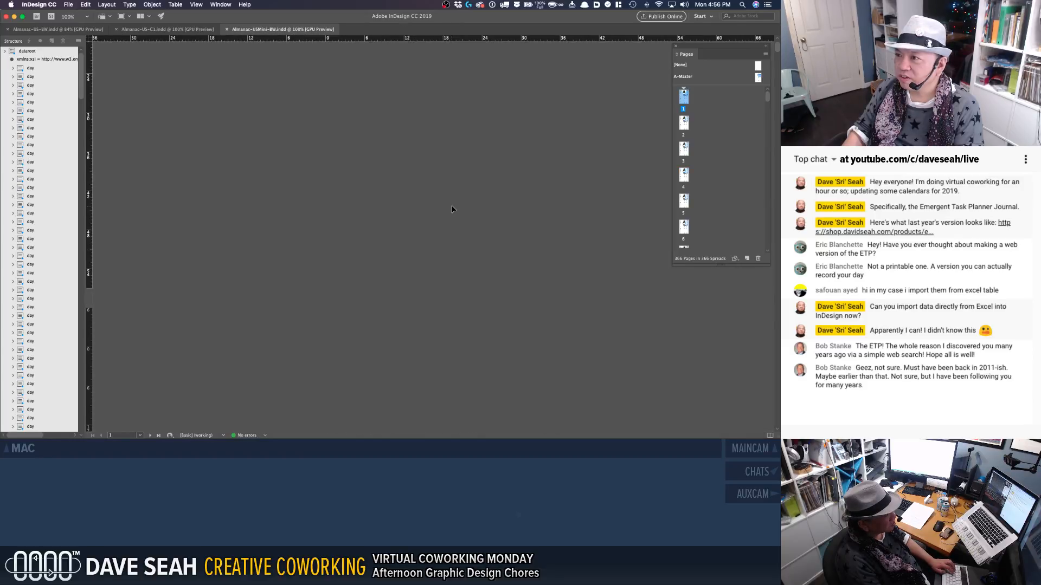
key("super+w")
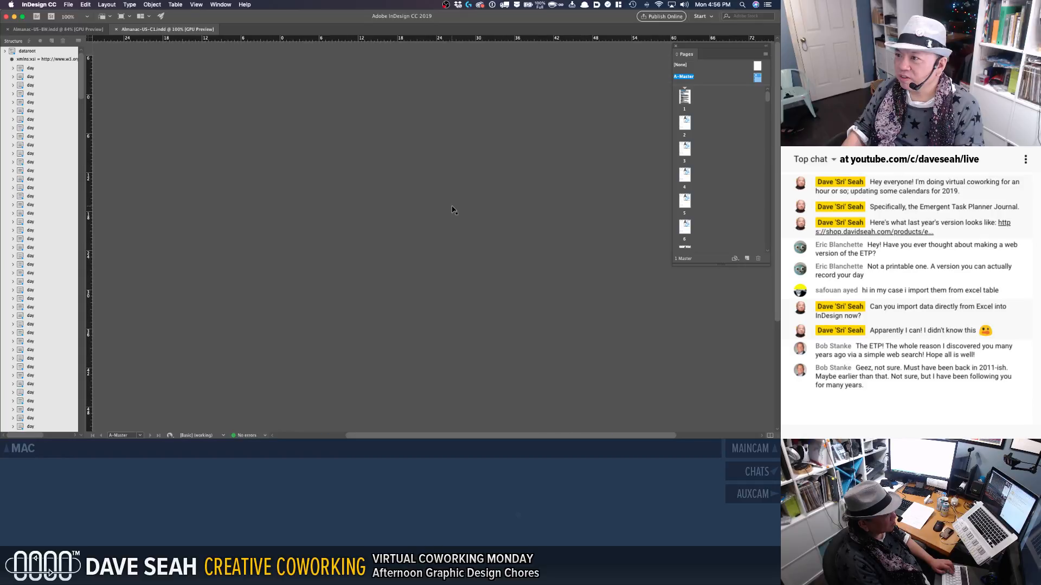
key("super+w")
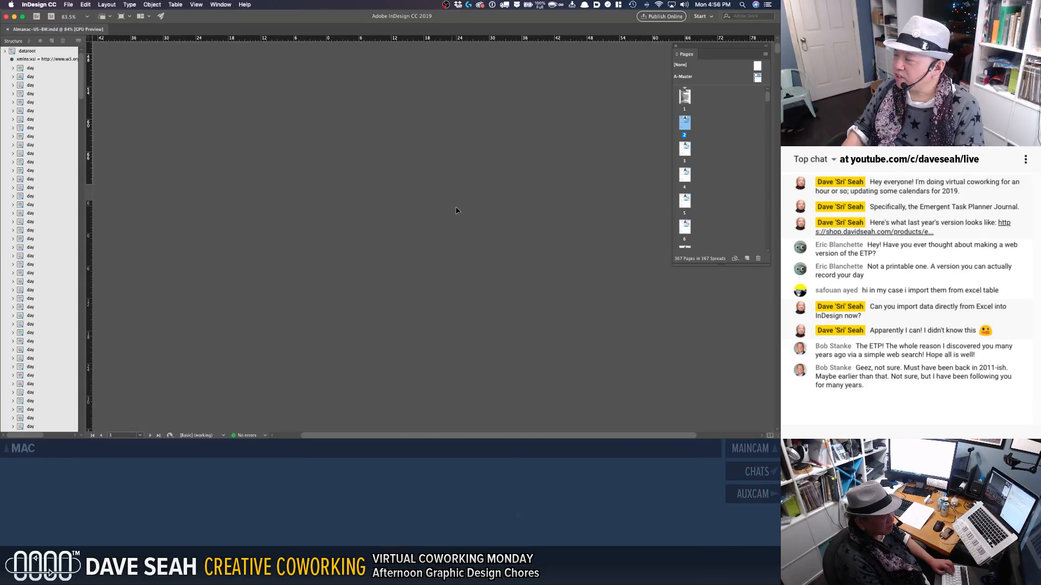
key("super+w")
key("super+q")
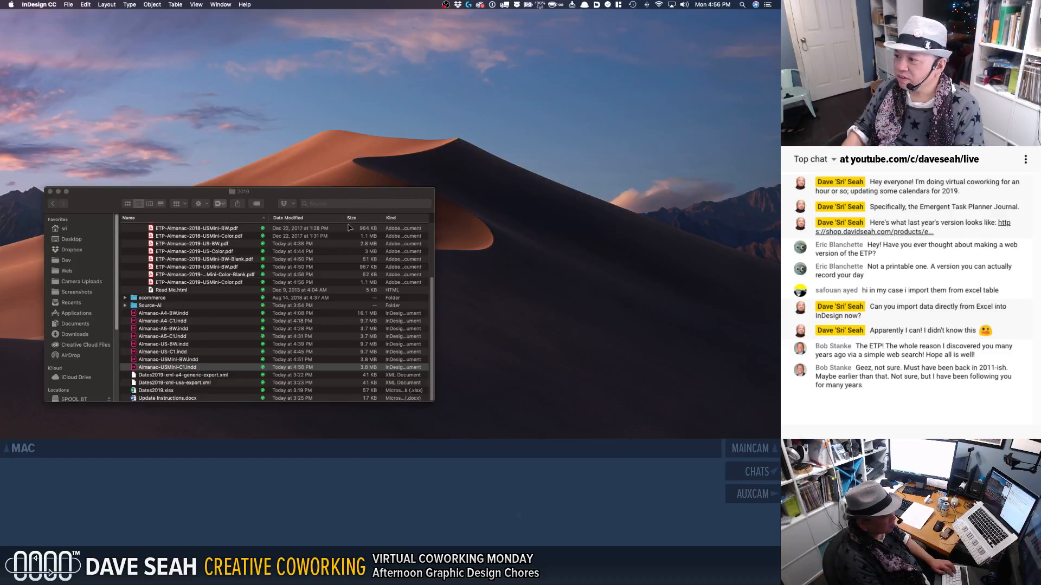
Step: Widen the Finder window and its Name column so the full PDF file names in the 2019 folder are readable
left_click(221, 283)
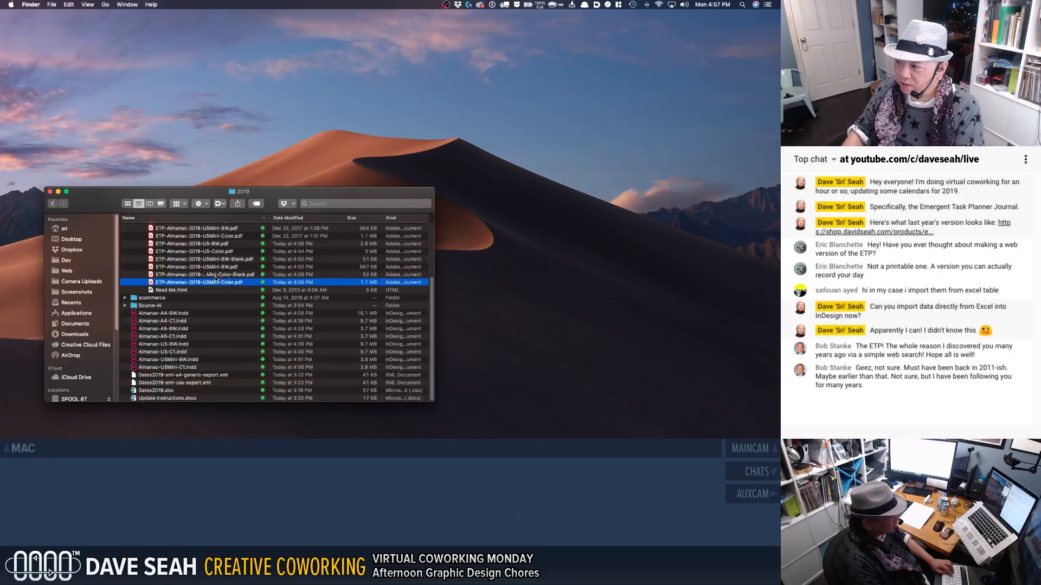
left_click(238, 274)
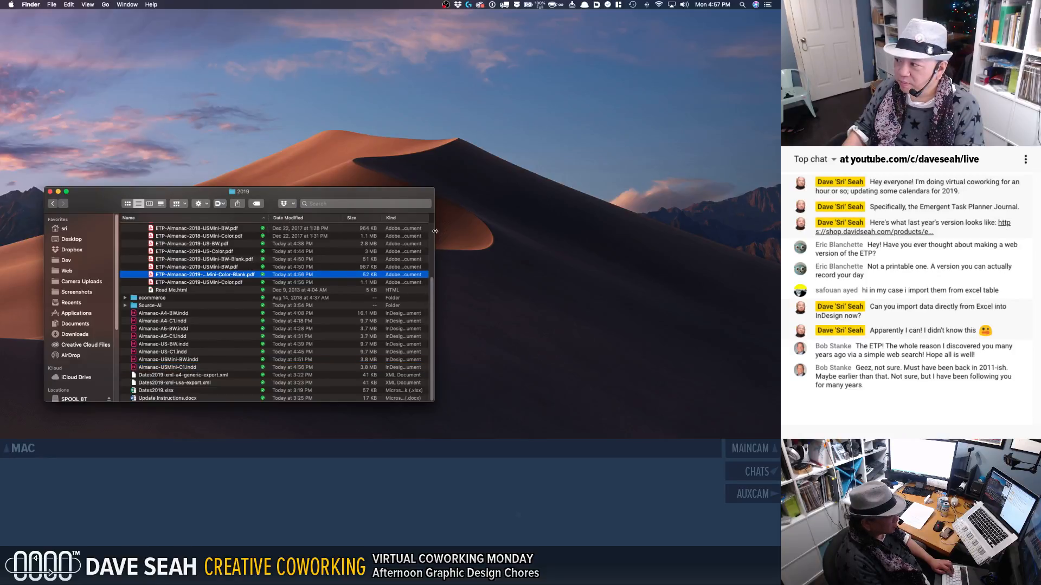
left_click_drag(434, 233, 525, 238)
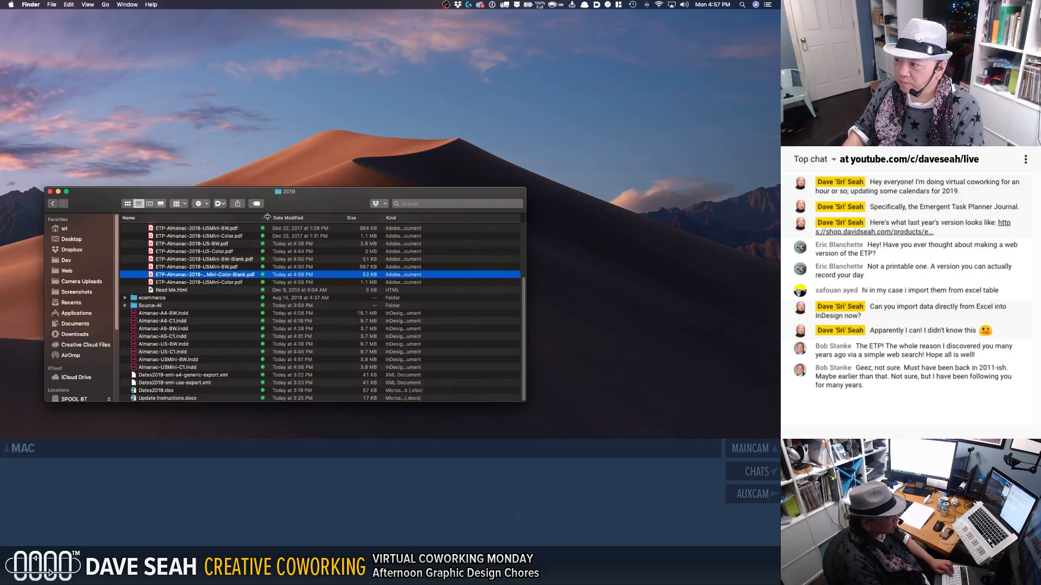
left_click_drag(267, 216, 293, 216)
scroll(227, 271, "up", 1)
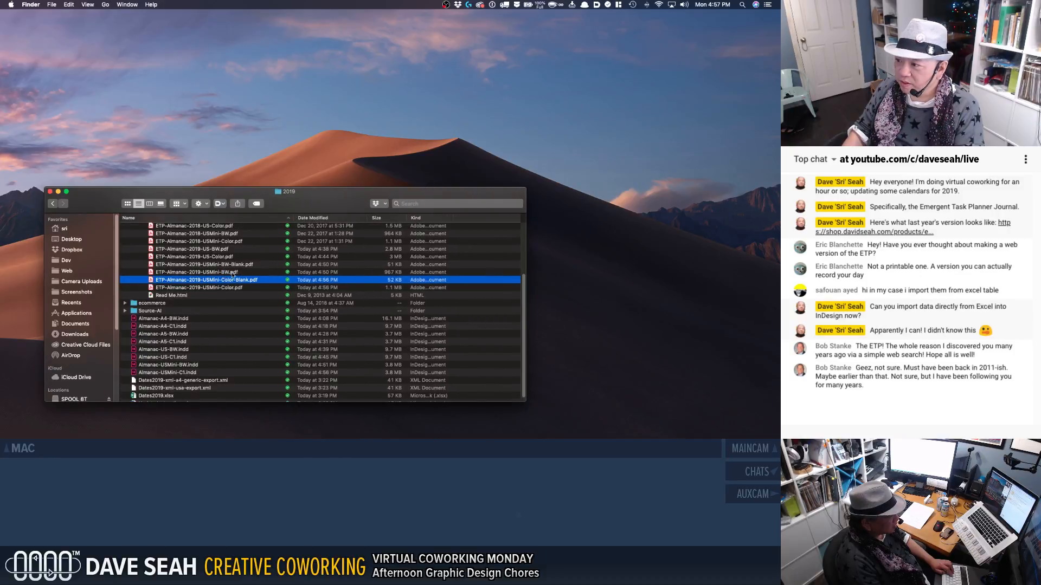
Step: Review the 2019 PDFs in the ETP-Almanac-2019-US folder and move the four 2018 US and USMini PDFs to the Trash
left_click(208, 268)
left_click(211, 261)
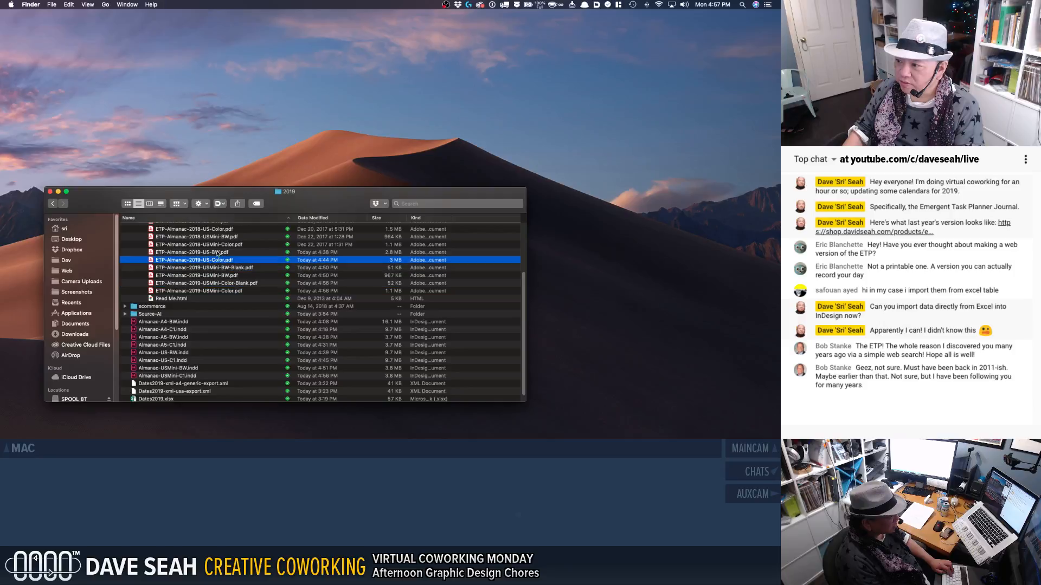
left_click(219, 251)
left_click(215, 276, "shift")
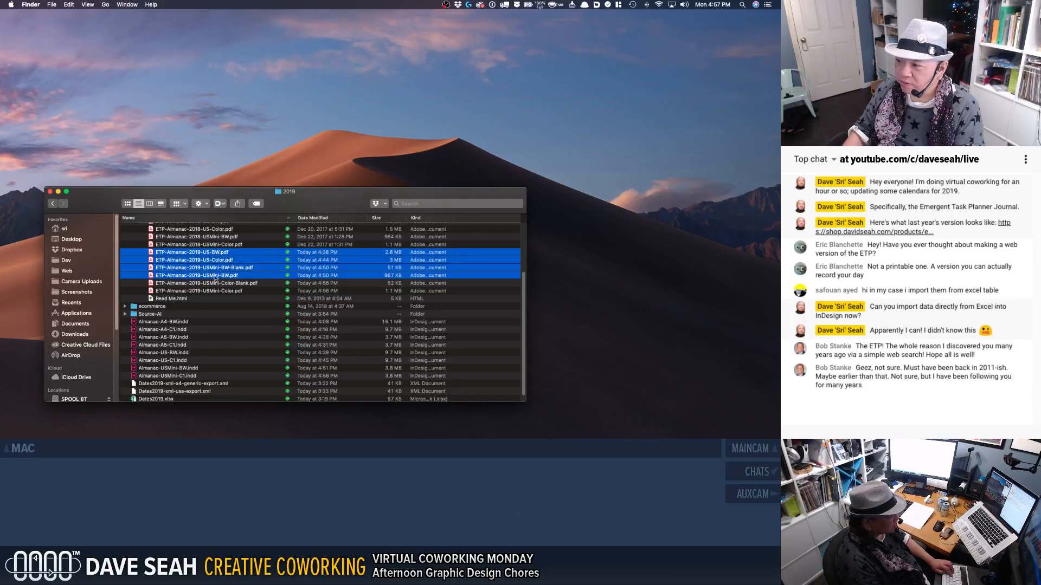
left_click(232, 292, "shift")
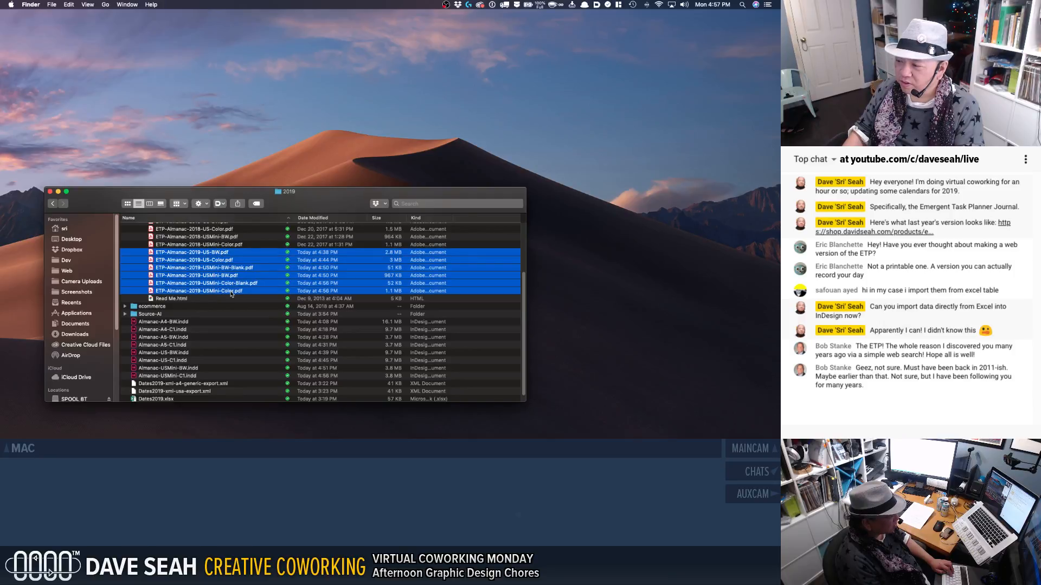
scroll(232, 292, "up", 3)
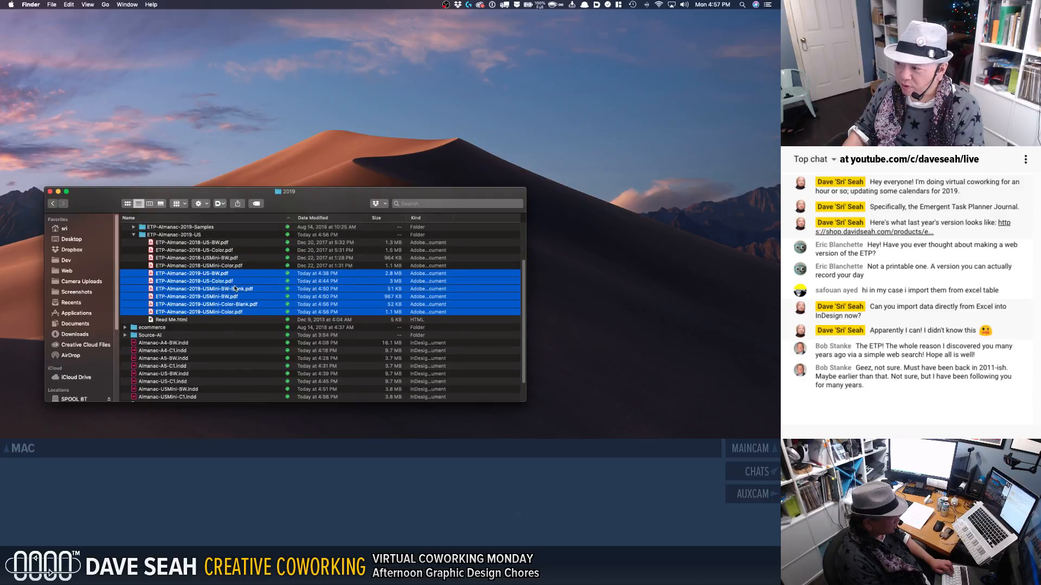
left_click(226, 266)
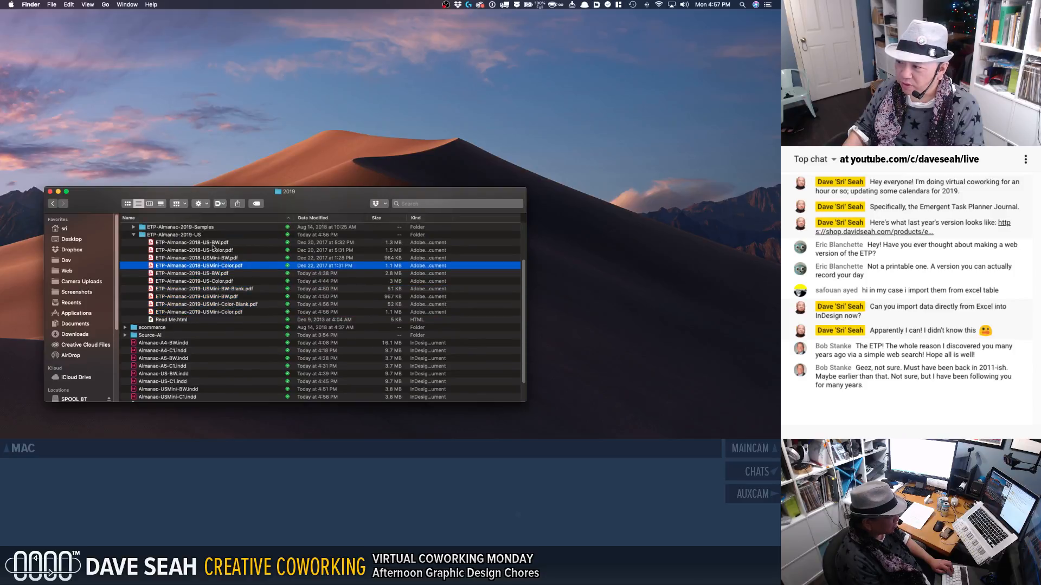
left_click(212, 245, "shift")
right_click(212, 245)
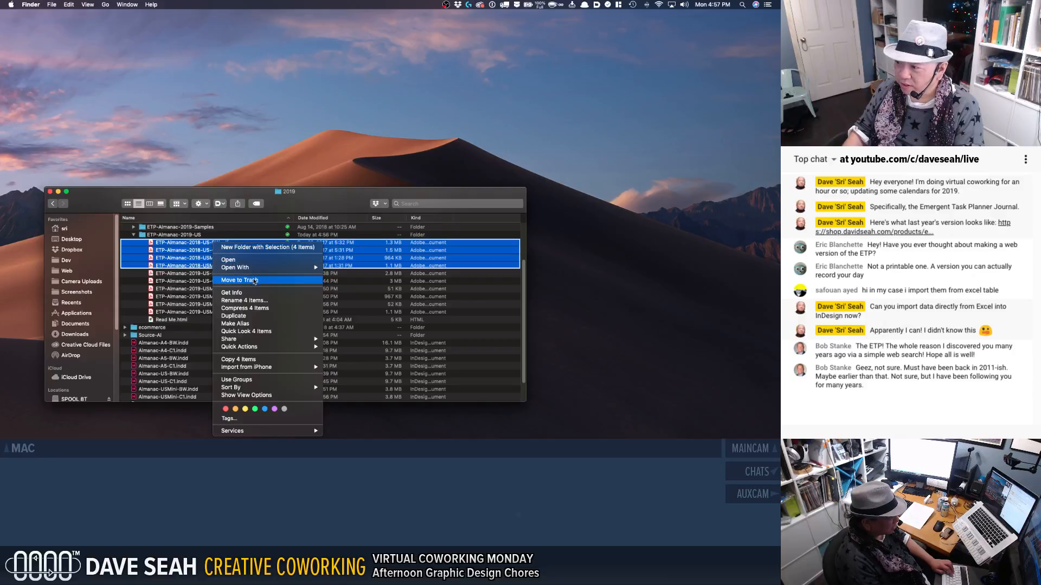
left_click(252, 279)
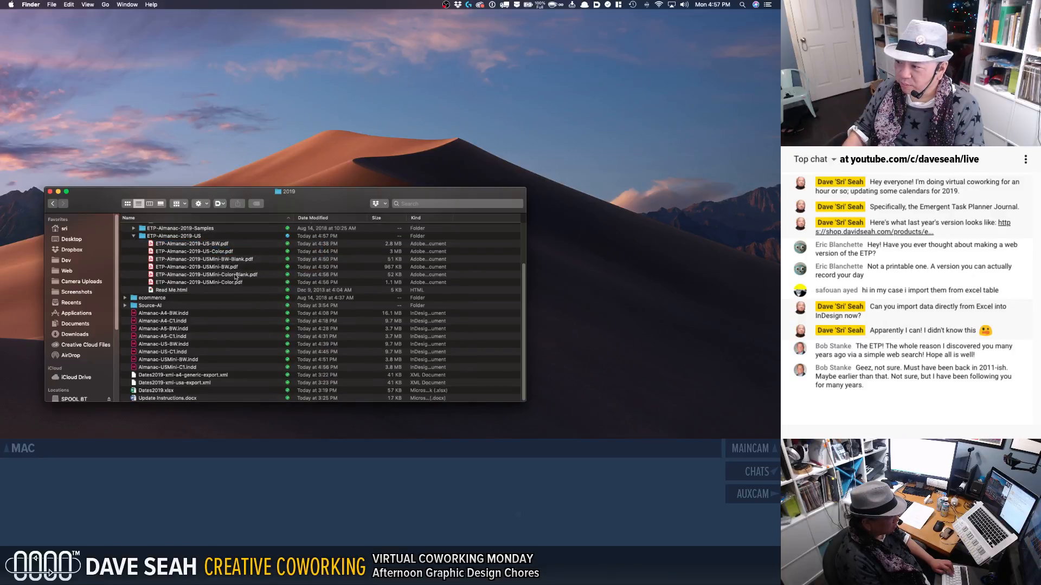
Step: Open ETP-Almanac-2019-US-BW.pdf and ETP-Almanac-2019-US-Color.pdf together in Acrobat
left_click(228, 252)
left_click(221, 244, "shift")
right_click(220, 244)
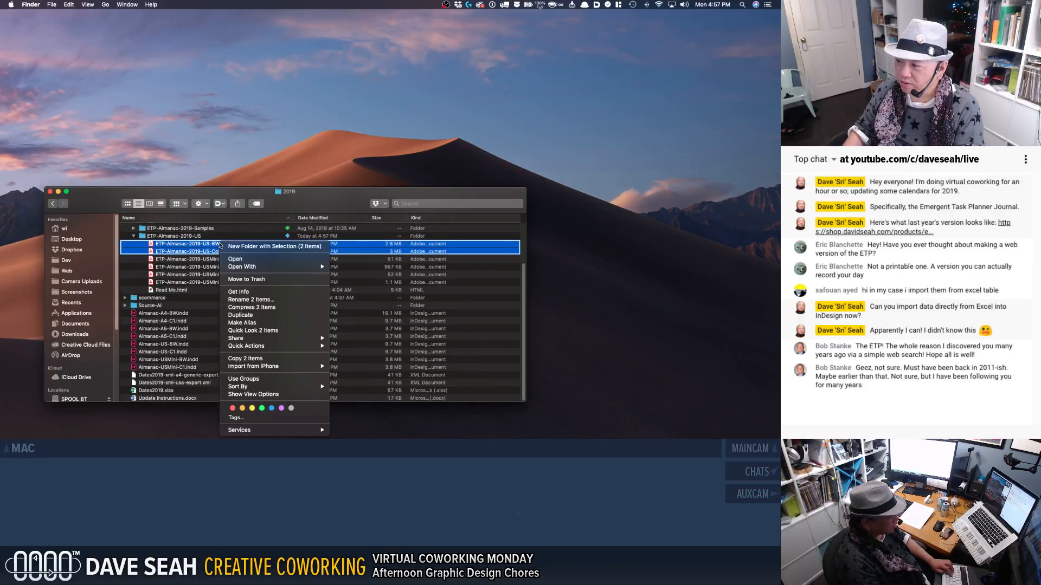
left_click(252, 259)
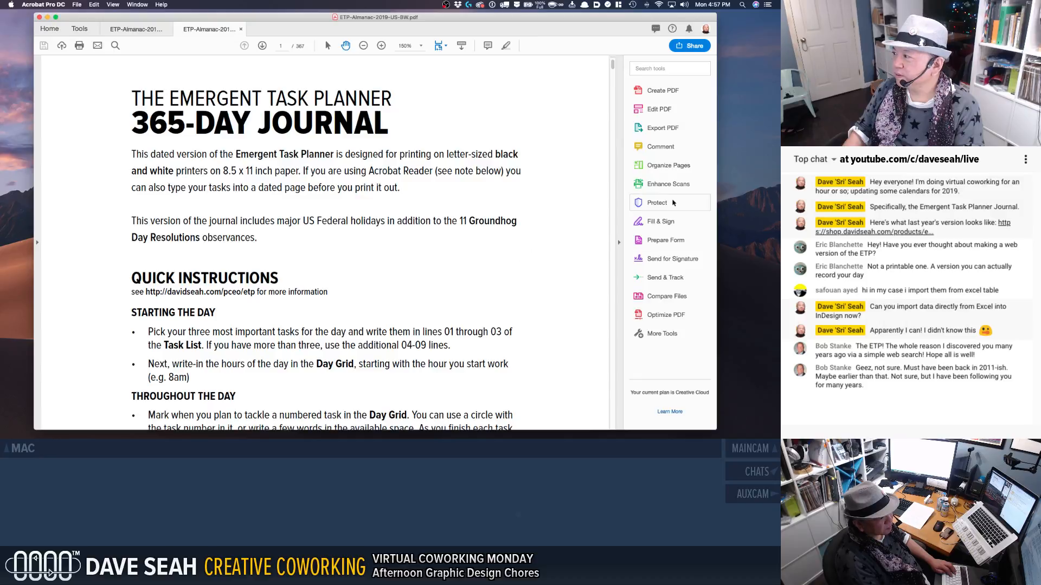
Step: Extract the last page, 367, from ETP-Almanac-2019-US-BW.pdf, with pages deleted after extracting
left_click(657, 172)
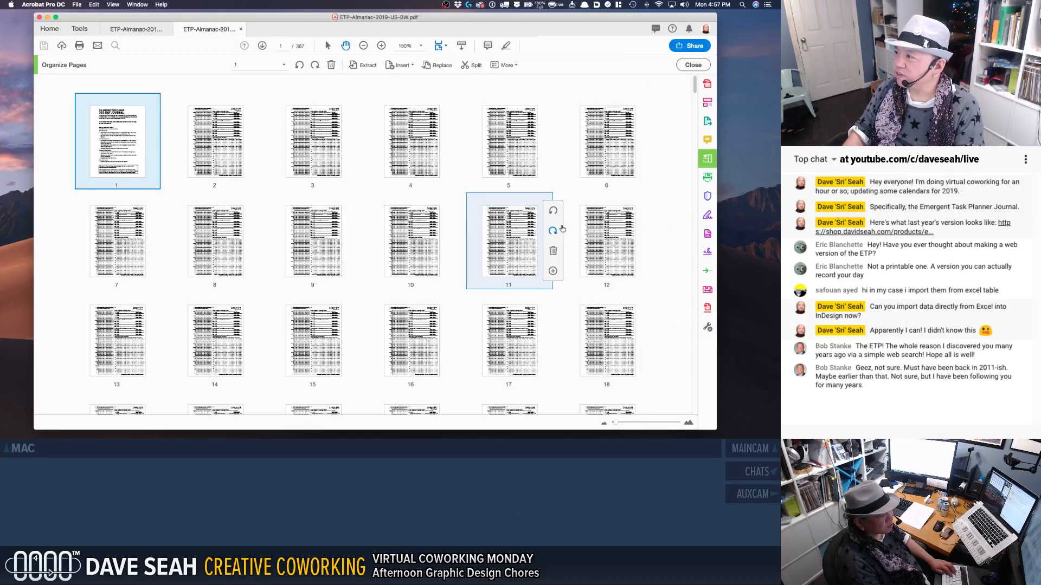
scroll(520, 229, "down", 10)
scroll(666, 123, "down", 10)
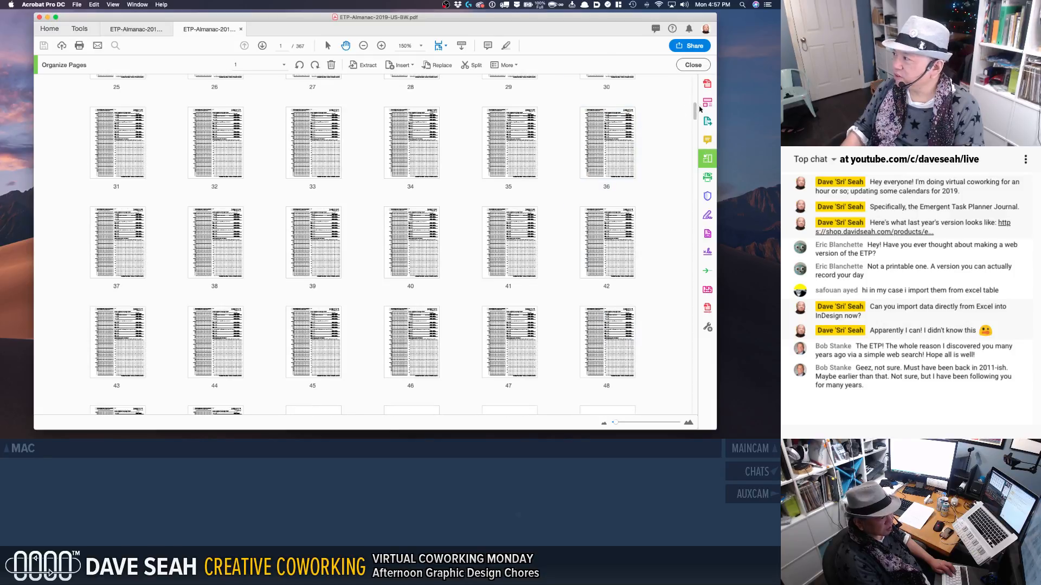
scroll(696, 124, "down", 10)
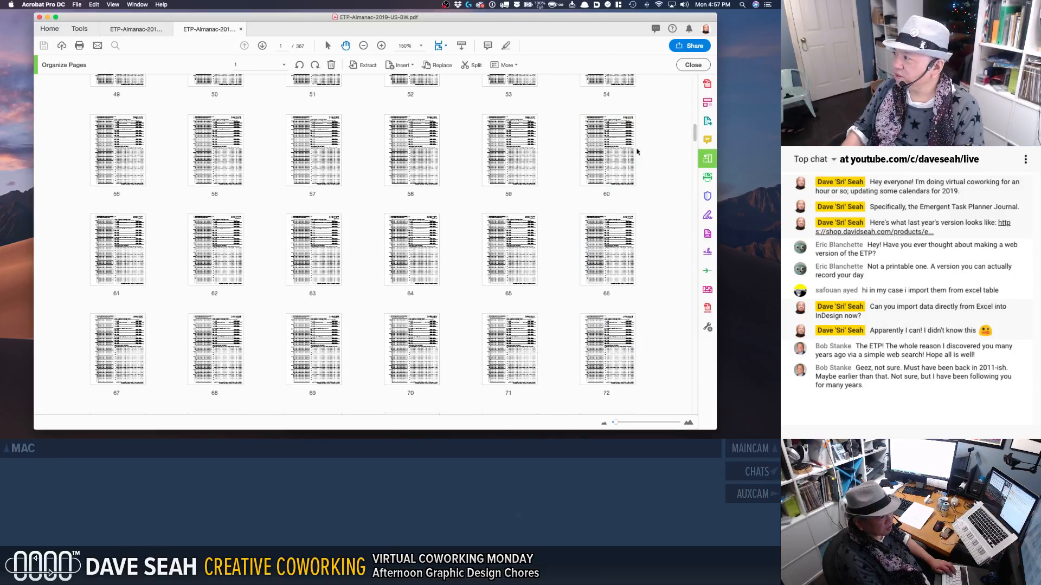
scroll(612, 167, "down", 10)
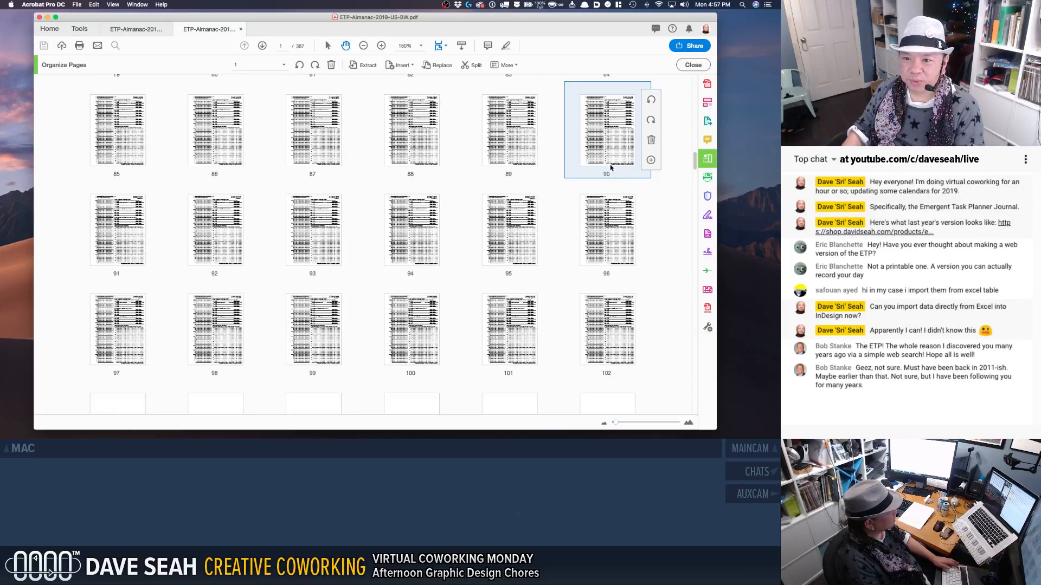
scroll(694, 197, "down", 8)
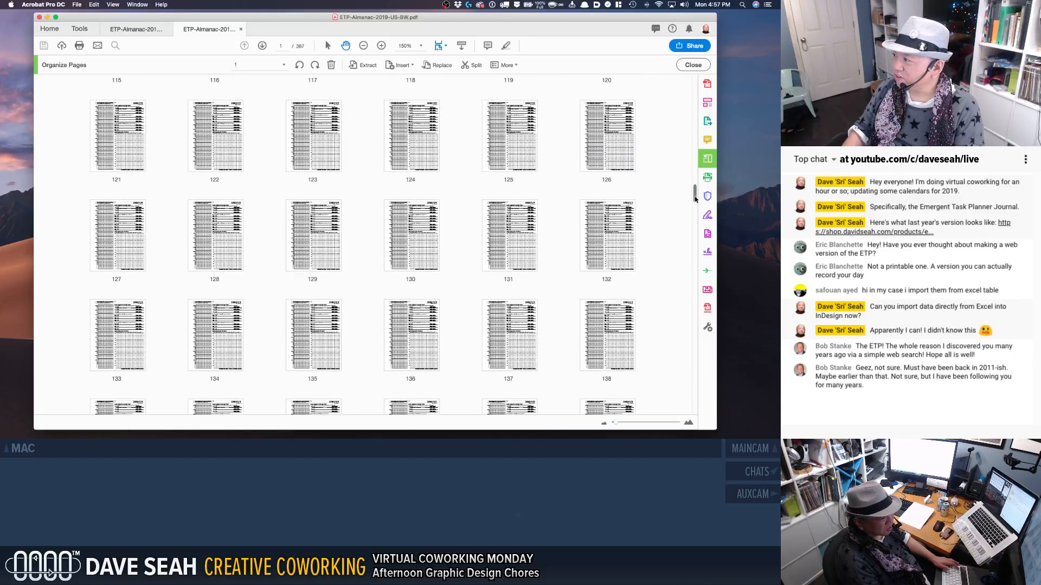
left_click_drag(695, 199, 693, 420)
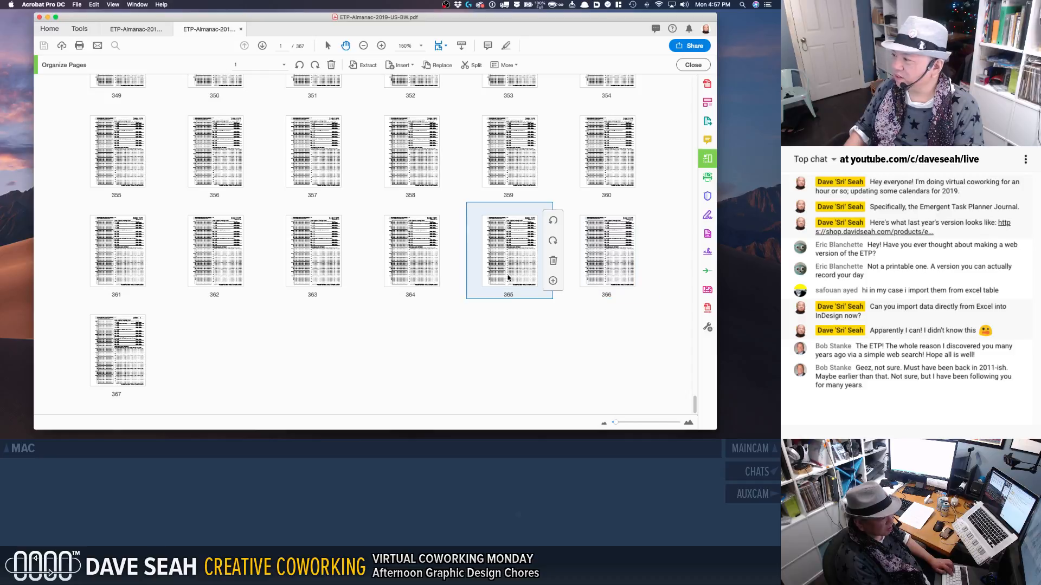
right_click(125, 350)
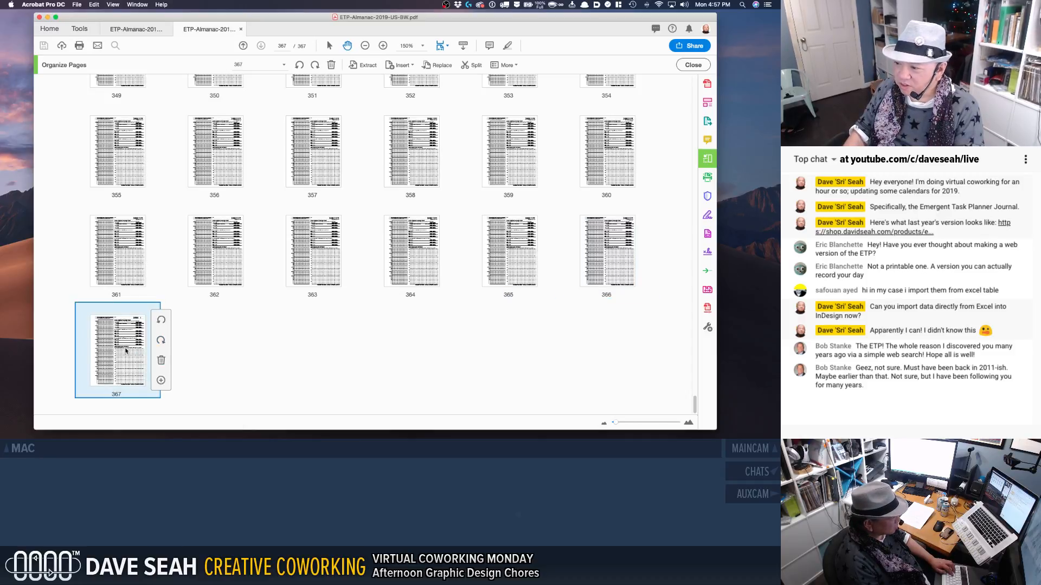
left_click(182, 301)
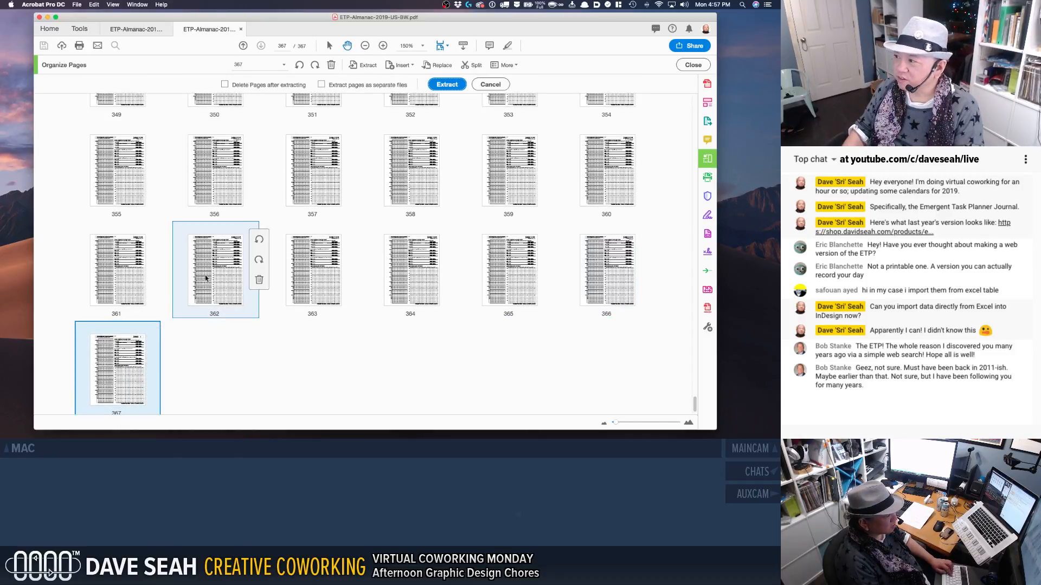
left_click(260, 87)
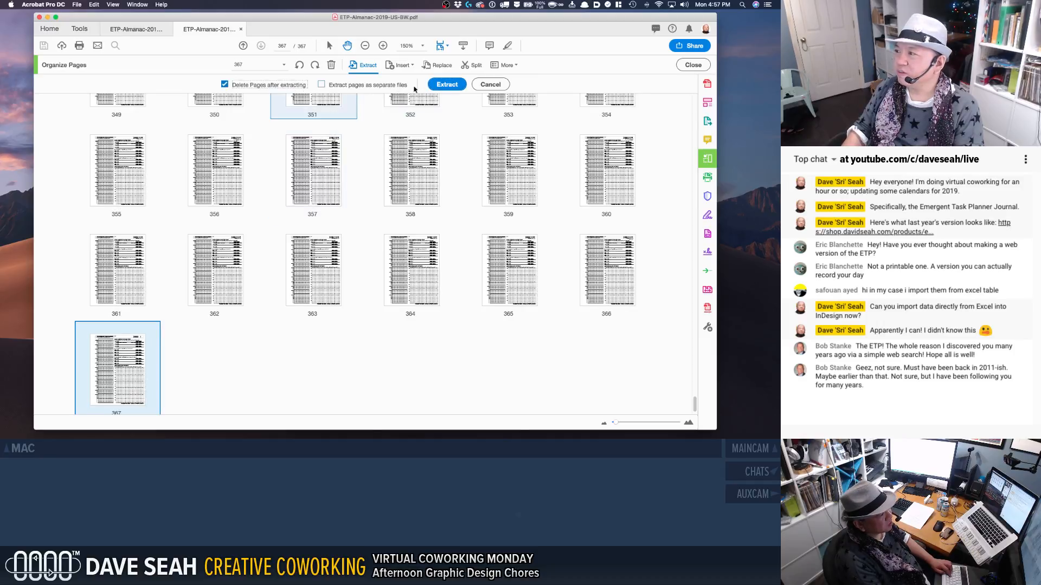
left_click(448, 85)
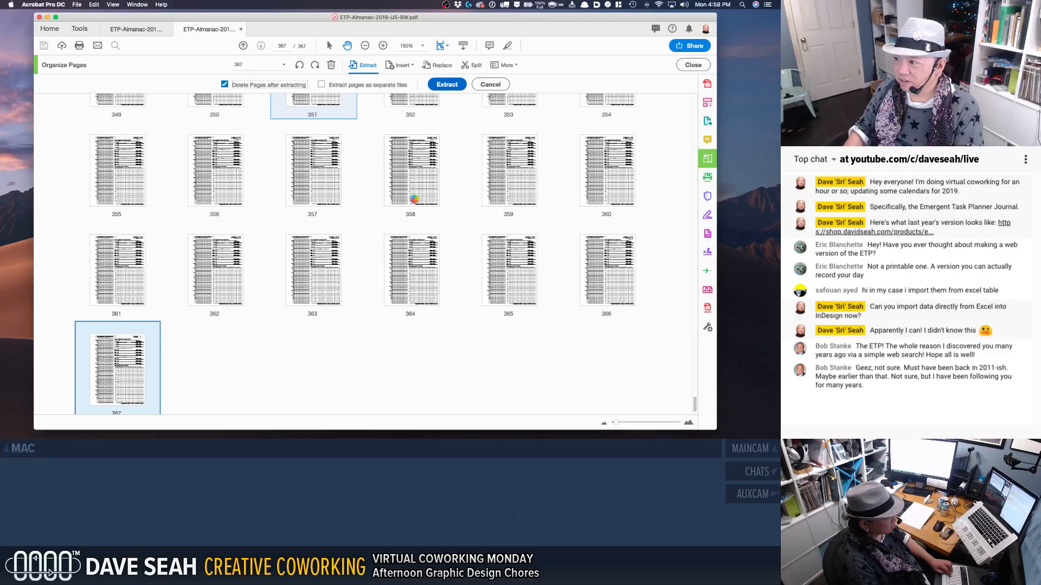
Step: Save the extracted page as ETP-Almanac-2019-US-BW-Blank.pdf in the ETP-Almanac-2019-US folder
key("super+s")
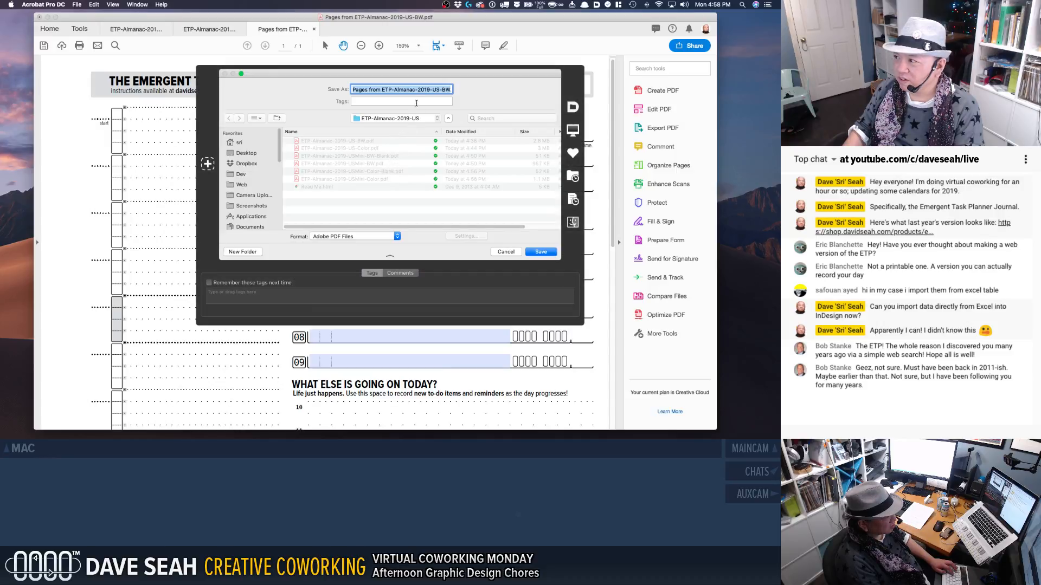
left_click_drag(381, 90, 315, 89)
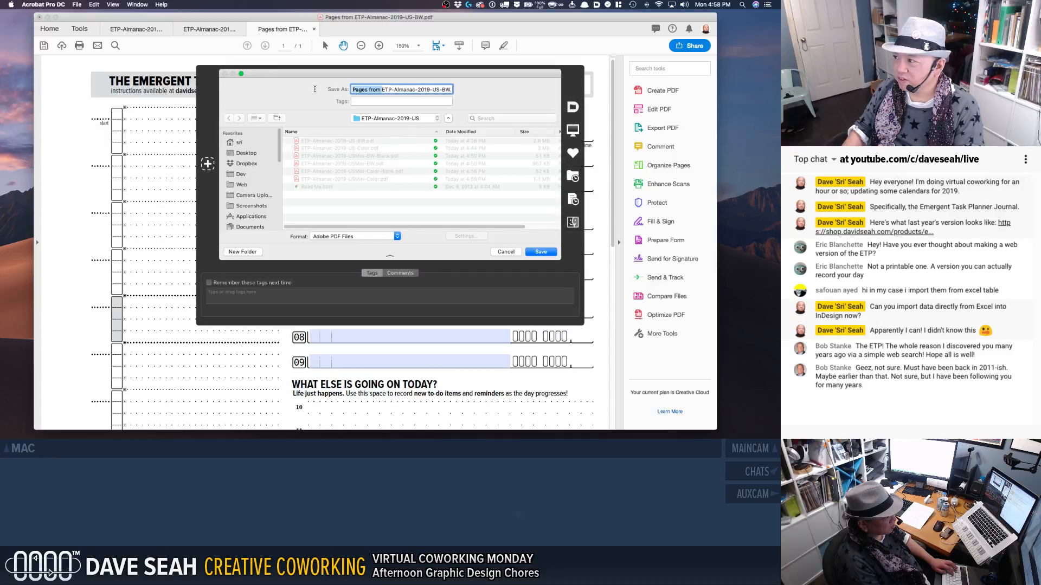
key("BackSpace")
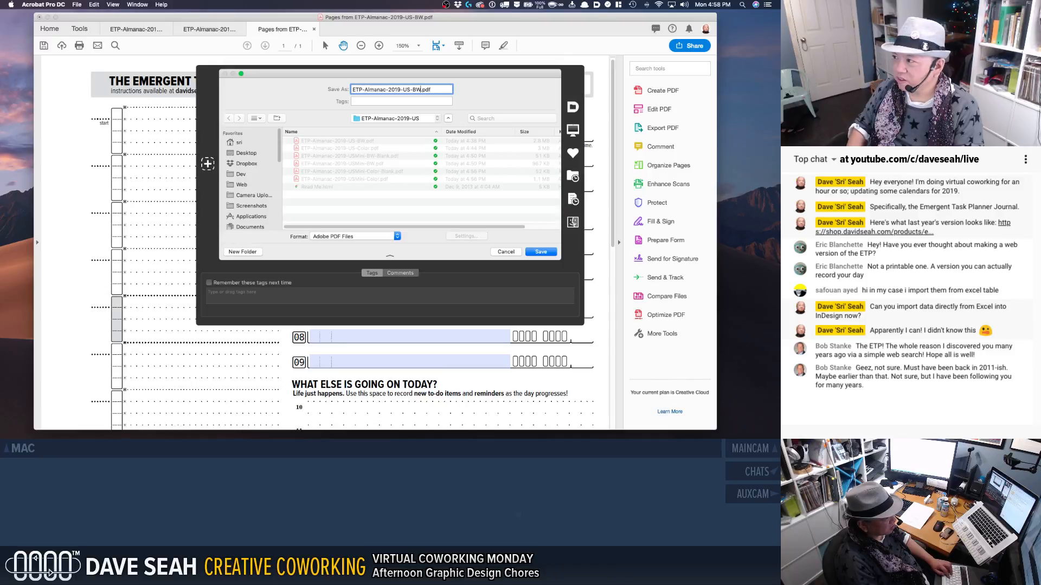
type("-Blank")
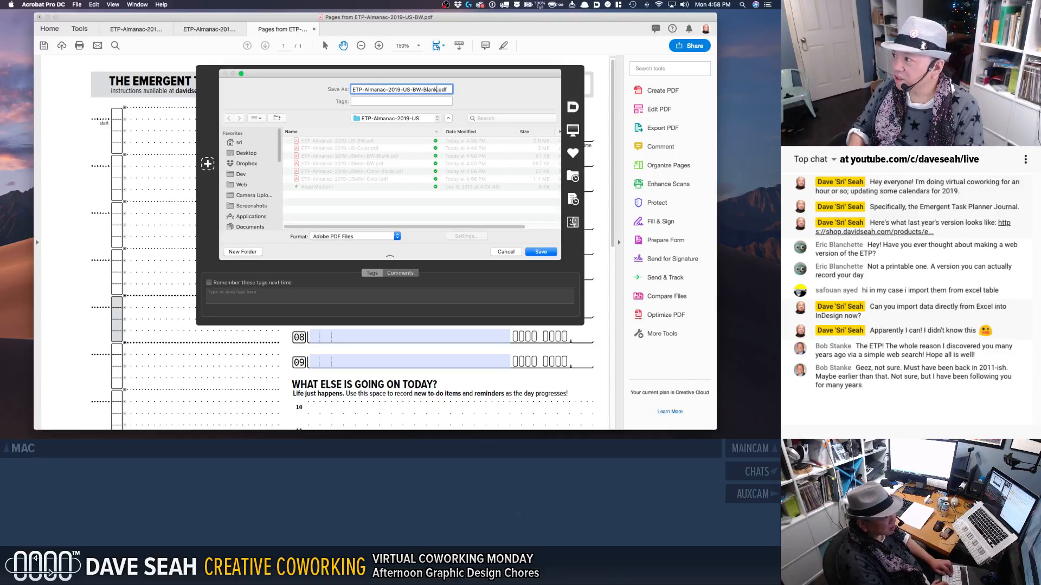
key("Return")
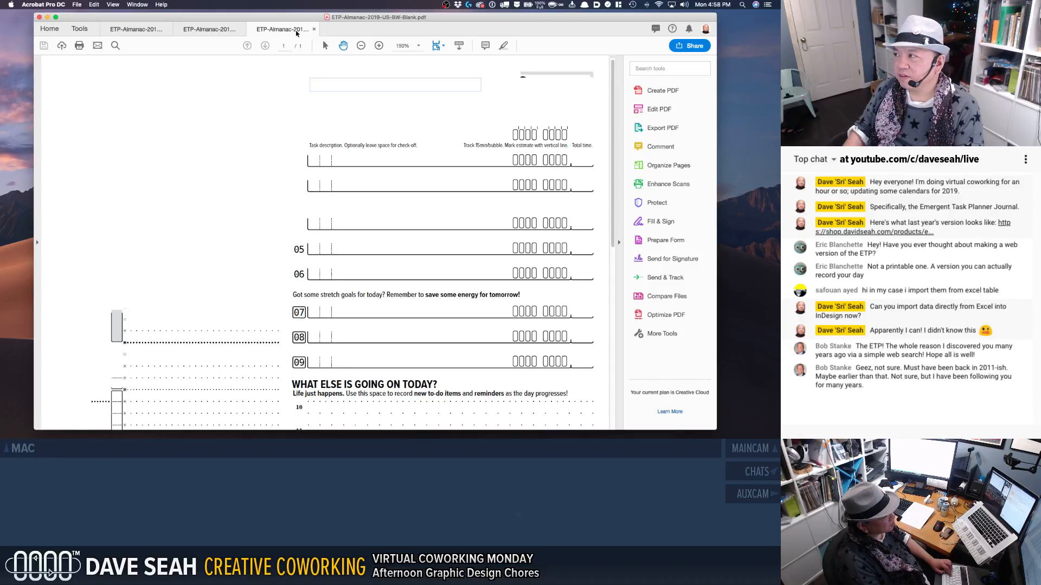
Step: Close ETP-Almanac-2019-US-BW.pdf and its extracted blank page document
left_click(213, 29)
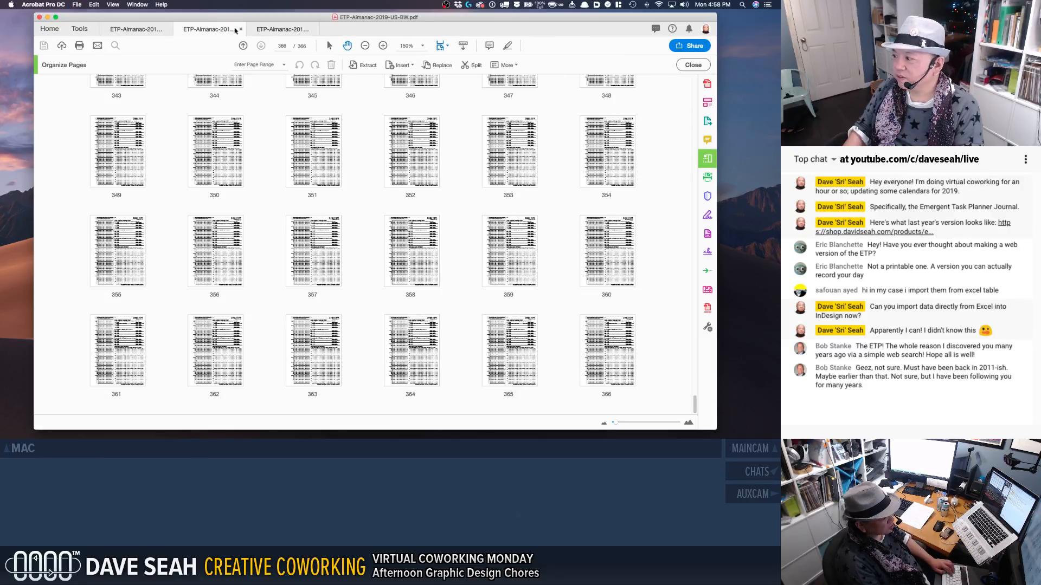
left_click(242, 30)
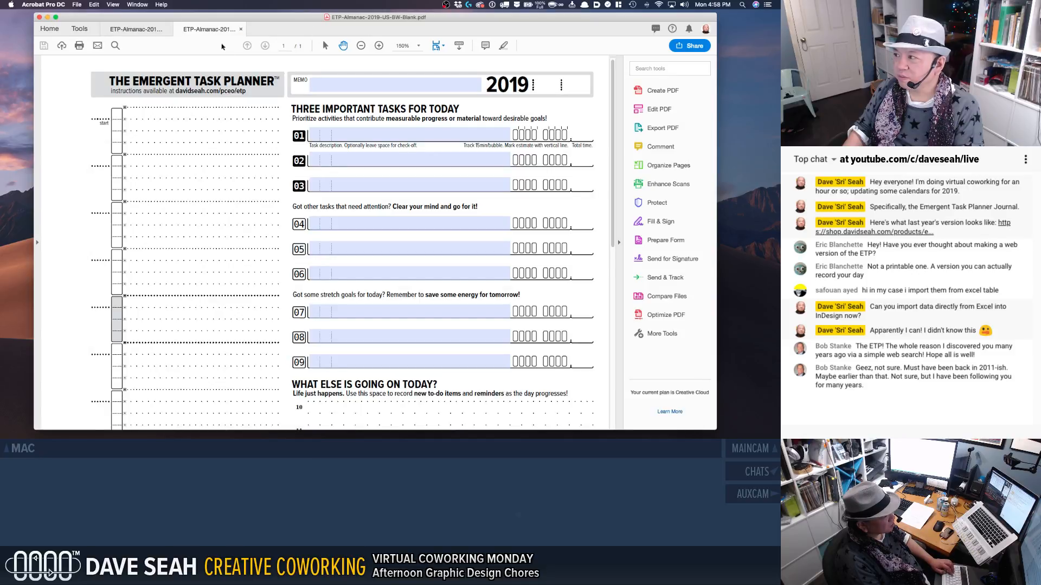
left_click(240, 30)
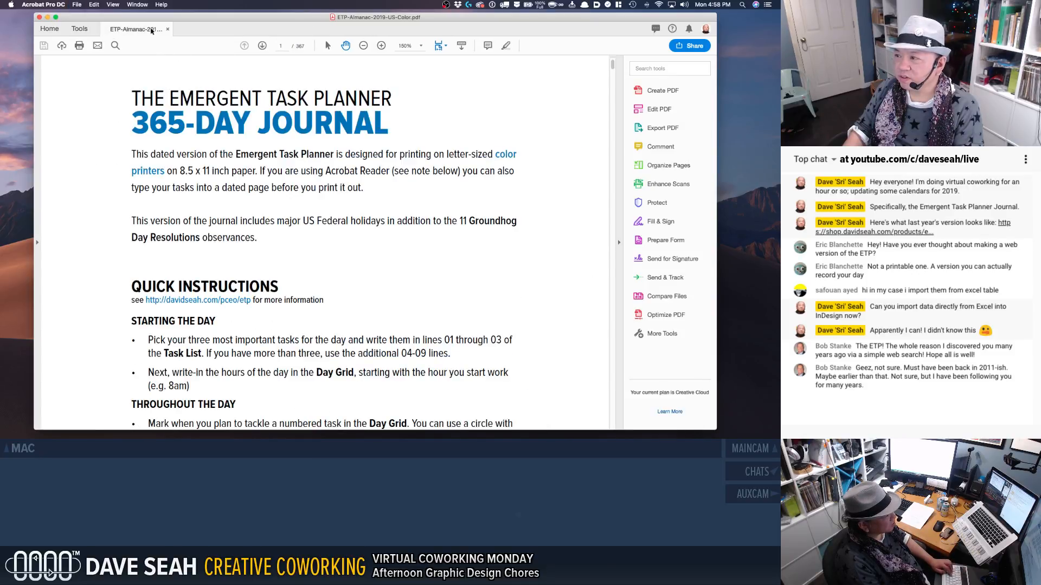
Step: Extract the last page, 367, from ETP-Almanac-2019-US-Color.pdf, with pages deleted after extracting
left_click(669, 165)
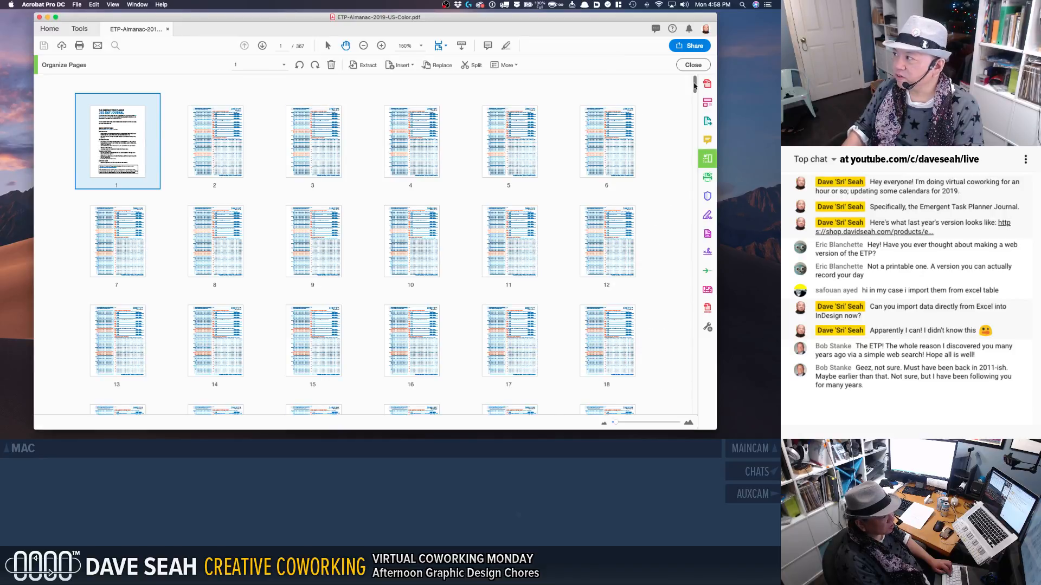
left_click_drag(694, 84, 702, 422)
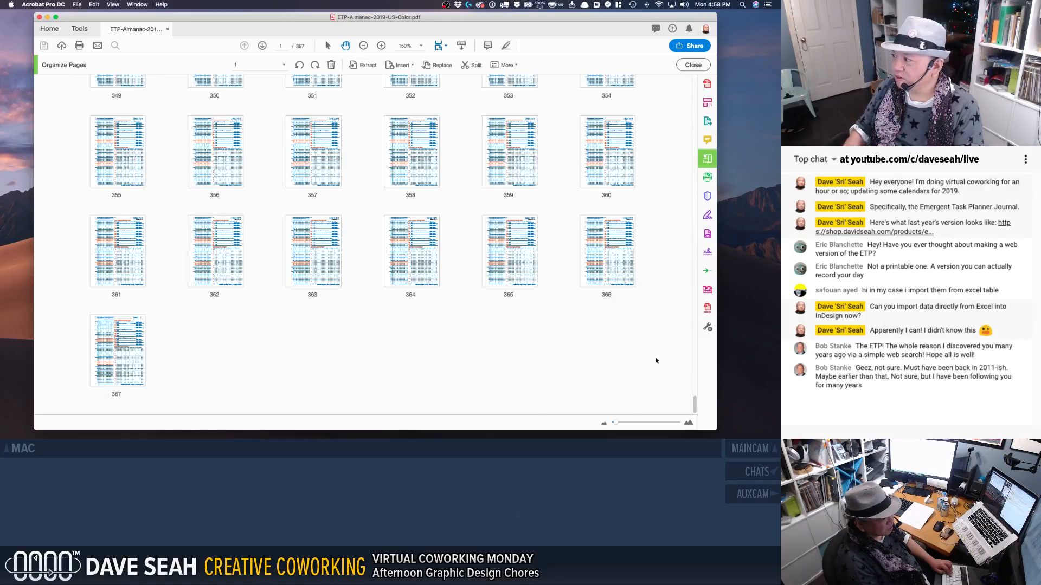
left_click(157, 359)
right_click(124, 353)
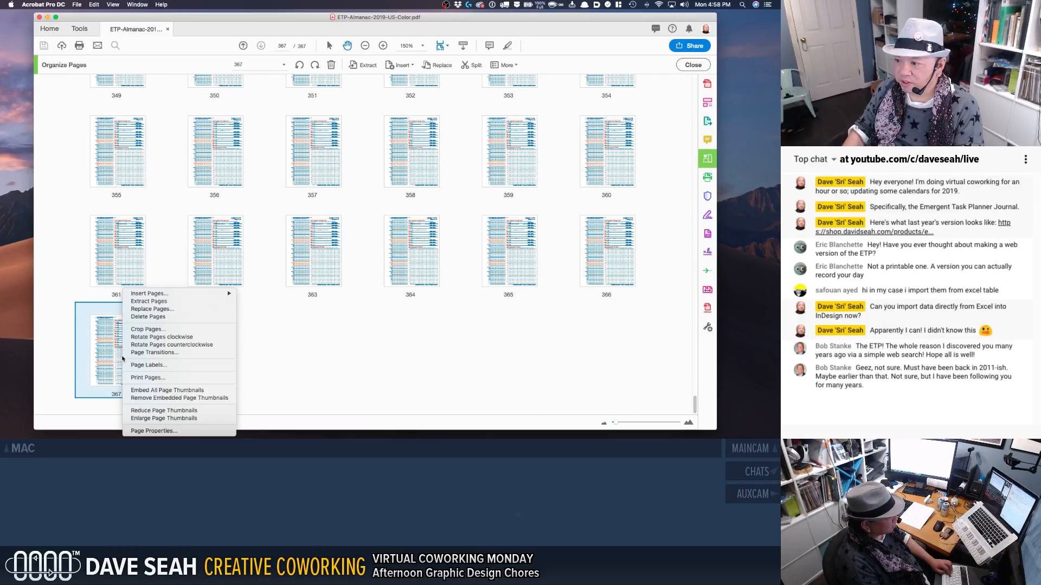
left_click(163, 304)
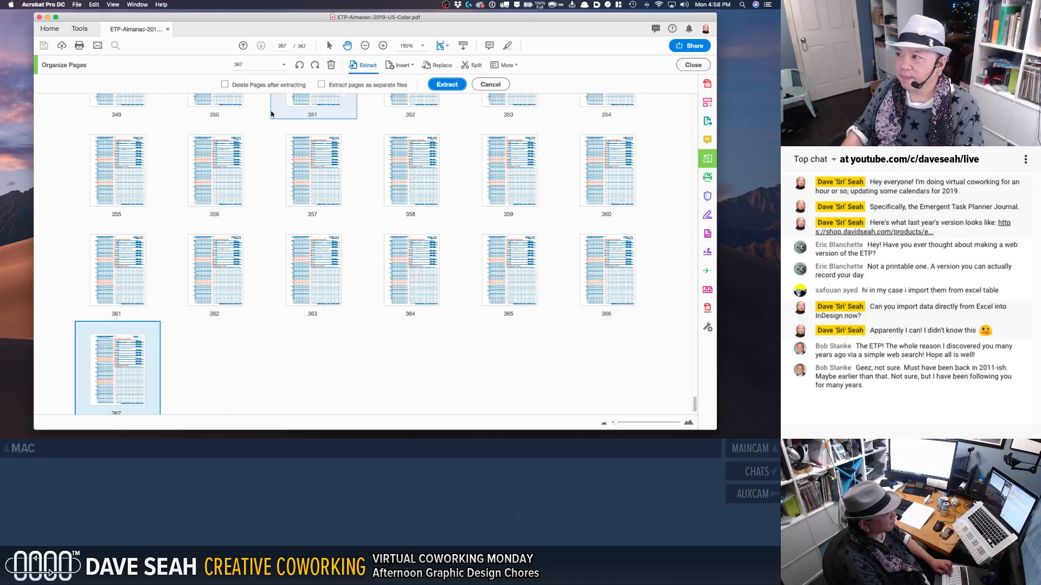
left_click(251, 86)
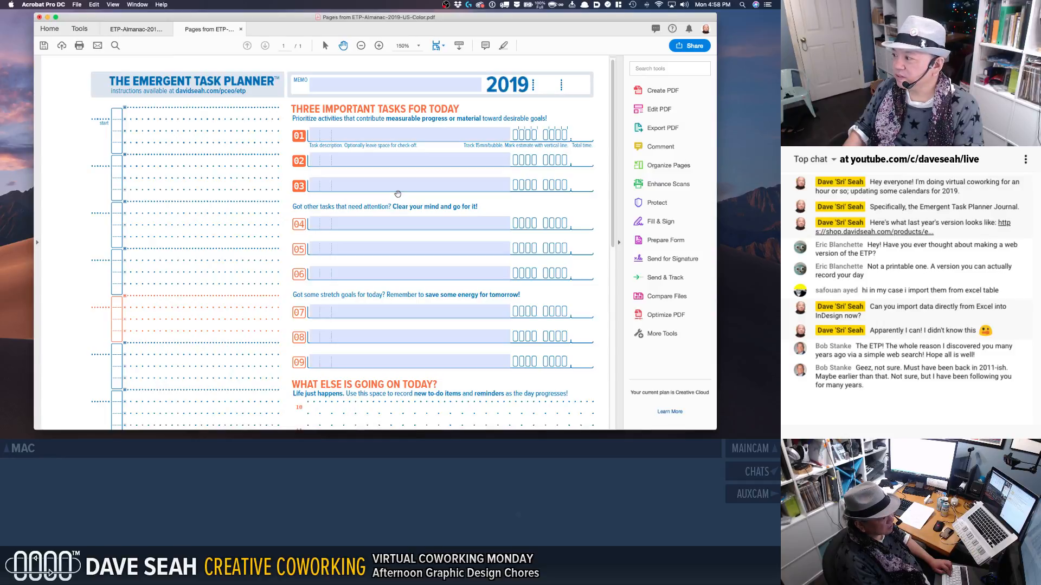
Step: Save the extracted page as ETP-Almanac-2019-US-Color-Blank.pdf in the ETP-Almanac-2019-US folder
key("super+s")
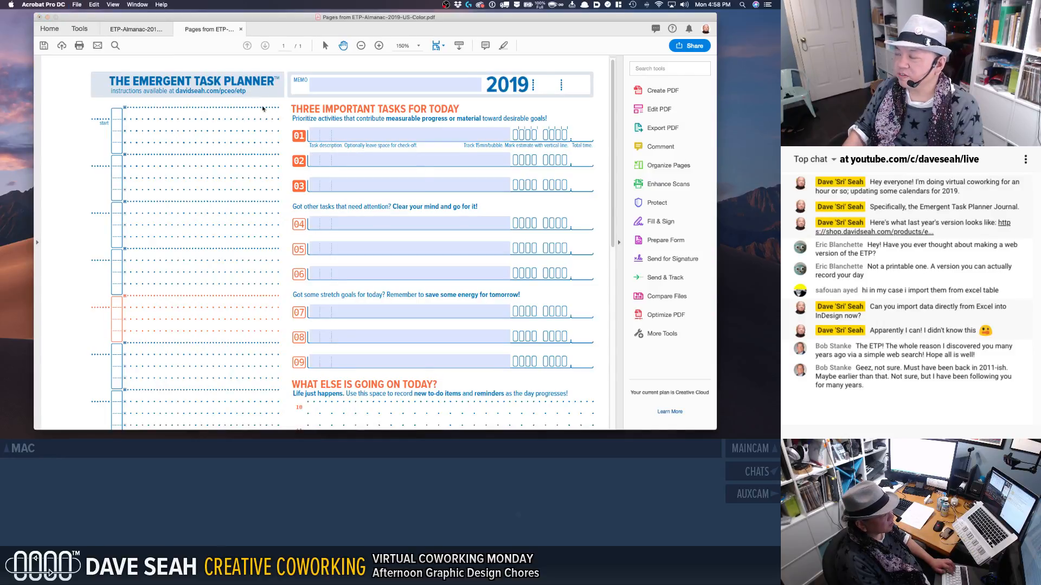
left_click(380, 89)
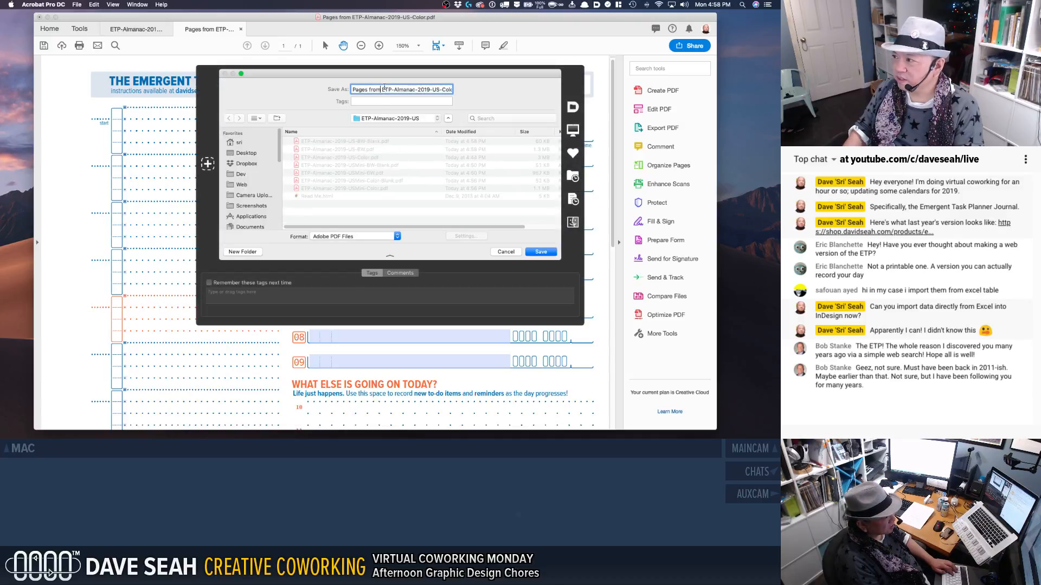
left_click_drag(382, 87, 314, 84)
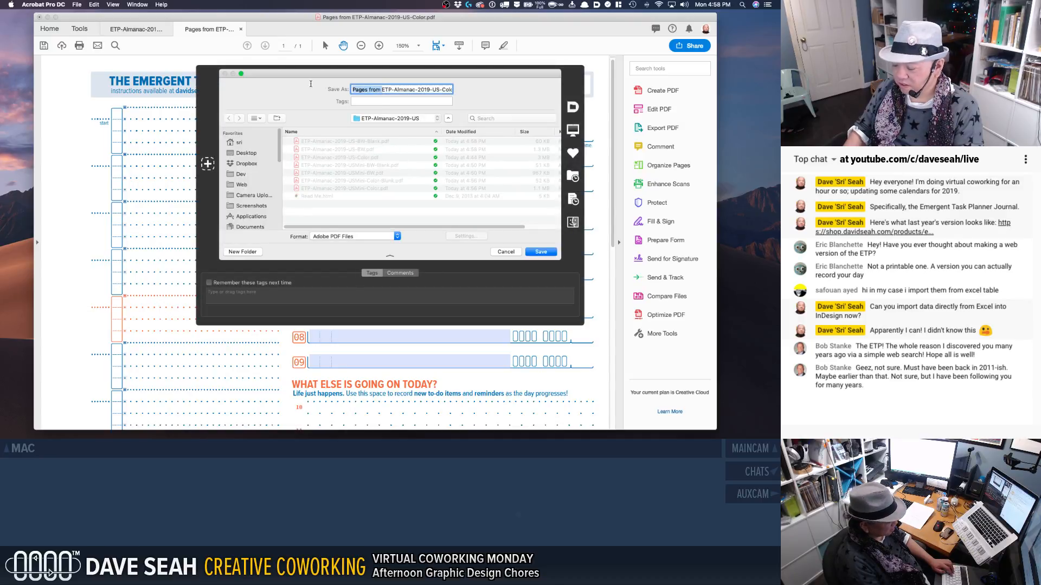
key("BackSpace")
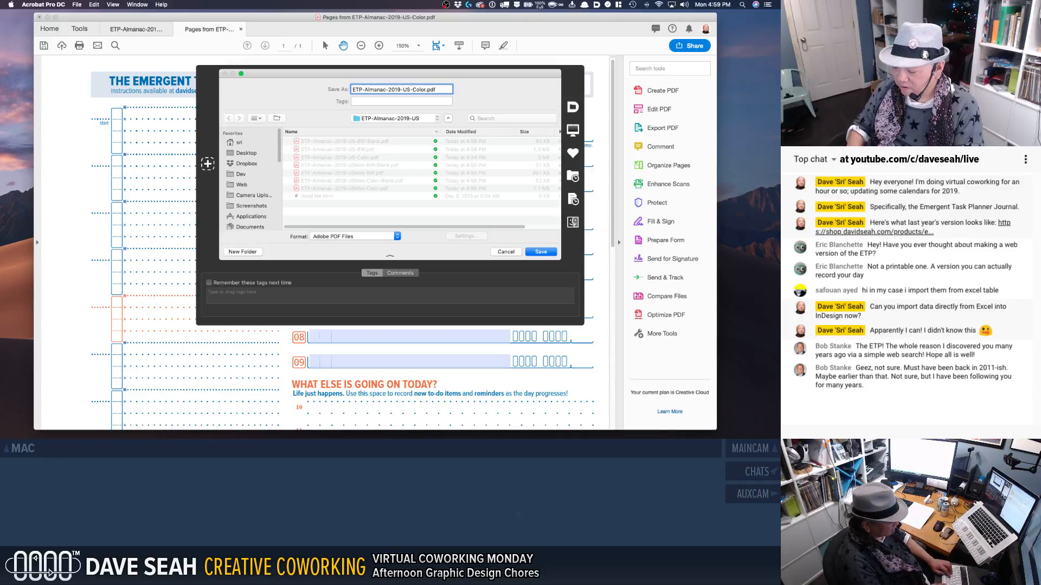
type("-Blank")
key("Return")
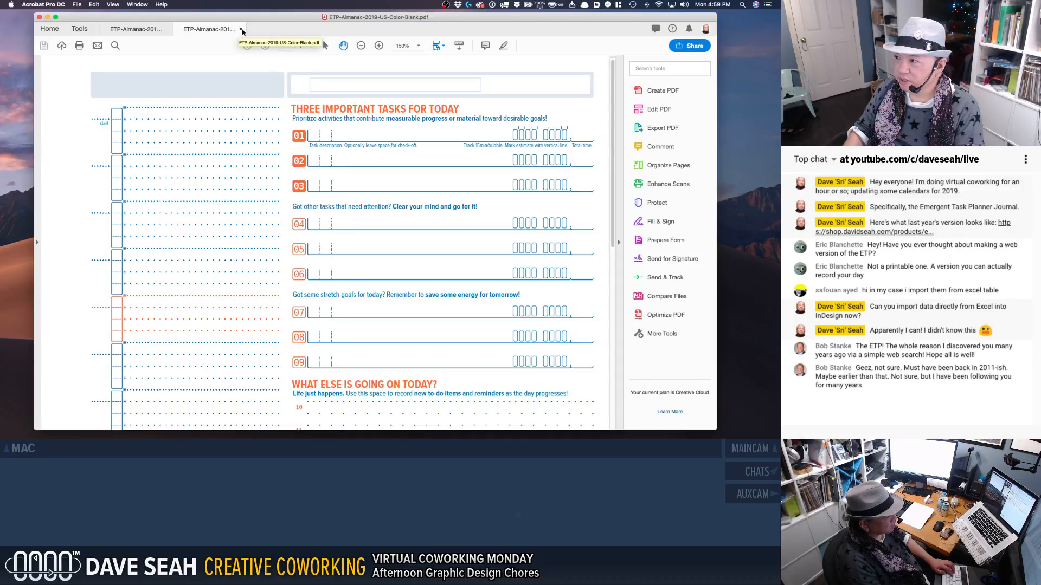
Step: Close the extracted color blank page document, and save and close the shortened ETP-Almanac-2019-US-Color.pdf
left_click(242, 30)
left_click(204, 82)
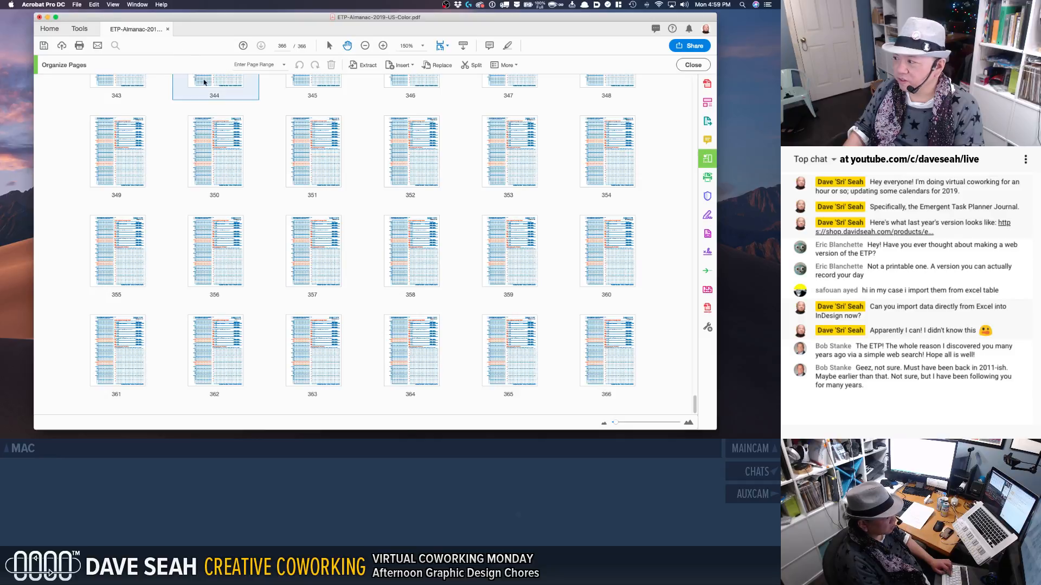
key("super+s")
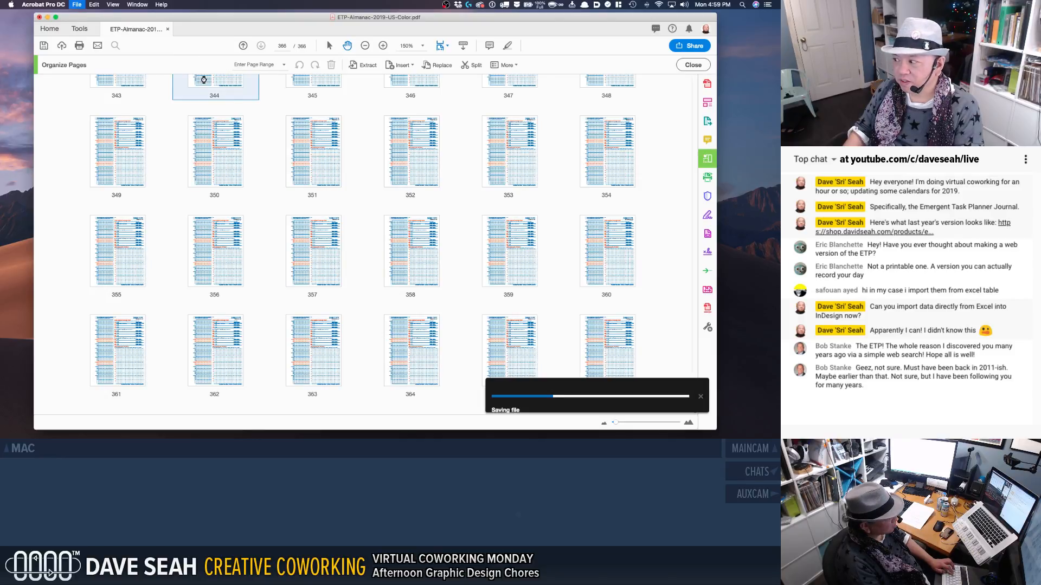
key("super+w")
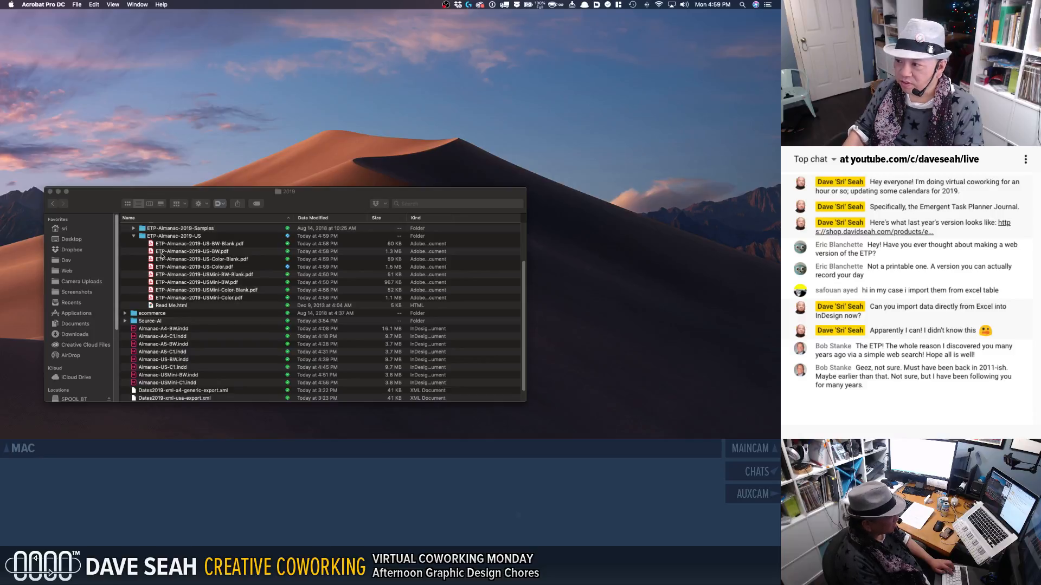
Step: In Finder, collapse the ETP-Almanac-2019-US folder and open all four A4 and A5 PDFs from the ETP-Almanac-2019-A4 folder together in Acrobat
left_click(205, 251)
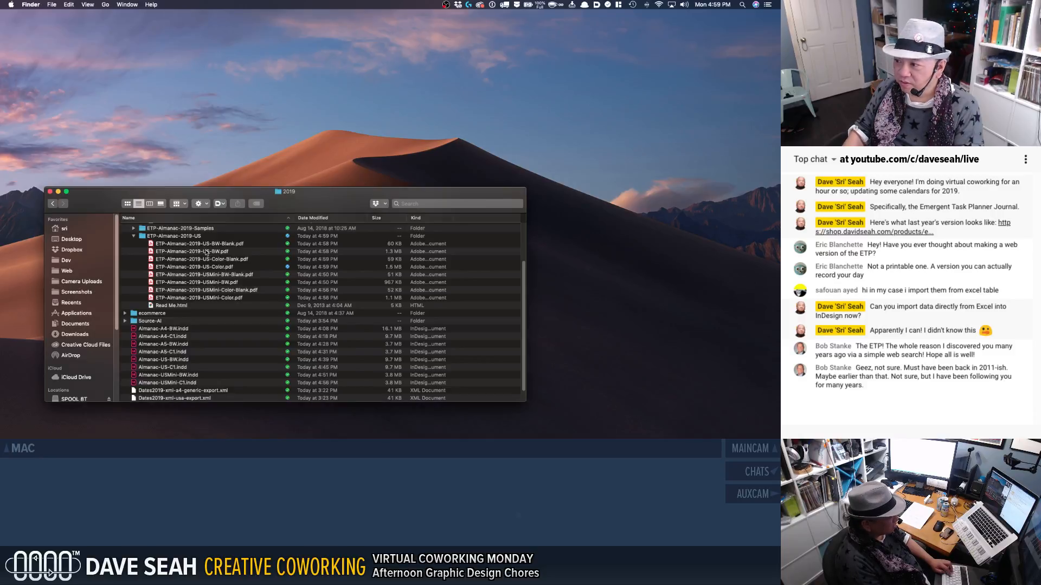
left_click(220, 301, "shift")
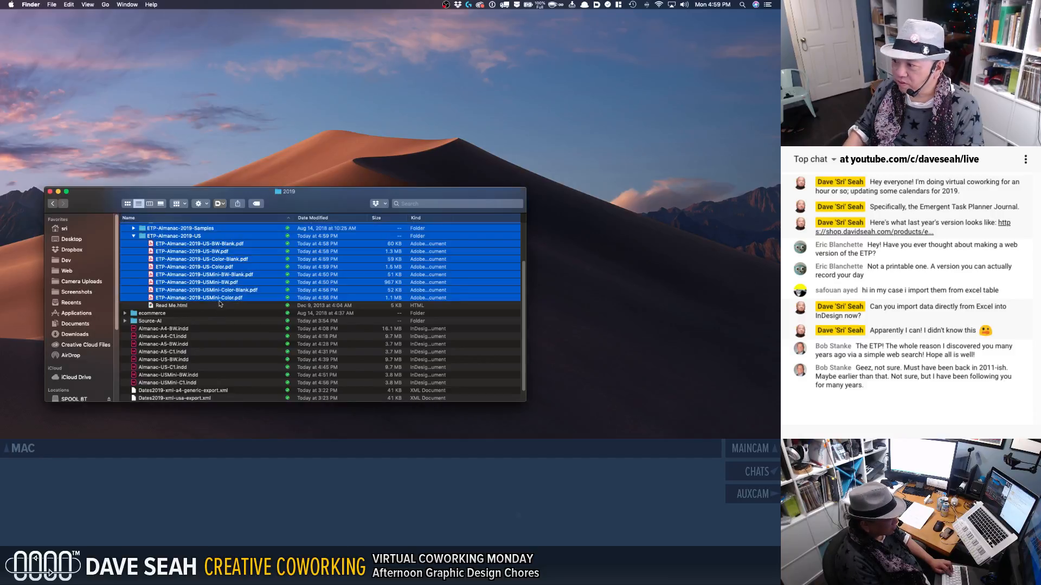
left_click(133, 236)
left_click(164, 243)
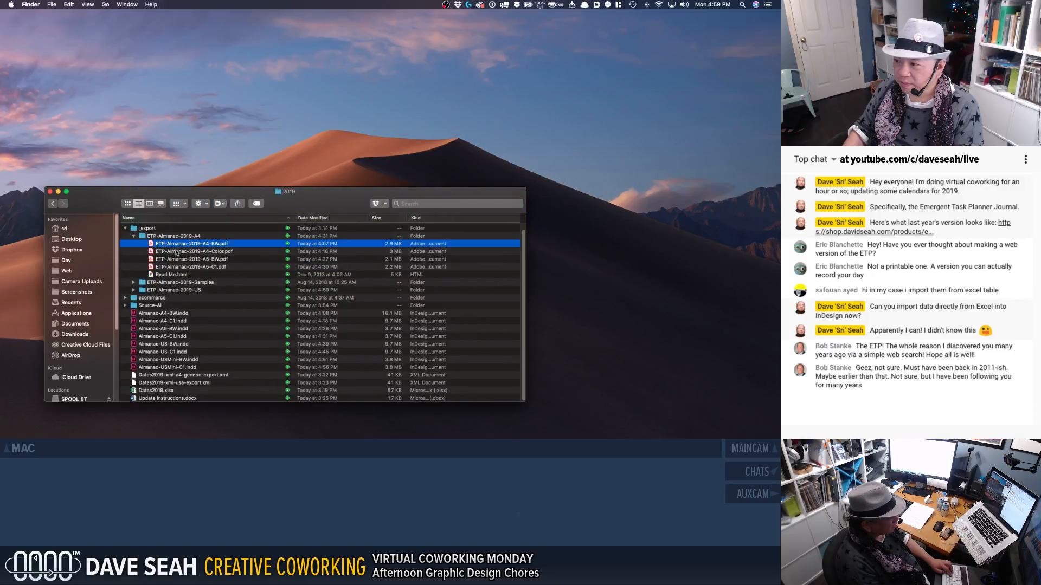
left_click(184, 266, "shift")
right_click(186, 243)
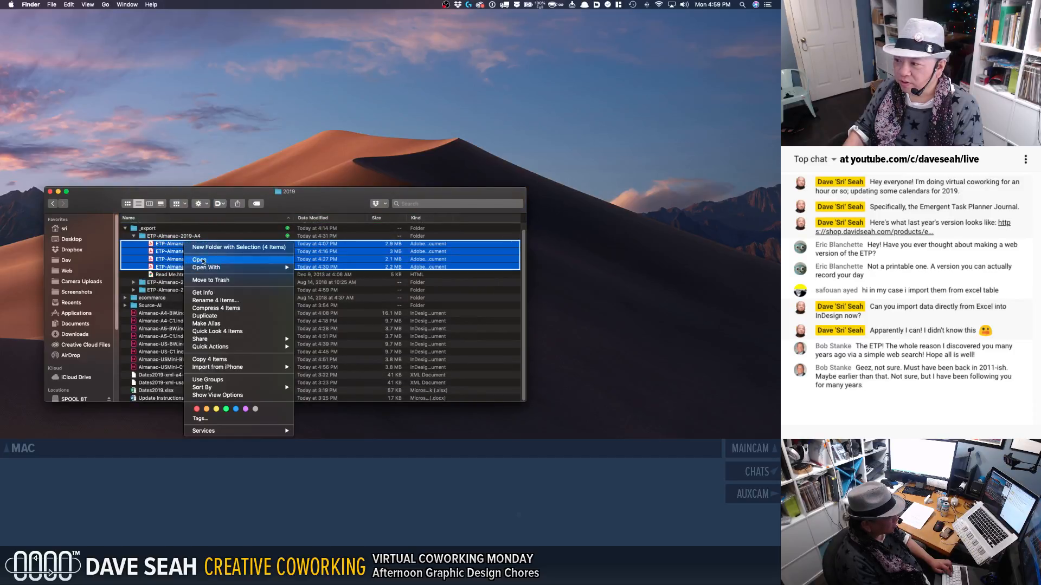
left_click(206, 259)
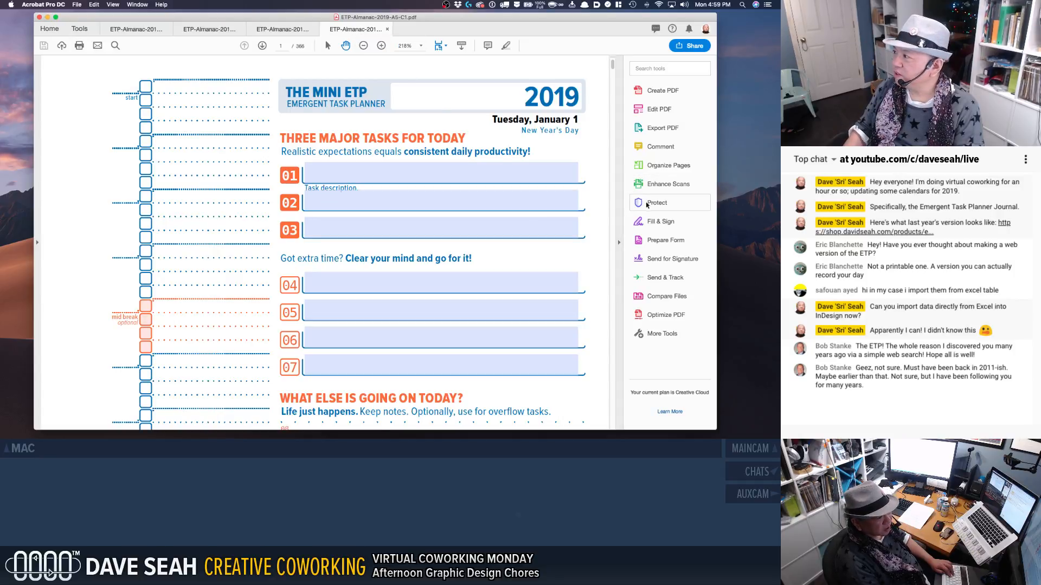
Step: Extract the last page, 366, from ETP-Almanac-2019-A5-C1.pdf, with pages deleted after extracting
left_click(653, 166)
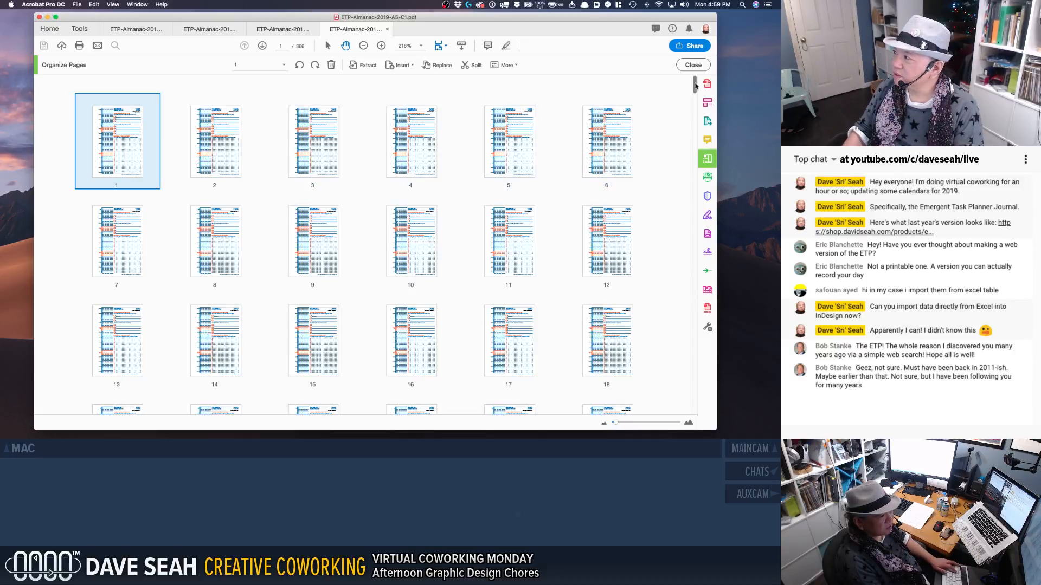
left_click_drag(695, 86, 686, 413)
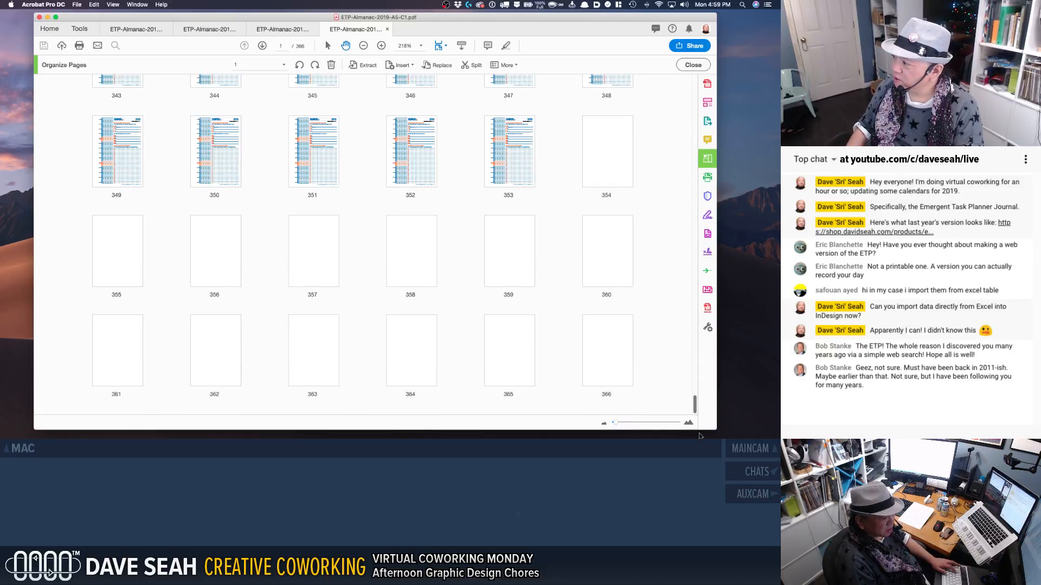
left_click(605, 370)
right_click(605, 371)
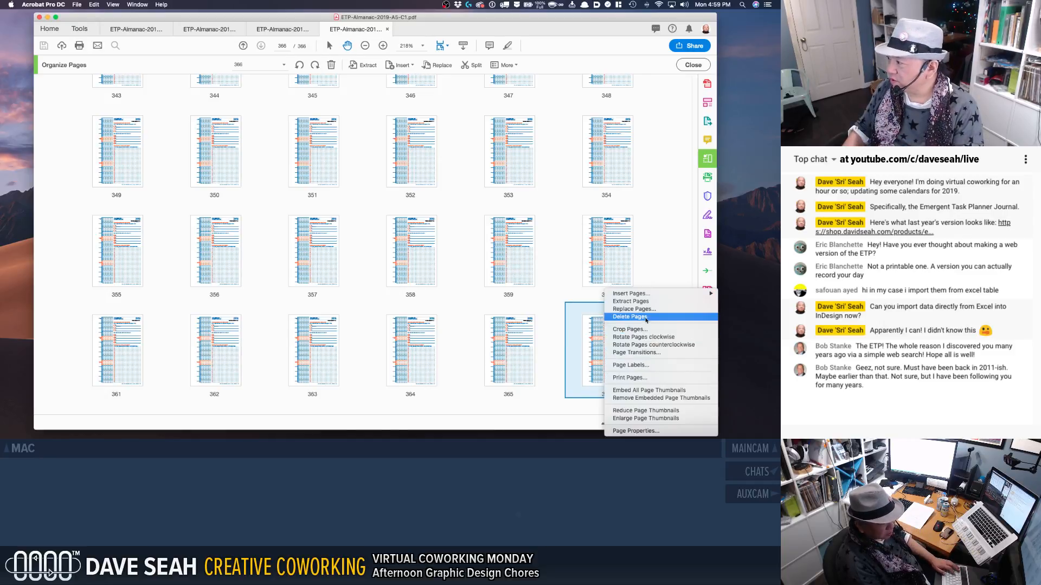
left_click(632, 301)
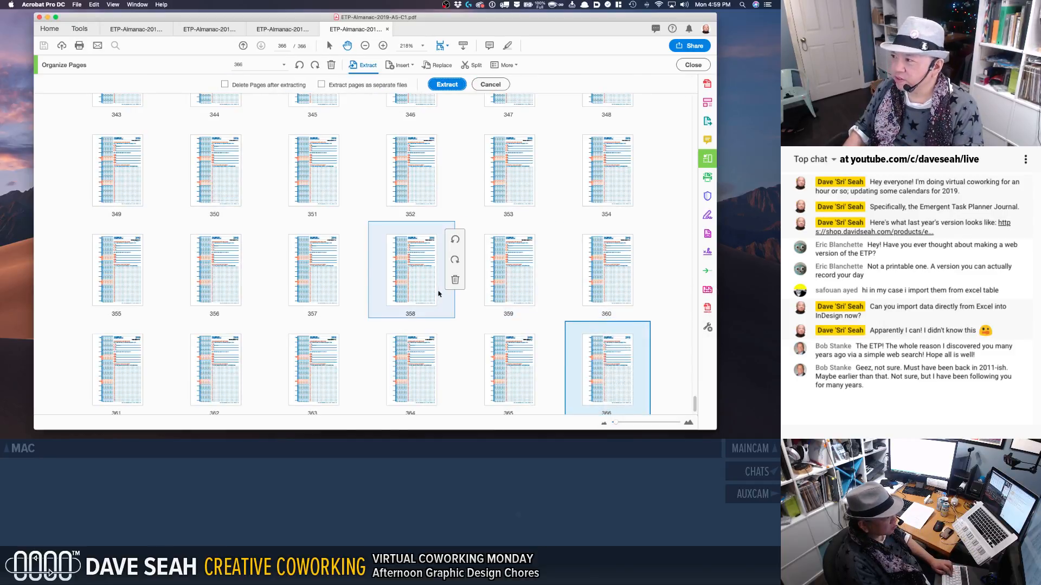
left_click(285, 85)
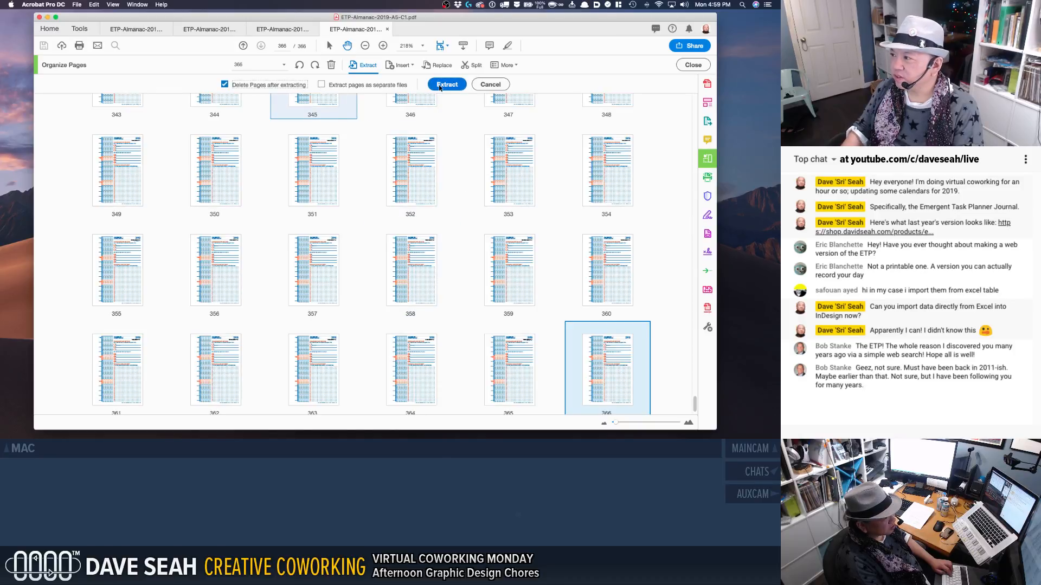
left_click(440, 85)
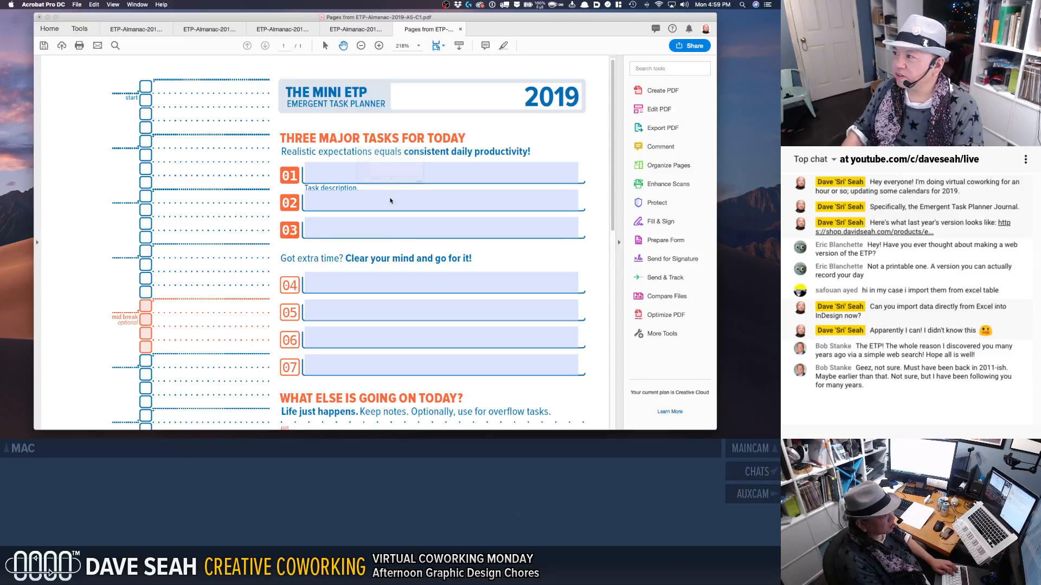
Step: Save the extracted page as ETP-Almanac-2019-A5-C1-Blank.pdf in the ETP-Almanac-2019-US folder
key("super+s")
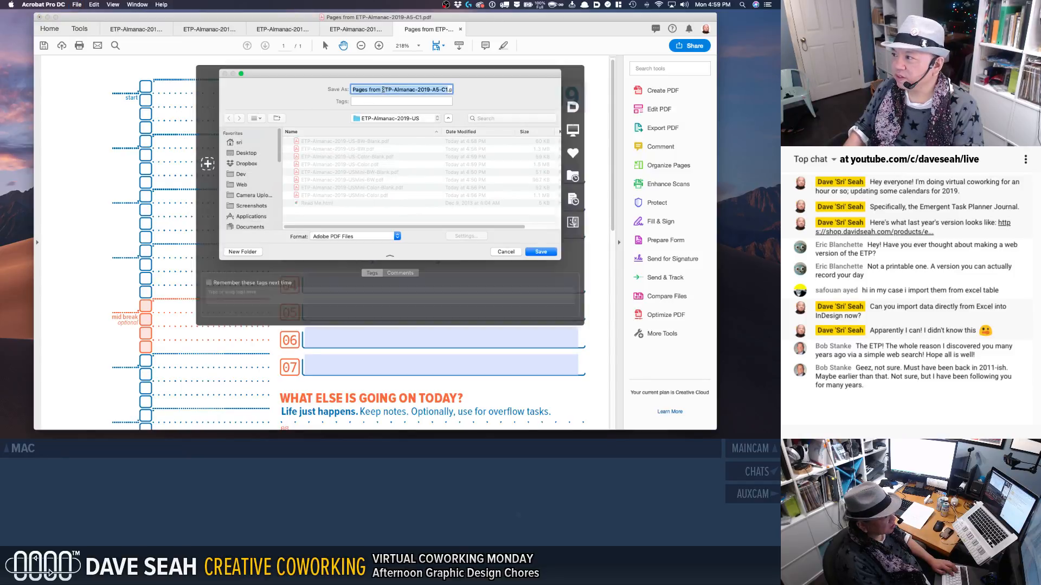
left_click(383, 90)
left_click_drag(383, 89, 306, 87)
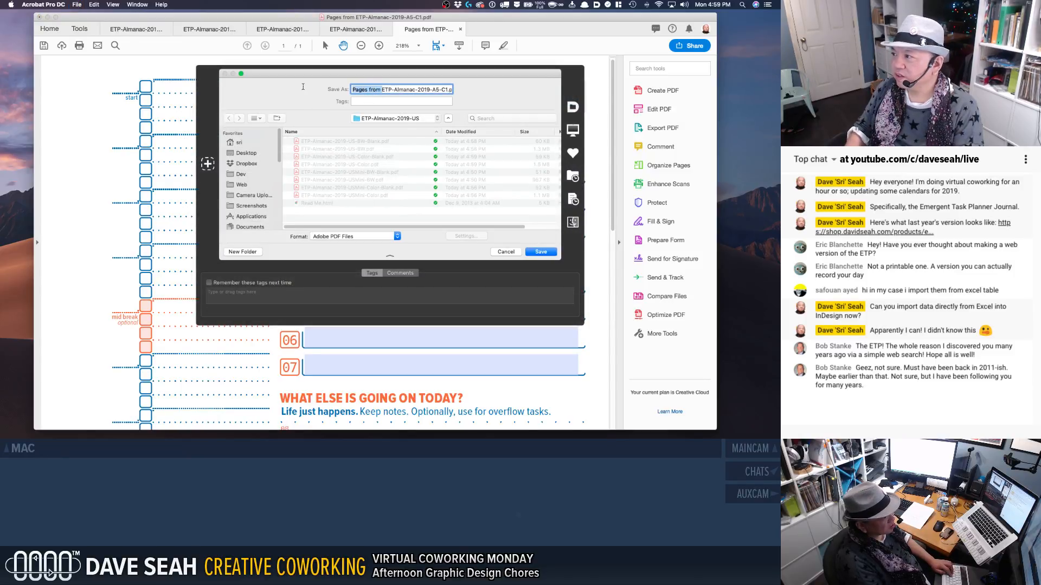
key("BackSpace")
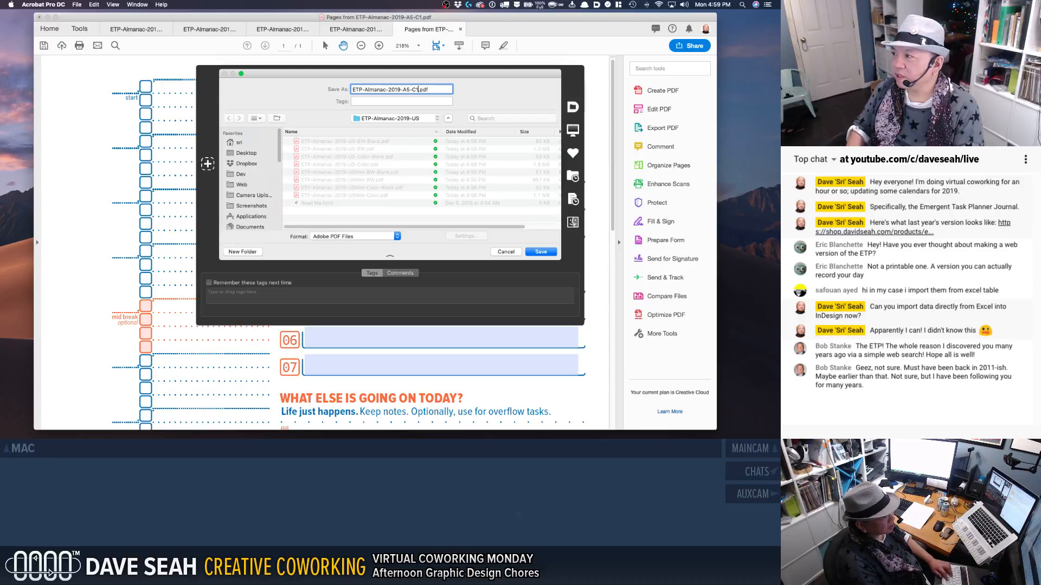
key("Left")
key("Left")
key("Left")
key("Left")
type("-B")
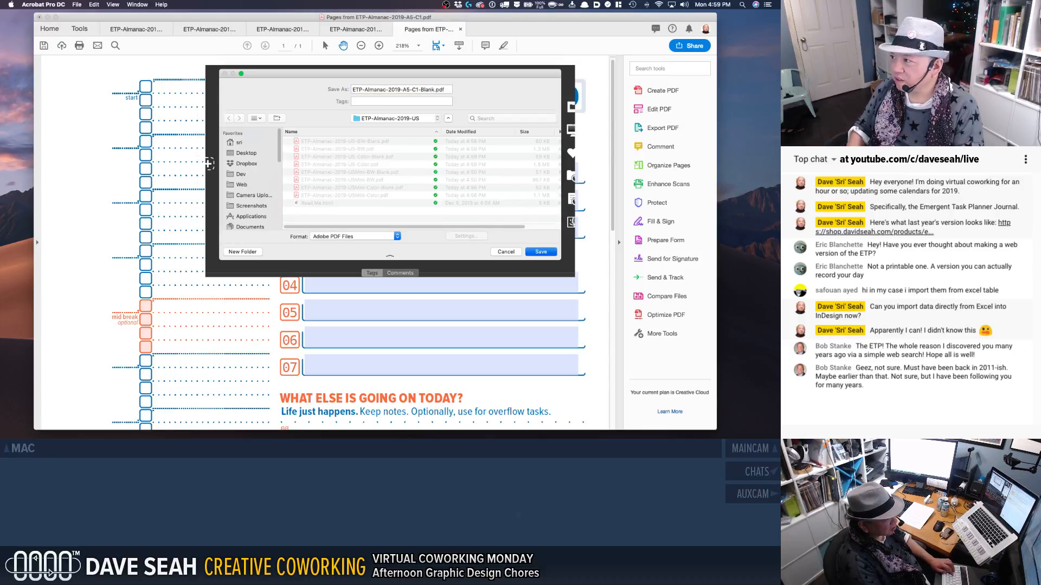
key("Return")
Step: Close the extracted A5 color blank page document, and save and close the shortened ETP-Almanac-2019-A5-C1.pdf
key("super+w")
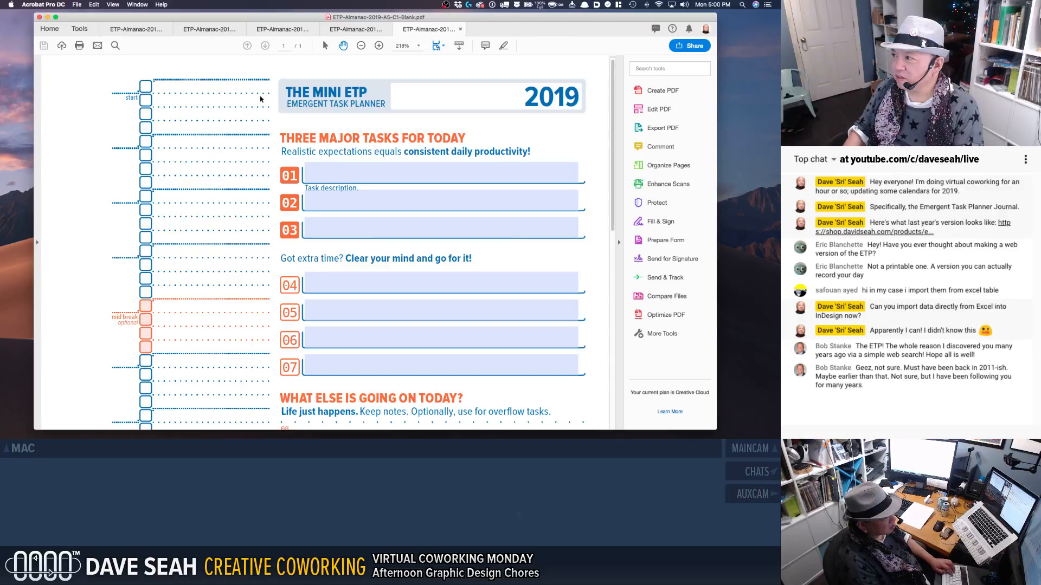
key("super+s")
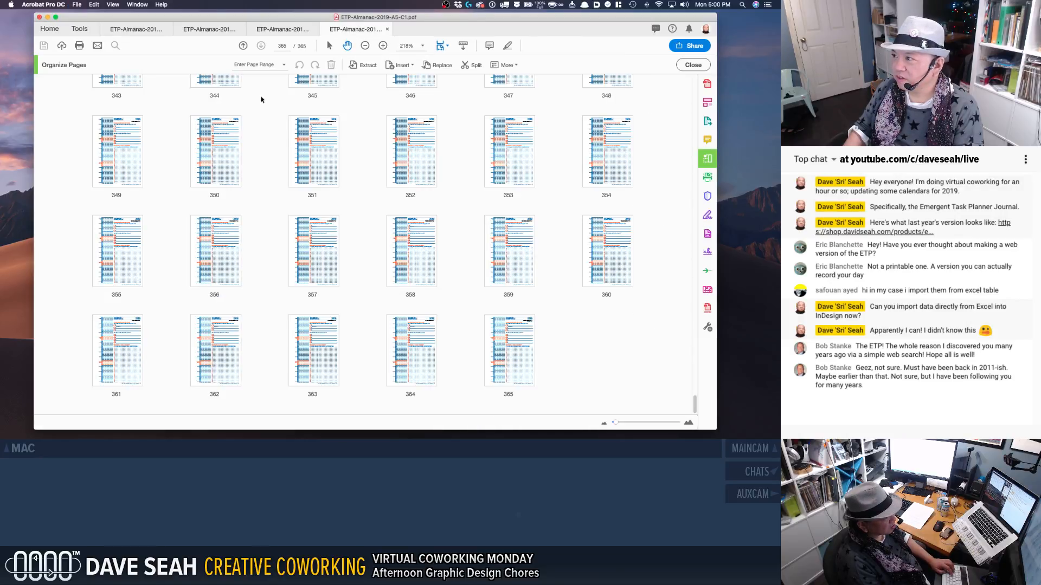
key("super+w")
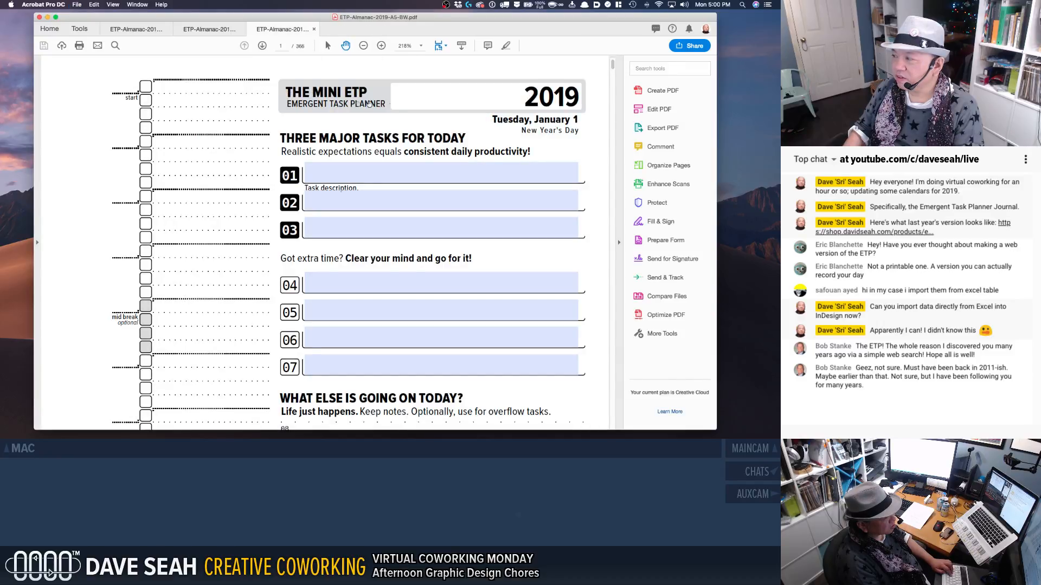
Step: Extract the last page, 366, from ETP-Almanac-2019-A5-BW.pdf, with pages deleted after extracting
left_click(668, 165)
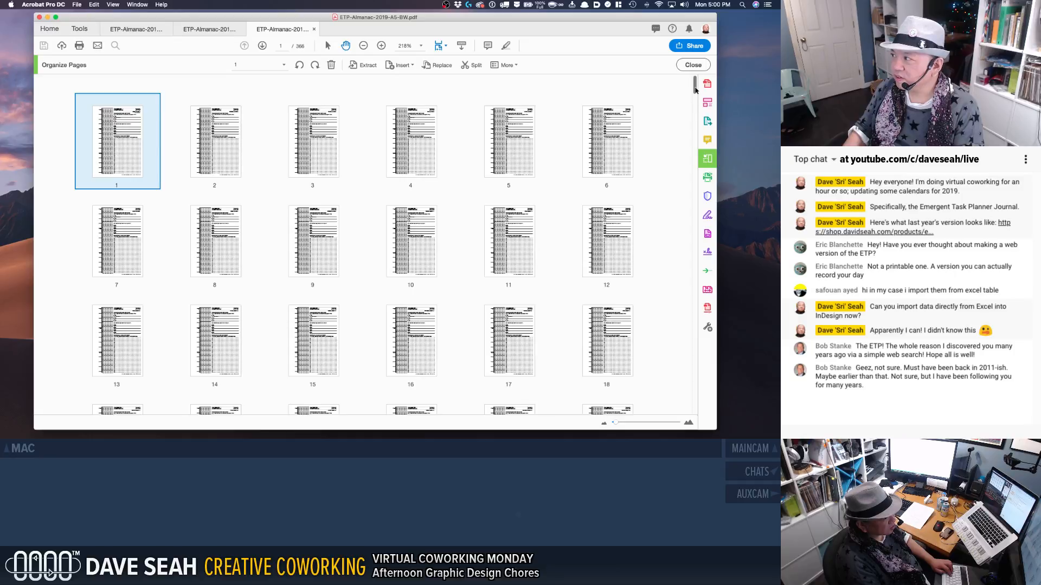
left_click_drag(696, 89, 706, 431)
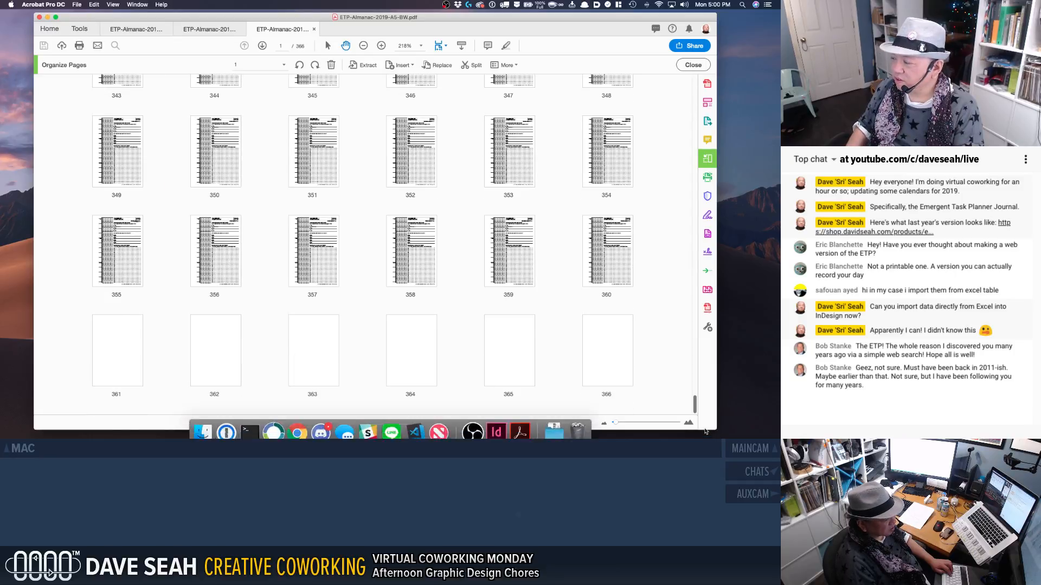
left_click(600, 367)
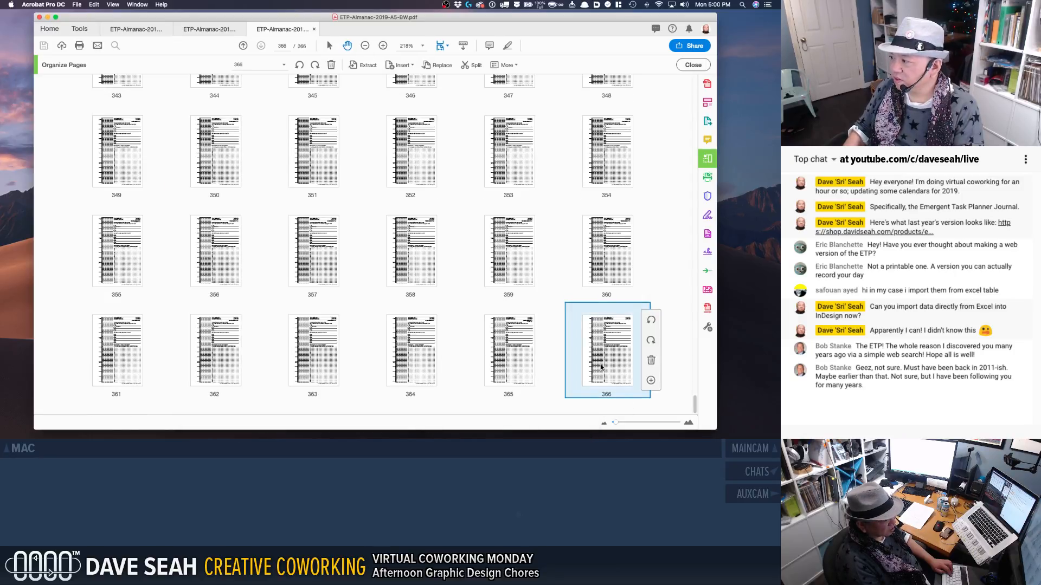
right_click(601, 367)
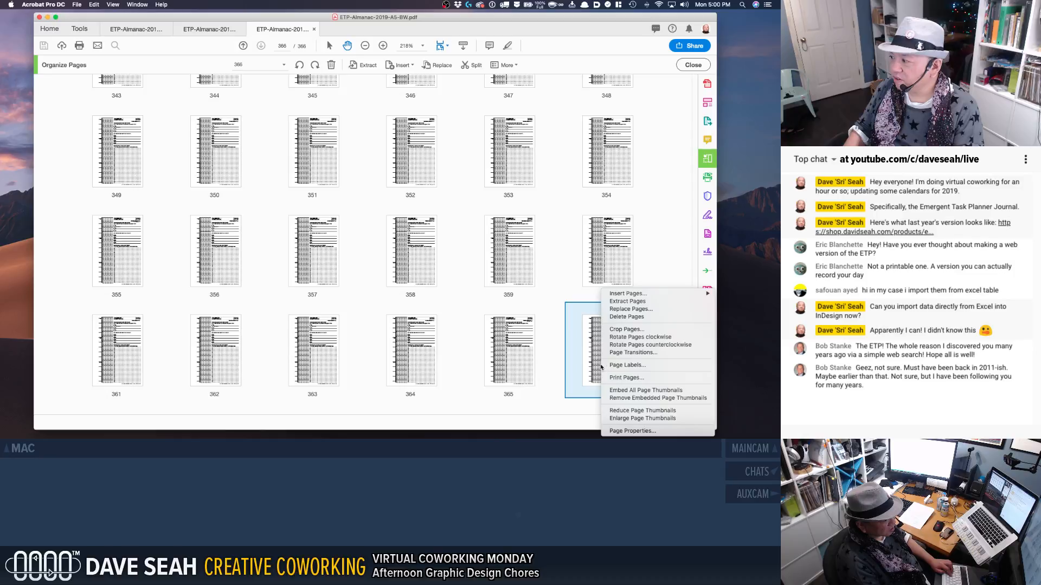
left_click(625, 301)
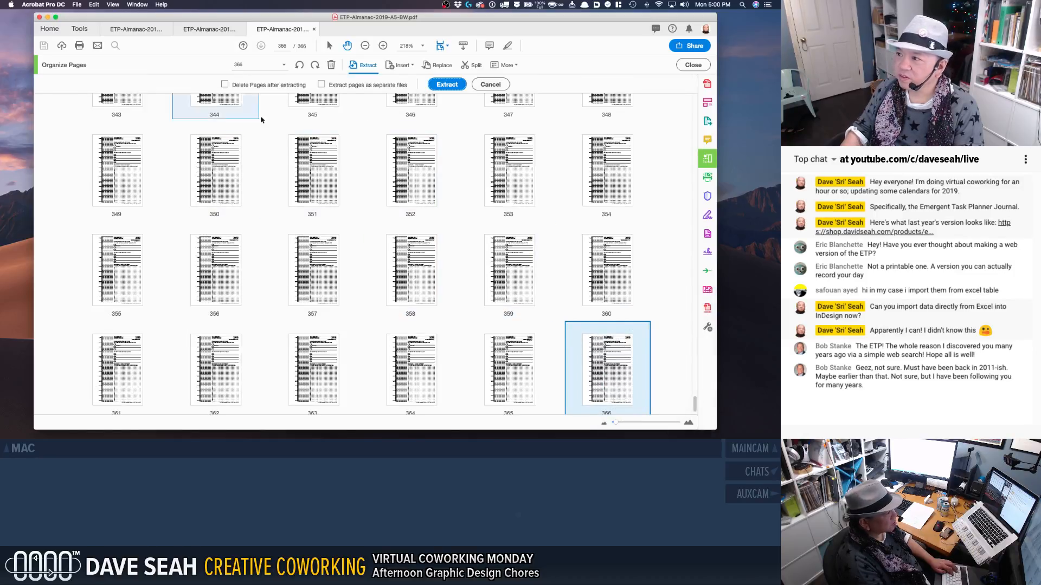
left_click(244, 85)
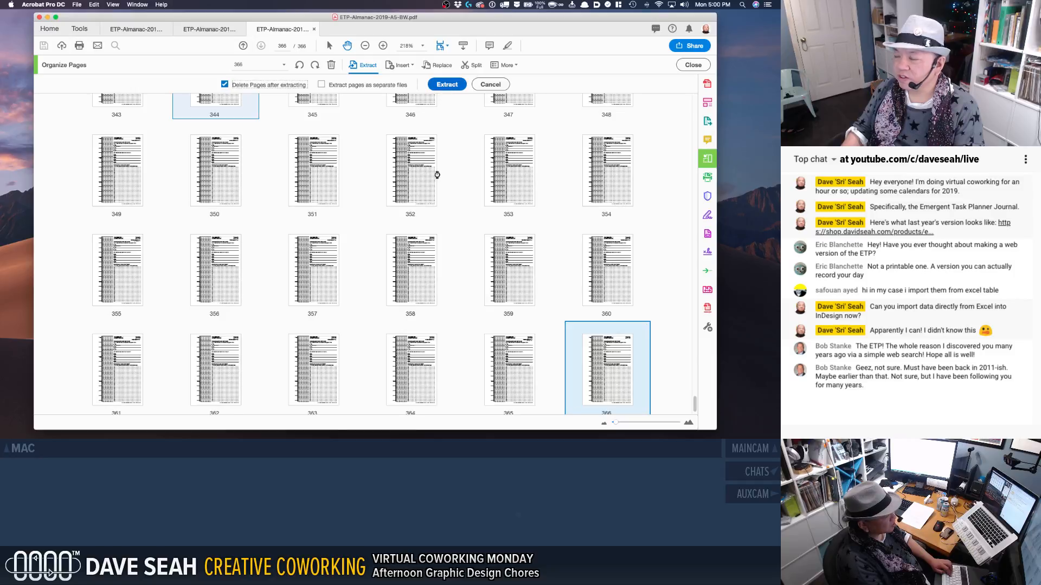
key("Return")
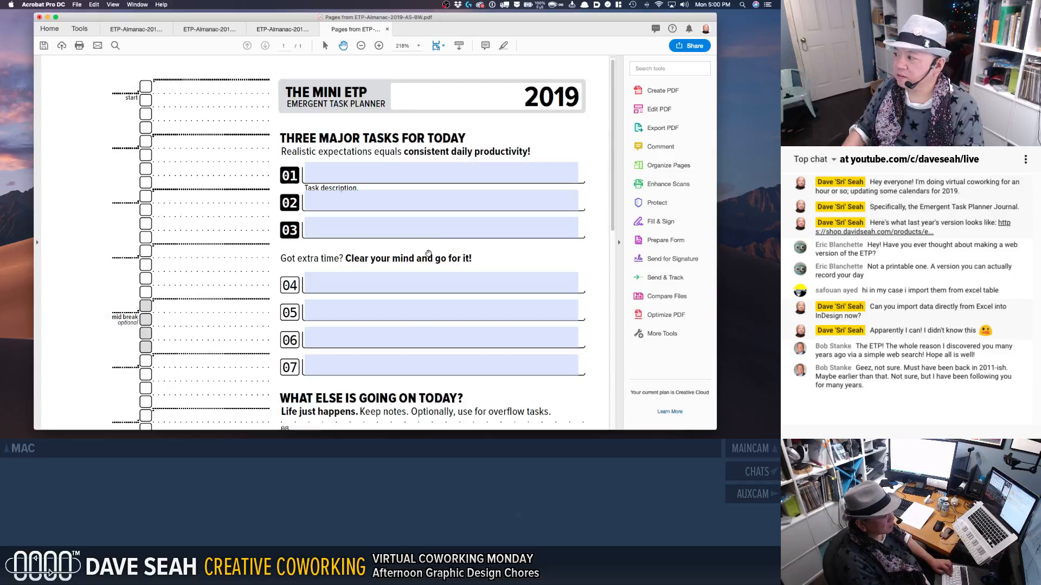
Step: Save the extracted page as ETP-Almanac-2019-A5-BW-Blank.pdf in the ETP-Almanac-2019-US folder, and close it and the shortened ETP-Almanac-2019-A5-BW.pdf
key("super+s")
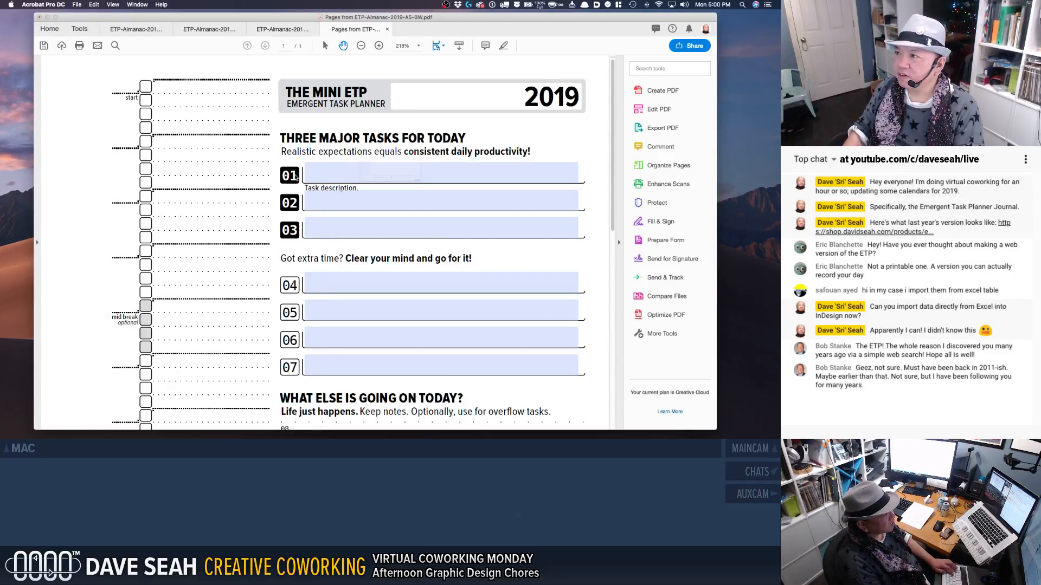
left_click(382, 89)
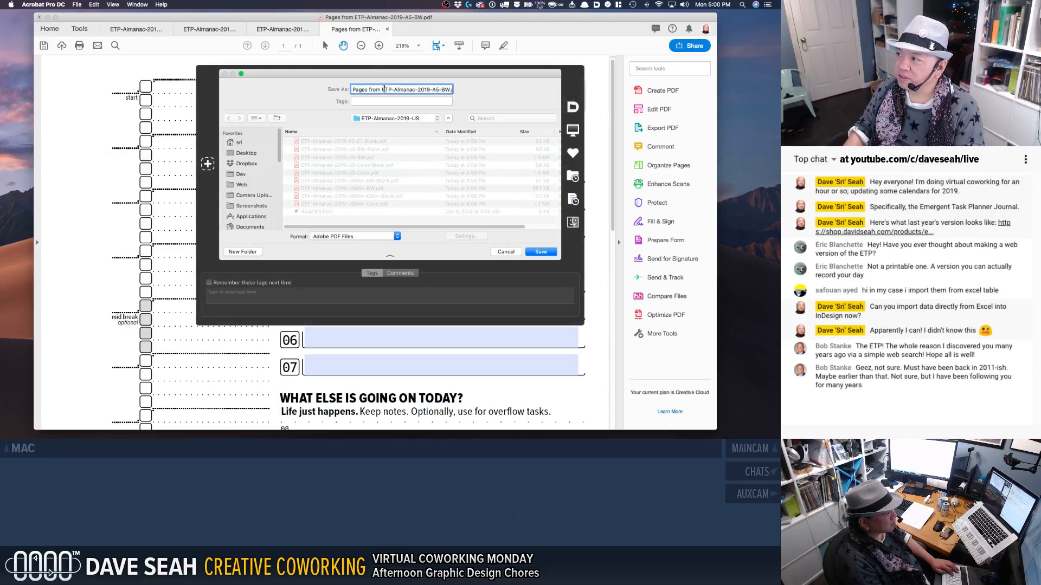
left_click_drag(382, 90, 333, 90)
key("BackSpace")
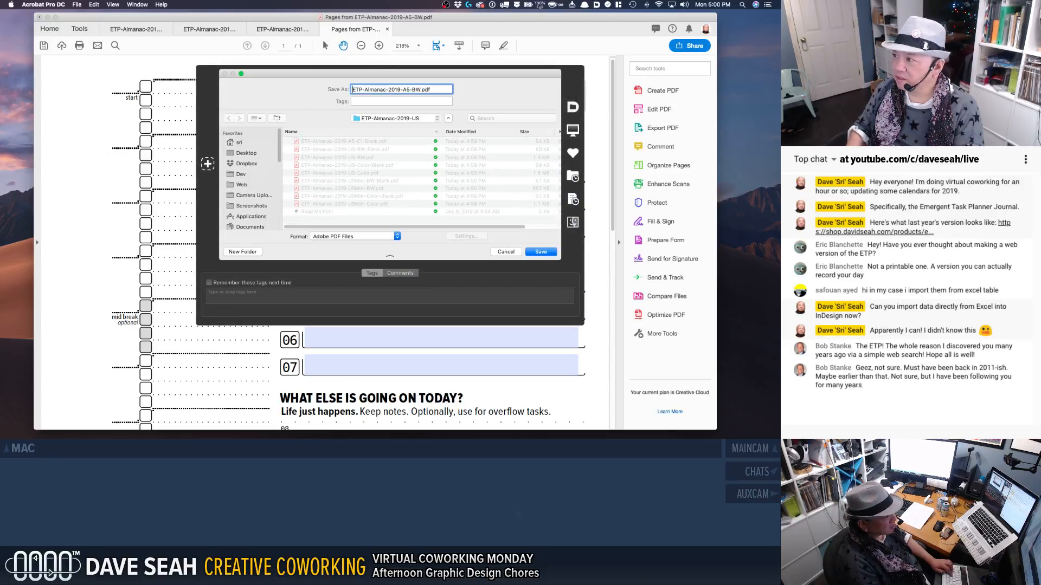
type("-Blank")
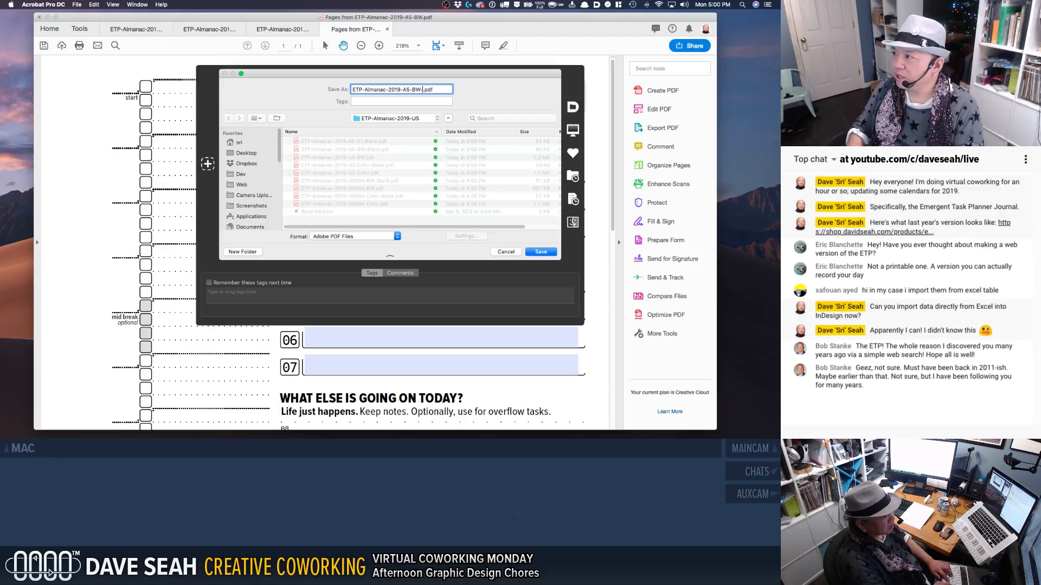
key("Return")
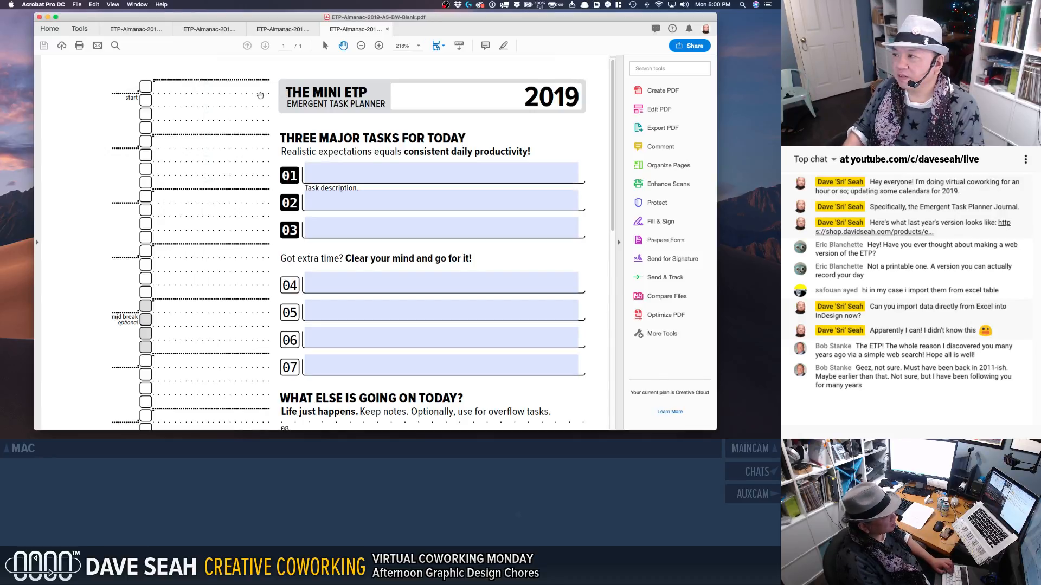
key("super+w")
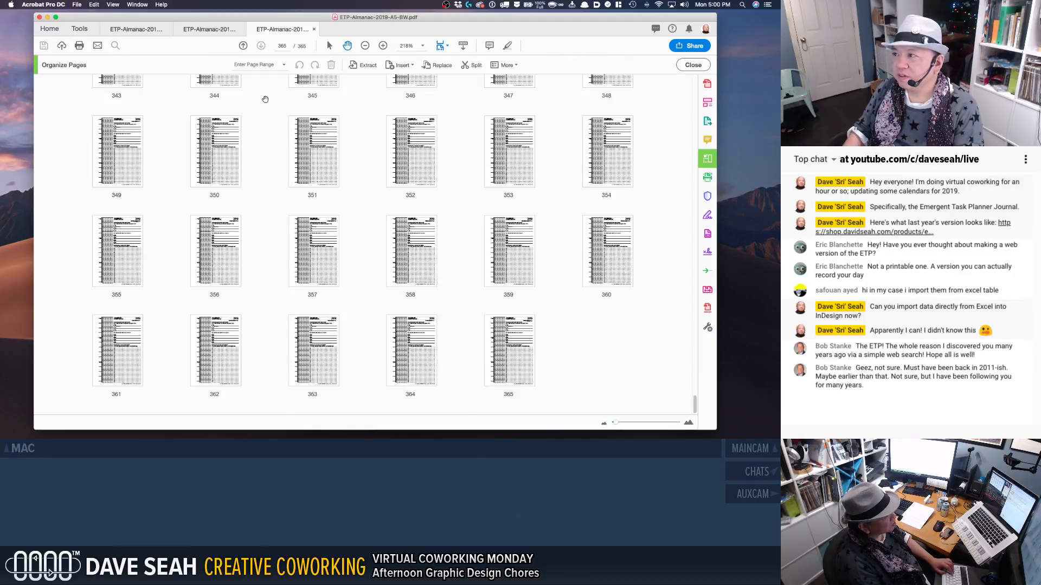
key("super+w")
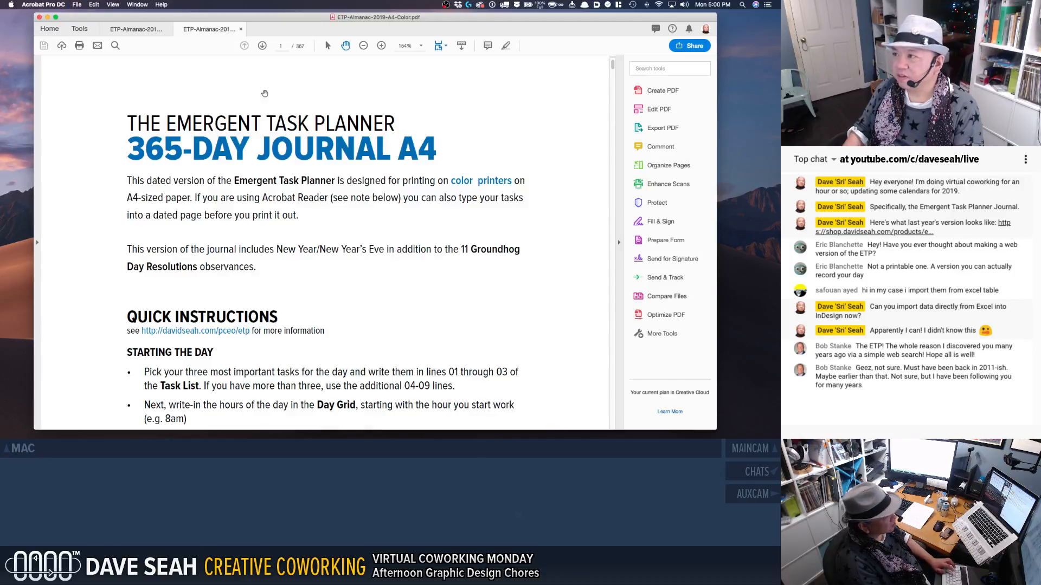
Step: Extract the last page, 367, from ETP-Almanac-2019-A4-Color.pdf, with pages deleted after extracting
left_click(654, 168)
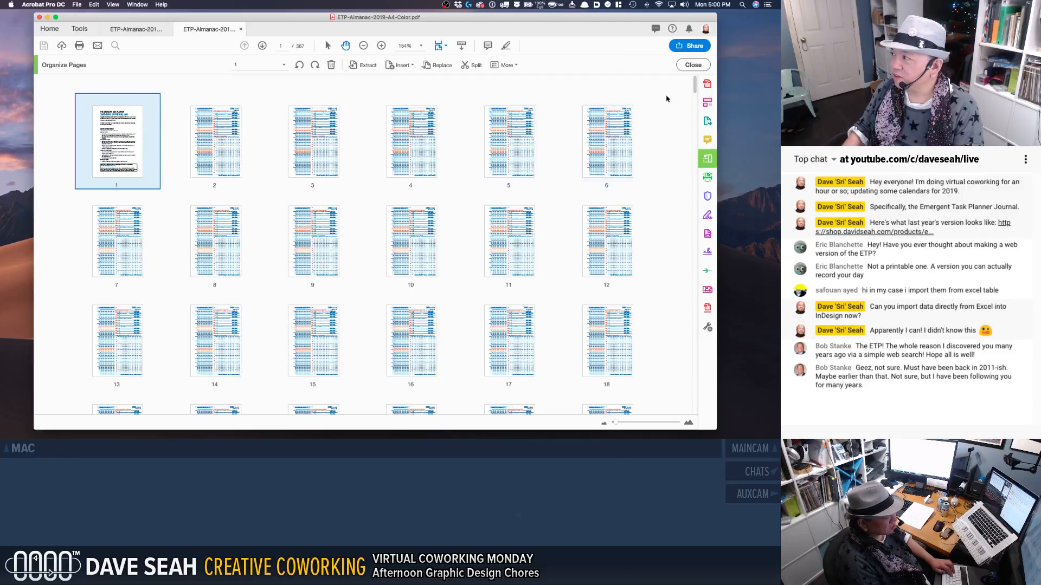
left_click_drag(693, 85, 656, 396)
left_click(157, 379)
right_click(154, 361)
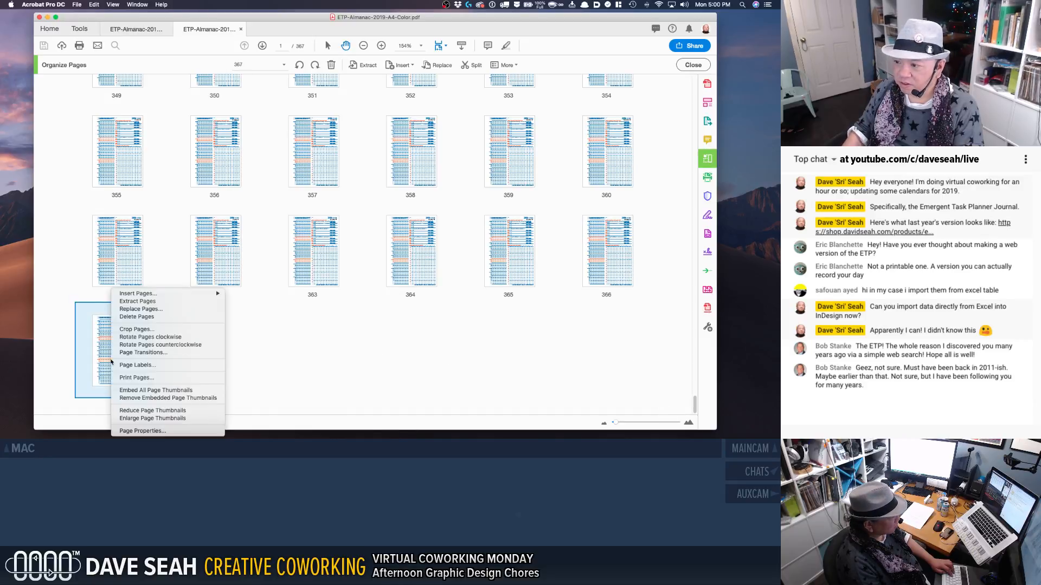
left_click(146, 301)
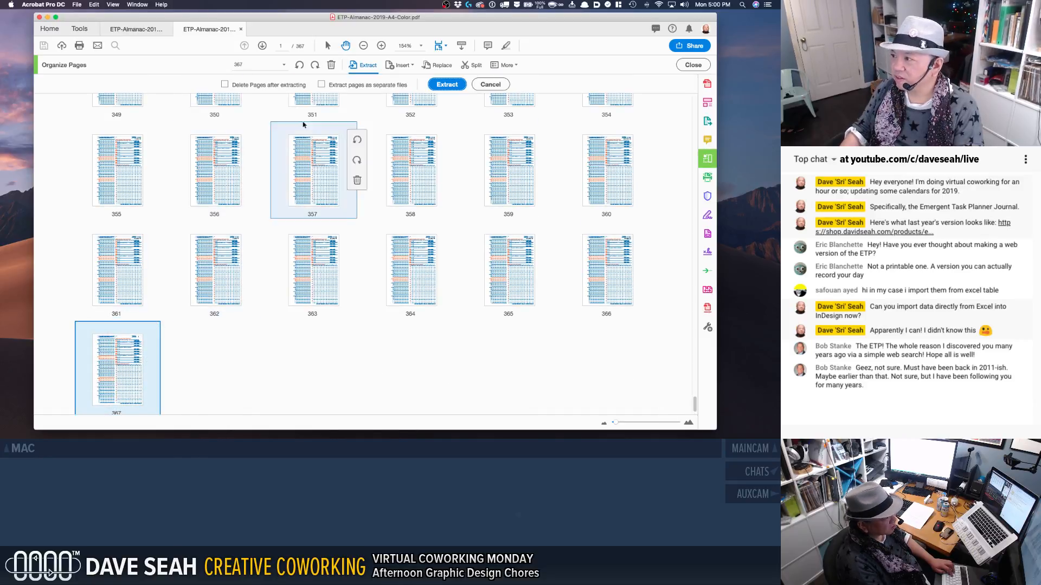
left_click(241, 87)
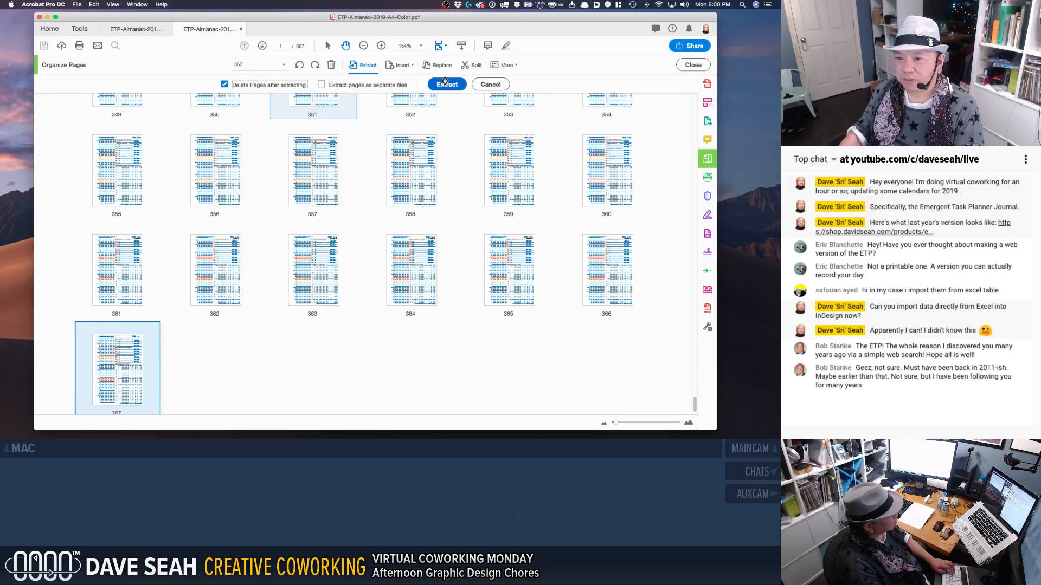
left_click(445, 83)
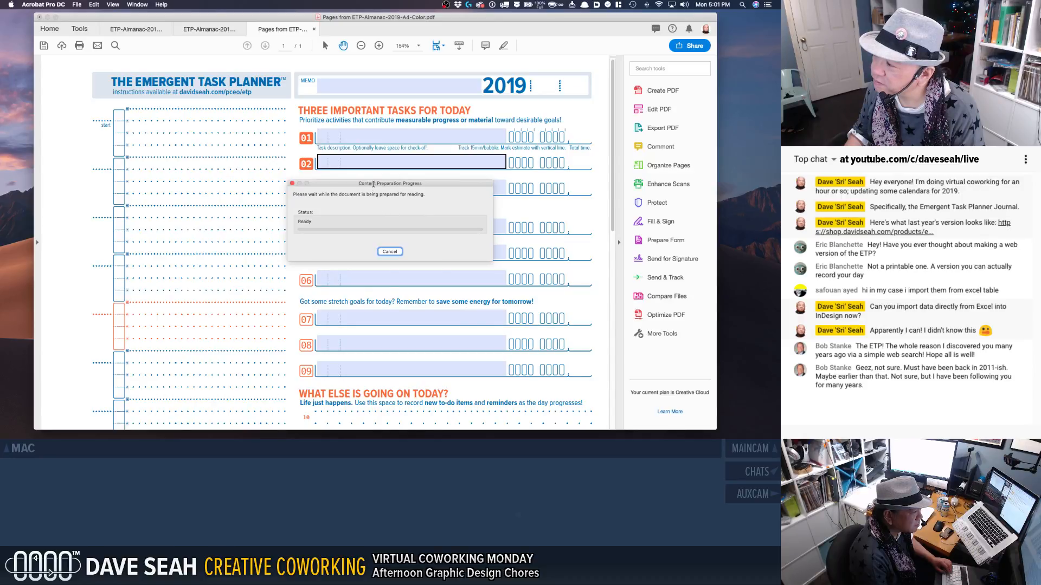
Step: Return to the shortened ETP-Almanac-2019-A4-Color.pdf and move the Content Preparation Progress window out of the way
left_click_drag(373, 185, 335, 192)
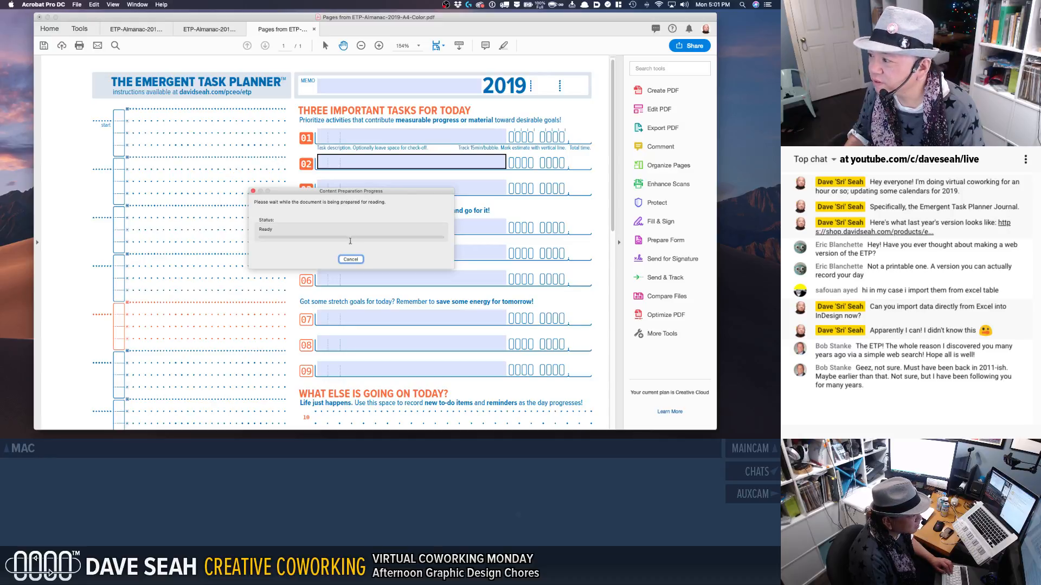
left_click(289, 45)
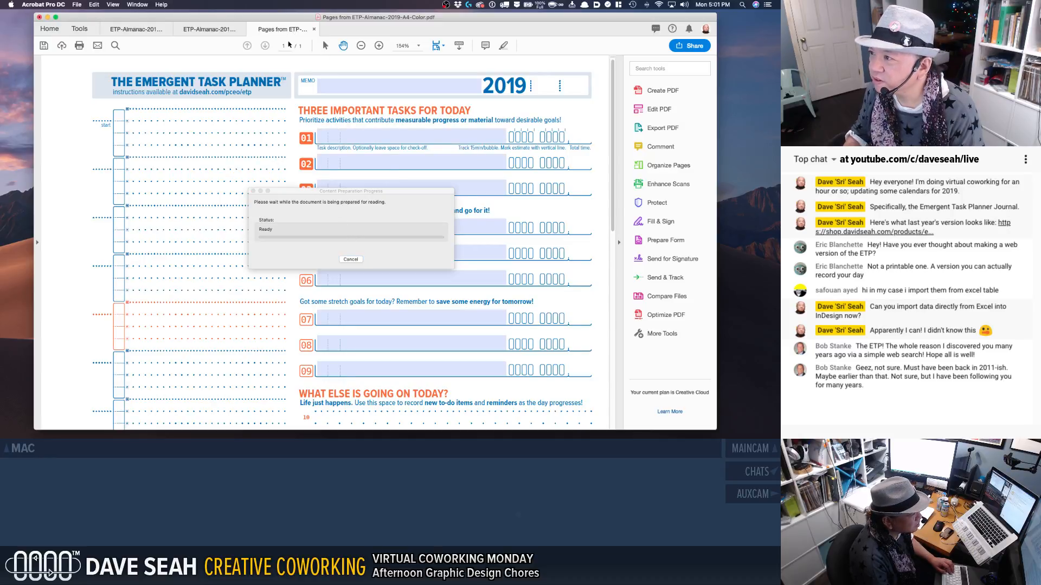
left_click(209, 30)
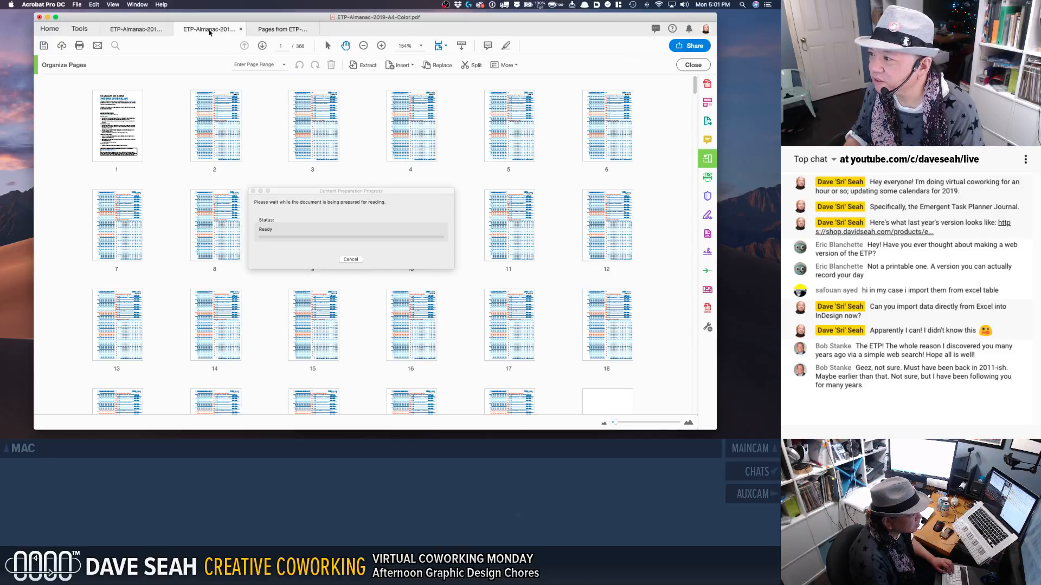
left_click_drag(324, 191, 8, 212)
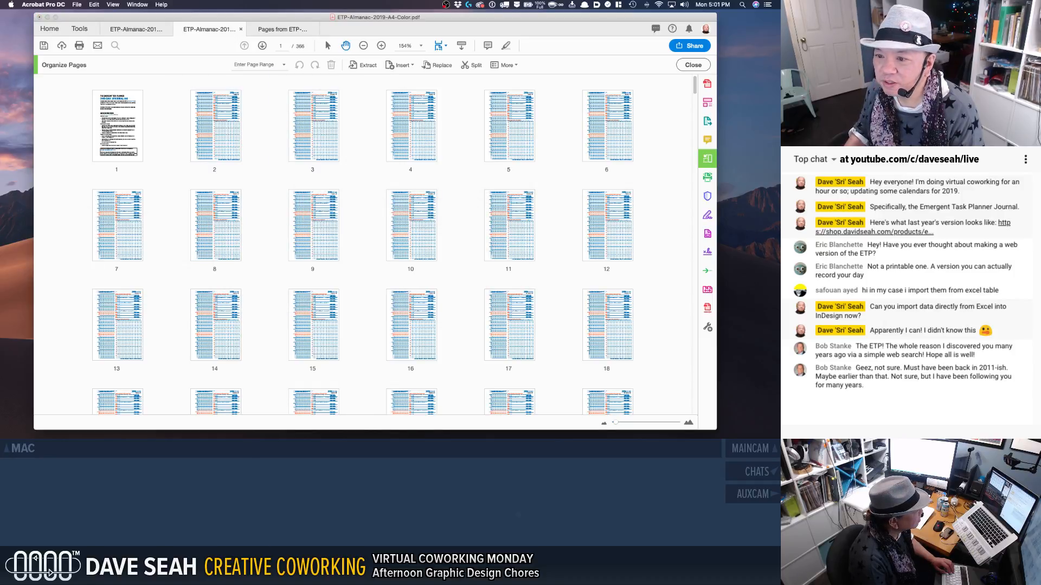
Step: Check the final page thumbnails of ETP-Almanac-2019-A4-Color.pdf and save the shortened document
left_click(278, 114)
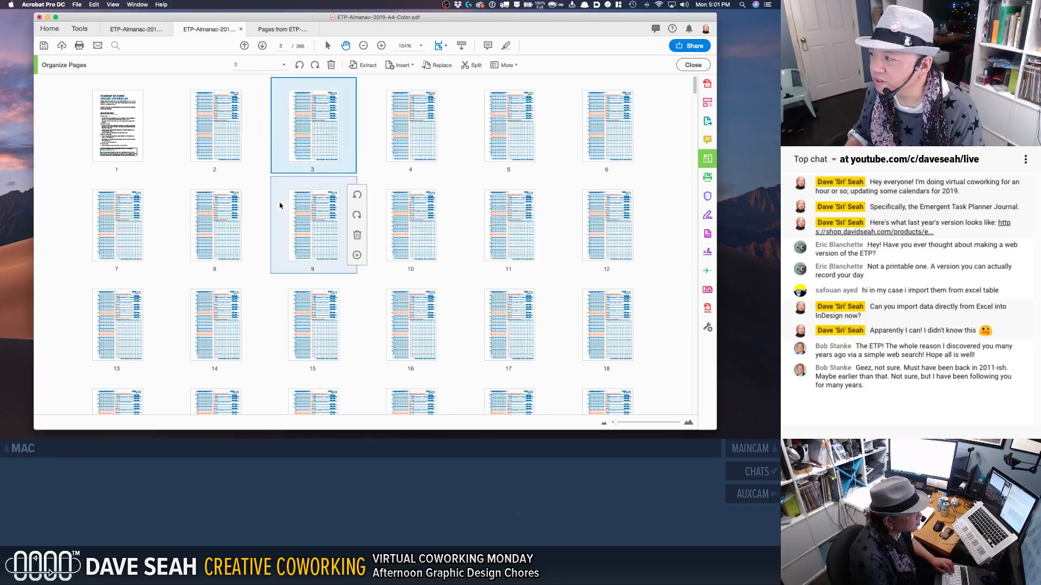
scroll(276, 204, "down", 8)
scroll(272, 202, "down", 15)
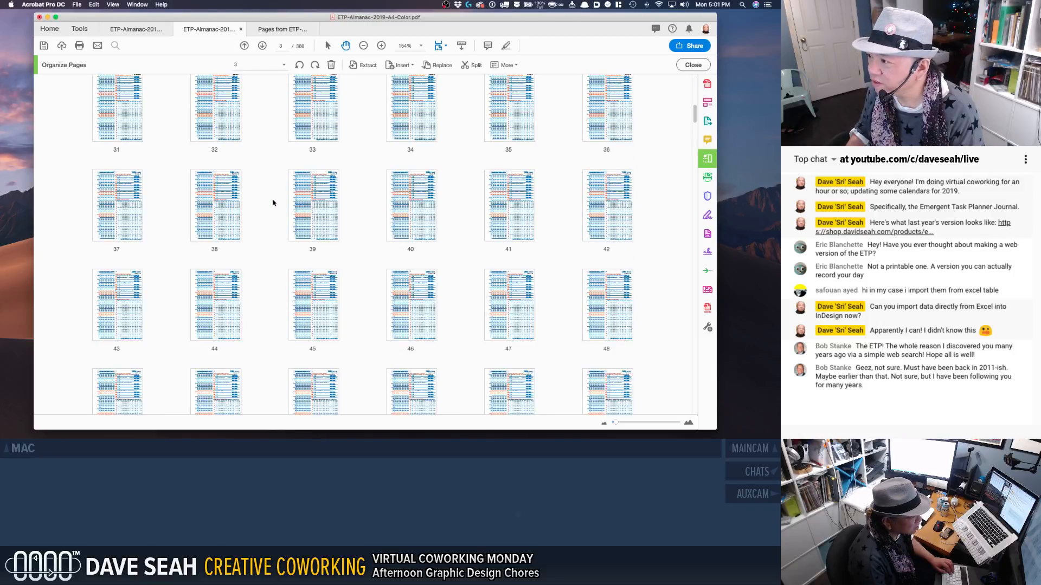
scroll(273, 204, "down", 13)
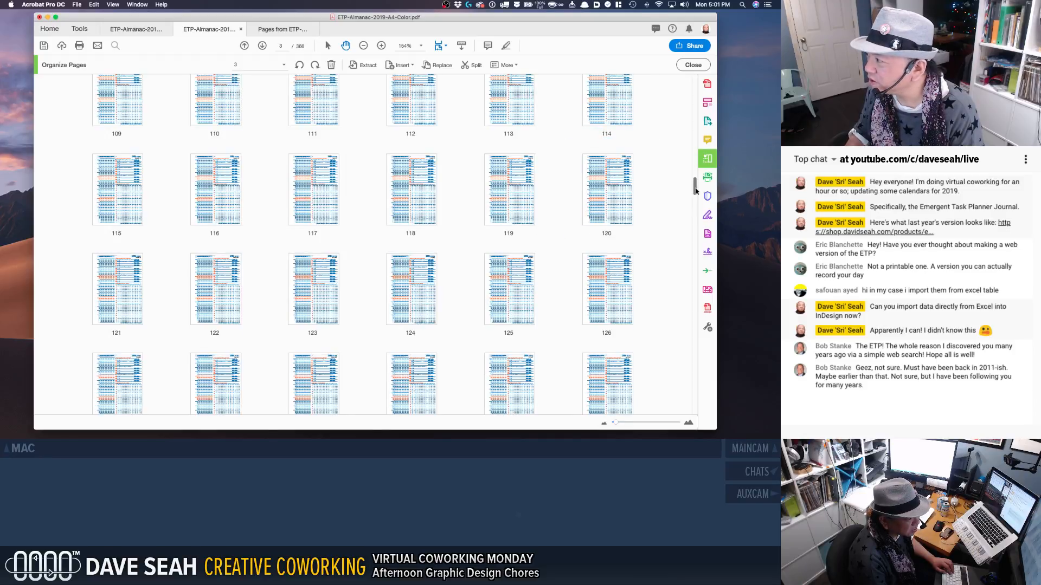
left_click_drag(695, 189, 703, 426)
mouse_move(598, 353)
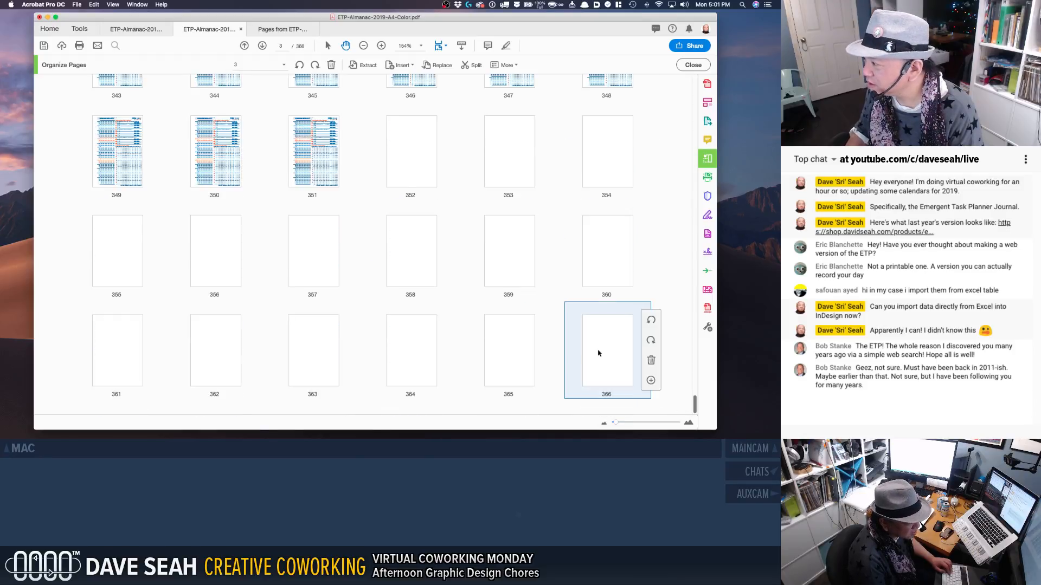
key("super+s")
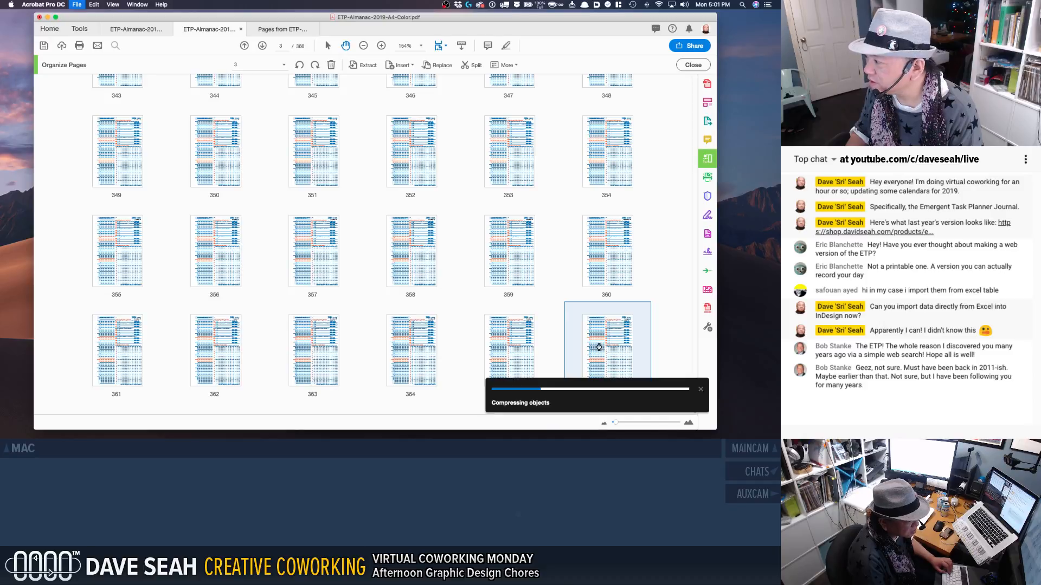
Step: Save the page extracted from the A4 color file as ETP-Almanac-2019-A4-Color-Blank.pdf in the ETP-Almanac-2019-US folder
left_click(268, 30)
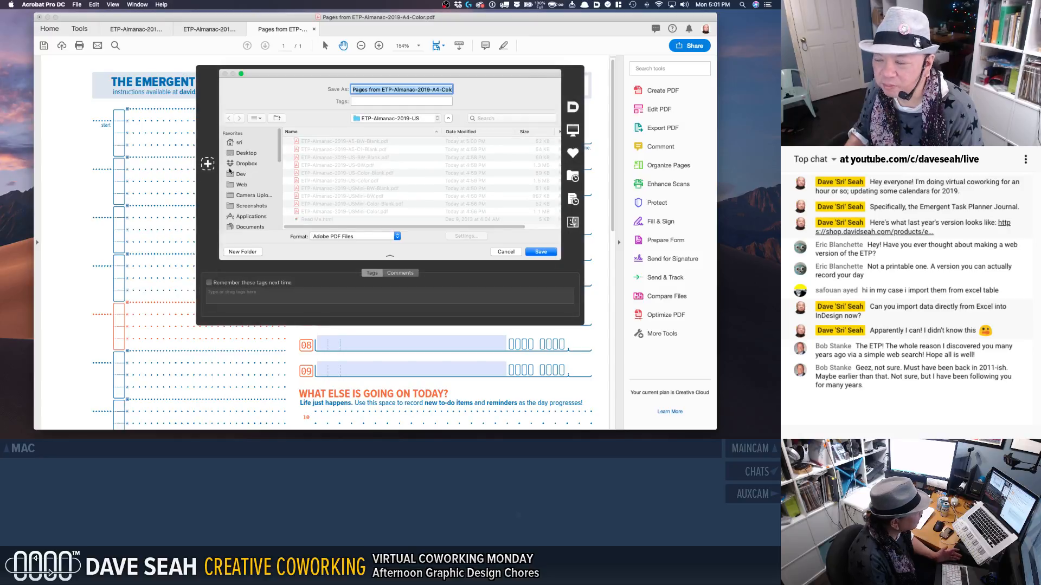
left_click(384, 89)
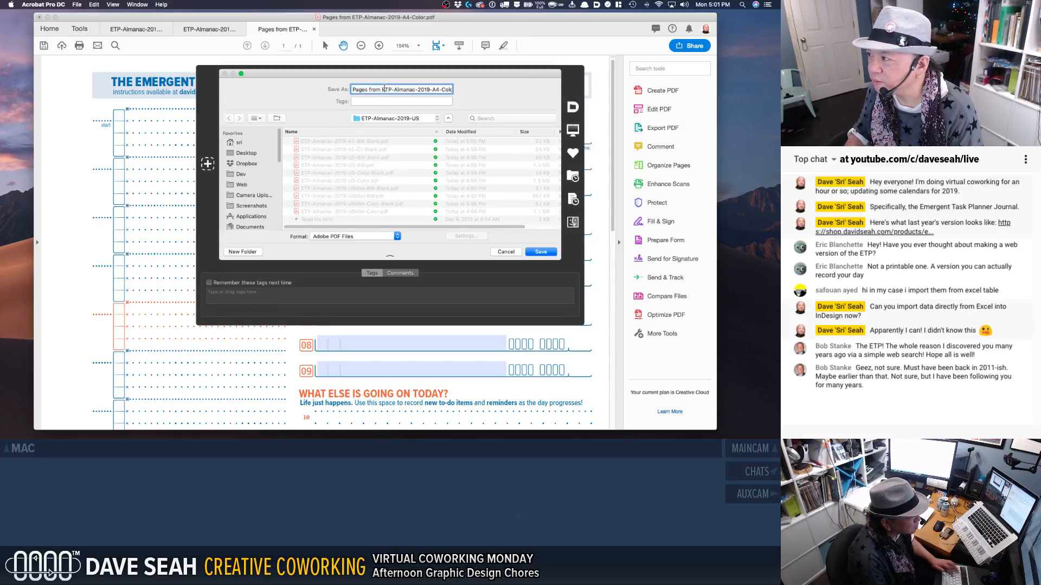
key("shift+super+Left")
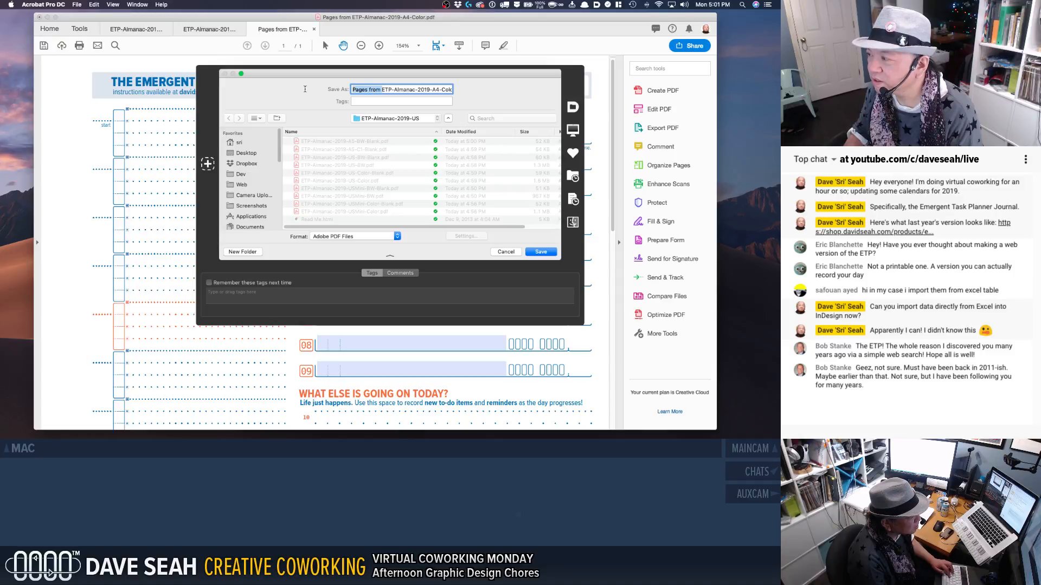
key("BackSpace")
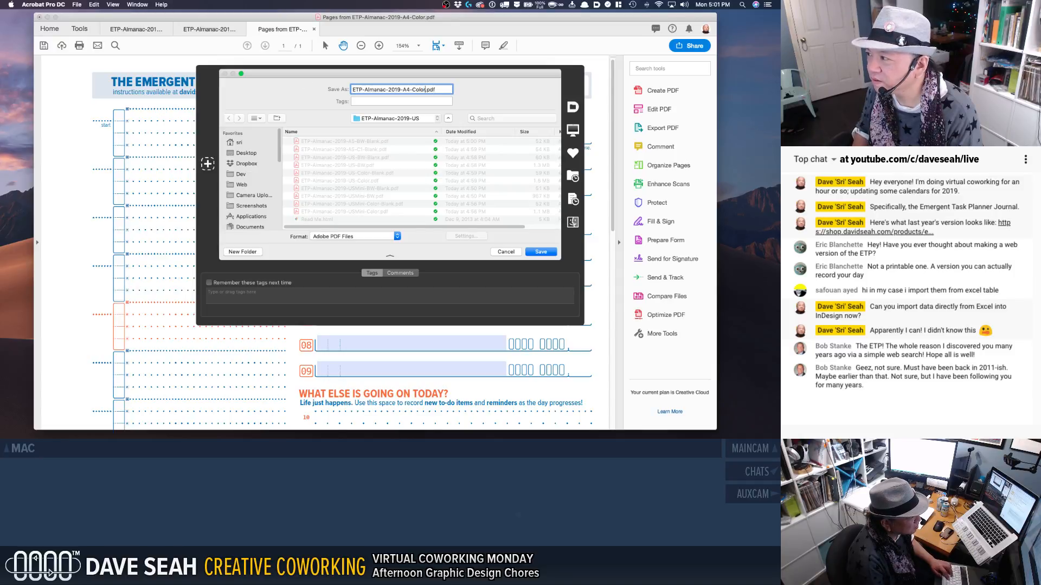
type("-Blank")
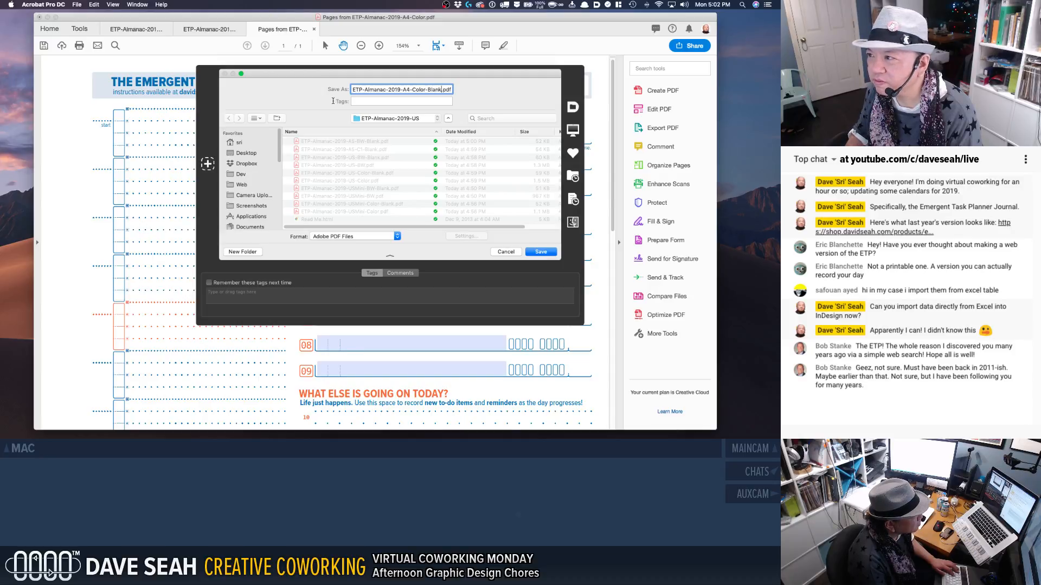
key("Return")
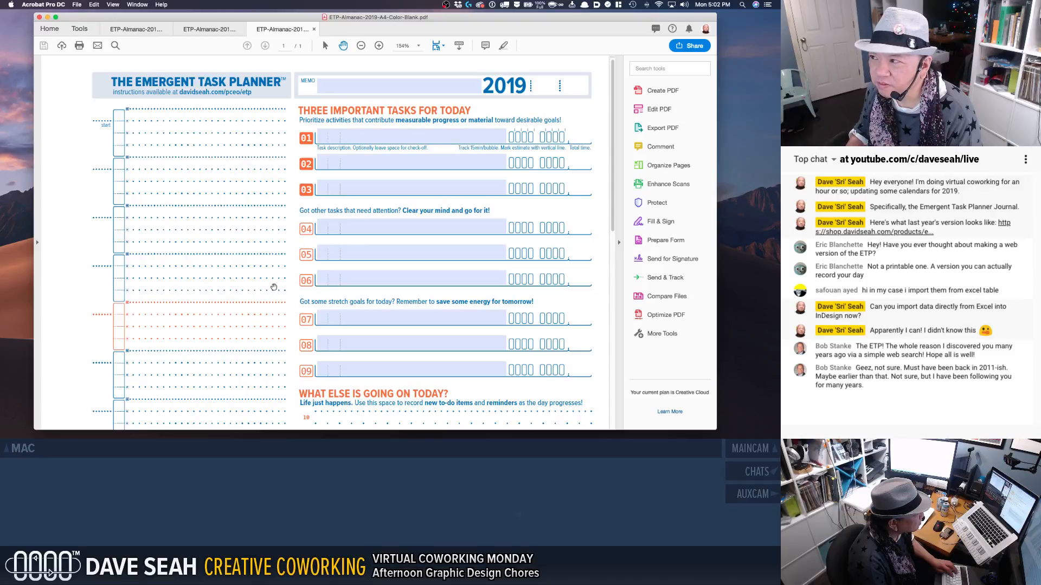
key("super+Tab")
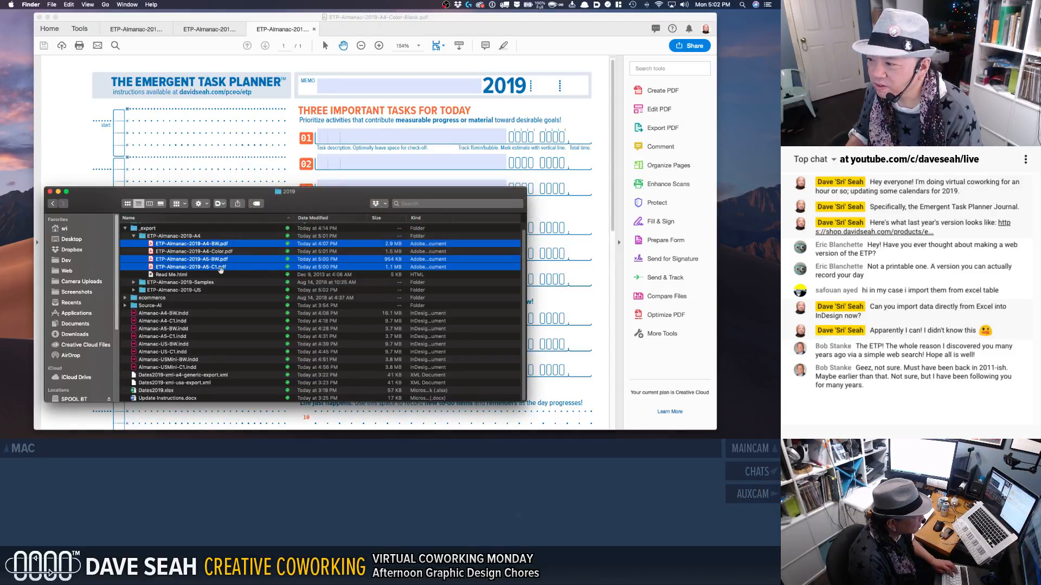
key("super+Tab")
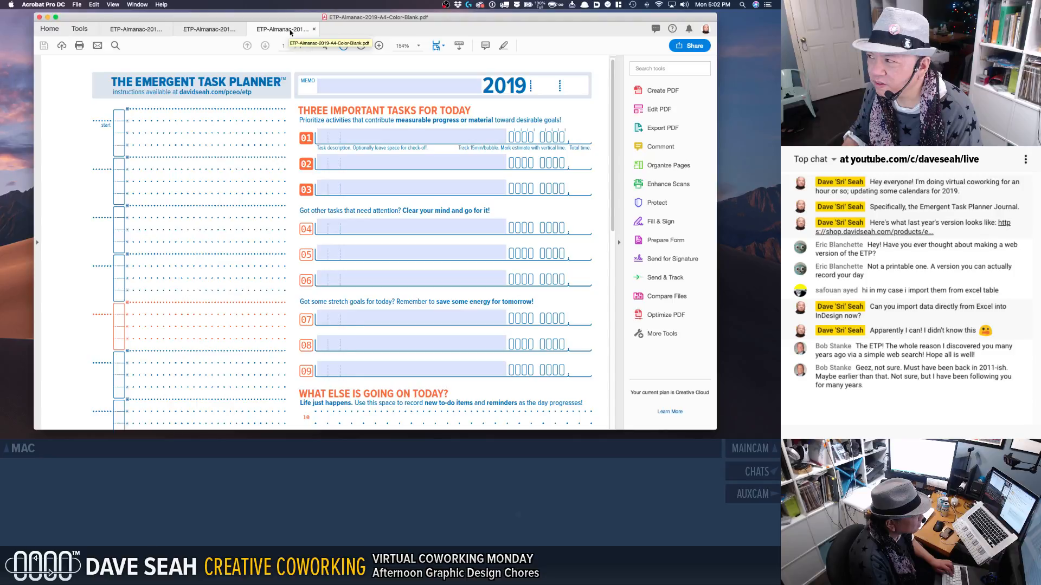
key("super+Tab")
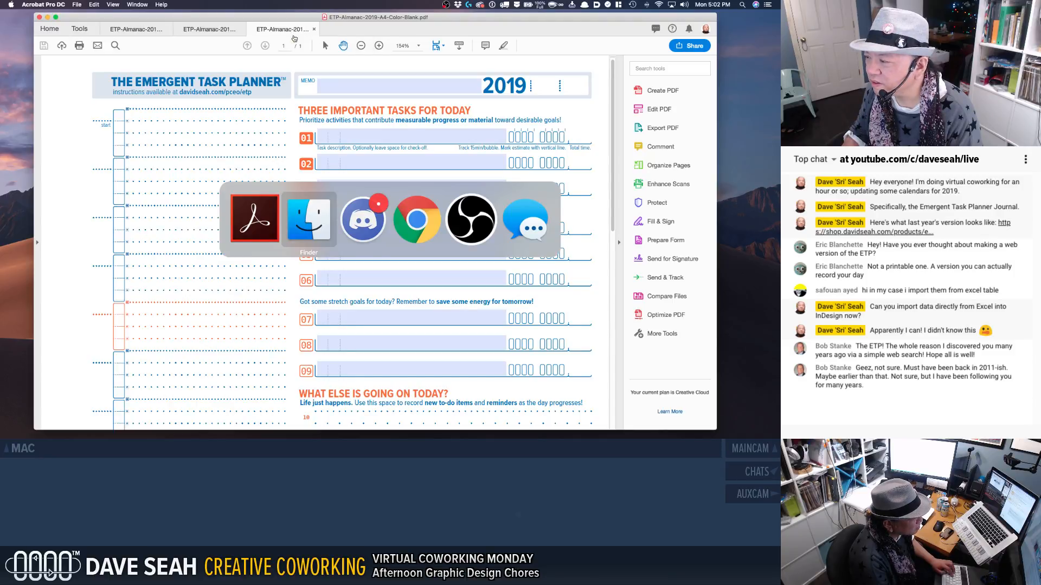
key("super+Tab")
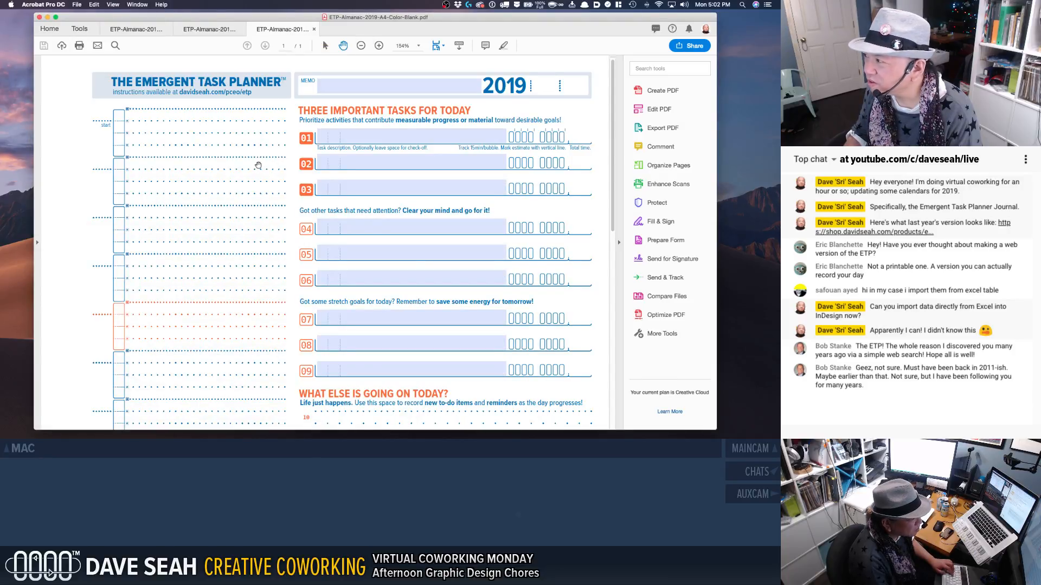
Step: Check the page in ETP-Almanac-2019-A4-Color-Blank.pdf down to its footer and close the document
scroll(260, 163, "down", 10)
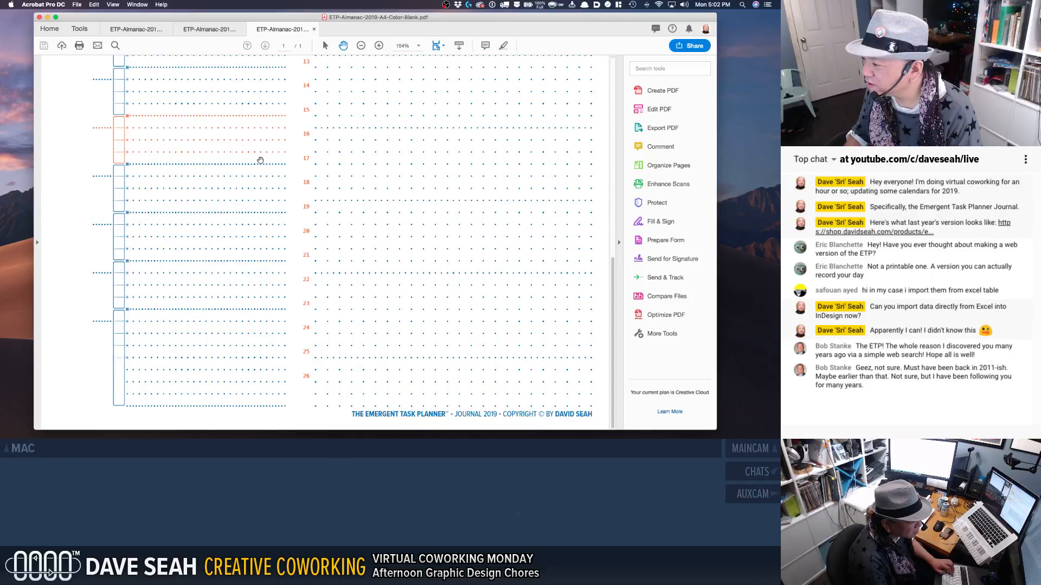
scroll(260, 158, "up", 10)
key("super+w")
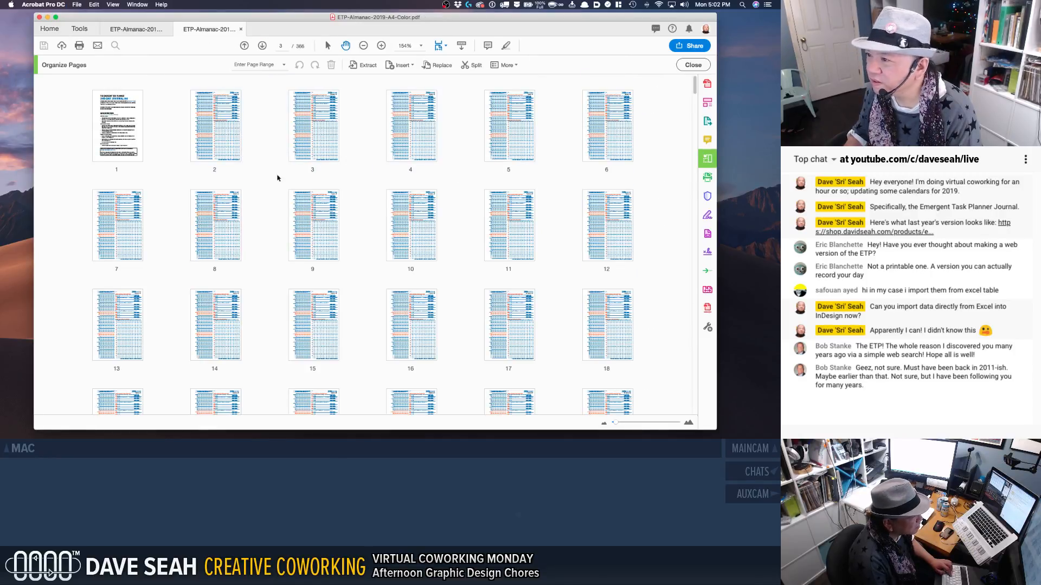
Step: Check the page thumbnails of ETP-Almanac-2019-A4-Color.pdf through to the final page, 366, and close the document
scroll(347, 325, "down", 5)
scroll(351, 325, "down", 12)
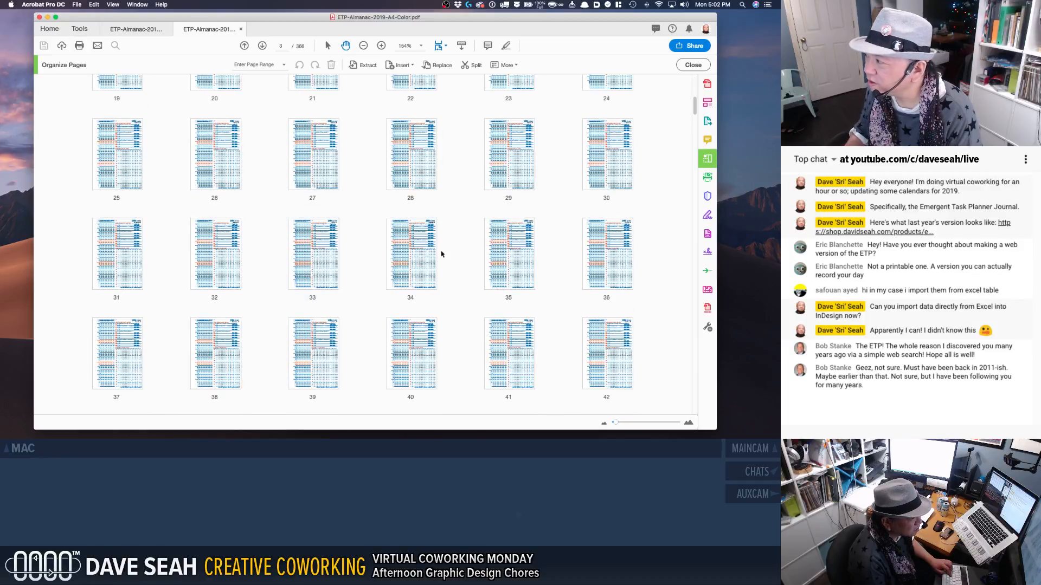
scroll(699, 132, "down", 2)
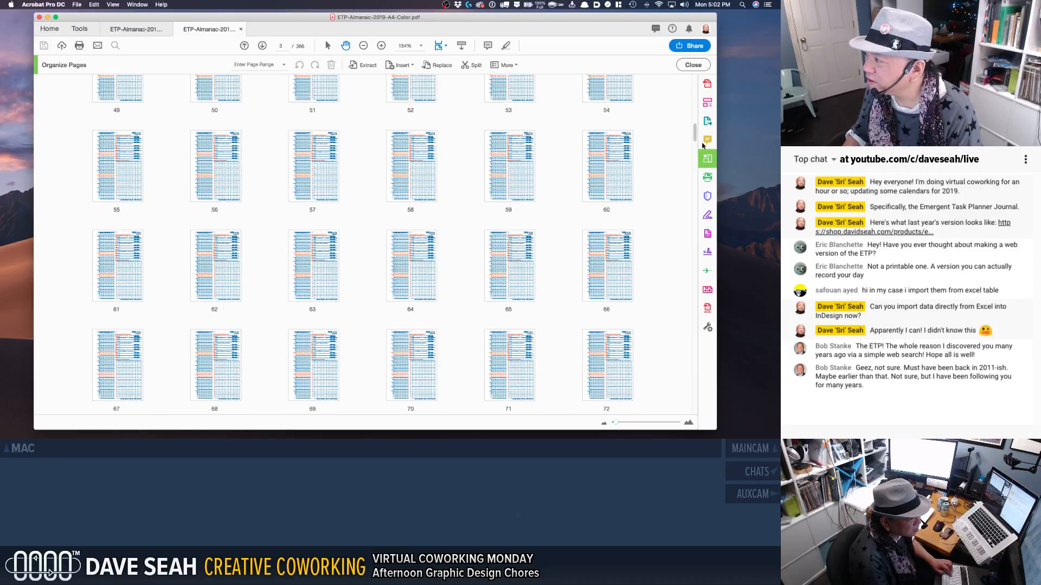
scroll(697, 136, "up", 6)
scroll(696, 118, "down", 6)
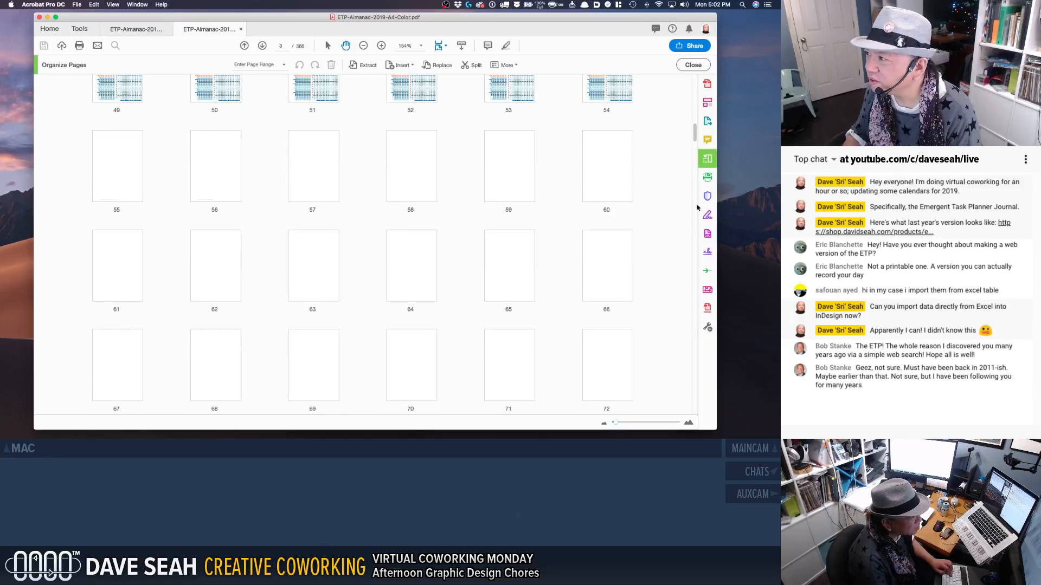
scroll(699, 380, "down", 20)
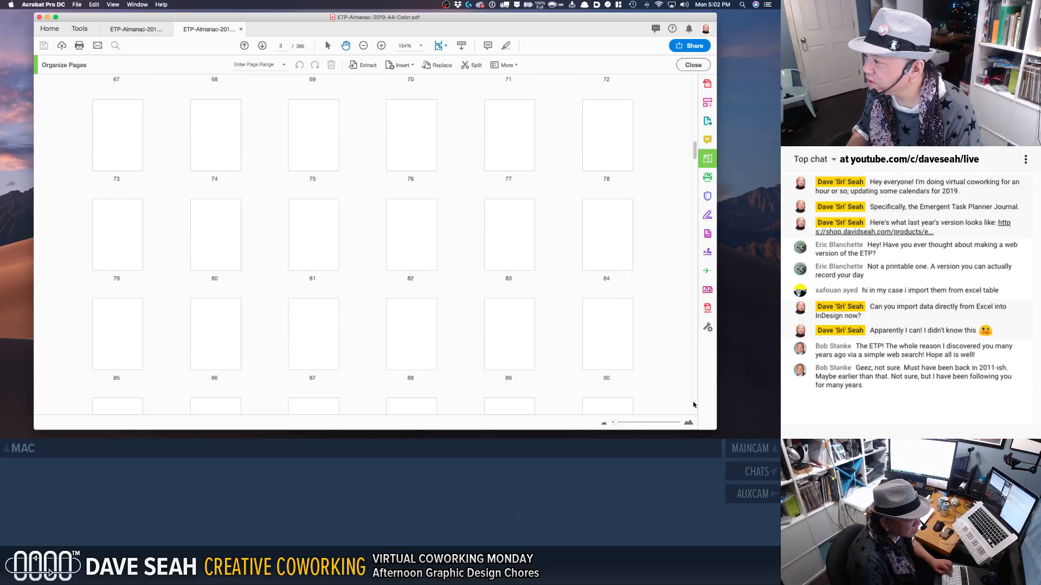
scroll(699, 303, "down", 6)
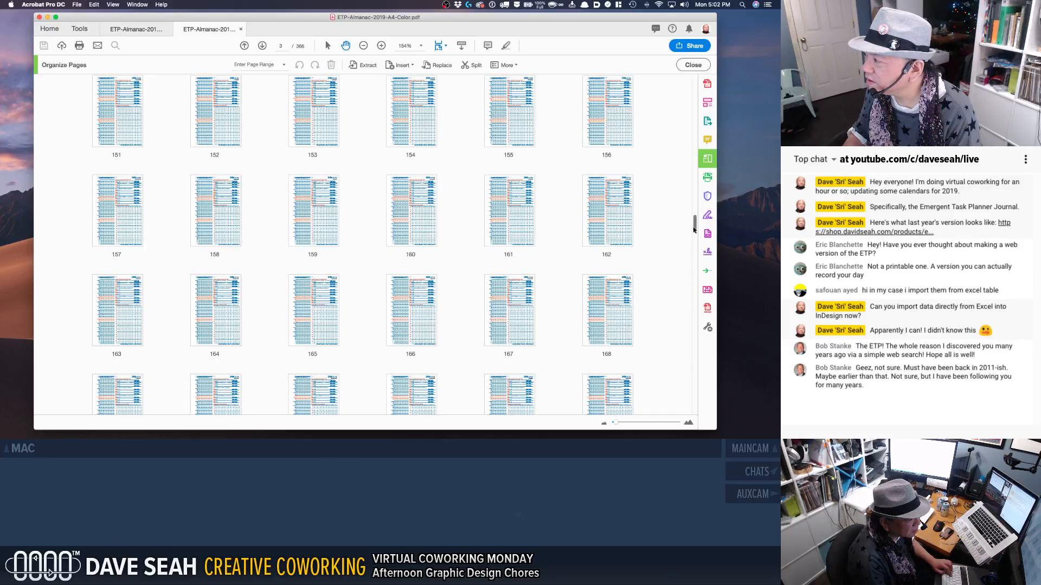
left_click_drag(694, 229, 696, 422)
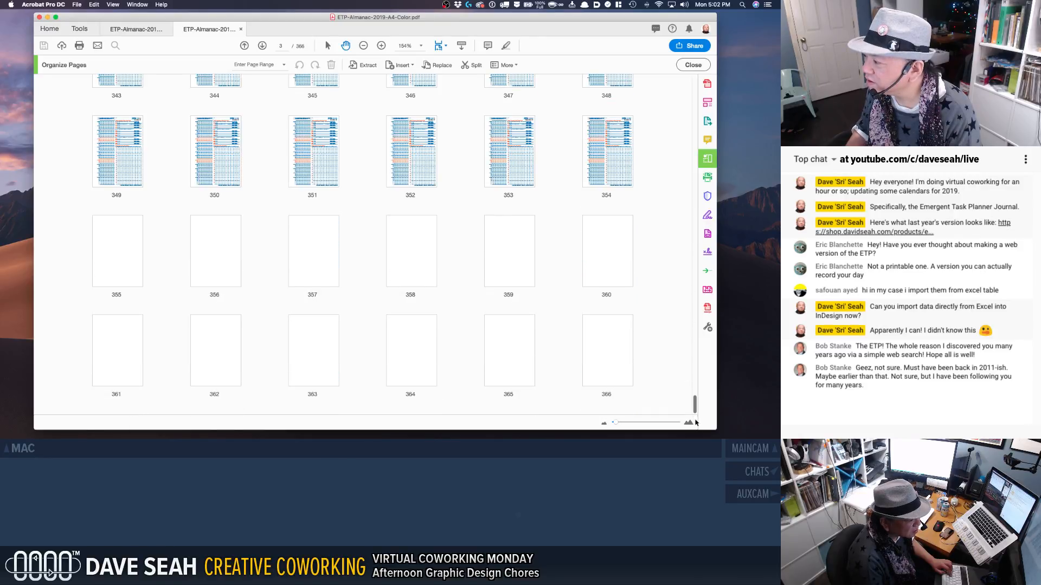
left_click(604, 334)
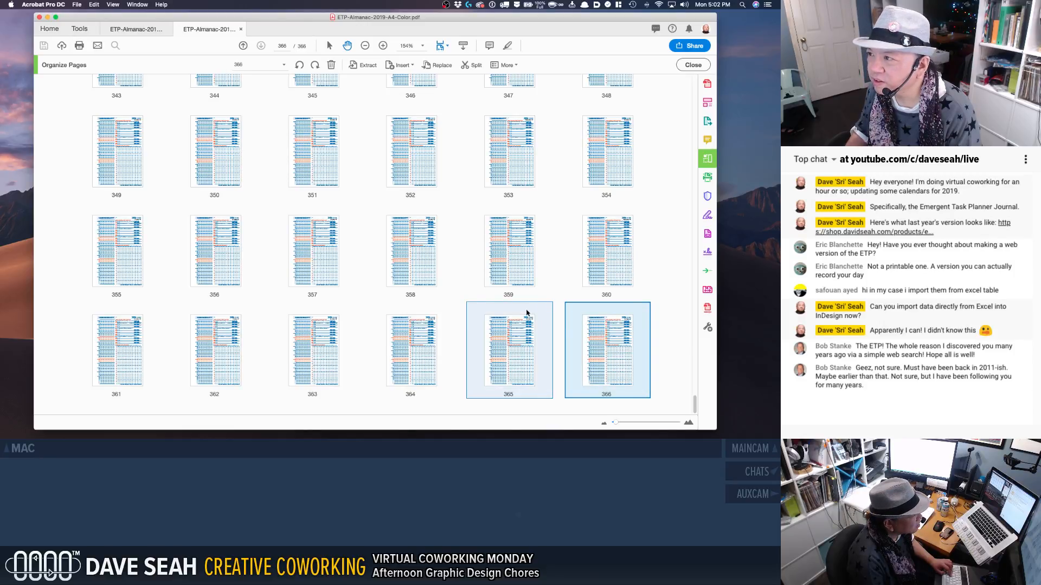
key("super+w")
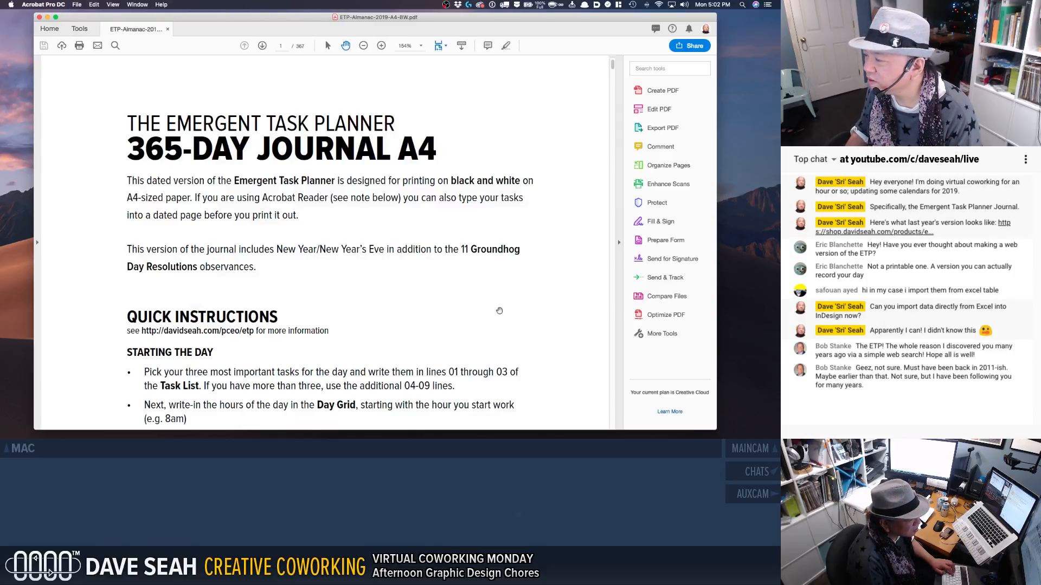
Step: Review the last page, 367, of ETP-Almanac-2019-A4-BW.pdf and extract it, with pages deleted after extracting
left_click_drag(613, 64, 618, 435)
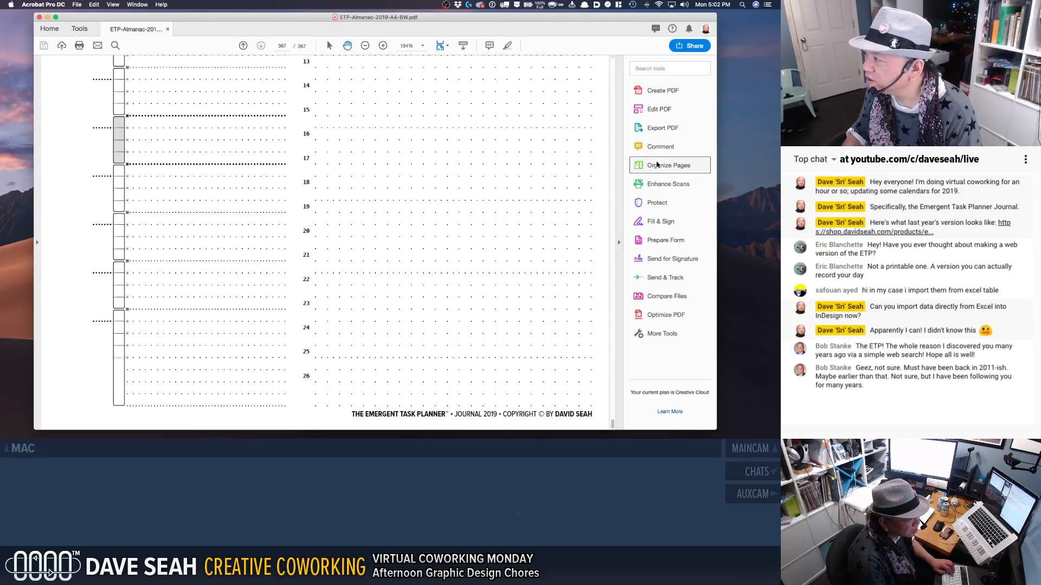
left_click(650, 172)
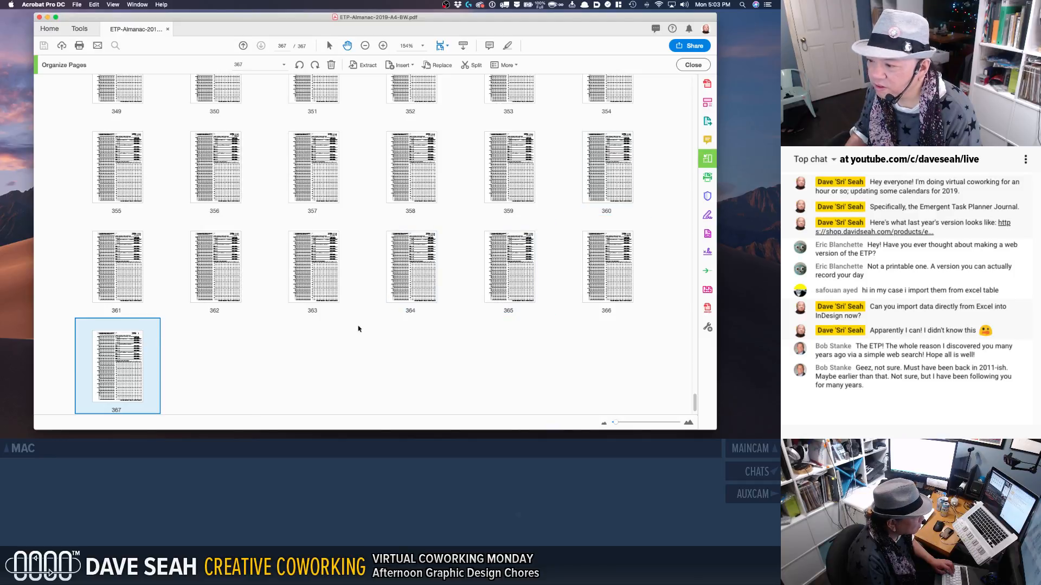
double_click(131, 366)
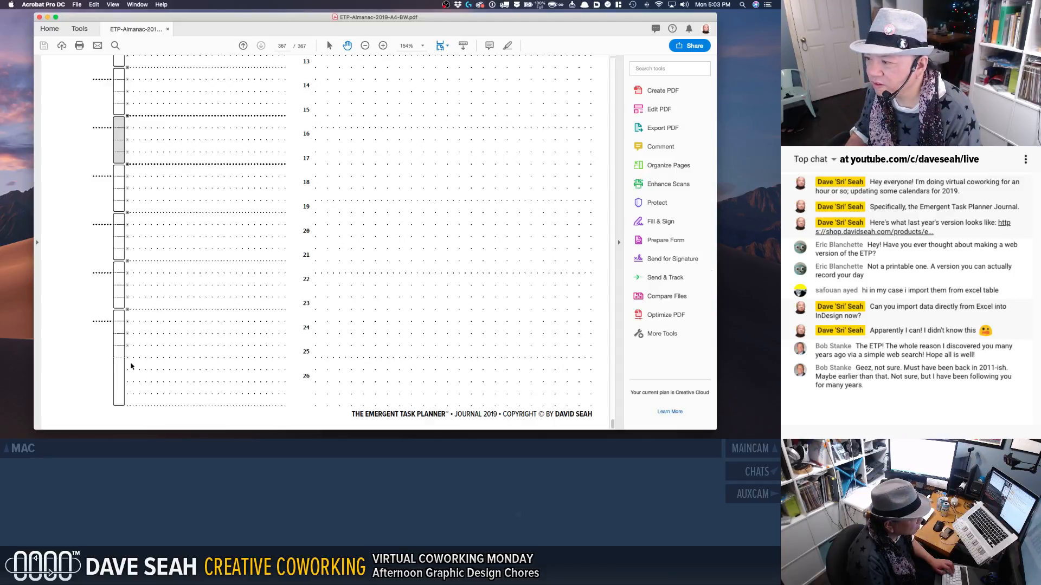
scroll(146, 346, "up", 15)
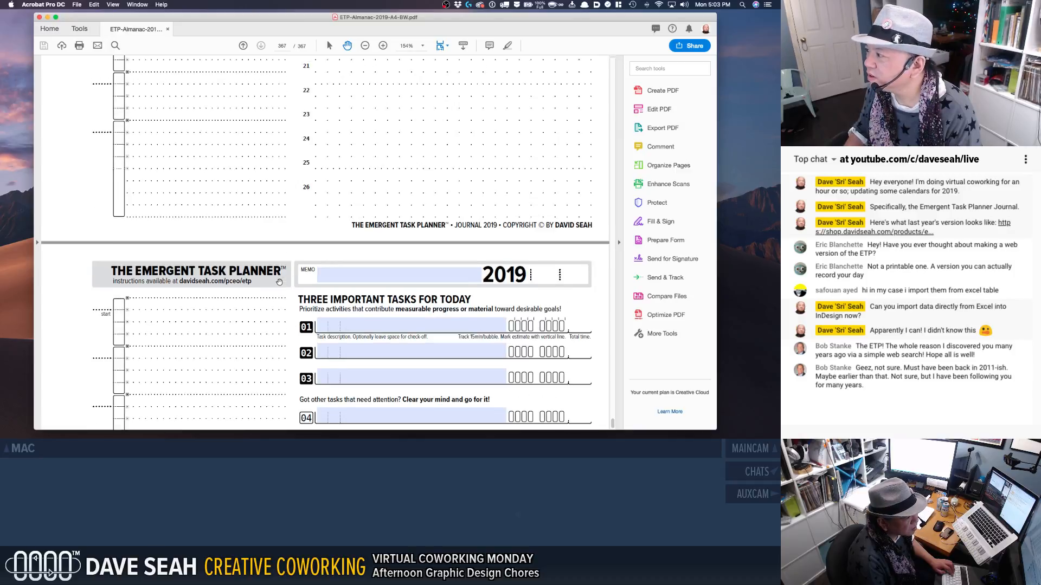
scroll(279, 283, "down", 15)
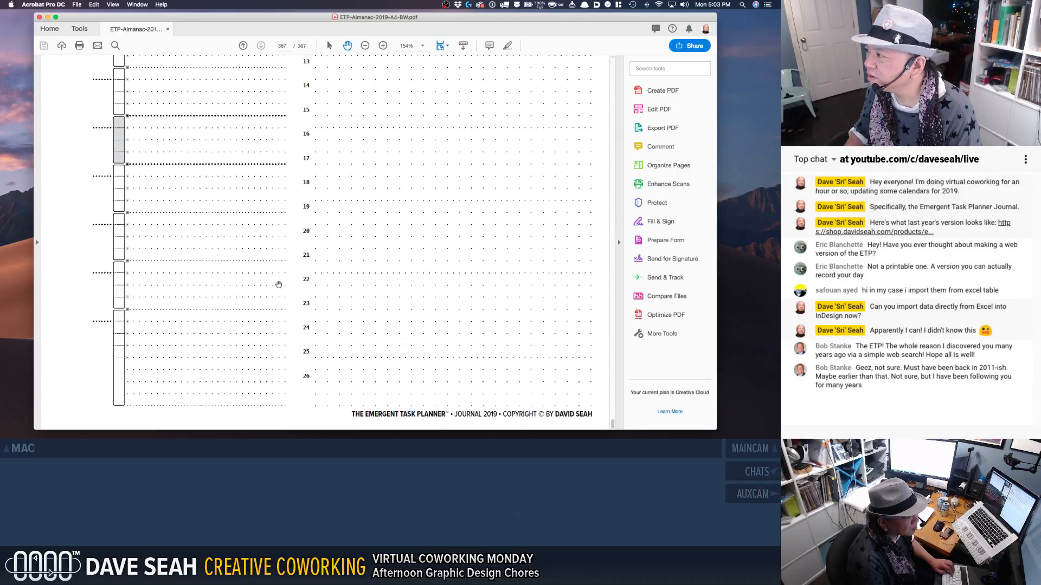
scroll(278, 283, "up", 5)
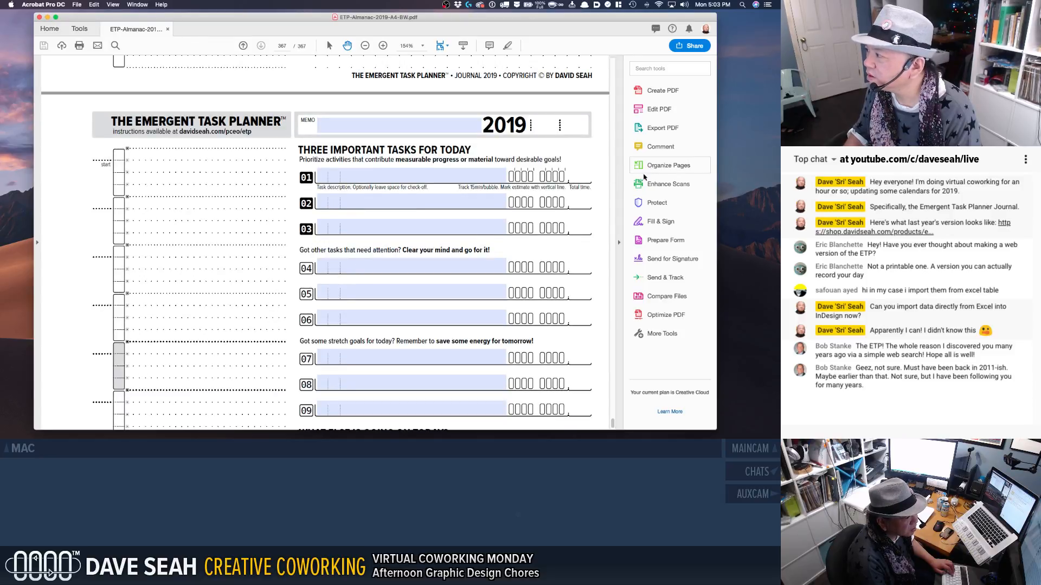
left_click(648, 169)
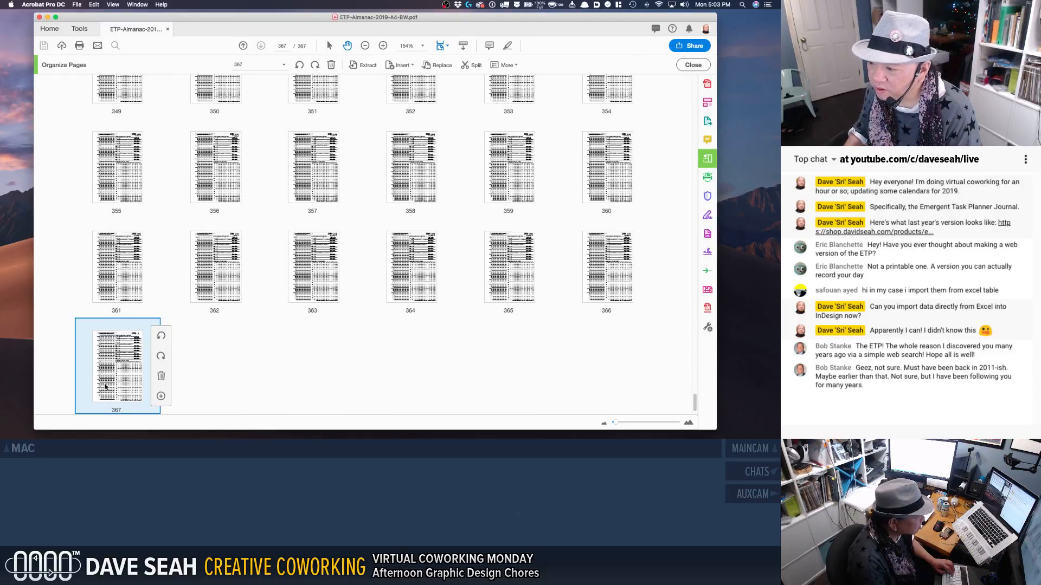
right_click(106, 353)
left_click(144, 302)
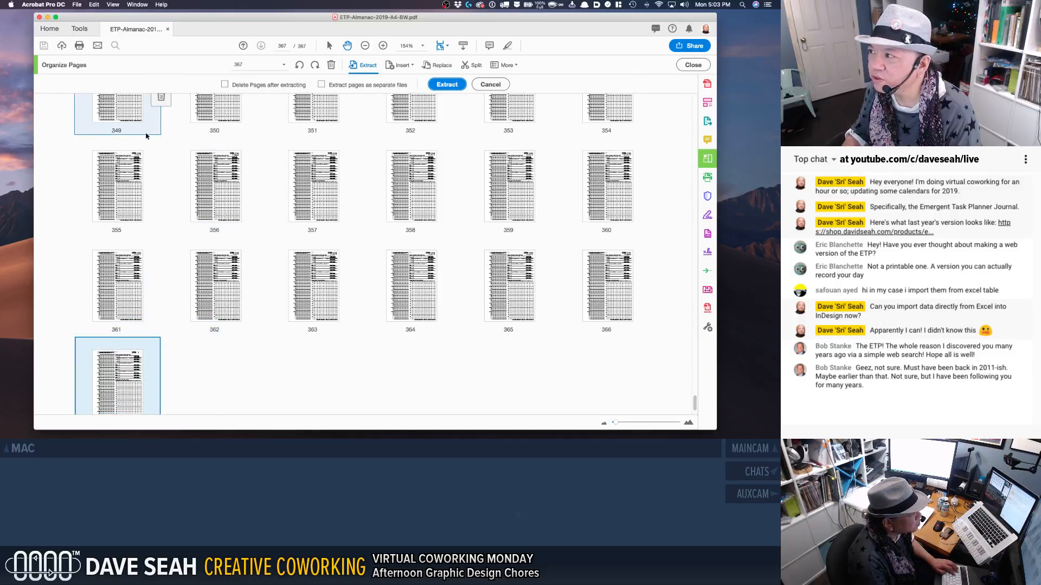
left_click(225, 84)
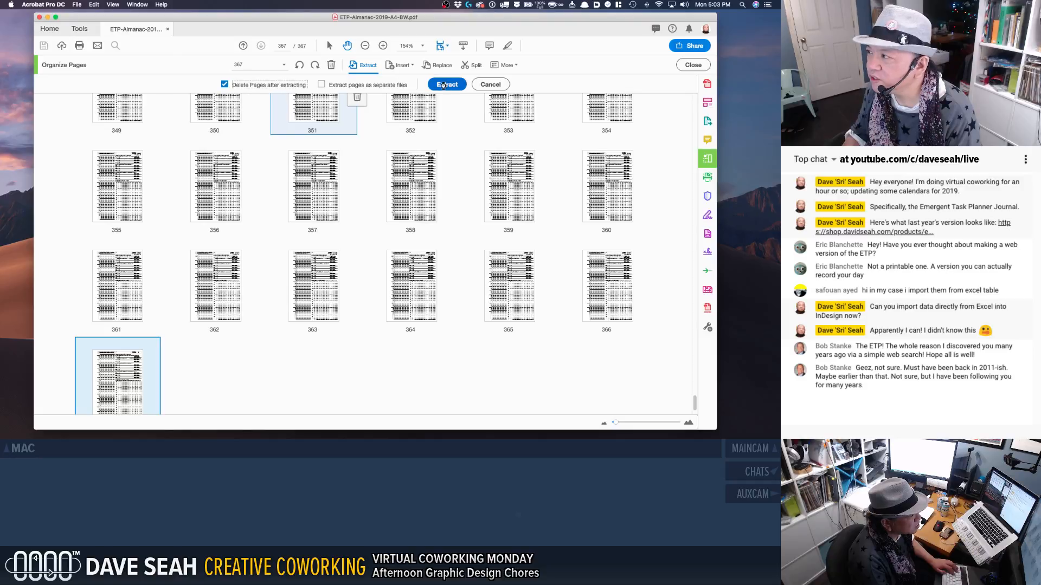
left_click(443, 85)
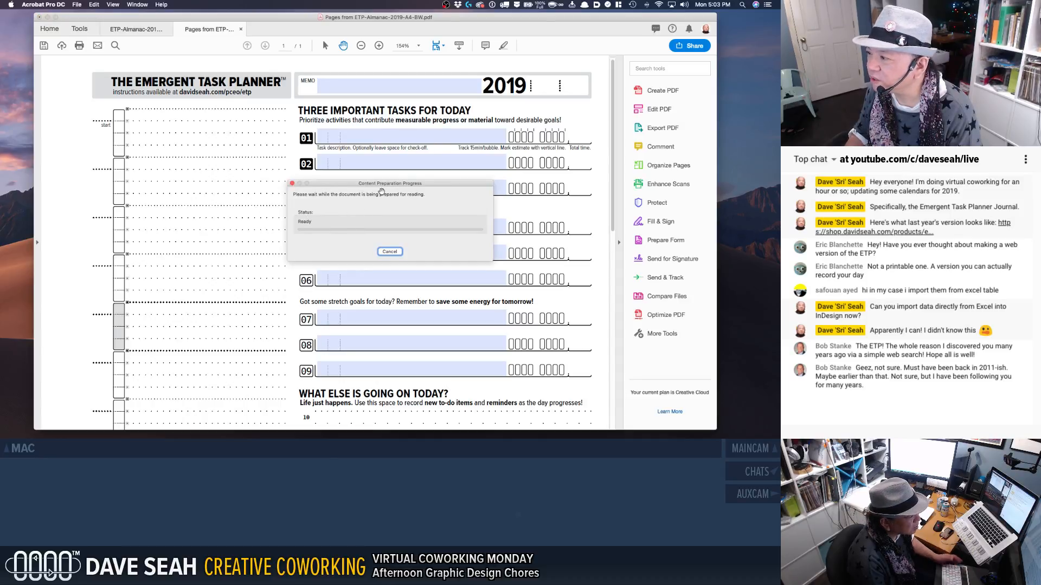
Step: Save the extracted A4 black-and-white page as ETP-Almanac-2019-A4-BW-Blank.pdf in the ETP-Almanac-2019-US folder
left_click_drag(385, 185, 70, 211)
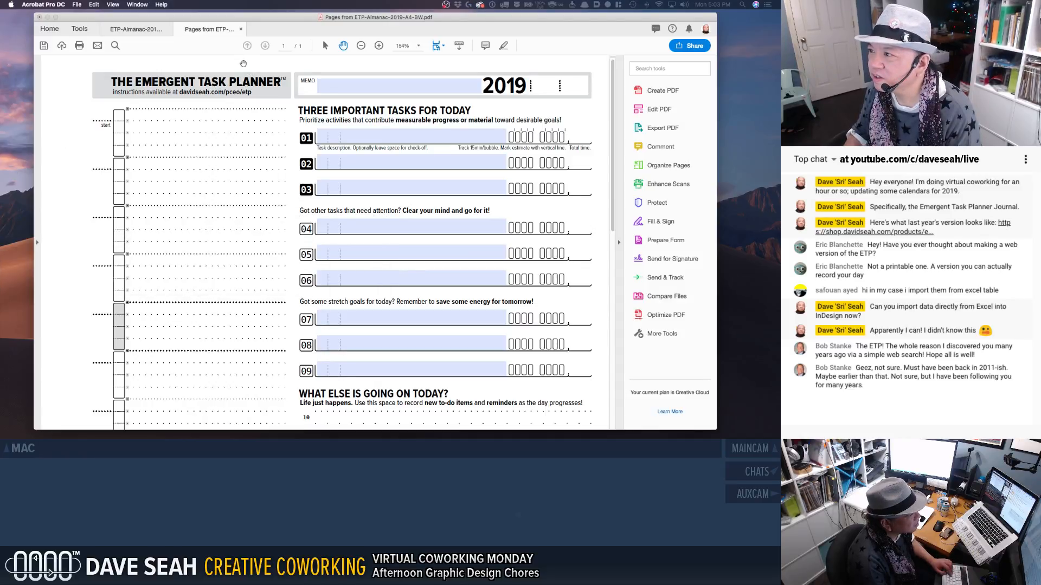
key("super+s")
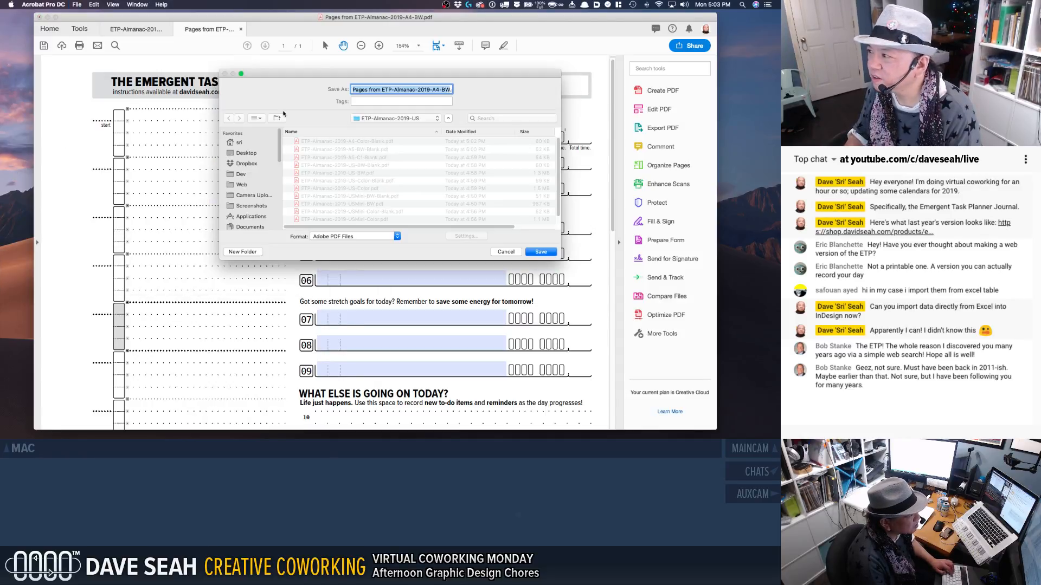
left_click(382, 90)
left_click_drag(382, 90, 314, 87)
key("BackSpace")
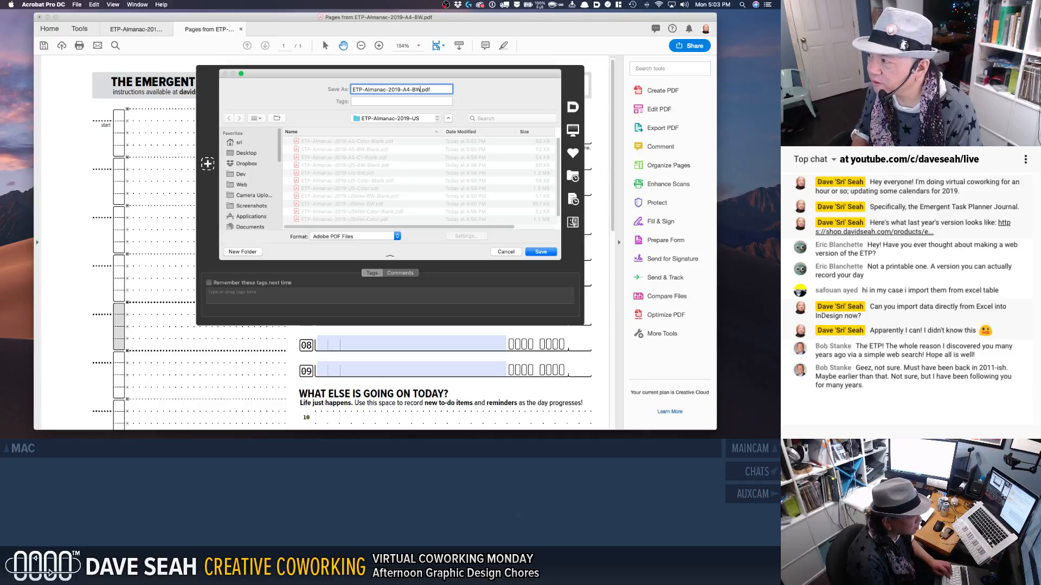
type("-Blank")
key("Return")
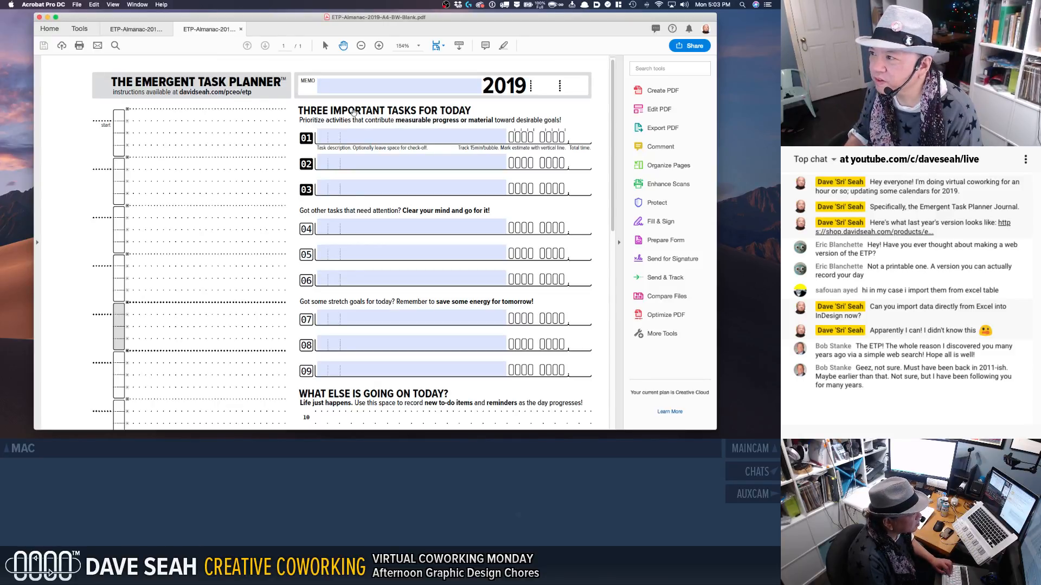
Step: Close the A4 black-and-white blank file, and save and close the shortened ETP-Almanac-2019-A4-BW.pdf
key("super+w")
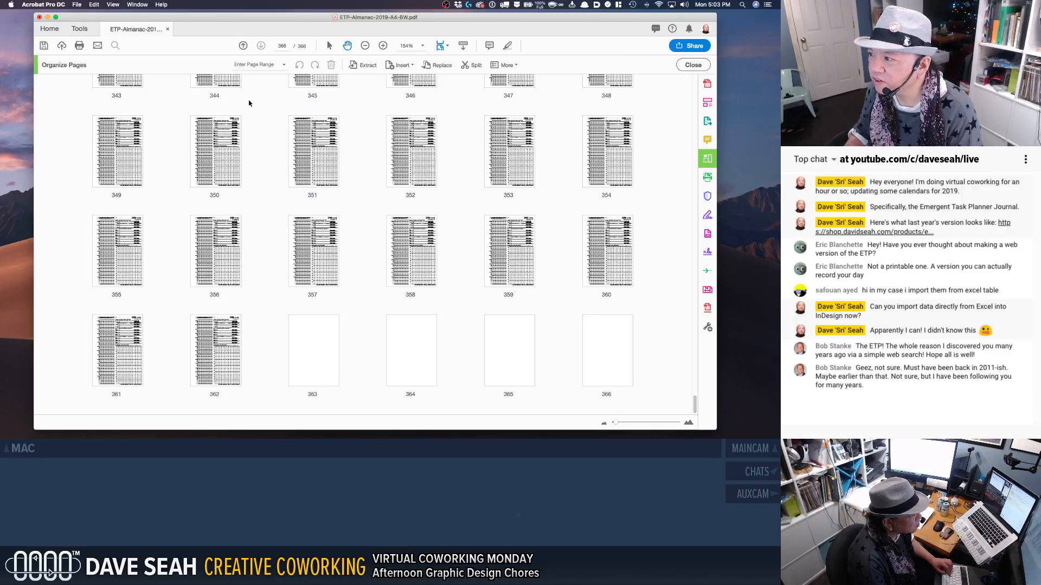
left_click(245, 107)
mouse_move(238, 112)
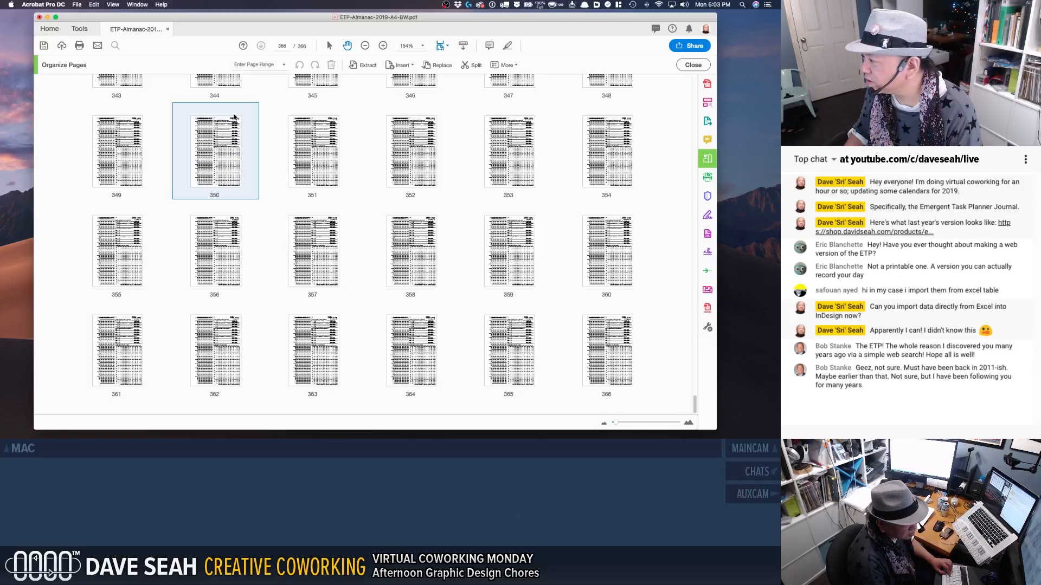
key("super+s")
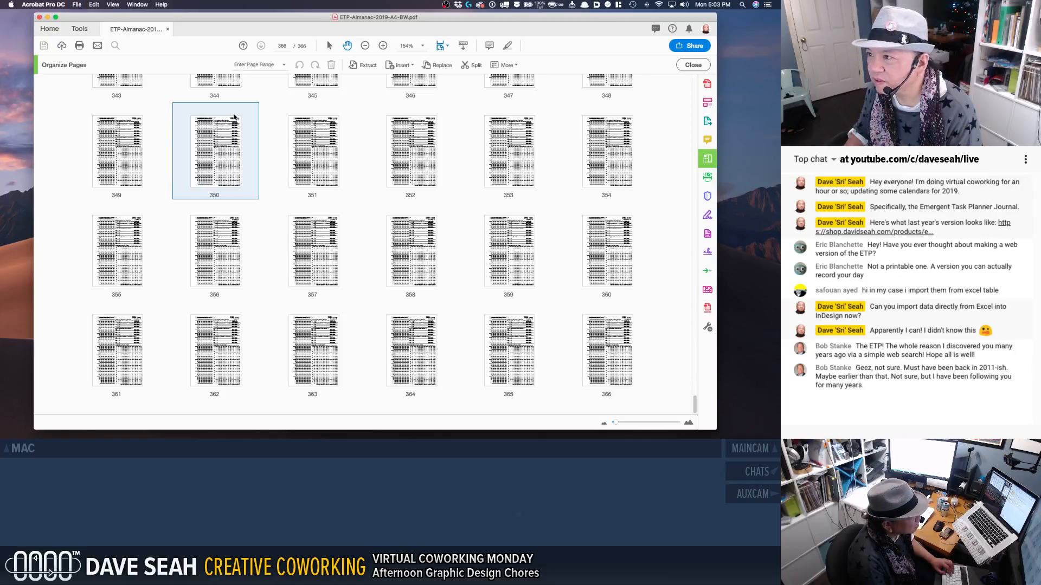
key("super+w")
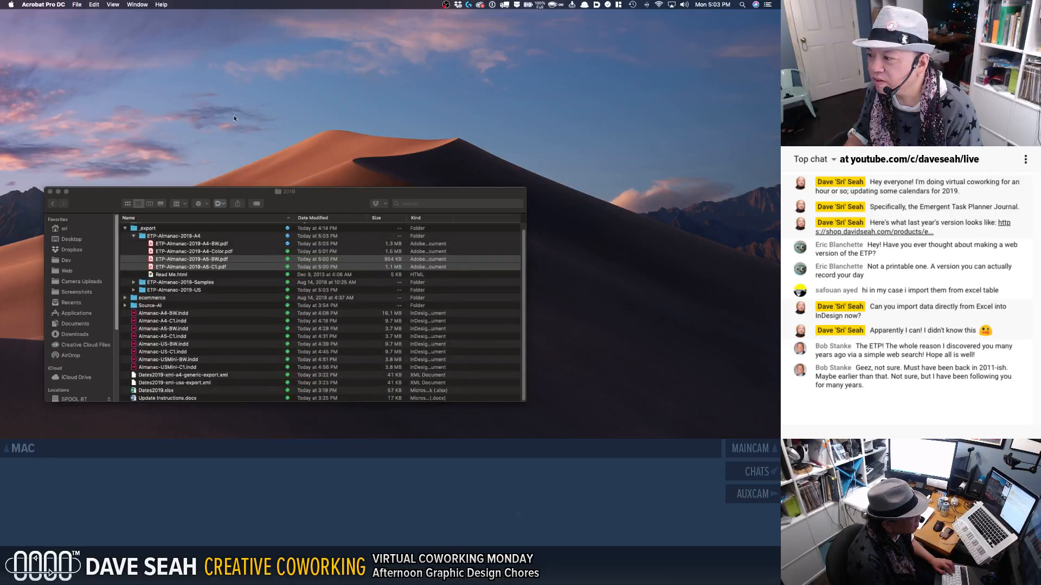
Step: Move the four A4 and A5 blank PDFs from the ETP-Almanac-2019-US folder into the ETP-Almanac-2019-A4 folder
left_click(222, 271)
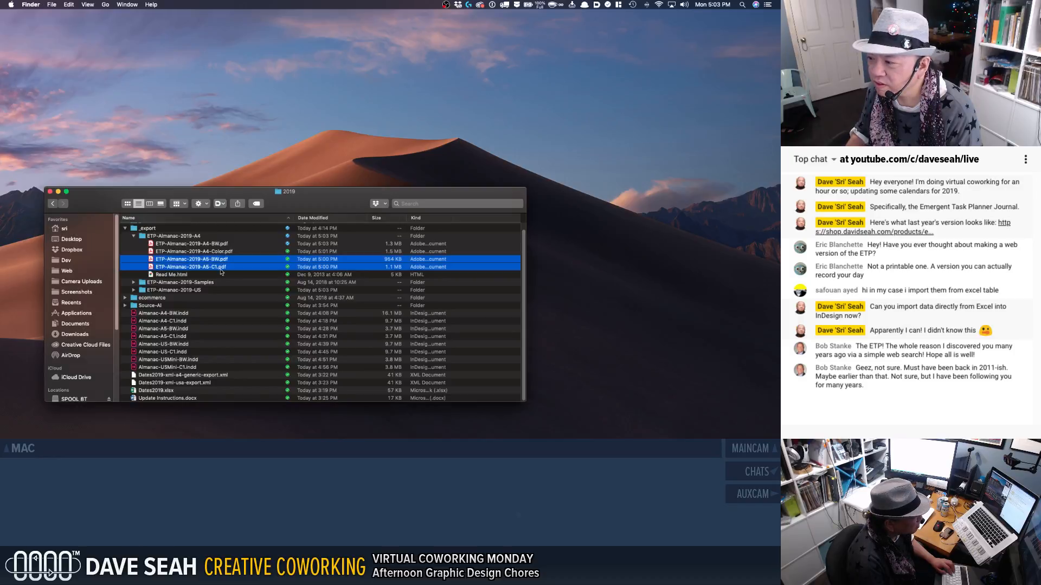
left_click(225, 269)
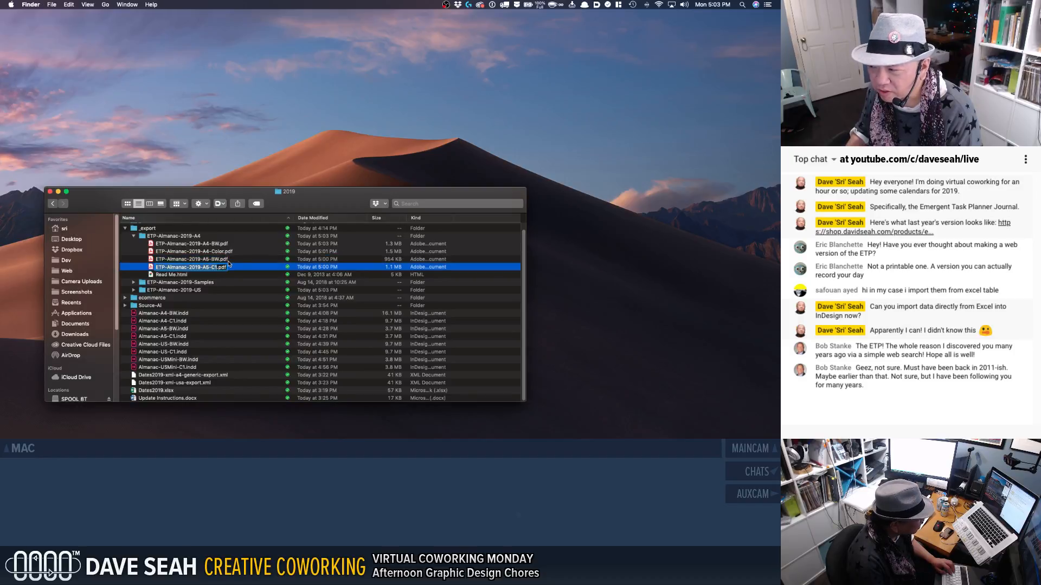
left_click(228, 261)
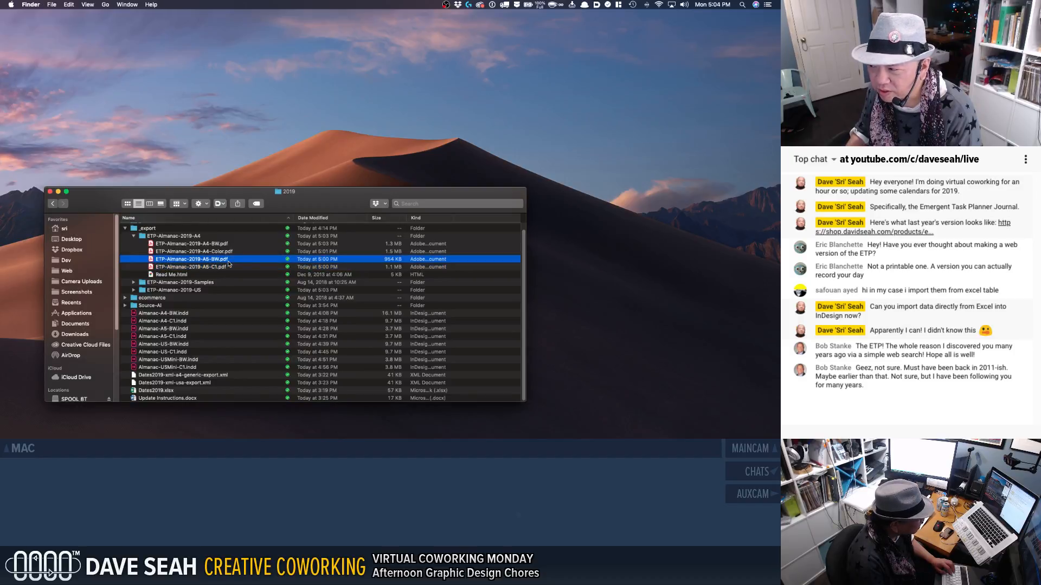
left_click(134, 290)
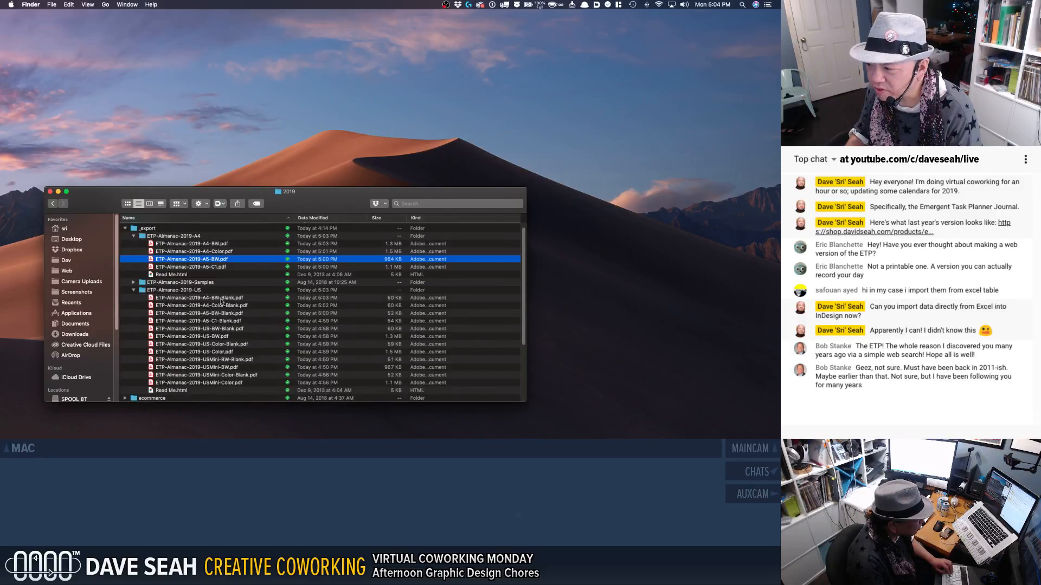
left_click(221, 299)
key("shift+Down")
key("shift+Down")
key("shift+Down")
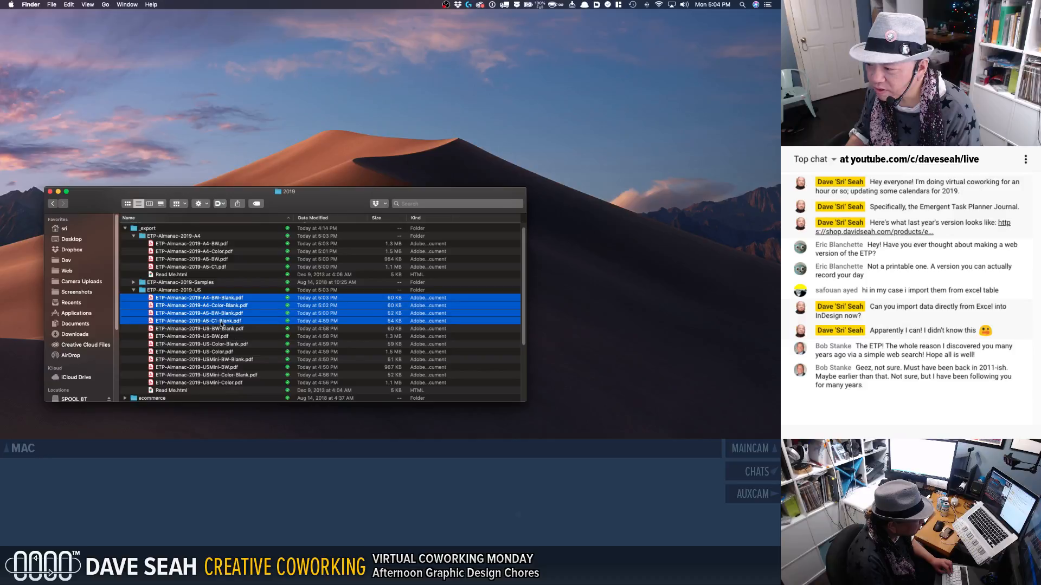
left_click_drag(211, 299, 187, 237)
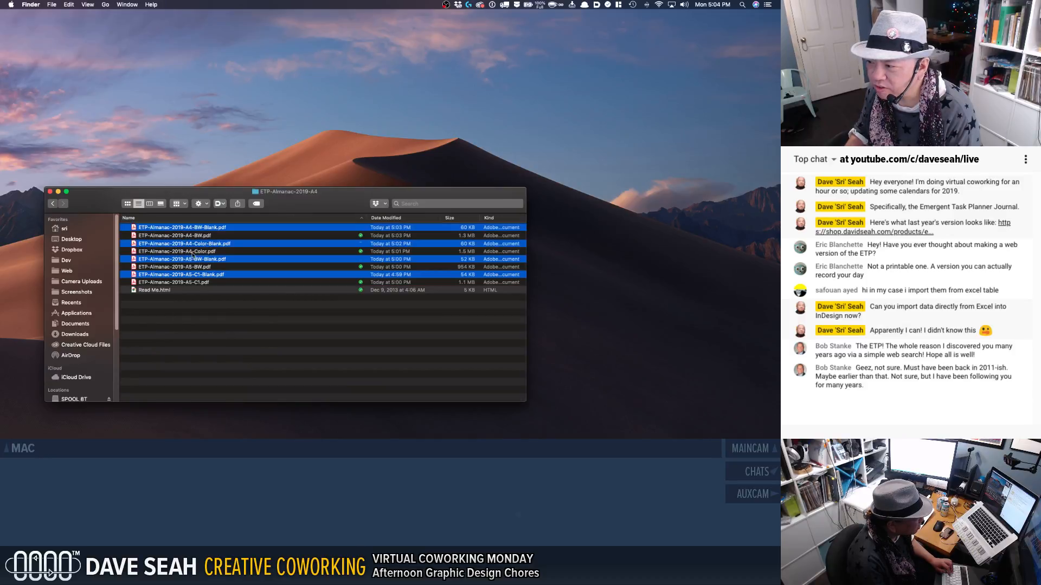
Step: Open ETP-Almanac-2019-A4-BW-Blank.pdf from the A4 folder to check its page, and close it
left_click(202, 259)
double_click(200, 228)
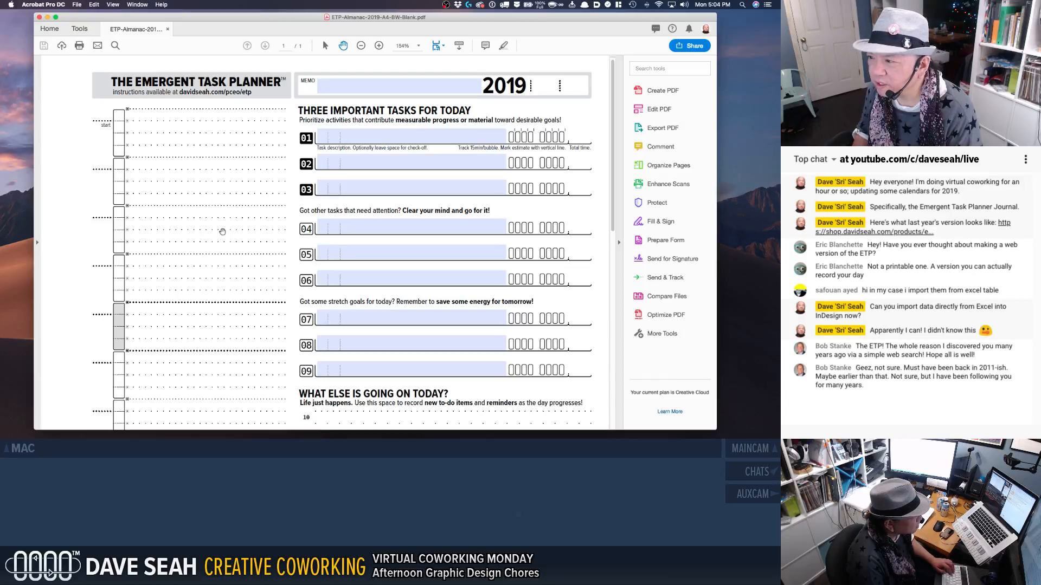
key("super+w")
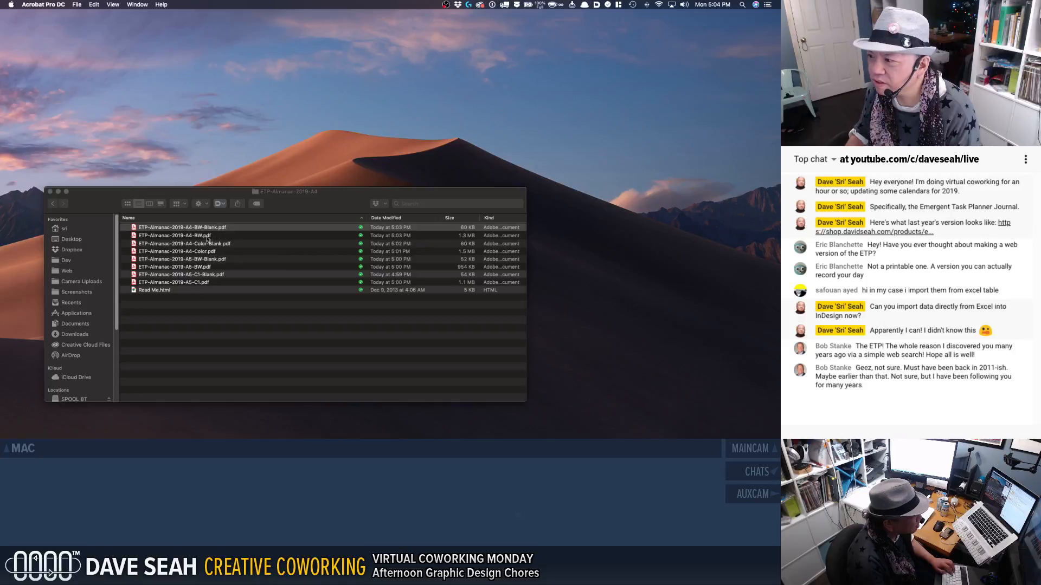
Step: Check the opening pages and the final page of ETP-Almanac-2019-A4-BW.pdf, and close the document
double_click(199, 236)
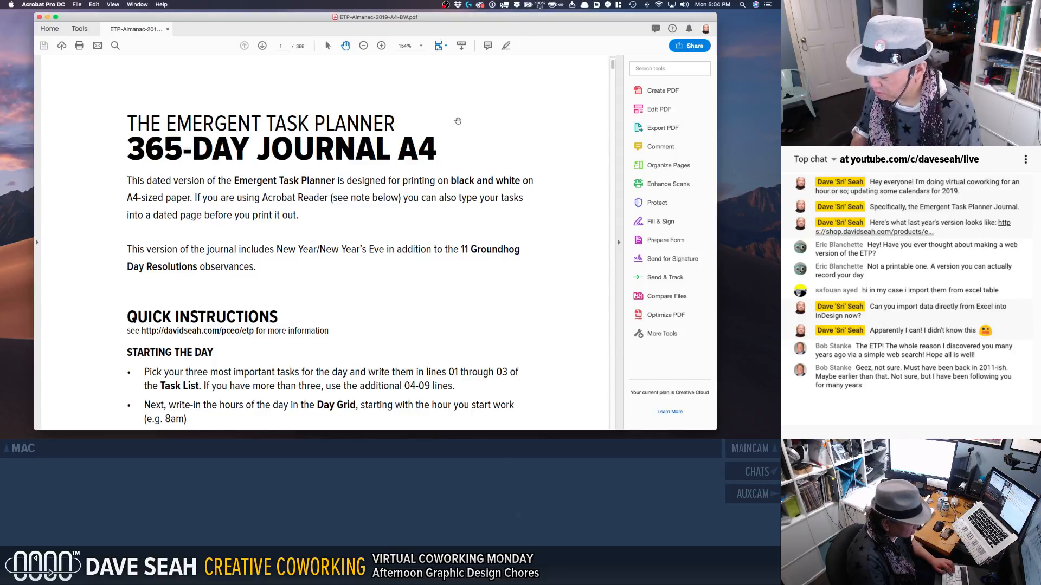
key("Right")
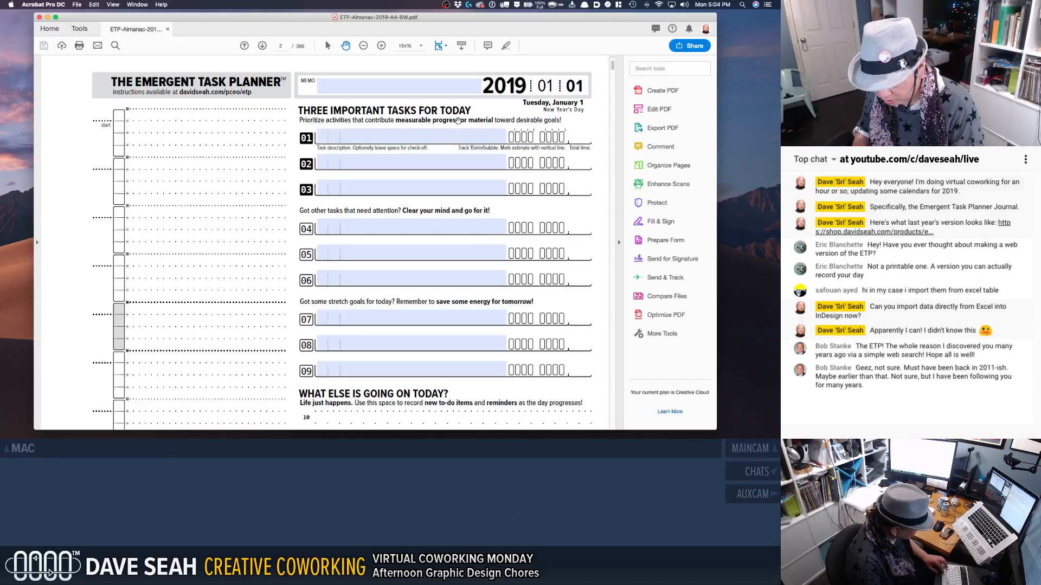
key("Right")
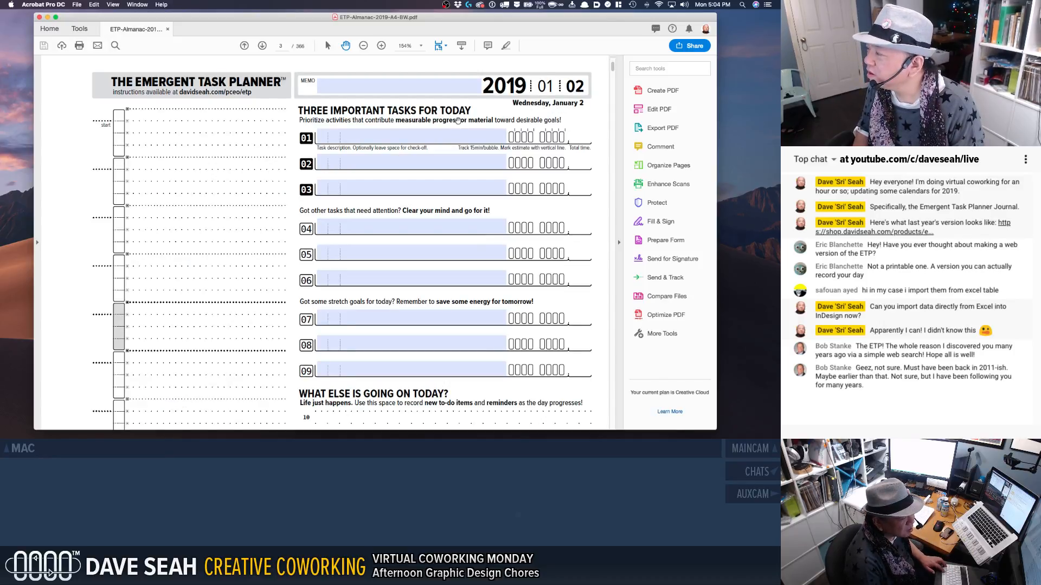
key("Page_Down")
key("Page_Down")
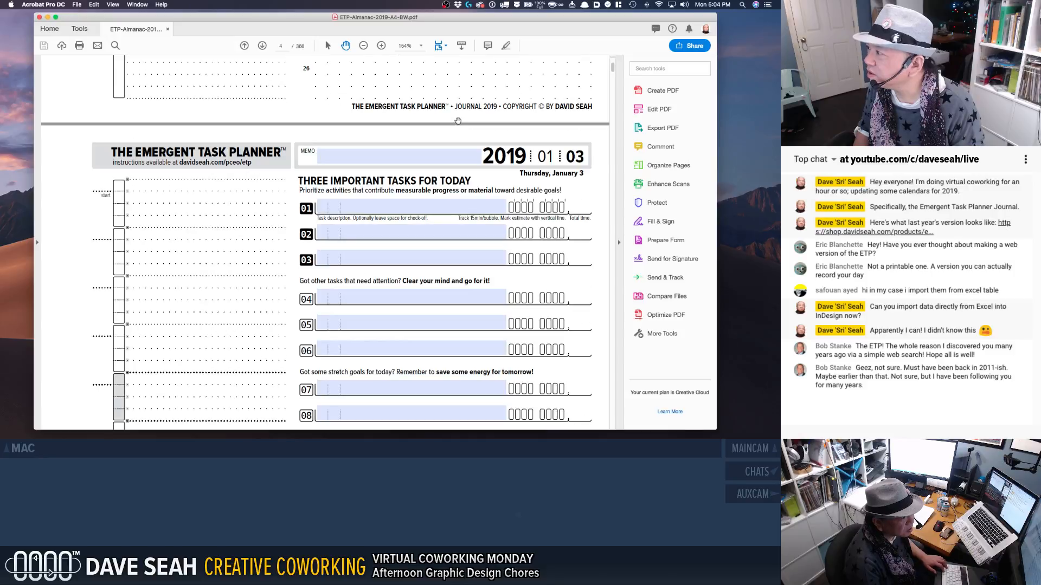
key("End")
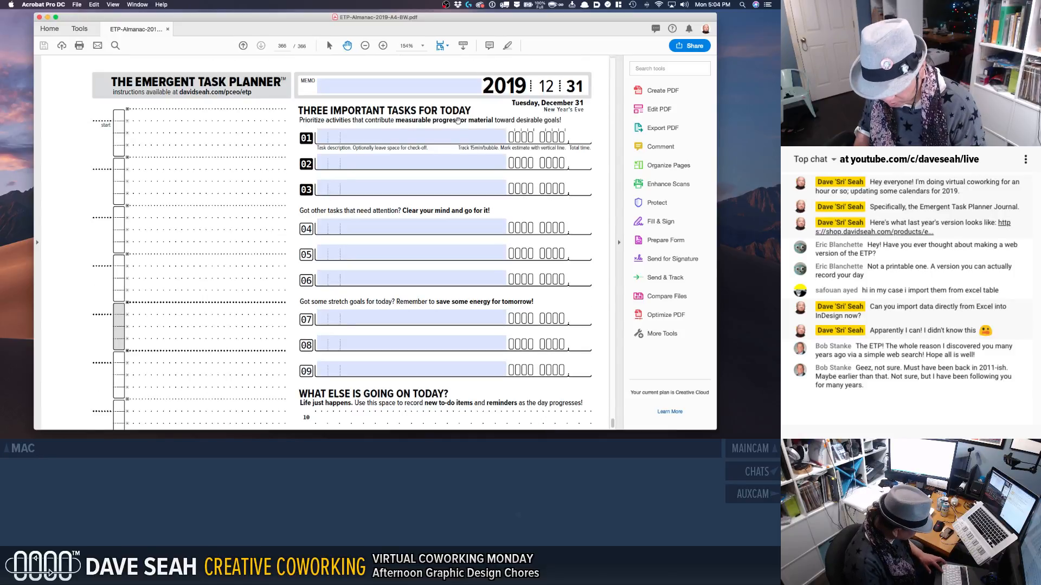
left_click(434, 132)
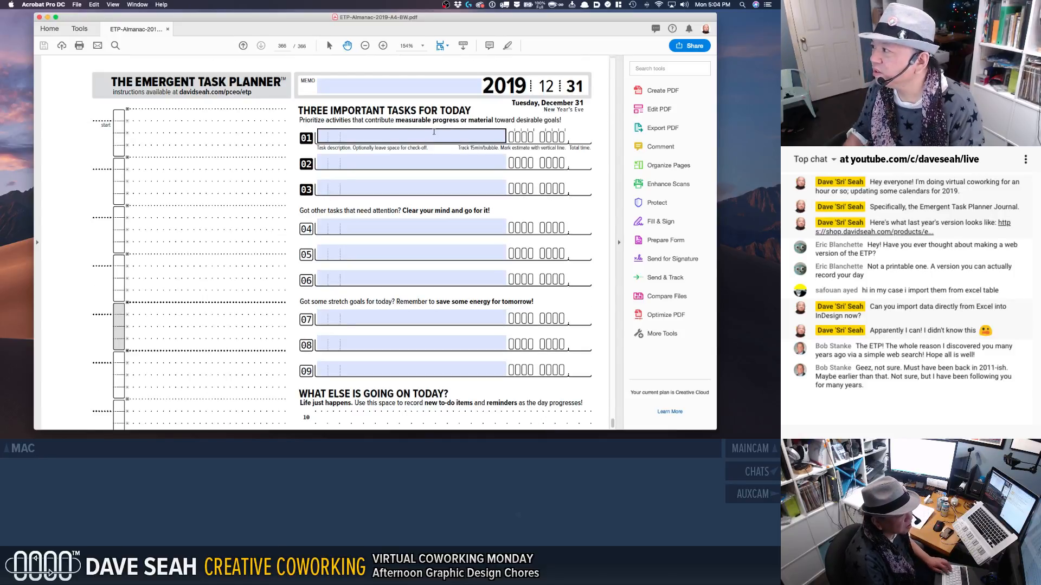
key("super+w")
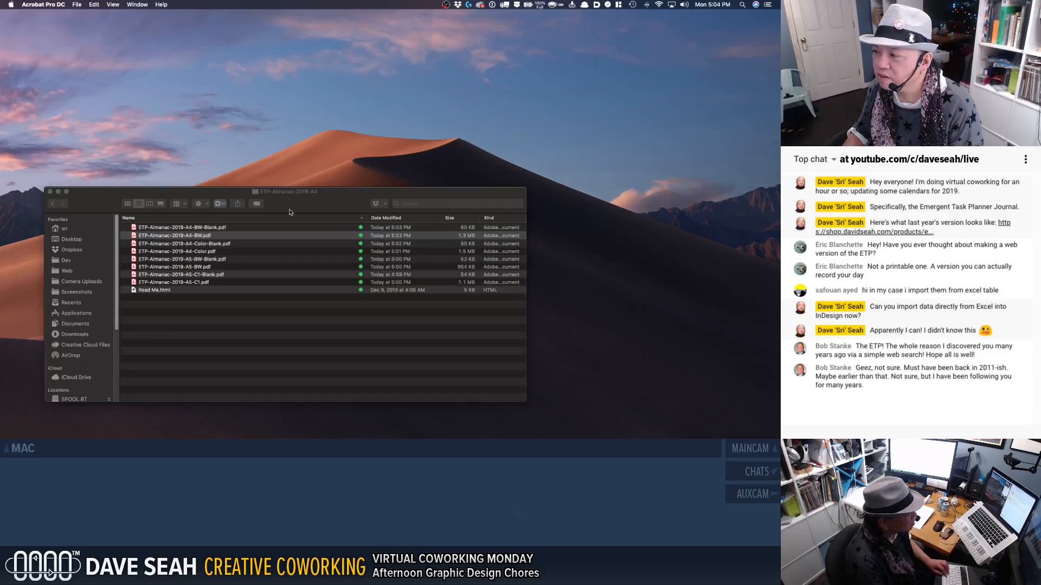
Step: Open all eight PDFs of the ETP-Almanac-2019-A4 folder together in Acrobat and move the content preparation dialog aside
left_click(204, 236)
left_click(201, 227)
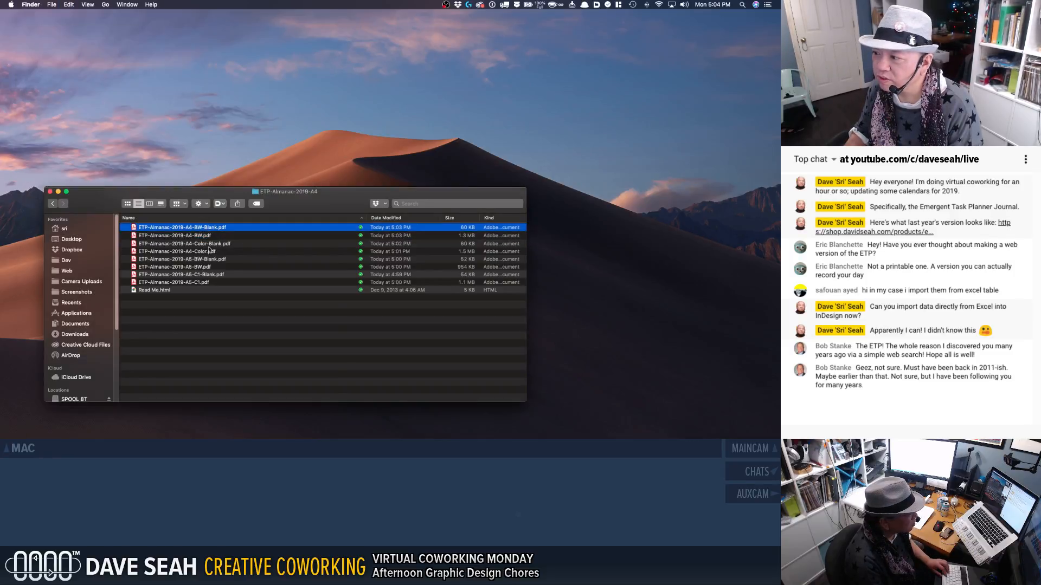
right_click(194, 282)
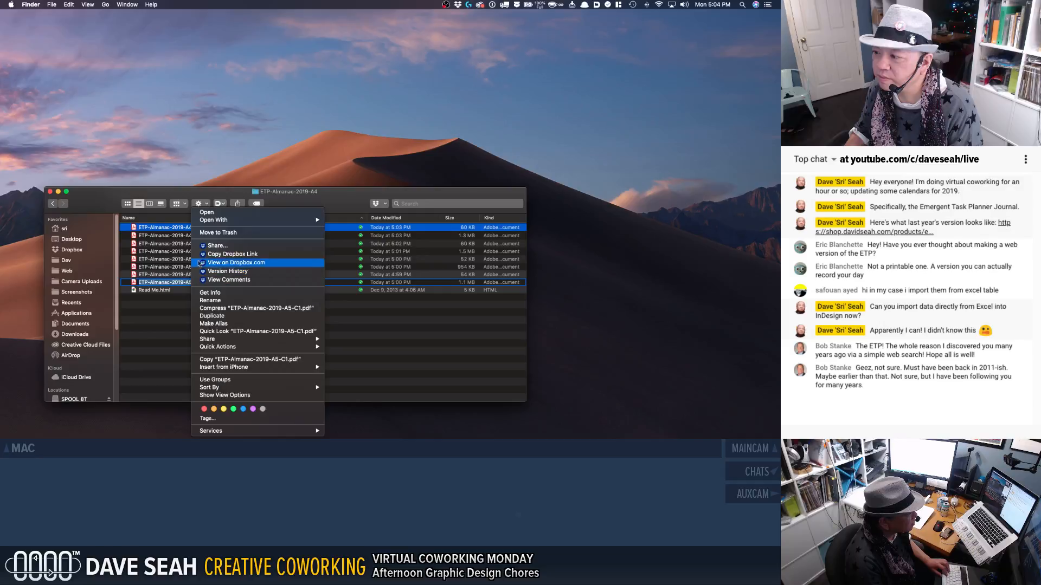
left_click(163, 236)
key("Return")
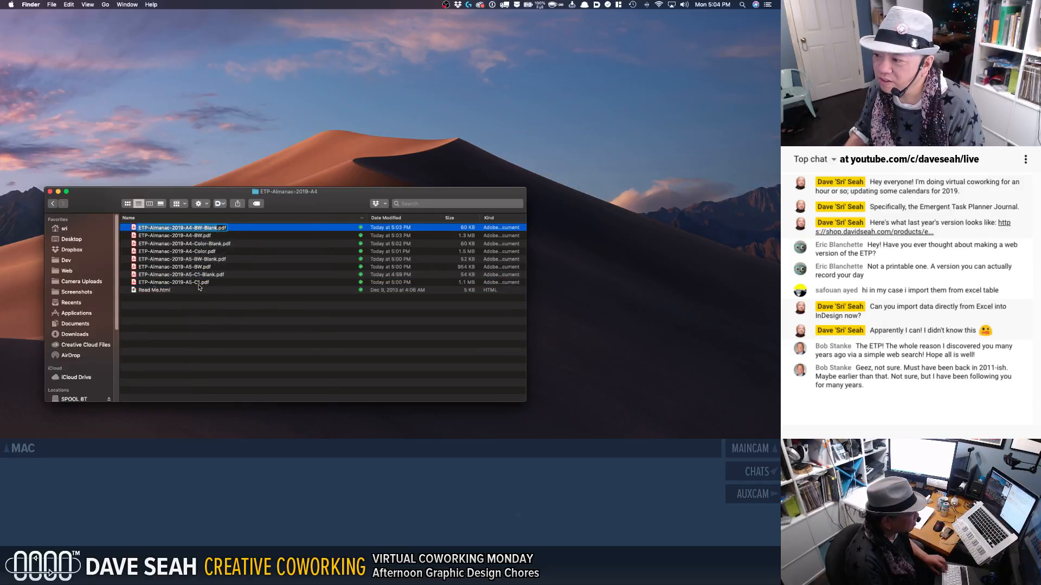
key("Return")
left_click(157, 283, "shift")
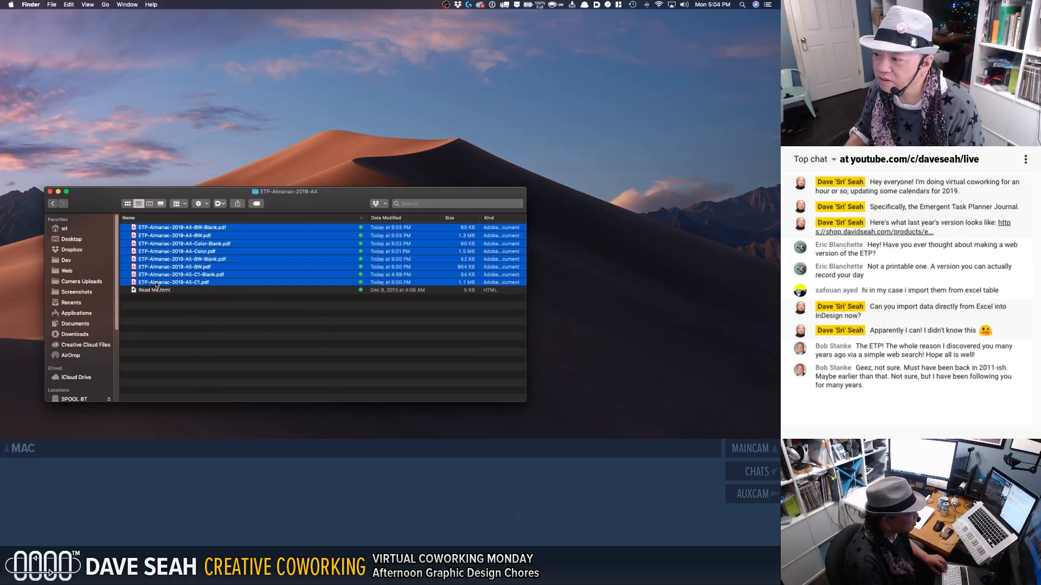
right_click(156, 284)
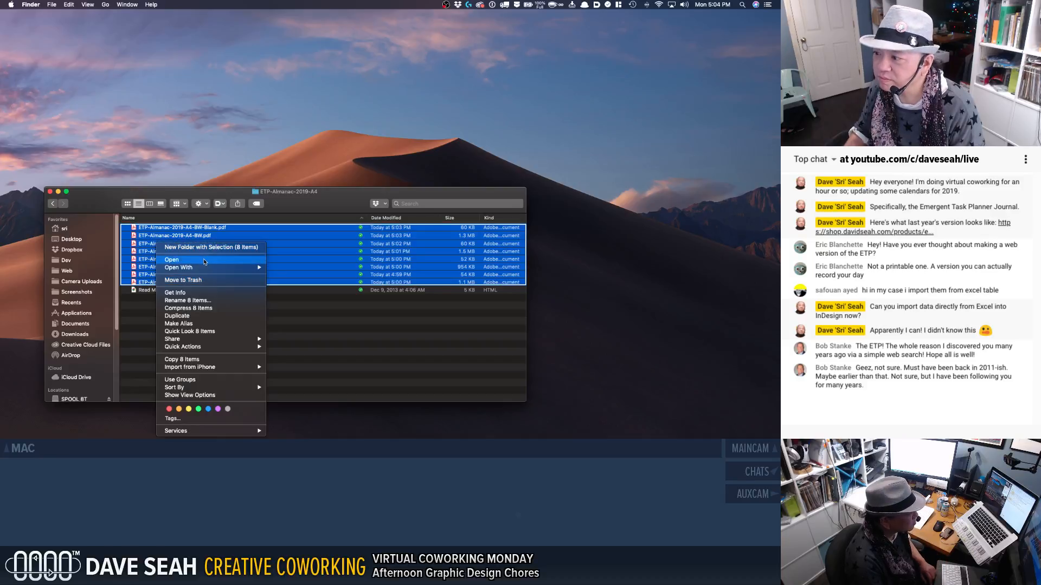
left_click(205, 261)
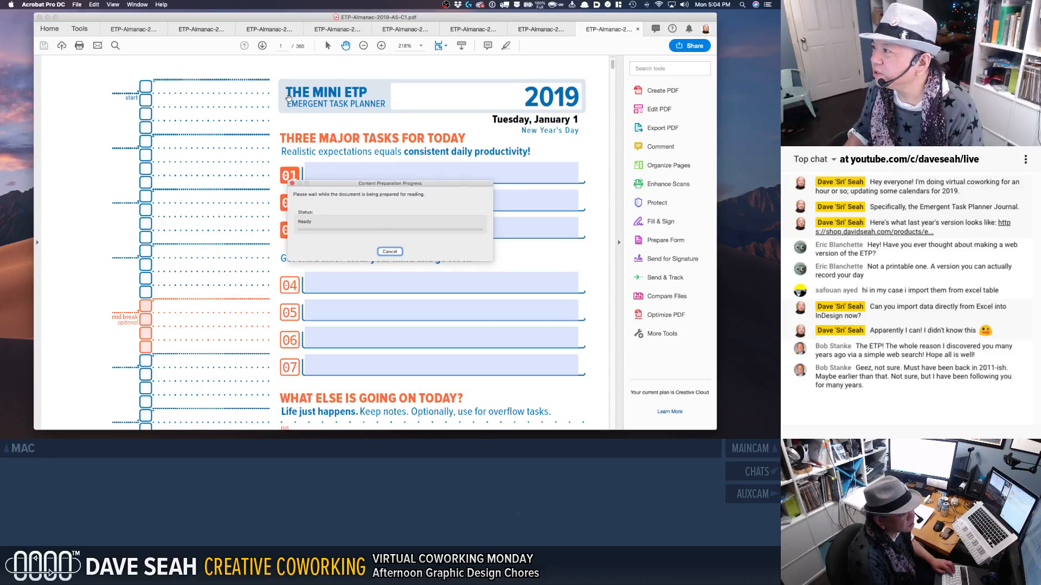
left_click_drag(385, 184, 52, 177)
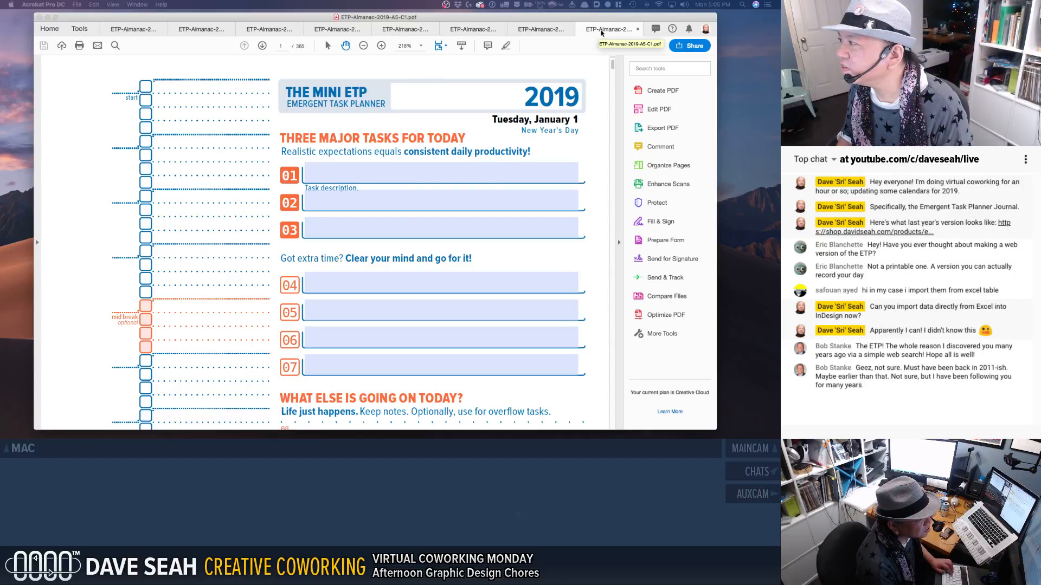
Step: Check the first and last dated pages of ETP-Almanac-2019-A5-C1.pdf and close the document
scroll(504, 68, "down", 5)
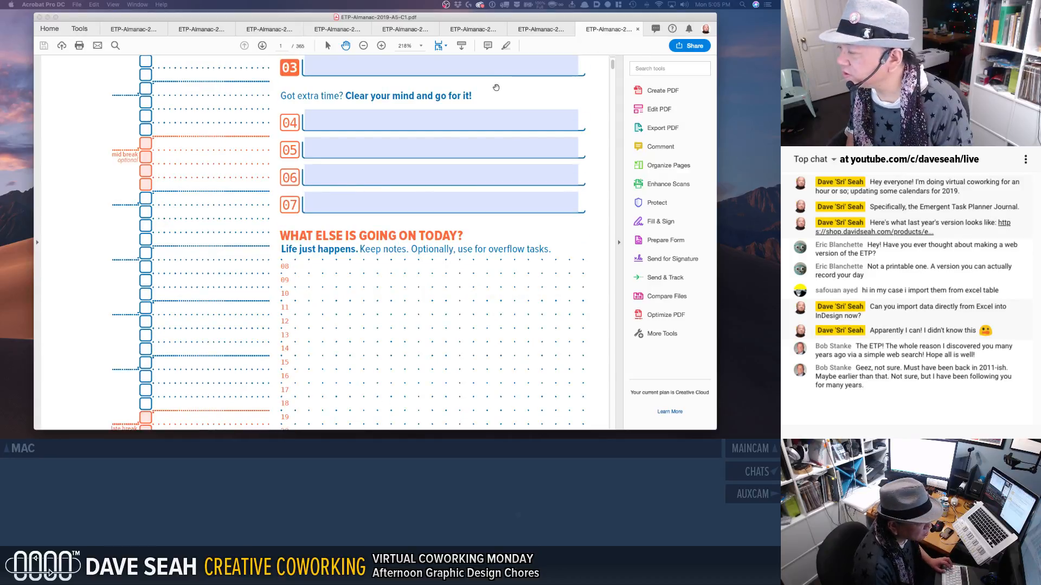
left_click(601, 82)
scroll(601, 82, "up", 3)
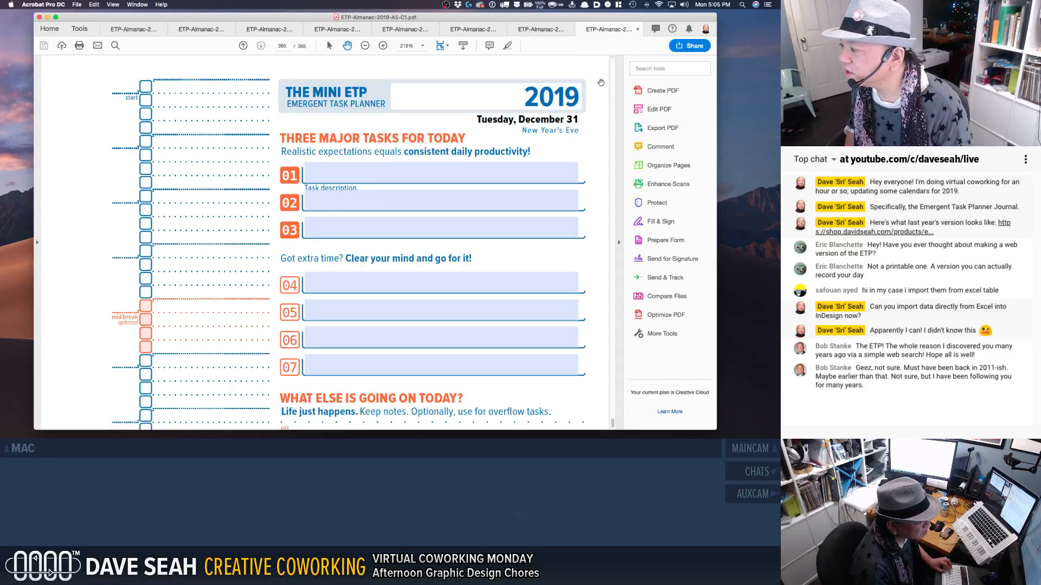
scroll(581, 99, "down", 2)
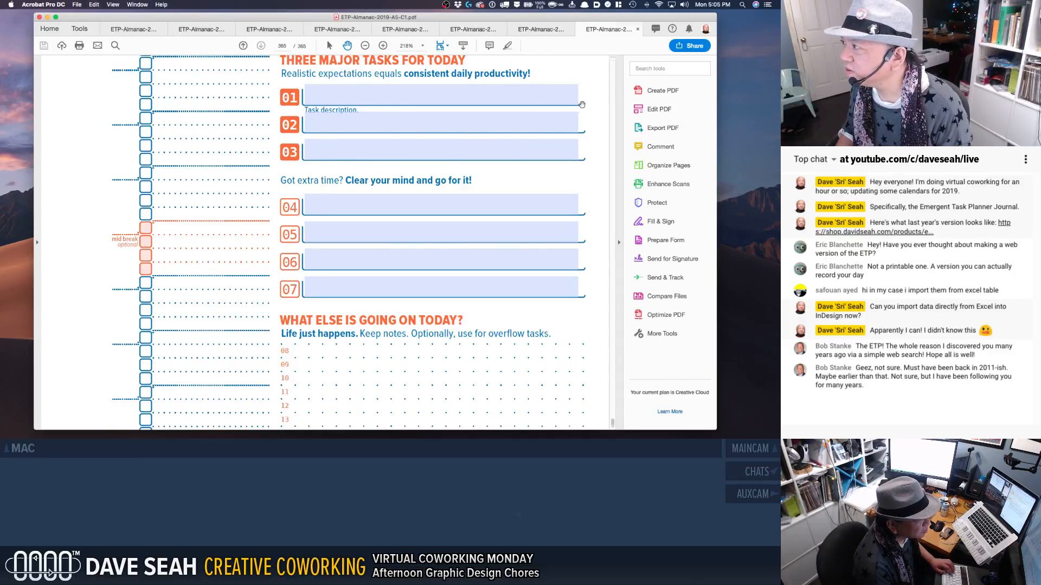
key("super+w")
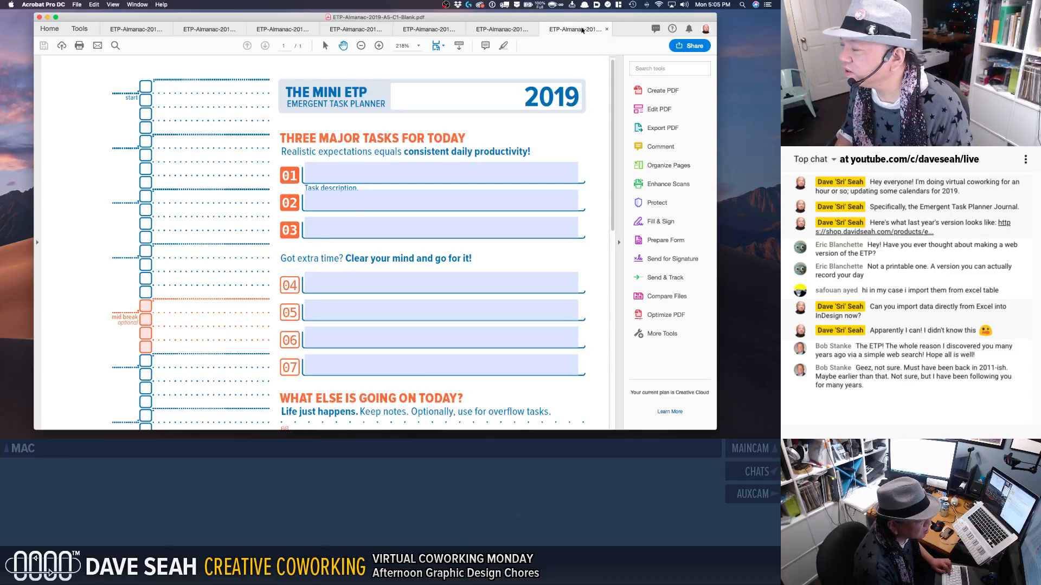
Step: Examine the whole page of ETP-Almanac-2019-A5-C1-Blank.pdf and close the document
scroll(588, 89, "down", 4)
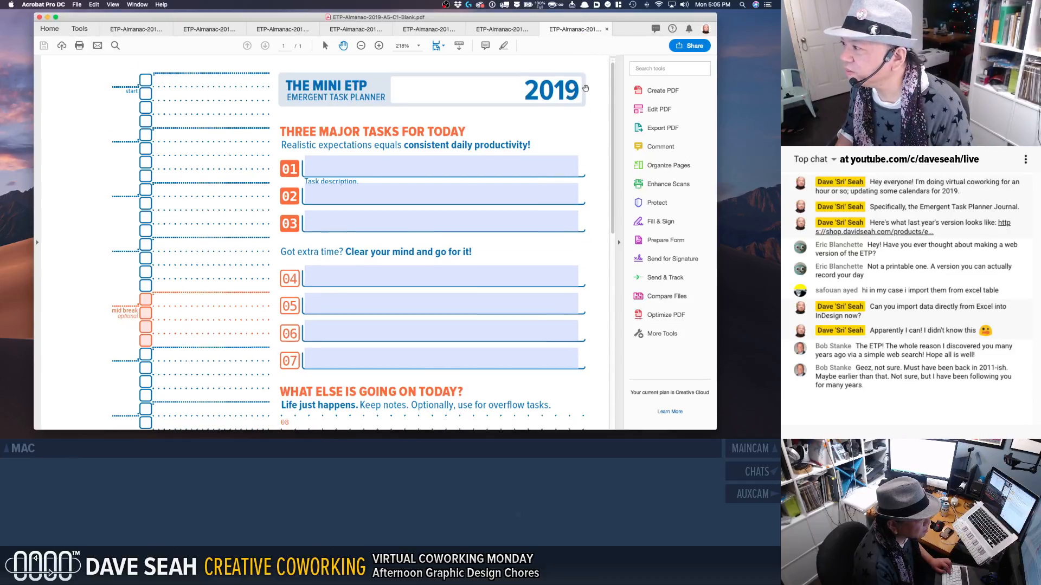
scroll(587, 89, "up", 4)
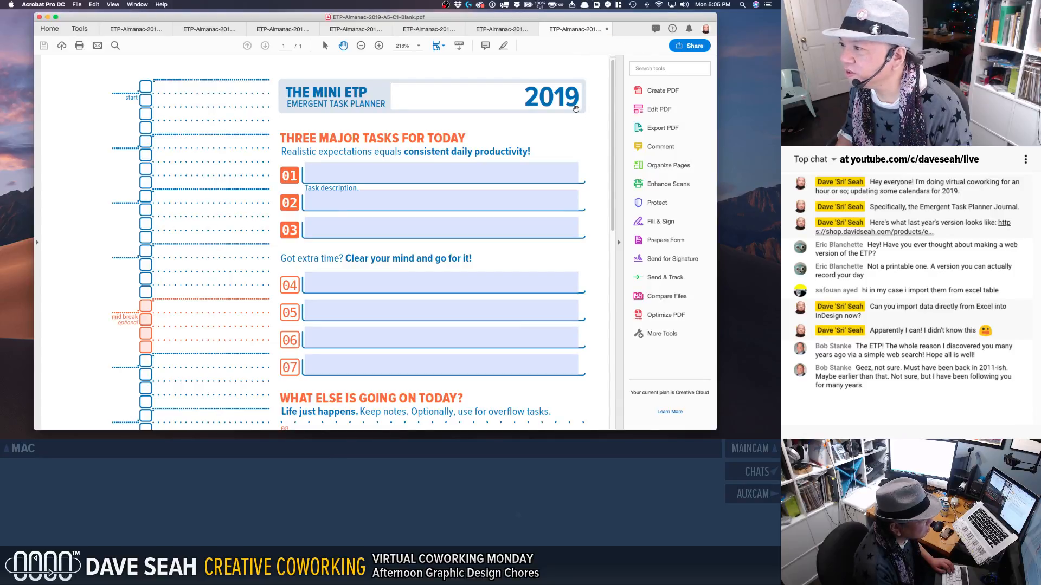
scroll(577, 108, "down", 3)
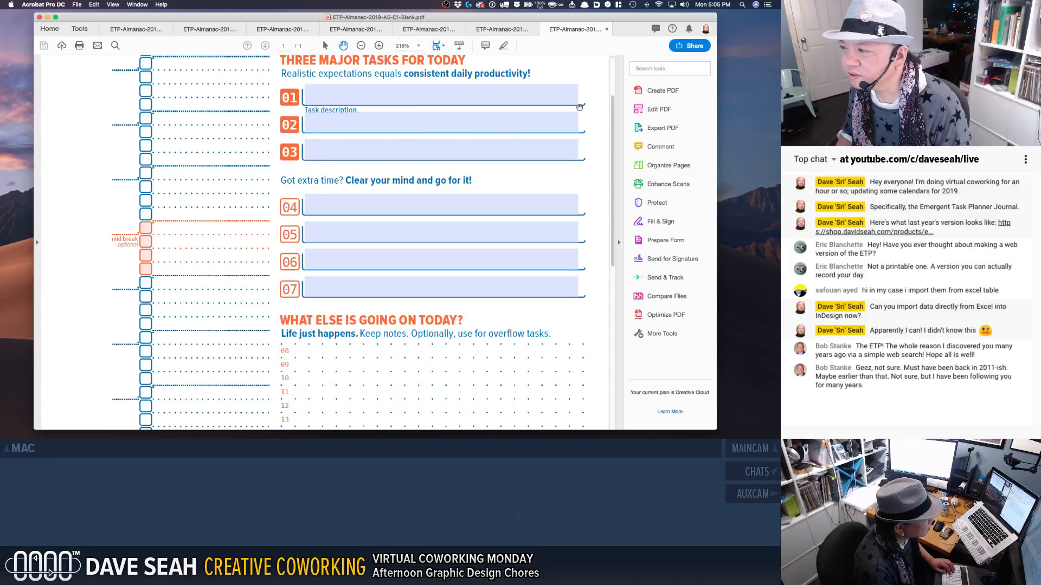
scroll(579, 107, "down", 9)
scroll(583, 109, "up", 7)
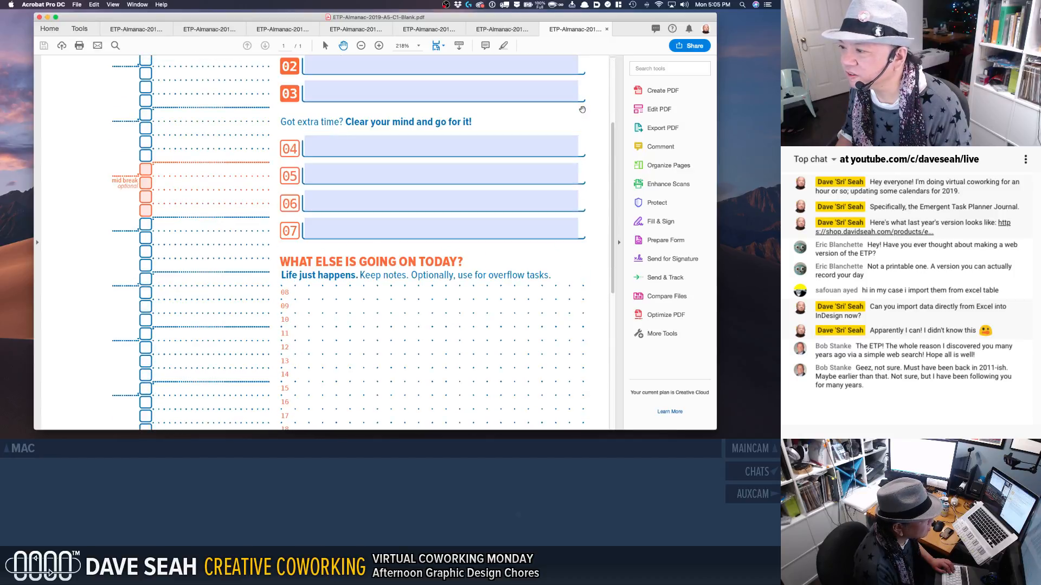
scroll(582, 109, "up", 3)
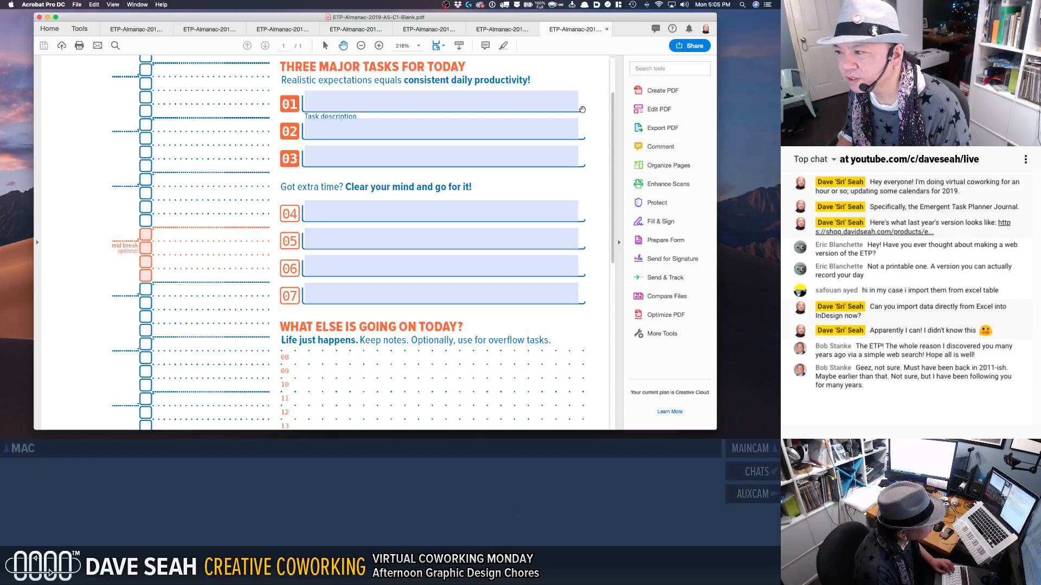
scroll(582, 109, "up", 3)
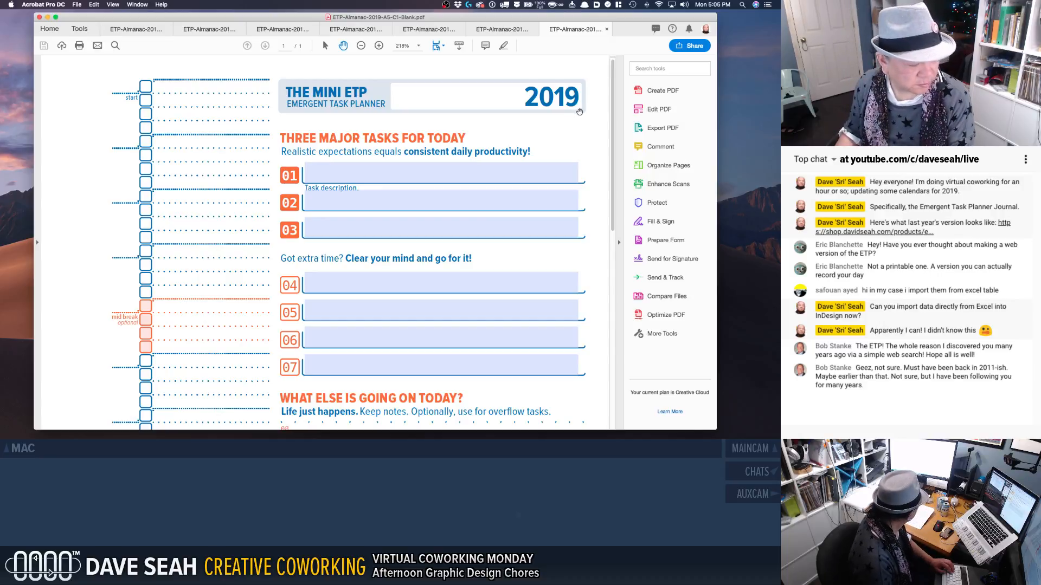
key("super+w")
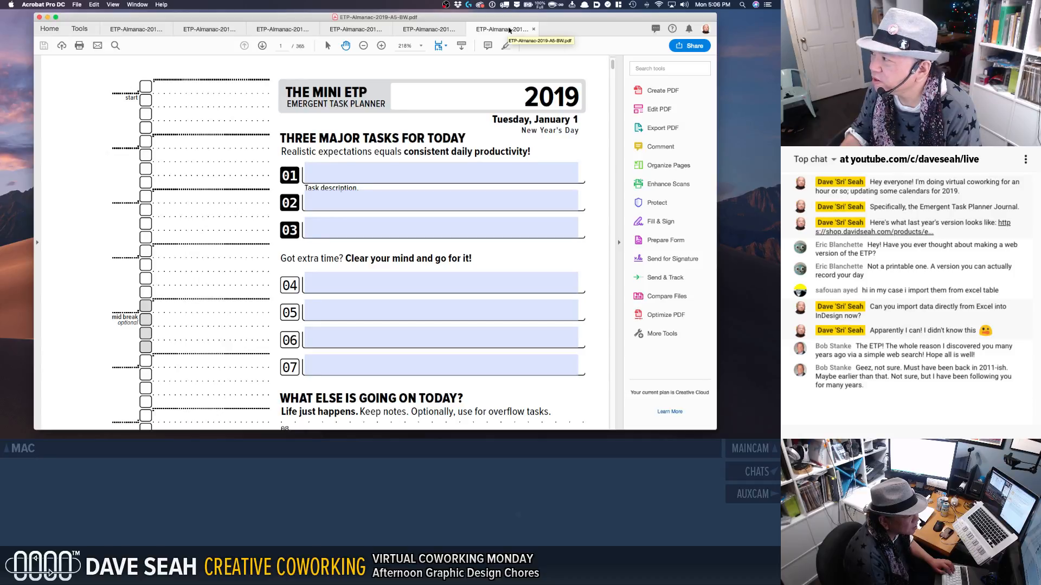
Step: Check the first and last dated pages of ETP-Almanac-2019-A5-BW.pdf and the page of ETP-Almanac-2019-A5-BW-Blank.pdf, closing each document
scroll(545, 135, "down", 10)
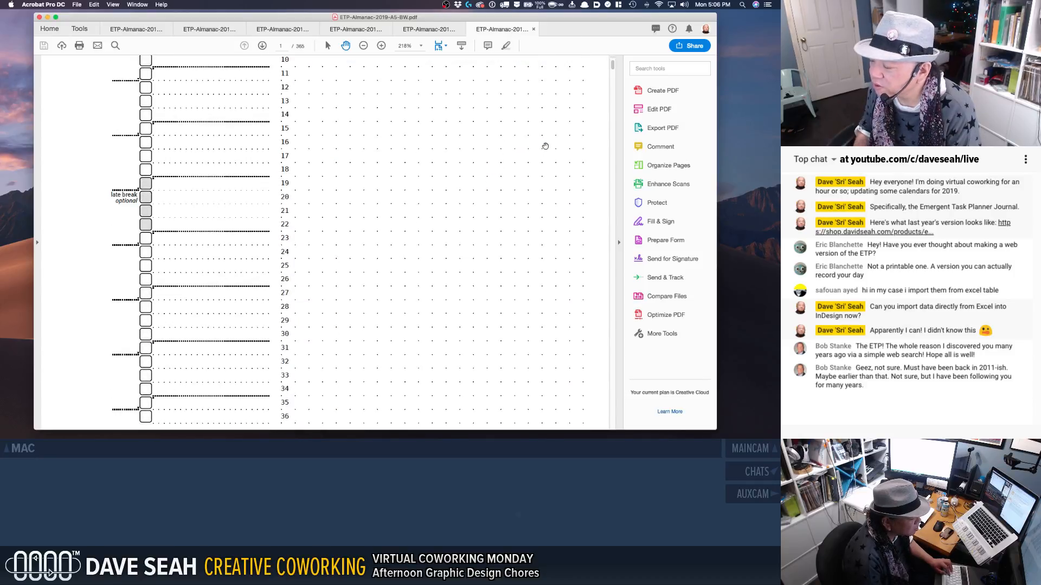
key("End")
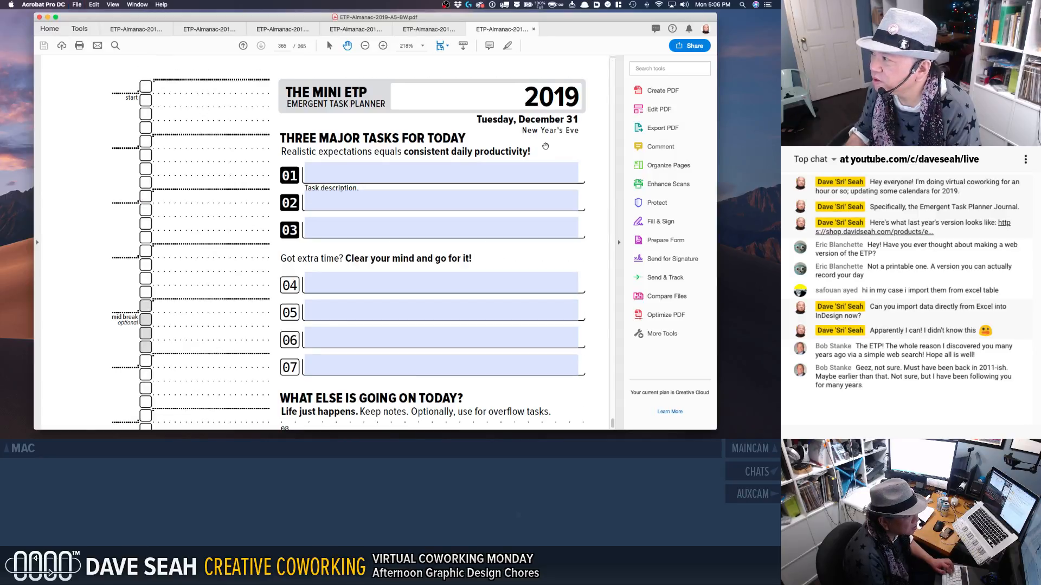
key("super+w")
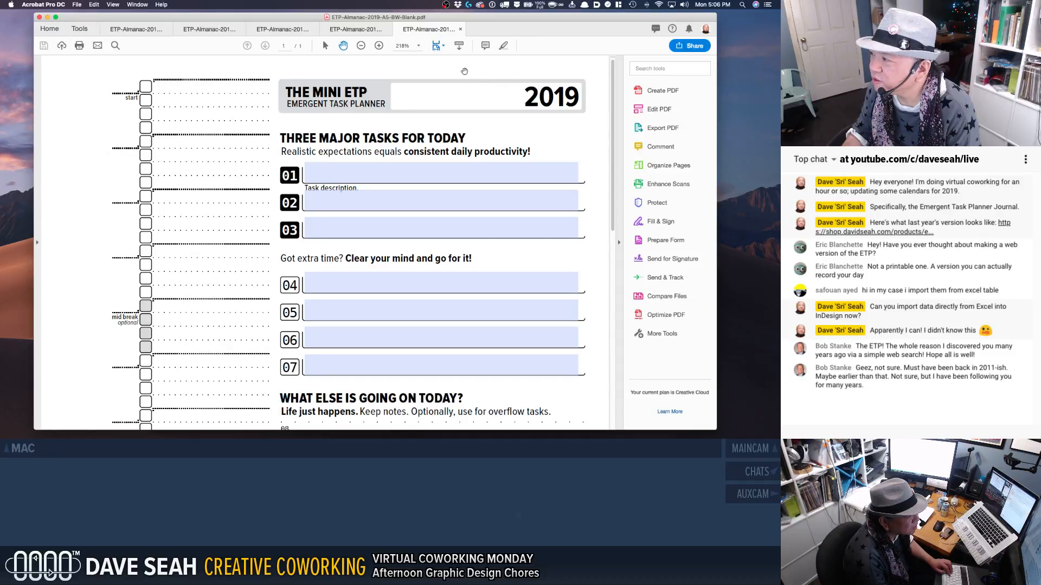
scroll(487, 122, "down", 4)
scroll(487, 122, "down", 10)
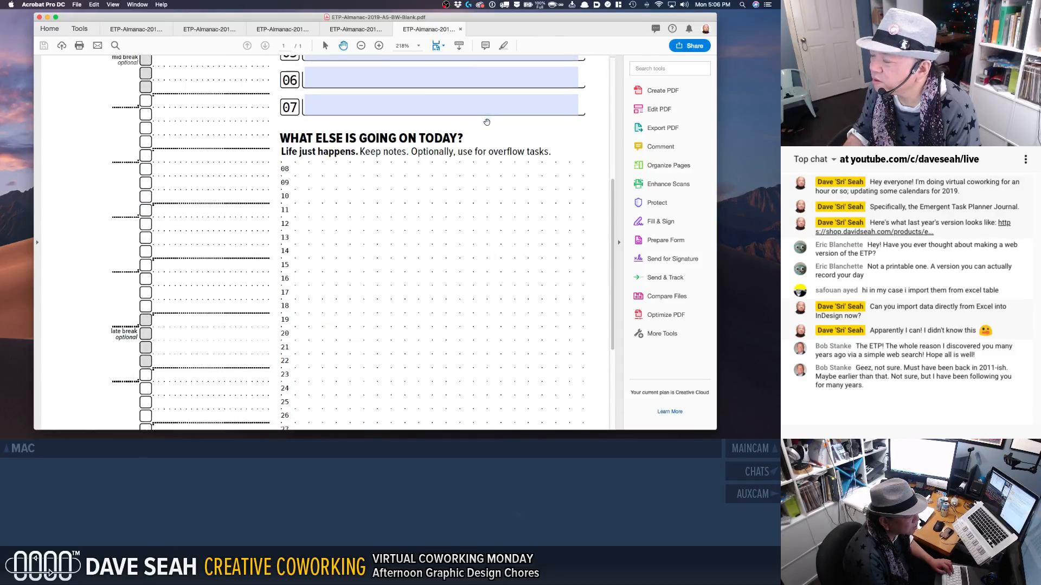
key("super+w")
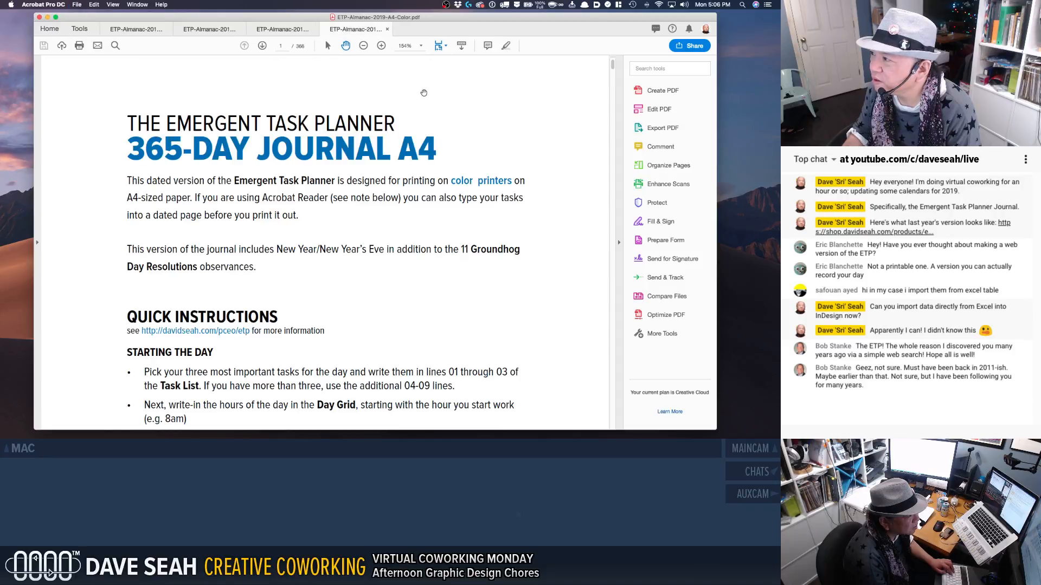
Step: Check the instructions and final page of ETP-Almanac-2019-A4-Color.pdf and the whole page of ETP-Almanac-2019-A4-Color-Blank.pdf, closing each document
scroll(409, 95, "down", 2)
scroll(409, 95, "up", 2)
scroll(409, 95, "down", 10)
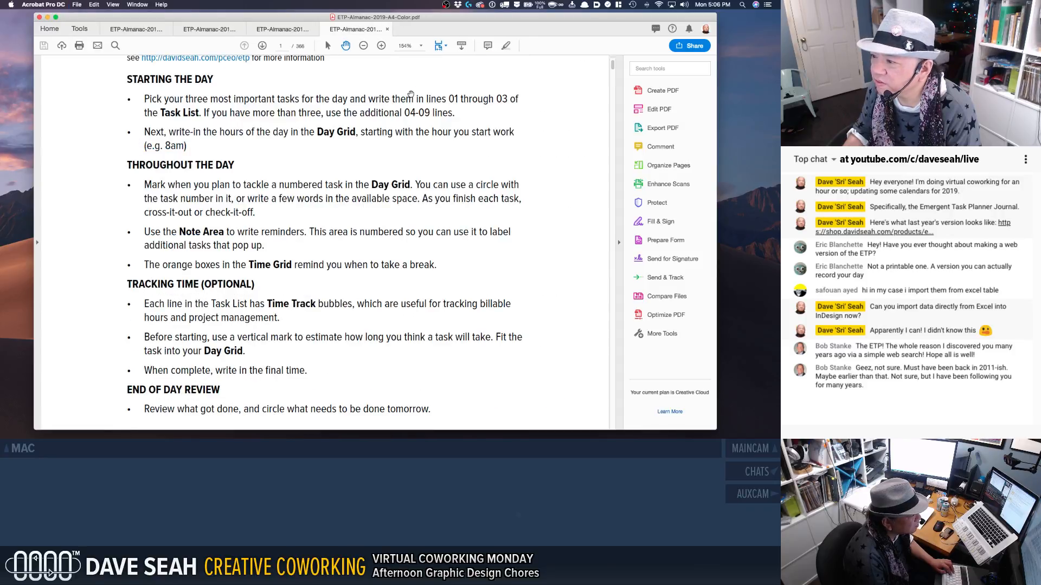
key("End")
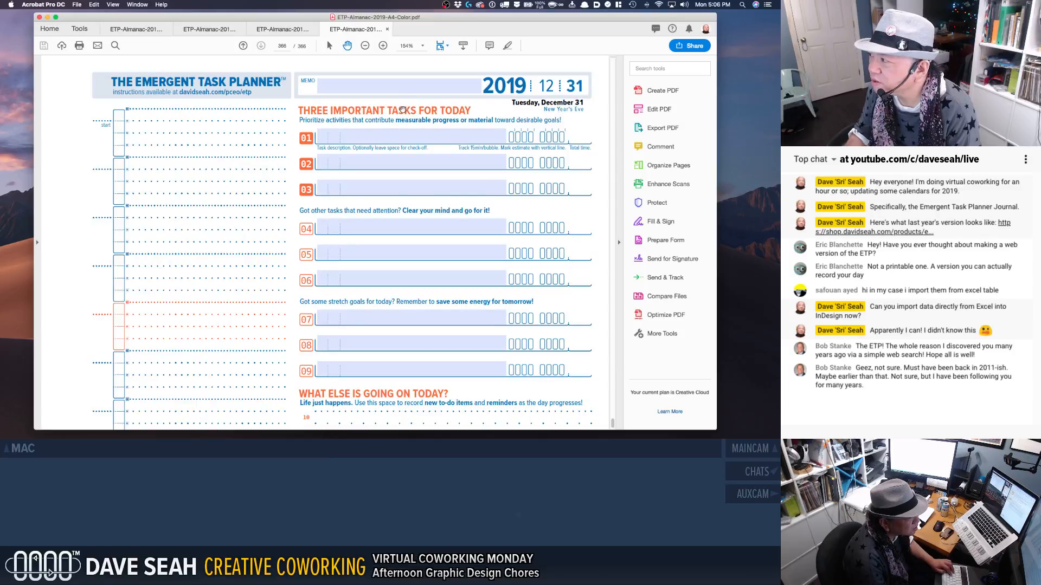
key("super+w")
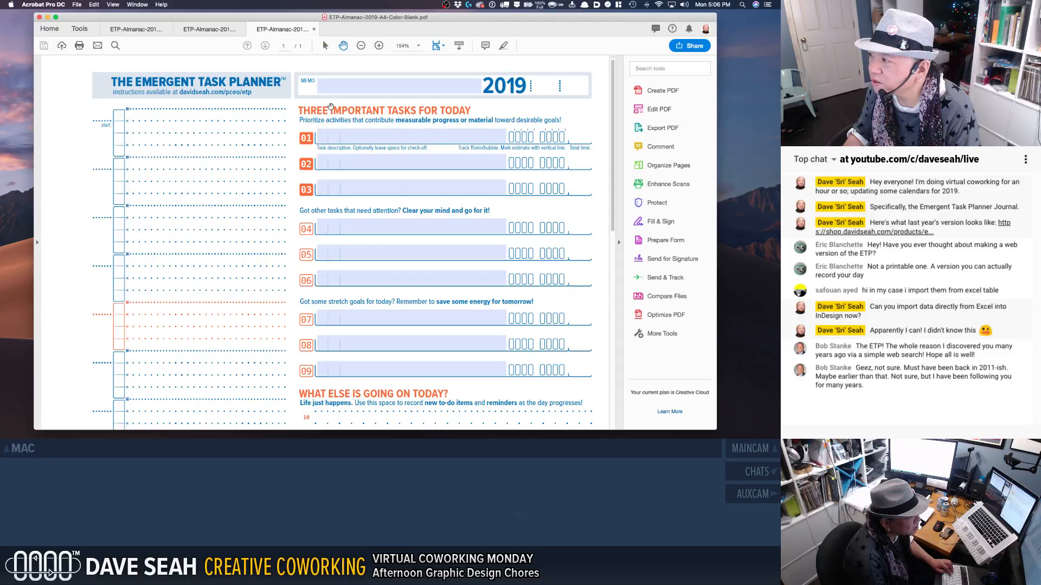
scroll(331, 106, "down", 10)
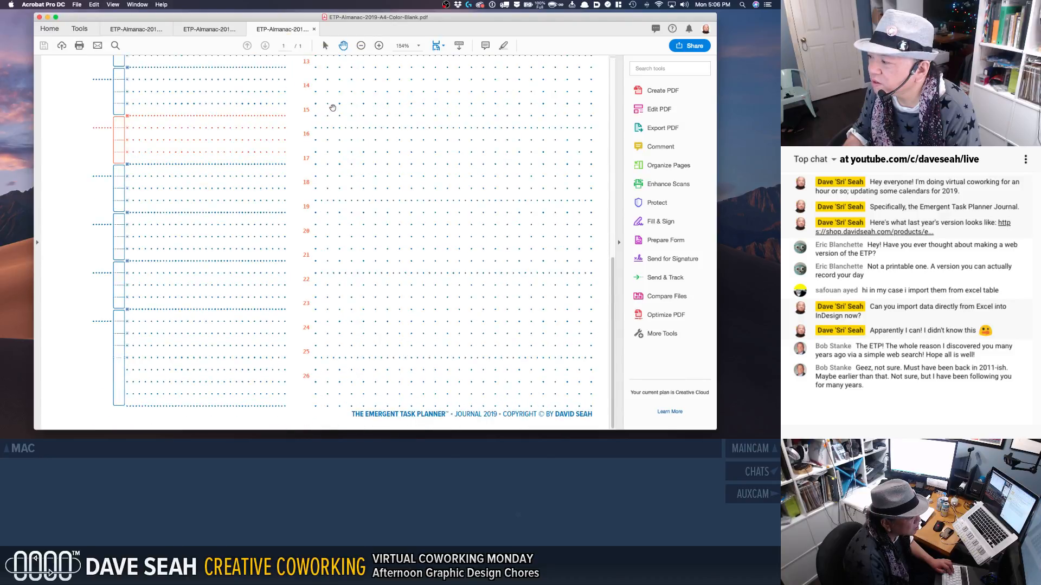
key("super+w")
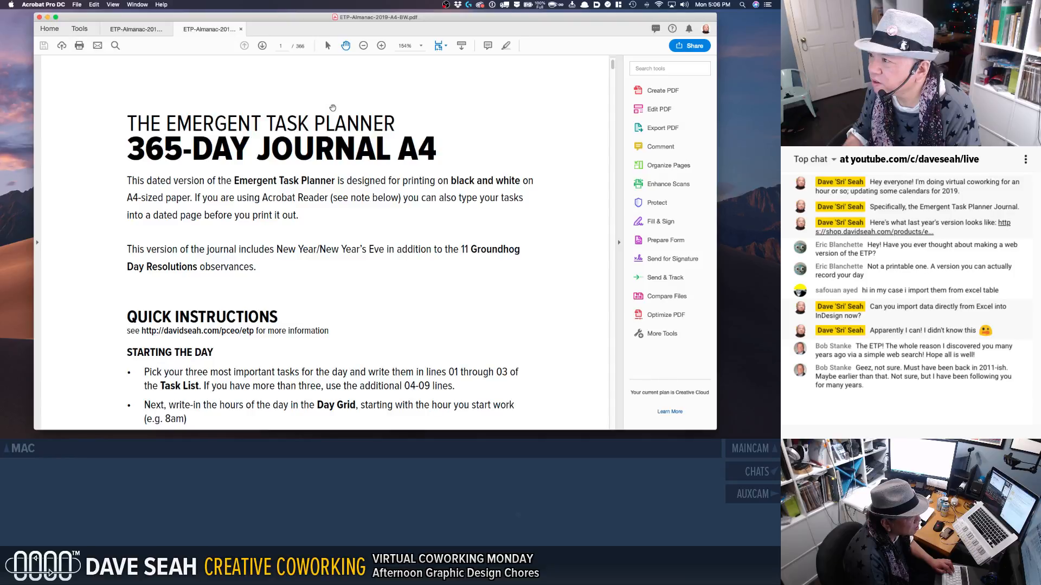
Step: Check the opening and final pages of ETP-Almanac-2019-A4-BW.pdf and the page of ETP-Almanac-2019-A4-BW-Blank.pdf, closing each document
scroll(332, 108, "down", 10)
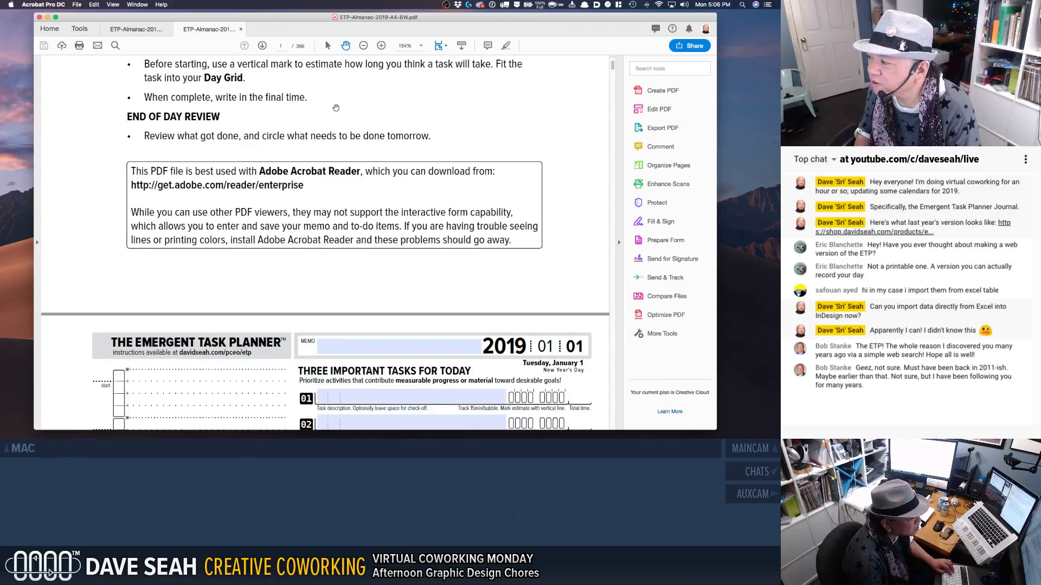
key("End")
key("super+w")
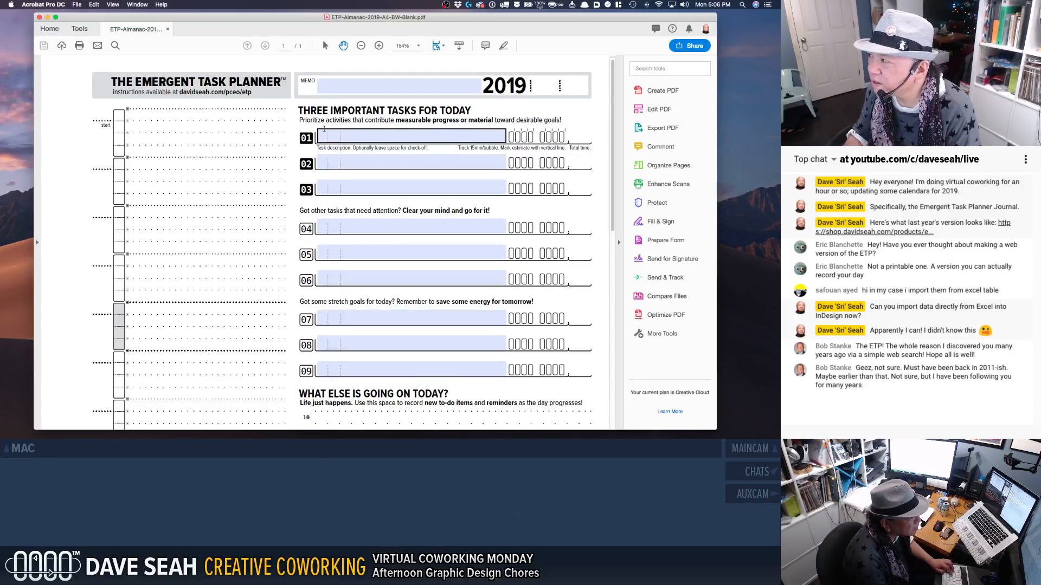
scroll(325, 125, "down", 8)
key("super+w")
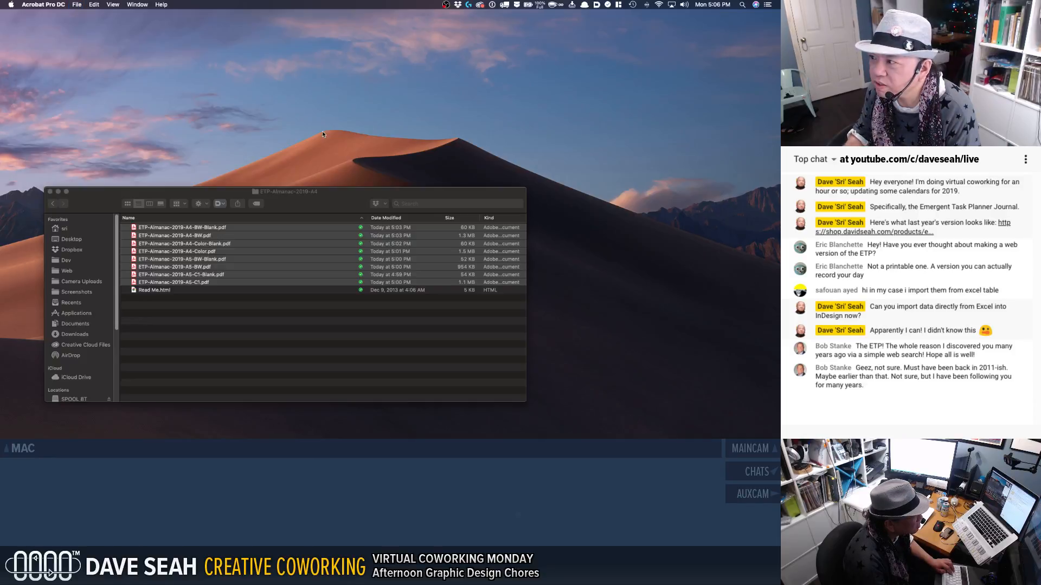
Step: Open Read Me.html from the ETP-Almanac-2019-A4 folder in TextEdit, enlarge its window to read the full text, close it and return to Finder
left_click(265, 364)
left_click(232, 316)
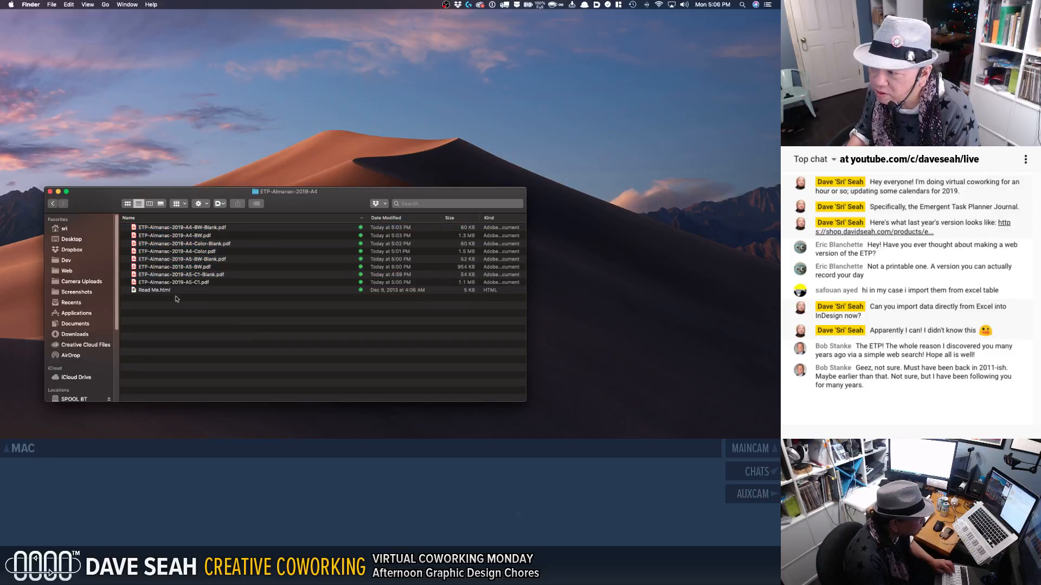
left_click(161, 291)
right_click(161, 290)
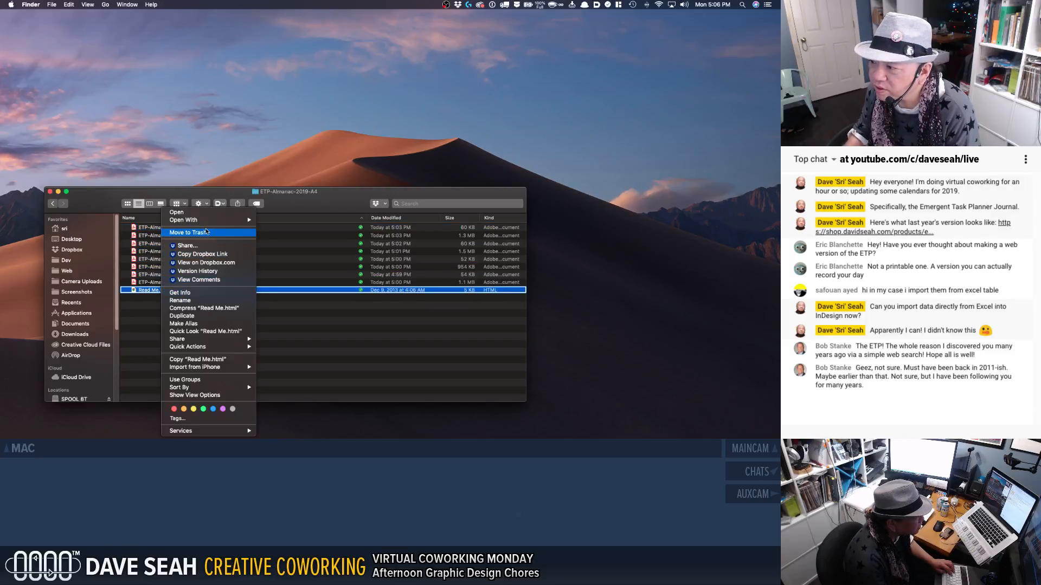
mouse_move(208, 223)
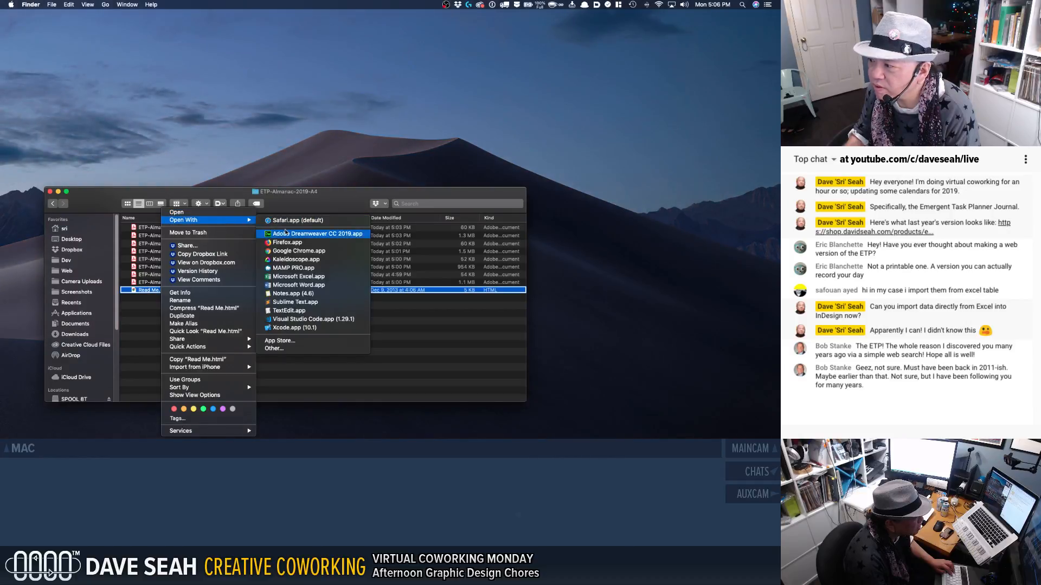
left_click(298, 310)
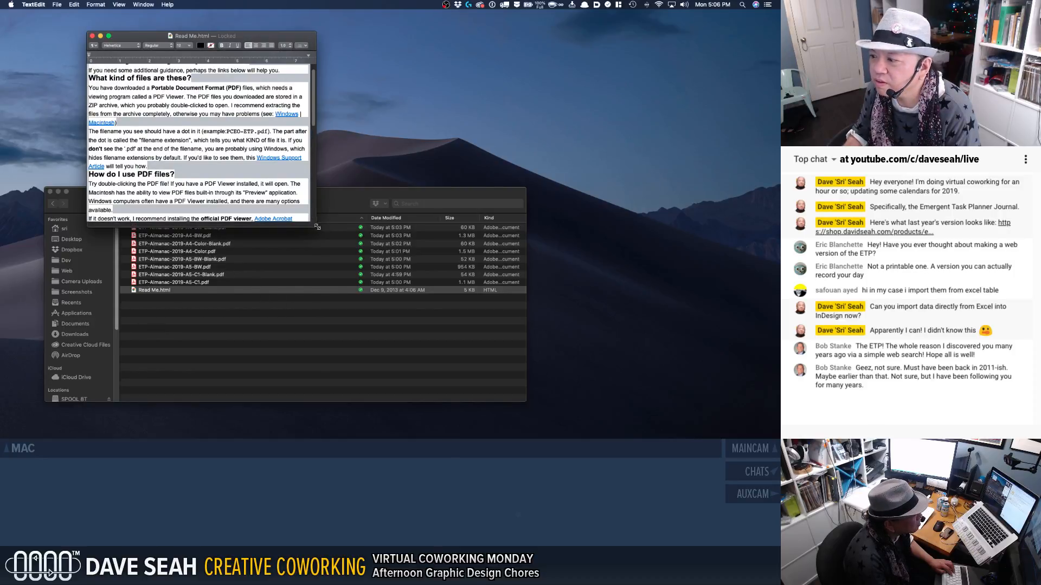
left_click_drag(317, 227, 548, 398)
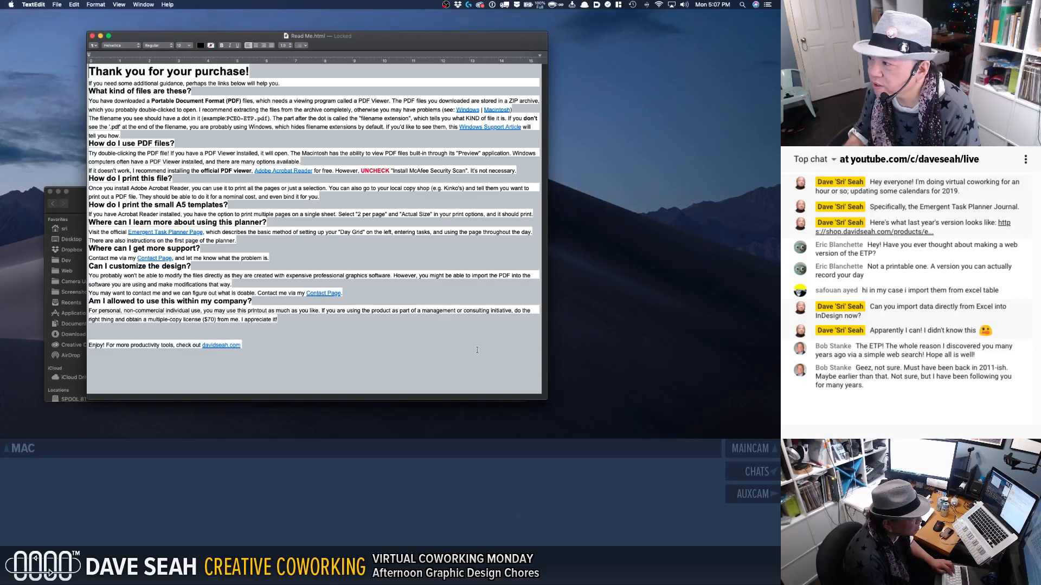
key("super+w")
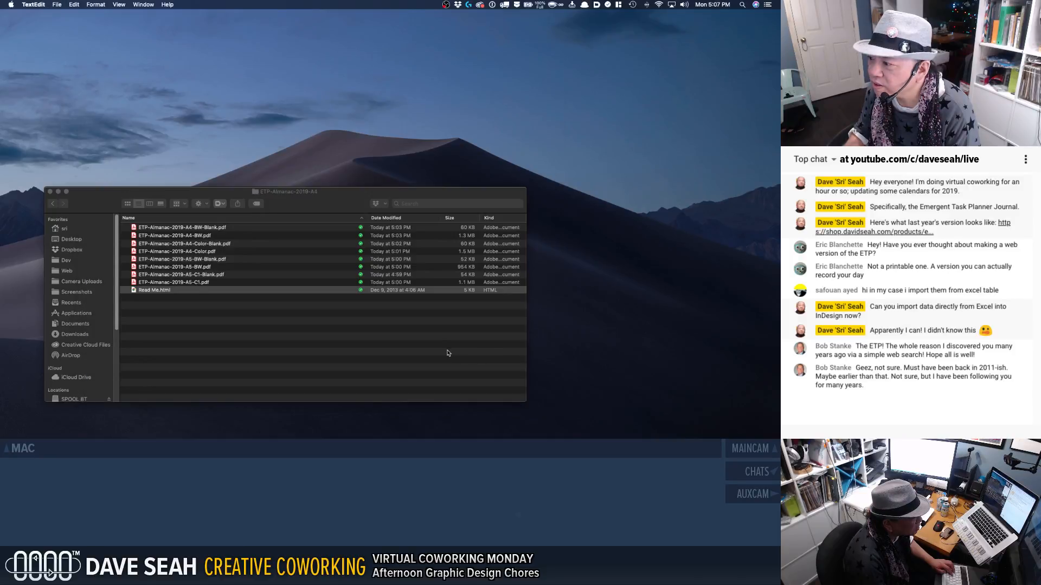
left_click(412, 337)
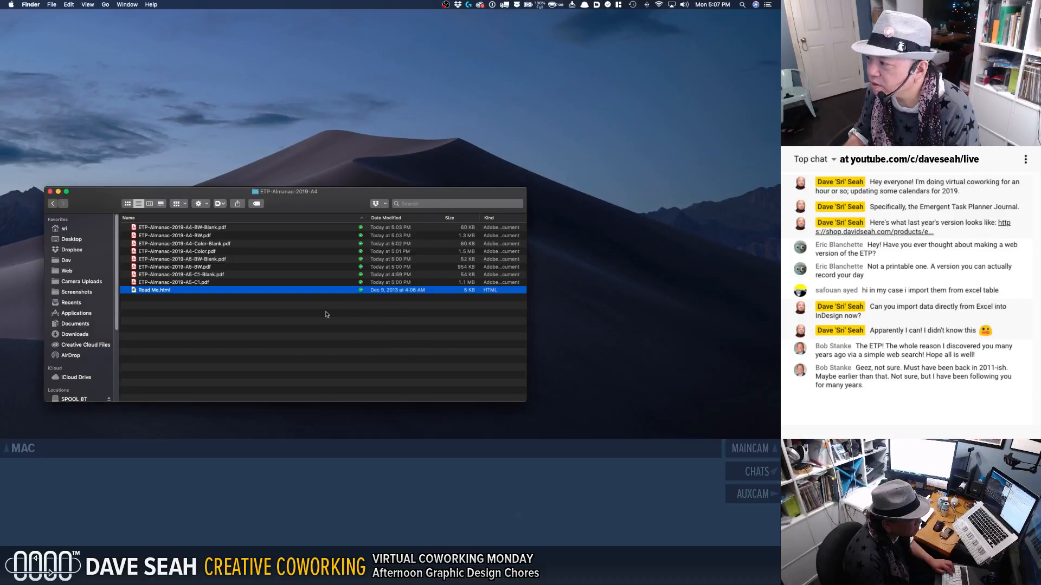
left_click(290, 197, "super")
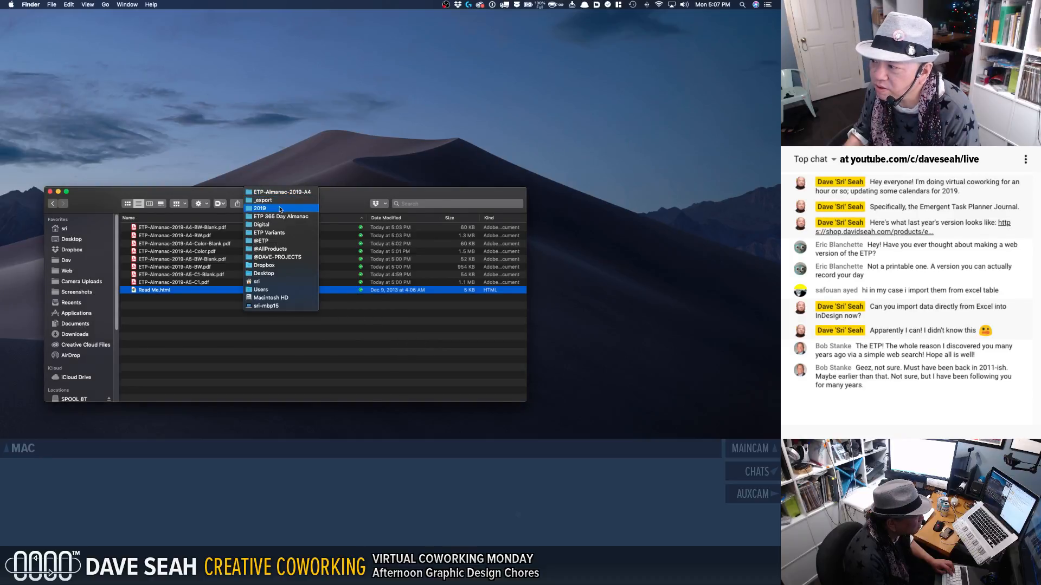
left_click(280, 209)
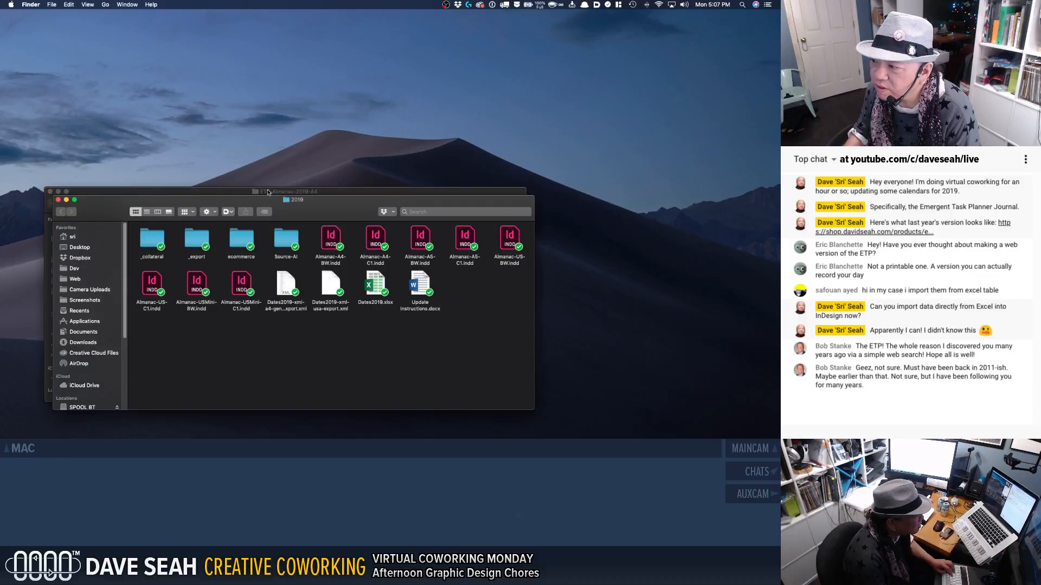
left_click(58, 200)
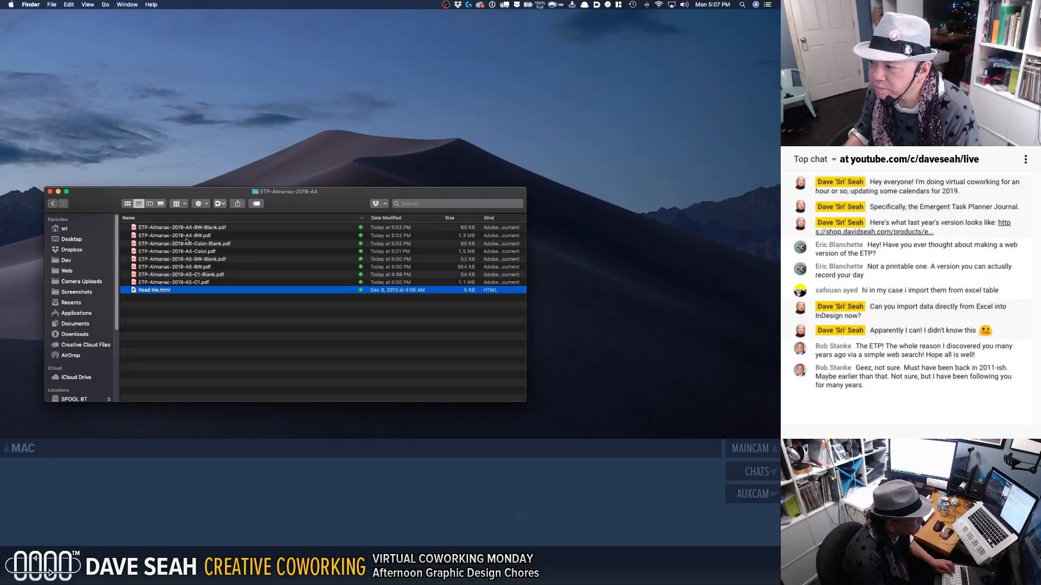
Step: Go to the _export folder, expand ETP-Almanac-2019-Samples, and copy ETP-Almanac-2019-US-Color.pdf and ETP-Almanac-2019-USMini-BW.pdf from the US folder
left_click(263, 195, "super")
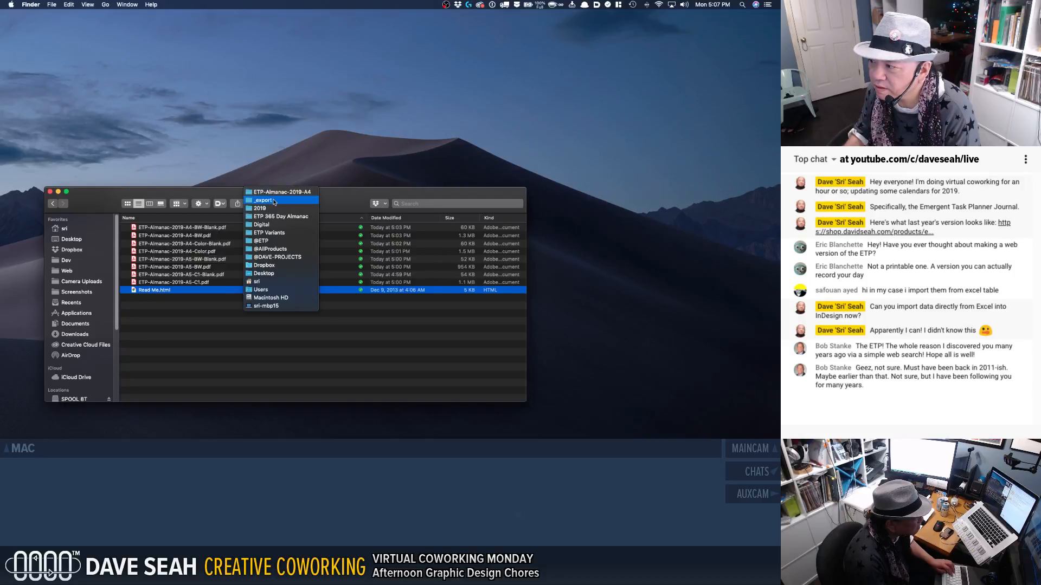
left_click(266, 201)
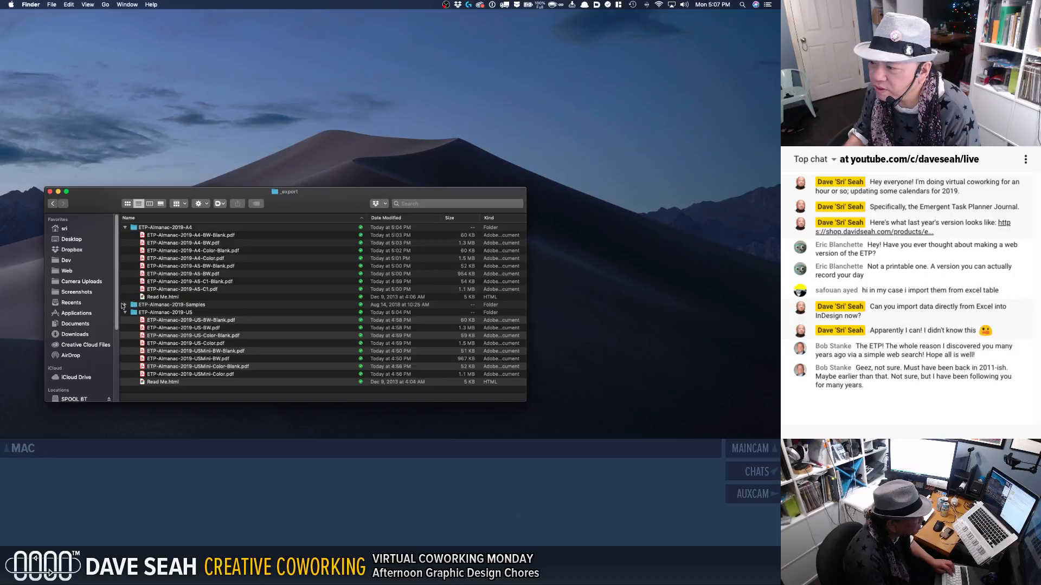
left_click(125, 304)
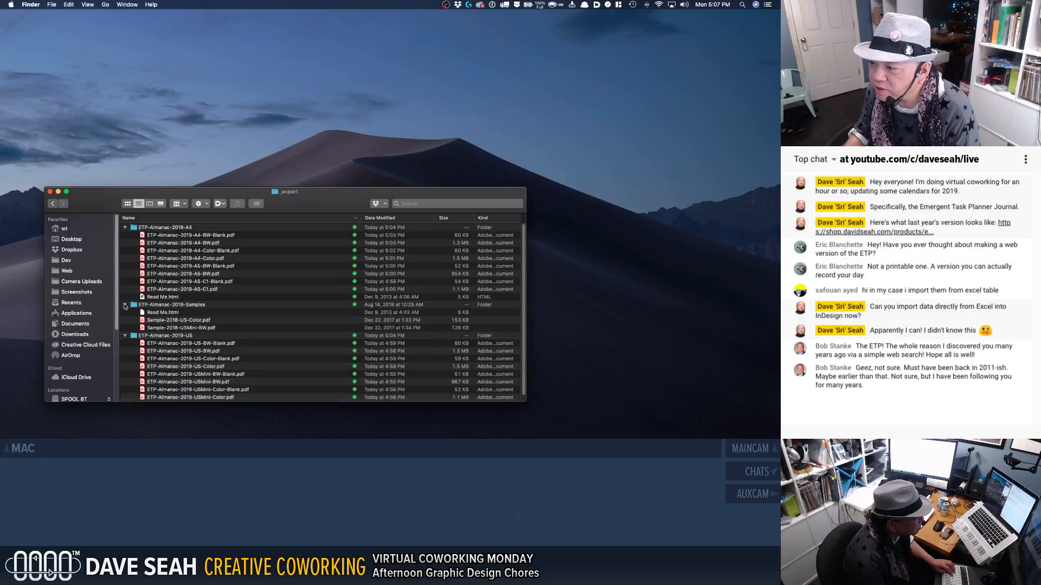
left_click(155, 322)
scroll(193, 325, "down", 1)
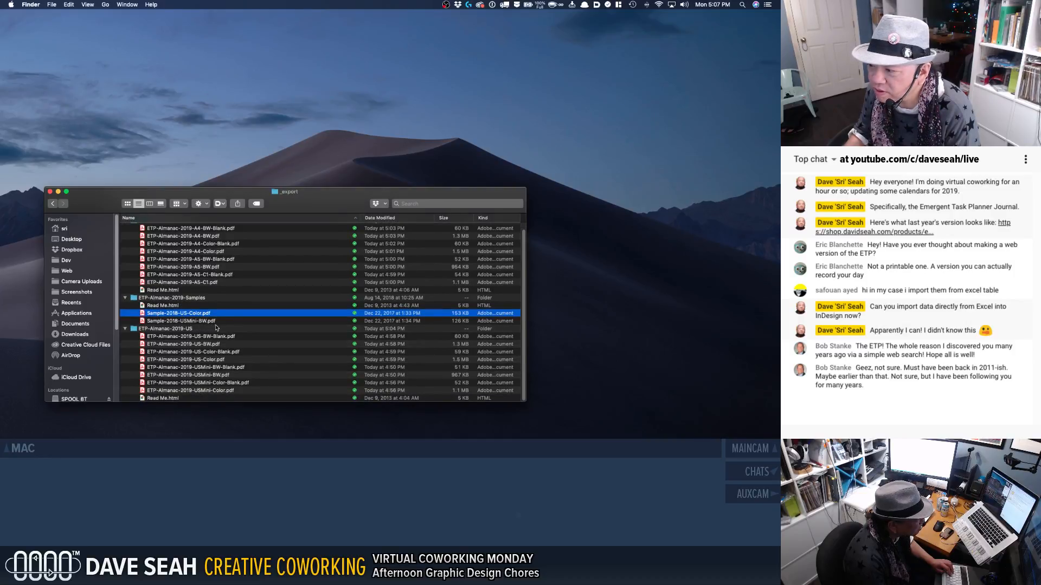
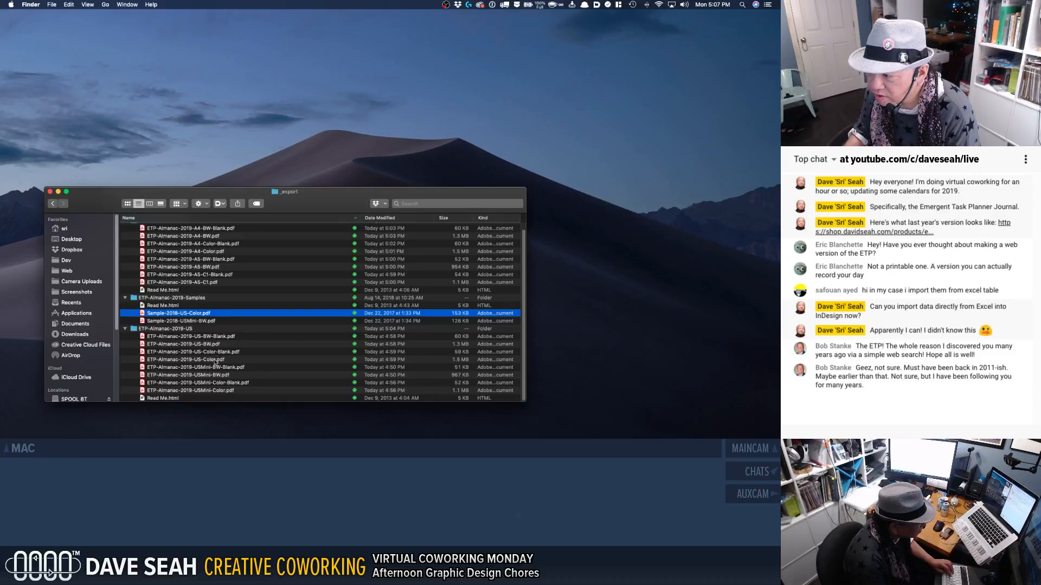
left_click(215, 360)
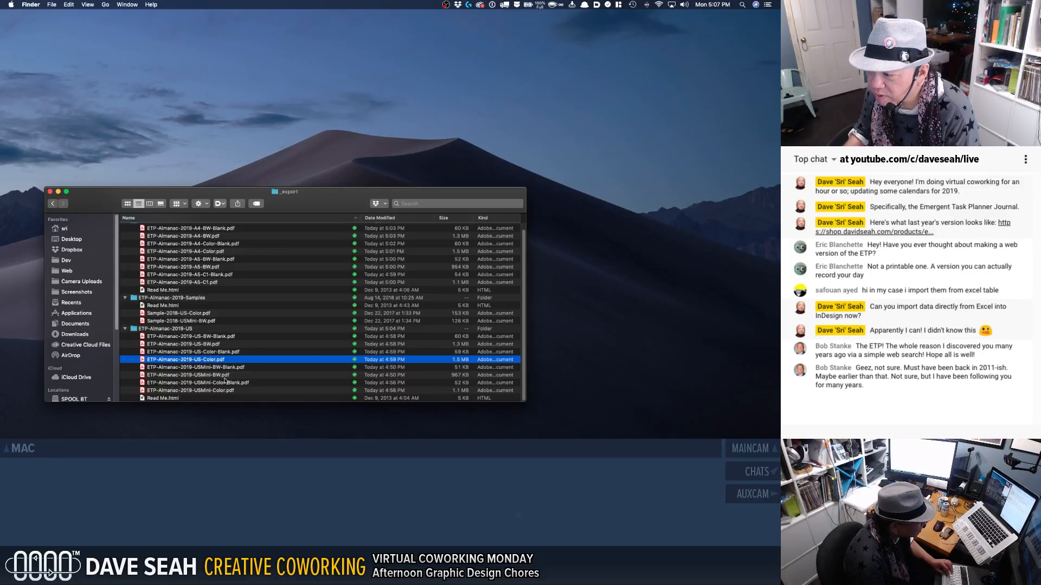
left_click(224, 376, "super")
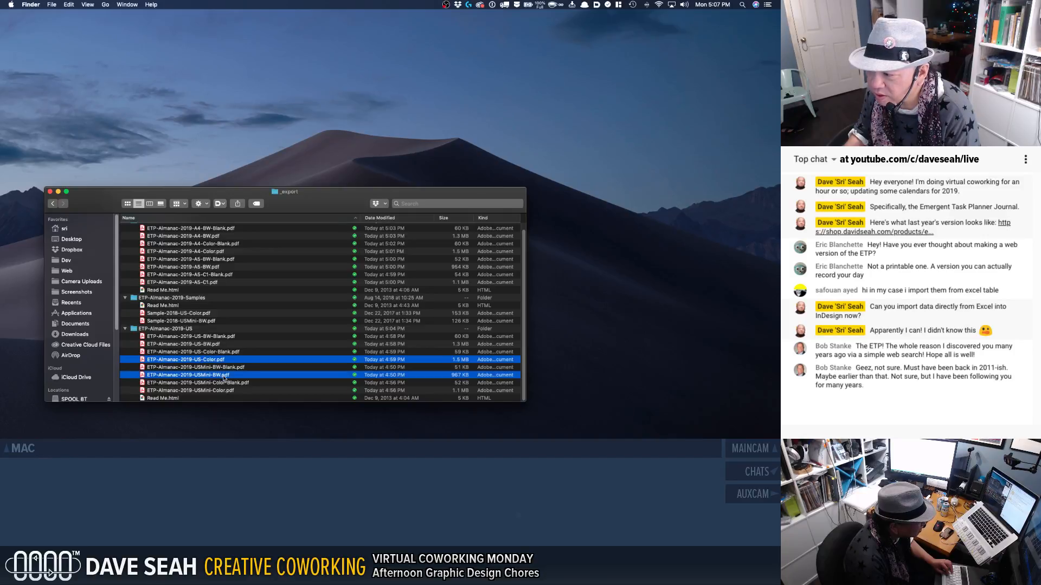
left_click(176, 329)
double_click(177, 329)
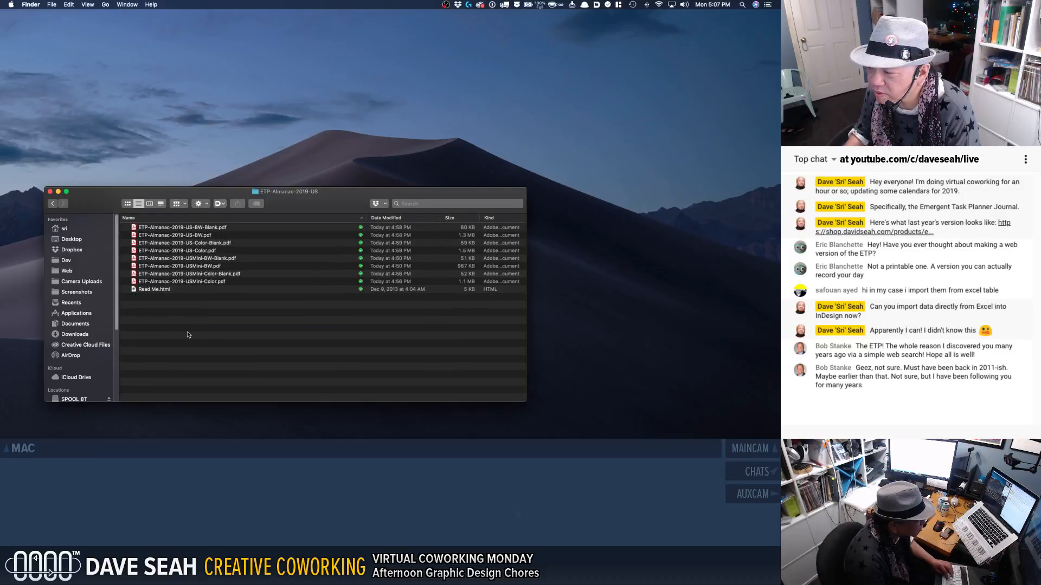
key("super+v")
key("super+z")
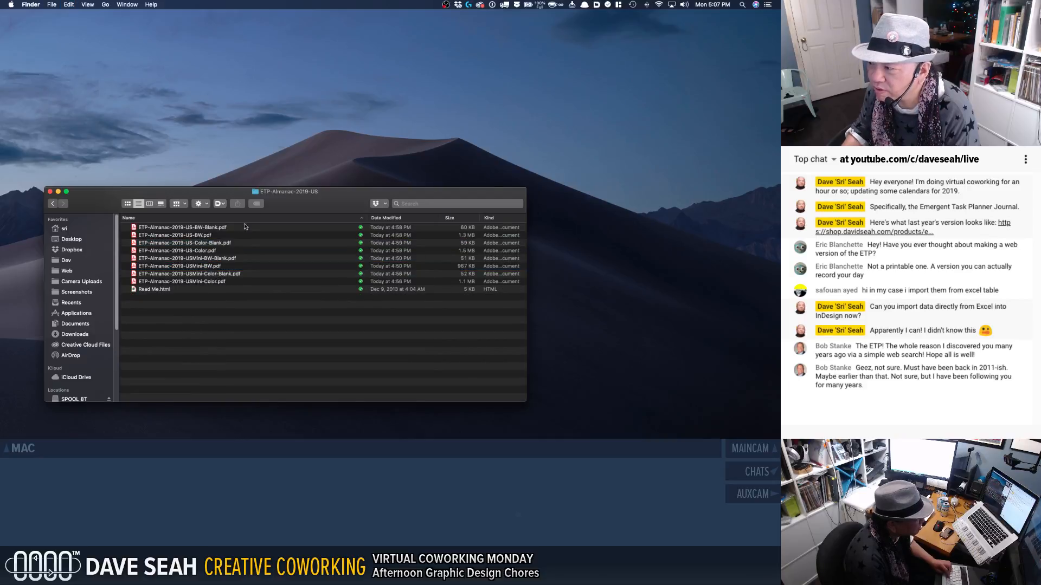
Step: Return to the _export folder and paste the two copied PDFs into ETP-Almanac-2019-Samples
right_click(265, 192)
left_click(264, 200)
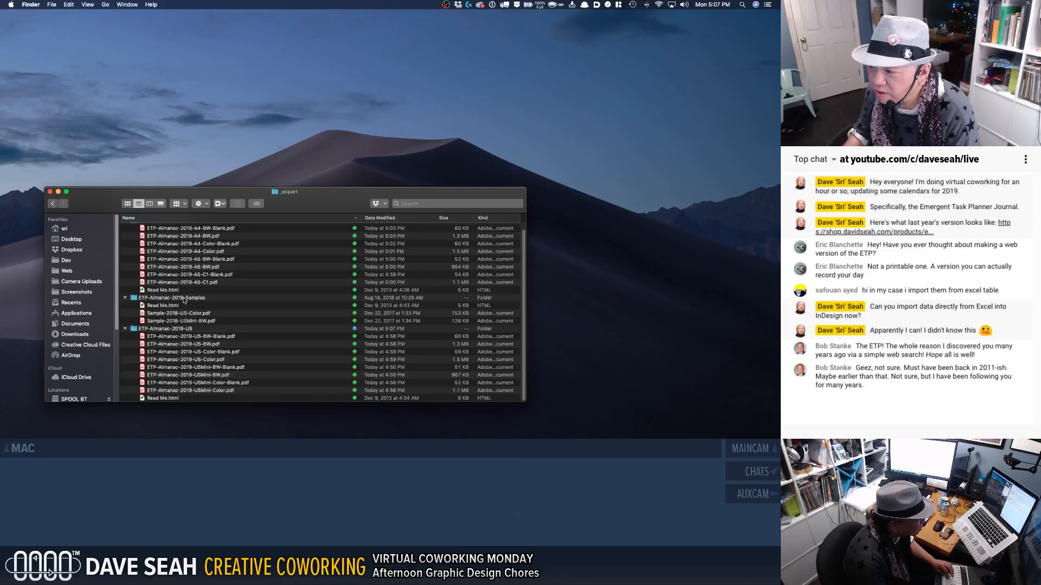
double_click(184, 298)
key("super+v")
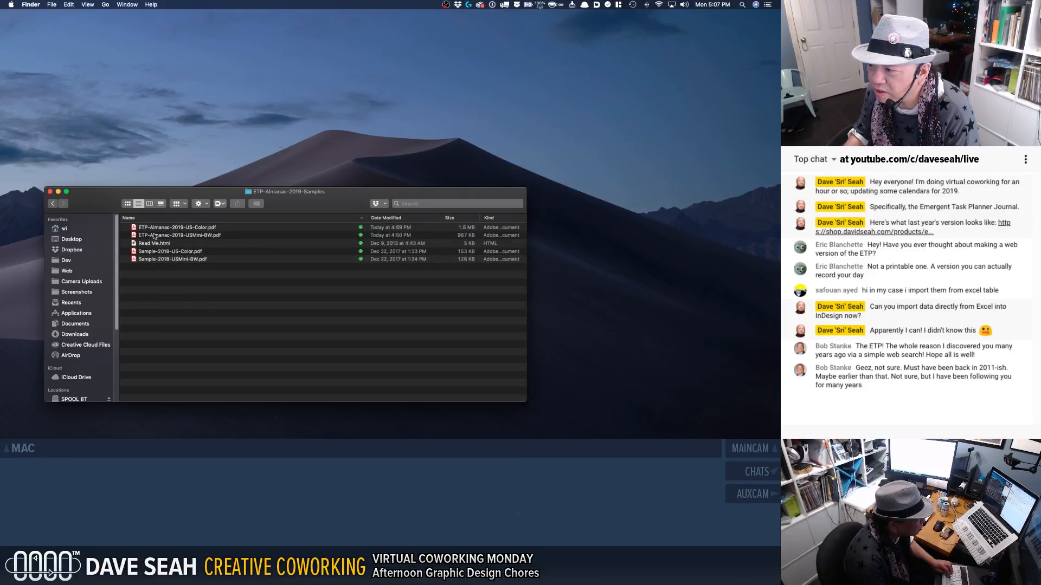
Step: Rename ETP-Almanac-2019-USMini-BW.pdf as Sample-2019-USMini-BW.pdf in the ETP-Almanac-2019-Samples folder
left_click(155, 235)
left_click(169, 235)
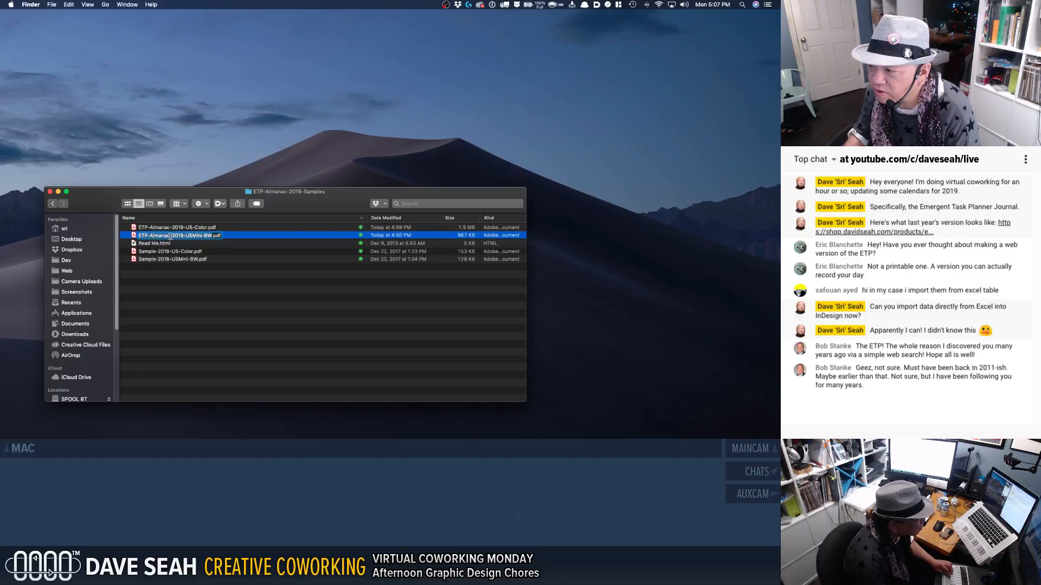
left_click_drag(140, 236, 170, 237)
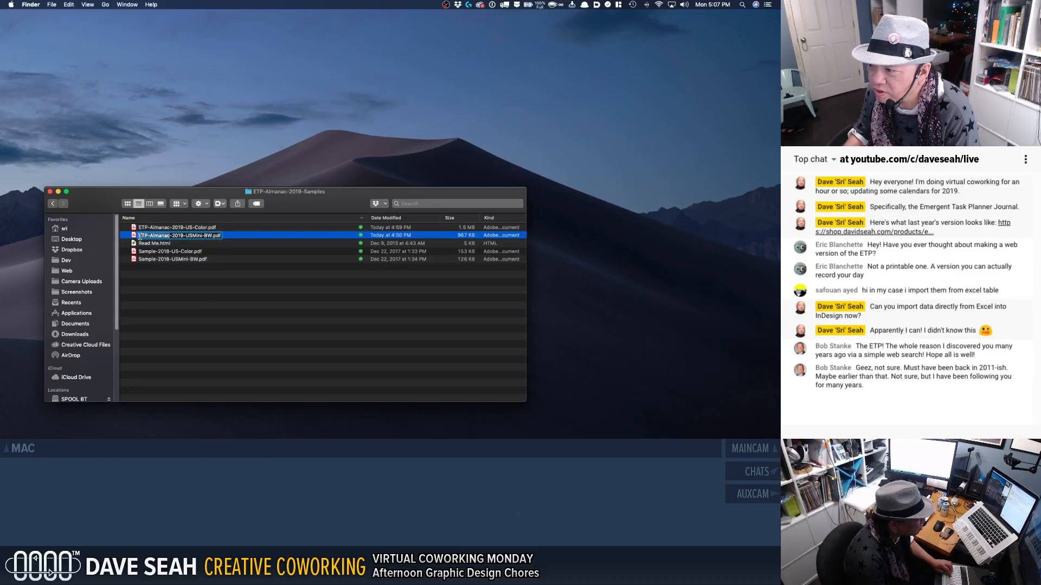
type("Sample")
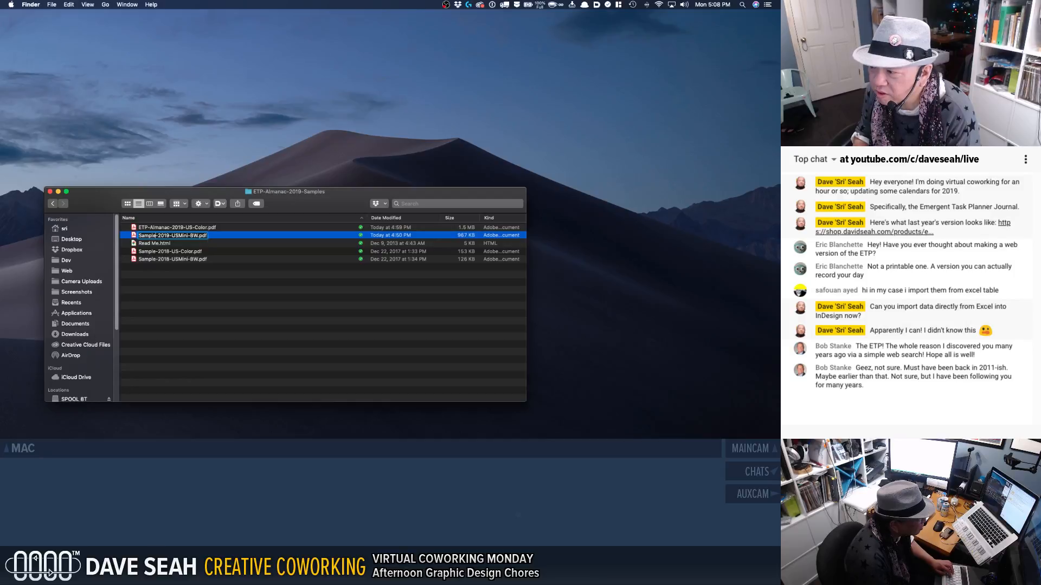
key("Return")
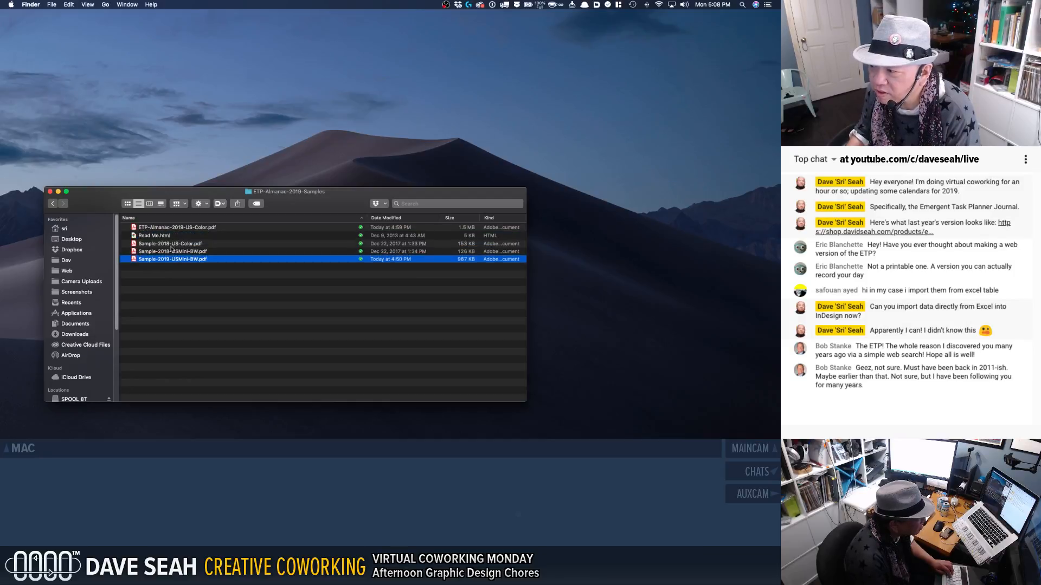
Step: Rename ETP-Almanac-2019-US-Color.pdf as Sample-2019-US-Color.pdf in the samples folder
left_click(170, 227)
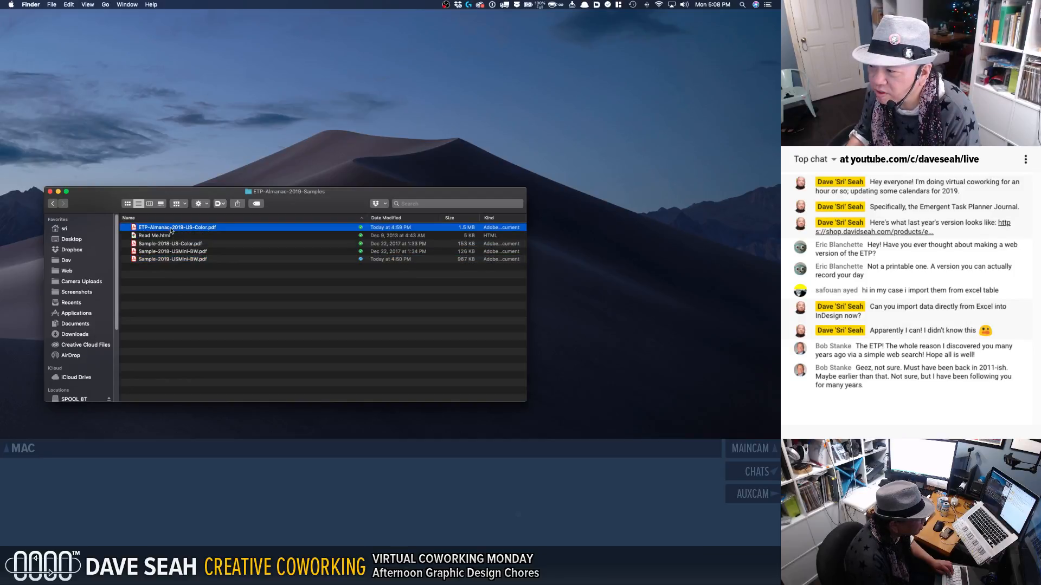
key("Return")
left_click(169, 227)
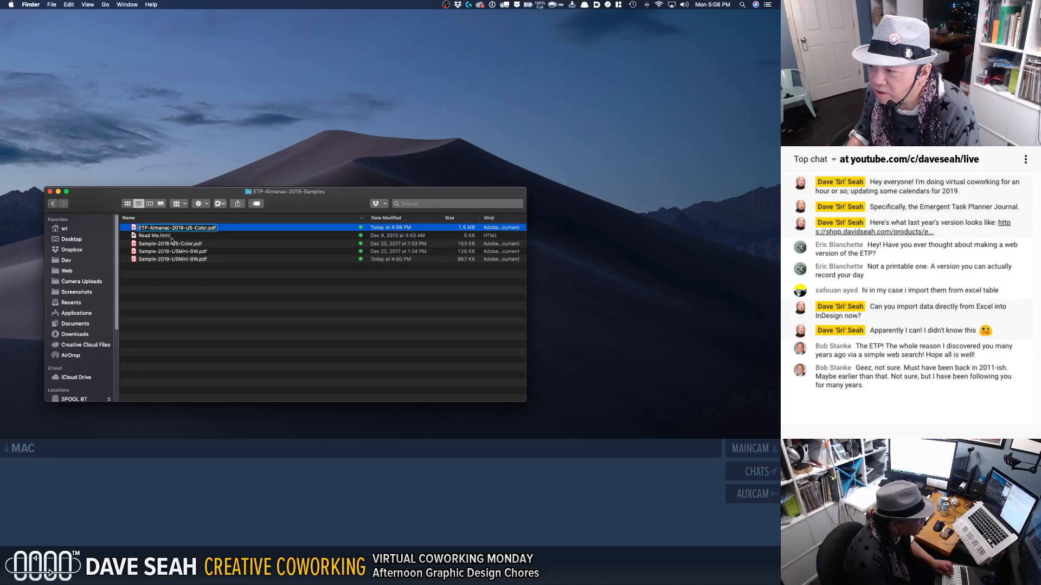
left_click_drag(170, 228, 141, 227)
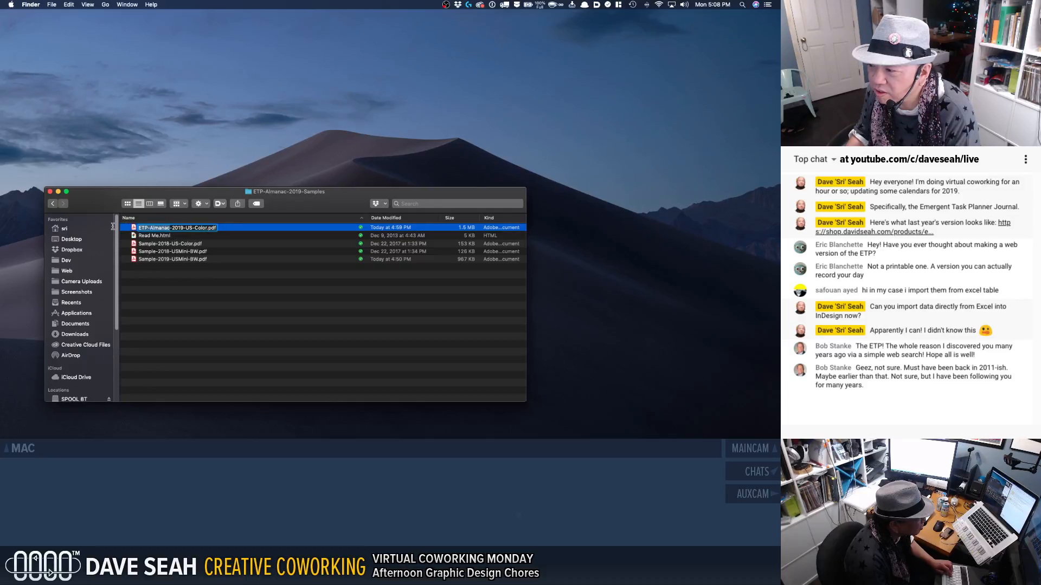
type("Sample")
key("Return")
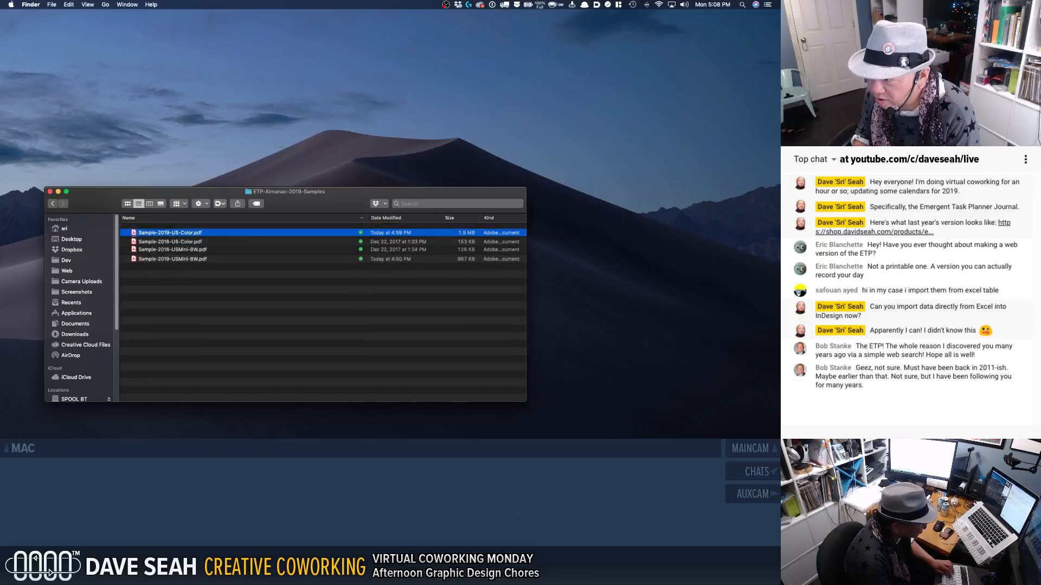
Step: Open Sample-2018-US-Color.pdf, check its opening page and the date on its final page, and close it
left_click(154, 244)
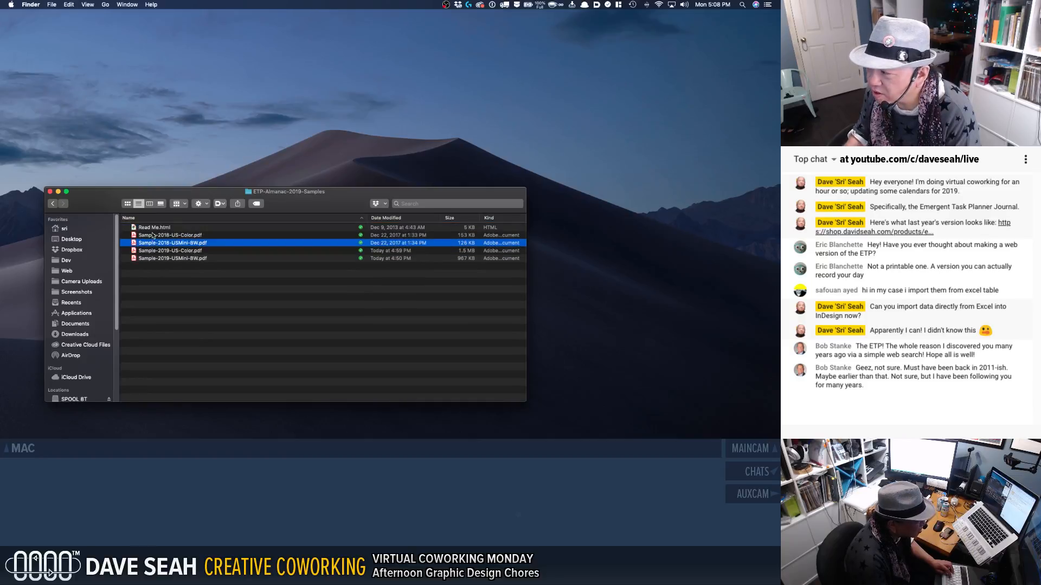
left_click(153, 235)
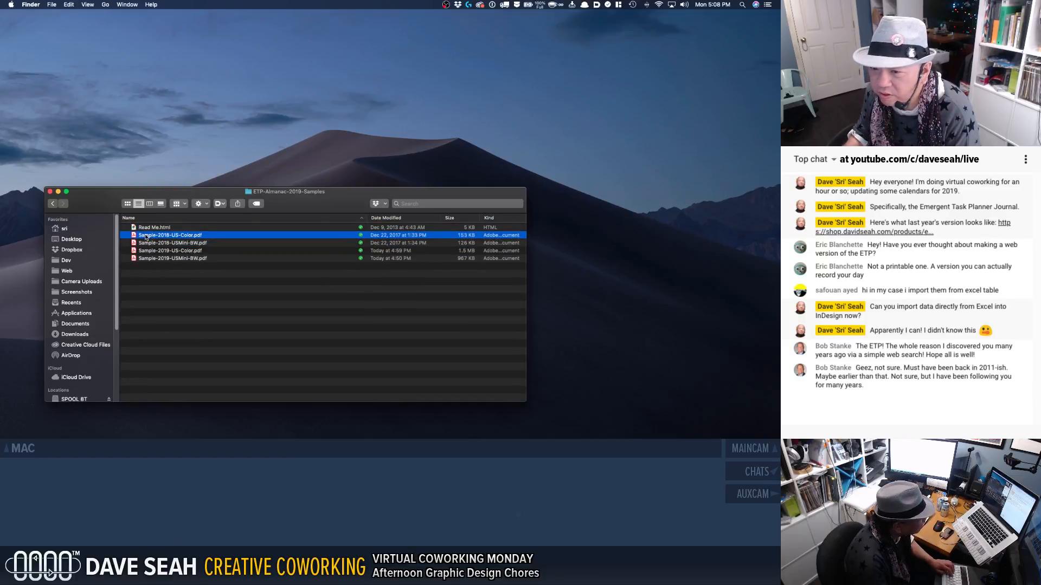
double_click(146, 236)
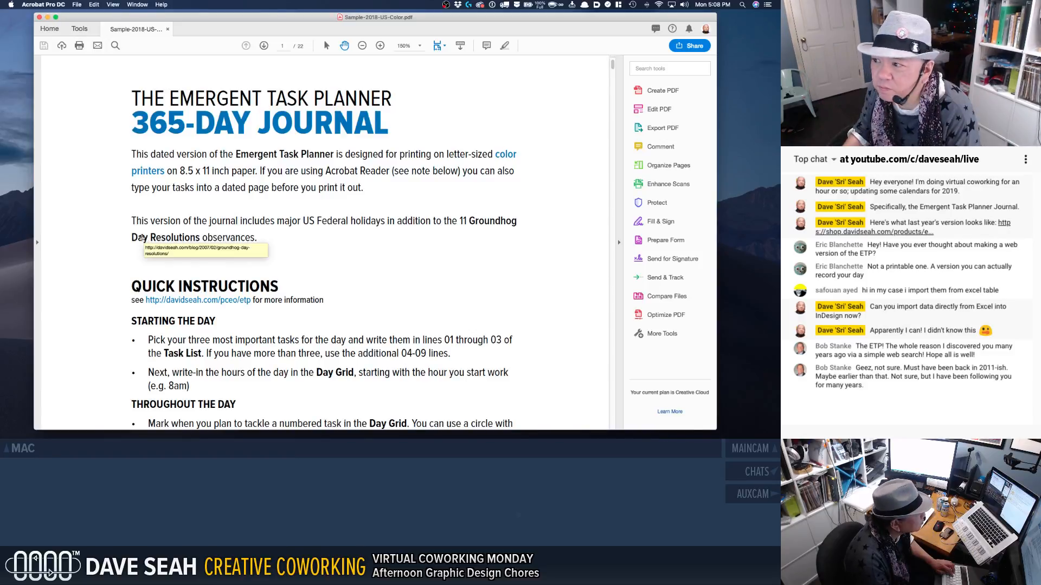
scroll(125, 260, "down", 10)
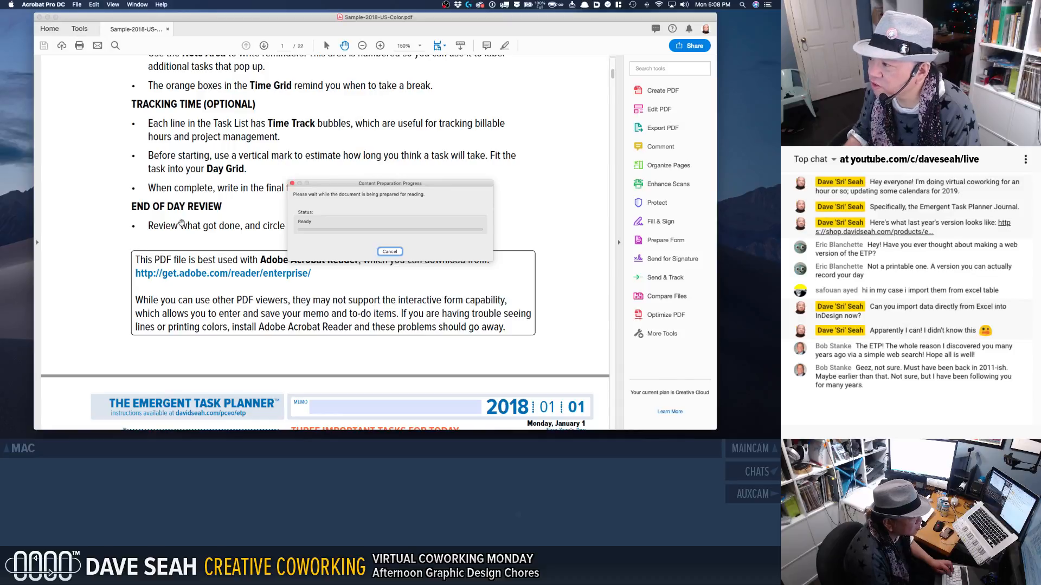
left_click(292, 183)
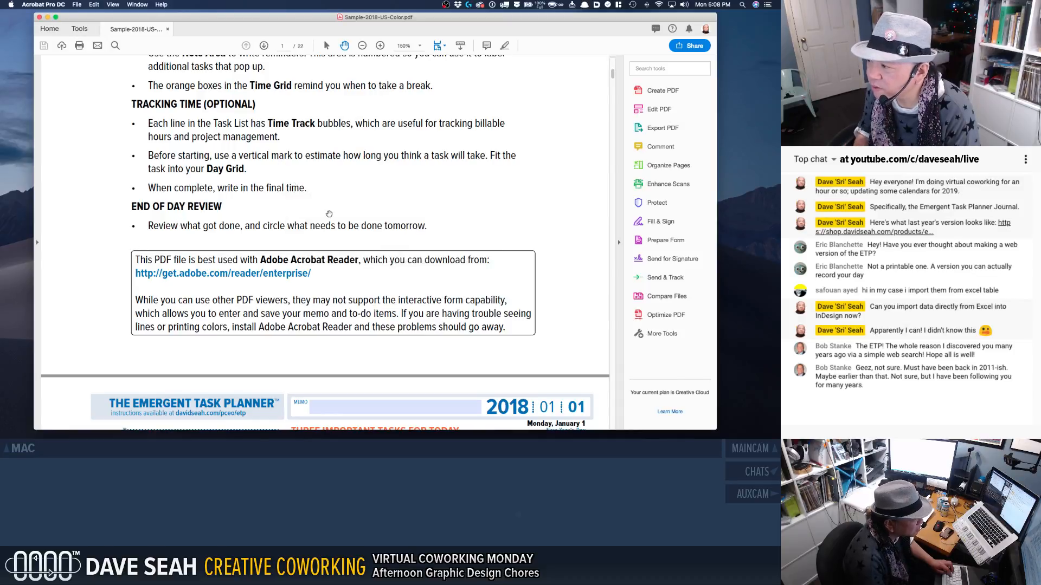
key("End")
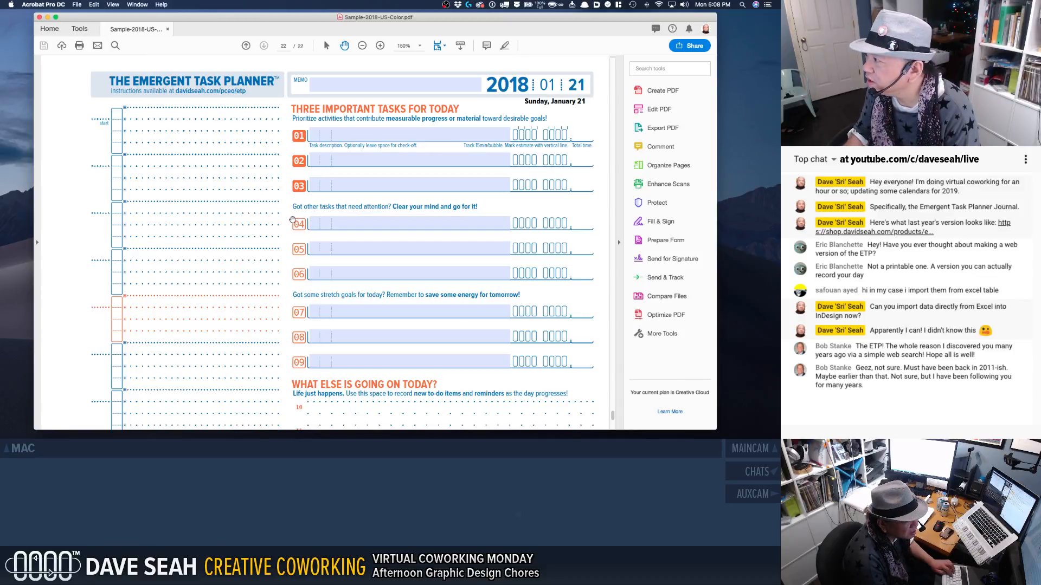
key("super+w")
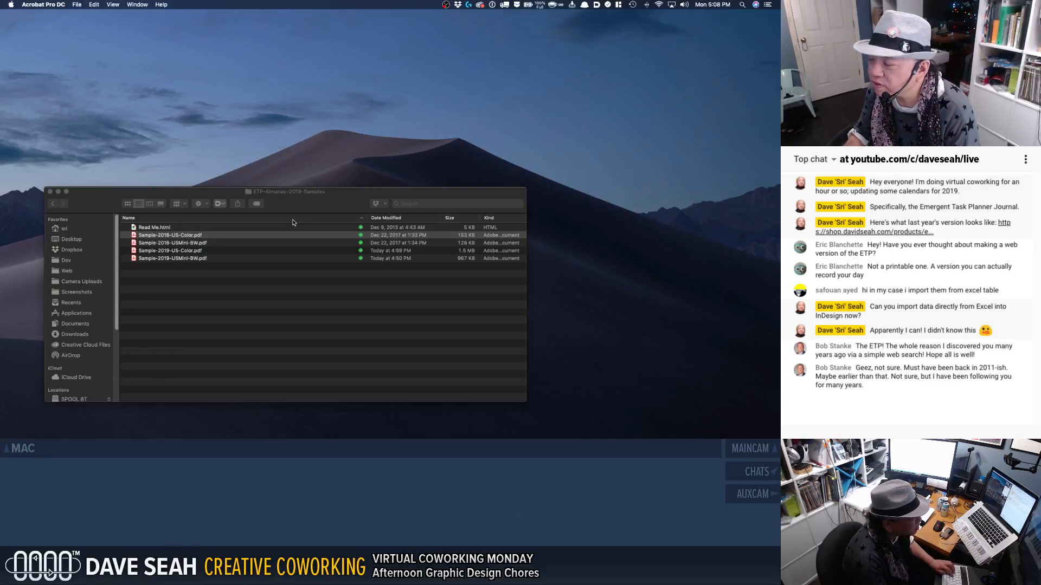
Step: Delete the old Sample-2018-US-Color.pdf and Sample-2018-USMini-BW.pdf from the samples folder
left_click(187, 243)
left_click(188, 237, "shift")
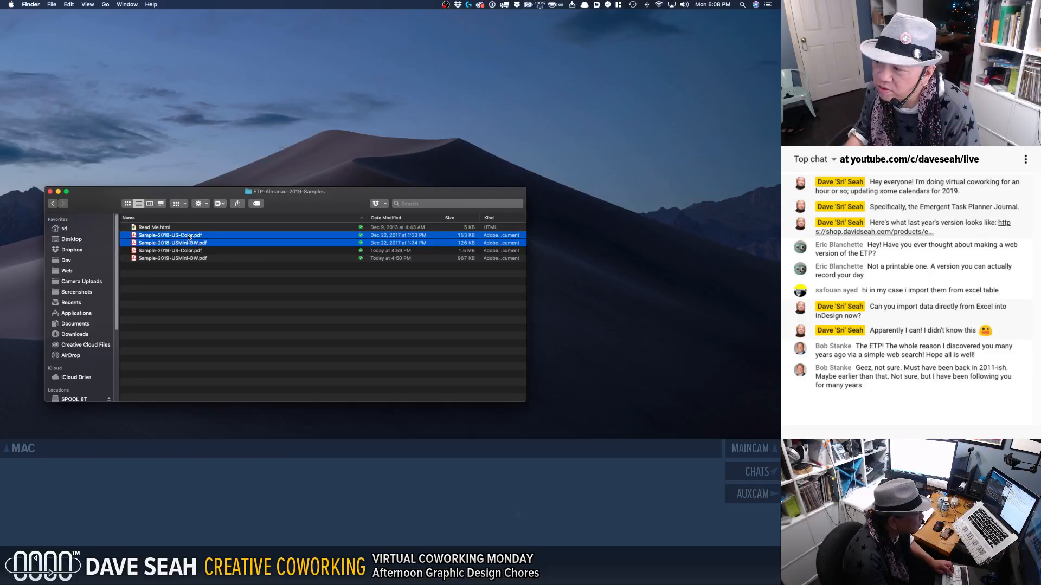
right_click(189, 235)
left_click(220, 273)
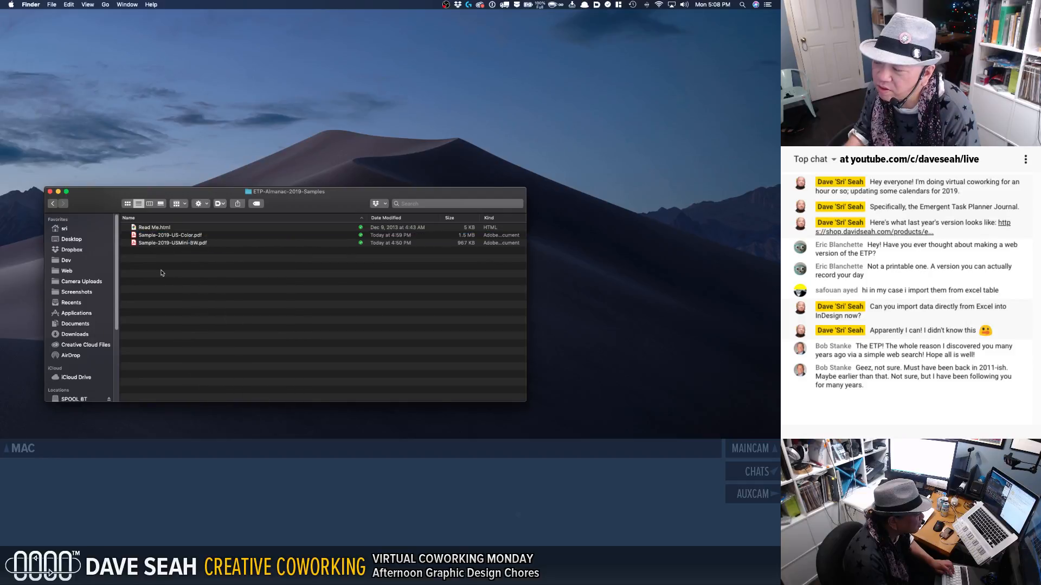
Step: Open Sample-2019-US-Color.pdf in Acrobat and review the instructions on its first page
left_click(177, 237)
double_click(176, 237)
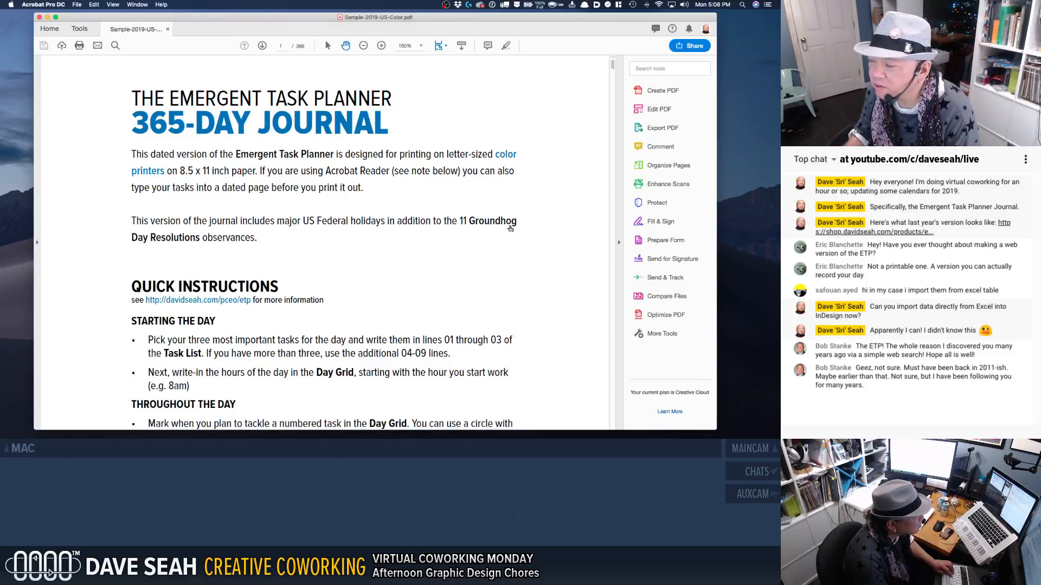
left_click(640, 169)
key("Escape")
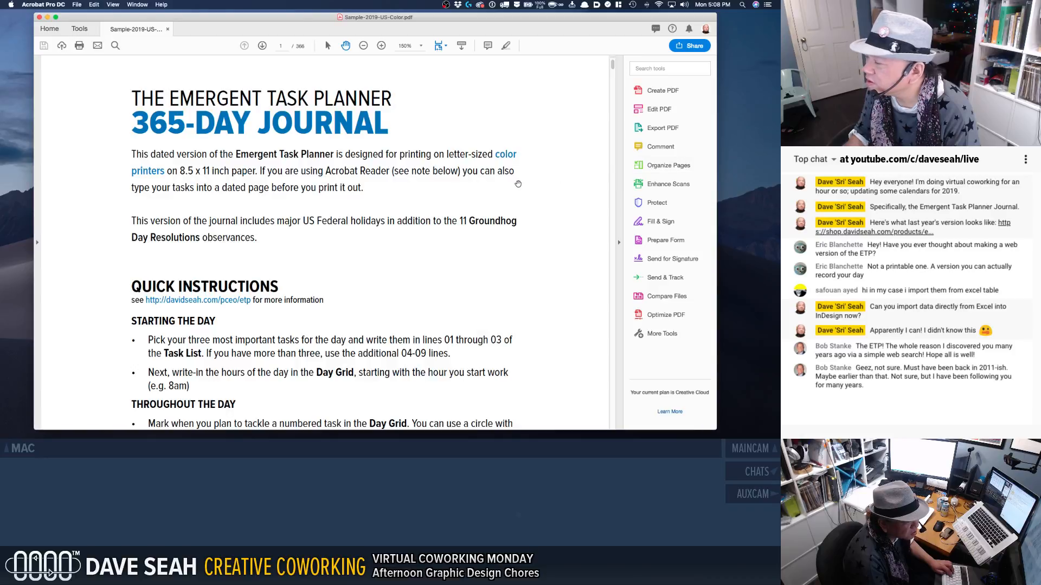
scroll(519, 182, "down", 3)
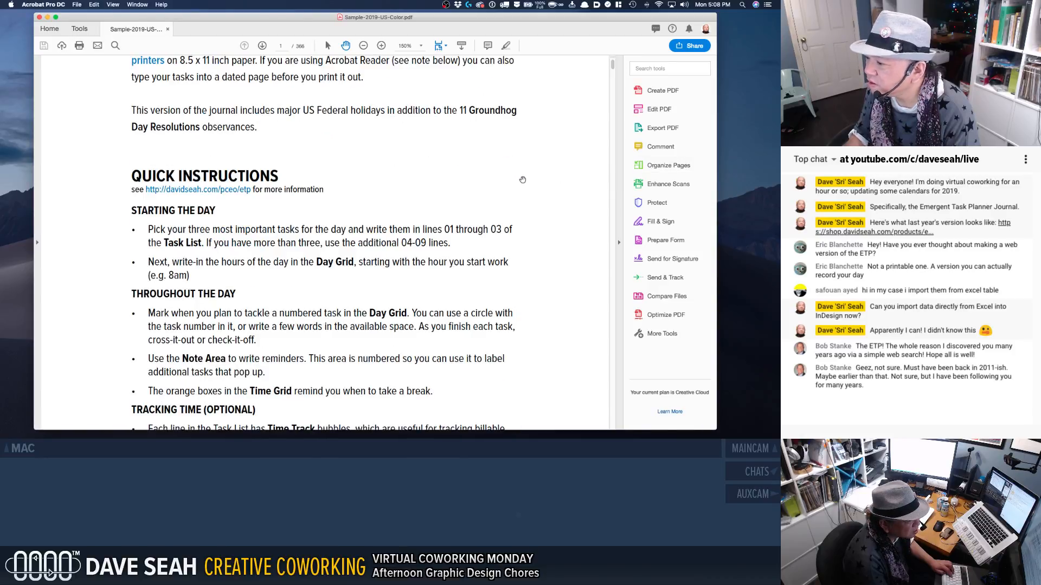
scroll(522, 180, "down", 5)
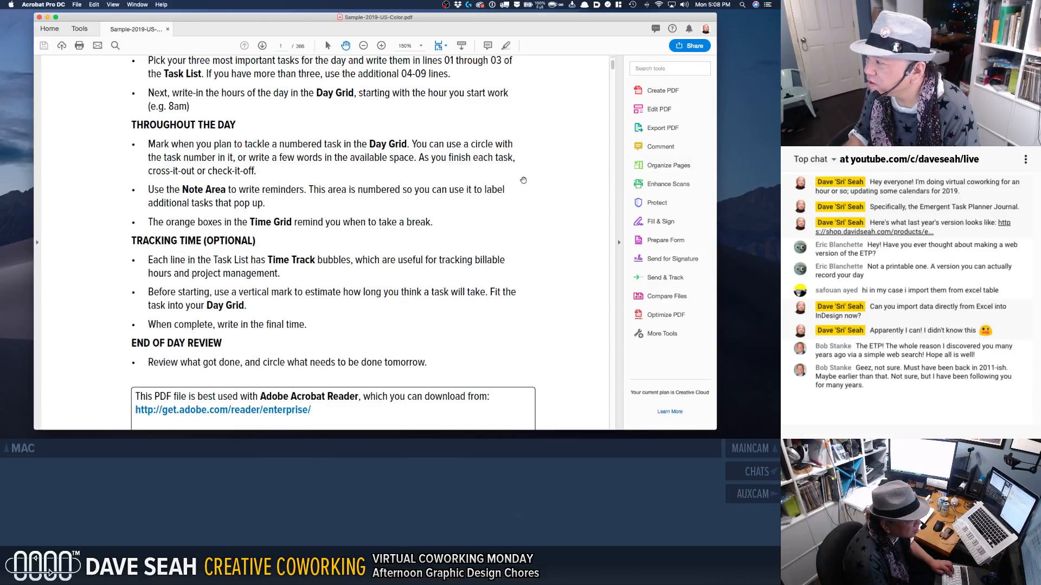
Step: Locate page 22 in Organize Pages with smaller thumbnails, view it at full size to check its date, and return to the thumbnails
left_click(646, 166)
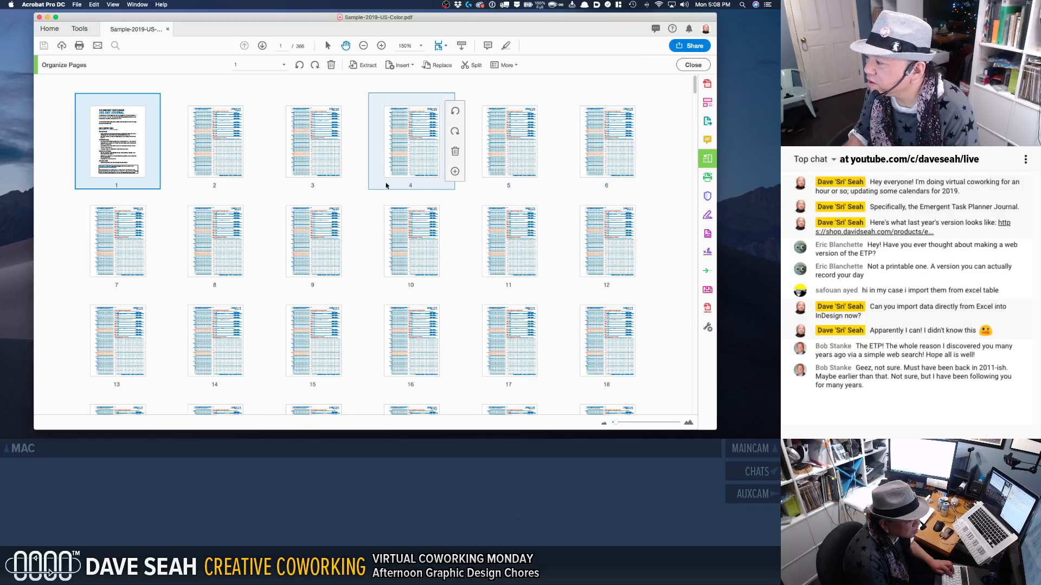
left_click(605, 423)
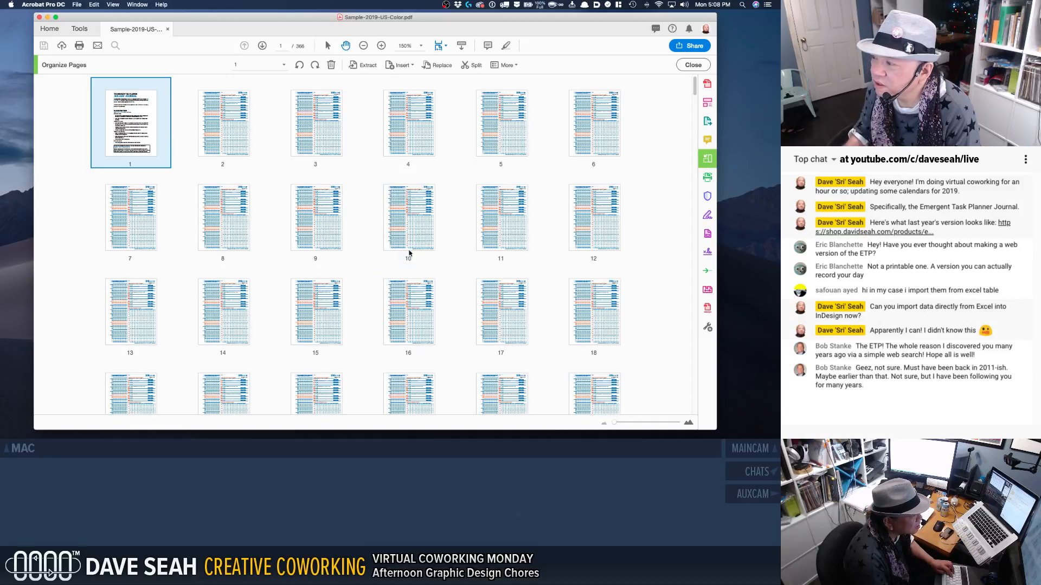
scroll(316, 282, "down", 5)
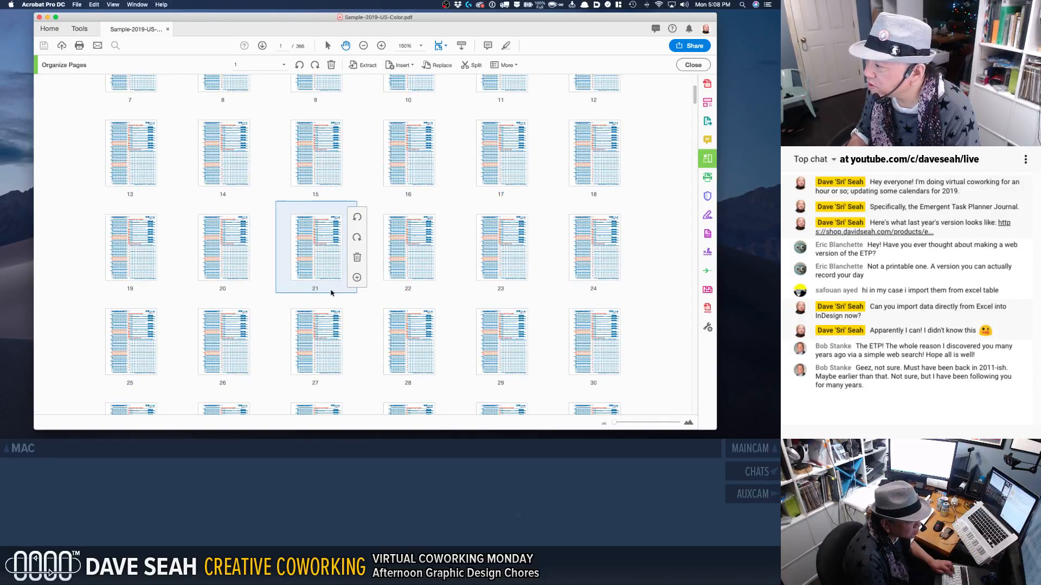
double_click(413, 263)
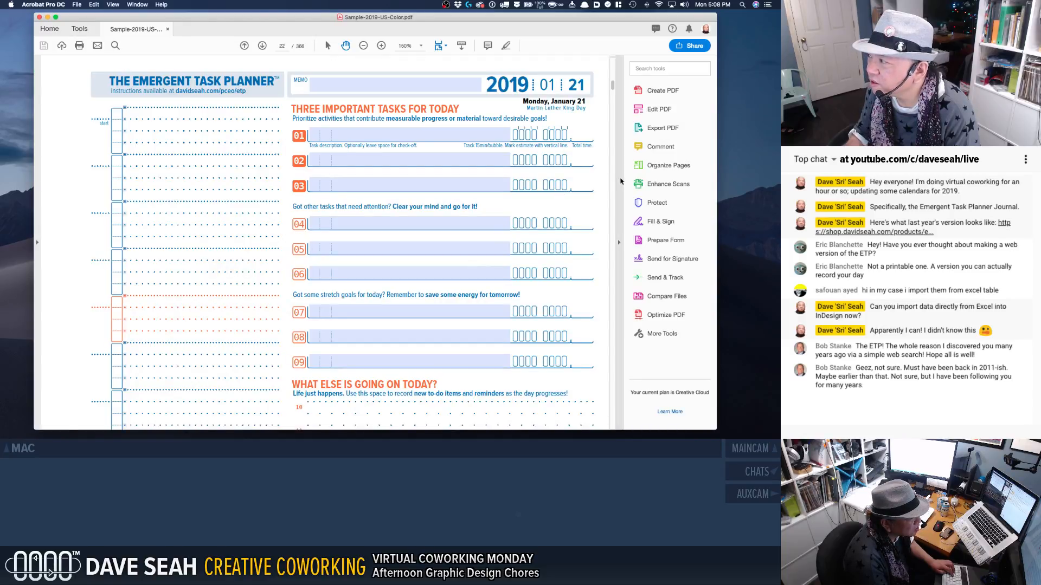
left_click(662, 167)
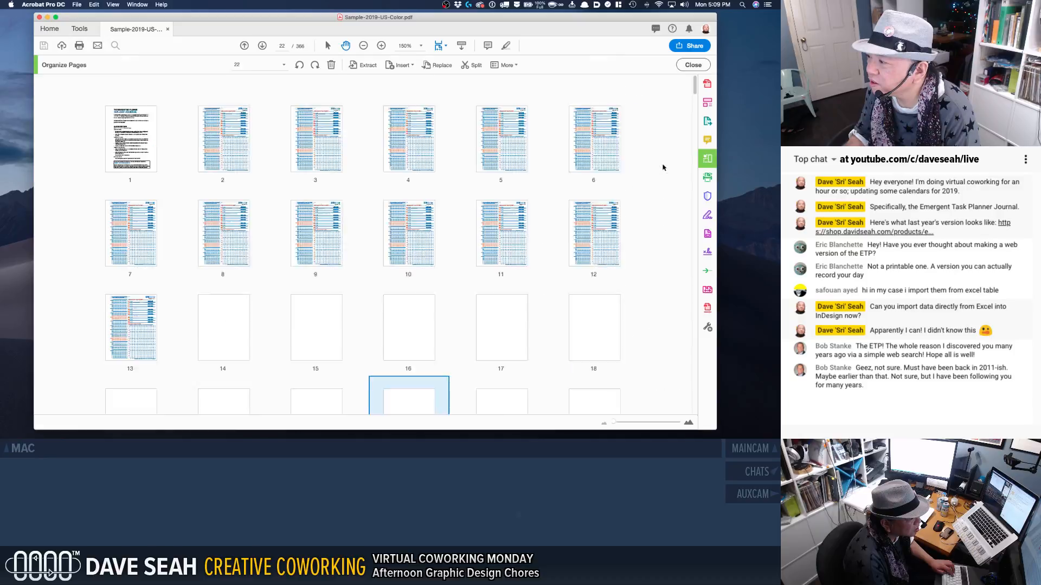
scroll(419, 372, "down", 5)
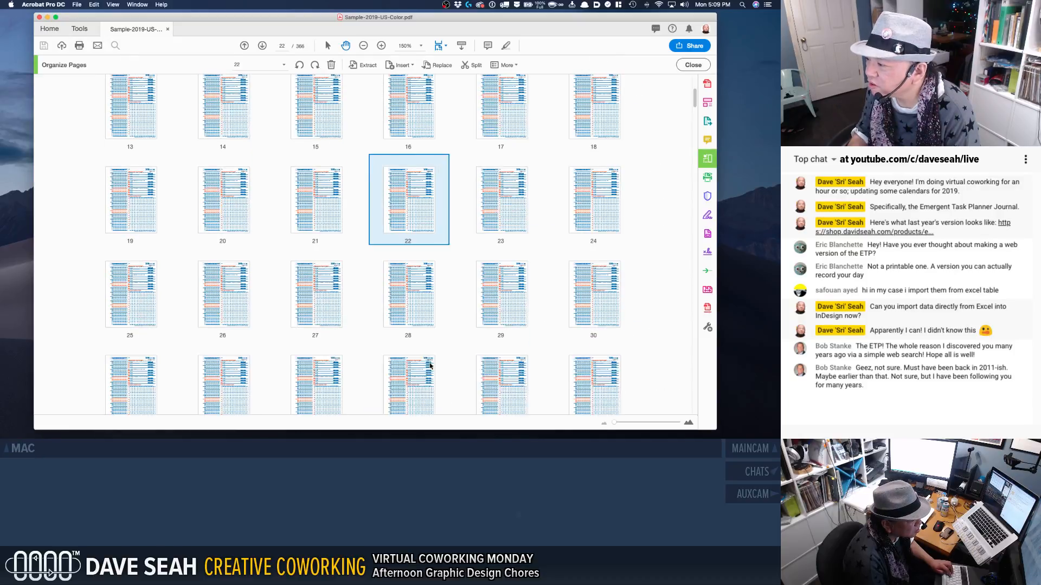
key("shift+Down")
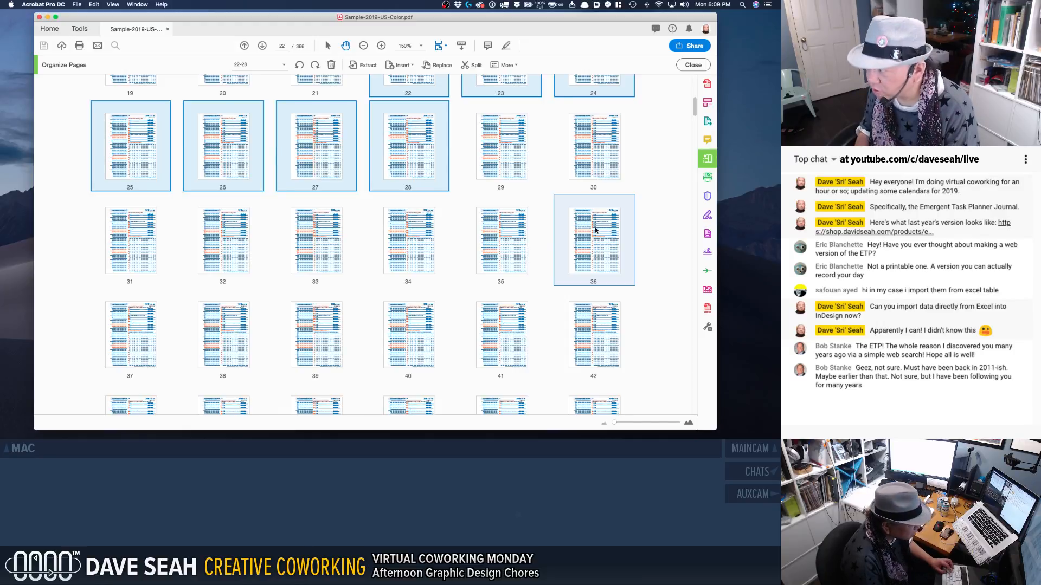
key("shift+Down")
key("shift+Down")
key("shift+Down")
key("shift+Down")
key("shift+Down")
key("shift+Down")
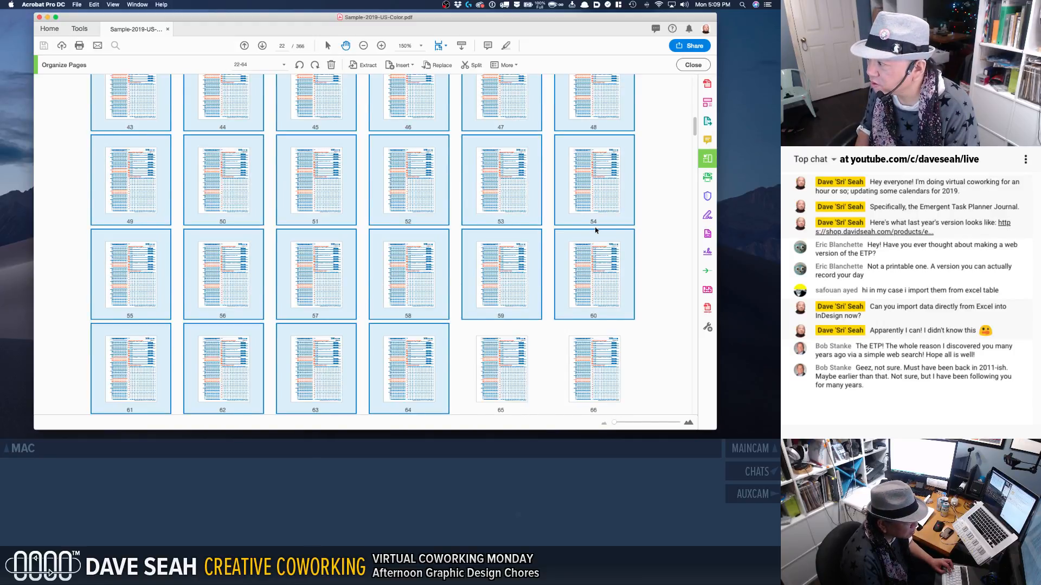
key("Down")
key("Down")
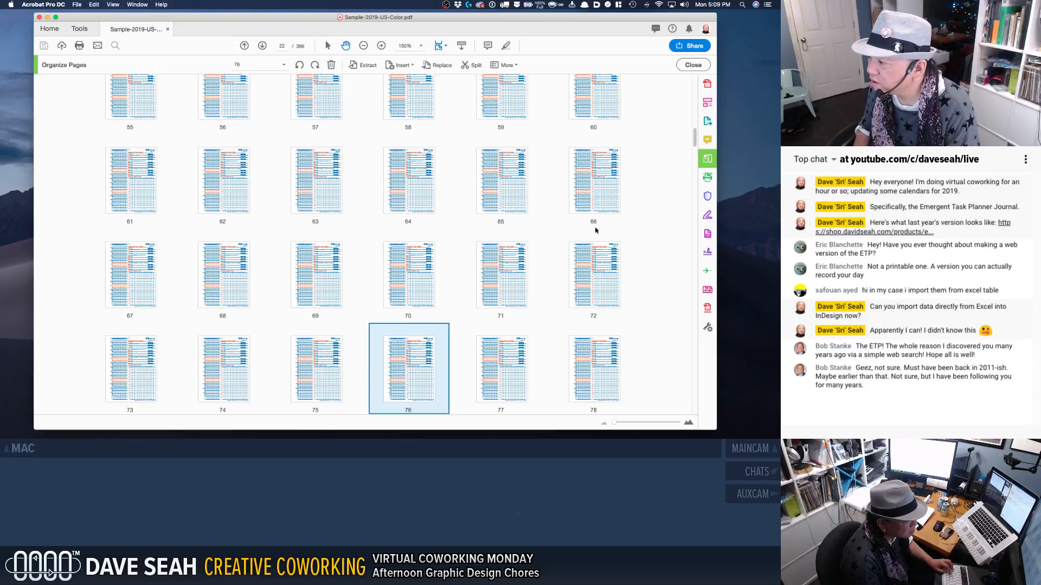
key("Up")
scroll(595, 230, "up", 5)
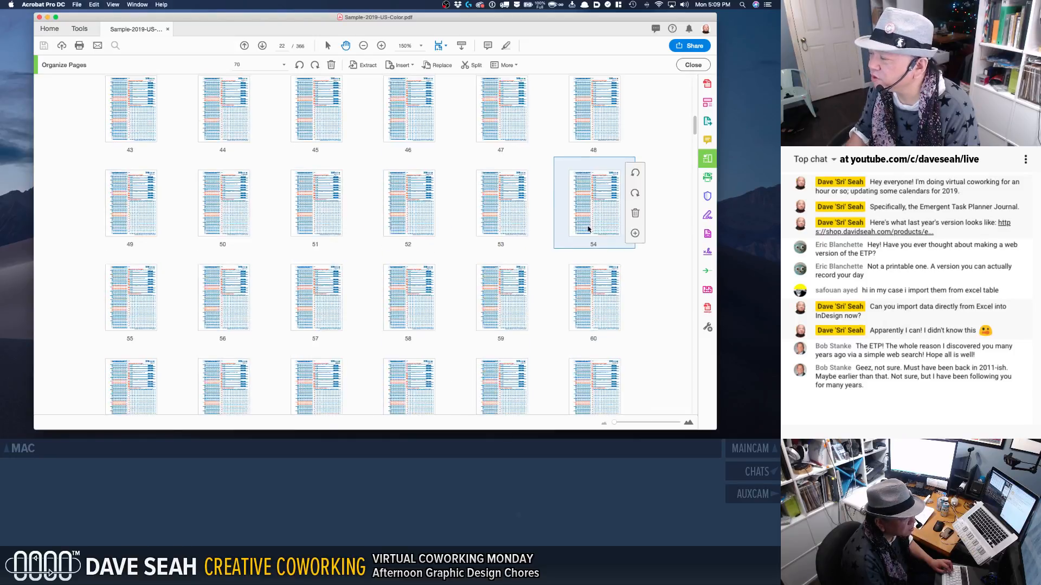
scroll(588, 228, "up", 5)
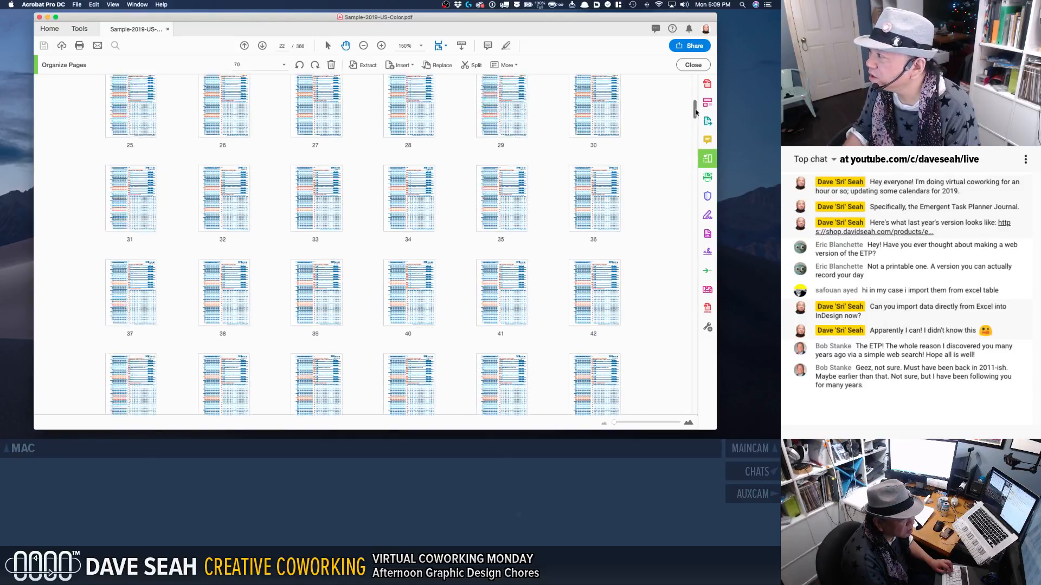
scroll(696, 111, "up", 3)
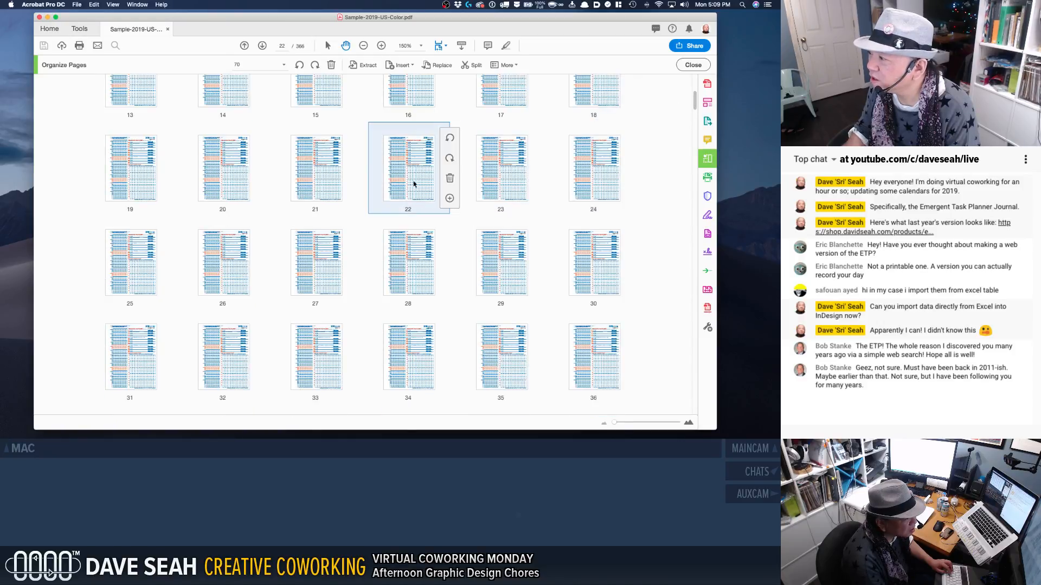
Step: Delete pages 22 to 366 from Sample-2019-US-Color.pdf
left_click(414, 184)
scroll(696, 125, "down", 2)
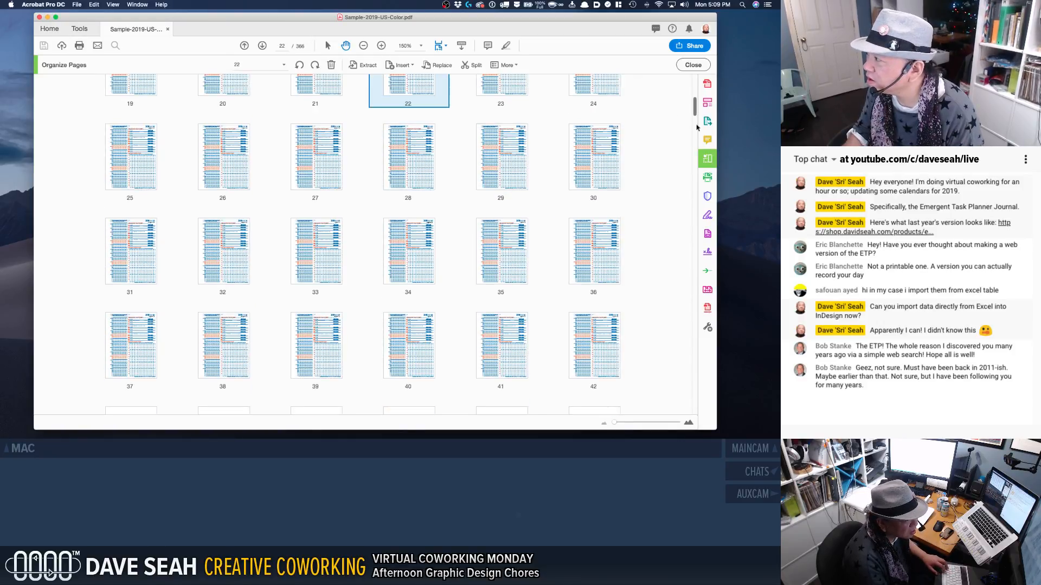
left_click_drag(694, 106, 699, 420)
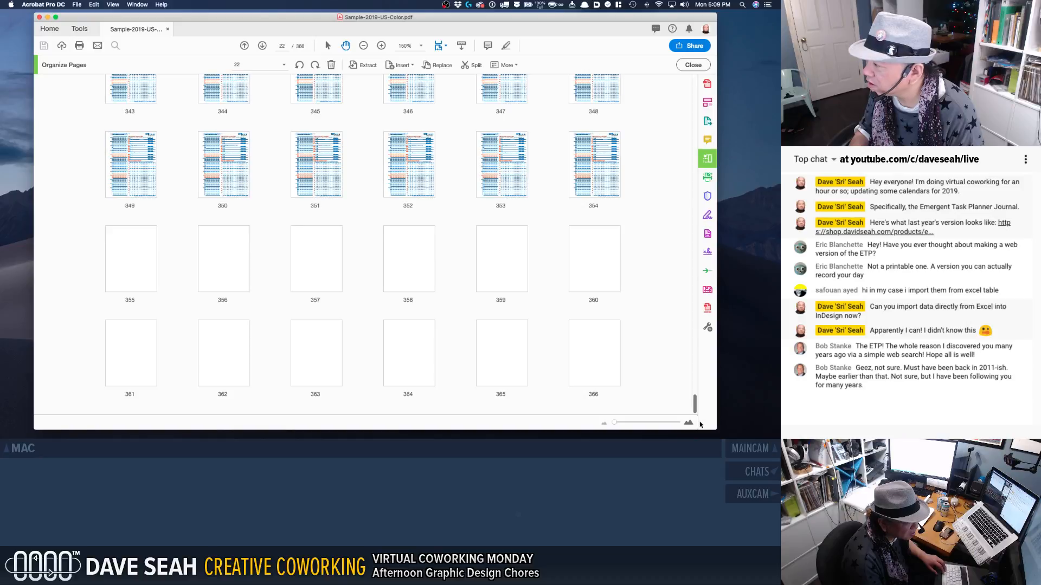
left_click(588, 353, "shift")
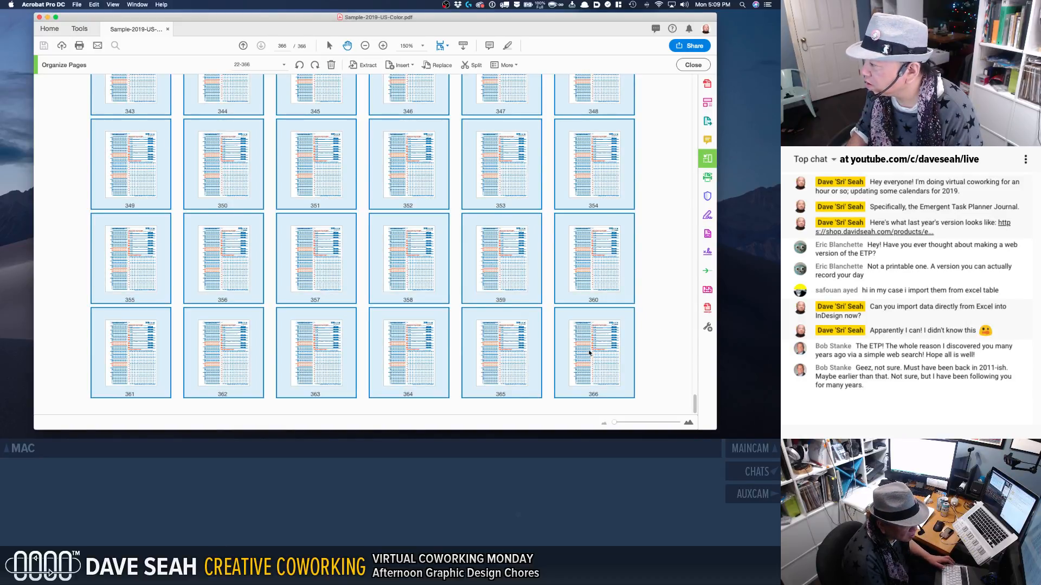
right_click(589, 353)
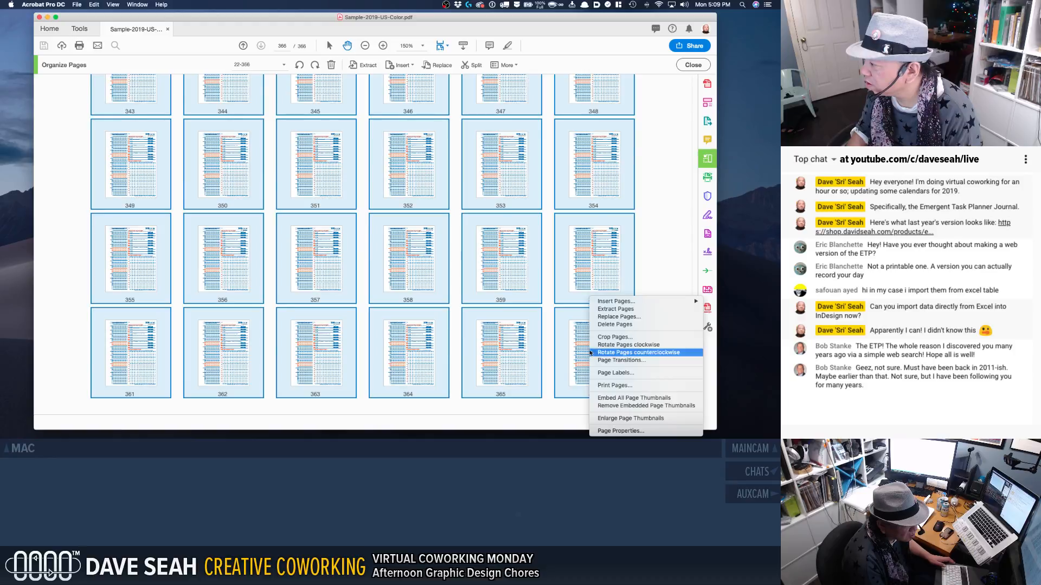
left_click(618, 324)
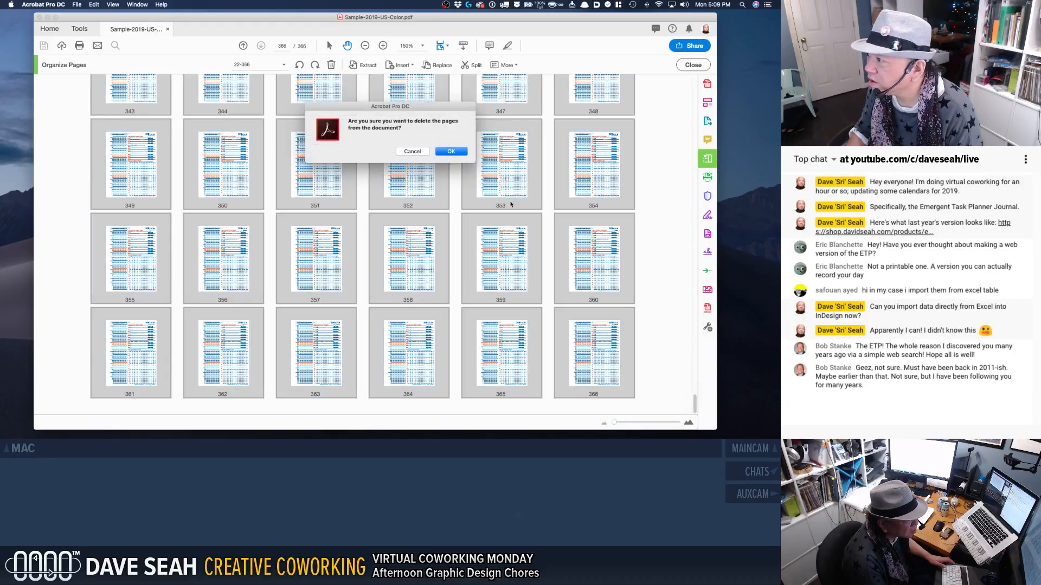
left_click(456, 152)
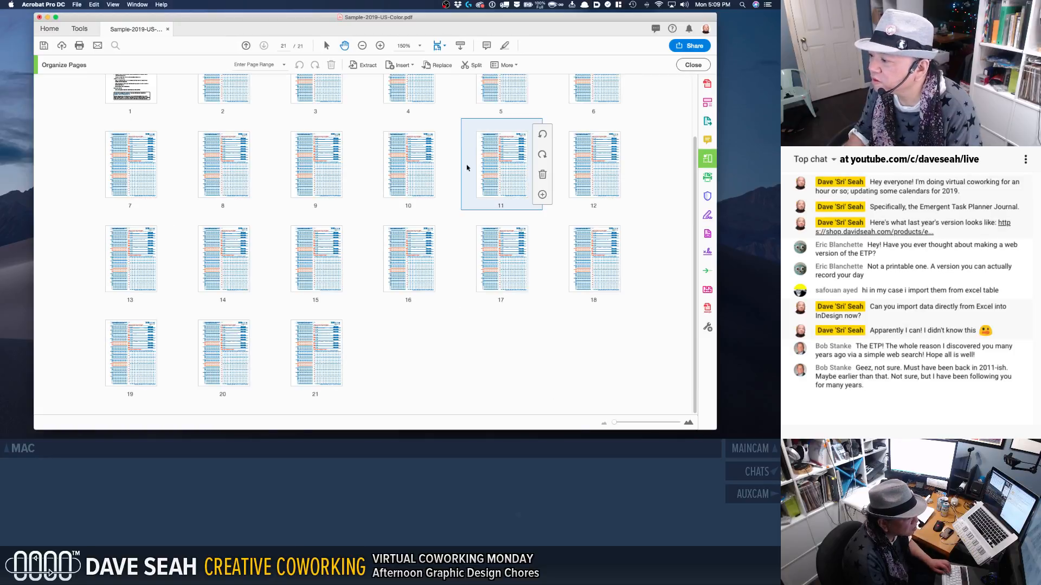
Step: Save the shortened Sample-2019-US-Color.pdf and close it
scroll(467, 168, "up", 3)
key("super+s")
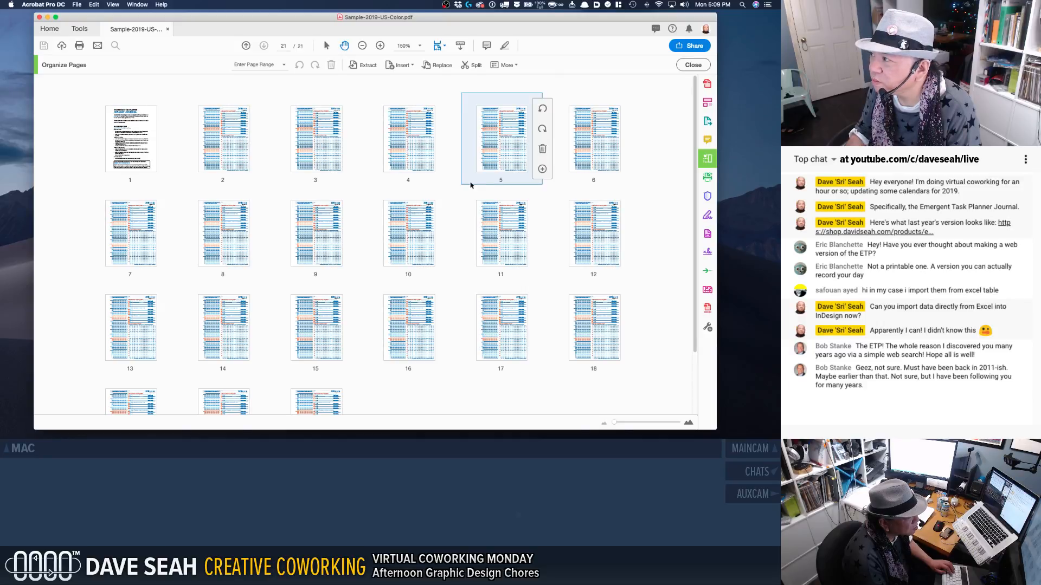
key("super+w")
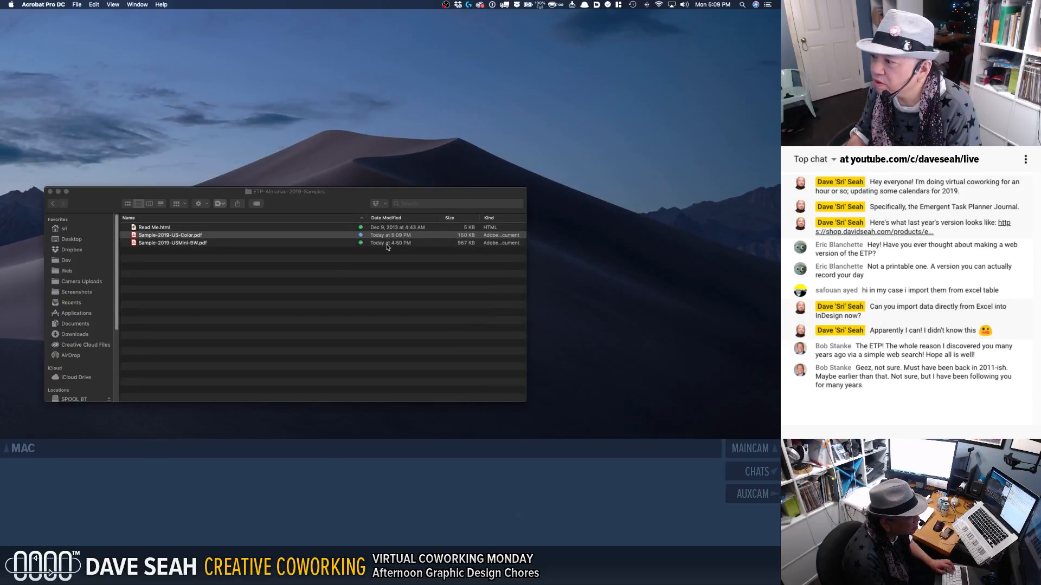
Step: Open Sample-2019-USMini-BW.pdf, locate page 21 in Organize Pages, view it at full size to check its date, and close the file
left_click(179, 245)
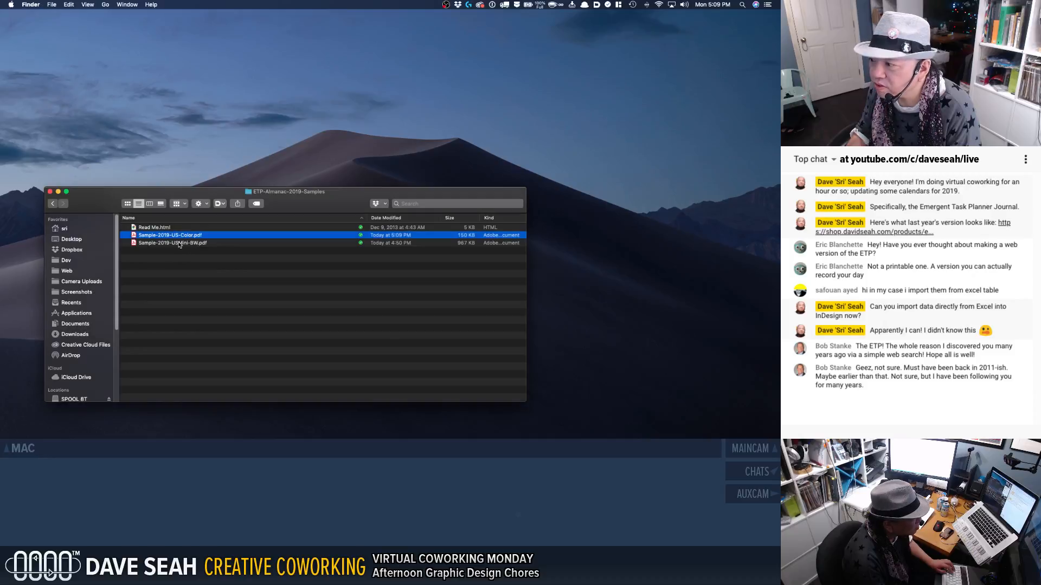
right_click(179, 245)
left_click(168, 245)
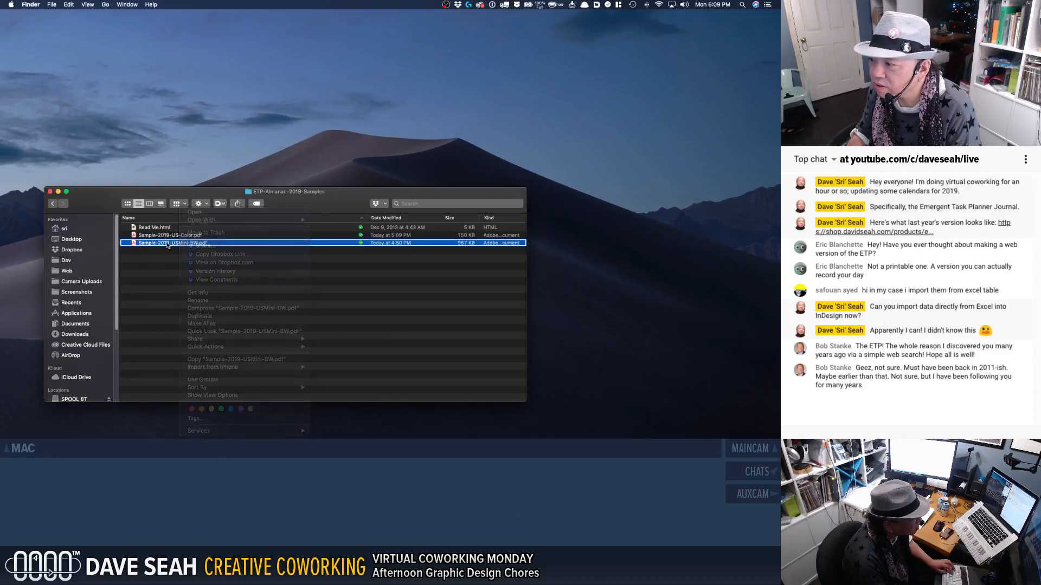
double_click(167, 245)
left_click(340, 237)
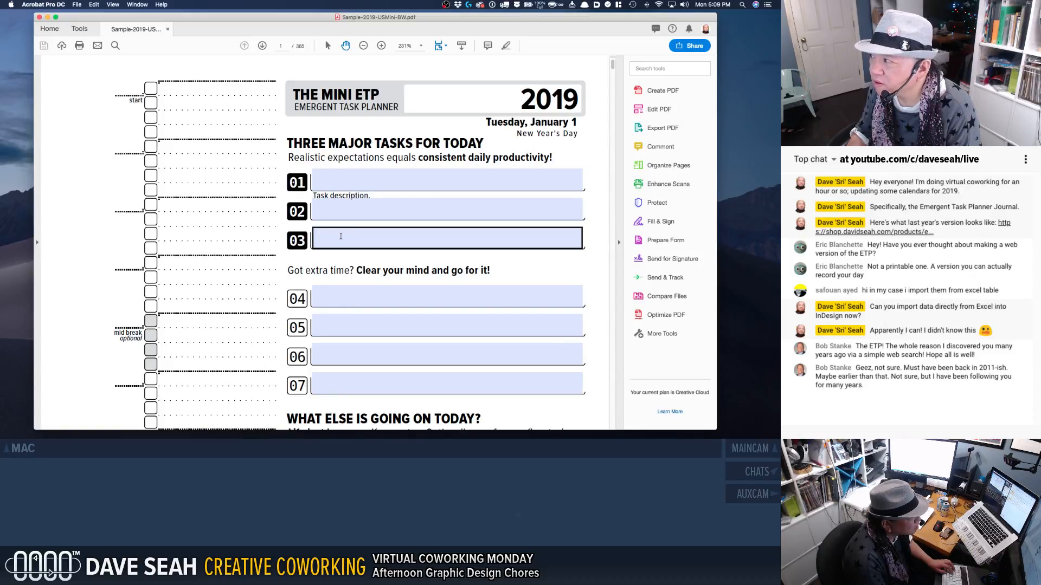
left_click(653, 169)
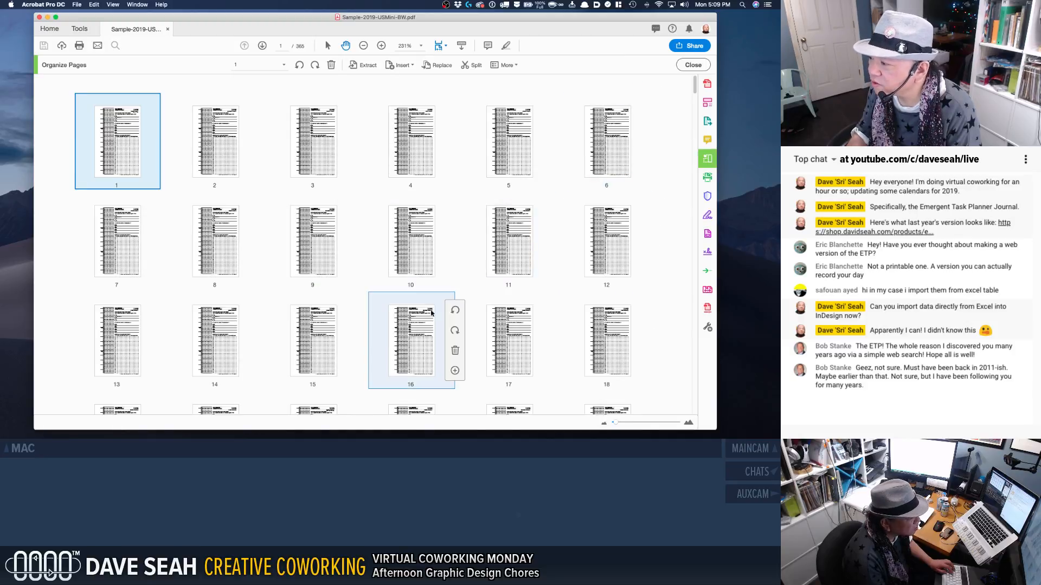
scroll(347, 292, "down", 3)
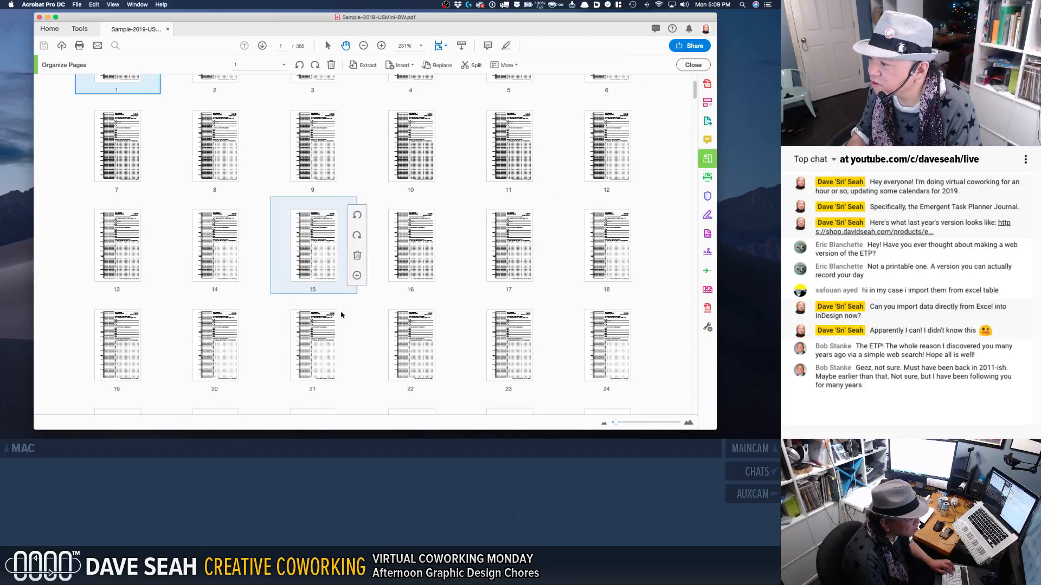
double_click(313, 338)
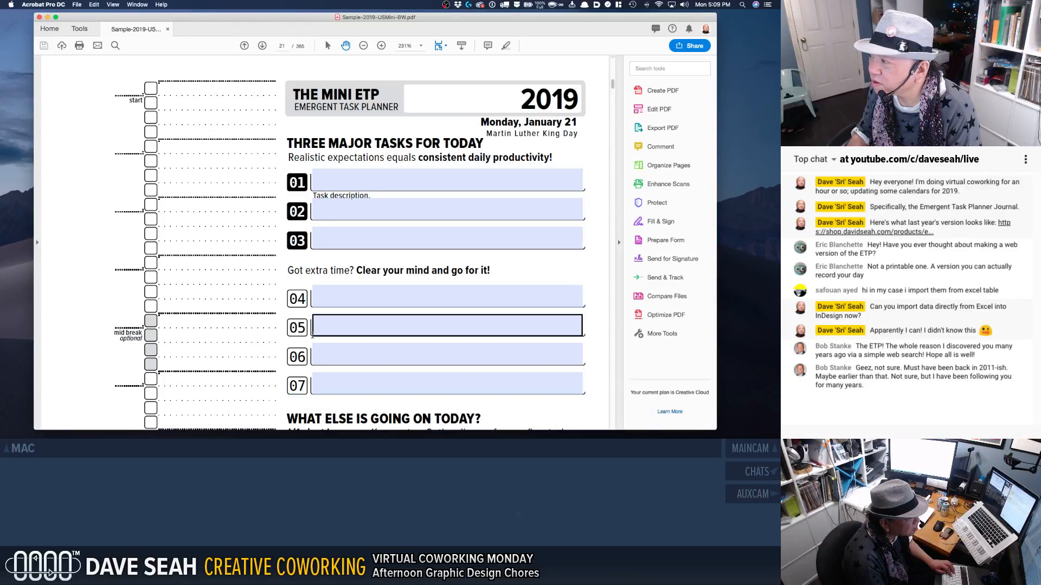
key("super+w")
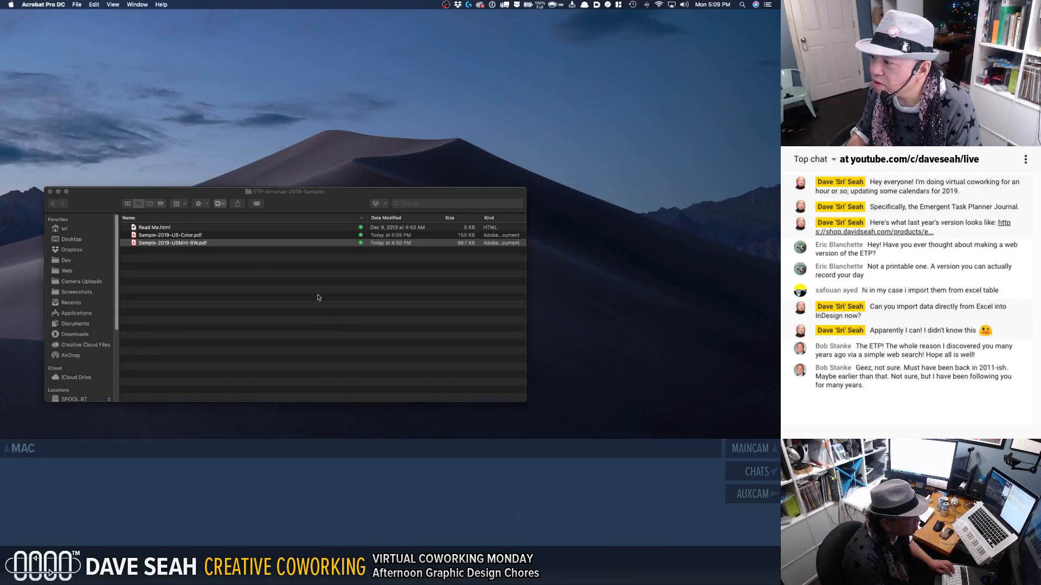
Step: Reopen Sample-2019-USMini-BW.pdf and display its page thumbnails in Organize Pages
double_click(220, 243)
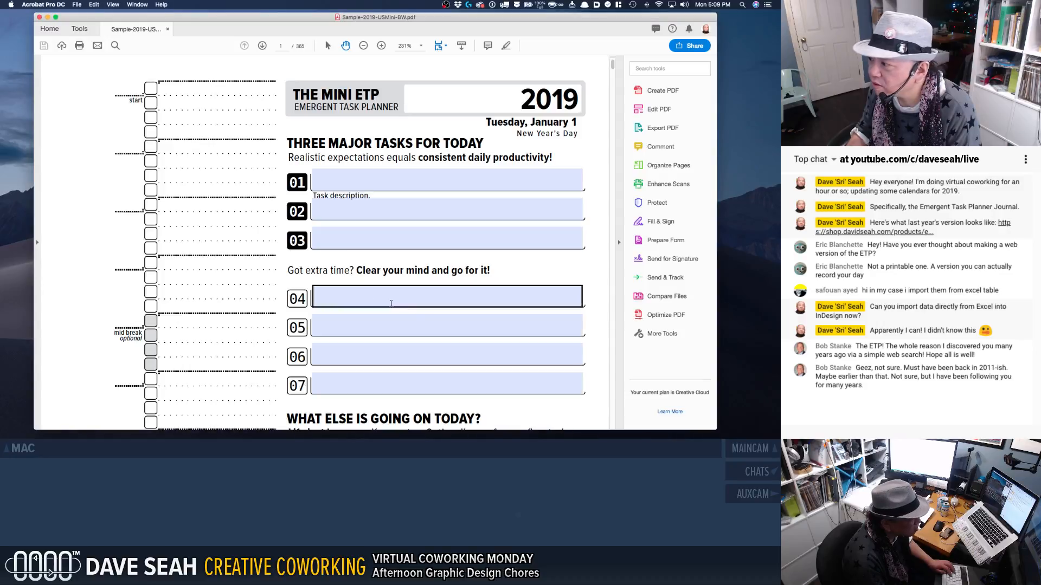
left_click(406, 321)
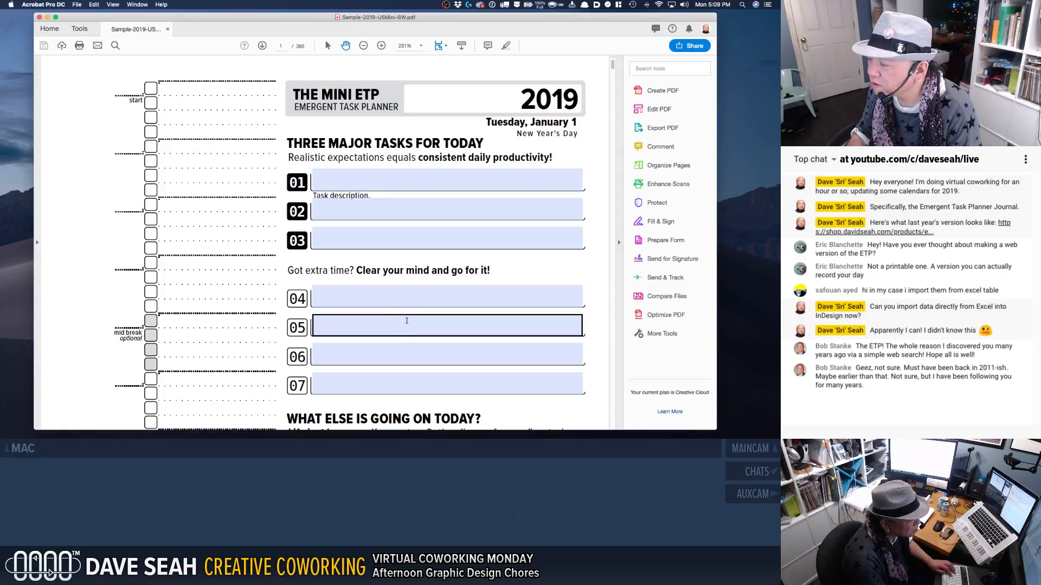
left_click(488, 285)
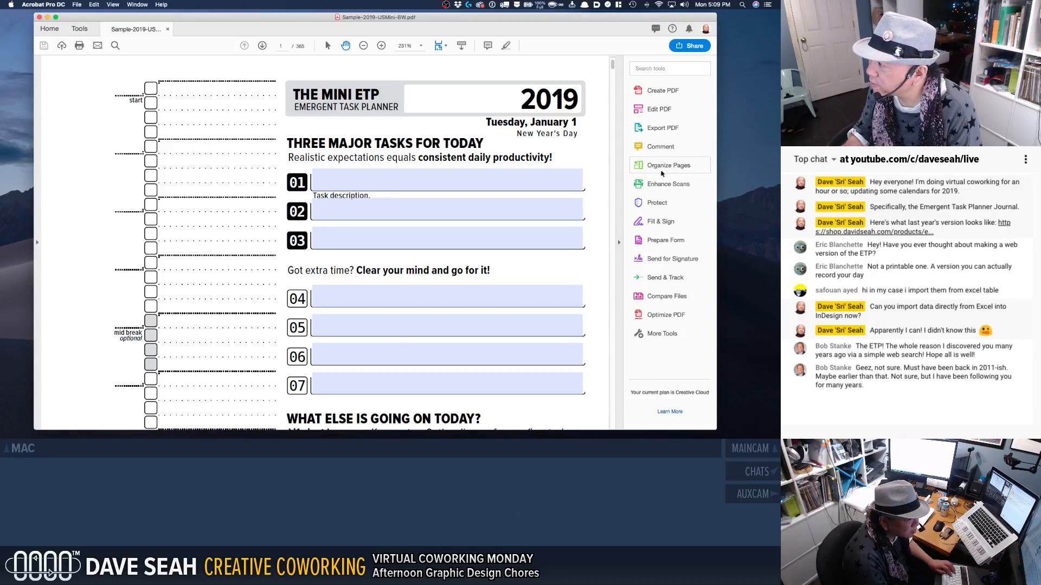
left_click(668, 172)
Step: Delete pages 22 to 365 from Sample-2019-USMini-BW.pdf
scroll(464, 313, "down", 5)
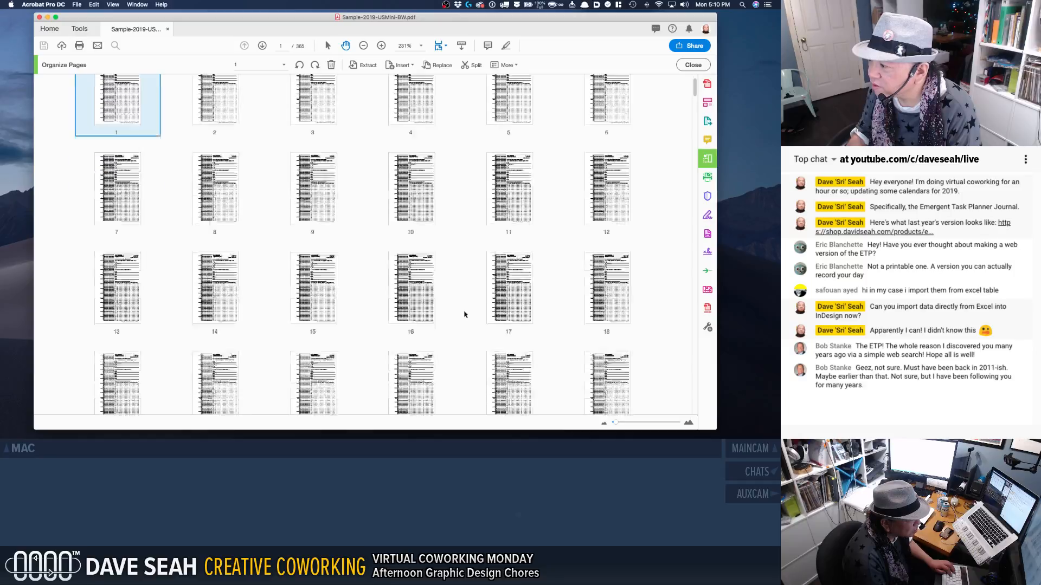
left_click(421, 222)
scroll(534, 298, "down", 8)
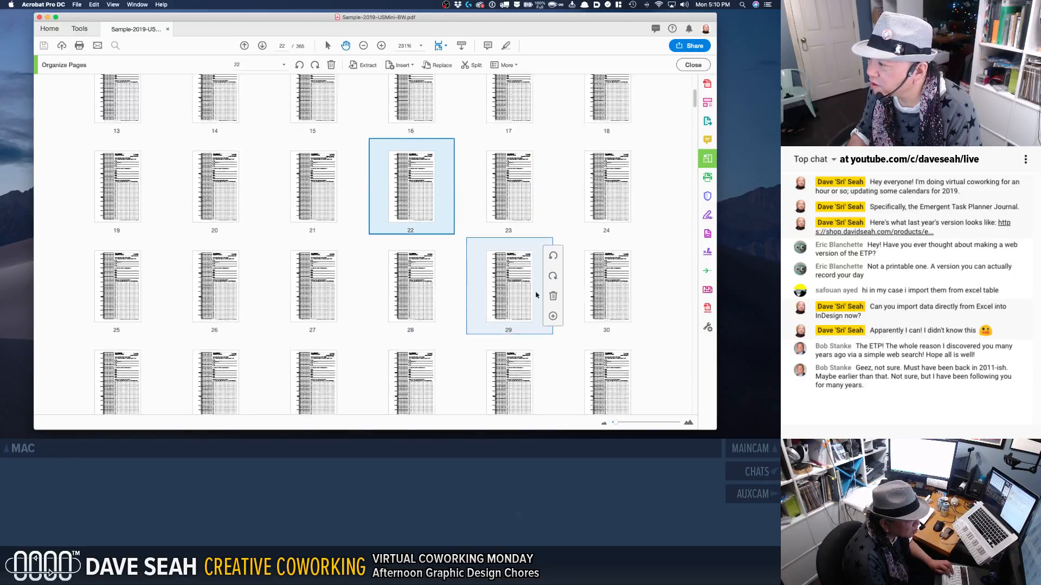
scroll(684, 156, "down", 6)
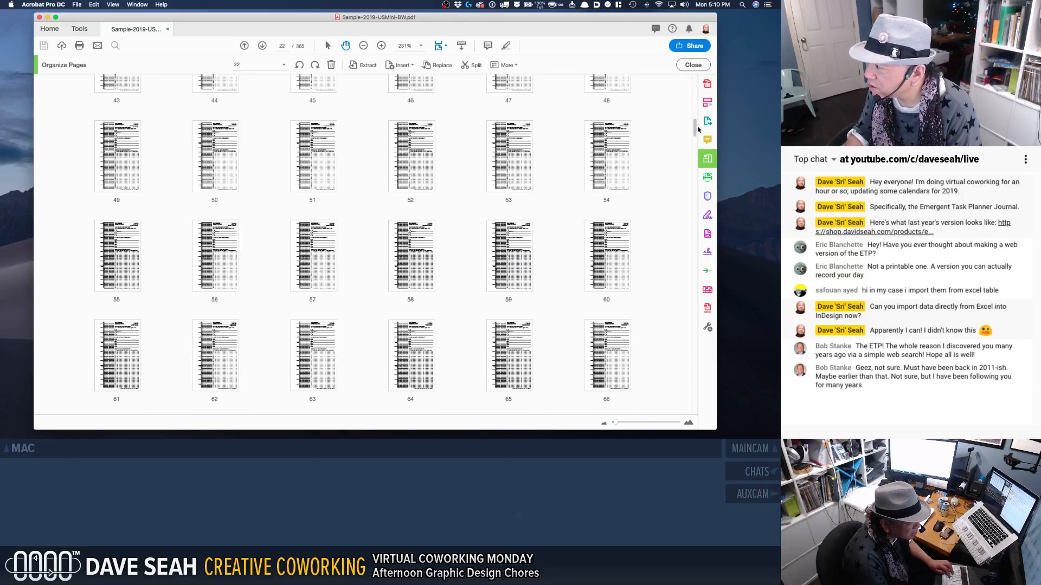
left_click_drag(695, 138, 695, 406)
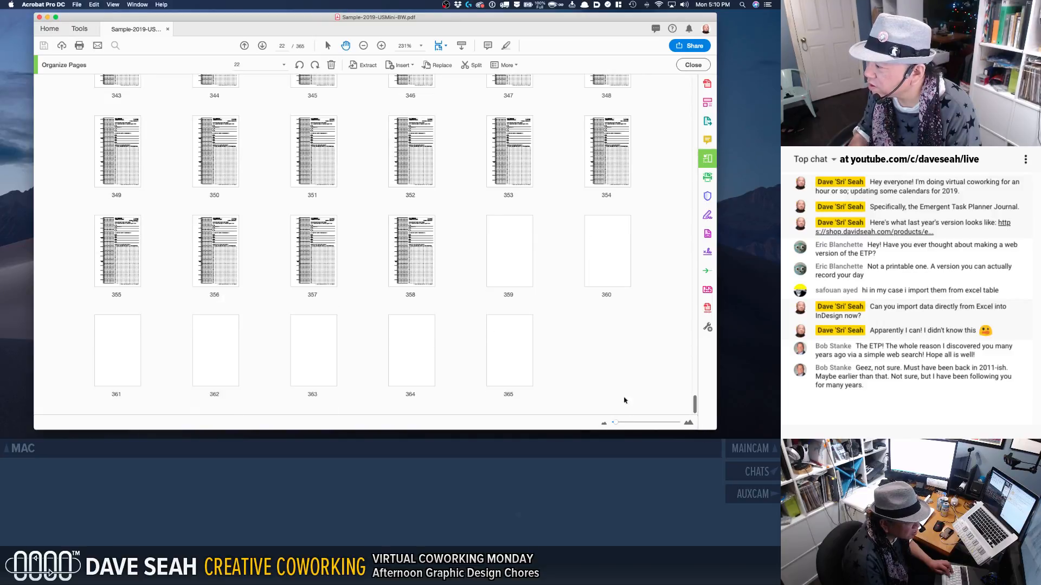
left_click(509, 349, "shift")
right_click(511, 290)
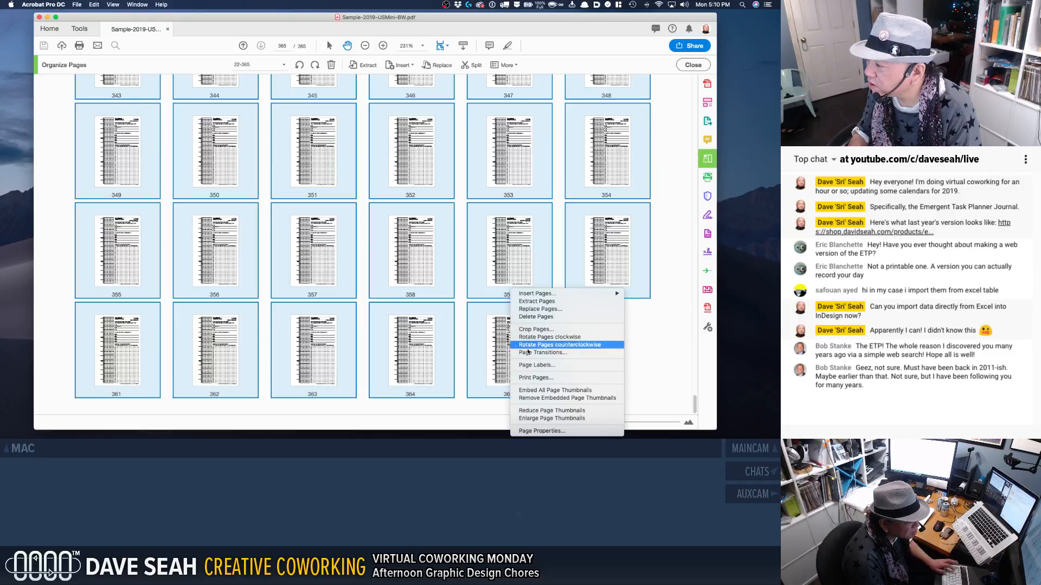
left_click(536, 317)
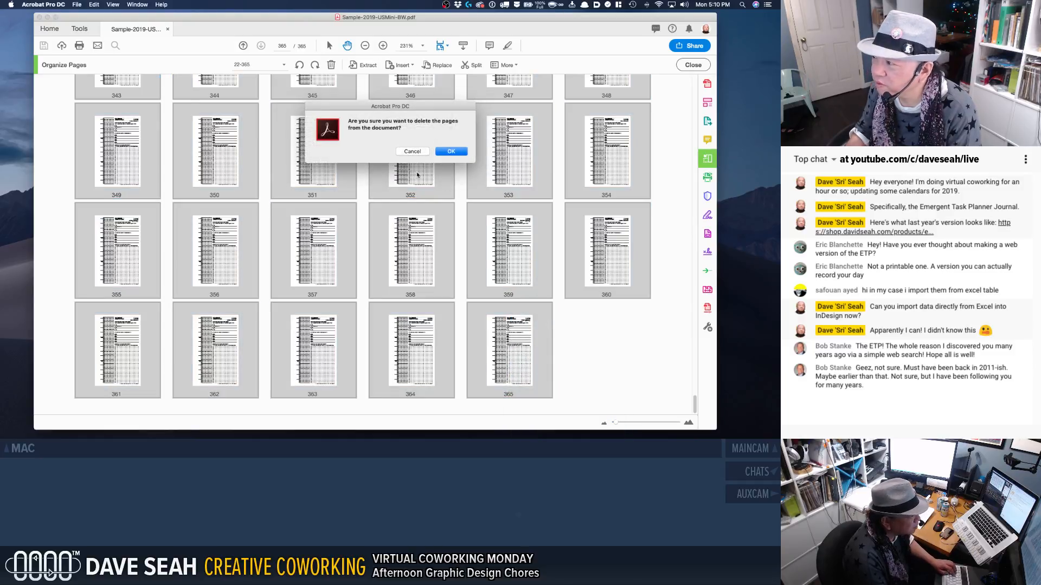
left_click(450, 152)
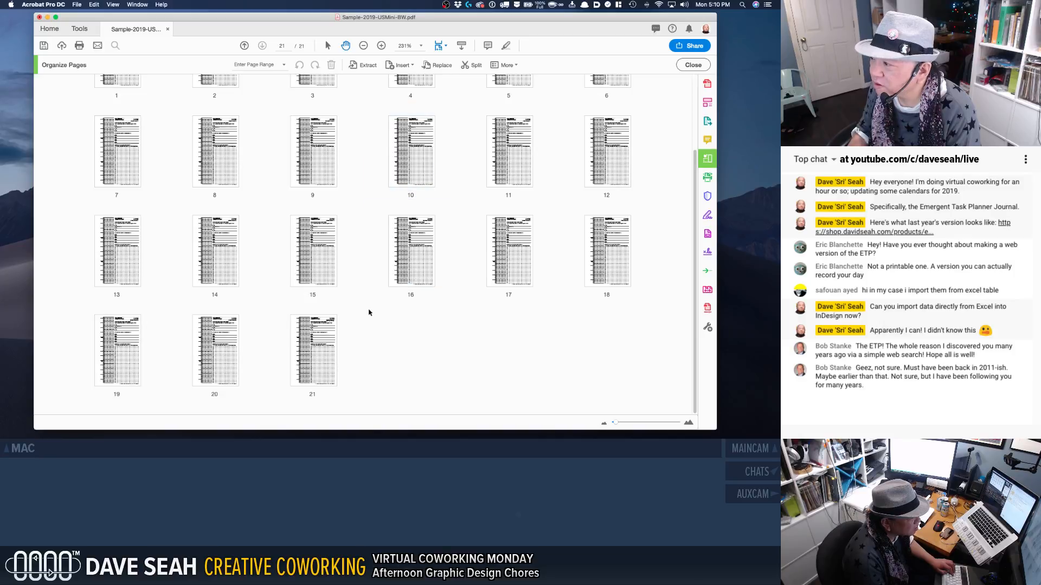
Step: Check the date on the final page of the shortened mini sample at full size, and save and close the file
double_click(326, 356)
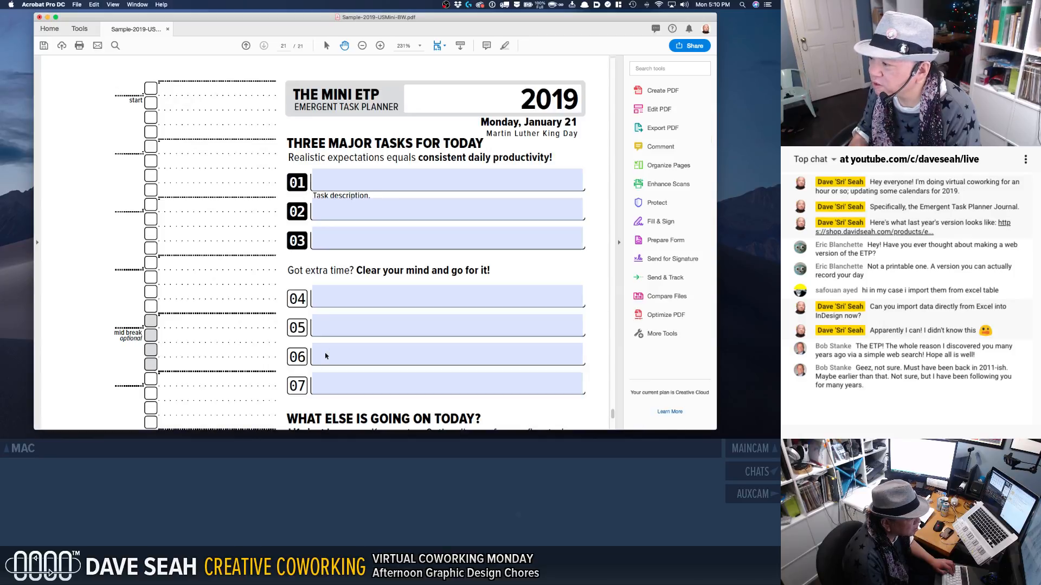
key("super+w")
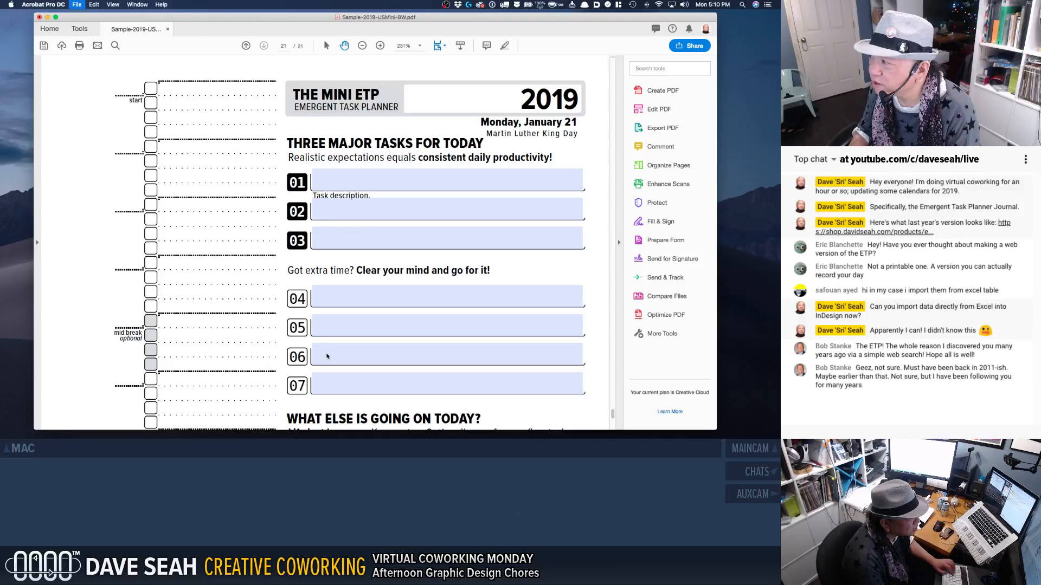
key("Escape")
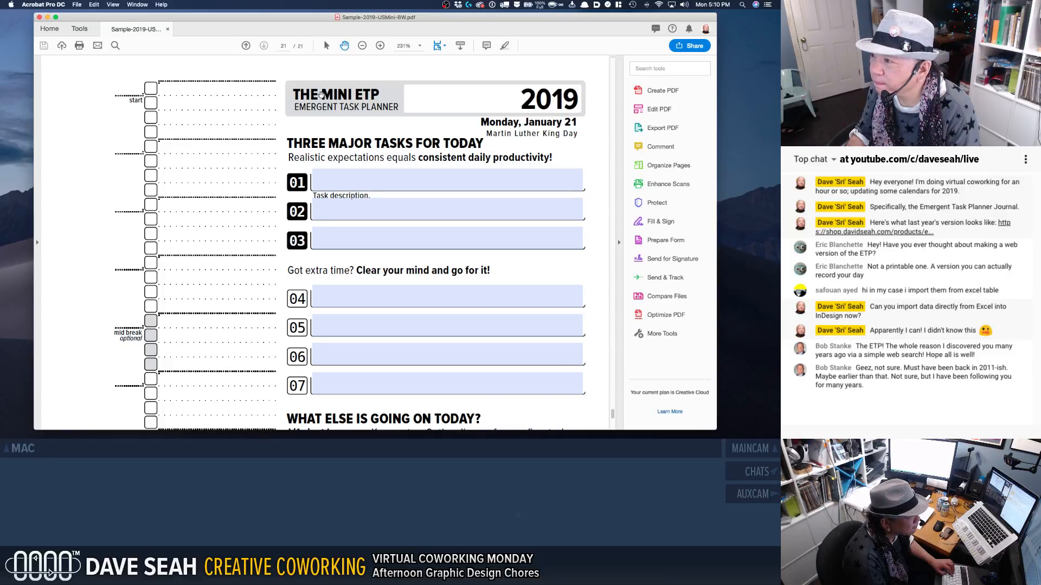
key("super+w")
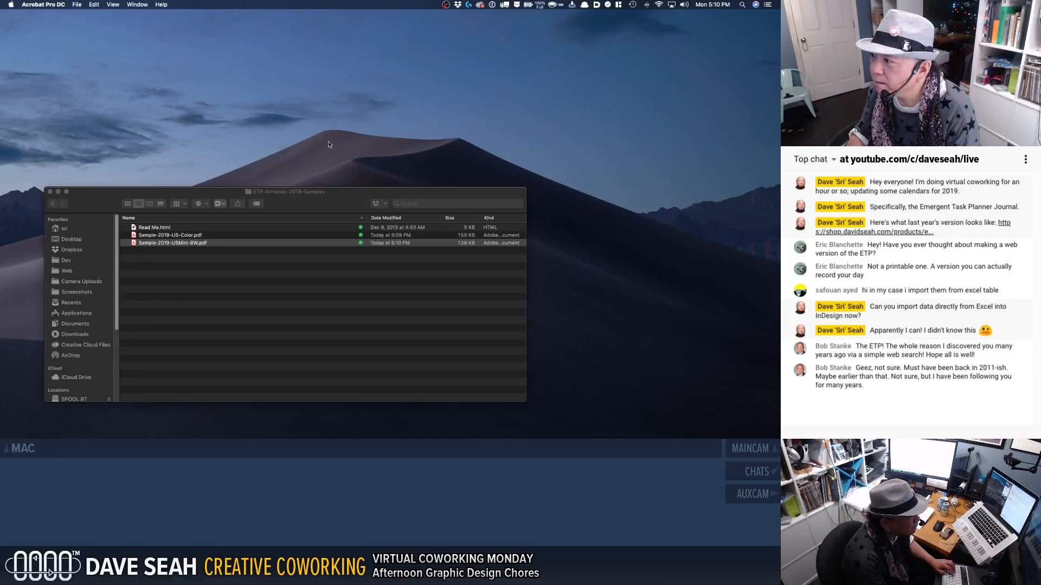
Step: Reopen Sample-2019-US-Color.pdf and view its final page, page 21, at full size from Organize Pages to check its date
left_click(195, 238)
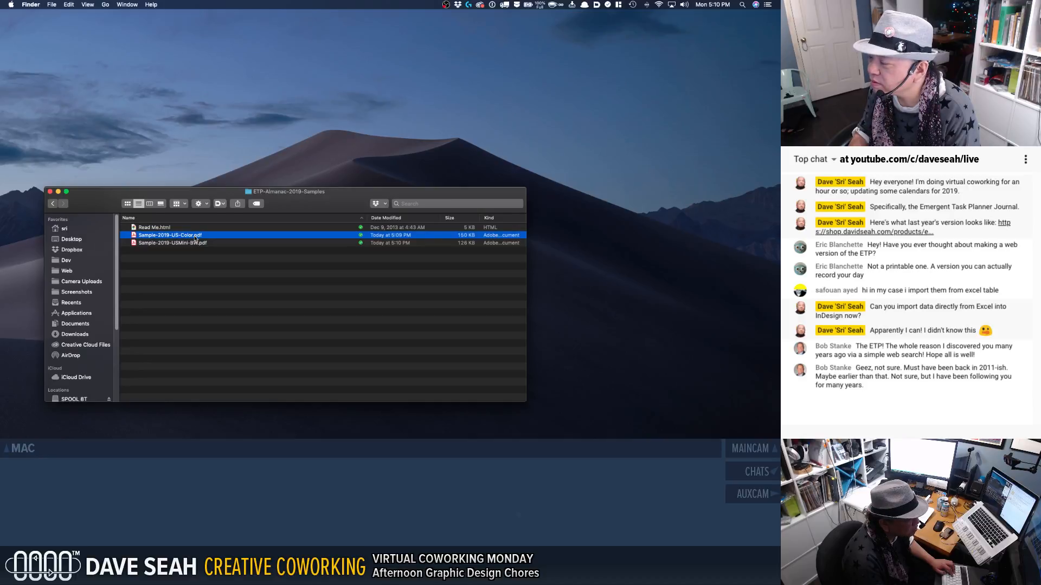
double_click(208, 237)
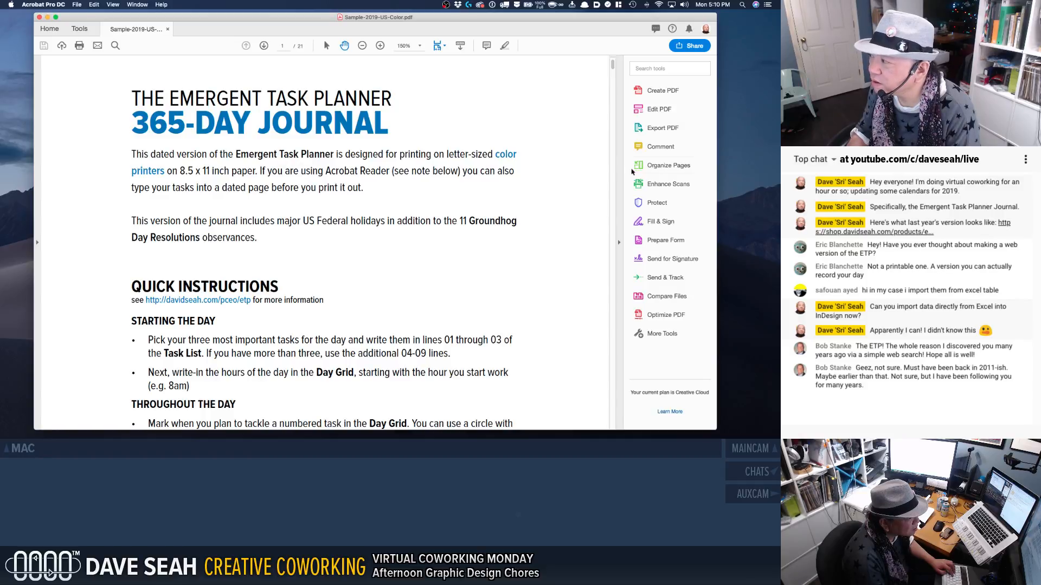
left_click(644, 168)
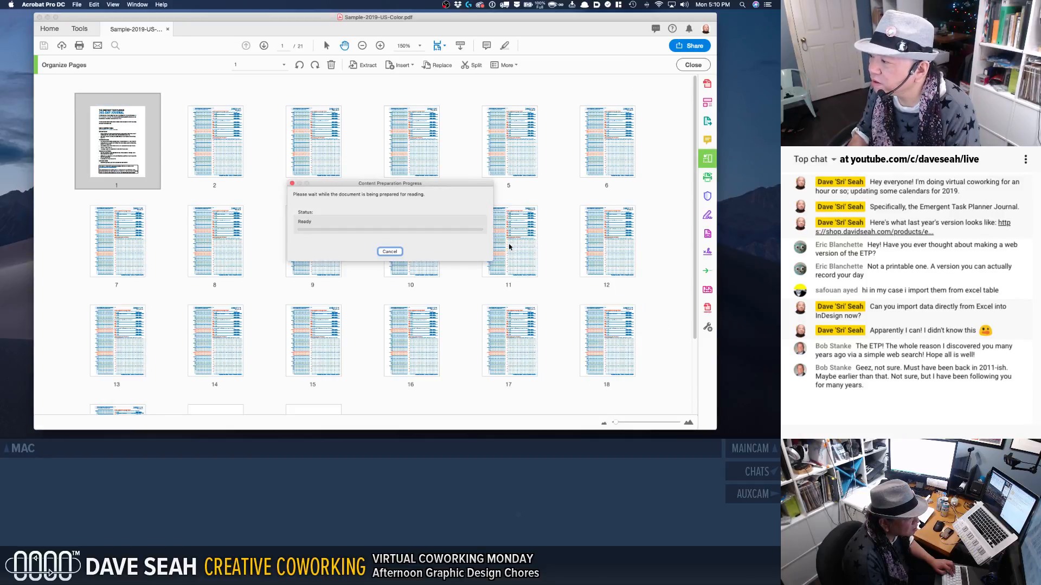
scroll(412, 254, "down", 3)
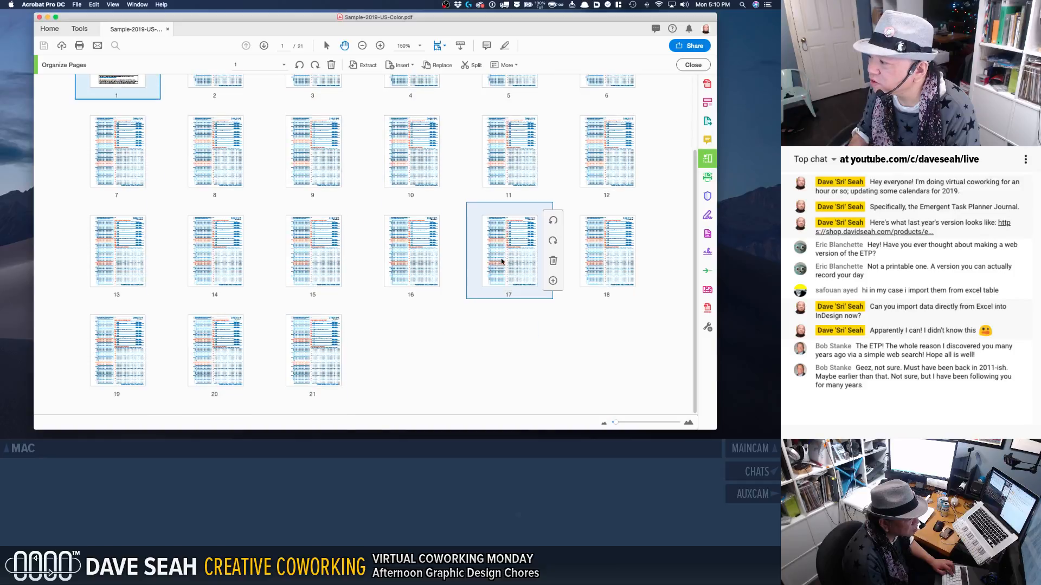
double_click(319, 344)
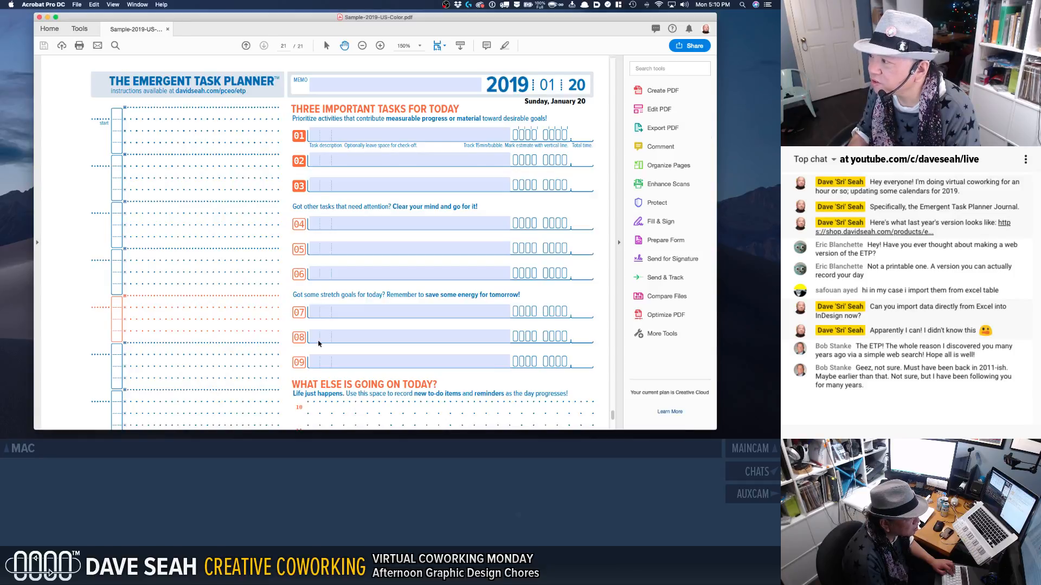
left_click(318, 339)
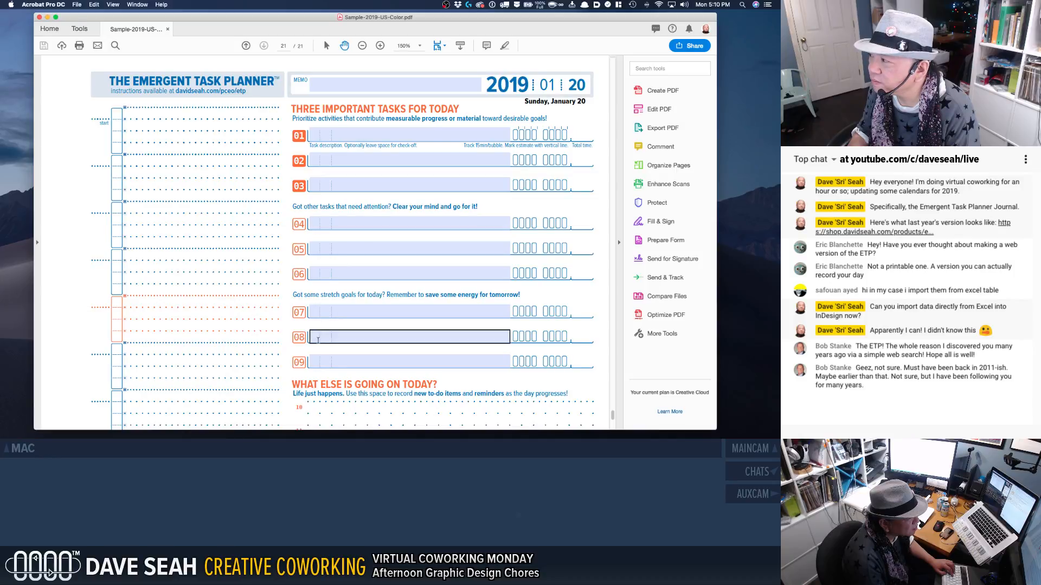
Step: Close the color sample PDF and move Sample-2019-US-Color.pdf to the trash
key("super+w")
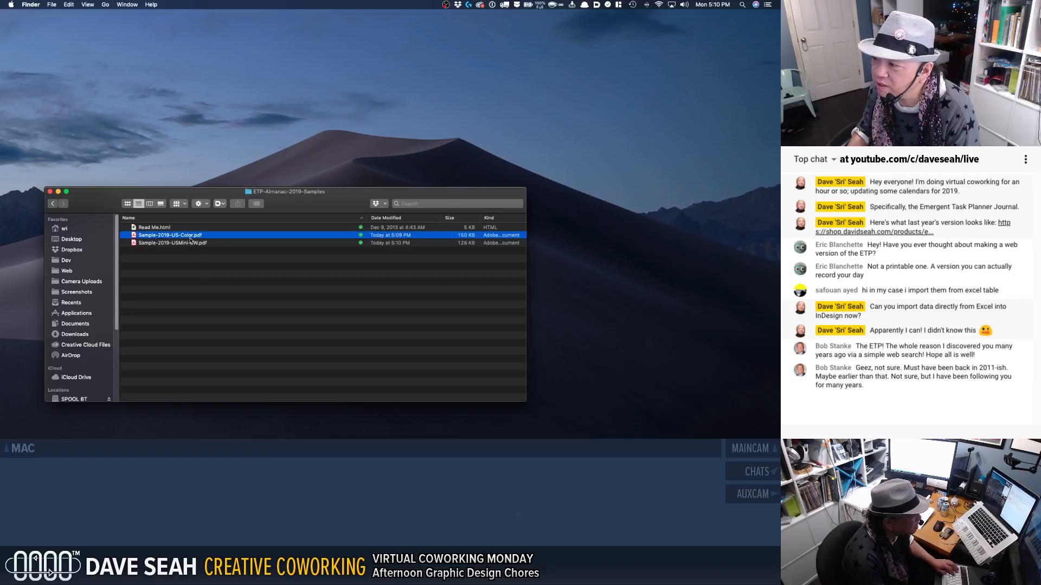
right_click(190, 237)
left_click(217, 232)
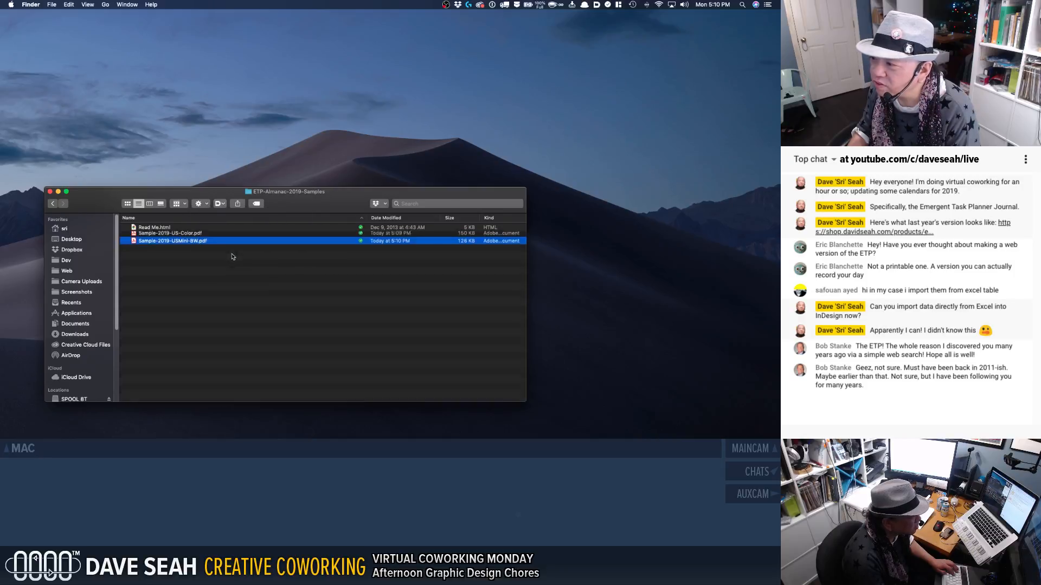
Step: Go up to the _export folder and copy ETP-Almanac-2019-US-Color.pdf from the ETP-Almanac-2019-US folder
left_click(255, 192, "super")
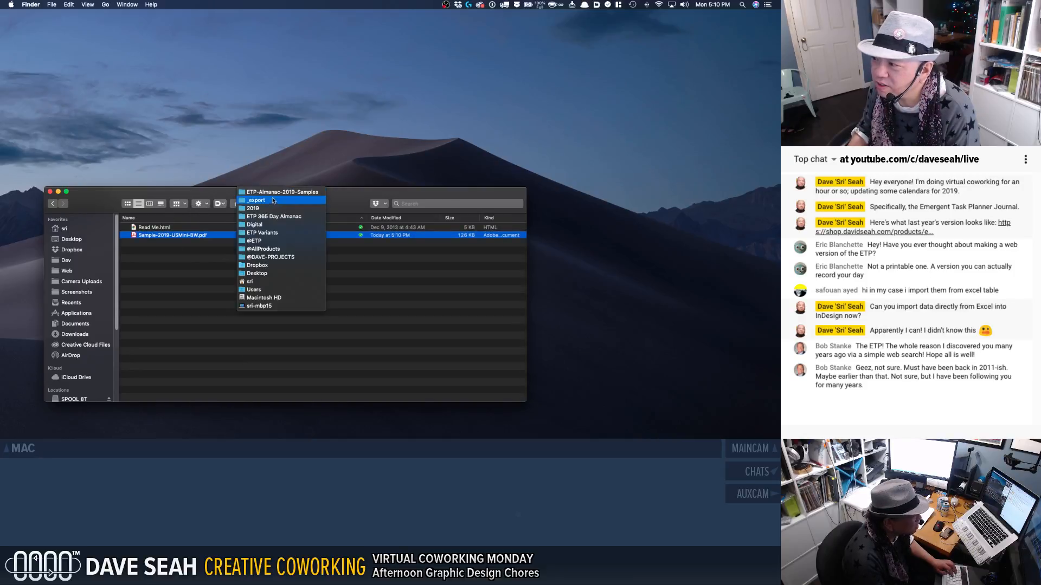
left_click(254, 201)
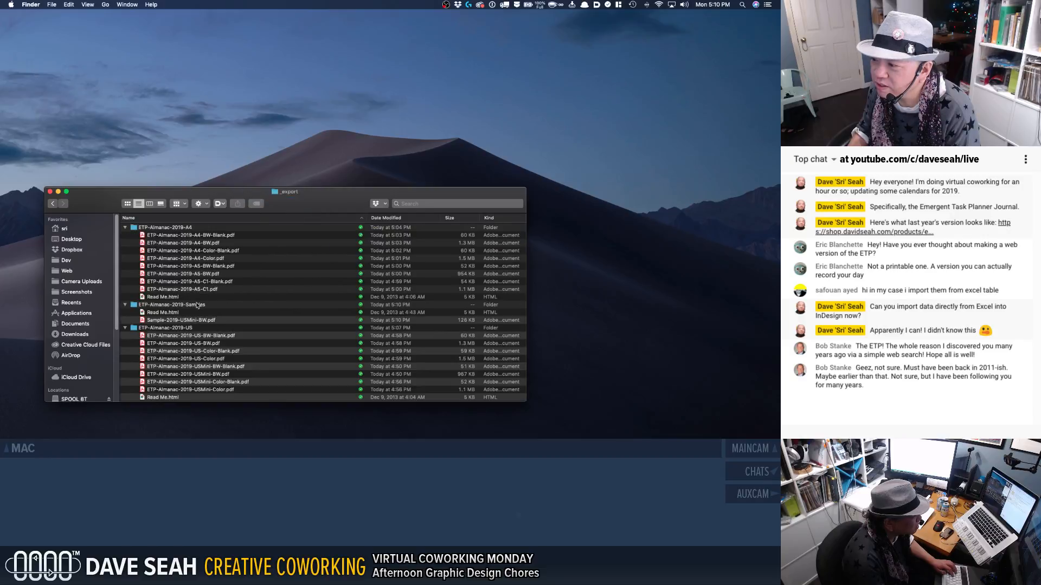
left_click(218, 359)
left_click(244, 363)
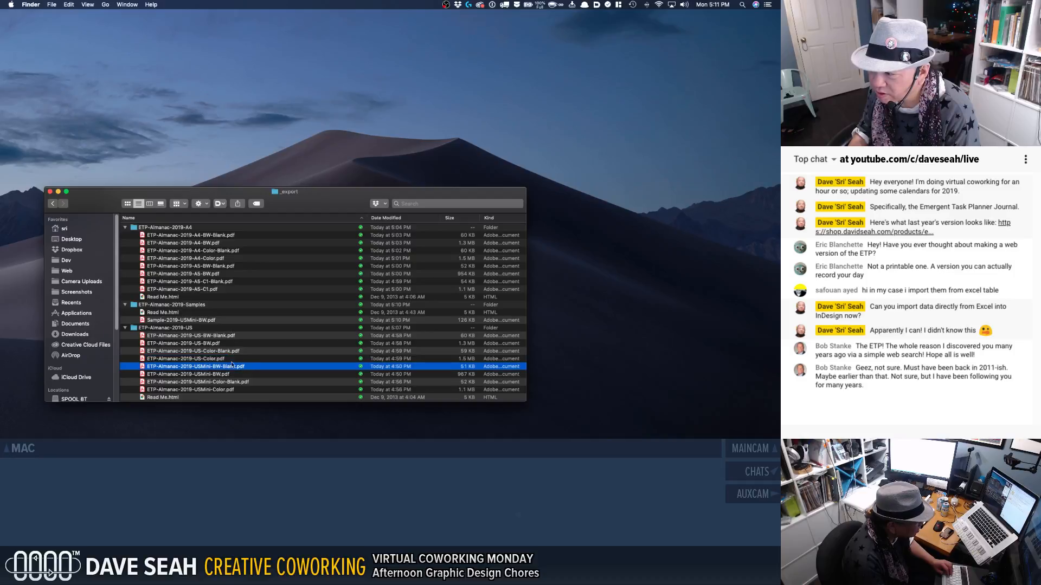
right_click(220, 359)
left_click(261, 360)
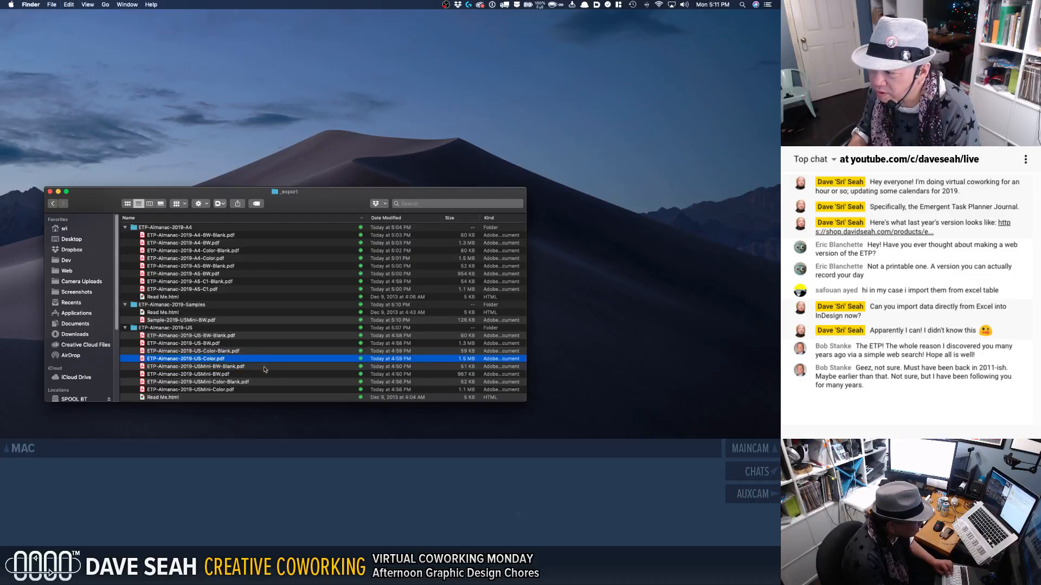
Step: Open the ETP-Almanac-2019-Samples folder and paste the copied US color PDF into it
left_click(186, 307)
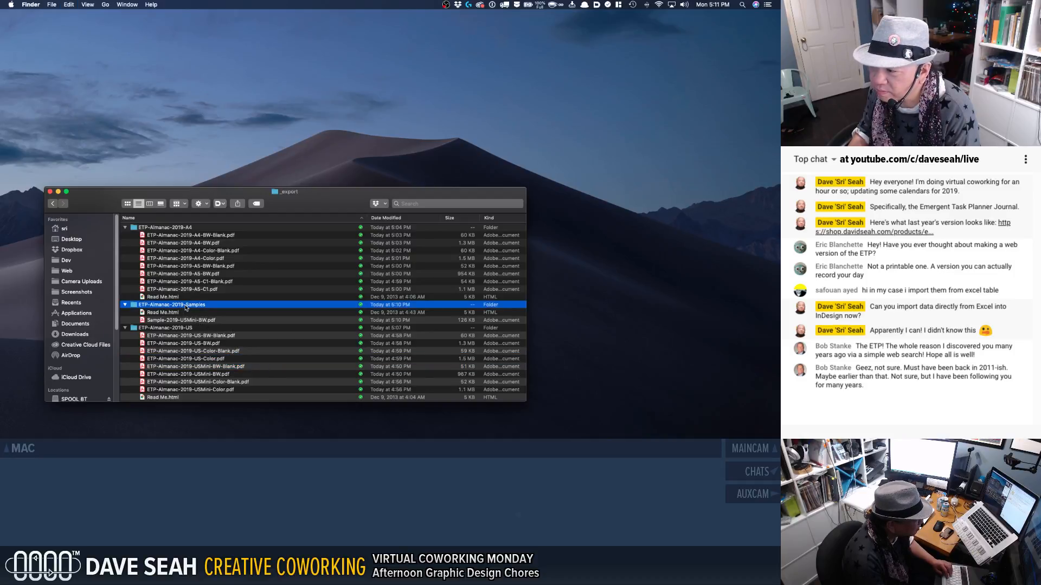
left_click(185, 305)
double_click(135, 307)
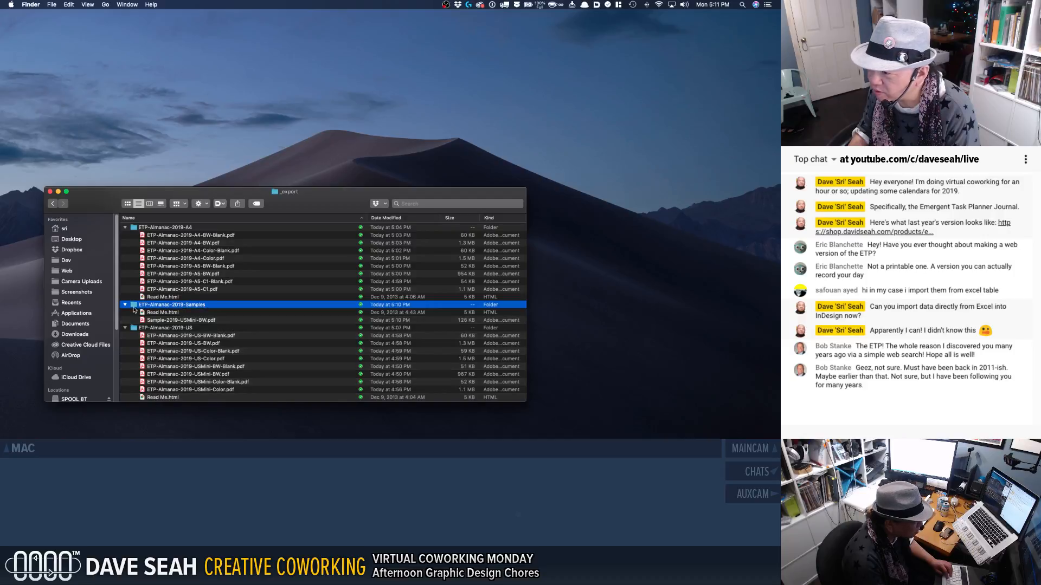
key("super+v")
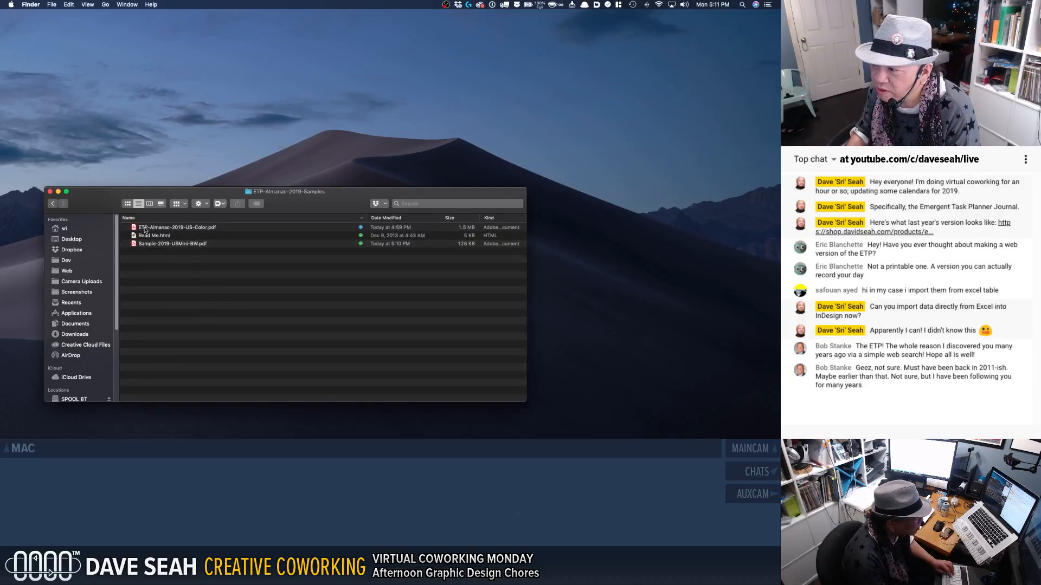
Step: Rename the pasted ETP-Almanac-2019-US-Color.pdf as Sample-2019-US-Color.pdf
left_click(152, 228)
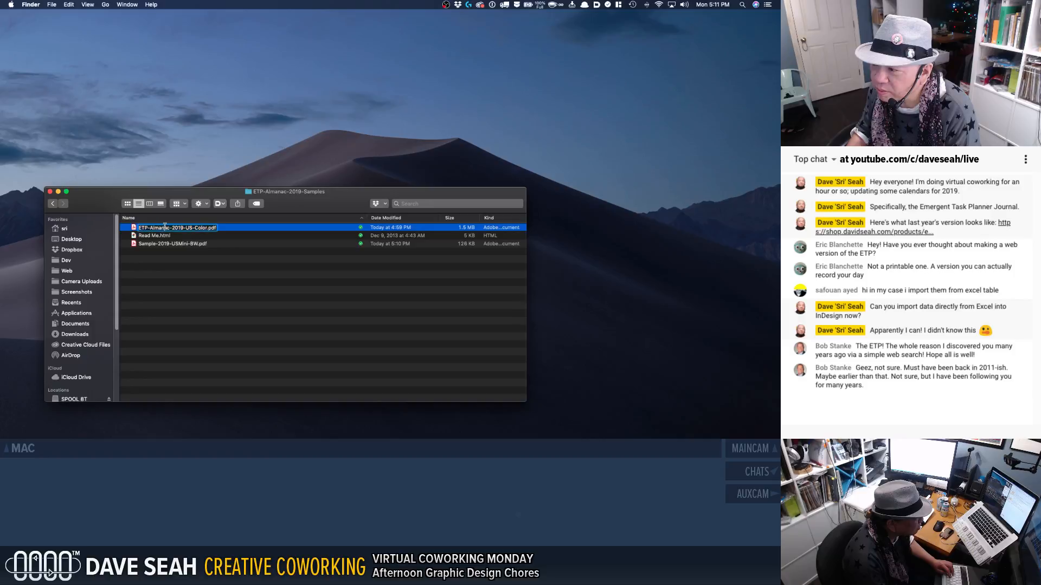
left_click_drag(171, 228, 119, 228)
type("Sample")
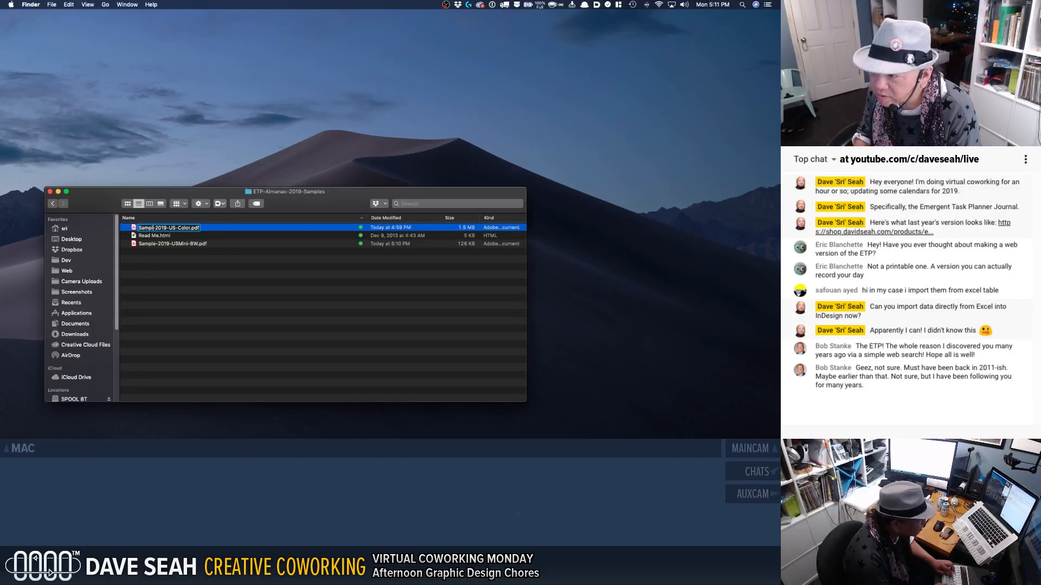
key("Return")
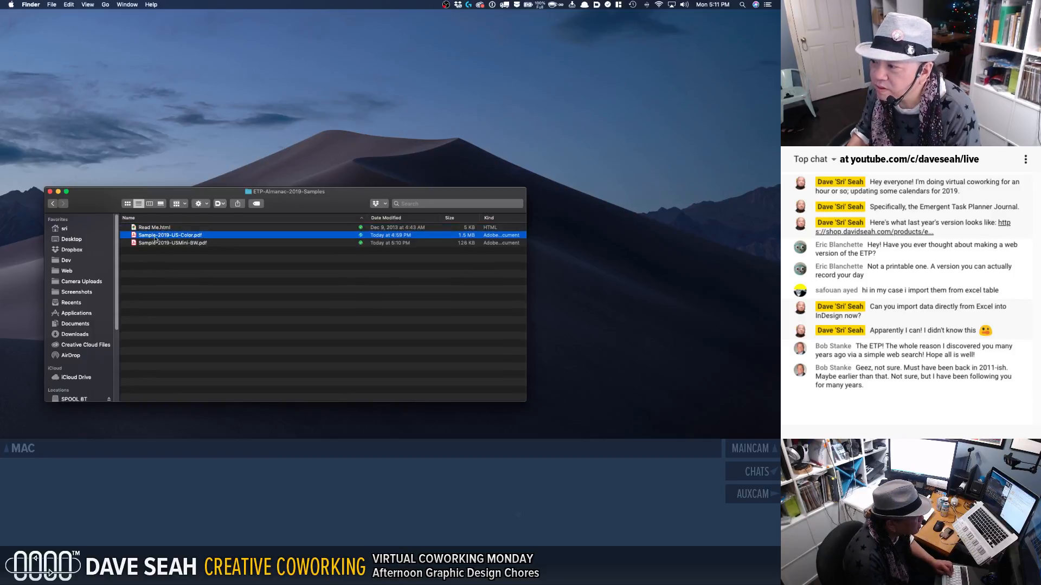
Step: Open the new Sample-2019-US-Color.pdf and display its page thumbnails in Organize Pages
double_click(133, 237)
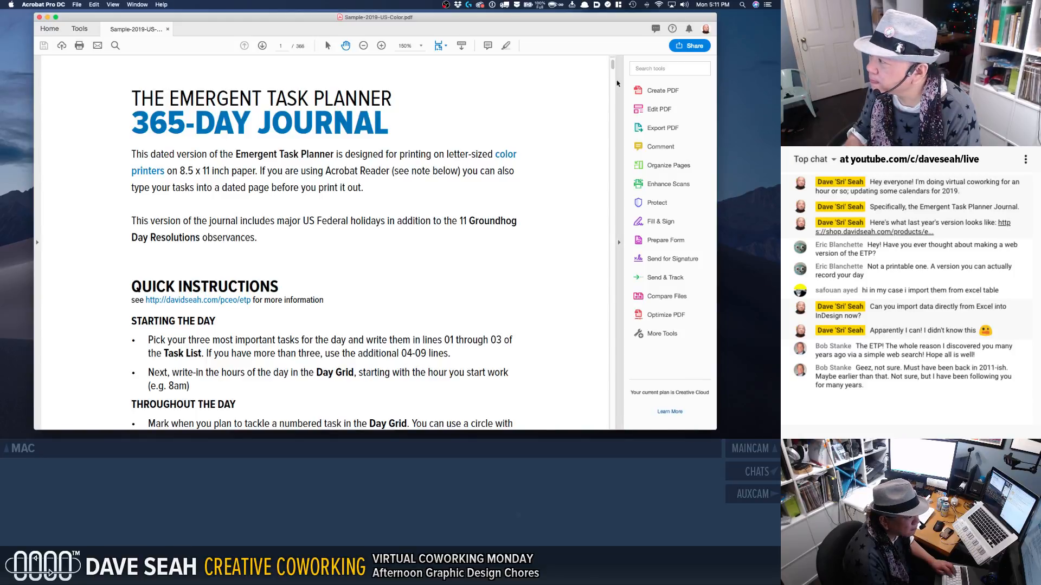
left_click(651, 166)
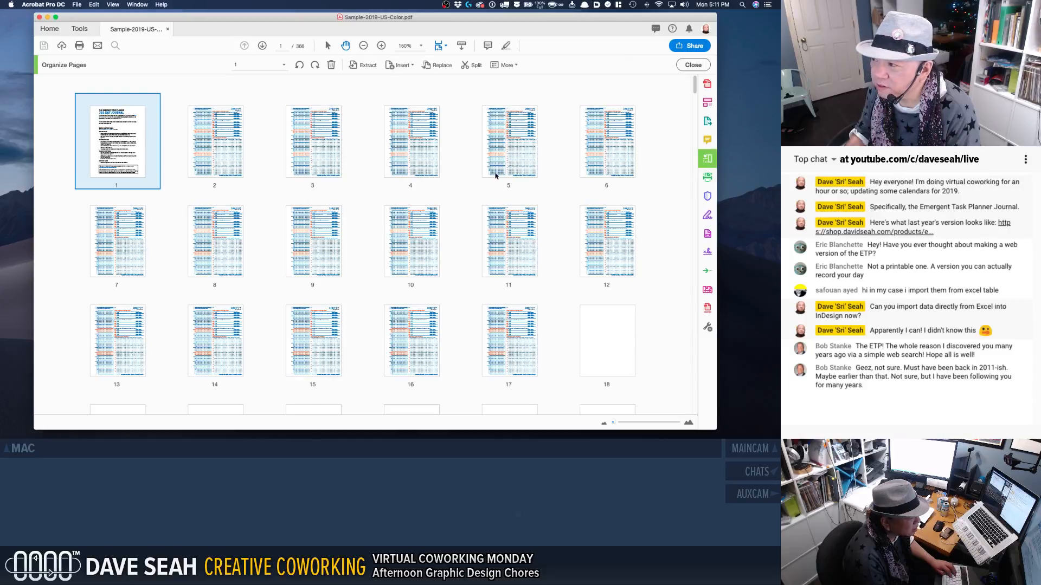
mouse_move(242, 163)
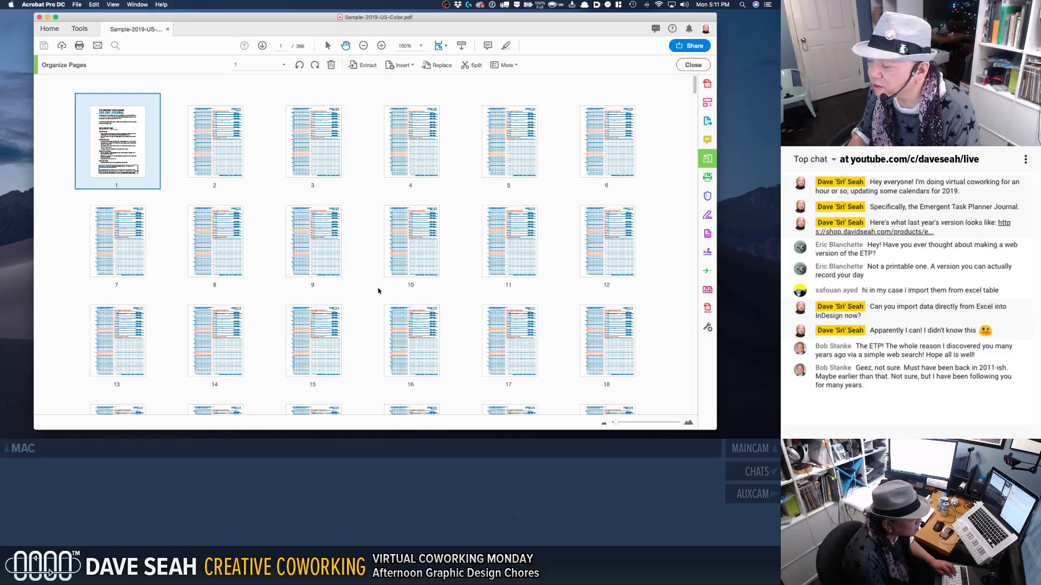
Step: Select the page range from page 23 through the last page, 366, in Sample-2019-US-Color.pdf
scroll(405, 311, "down", 3)
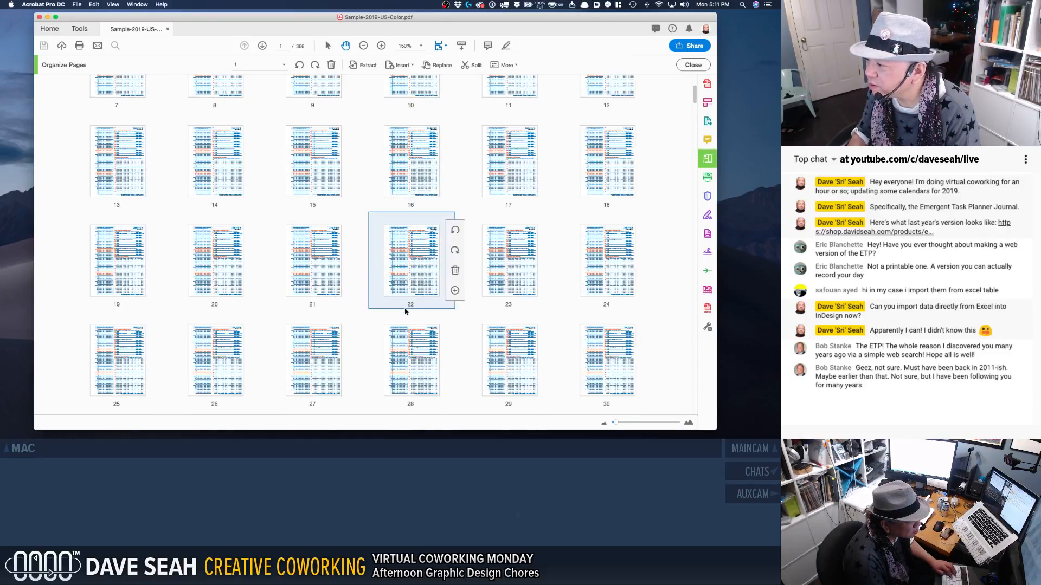
left_click(513, 269)
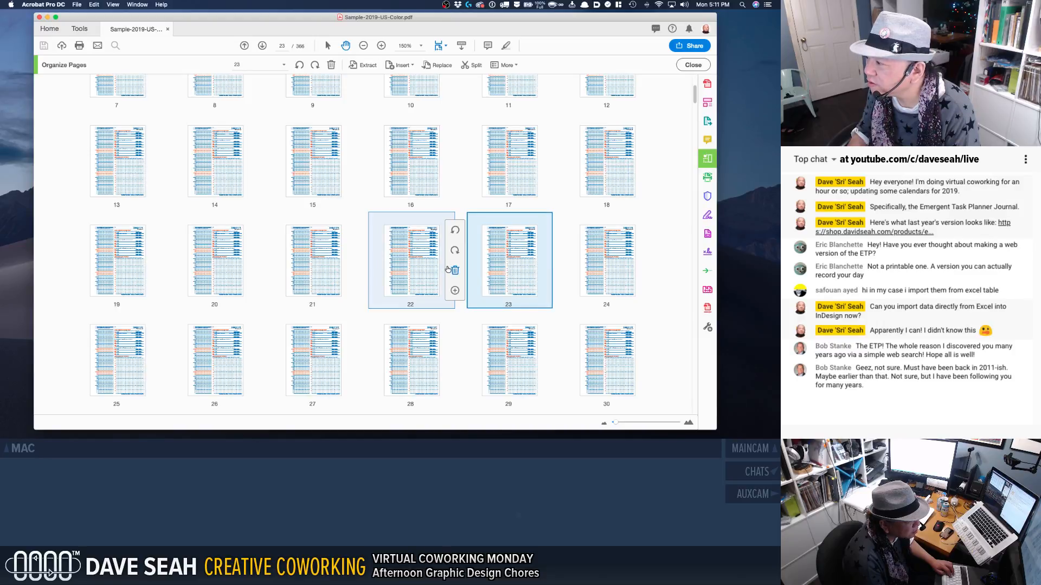
scroll(690, 106, "down", 6)
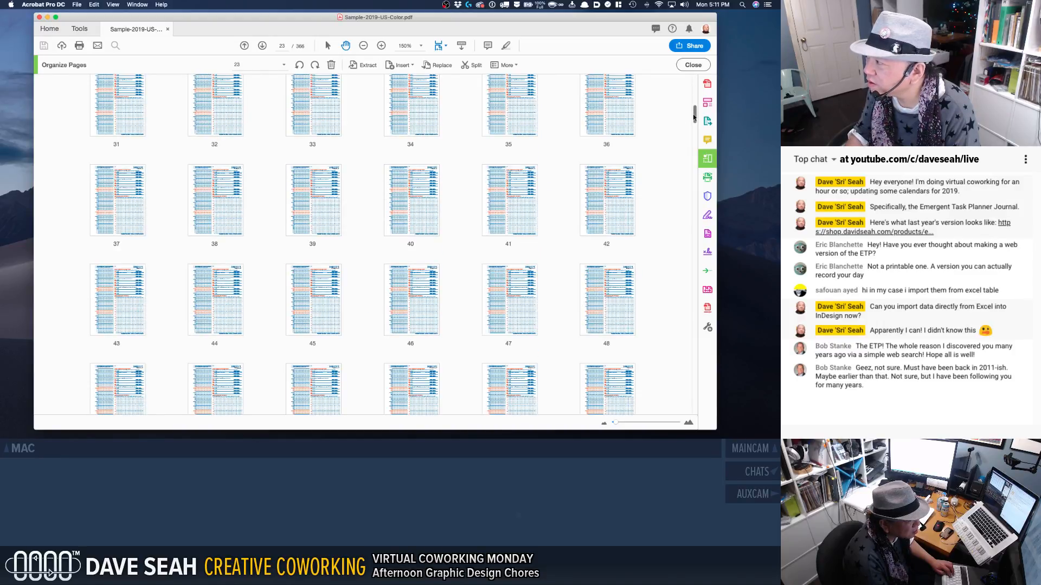
left_click_drag(694, 118, 693, 432)
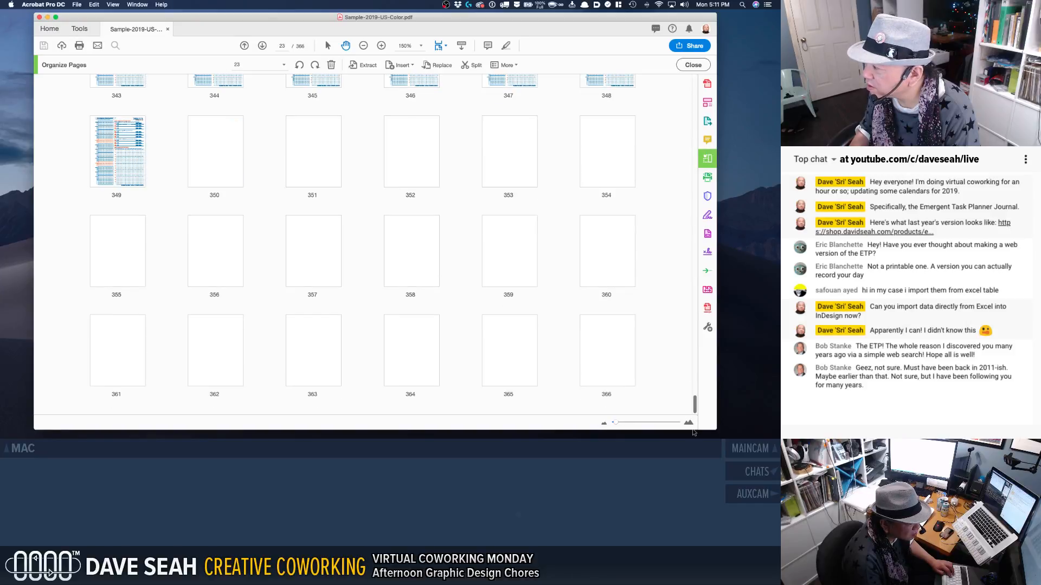
Step: Delete pages 23 to 366 from Sample-2019-US-Color.pdf
left_click(618, 370)
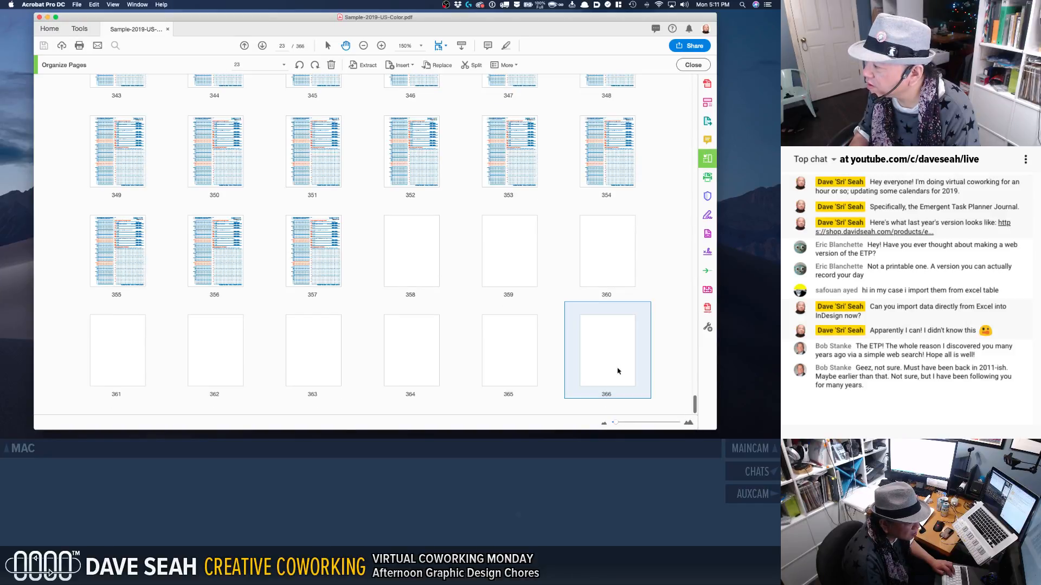
right_click(618, 369)
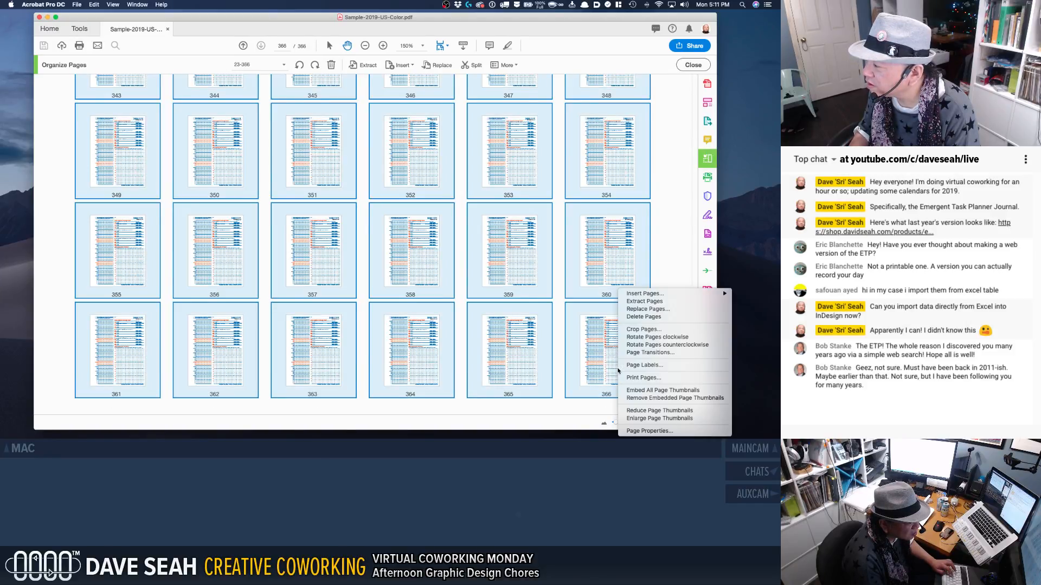
left_click(658, 320)
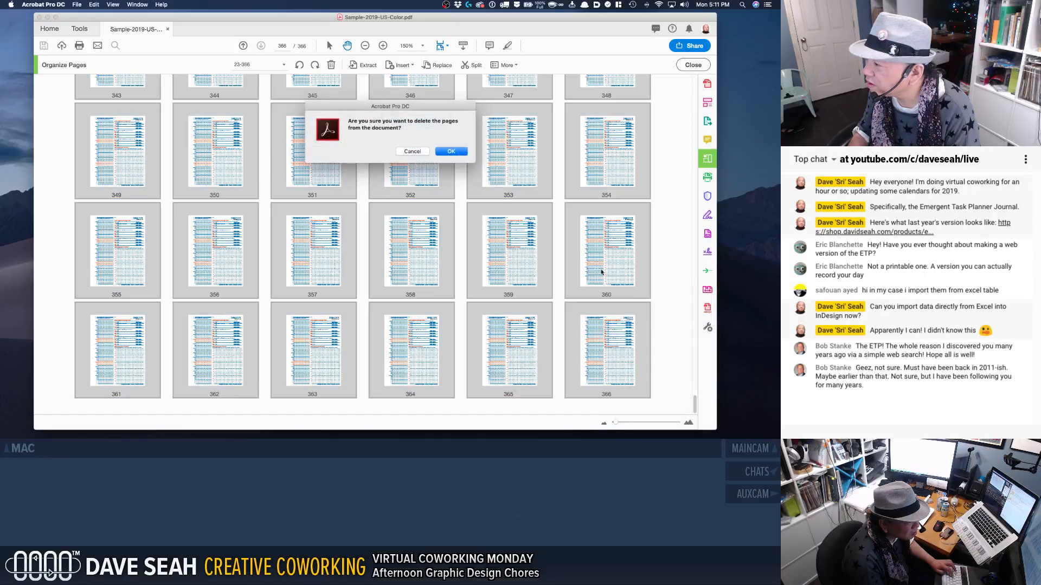
left_click(451, 151)
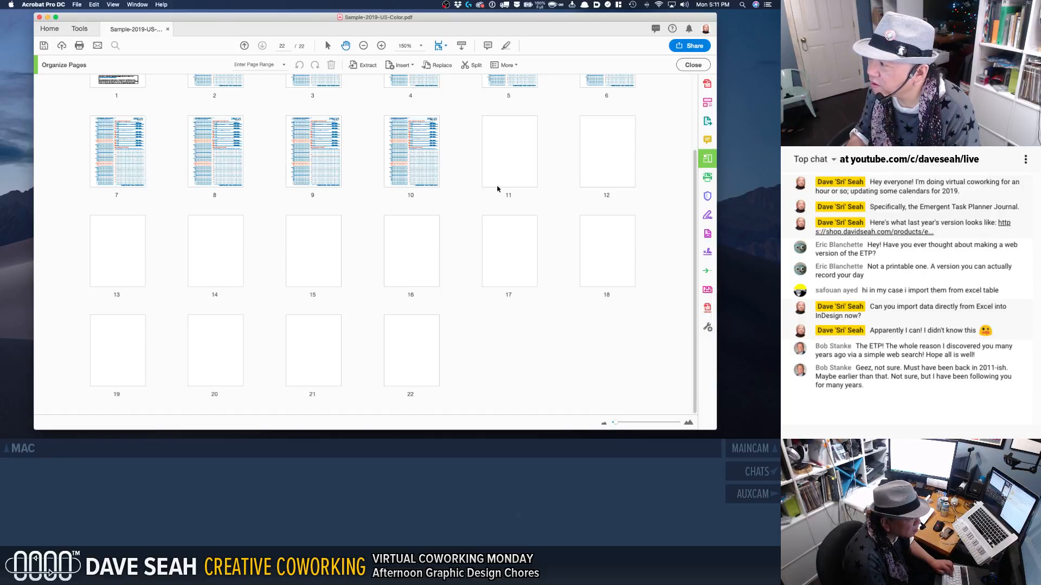
Step: Save and close the shortened sample PDF, and show the parent _export folder in Finder
double_click(426, 353)
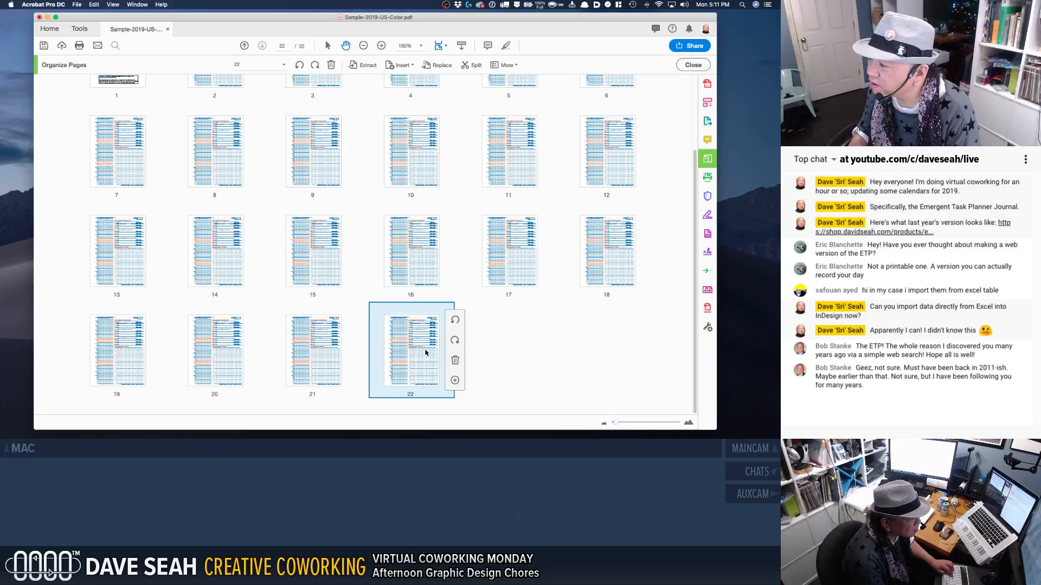
key("super+s")
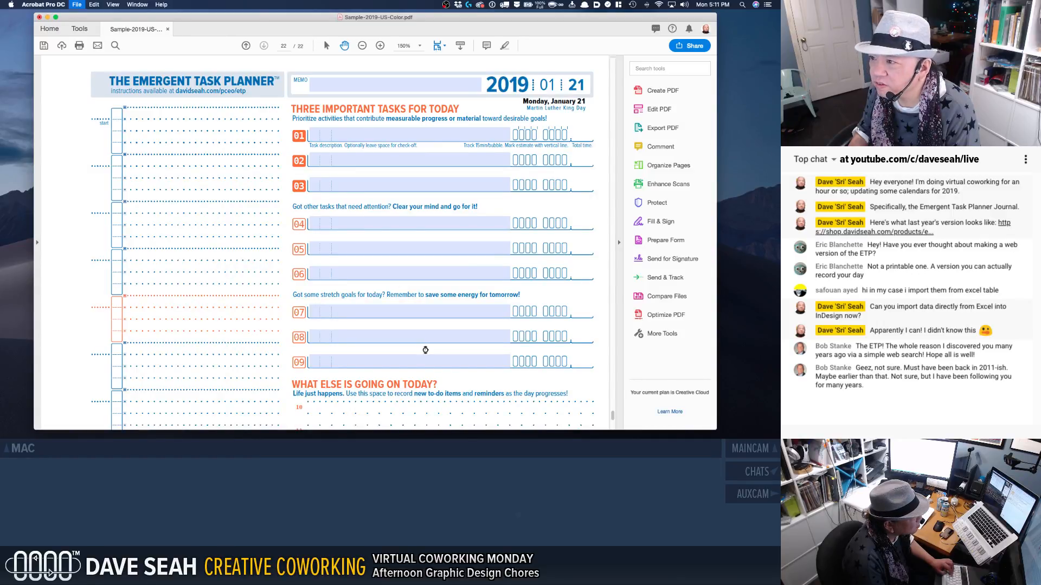
key("super+w")
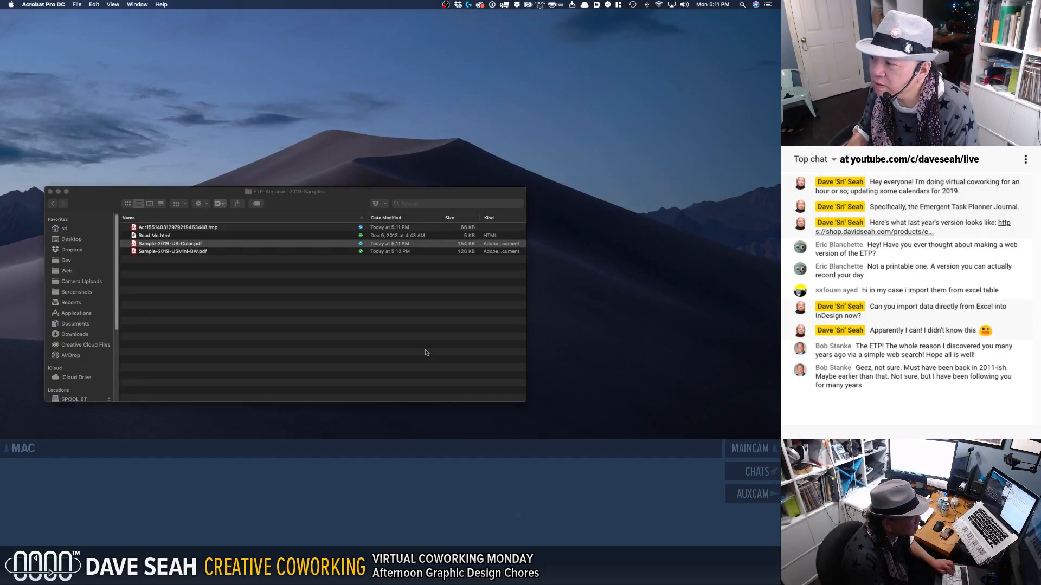
left_click(263, 193, "super")
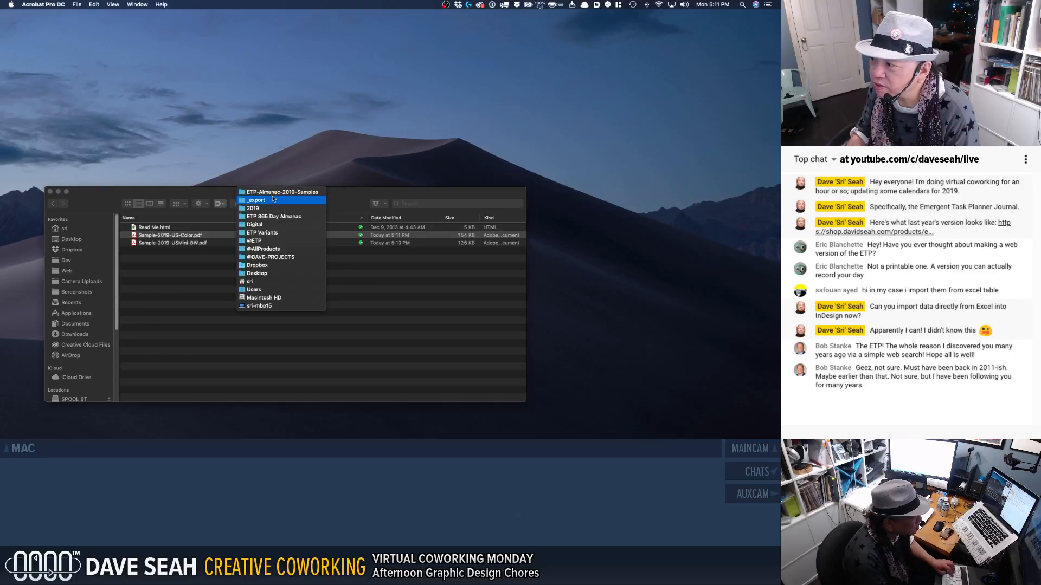
left_click(273, 200)
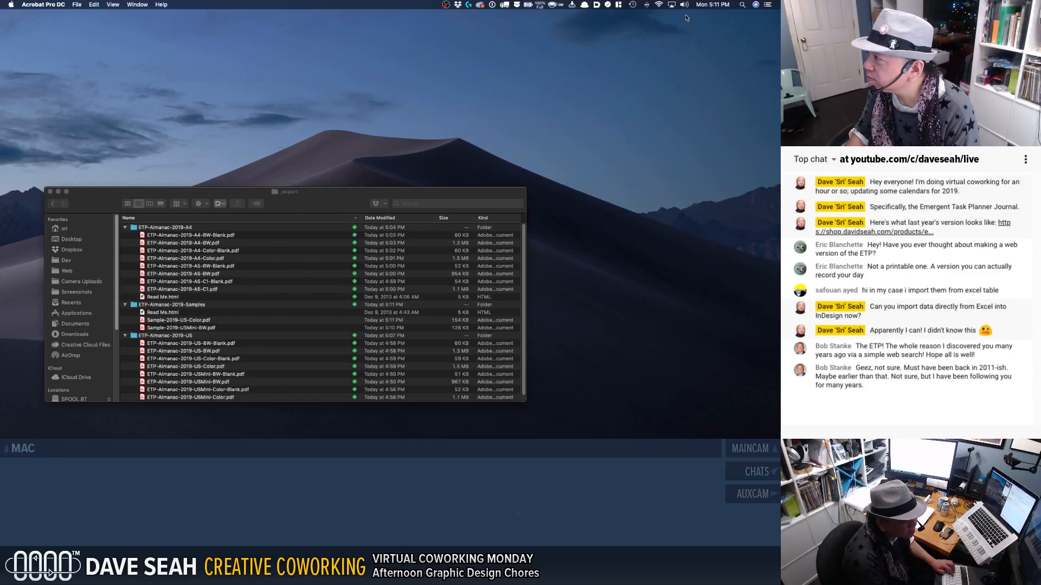
Step: Enter note item 6 as "process PDF" with the time 1710 below it, and clear the item's wording again
scroll(659, 2, "down", 2)
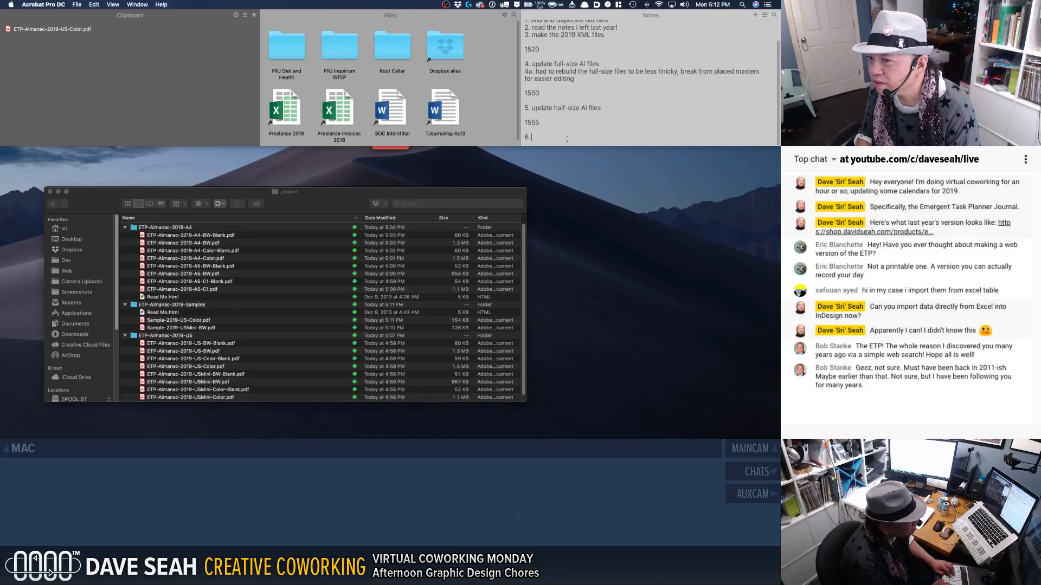
type("process")
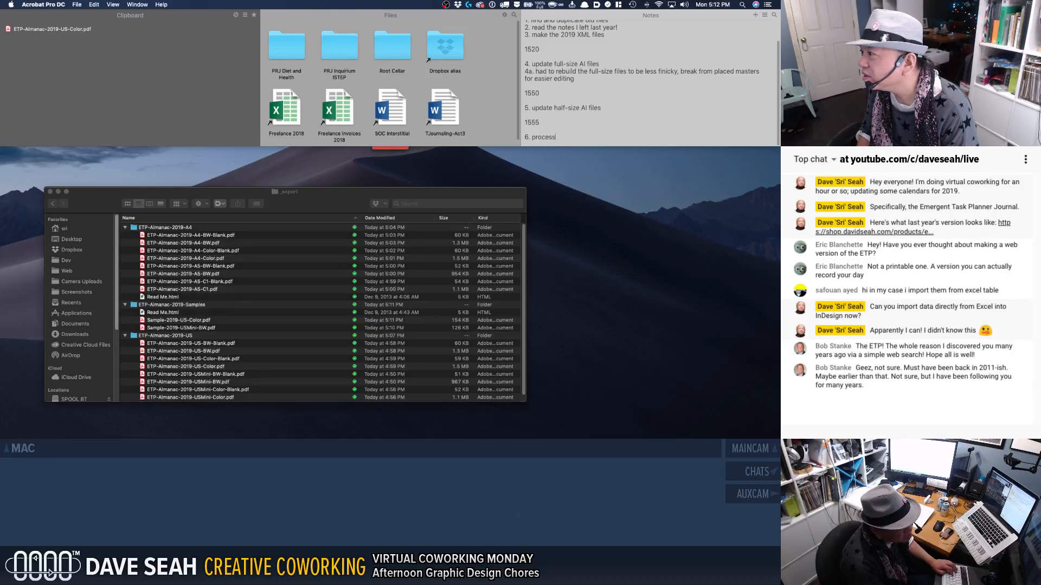
key("Return")
key("Return")
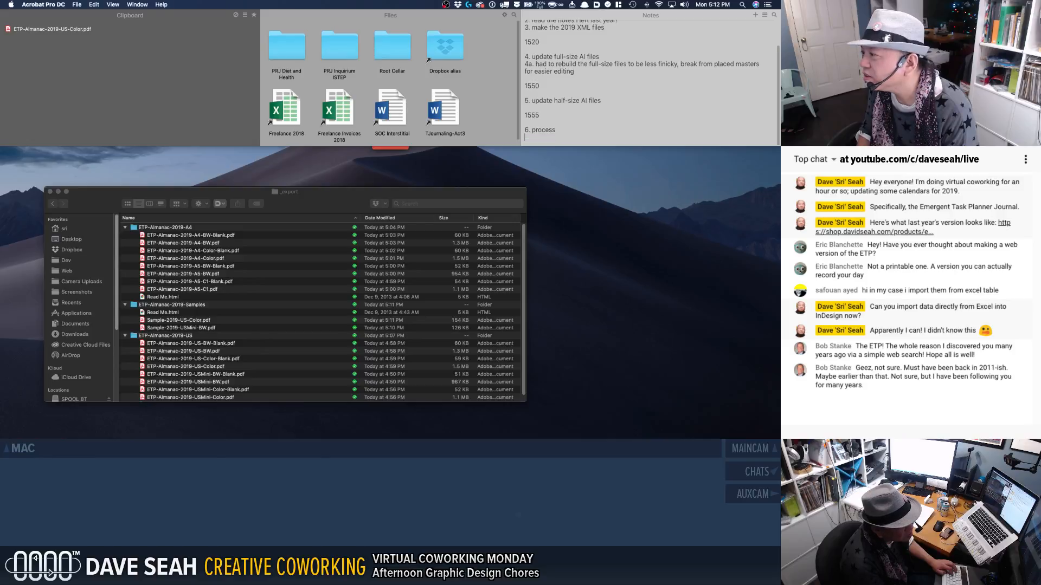
type("1710")
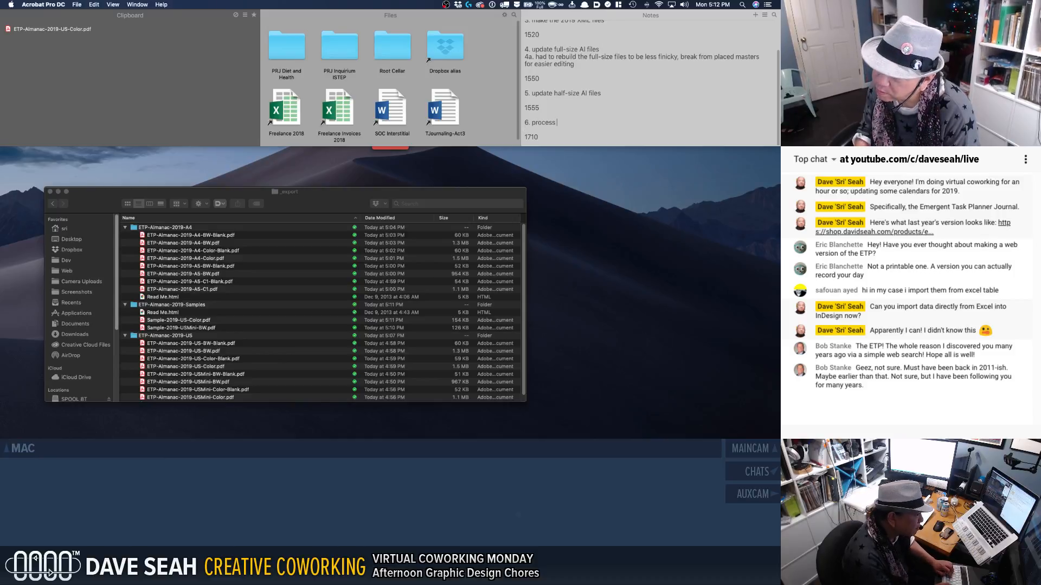
type("PDF")
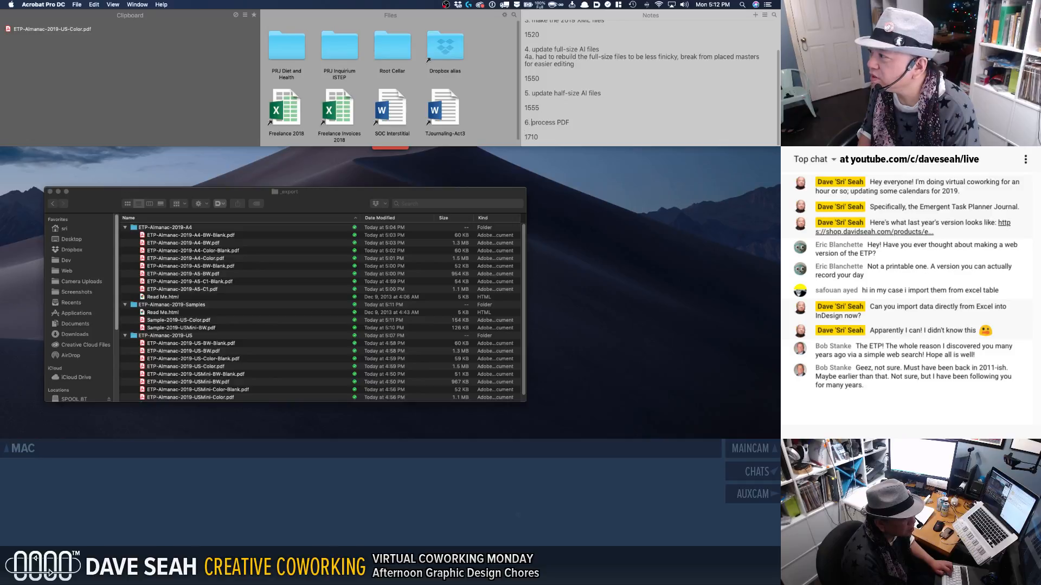
key("super+shift+Right")
key("BackSpace")
type("exporting I")
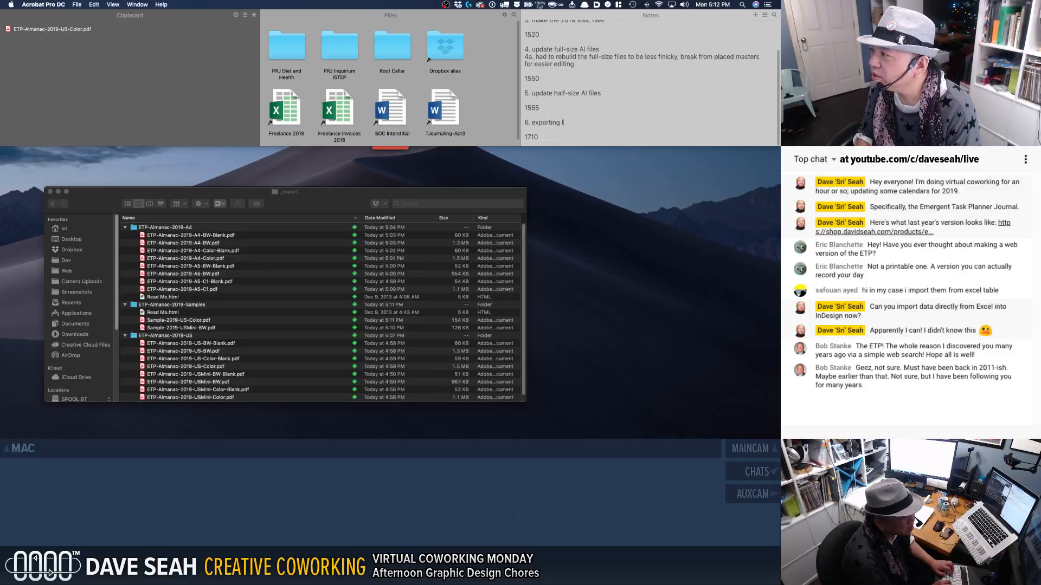
type("n")
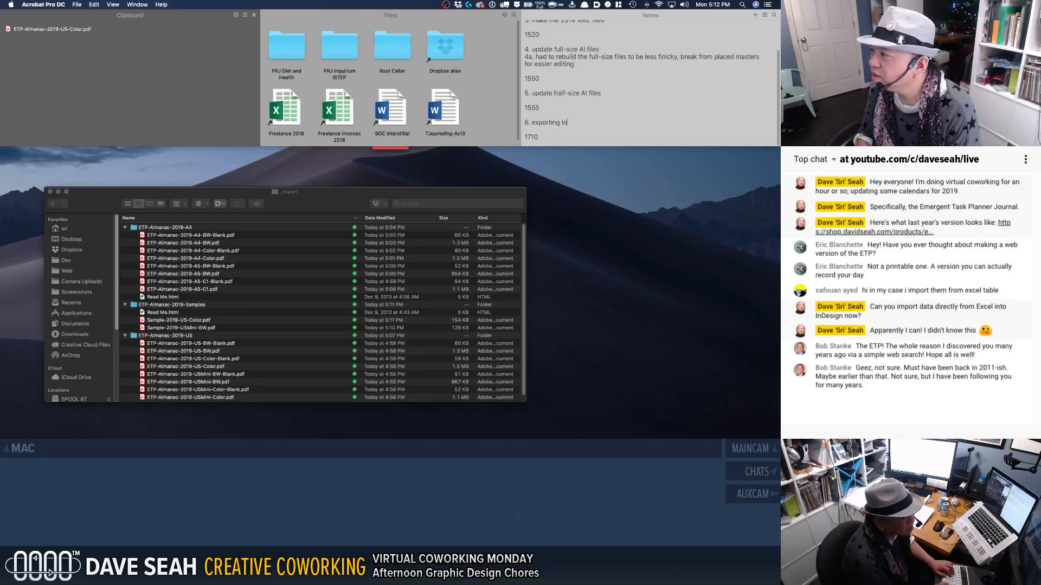
type("dDesign")
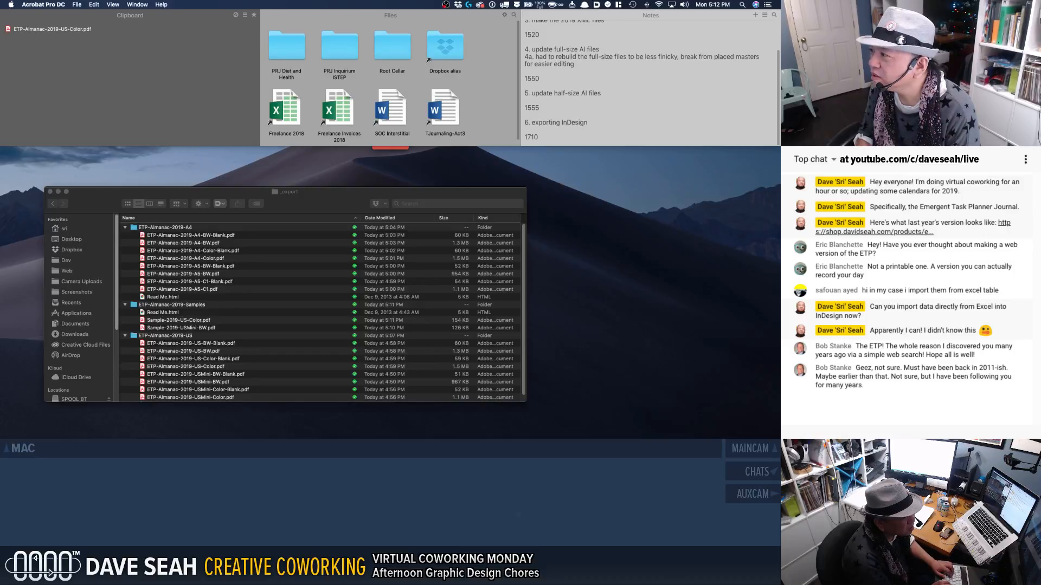
type(" updated")
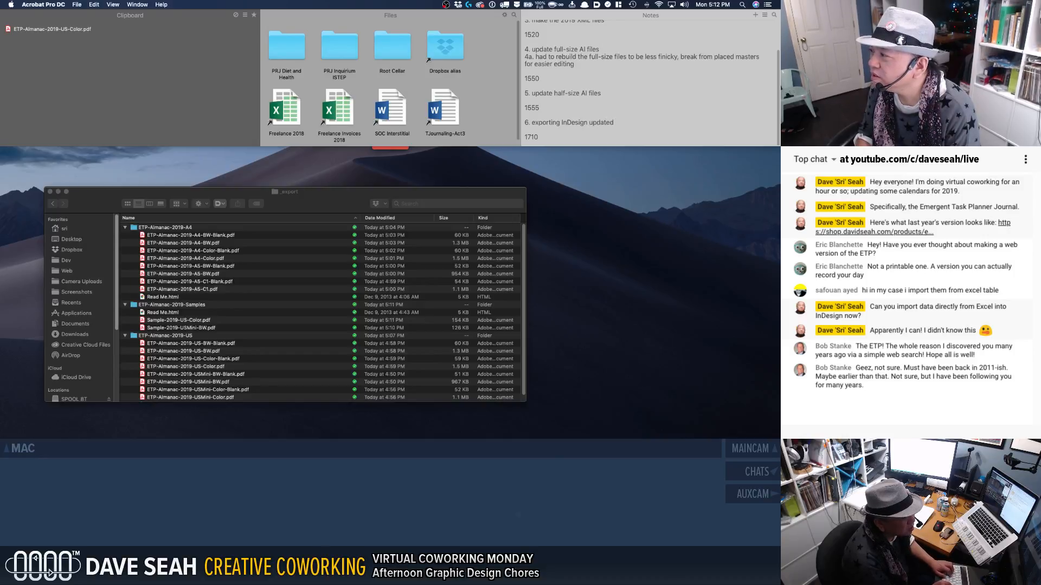
key("BackSpace")
key("BackSpace")
key("BackSpace")
key("BackSpace")
key("BackSpace")
key("BackSpace")
key("BackSpace")
key("BackSpace")
key("BackSpace")
key("BackSpace")
key("BackSpace")
key("BackSpace")
key("BackSpace")
key("BackSpace")
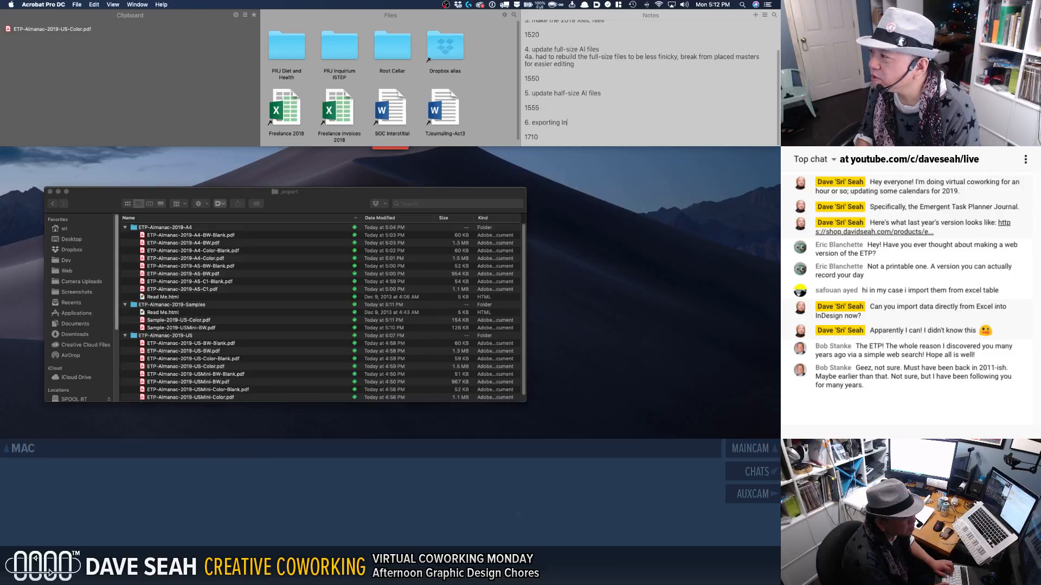
type("PDF")
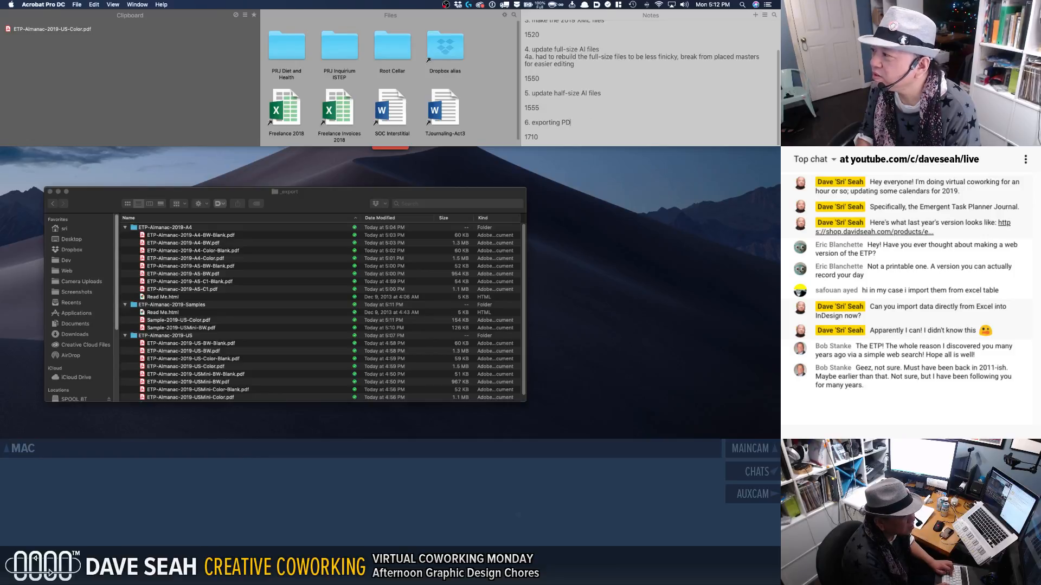
key("BackSpace")
key("BackSpace")
key("BackSpace")
key("BackSpace")
key("BackSpace")
key("BackSpace")
key("BackSpace")
key("BackSpace")
key("BackSpace")
key("BackSpace")
key("BackSpace")
key("BackSpace")
Step: Word note item 6 as "update InDesign master files" and add item 7 "export PDFs" below it
type("update")
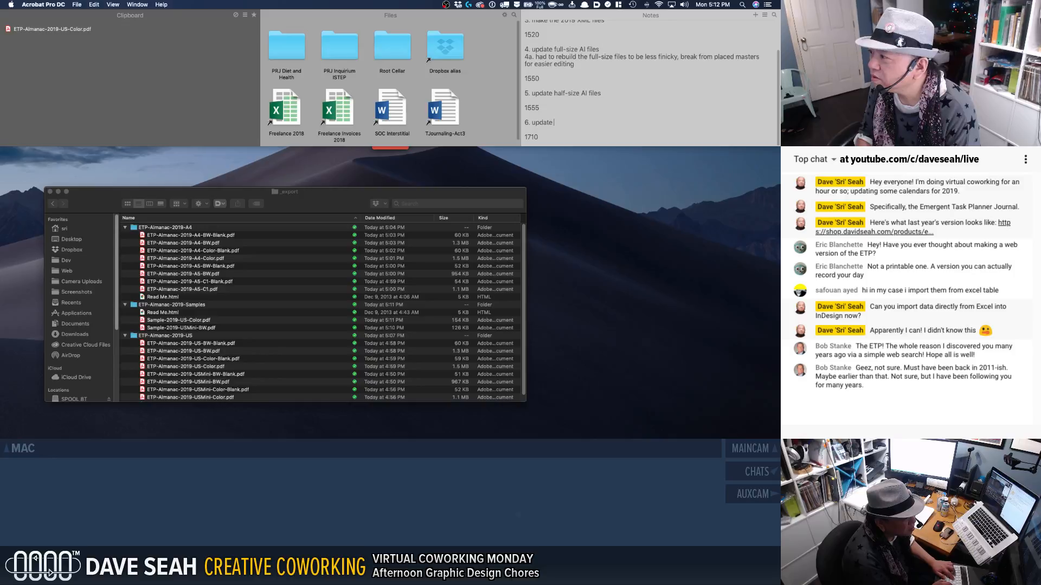
type(" InDesign mas")
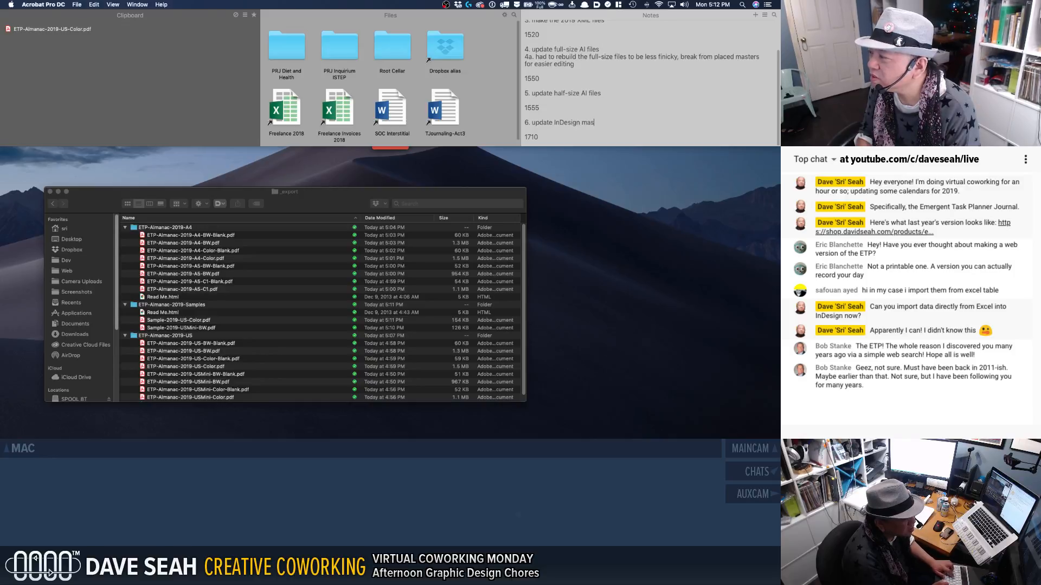
type("ter files")
key("Return")
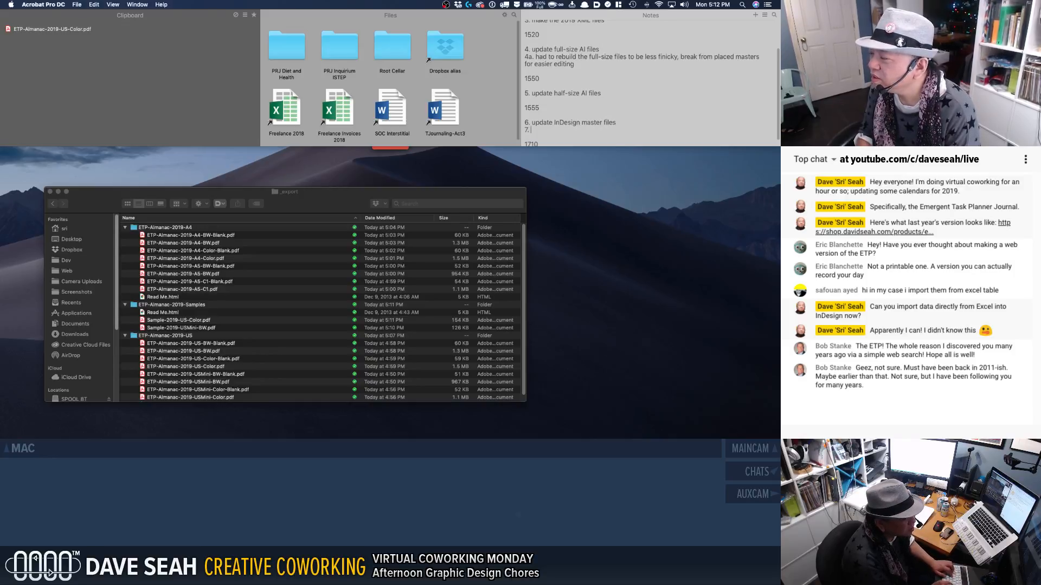
type("export PDF")
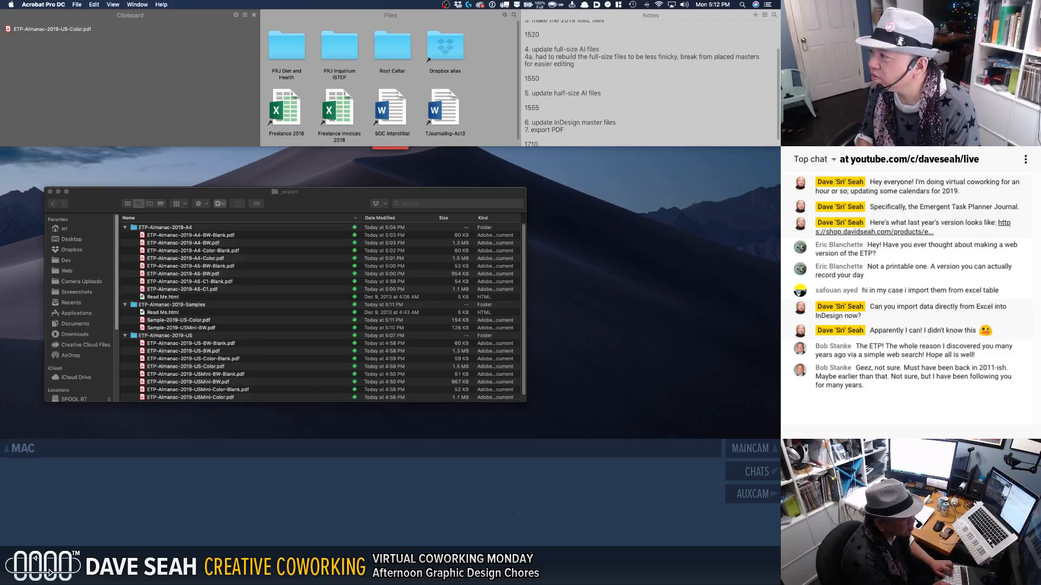
type("s")
key("Return")
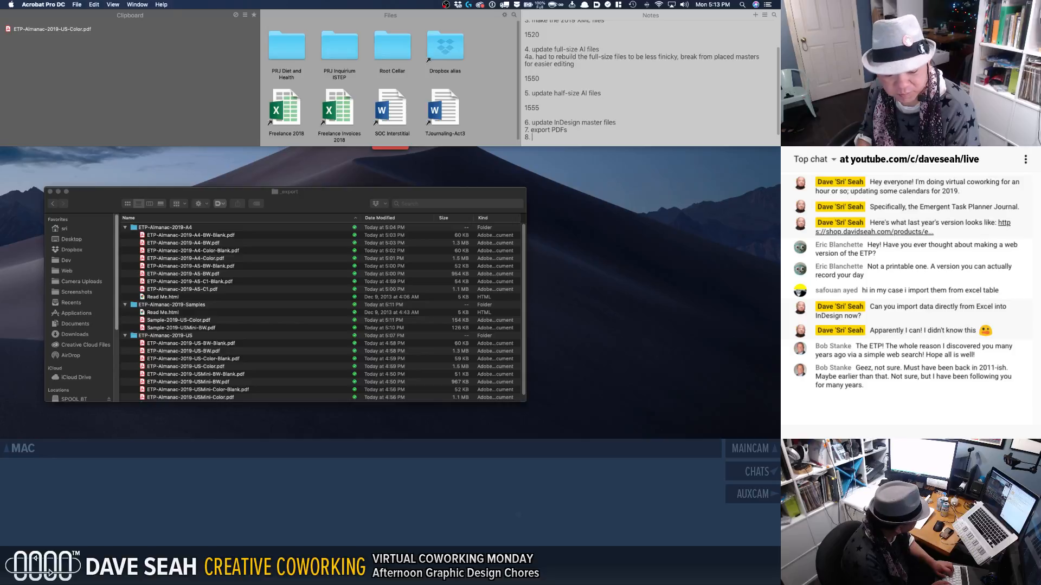
Step: Add note items 8 "create blank files" and 9 "create 21-day samples", followed by new lines after the 1710 entry
type("crea")
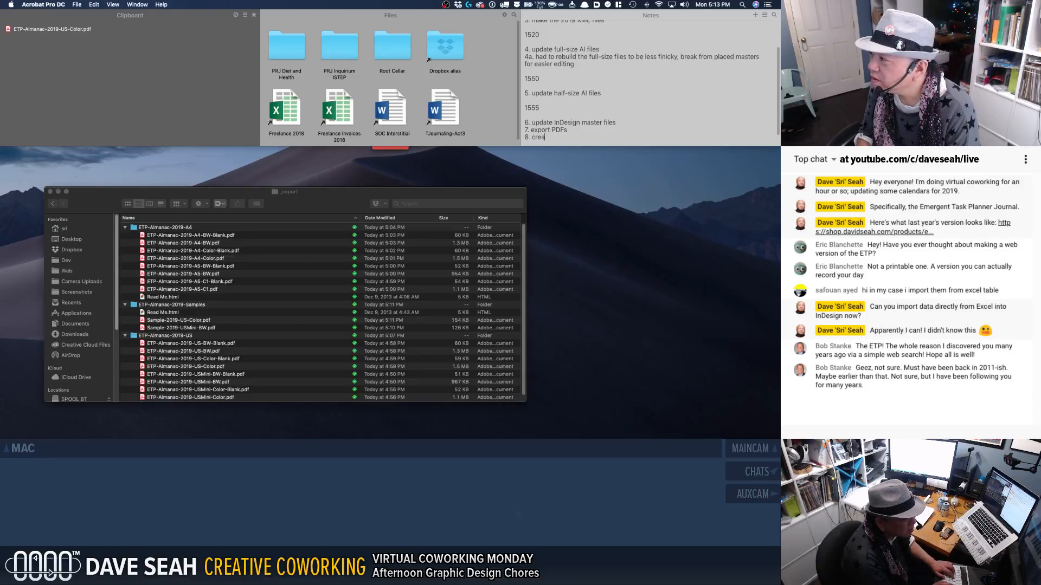
type("te blank ")
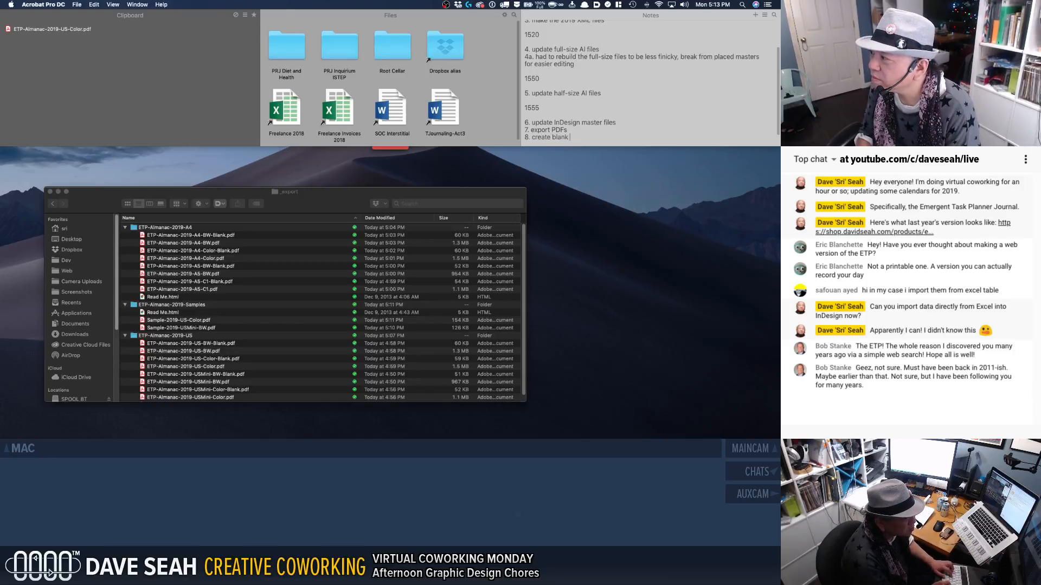
type("files")
key("Return")
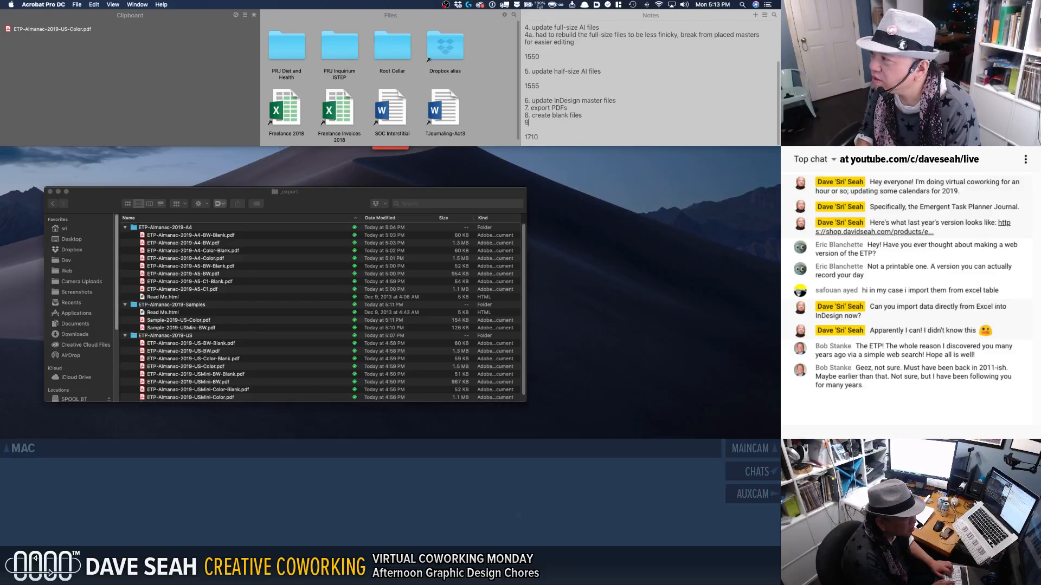
type("9. create ")
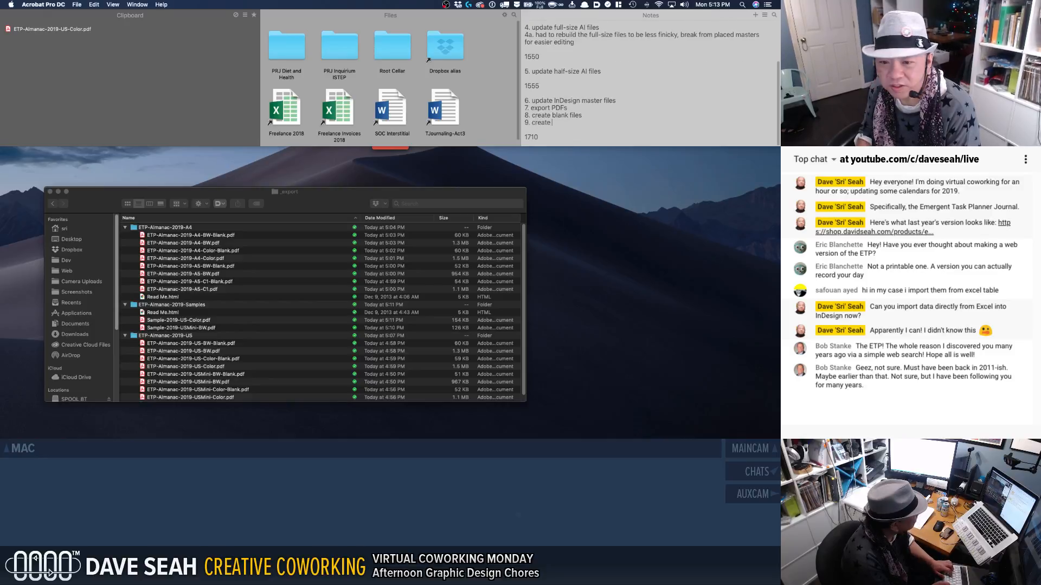
type("21-day samples  ")
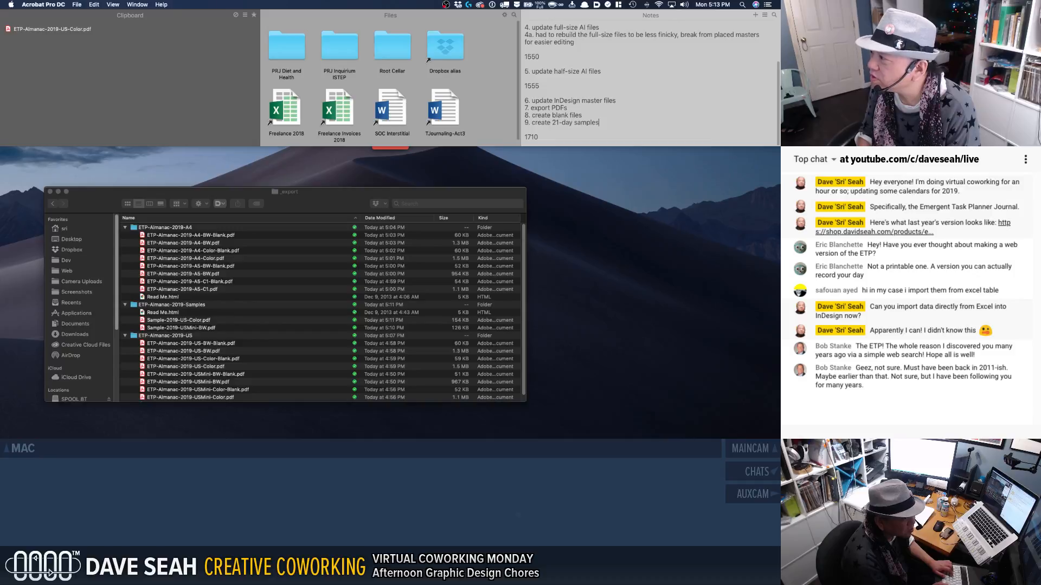
type("1710")
key("Return")
key("Return")
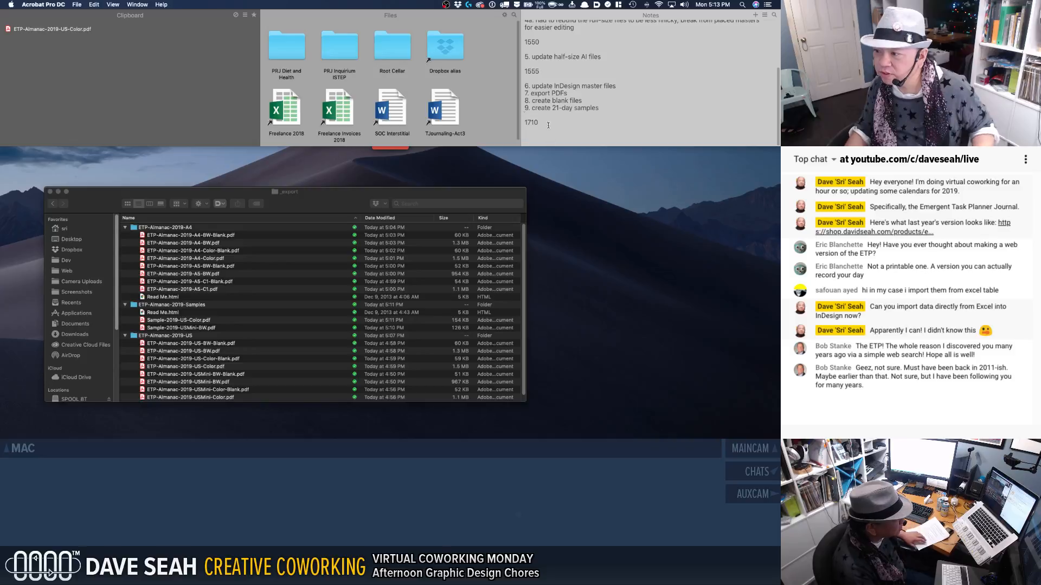
Step: Collapse the ETP-Almanac-2019-A4, ETP-Almanac-2019-Samples and ETP-Almanac-2019-US folders in the _export folder
left_click(125, 228)
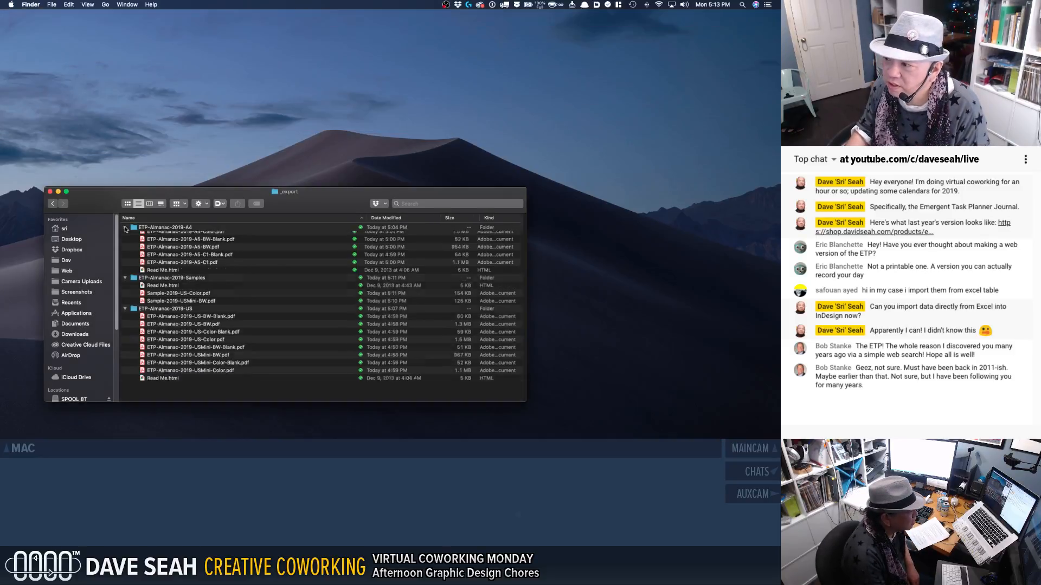
left_click(125, 235)
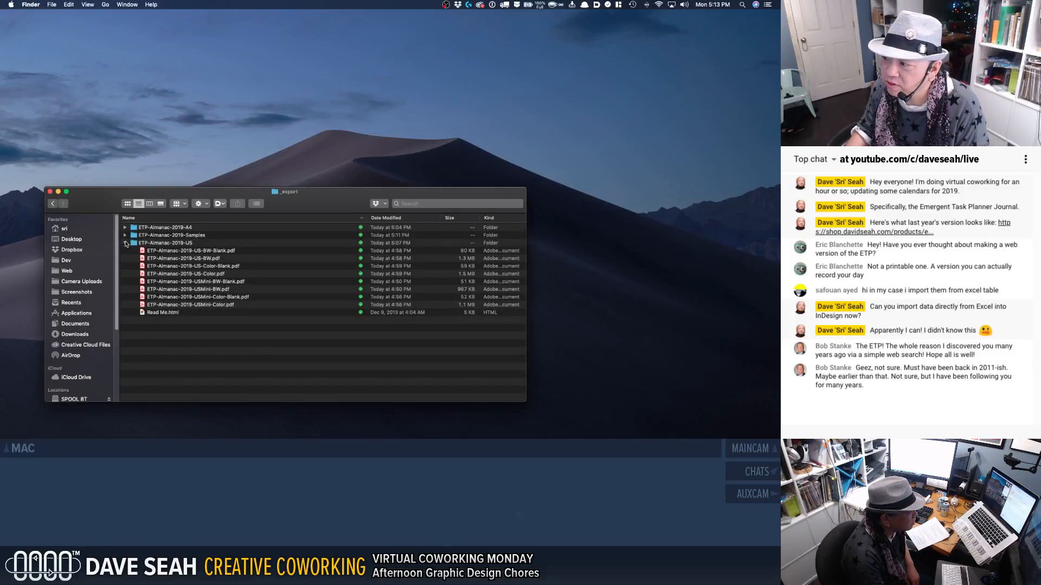
left_click(125, 243)
Step: Compress the ETP-Almanac-2019-A4, ETP-Almanac-2019-Samples and ETP-Almanac-2019-US folders into separate zip archives
right_click(149, 228)
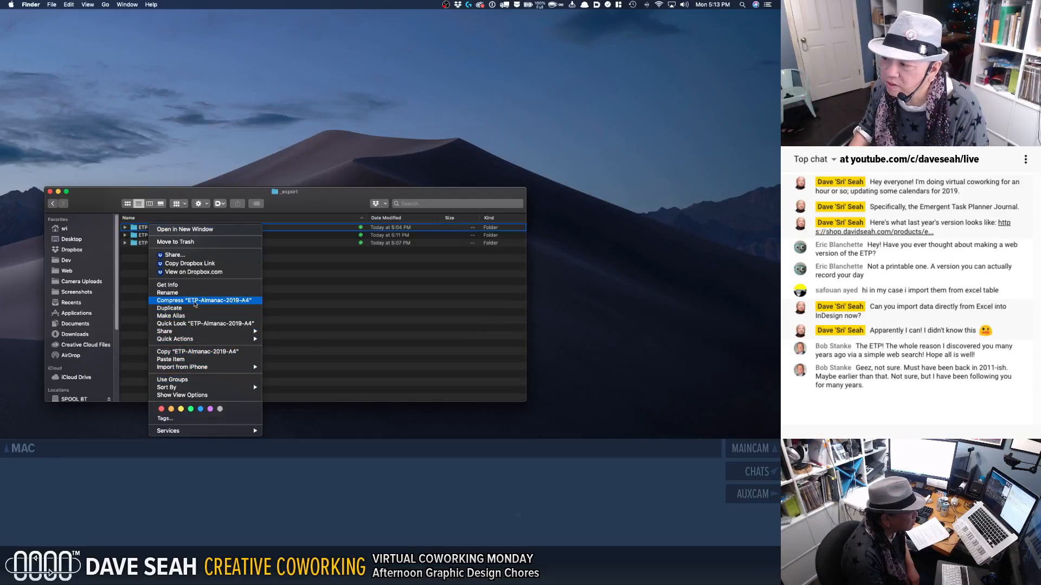
left_click(193, 301)
right_click(172, 235)
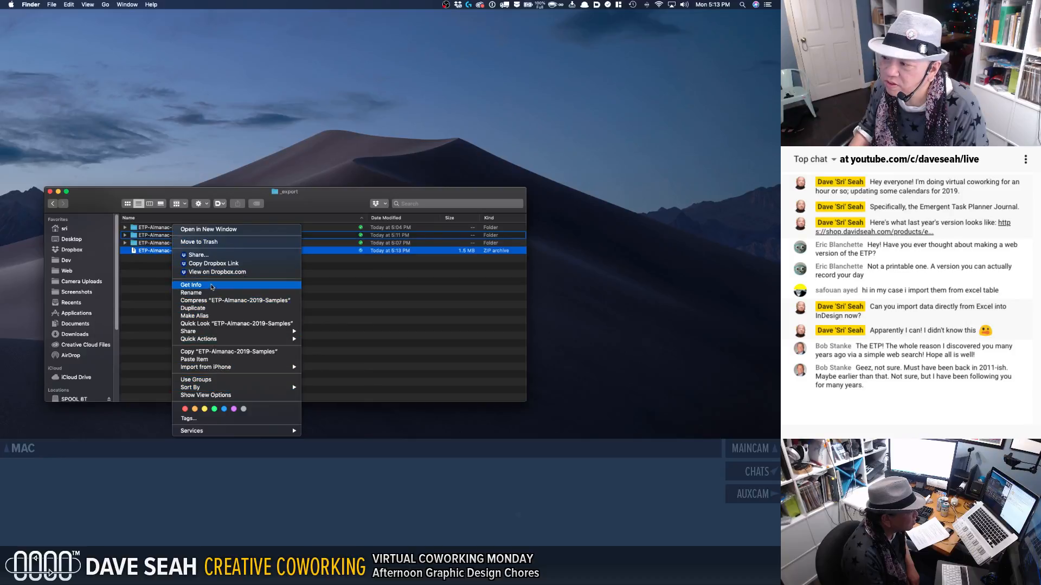
left_click(205, 301)
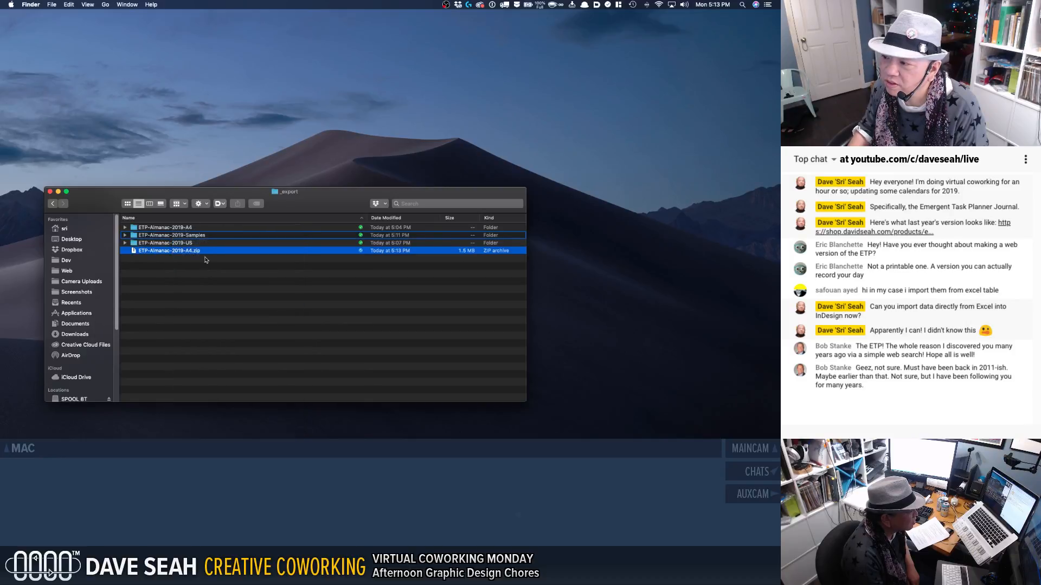
right_click(175, 243)
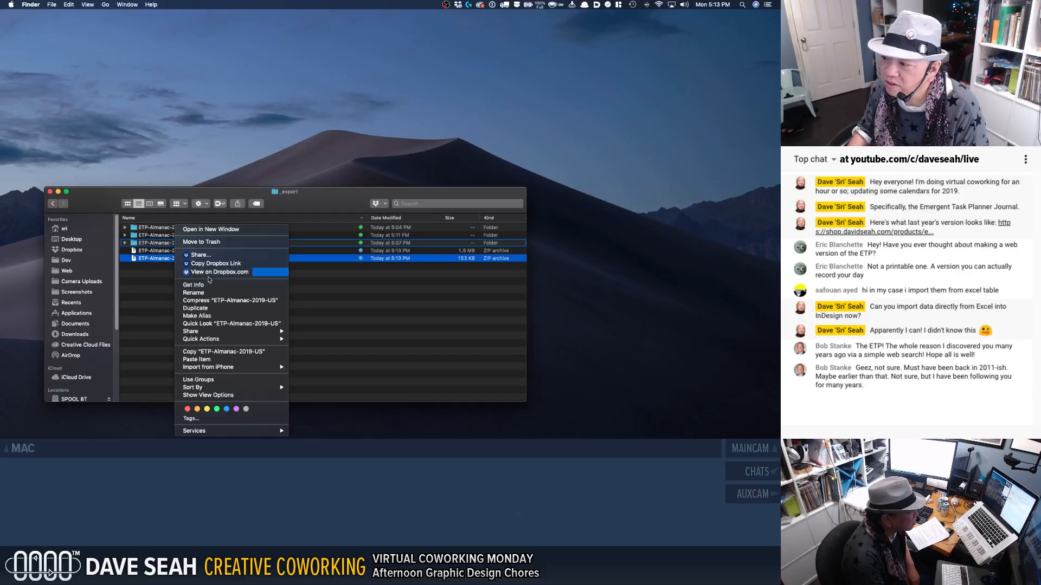
left_click(203, 301)
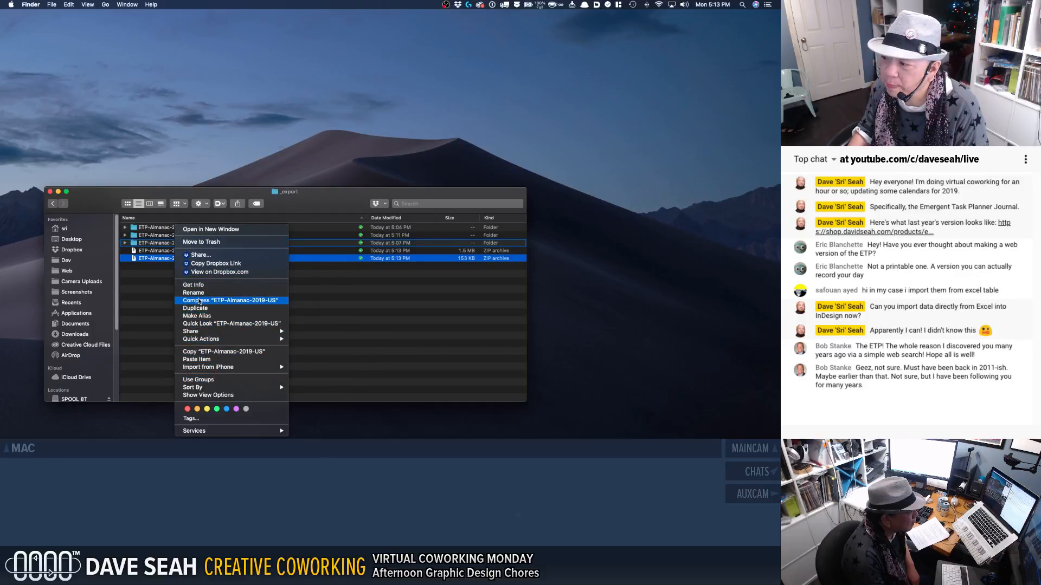
left_click(204, 308)
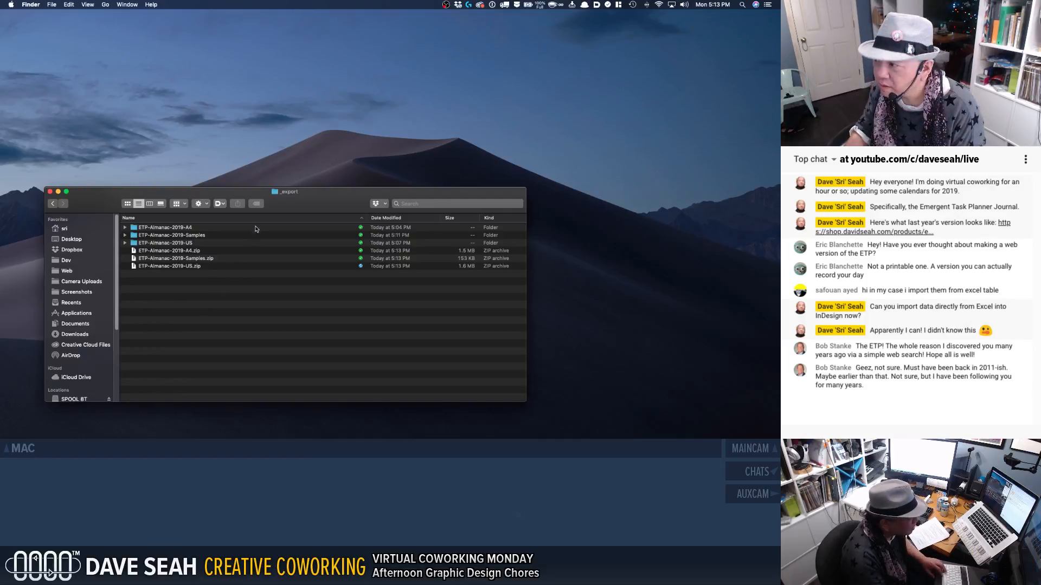
Step: Go up to the 2019 folder, open its _collateral folder and display the contents as a list
left_click(282, 193, "super")
left_click(284, 200)
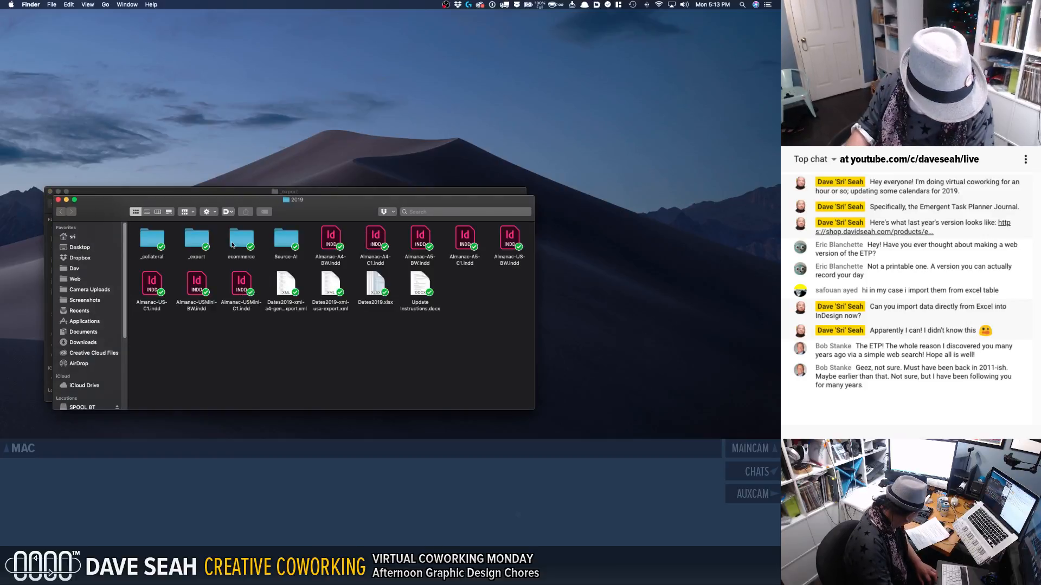
double_click(150, 244)
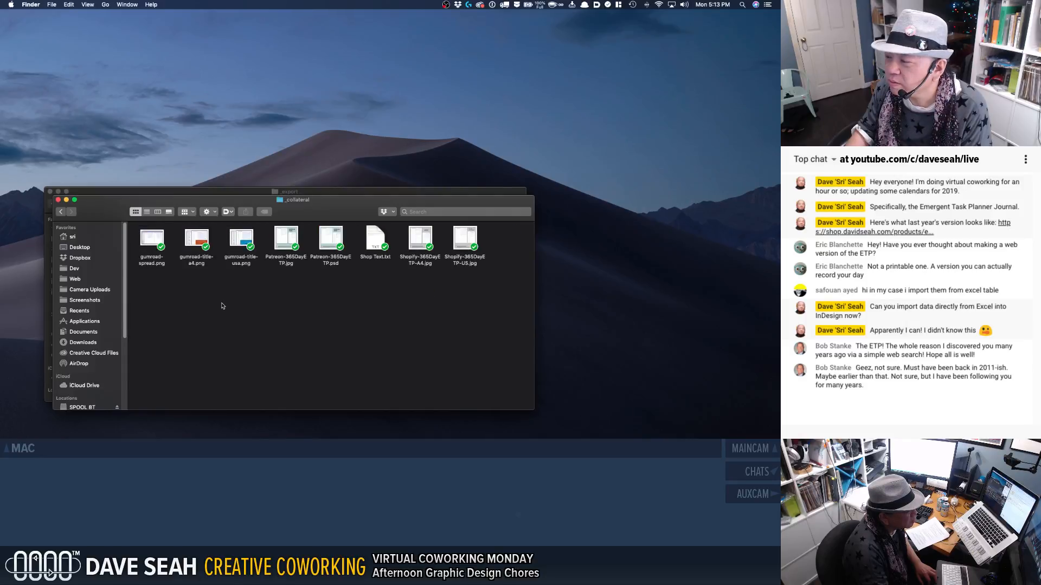
left_click(146, 212)
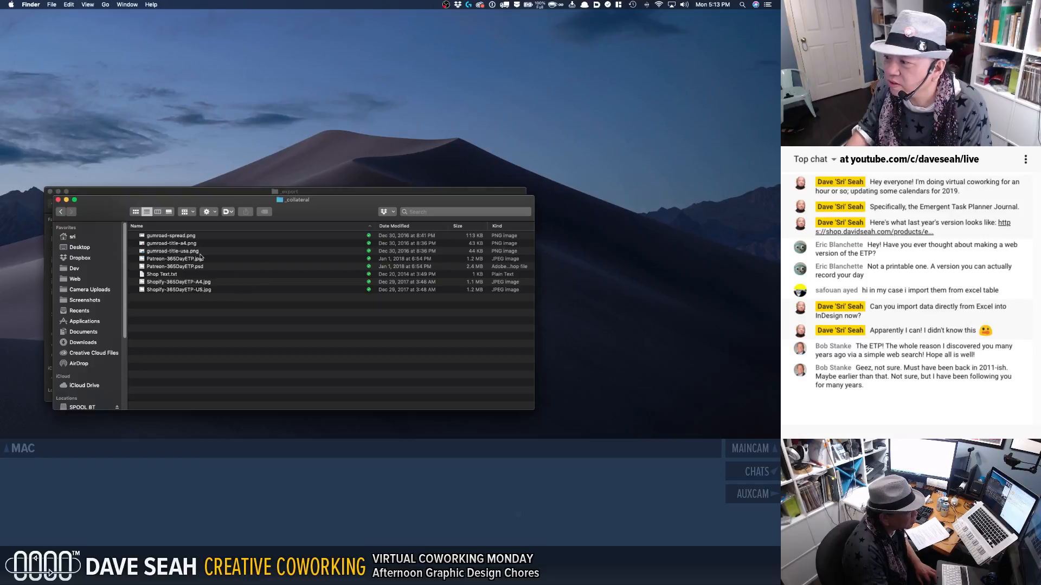
Step: Examine the gumroad and Patreon files in the _collateral list to see which promotional images exist
left_click(190, 238)
left_click(192, 260, "shift")
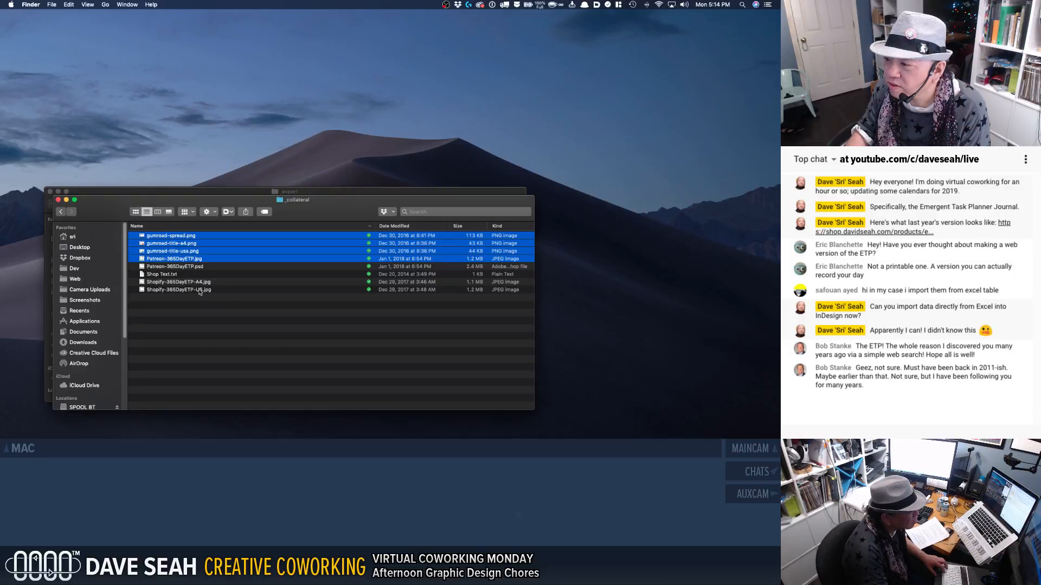
left_click(201, 267)
left_click(199, 259)
left_click(197, 251)
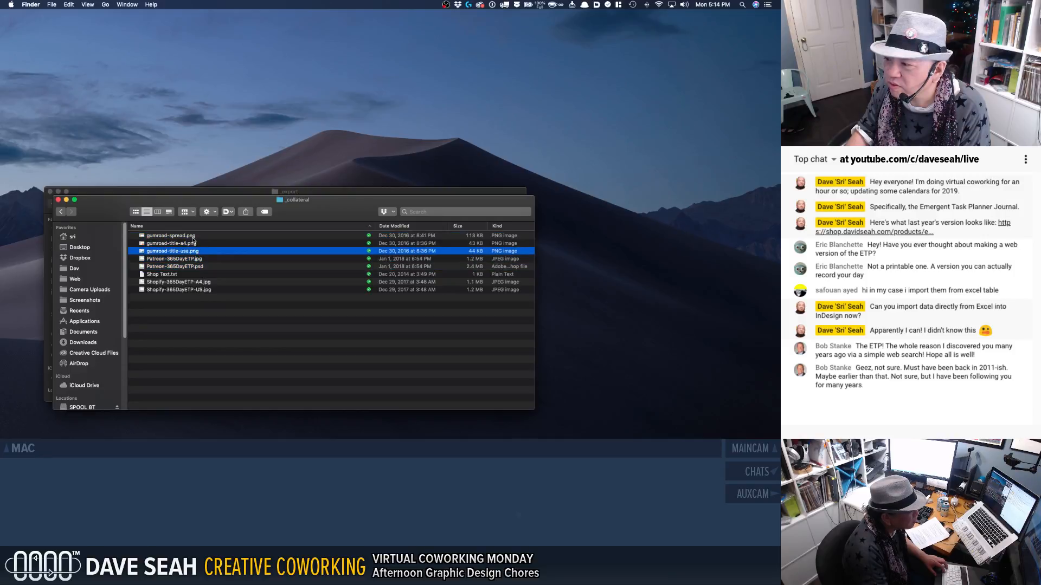
left_click(190, 244, "shift")
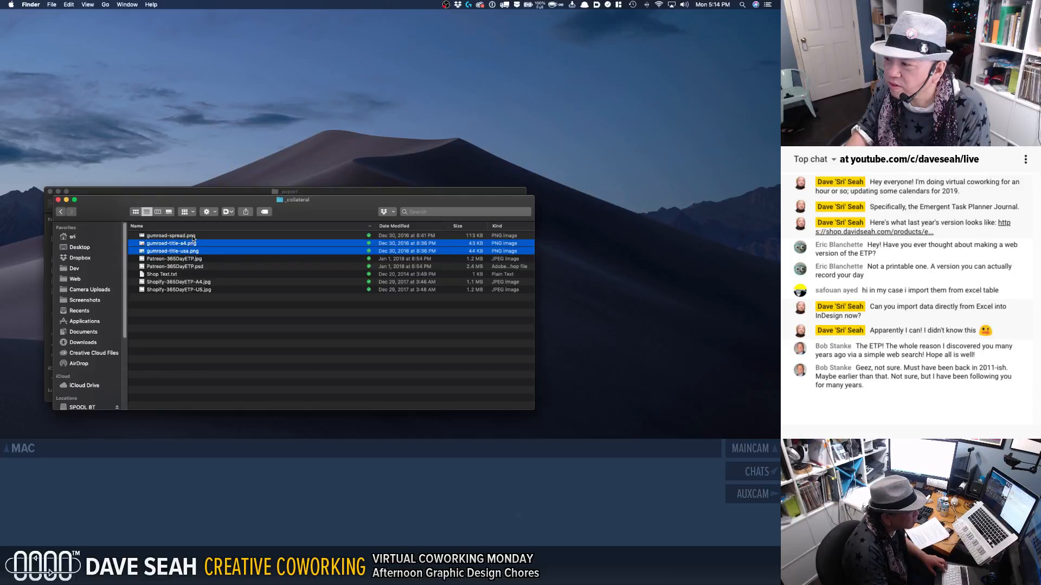
left_click(193, 237, "shift")
left_click(222, 261)
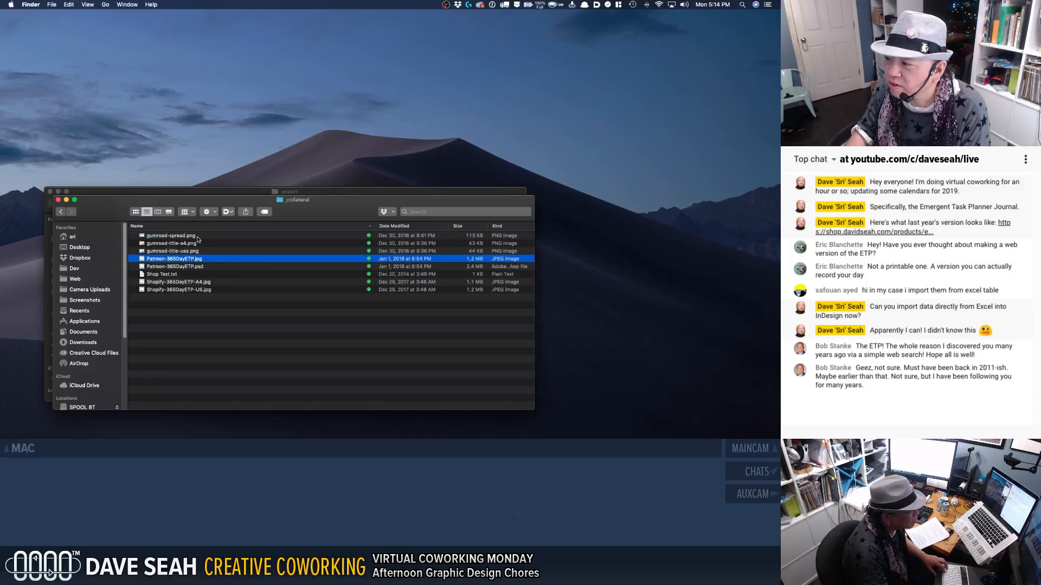
left_click(198, 268)
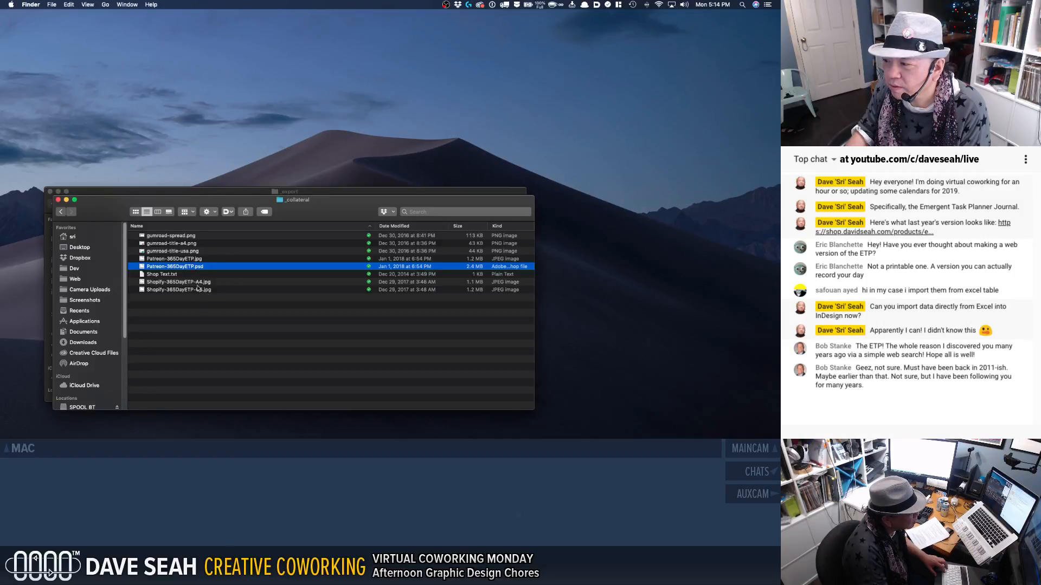
Step: View gumroad-spread.png and gumroad-title-a4.png in Preview and close them again
double_click(184, 236)
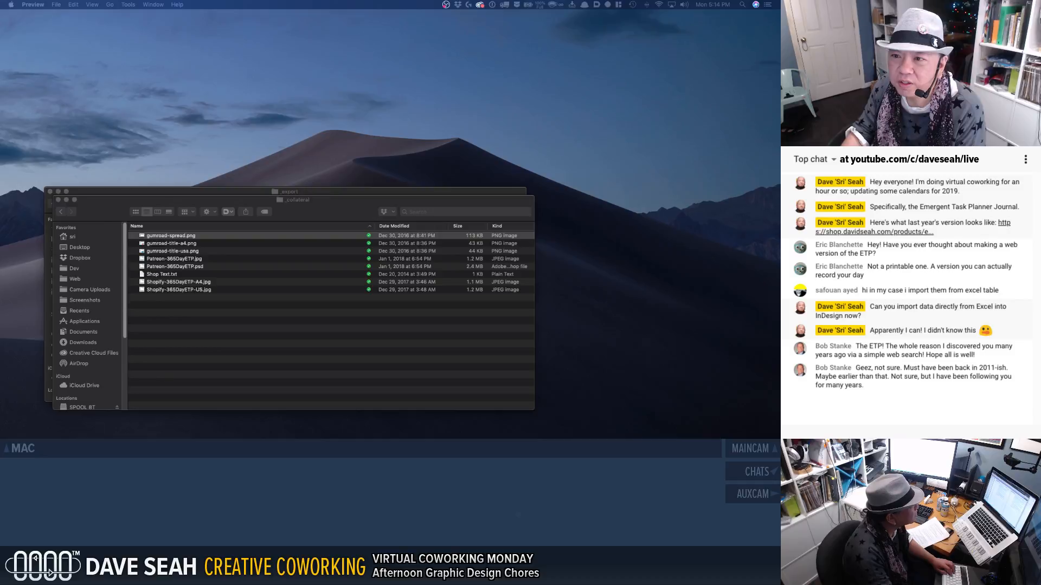
left_click_drag(349, 73, 614, 41)
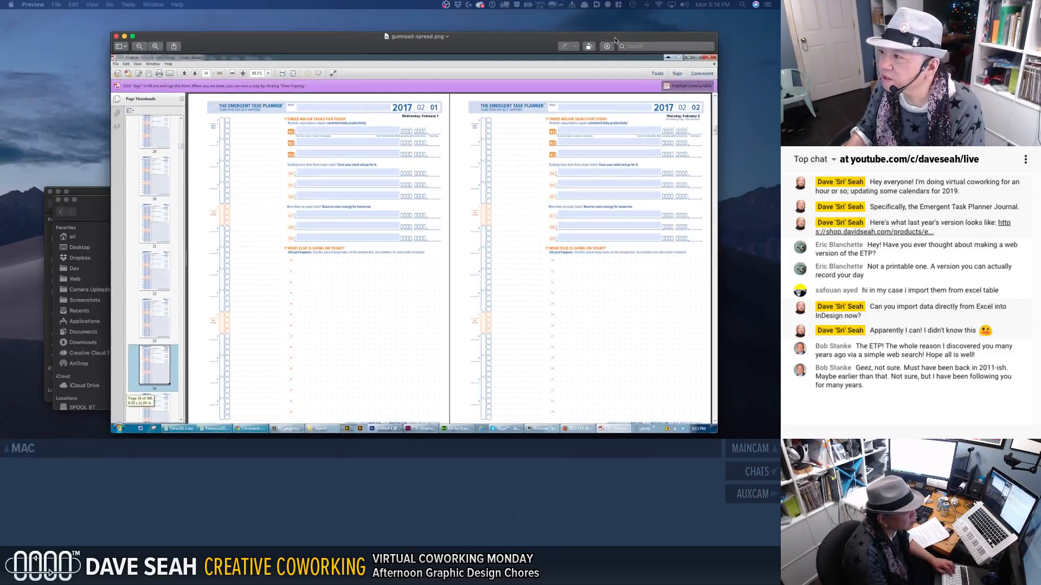
key("super+w")
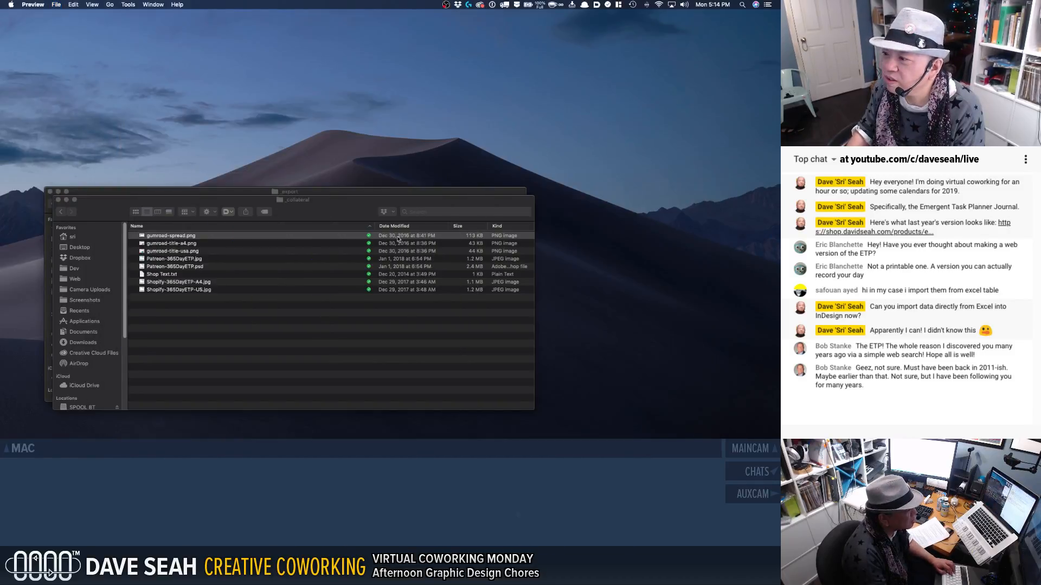
double_click(193, 243)
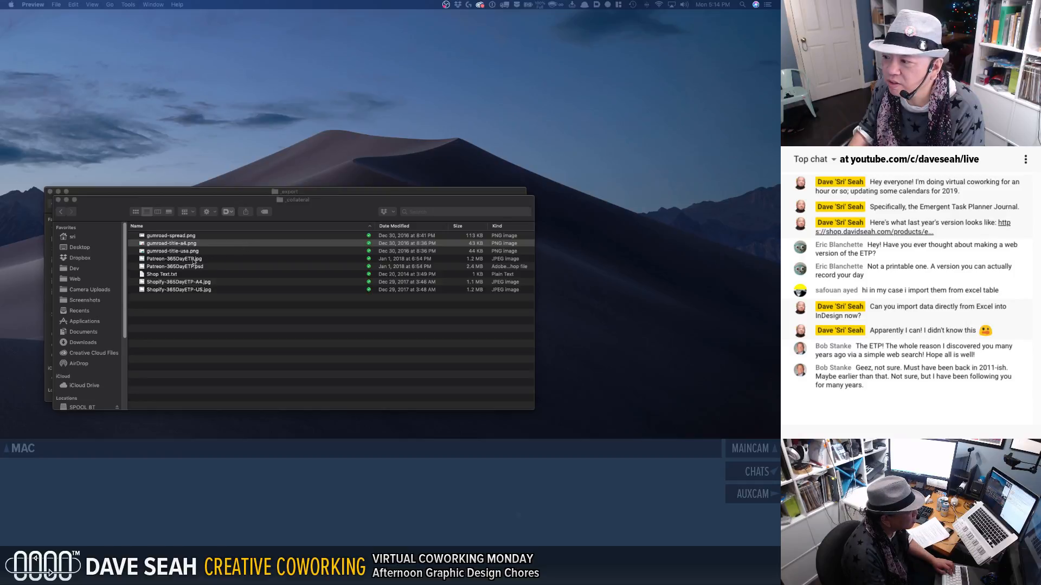
key("super+q")
Step: View the product images Shopify-365DayETP-A4.jpg and Shopify-365DayETP-US.jpg one after the other, closing each
left_click(199, 283)
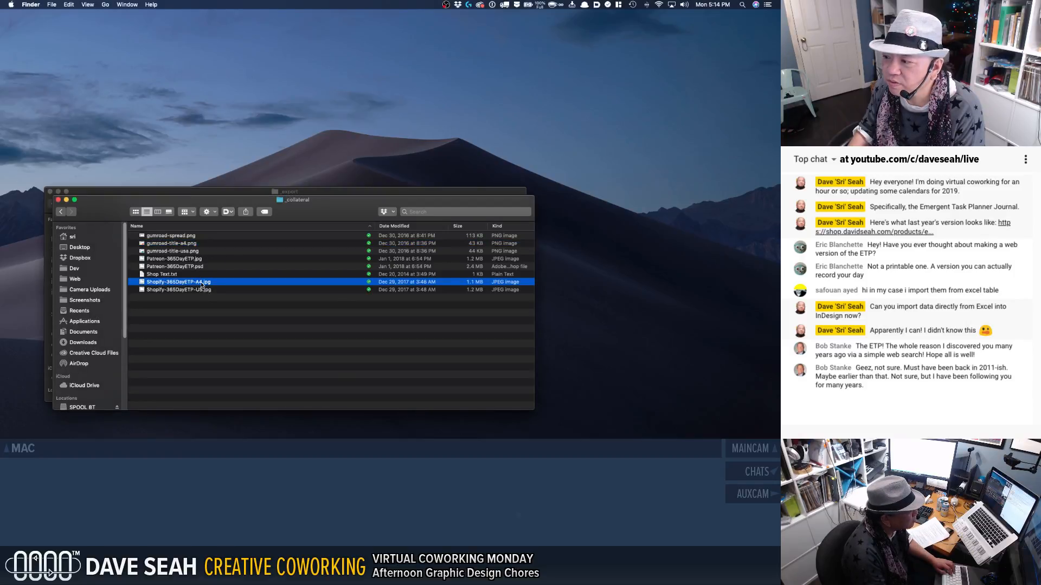
double_click(202, 284)
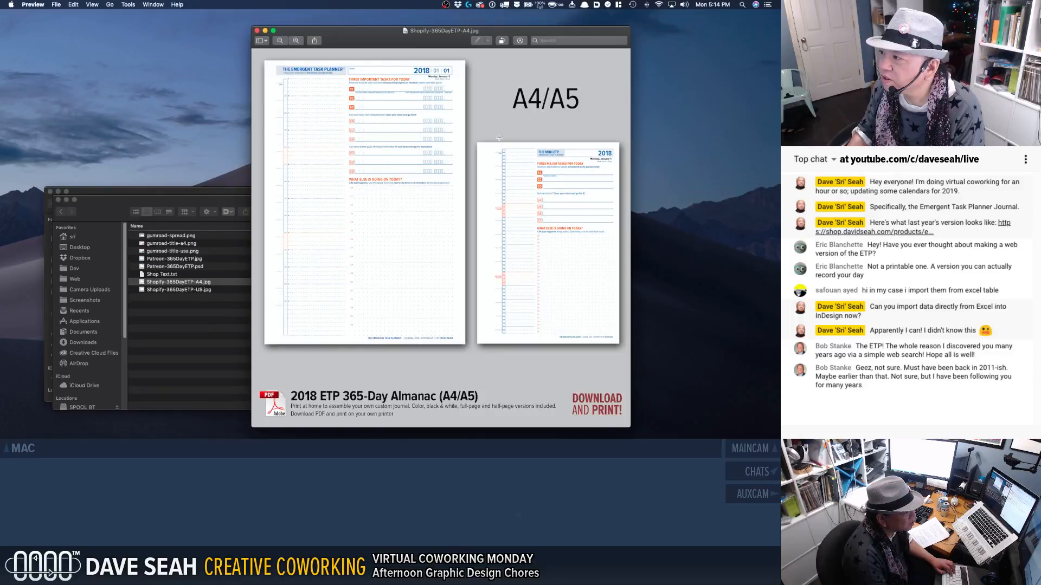
key("super+w")
double_click(188, 291)
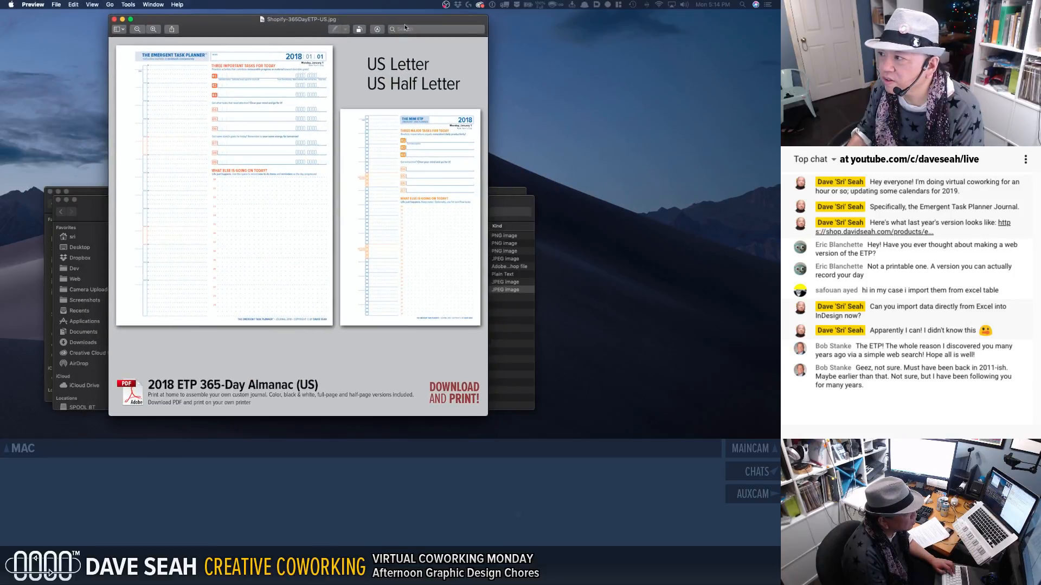
key("super+w")
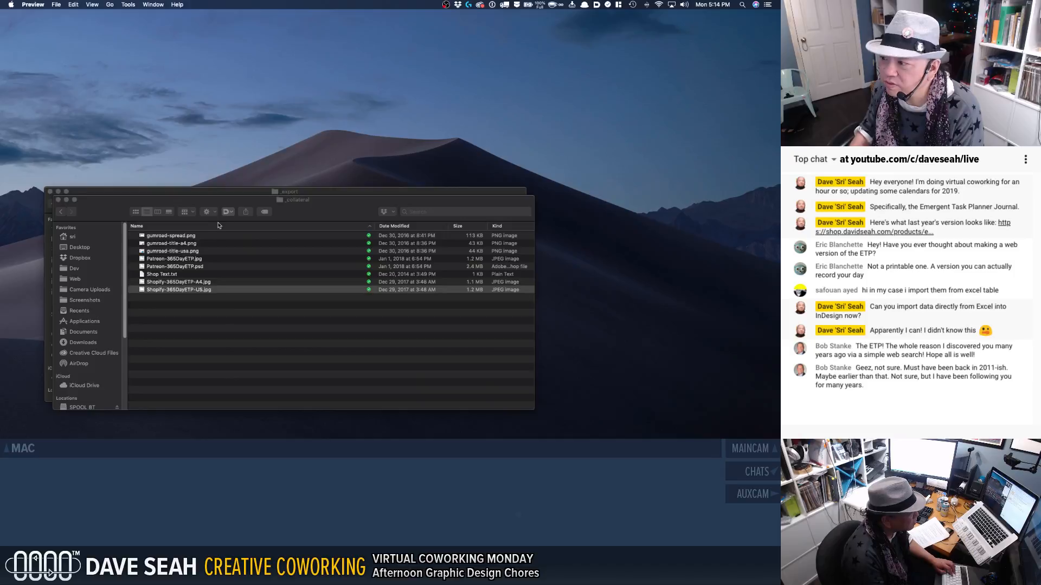
Step: View the perk image Patreon-365DayETP.jpg and close it again
left_click(194, 270)
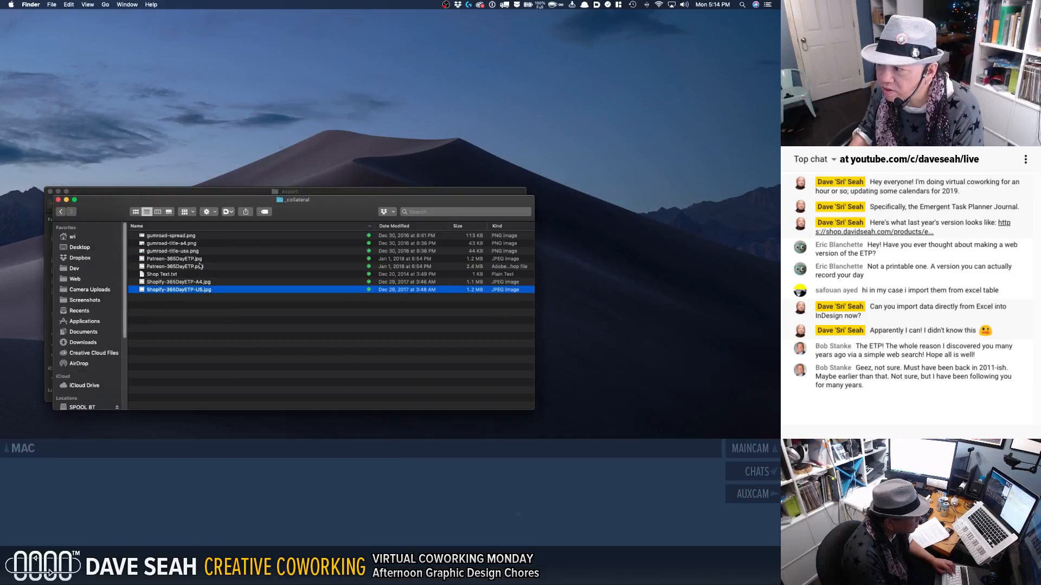
left_click(200, 265)
double_click(196, 259)
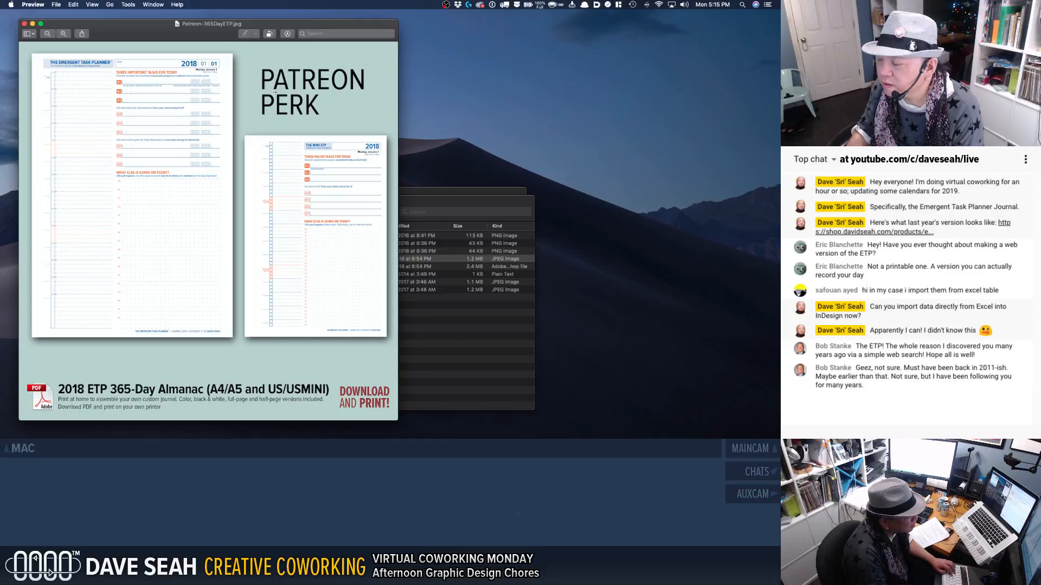
key("super+w")
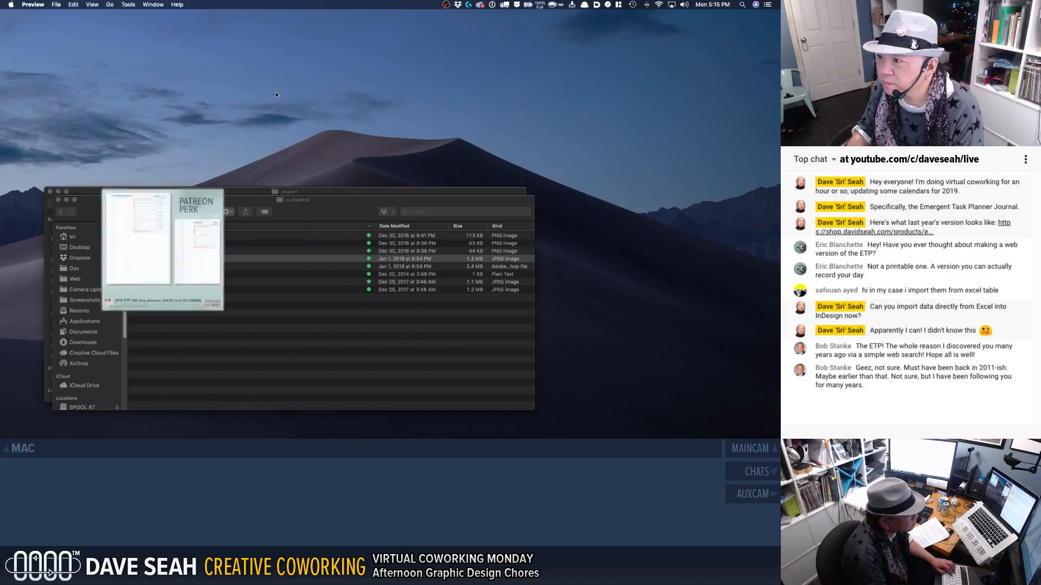
Step: Arrange and narrow the _export and _collateral windows so they do not overlap, switching the latter to the Desktop folder
left_click_drag(299, 197, 536, 220)
left_click(345, 194)
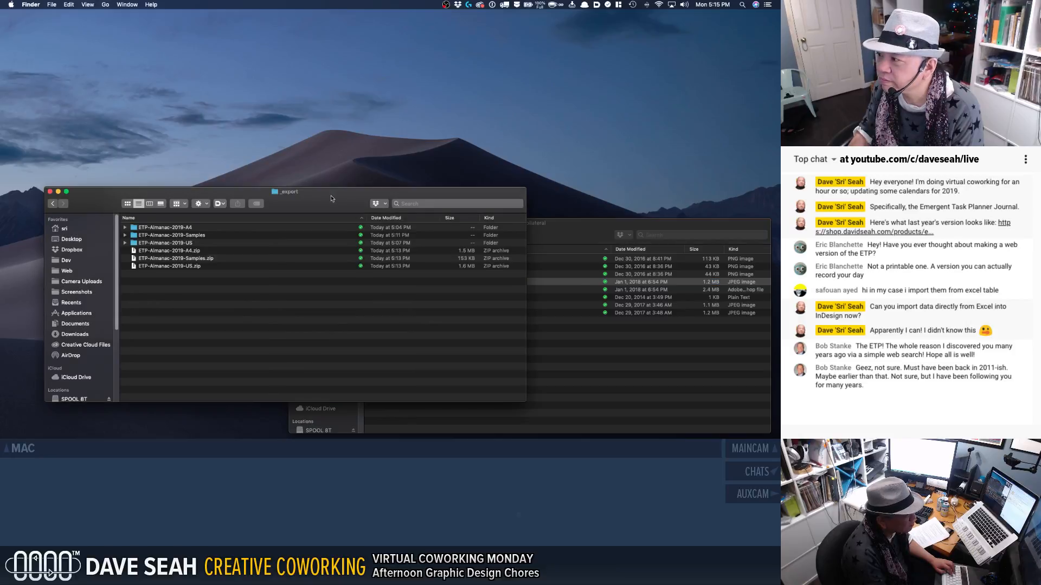
left_click_drag(332, 197, 290, 27)
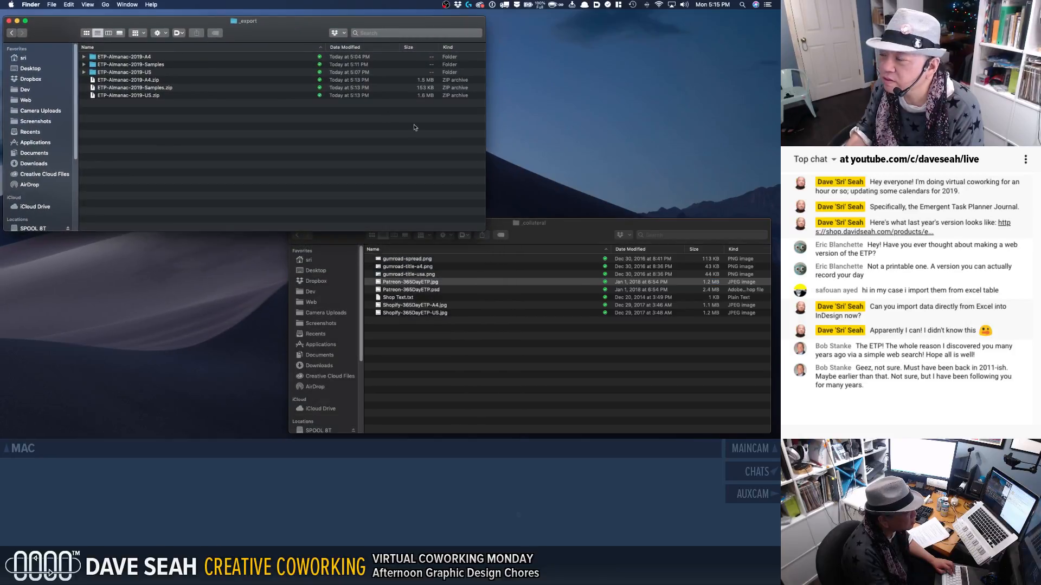
left_click_drag(485, 128, 280, 124)
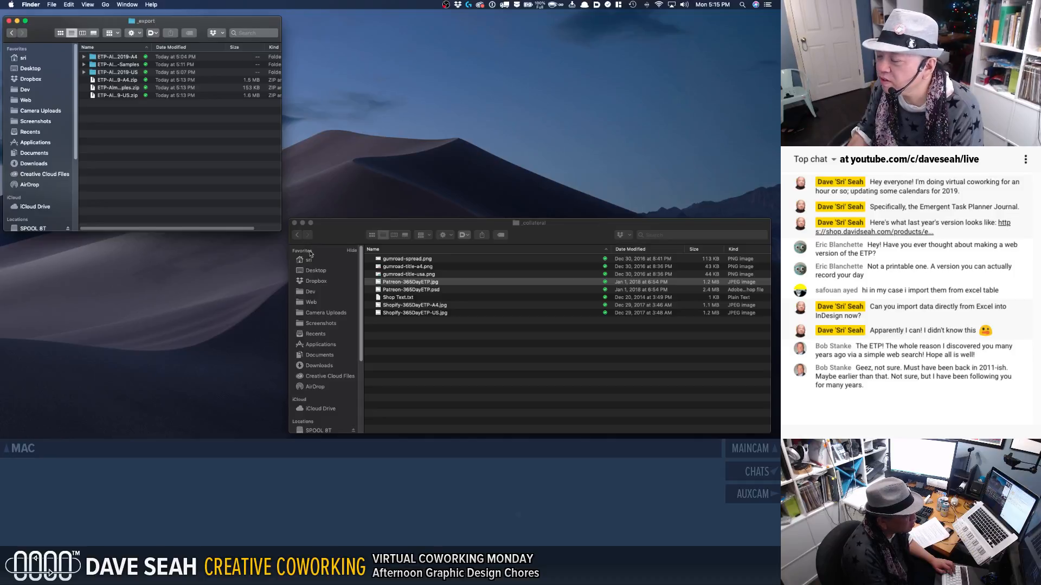
left_click(289, 271)
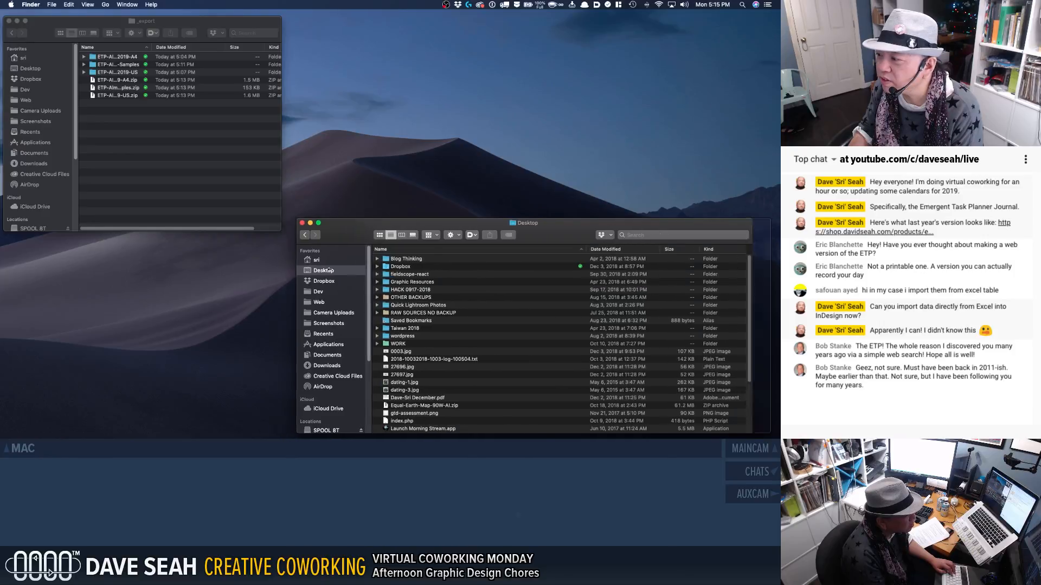
left_click_drag(297, 265, 365, 265)
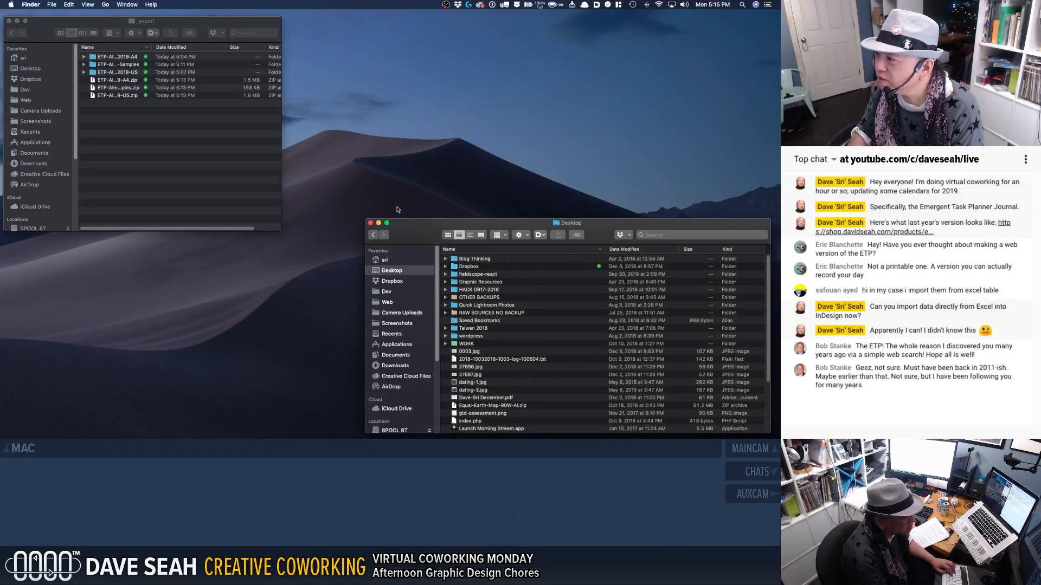
Step: Widen the _export window to show full file names and select the three ETP-Almanac-2019 zip archives
left_click_drag(281, 164, 356, 164)
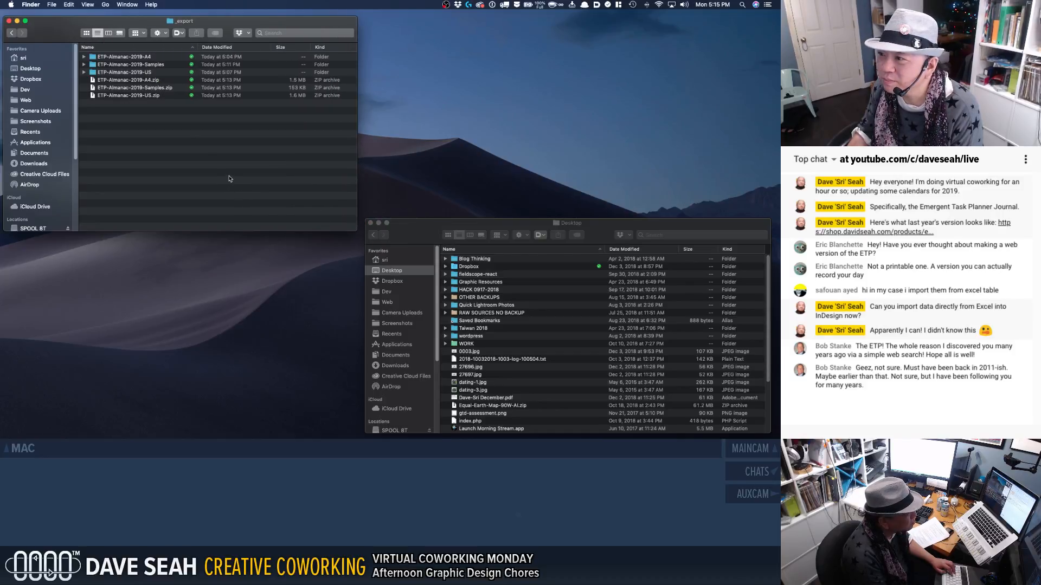
left_click(109, 96)
left_click(115, 81, "shift")
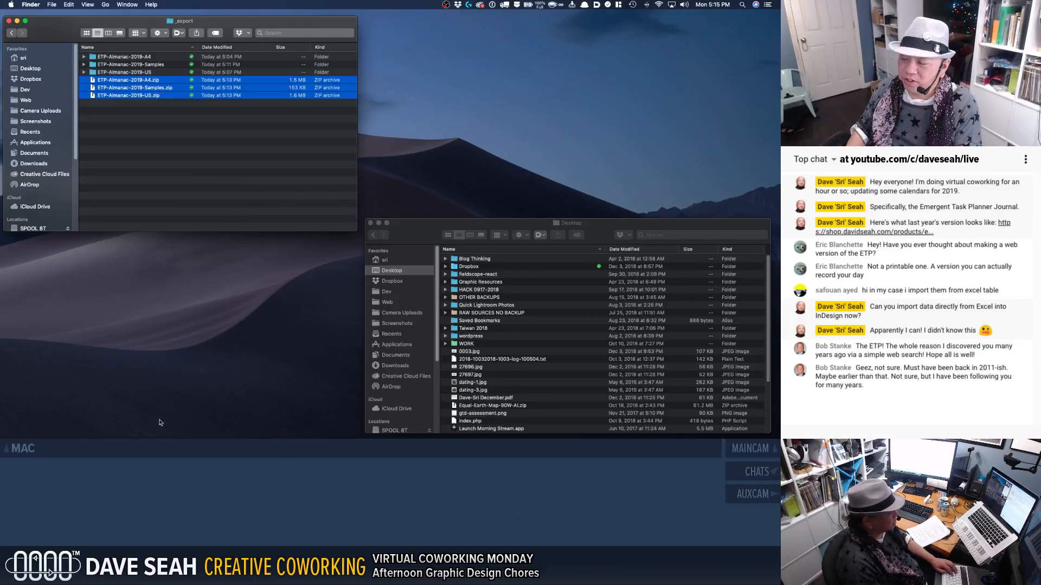
Step: Switch to Chrome and search the web in a new window for Gumroad together with the shop owner's name
left_click(150, 435)
mouse_move(160, 438)
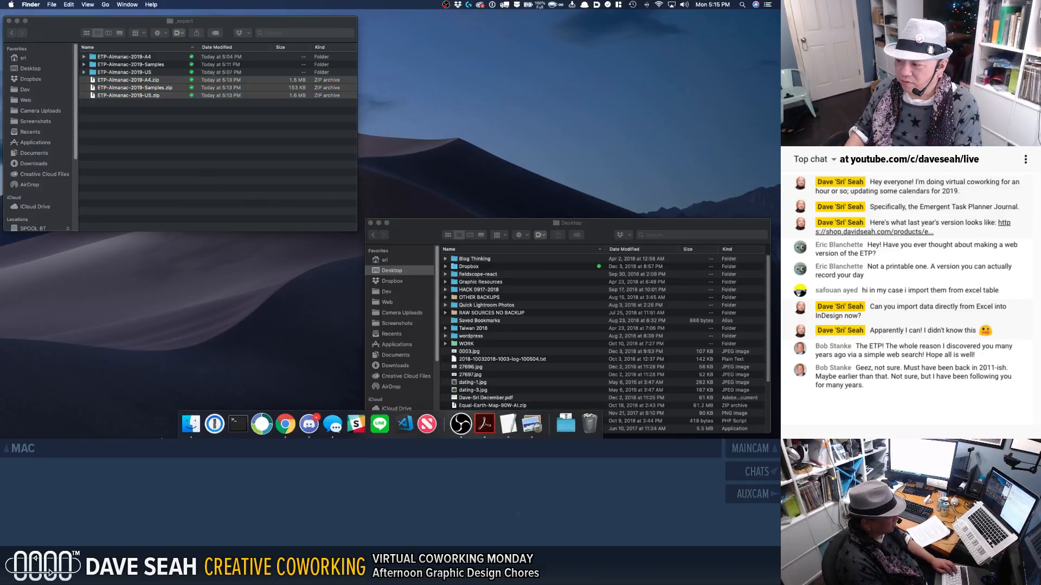
left_click(284, 424)
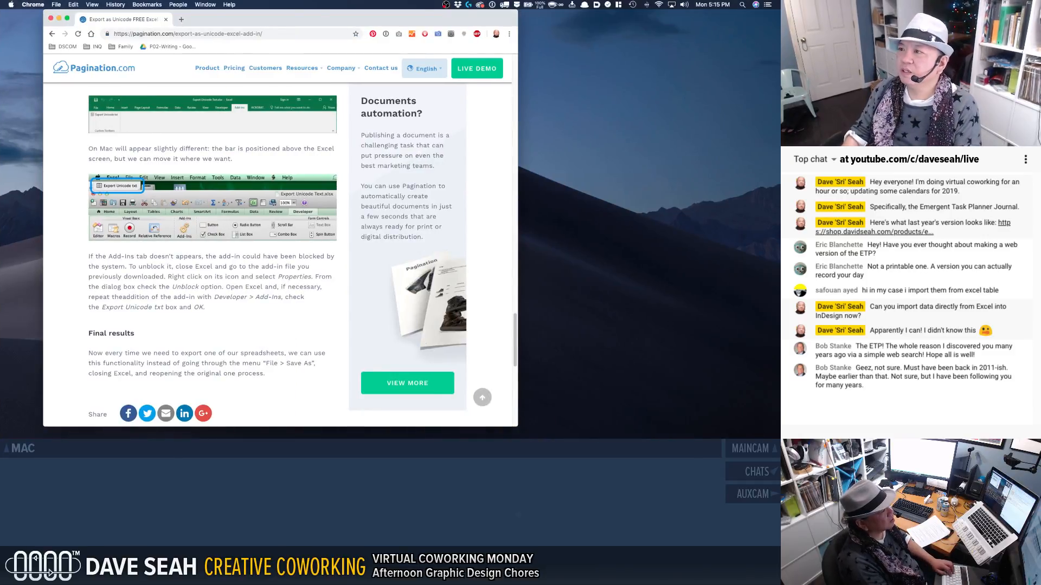
left_click(187, 34)
type("d")
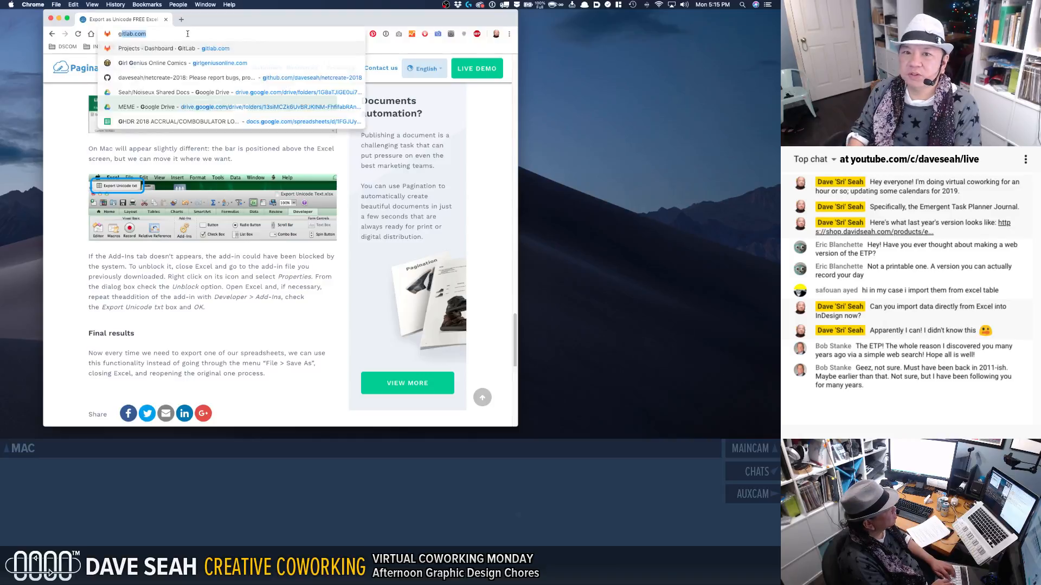
key("ctrl+Left")
type("g")
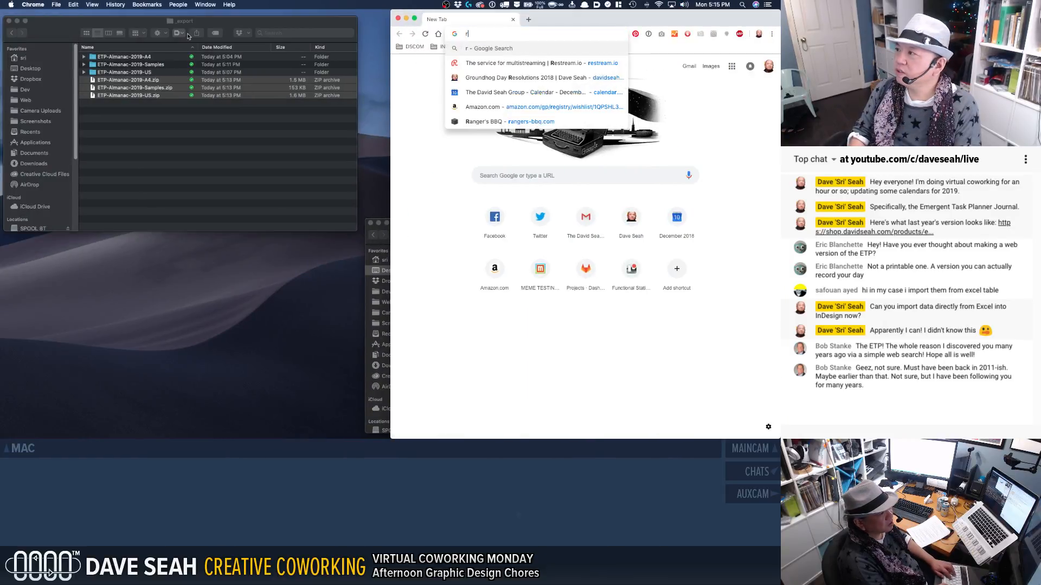
type("y")
key("BackSpace")
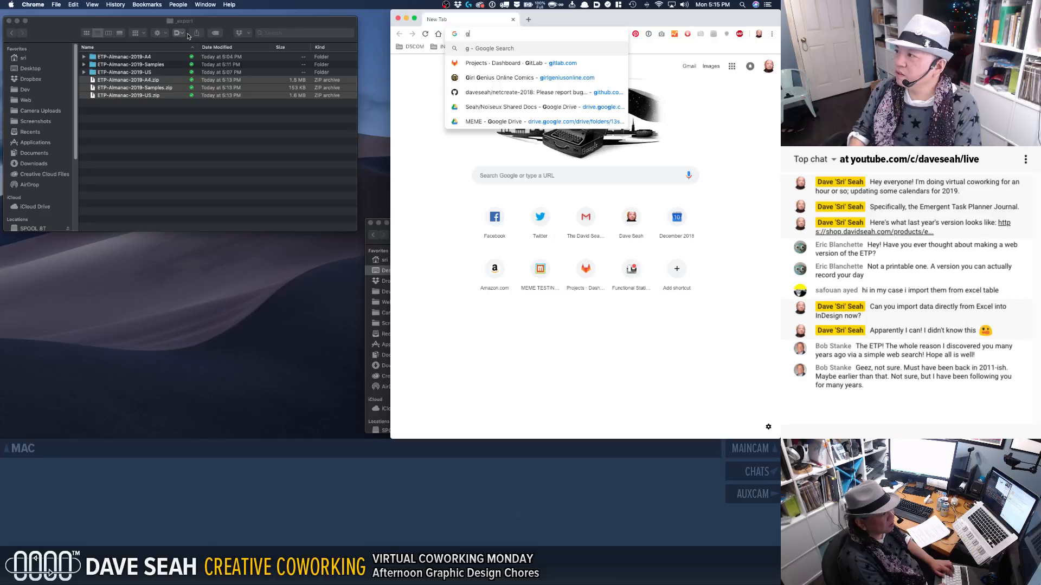
type("umroad da")
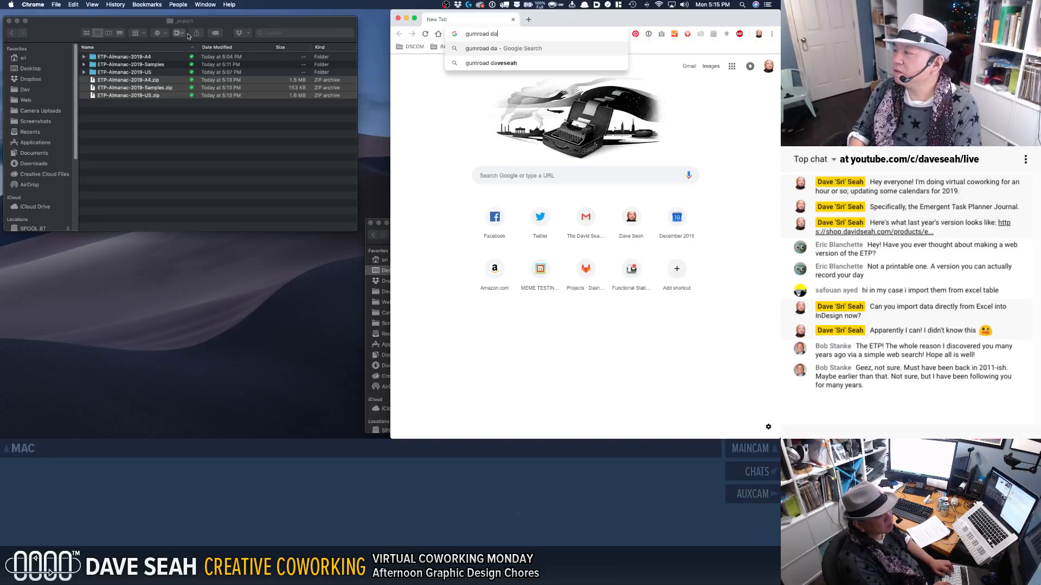
type("veseah")
key("Return")
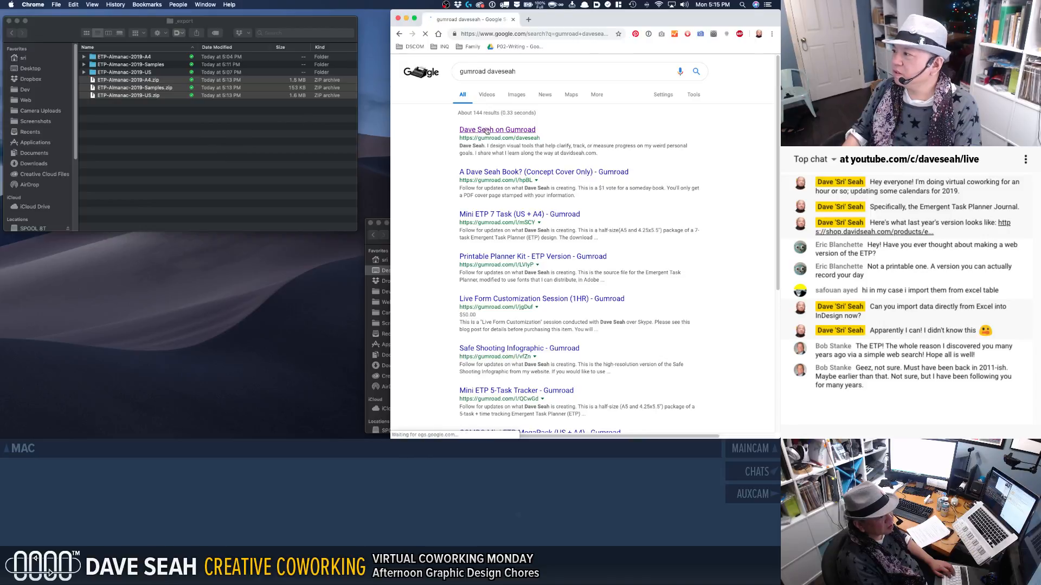
Step: Open the owner's Gumroad storefront from the results, browse its products, and view the 2017 ETP 365-Day Journal PDF (A4 and A5 Versions) listing
left_click(488, 132)
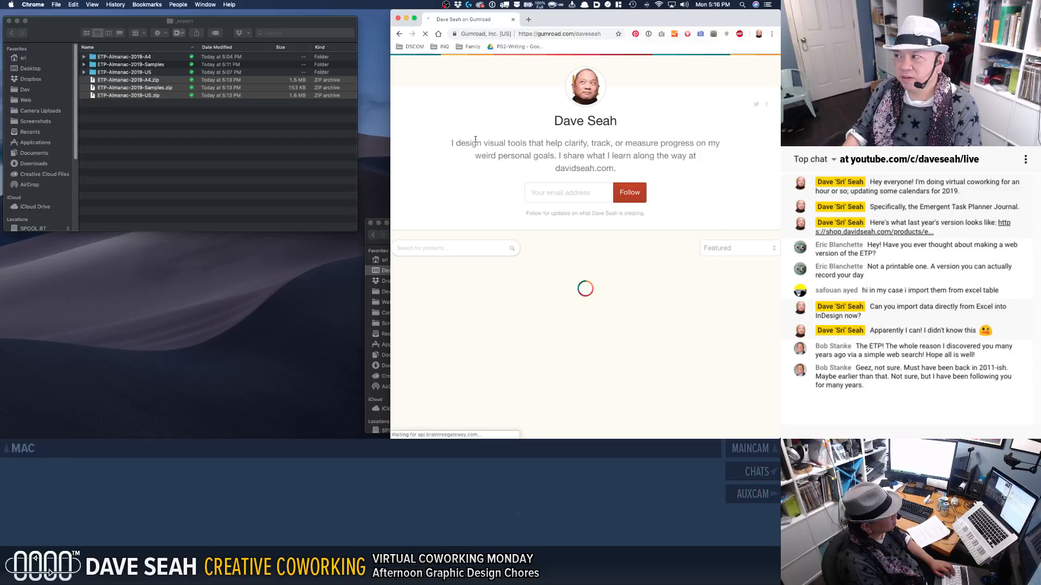
scroll(485, 206, "down", 3)
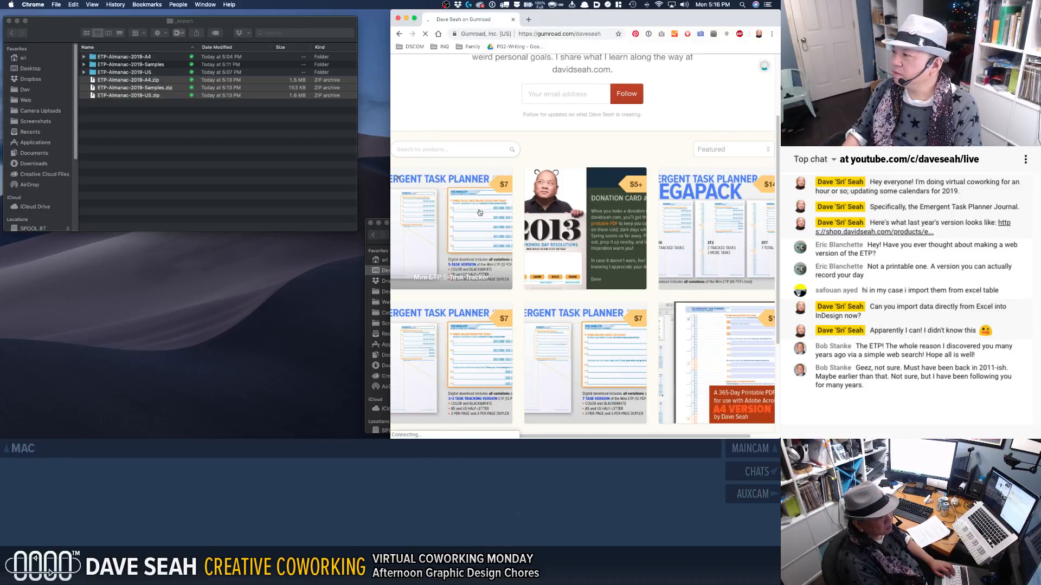
scroll(472, 213, "down", 2)
scroll(679, 256, "down", 3)
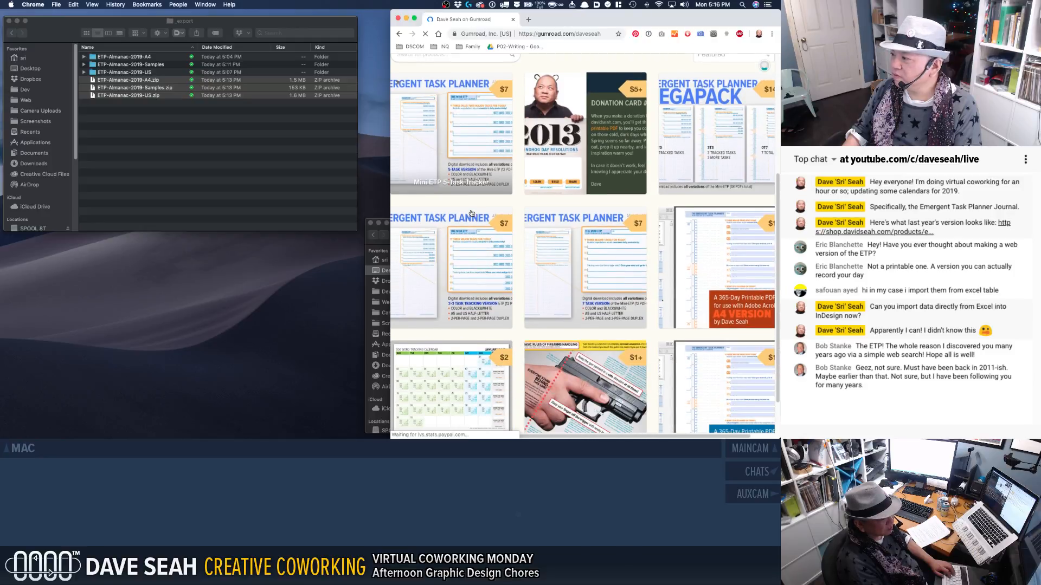
left_click(687, 258)
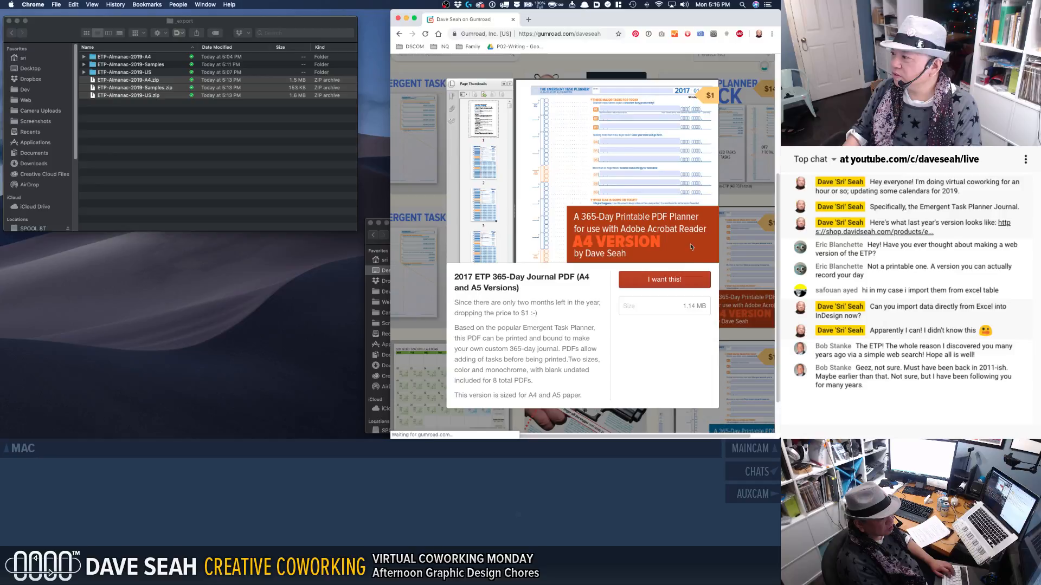
key("Escape")
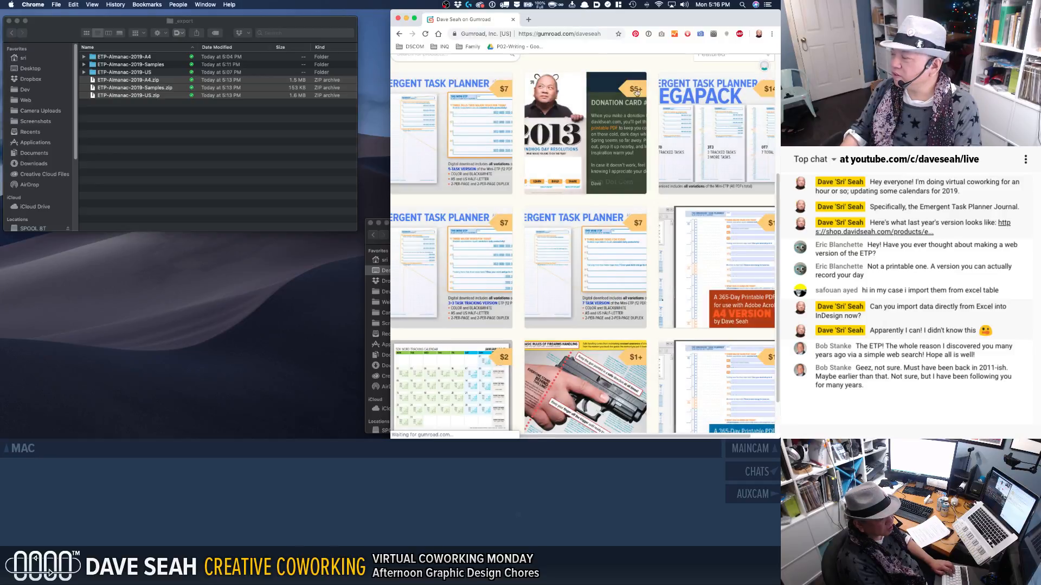
scroll(695, 246, "down", 2)
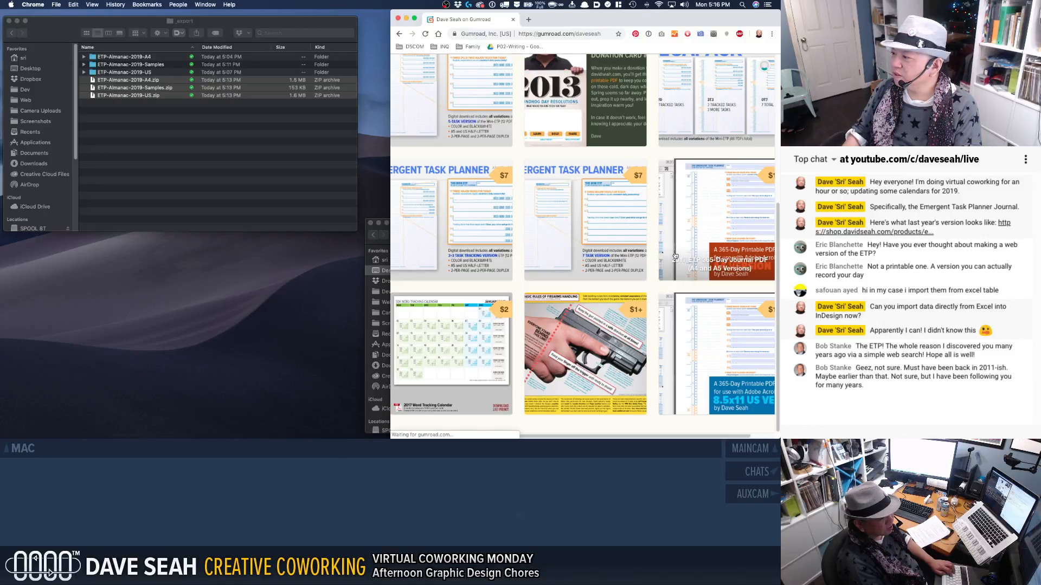
scroll(455, 211, "up", 1)
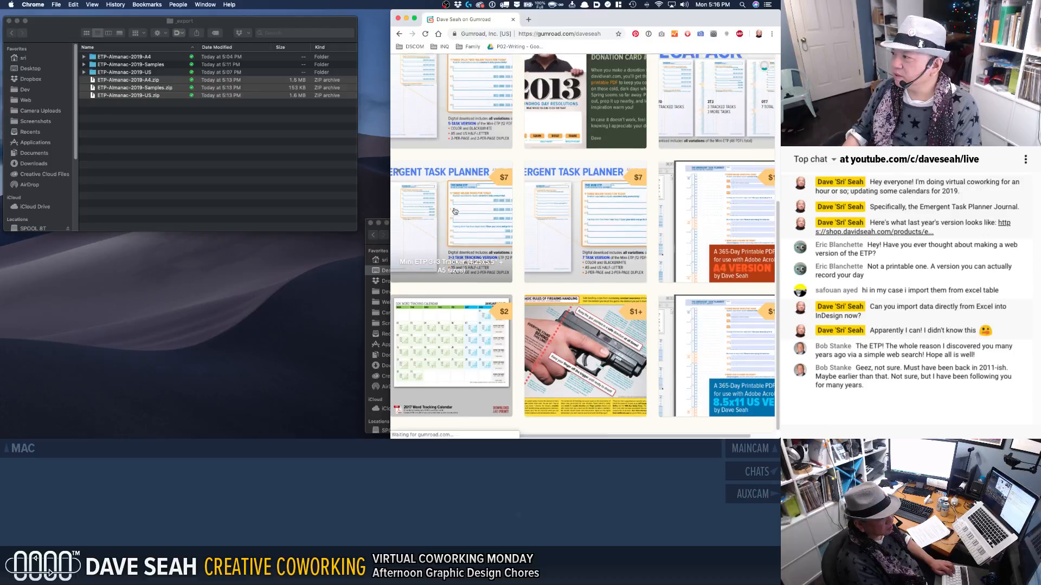
scroll(455, 211, "up", 5)
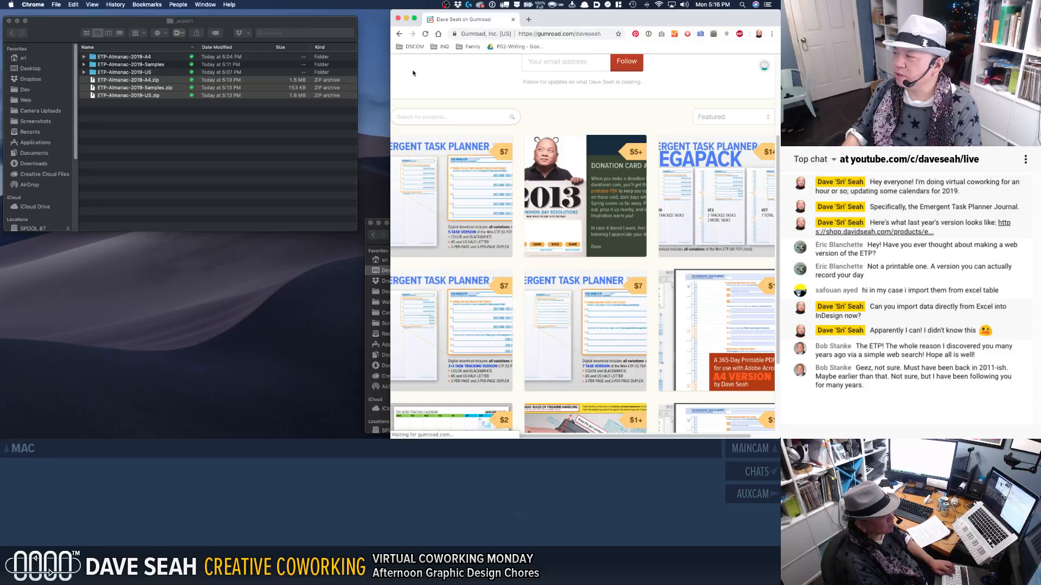
Step: In Finder, go from _export up to the 2019 folder, look inside its ecommerce folder, and return to 2019
left_click(150, 155)
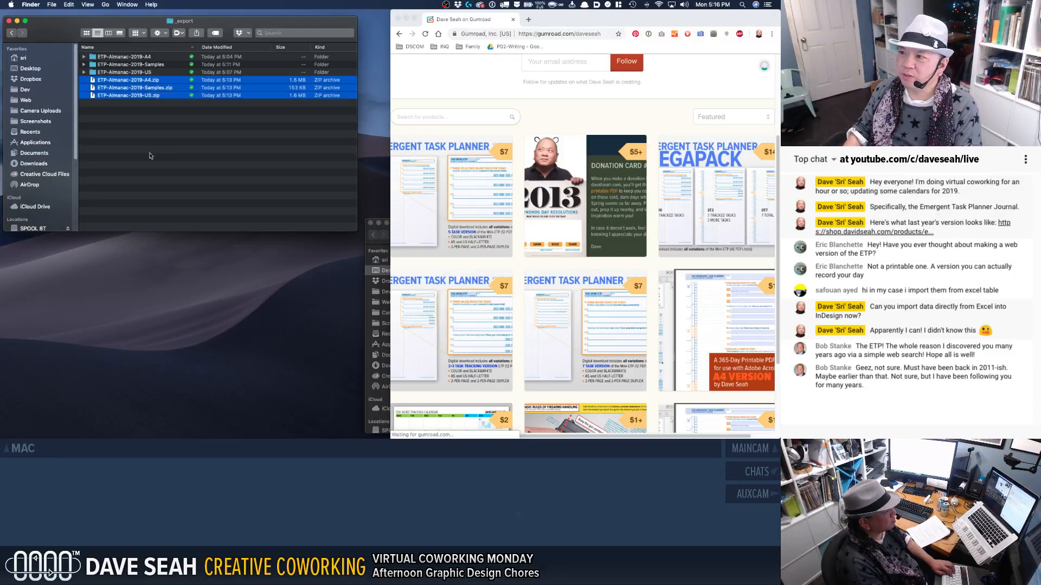
left_click(178, 21, "super")
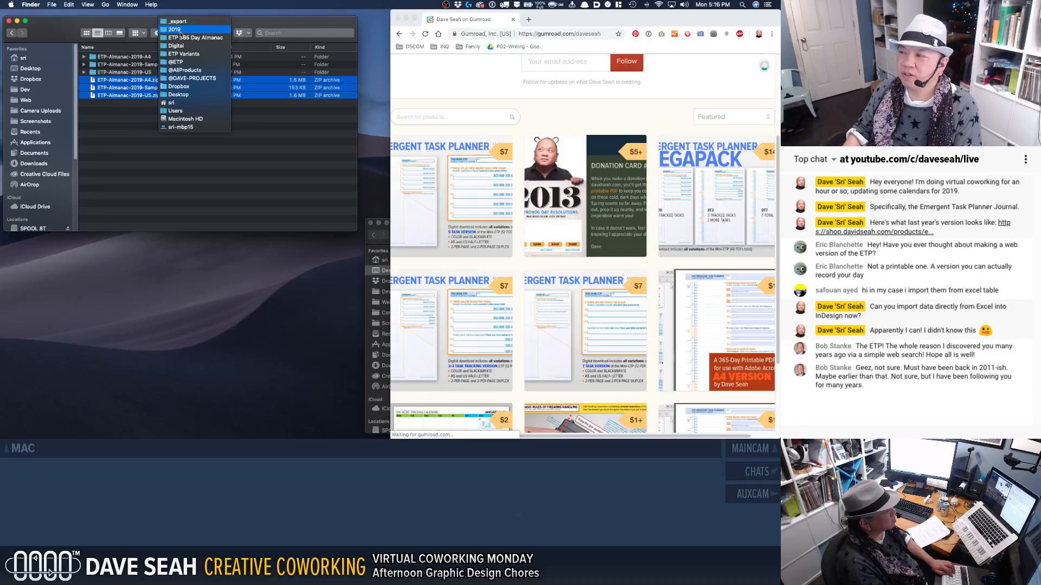
left_click(179, 30)
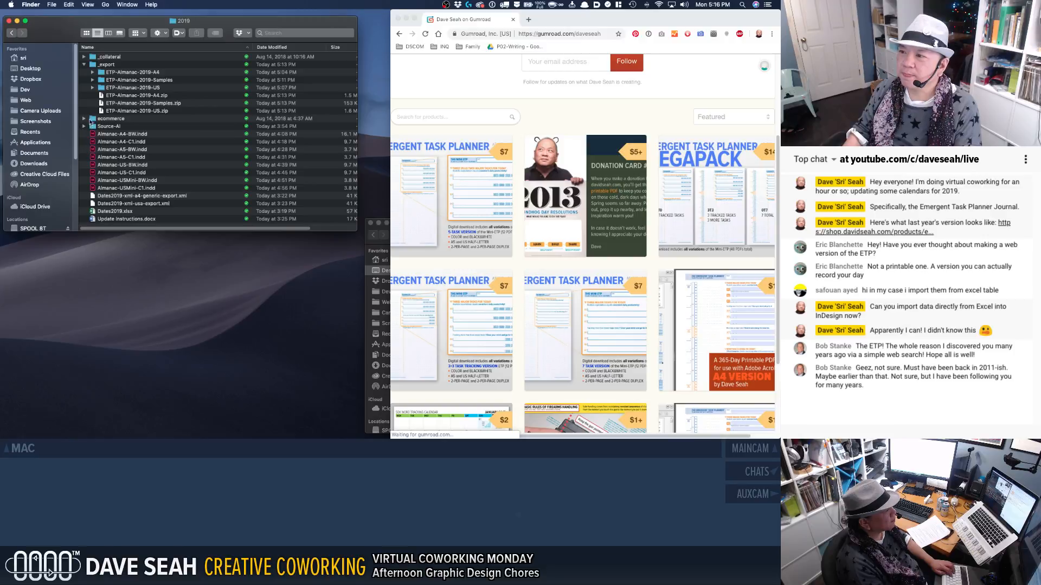
double_click(90, 120)
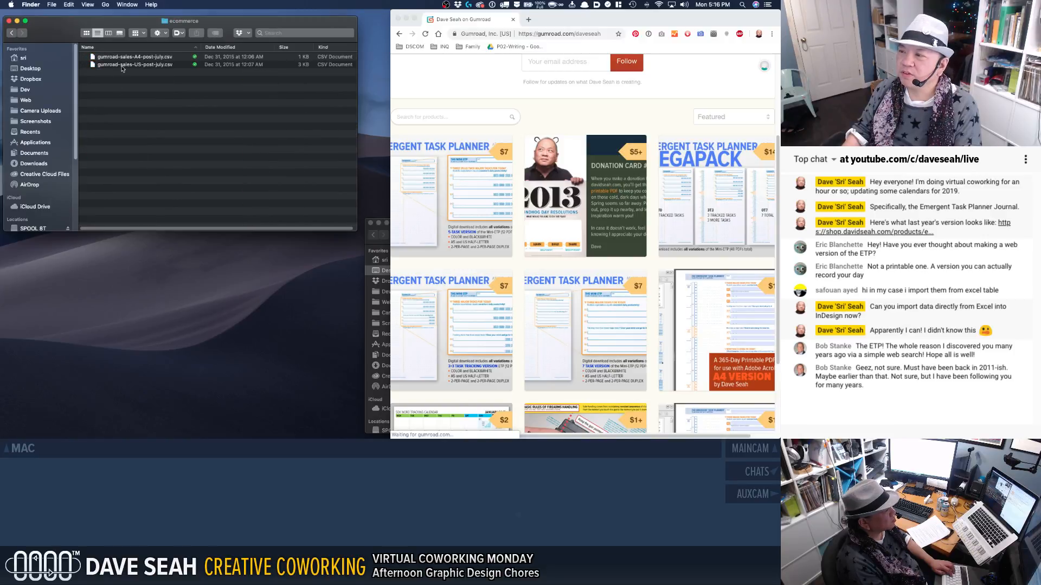
left_click(181, 21, "super")
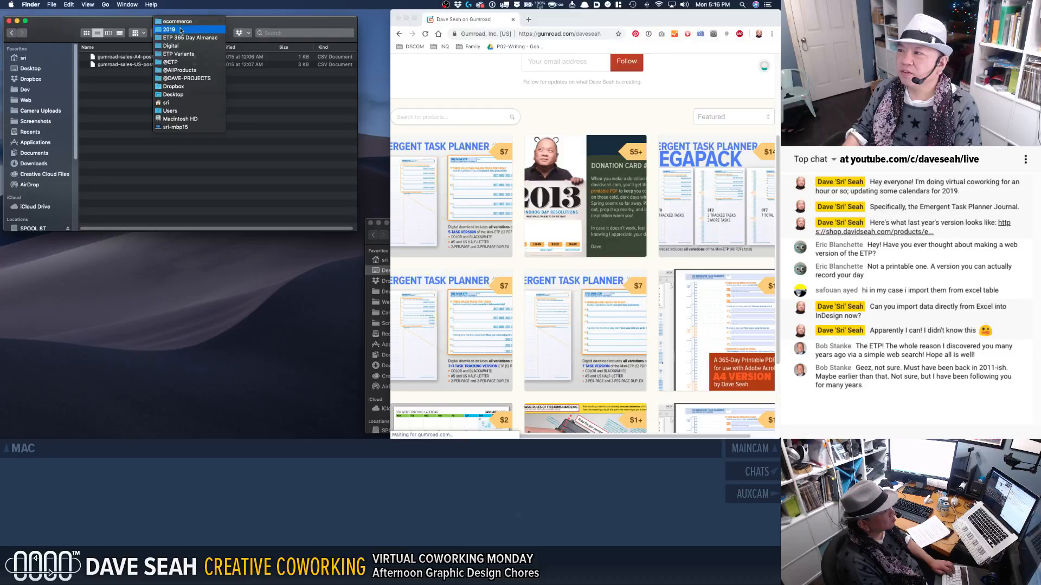
left_click(181, 30)
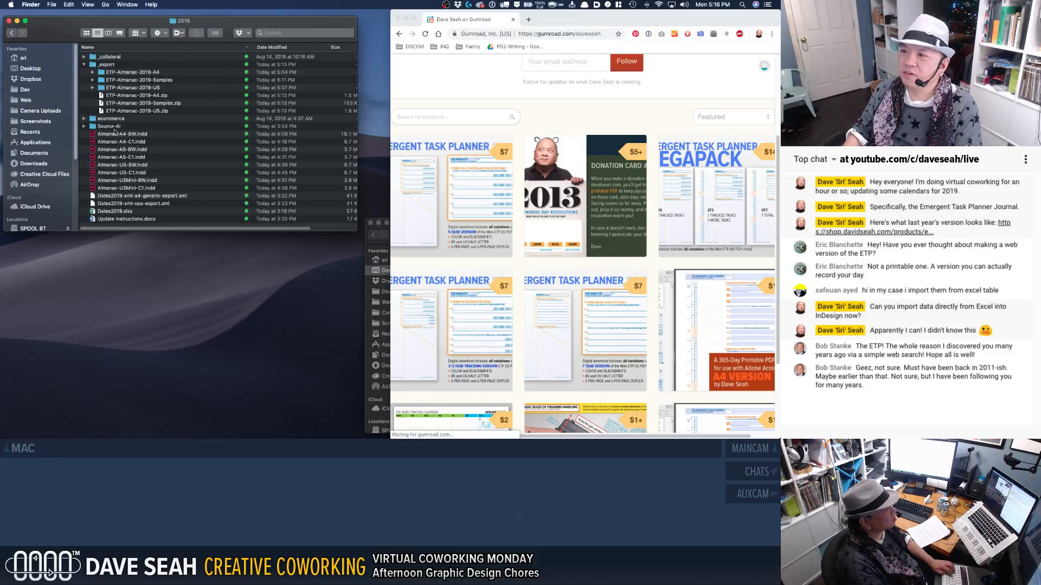
Step: Open the _collateral folder and create a new folder named inactive in it
left_click(112, 58)
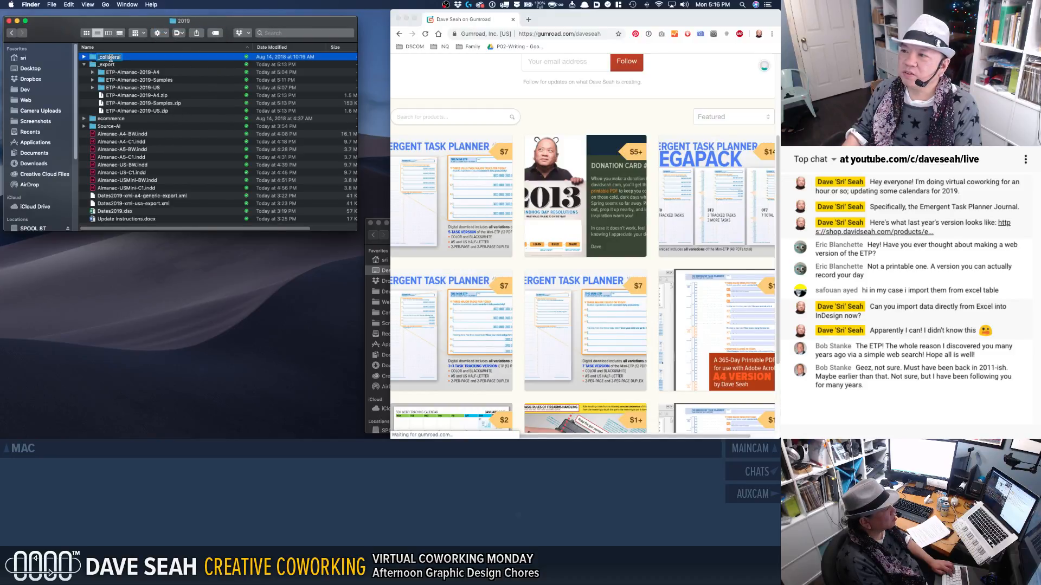
double_click(95, 57)
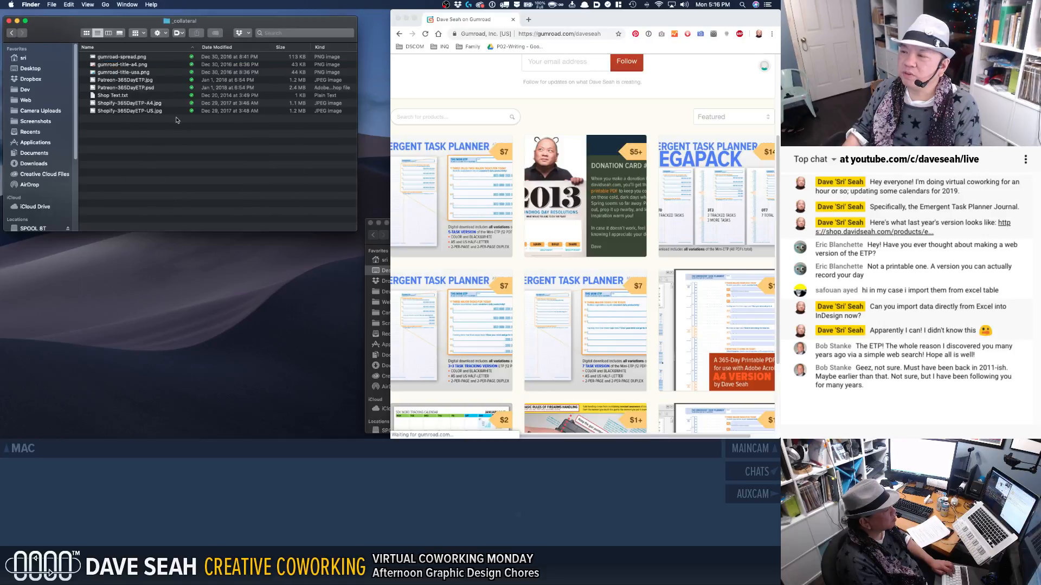
left_click(137, 58)
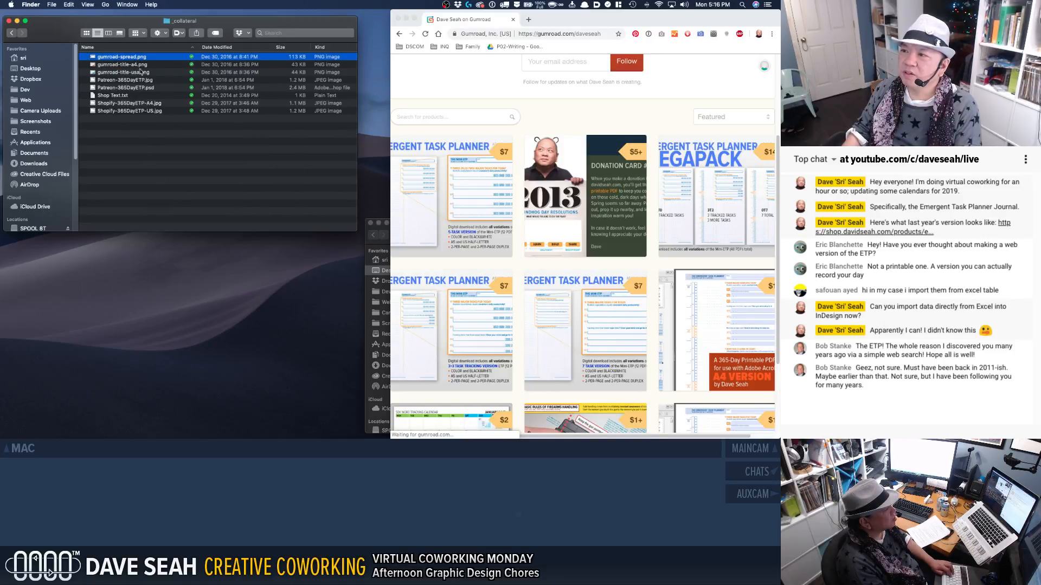
right_click(126, 141)
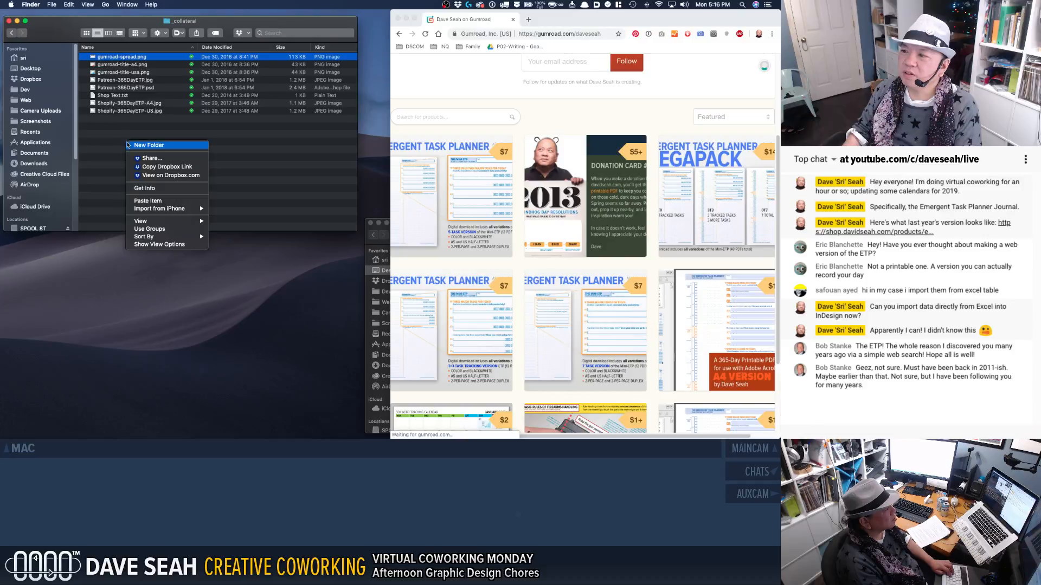
left_click(164, 144)
key("BackSpace")
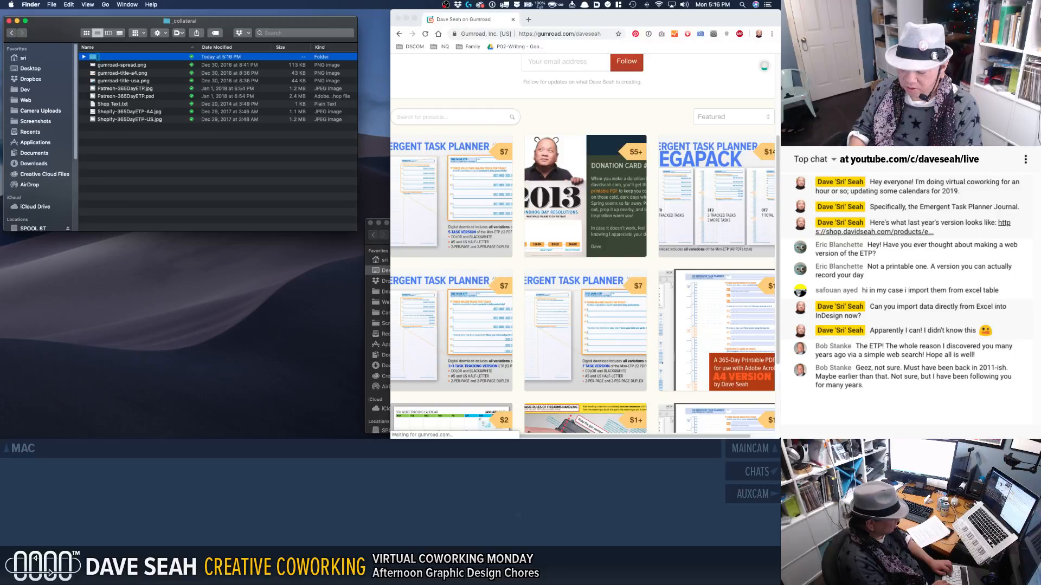
type("archive")
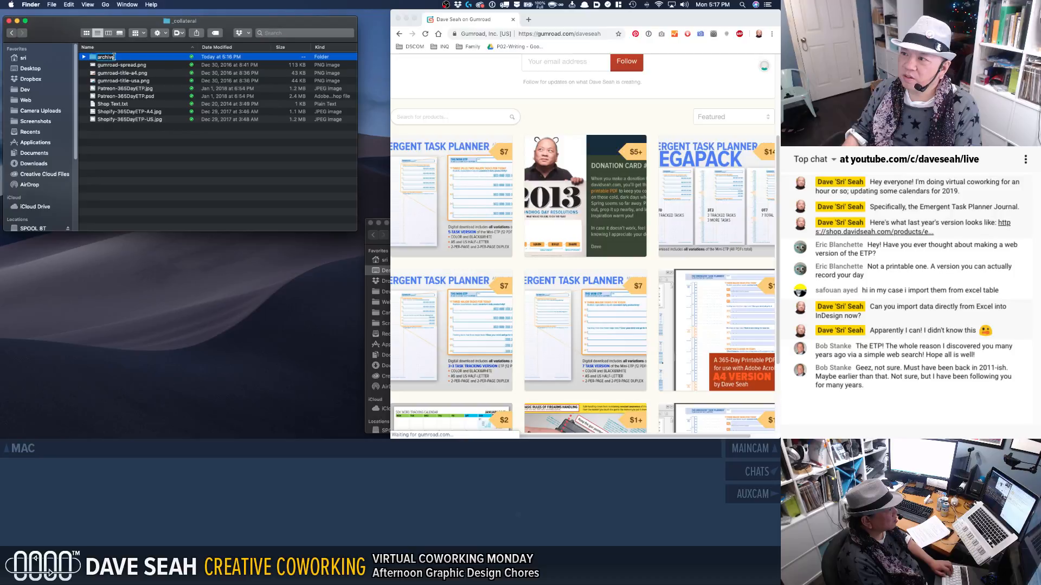
type("d")
key("BackSpace")
key("BackSpace")
key("BackSpace")
key("BackSpace")
key("BackSpace")
key("BackSpace")
key("BackSpace")
key("BackSpace")
type("inactive")
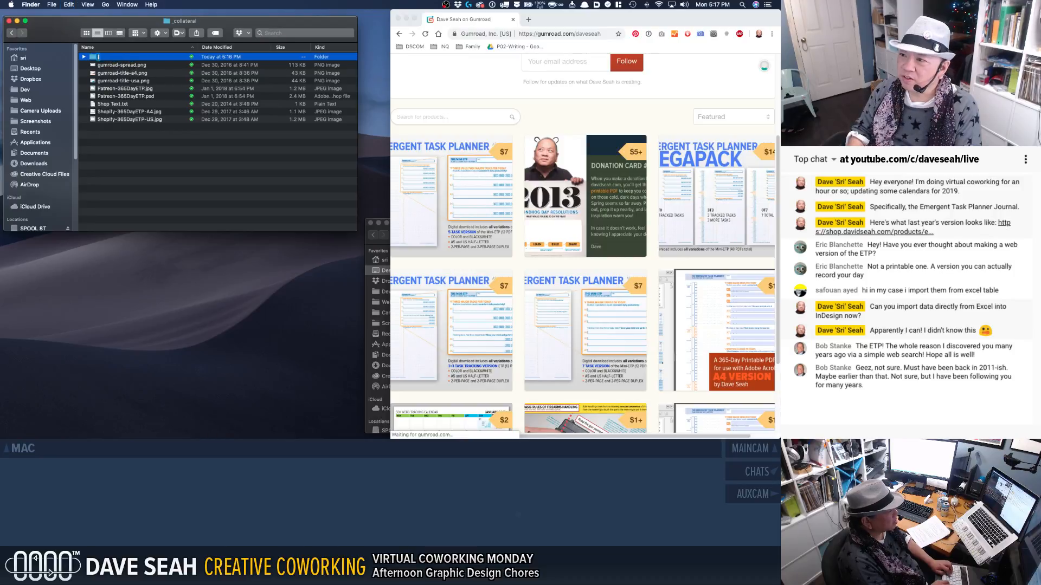
Step: Move gumroad-spread.png, gumroad-title-a4.png and gumroad-title-usa.png into the inactive folder and expand it to show its contents
left_click(123, 66)
left_click(128, 81, "shift")
left_click_drag(114, 66, 106, 58)
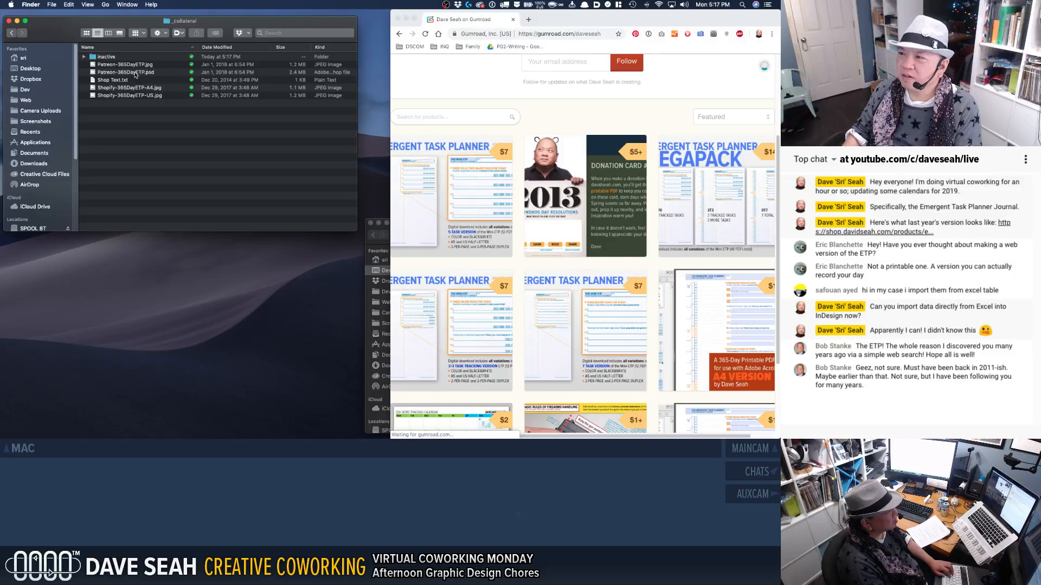
left_click(136, 74)
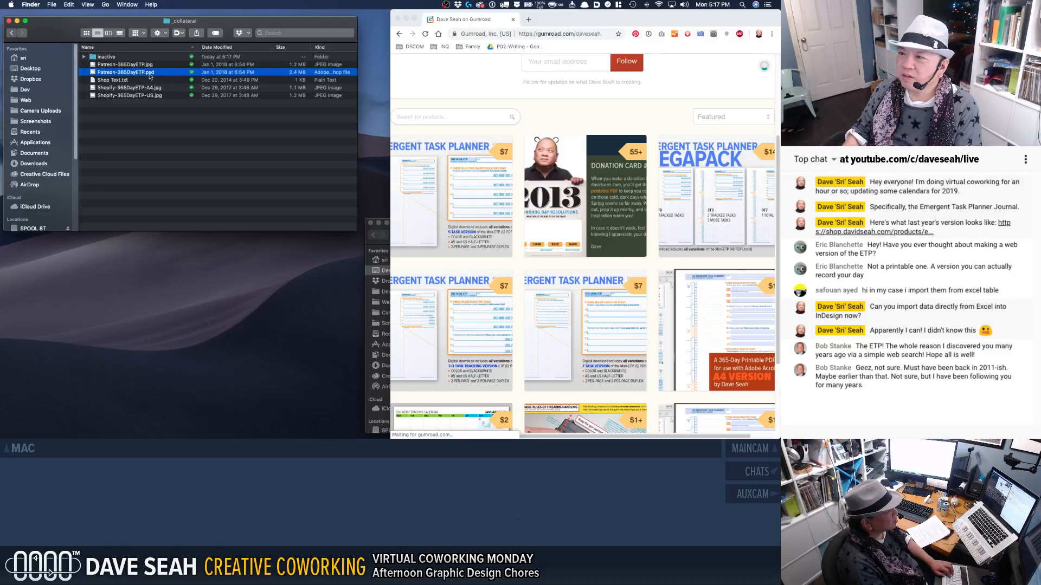
left_click(123, 88)
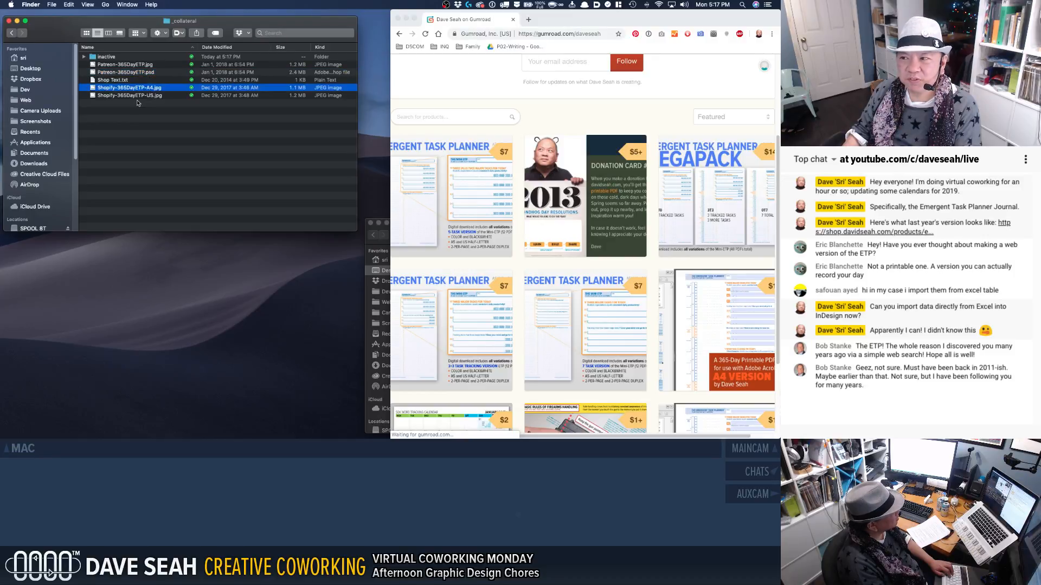
left_click(103, 57)
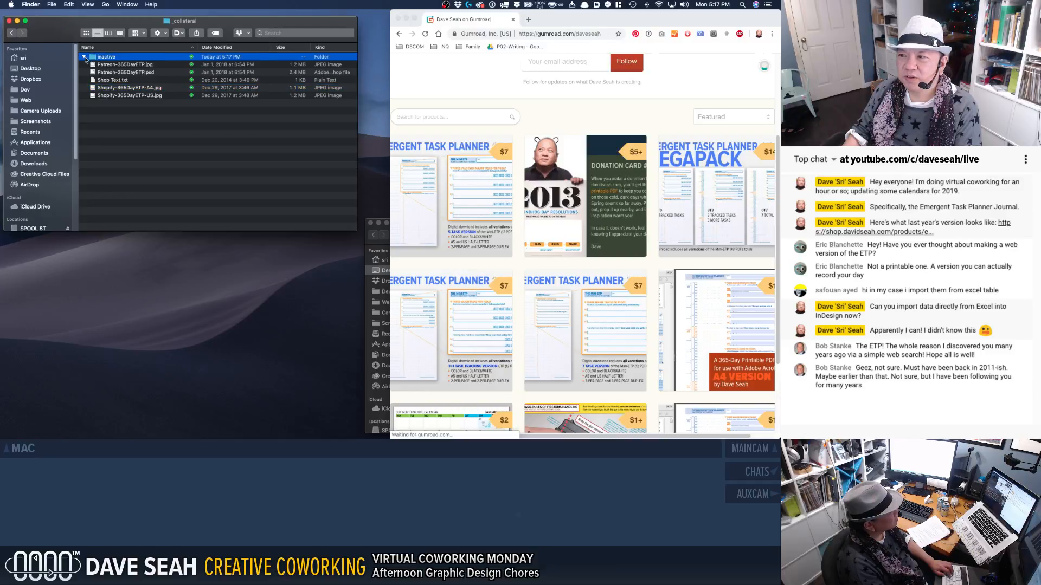
left_click(85, 57)
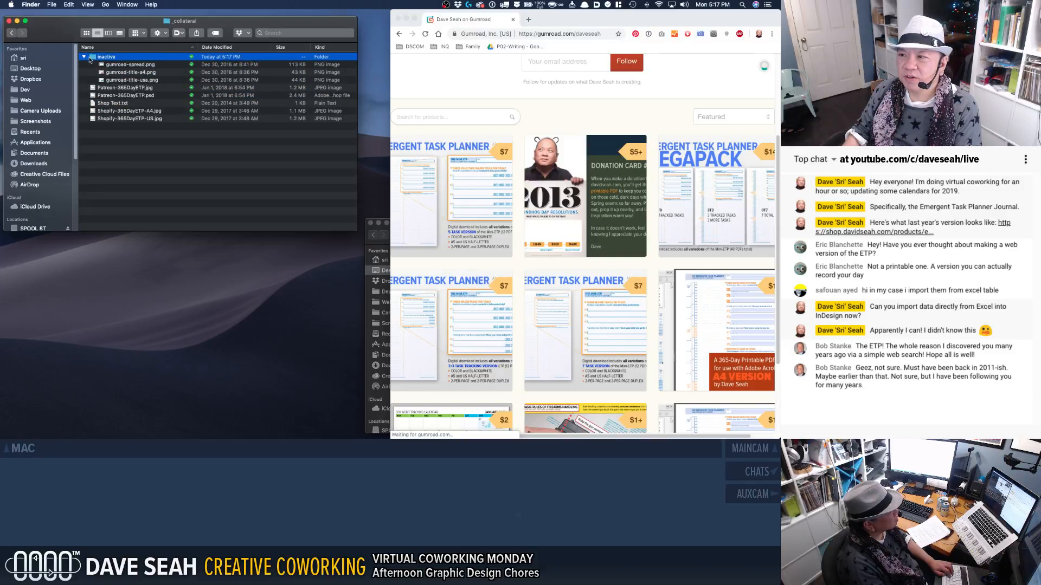
Step: Return to the 2019 folder and expand _collateral to list its files
left_click(185, 21, "super")
left_click(185, 29)
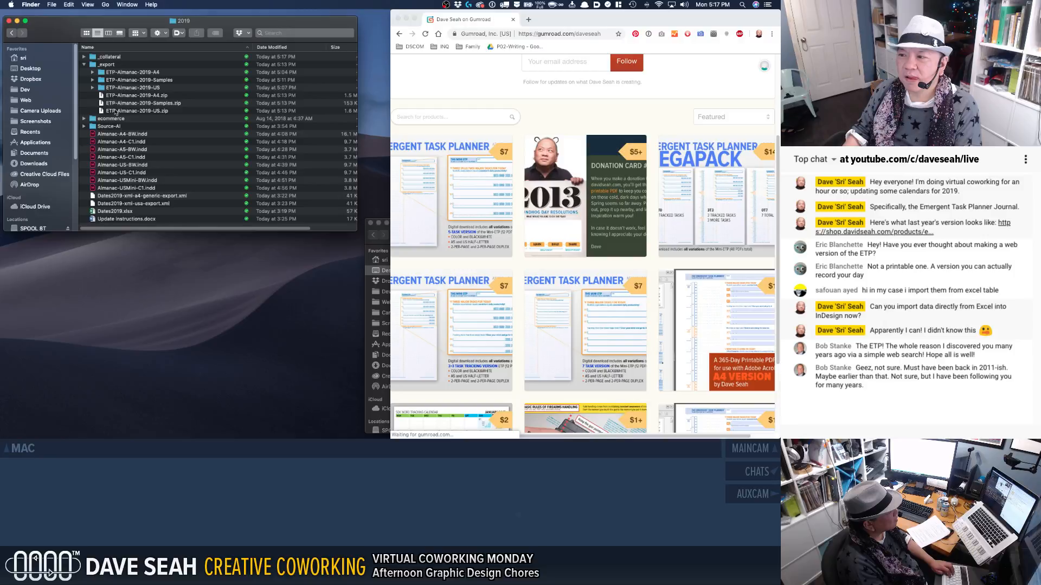
left_click(85, 56)
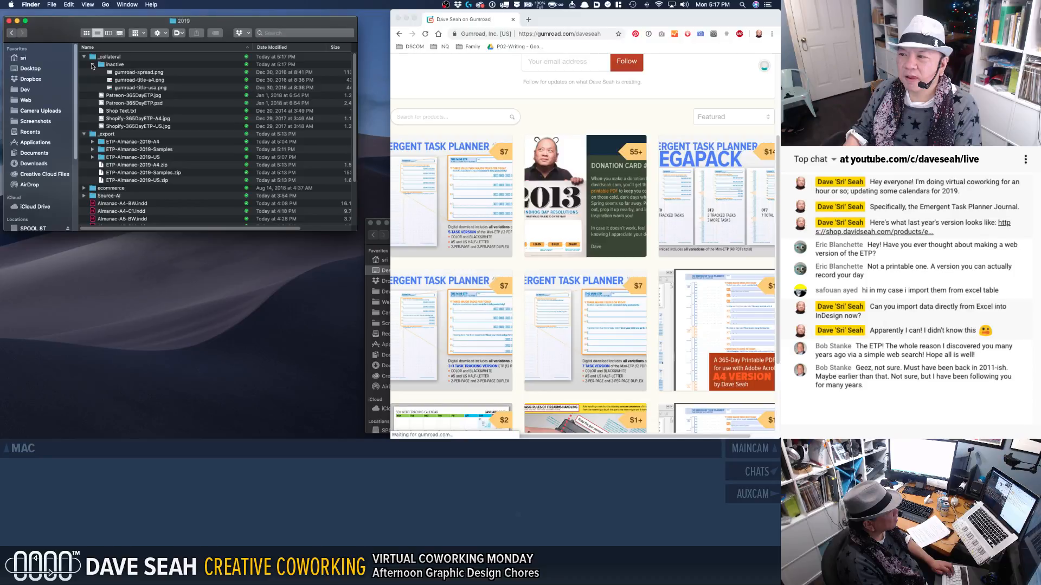
Step: Open Patreon-365DayETP.psd in Photoshop and update its text layers
left_click(134, 103)
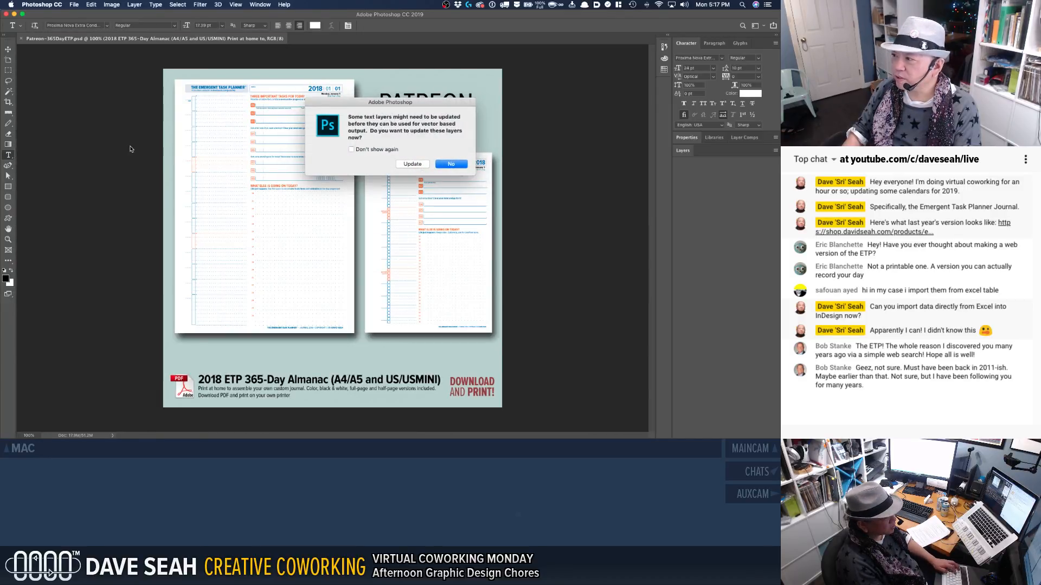
left_click(410, 165)
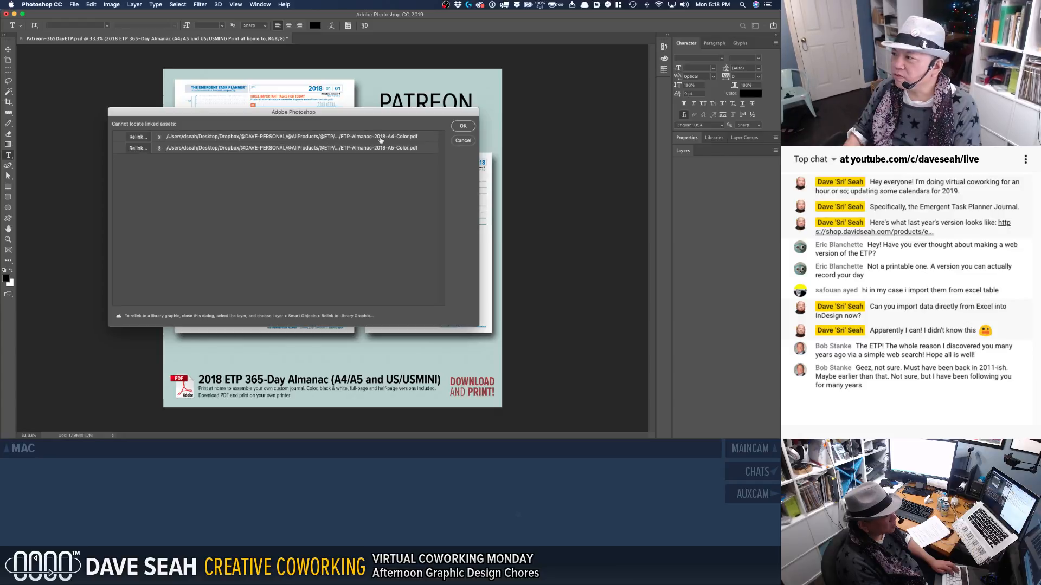
Step: Relink the missing 2018 A4 color PDF to ETP-Almanac-2019-A4-Color.pdf in the ETP-Almanac-2019-A4 folder
left_click(138, 137)
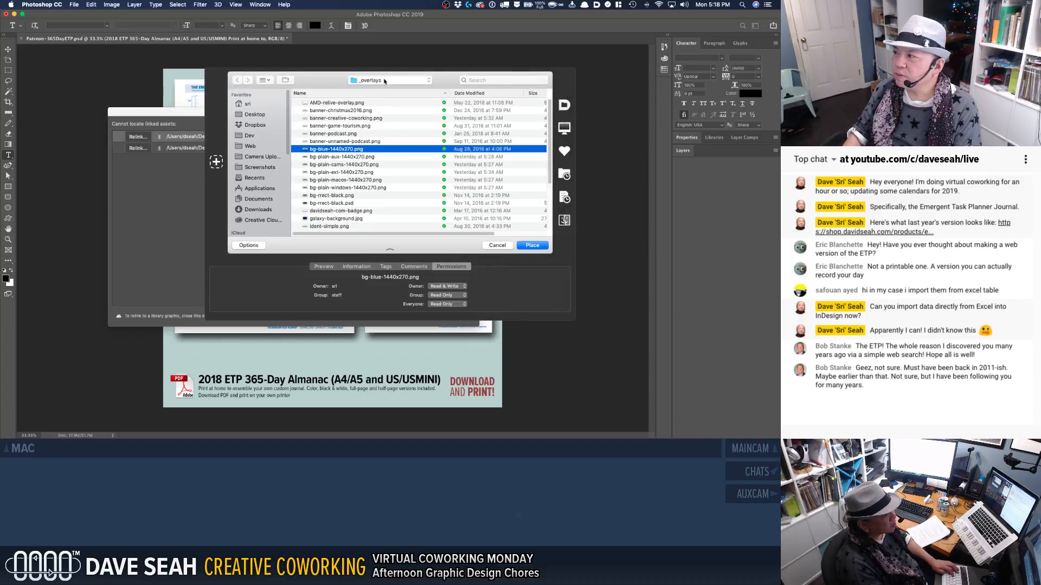
left_click(565, 174)
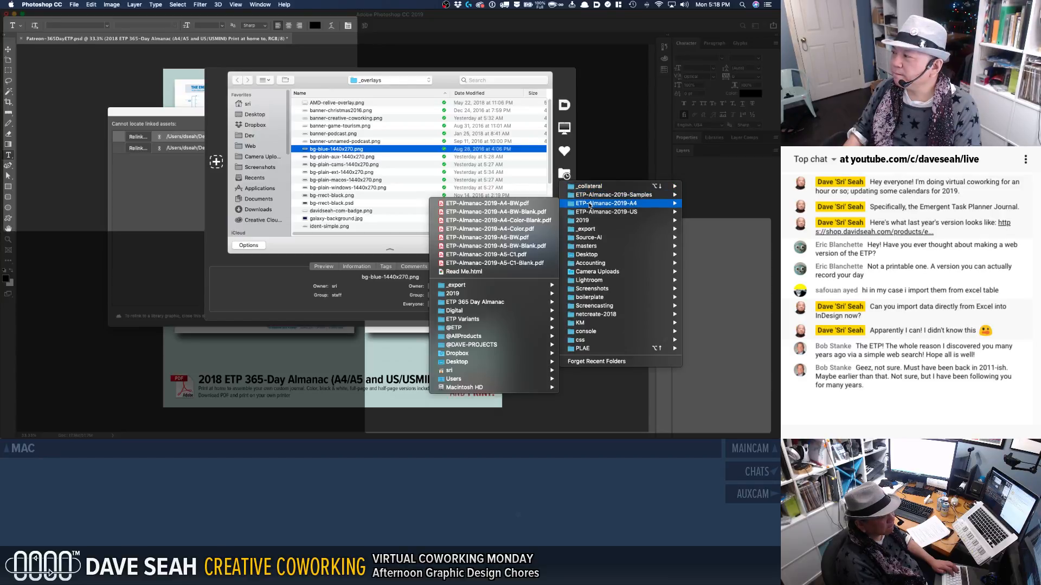
left_click(590, 204)
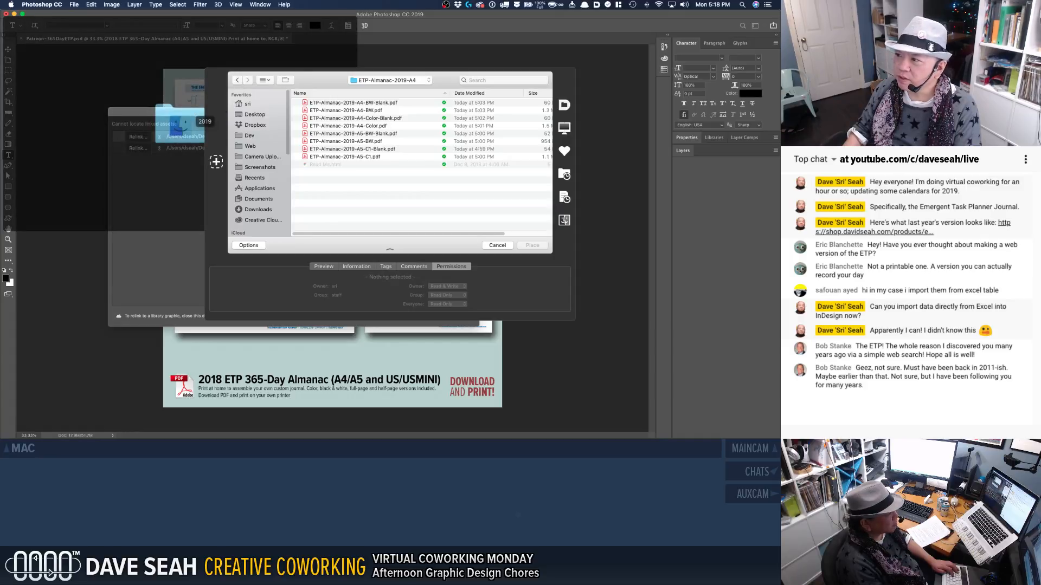
left_click(180, 124)
left_click_drag(180, 123, 244, 117)
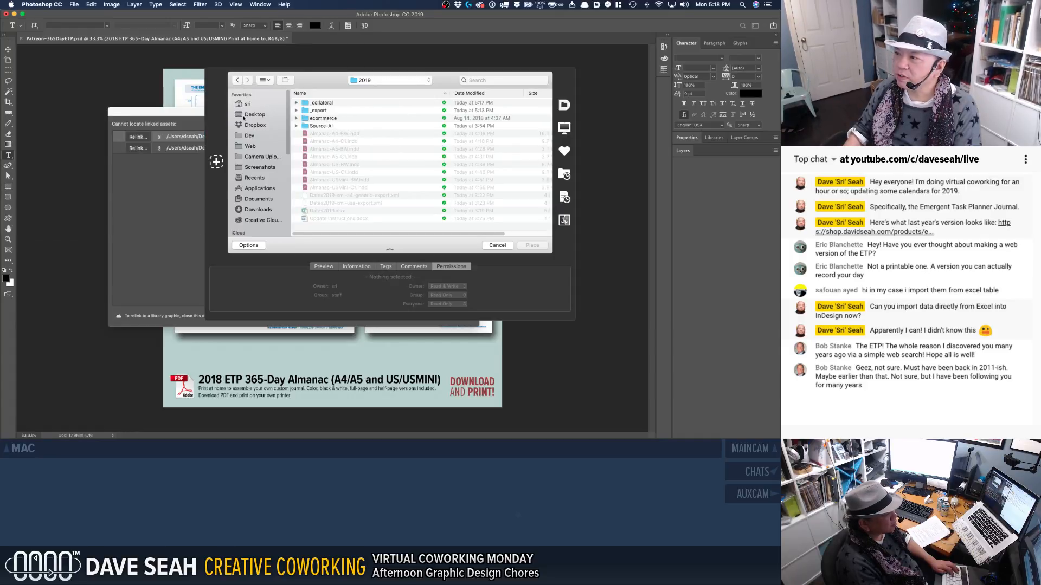
left_click(237, 81)
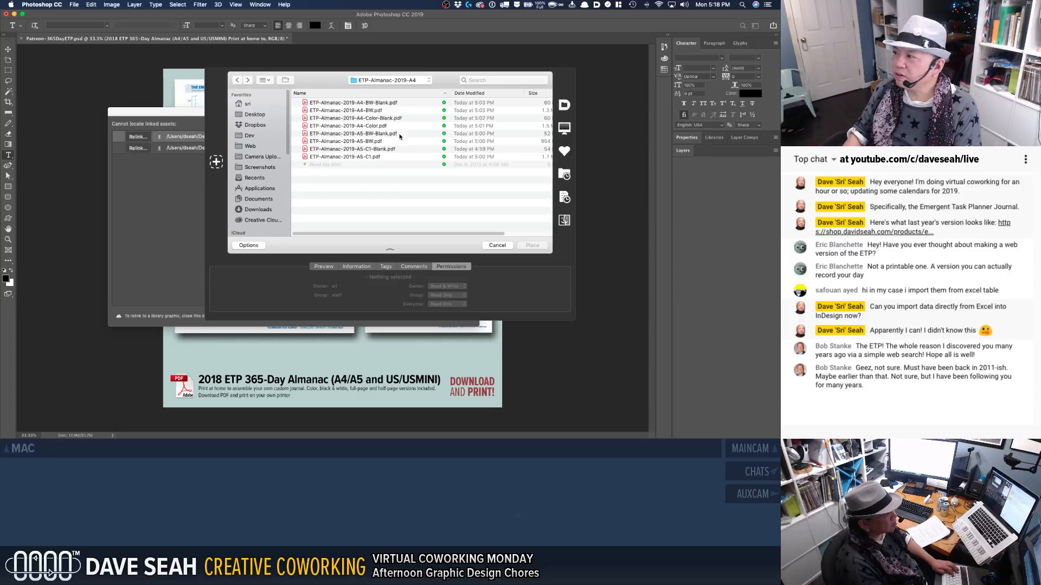
left_click(374, 118)
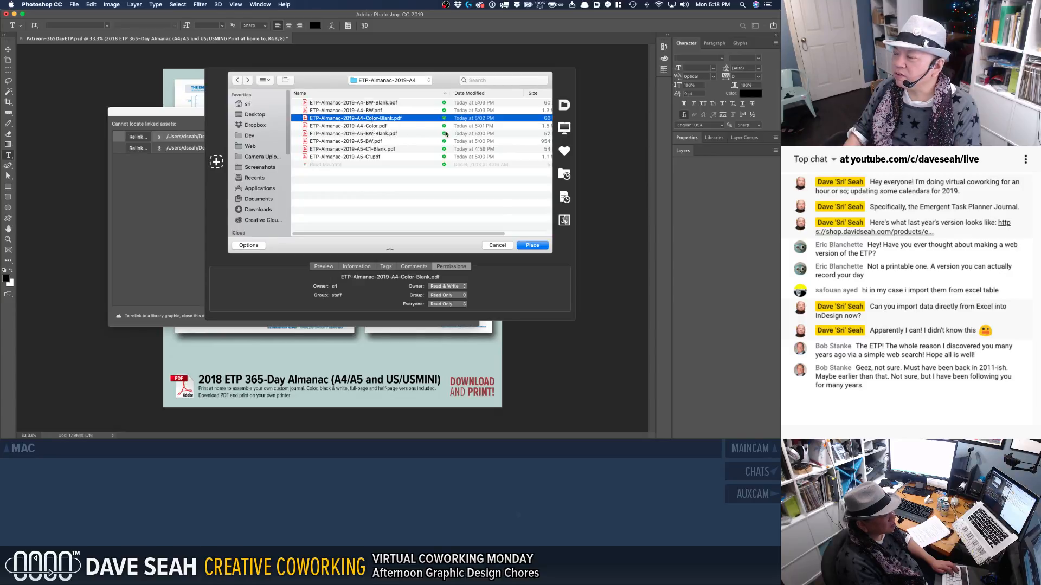
left_click(373, 126)
left_click(542, 247)
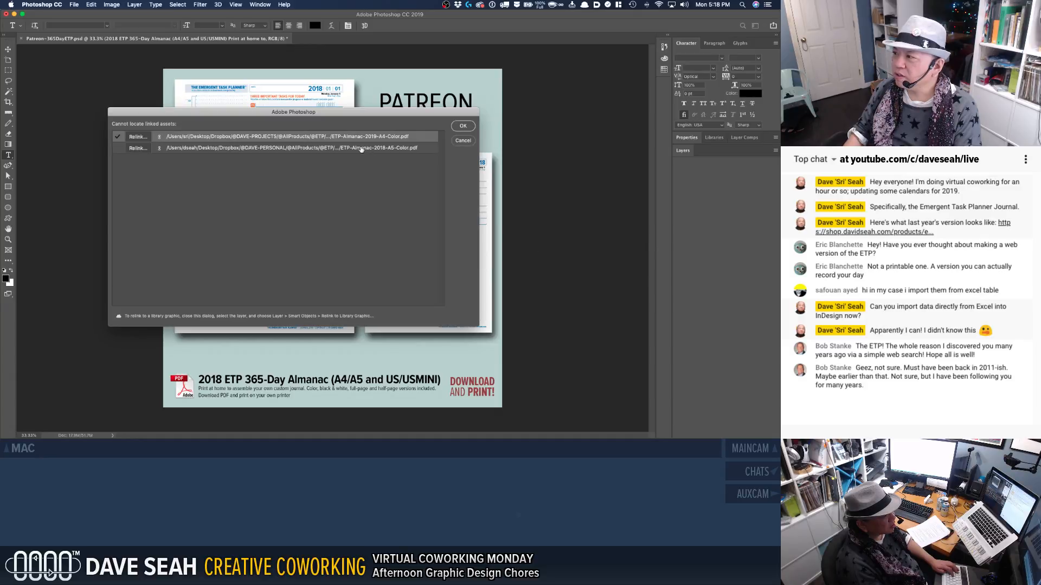
Step: While relinking the missing A5 asset, rename ETP-Almanac-2019-A5-C1-Blank.pdf as ETP-Almanac-2019-A5-Color-Blank.pdf
left_click(138, 148)
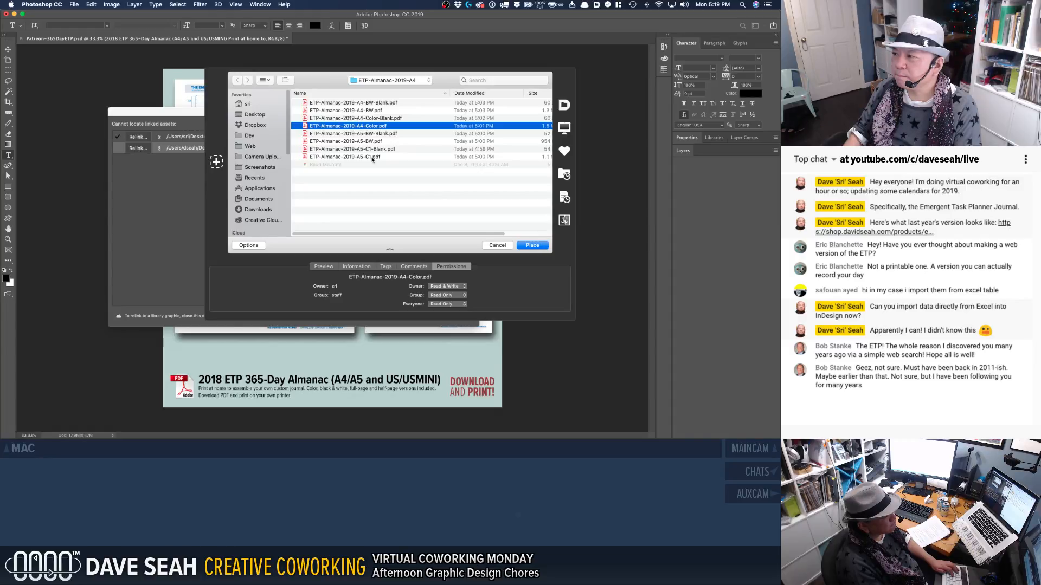
left_click(371, 149)
right_click(369, 150)
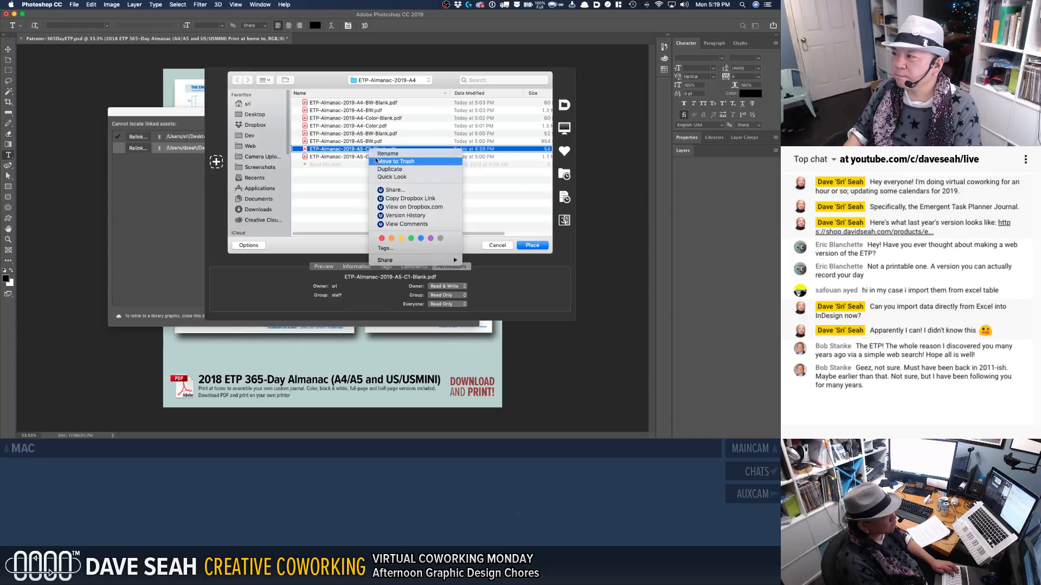
left_click(387, 154)
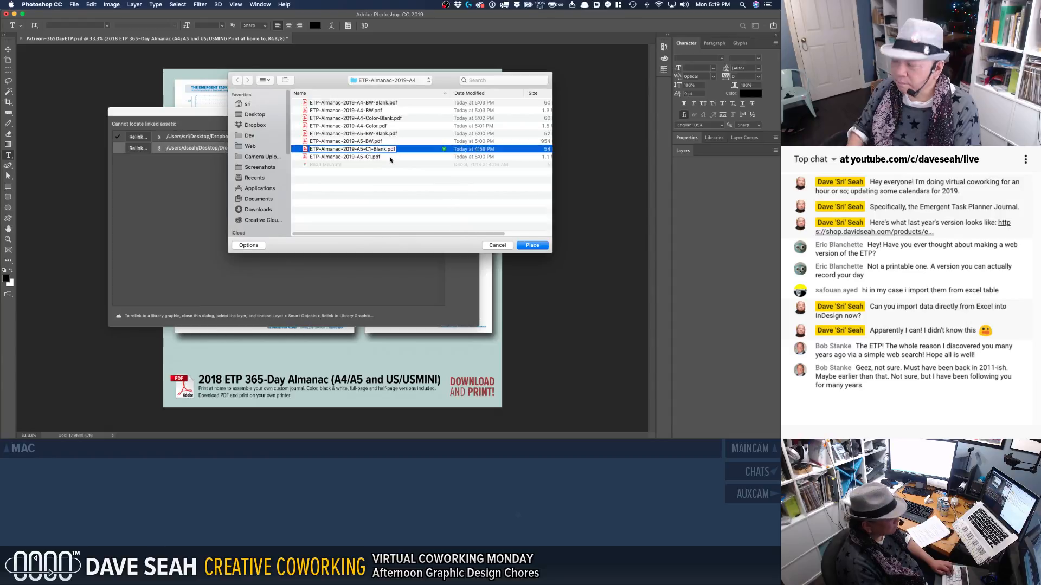
key("Delete")
type("olor")
key("Return")
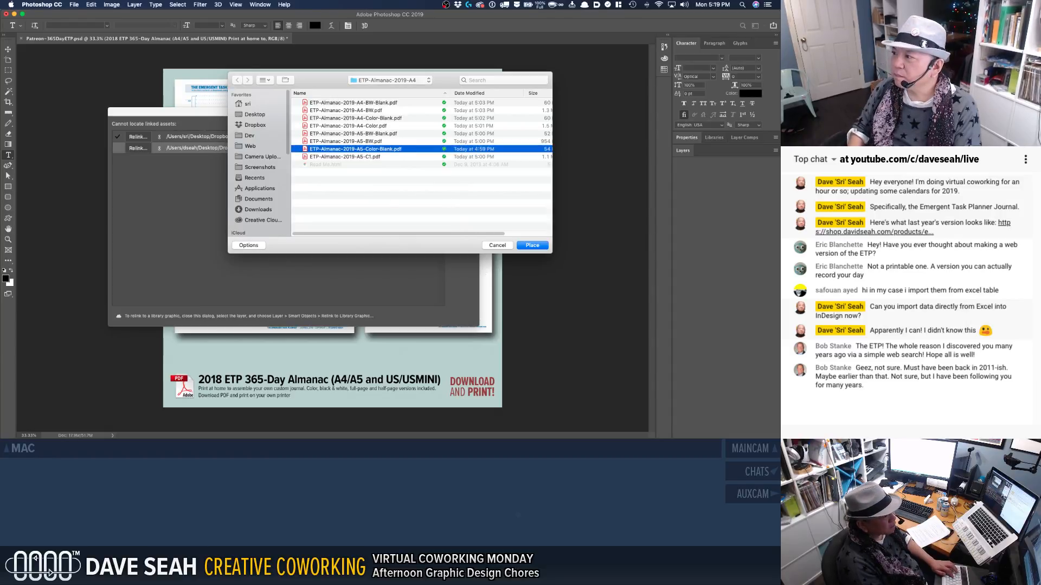
Step: Rename ETP-Almanac-2019-A5-C1.pdf as ETP-Almanac-2019-A5-Color.pdf and relink the missing A5 asset to it
left_click(374, 150)
right_click(374, 150)
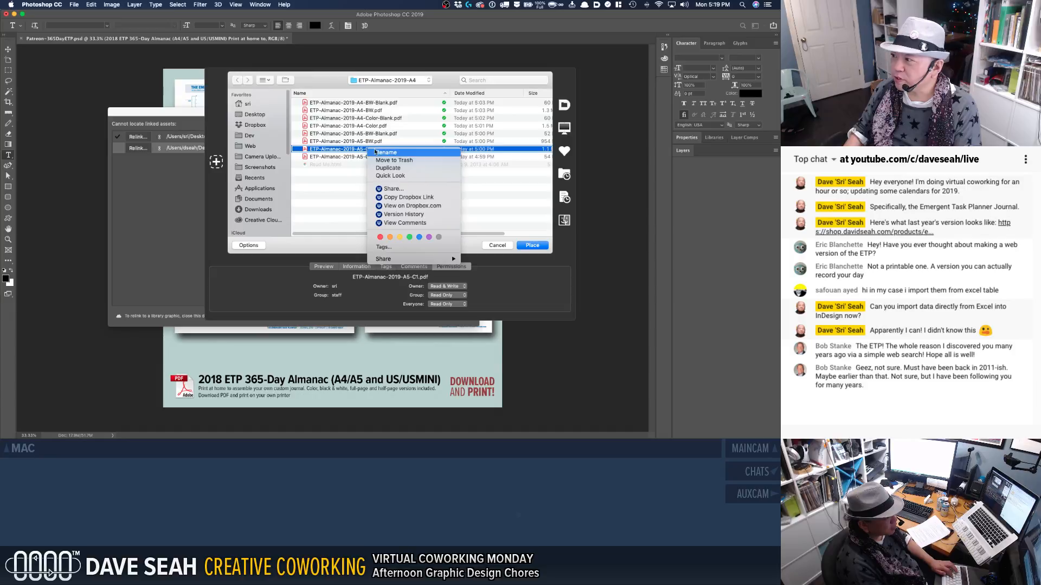
left_click(376, 152)
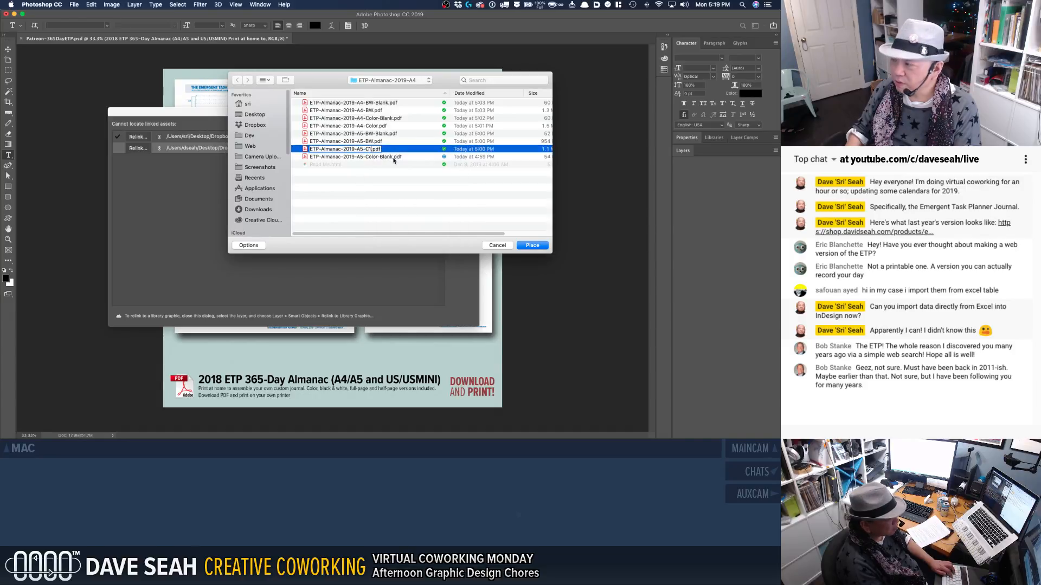
key("BackSpace")
type("olor")
key("Return")
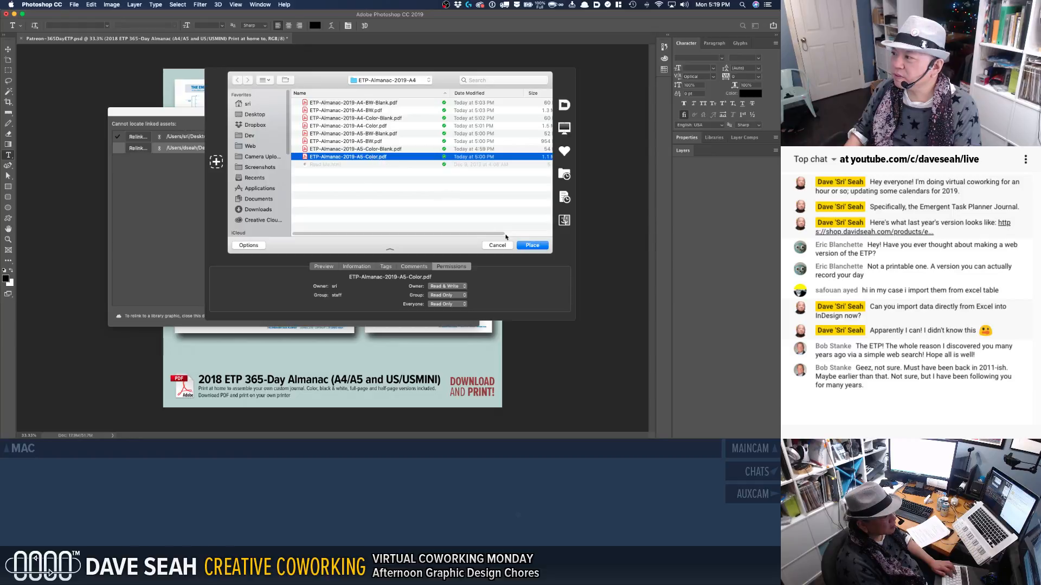
left_click(532, 248)
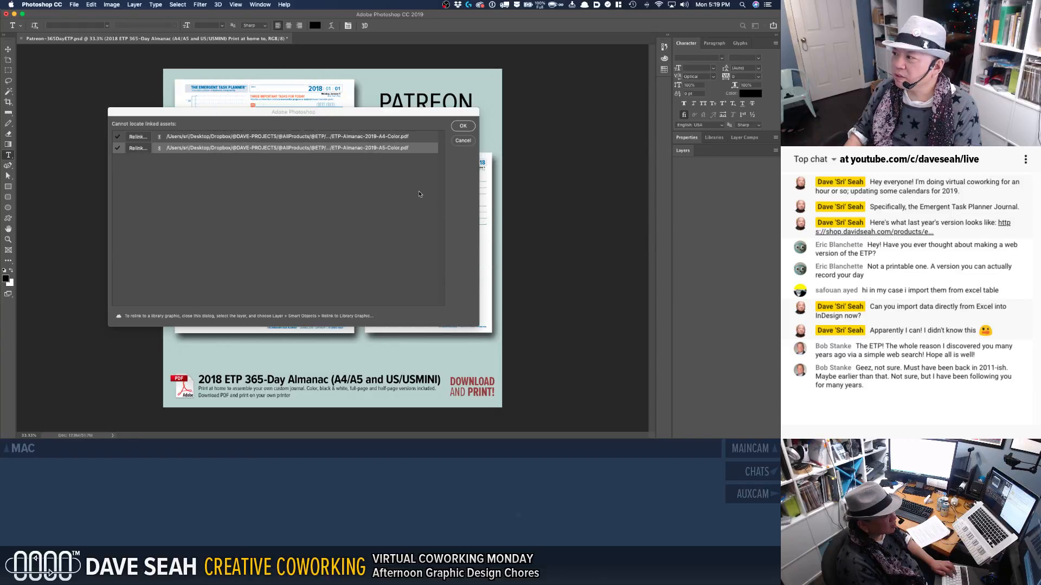
left_click(465, 126)
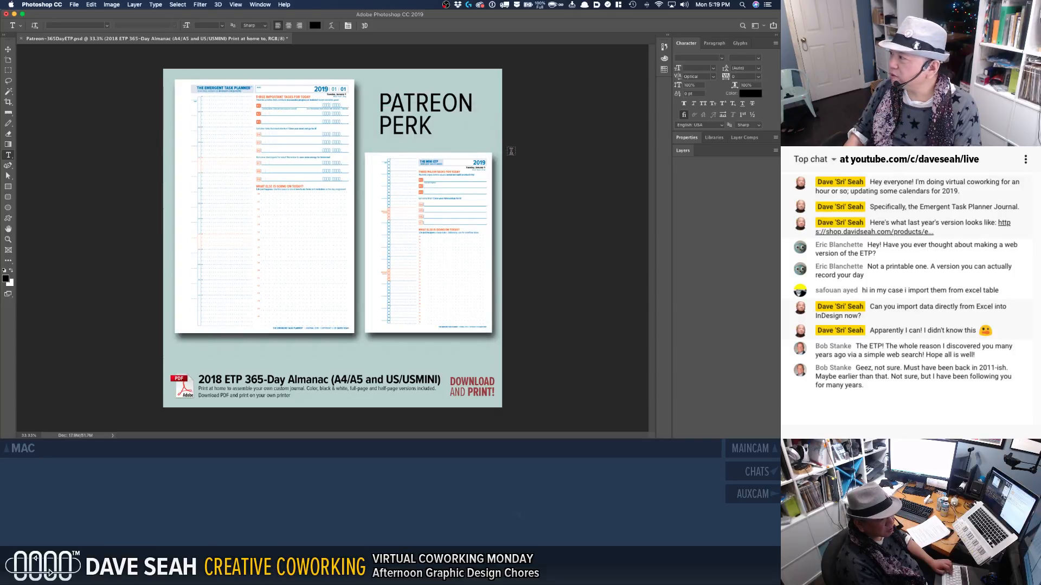
Step: Show the document's layers, collapse the A5 Page, A4 Page and Bottom groups, and save the file
left_click(682, 150)
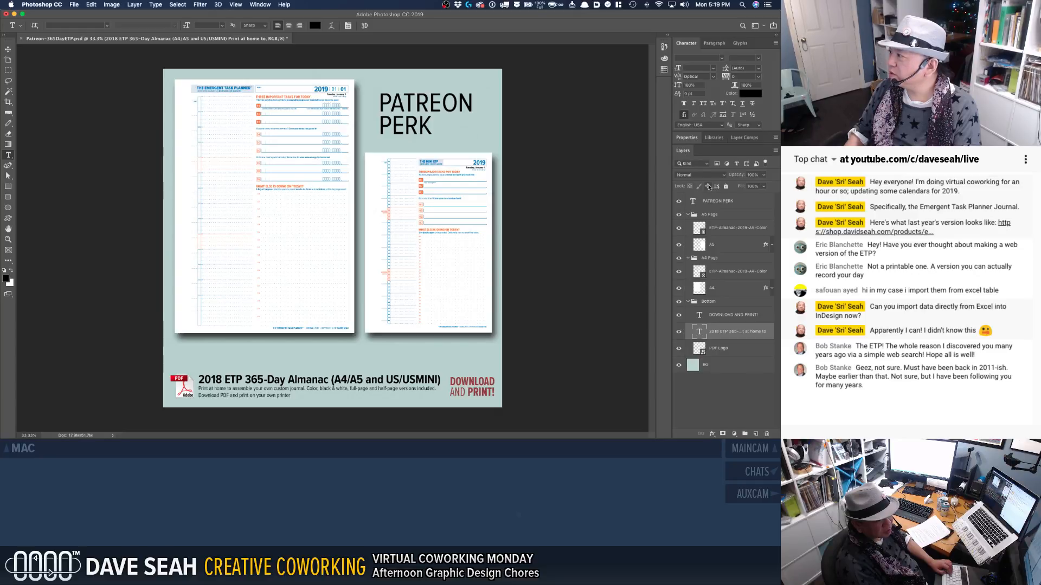
left_click(772, 287)
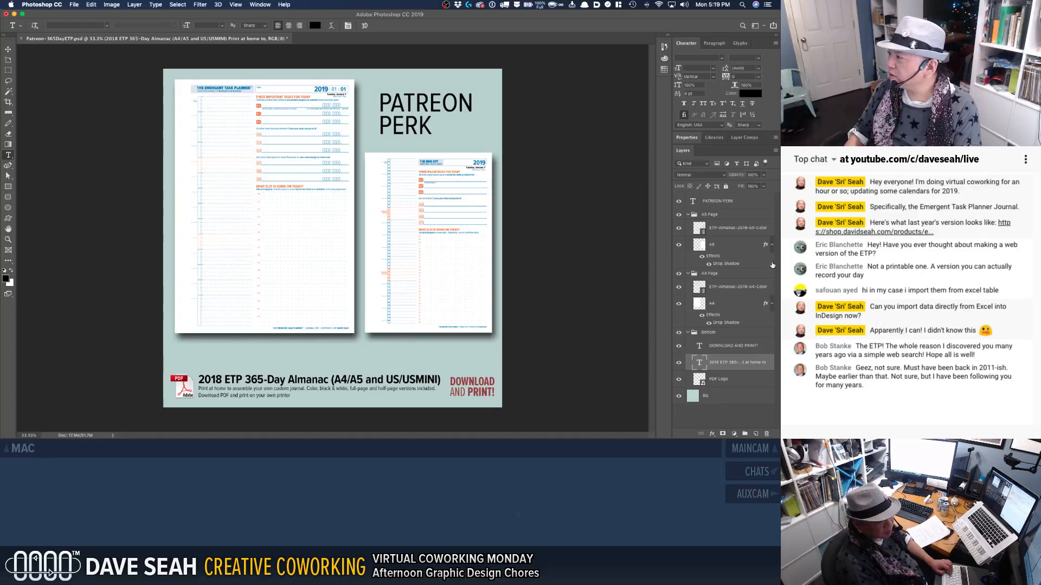
left_click(686, 215)
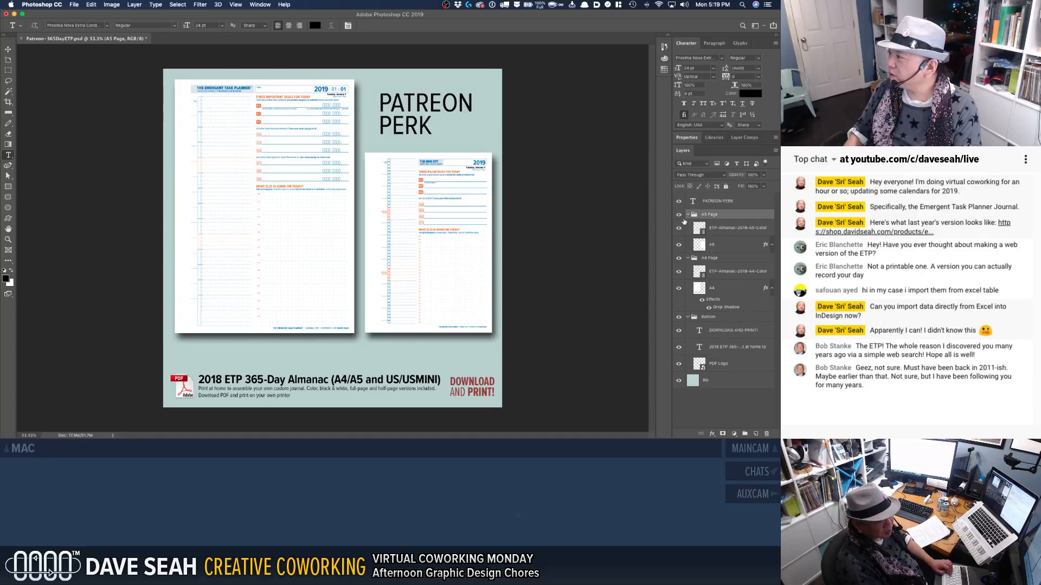
left_click(689, 216)
left_click(688, 224)
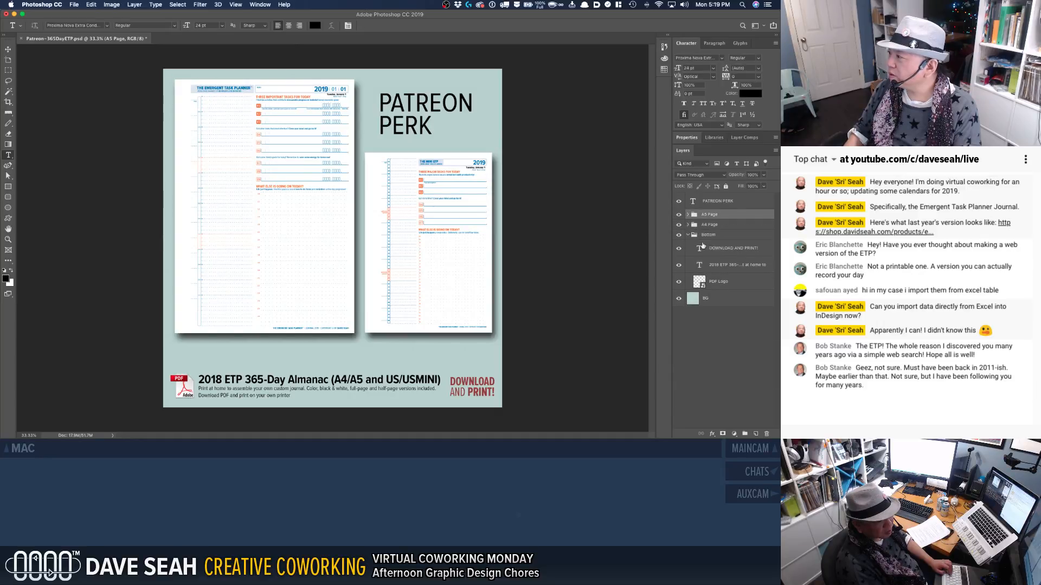
left_click(688, 235)
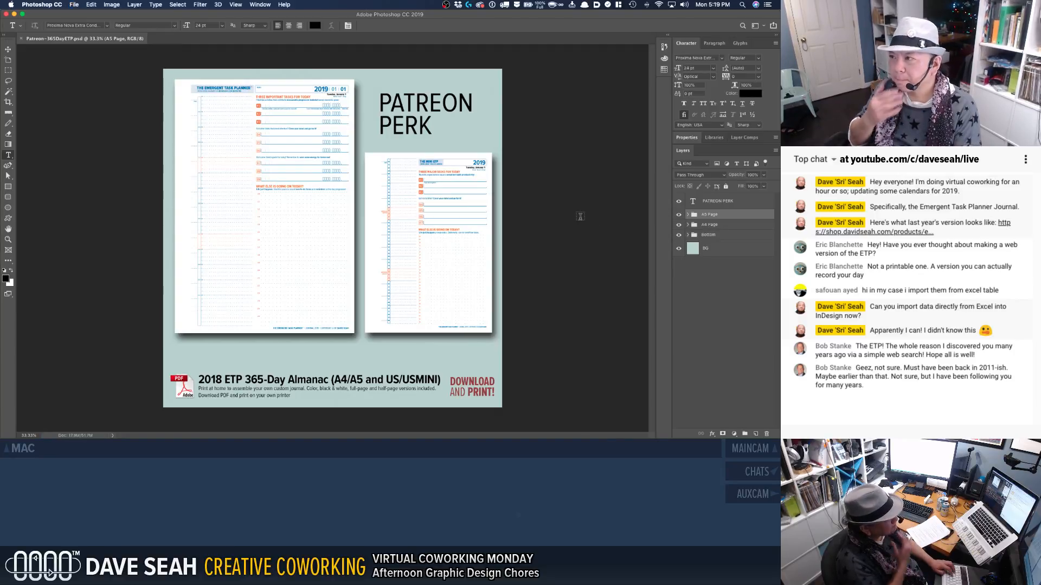
Step: Switch to Finder and look through the Source-AI folder and the remaining files of the 2019 folder
key("super+Tab")
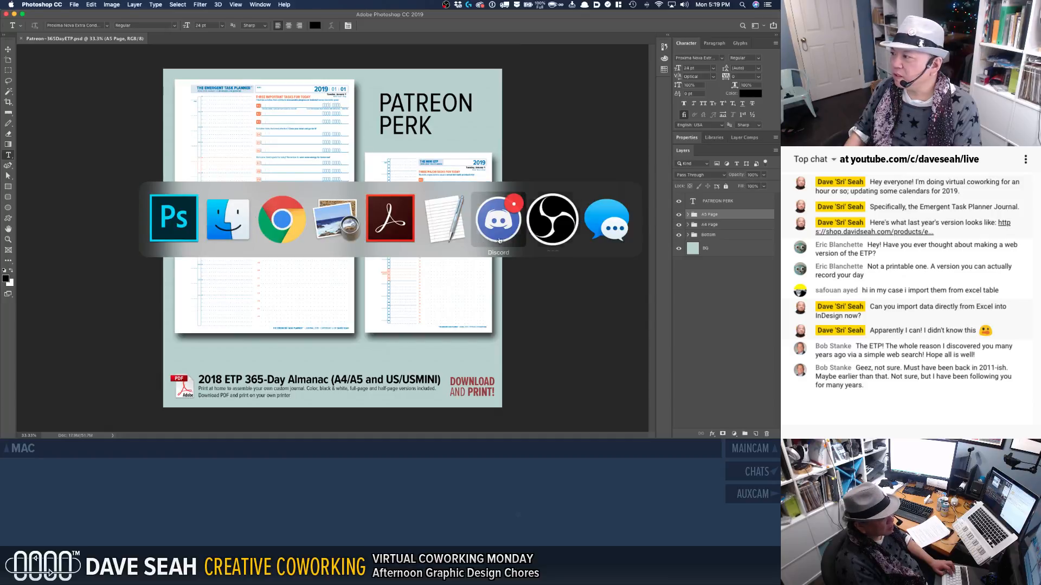
left_click(230, 230)
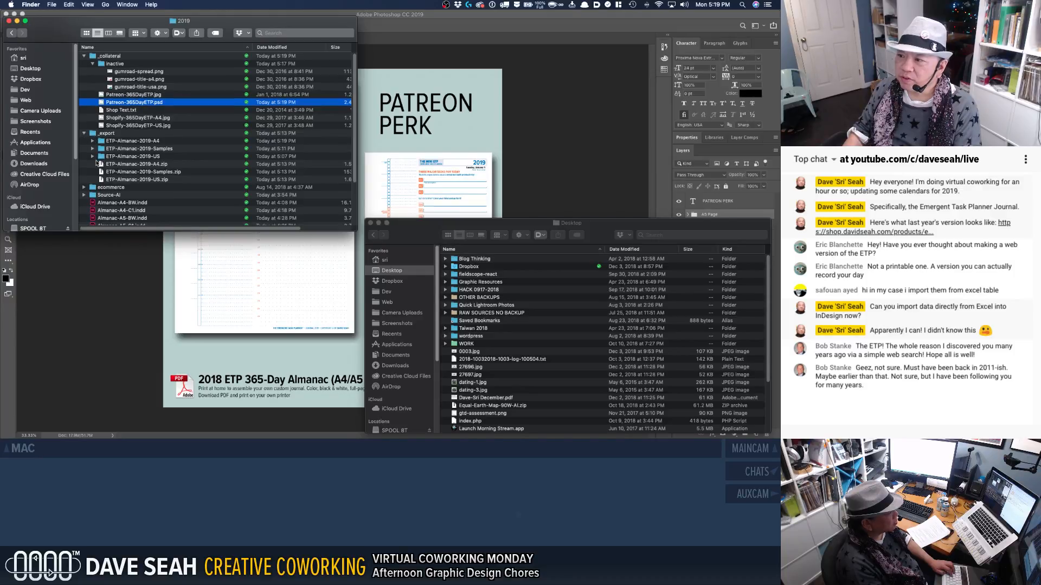
scroll(100, 163, "down", 2)
left_click(84, 181)
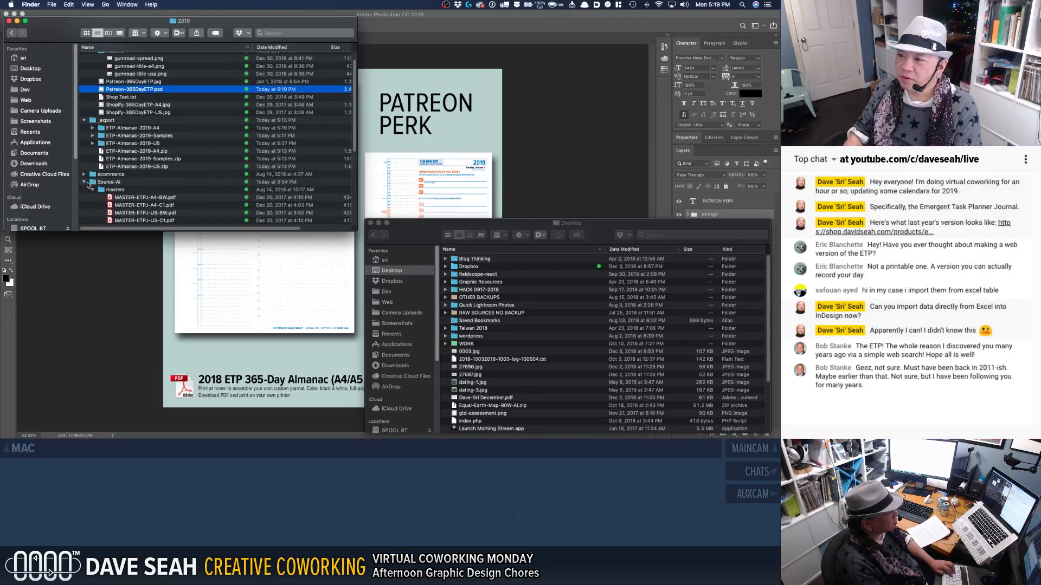
left_click(93, 190)
scroll(94, 184, "down", 3)
left_click(94, 152)
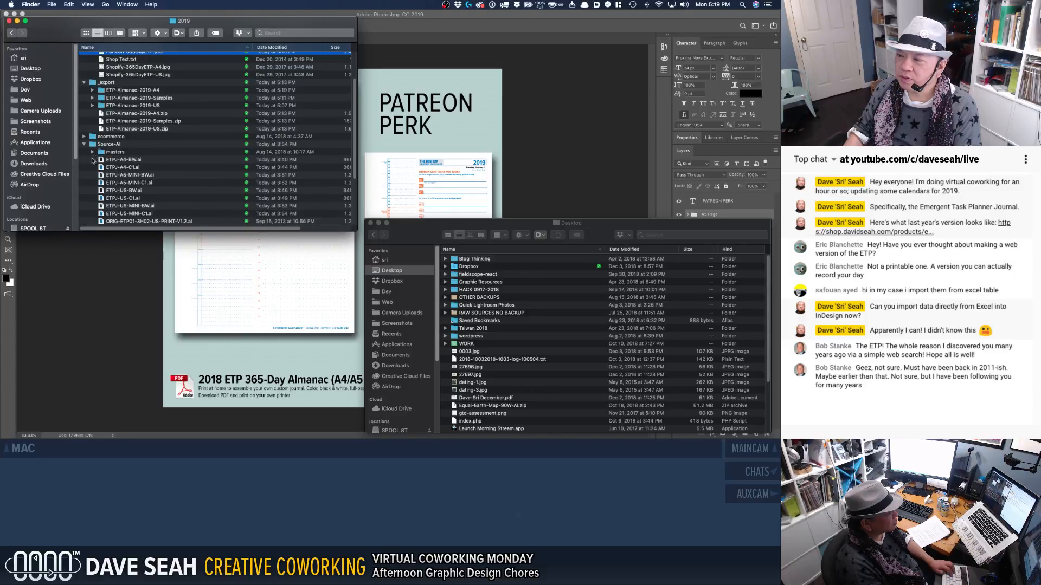
scroll(93, 162, "down", 5)
scroll(93, 162, "down", 3)
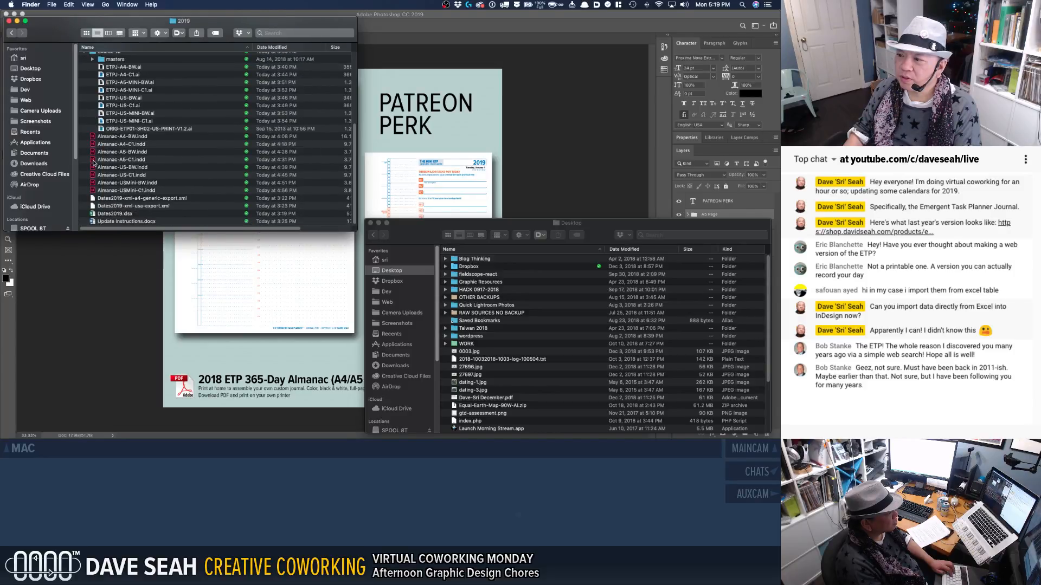
scroll(93, 163, "up", 5)
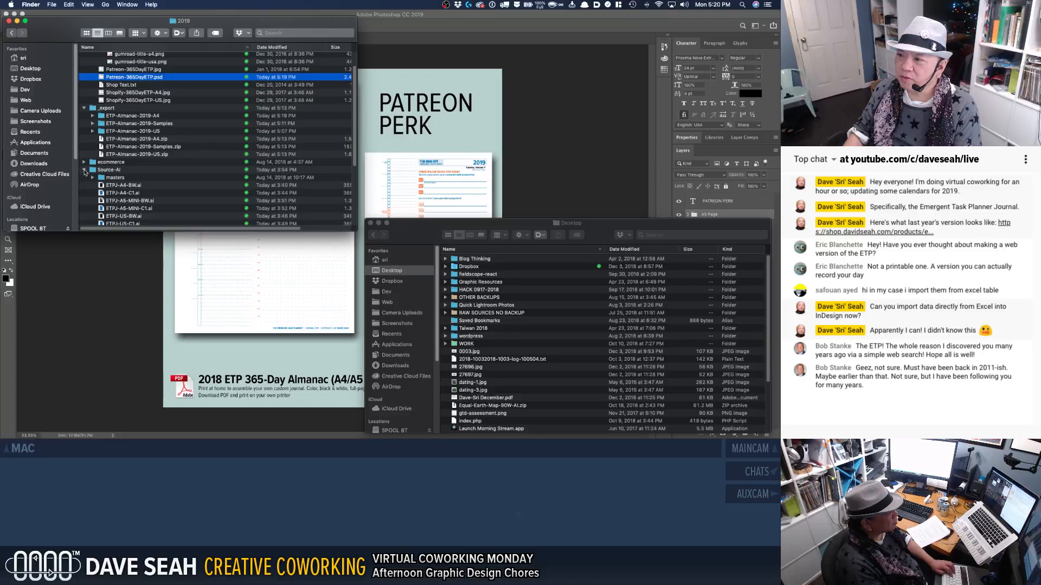
left_click(85, 170)
scroll(137, 167, "up", 2)
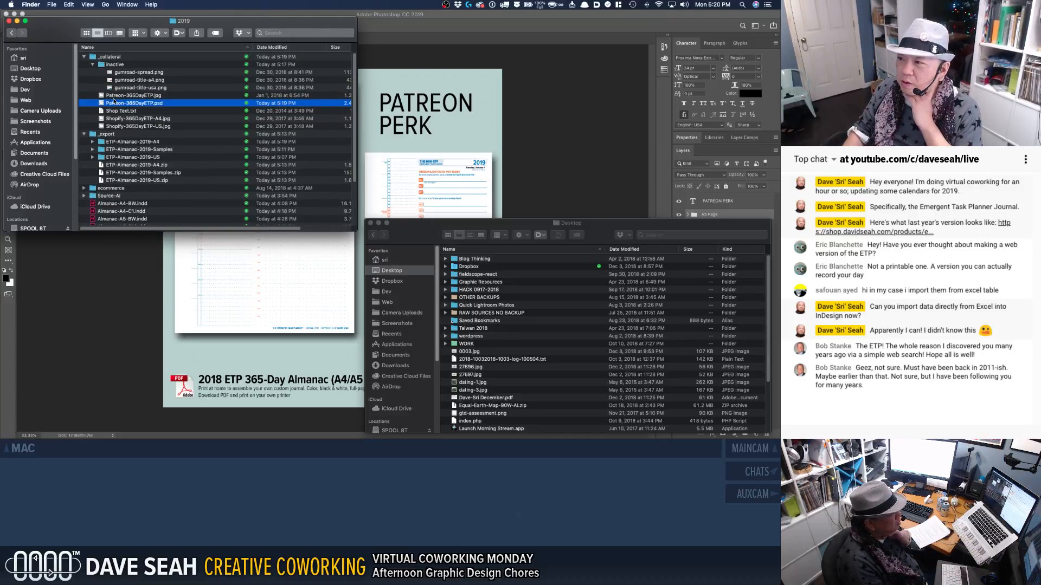
Step: Select Shopify-365DayETP-A4.jpg, collapse the _export folder and expand Source-AI to check its files
left_click(136, 120)
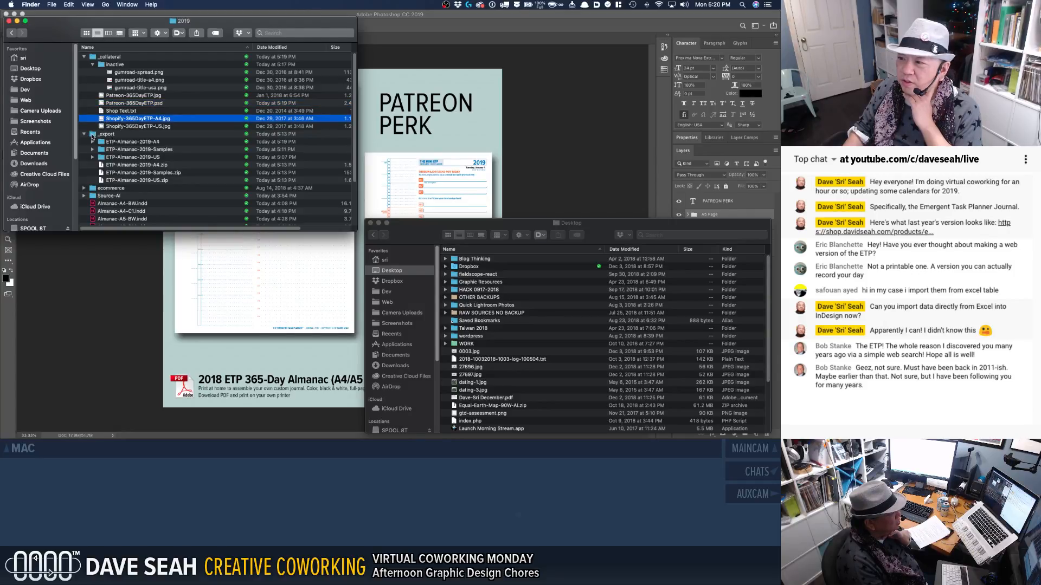
left_click(85, 135)
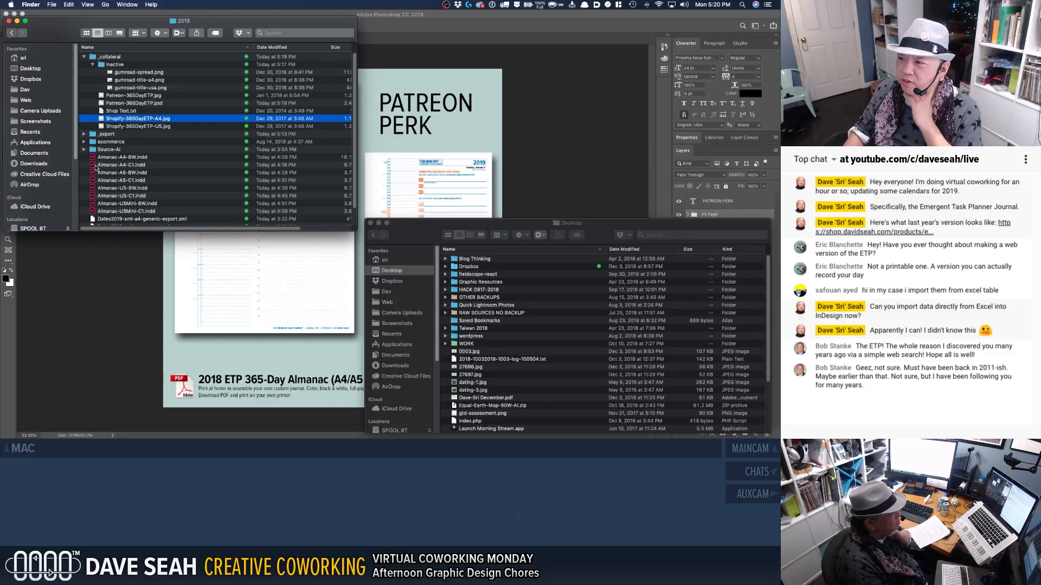
scroll(91, 144, "down", 2)
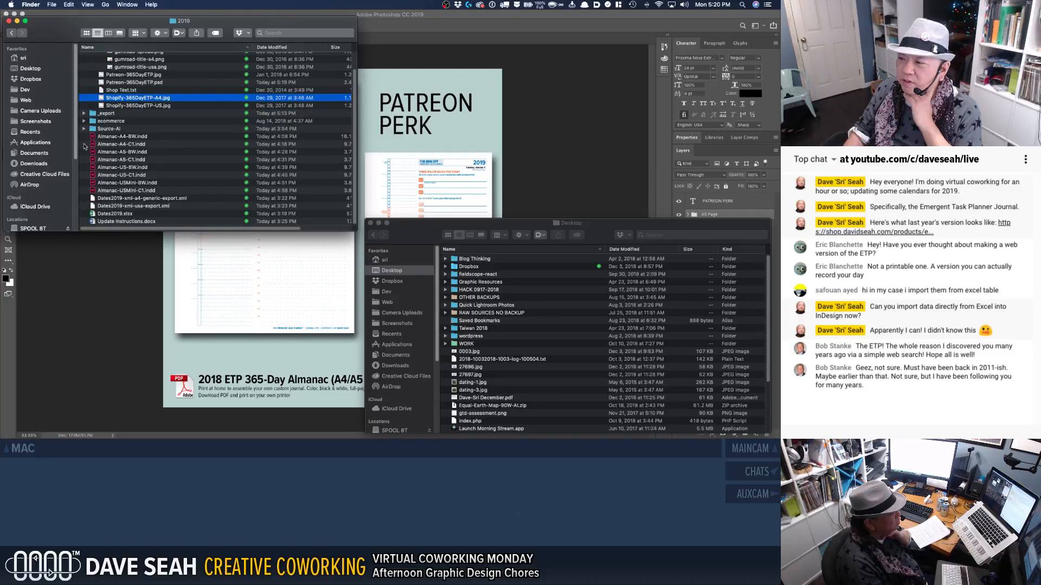
scroll(96, 159, "up", 2)
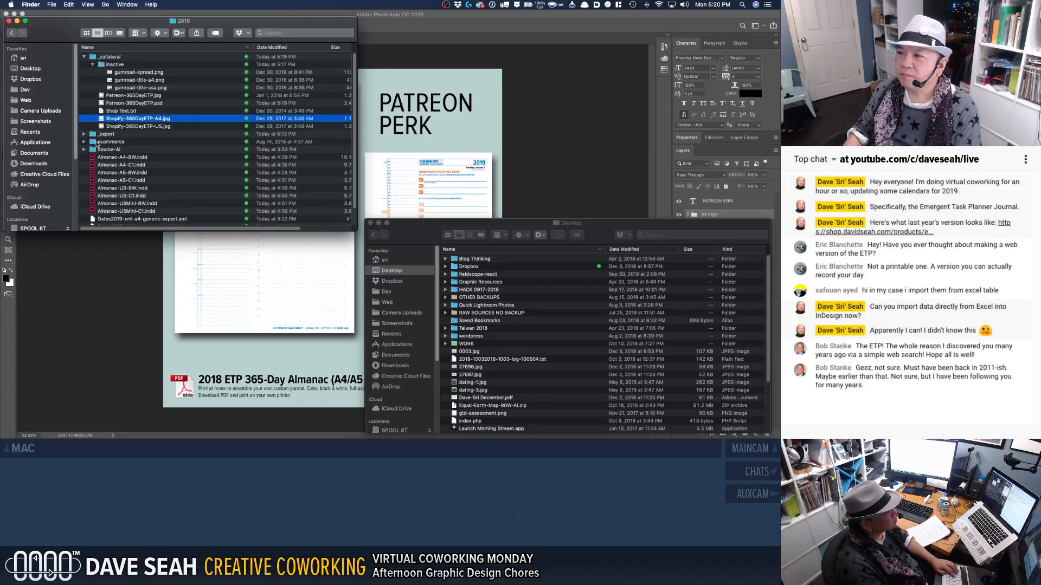
left_click(84, 150)
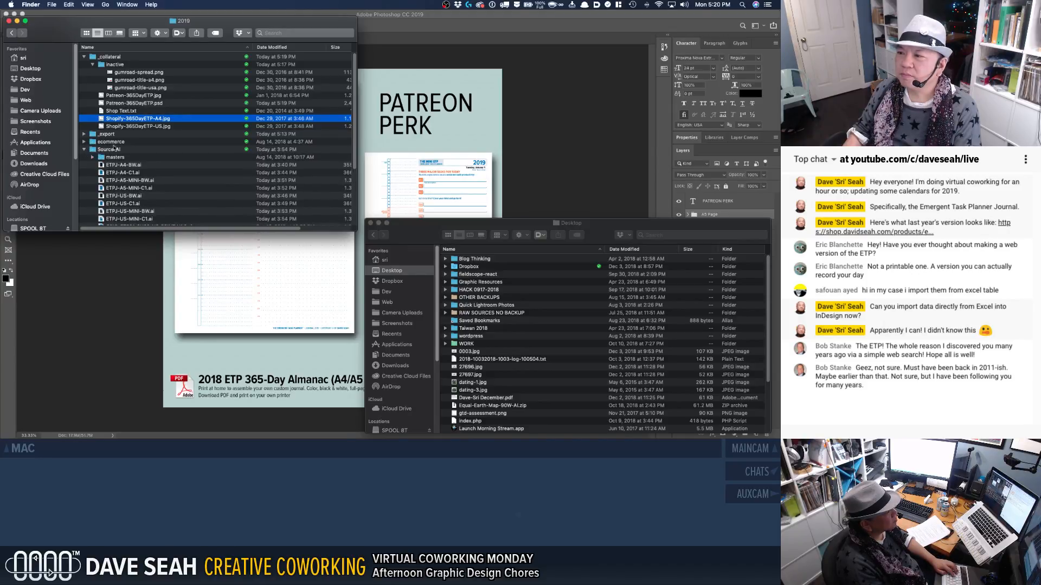
Step: Look through the 2019 folder's files, go up to the ETP 365 Day Almanac folder, and collapse the 2019 folder
scroll(161, 169, "down", 5)
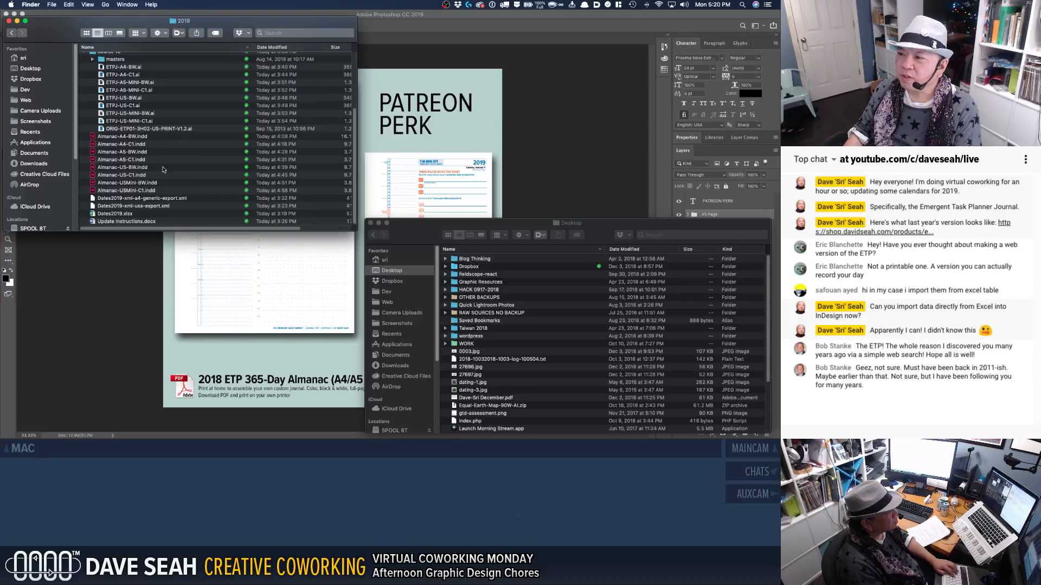
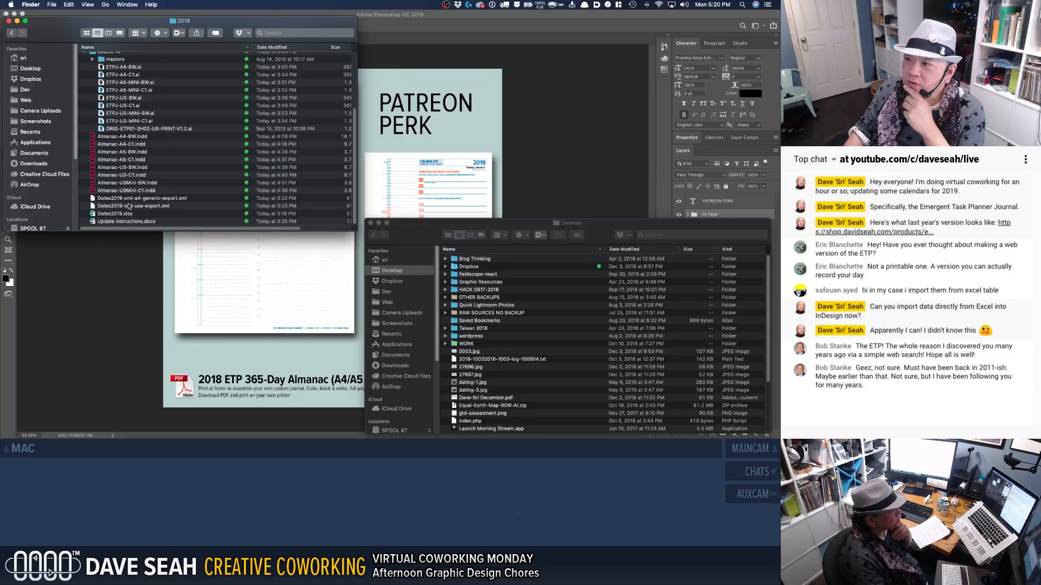
scroll(129, 205, "up", 5)
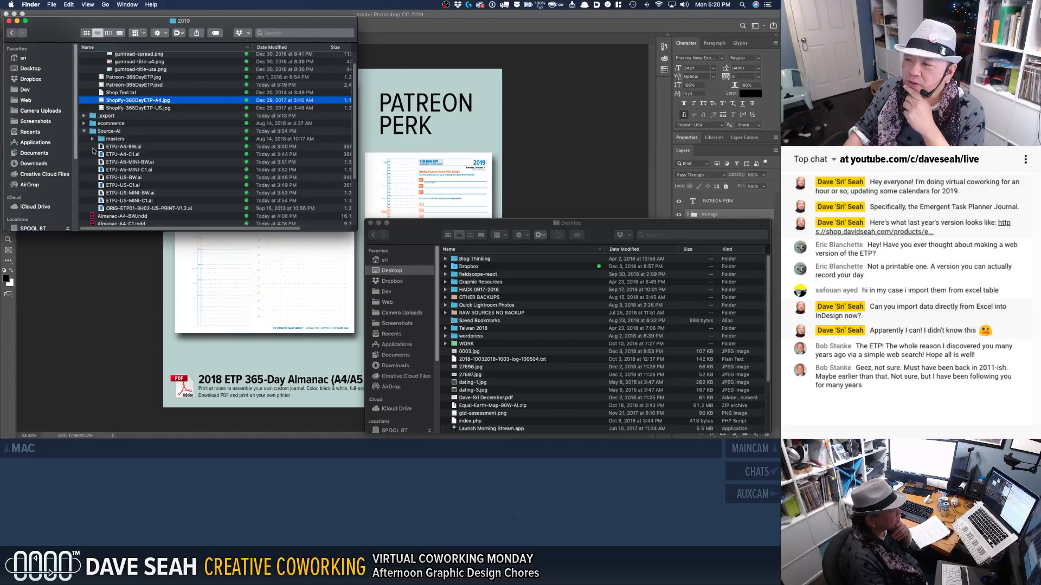
scroll(114, 163, "down", 5)
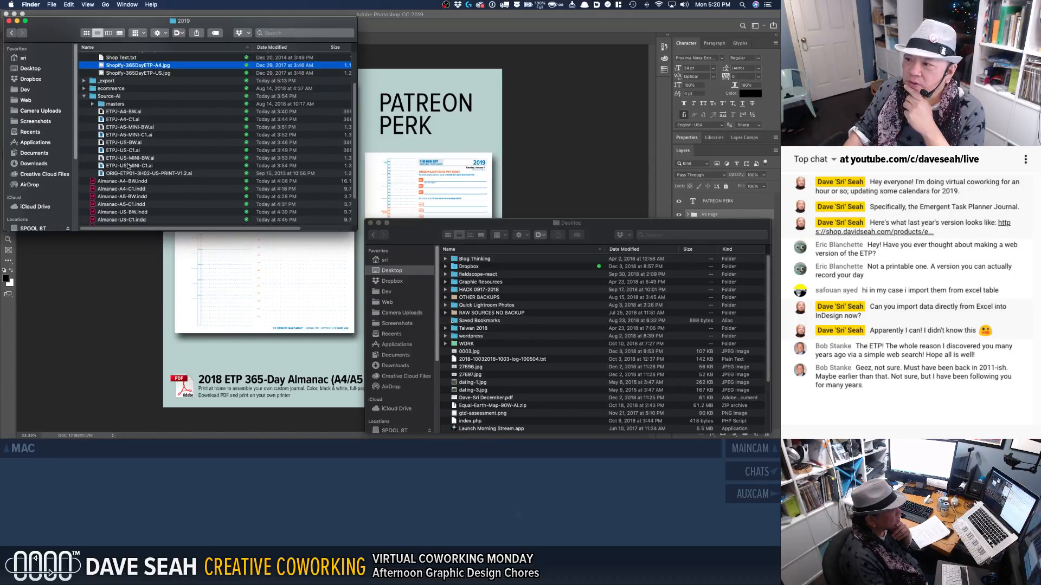
scroll(139, 184, "up", 5)
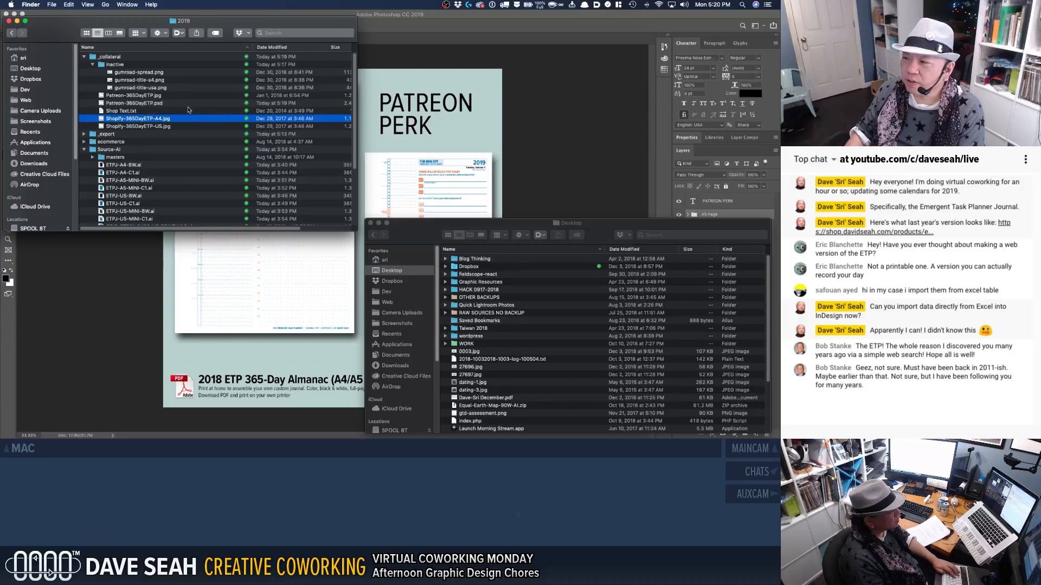
key("super+Up")
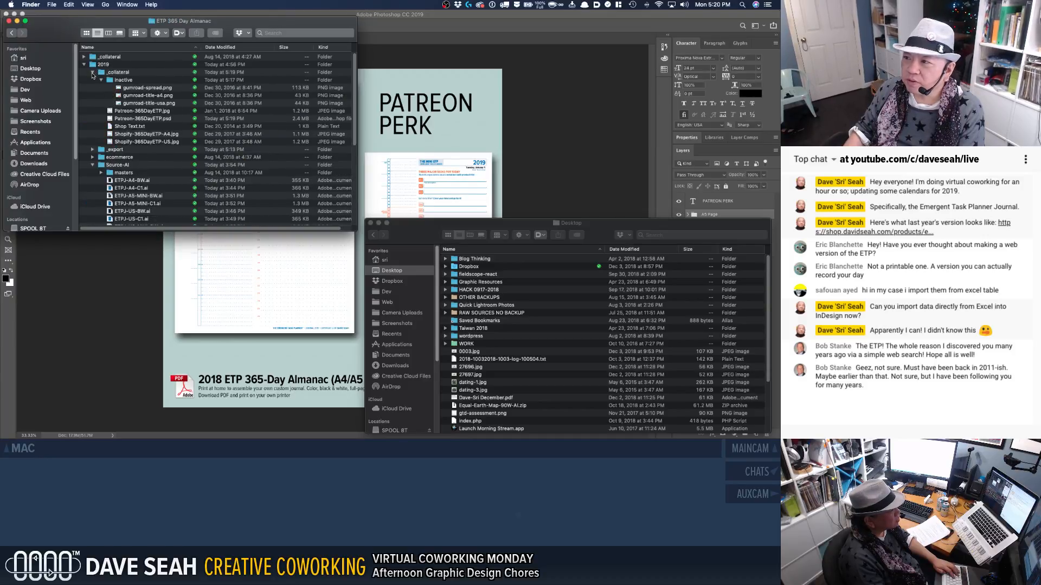
left_click(92, 72)
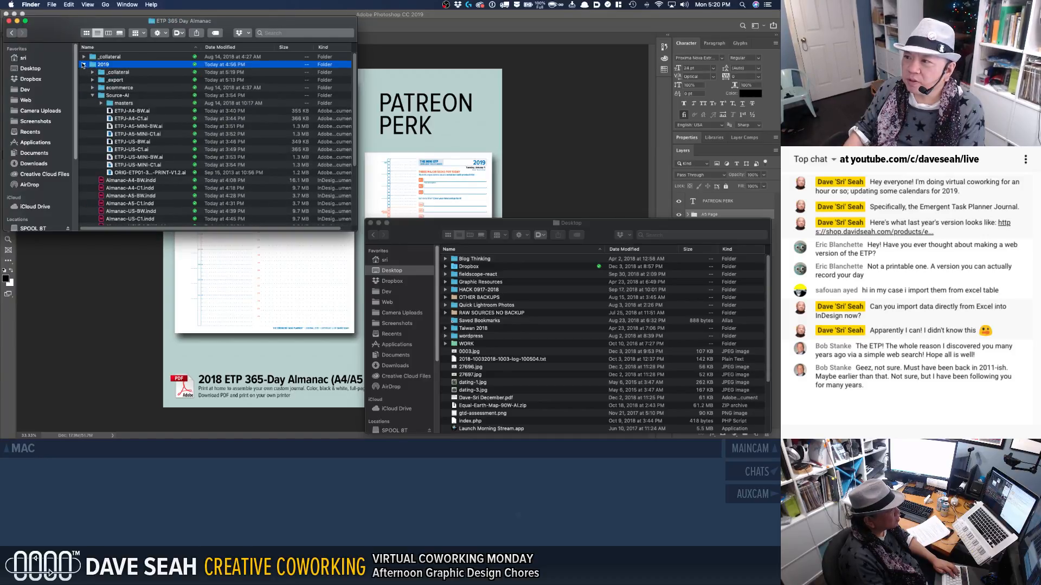
left_click(84, 65)
Step: Expand the parent-level _collateral folder with its shopify and gumroad subfolders to examine the PSD sources, selecting Shopify-365DayETP-US.psd
left_click(87, 58)
left_click(84, 57)
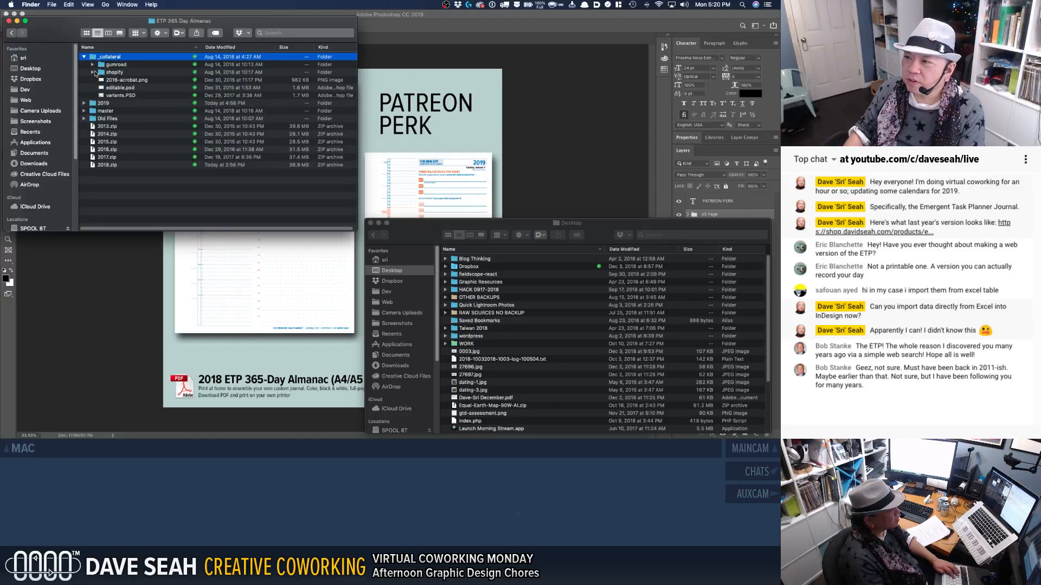
left_click(94, 72)
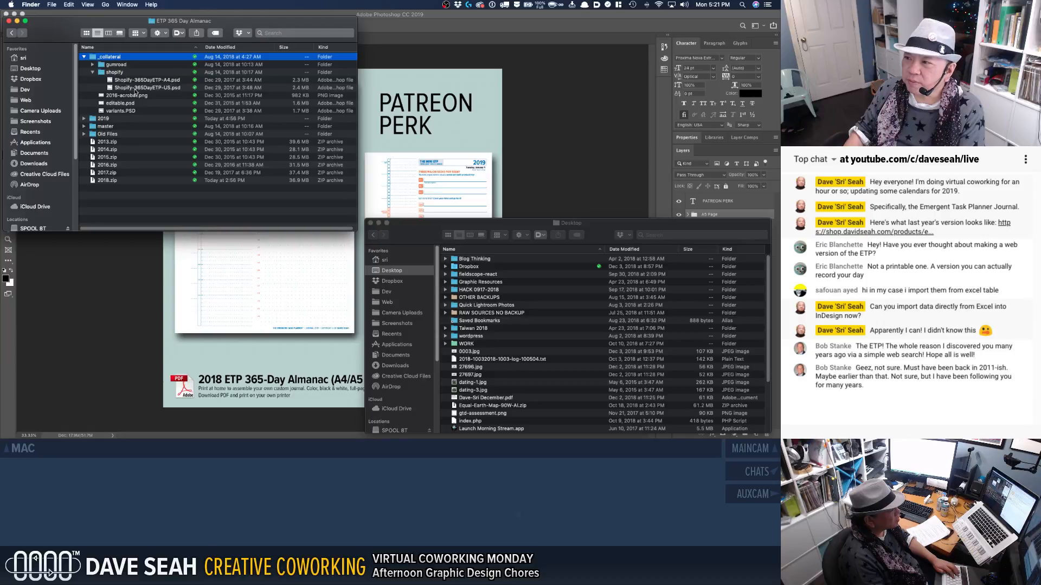
left_click(134, 88)
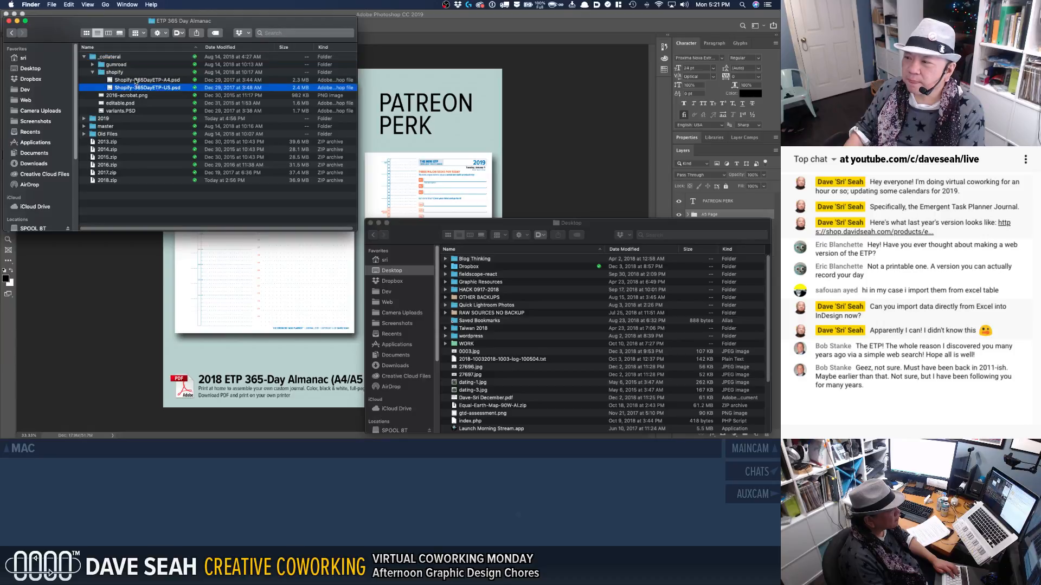
left_click(93, 65)
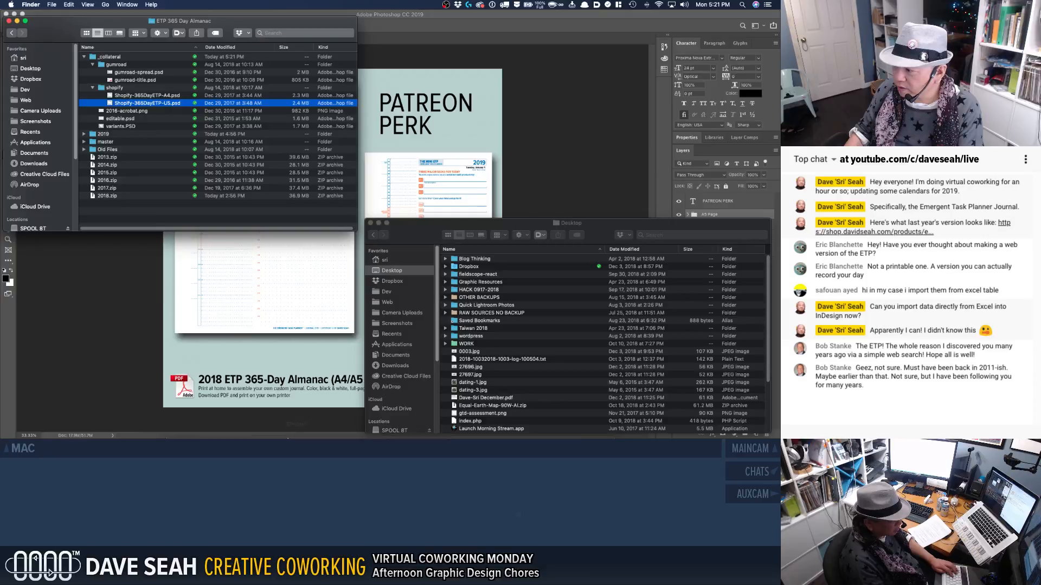
mouse_move(297, 433)
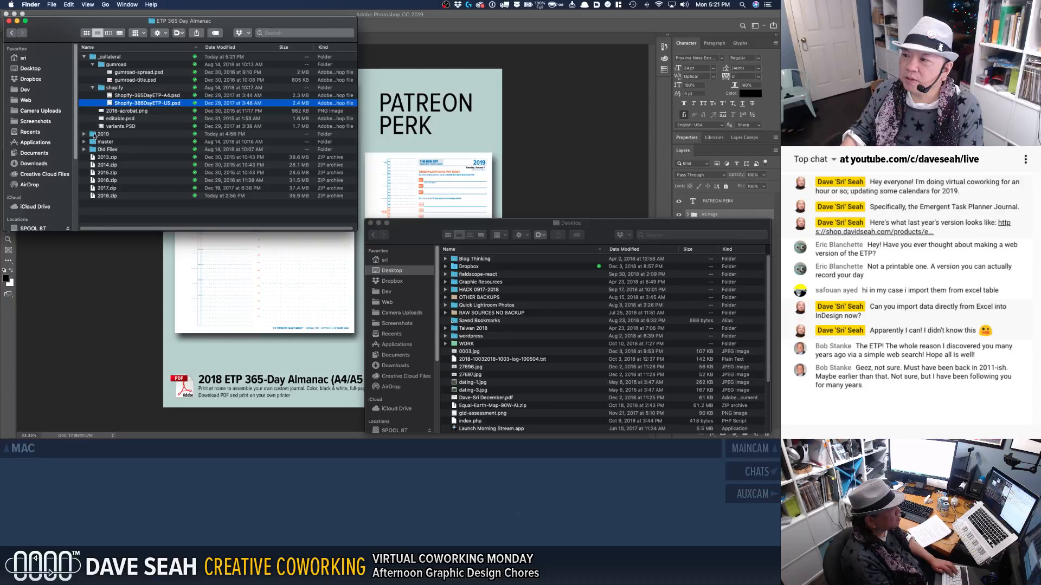
Step: Move Update Instructions.docx out of the 2019 folder into the ETP 365 Day Almanac folder, collapsing Source-AI on the way
left_click(84, 134)
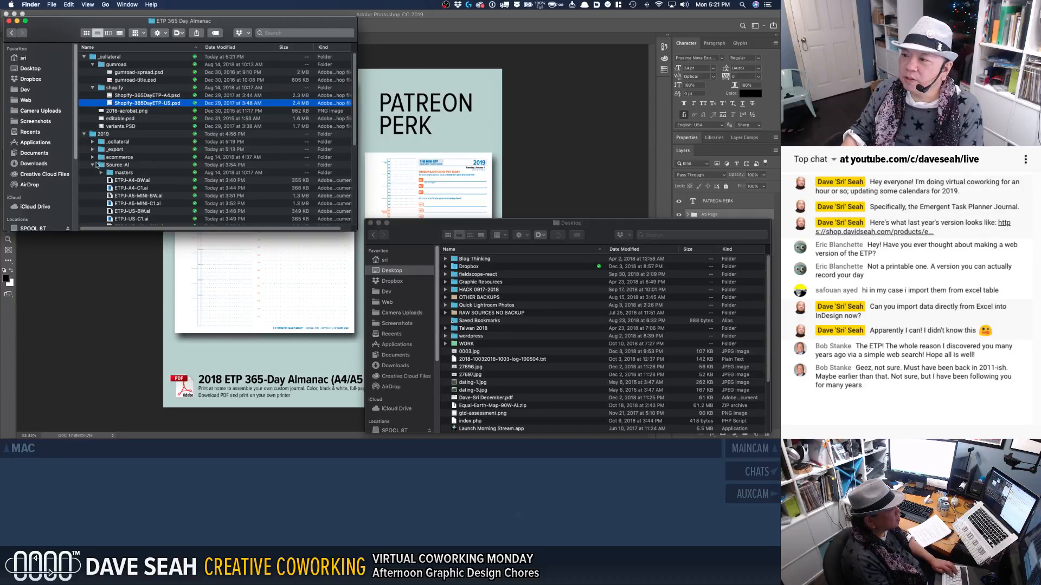
left_click(93, 166)
scroll(126, 176, "down", 5)
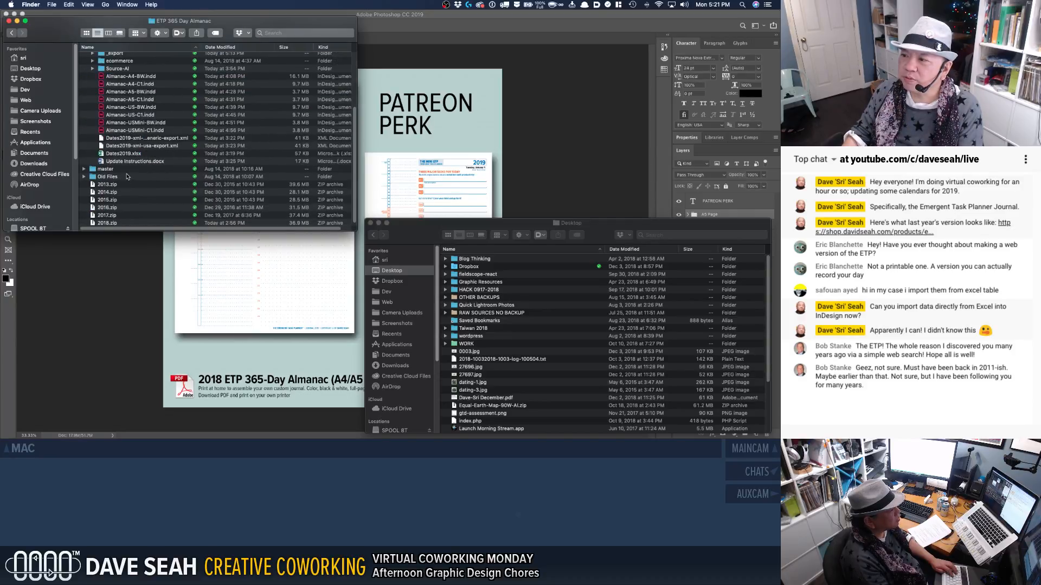
left_click(131, 162)
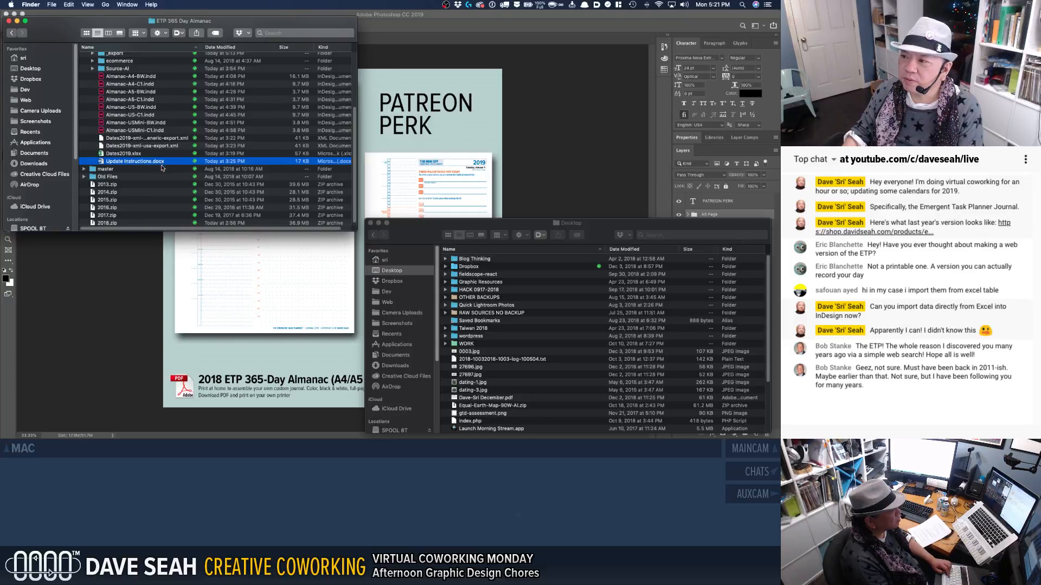
scroll(159, 176, "up", 2)
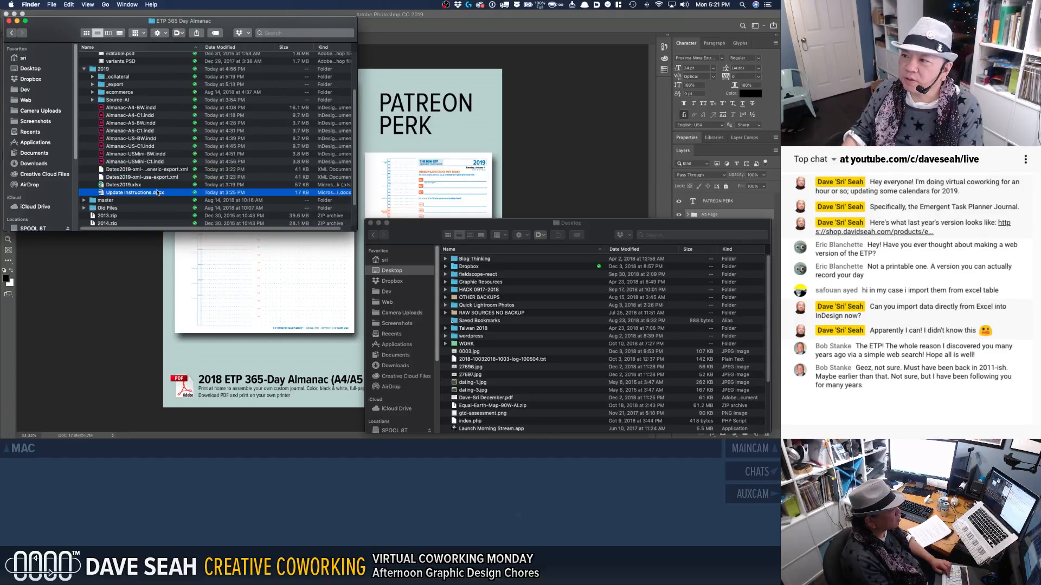
left_click_drag(157, 194, 138, 215)
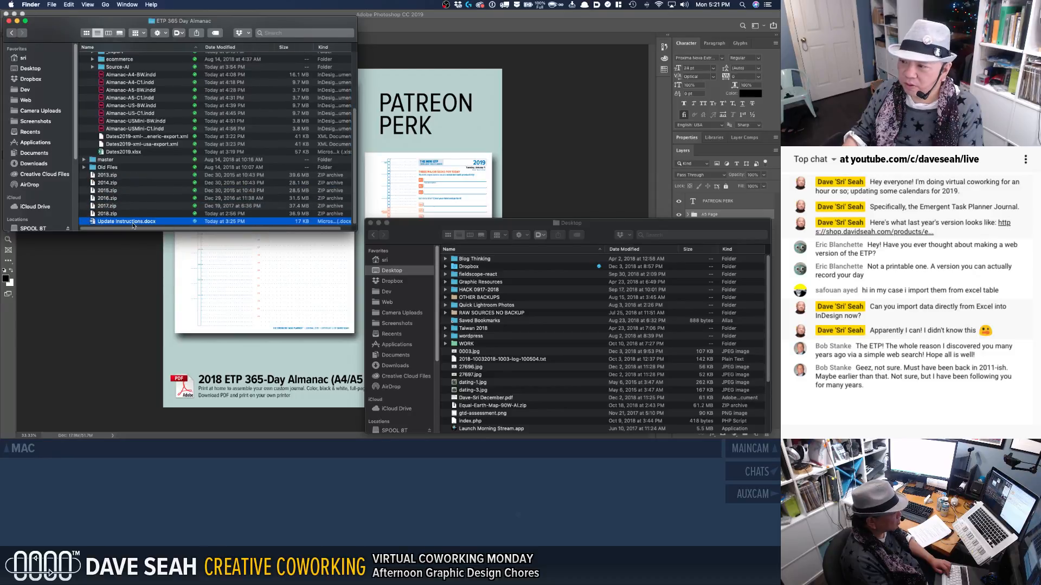
Step: Open Update Instructions.docx in Word and go to its instructions for exporting the PDF
left_click(133, 225)
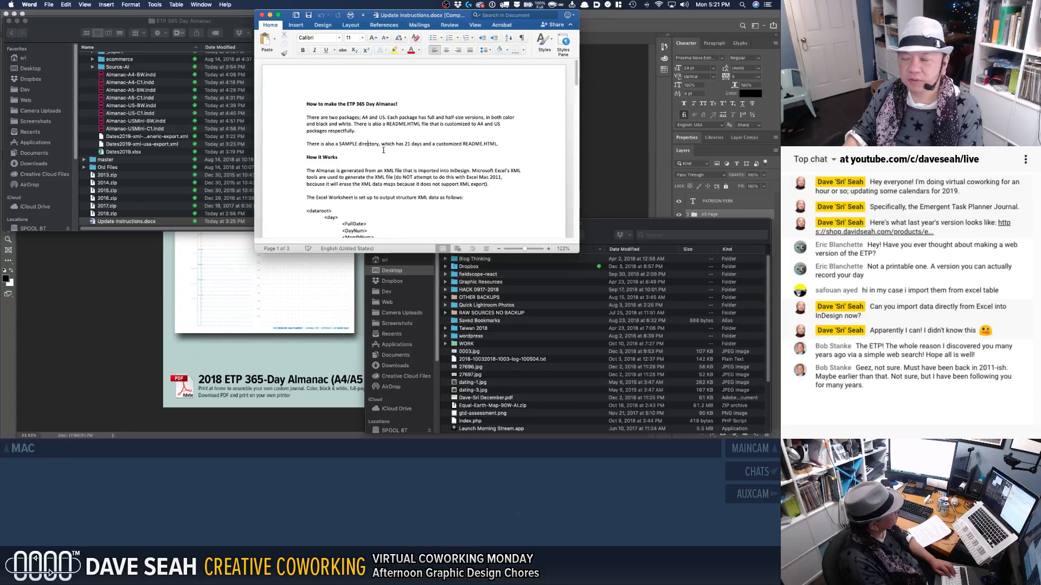
scroll(382, 153, "down", 5)
scroll(384, 154, "down", 15)
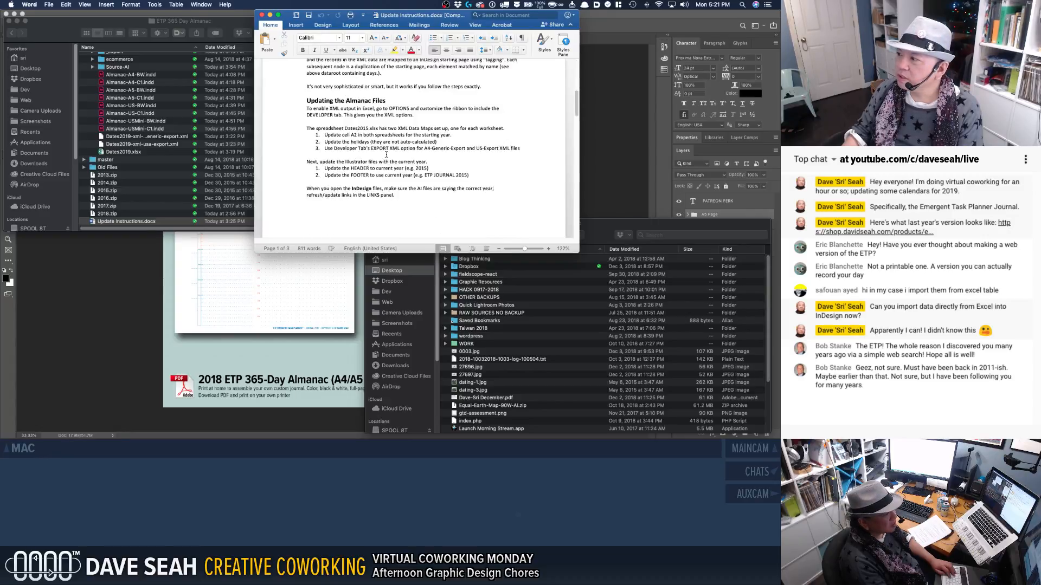
scroll(388, 156, "down", 4)
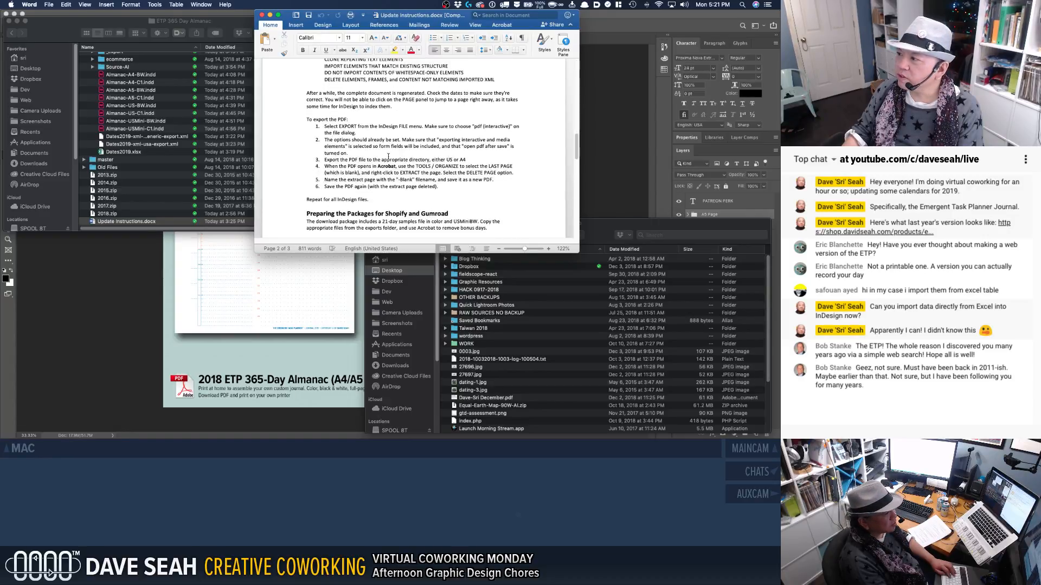
scroll(389, 156, "down", 1)
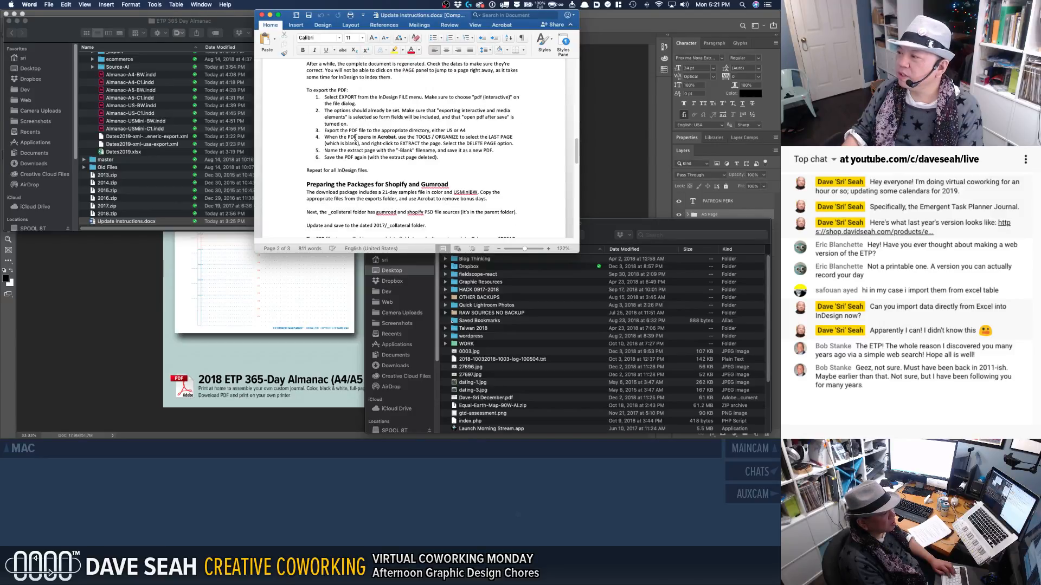
Step: Insert the unnumbered line "After exporting all PDF:" between items 3 and 4 of the PDF export list
left_click(392, 142)
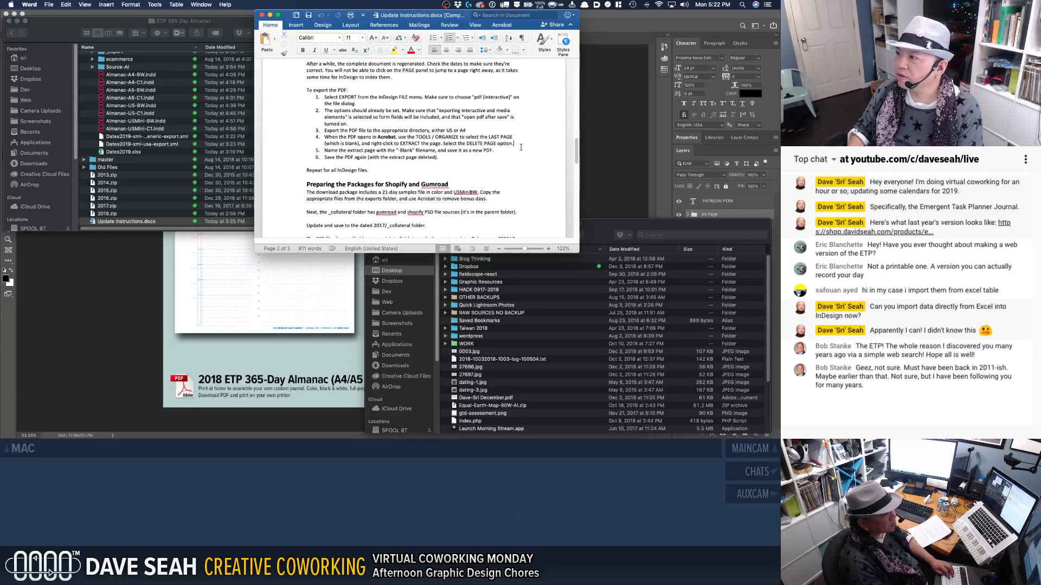
key("Up")
key("Up")
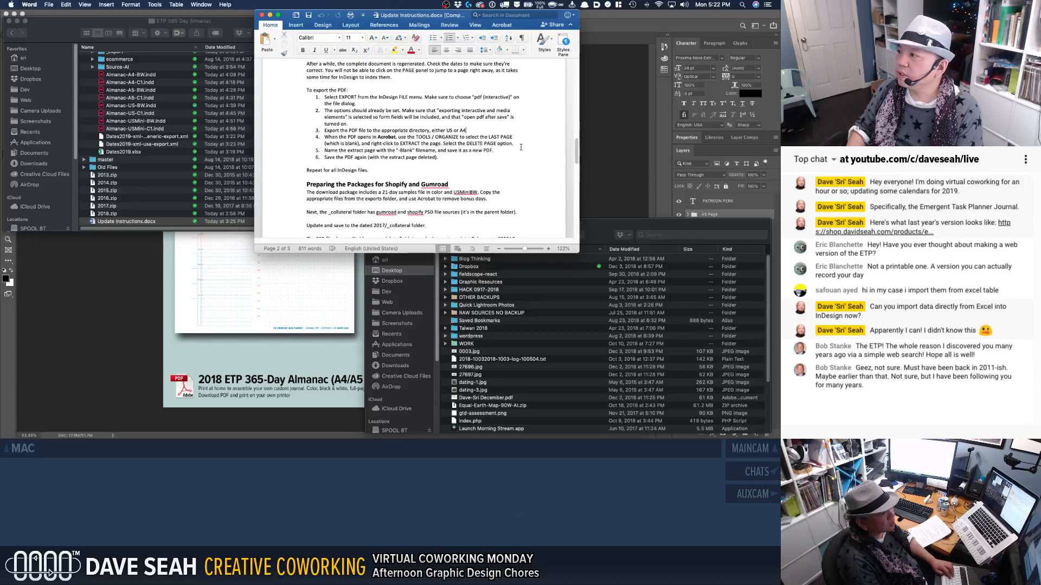
key("shift+Return")
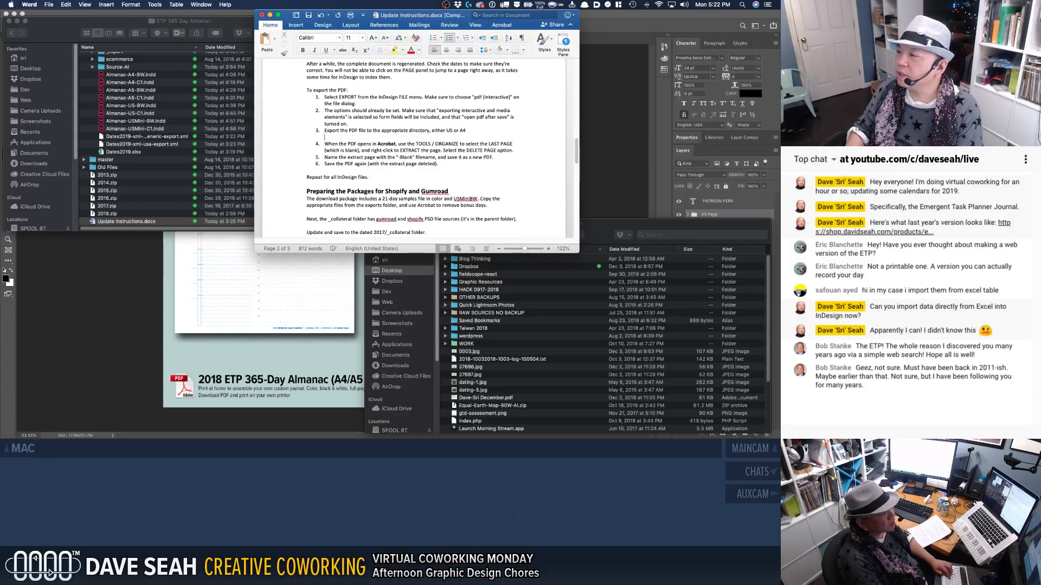
key("shift+Return")
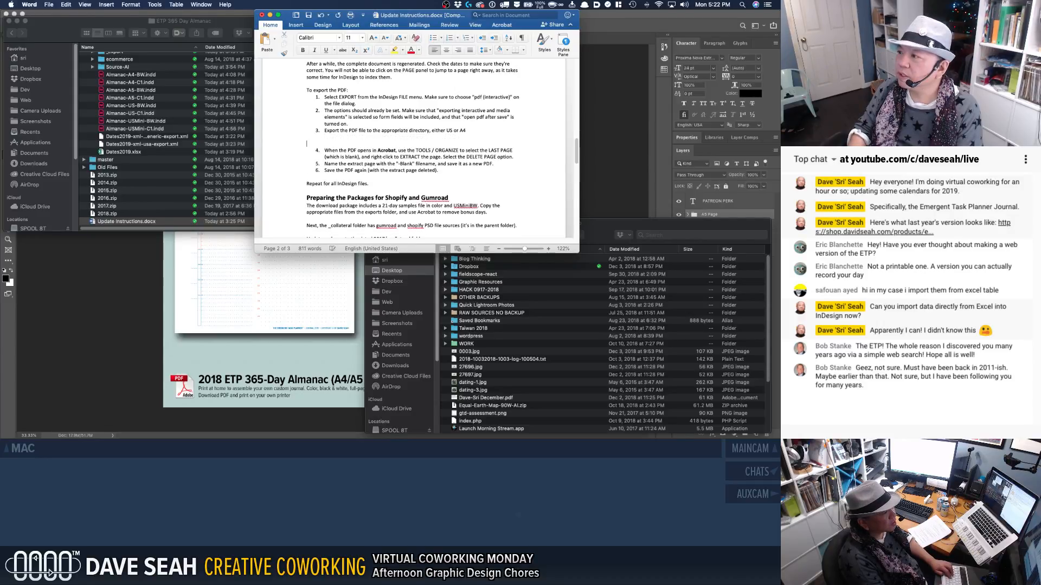
type("After")
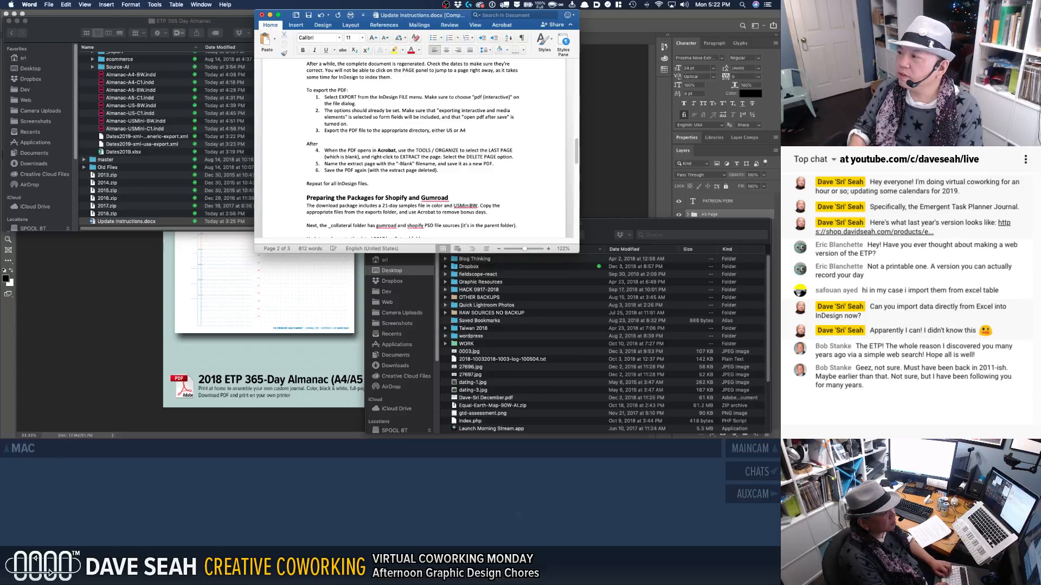
type(" exporting ")
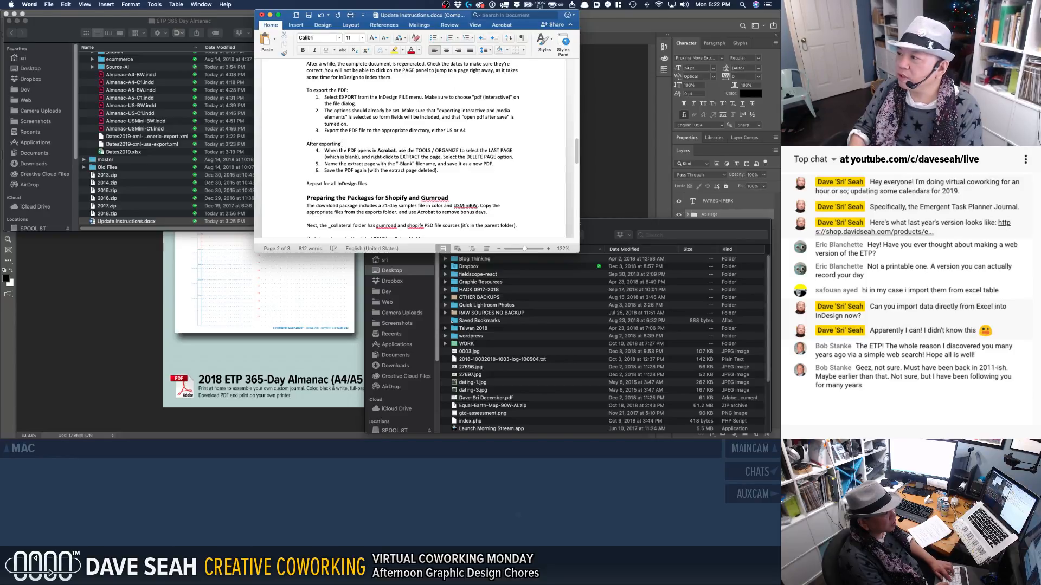
type("all PDF")
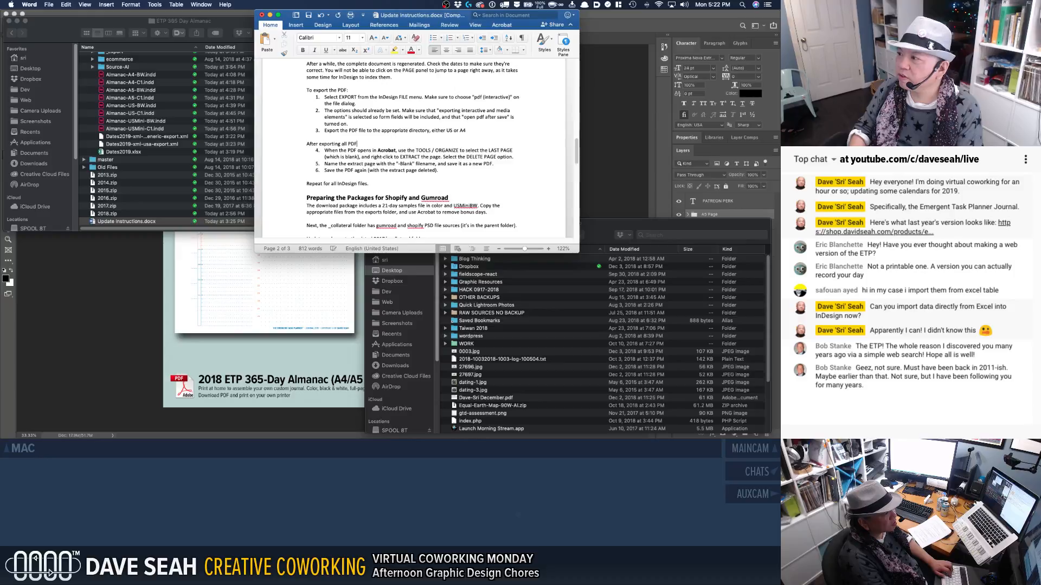
type(":")
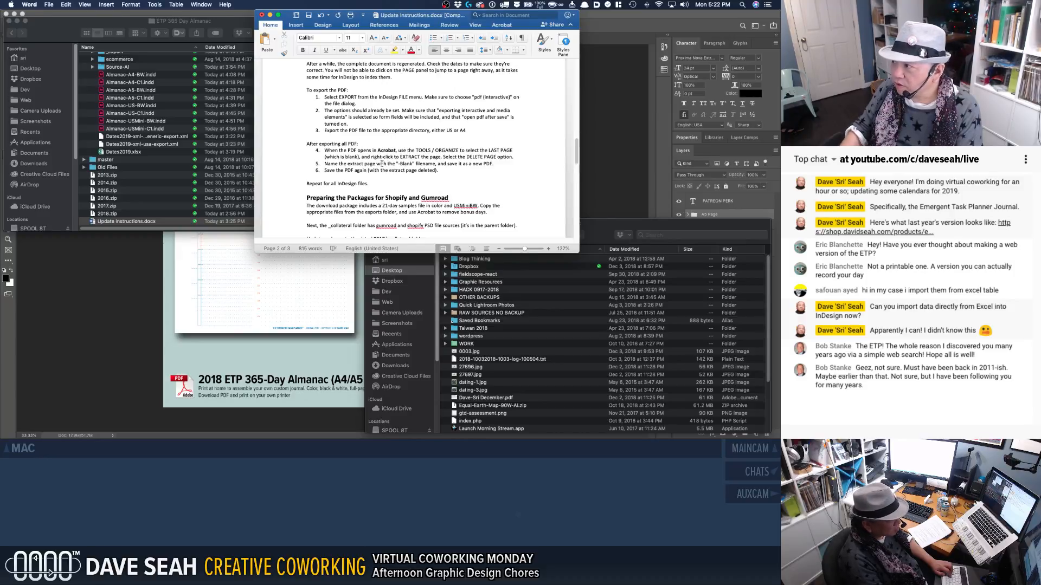
Step: Replace item 4's opening words "When the PDF opens in Acrobat," with "Reload PDFs and"
left_click(326, 150)
type("Reload PDFs")
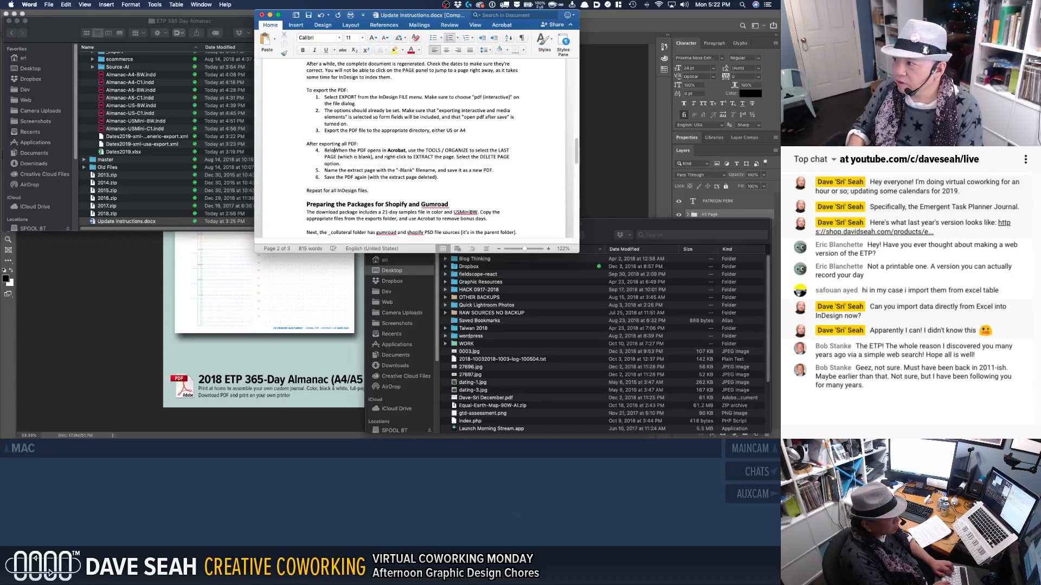
type(" and")
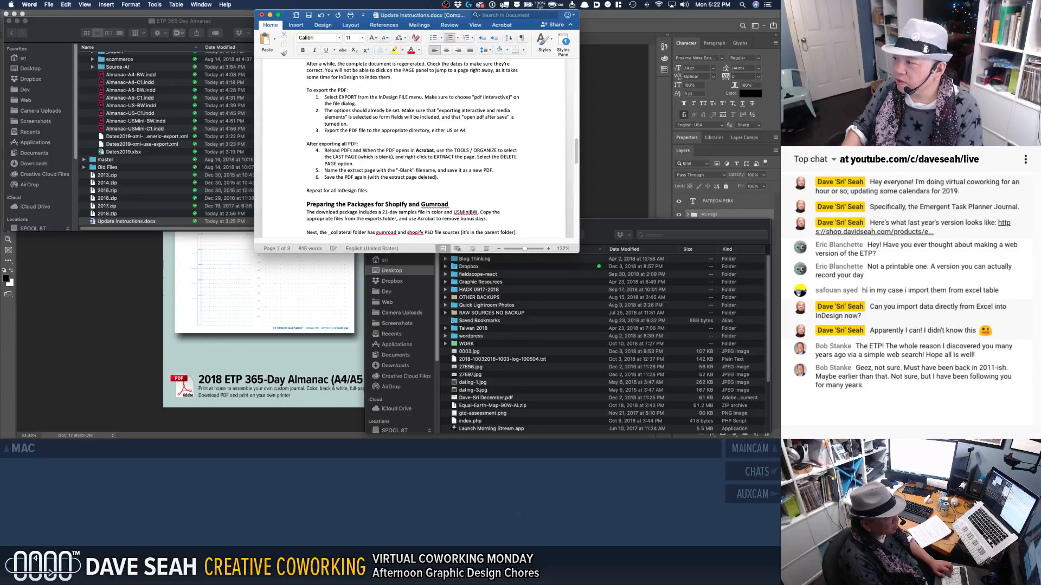
left_click(436, 151, "shift")
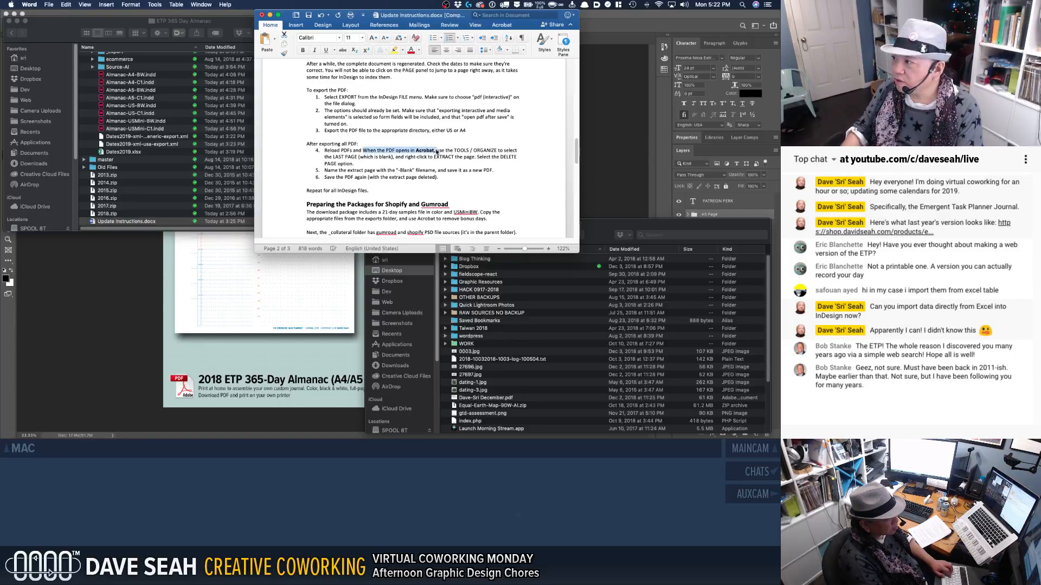
key("BackSpace")
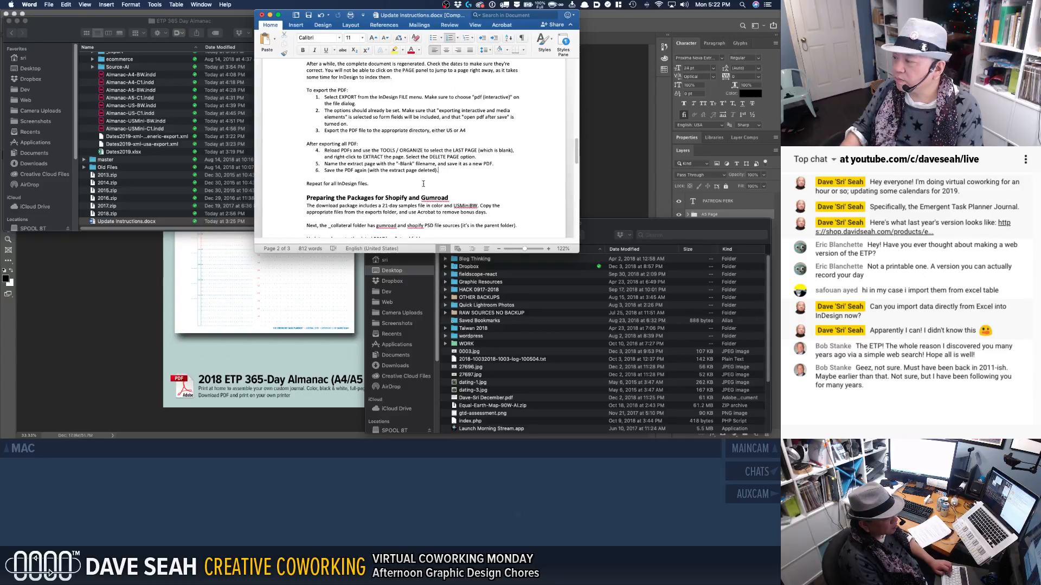
Step: Move the line "Repeat for all InDesign files." from below the PDF export list to its own paragraph above "After exporting all PDF:"
left_click(383, 182)
key("shift+Down")
key("super+x")
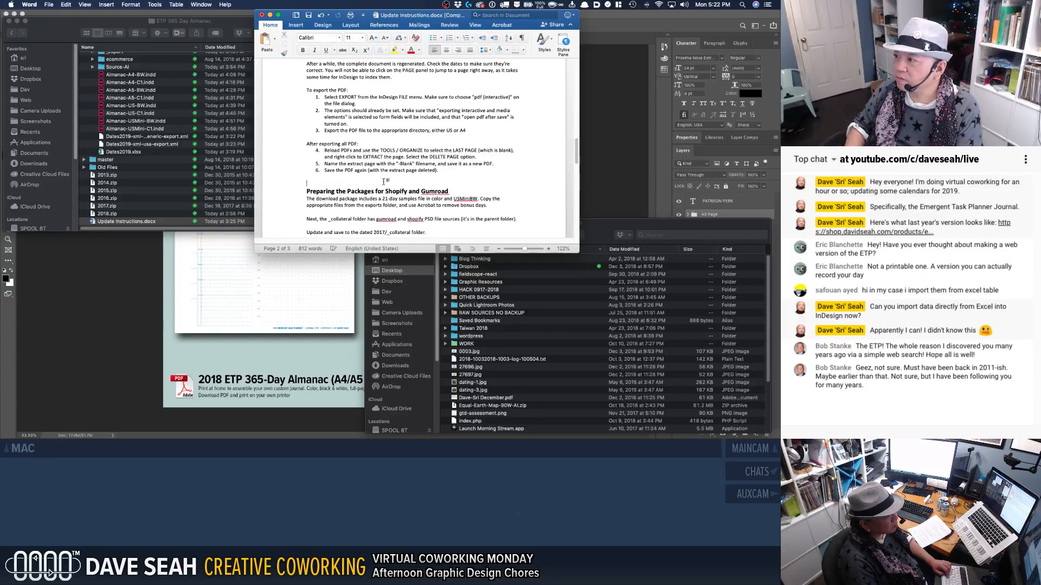
key("Up")
key("Up")
key("Up")
key("Up")
key("Up")
key("Up")
key("Up")
key("Return")
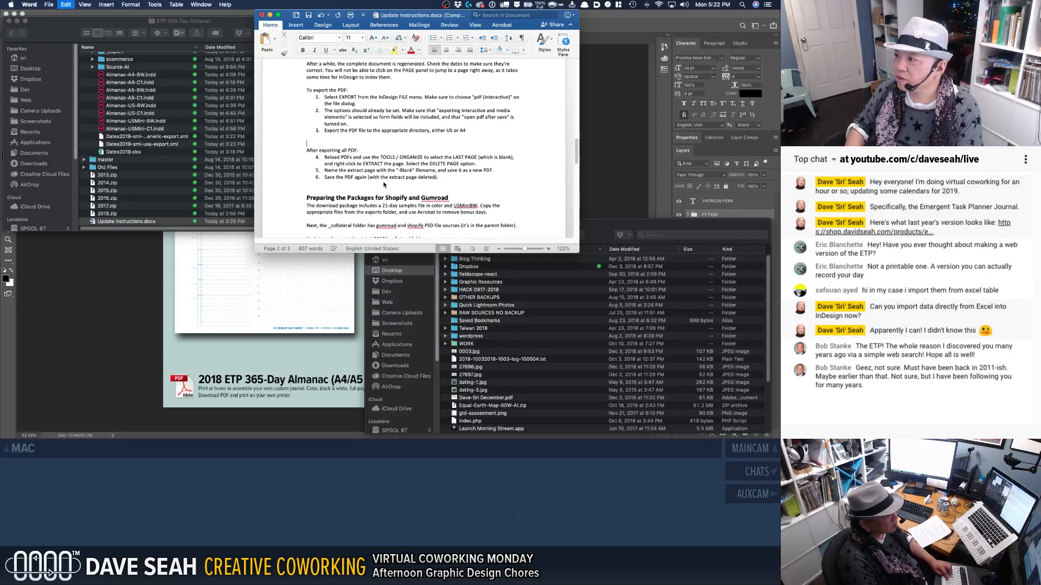
key("super+v")
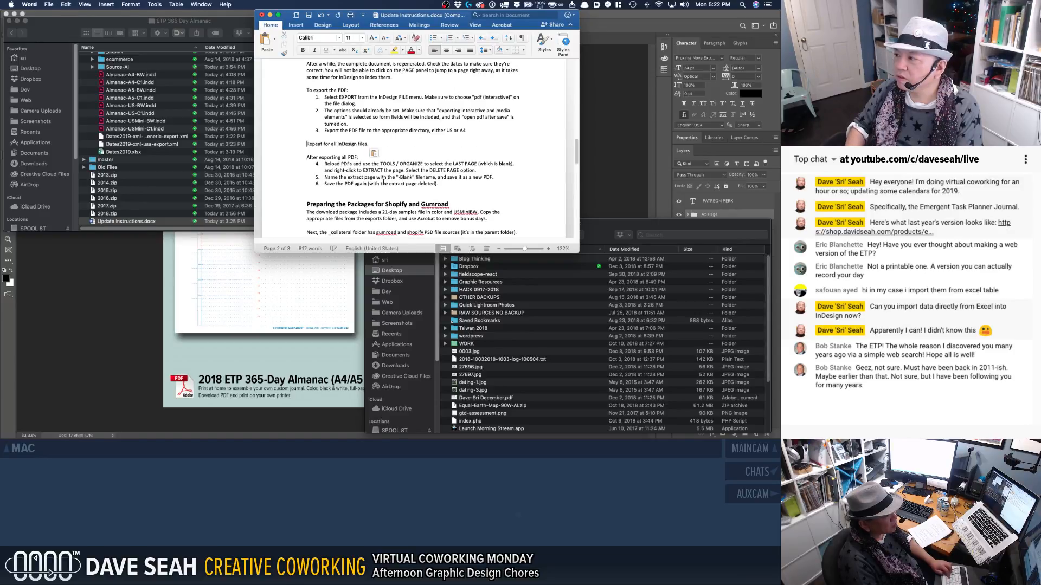
Step: Make the line "Repeat for all InDesign files." bold
key("shift+Down")
key("super+b")
left_click(383, 182)
Step: Insert "ROOT LEVEL" before "_collateral folder" in the paragraph about the Gumroad and Shopify PSD sources
scroll(382, 199, "down", 1)
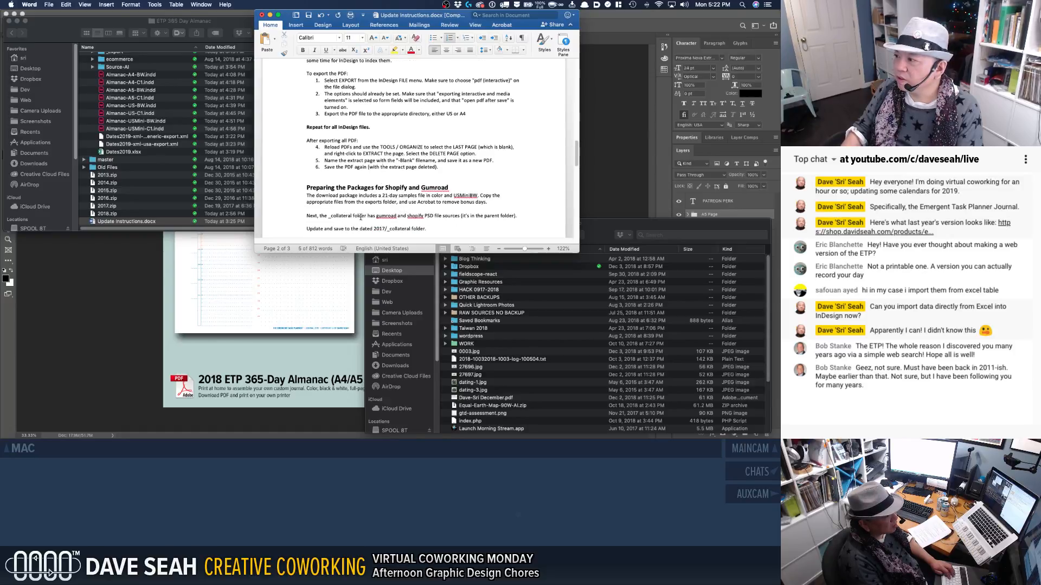
type("ROOT")
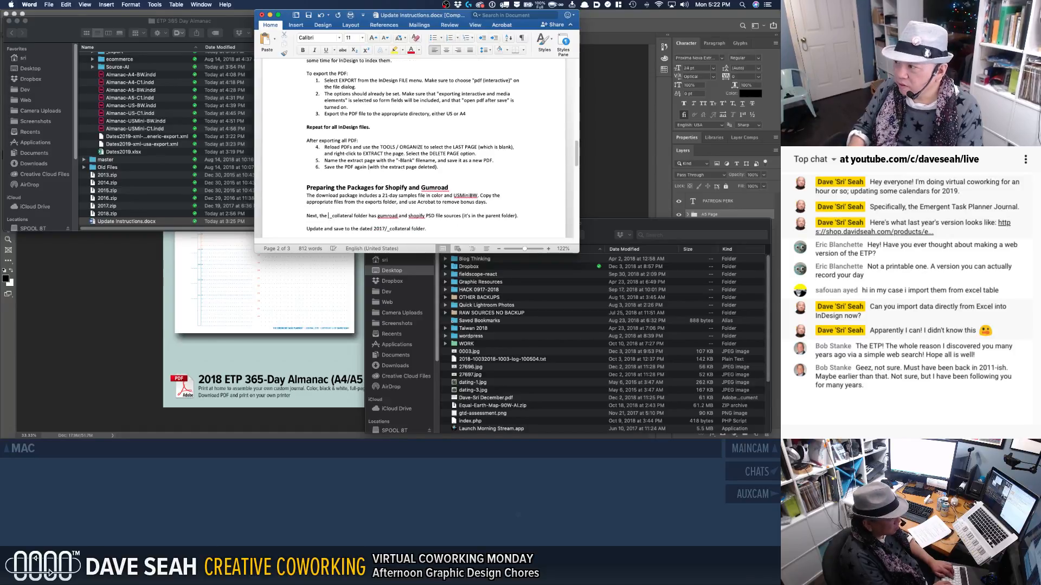
type(" LEVEL")
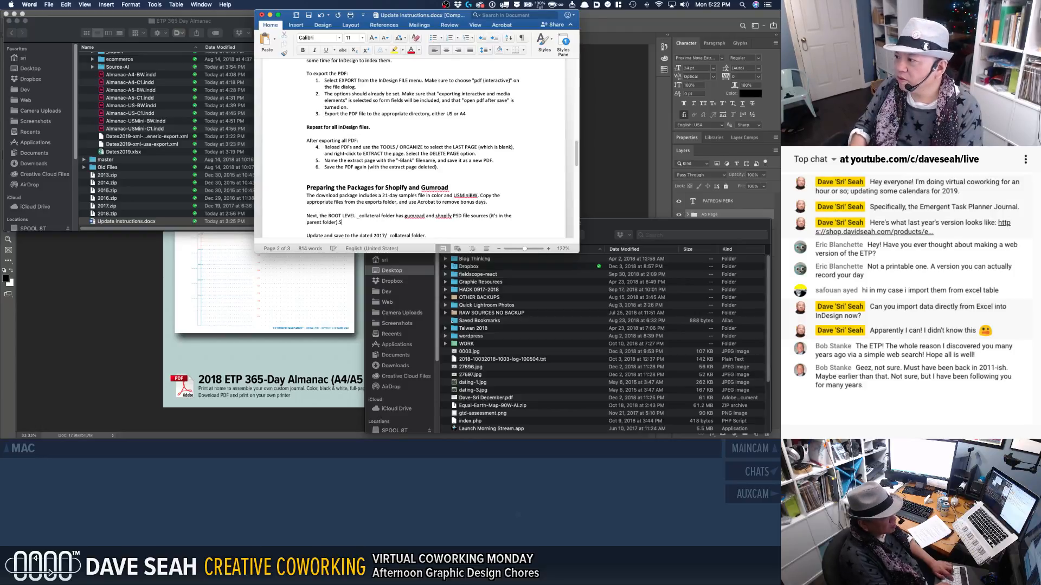
Step: Start a new sentence at the end of the PSD sources paragraph with "Store the export files in the"
type("tore t")
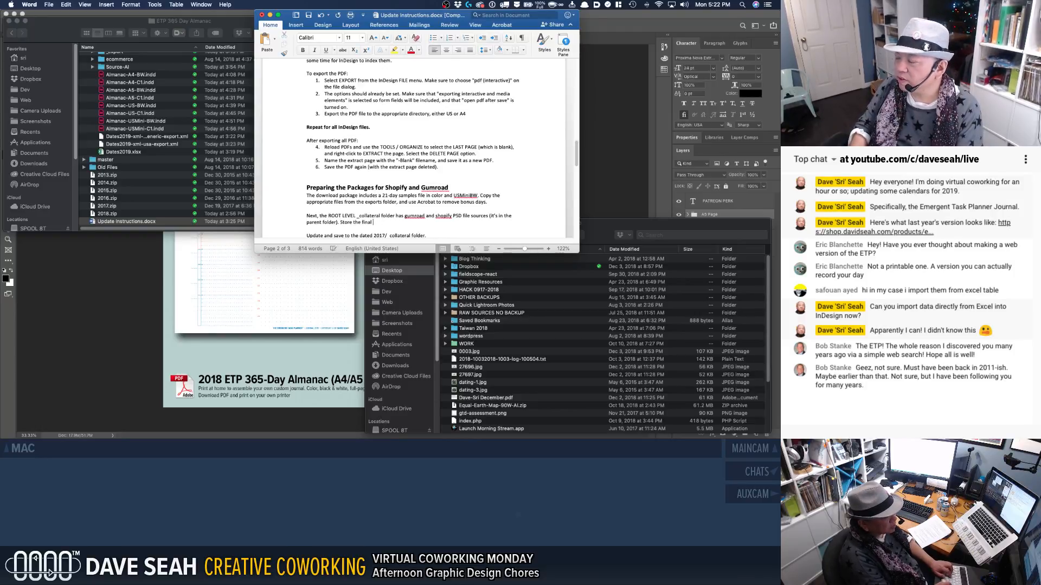
type("he fina")
key("BackSpace")
key("BackSpace")
key("BackSpace")
key("BackSpace")
type("exp")
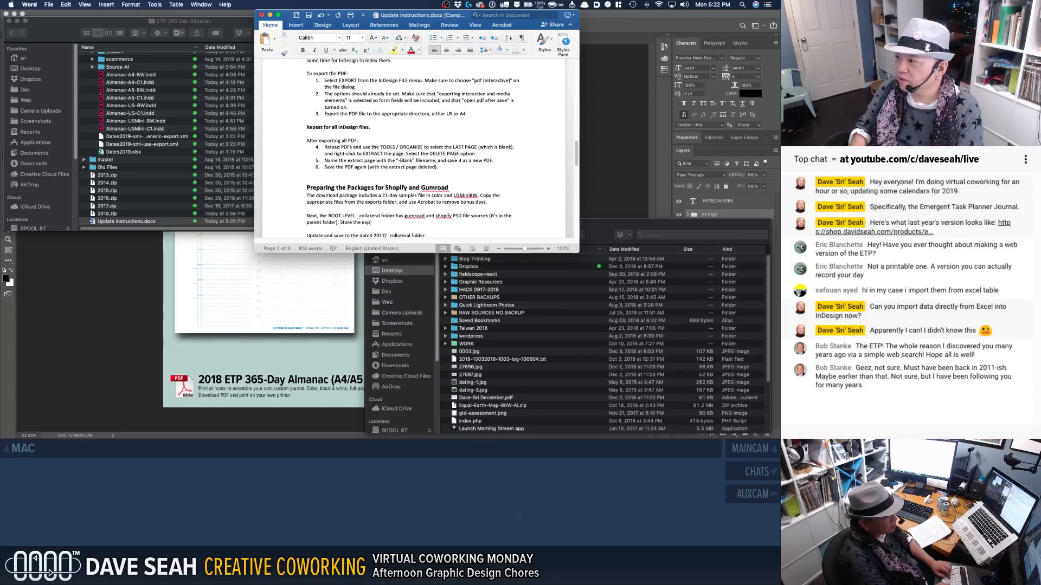
type("ort files in the ")
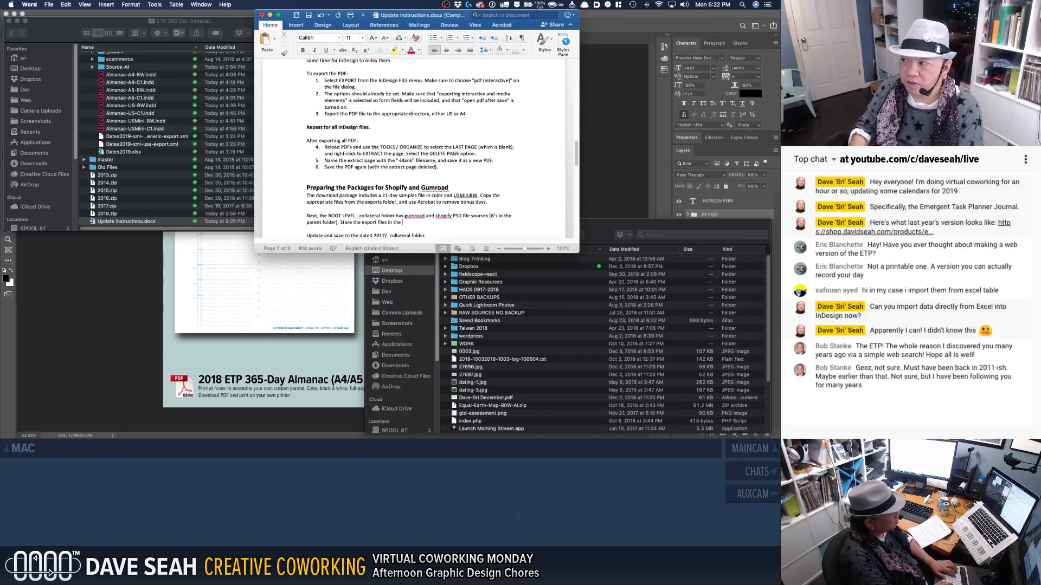
Step: Complete the new sentence with "YYYY/_collateral folder.", copying the folder name _collateral from the sentence before it
type("YYYY/_colla")
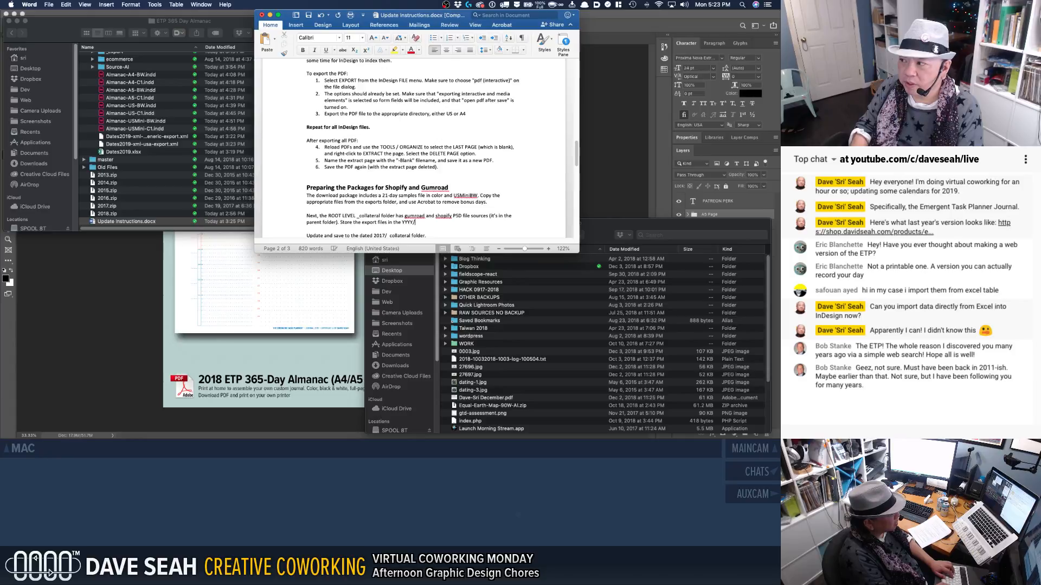
key("BackSpace")
key("BackSpace")
key("BackSpace")
key("BackSpace")
key("BackSpace")
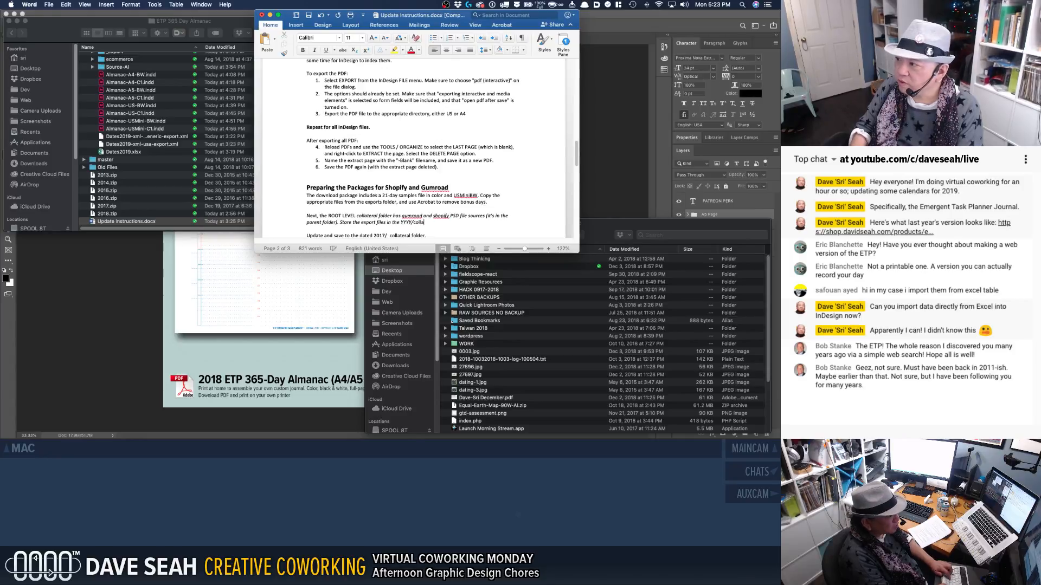
key("super+z")
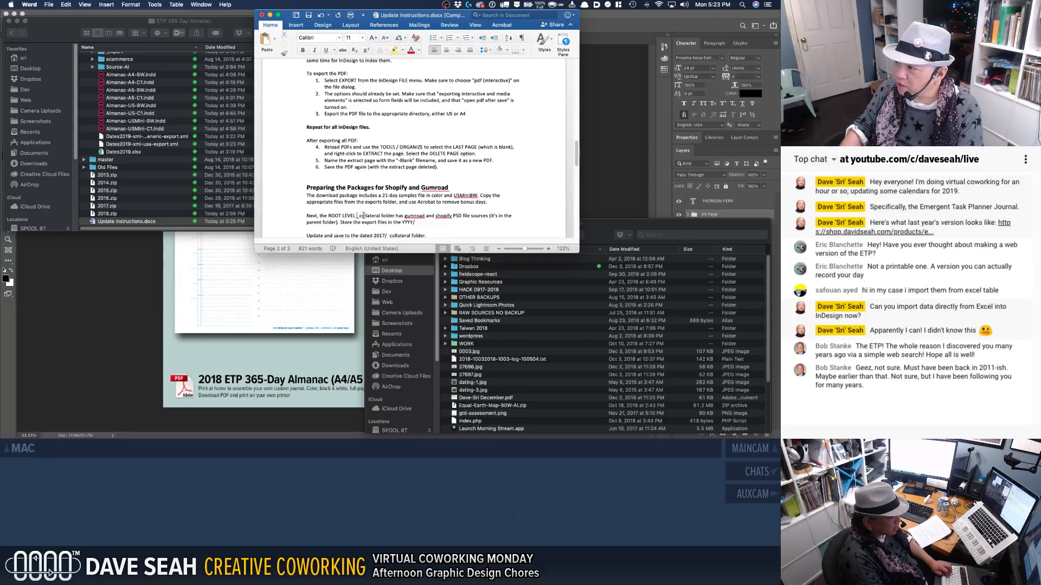
left_click_drag(357, 216, 379, 216)
key("super+c")
left_click(433, 224)
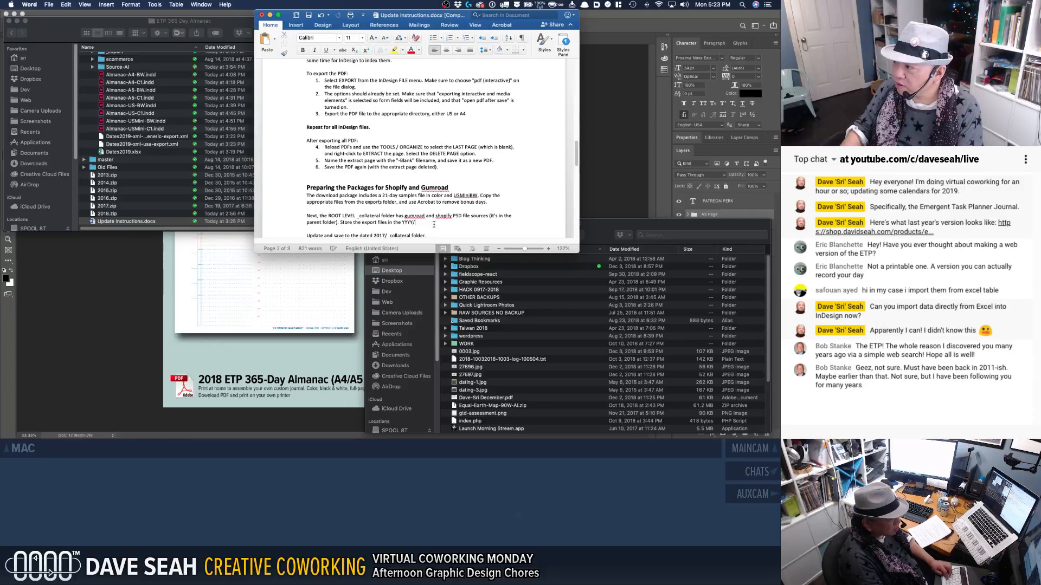
key("super+v")
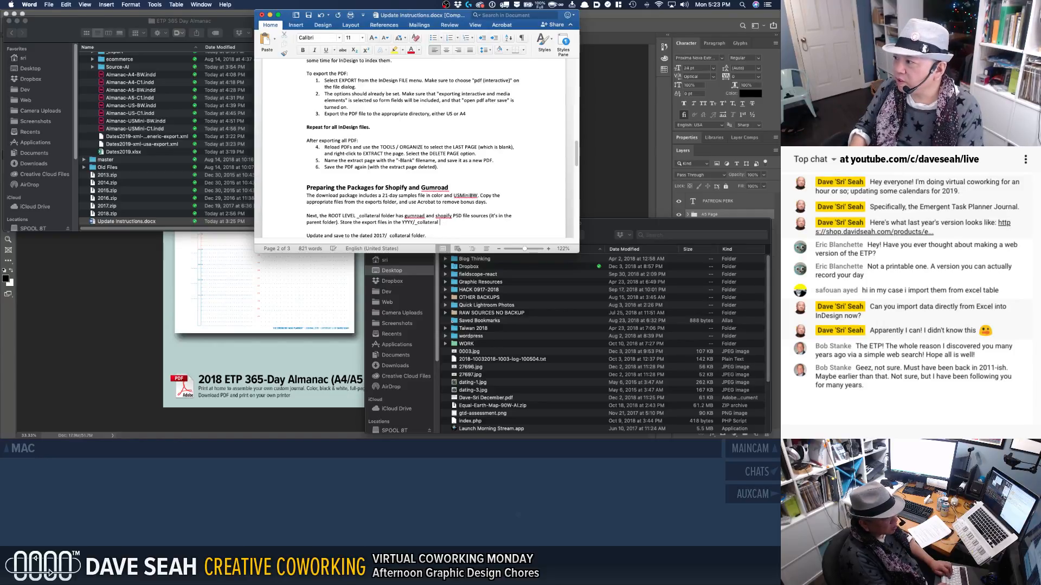
type("folder.")
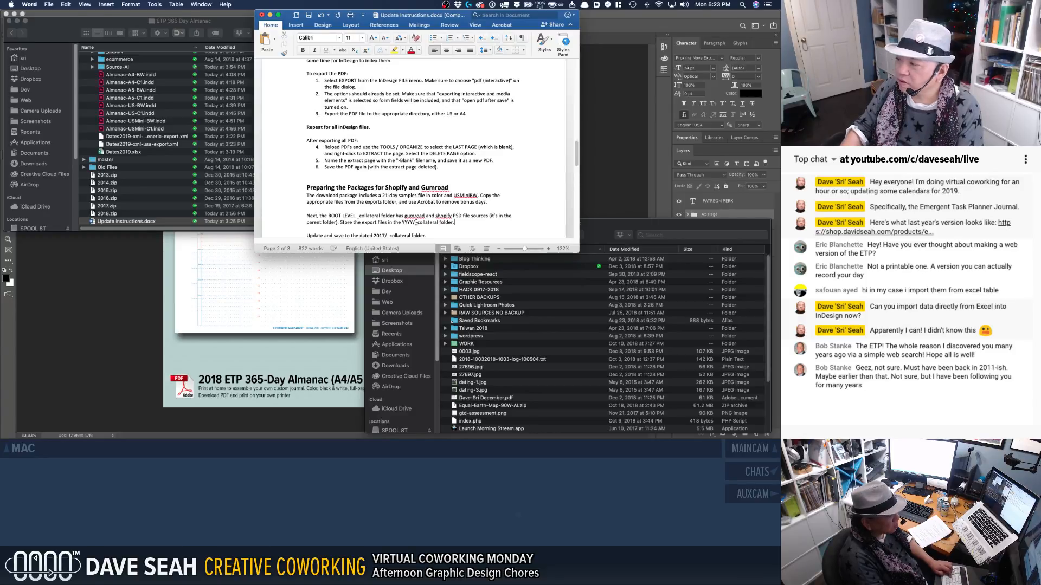
Step: Replace "LEVEL" with a slash so the source folder path reads "ROOT/_collateral"
double_click(347, 215)
key("BackSpace")
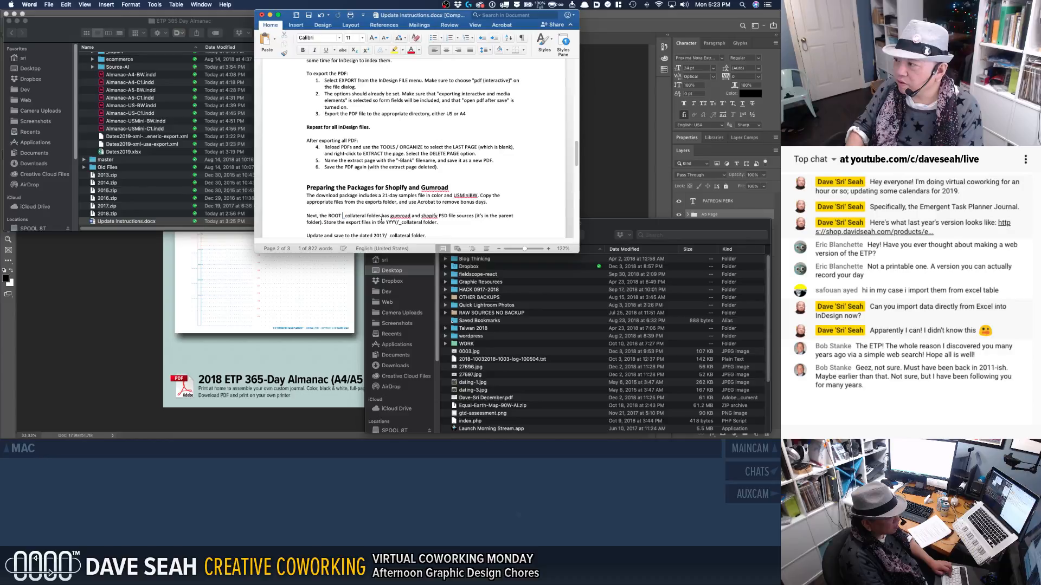
type("/")
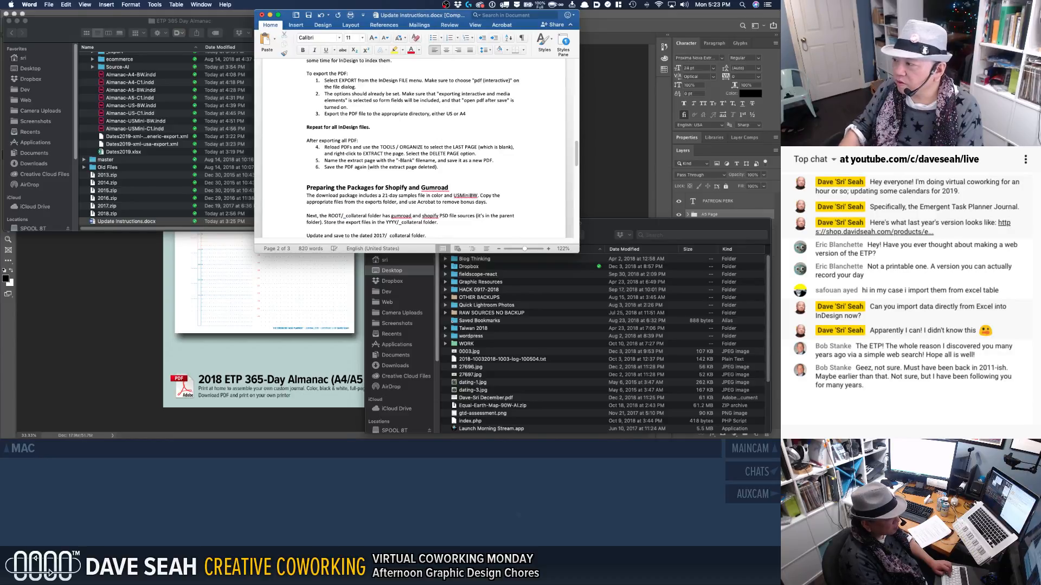
Step: Make the folder paths "ROOT/_collateral" and "YYYY/_collateral" bold in the PSD sources paragraph
left_click_drag(367, 215, 424, 223)
key("super+b")
key("super+b")
left_click(464, 221)
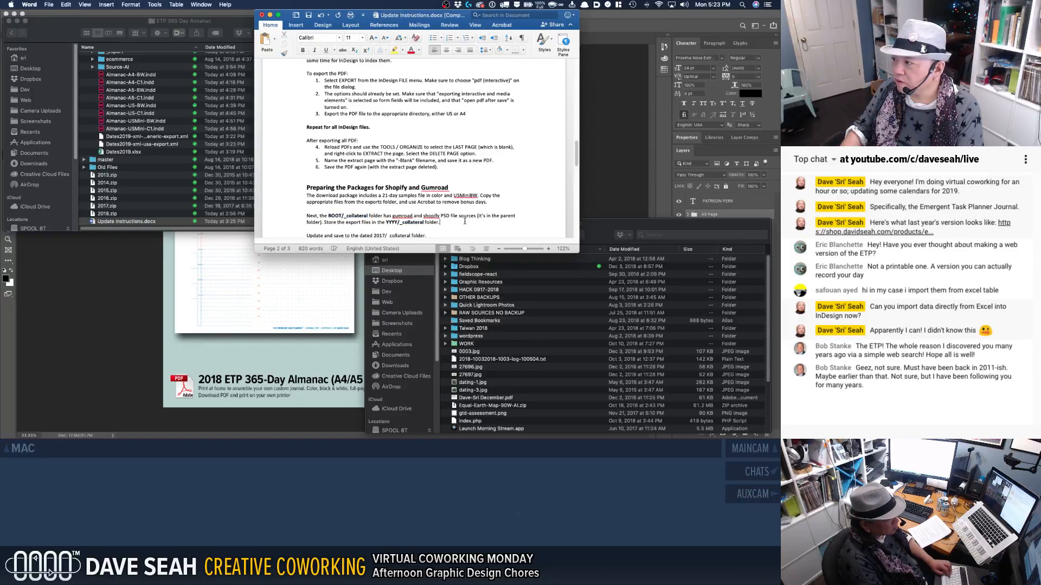
Step: Delete the redundant line "Update and save to the dated 2017/_collateral folder." below the PSD sources paragraph
scroll(460, 221, "down", 1)
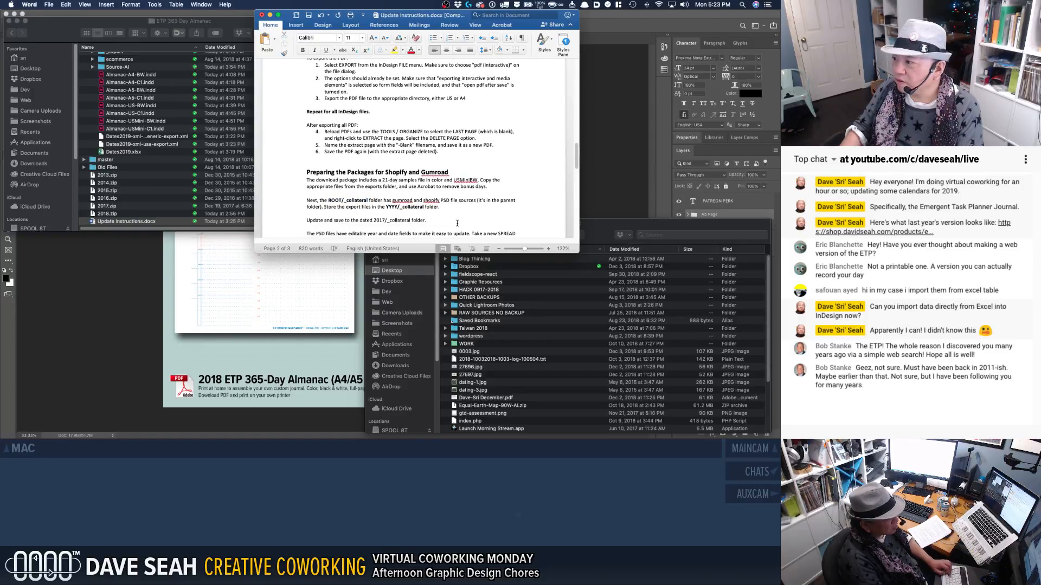
double_click(378, 221)
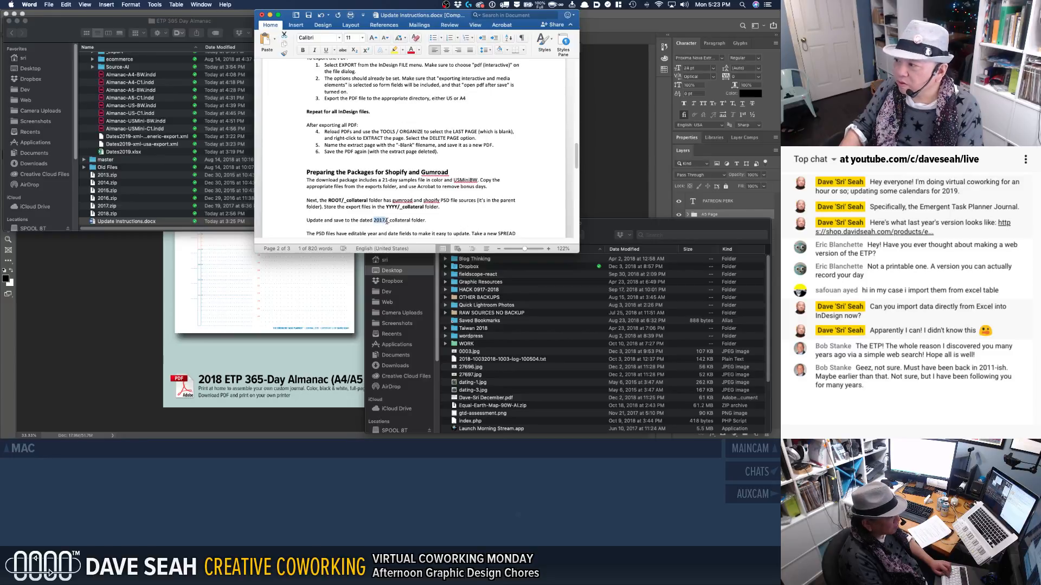
type("YYY")
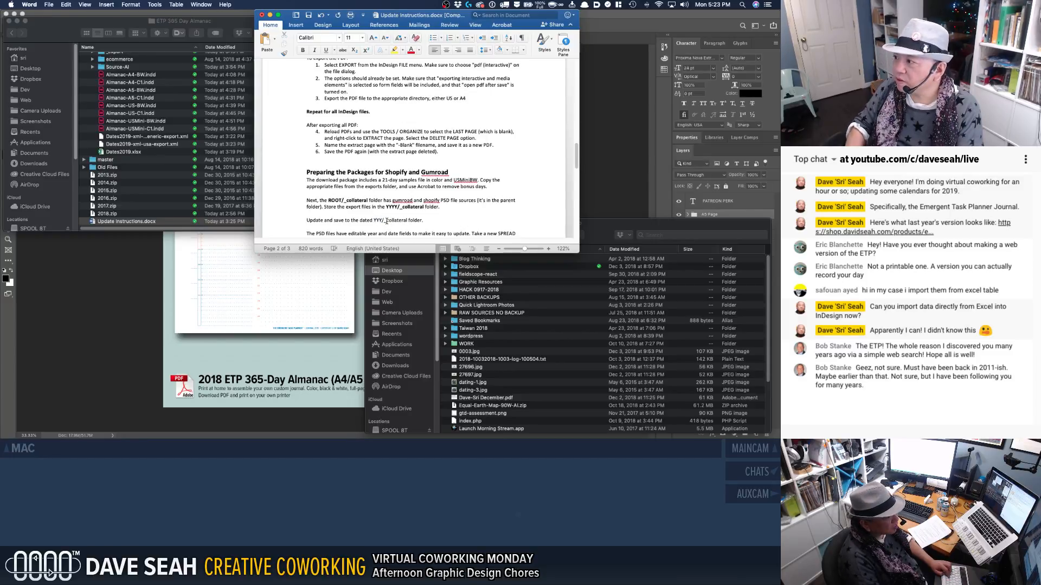
key("shift+Down")
key("BackSpace")
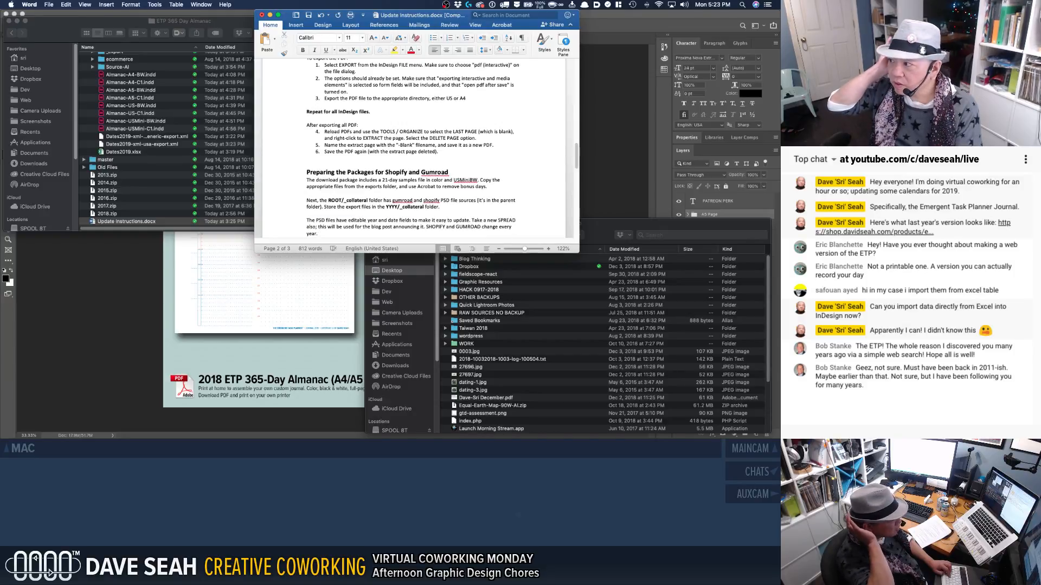
Step: Split the editable PSD paragraph before "Take a new SPREAD also", and save and close Update Instructions.docx
left_click(471, 220)
key("Return")
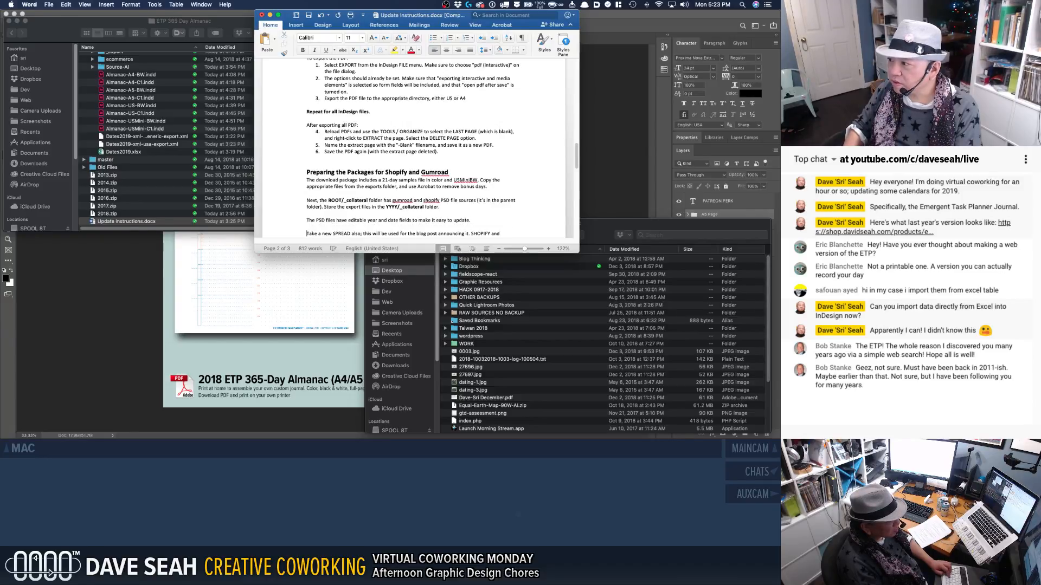
scroll(444, 235, "down", 1)
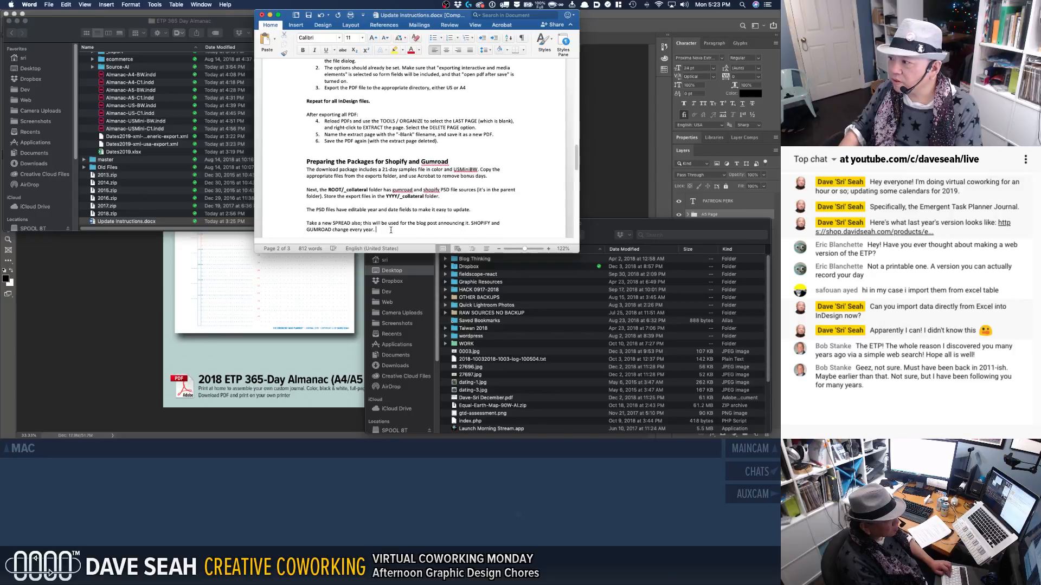
scroll(392, 227, "down", 2)
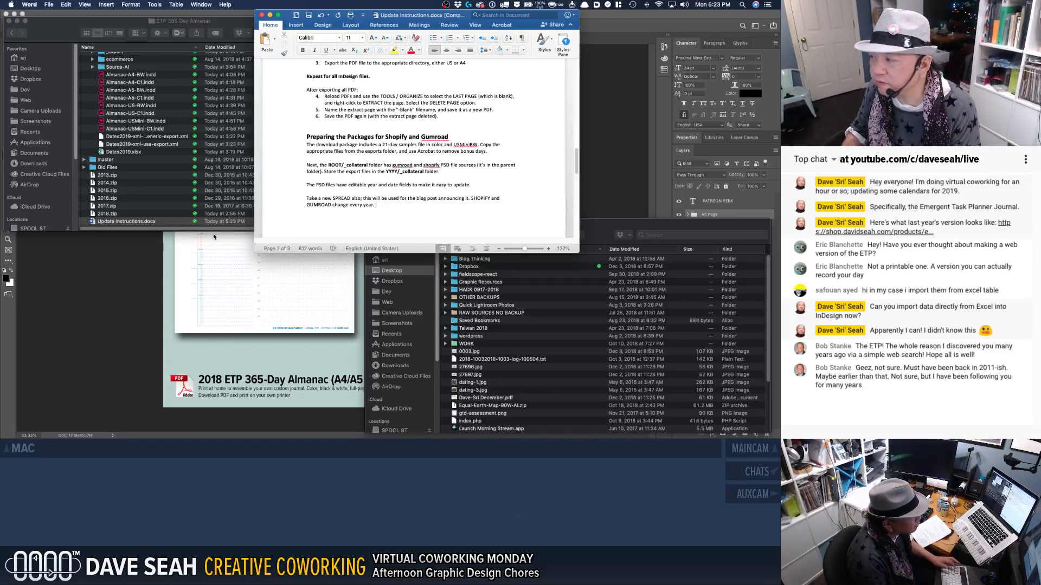
key("super+w")
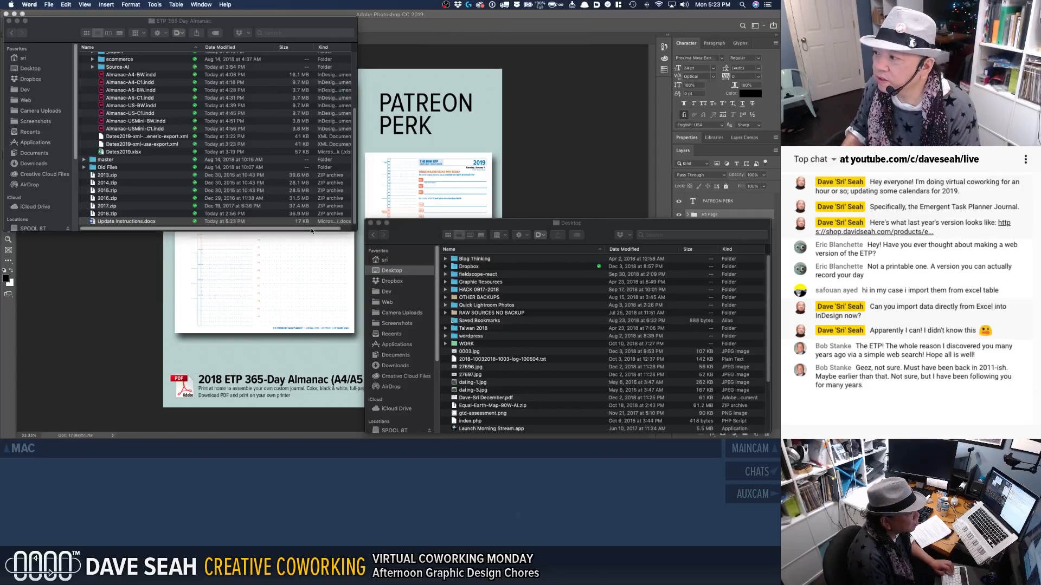
Step: Switch to Finder and examine the Gumroad and Shopify PSD sources in _collateral and the contents of the 2019 folder
key("super+Tab")
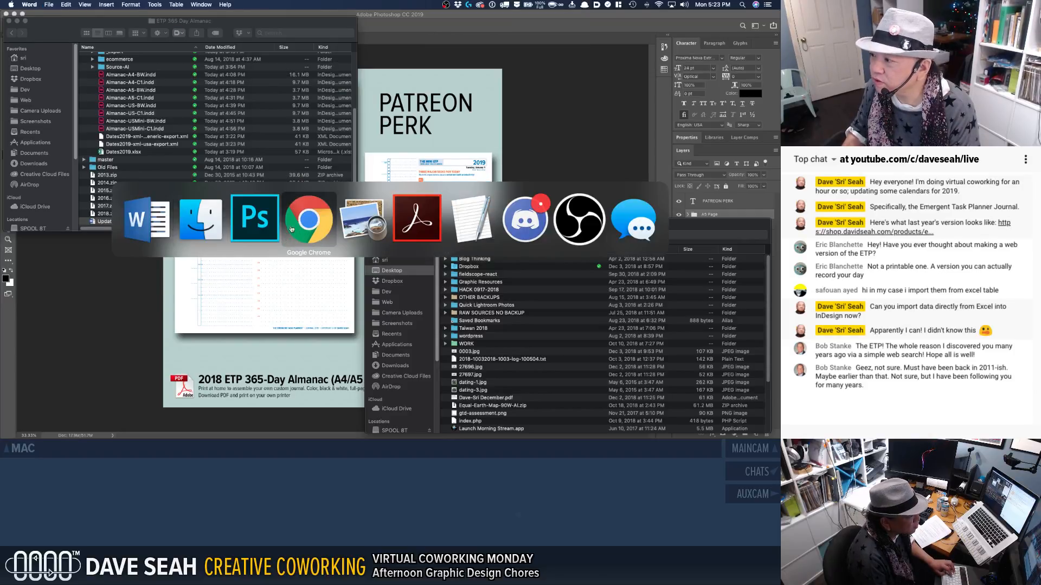
left_click(201, 233)
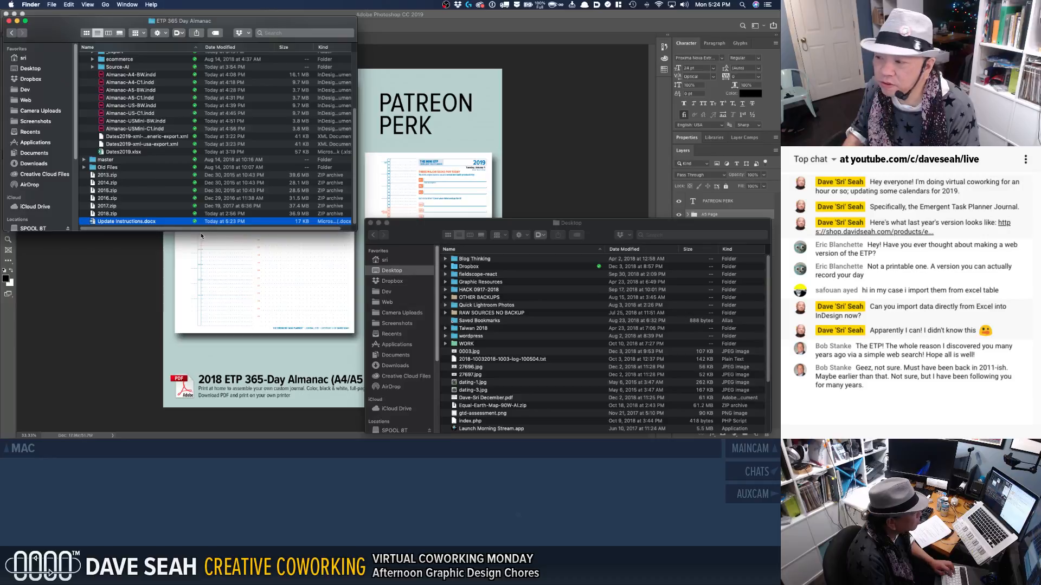
scroll(135, 163, "up", 3)
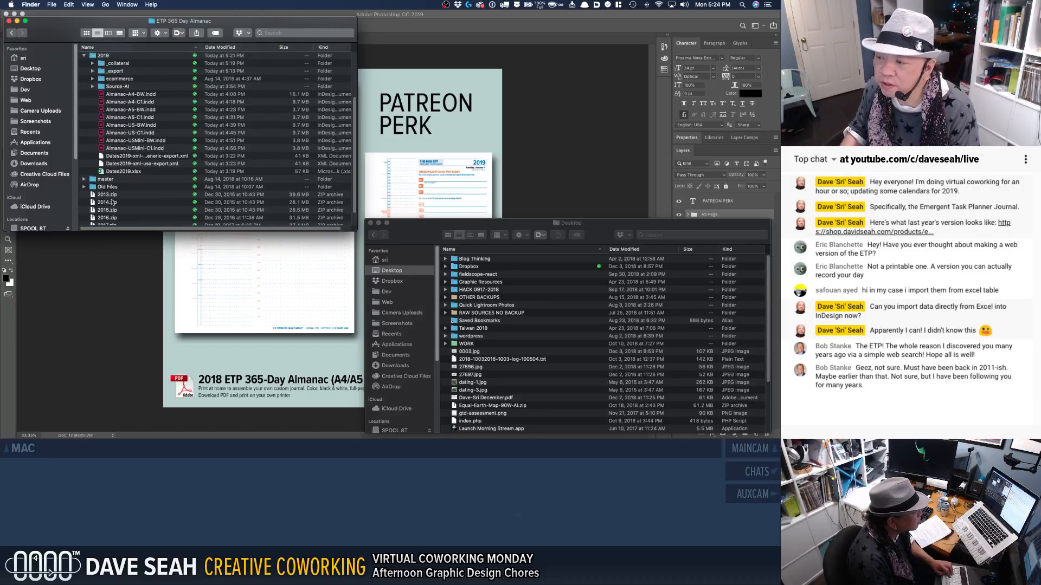
scroll(112, 201, "up", 2)
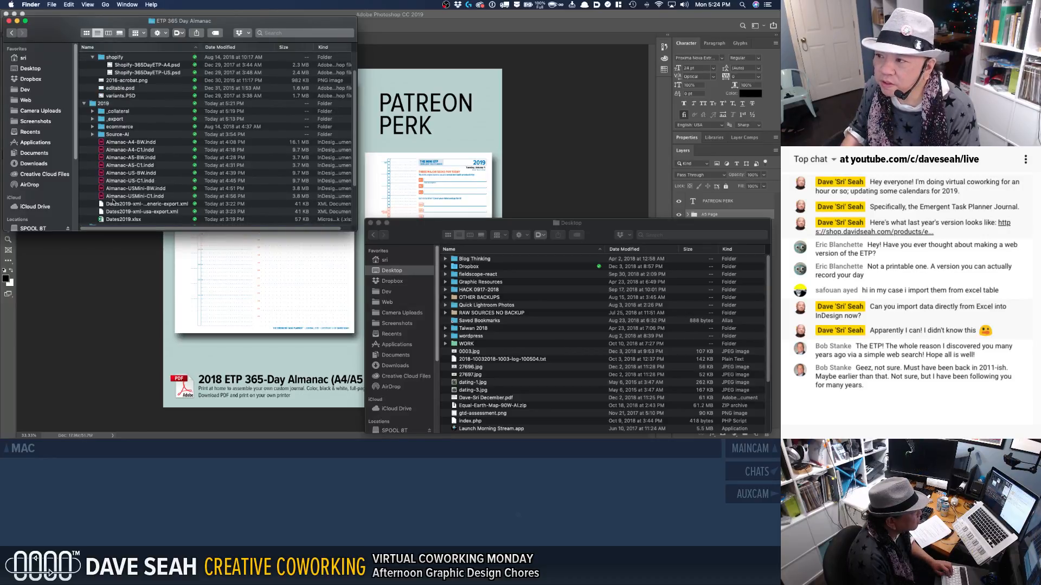
scroll(113, 202, "up", 2)
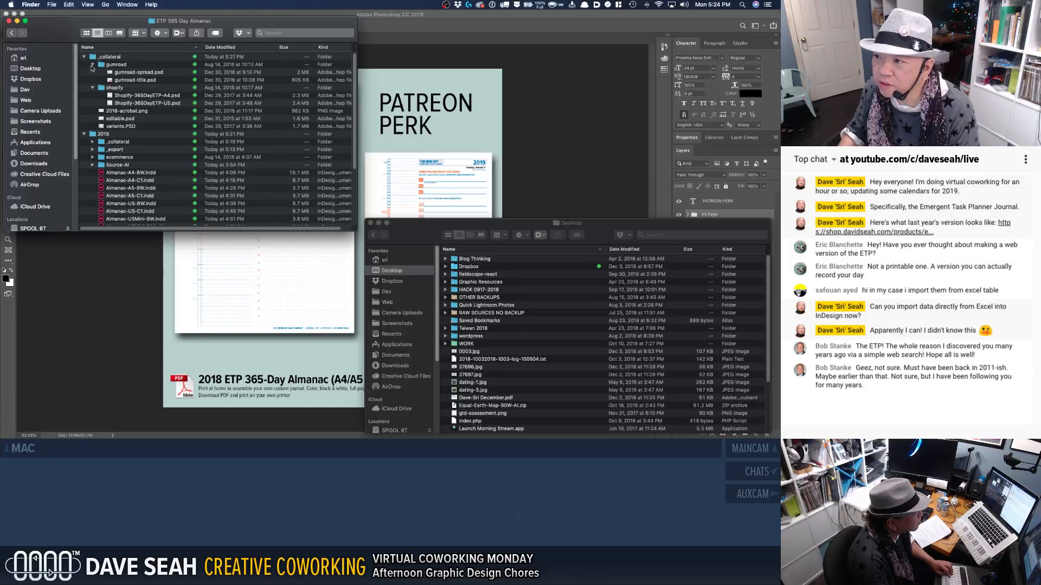
left_click(133, 81)
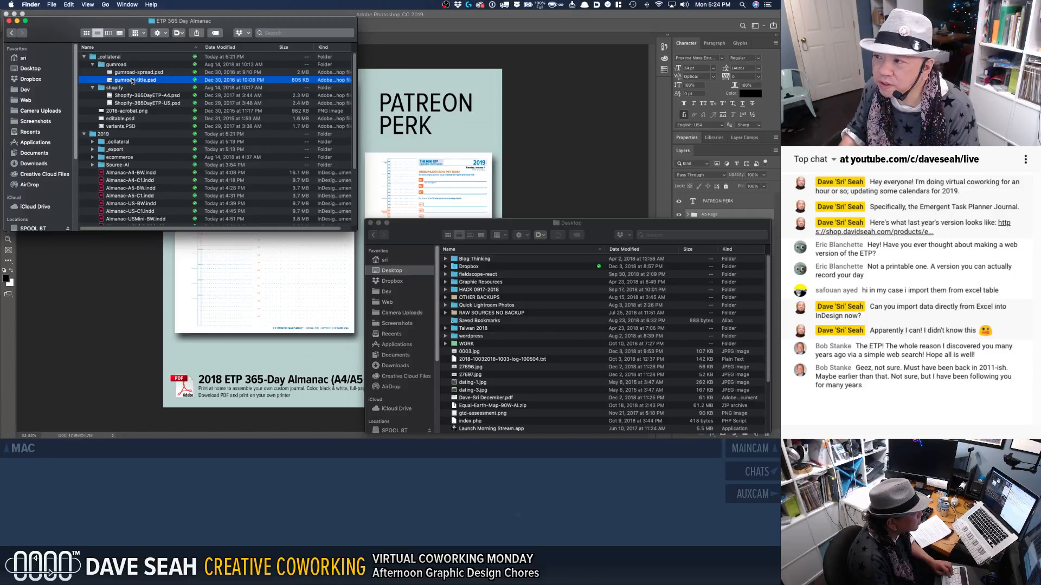
left_click(135, 72)
left_click(151, 96)
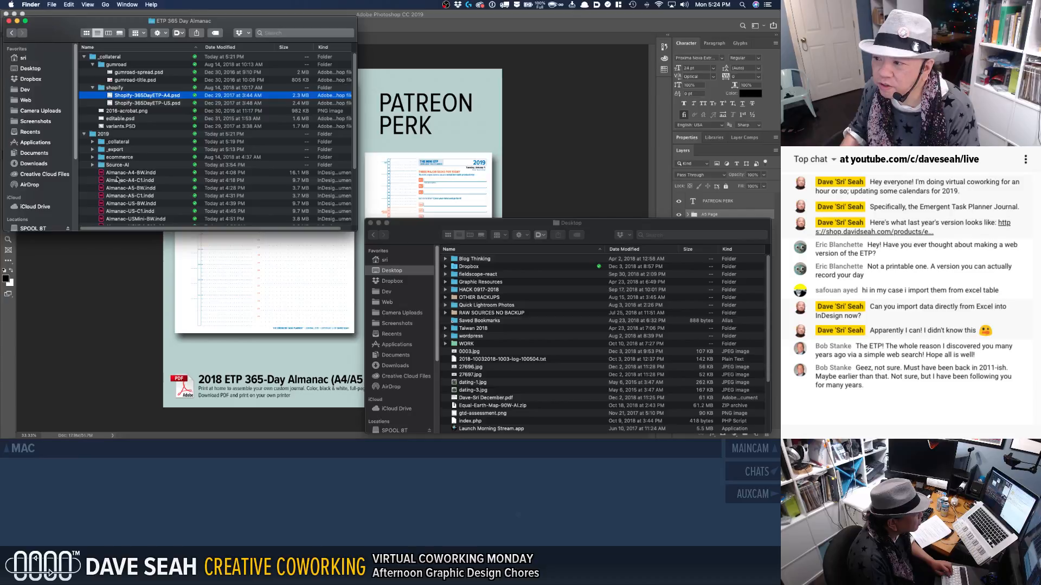
scroll(102, 177, "down", 3)
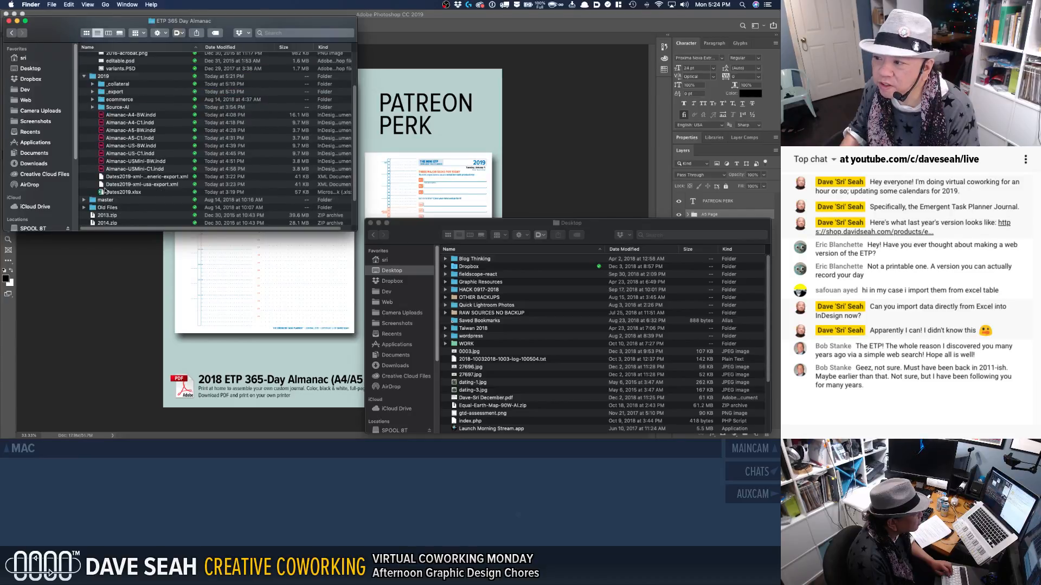
scroll(106, 190, "up", 1)
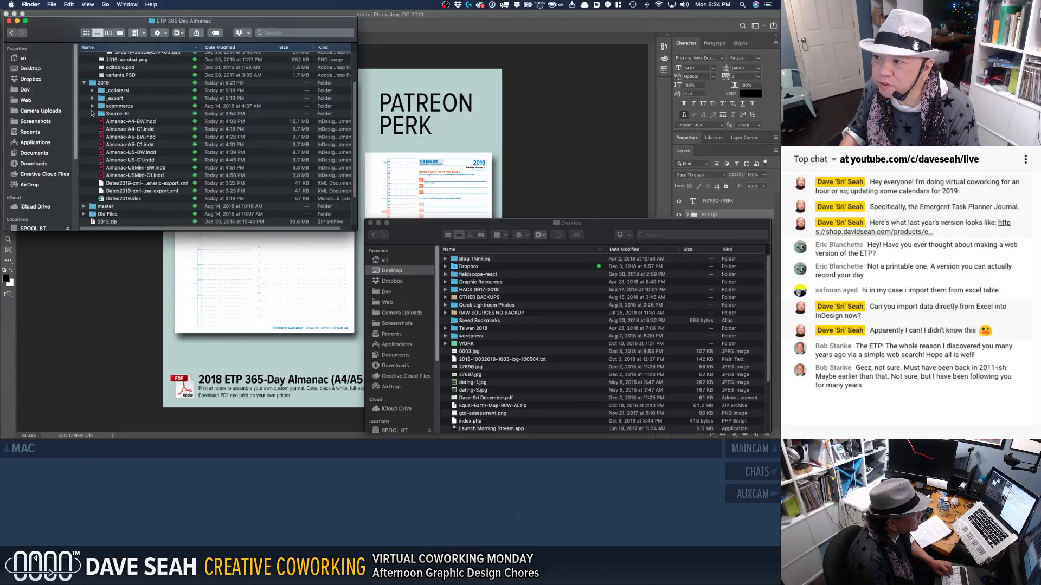
Step: Locate Patreon-365DayETP.psd in the 2019/_collateral folder, and open the root _collateral folder
left_click(92, 90)
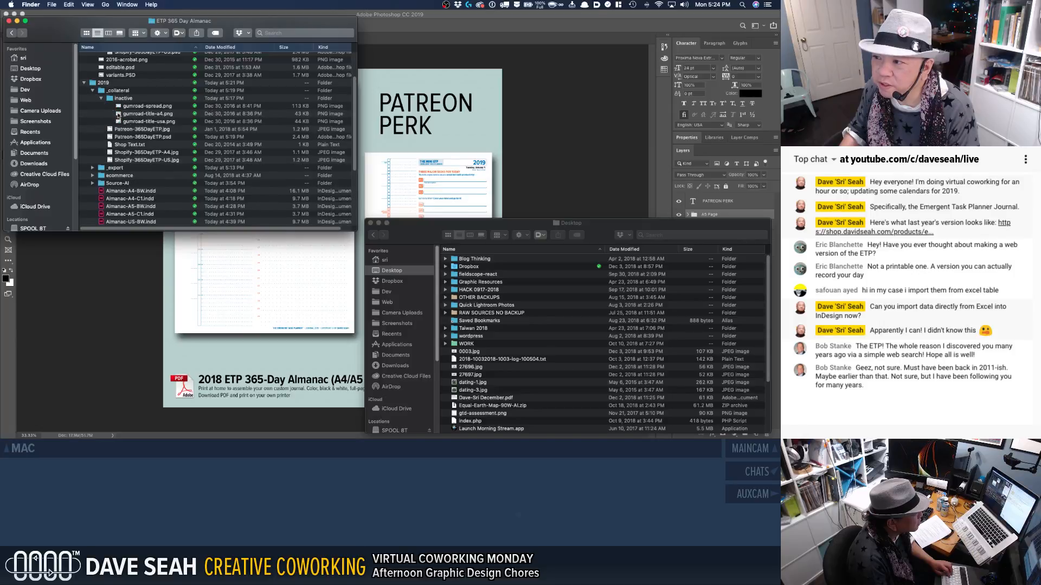
left_click(151, 136)
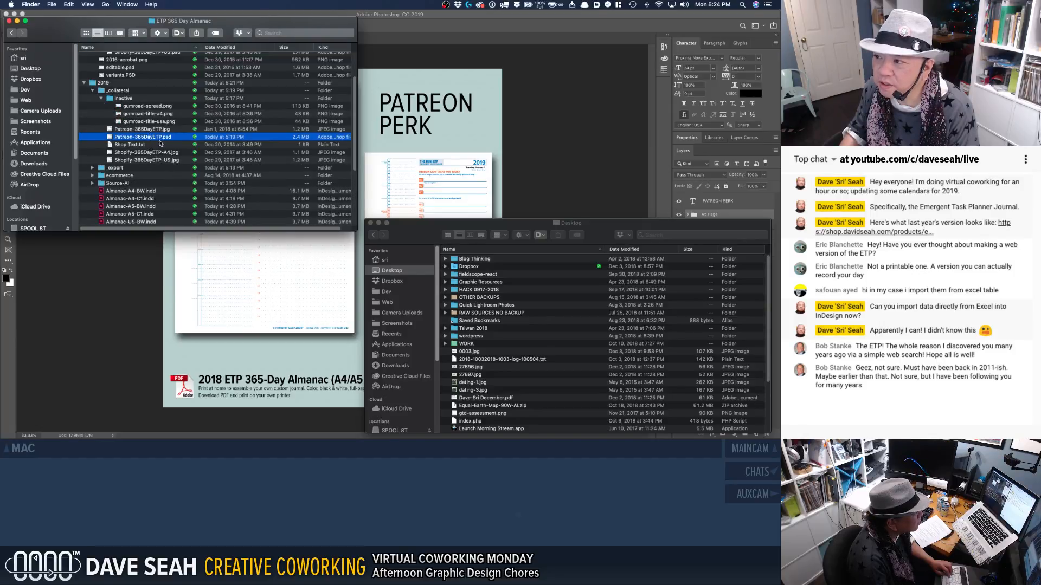
scroll(161, 143, "up", 3)
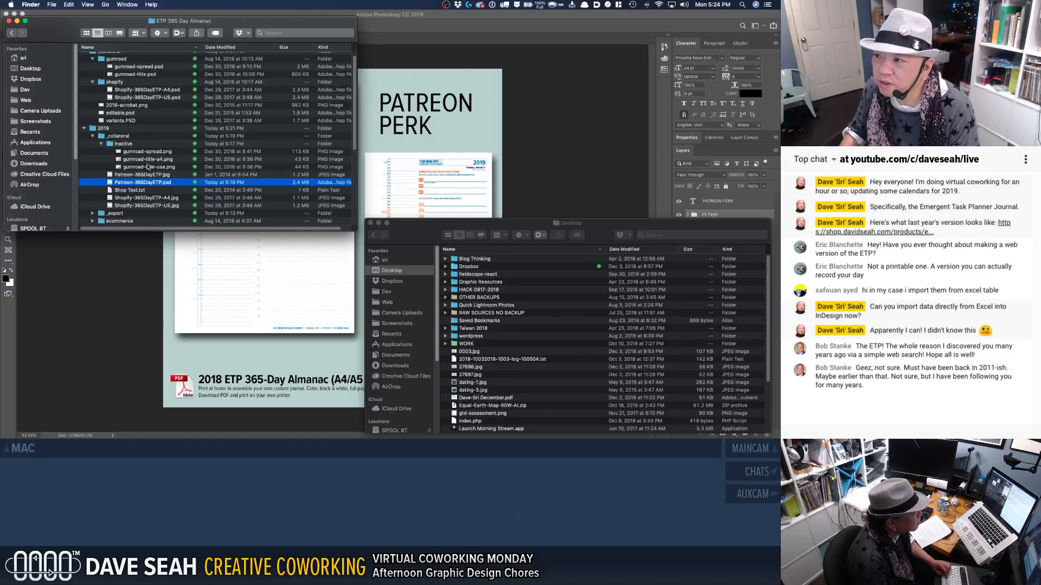
scroll(152, 171, "up", 1)
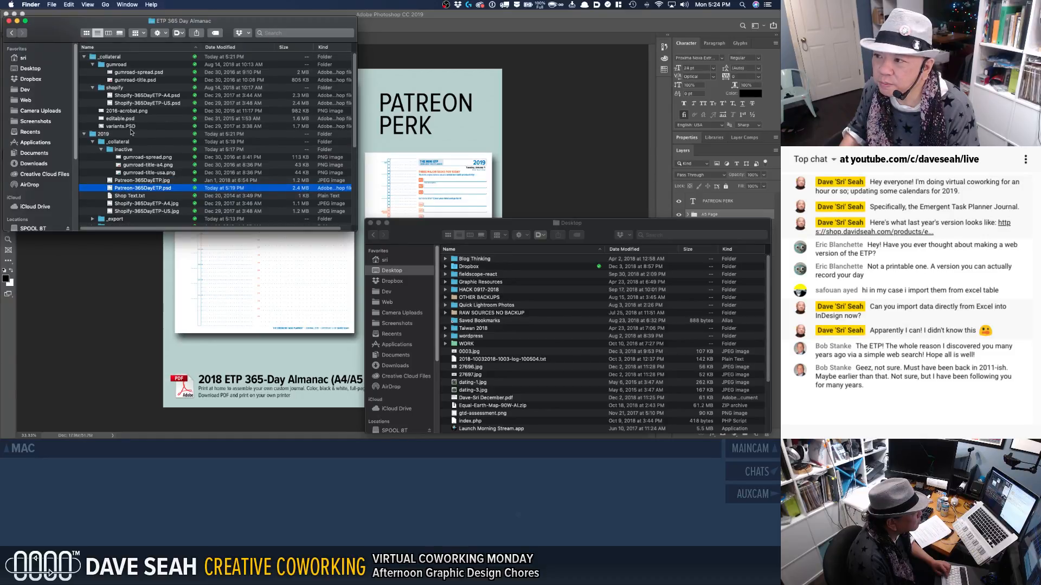
left_click(110, 58)
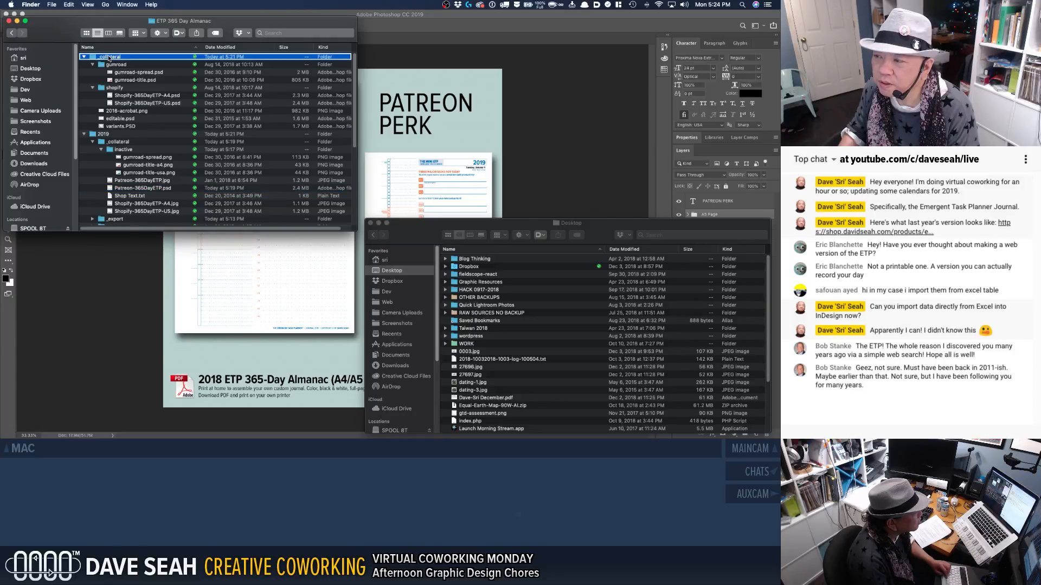
right_click(110, 59)
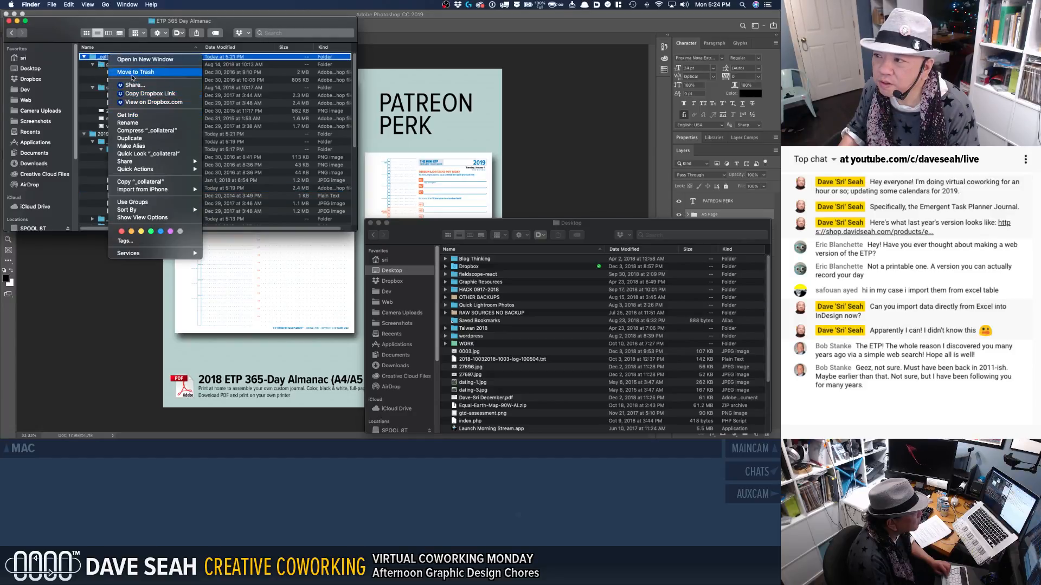
left_click(93, 61)
double_click(93, 60)
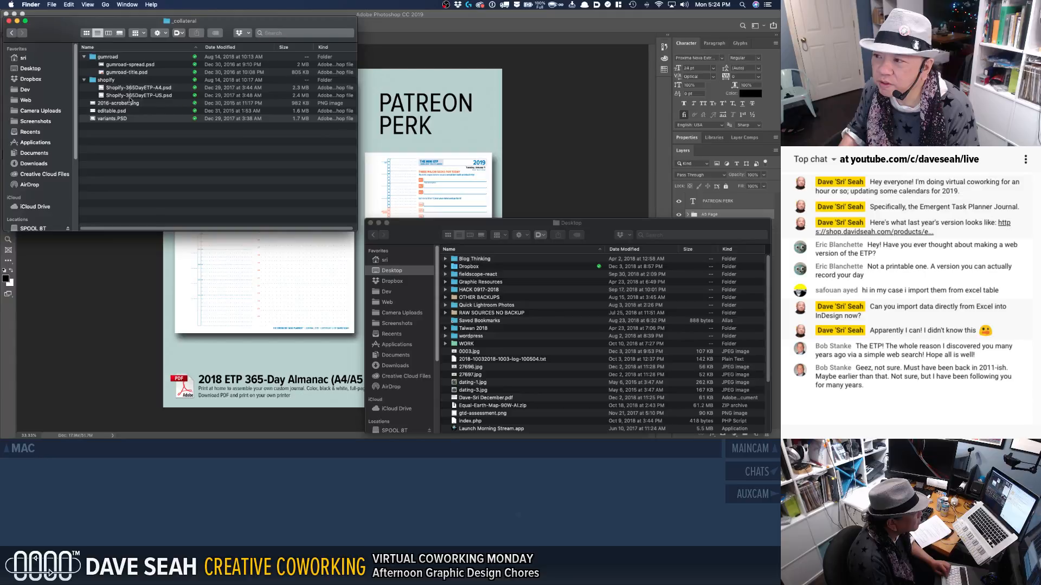
Step: Create a folder named patreon inside the root _collateral folder and return to the ETP 365 Day Almanac folder
right_click(113, 152)
left_click(140, 157)
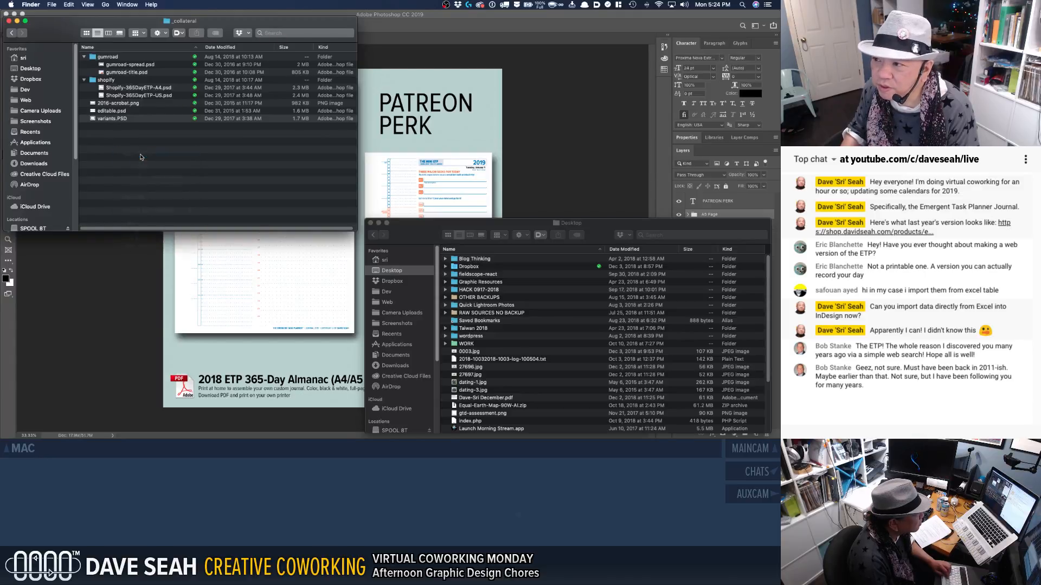
type("0at")
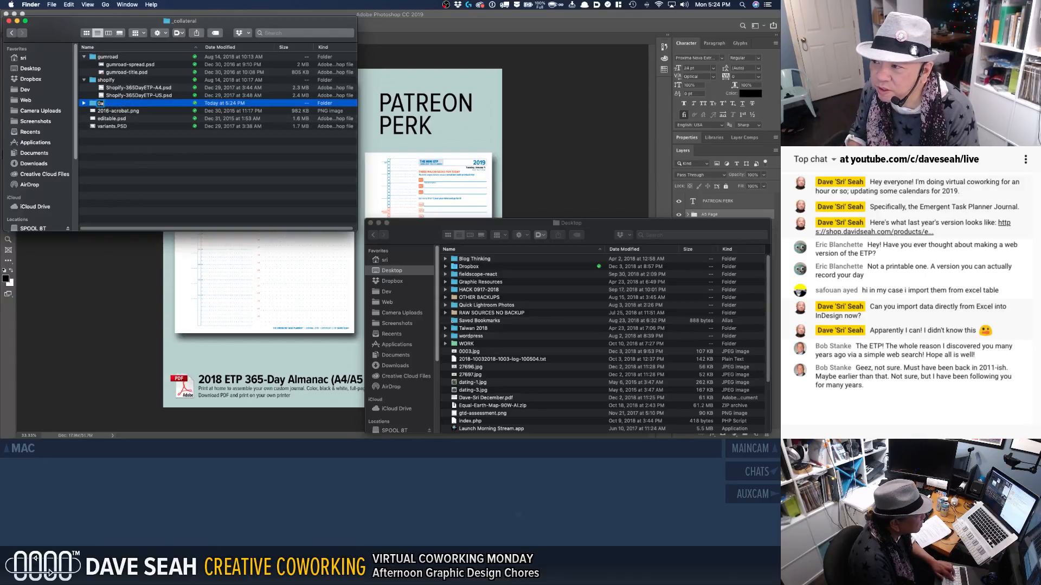
type("-")
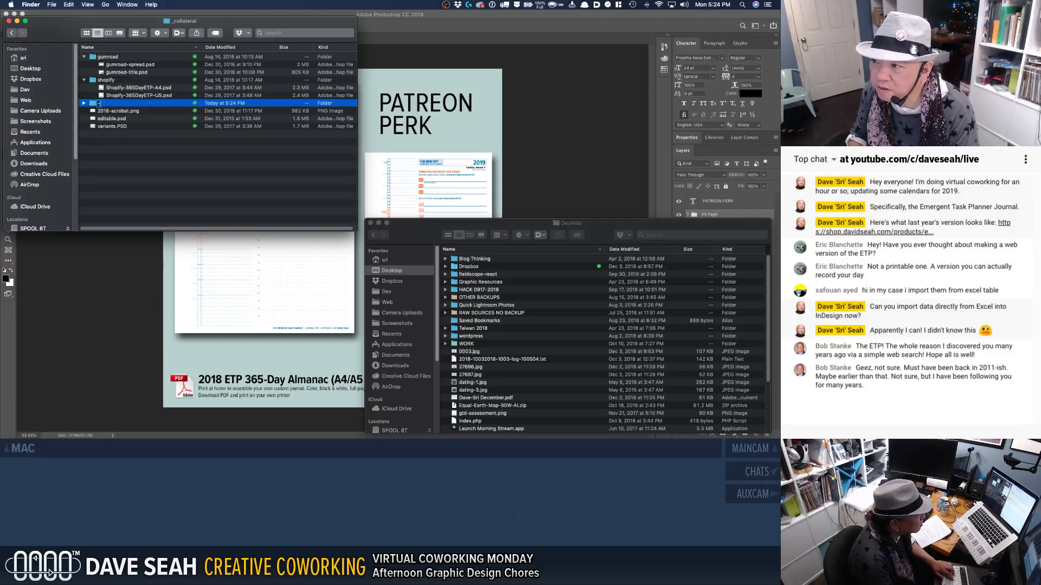
type("patreon")
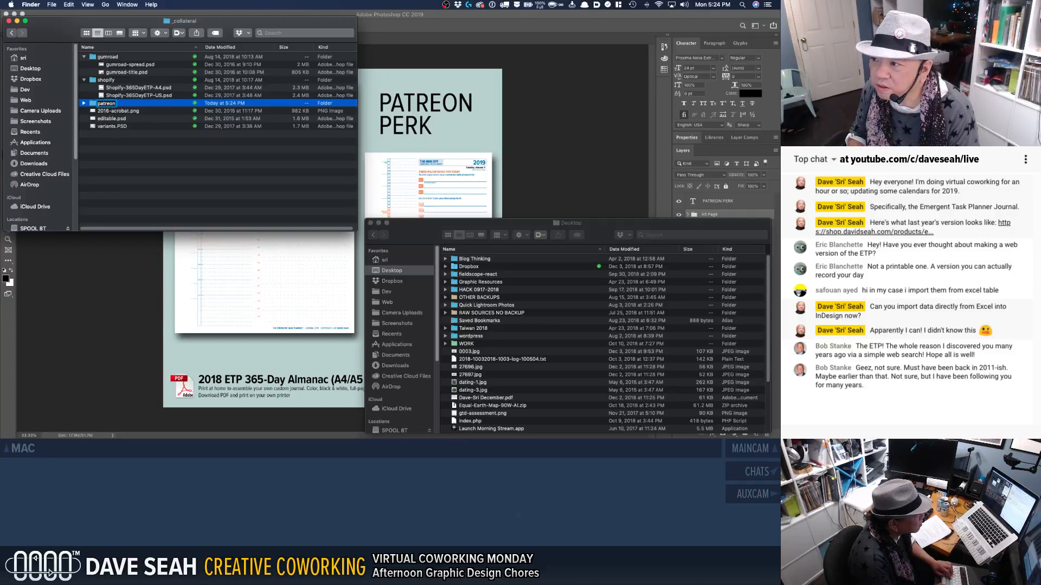
key("Return")
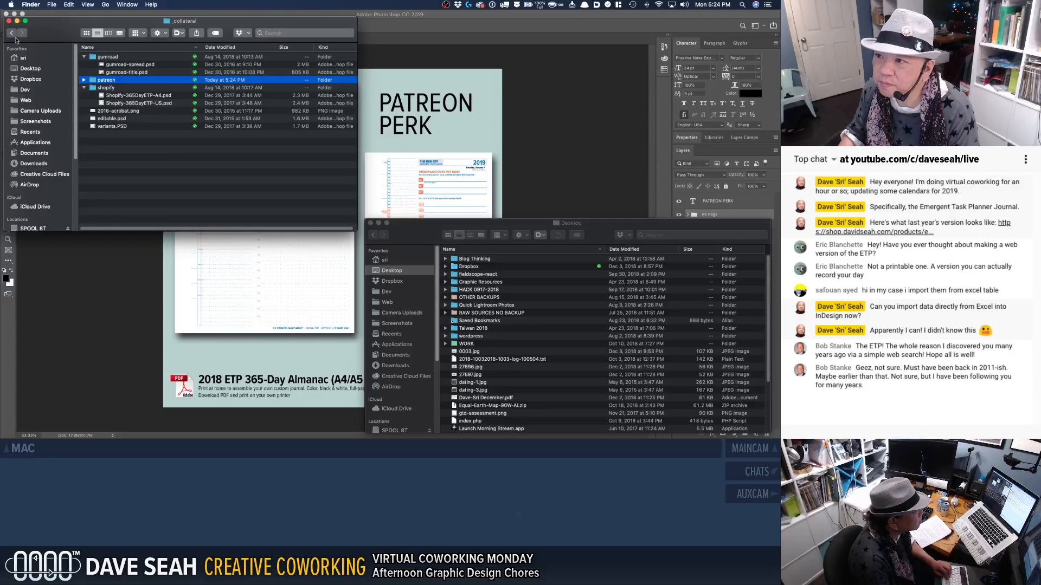
left_click(12, 33)
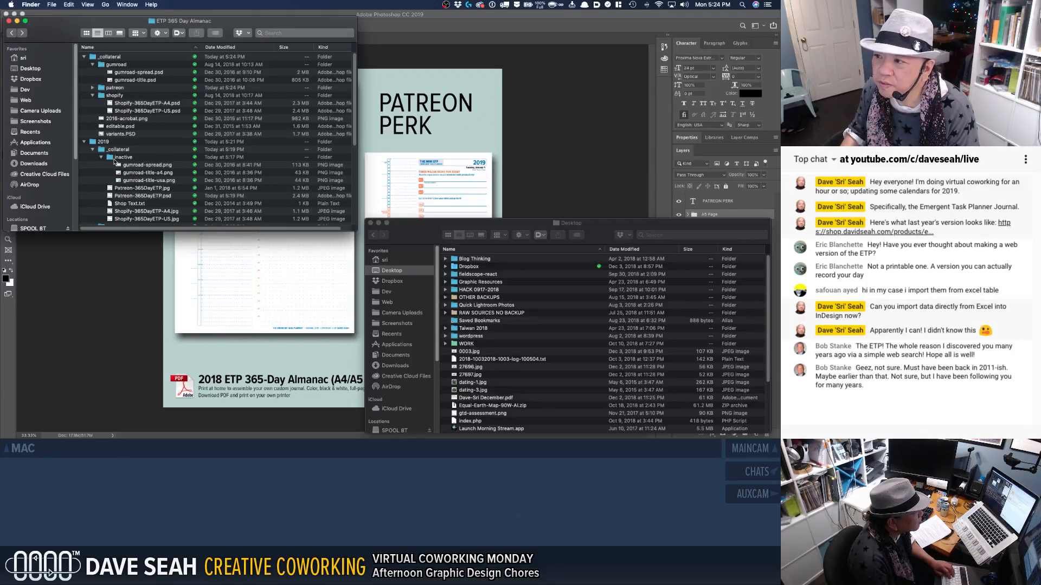
Step: Rename the root _collateral folder as _src_collateral
left_click(104, 58)
right_click(105, 58)
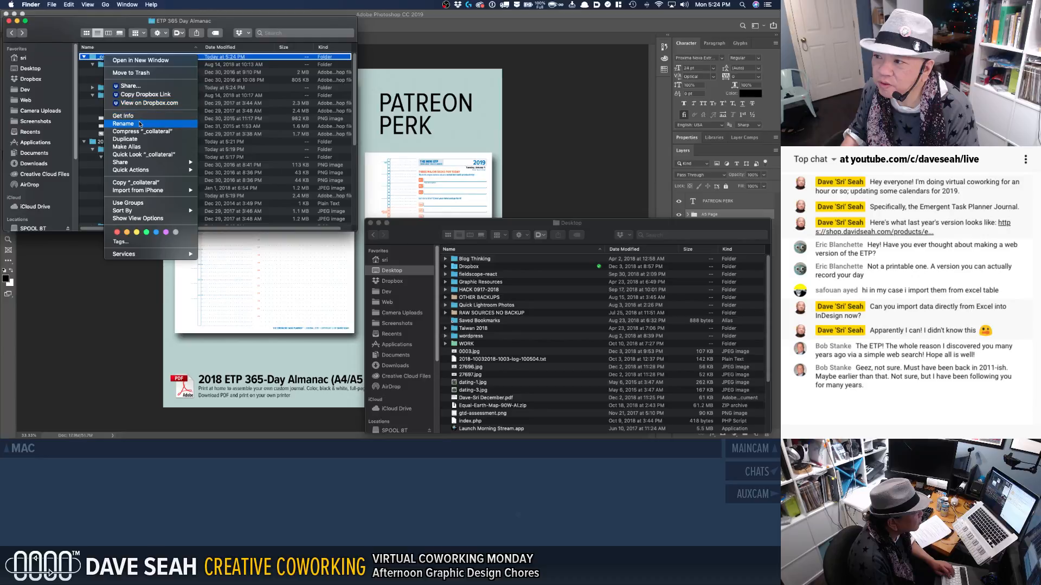
left_click(98, 58)
left_click(98, 57)
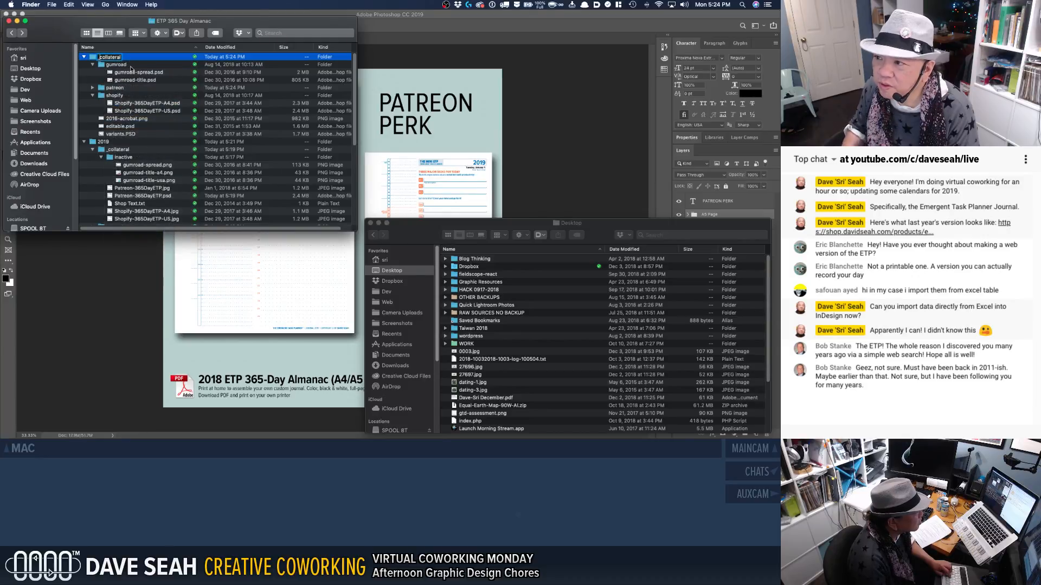
type("src")
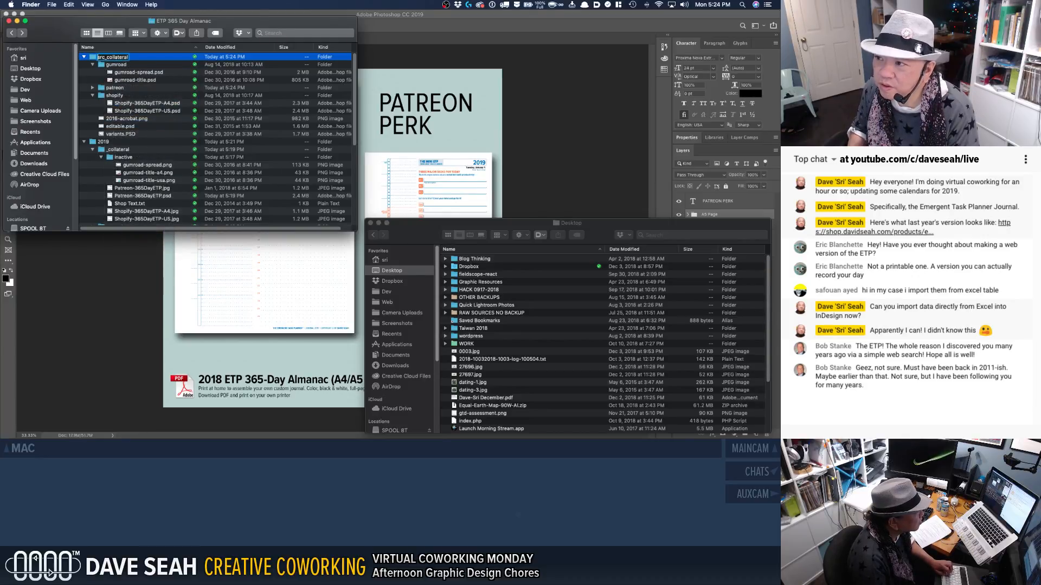
key("Return")
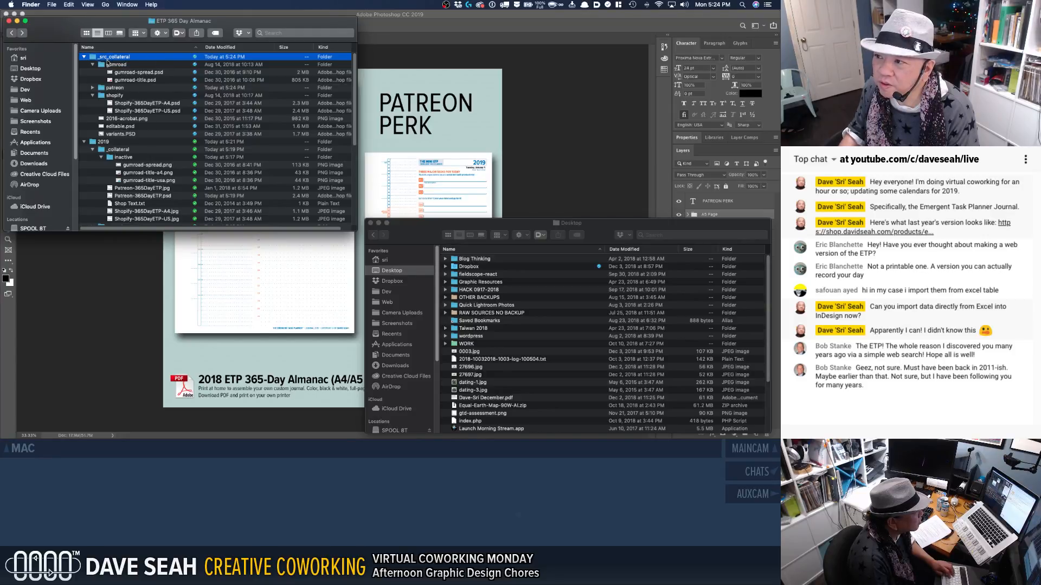
Step: Rename the root collateral folder as _collateral_psd
key("Return")
key("BackSpace")
key("BackSpace")
key("BackSpace")
key("BackSpace")
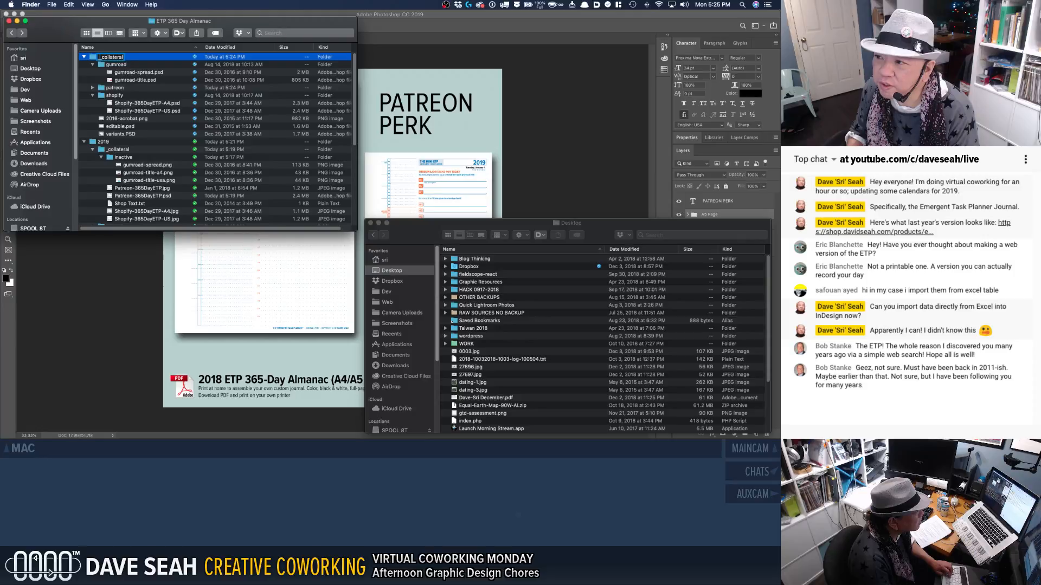
key("Return")
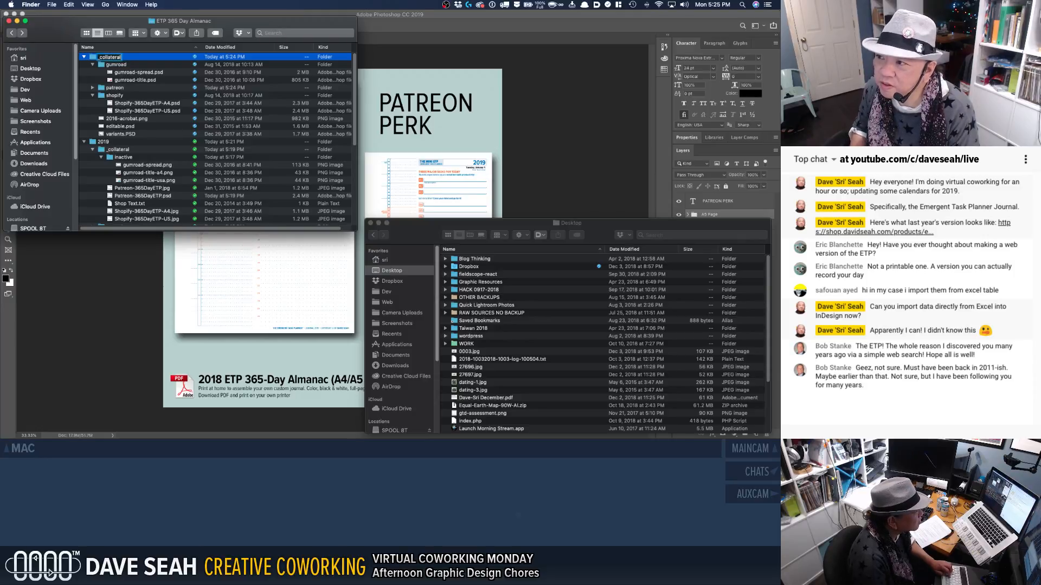
type("_psd")
key("Return")
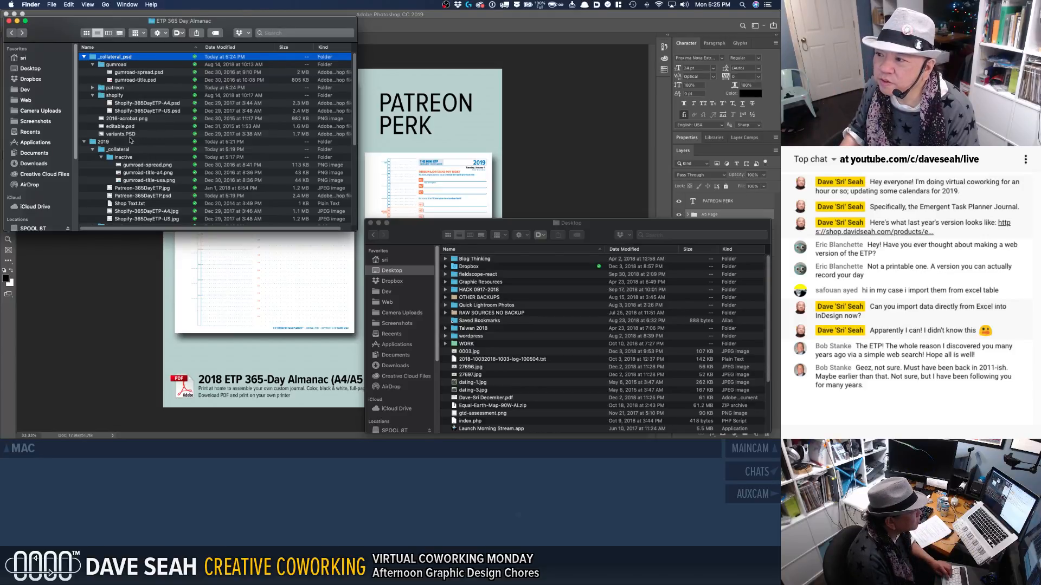
Step: Move Patreon-365DayETP.psd from 2019/_collateral into the patreon folder, collapse the inactive folder and expand patreon
scroll(132, 184, "down", 1)
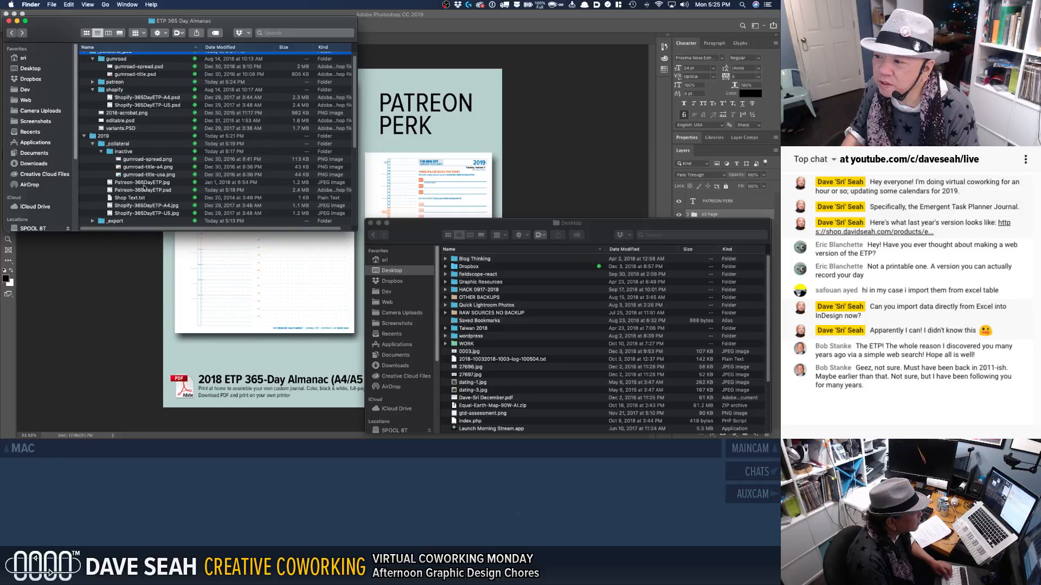
left_click(155, 191)
left_click_drag(157, 193, 113, 84)
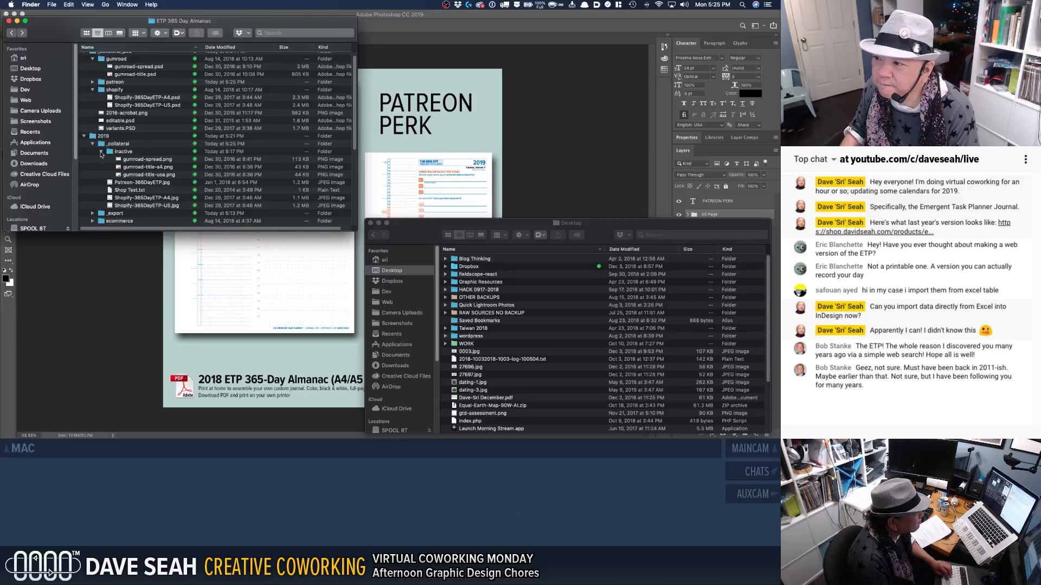
left_click(102, 154)
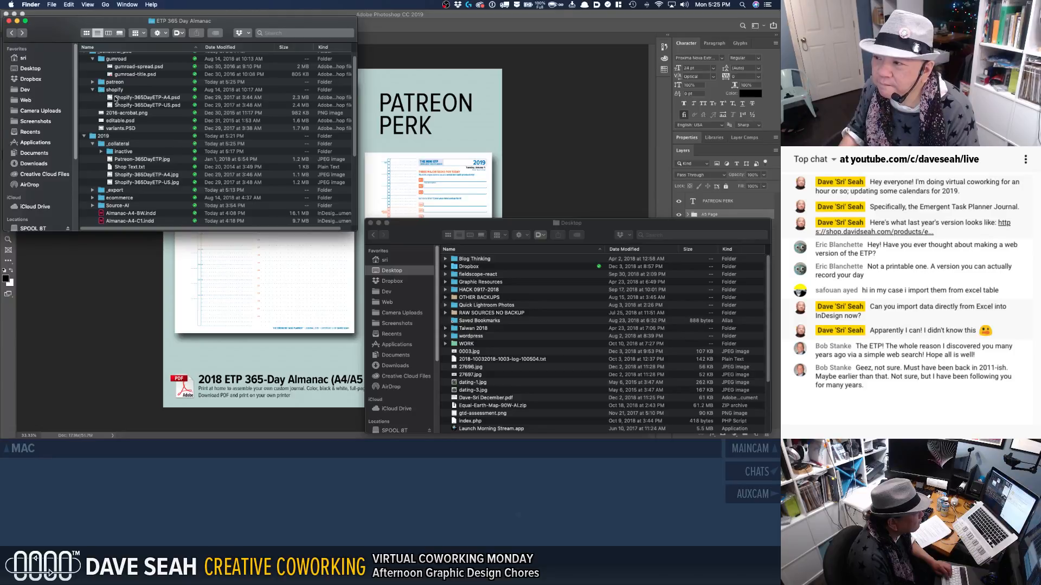
left_click(92, 83)
left_click(92, 82)
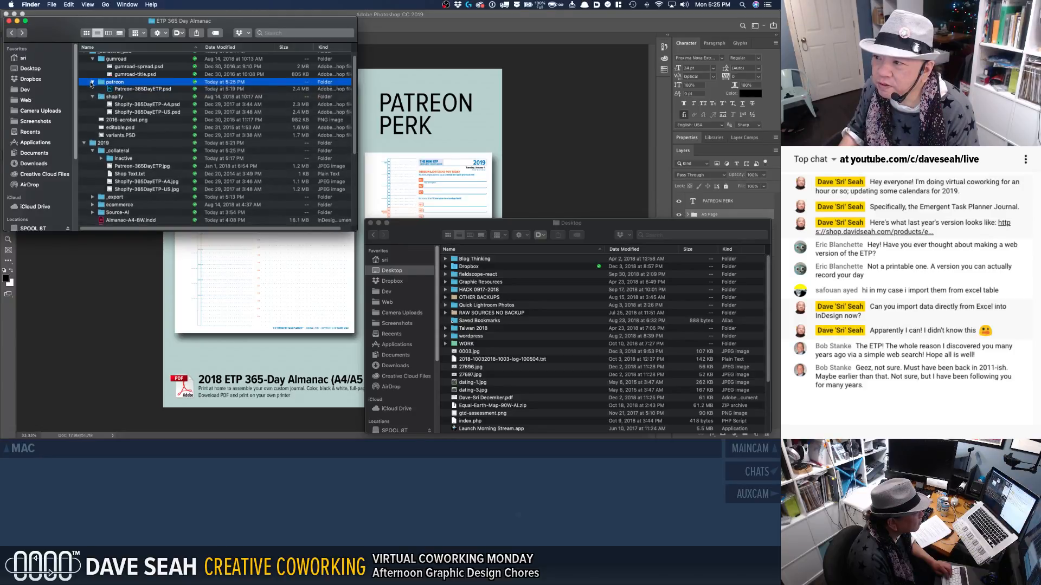
Step: Switch to the open Patreon-365DayETP.psd in Photoshop and close it without saving the accidental text layer
left_click(120, 90)
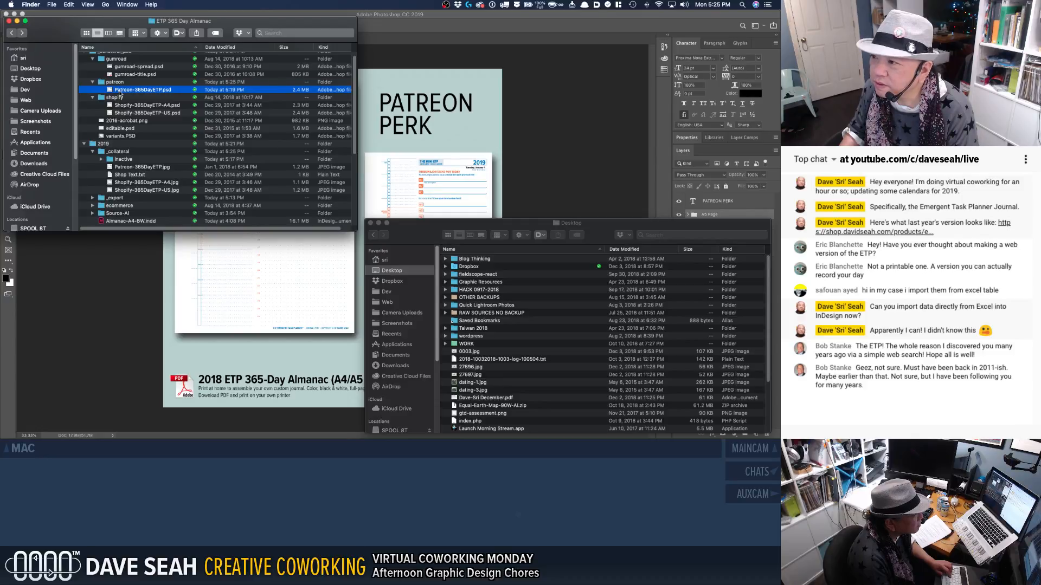
double_click(119, 91)
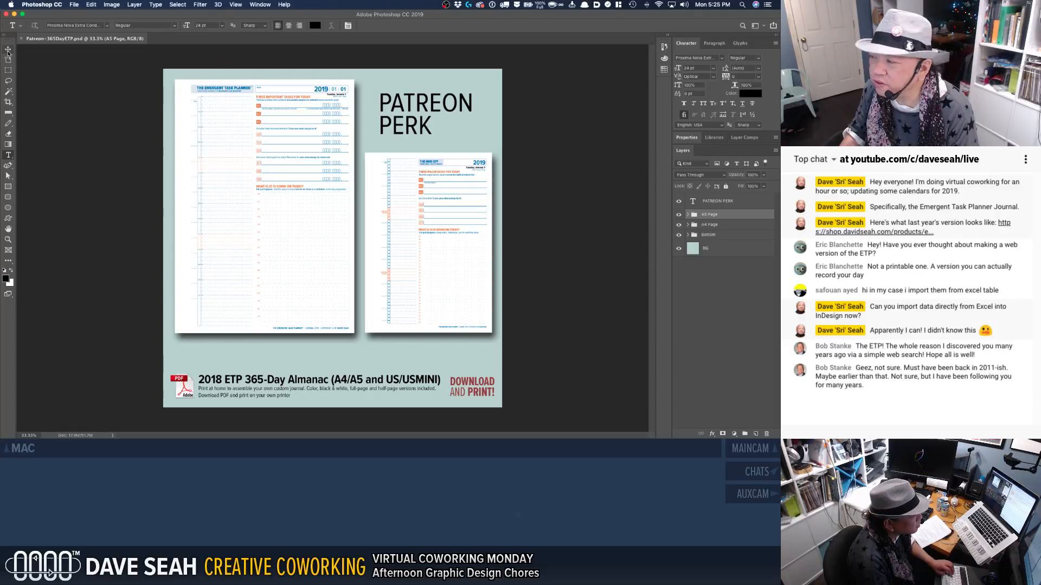
left_click(73, 74)
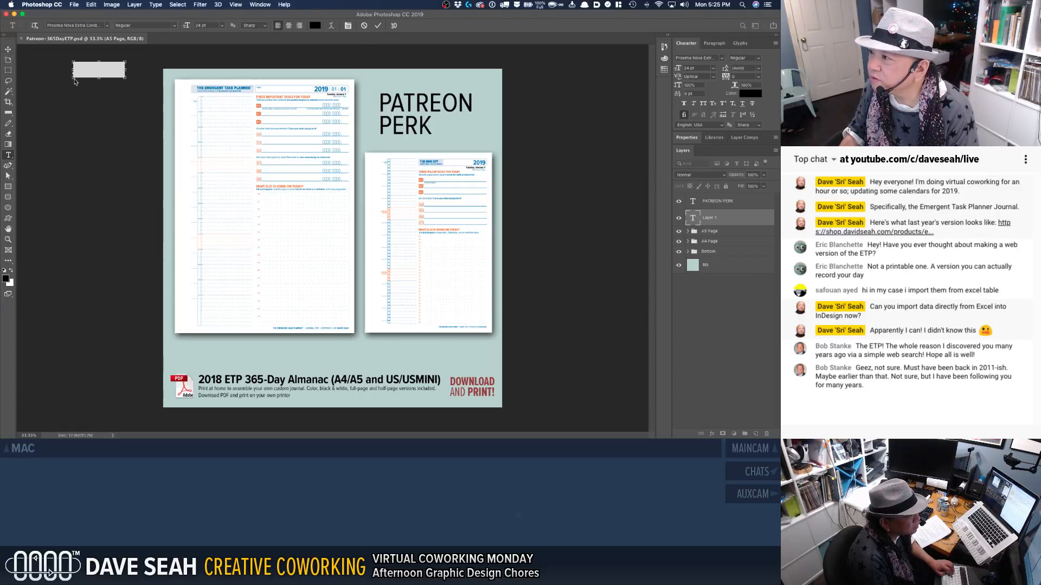
key("super+w")
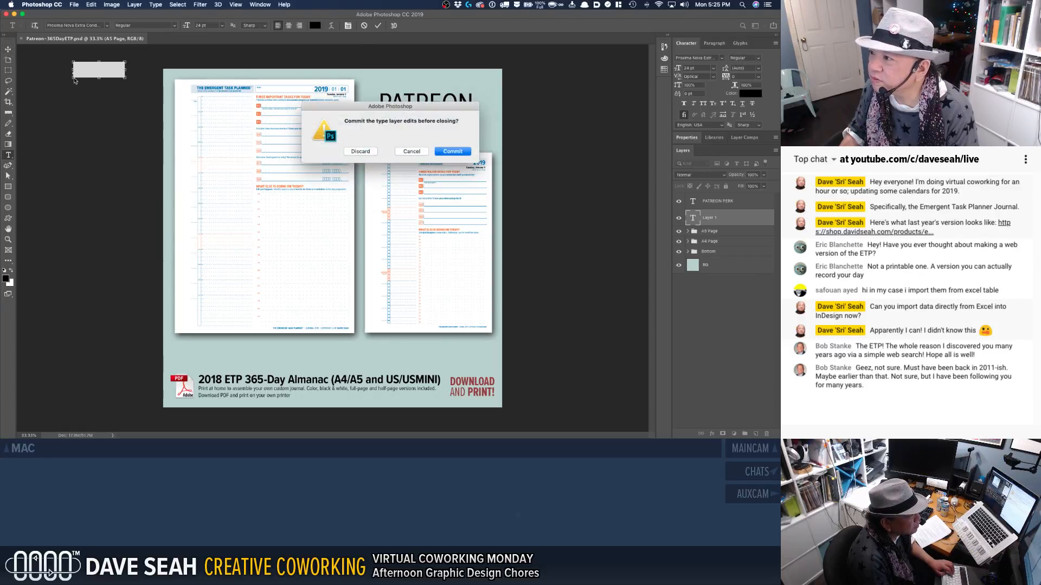
left_click(450, 153)
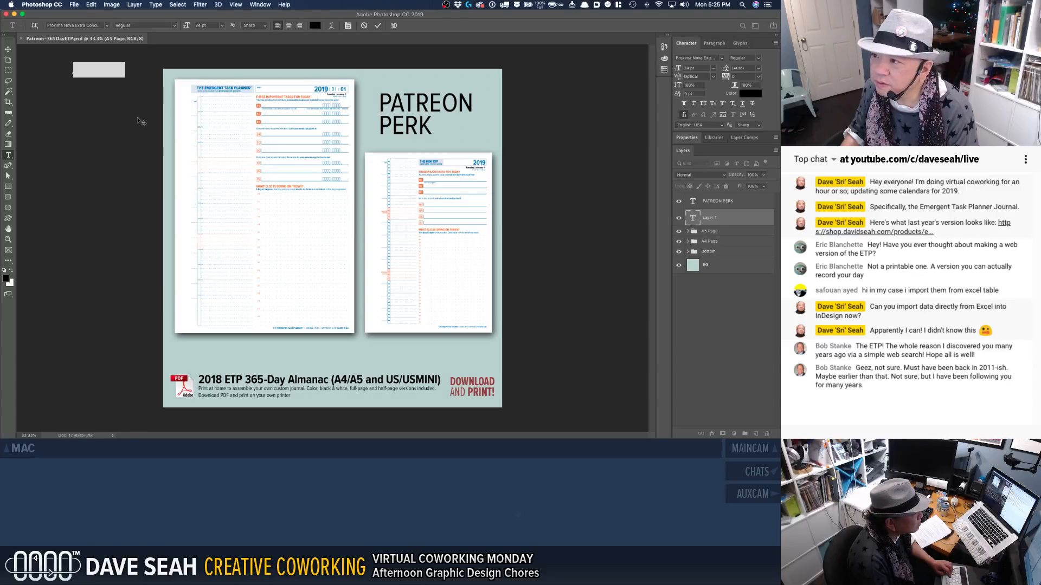
key("Escape")
key("super+w")
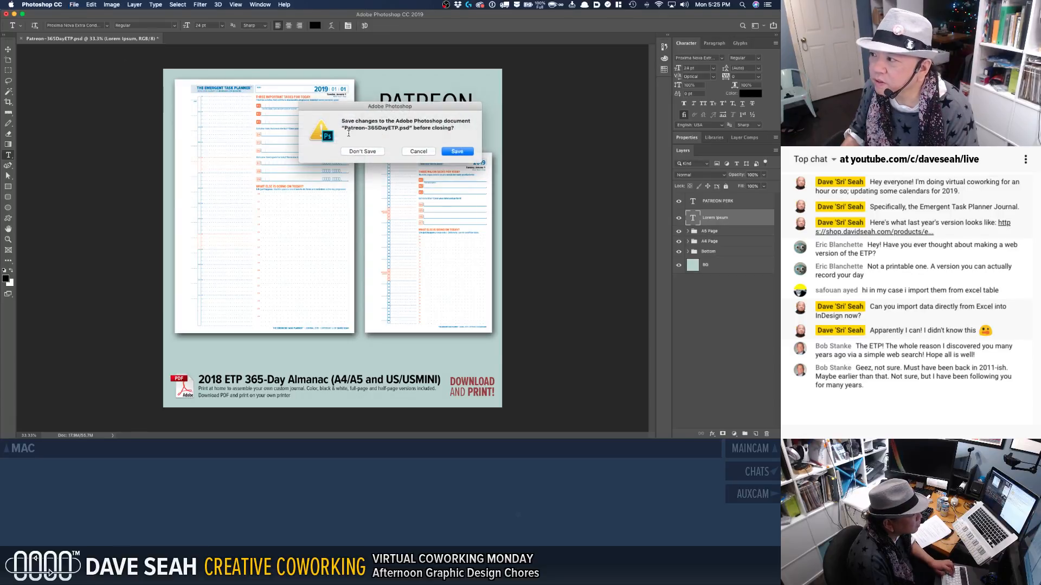
left_click(362, 151)
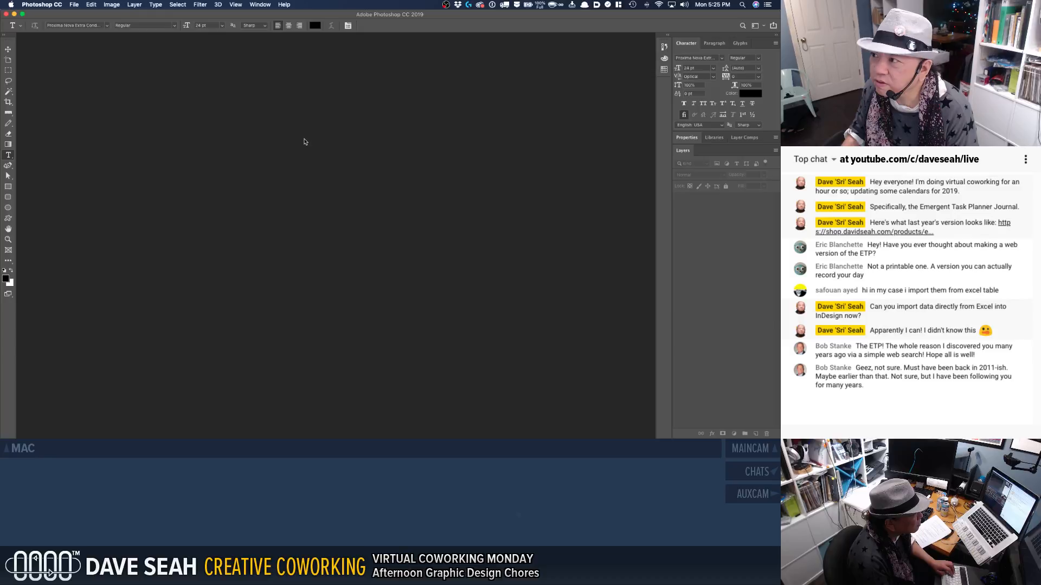
Step: Reopen Patreon-365DayETP.psd from the patreon folder and change the year in the bottom headline to 2019
key("super+Tab")
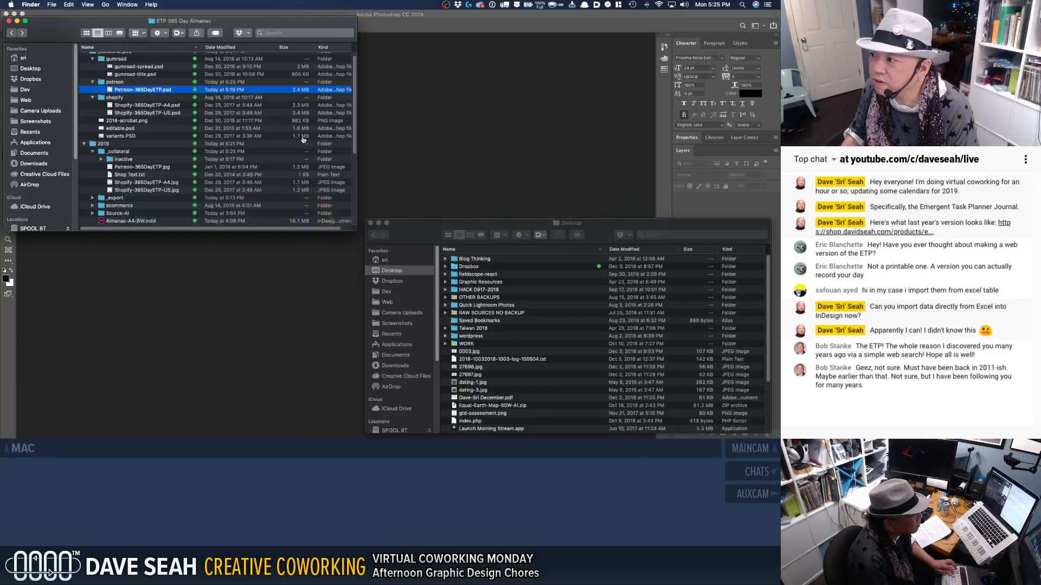
double_click(135, 90)
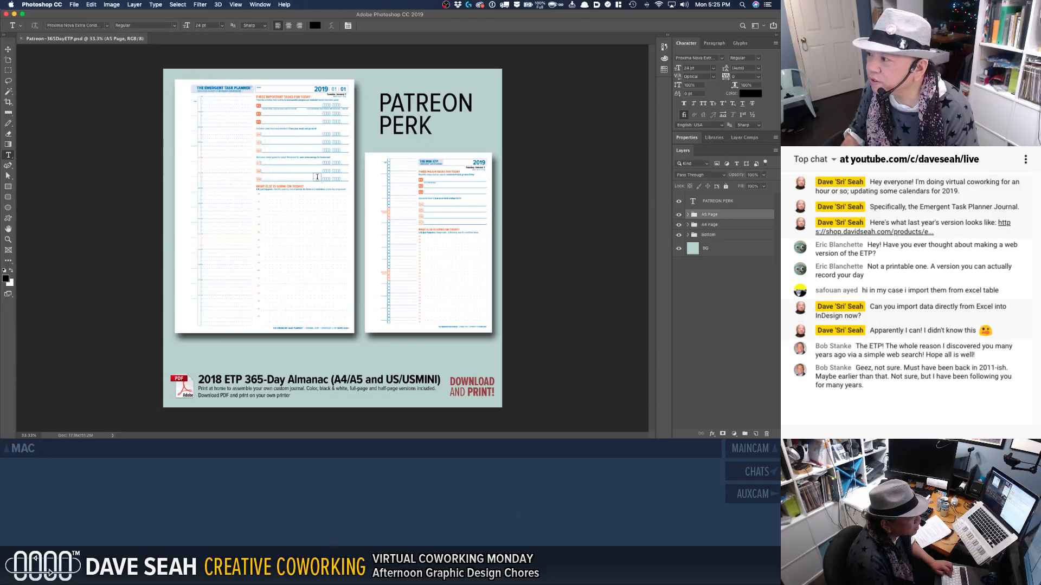
left_click(216, 382)
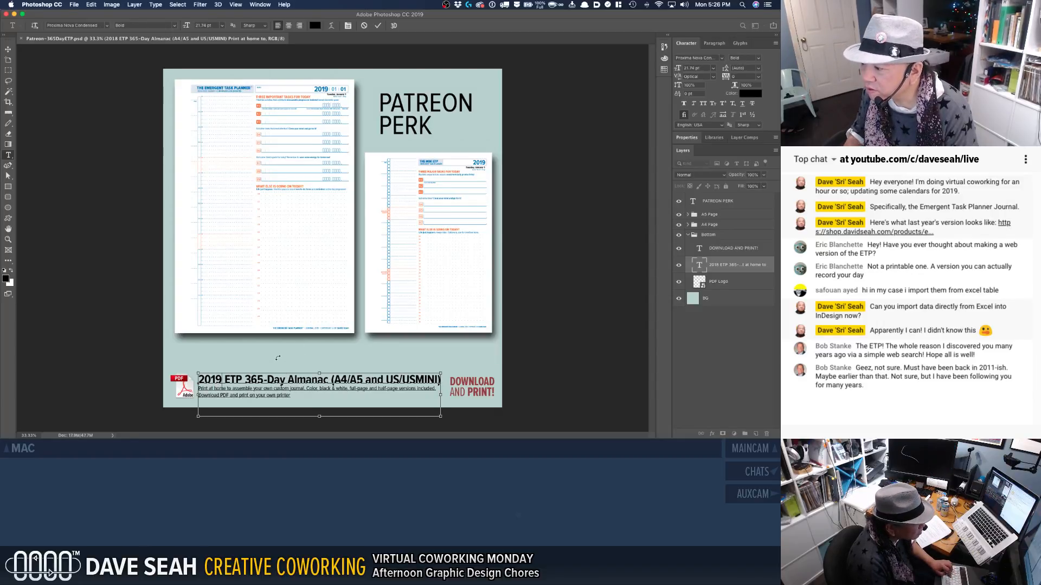
left_click(8, 49)
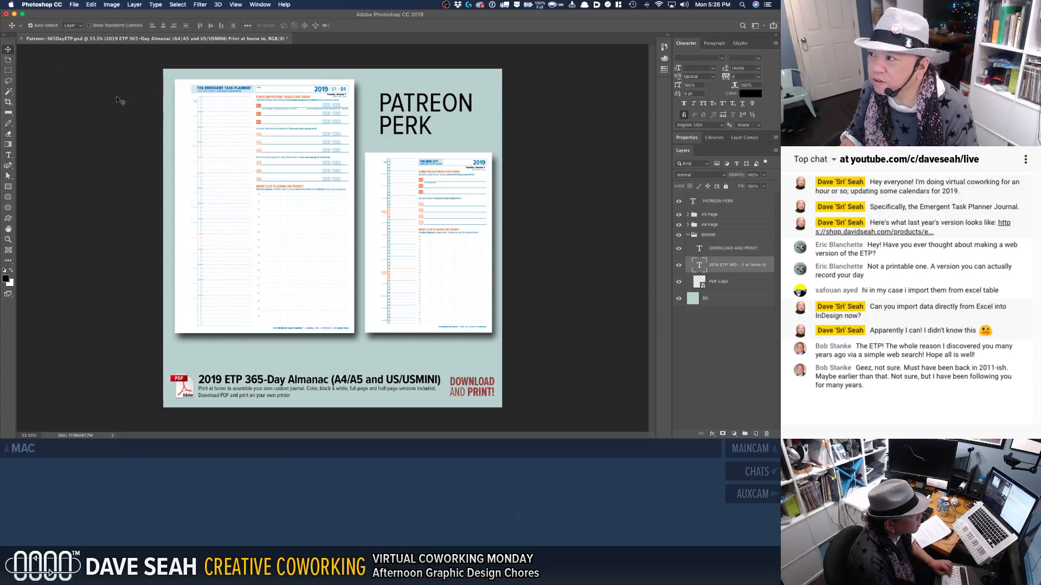
Step: Save the updated Patreon-365DayETP.psd and merge its visible layers into one
key("super+s")
key("super+shift+e")
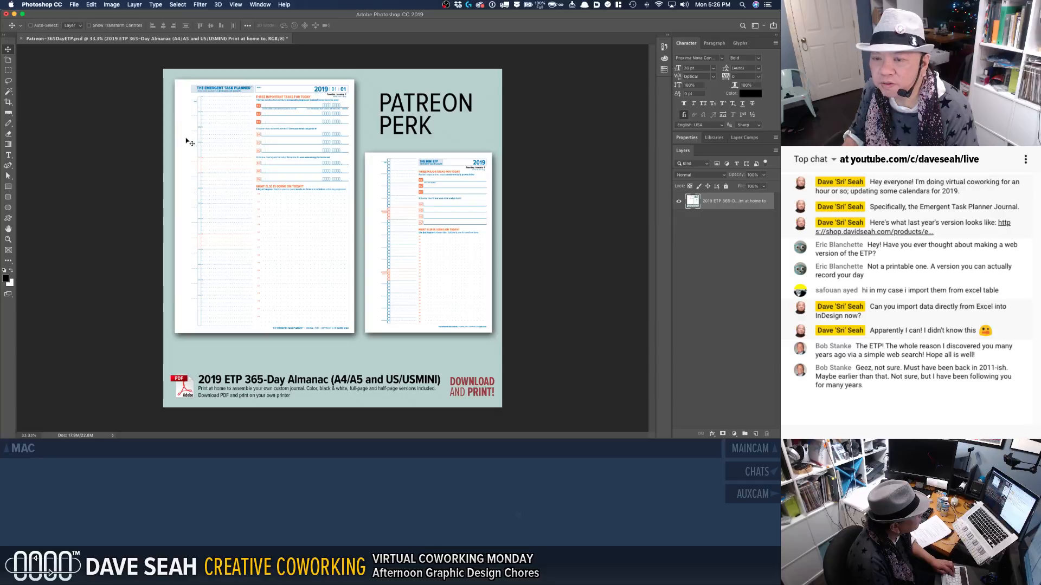
Step: Start a Save for Web JPEG export of the merged image and choose 2019/_collateral in ETP 365 Day Almanac as its destination
key("super+s")
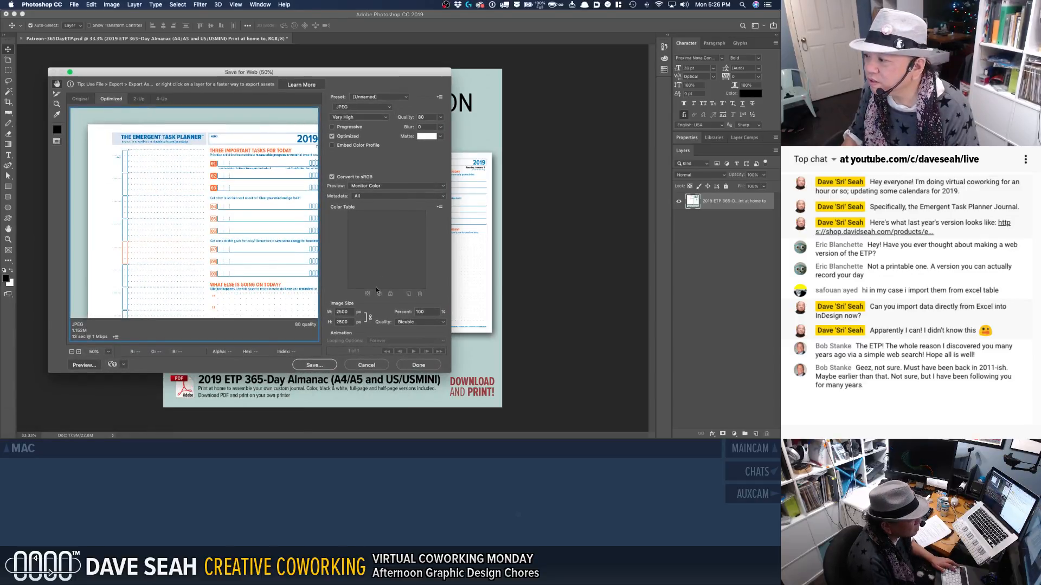
left_click(317, 366)
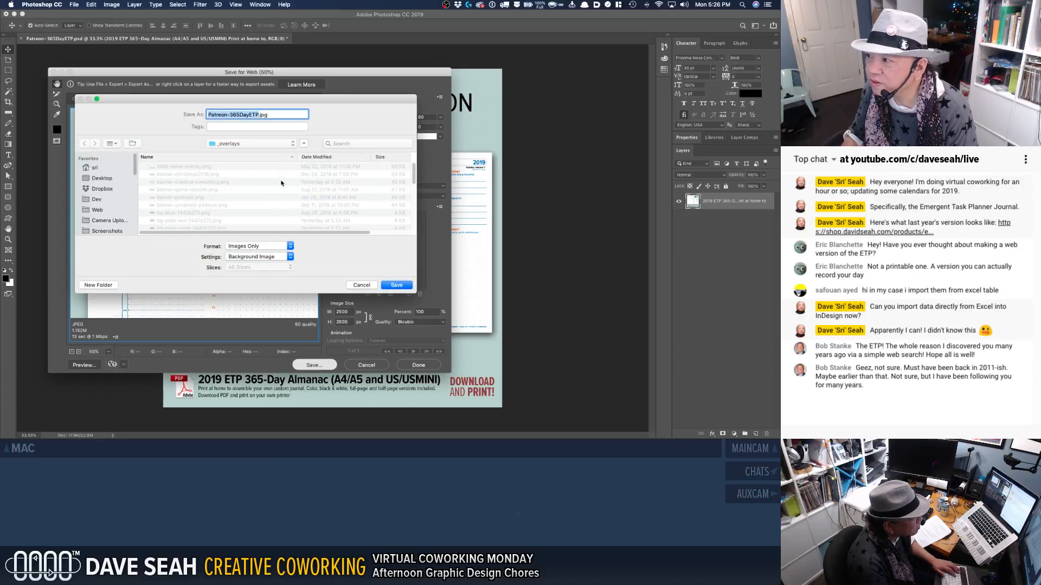
left_click(222, 146)
mouse_move(233, 154)
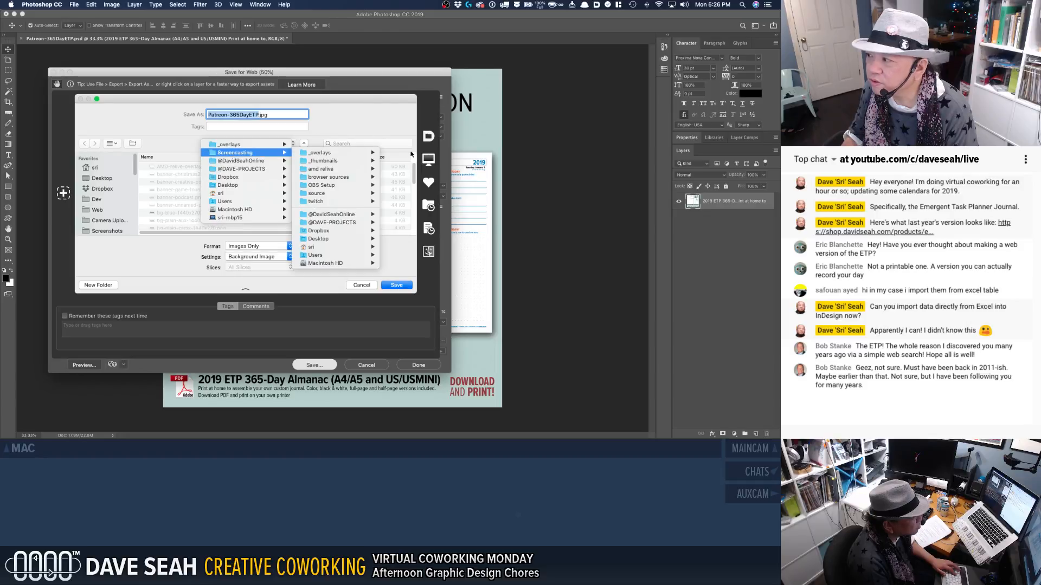
left_click(434, 208)
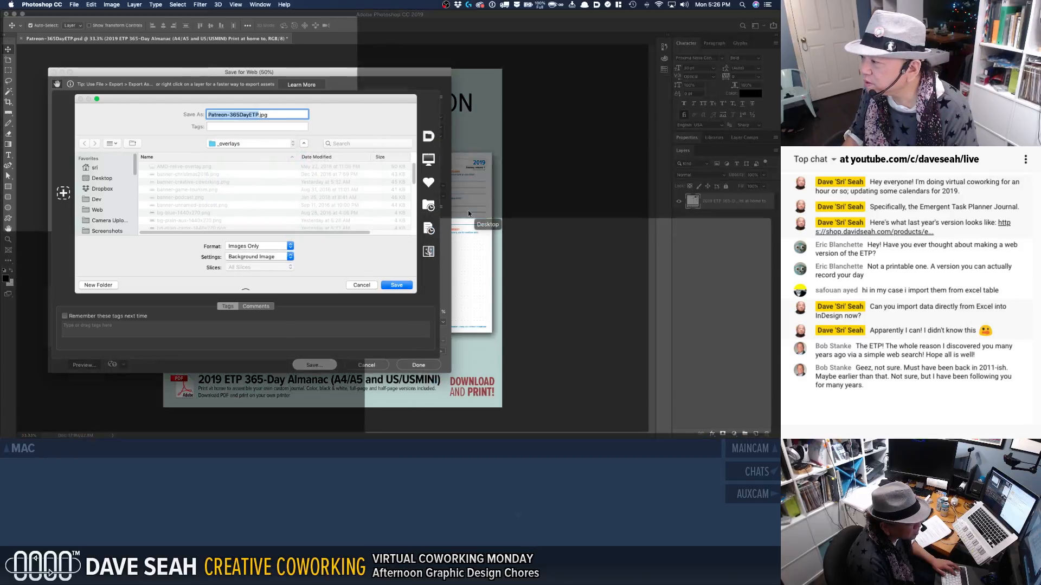
left_click(430, 206)
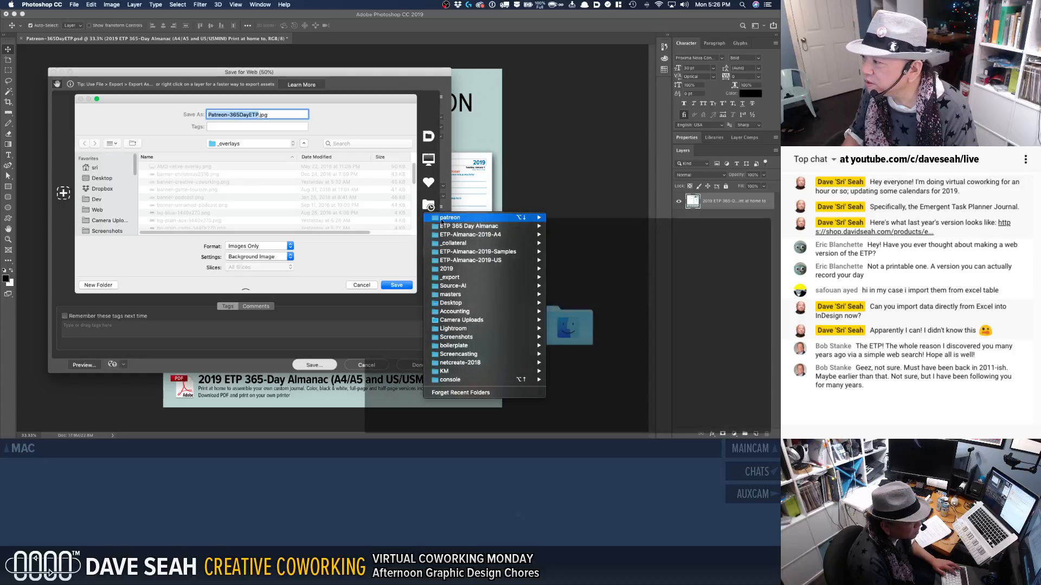
mouse_move(441, 220)
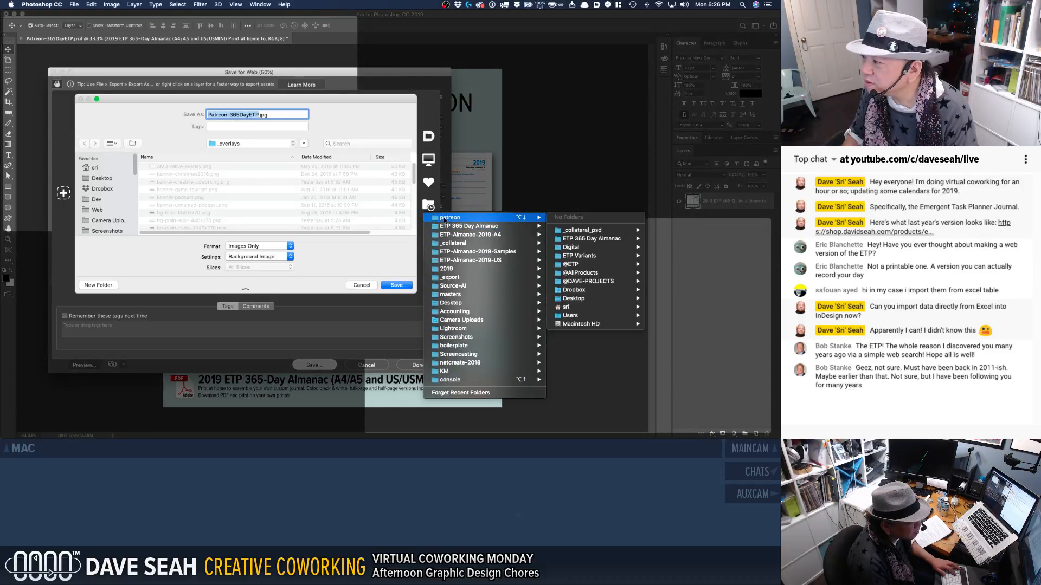
left_click(444, 218)
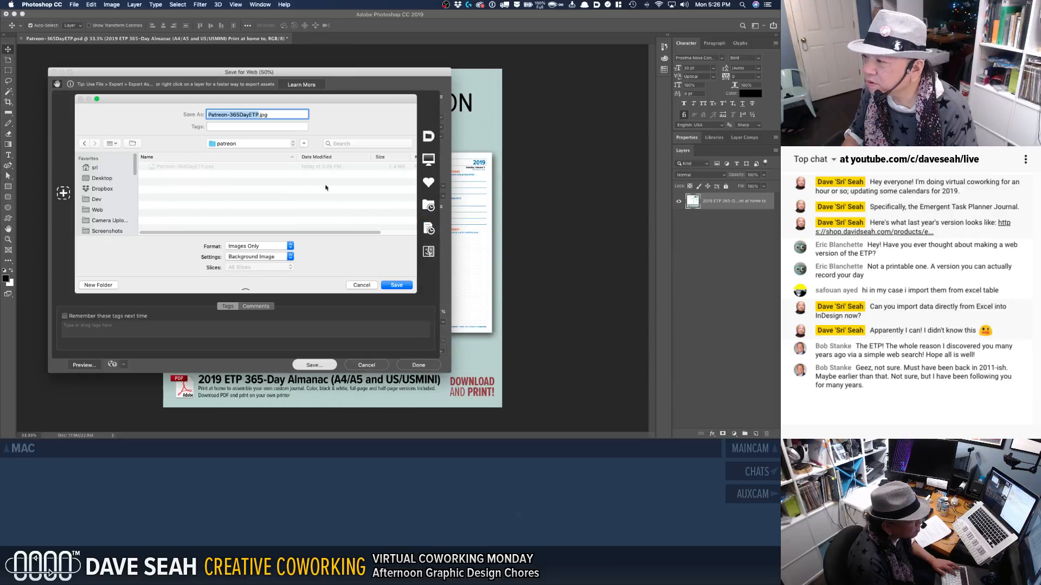
left_click(236, 144)
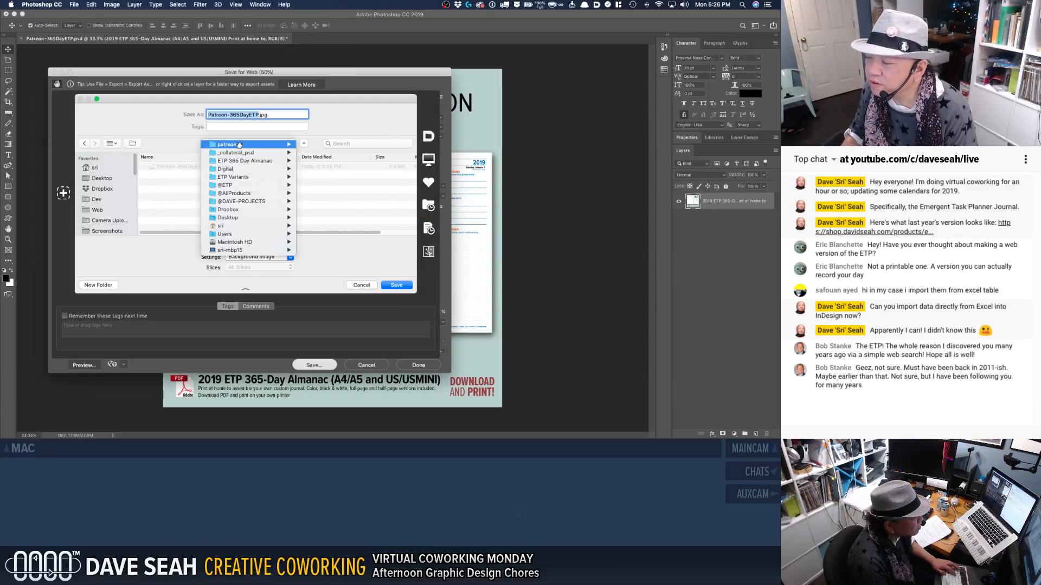
mouse_move(248, 159)
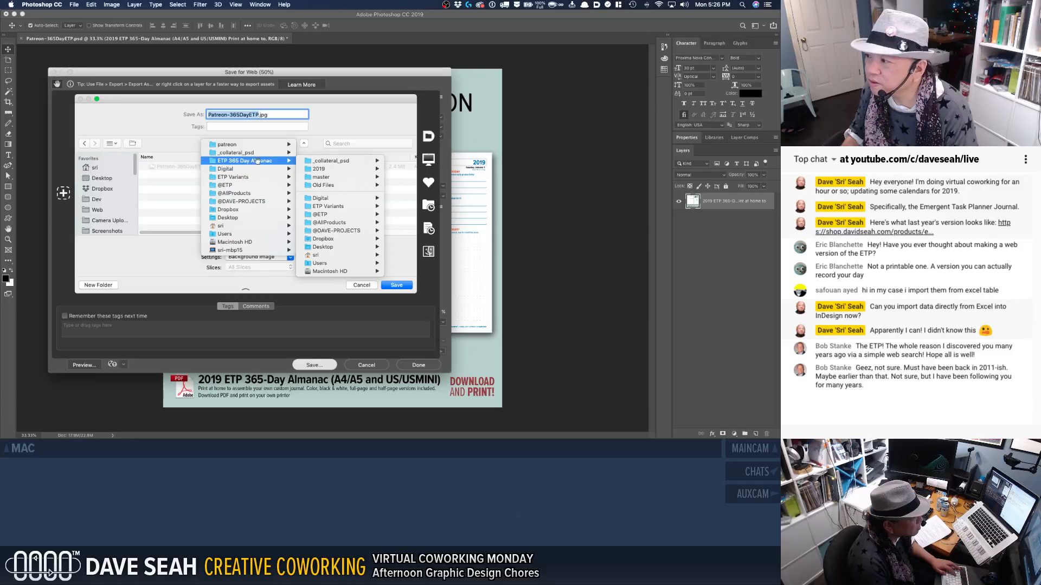
mouse_move(329, 171)
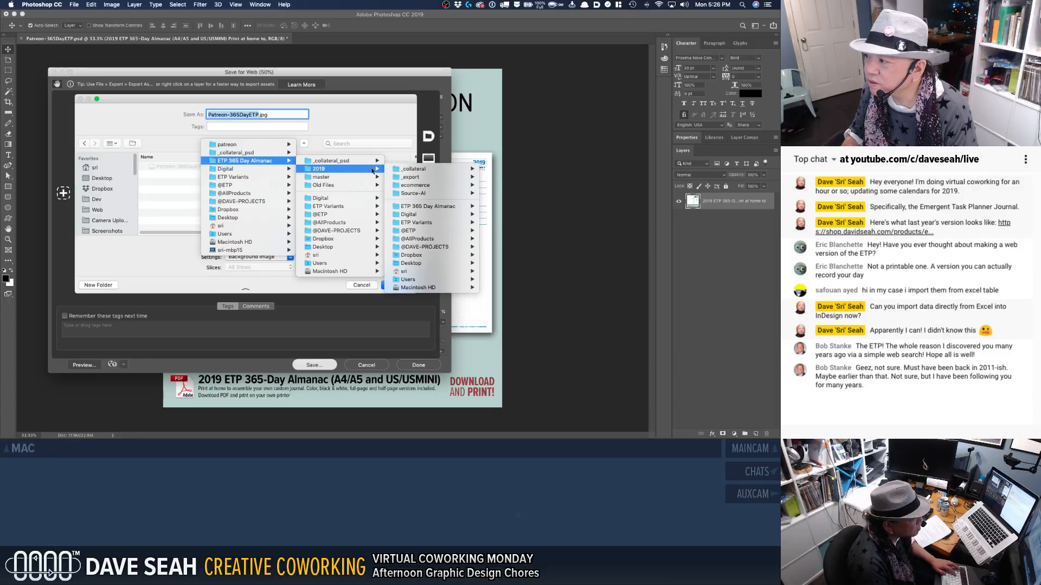
left_click(410, 170)
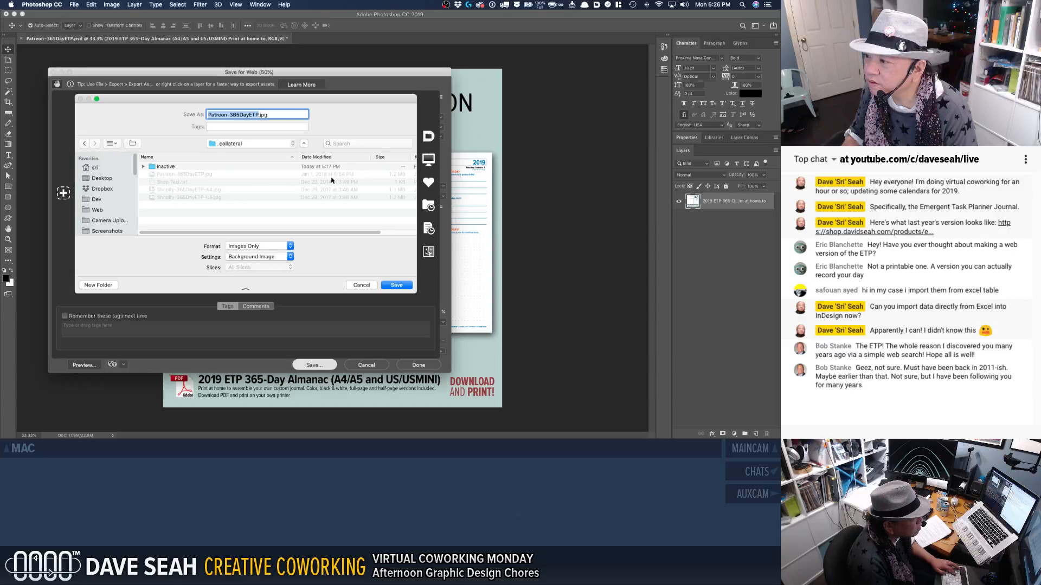
Step: Save the export as Patreon-365DayETP.jpg, replacing the existing file of that name
left_click(192, 174)
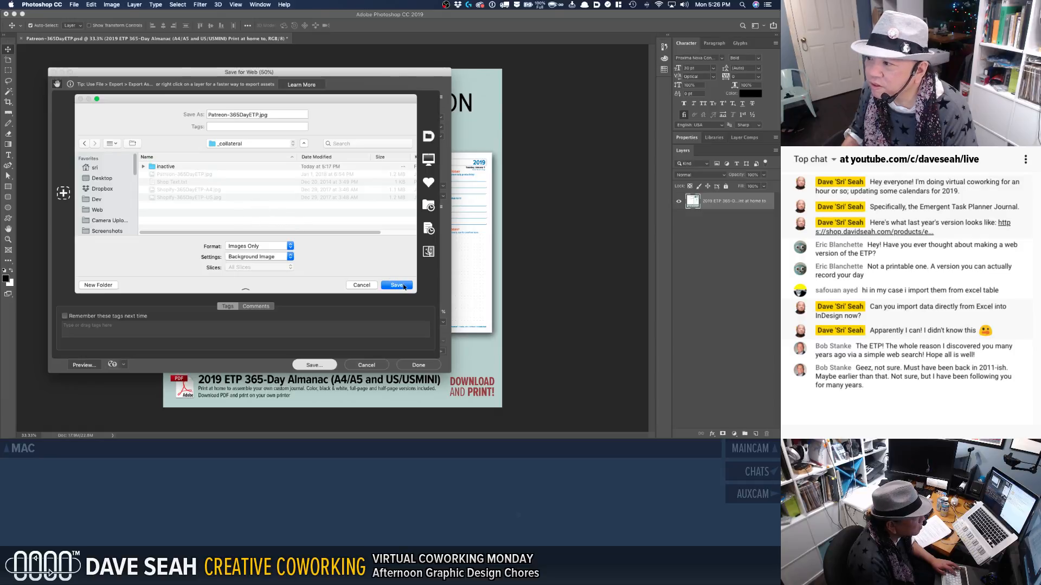
left_click(398, 285)
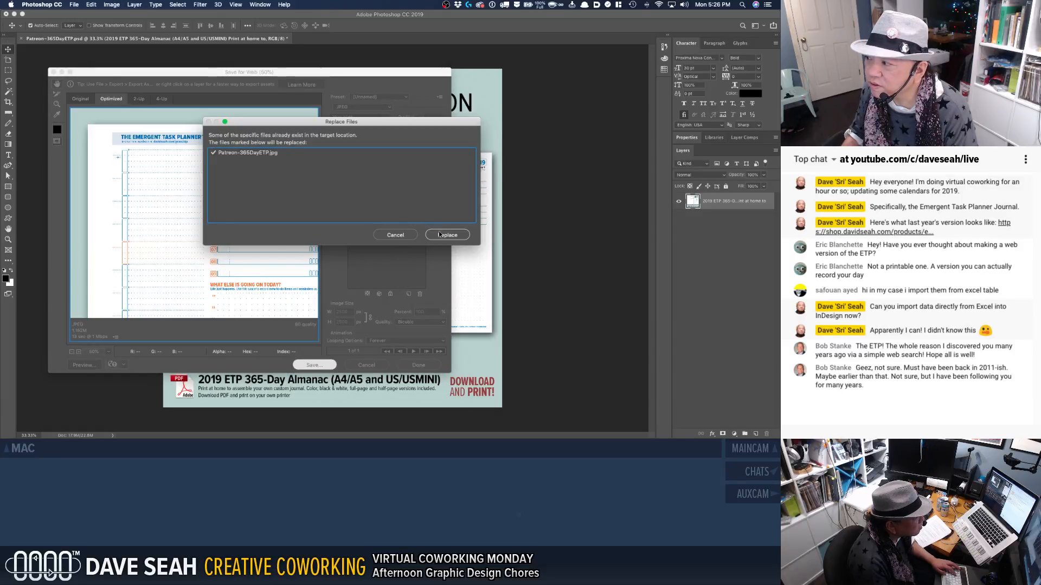
left_click(440, 235)
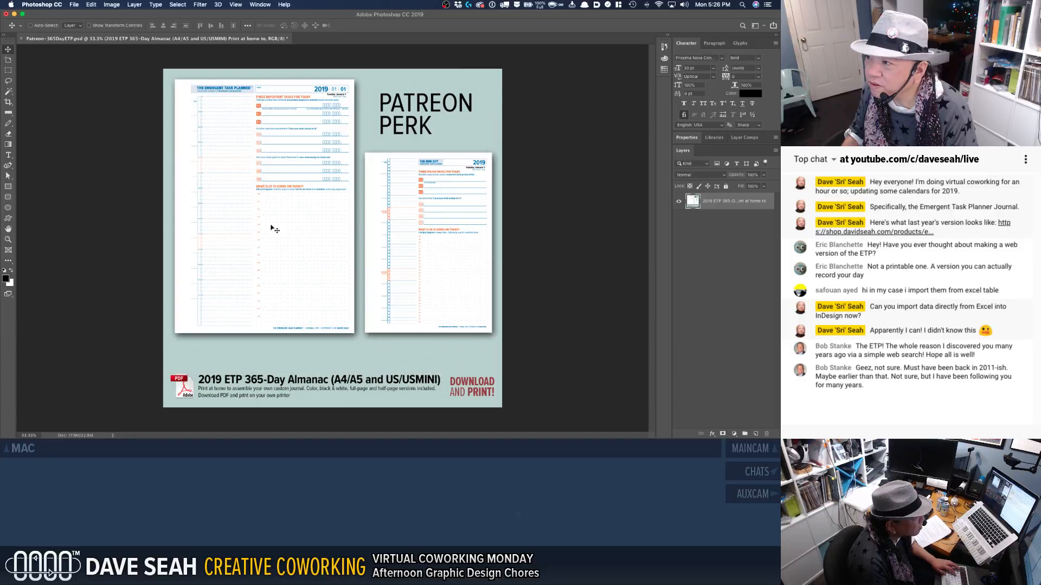
Step: Switch to Finder and move the inactive folder inside 2019/_collateral to the Trash
key("super+Tab")
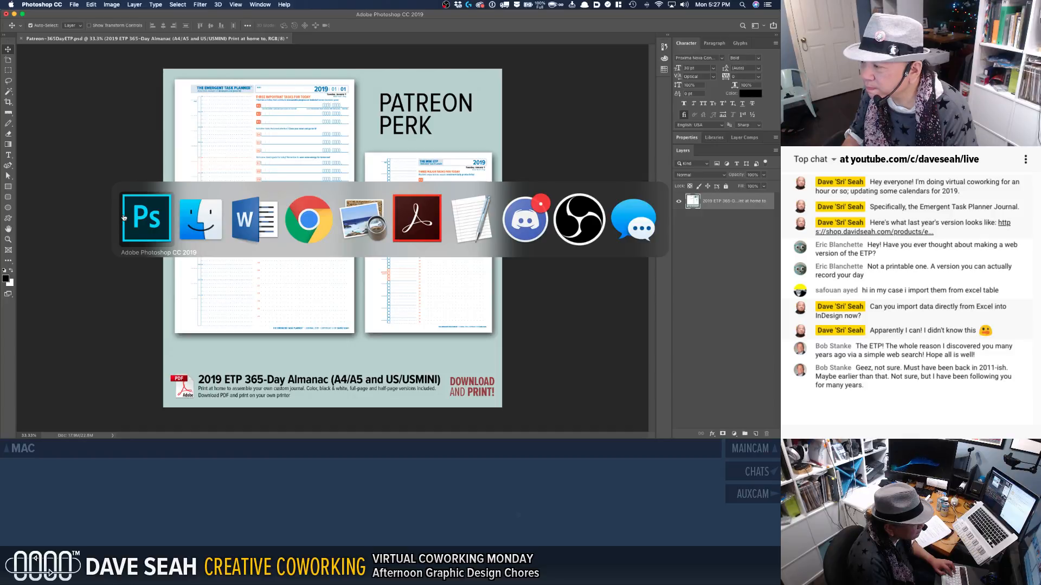
key("super+Tab")
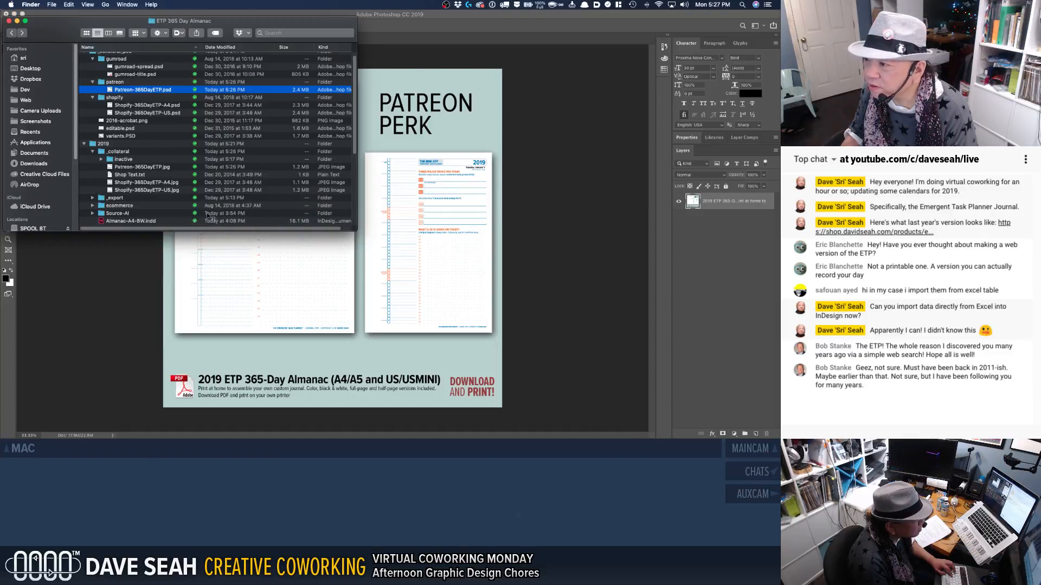
right_click(123, 160)
left_click(154, 175)
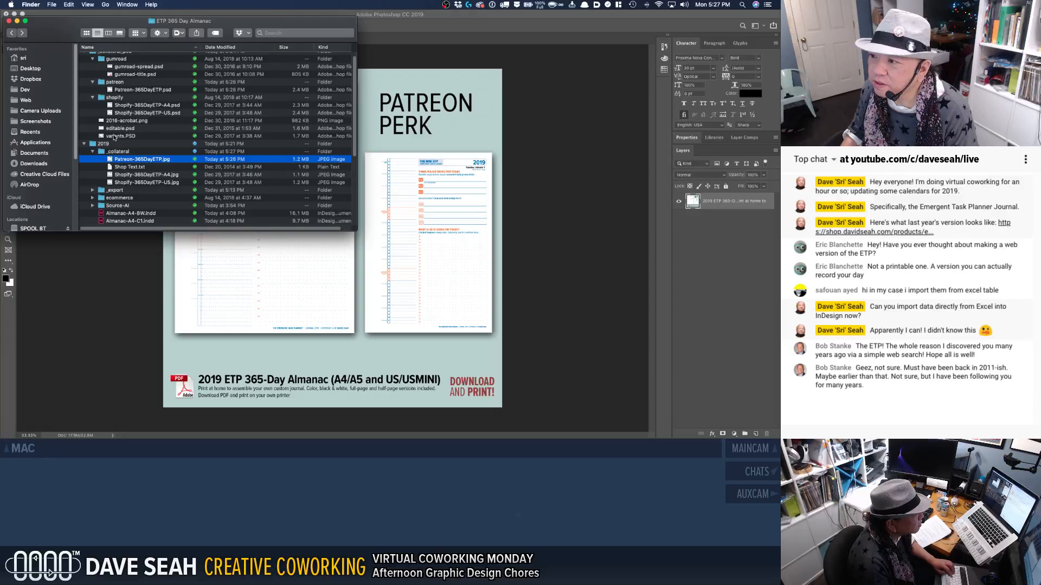
Step: Open Shopify-365DayETP-A4.psd from the shopify folder in Photoshop and update its text layers
scroll(114, 146, "up", 1)
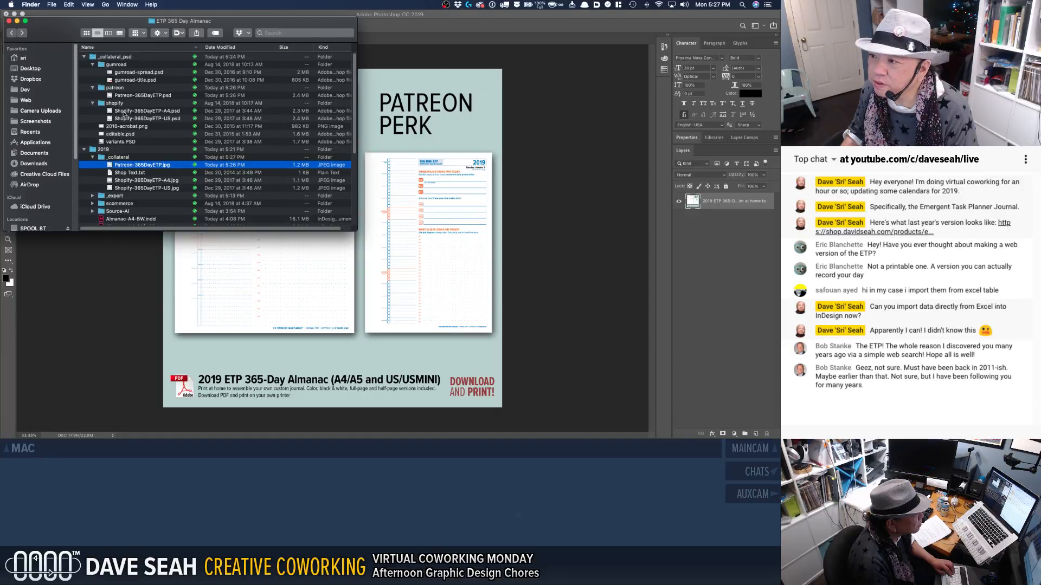
left_click(124, 111)
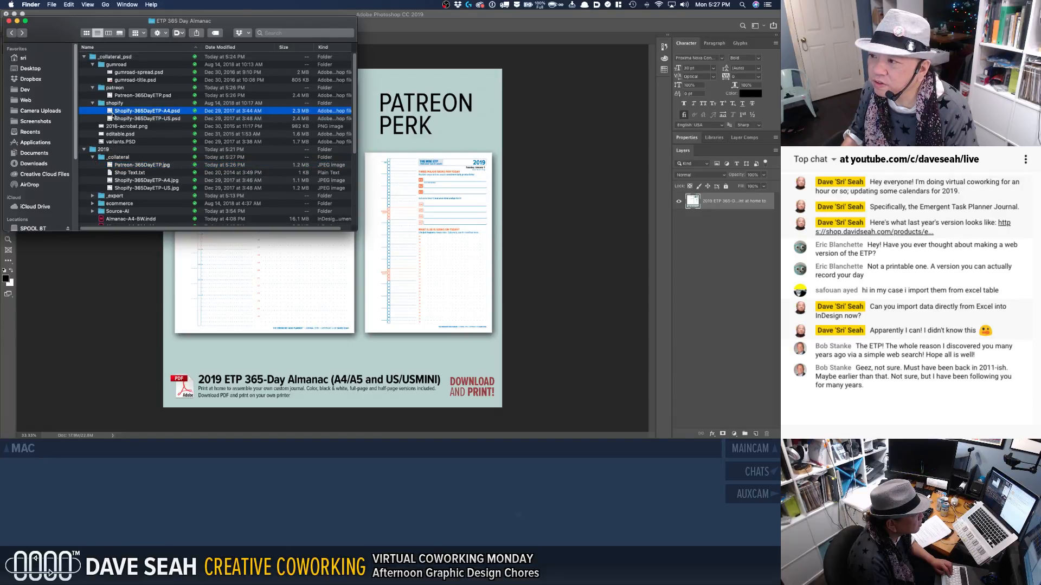
double_click(113, 111)
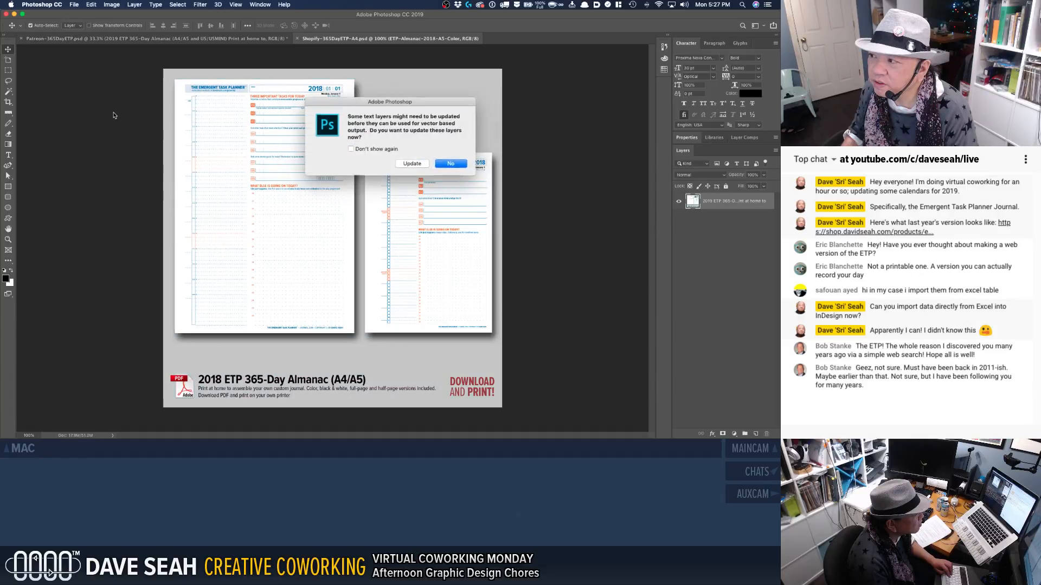
left_click(415, 165)
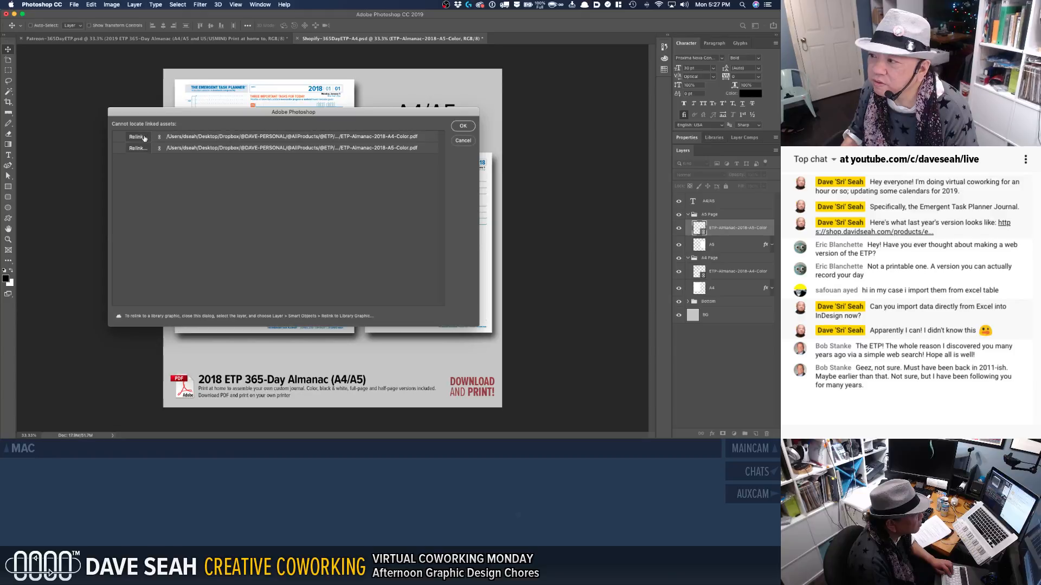
Step: Relink the missing 2018 A4 colour asset to ETP-Almanac-2019-A4-Color.pdf in 2019/_export/ETP-Almanac-2019-A4
left_click(144, 138)
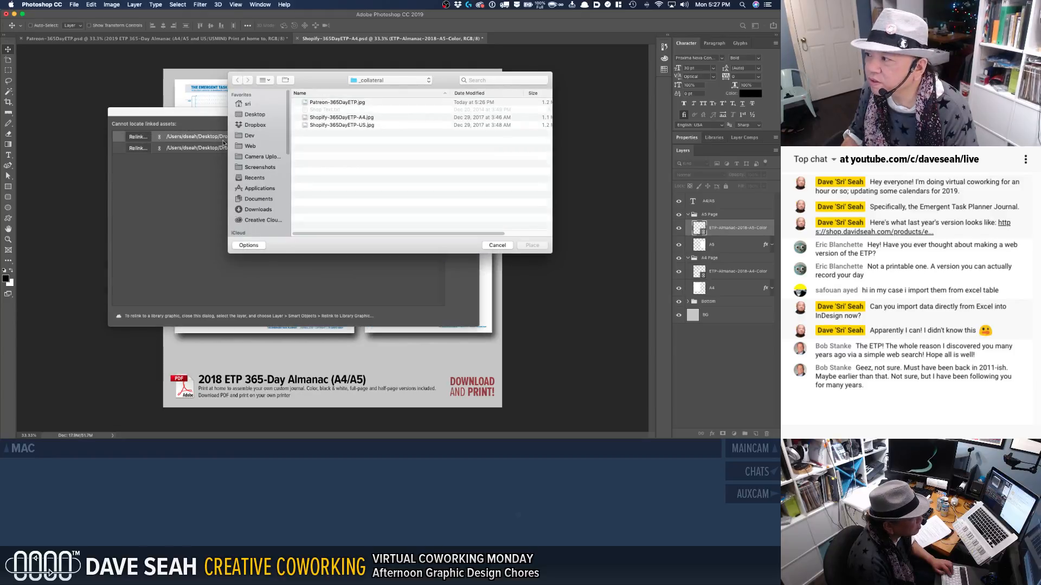
left_click(488, 243)
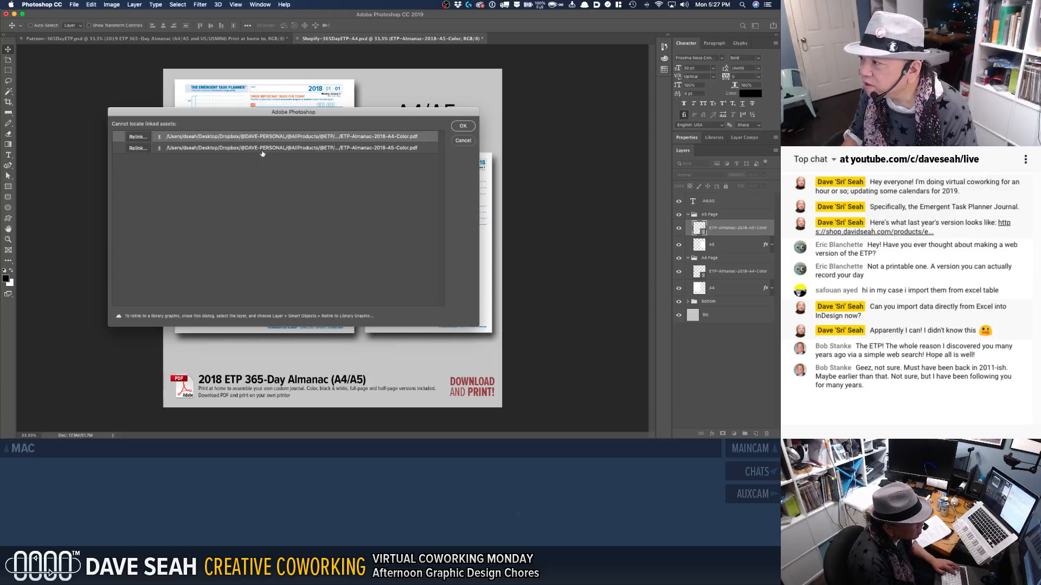
left_click(135, 137)
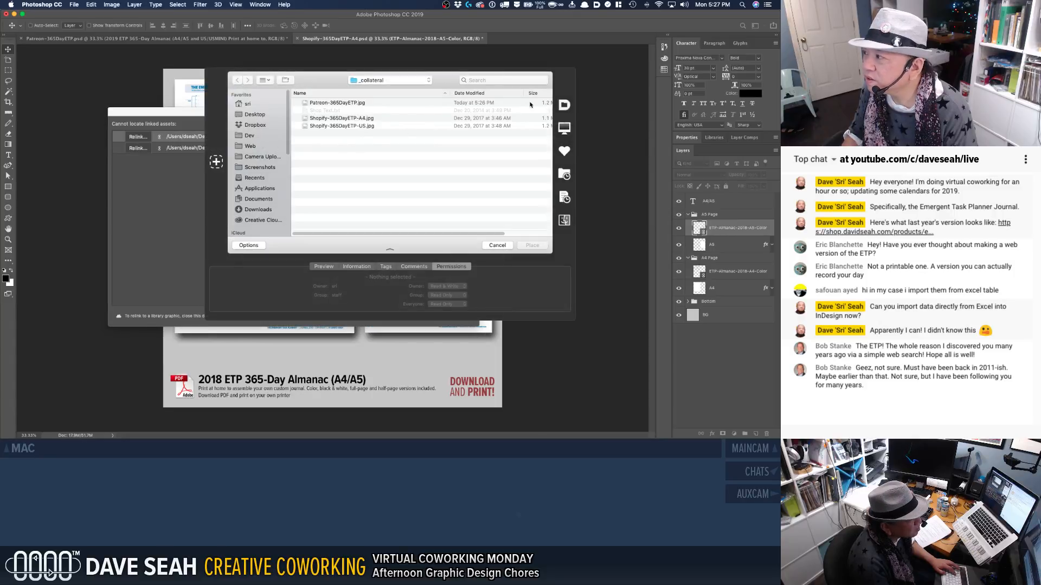
left_click(375, 81)
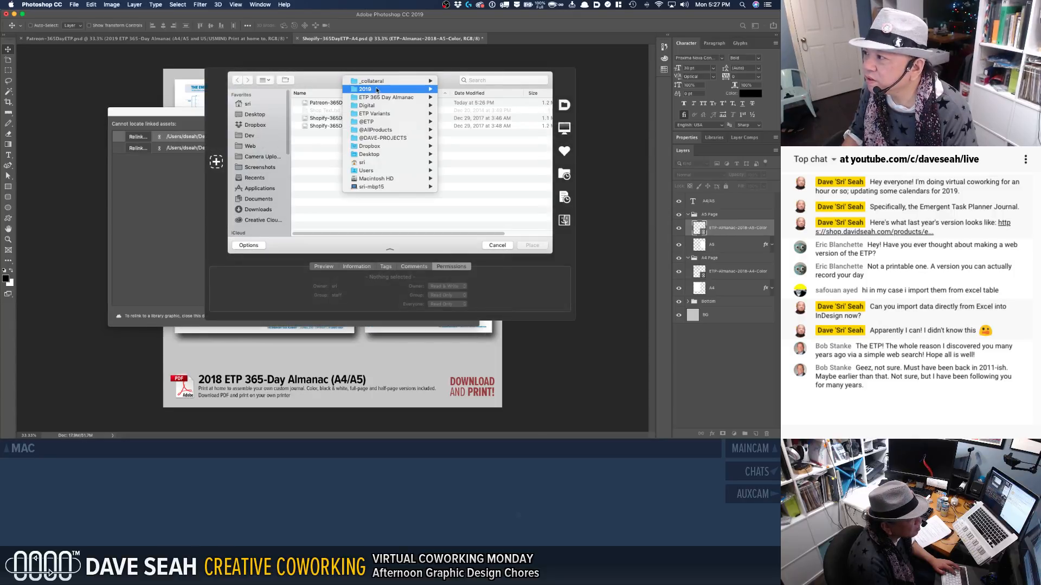
left_click(377, 90)
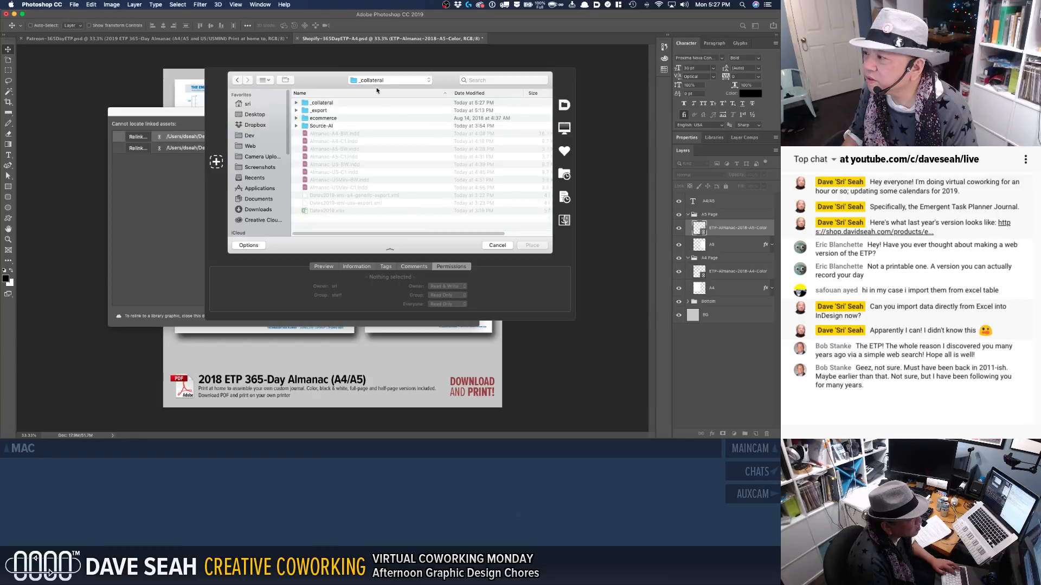
left_click(296, 111)
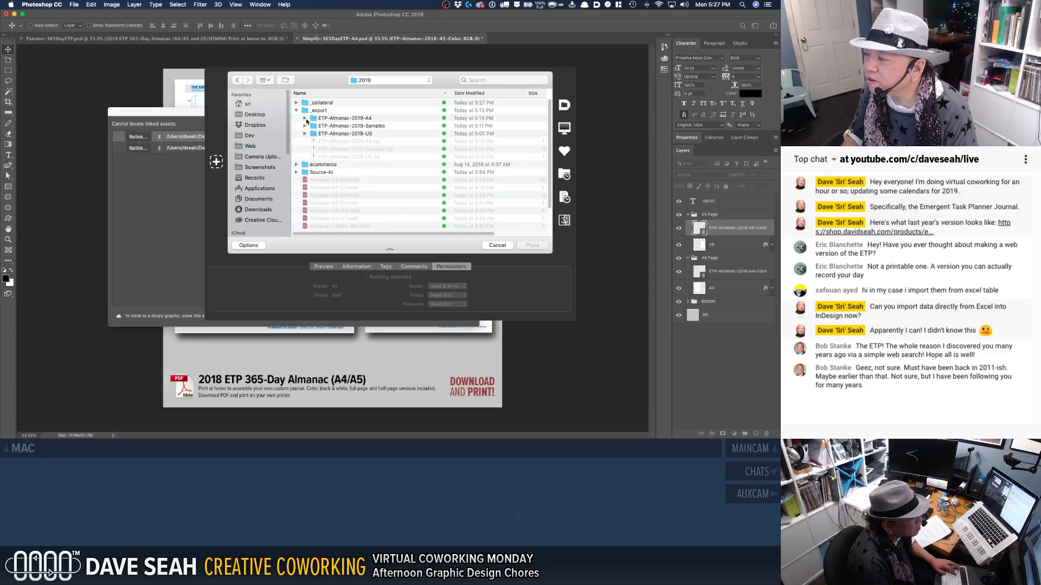
left_click(304, 118)
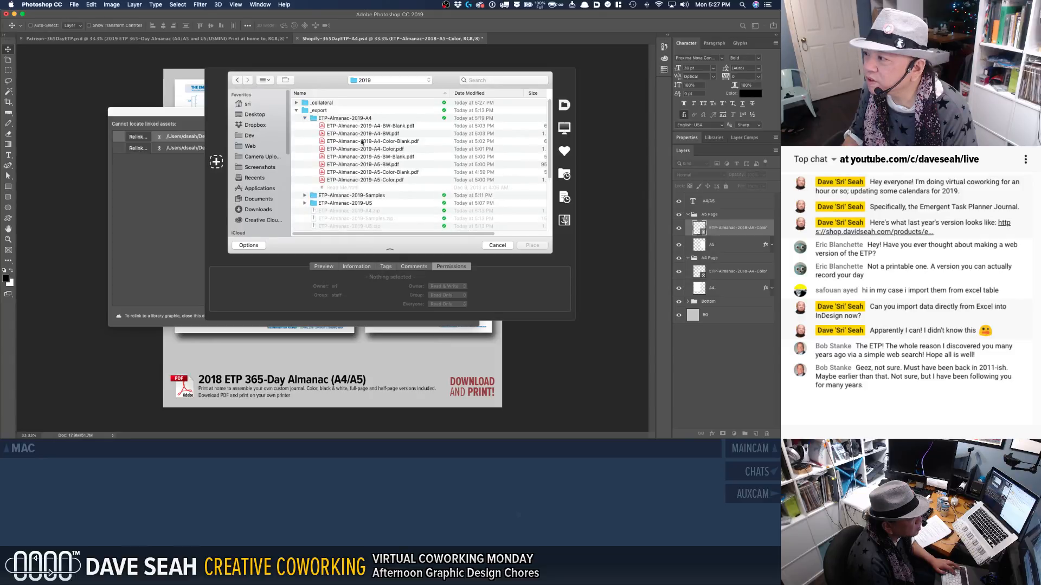
left_click(364, 149)
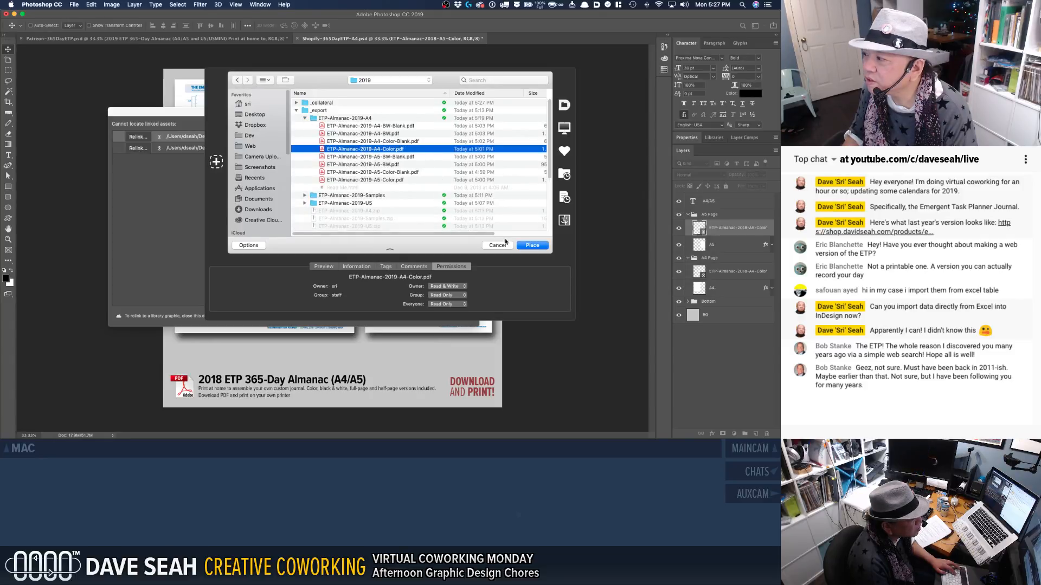
left_click(532, 245)
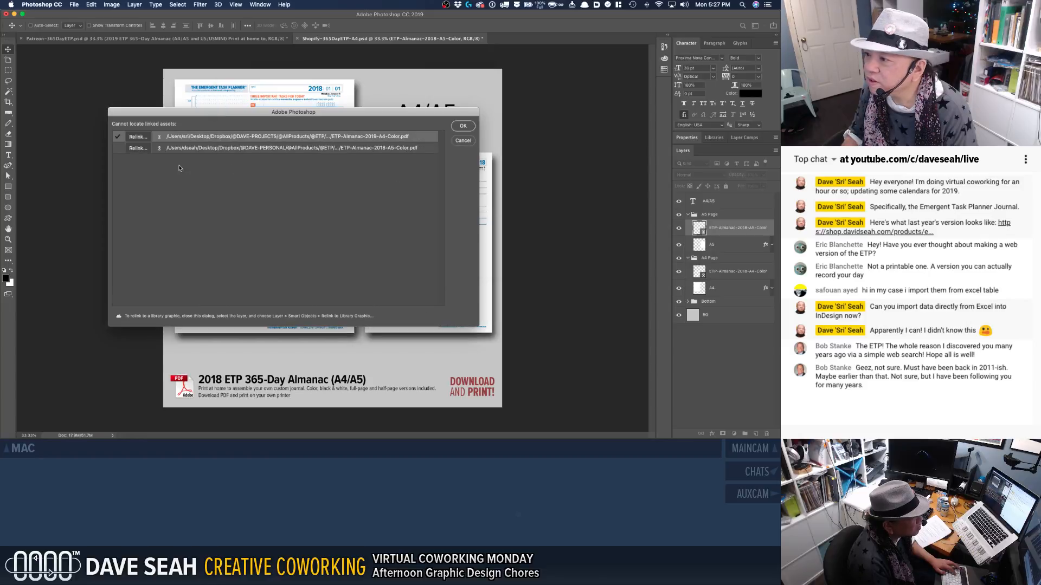
Step: Relink the missing 2018 A5 colour asset to ETP-Almanac-2019-A5-Color.pdf and apply both relinked assets
left_click(138, 149)
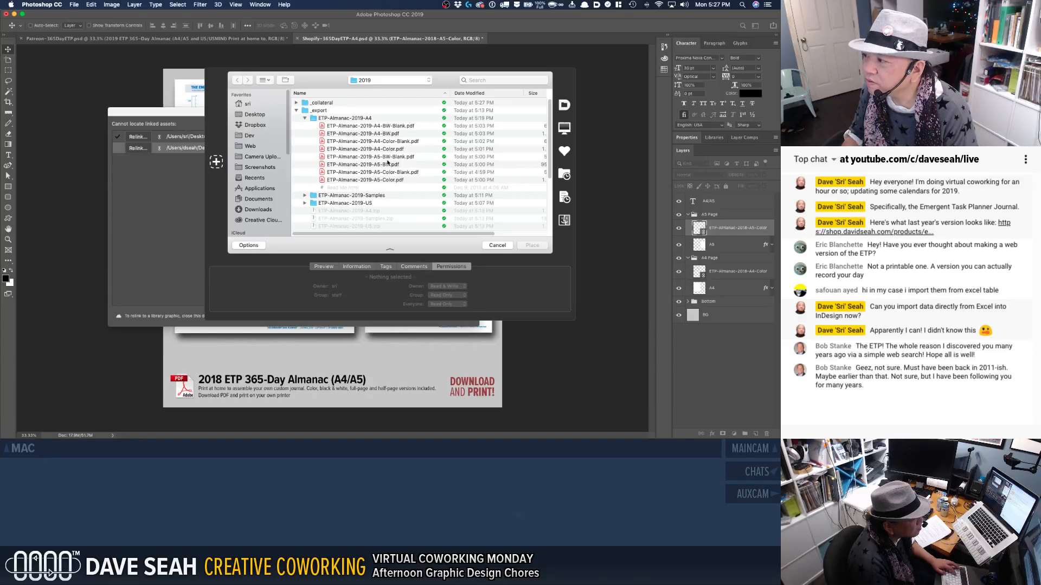
left_click(387, 181)
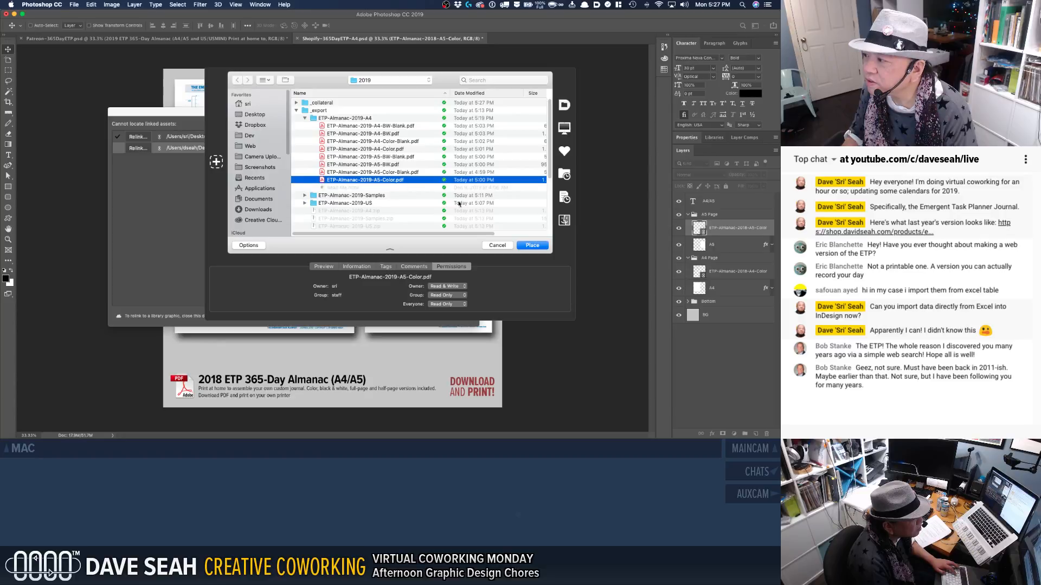
left_click(526, 246)
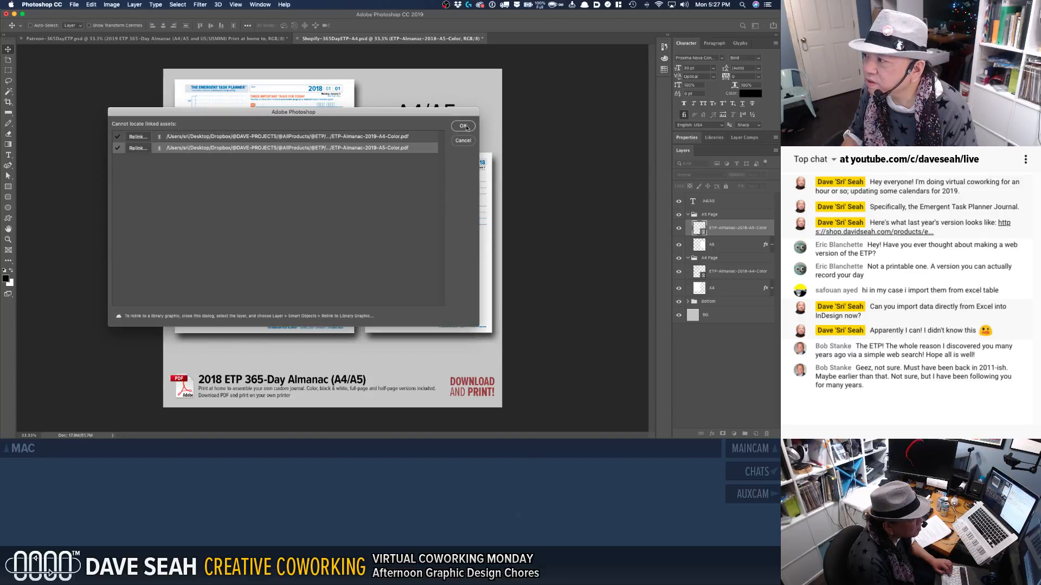
left_click(463, 127)
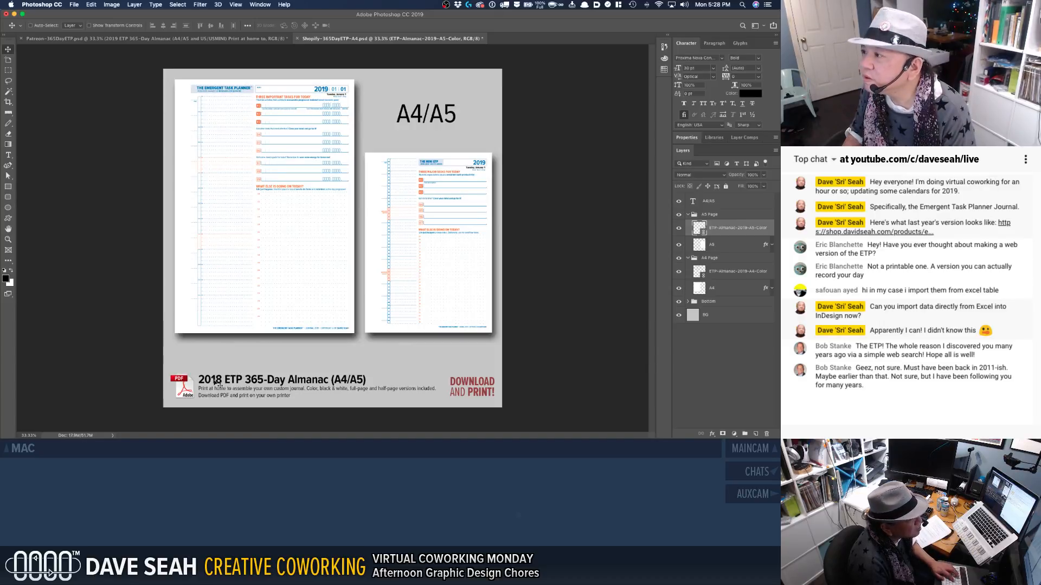
Step: Change the year in the bottom title to read "2019 ETP 365-Day Almanac (A4/A5)" and save the document
key("t")
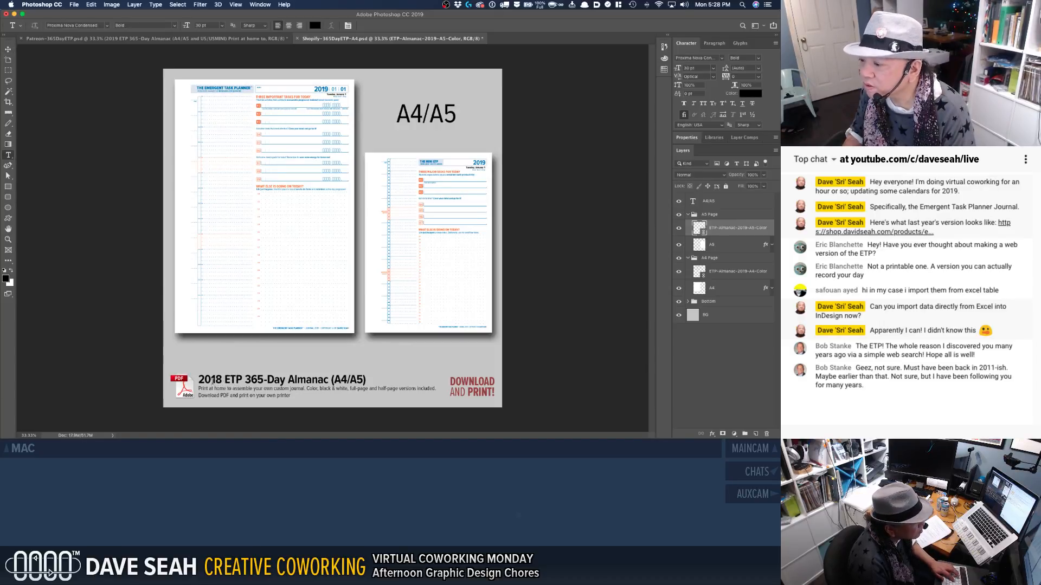
left_click(219, 379)
key("shift+Left")
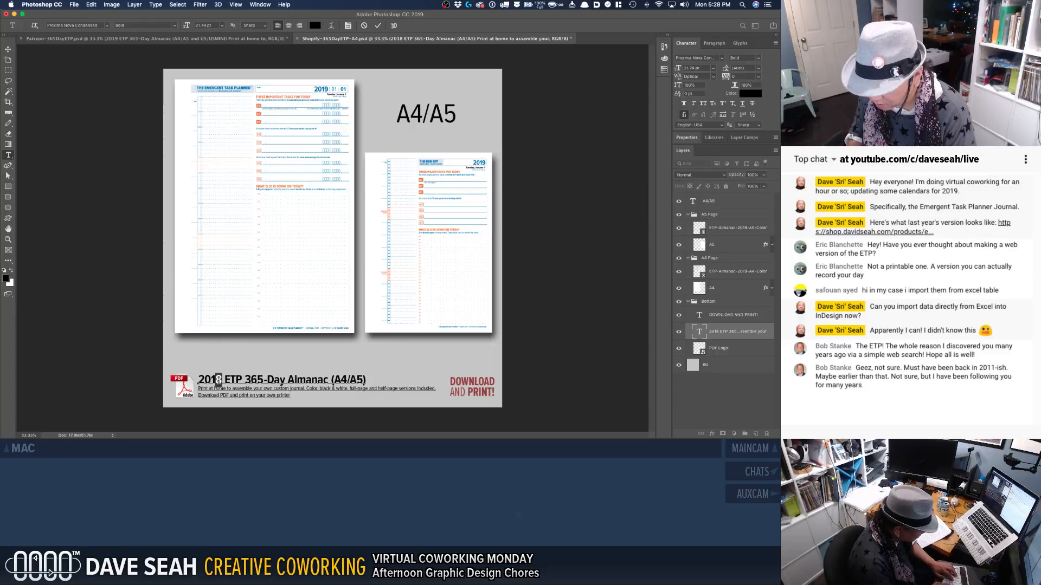
type("9")
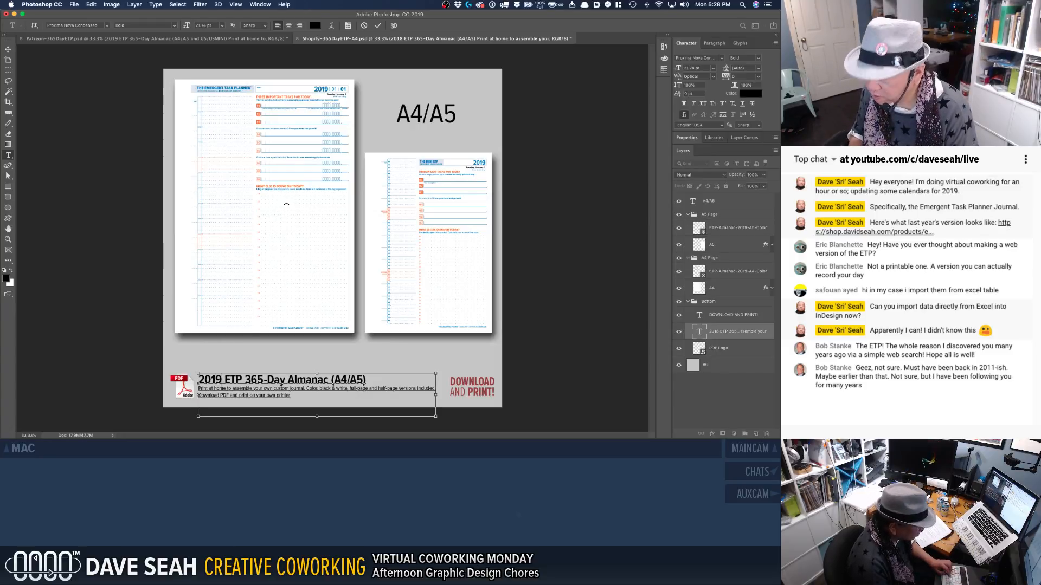
key("super+Return")
key("super+s")
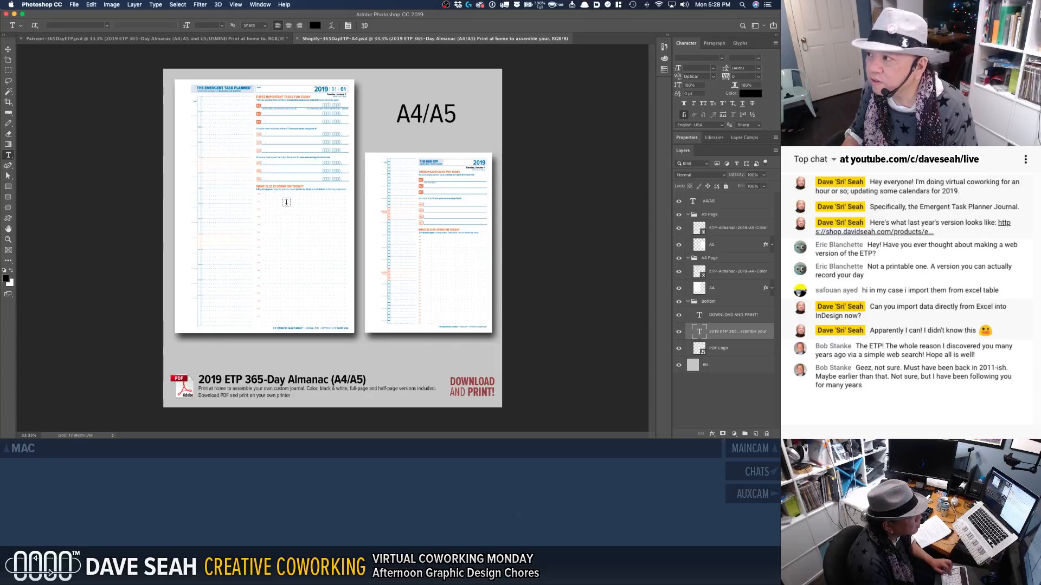
Step: Export the A4/A5 image for web as Shopify-365DayETP-A4.jpg in the _collateral folder, replacing the existing file
key("alt+shift+super+s")
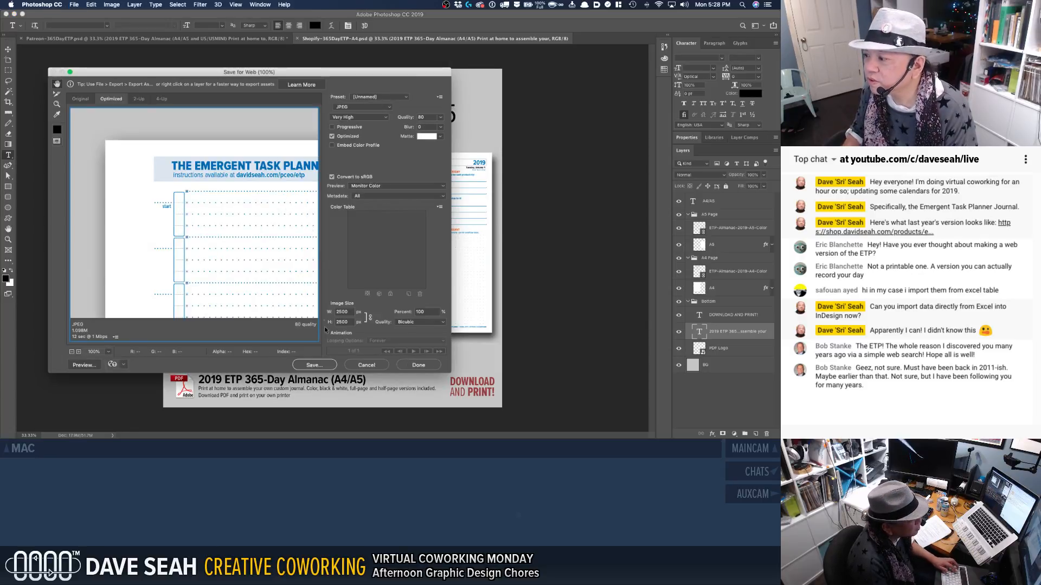
left_click(314, 366)
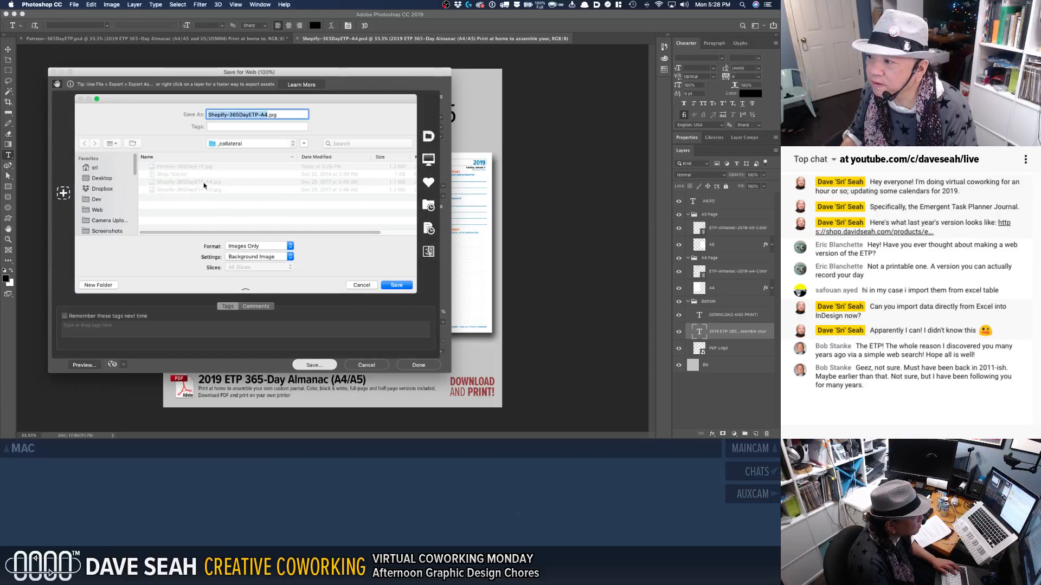
left_click(394, 286)
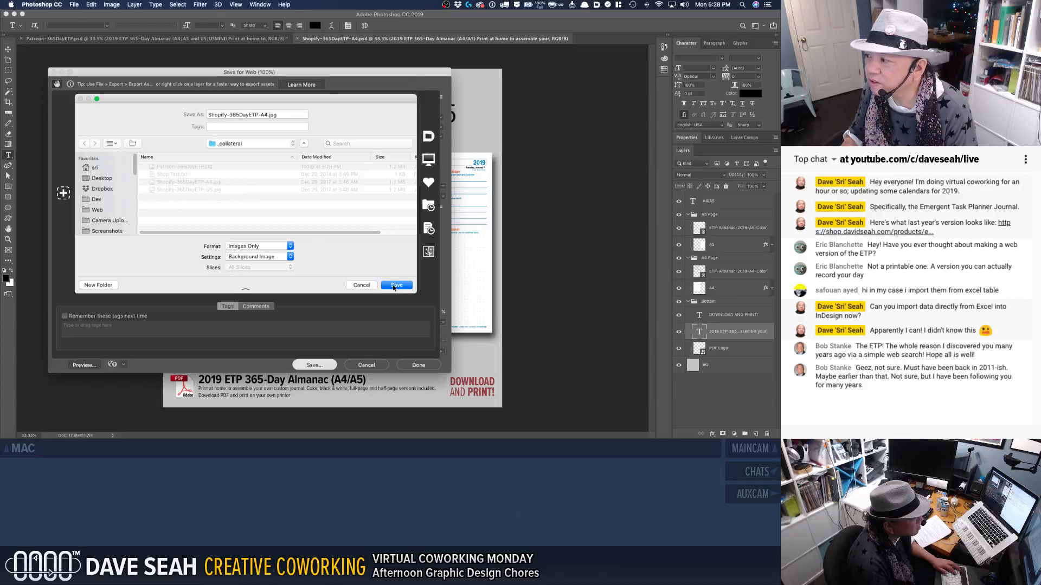
left_click(254, 145)
left_click(253, 144)
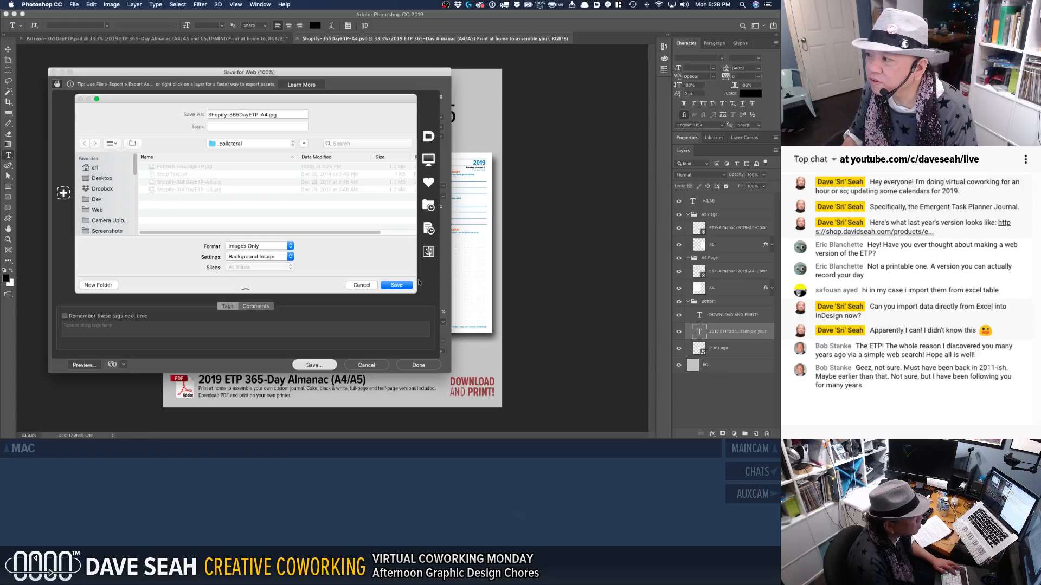
left_click(396, 285)
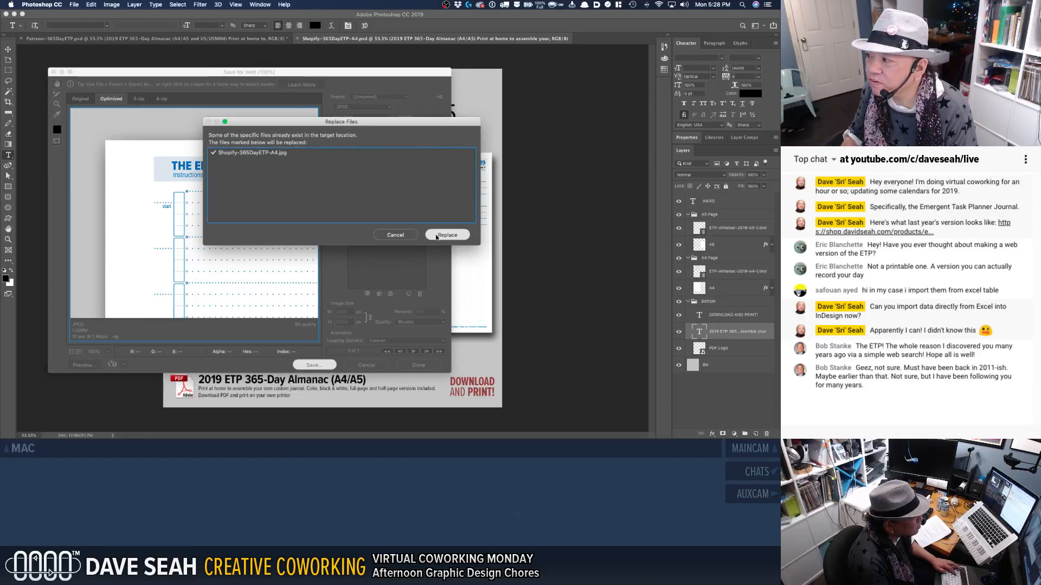
left_click(437, 234)
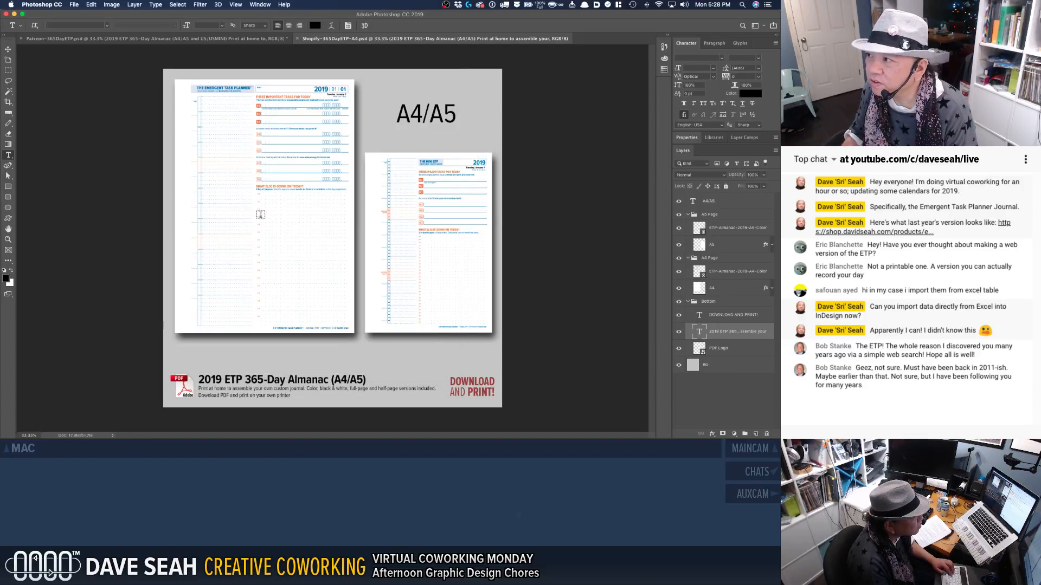
Step: Switch to Finder, open Shopify-365DayETP-US.psd from the shopify folder in Photoshop, and update its text layers
key("super+Tab")
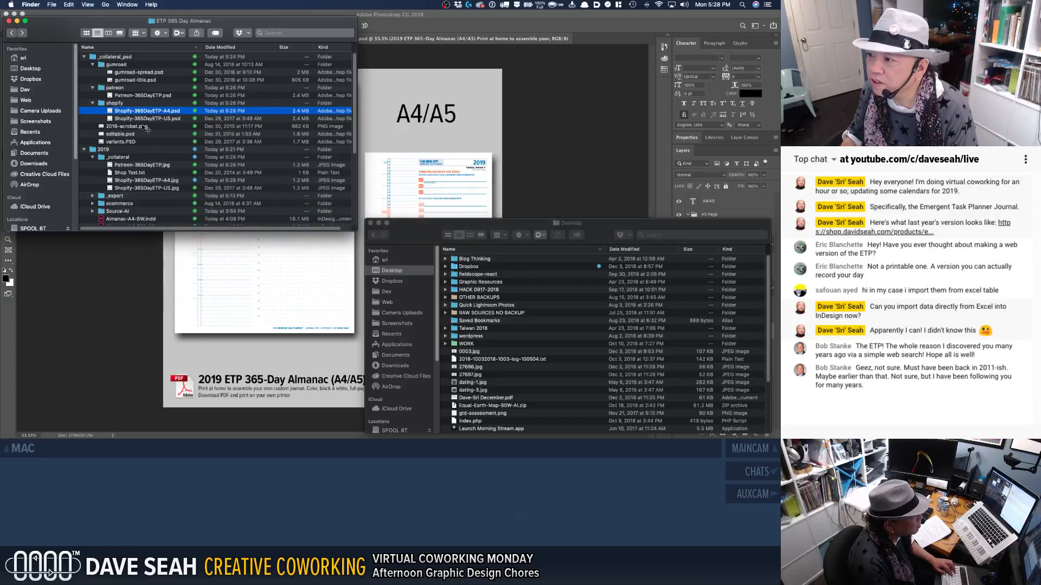
double_click(139, 119)
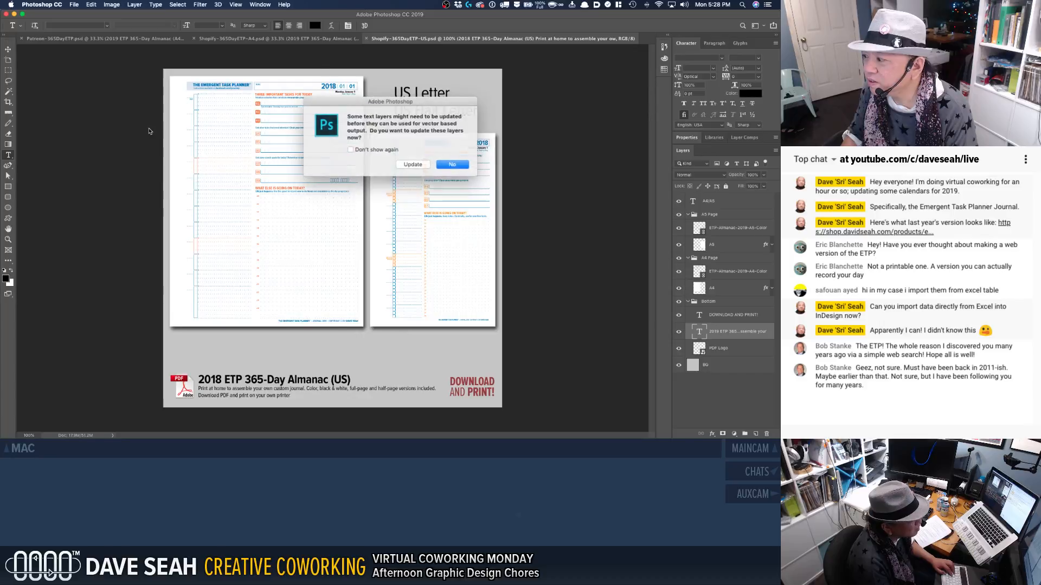
left_click(407, 166)
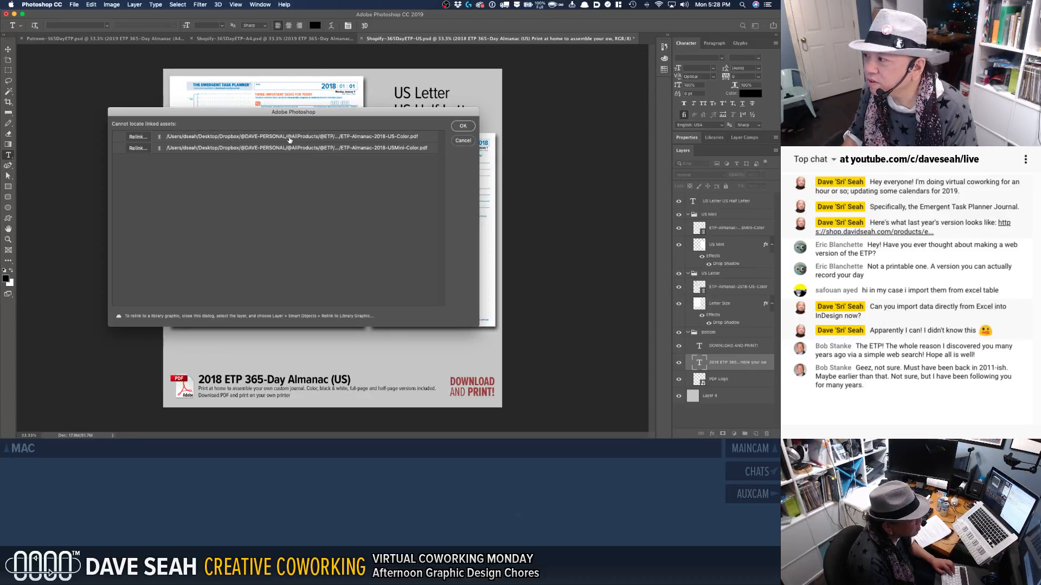
Step: Relink the missing 2018 US colour asset to ETP-Almanac-2019-US-Color.pdf in 2019/_export/ETP-Almanac-2019-US
left_click(138, 137)
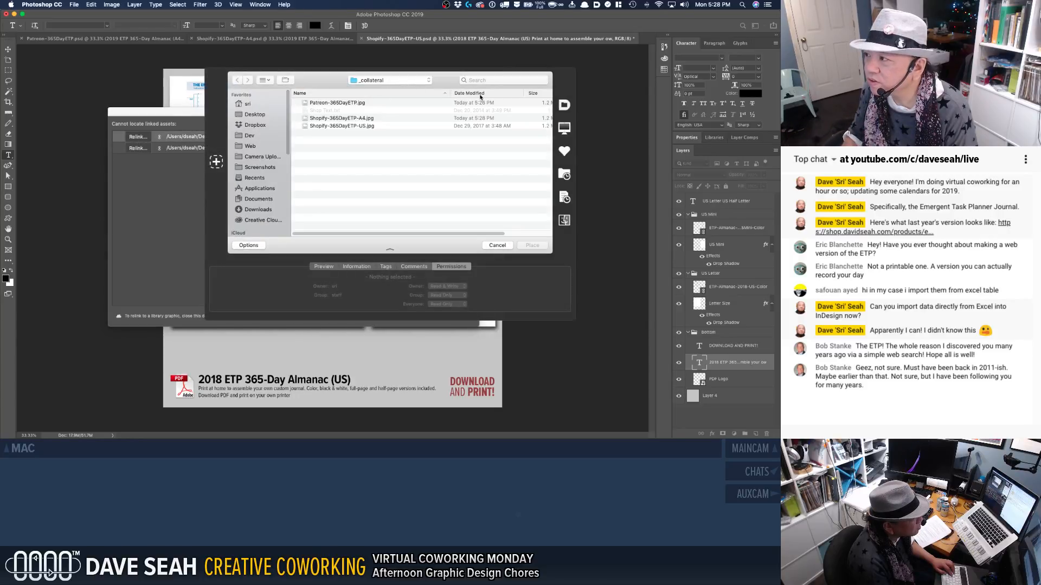
left_click(378, 81)
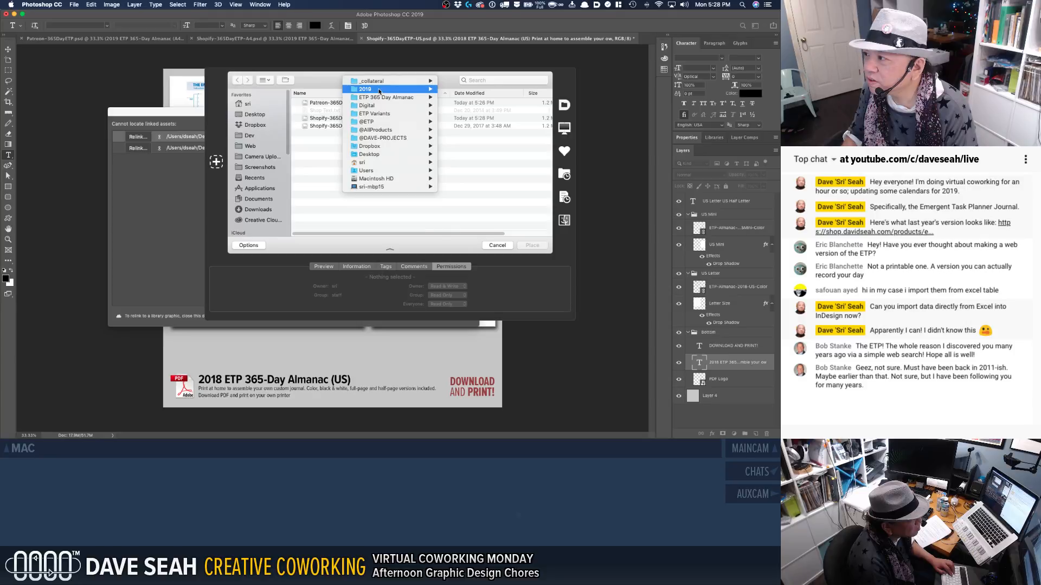
left_click(377, 81)
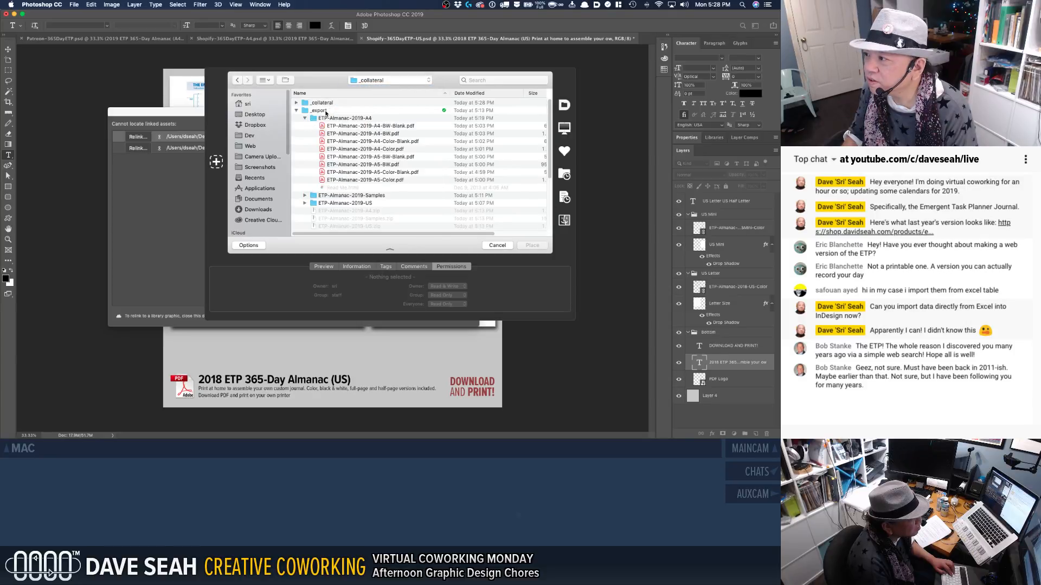
left_click(306, 118)
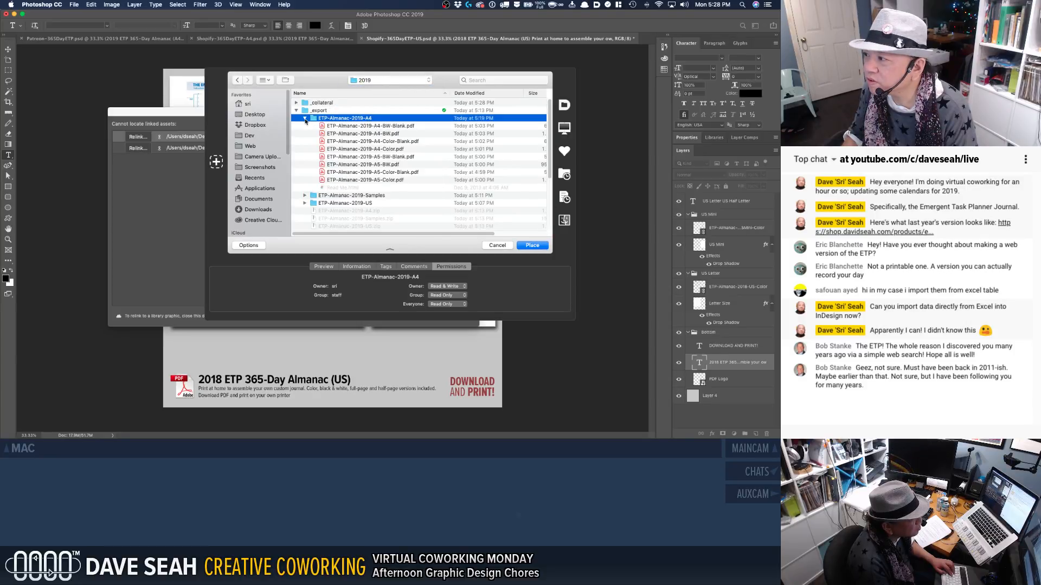
left_click(305, 118)
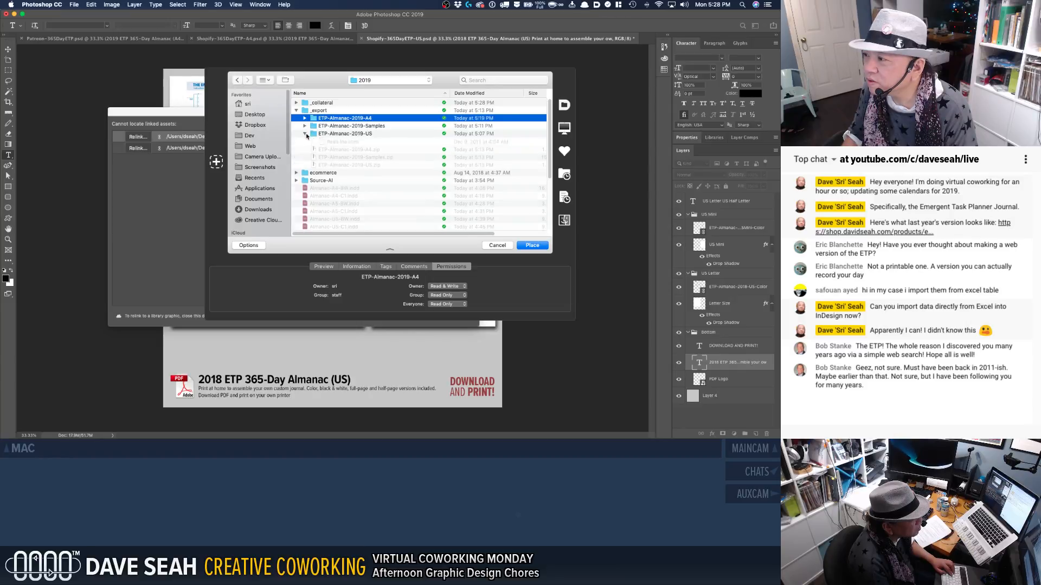
left_click(306, 134)
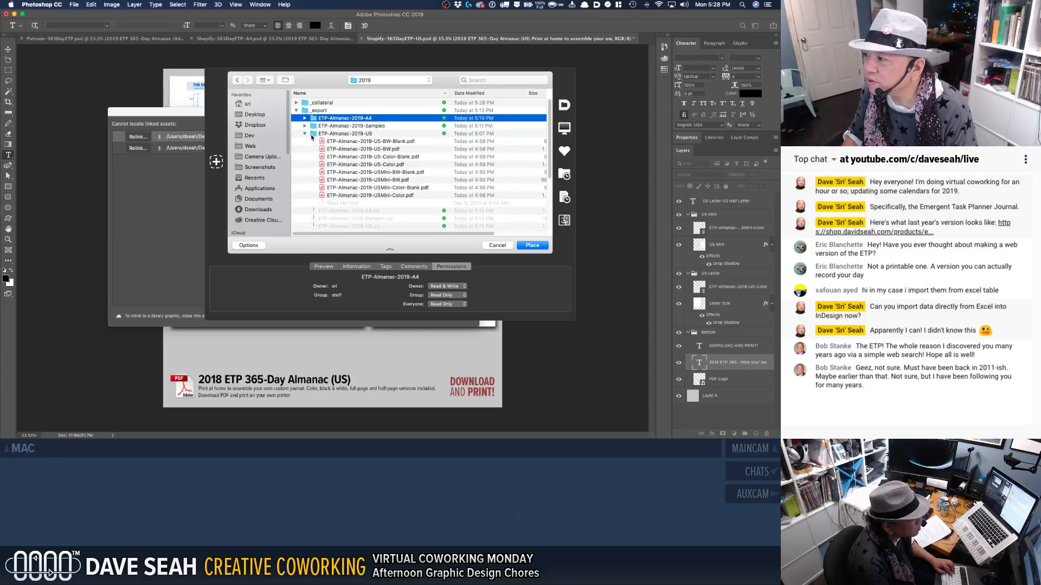
left_click(351, 165)
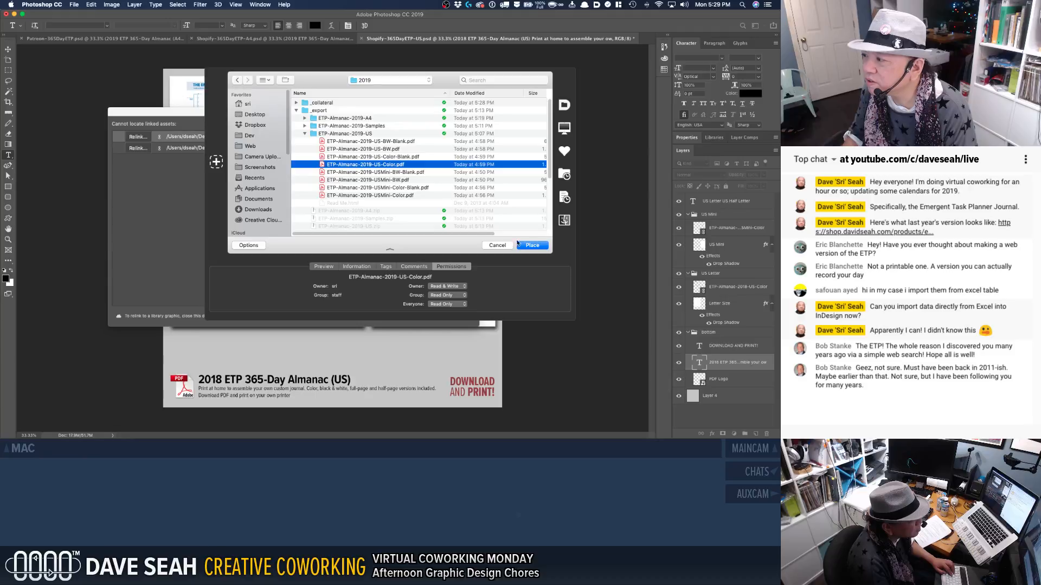
left_click(533, 245)
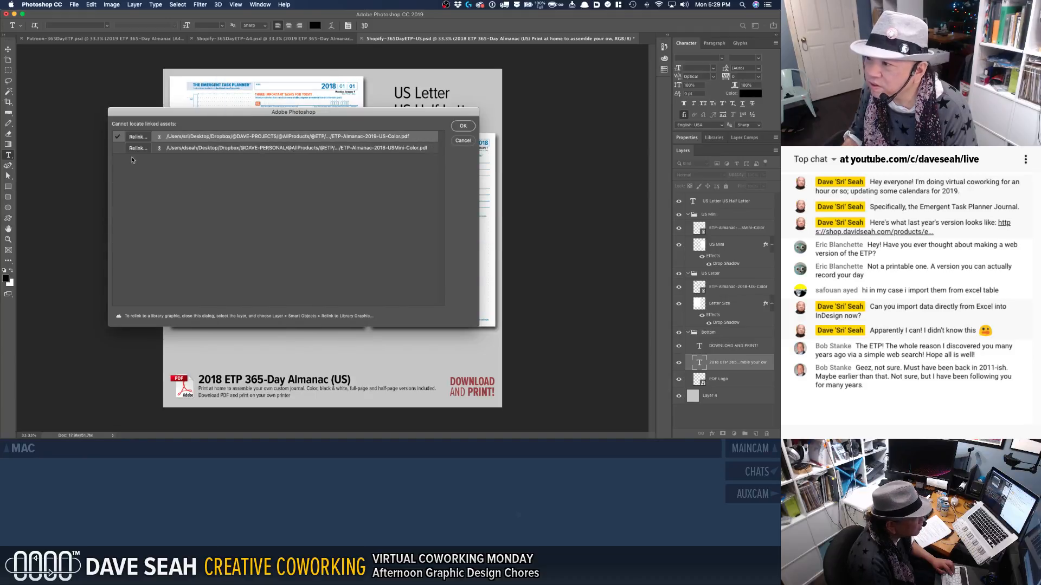
Step: Relink the missing 2018 USMini colour asset to ETP-Almanac-2019-USMini-Color.pdf and apply both relinked assets
left_click(136, 149)
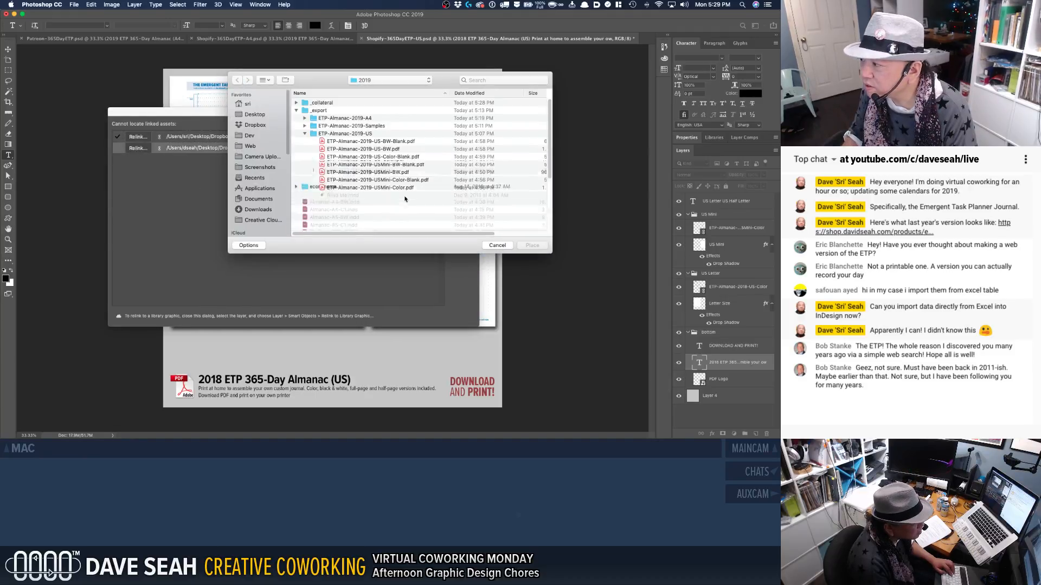
left_click(390, 195)
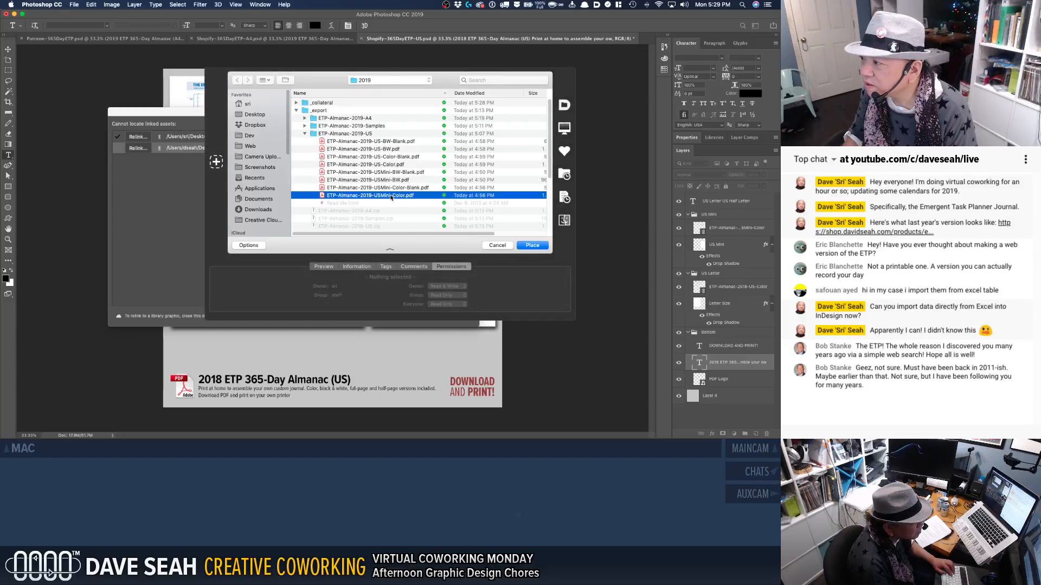
left_click(531, 245)
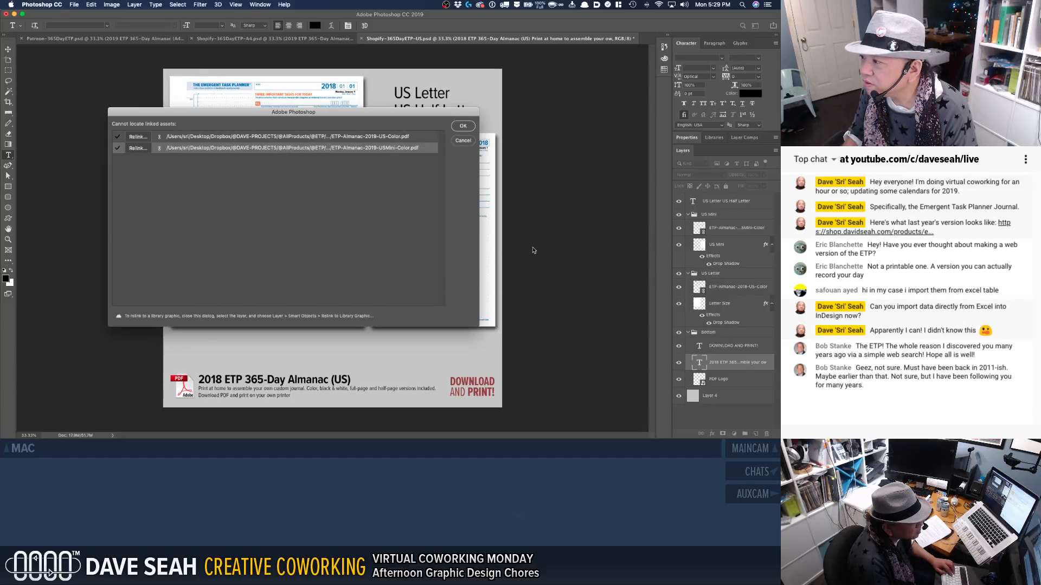
left_click(464, 126)
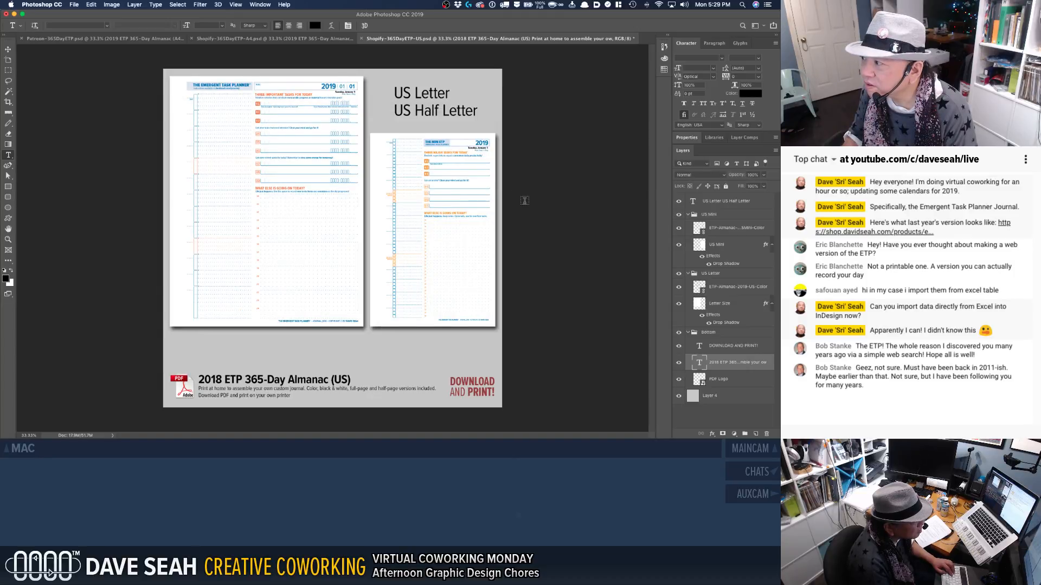
Step: Change the year in the bottom title to read "2019 ETP 365-Day Almanac (US)" and save the document
left_click_drag(217, 380, 222, 380)
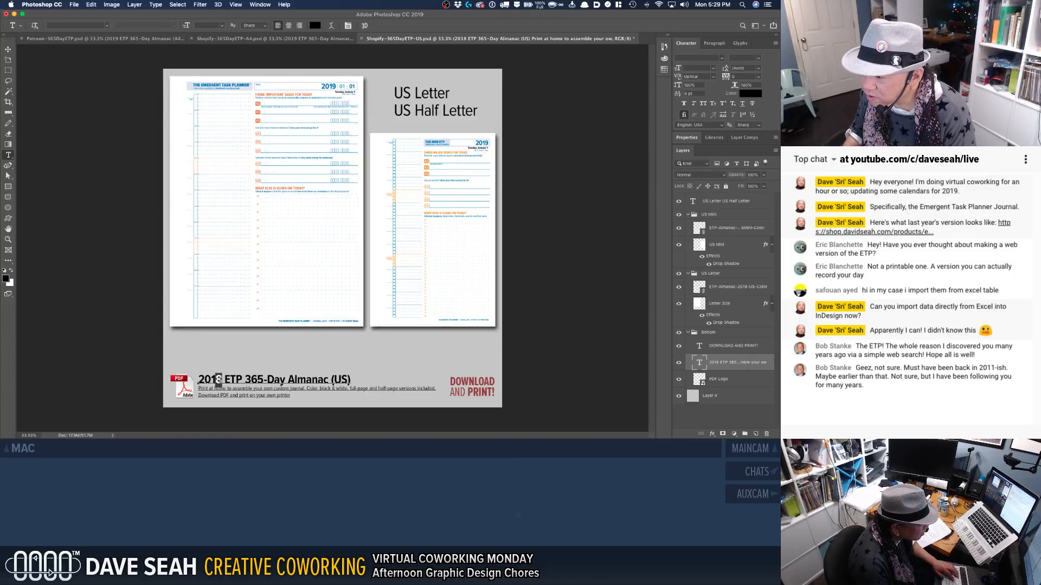
type("9")
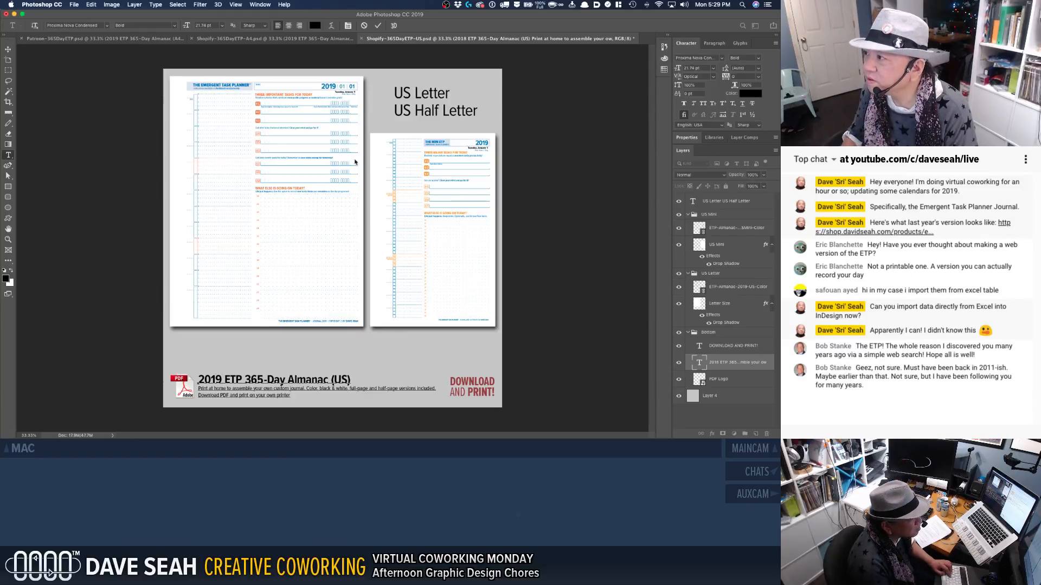
left_click(378, 26)
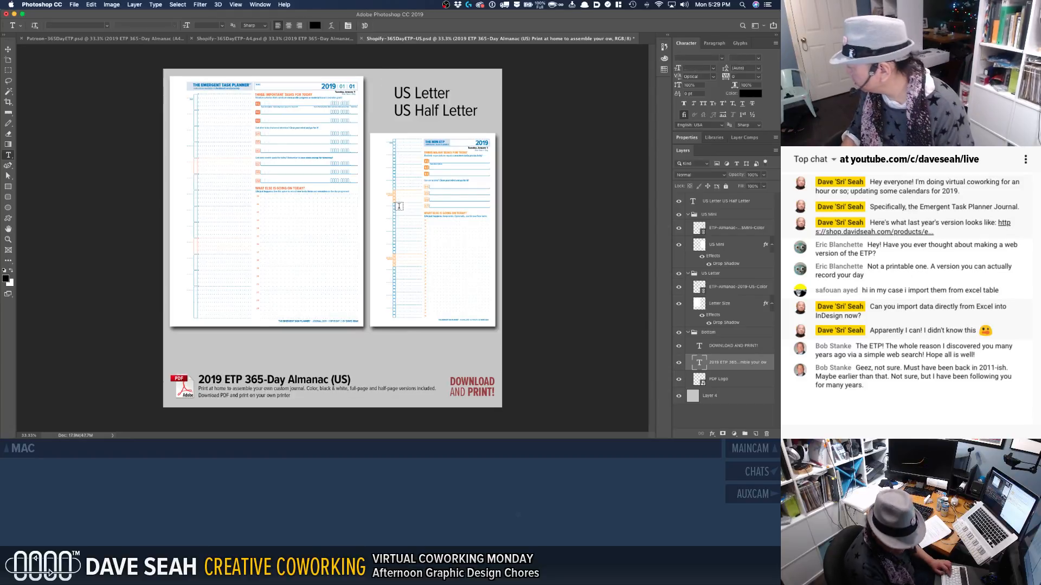
key("super+s")
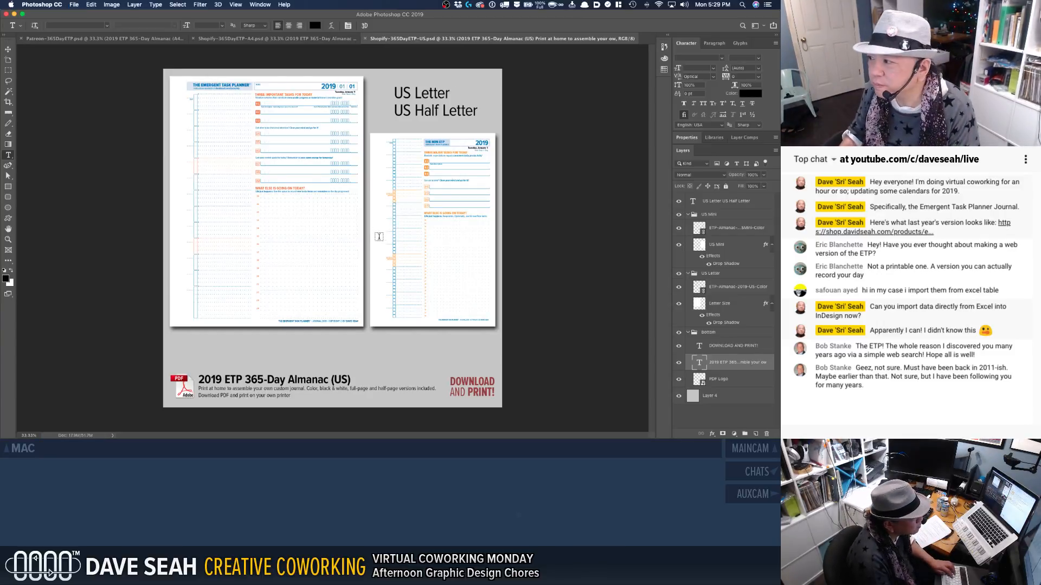
Step: Export the US image for web as Shopify-365DayETP-US.jpg in the _collateral folder, replacing the existing file
key("alt+shift+super+s")
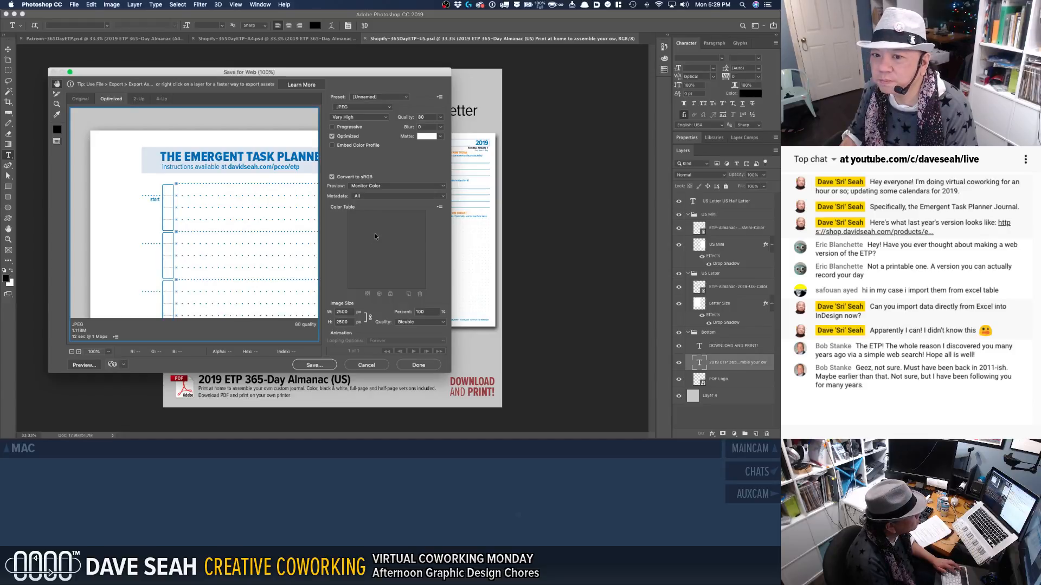
left_click(316, 367)
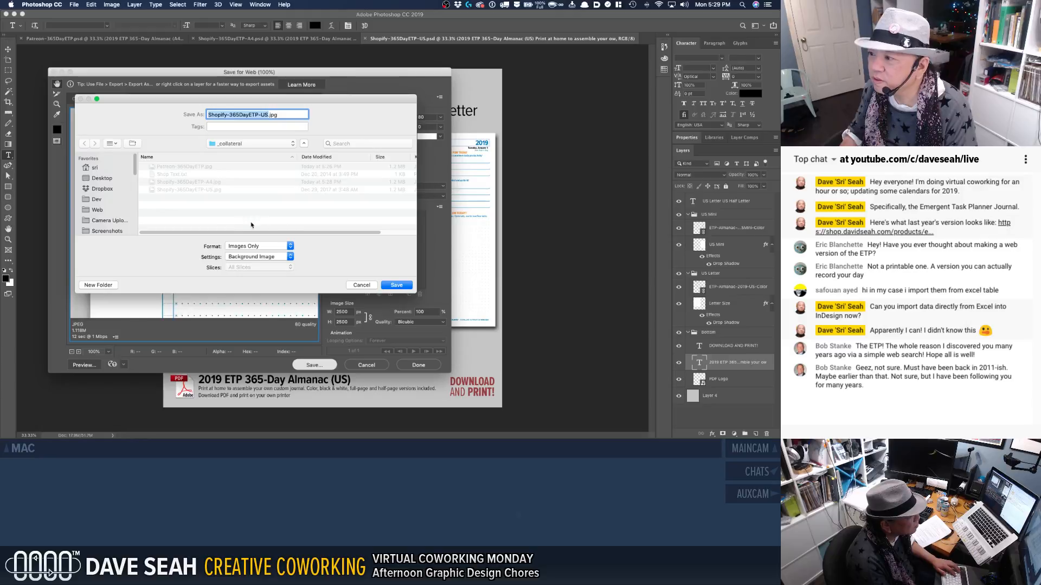
left_click(211, 200)
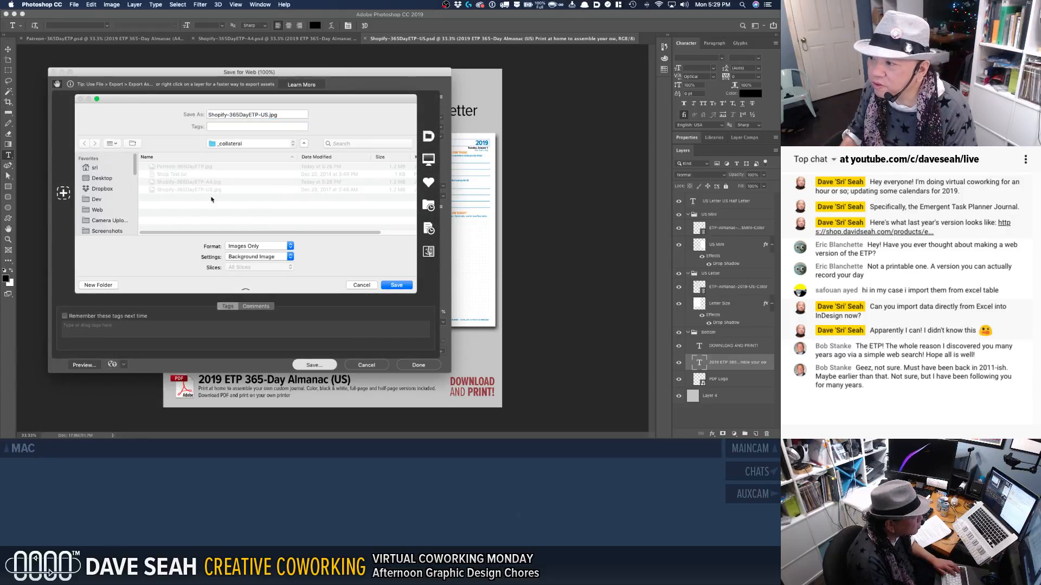
left_click(396, 284)
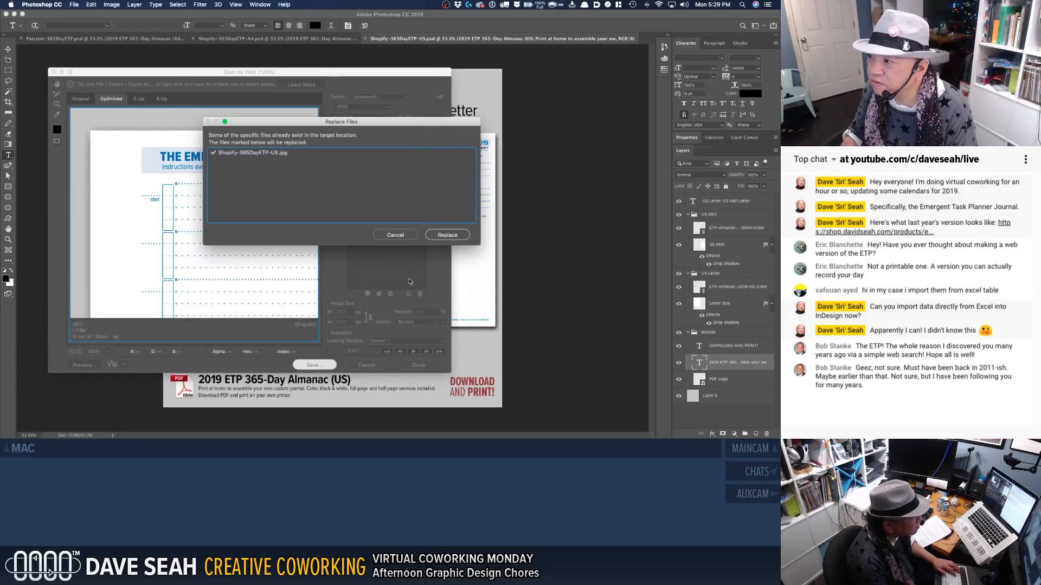
left_click(438, 238)
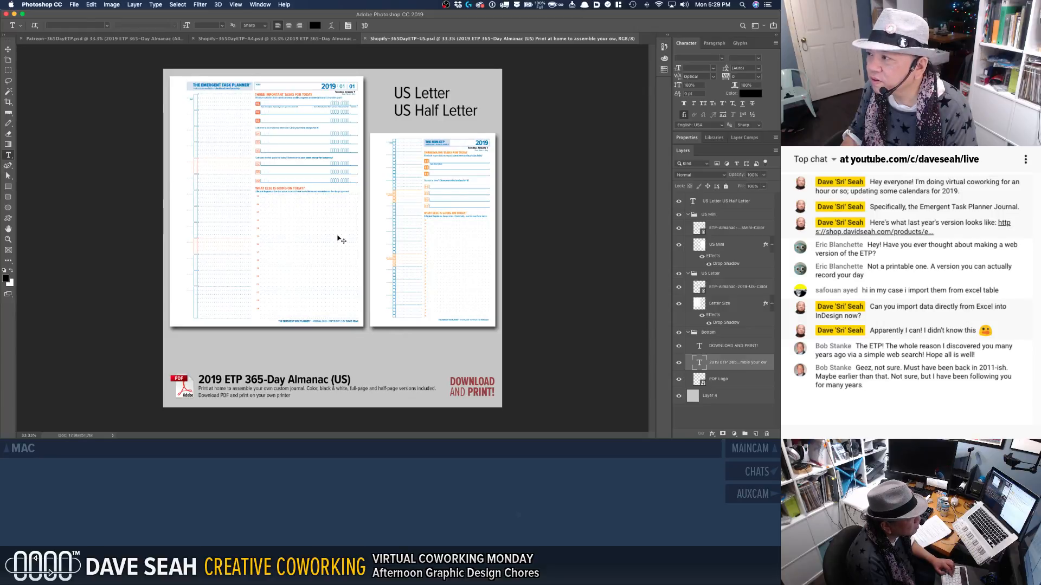
Step: Close the saved Shopify-365DayETP-US.psd and Shopify-365DayETP-A4.psd documents
key("super+w")
key("super+w")
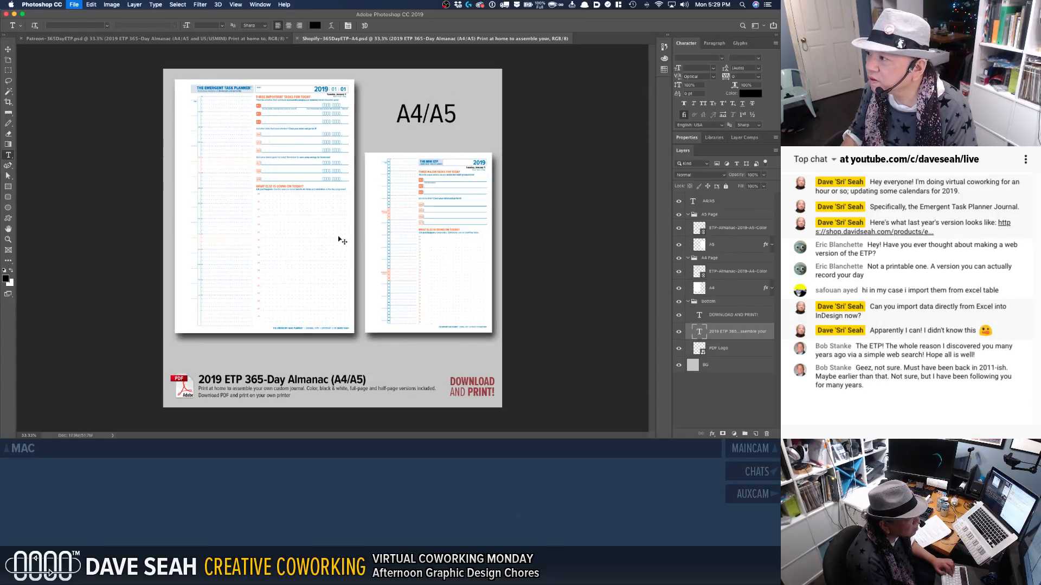
Step: Close the remaining promotional image documents, saving the changes to Patreon-365DayETP.psd, quit Photoshop, and close the Desktop folder window
key("super+w")
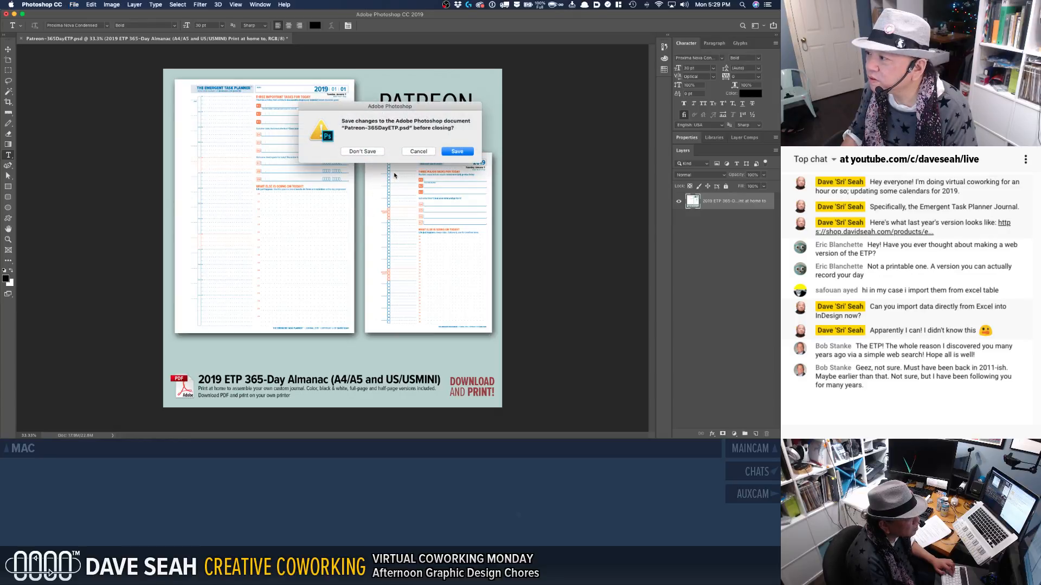
left_click(458, 152)
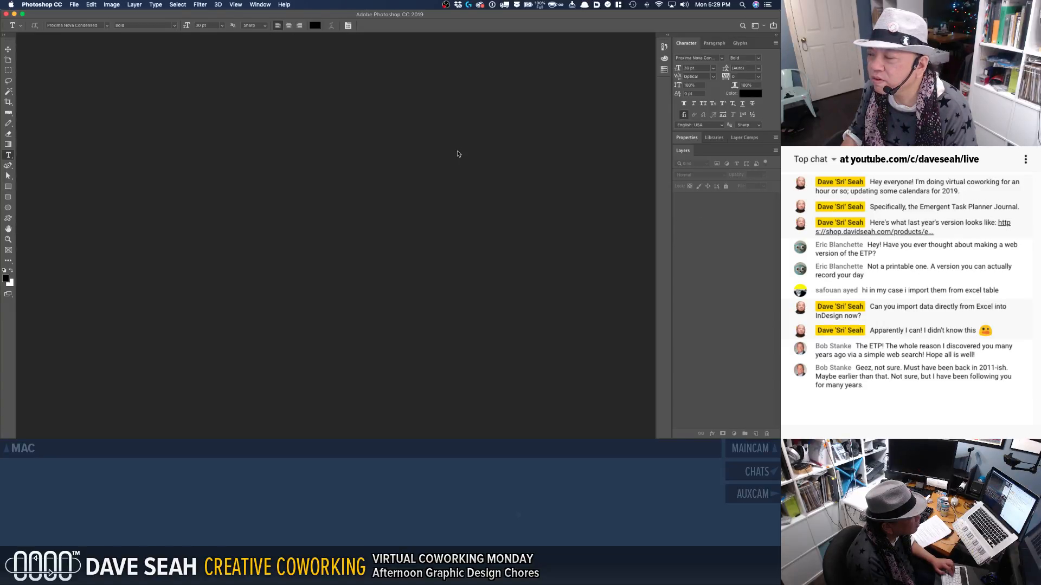
key("super+q")
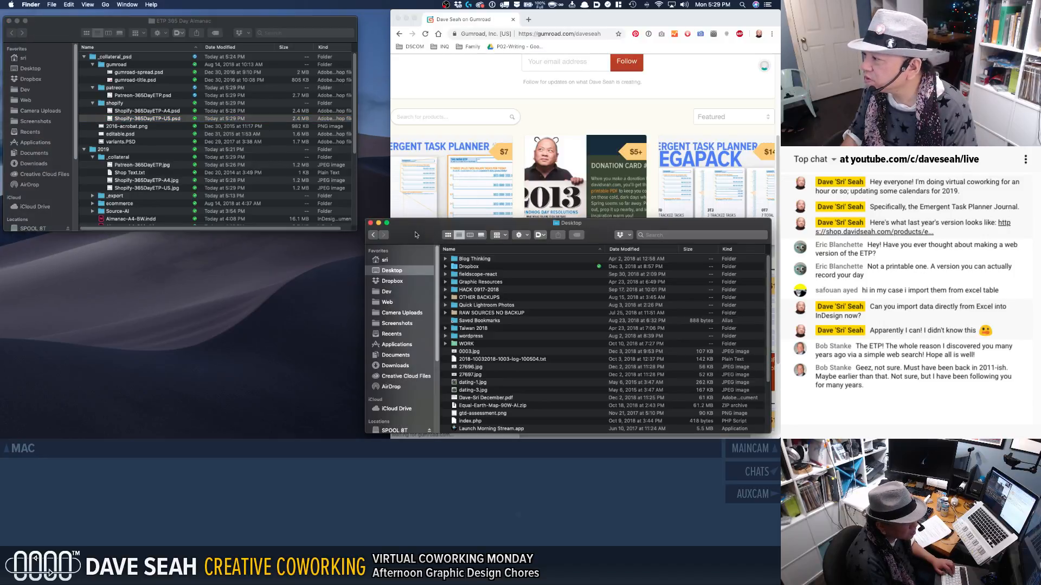
left_click(380, 222)
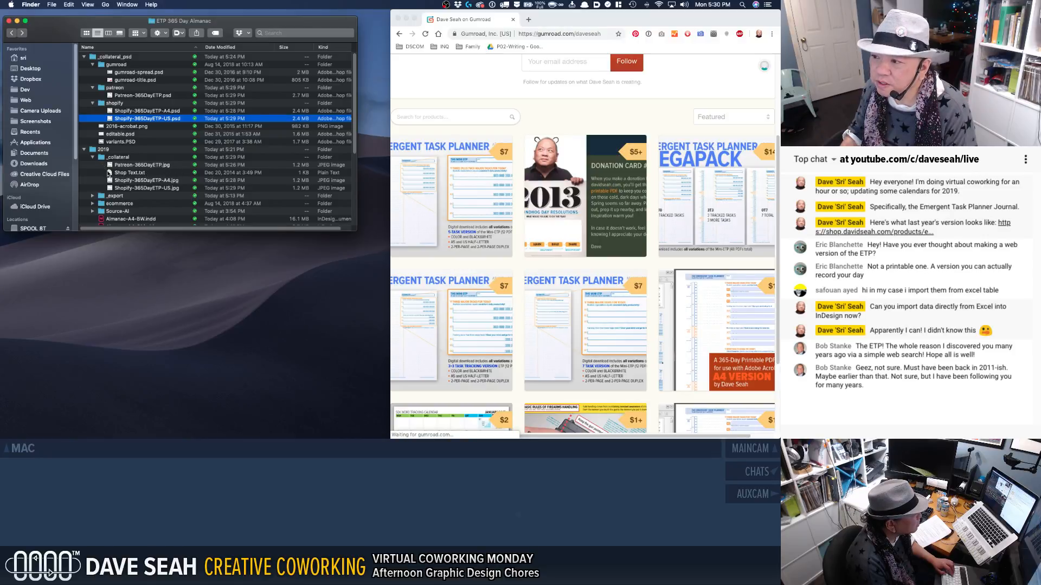
Step: Rename Almanac-A4-C1.indd in the 2019 folder as Almanac-A4-Color.indd
scroll(105, 188, "down", 2)
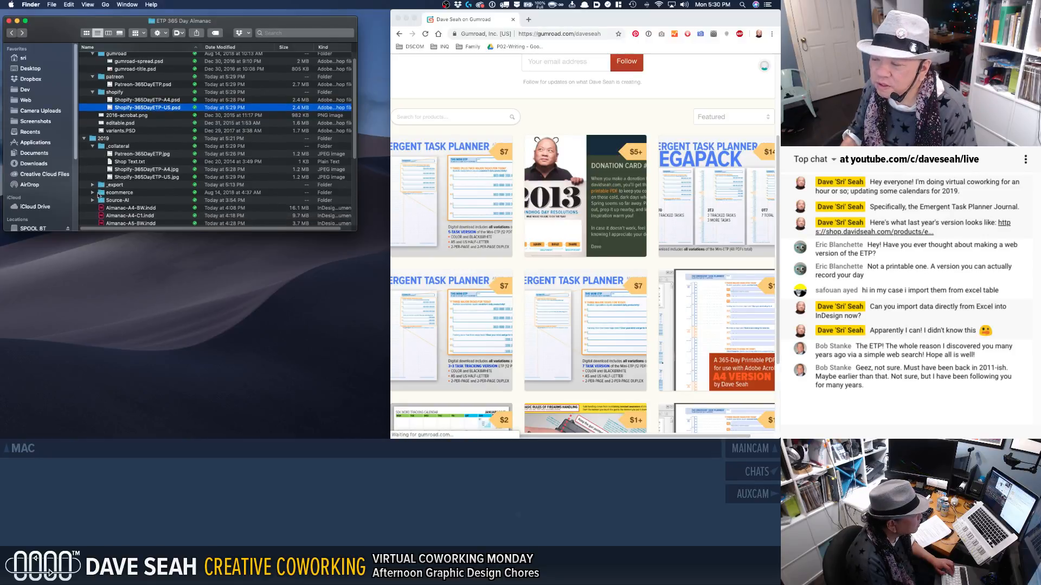
scroll(101, 200, "down", 5)
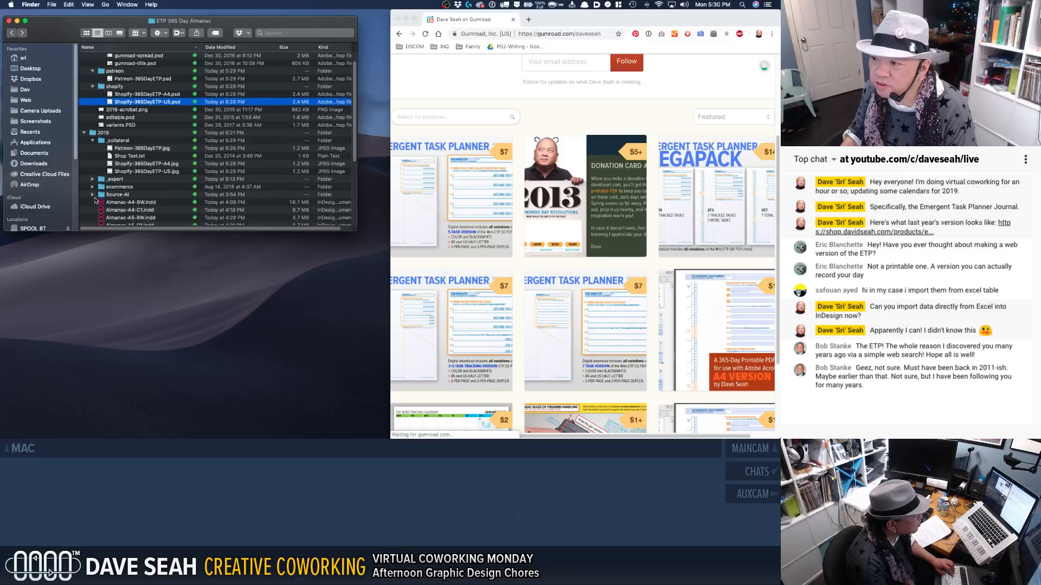
left_click(140, 163)
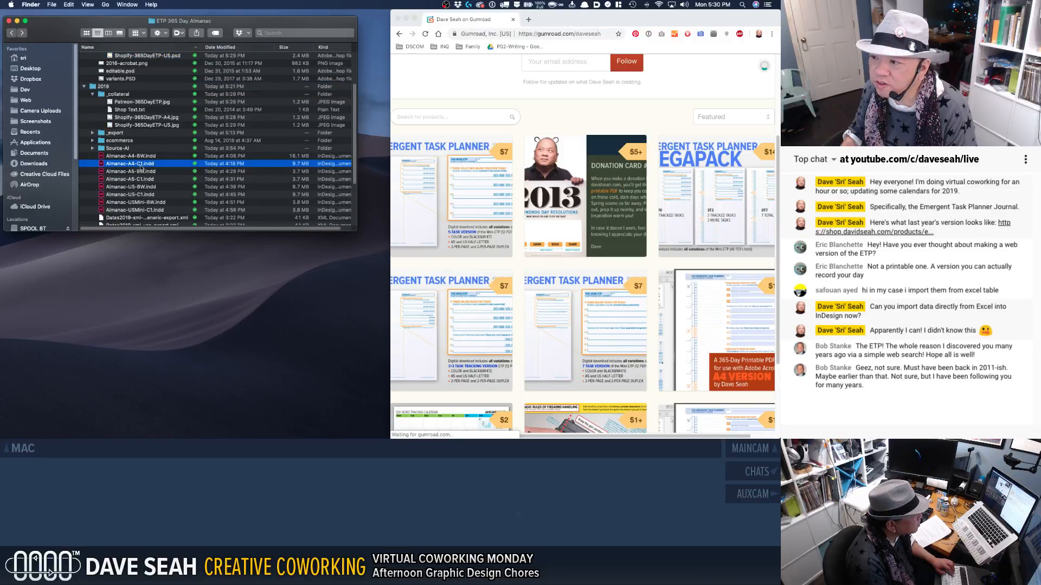
key("Return")
left_click(143, 164)
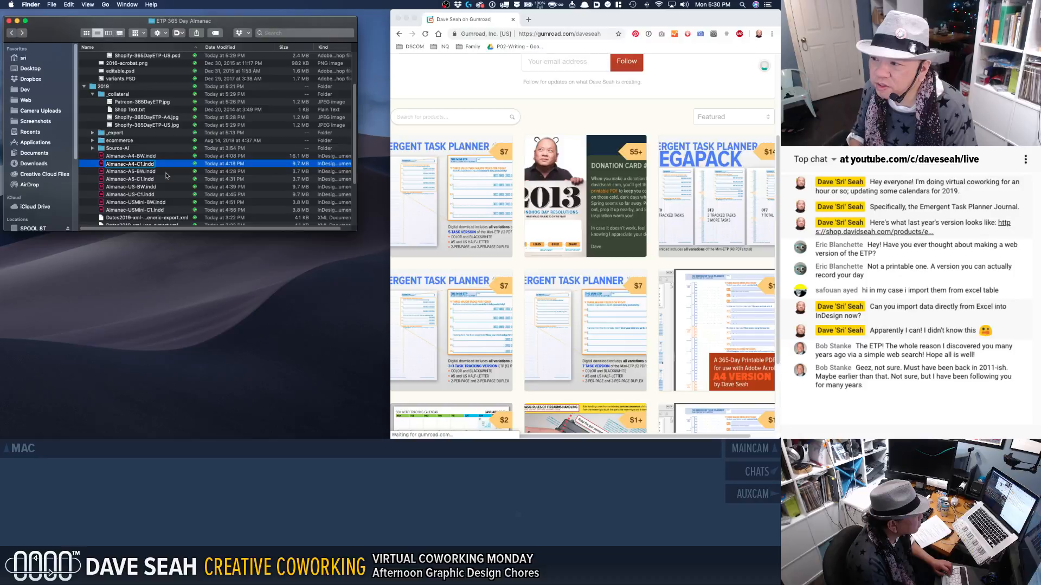
key("BackSpace")
type("olor")
key("Return")
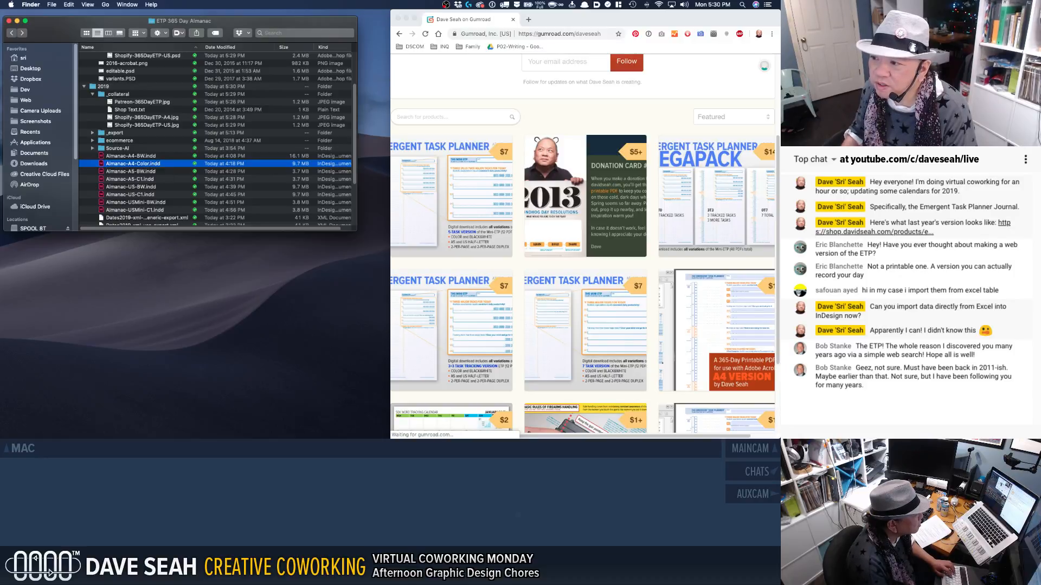
Step: Rename Almanac-A5-C1.indd in the 2019 folder as Almanac-A5-Color.indd
left_click(143, 180)
key("Return")
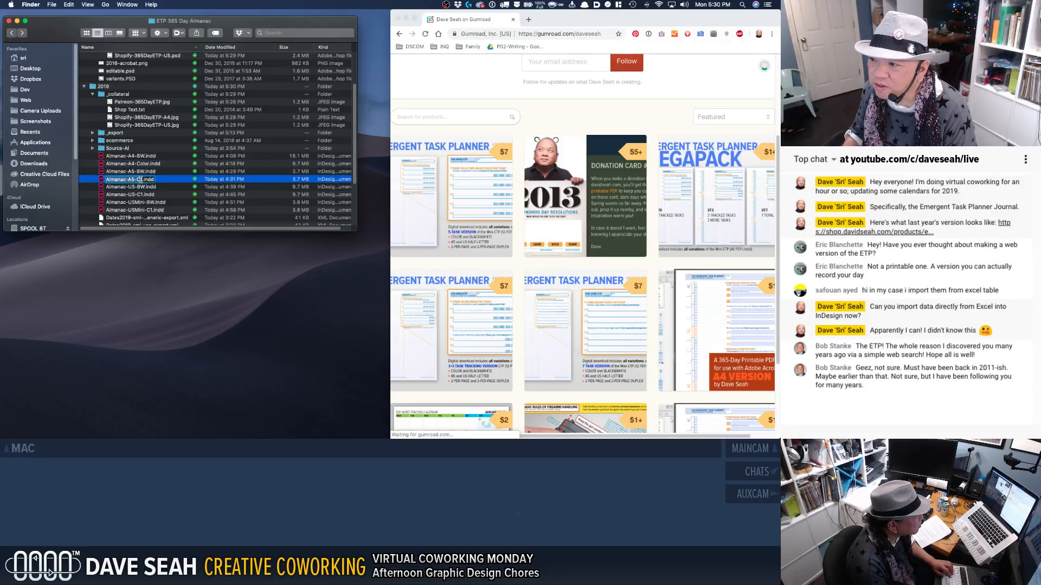
left_click(141, 179)
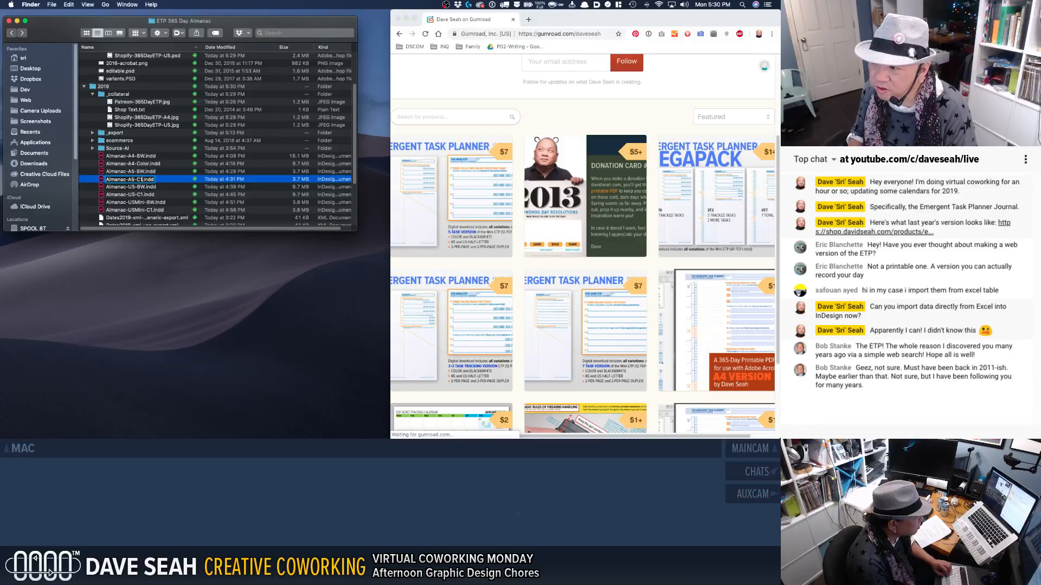
key("BackSpace")
type("C")
type("olor")
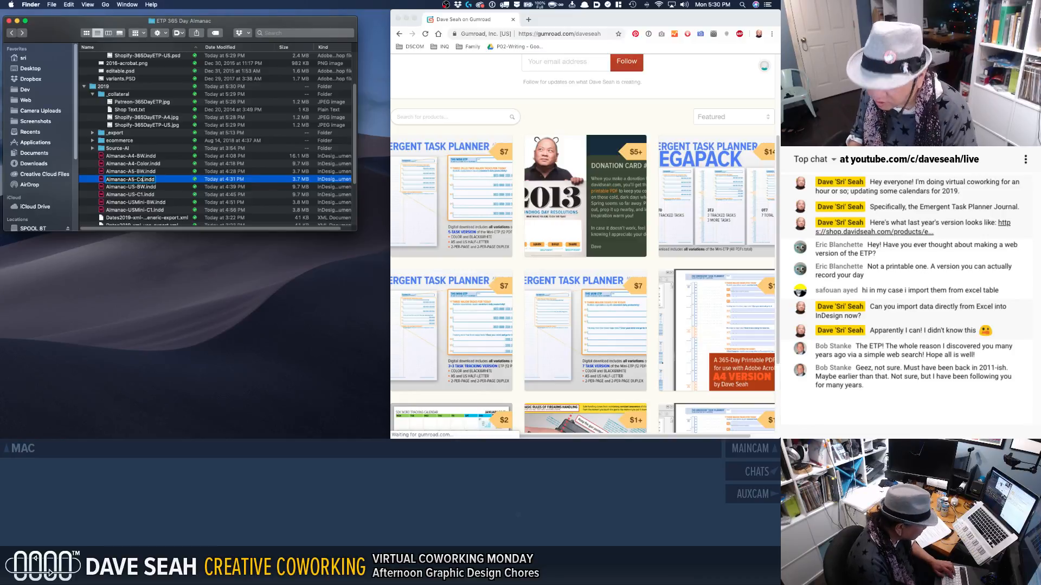
key("Return")
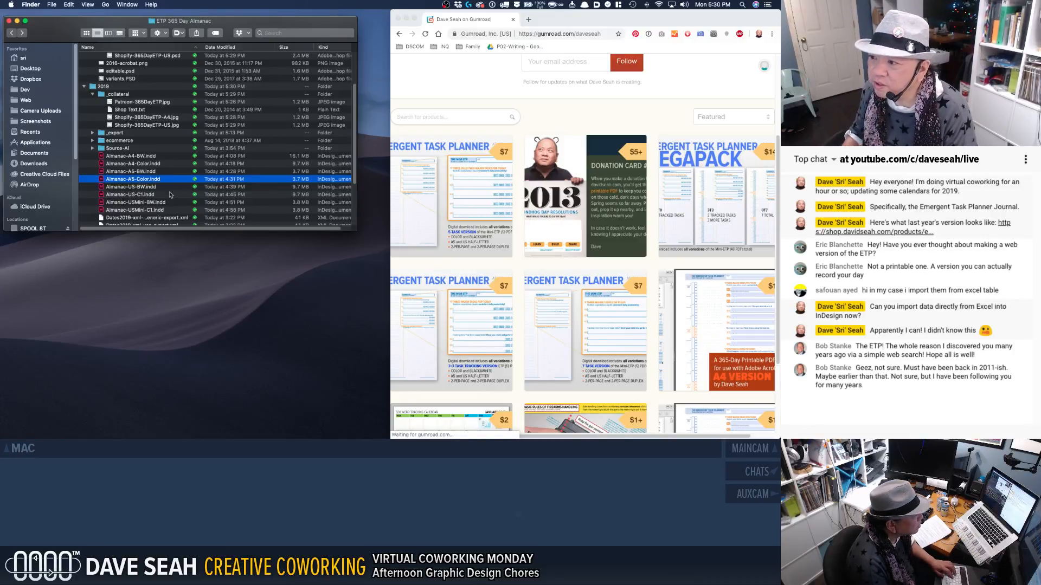
Step: Rename Almanac-US-C1.indd in the 2019 folder as Almanac-US-Color.indd
left_click(138, 195)
left_click(141, 196)
left_click(142, 195)
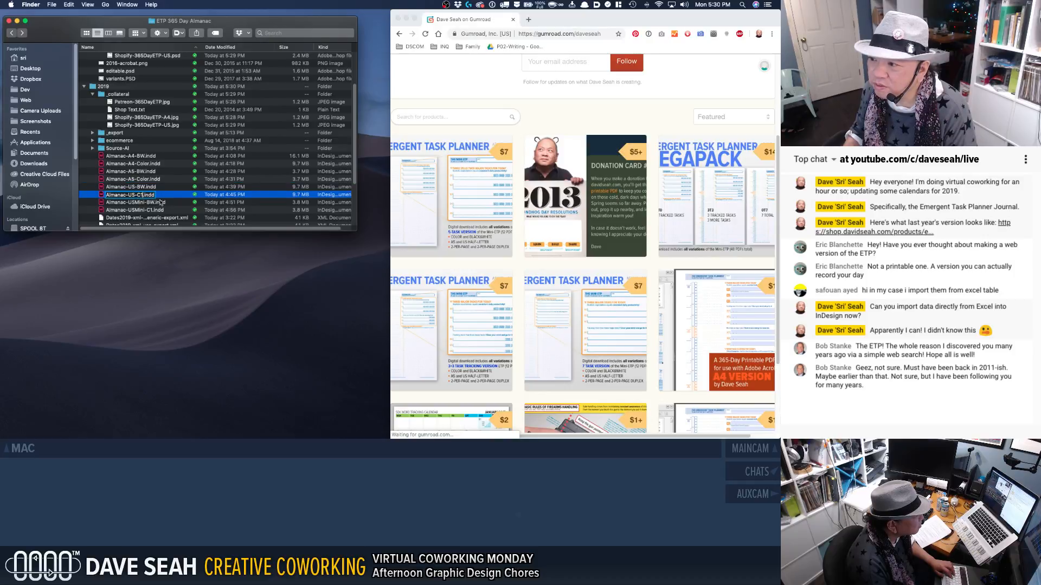
key("BackSpace")
type("olor")
key("Return")
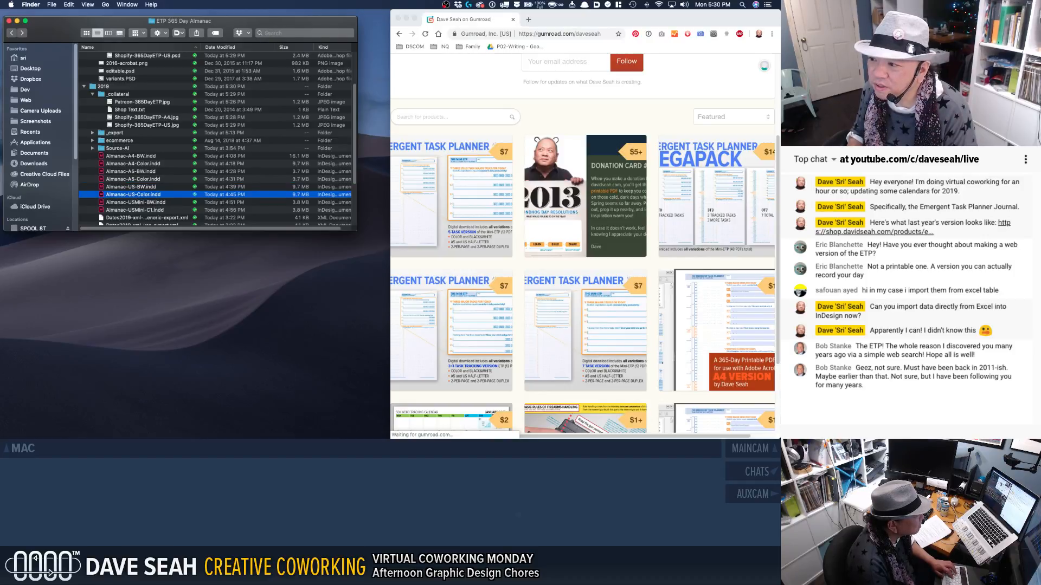
Step: Rename Almanac-USMini-C1.indd in the 2019 folder as Almanac-USMini-Color.indd
left_click(153, 210)
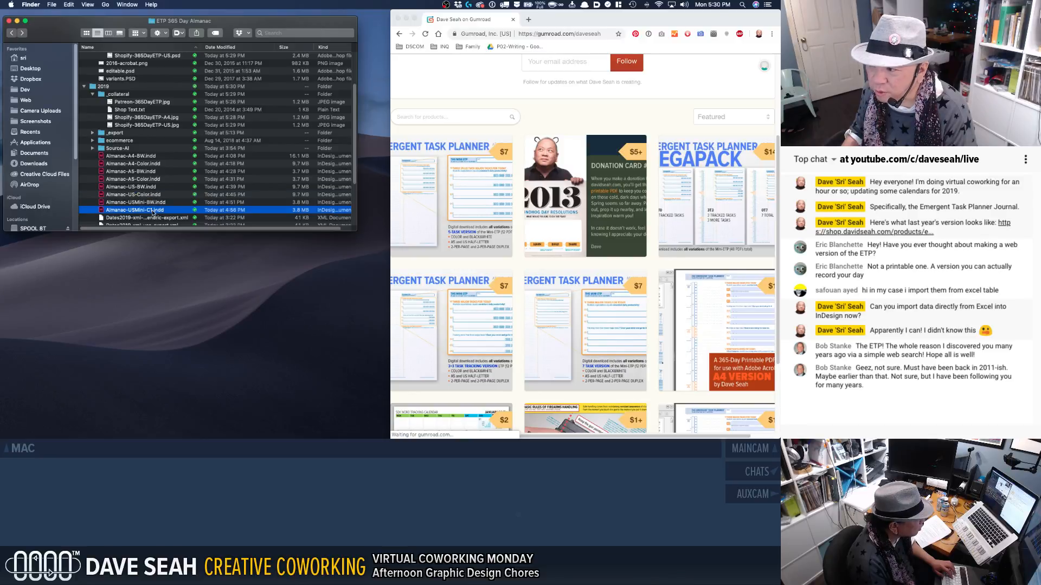
left_click(152, 210)
left_click(153, 211)
key("BackSpace")
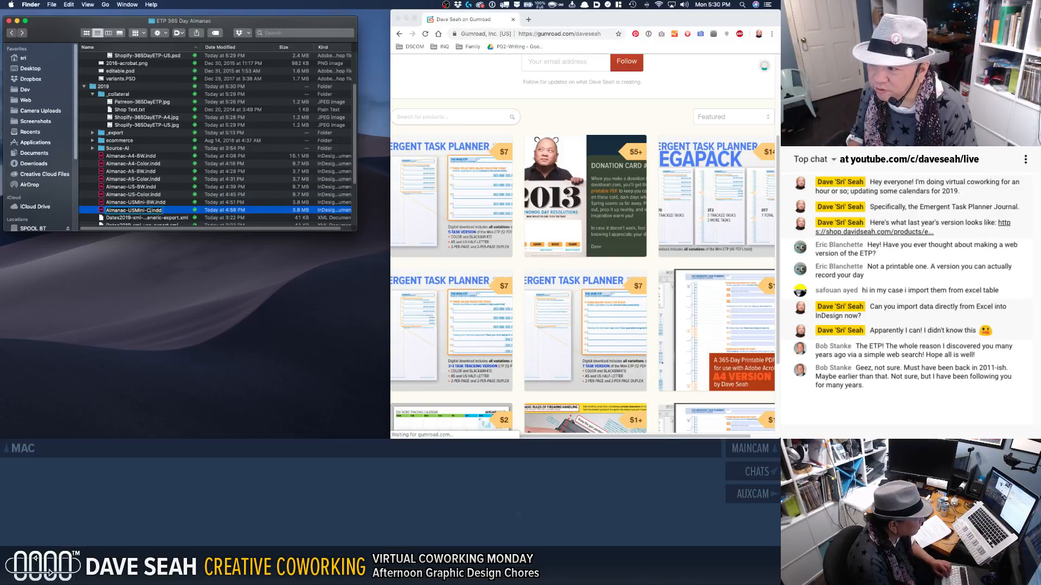
type("olor")
key("Return")
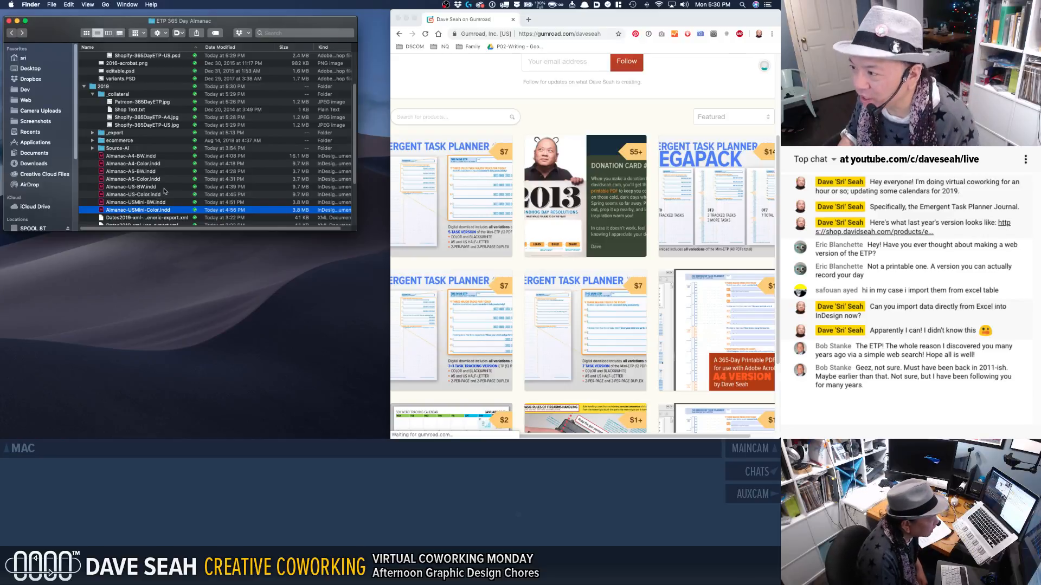
Step: Switch to Microsoft Word and open the recent document Update Instructions.docx
scroll(170, 187, "down", 2)
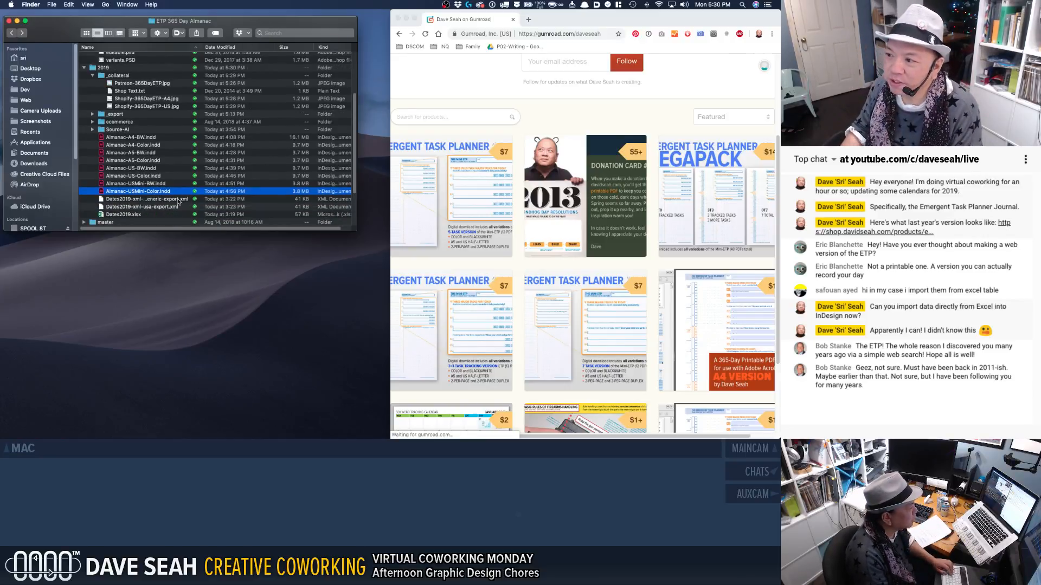
scroll(169, 200, "up", 5)
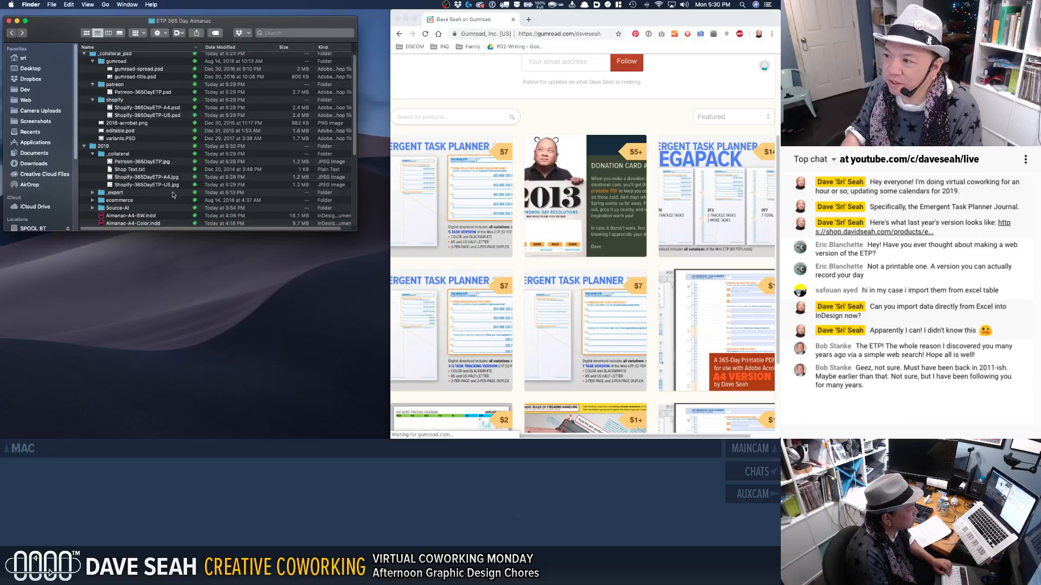
key("super+Tab")
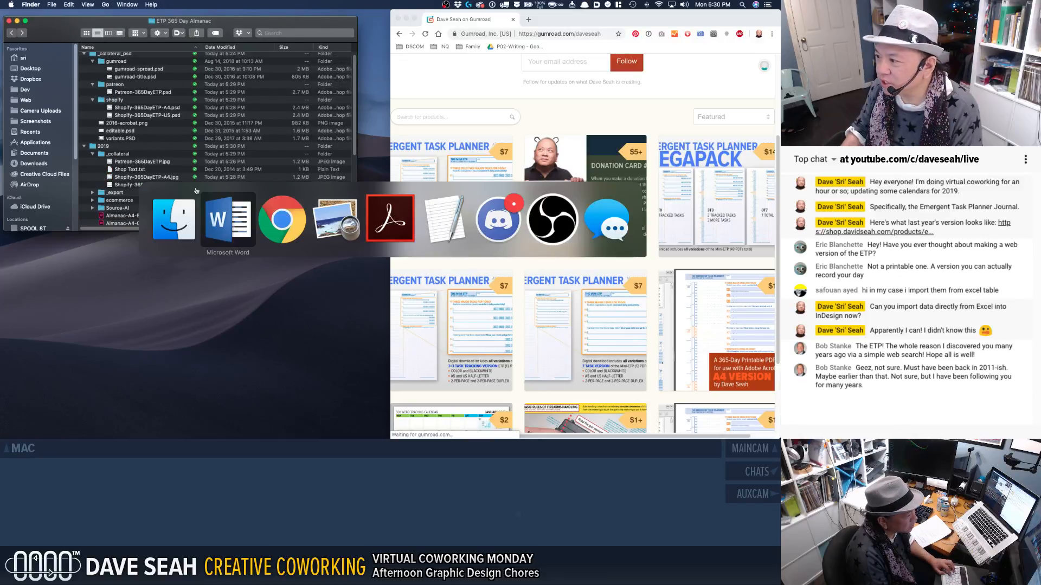
left_click(212, 203)
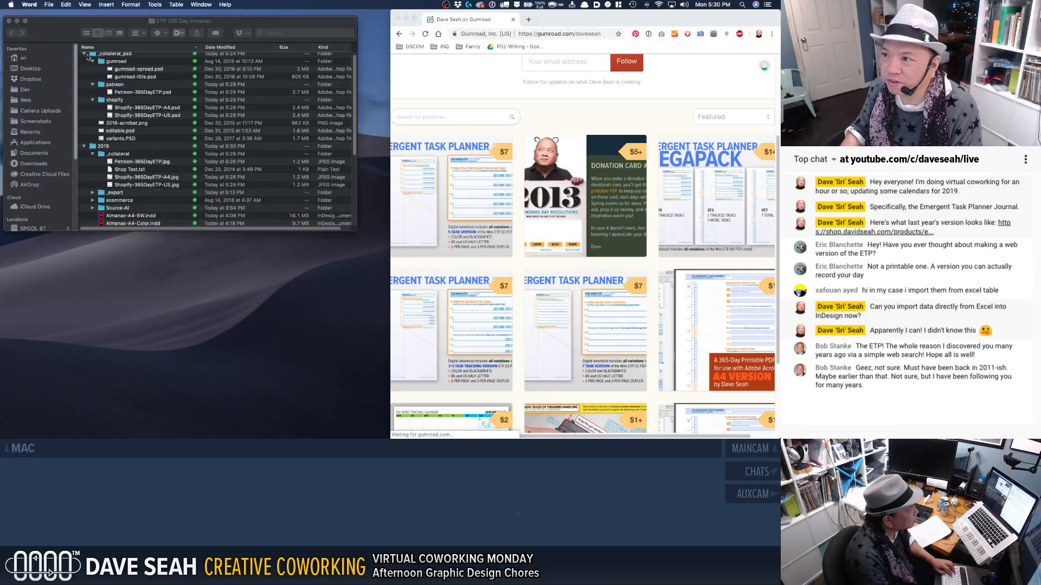
left_click(49, 5)
mouse_move(122, 38)
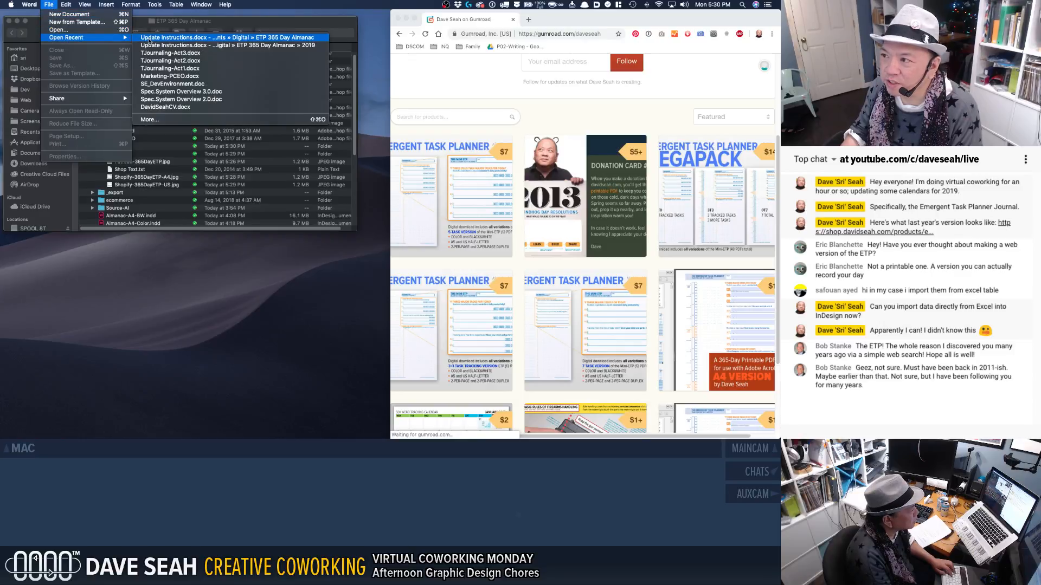
left_click(145, 45)
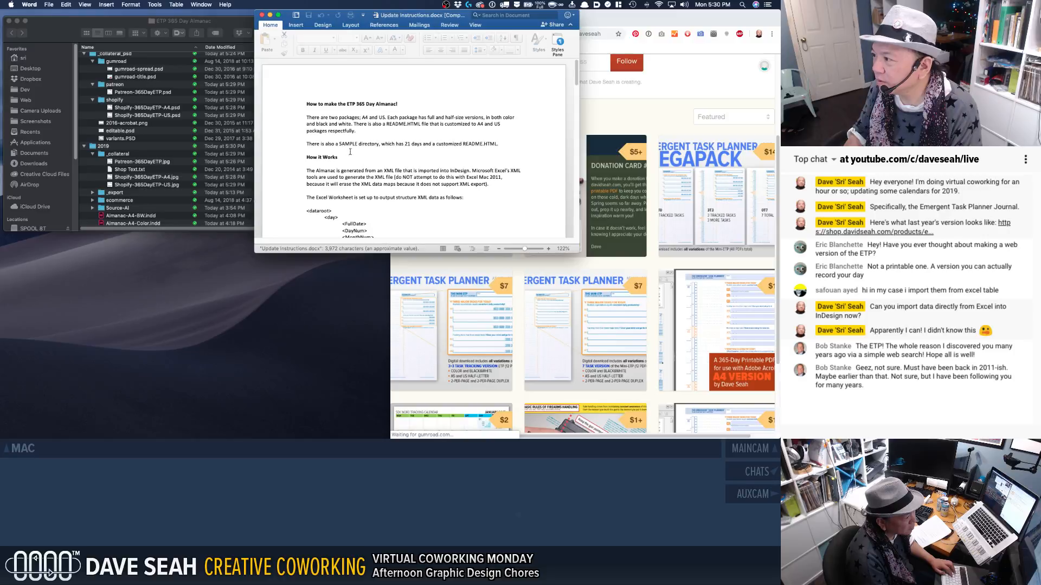
Step: Correct the PSD source folder name to ROOT/_collateral_psd under "Preparing the Packages for Shopify and Gumroad", then save and close the document
scroll(393, 171, "down", 5)
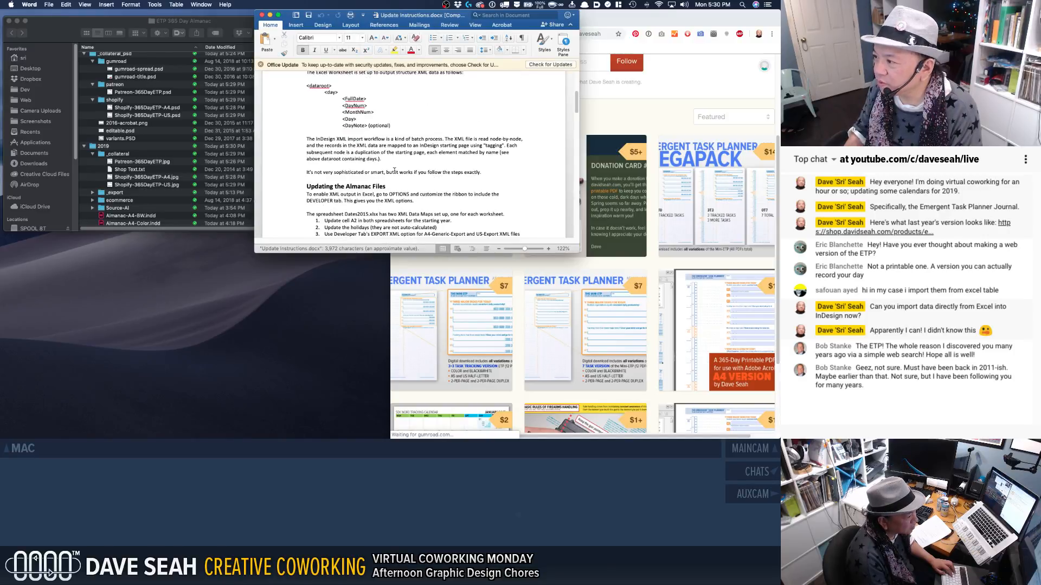
scroll(396, 173, "down", 15)
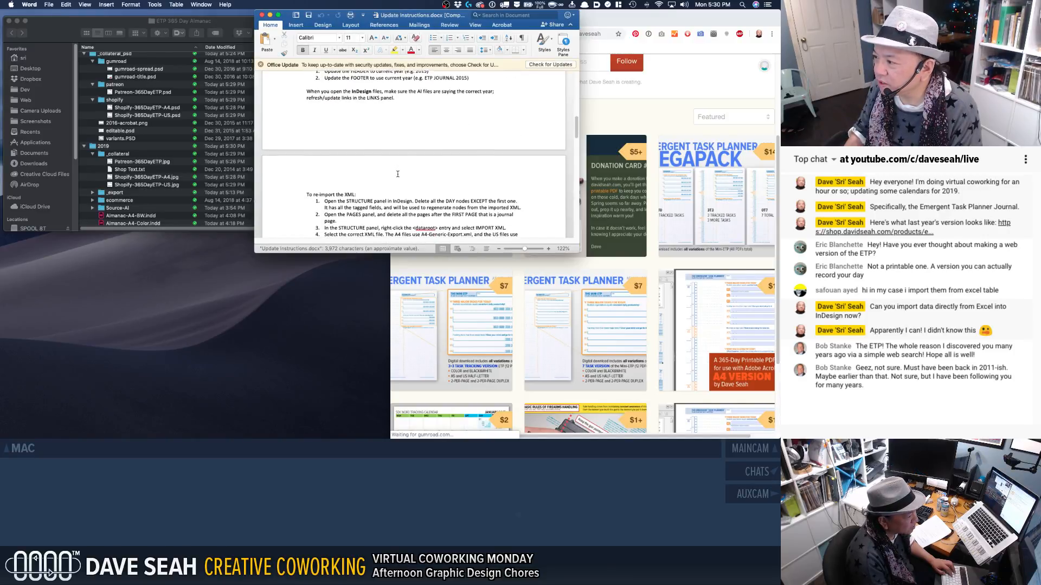
scroll(400, 176, "down", 5)
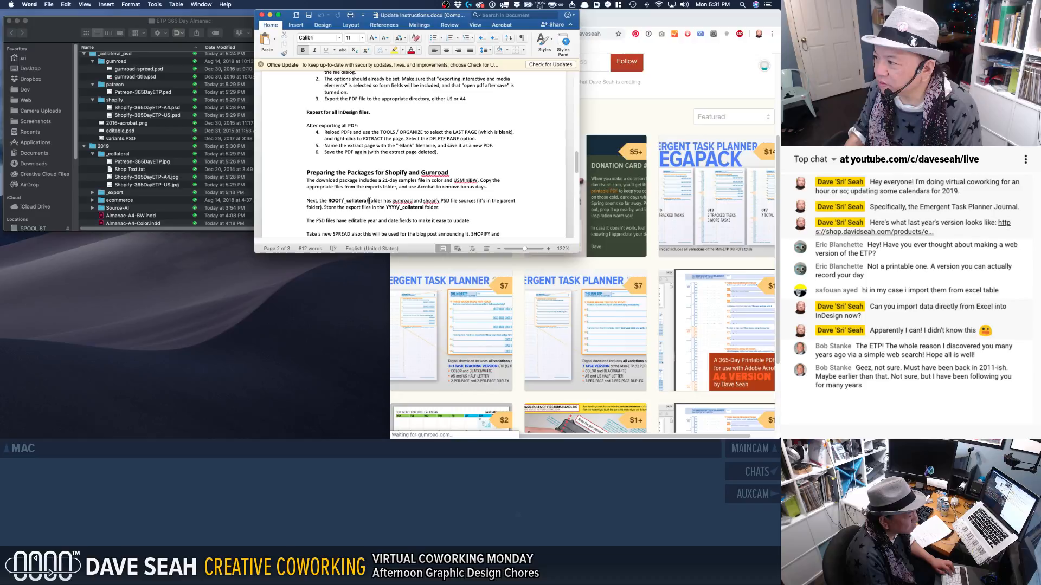
left_click(369, 201)
type("_psd")
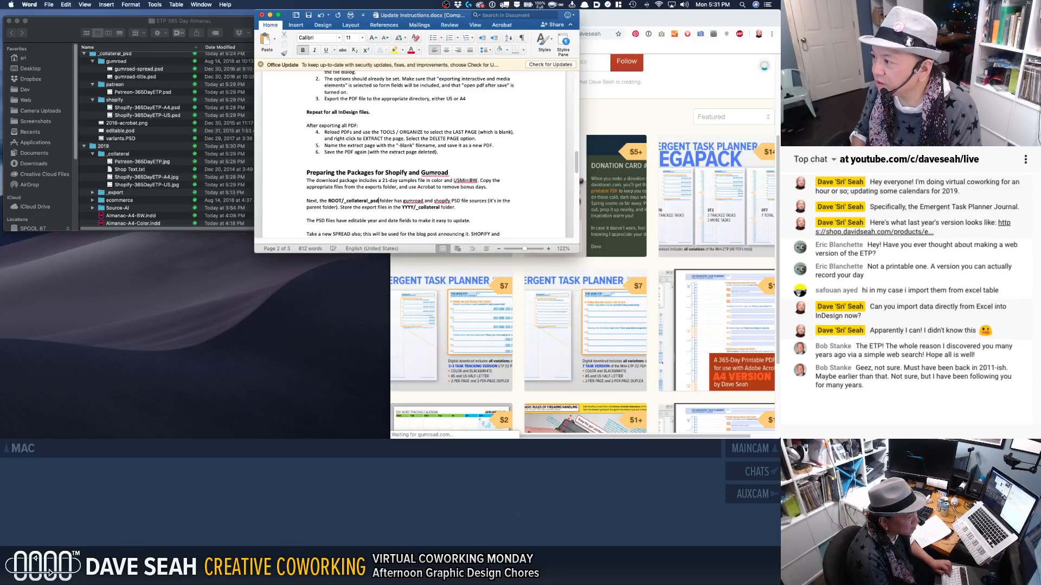
key("super+s")
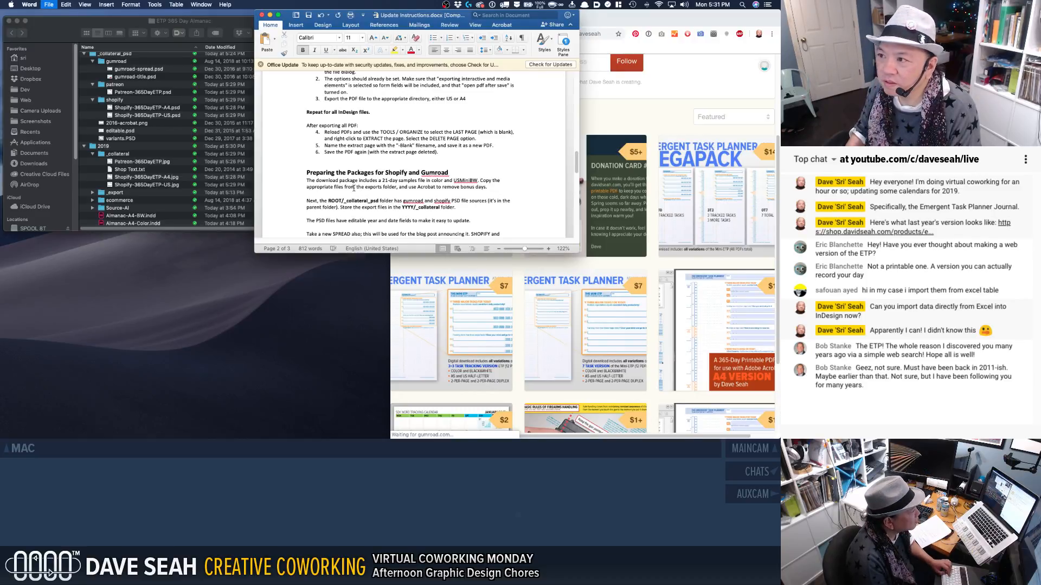
key("super+w")
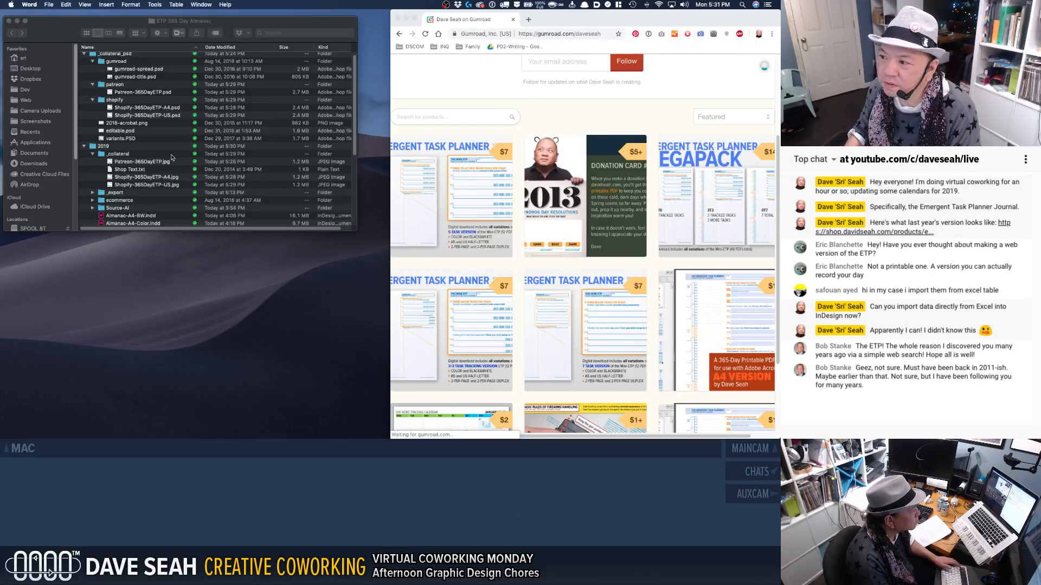
Step: Switch to the Unclutter notes and add the entry "10. Export all collateral," below the 1710 time mark
scroll(172, 157, "down", 1)
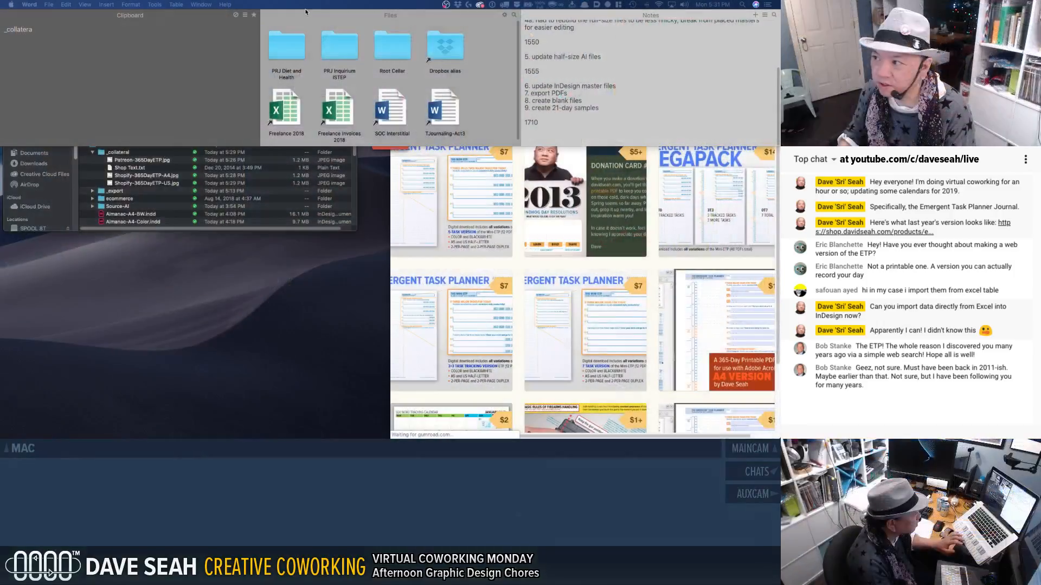
left_click(570, 126)
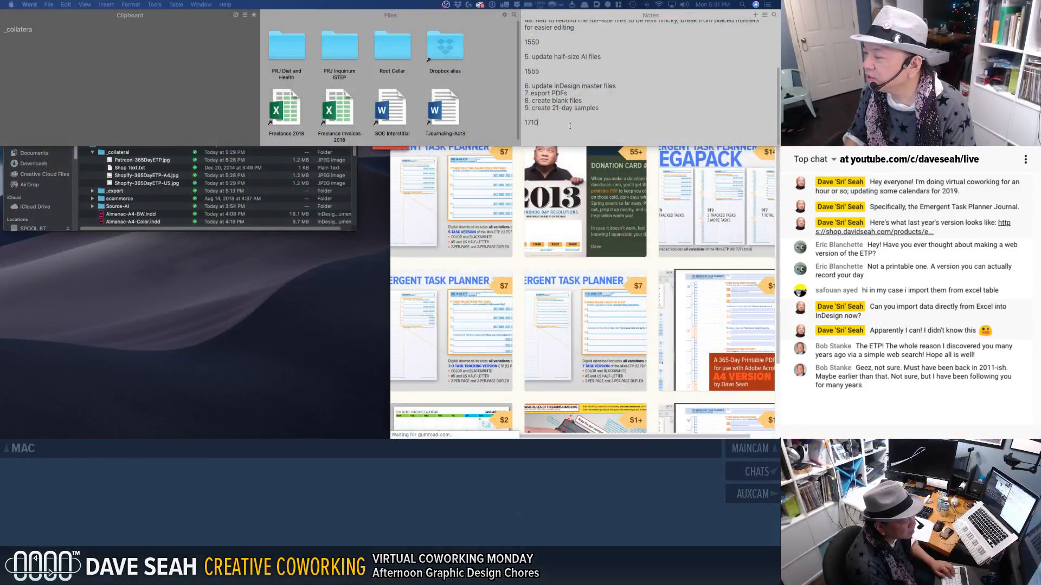
key("Return")
key("Return")
type("Export a")
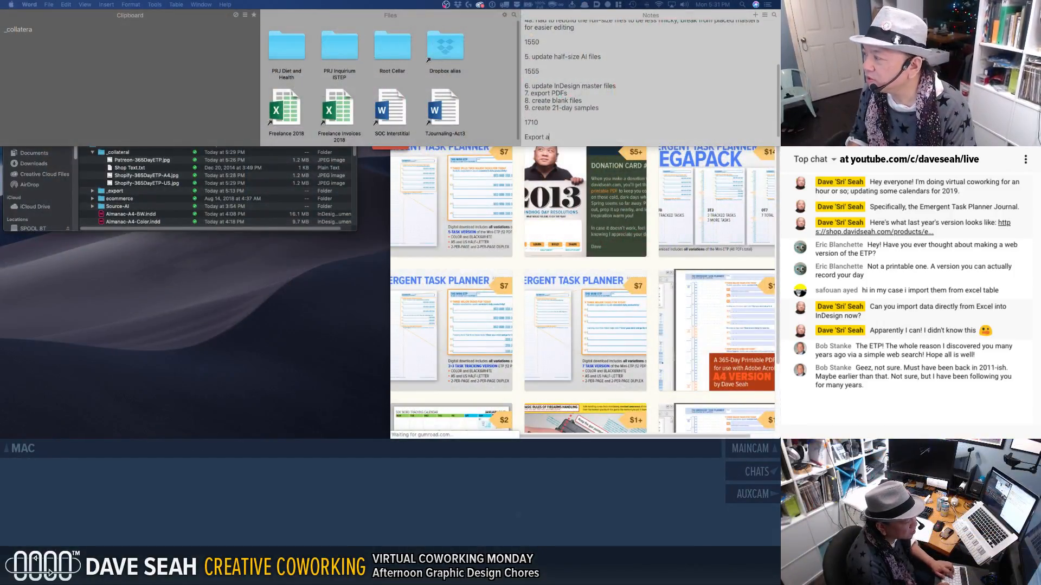
type("ll collateral")
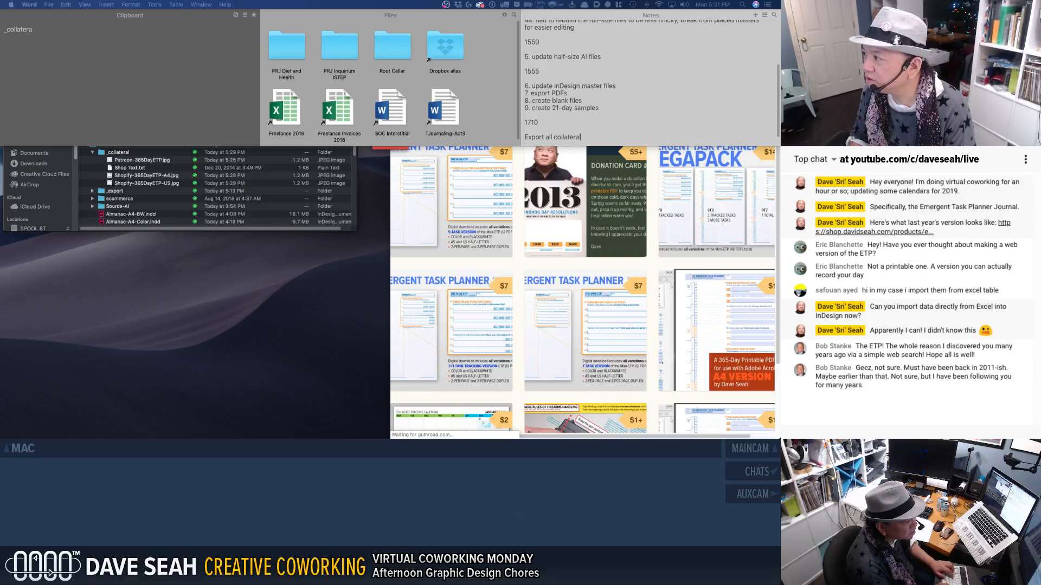
type("10,")
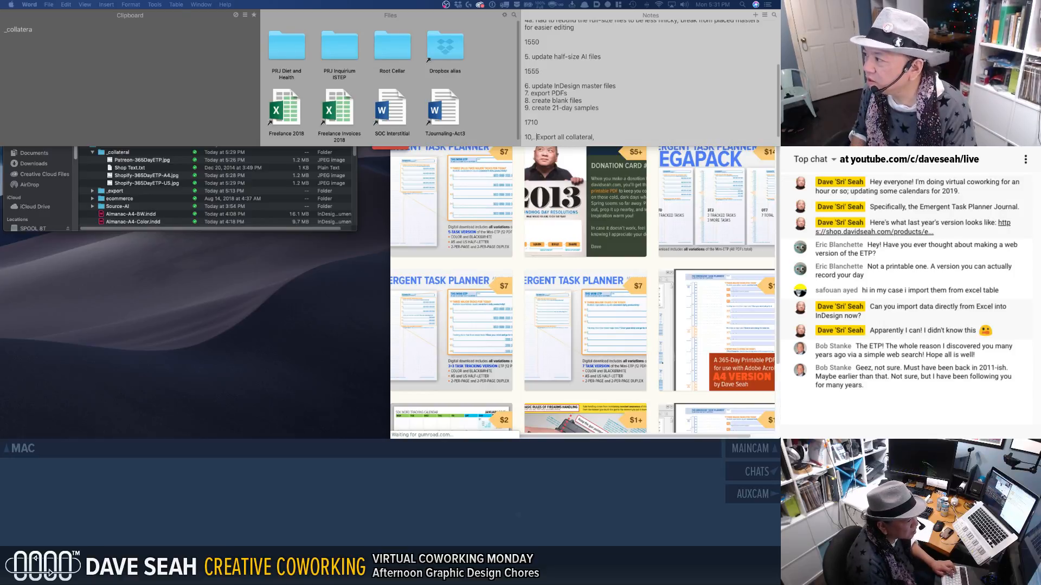
key("BackSpace")
key("BackSpace")
type(".")
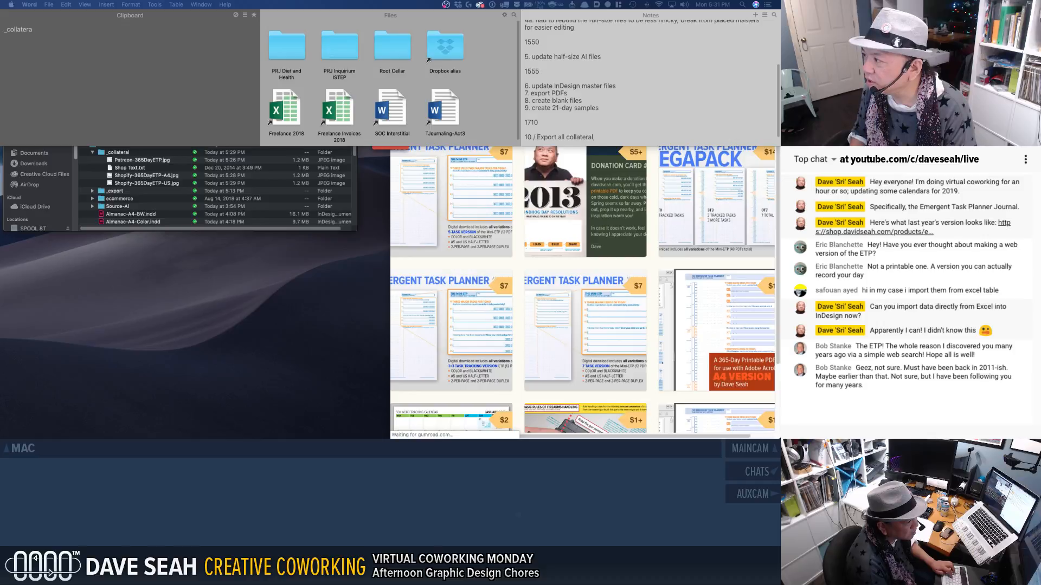
Step: Add the line "10a. cleanup, polish collateral organization" under entry 10, followed by the time mark 1730
key("Return")
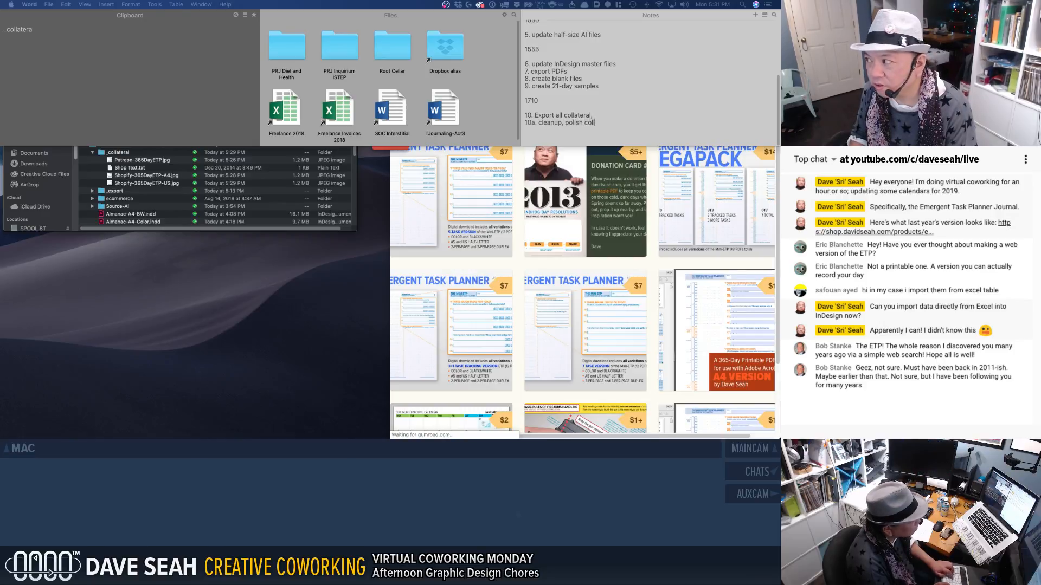
type("10a. cleanup, polish collateral orga")
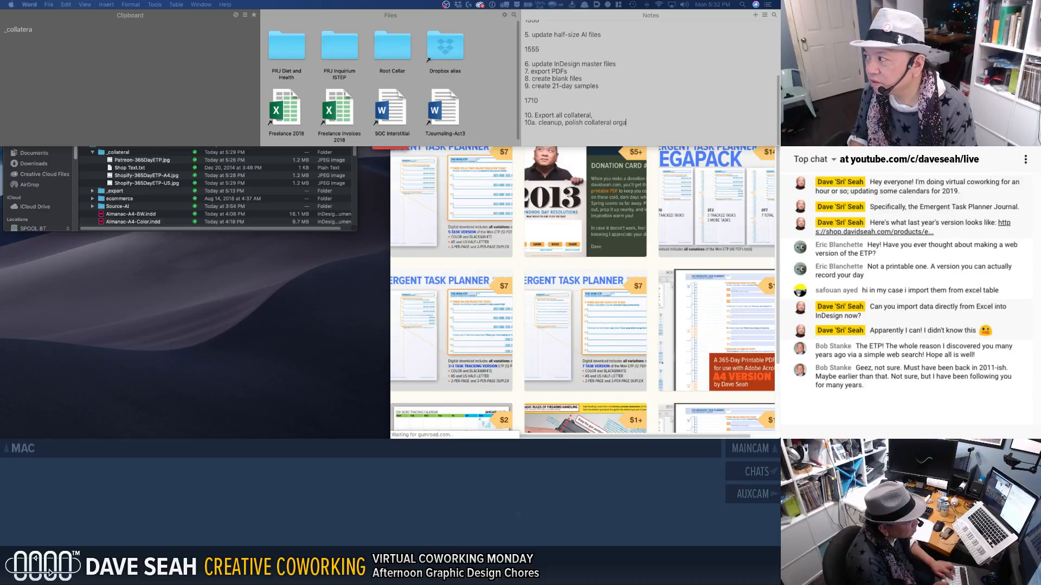
type("nization")
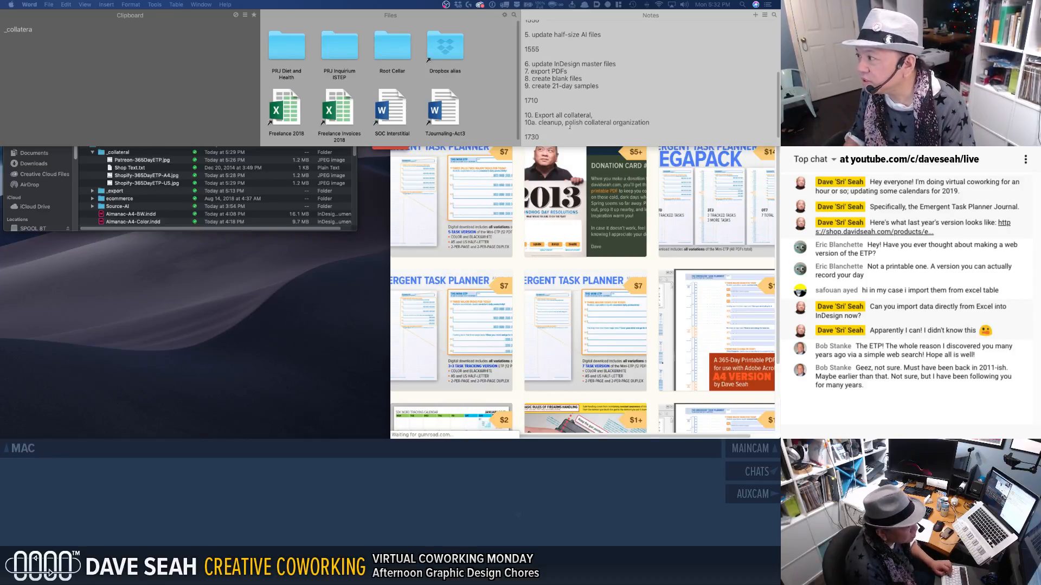
Step: Review the logged times, add "2.5HOURS TO UPDATE." at the end of the notes, and close them
scroll(569, 127, "up", 5)
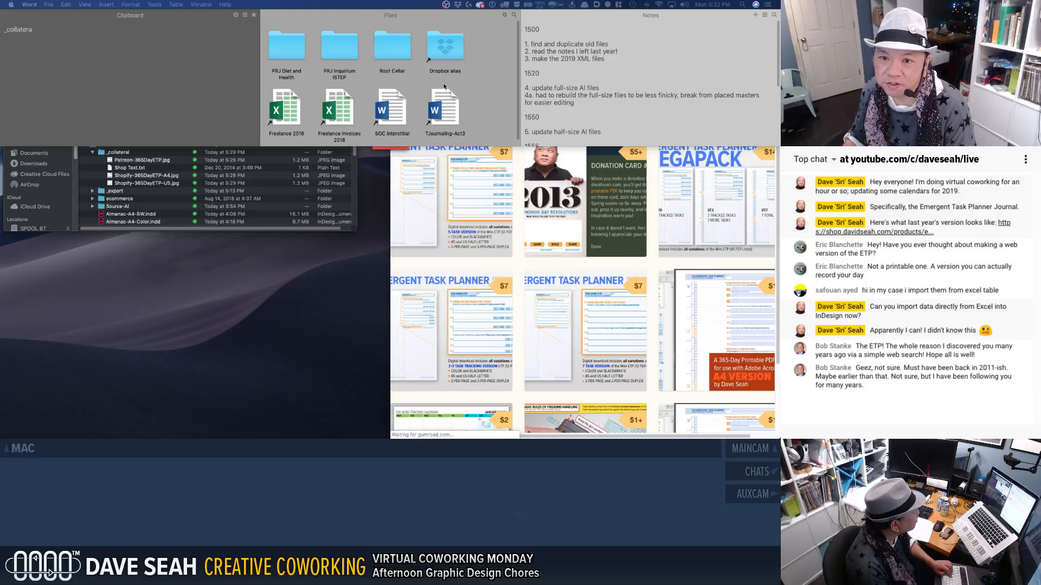
scroll(576, 135, "down", 5)
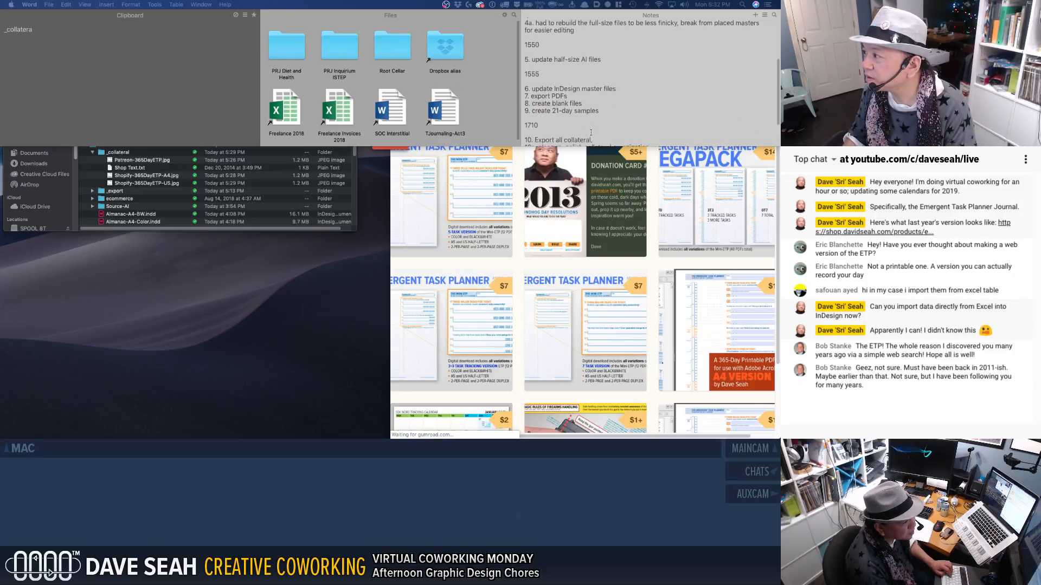
key("Return")
type("2")
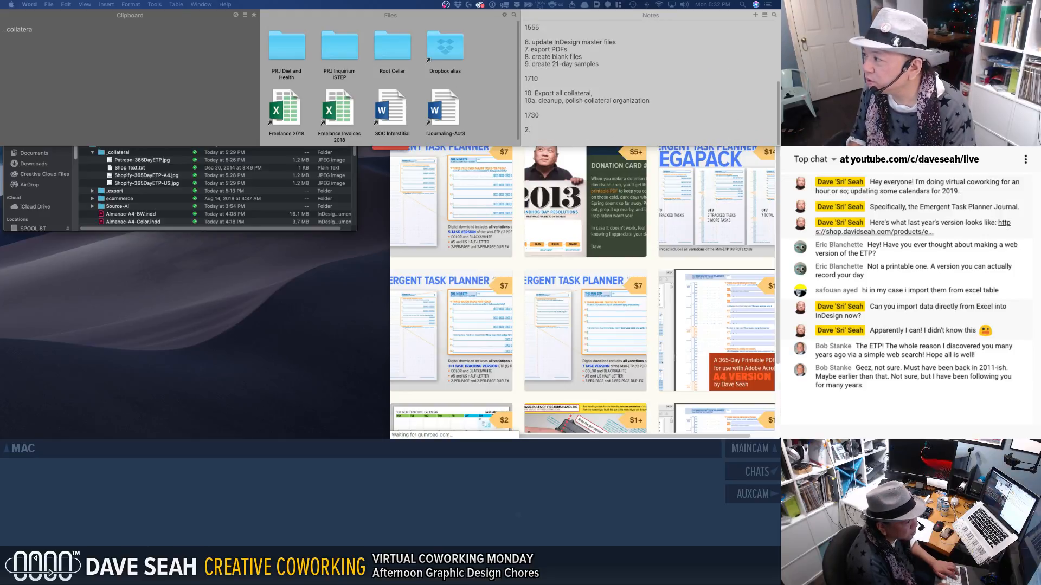
type(".5HOURS")
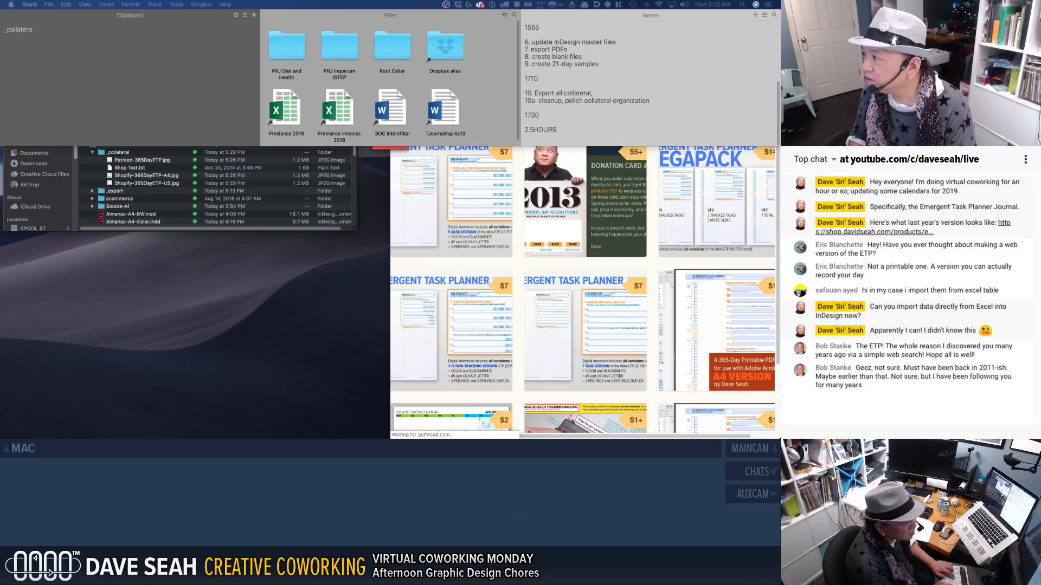
type(" TO UPDATE.")
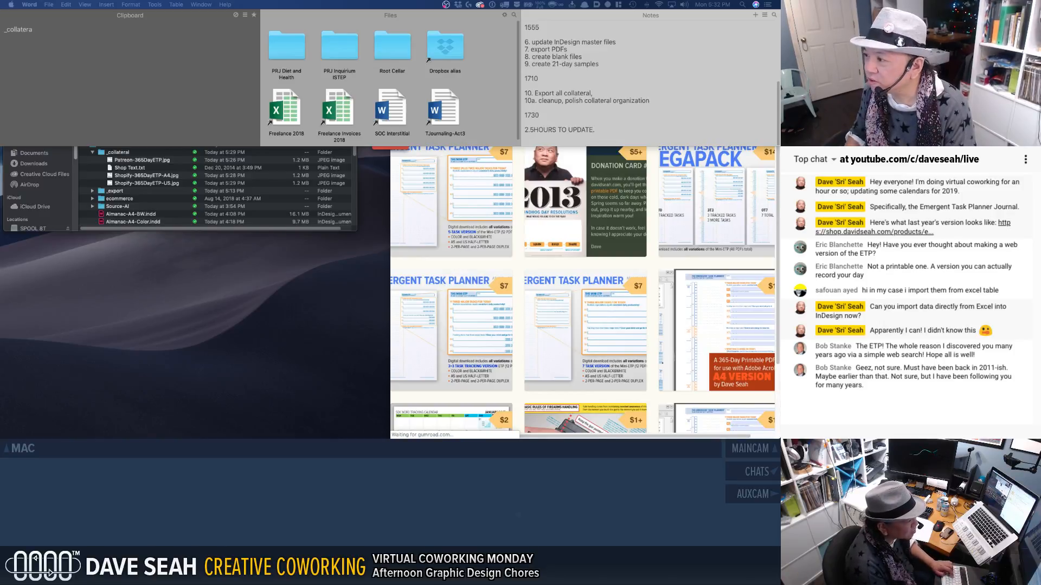
left_click(156, 334)
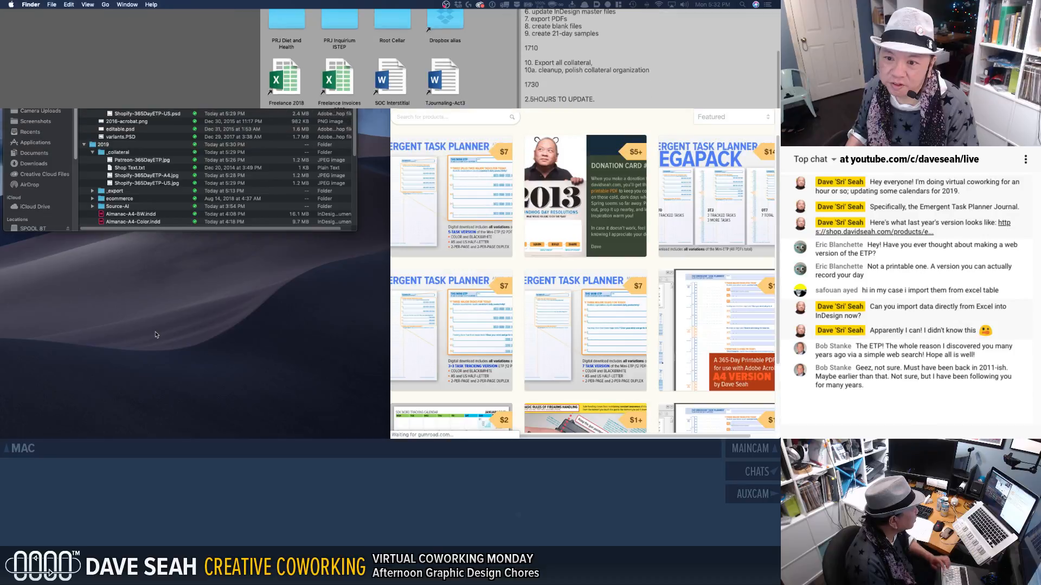